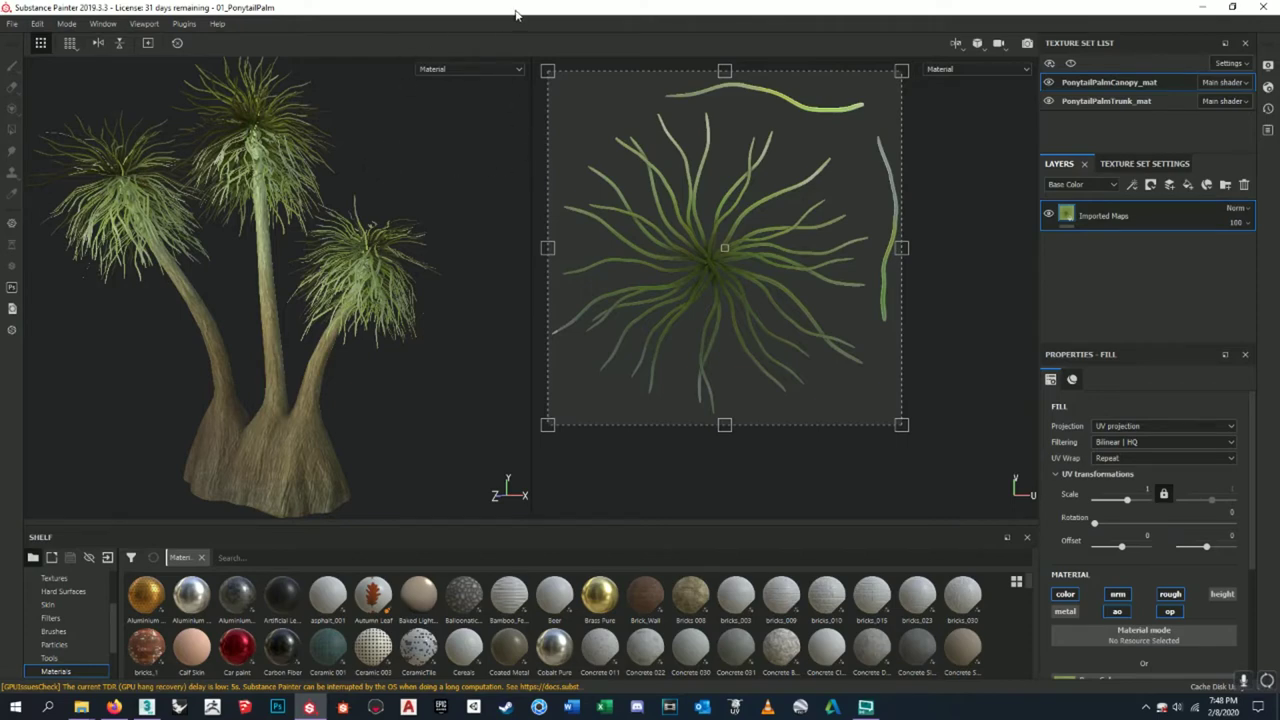
- Orbit, zoom and reframe the viewport to inspect the palm trees from several angles
{"action": "left_click_drag", "start_coordinate": [437, 225], "coordinate": [460, 240], "text": "alt"}
{"action": "left_click", "coordinate": [460, 240]}
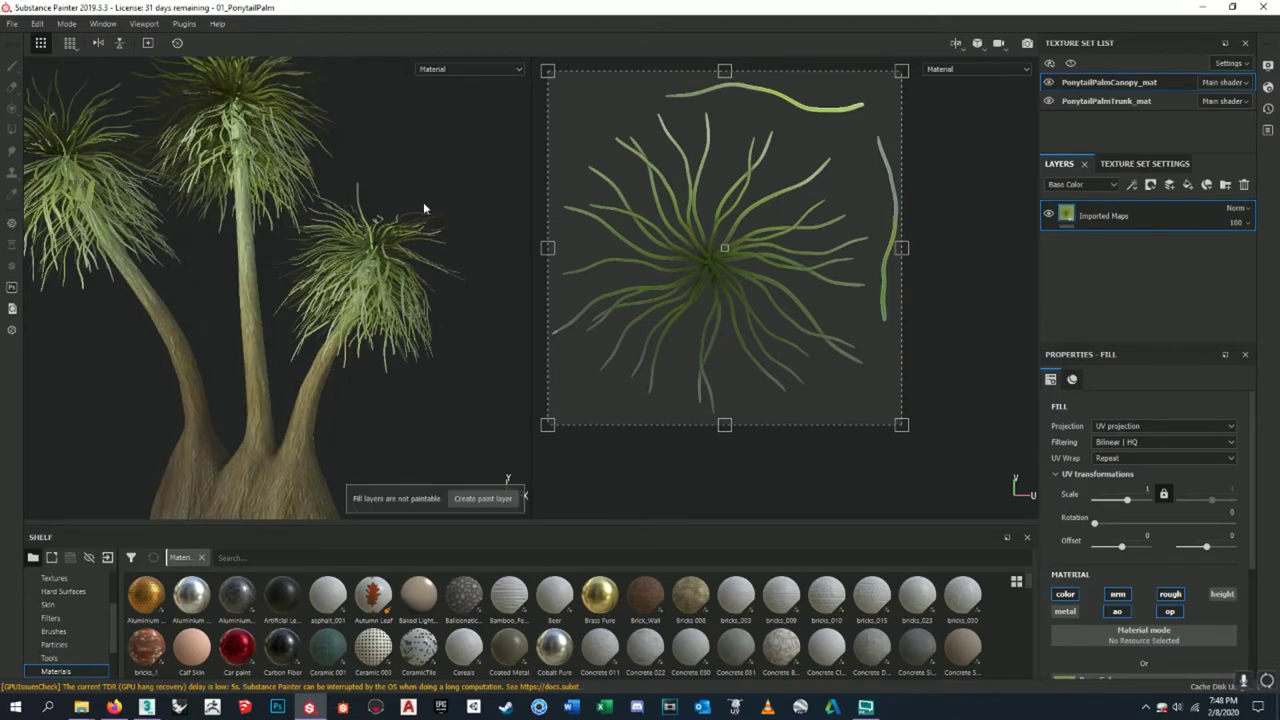
{"action": "key", "text": "f"}
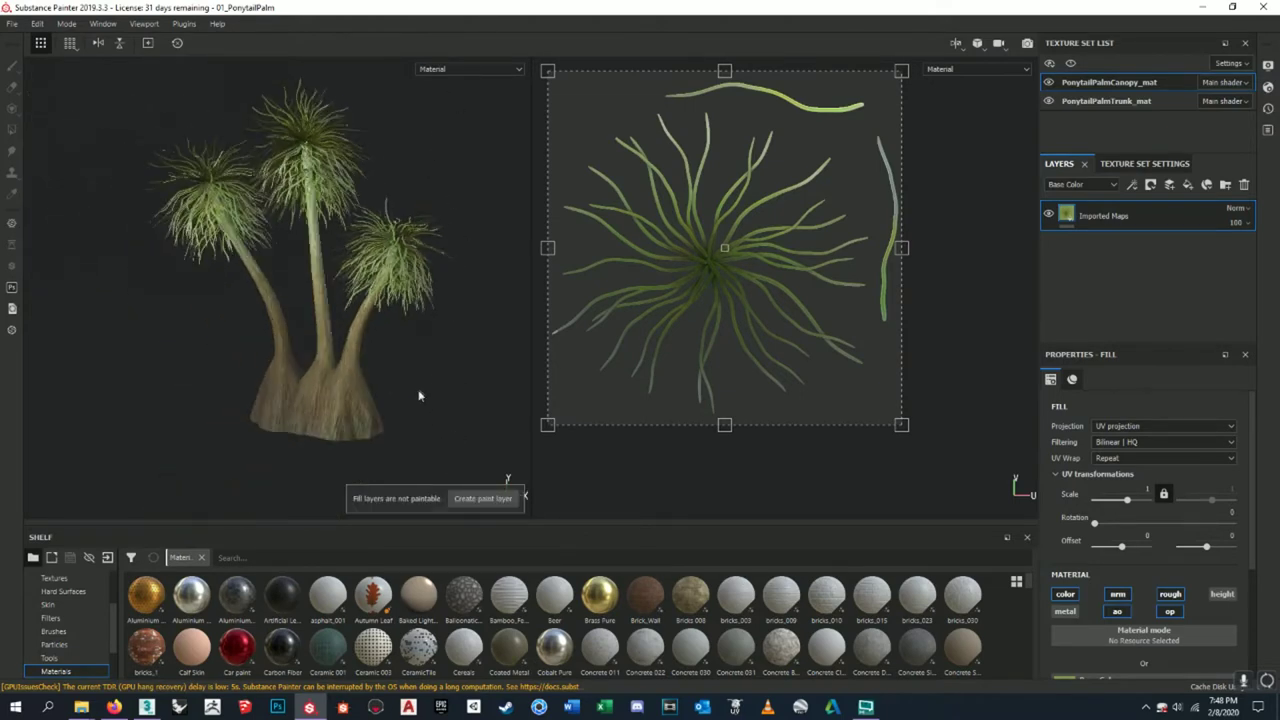
{"action": "scroll", "coordinate": [200, 230], "scroll_direction": "up", "scroll_amount": 2}
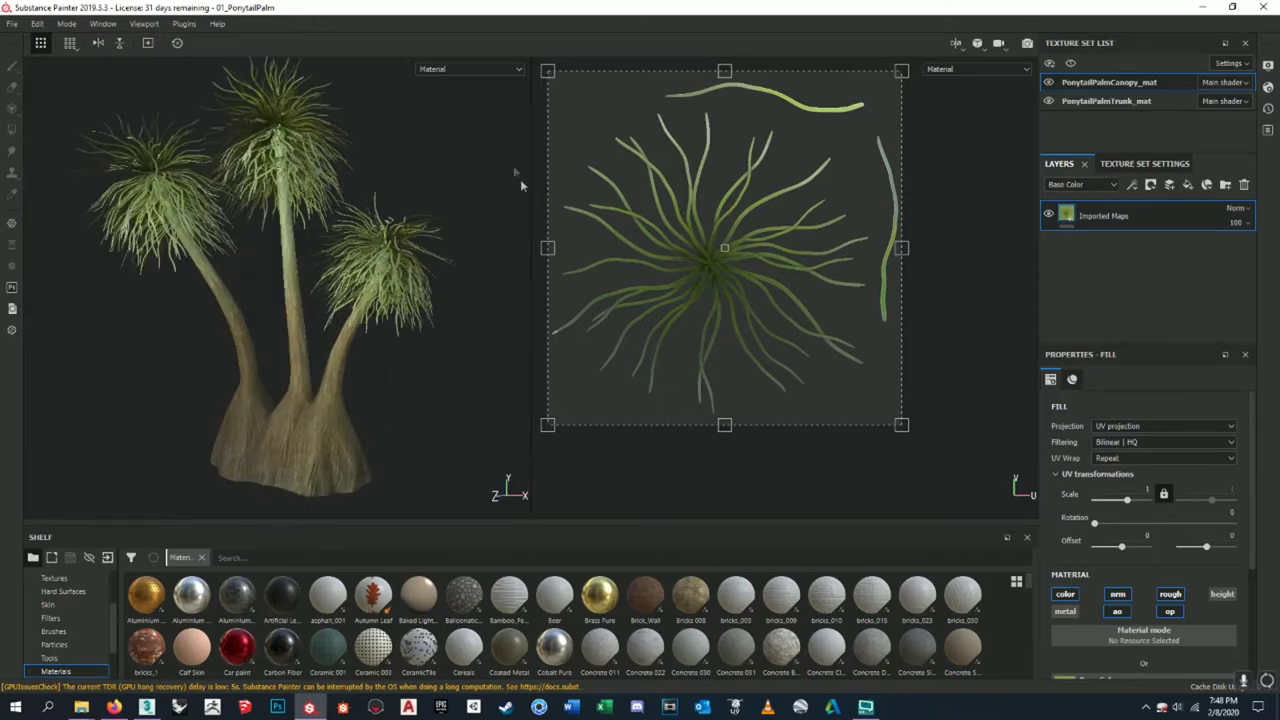
{"action": "left_click_drag", "start_coordinate": [300, 420], "coordinate": [362, 439], "text": "alt"}
{"action": "key", "text": "f"}
{"action": "scroll", "coordinate": [455, 294], "scroll_direction": "up", "scroll_amount": 2}
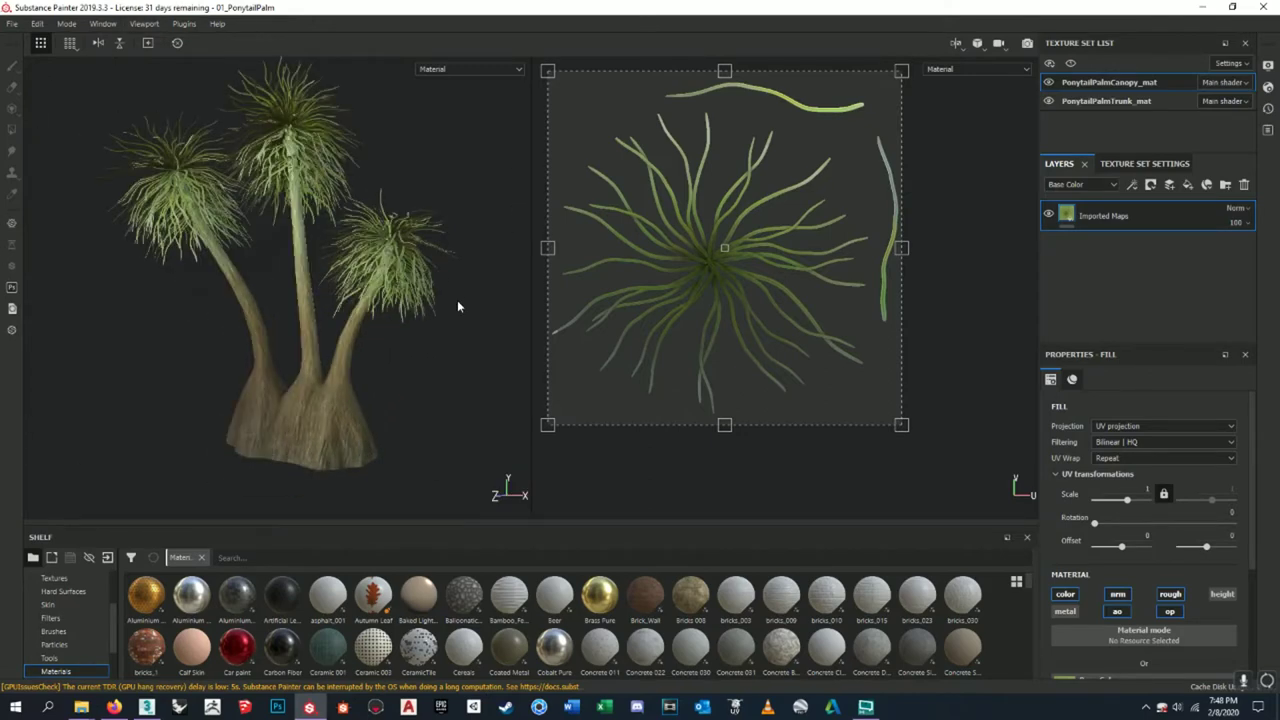
{"action": "scroll", "coordinate": [457, 306], "scroll_direction": "up", "scroll_amount": 2}
{"action": "key", "text": "f"}
{"action": "scroll", "coordinate": [491, 238], "scroll_direction": "up", "scroll_amount": 2}
{"action": "key", "text": "f"}
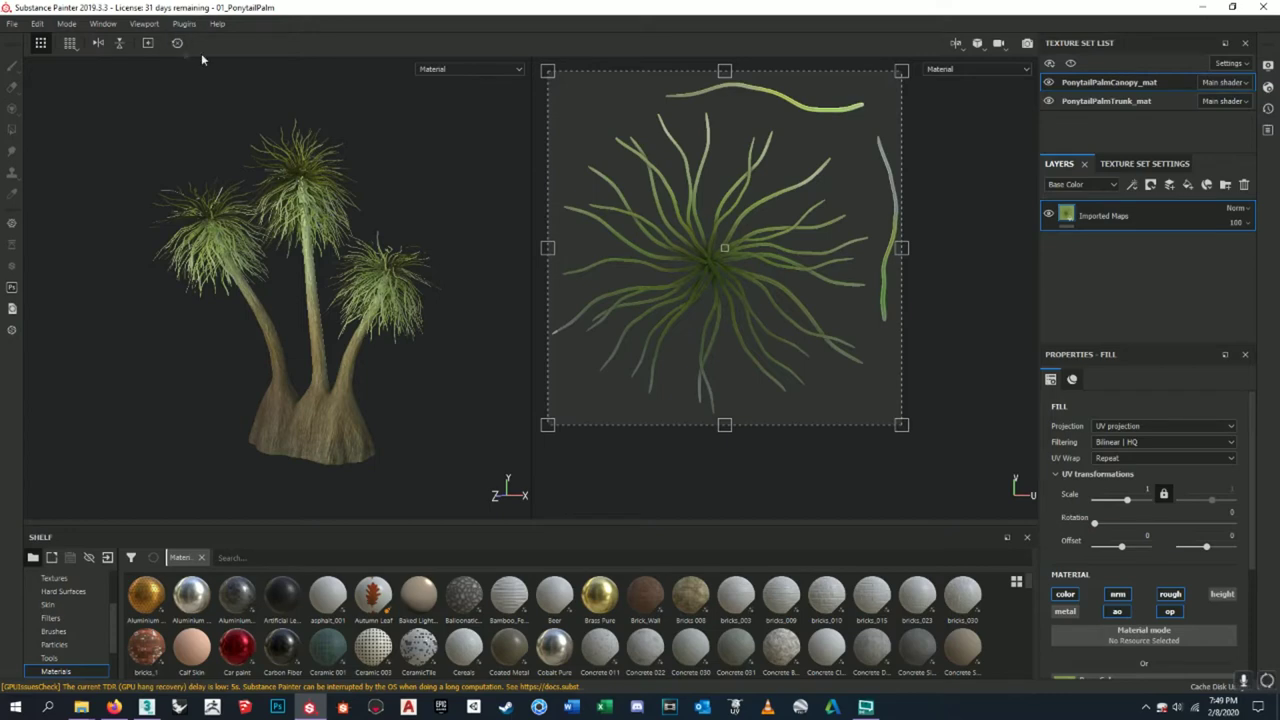
{"action": "left_click", "coordinate": [406, 371]}
{"action": "scroll", "coordinate": [452, 342], "scroll_direction": "up", "scroll_amount": 2}
{"action": "left_click_drag", "start_coordinate": [452, 342], "coordinate": [373, 392], "text": "alt"}
{"action": "scroll", "coordinate": [328, 402], "scroll_direction": "up", "scroll_amount": 5}
{"action": "scroll", "coordinate": [330, 408], "scroll_direction": "down", "scroll_amount": 3}
{"action": "scroll", "coordinate": [373, 392], "scroll_direction": "down", "scroll_amount": 5}
{"action": "middle_click_drag", "start_coordinate": [373, 392], "coordinate": [420, 365]}
{"action": "left_click_drag", "start_coordinate": [420, 365], "coordinate": [300, 180], "text": "alt"}
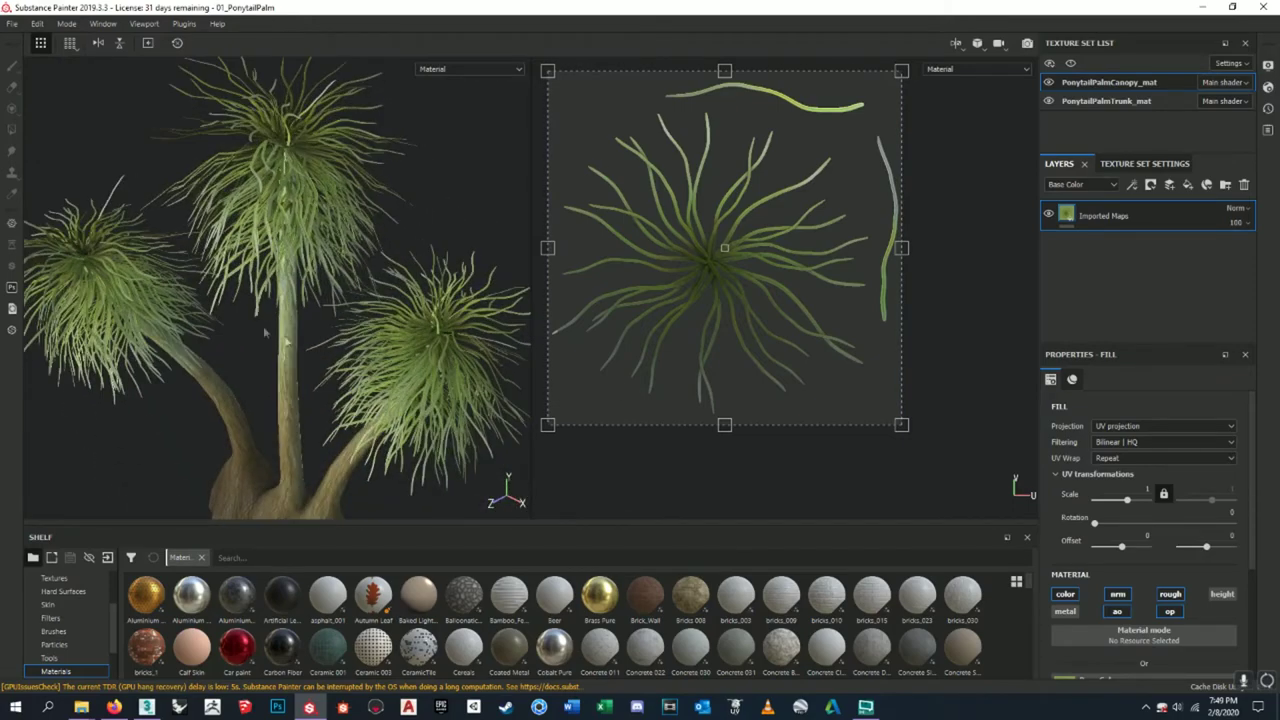
{"action": "key", "text": "f"}
{"action": "left_click_drag", "start_coordinate": [254, 308], "coordinate": [390, 264], "text": "alt"}
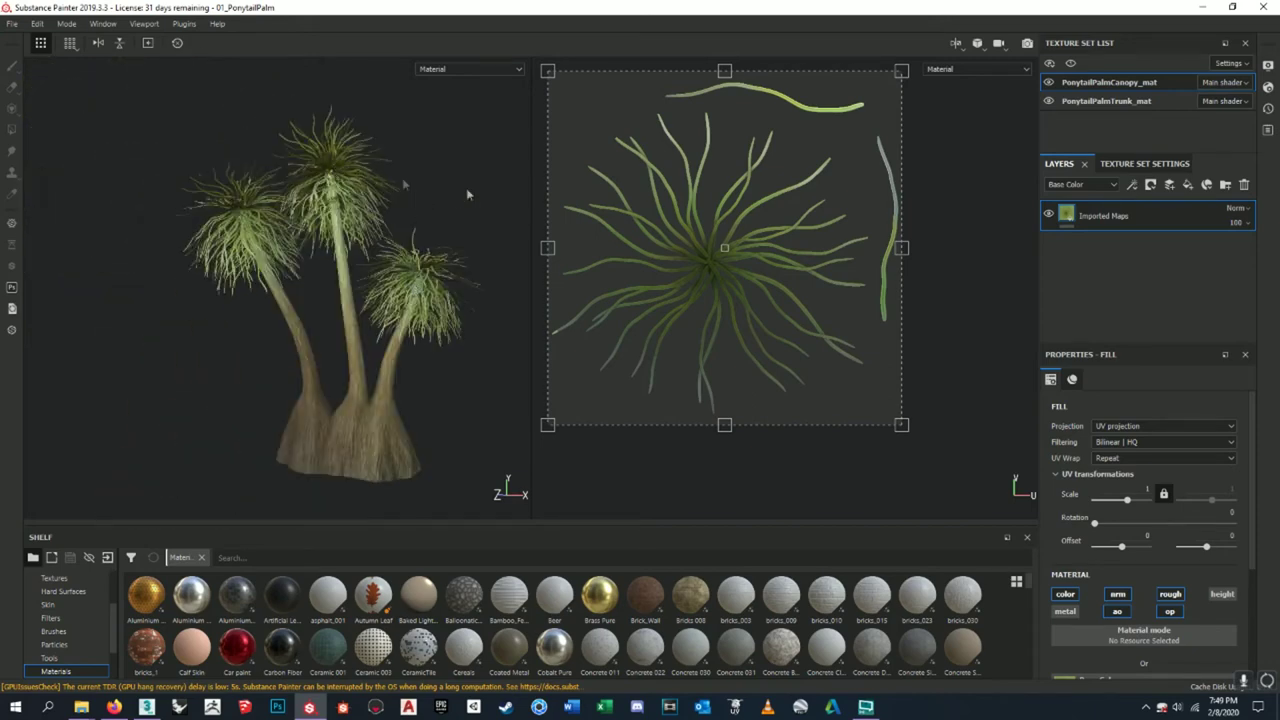
- Select the PonytailPalmTrunk_mat texture set and bring up File > Export Textures
{"action": "left_click", "coordinate": [1109, 103]}
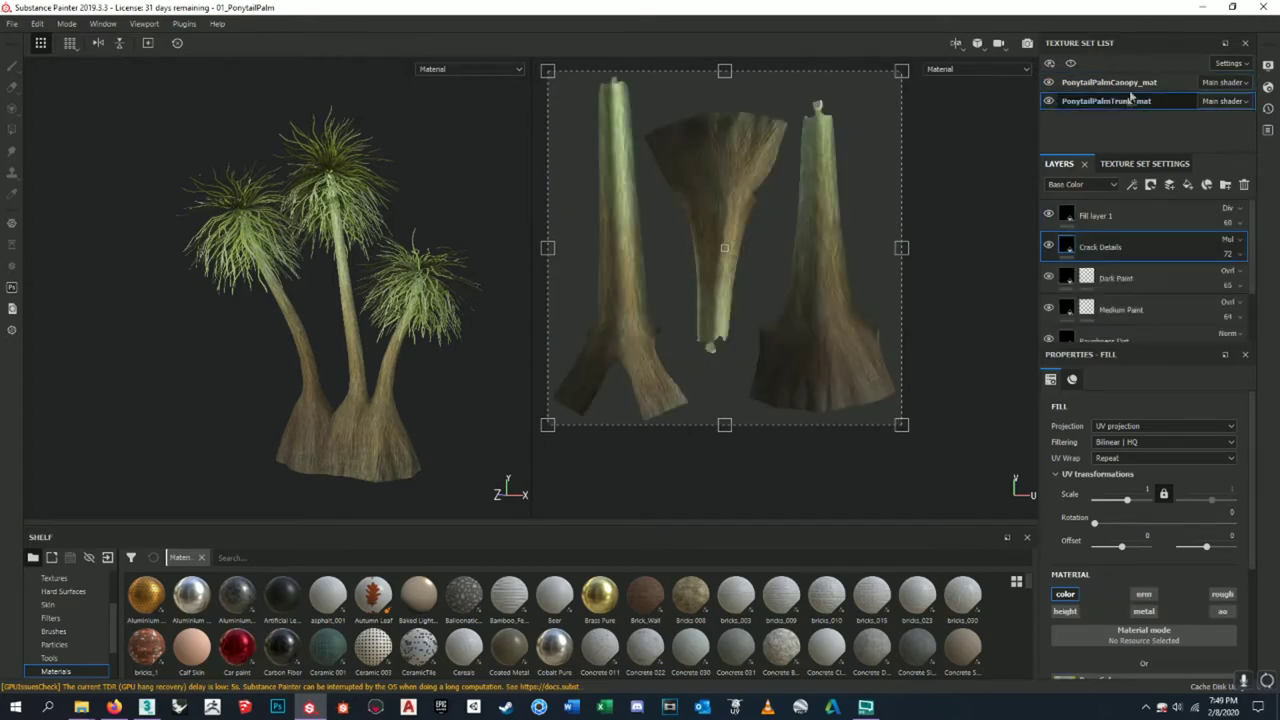
{"action": "left_click", "coordinate": [1134, 84]}
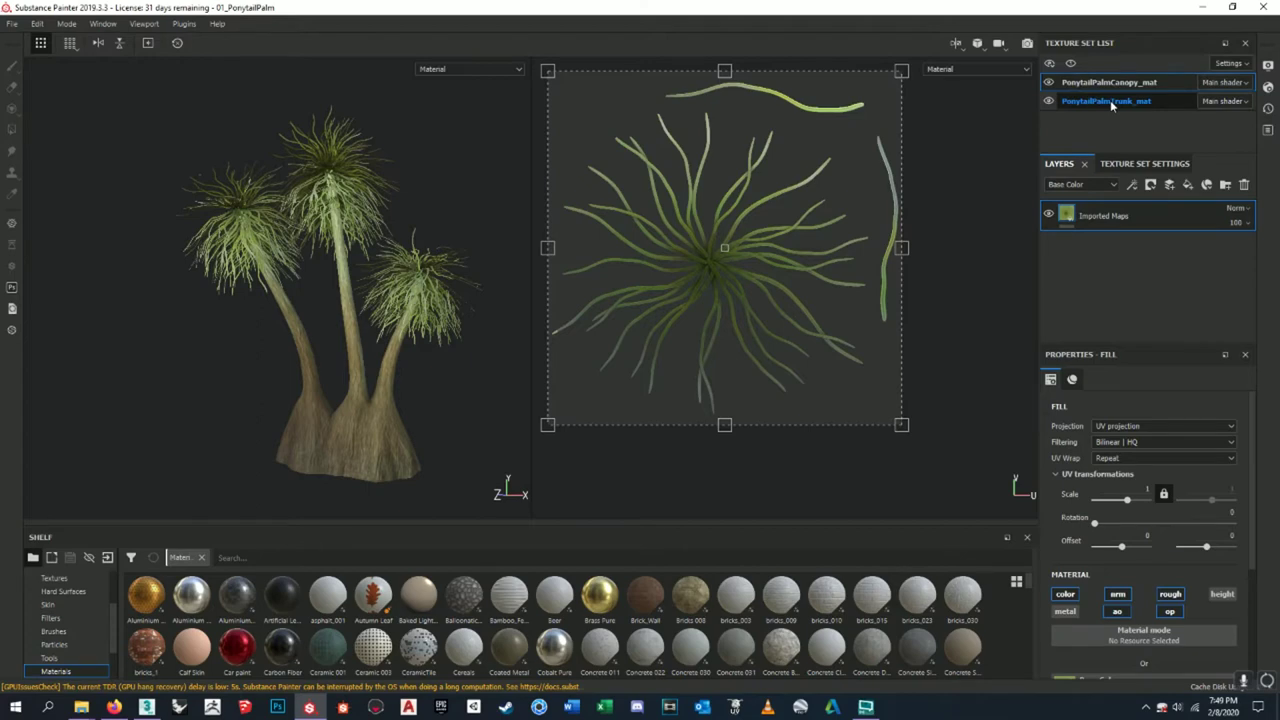
{"action": "left_click", "coordinate": [1110, 101]}
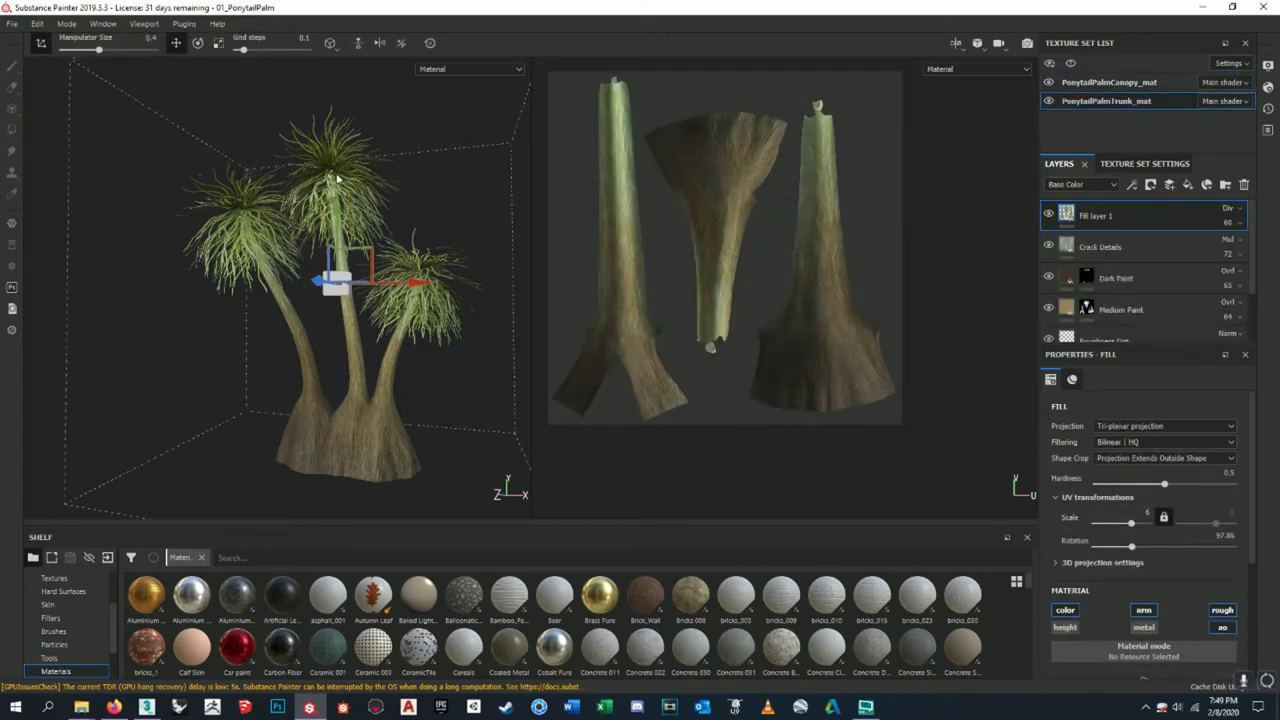
{"action": "left_click", "coordinate": [12, 23]}
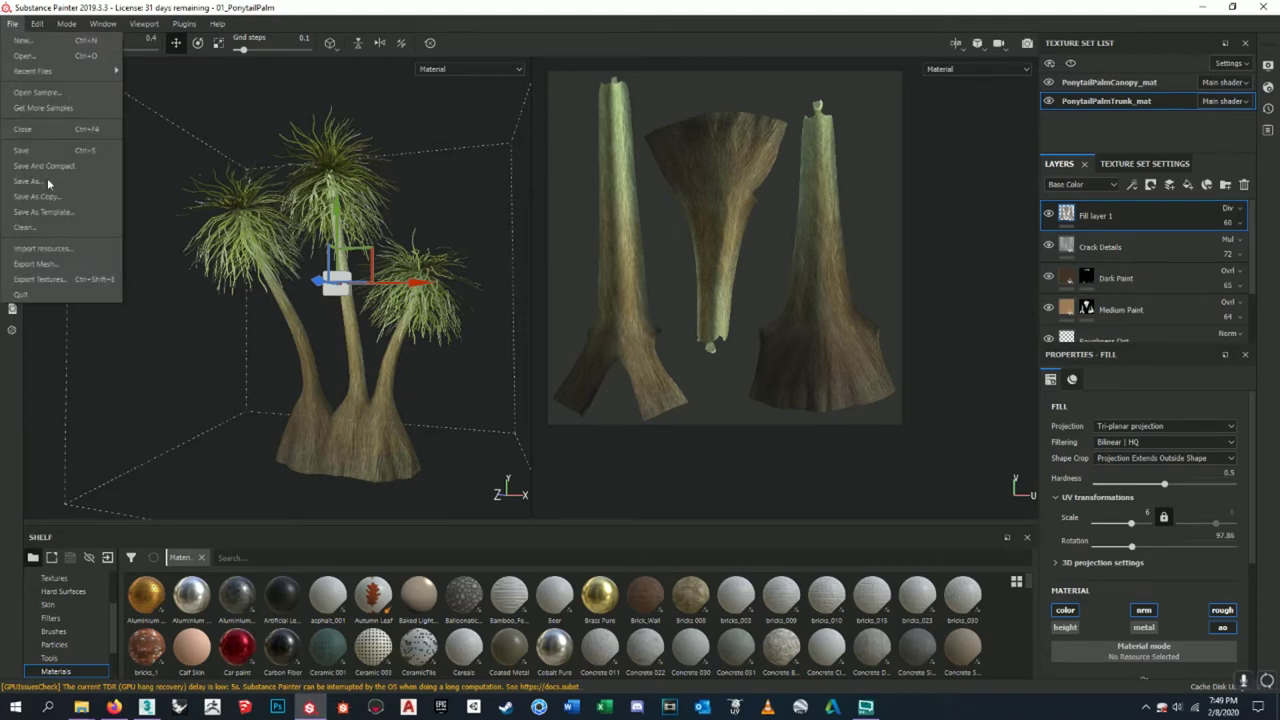
{"action": "left_click", "coordinate": [69, 279]}
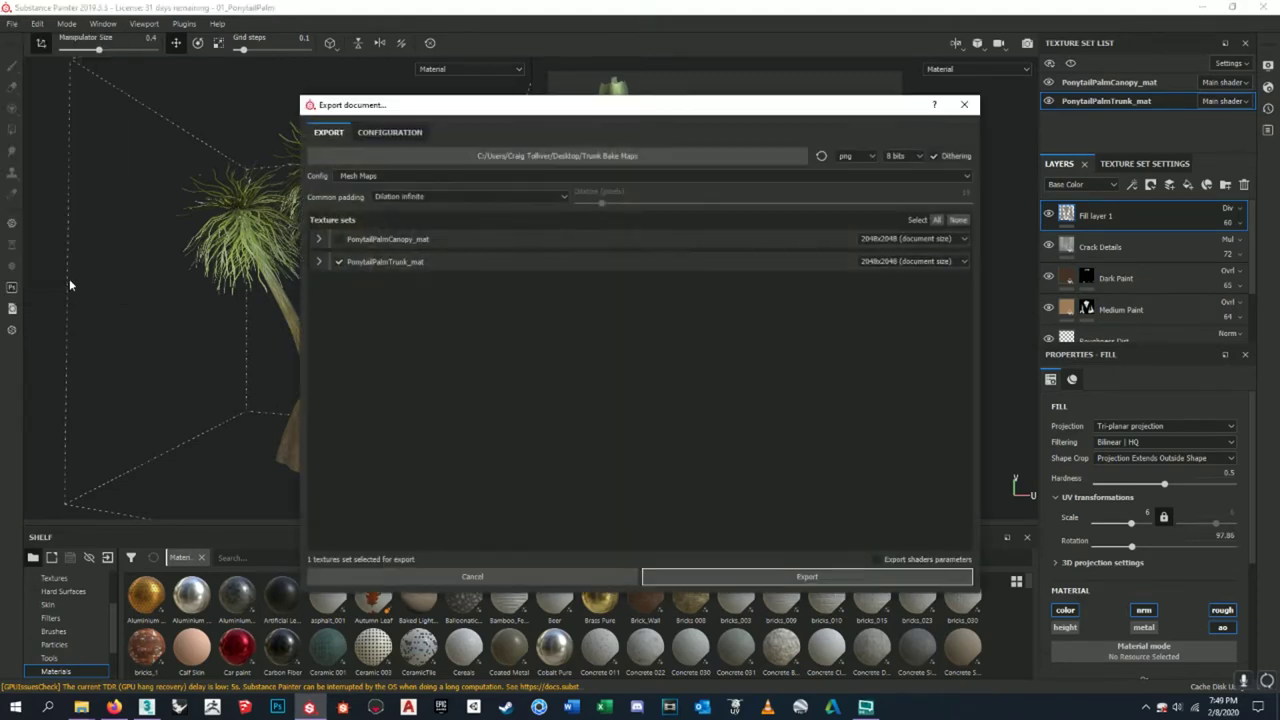
- Uncheck PonytailPalmCanopy_mat, expand the trunk set, and choose the PBR MetalRough export preset
{"action": "left_click", "coordinate": [339, 239]}
{"action": "left_click", "coordinate": [320, 261]}
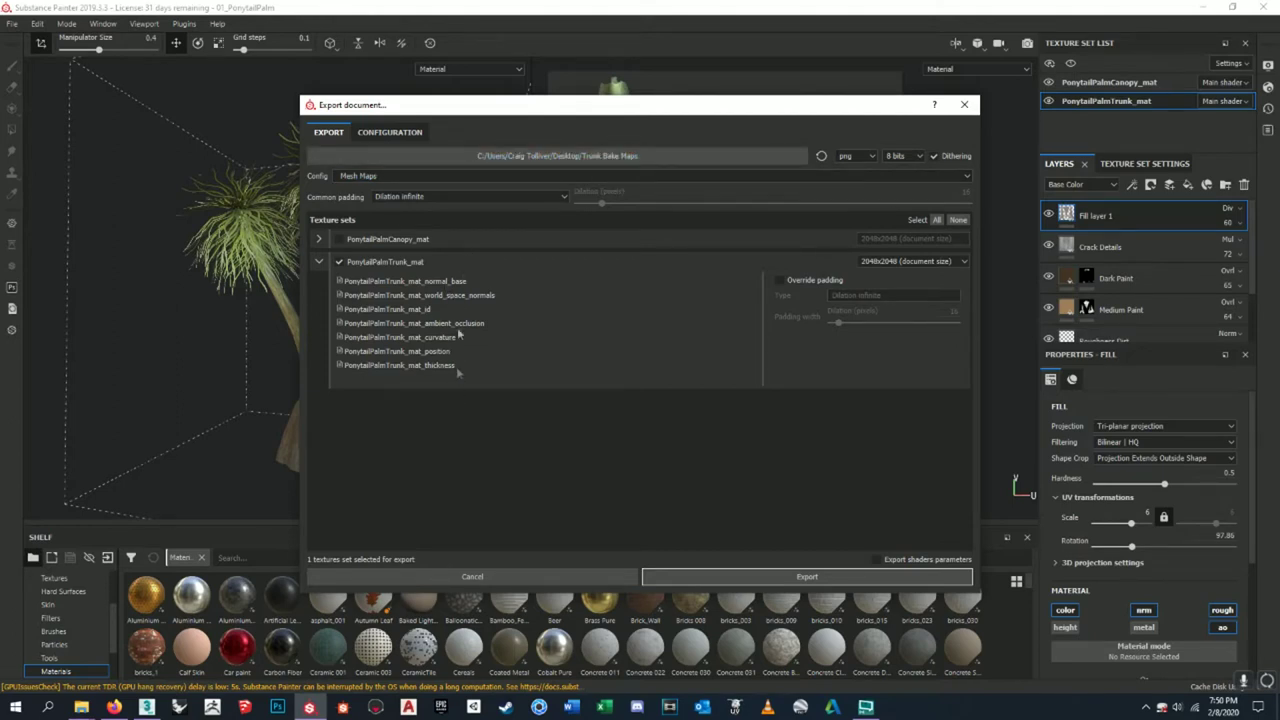
{"action": "left_click", "coordinate": [580, 158]}
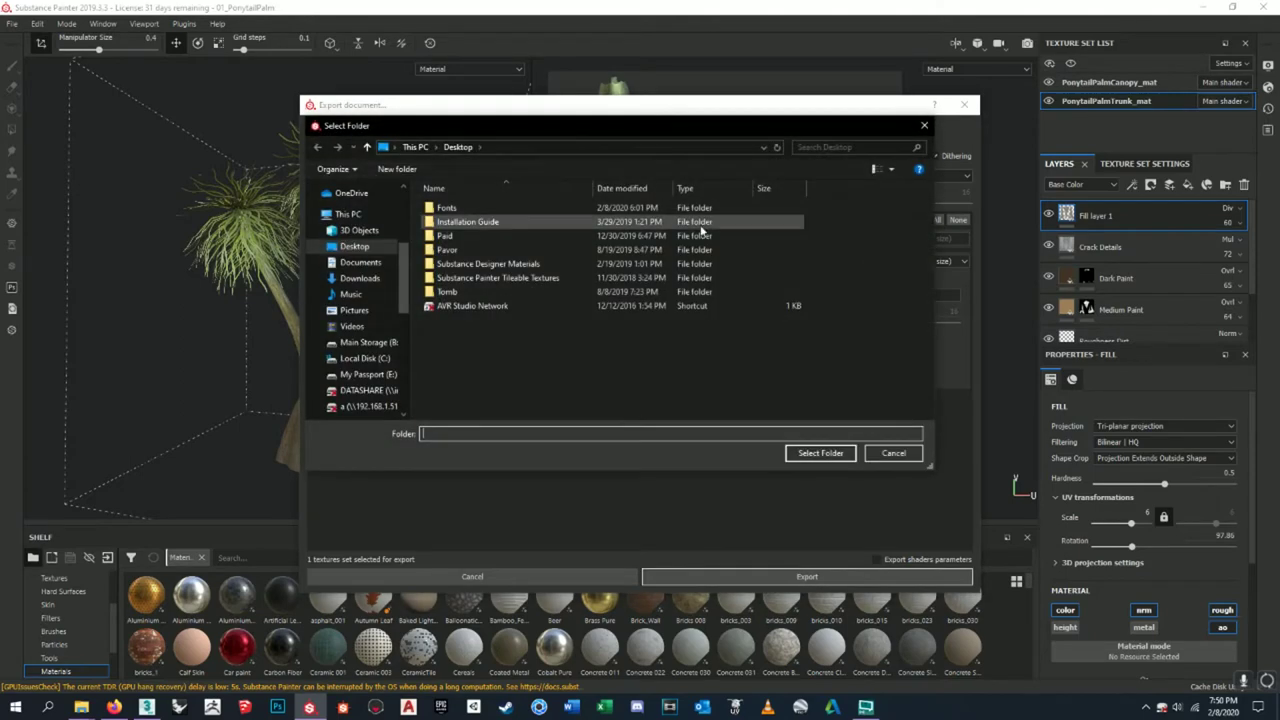
{"action": "left_click", "coordinate": [924, 126]}
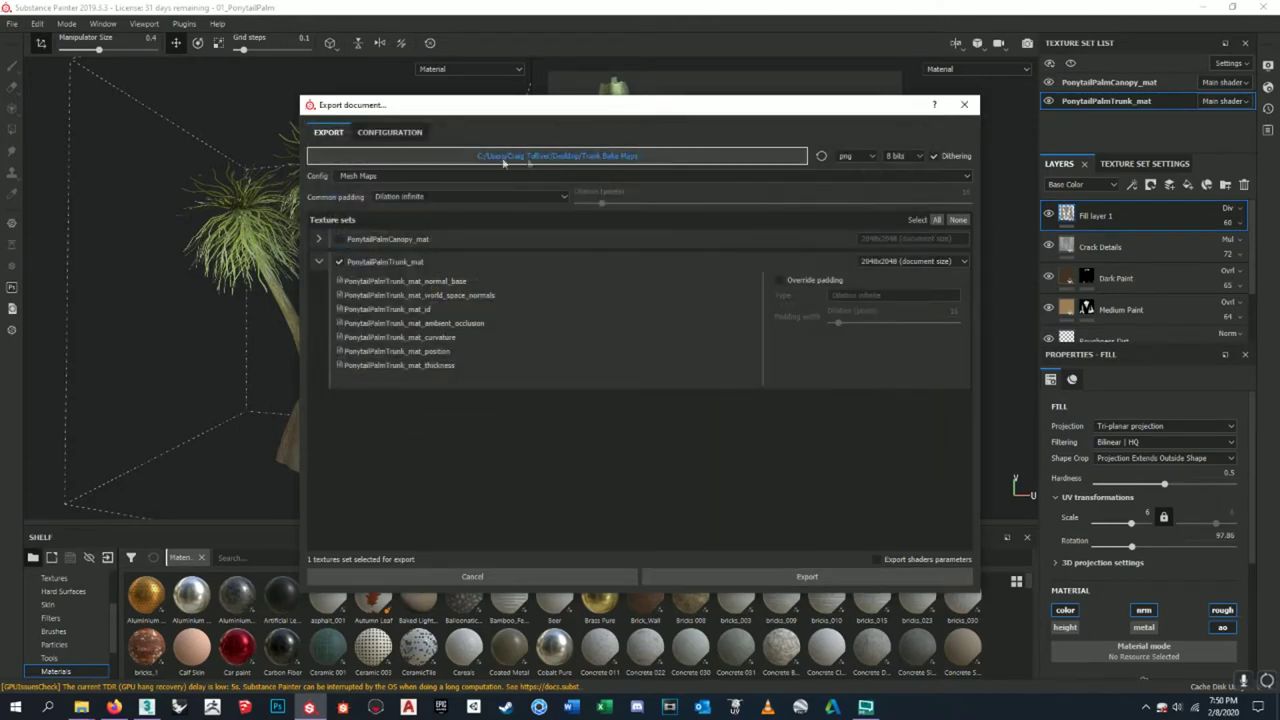
{"action": "left_click", "coordinate": [388, 134]}
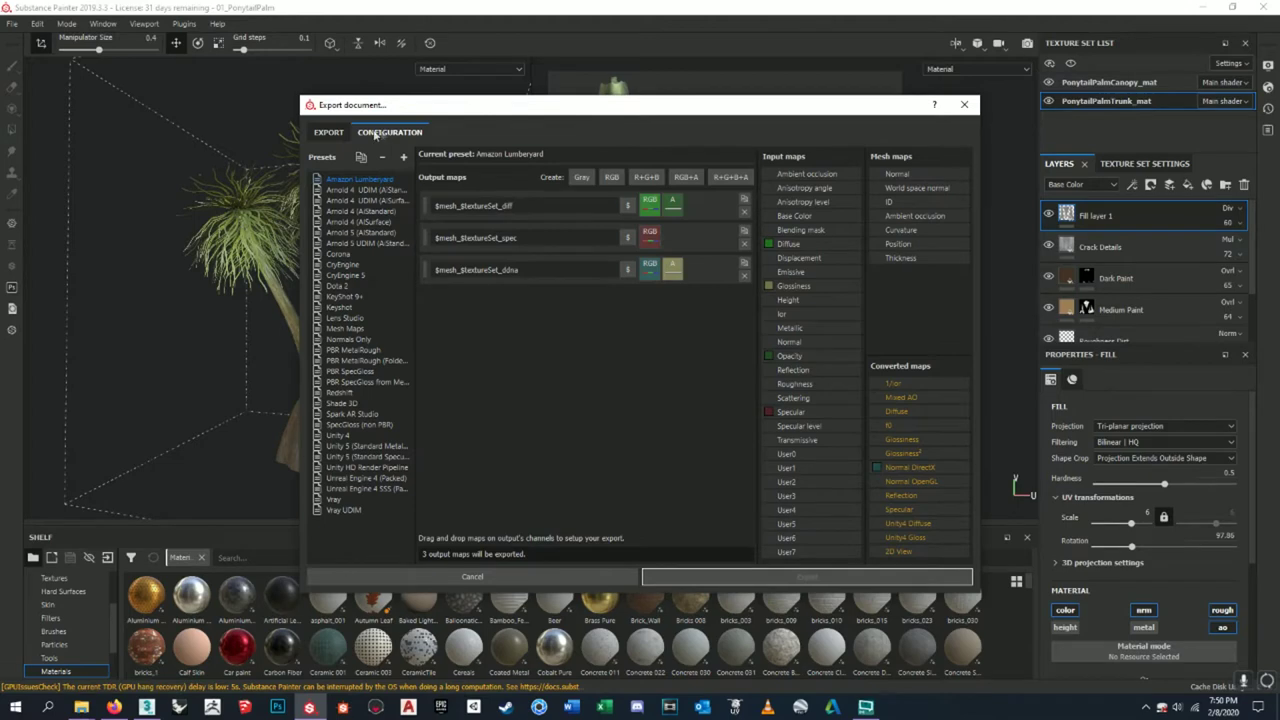
{"action": "left_click", "coordinate": [328, 132]}
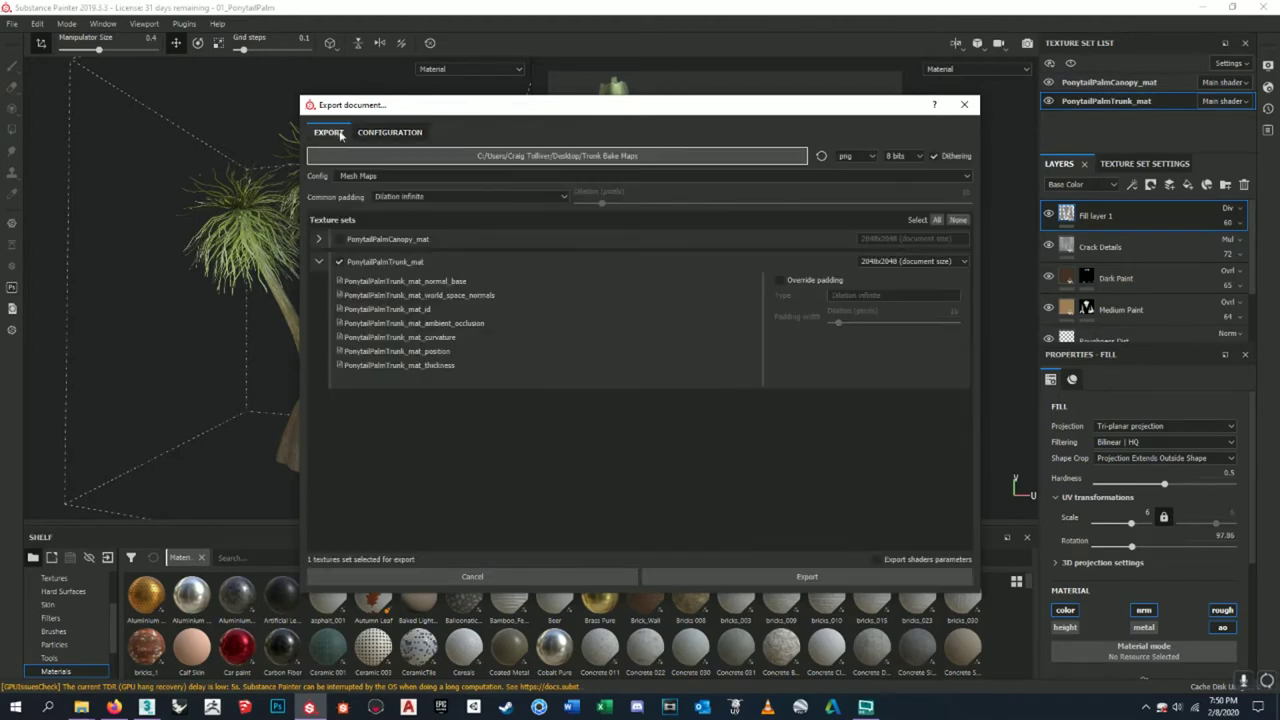
{"action": "left_click", "coordinate": [358, 178]}
{"action": "scroll", "coordinate": [425, 242], "scroll_direction": "down", "scroll_amount": 2}
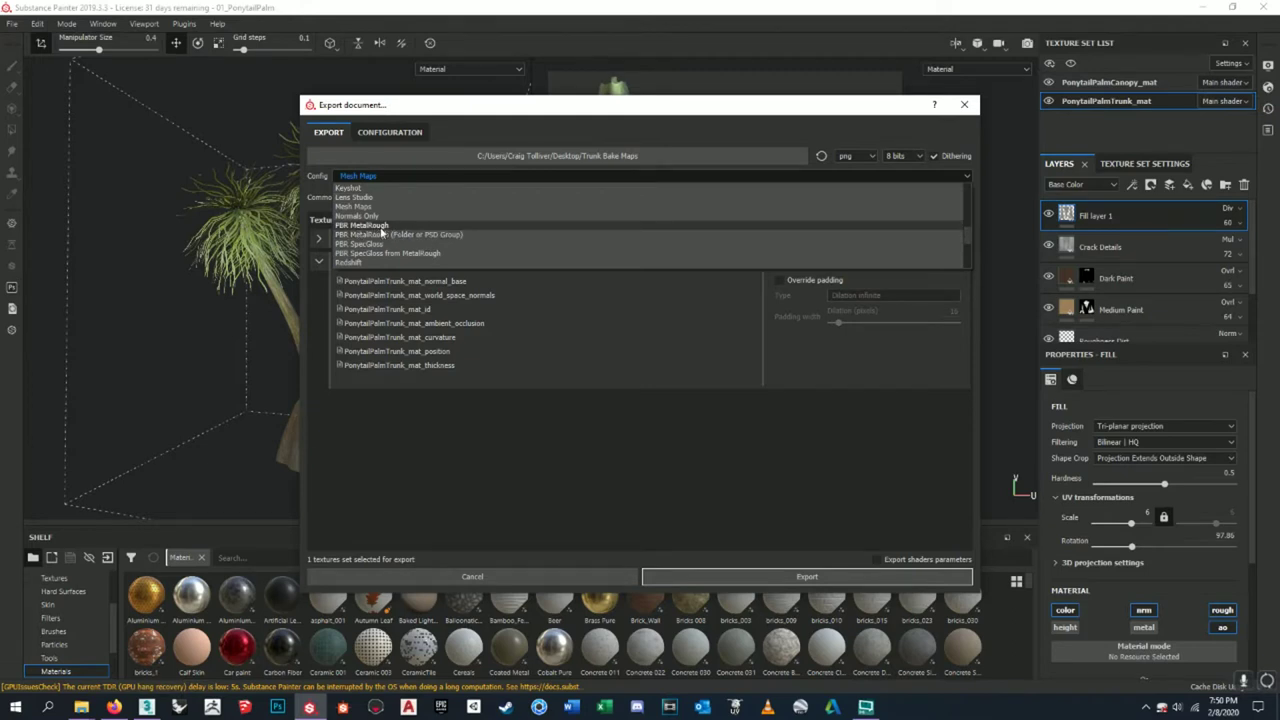
{"action": "left_click", "coordinate": [380, 229]}
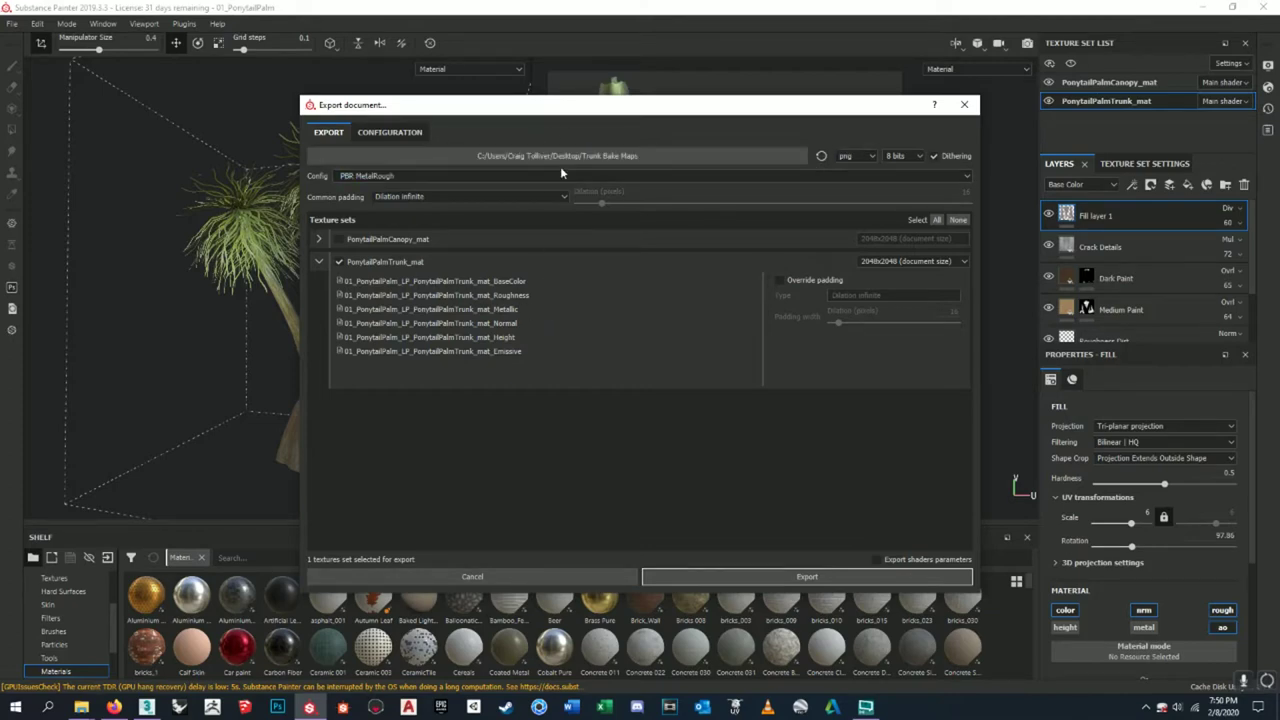
- Browse the export path to B:/Pavor/Project Folder/Ponytail Palm
{"action": "left_click", "coordinate": [519, 156]}
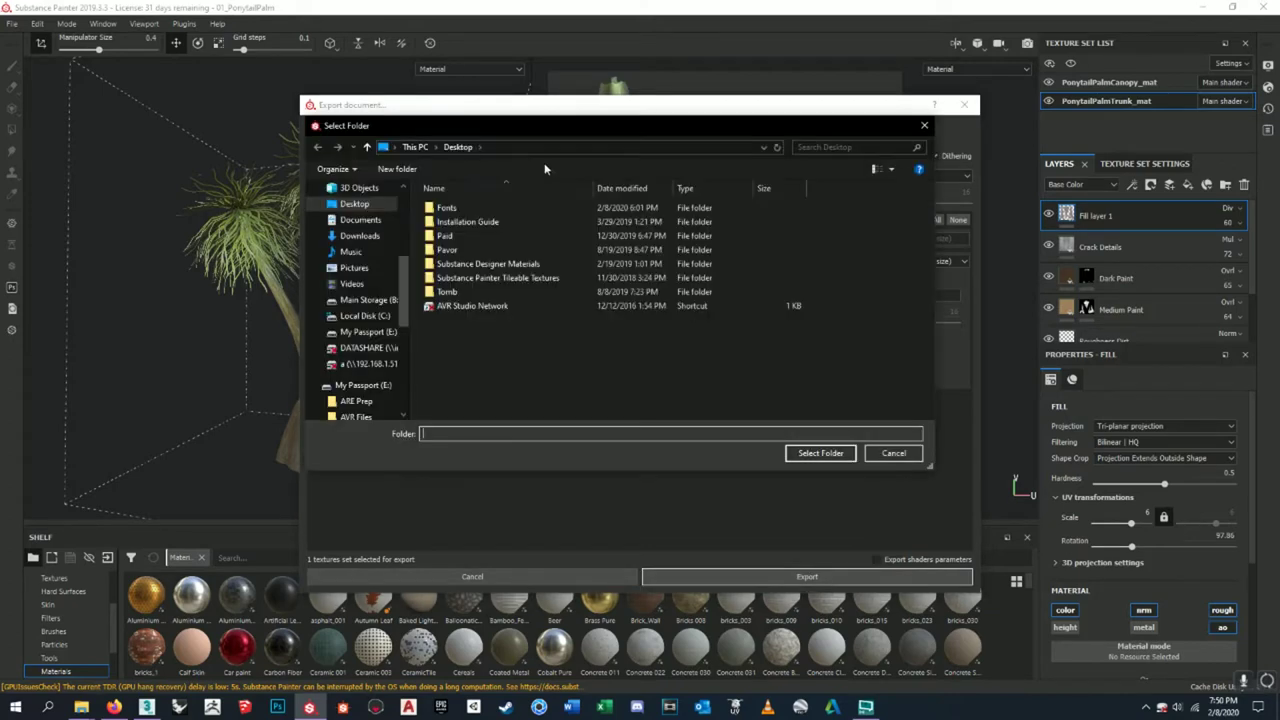
{"action": "left_click", "coordinate": [415, 147]}
{"action": "scroll", "coordinate": [487, 362], "scroll_direction": "down", "scroll_amount": 2}
{"action": "double_click", "coordinate": [466, 302]}
{"action": "double_click", "coordinate": [466, 295]}
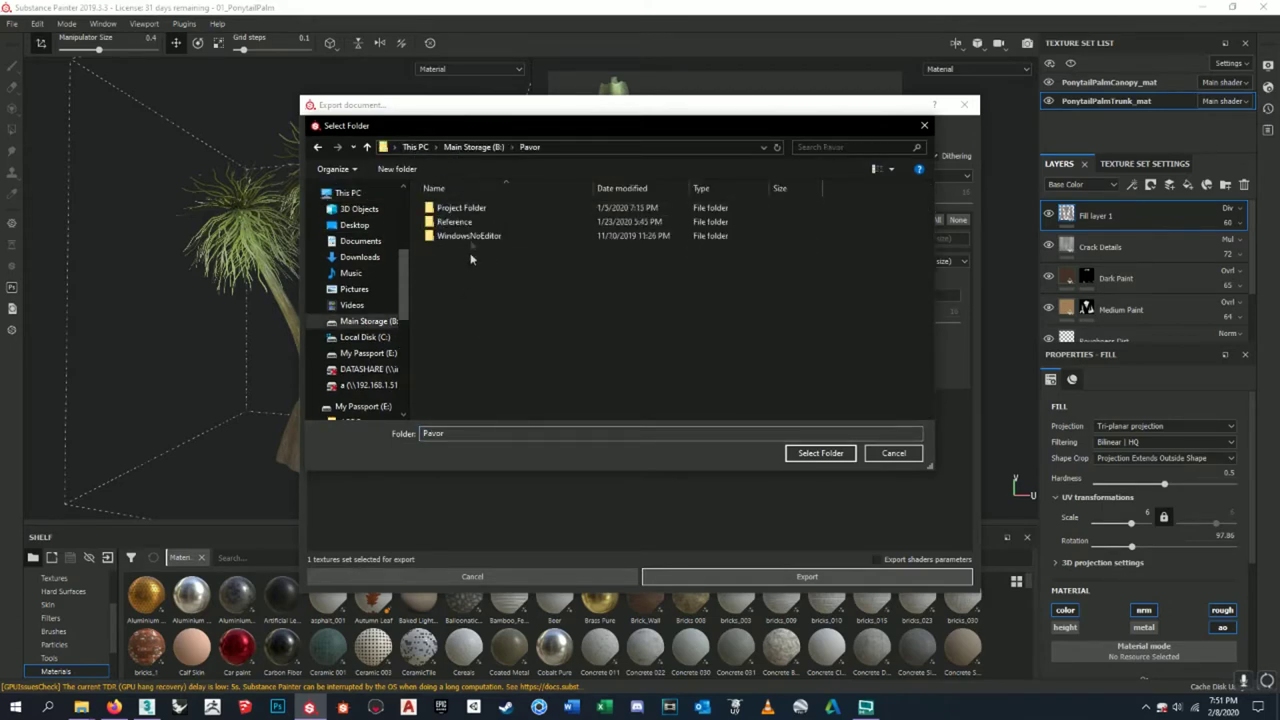
{"action": "double_click", "coordinate": [469, 210]}
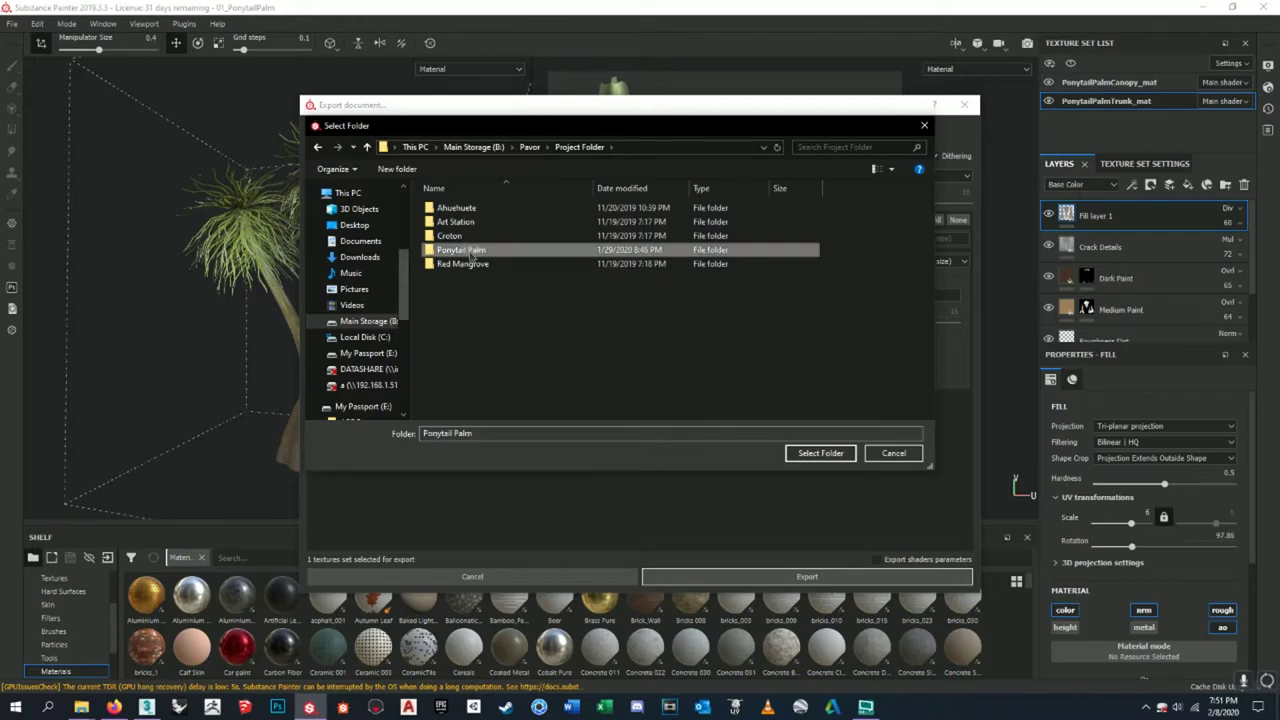
{"action": "double_click", "coordinate": [465, 249]}
- Create a 'Maps from Substance Painter' folder there and select it as the destination
{"action": "right_click", "coordinate": [483, 373]}
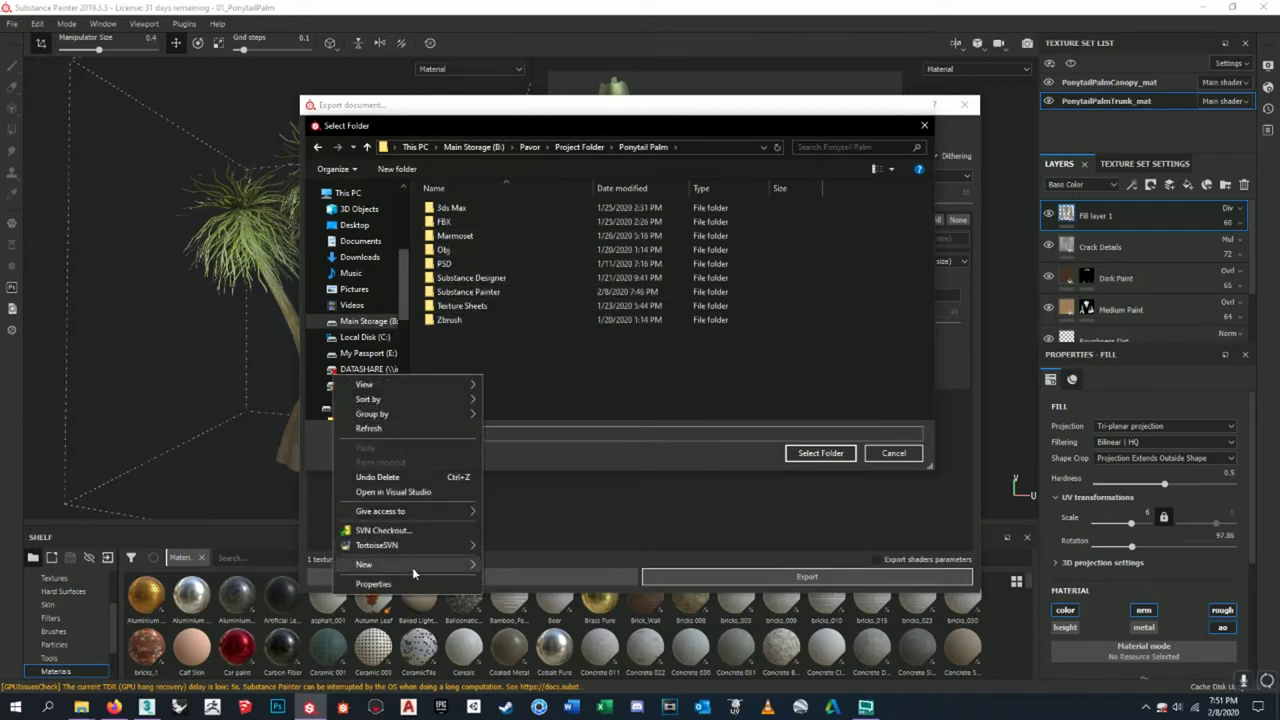
{"action": "mouse_move", "coordinate": [420, 569]}
{"action": "left_click", "coordinate": [563, 381]}
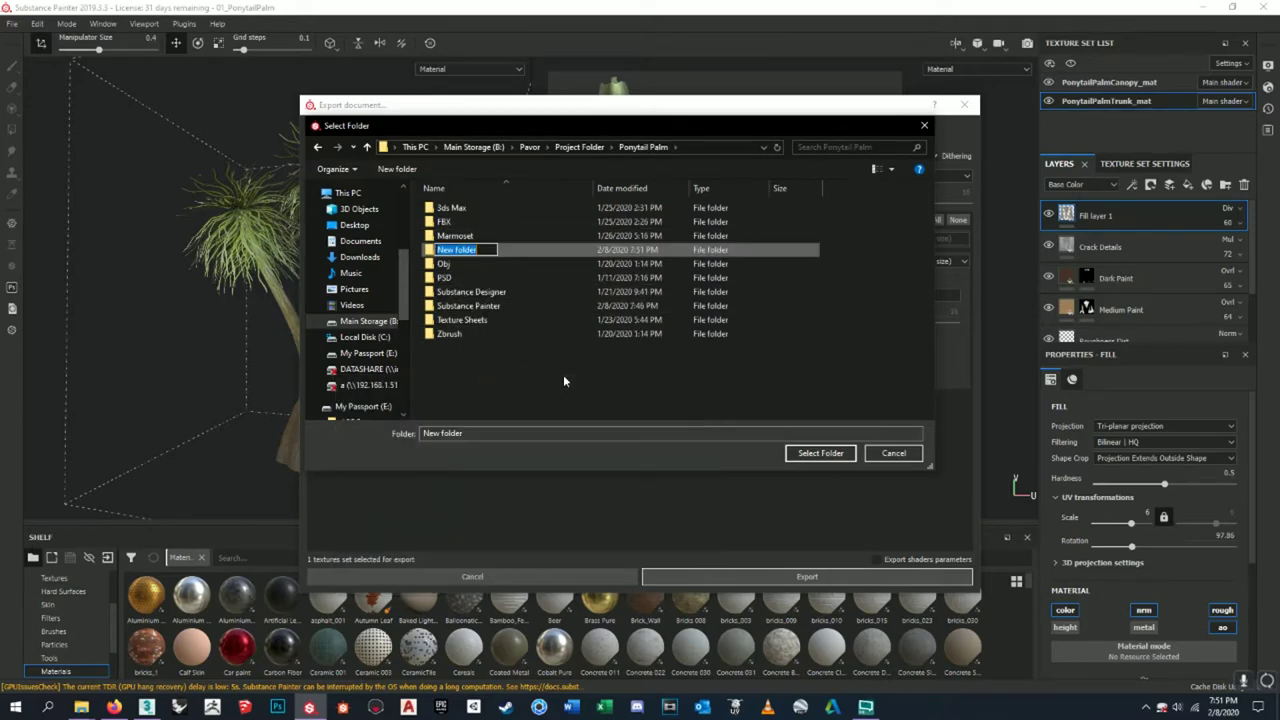
{"action": "type", "text": "Maps from Substance Pa"}
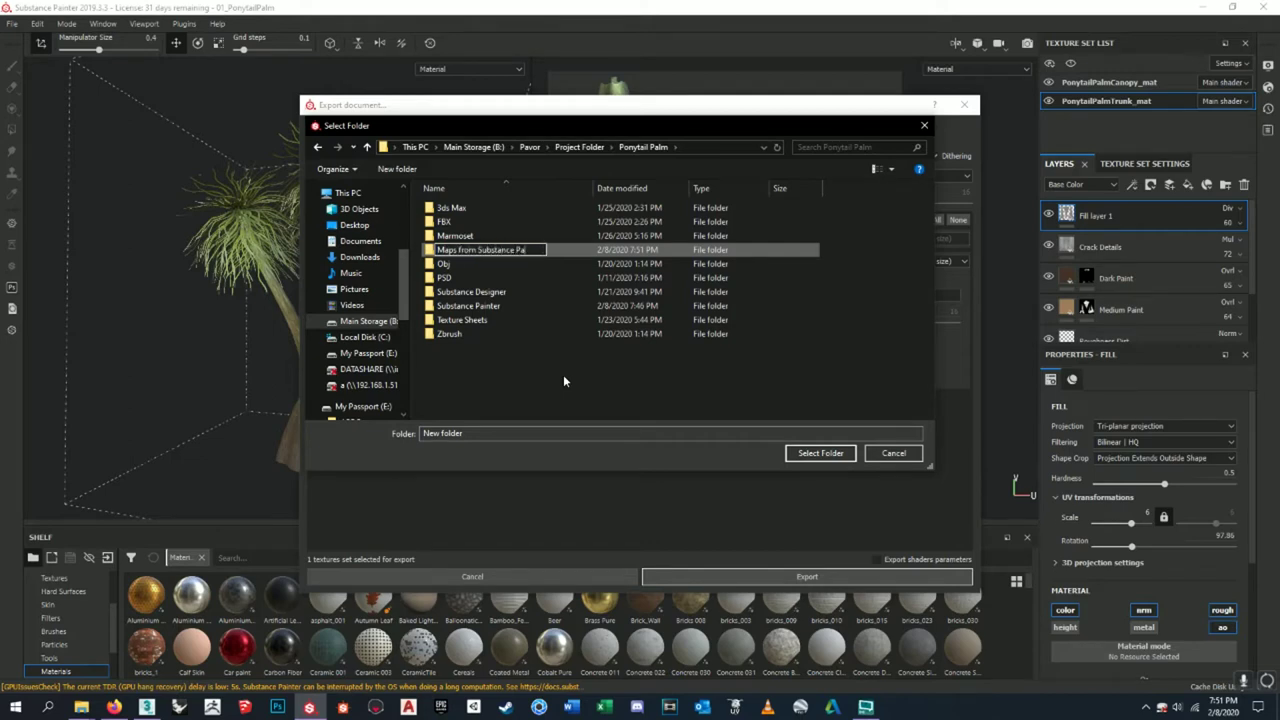
{"action": "type", "text": "inter"}
{"action": "key", "text": "Return"}
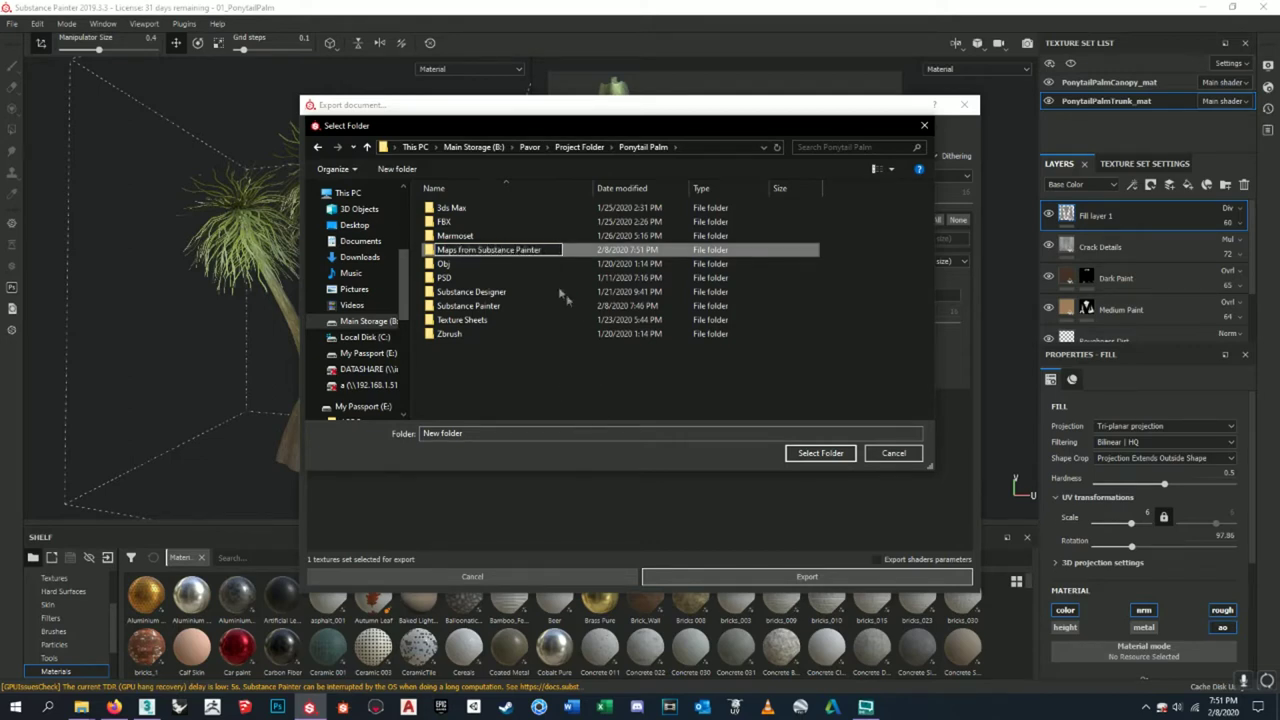
{"action": "double_click", "coordinate": [553, 237]}
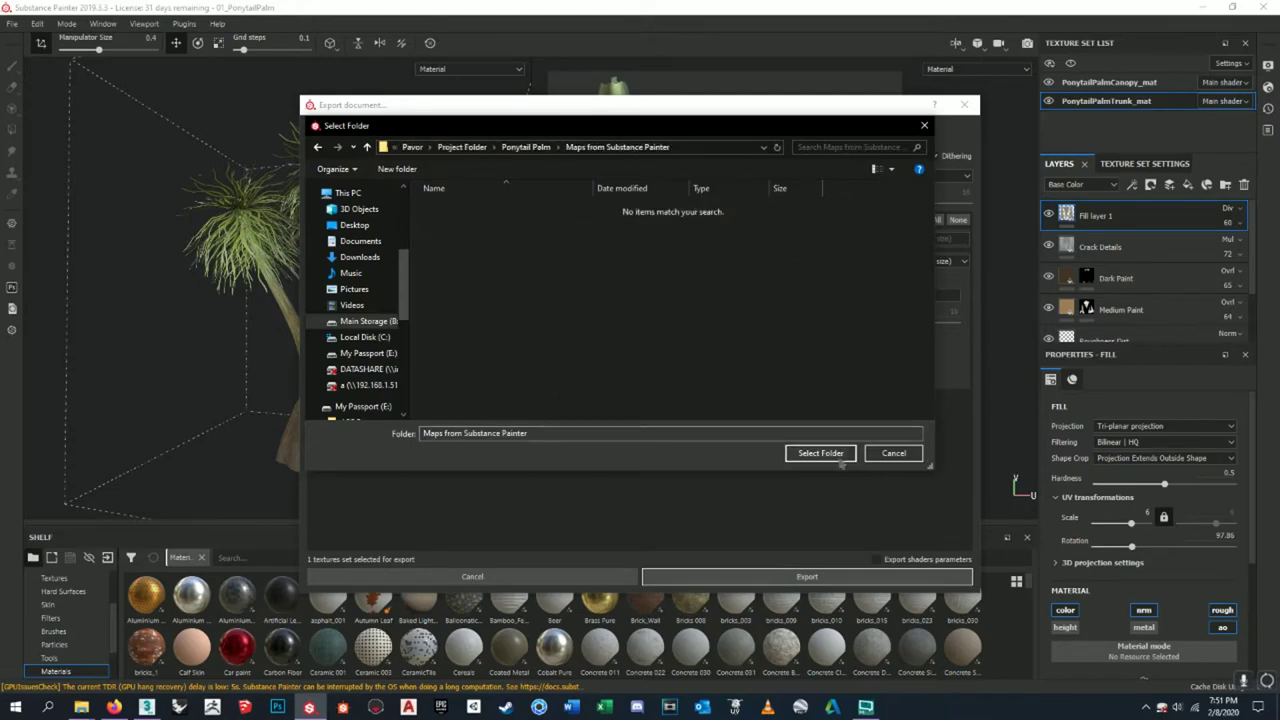
{"action": "left_click", "coordinate": [838, 455]}
{"action": "left_click", "coordinate": [810, 577]}
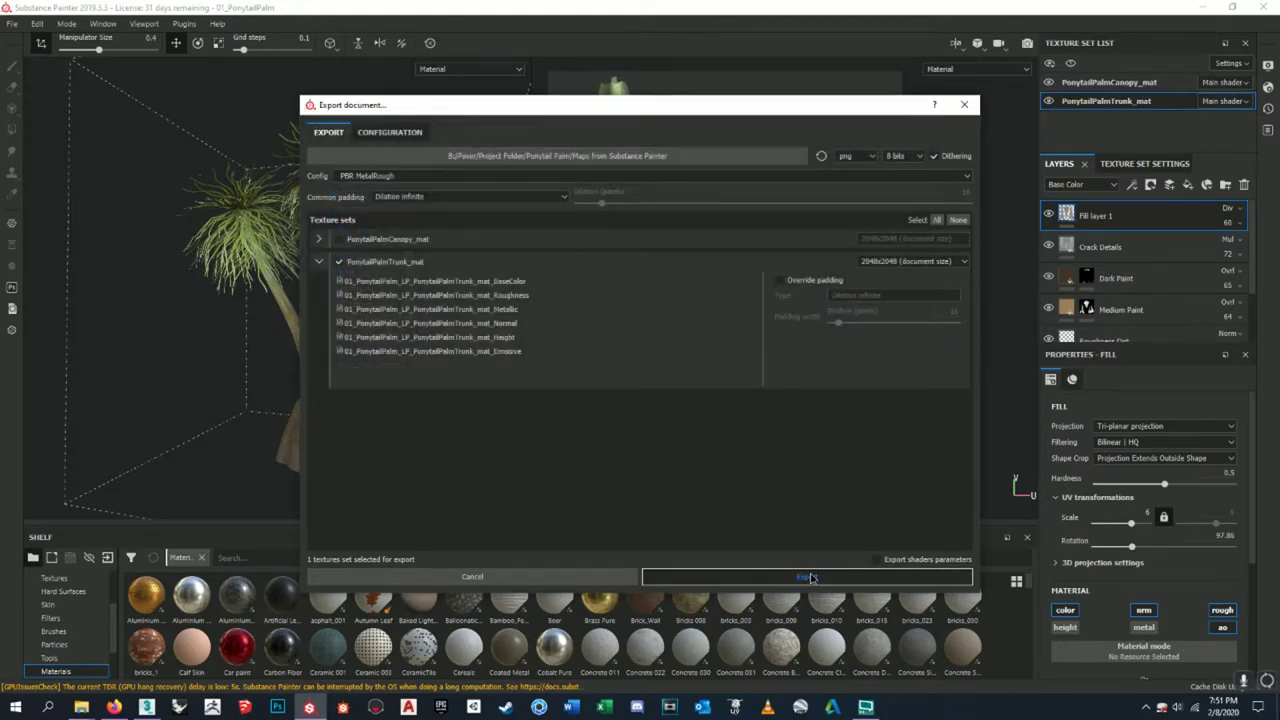
- Enable padding override, export the trunk maps, and confirm the success message
{"action": "mouse_move", "coordinate": [899, 295]}
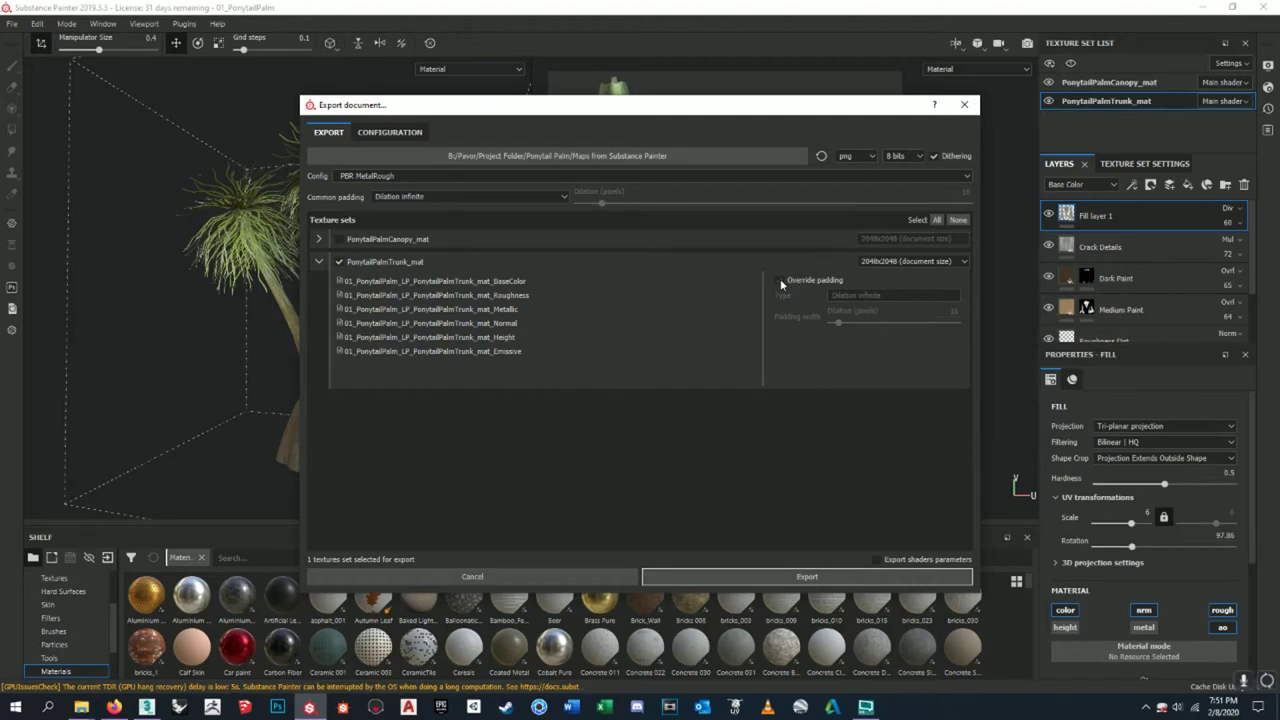
{"action": "mouse_move", "coordinate": [782, 285]}
{"action": "left_click", "coordinate": [780, 280]}
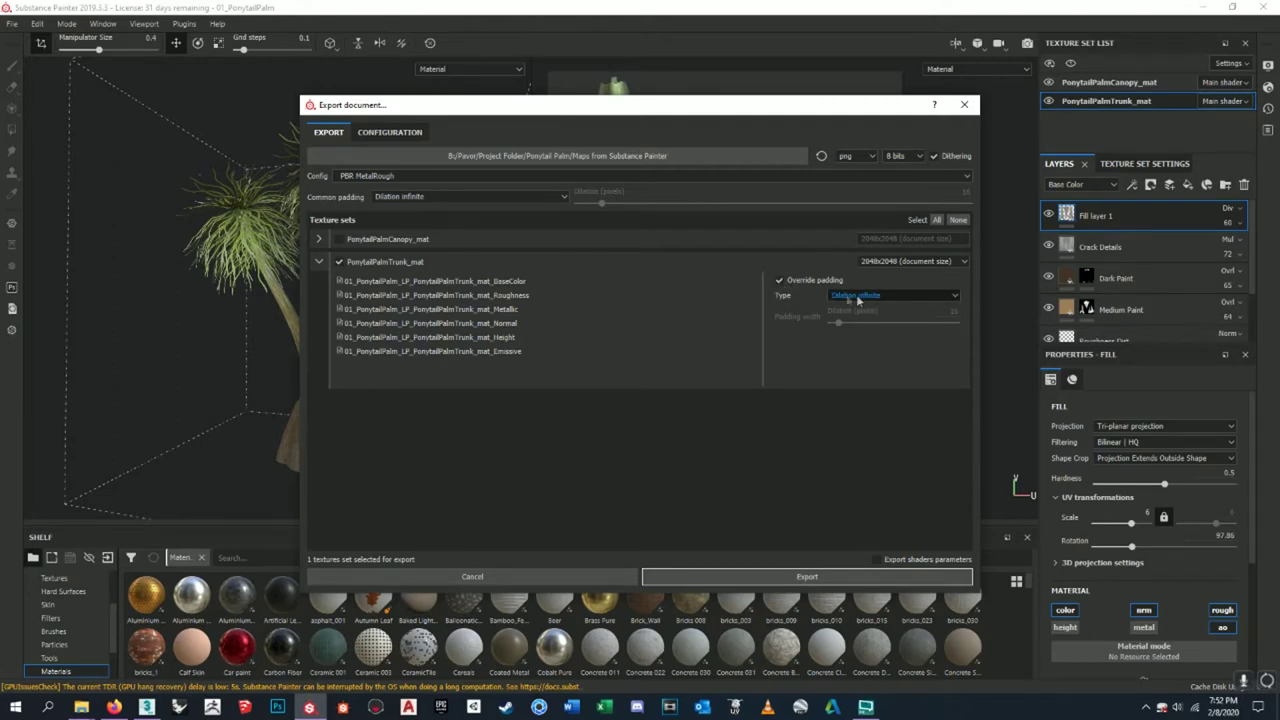
{"action": "left_click", "coordinate": [816, 572]}
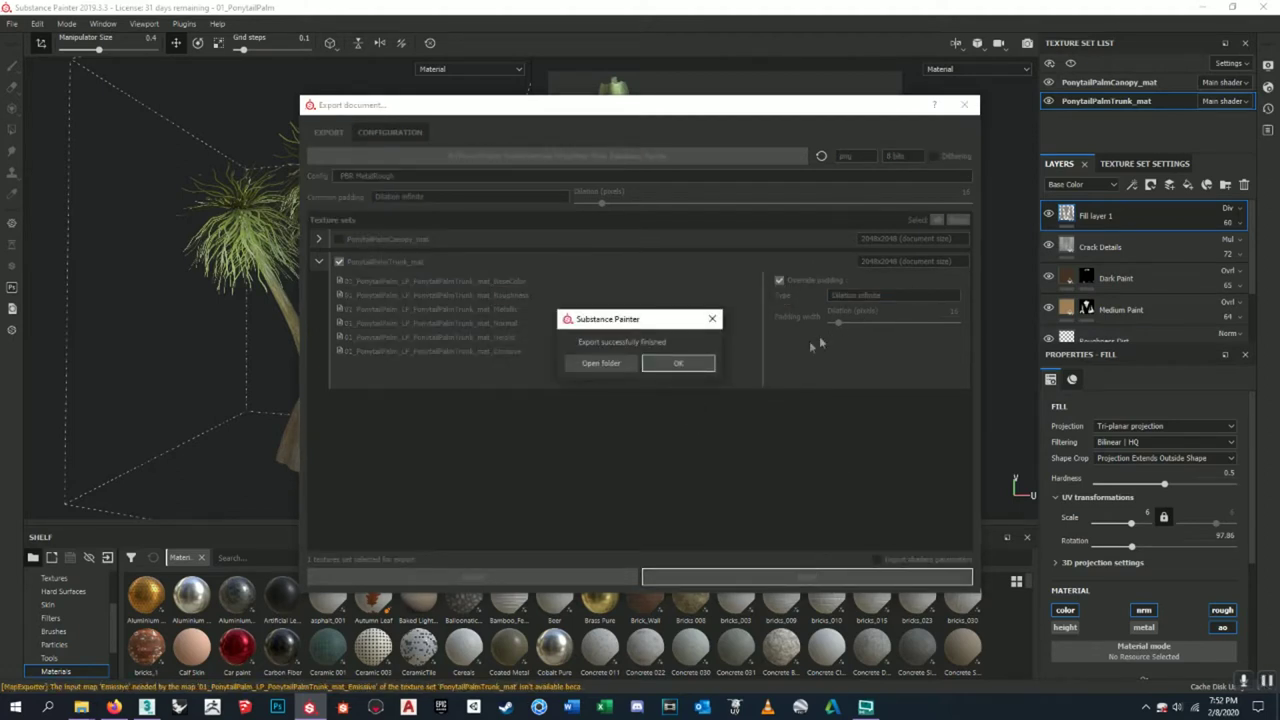
{"action": "left_click", "coordinate": [688, 373]}
- Browse to B:/Pavor/Project Folder/Ponytail Palm/Maps from Substance Painter and view the BaseColor PNG
{"action": "key", "text": "alt+Tab"}
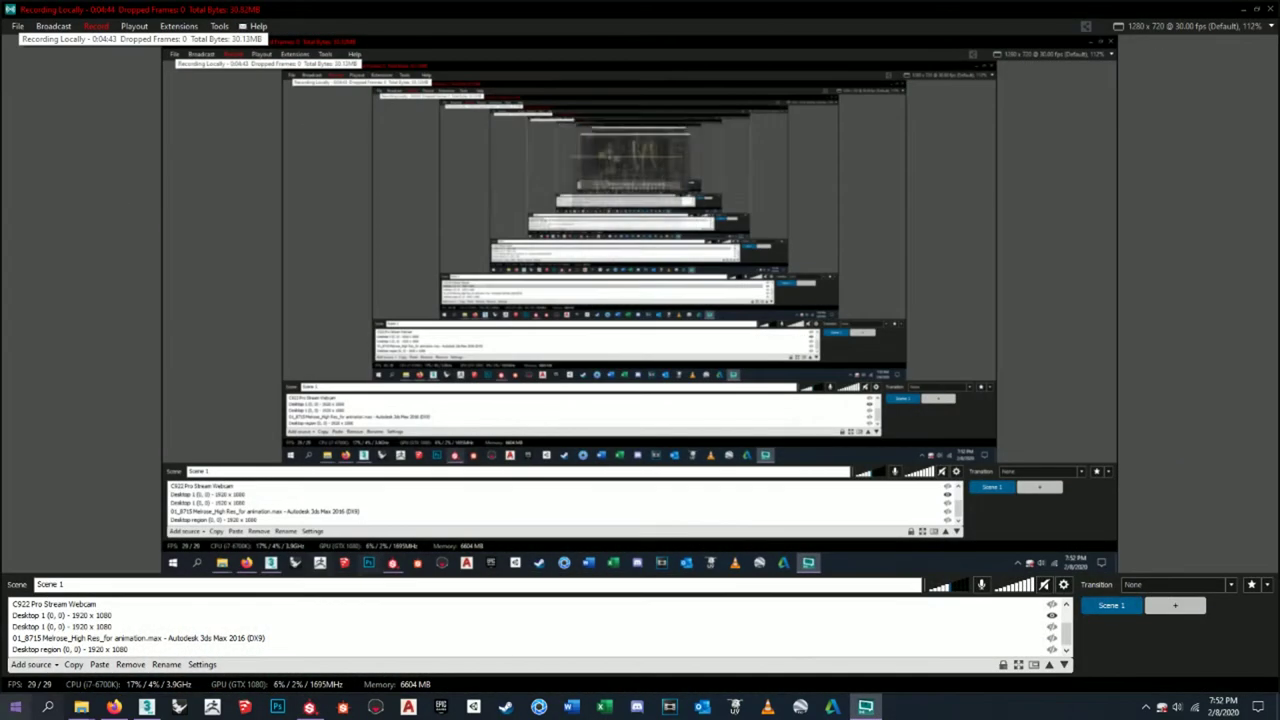
{"action": "key", "text": "super"}
{"action": "key", "text": "super+e"}
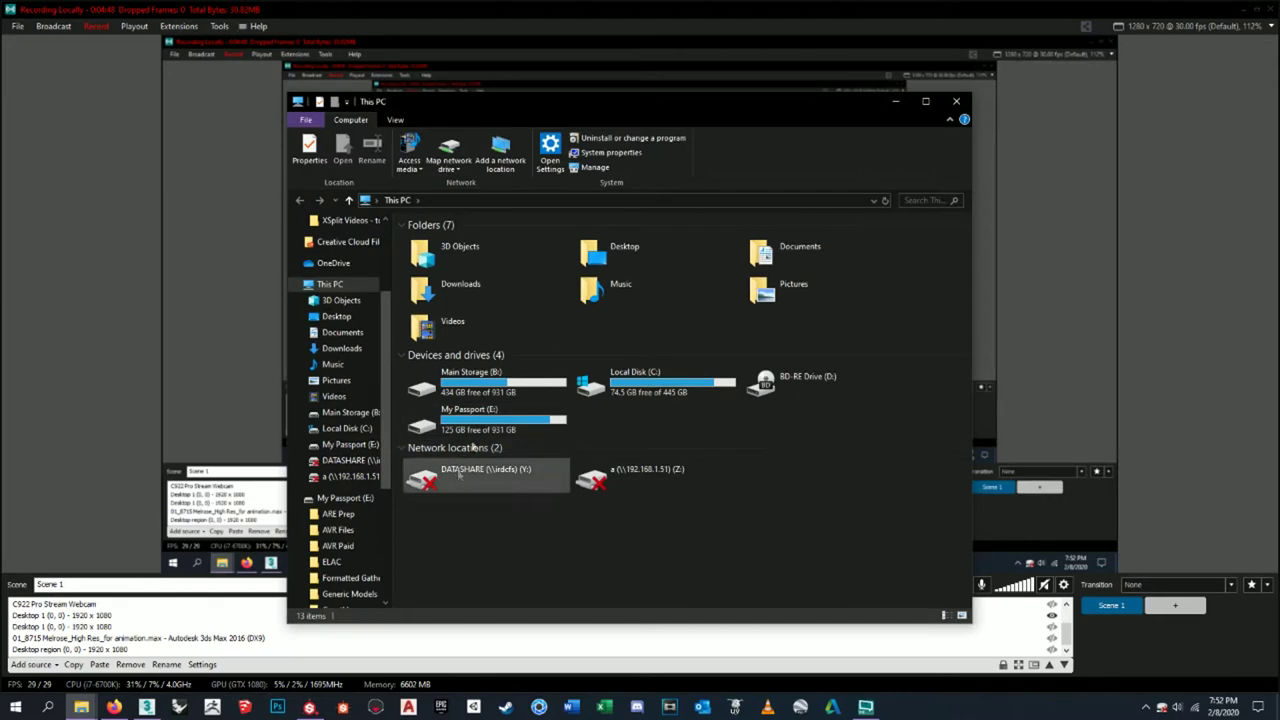
{"action": "double_click", "coordinate": [484, 378]}
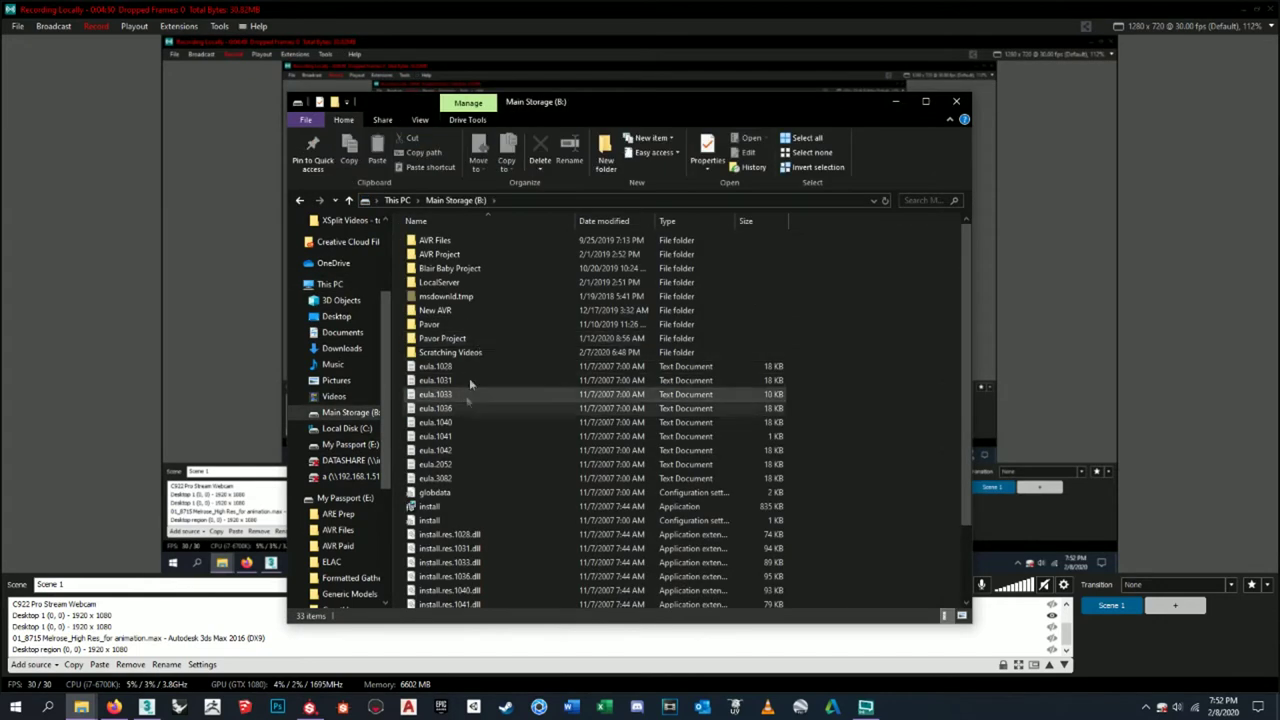
{"action": "double_click", "coordinate": [471, 330]}
{"action": "double_click", "coordinate": [477, 241]}
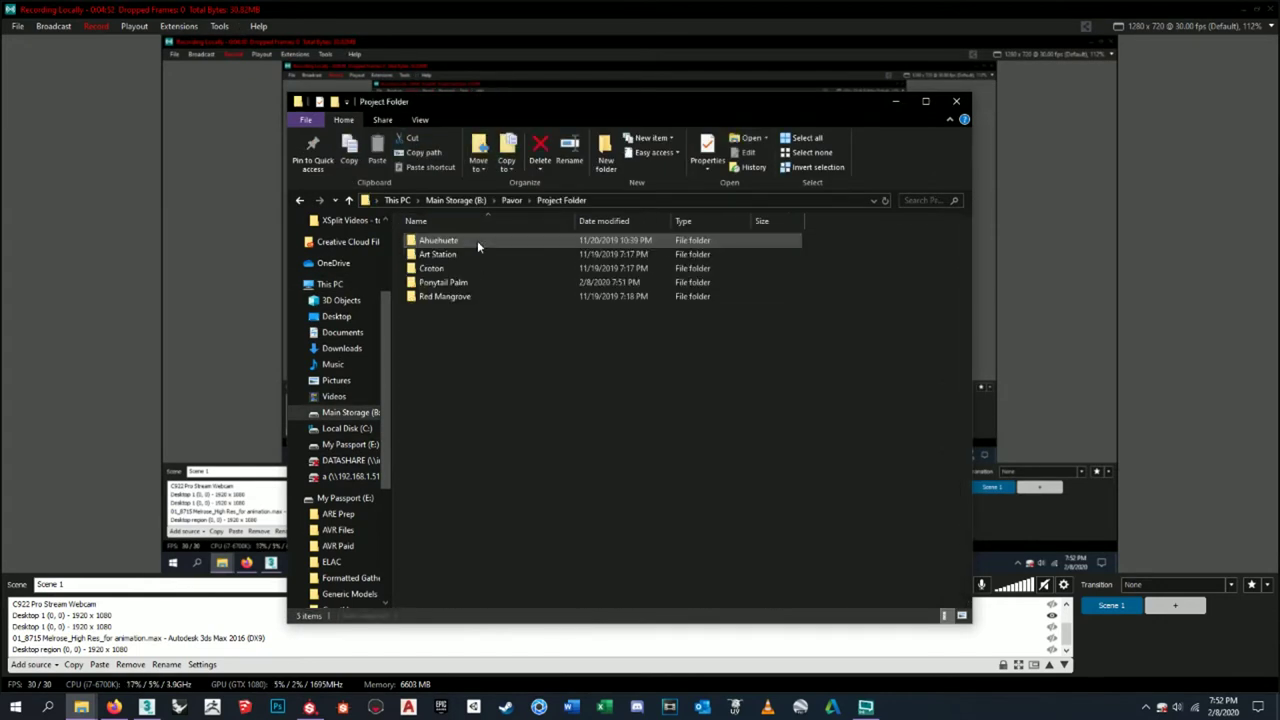
{"action": "double_click", "coordinate": [468, 283]}
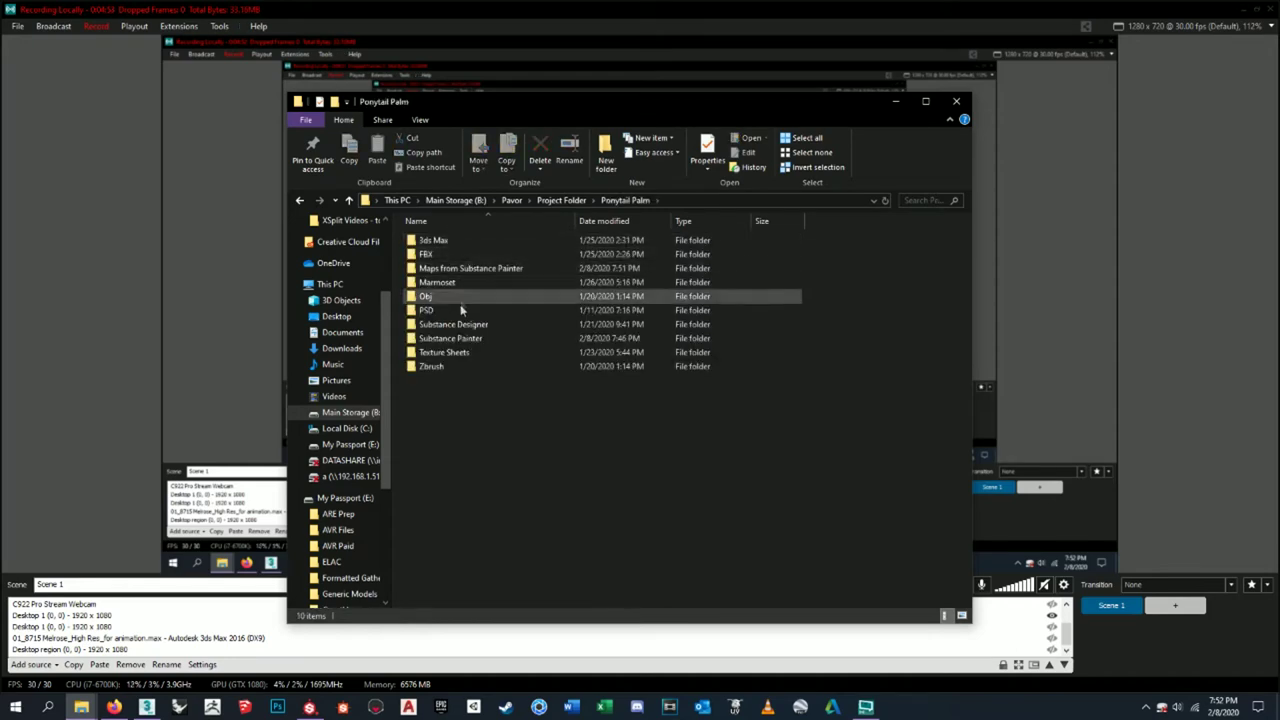
{"action": "double_click", "coordinate": [465, 268]}
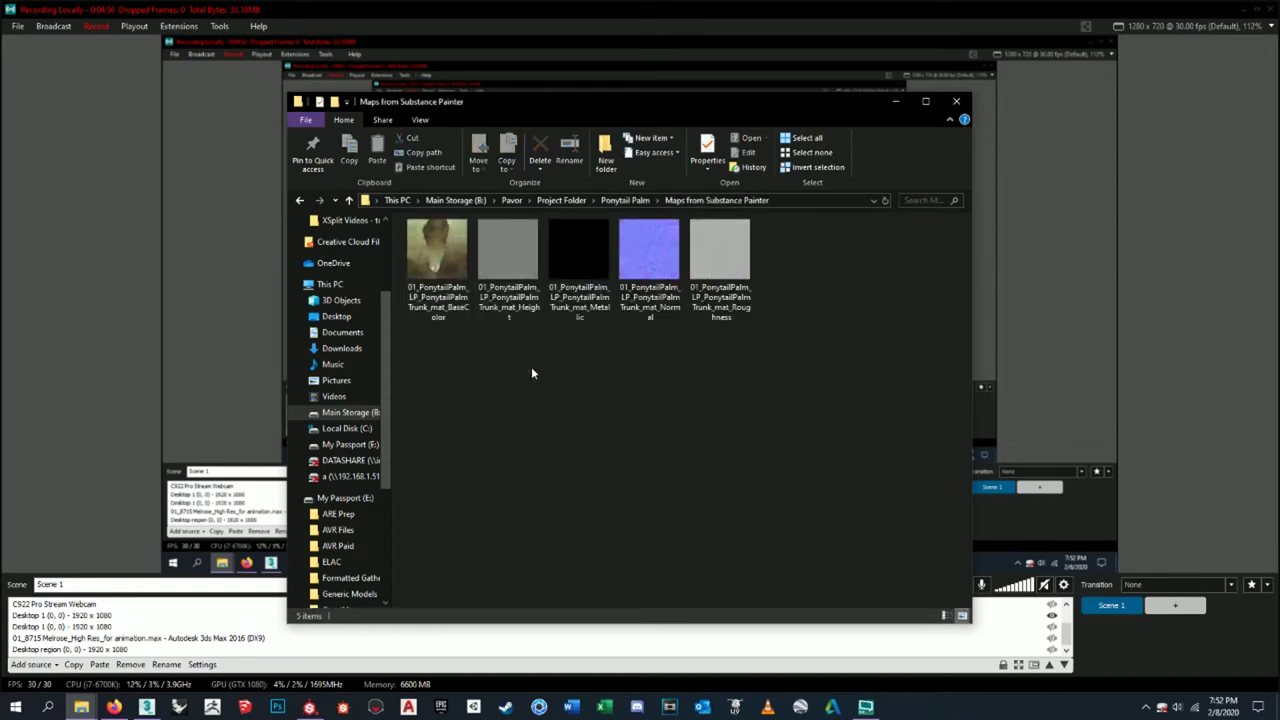
{"action": "double_click", "coordinate": [446, 304]}
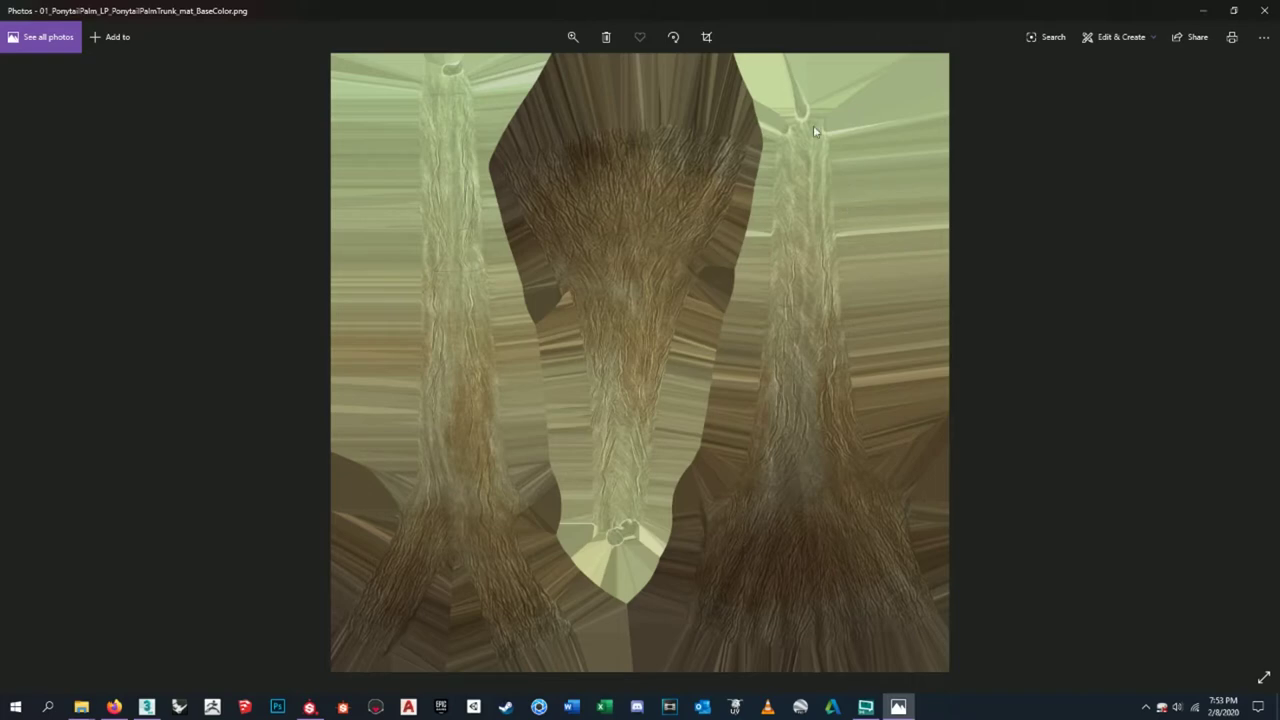
- Preview the exported Height map and delete it as unneeded
{"action": "left_click", "coordinate": [1264, 10]}
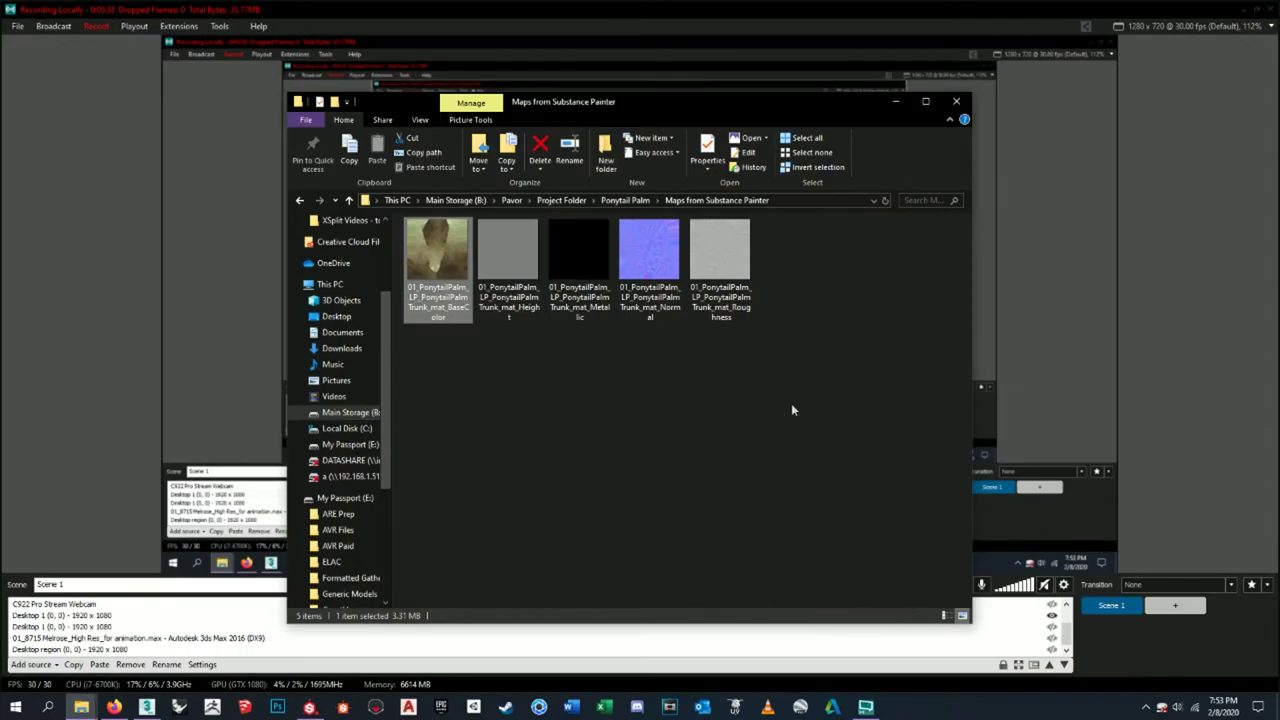
{"action": "double_click", "coordinate": [519, 280]}
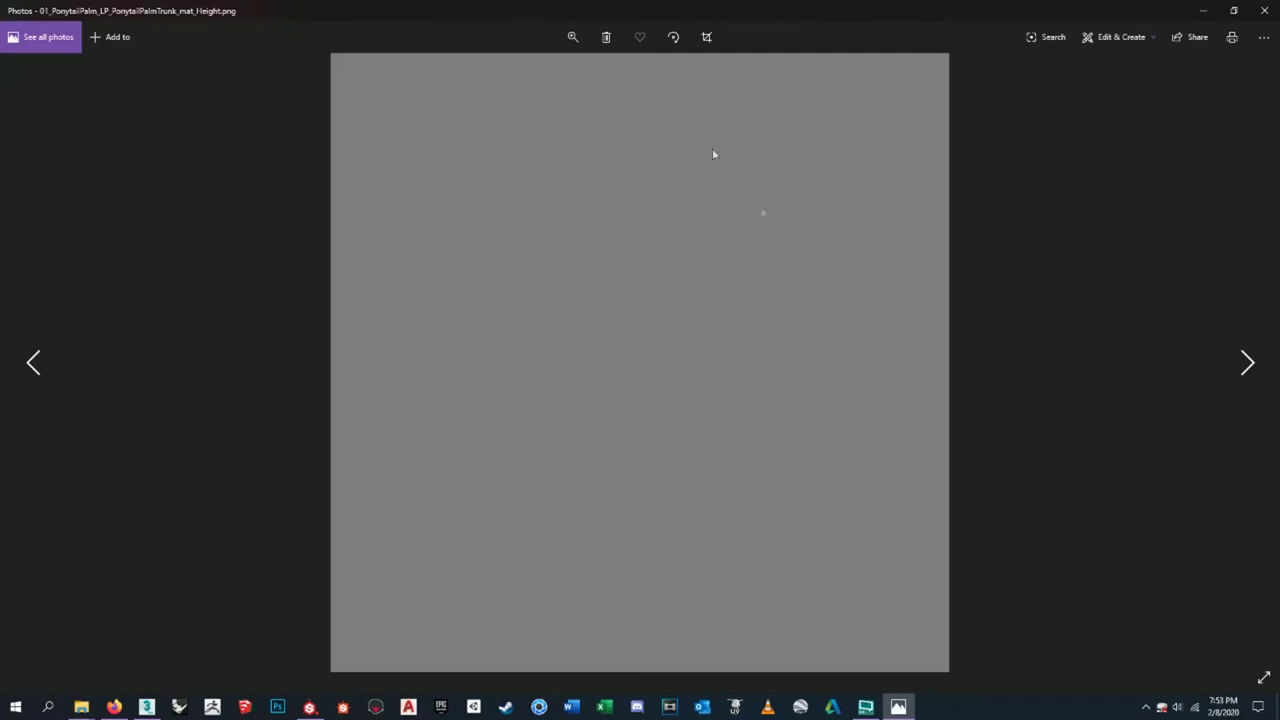
{"action": "left_click", "coordinate": [1264, 10]}
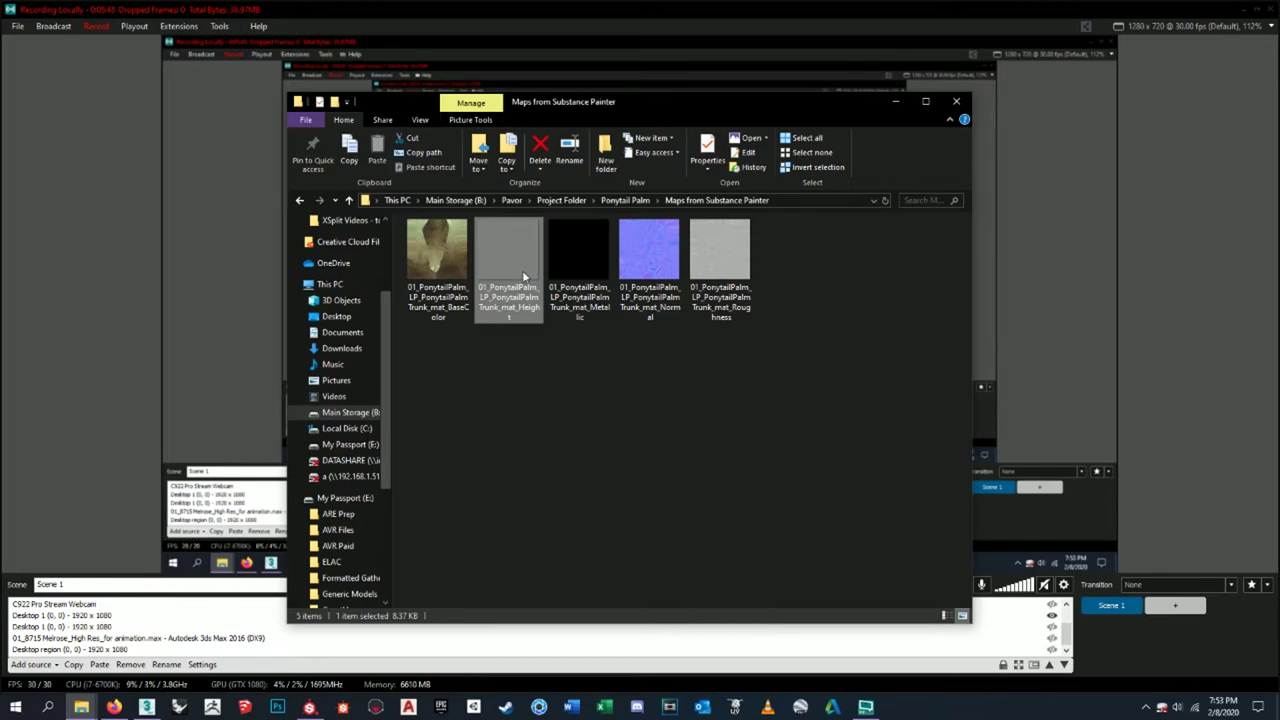
{"action": "key", "text": "Delete"}
{"action": "key", "text": "Delete"}
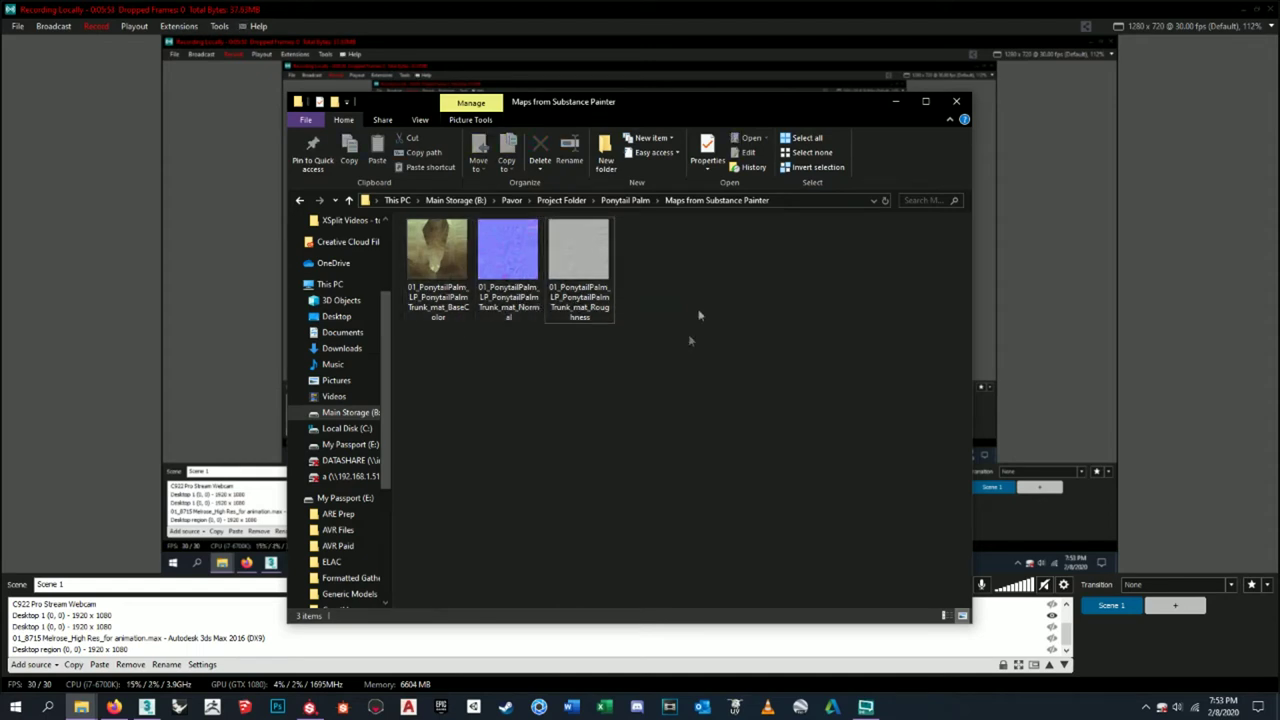
- View the ambient occlusion PNG in Texture Sheets > PNG > Trunk Bake Maps, then return to Substance Painter
{"action": "left_click", "coordinate": [625, 200]}
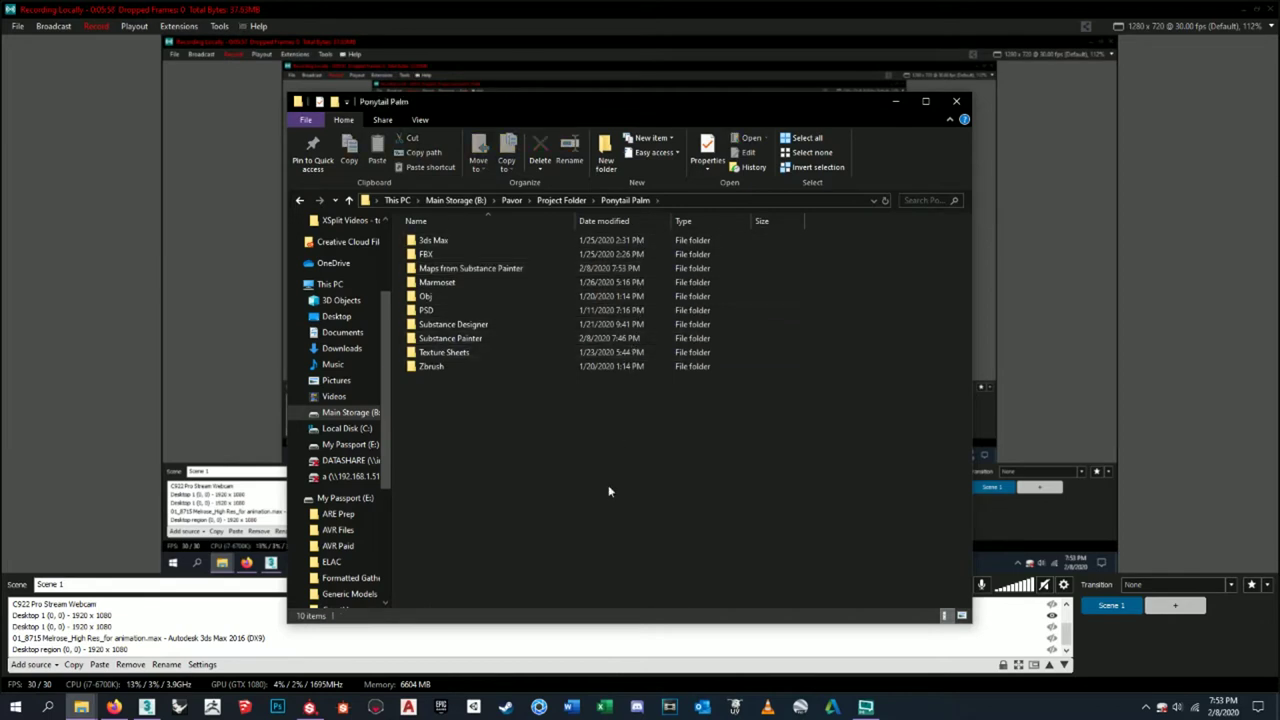
{"action": "left_click", "coordinate": [504, 338]}
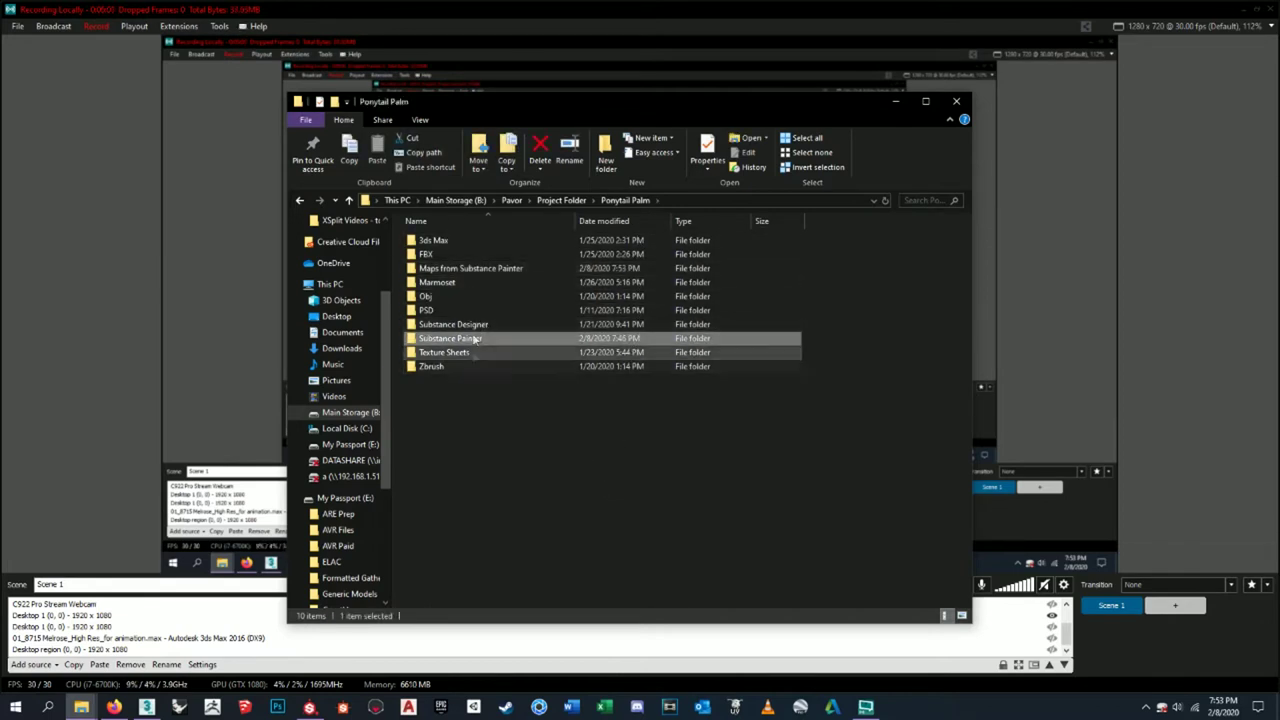
{"action": "double_click", "coordinate": [462, 352]}
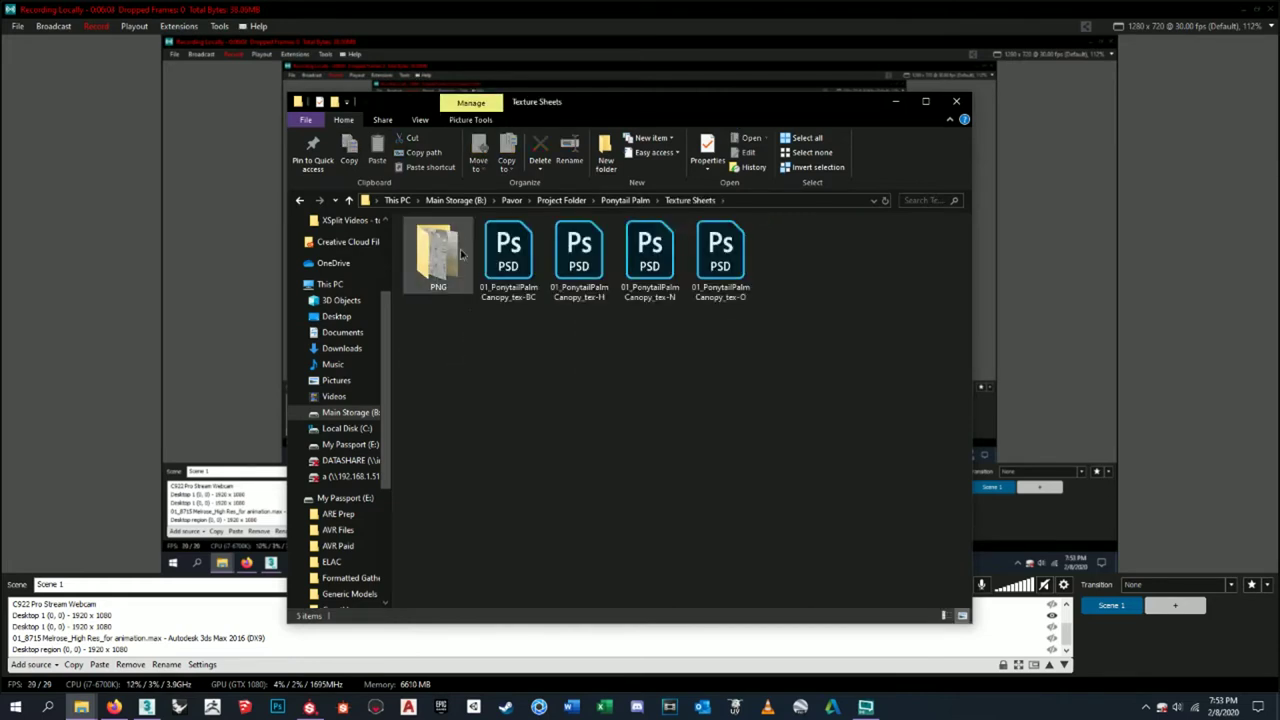
{"action": "double_click", "coordinate": [445, 258]}
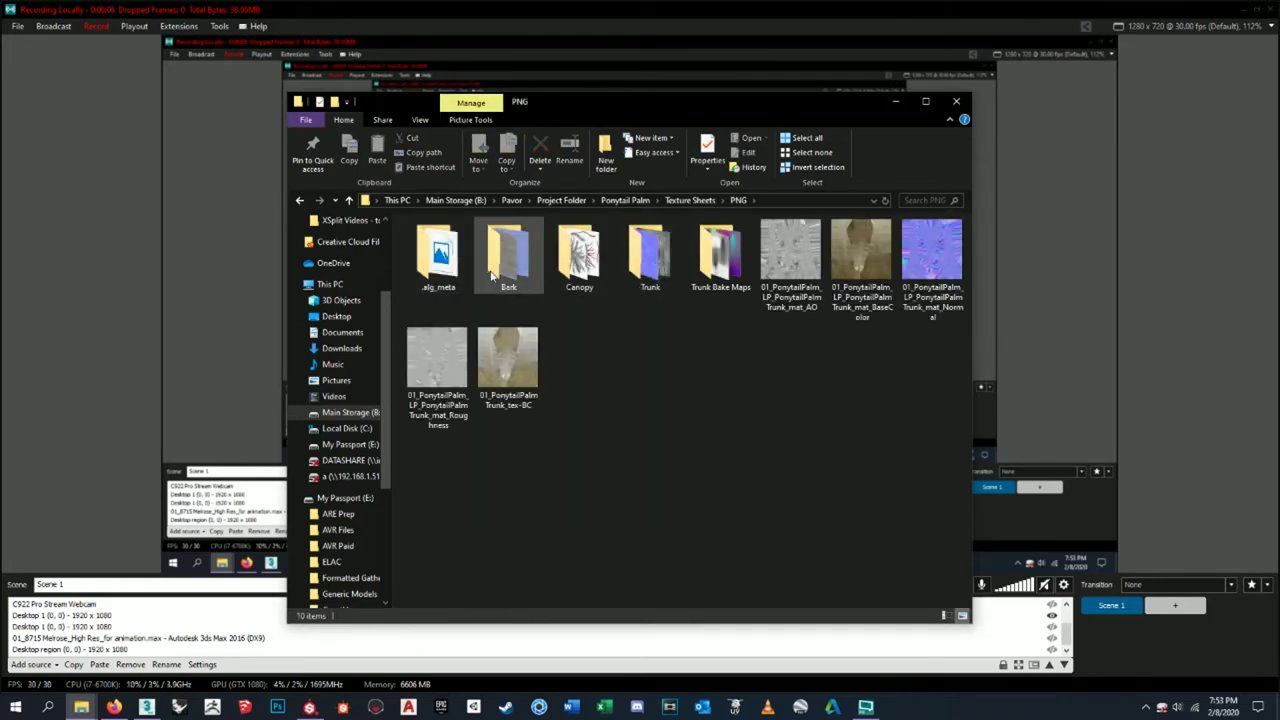
{"action": "double_click", "coordinate": [728, 258]}
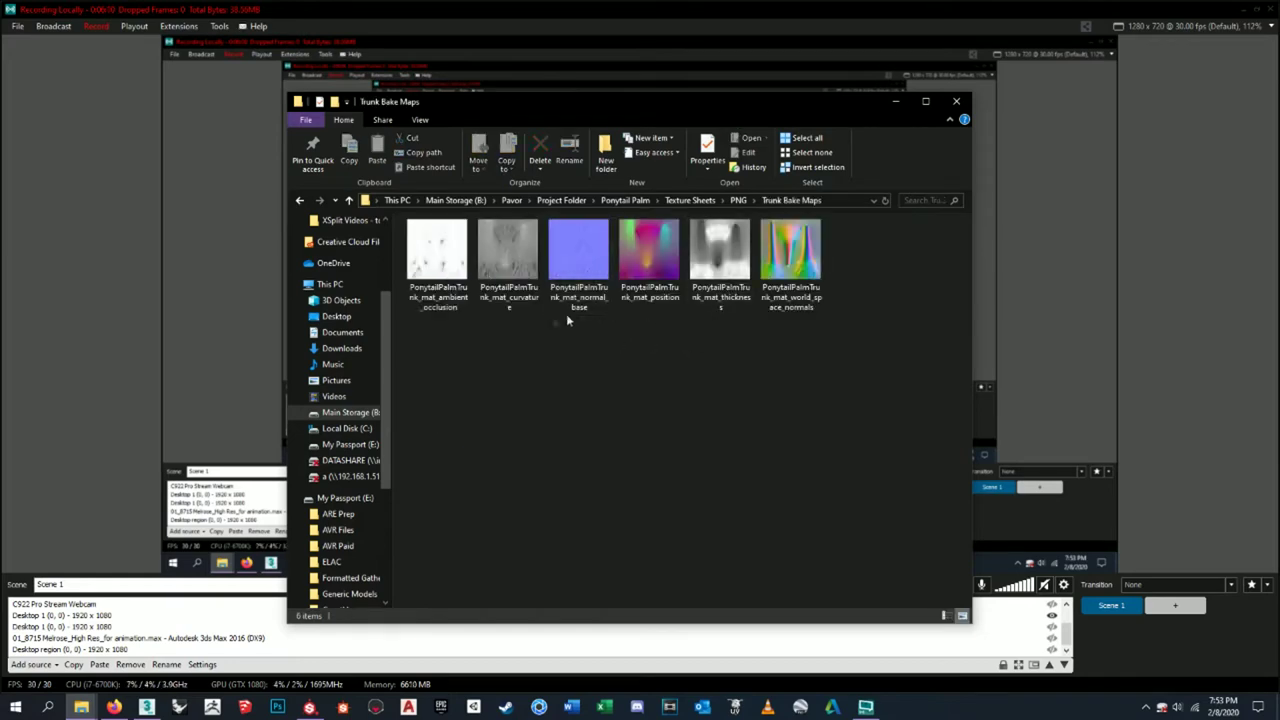
{"action": "left_click", "coordinate": [437, 296]}
{"action": "double_click", "coordinate": [448, 297]}
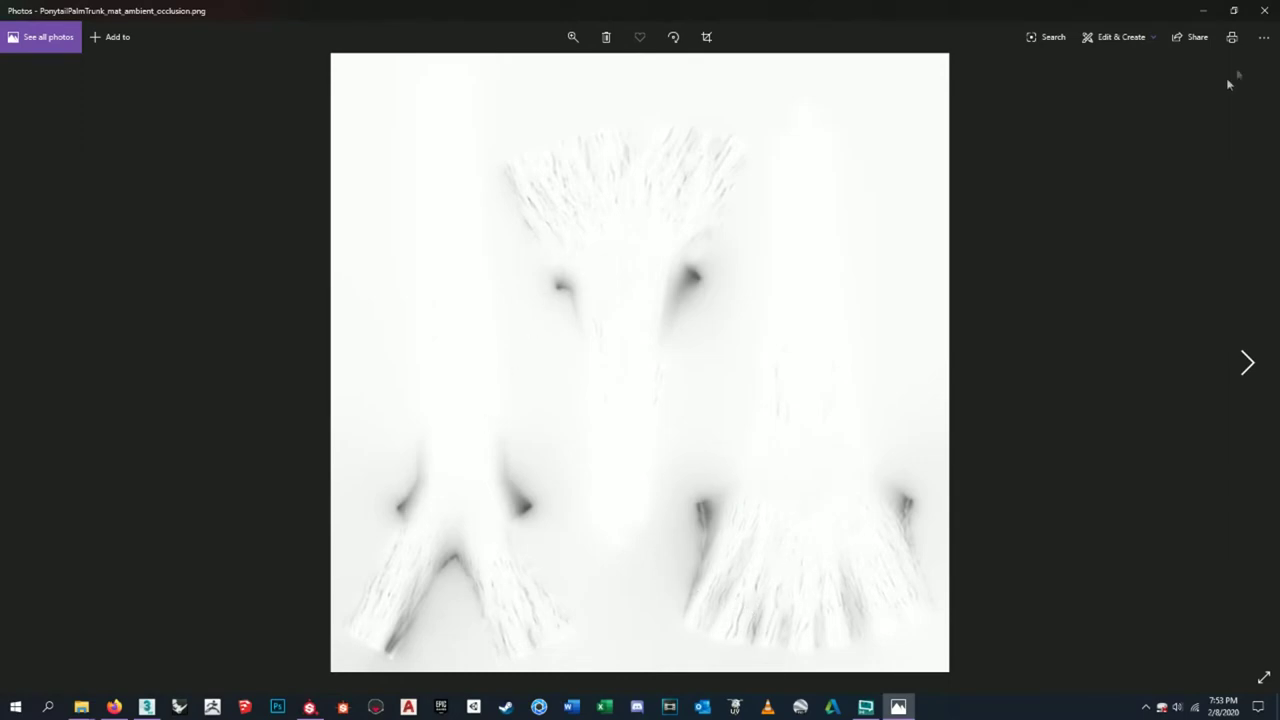
{"action": "left_click", "coordinate": [1259, 10]}
{"action": "left_click", "coordinate": [956, 101]}
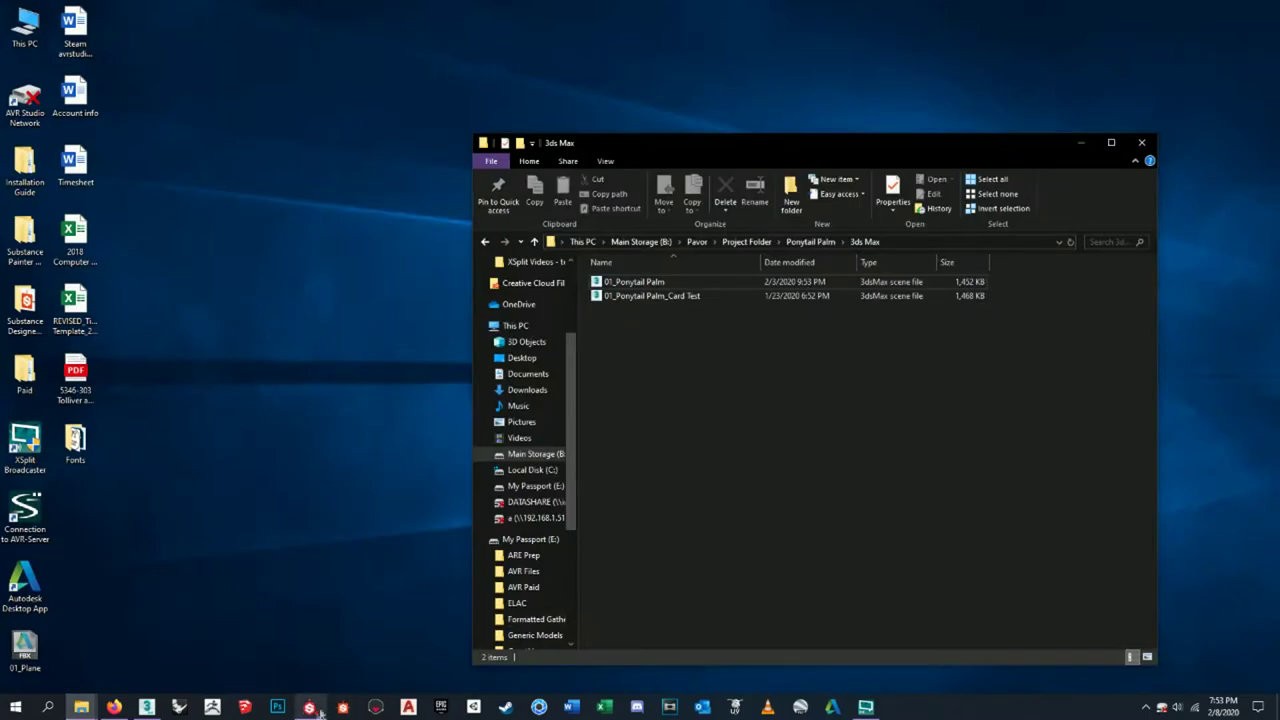
{"action": "left_click", "coordinate": [309, 707]}
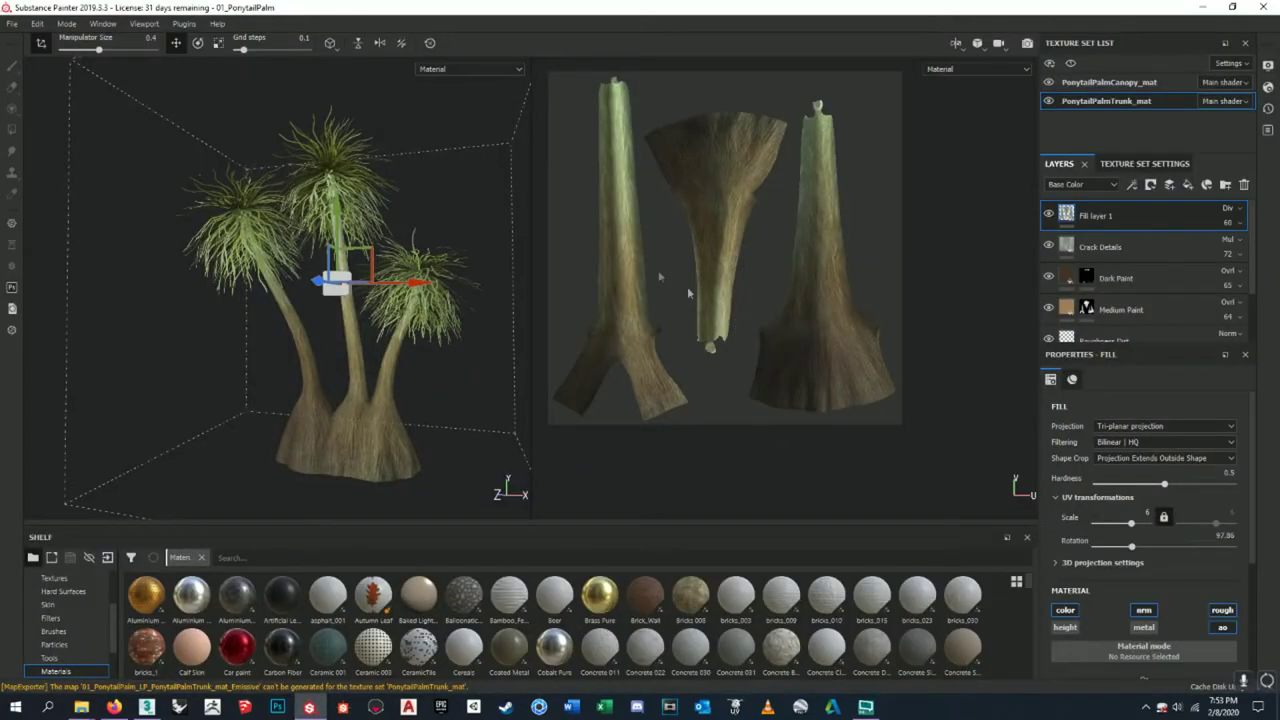
- Zoom onto the trunks and select the Dark Paint, Crack Details and Fill layer 1 layers
{"action": "left_click_drag", "start_coordinate": [380, 354], "coordinate": [341, 405], "text": "alt"}
{"action": "scroll", "coordinate": [341, 405], "scroll_direction": "up", "scroll_amount": 6}
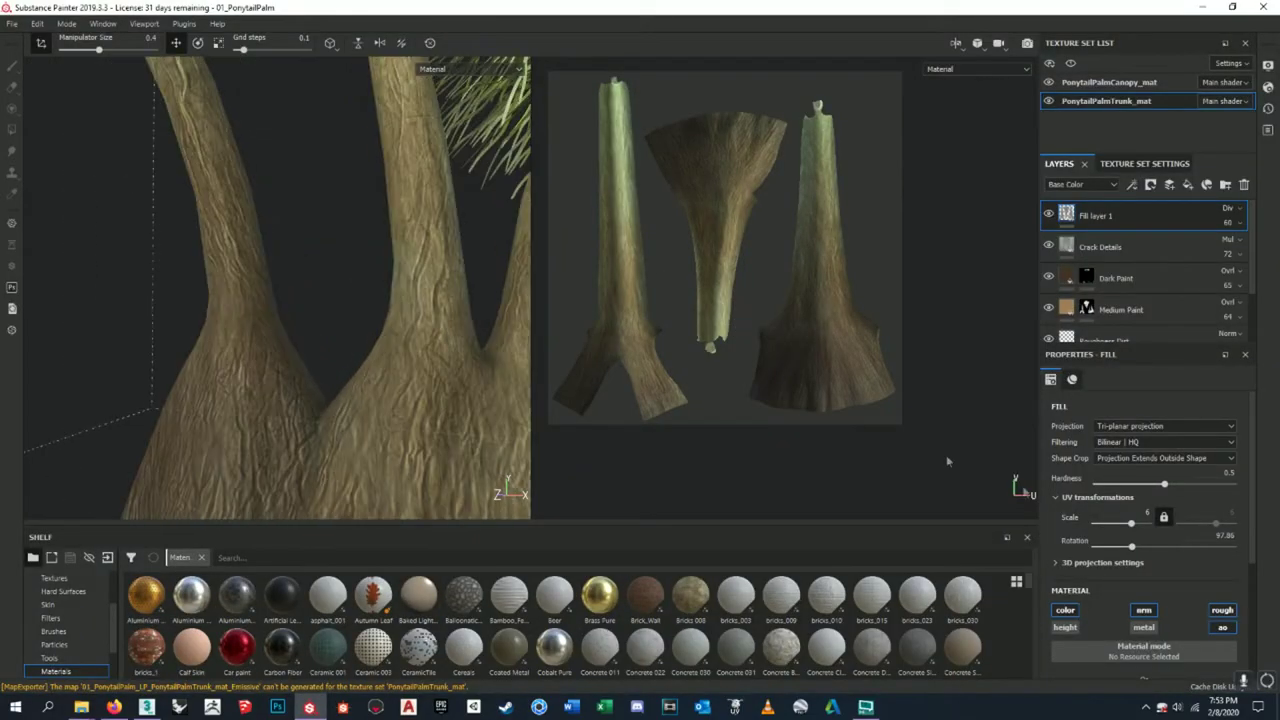
{"action": "left_click", "coordinate": [1137, 278]}
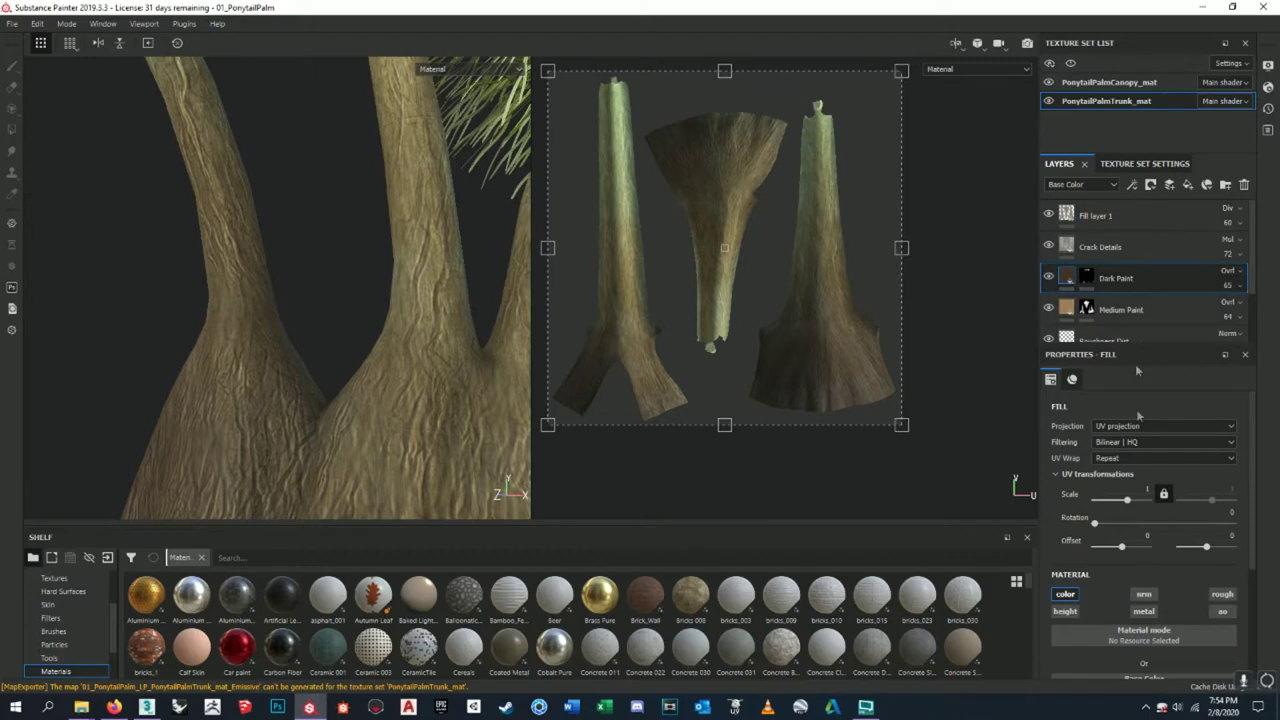
{"action": "scroll", "coordinate": [1168, 520], "scroll_direction": "down", "scroll_amount": 3}
{"action": "scroll", "coordinate": [1168, 535], "scroll_direction": "up", "scroll_amount": 3}
{"action": "left_click", "coordinate": [1134, 249]}
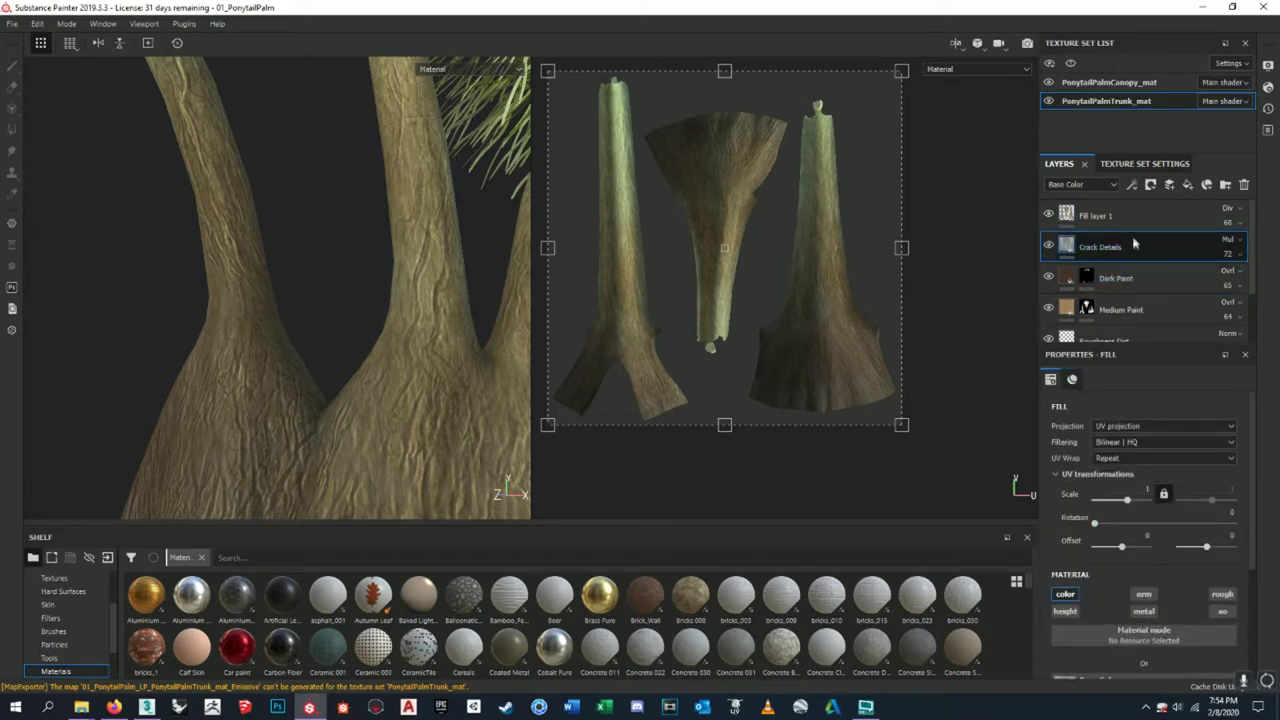
{"action": "left_click", "coordinate": [1135, 217]}
- Open the Export Textures settings again from the File menu
{"action": "scroll", "coordinate": [1135, 225], "scroll_direction": "down", "scroll_amount": 2}
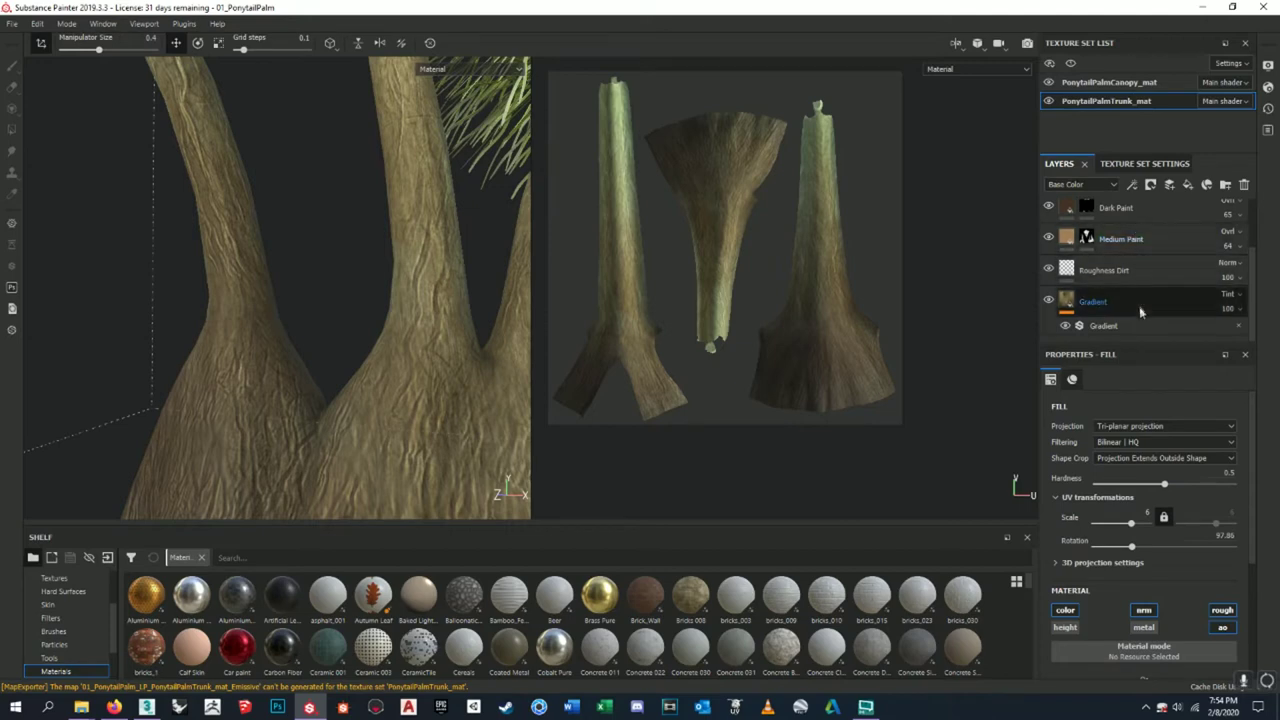
{"action": "scroll", "coordinate": [1140, 308], "scroll_direction": "up", "scroll_amount": 3}
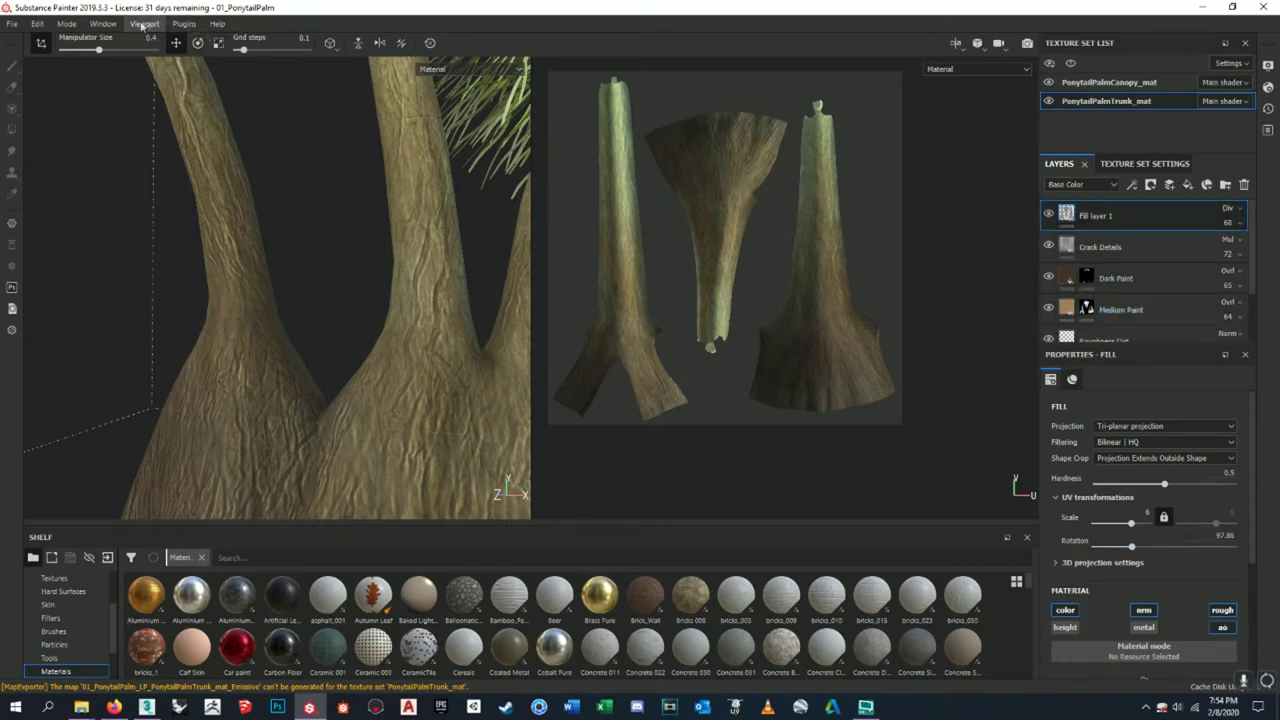
{"action": "left_click", "coordinate": [12, 23]}
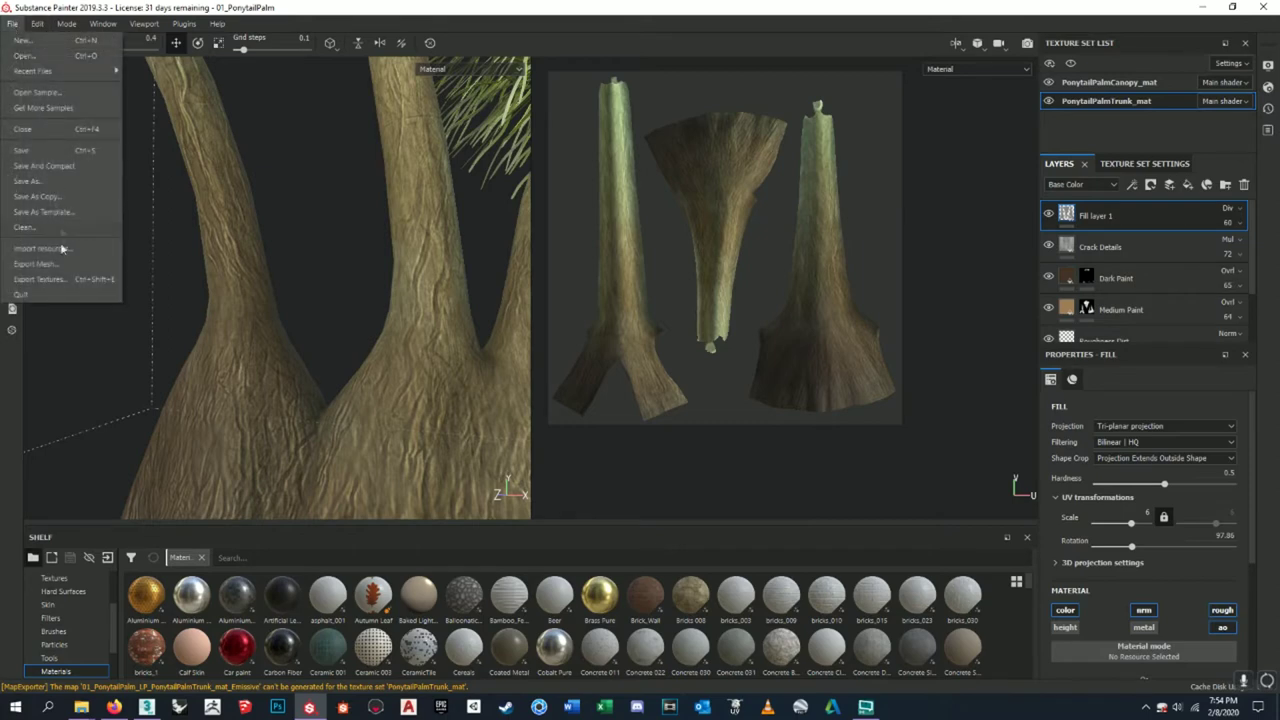
{"action": "left_click", "coordinate": [60, 279]}
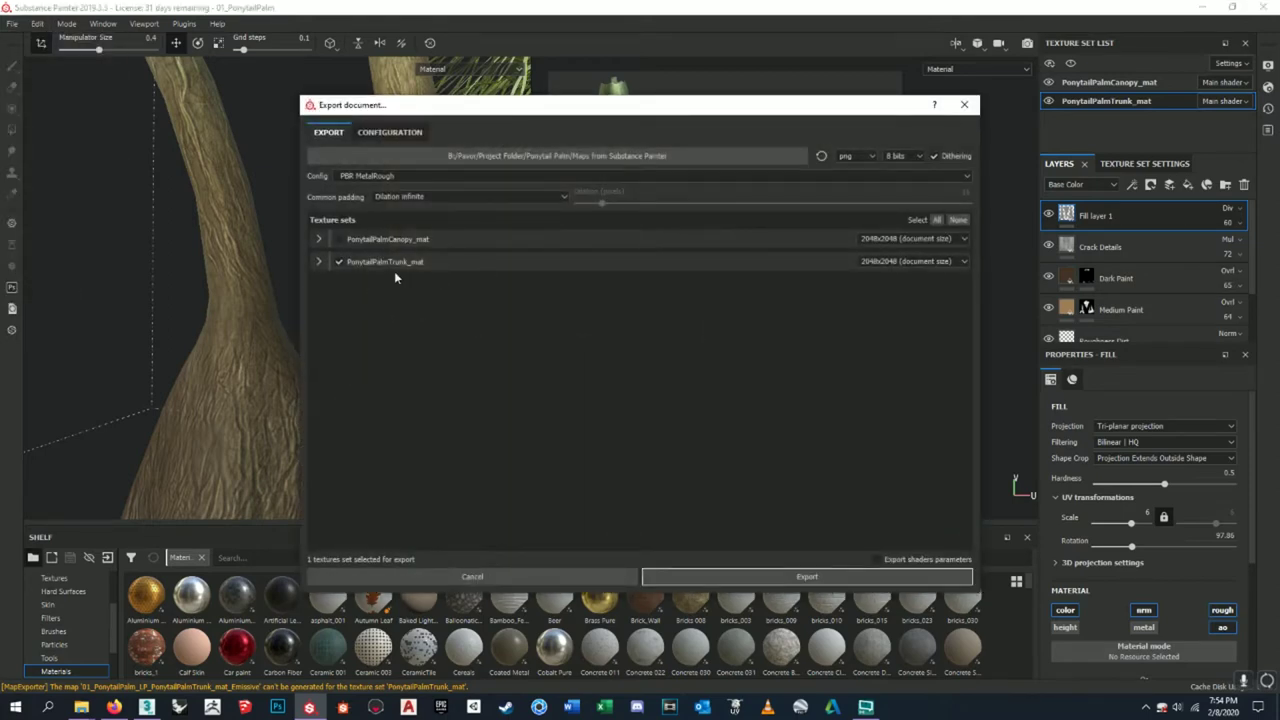
{"action": "left_click", "coordinate": [319, 262]}
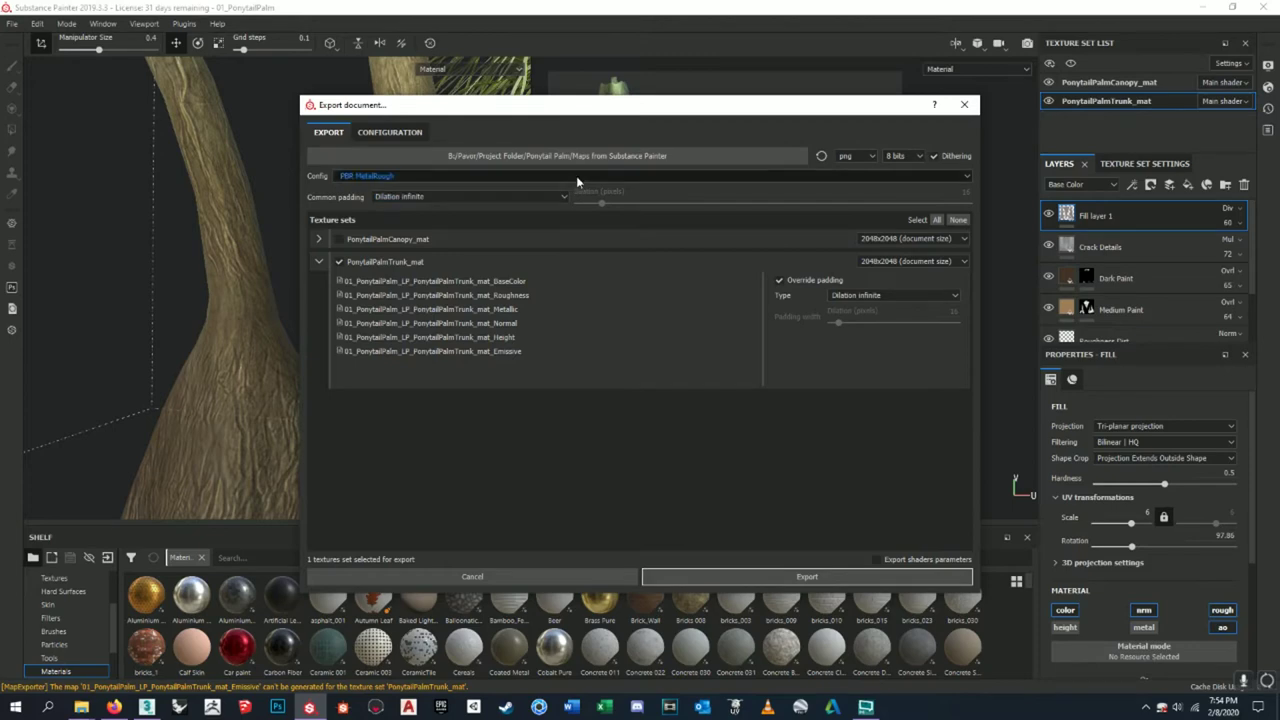
{"action": "left_click", "coordinate": [449, 177]}
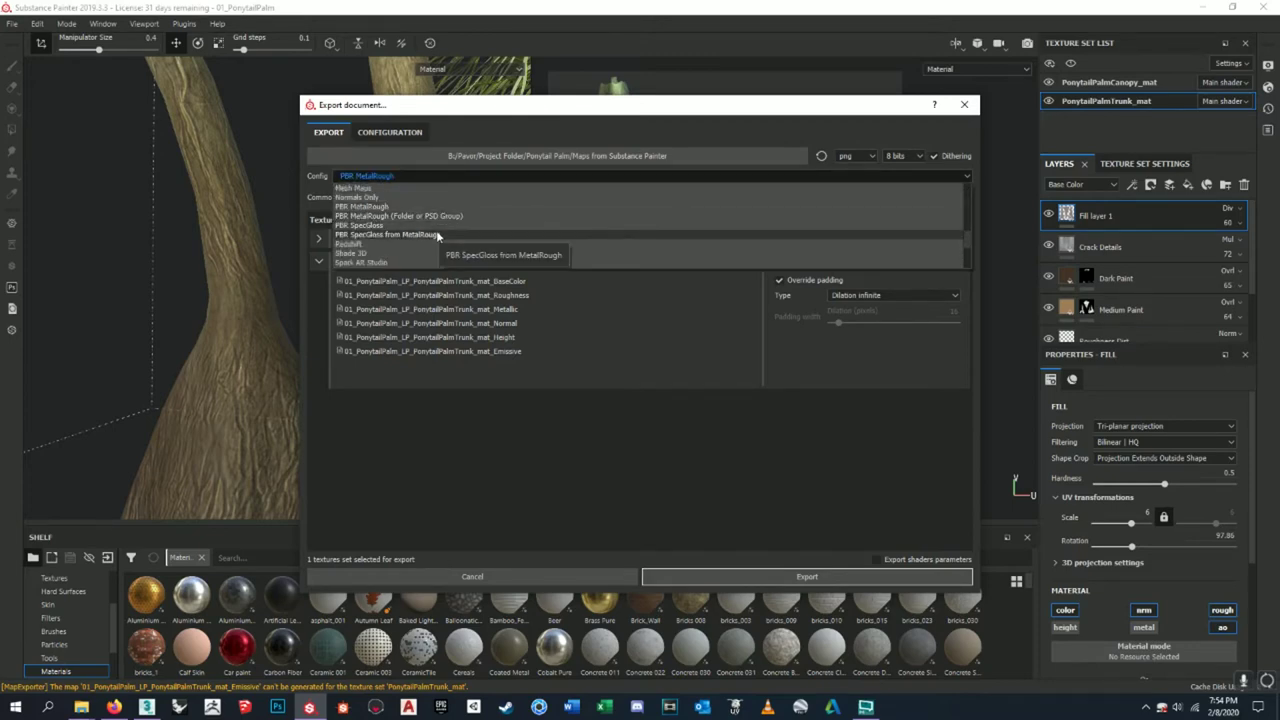
{"action": "scroll", "coordinate": [437, 244], "scroll_direction": "down", "scroll_amount": 3}
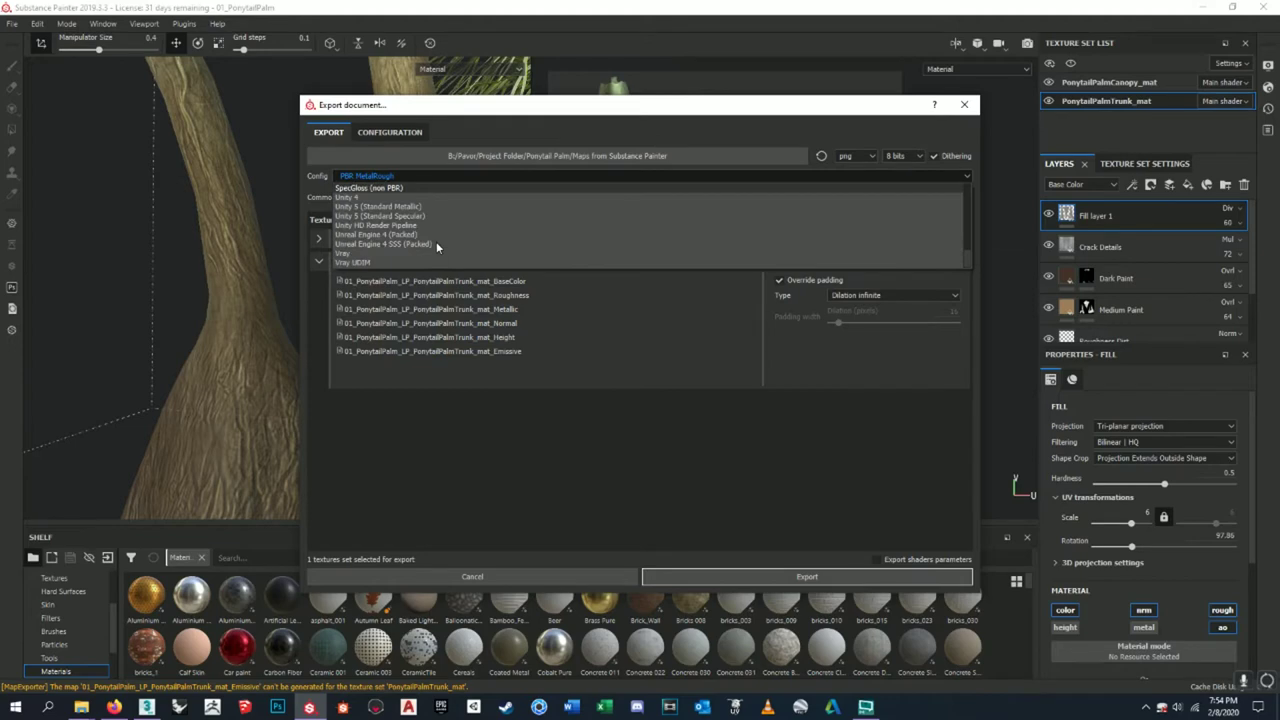
{"action": "left_click", "coordinate": [580, 472]}
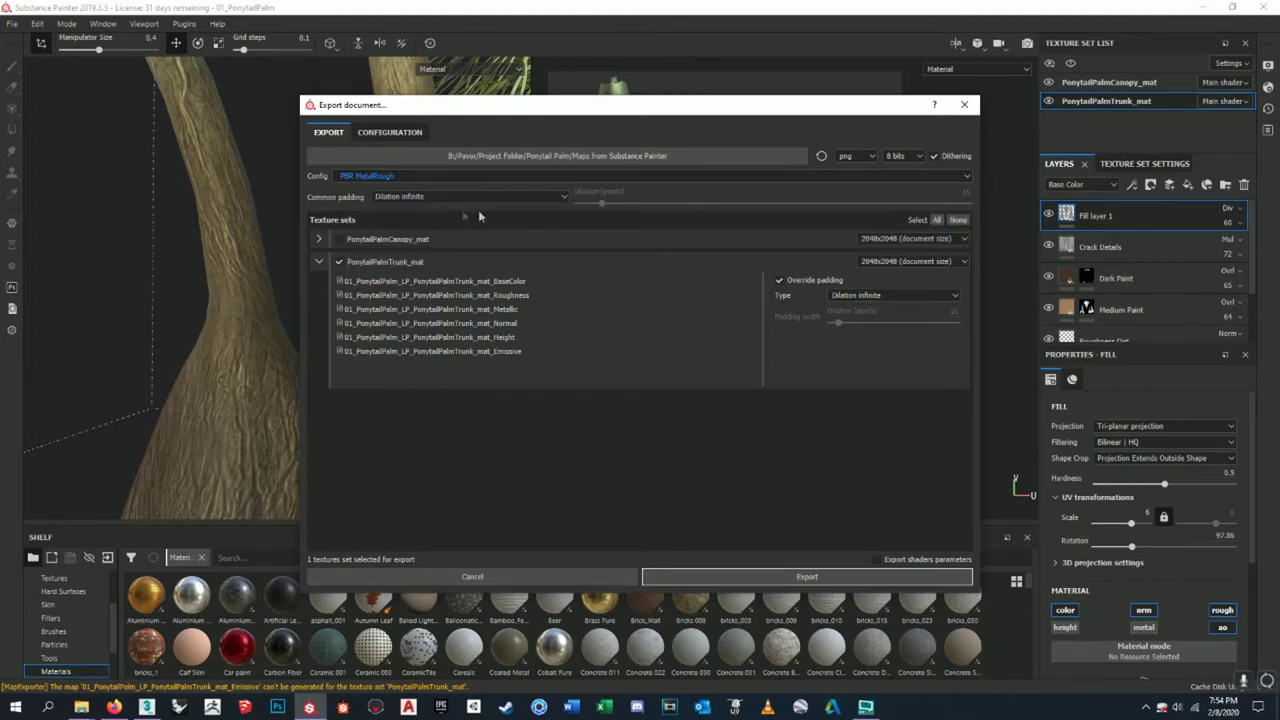
{"action": "left_click", "coordinate": [398, 136]}
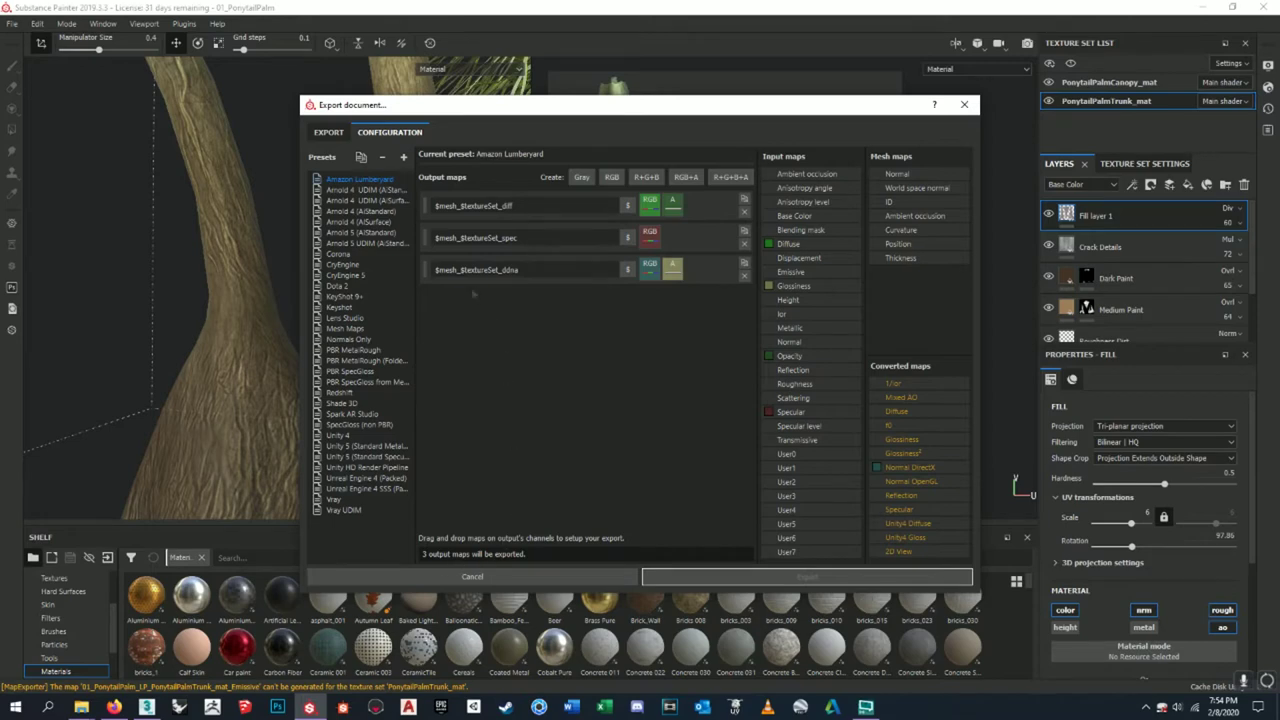
- Add a Gray output fed by ambient occlusion's gray channel, named $mesh_$textureSet_ao
{"action": "left_click", "coordinate": [585, 178]}
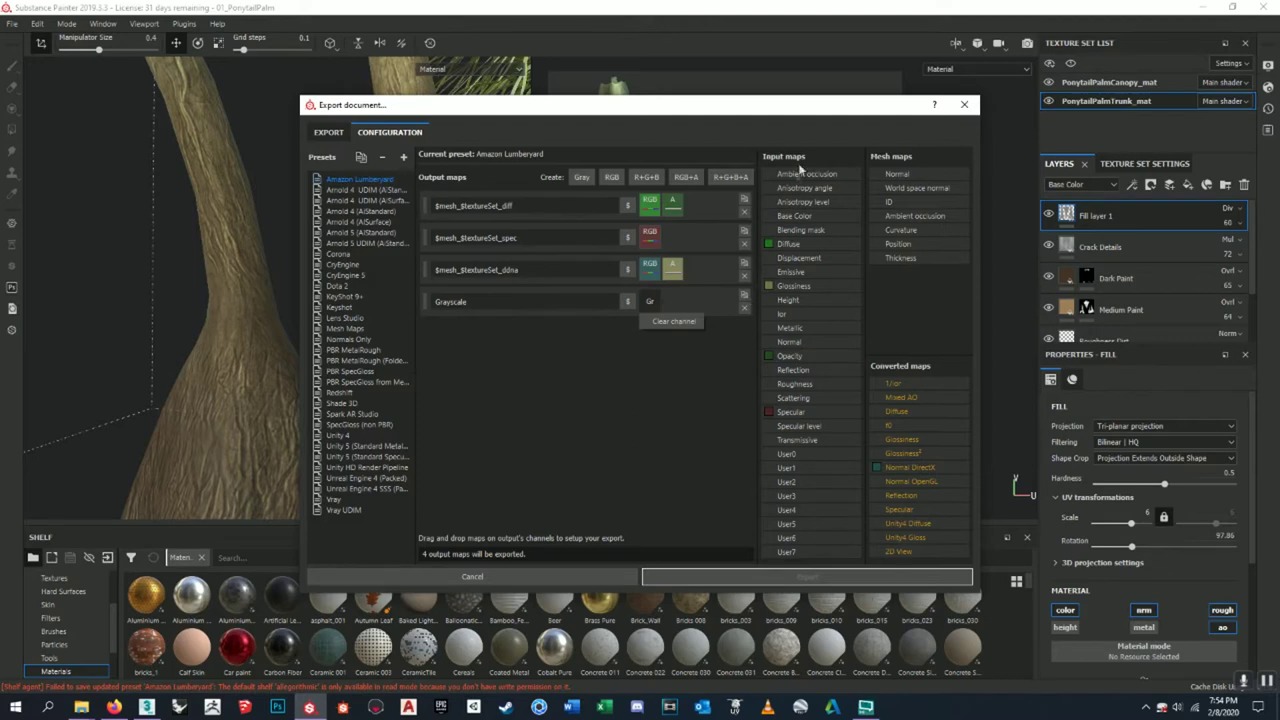
{"action": "left_click_drag", "start_coordinate": [805, 177], "coordinate": [654, 302]}
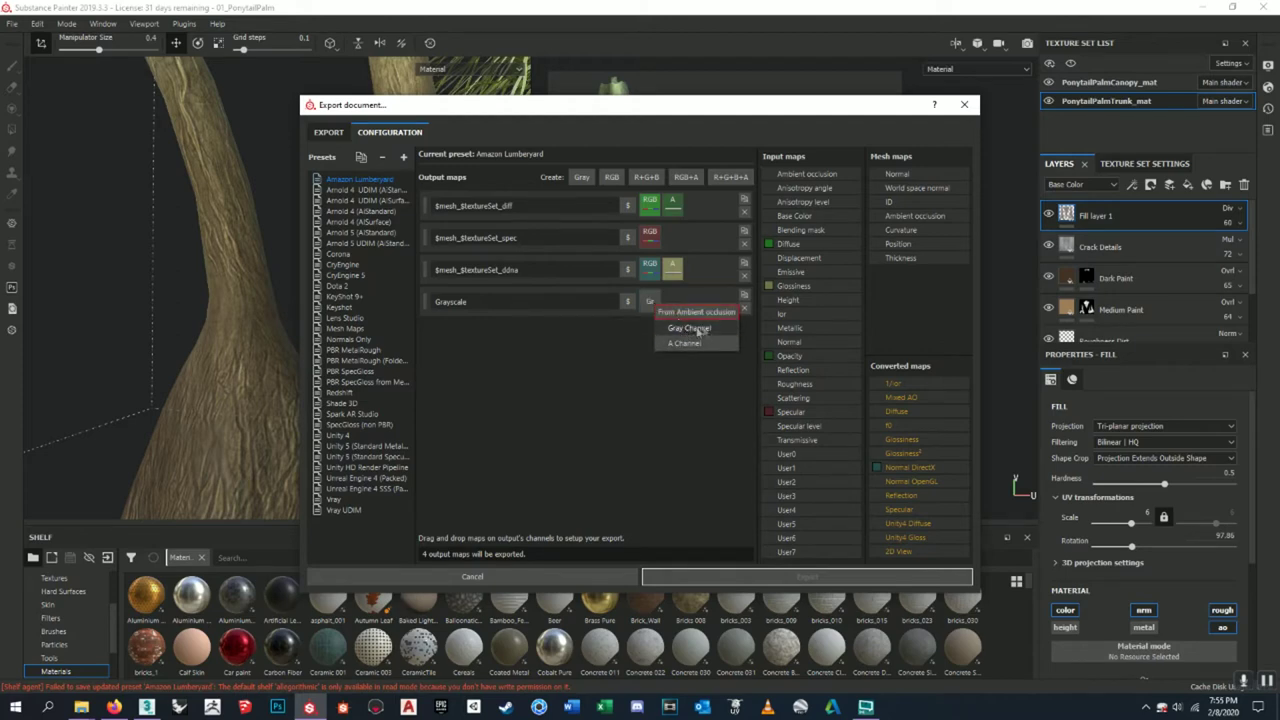
{"action": "left_click", "coordinate": [697, 330]}
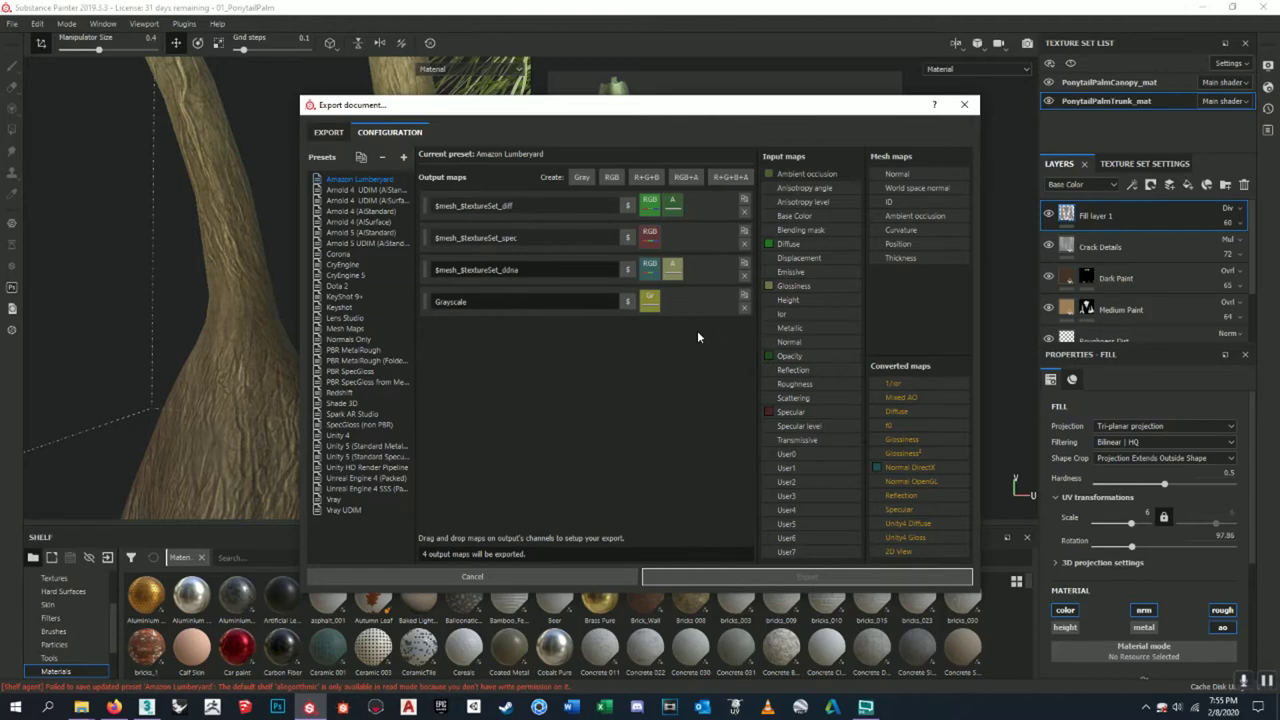
{"action": "left_click_drag", "start_coordinate": [519, 270], "coordinate": [420, 305]}
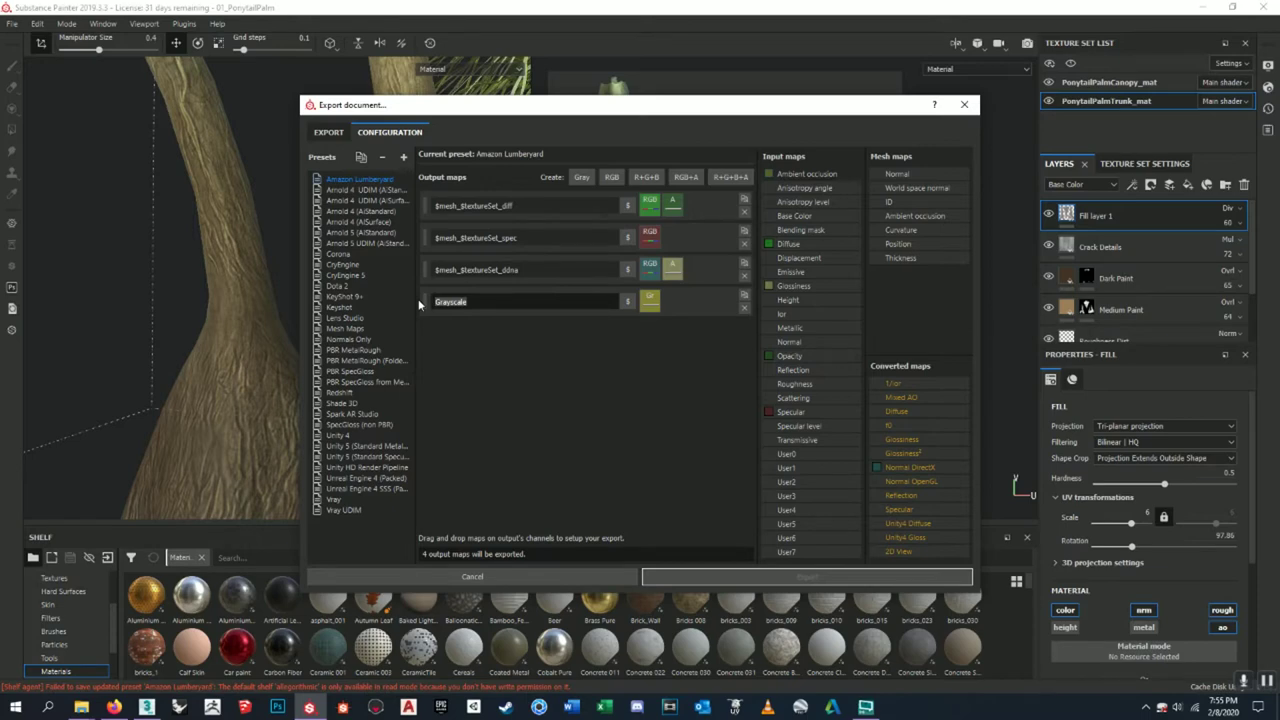
{"action": "type", "text": "$mesh_$textureSet_ddna"}
{"action": "type", "text": "ao"}
{"action": "key", "text": "Return"}
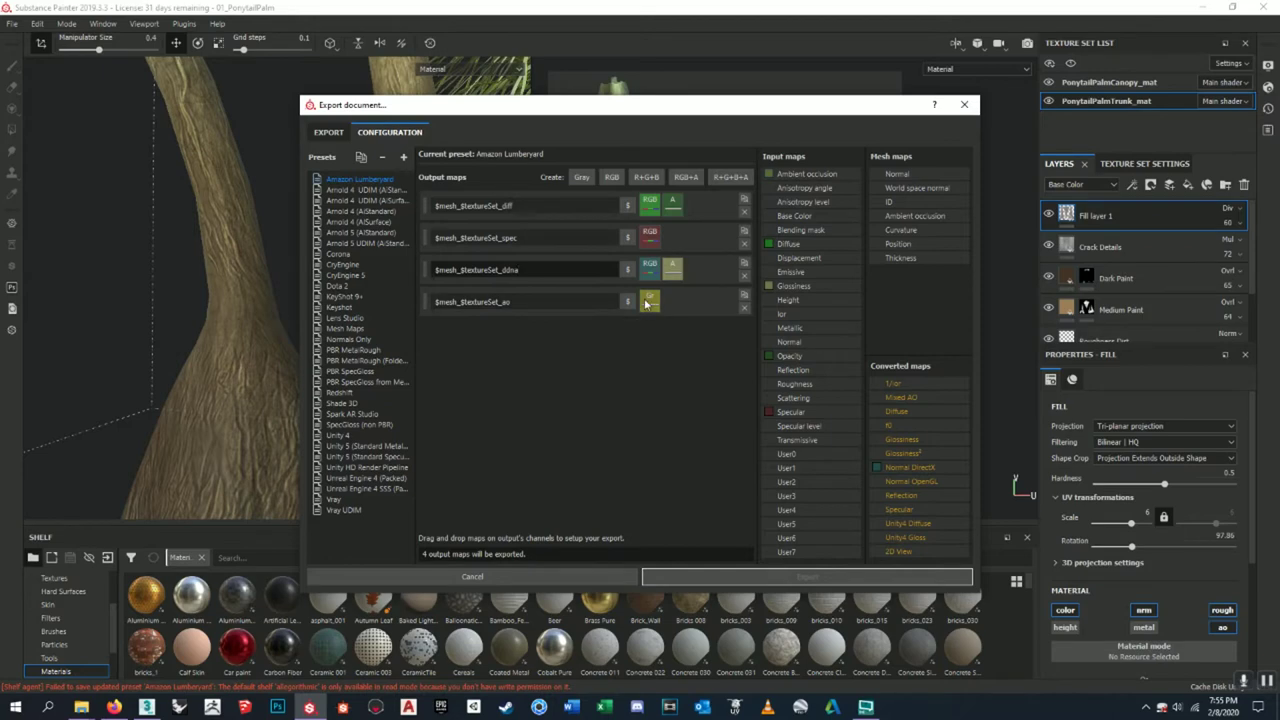
{"action": "left_click", "coordinate": [340, 135]}
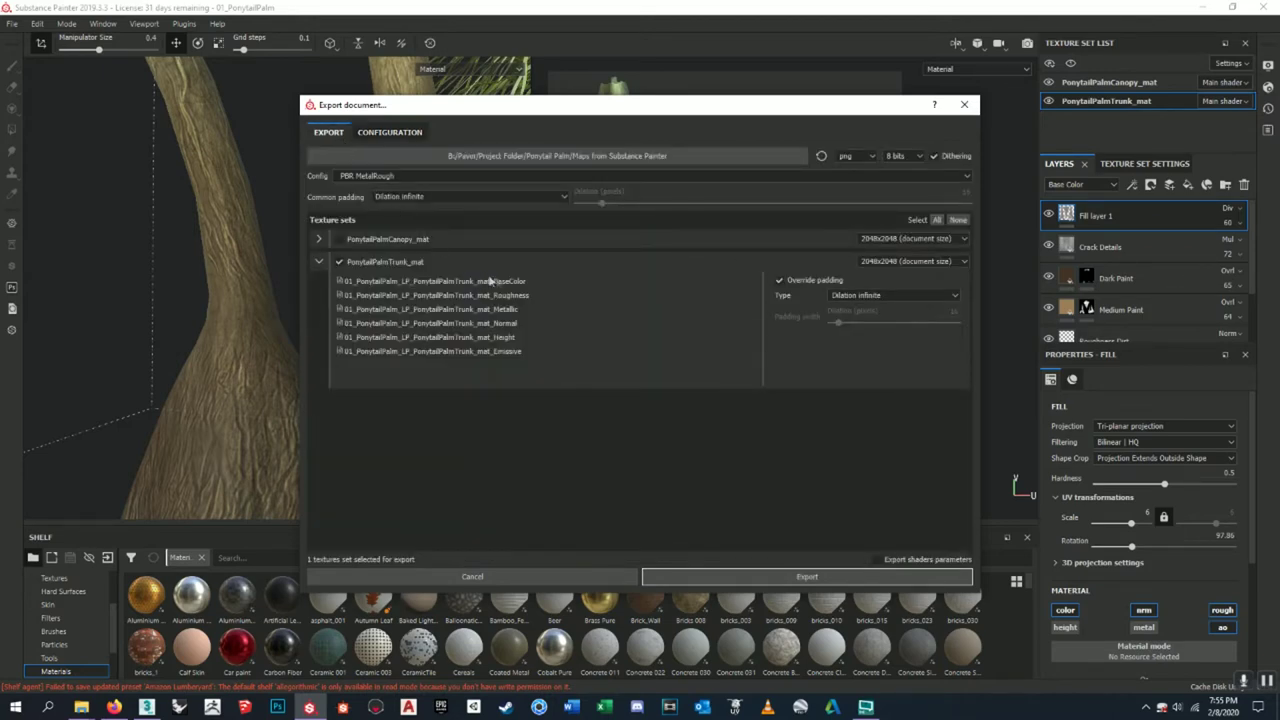
- Remove the duplicate ao output map row from the export configuration
{"action": "left_click", "coordinate": [382, 134]}
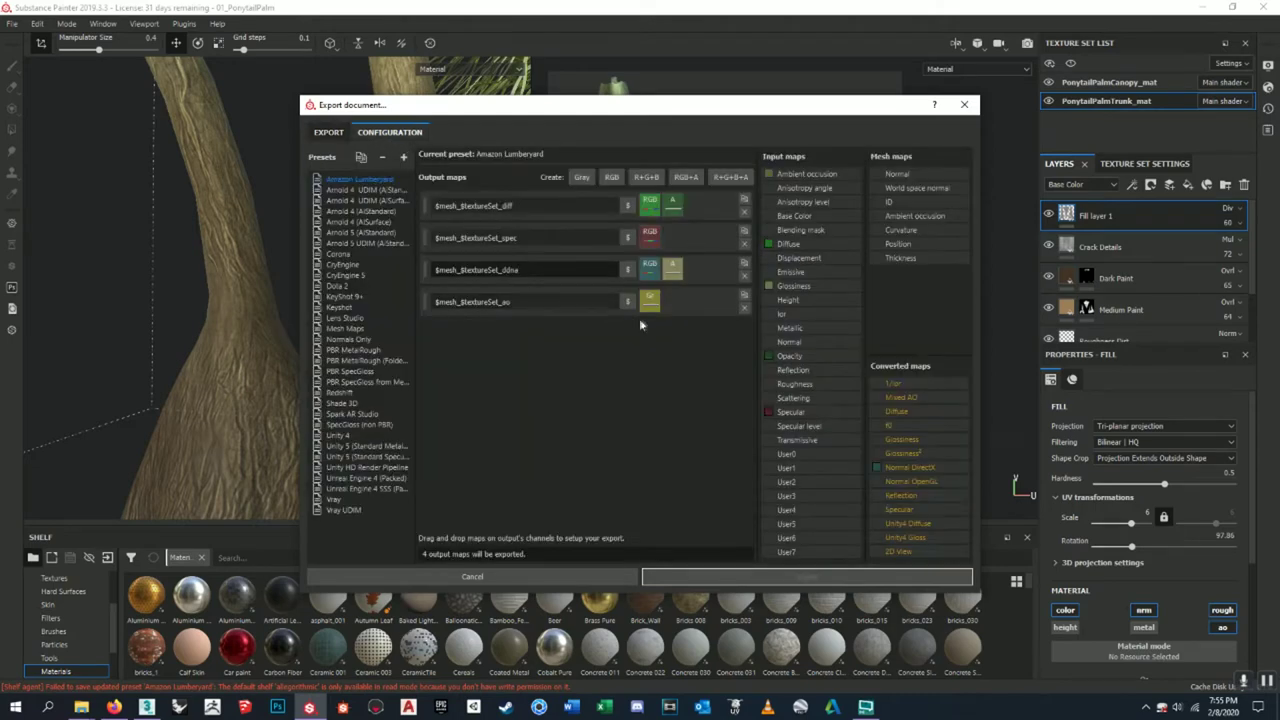
{"action": "left_click", "coordinate": [744, 296]}
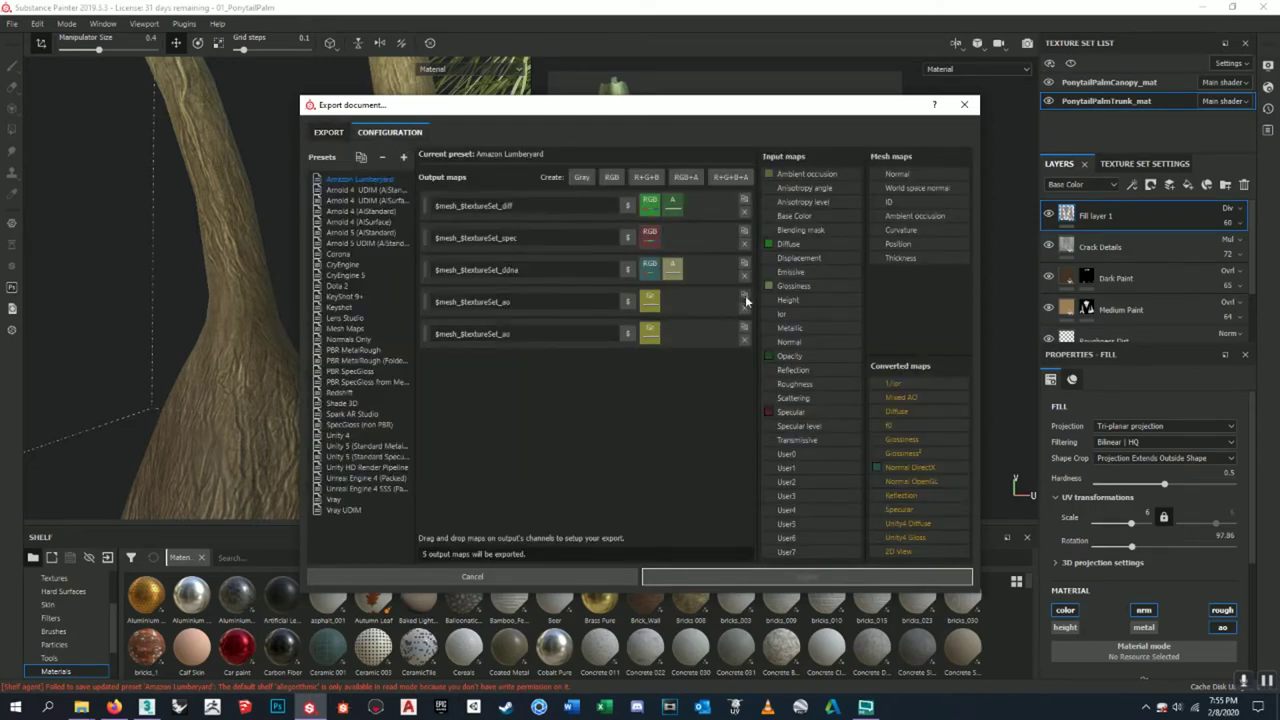
{"action": "left_click", "coordinate": [746, 339]}
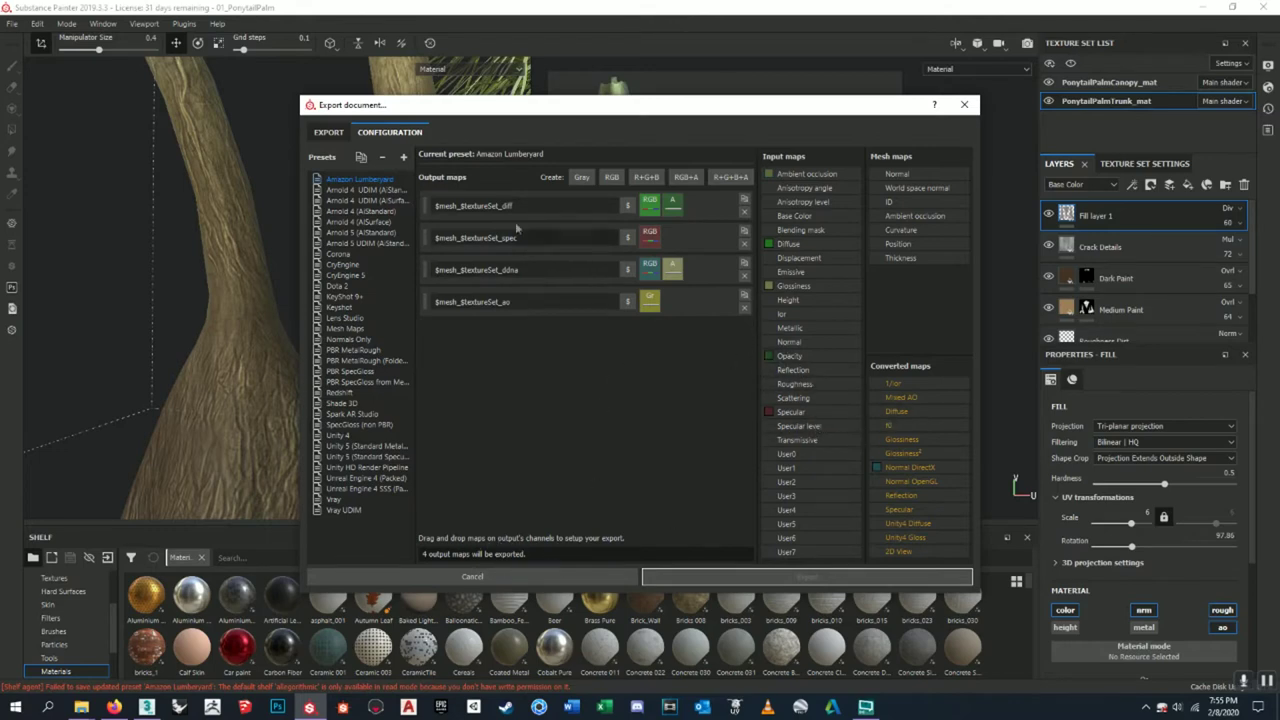
- Export the trunk maps again, dismiss the success message, and minimize Substance Painter
{"action": "left_click", "coordinate": [328, 132]}
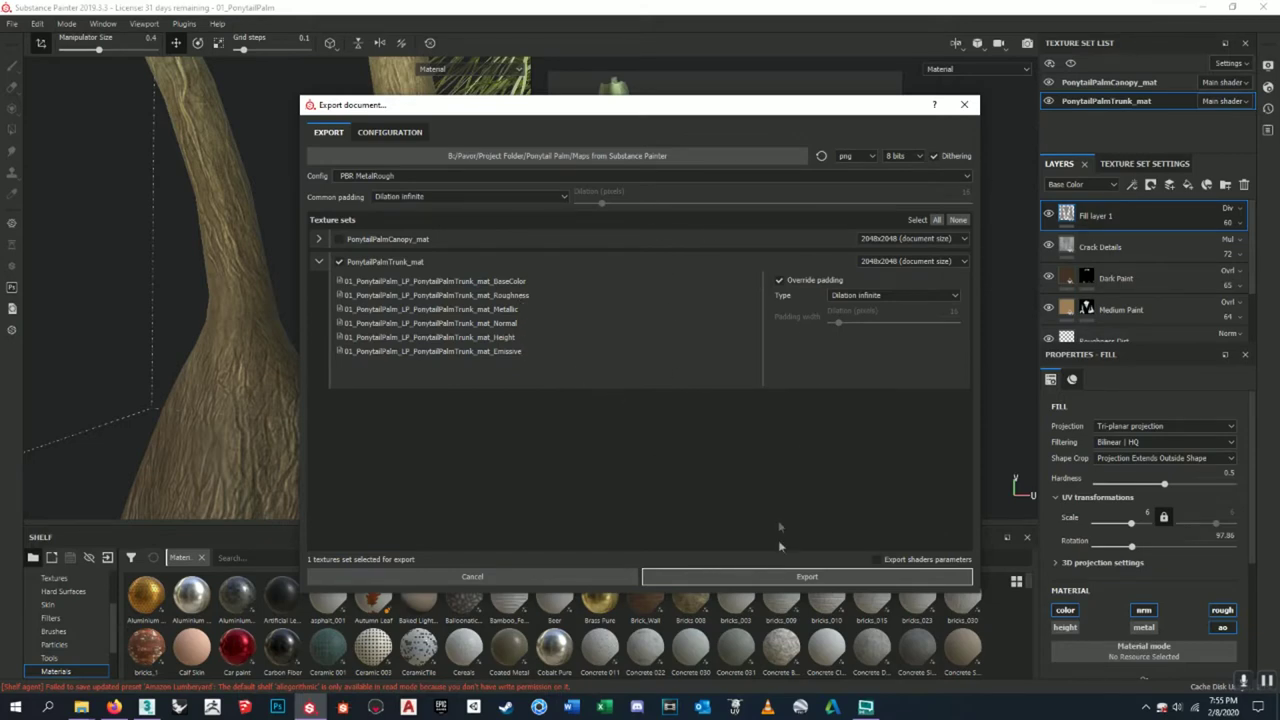
{"action": "left_click", "coordinate": [786, 575]}
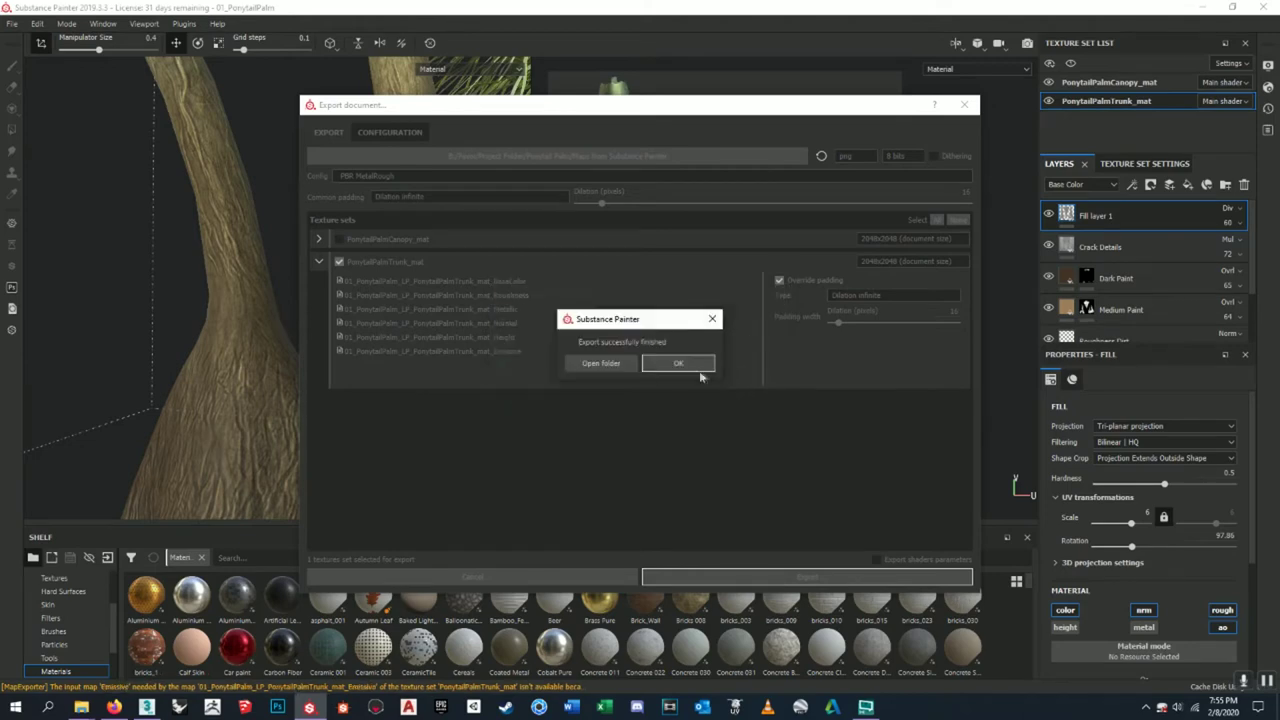
{"action": "left_click", "coordinate": [678, 368]}
{"action": "left_click", "coordinate": [1209, 6]}
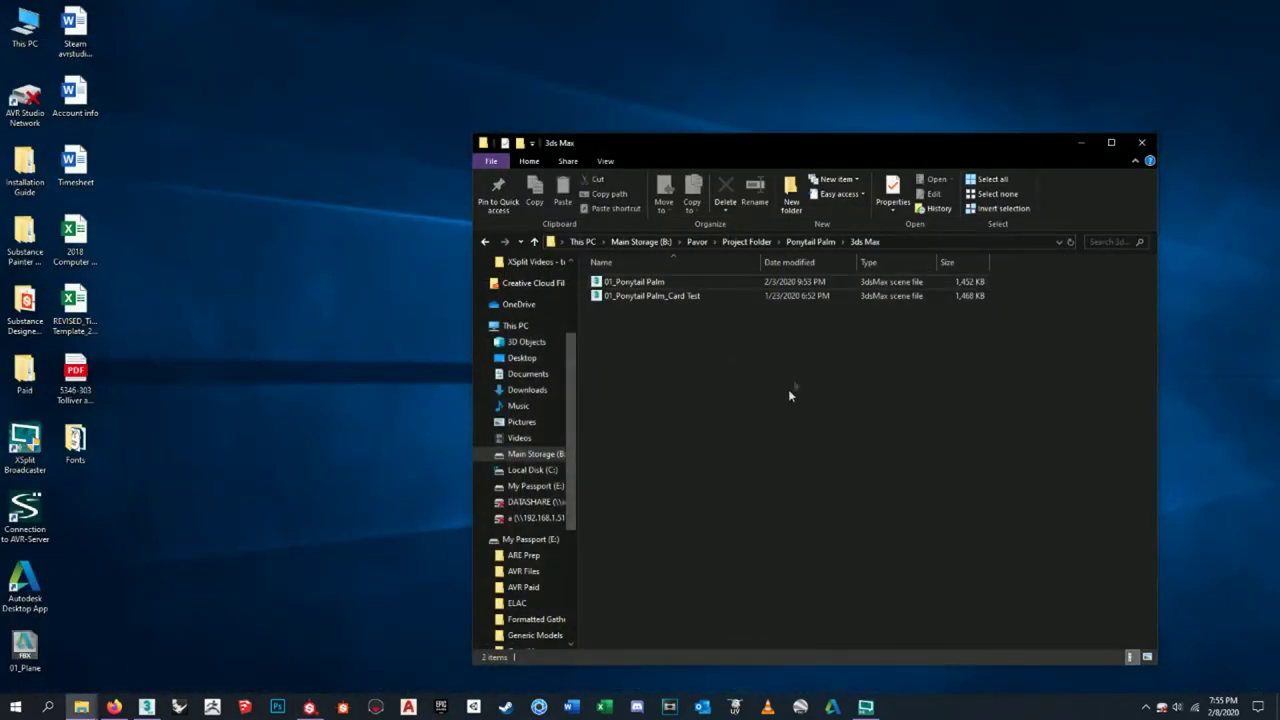
- From the 3ds Max Explorer window, open Ponytail Palm > Maps from Substance Painter, then return to Substance Painter
{"action": "left_click", "coordinate": [81, 707]}
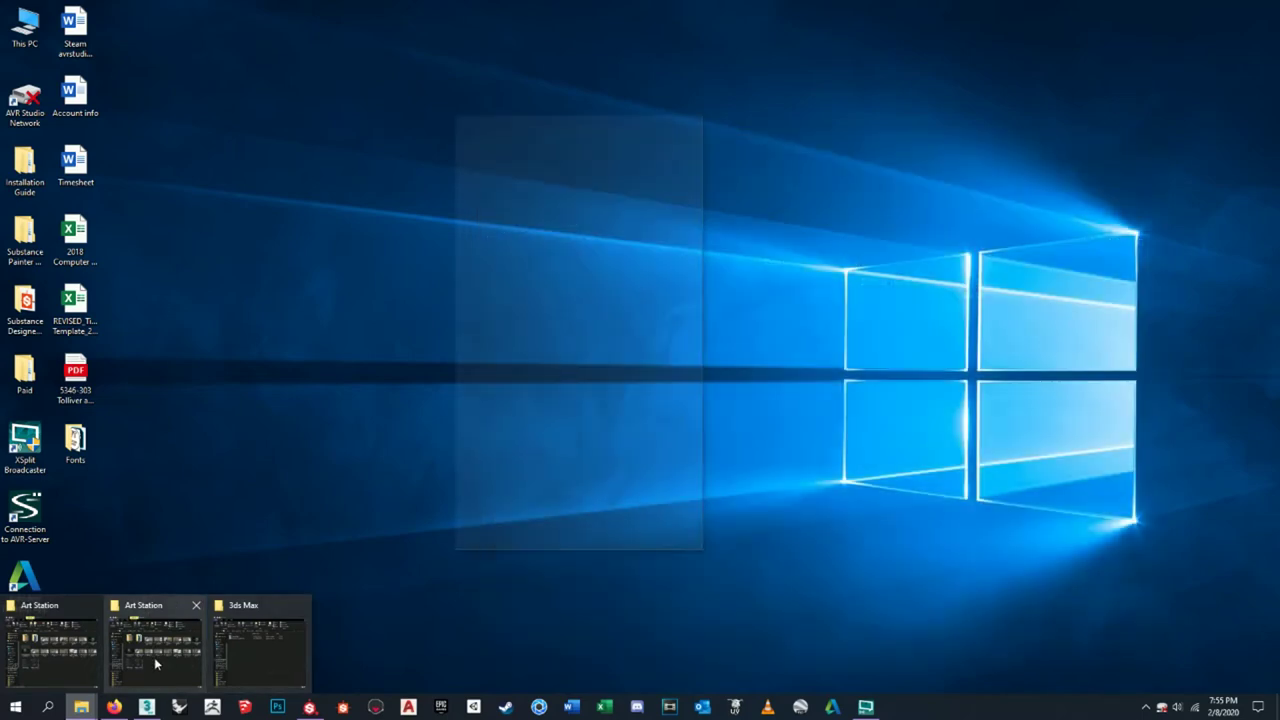
{"action": "mouse_move", "coordinate": [266, 645]}
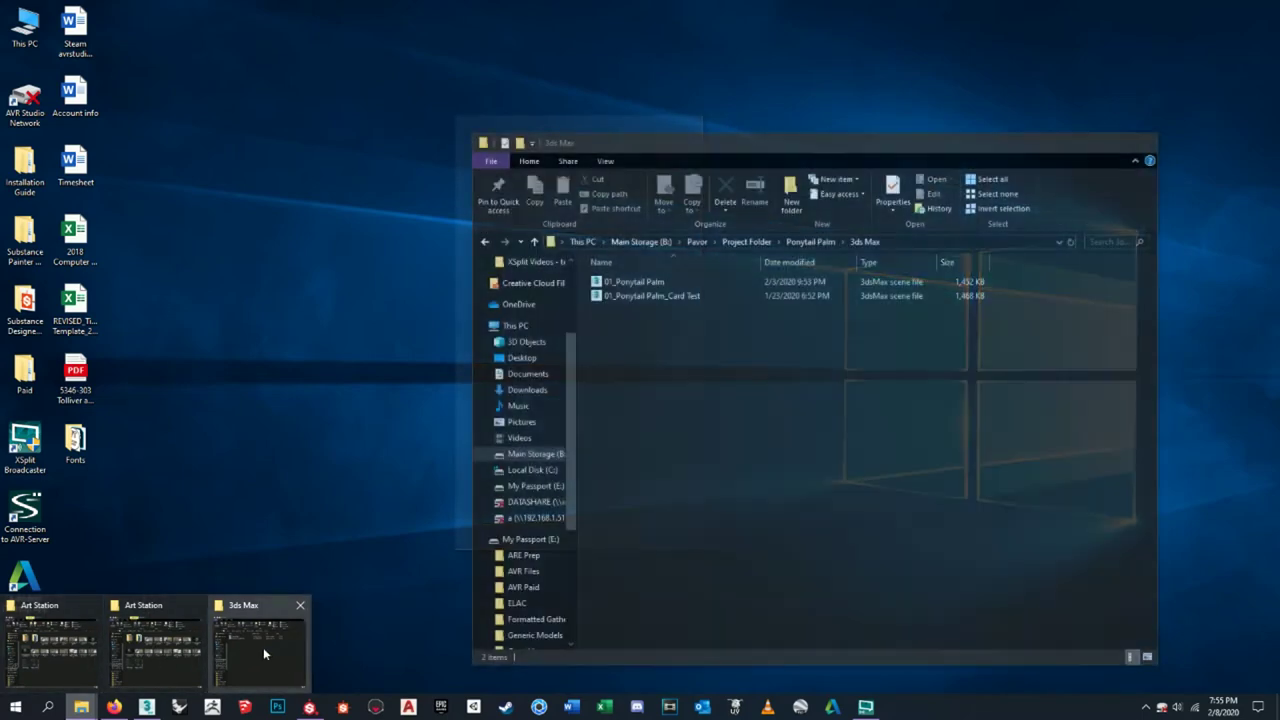
{"action": "left_click", "coordinate": [263, 647]}
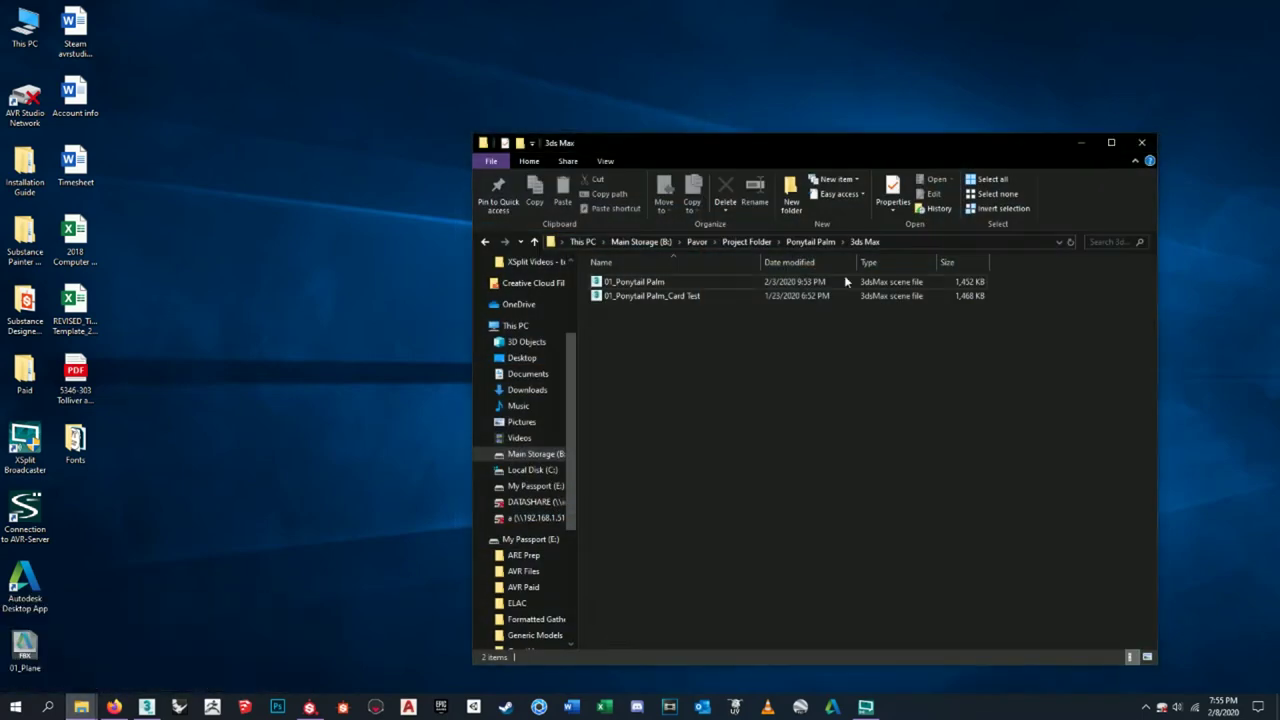
{"action": "left_click", "coordinate": [747, 241]}
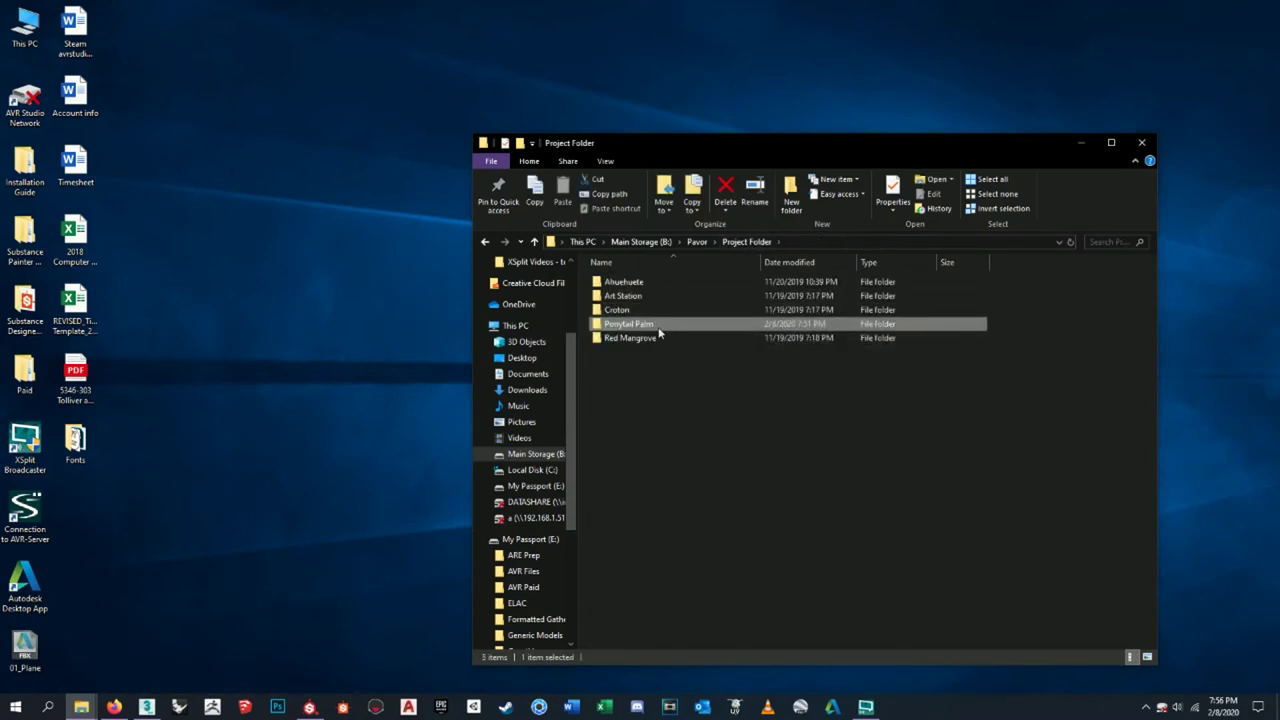
{"action": "double_click", "coordinate": [660, 326]}
{"action": "double_click", "coordinate": [662, 310]}
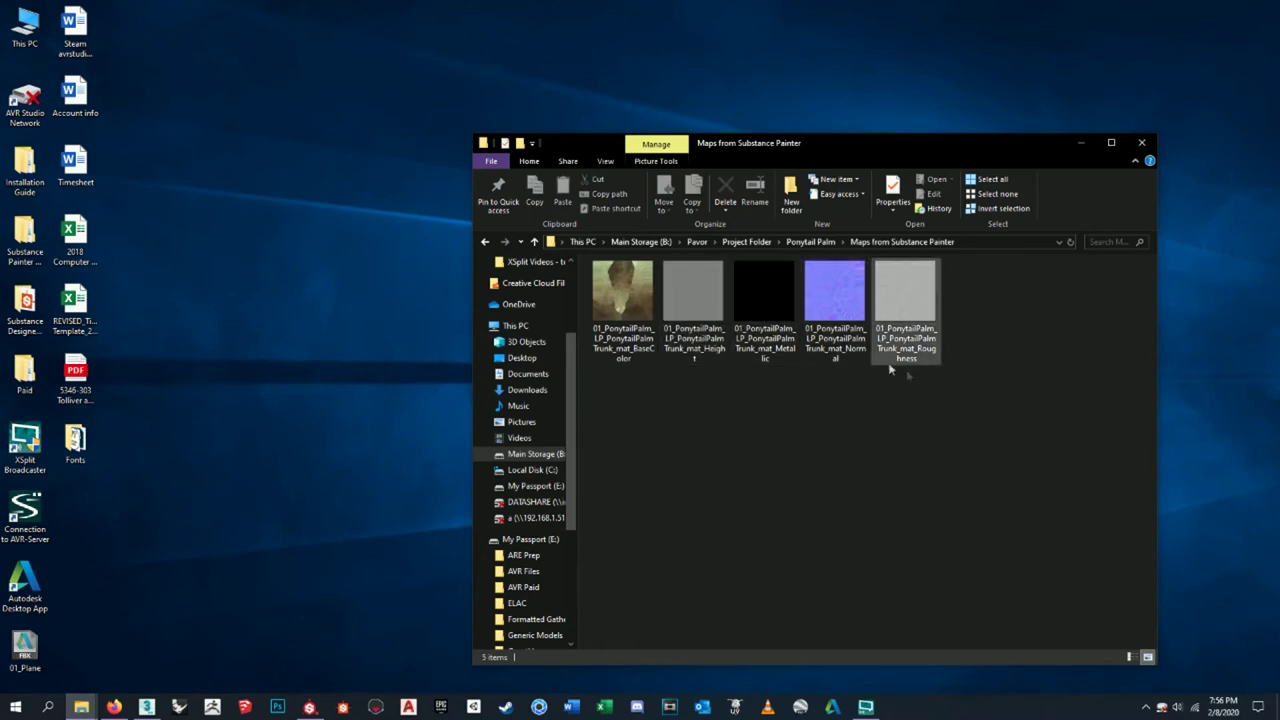
{"action": "left_click_drag", "start_coordinate": [1050, 492], "coordinate": [884, 379]}
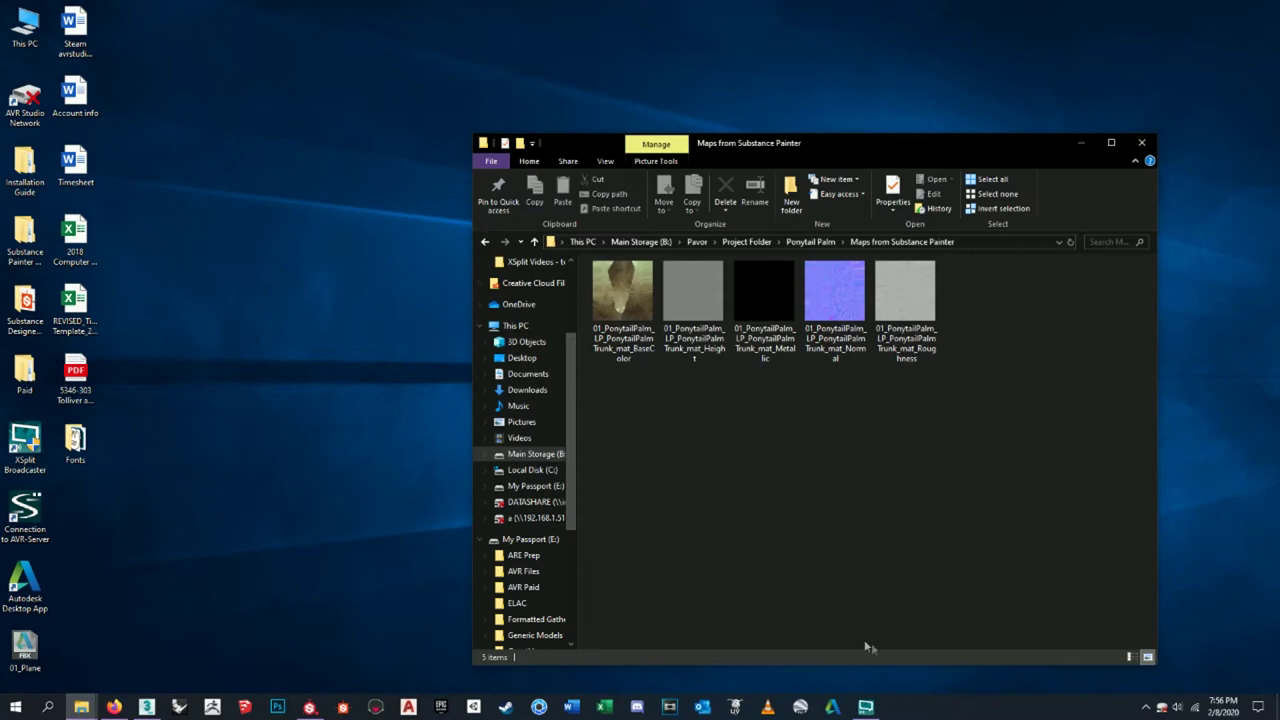
{"action": "left_click", "coordinate": [309, 707]}
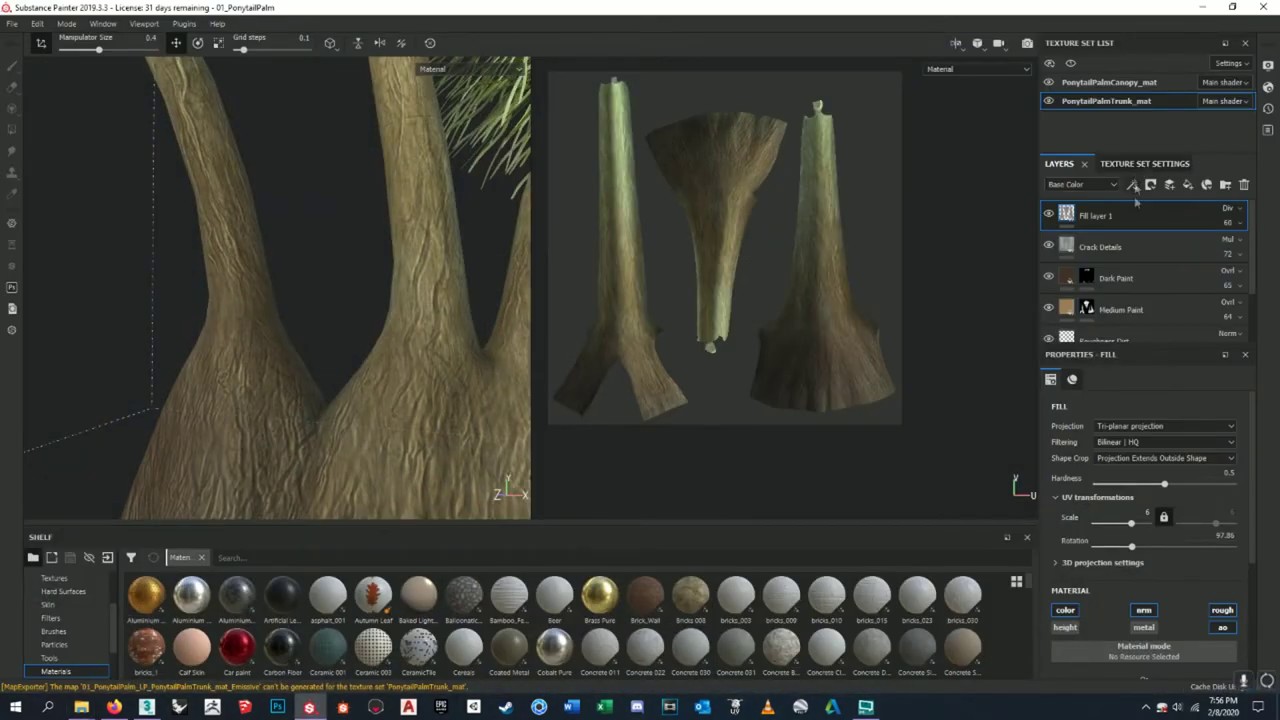
- Open the Export document dialog from the File menu and view the trunk texture set's maps
{"action": "scroll", "coordinate": [1125, 420], "scroll_direction": "down", "scroll_amount": 4}
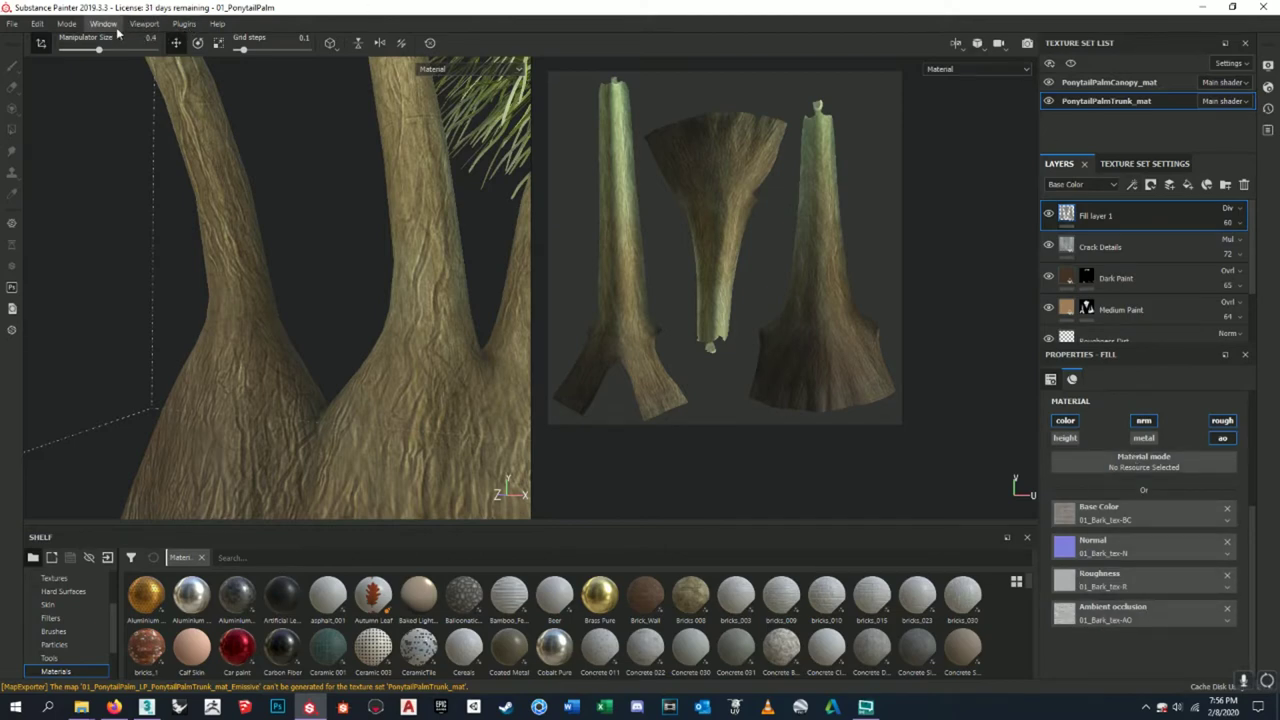
{"action": "left_click", "coordinate": [37, 23]}
{"action": "mouse_move", "coordinate": [17, 25]}
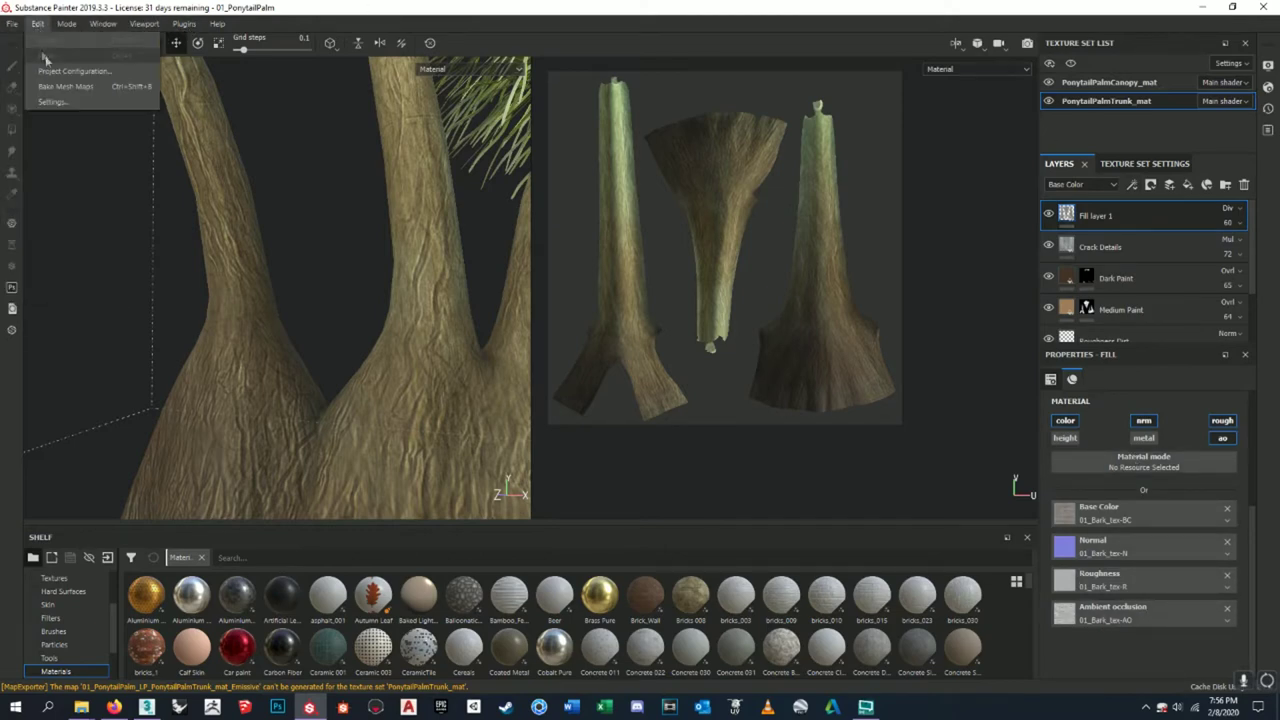
{"action": "left_click", "coordinate": [40, 279]}
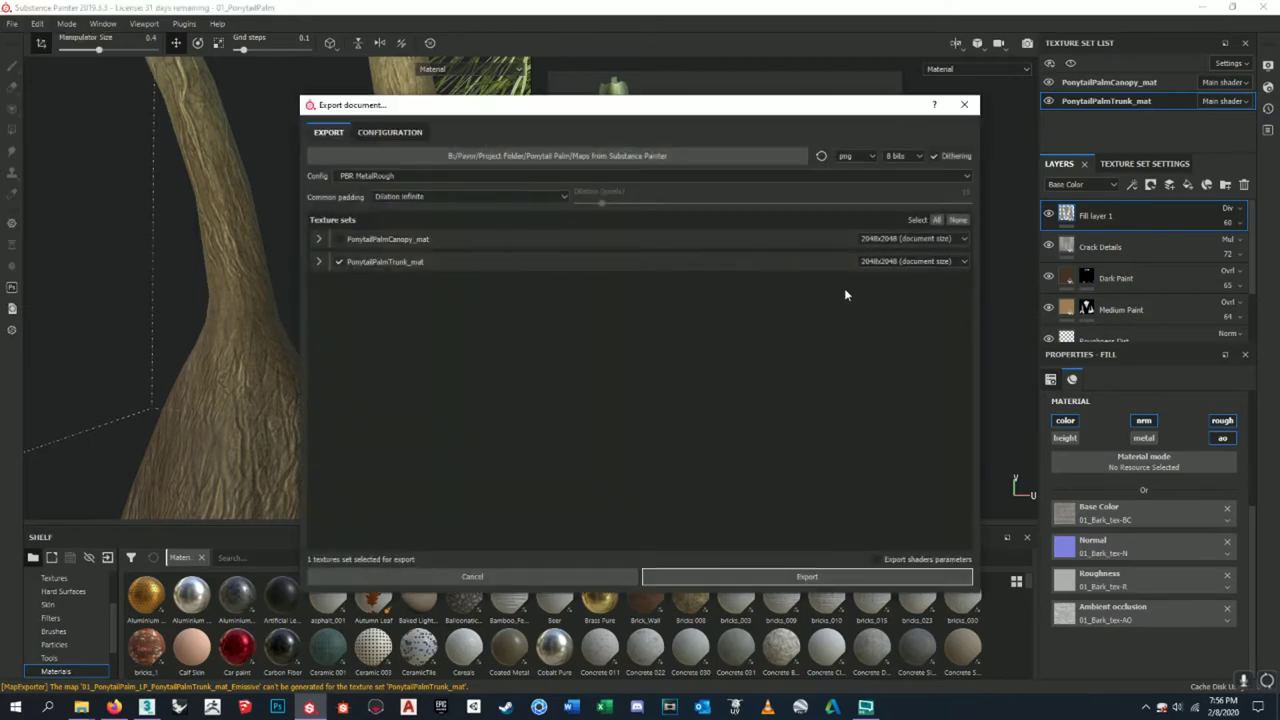
{"action": "left_click", "coordinate": [317, 262]}
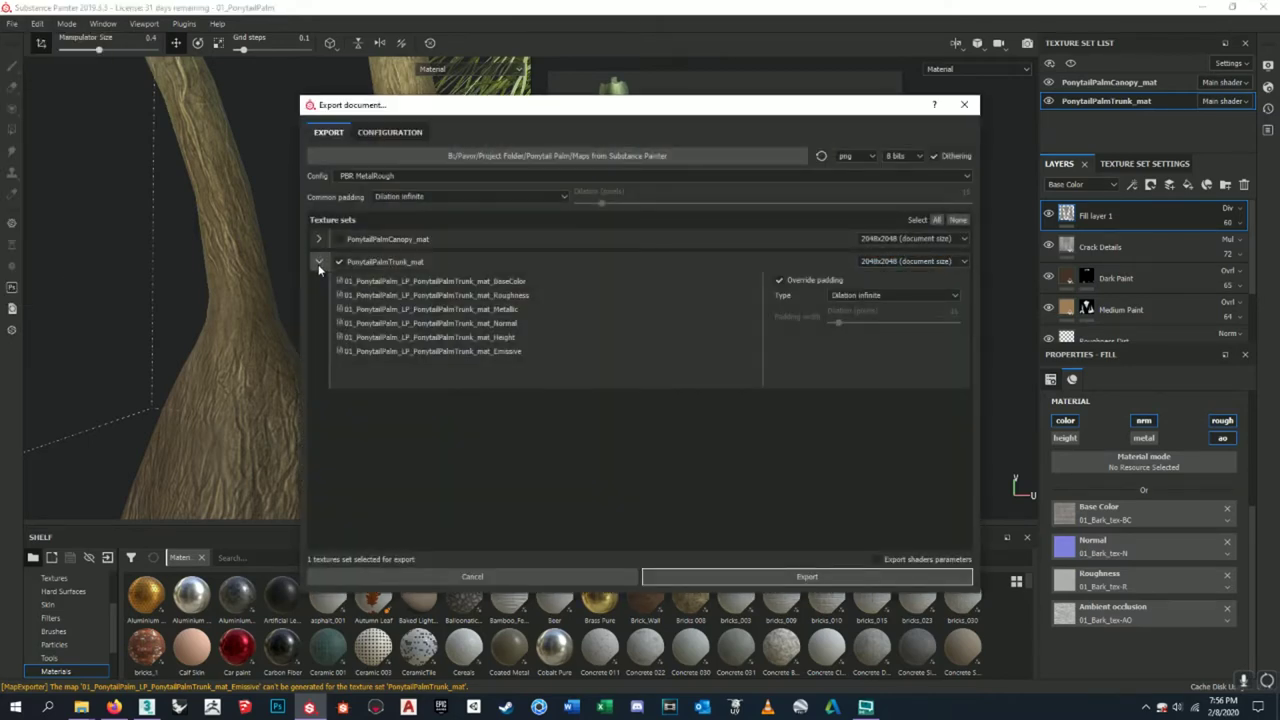
{"action": "left_click", "coordinate": [319, 264]}
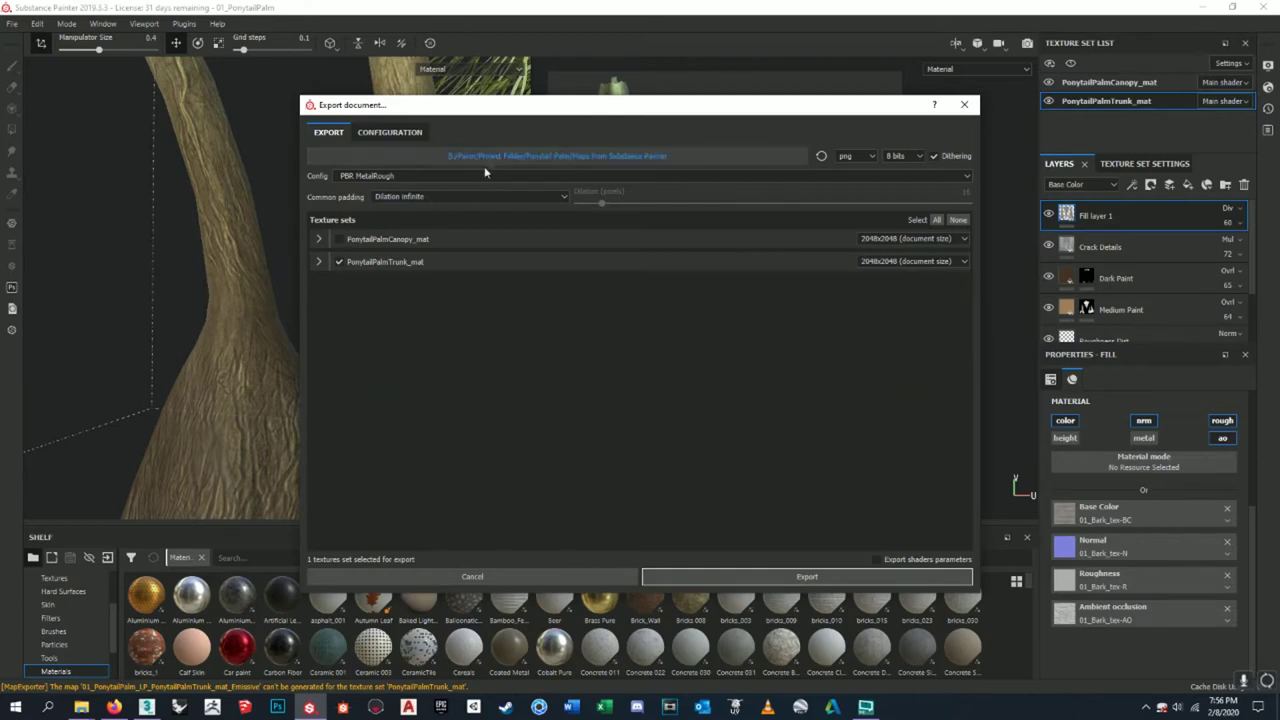
- Keep PBR MetalRough as the export config and load it in the Configuration tab
{"action": "left_click", "coordinate": [484, 175]}
{"action": "scroll", "coordinate": [426, 215], "scroll_direction": "down", "scroll_amount": 3}
{"action": "scroll", "coordinate": [426, 218], "scroll_direction": "down", "scroll_amount": 4}
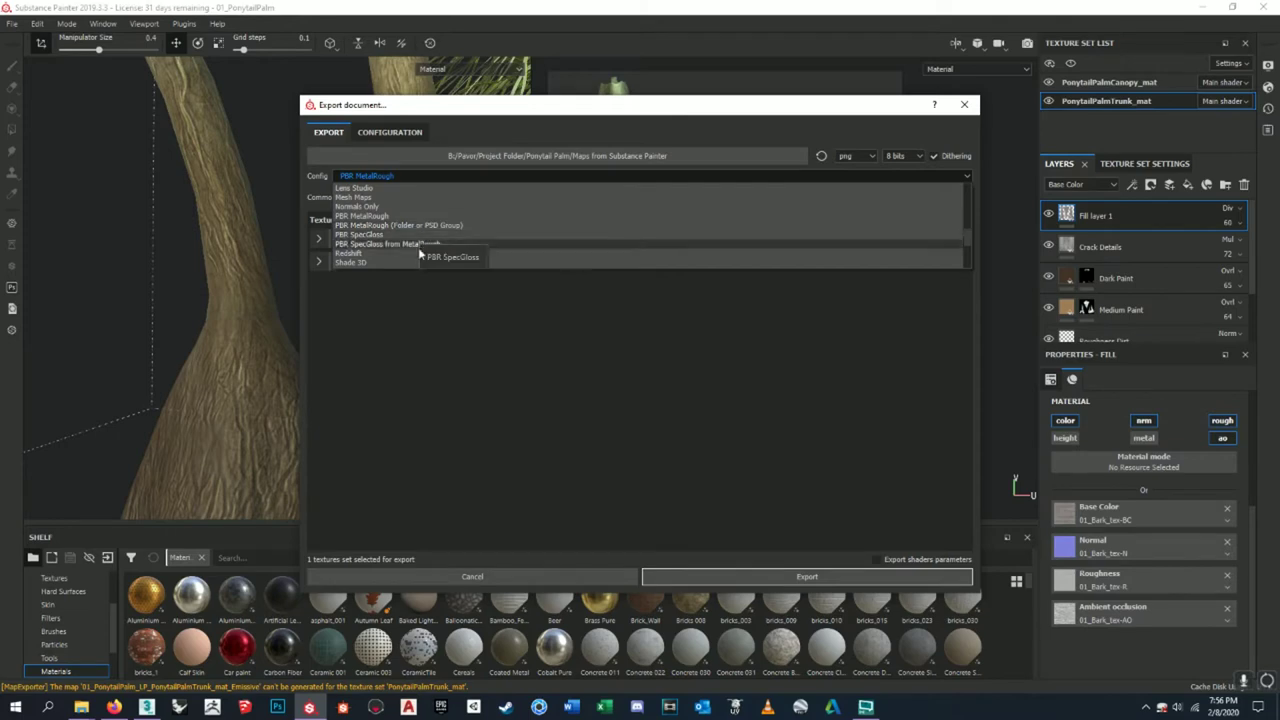
{"action": "scroll", "coordinate": [419, 254], "scroll_direction": "down", "scroll_amount": 1}
{"action": "scroll", "coordinate": [418, 254], "scroll_direction": "down", "scroll_amount": 3}
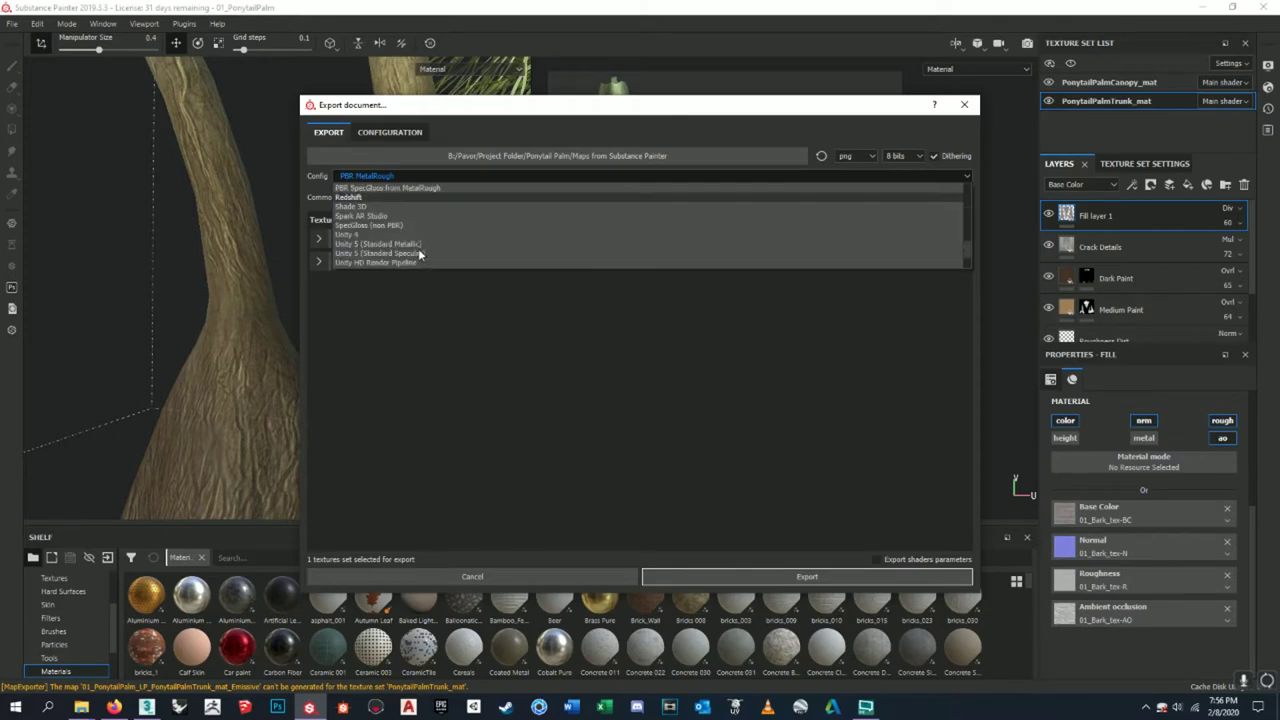
{"action": "scroll", "coordinate": [418, 248], "scroll_direction": "up", "scroll_amount": 8}
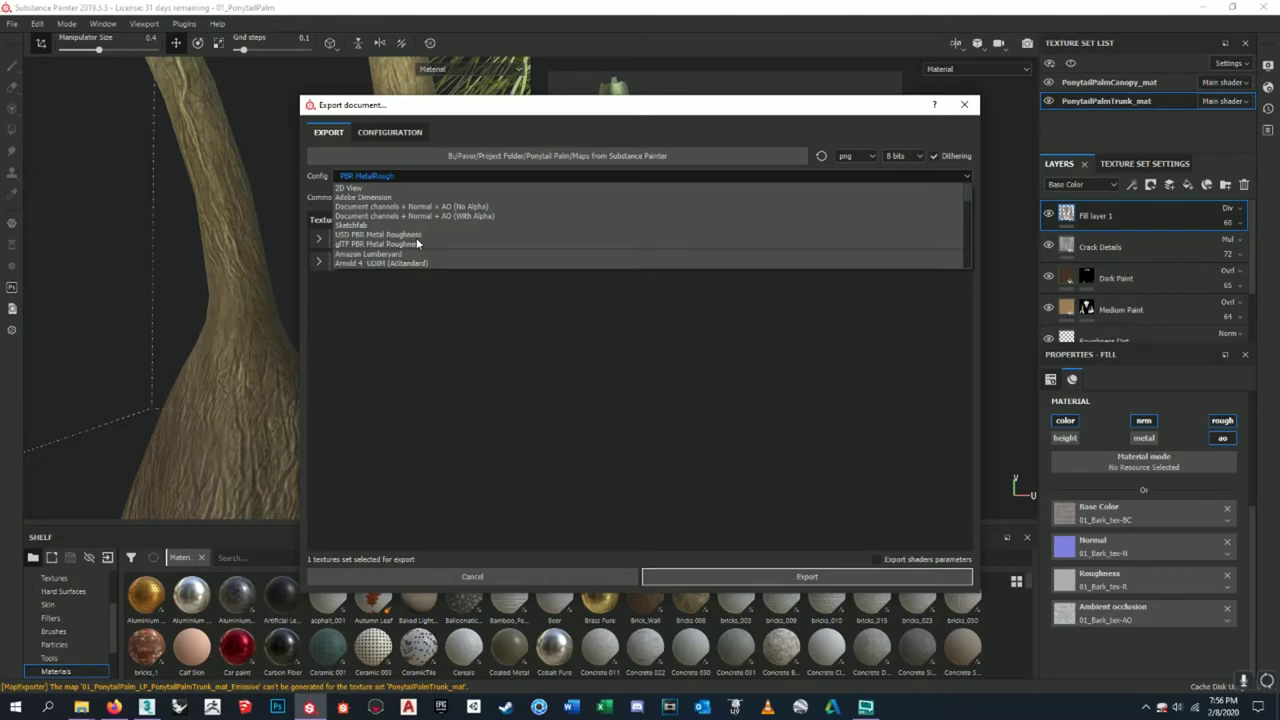
{"action": "scroll", "coordinate": [416, 240], "scroll_direction": "down", "scroll_amount": 3}
{"action": "left_click", "coordinate": [492, 388]}
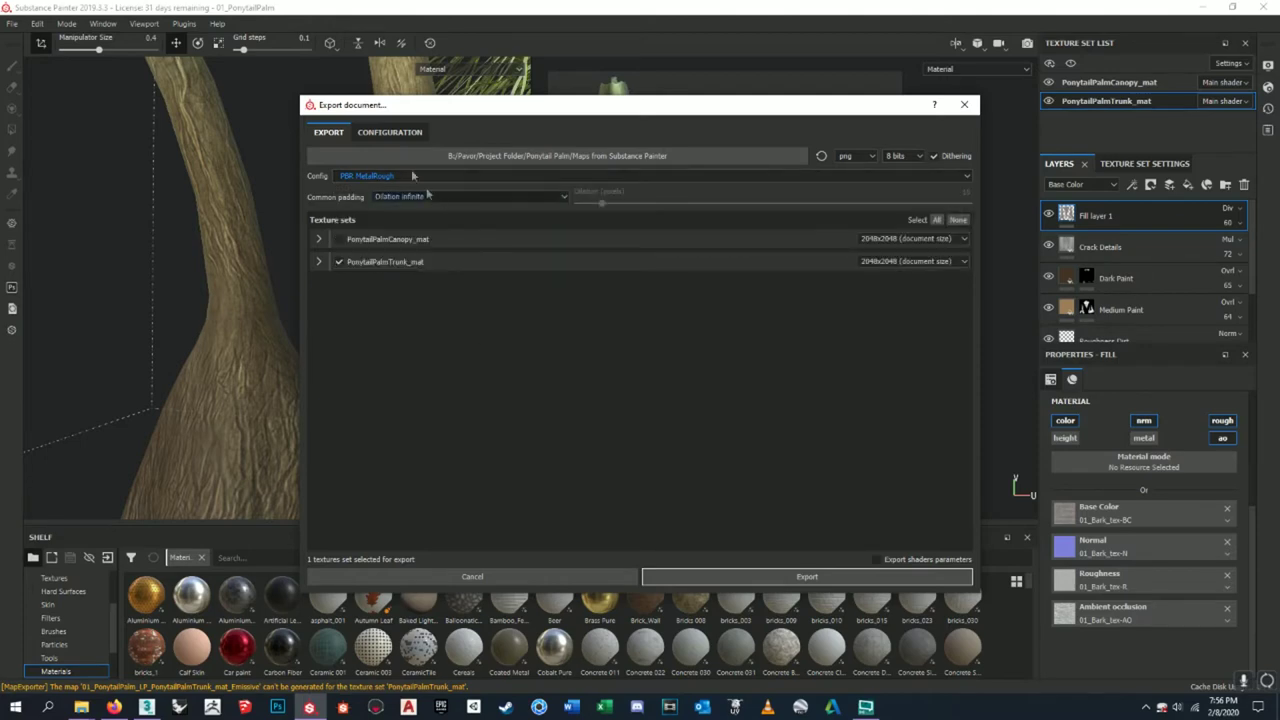
{"action": "left_click", "coordinate": [390, 132]}
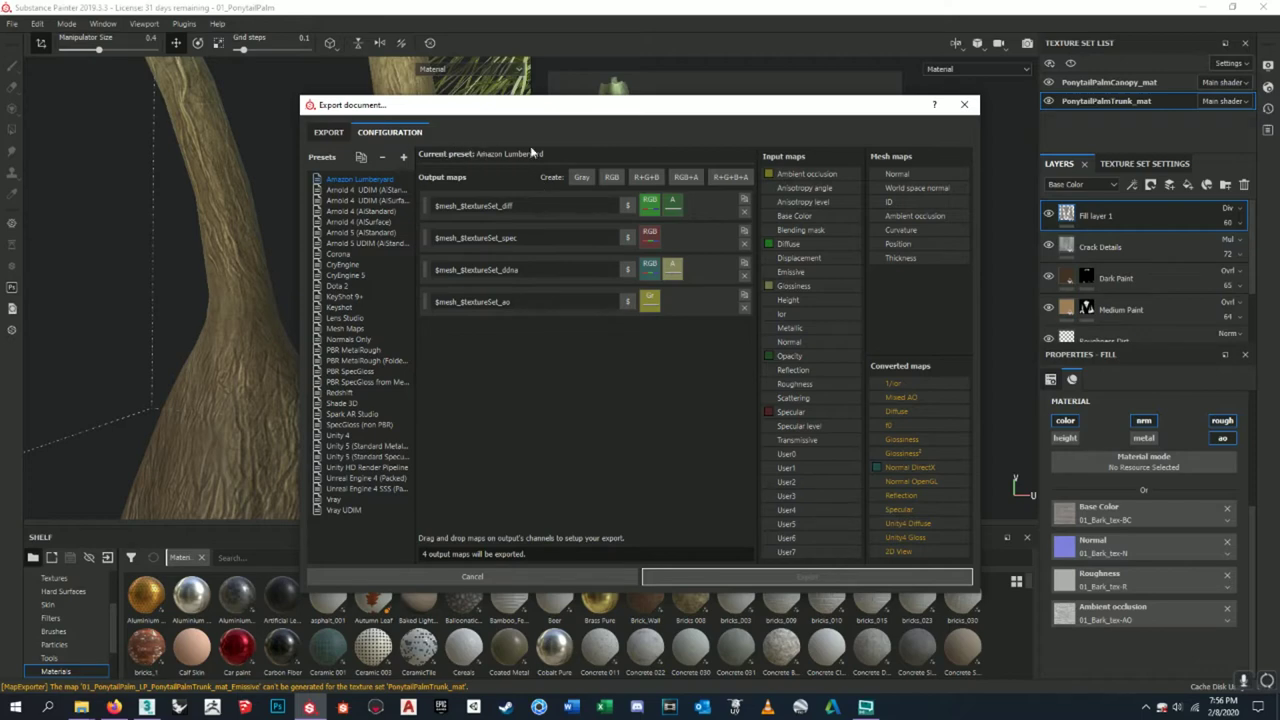
{"action": "left_click", "coordinate": [352, 350]}
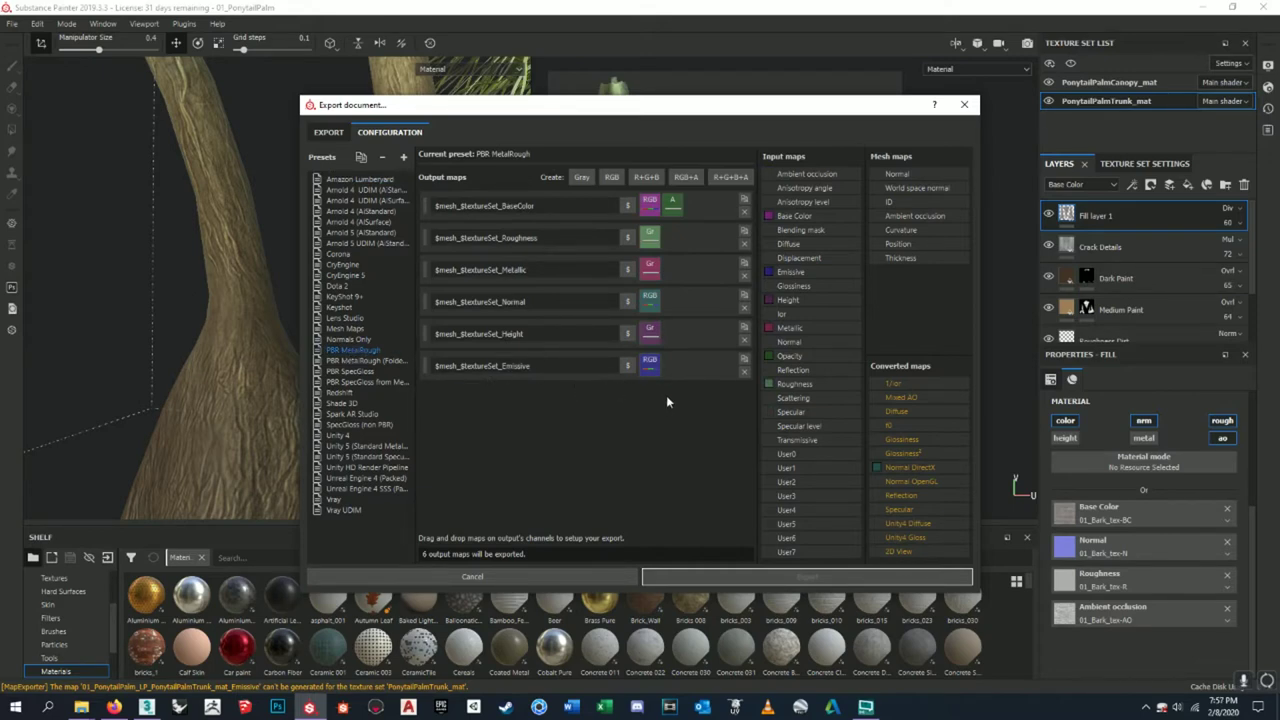
- Remove the Emissive, Height and Metallic output maps from the PBR MetalRough preset
{"action": "left_click", "coordinate": [745, 373]}
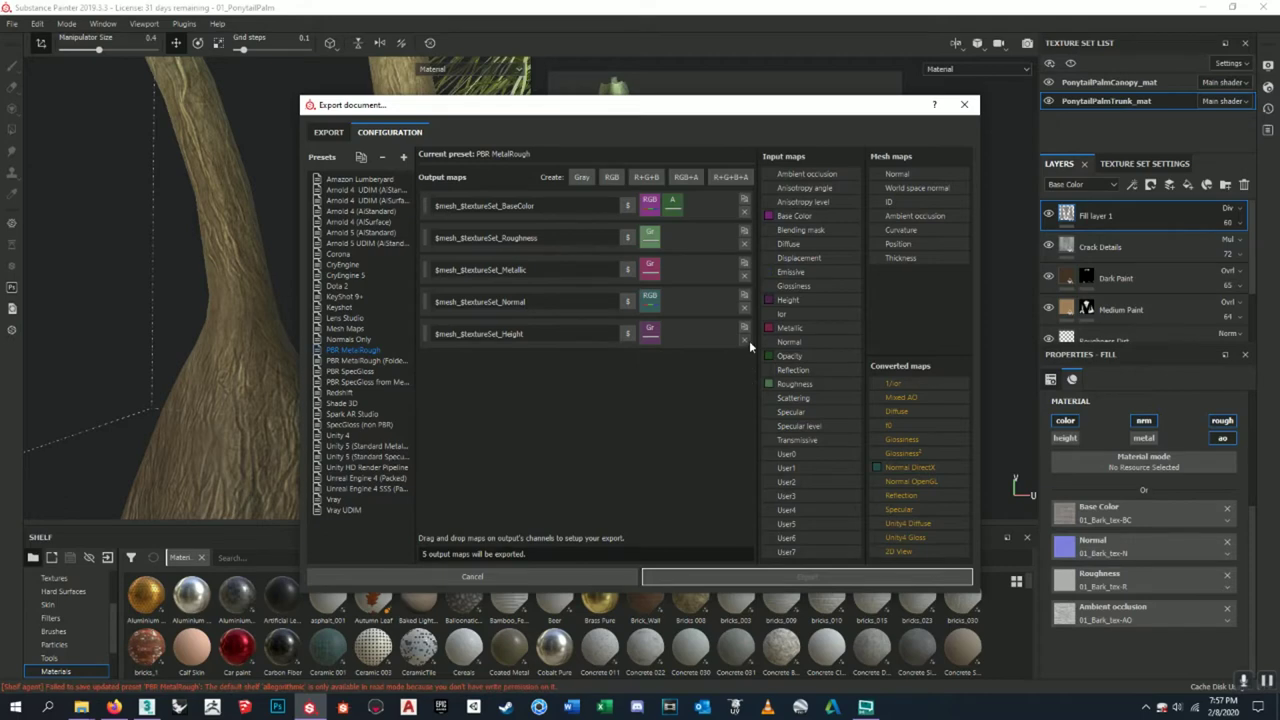
{"action": "left_click", "coordinate": [551, 327]}
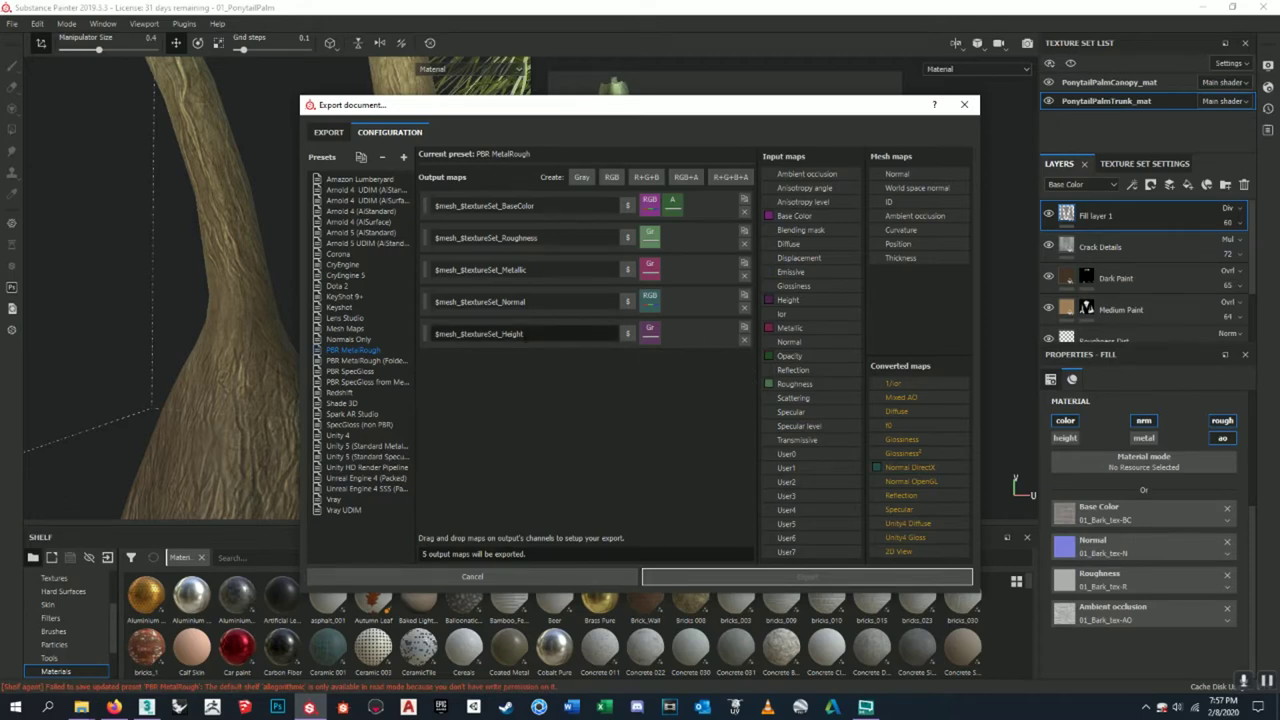
{"action": "left_click", "coordinate": [643, 352]}
{"action": "left_click", "coordinate": [744, 340]}
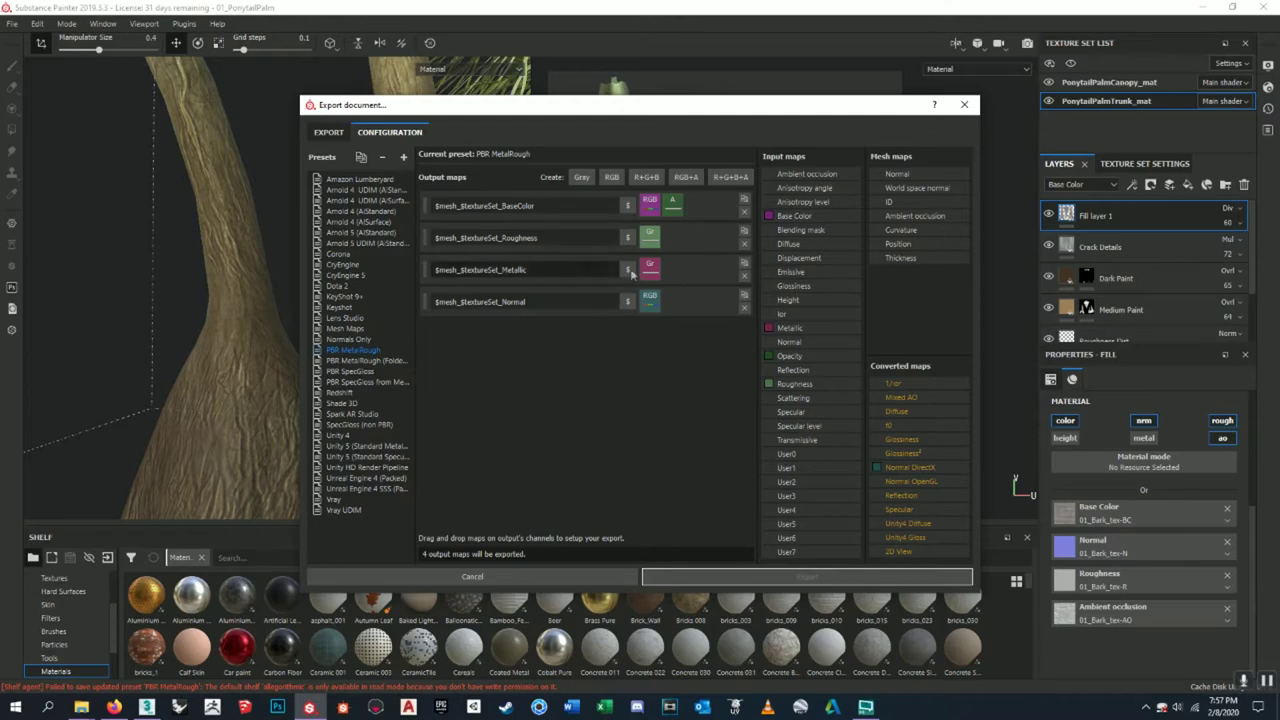
{"action": "left_click", "coordinate": [744, 276]}
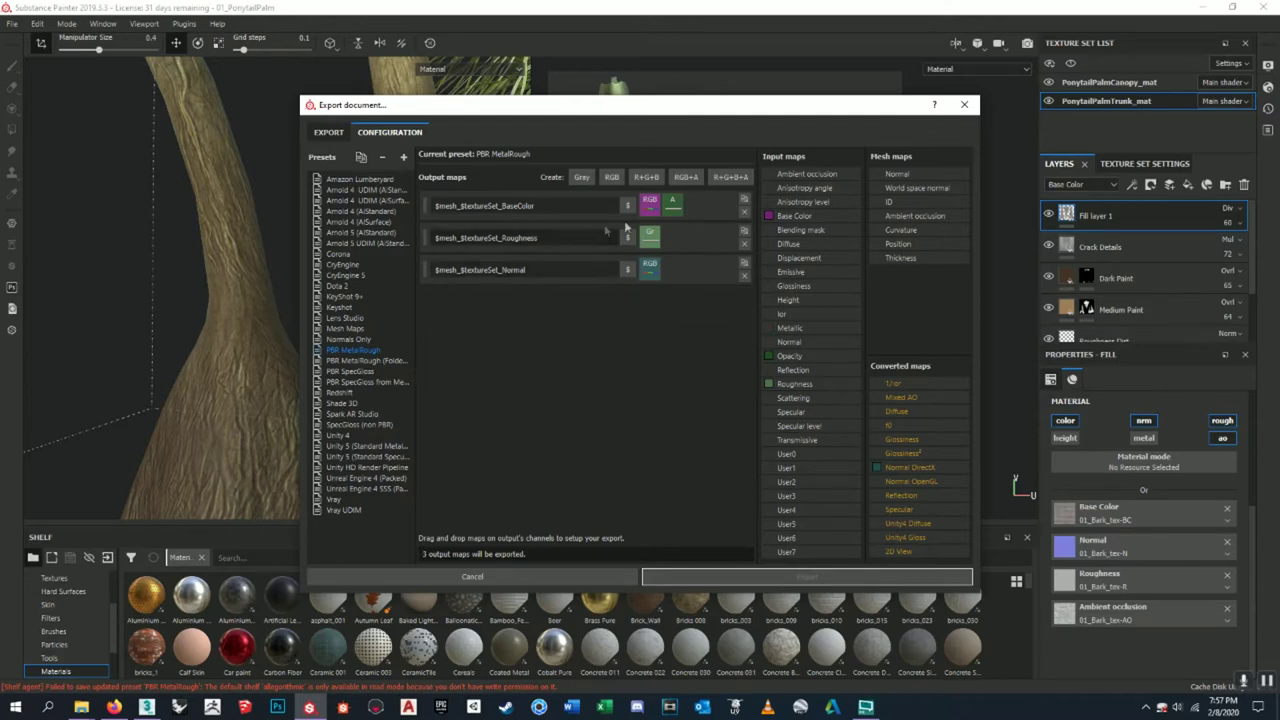
- Add a grayscale AmbientOcclusion output using Ambient occlusion as its Gray channel
{"action": "left_click", "coordinate": [578, 177]}
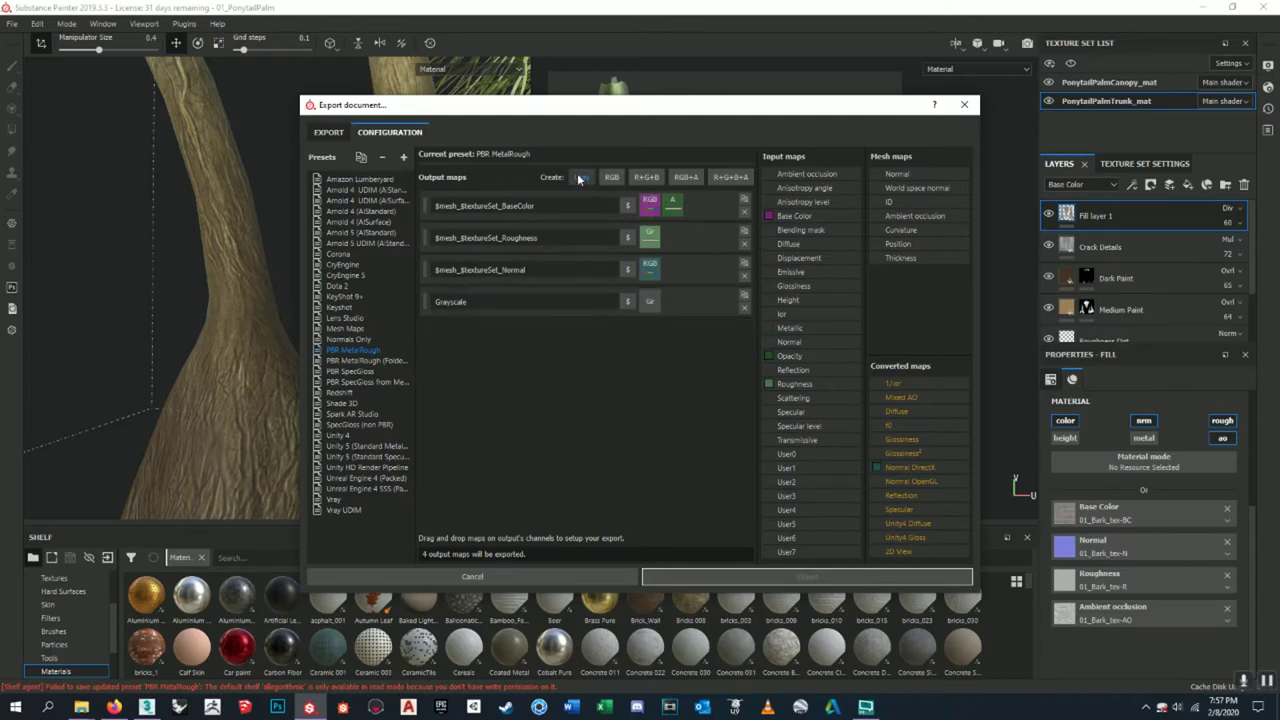
{"action": "left_click", "coordinate": [537, 265]}
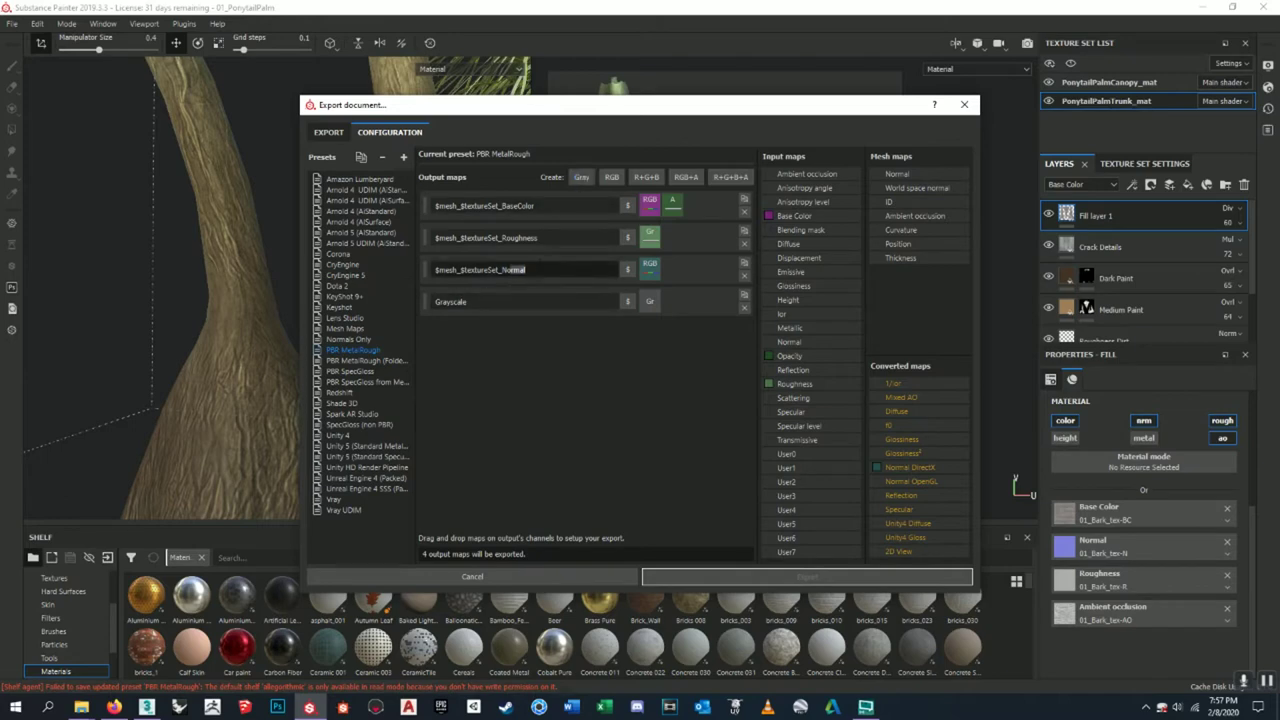
{"action": "key", "text": "ctrl+a"}
{"action": "key", "text": "ctrl+c"}
{"action": "left_click", "coordinate": [445, 302]}
{"action": "key", "text": "ctrl+a"}
{"action": "key", "text": "ctrl+v"}
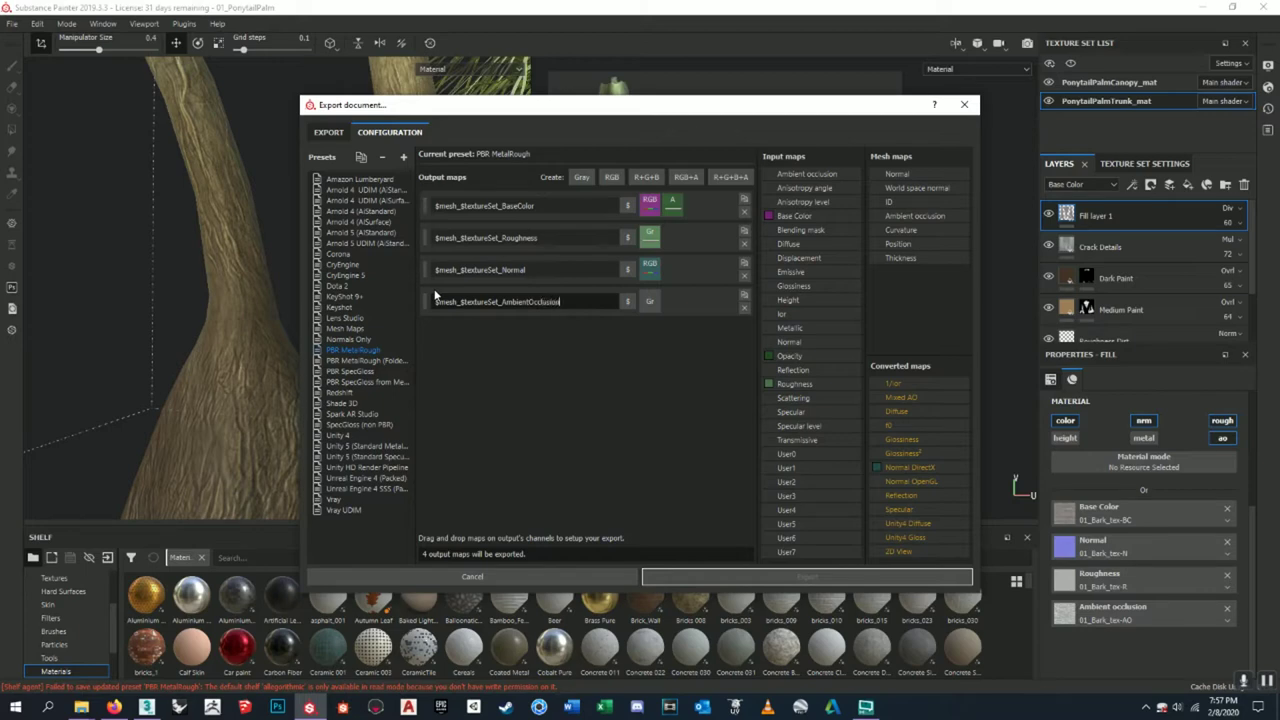
{"action": "left_click", "coordinate": [590, 270]}
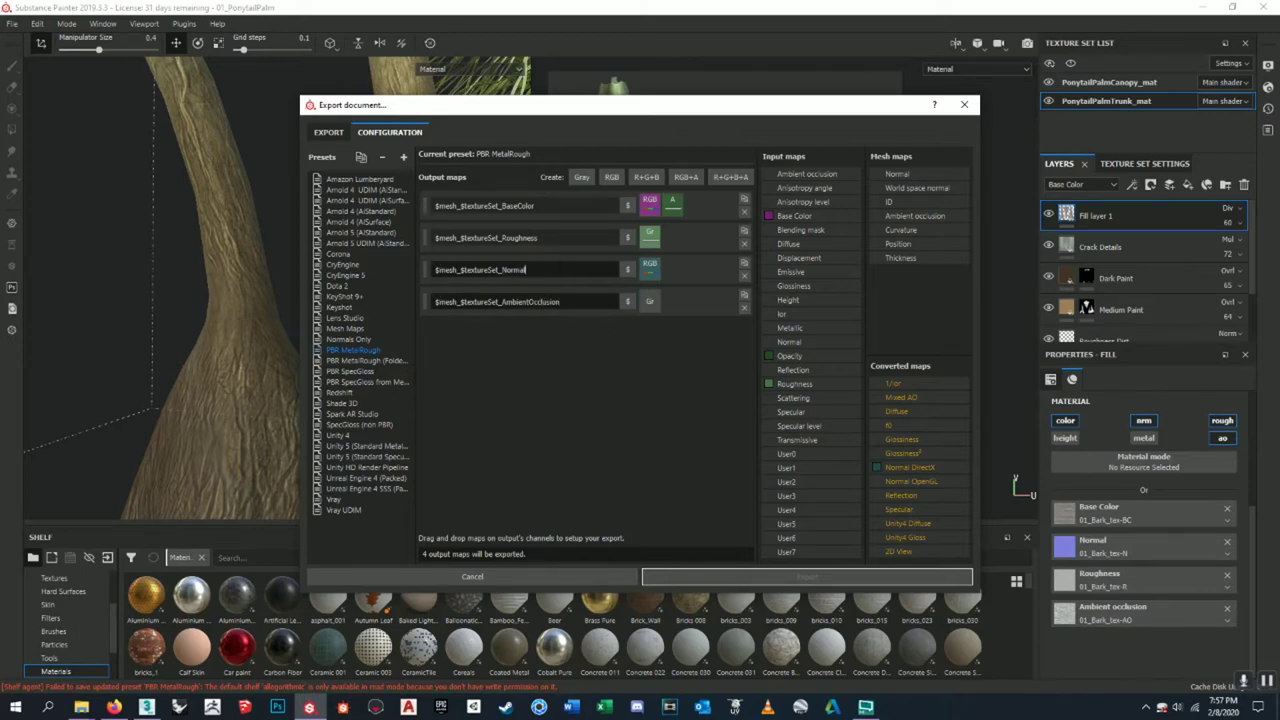
{"action": "left_click_drag", "start_coordinate": [808, 174], "coordinate": [654, 306]}
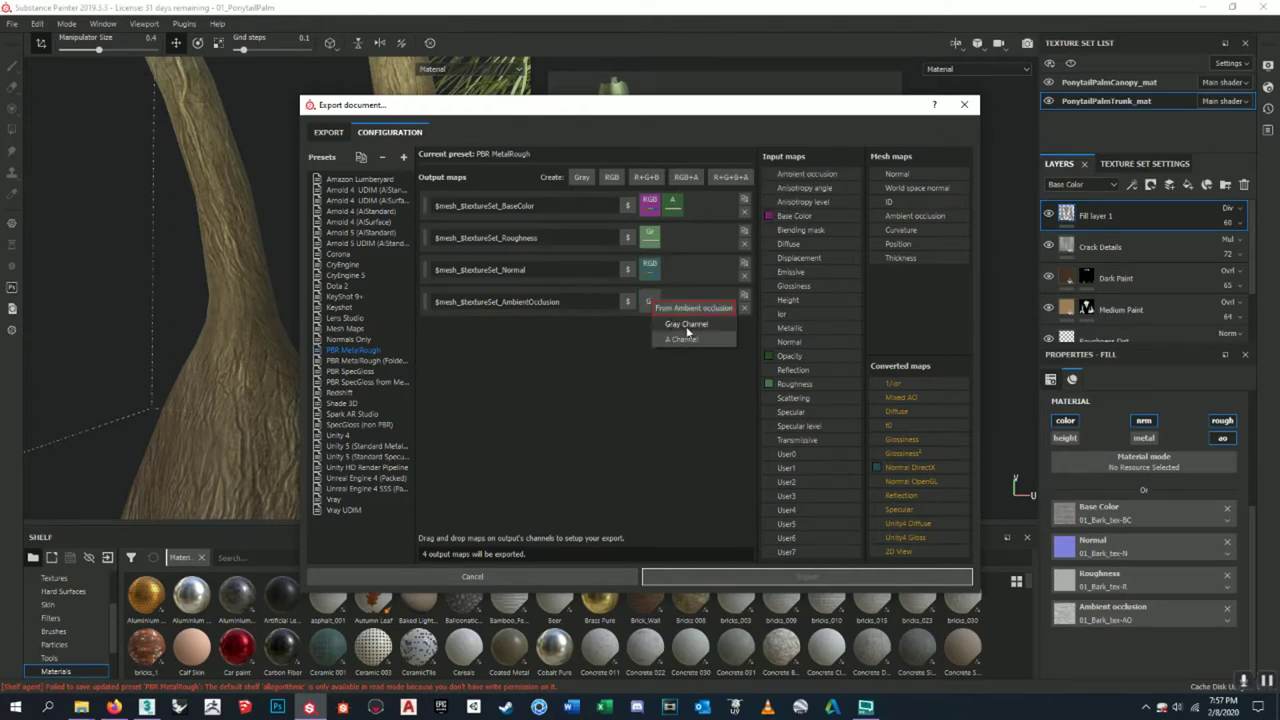
{"action": "left_click", "coordinate": [686, 325]}
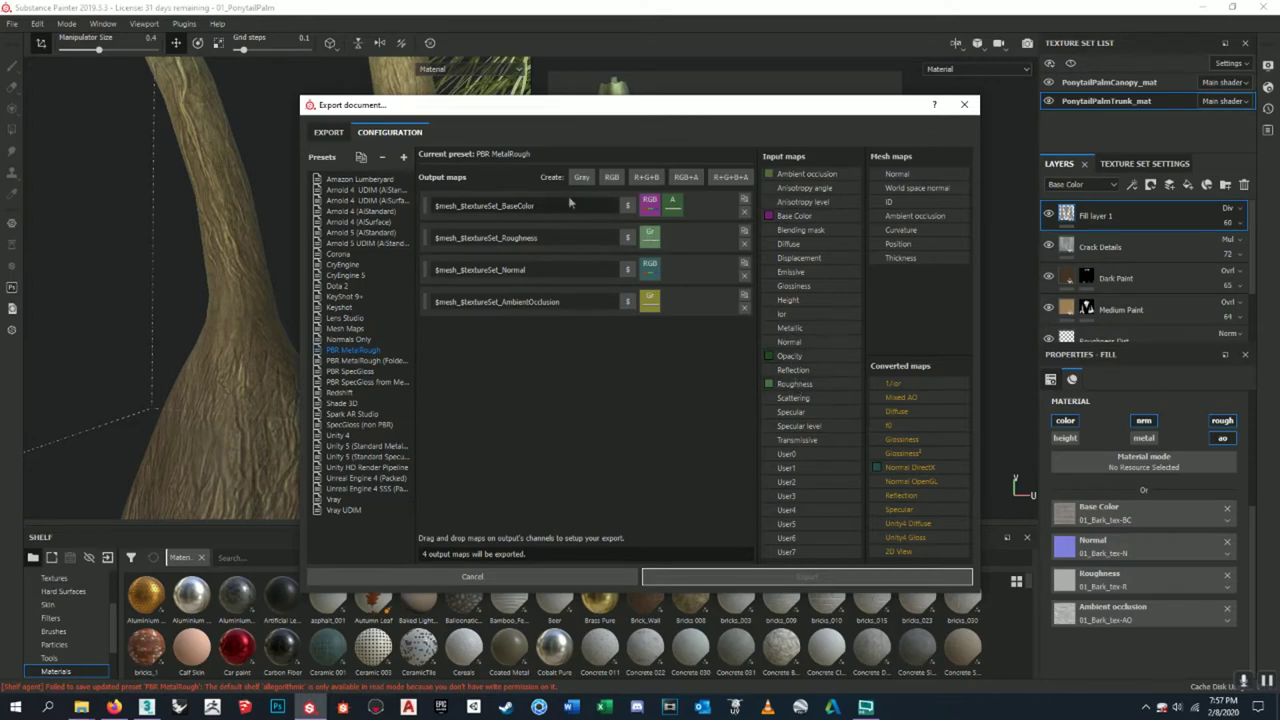
{"action": "left_click", "coordinate": [329, 133]}
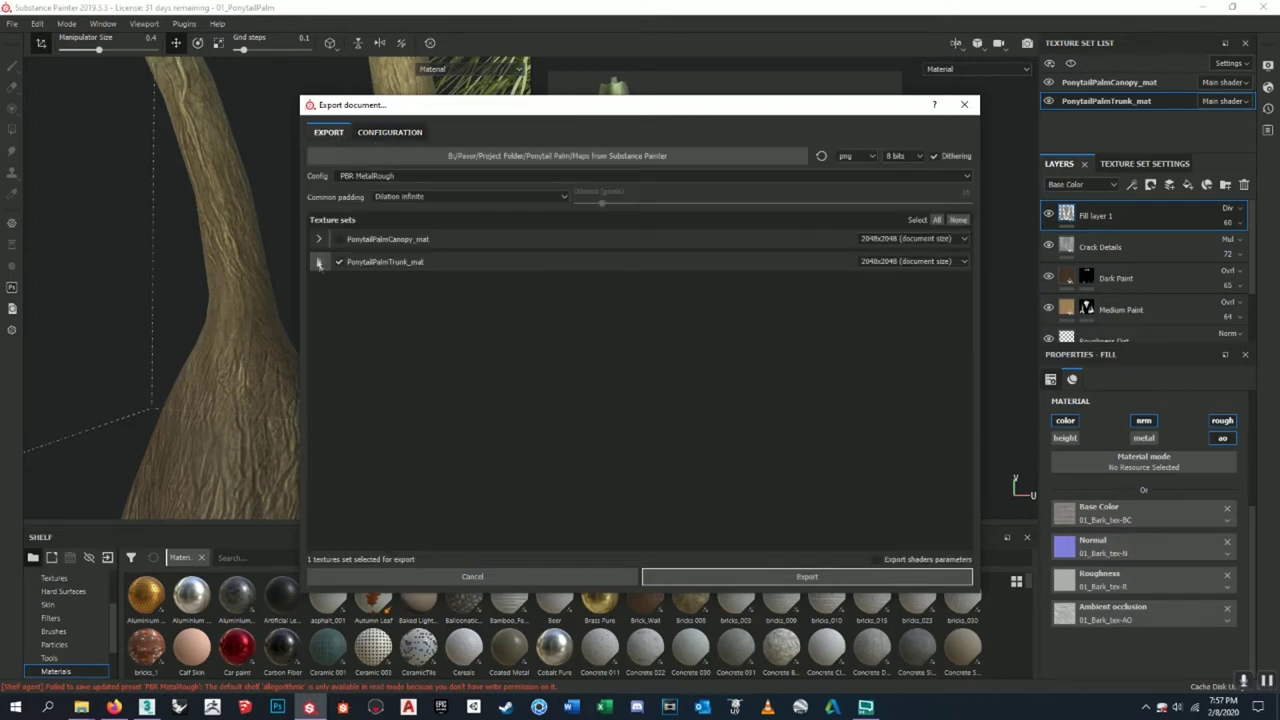
- Export the PonytailPalmTrunk_mat texture set's maps and dismiss the success message
{"action": "left_click", "coordinate": [318, 261]}
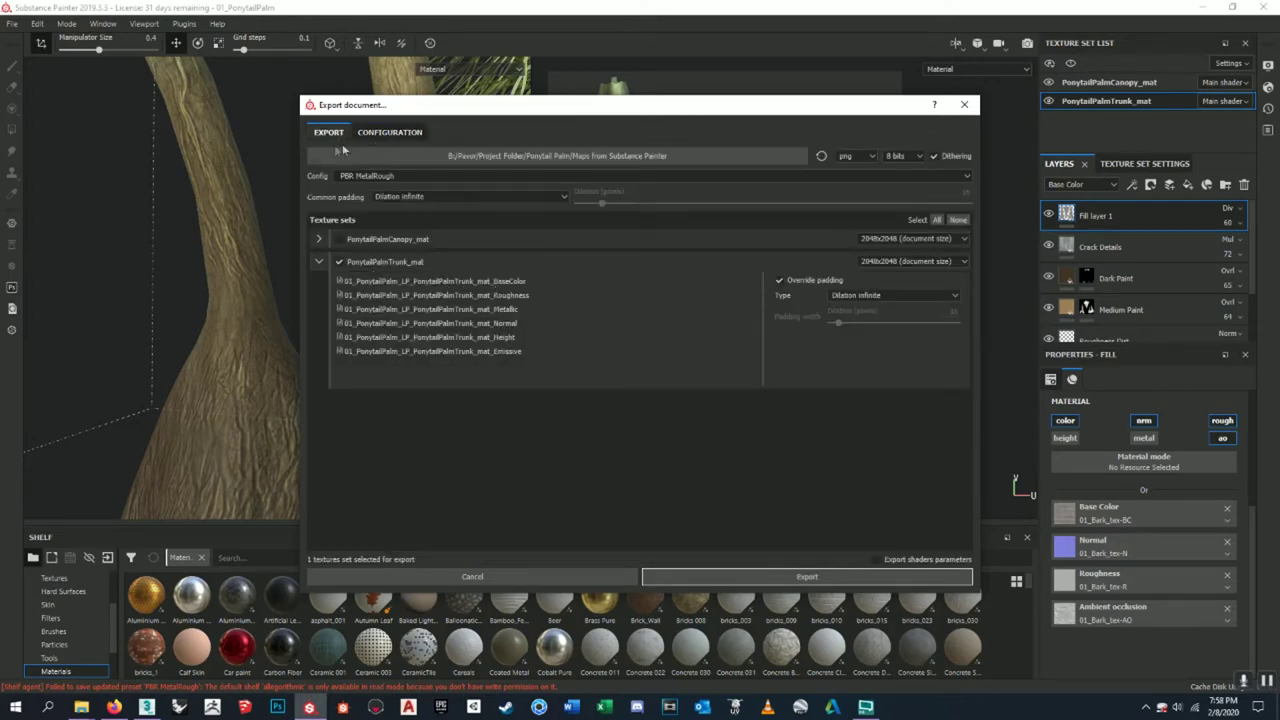
{"action": "left_click", "coordinate": [390, 132]}
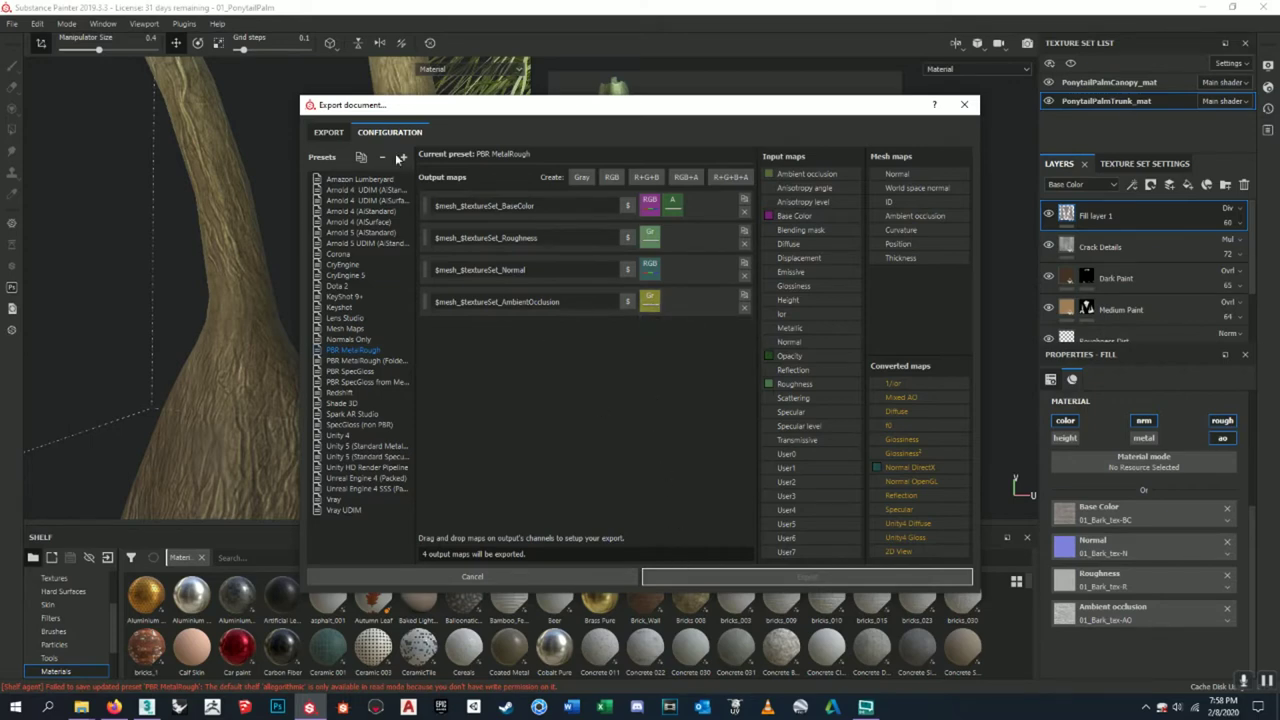
{"action": "left_click", "coordinate": [334, 134]}
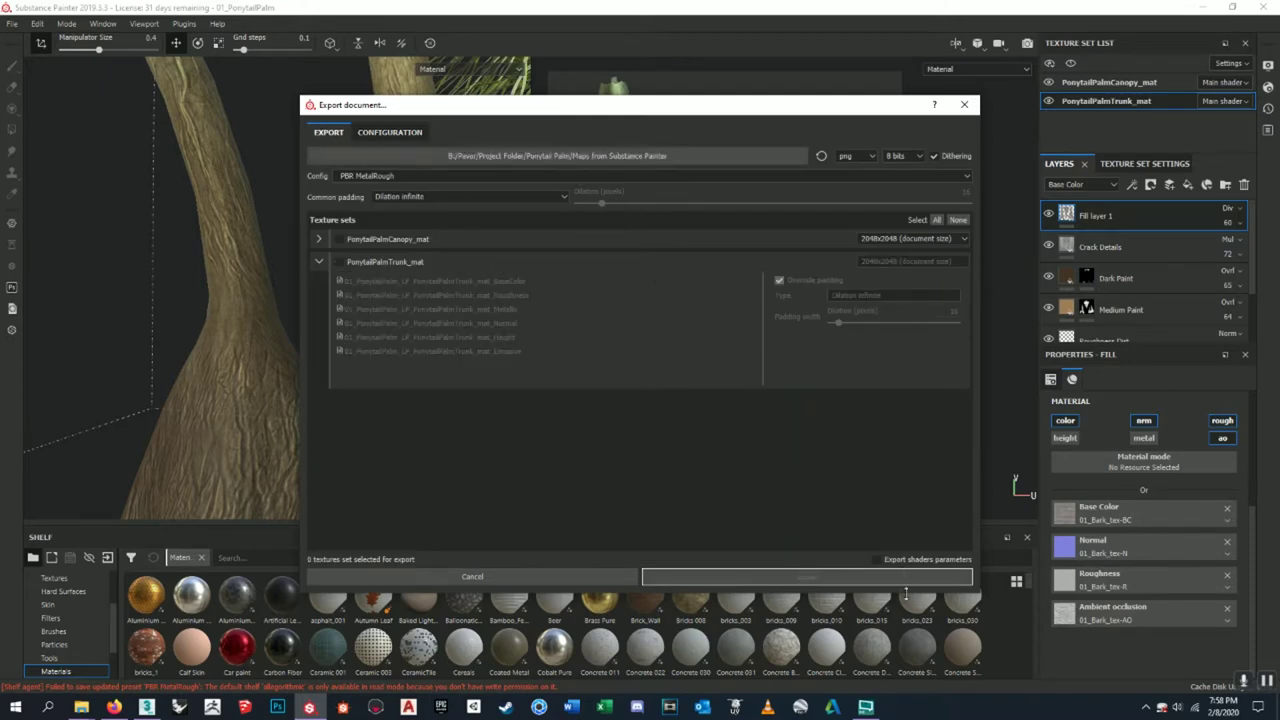
{"action": "left_click", "coordinate": [339, 261]}
{"action": "left_click", "coordinate": [809, 577]}
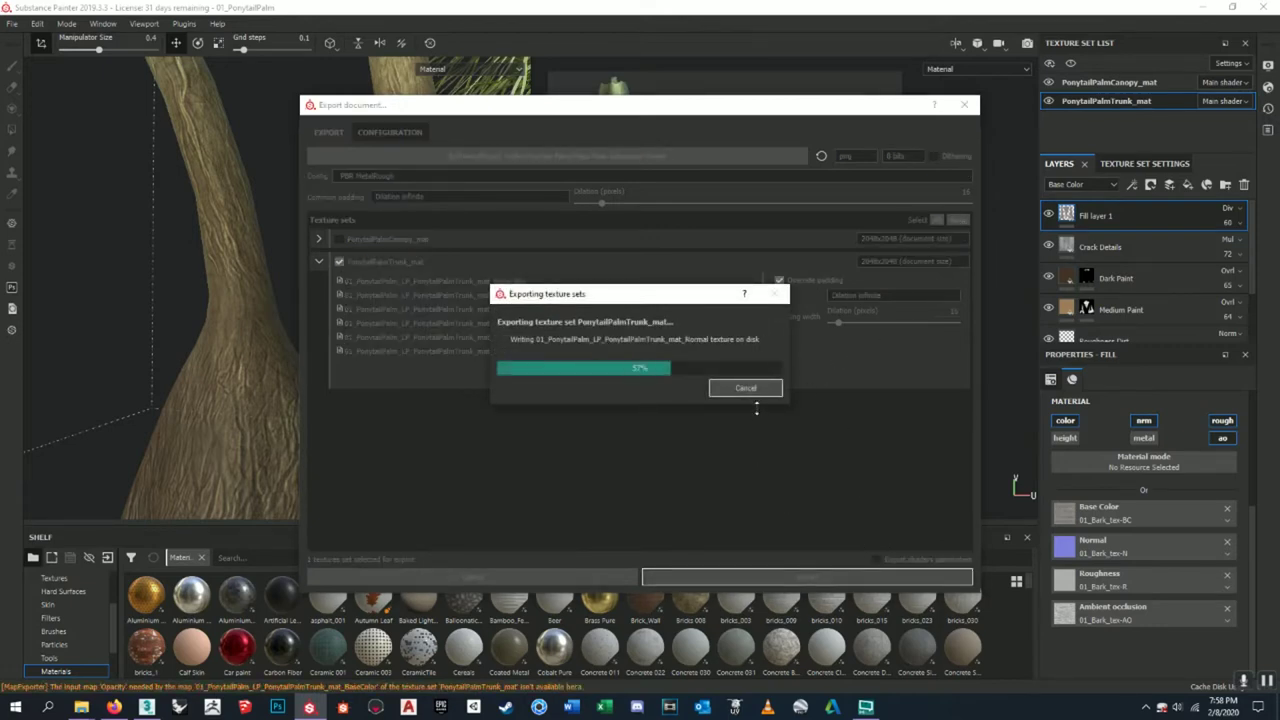
{"action": "left_click", "coordinate": [700, 366]}
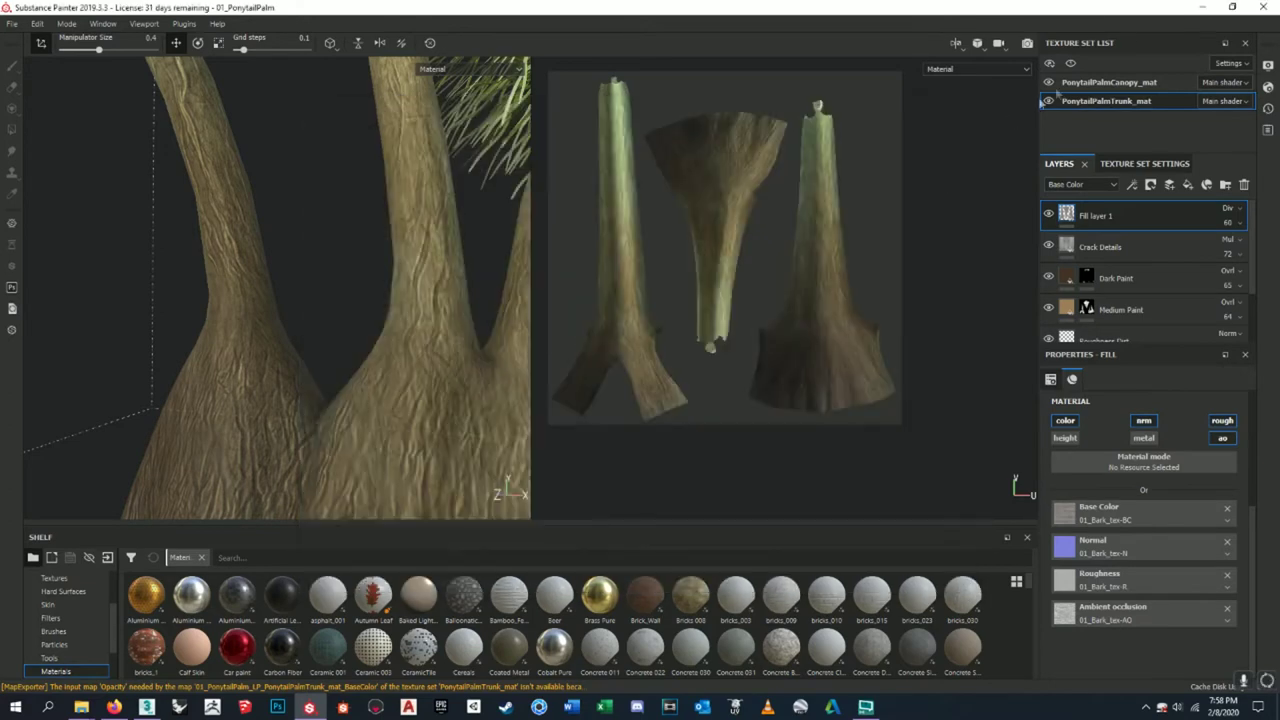
- Delete the exported Height PNG in Explorer and open the AmbientOcclusion map
{"action": "left_click", "coordinate": [1197, 6]}
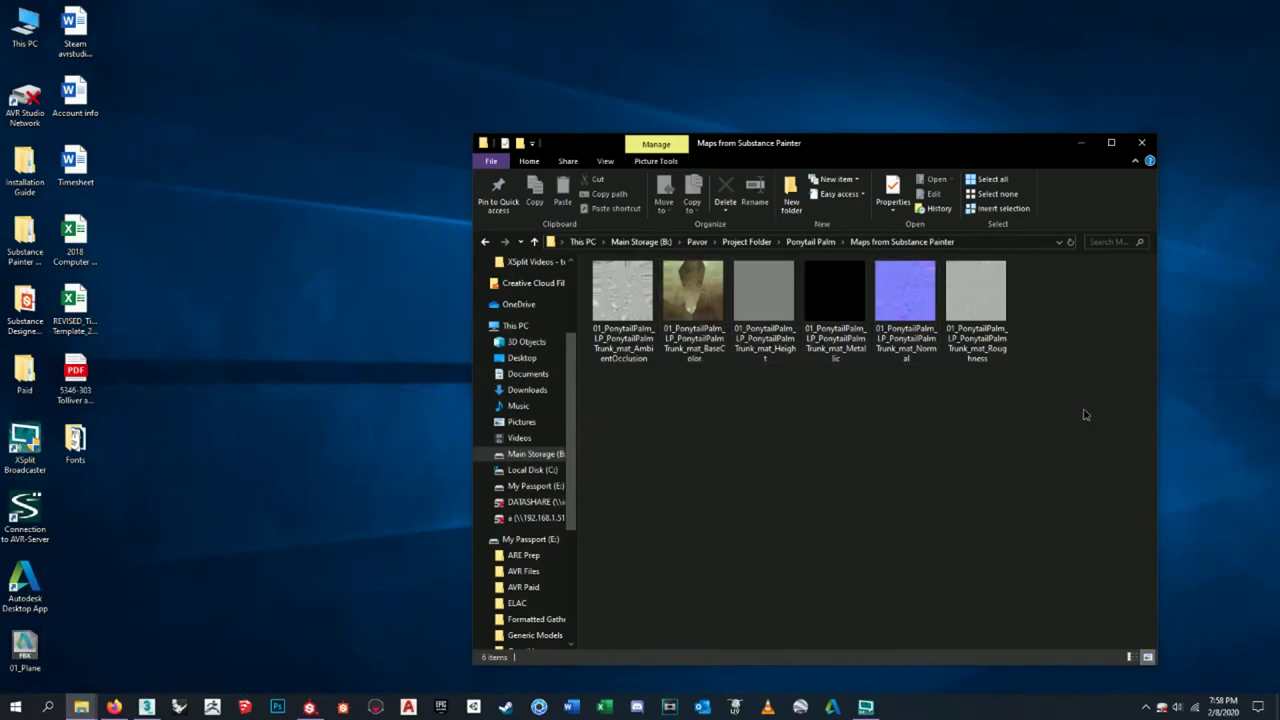
{"action": "left_click", "coordinate": [775, 348]}
{"action": "key", "text": "Delete"}
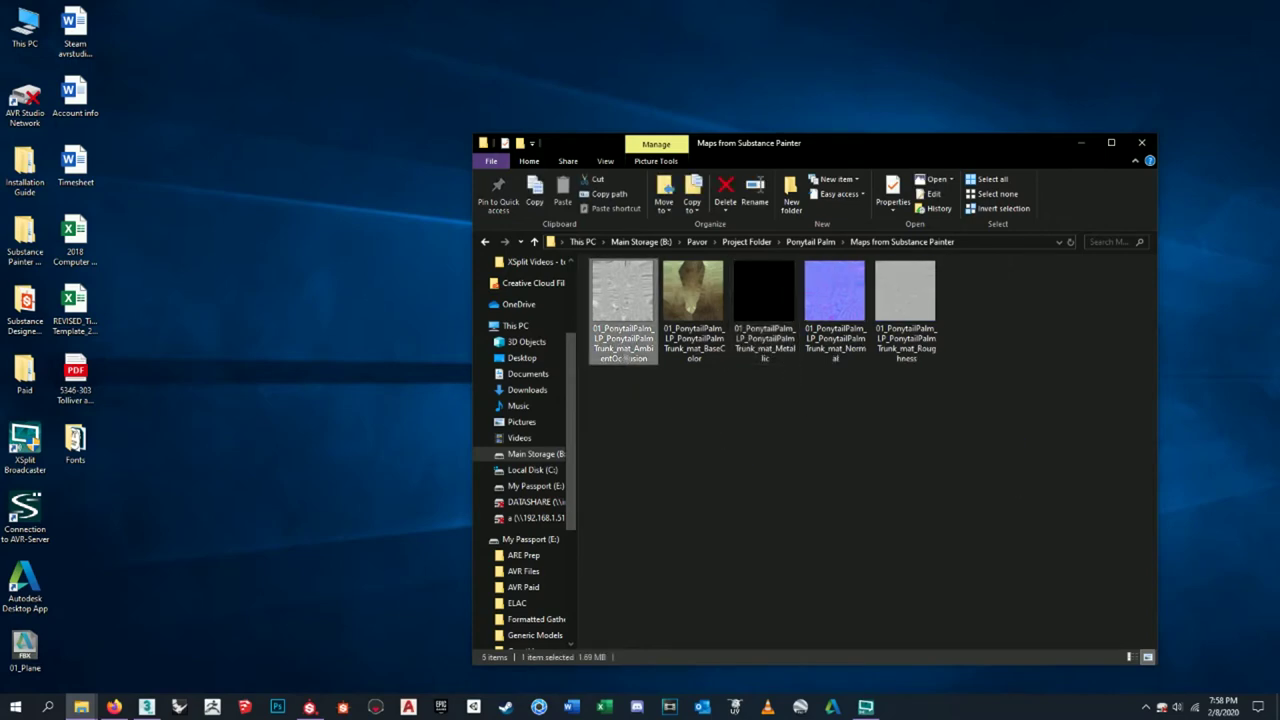
{"action": "double_click", "coordinate": [624, 358]}
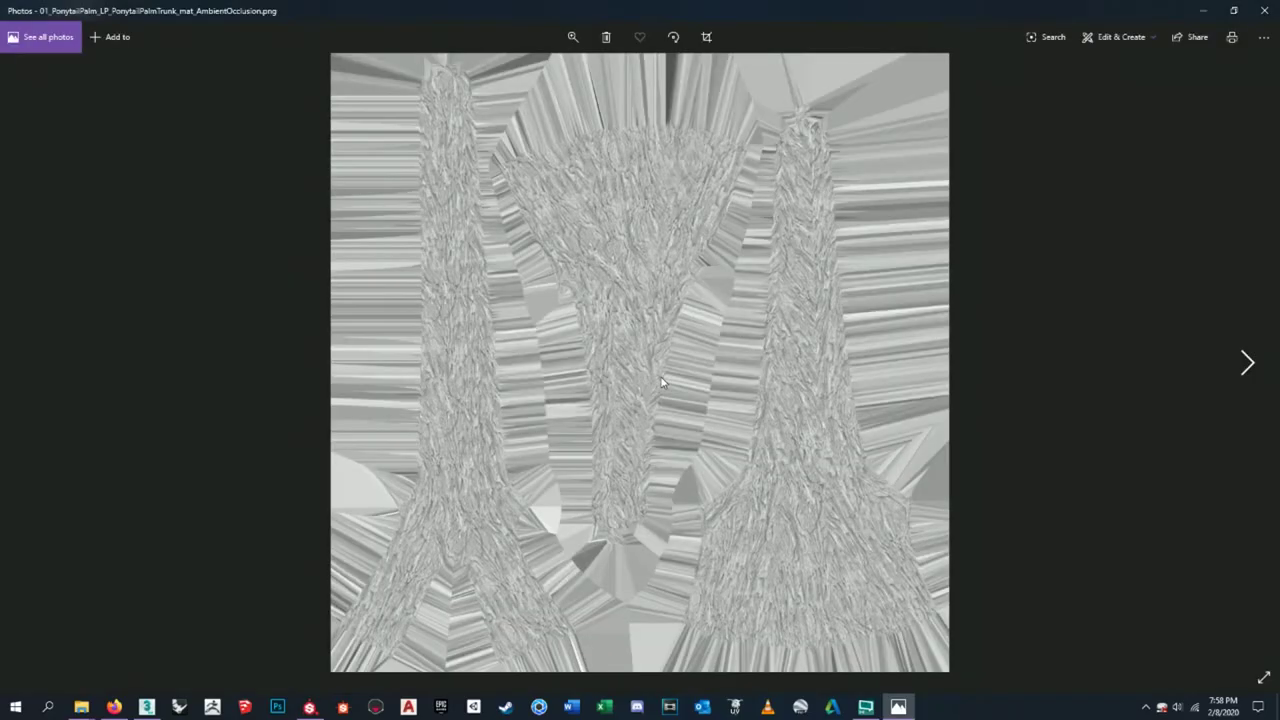
- Zoom into the trunk AmbientOcclusion map in Photos, then close it and return to Painter
{"action": "left_click", "coordinate": [572, 37]}
{"action": "left_click_drag", "start_coordinate": [508, 72], "coordinate": [515, 90]}
{"action": "left_click", "coordinate": [572, 37]}
{"action": "left_click_drag", "start_coordinate": [508, 72], "coordinate": [513, 72]}
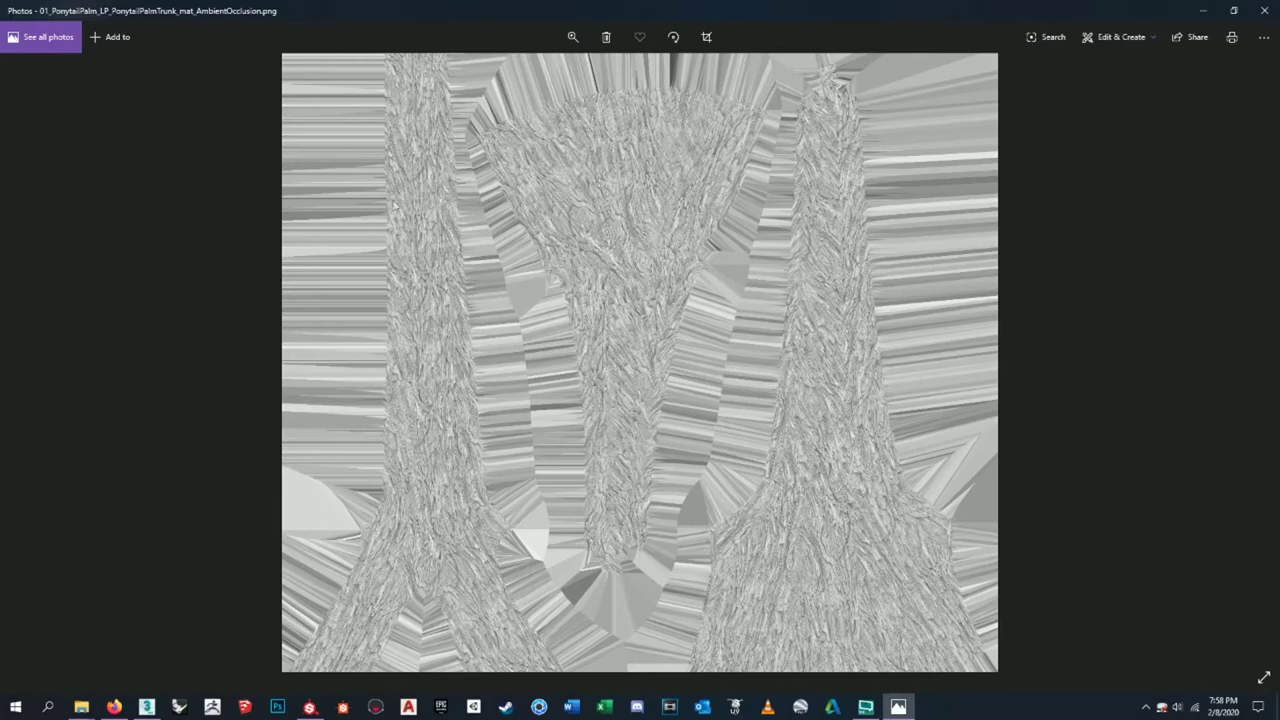
{"action": "left_click", "coordinate": [1264, 10]}
{"action": "left_click", "coordinate": [309, 707]}
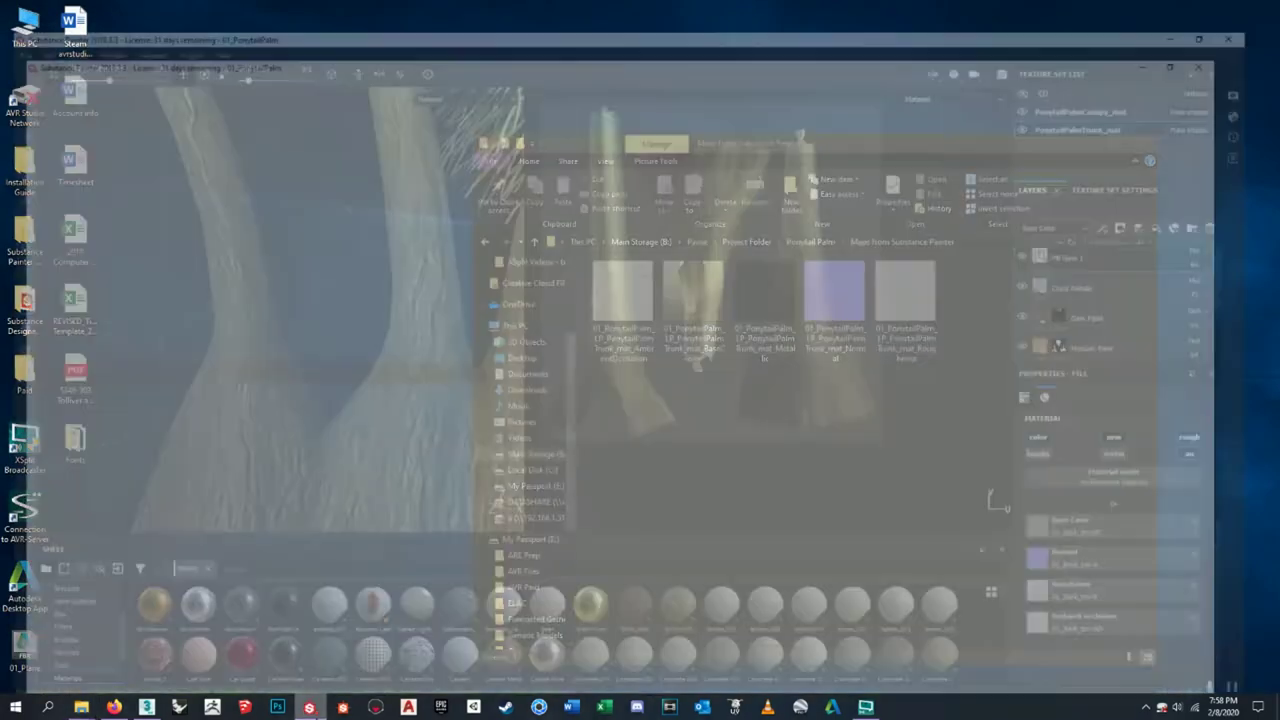
- Reopen the Export document dialog, reselect the PBR MetalRough preset, and close it when done
{"action": "left_click", "coordinate": [37, 22]}
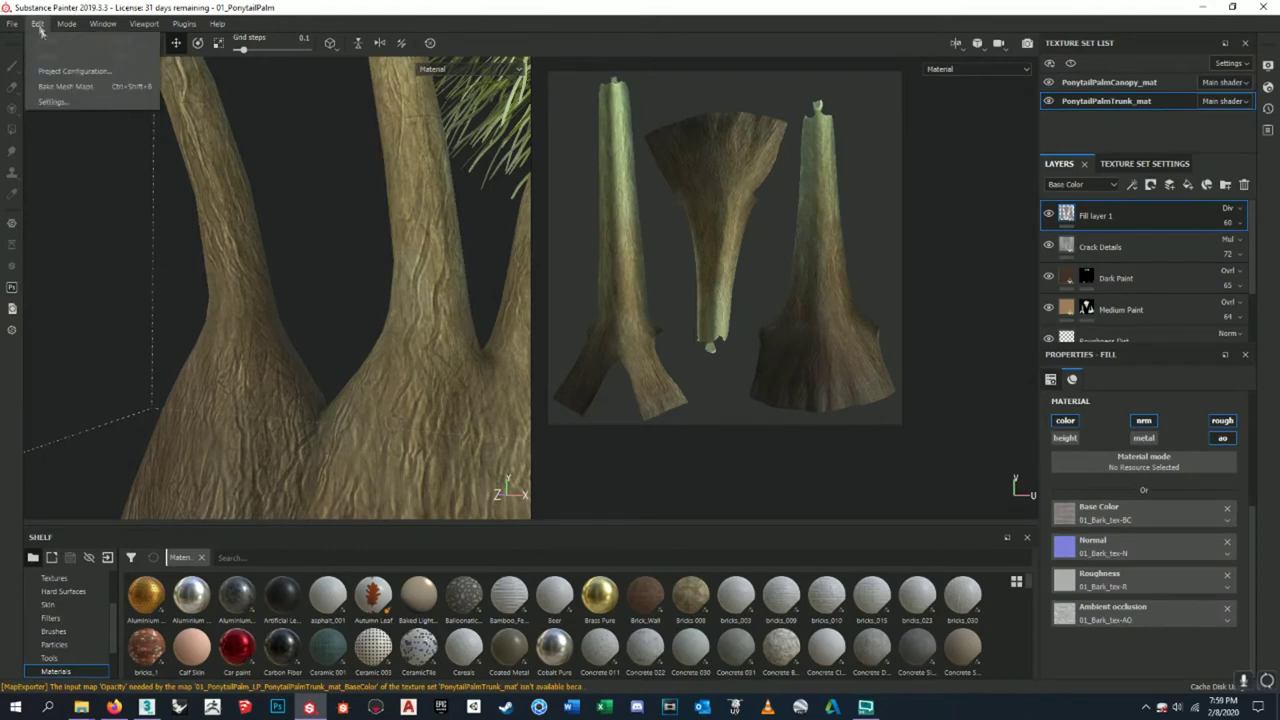
{"action": "left_click", "coordinate": [37, 284]}
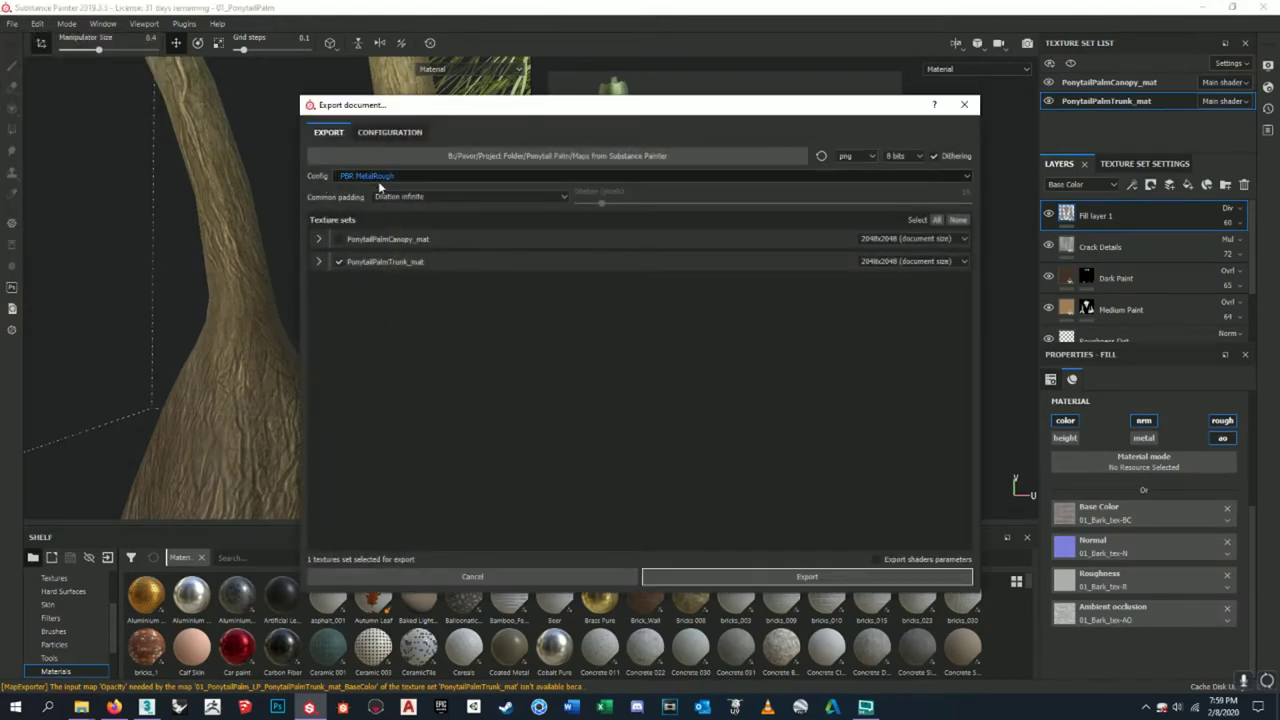
{"action": "left_click_drag", "start_coordinate": [343, 178], "coordinate": [389, 180]}
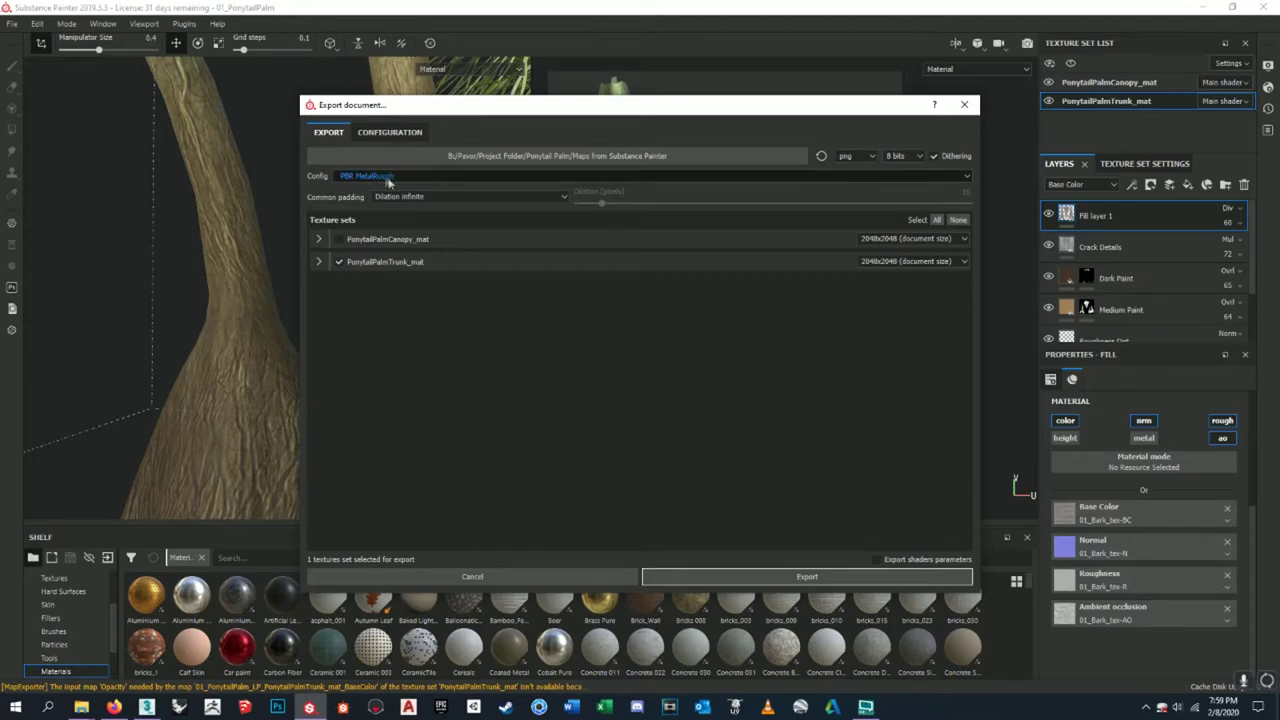
{"action": "left_click", "coordinate": [318, 262]}
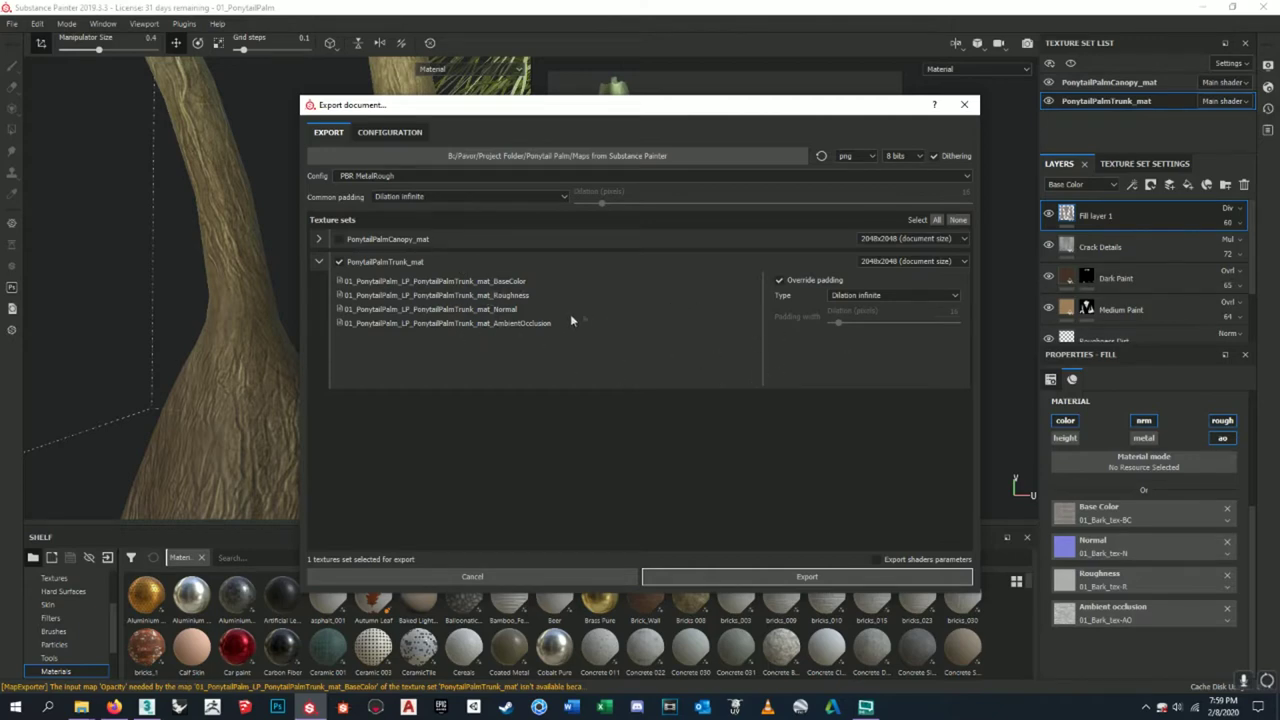
{"action": "left_click", "coordinate": [390, 133]}
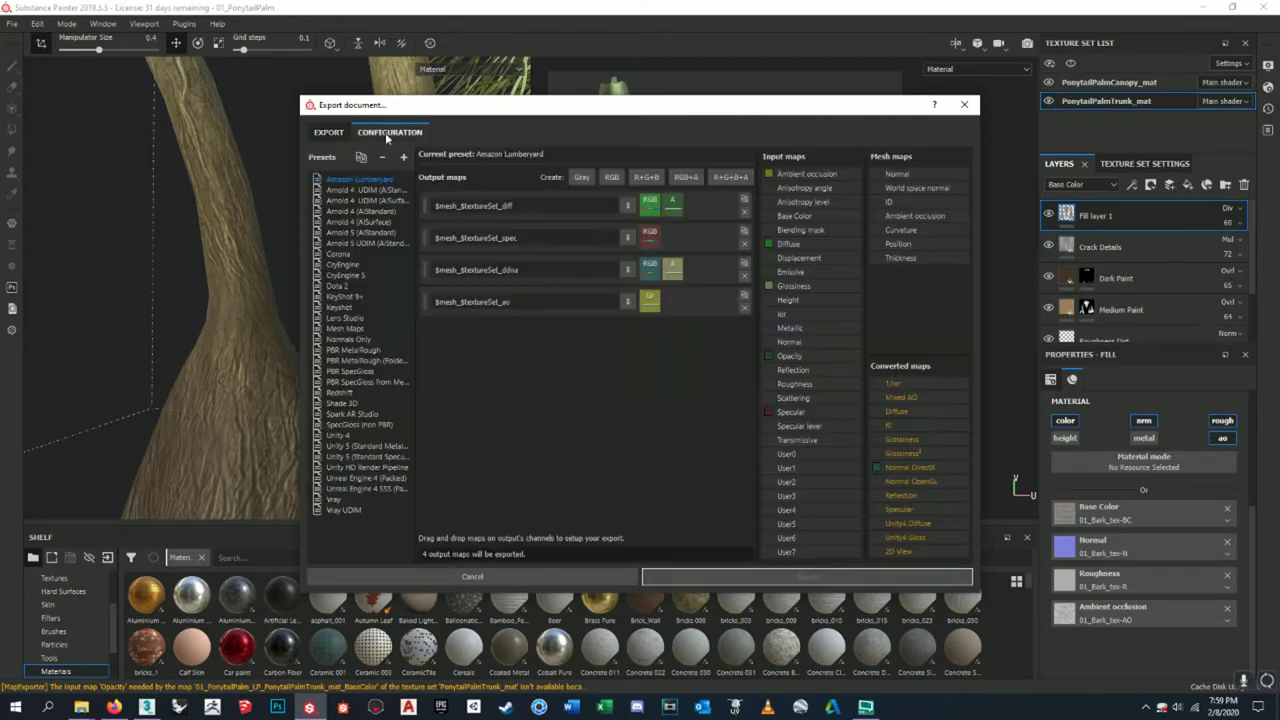
{"action": "left_click", "coordinate": [345, 350]}
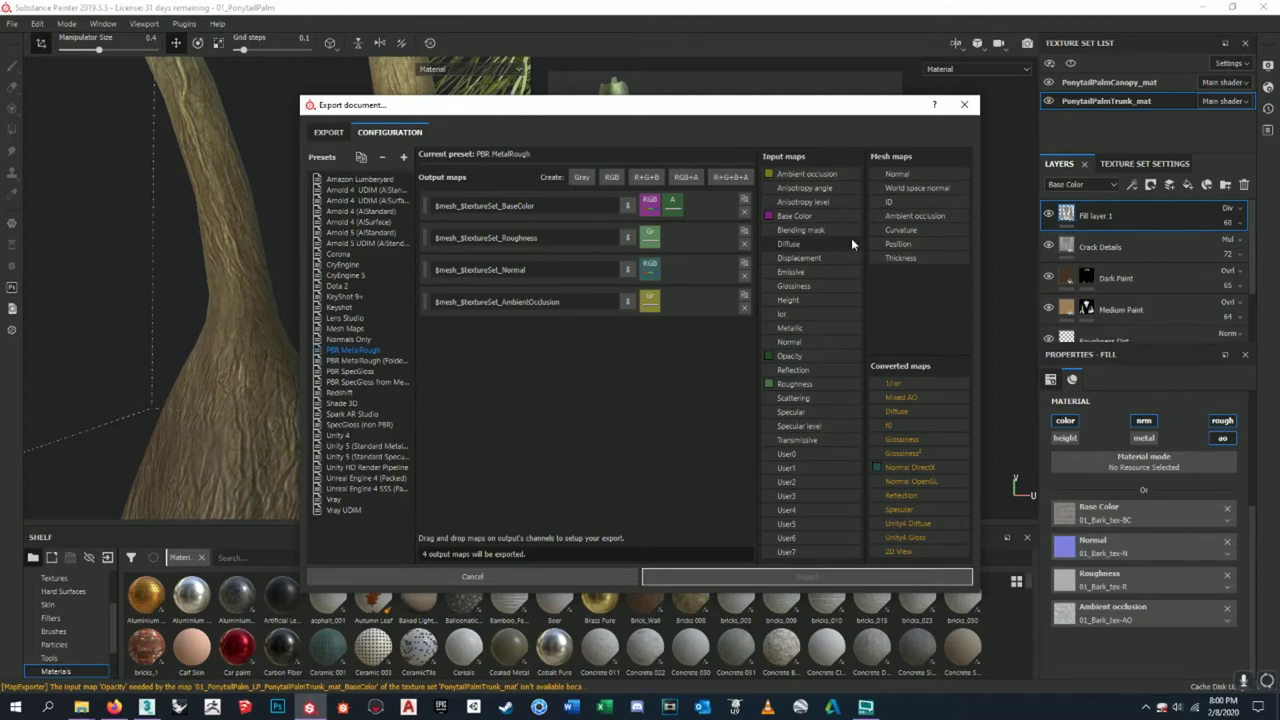
{"action": "left_click", "coordinate": [962, 107]}
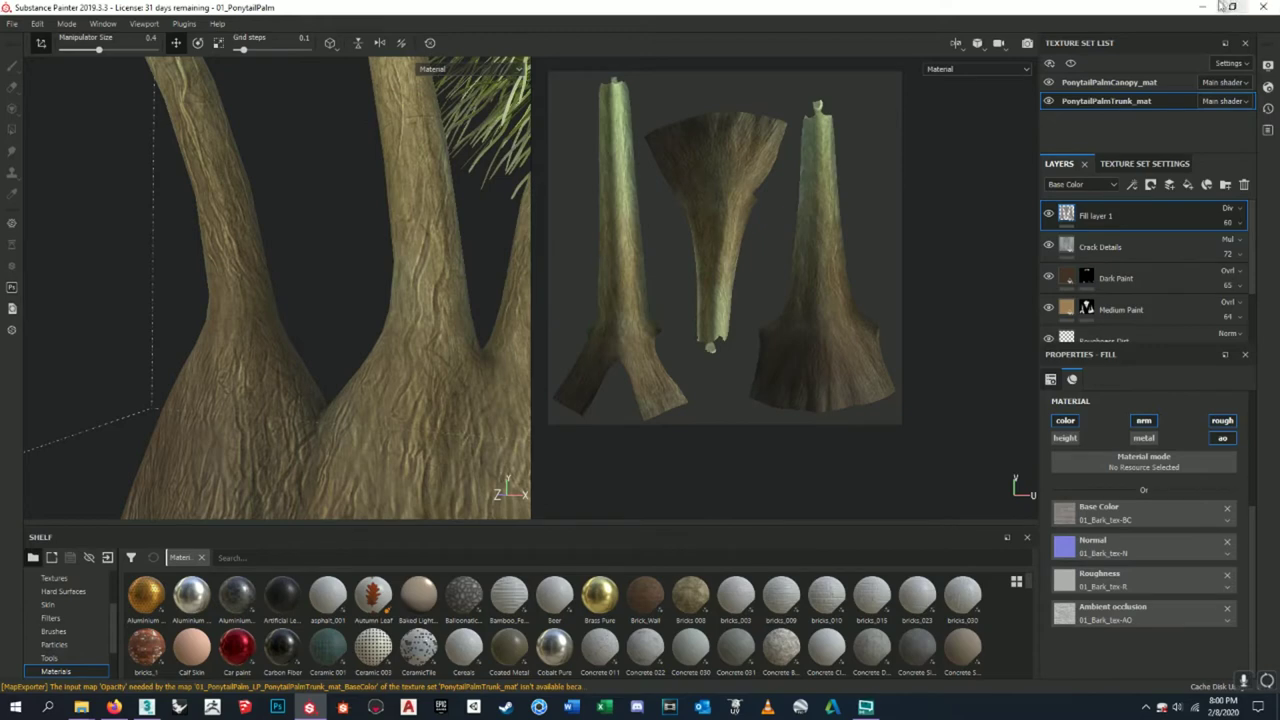
- Minimize Painter and delete the Metallic map from the Maps from Substance Painter folder
{"action": "left_click", "coordinate": [1208, 7]}
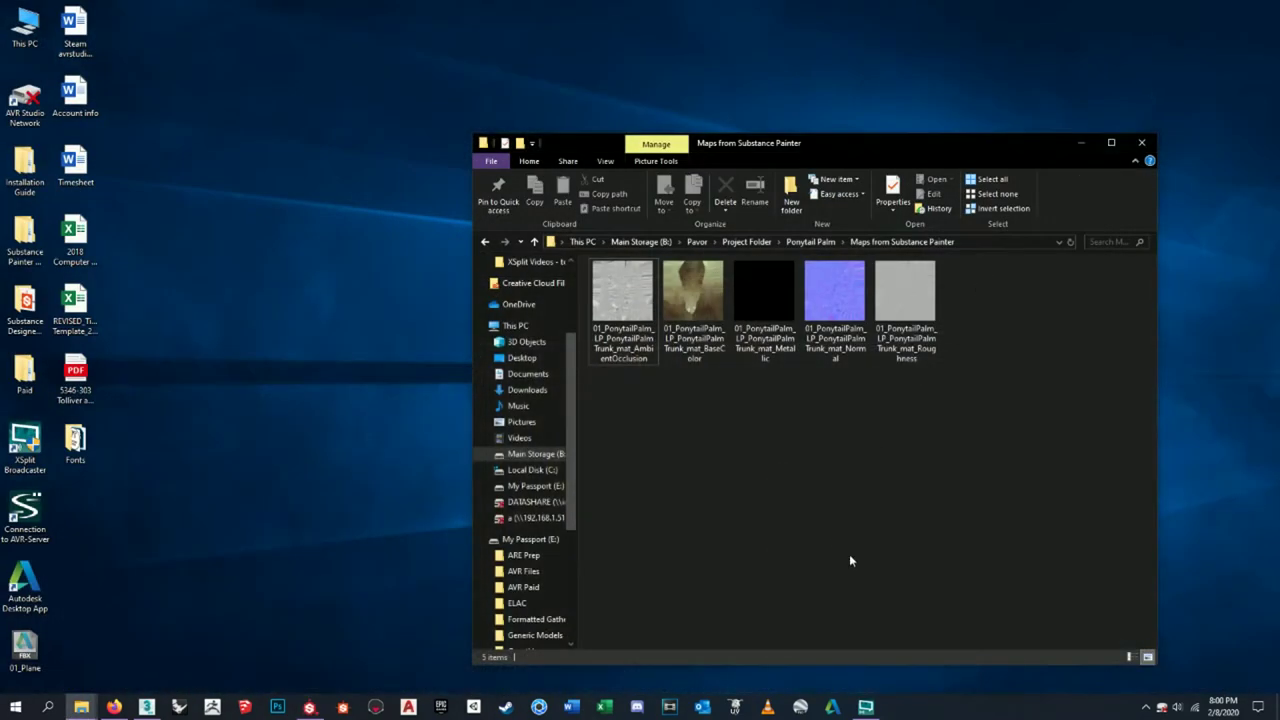
{"action": "left_click", "coordinate": [768, 349]}
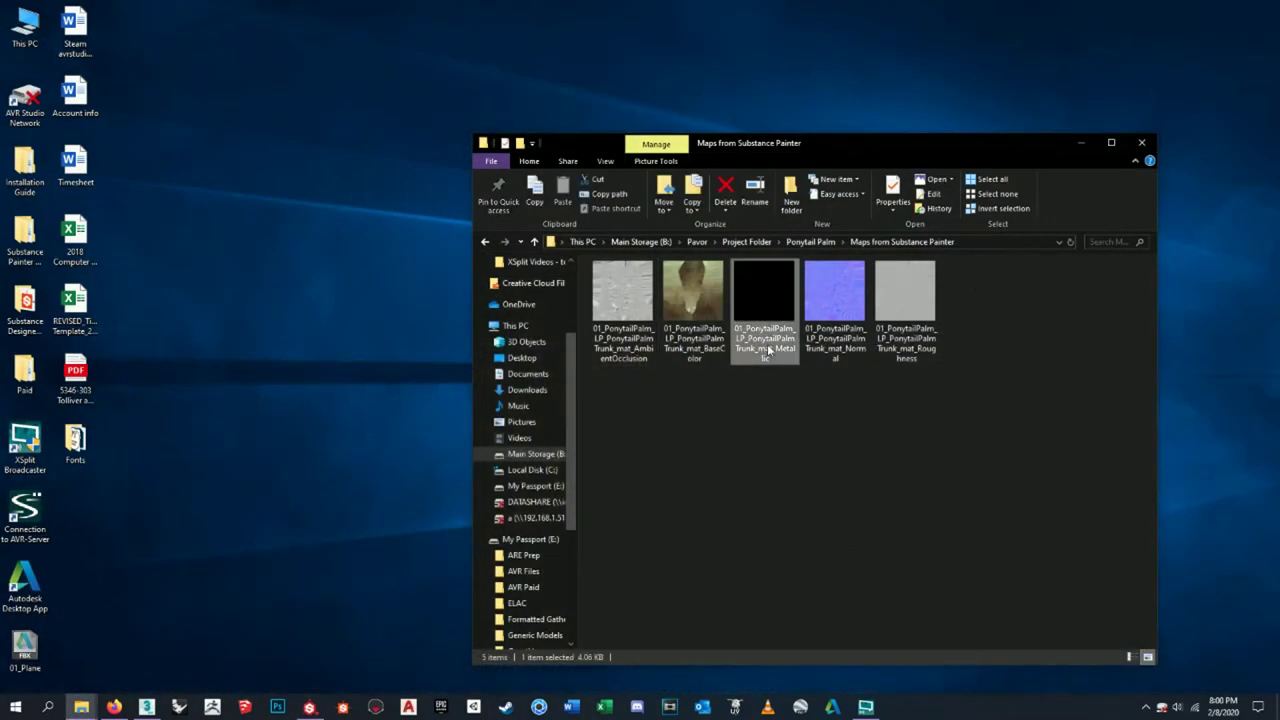
{"action": "key", "text": "Delete"}
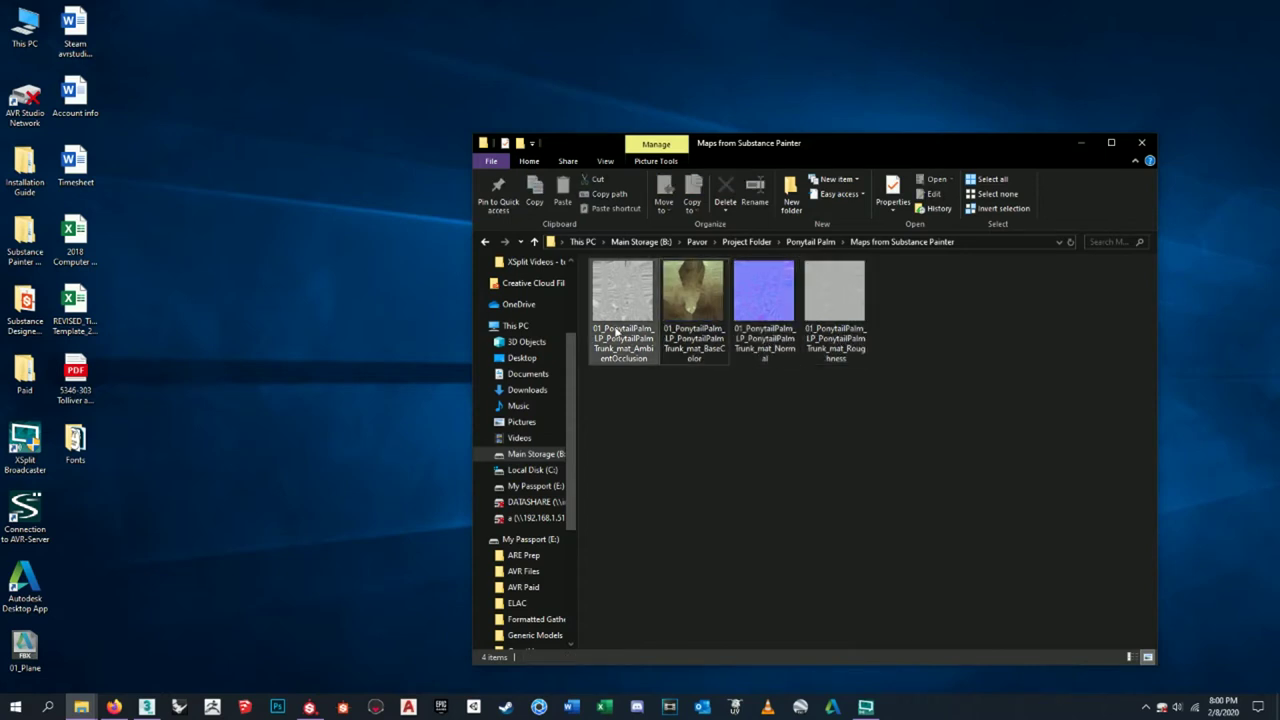
{"action": "left_click", "coordinate": [857, 472]}
{"action": "left_click", "coordinate": [375, 707]}
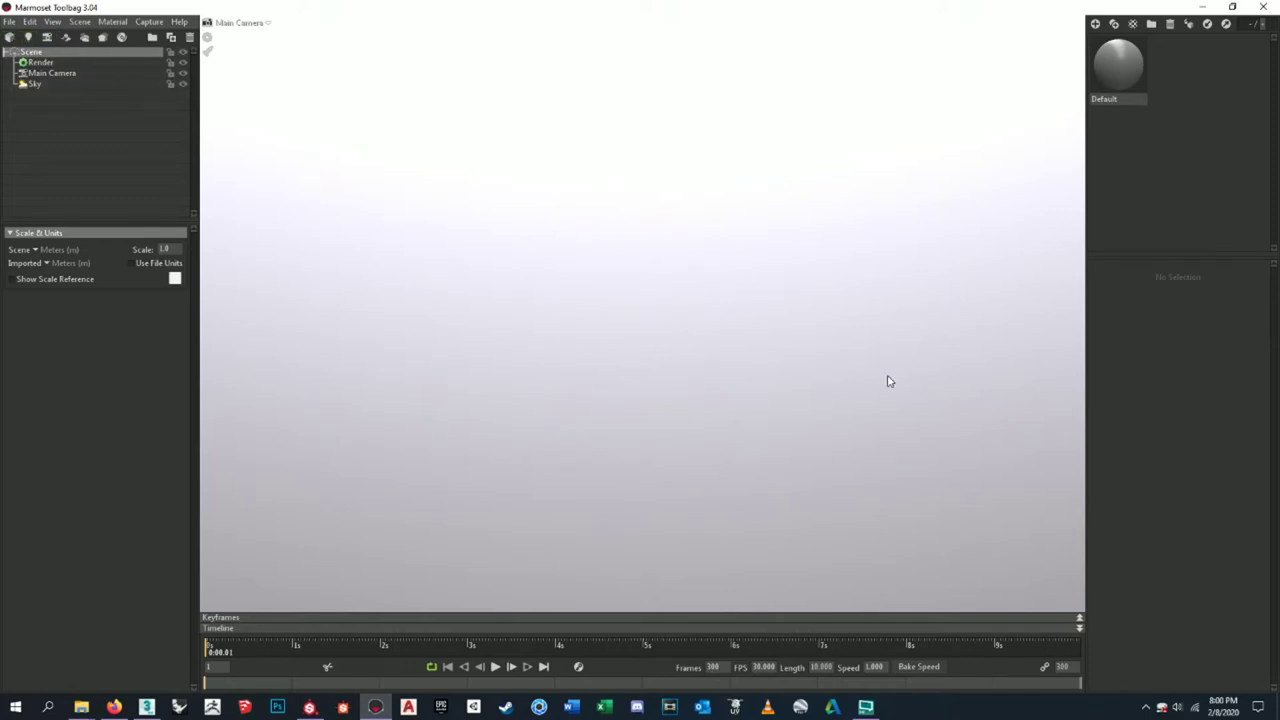
{"action": "left_click", "coordinate": [574, 357]}
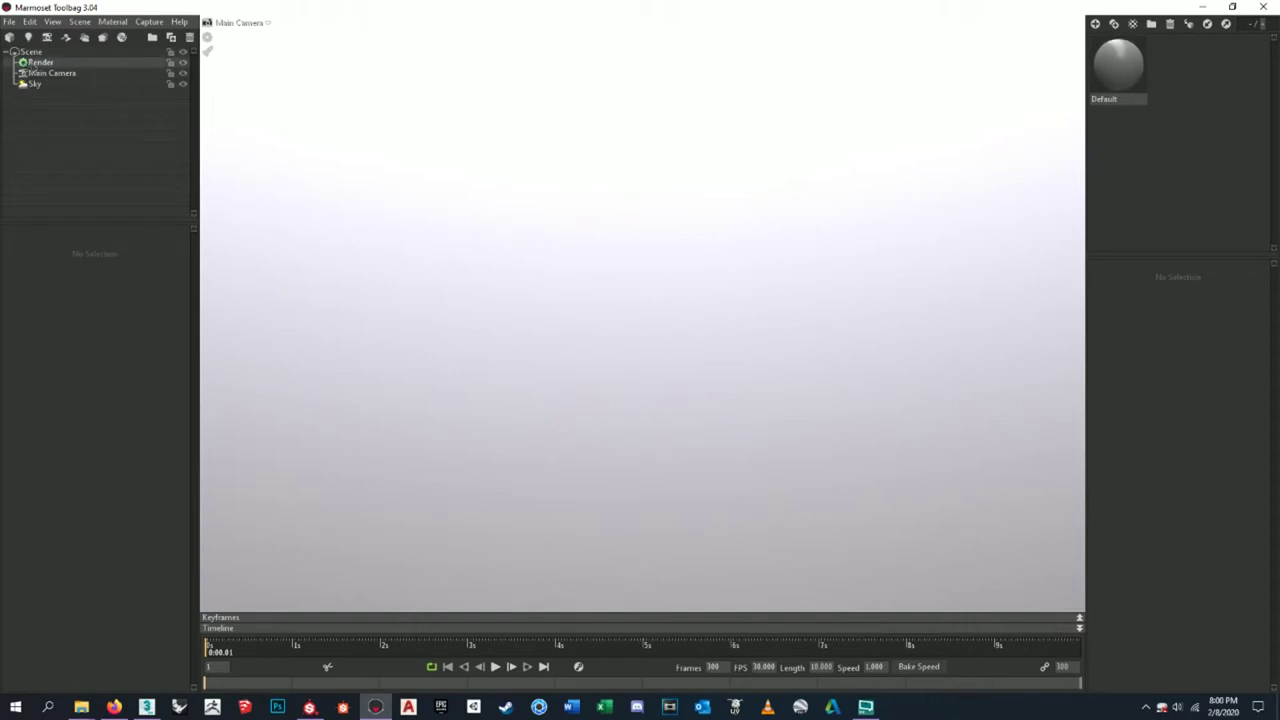
{"action": "left_click", "coordinate": [33, 63]}
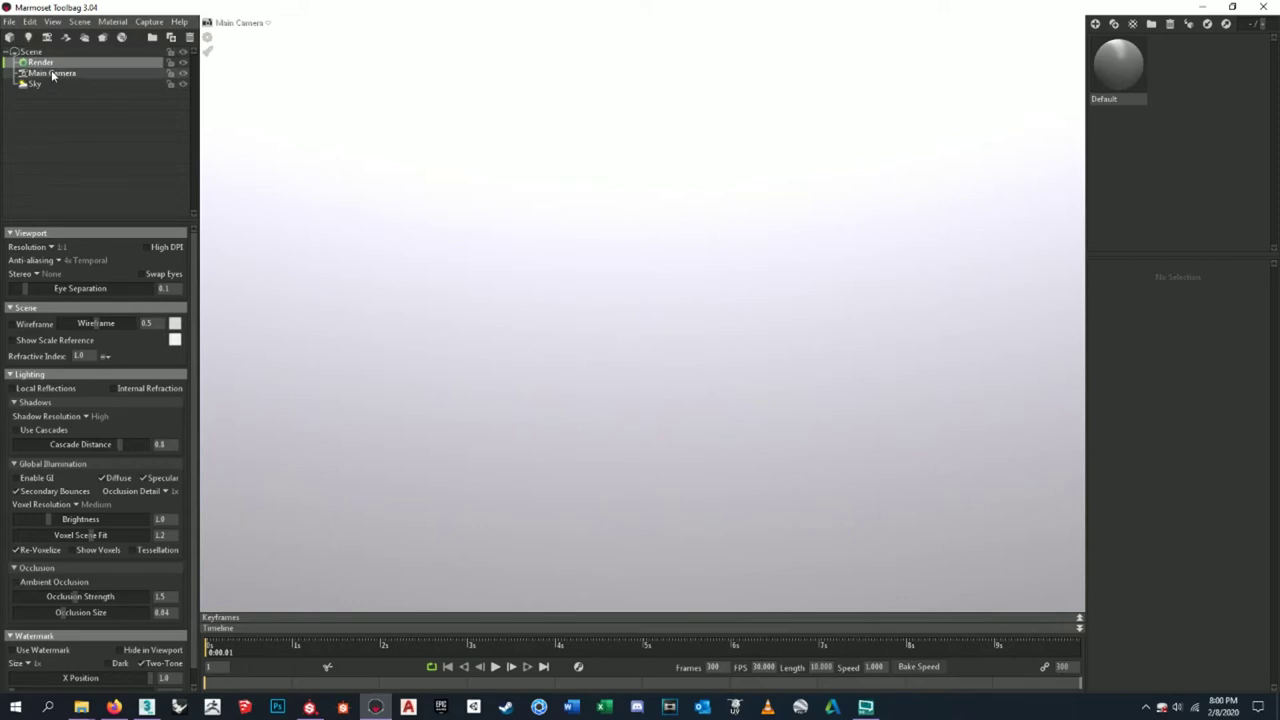
{"action": "left_click", "coordinate": [52, 74]}
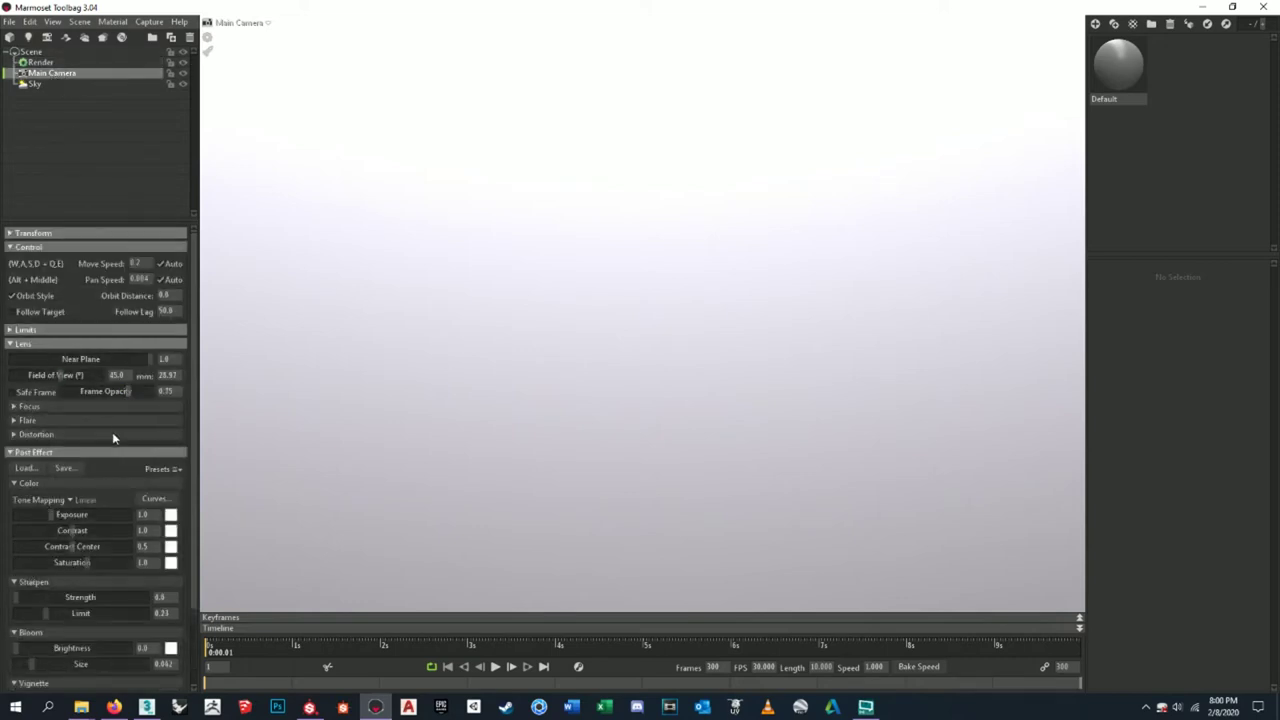
{"action": "scroll", "coordinate": [97, 514], "scroll_direction": "down", "scroll_amount": 3}
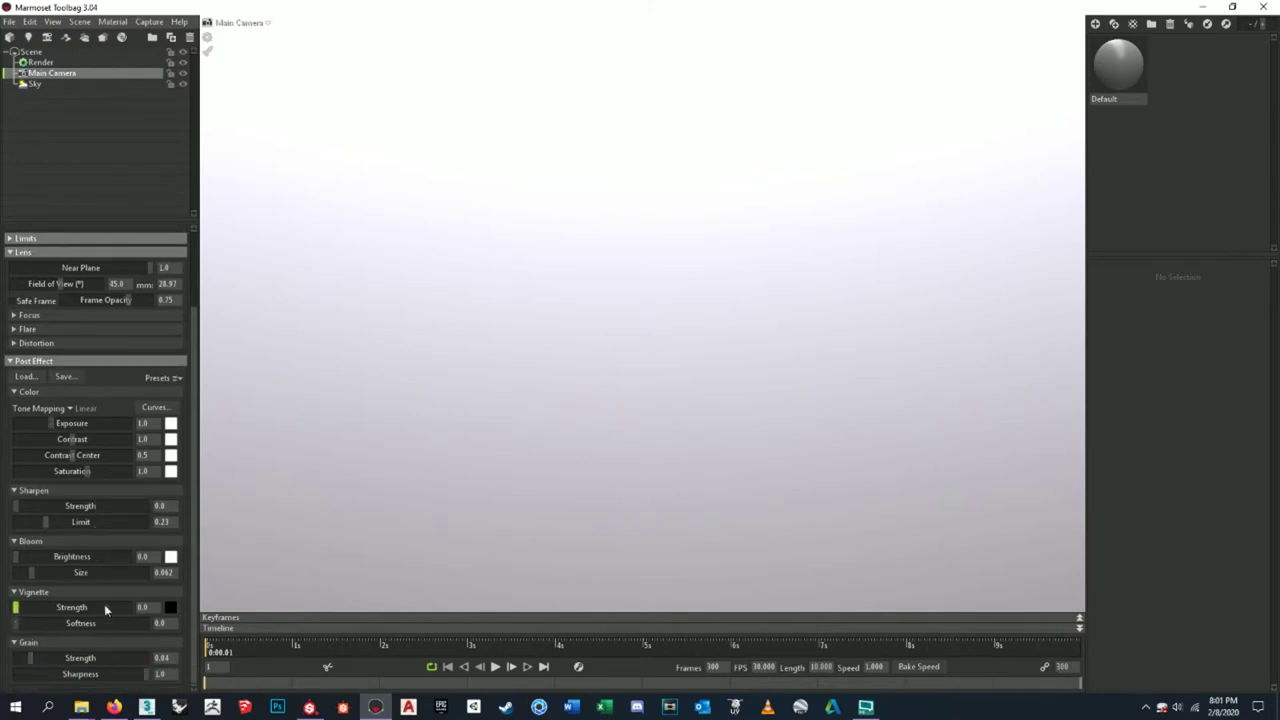
{"action": "left_click_drag", "start_coordinate": [16, 607], "coordinate": [4, 607]}
{"action": "left_click", "coordinate": [14, 343]}
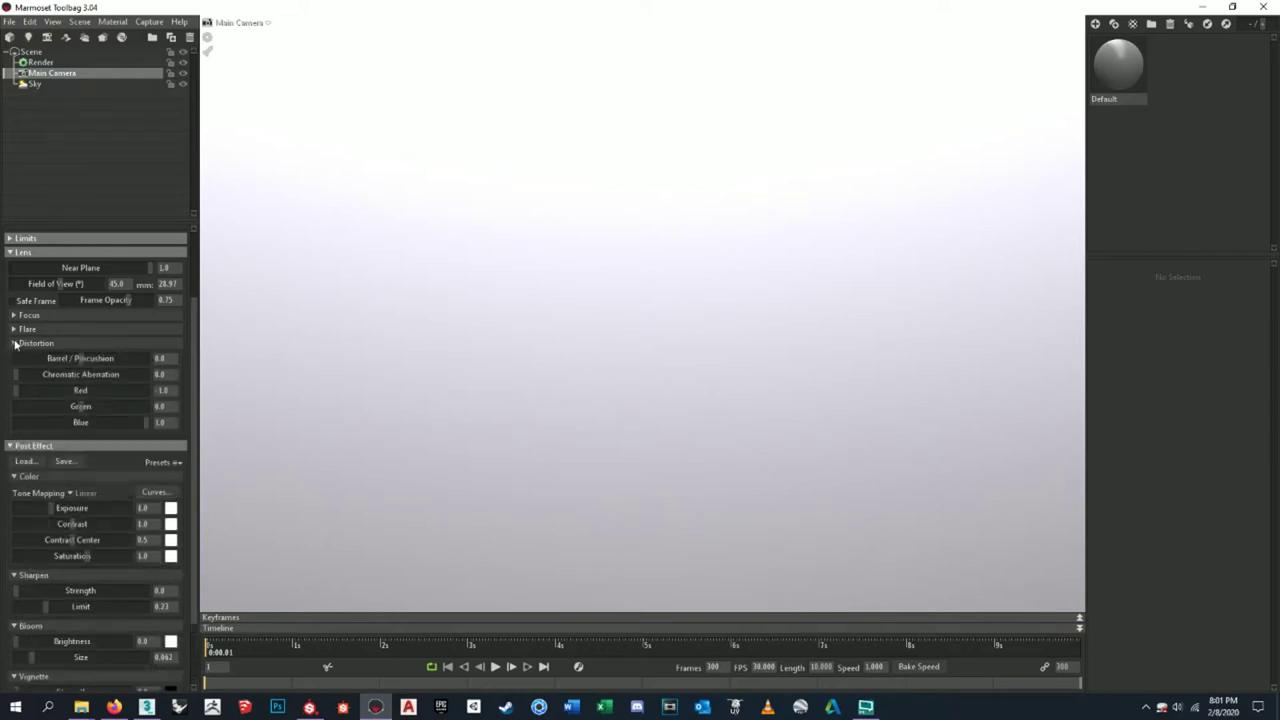
{"action": "left_click", "coordinate": [14, 329]}
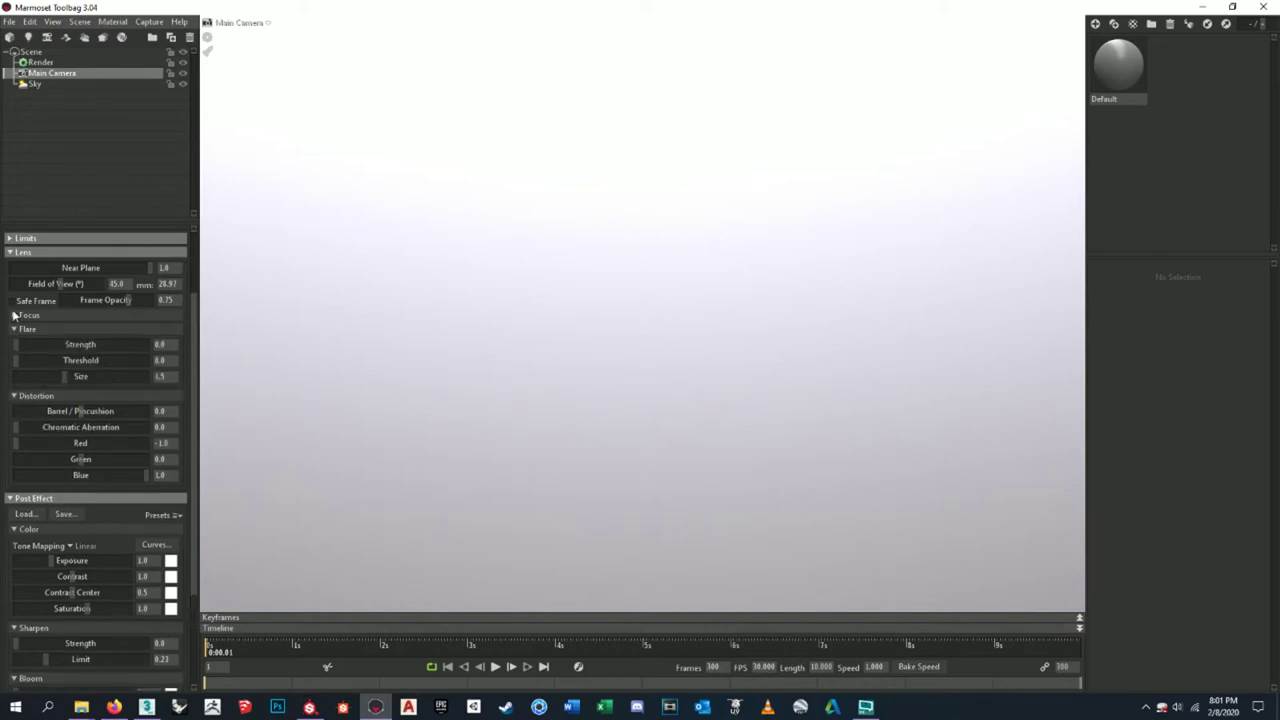
{"action": "left_click", "coordinate": [14, 315]}
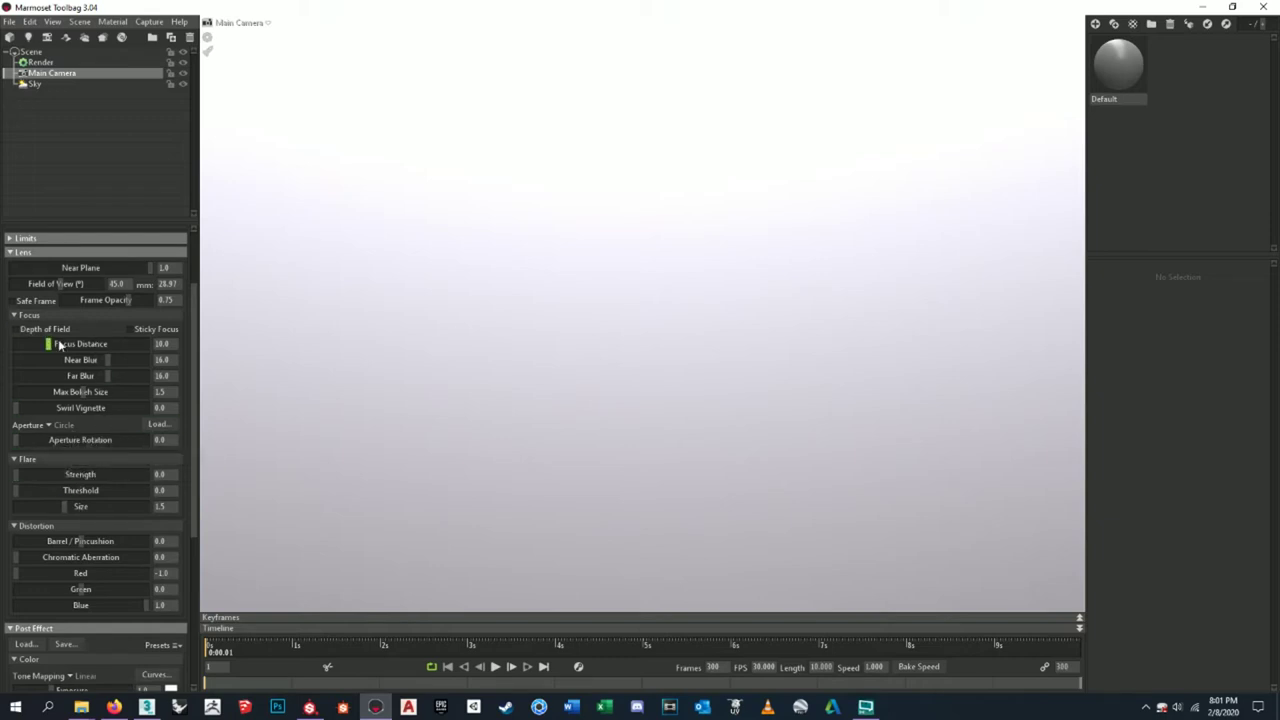
{"action": "scroll", "coordinate": [104, 527], "scroll_direction": "down", "scroll_amount": 4}
{"action": "scroll", "coordinate": [100, 400], "scroll_direction": "up", "scroll_amount": 4}
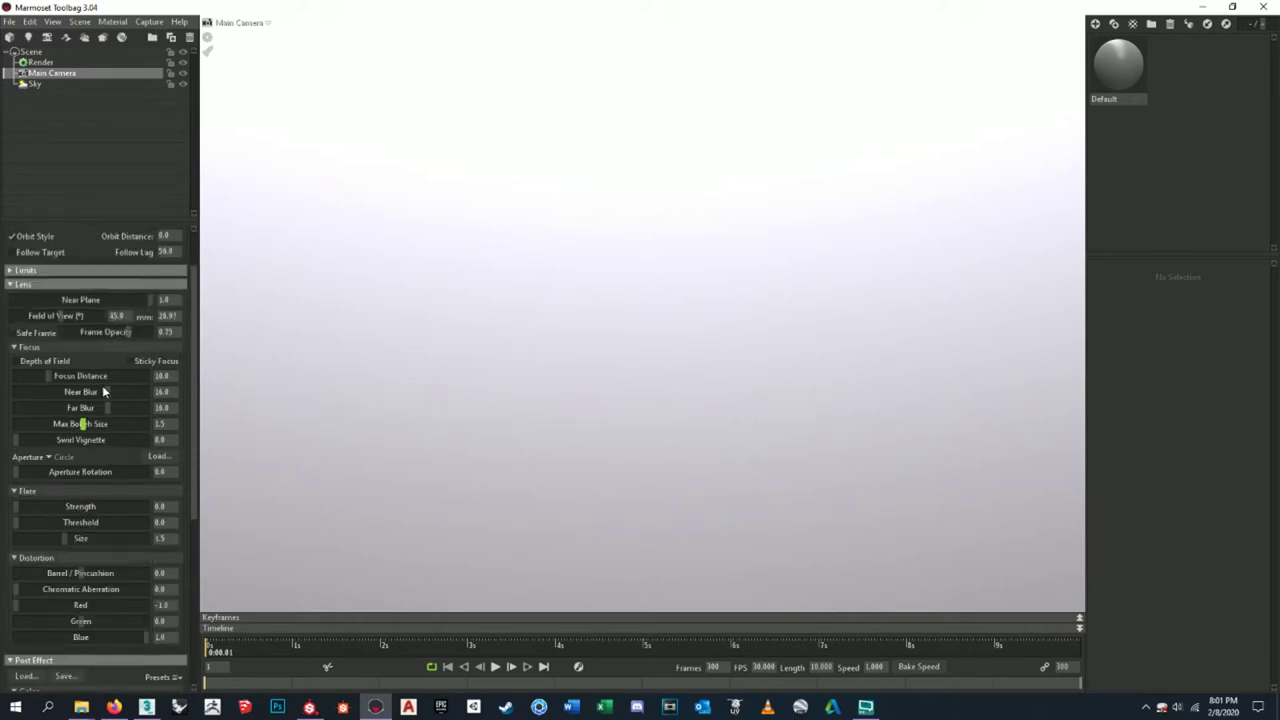
{"action": "scroll", "coordinate": [102, 385], "scroll_direction": "down", "scroll_amount": 8}
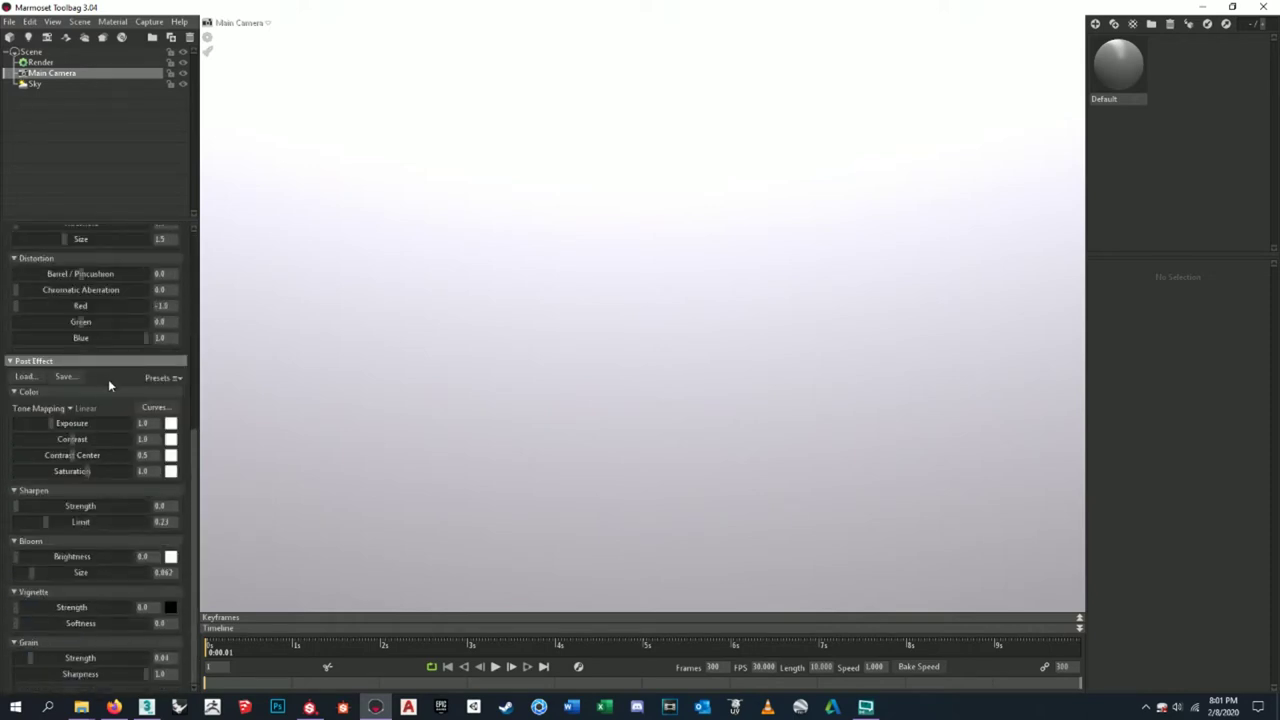
{"action": "scroll", "coordinate": [108, 379], "scroll_direction": "up", "scroll_amount": 11}
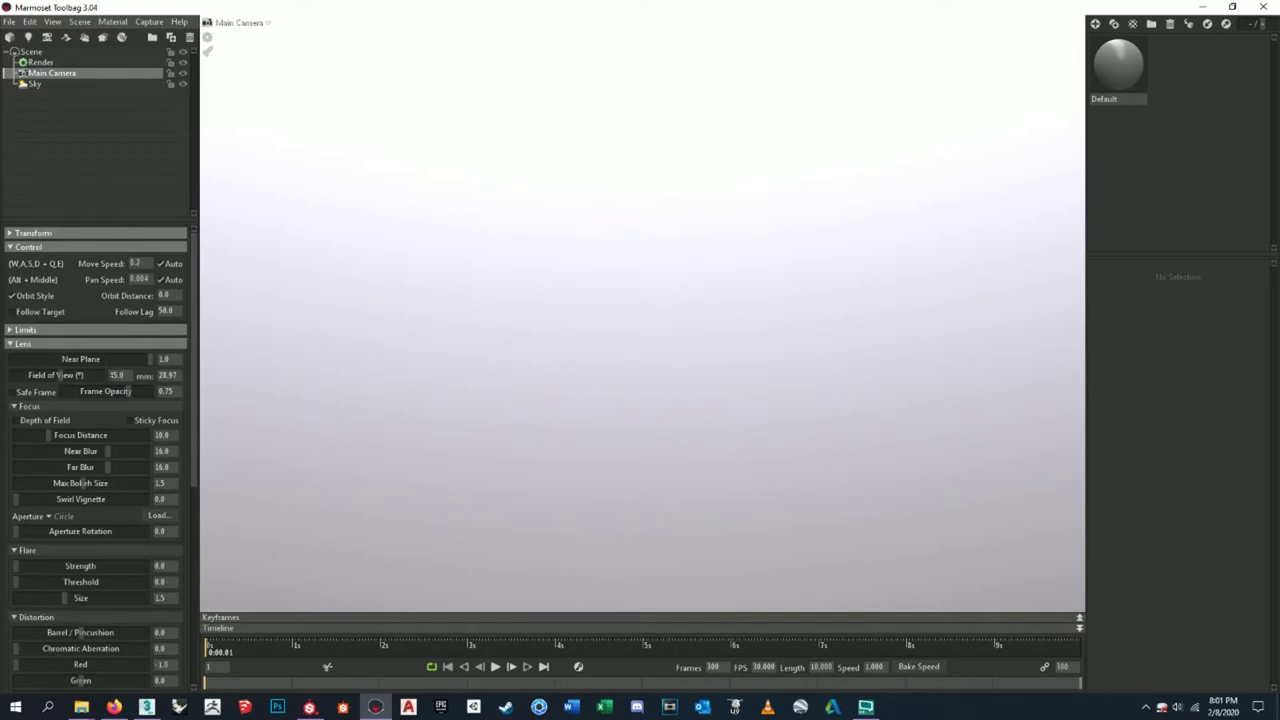
{"action": "mouse_move", "coordinate": [108, 379]}
{"action": "left_click", "coordinate": [60, 86]}
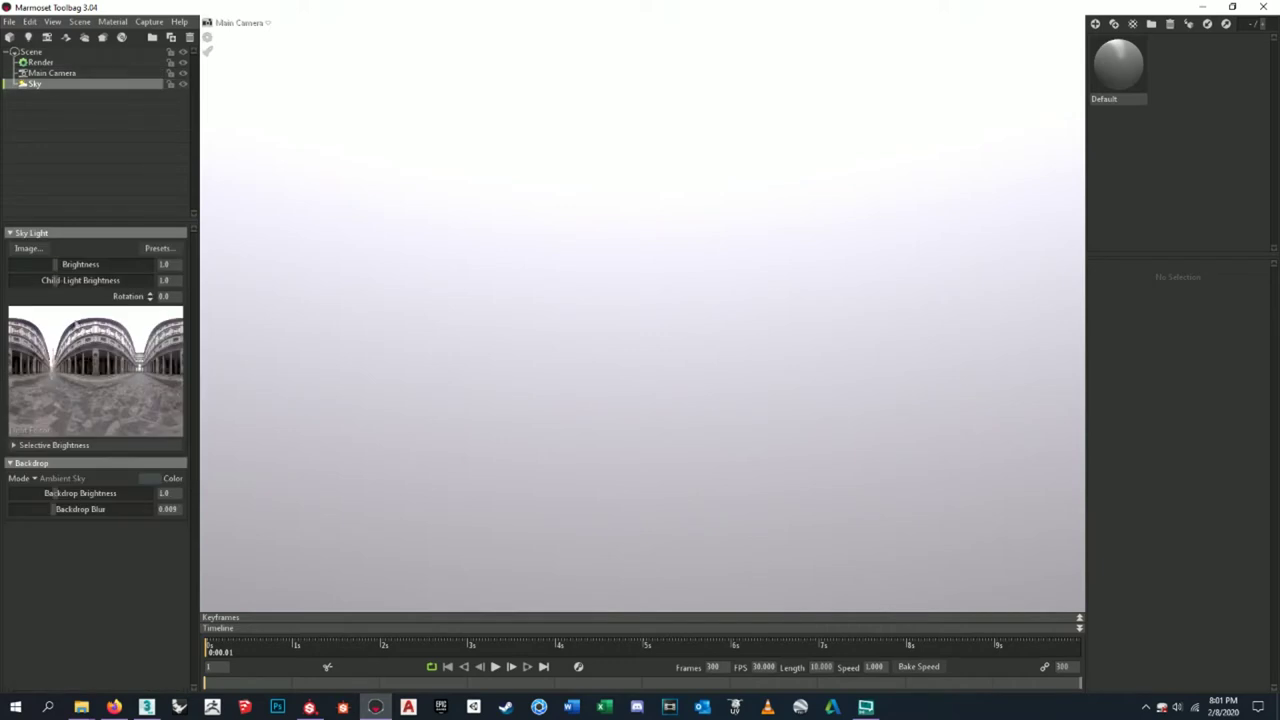
{"action": "mouse_move", "coordinate": [126, 378]}
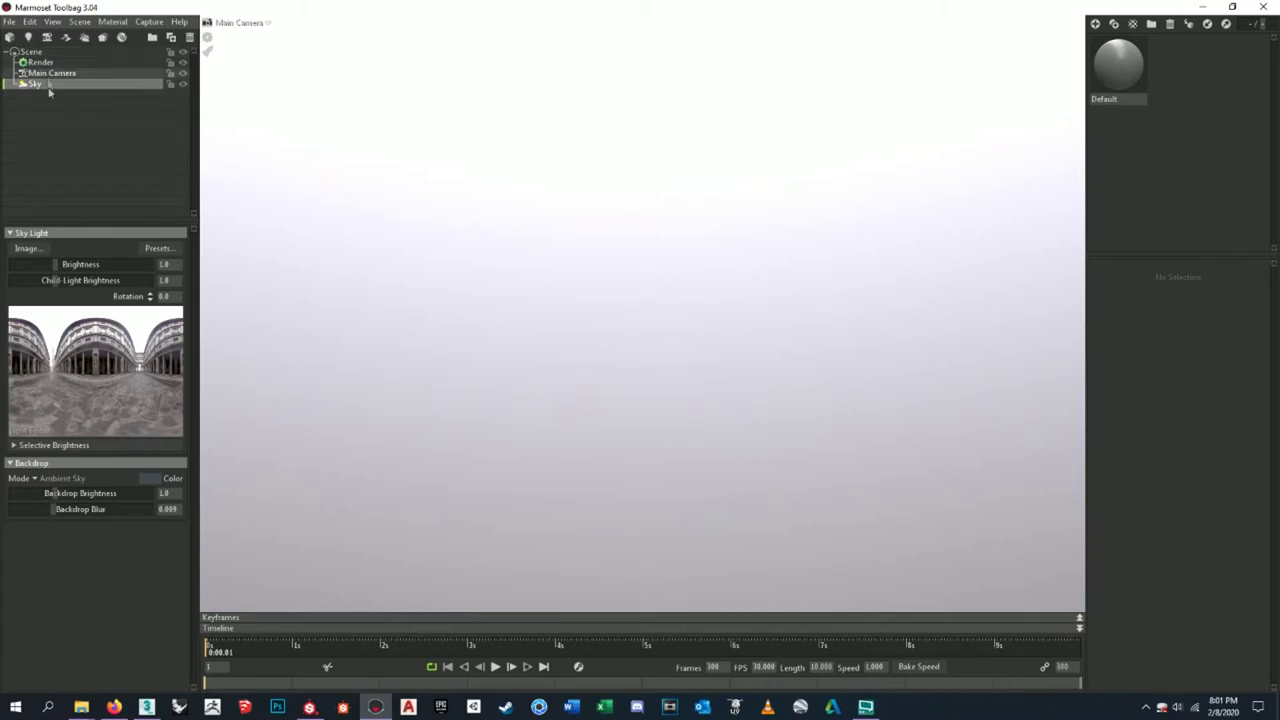
{"action": "left_click", "coordinate": [66, 127]}
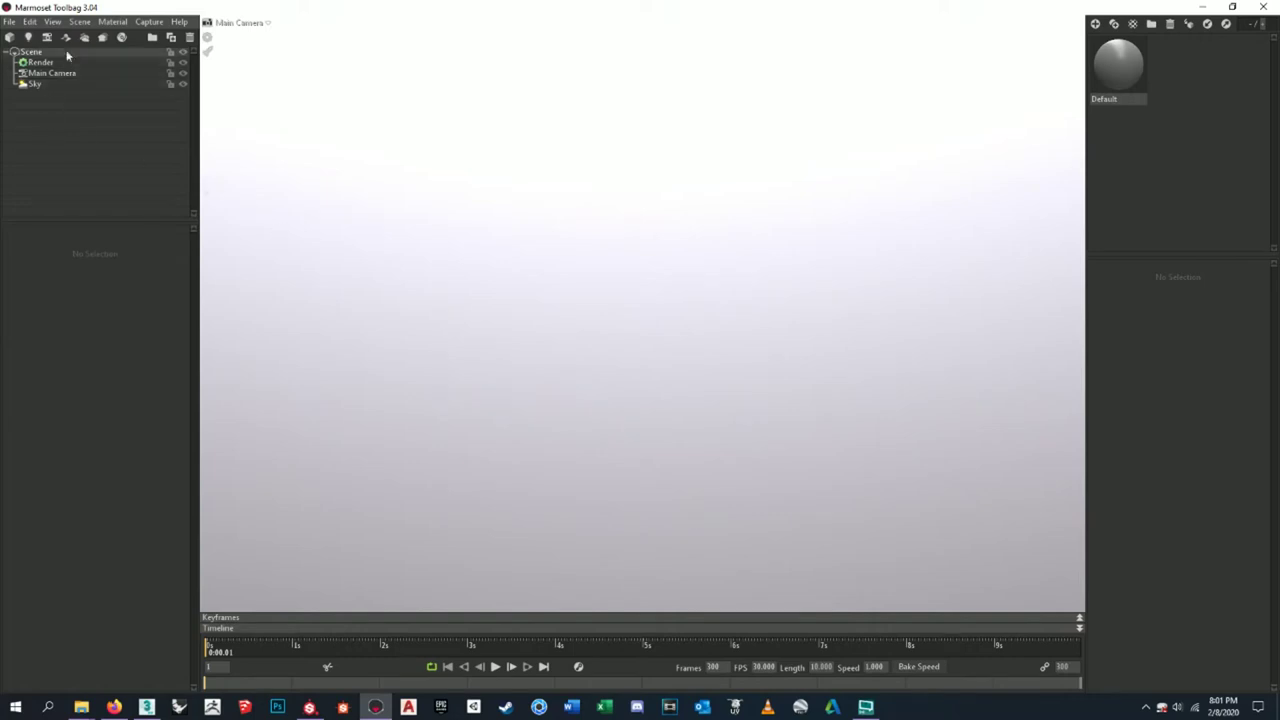
{"action": "left_click", "coordinate": [22, 55]}
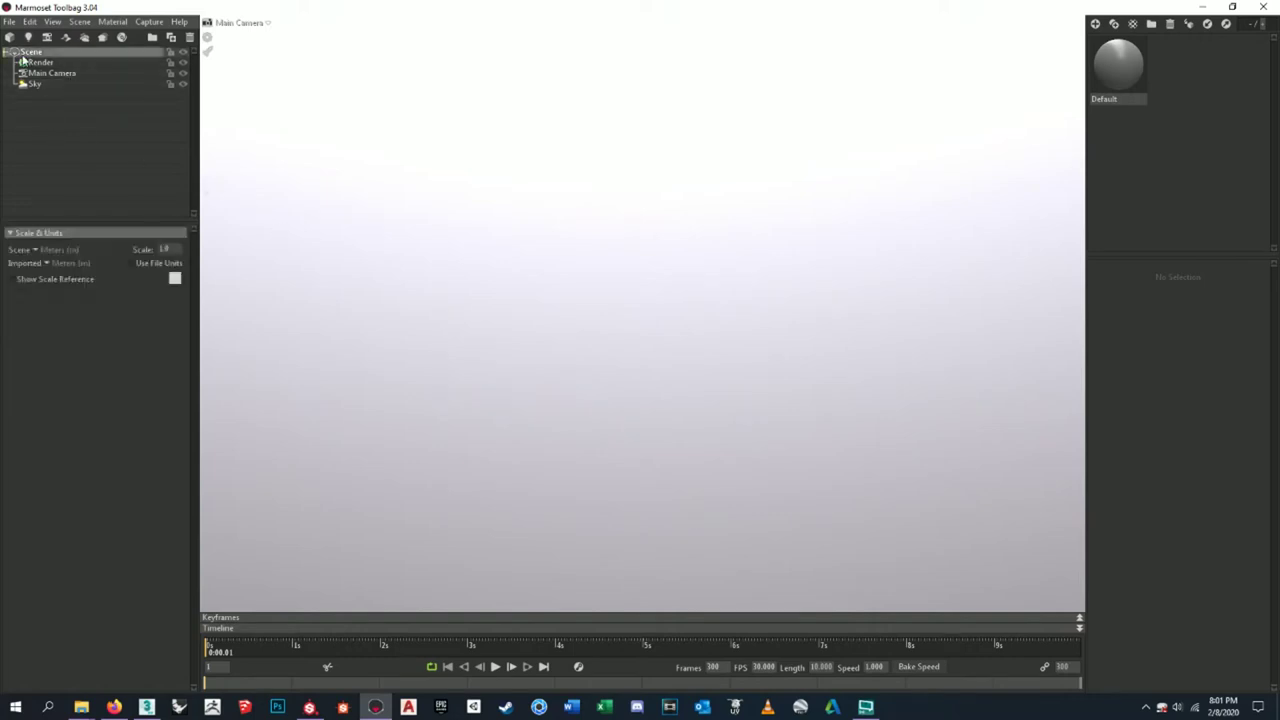
{"action": "left_click", "coordinate": [340, 401]}
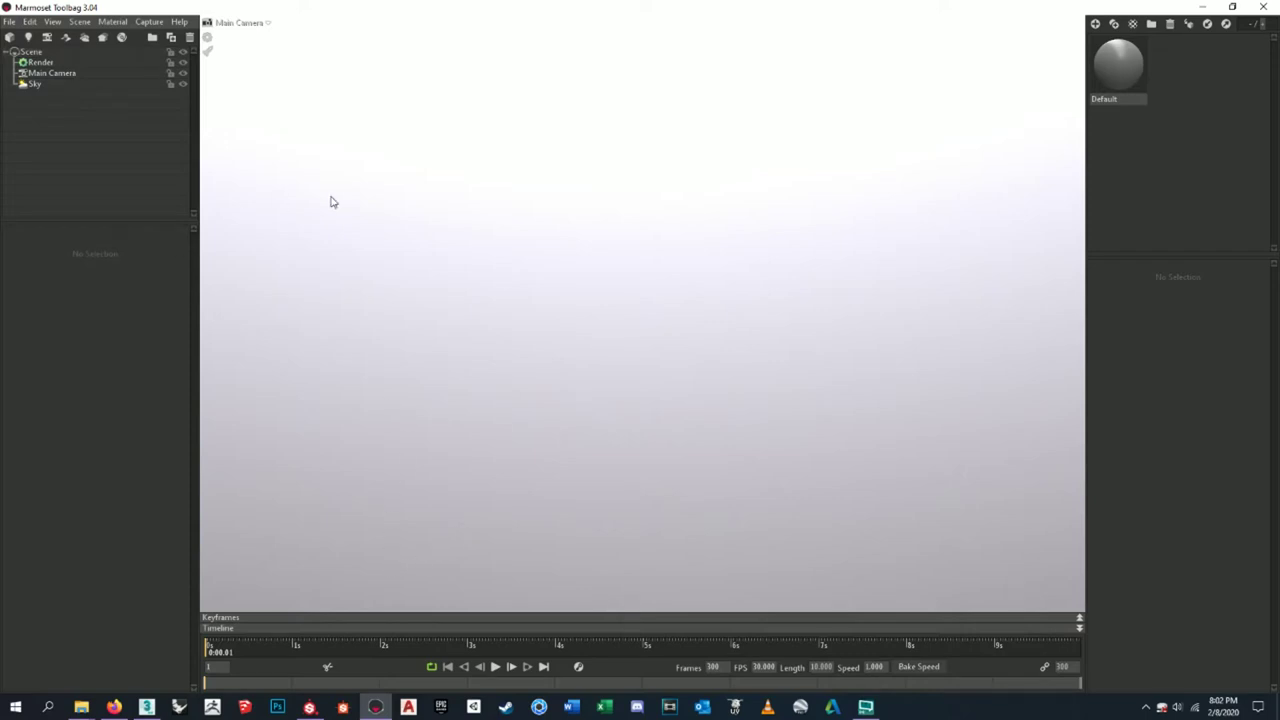
{"action": "mouse_move", "coordinate": [152, 704]}
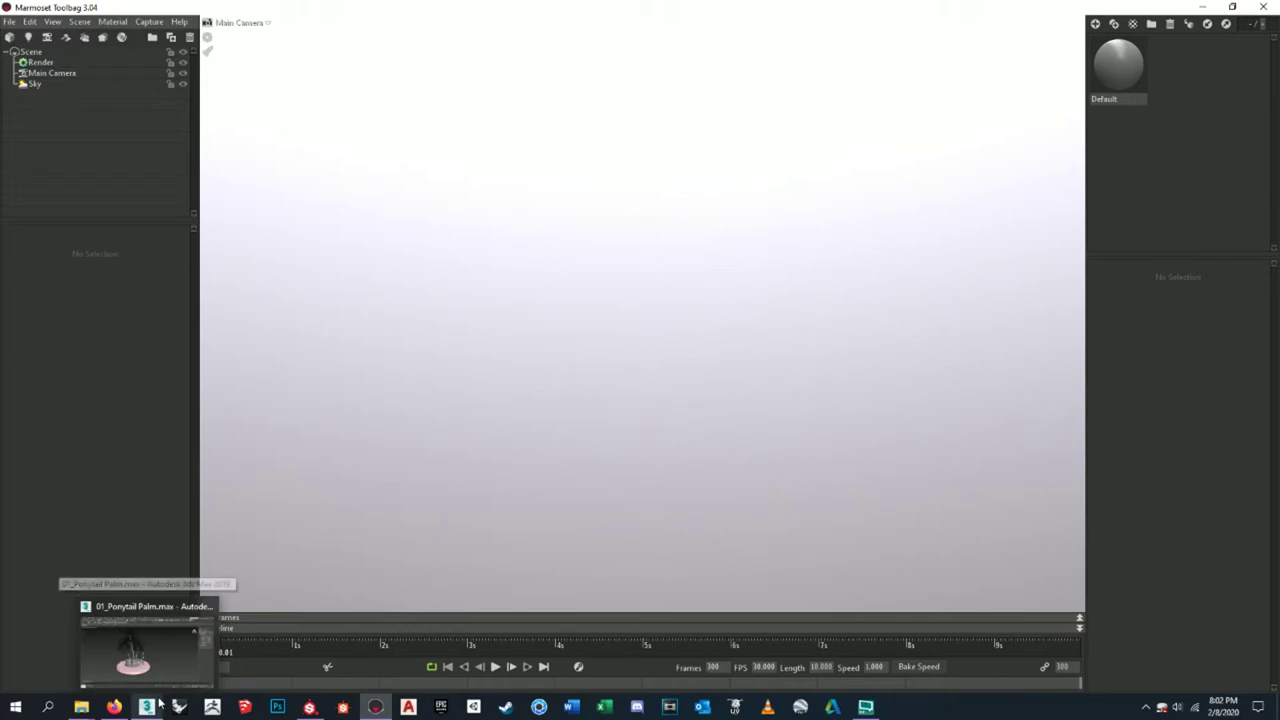
{"action": "left_click", "coordinate": [158, 700]}
- Orbit around the palm scene, selecting the palm and then the dirt mound
{"action": "middle_click_drag", "start_coordinate": [690, 372], "coordinate": [592, 405], "text": "alt"}
{"action": "left_click", "coordinate": [595, 412]}
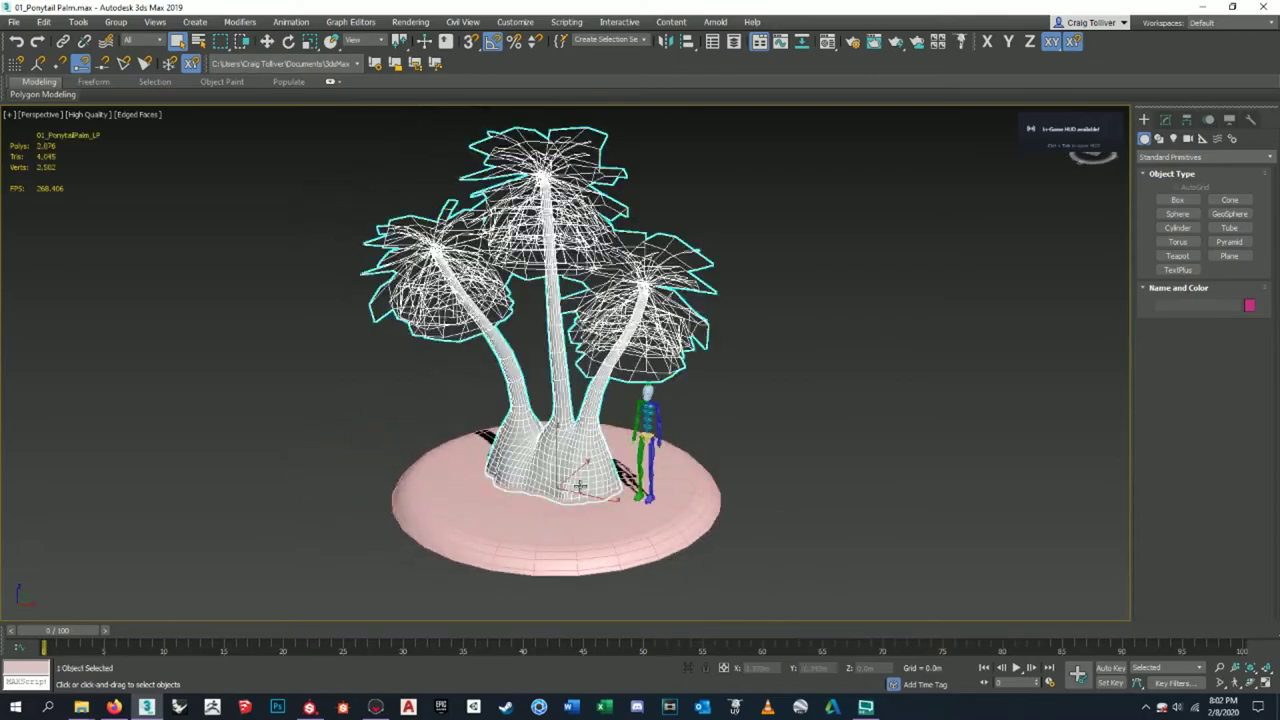
{"action": "middle_click_drag", "start_coordinate": [592, 405], "coordinate": [590, 380], "text": "alt"}
{"action": "left_click", "coordinate": [600, 535]}
{"action": "scroll", "coordinate": [565, 400], "scroll_direction": "up", "scroll_amount": 3}
{"action": "scroll", "coordinate": [590, 465], "scroll_direction": "down", "scroll_amount": 6}
{"action": "scroll", "coordinate": [590, 380], "scroll_direction": "up", "scroll_amount": 5}
{"action": "scroll", "coordinate": [590, 380], "scroll_direction": "down", "scroll_amount": 6}
{"action": "scroll", "coordinate": [640, 432], "scroll_direction": "up", "scroll_amount": 8}
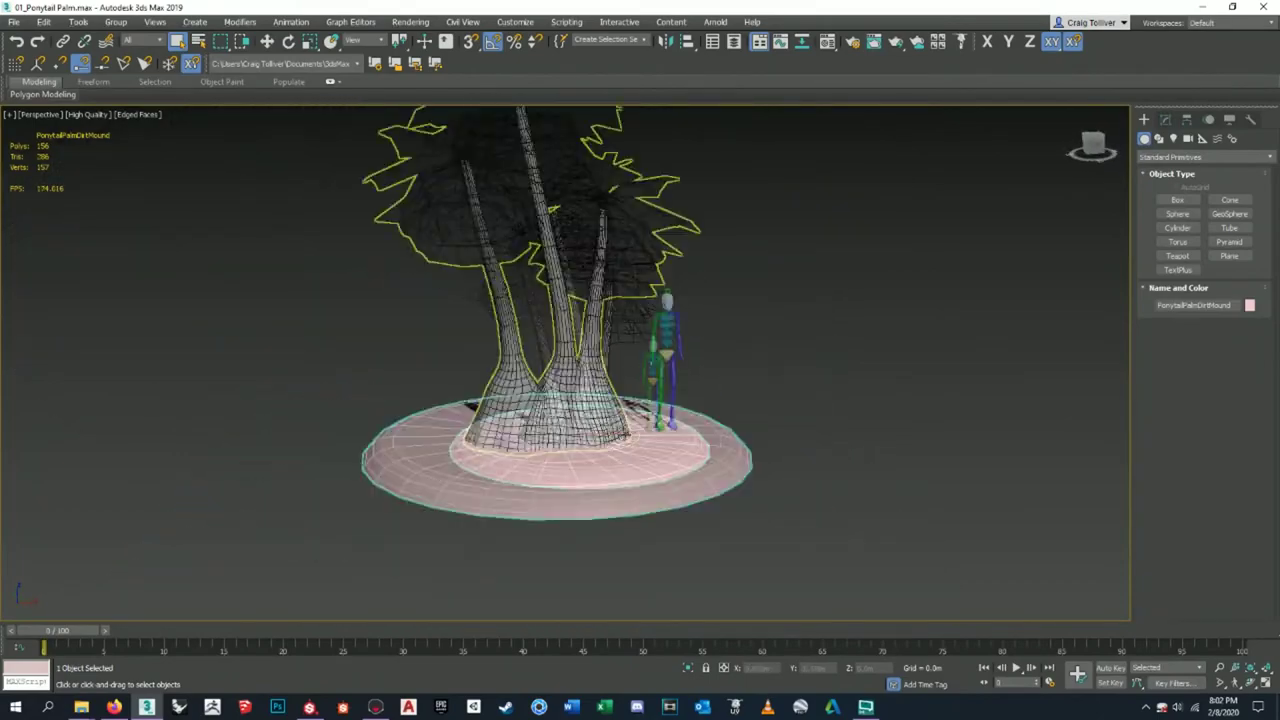
{"action": "scroll", "coordinate": [660, 511], "scroll_direction": "down", "scroll_amount": 4}
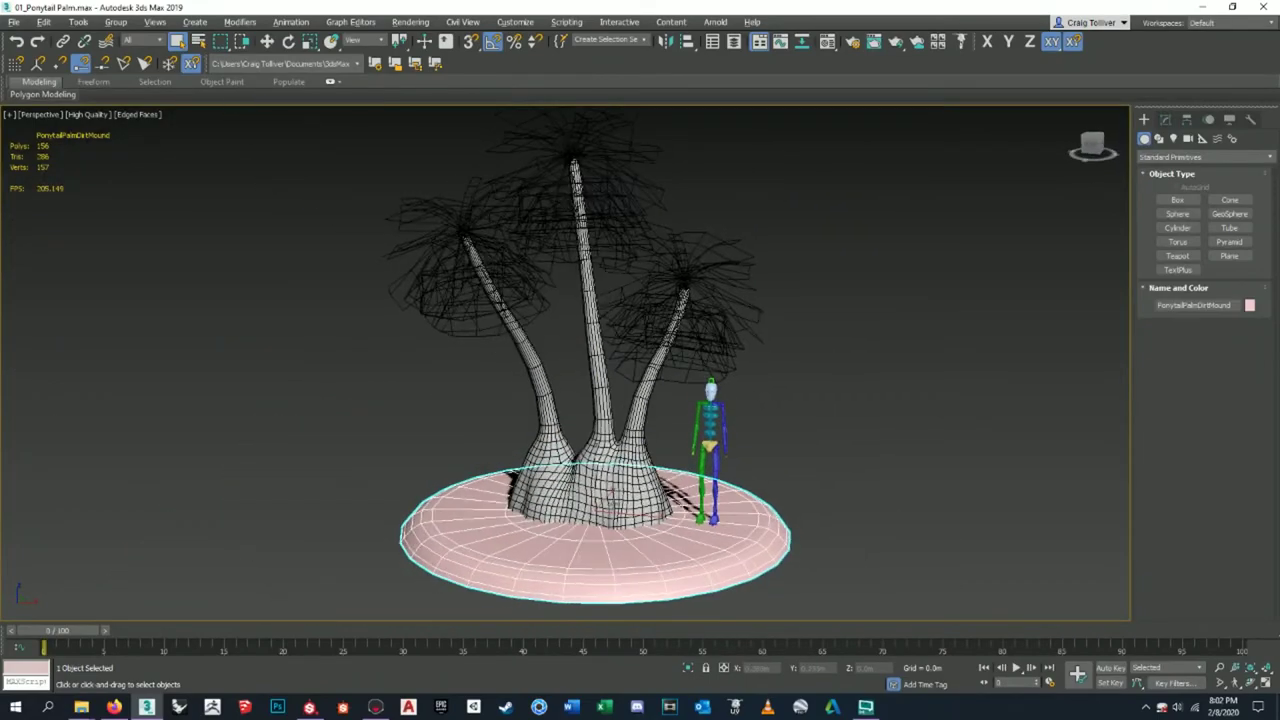
{"action": "left_click", "coordinate": [830, 432]}
- Select the dirt mound, check its modifier stack, and hide it
{"action": "middle_click_drag", "start_coordinate": [749, 398], "coordinate": [700, 392], "text": "alt"}
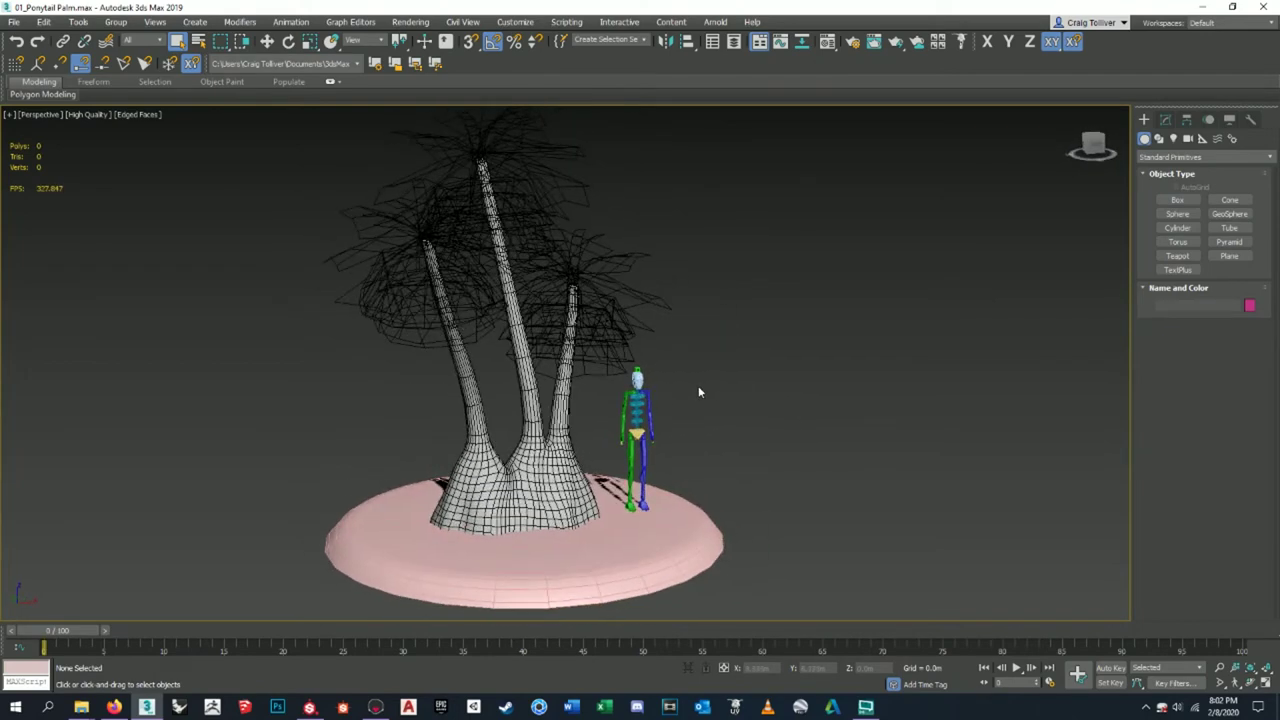
{"action": "middle_click_drag", "start_coordinate": [655, 430], "coordinate": [709, 325]}
{"action": "left_click", "coordinate": [709, 514]}
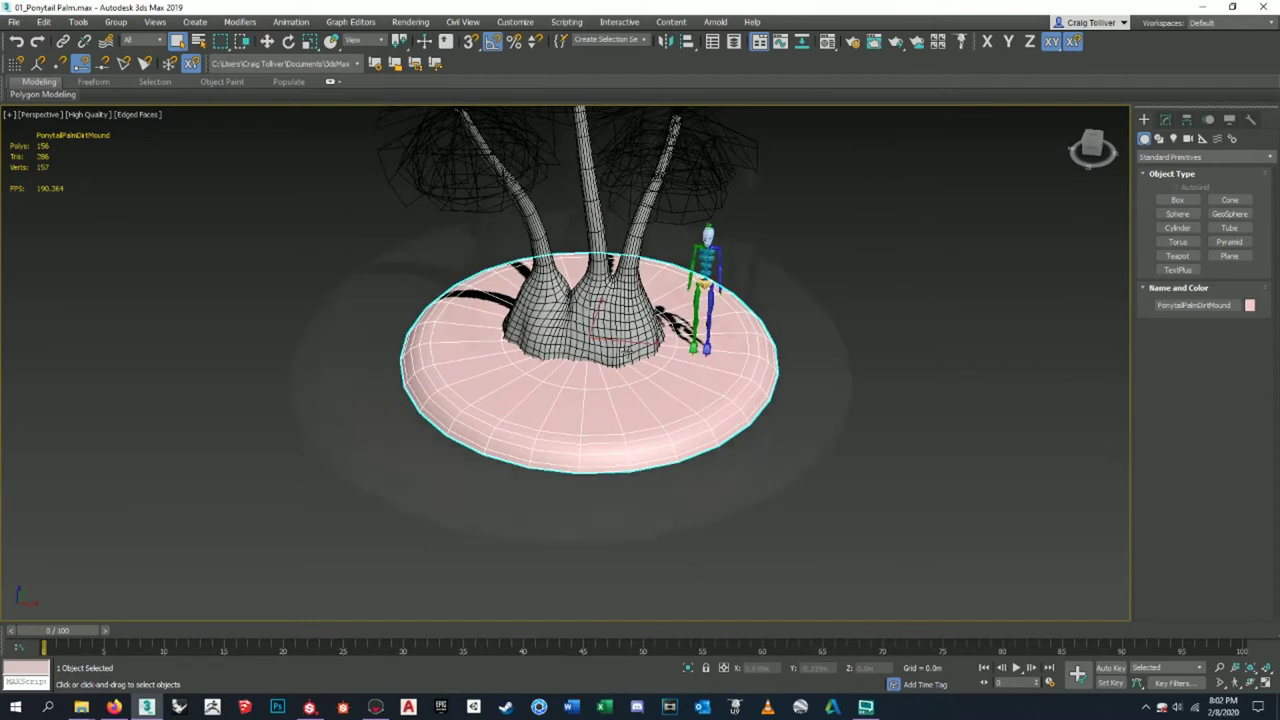
{"action": "scroll", "coordinate": [737, 423], "scroll_direction": "up", "scroll_amount": 4}
{"action": "scroll", "coordinate": [683, 563], "scroll_direction": "down", "scroll_amount": 2}
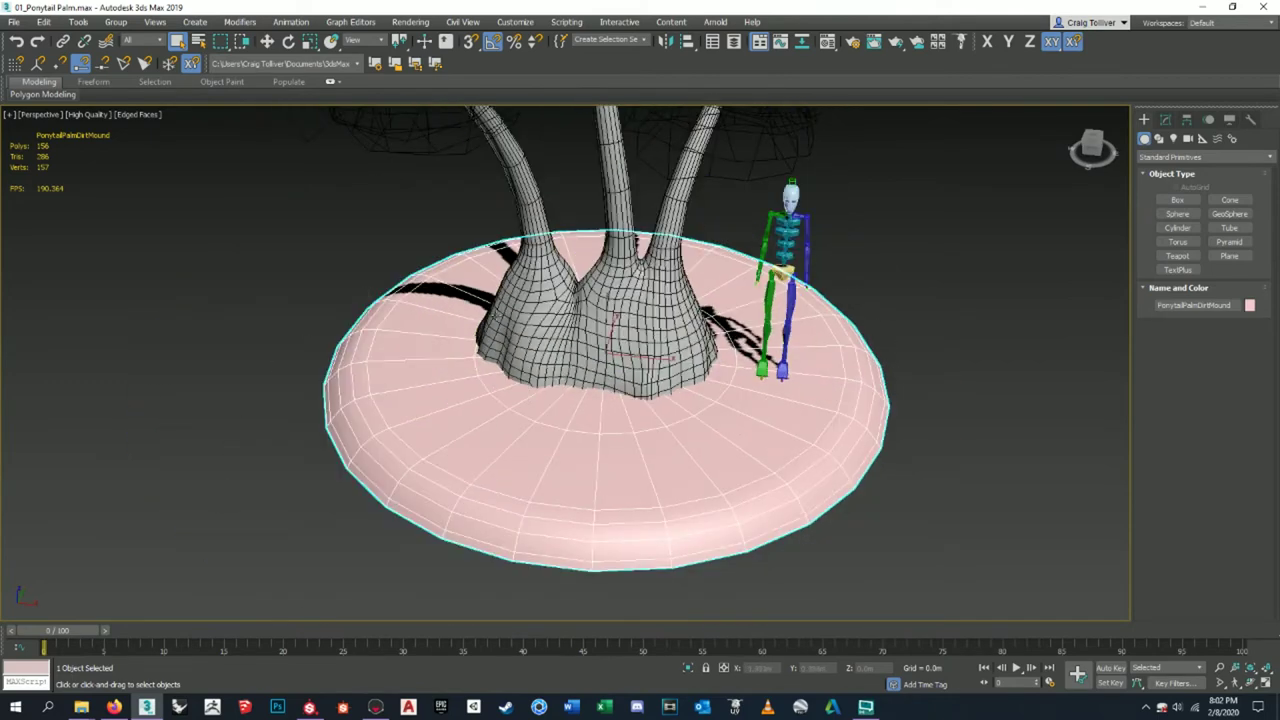
{"action": "middle_click_drag", "start_coordinate": [741, 393], "coordinate": [770, 445], "text": "alt"}
{"action": "left_click", "coordinate": [1166, 120]}
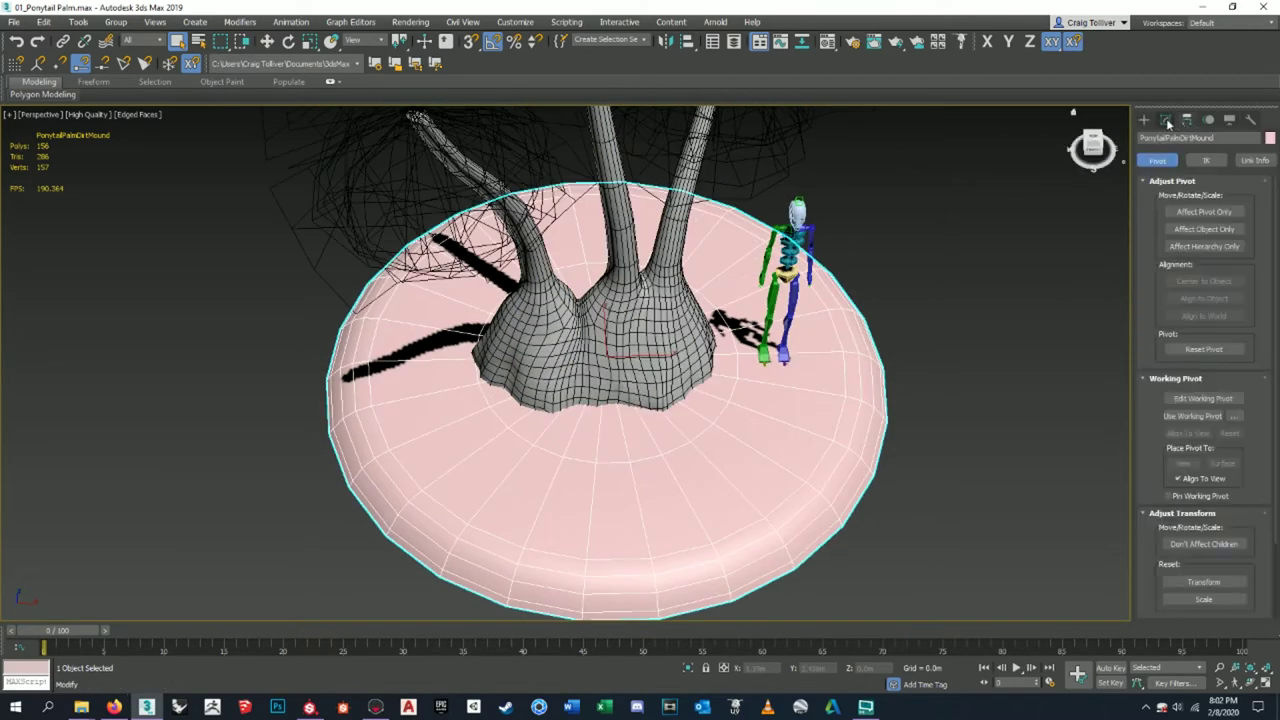
{"action": "left_click", "coordinate": [1166, 120]}
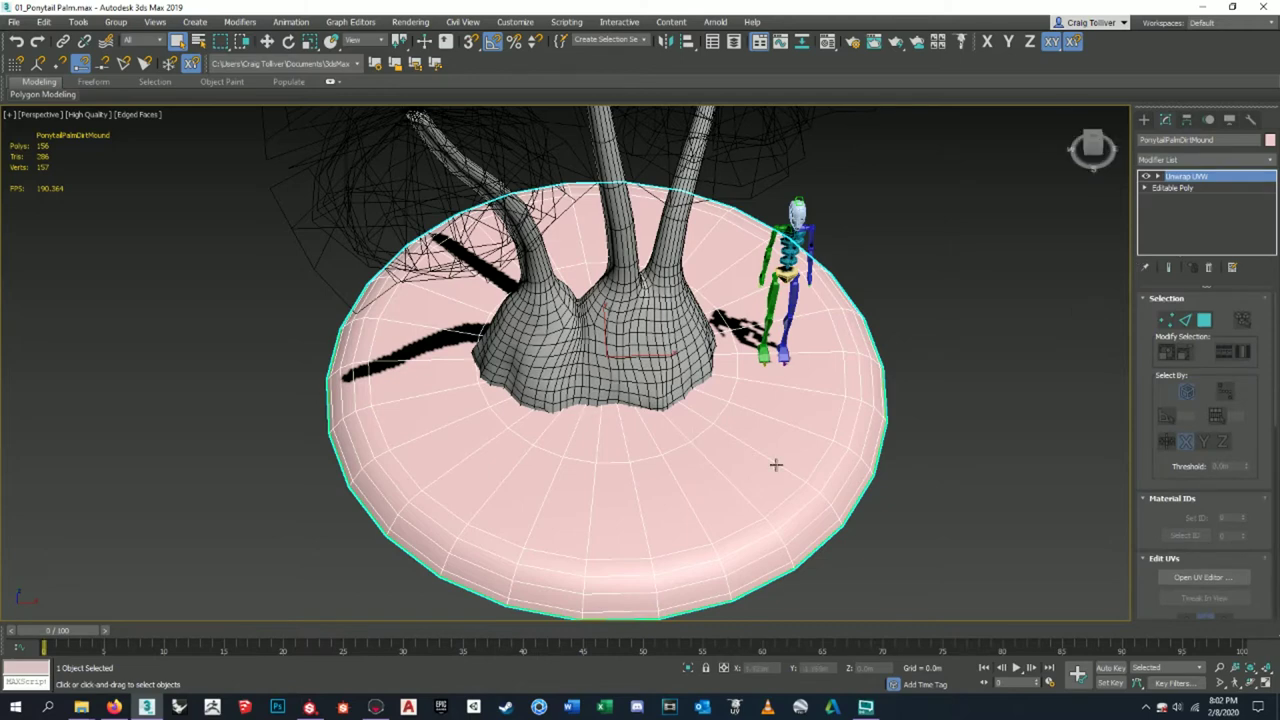
{"action": "middle_click_drag", "start_coordinate": [733, 380], "coordinate": [702, 396], "text": "alt"}
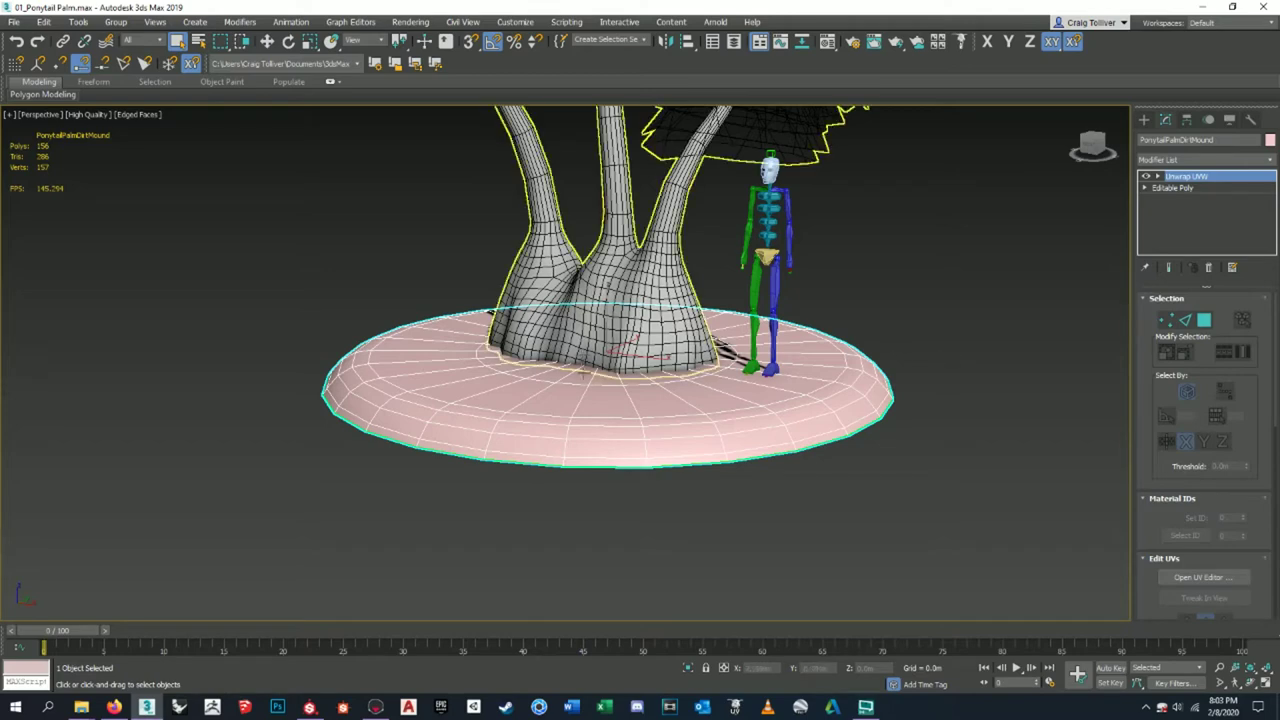
{"action": "right_click", "coordinate": [607, 424]}
{"action": "left_click", "coordinate": [632, 380]}
- Reselect the palm, clear the selection, then select only the dirt mound with the Move tool
{"action": "scroll", "coordinate": [640, 440], "scroll_direction": "down", "scroll_amount": 5}
{"action": "middle_click_drag", "start_coordinate": [643, 425], "coordinate": [670, 505]}
{"action": "scroll", "coordinate": [645, 465], "scroll_direction": "up", "scroll_amount": 3}
{"action": "left_click", "coordinate": [650, 500]}
{"action": "right_click", "coordinate": [650, 500]}
{"action": "left_click", "coordinate": [846, 423]}
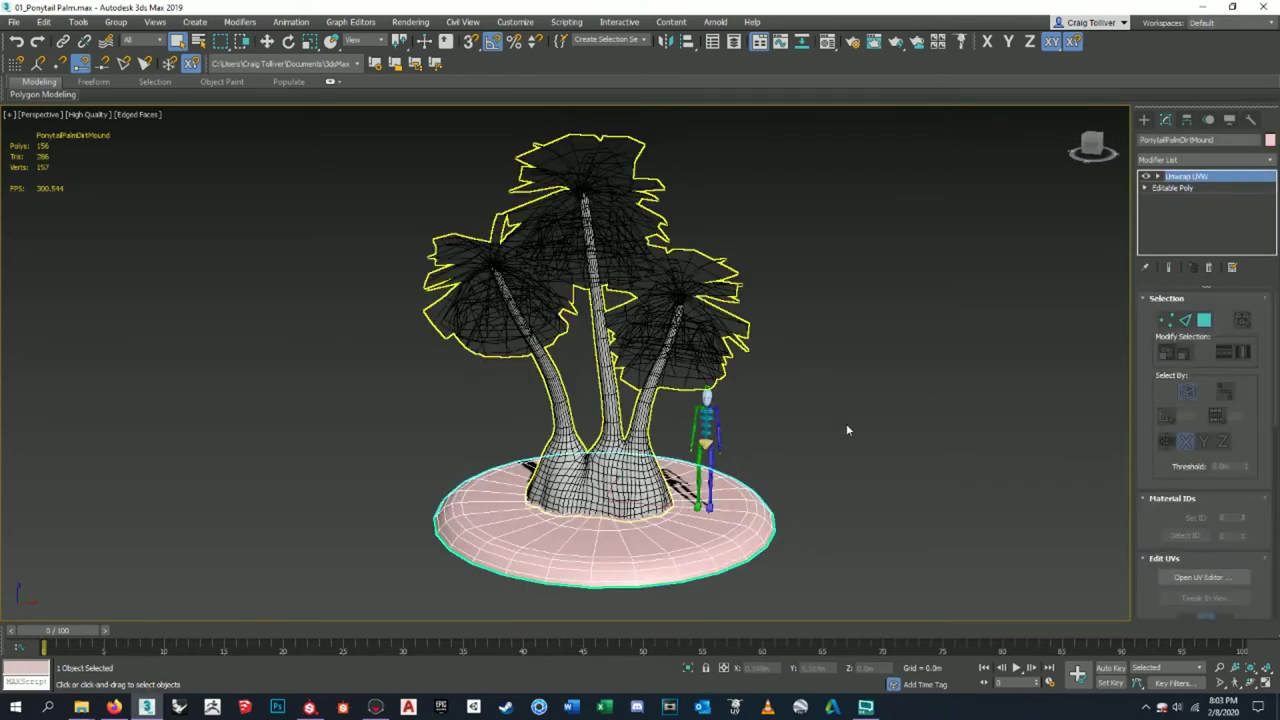
{"action": "left_click", "coordinate": [846, 417]}
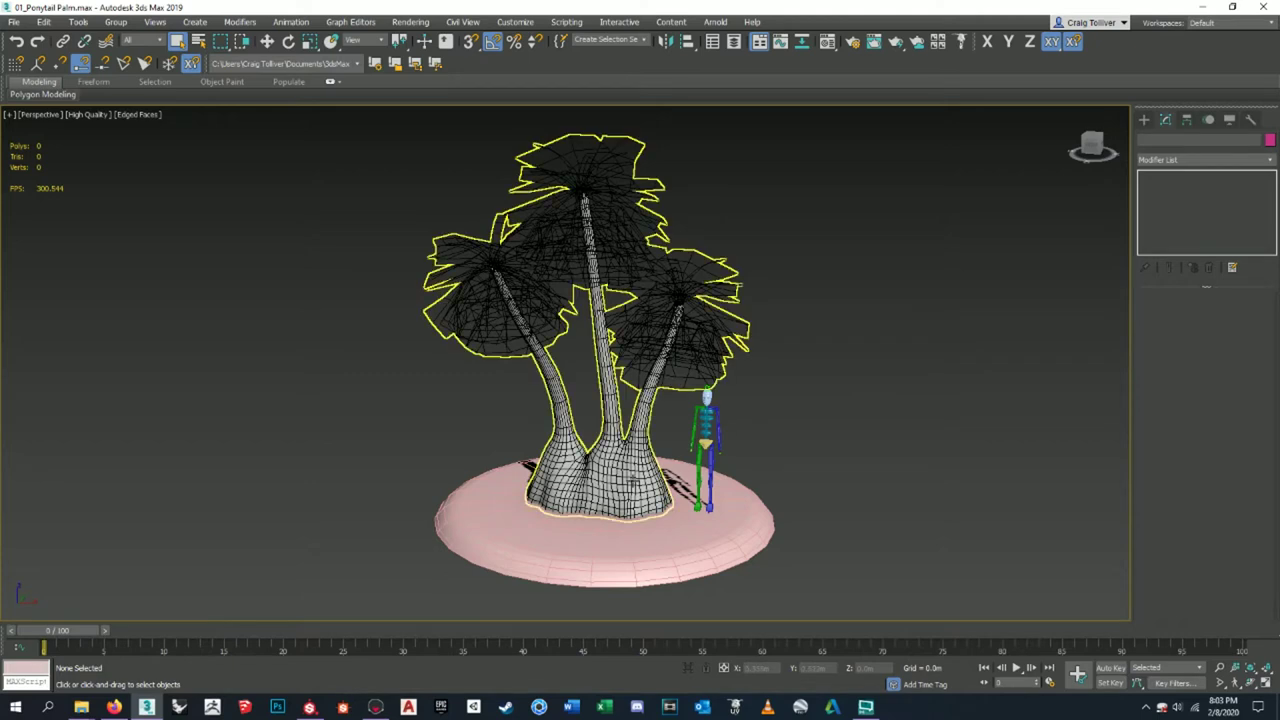
{"action": "left_click", "coordinate": [582, 400]}
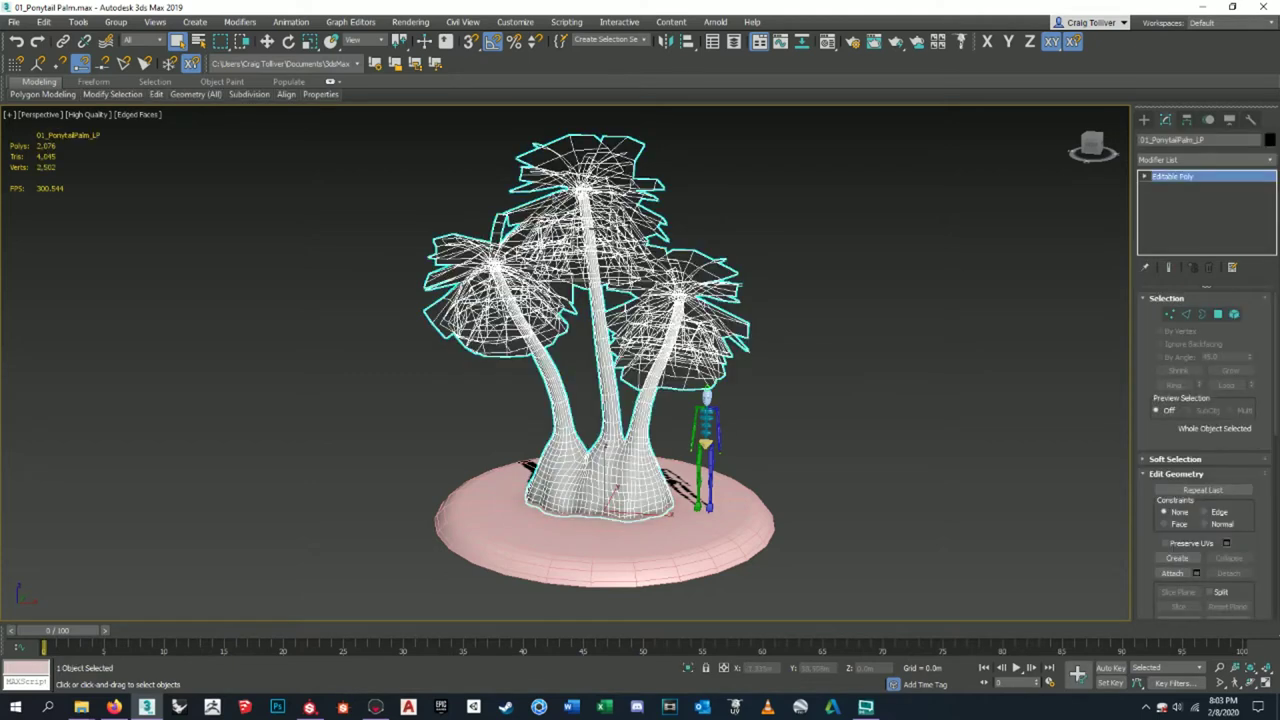
{"action": "left_click", "coordinate": [691, 534]}
{"action": "key", "text": "w"}
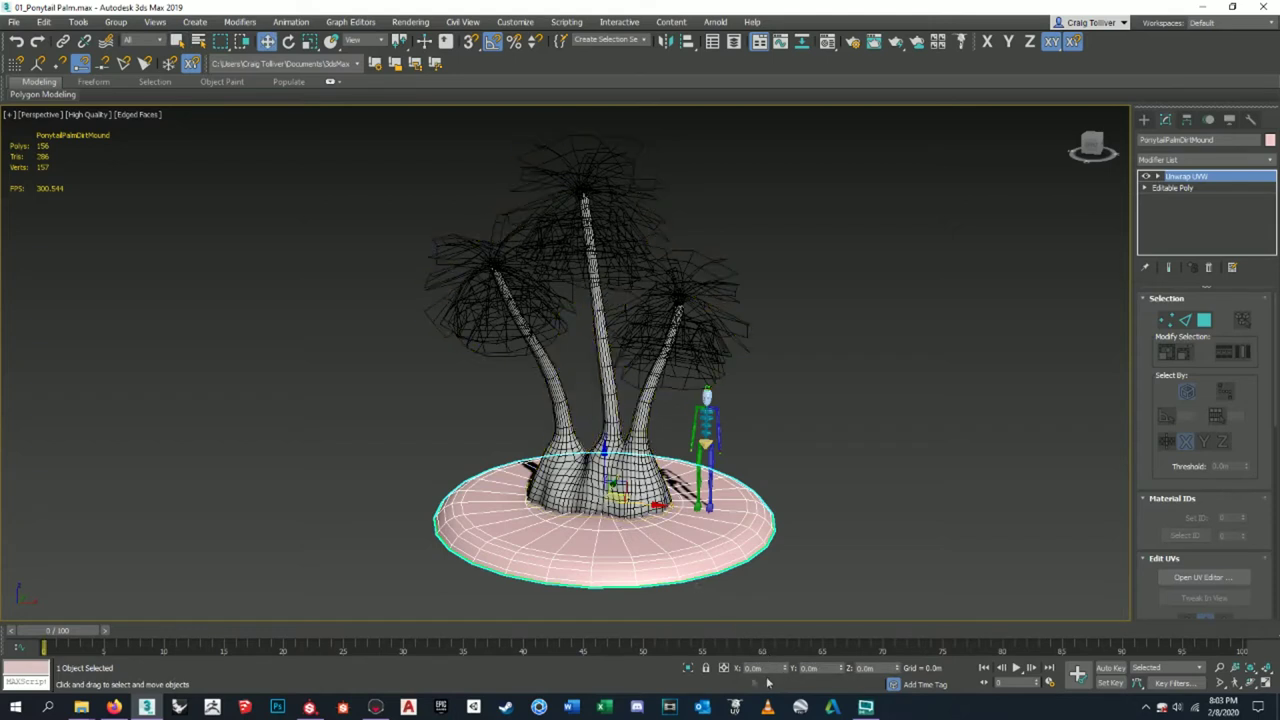
{"action": "left_click", "coordinate": [14, 21]}
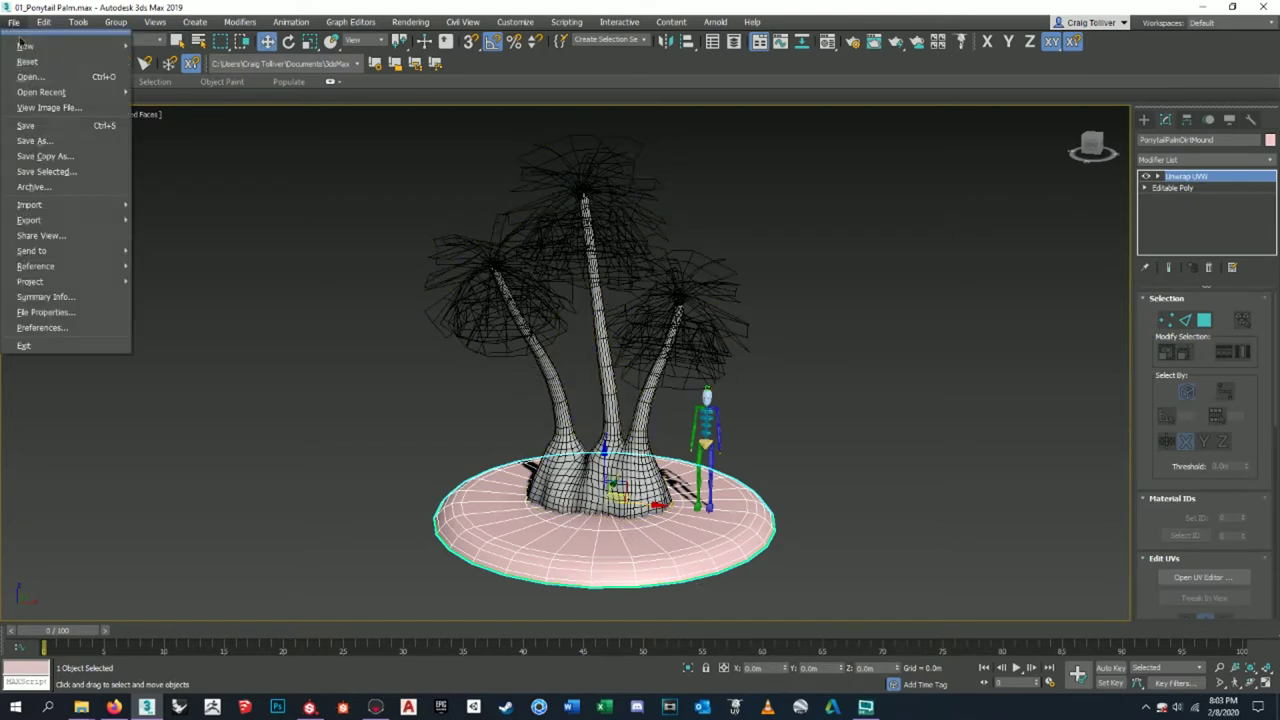
- Start Export Selected and browse to B:\Pavor Project\Project Folder\Ponytail Palm\FBX
{"action": "mouse_move", "coordinate": [60, 219]}
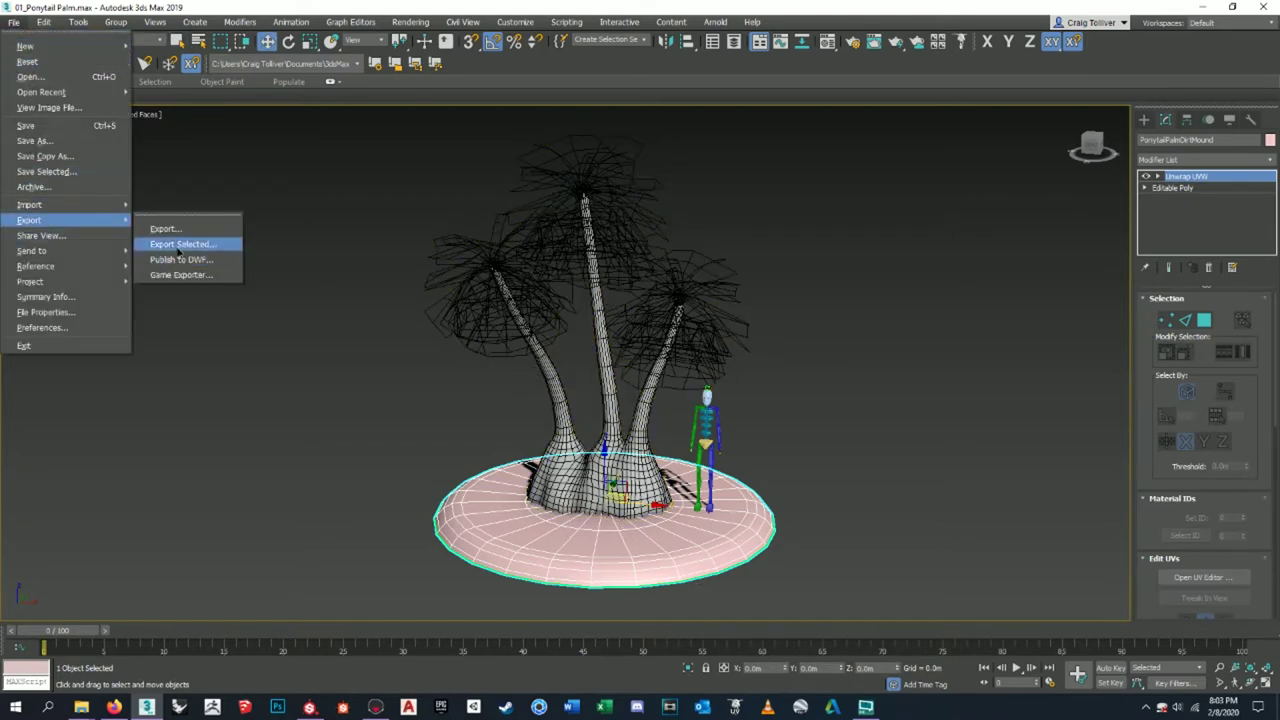
{"action": "left_click", "coordinate": [178, 245]}
{"action": "left_click_drag", "start_coordinate": [321, 82], "coordinate": [383, 135]}
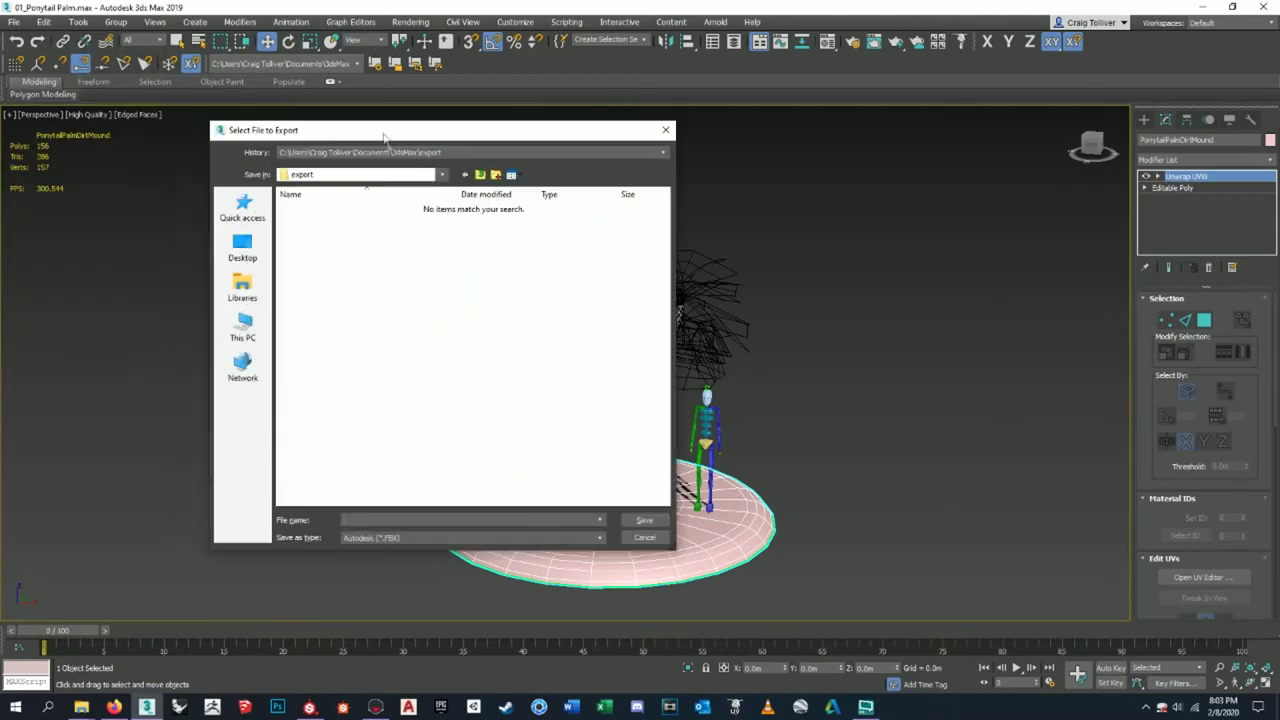
{"action": "left_click", "coordinate": [242, 326]}
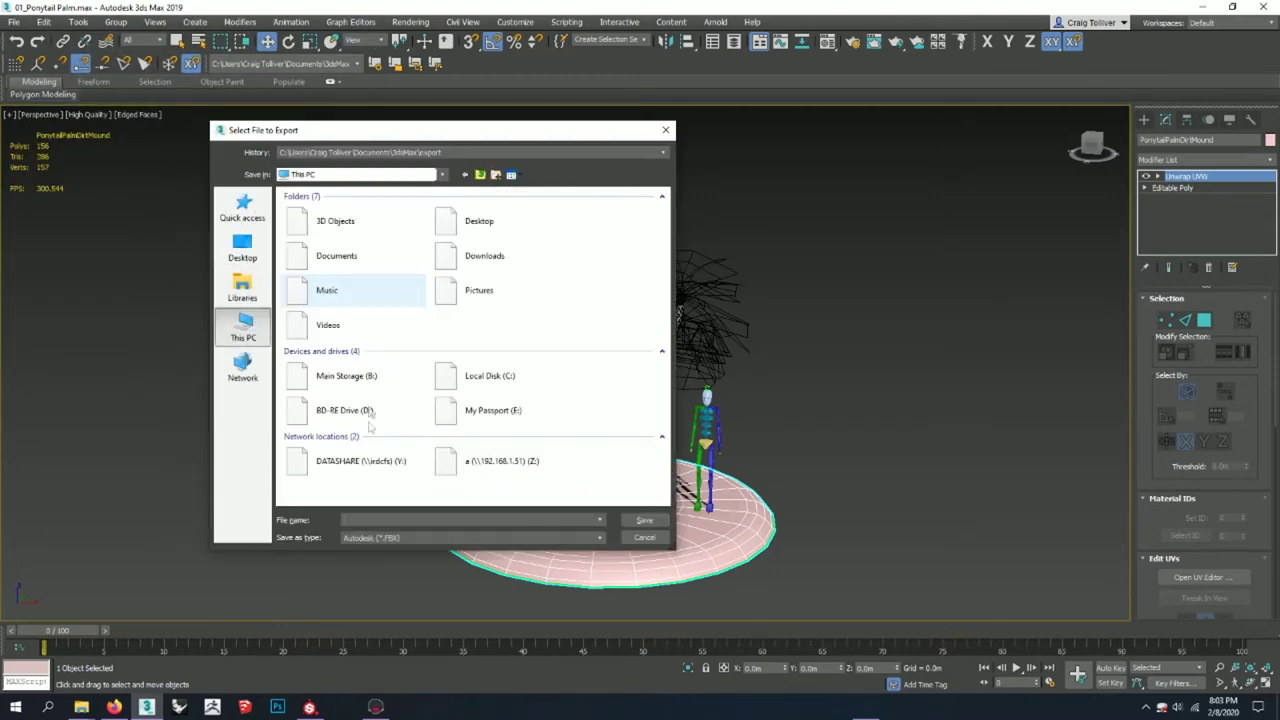
{"action": "double_click", "coordinate": [340, 372]}
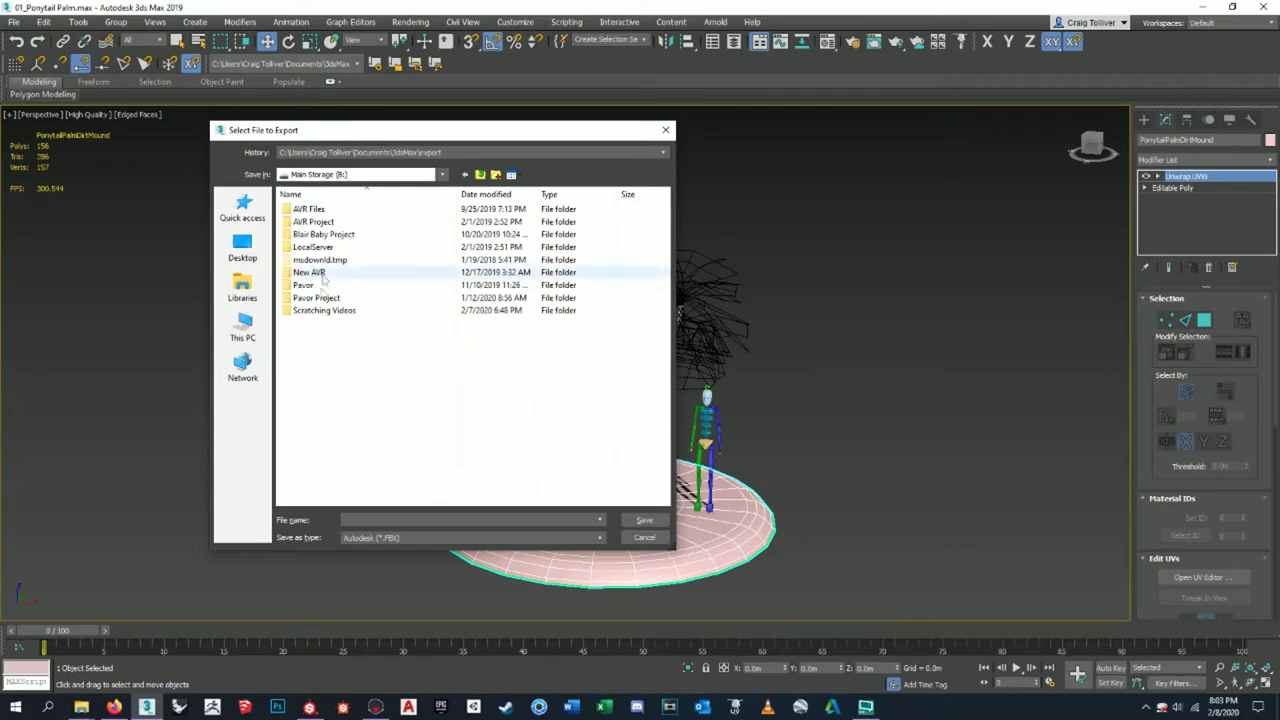
{"action": "double_click", "coordinate": [316, 297]}
{"action": "double_click", "coordinate": [312, 209]}
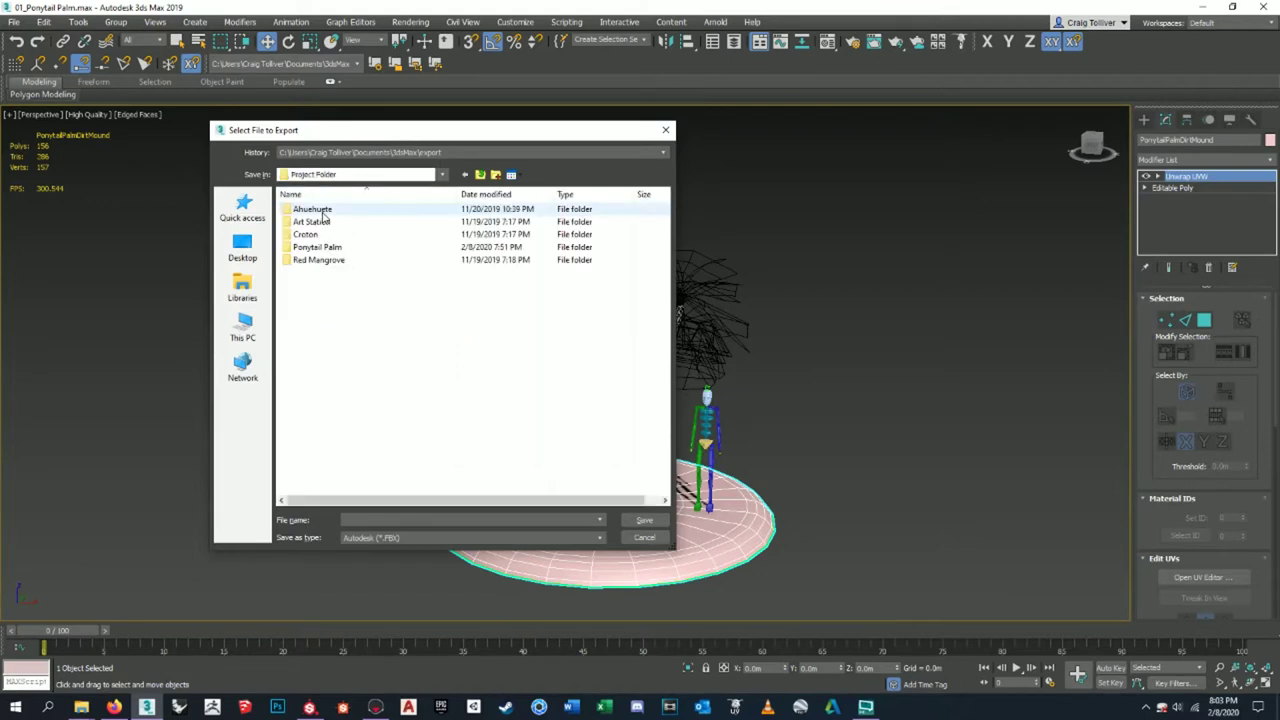
{"action": "double_click", "coordinate": [316, 247]}
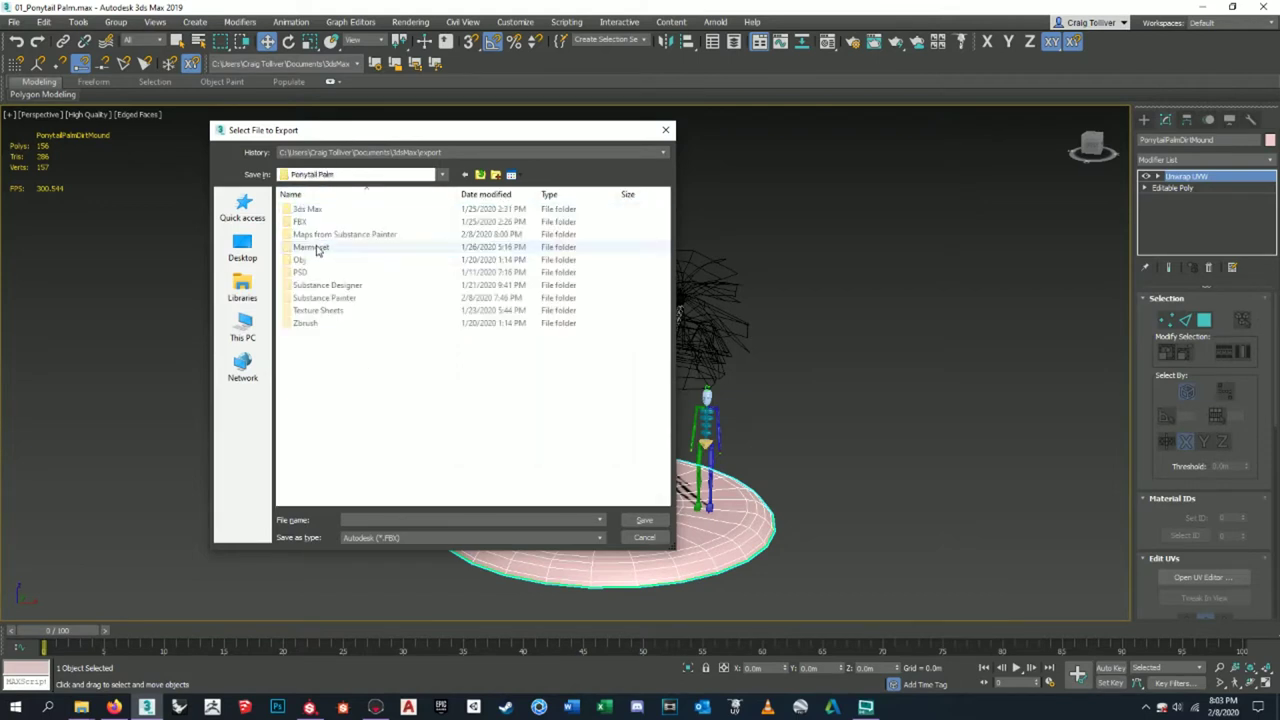
{"action": "double_click", "coordinate": [305, 221]}
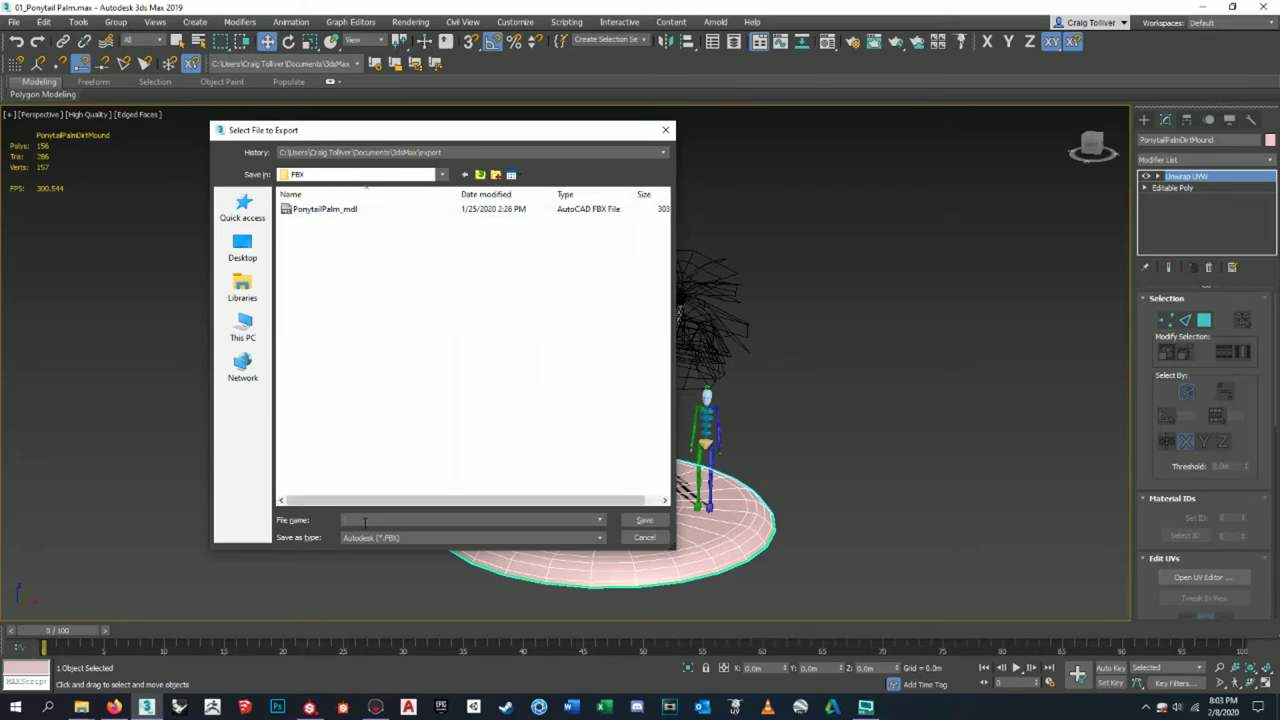
- Save the export as PonytailPalmDirtMound_mdl, confirm the FBX settings, and minimize 3ds Max
{"action": "type", "text": "Pony"}
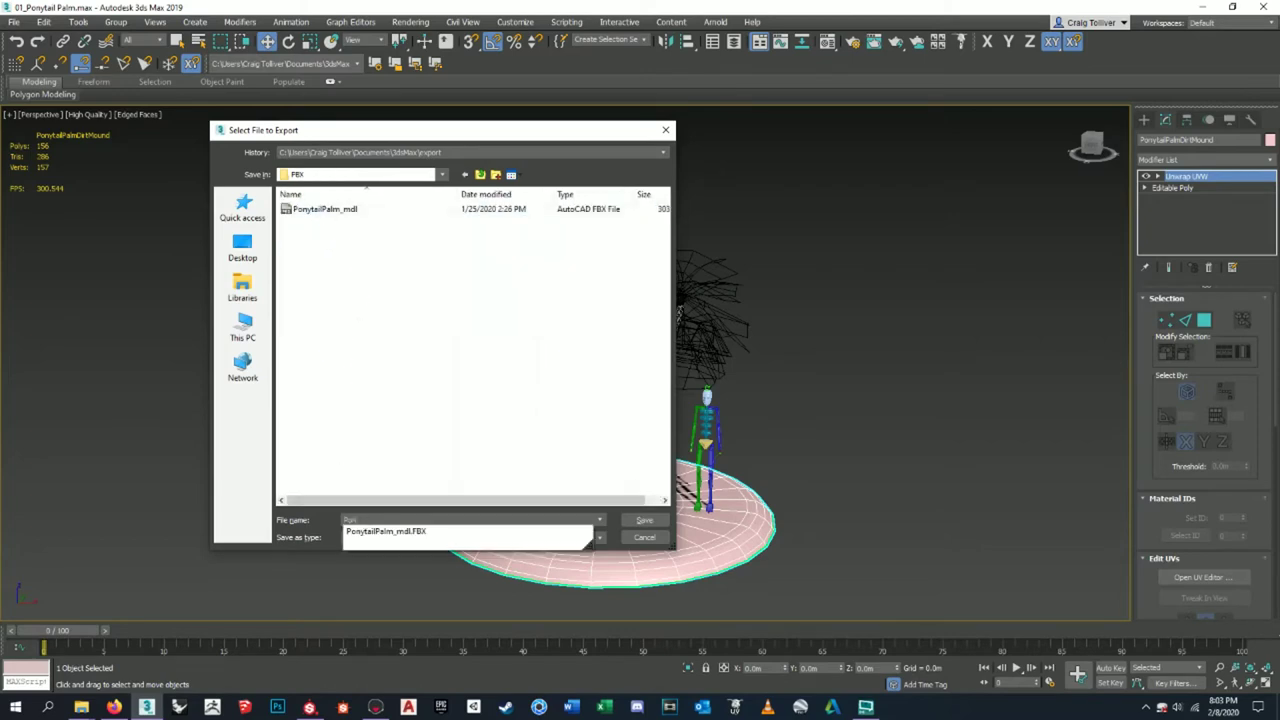
{"action": "type", "text": "tailPalmDirtMound_mdl"}
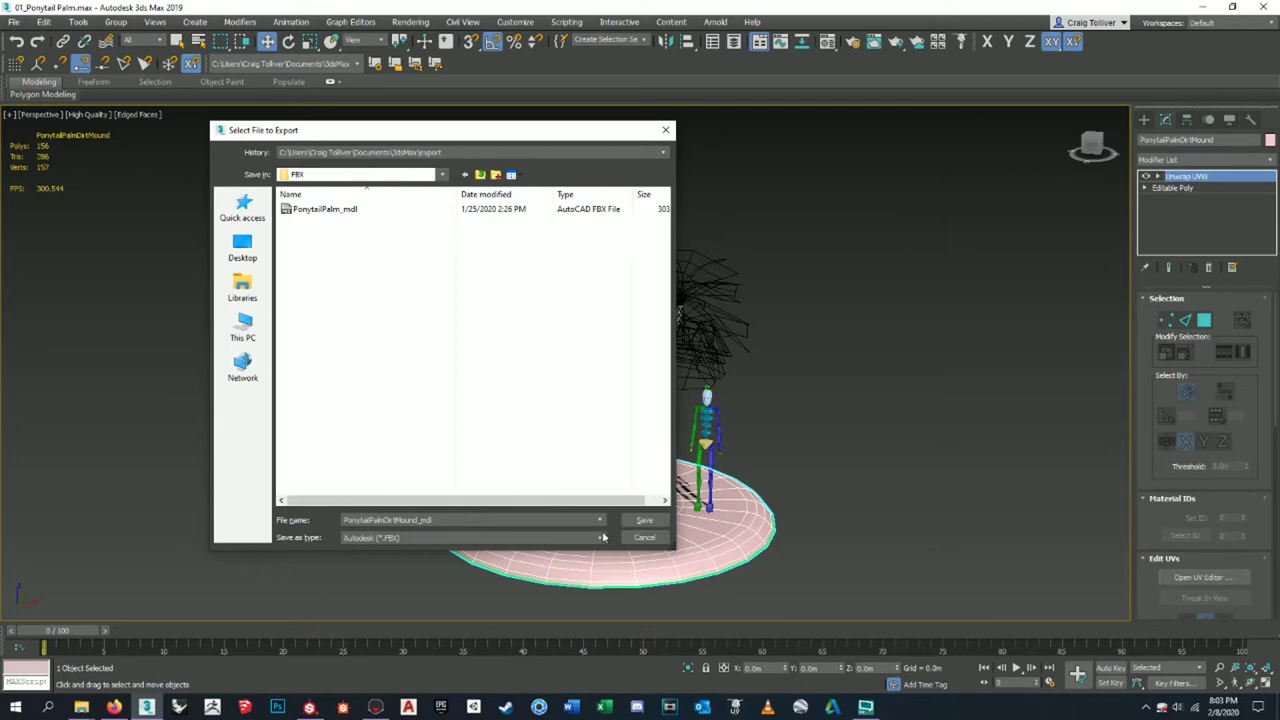
{"action": "left_click", "coordinate": [644, 520]}
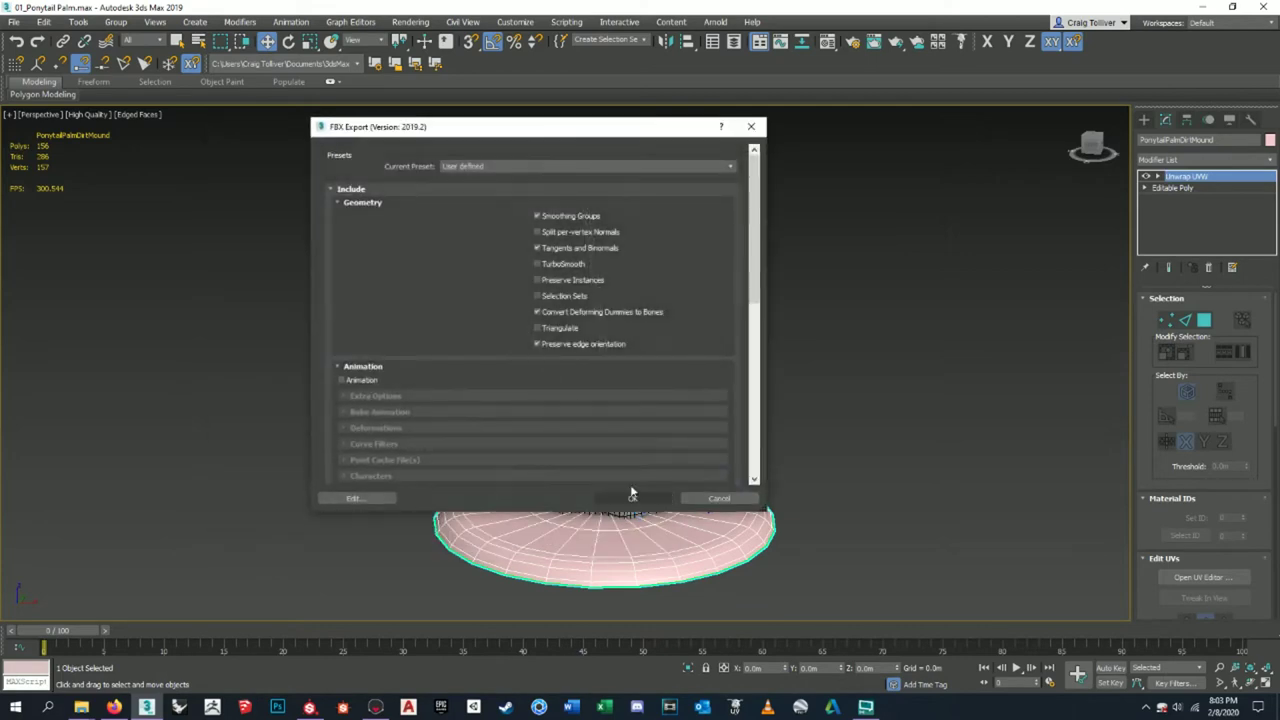
{"action": "scroll", "coordinate": [716, 192], "scroll_direction": "down", "scroll_amount": 2}
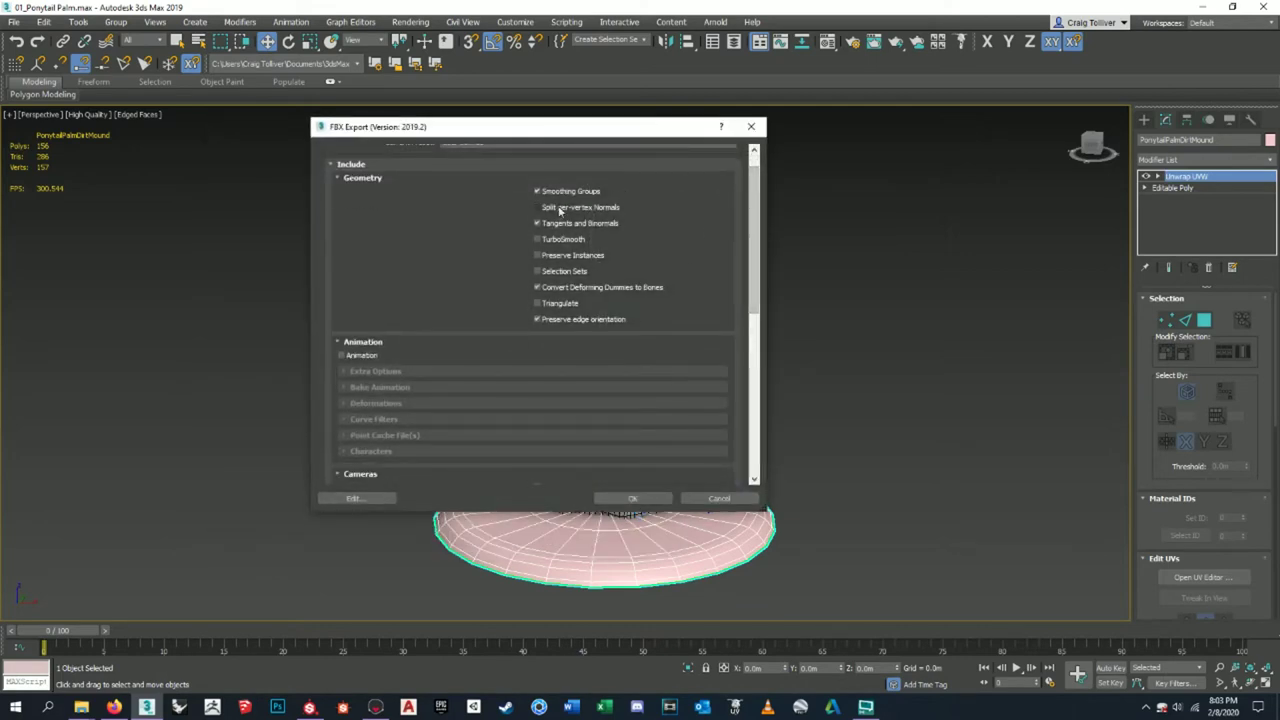
{"action": "left_click_drag", "start_coordinate": [755, 195], "coordinate": [755, 360]}
{"action": "left_click", "coordinate": [632, 498]}
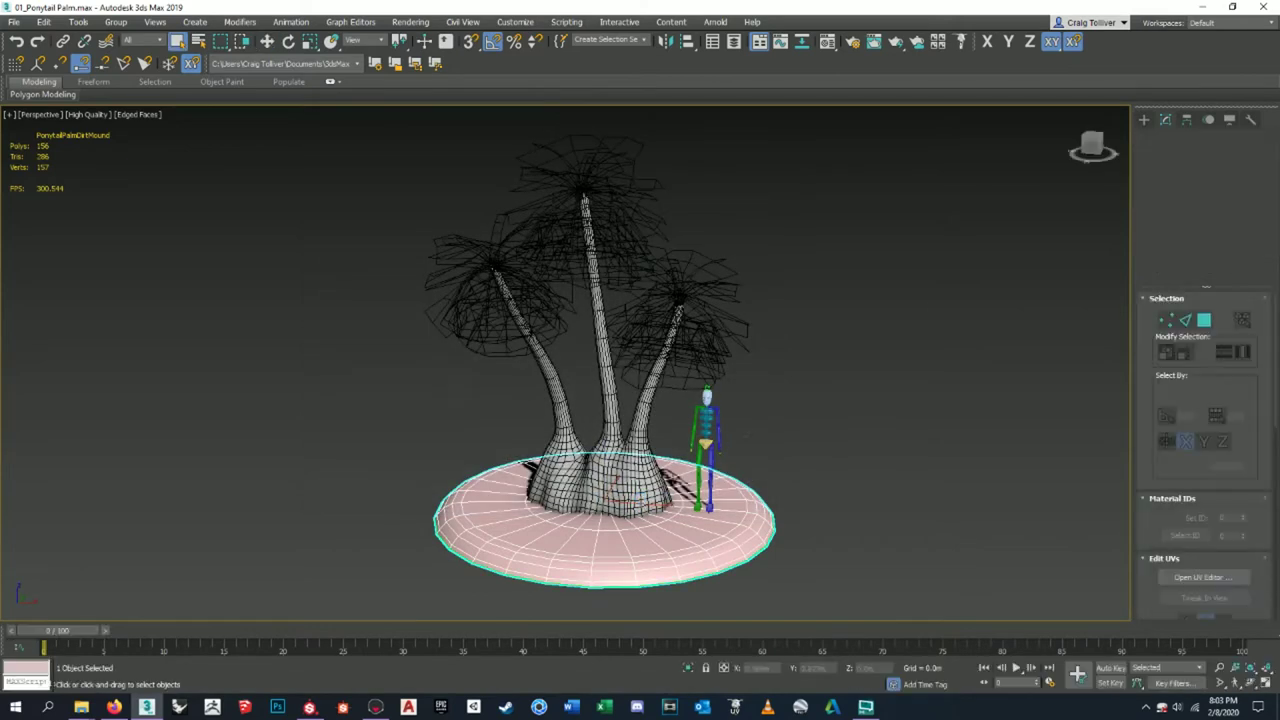
{"action": "left_click", "coordinate": [1203, 7]}
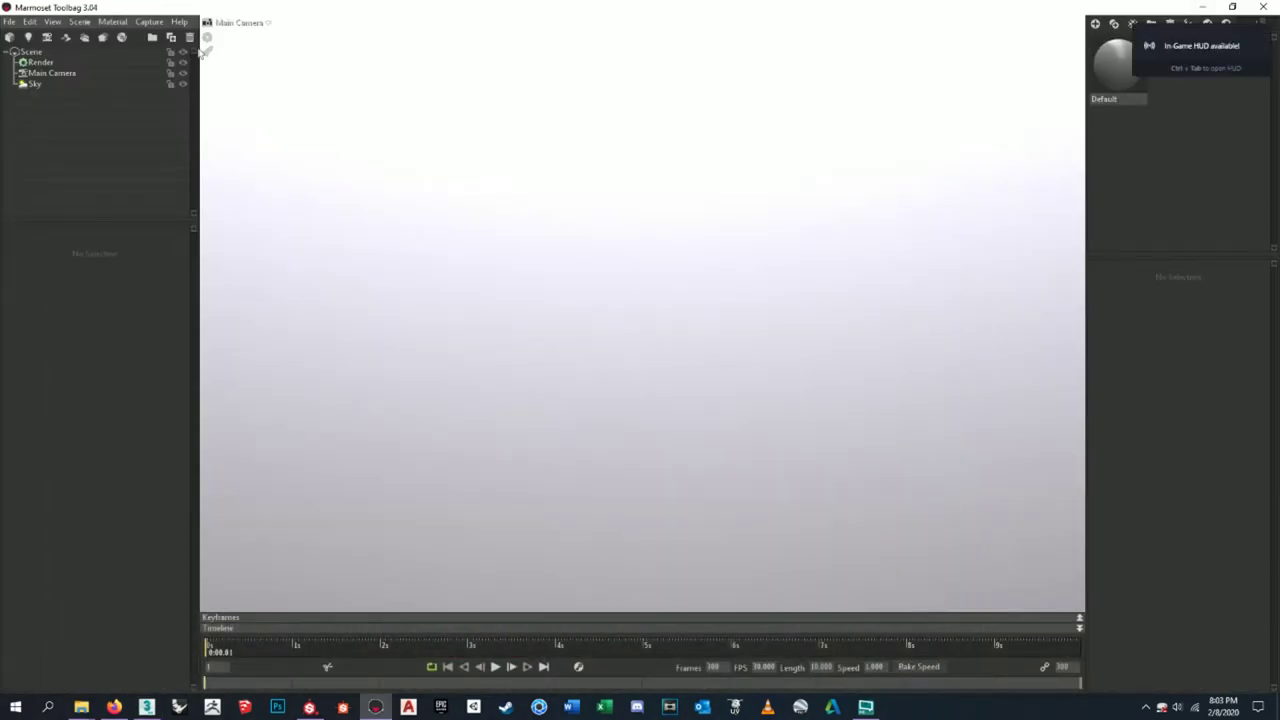
- Import PonytailPalm_mdl from Project Folder\Ponytail Palm\FBX via Import Model
{"action": "left_click", "coordinate": [10, 22]}
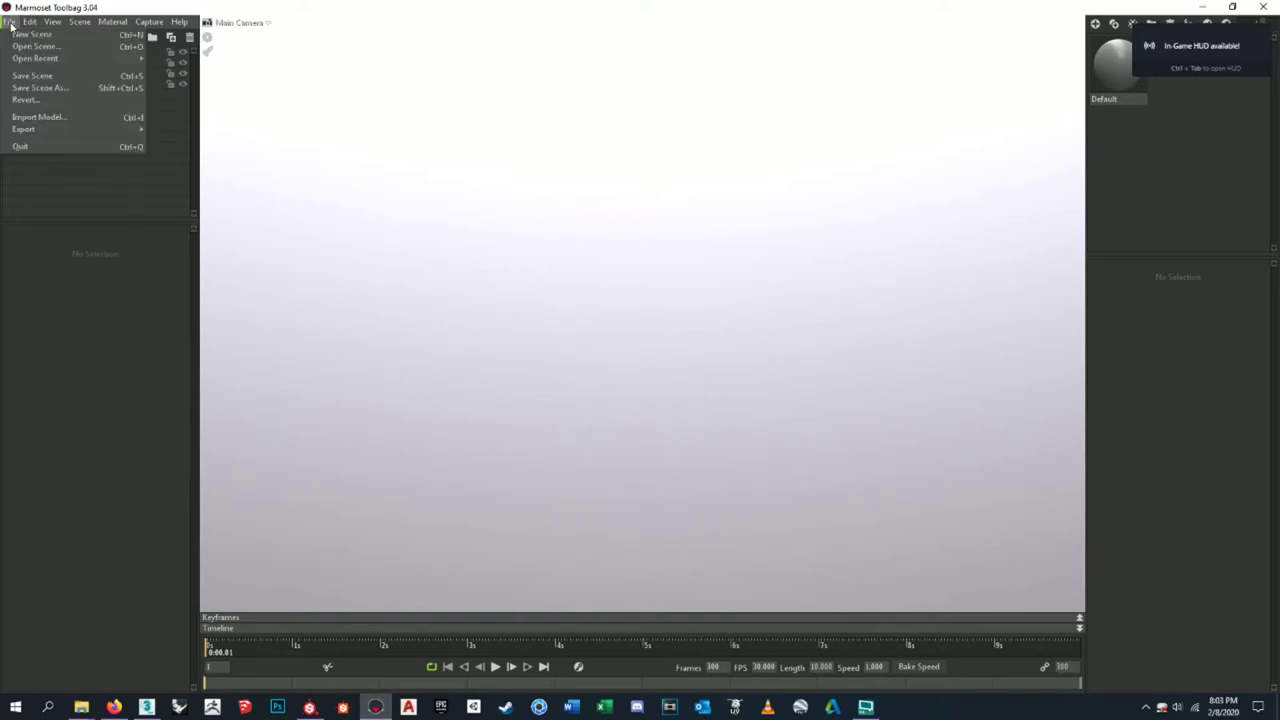
{"action": "left_click", "coordinate": [30, 117]}
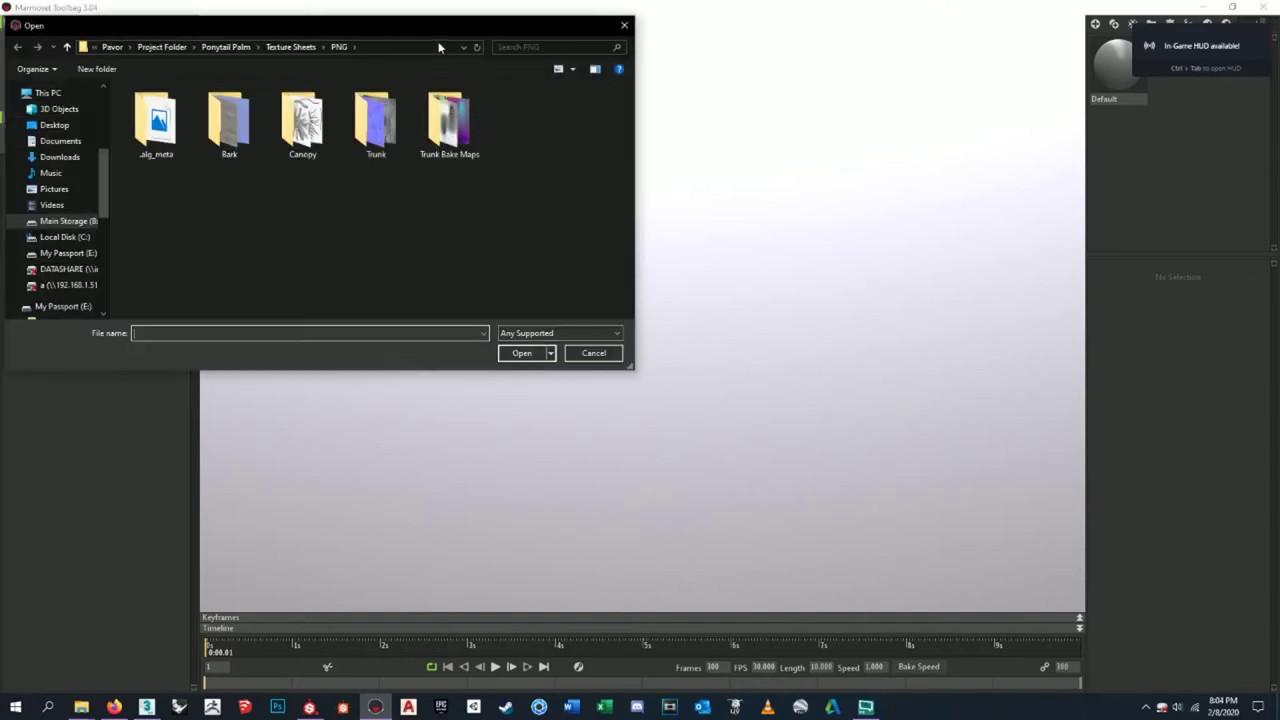
{"action": "left_click_drag", "start_coordinate": [450, 26], "coordinate": [688, 92]}
{"action": "left_click", "coordinate": [530, 105]}
{"action": "left_click", "coordinate": [483, 105]}
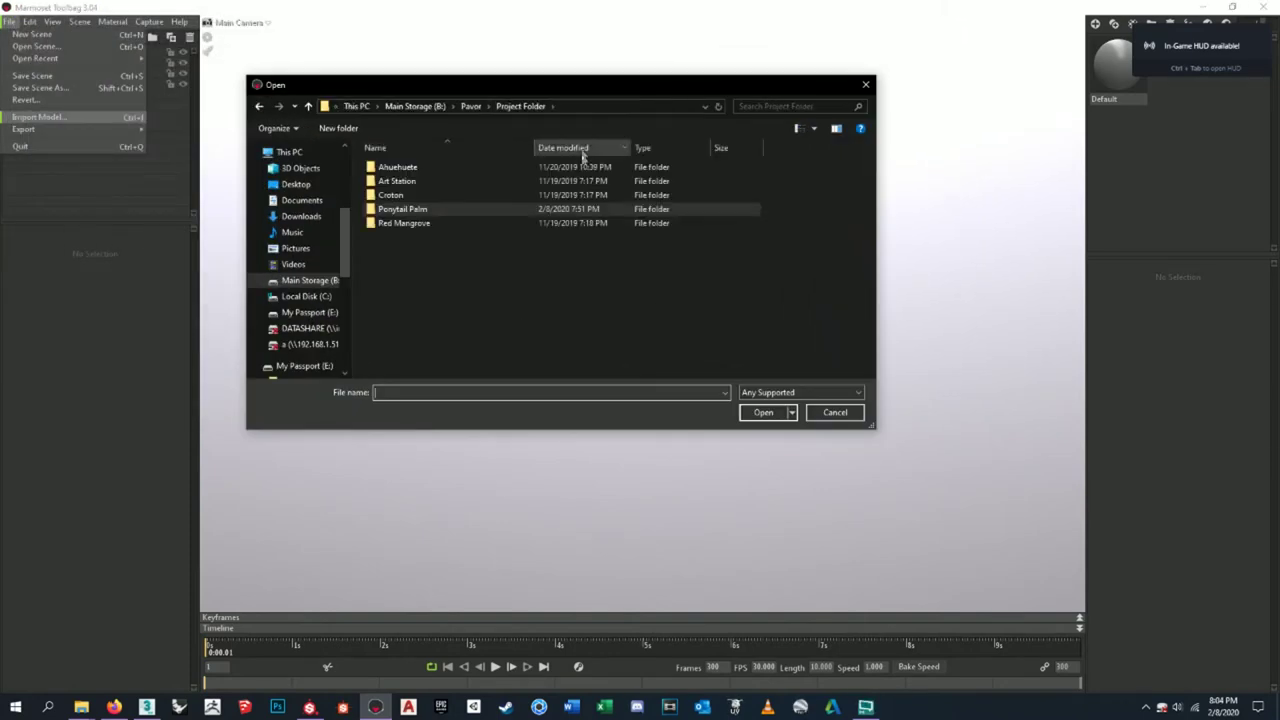
{"action": "double_click", "coordinate": [416, 211]}
{"action": "double_click", "coordinate": [410, 181]}
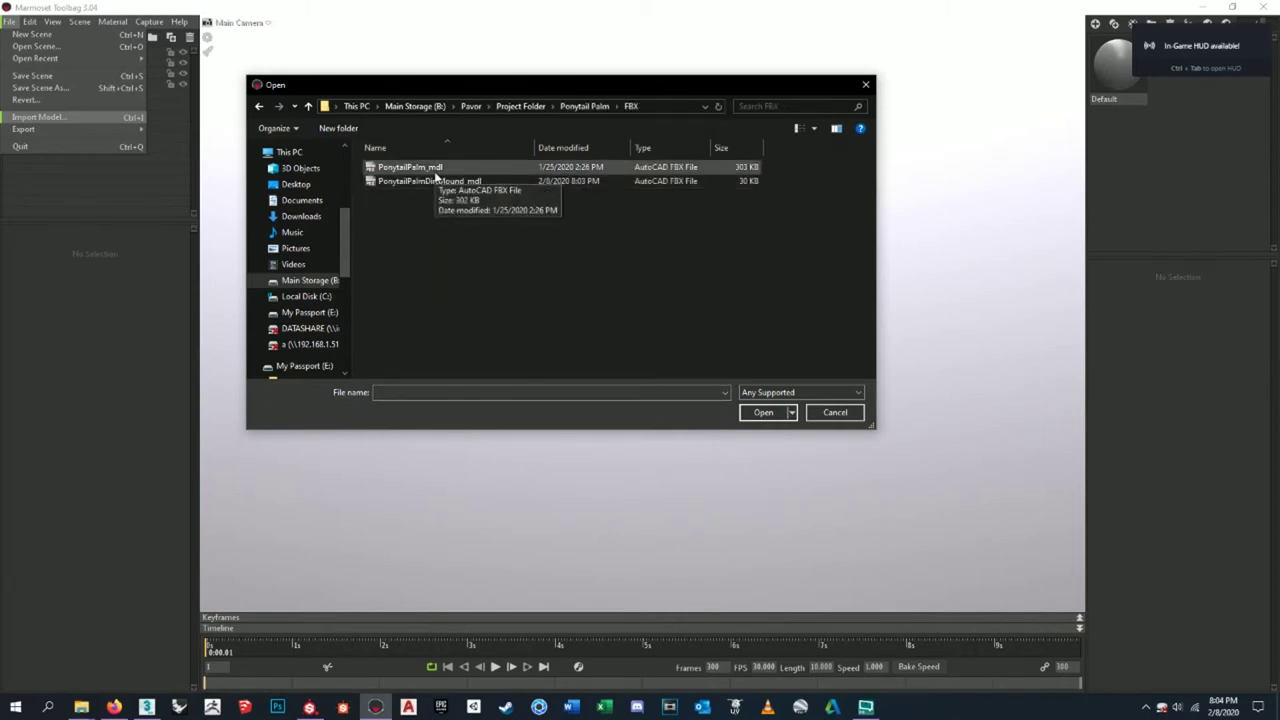
{"action": "left_click", "coordinate": [436, 170]}
{"action": "left_click", "coordinate": [755, 416]}
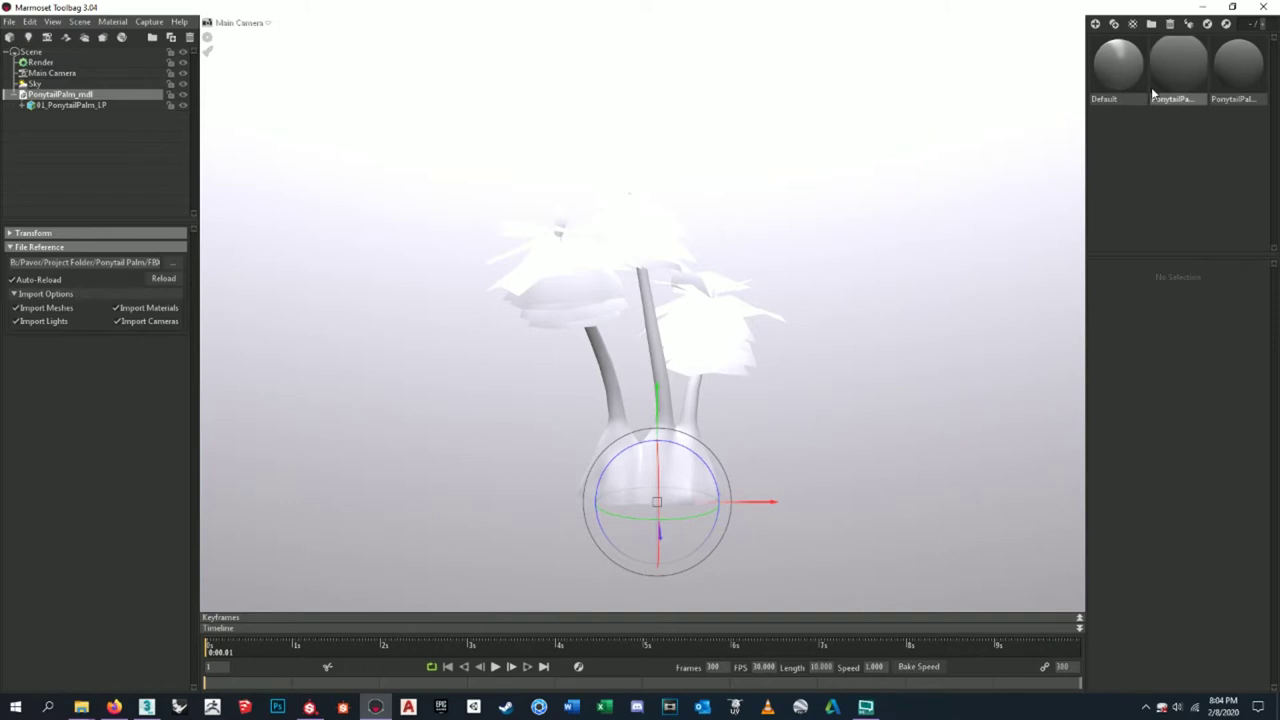
- Apply the Default material to the palm and review each palm material's settings
{"action": "left_click", "coordinate": [1178, 66]}
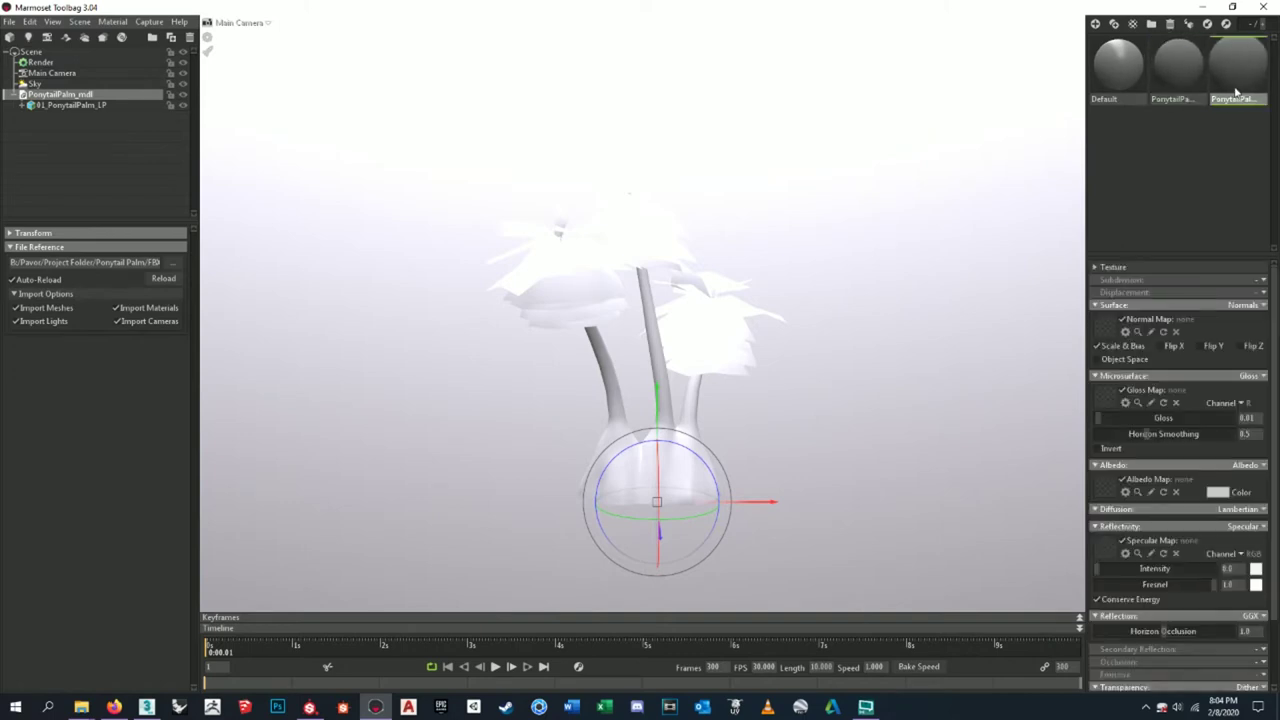
{"action": "mouse_move", "coordinate": [1098, 60]}
{"action": "left_mouse_down"}
{"action": "mouse_move", "coordinate": [1105, 70]}
{"action": "mouse_move", "coordinate": [1054, 157]}
{"action": "mouse_move", "coordinate": [882, 317]}
{"action": "mouse_move", "coordinate": [915, 330]}
{"action": "left_mouse_up"}
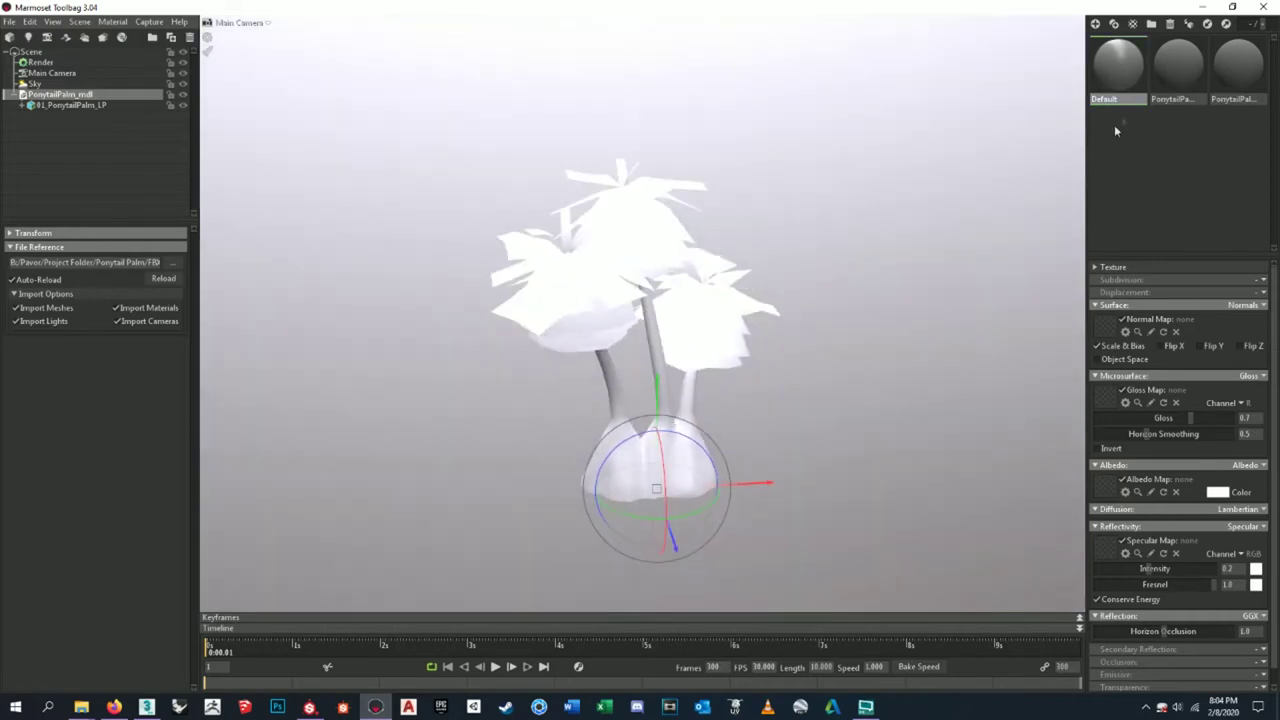
{"action": "left_click", "coordinate": [1158, 67]}
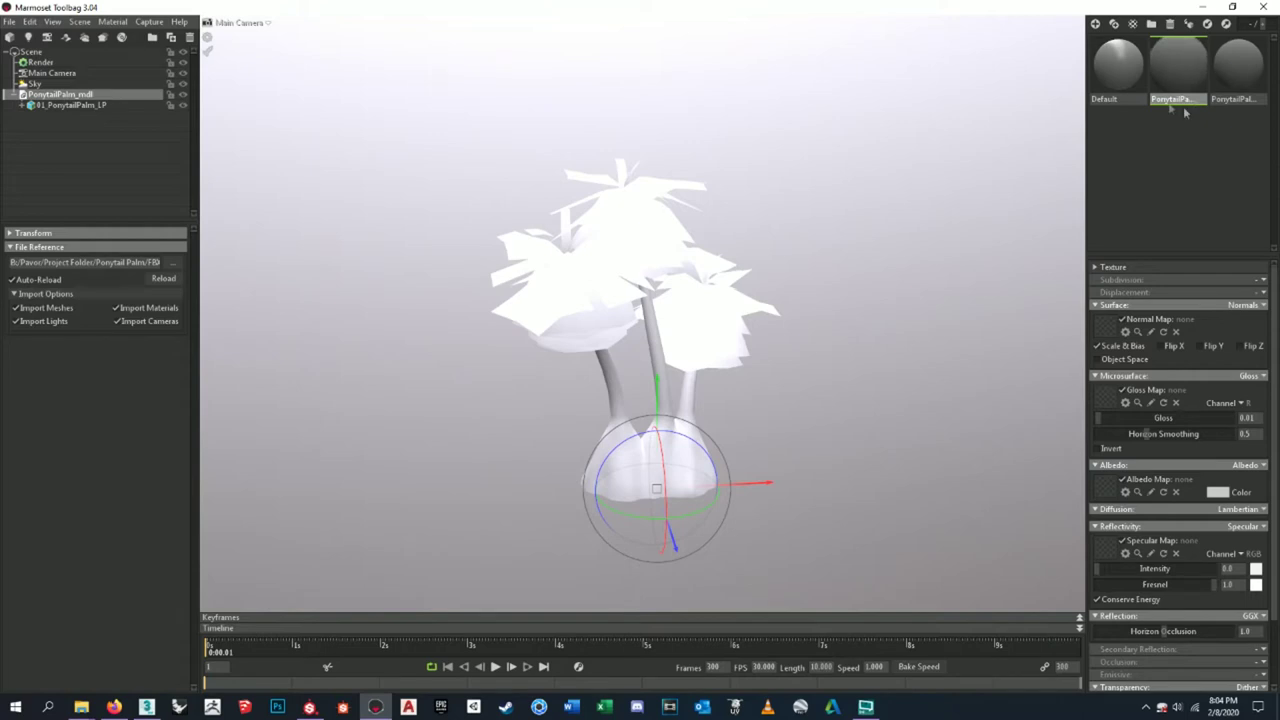
{"action": "left_click", "coordinate": [1248, 97]}
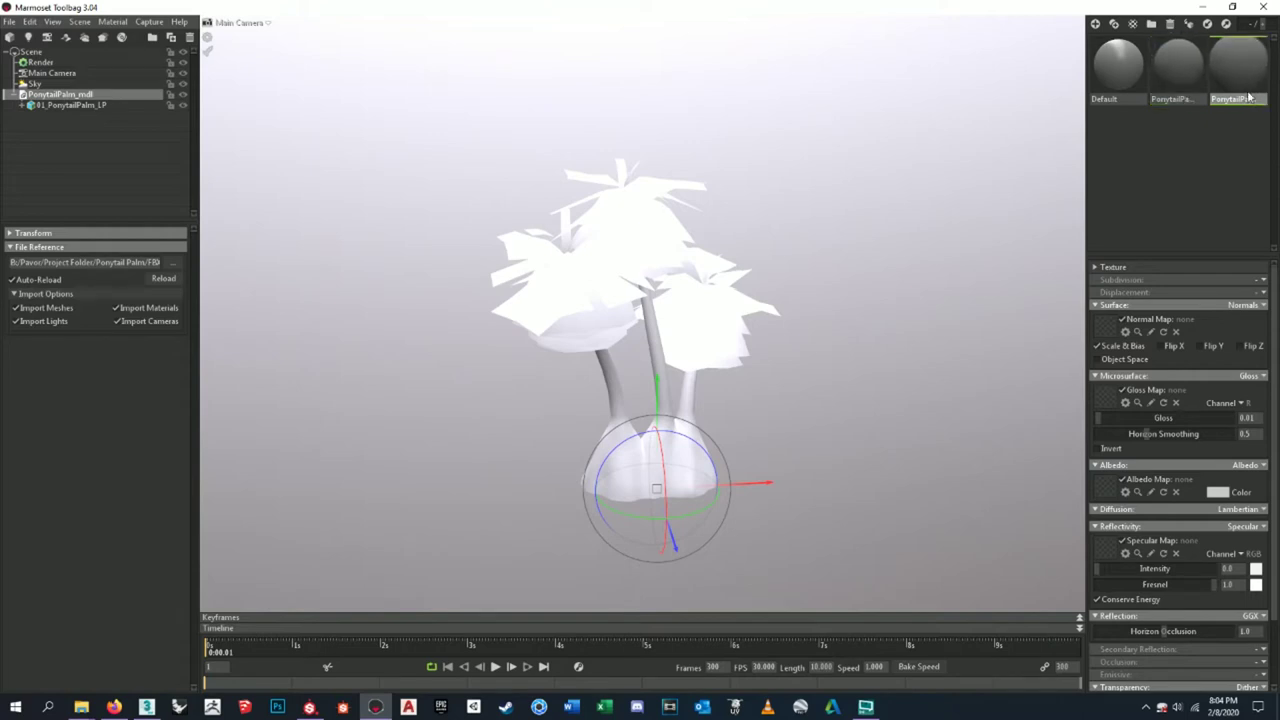
{"action": "left_click_drag", "start_coordinate": [814, 414], "coordinate": [723, 409]}
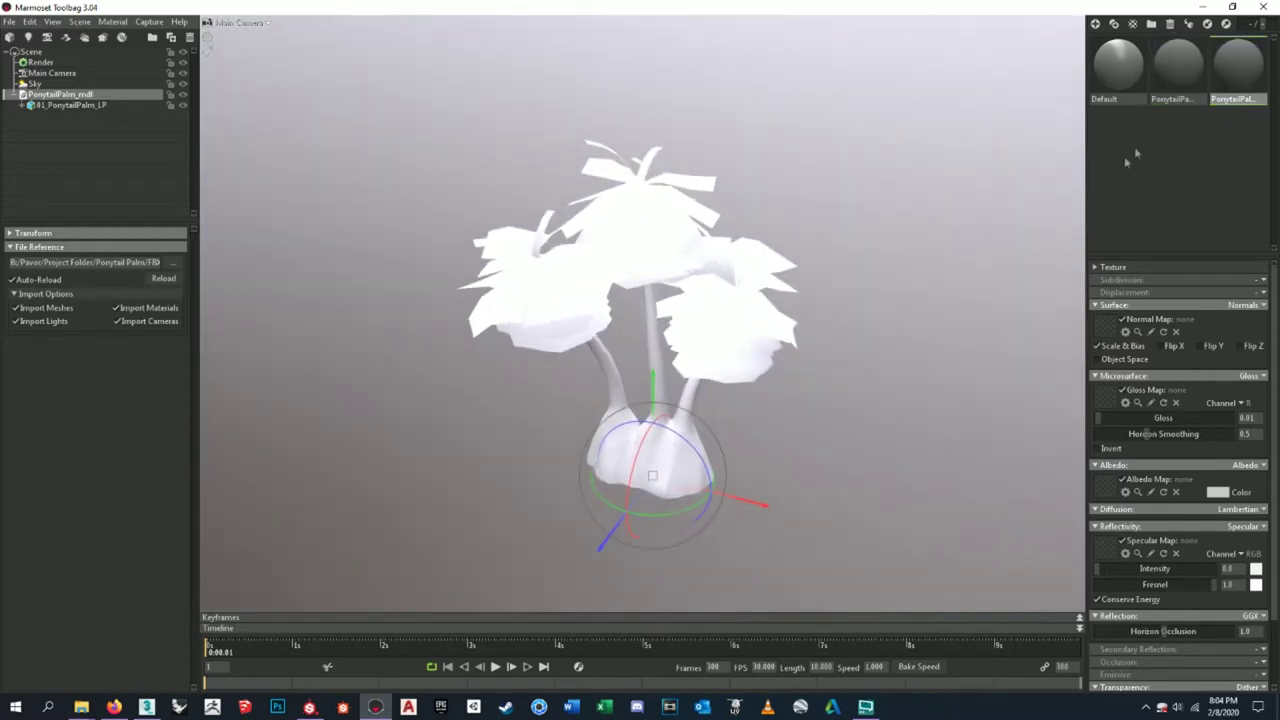
{"action": "left_click", "coordinate": [1172, 79]}
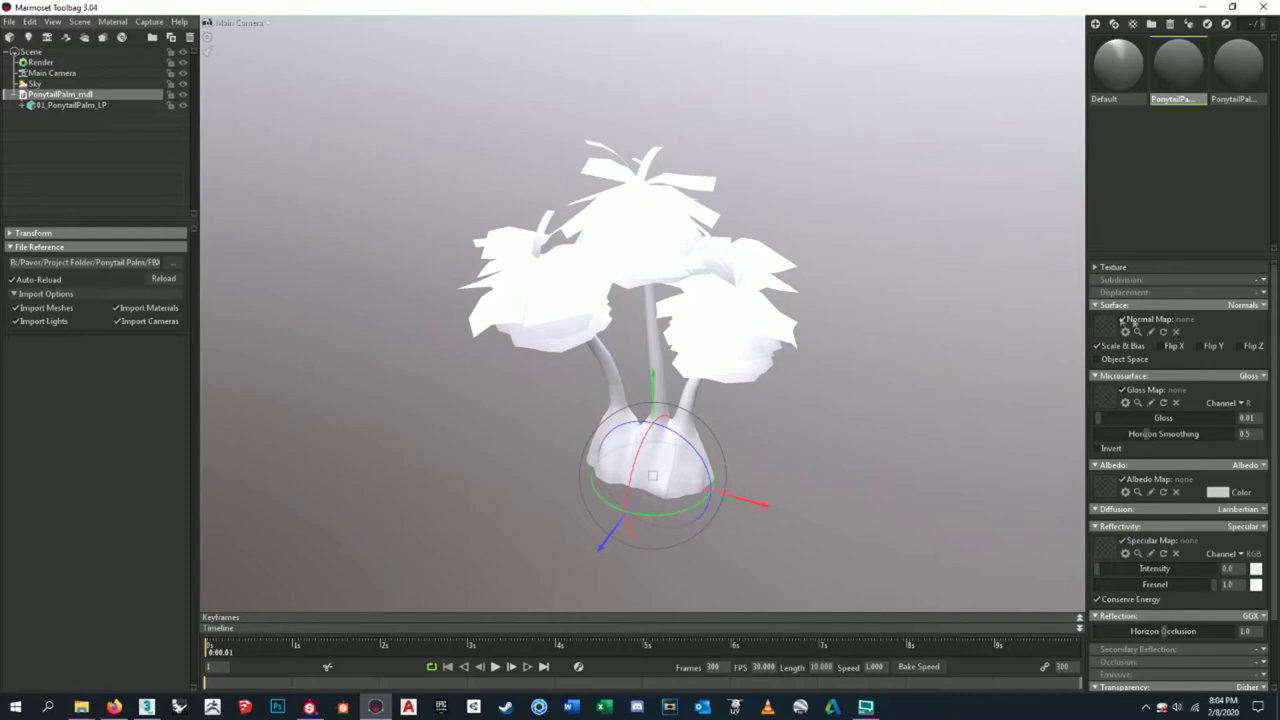
{"action": "scroll", "coordinate": [1188, 490], "scroll_direction": "down", "scroll_amount": 2}
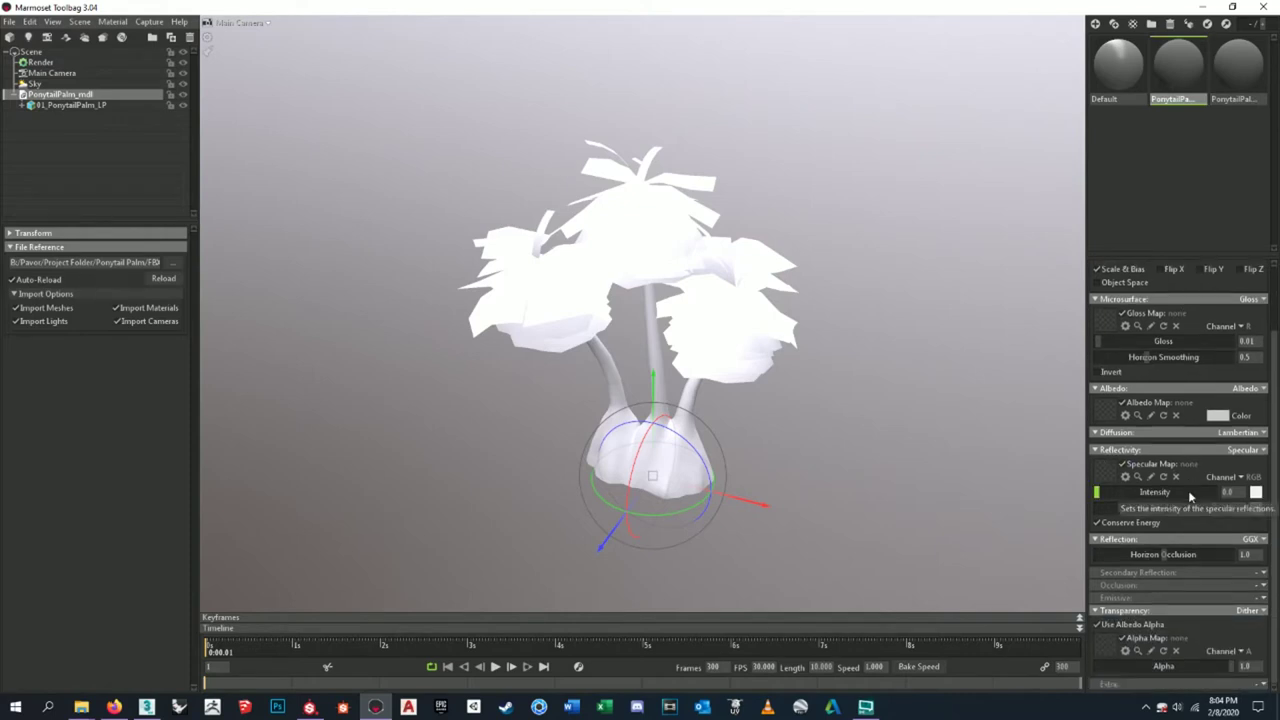
{"action": "scroll", "coordinate": [1188, 490], "scroll_direction": "up", "scroll_amount": 2}
{"action": "mouse_move", "coordinate": [803, 403]}
{"action": "left_mouse_down"}
{"action": "mouse_move", "coordinate": [876, 363]}
{"action": "mouse_move", "coordinate": [749, 377]}
{"action": "mouse_move", "coordinate": [851, 380]}
{"action": "mouse_move", "coordinate": [777, 394]}
{"action": "mouse_move", "coordinate": [811, 377]}
{"action": "mouse_move", "coordinate": [703, 434]}
{"action": "mouse_move", "coordinate": [814, 423]}
{"action": "left_mouse_up"}
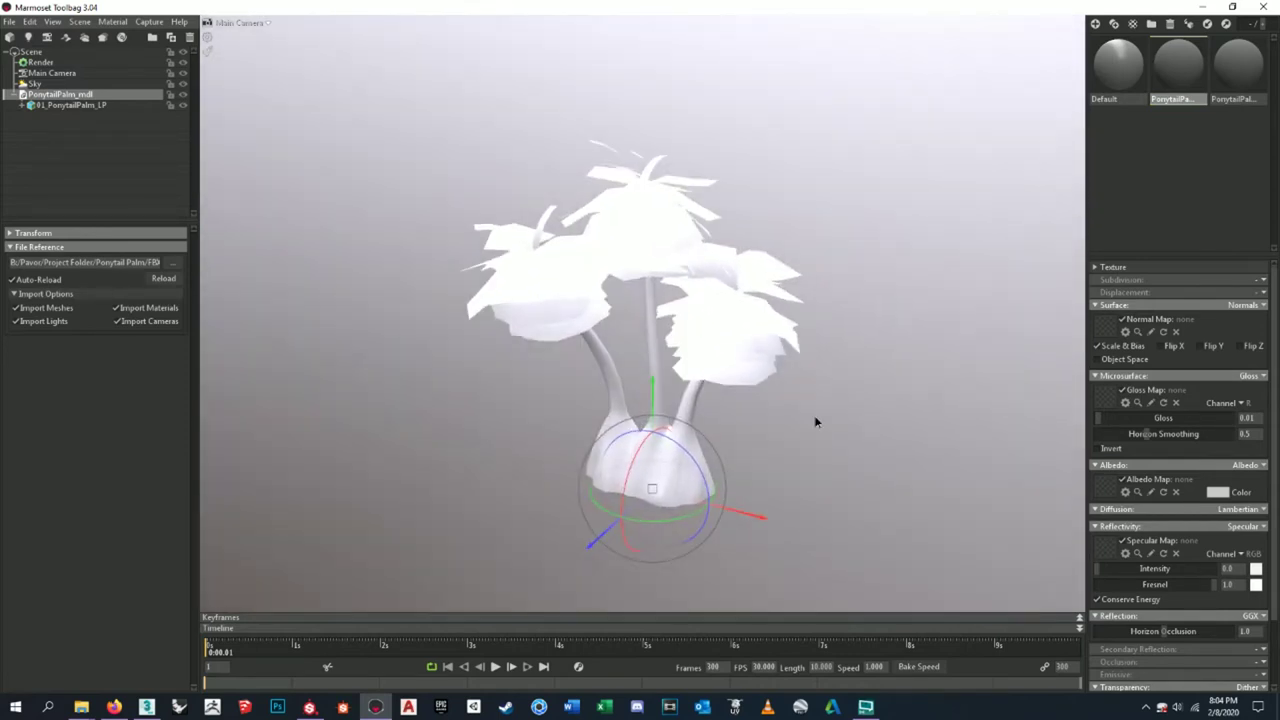
- Import PonytailPalmDirtMound_mdl from the FBX folder as a dirt mound beneath the palm
{"action": "left_click", "coordinate": [8, 22]}
{"action": "left_click", "coordinate": [38, 117]}
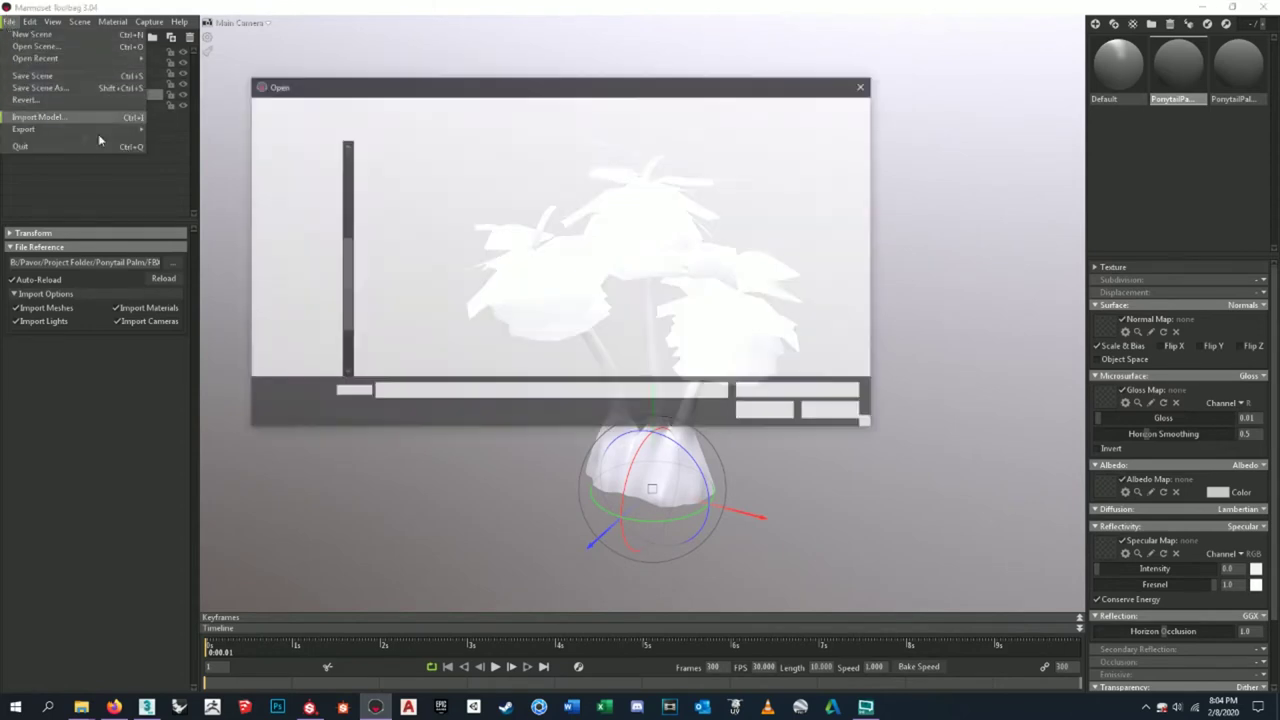
{"action": "left_click", "coordinate": [429, 181]}
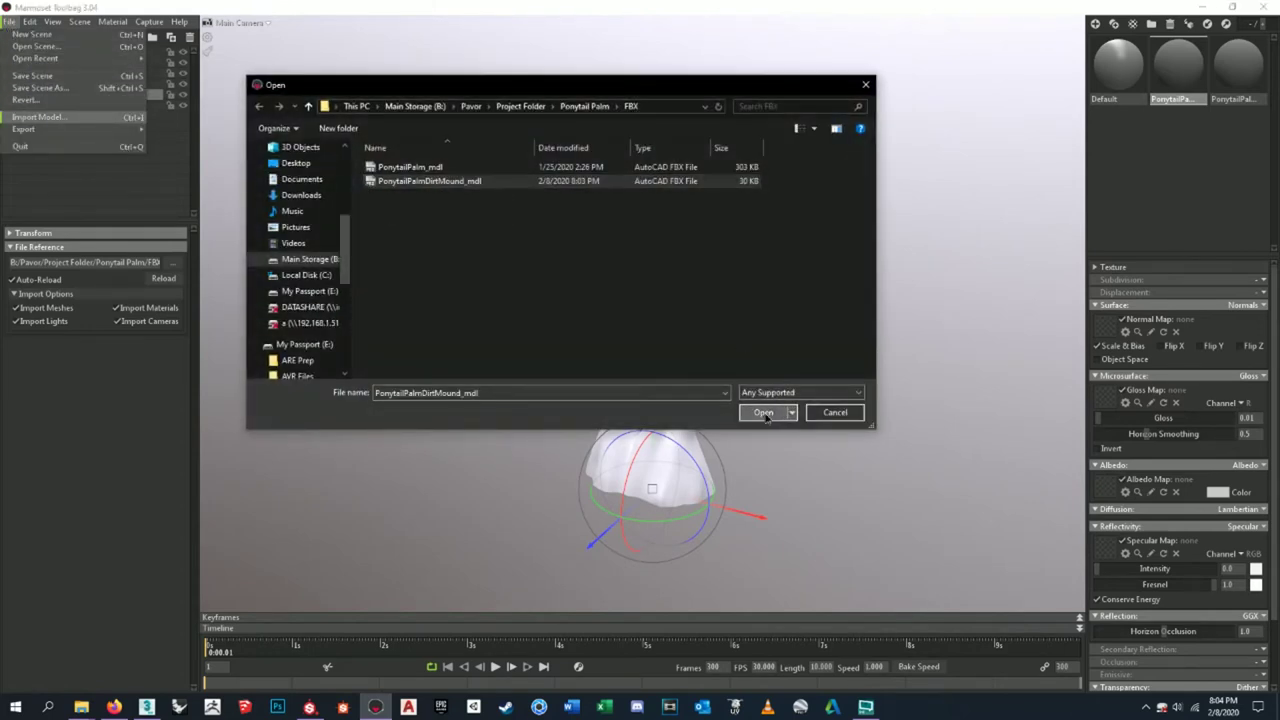
{"action": "left_click", "coordinate": [763, 412]}
{"action": "left_click_drag", "start_coordinate": [674, 523], "coordinate": [811, 349]}
{"action": "scroll", "coordinate": [520, 268], "scroll_direction": "down", "scroll_amount": 3}
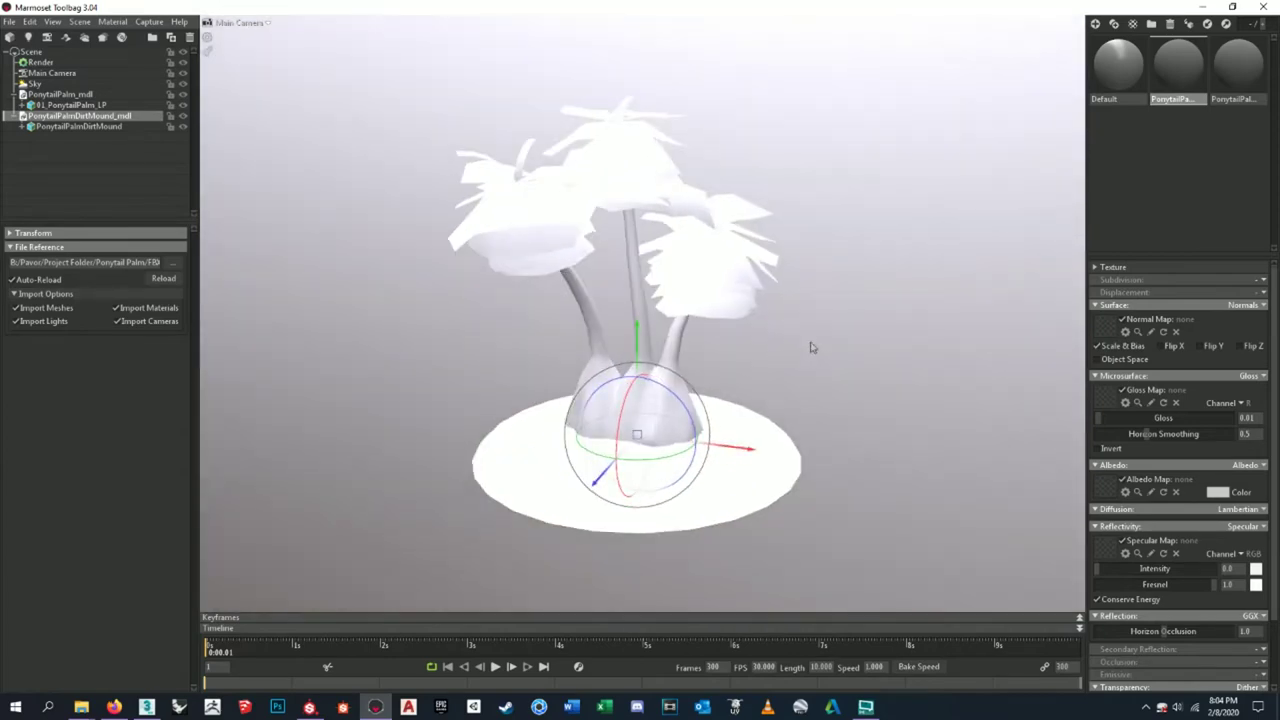
{"action": "left_click", "coordinate": [811, 349]}
{"action": "left_click_drag", "start_coordinate": [740, 371], "coordinate": [763, 337]}
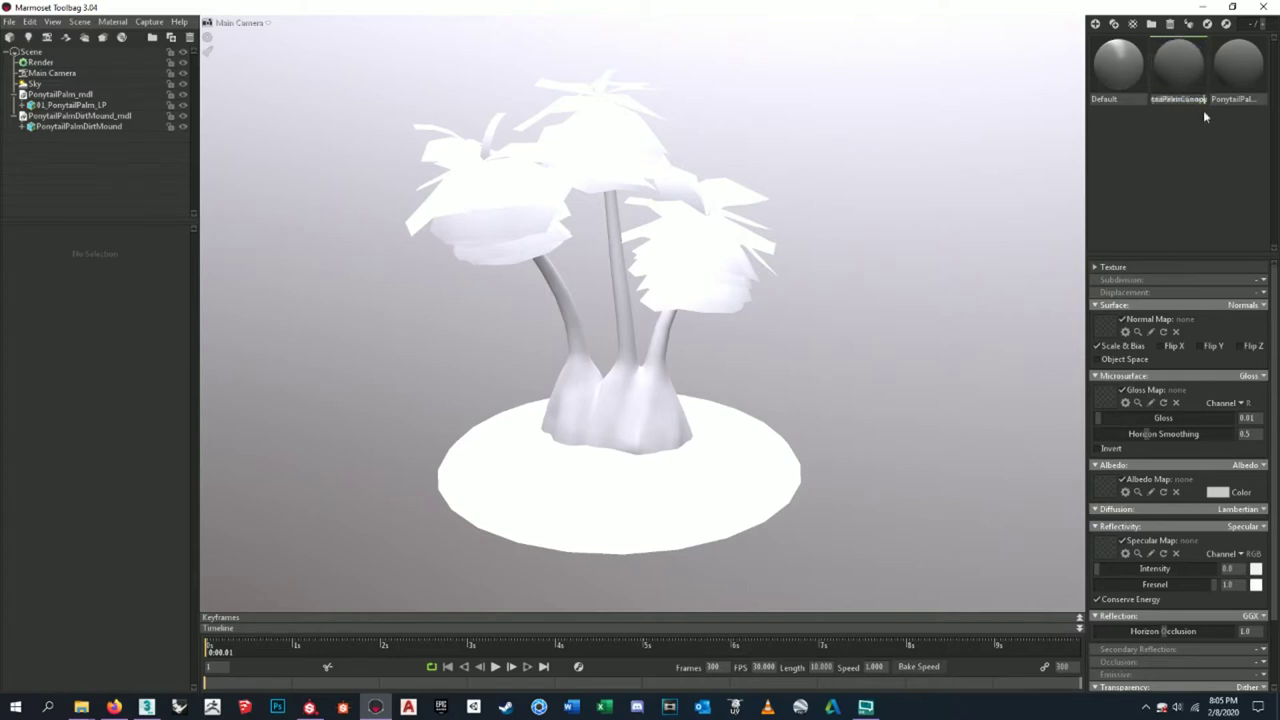
{"action": "left_click", "coordinate": [1148, 224]}
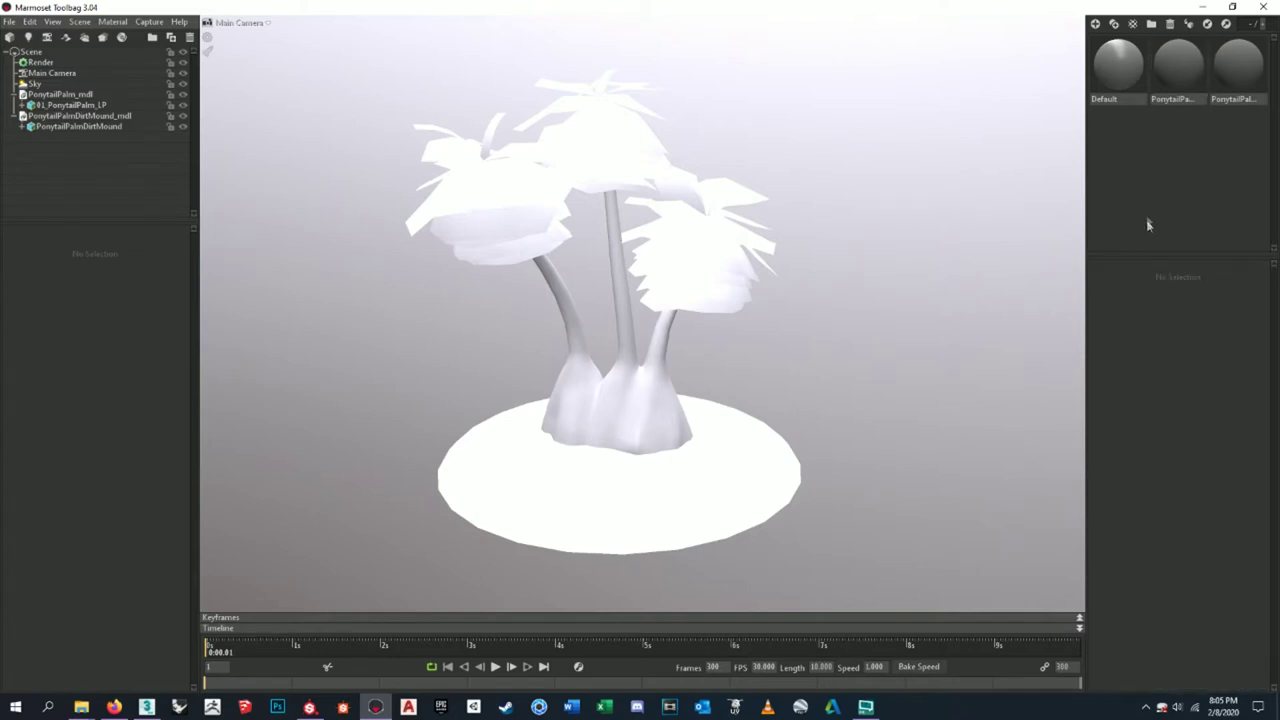
{"action": "left_click", "coordinate": [1170, 108]}
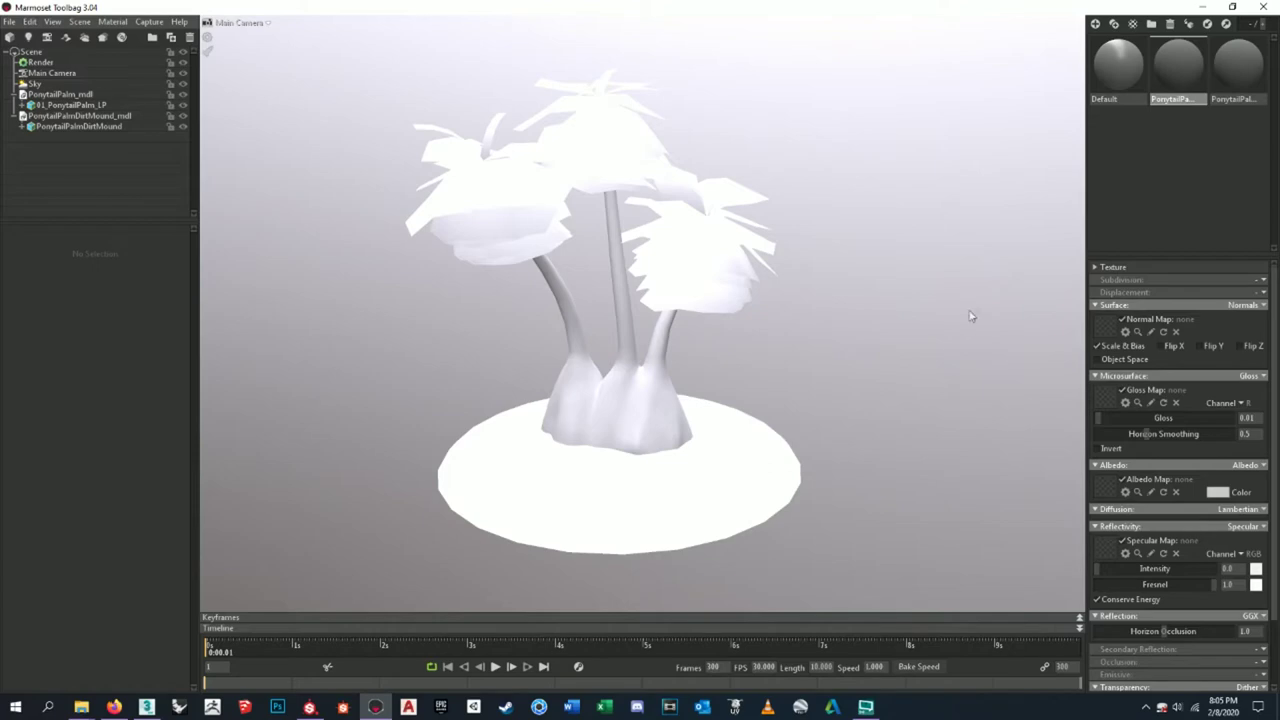
{"action": "left_click_drag", "start_coordinate": [869, 369], "coordinate": [862, 369]}
{"action": "scroll", "coordinate": [862, 369], "scroll_direction": "up", "scroll_amount": 5}
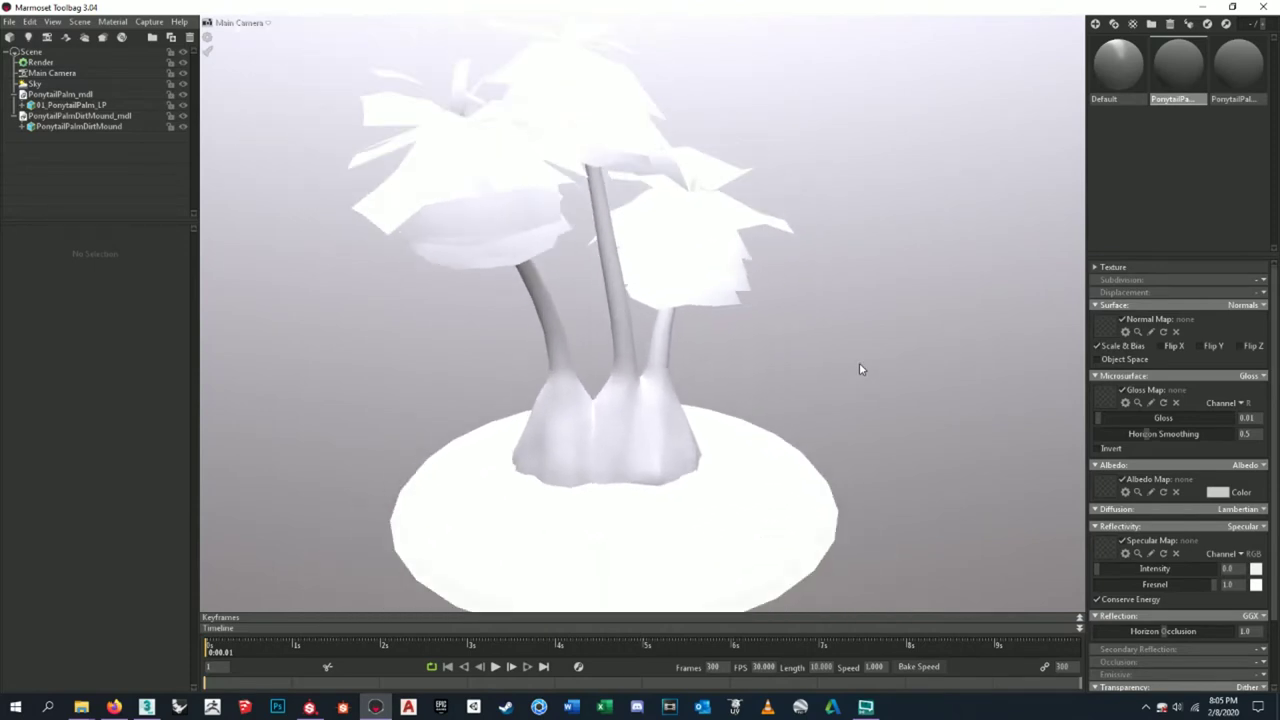
{"action": "scroll", "coordinate": [859, 364], "scroll_direction": "down", "scroll_amount": 3}
{"action": "scroll", "coordinate": [859, 364], "scroll_direction": "up", "scroll_amount": 3}
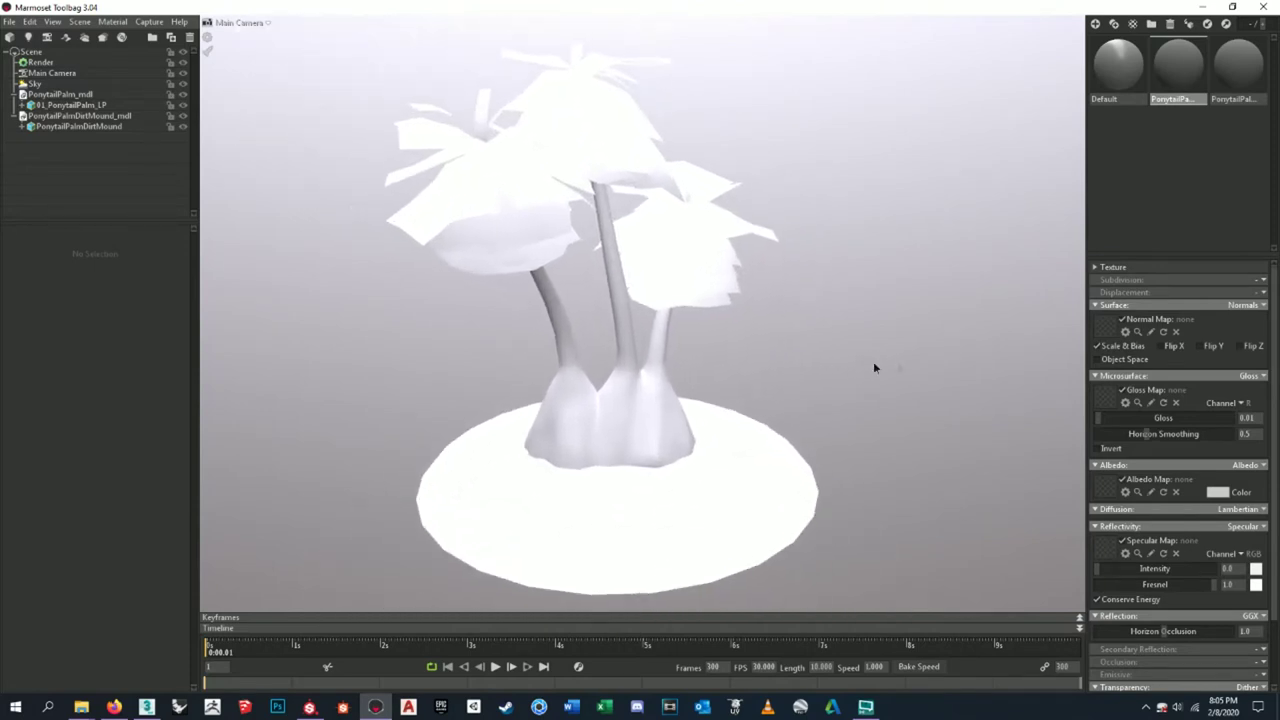
{"action": "right_click_drag", "start_coordinate": [873, 368], "coordinate": [871, 337]}
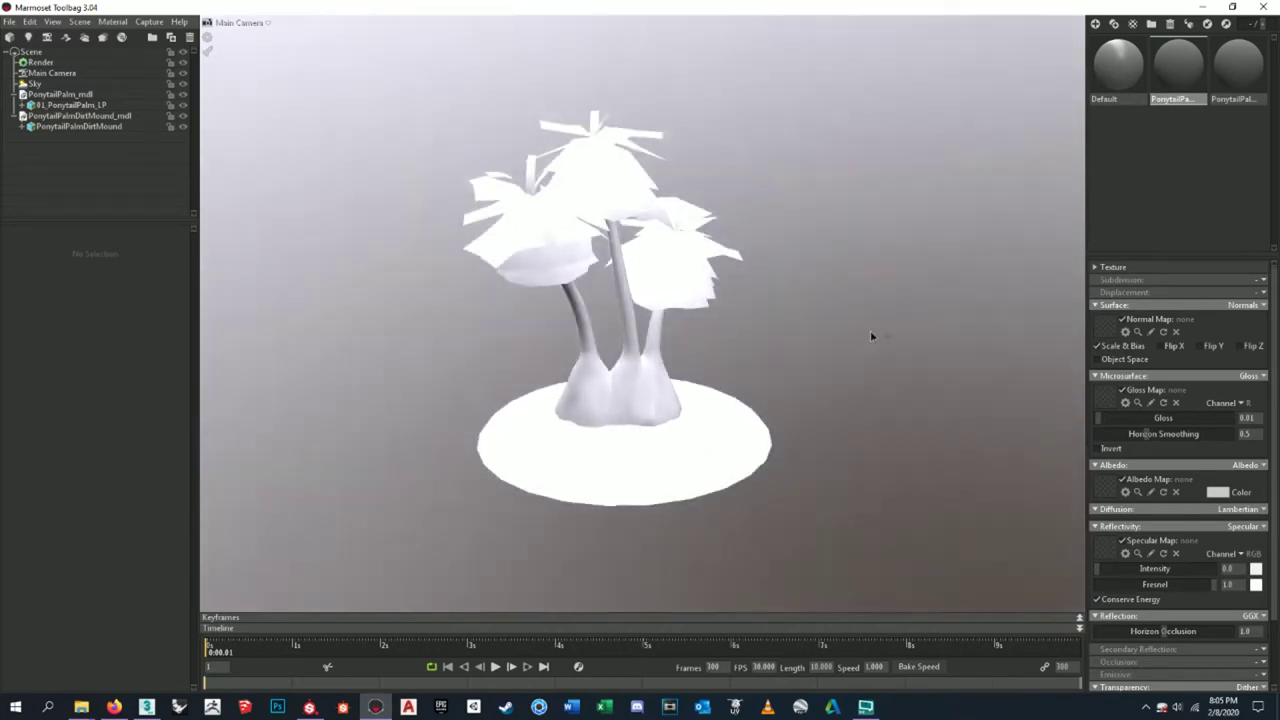
{"action": "middle_click_drag", "start_coordinate": [749, 354], "coordinate": [851, 340]}
{"action": "left_click_drag", "start_coordinate": [851, 340], "coordinate": [790, 335]}
{"action": "left_click", "coordinate": [146, 706]}
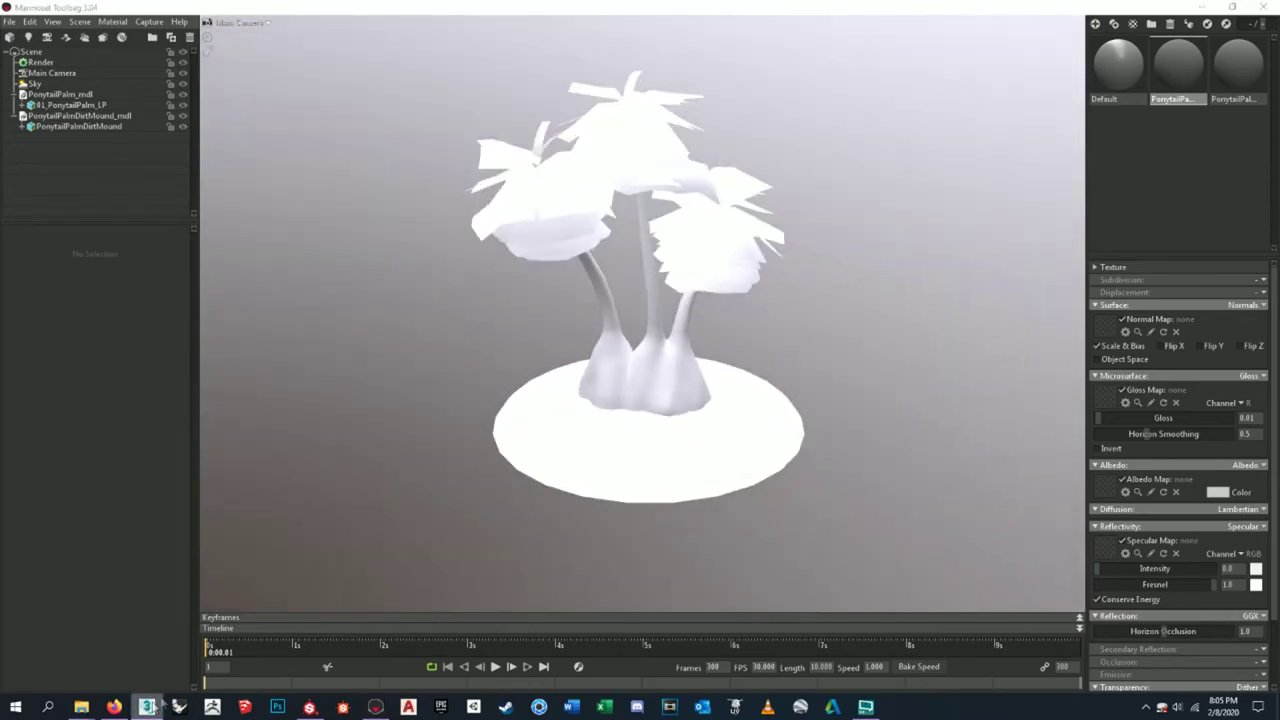
{"action": "scroll", "coordinate": [800, 320], "scroll_direction": "up", "scroll_amount": 5}
{"action": "scroll", "coordinate": [749, 323], "scroll_direction": "down", "scroll_amount": 5}
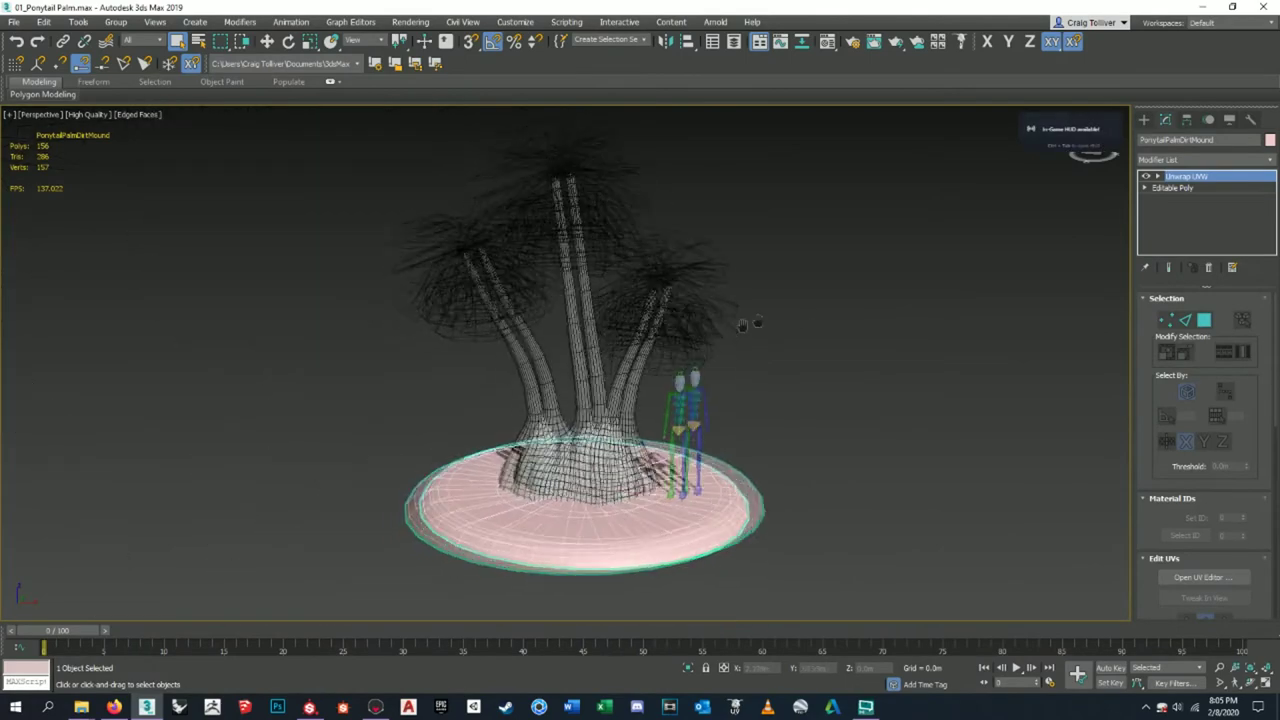
{"action": "left_click", "coordinate": [1197, 7]}
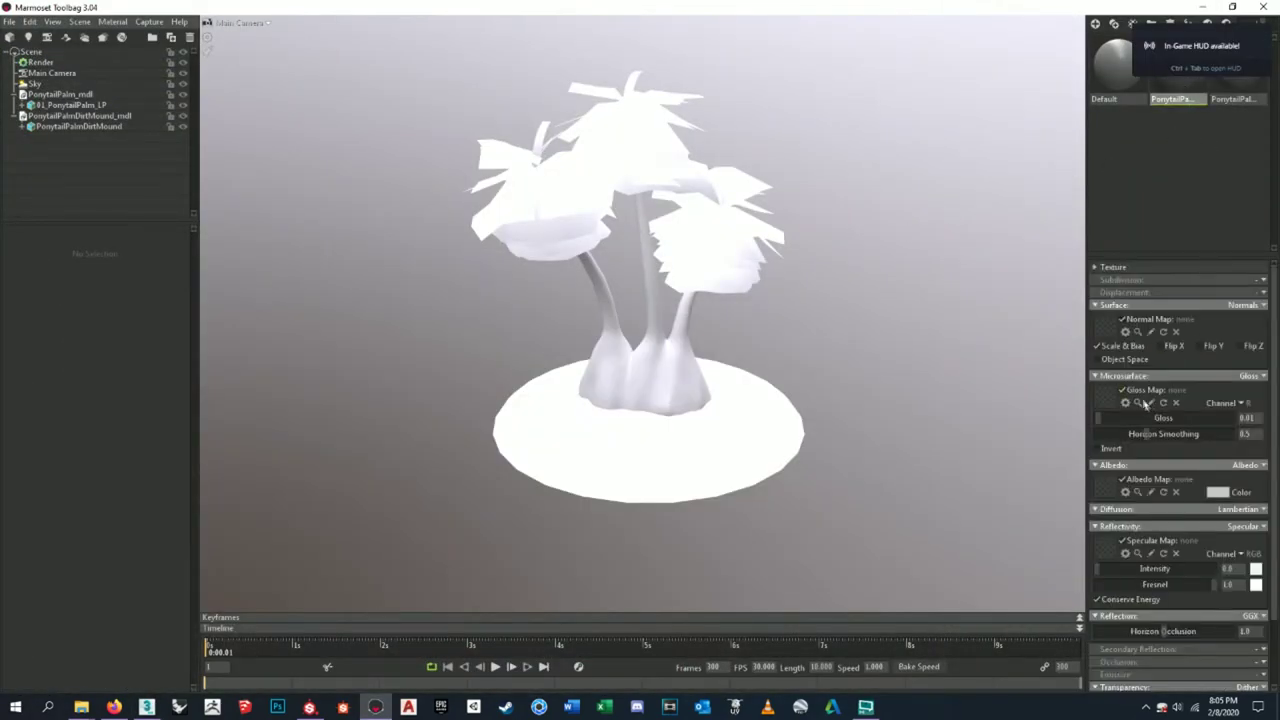
- Load 01_PonytailPalmCanopy_tex-N from Texture Sheets/PNG/Canopy as the material's normal map
{"action": "left_click", "coordinate": [1096, 267]}
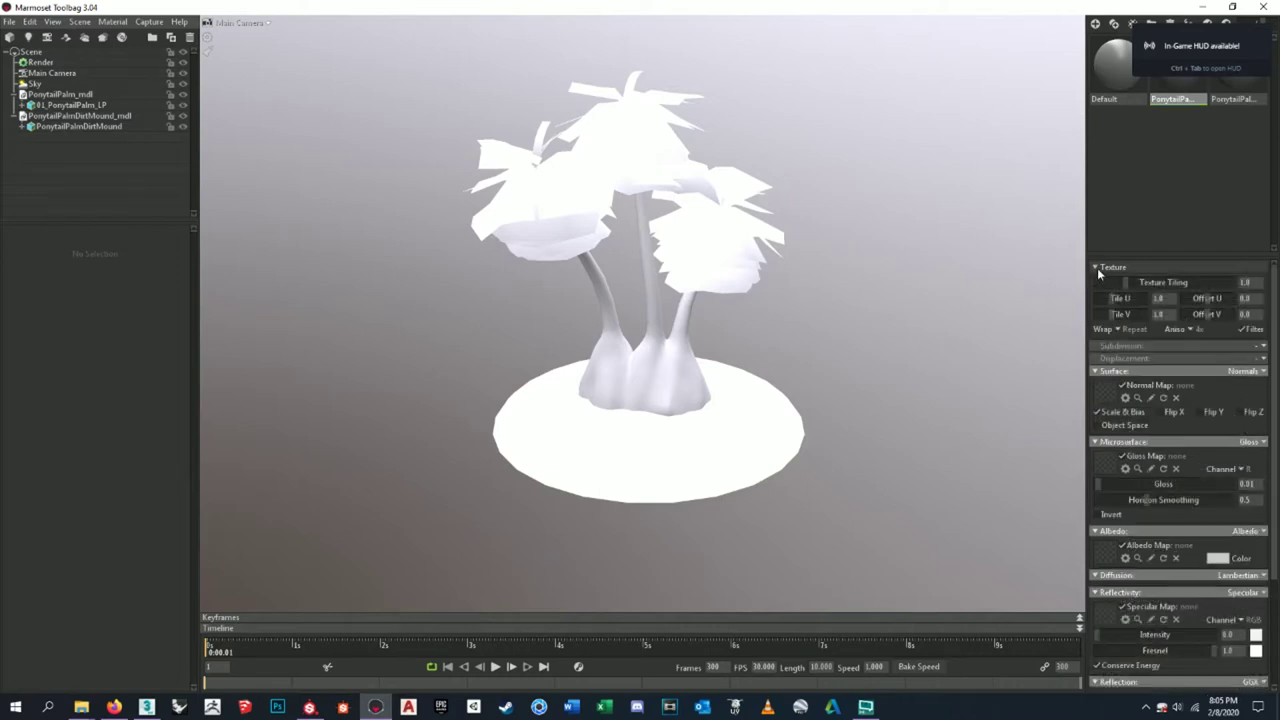
{"action": "left_click", "coordinate": [1096, 267]}
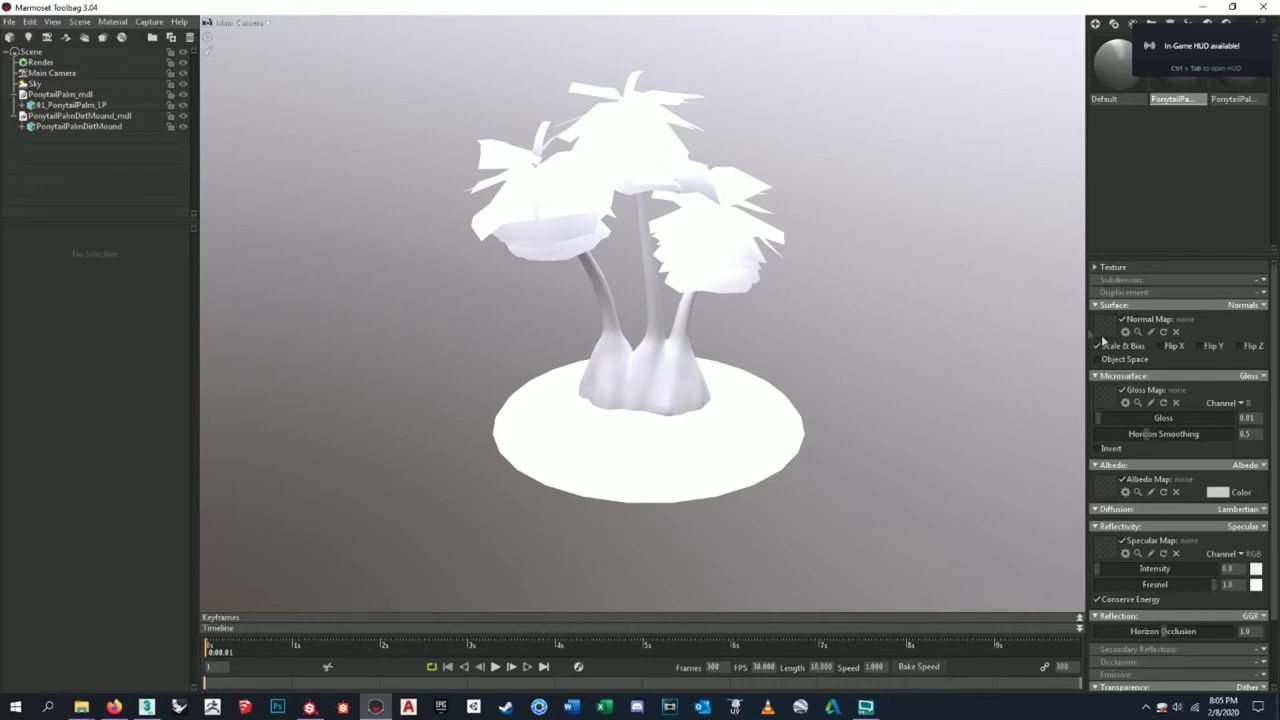
{"action": "left_click", "coordinate": [1107, 331]}
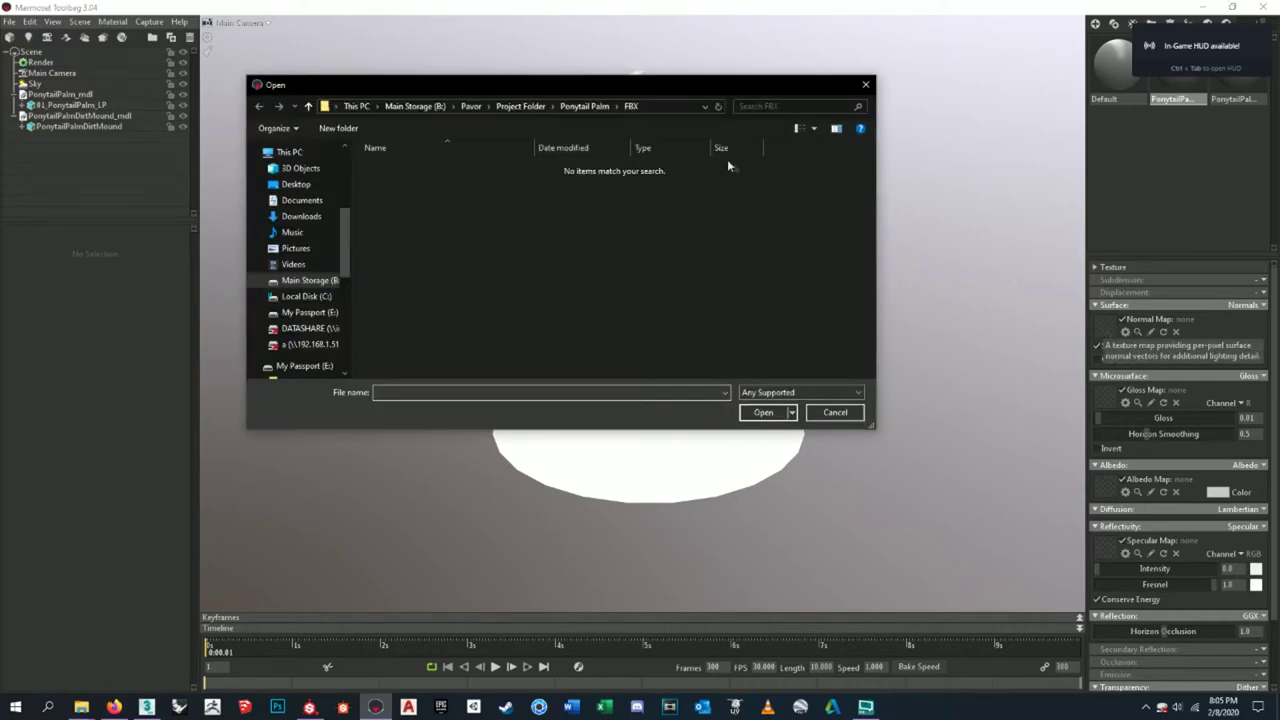
{"action": "left_click", "coordinate": [580, 106]}
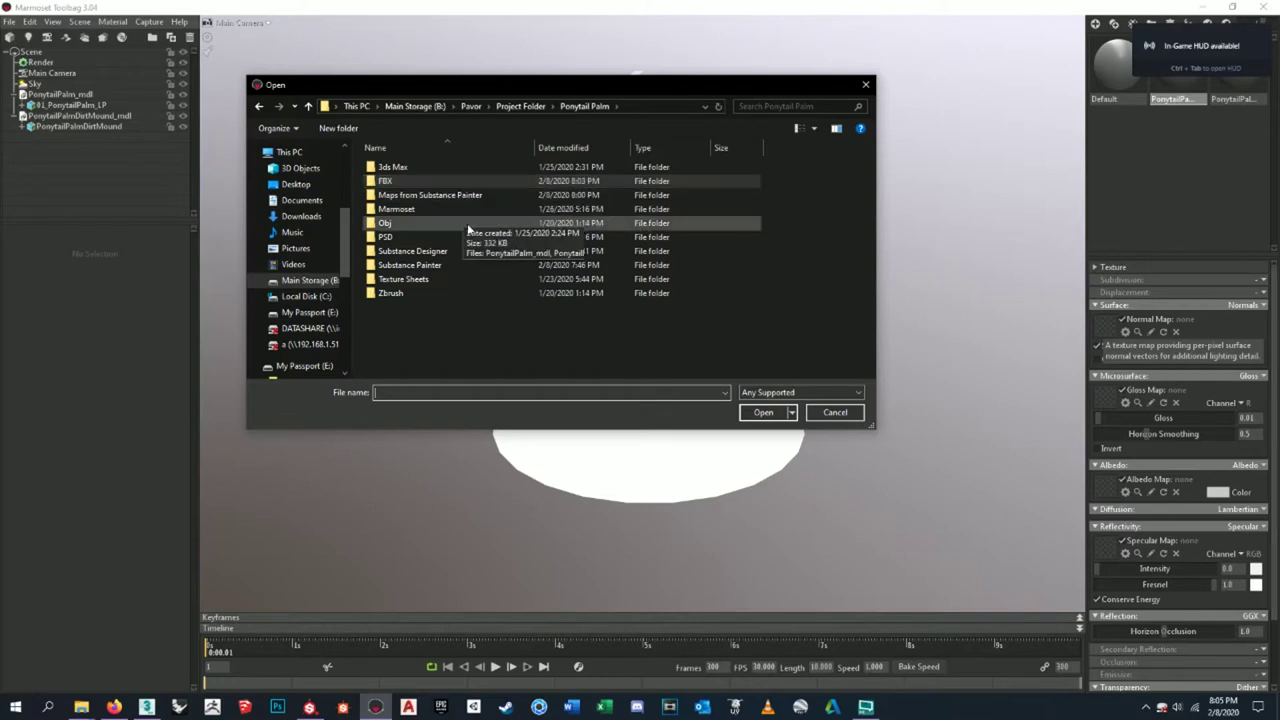
{"action": "double_click", "coordinate": [430, 285]}
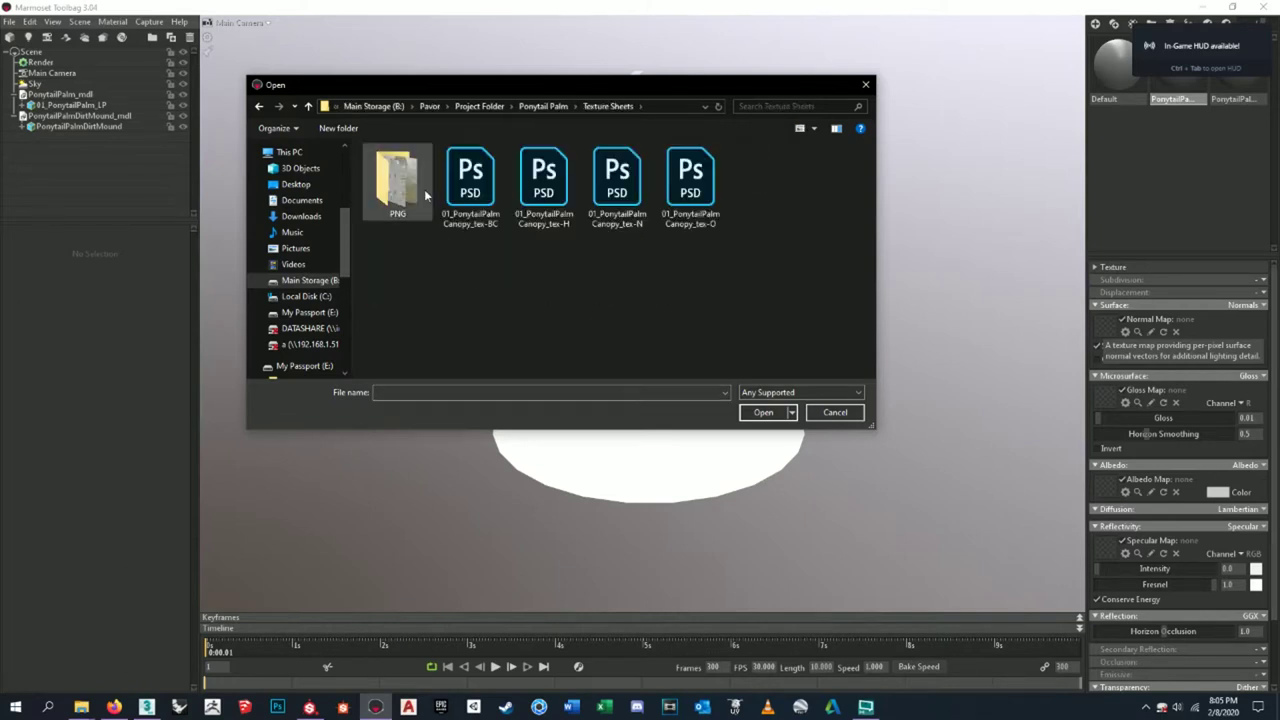
{"action": "double_click", "coordinate": [415, 186]}
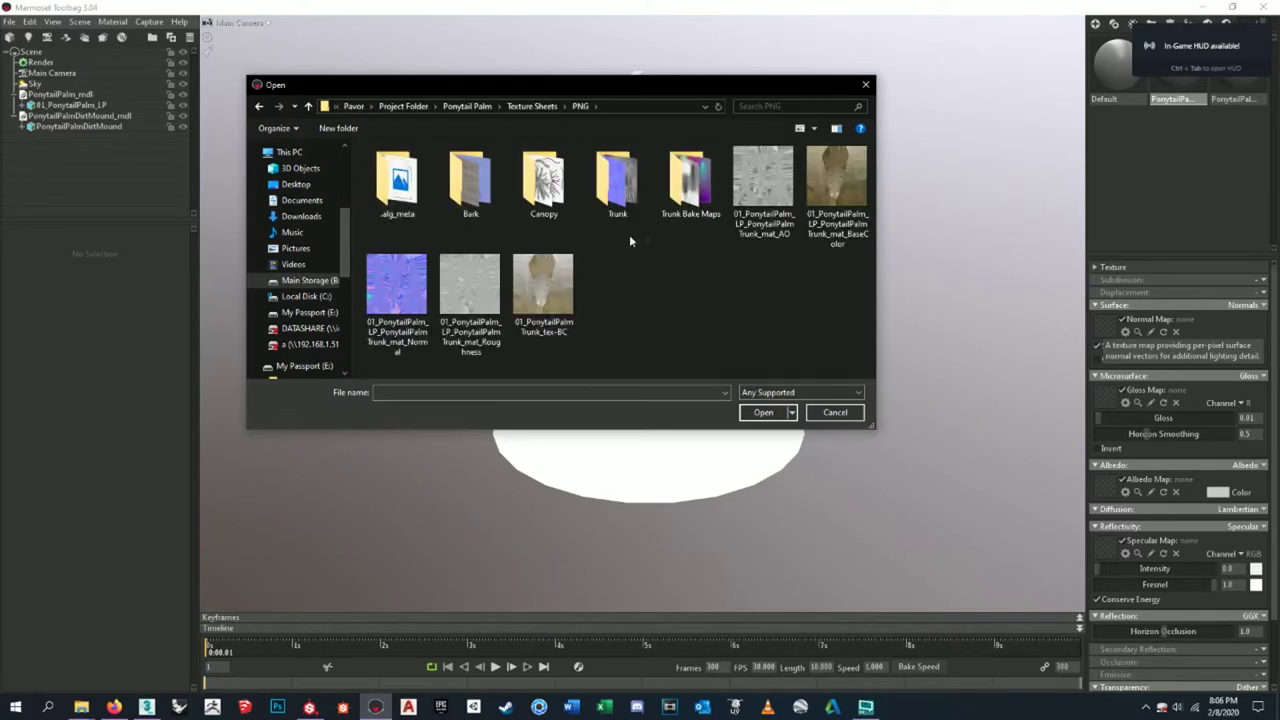
{"action": "double_click", "coordinate": [550, 195]}
{"action": "left_click", "coordinate": [608, 186]}
{"action": "left_click", "coordinate": [763, 412]}
- View the normal-mapped palm from above and start choosing a gloss map texture
{"action": "scroll", "coordinate": [686, 150], "scroll_direction": "down", "scroll_amount": 2}
{"action": "scroll", "coordinate": [686, 150], "scroll_direction": "up", "scroll_amount": 5}
{"action": "left_click_drag", "start_coordinate": [713, 249], "coordinate": [765, 330]}
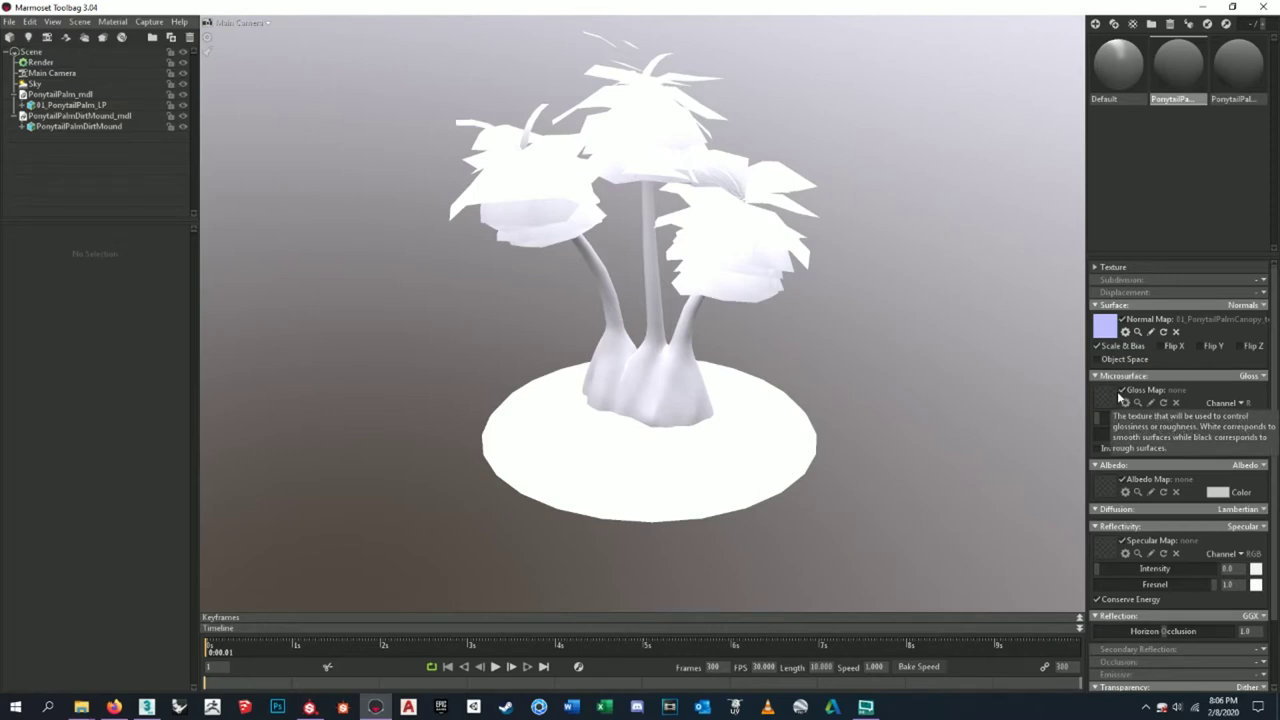
{"action": "left_click", "coordinate": [1116, 396]}
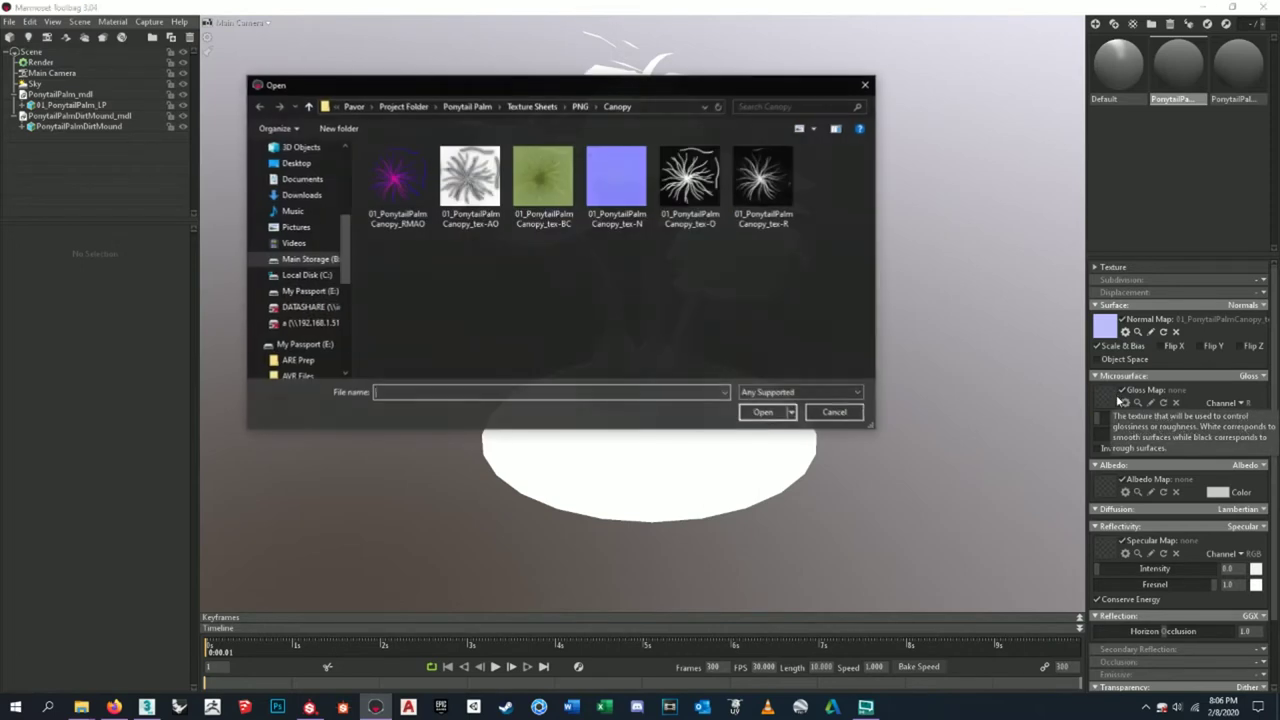
- Load 01_PonytailPalmCanopy_tex-R as the canopy gloss map and invert it
{"action": "left_click", "coordinate": [765, 185]}
{"action": "left_click", "coordinate": [763, 412]}
{"action": "scroll", "coordinate": [632, 280], "scroll_direction": "down", "scroll_amount": 2}
{"action": "scroll", "coordinate": [634, 260], "scroll_direction": "up", "scroll_amount": 5}
{"action": "left_click_drag", "start_coordinate": [634, 260], "coordinate": [824, 296]}
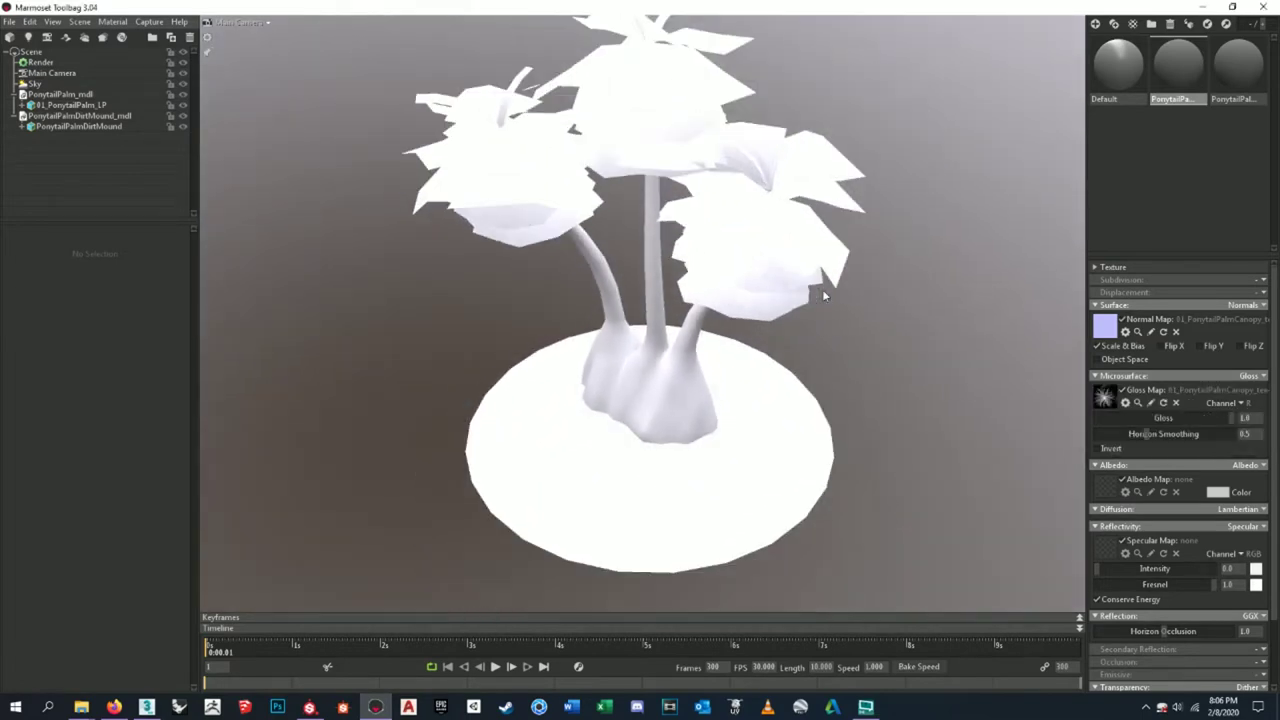
{"action": "scroll", "coordinate": [824, 296], "scroll_direction": "up", "scroll_amount": 8}
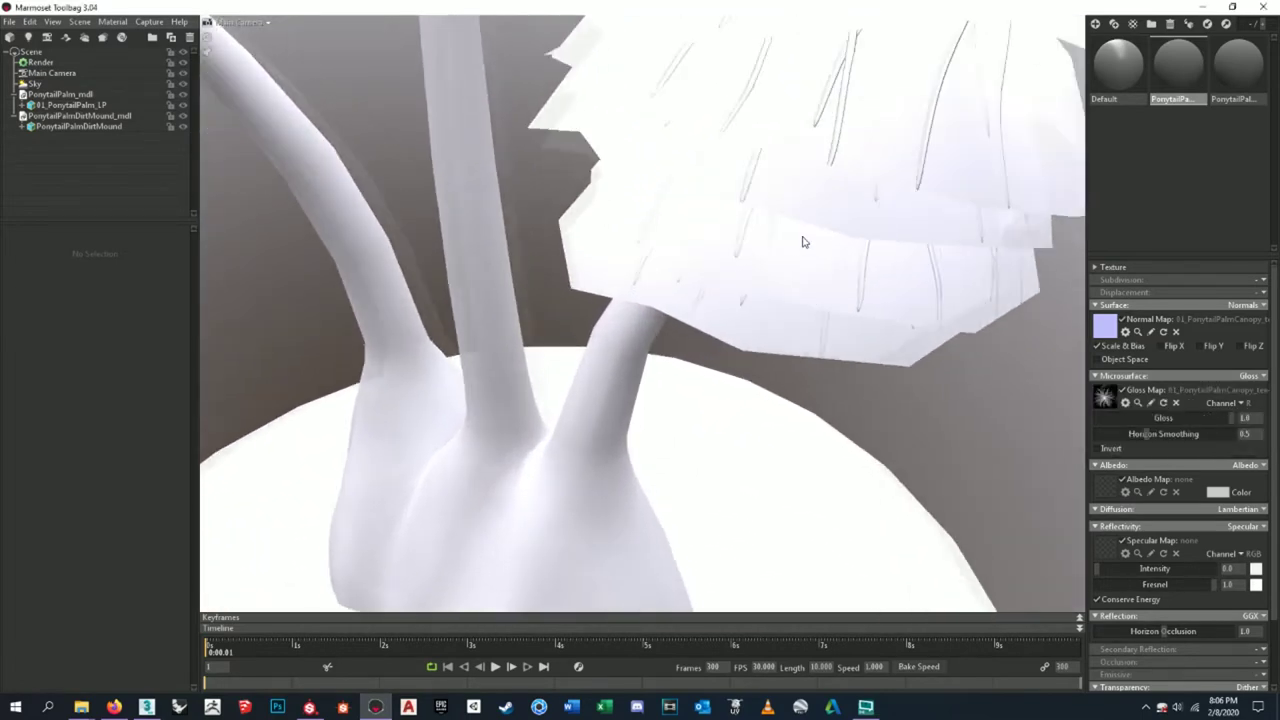
{"action": "left_click_drag", "start_coordinate": [802, 242], "coordinate": [724, 301]}
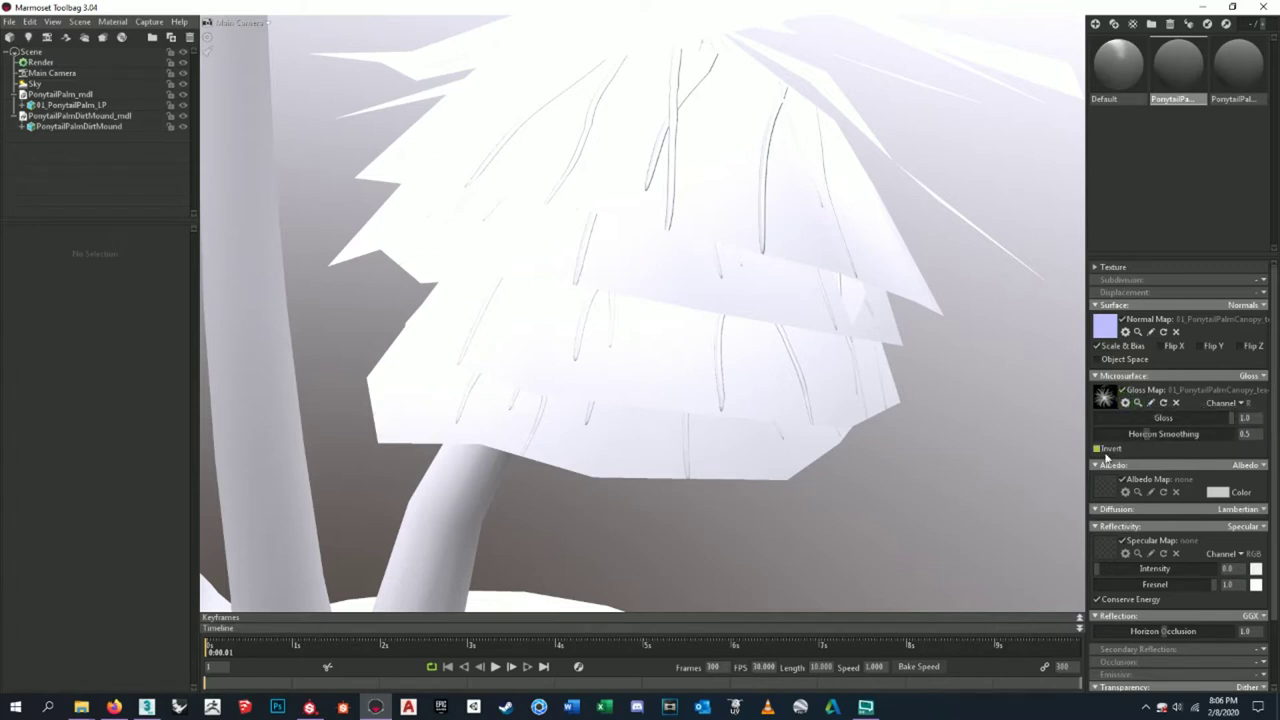
{"action": "left_click", "coordinate": [1131, 455]}
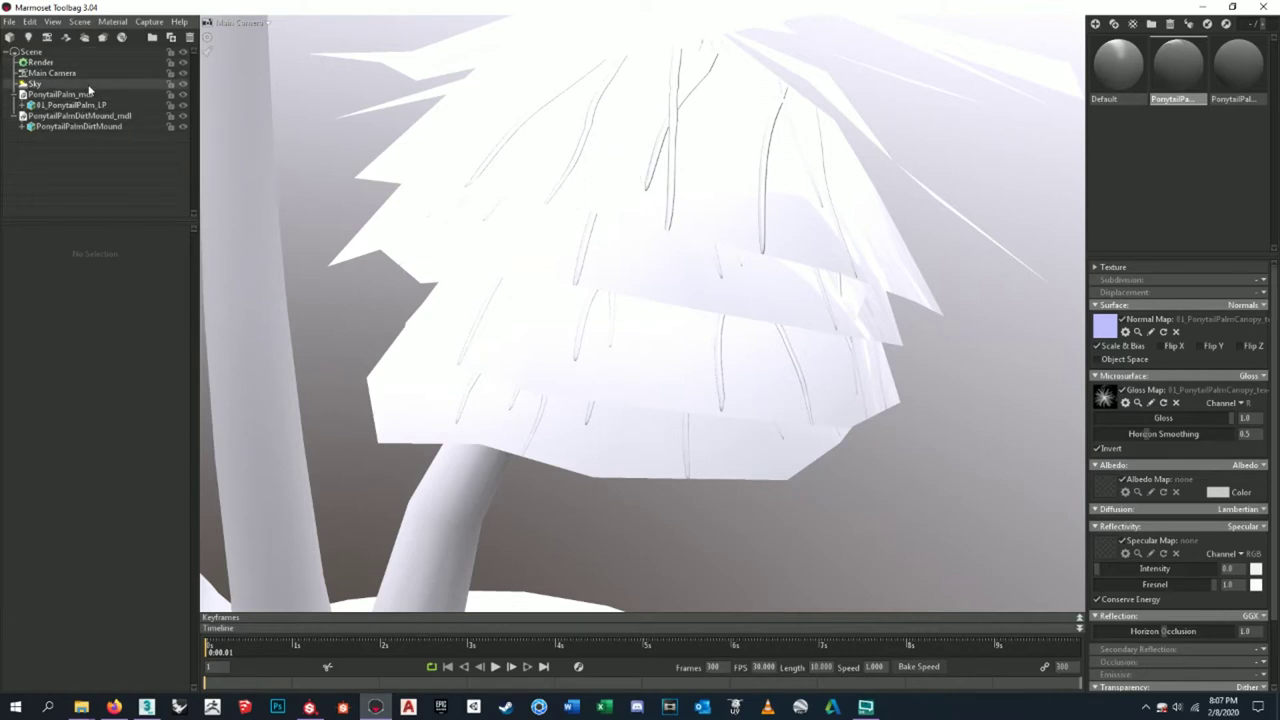
- Select the Sky and apply the Hedge Row preset after trying Forest Path
{"action": "left_click", "coordinate": [90, 85]}
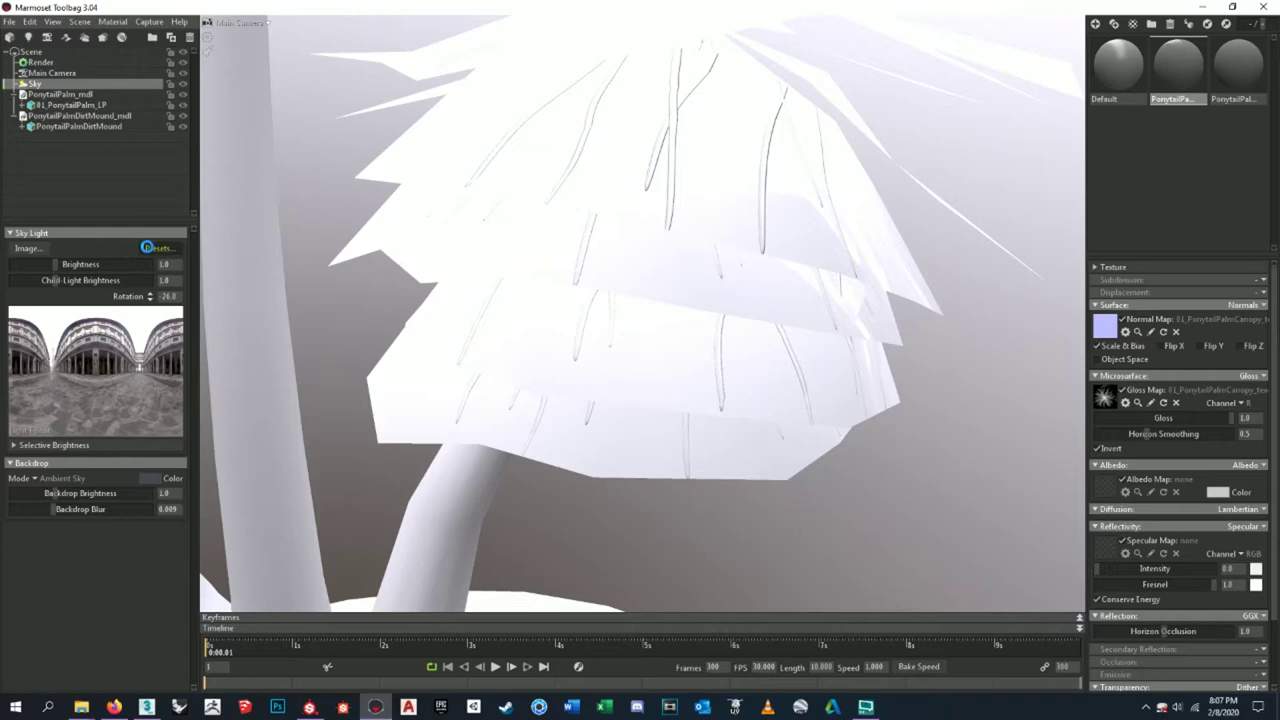
{"action": "left_click", "coordinate": [147, 247]}
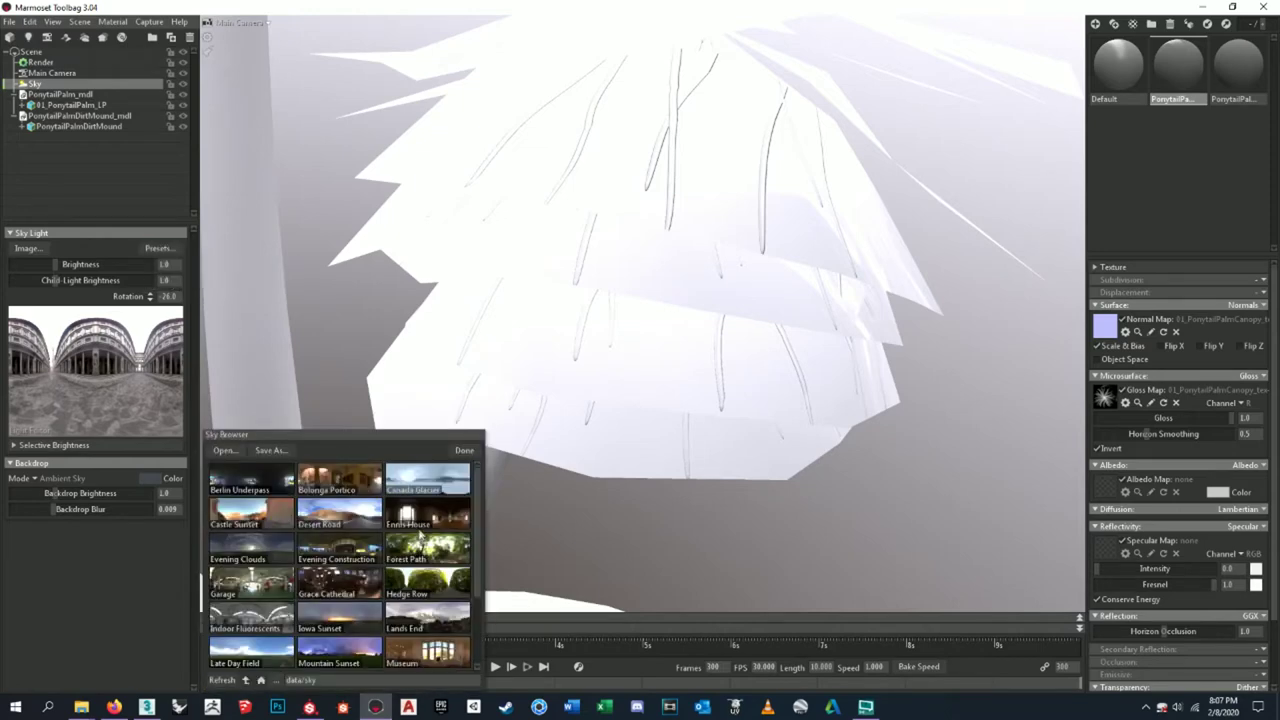
{"action": "left_click", "coordinate": [436, 560]}
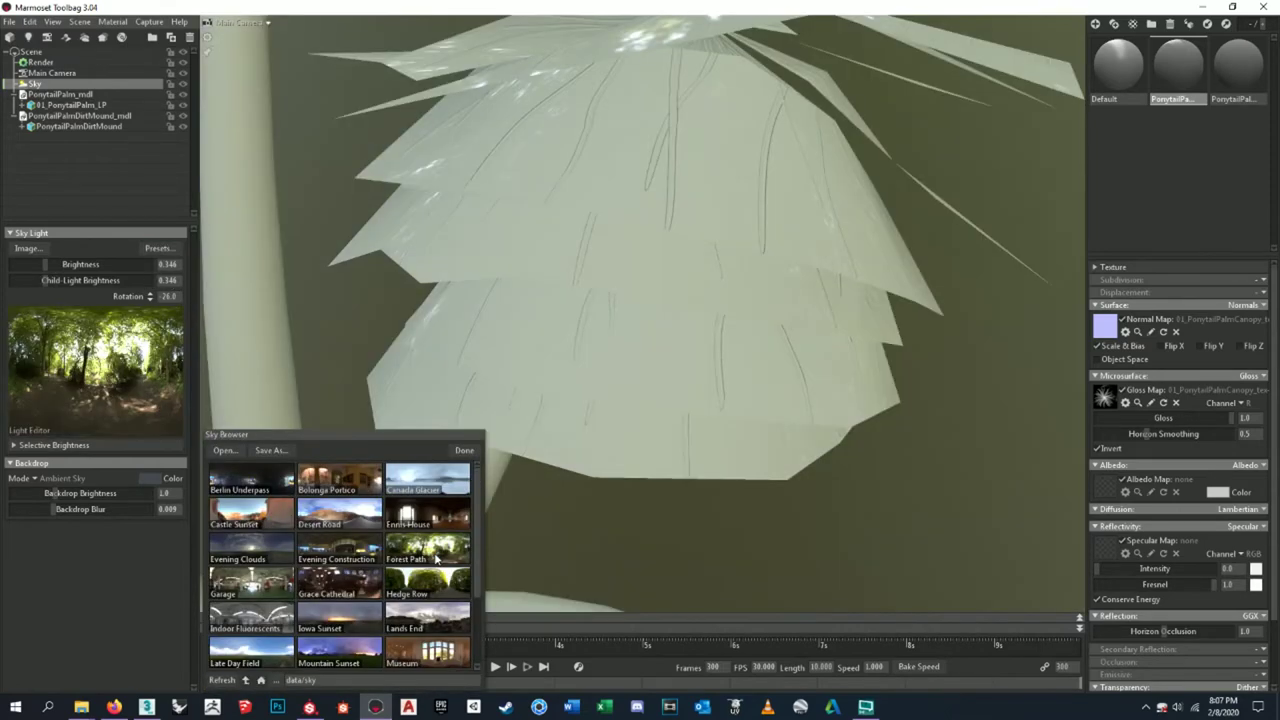
{"action": "left_click", "coordinate": [445, 594]}
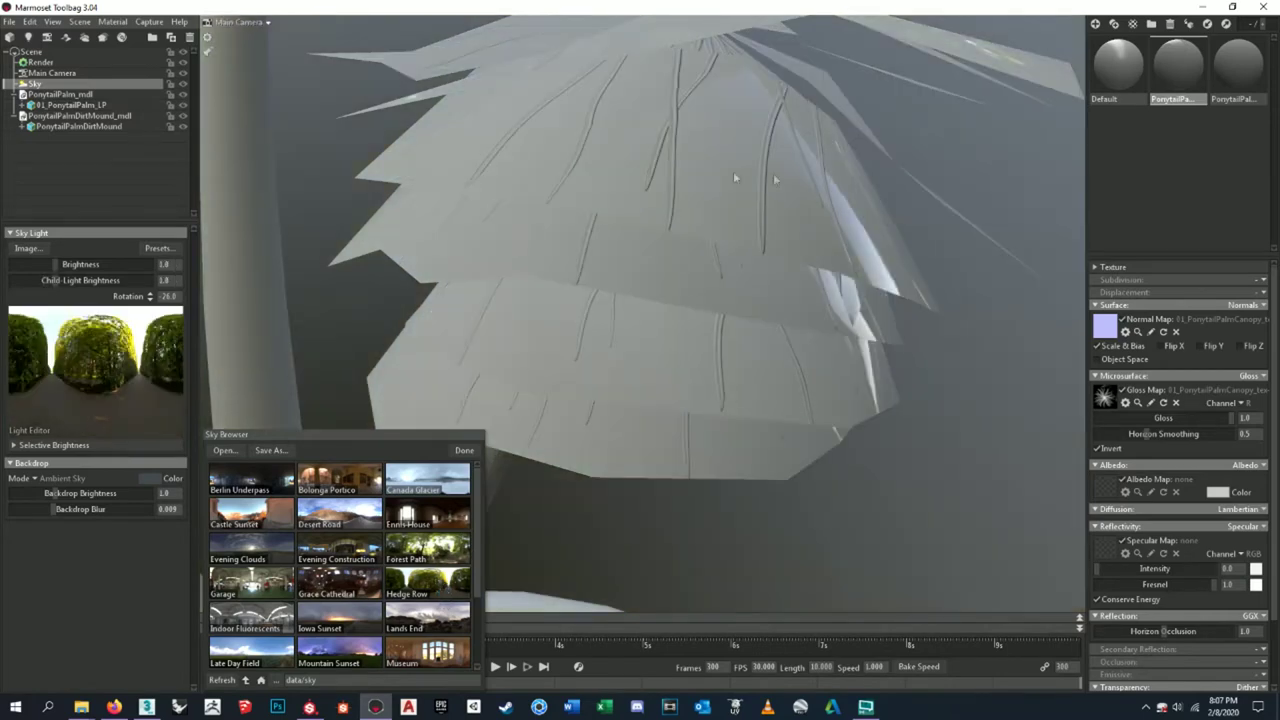
{"action": "left_click", "coordinate": [464, 450]}
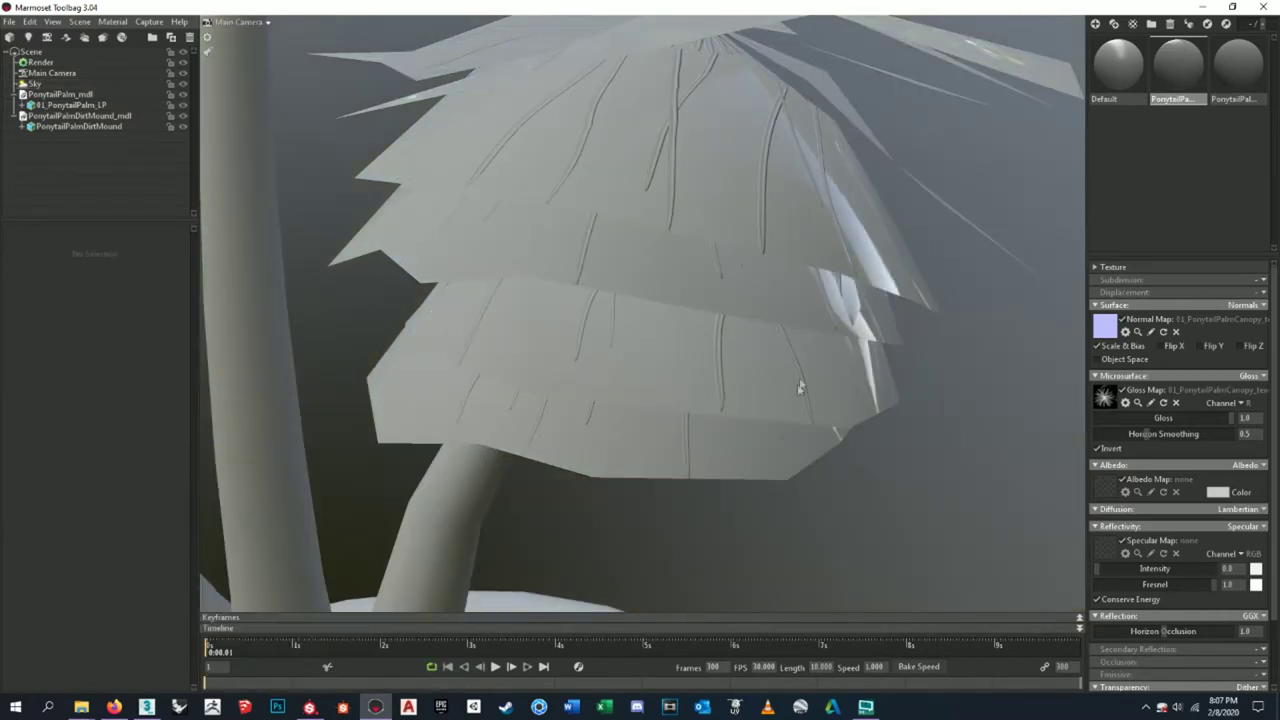
{"action": "scroll", "coordinate": [804, 372], "scroll_direction": "up", "scroll_amount": 3}
{"action": "scroll", "coordinate": [780, 368], "scroll_direction": "down", "scroll_amount": 5}
{"action": "scroll", "coordinate": [791, 209], "scroll_direction": "up", "scroll_amount": 6}
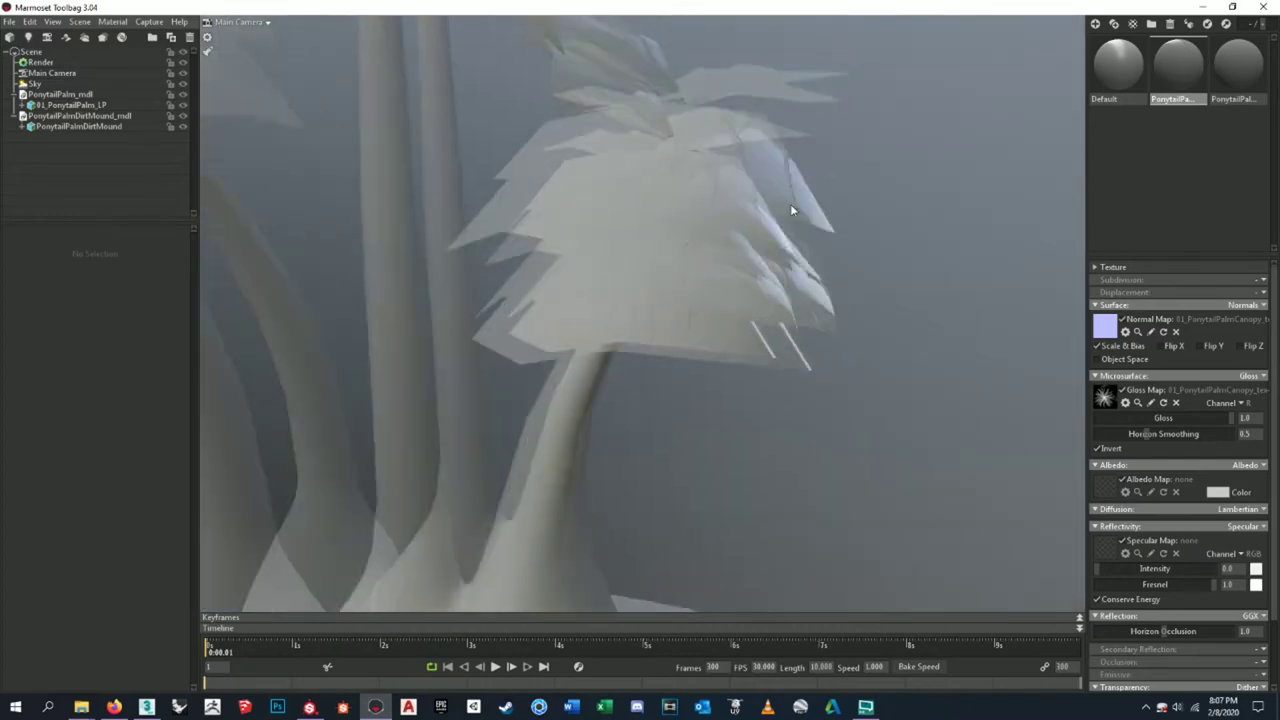
{"action": "scroll", "coordinate": [708, 275], "scroll_direction": "up", "scroll_amount": 8}
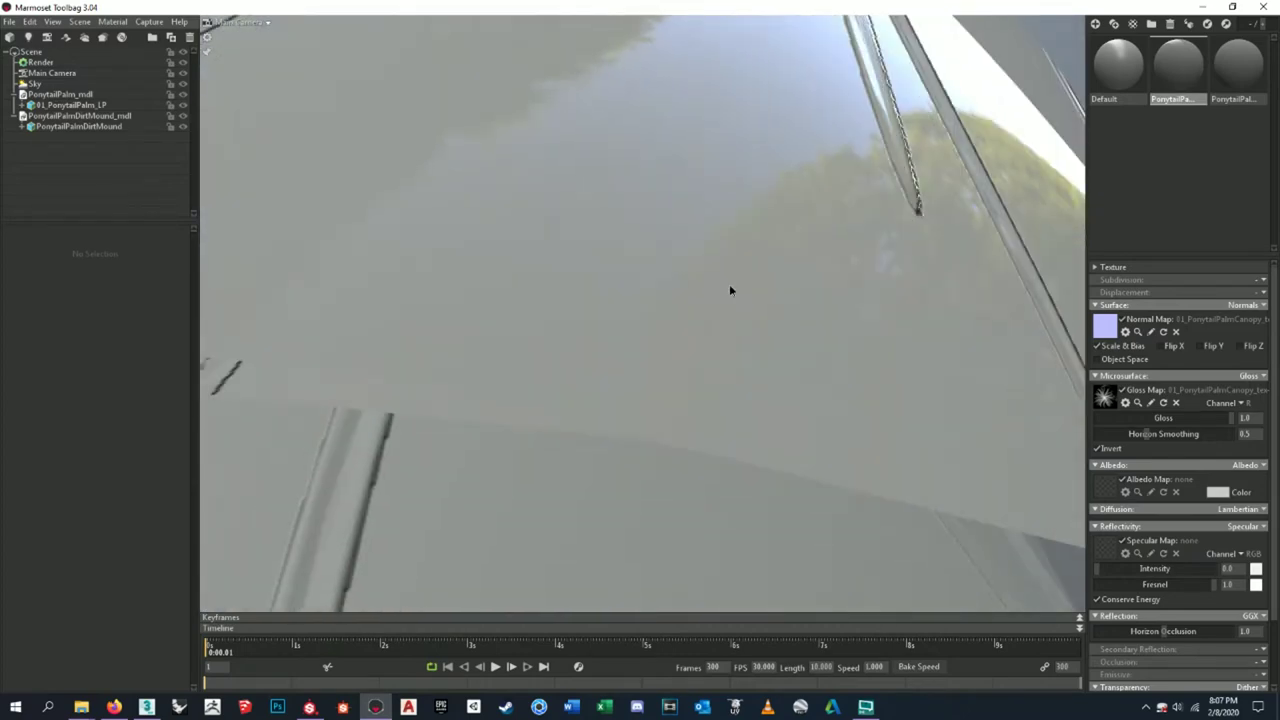
{"action": "scroll", "coordinate": [729, 289], "scroll_direction": "up", "scroll_amount": 6}
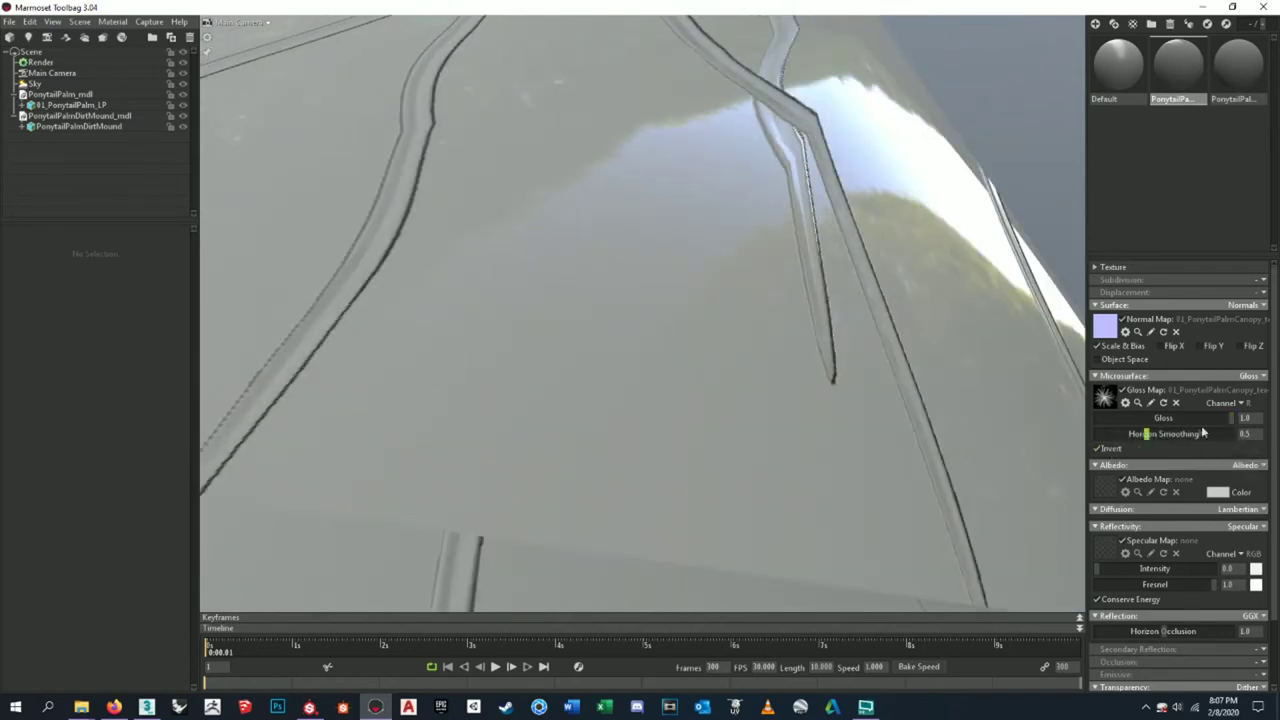
{"action": "left_click_drag", "start_coordinate": [1232, 420], "coordinate": [1164, 426]}
{"action": "left_click_drag", "start_coordinate": [1207, 417], "coordinate": [1258, 427]}
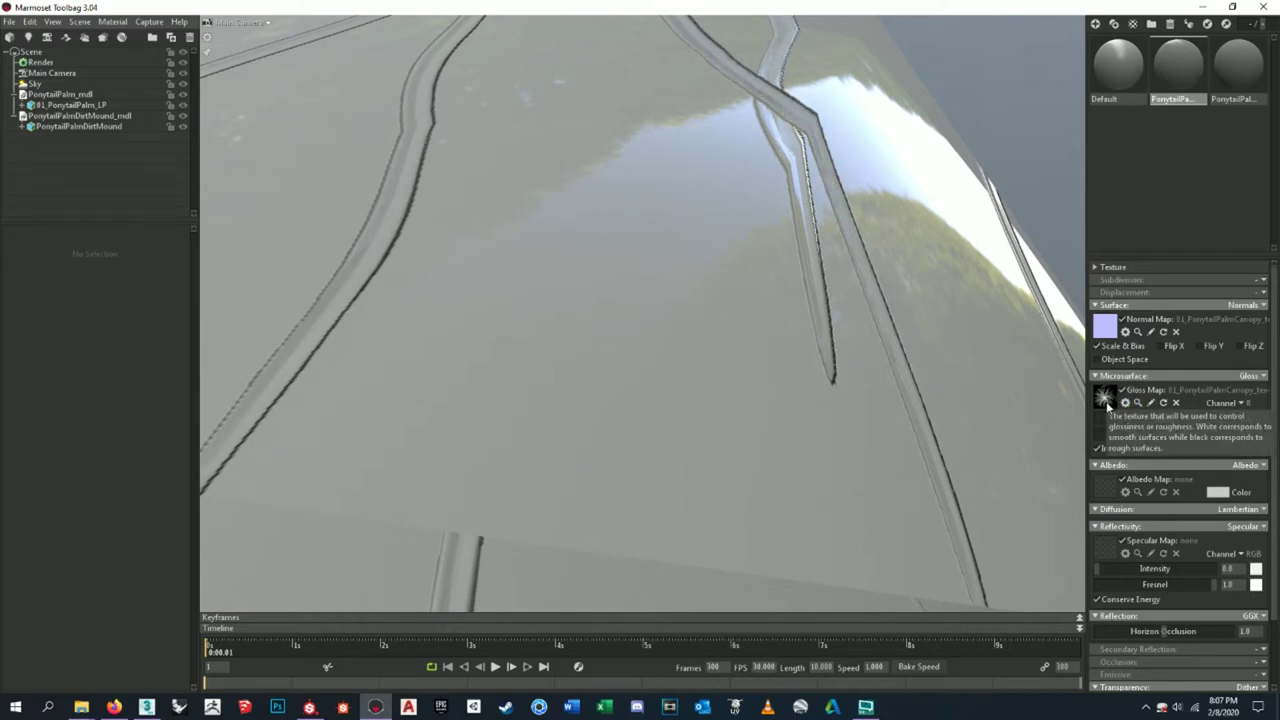
{"action": "scroll", "coordinate": [680, 350], "scroll_direction": "up", "scroll_amount": 3}
{"action": "scroll", "coordinate": [680, 354], "scroll_direction": "down", "scroll_amount": 4}
{"action": "scroll", "coordinate": [680, 354], "scroll_direction": "up", "scroll_amount": 5}
{"action": "scroll", "coordinate": [680, 354], "scroll_direction": "up", "scroll_amount": 1}
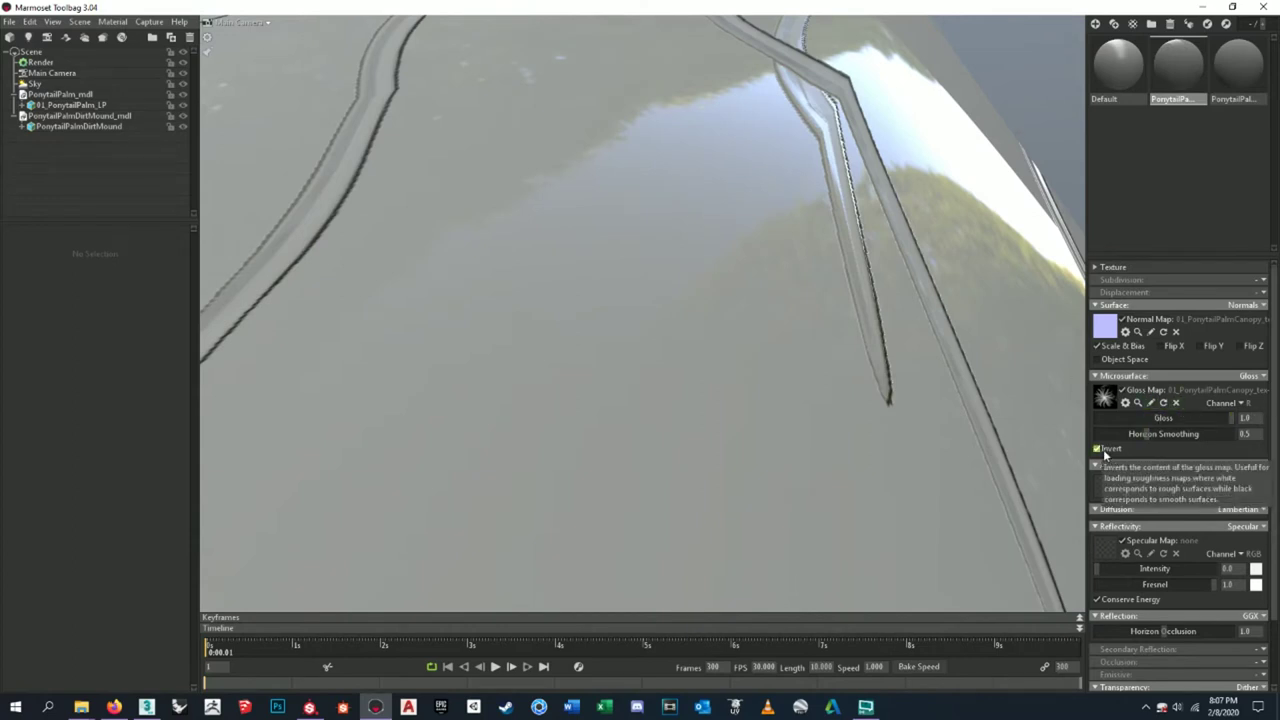
{"action": "left_click", "coordinate": [1241, 419]}
{"action": "scroll", "coordinate": [864, 381], "scroll_direction": "down", "scroll_amount": 10}
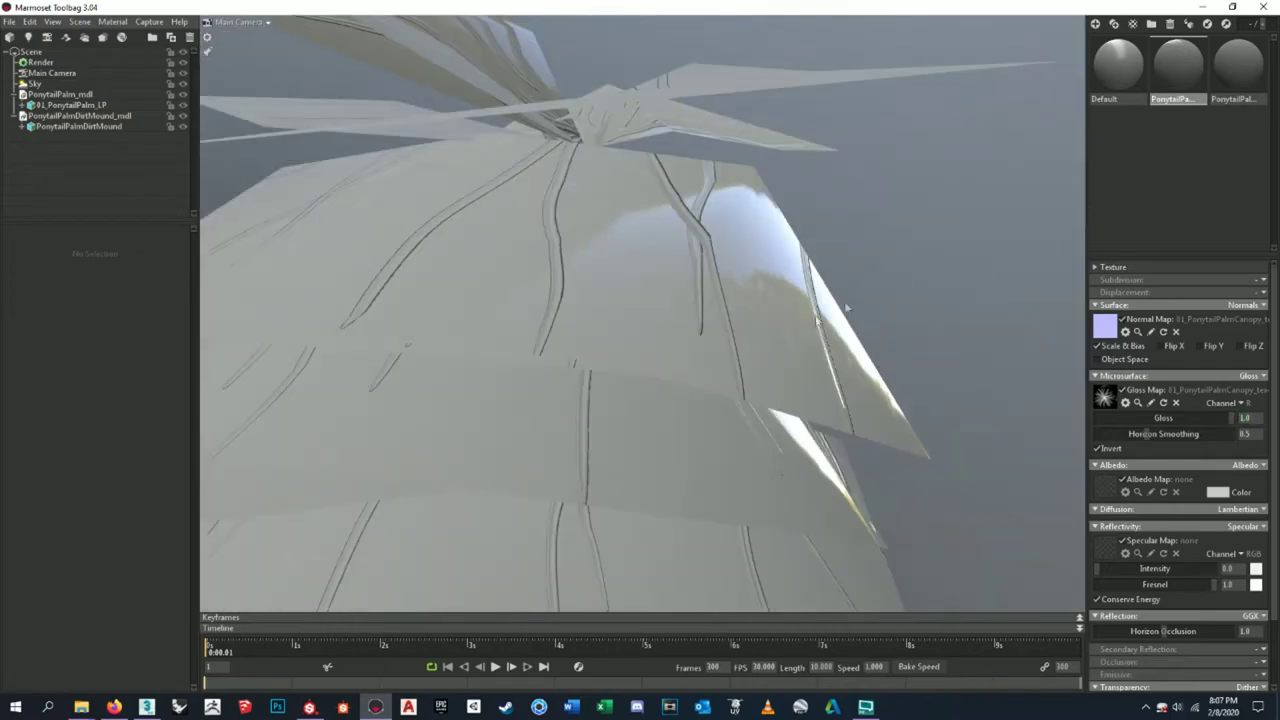
{"action": "scroll", "coordinate": [786, 340], "scroll_direction": "up", "scroll_amount": 5}
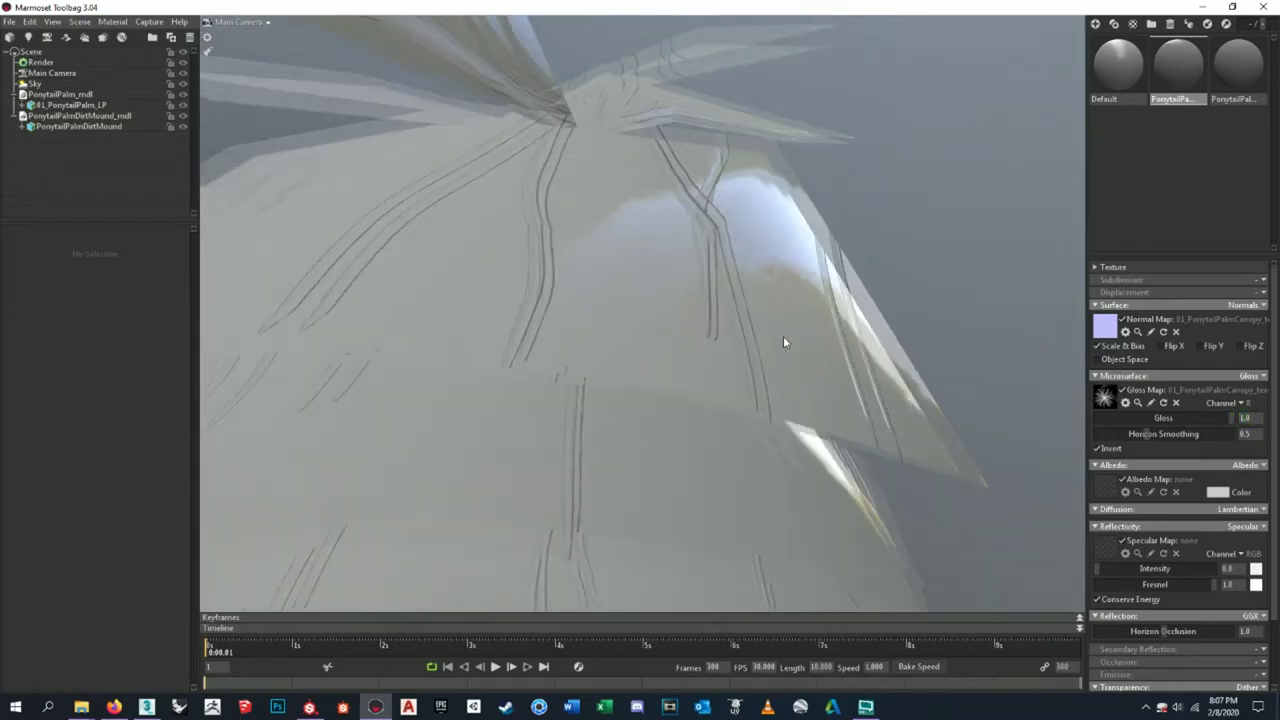
{"action": "scroll", "coordinate": [853, 365], "scroll_direction": "down", "scroll_amount": 3}
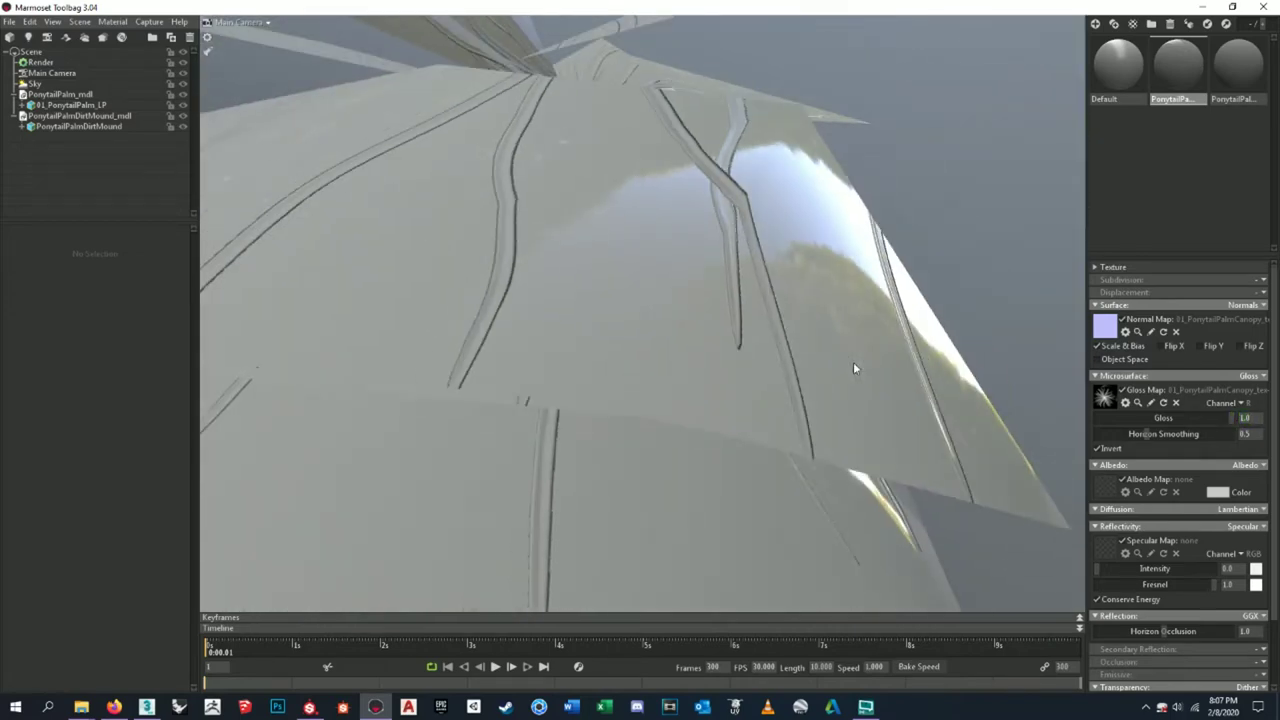
{"action": "scroll", "coordinate": [853, 368], "scroll_direction": "up", "scroll_amount": 3}
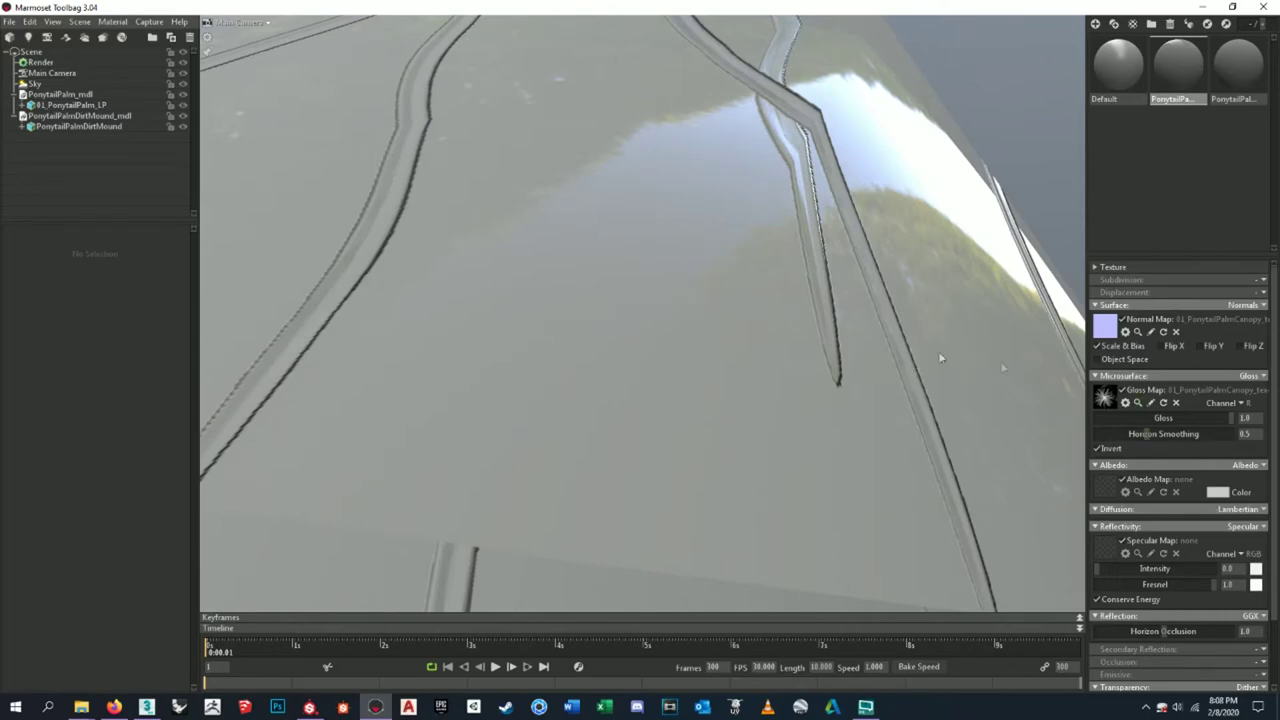
{"action": "scroll", "coordinate": [864, 350], "scroll_direction": "down", "scroll_amount": 8}
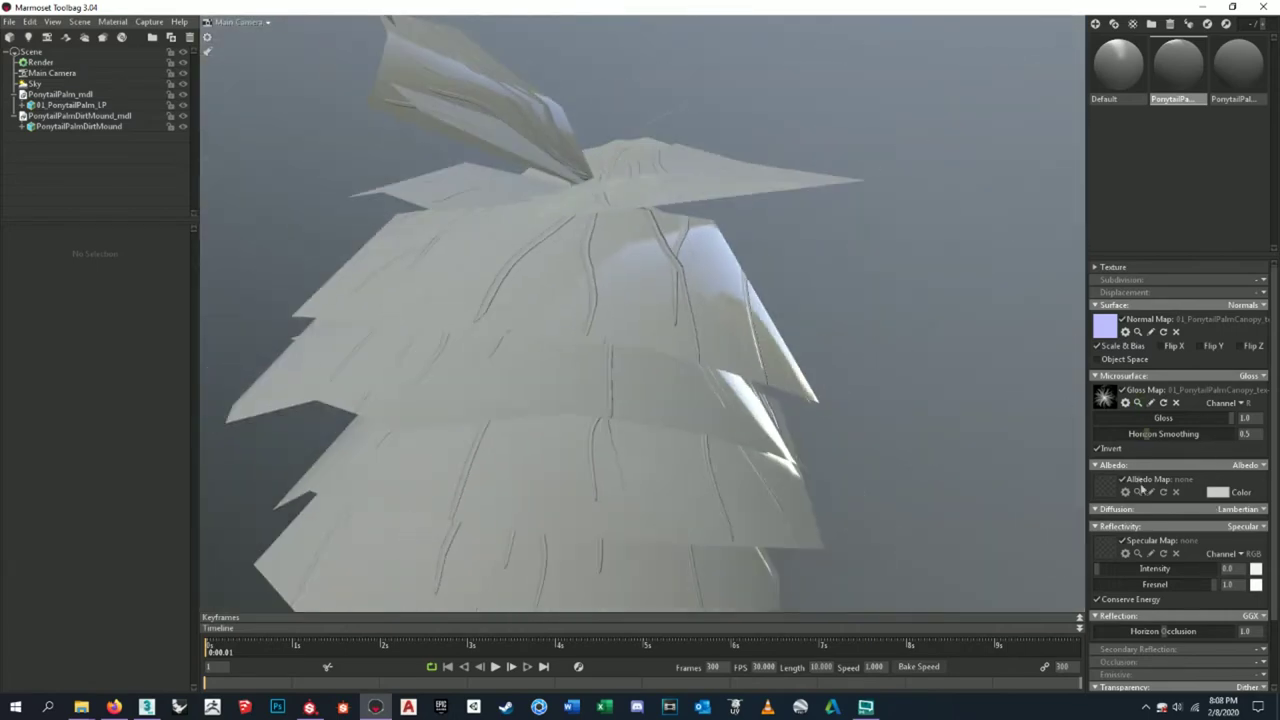
{"action": "left_click", "coordinate": [1106, 486]}
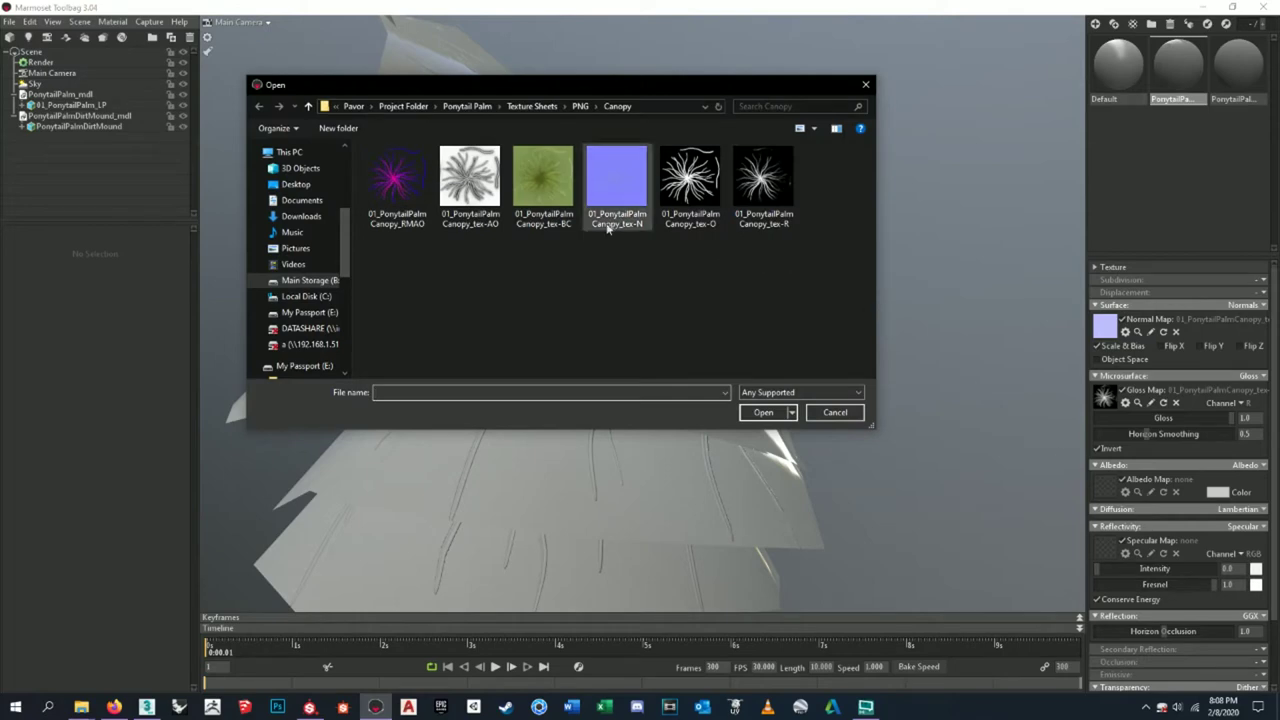
- Load 01_PonytailPalmCanopy_tex-BC as the canopy albedo map and lower specular intensity to 0.0
{"action": "left_click", "coordinate": [570, 210]}
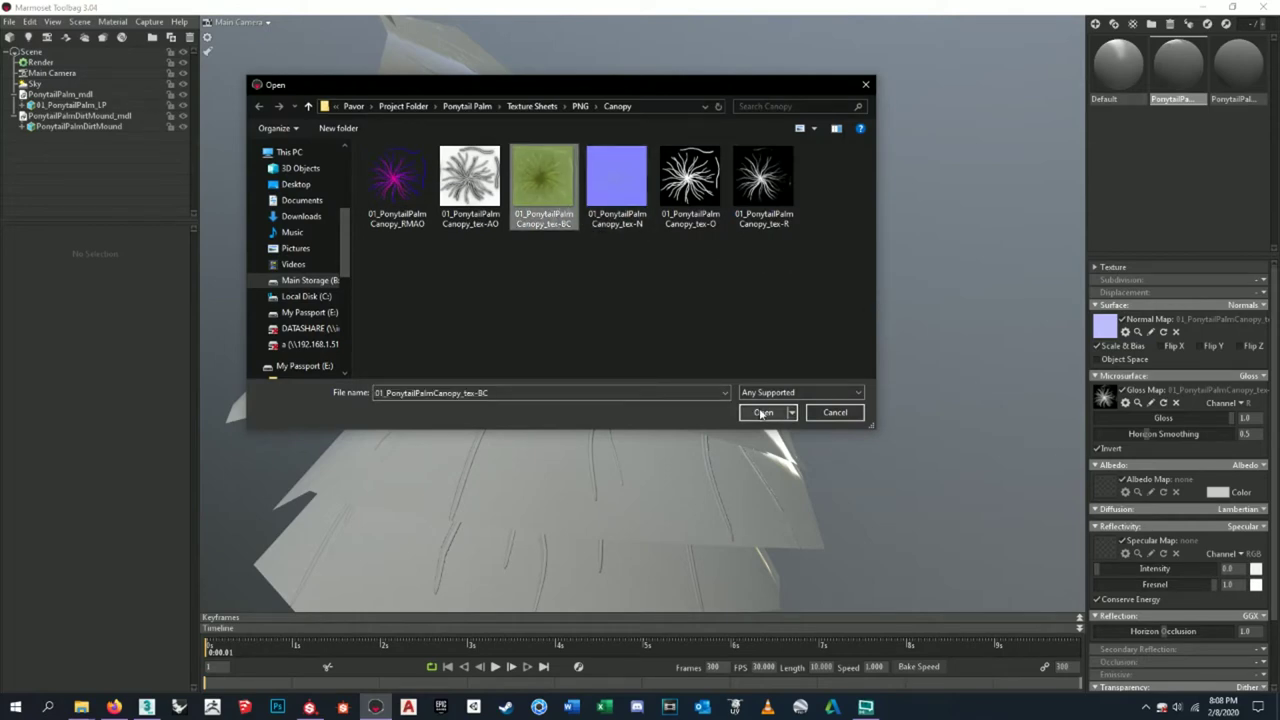
{"action": "left_click", "coordinate": [763, 412]}
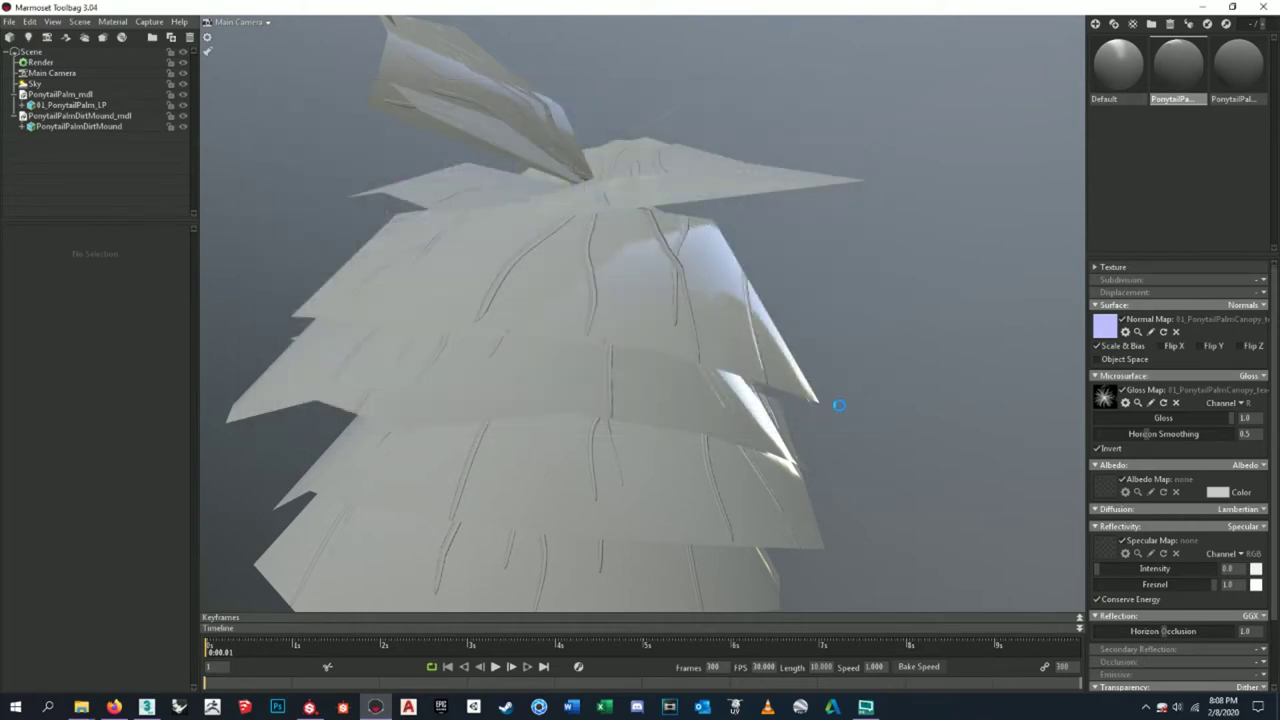
{"action": "left_click_drag", "start_coordinate": [591, 414], "coordinate": [746, 337]}
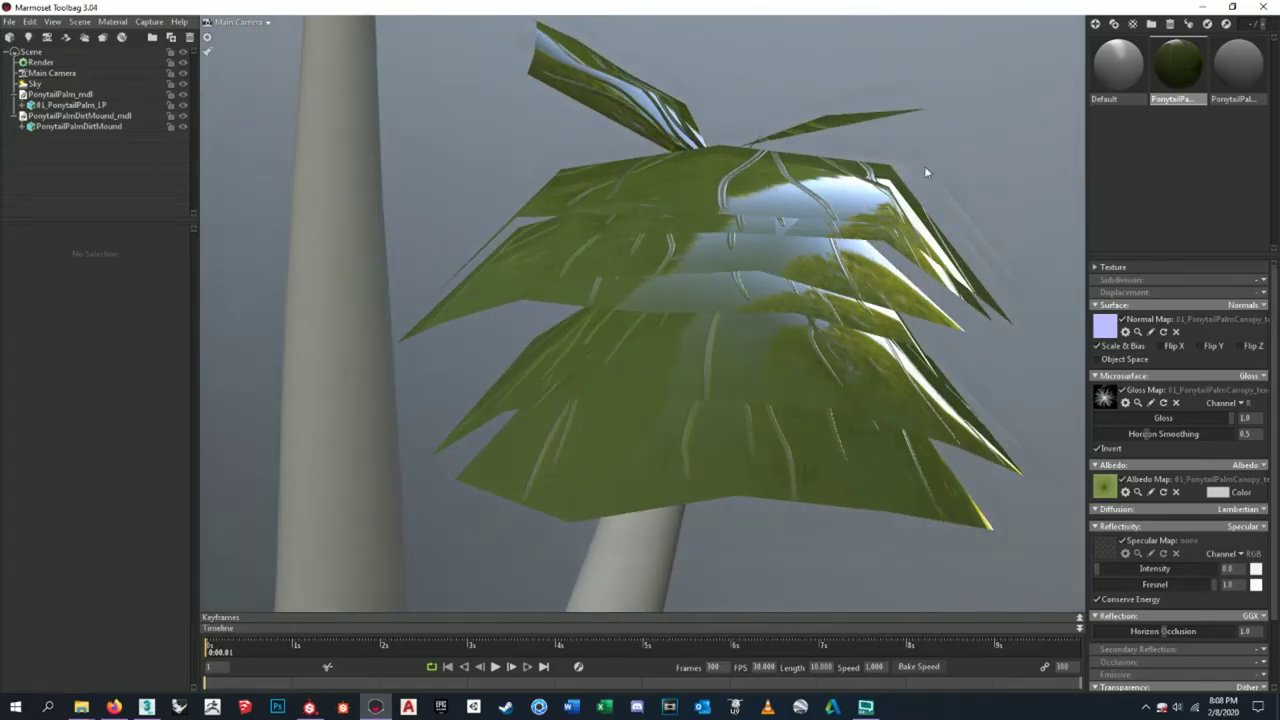
{"action": "scroll", "coordinate": [925, 172], "scroll_direction": "up", "scroll_amount": 5}
{"action": "left_click_drag", "start_coordinate": [922, 167], "coordinate": [715, 270]}
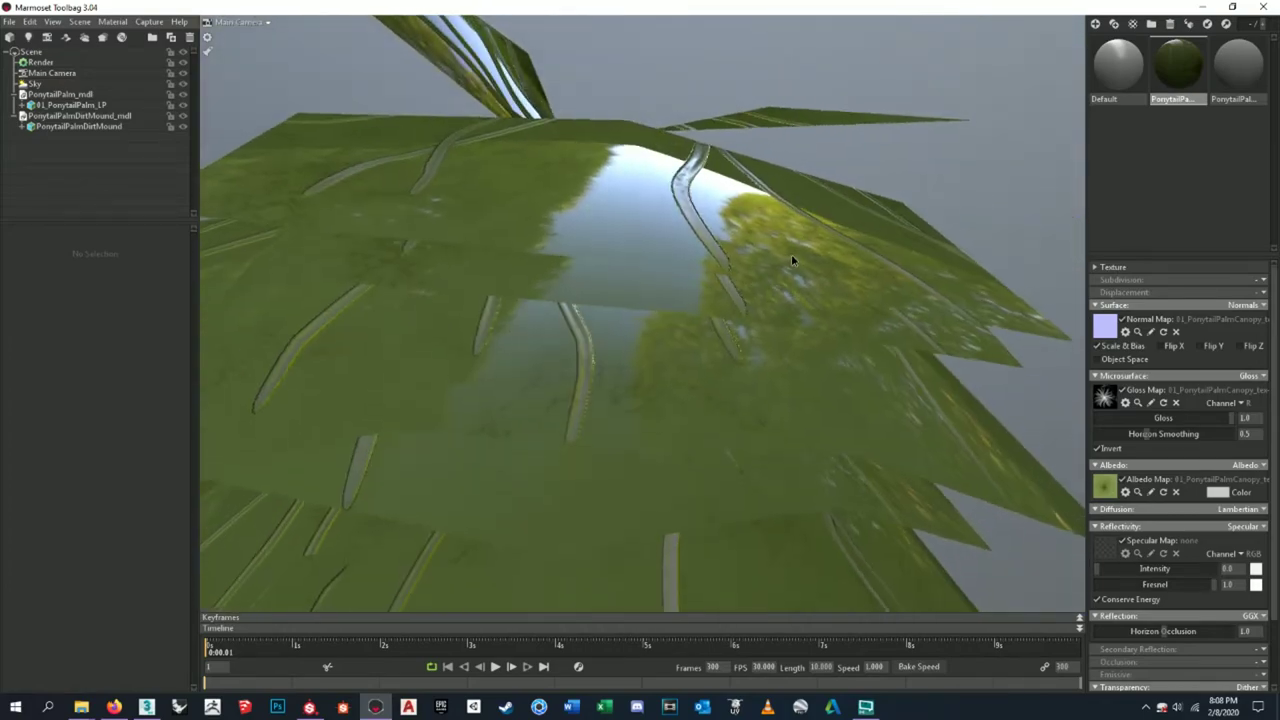
{"action": "scroll", "coordinate": [718, 276], "scroll_direction": "down", "scroll_amount": 5}
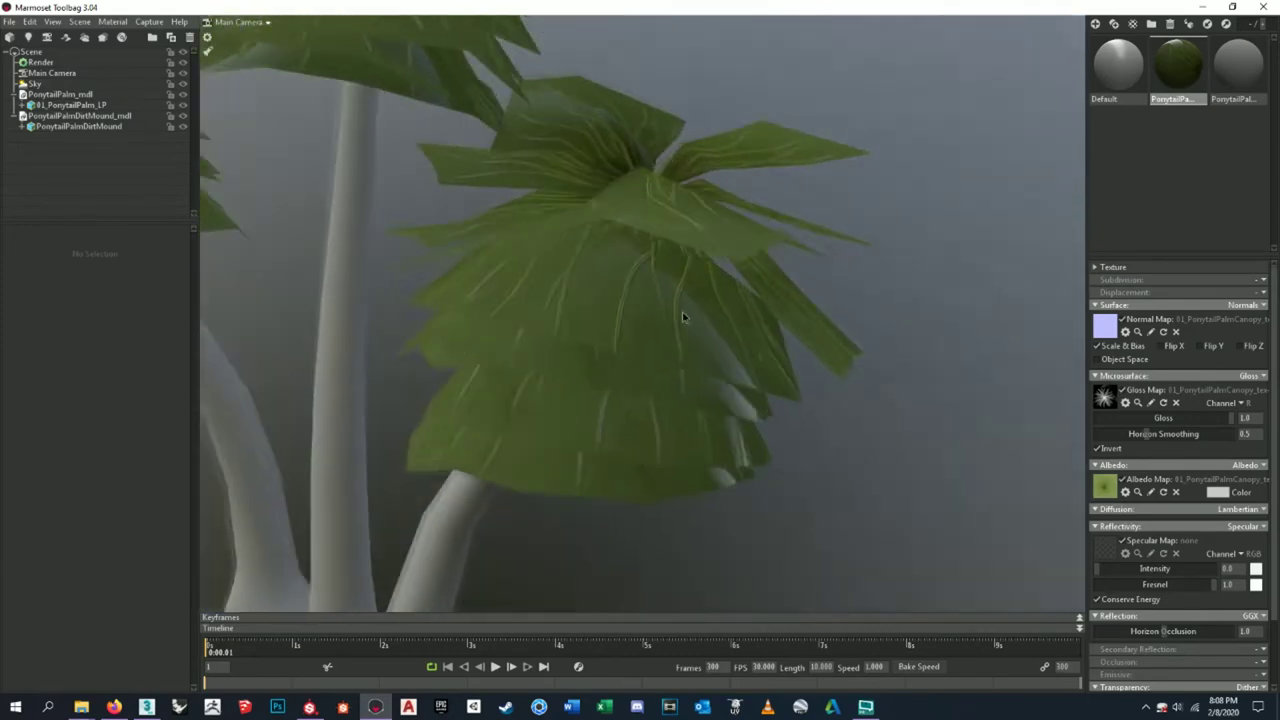
{"action": "scroll", "coordinate": [1189, 521], "scroll_direction": "down", "scroll_amount": 2}
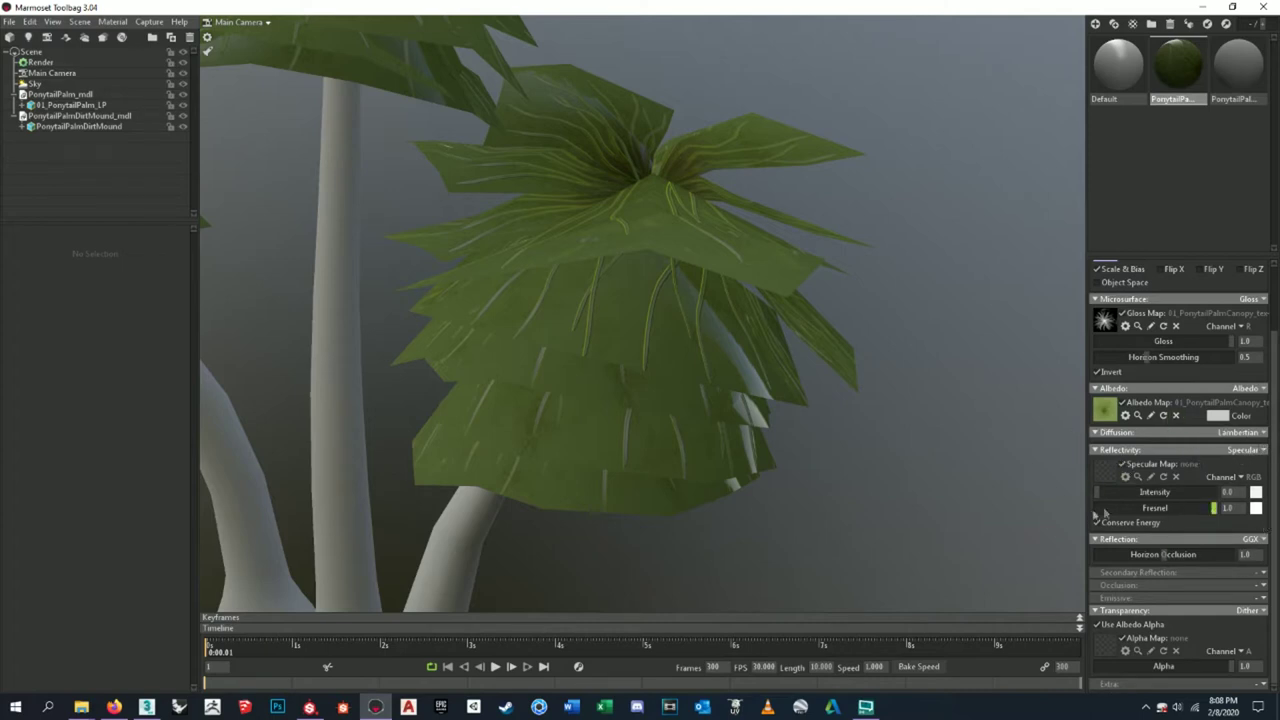
{"action": "left_click_drag", "start_coordinate": [1102, 492], "coordinate": [1023, 517]}
{"action": "left_click", "coordinate": [1262, 586]}
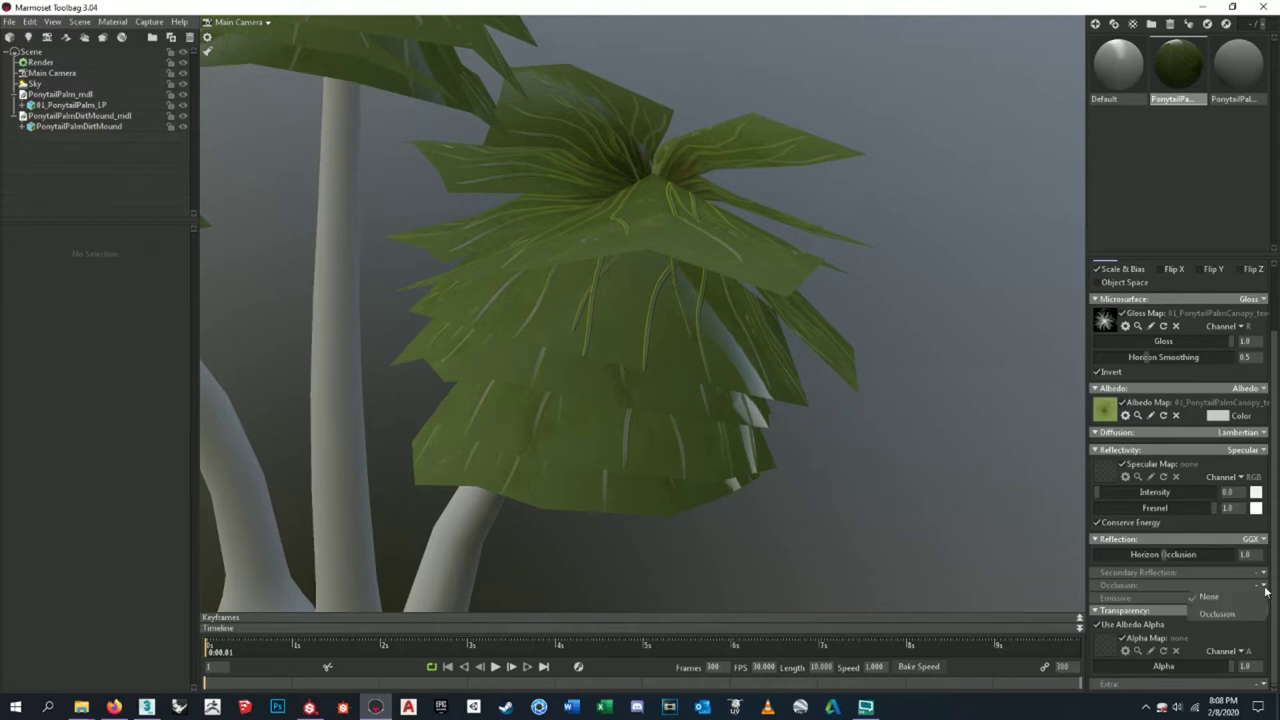
- Set the occlusion mode to Occlusion and load 01_PonytailPalmCanopy_tex-AO as the occlusion map
{"action": "left_click", "coordinate": [1257, 618]}
{"action": "scroll", "coordinate": [1183, 615], "scroll_direction": "down", "scroll_amount": 2}
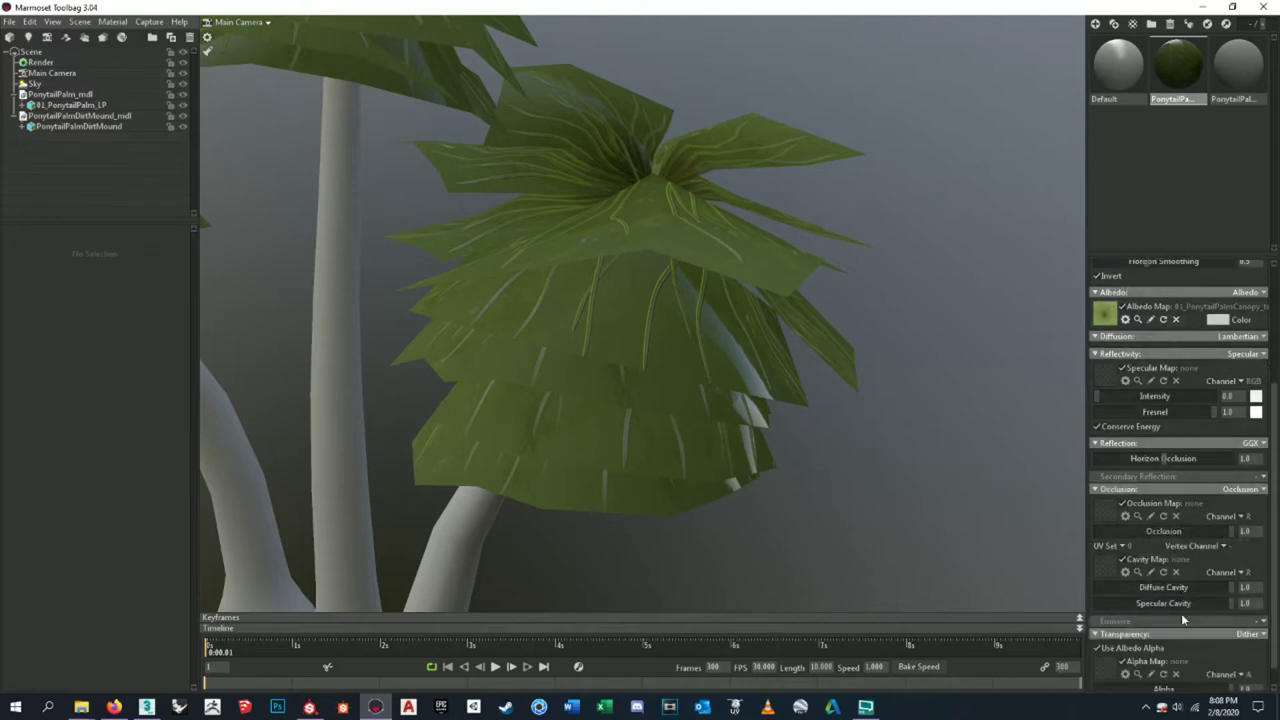
{"action": "left_click", "coordinate": [1107, 513]}
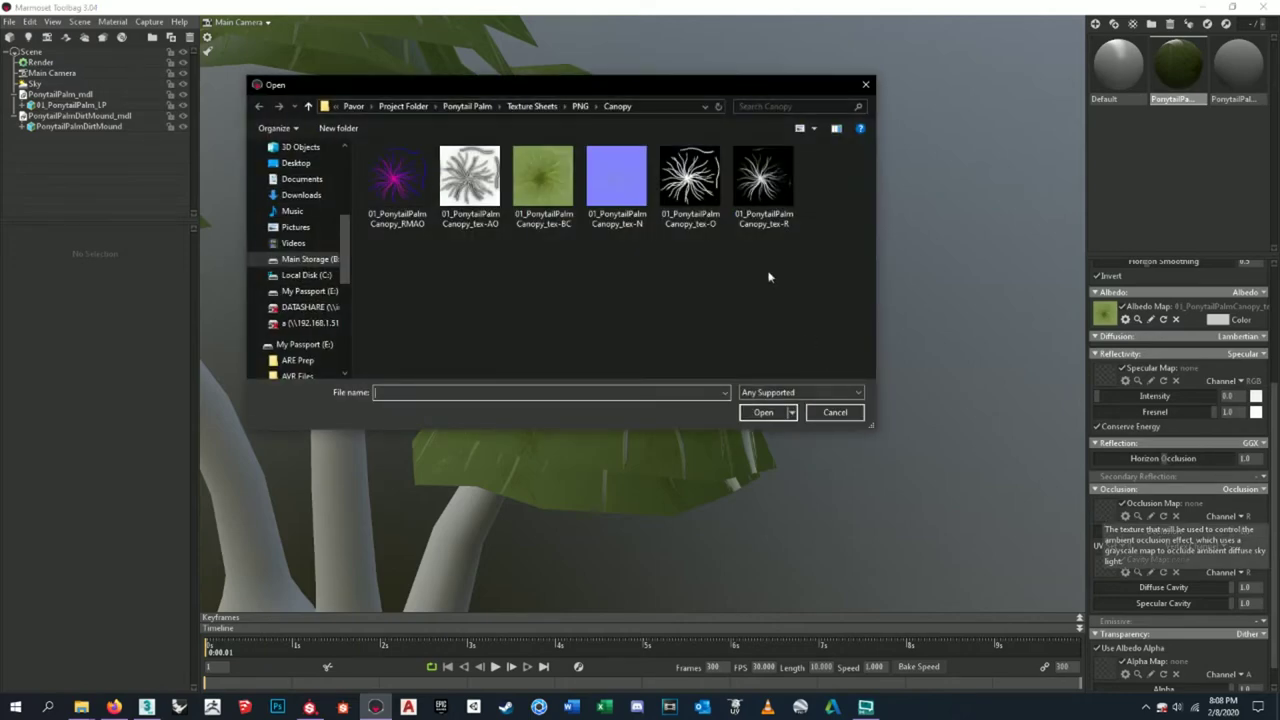
{"action": "left_click", "coordinate": [470, 177]}
{"action": "left_click", "coordinate": [763, 412]}
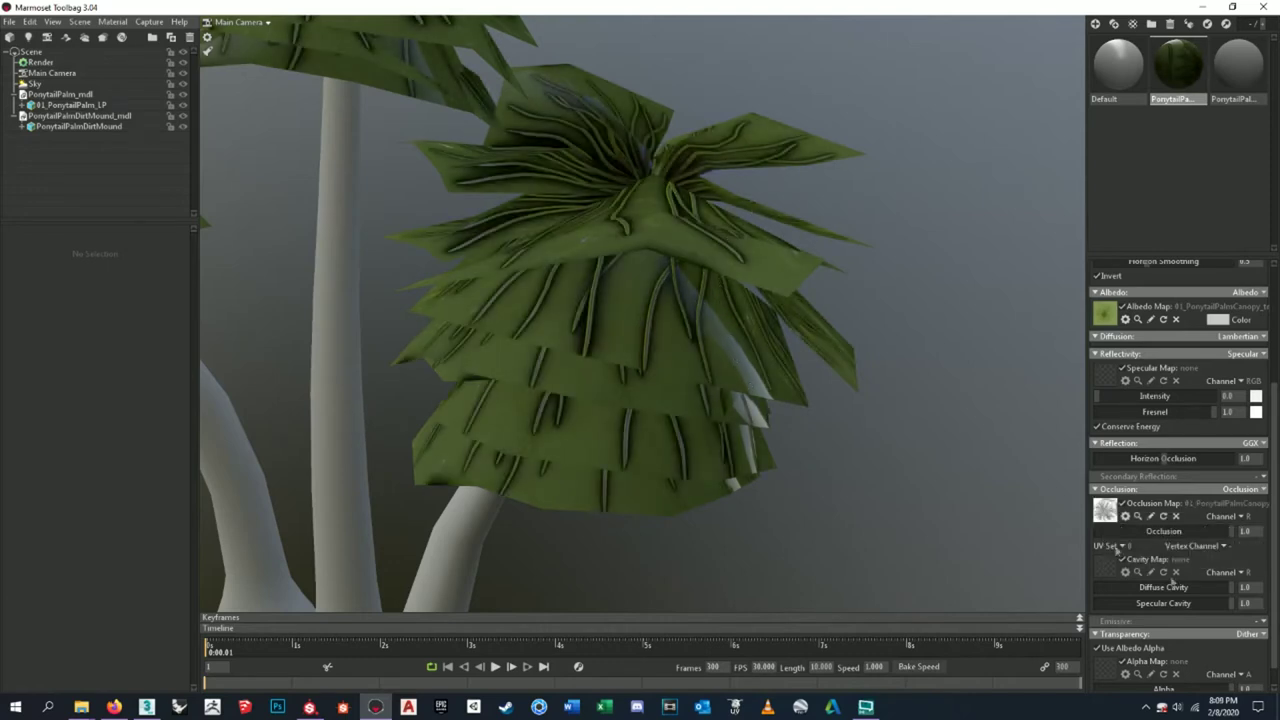
- Load 01_PonytailPalmCanopy_tex-O as the transparency alpha map and switch its alpha channel
{"action": "scroll", "coordinate": [1214, 586], "scroll_direction": "down", "scroll_amount": 1}
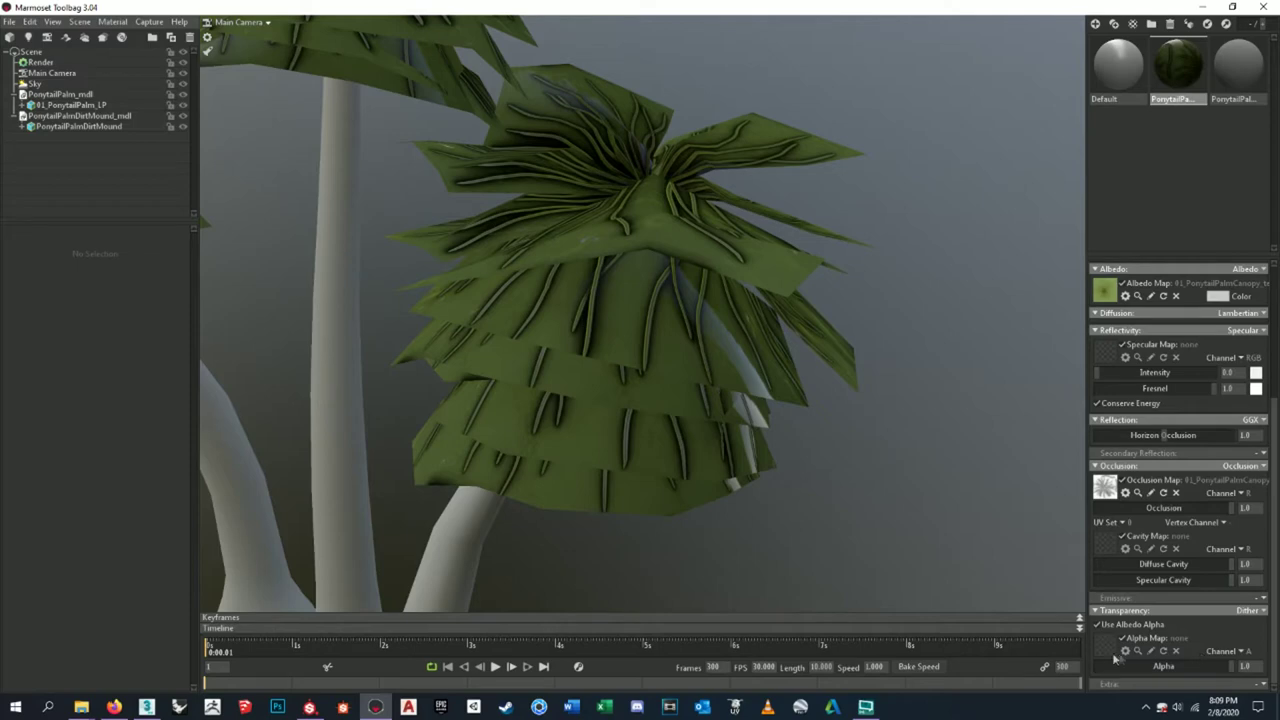
{"action": "left_click", "coordinate": [1106, 648]}
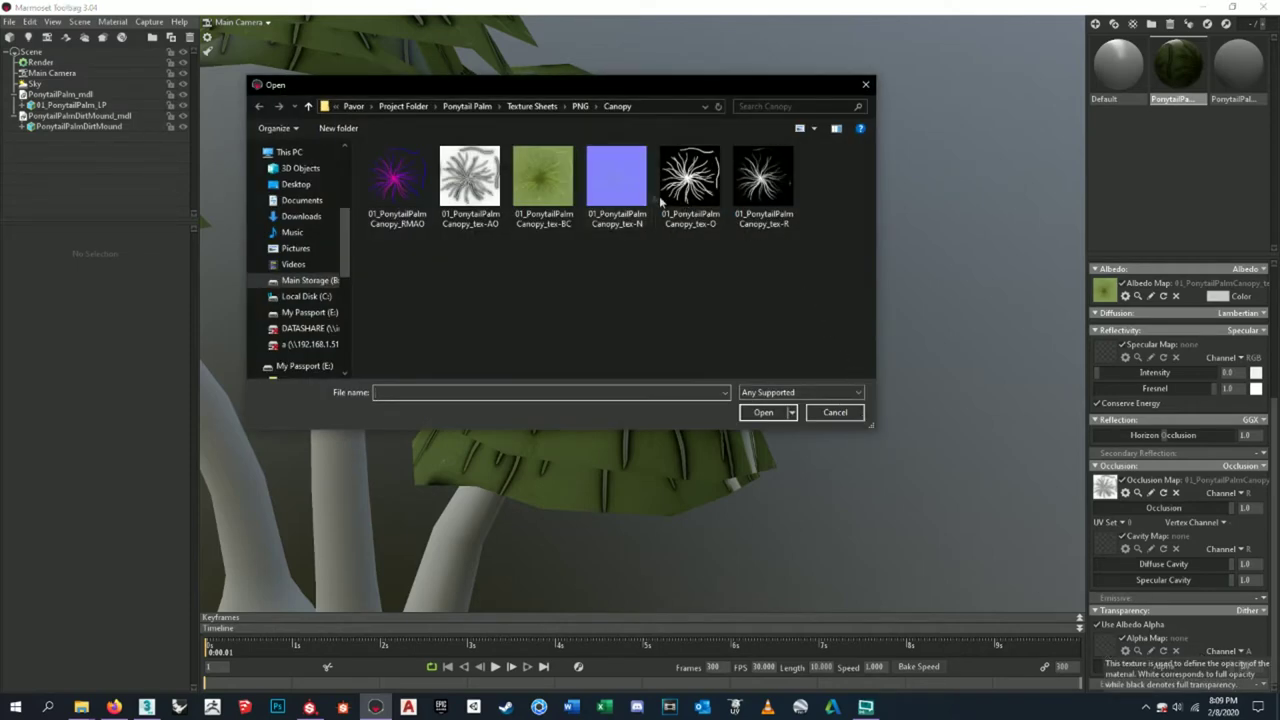
{"action": "left_click", "coordinate": [705, 194]}
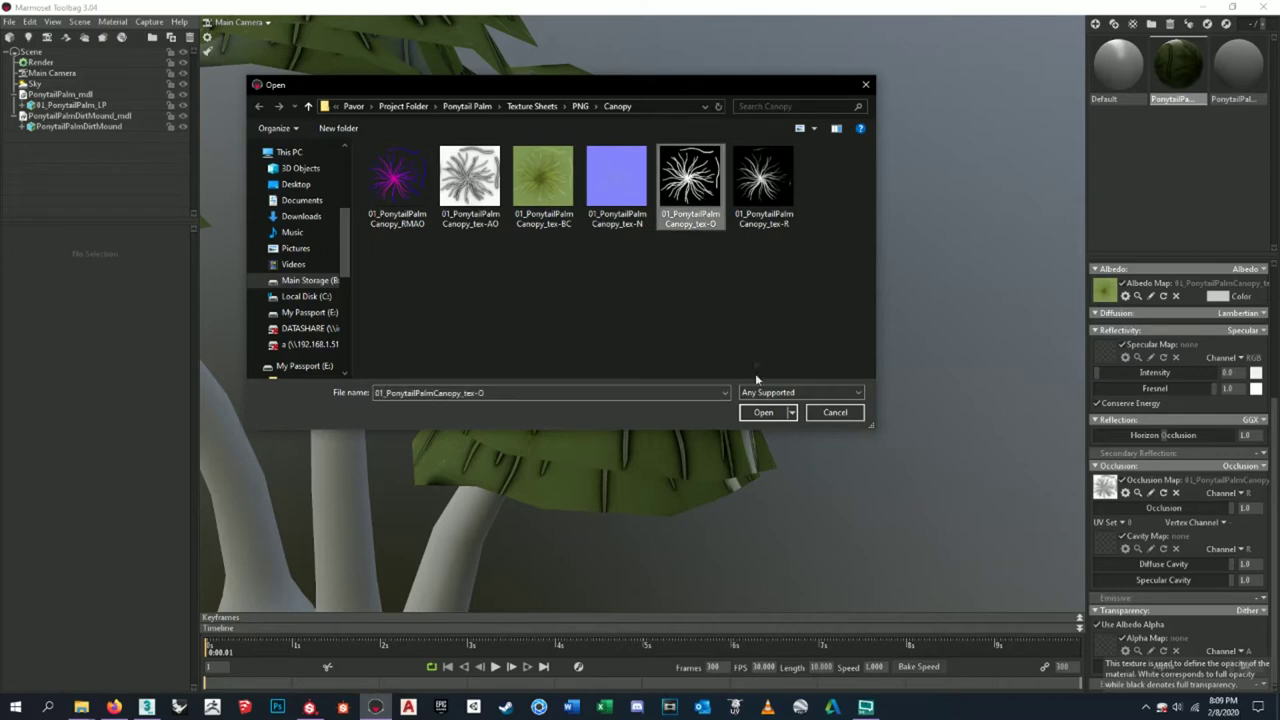
{"action": "left_click", "coordinate": [760, 412]}
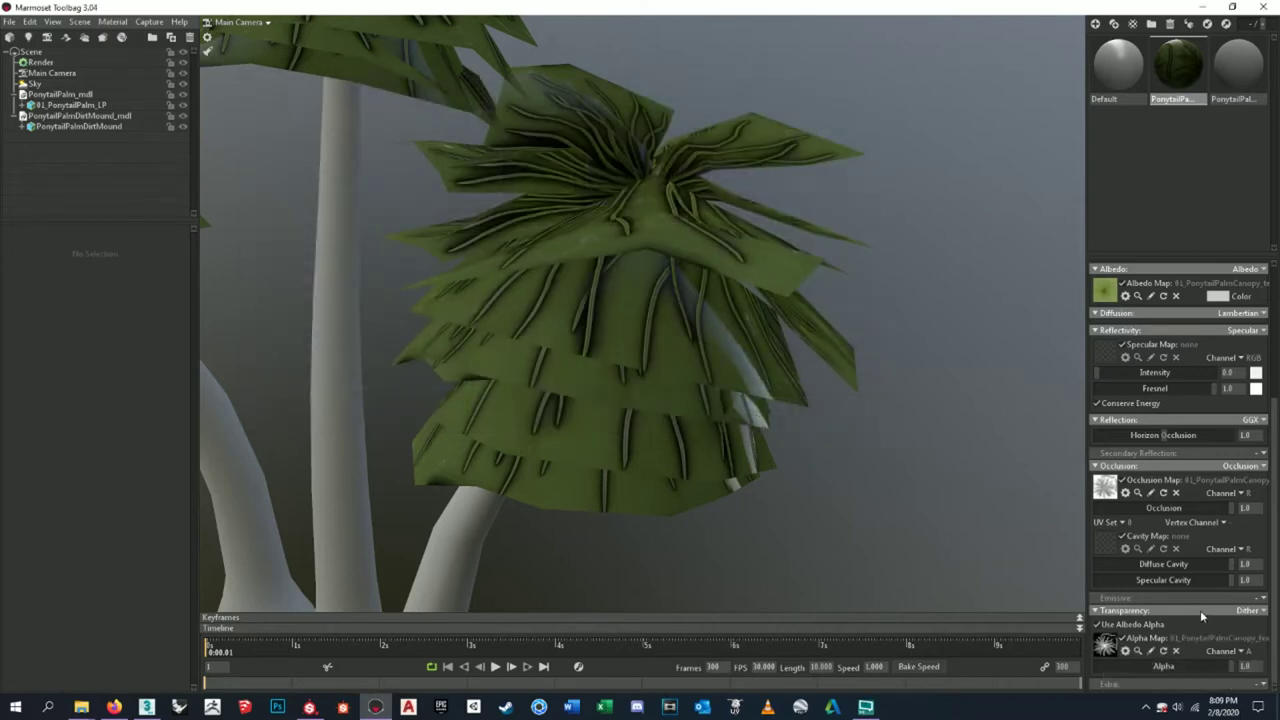
{"action": "left_click", "coordinate": [1240, 651]}
{"action": "left_click", "coordinate": [1226, 627]}
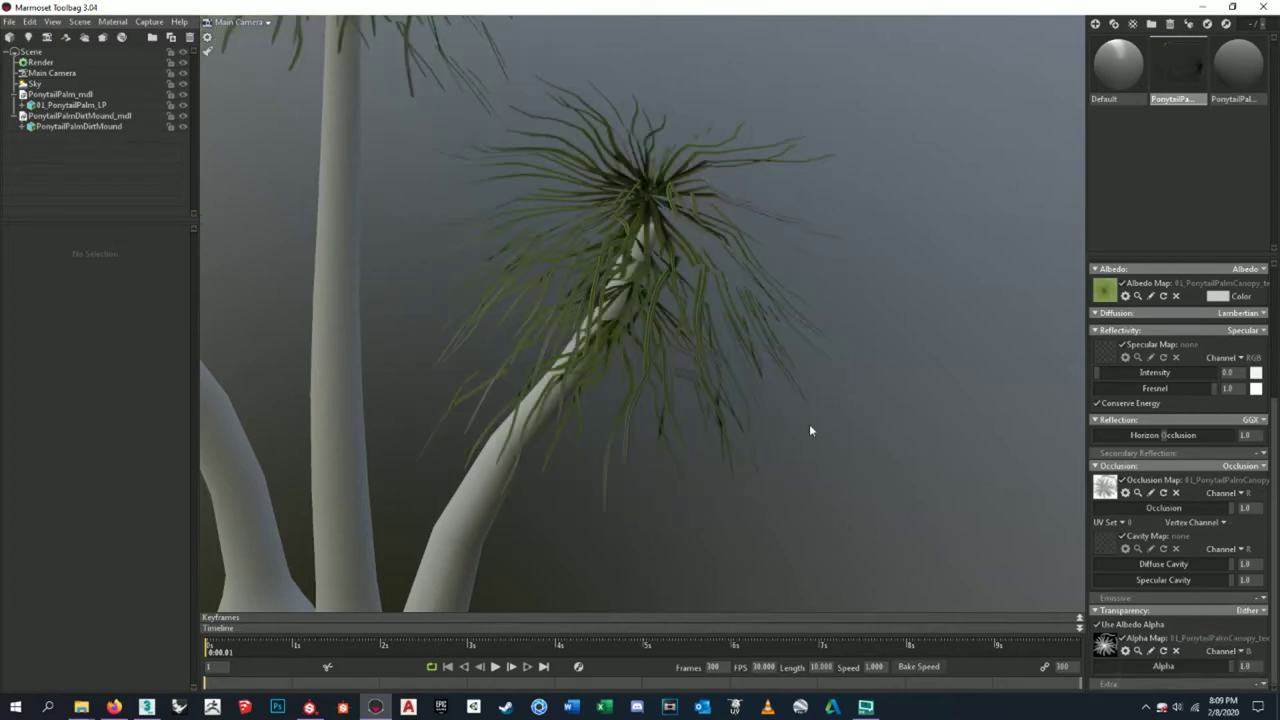
{"action": "scroll", "coordinate": [818, 390], "scroll_direction": "up", "scroll_amount": 5}
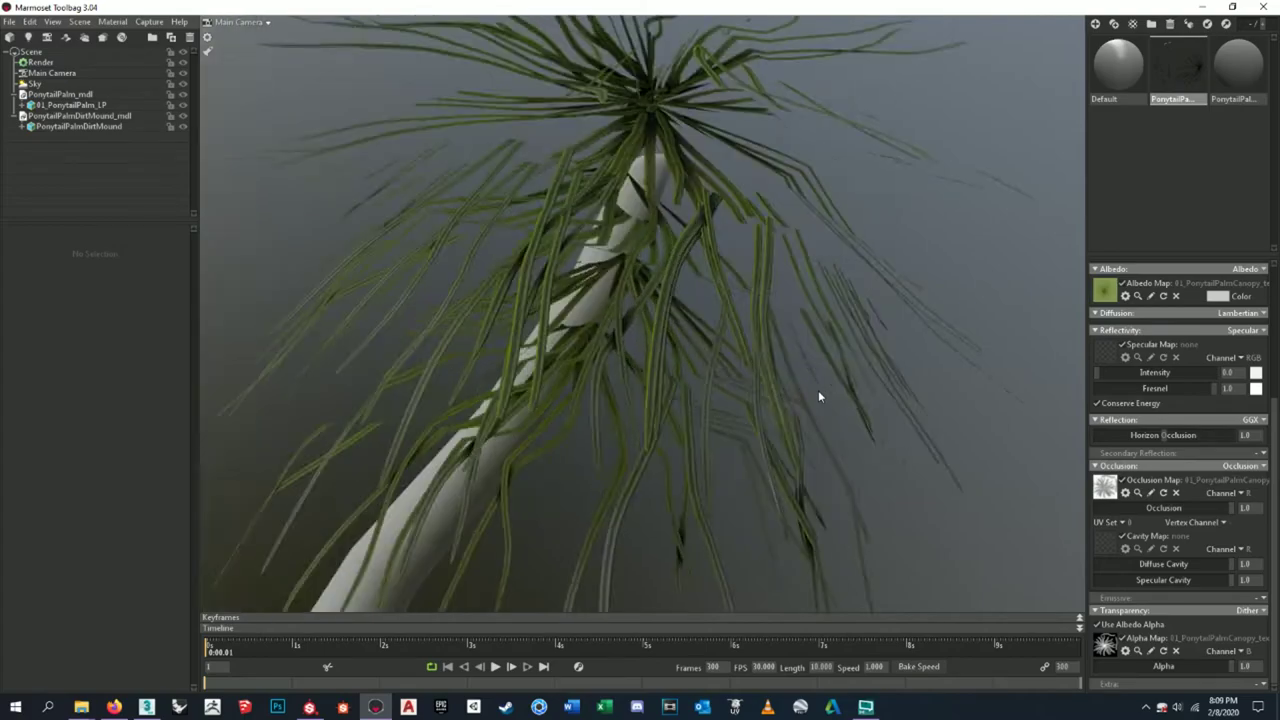
- Orbit around the three cut-out palms and expand the canopy material's Texture tiling section
{"action": "left_click_drag", "start_coordinate": [818, 392], "coordinate": [706, 340]}
{"action": "scroll", "coordinate": [687, 346], "scroll_direction": "down", "scroll_amount": 3}
{"action": "scroll", "coordinate": [706, 340], "scroll_direction": "down", "scroll_amount": 5}
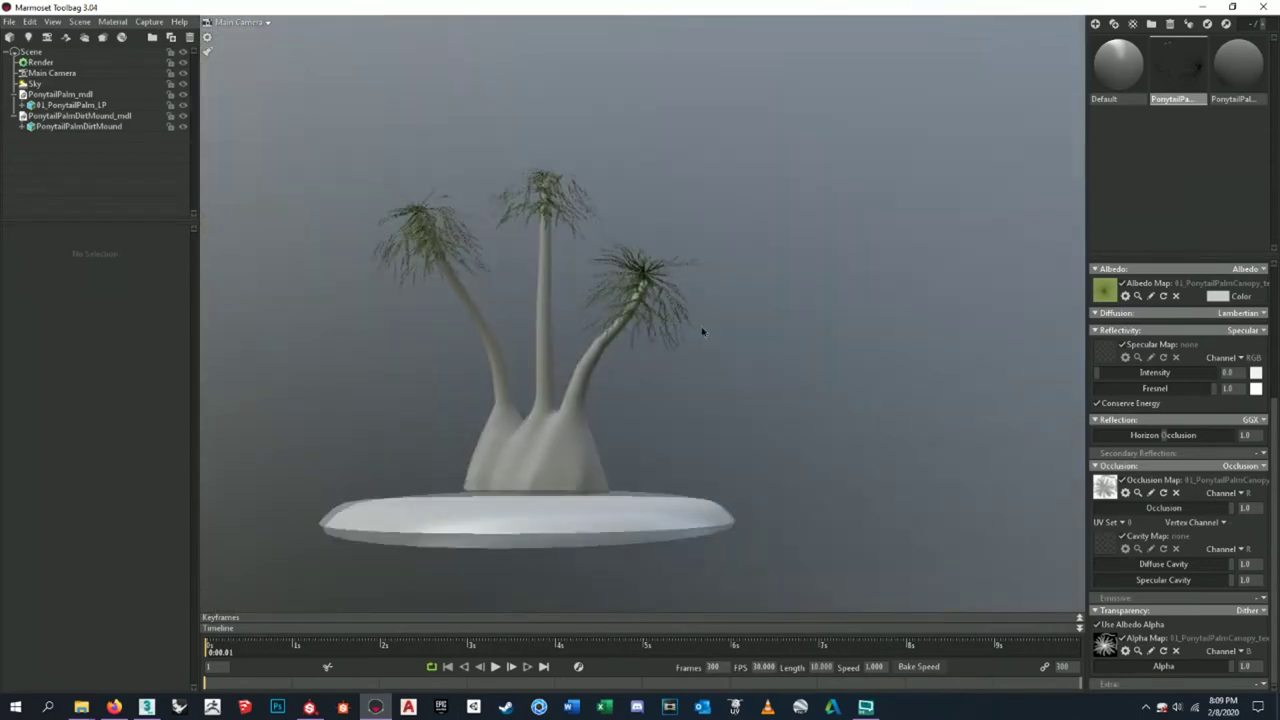
{"action": "left_click_drag", "start_coordinate": [703, 331], "coordinate": [737, 363]}
{"action": "scroll", "coordinate": [672, 338], "scroll_direction": "up", "scroll_amount": 6}
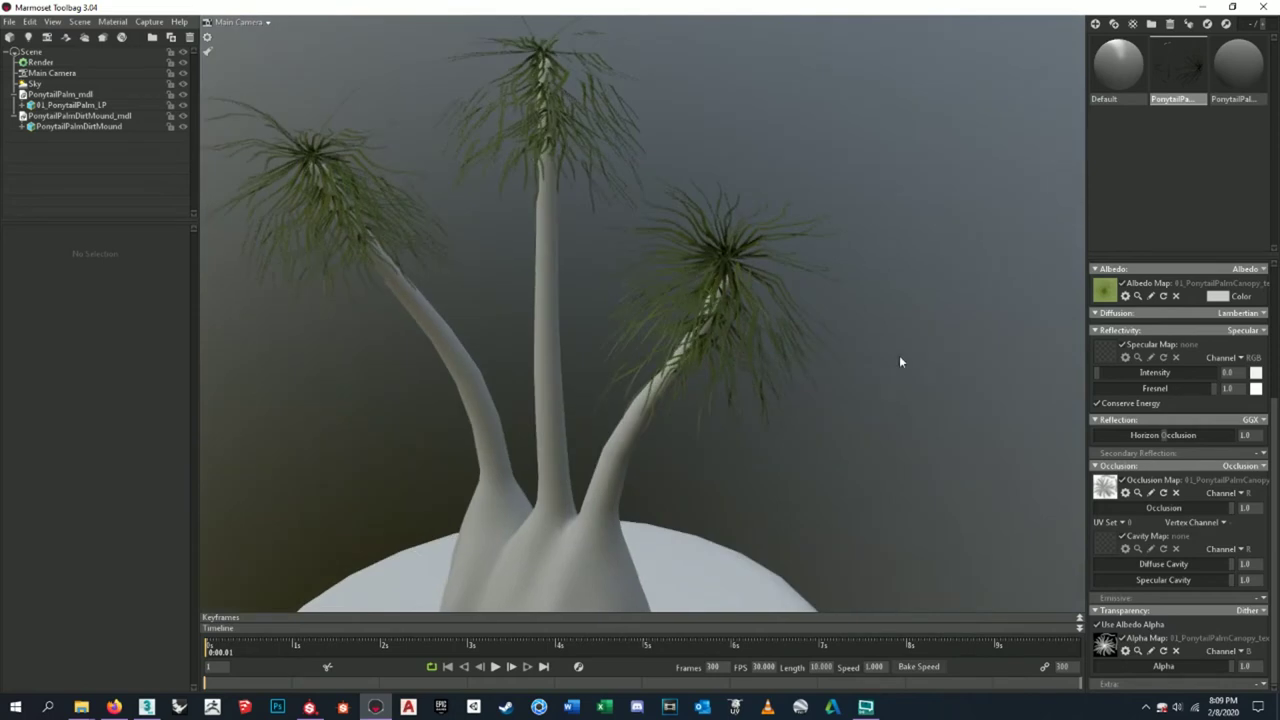
{"action": "scroll", "coordinate": [1229, 572], "scroll_direction": "up", "scroll_amount": 5}
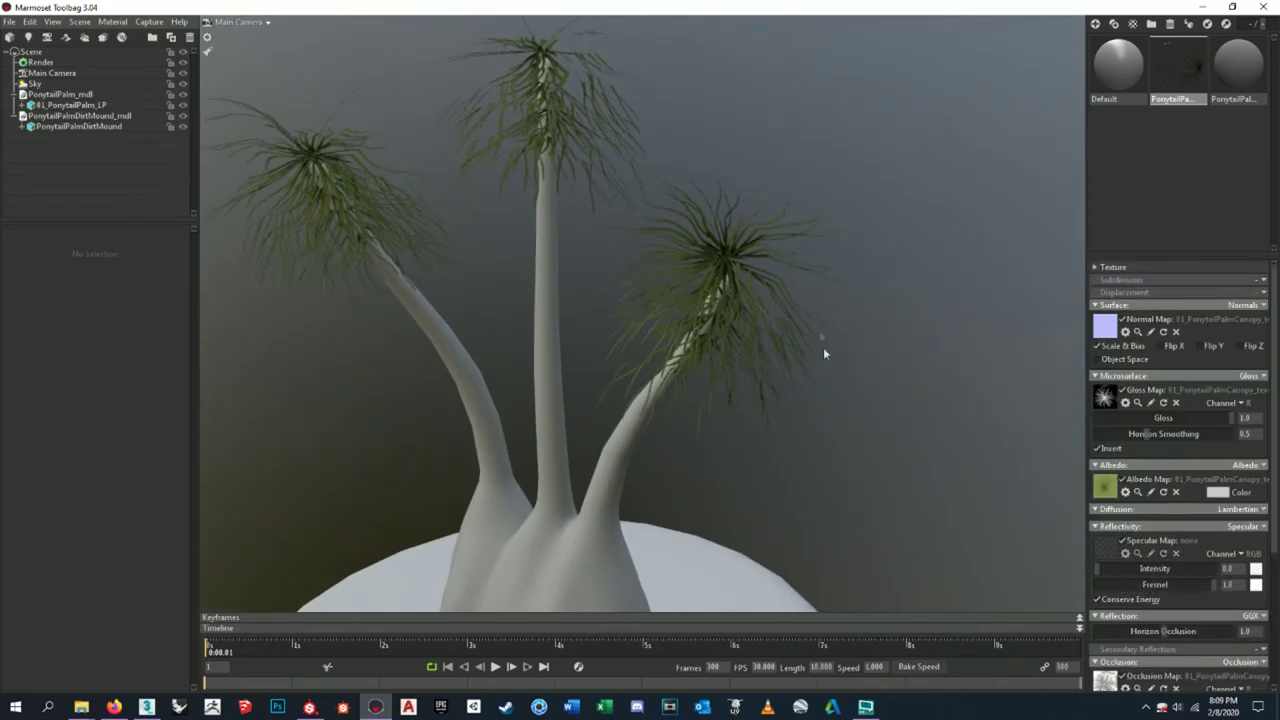
{"action": "left_click", "coordinate": [1099, 268]}
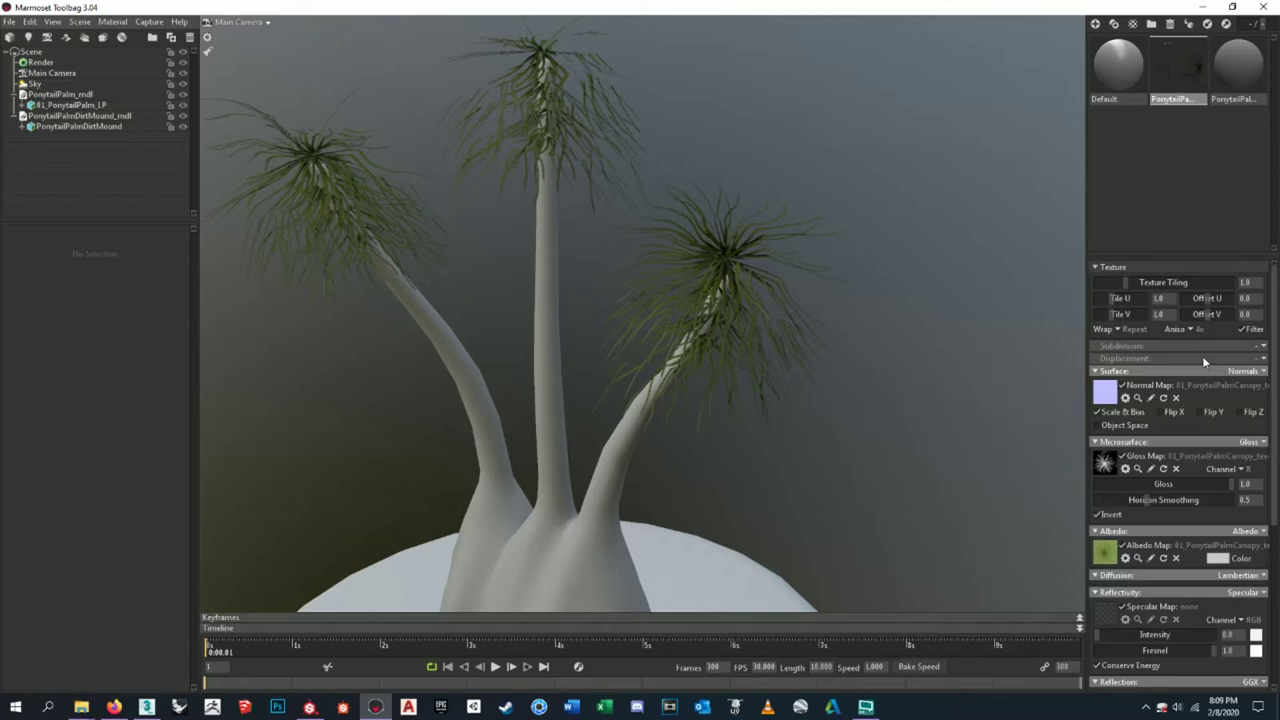
{"action": "scroll", "coordinate": [769, 250], "scroll_direction": "down", "scroll_amount": 5}
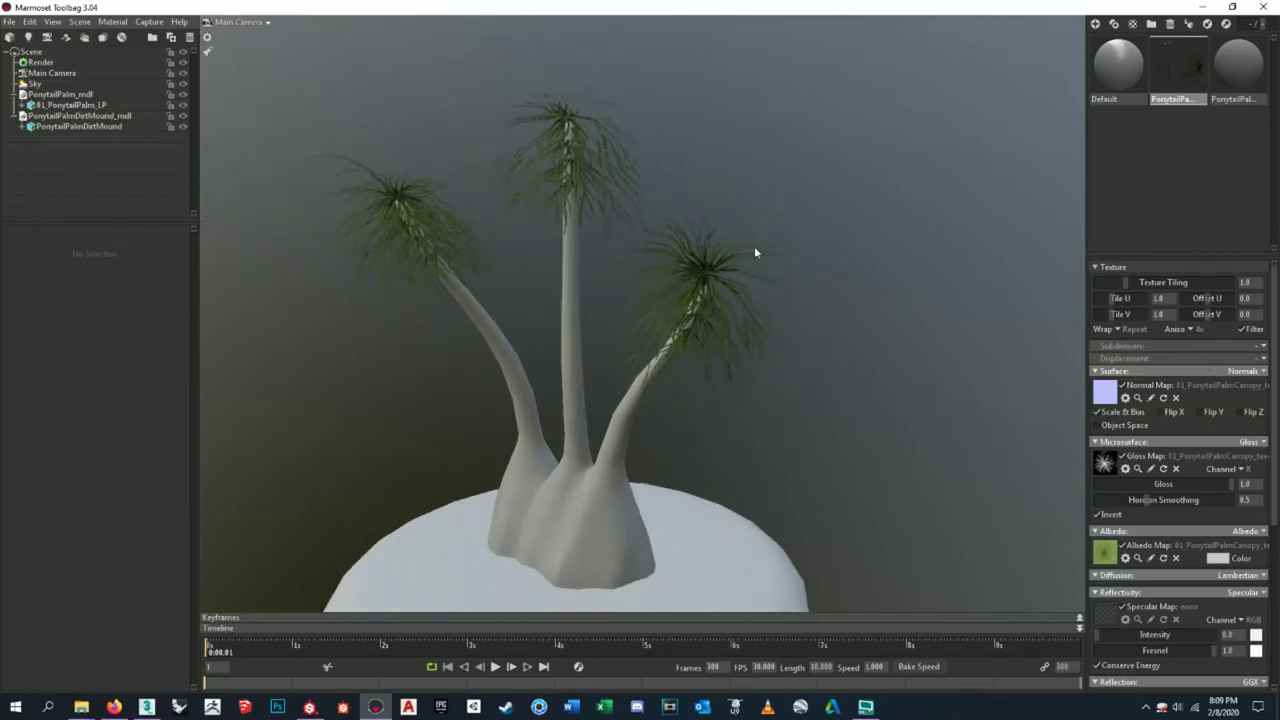
{"action": "scroll", "coordinate": [757, 250], "scroll_direction": "up", "scroll_amount": 5}
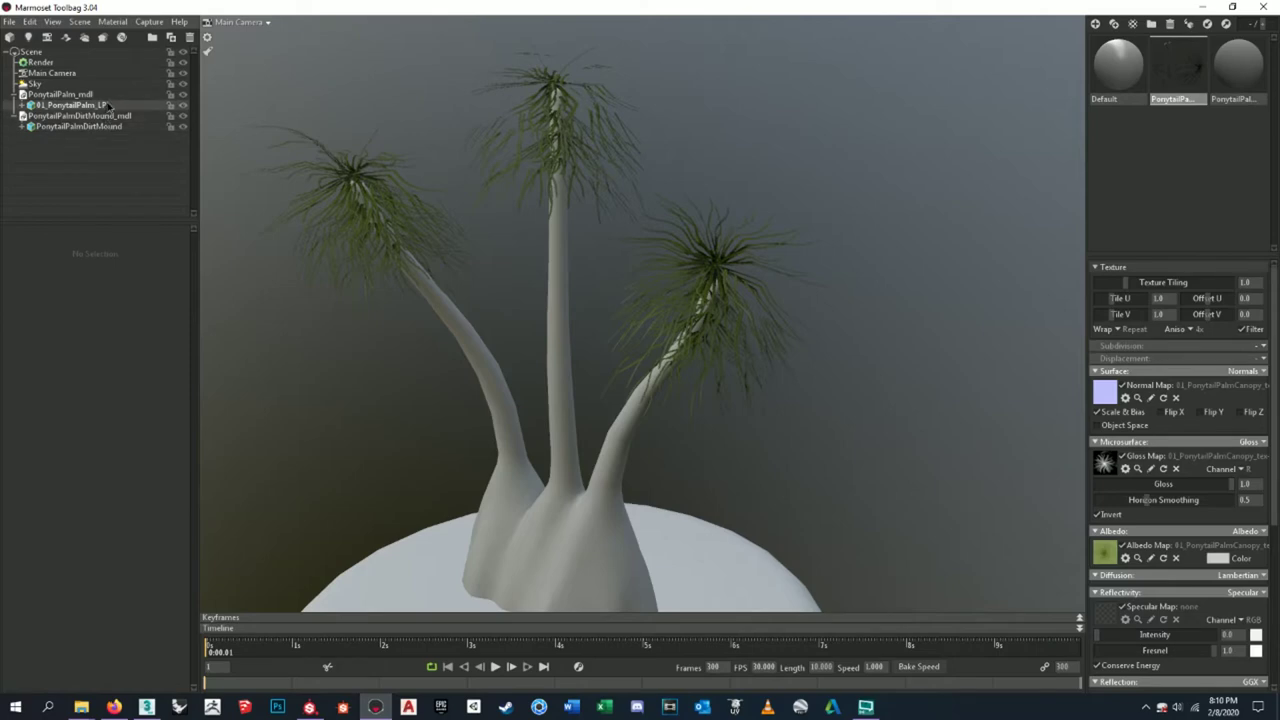
- Select the 01_PonytailPalm_LP mesh and render its faces double-sided
{"action": "left_click", "coordinate": [107, 106]}
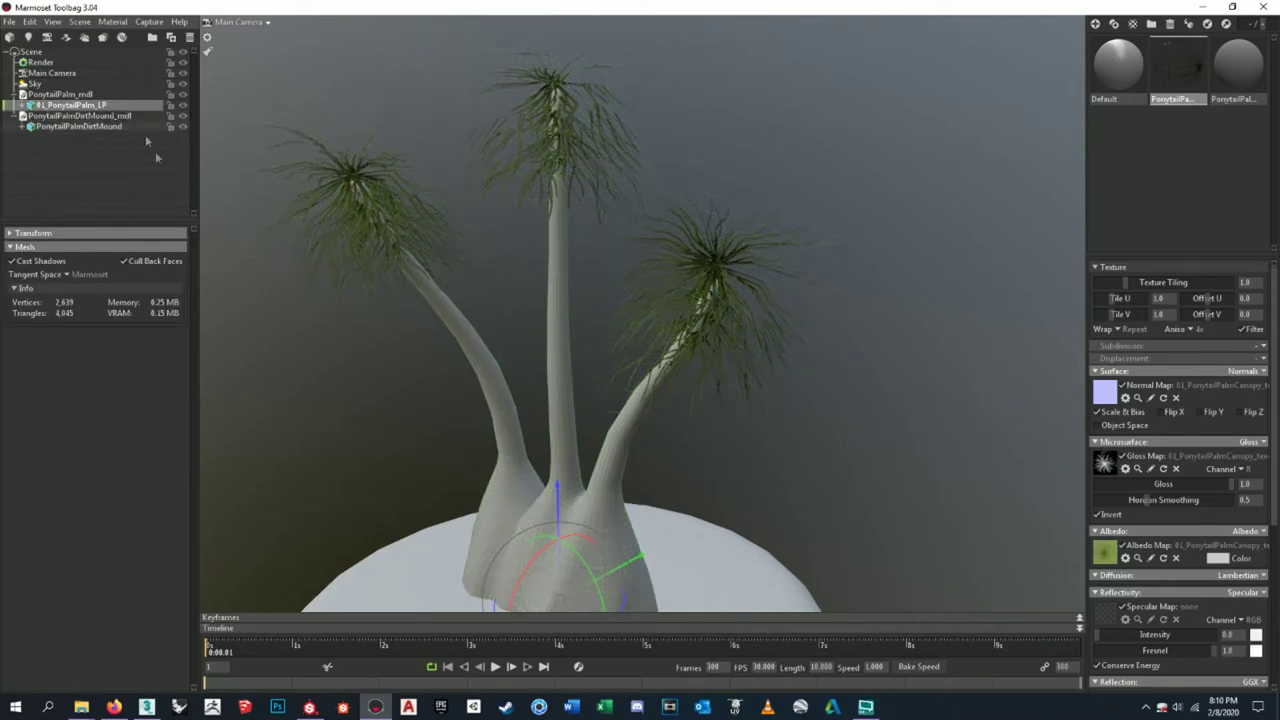
{"action": "left_click", "coordinate": [159, 261]}
{"action": "left_click_drag", "start_coordinate": [597, 253], "coordinate": [683, 305]}
{"action": "scroll", "coordinate": [683, 305], "scroll_direction": "up", "scroll_amount": 5}
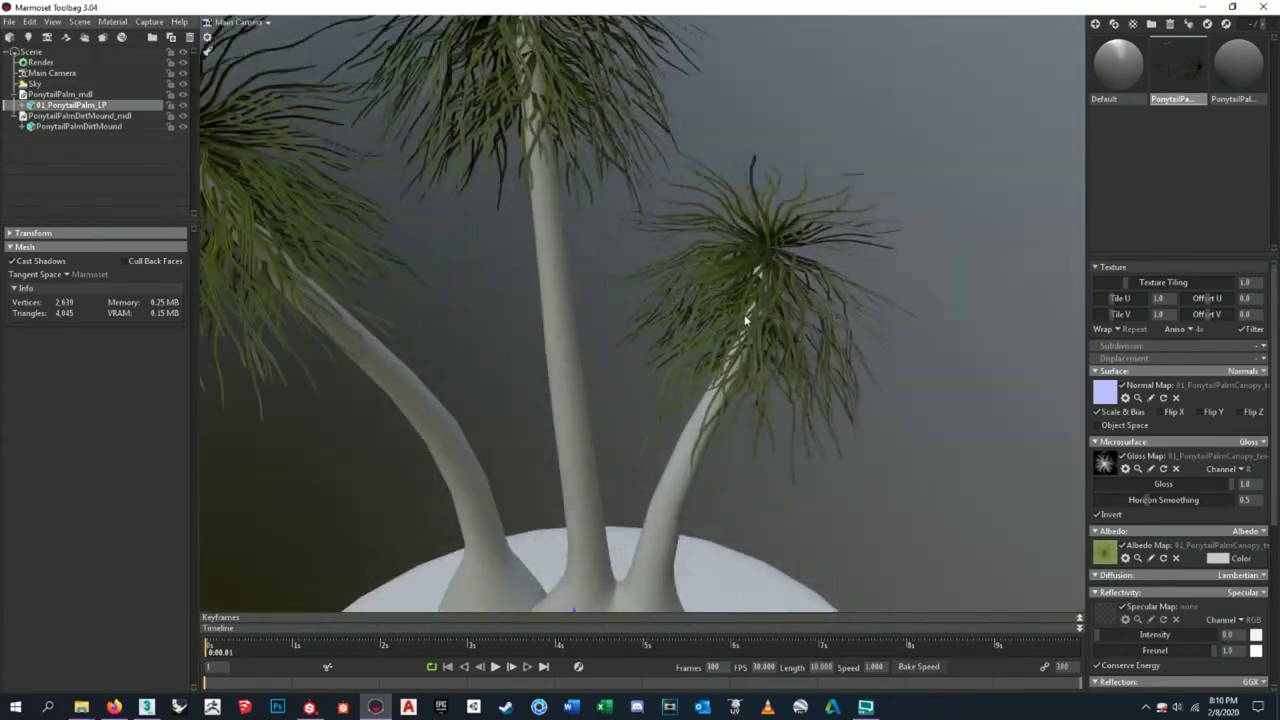
{"action": "scroll", "coordinate": [745, 320], "scroll_direction": "up", "scroll_amount": 10}
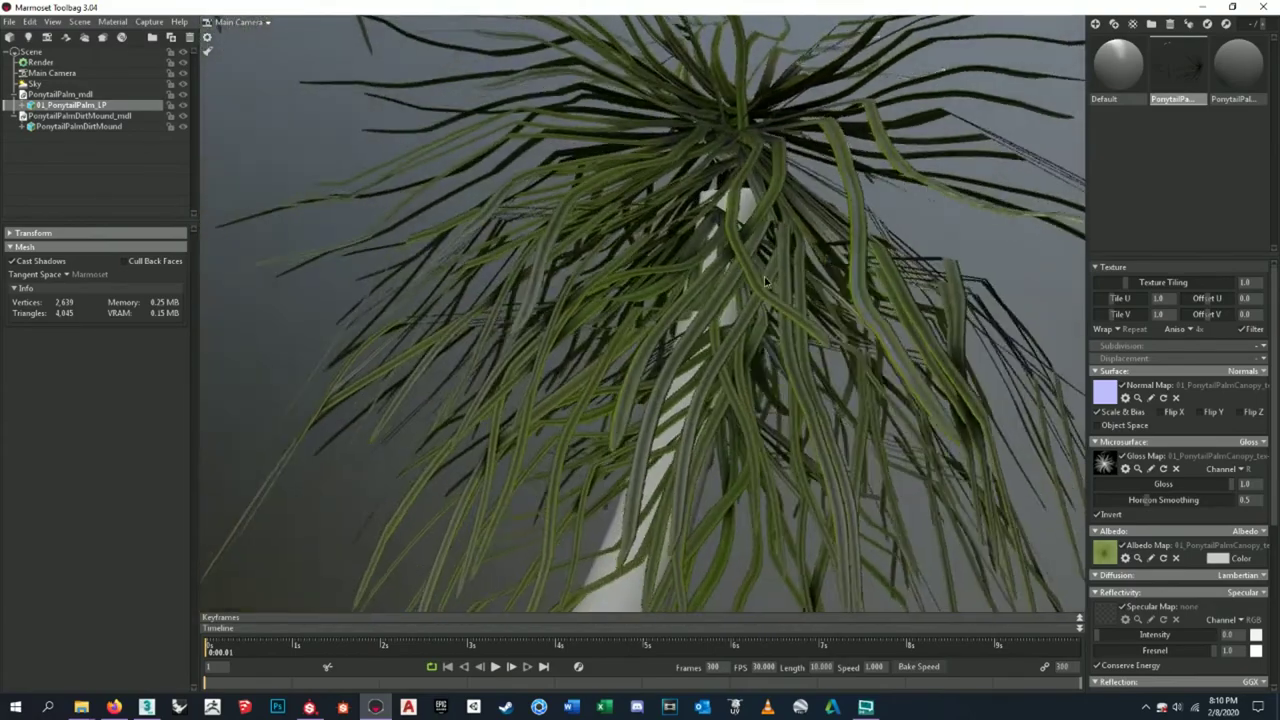
{"action": "left_click_drag", "start_coordinate": [765, 283], "coordinate": [715, 238]}
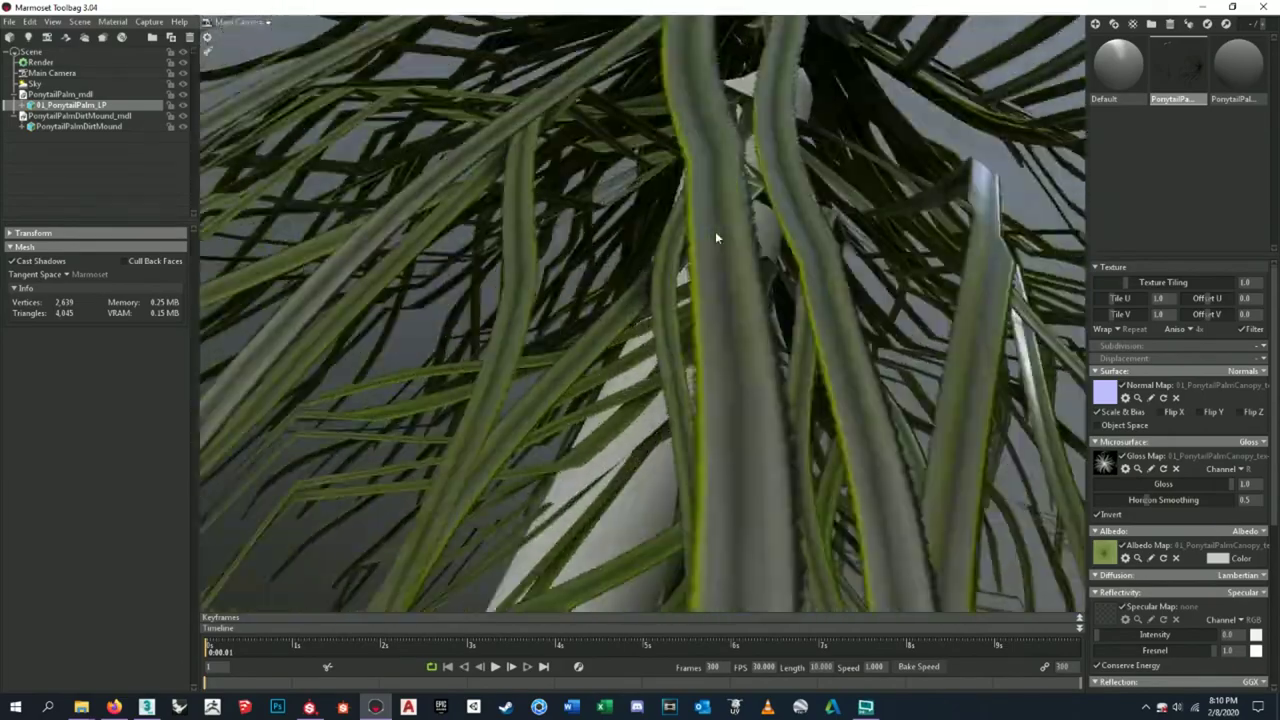
{"action": "scroll", "coordinate": [715, 238], "scroll_direction": "down", "scroll_amount": 8}
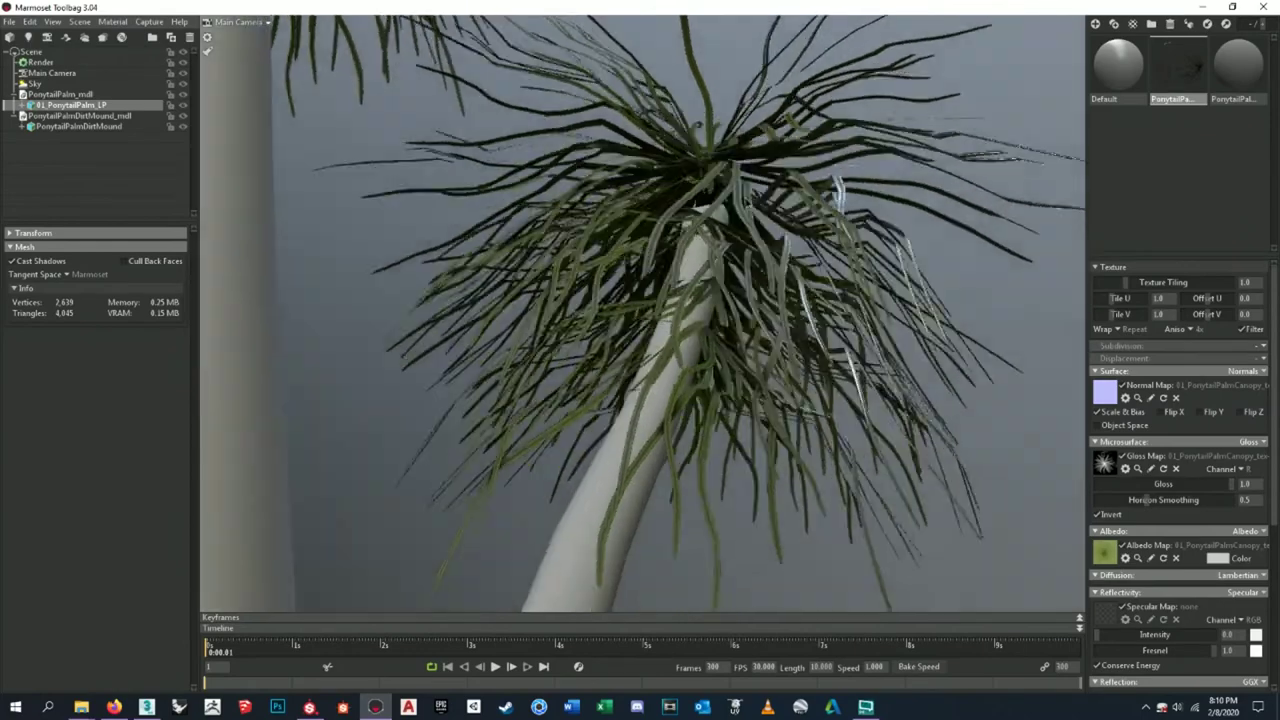
{"action": "scroll", "coordinate": [1191, 464], "scroll_direction": "down", "scroll_amount": 1}
- Lower the canopy horizon smoothing to 0.269 and deselect the palm
{"action": "left_click_drag", "start_coordinate": [1232, 452], "coordinate": [1265, 442]}
{"action": "mouse_move", "coordinate": [1146, 467]}
{"action": "left_mouse_down"}
{"action": "mouse_move", "coordinate": [1205, 467]}
{"action": "mouse_move", "coordinate": [1100, 467]}
{"action": "mouse_move", "coordinate": [1210, 467]}
{"action": "mouse_move", "coordinate": [1086, 467]}
{"action": "mouse_move", "coordinate": [1155, 467]}
{"action": "mouse_move", "coordinate": [1113, 468]}
{"action": "left_mouse_up"}
{"action": "scroll", "coordinate": [786, 413], "scroll_direction": "down", "scroll_amount": 10}
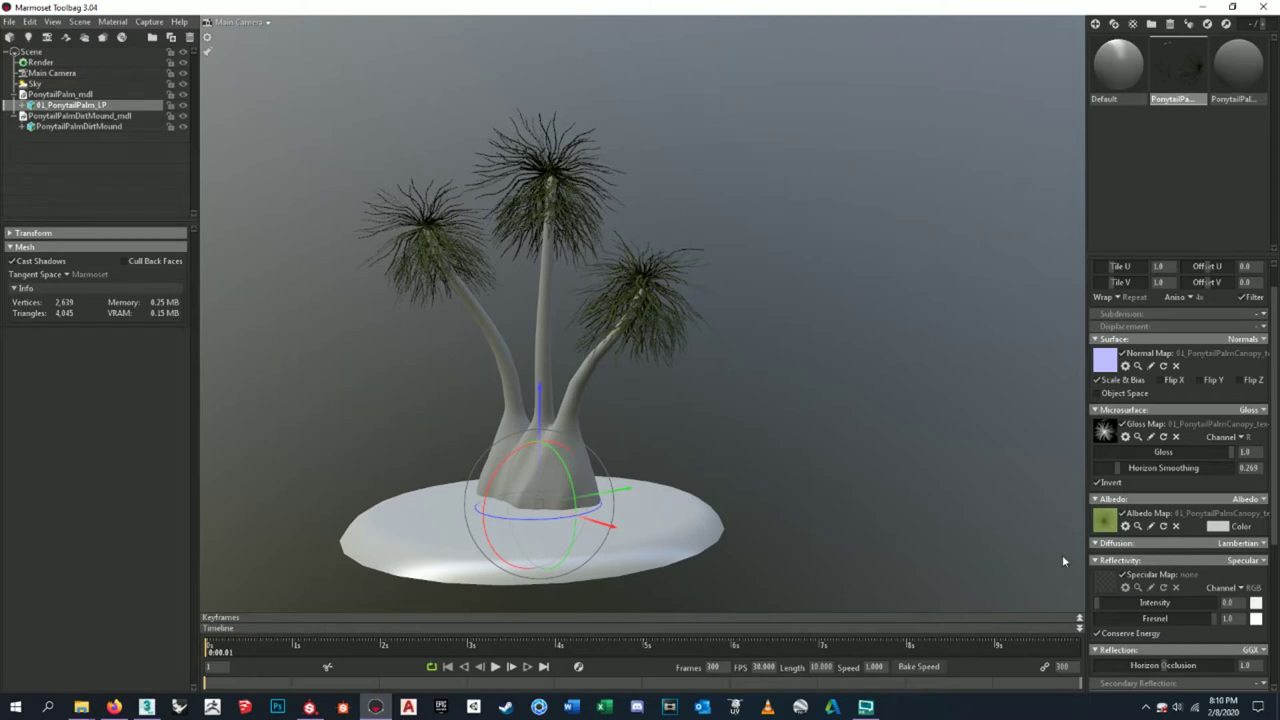
{"action": "scroll", "coordinate": [1117, 468], "scroll_direction": "up", "scroll_amount": 1}
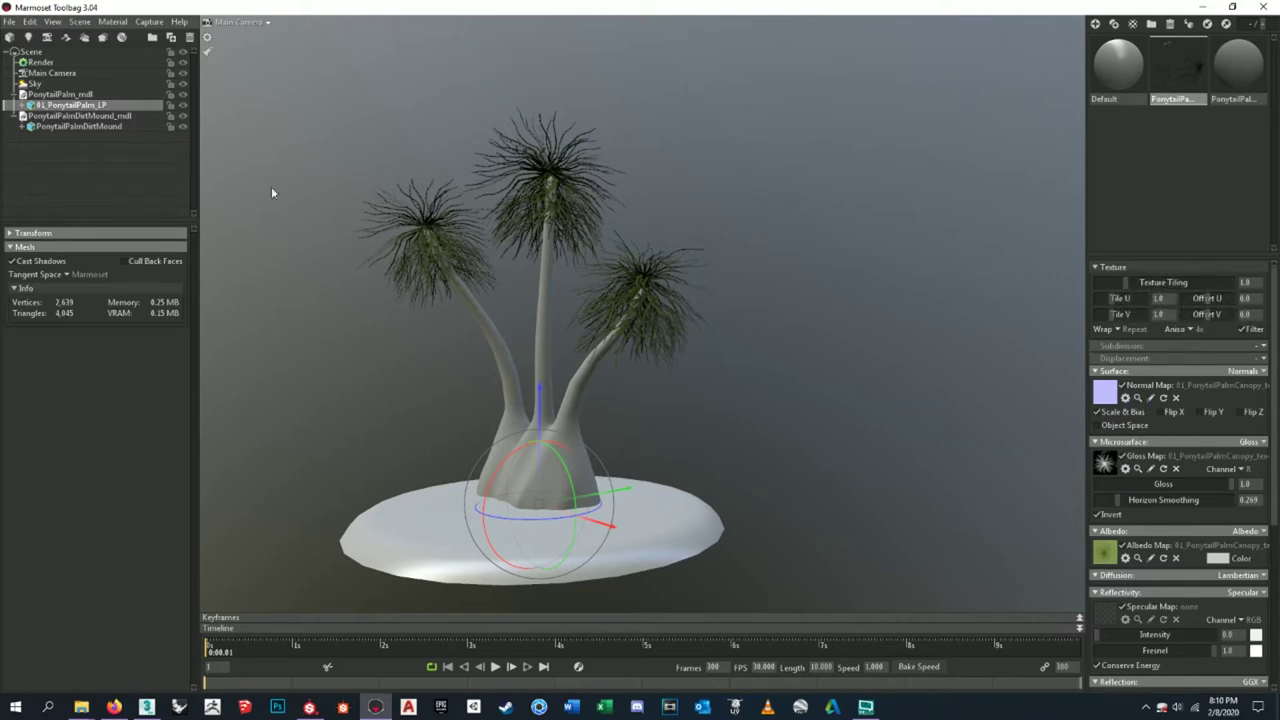
{"action": "left_click", "coordinate": [822, 262]}
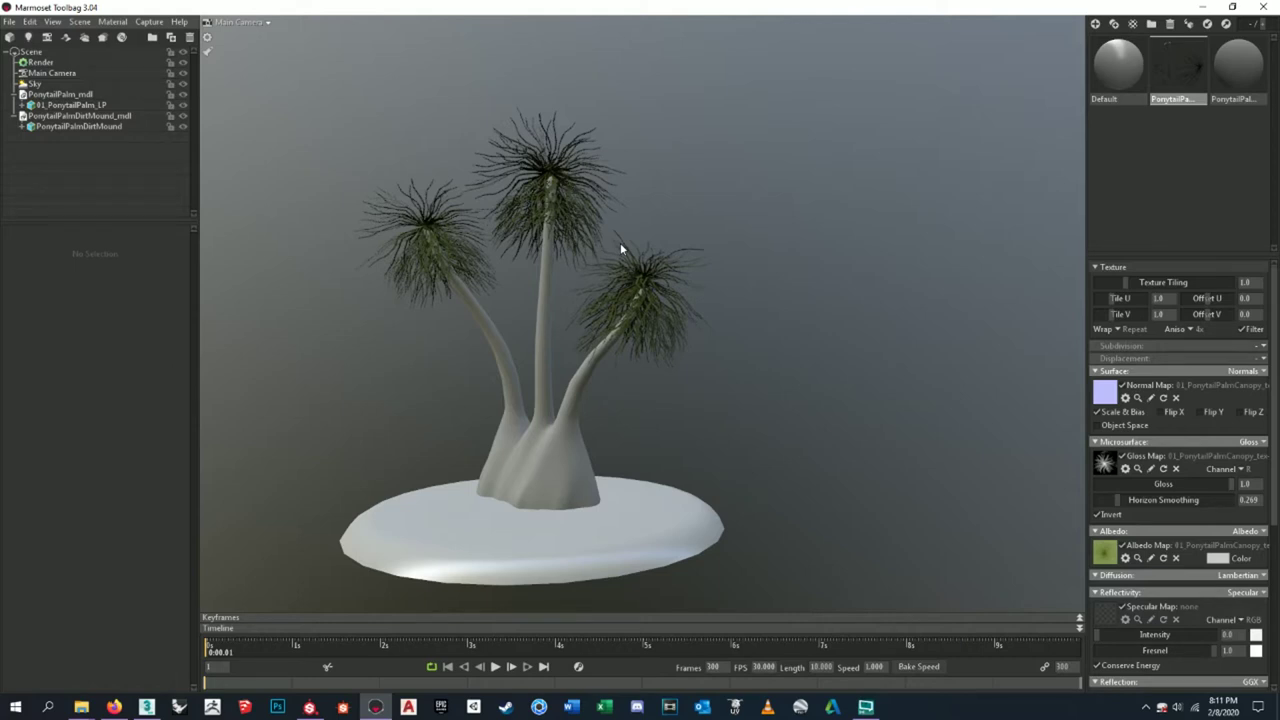
- Reset the canopy texture tiling to 1.0 and switch to the trunk material
{"action": "left_click_drag", "start_coordinate": [1127, 283], "coordinate": [1142, 310]}
{"action": "type", "text": "1"}
{"action": "key", "text": "Return"}
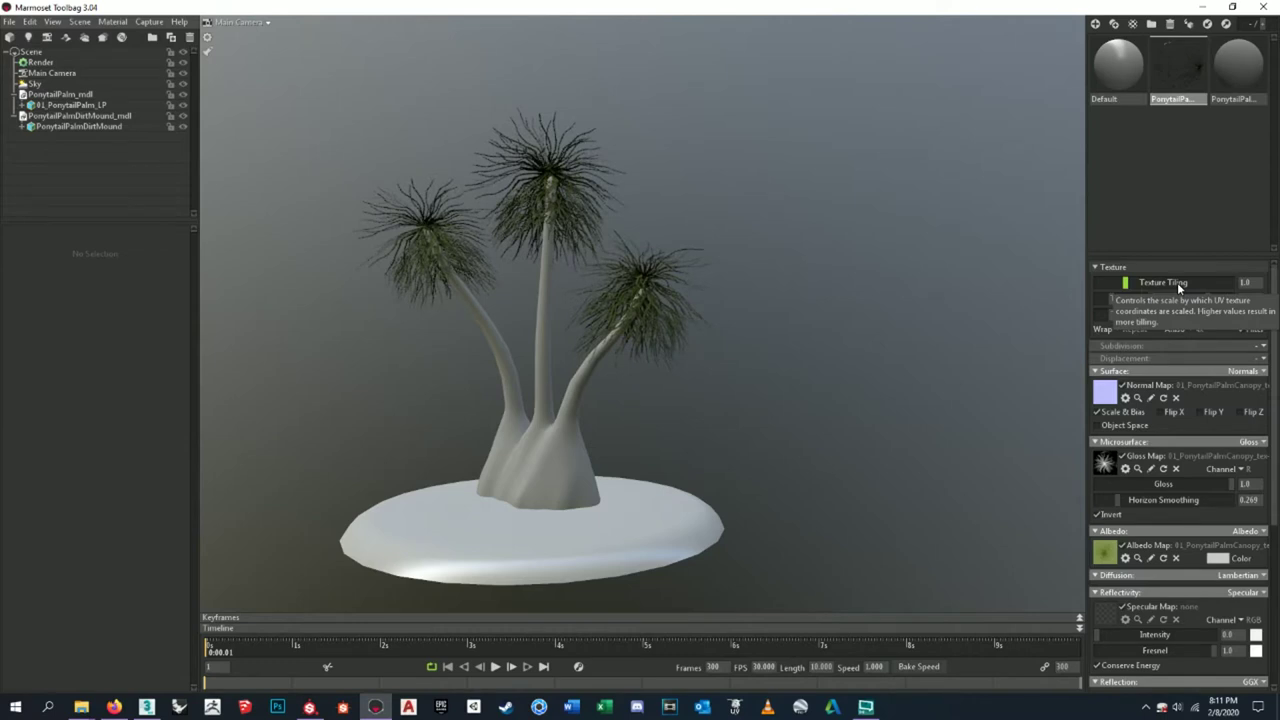
{"action": "left_click", "coordinate": [1236, 78]}
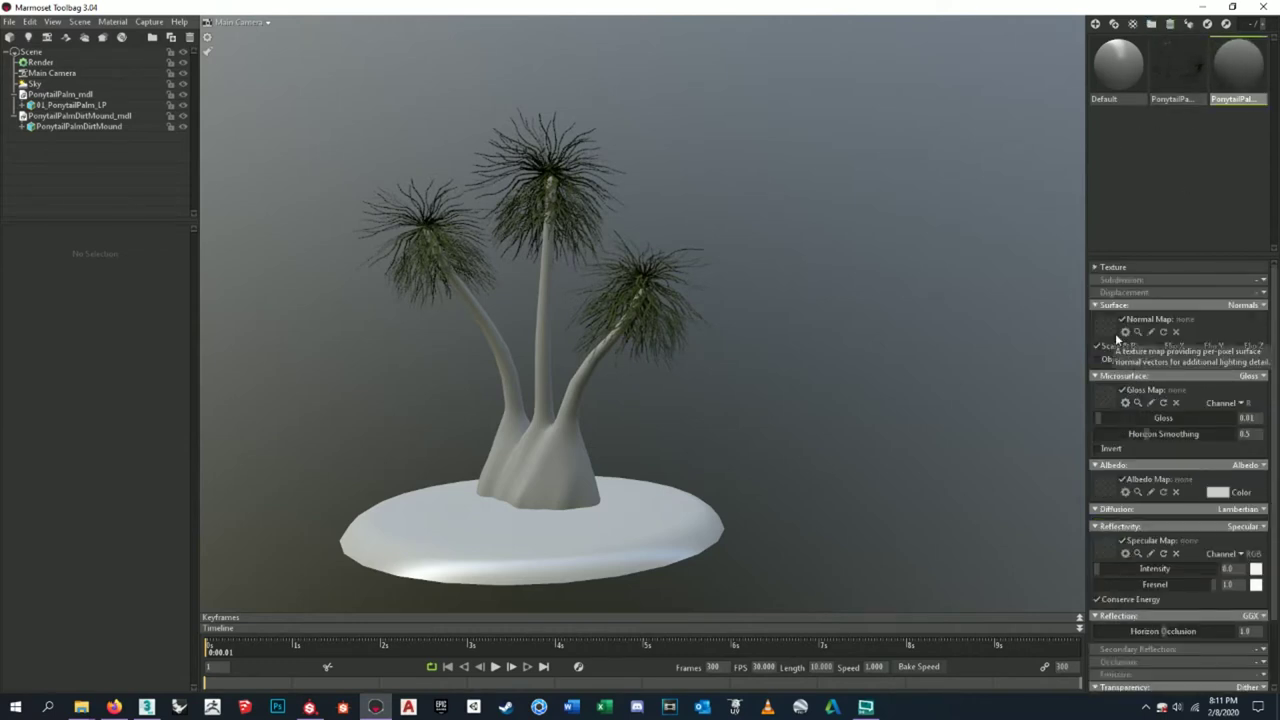
{"action": "scroll", "coordinate": [623, 494], "scroll_direction": "down", "scroll_amount": 3}
{"action": "scroll", "coordinate": [623, 494], "scroll_direction": "up", "scroll_amount": 8}
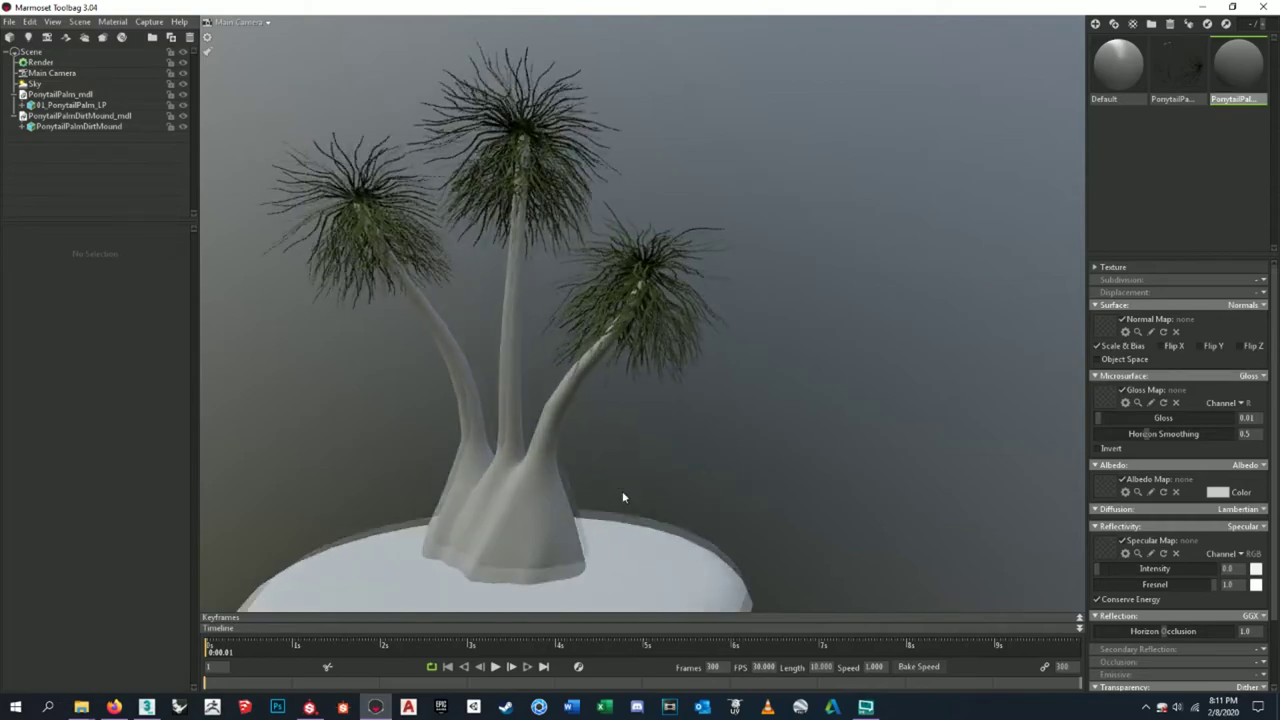
{"action": "scroll", "coordinate": [607, 501], "scroll_direction": "down", "scroll_amount": 5}
{"action": "left_click_drag", "start_coordinate": [712, 368], "coordinate": [755, 402]}
- Load the Substance Painter 01_PonytailPalm_LP_PonytailPalmTrunk_mat_Normal map as the trunk normal map
{"action": "left_click", "coordinate": [1105, 328]}
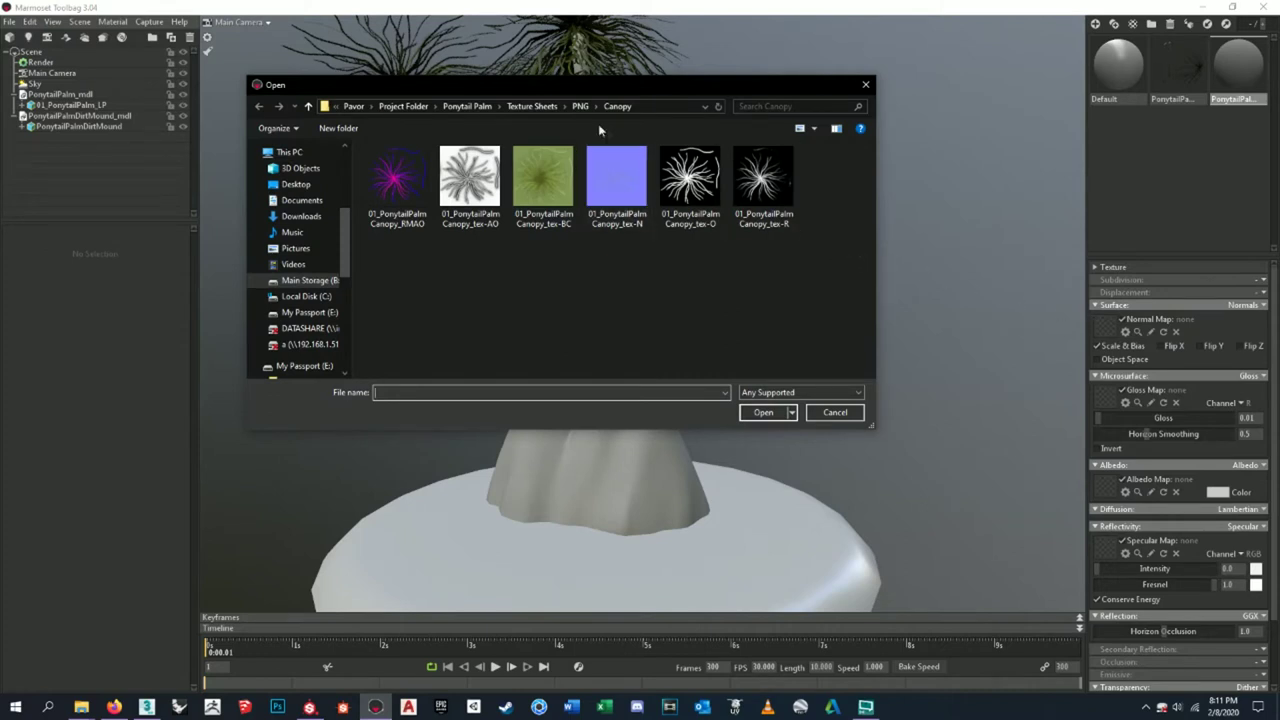
{"action": "left_click", "coordinate": [580, 106]}
{"action": "left_click", "coordinate": [535, 107]}
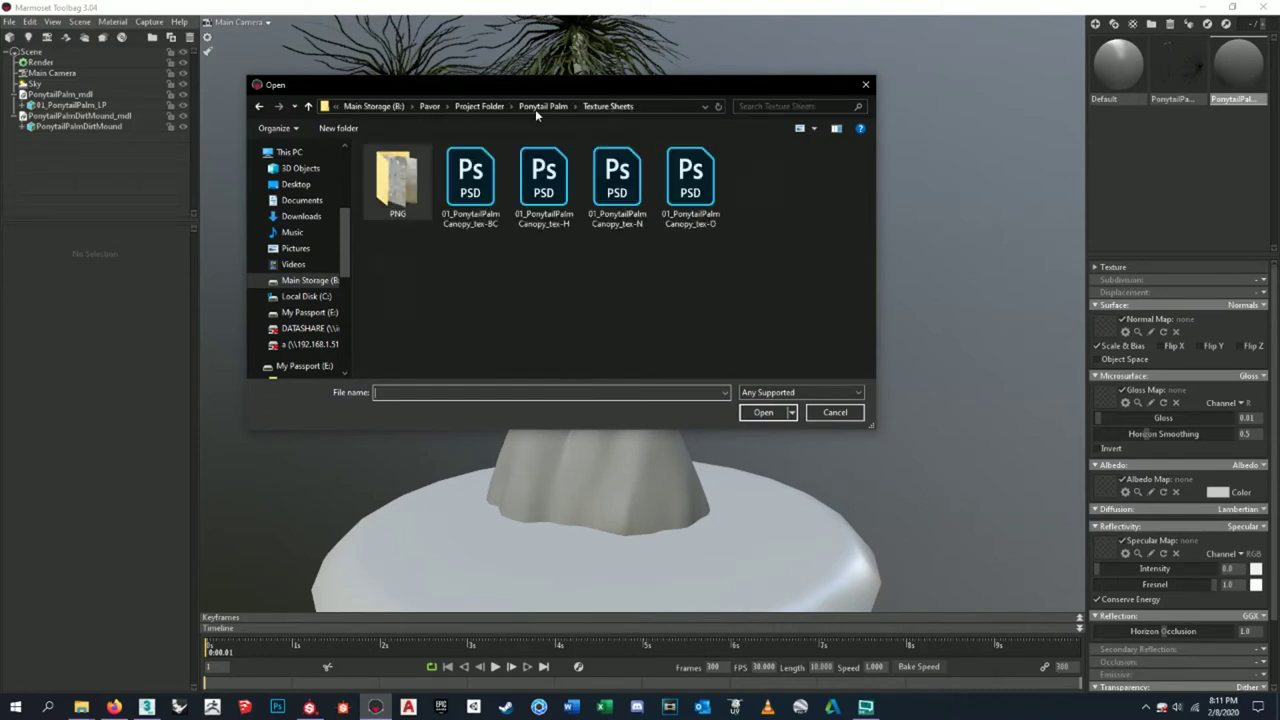
{"action": "left_click", "coordinate": [475, 107]}
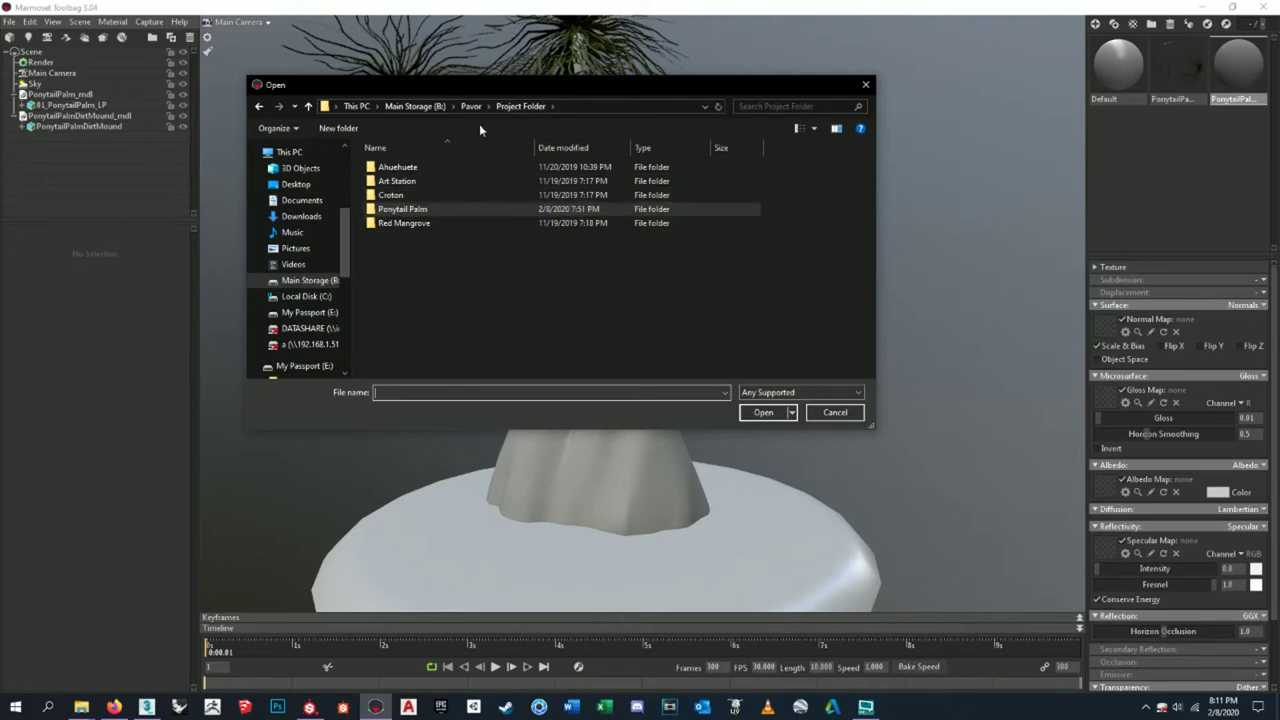
{"action": "double_click", "coordinate": [440, 209]}
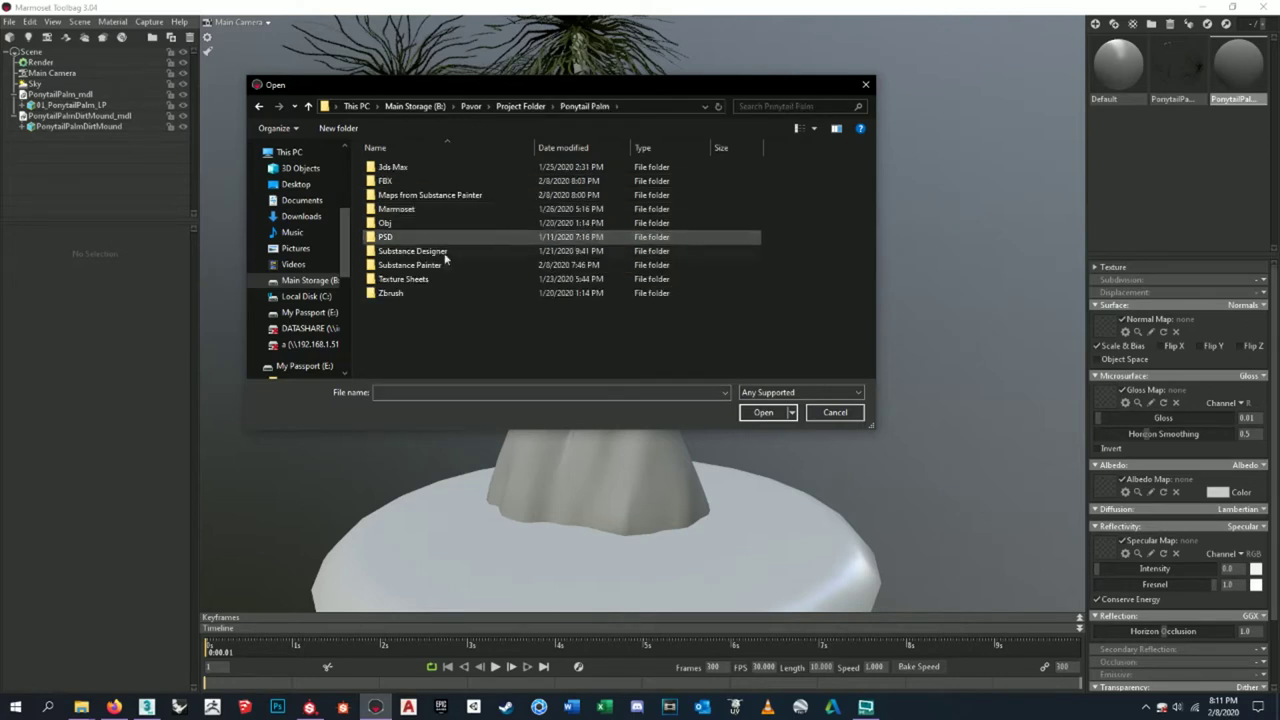
{"action": "double_click", "coordinate": [446, 194]}
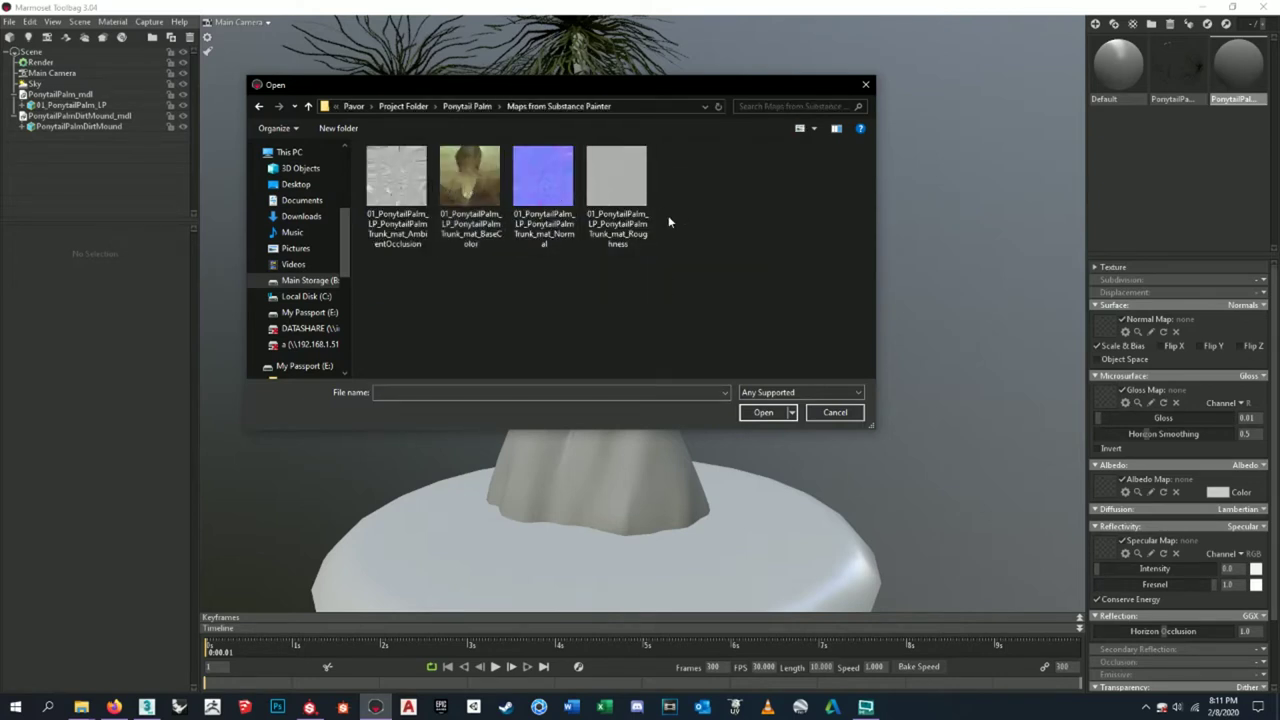
{"action": "left_click", "coordinate": [549, 223]}
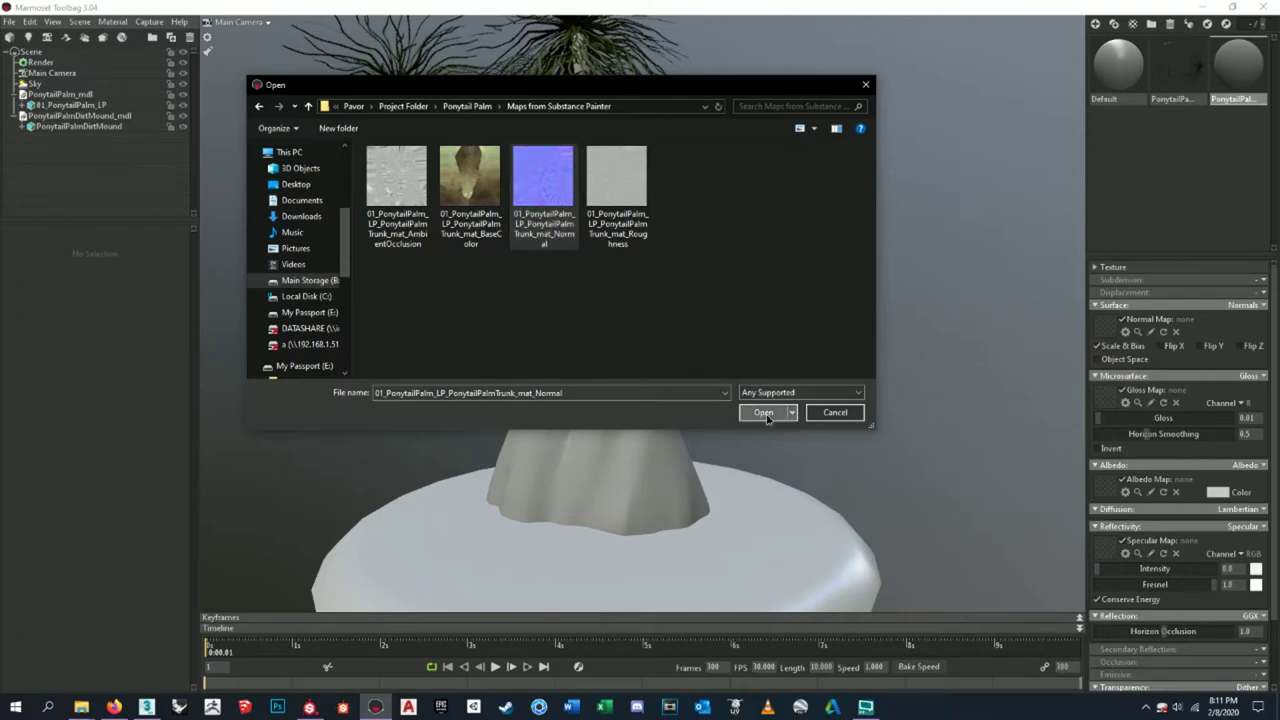
{"action": "left_click", "coordinate": [763, 412]}
{"action": "scroll", "coordinate": [710, 345], "scroll_direction": "down", "scroll_amount": 2}
{"action": "scroll", "coordinate": [651, 503], "scroll_direction": "up", "scroll_amount": 5}
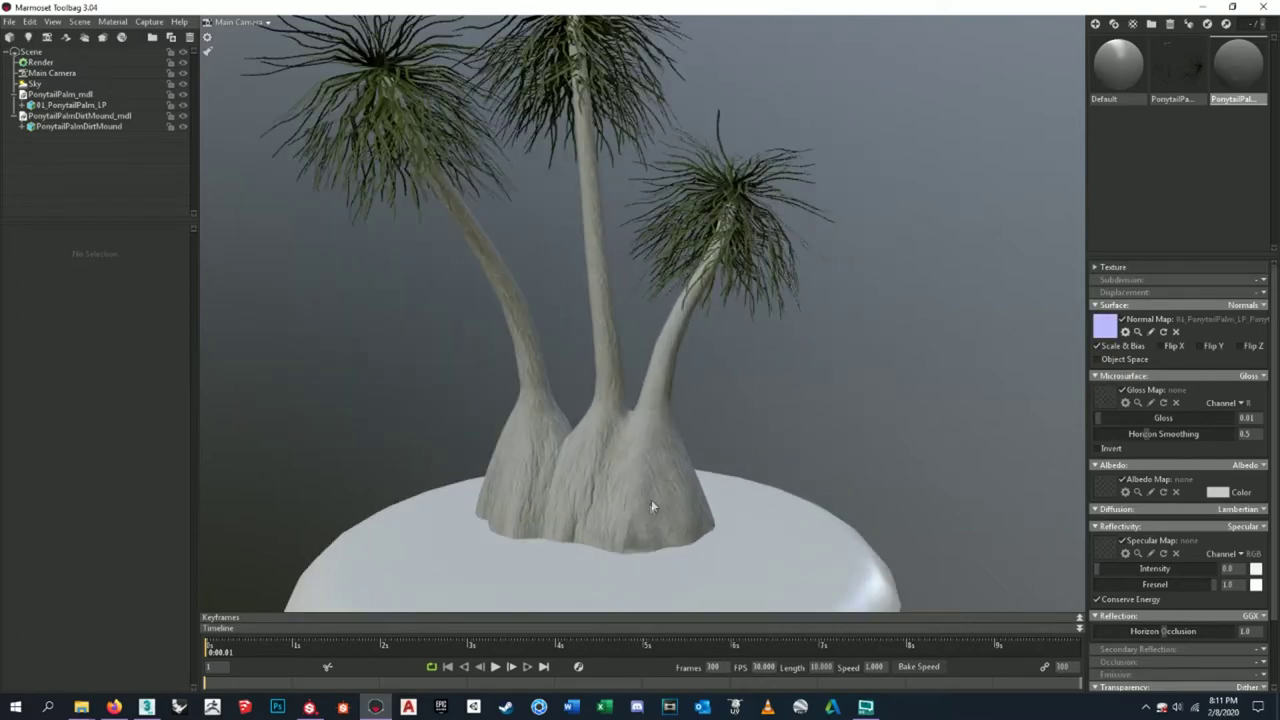
{"action": "left_click_drag", "start_coordinate": [683, 344], "coordinate": [709, 357]}
{"action": "left_click", "coordinate": [703, 375]}
{"action": "left_click_drag", "start_coordinate": [832, 275], "coordinate": [718, 356]}
{"action": "left_click_drag", "start_coordinate": [929, 286], "coordinate": [831, 374]}
{"action": "scroll", "coordinate": [757, 300], "scroll_direction": "up", "scroll_amount": 5}
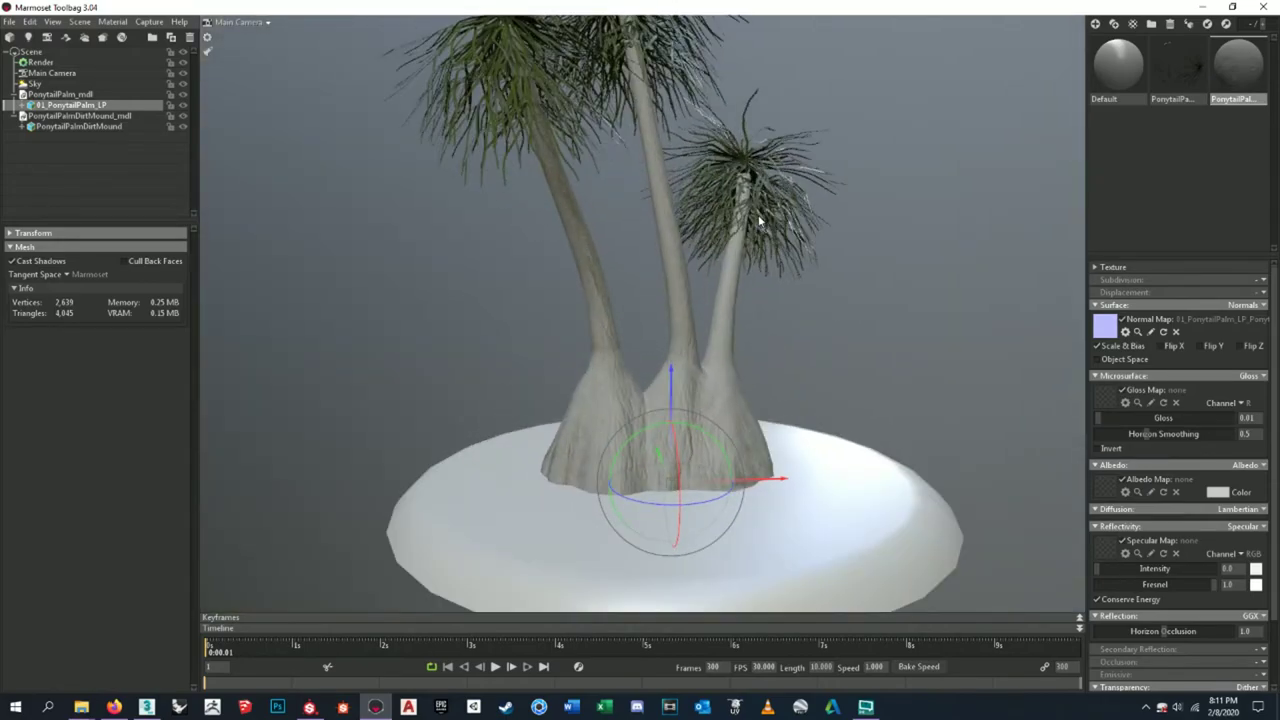
{"action": "scroll", "coordinate": [709, 296], "scroll_direction": "up", "scroll_amount": 10}
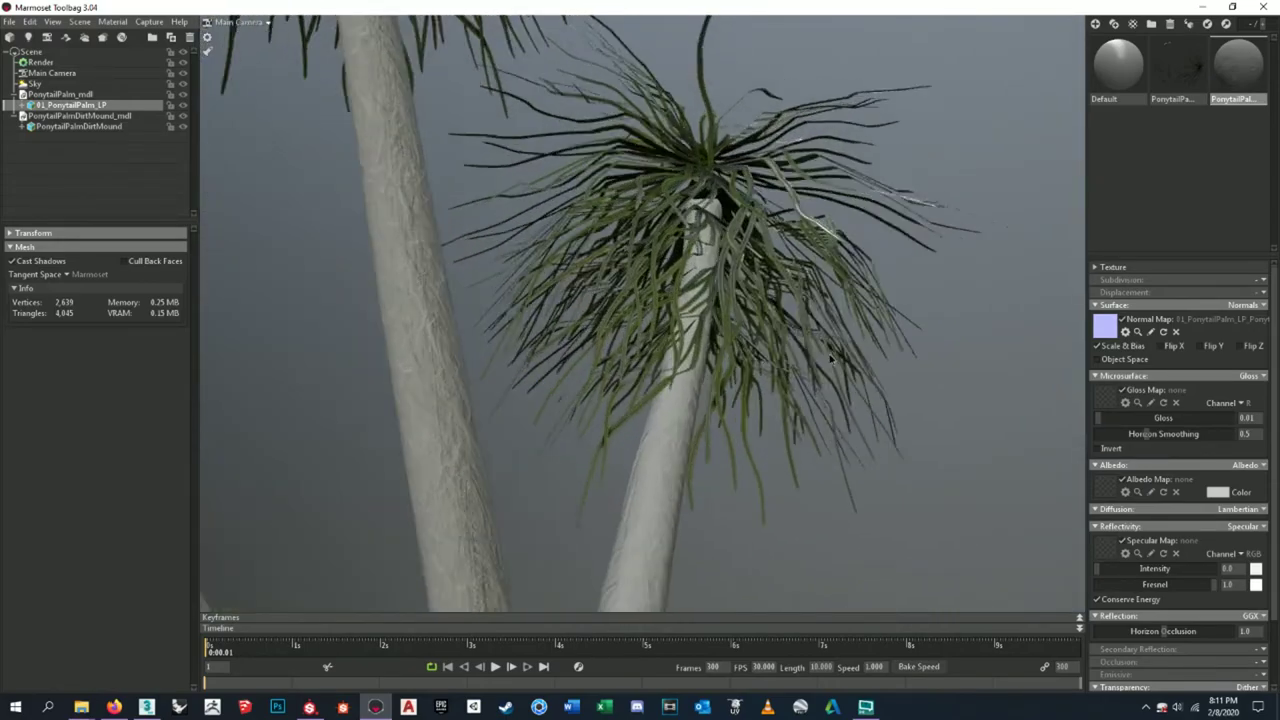
{"action": "scroll", "coordinate": [805, 338], "scroll_direction": "down", "scroll_amount": 10}
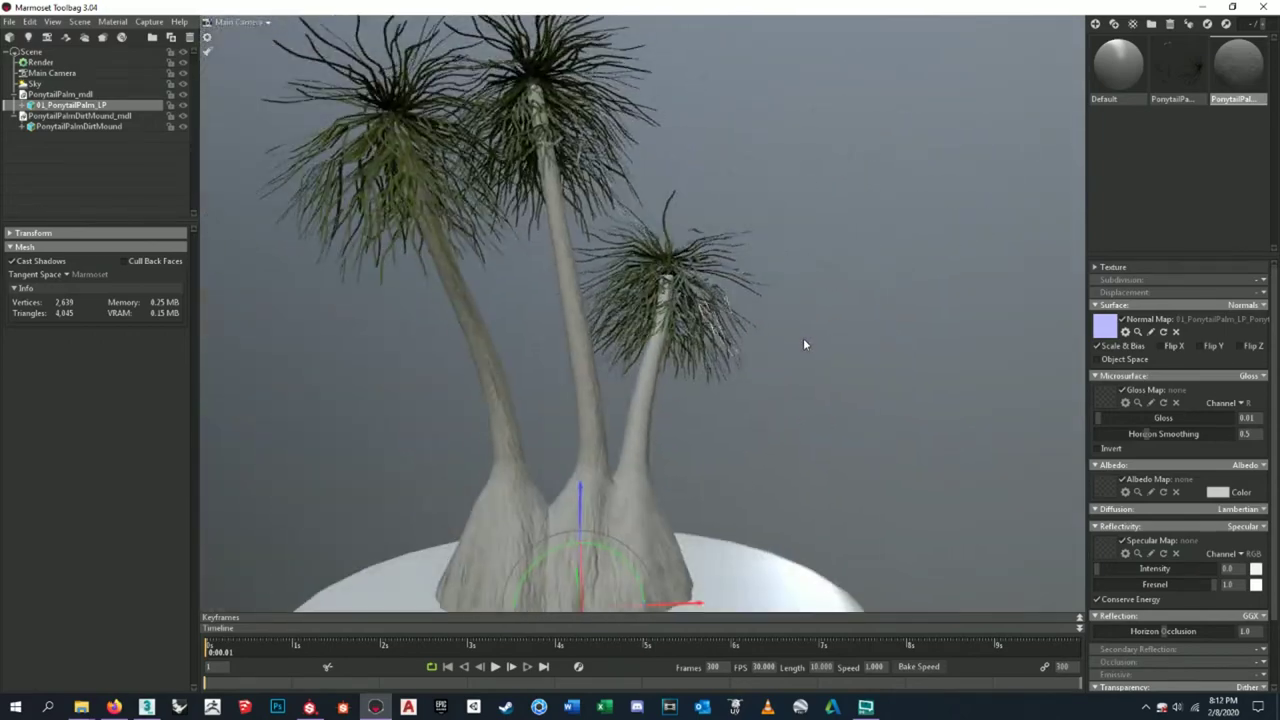
{"action": "left_click_drag", "start_coordinate": [780, 370], "coordinate": [669, 394]}
{"action": "scroll", "coordinate": [663, 349], "scroll_direction": "up", "scroll_amount": 8}
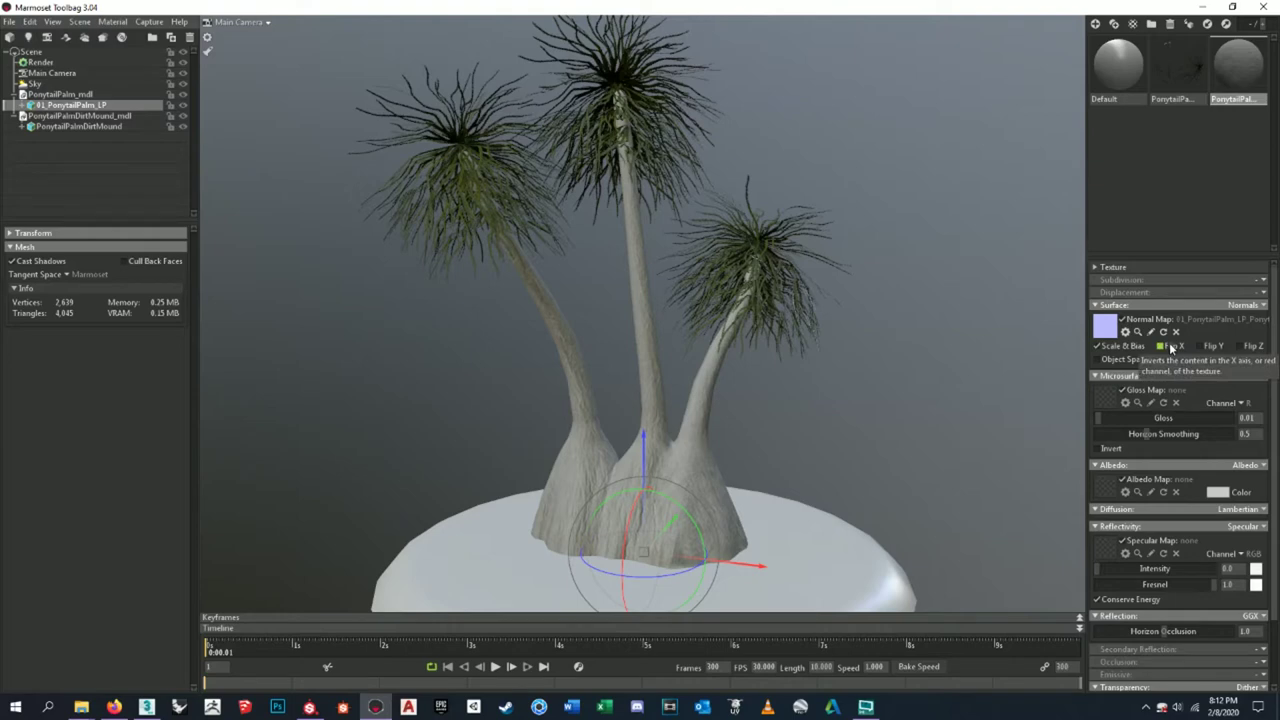
{"action": "left_click", "coordinate": [1202, 347]}
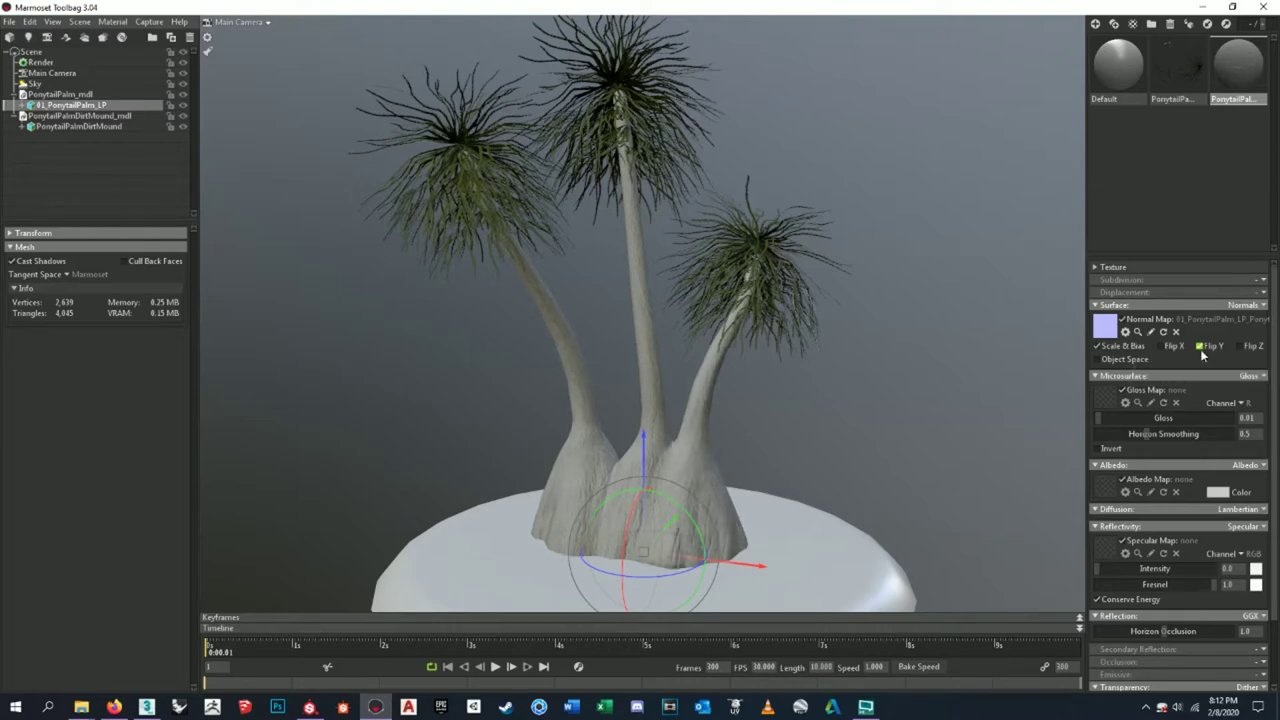
- Toggle Flip Y on the trunk normal map several times to compare the bark shading
{"action": "scroll", "coordinate": [642, 507], "scroll_direction": "down", "scroll_amount": 5}
{"action": "scroll", "coordinate": [644, 502], "scroll_direction": "up", "scroll_amount": 10}
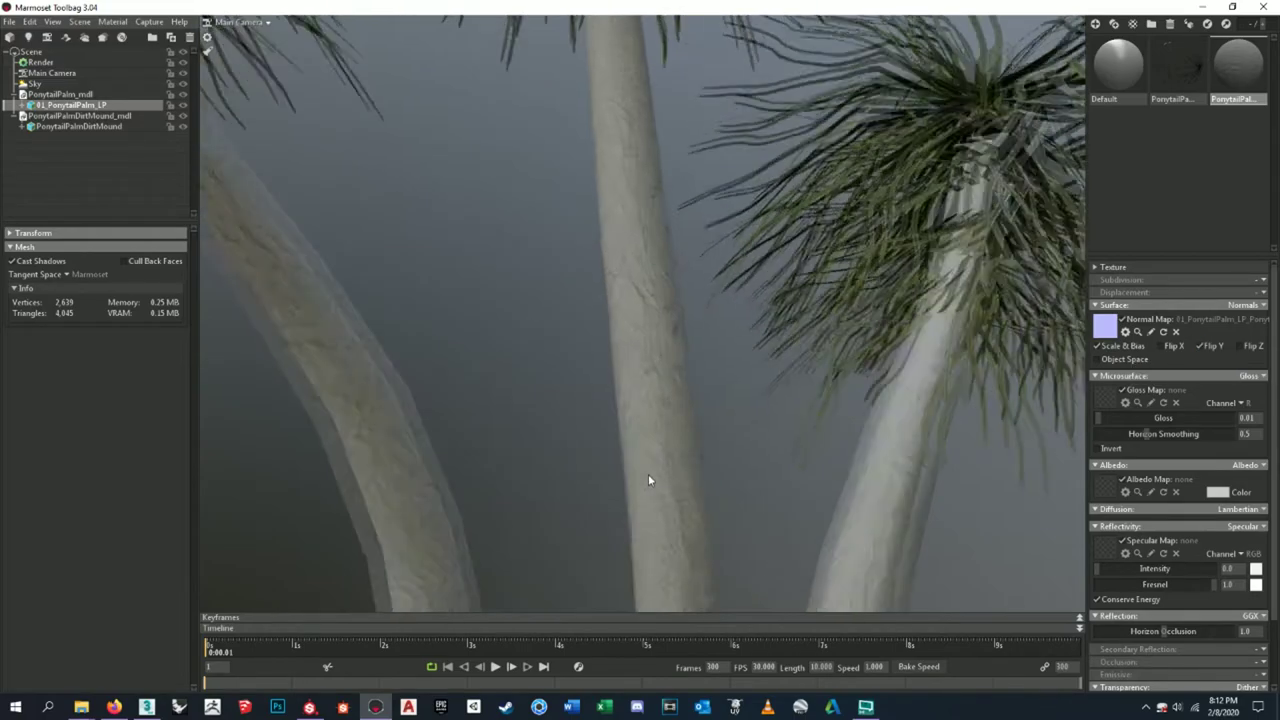
{"action": "scroll", "coordinate": [650, 476], "scroll_direction": "up", "scroll_amount": 8}
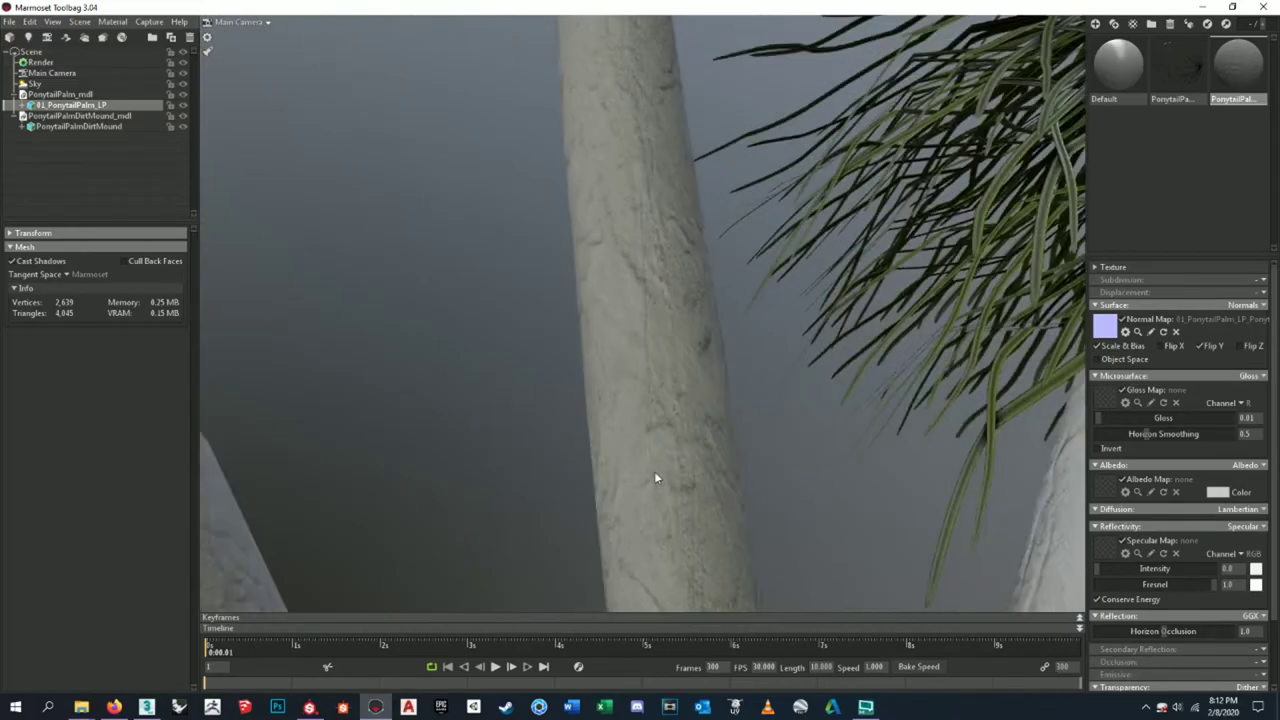
{"action": "scroll", "coordinate": [707, 282], "scroll_direction": "down", "scroll_amount": 10}
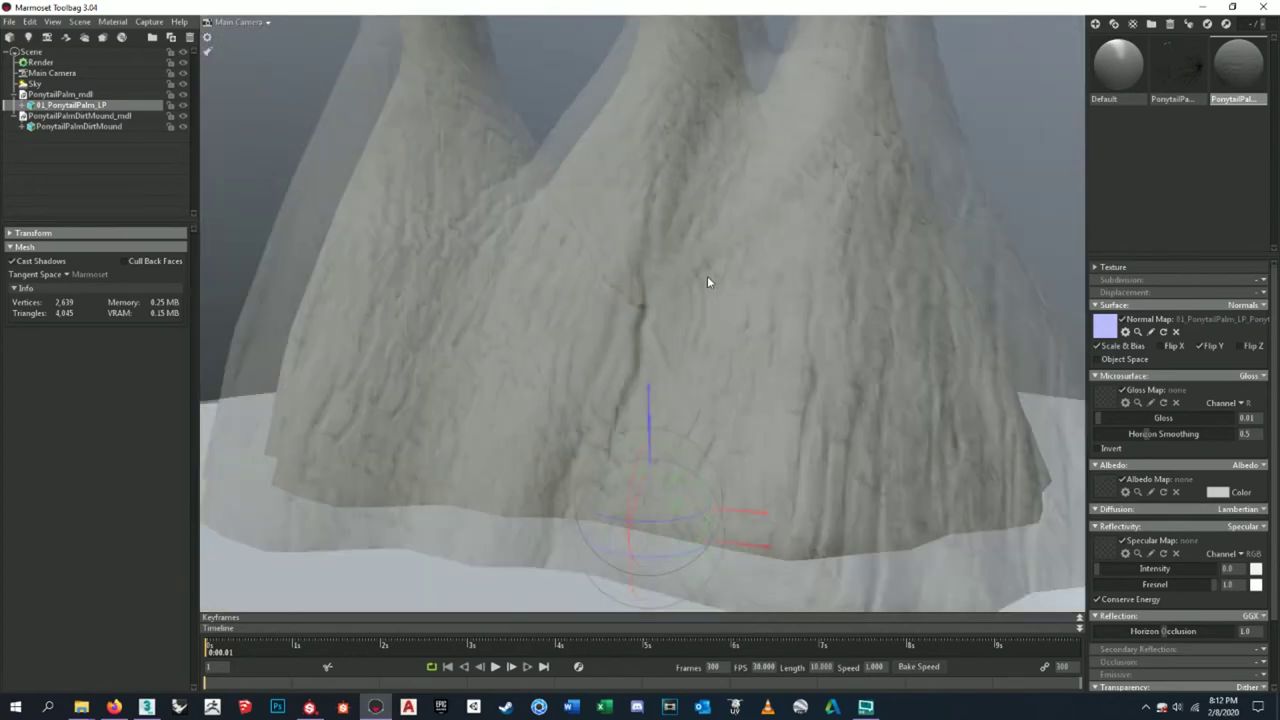
{"action": "left_click", "coordinate": [1202, 345]}
{"action": "left_click", "coordinate": [1202, 345]}
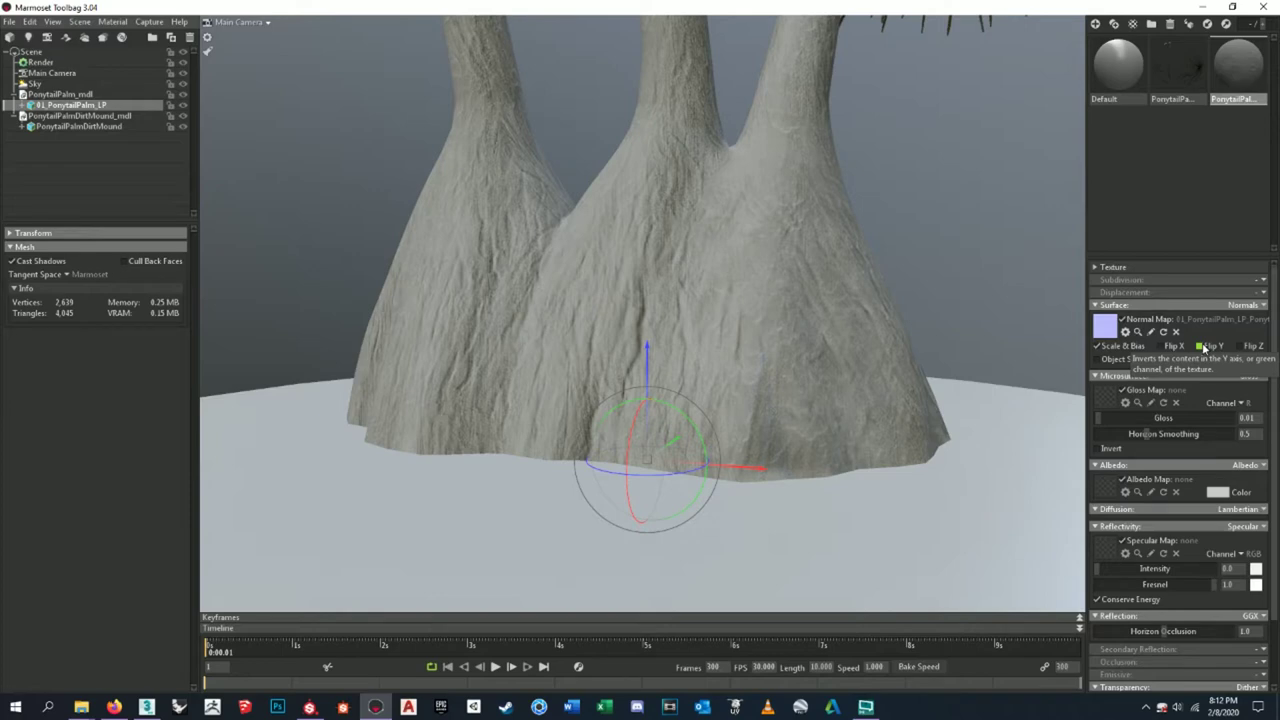
{"action": "left_click", "coordinate": [1202, 345]}
{"action": "left_click", "coordinate": [1202, 345]}
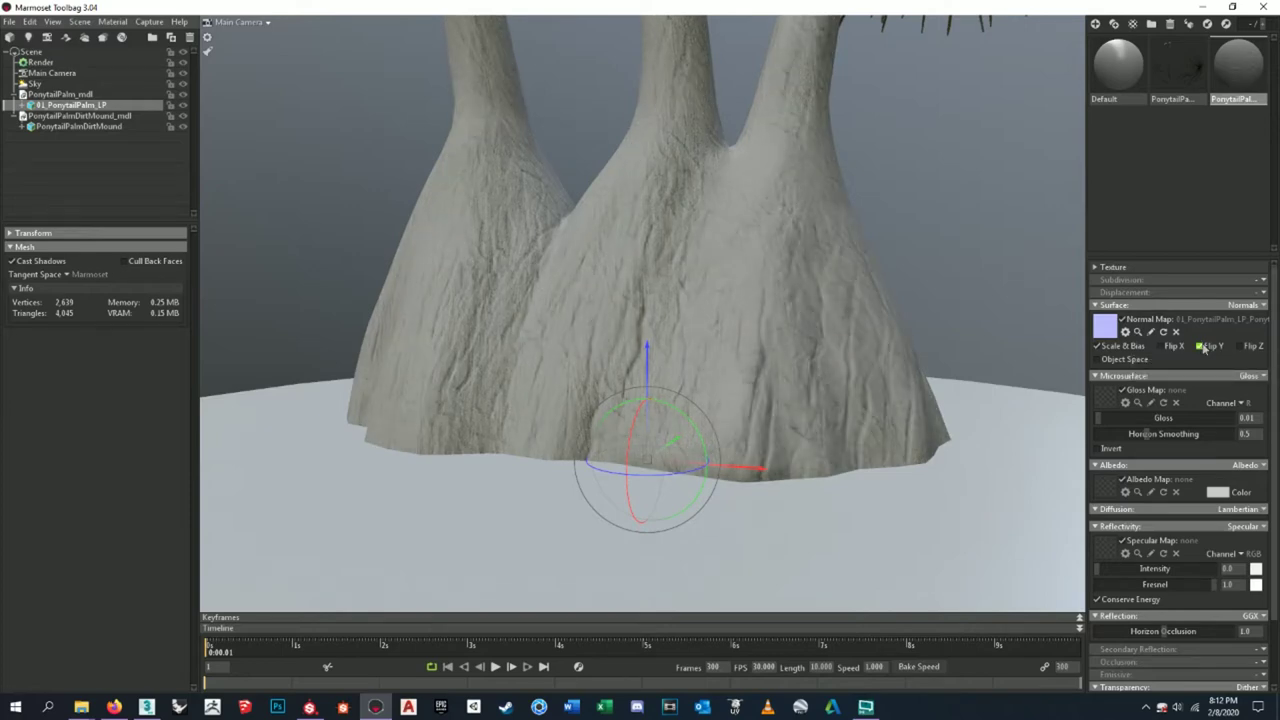
{"action": "left_click", "coordinate": [1204, 346]}
- Inspect the bark relief on all three trunks and mound, leaving Flip Y enabled
{"action": "scroll", "coordinate": [638, 390], "scroll_direction": "down", "scroll_amount": 3}
{"action": "left_click_drag", "start_coordinate": [638, 390], "coordinate": [763, 140]}
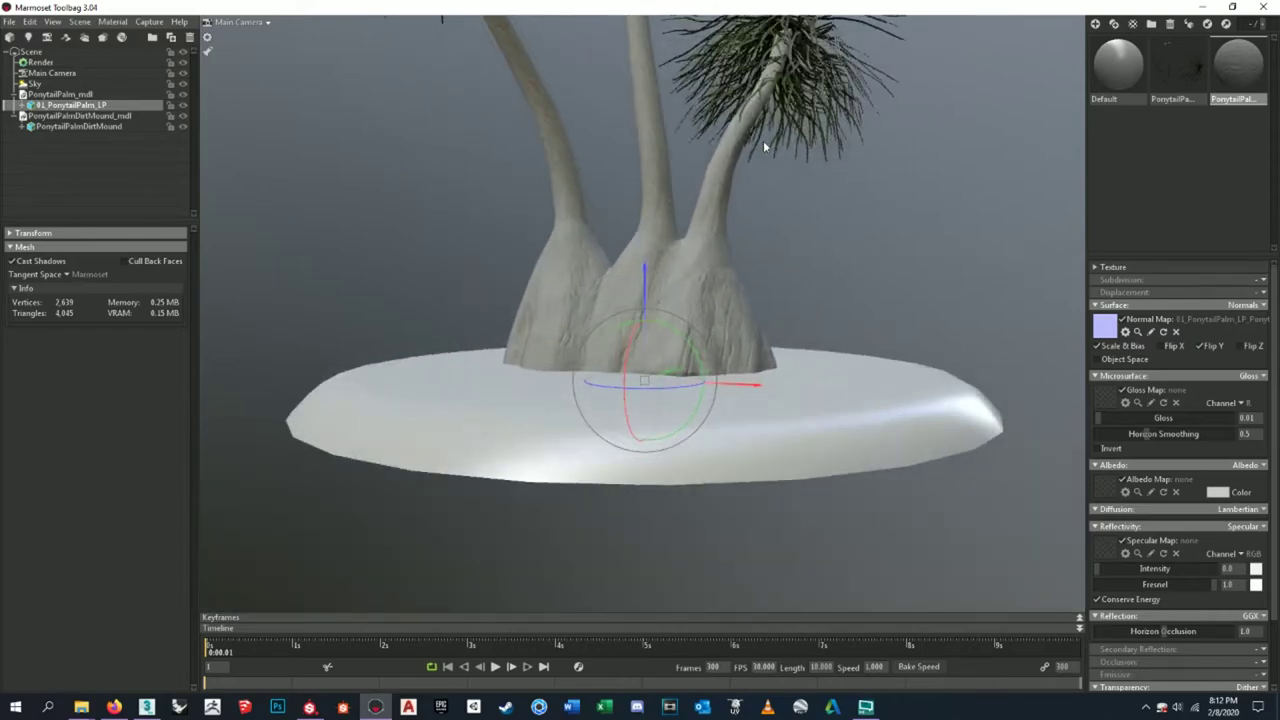
{"action": "scroll", "coordinate": [763, 140], "scroll_direction": "up", "scroll_amount": 5}
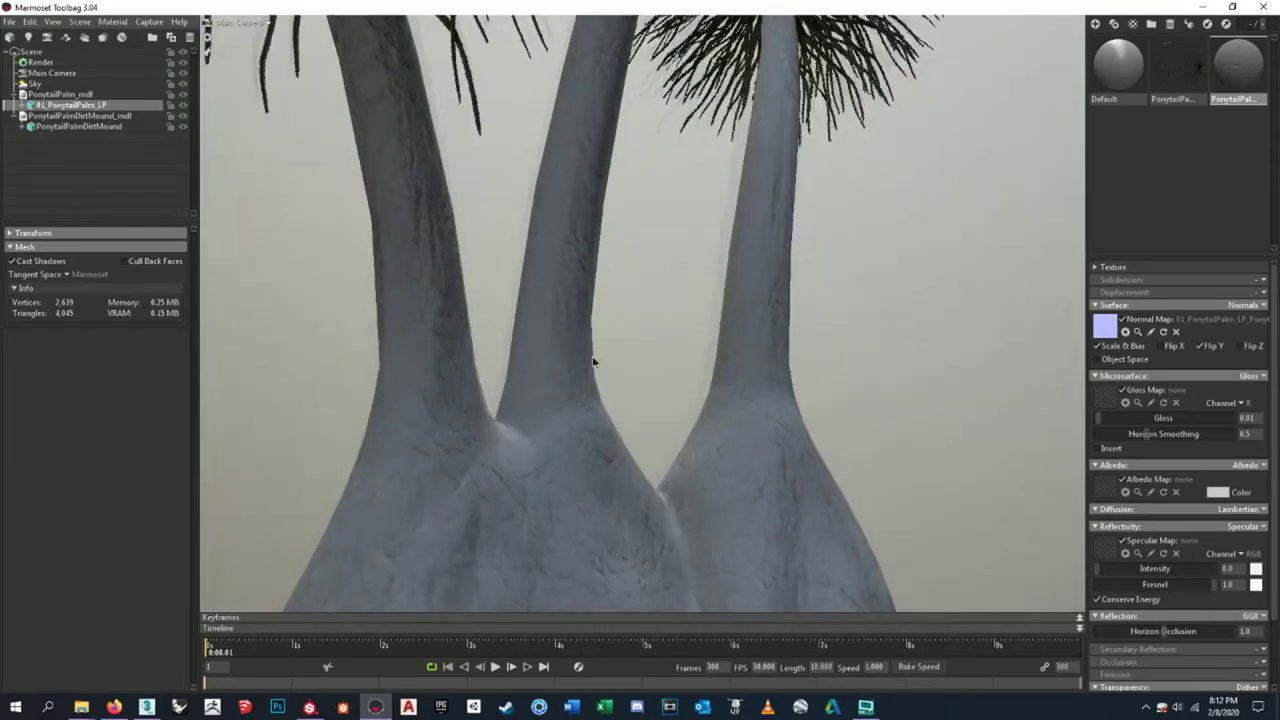
{"action": "left_click_drag", "start_coordinate": [593, 362], "coordinate": [1215, 310]}
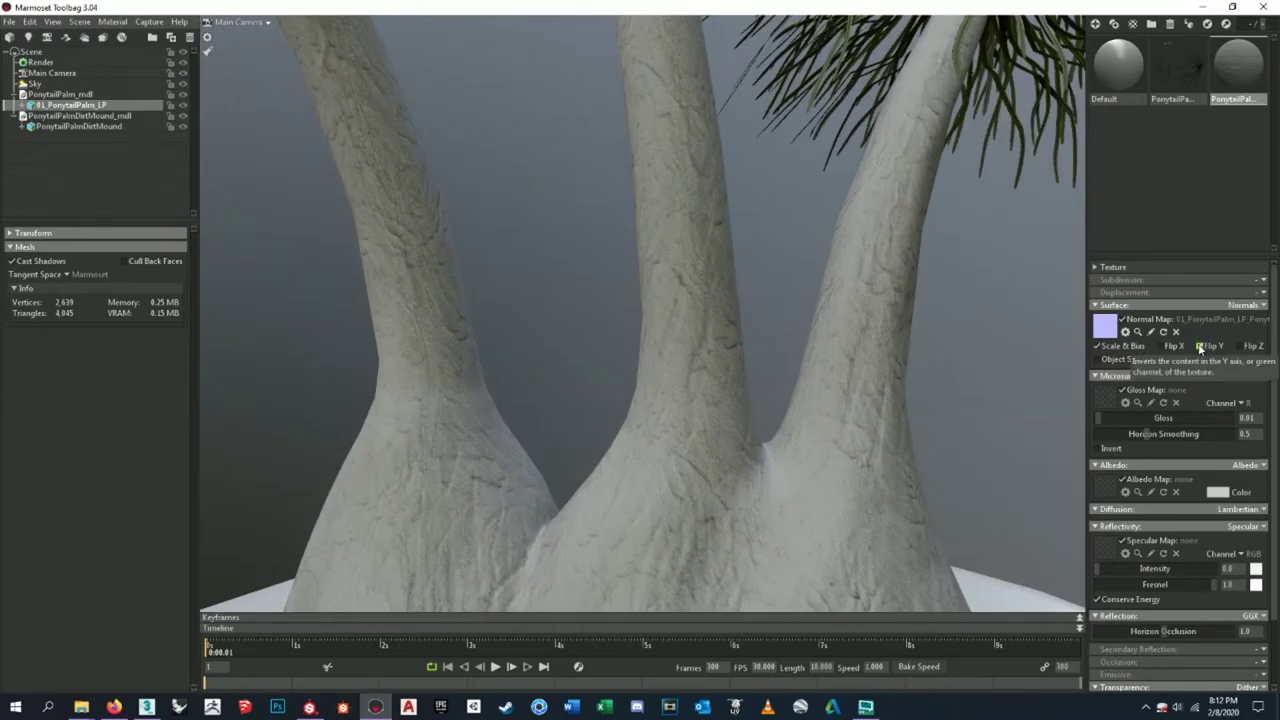
{"action": "left_click", "coordinate": [1201, 347]}
{"action": "left_click_drag", "start_coordinate": [880, 380], "coordinate": [768, 387]}
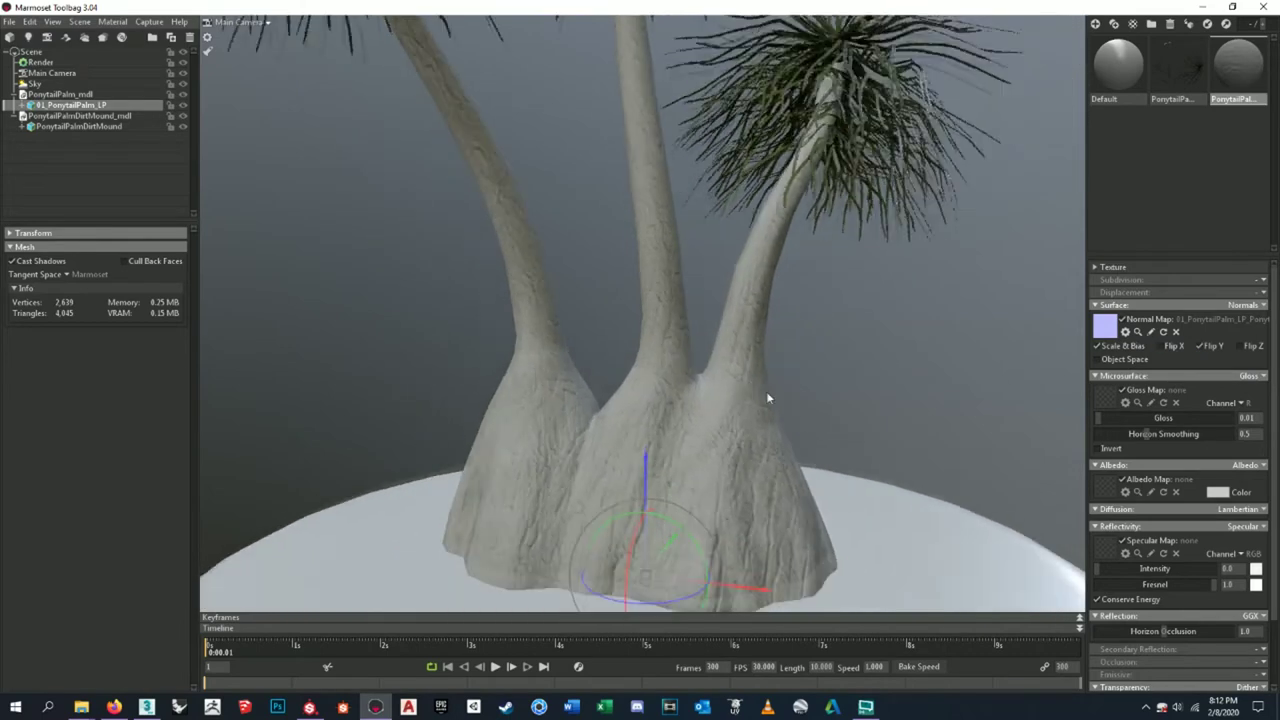
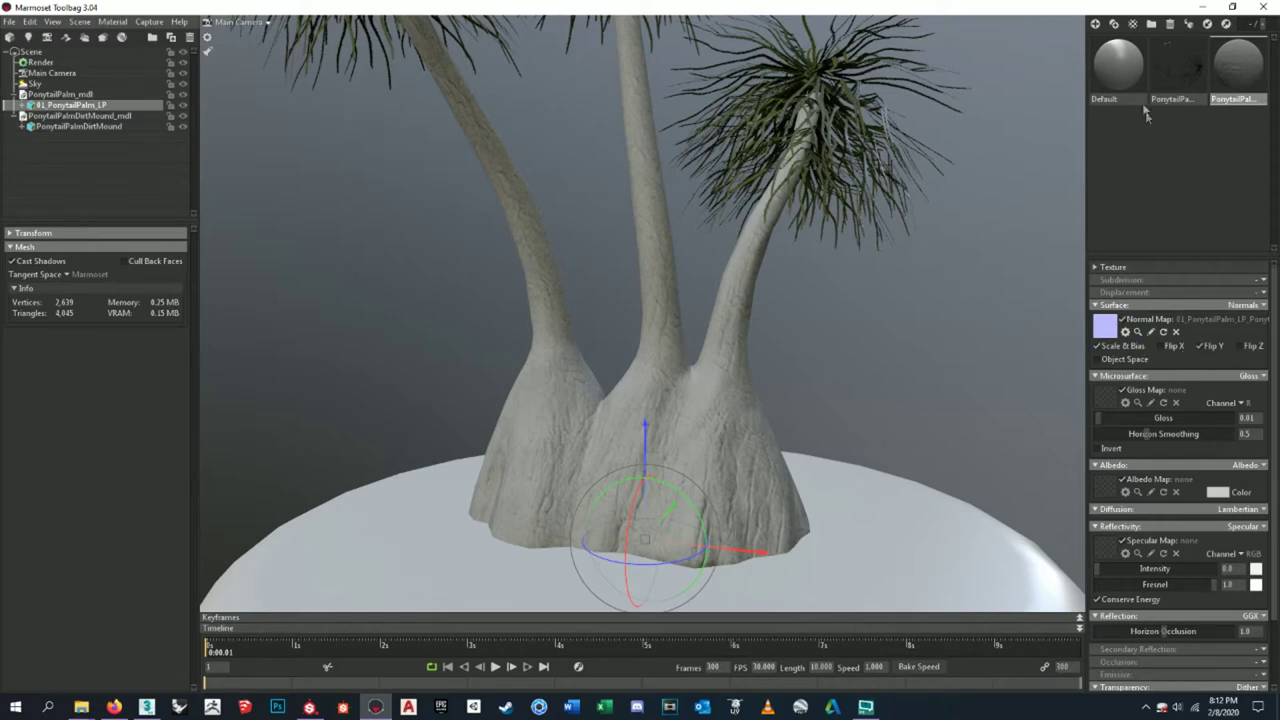
- Select the palm canopy material and enable Flip Y on its normal map
{"action": "left_click", "coordinate": [1180, 65]}
{"action": "scroll", "coordinate": [782, 291], "scroll_direction": "down", "scroll_amount": 3}
{"action": "scroll", "coordinate": [786, 294], "scroll_direction": "up", "scroll_amount": 10}
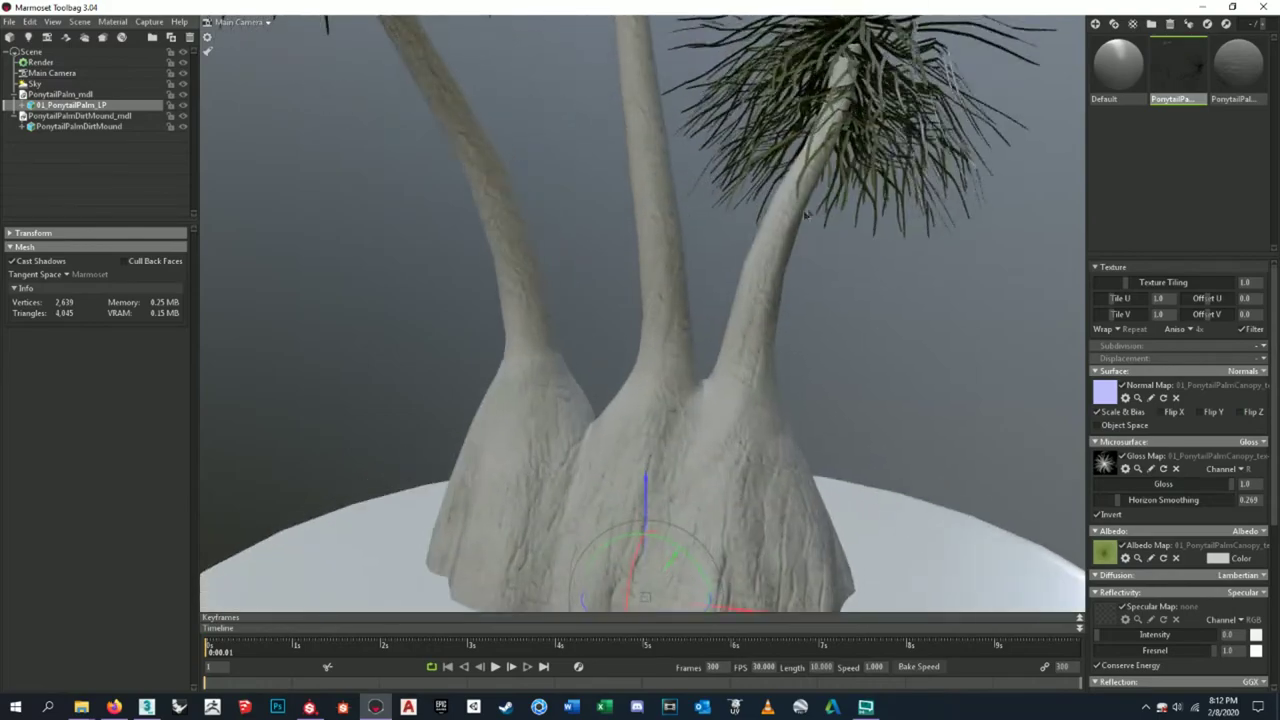
{"action": "scroll", "coordinate": [845, 258], "scroll_direction": "up", "scroll_amount": 5}
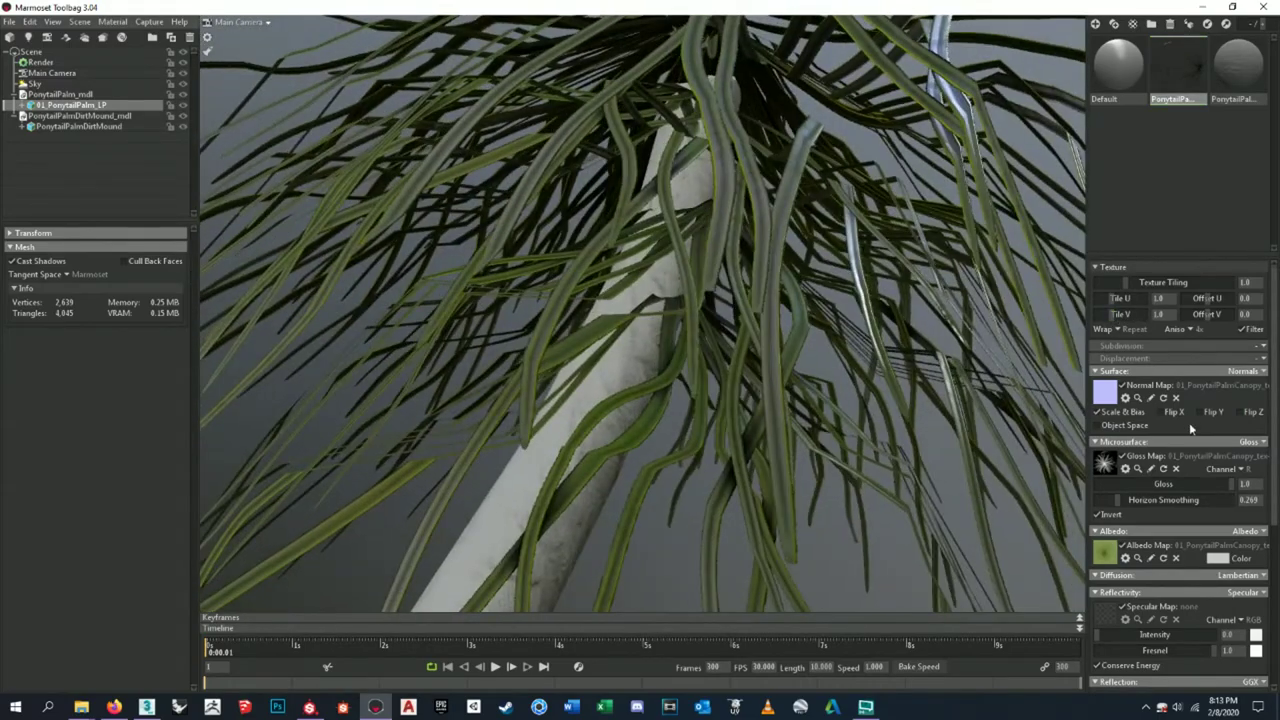
{"action": "left_click", "coordinate": [1205, 415]}
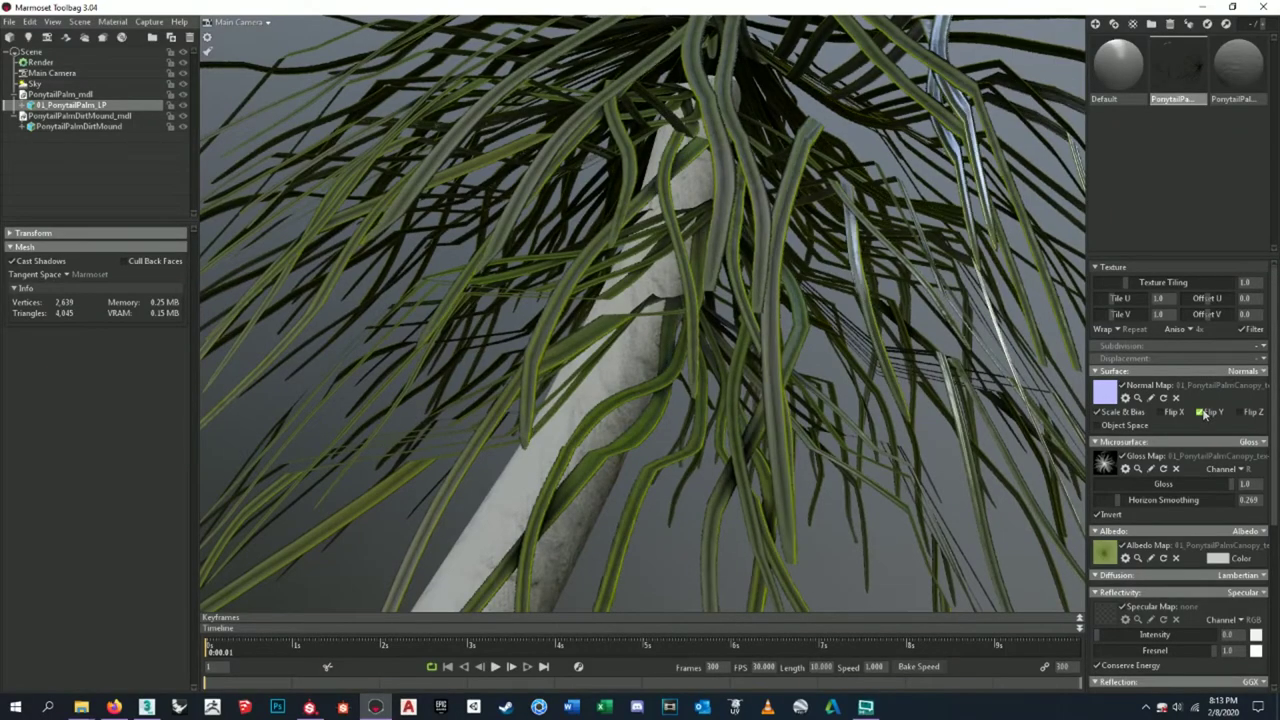
{"action": "scroll", "coordinate": [898, 443], "scroll_direction": "down", "scroll_amount": 5}
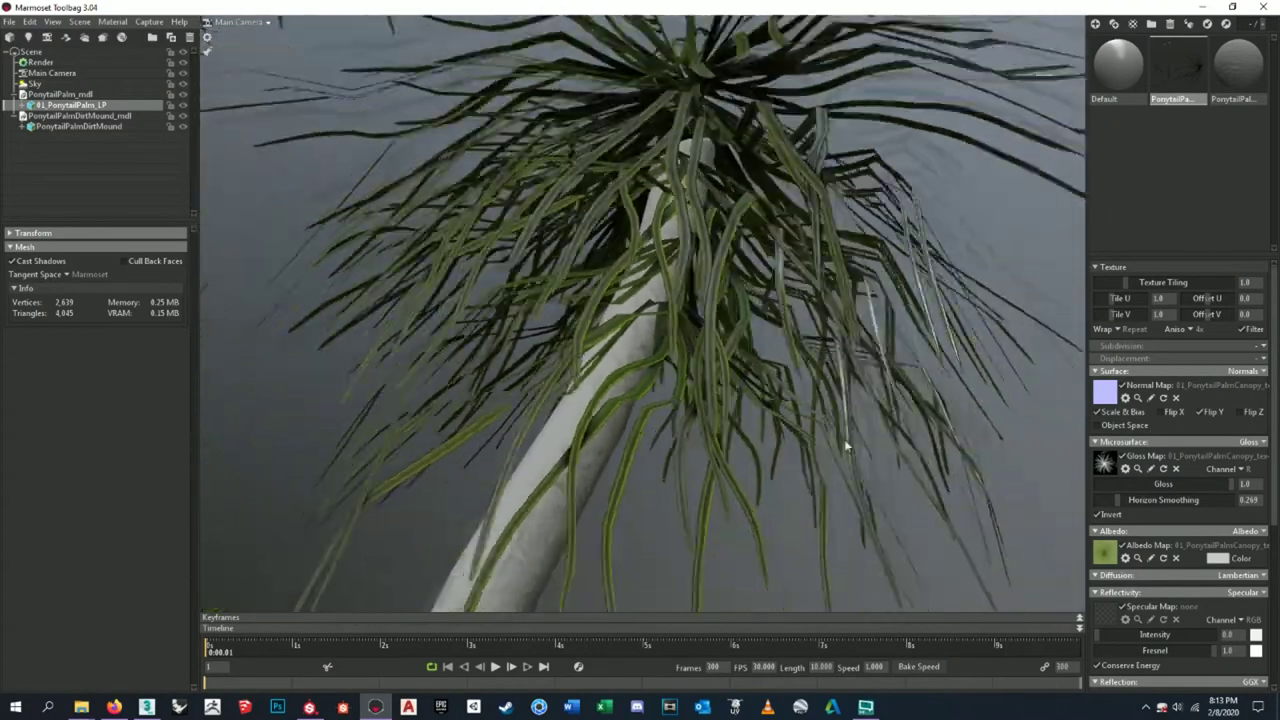
{"action": "left_click_drag", "start_coordinate": [844, 439], "coordinate": [936, 438]}
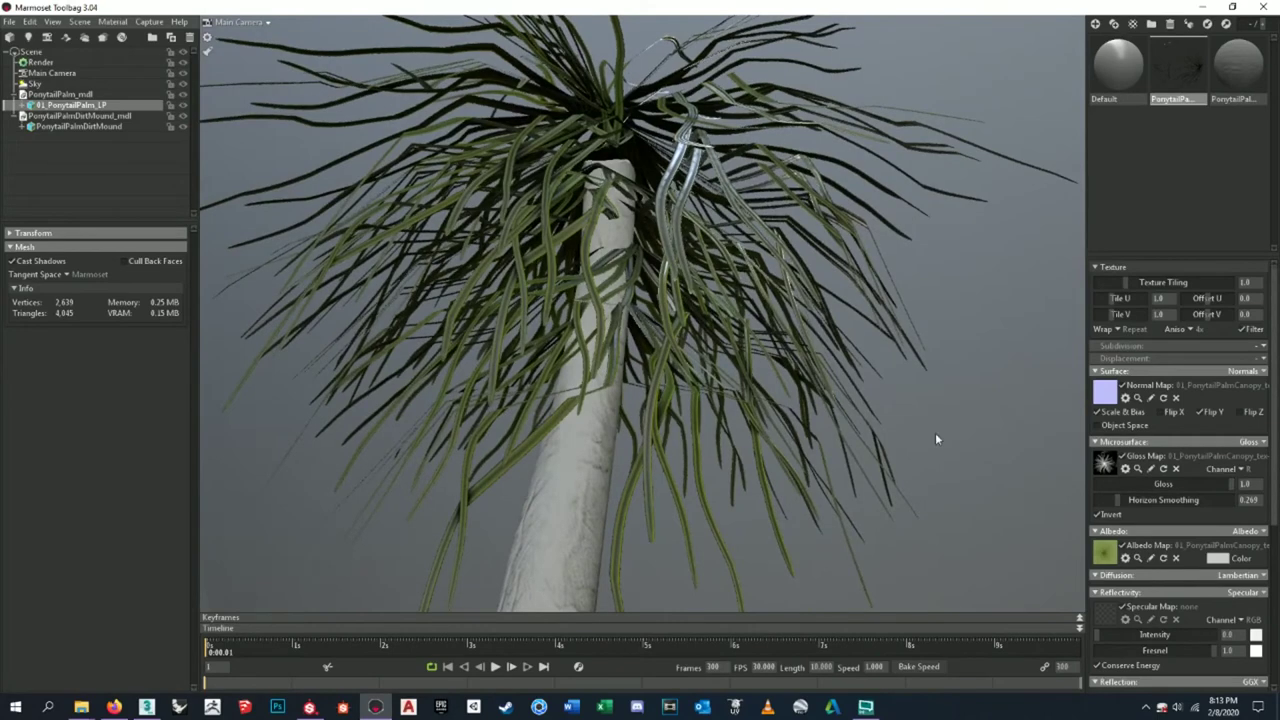
- Toggle the normal map's Flip Y to compare frond shading, leave it on, and frame the palm
{"action": "left_click", "coordinate": [1200, 413]}
{"action": "left_click", "coordinate": [1200, 413]}
{"action": "left_click", "coordinate": [1200, 413]}
{"action": "left_click", "coordinate": [1200, 413]}
{"action": "left_click", "coordinate": [1200, 413]}
{"action": "left_click_drag", "start_coordinate": [860, 410], "coordinate": [813, 366]}
{"action": "key", "text": "f"}
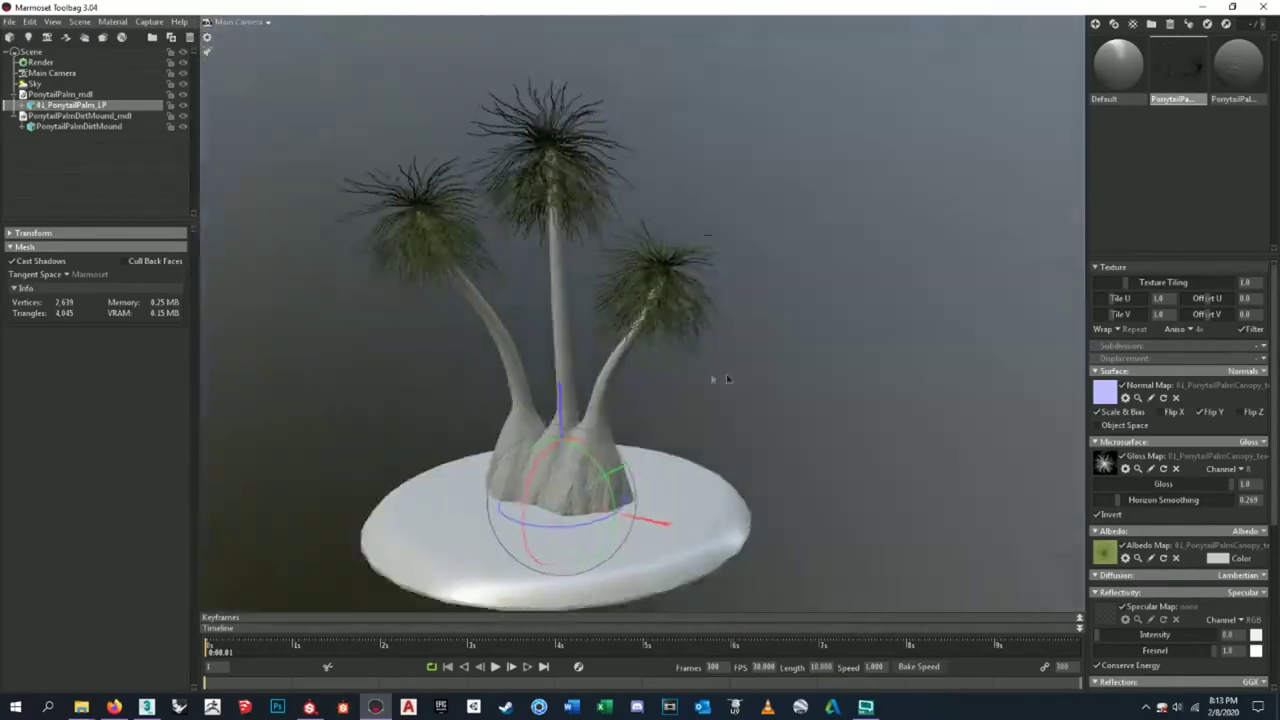
- Select the trunk material and load the Roughness texture as its gloss map
{"action": "left_click", "coordinate": [1221, 73]}
{"action": "scroll", "coordinate": [569, 422], "scroll_direction": "up", "scroll_amount": 5}
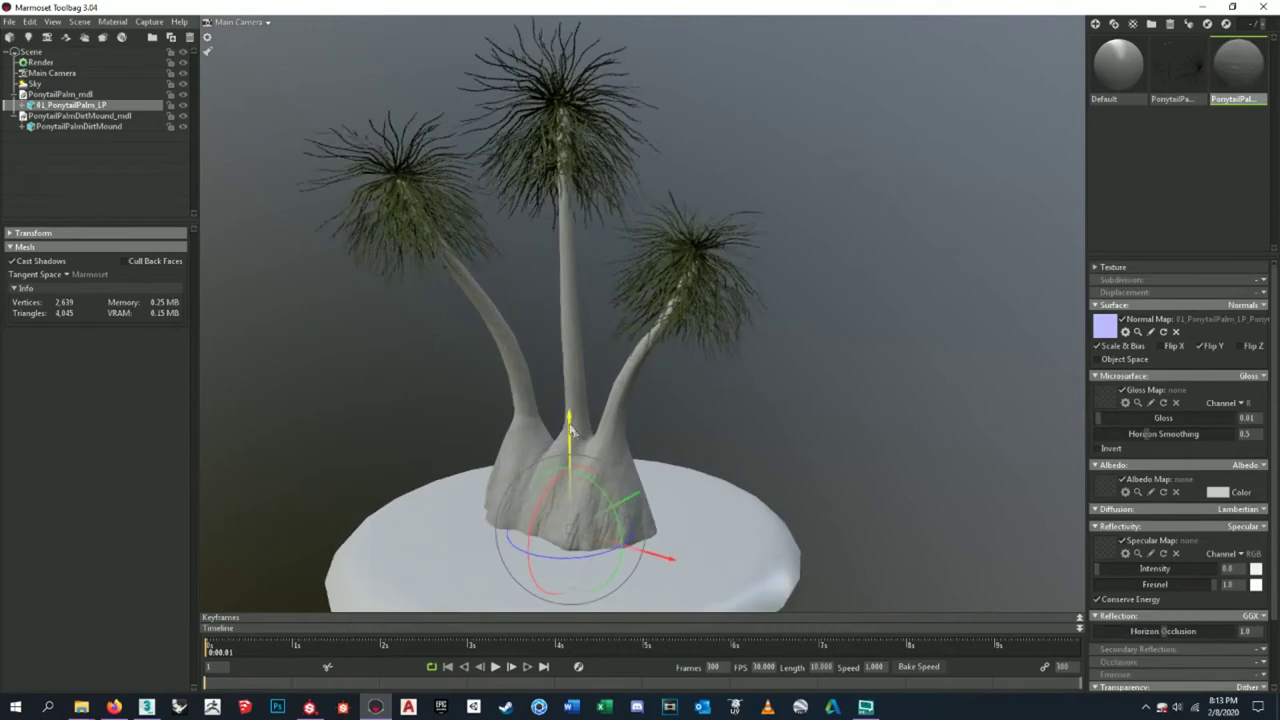
{"action": "middle_click_drag", "start_coordinate": [582, 426], "coordinate": [783, 199]}
{"action": "left_click_drag", "start_coordinate": [783, 199], "coordinate": [942, 346]}
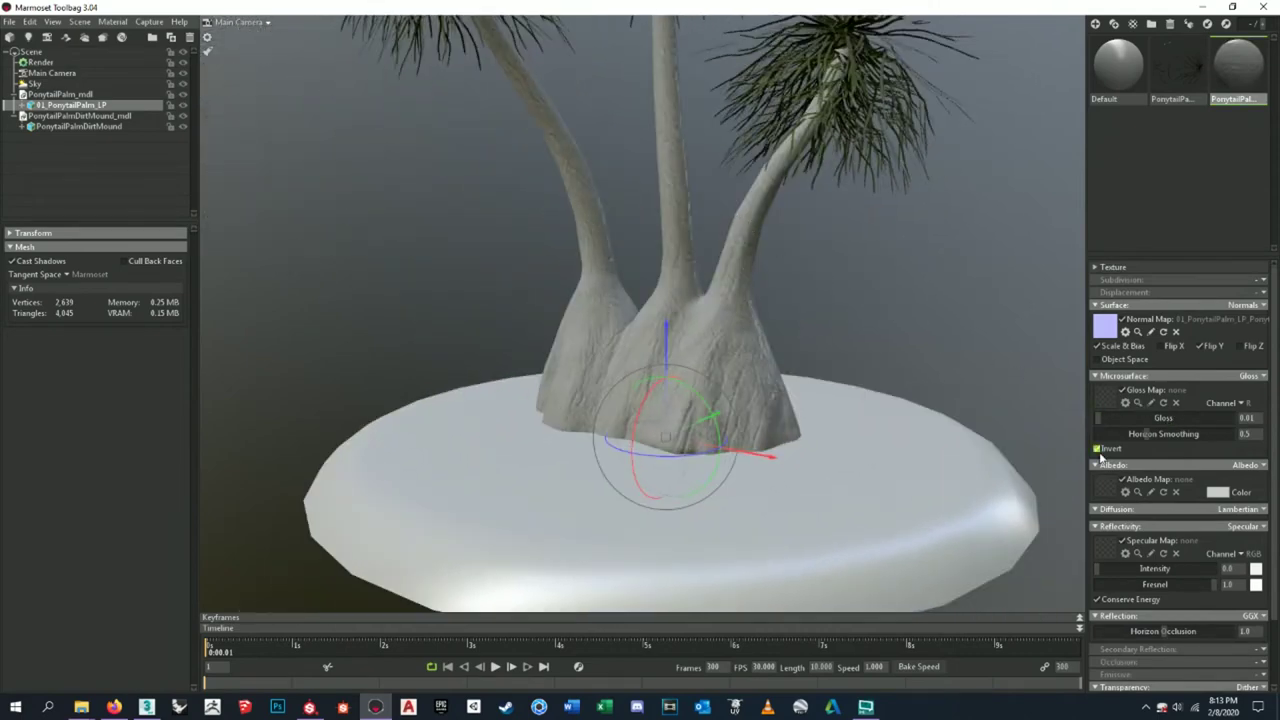
{"action": "scroll", "coordinate": [716, 376], "scroll_direction": "up", "scroll_amount": 3}
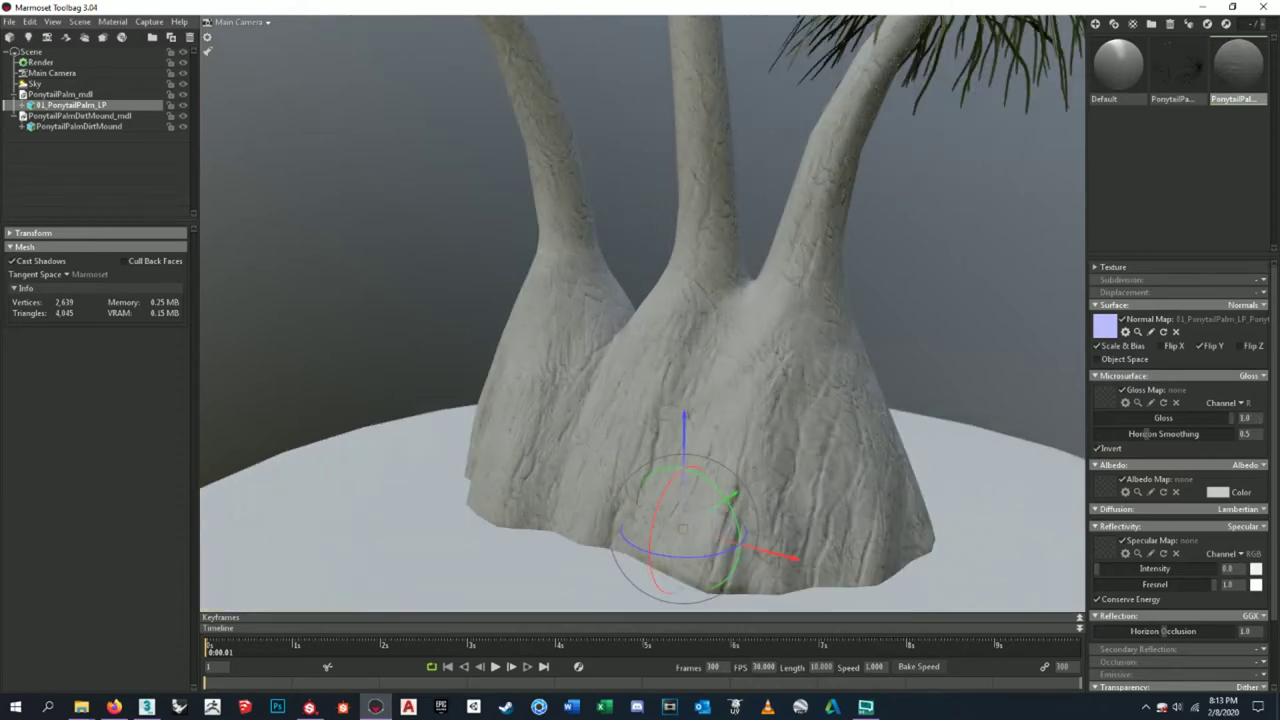
{"action": "scroll", "coordinate": [814, 437], "scroll_direction": "down", "scroll_amount": 5}
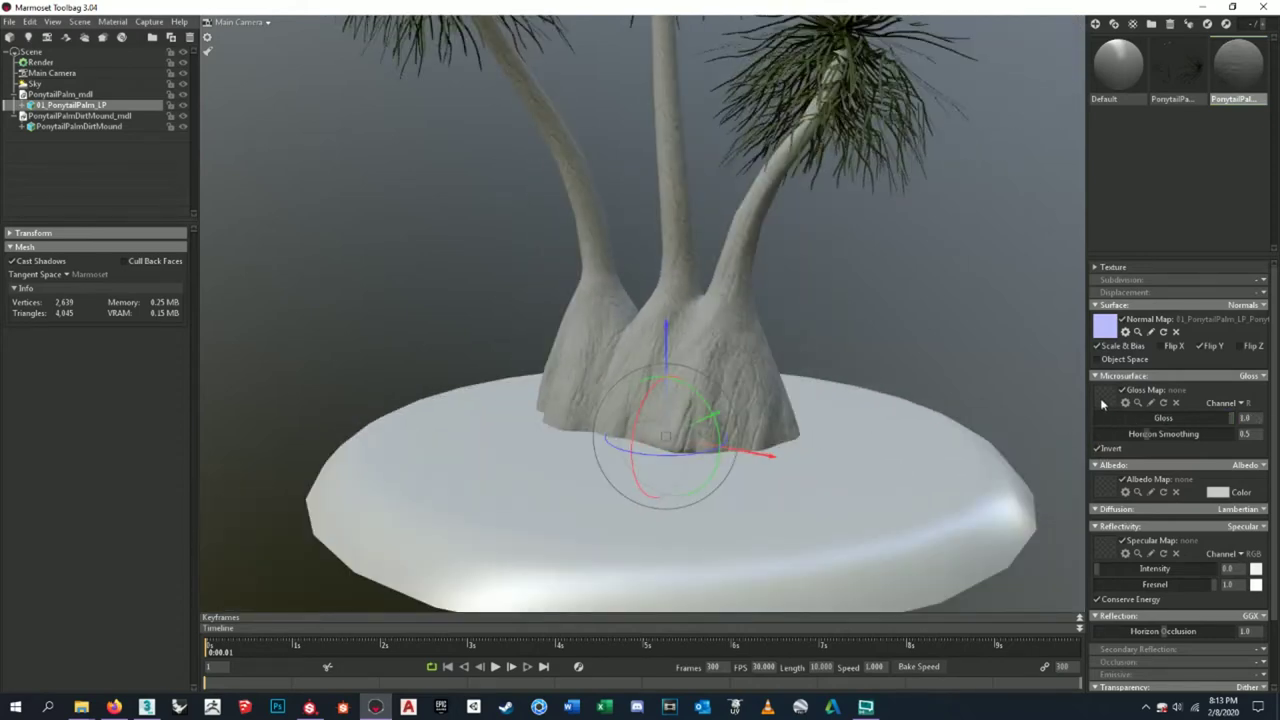
{"action": "left_click", "coordinate": [1103, 404]}
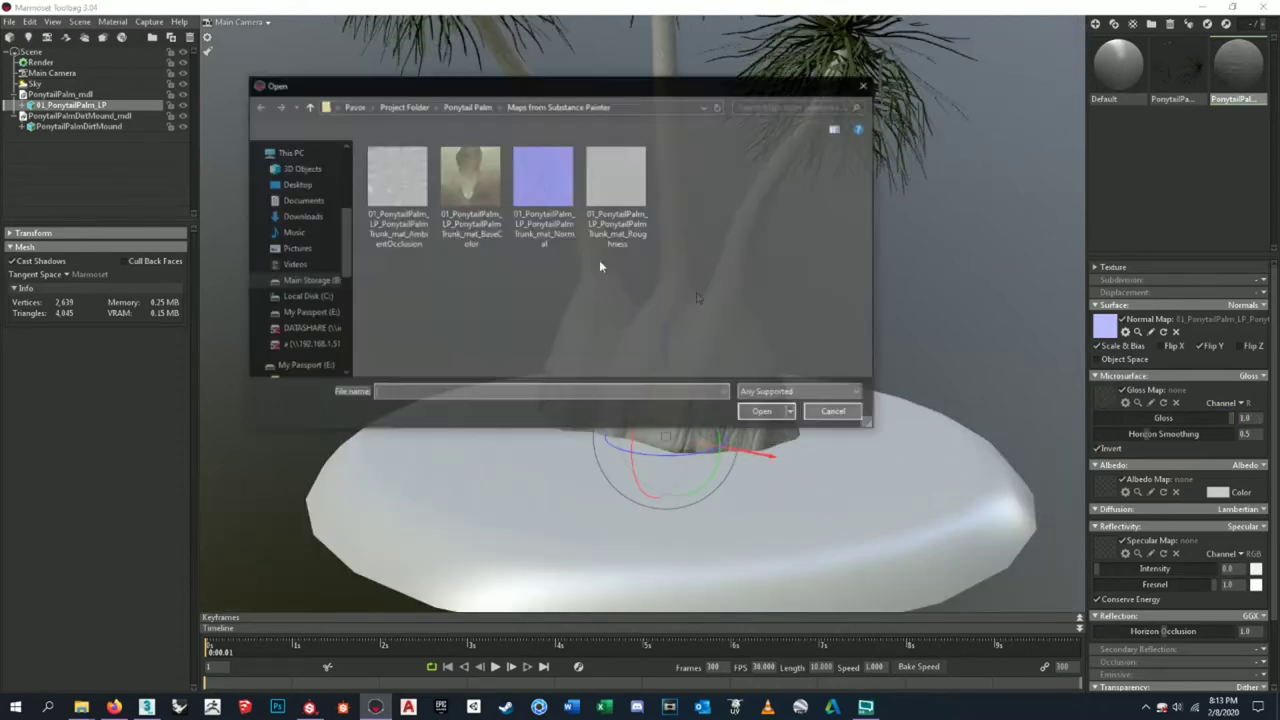
{"action": "left_click", "coordinate": [763, 413]}
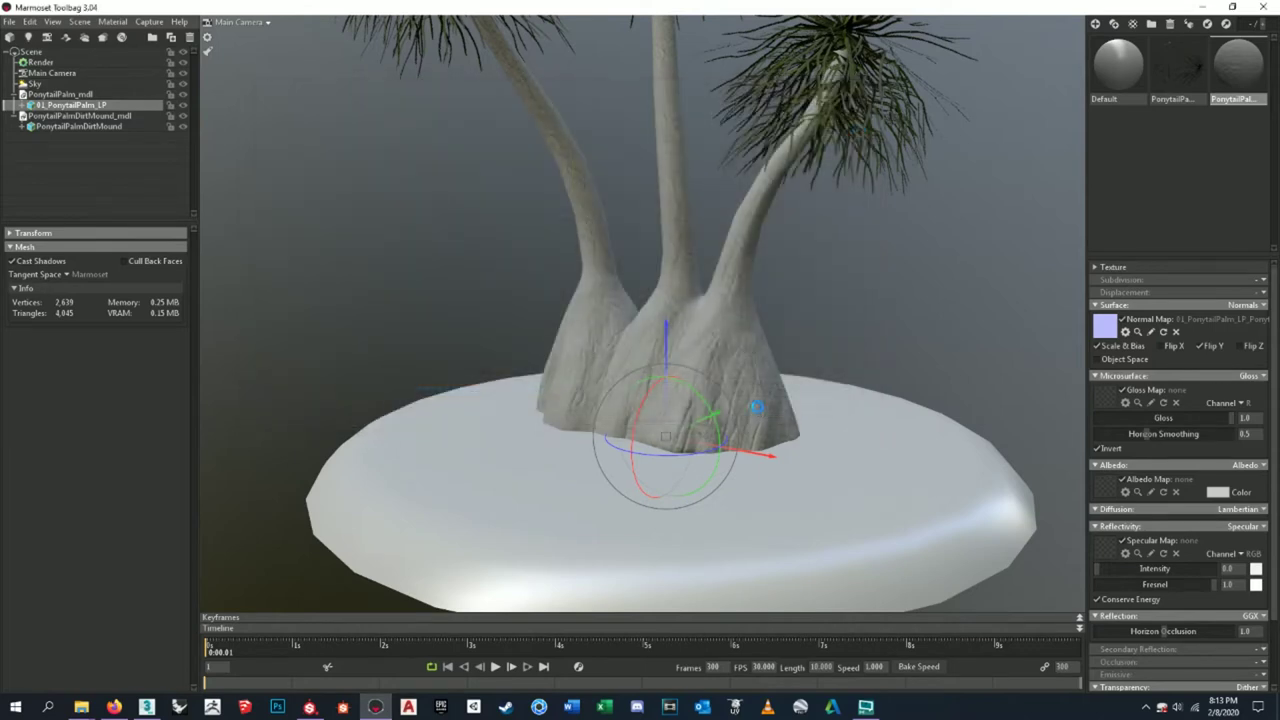
- Set the trunk material's gloss to 1.0 and check the trunks under rotated sky lighting
{"action": "scroll", "coordinate": [742, 375], "scroll_direction": "up", "scroll_amount": 5}
{"action": "scroll", "coordinate": [747, 365], "scroll_direction": "up", "scroll_amount": 8}
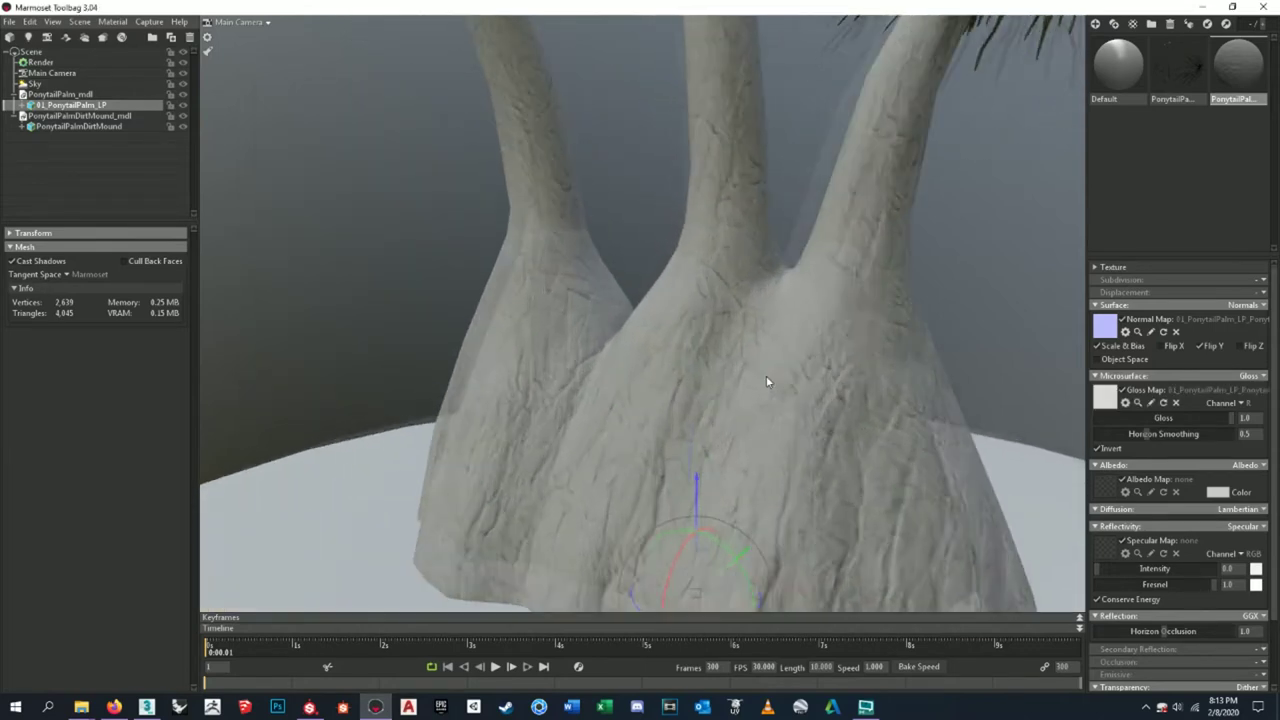
{"action": "scroll", "coordinate": [578, 365], "scroll_direction": "down", "scroll_amount": 10}
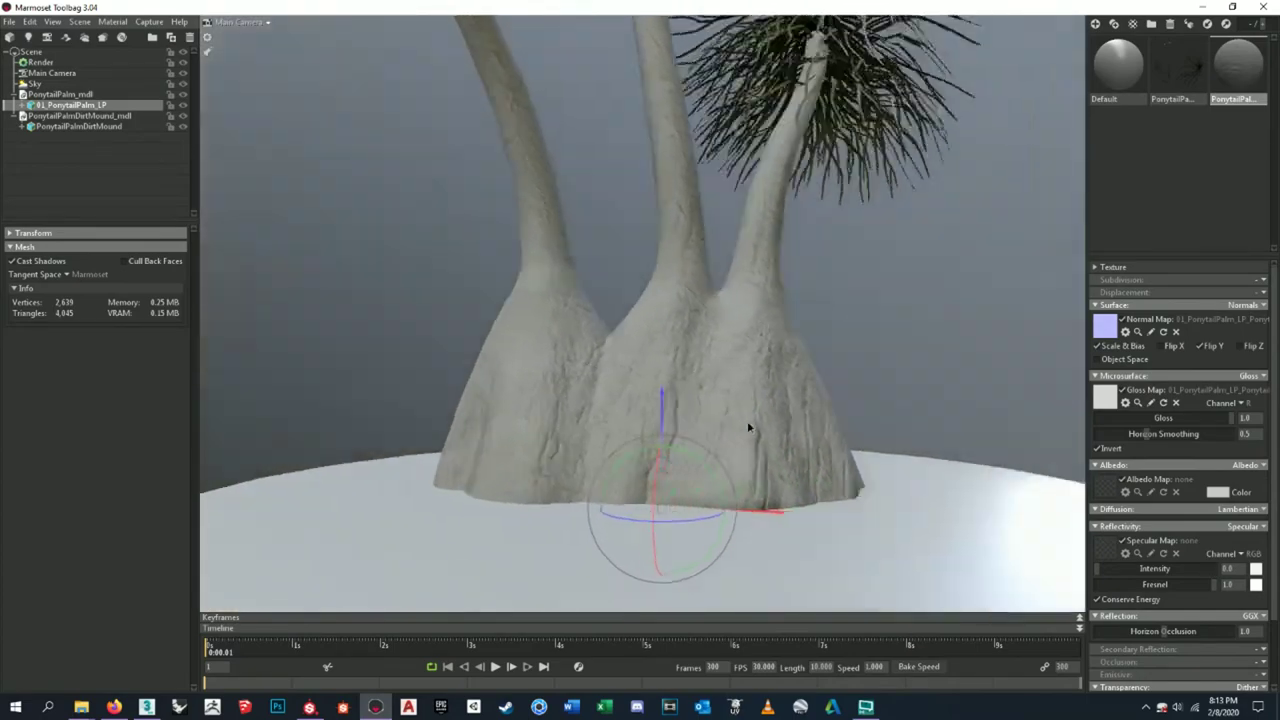
{"action": "left_click_drag", "start_coordinate": [748, 427], "coordinate": [796, 397]}
{"action": "left_click_drag", "start_coordinate": [894, 363], "coordinate": [540, 340], "text": "shift"}
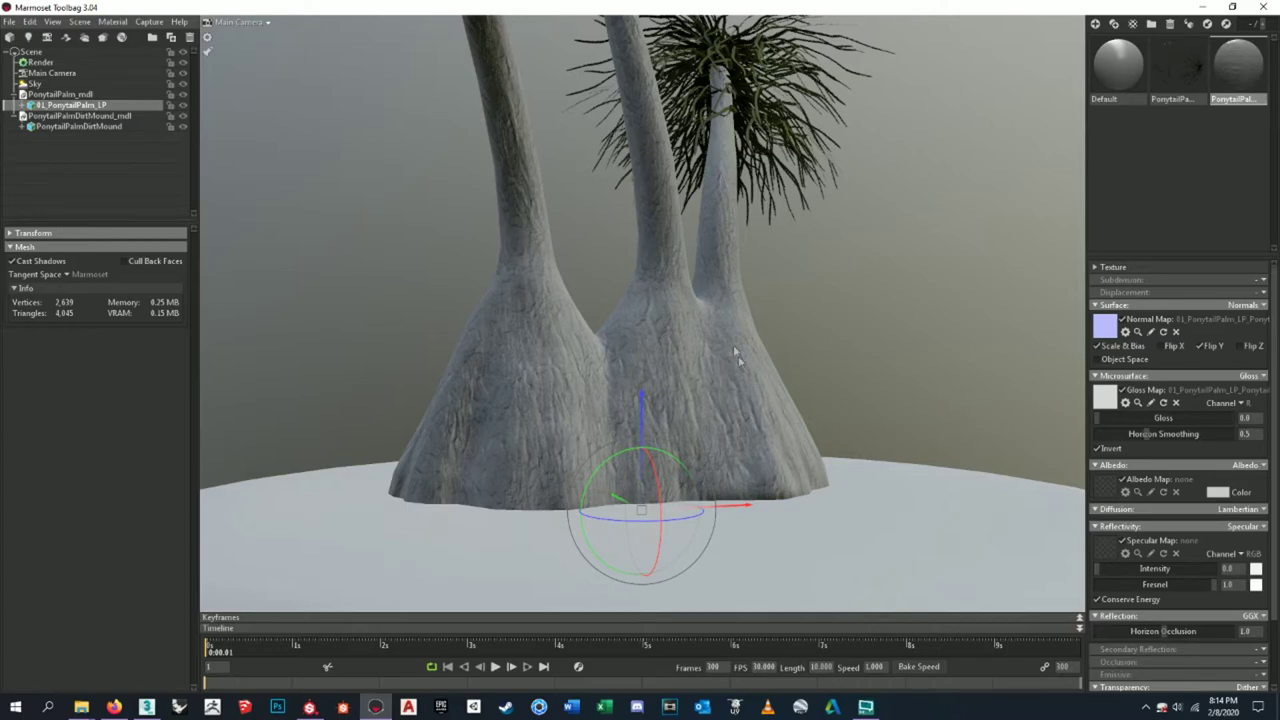
{"action": "scroll", "coordinate": [735, 350], "scroll_direction": "down", "scroll_amount": 8}
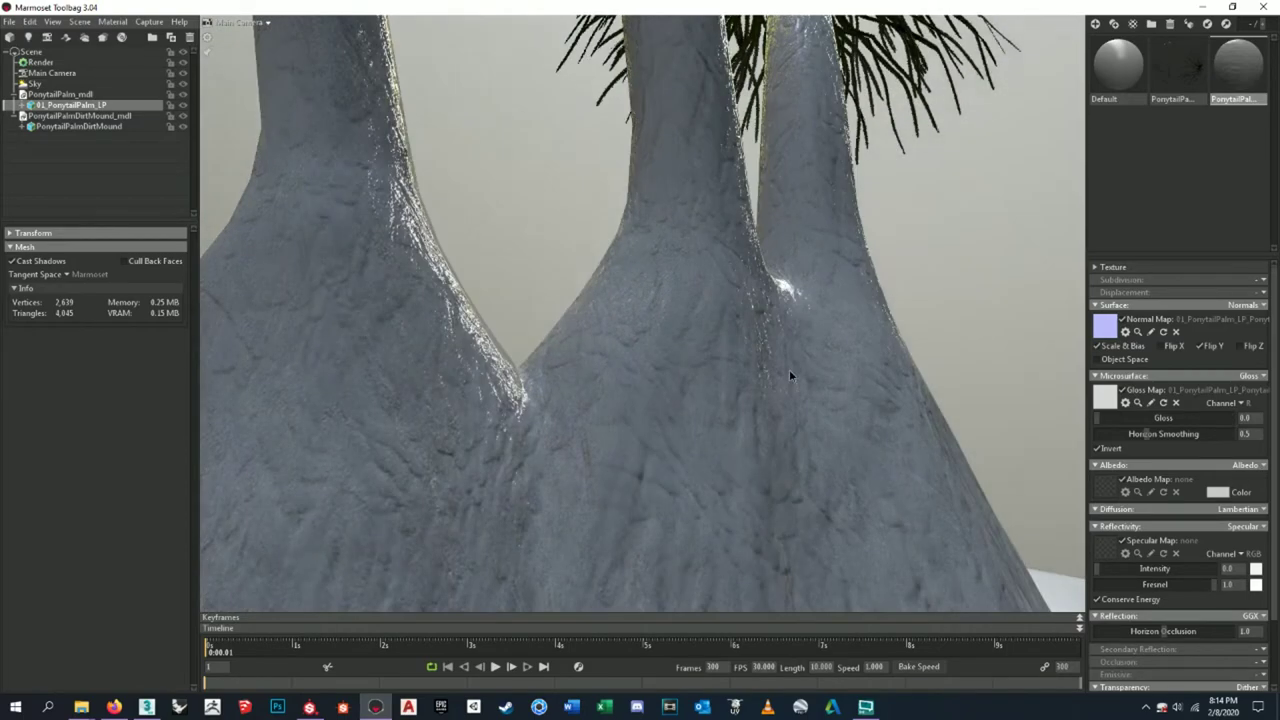
{"action": "left_click_drag", "start_coordinate": [1114, 421], "coordinate": [1240, 419]}
{"action": "scroll", "coordinate": [743, 390], "scroll_direction": "up", "scroll_amount": 5}
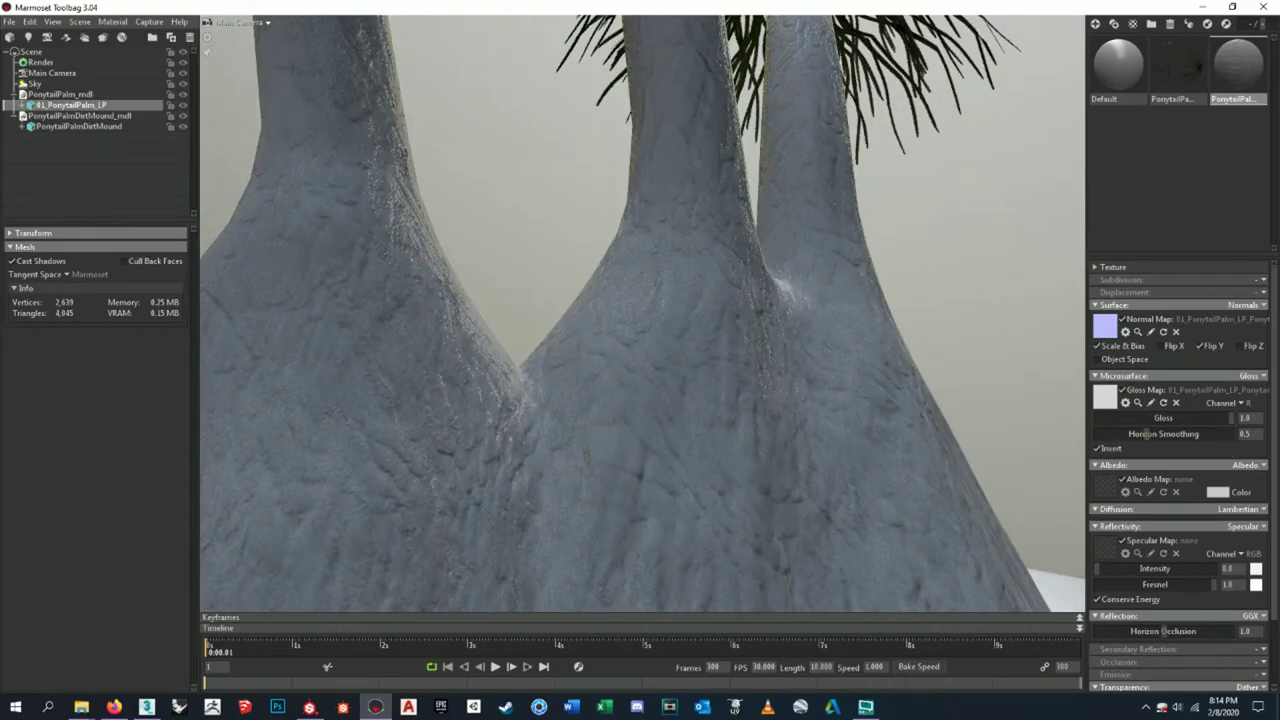
{"action": "scroll", "coordinate": [745, 388], "scroll_direction": "up", "scroll_amount": 5}
{"action": "mouse_move", "coordinate": [746, 386]}
{"action": "left_mouse_down"}
{"action": "mouse_move", "coordinate": [877, 423]}
{"action": "mouse_move", "coordinate": [951, 420]}
{"action": "mouse_move", "coordinate": [817, 420]}
{"action": "mouse_move", "coordinate": [906, 360]}
{"action": "mouse_move", "coordinate": [787, 412]}
{"action": "mouse_move", "coordinate": [749, 329]}
{"action": "mouse_move", "coordinate": [720, 406]}
{"action": "mouse_move", "coordinate": [726, 366]}
{"action": "left_mouse_up"}
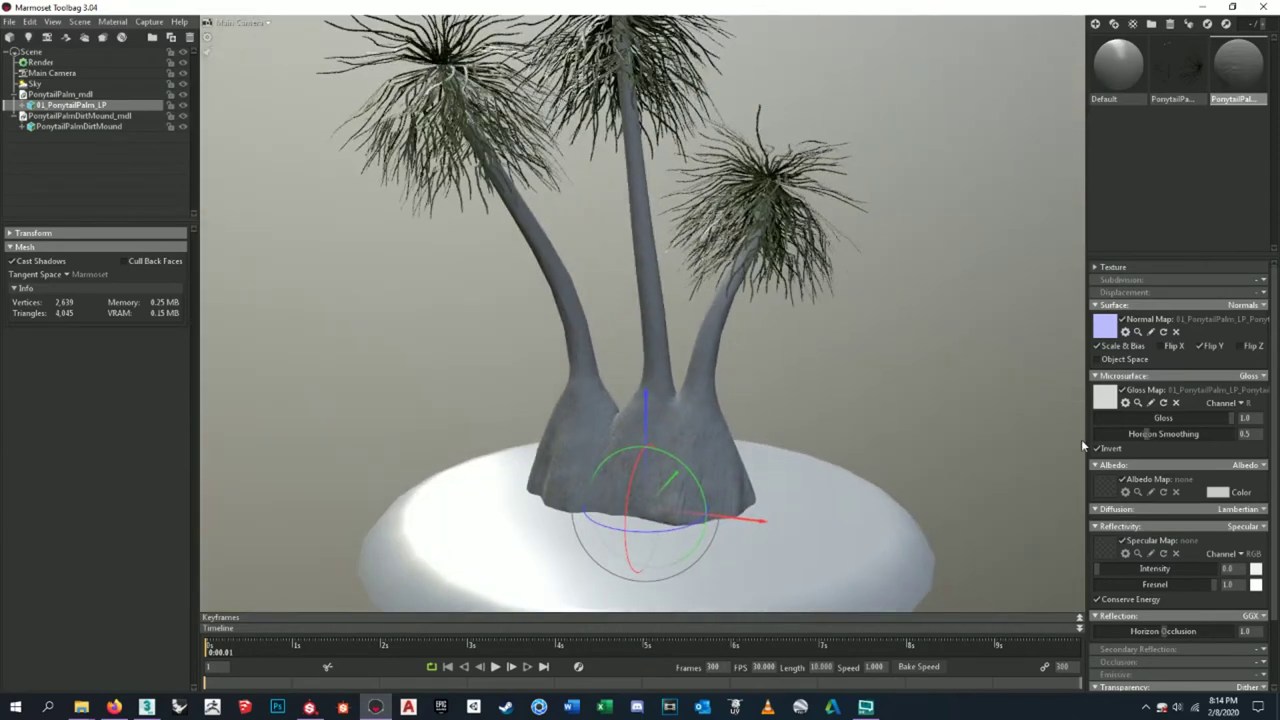
- Load the BaseColor texture into the trunk material's albedo map and inspect the trunks
{"action": "scroll", "coordinate": [1188, 461], "scroll_direction": "down", "scroll_amount": 2}
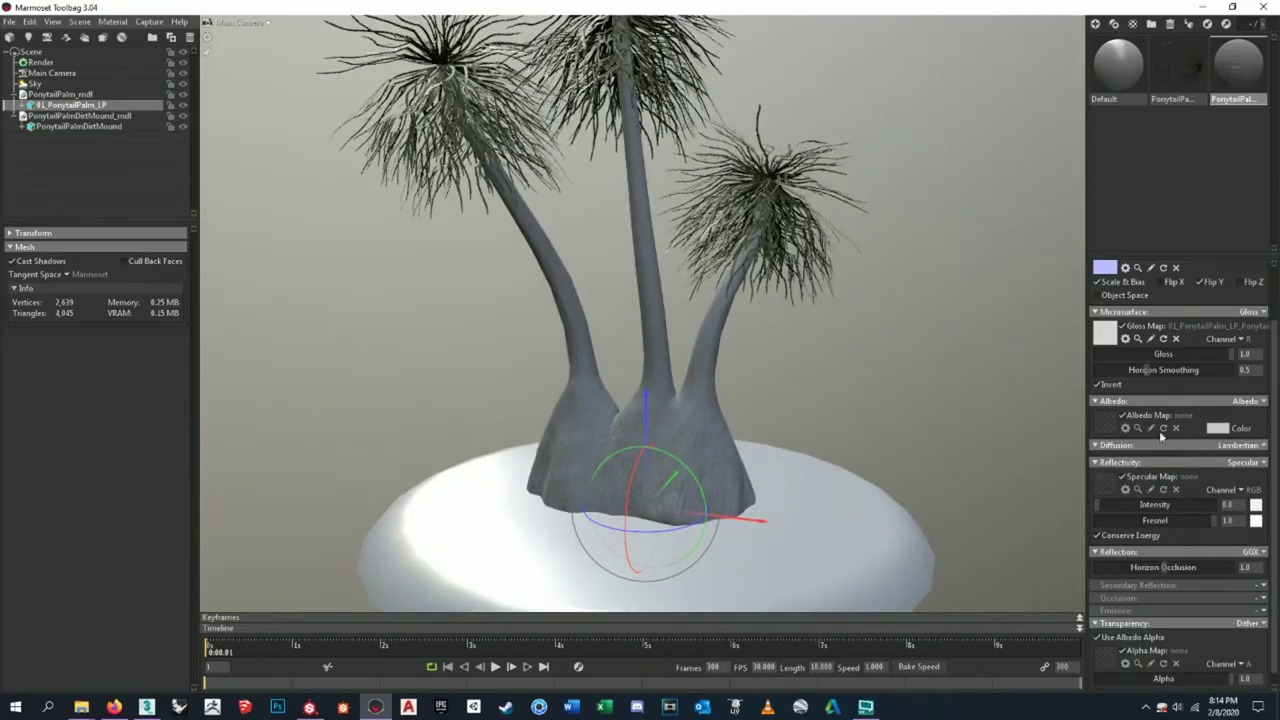
{"action": "left_click", "coordinate": [1105, 425]}
{"action": "left_click", "coordinate": [495, 230]}
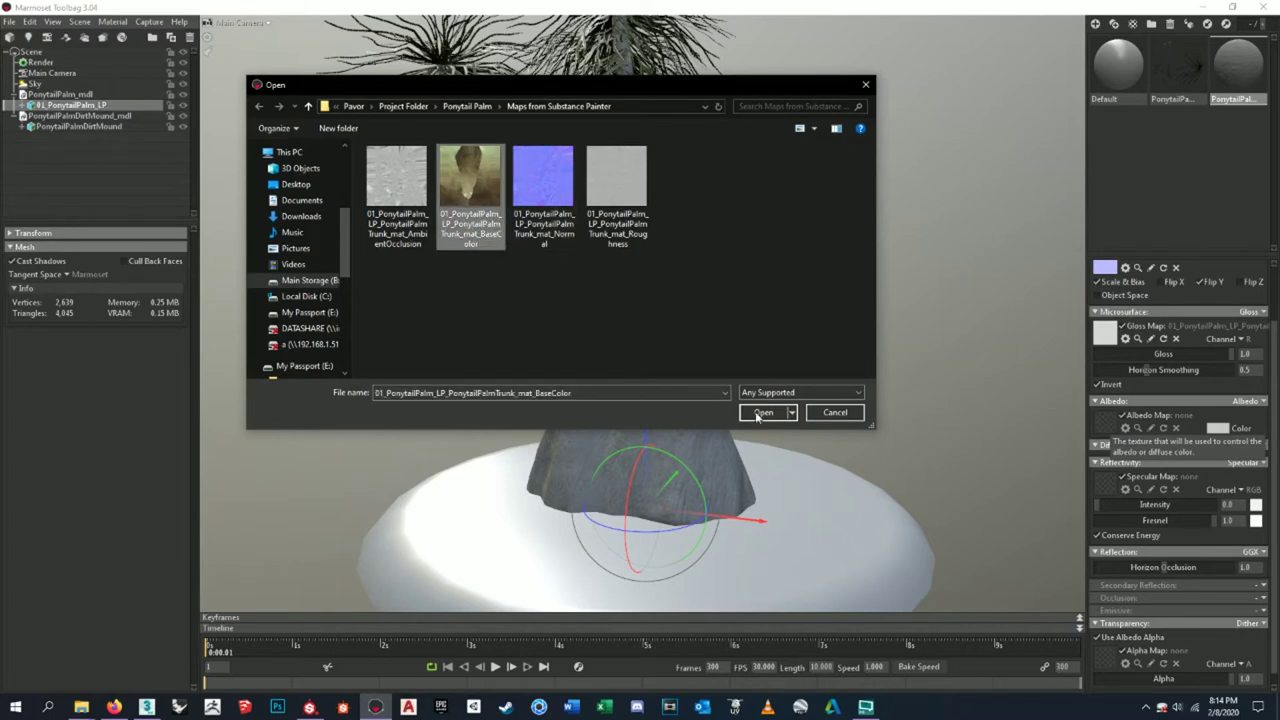
{"action": "left_click", "coordinate": [760, 411]}
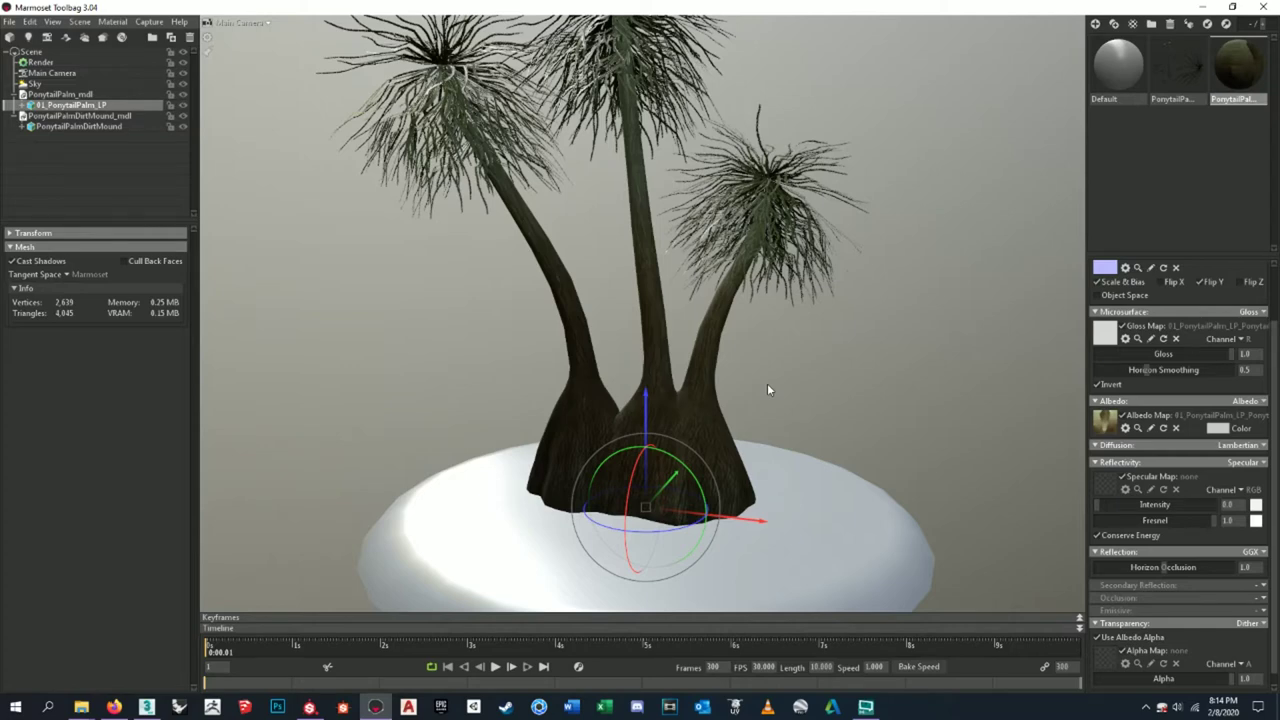
{"action": "scroll", "coordinate": [616, 380], "scroll_direction": "down", "scroll_amount": 3}
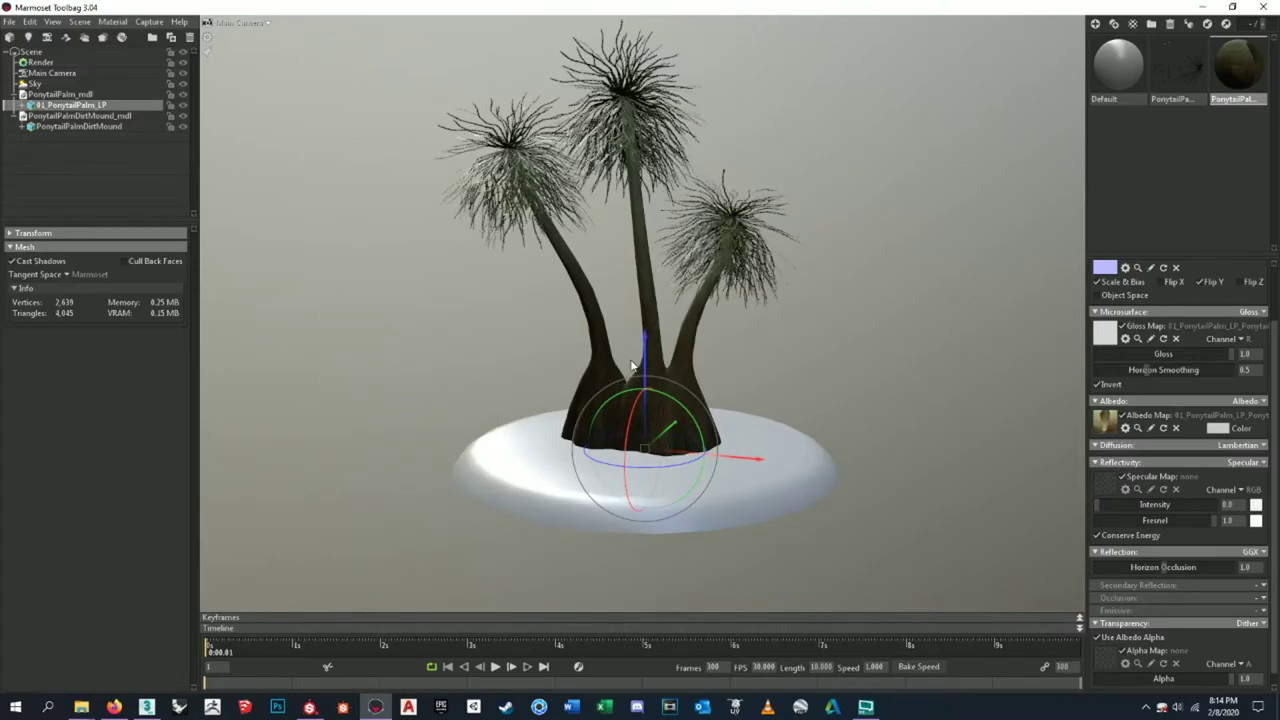
{"action": "scroll", "coordinate": [631, 367], "scroll_direction": "up", "scroll_amount": 5}
{"action": "left_click_drag", "start_coordinate": [631, 367], "coordinate": [403, 330]}
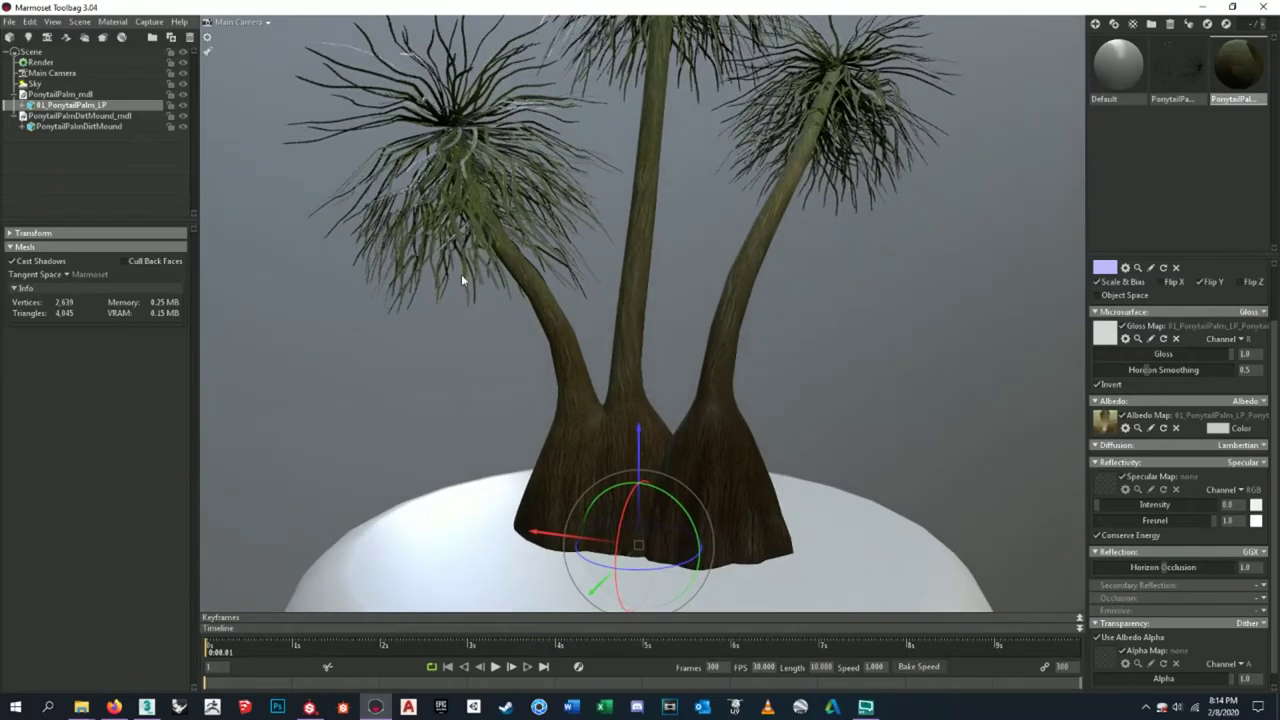
{"action": "left_click_drag", "start_coordinate": [571, 282], "coordinate": [960, 265]}
{"action": "left_click_drag", "start_coordinate": [830, 350], "coordinate": [746, 348]}
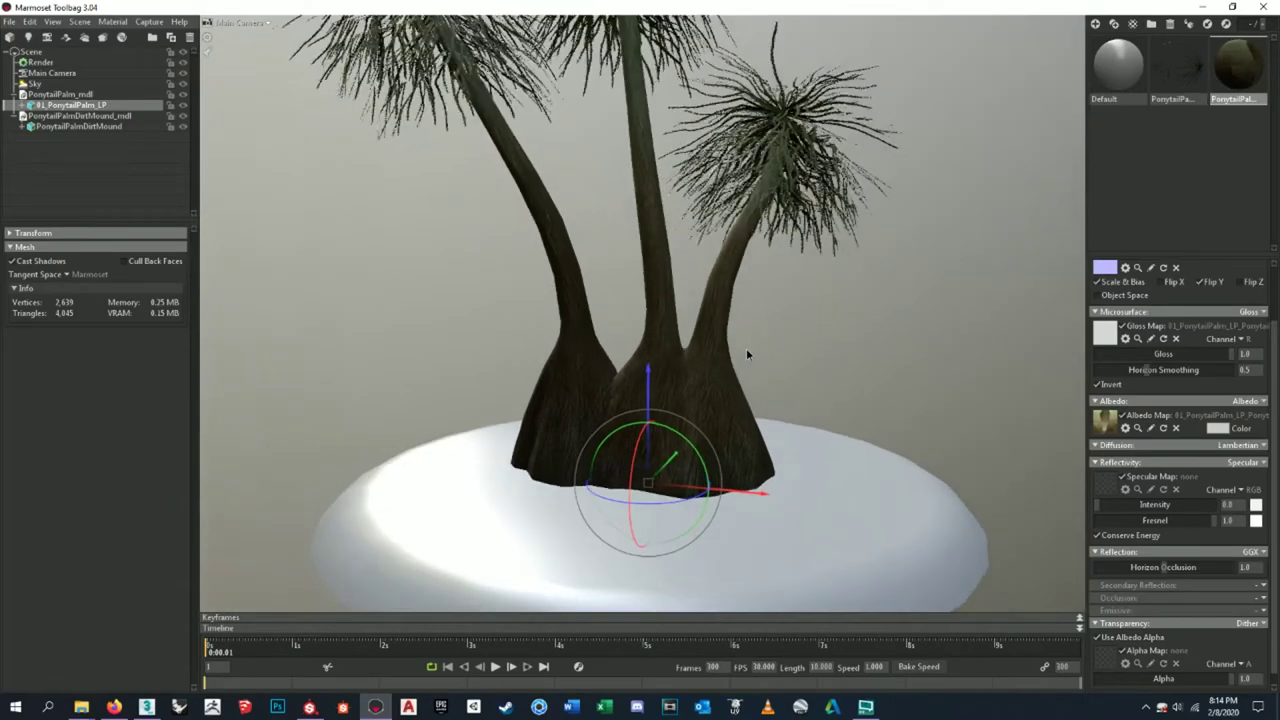
{"action": "left_click_drag", "start_coordinate": [590, 300], "coordinate": [664, 281]}
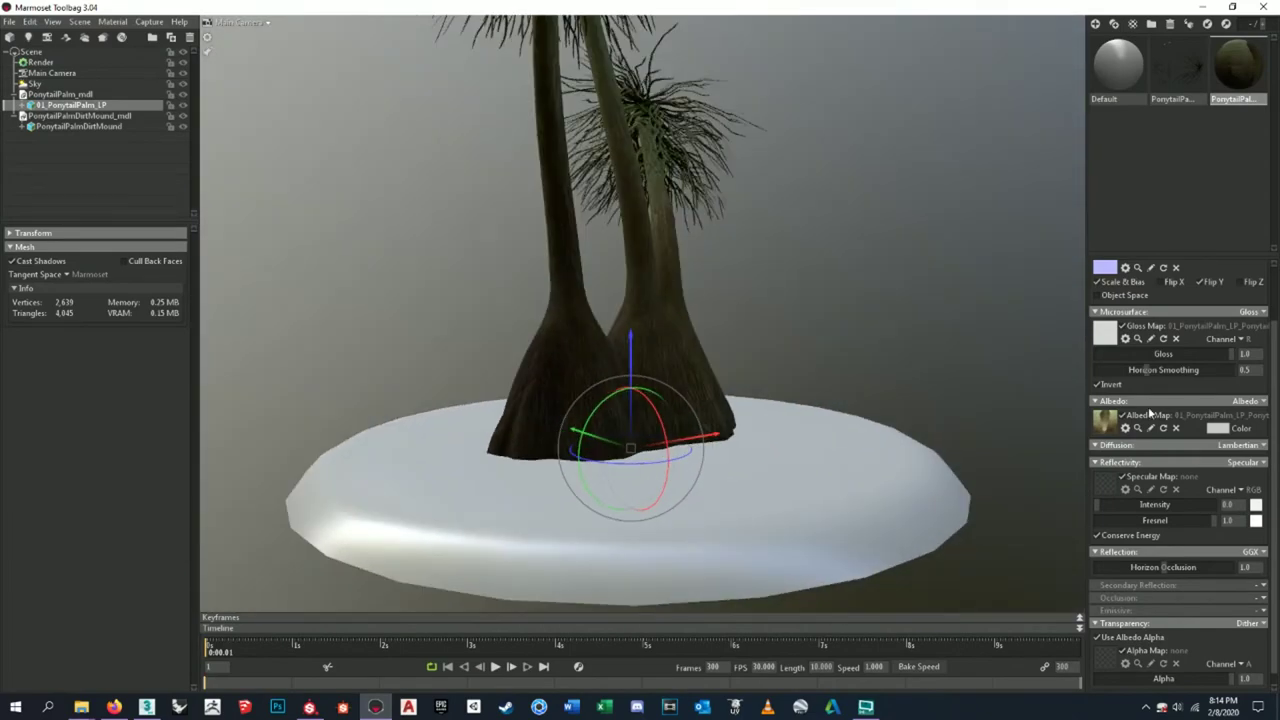
- Try a small gloss adjustment, then undo it to restore gloss 1.0
{"action": "scroll", "coordinate": [1162, 400], "scroll_direction": "up", "scroll_amount": 2}
{"action": "left_click_drag", "start_coordinate": [1165, 417], "coordinate": [1148, 418]}
{"action": "key", "text": "ctrl+z"}
{"action": "left_click_drag", "start_coordinate": [841, 398], "coordinate": [860, 420]}
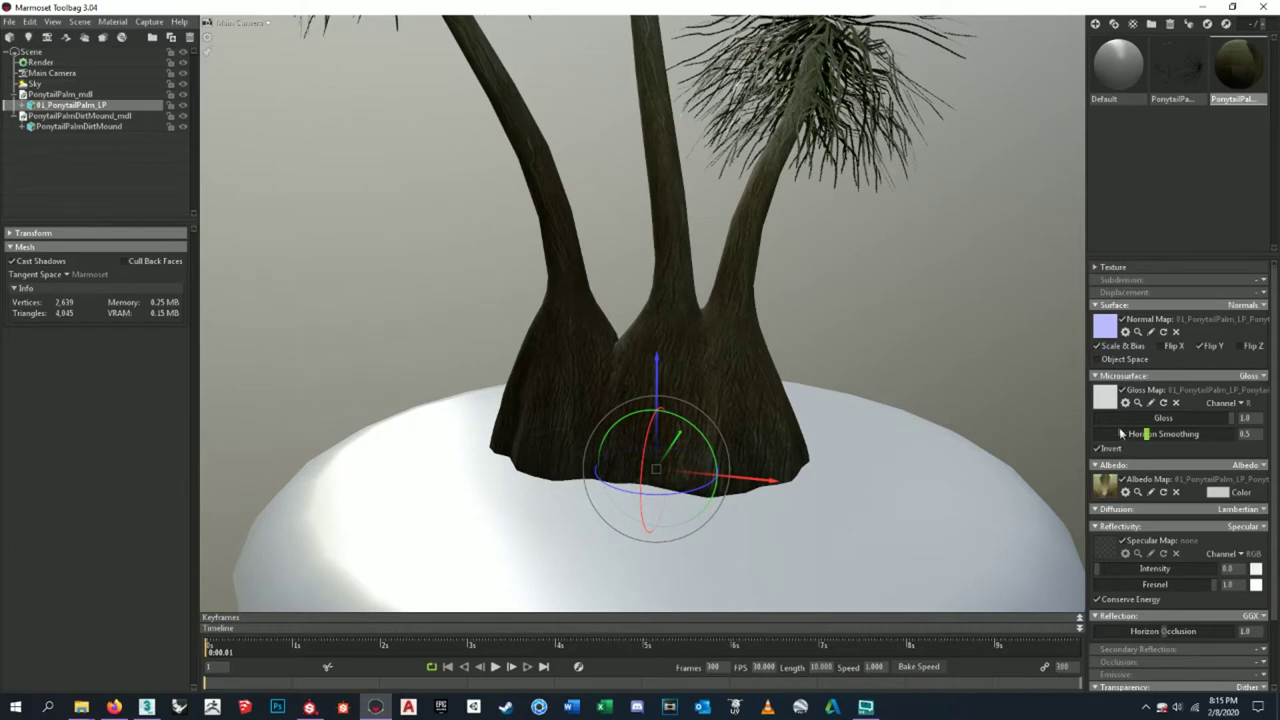
{"action": "scroll", "coordinate": [1168, 434], "scroll_direction": "down", "scroll_amount": 2}
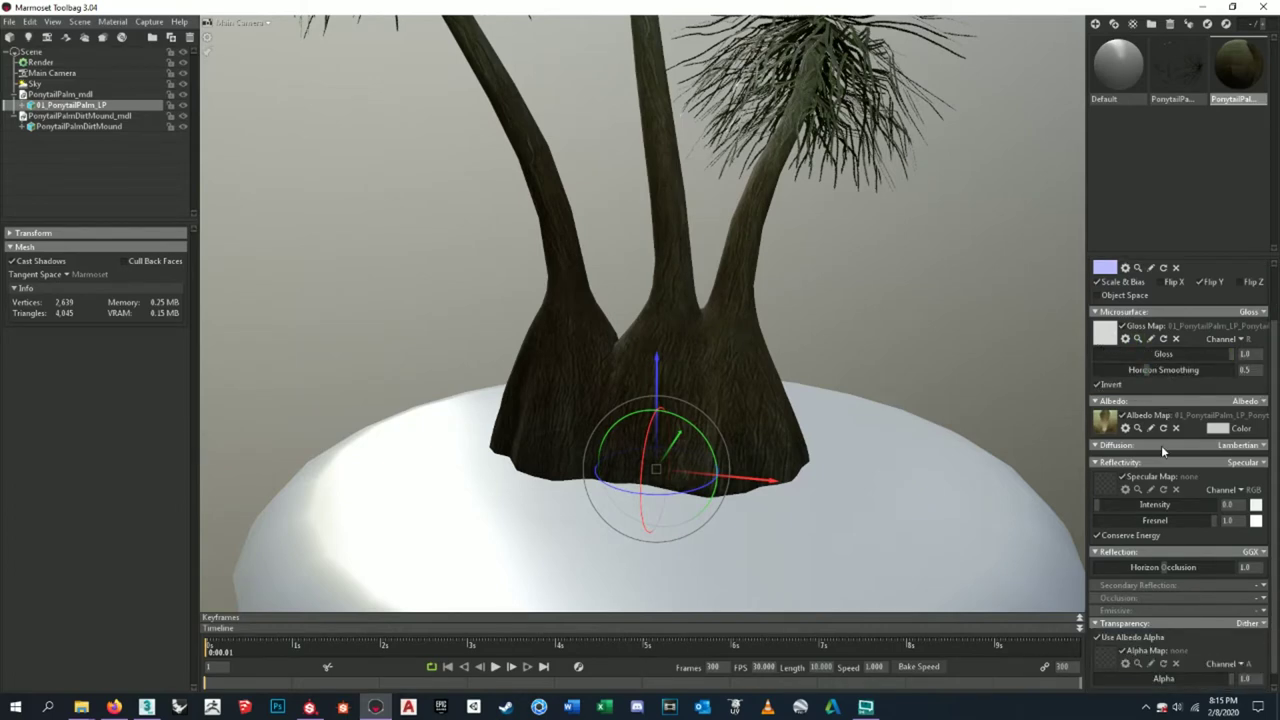
{"action": "scroll", "coordinate": [1150, 476], "scroll_direction": "down", "scroll_amount": 1}
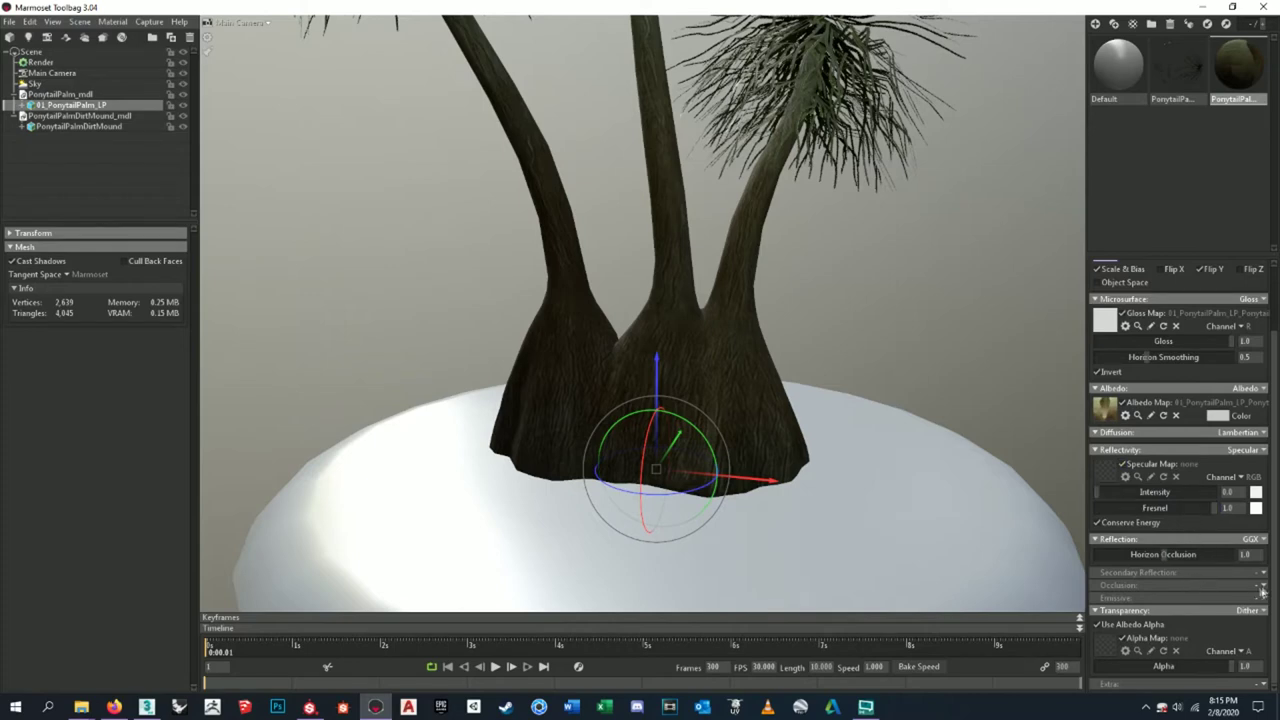
- Enable occlusion on the trunk material and load the AmbientOcclusion texture as its map
{"action": "left_click", "coordinate": [1262, 585]}
{"action": "left_click", "coordinate": [1232, 614]}
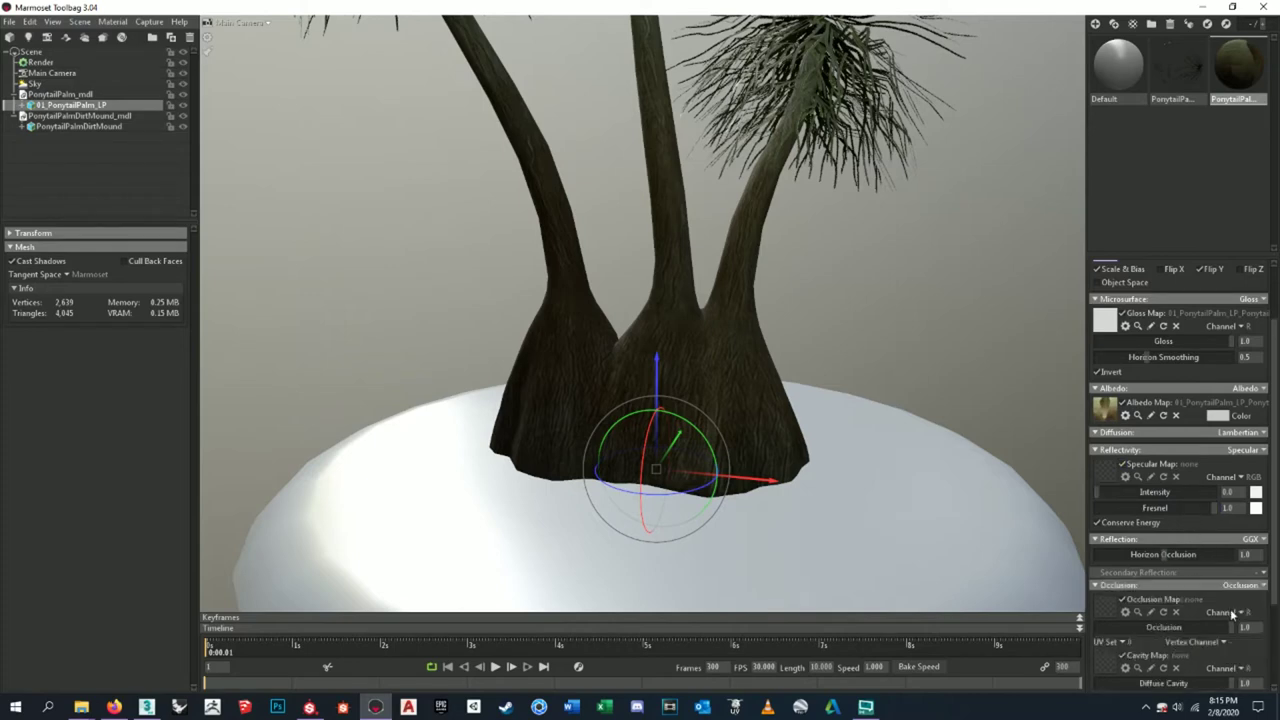
{"action": "scroll", "coordinate": [1192, 611], "scroll_direction": "down", "scroll_amount": 3}
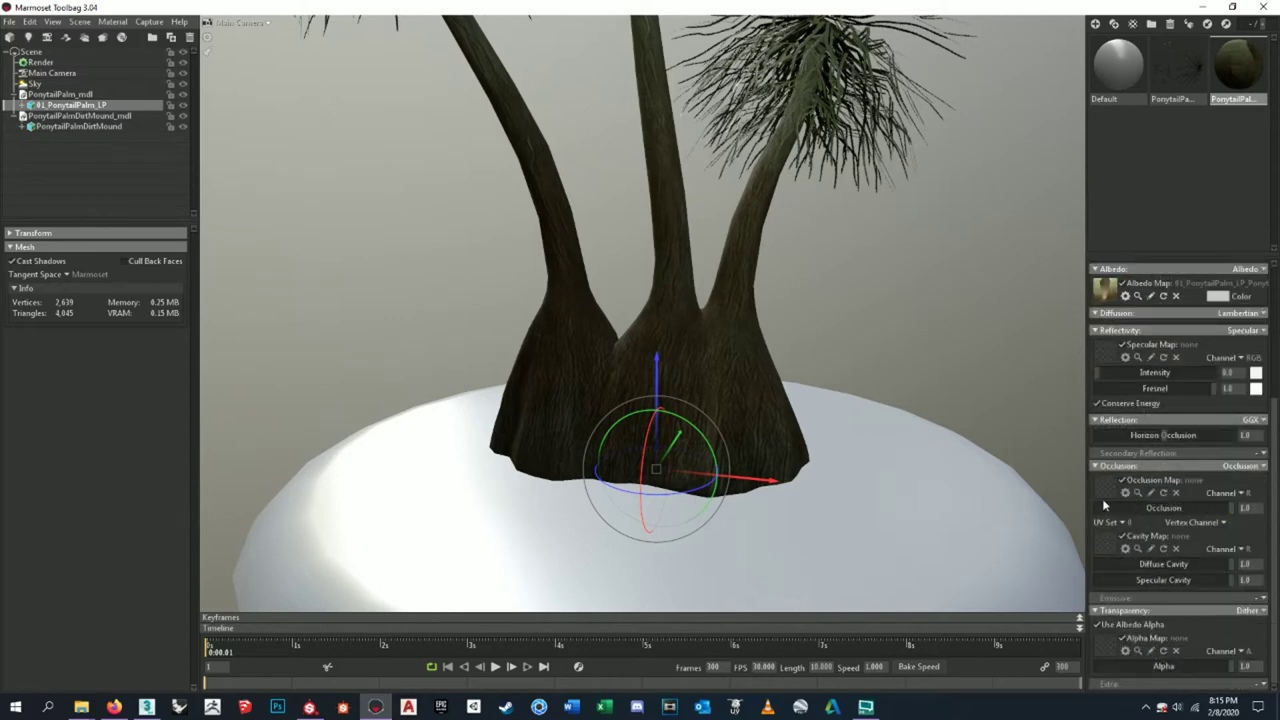
{"action": "left_click", "coordinate": [1103, 493]}
{"action": "left_click", "coordinate": [397, 190]}
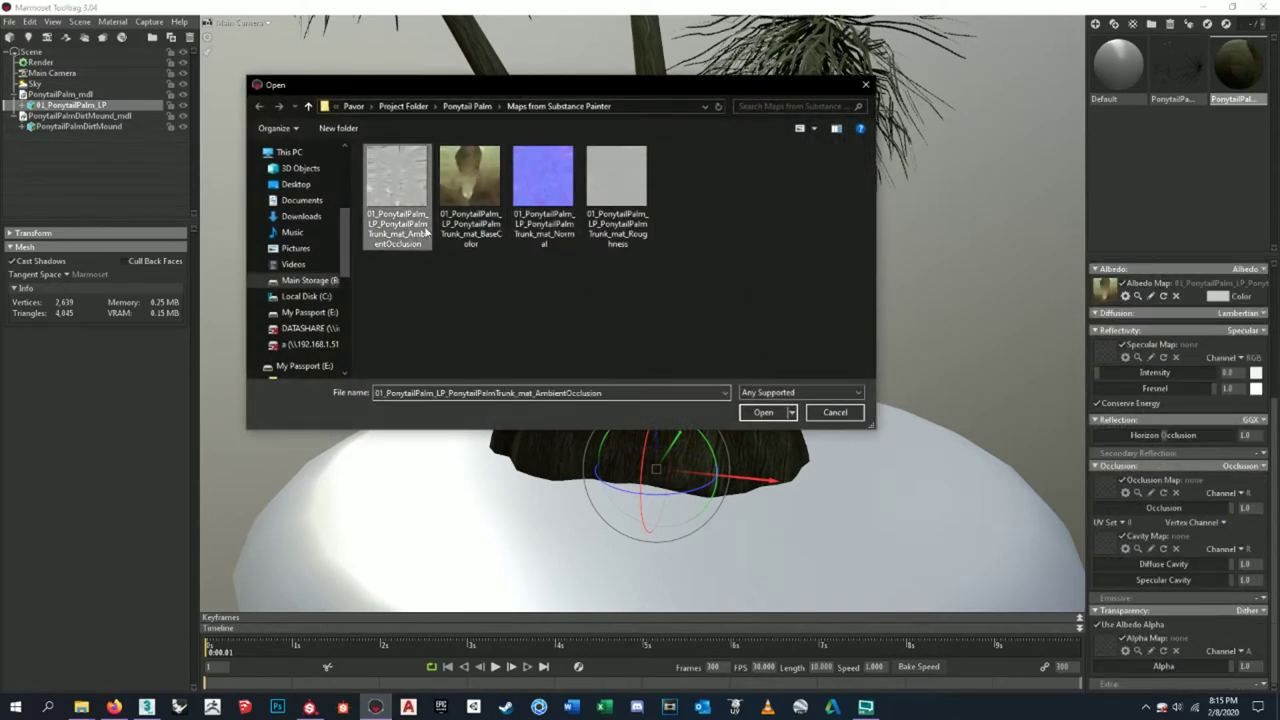
{"action": "left_click", "coordinate": [763, 412]}
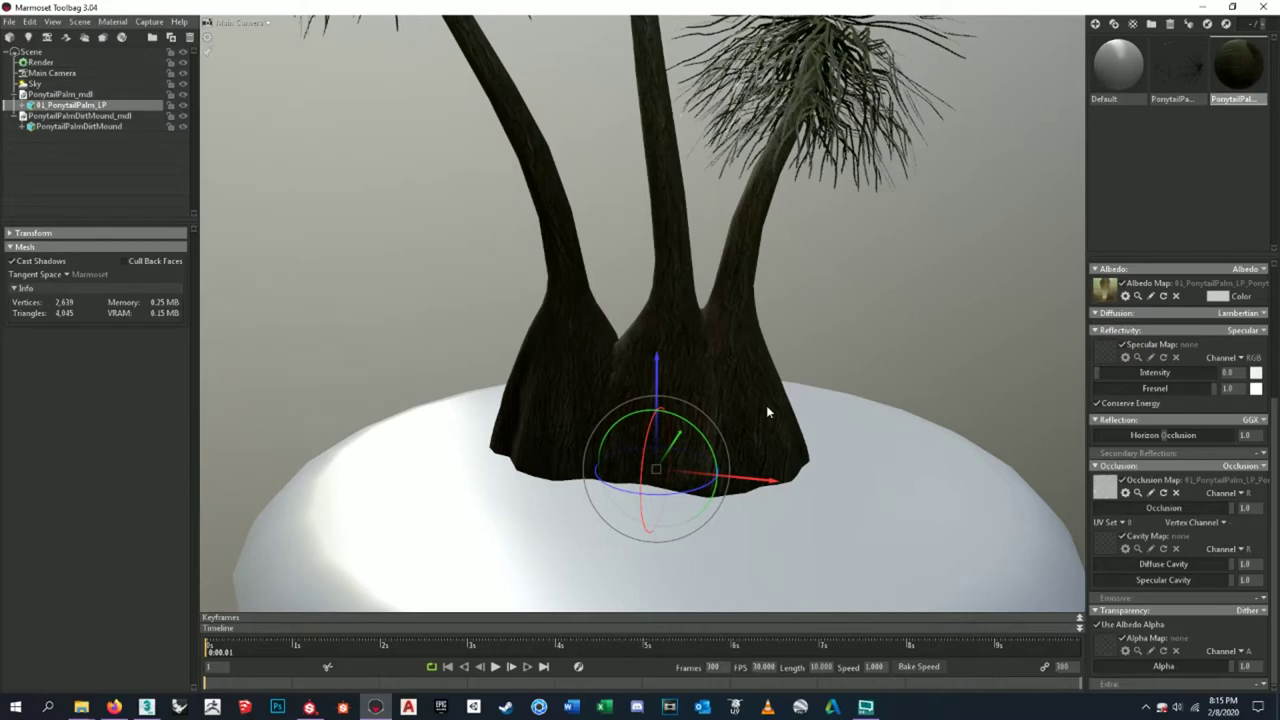
- Lower the trunk's occlusion strength from 1.0 to 0.965
{"action": "scroll", "coordinate": [745, 370], "scroll_direction": "down", "scroll_amount": 5}
{"action": "scroll", "coordinate": [737, 385], "scroll_direction": "up", "scroll_amount": 10}
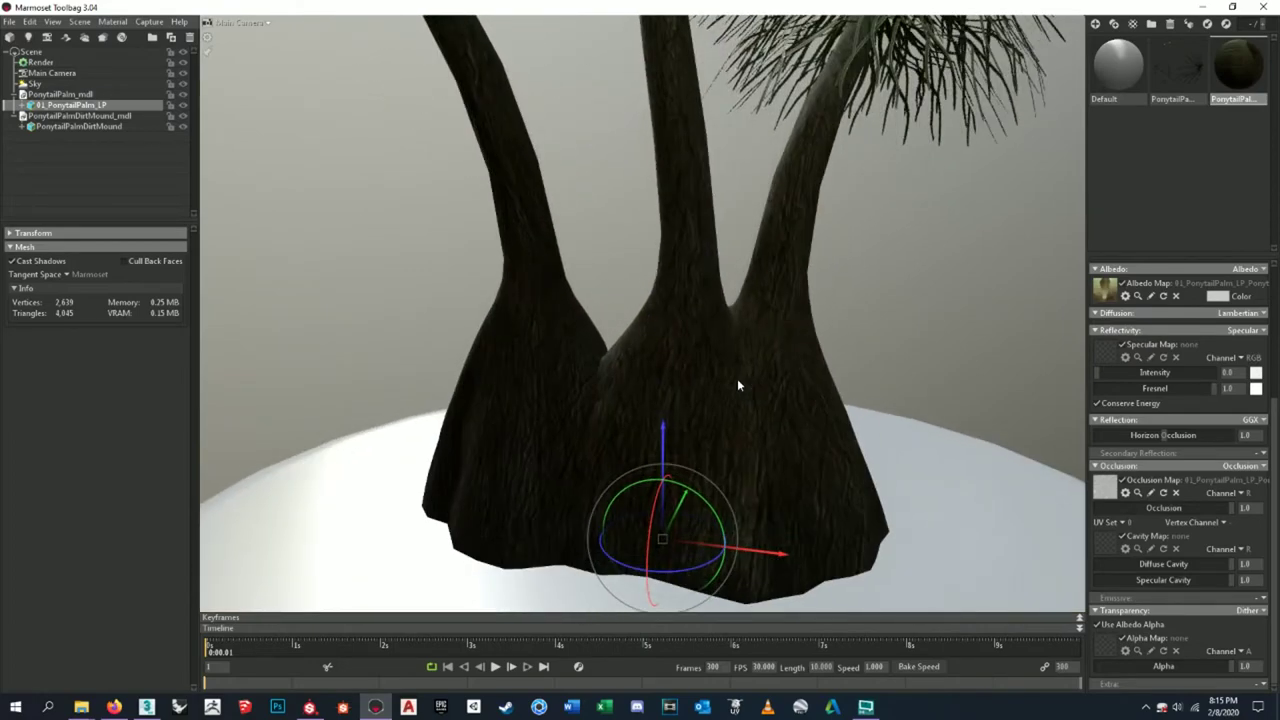
{"action": "scroll", "coordinate": [737, 378], "scroll_direction": "down", "scroll_amount": 5}
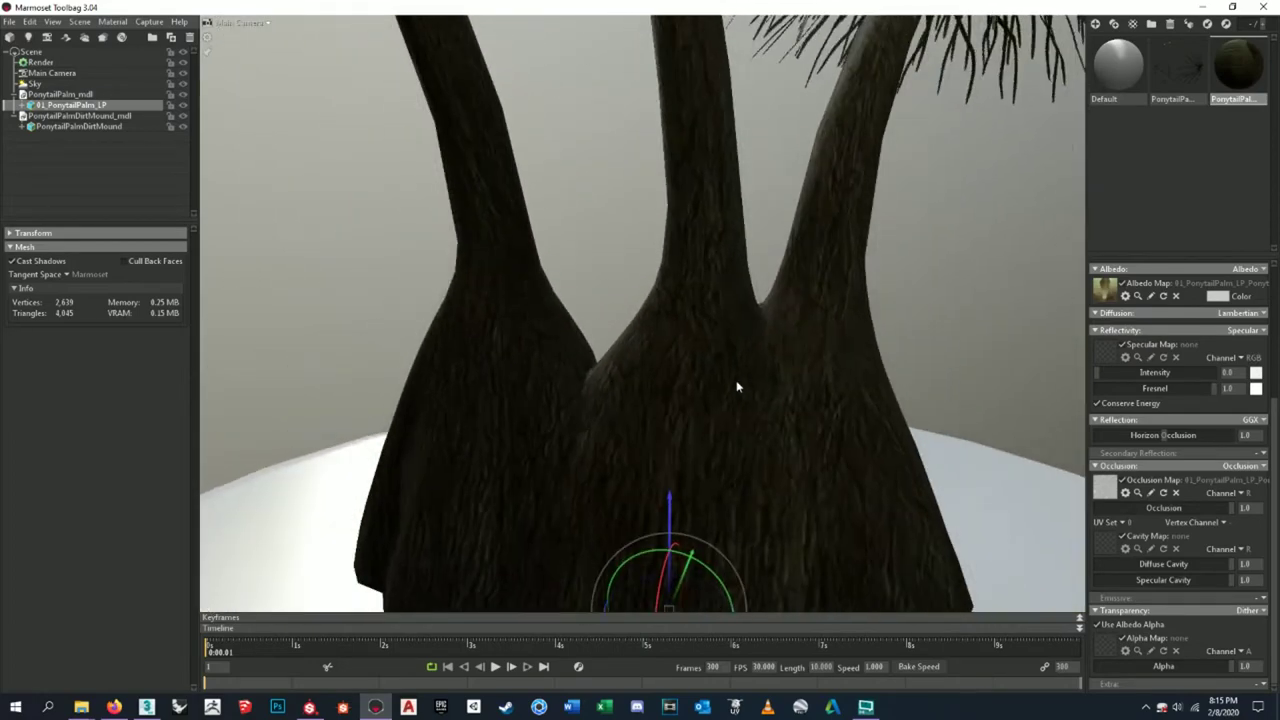
{"action": "scroll", "coordinate": [736, 387], "scroll_direction": "down", "scroll_amount": 2}
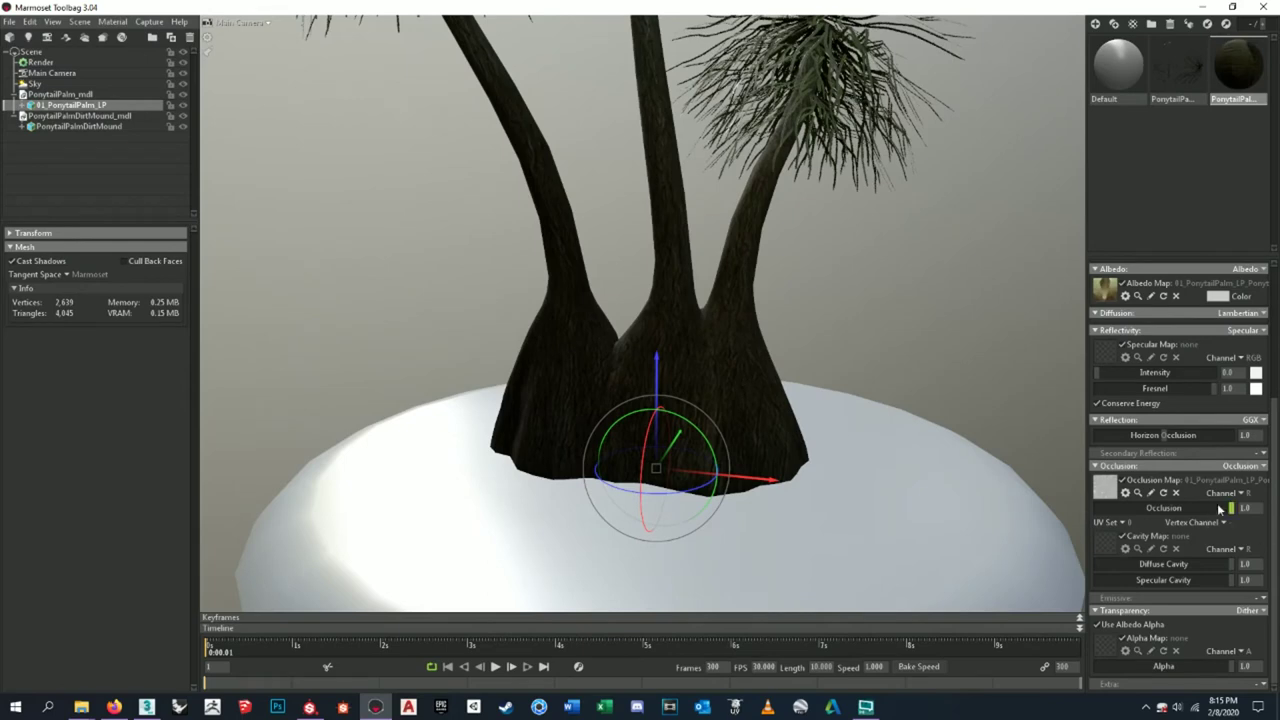
{"action": "left_click_drag", "start_coordinate": [1227, 508], "coordinate": [1228, 505]}
- Load the trunk thickness bake map from Texture Sheets > PNG > Trunk Bake Maps as the cavity map
{"action": "left_click", "coordinate": [1104, 544]}
{"action": "left_click_drag", "start_coordinate": [570, 92], "coordinate": [635, 187]}
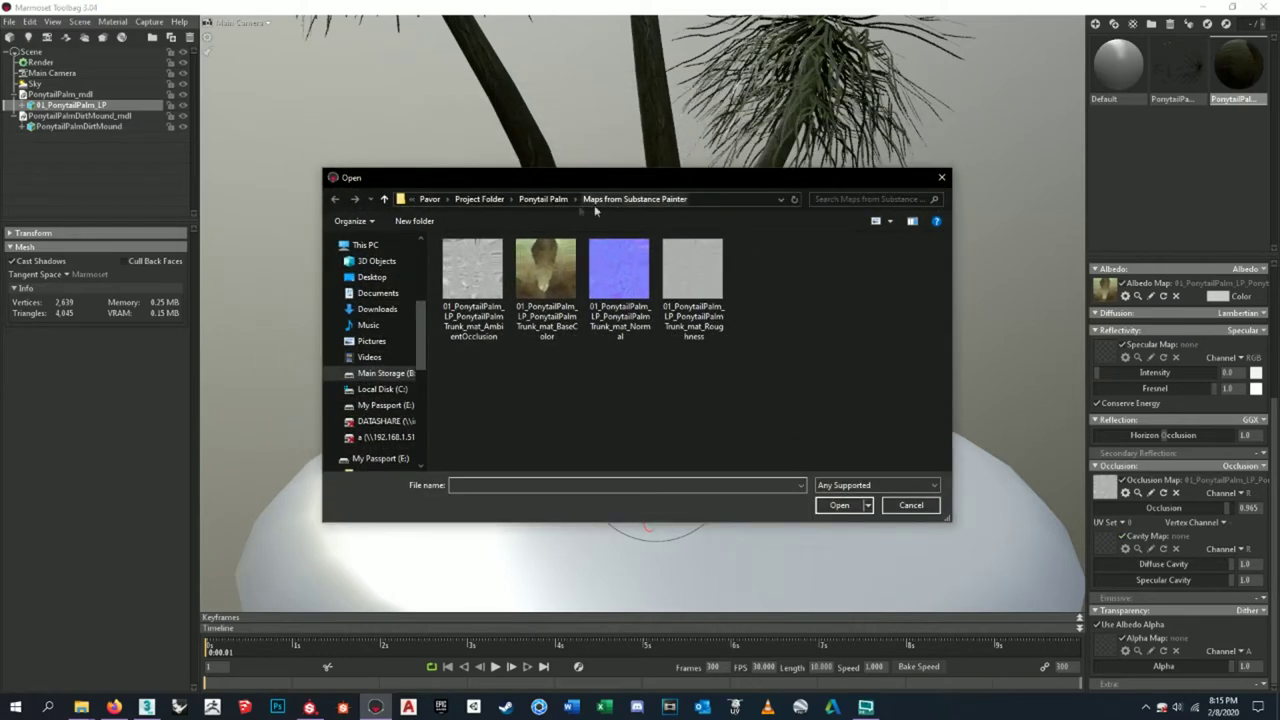
{"action": "left_click", "coordinate": [548, 199]}
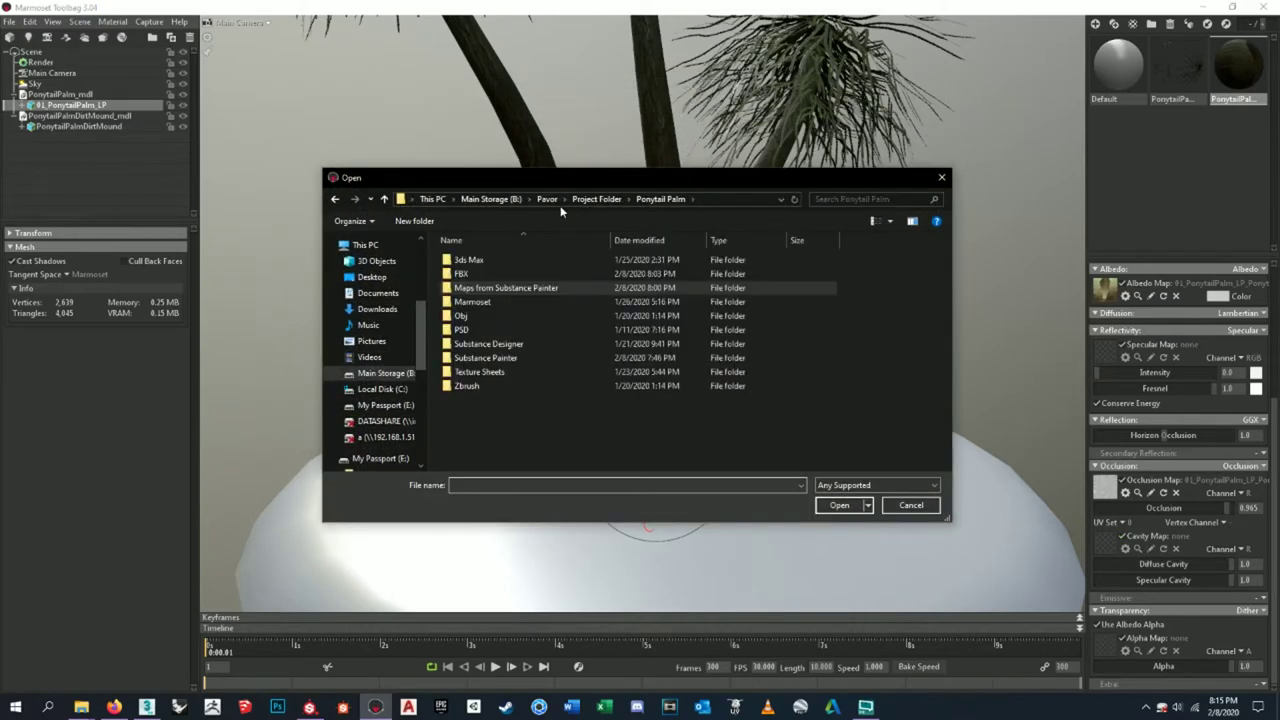
{"action": "double_click", "coordinate": [524, 376]}
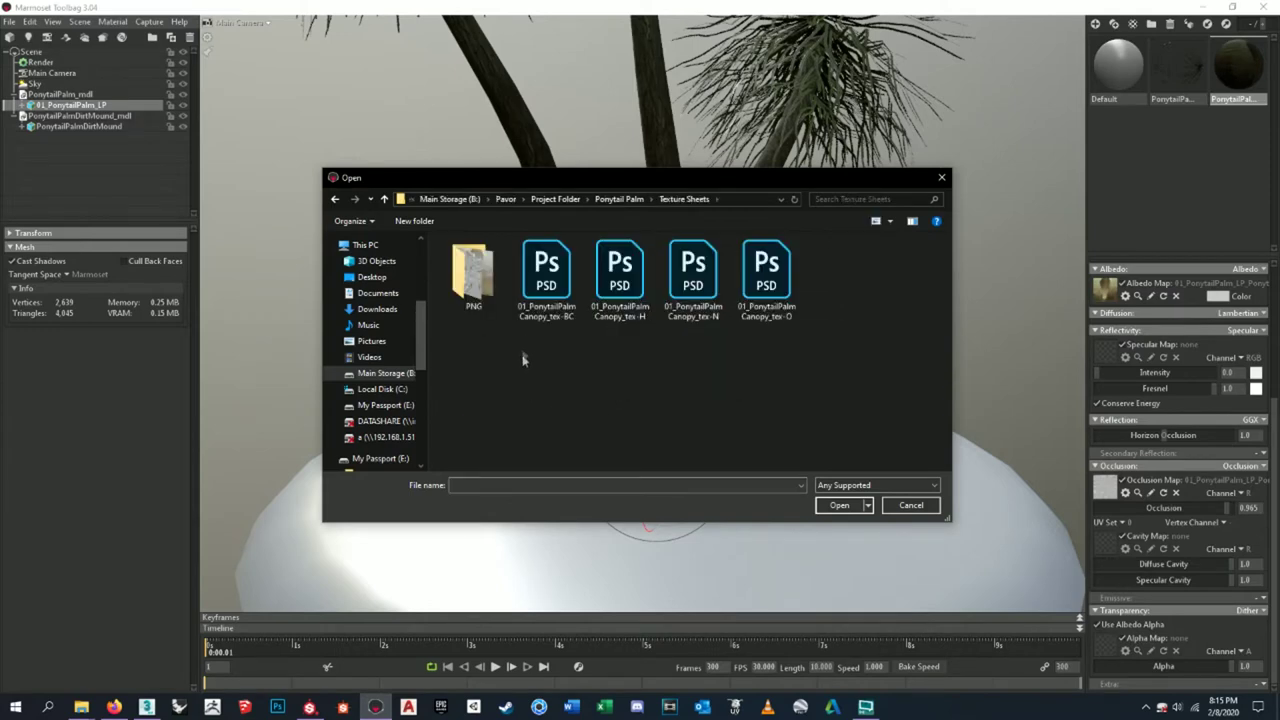
{"action": "double_click", "coordinate": [472, 272]}
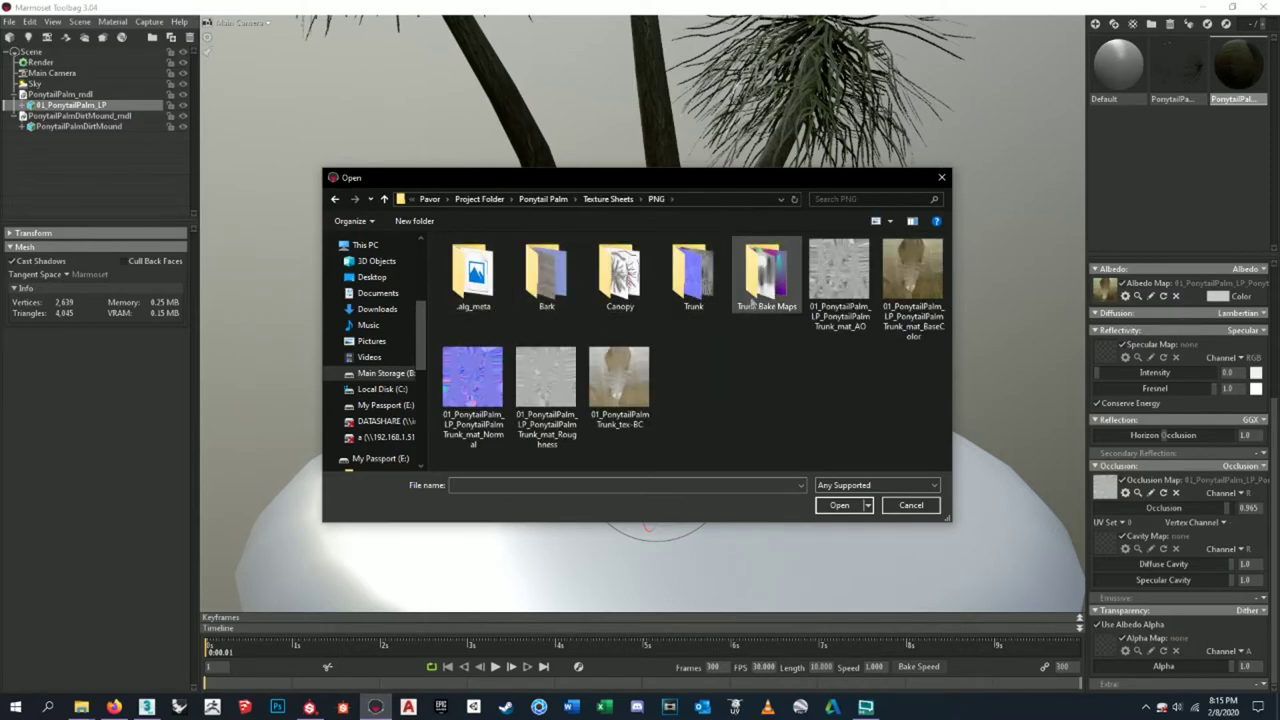
{"action": "double_click", "coordinate": [766, 272]}
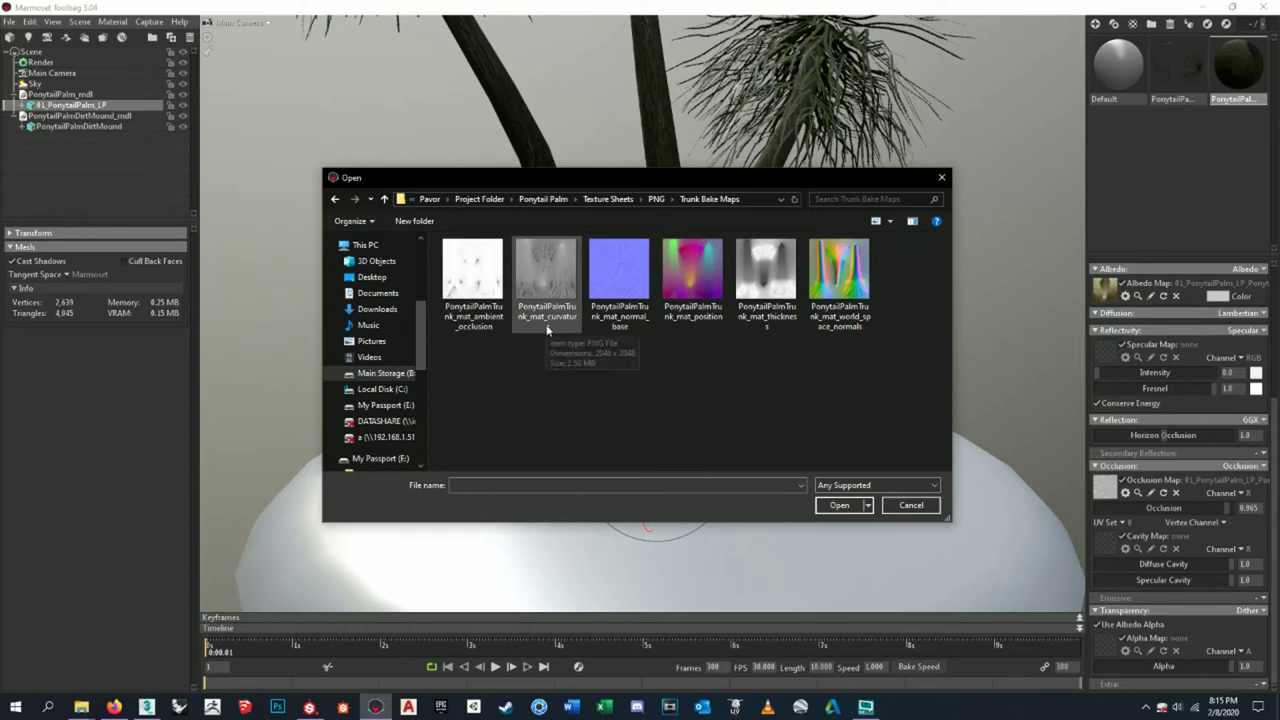
{"action": "left_click", "coordinate": [766, 290]}
{"action": "left_click", "coordinate": [838, 505]}
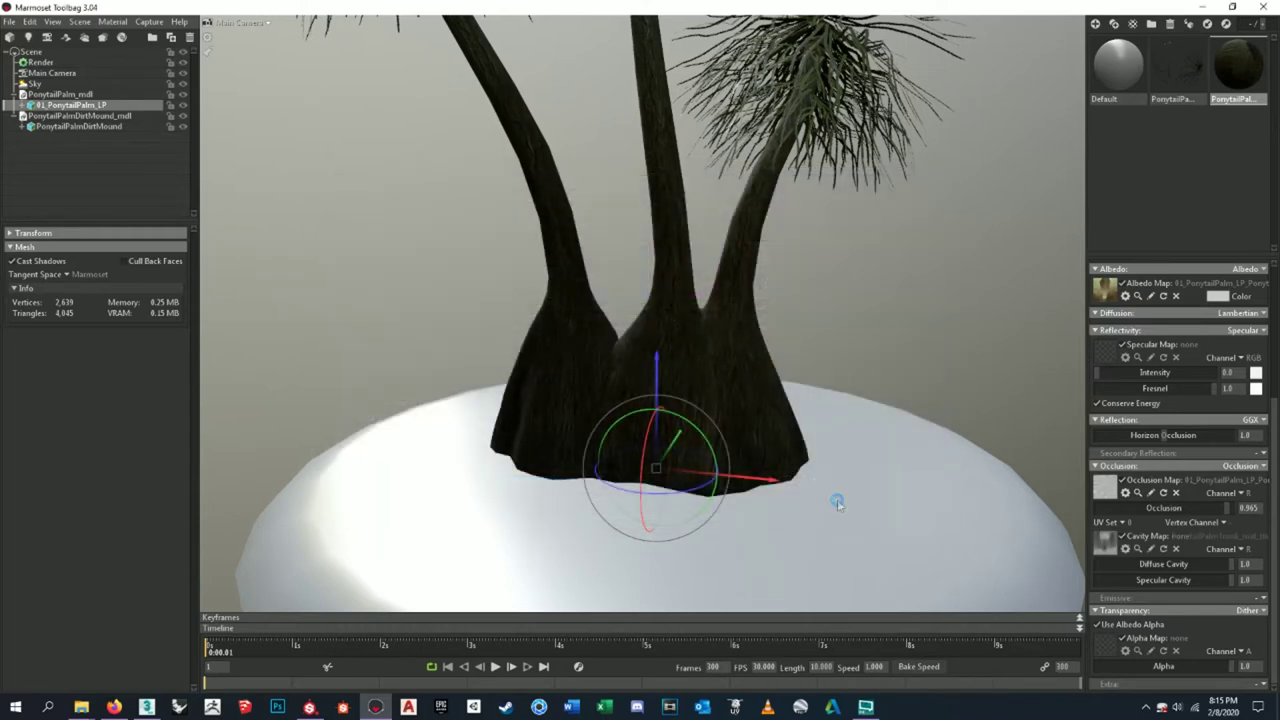
- Toggle the cavity map off and on to compare the trunk, leaving it enabled
{"action": "left_click", "coordinate": [1124, 537]}
{"action": "left_click", "coordinate": [1124, 537]}
{"action": "left_click", "coordinate": [1124, 537]}
{"action": "left_click", "coordinate": [1124, 537]}
{"action": "left_click", "coordinate": [1124, 537]}
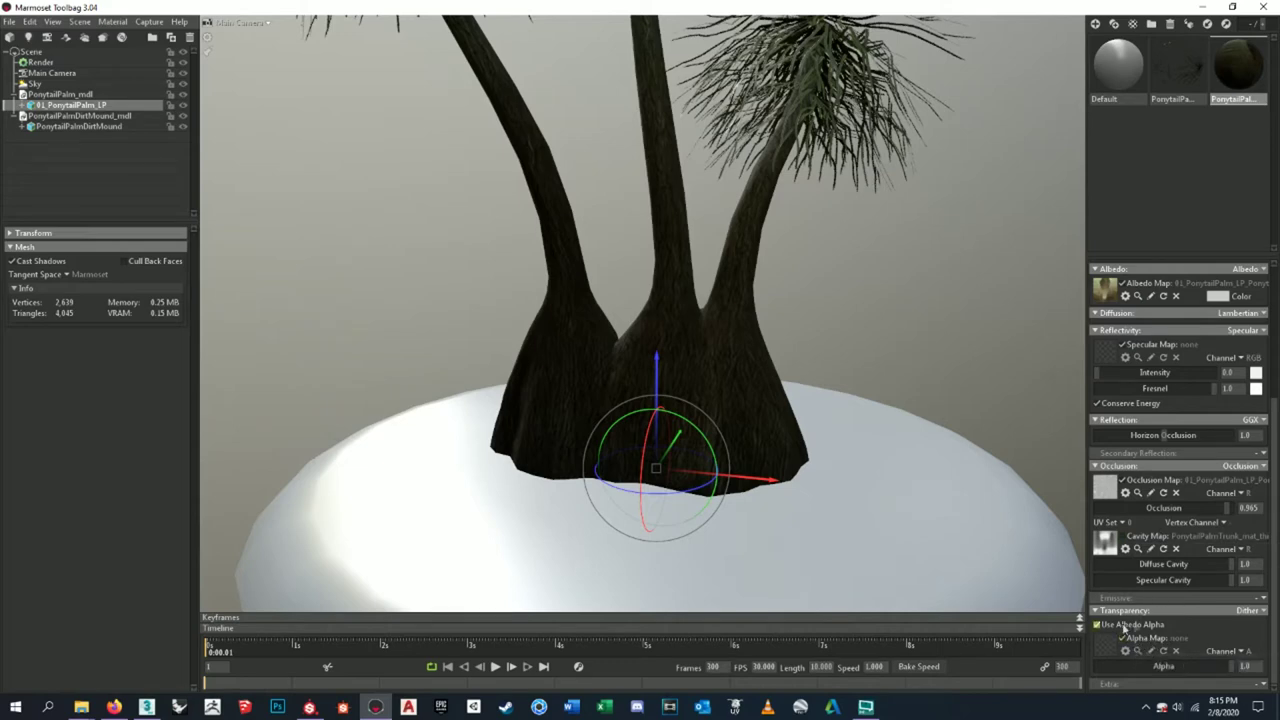
{"action": "scroll", "coordinate": [705, 420], "scroll_direction": "up", "scroll_amount": 6}
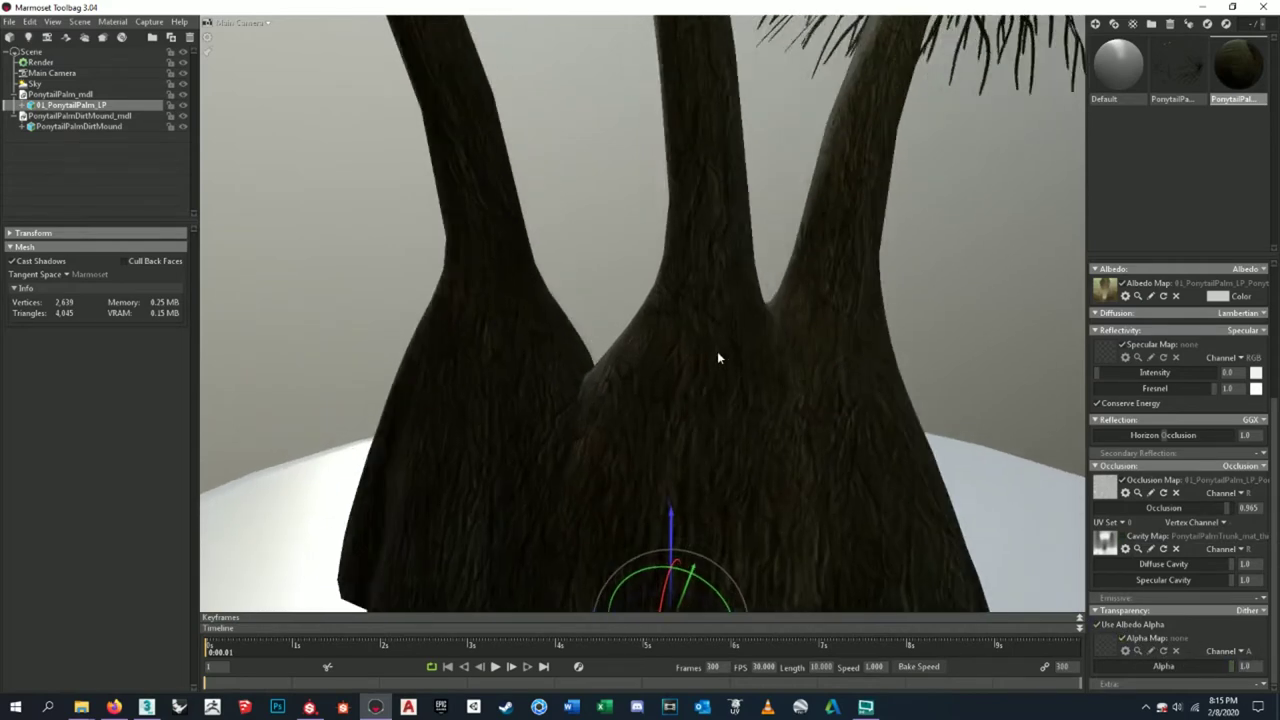
{"action": "scroll", "coordinate": [722, 374], "scroll_direction": "down", "scroll_amount": 6}
{"action": "left_click_drag", "start_coordinate": [717, 364], "coordinate": [520, 320]}
{"action": "scroll", "coordinate": [560, 312], "scroll_direction": "up", "scroll_amount": 5}
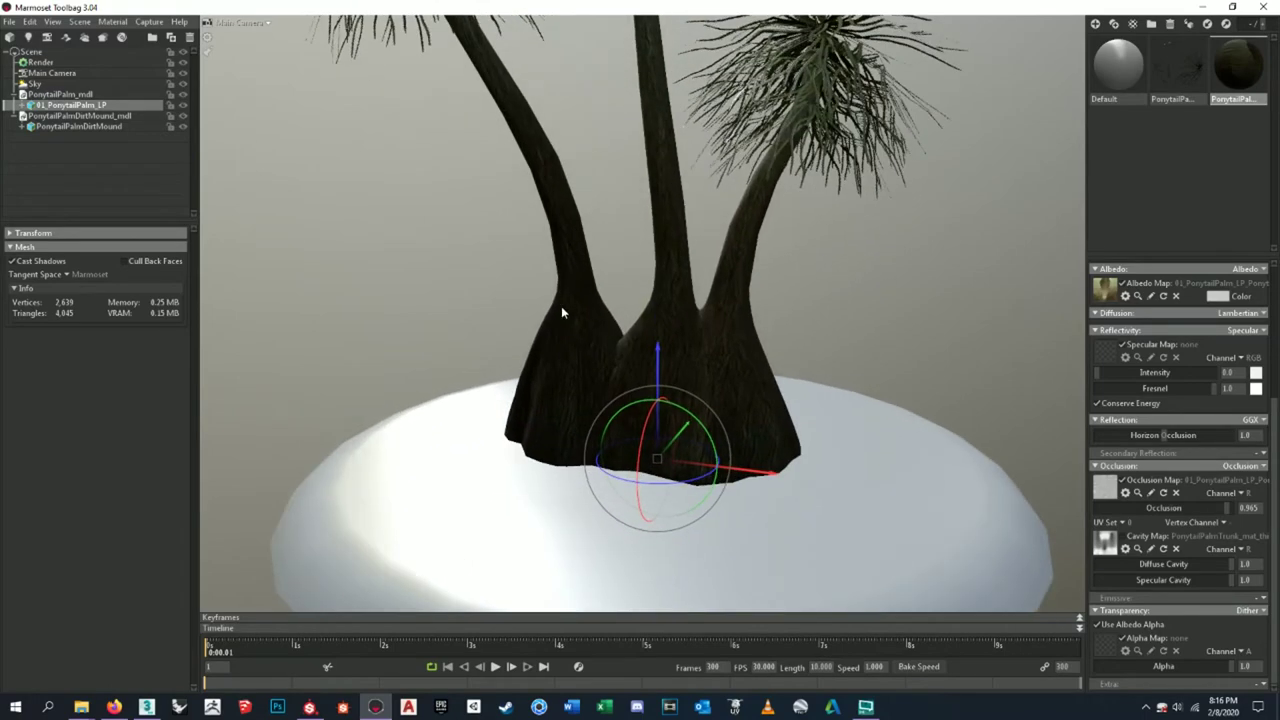
{"action": "scroll", "coordinate": [1176, 401], "scroll_direction": "up", "scroll_amount": 4}
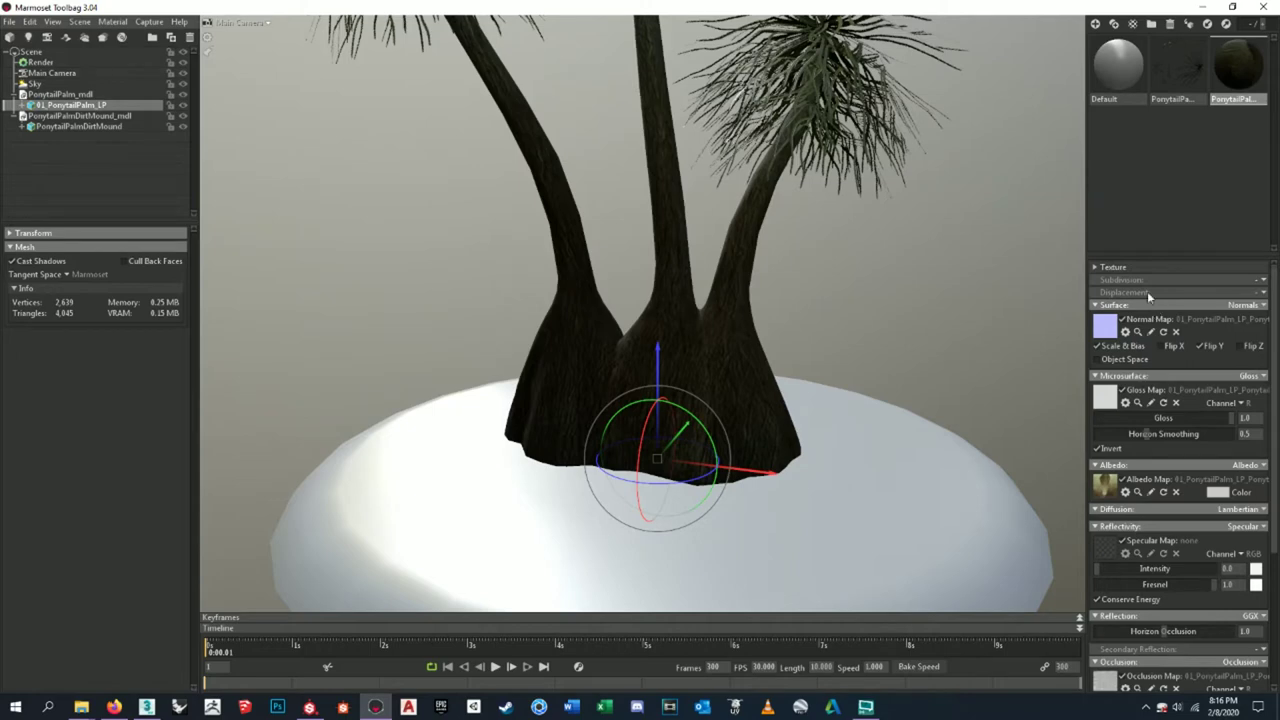
- Expand the Texture settings and set the trunk material's Displacement to Height
{"action": "left_click", "coordinate": [1108, 268]}
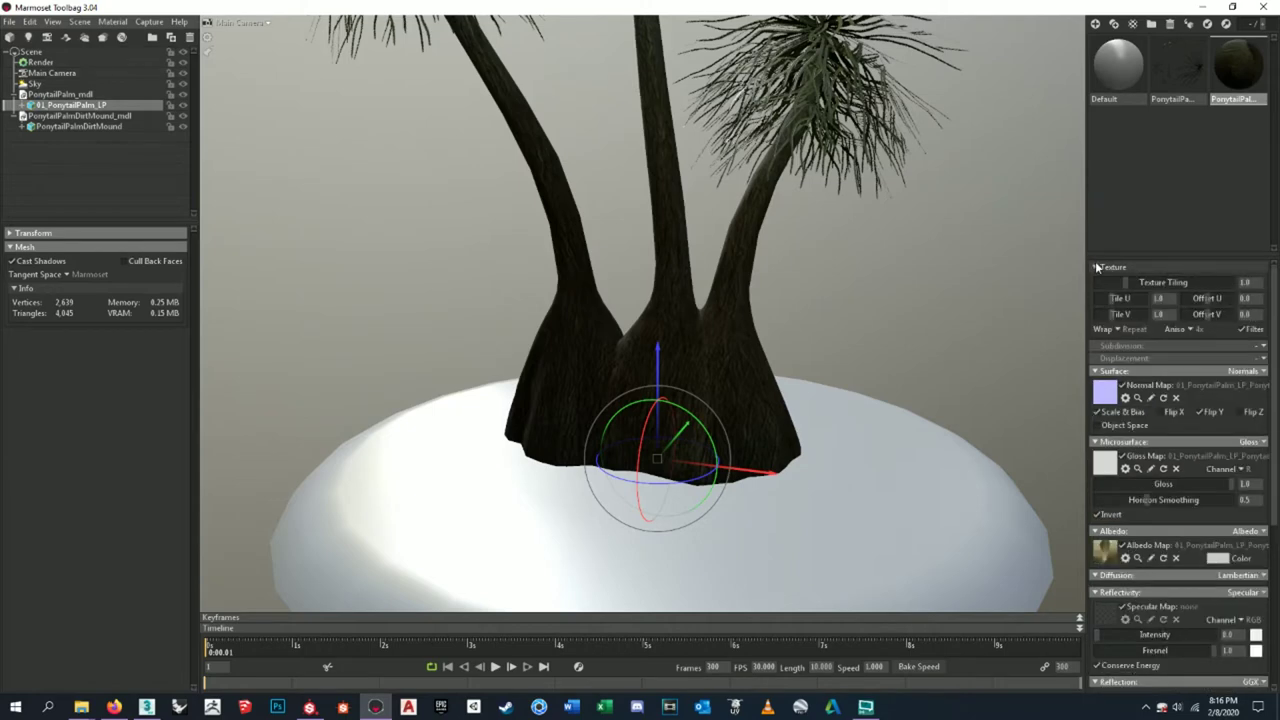
{"action": "left_click", "coordinate": [1264, 359]}
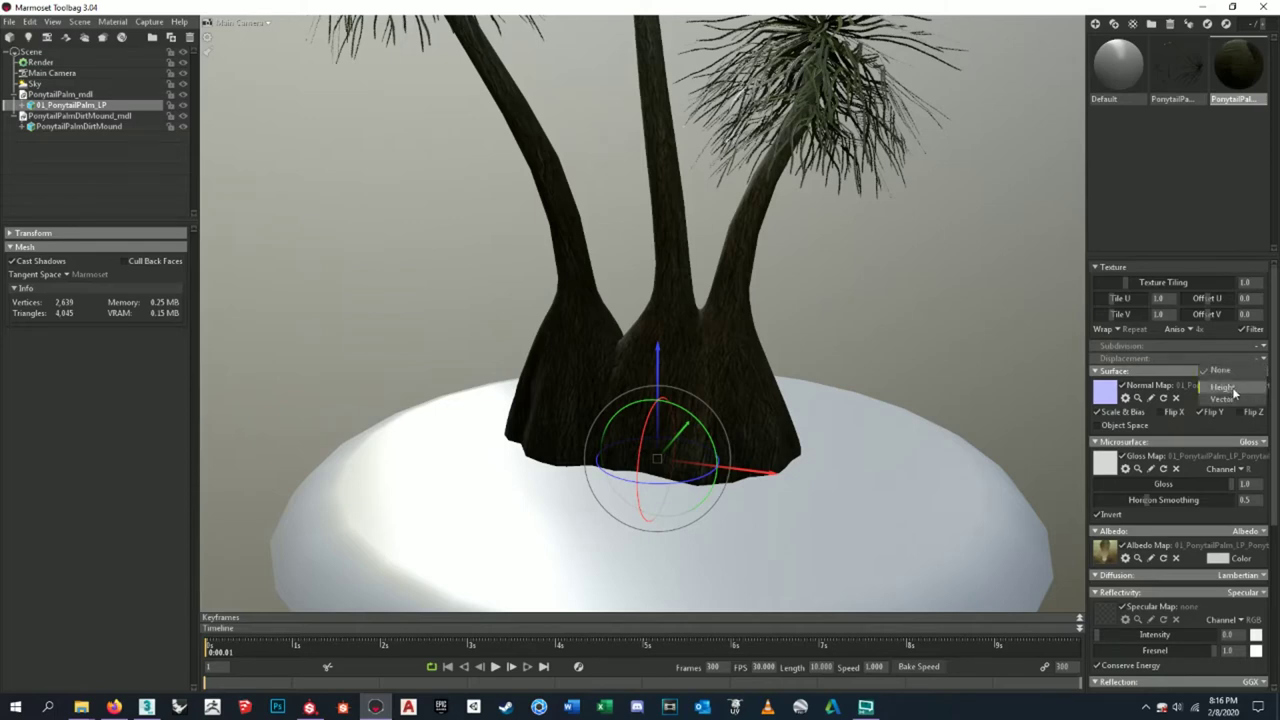
{"action": "left_click", "coordinate": [1226, 387]}
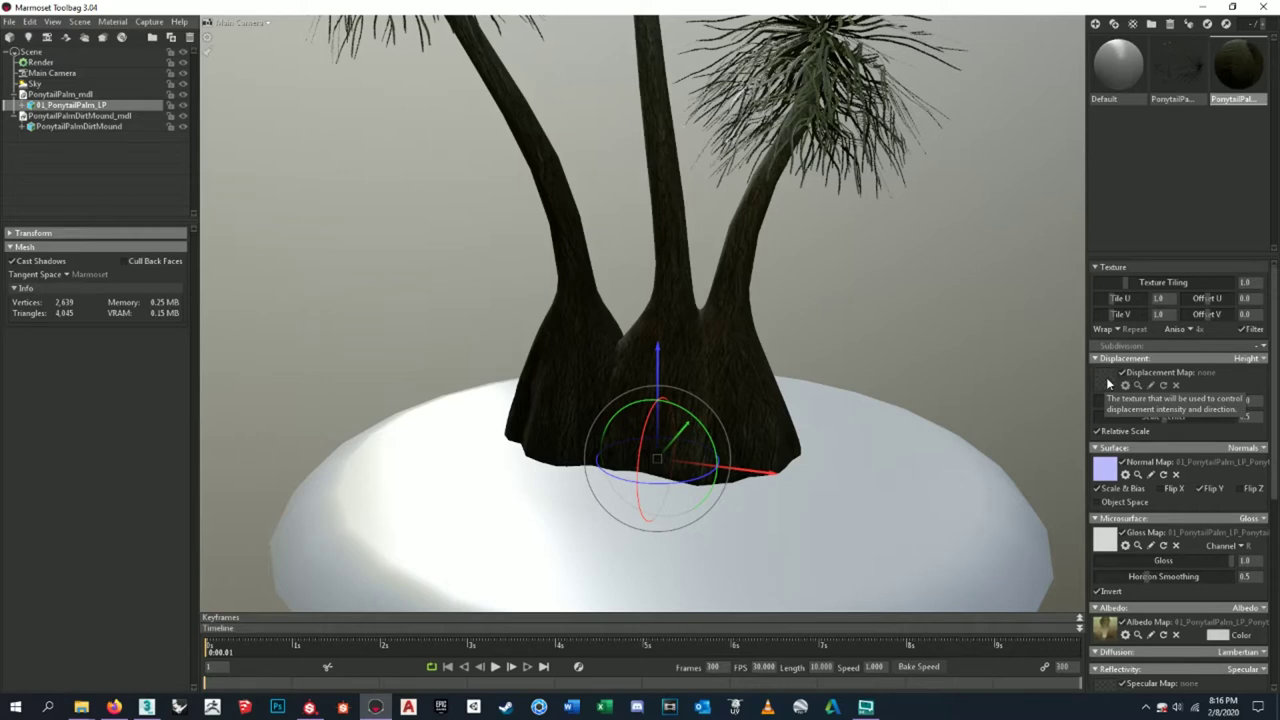
{"action": "scroll", "coordinate": [674, 402], "scroll_direction": "down", "scroll_amount": 5}
{"action": "scroll", "coordinate": [674, 402], "scroll_direction": "up", "scroll_amount": 8}
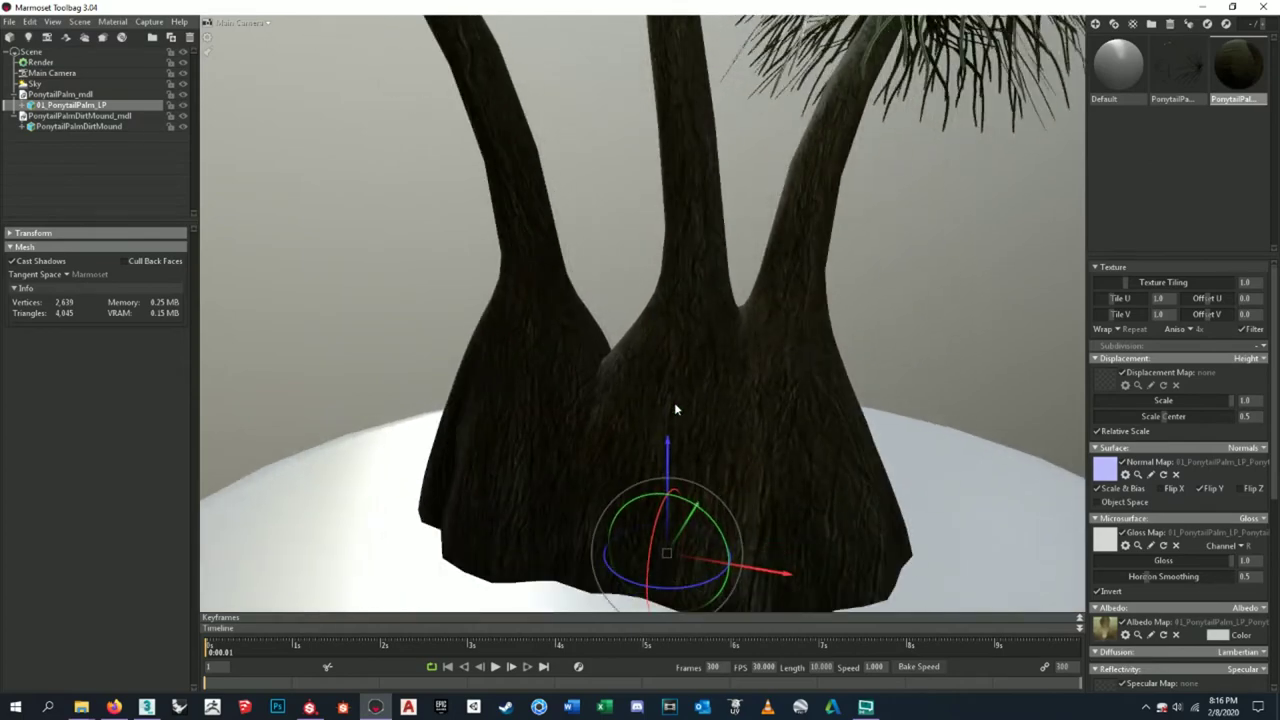
{"action": "scroll", "coordinate": [671, 394], "scroll_direction": "up", "scroll_amount": 4}
{"action": "scroll", "coordinate": [671, 394], "scroll_direction": "down", "scroll_amount": 3}
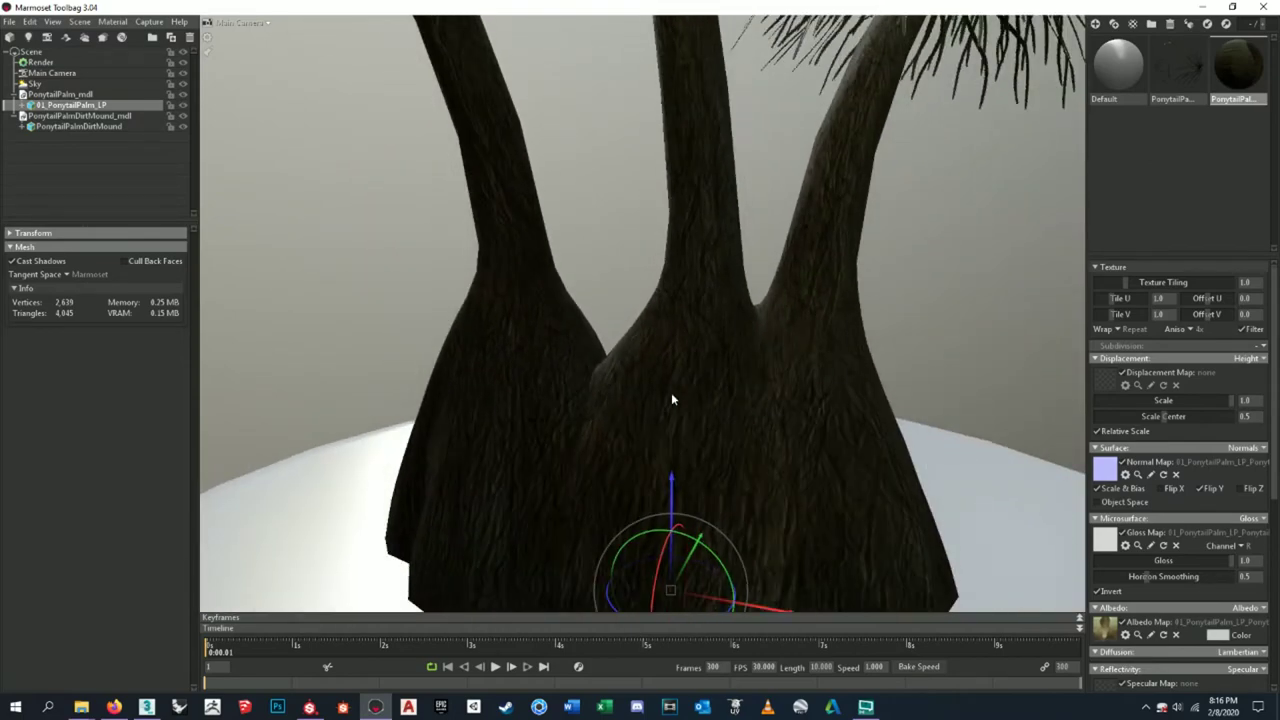
{"action": "scroll", "coordinate": [671, 398], "scroll_direction": "down", "scroll_amount": 6}
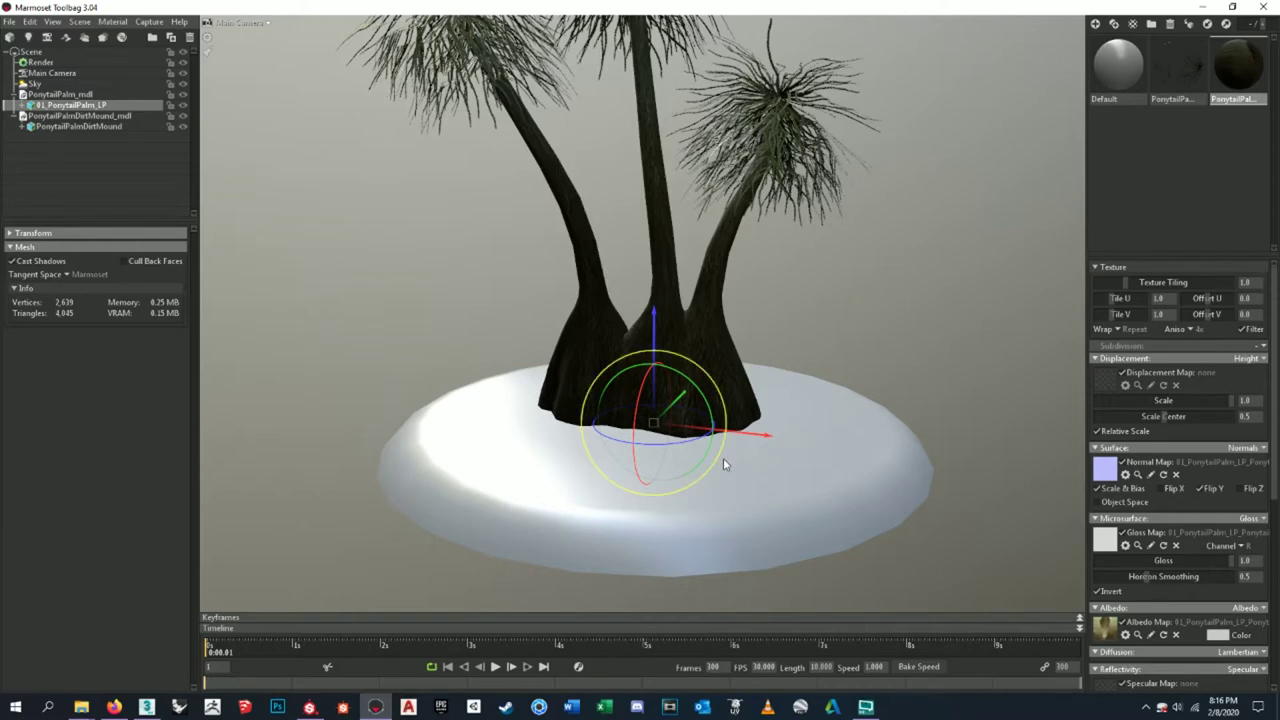
{"action": "scroll", "coordinate": [725, 464], "scroll_direction": "up", "scroll_amount": 6}
{"action": "scroll", "coordinate": [727, 466], "scroll_direction": "down", "scroll_amount": 2}
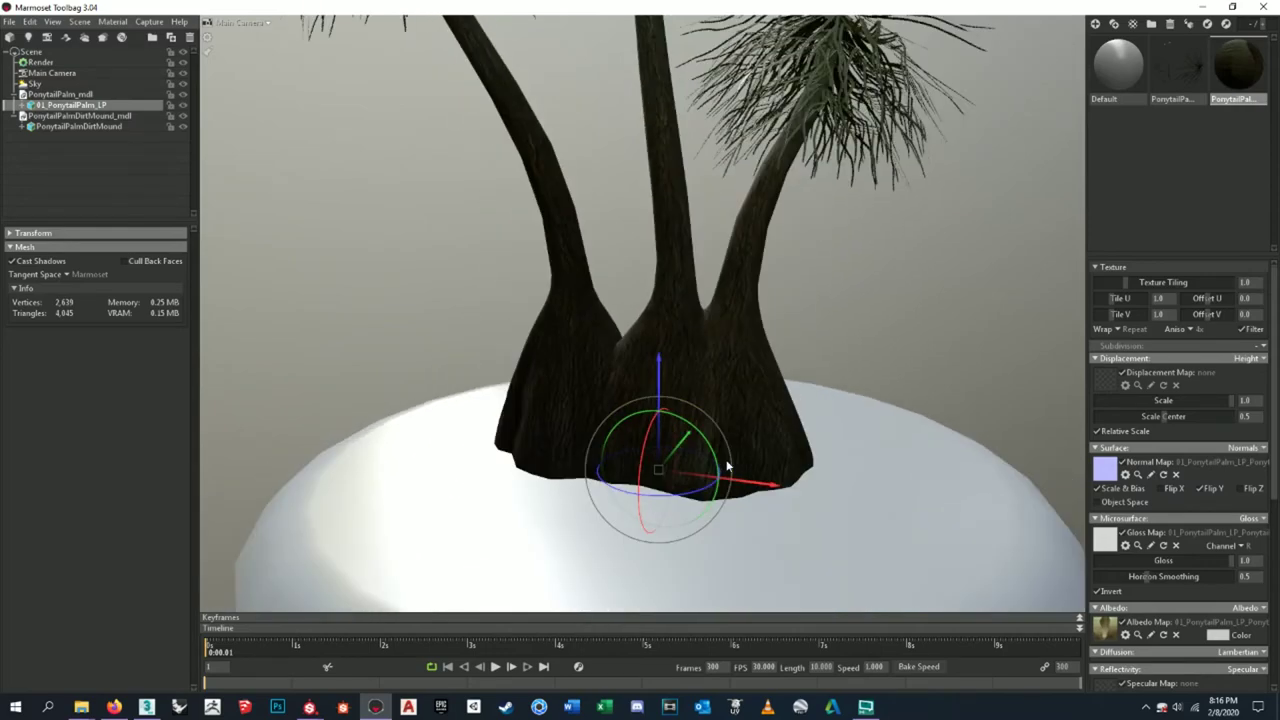
{"action": "scroll", "coordinate": [798, 417], "scroll_direction": "down", "scroll_amount": 3}
{"action": "scroll", "coordinate": [798, 417], "scroll_direction": "up", "scroll_amount": 8}
{"action": "scroll", "coordinate": [795, 399], "scroll_direction": "down", "scroll_amount": 6}
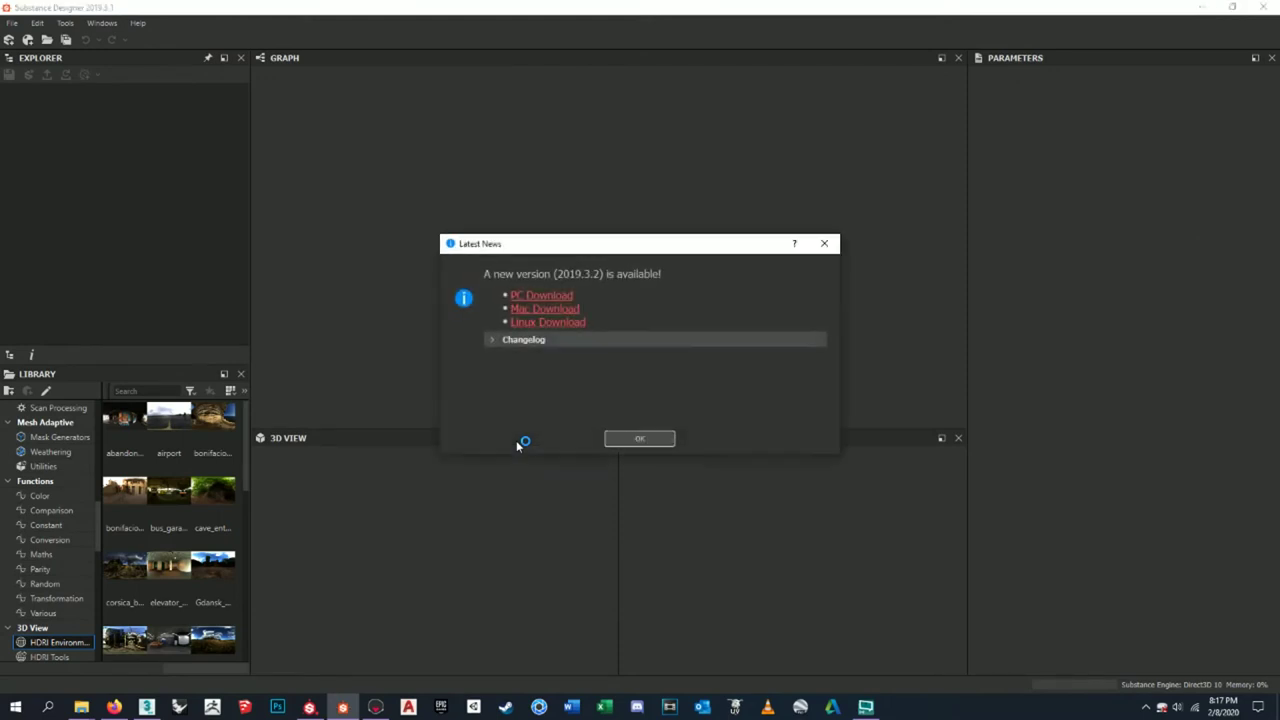
- Dismiss the new-version notice and activate the licence with an online substance3d.com account
{"action": "left_click", "coordinate": [640, 438]}
{"action": "left_click", "coordinate": [517, 353]}
{"action": "left_click", "coordinate": [778, 462]}
{"action": "left_click", "coordinate": [540, 327]}
{"action": "left_click", "coordinate": [782, 458]}
{"action": "left_click", "coordinate": [763, 458]}
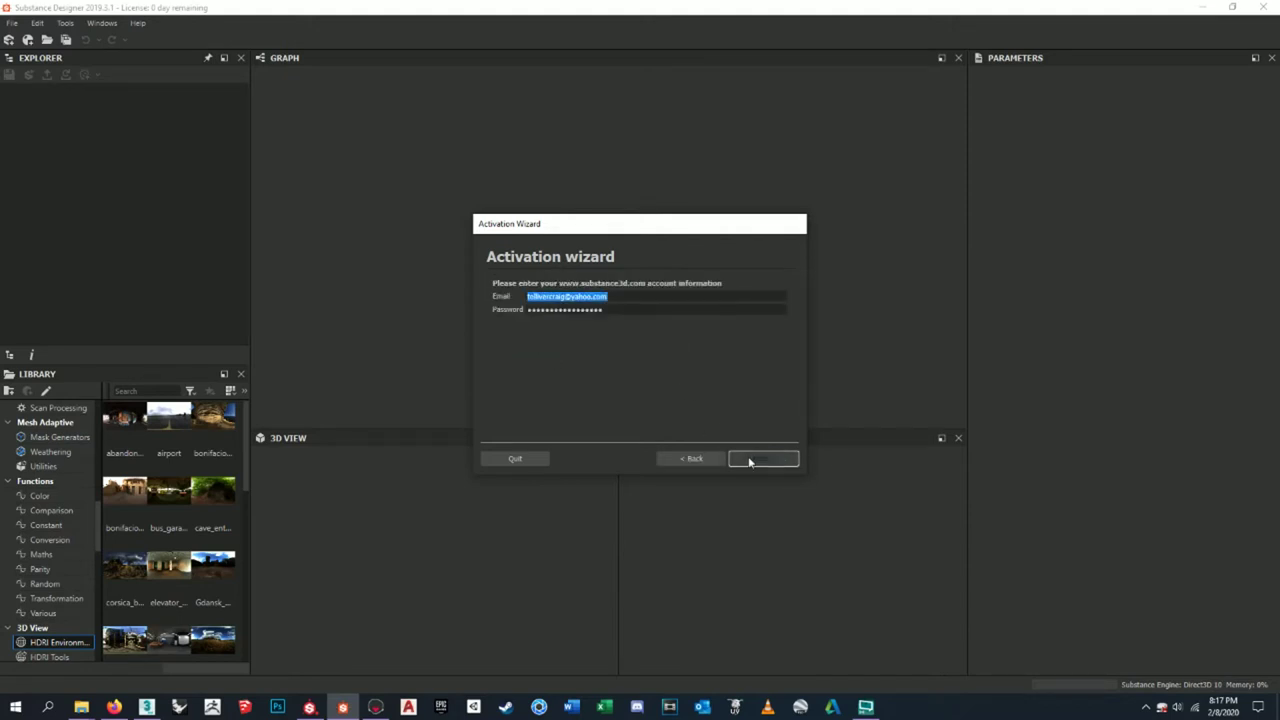
{"action": "left_click", "coordinate": [763, 458]}
- Create a new PBR (Metallic/Roughness) Substance graph named Height_Example
{"action": "left_click", "coordinate": [12, 22]}
{"action": "left_click", "coordinate": [140, 40]}
{"action": "type", "text": "Height Example"}
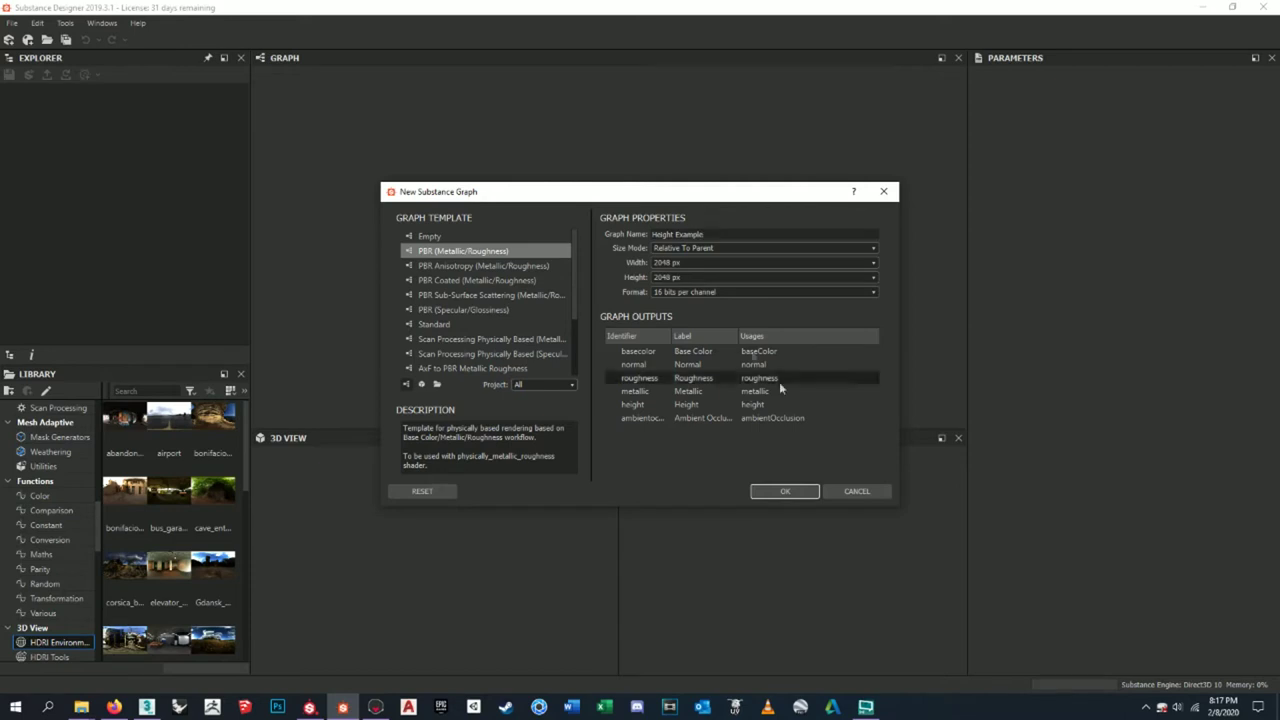
{"action": "left_click", "coordinate": [790, 492]}
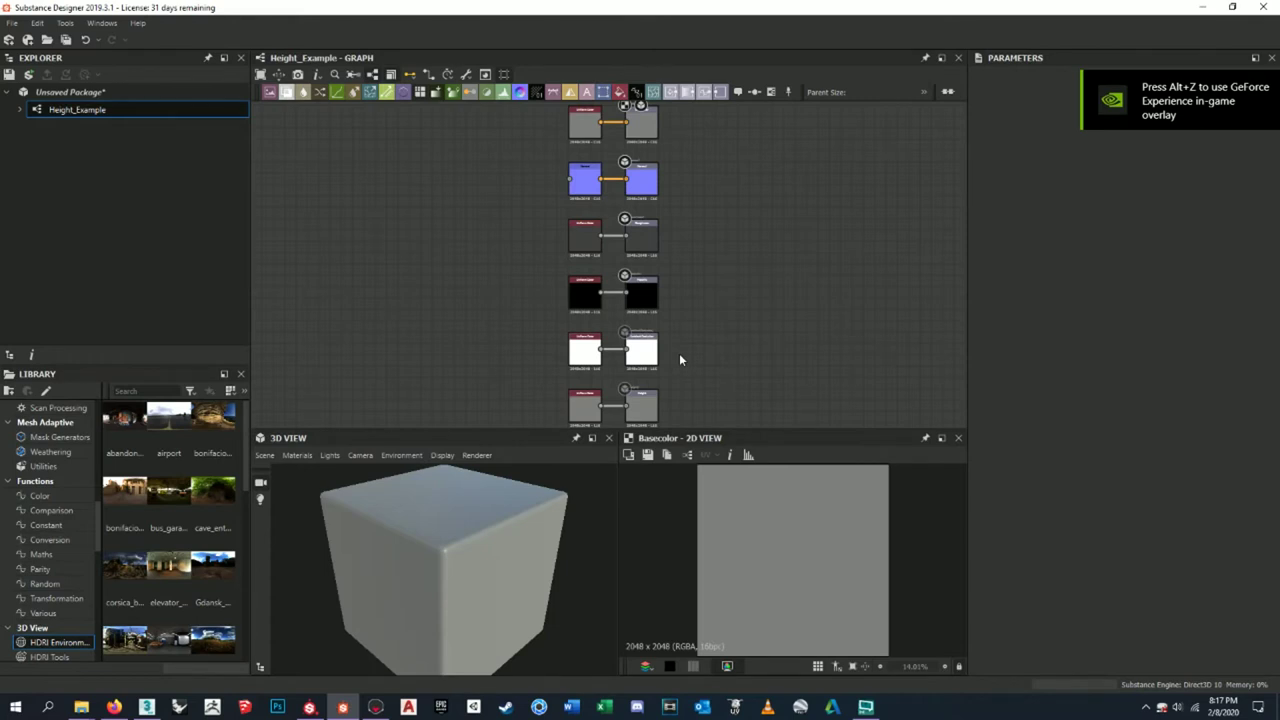
- Delete the template's default input nodes and add a Base Material node
{"action": "scroll", "coordinate": [670, 347], "scroll_direction": "down", "scroll_amount": 3}
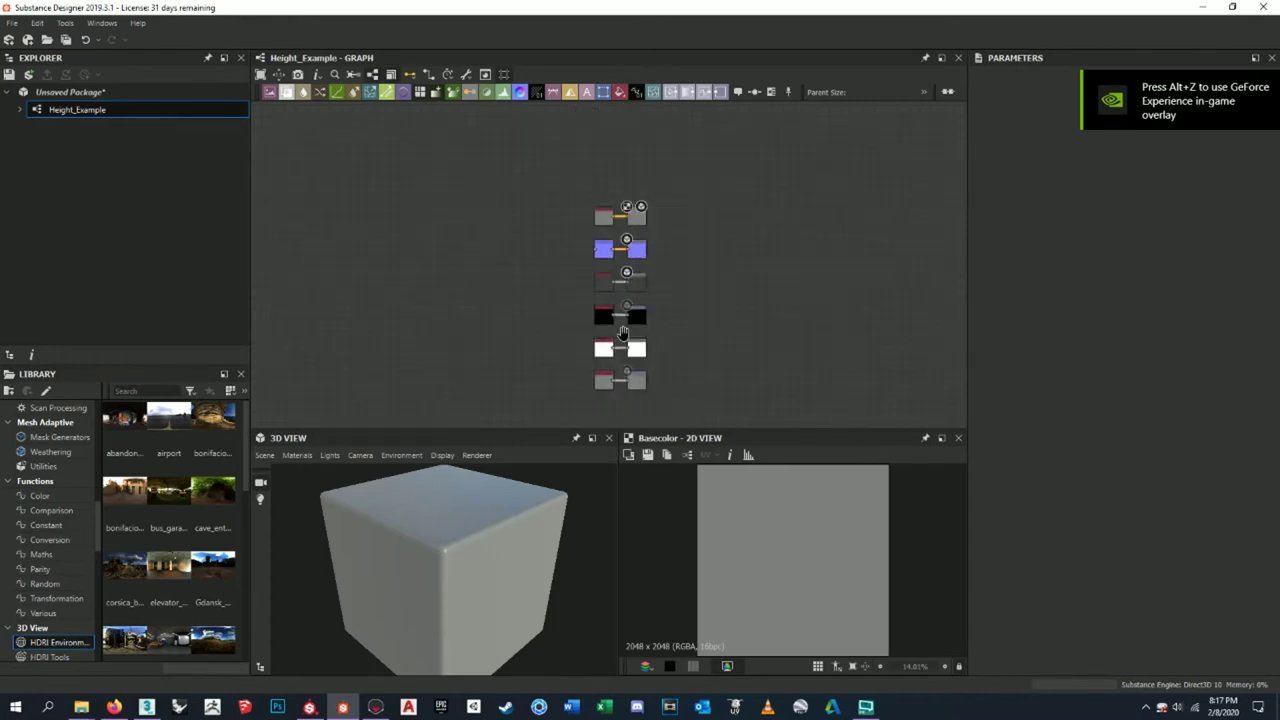
{"action": "middle_click_drag", "start_coordinate": [587, 218], "coordinate": [659, 168]}
{"action": "left_click_drag", "start_coordinate": [646, 135], "coordinate": [704, 369]}
{"action": "key", "text": "Delete"}
{"action": "middle_click_drag", "start_coordinate": [583, 243], "coordinate": [831, 259]}
{"action": "middle_click_drag", "start_coordinate": [700, 263], "coordinate": [664, 233]}
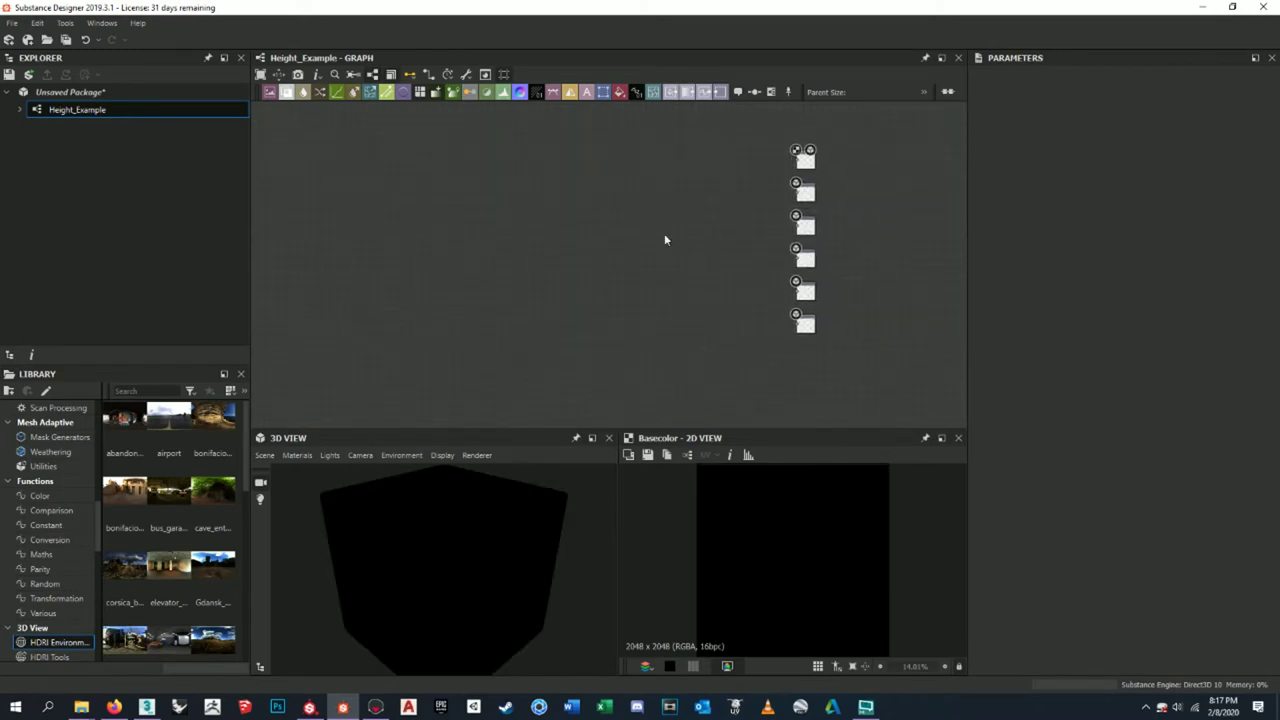
{"action": "key", "text": "space"}
{"action": "type", "text": "base"}
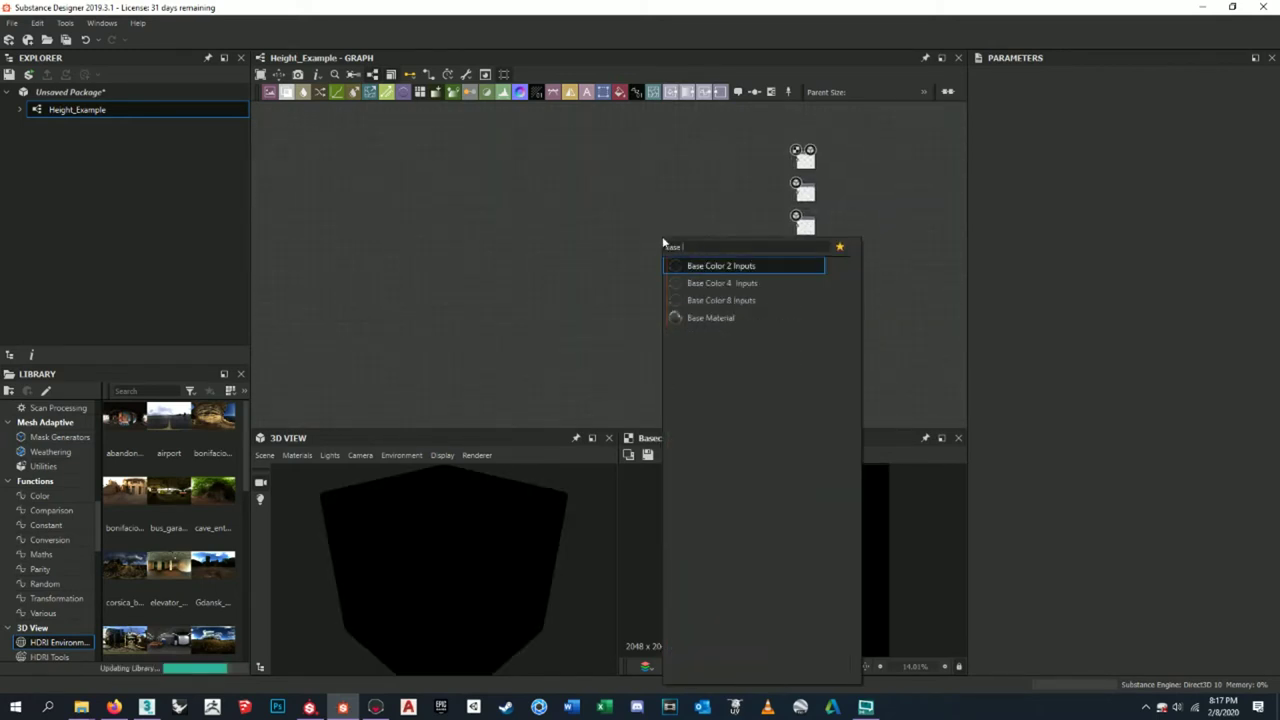
{"action": "type", "text": " material"}
{"action": "key", "text": "Return"}
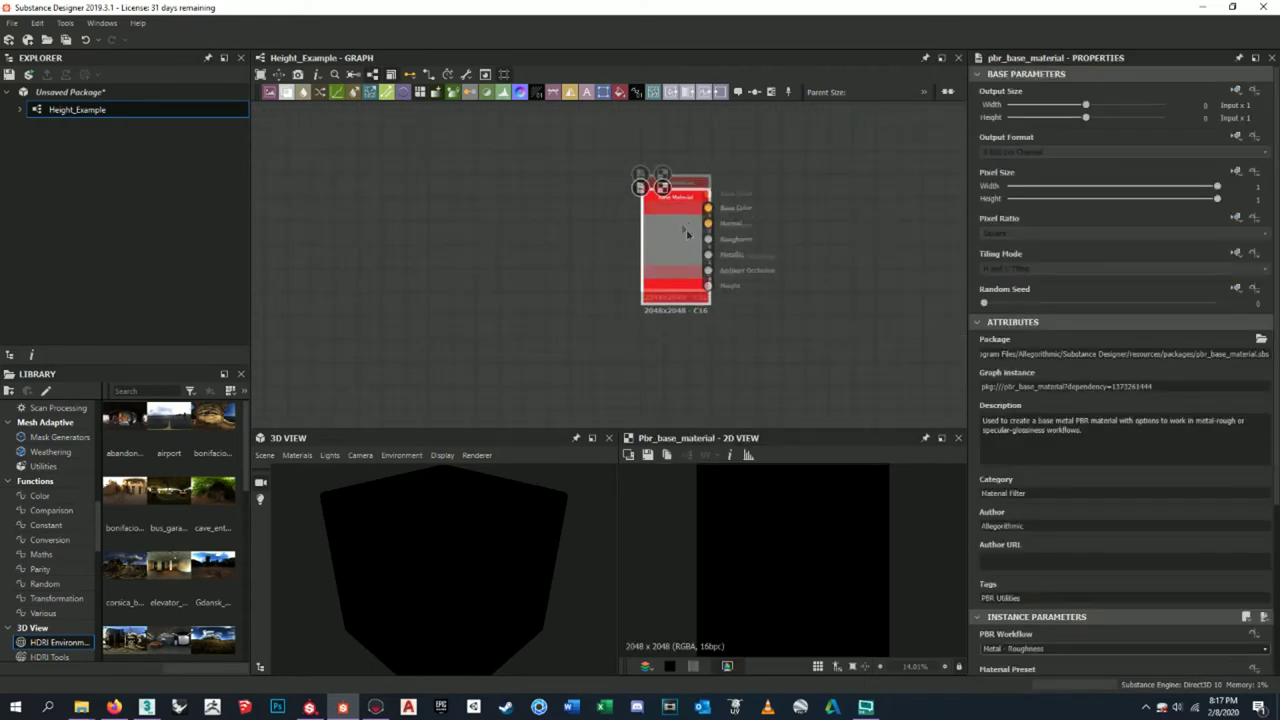
- Enable the custom grunge input, expand User-Defined Maps, and collapse Height and Roughness-Glossiness
{"action": "scroll", "coordinate": [1114, 514], "scroll_direction": "down", "scroll_amount": 3}
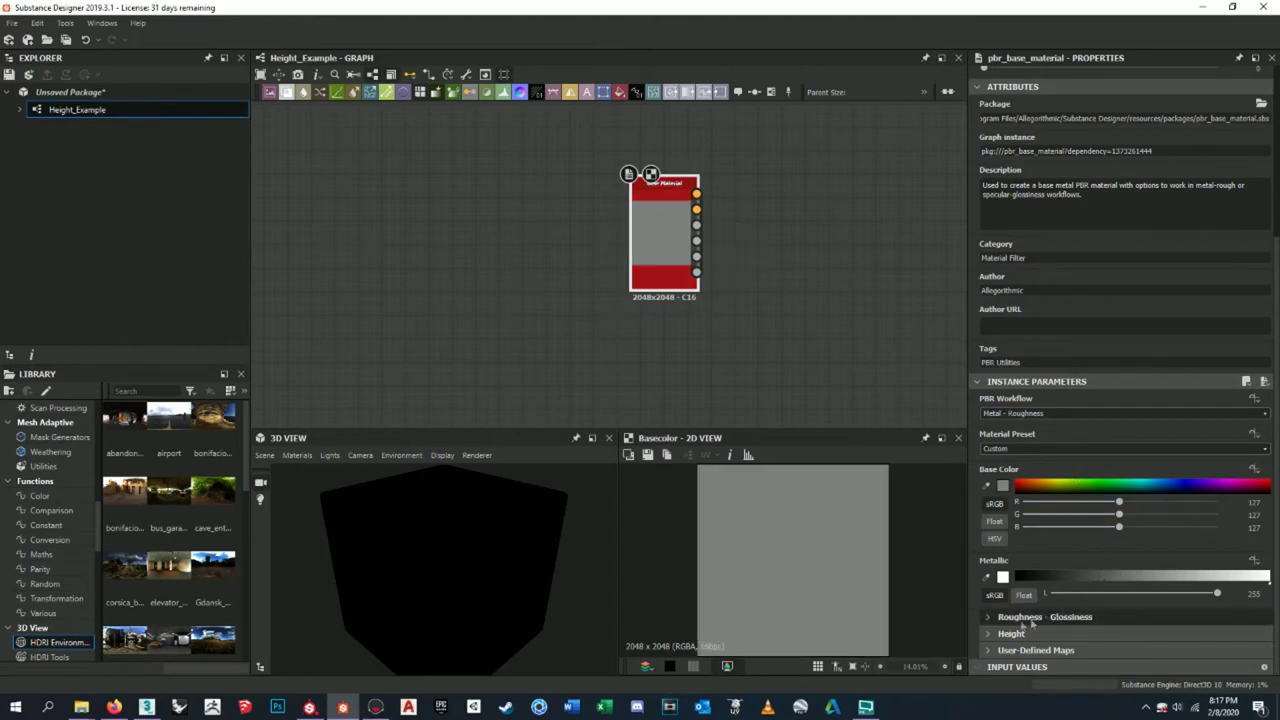
{"action": "left_click", "coordinate": [987, 617]}
{"action": "scroll", "coordinate": [1038, 539], "scroll_direction": "down", "scroll_amount": 2}
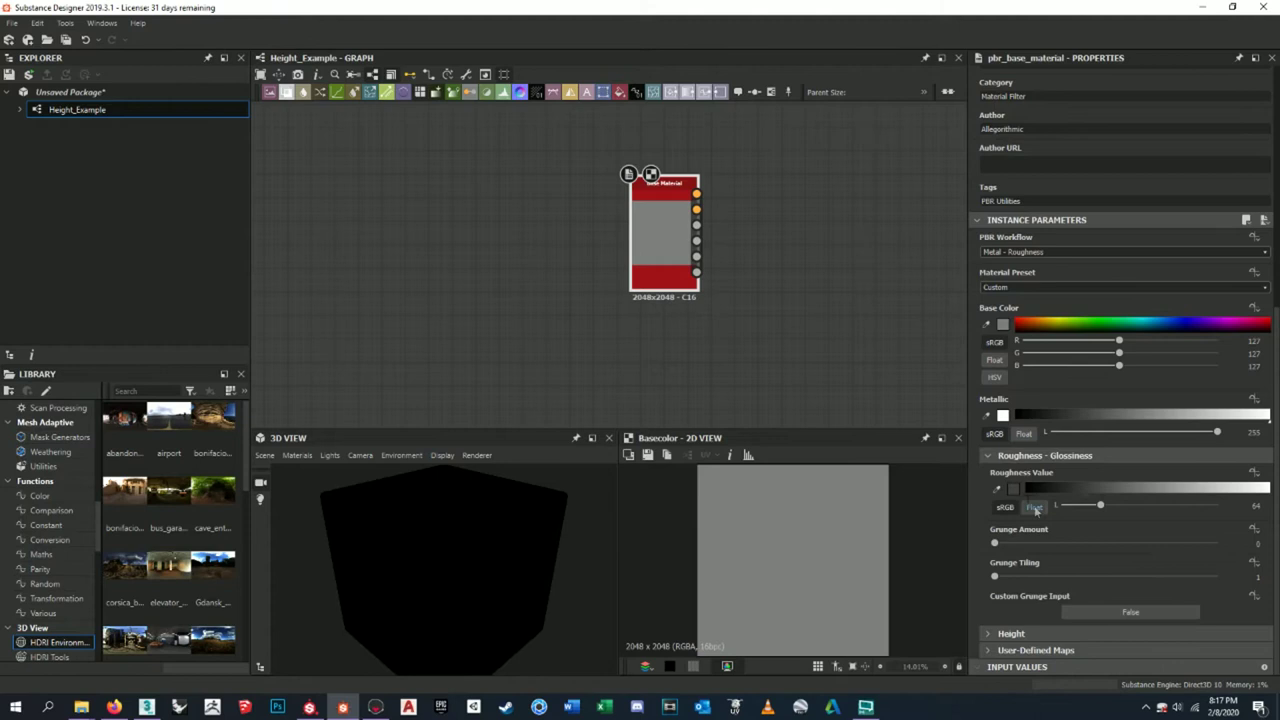
{"action": "left_click", "coordinate": [1116, 612]}
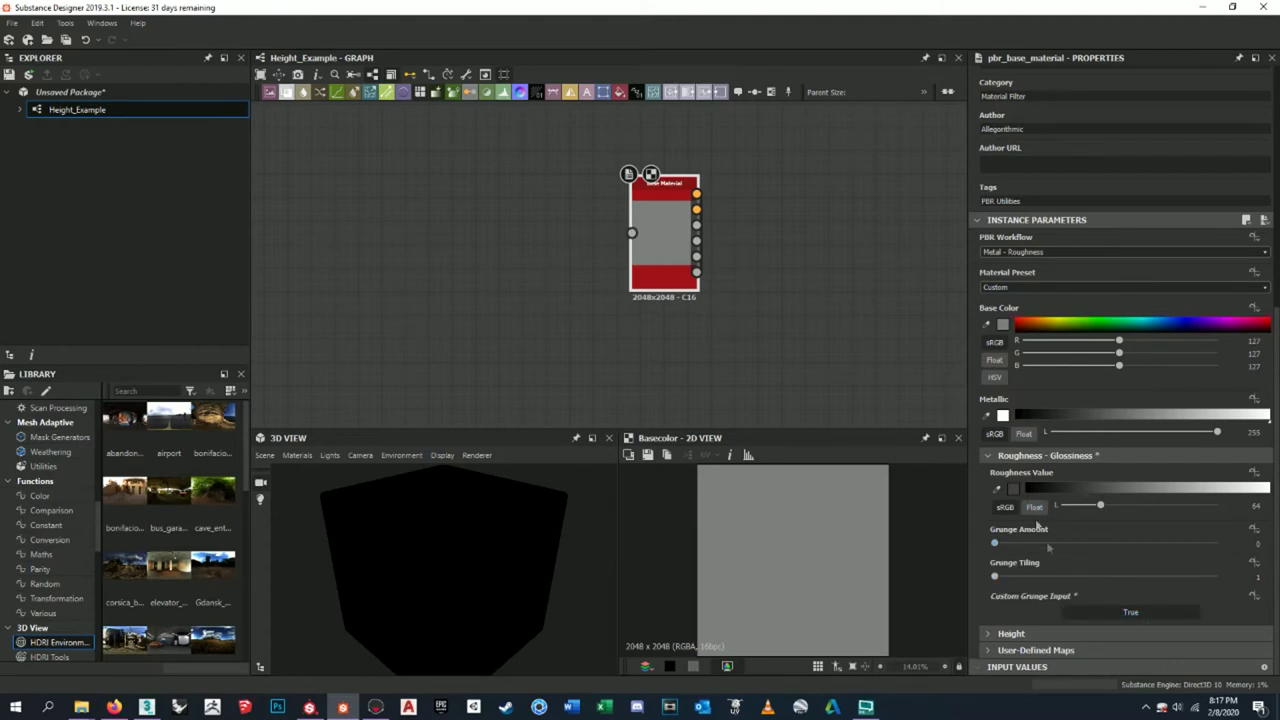
{"action": "left_click", "coordinate": [1010, 634]}
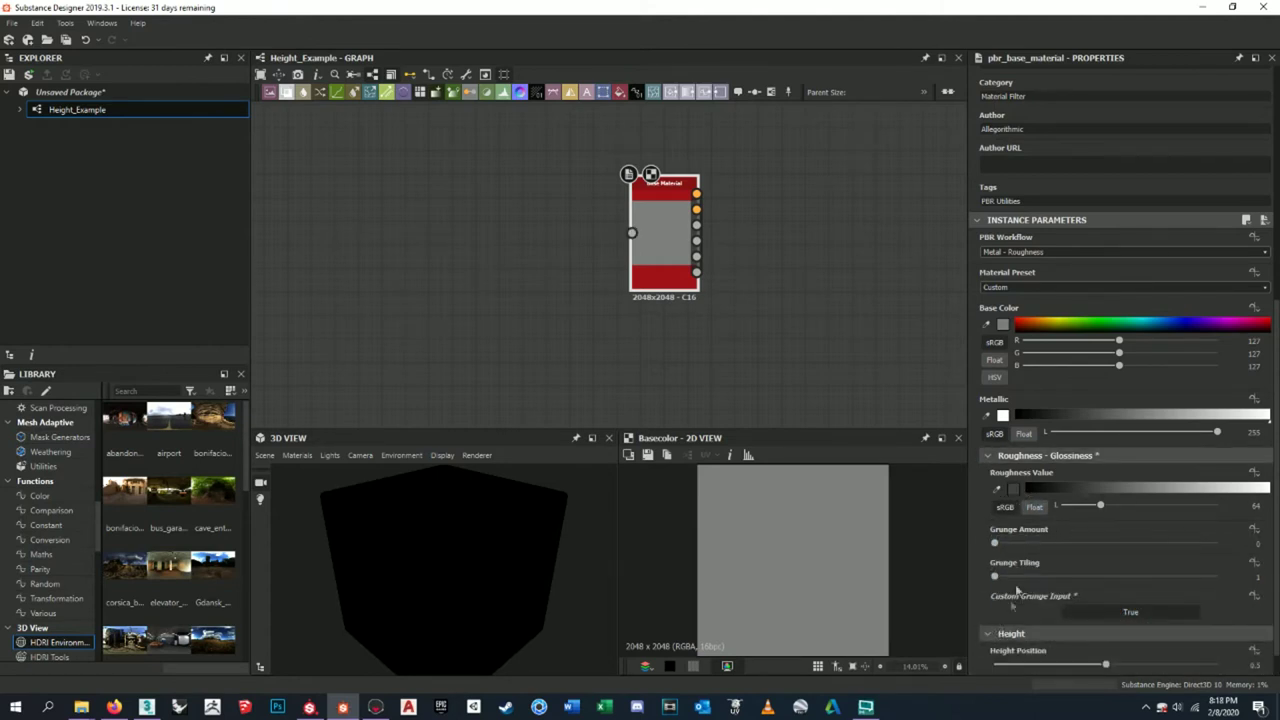
{"action": "scroll", "coordinate": [1070, 440], "scroll_direction": "down", "scroll_amount": 1}
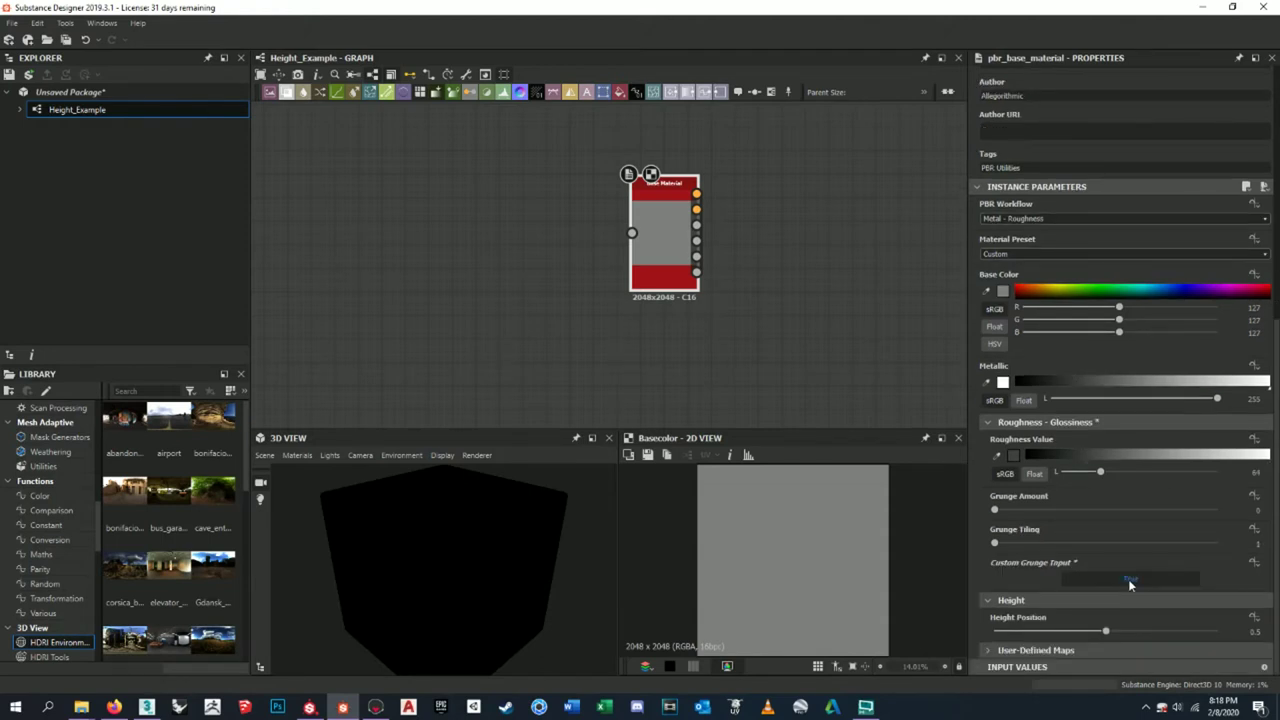
{"action": "scroll", "coordinate": [1109, 542], "scroll_direction": "up", "scroll_amount": 5}
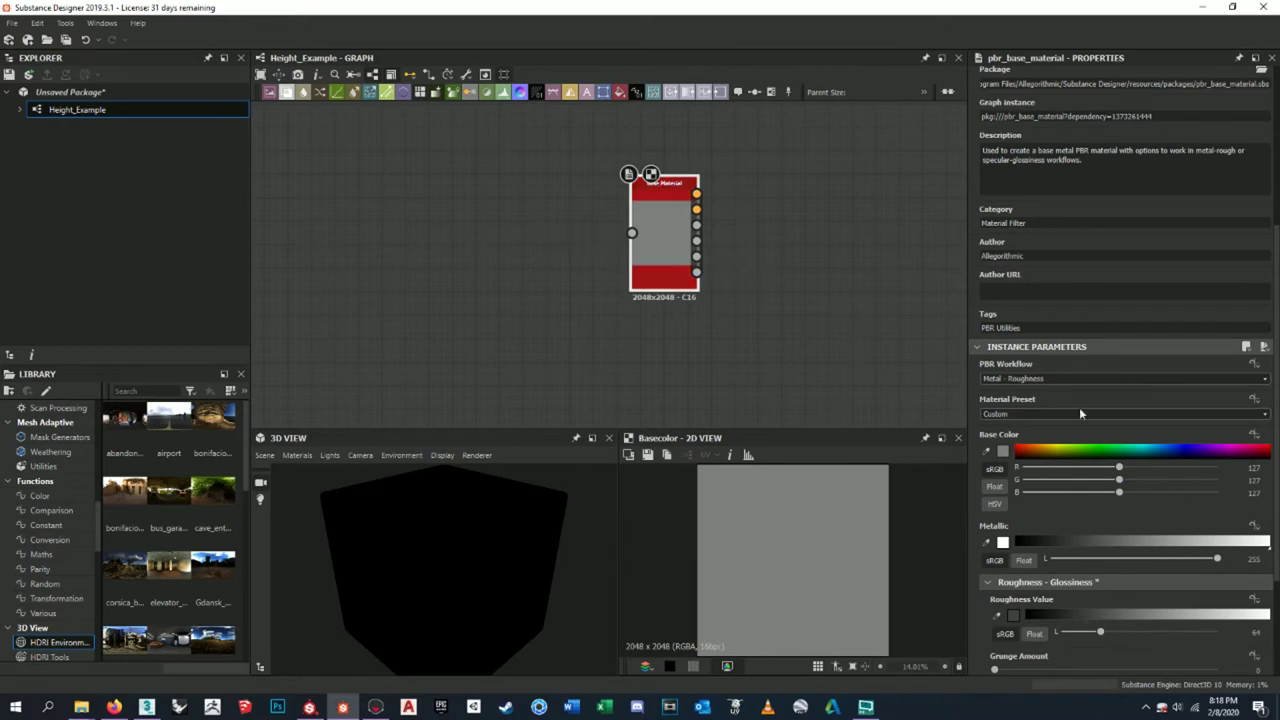
{"action": "scroll", "coordinate": [1016, 508], "scroll_direction": "down", "scroll_amount": 5}
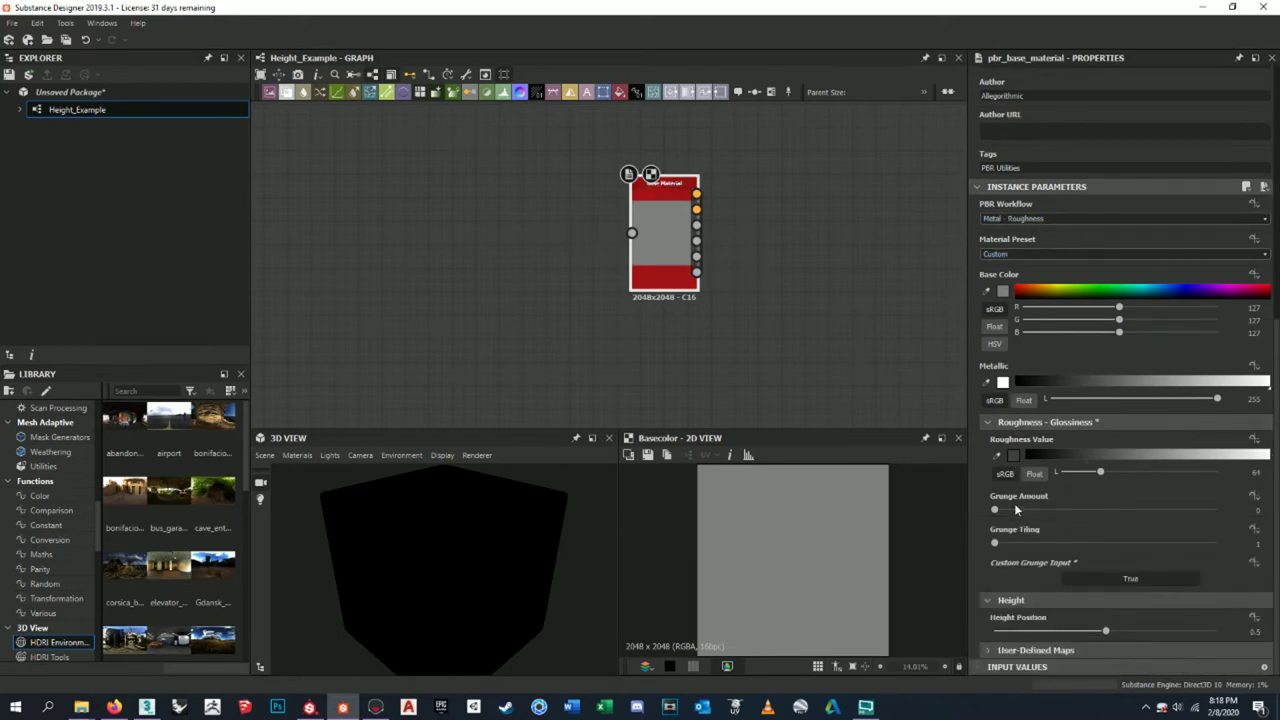
{"action": "left_click", "coordinate": [997, 651]}
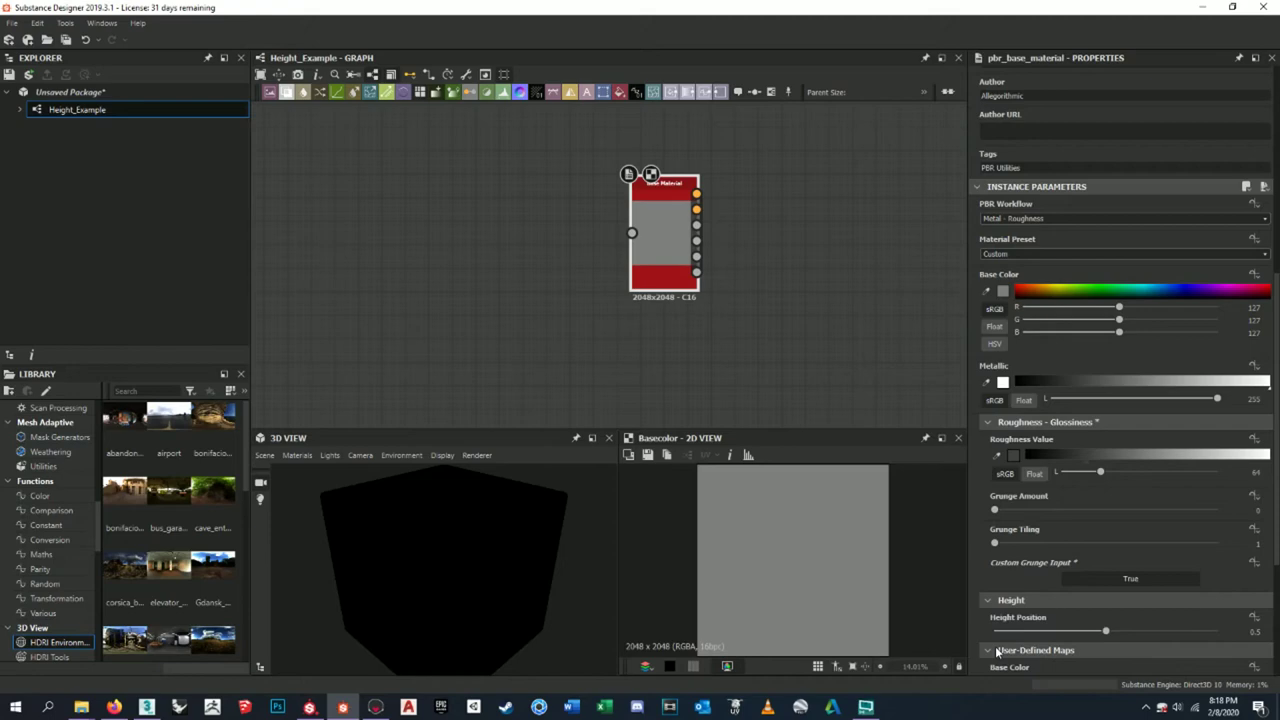
{"action": "scroll", "coordinate": [1098, 603], "scroll_direction": "down", "scroll_amount": 7}
{"action": "left_click", "coordinate": [988, 372]}
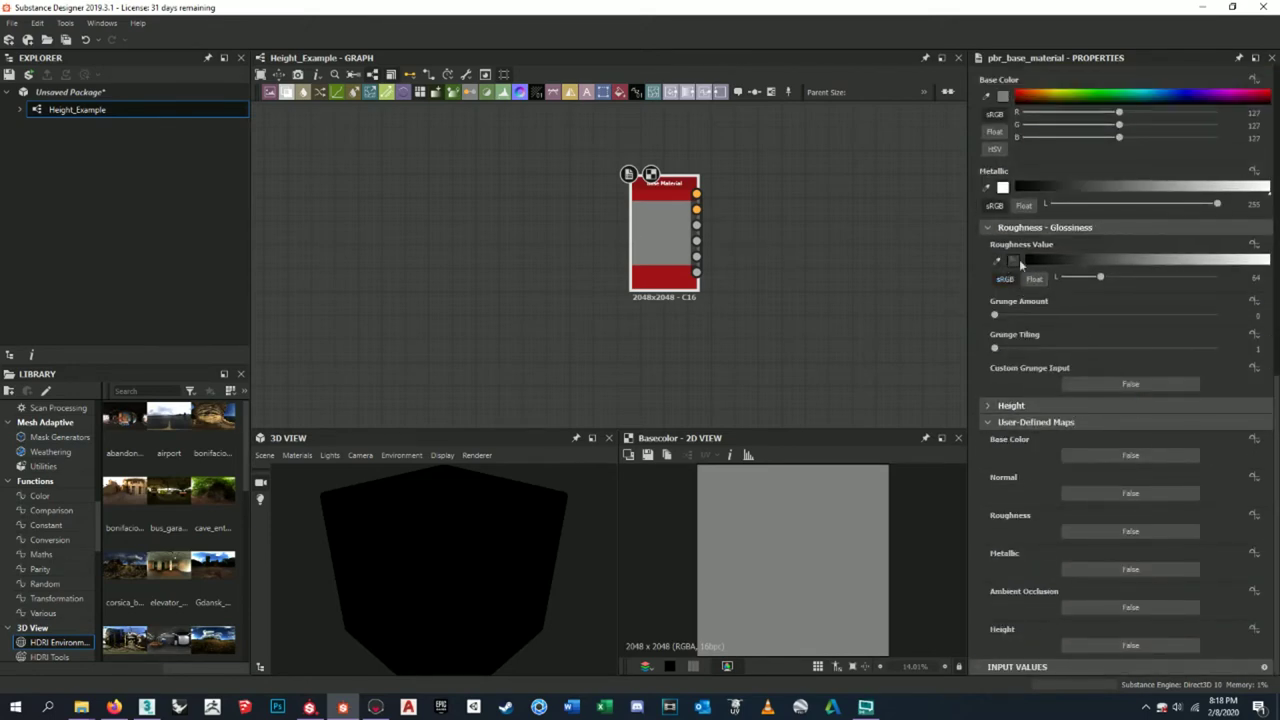
{"action": "left_click", "coordinate": [1040, 227]}
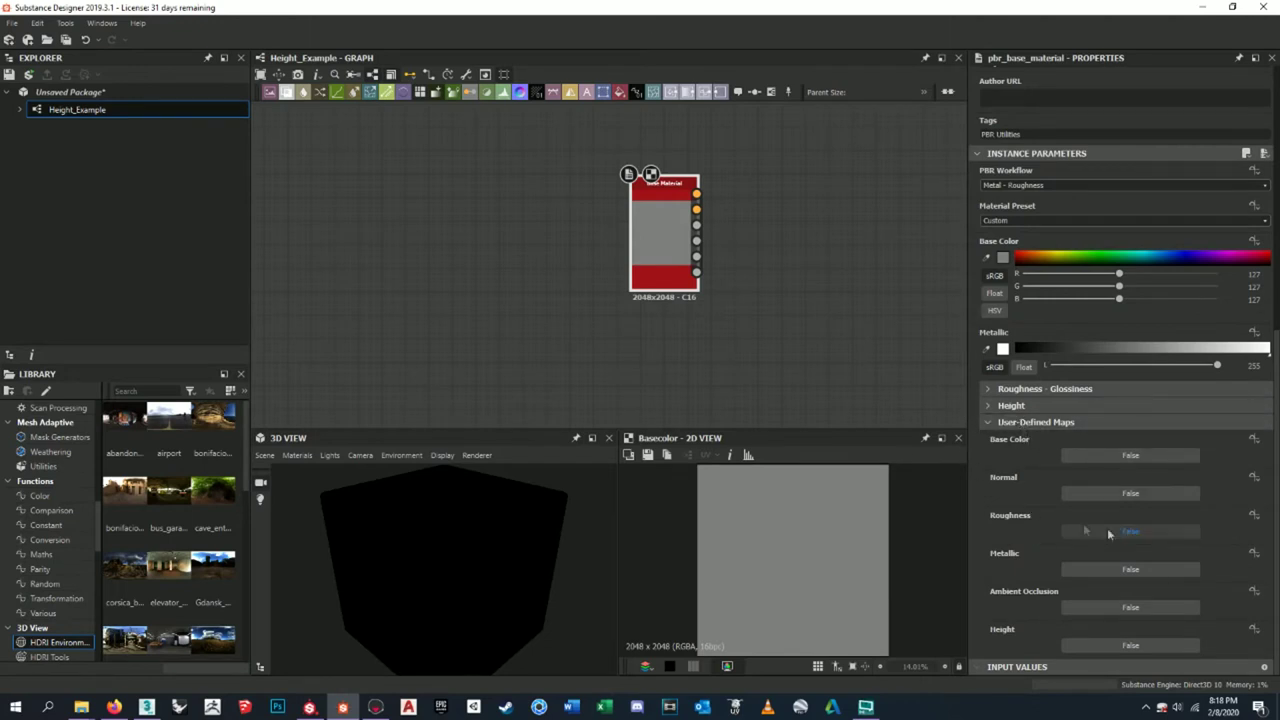
- Set the Base Color, Normal, Roughness and Ambient Occlusion user-defined maps to True
{"action": "left_click", "coordinate": [1090, 455]}
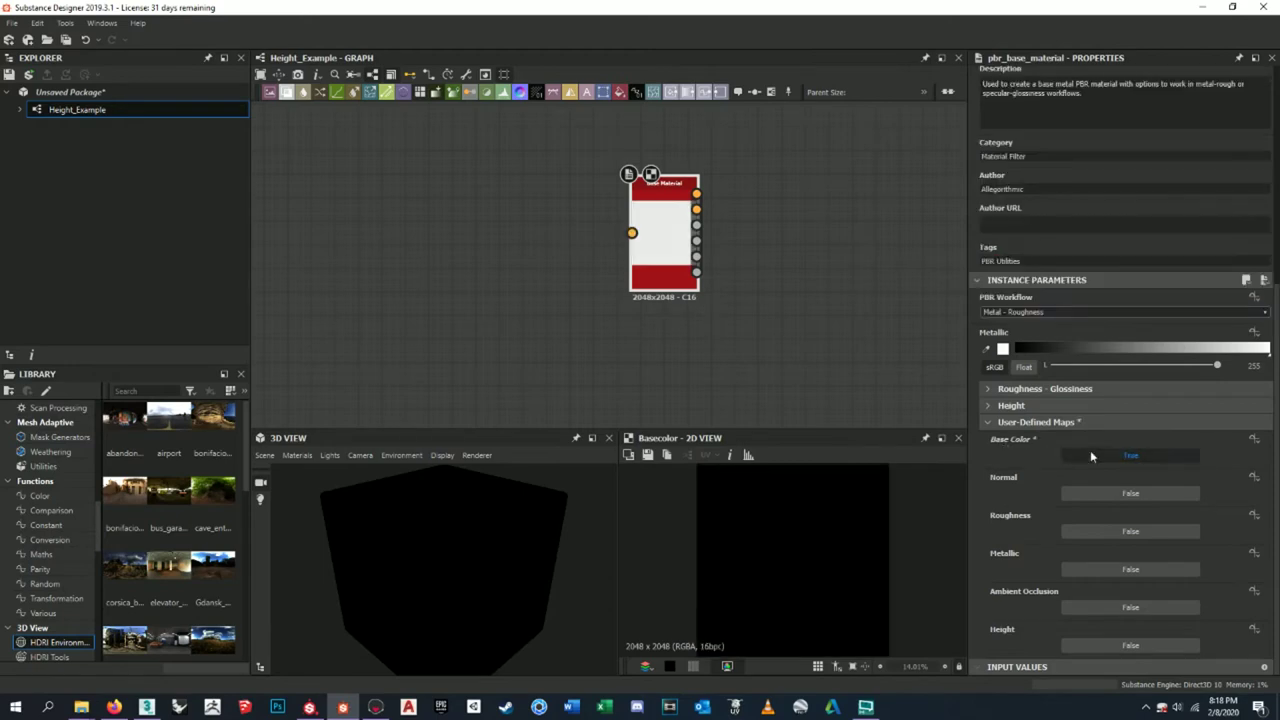
{"action": "left_click", "coordinate": [1102, 490]}
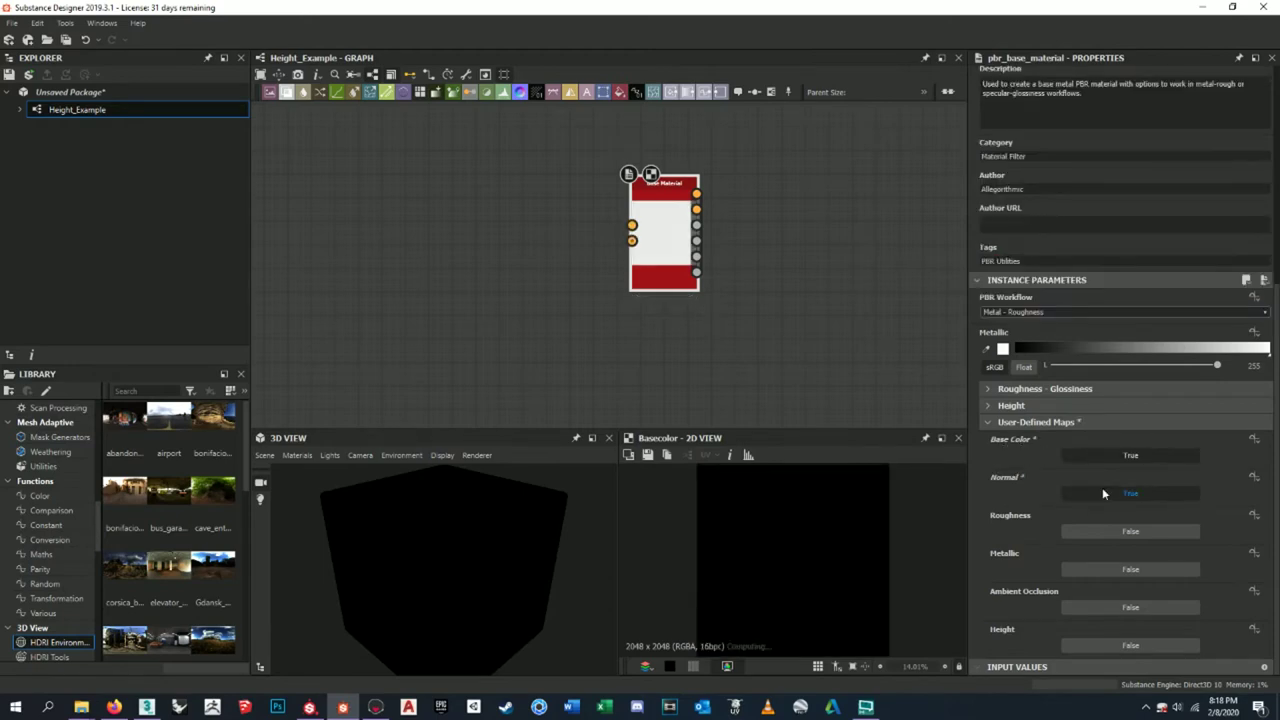
{"action": "left_click", "coordinate": [1083, 529]}
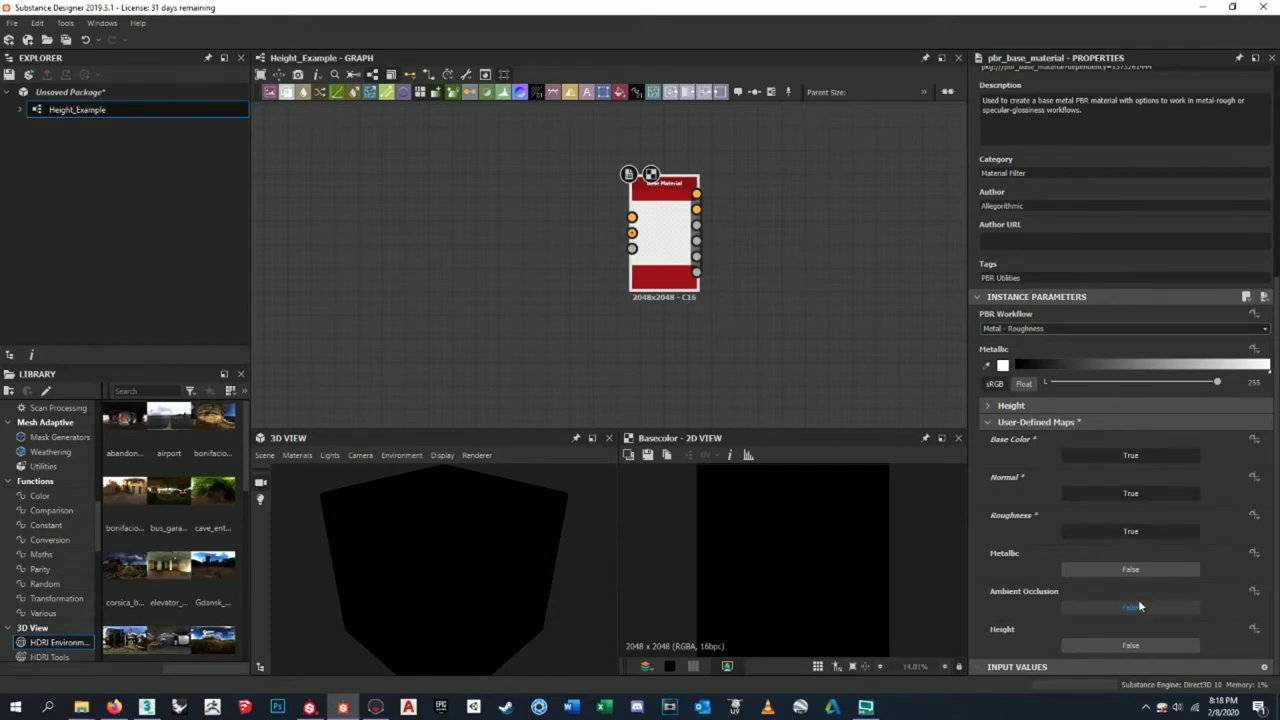
{"action": "left_click", "coordinate": [1104, 612]}
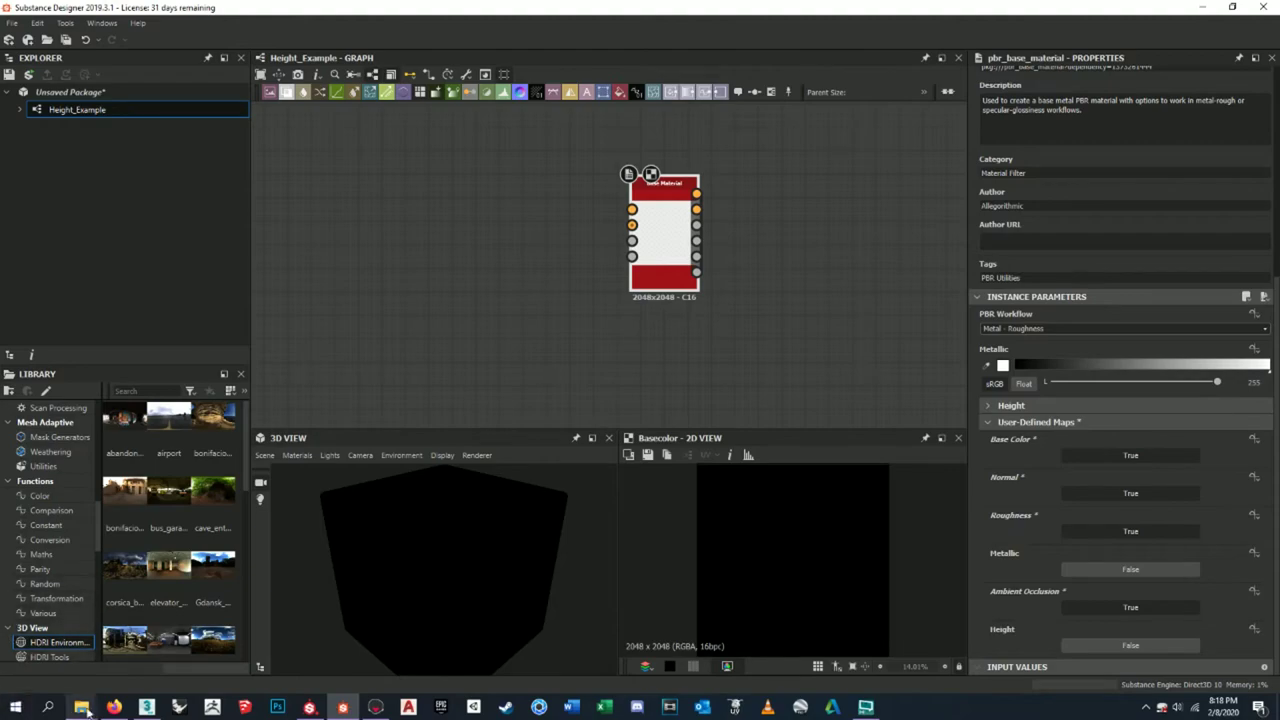
- Import the four Ponytail Palm trunk texture maps from Explorer into the graph
{"action": "mouse_move", "coordinate": [81, 706]}
{"action": "mouse_move", "coordinate": [181, 683]}
{"action": "left_click", "coordinate": [258, 648]}
{"action": "mouse_move", "coordinate": [850, 134]}
{"action": "left_mouse_down"}
{"action": "mouse_move", "coordinate": [913, 160]}
{"action": "mouse_move", "coordinate": [1058, 260]}
{"action": "left_mouse_up"}
{"action": "left_click_drag", "start_coordinate": [1180, 488], "coordinate": [868, 300]}
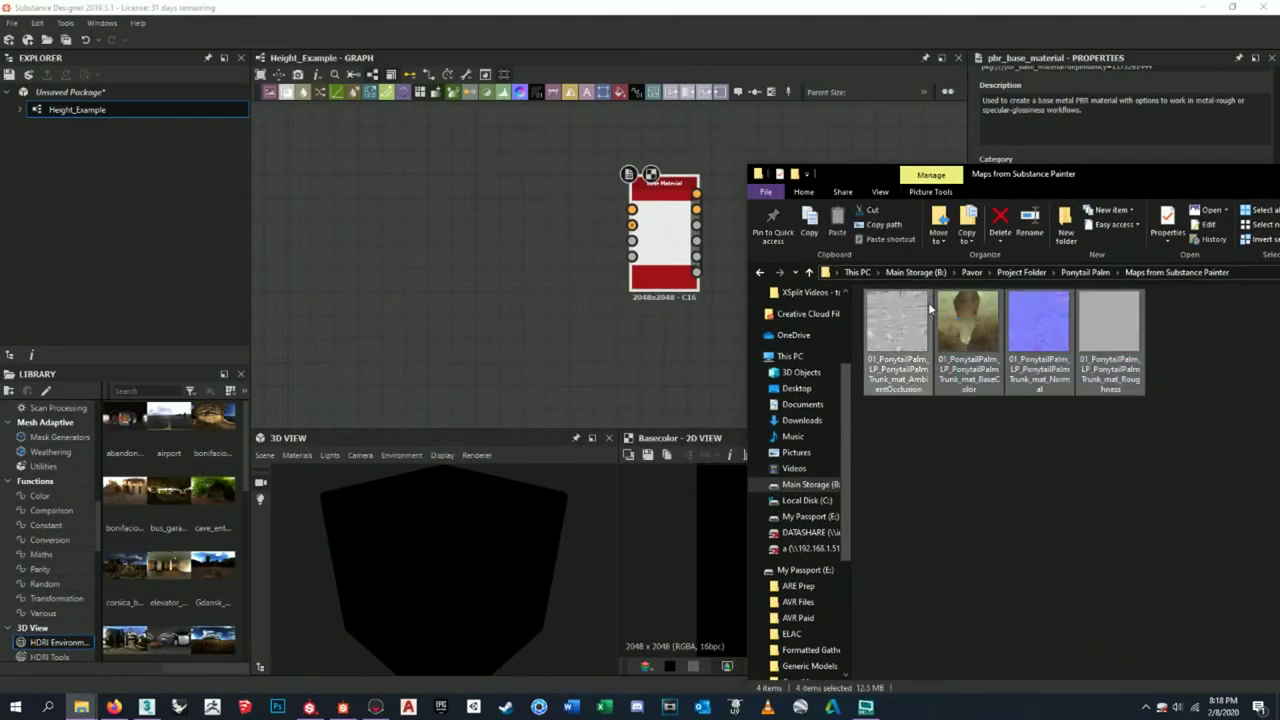
{"action": "left_click_drag", "start_coordinate": [1040, 345], "coordinate": [393, 192]}
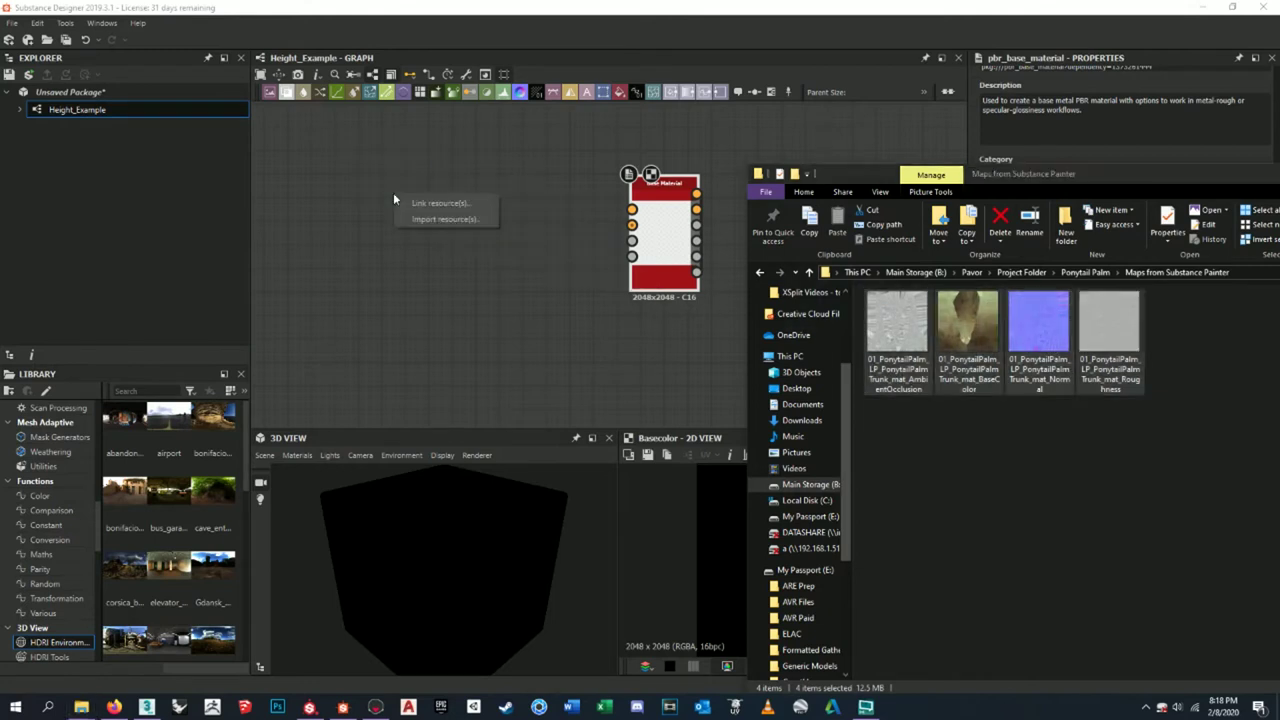
{"action": "left_click", "coordinate": [440, 220]}
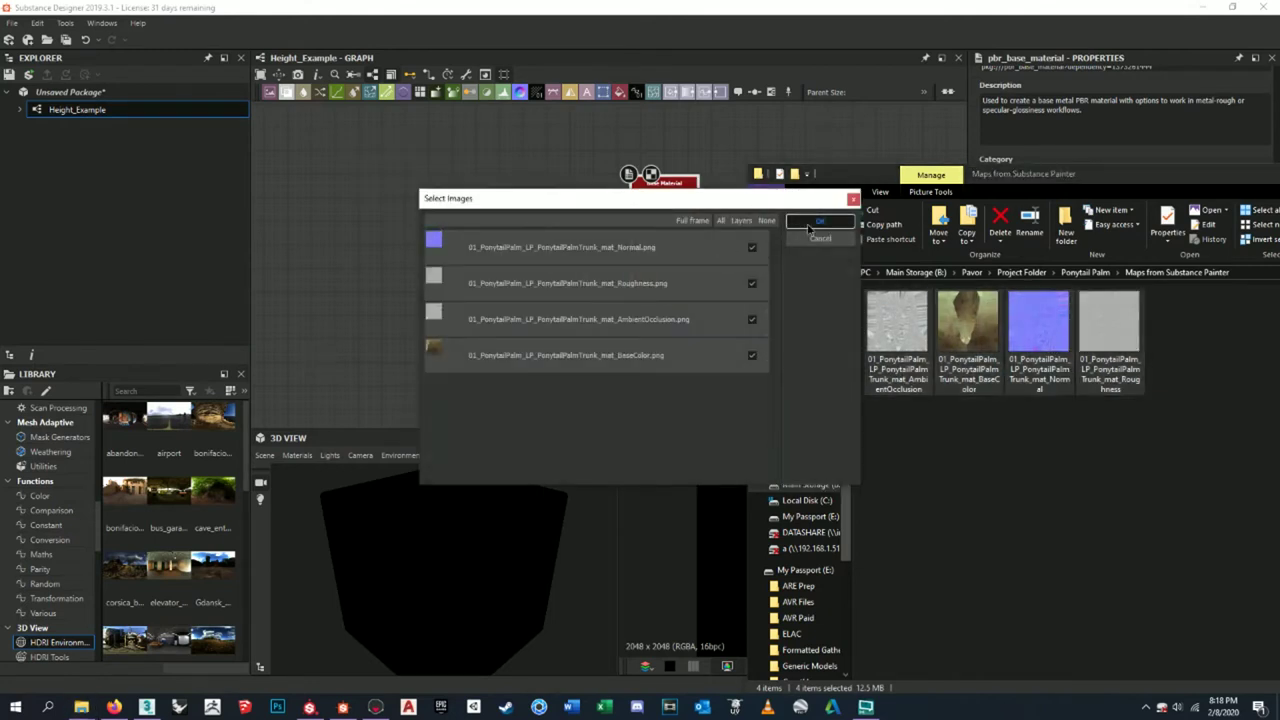
{"action": "left_click", "coordinate": [794, 242]}
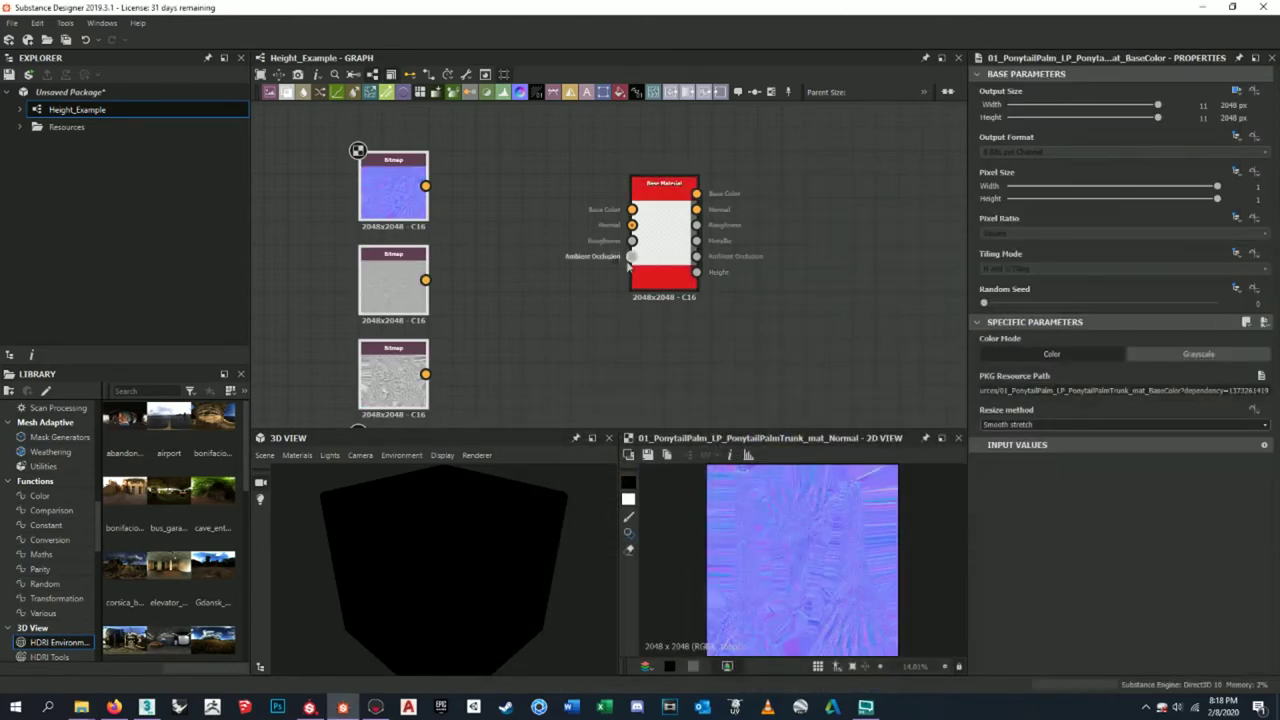
- Connect the normal map to the Base Material's Normal input
{"action": "middle_click_drag", "start_coordinate": [540, 223], "coordinate": [671, 191]}
{"action": "left_click_drag", "start_coordinate": [560, 157], "coordinate": [763, 193]}
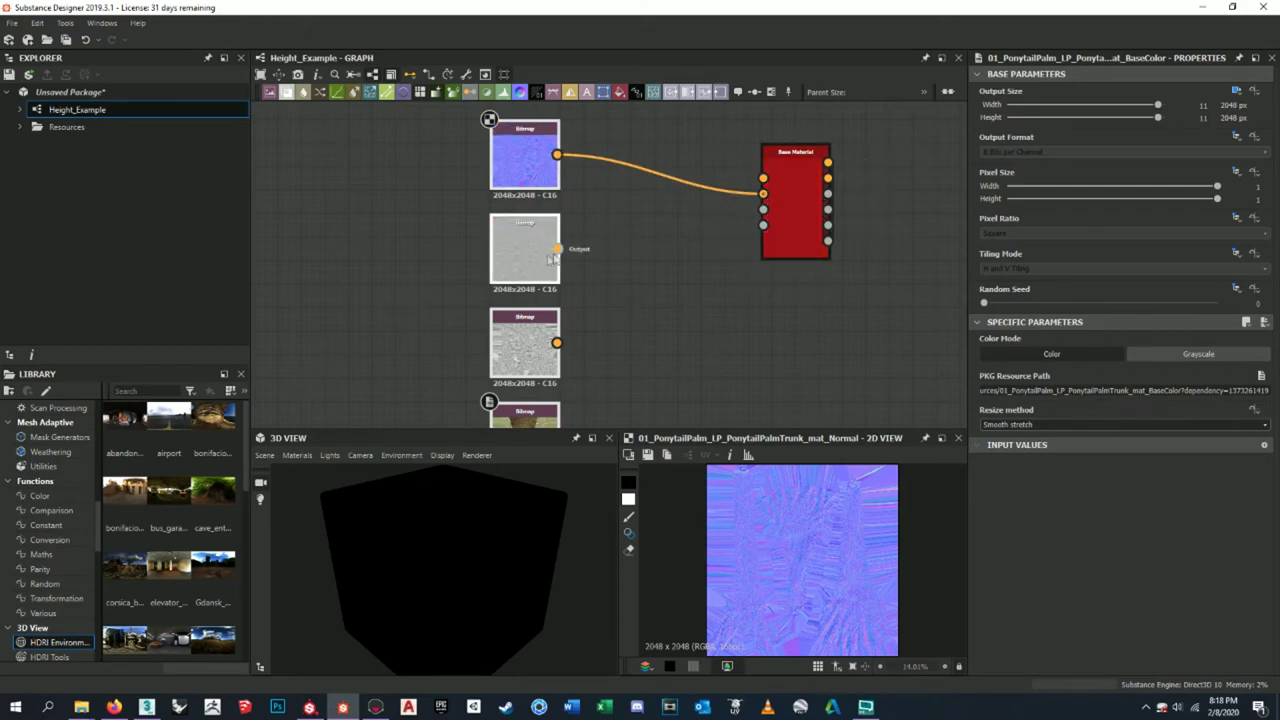
{"action": "scroll", "coordinate": [538, 258], "scroll_direction": "down", "scroll_amount": 2}
{"action": "scroll", "coordinate": [538, 256], "scroll_direction": "up", "scroll_amount": 6}
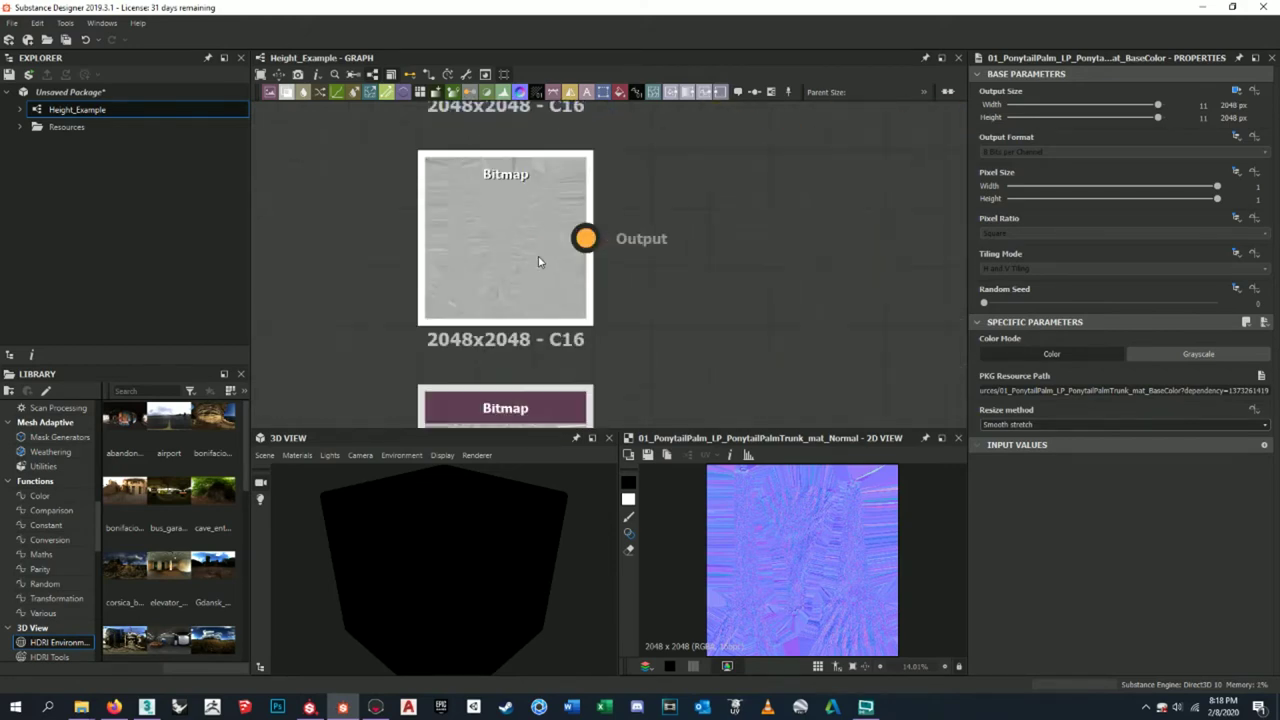
- Set the roughness bitmap's Color Mode to Grayscale
{"action": "left_click", "coordinate": [528, 285]}
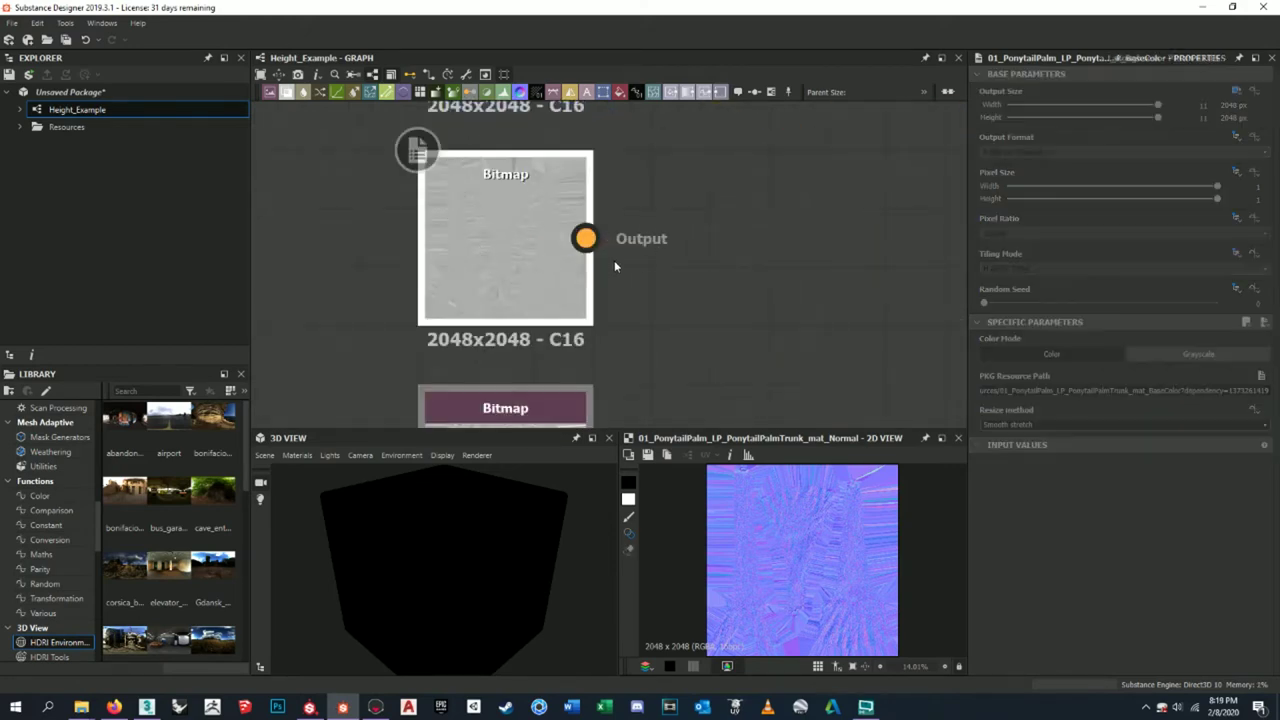
{"action": "scroll", "coordinate": [614, 260], "scroll_direction": "down", "scroll_amount": 3}
{"action": "scroll", "coordinate": [690, 259], "scroll_direction": "down", "scroll_amount": 2}
{"action": "middle_click_drag", "start_coordinate": [694, 271], "coordinate": [674, 197]}
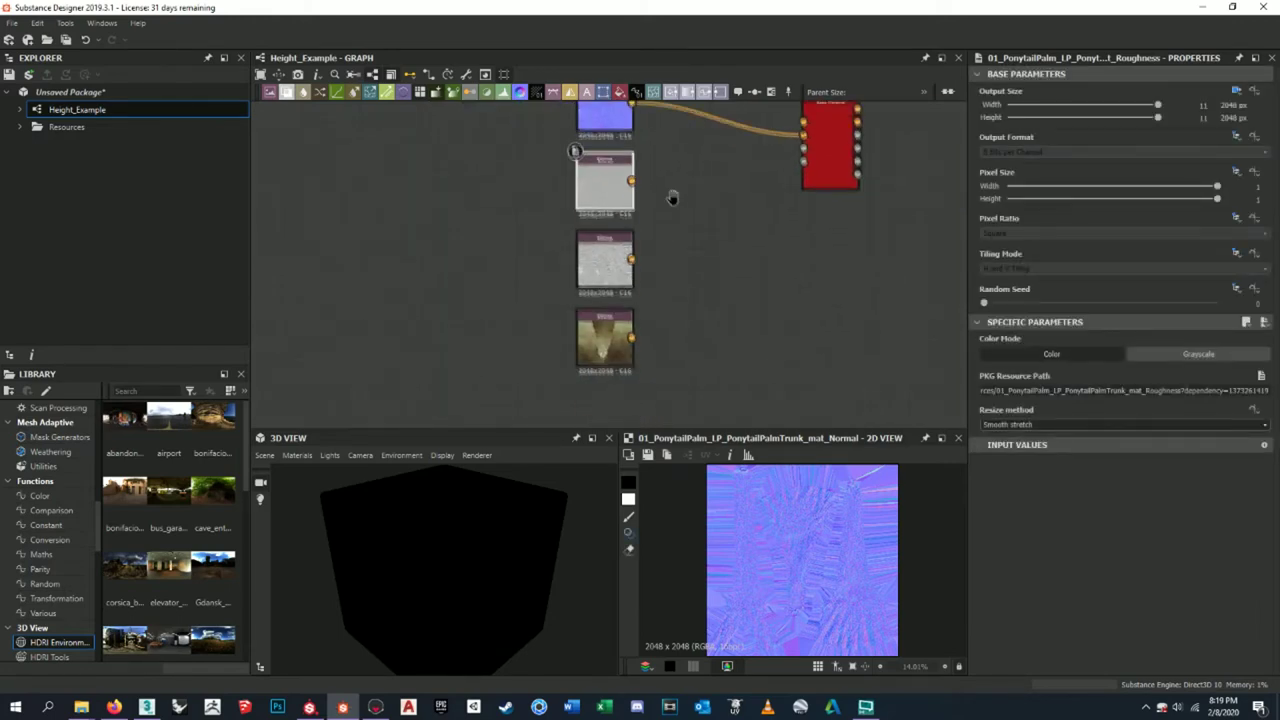
{"action": "middle_click_drag", "start_coordinate": [629, 124], "coordinate": [620, 186]}
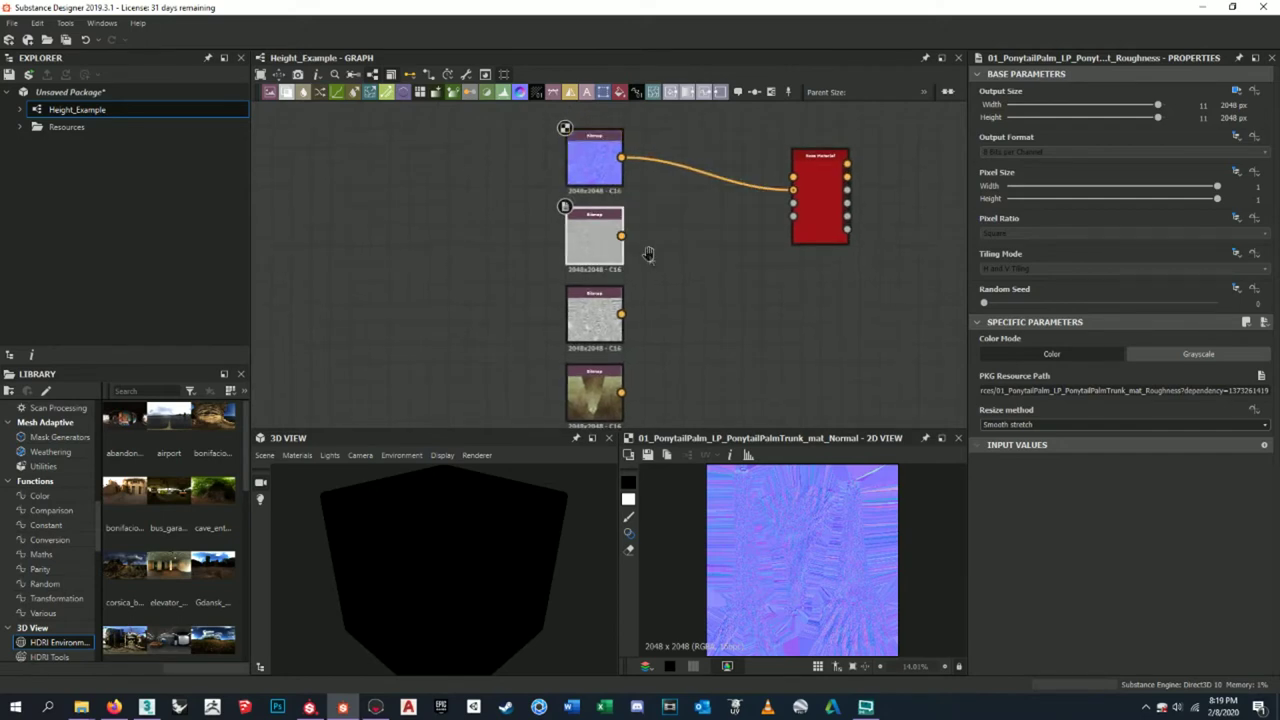
{"action": "middle_click_drag", "start_coordinate": [614, 244], "coordinate": [600, 214]}
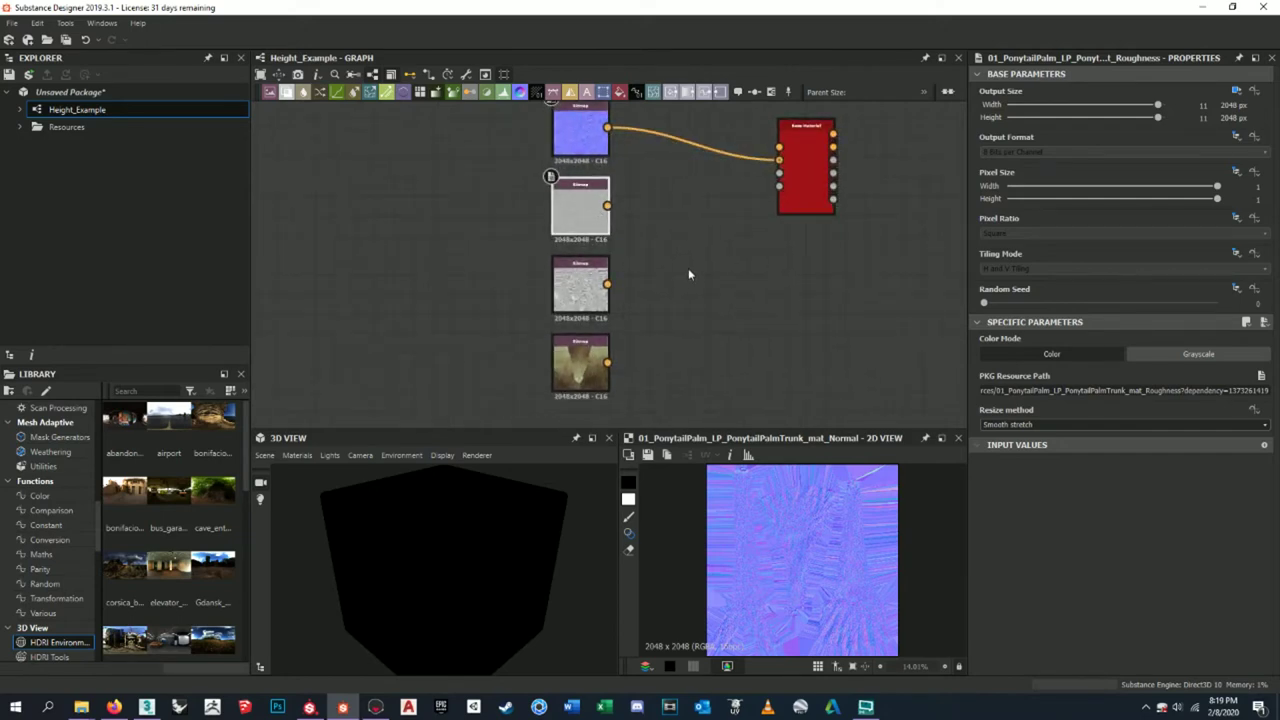
{"action": "scroll", "coordinate": [606, 251], "scroll_direction": "up", "scroll_amount": 3}
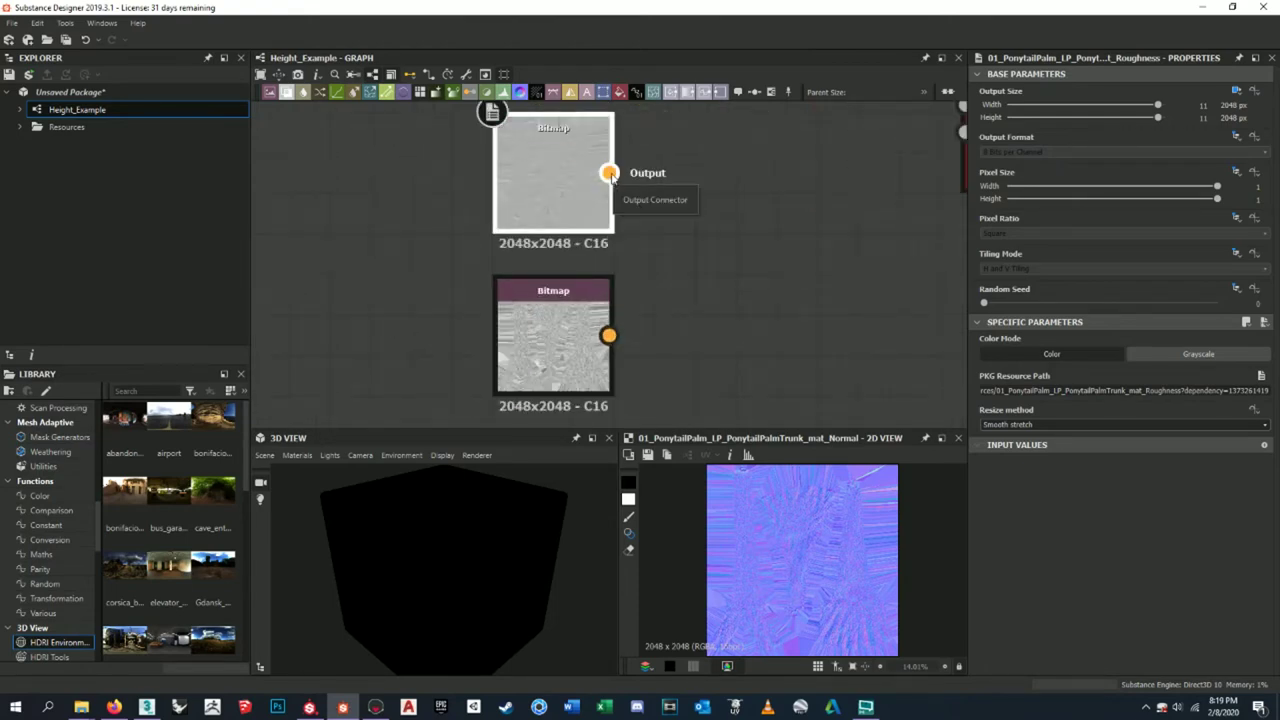
{"action": "left_click", "coordinate": [1198, 354]}
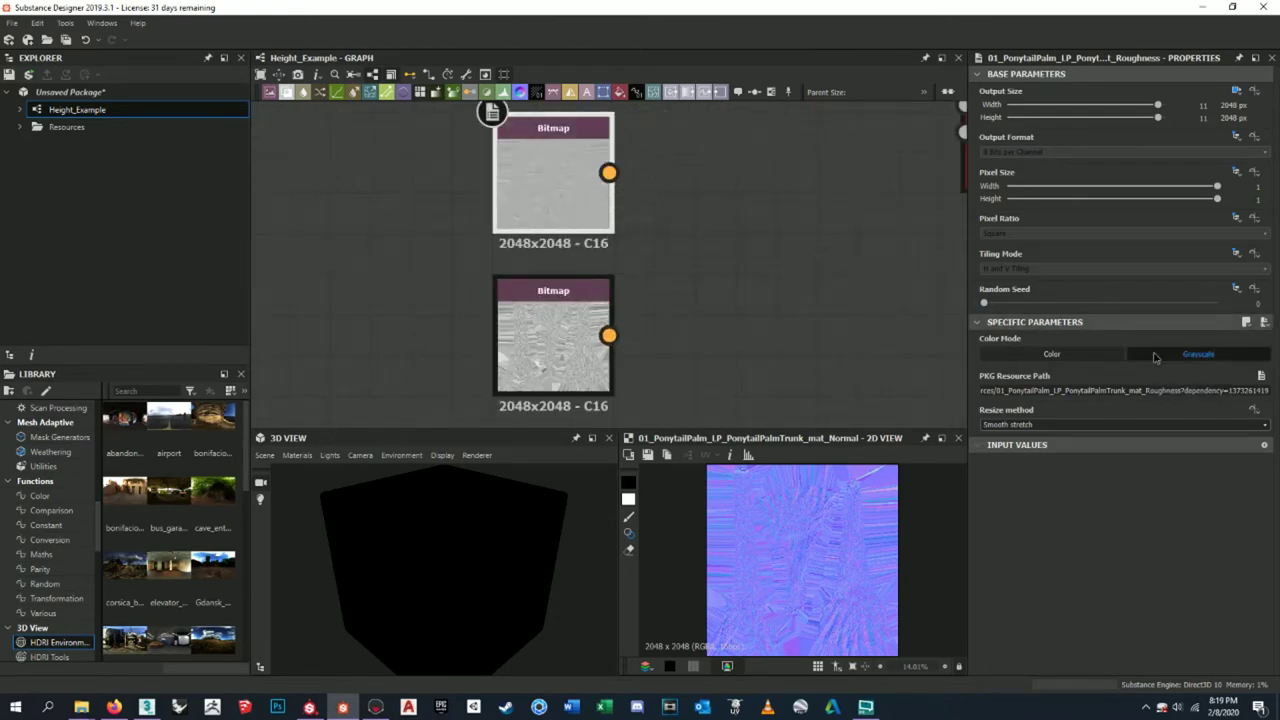
- Set the ambient occlusion bitmap's Color Mode to Grayscale
{"action": "middle_click_drag", "start_coordinate": [614, 348], "coordinate": [614, 268]}
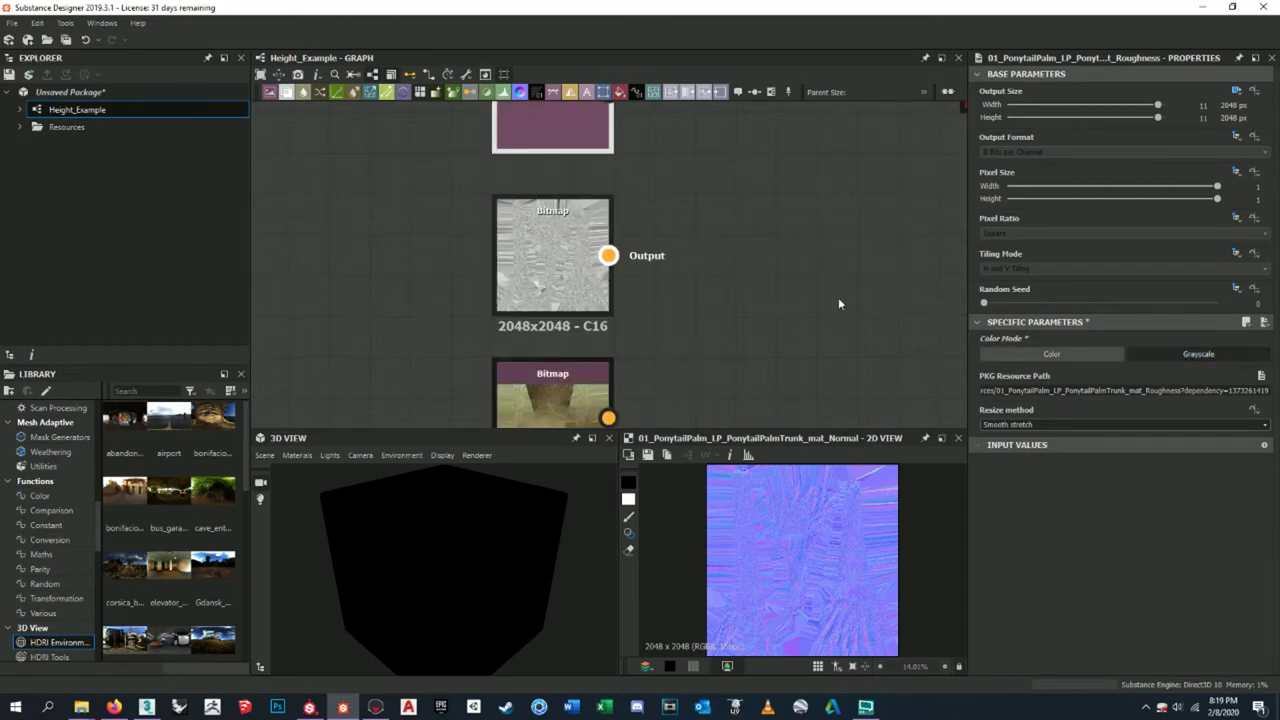
{"action": "left_click_drag", "start_coordinate": [608, 255], "coordinate": [737, 217]}
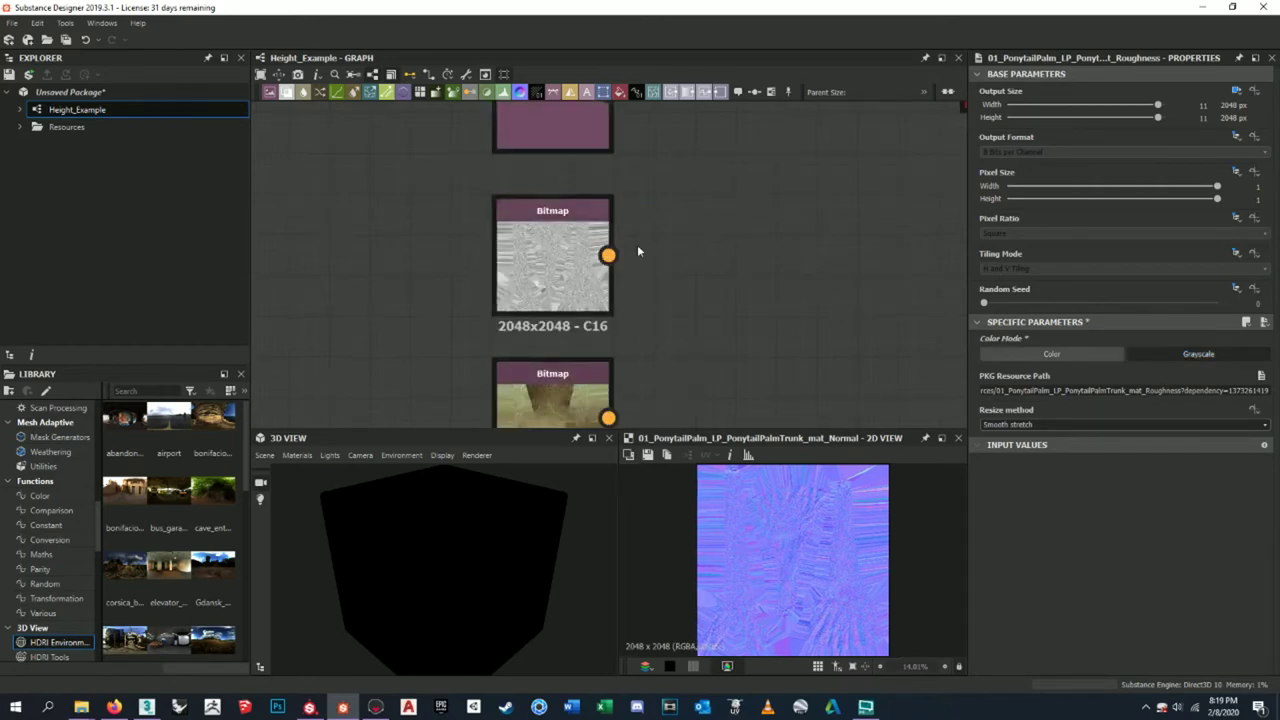
{"action": "left_click", "coordinate": [560, 260]}
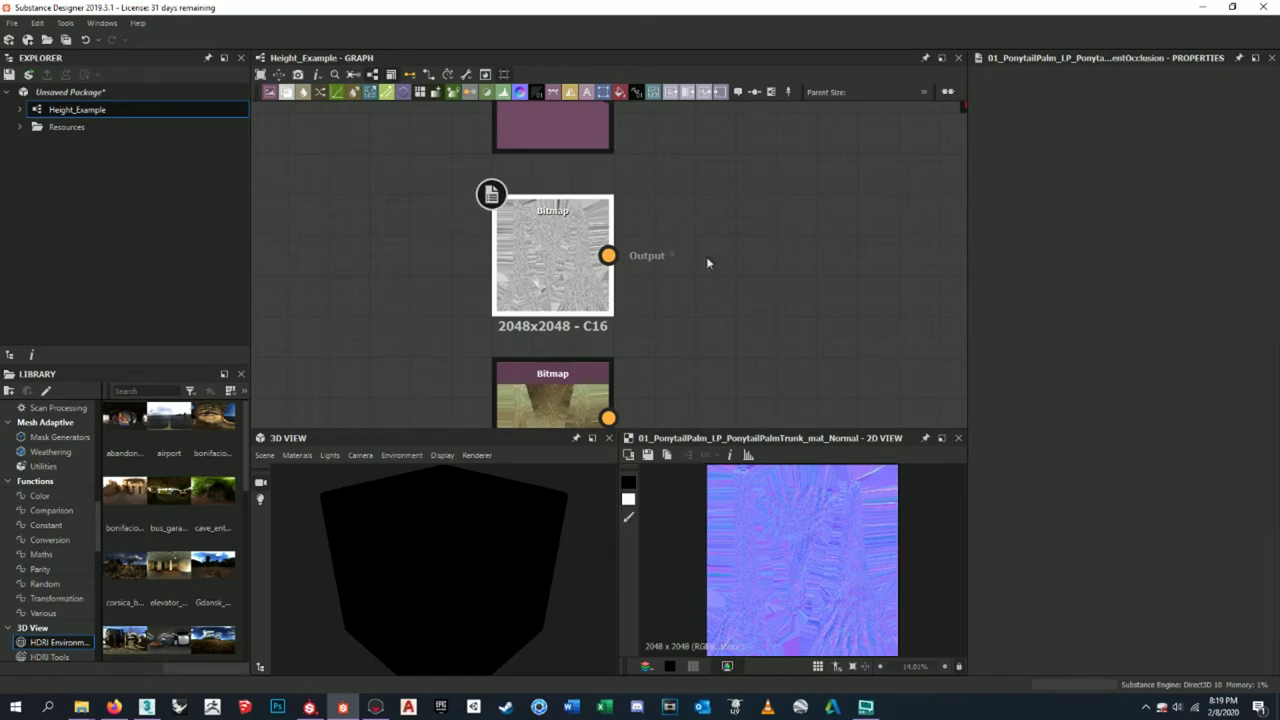
{"action": "left_click", "coordinate": [1133, 355]}
{"action": "scroll", "coordinate": [673, 255], "scroll_direction": "down", "scroll_amount": 3}
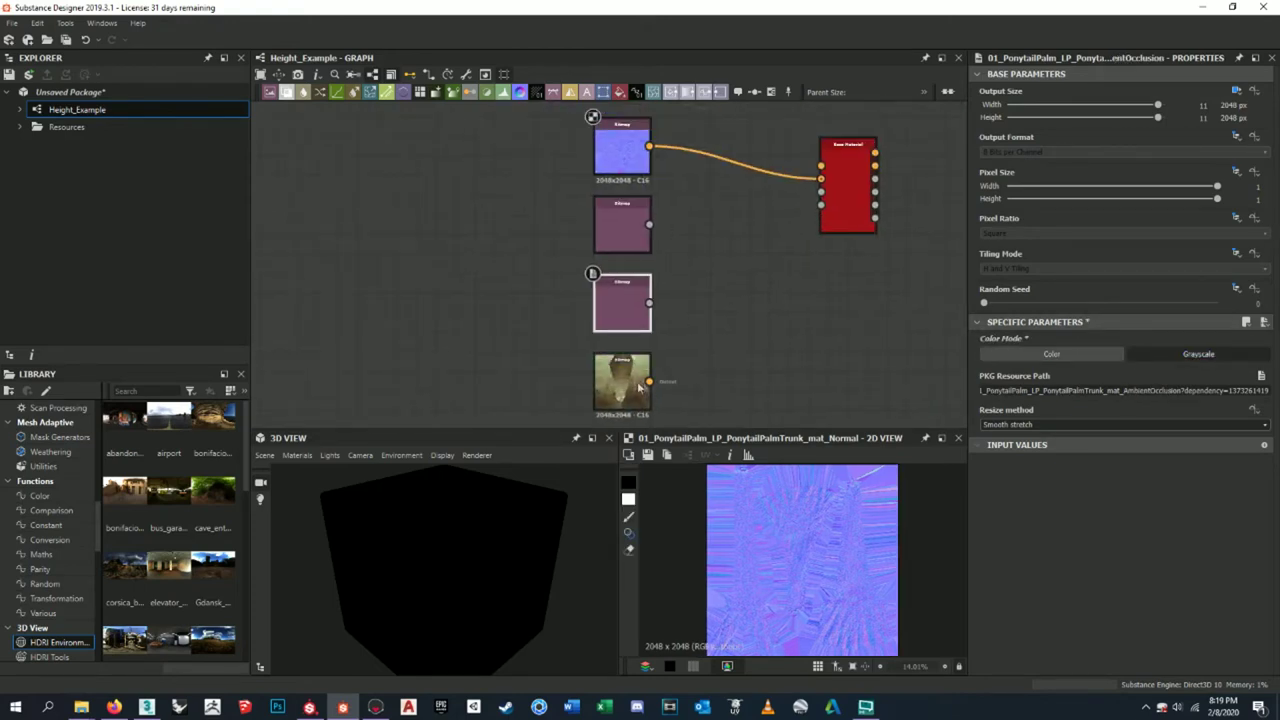
{"action": "scroll", "coordinate": [638, 383], "scroll_direction": "up", "scroll_amount": 5}
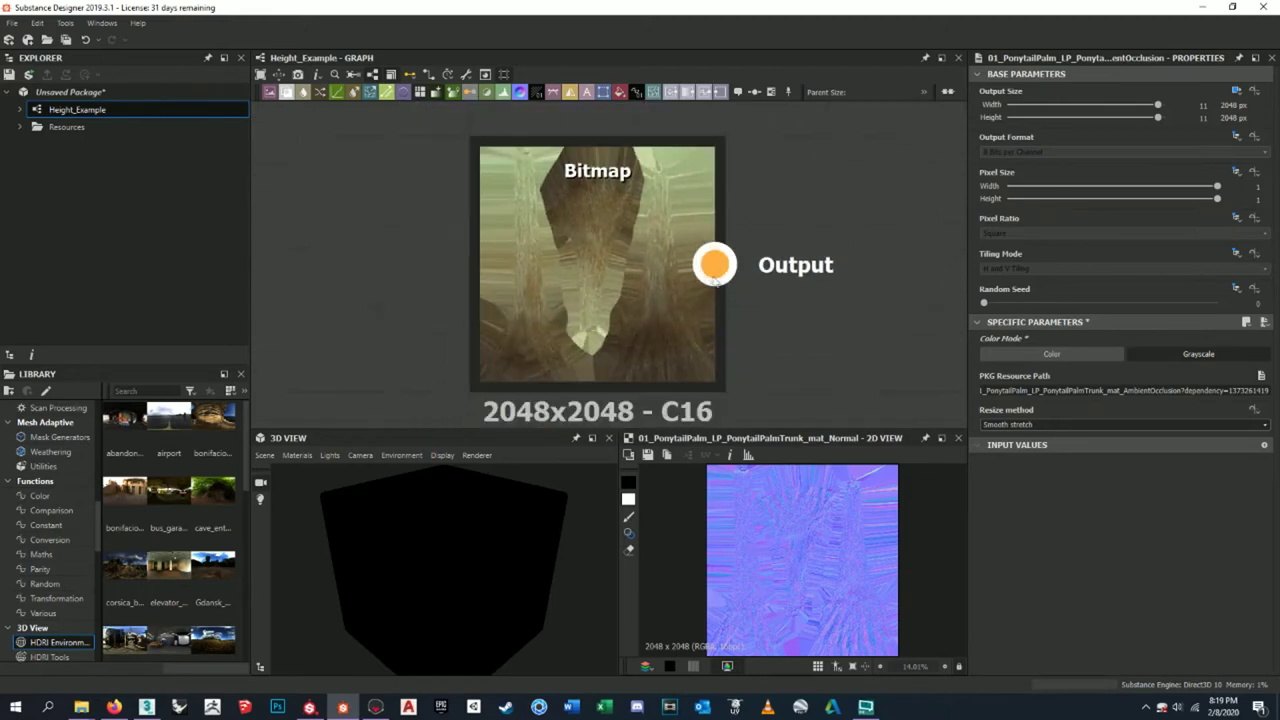
{"action": "scroll", "coordinate": [741, 270], "scroll_direction": "down", "scroll_amount": 5}
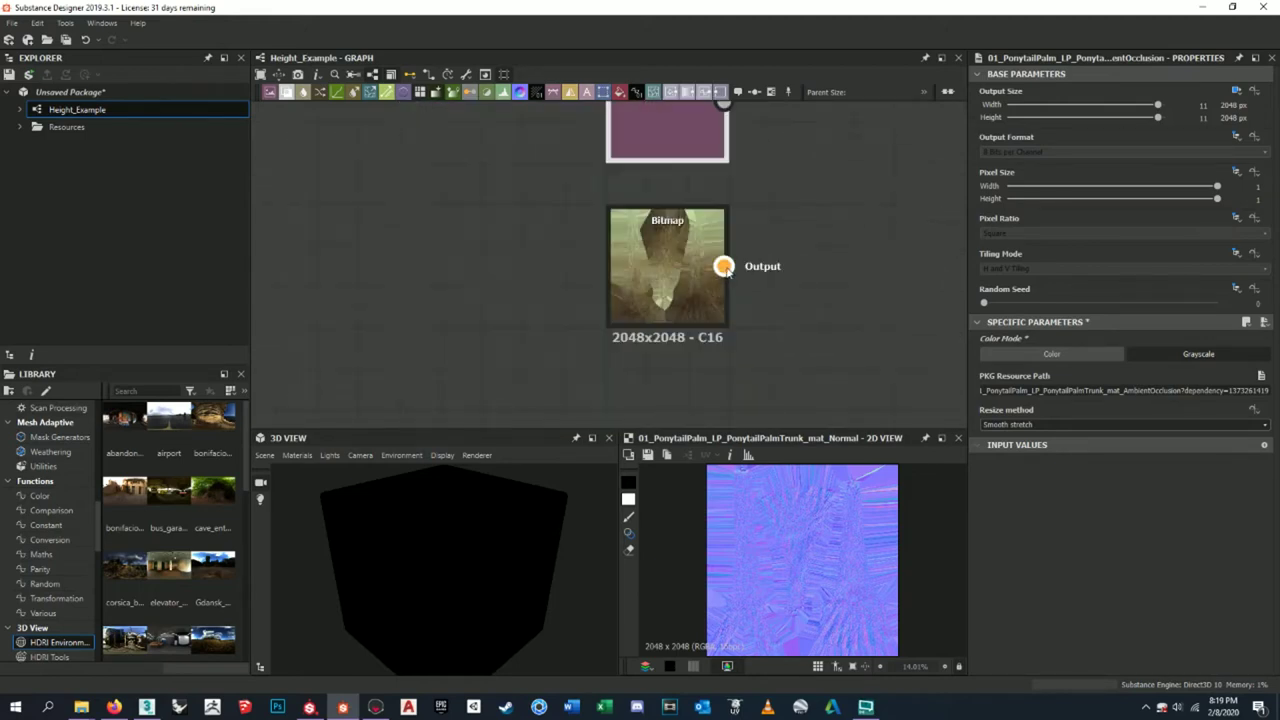
- Connect the base color bitmap to the Base Material's Base Color input
{"action": "left_click_drag", "start_coordinate": [686, 373], "coordinate": [686, 150]}
{"action": "scroll", "coordinate": [743, 195], "scroll_direction": "up", "scroll_amount": 3}
{"action": "left_click_drag", "start_coordinate": [578, 117], "coordinate": [829, 260]}
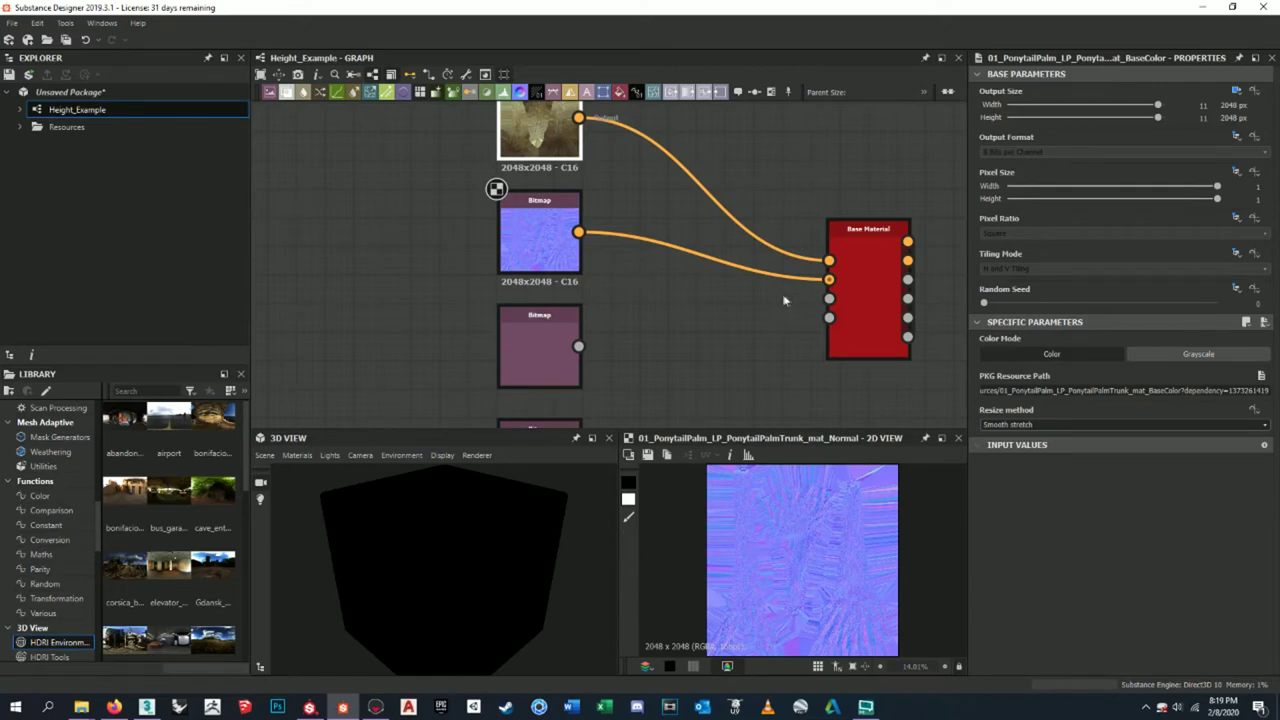
- Connect the roughness bitmap to Base Material's Roughness input
{"action": "left_click", "coordinate": [540, 235]}
{"action": "middle_click_drag", "start_coordinate": [767, 318], "coordinate": [706, 219]}
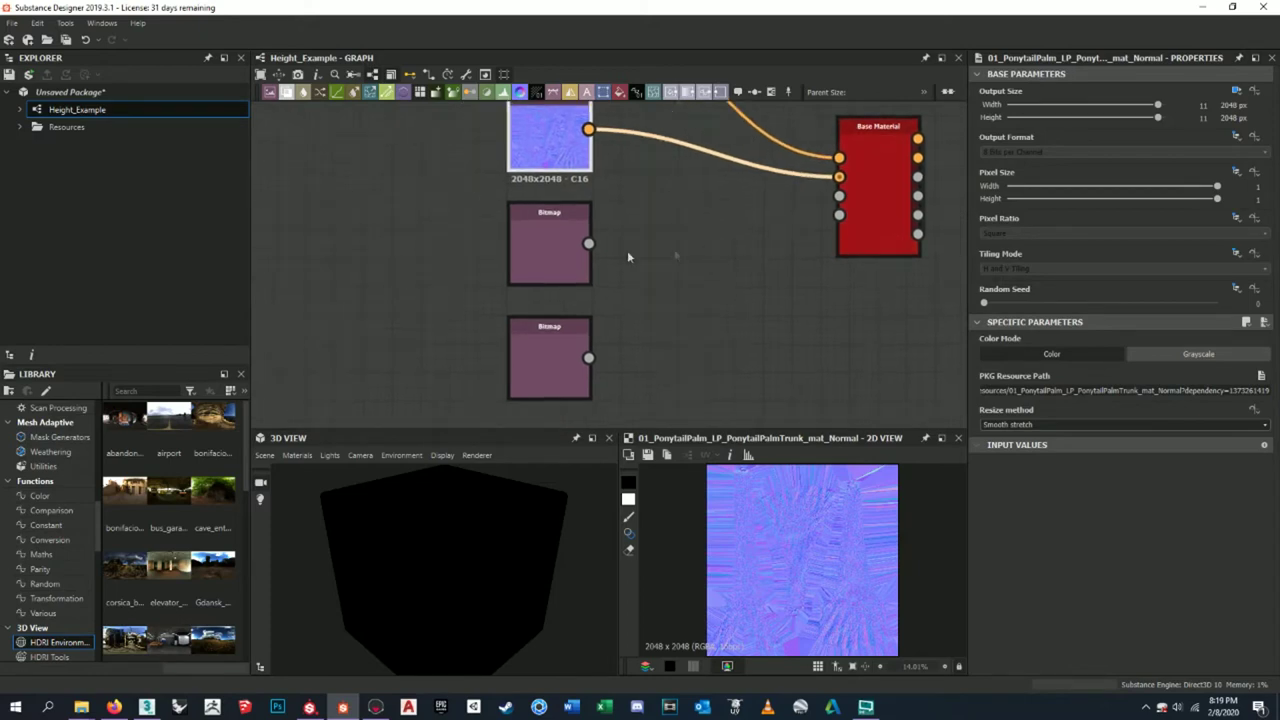
{"action": "left_click", "coordinate": [563, 259]}
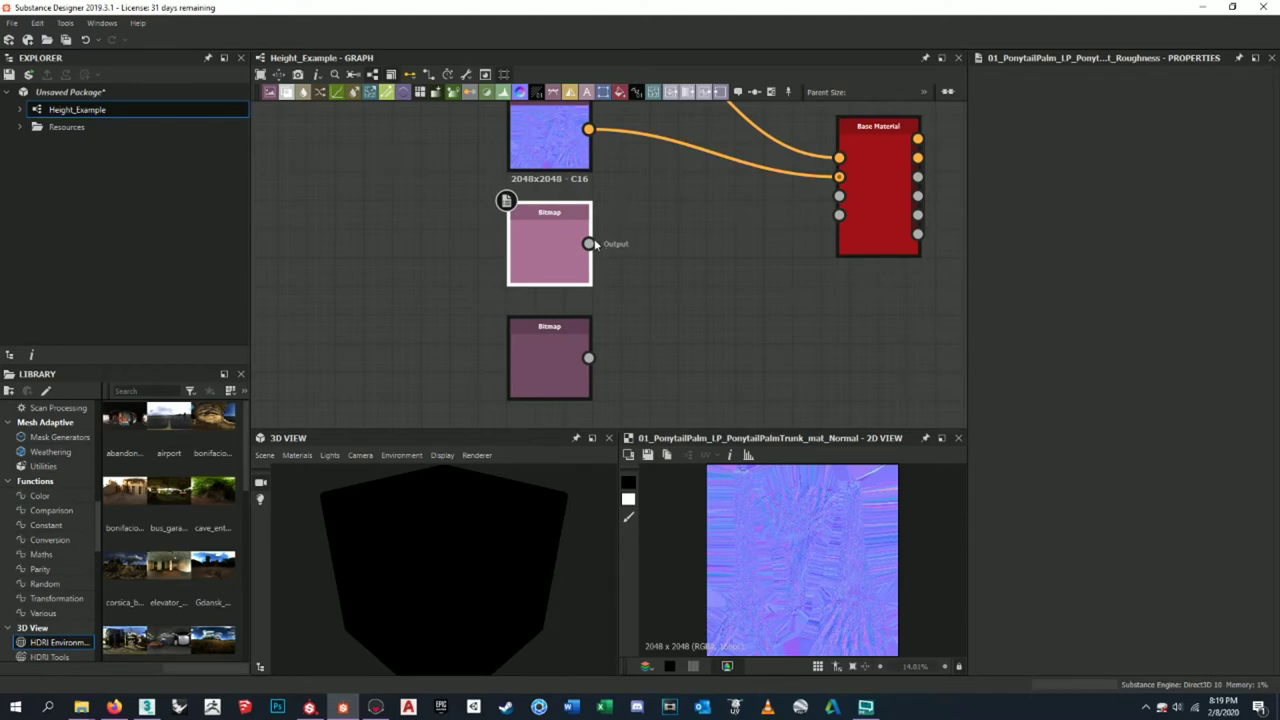
{"action": "left_click_drag", "start_coordinate": [589, 244], "coordinate": [841, 197]}
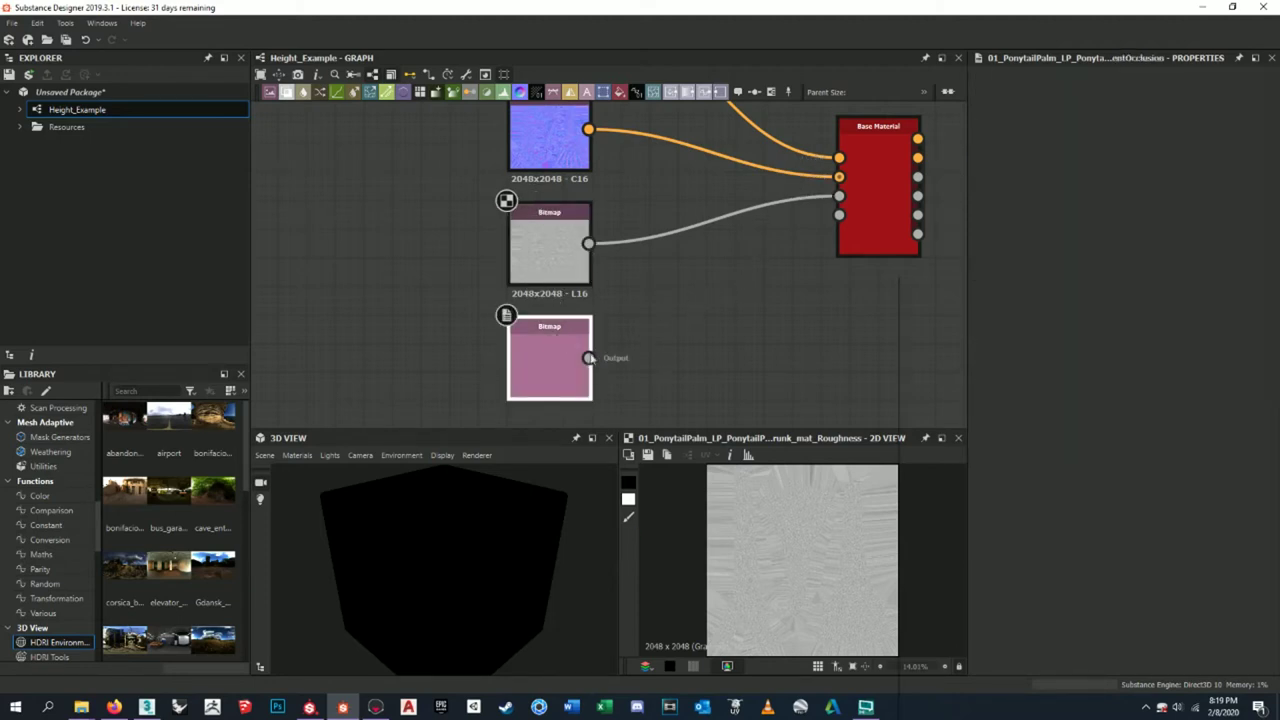
- Connect the ambient occlusion bitmap to Base Material's Ambient Occlusion input
{"action": "left_click_drag", "start_coordinate": [589, 359], "coordinate": [761, 259]}
{"action": "key", "text": "Escape"}
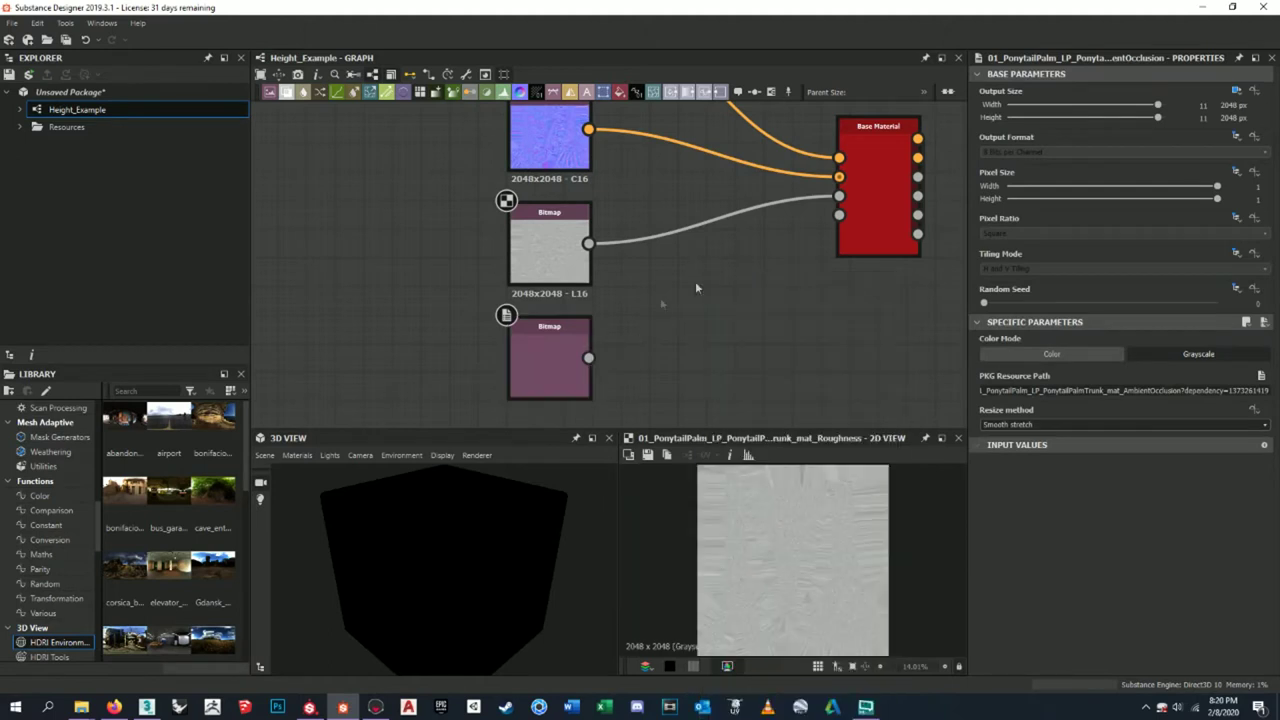
{"action": "left_click_drag", "start_coordinate": [589, 358], "coordinate": [839, 214]}
{"action": "scroll", "coordinate": [790, 300], "scroll_direction": "down", "scroll_amount": 3}
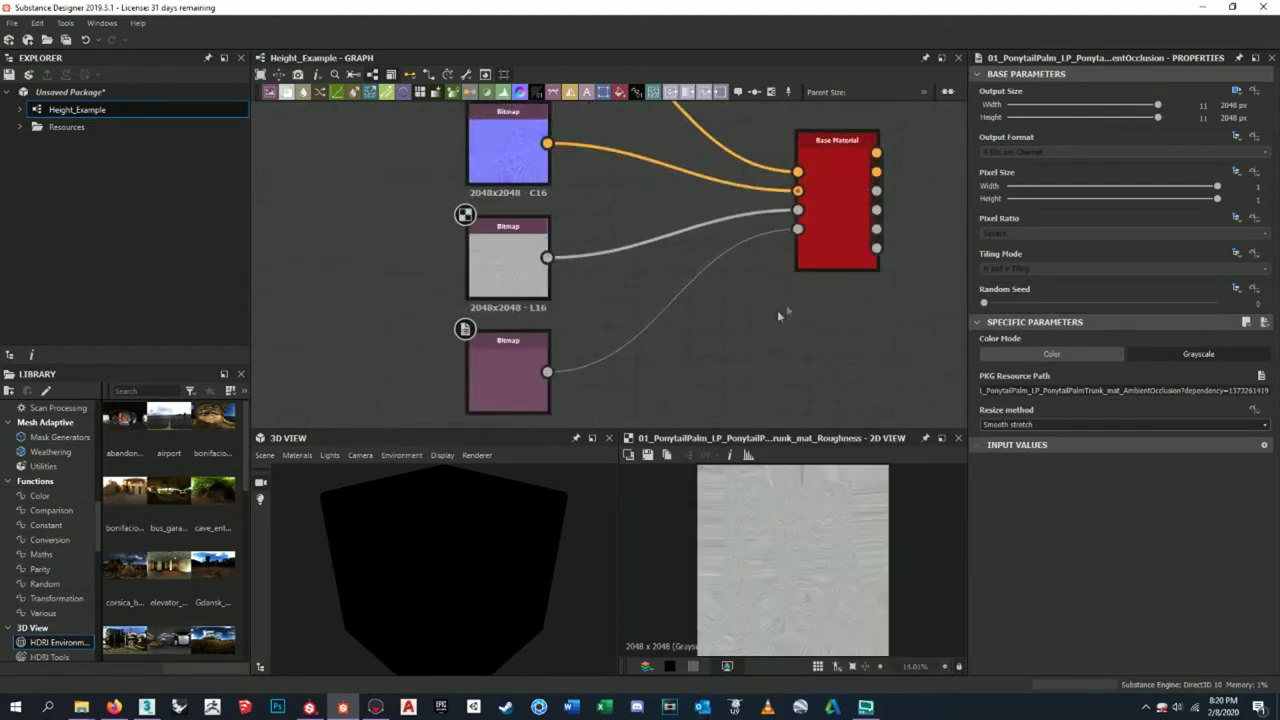
- Show the Base Material on the 3D View preview cube
{"action": "left_click", "coordinate": [820, 251]}
{"action": "right_click", "coordinate": [820, 215]}
{"action": "key", "text": "Escape"}
{"action": "scroll", "coordinate": [795, 250], "scroll_direction": "up", "scroll_amount": 4}
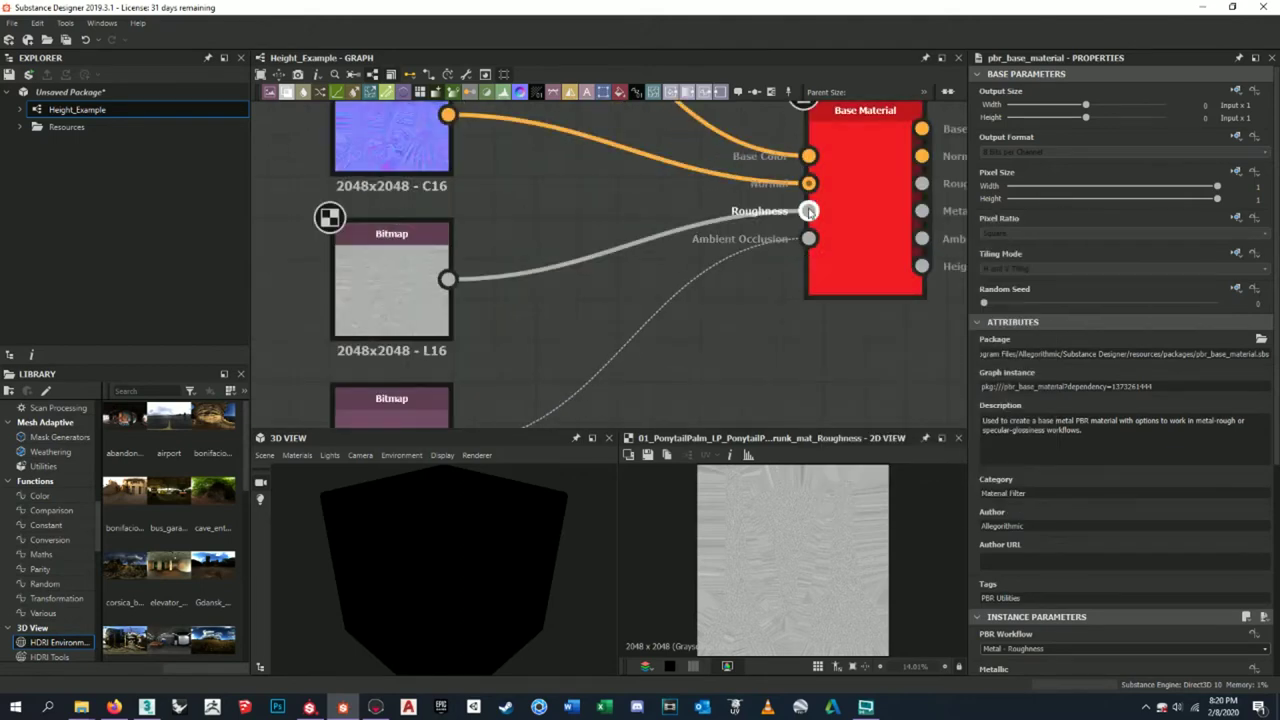
{"action": "scroll", "coordinate": [808, 183], "scroll_direction": "down", "scroll_amount": 3}
{"action": "right_click", "coordinate": [835, 172]}
{"action": "left_click", "coordinate": [868, 186]}
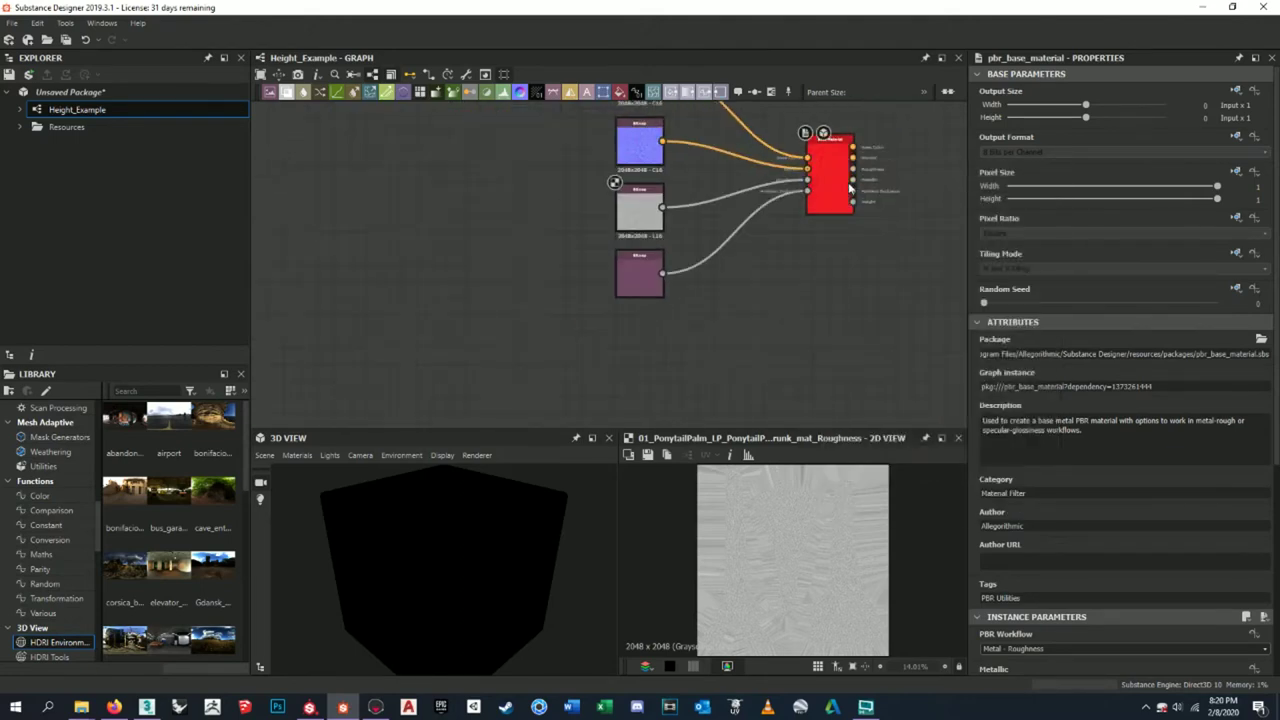
- Enlarge the 3D and 2D preview areas and move the four bitmap nodes left
{"action": "scroll", "coordinate": [557, 594], "scroll_direction": "up", "scroll_amount": 5}
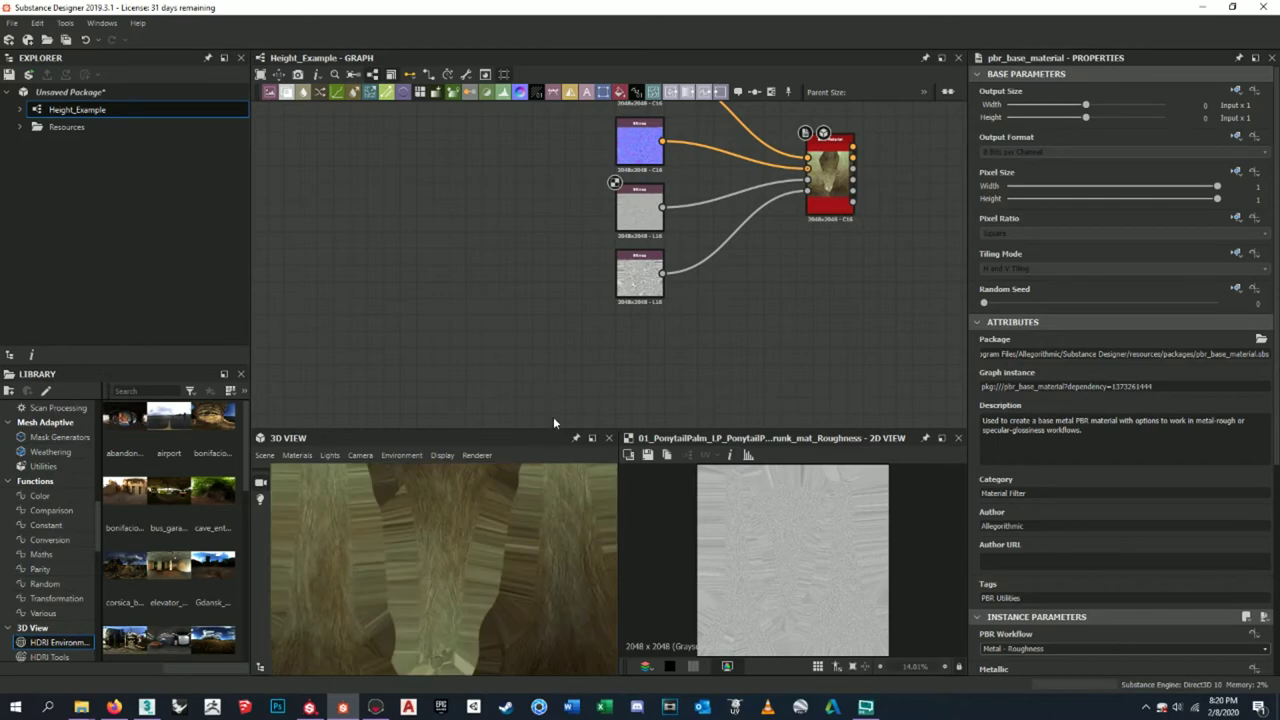
{"action": "left_click_drag", "start_coordinate": [557, 430], "coordinate": [600, 400]}
{"action": "scroll", "coordinate": [440, 540], "scroll_direction": "down", "scroll_amount": 5}
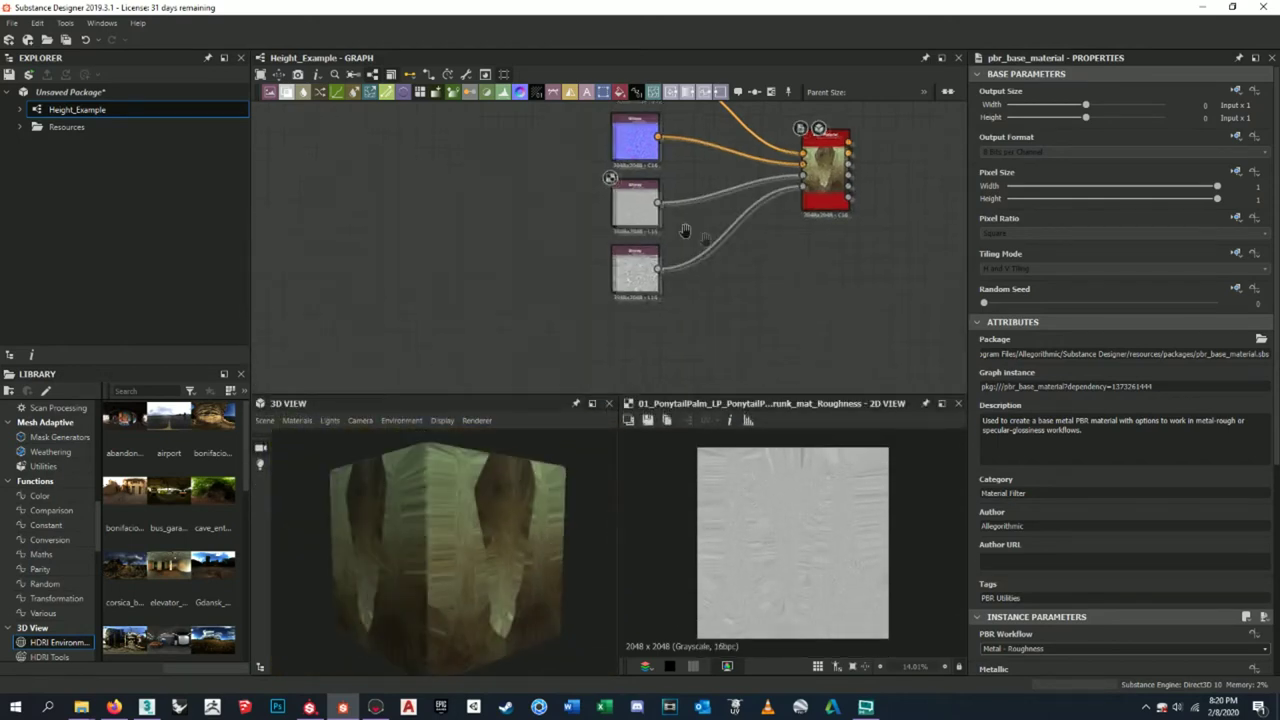
{"action": "scroll", "coordinate": [657, 271], "scroll_direction": "up", "scroll_amount": 3}
{"action": "scroll", "coordinate": [650, 265], "scroll_direction": "down", "scroll_amount": 4}
{"action": "scroll", "coordinate": [600, 255], "scroll_direction": "up", "scroll_amount": 1}
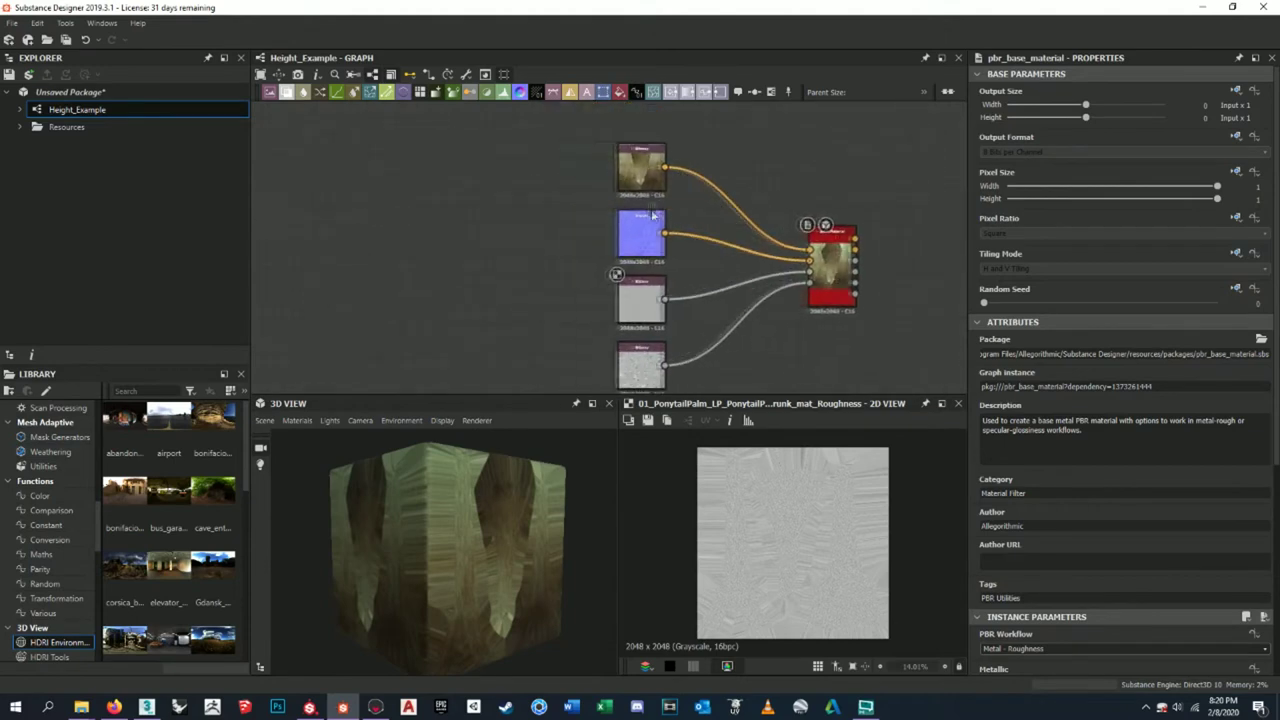
{"action": "scroll", "coordinate": [562, 247], "scroll_direction": "down", "scroll_amount": 1}
{"action": "left_click_drag", "start_coordinate": [600, 158], "coordinate": [680, 325]}
{"action": "left_click_drag", "start_coordinate": [644, 262], "coordinate": [376, 253]}
{"action": "middle_click_drag", "start_coordinate": [520, 336], "coordinate": [622, 352]}
- Add a Normal to Height node by searching 'normal to h'
{"action": "key", "text": "space"}
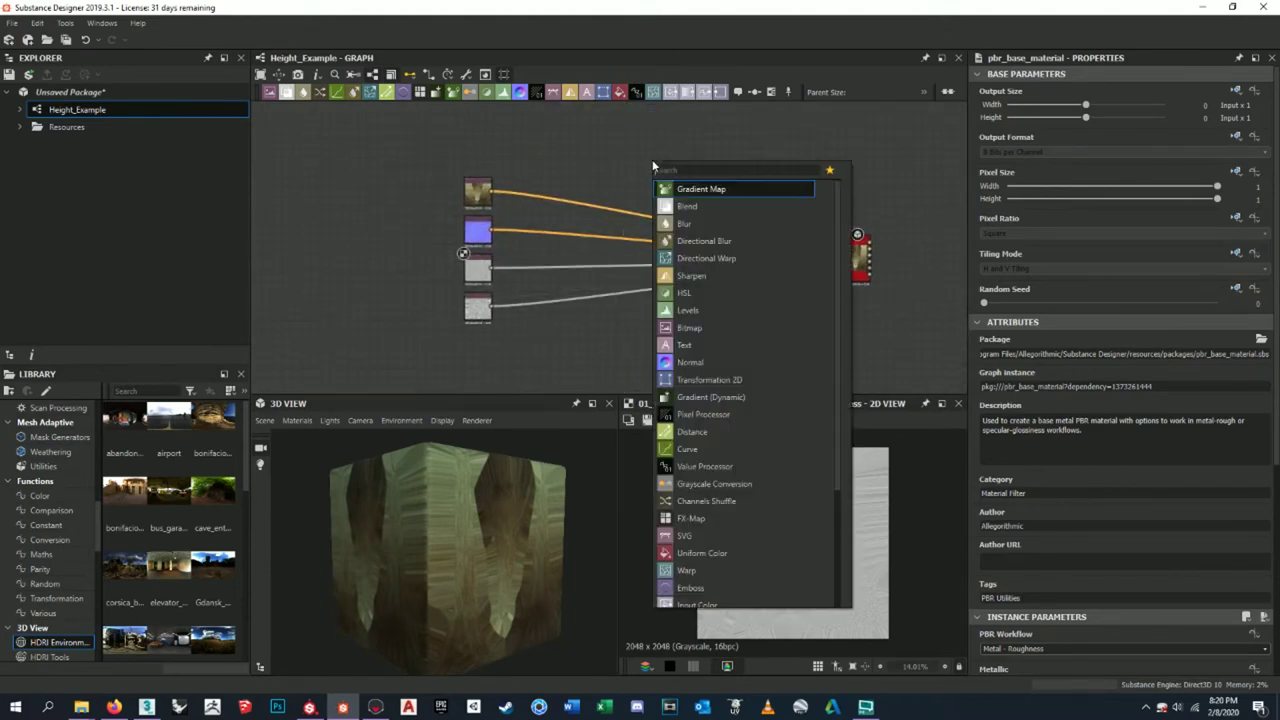
{"action": "type", "text": "normal to he"}
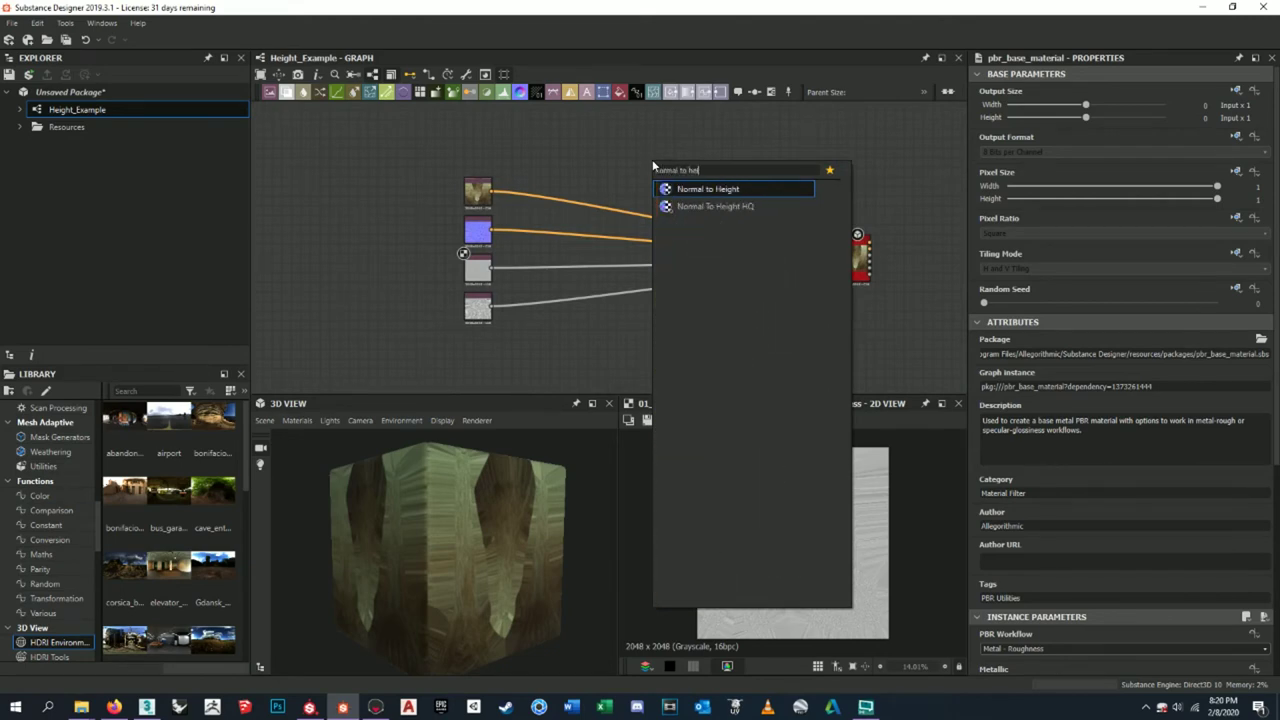
{"action": "key", "text": "Return"}
{"action": "scroll", "coordinate": [652, 159], "scroll_direction": "up", "scroll_amount": 3}
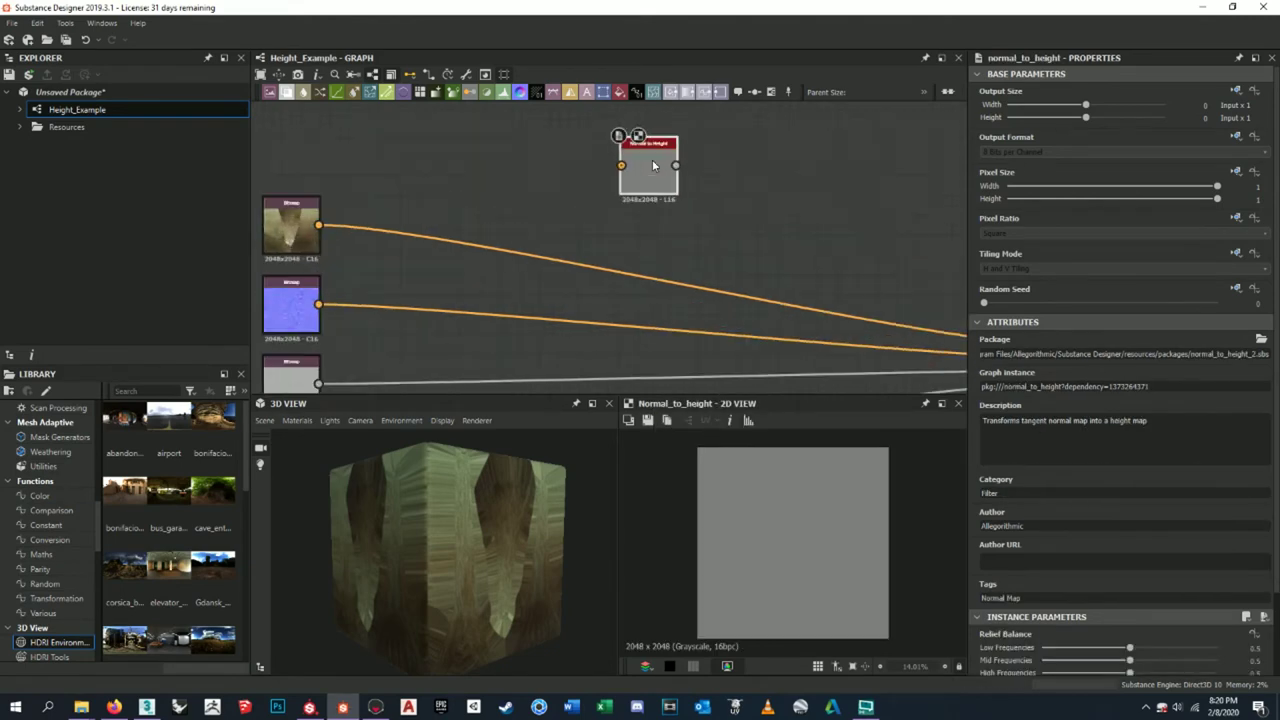
{"action": "left_click_drag", "start_coordinate": [652, 162], "coordinate": [424, 265]}
{"action": "key", "text": "ctrl+z"}
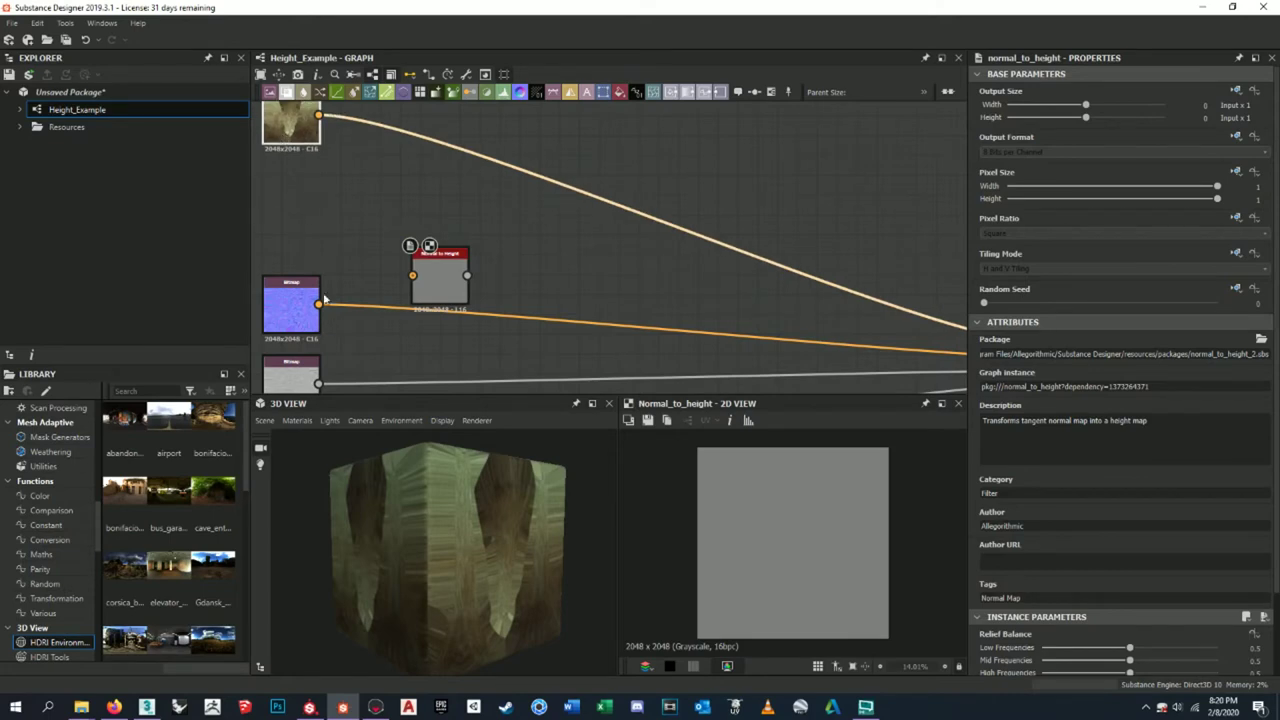
{"action": "scroll", "coordinate": [432, 266], "scroll_direction": "up", "scroll_amount": 3}
{"action": "middle_click_drag", "start_coordinate": [387, 220], "coordinate": [570, 212]}
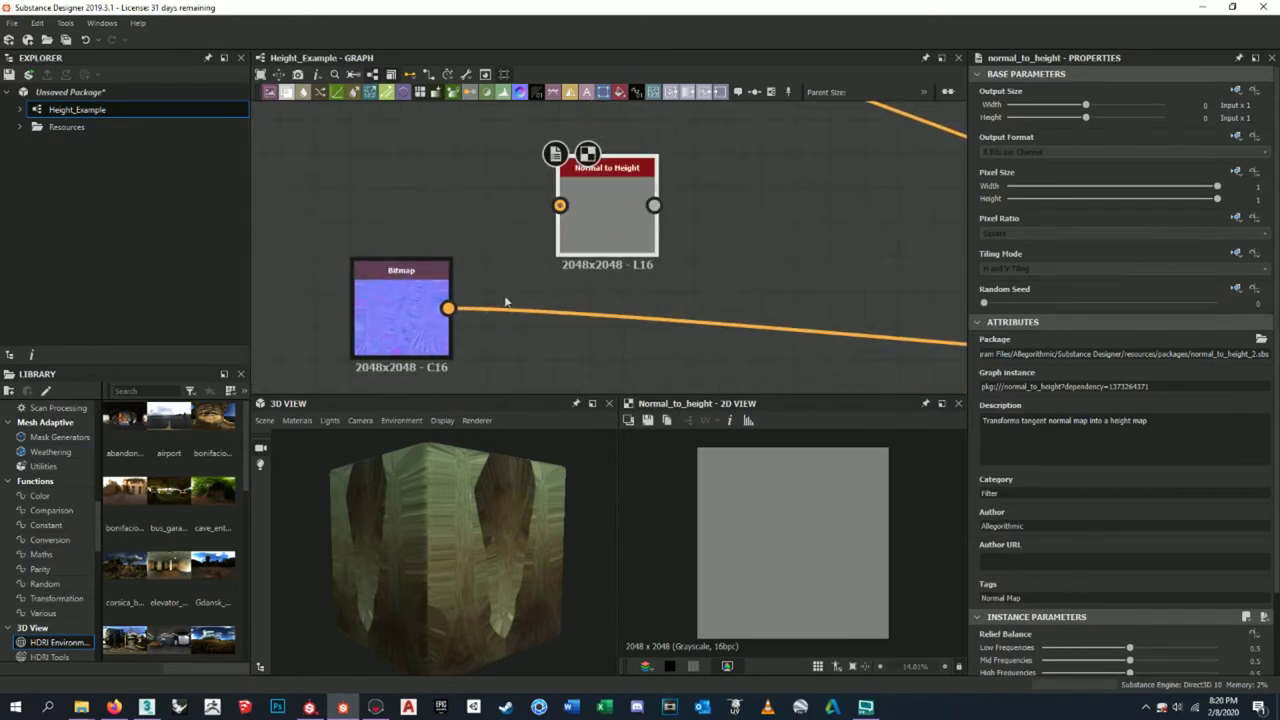
- Feed the normal map bitmap into the Normal to Height node's Normal input
{"action": "left_click_drag", "start_coordinate": [448, 308], "coordinate": [560, 205]}
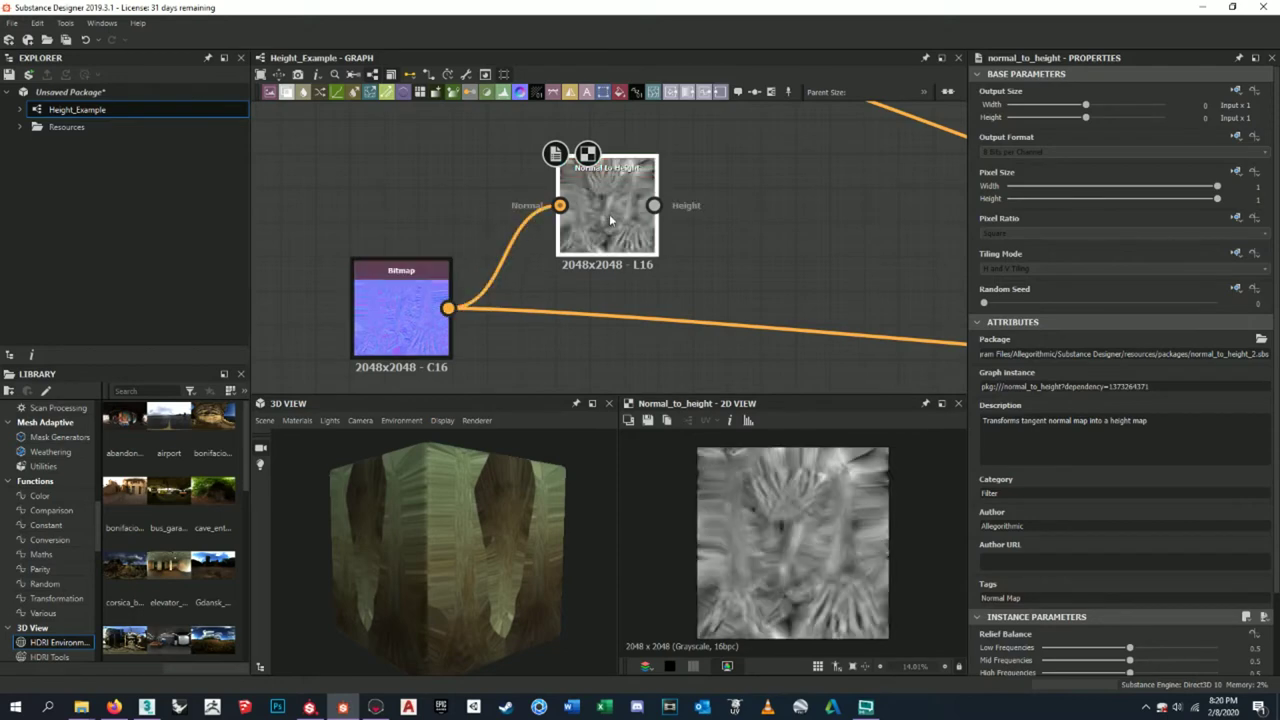
{"action": "scroll", "coordinate": [831, 548], "scroll_direction": "up", "scroll_amount": 5}
{"action": "scroll", "coordinate": [834, 540], "scroll_direction": "down", "scroll_amount": 5}
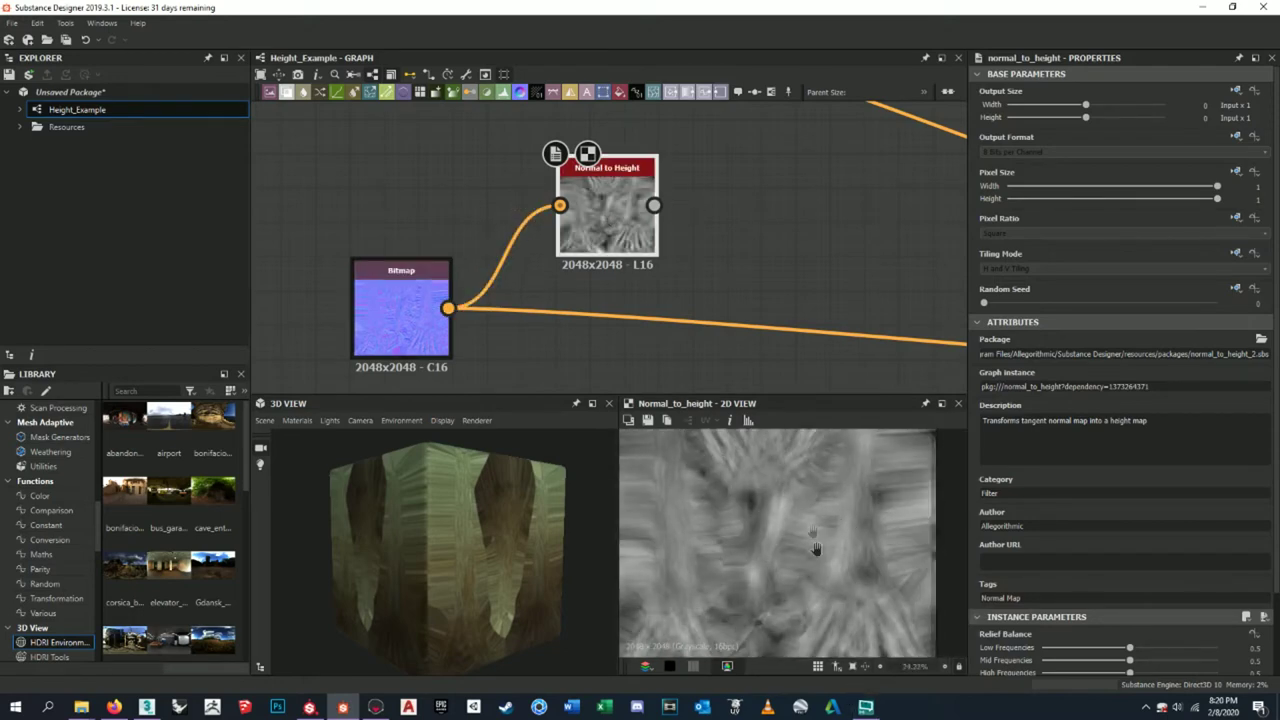
{"action": "scroll", "coordinate": [820, 486], "scroll_direction": "up", "scroll_amount": 3}
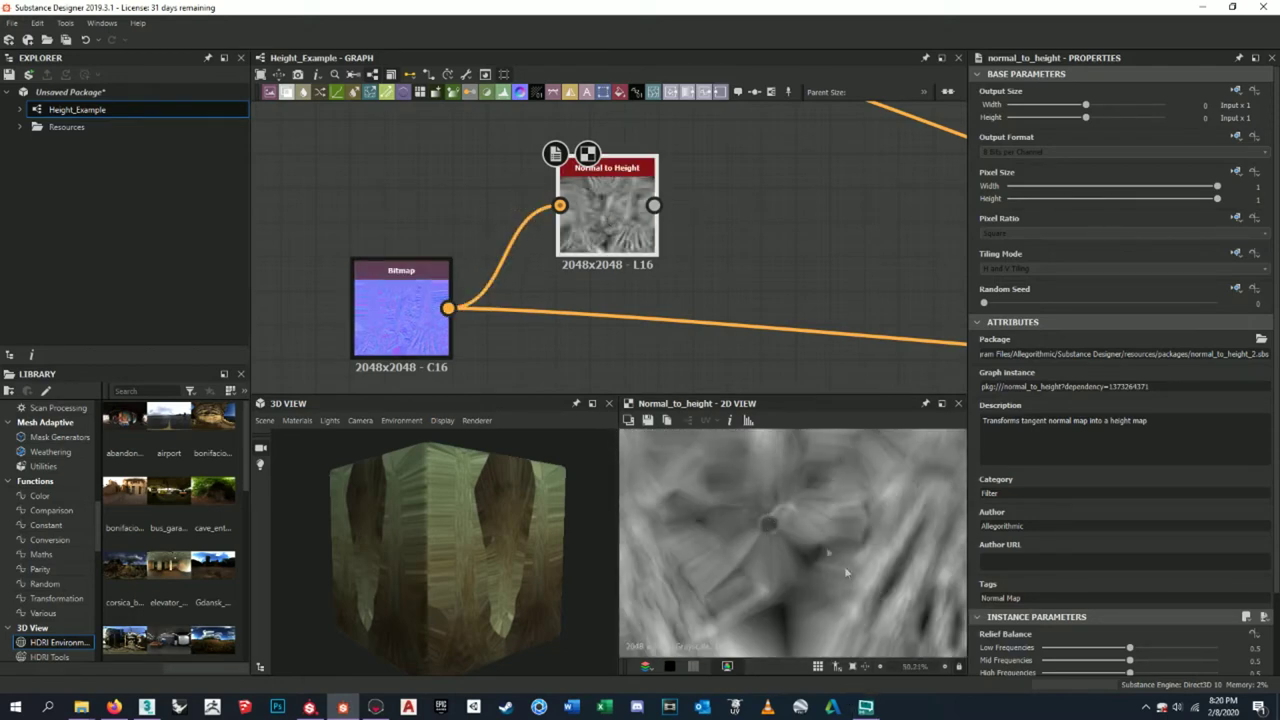
{"action": "scroll", "coordinate": [808, 522], "scroll_direction": "up", "scroll_amount": 1}
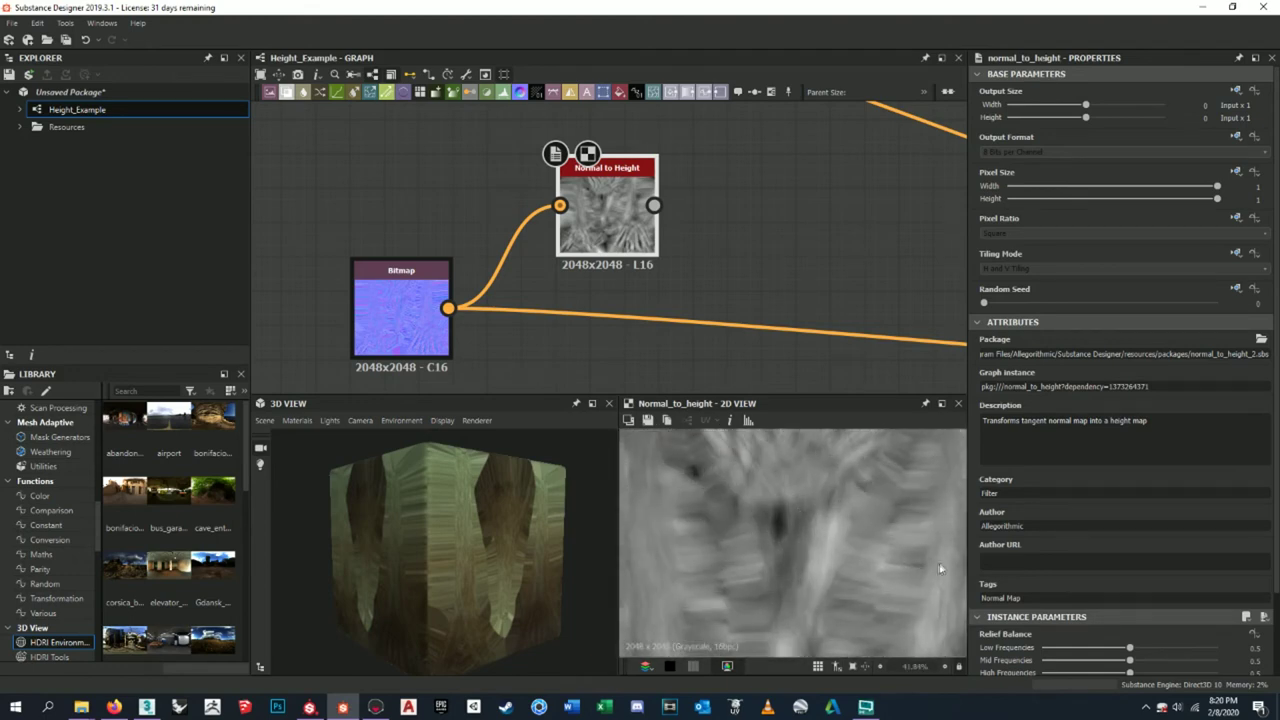
{"action": "scroll", "coordinate": [900, 568], "scroll_direction": "up", "scroll_amount": 2}
{"action": "scroll", "coordinate": [1128, 660], "scroll_direction": "down", "scroll_amount": 1}
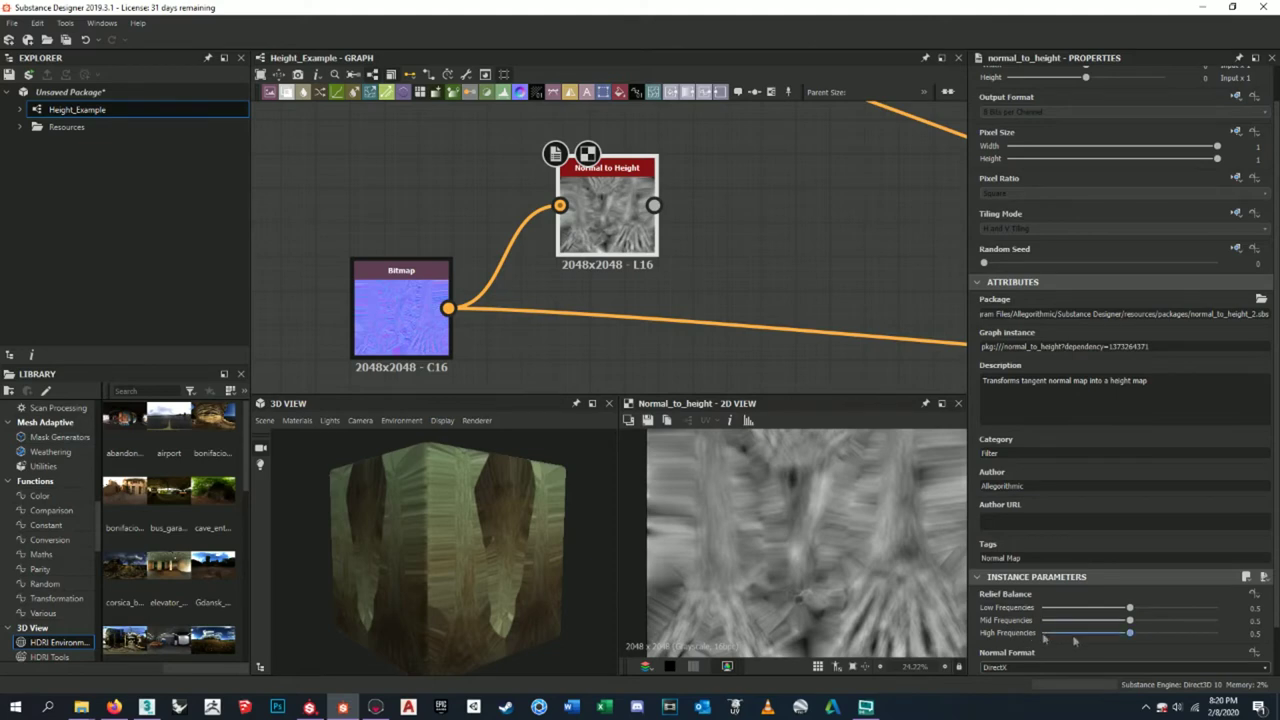
- Drag the Normal to Height Relief Balance sliders to Low 0.05, High 0.61, Mid 0.45
{"action": "left_click_drag", "start_coordinate": [1108, 612], "coordinate": [1054, 614]}
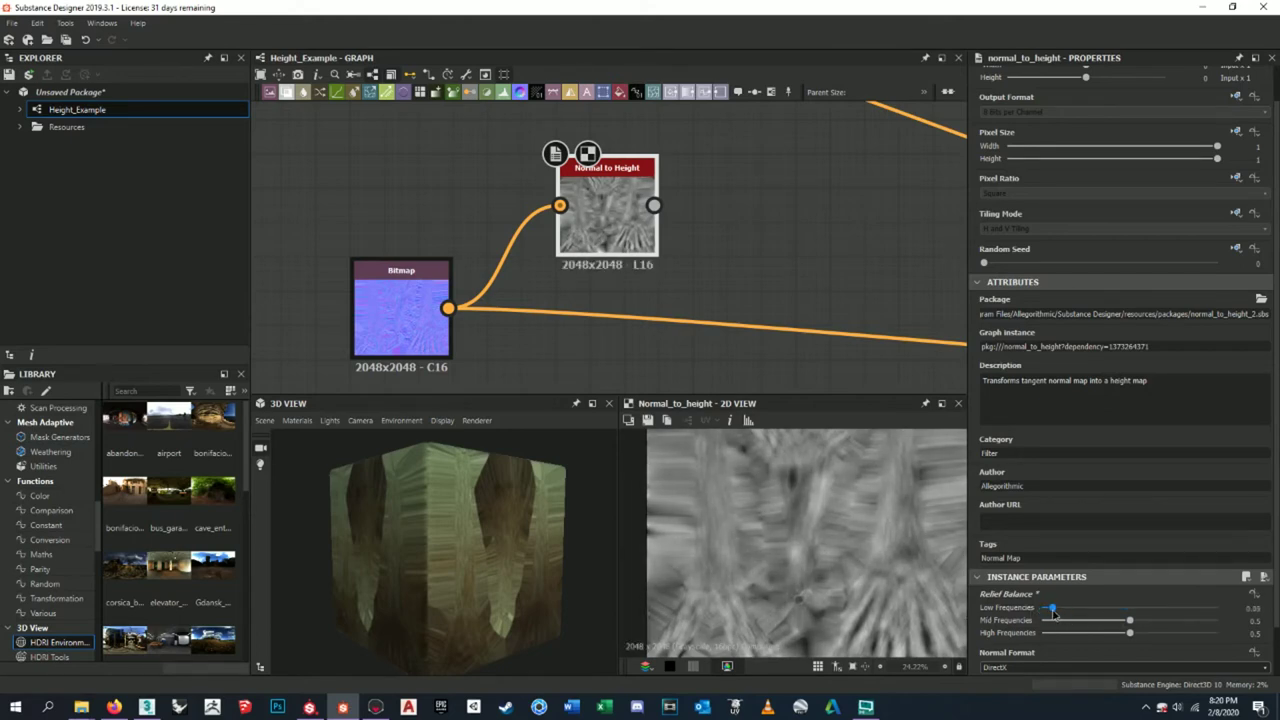
{"action": "left_click_drag", "start_coordinate": [1130, 633], "coordinate": [1252, 637]}
{"action": "left_click_drag", "start_coordinate": [1177, 640], "coordinate": [1218, 634]}
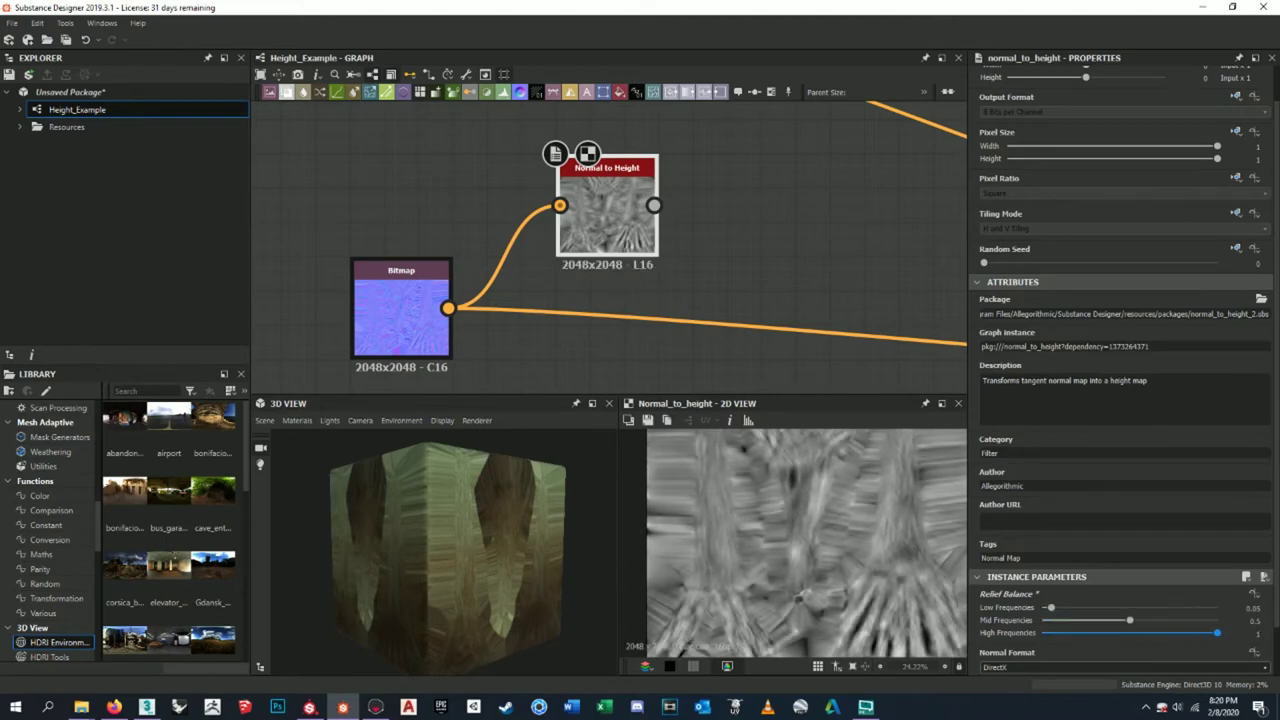
{"action": "scroll", "coordinate": [910, 566], "scroll_direction": "up", "scroll_amount": 5}
{"action": "scroll", "coordinate": [809, 534], "scroll_direction": "up", "scroll_amount": 5}
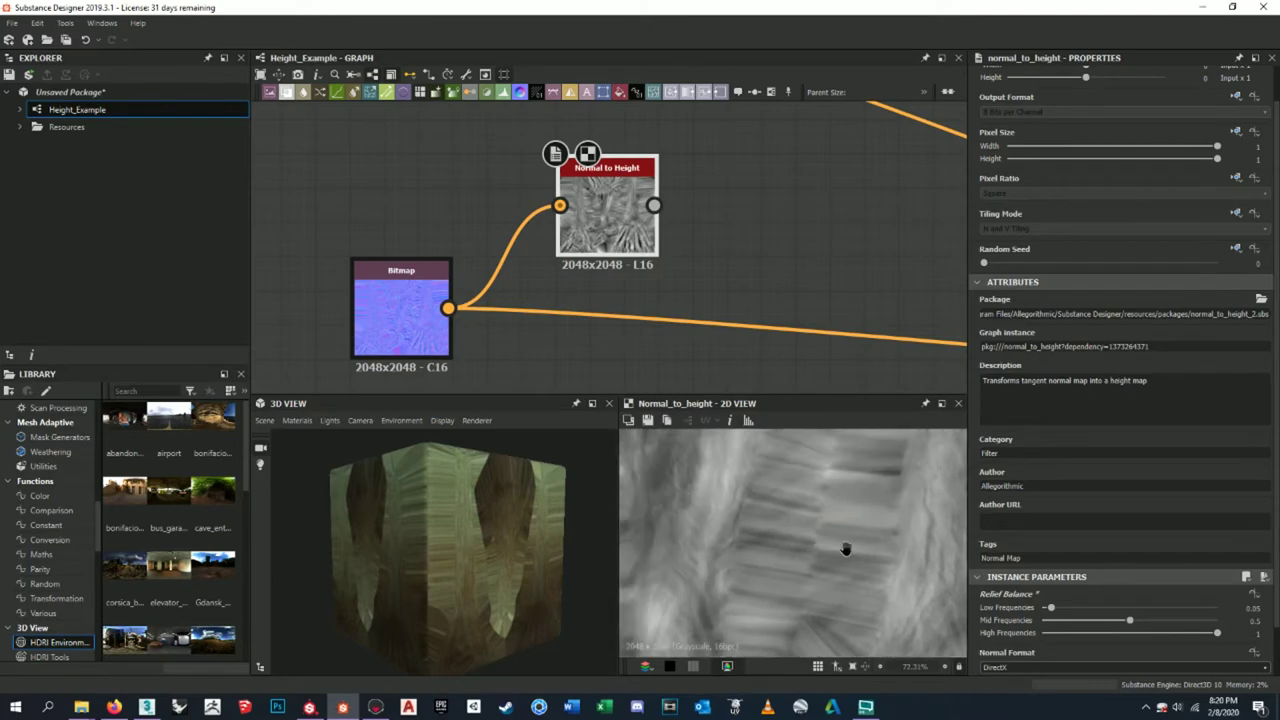
{"action": "scroll", "coordinate": [754, 514], "scroll_direction": "down", "scroll_amount": 3}
{"action": "scroll", "coordinate": [884, 546], "scroll_direction": "up", "scroll_amount": 3}
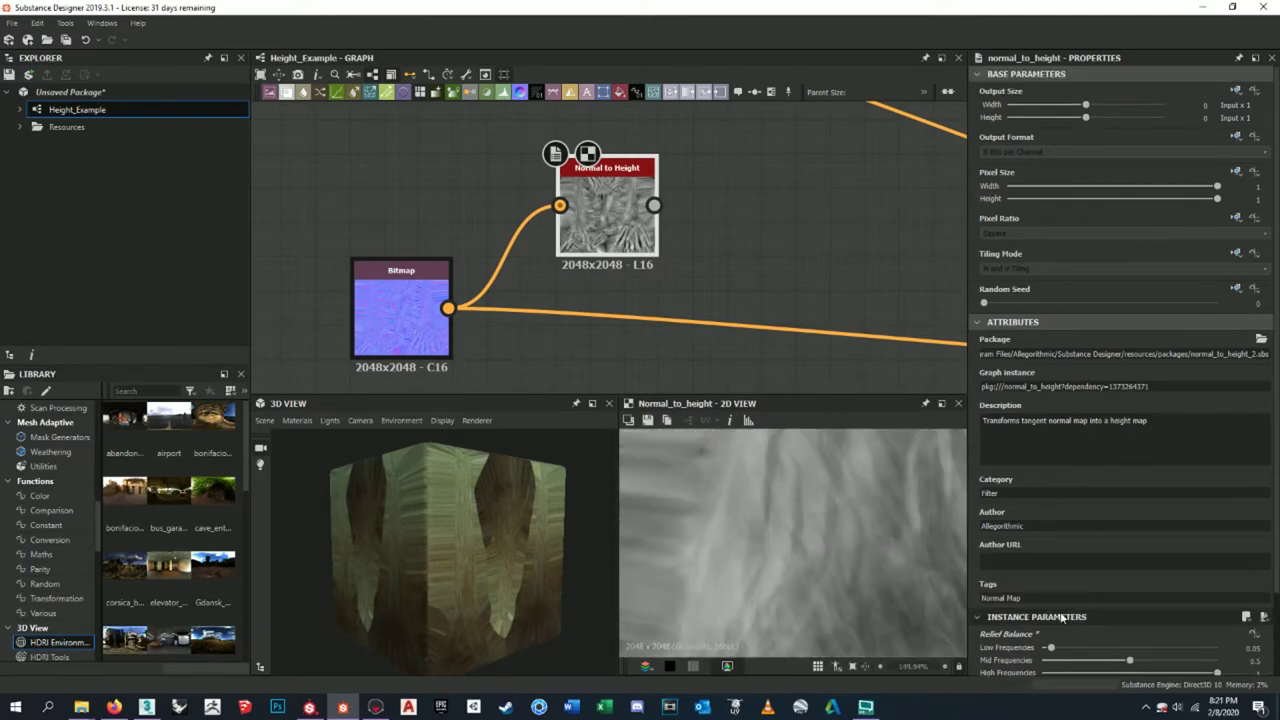
{"action": "scroll", "coordinate": [797, 510], "scroll_direction": "up", "scroll_amount": 4}
{"action": "scroll", "coordinate": [793, 548], "scroll_direction": "down", "scroll_amount": 10}
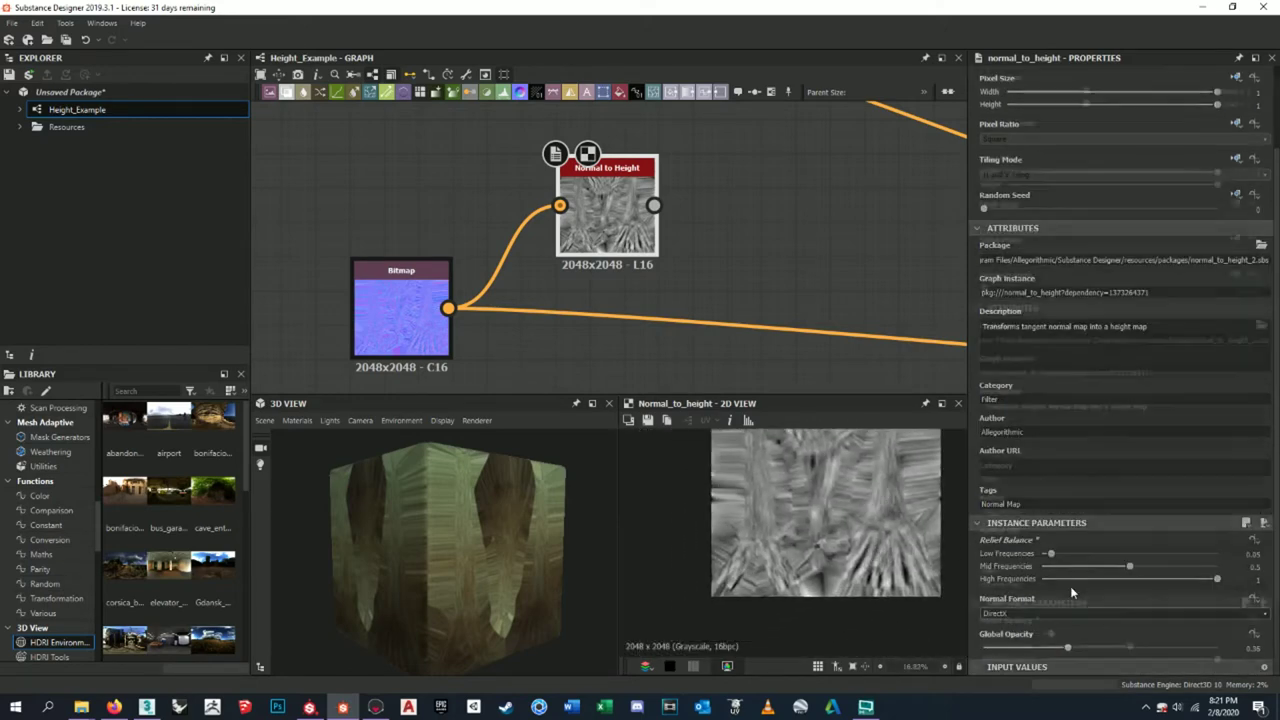
{"action": "middle_click_drag", "start_coordinate": [856, 530], "coordinate": [810, 548]}
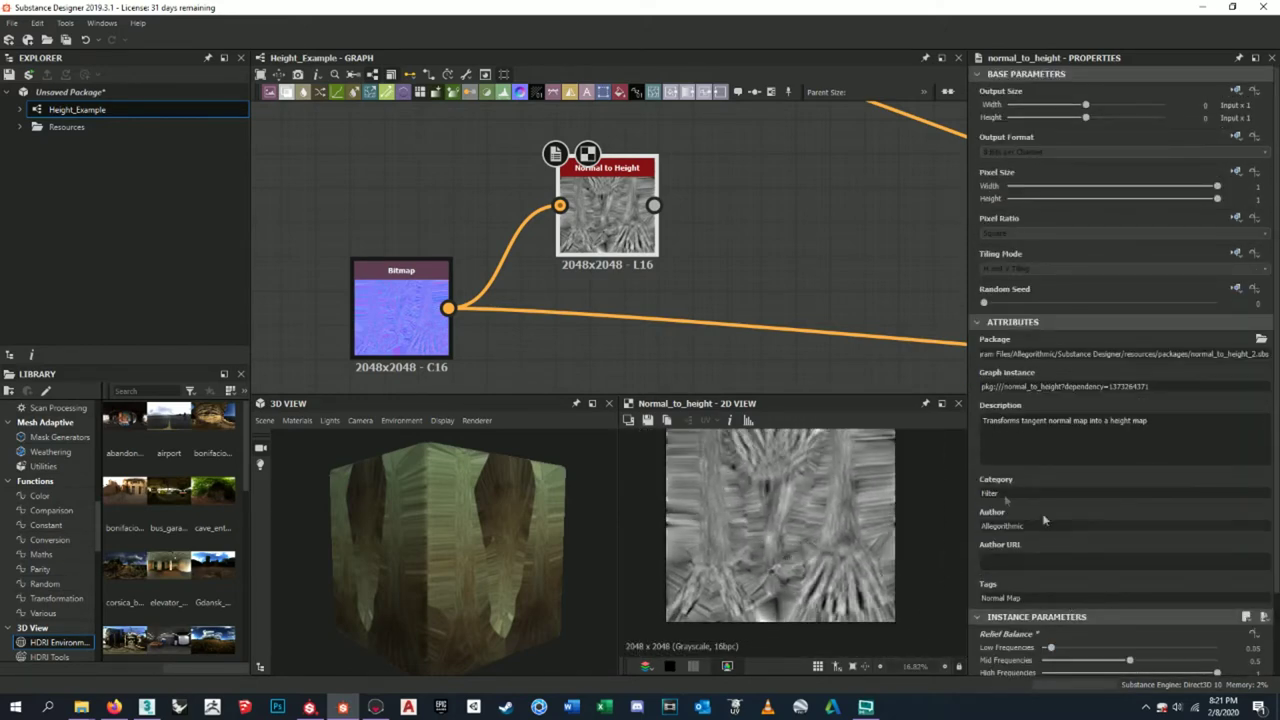
{"action": "scroll", "coordinate": [1139, 624], "scroll_direction": "down", "scroll_amount": 2}
{"action": "left_click_drag", "start_coordinate": [1218, 578], "coordinate": [1120, 570]}
{"action": "middle_click_drag", "start_coordinate": [690, 159], "coordinate": [666, 251]}
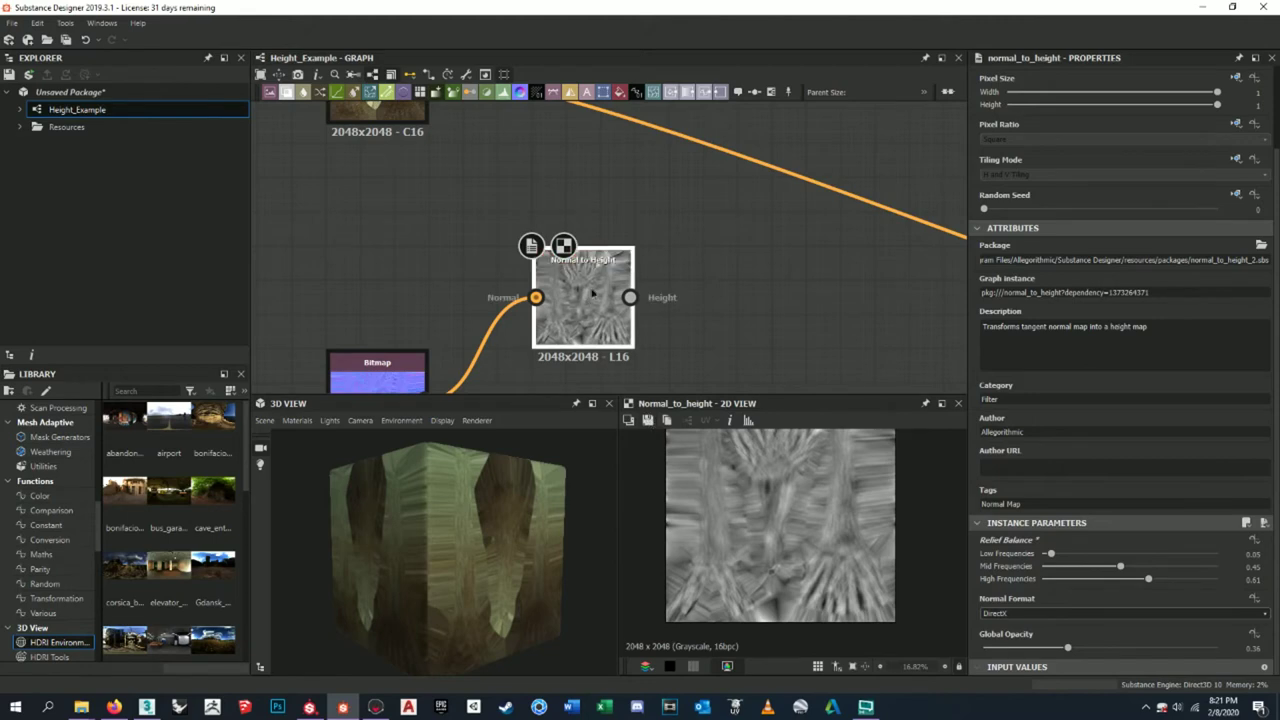
- Save the height preview as an image into the Ponytail Palm 'Maps from Substance Painter' folder
{"action": "left_click", "coordinate": [647, 421]}
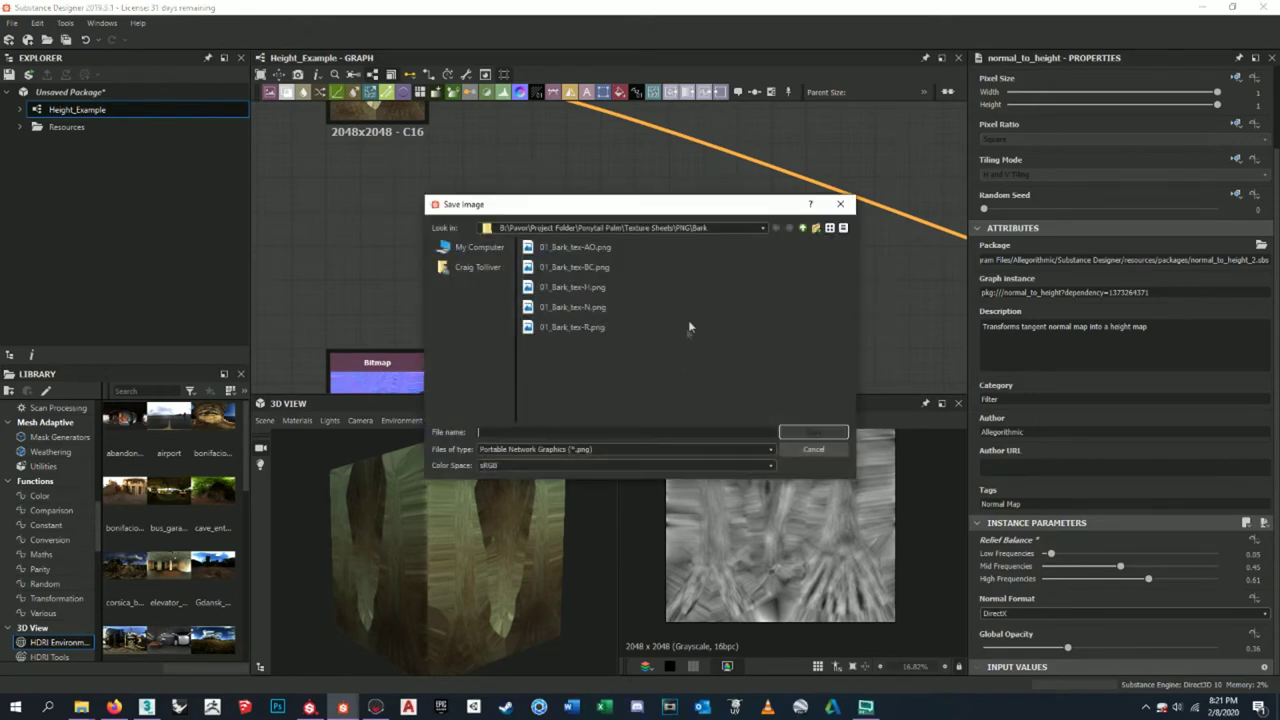
{"action": "left_click", "coordinate": [802, 228]}
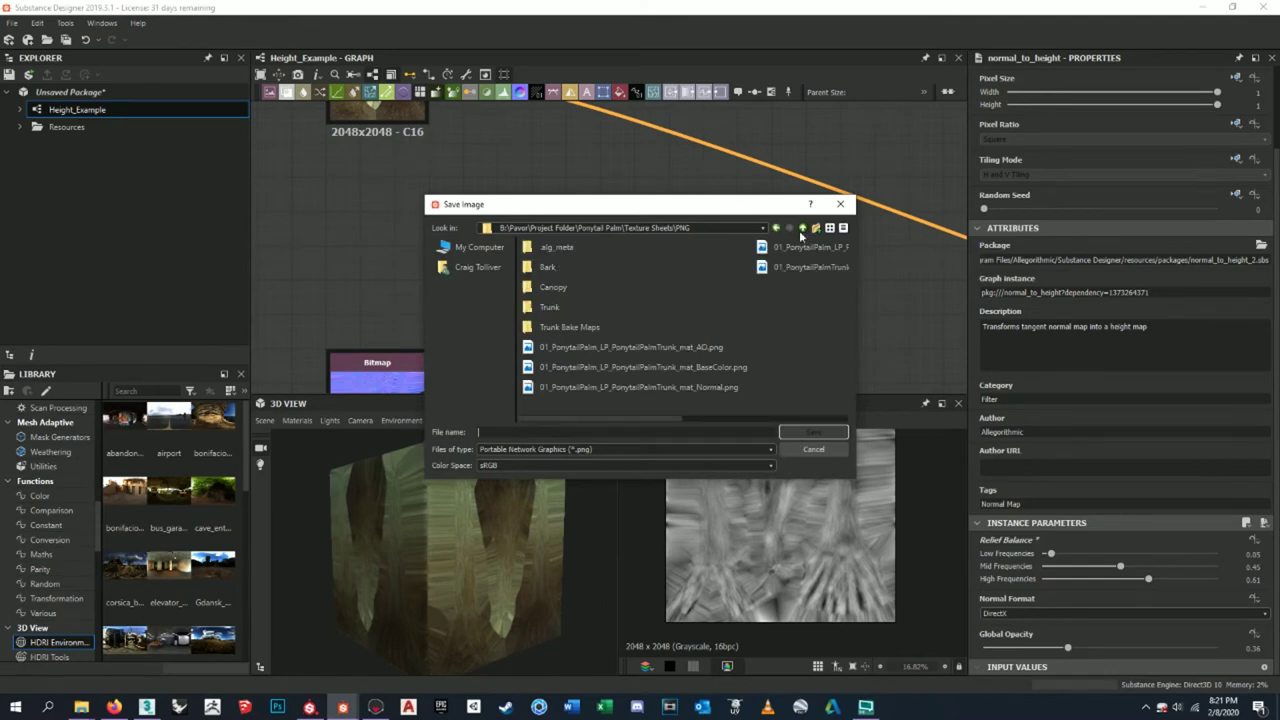
{"action": "left_click", "coordinate": [806, 229]}
{"action": "left_click", "coordinate": [804, 229]}
{"action": "left_click", "coordinate": [804, 229]}
{"action": "double_click", "coordinate": [550, 308]}
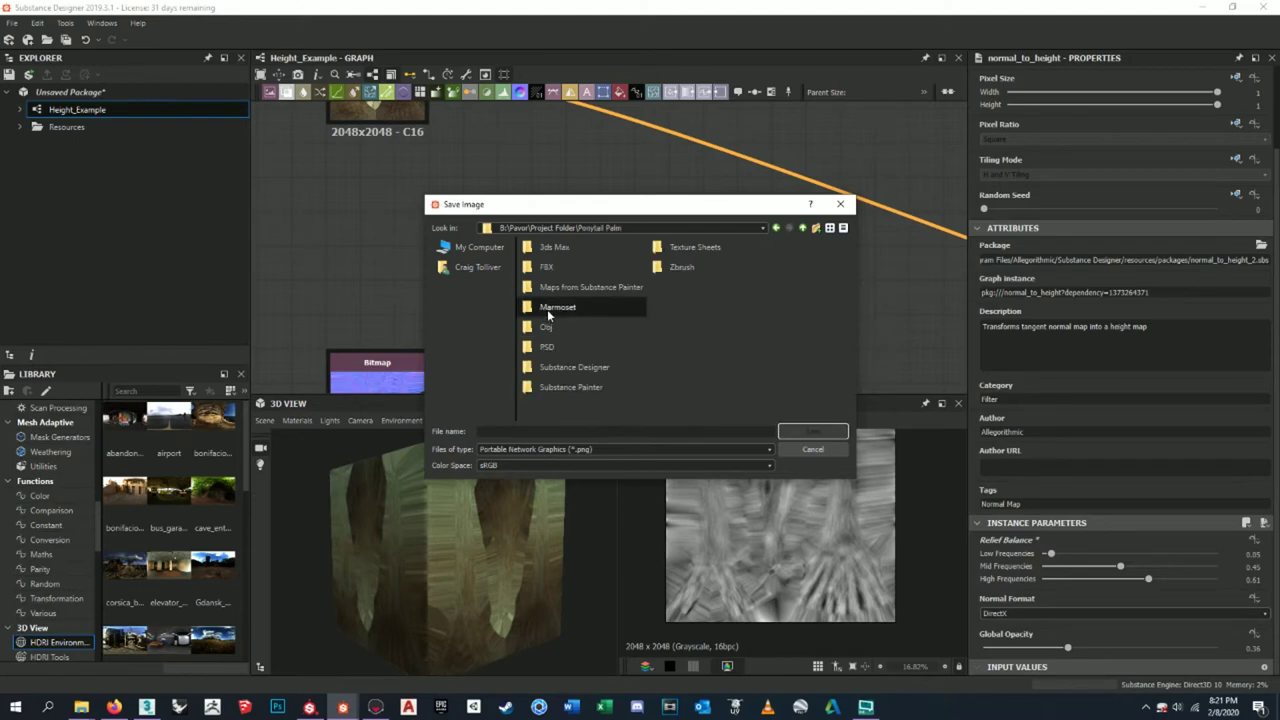
{"action": "double_click", "coordinate": [581, 290]}
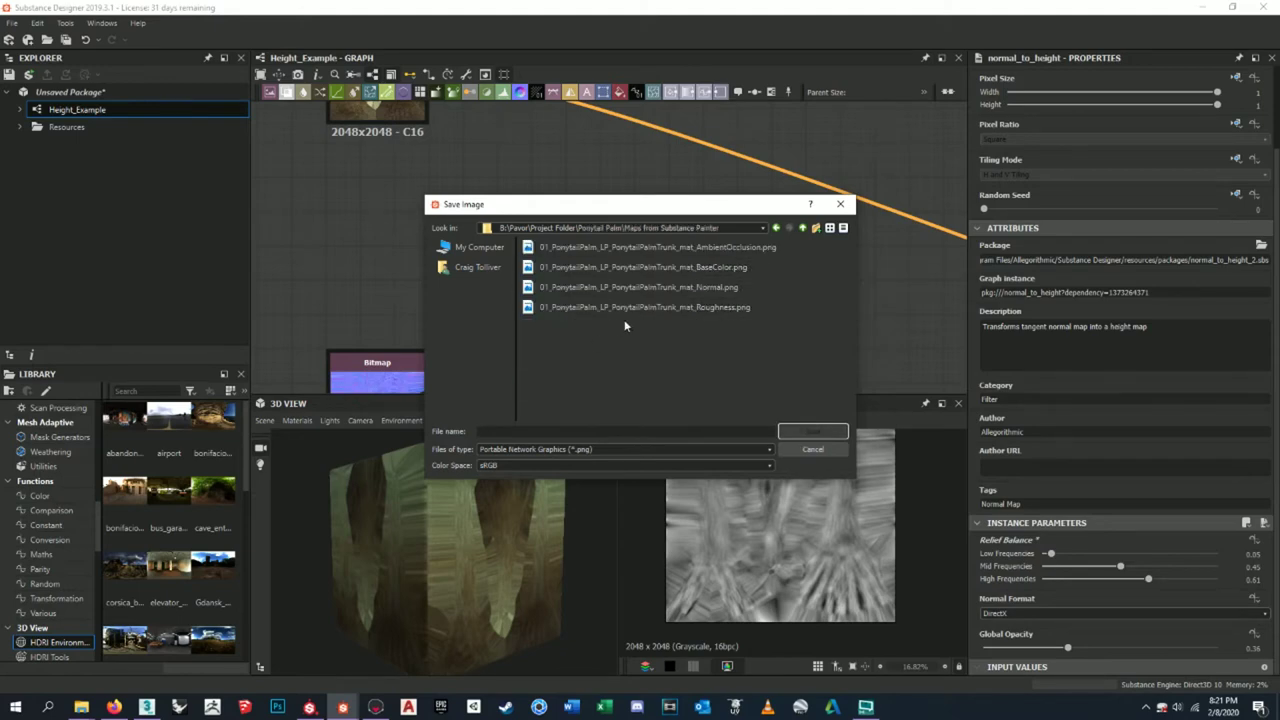
- Name the file 01_PonytailPalm_LP_PonytailPalmTrunk_mat_Height.png and save it
{"action": "left_click", "coordinate": [676, 309]}
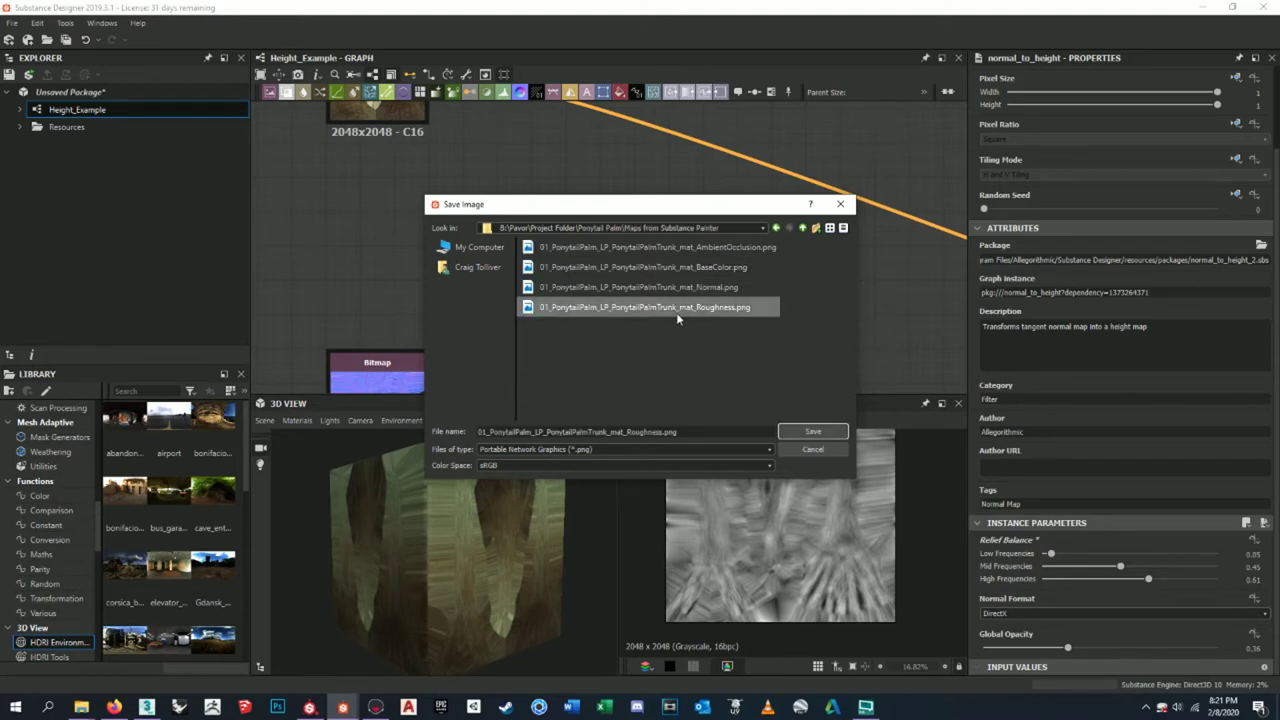
{"action": "double_click", "coordinate": [627, 431]}
{"action": "left_click_drag", "start_coordinate": [627, 431], "coordinate": [710, 434]}
{"action": "double_click", "coordinate": [628, 431]}
{"action": "left_click_drag", "start_coordinate": [628, 431], "coordinate": [627, 432]}
{"action": "type", "text": "Height"}
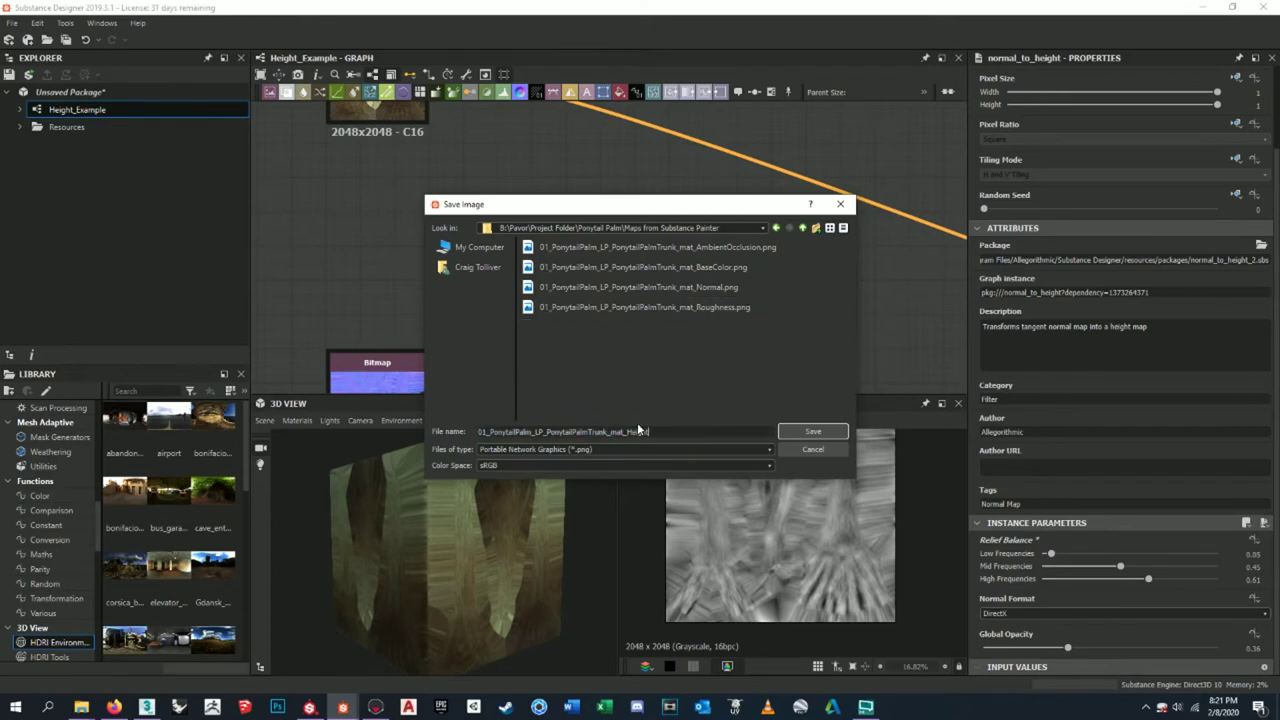
{"action": "left_click", "coordinate": [790, 432]}
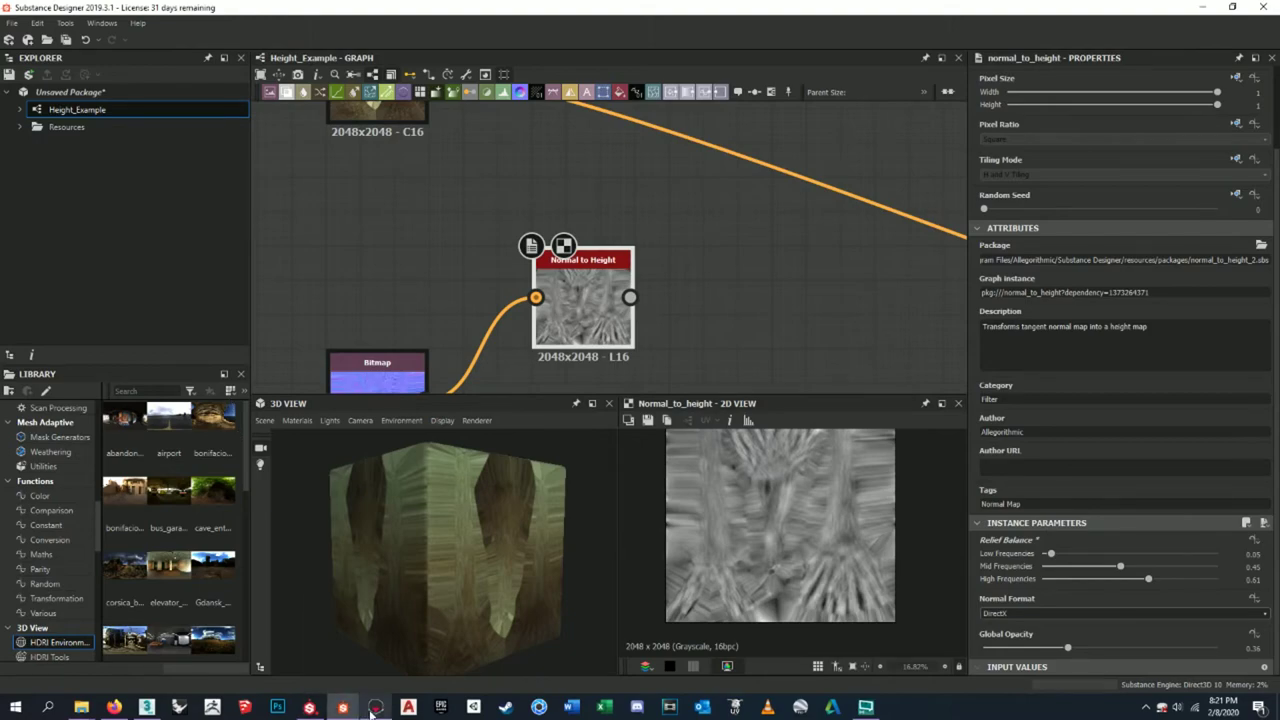
{"action": "left_click", "coordinate": [390, 677]}
- Orbit and zoom around the palm to inspect the textured trunk bases
{"action": "left_click_drag", "start_coordinate": [874, 338], "coordinate": [901, 315]}
{"action": "scroll", "coordinate": [669, 271], "scroll_direction": "up", "scroll_amount": 8}
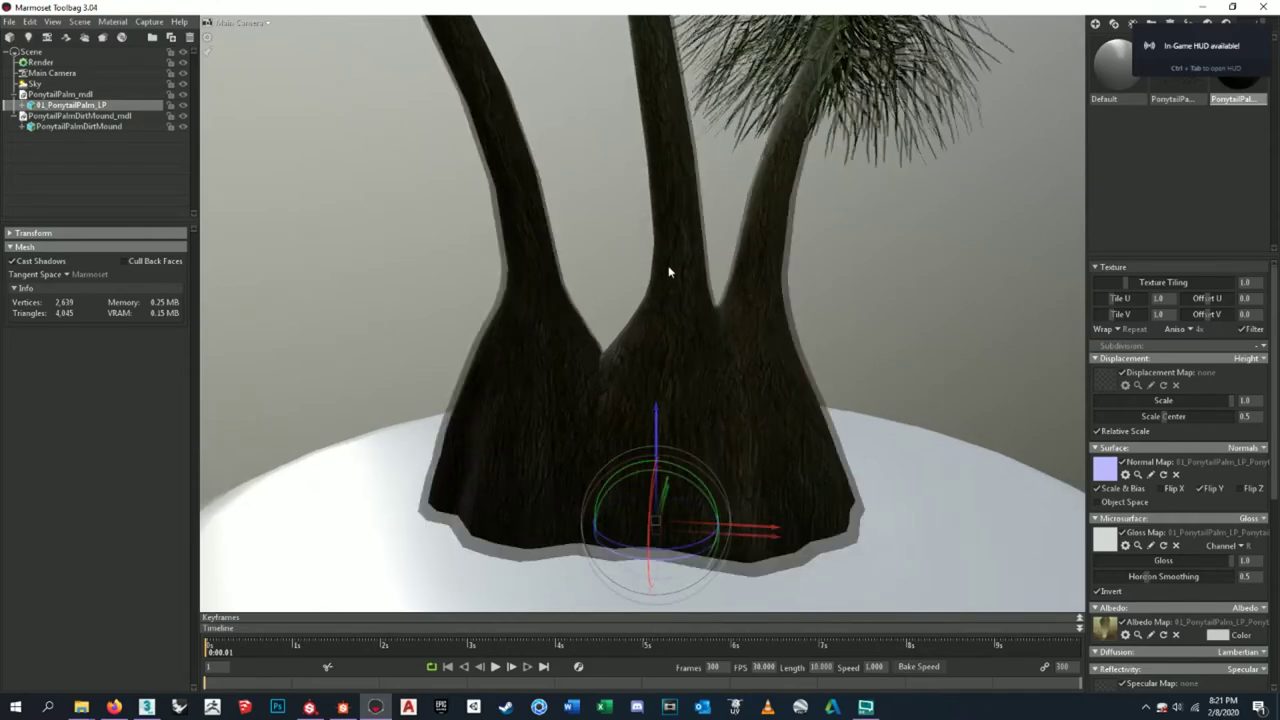
{"action": "left_click_drag", "start_coordinate": [790, 380], "coordinate": [844, 474]}
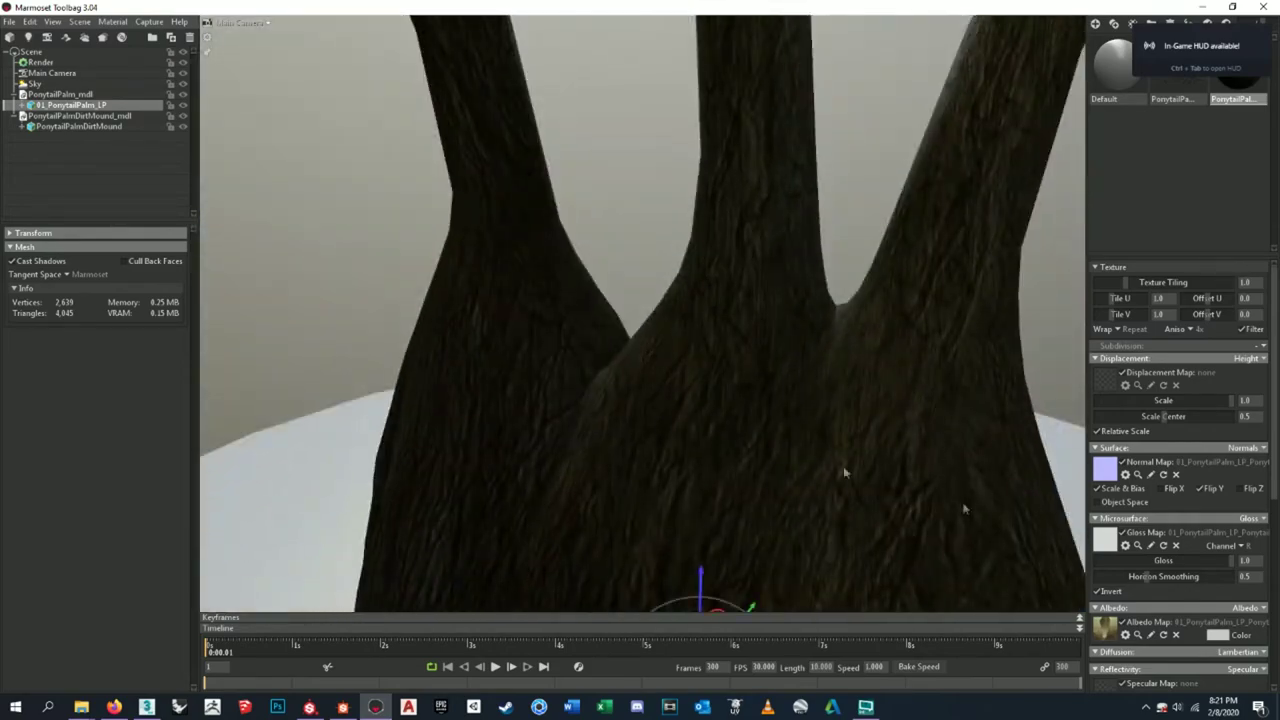
{"action": "scroll", "coordinate": [470, 320], "scroll_direction": "down", "scroll_amount": 10}
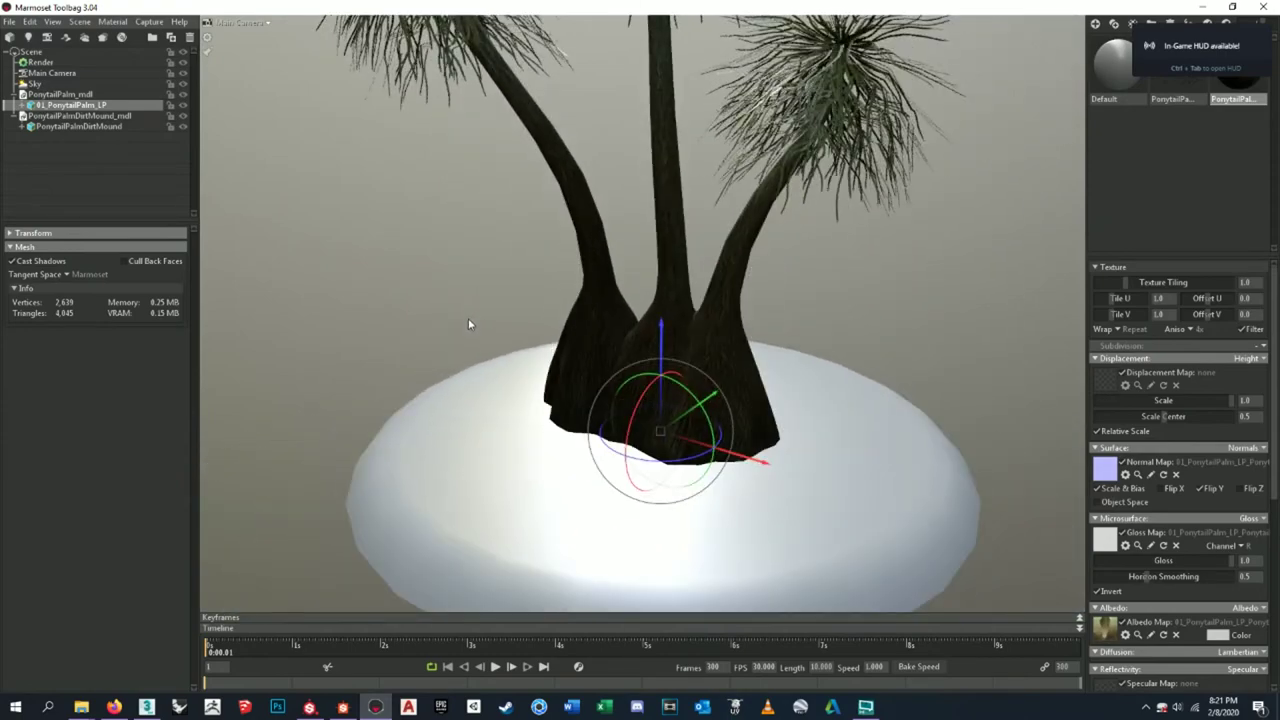
{"action": "scroll", "coordinate": [500, 317], "scroll_direction": "up", "scroll_amount": 8}
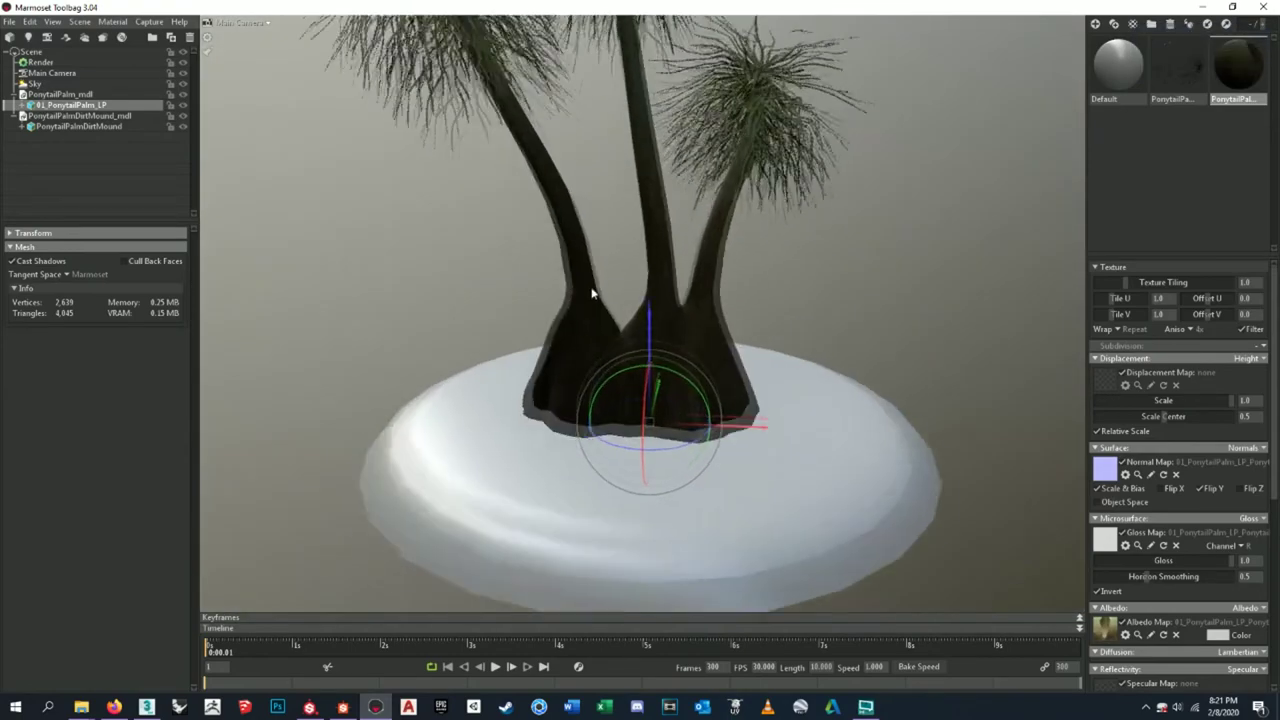
{"action": "left_click_drag", "start_coordinate": [688, 208], "coordinate": [684, 248]}
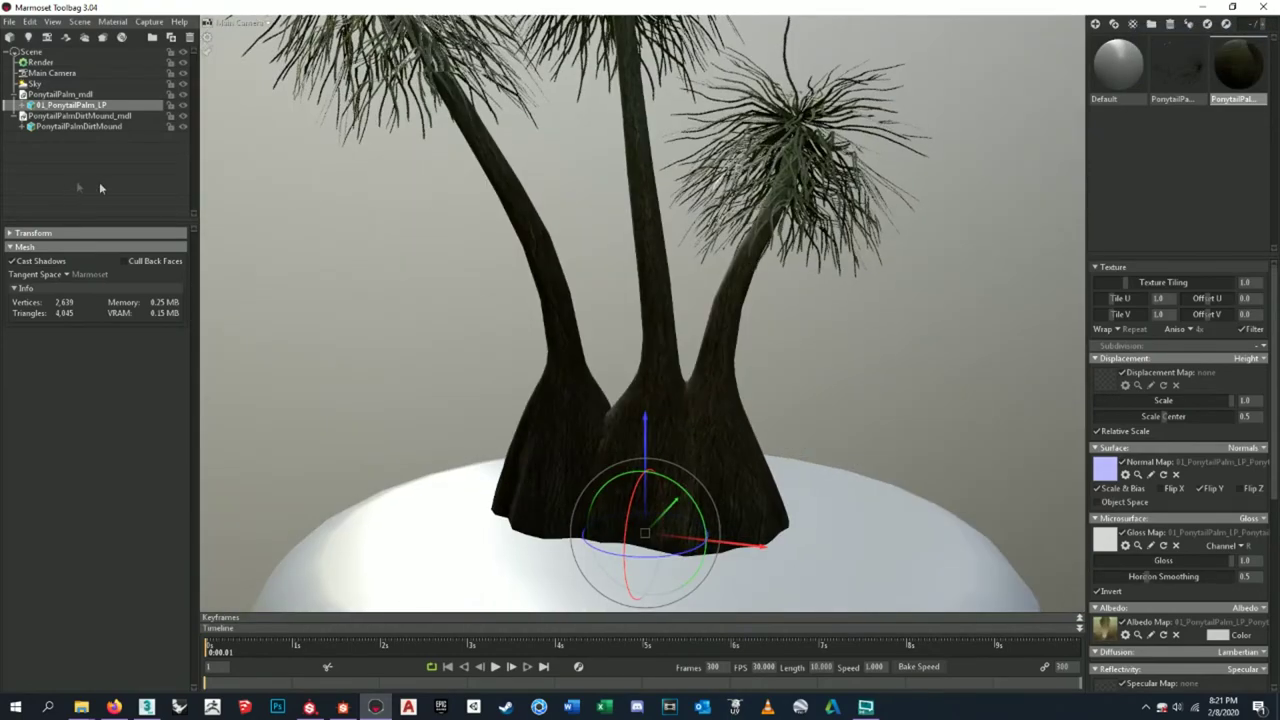
{"action": "left_click", "coordinate": [78, 84]}
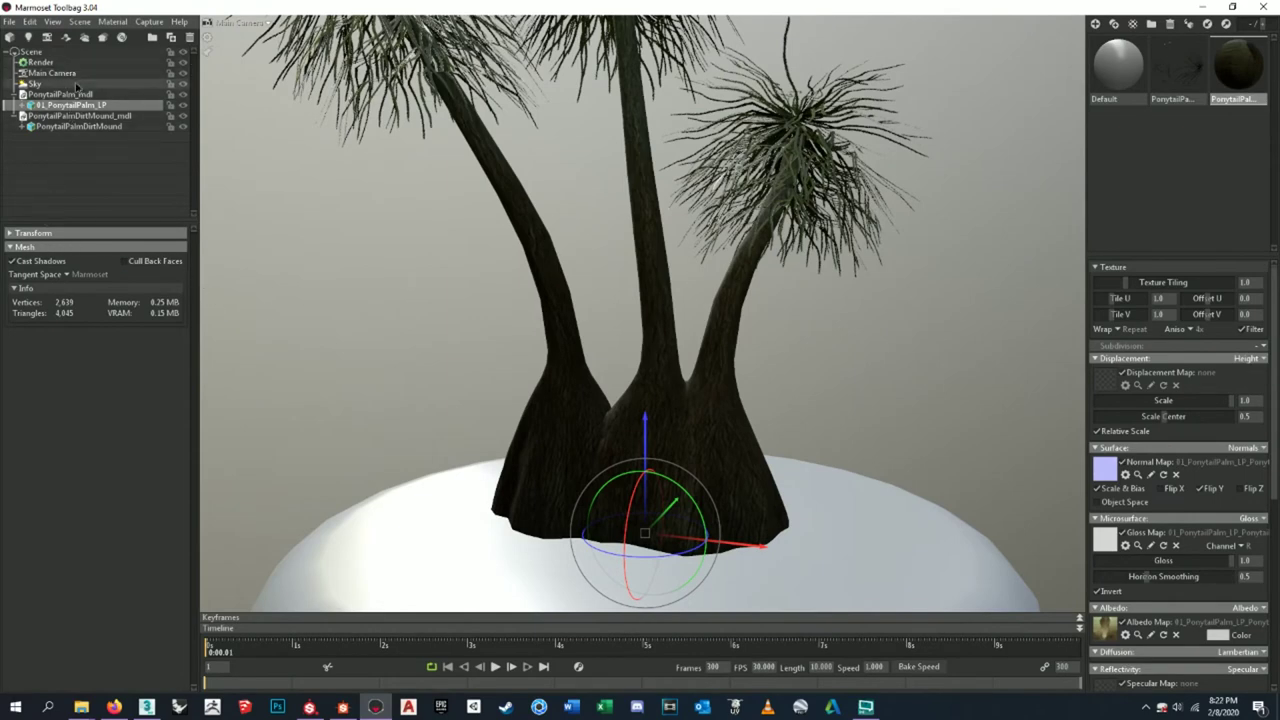
- Try a much brighter sky, then undo back to Brightness 1.0
{"action": "left_click_drag", "start_coordinate": [63, 264], "coordinate": [136, 264]}
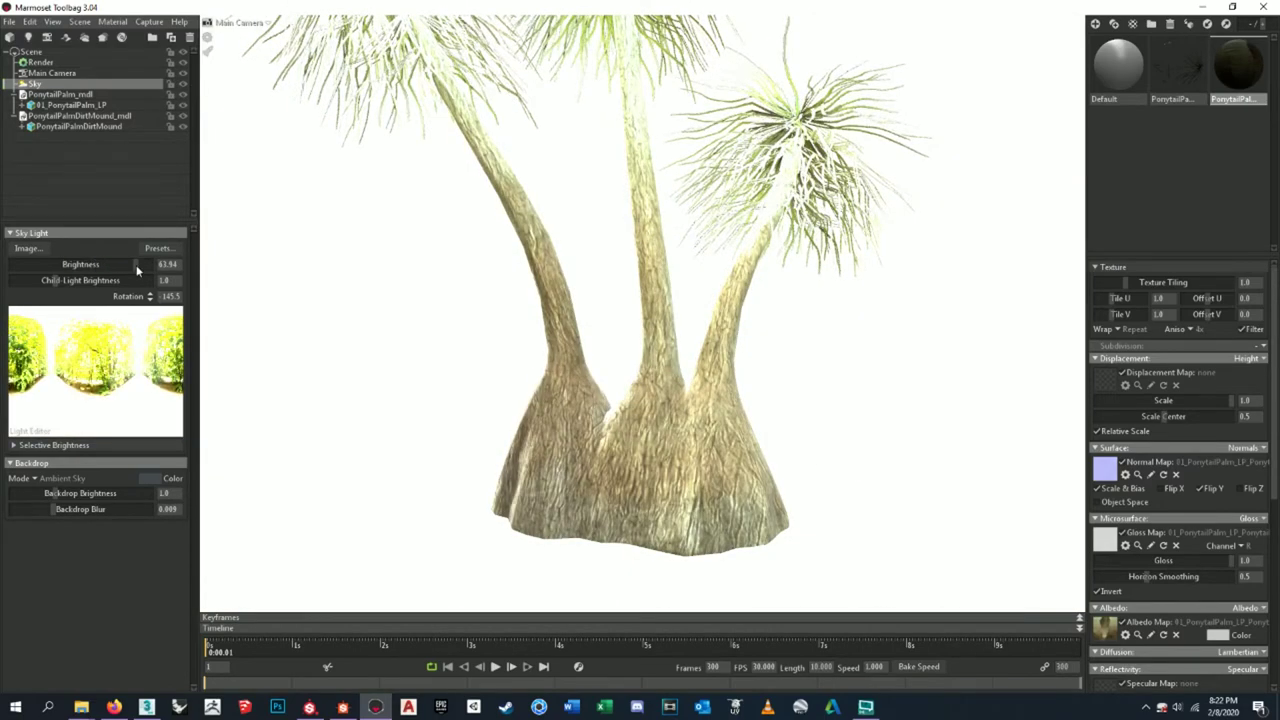
{"action": "key", "text": "ctrl+z"}
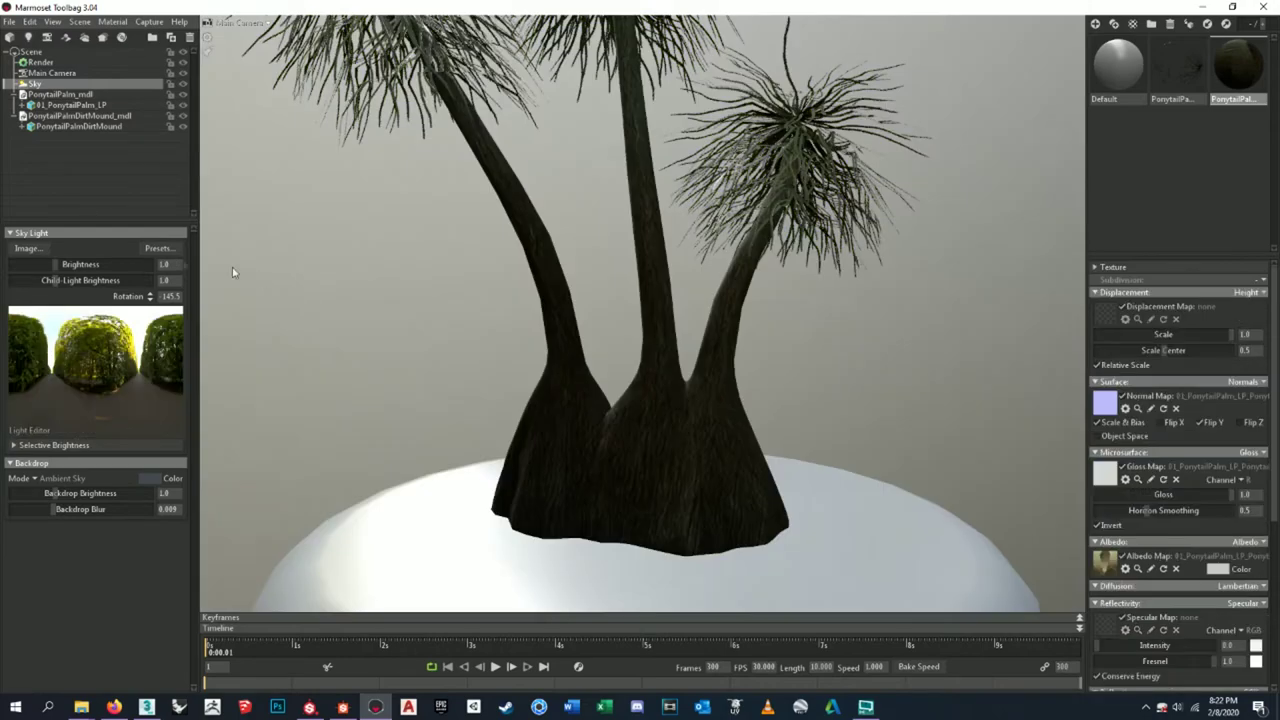
{"action": "key", "text": "ctrl+y"}
{"action": "key", "text": "ctrl+y"}
{"action": "key", "text": "ctrl+z"}
{"action": "key", "text": "ctrl+z"}
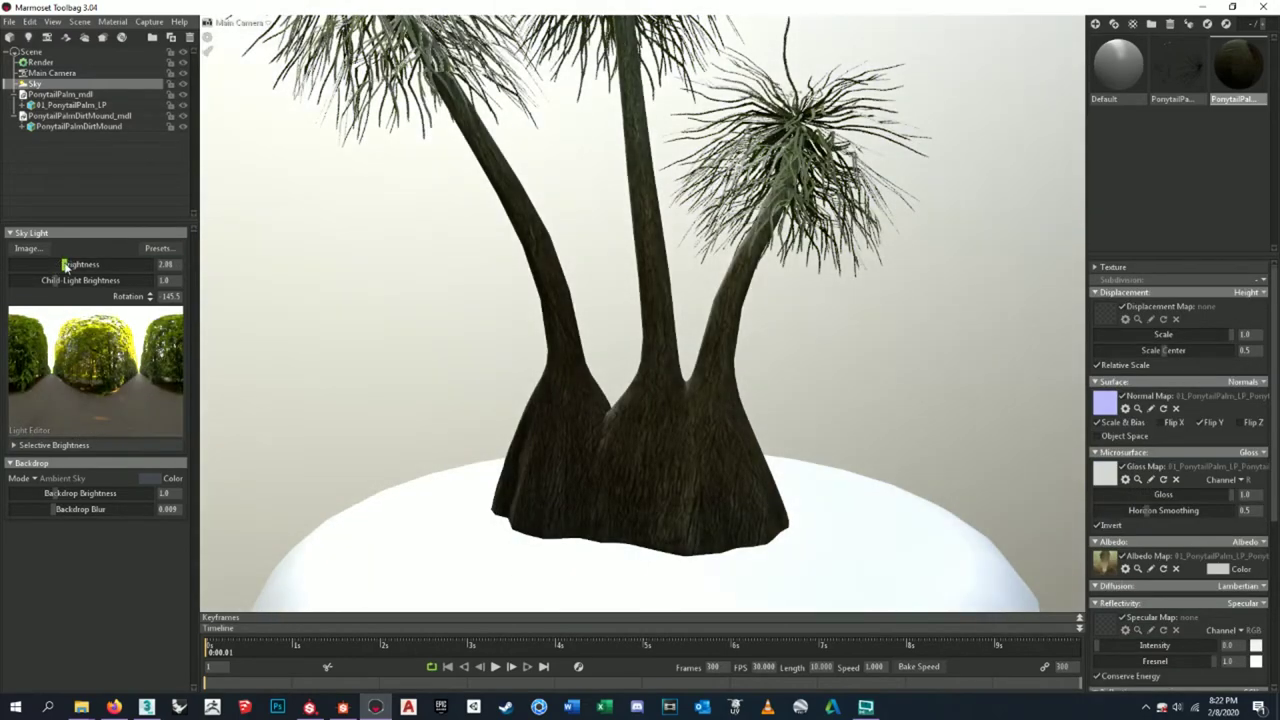
- Orbit to view the palm and mound from above
{"action": "scroll", "coordinate": [718, 348], "scroll_direction": "down", "scroll_amount": 5}
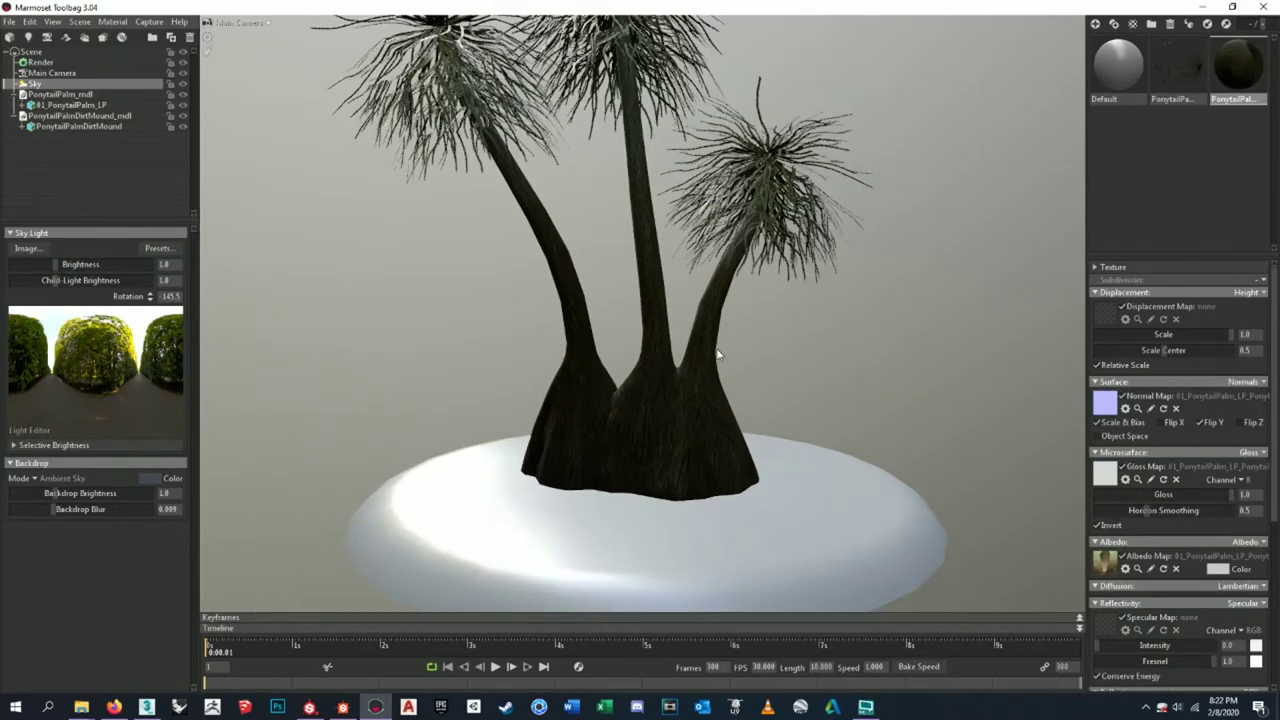
{"action": "scroll", "coordinate": [718, 348], "scroll_direction": "up", "scroll_amount": 4}
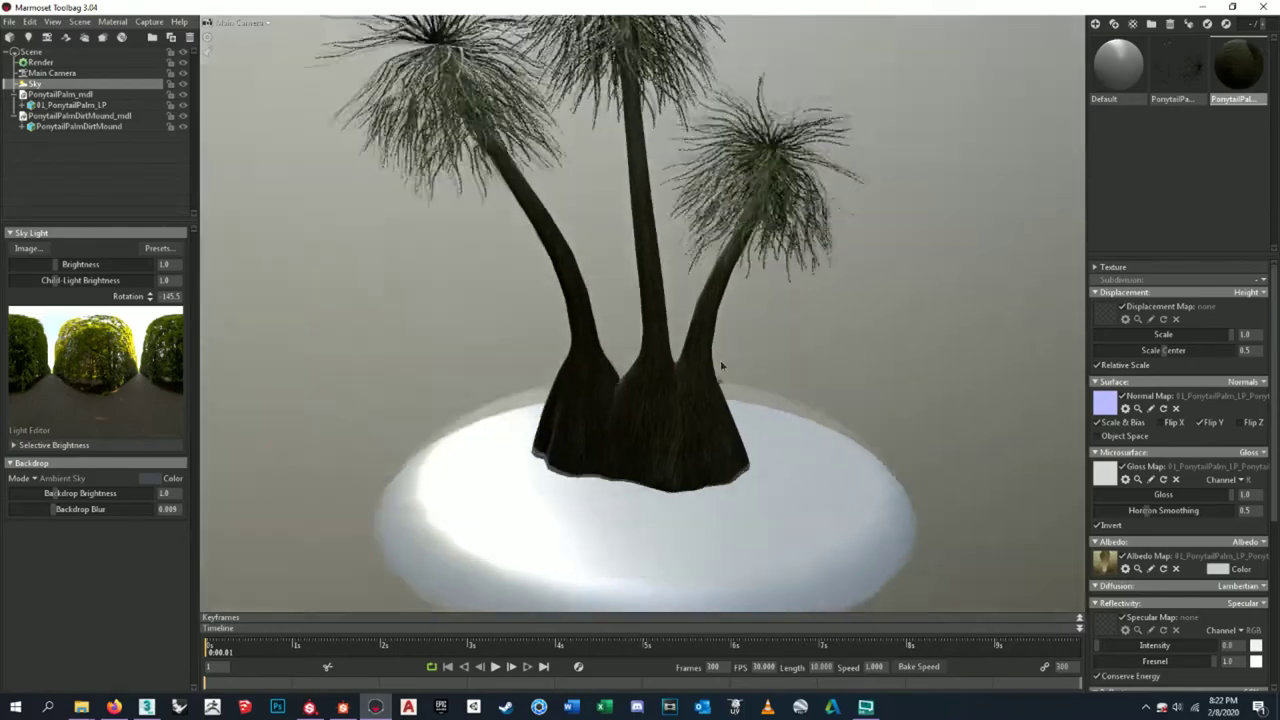
{"action": "left_click_drag", "start_coordinate": [722, 366], "coordinate": [704, 352]}
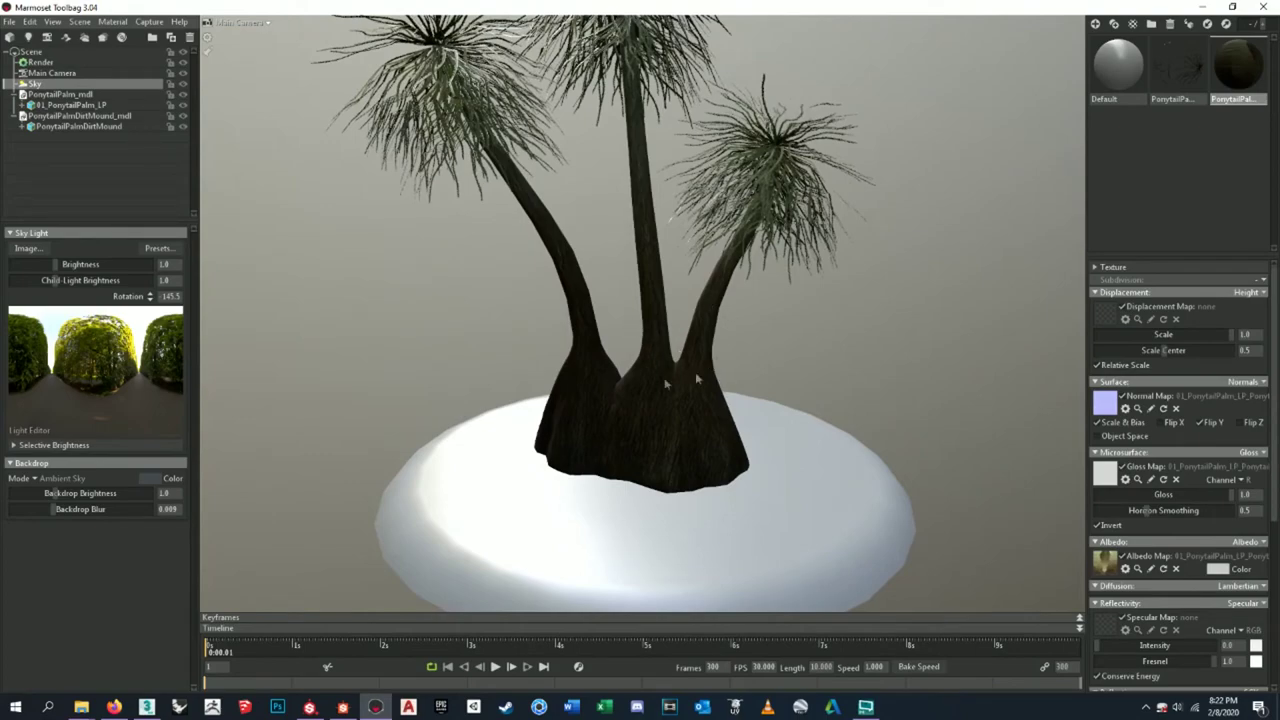
{"action": "mouse_move", "coordinate": [786, 385]}
{"action": "left_mouse_down"}
{"action": "mouse_move", "coordinate": [611, 314]}
{"action": "mouse_move", "coordinate": [537, 320]}
{"action": "mouse_move", "coordinate": [640, 334]}
{"action": "mouse_move", "coordinate": [843, 535]}
{"action": "left_mouse_up"}
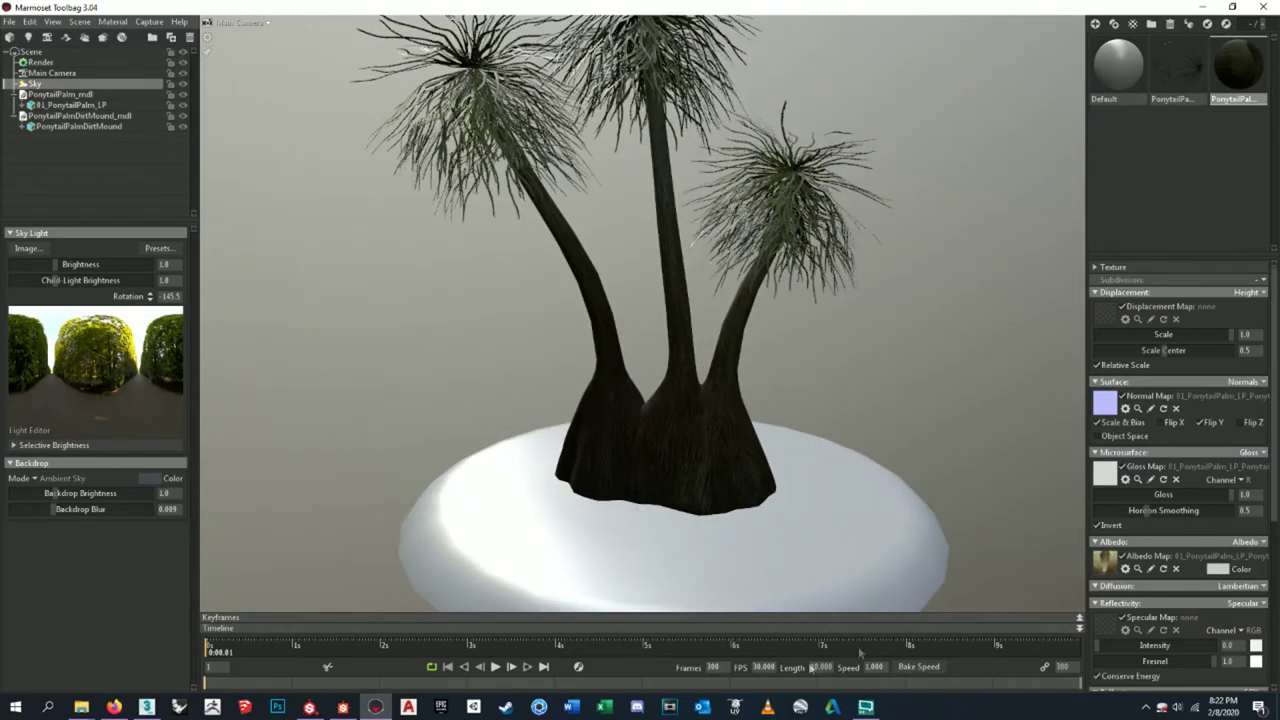
{"action": "mouse_move", "coordinate": [343, 708]}
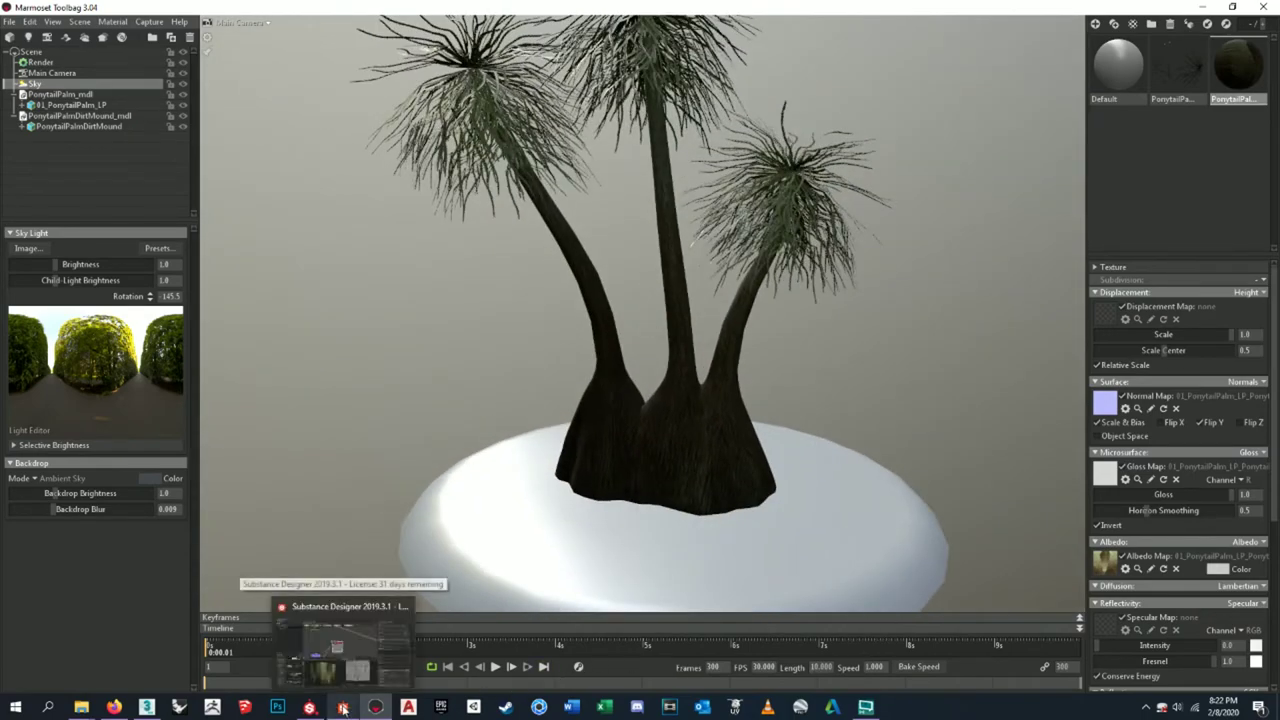
{"action": "left_click", "coordinate": [343, 708]}
- Add an HSL node and wire the base color Bitmap into it
{"action": "scroll", "coordinate": [606, 303], "scroll_direction": "down", "scroll_amount": 3}
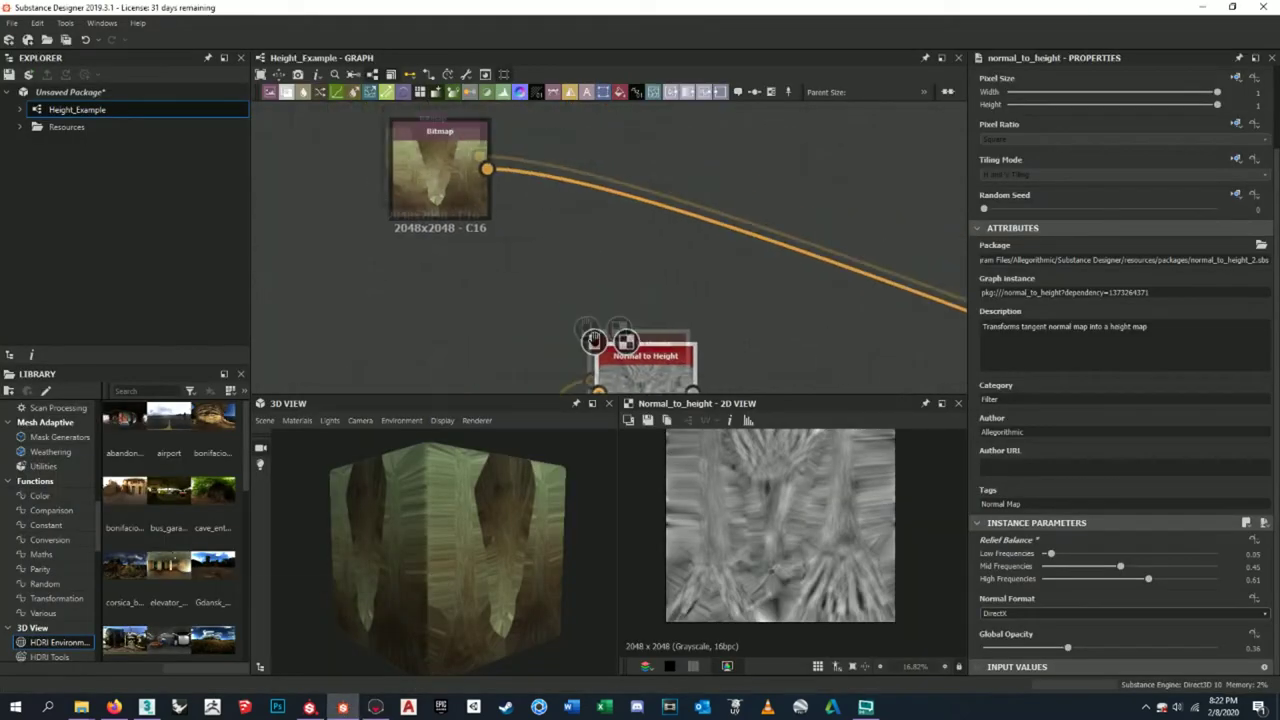
{"action": "middle_click_drag", "start_coordinate": [606, 303], "coordinate": [676, 165]}
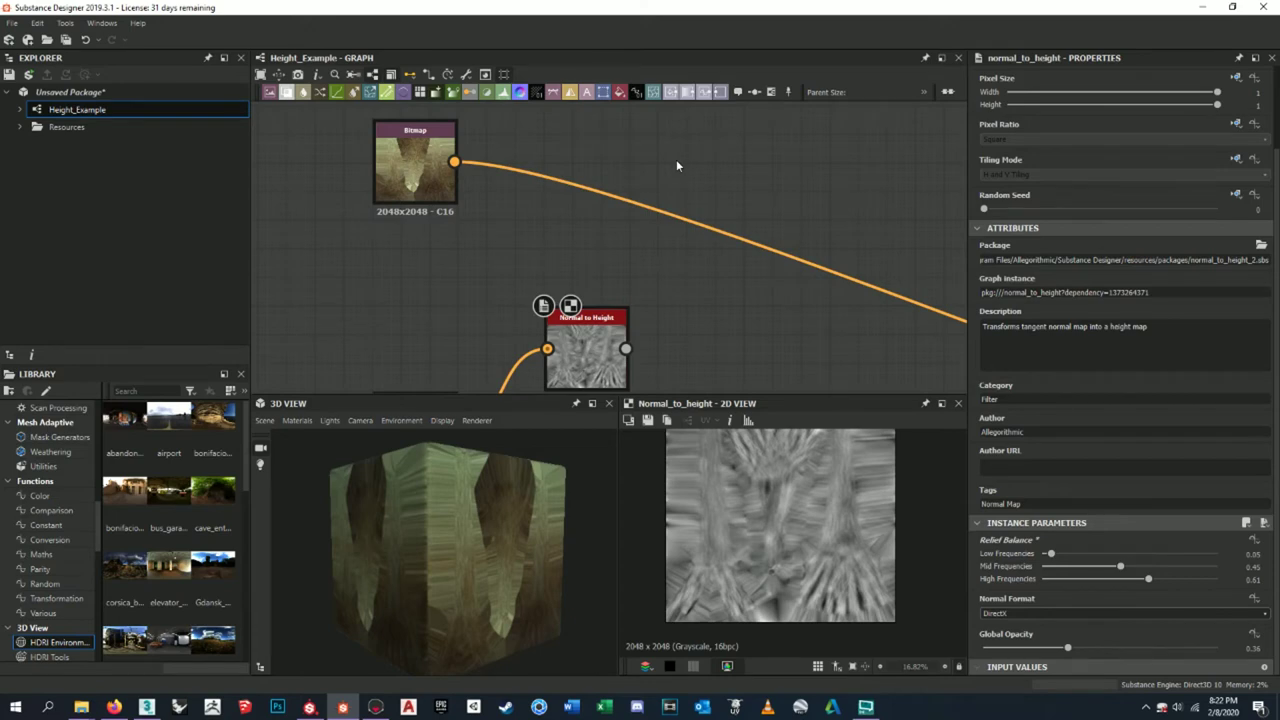
{"action": "key", "text": "space"}
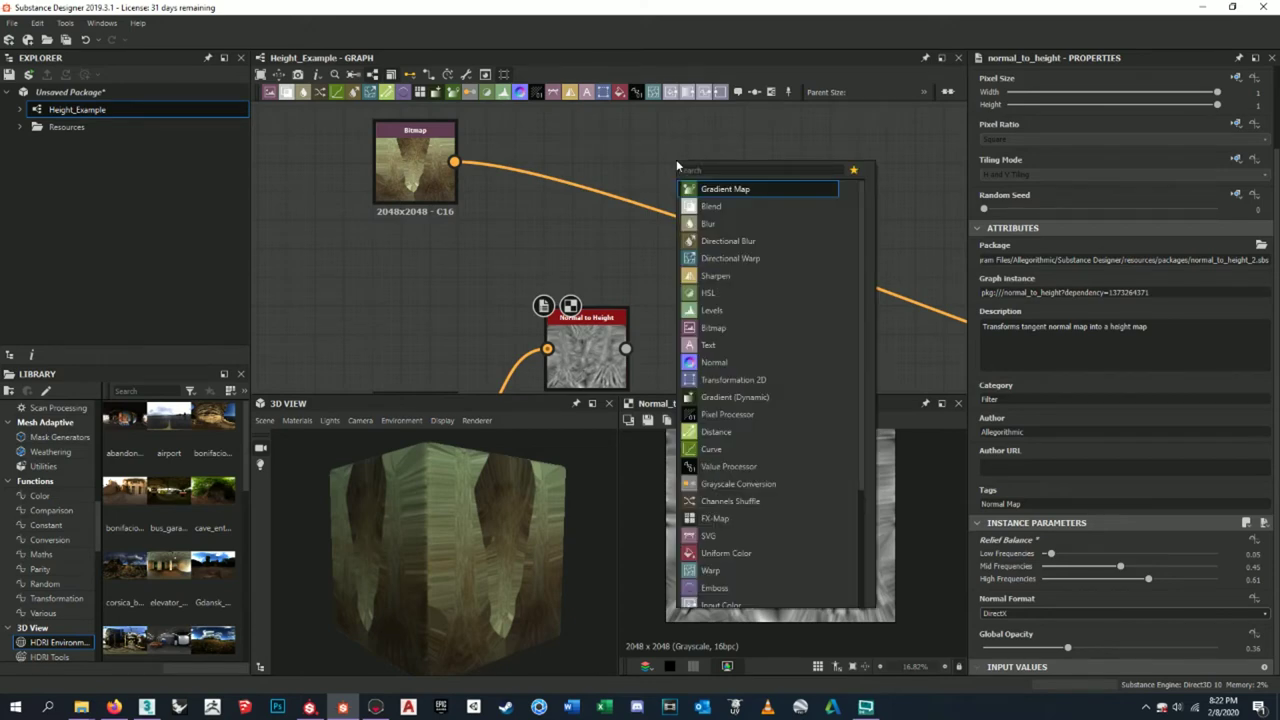
{"action": "type", "text": "hsl"}
{"action": "key", "text": "Return"}
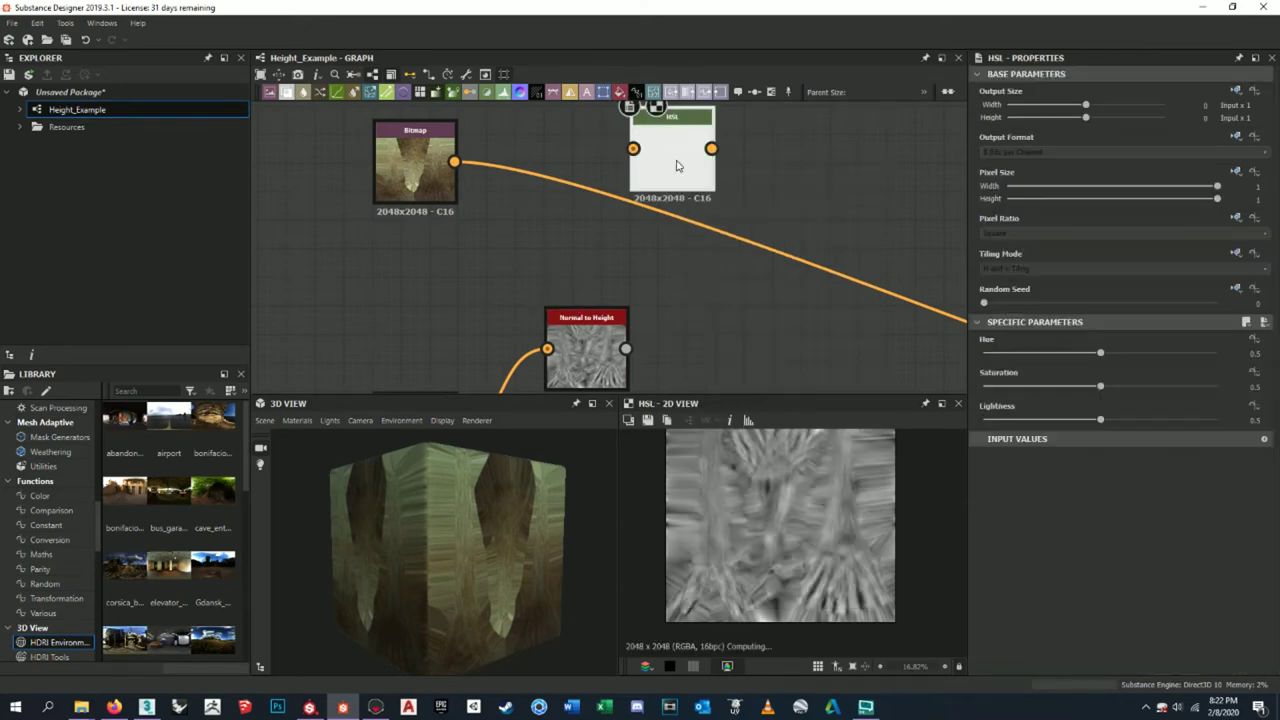
{"action": "middle_click_drag", "start_coordinate": [678, 122], "coordinate": [670, 144]}
{"action": "left_click_drag", "start_coordinate": [446, 184], "coordinate": [615, 174]}
- Raise the HSL node's Lightness from 0.5 to 0.54
{"action": "scroll", "coordinate": [794, 503], "scroll_direction": "up", "scroll_amount": 5}
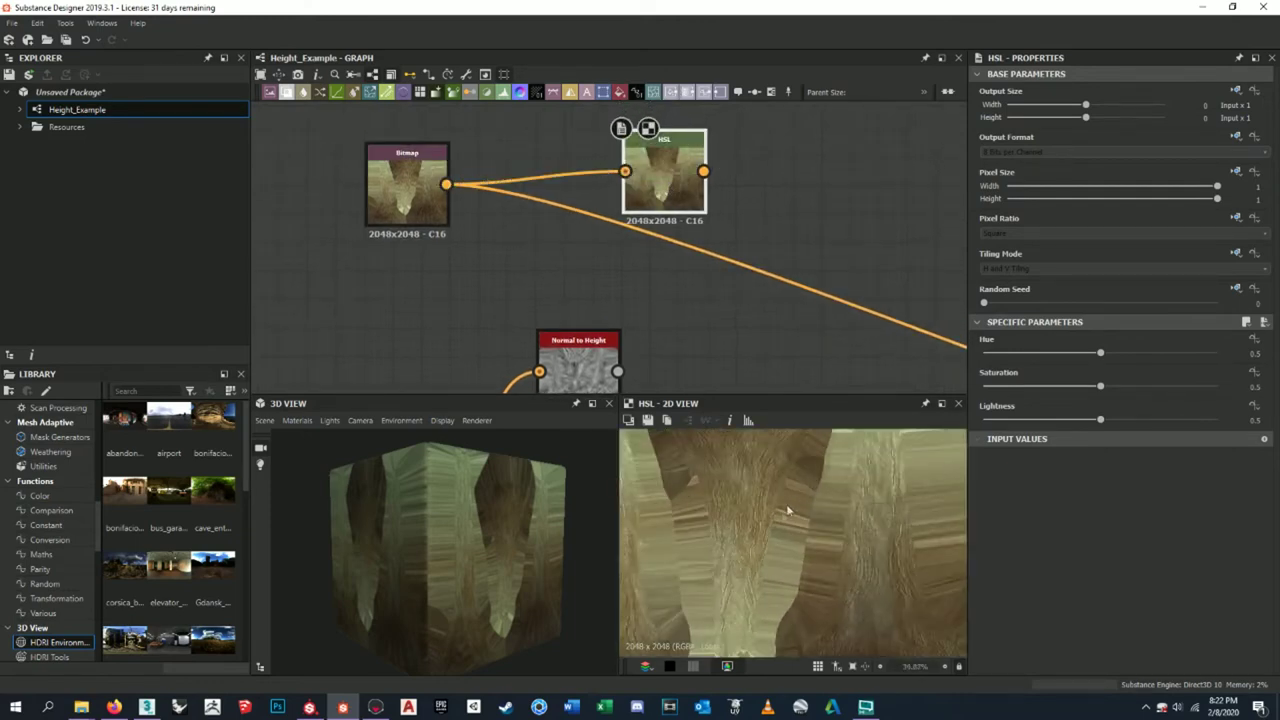
{"action": "middle_click_drag", "start_coordinate": [774, 531], "coordinate": [828, 566]}
{"action": "scroll", "coordinate": [820, 503], "scroll_direction": "down", "scroll_amount": 2}
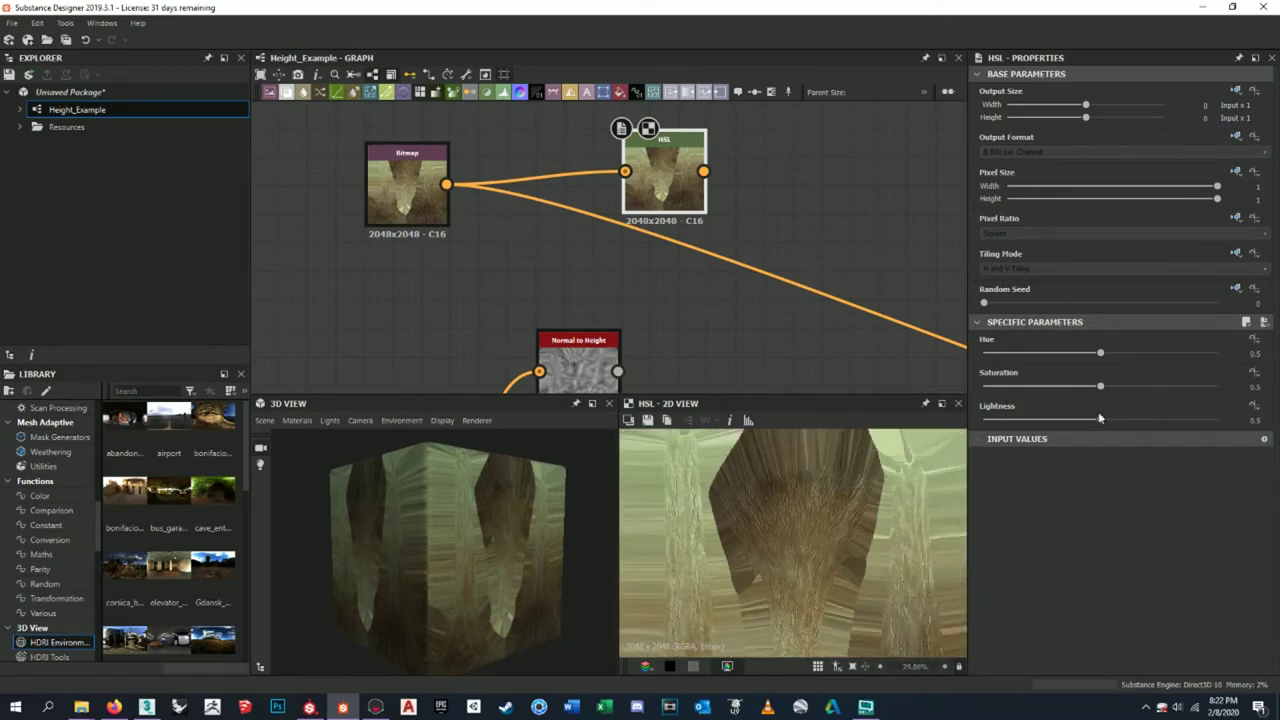
{"action": "key", "text": "f"}
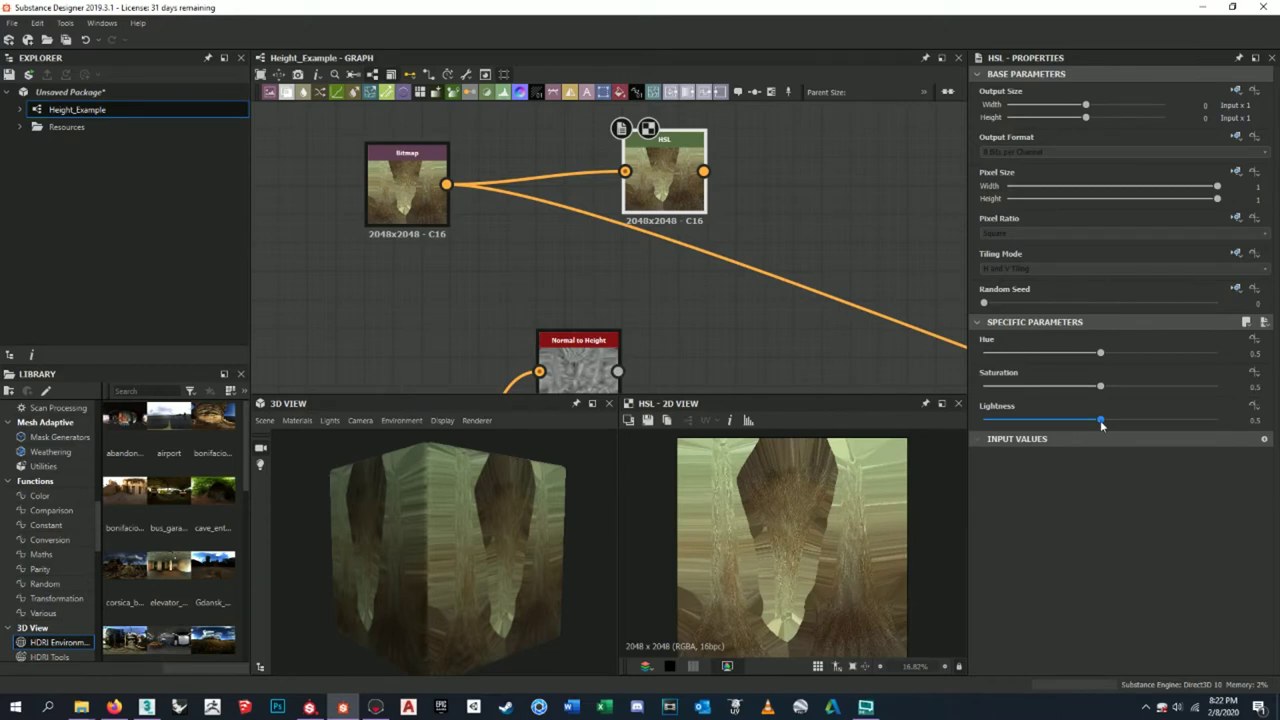
{"action": "left_click_drag", "start_coordinate": [1101, 421], "coordinate": [1111, 421]}
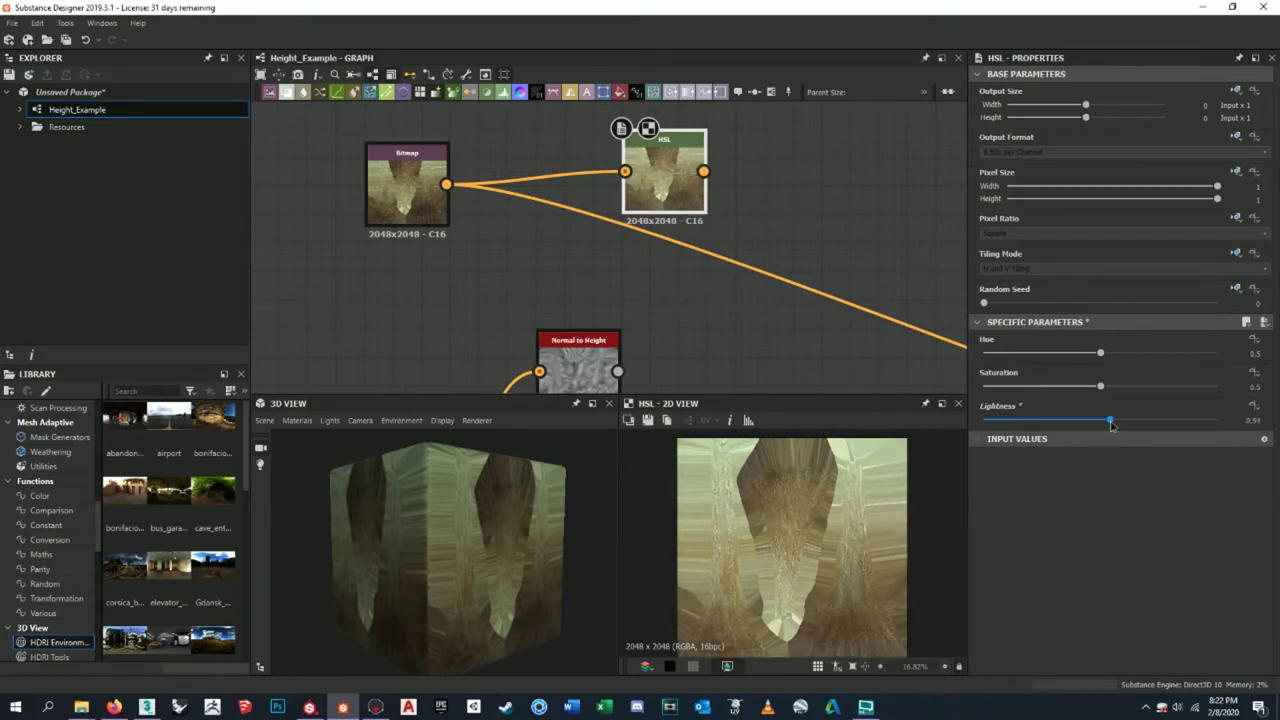
{"action": "scroll", "coordinate": [791, 546], "scroll_direction": "up", "scroll_amount": 2}
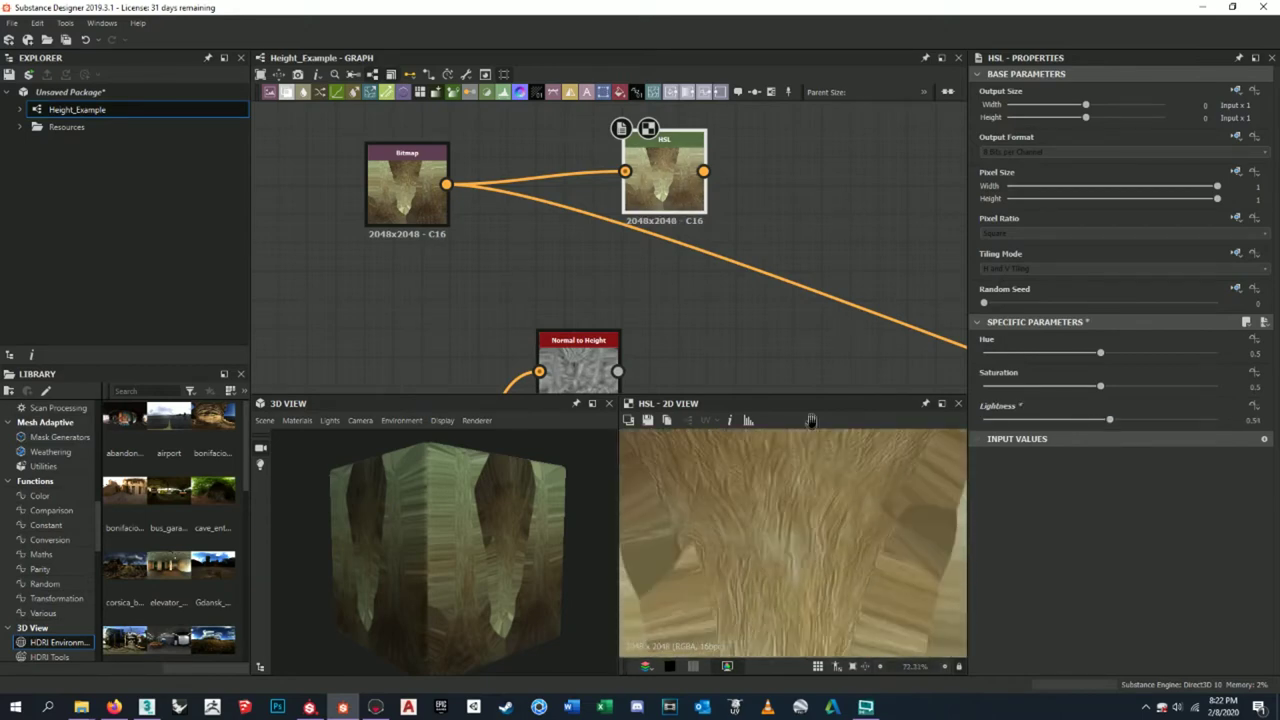
{"action": "scroll", "coordinate": [811, 466], "scroll_direction": "down", "scroll_amount": 1}
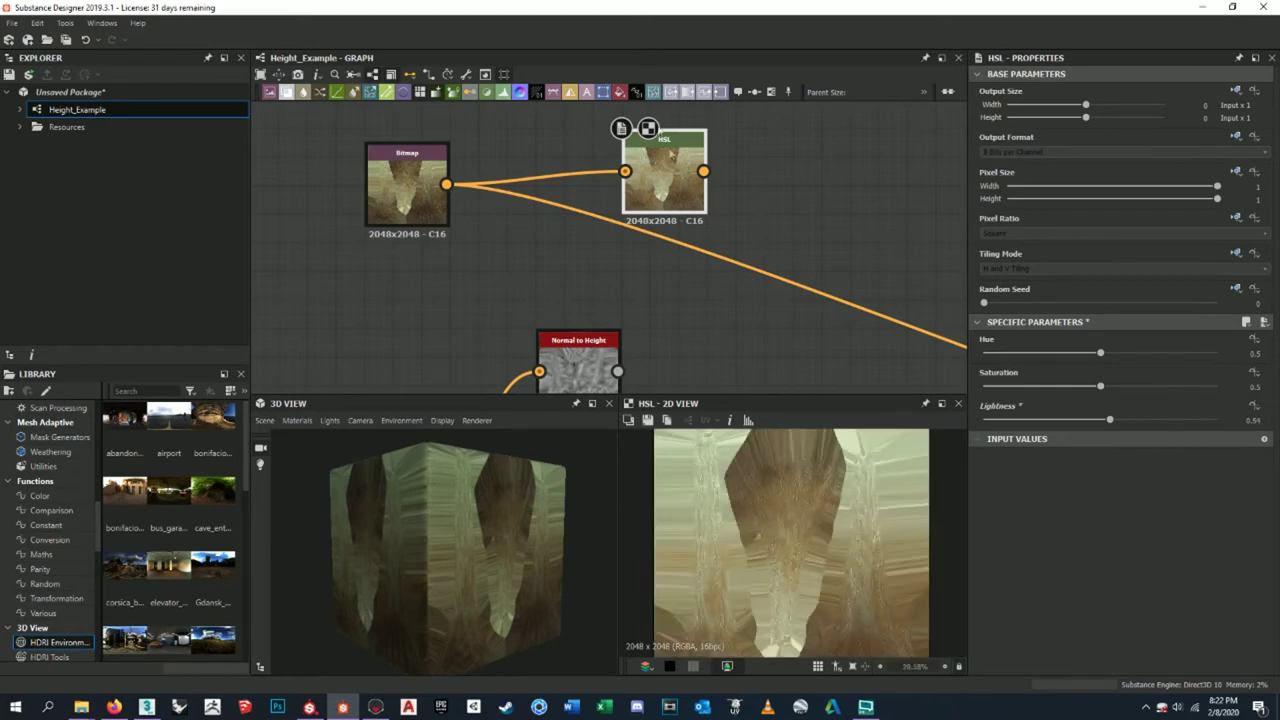
- Save the HSL output over the existing BaseColor.png, confirming the replacement
{"action": "left_click", "coordinate": [648, 421]}
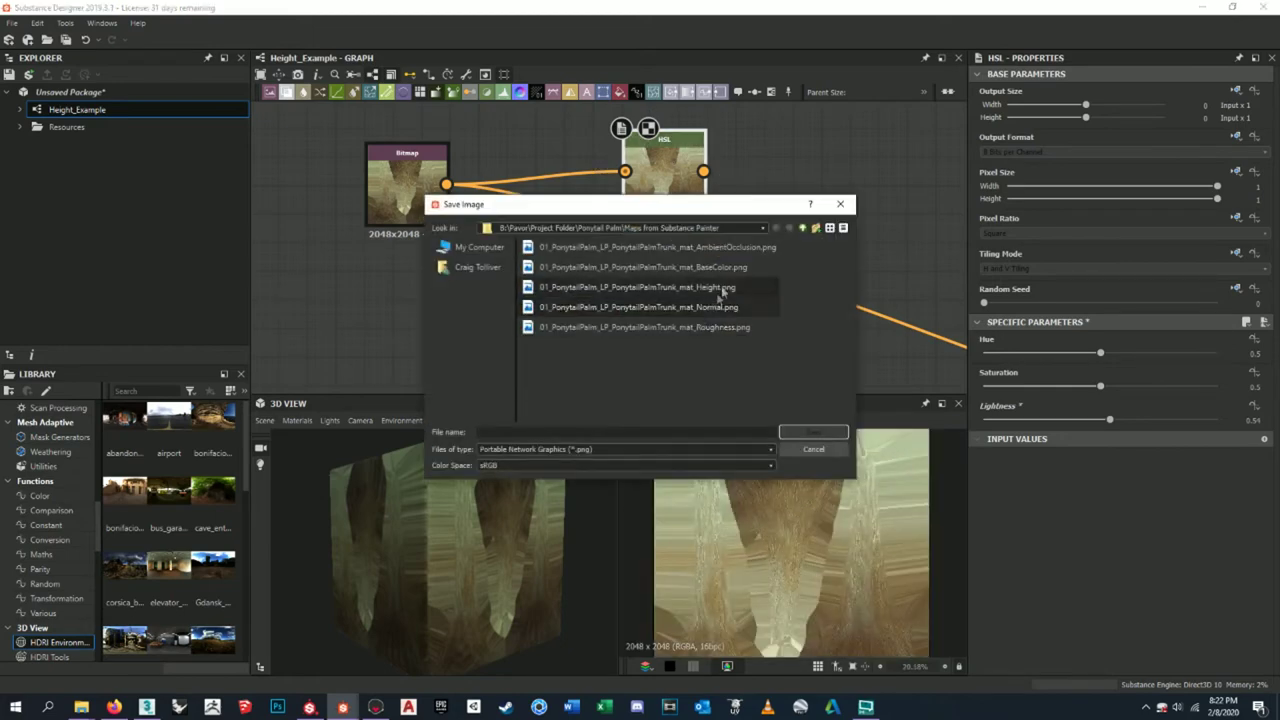
{"action": "left_click", "coordinate": [690, 268]}
{"action": "left_click", "coordinate": [813, 432]}
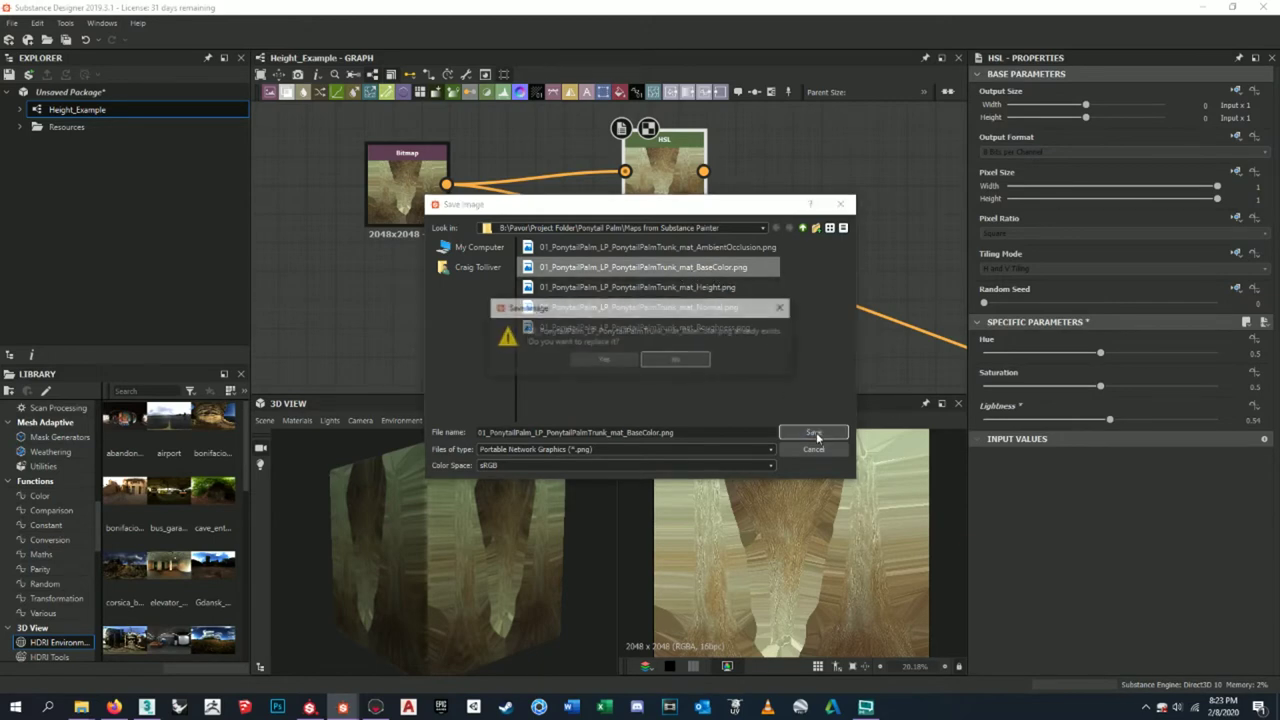
{"action": "left_click", "coordinate": [604, 361]}
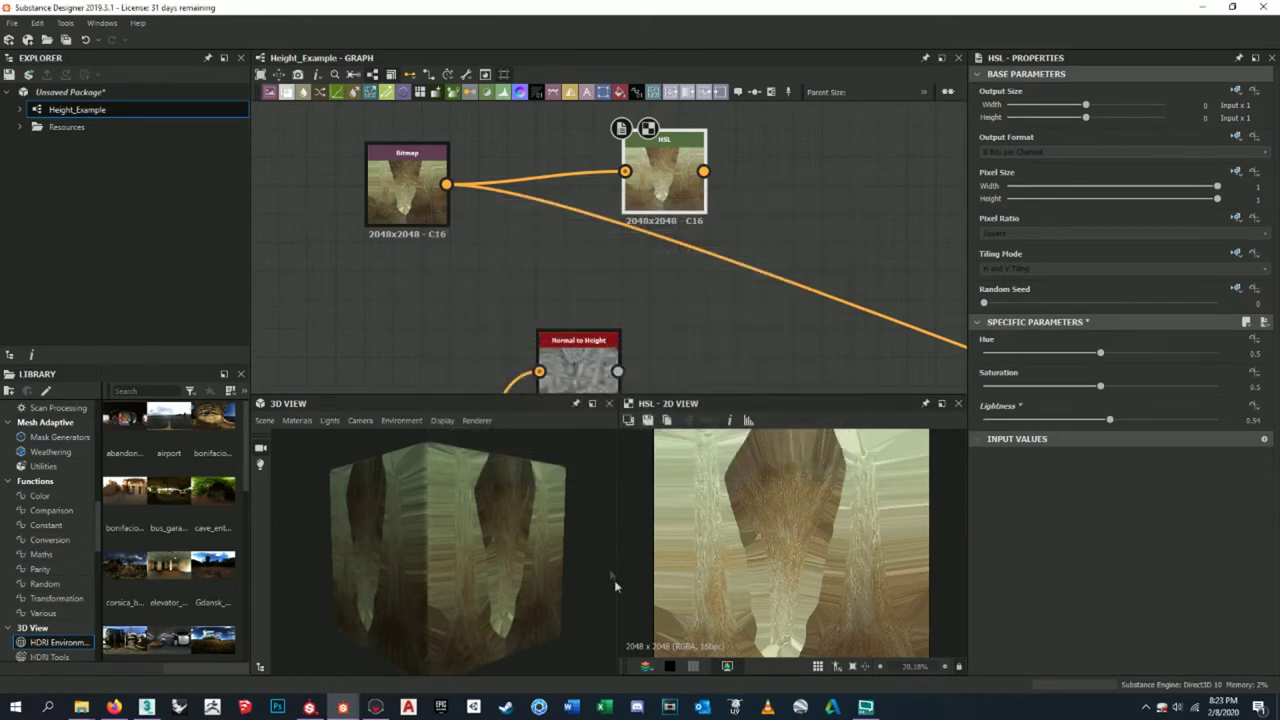
{"action": "left_click", "coordinate": [375, 707]}
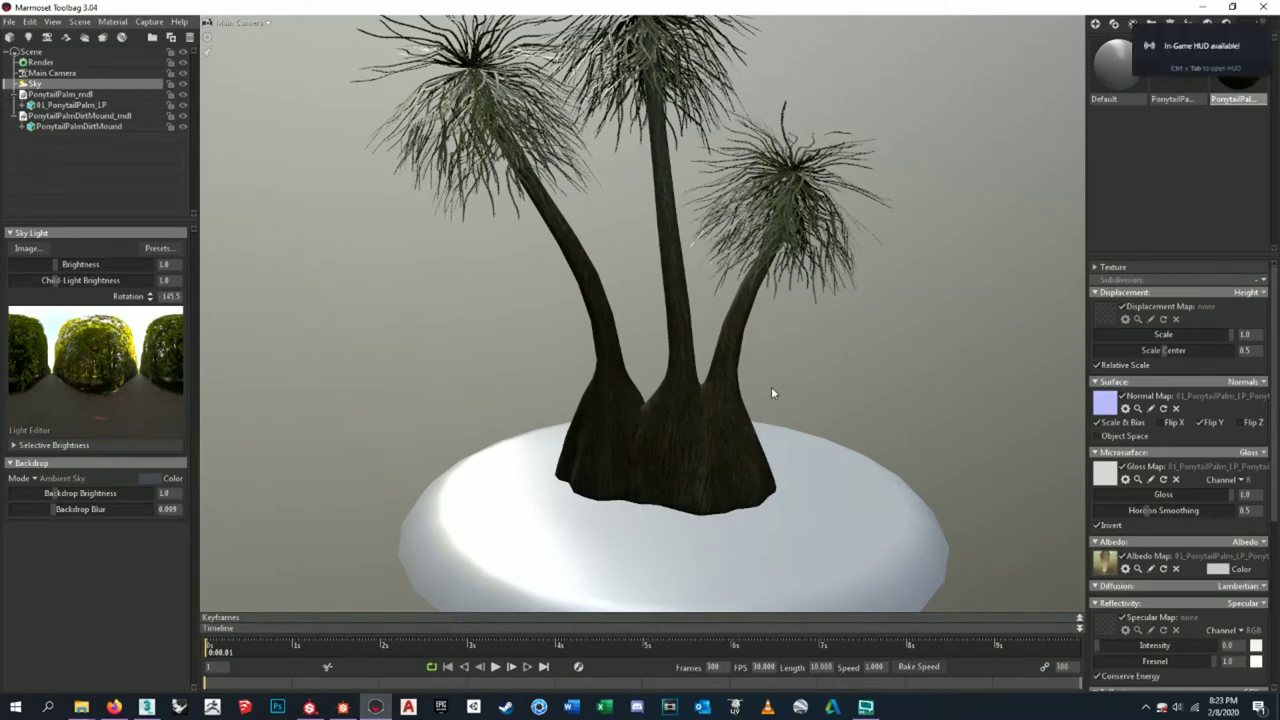
{"action": "left_click", "coordinate": [771, 386]}
{"action": "scroll", "coordinate": [707, 404], "scroll_direction": "up", "scroll_amount": 5}
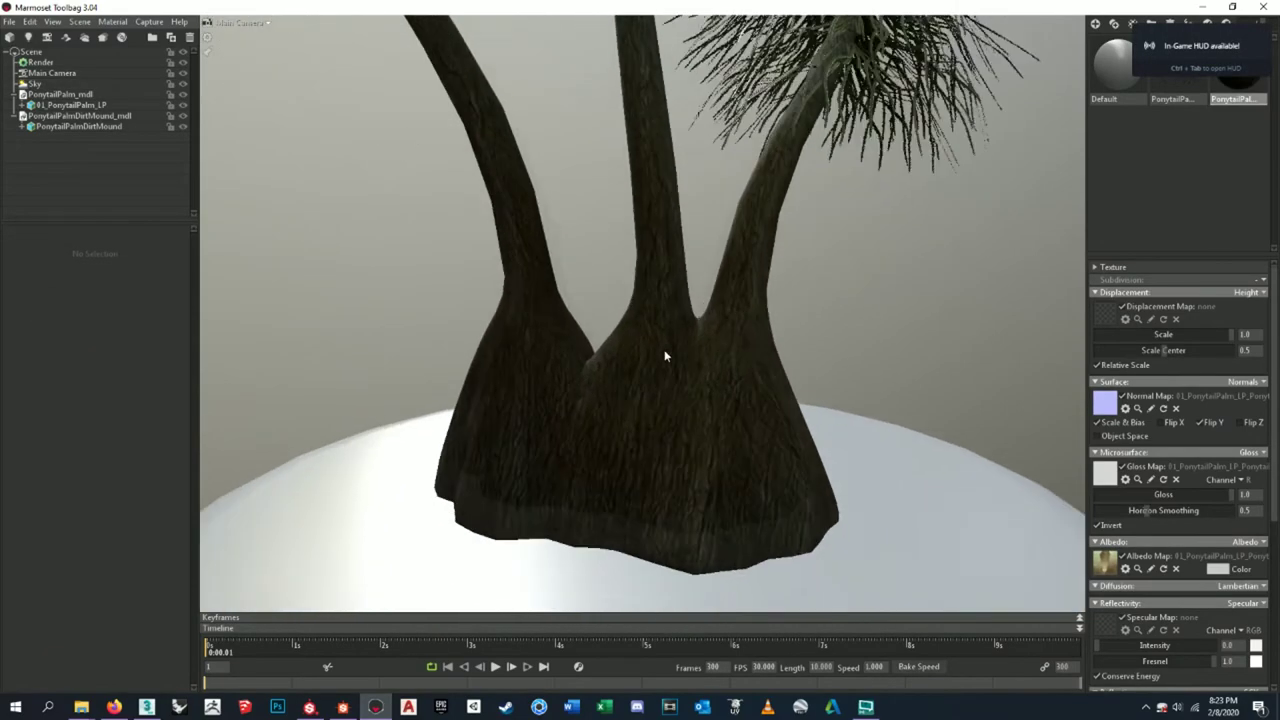
{"action": "left_click_drag", "start_coordinate": [665, 355], "coordinate": [772, 371]}
{"action": "scroll", "coordinate": [710, 362], "scroll_direction": "down", "scroll_amount": 5}
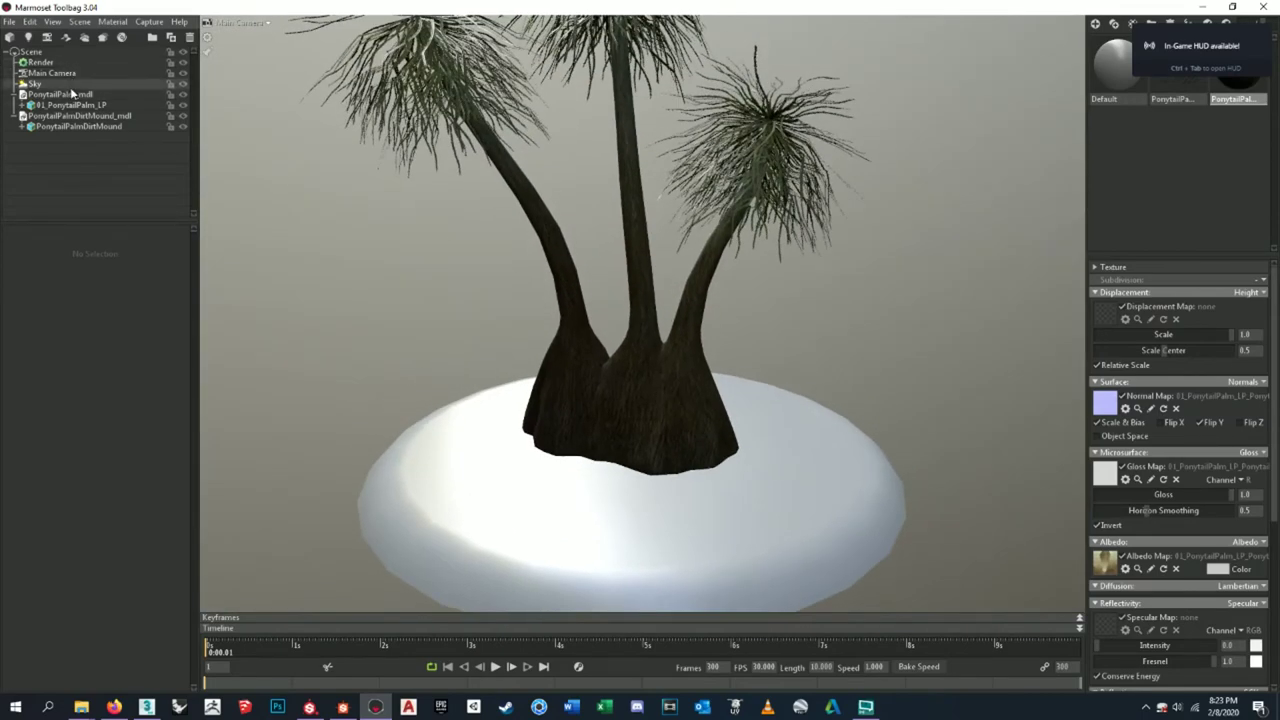
{"action": "mouse_move", "coordinate": [491, 284]}
{"action": "left_mouse_down"}
{"action": "mouse_move", "coordinate": [401, 225]}
{"action": "mouse_move", "coordinate": [1005, 302]}
{"action": "mouse_move", "coordinate": [875, 270]}
{"action": "mouse_move", "coordinate": [516, 287]}
{"action": "mouse_move", "coordinate": [777, 309]}
{"action": "mouse_move", "coordinate": [491, 280]}
{"action": "mouse_move", "coordinate": [559, 266]}
{"action": "mouse_move", "coordinate": [509, 246]}
{"action": "mouse_move", "coordinate": [917, 289]}
{"action": "mouse_move", "coordinate": [509, 266]}
{"action": "mouse_move", "coordinate": [640, 270]}
{"action": "mouse_move", "coordinate": [577, 263]}
{"action": "left_mouse_up"}
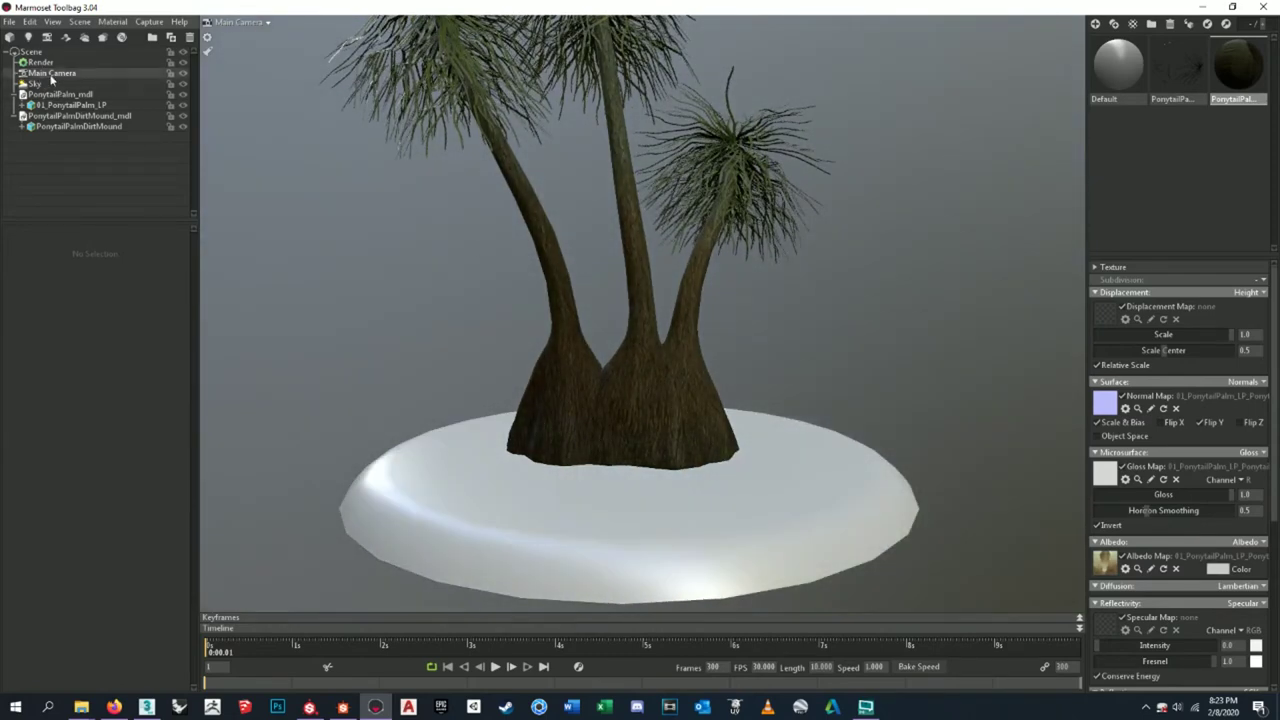
- Open the Sky presets and preview Forest Path, Overcast Hillside, Tokyo Takeshita, Smashed Windows and Uffizi Gallery
{"action": "left_click", "coordinate": [50, 85]}
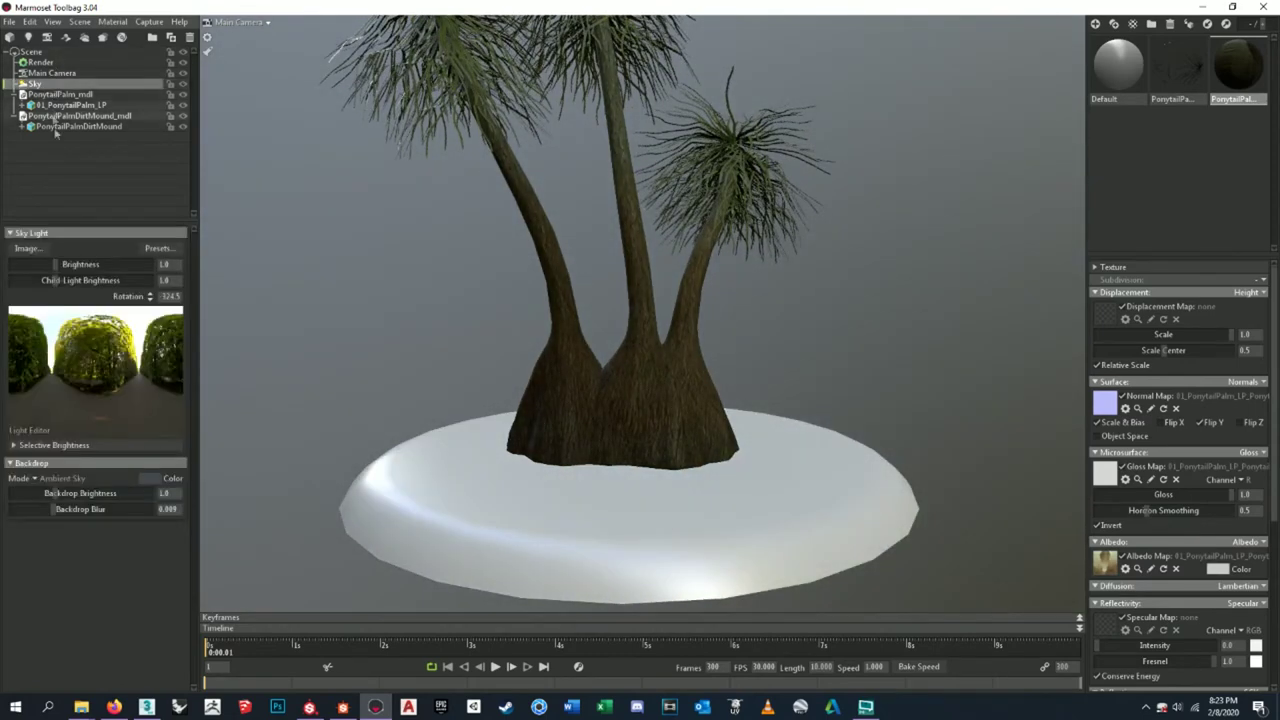
{"action": "left_click", "coordinate": [157, 250]}
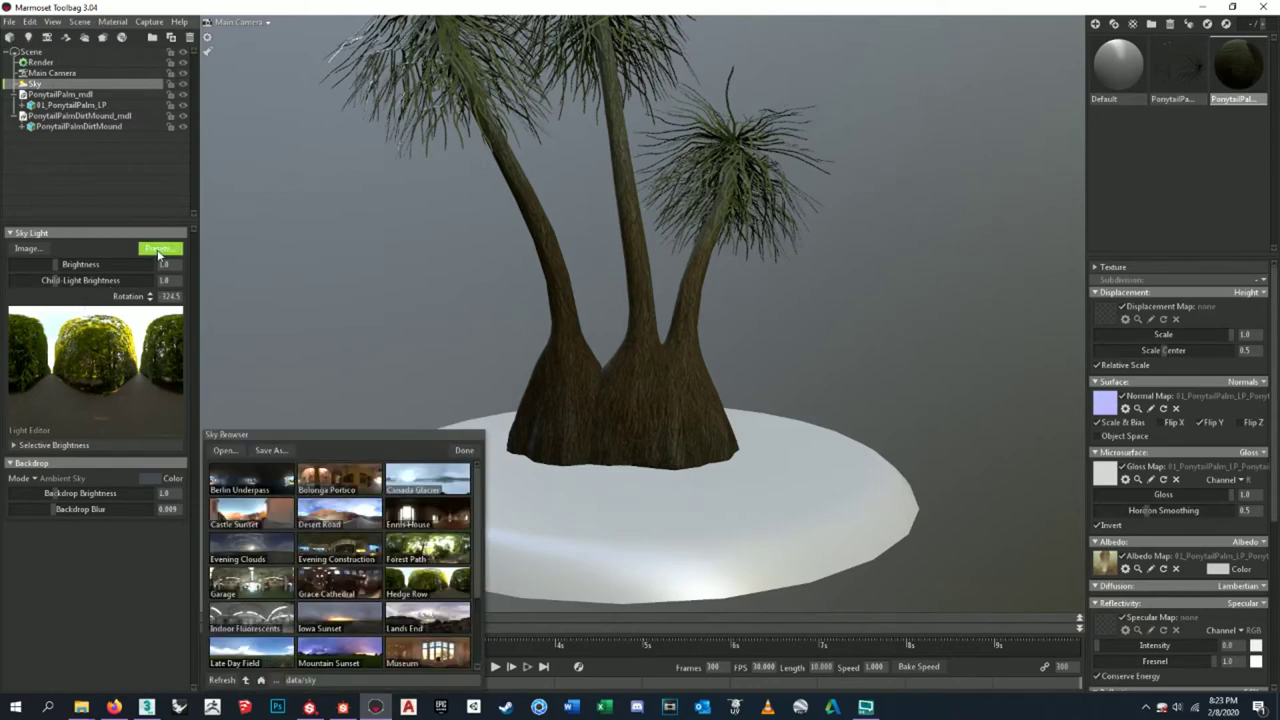
{"action": "left_click", "coordinate": [443, 548]}
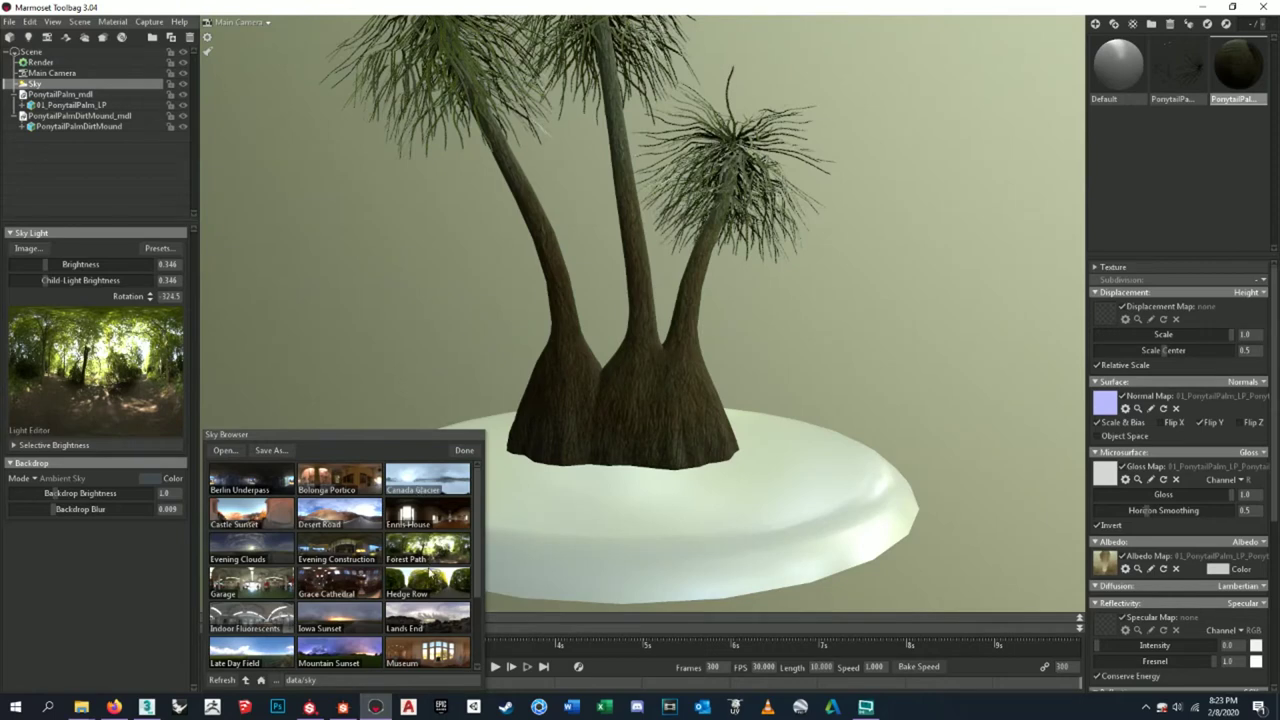
{"action": "scroll", "coordinate": [435, 590], "scroll_direction": "down", "scroll_amount": 2}
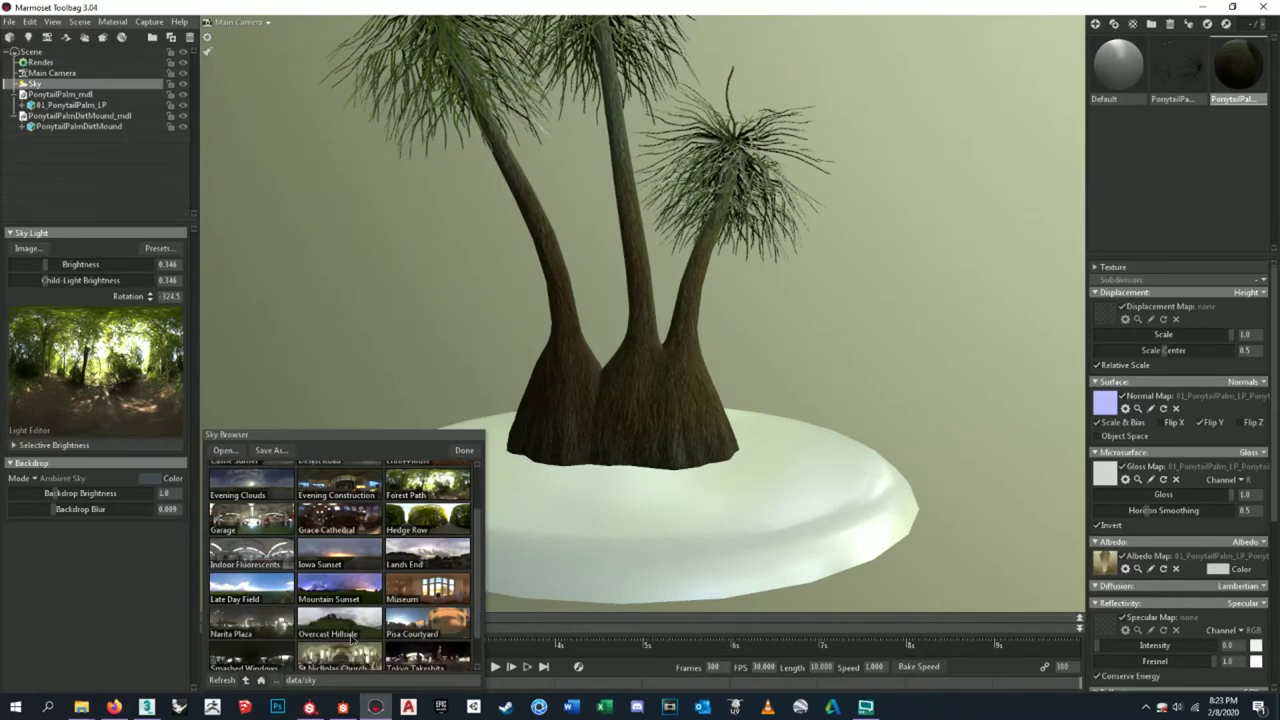
{"action": "left_click", "coordinate": [352, 638]}
{"action": "scroll", "coordinate": [361, 631], "scroll_direction": "down", "scroll_amount": 1}
{"action": "left_click", "coordinate": [437, 620]}
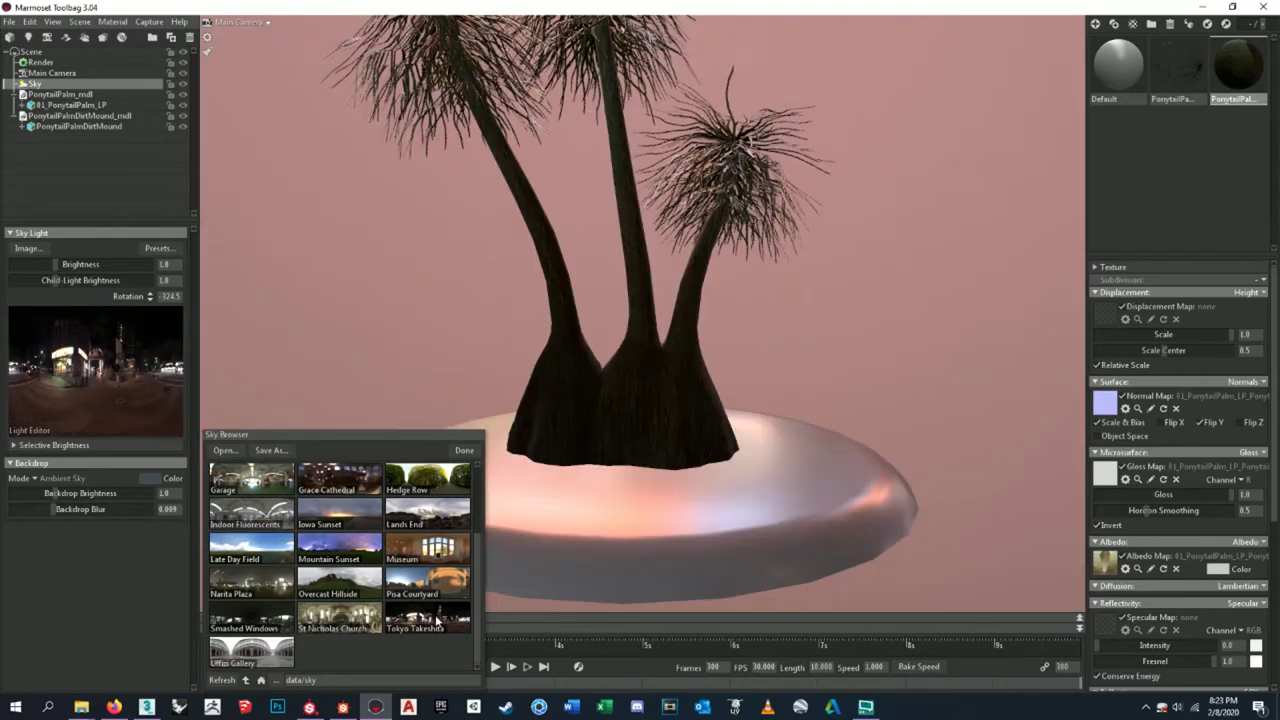
{"action": "left_click", "coordinate": [430, 592]}
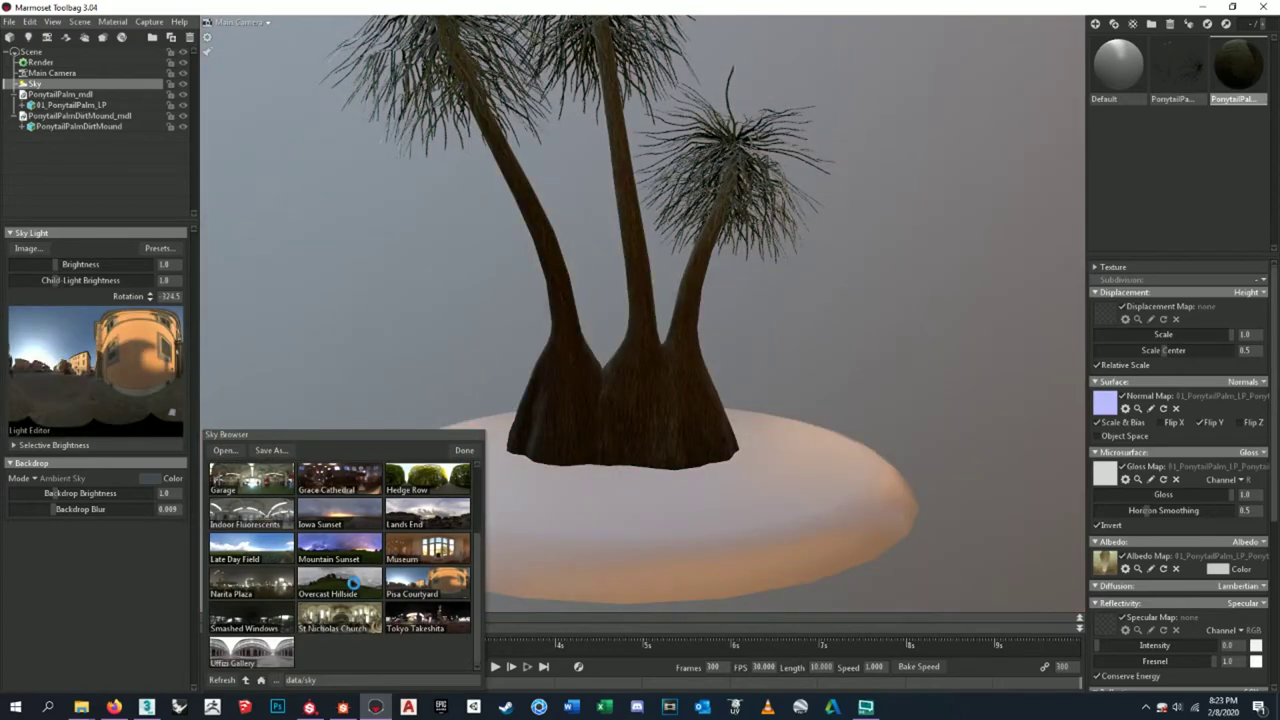
{"action": "left_click", "coordinate": [340, 584]}
{"action": "left_click", "coordinate": [345, 620]}
{"action": "left_click", "coordinate": [272, 626]}
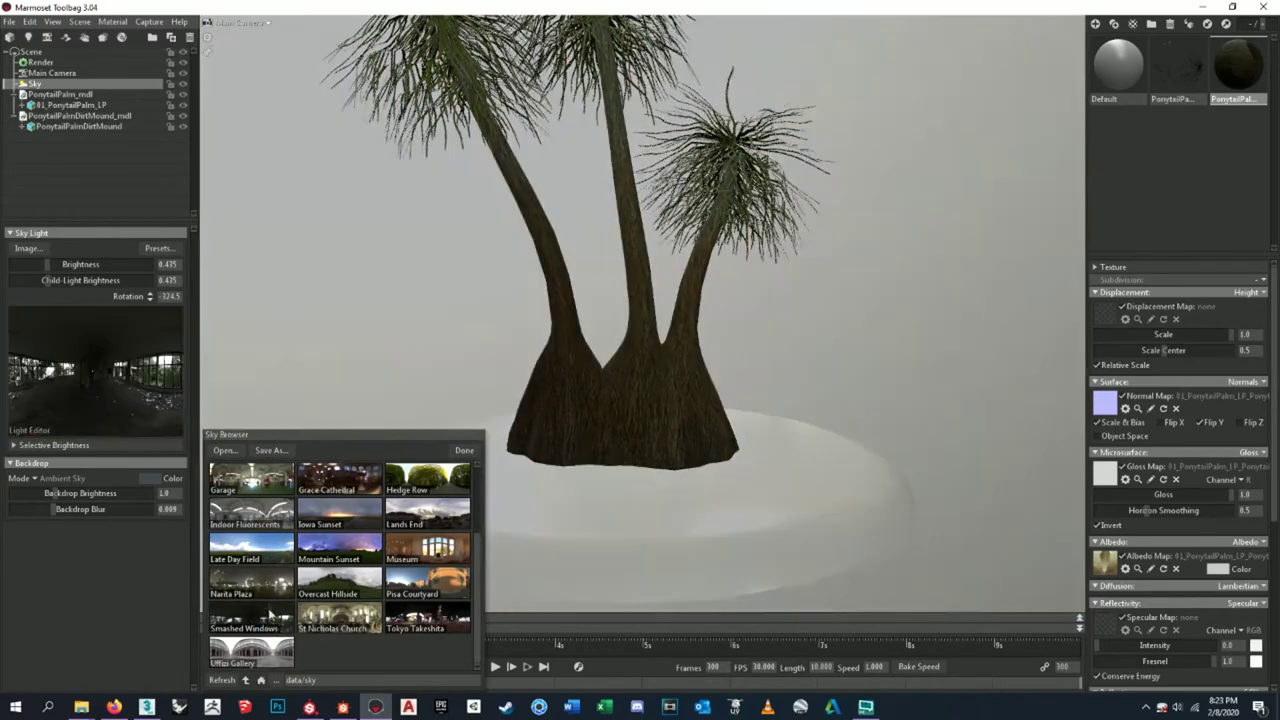
{"action": "left_click", "coordinate": [268, 596]}
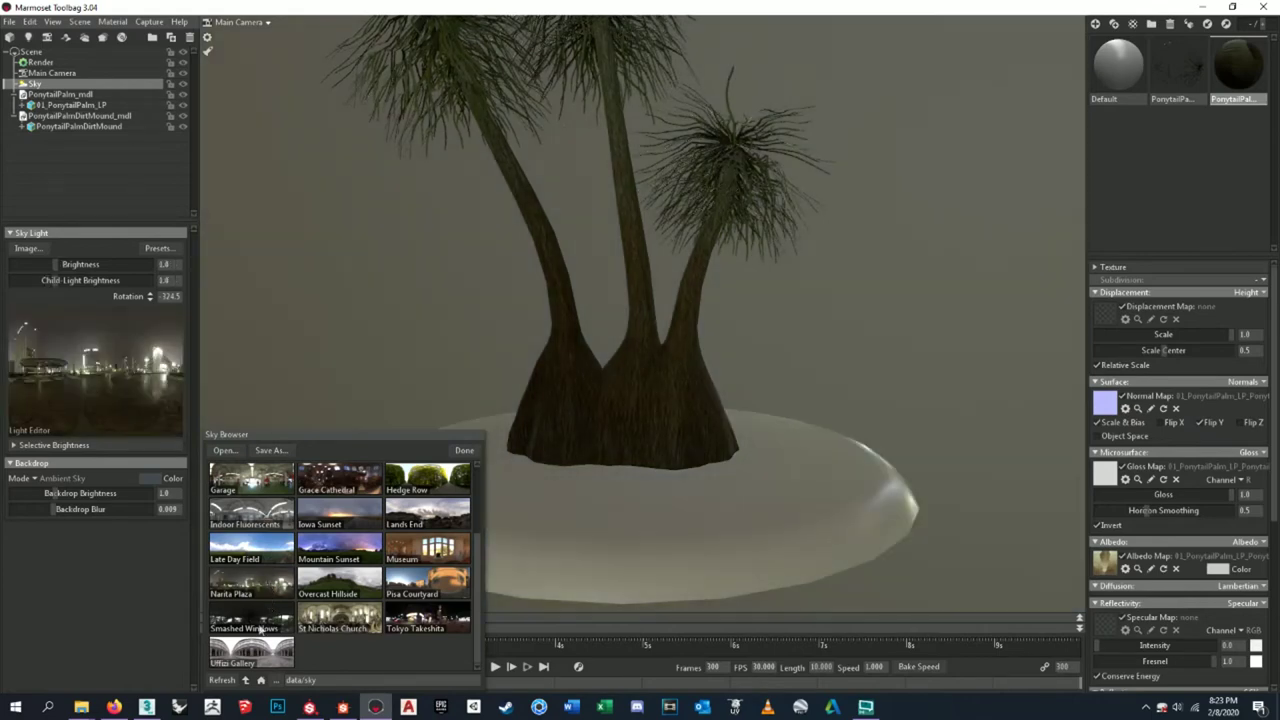
{"action": "left_click", "coordinate": [256, 655]}
- Compare Late Day Field, Mountain Sunset, Museum, Lands End, Grace Cathedral, Garage and other sky presets
{"action": "scroll", "coordinate": [330, 590], "scroll_direction": "up", "scroll_amount": 1}
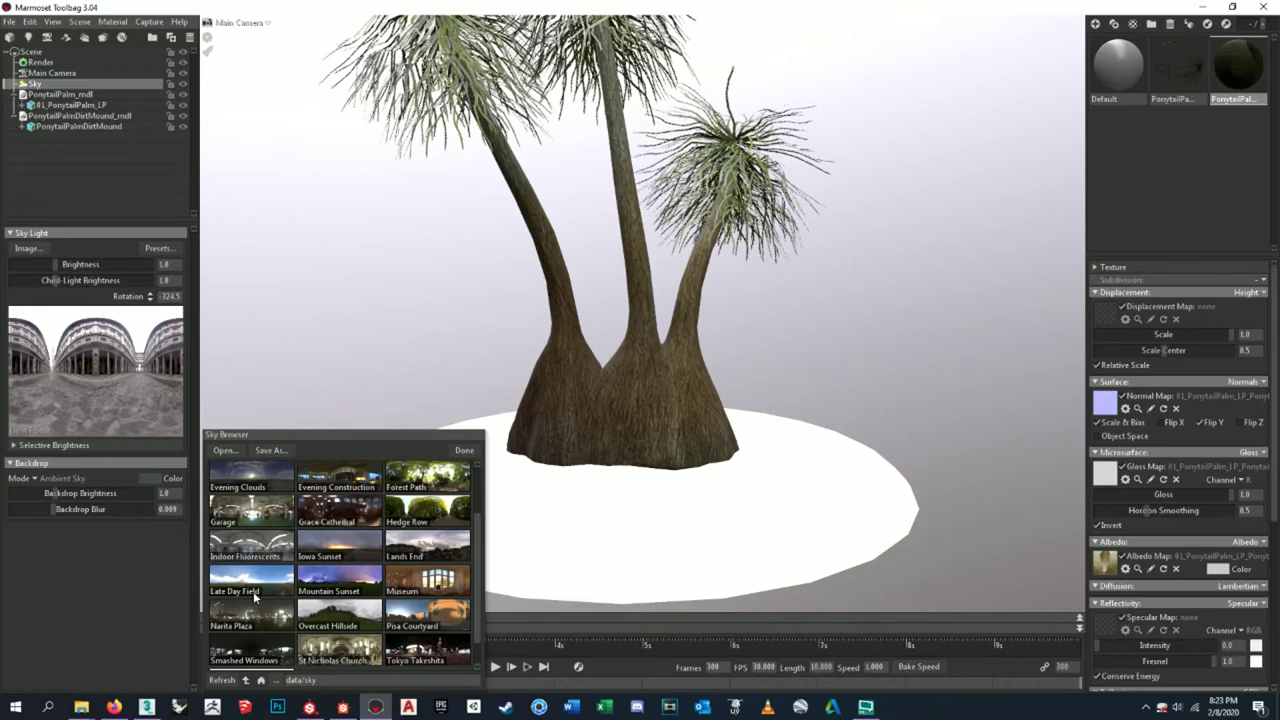
{"action": "left_click", "coordinate": [252, 580]}
{"action": "left_click", "coordinate": [330, 585]}
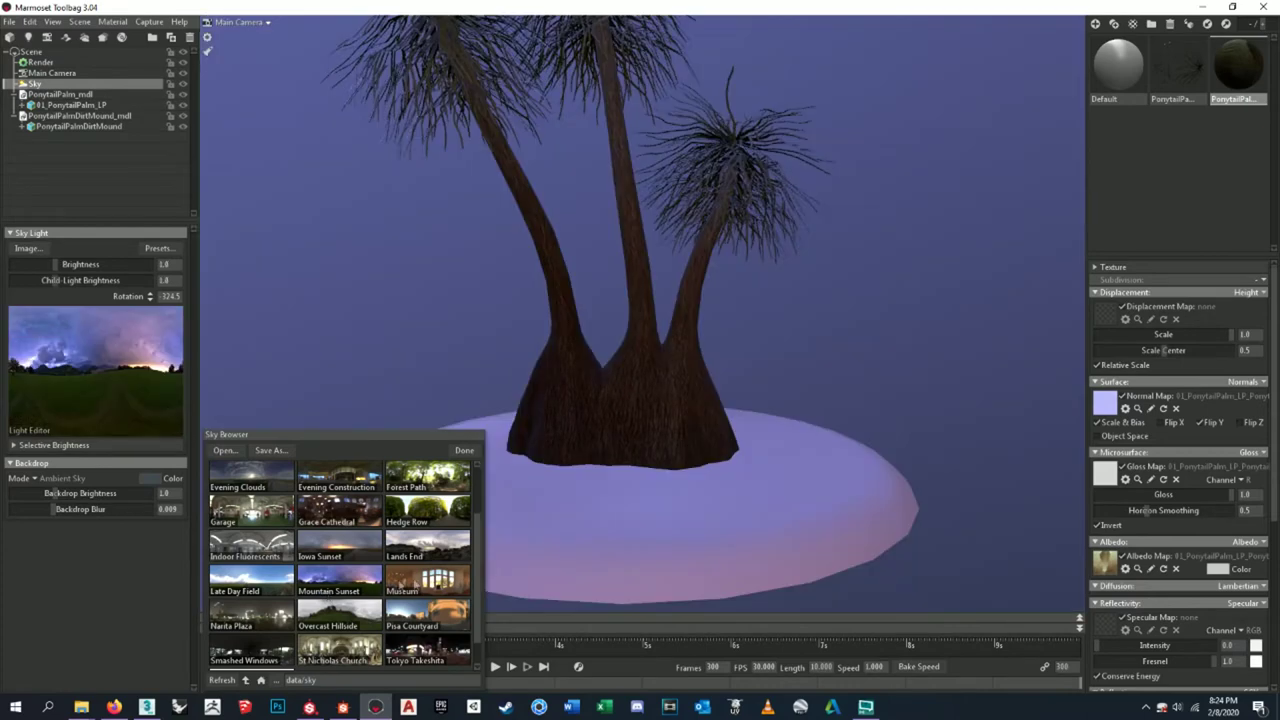
{"action": "left_click", "coordinate": [427, 582]}
{"action": "left_click", "coordinate": [424, 540]}
{"action": "left_click", "coordinate": [432, 521]}
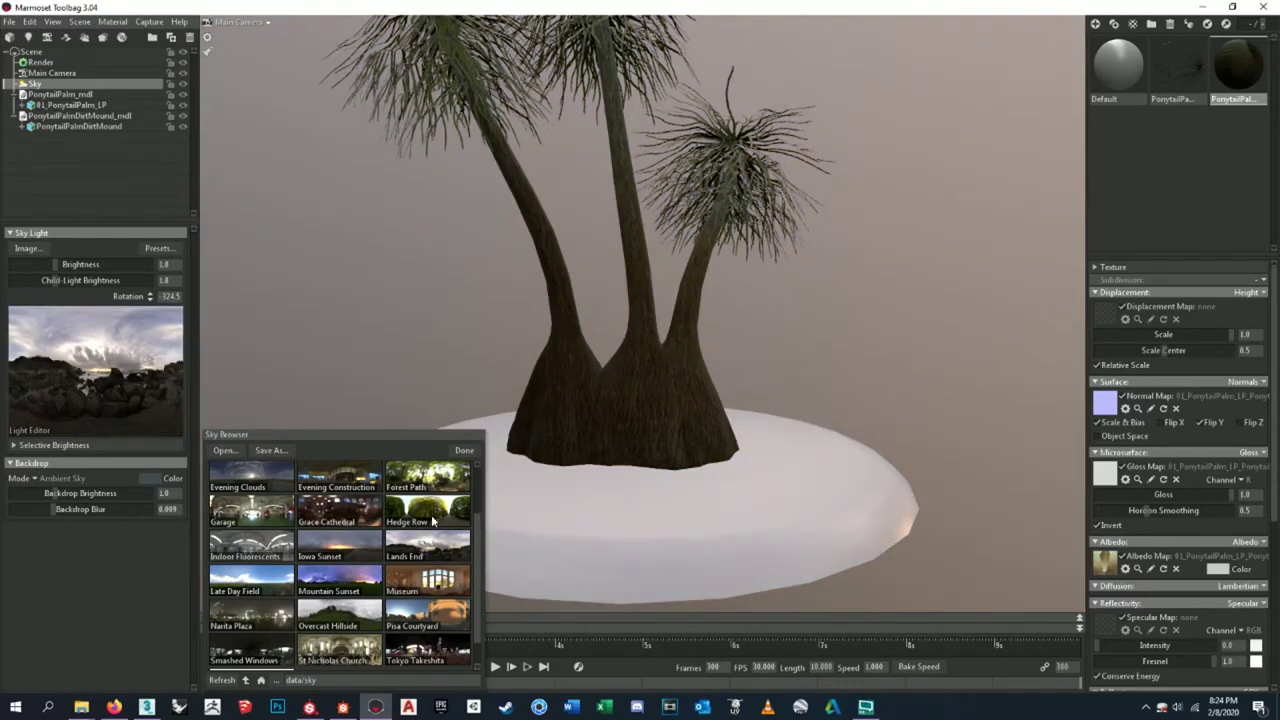
{"action": "left_click", "coordinate": [373, 485]}
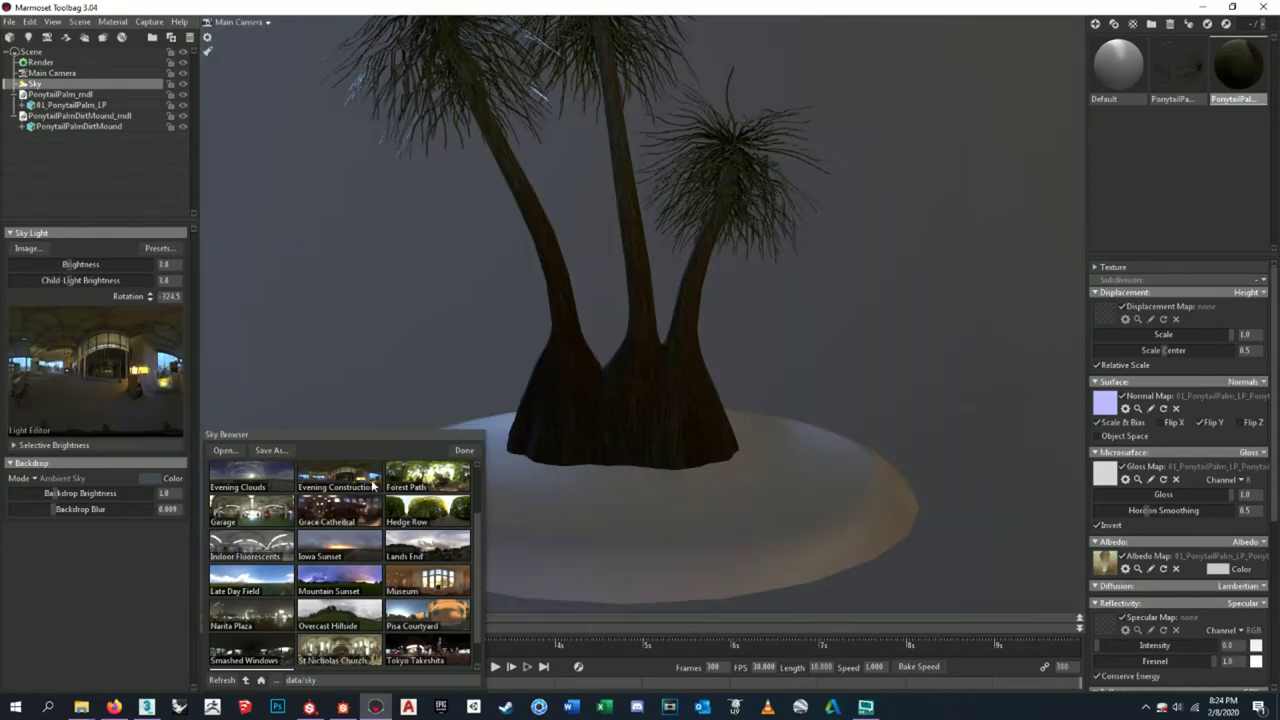
{"action": "left_click", "coordinate": [362, 522]}
{"action": "left_click", "coordinate": [286, 520]}
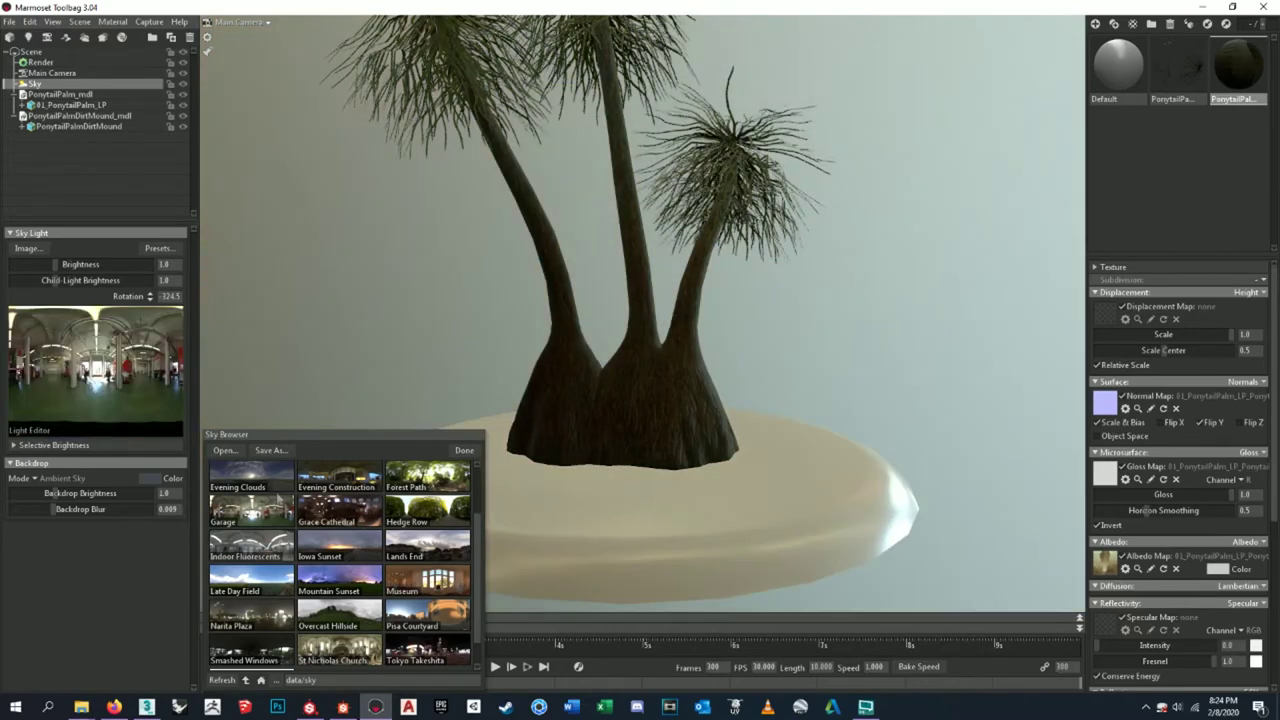
{"action": "left_click", "coordinate": [350, 586]}
{"action": "left_click", "coordinate": [340, 618]}
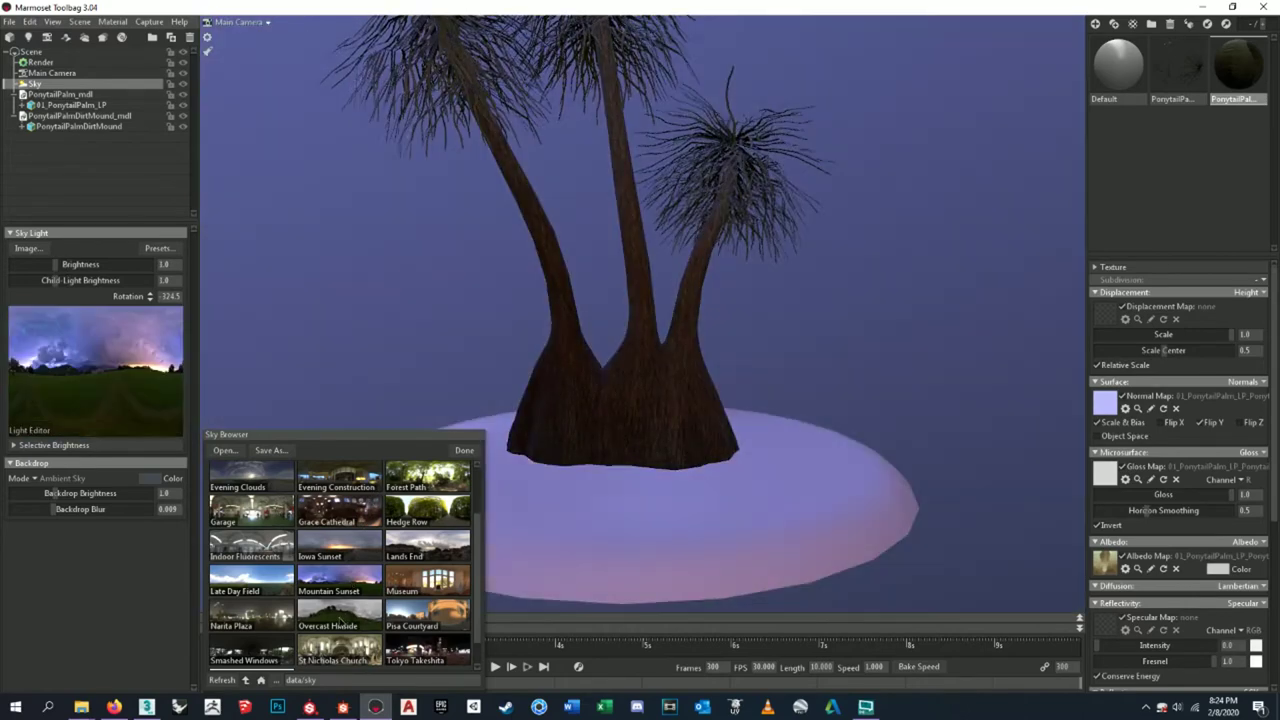
{"action": "left_click", "coordinate": [398, 624]}
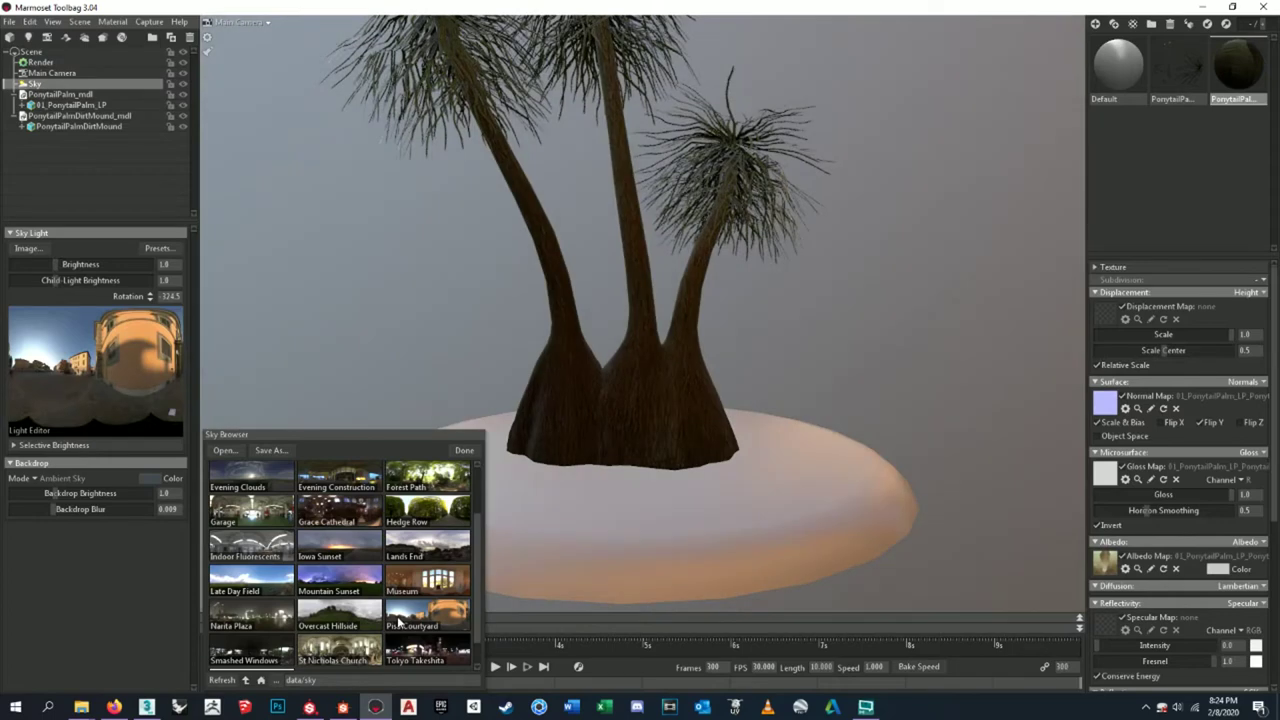
{"action": "scroll", "coordinate": [398, 622], "scroll_direction": "down", "scroll_amount": 1}
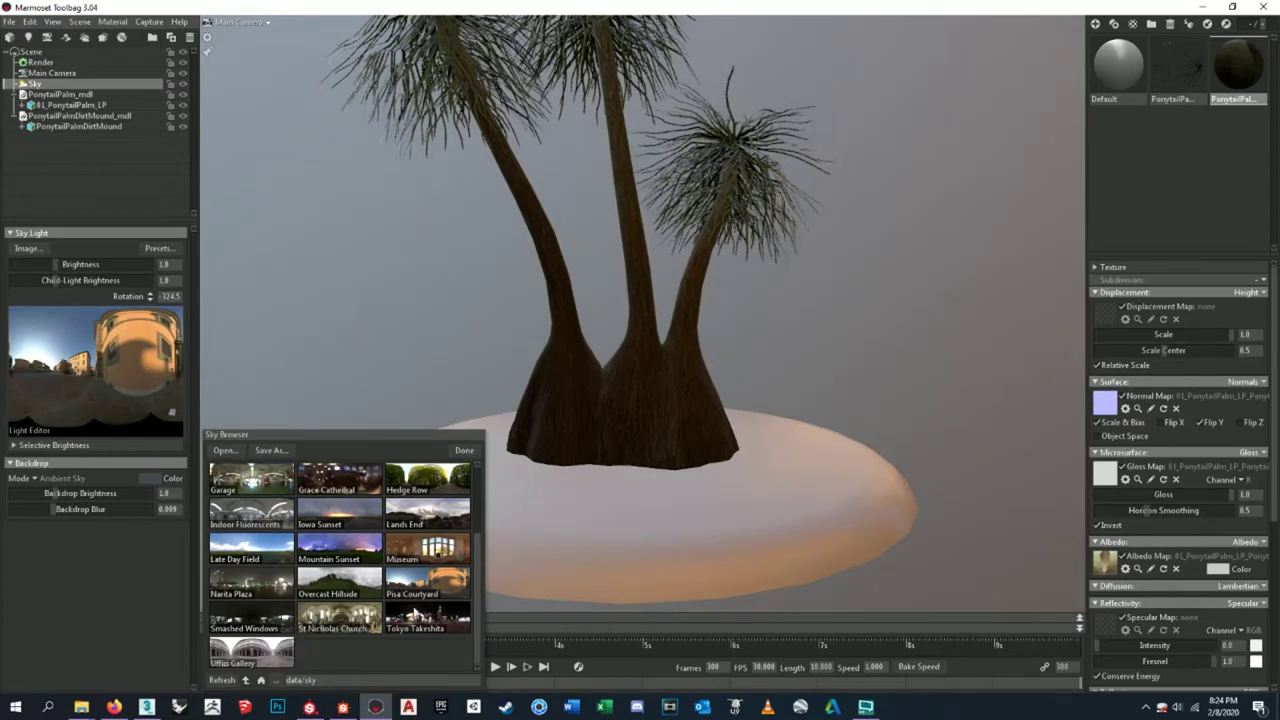
{"action": "left_click", "coordinate": [418, 630]}
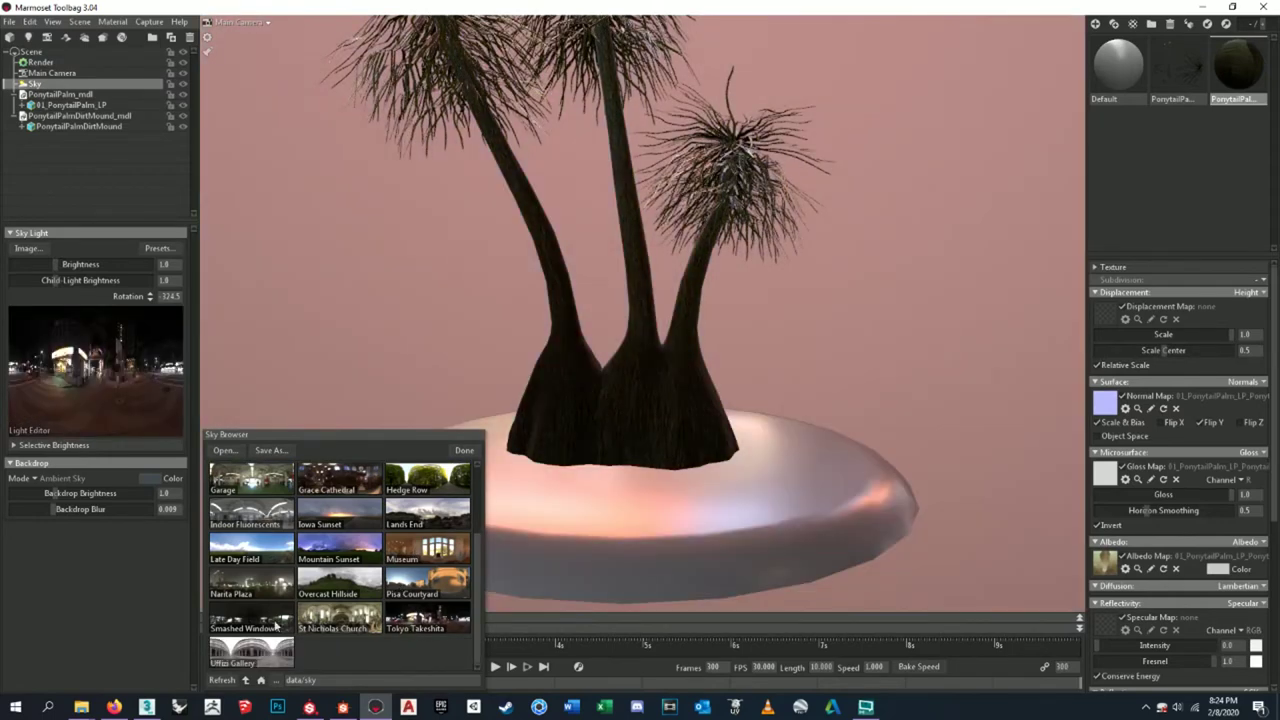
{"action": "left_click", "coordinate": [276, 624]}
{"action": "left_click", "coordinate": [421, 588]}
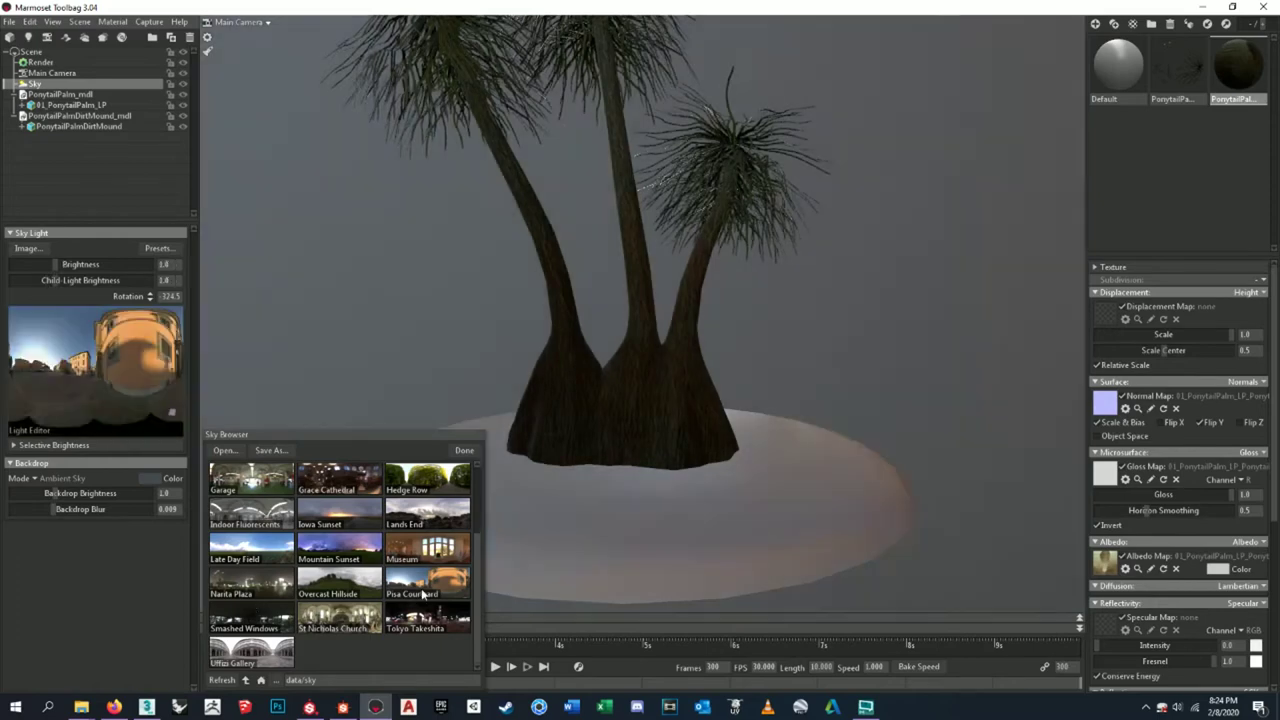
{"action": "left_click", "coordinate": [400, 558]}
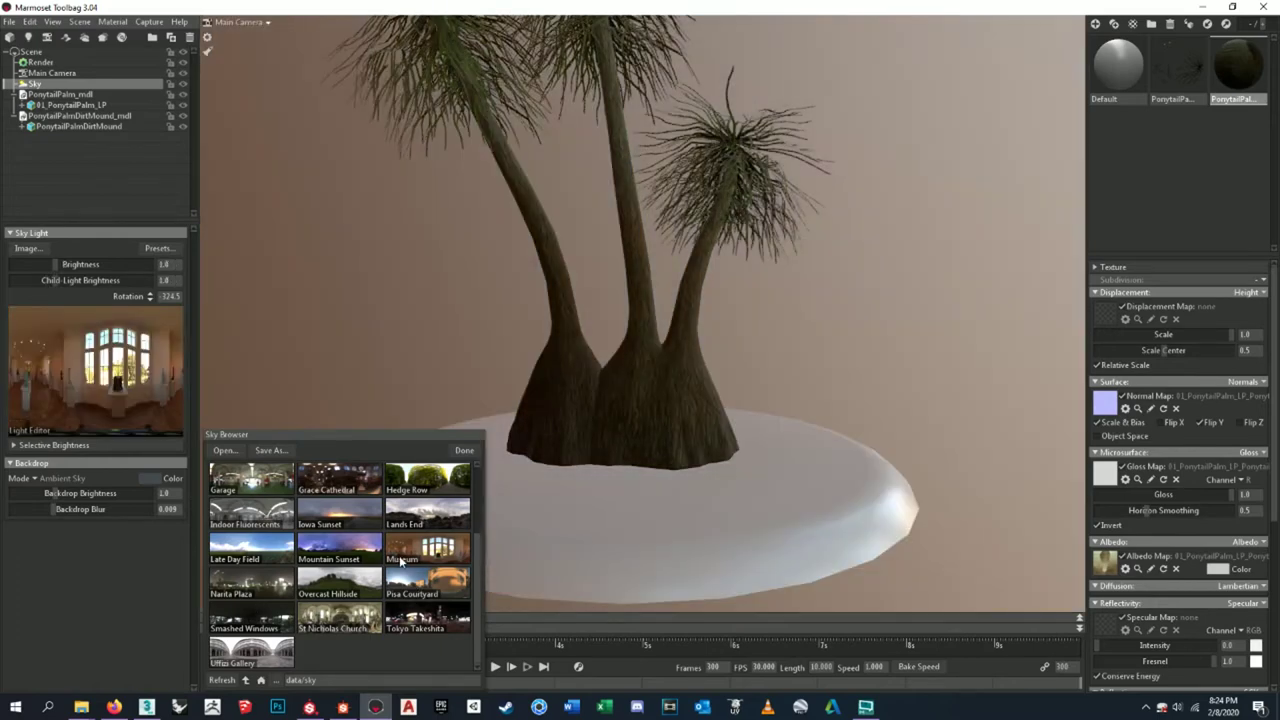
{"action": "left_click", "coordinate": [358, 616]}
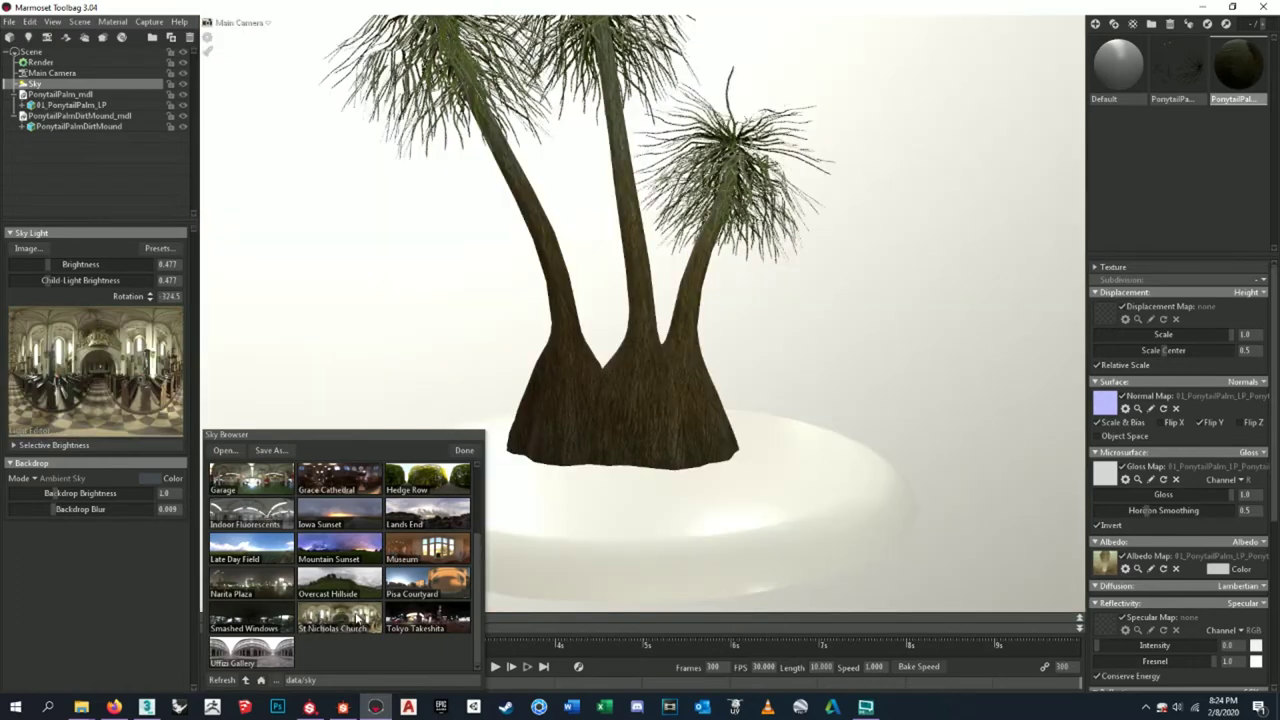
- After revisiting Forest Path, Hedge Row and Iowa Sunset, apply the Overcast Hillside sky and close the browser
{"action": "scroll", "coordinate": [352, 650], "scroll_direction": "up", "scroll_amount": 2}
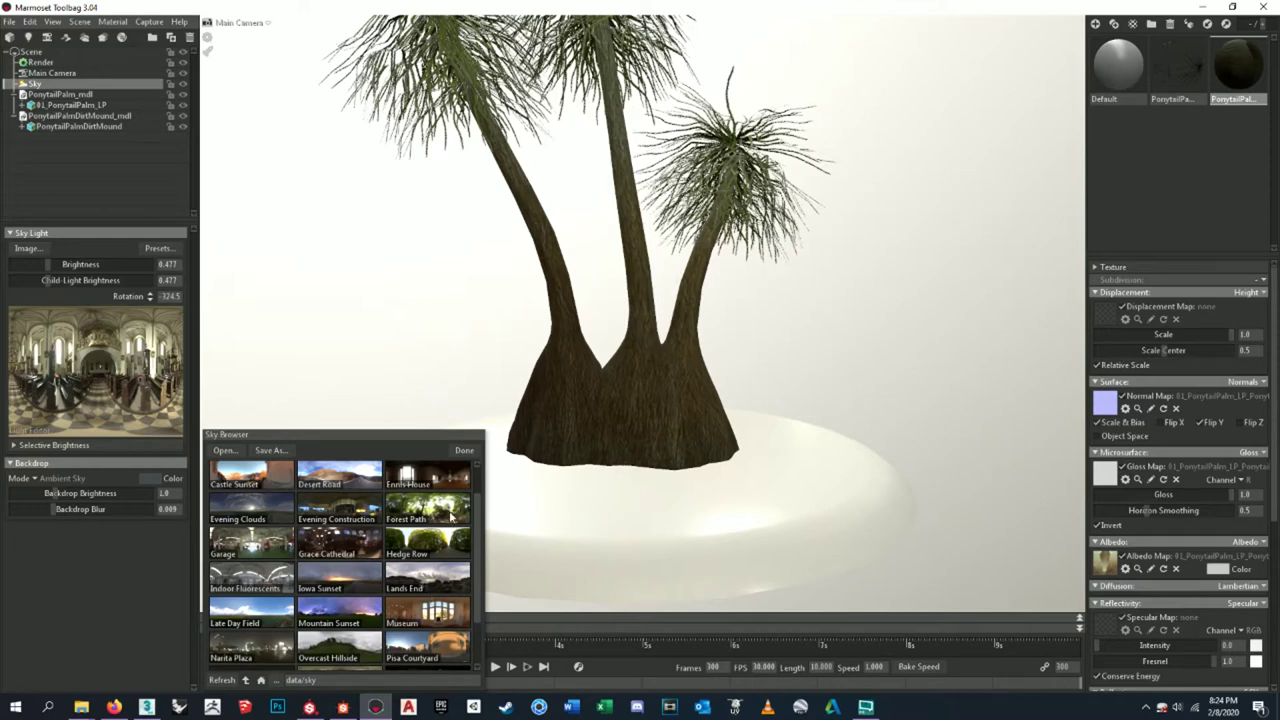
{"action": "left_click", "coordinate": [451, 517]}
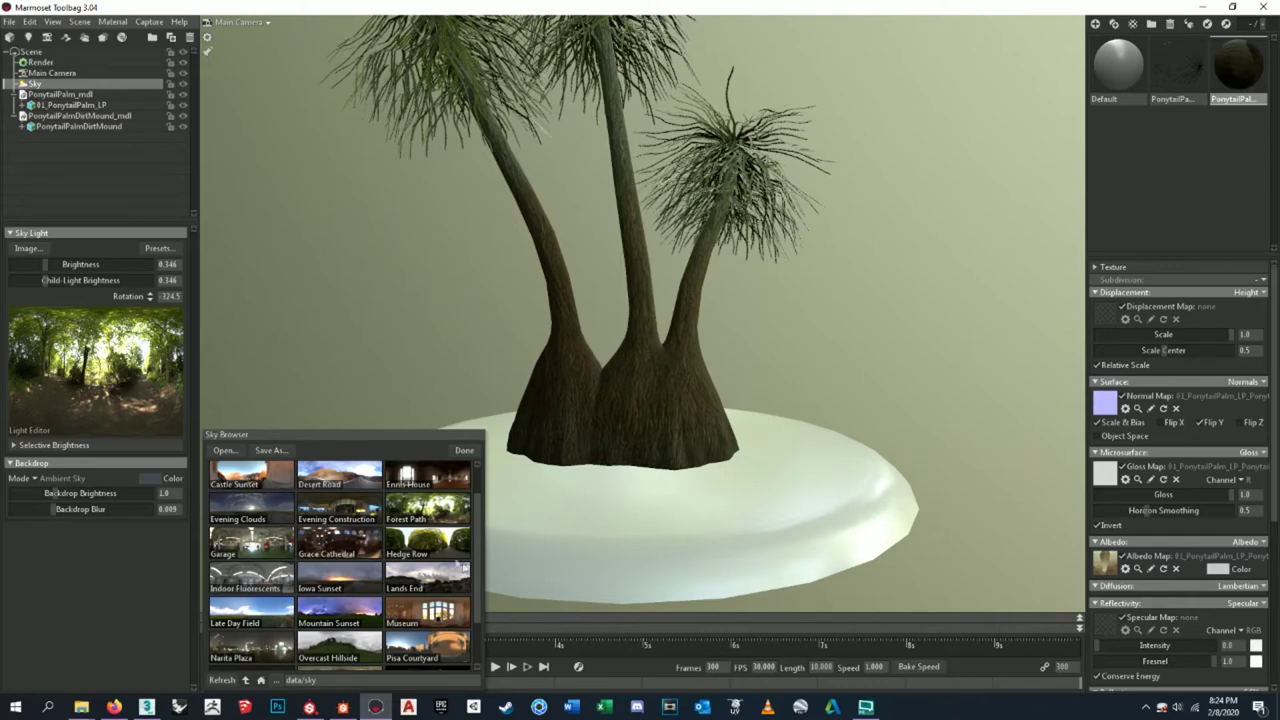
{"action": "left_click", "coordinate": [449, 546]}
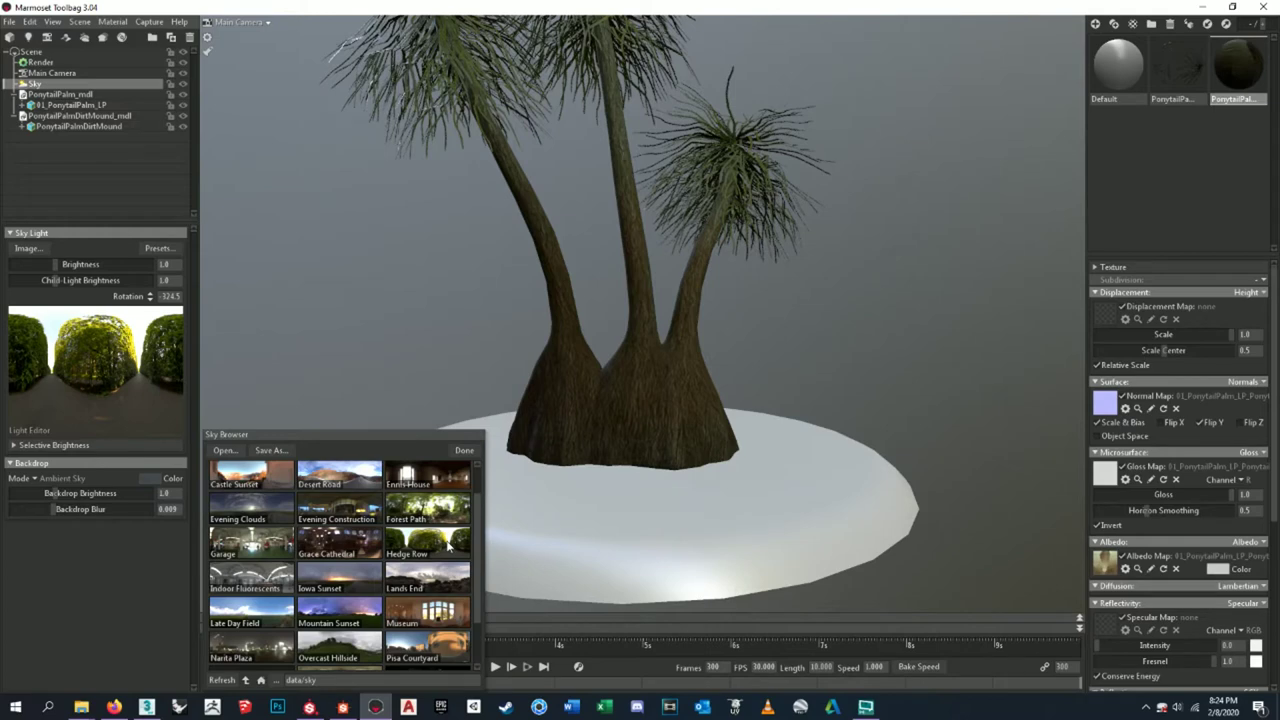
{"action": "left_click", "coordinate": [338, 615]}
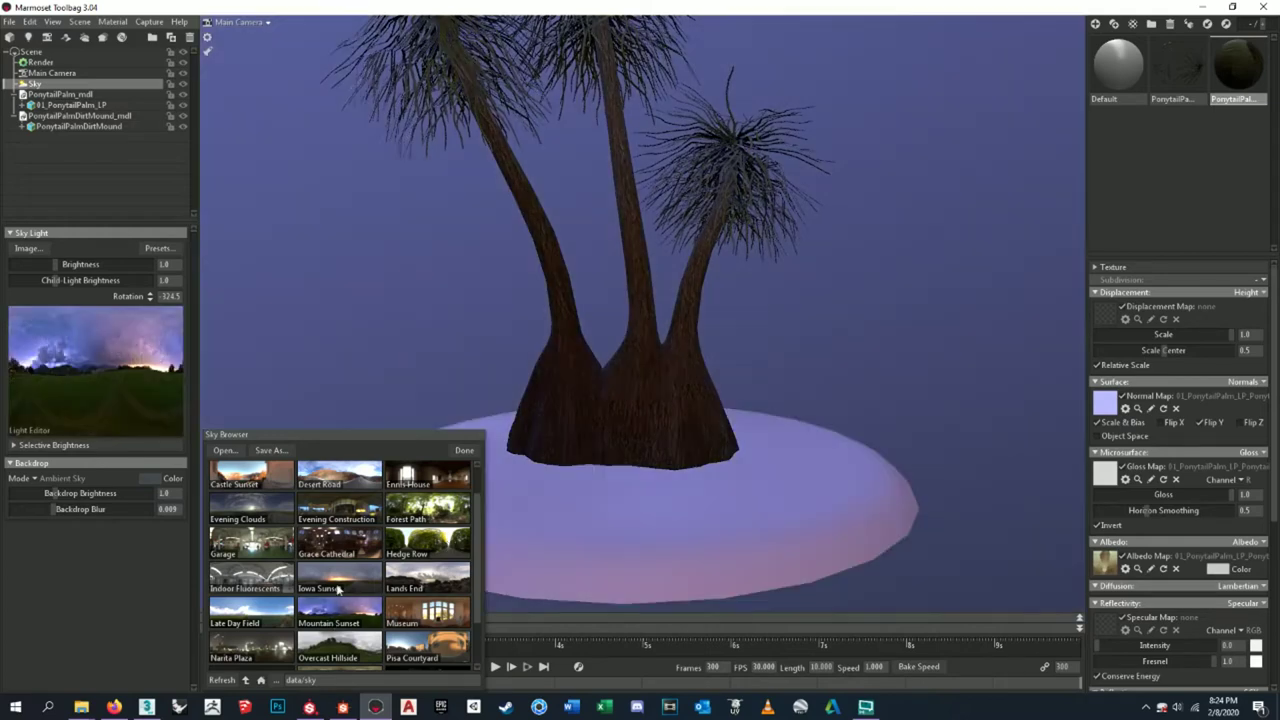
{"action": "left_click", "coordinate": [338, 590]}
{"action": "left_click", "coordinate": [349, 555]}
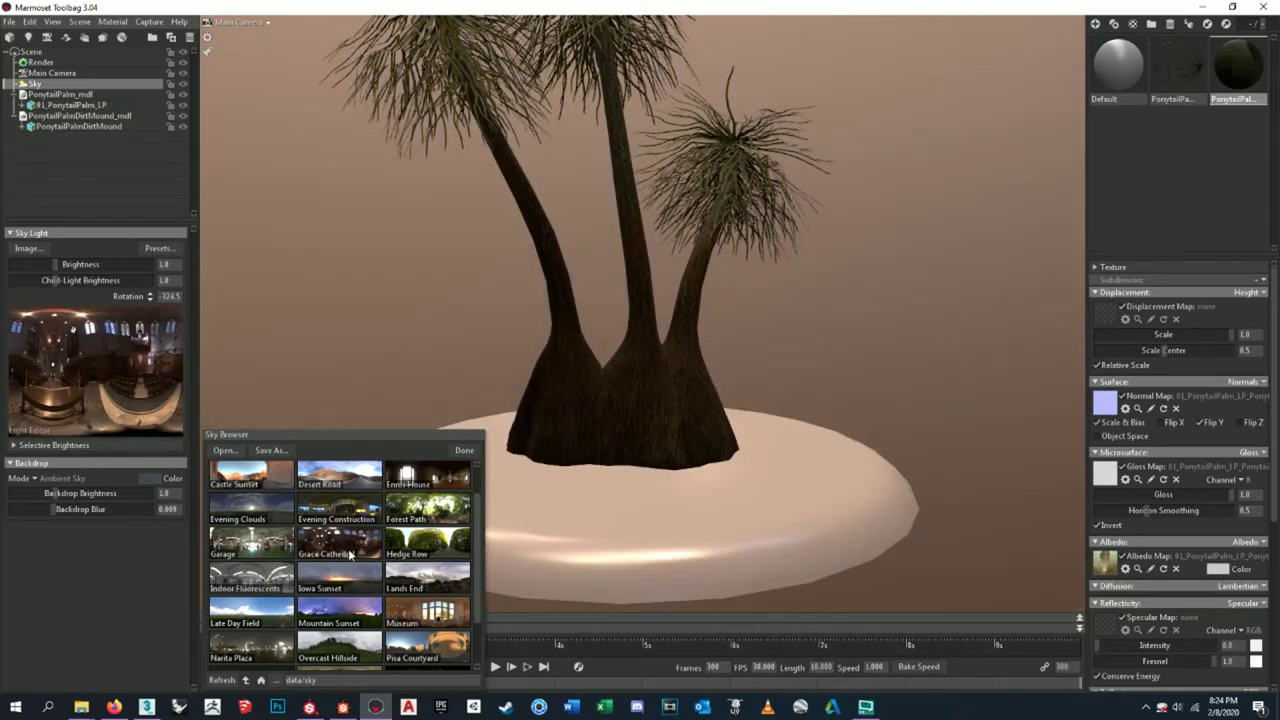
{"action": "scroll", "coordinate": [358, 518], "scroll_direction": "down", "scroll_amount": 2}
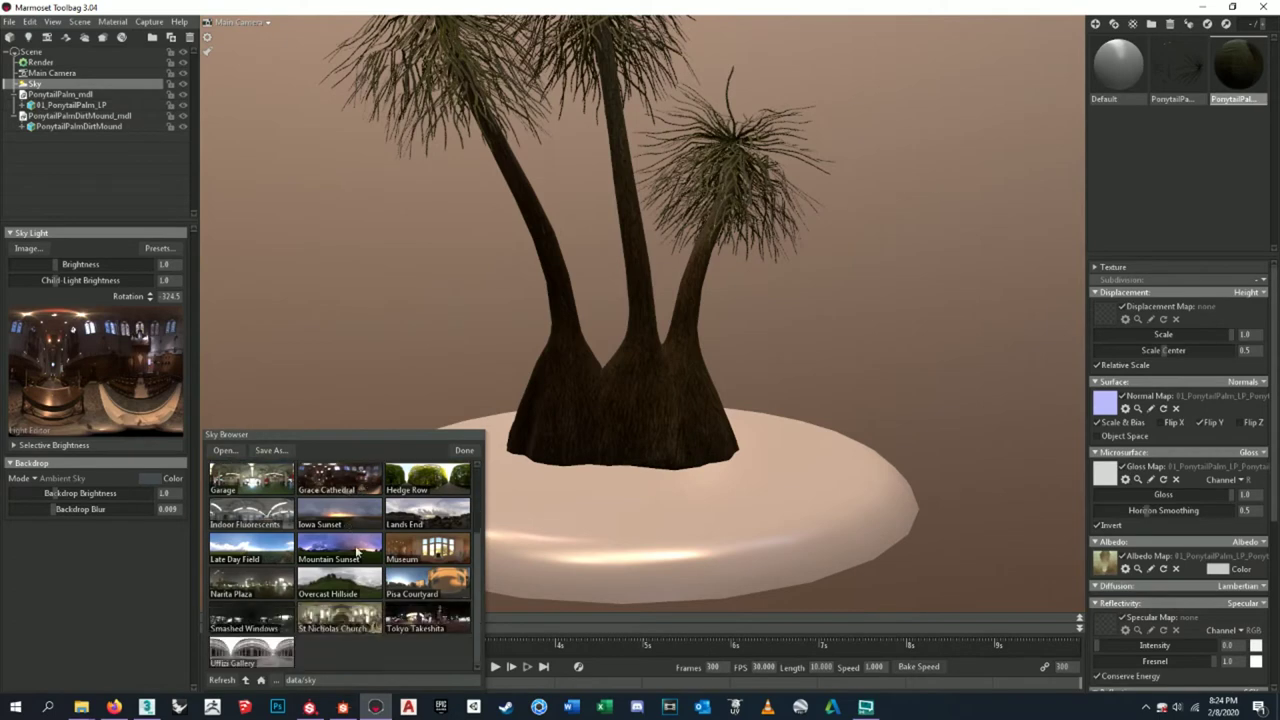
{"action": "left_click", "coordinate": [352, 586]}
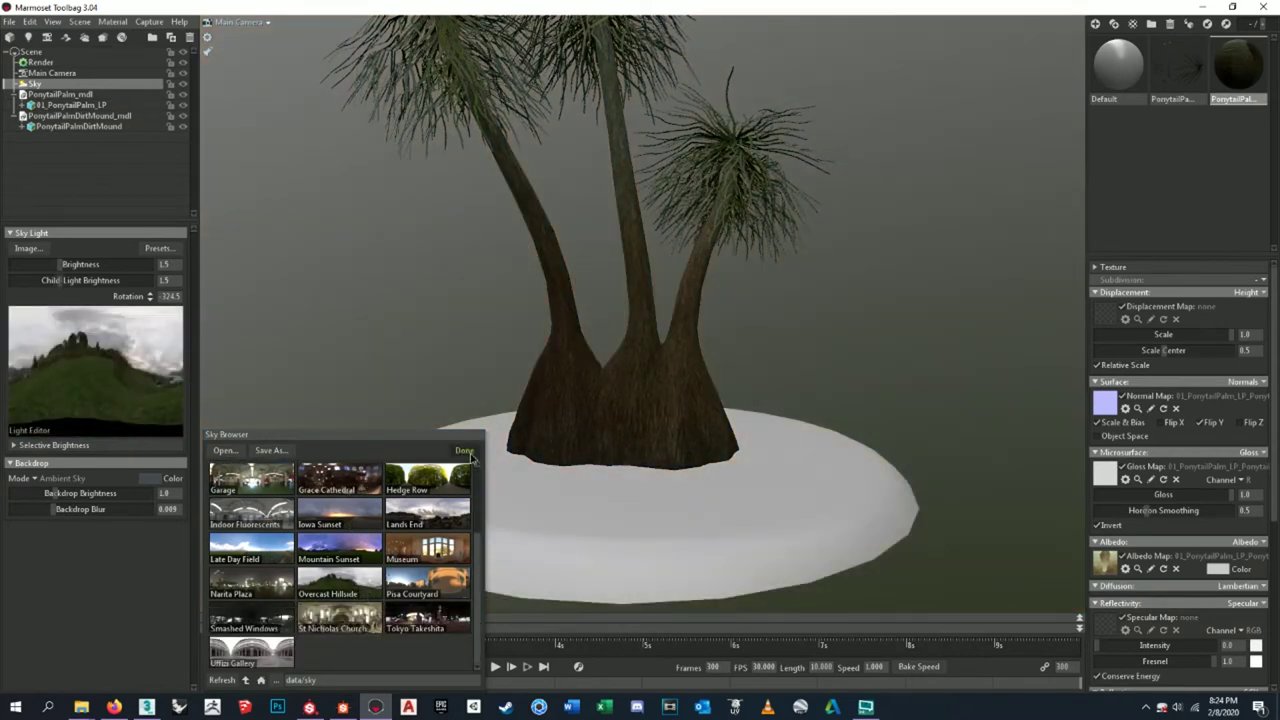
{"action": "scroll", "coordinate": [320, 567], "scroll_direction": "up", "scroll_amount": 3}
{"action": "scroll", "coordinate": [320, 520], "scroll_direction": "down", "scroll_amount": 3}
{"action": "scroll", "coordinate": [425, 602], "scroll_direction": "up", "scroll_amount": 3}
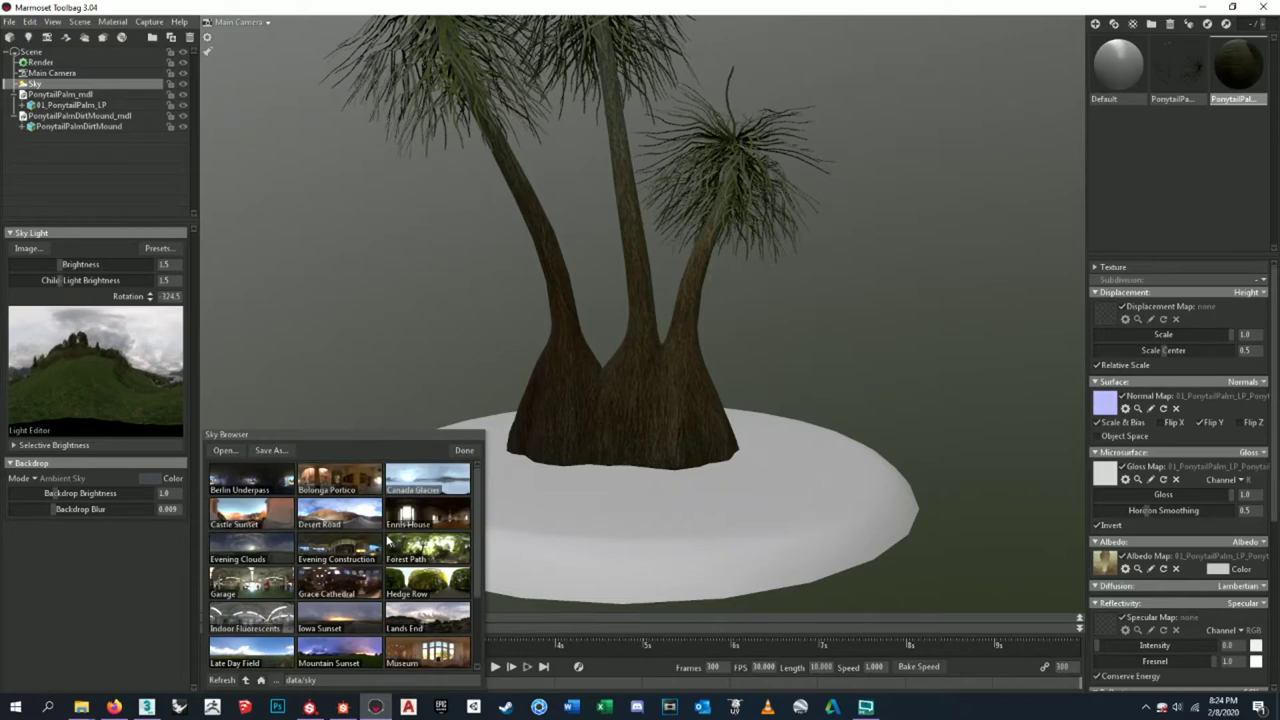
{"action": "left_click", "coordinate": [463, 451]}
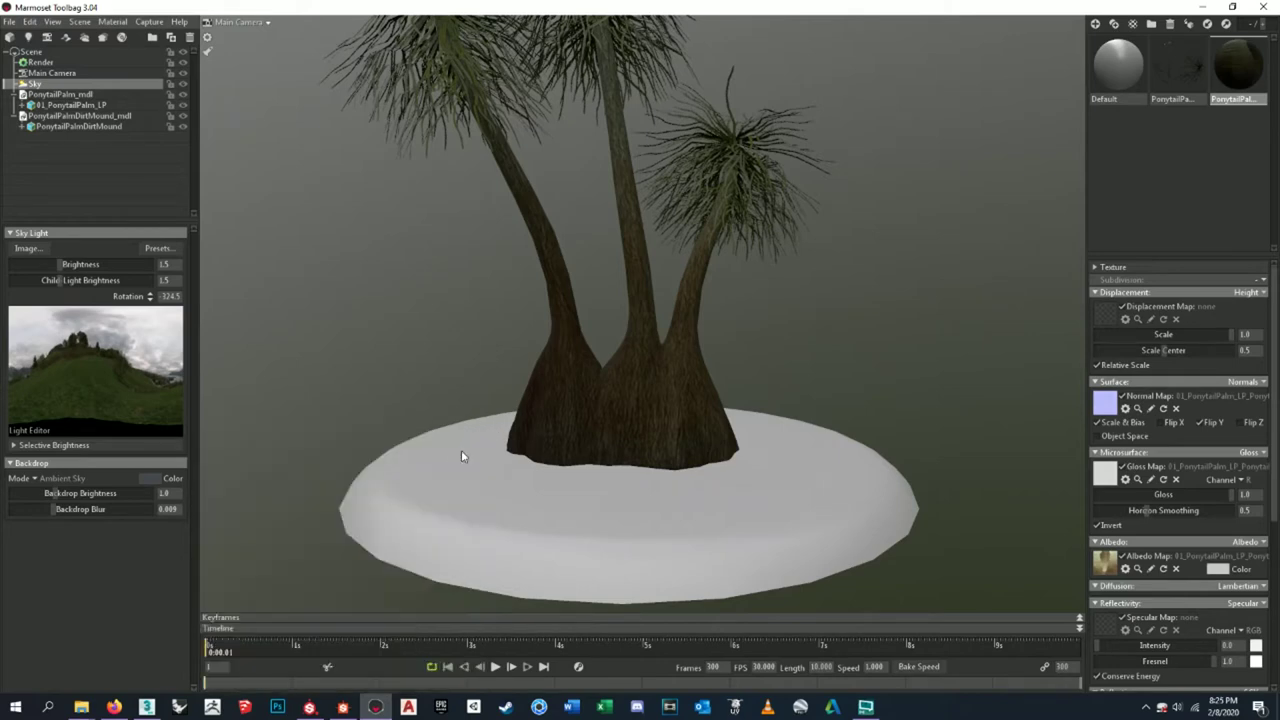
{"action": "left_click_drag", "start_coordinate": [57, 264], "coordinate": [77, 264]}
{"action": "scroll", "coordinate": [689, 380], "scroll_direction": "down", "scroll_amount": 5}
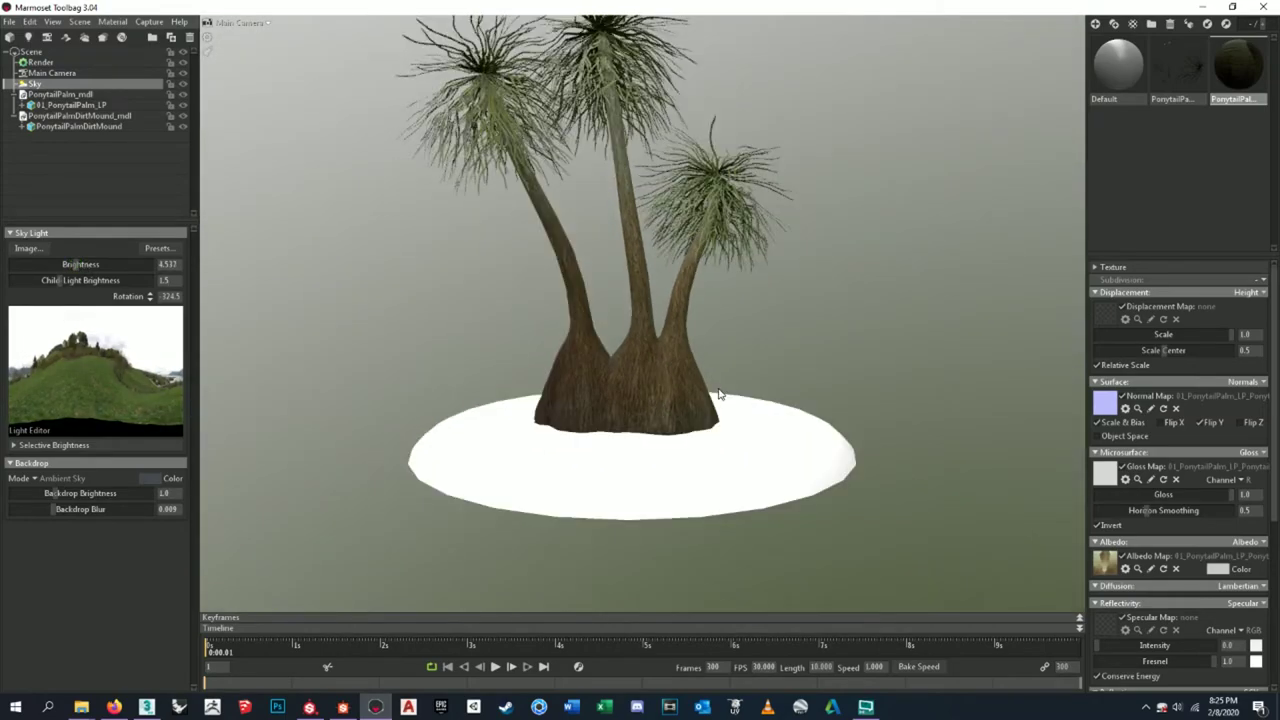
{"action": "left_click_drag", "start_coordinate": [540, 392], "coordinate": [689, 412]}
{"action": "scroll", "coordinate": [644, 375], "scroll_direction": "up", "scroll_amount": 5}
{"action": "scroll", "coordinate": [684, 362], "scroll_direction": "down", "scroll_amount": 3}
{"action": "scroll", "coordinate": [684, 362], "scroll_direction": "down", "scroll_amount": 3}
{"action": "left_click_drag", "start_coordinate": [684, 362], "coordinate": [661, 420]}
{"action": "scroll", "coordinate": [661, 420], "scroll_direction": "up", "scroll_amount": 5}
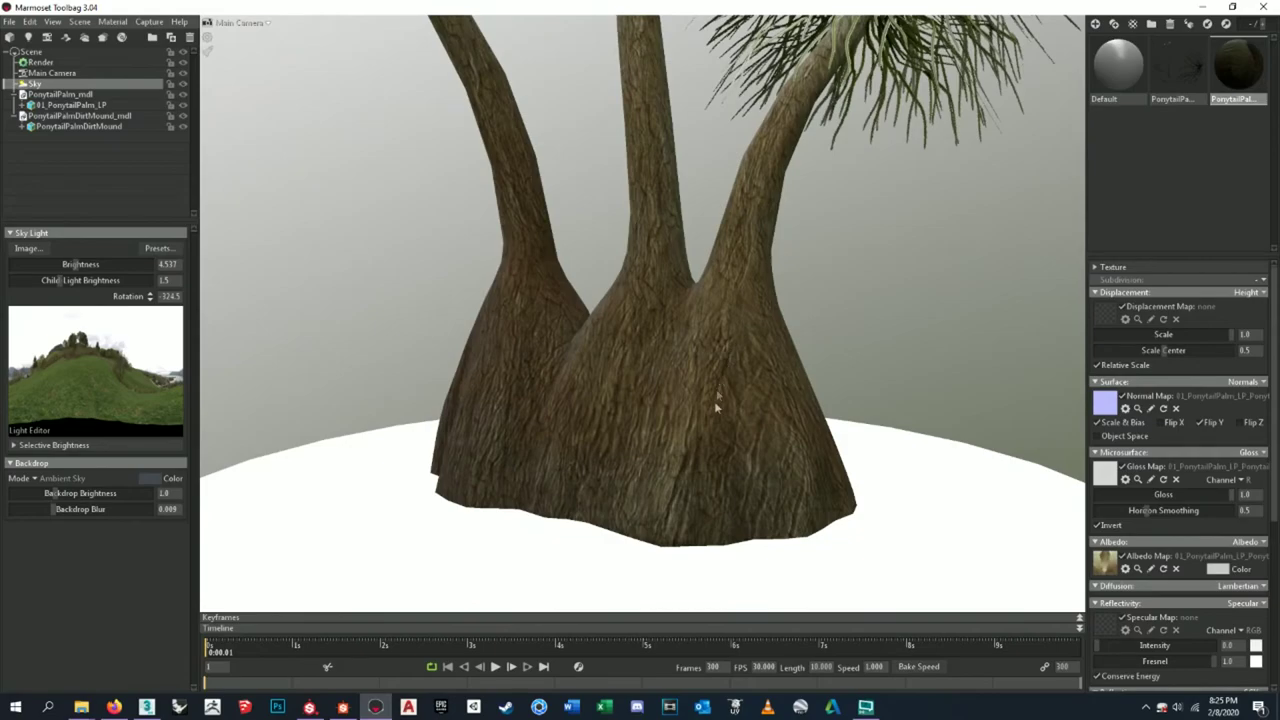
{"action": "scroll", "coordinate": [730, 445], "scroll_direction": "up", "scroll_amount": 5}
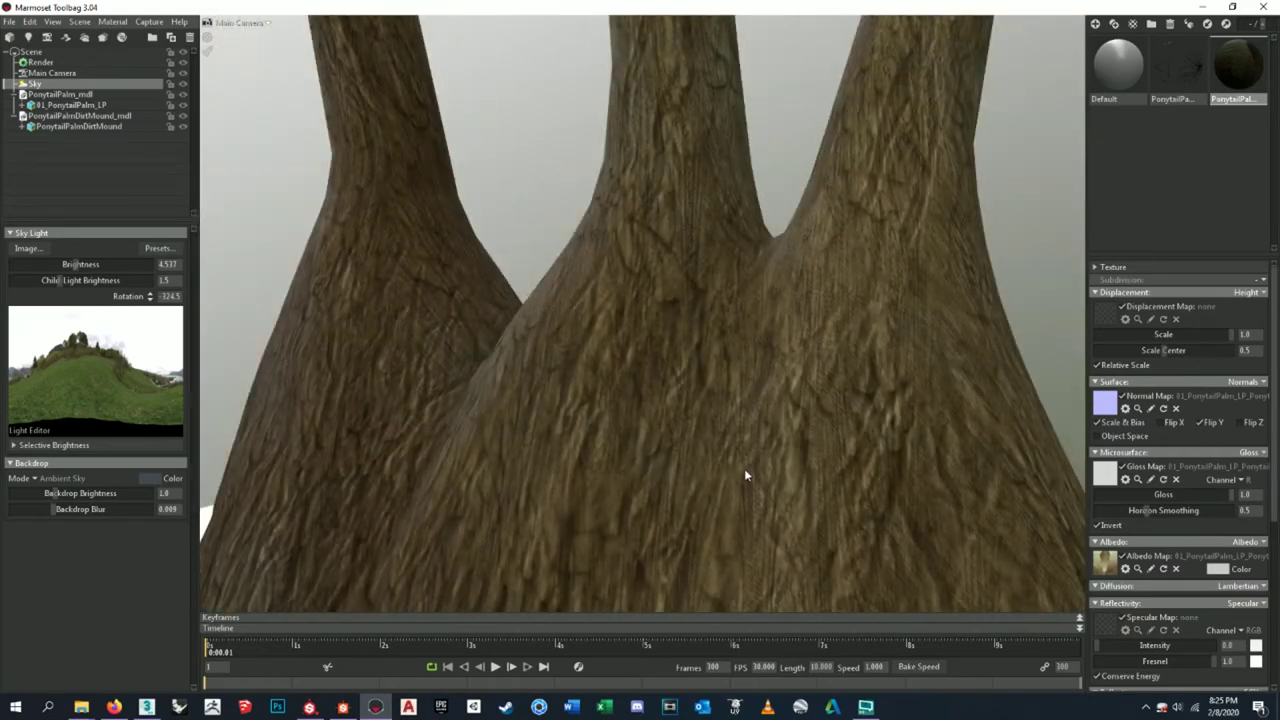
{"action": "scroll", "coordinate": [744, 474], "scroll_direction": "down", "scroll_amount": 5}
{"action": "left_click_drag", "start_coordinate": [744, 474], "coordinate": [722, 460]}
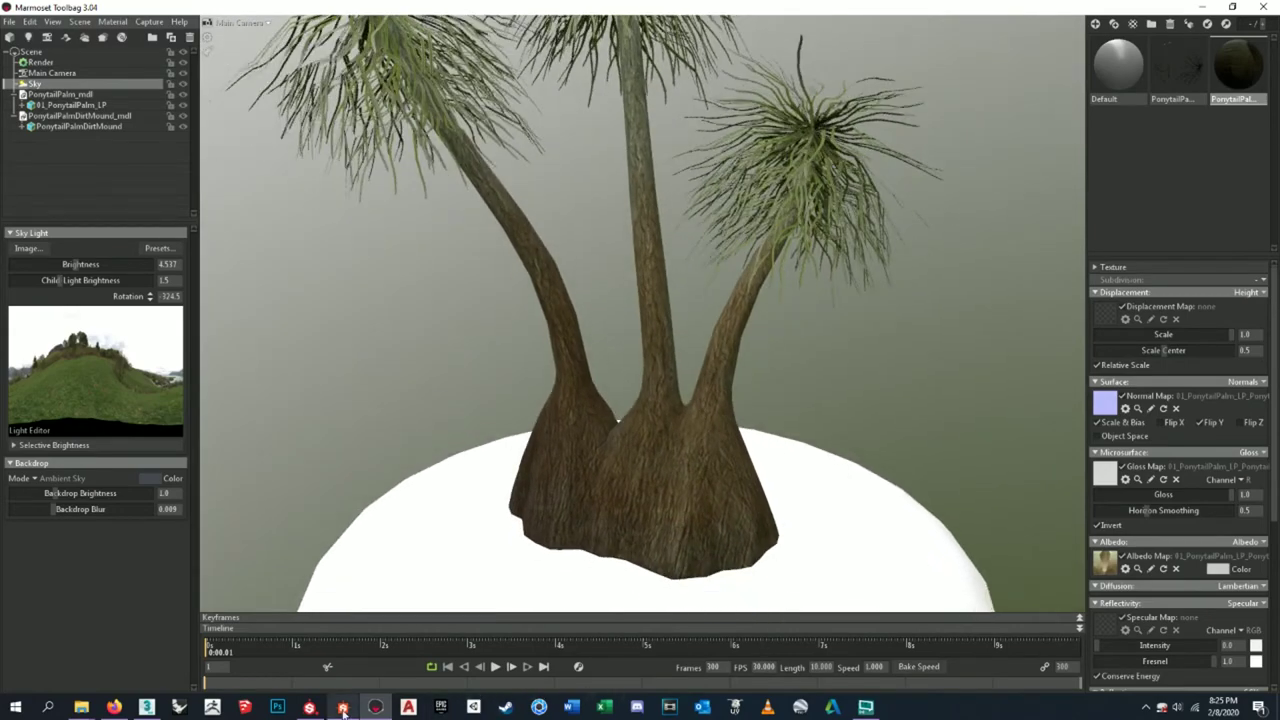
- In Substance Designer, set HSL Lightness to 0.56 and overwrite the BaseColor PNG with the result
{"action": "left_click", "coordinate": [343, 707]}
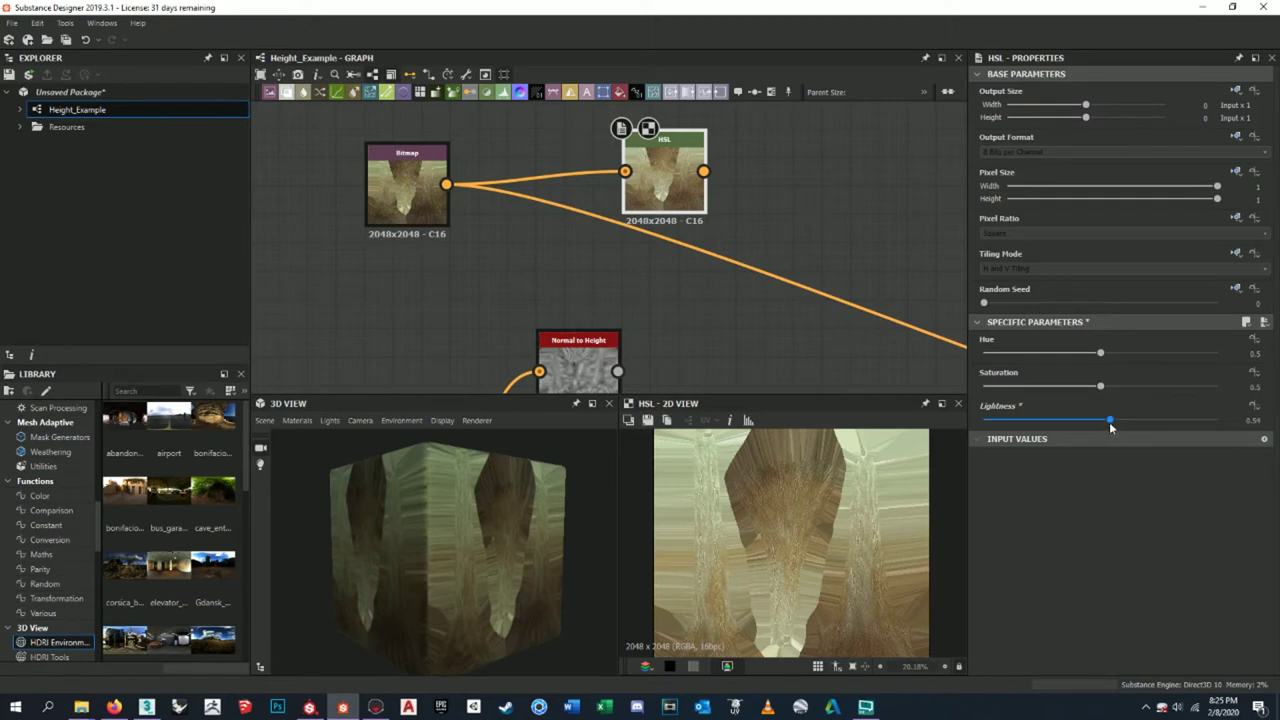
{"action": "left_click_drag", "start_coordinate": [1110, 421], "coordinate": [1118, 427]}
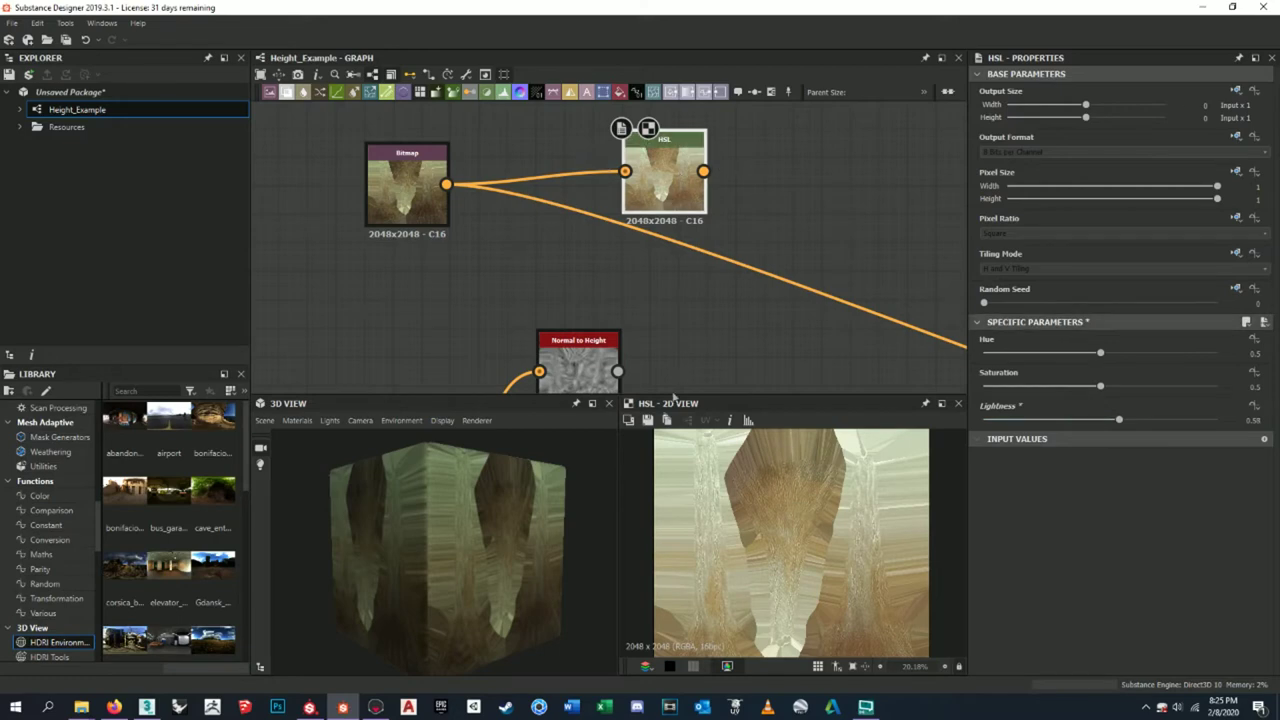
{"action": "left_click", "coordinate": [647, 420]}
{"action": "left_click", "coordinate": [640, 267]}
{"action": "left_click", "coordinate": [805, 432]}
{"action": "left_click", "coordinate": [630, 362]}
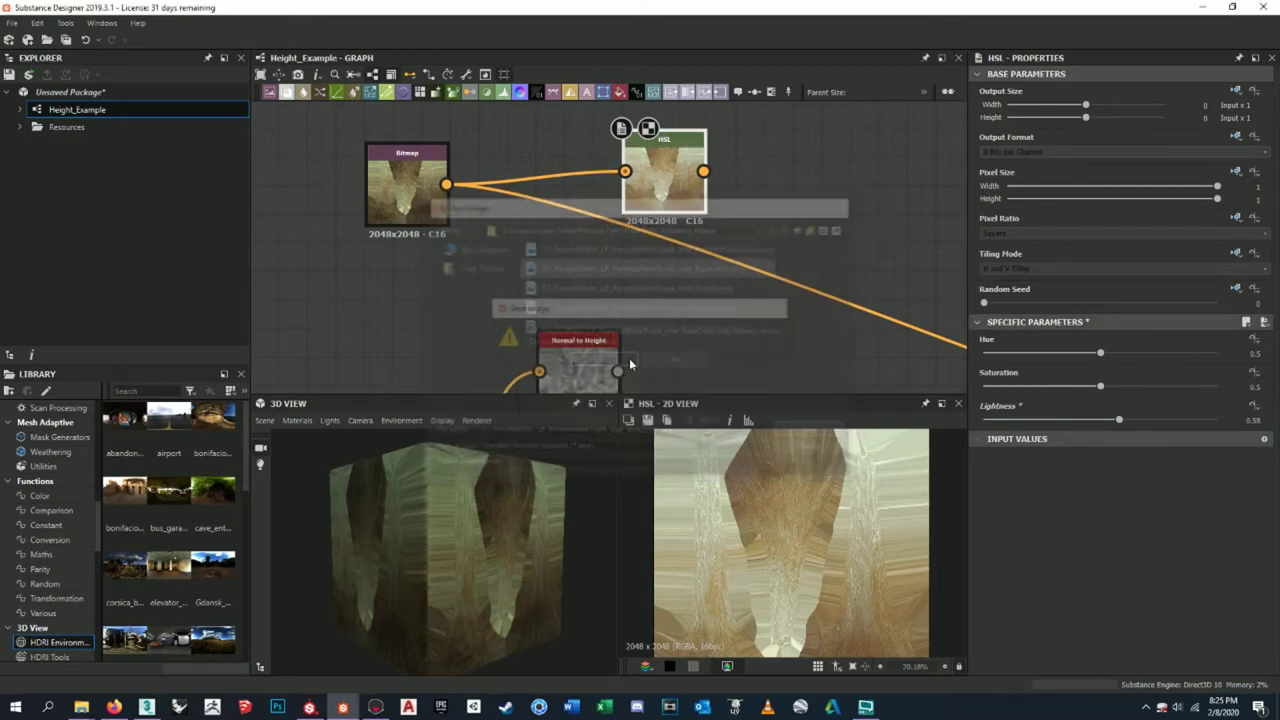
{"action": "left_click", "coordinate": [375, 707]}
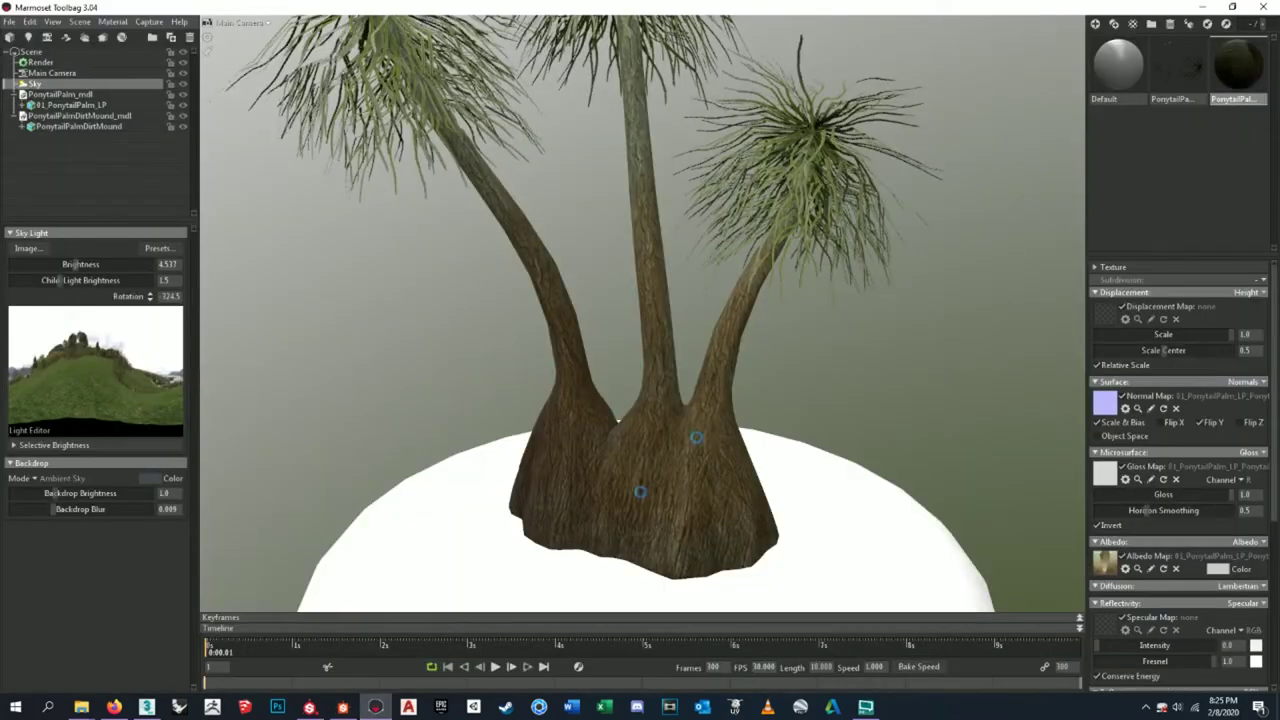
{"action": "left_click_drag", "start_coordinate": [718, 411], "coordinate": [702, 395]}
{"action": "scroll", "coordinate": [702, 395], "scroll_direction": "down", "scroll_amount": 5}
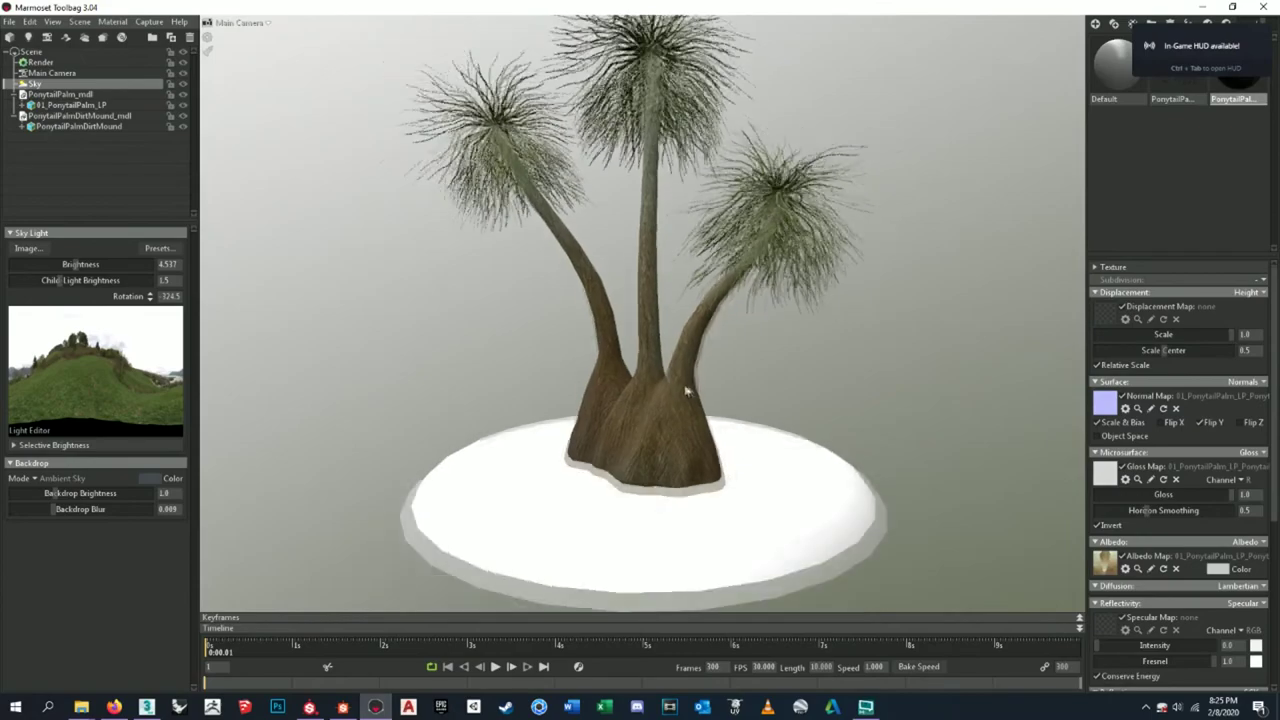
{"action": "scroll", "coordinate": [689, 386], "scroll_direction": "up", "scroll_amount": 5}
{"action": "left_click_drag", "start_coordinate": [742, 386], "coordinate": [781, 393]}
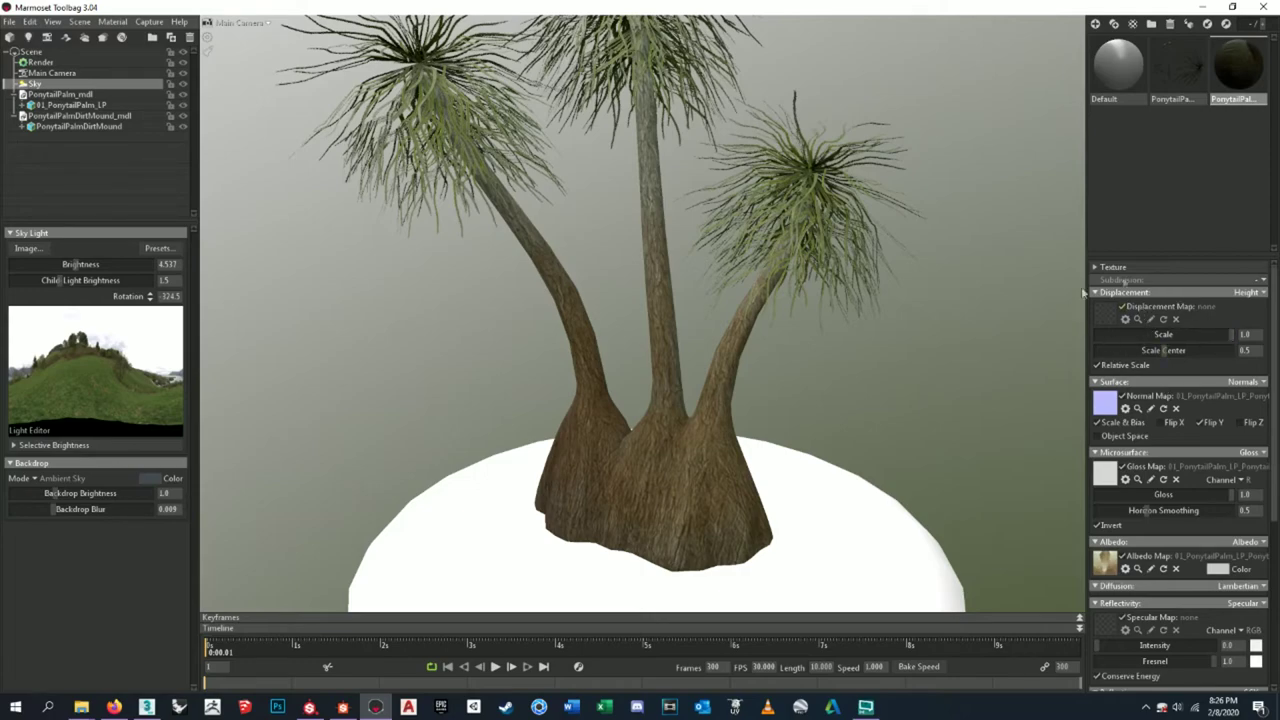
{"action": "scroll", "coordinate": [707, 376], "scroll_direction": "down", "scroll_amount": 2}
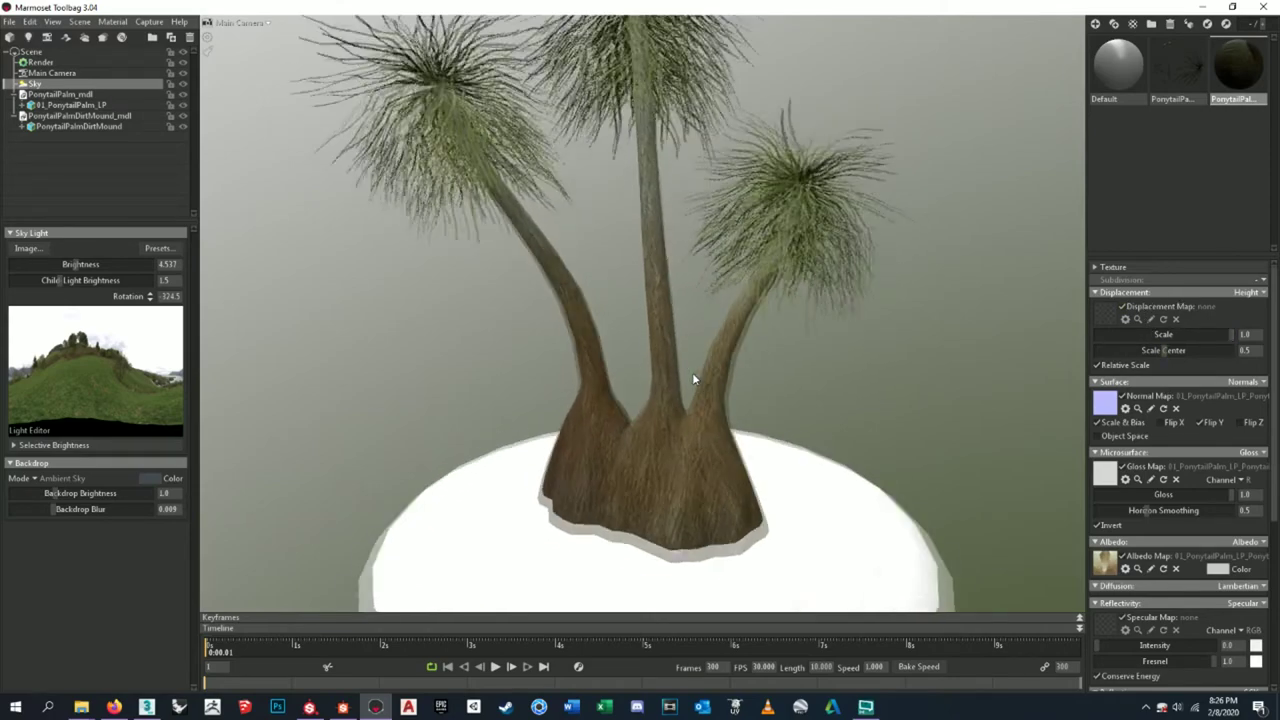
{"action": "scroll", "coordinate": [692, 372], "scroll_direction": "up", "scroll_amount": 6}
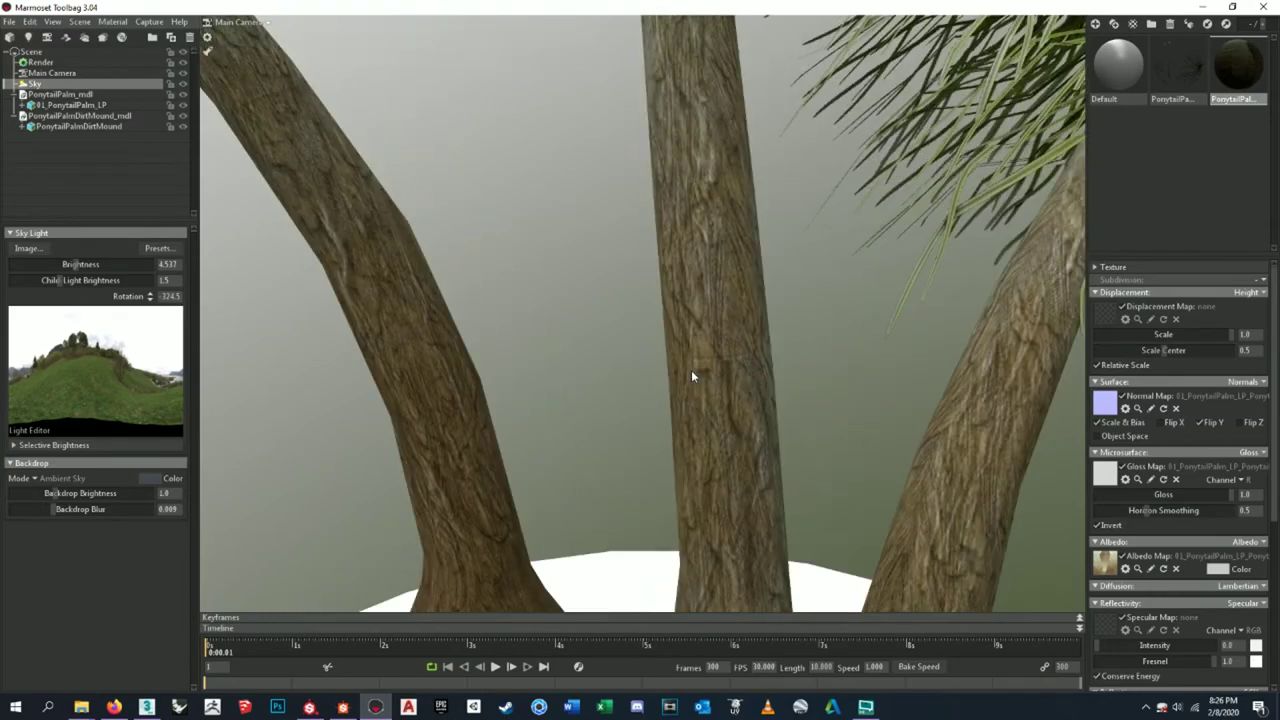
{"action": "scroll", "coordinate": [691, 374], "scroll_direction": "down", "scroll_amount": 7}
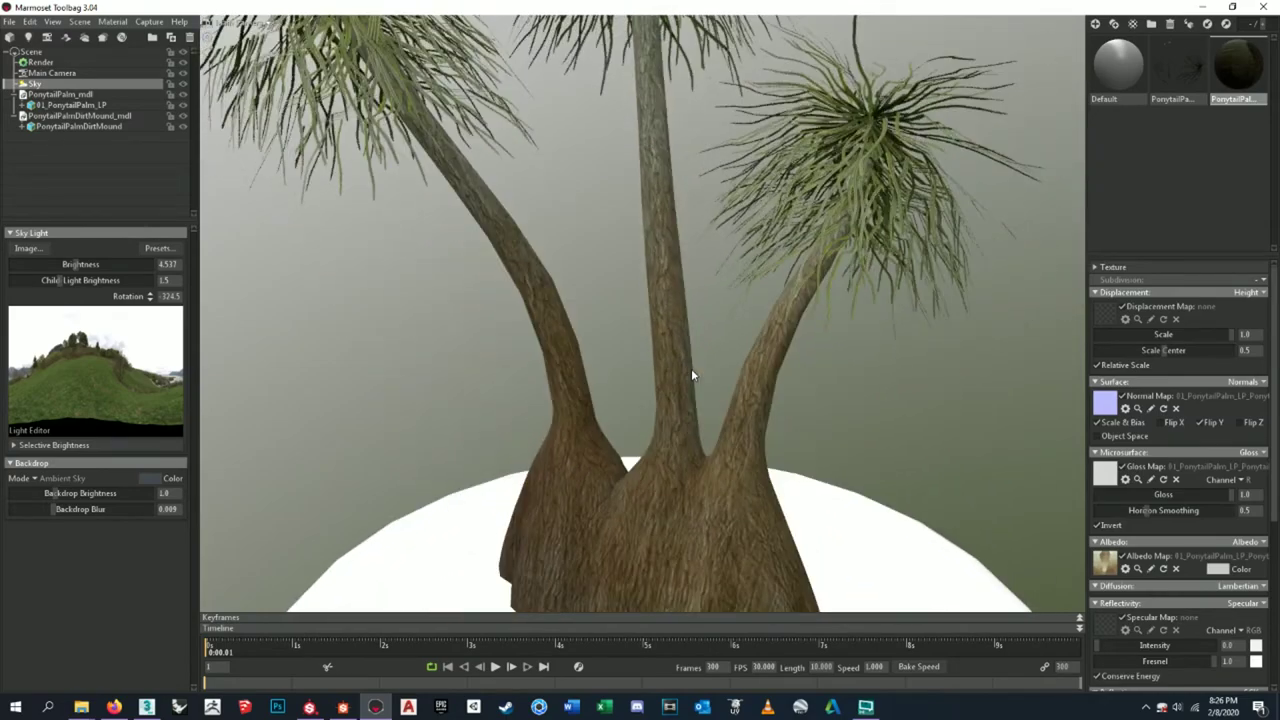
{"action": "scroll", "coordinate": [691, 374], "scroll_direction": "down", "scroll_amount": 3}
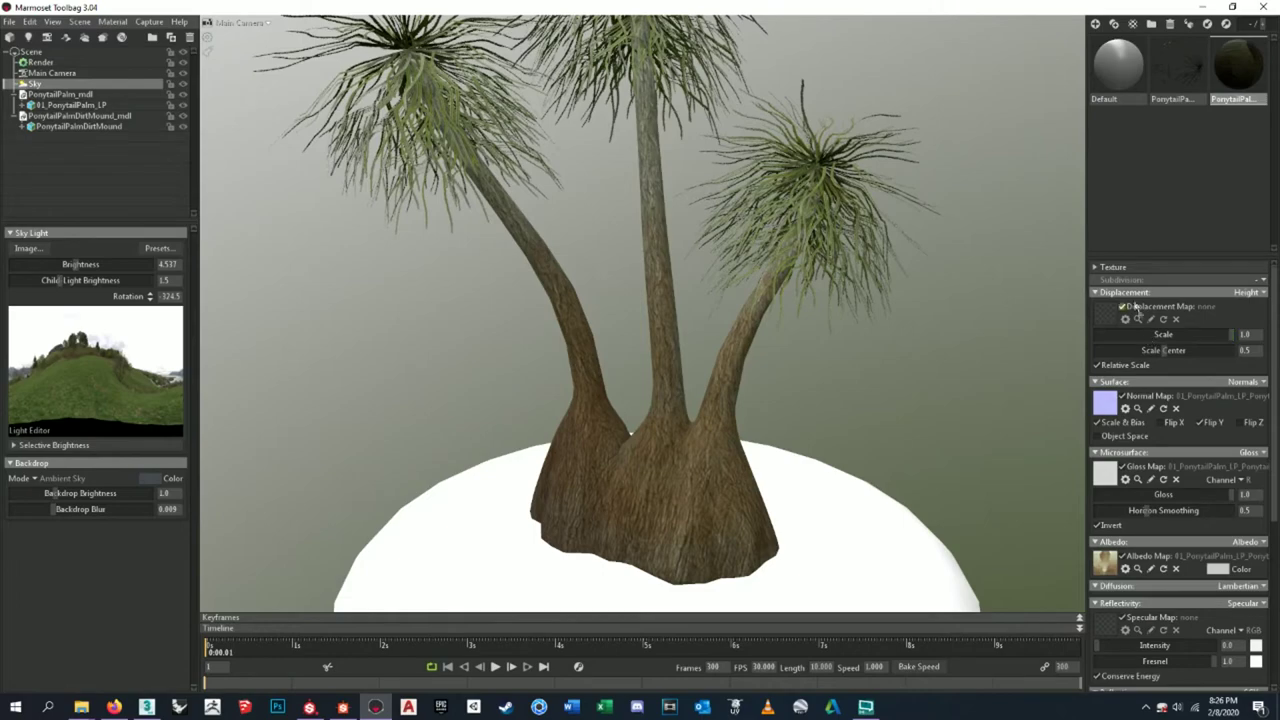
{"action": "scroll", "coordinate": [598, 423], "scroll_direction": "down", "scroll_amount": 4}
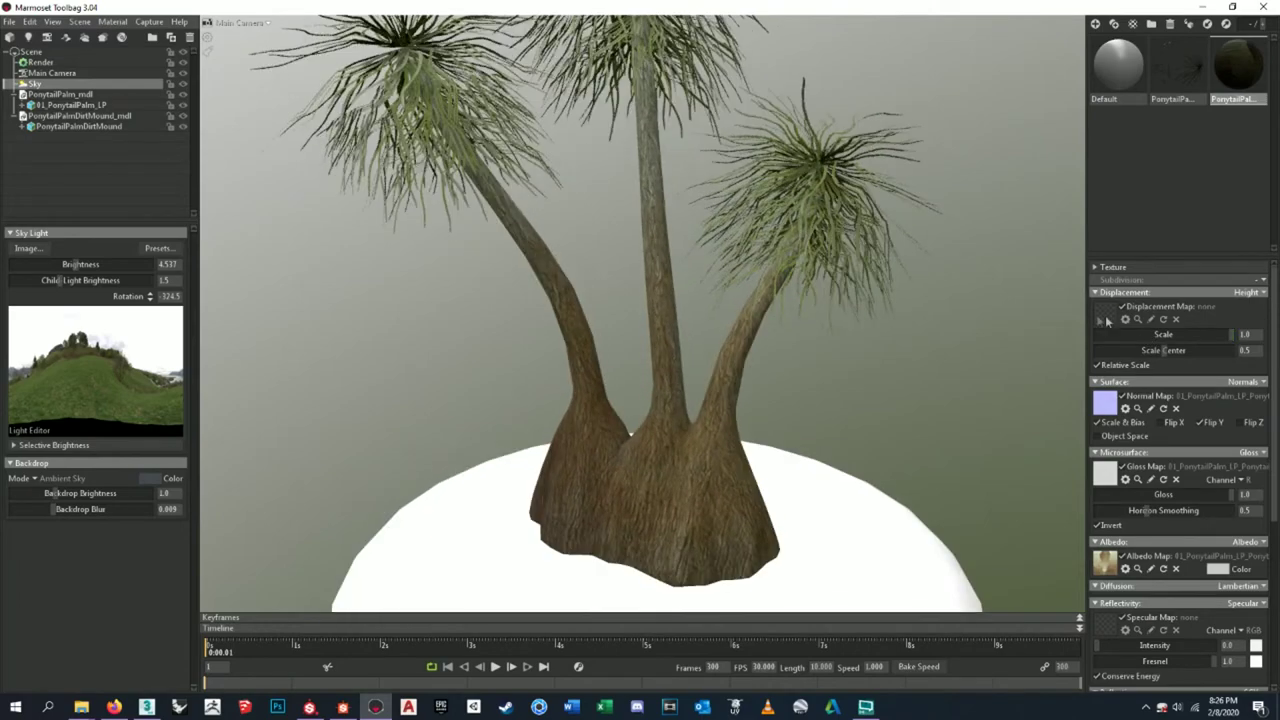
{"action": "left_click", "coordinate": [1117, 319]}
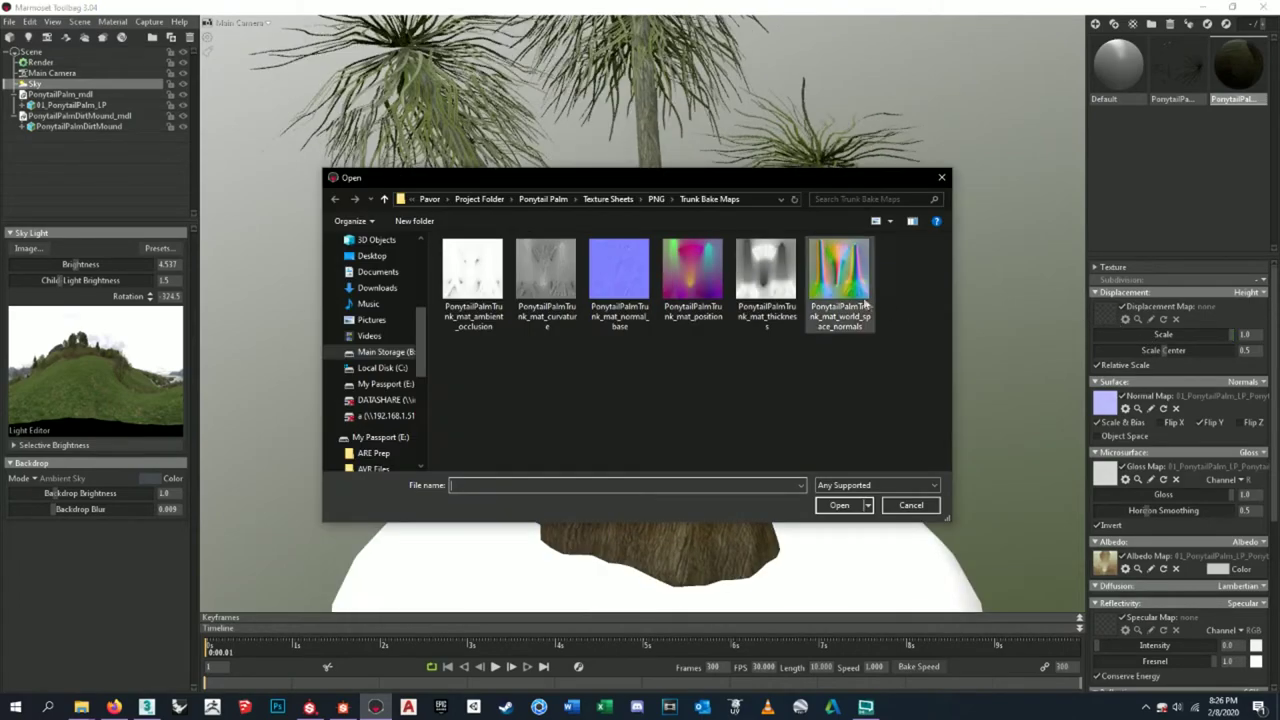
- Load the trunk Height map from Maps from Substance Painter as the displacement map
{"action": "left_click", "coordinate": [656, 199]}
{"action": "left_click", "coordinate": [627, 200]}
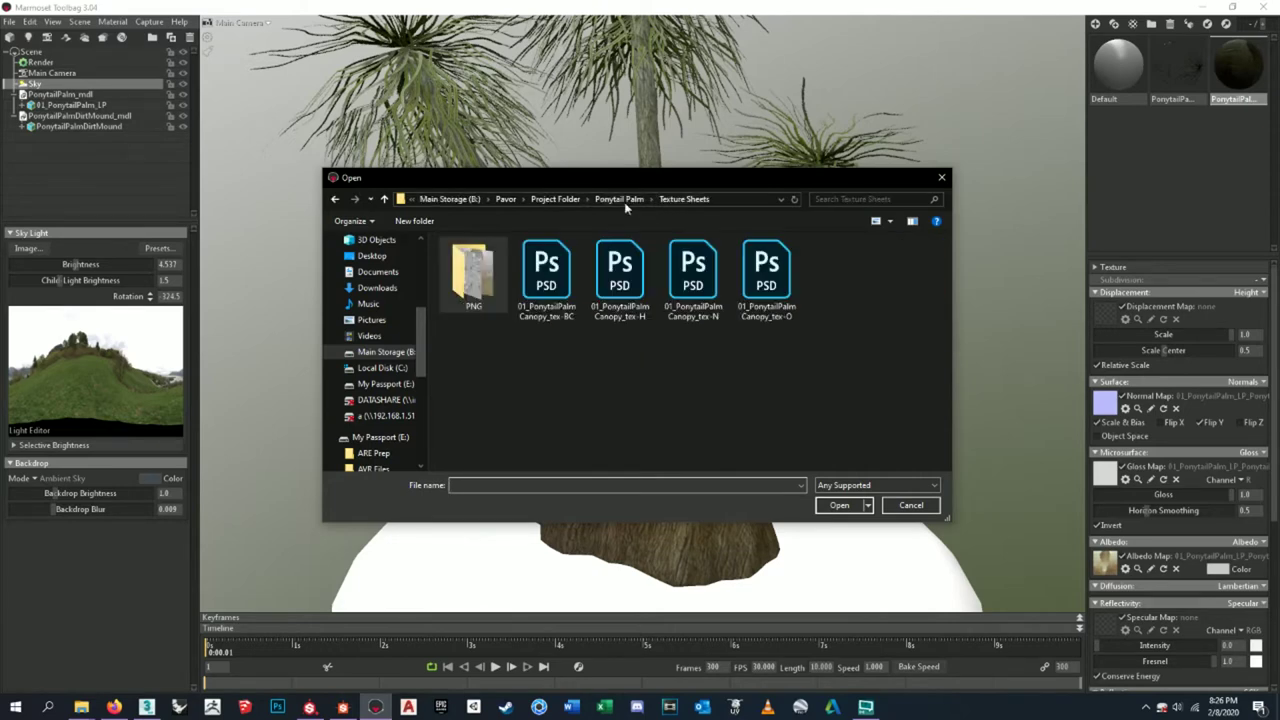
{"action": "double_click", "coordinate": [497, 287]}
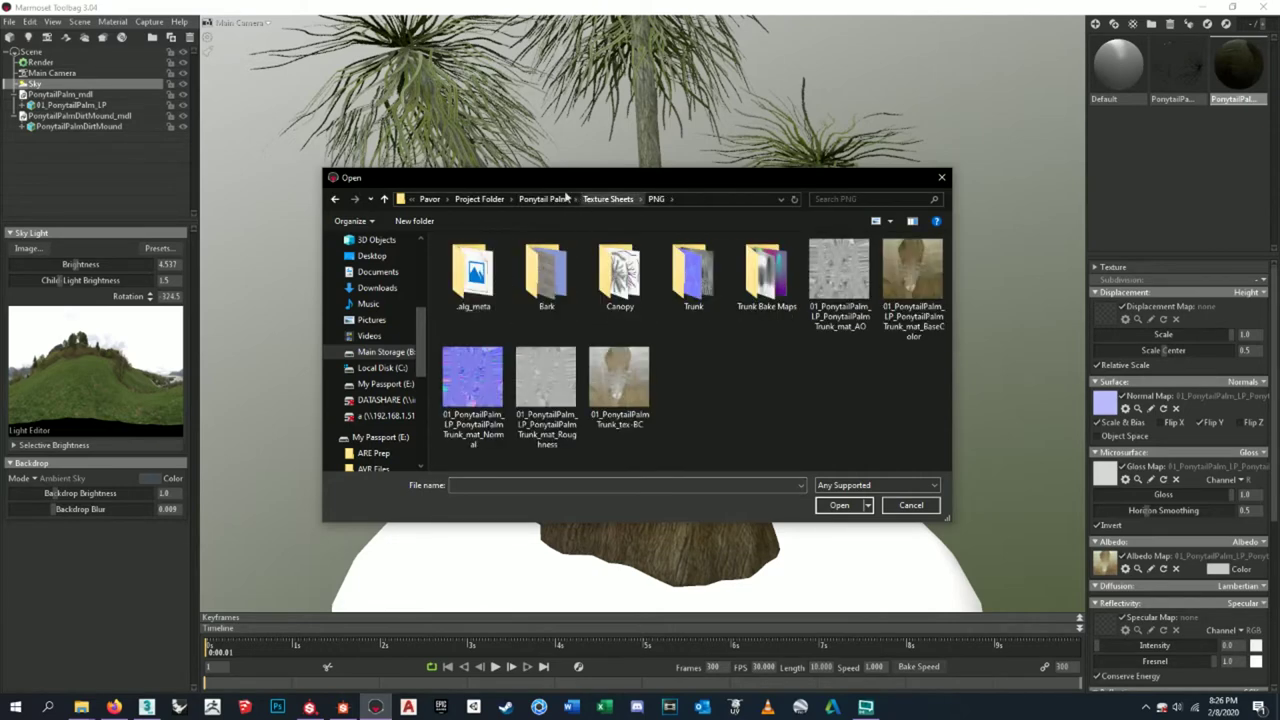
{"action": "left_click", "coordinate": [540, 199]}
{"action": "double_click", "coordinate": [537, 287]}
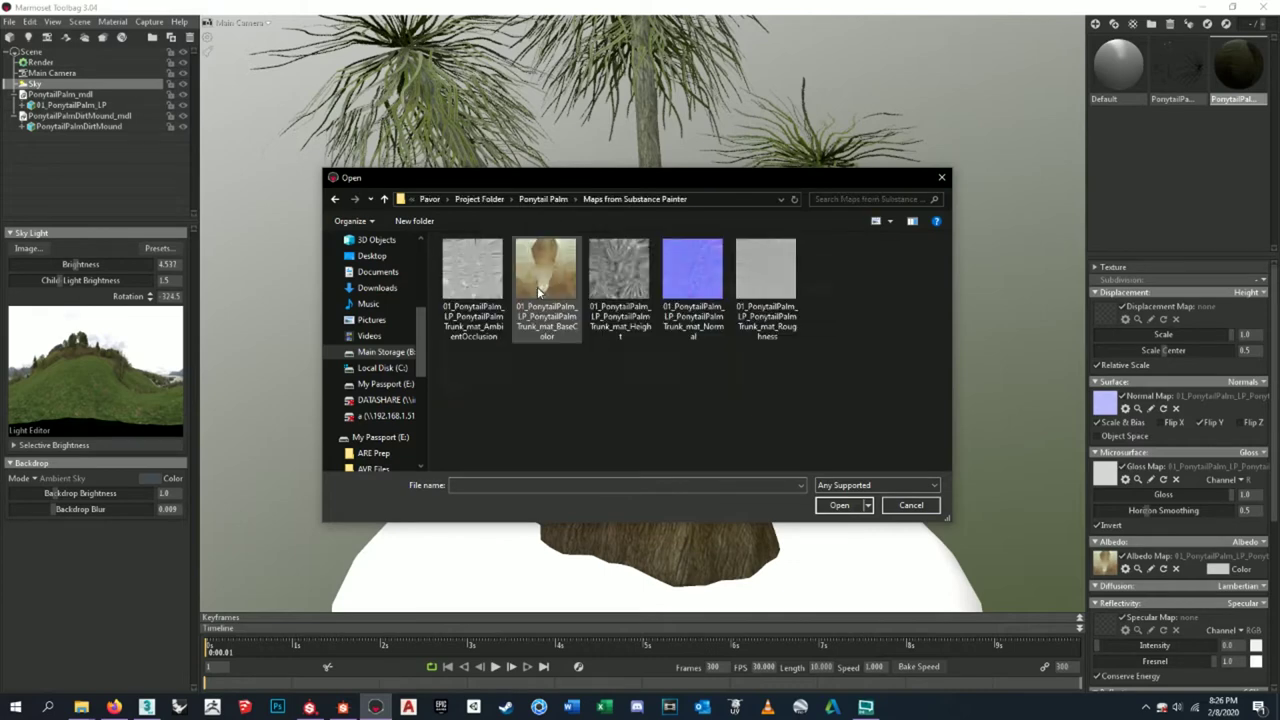
{"action": "left_click", "coordinate": [619, 290]}
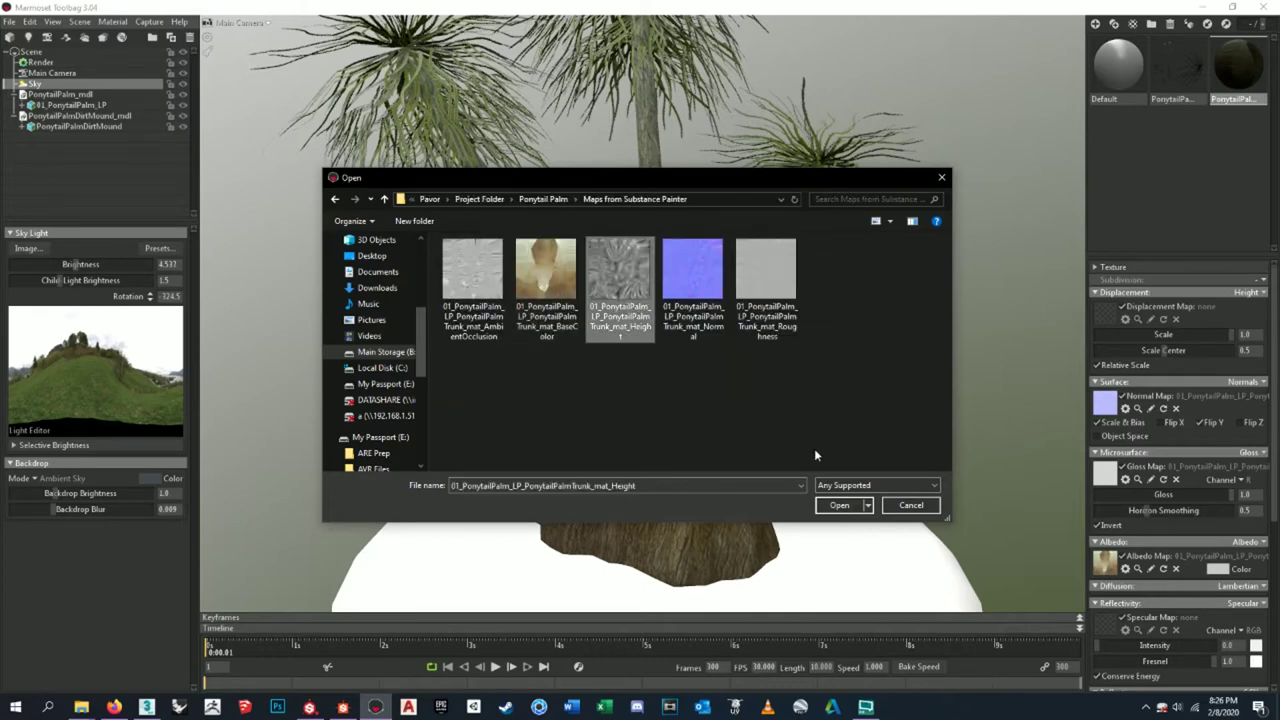
{"action": "left_click", "coordinate": [840, 505]}
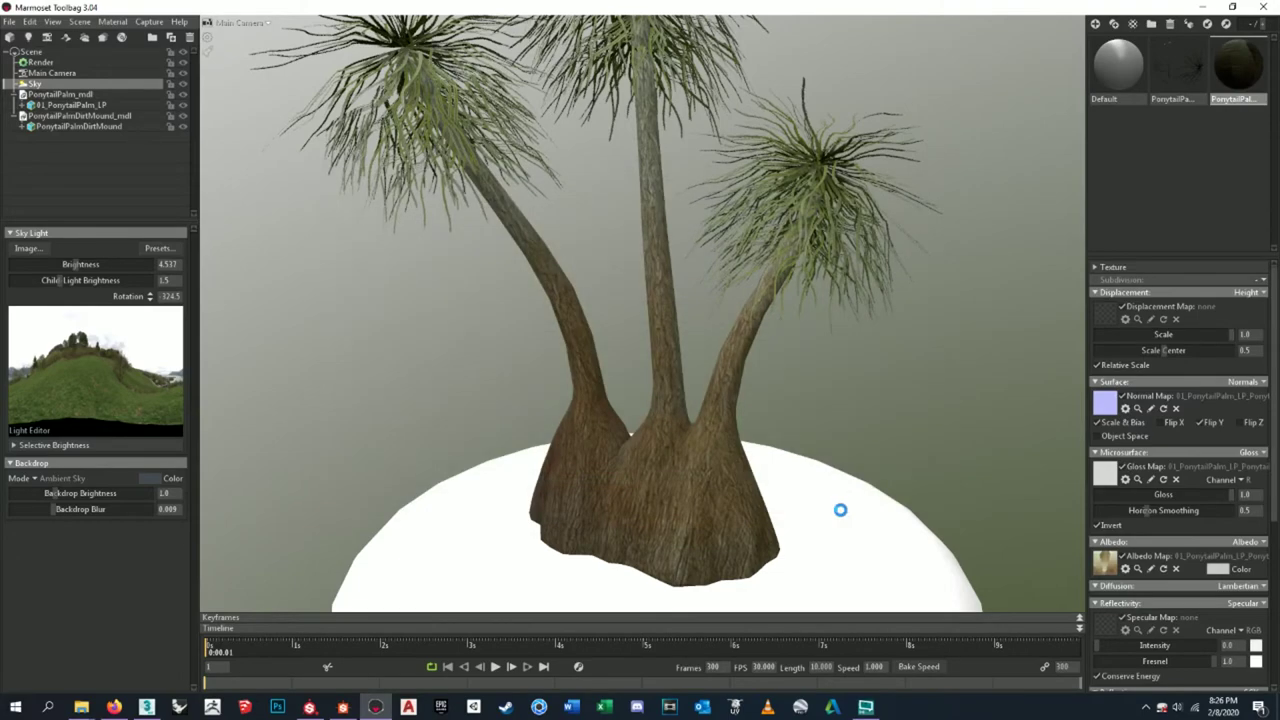
- Lower the trunk displacement scale from 1.0 to 0.055
{"action": "scroll", "coordinate": [624, 368], "scroll_direction": "down", "scroll_amount": 8}
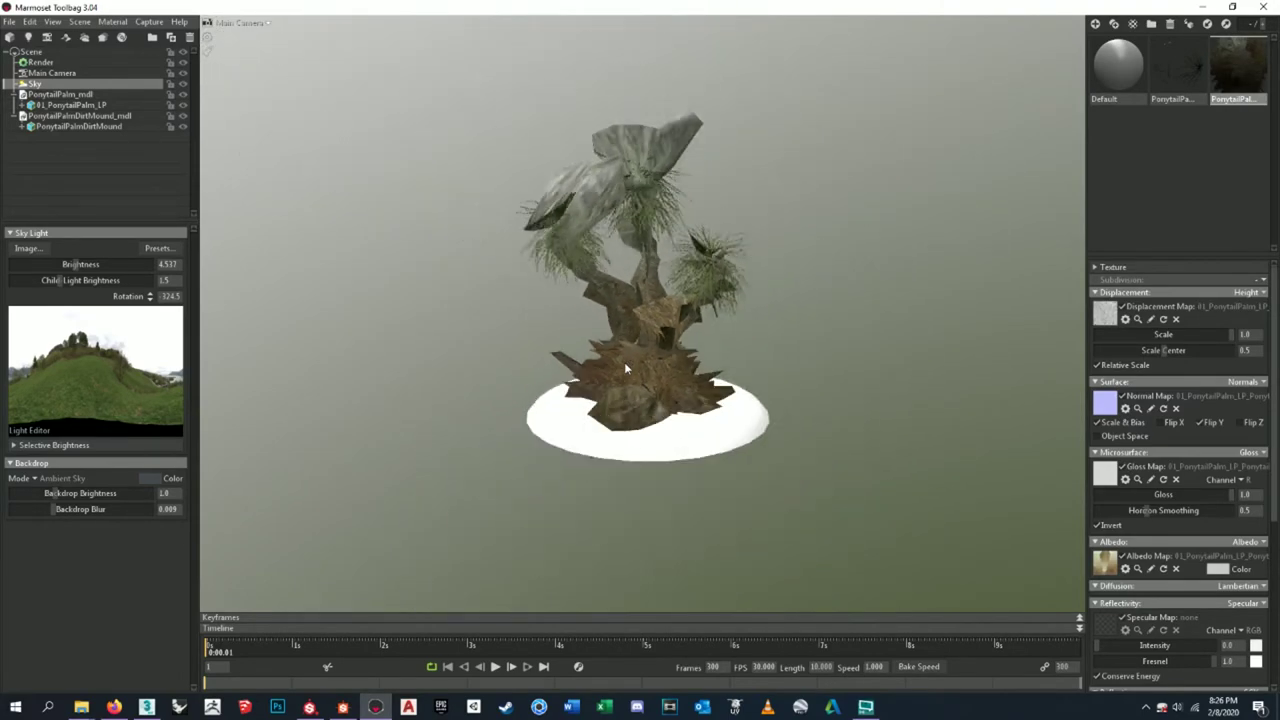
{"action": "scroll", "coordinate": [624, 362], "scroll_direction": "up", "scroll_amount": 10}
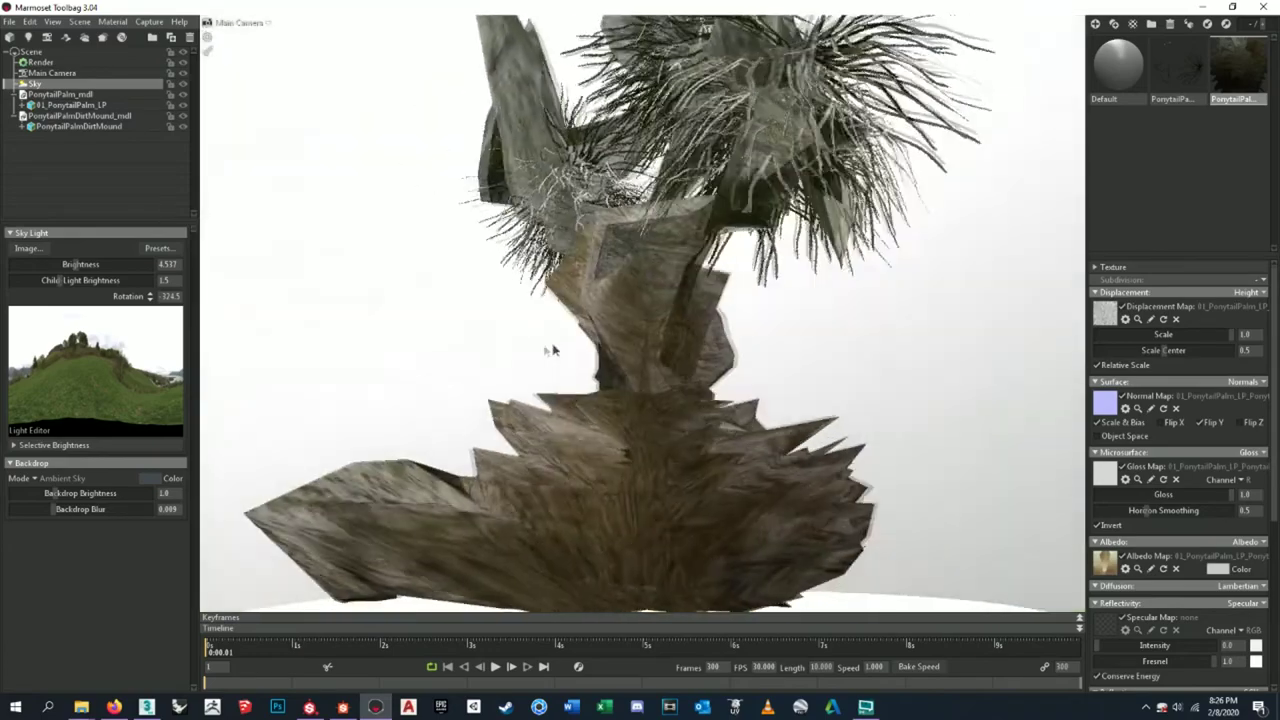
{"action": "left_click_drag", "start_coordinate": [552, 350], "coordinate": [731, 424]}
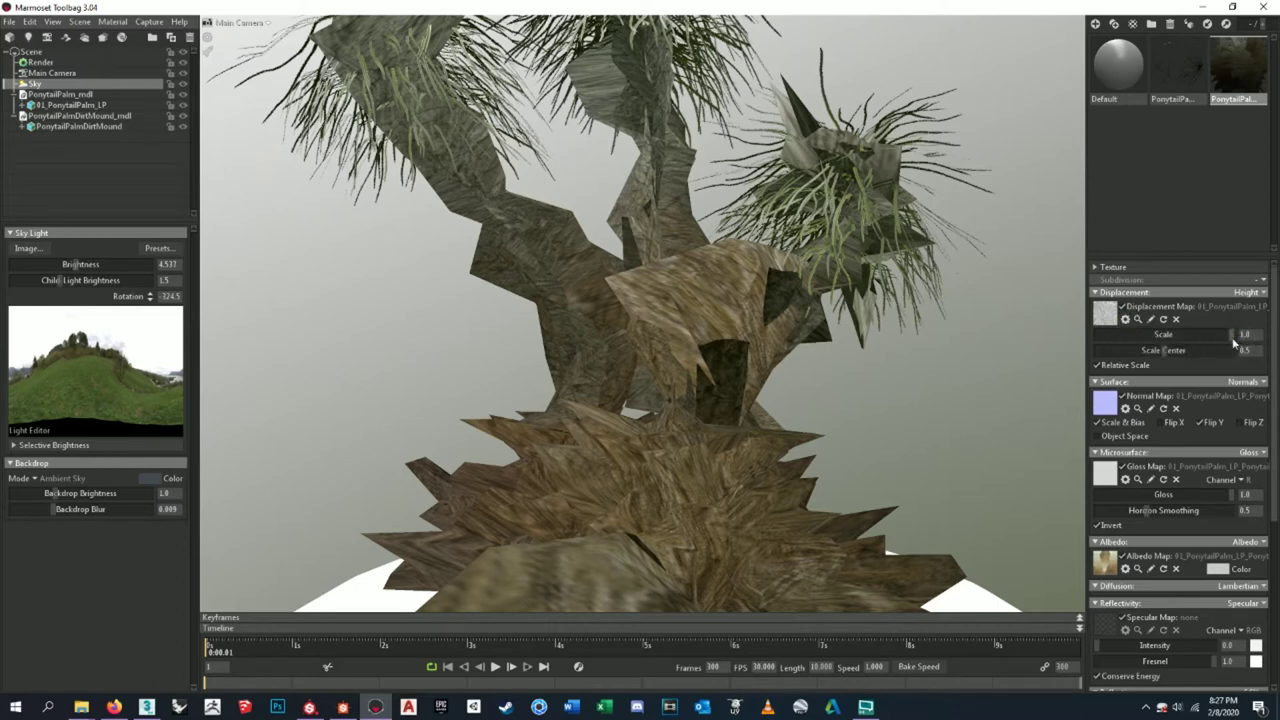
{"action": "left_click_drag", "start_coordinate": [1240, 336], "coordinate": [1133, 350]}
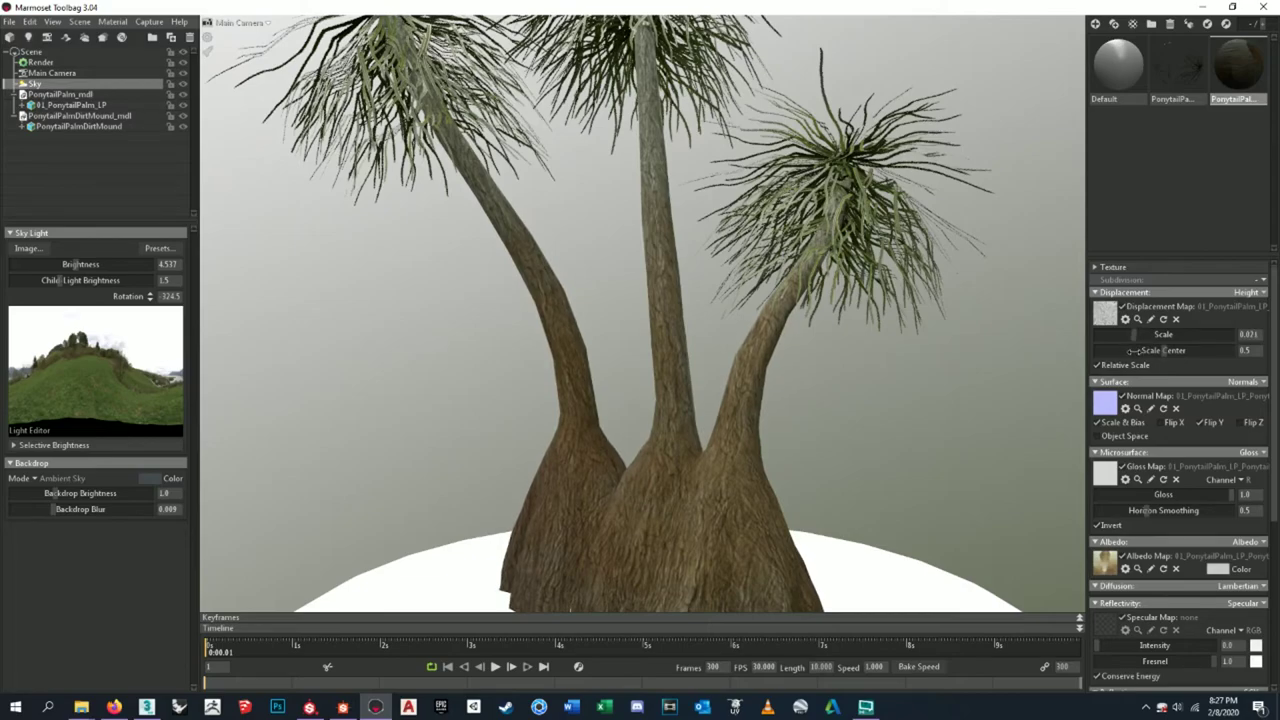
{"action": "scroll", "coordinate": [709, 486], "scroll_direction": "down", "scroll_amount": 3}
{"action": "scroll", "coordinate": [709, 486], "scroll_direction": "up", "scroll_amount": 3}
- Inspect the trunk base crack and reduce the displacement scale further, to about 0.031
{"action": "left_click_drag", "start_coordinate": [709, 486], "coordinate": [597, 474]}
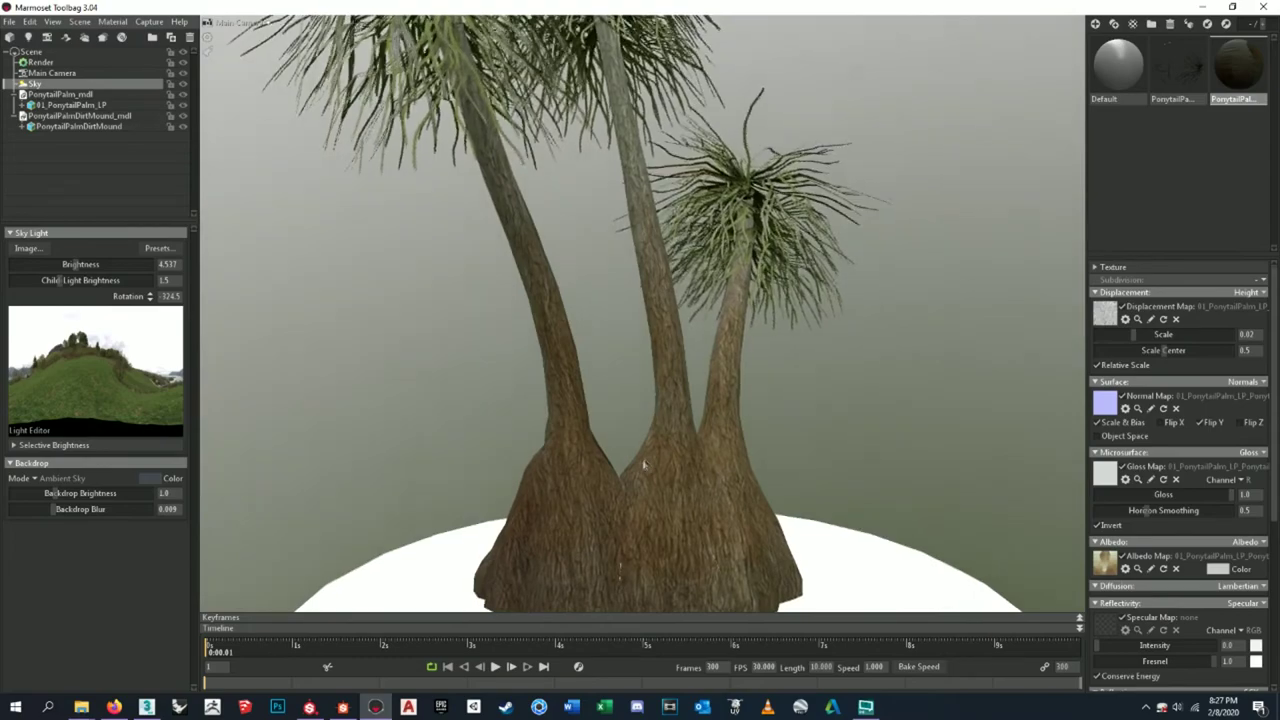
{"action": "scroll", "coordinate": [709, 486], "scroll_direction": "up", "scroll_amount": 5}
{"action": "scroll", "coordinate": [709, 486], "scroll_direction": "up", "scroll_amount": 6}
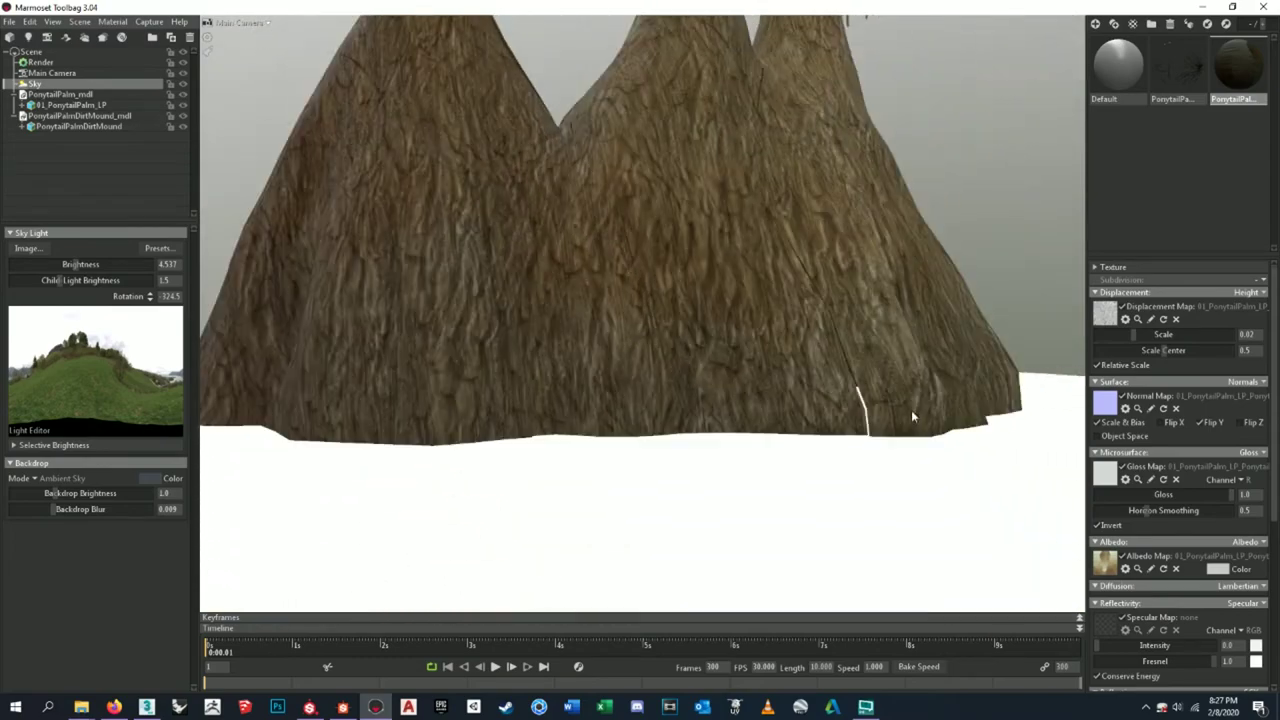
{"action": "scroll", "coordinate": [781, 397], "scroll_direction": "up", "scroll_amount": 5}
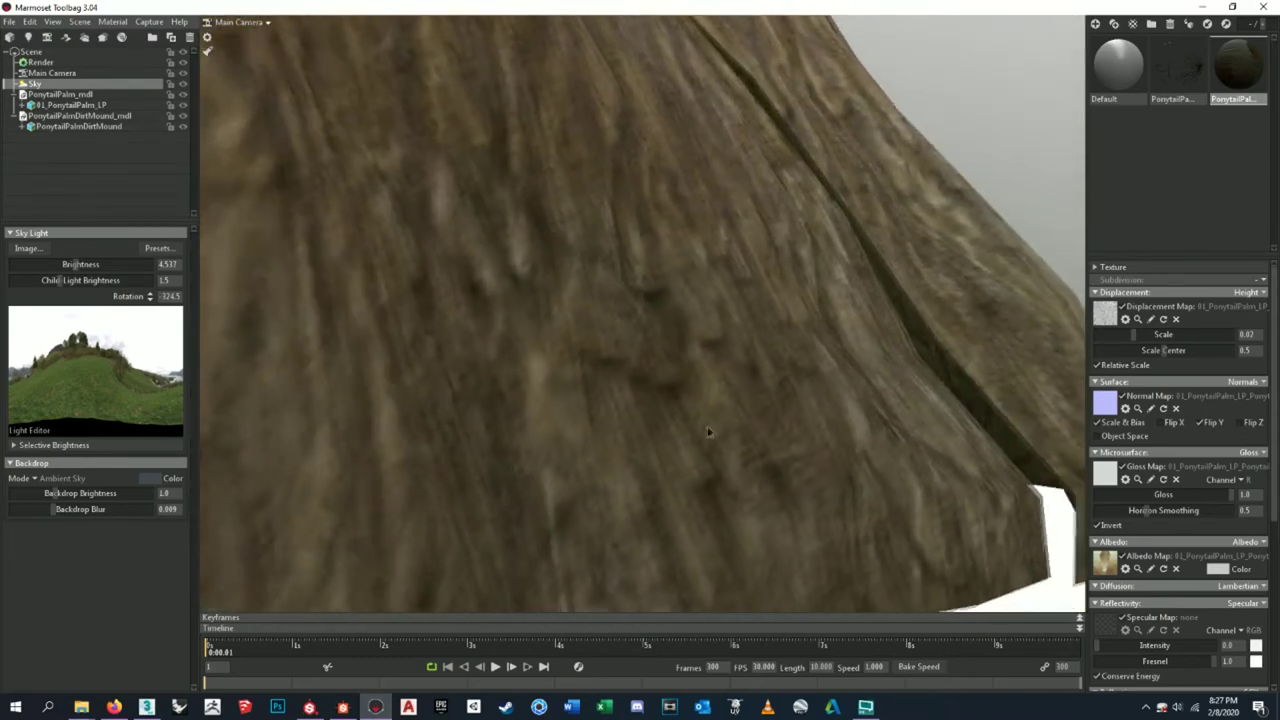
{"action": "left_click_drag", "start_coordinate": [708, 432], "coordinate": [674, 426]}
{"action": "scroll", "coordinate": [853, 443], "scroll_direction": "down", "scroll_amount": 5}
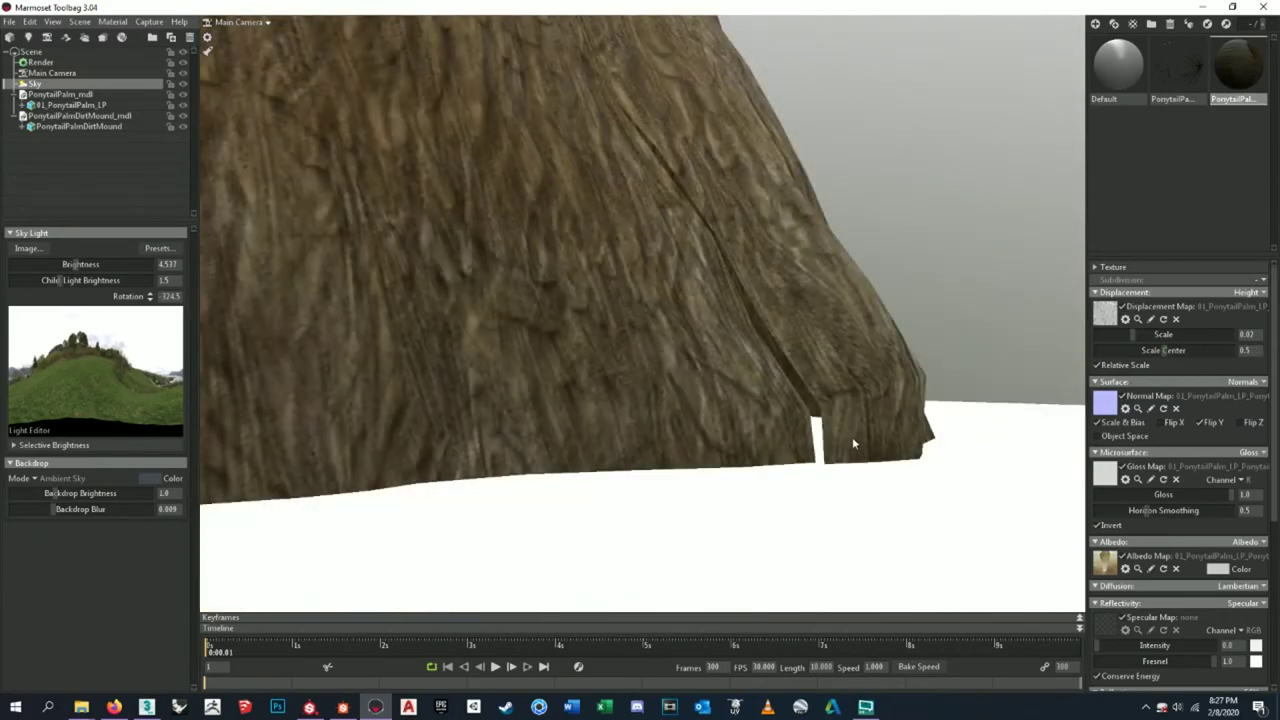
{"action": "scroll", "coordinate": [845, 420], "scroll_direction": "down", "scroll_amount": 3}
{"action": "left_click_drag", "start_coordinate": [837, 397], "coordinate": [667, 319]}
{"action": "scroll", "coordinate": [652, 390], "scroll_direction": "down", "scroll_amount": 3}
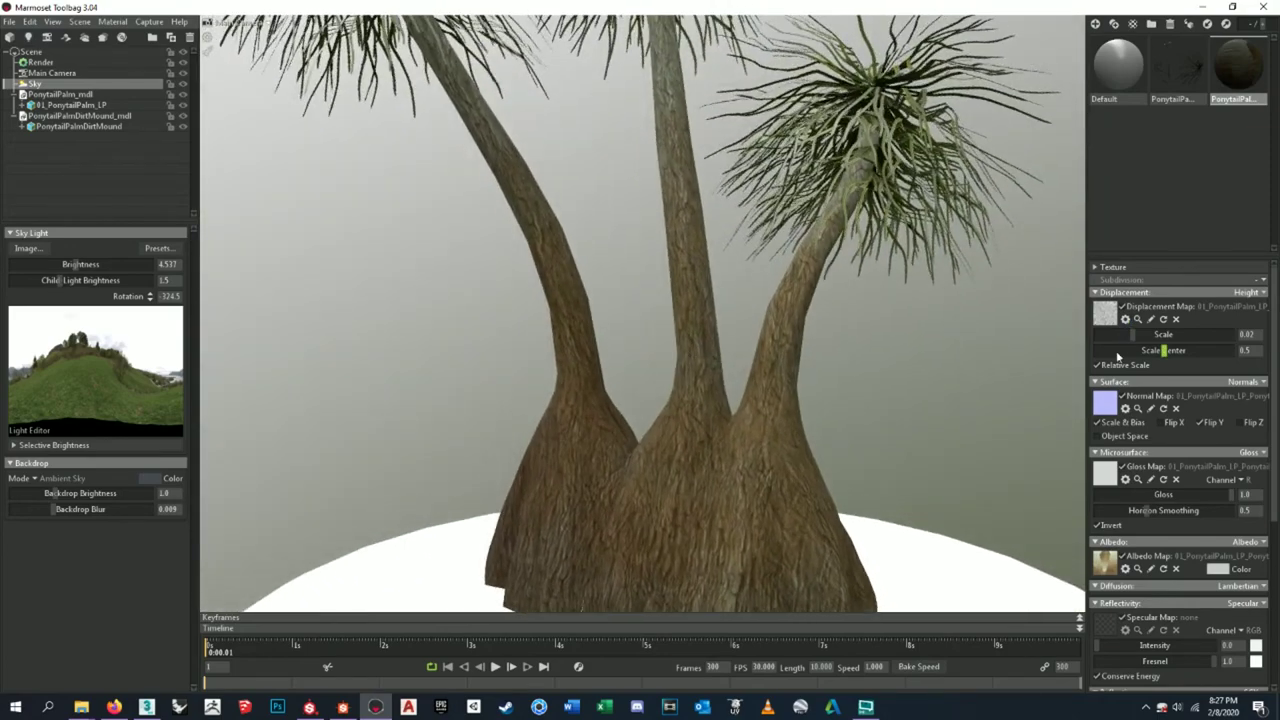
{"action": "left_click_drag", "start_coordinate": [1146, 334], "coordinate": [1150, 335]}
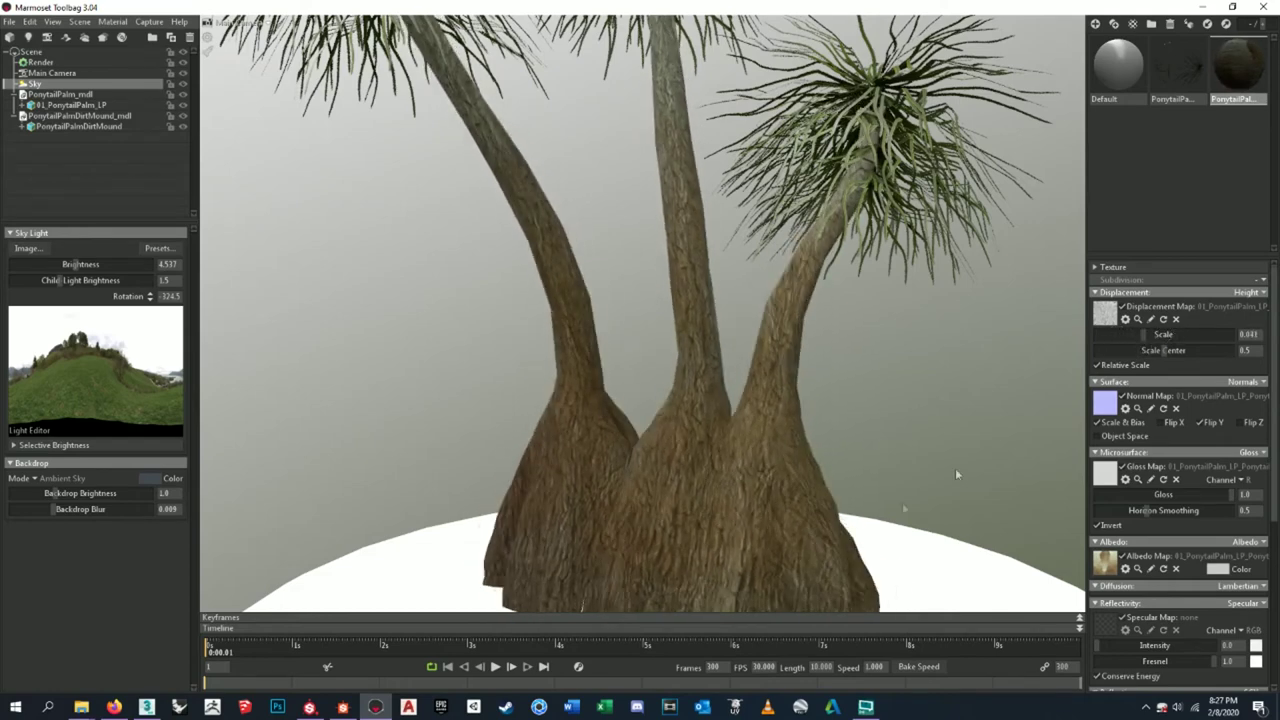
{"action": "left_click", "coordinate": [342, 707]}
- Show the normal_to_height node's height map in the 2D preview
{"action": "scroll", "coordinate": [747, 183], "scroll_direction": "up", "scroll_amount": 3}
{"action": "scroll", "coordinate": [747, 183], "scroll_direction": "down", "scroll_amount": 6}
{"action": "scroll", "coordinate": [682, 224], "scroll_direction": "up", "scroll_amount": 2}
{"action": "scroll", "coordinate": [682, 224], "scroll_direction": "up", "scroll_amount": 4}
{"action": "double_click", "coordinate": [645, 160]}
{"action": "scroll", "coordinate": [797, 624], "scroll_direction": "up", "scroll_amount": 3}
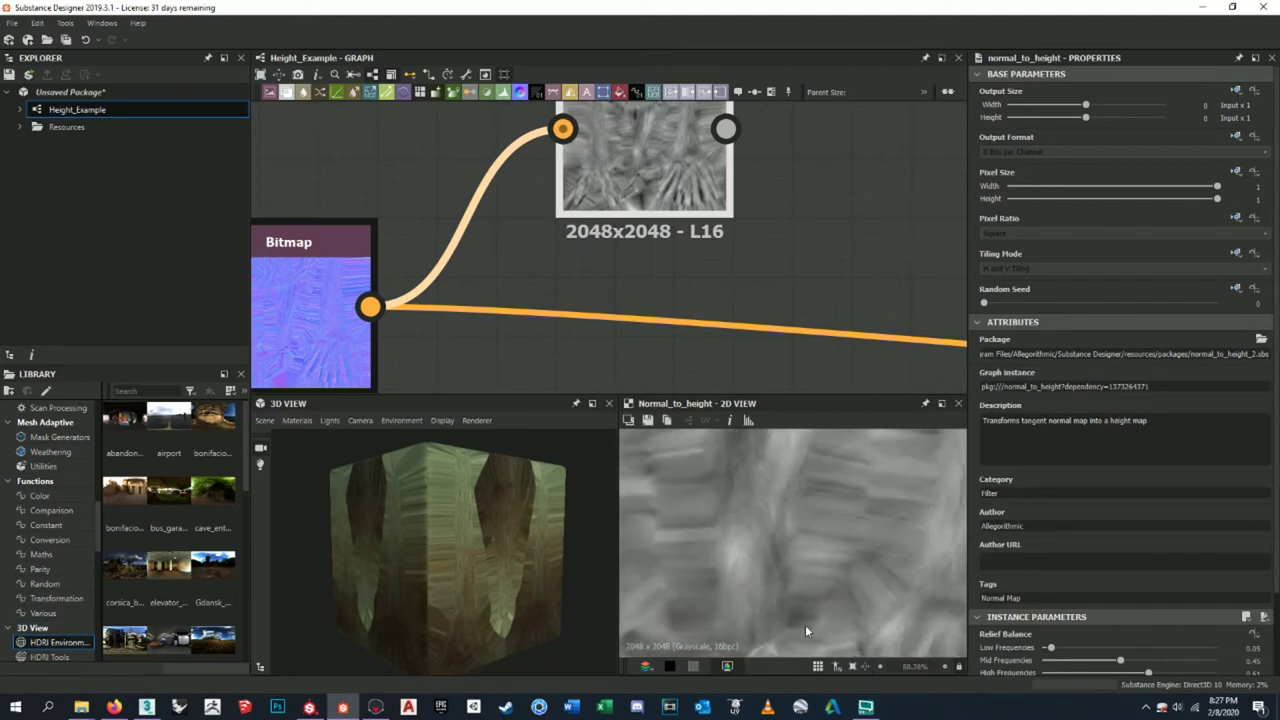
{"action": "scroll", "coordinate": [814, 491], "scroll_direction": "up", "scroll_amount": 2}
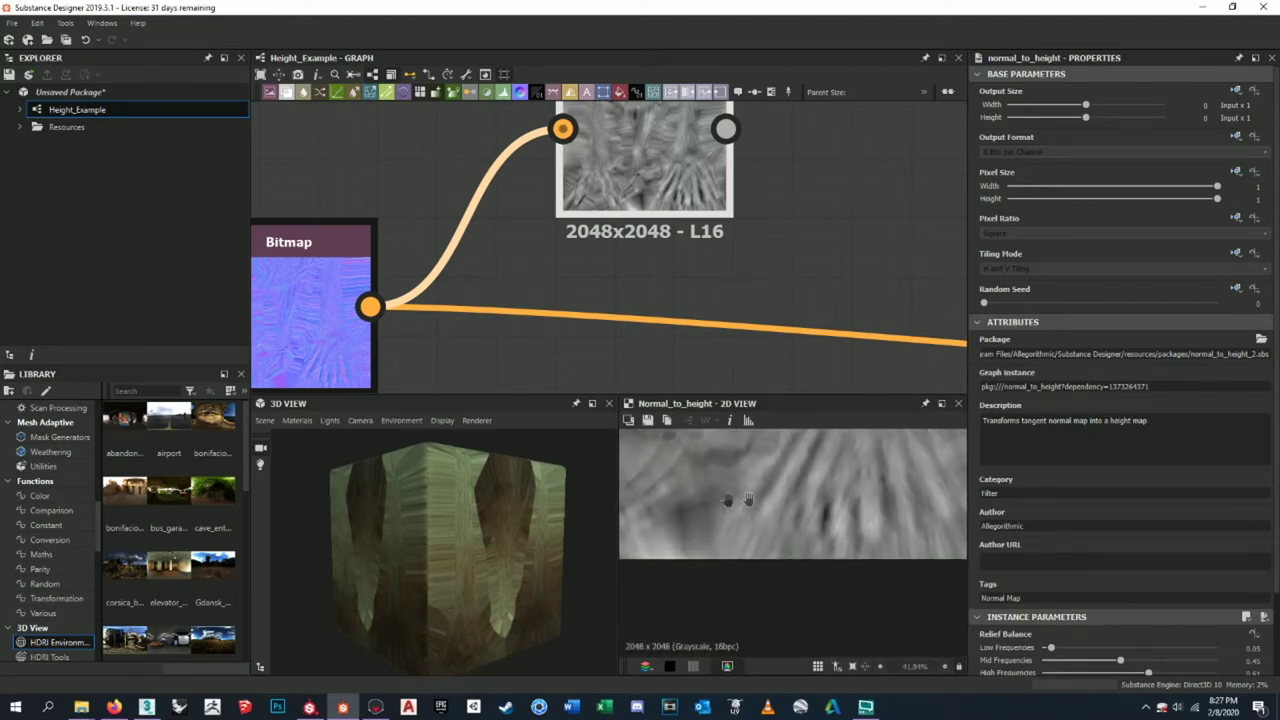
{"action": "scroll", "coordinate": [838, 523], "scroll_direction": "down", "scroll_amount": 2}
{"action": "middle_click_drag", "start_coordinate": [871, 529], "coordinate": [755, 483]}
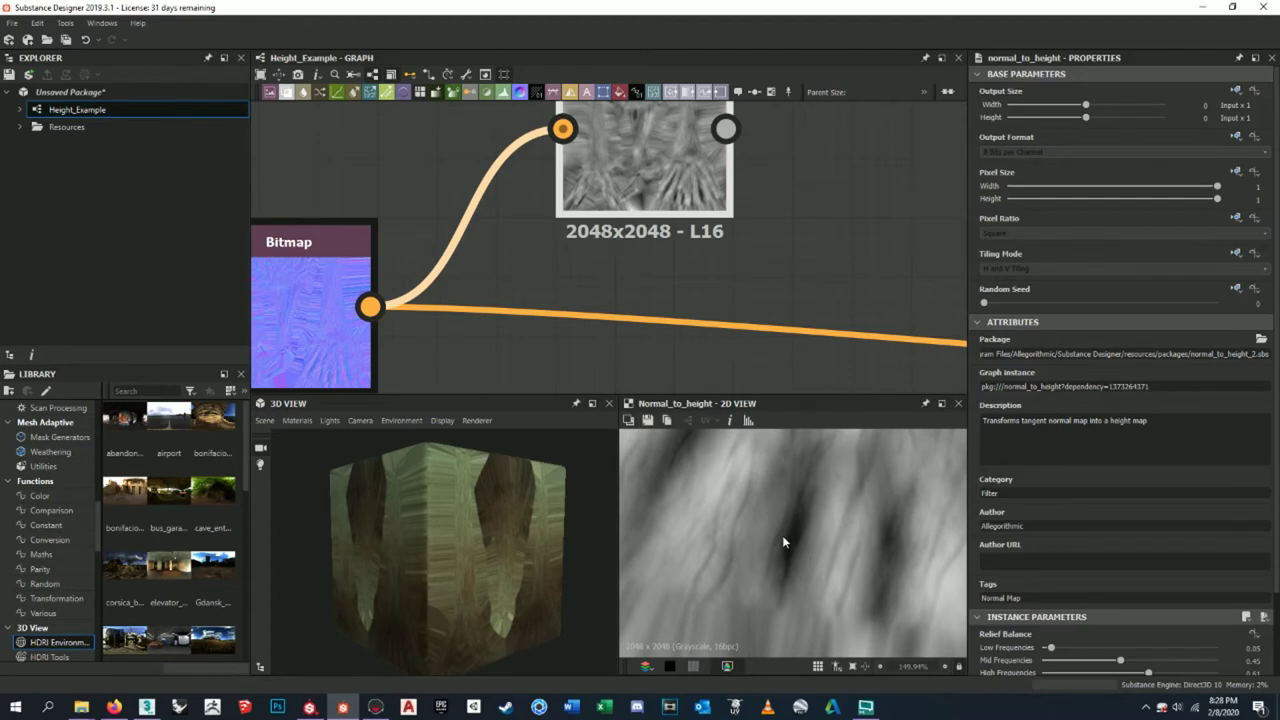
- Pan across the height map and rotate the 3D preview cube to inspect the result
{"action": "scroll", "coordinate": [775, 538], "scroll_direction": "down", "scroll_amount": 5}
{"action": "middle_click_drag", "start_coordinate": [767, 522], "coordinate": [888, 506]}
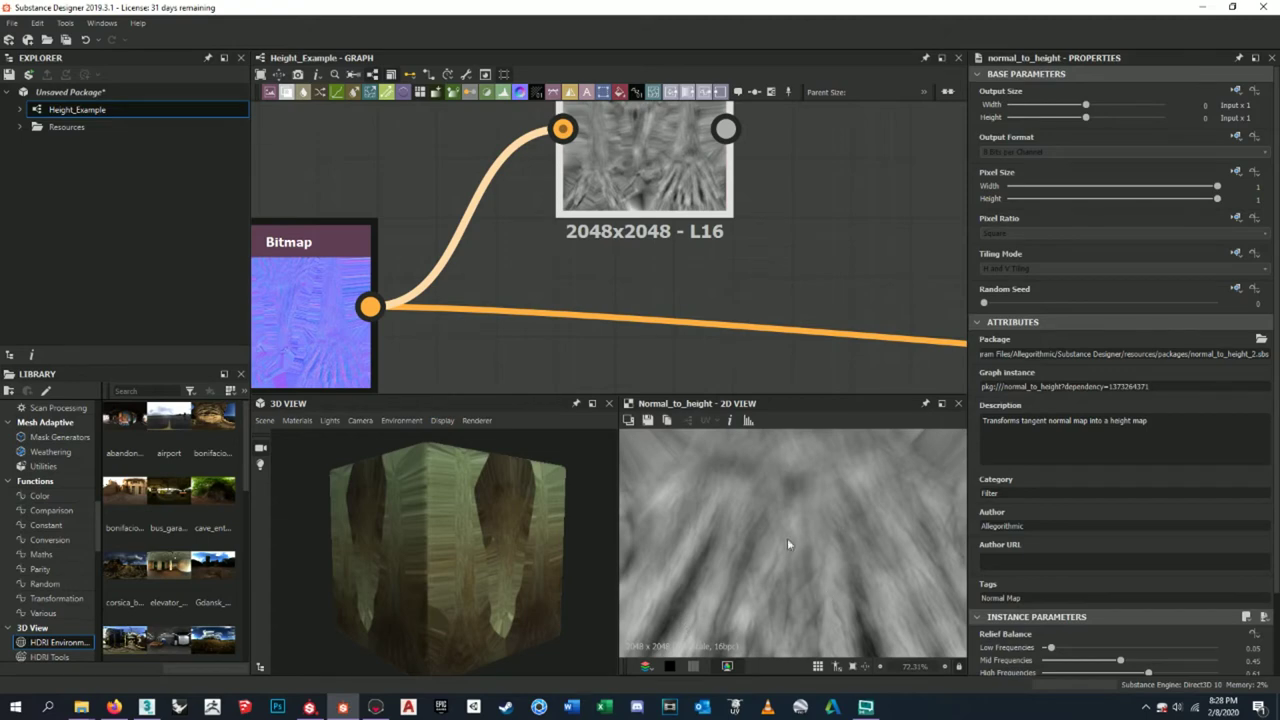
{"action": "middle_click_drag", "start_coordinate": [803, 548], "coordinate": [786, 609]}
{"action": "scroll", "coordinate": [786, 509], "scroll_direction": "down", "scroll_amount": 2}
{"action": "middle_click_drag", "start_coordinate": [786, 509], "coordinate": [832, 561]}
{"action": "scroll", "coordinate": [832, 561], "scroll_direction": "down", "scroll_amount": 3}
{"action": "scroll", "coordinate": [805, 528], "scroll_direction": "up", "scroll_amount": 7}
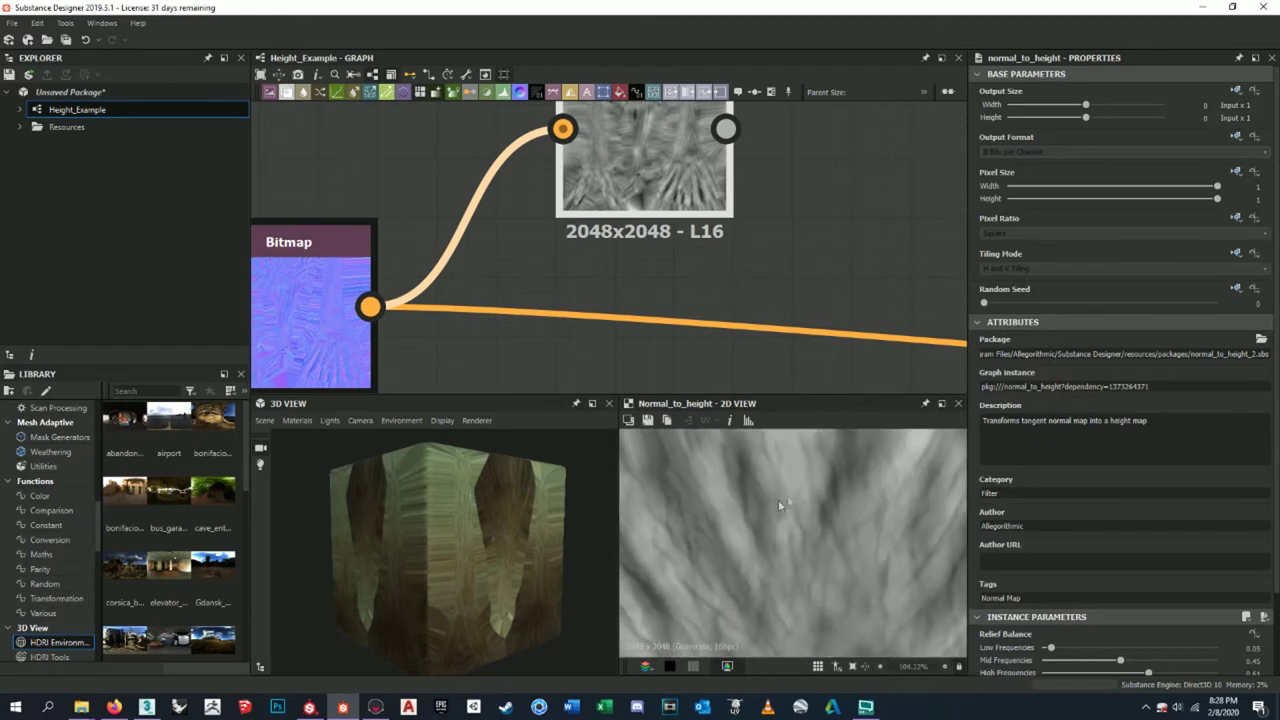
{"action": "scroll", "coordinate": [771, 528], "scroll_direction": "up", "scroll_amount": 5}
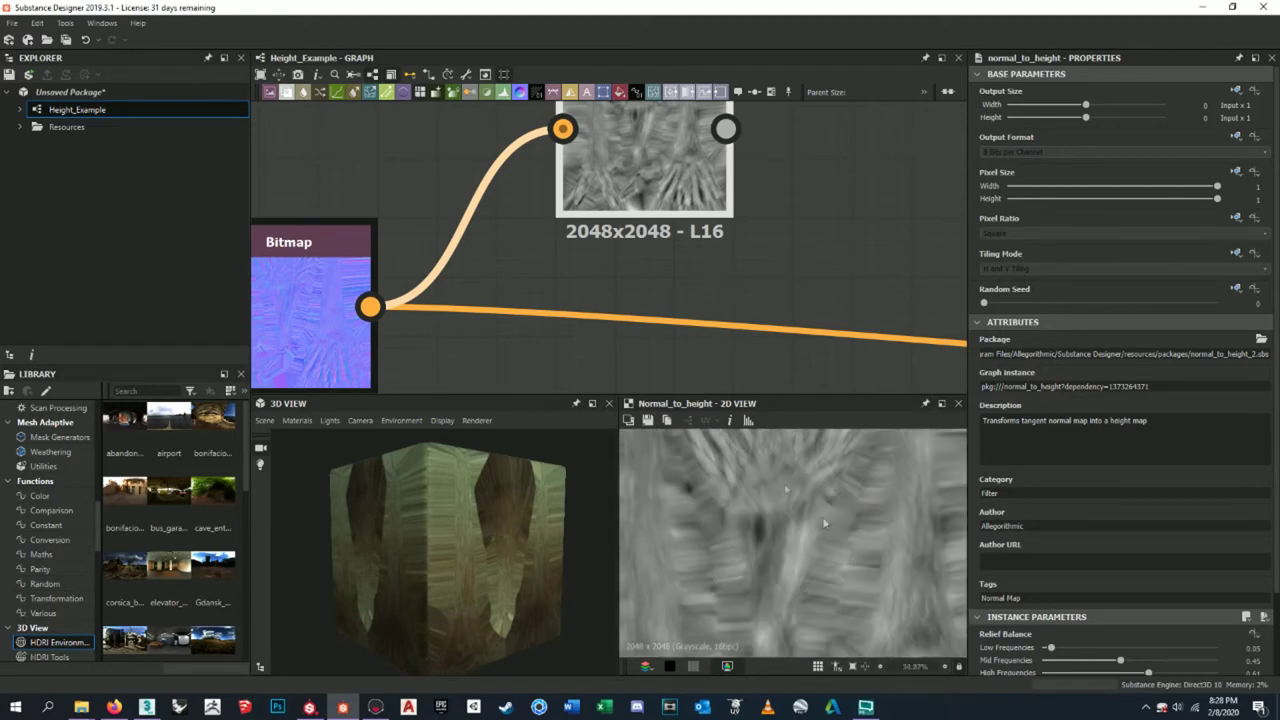
{"action": "middle_click_drag", "start_coordinate": [869, 589], "coordinate": [845, 500]}
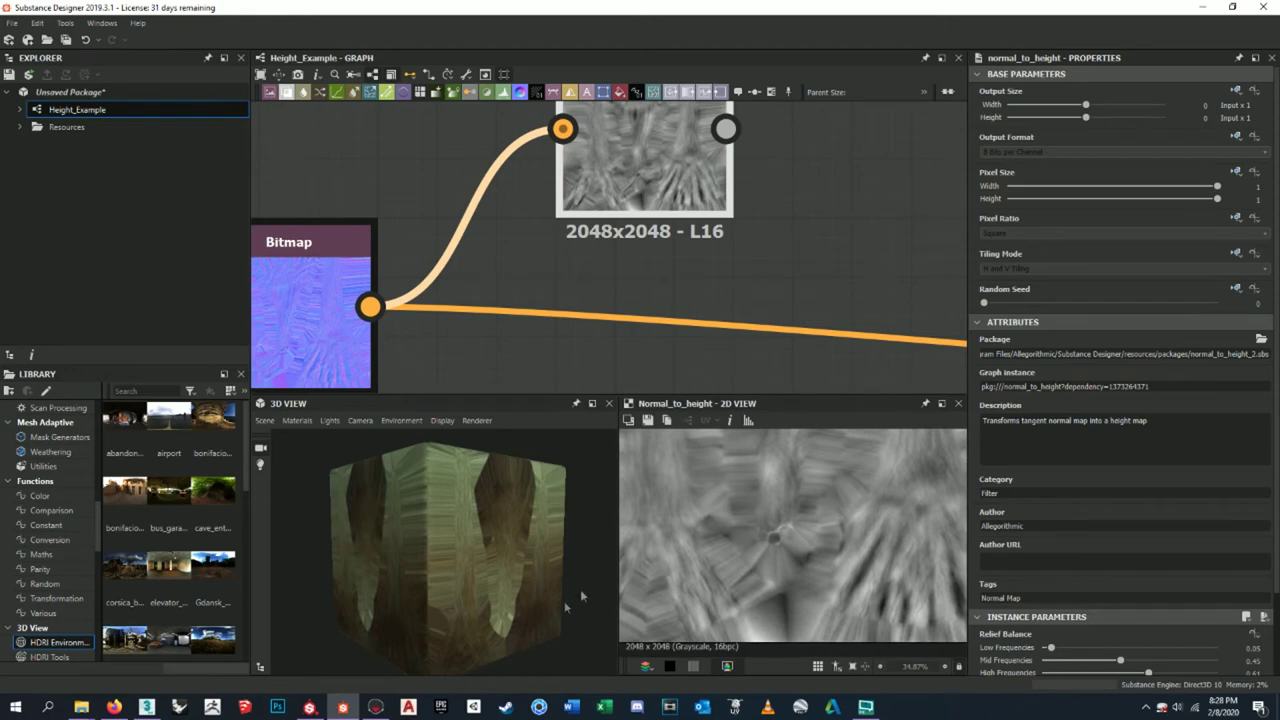
{"action": "scroll", "coordinate": [546, 613], "scroll_direction": "up", "scroll_amount": 5}
{"action": "left_click_drag", "start_coordinate": [547, 618], "coordinate": [517, 568]}
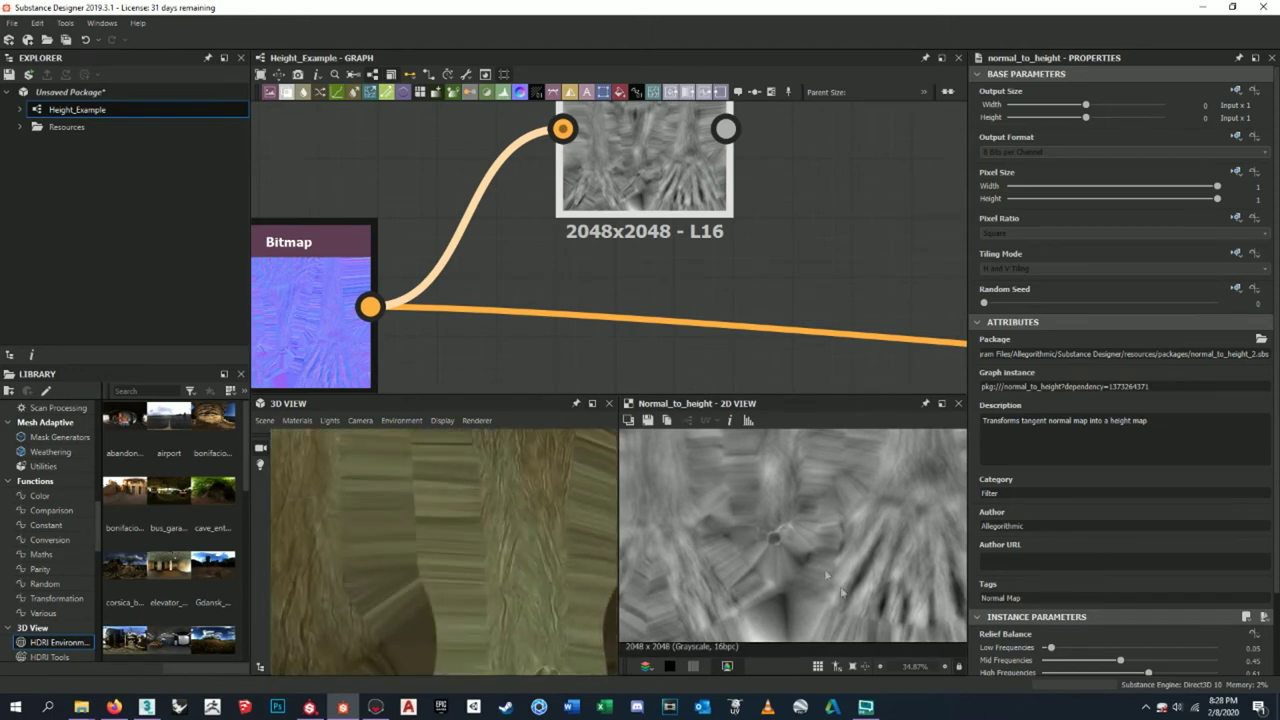
{"action": "middle_click_drag", "start_coordinate": [866, 514], "coordinate": [860, 535]}
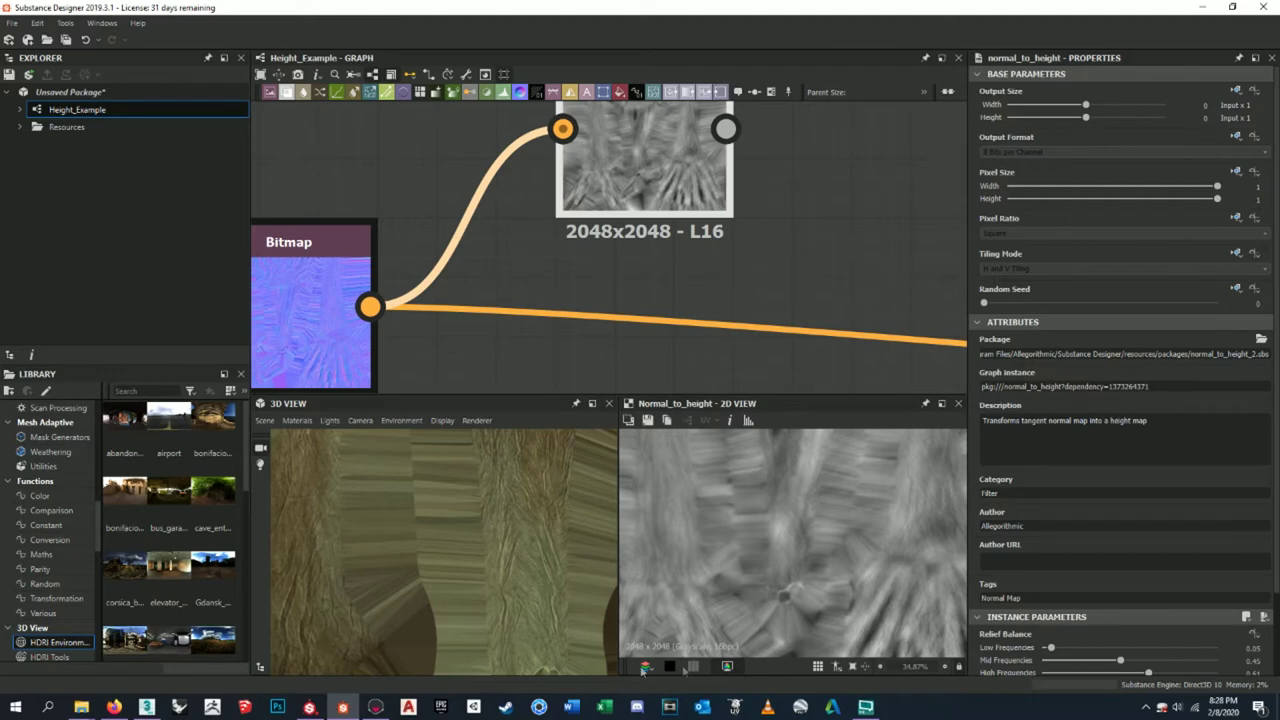
- Set trunk displacement scale to 0.047, PN Triangles subdivision, and tessellation 2048
{"action": "left_click", "coordinate": [388, 681]}
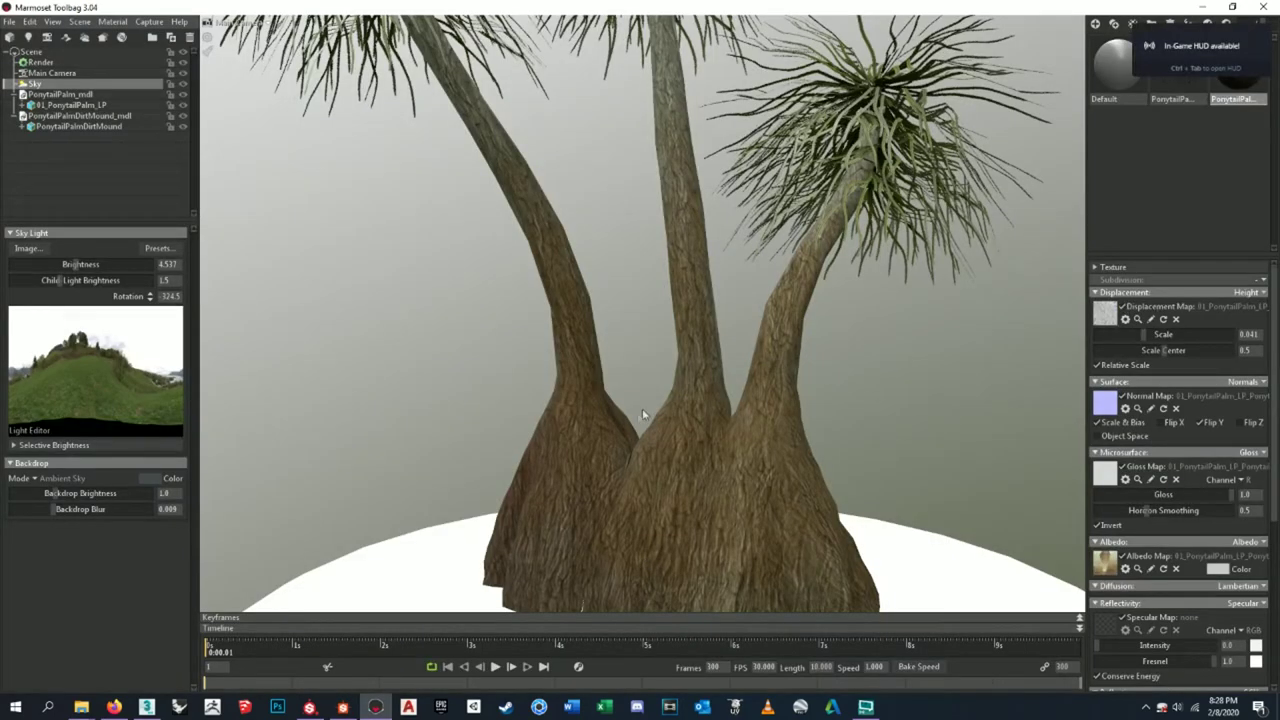
{"action": "left_click_drag", "start_coordinate": [1150, 343], "coordinate": [1144, 341]}
{"action": "left_click", "coordinate": [1265, 282]}
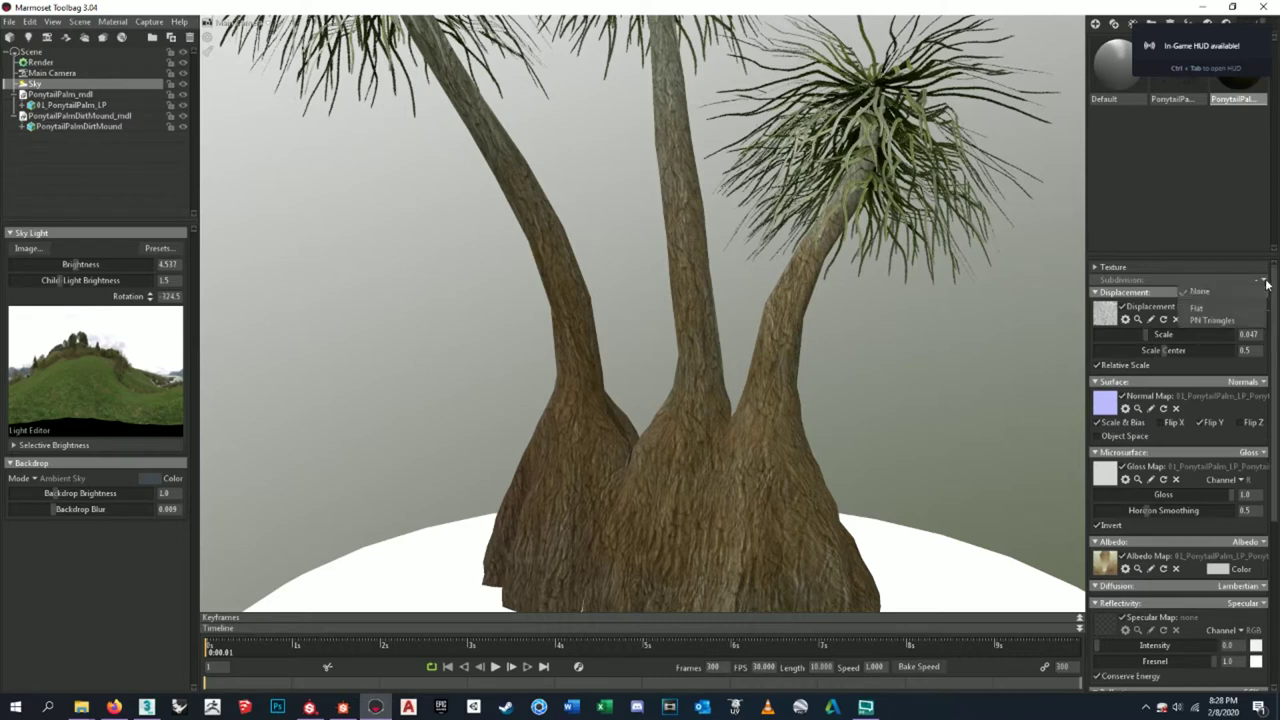
{"action": "left_click", "coordinate": [1203, 320]}
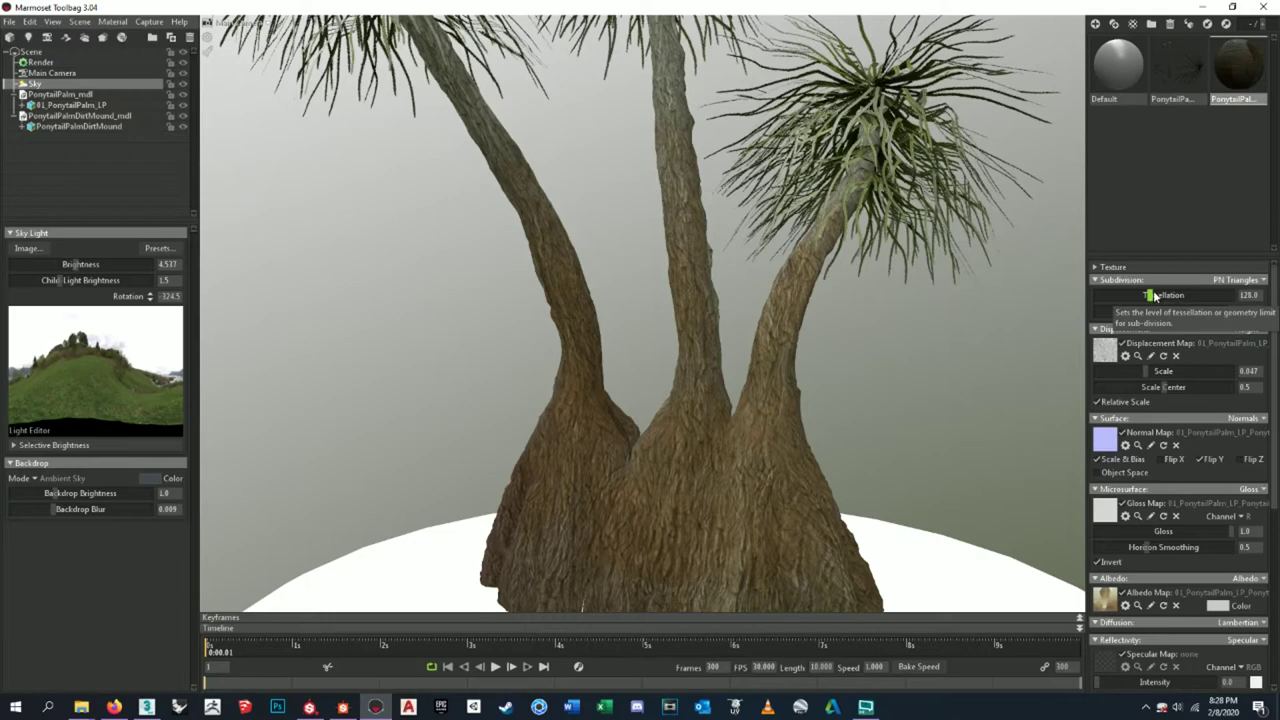
{"action": "left_click_drag", "start_coordinate": [1152, 297], "coordinate": [1168, 295]}
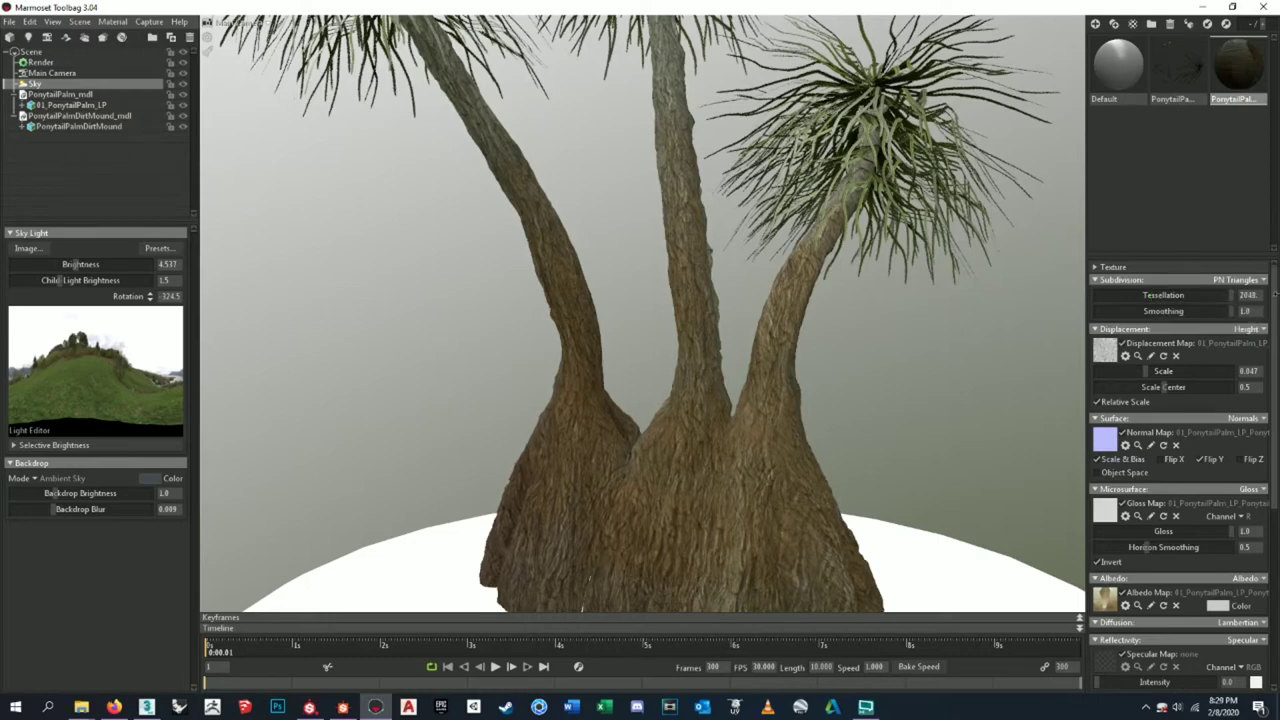
- Orbit to the trunk bases and drop displacement scale to 0 for comparison
{"action": "scroll", "coordinate": [704, 298], "scroll_direction": "up", "scroll_amount": 6}
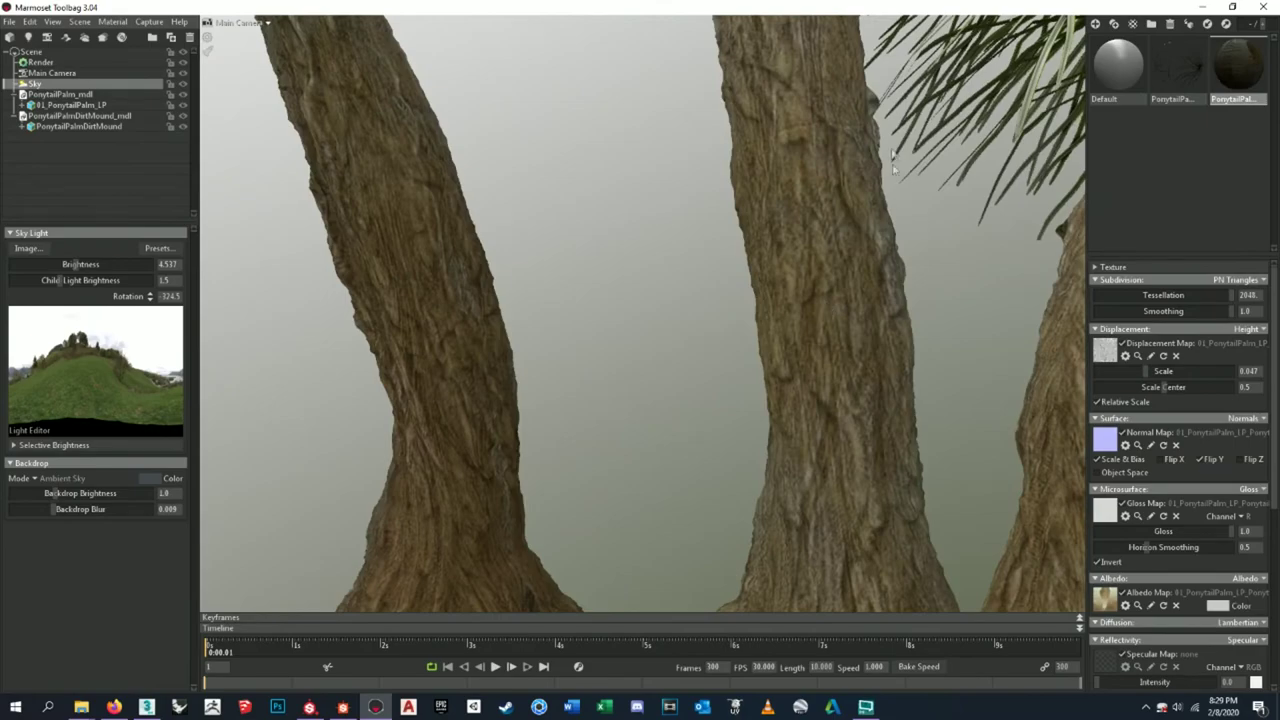
{"action": "scroll", "coordinate": [837, 343], "scroll_direction": "up", "scroll_amount": 8}
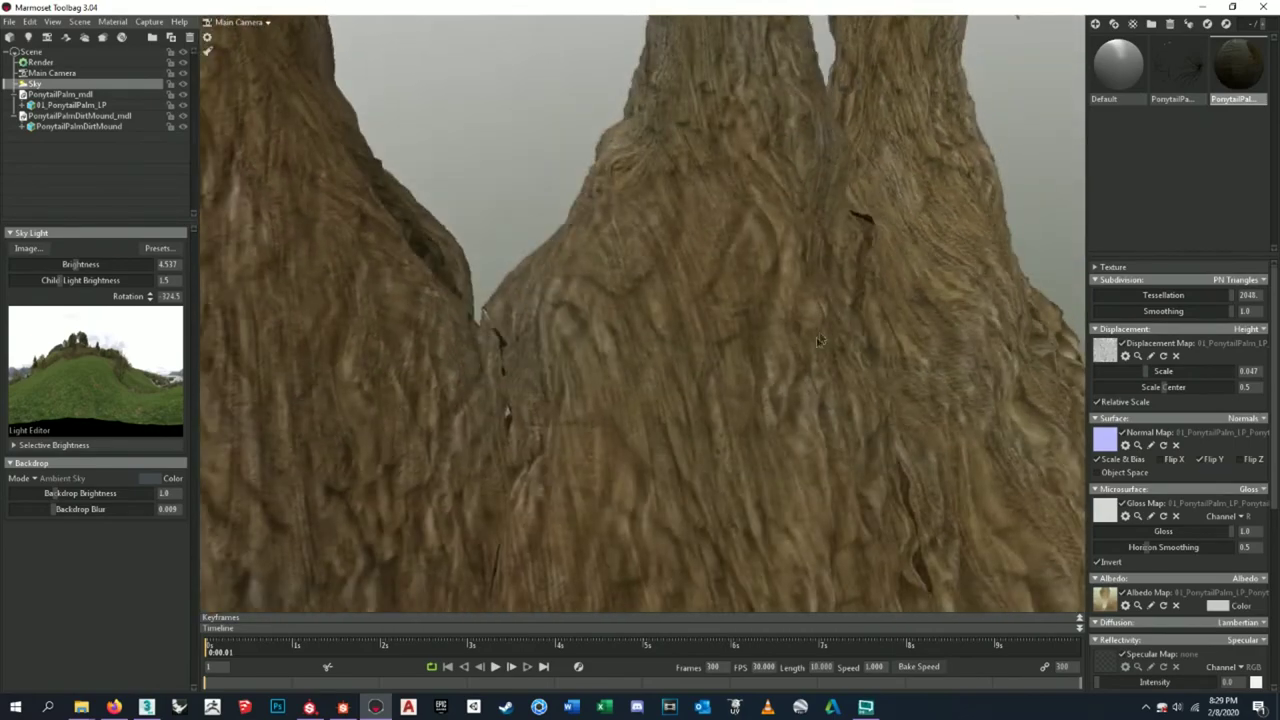
{"action": "left_click_drag", "start_coordinate": [818, 341], "coordinate": [720, 334]}
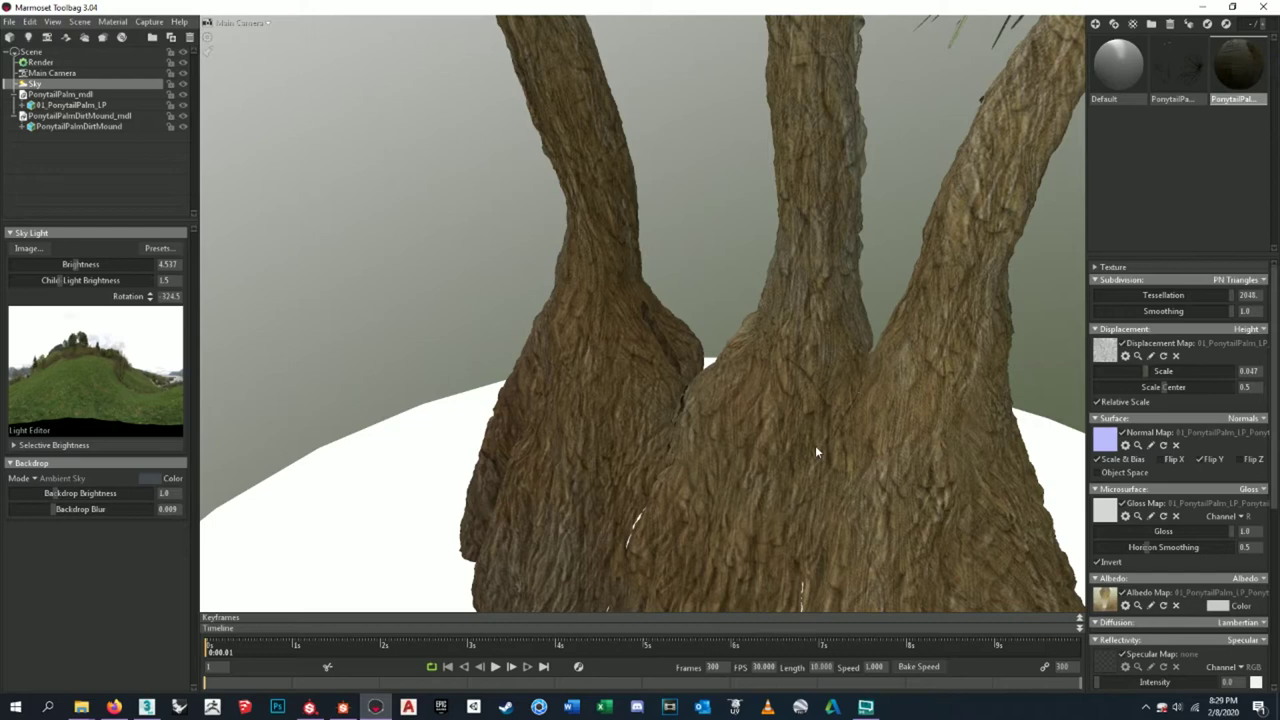
{"action": "left_click_drag", "start_coordinate": [1146, 371], "coordinate": [1093, 371]}
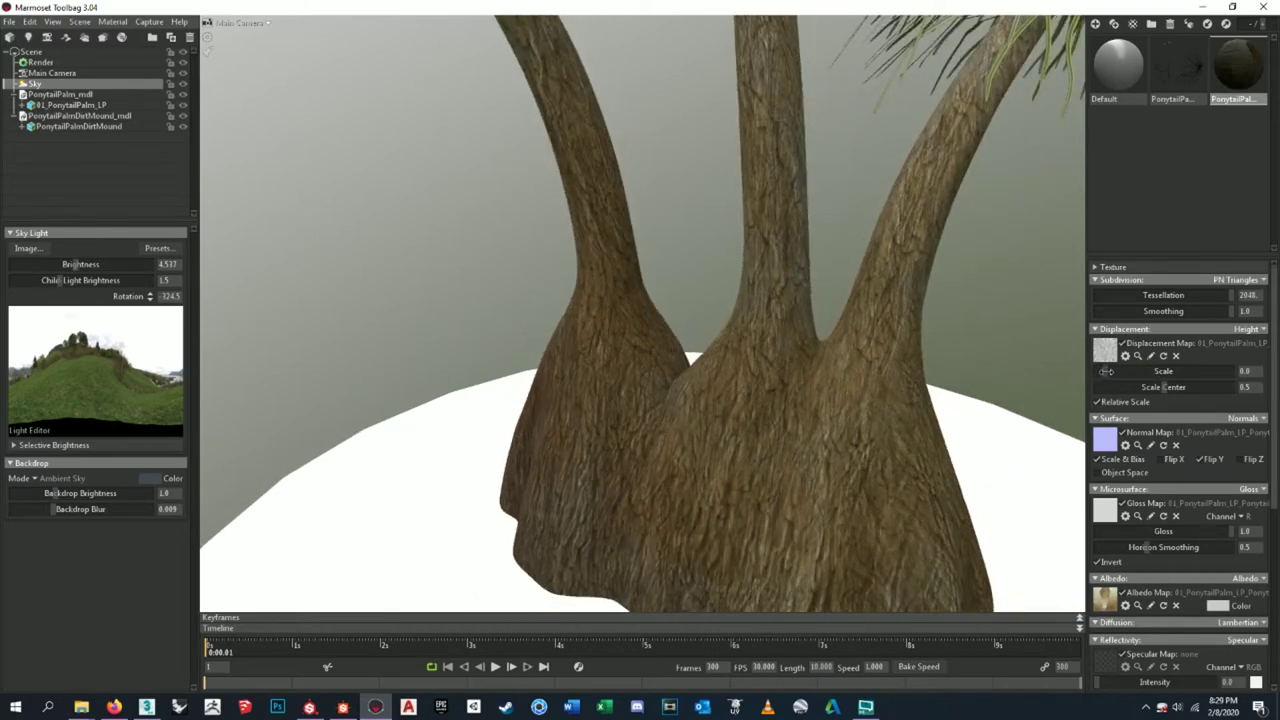
- Set trunk displacement scale to 0.017, testing Scale Center at 0 before settling on 0.5
{"action": "left_click_drag", "start_coordinate": [1112, 371], "coordinate": [1128, 372]}
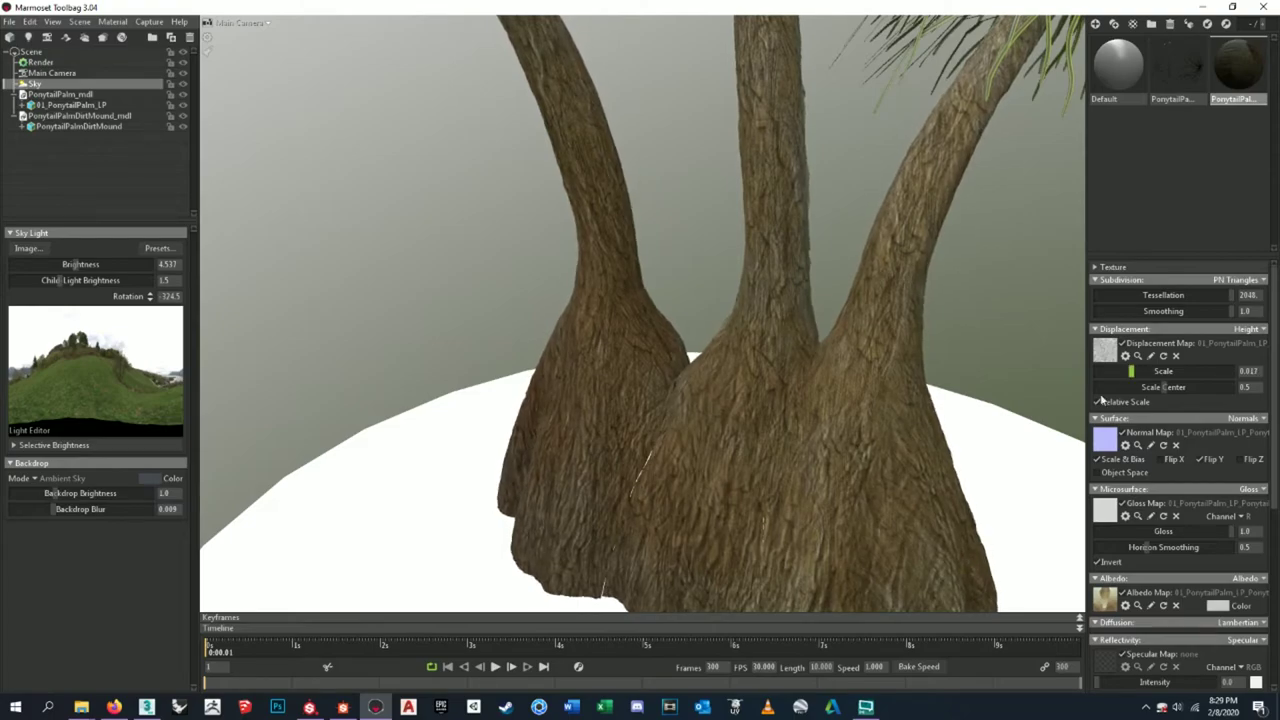
{"action": "left_click_drag", "start_coordinate": [866, 413], "coordinate": [740, 360]}
{"action": "mouse_move", "coordinate": [1160, 399]}
{"action": "left_mouse_down"}
{"action": "mouse_move", "coordinate": [1051, 380]}
{"action": "mouse_move", "coordinate": [1152, 381]}
{"action": "left_mouse_up"}
{"action": "scroll", "coordinate": [613, 407], "scroll_direction": "up", "scroll_amount": 3}
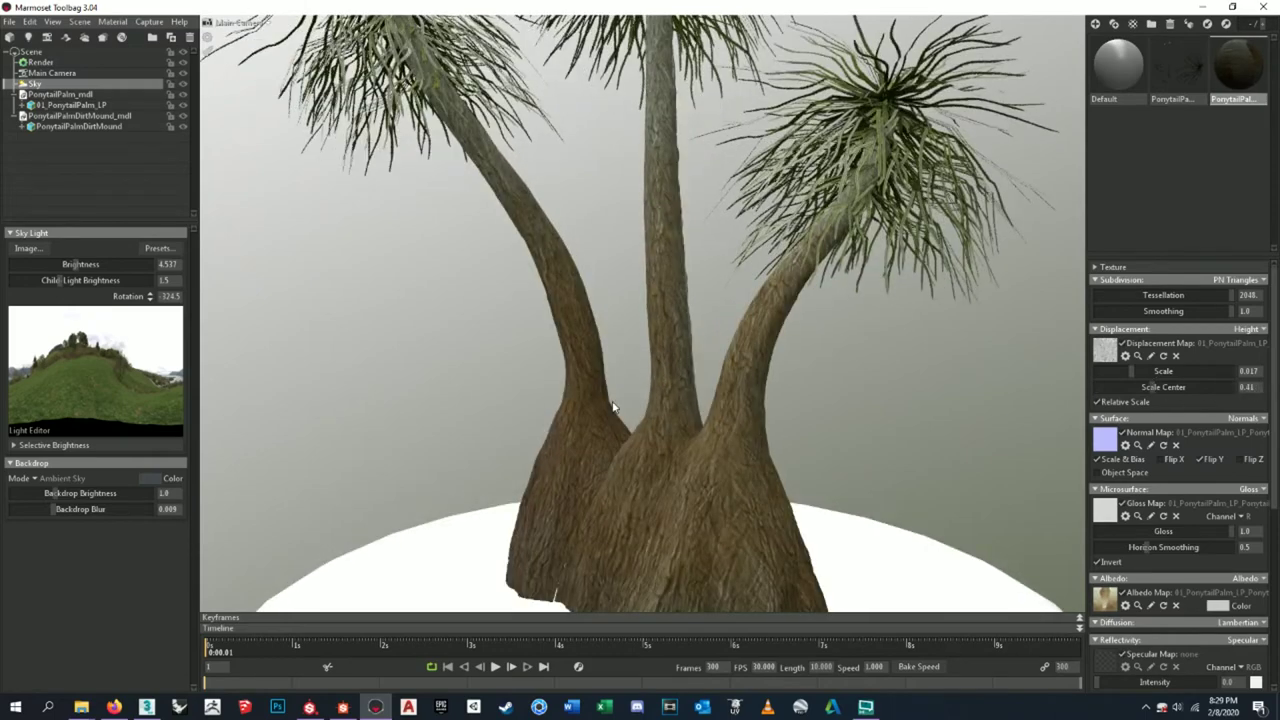
{"action": "scroll", "coordinate": [613, 407], "scroll_direction": "up", "scroll_amount": 2}
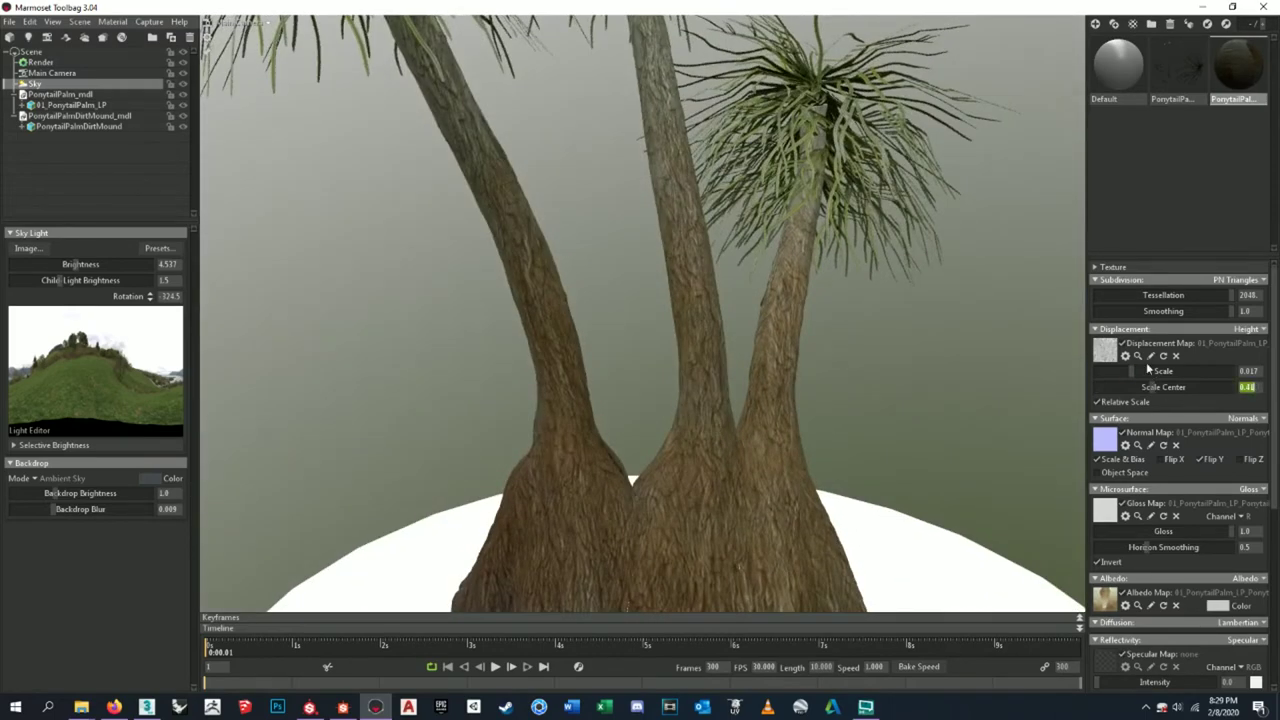
{"action": "type", "text": "0"}
{"action": "key", "text": "Return"}
{"action": "left_click_drag", "start_coordinate": [1104, 390], "coordinate": [1278, 385]}
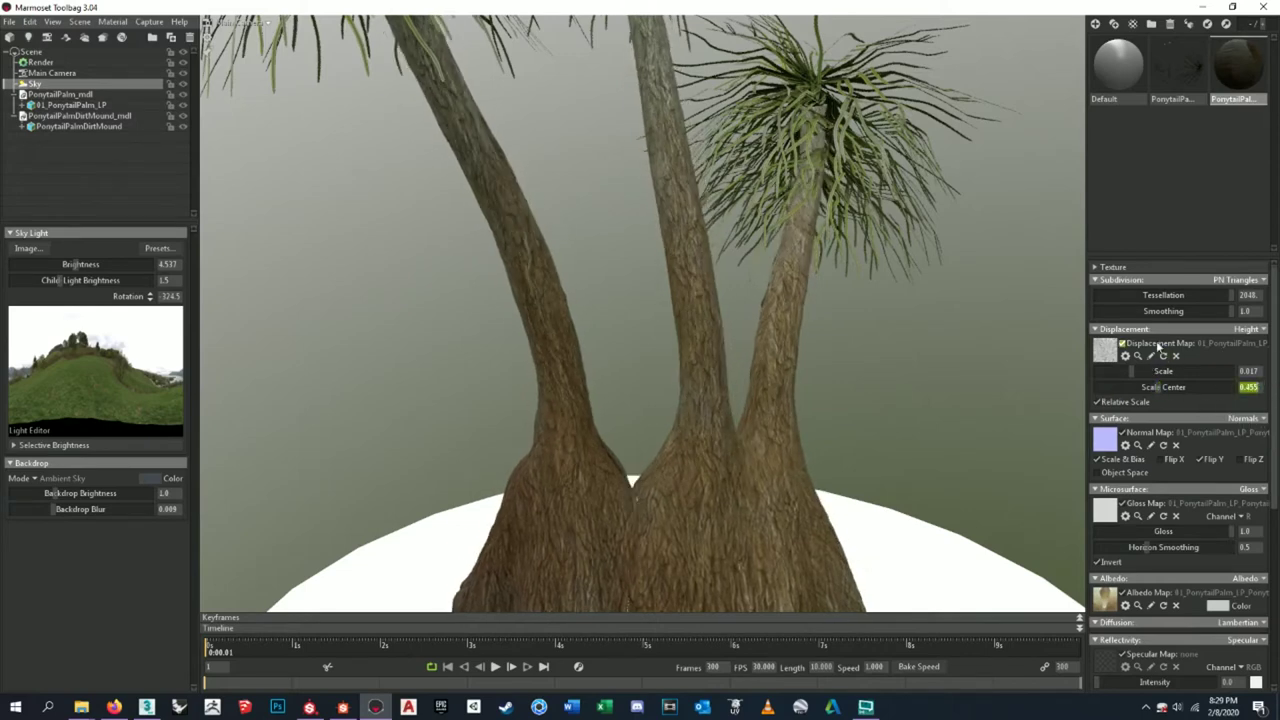
{"action": "left_click_drag", "start_coordinate": [700, 230], "coordinate": [686, 278]}
{"action": "right_click_drag", "start_coordinate": [622, 525], "coordinate": [781, 316]}
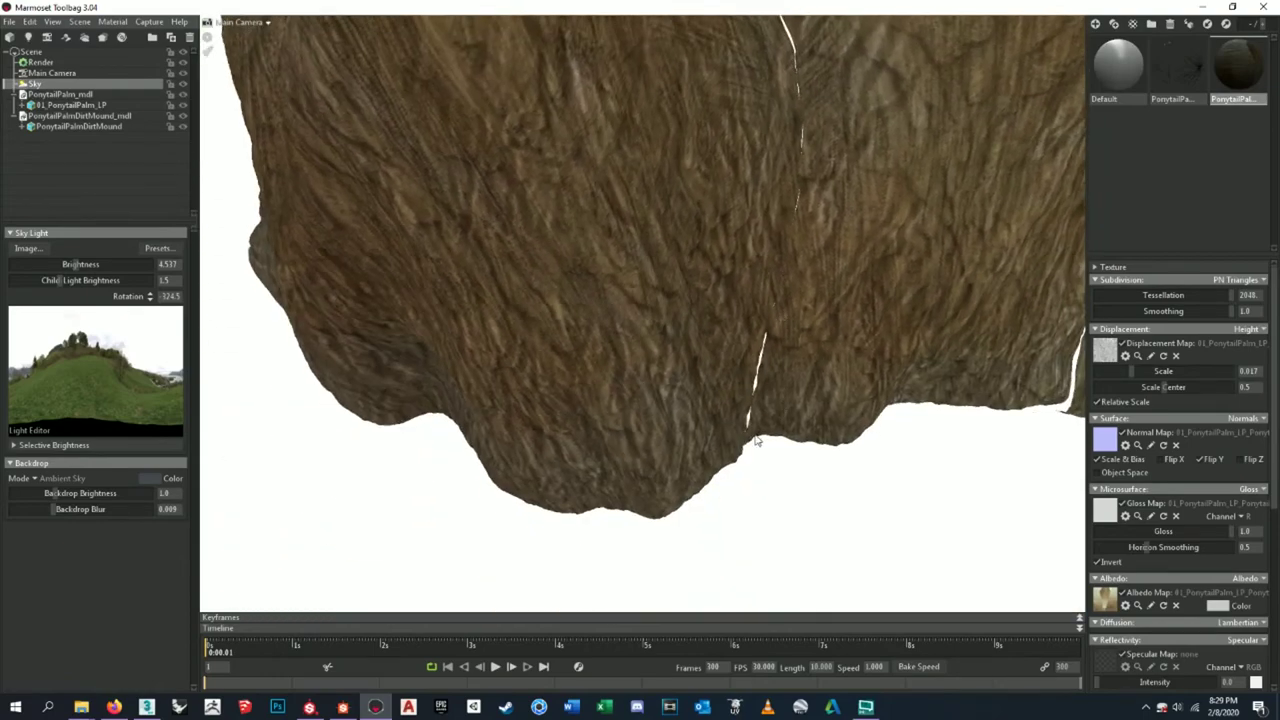
{"action": "right_click_drag", "start_coordinate": [760, 375], "coordinate": [668, 432]}
{"action": "right_click_drag", "start_coordinate": [485, 303], "coordinate": [743, 387]}
{"action": "left_click_drag", "start_coordinate": [743, 387], "coordinate": [810, 303]}
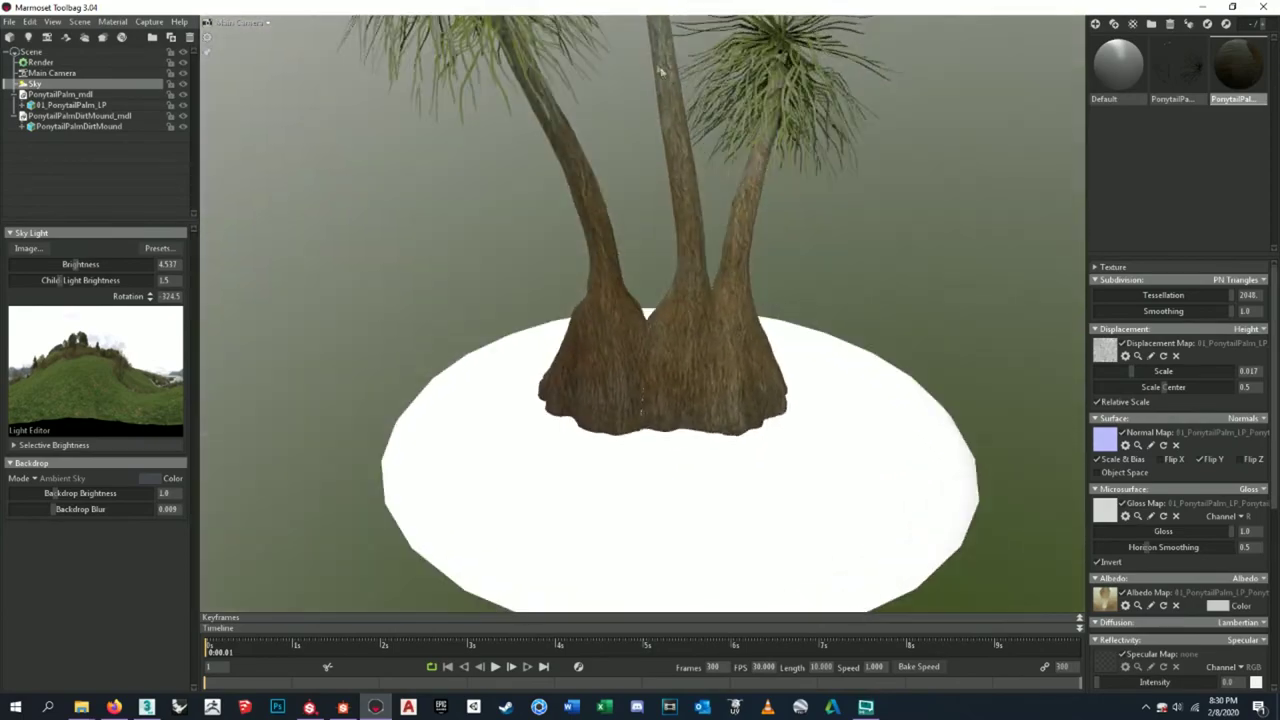
{"action": "left_click_drag", "start_coordinate": [552, 308], "coordinate": [684, 304]}
{"action": "scroll", "coordinate": [684, 304], "scroll_direction": "up", "scroll_amount": 2}
{"action": "scroll", "coordinate": [685, 302], "scroll_direction": "up", "scroll_amount": 8}
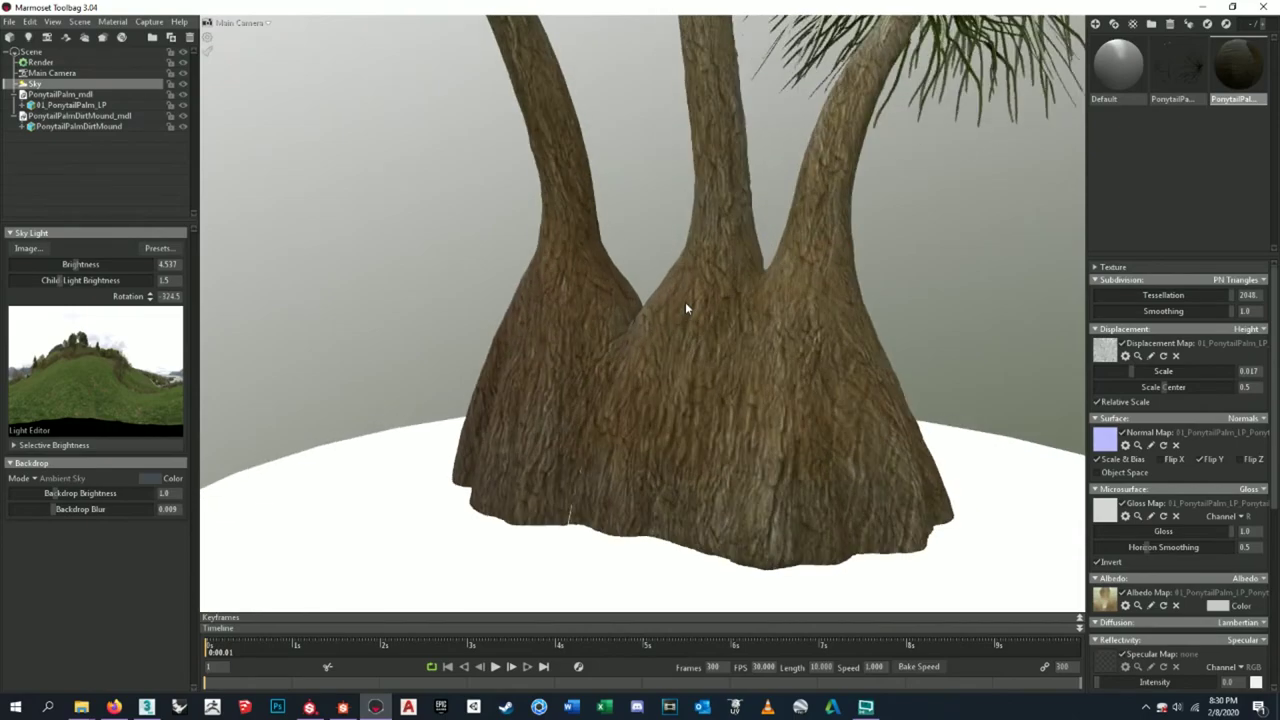
{"action": "left_click_drag", "start_coordinate": [682, 288], "coordinate": [660, 298]}
{"action": "scroll", "coordinate": [659, 298], "scroll_direction": "down", "scroll_amount": 8}
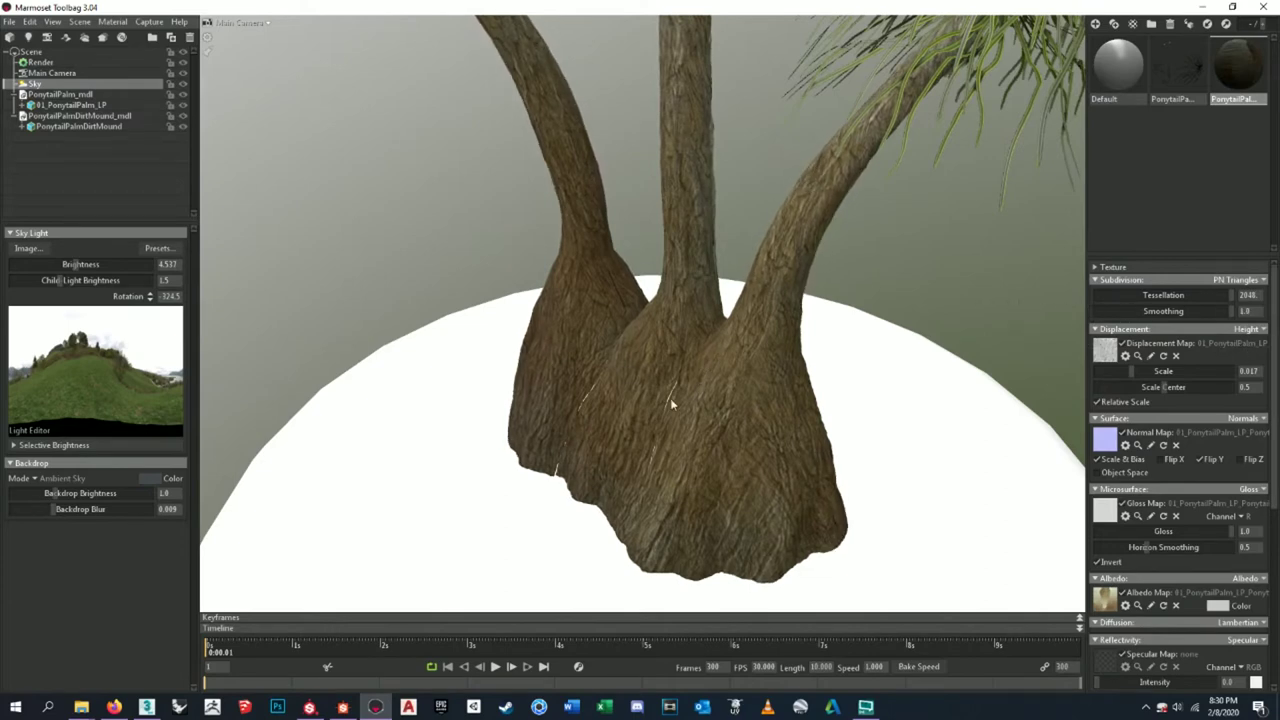
{"action": "scroll", "coordinate": [762, 400], "scroll_direction": "down", "scroll_amount": 5}
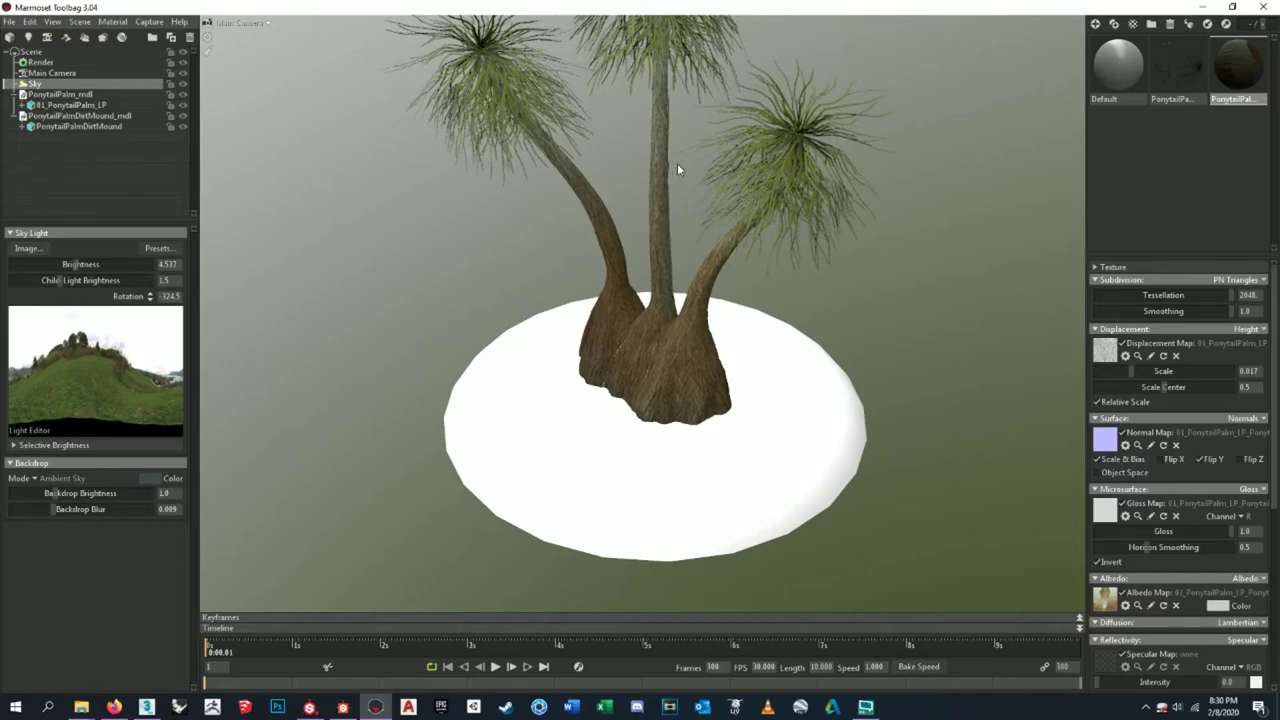
{"action": "scroll", "coordinate": [615, 376], "scroll_direction": "up", "scroll_amount": 10}
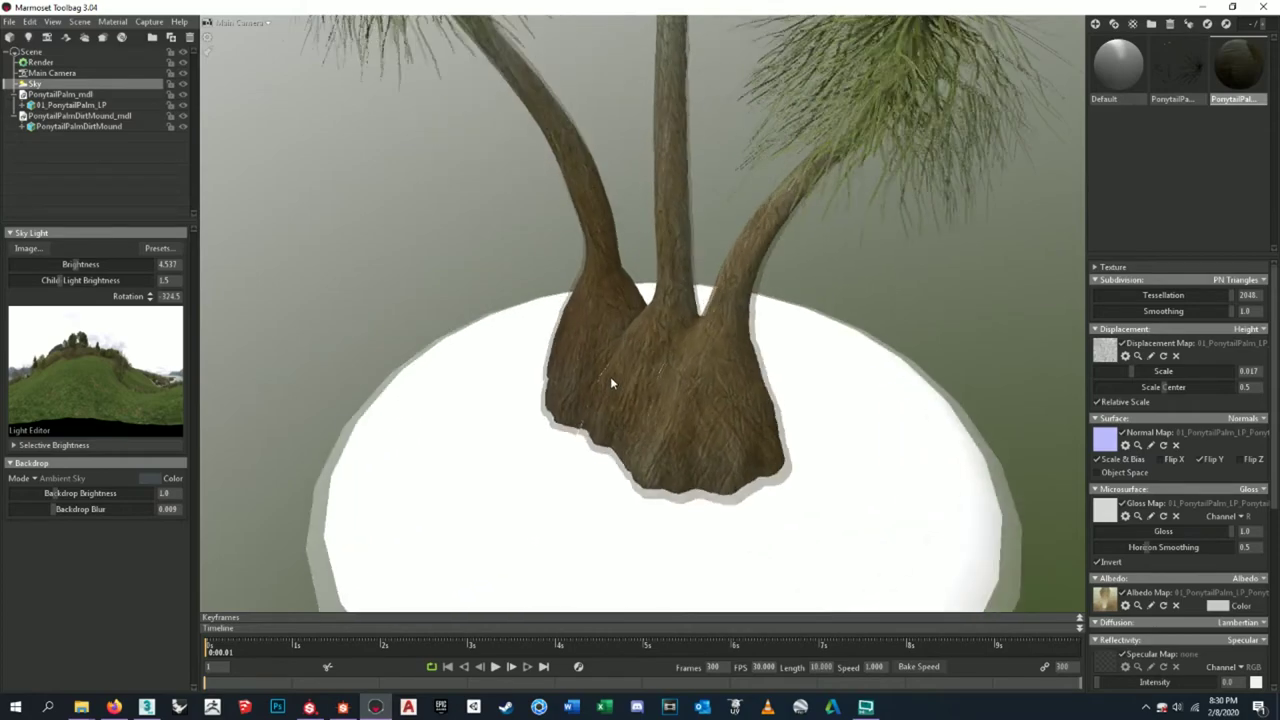
{"action": "scroll", "coordinate": [633, 376], "scroll_direction": "up", "scroll_amount": 3}
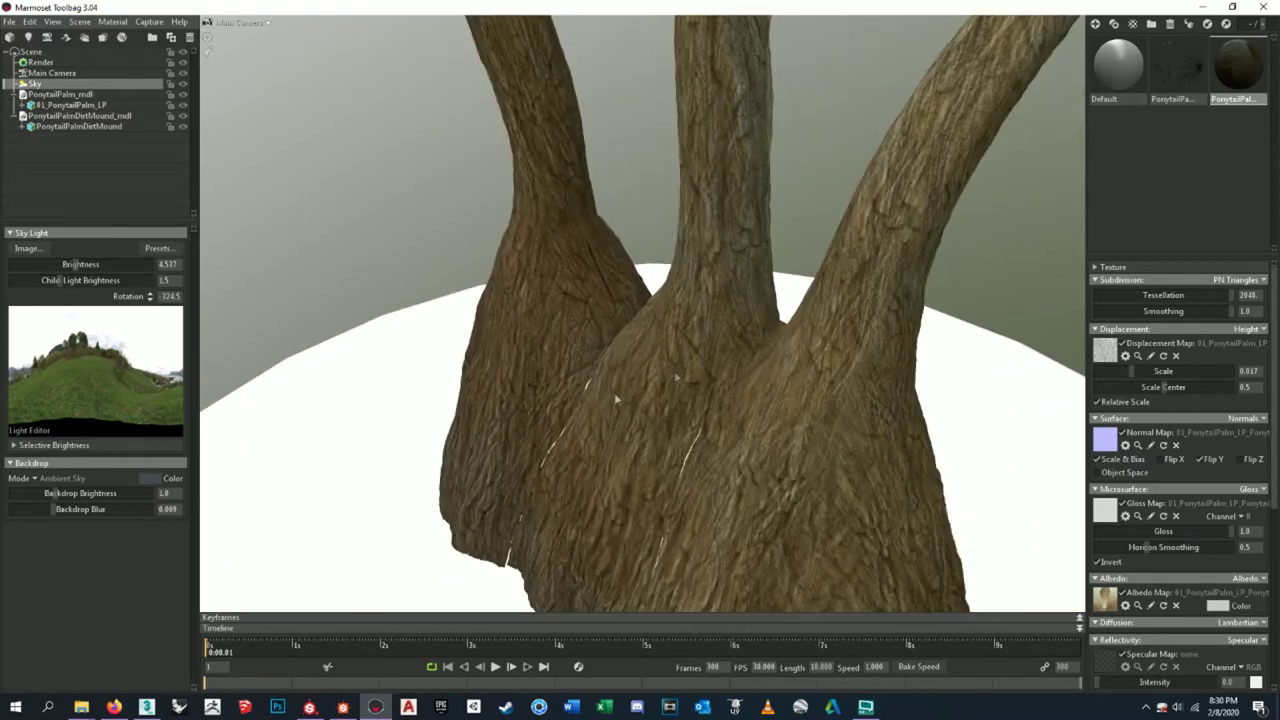
{"action": "left_click", "coordinate": [1240, 280]}
{"action": "left_click", "coordinate": [1250, 311]}
{"action": "left_click_drag", "start_coordinate": [830, 330], "coordinate": [888, 283]}
{"action": "left_click_drag", "start_coordinate": [1201, 298], "coordinate": [1220, 296]}
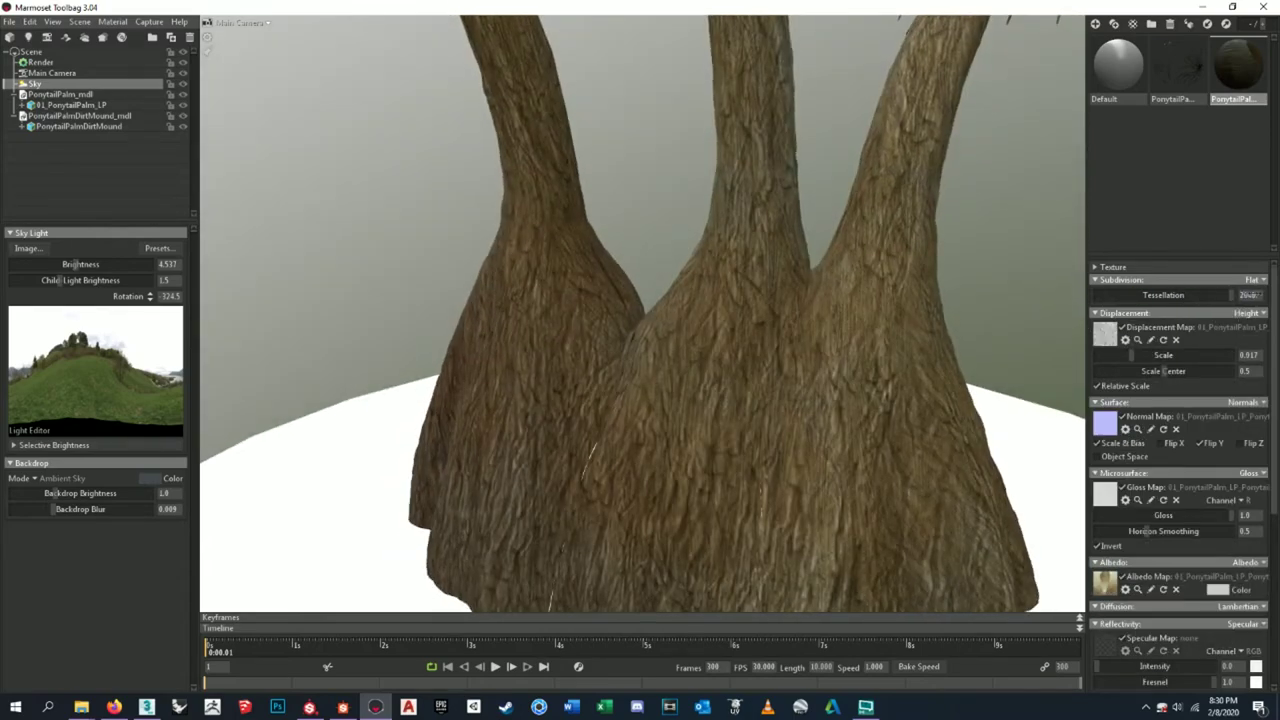
{"action": "left_click", "coordinate": [1255, 280]}
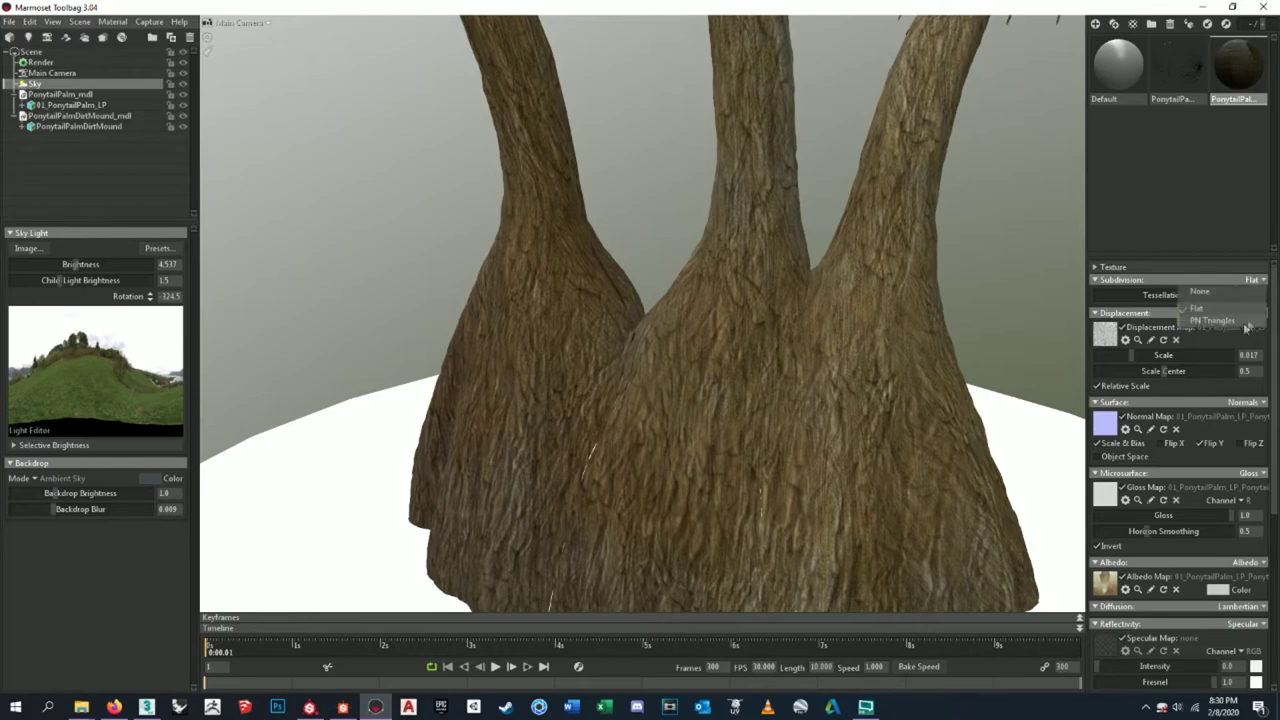
{"action": "left_click", "coordinate": [1240, 326]}
{"action": "left_click_drag", "start_coordinate": [648, 377], "coordinate": [693, 302]}
{"action": "left_click_drag", "start_coordinate": [693, 295], "coordinate": [631, 312]}
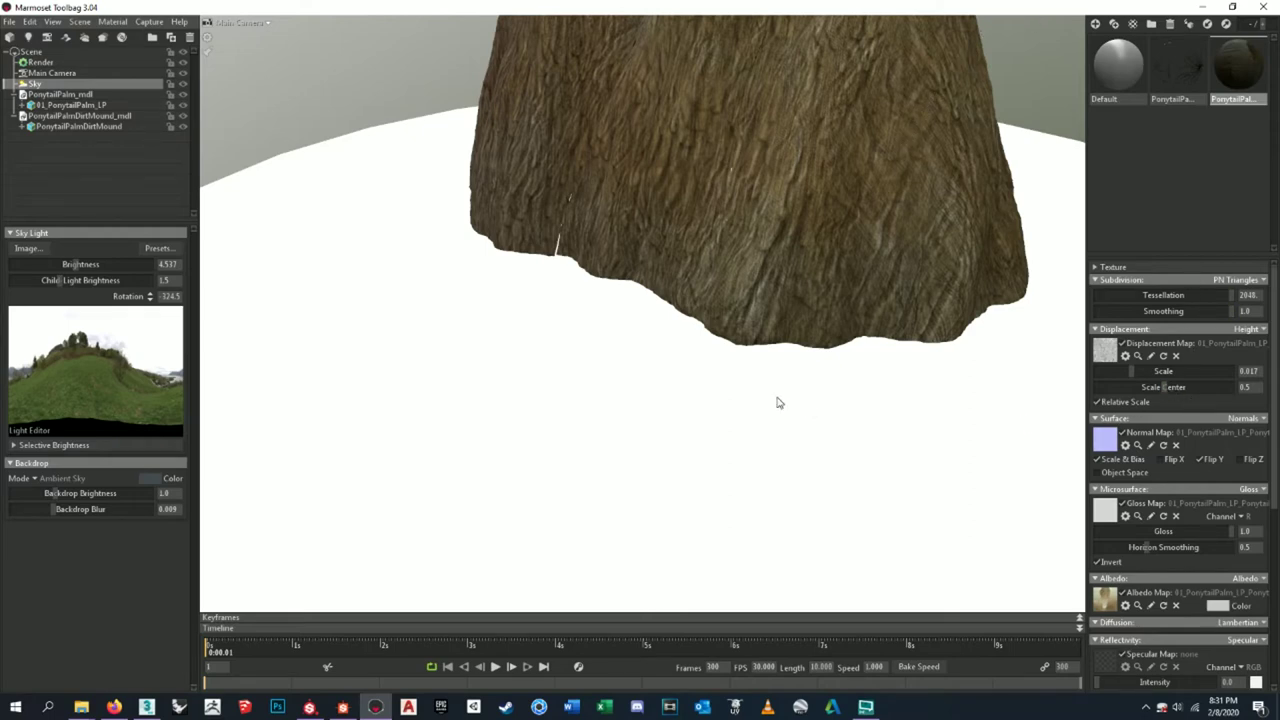
- Zoom and orbit down to a low close-up of the three palm trunk bases on the mound
{"action": "scroll", "coordinate": [780, 399], "scroll_direction": "up", "scroll_amount": 2}
{"action": "scroll", "coordinate": [780, 399], "scroll_direction": "down", "scroll_amount": 5}
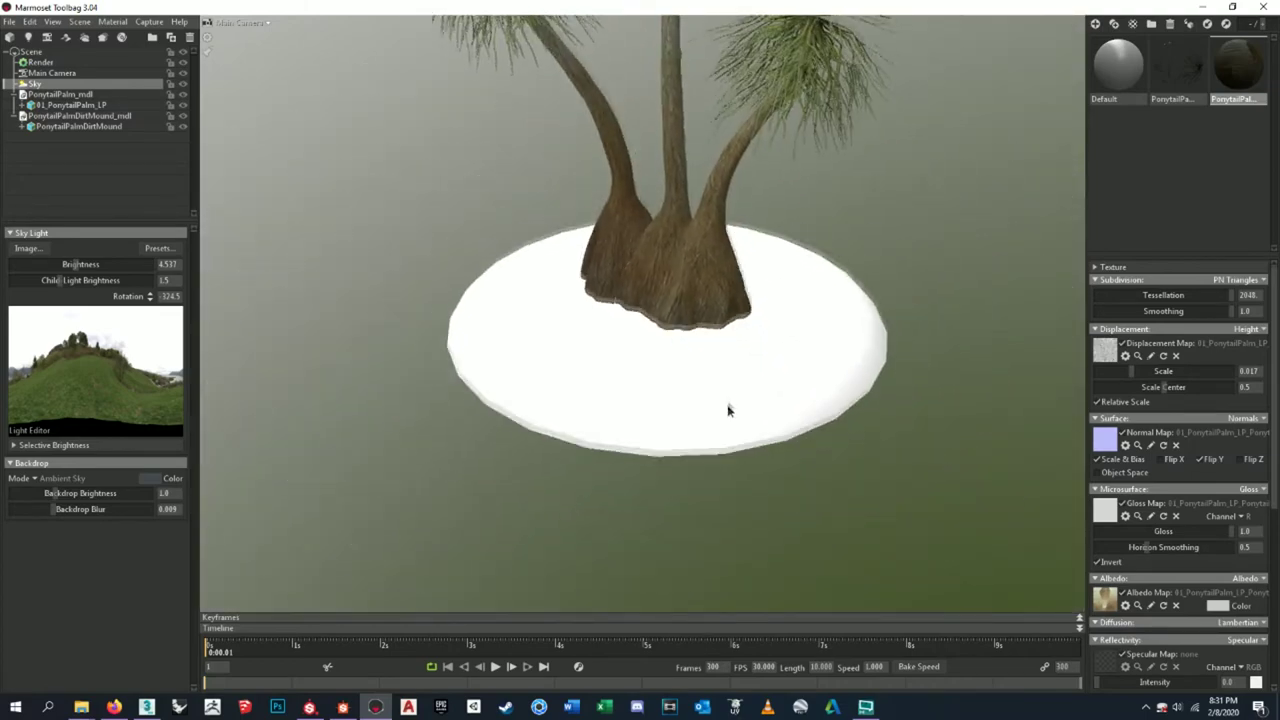
{"action": "scroll", "coordinate": [724, 371], "scroll_direction": "up", "scroll_amount": 3}
{"action": "left_click_drag", "start_coordinate": [724, 371], "coordinate": [968, 348]}
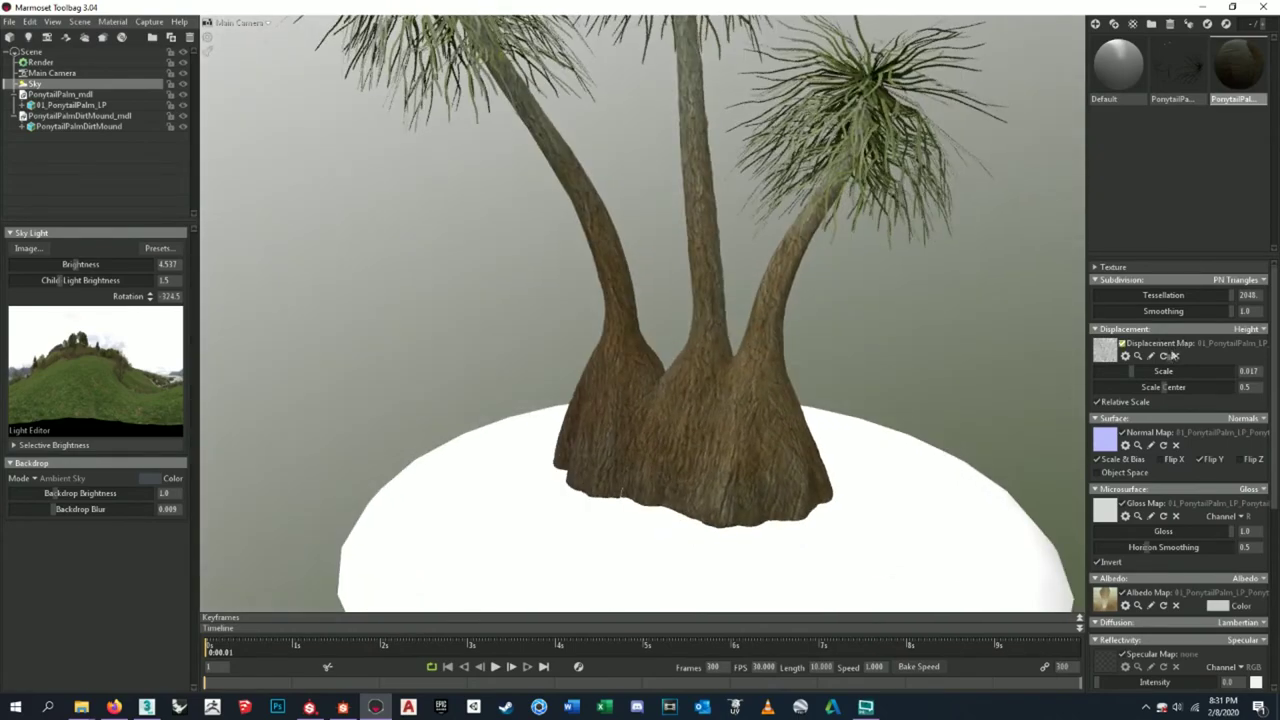
- Tune trunk Displacement Scale to about 0.041 with Scale Center at 0.5, then select the dirt mound
{"action": "left_click_drag", "start_coordinate": [1135, 370], "coordinate": [1218, 385]}
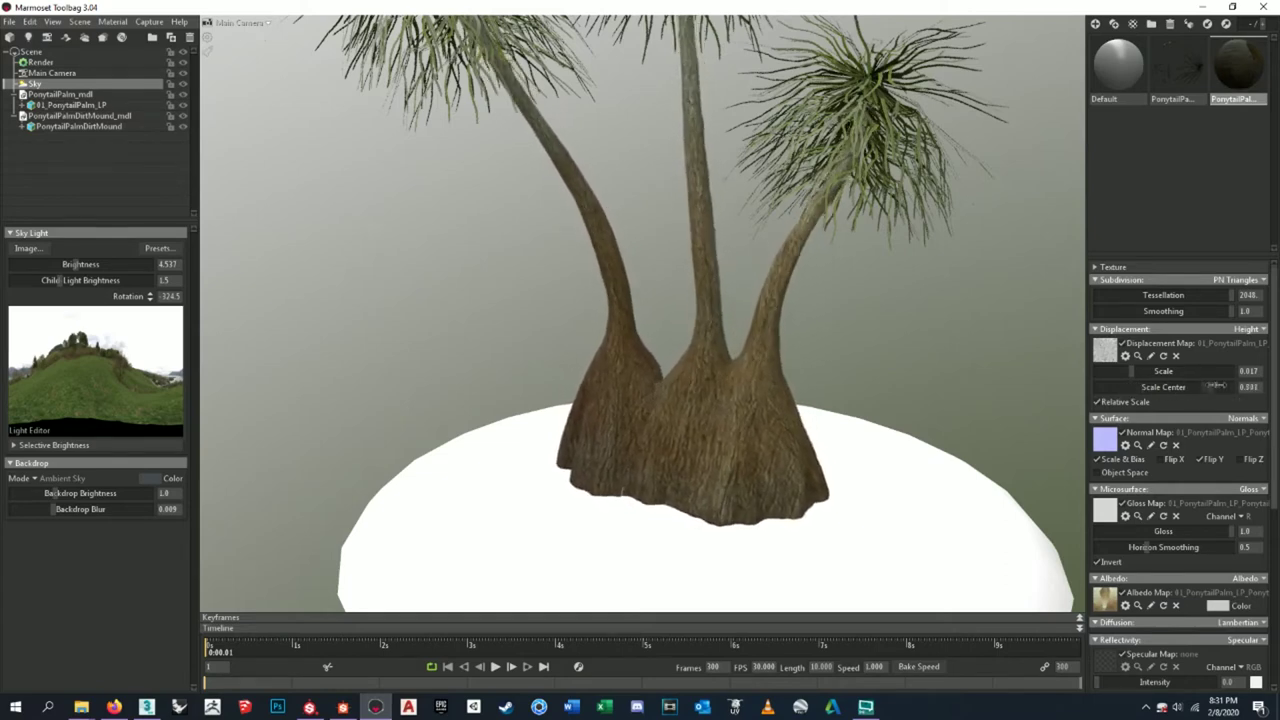
{"action": "double_click", "coordinate": [1219, 387]}
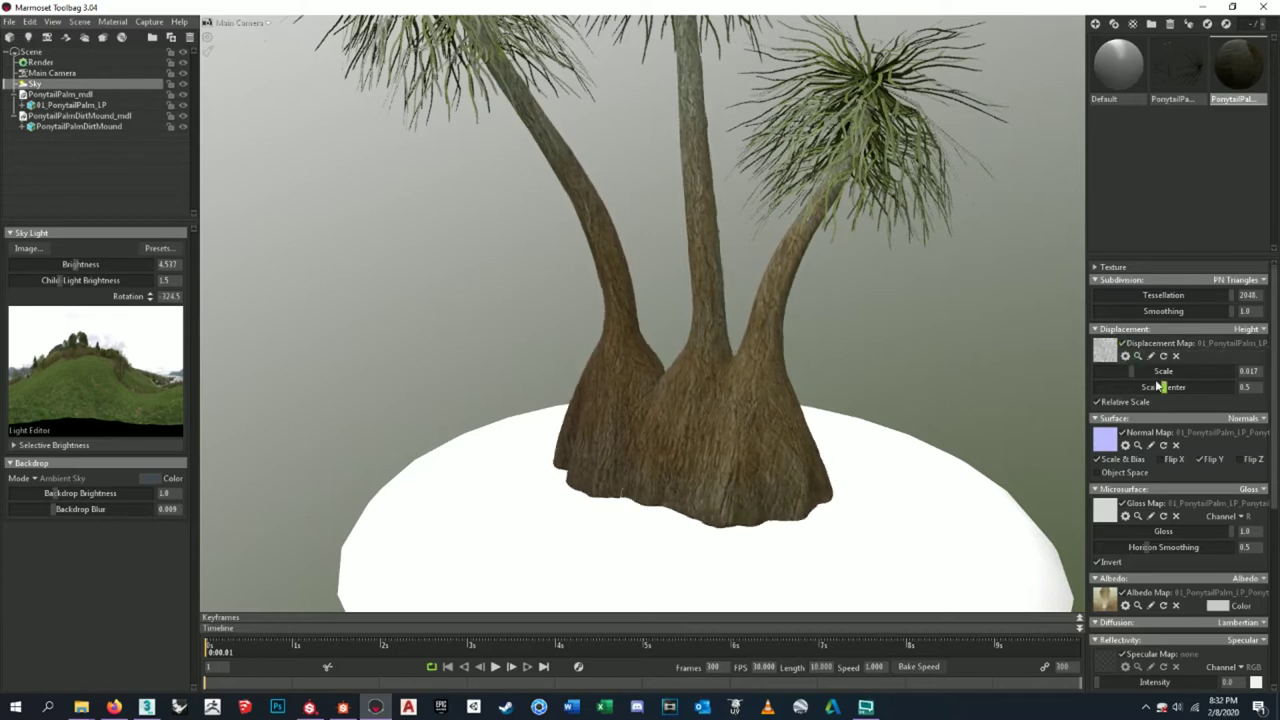
{"action": "left_click_drag", "start_coordinate": [1134, 372], "coordinate": [1150, 371]}
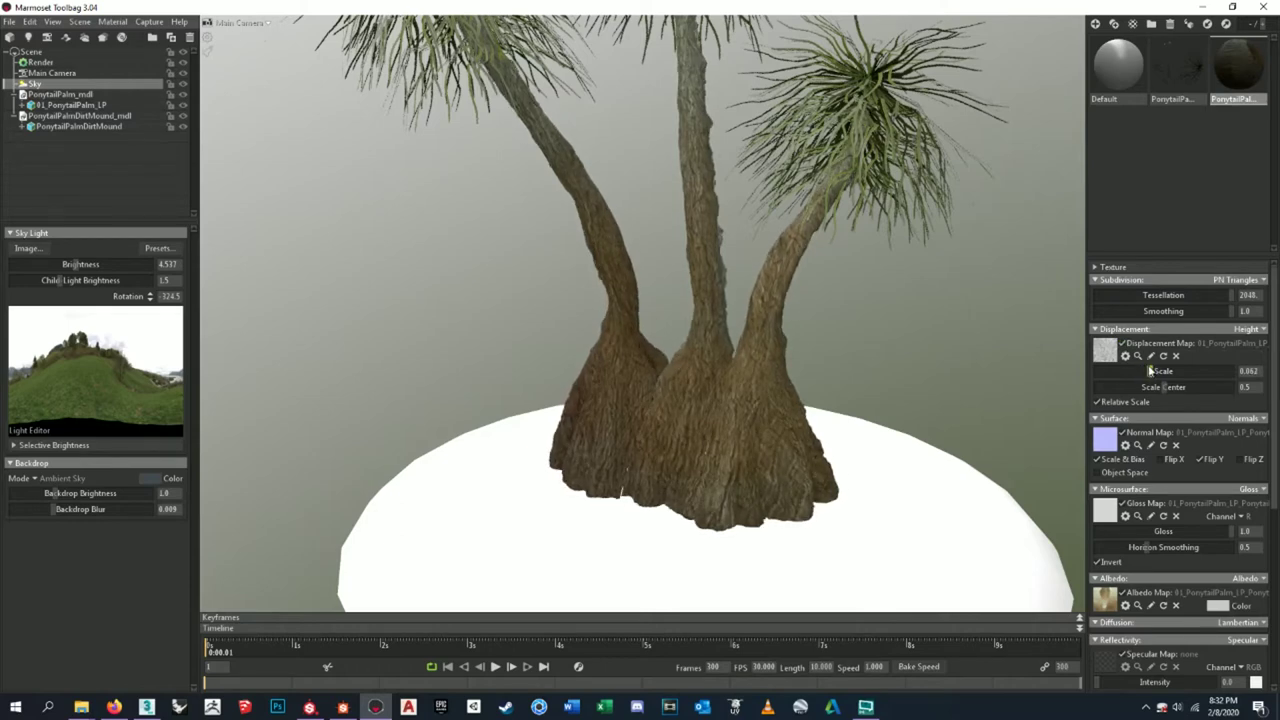
{"action": "left_click_drag", "start_coordinate": [1150, 371], "coordinate": [1142, 383]}
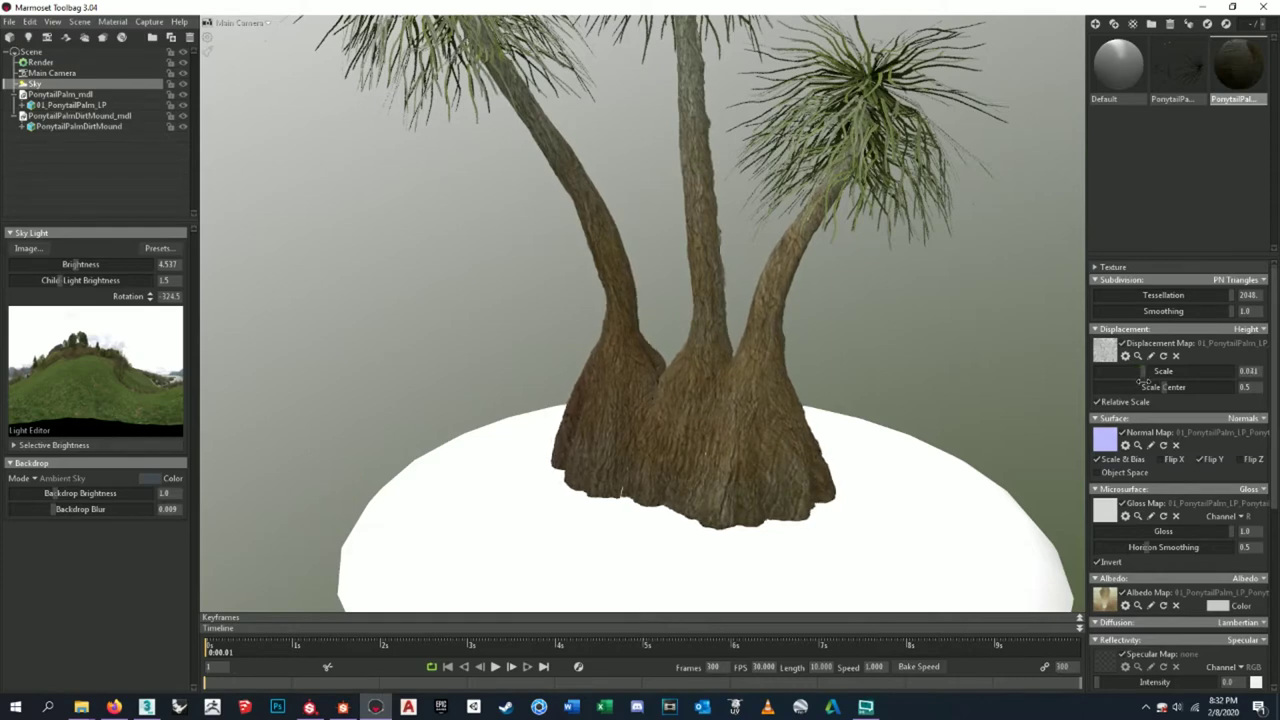
{"action": "left_click", "coordinate": [654, 538]}
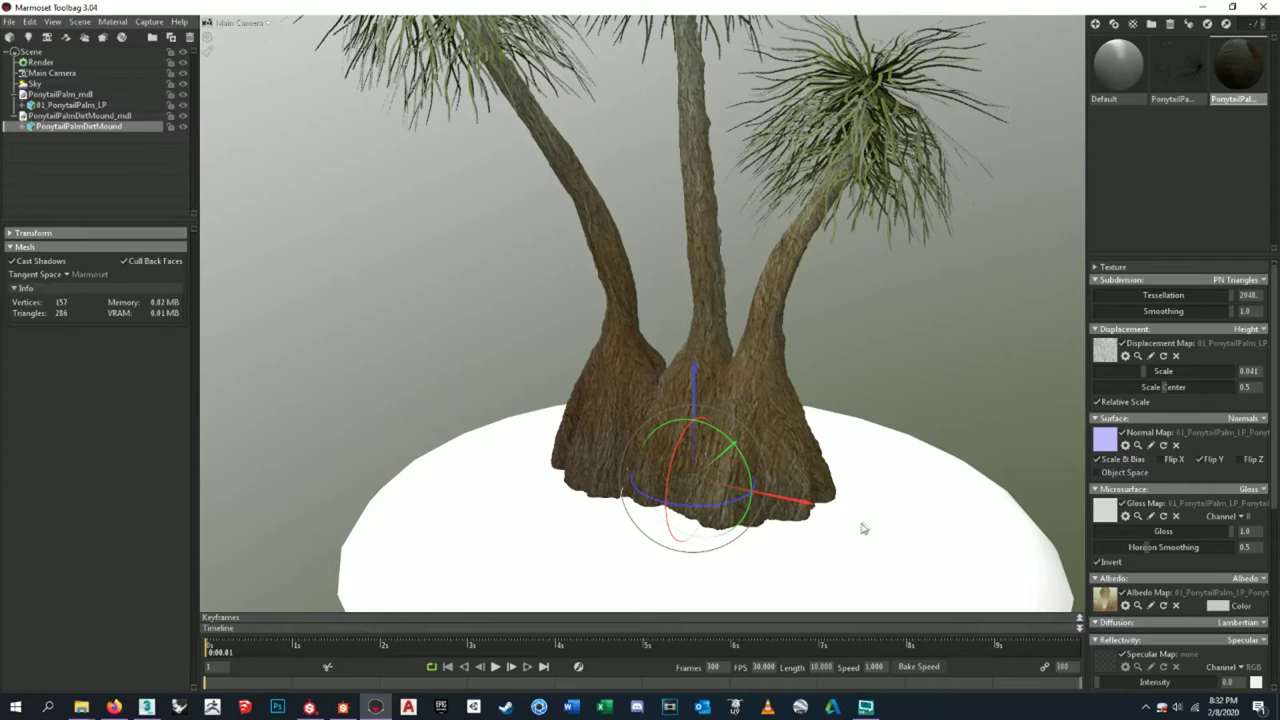
- Orbit around the tree and mound, and lower the trunk displacement strength to 0.026
{"action": "left_click_drag", "start_coordinate": [886, 455], "coordinate": [890, 485]}
{"action": "left_click_drag", "start_coordinate": [884, 343], "coordinate": [871, 353]}
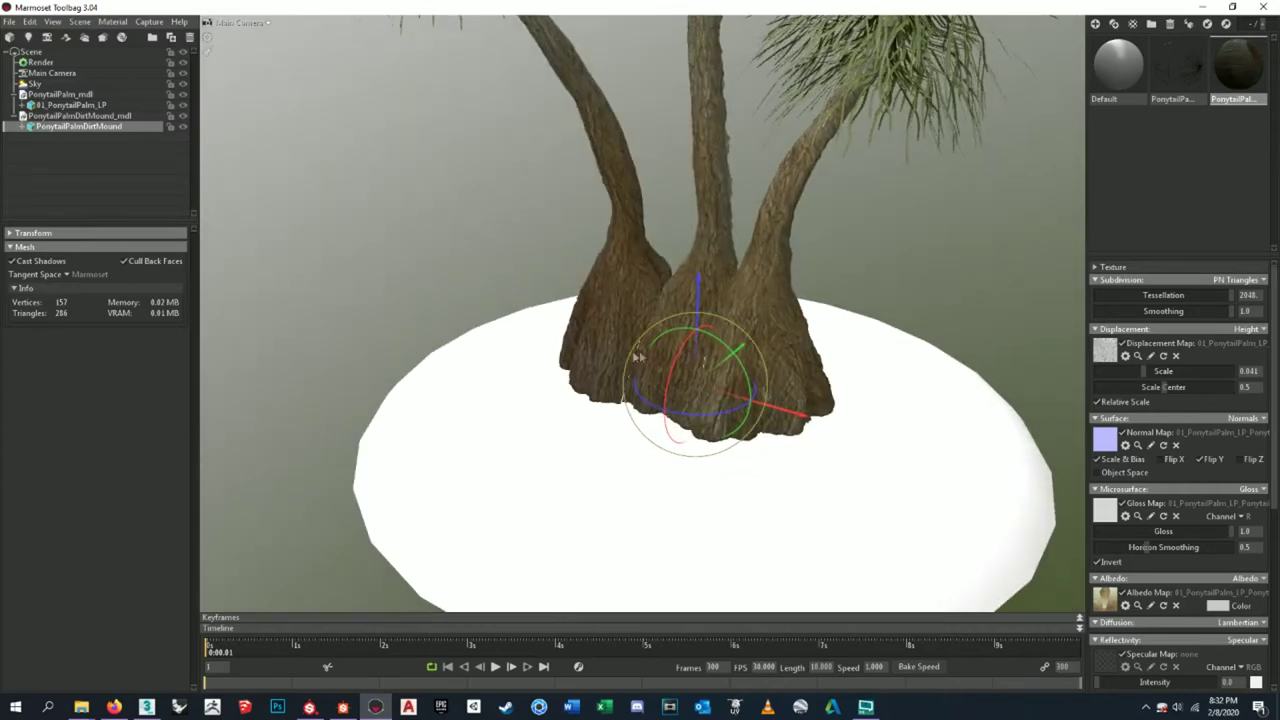
{"action": "scroll", "coordinate": [640, 350], "scroll_direction": "up", "scroll_amount": 5}
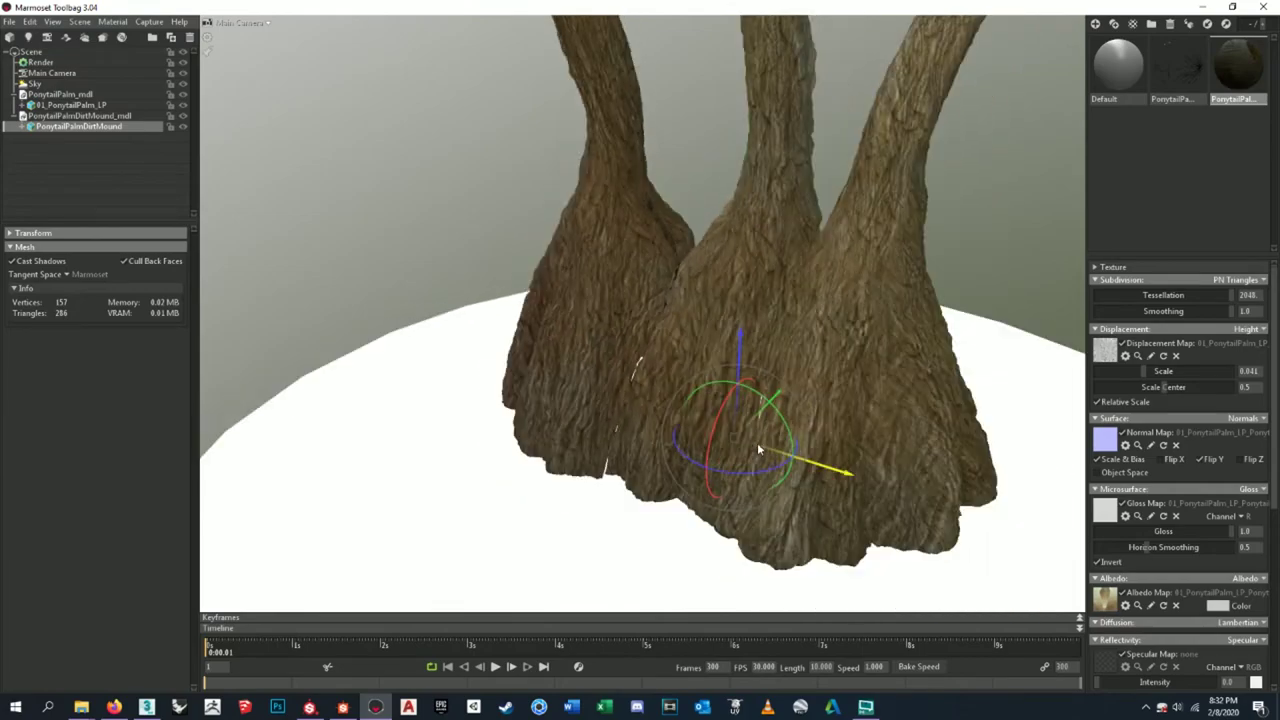
{"action": "scroll", "coordinate": [757, 442], "scroll_direction": "down", "scroll_amount": 5}
{"action": "left_click_drag", "start_coordinate": [783, 307], "coordinate": [1050, 362]}
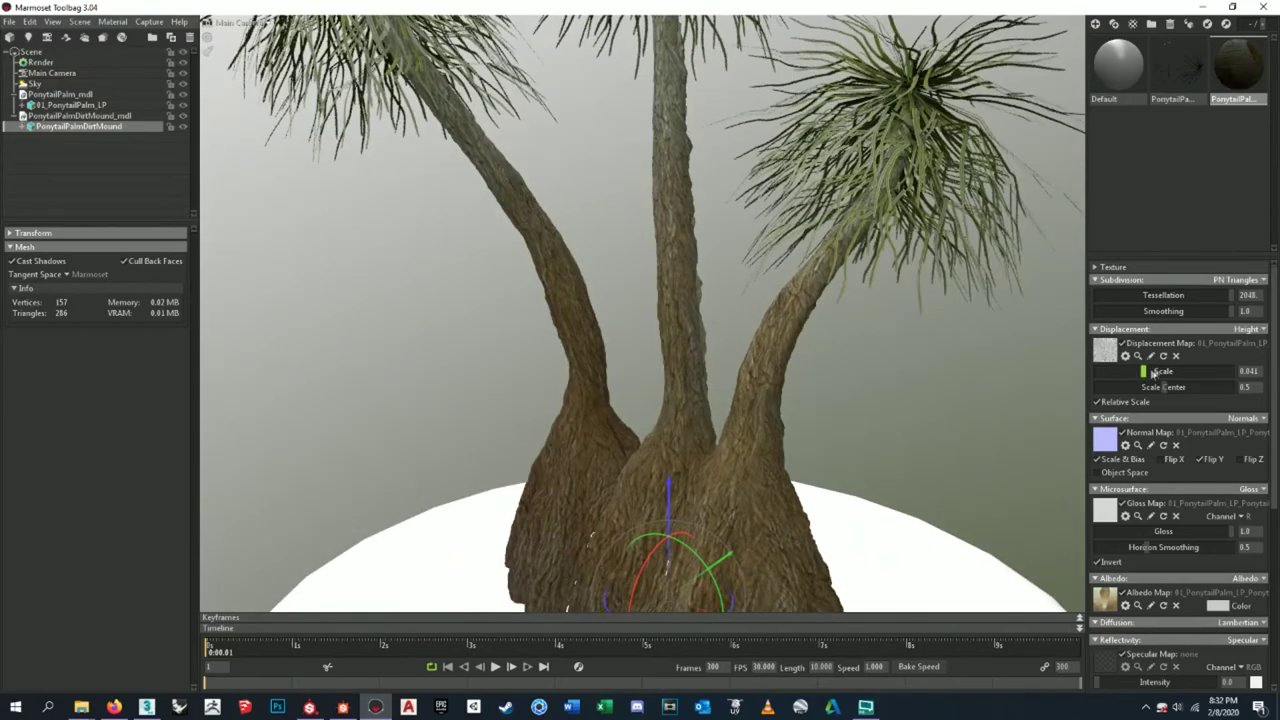
{"action": "left_click_drag", "start_coordinate": [1153, 372], "coordinate": [1139, 371]}
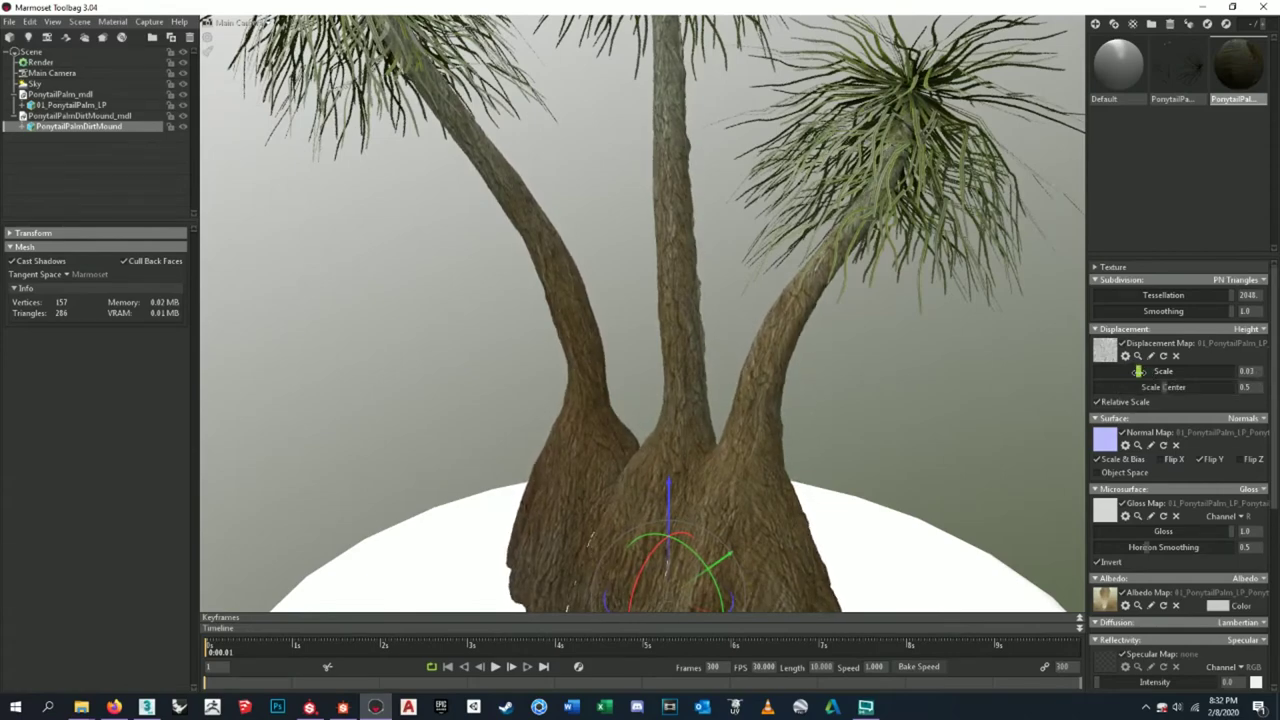
- Frame a lower, closer view of the trunks and drop displacement to zero for comparison
{"action": "scroll", "coordinate": [744, 338], "scroll_direction": "down", "scroll_amount": 3}
{"action": "scroll", "coordinate": [744, 338], "scroll_direction": "up", "scroll_amount": 3}
{"action": "left_click_drag", "start_coordinate": [744, 338], "coordinate": [869, 418]}
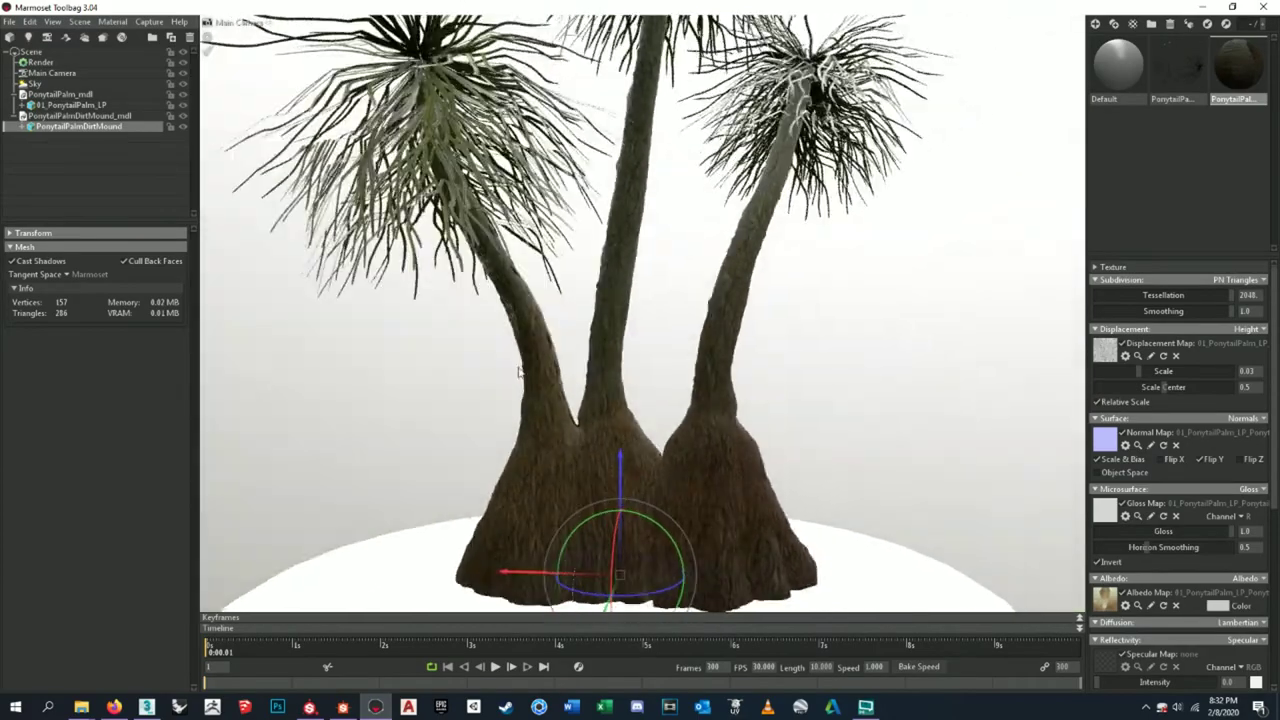
{"action": "scroll", "coordinate": [869, 418], "scroll_direction": "down", "scroll_amount": 2}
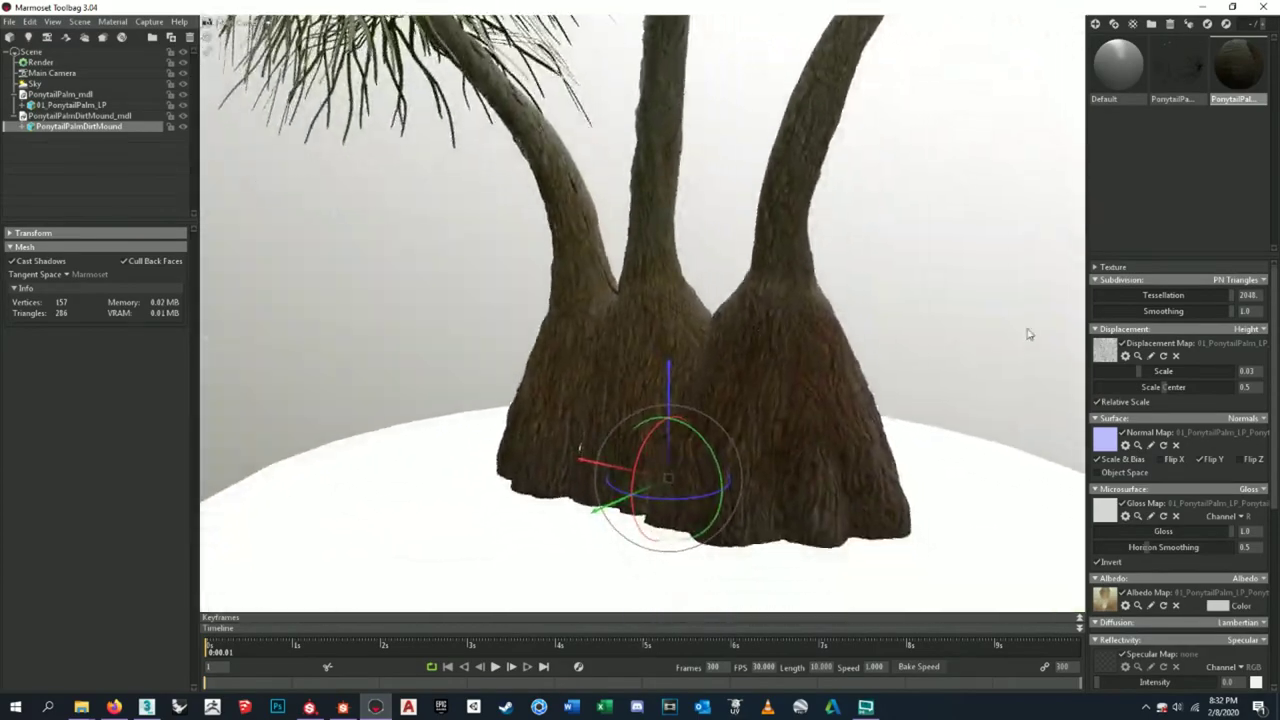
{"action": "scroll", "coordinate": [830, 378], "scroll_direction": "down", "scroll_amount": 2}
{"action": "left_click_drag", "start_coordinate": [830, 378], "coordinate": [946, 420]}
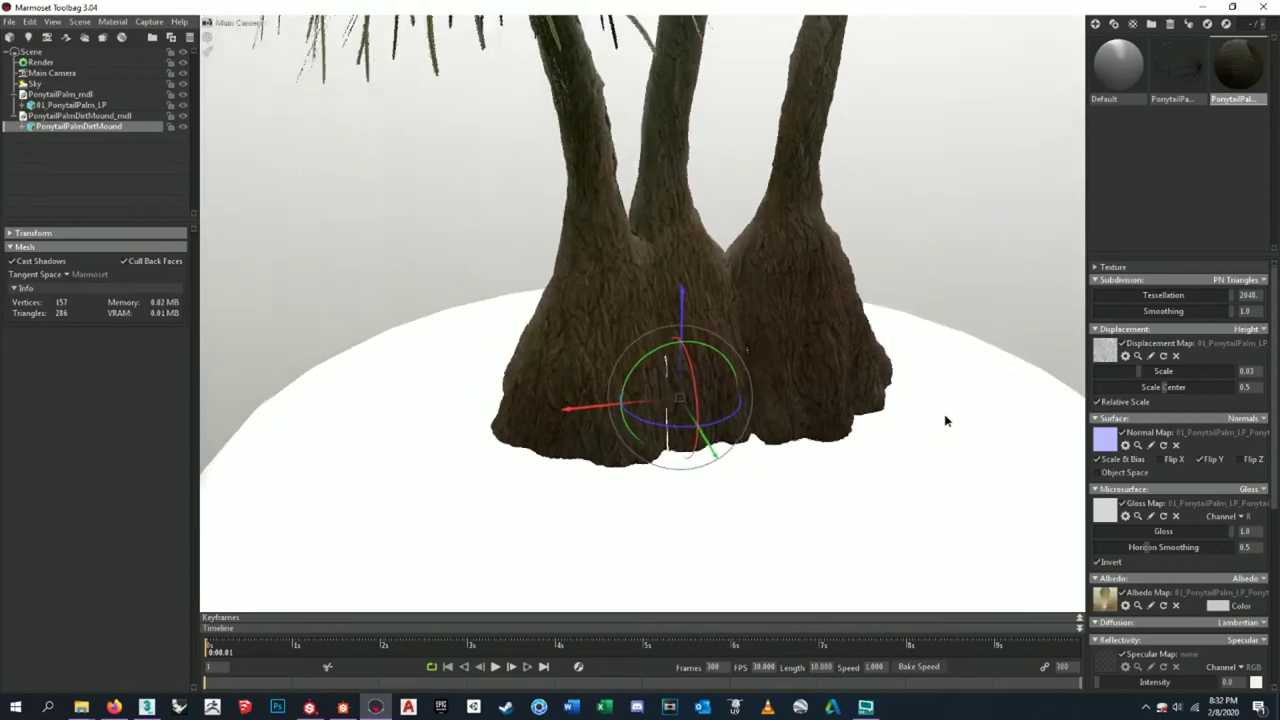
{"action": "scroll", "coordinate": [900, 420], "scroll_direction": "up", "scroll_amount": 3}
{"action": "left_click_drag", "start_coordinate": [855, 418], "coordinate": [909, 423]}
{"action": "scroll", "coordinate": [909, 423], "scroll_direction": "up", "scroll_amount": 2}
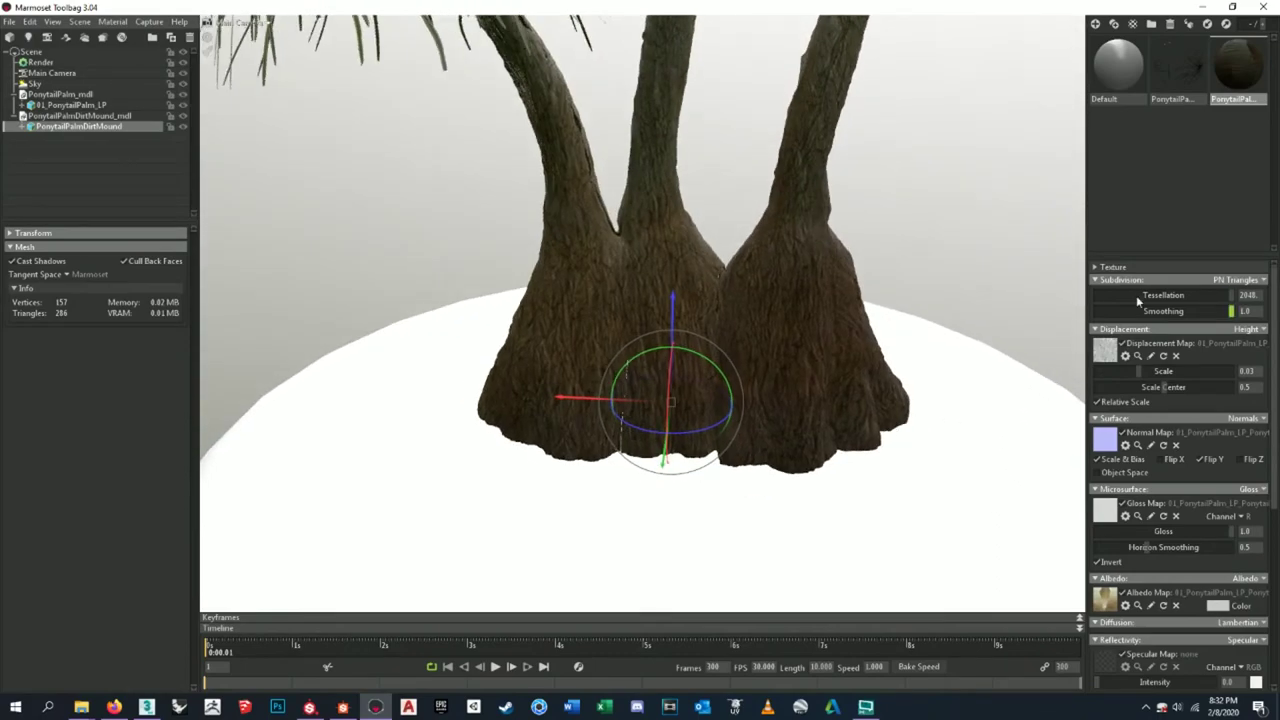
{"action": "mouse_move", "coordinate": [1143, 374]}
{"action": "left_mouse_down"}
{"action": "mouse_move", "coordinate": [1093, 373]}
{"action": "mouse_move", "coordinate": [1135, 378]}
{"action": "left_mouse_up"}
- Orbit around the trunks and settle the displacement strength at about 0.018
{"action": "left_click_drag", "start_coordinate": [470, 362], "coordinate": [754, 326]}
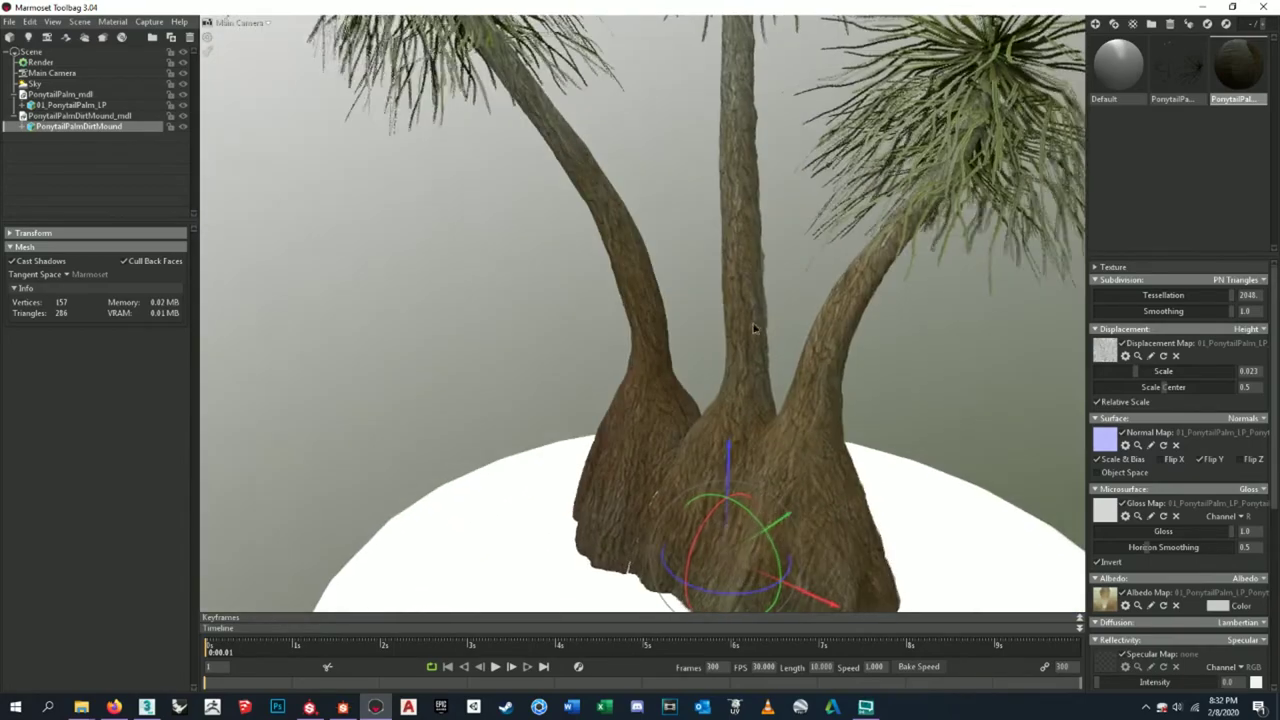
{"action": "scroll", "coordinate": [758, 338], "scroll_direction": "up", "scroll_amount": 2}
{"action": "scroll", "coordinate": [758, 338], "scroll_direction": "down", "scroll_amount": 5}
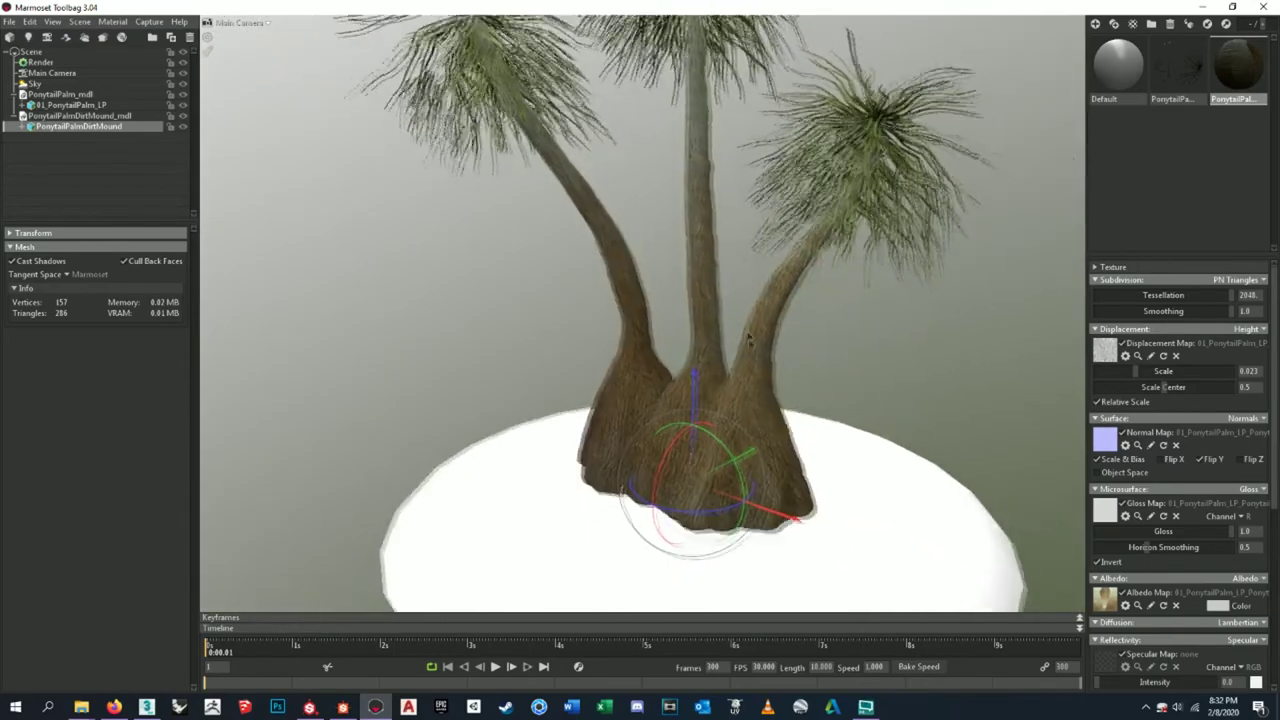
{"action": "left_click_drag", "start_coordinate": [1135, 371], "coordinate": [1131, 371]}
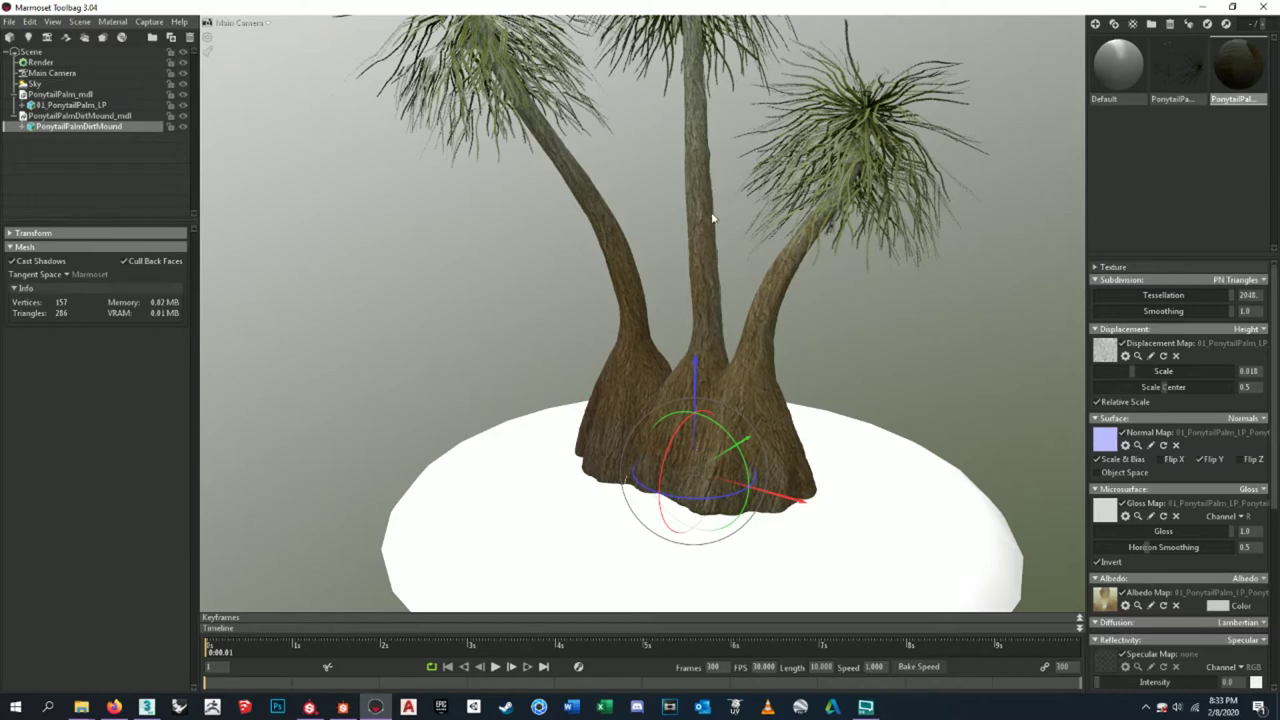
{"action": "scroll", "coordinate": [1142, 416], "scroll_direction": "down", "scroll_amount": 5}
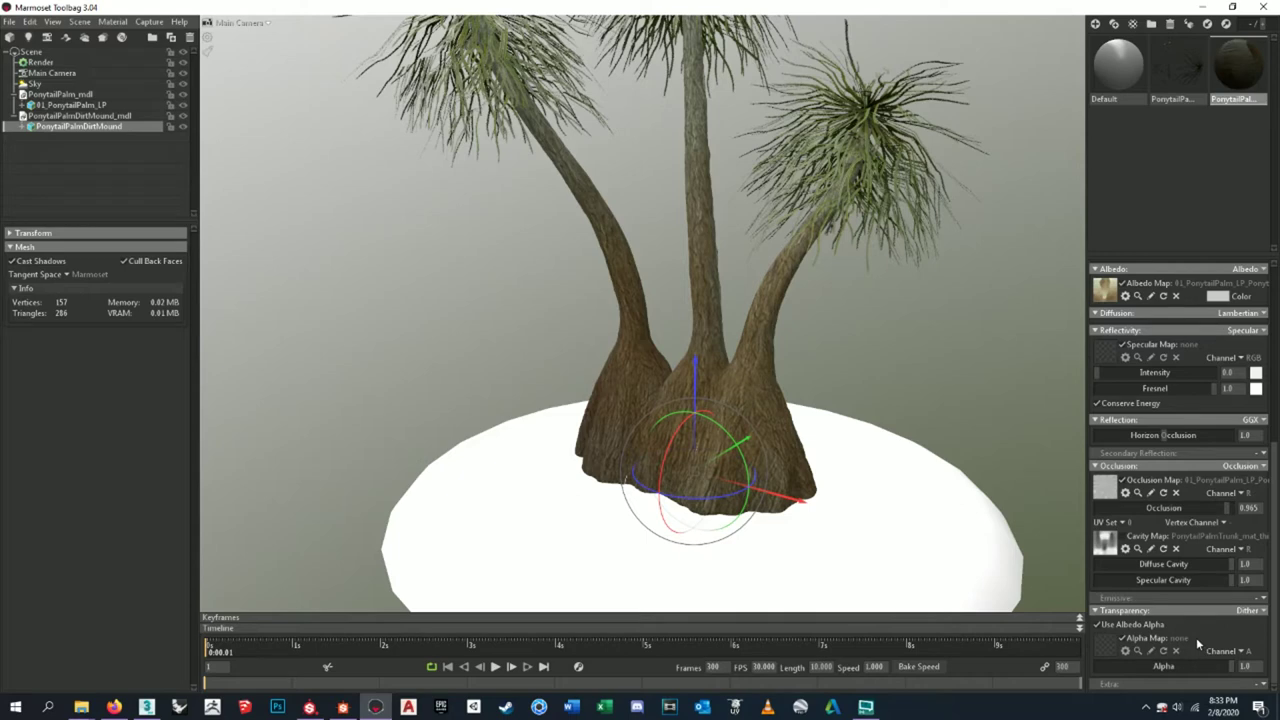
{"action": "scroll", "coordinate": [1195, 634], "scroll_direction": "up", "scroll_amount": 4}
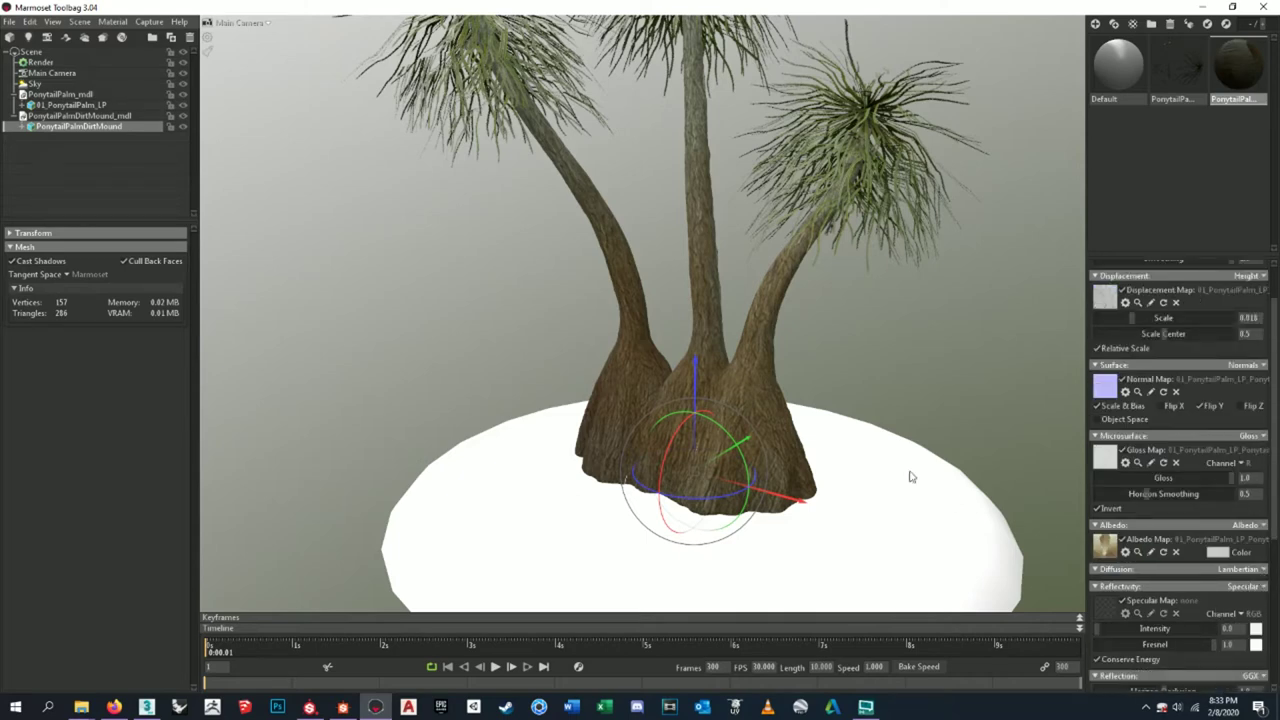
{"action": "left_click", "coordinate": [883, 336]}
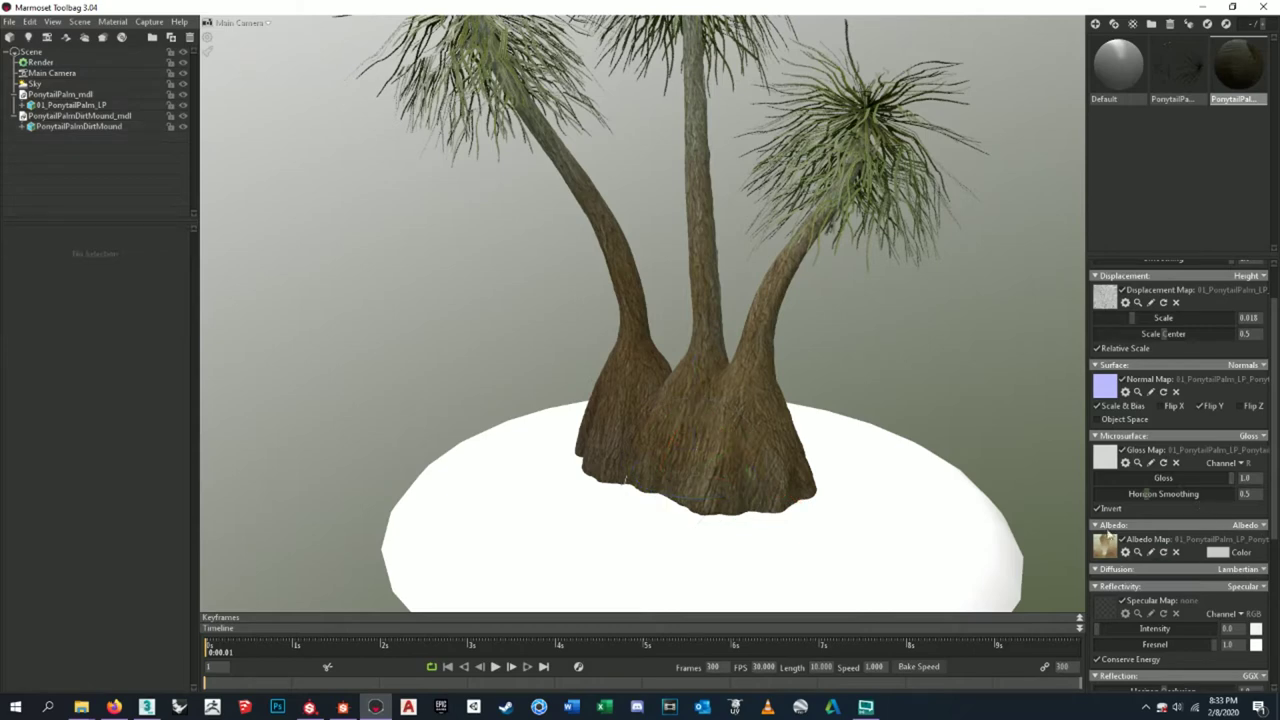
{"action": "left_click", "coordinate": [1215, 552]}
{"action": "left_click_drag", "start_coordinate": [368, 535], "coordinate": [105, 428]}
{"action": "left_click", "coordinate": [508, 540]}
{"action": "left_click", "coordinate": [1263, 570]}
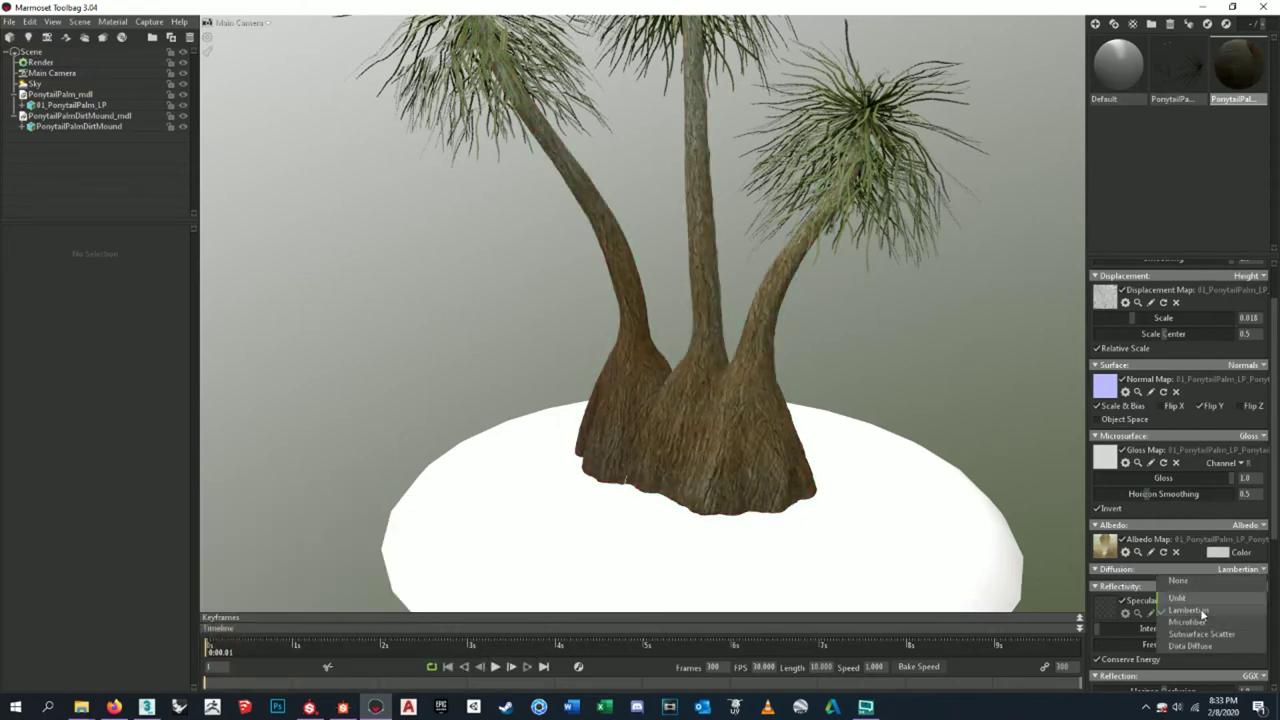
{"action": "left_click", "coordinate": [1208, 598]}
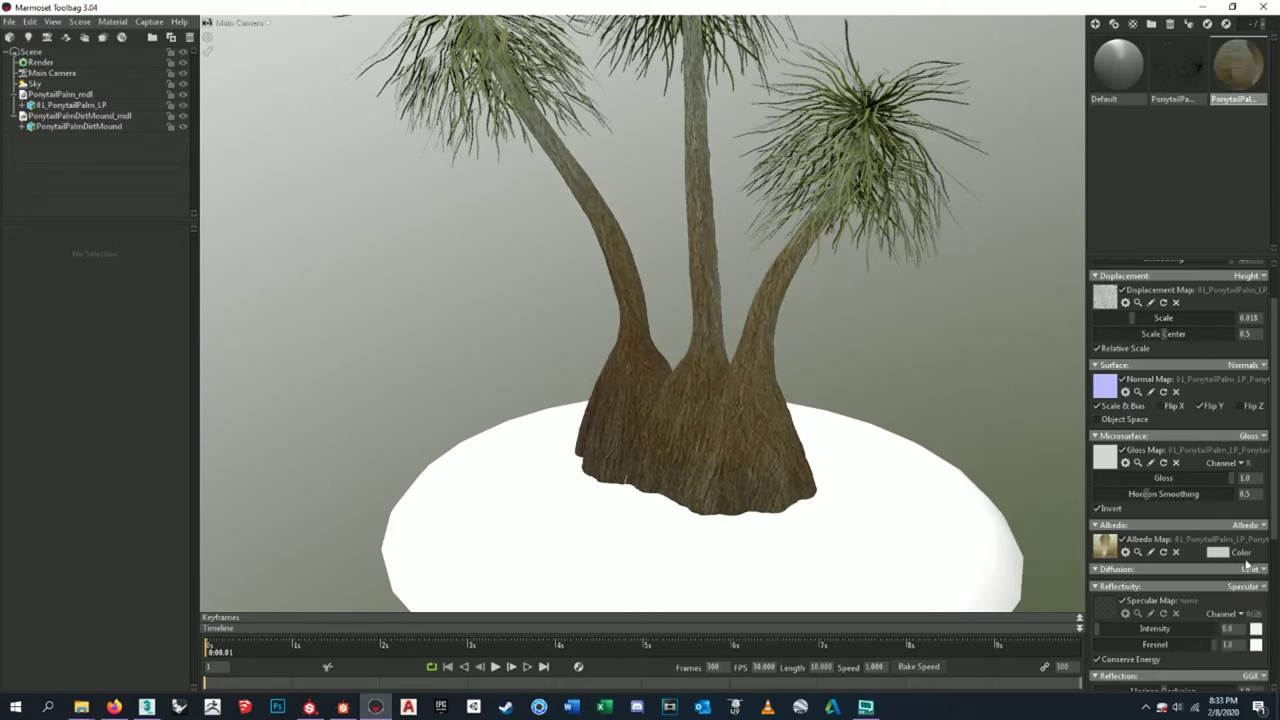
{"action": "left_click", "coordinate": [1253, 570]}
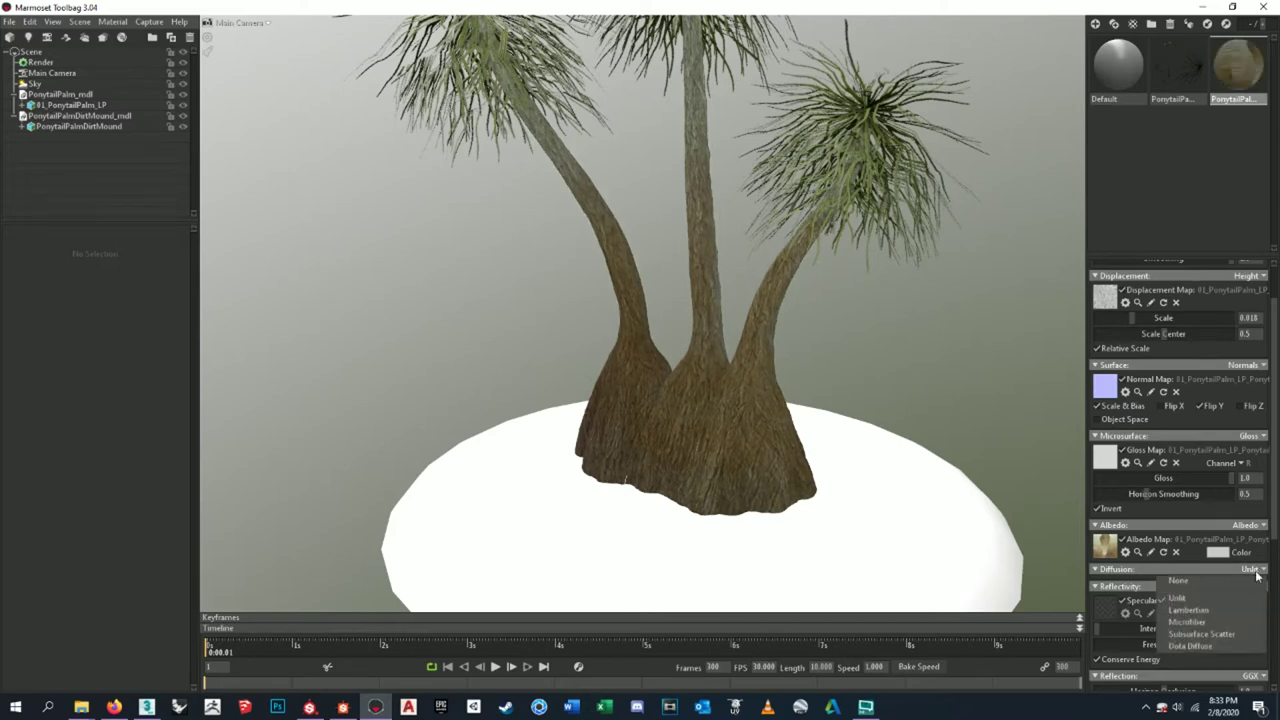
{"action": "left_click", "coordinate": [1214, 622]}
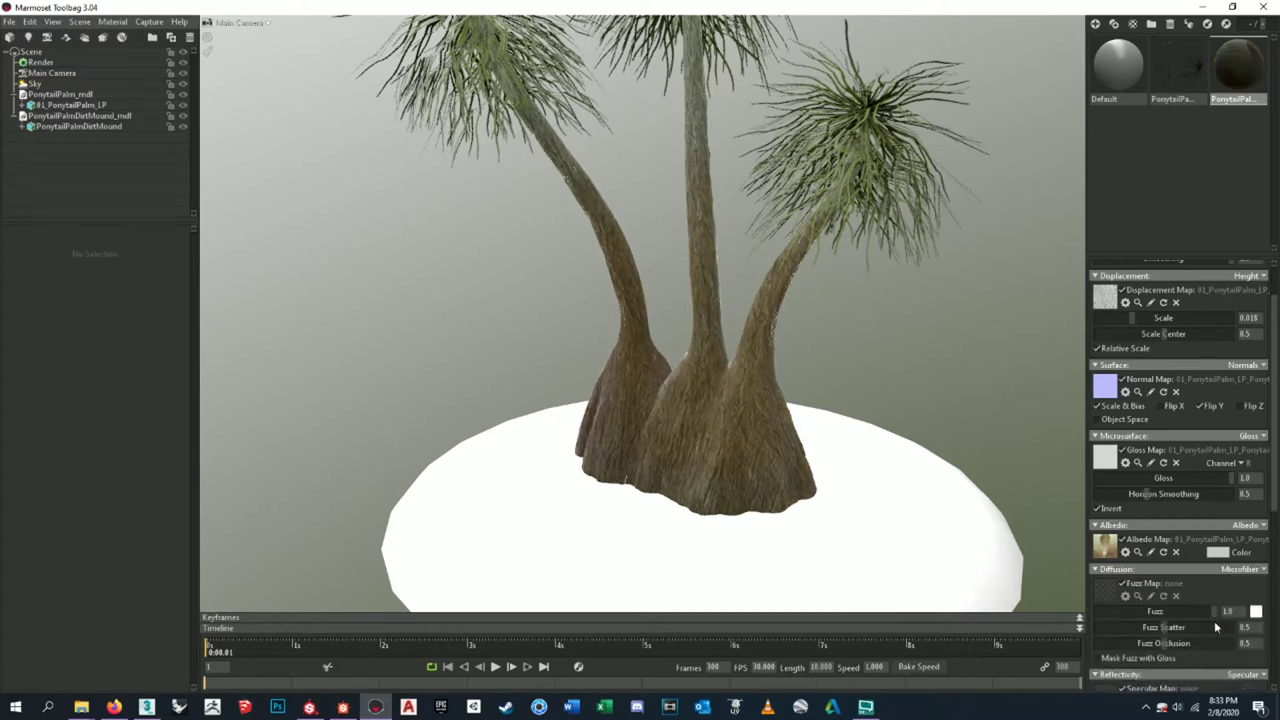
{"action": "left_click", "coordinate": [1261, 570]}
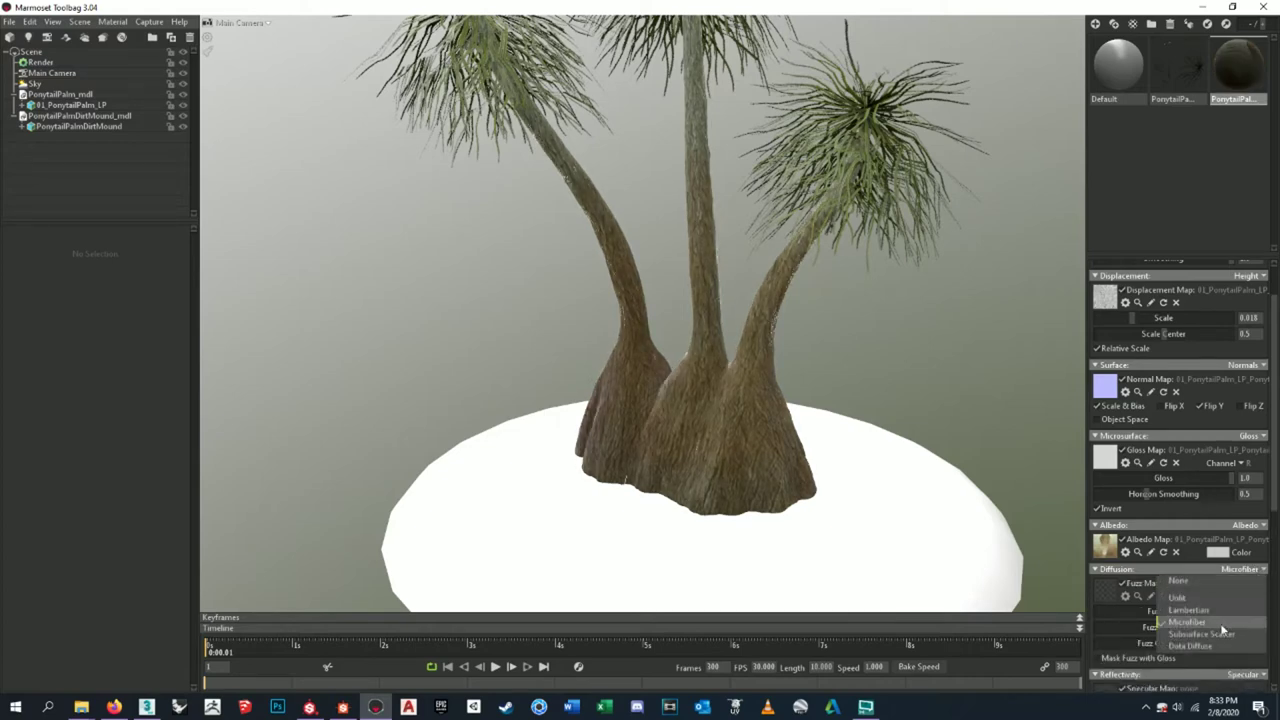
{"action": "left_click", "coordinate": [1211, 208]}
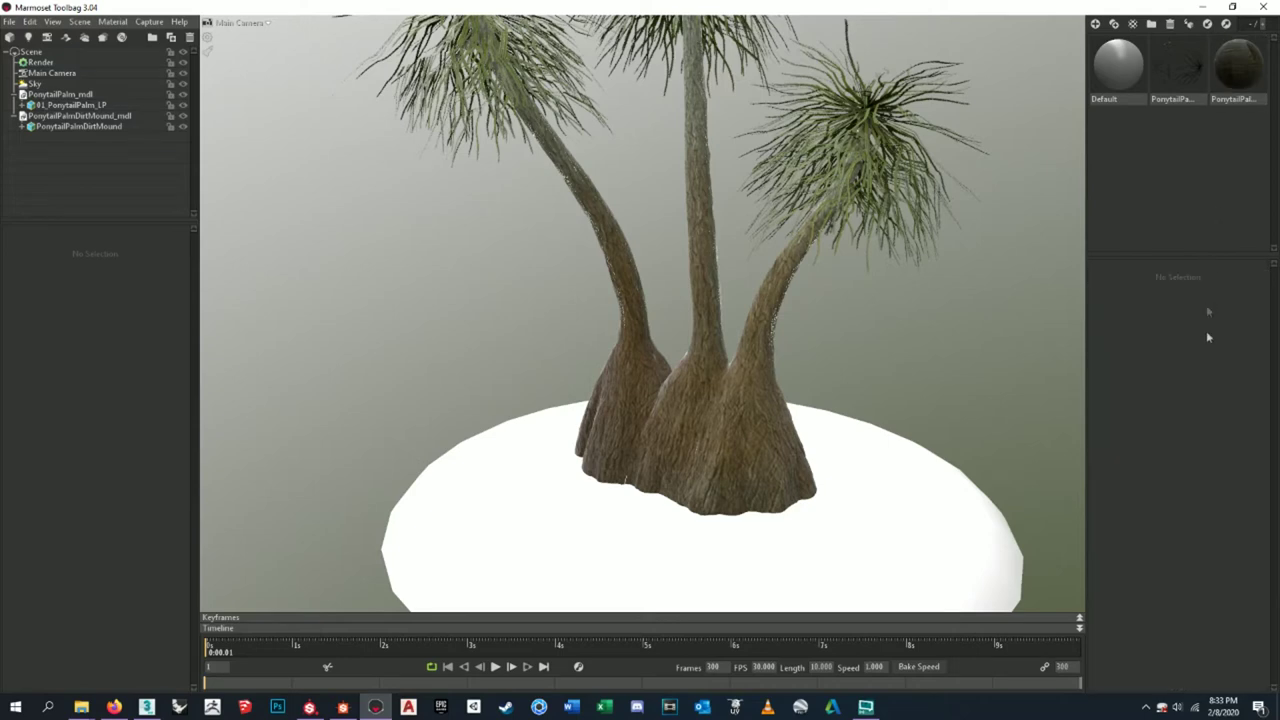
{"action": "left_click", "coordinate": [1238, 66]}
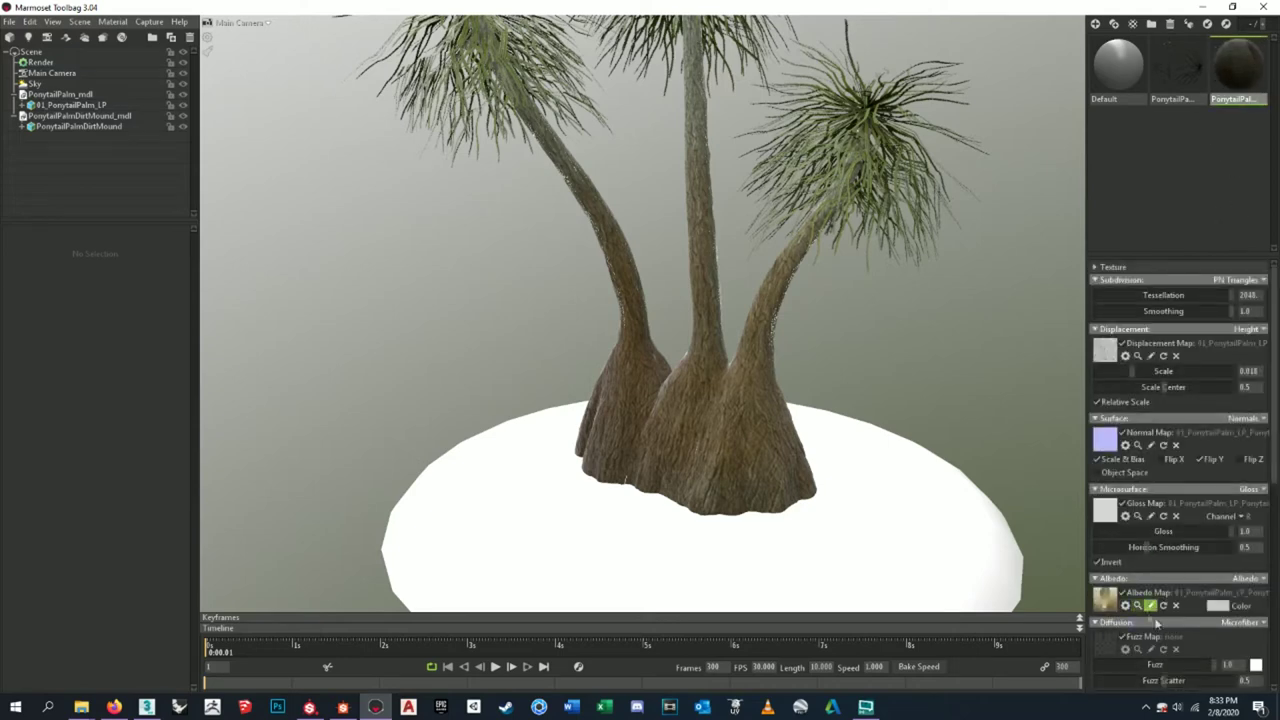
{"action": "scroll", "coordinate": [1122, 605], "scroll_direction": "down", "scroll_amount": 1}
{"action": "left_click", "coordinate": [1266, 592]}
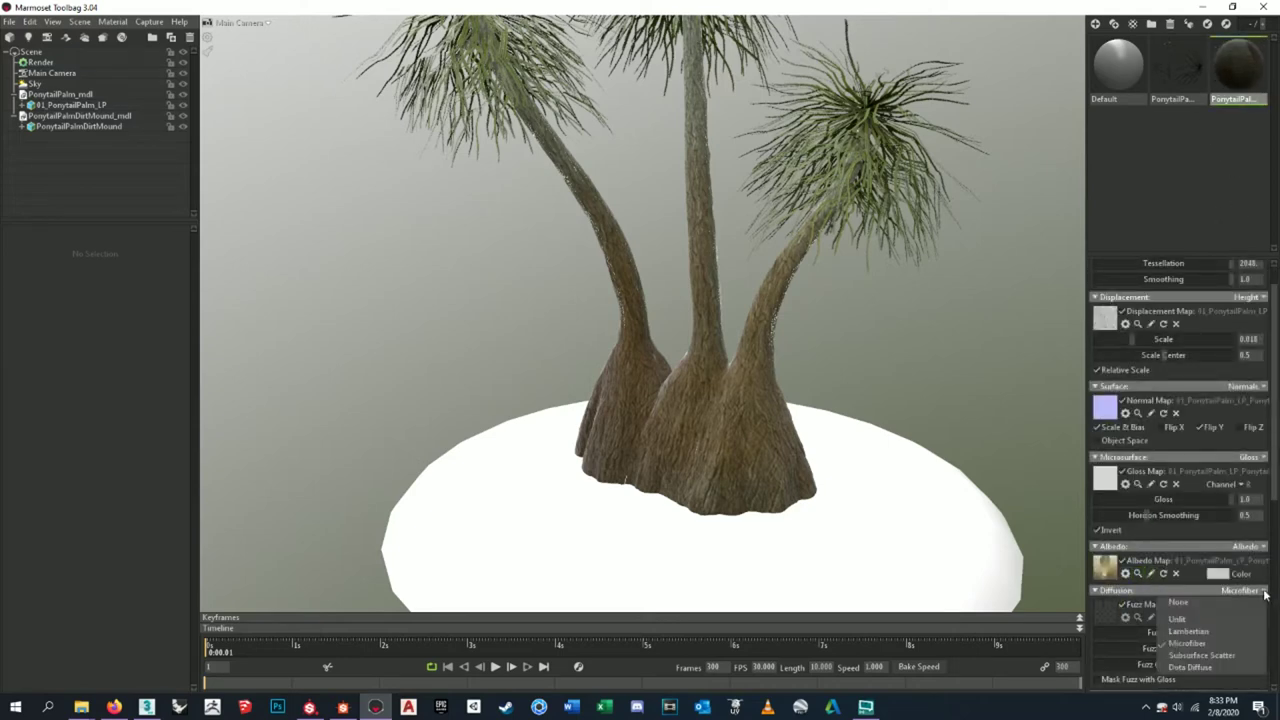
{"action": "left_click", "coordinate": [1202, 632]}
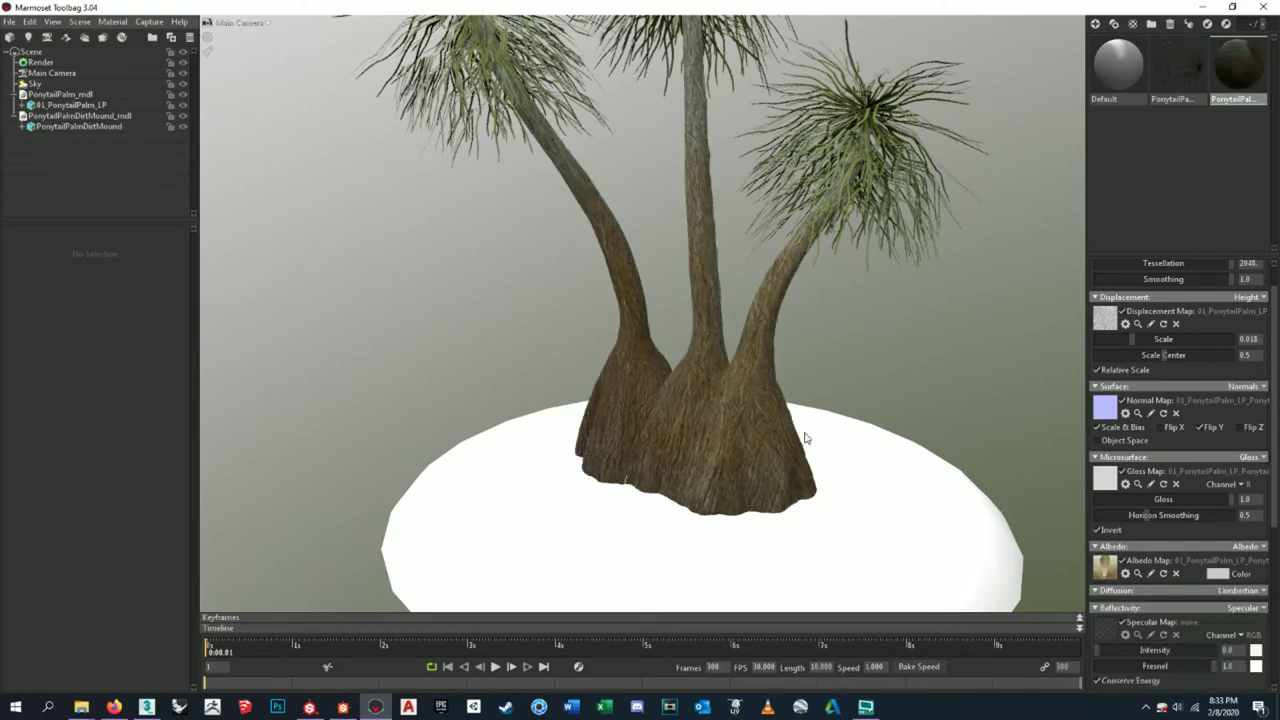
{"action": "right_click_drag", "start_coordinate": [805, 438], "coordinate": [732, 202]}
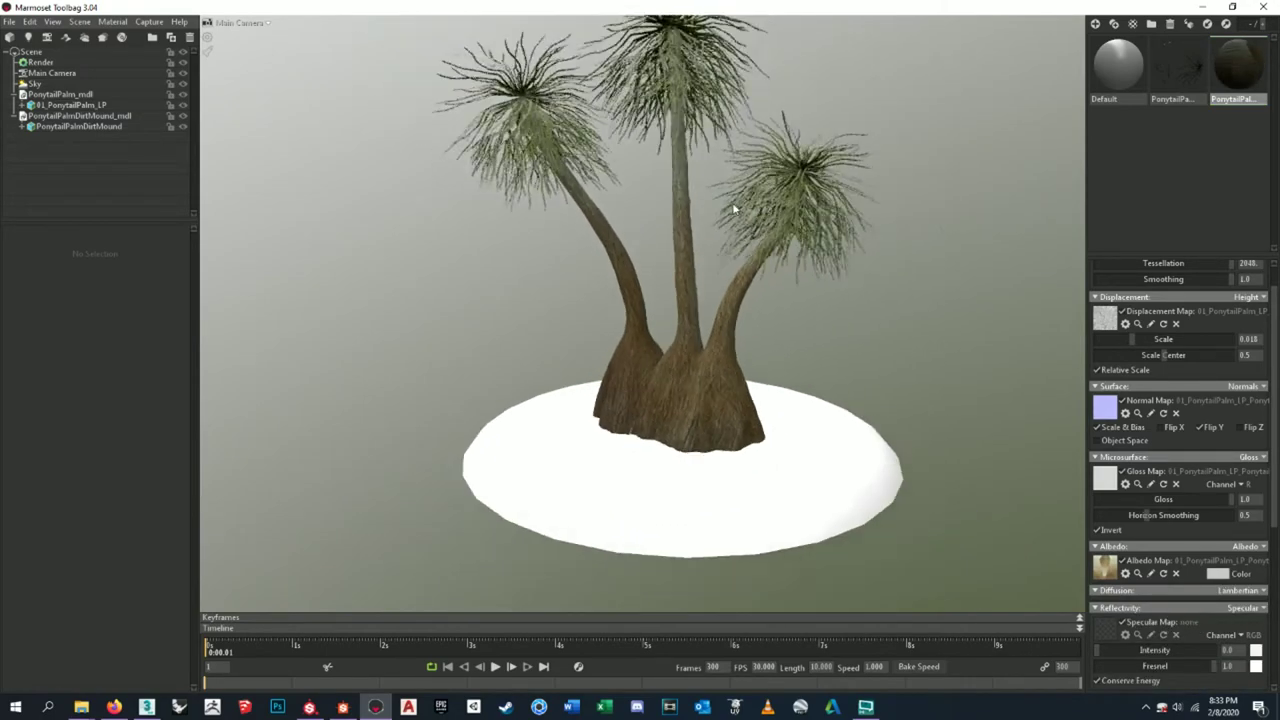
{"action": "middle_click_drag", "start_coordinate": [732, 202], "coordinate": [752, 348]}
{"action": "left_click_drag", "start_coordinate": [752, 348], "coordinate": [806, 295]}
{"action": "left_click", "coordinate": [820, 408]}
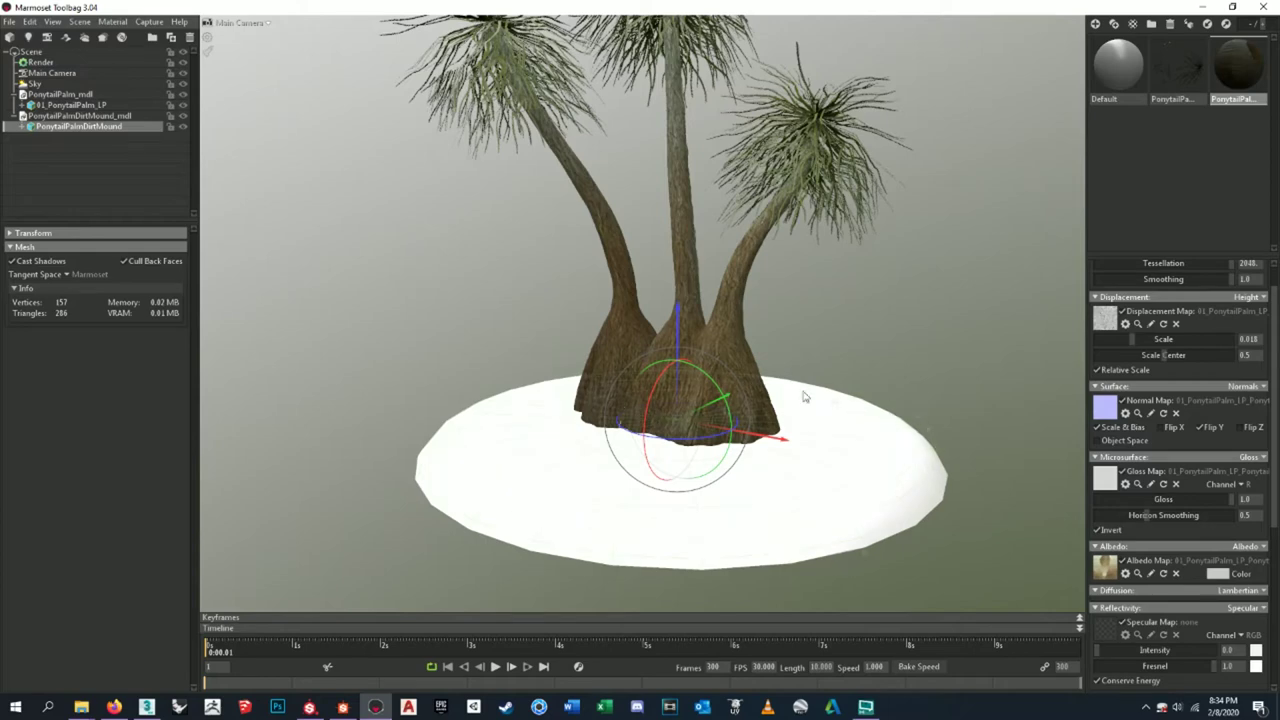
{"action": "left_click", "coordinate": [1120, 70]}
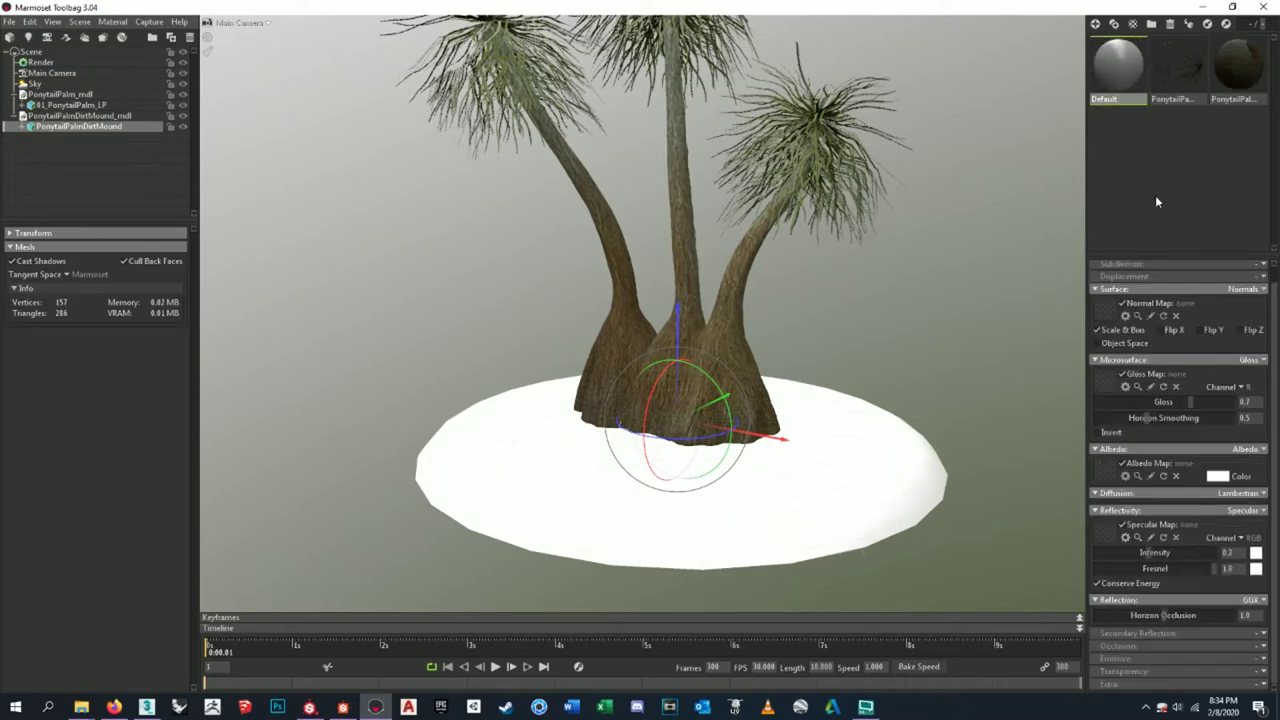
- Deselect the mound and open the Normal Map slot's texture file browser
{"action": "left_click", "coordinate": [951, 313]}
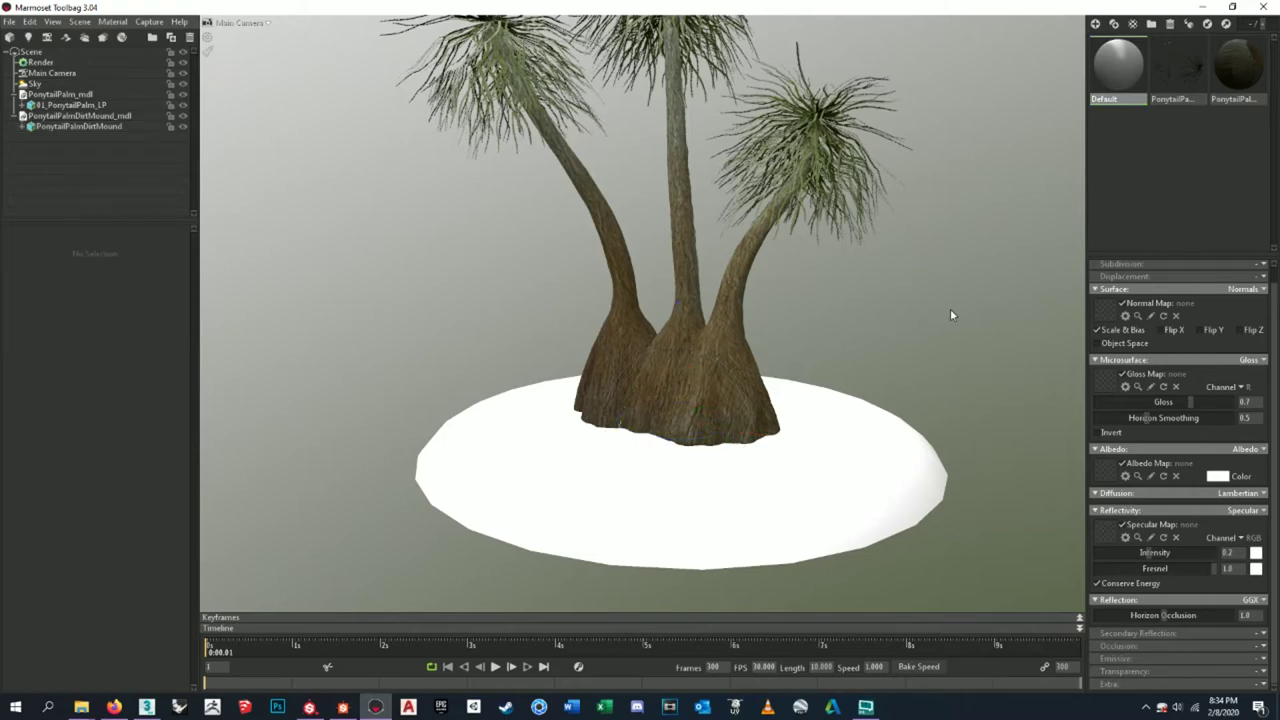
{"action": "left_click_drag", "start_coordinate": [826, 325], "coordinate": [913, 380]}
{"action": "scroll", "coordinate": [1151, 372], "scroll_direction": "up", "scroll_amount": 1}
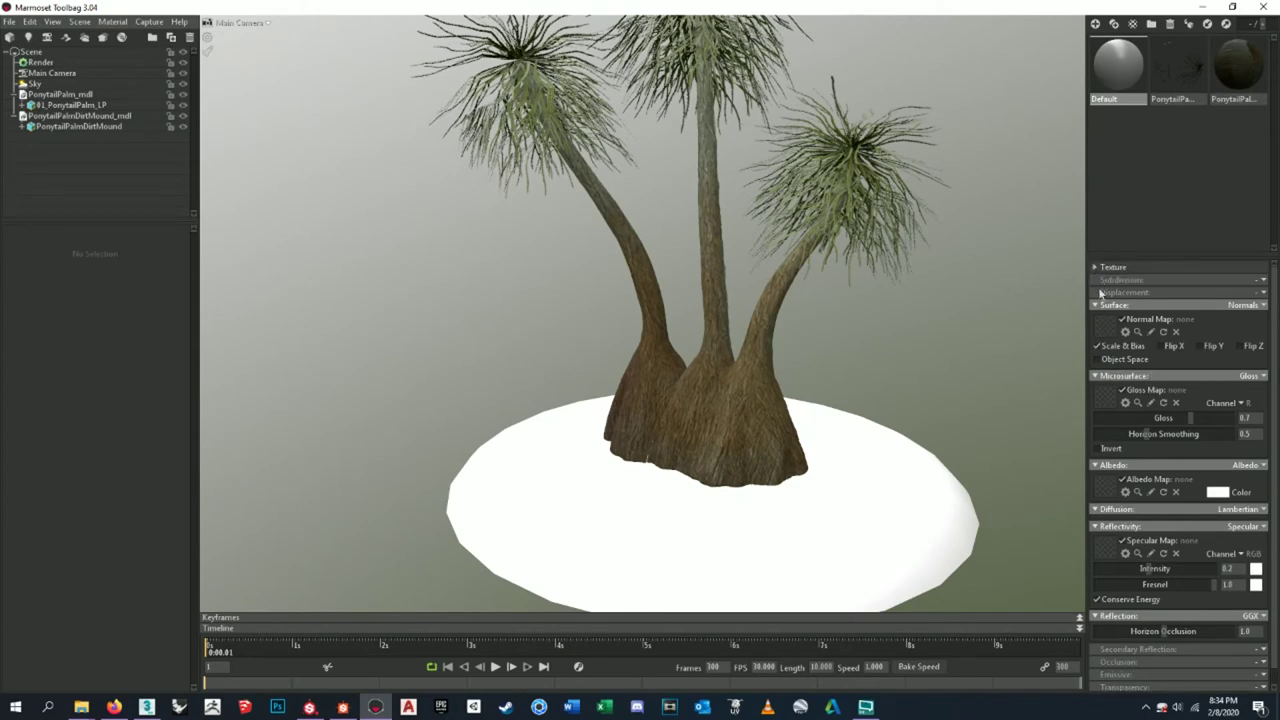
{"action": "left_click", "coordinate": [1108, 333]}
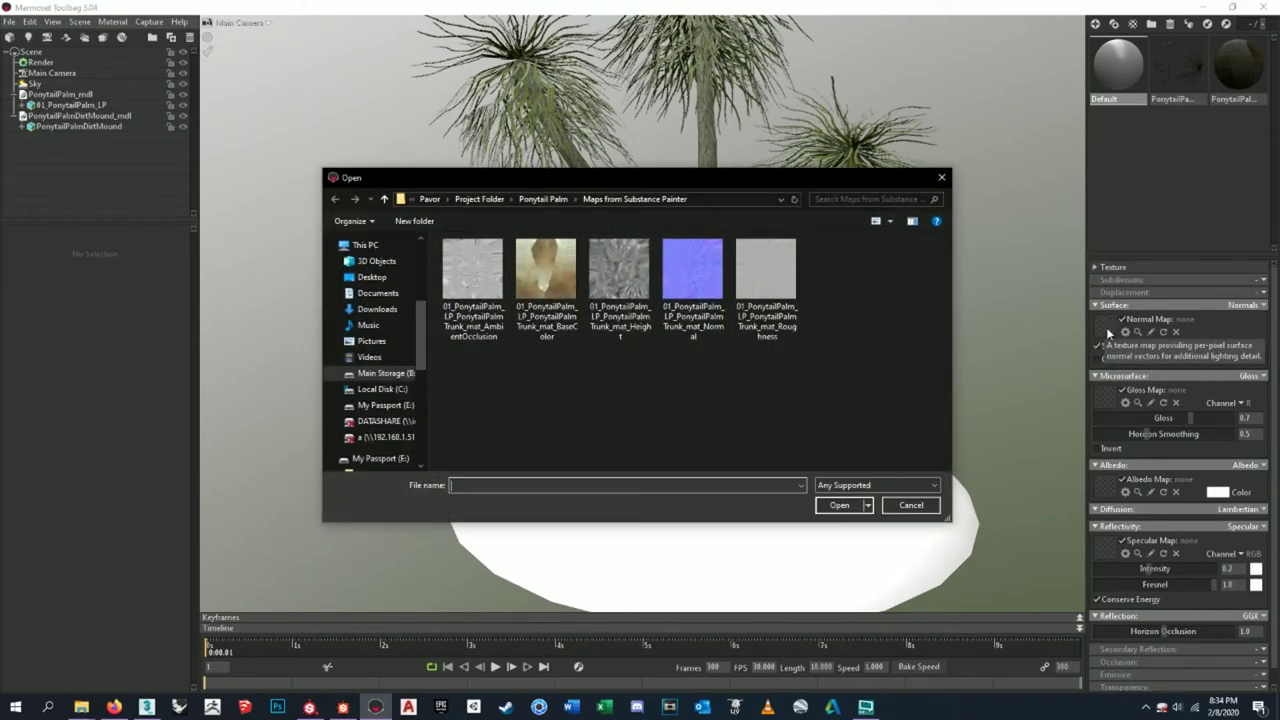
- Browse the Ponytail Palm Texture Sheets and Substance Designer folders, then close the dialog unloaded
{"action": "left_click", "coordinate": [552, 199]}
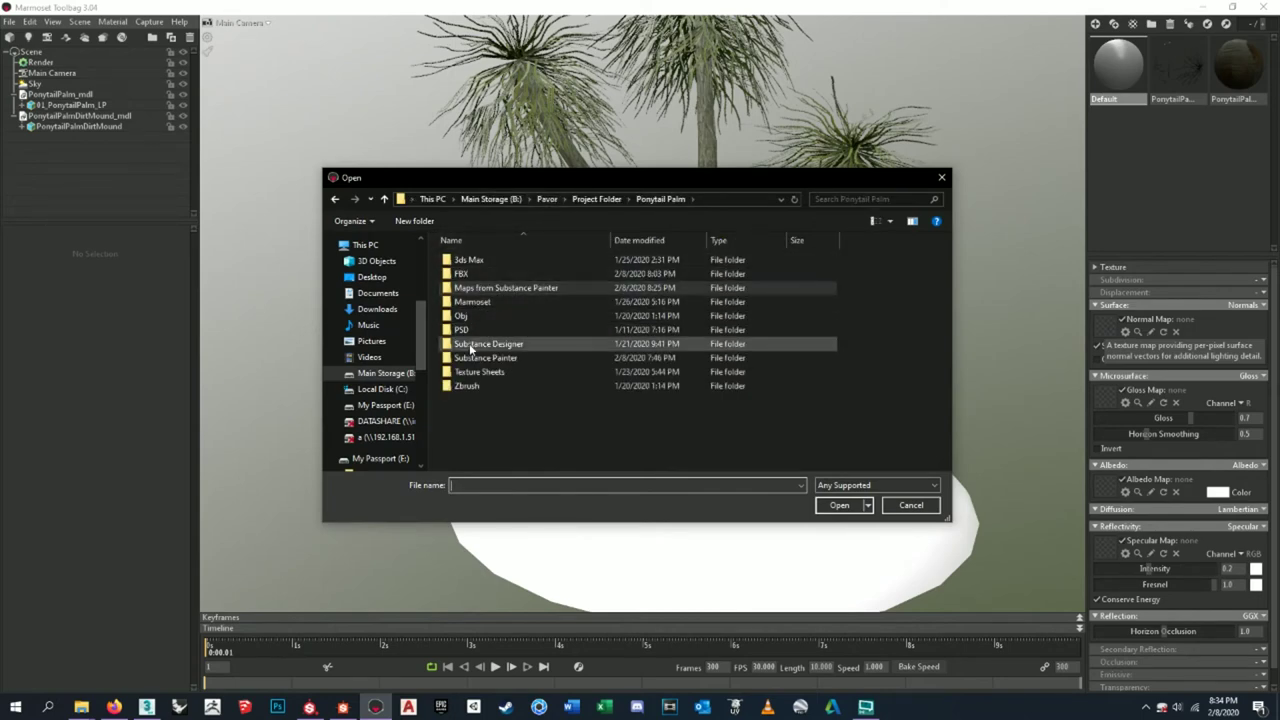
{"action": "double_click", "coordinate": [476, 373]}
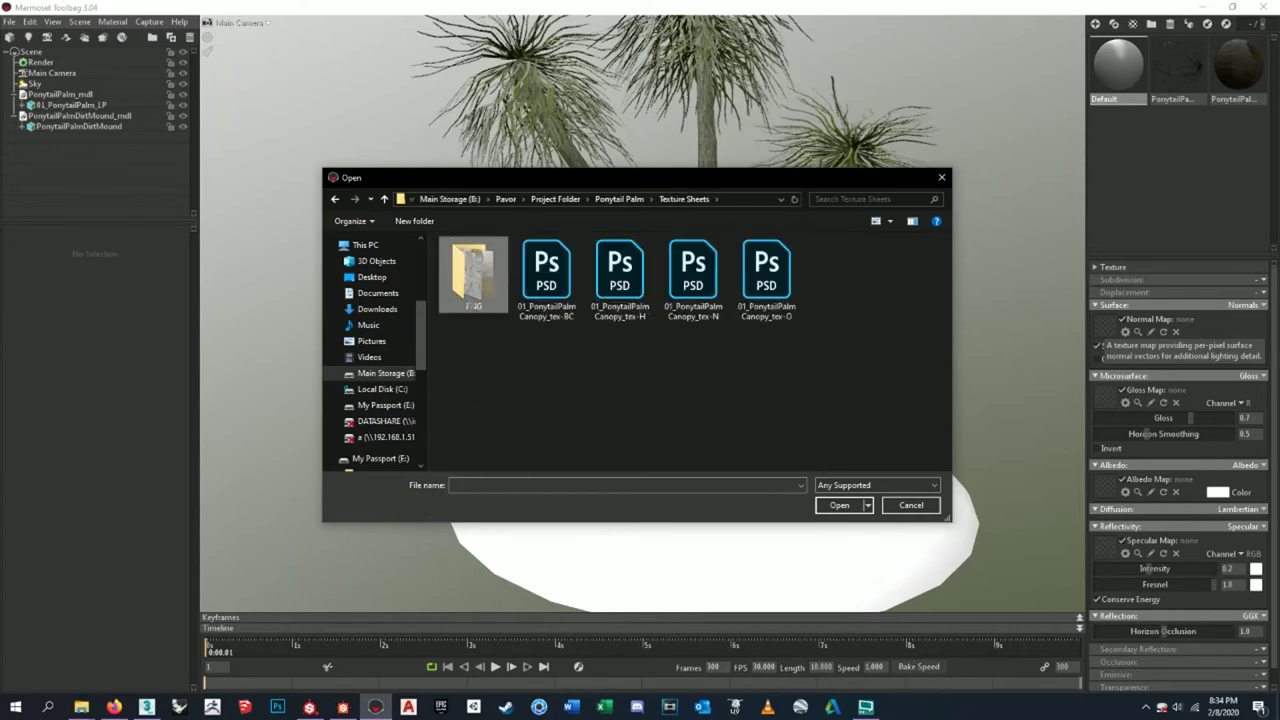
{"action": "double_click", "coordinate": [474, 275]}
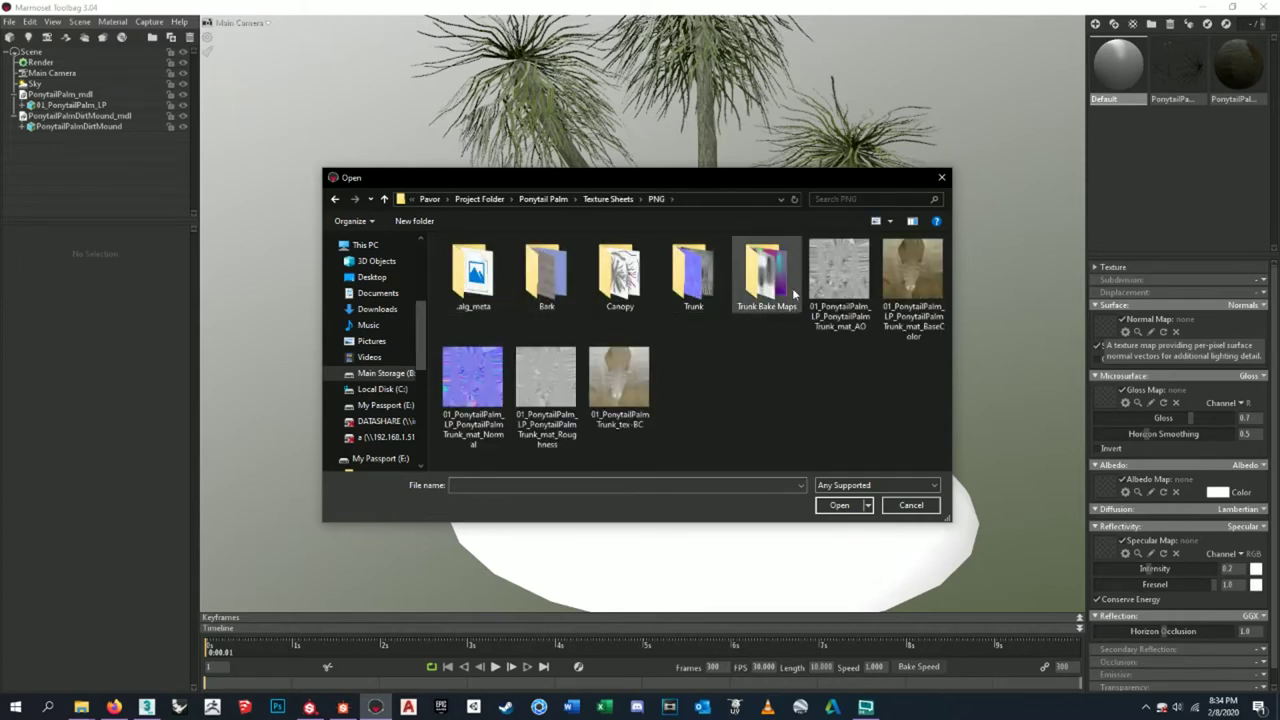
{"action": "left_click", "coordinate": [602, 199]}
{"action": "left_click", "coordinate": [602, 199]}
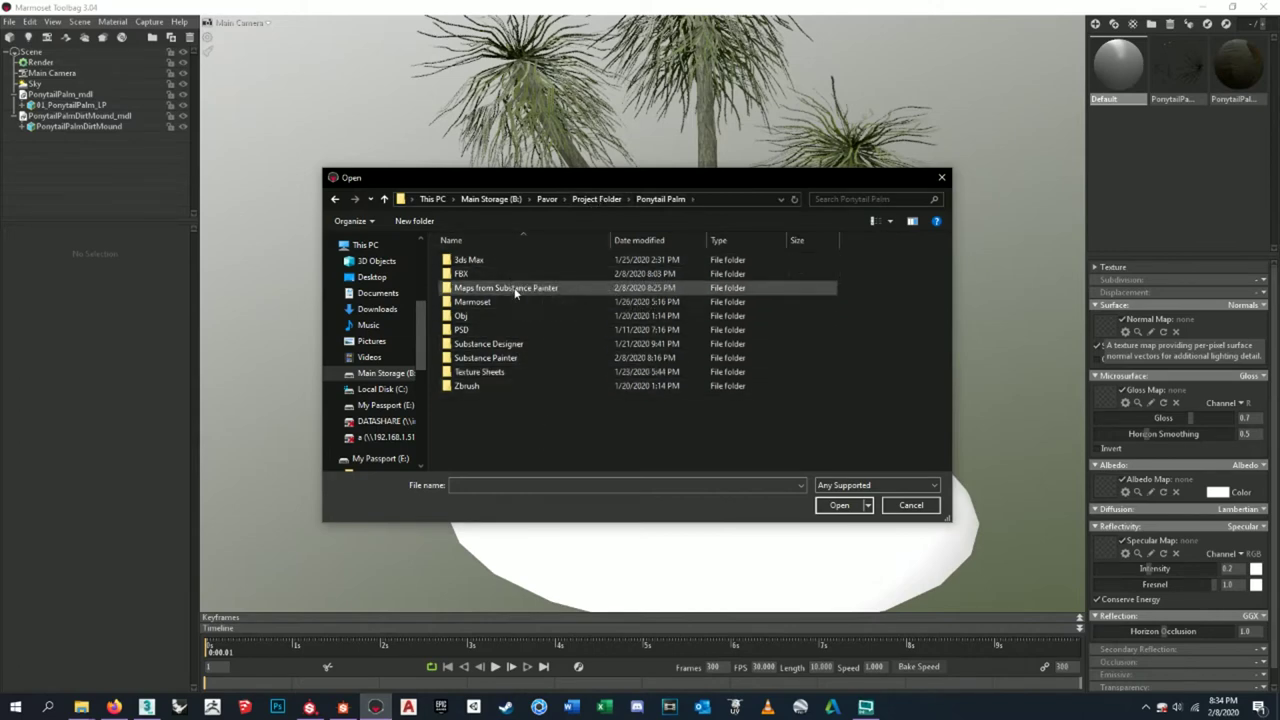
{"action": "double_click", "coordinate": [510, 344]}
{"action": "left_click", "coordinate": [619, 199]}
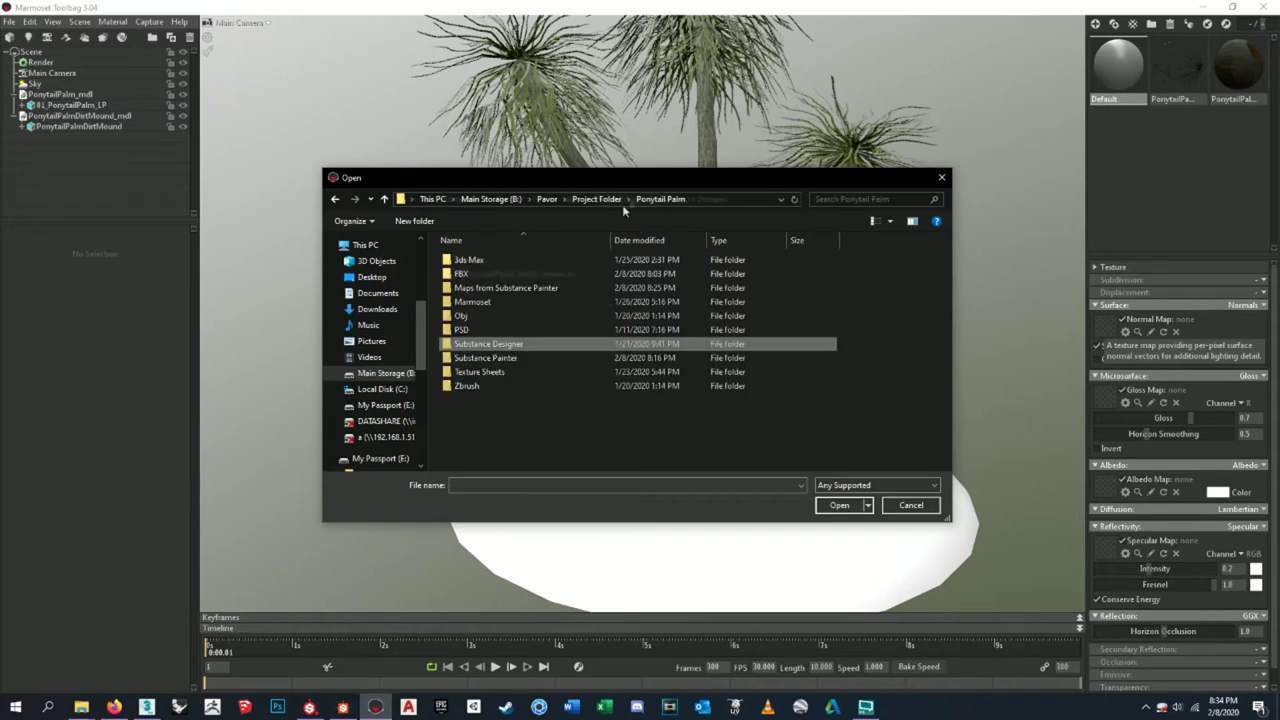
{"action": "left_click", "coordinate": [598, 199]}
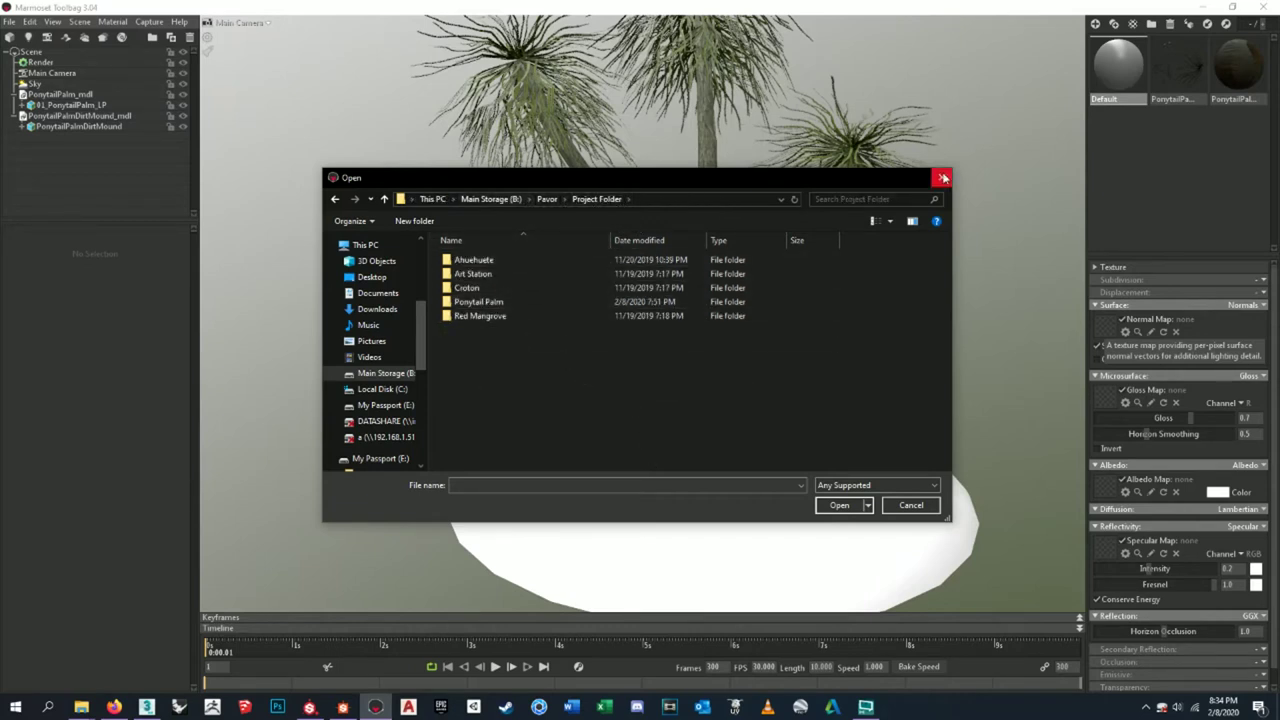
{"action": "left_click", "coordinate": [943, 178]}
- Switch to Substance Designer and bring up its Open File browser with Ctrl+O
{"action": "left_click", "coordinate": [345, 705]}
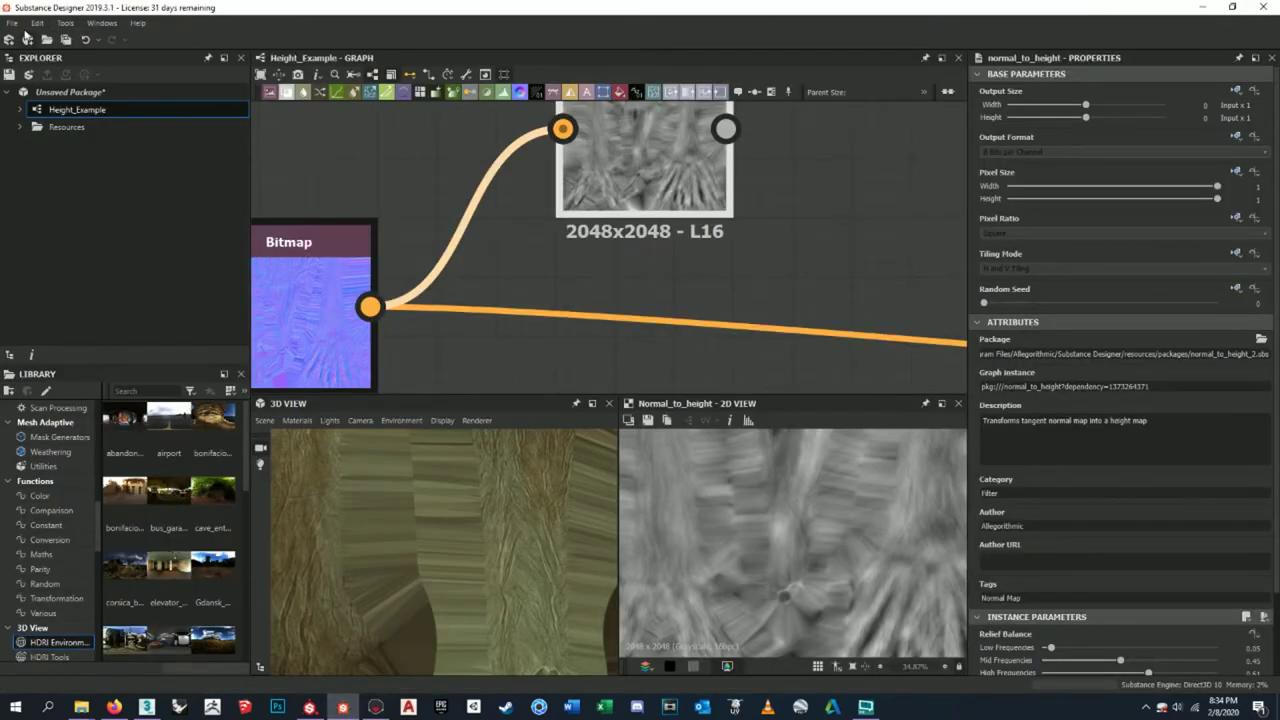
{"action": "left_click", "coordinate": [12, 22]}
{"action": "key", "text": "Escape"}
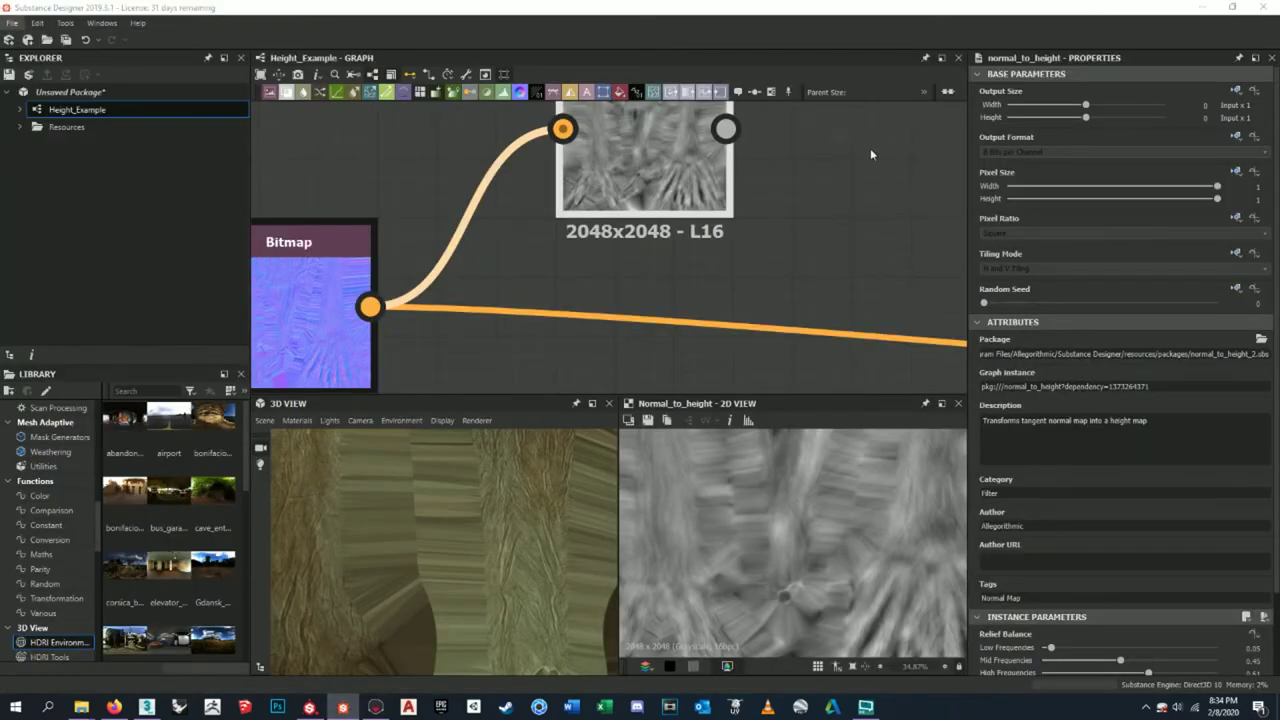
{"action": "key", "text": "ctrl+o"}
{"action": "left_click", "coordinate": [428, 73]}
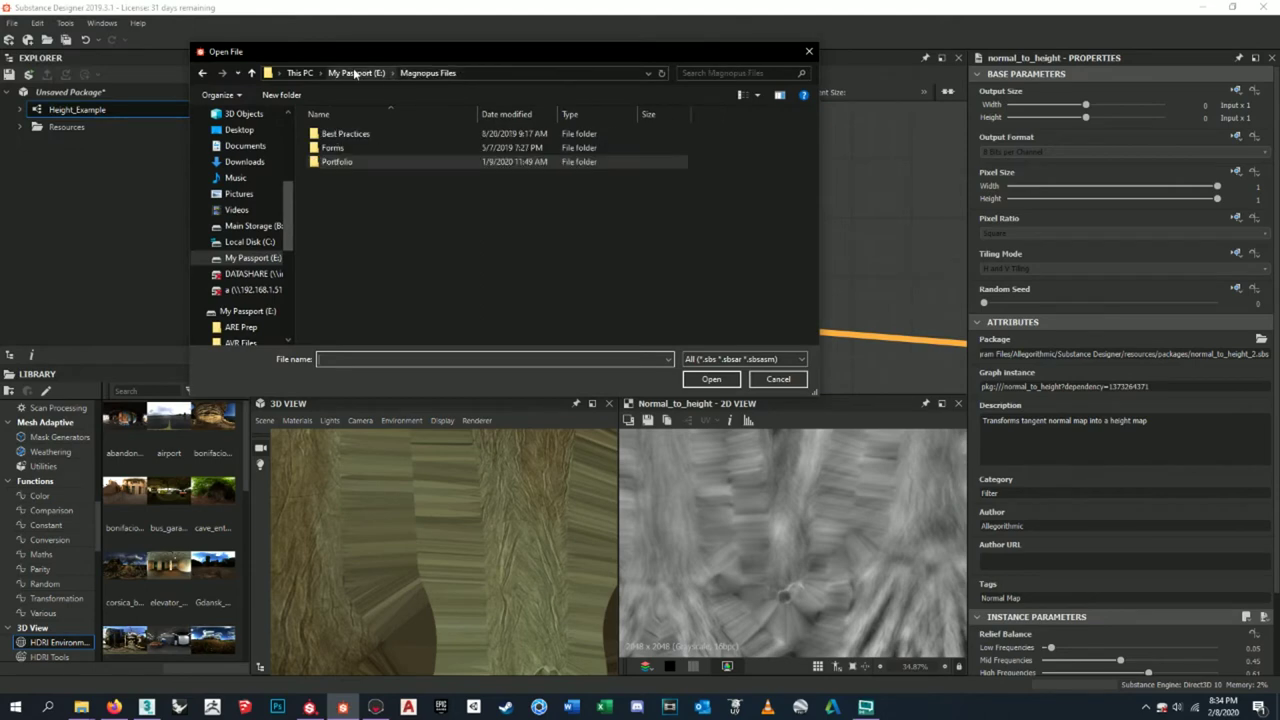
- Browse My Passport's Projects and Magnopus Files > Portfolio folders, and reposition the file browser
{"action": "left_click", "coordinate": [355, 73]}
{"action": "scroll", "coordinate": [394, 285], "scroll_direction": "down", "scroll_amount": 2}
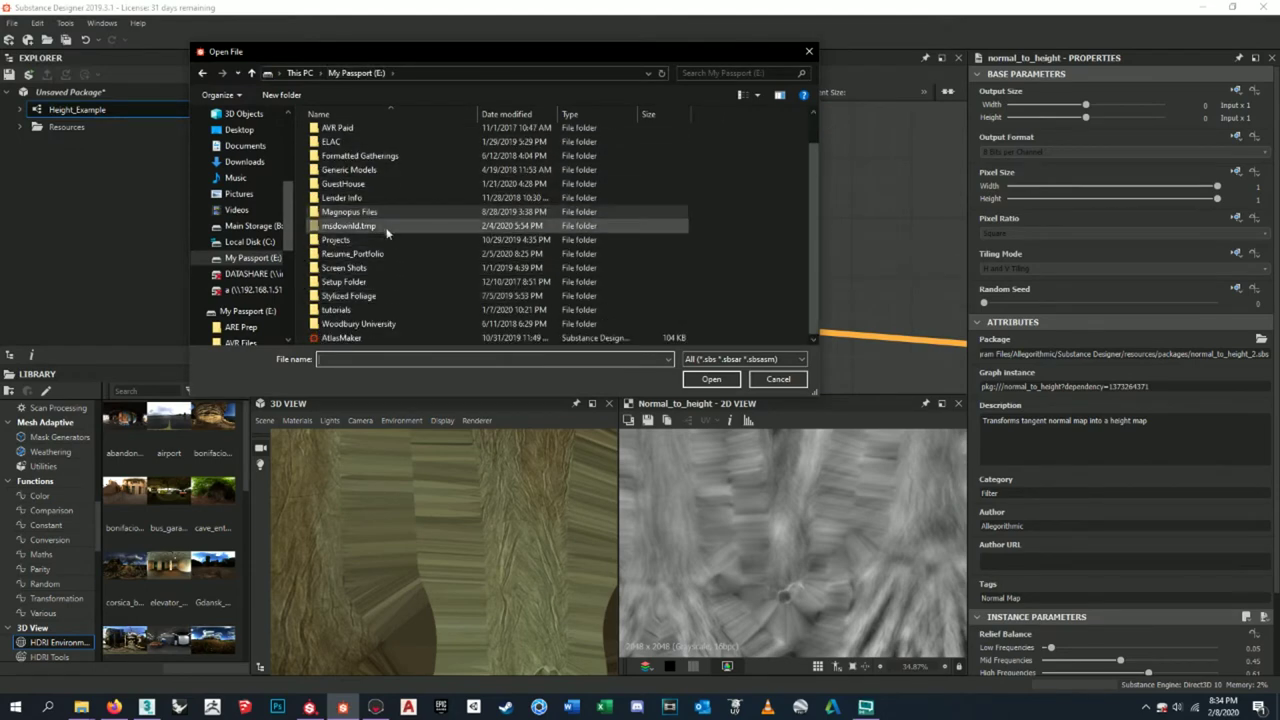
{"action": "double_click", "coordinate": [386, 240]}
{"action": "scroll", "coordinate": [393, 265], "scroll_direction": "down", "scroll_amount": 2}
{"action": "scroll", "coordinate": [395, 274], "scroll_direction": "down", "scroll_amount": 4}
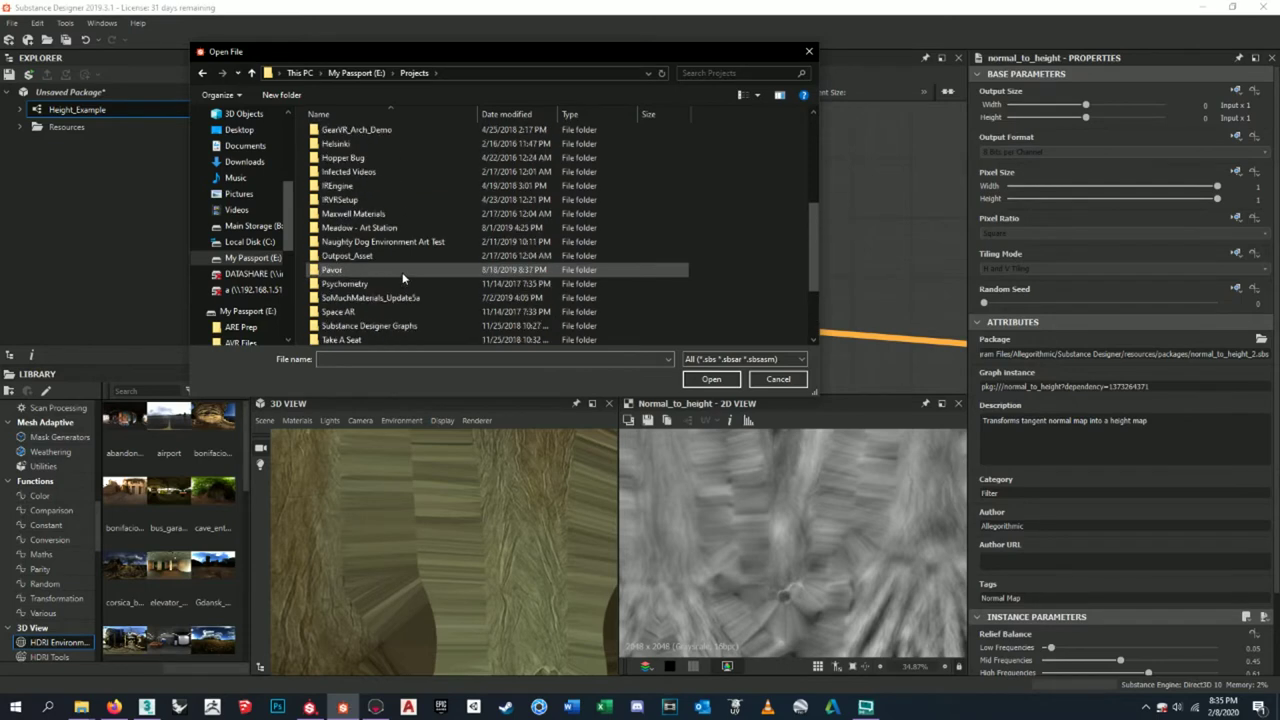
{"action": "key", "text": "BackSpace"}
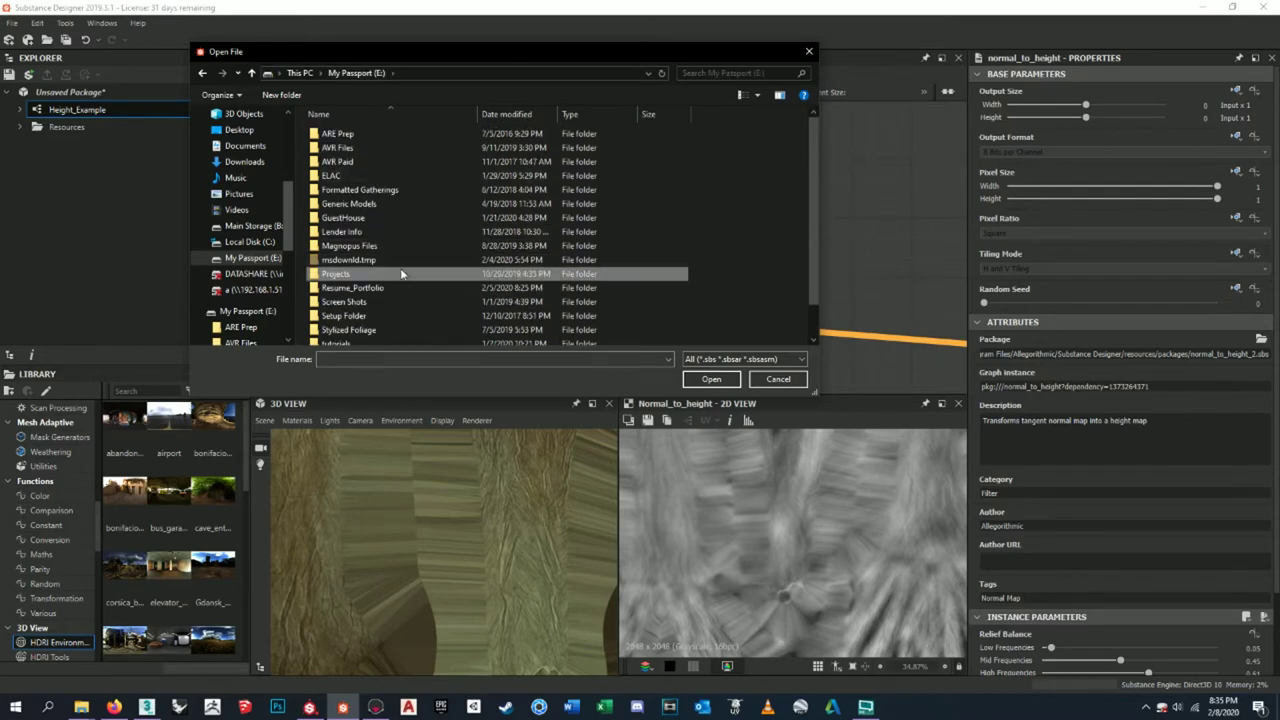
{"action": "double_click", "coordinate": [398, 245]}
{"action": "double_click", "coordinate": [383, 161]}
{"action": "scroll", "coordinate": [416, 279], "scroll_direction": "down", "scroll_amount": 5}
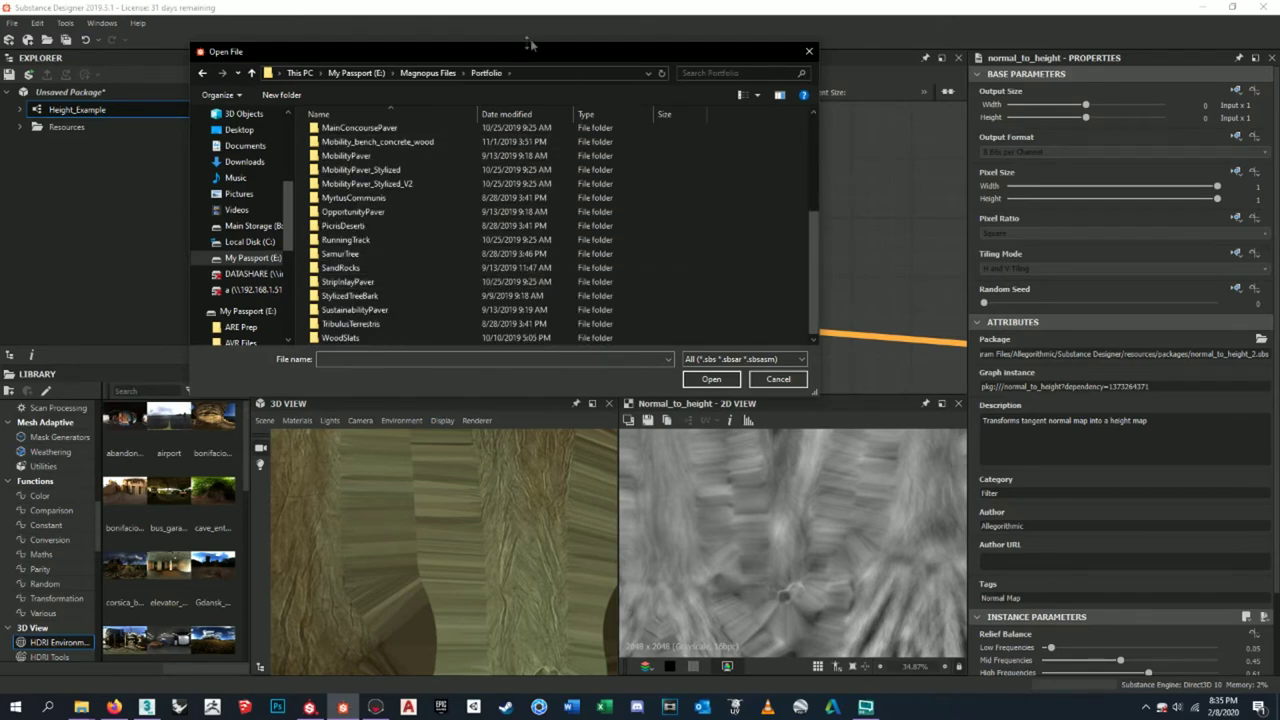
{"action": "left_click_drag", "start_coordinate": [545, 44], "coordinate": [540, 3]}
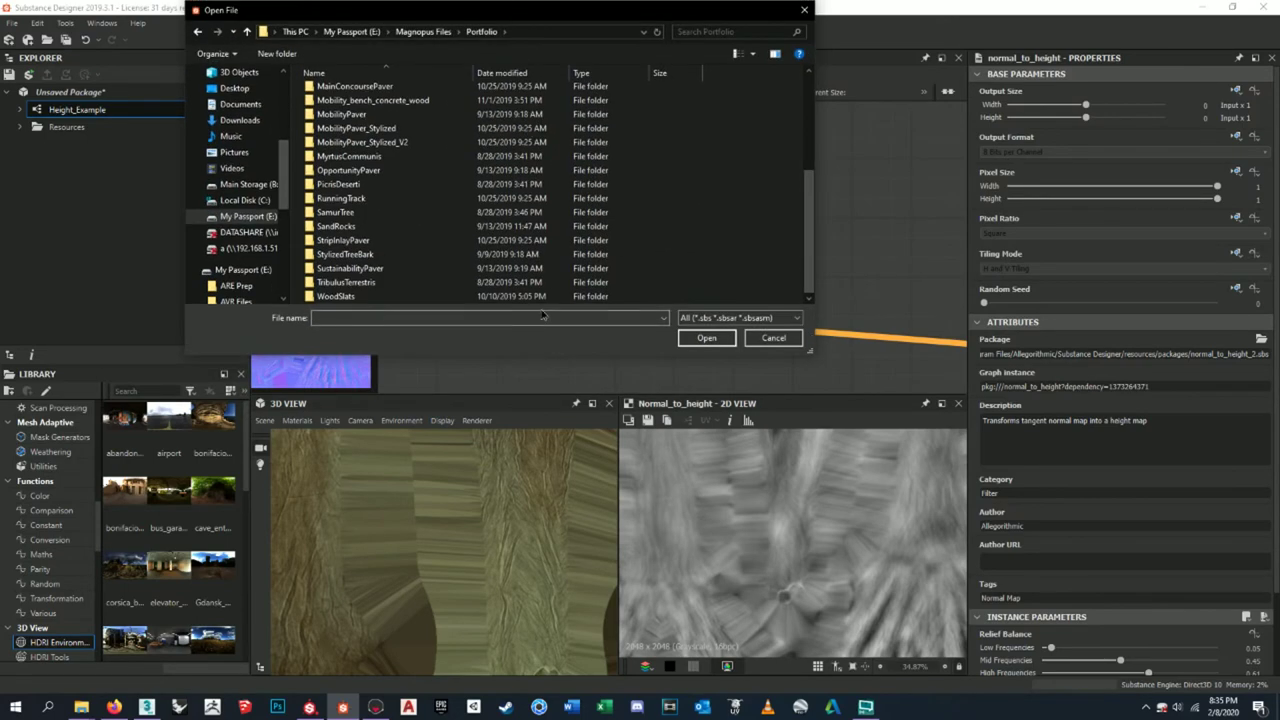
{"action": "left_click_drag", "start_coordinate": [610, 6], "coordinate": [809, 190]}
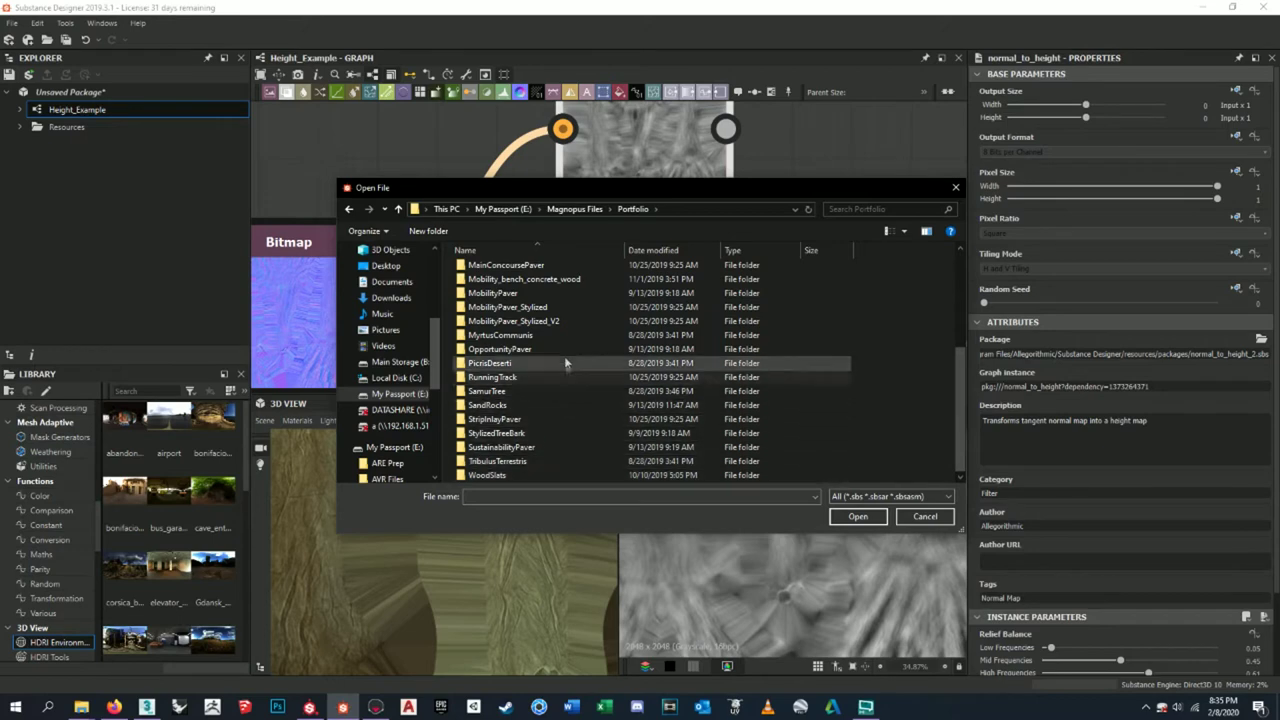
- Return to the My Passport root, check the Projects folder, then go up to This PC
{"action": "left_click", "coordinate": [574, 210]}
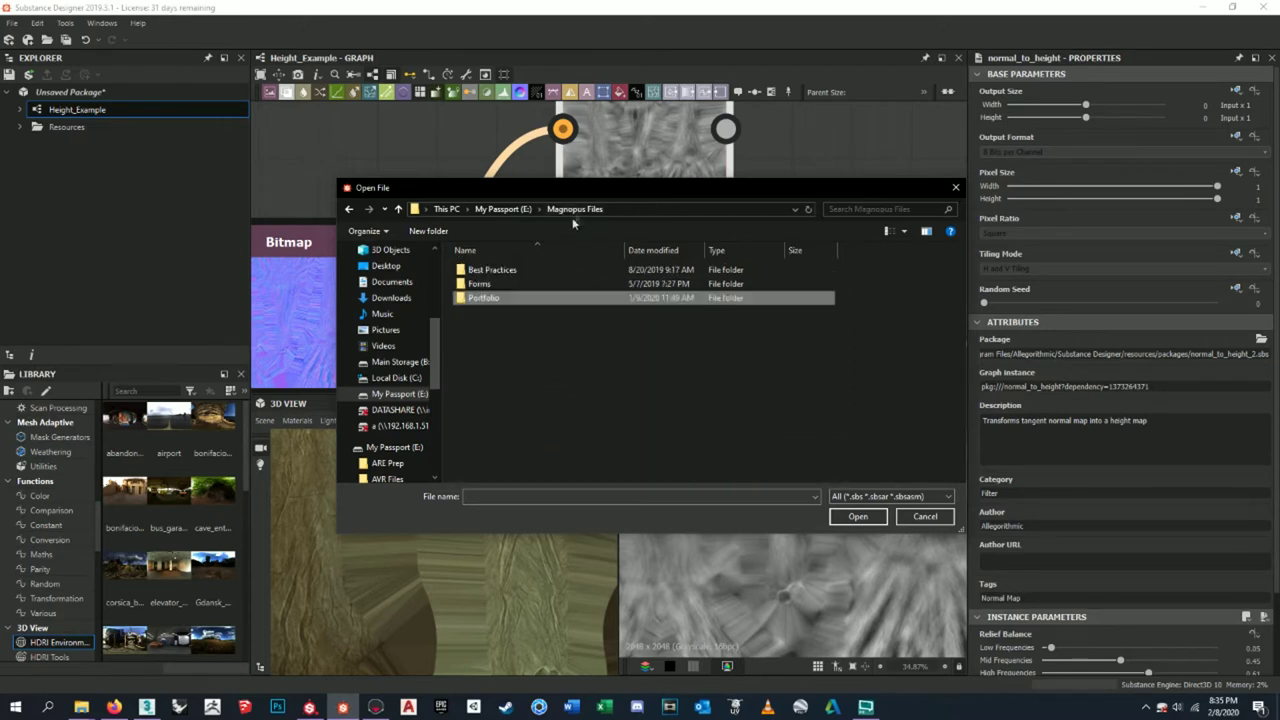
{"action": "left_click", "coordinate": [504, 210]}
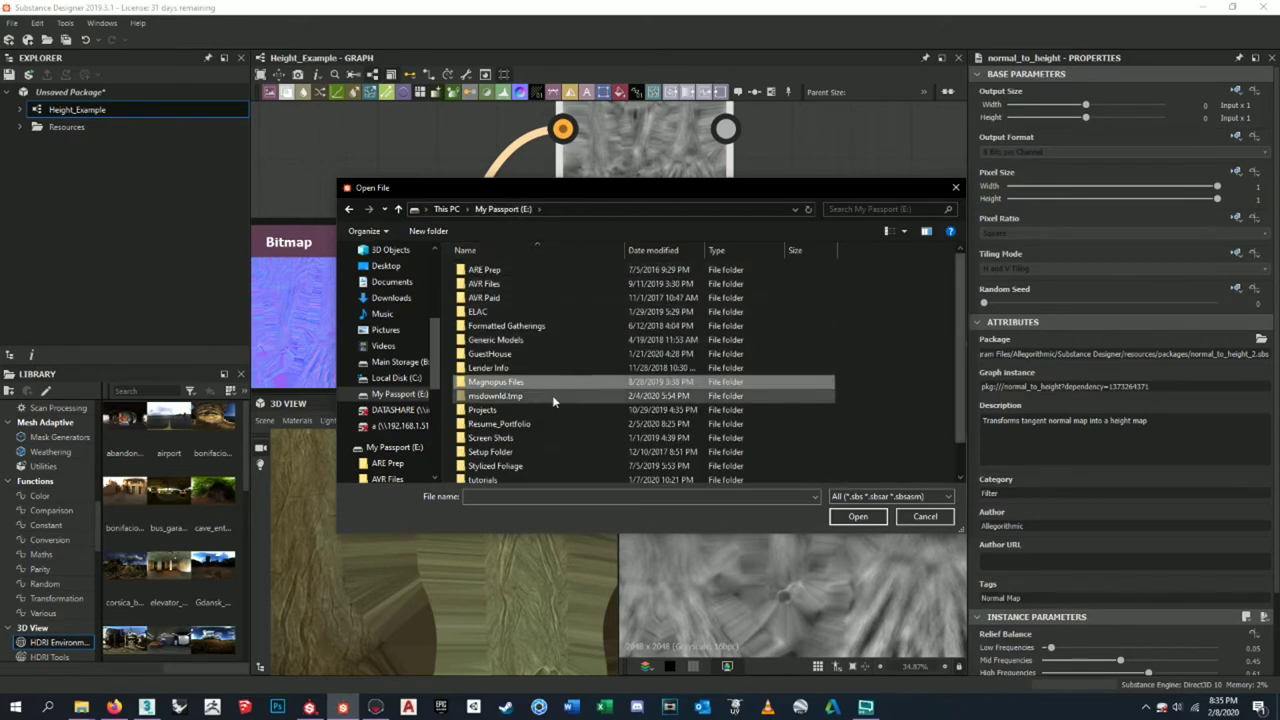
{"action": "double_click", "coordinate": [550, 382]}
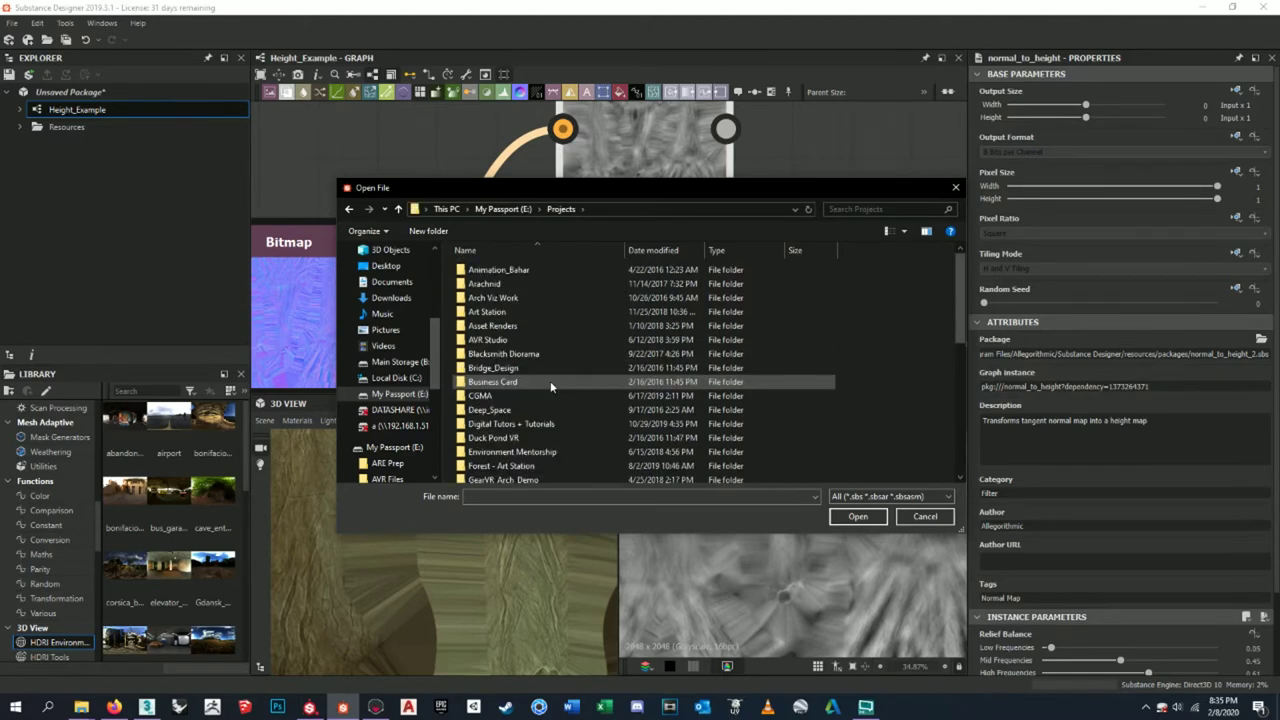
{"action": "scroll", "coordinate": [550, 387], "scroll_direction": "down", "scroll_amount": 1}
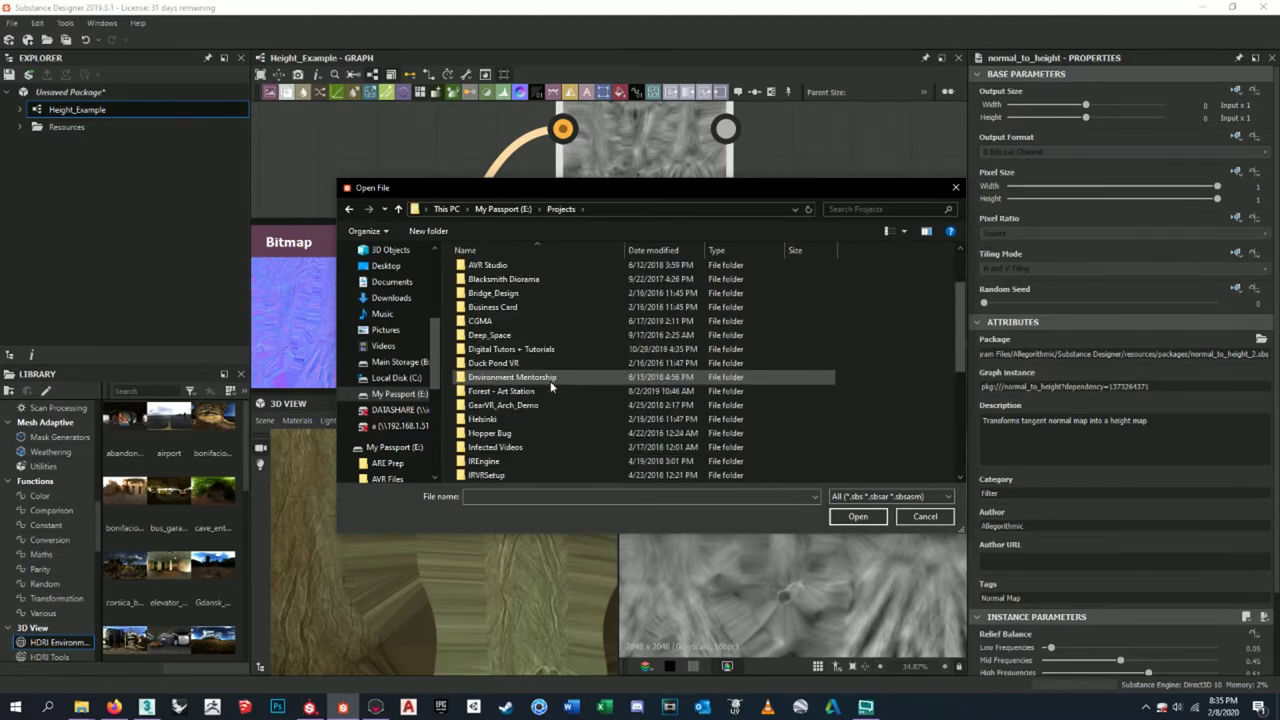
{"action": "scroll", "coordinate": [555, 370], "scroll_direction": "down", "scroll_amount": 1}
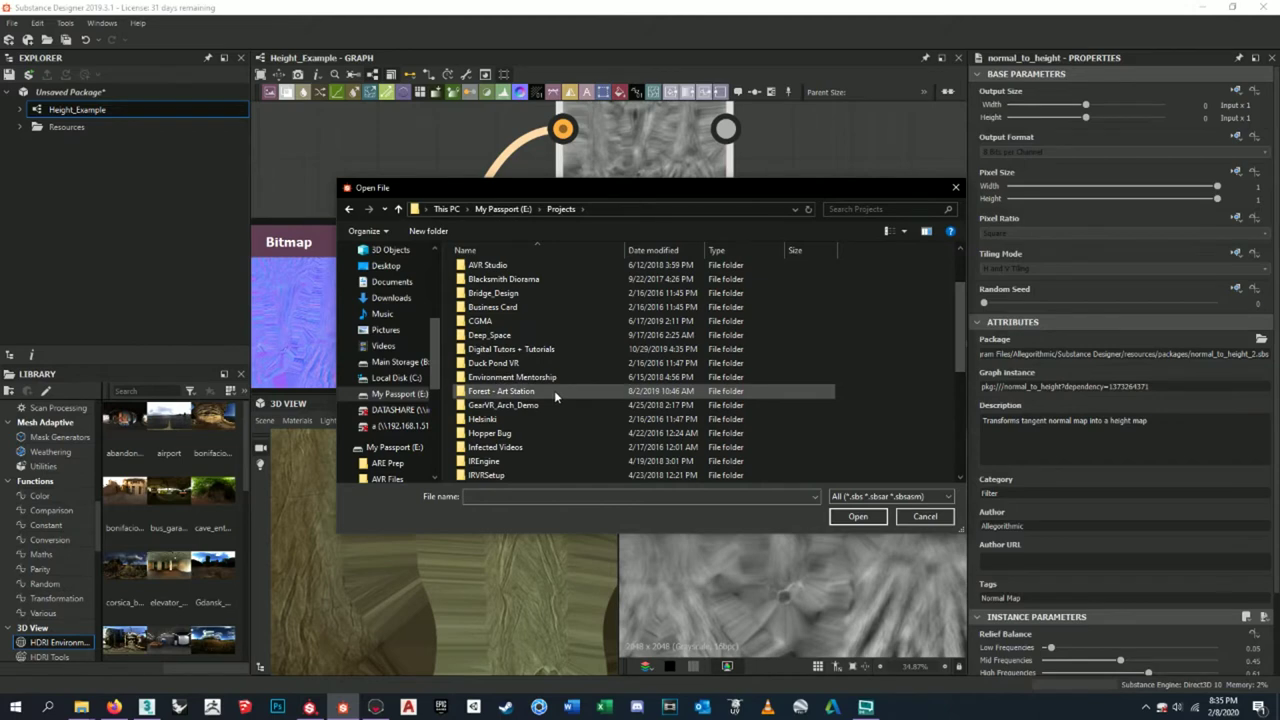
{"action": "scroll", "coordinate": [548, 385], "scroll_direction": "up", "scroll_amount": 2}
{"action": "left_click", "coordinate": [503, 209]}
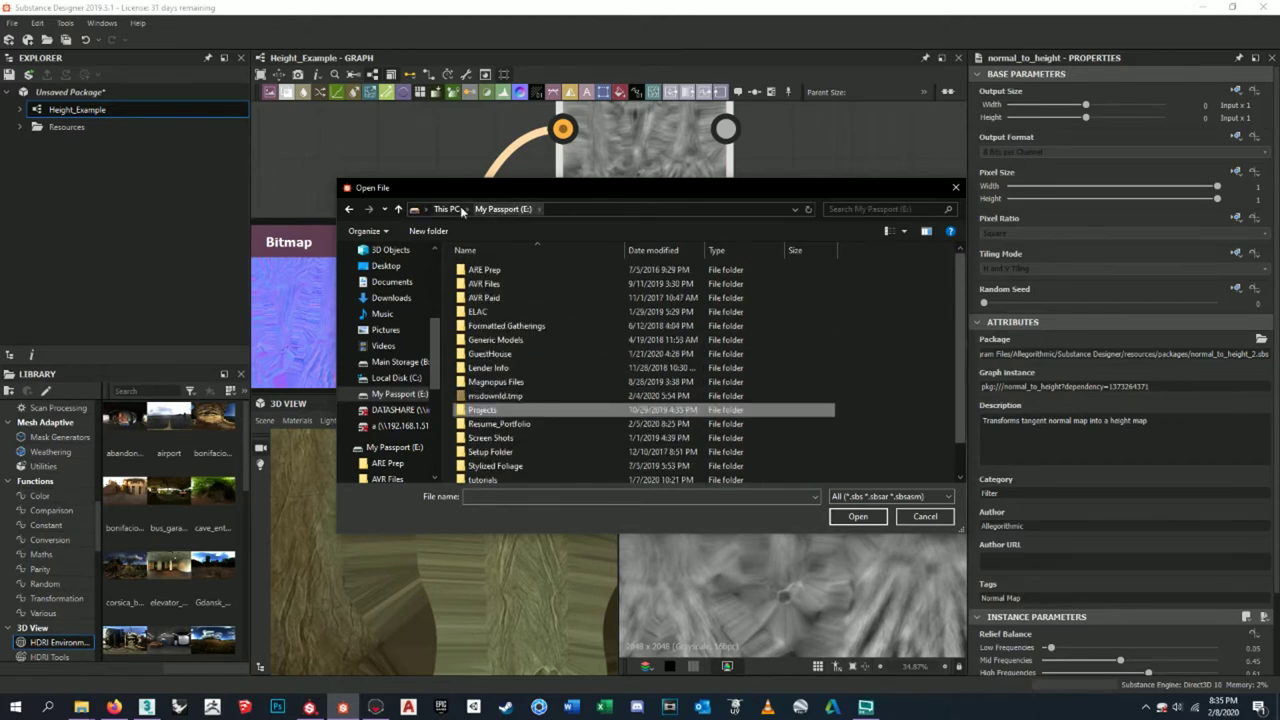
{"action": "left_click", "coordinate": [447, 209]}
- Navigate Main Storage (B:) > Pavor > Project Folder > Red Mangrove and check Texture Sheets
{"action": "double_click", "coordinate": [568, 435]}
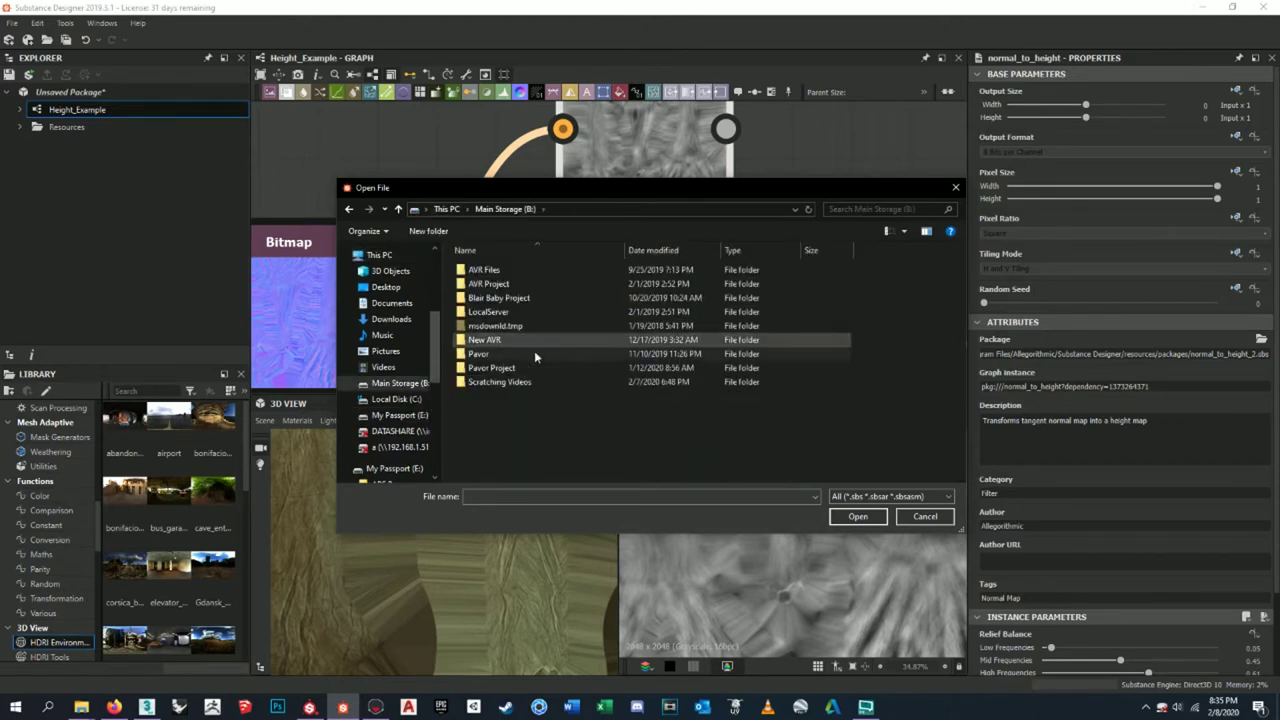
{"action": "double_click", "coordinate": [530, 355]}
{"action": "double_click", "coordinate": [538, 271]}
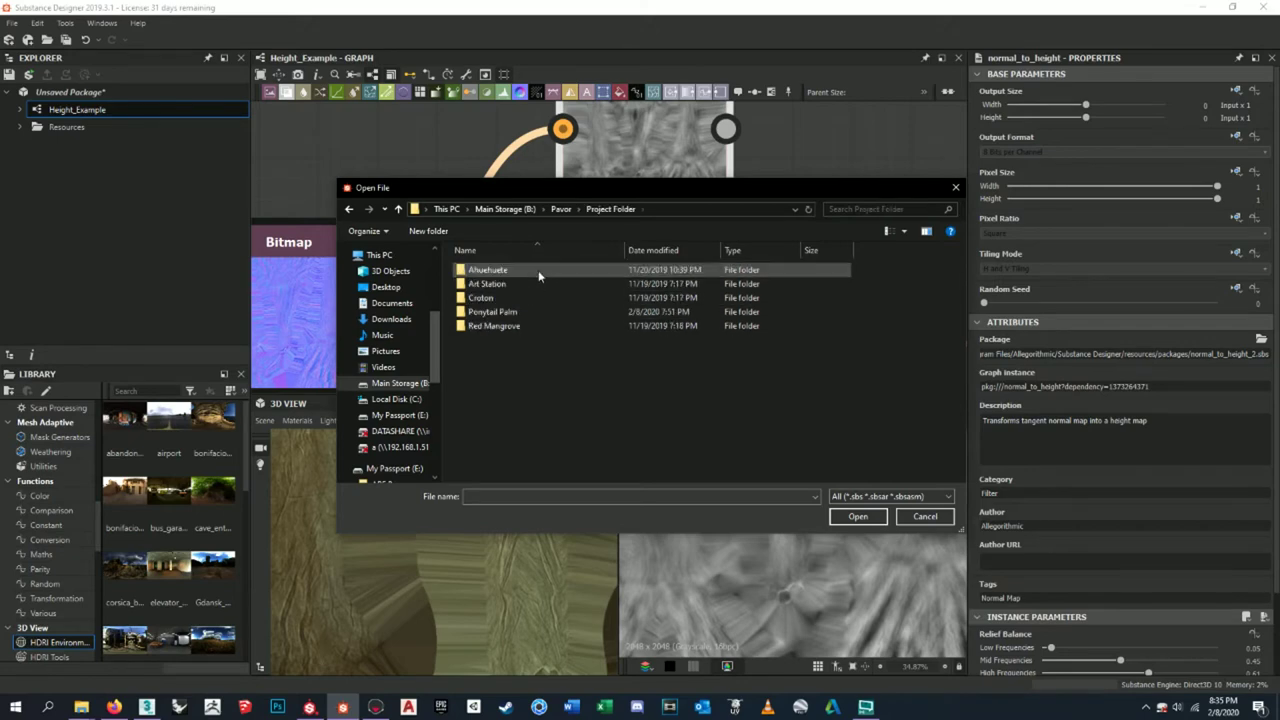
{"action": "double_click", "coordinate": [541, 326]}
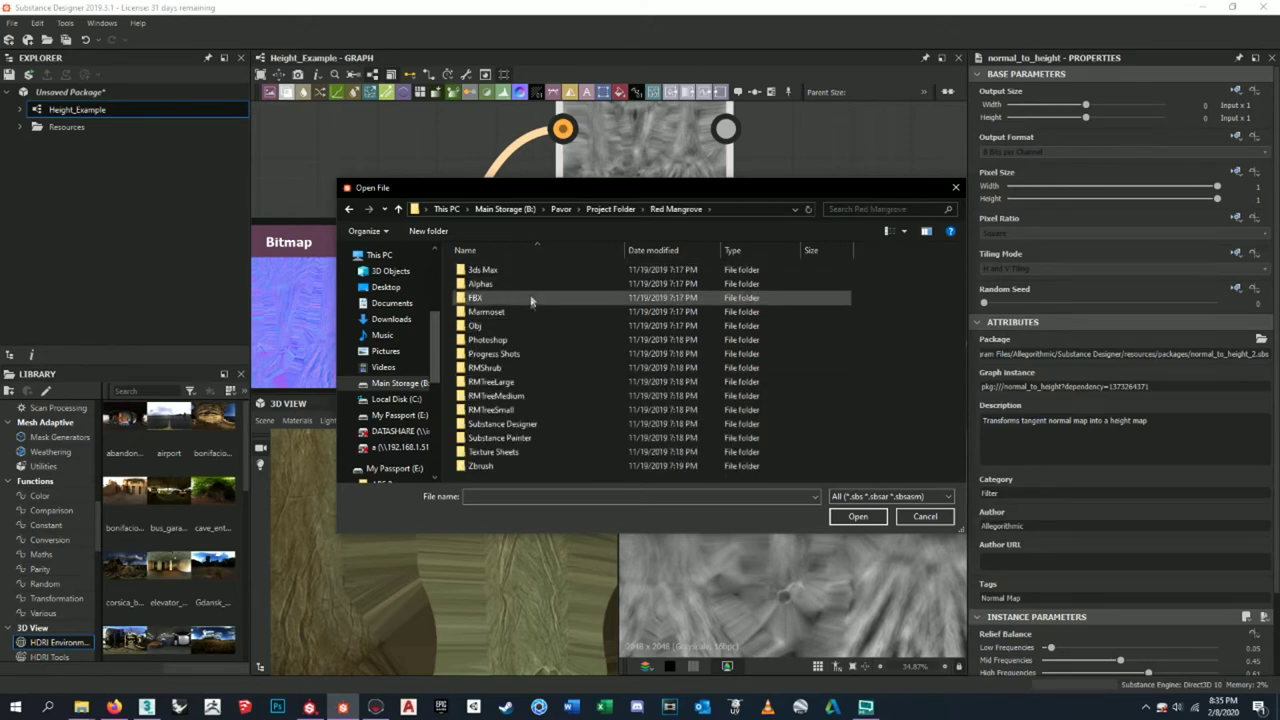
{"action": "double_click", "coordinate": [536, 452]}
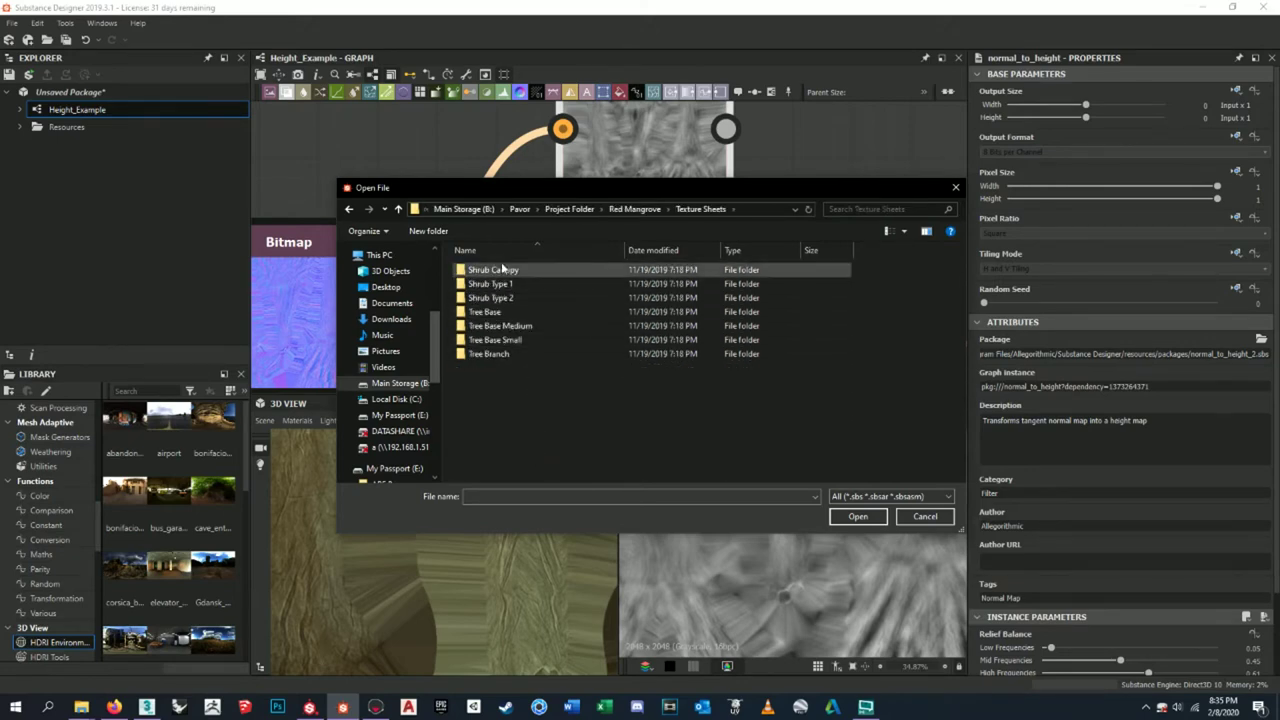
{"action": "left_click", "coordinate": [636, 209]}
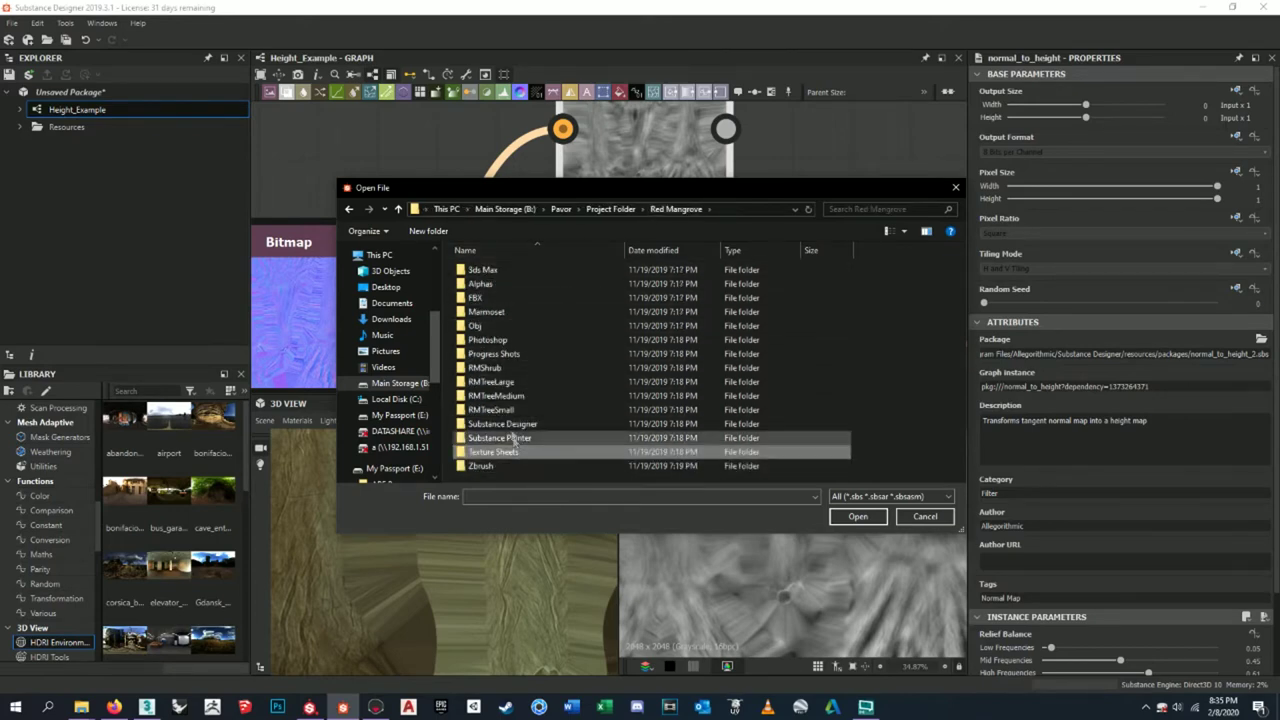
- Inspect Red Mangrove's Substance Painter, RMTreeLarge, Photoshop and Substance Designer folders, then return to drives
{"action": "left_click", "coordinate": [512, 342]}
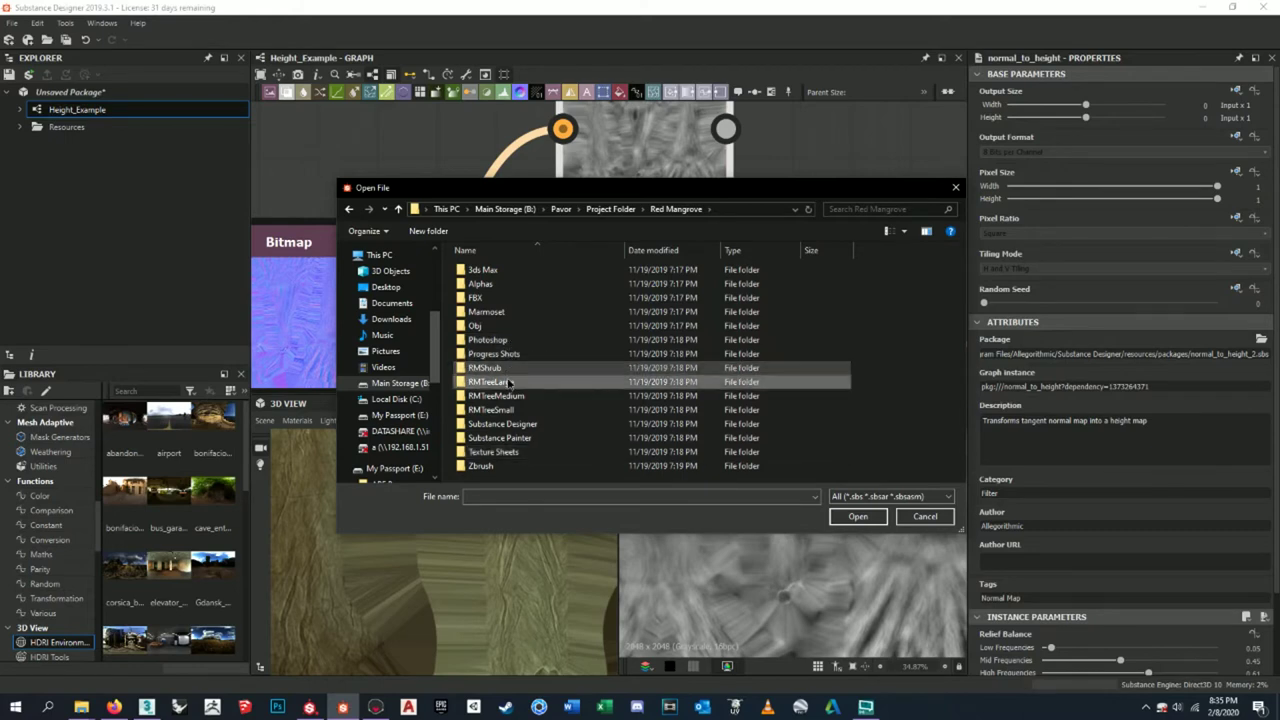
{"action": "left_click", "coordinate": [509, 397]}
{"action": "left_click", "coordinate": [500, 438]}
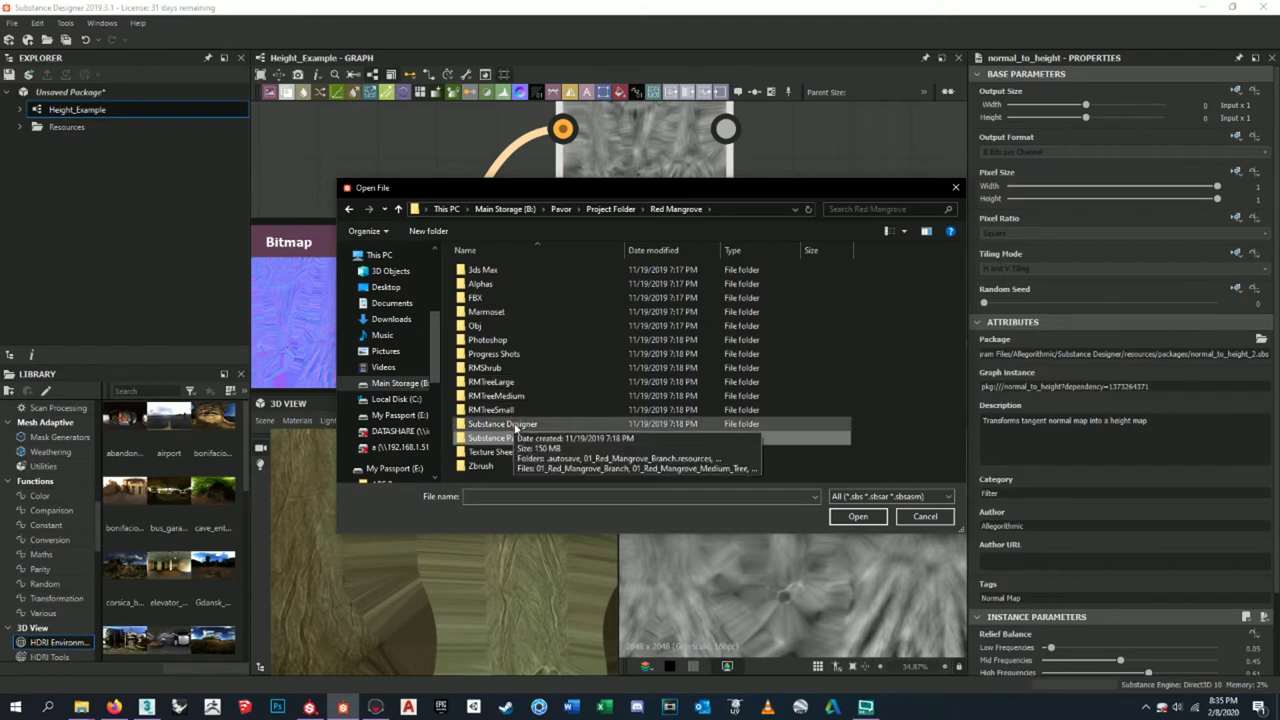
{"action": "double_click", "coordinate": [508, 384]}
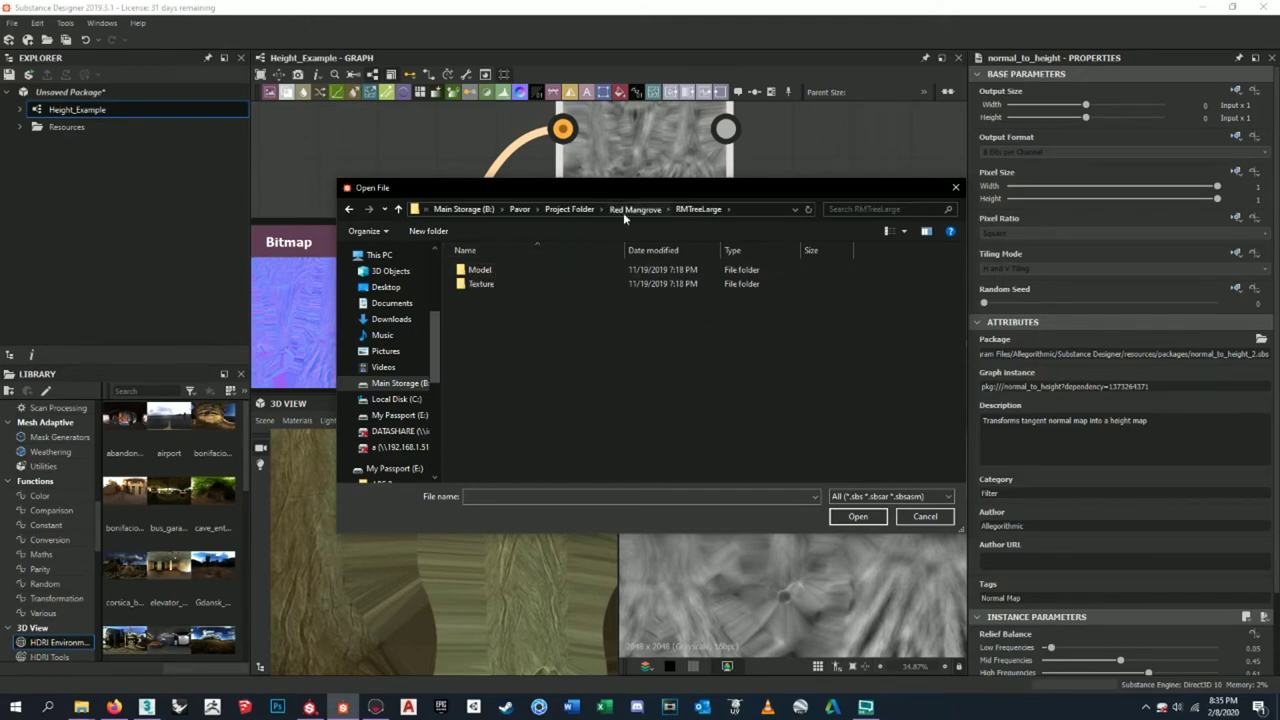
{"action": "left_click", "coordinate": [625, 210]}
{"action": "double_click", "coordinate": [519, 338]}
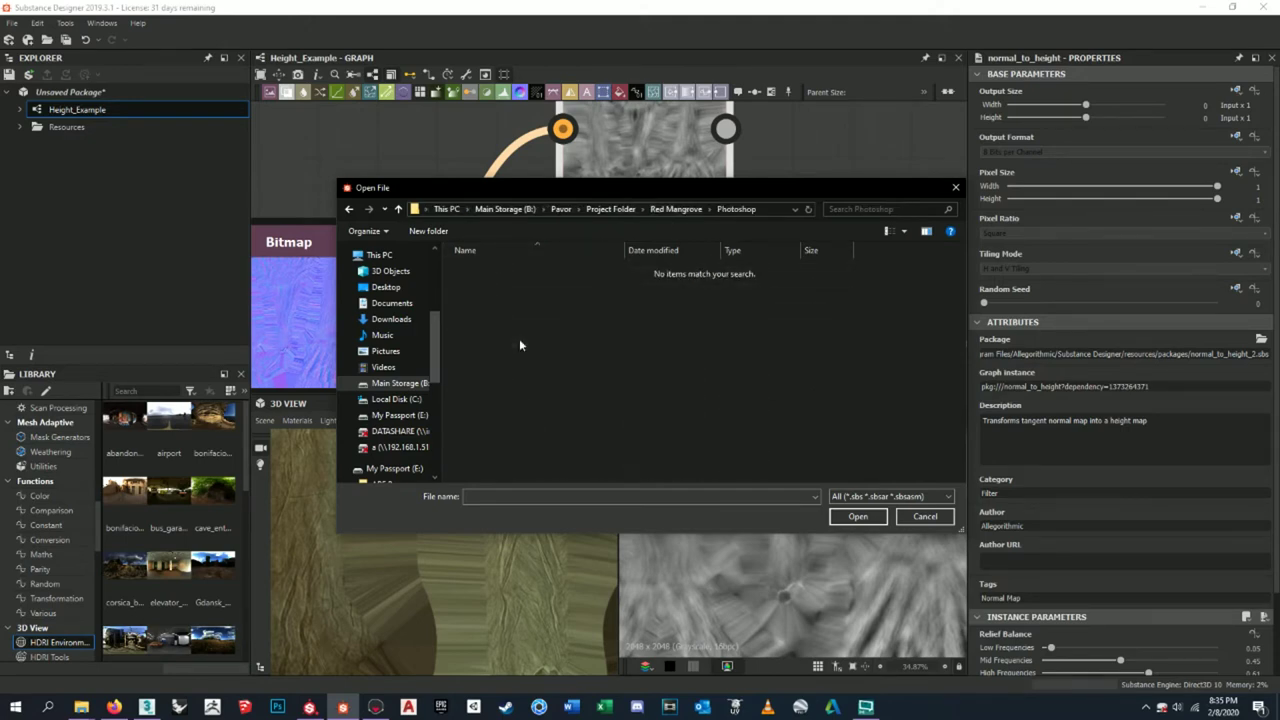
{"action": "left_click", "coordinate": [660, 208]}
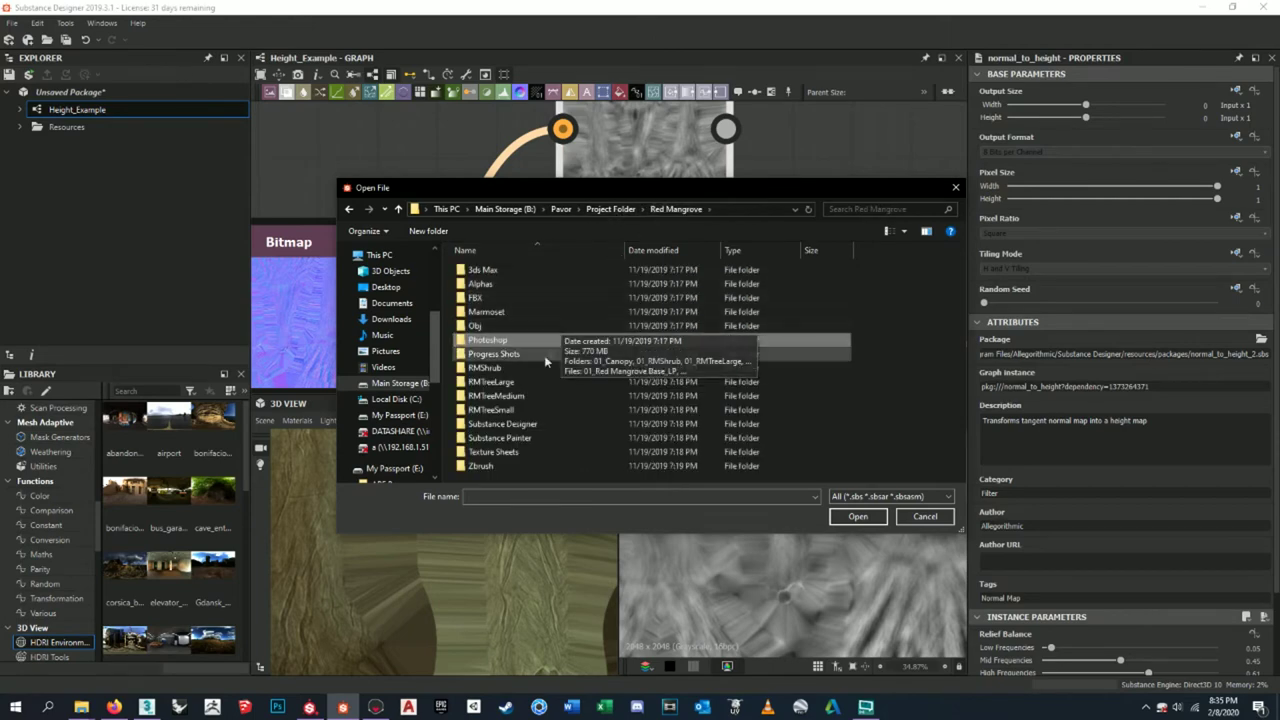
{"action": "double_click", "coordinate": [545, 424]}
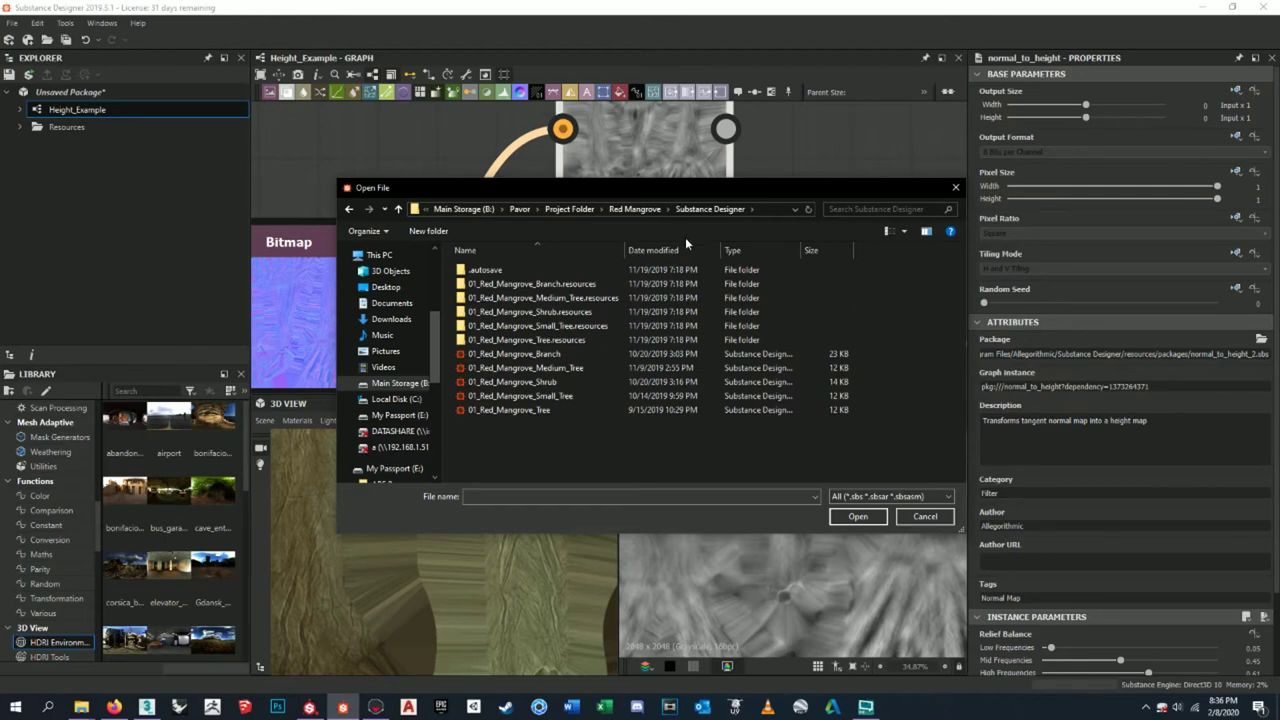
{"action": "left_click", "coordinate": [638, 208]}
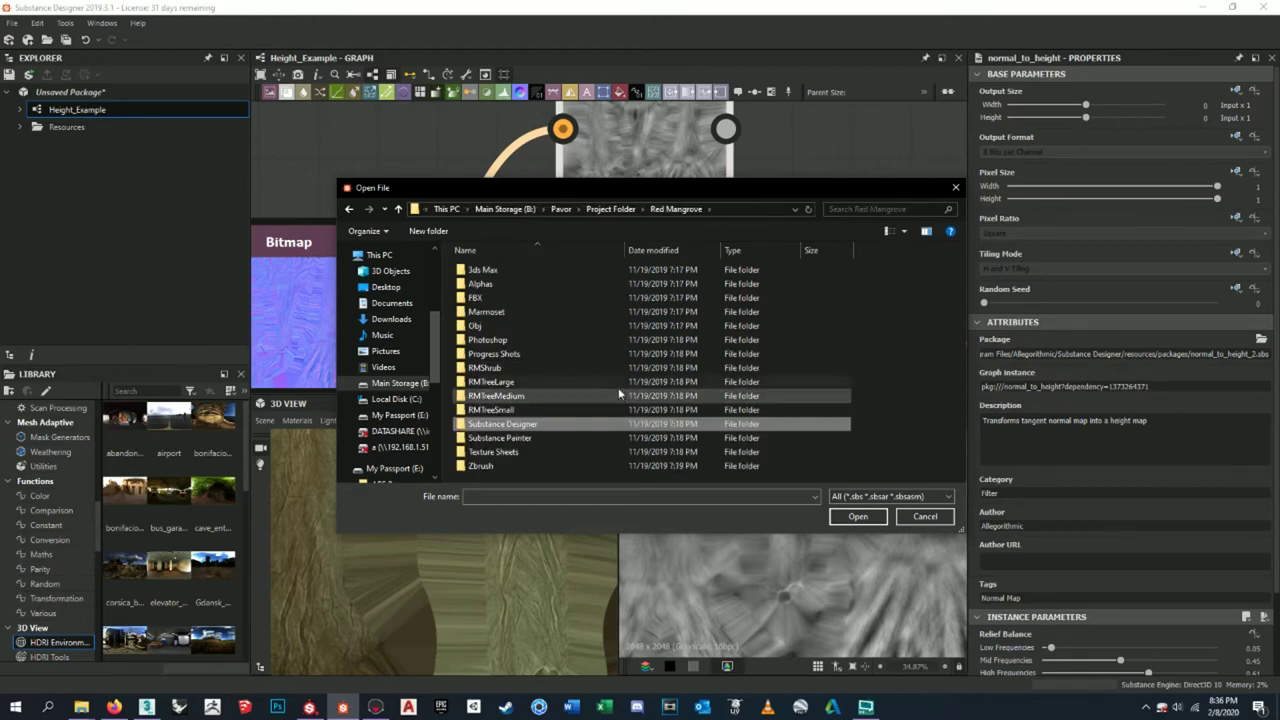
{"action": "left_click", "coordinate": [552, 209]}
{"action": "left_click", "coordinate": [522, 210]}
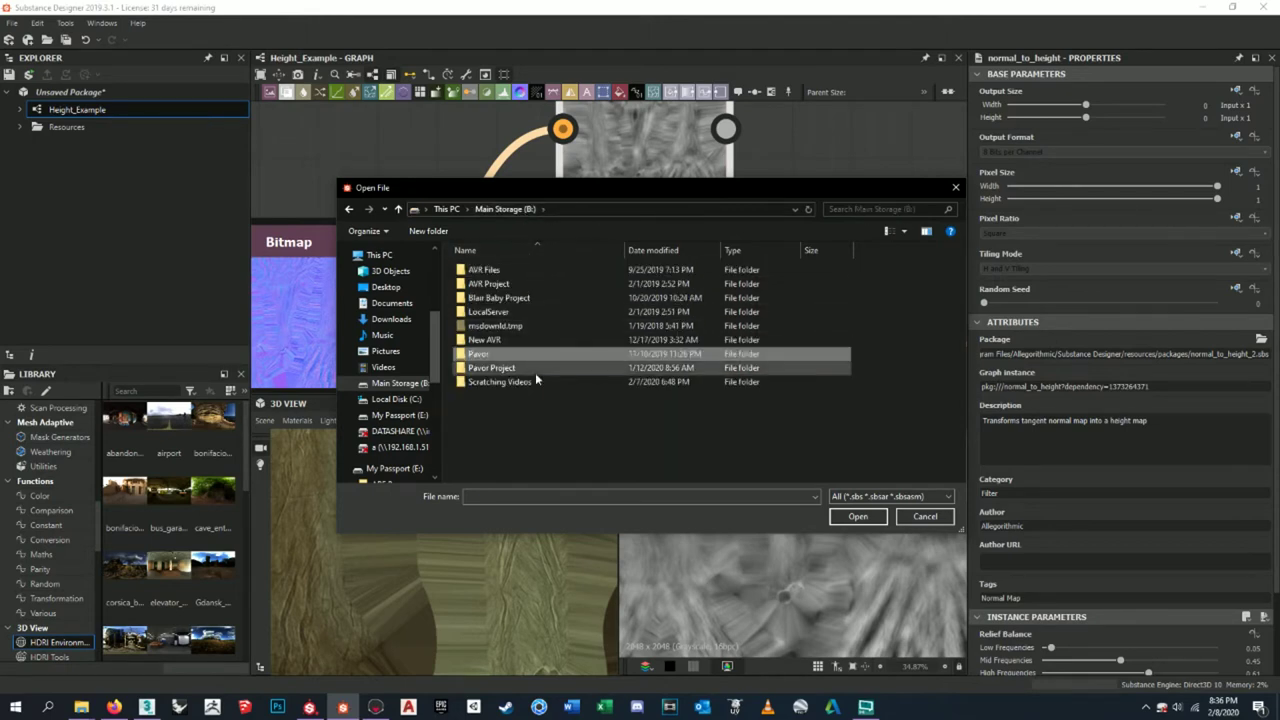
{"action": "left_click", "coordinate": [446, 209]}
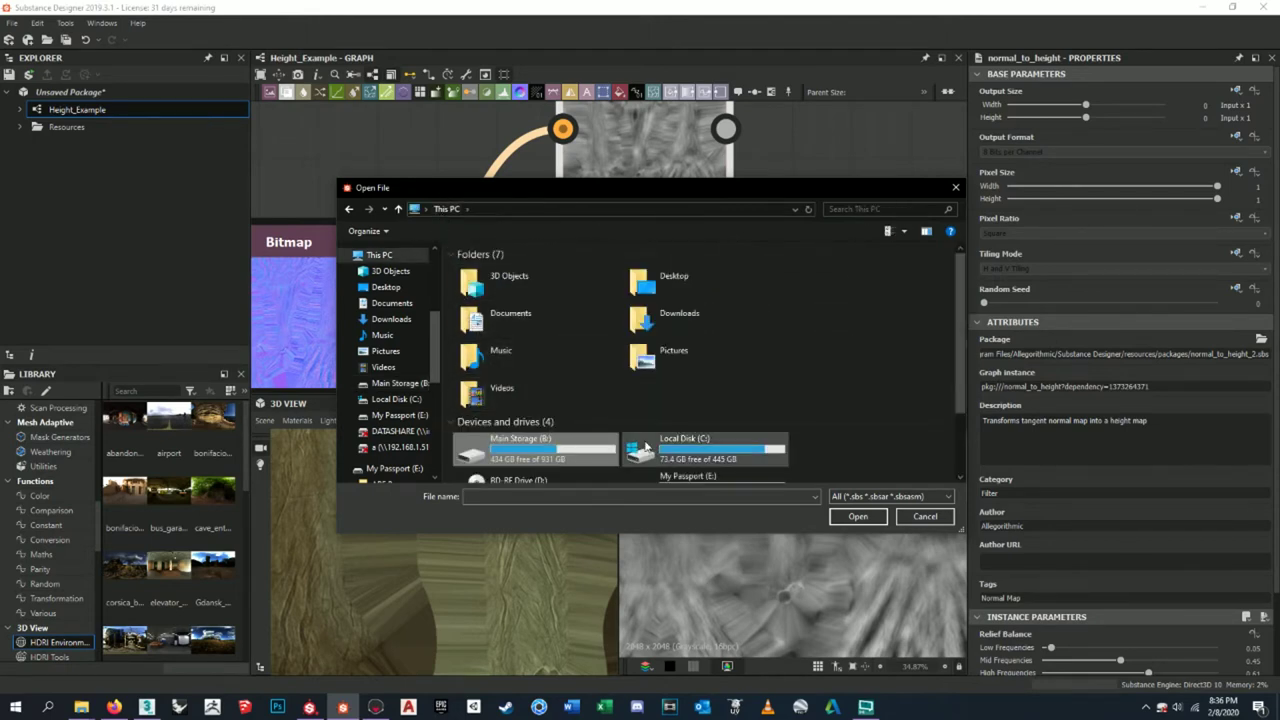
- Go to My Passport > Magnopus Files > Portfolio > DirtGround and open 01_Dirt_Ground_SA
{"action": "scroll", "coordinate": [676, 410], "scroll_direction": "down", "scroll_amount": 2}
{"action": "double_click", "coordinate": [676, 410]}
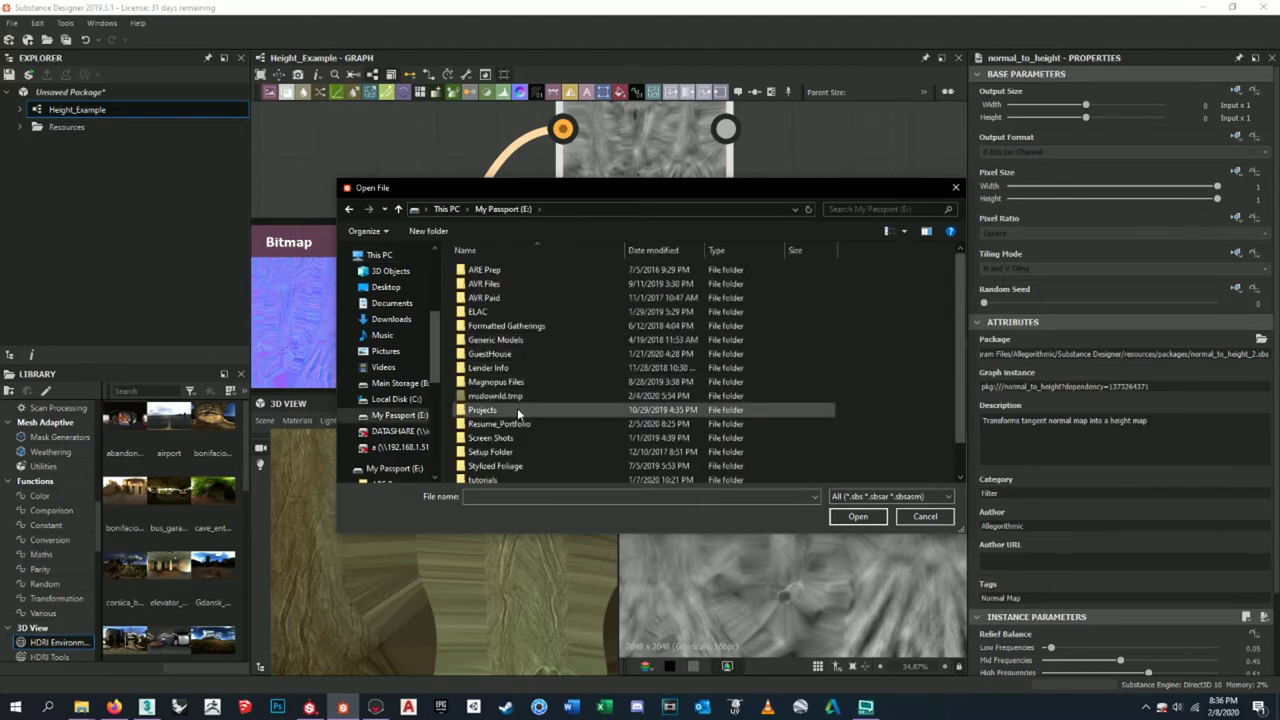
{"action": "double_click", "coordinate": [514, 374]}
{"action": "double_click", "coordinate": [508, 298]}
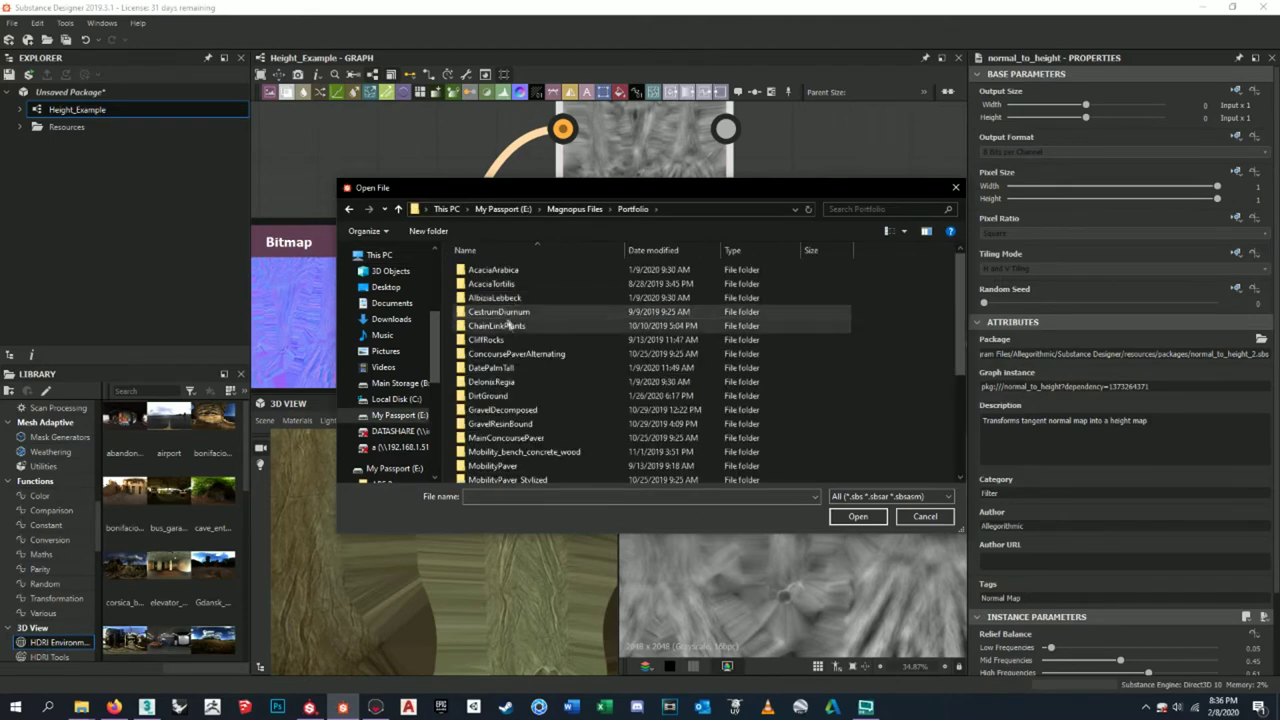
{"action": "scroll", "coordinate": [518, 391], "scroll_direction": "down", "scroll_amount": 1}
{"action": "double_click", "coordinate": [490, 363]}
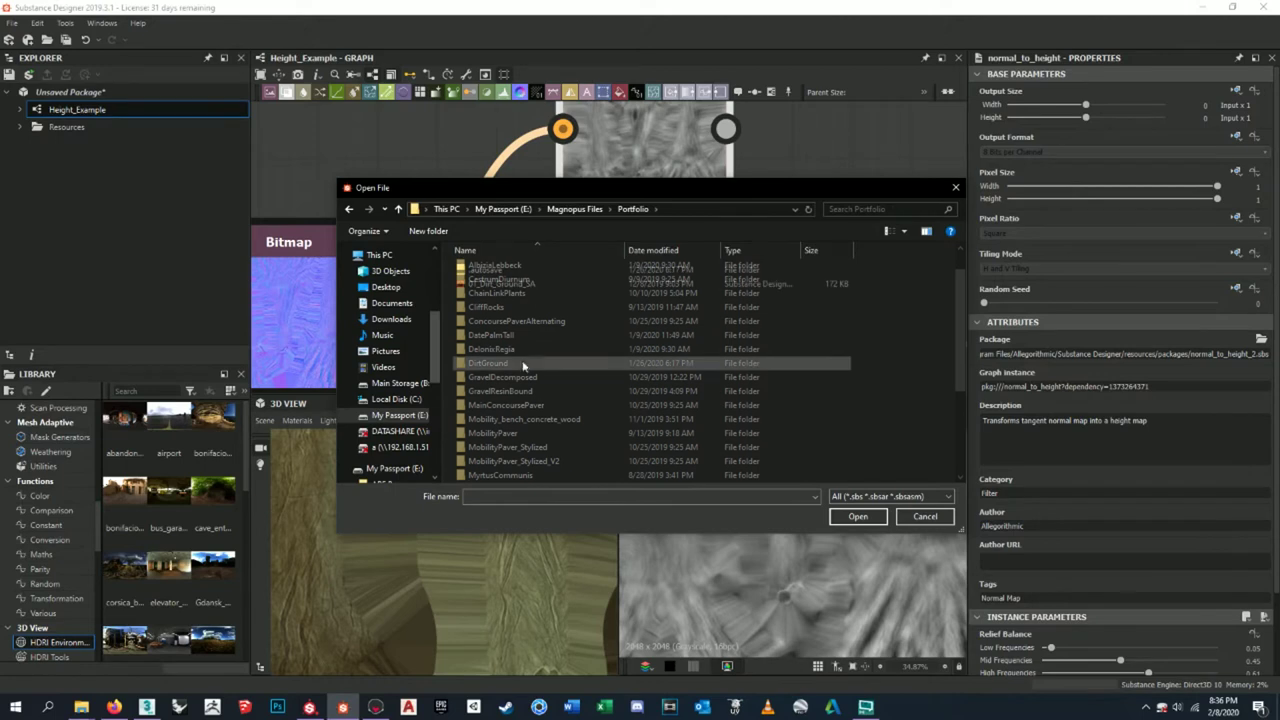
{"action": "left_click", "coordinate": [505, 284]}
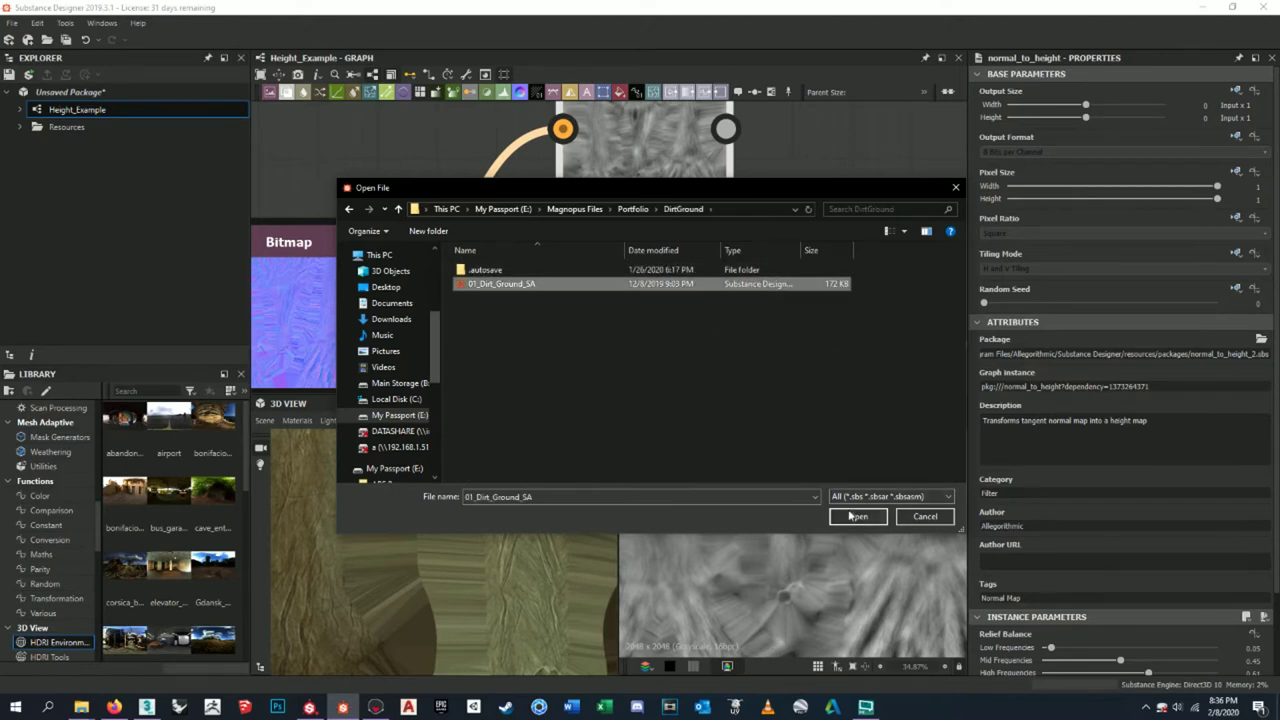
{"action": "left_click", "coordinate": [855, 516]}
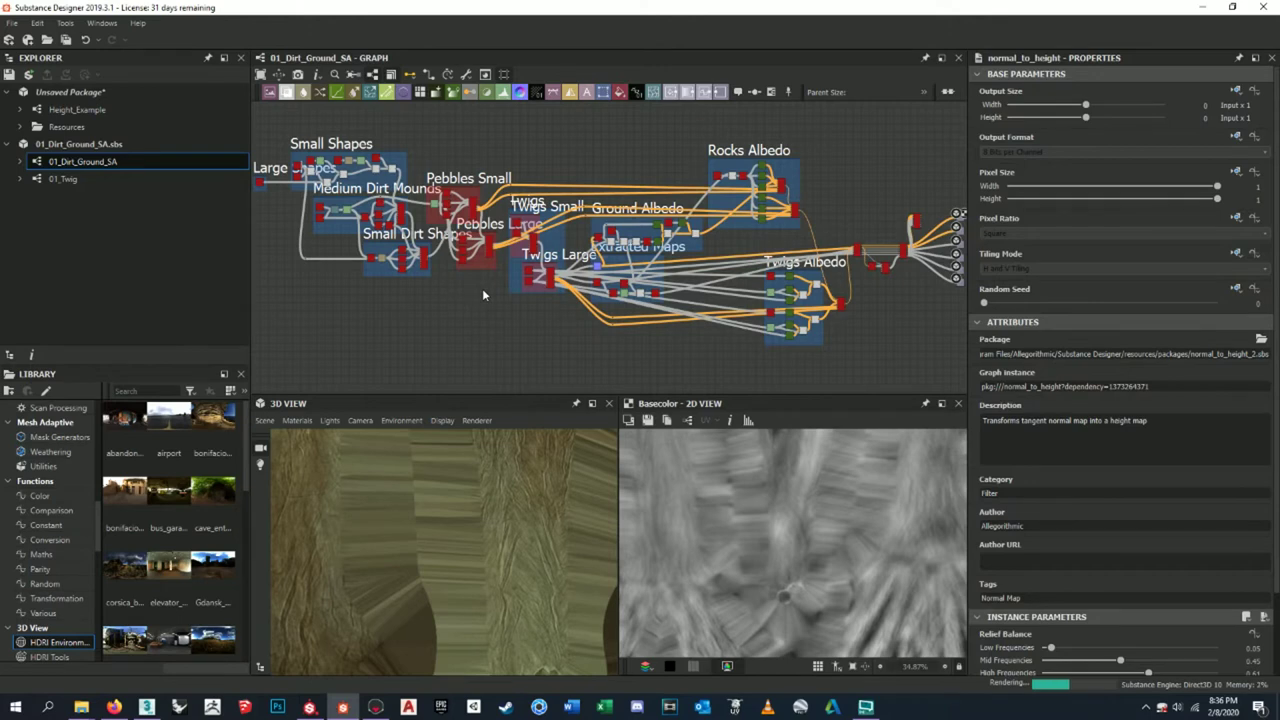
- Show the colour blend node in the 3D View and orbit to inspect pebbles, twigs and soil
{"action": "scroll", "coordinate": [955, 230], "scroll_direction": "up", "scroll_amount": 8}
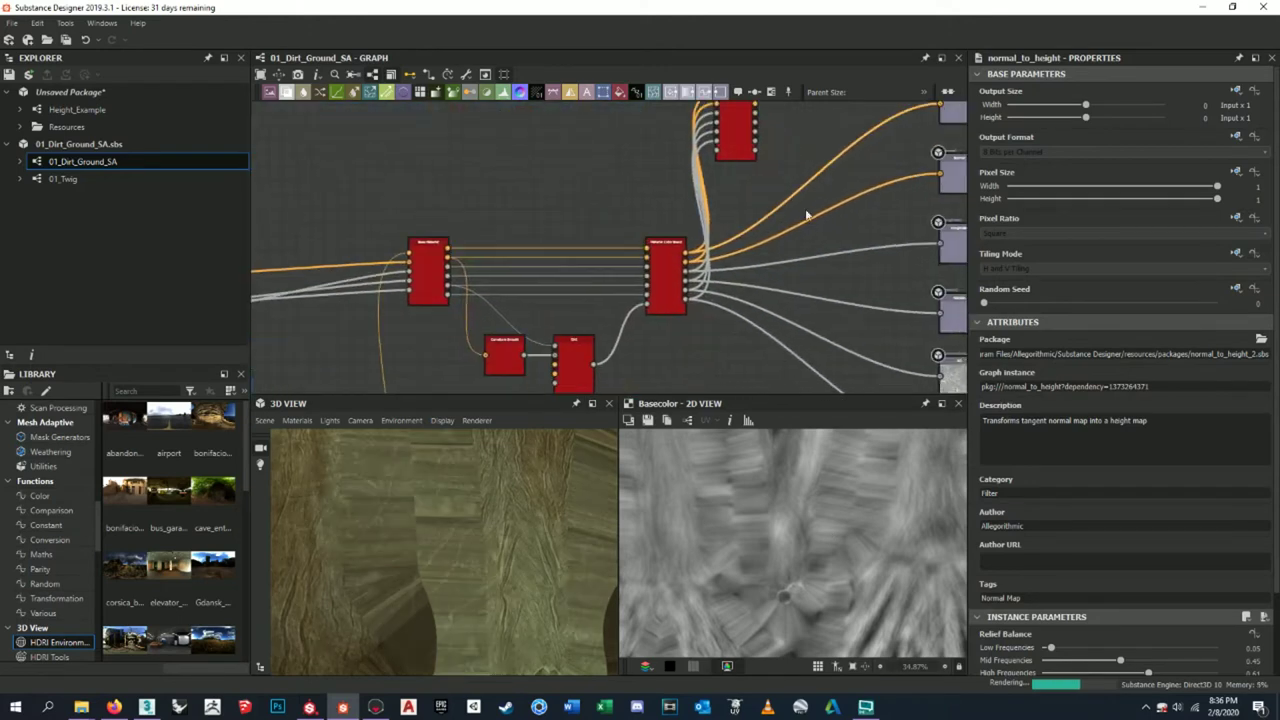
{"action": "right_click", "coordinate": [683, 270]}
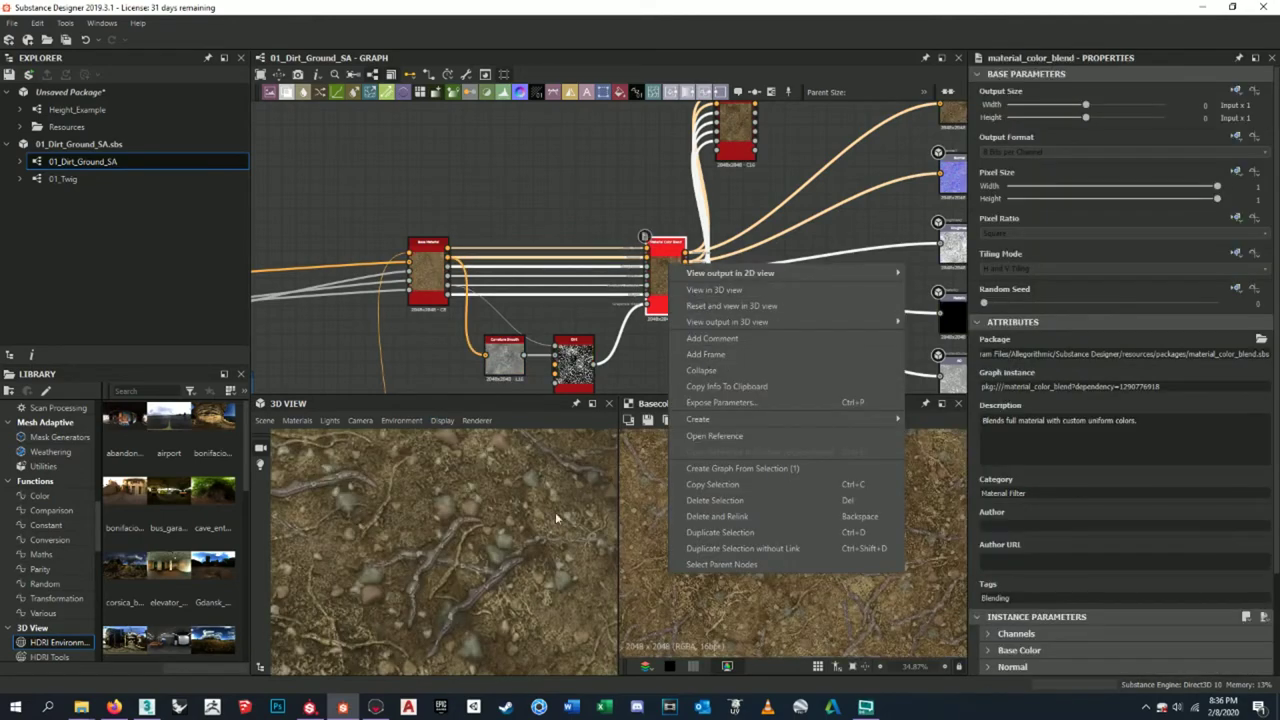
{"action": "left_click", "coordinate": [500, 537]}
{"action": "scroll", "coordinate": [501, 528], "scroll_direction": "down", "scroll_amount": 5}
{"action": "mouse_move", "coordinate": [502, 530]}
{"action": "left_mouse_down"}
{"action": "mouse_move", "coordinate": [419, 504]}
{"action": "mouse_move", "coordinate": [525, 645]}
{"action": "left_mouse_up"}
{"action": "scroll", "coordinate": [418, 507], "scroll_direction": "up", "scroll_amount": 5}
{"action": "scroll", "coordinate": [419, 517], "scroll_direction": "up", "scroll_amount": 4}
{"action": "scroll", "coordinate": [500, 520], "scroll_direction": "down", "scroll_amount": 5}
{"action": "left_click_drag", "start_coordinate": [500, 520], "coordinate": [465, 553]}
{"action": "scroll", "coordinate": [449, 531], "scroll_direction": "up", "scroll_amount": 5}
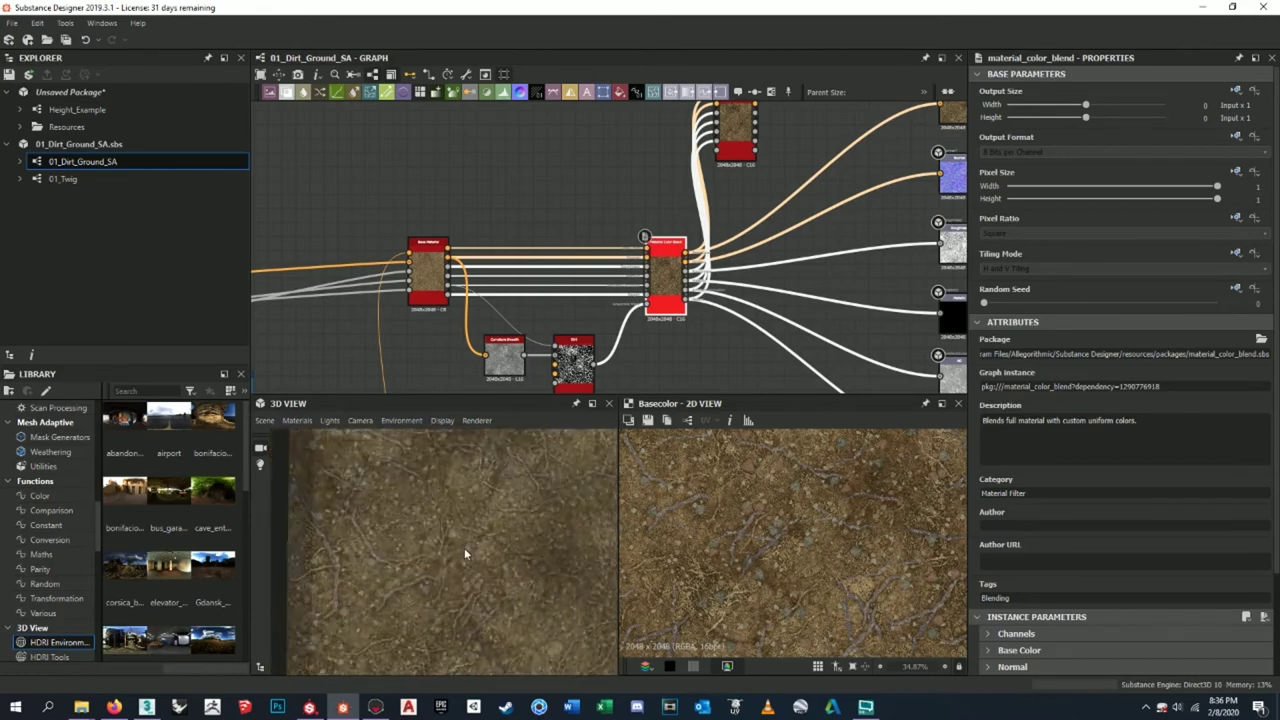
{"action": "scroll", "coordinate": [465, 553], "scroll_direction": "down", "scroll_amount": 5}
- Select the base colour output and start saving it as a PNG image
{"action": "middle_click_drag", "start_coordinate": [620, 250], "coordinate": [466, 296]}
{"action": "left_click", "coordinate": [801, 152]}
{"action": "left_click", "coordinate": [650, 420]}
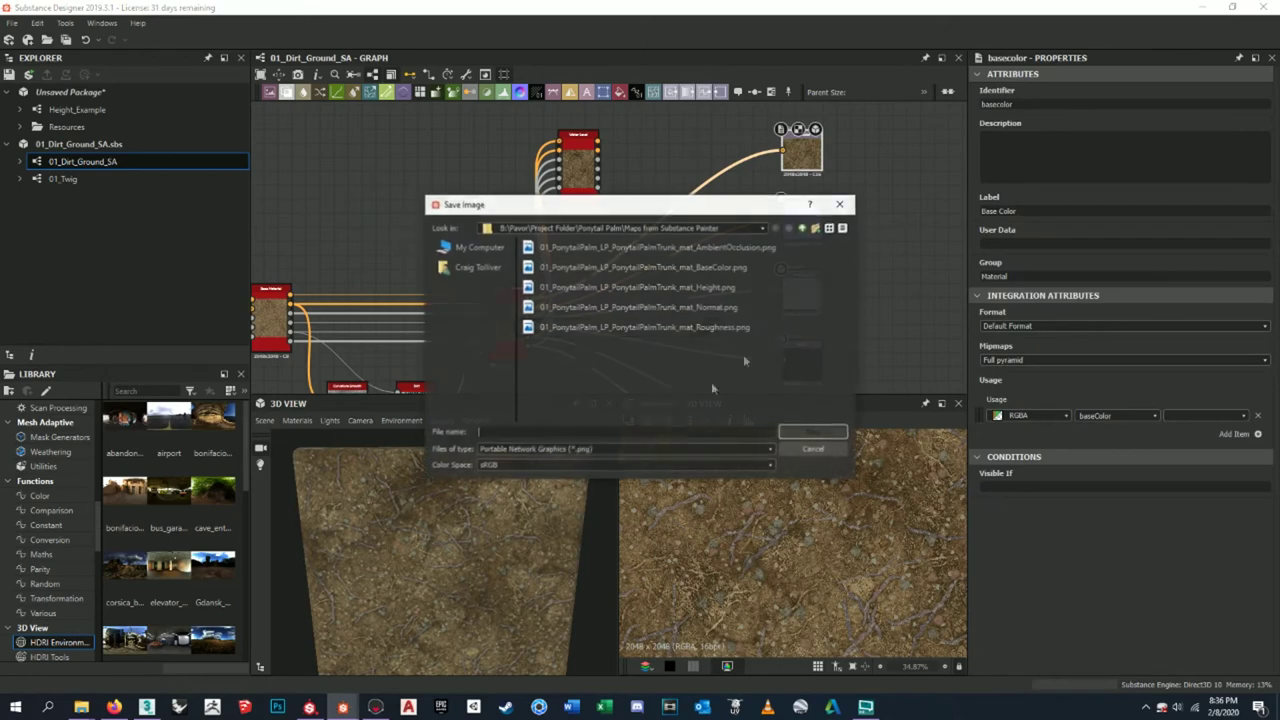
- Create a new 'Dirt Mound' folder inside Texture Sheets > PNG and open it
{"action": "left_click", "coordinate": [801, 229]}
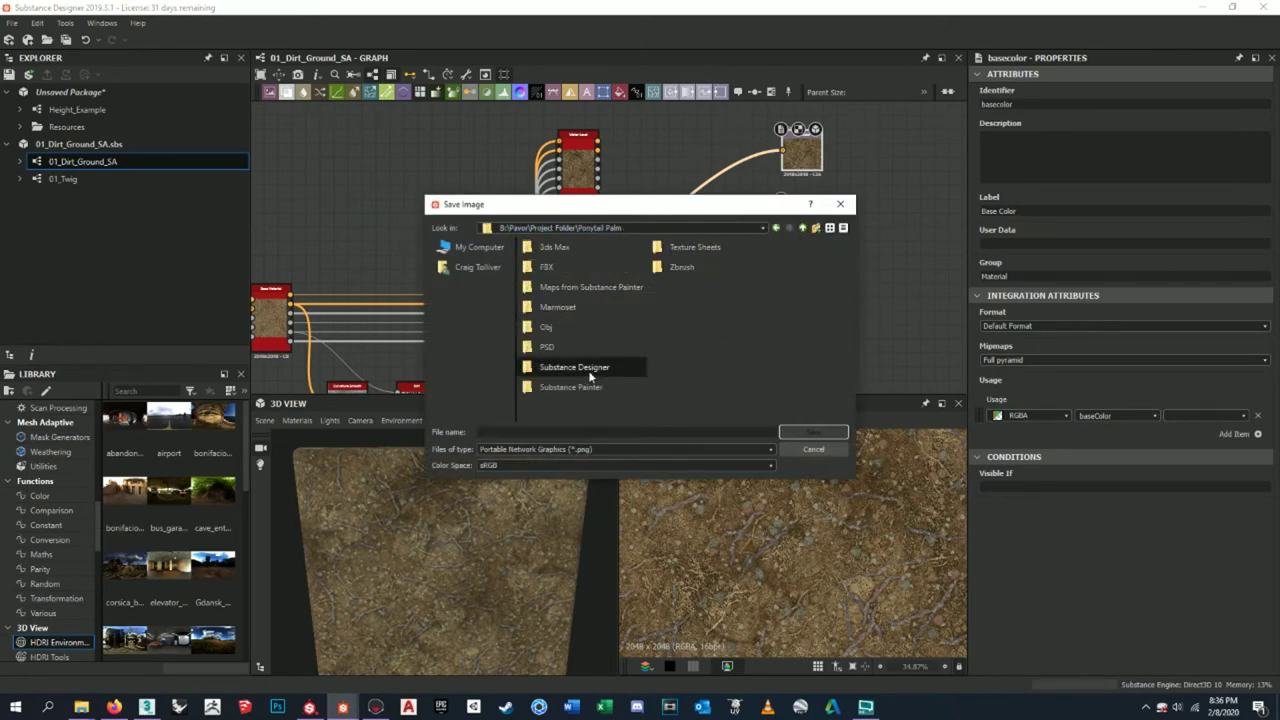
{"action": "double_click", "coordinate": [692, 247]}
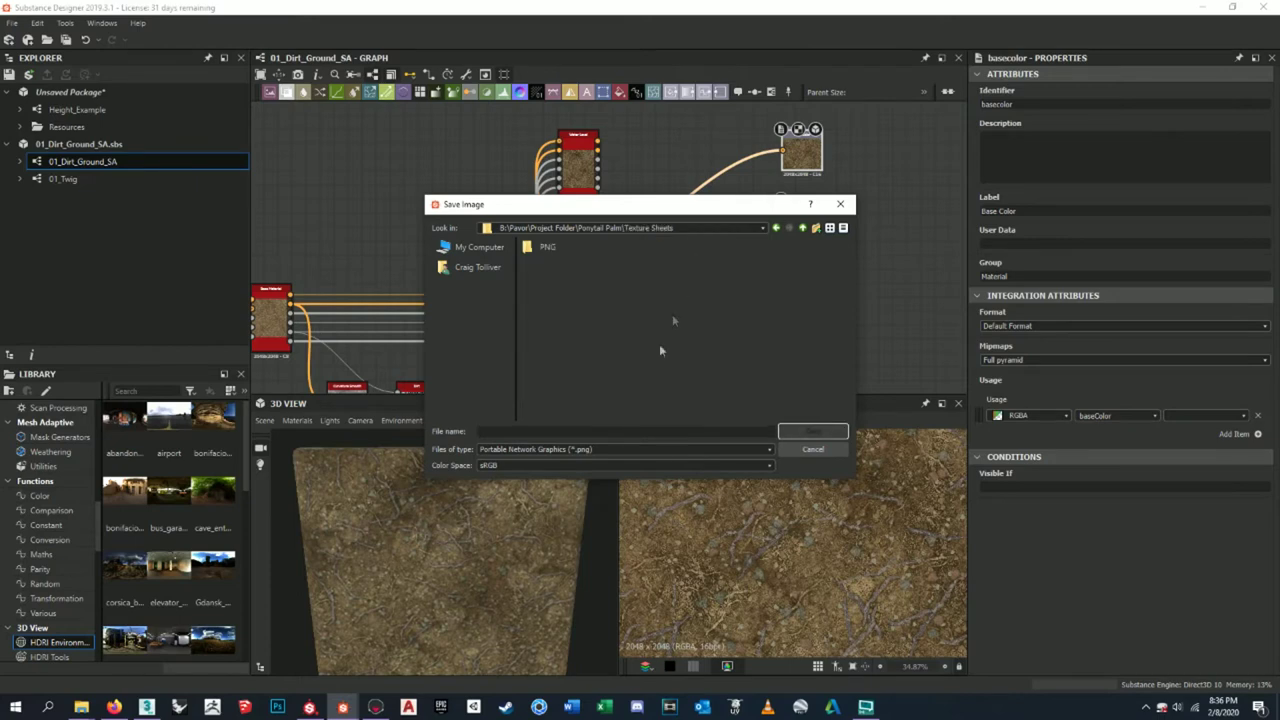
{"action": "right_click", "coordinate": [638, 370]}
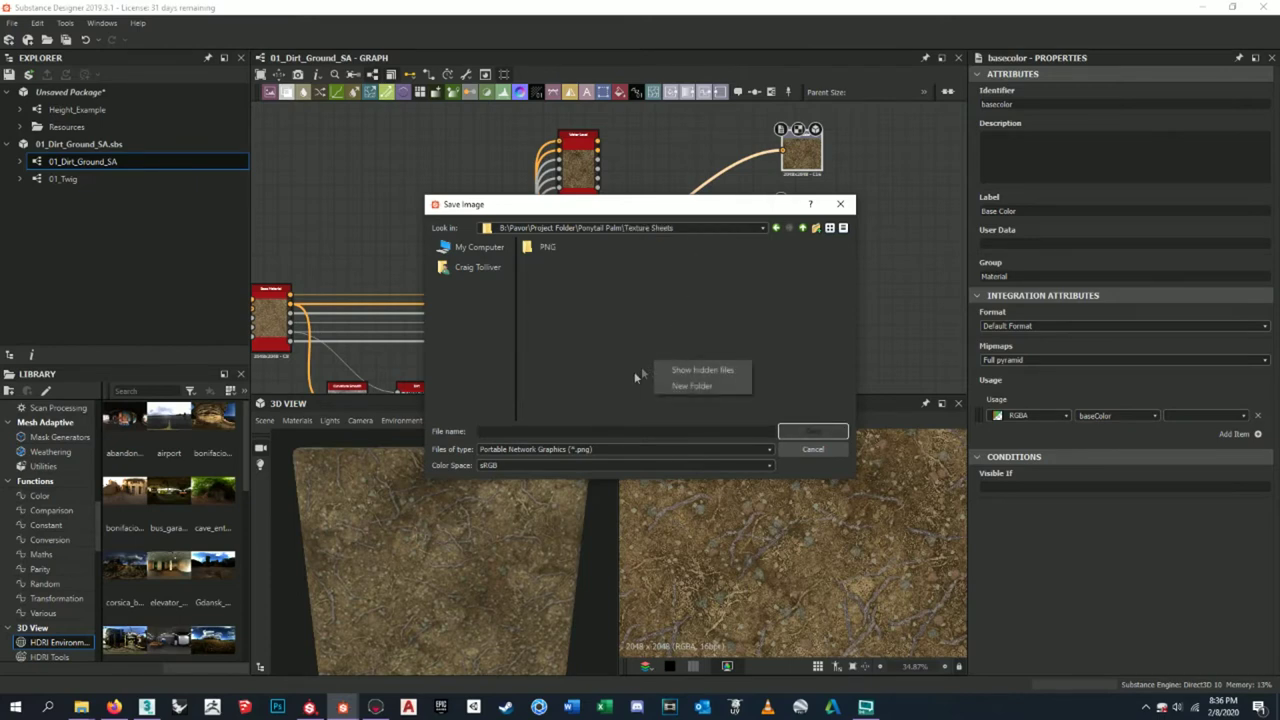
{"action": "double_click", "coordinate": [572, 246]}
{"action": "right_click", "coordinate": [809, 342]}
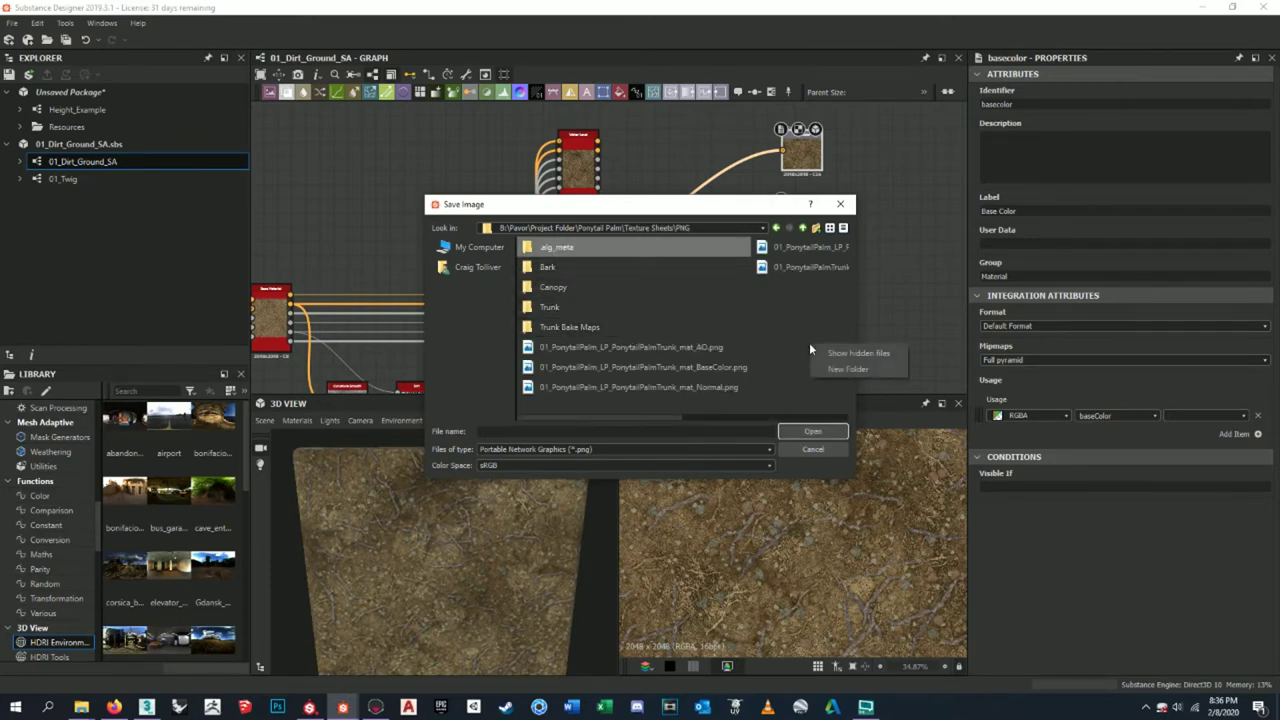
{"action": "left_click", "coordinate": [824, 367]}
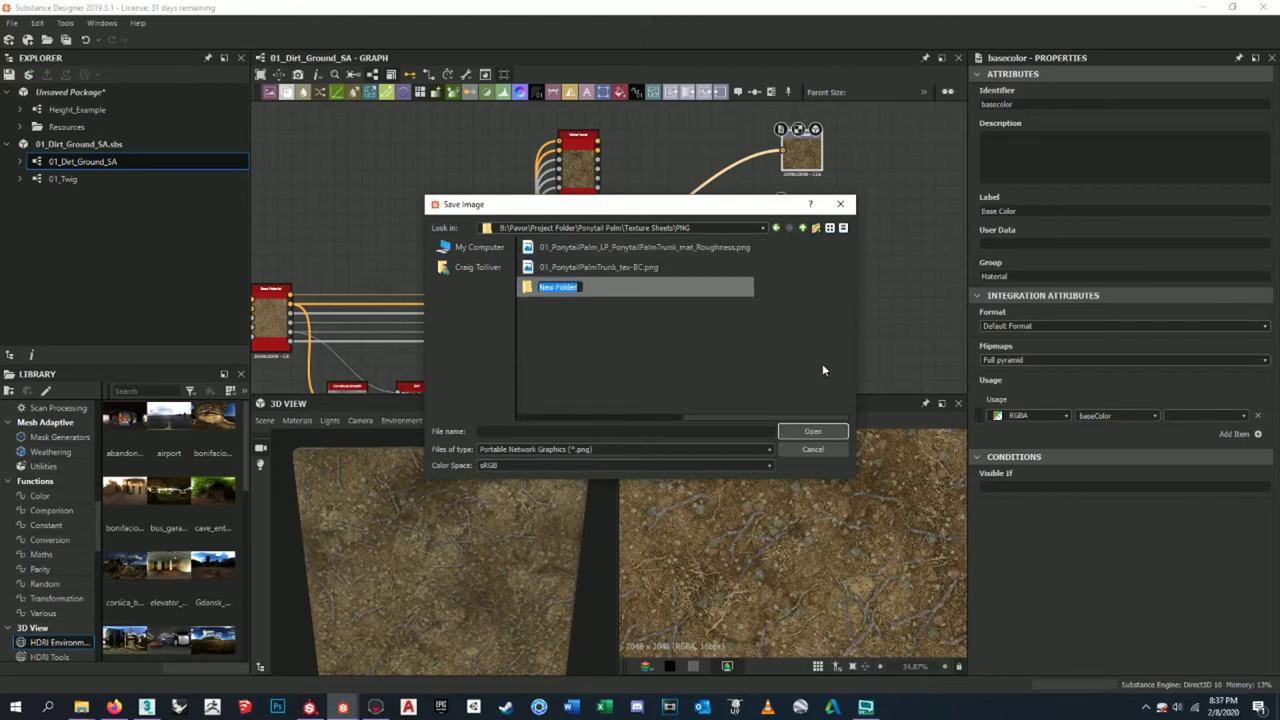
{"action": "left_click", "coordinate": [802, 228]}
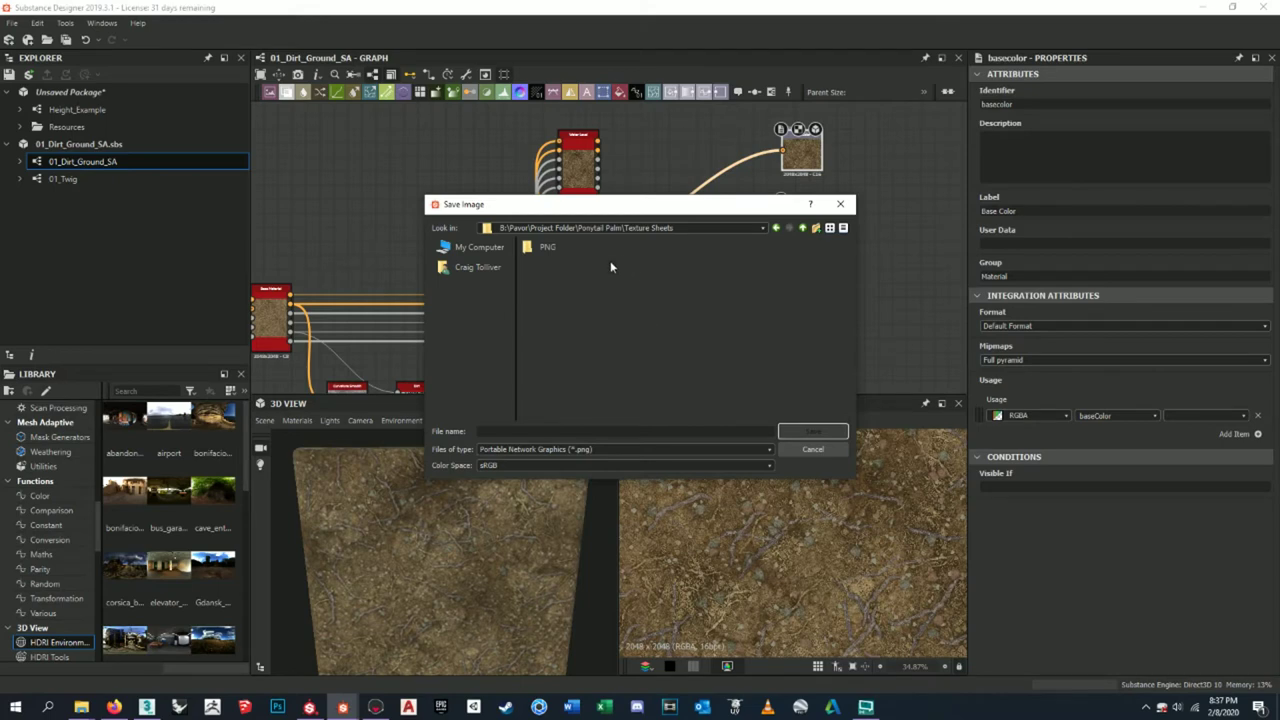
{"action": "double_click", "coordinate": [552, 246]}
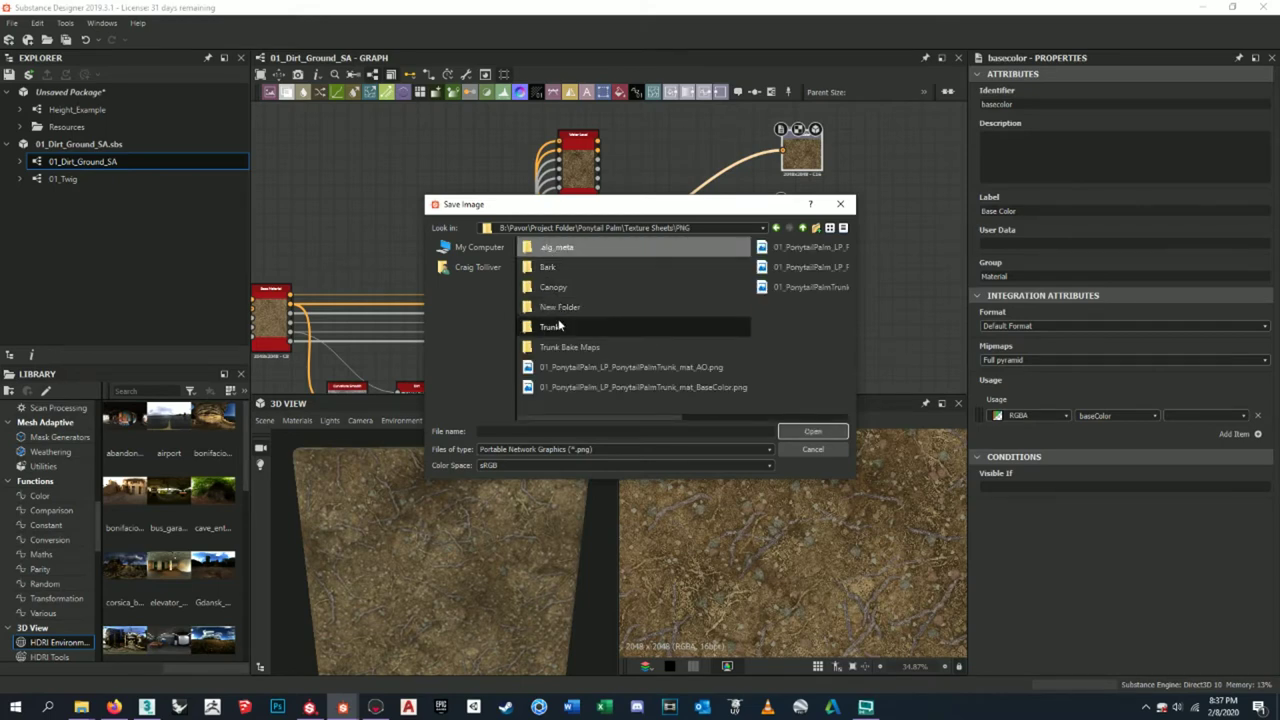
{"action": "right_click", "coordinate": [563, 317]}
{"action": "left_click", "coordinate": [592, 324]}
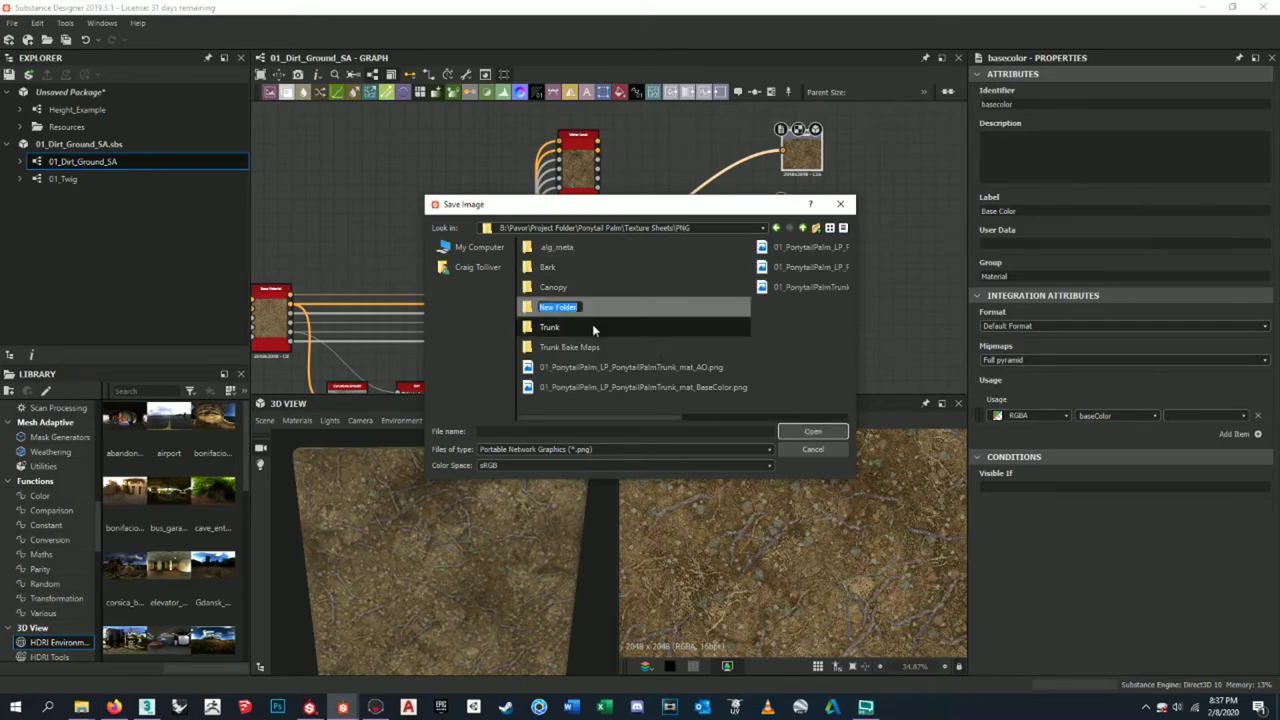
{"action": "type", "text": "Dirt Mound"}
{"action": "key", "text": "Return"}
{"action": "double_click", "coordinate": [586, 307]}
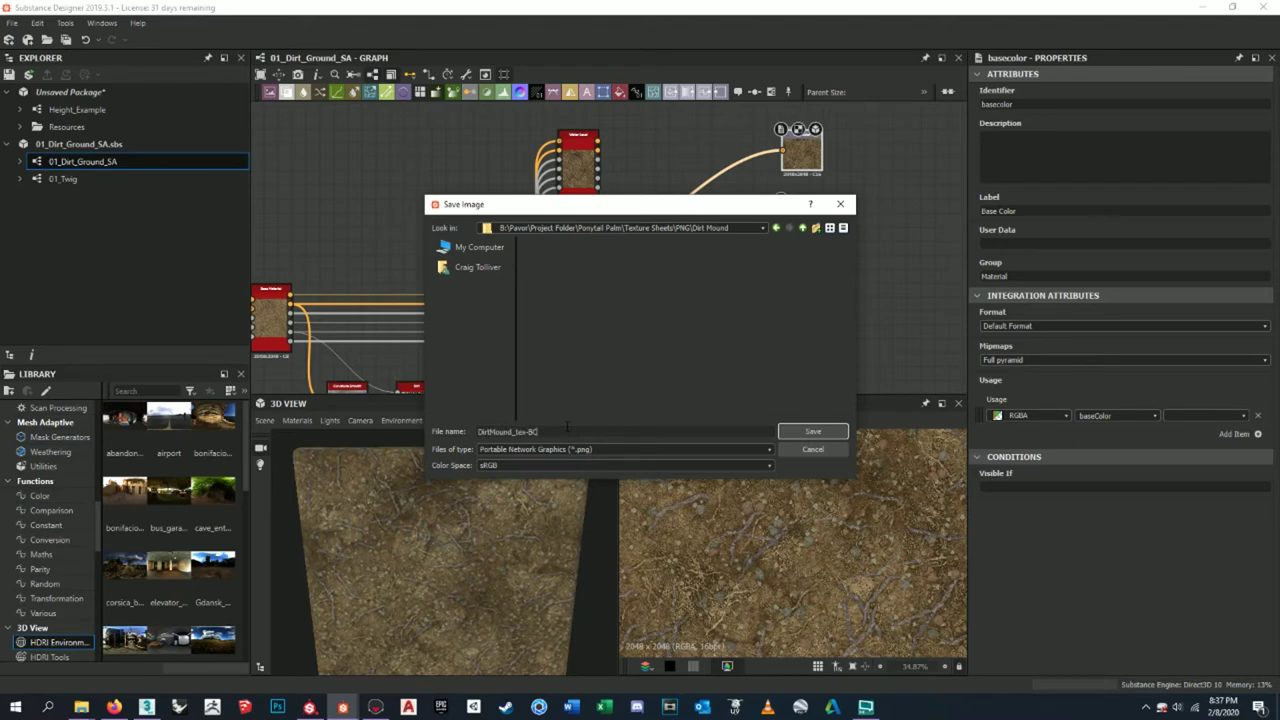
- Save the base colour map as DirtMound_tex-BC and the normal map as DirtMound_tex-N
{"action": "left_click", "coordinate": [792, 431]}
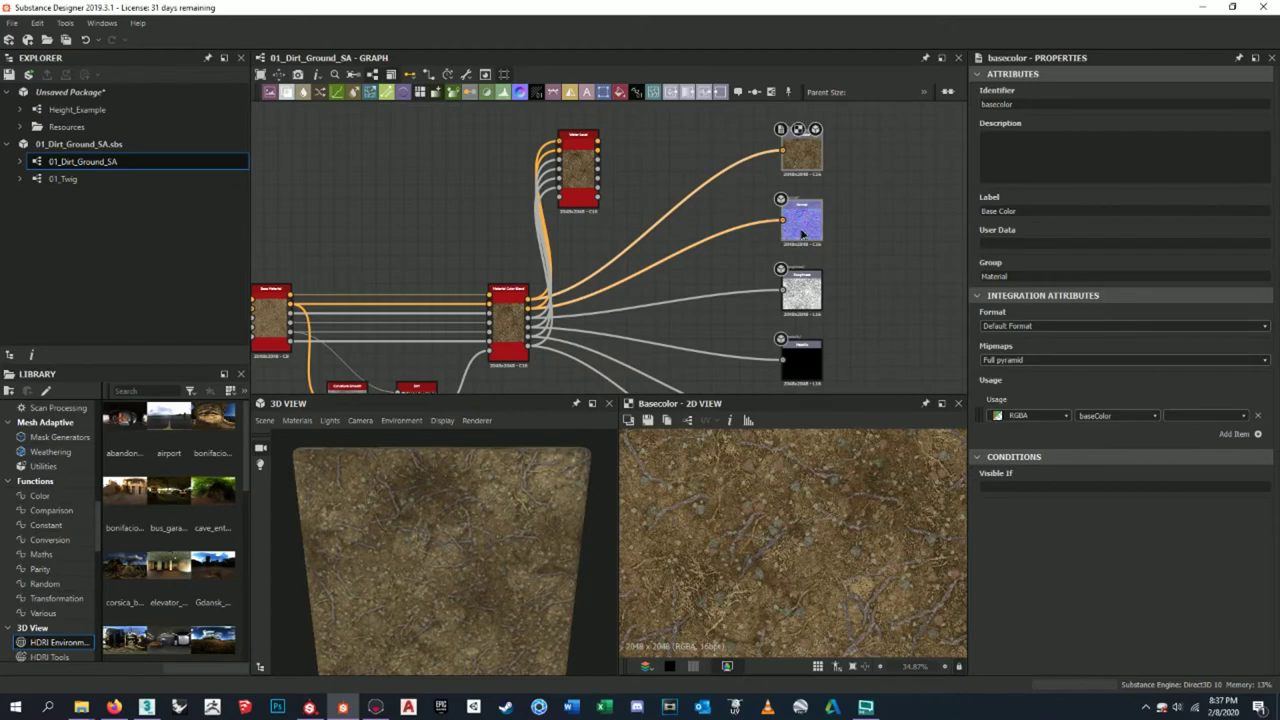
{"action": "left_click", "coordinate": [802, 233]}
{"action": "left_click", "coordinate": [648, 420]}
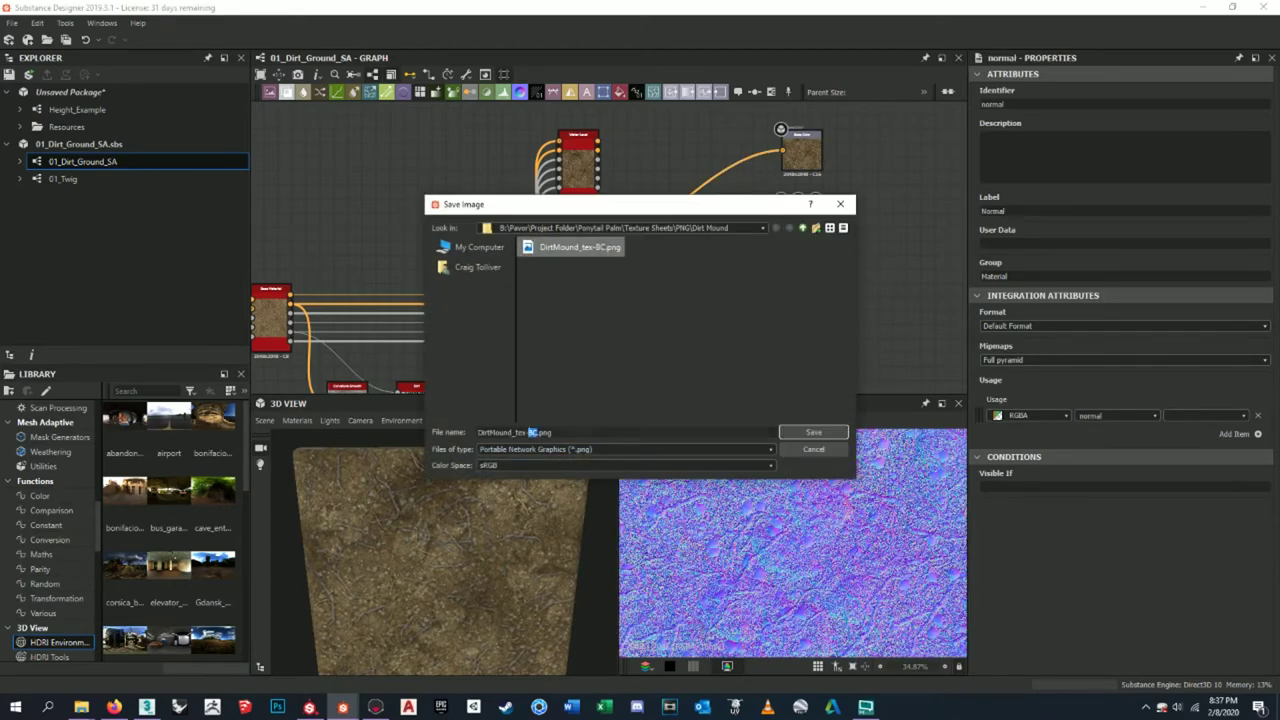
{"action": "type", "text": "N"}
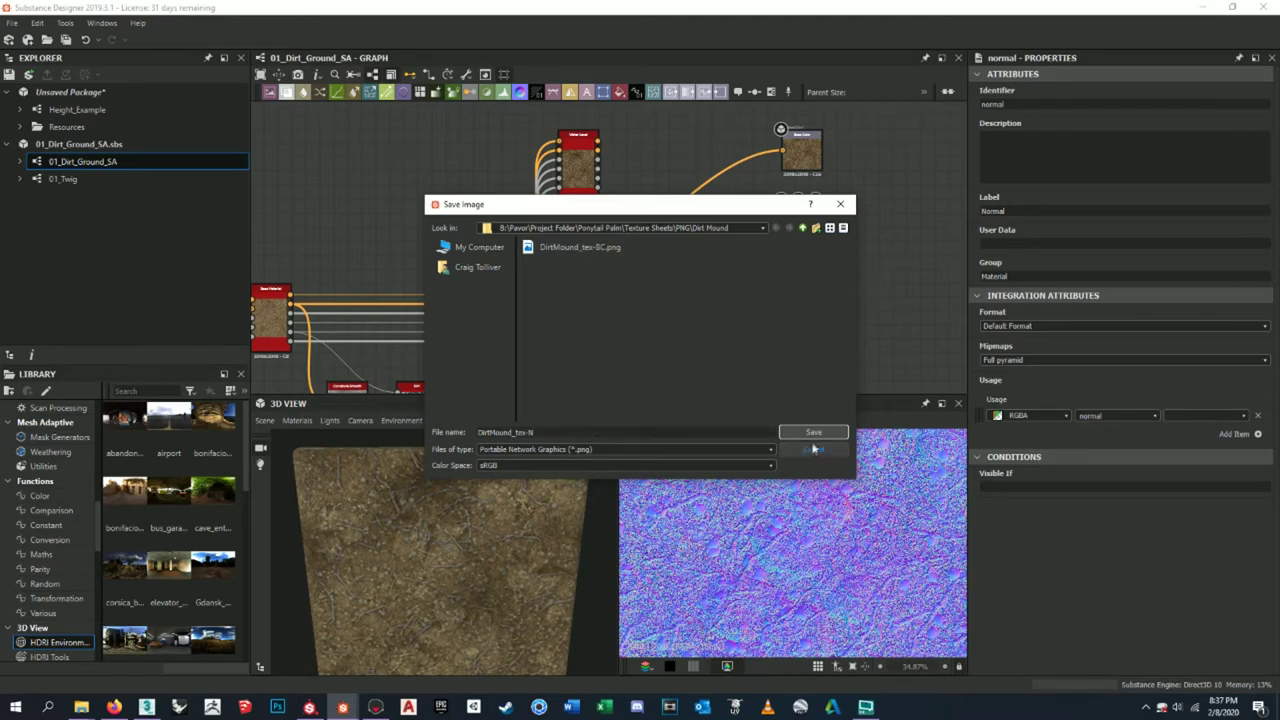
{"action": "left_click", "coordinate": [813, 448]}
- Save the roughness output as DirtMound_tex-R
{"action": "double_click", "coordinate": [802, 310]}
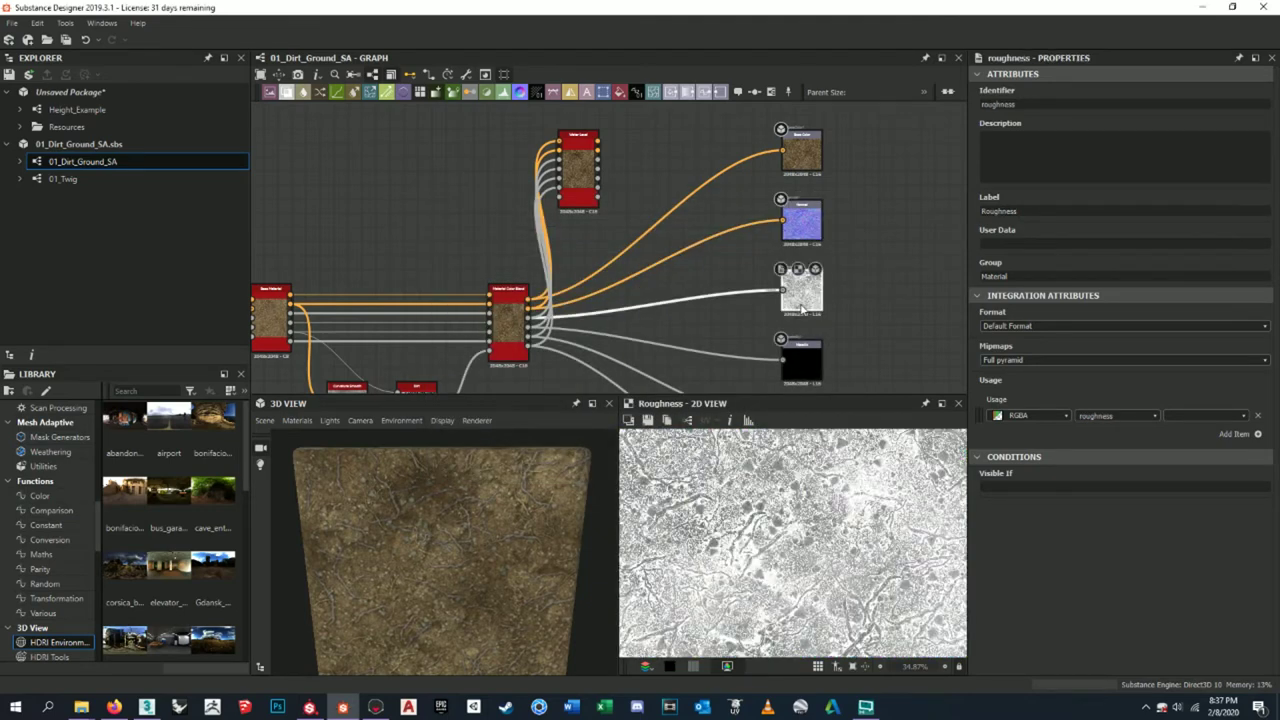
{"action": "left_click", "coordinate": [648, 421]}
{"action": "left_click", "coordinate": [579, 267]}
{"action": "type", "text": "R"}
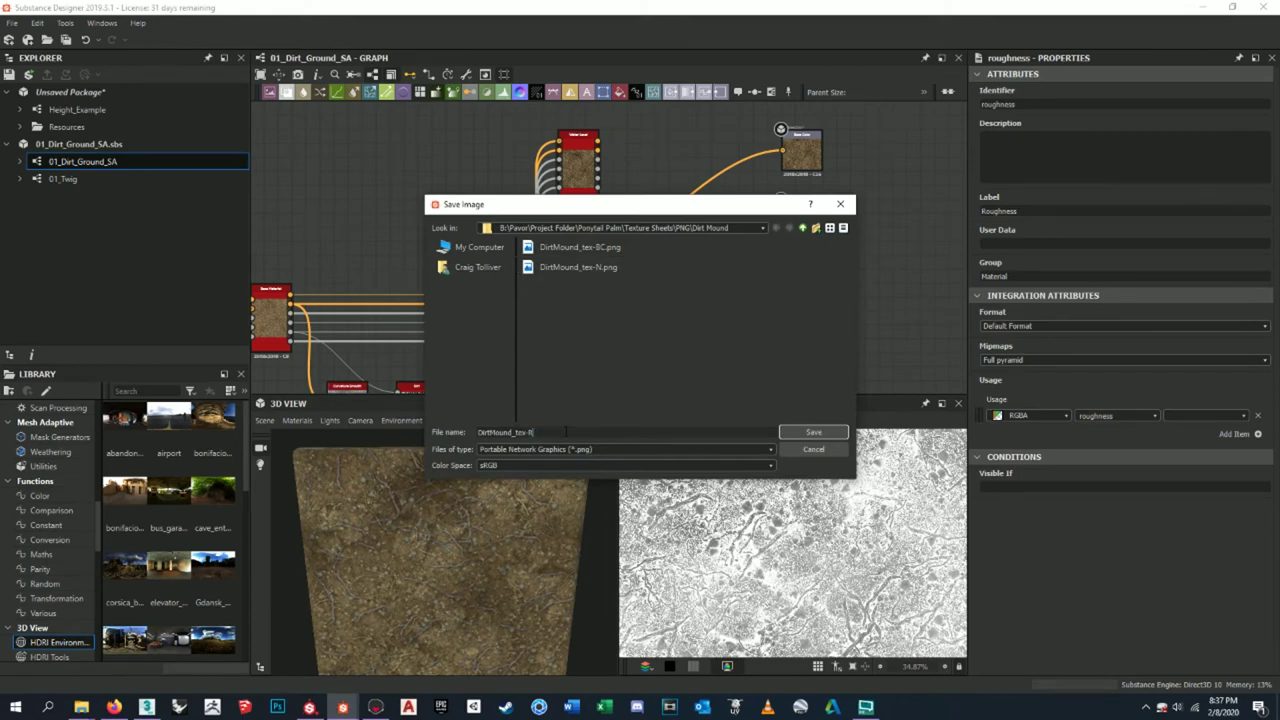
{"action": "left_click", "coordinate": [813, 432]}
- Save the ambient occlusion output as DirtMound_tex-AO
{"action": "scroll", "coordinate": [820, 252], "scroll_direction": "down", "scroll_amount": 3}
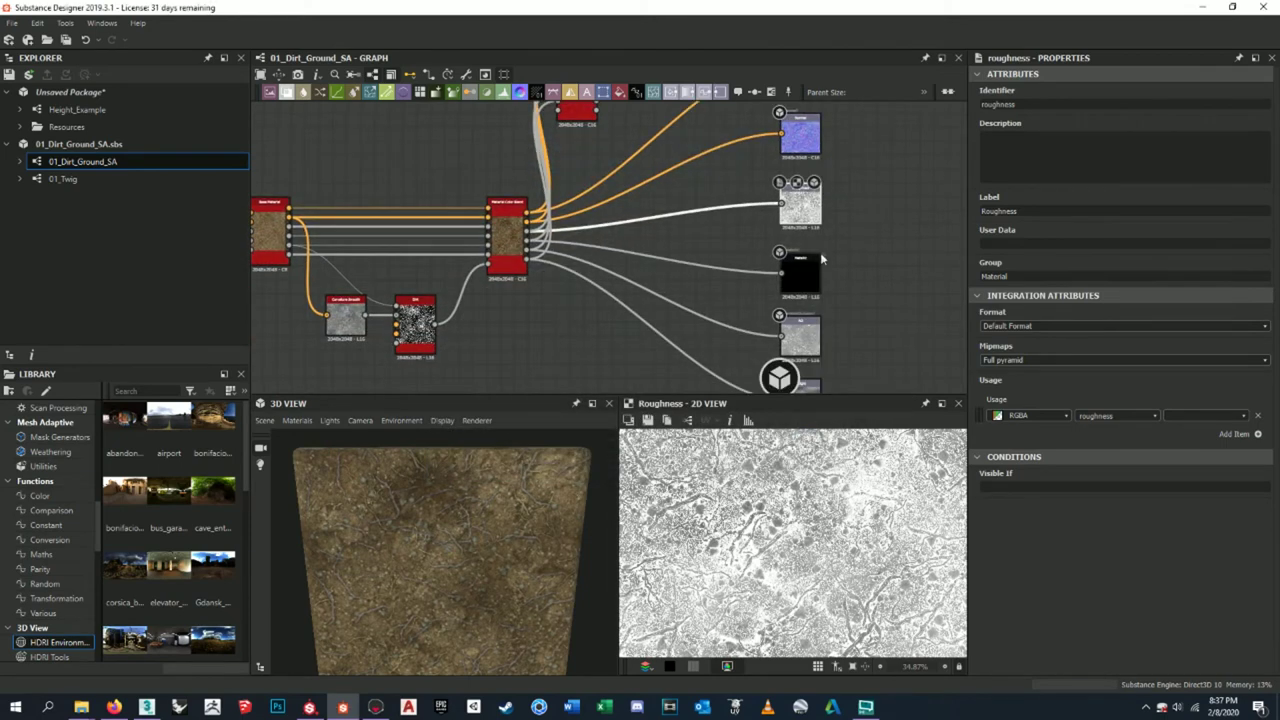
{"action": "left_click", "coordinate": [812, 225]}
{"action": "double_click", "coordinate": [808, 288]}
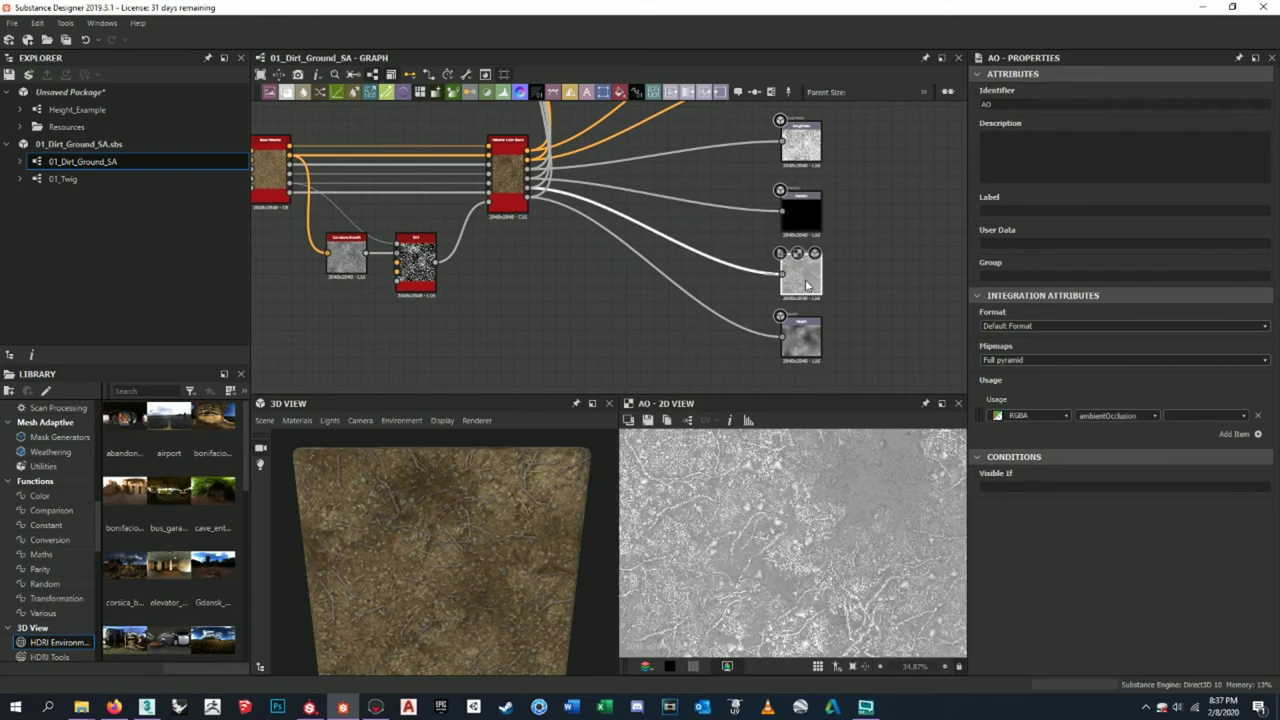
{"action": "left_click", "coordinate": [647, 423]}
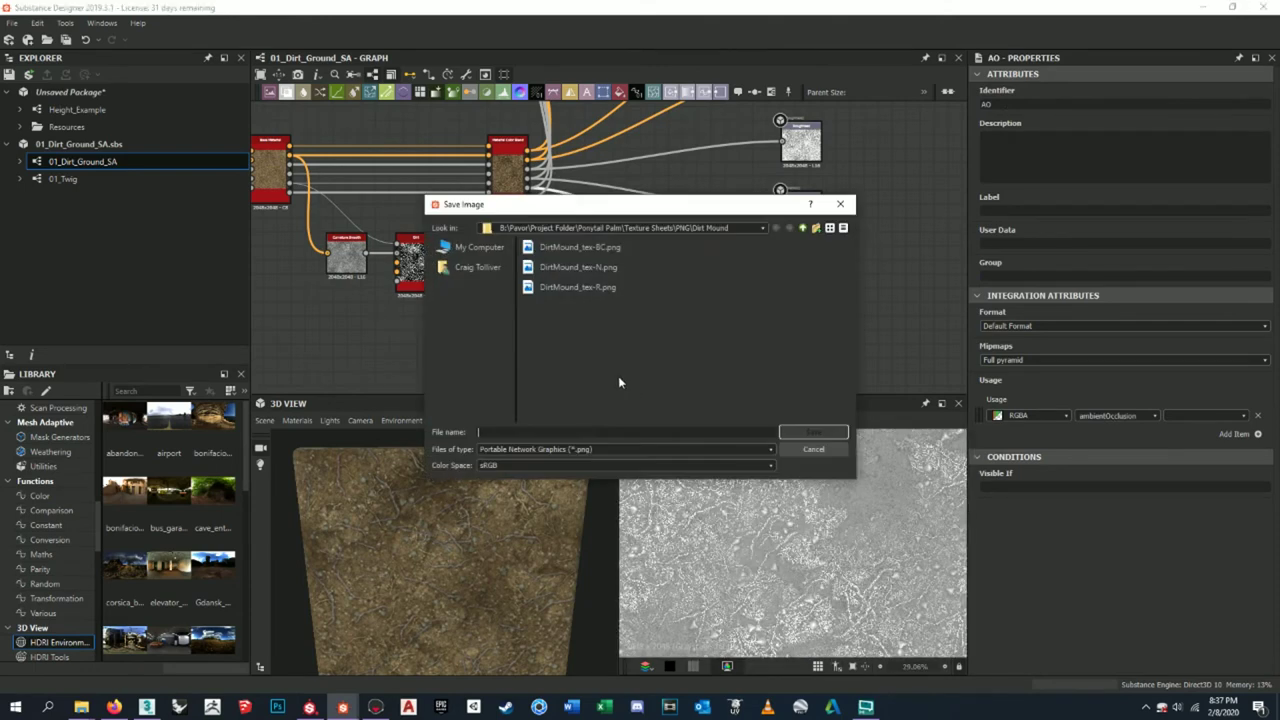
{"action": "left_click", "coordinate": [598, 288]}
{"action": "left_click_drag", "start_coordinate": [528, 432], "coordinate": [617, 428]}
{"action": "type", "text": "AO"}
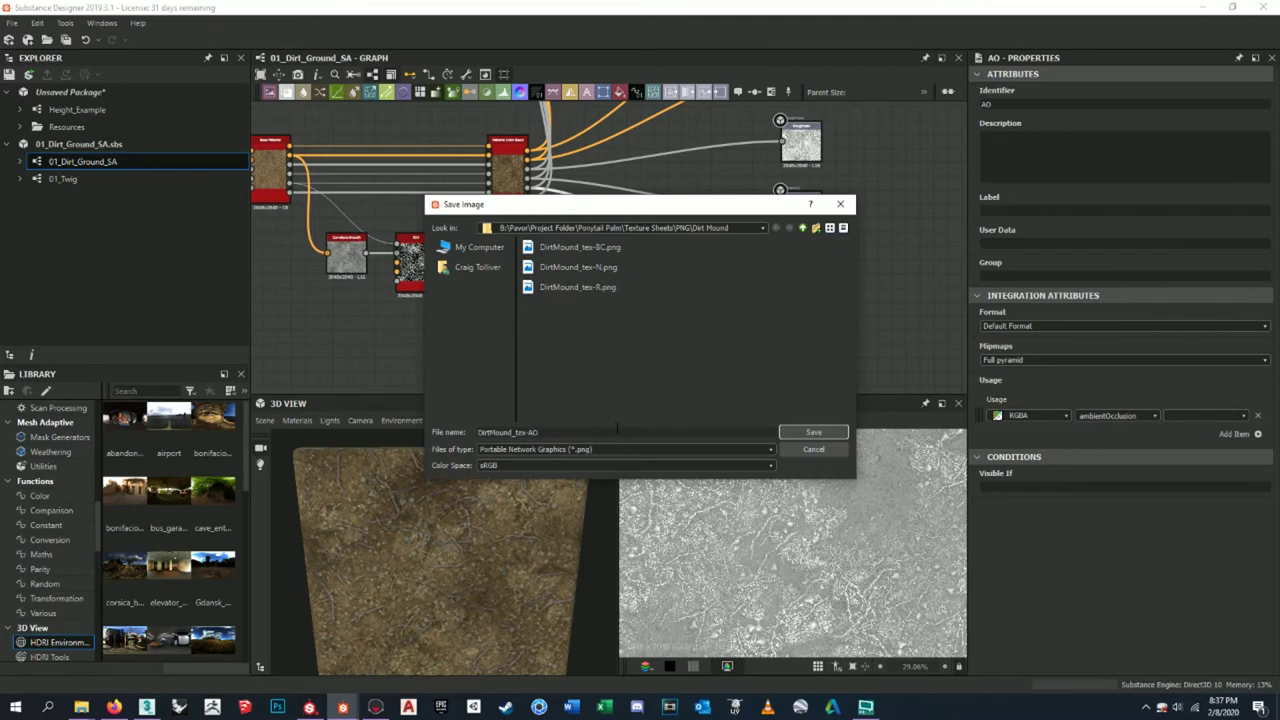
{"action": "left_click", "coordinate": [813, 432]}
- Save the height output as DirtMound_tex-H and fit the node graph in view
{"action": "middle_click_drag", "start_coordinate": [700, 330], "coordinate": [693, 250]}
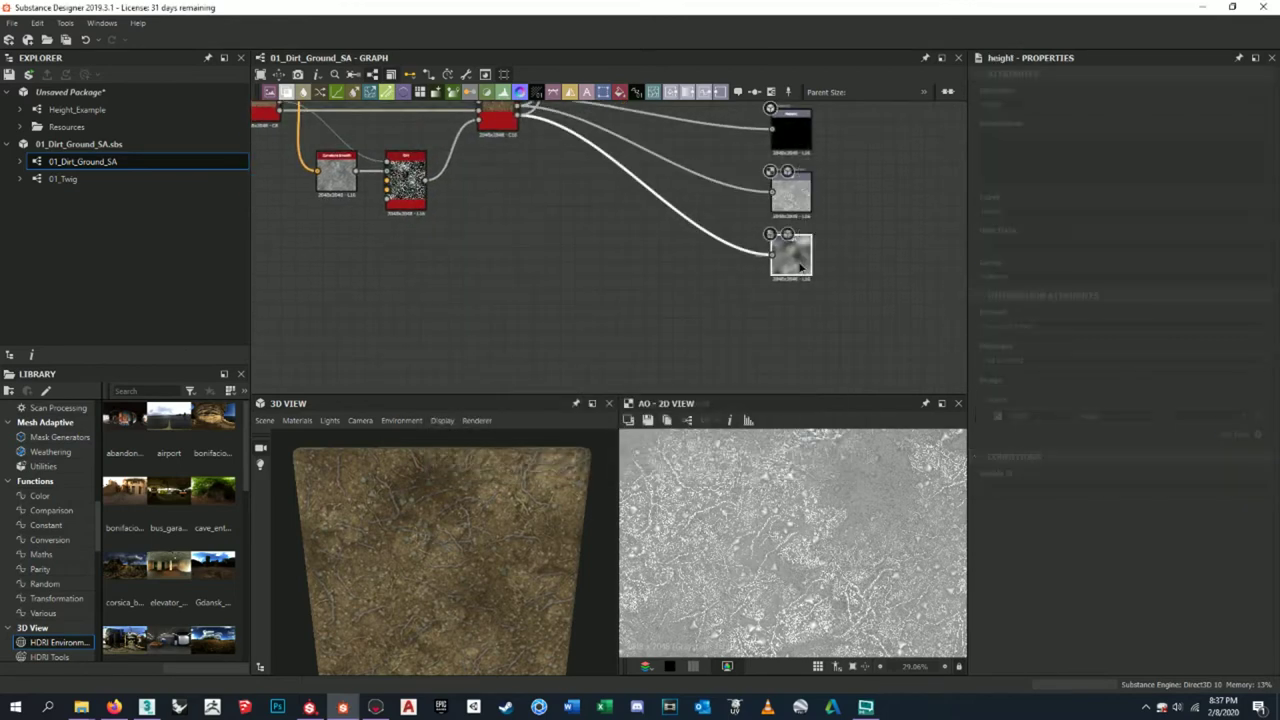
{"action": "double_click", "coordinate": [790, 255]}
{"action": "scroll", "coordinate": [788, 536], "scroll_direction": "down", "scroll_amount": 5}
{"action": "scroll", "coordinate": [788, 536], "scroll_direction": "up", "scroll_amount": 4}
{"action": "left_click", "coordinate": [647, 420]}
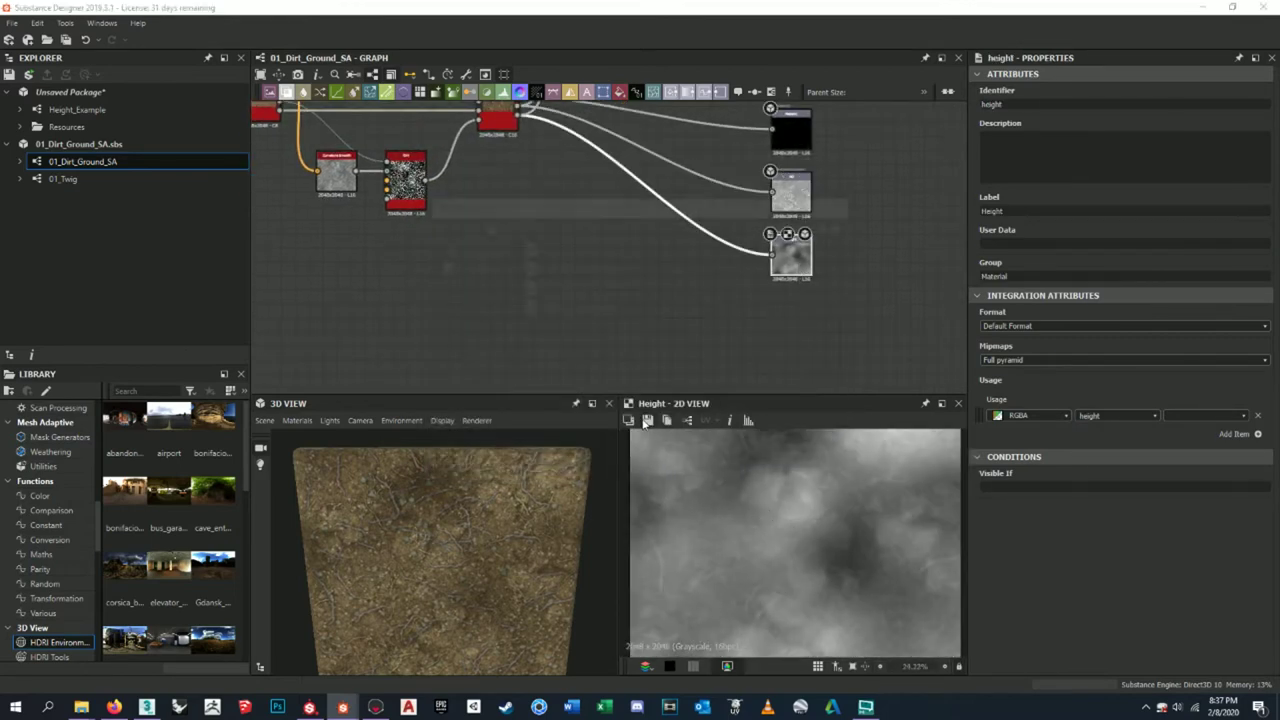
{"action": "left_click", "coordinate": [606, 310]}
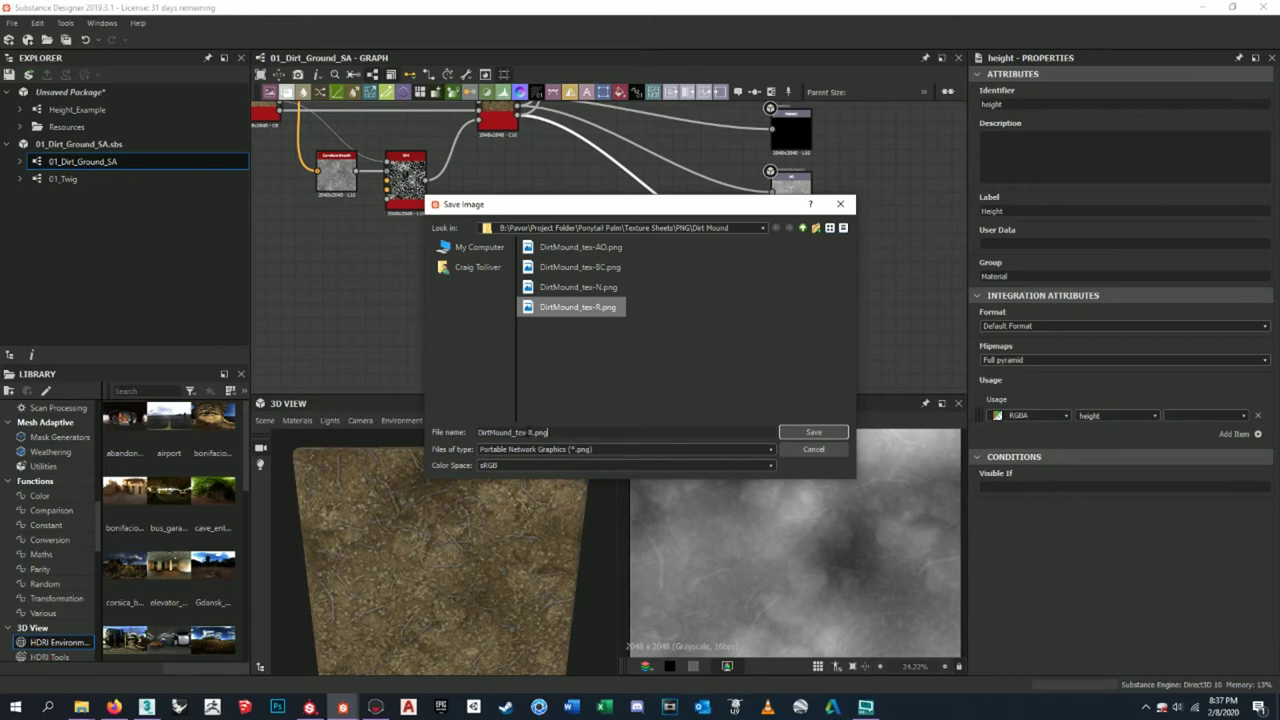
{"action": "left_click_drag", "start_coordinate": [529, 432], "coordinate": [548, 432]}
{"action": "type", "text": "H"}
{"action": "left_click", "coordinate": [794, 430]}
{"action": "scroll", "coordinate": [808, 287], "scroll_direction": "down", "scroll_amount": 5}
{"action": "scroll", "coordinate": [713, 240], "scroll_direction": "up", "scroll_amount": 3}
{"action": "key", "text": "f"}
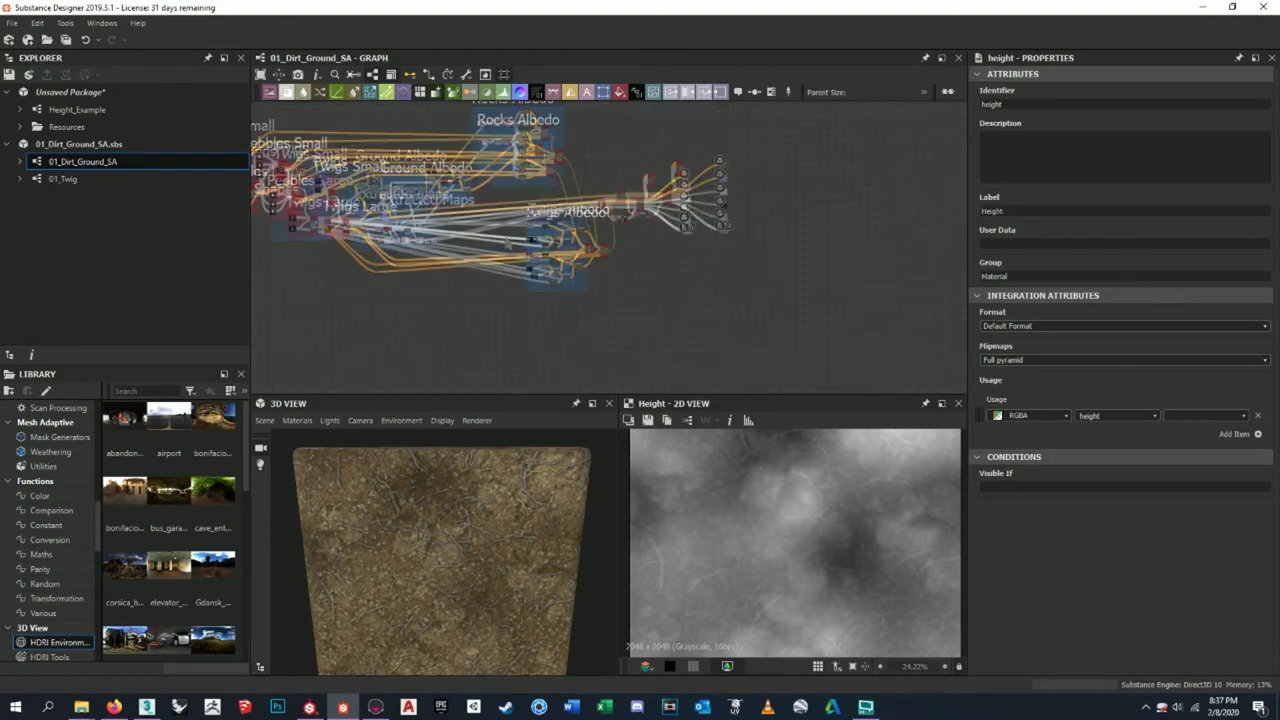
- Back in Toolbag, frame the palm and rename the Default material to DirtMound
{"action": "left_click", "coordinate": [1207, 8]}
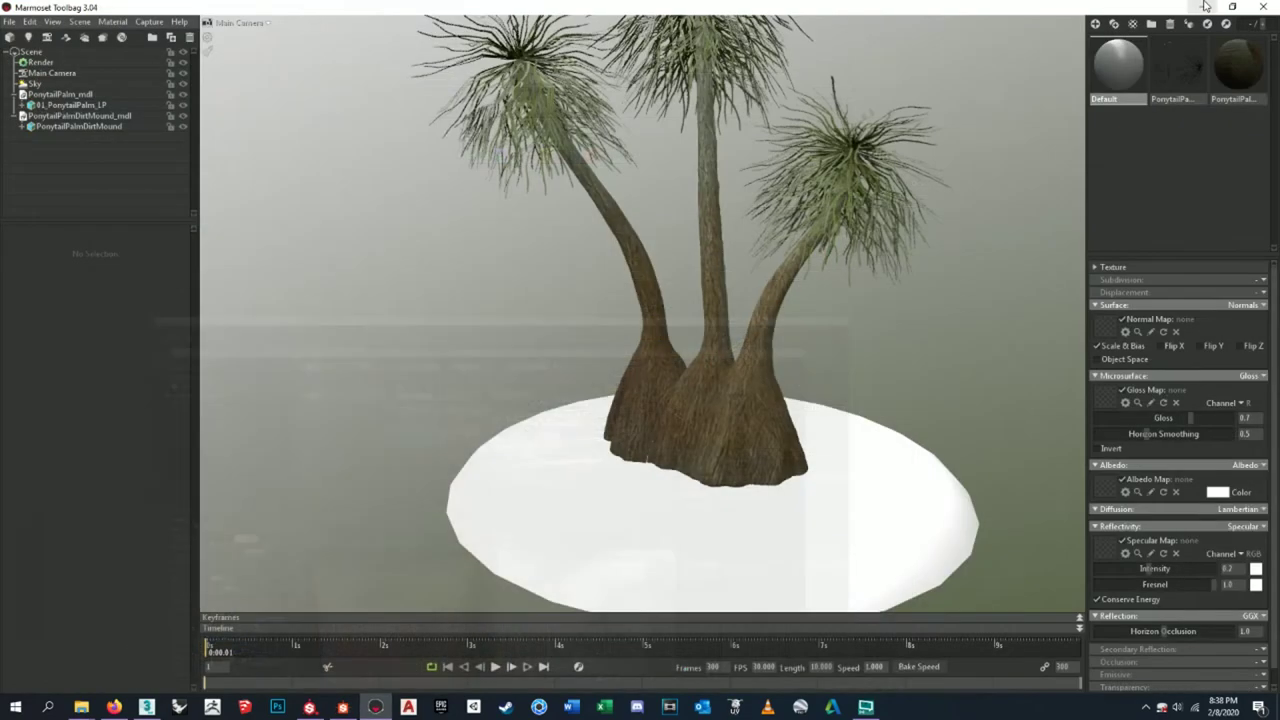
{"action": "left_click", "coordinate": [853, 392]}
{"action": "key", "text": "f"}
{"action": "left_click_drag", "start_coordinate": [904, 367], "coordinate": [771, 391]}
{"action": "left_click", "coordinate": [1155, 120]}
{"action": "left_click", "coordinate": [1118, 96]}
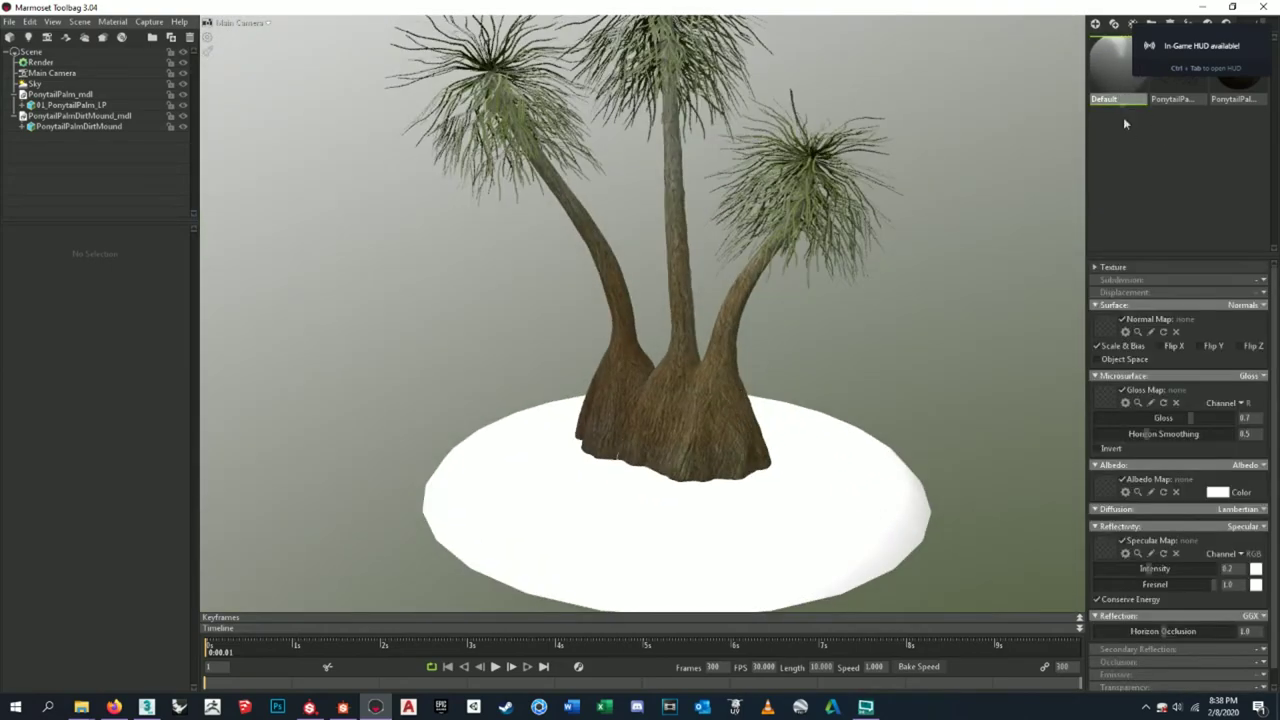
{"action": "left_click", "coordinate": [1104, 106]}
{"action": "double_click", "coordinate": [1106, 99]}
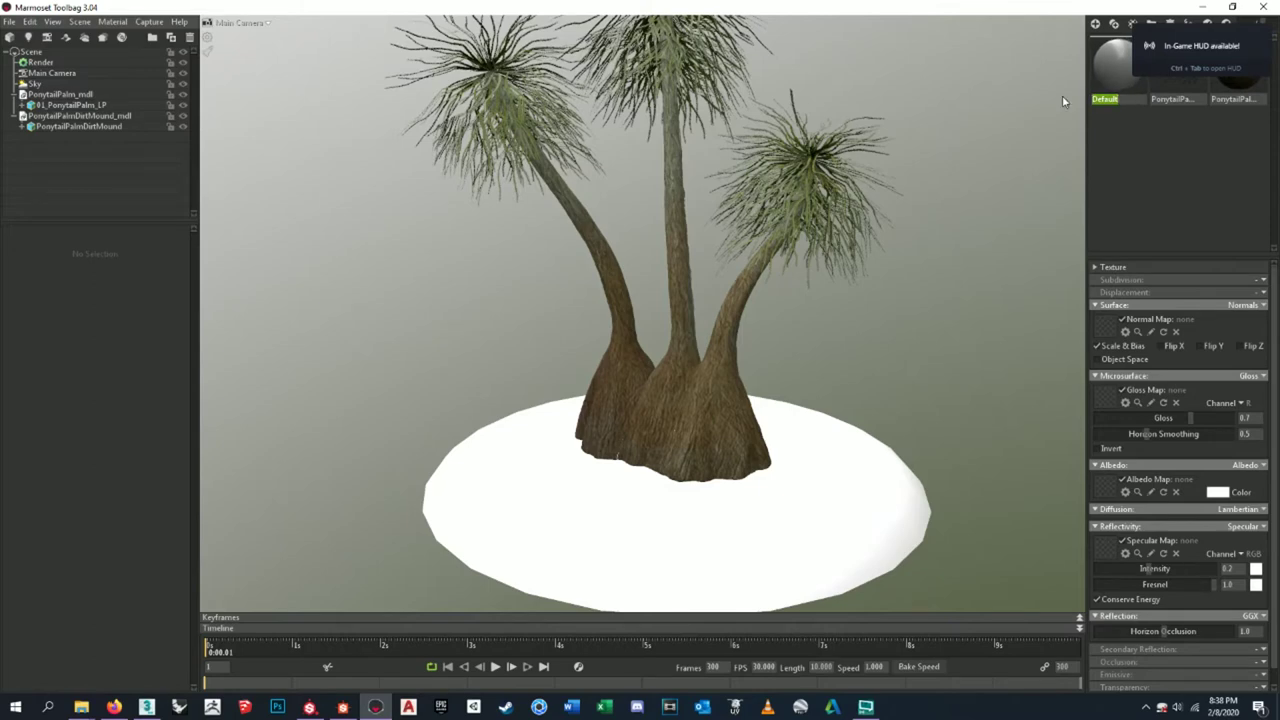
{"action": "type", "text": "DirtMound"}
{"action": "key", "text": "Return"}
{"action": "left_click", "coordinate": [1094, 267]}
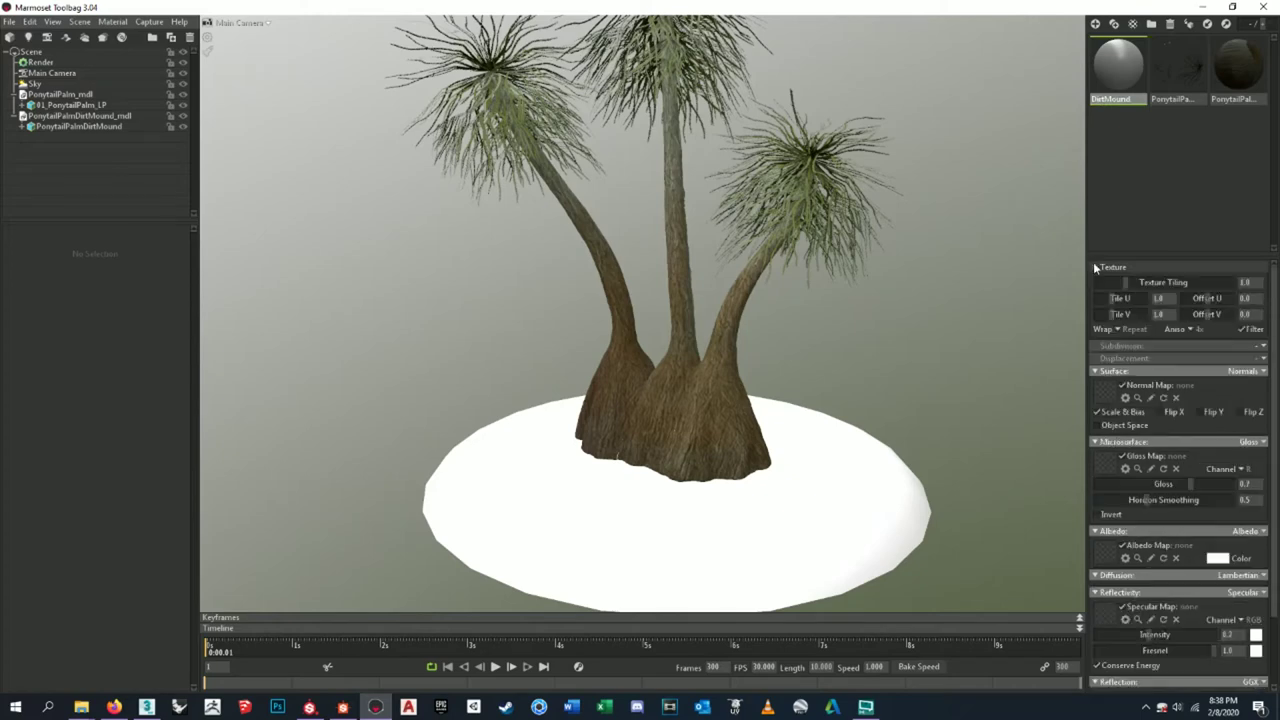
{"action": "left_click", "coordinate": [1095, 268]}
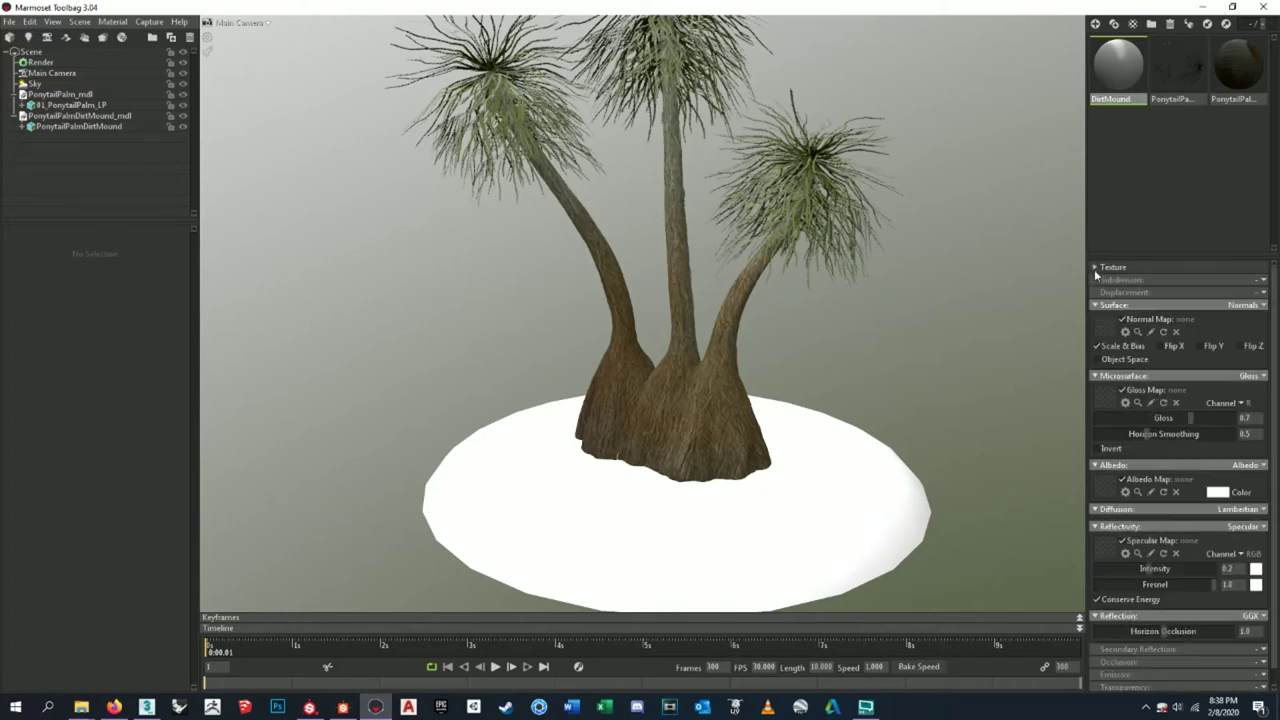
- Browse from the Normal Map slot to Ponytail Palm > Texture Sheets > PNG > Dirt Mound
{"action": "left_click", "coordinate": [1105, 328]}
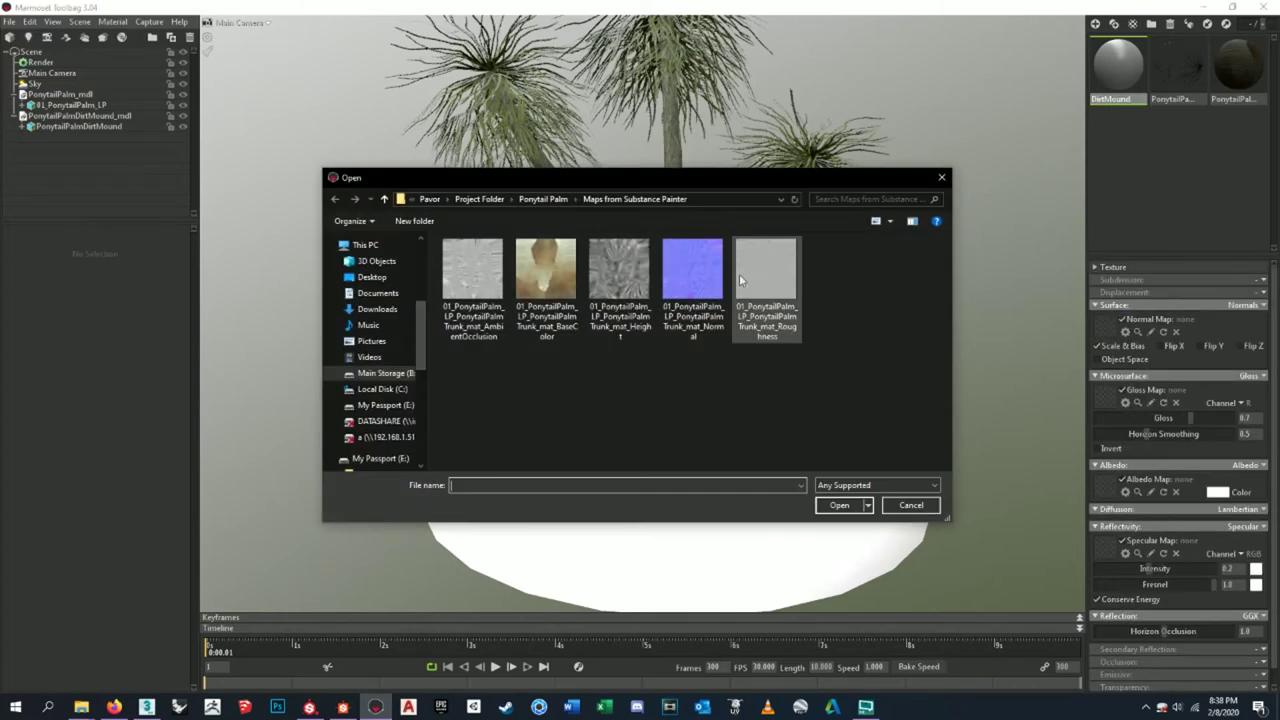
{"action": "left_click", "coordinate": [543, 199]}
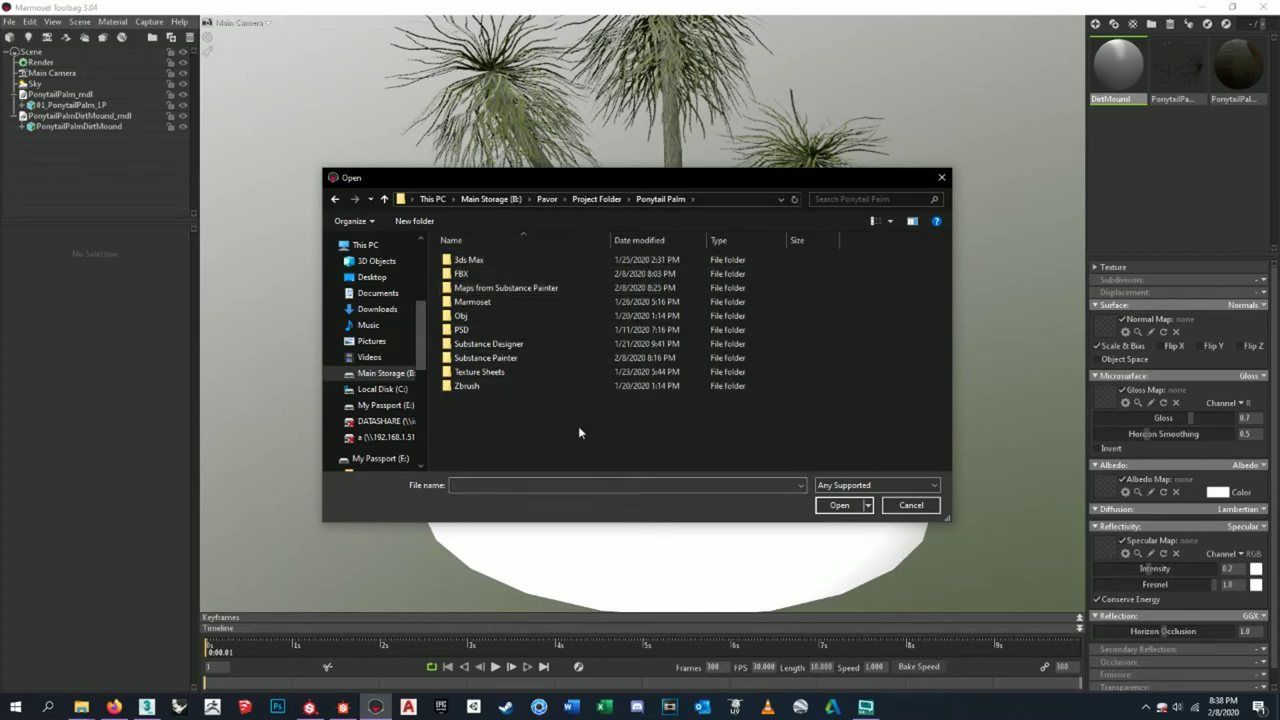
{"action": "left_click_drag", "start_coordinate": [630, 182], "coordinate": [710, 187]}
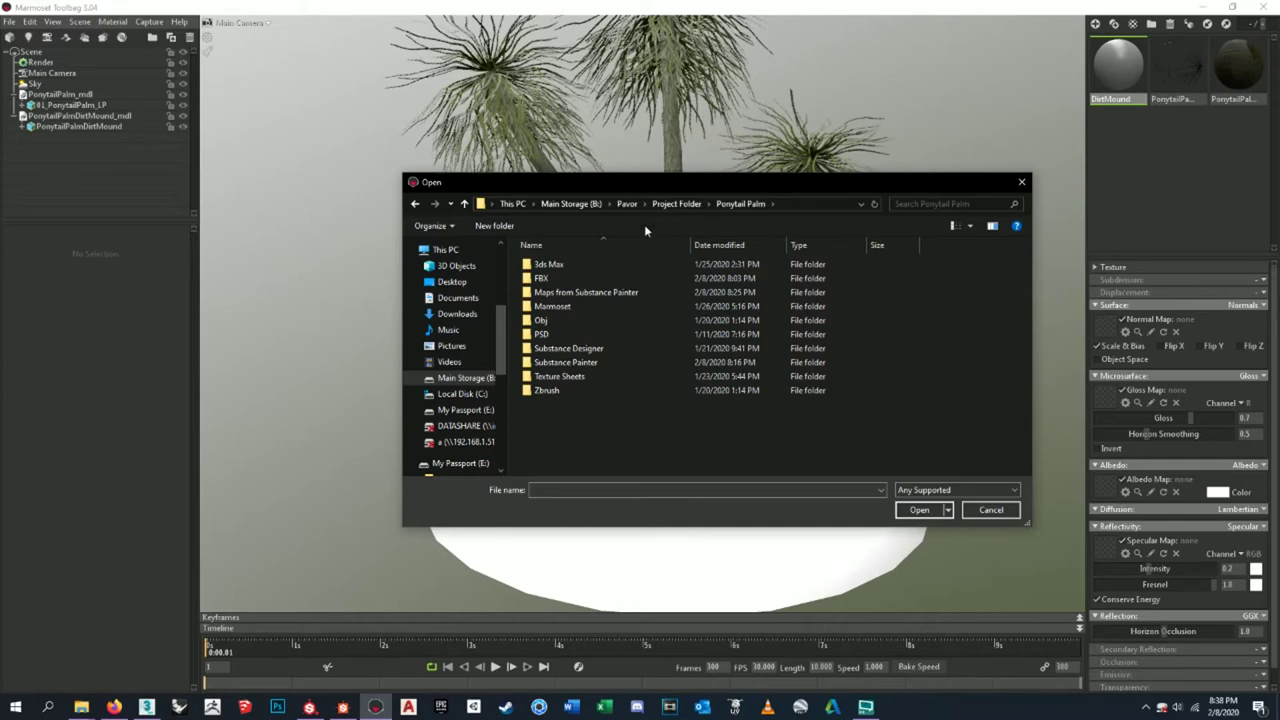
{"action": "left_click", "coordinate": [677, 203]}
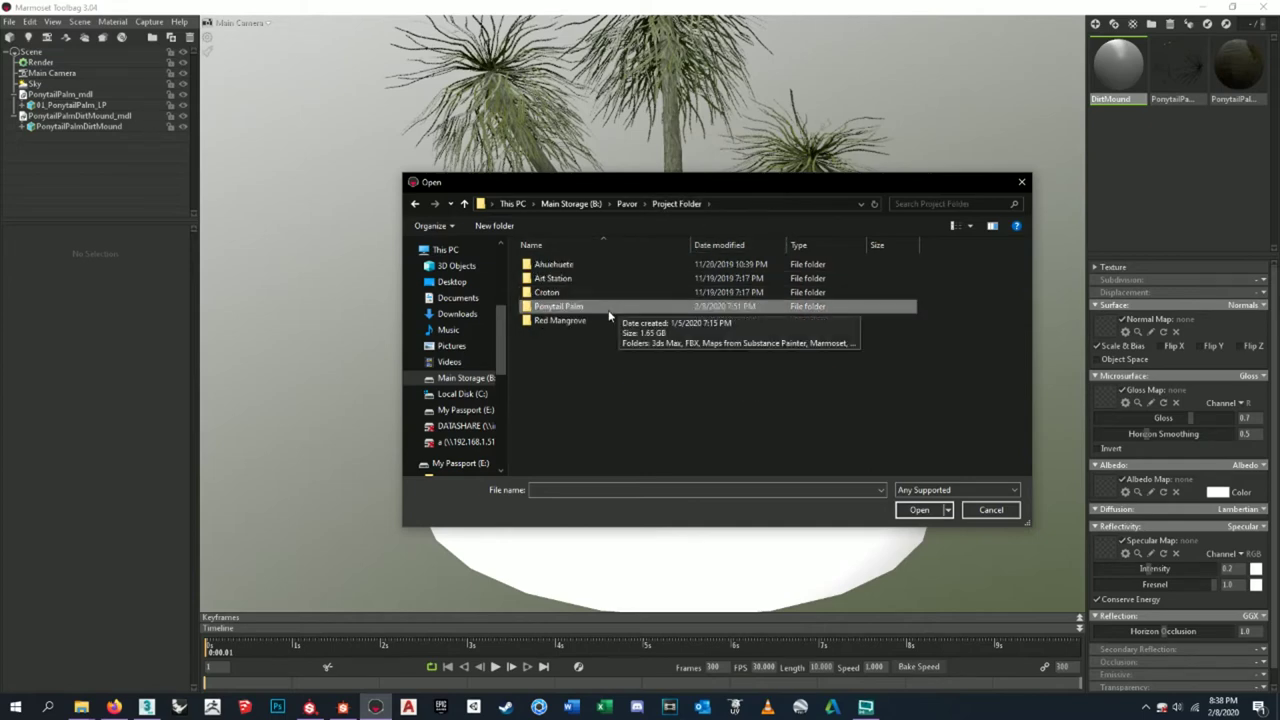
{"action": "double_click", "coordinate": [565, 306]}
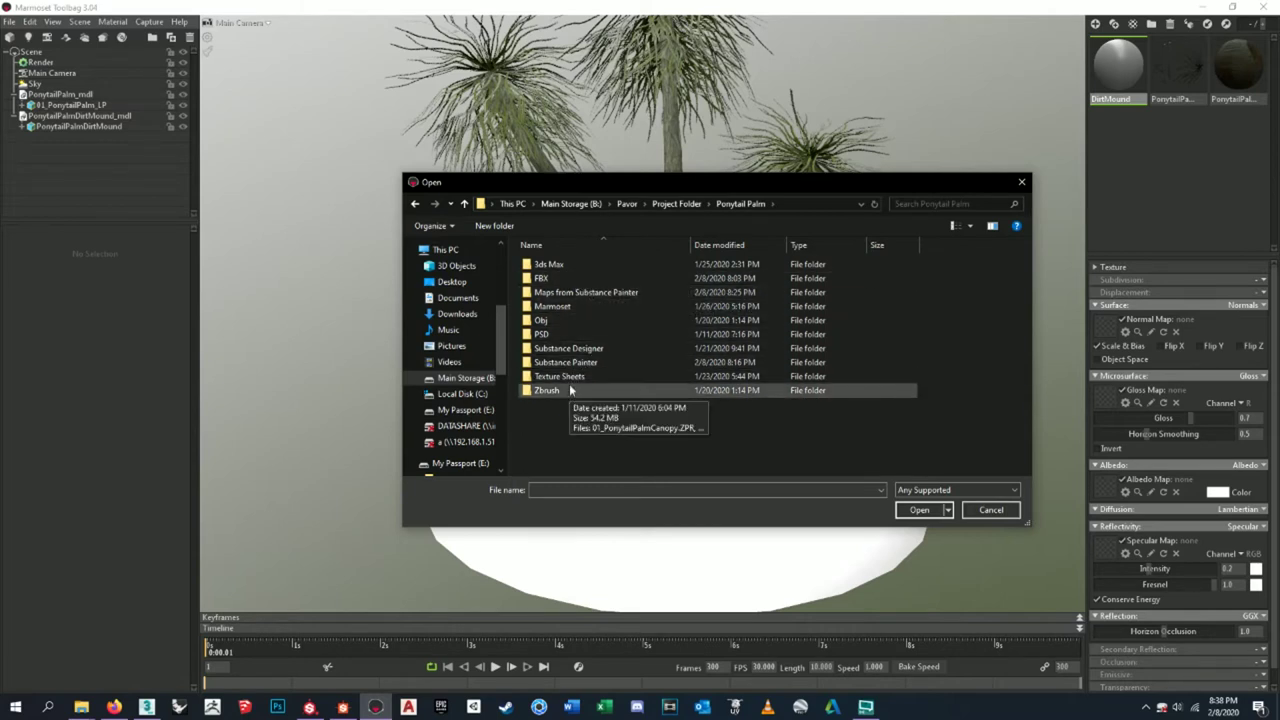
{"action": "double_click", "coordinate": [565, 376]}
{"action": "double_click", "coordinate": [575, 302]}
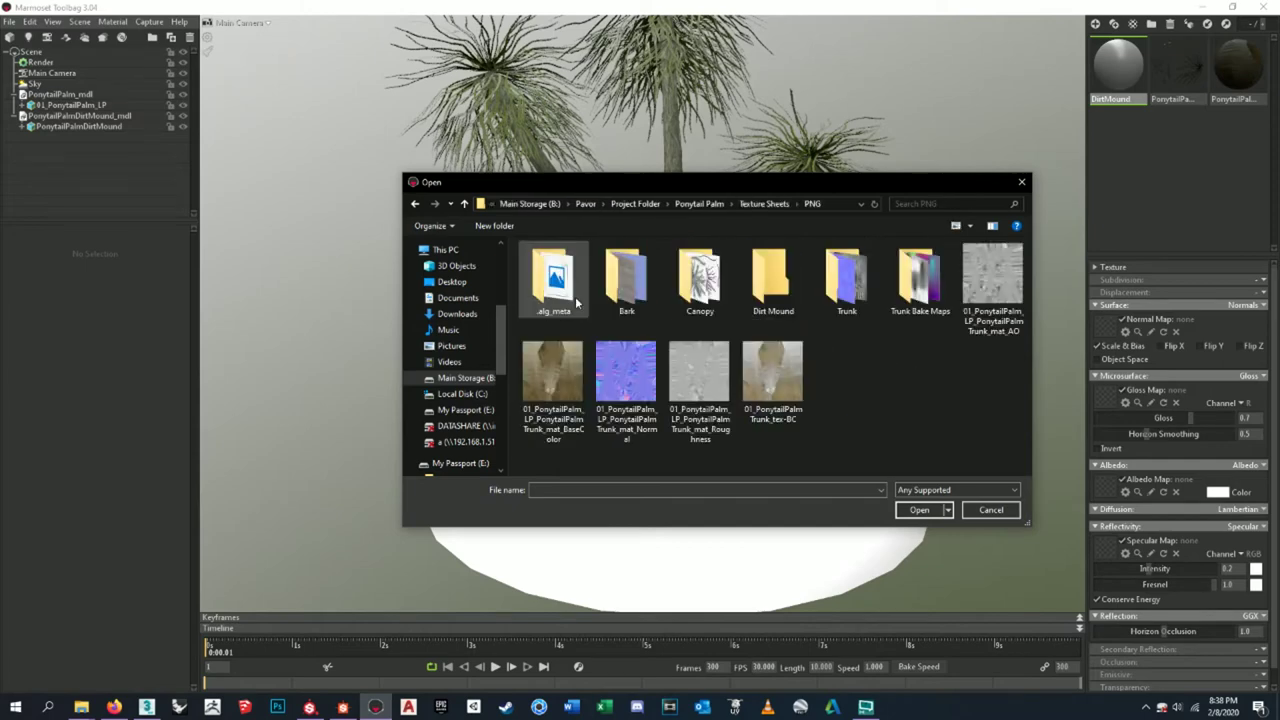
{"action": "double_click", "coordinate": [792, 305]}
{"action": "left_click", "coordinate": [640, 314]}
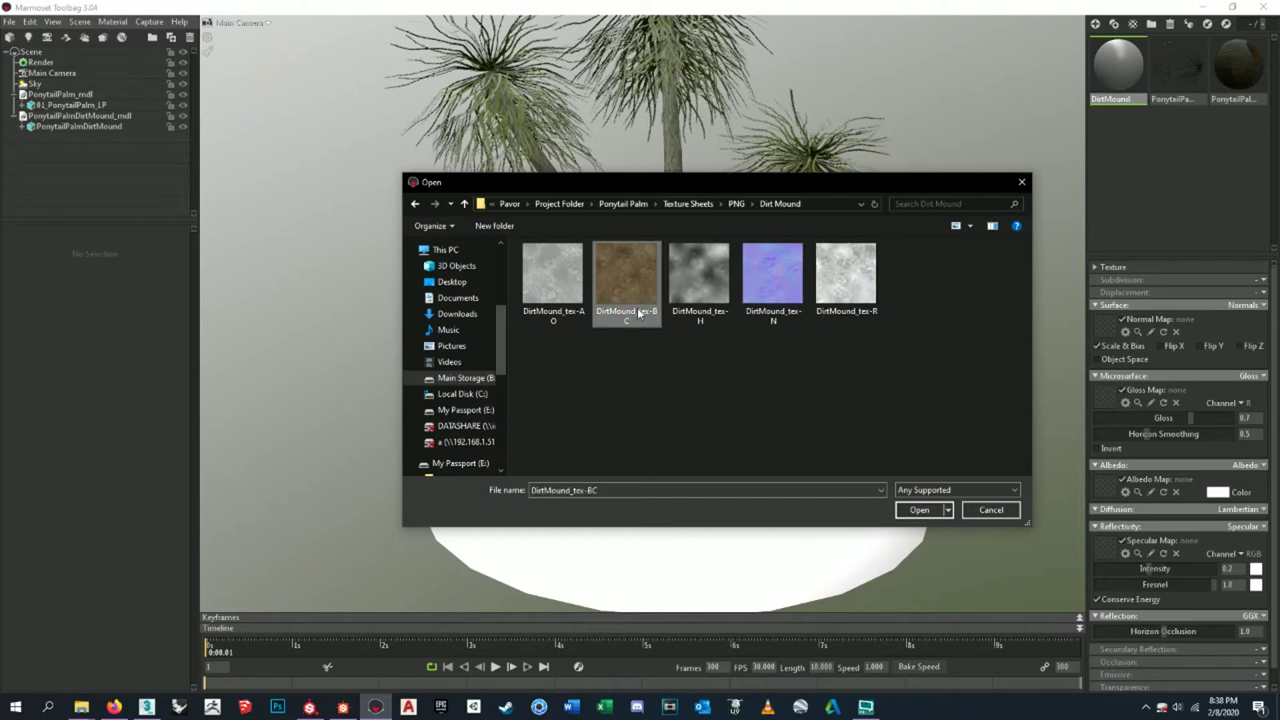
- Load DirtMound_tex-N as the normal map with Flip Y enabled
{"action": "left_click", "coordinate": [910, 511]}
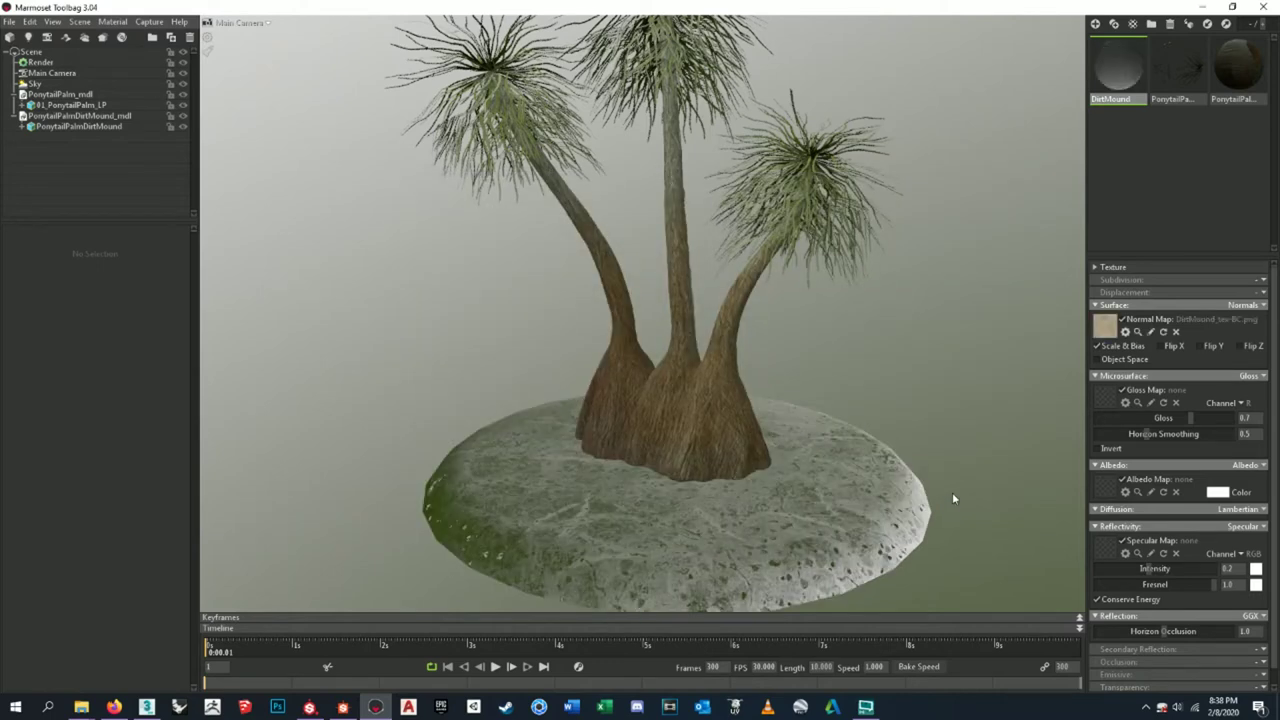
{"action": "left_click", "coordinate": [1110, 326]}
{"action": "left_click", "coordinate": [773, 283]}
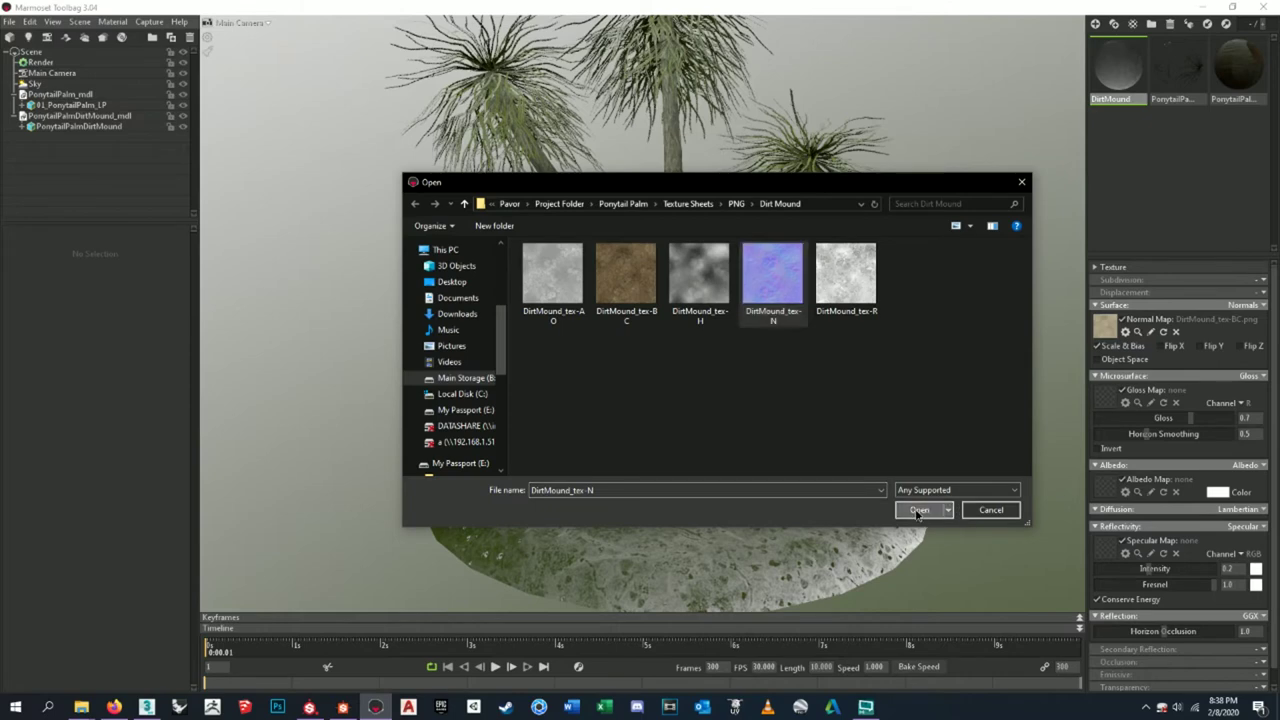
{"action": "left_click", "coordinate": [916, 510]}
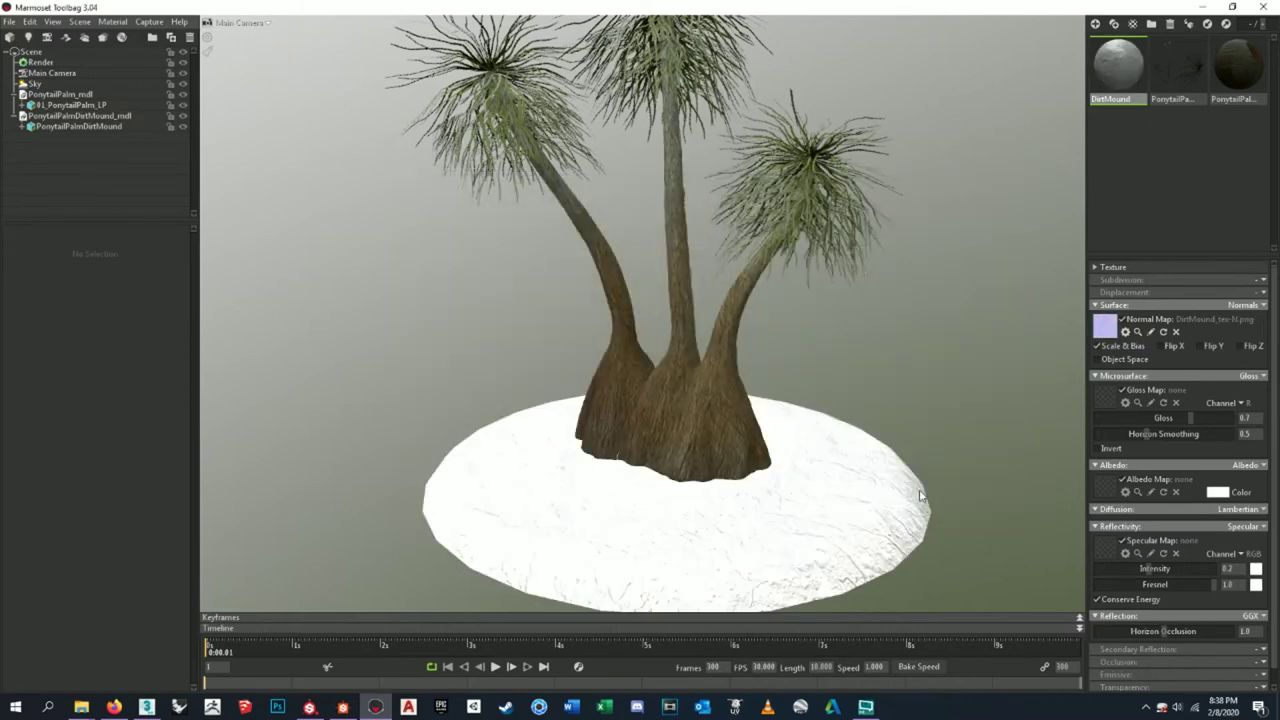
{"action": "left_click", "coordinate": [1200, 346]}
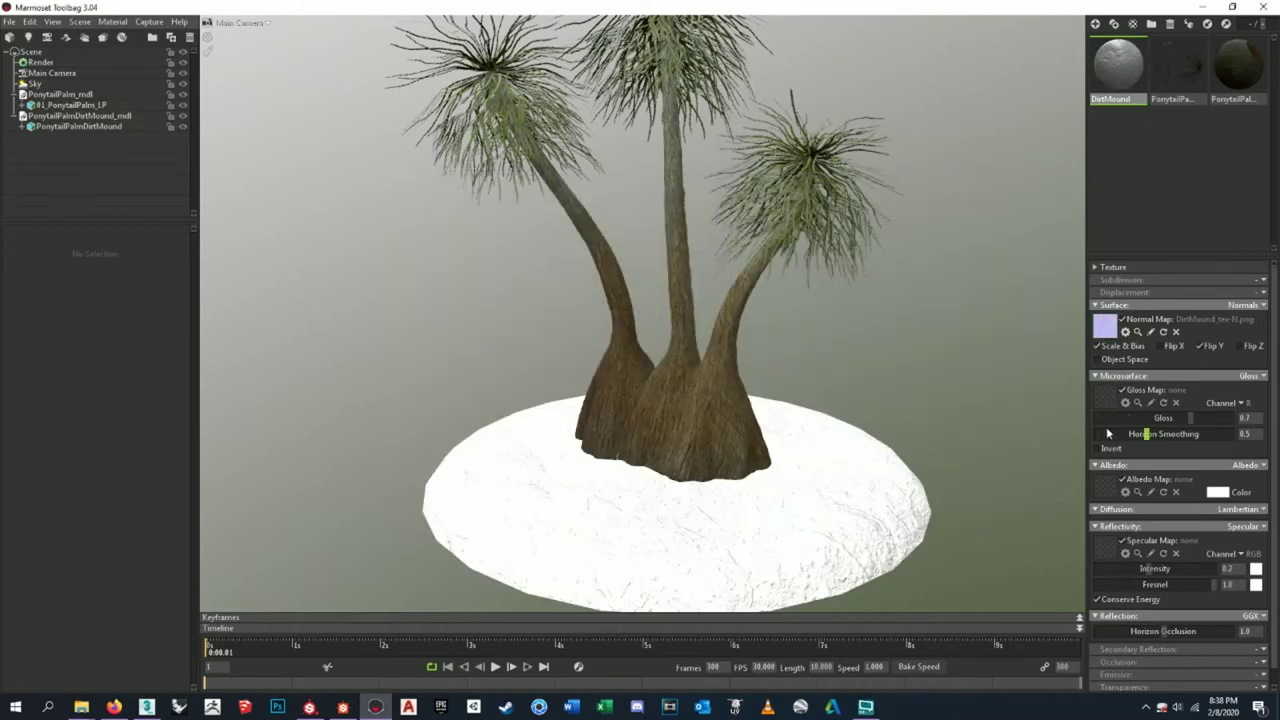
- Load DirtMound_tex-R as an inverted gloss map
{"action": "scroll", "coordinate": [1137, 389], "scroll_direction": "down", "scroll_amount": 1}
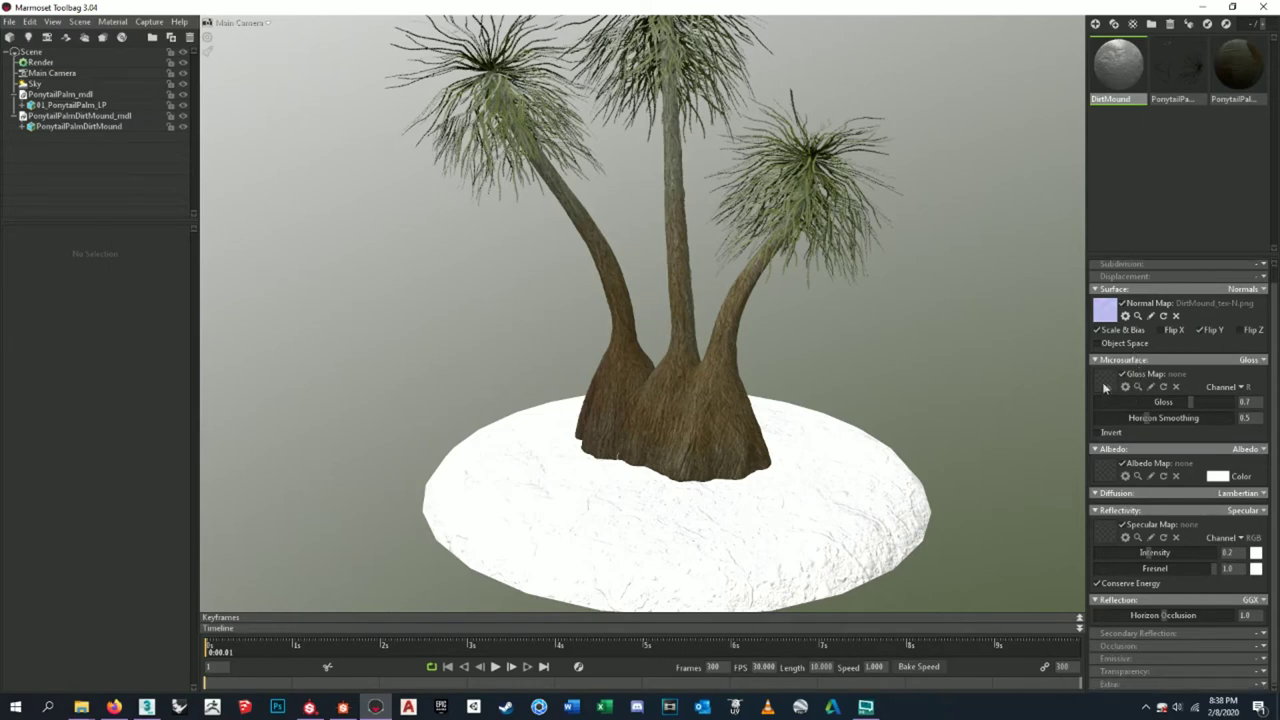
{"action": "left_click", "coordinate": [1098, 432]}
{"action": "left_click", "coordinate": [1106, 383]}
{"action": "left_click", "coordinate": [845, 280]}
{"action": "left_click", "coordinate": [919, 509]}
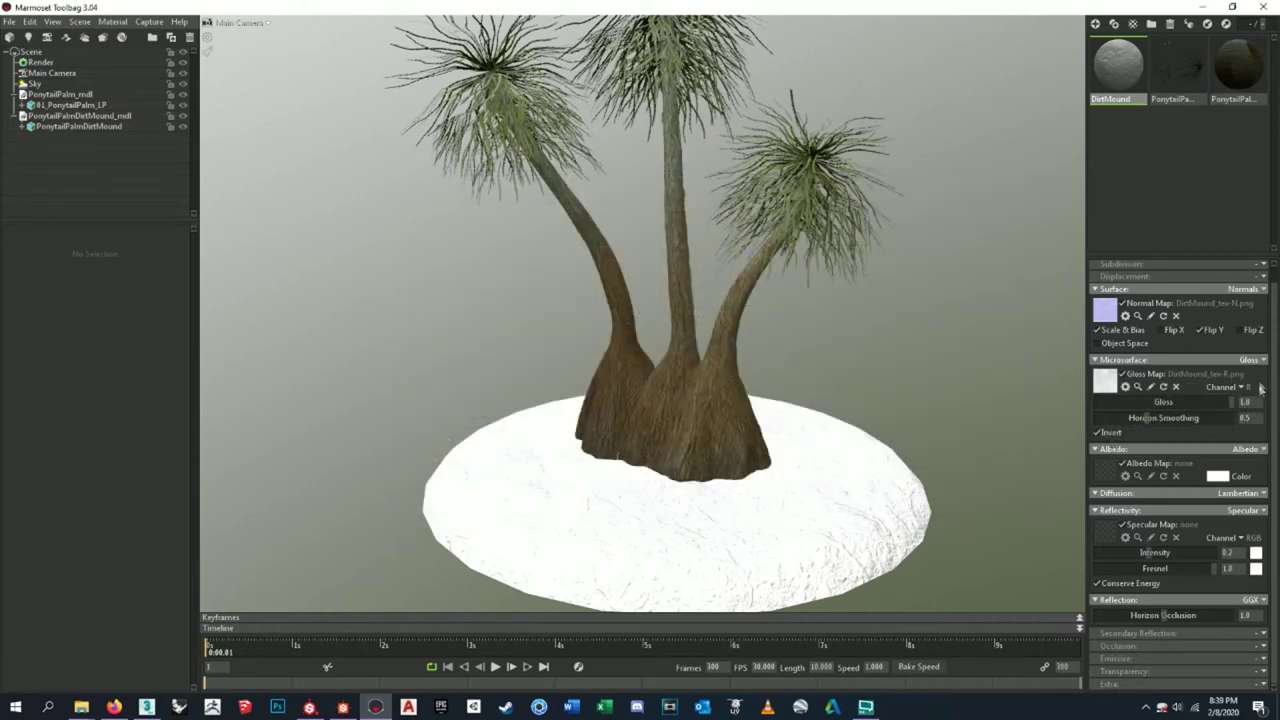
- Load DirtMound_tex-BC as the albedo map
{"action": "left_click", "coordinate": [1112, 468]}
{"action": "left_click", "coordinate": [565, 292]}
{"action": "left_click", "coordinate": [626, 275]}
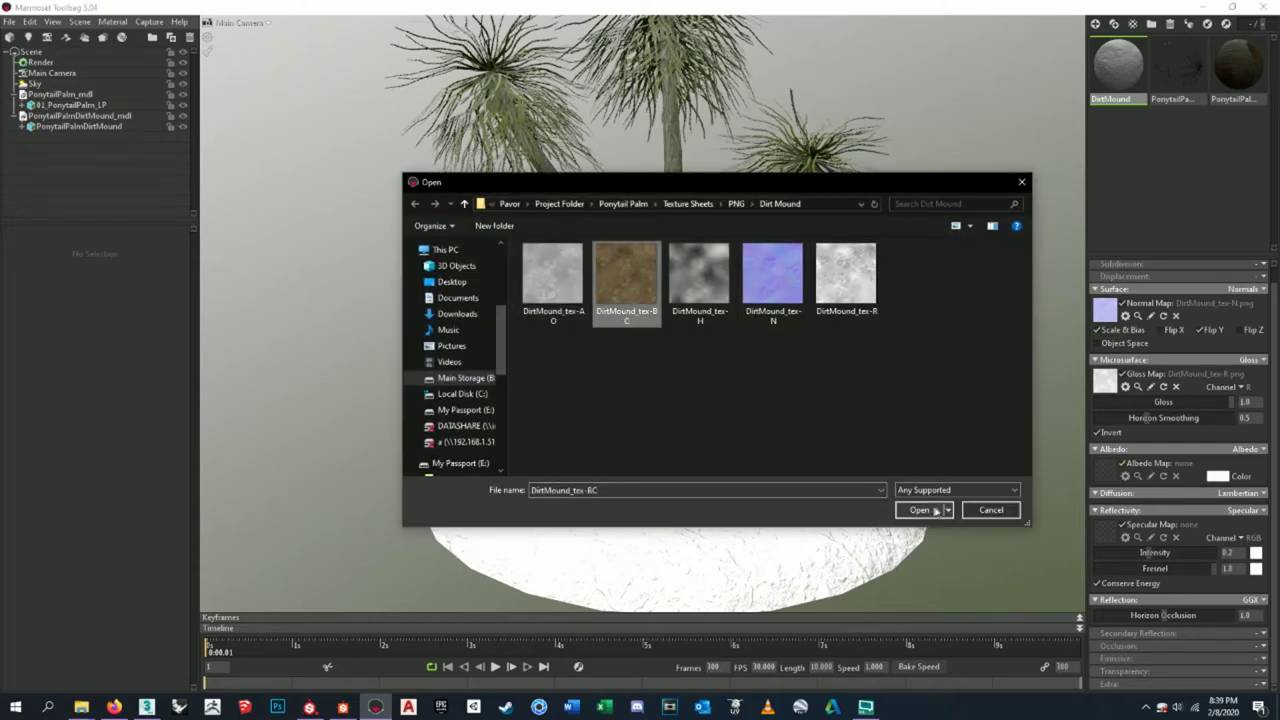
{"action": "left_click", "coordinate": [919, 510]}
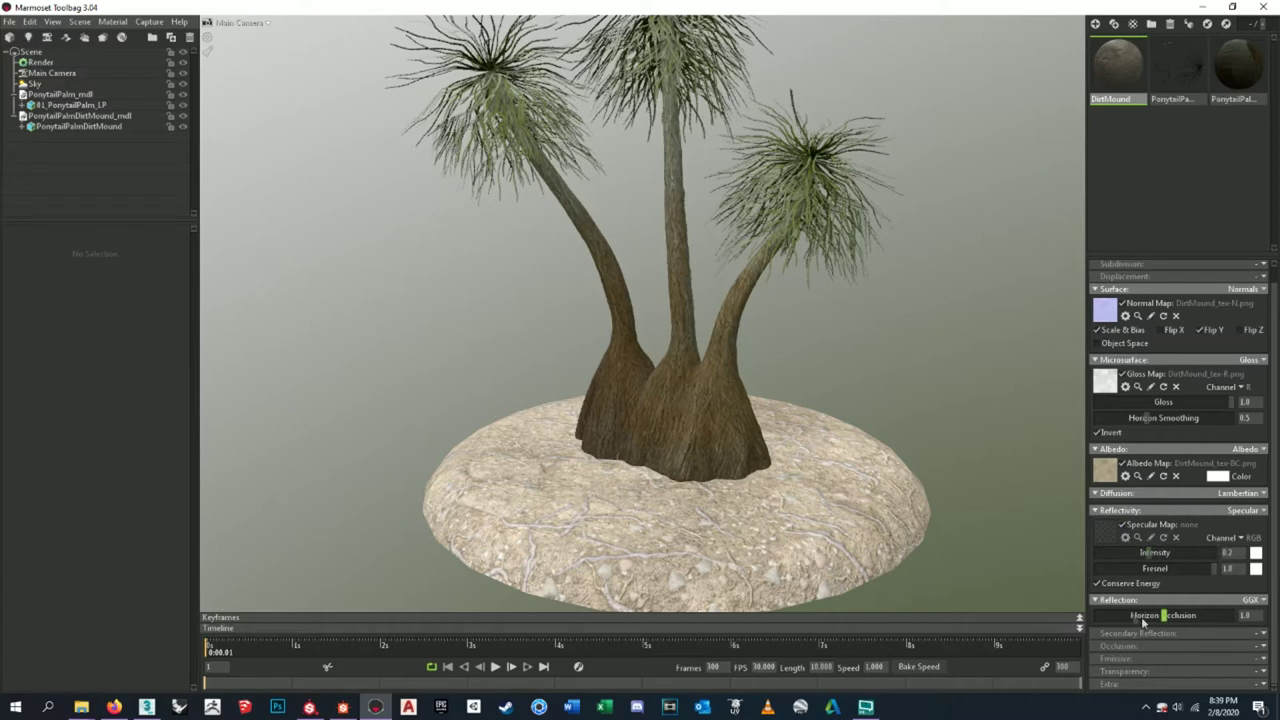
- Enable the occlusion layer and load DirtMound_tex-AO into it
{"action": "left_click", "coordinate": [1235, 646]}
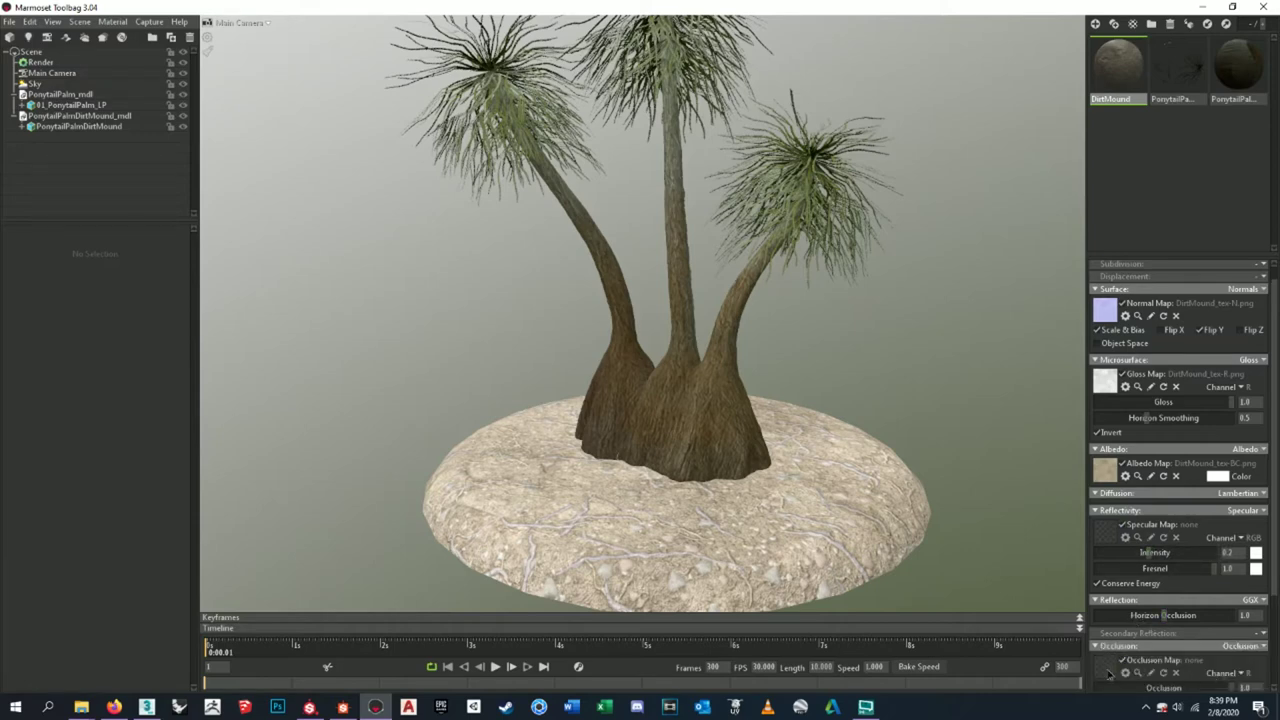
{"action": "left_click", "coordinate": [1106, 672]}
{"action": "left_click", "coordinate": [527, 276]}
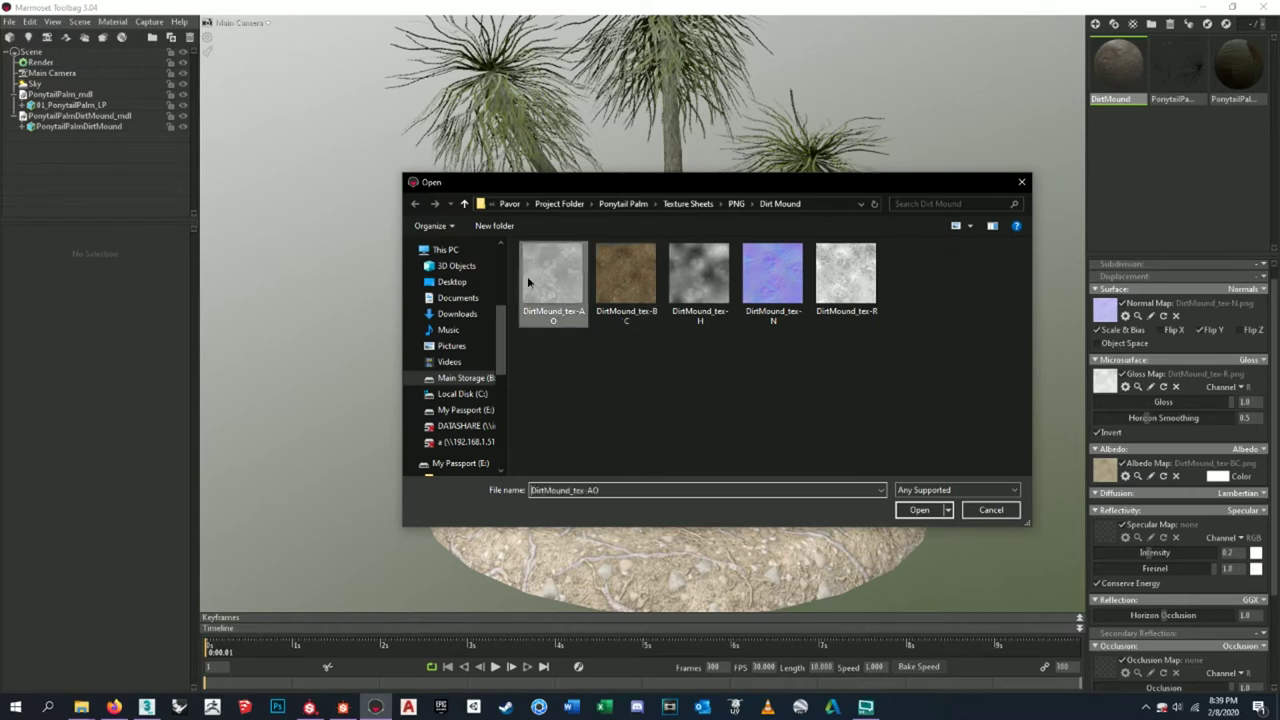
{"action": "left_click", "coordinate": [905, 509]}
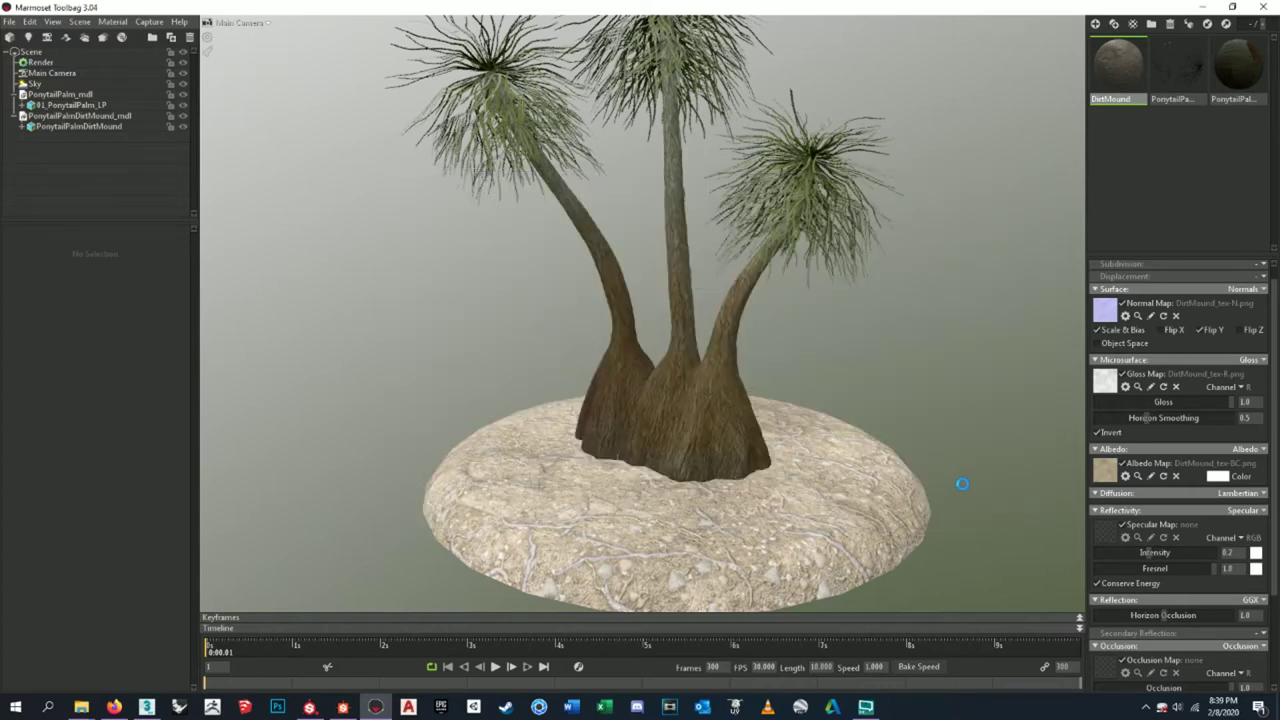
- Set the DirtMound texture tiling to 3 and inspect the mound from a low angle
{"action": "scroll", "coordinate": [1170, 480], "scroll_direction": "down", "scroll_amount": 2}
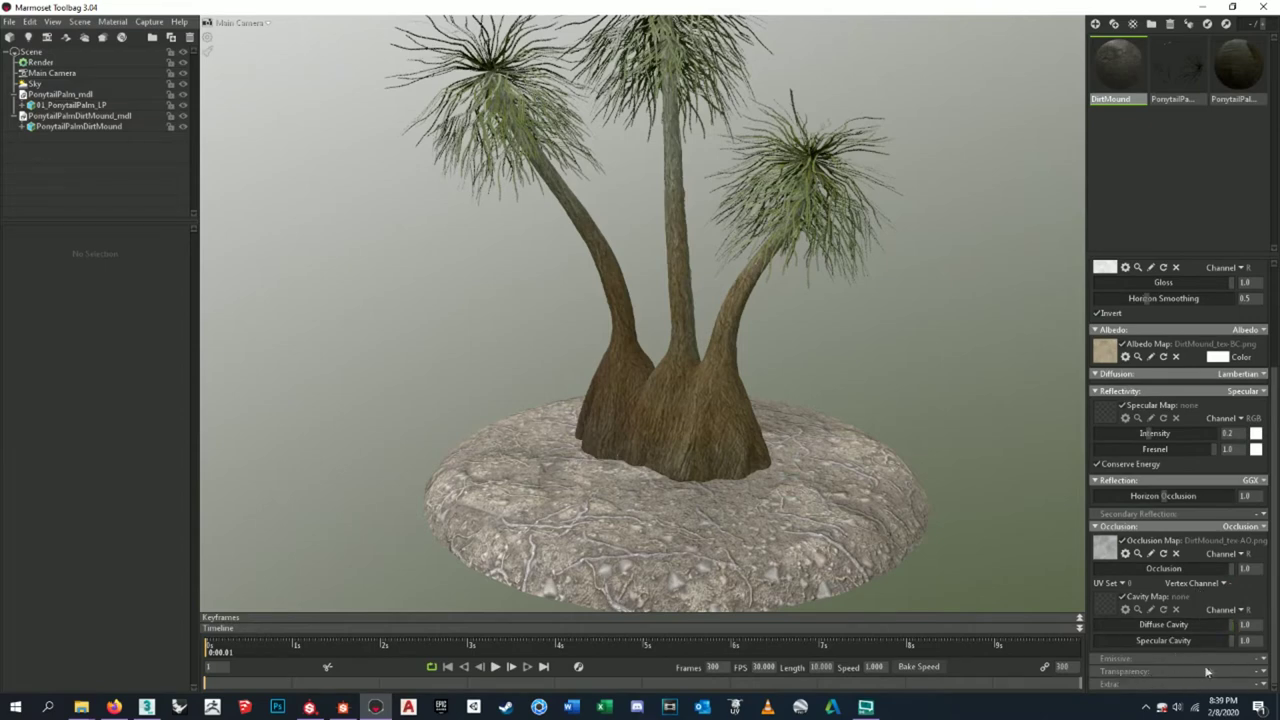
{"action": "scroll", "coordinate": [1212, 630], "scroll_direction": "up", "scroll_amount": 3}
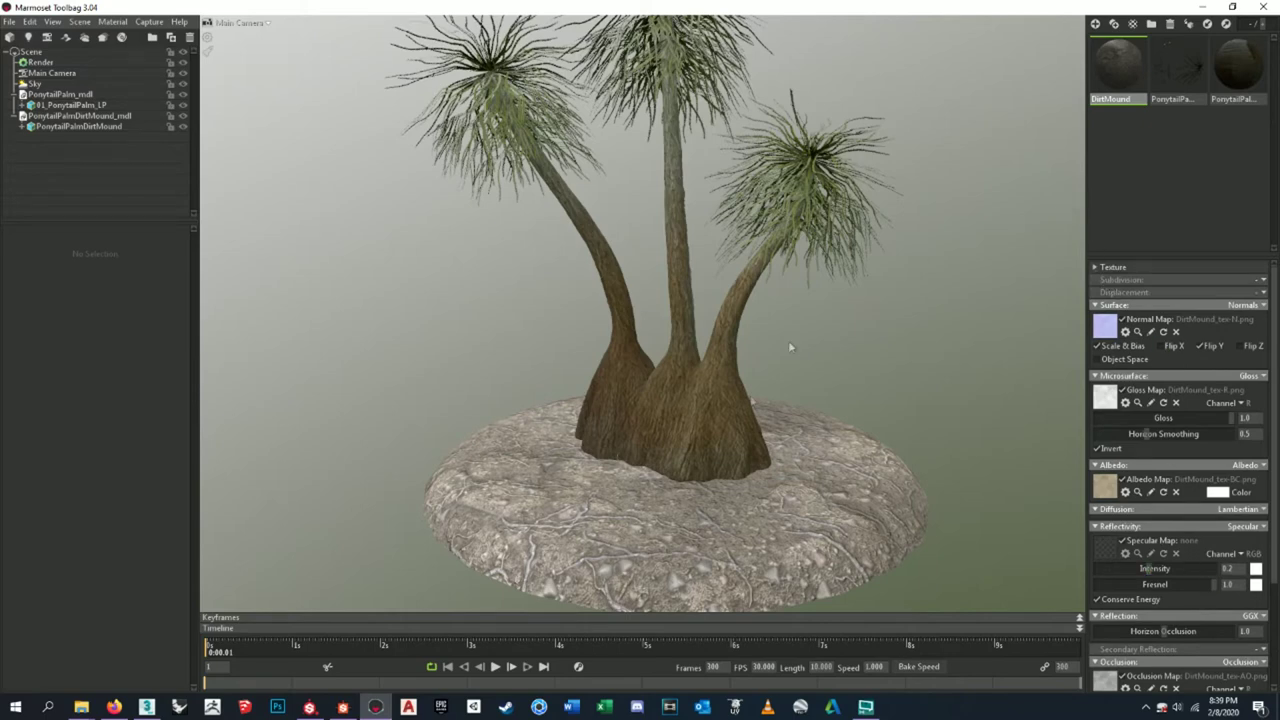
{"action": "scroll", "coordinate": [638, 398], "scroll_direction": "down", "scroll_amount": 2}
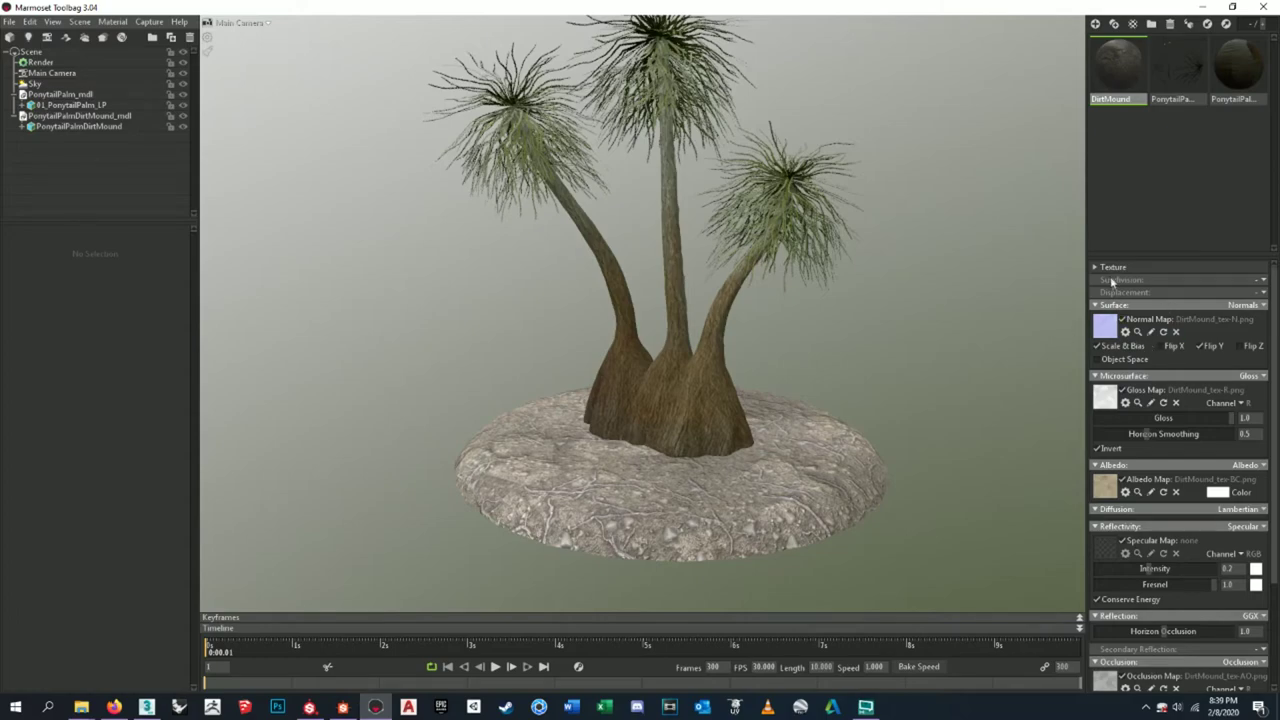
{"action": "left_click", "coordinate": [1099, 271]}
{"action": "scroll", "coordinate": [765, 475], "scroll_direction": "up", "scroll_amount": 5}
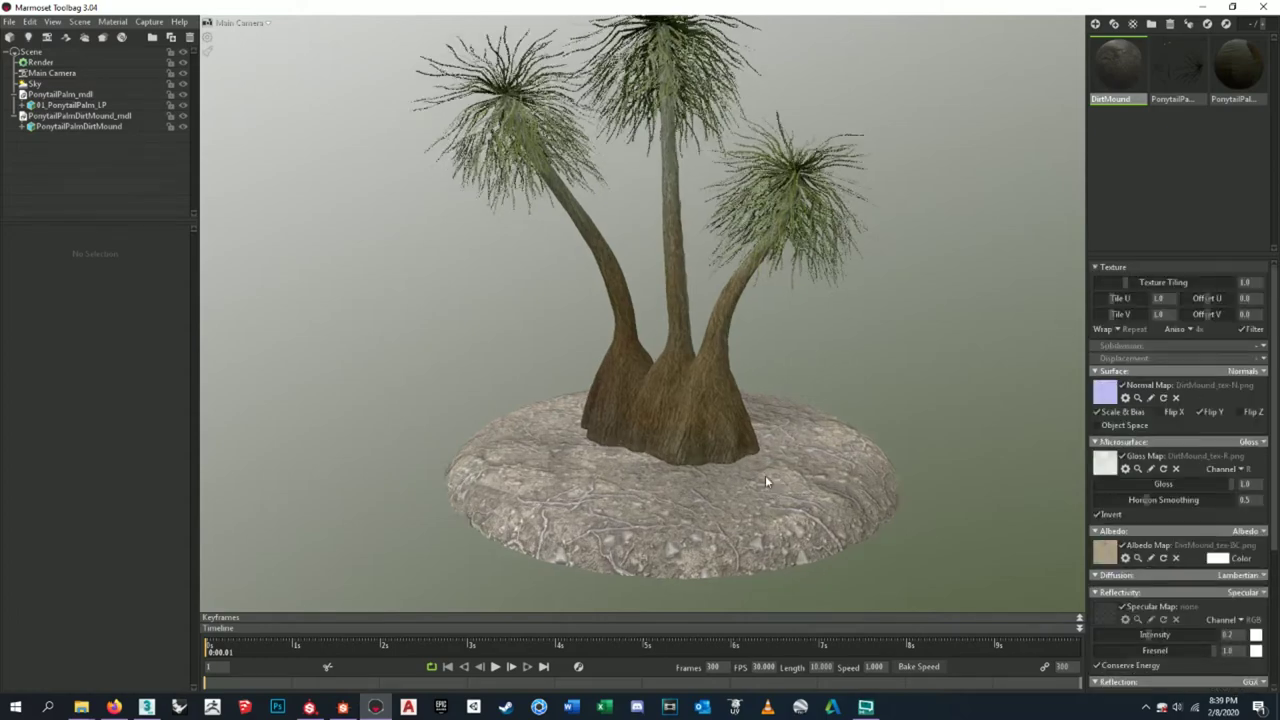
{"action": "left_click_drag", "start_coordinate": [755, 376], "coordinate": [1074, 416]}
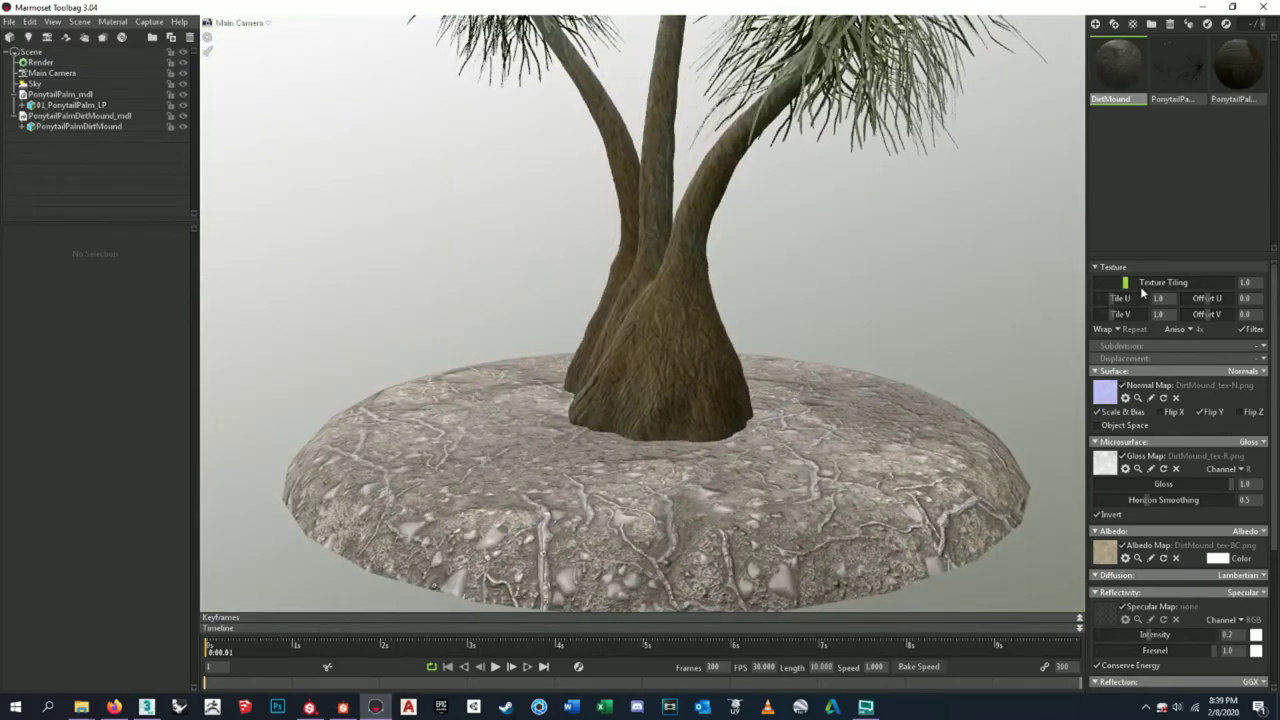
{"action": "left_click_drag", "start_coordinate": [753, 460], "coordinate": [857, 443]}
{"action": "scroll", "coordinate": [811, 494], "scroll_direction": "up", "scroll_amount": 3}
{"action": "left_click_drag", "start_coordinate": [811, 494], "coordinate": [830, 410]}
{"action": "scroll", "coordinate": [804, 380], "scroll_direction": "up", "scroll_amount": 2}
{"action": "scroll", "coordinate": [806, 371], "scroll_direction": "down", "scroll_amount": 3}
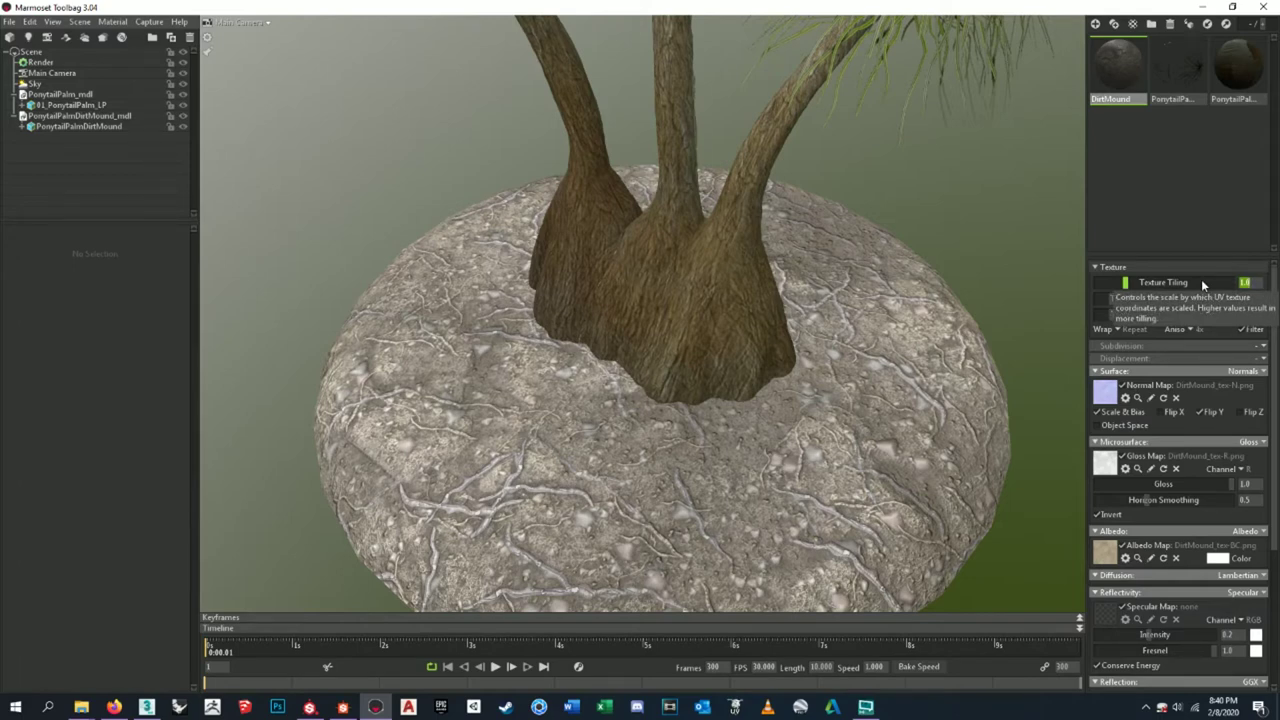
{"action": "type", "text": "3"}
{"action": "key", "text": "Return"}
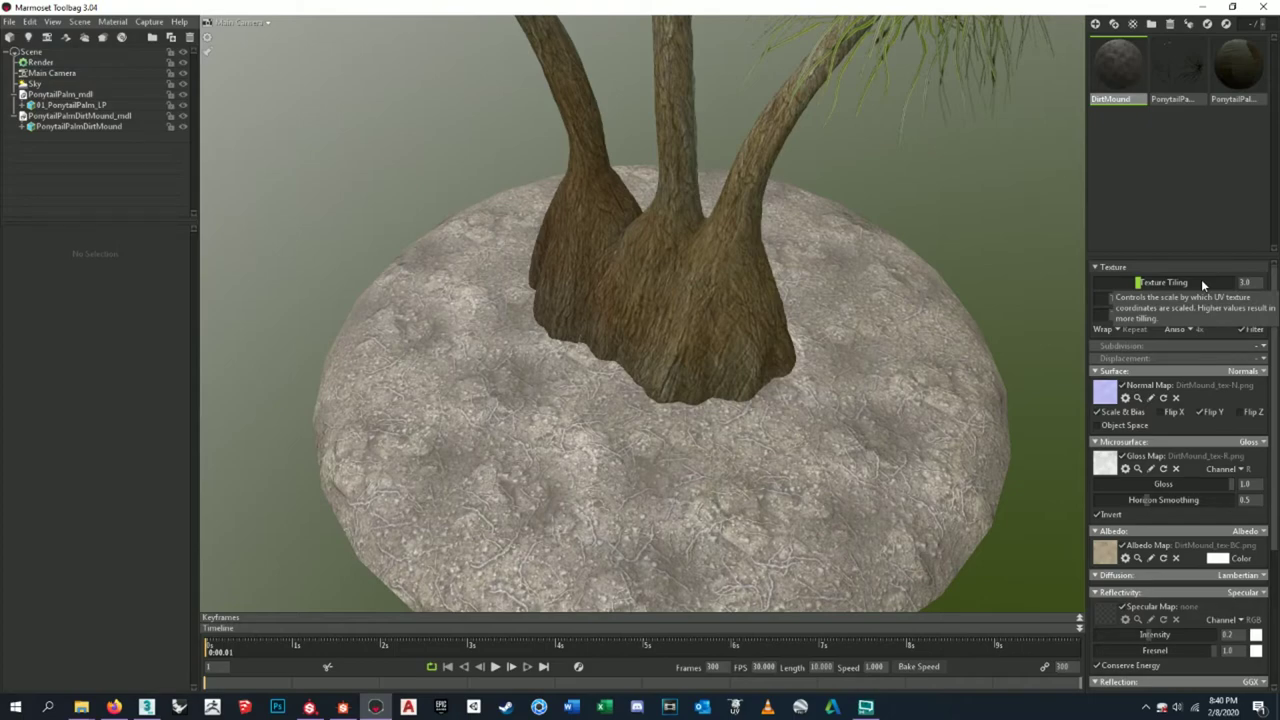
- Frame the dirt mound and try texture tiling values of 2 and 2.5
{"action": "left_click", "coordinate": [818, 427]}
{"action": "key", "text": "f"}
{"action": "left_click_drag", "start_coordinate": [722, 443], "coordinate": [818, 303]}
{"action": "scroll", "coordinate": [800, 424], "scroll_direction": "down", "scroll_amount": 4}
{"action": "left_click_drag", "start_coordinate": [700, 340], "coordinate": [828, 388]}
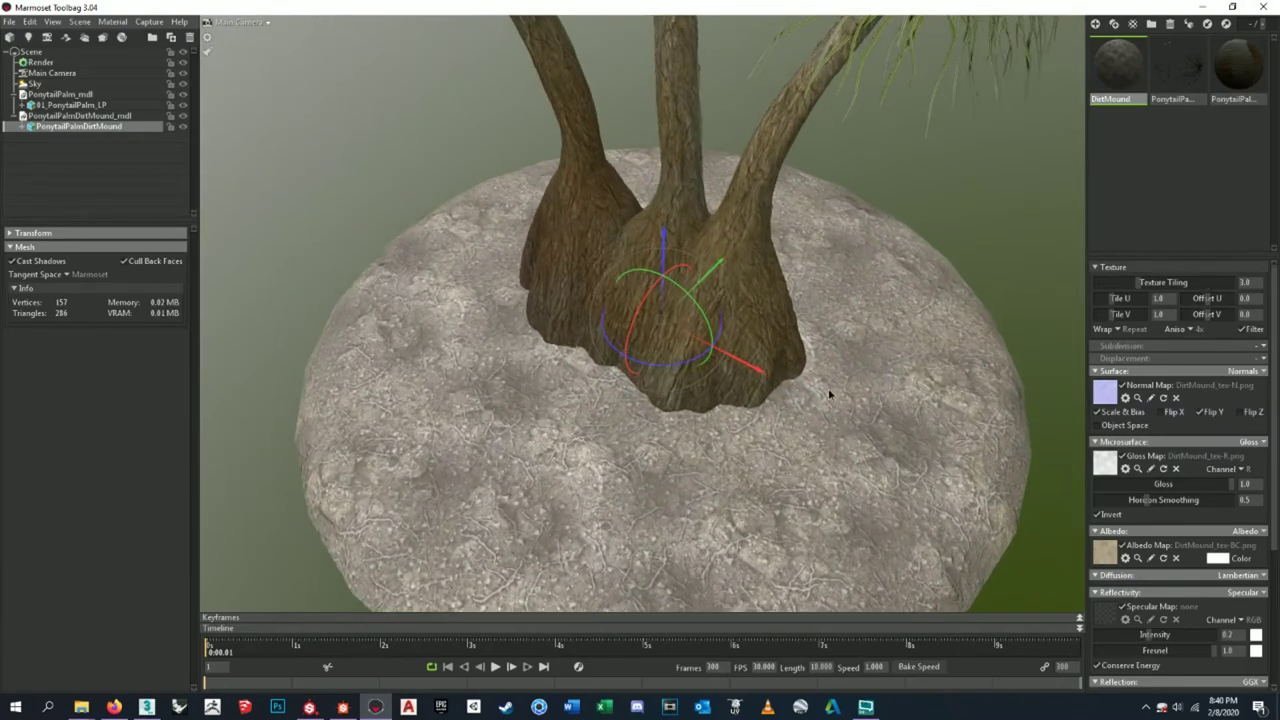
{"action": "scroll", "coordinate": [828, 388], "scroll_direction": "up", "scroll_amount": 3}
{"action": "left_click", "coordinate": [1204, 281]}
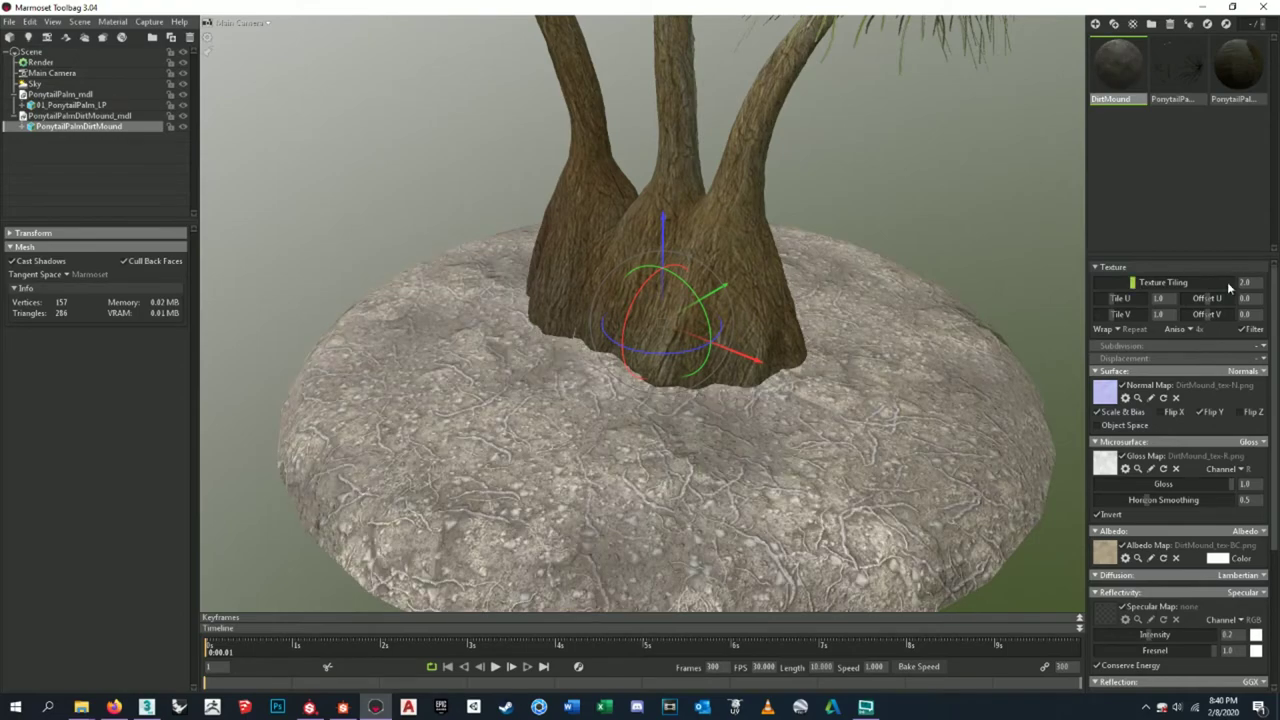
{"action": "scroll", "coordinate": [836, 345], "scroll_direction": "down", "scroll_amount": 5}
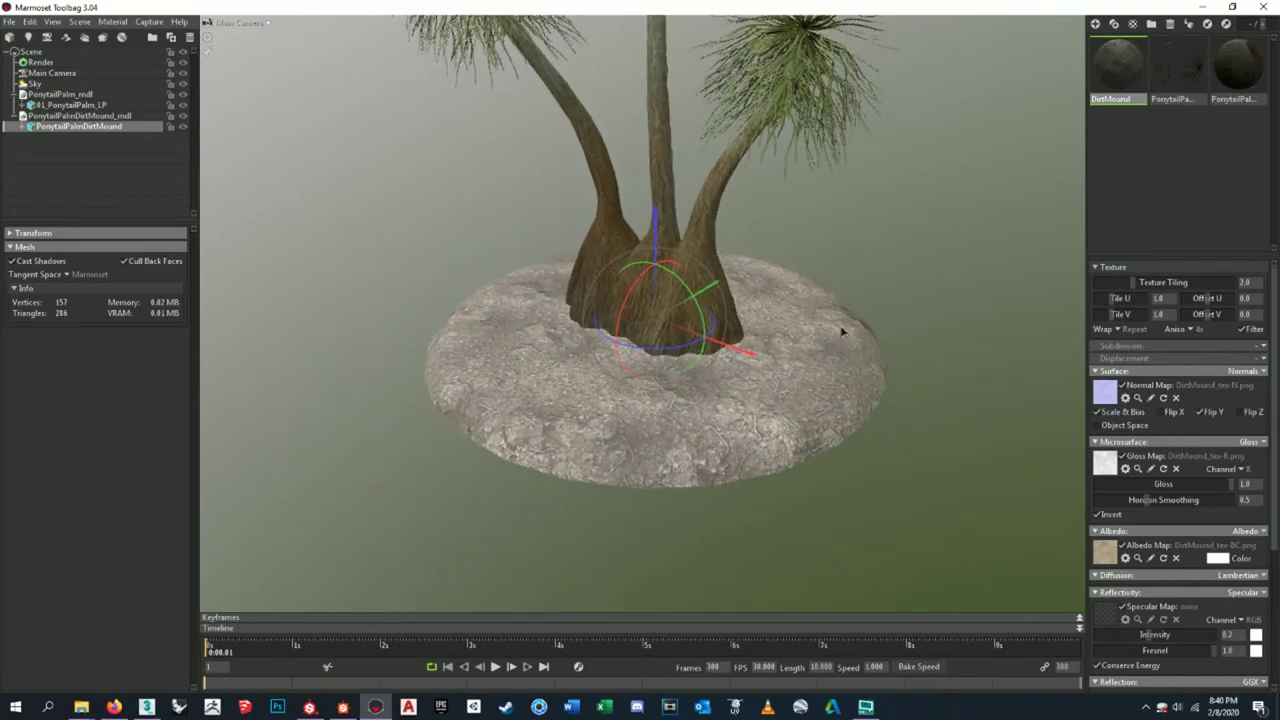
{"action": "left_click_drag", "start_coordinate": [843, 331], "coordinate": [840, 330]}
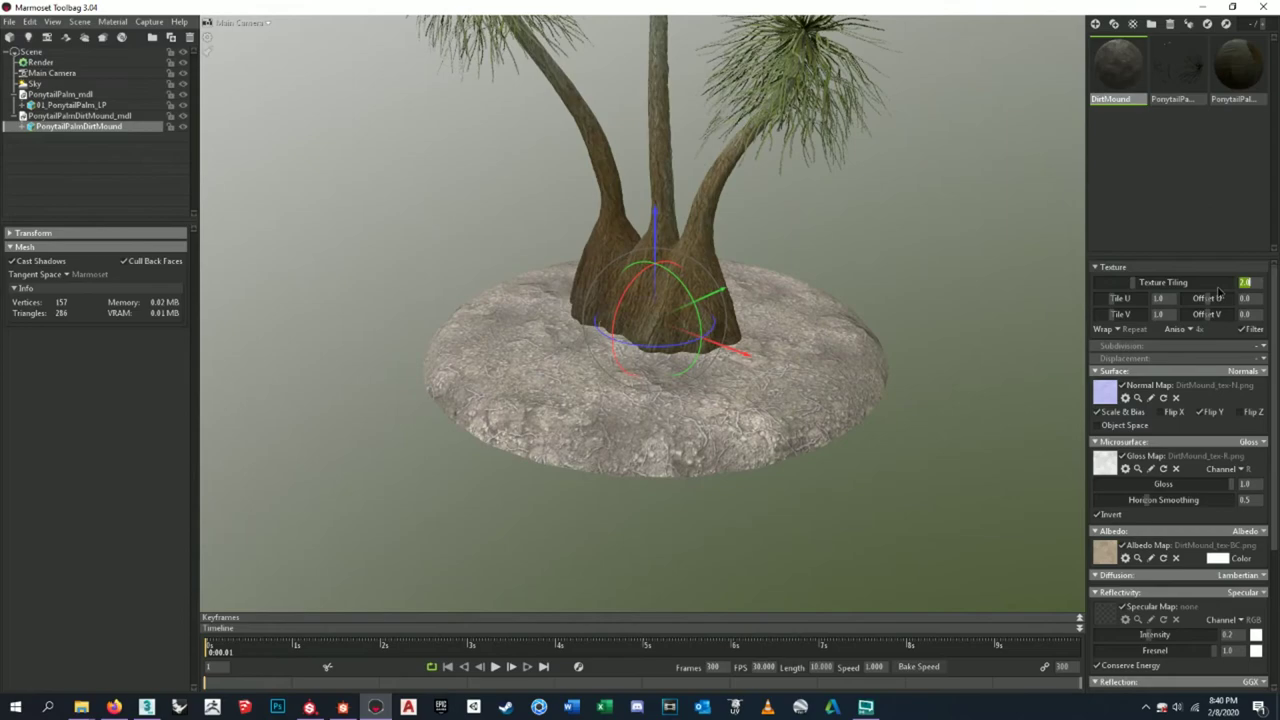
{"action": "key", "text": "Return"}
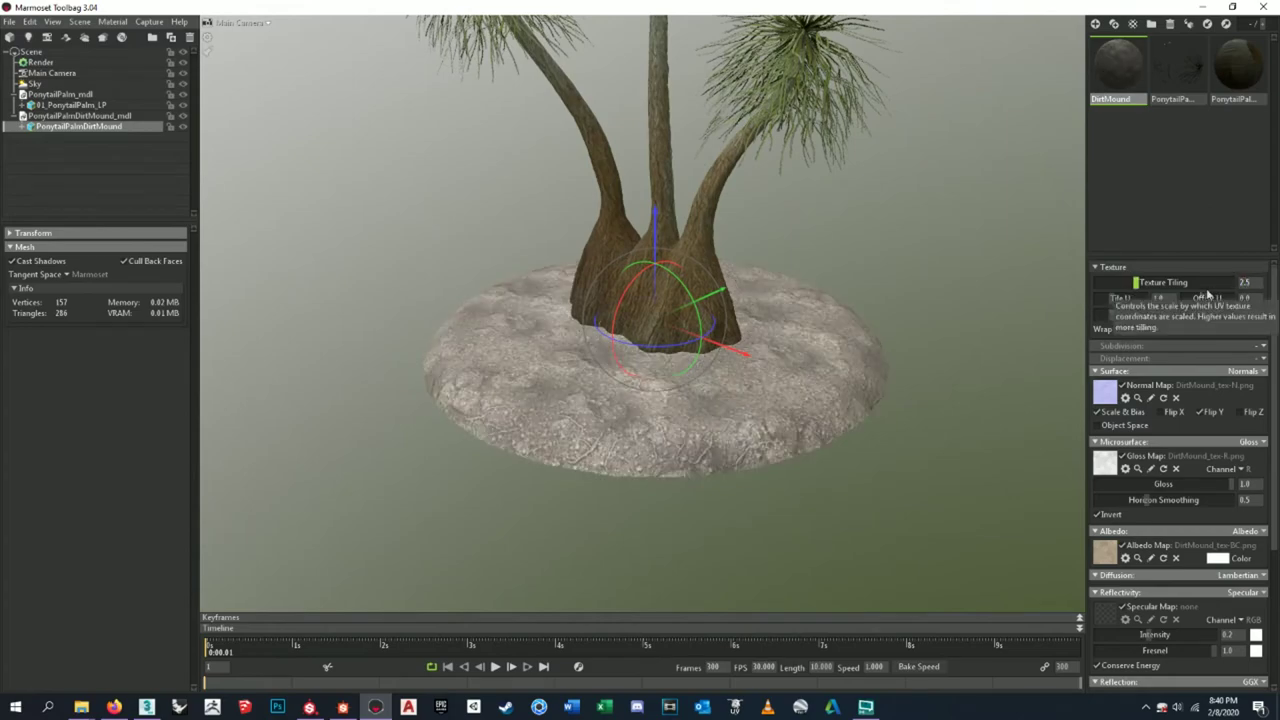
- Settle on a texture tiling of 2.25 and view the mound up close
{"action": "left_click_drag", "start_coordinate": [844, 318], "coordinate": [850, 330]}
{"action": "left_click", "coordinate": [1252, 283]}
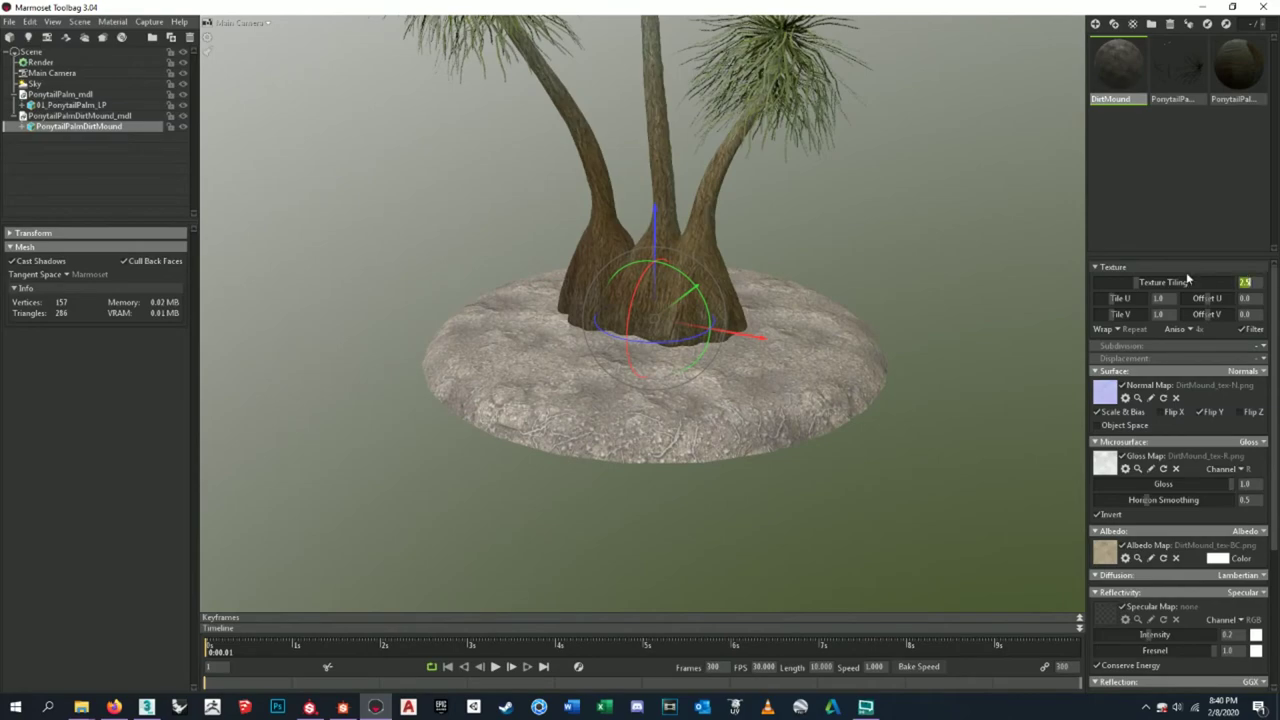
{"action": "type", "text": "2.25"}
{"action": "key", "text": "Return"}
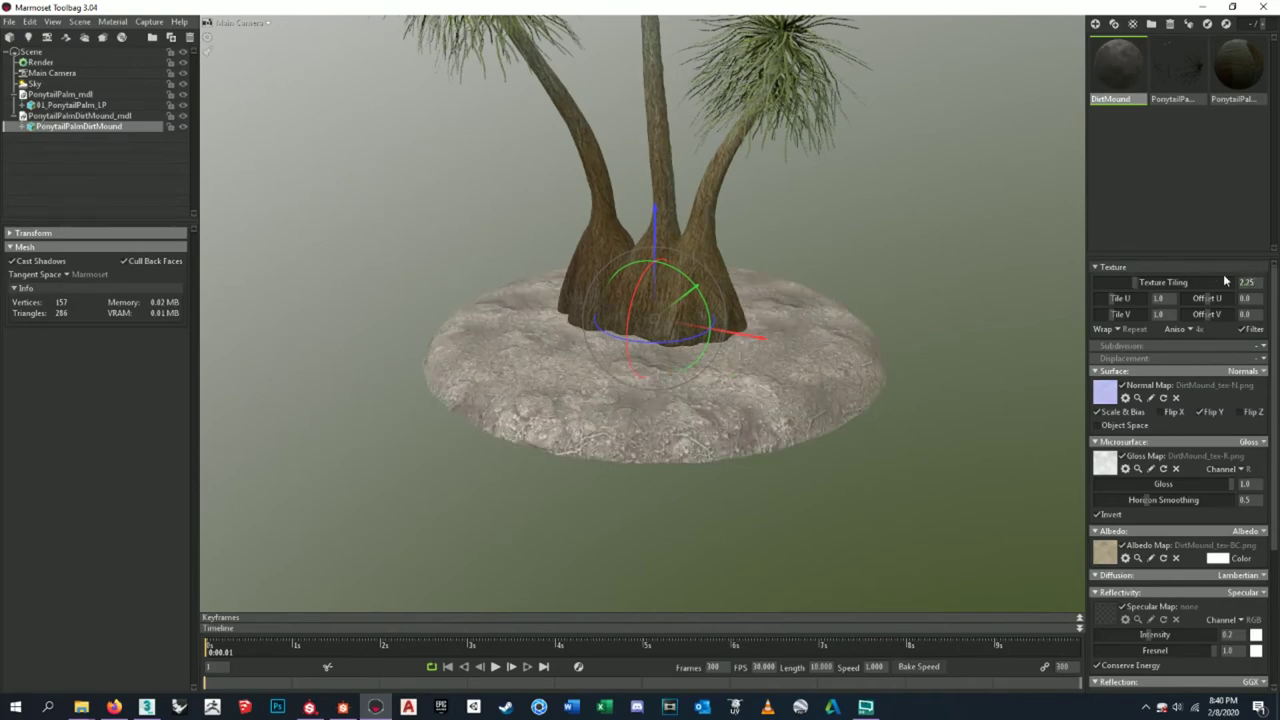
{"action": "left_click", "coordinate": [816, 232]}
{"action": "left_click_drag", "start_coordinate": [816, 232], "coordinate": [1032, 226]}
{"action": "left_click", "coordinate": [673, 276]}
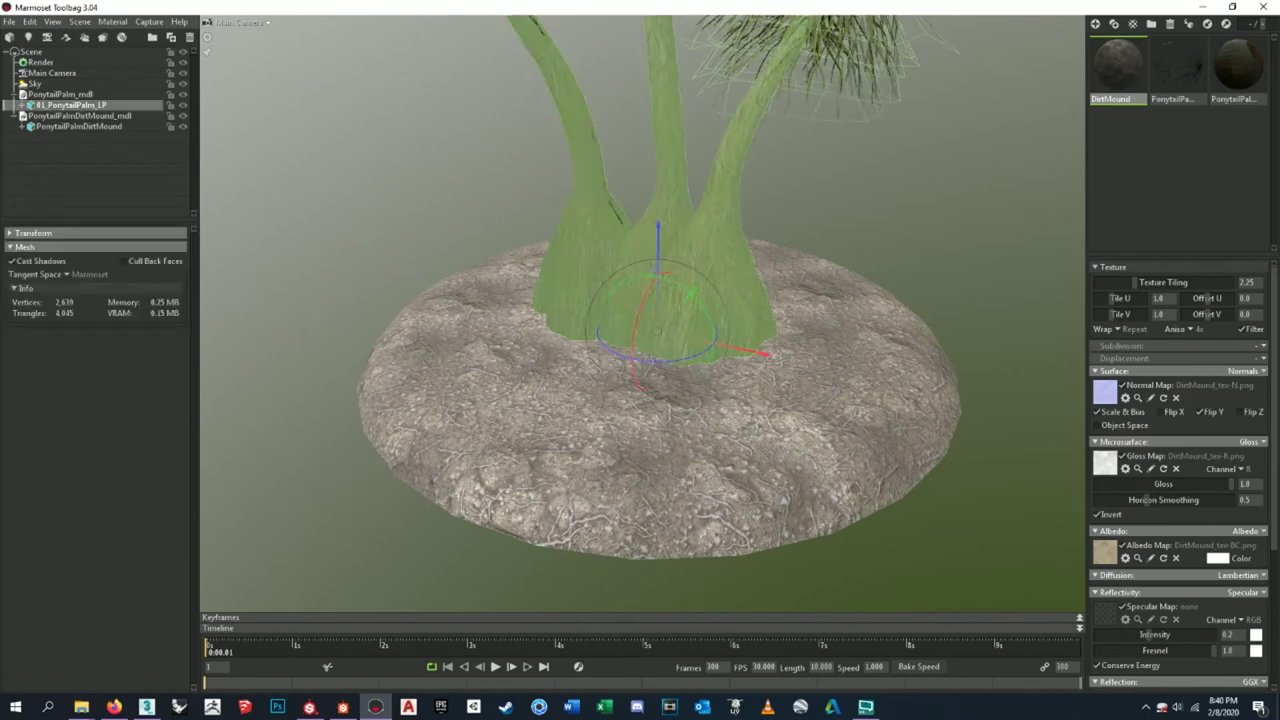
{"action": "left_click", "coordinate": [873, 193]}
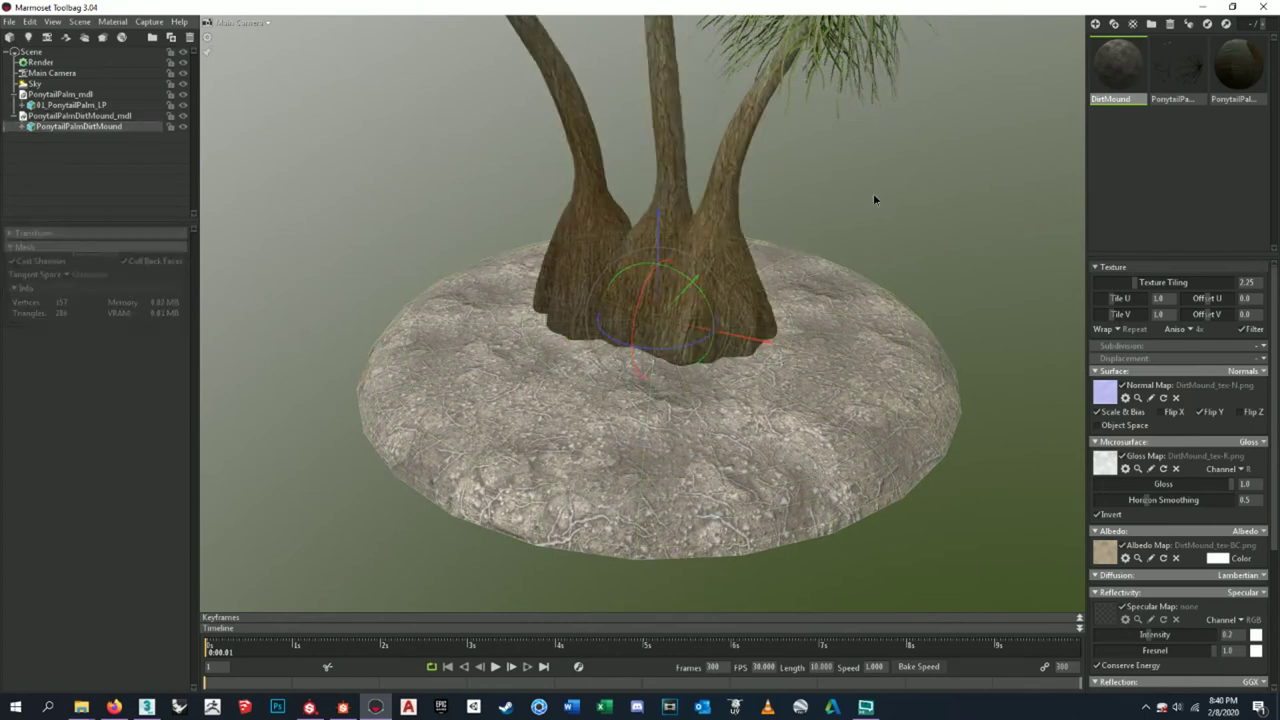
{"action": "left_click", "coordinate": [672, 217]}
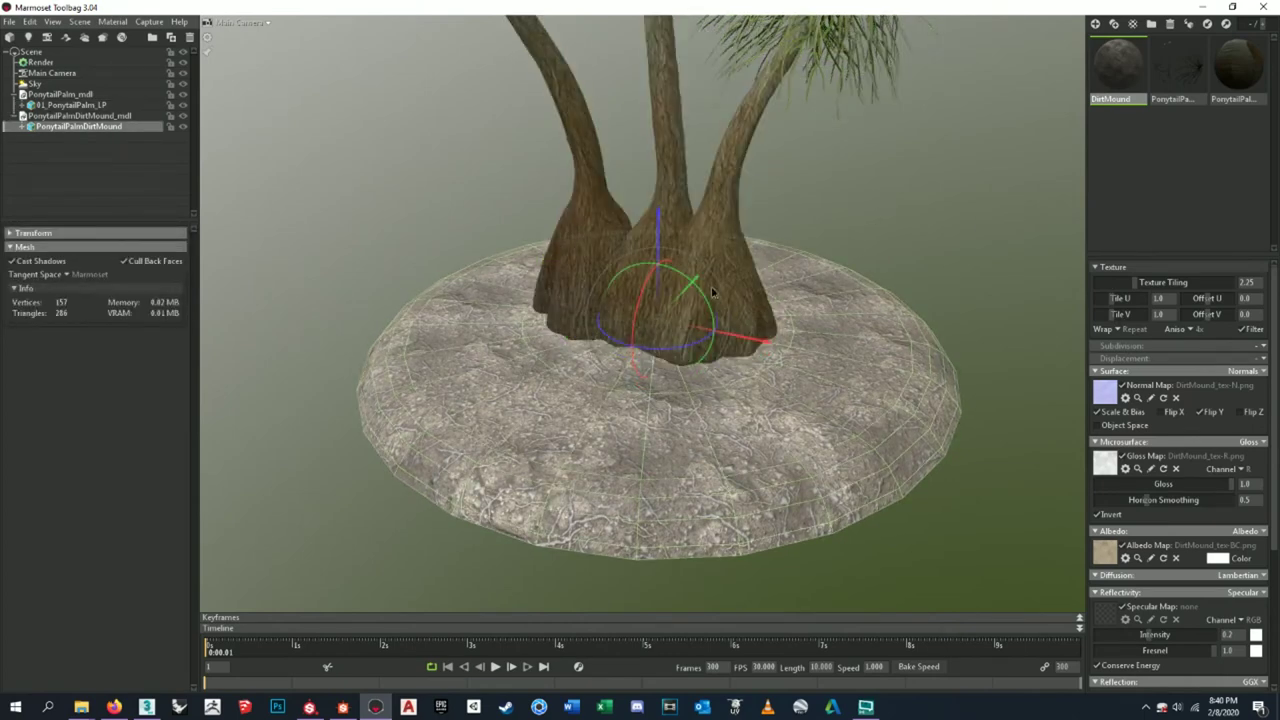
{"action": "left_click", "coordinate": [969, 286]}
{"action": "left_click", "coordinate": [722, 273]}
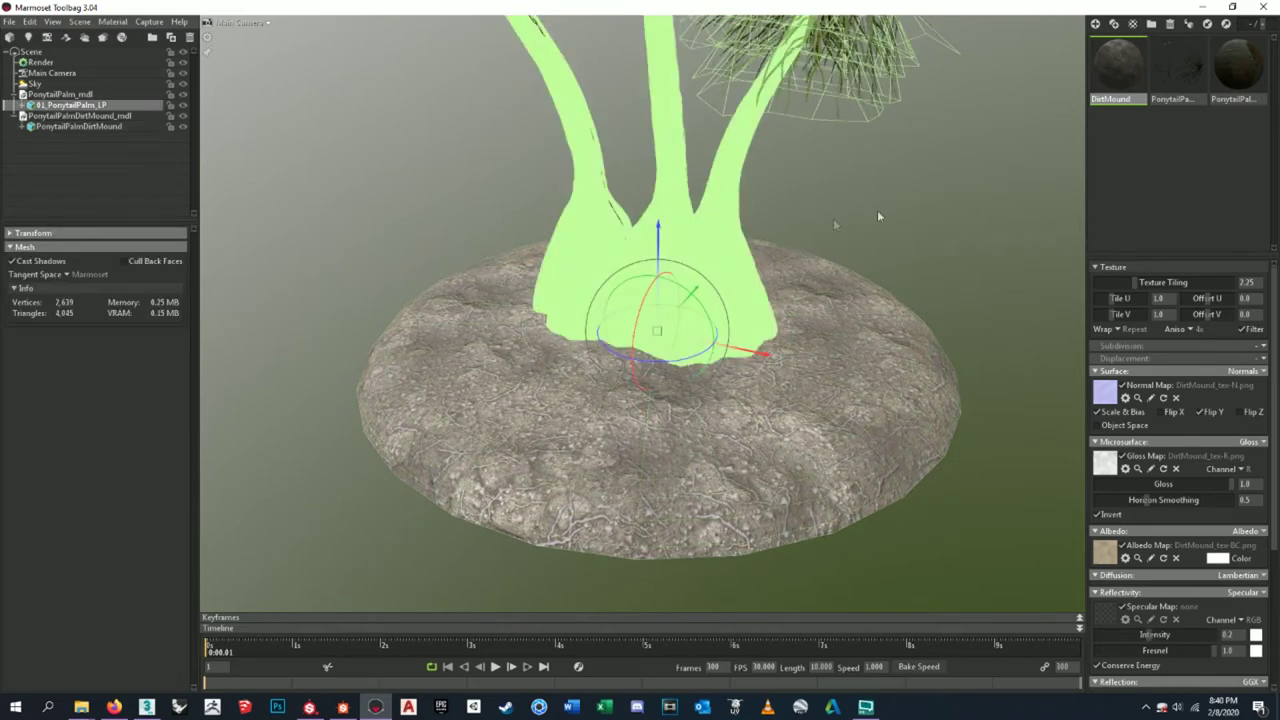
{"action": "left_click", "coordinate": [908, 208]}
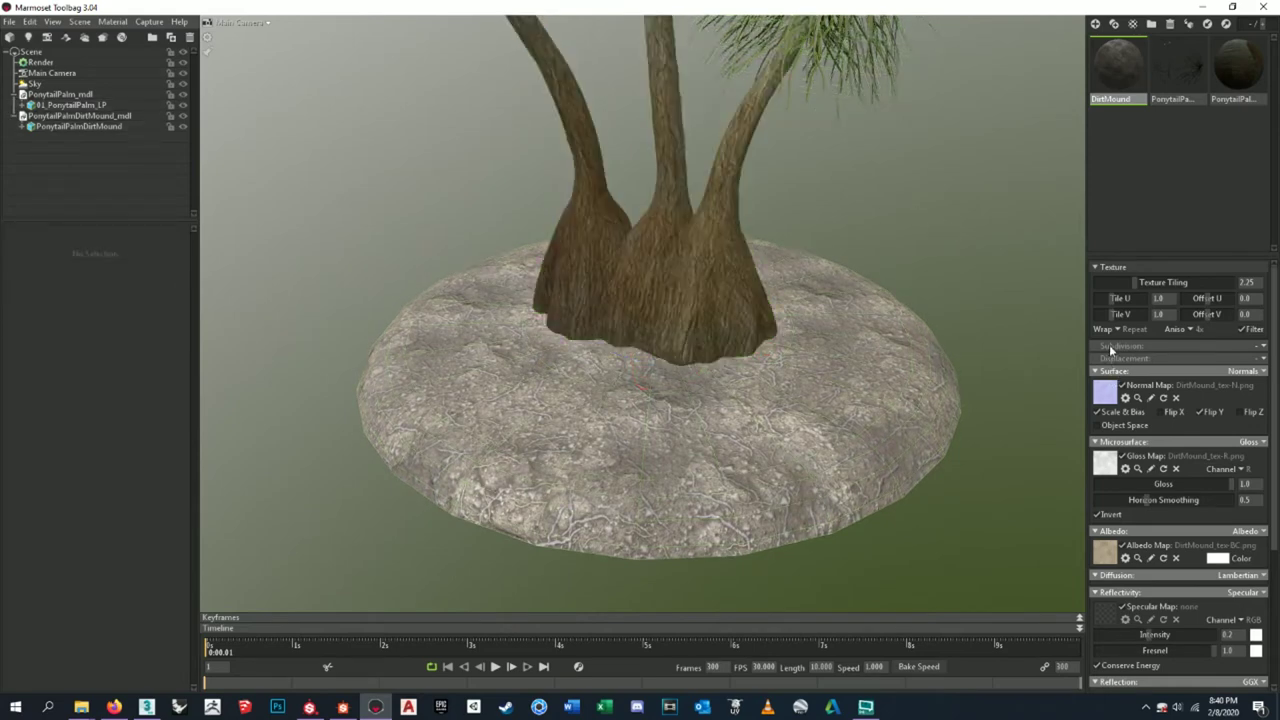
{"action": "left_click", "coordinate": [1105, 555]}
{"action": "left_click", "coordinate": [1019, 186]}
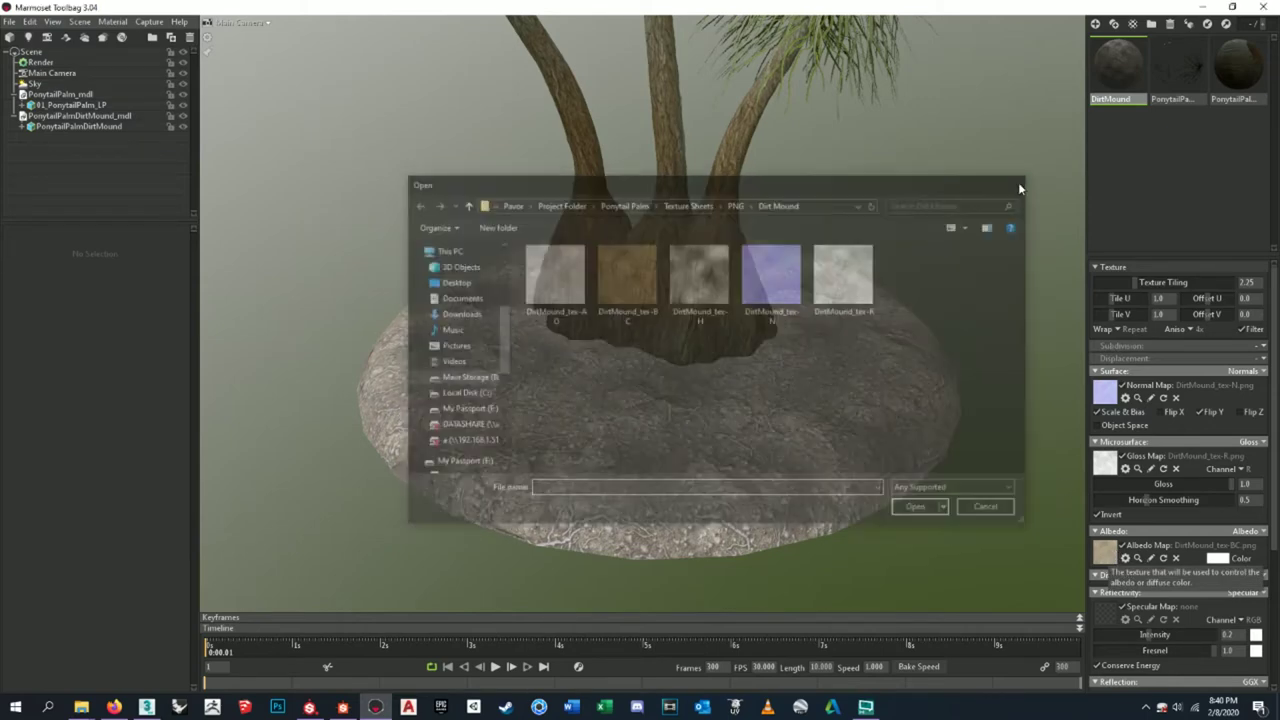
{"action": "left_click", "coordinate": [1219, 561]}
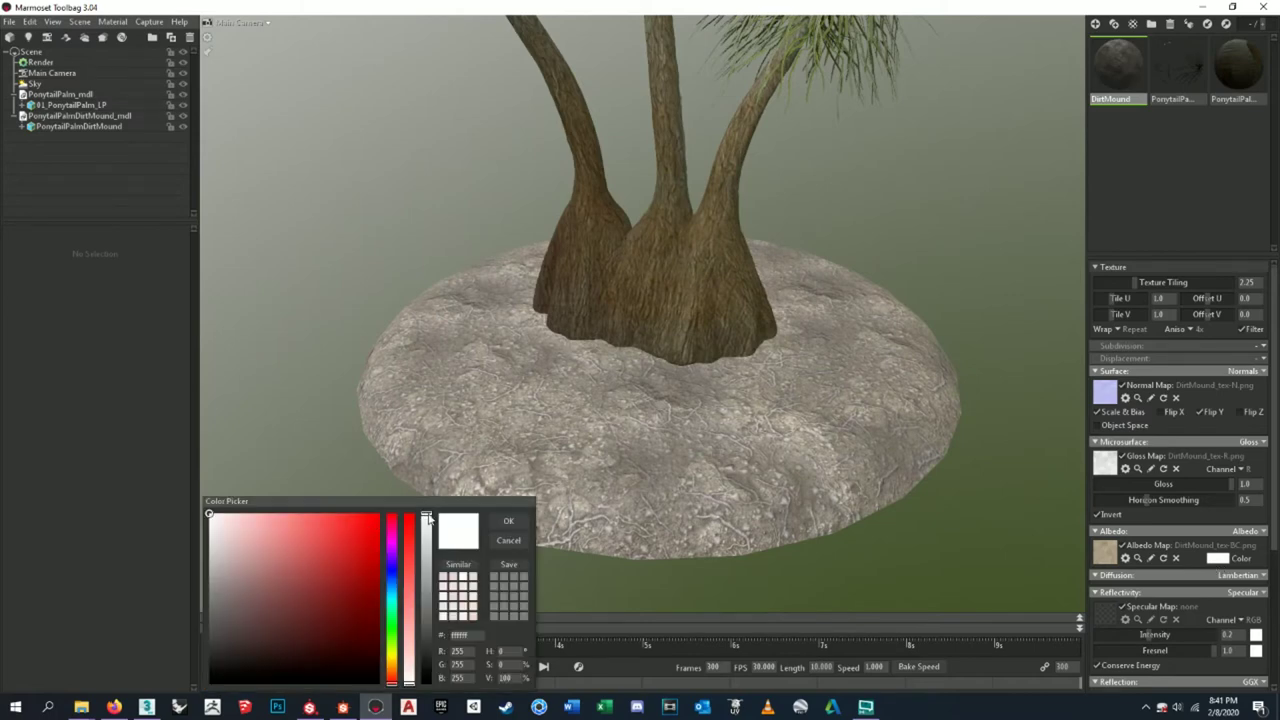
{"action": "left_click_drag", "start_coordinate": [427, 516], "coordinate": [409, 672]}
{"action": "left_click", "coordinate": [458, 531]}
{"action": "left_click", "coordinate": [506, 541]}
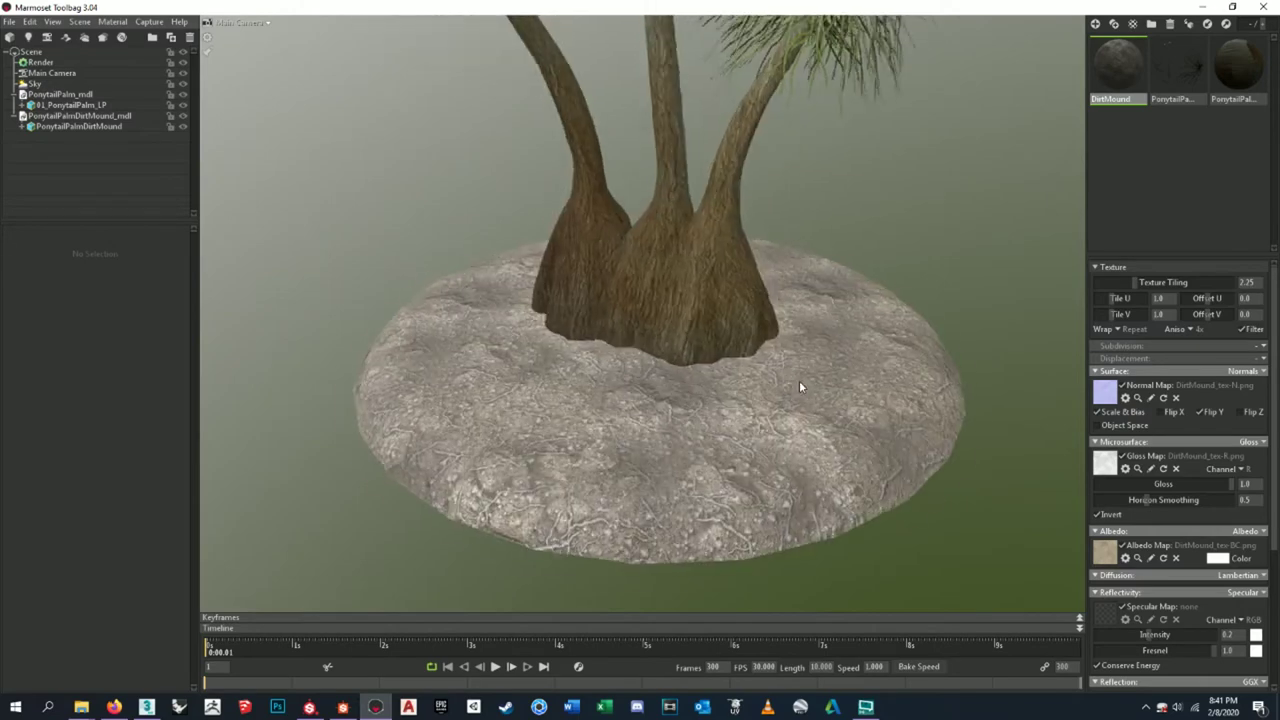
{"action": "scroll", "coordinate": [799, 386], "scroll_direction": "up", "scroll_amount": 1}
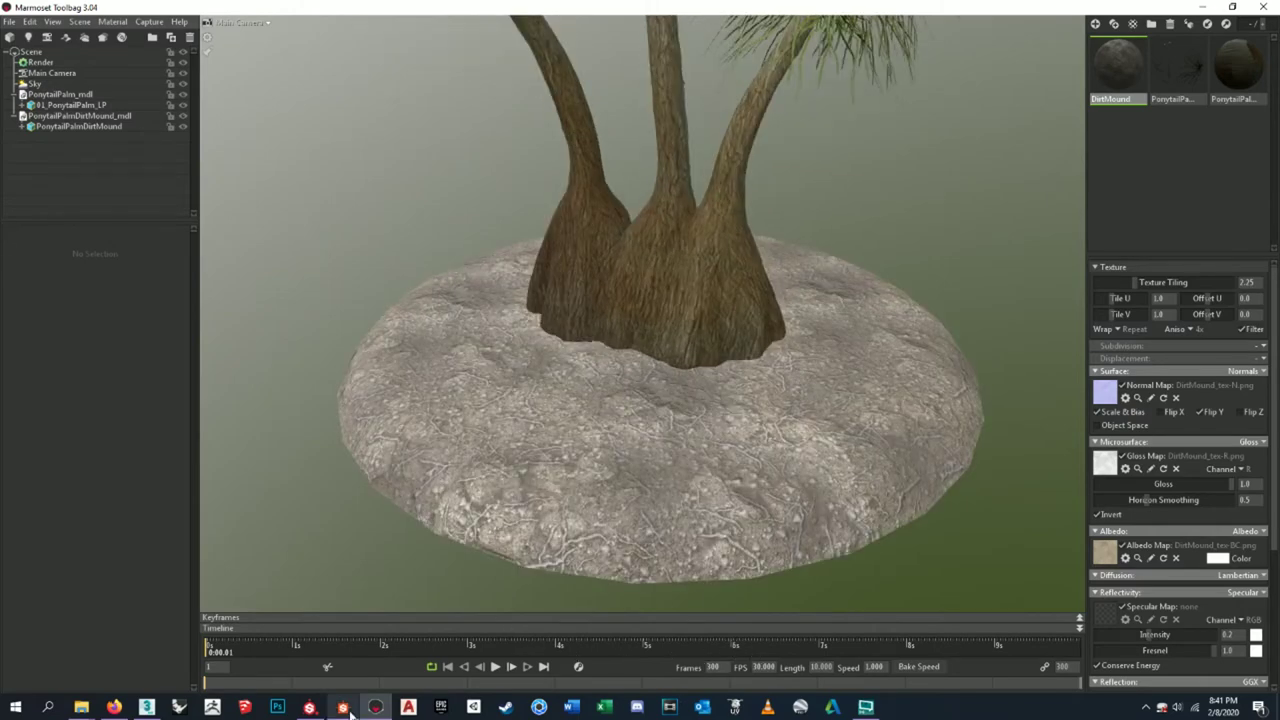
- Center the 01_Dirt_Ground_SA graph on Base Material and Material Color Blend, then start a node search
{"action": "left_click", "coordinate": [342, 707]}
{"action": "scroll", "coordinate": [809, 334], "scroll_direction": "up", "scroll_amount": 5}
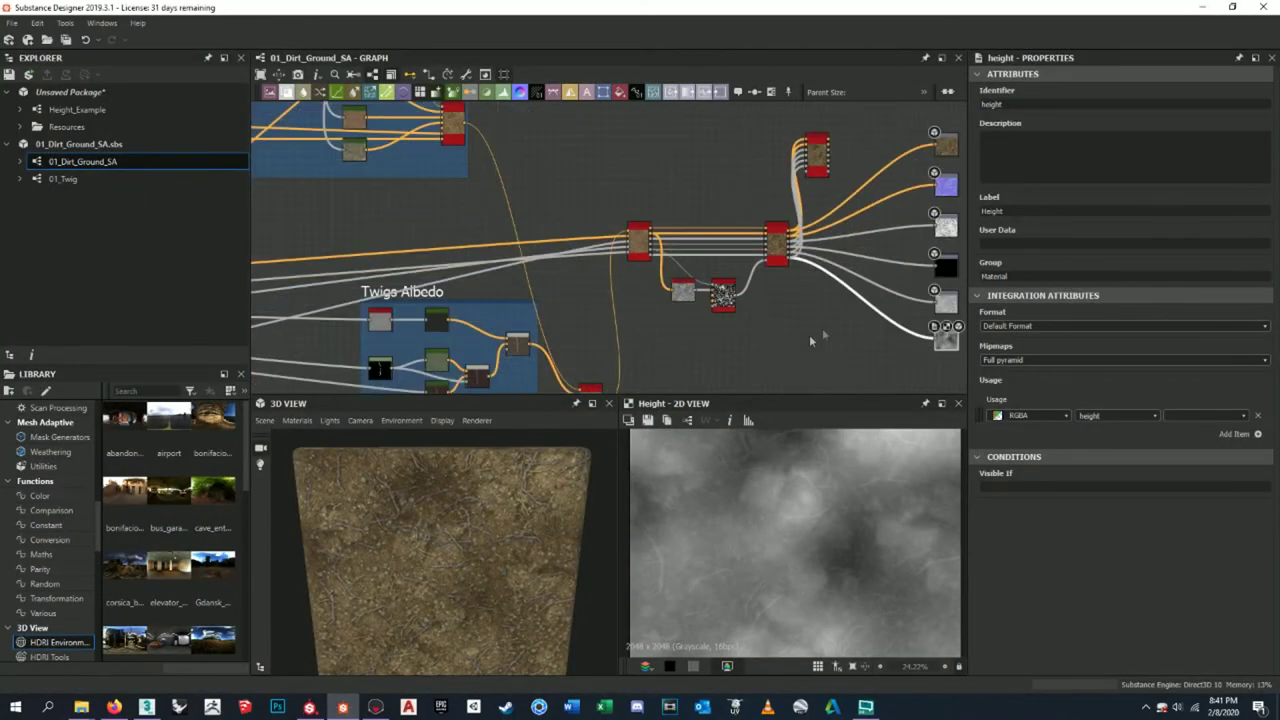
{"action": "scroll", "coordinate": [662, 280], "scroll_direction": "down", "scroll_amount": 3}
{"action": "scroll", "coordinate": [657, 226], "scroll_direction": "up", "scroll_amount": 4}
{"action": "scroll", "coordinate": [729, 234], "scroll_direction": "down", "scroll_amount": 3}
{"action": "scroll", "coordinate": [575, 155], "scroll_direction": "up", "scroll_amount": 2}
{"action": "scroll", "coordinate": [593, 170], "scroll_direction": "up", "scroll_amount": 2}
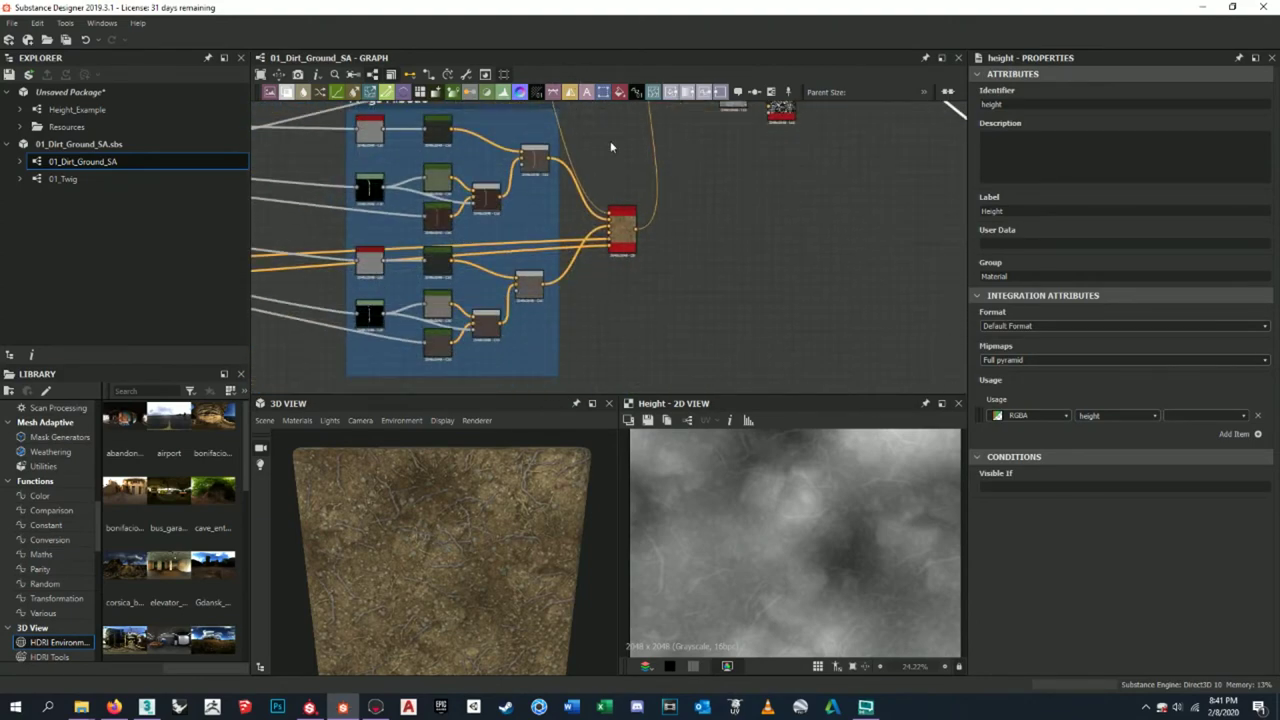
{"action": "scroll", "coordinate": [595, 178], "scroll_direction": "down", "scroll_amount": 3}
{"action": "scroll", "coordinate": [595, 178], "scroll_direction": "up", "scroll_amount": 5}
{"action": "scroll", "coordinate": [597, 170], "scroll_direction": "down", "scroll_amount": 3}
{"action": "scroll", "coordinate": [601, 154], "scroll_direction": "up", "scroll_amount": 4}
{"action": "scroll", "coordinate": [561, 252], "scroll_direction": "up", "scroll_amount": 3}
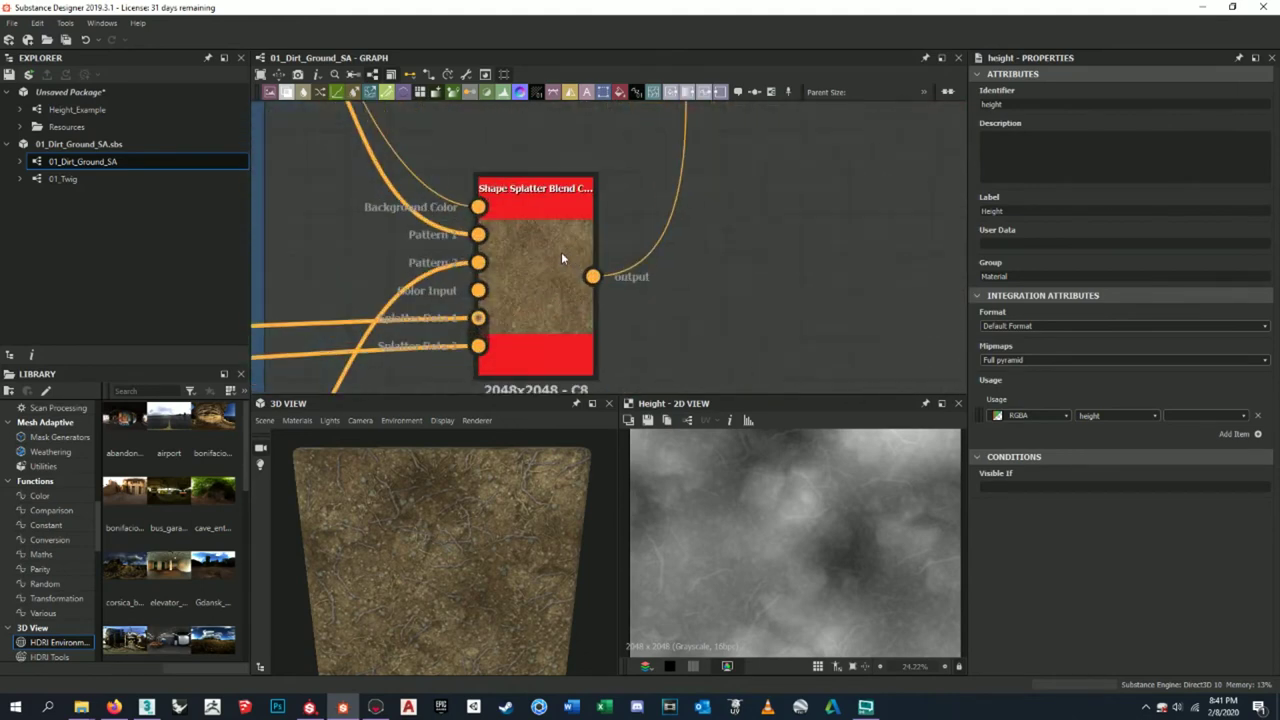
{"action": "scroll", "coordinate": [562, 240], "scroll_direction": "down", "scroll_amount": 4}
{"action": "scroll", "coordinate": [562, 240], "scroll_direction": "down", "scroll_amount": 3}
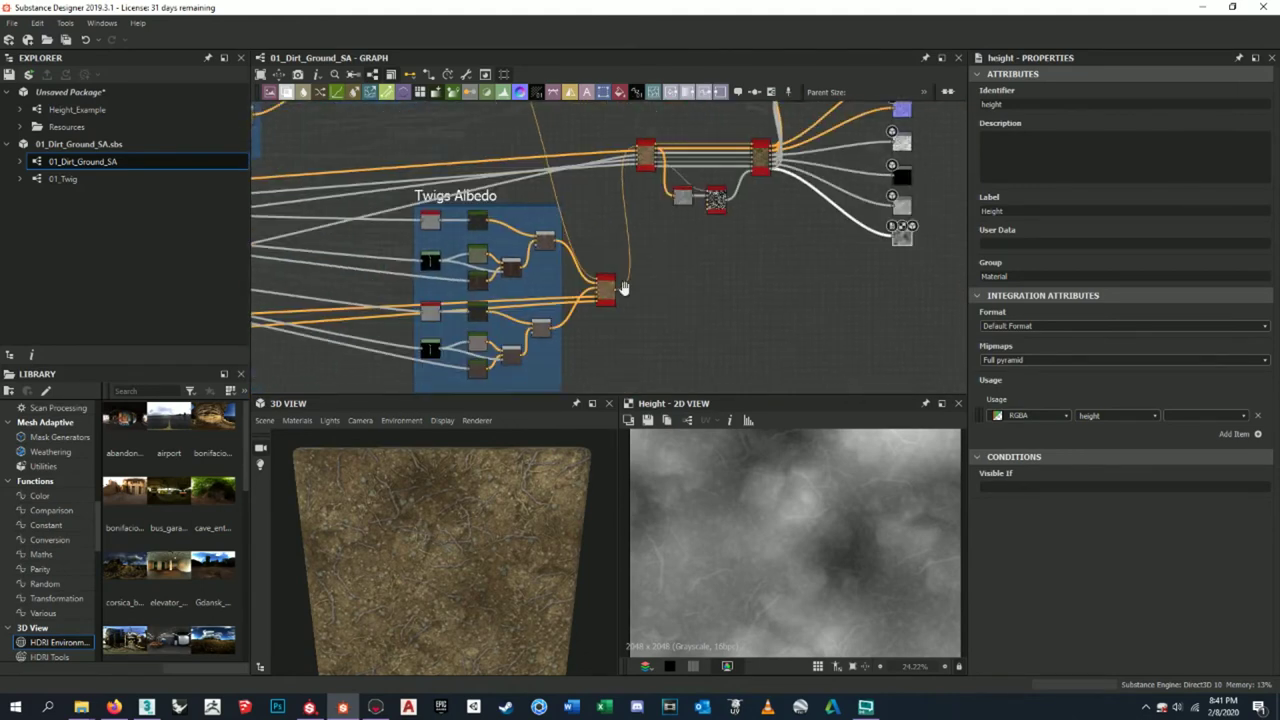
{"action": "scroll", "coordinate": [690, 237], "scroll_direction": "up", "scroll_amount": 7}
{"action": "scroll", "coordinate": [690, 237], "scroll_direction": "down", "scroll_amount": 4}
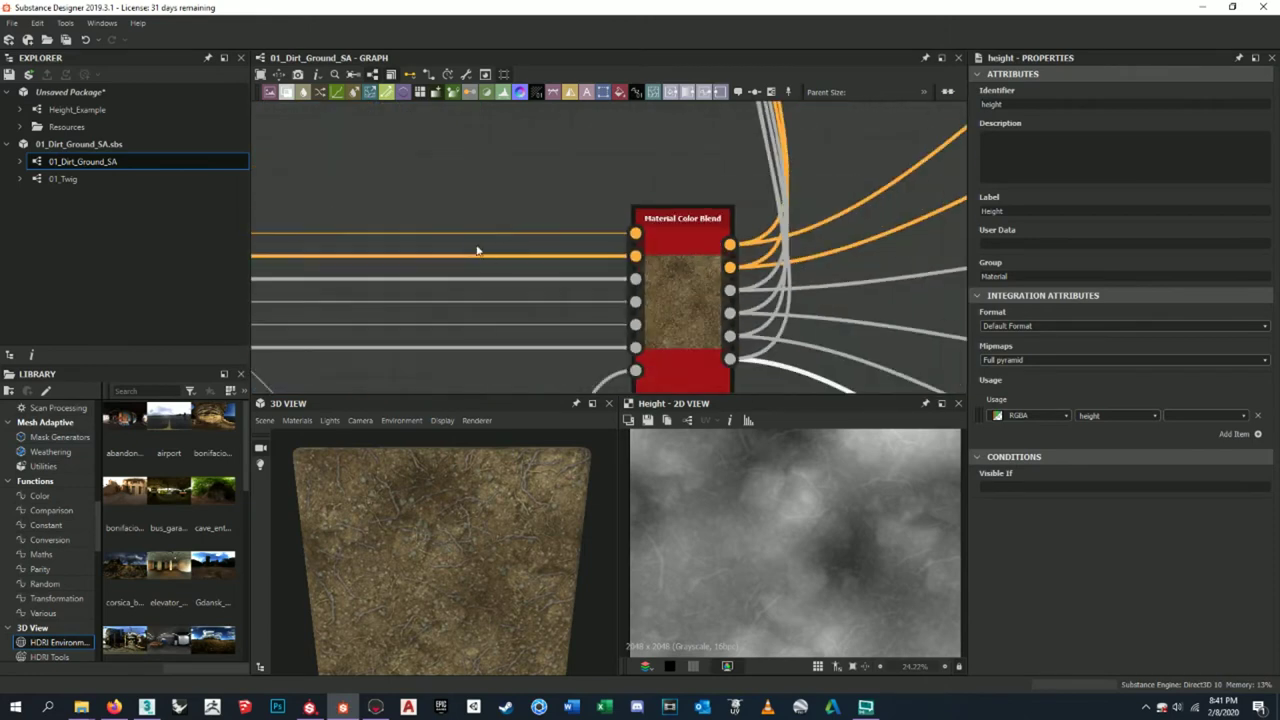
{"action": "middle_click_drag", "start_coordinate": [477, 251], "coordinate": [857, 257]}
{"action": "scroll", "coordinate": [624, 262], "scroll_direction": "up", "scroll_amount": 5}
{"action": "scroll", "coordinate": [624, 262], "scroll_direction": "down", "scroll_amount": 4}
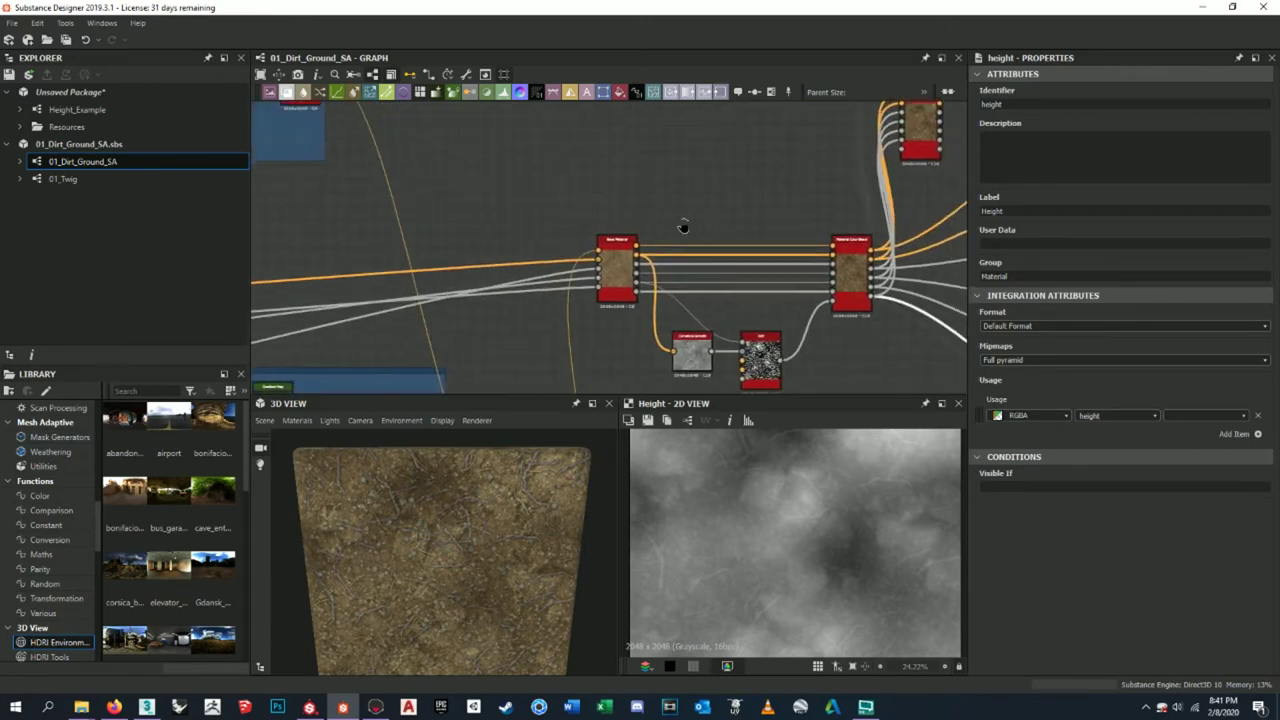
{"action": "scroll", "coordinate": [689, 209], "scroll_direction": "up", "scroll_amount": 5}
{"action": "scroll", "coordinate": [683, 208], "scroll_direction": "down", "scroll_amount": 4}
{"action": "scroll", "coordinate": [510, 340], "scroll_direction": "up", "scroll_amount": 4}
{"action": "scroll", "coordinate": [510, 345], "scroll_direction": "down", "scroll_amount": 3}
{"action": "scroll", "coordinate": [657, 250], "scroll_direction": "down", "scroll_amount": 1}
{"action": "scroll", "coordinate": [657, 250], "scroll_direction": "down", "scroll_amount": 3}
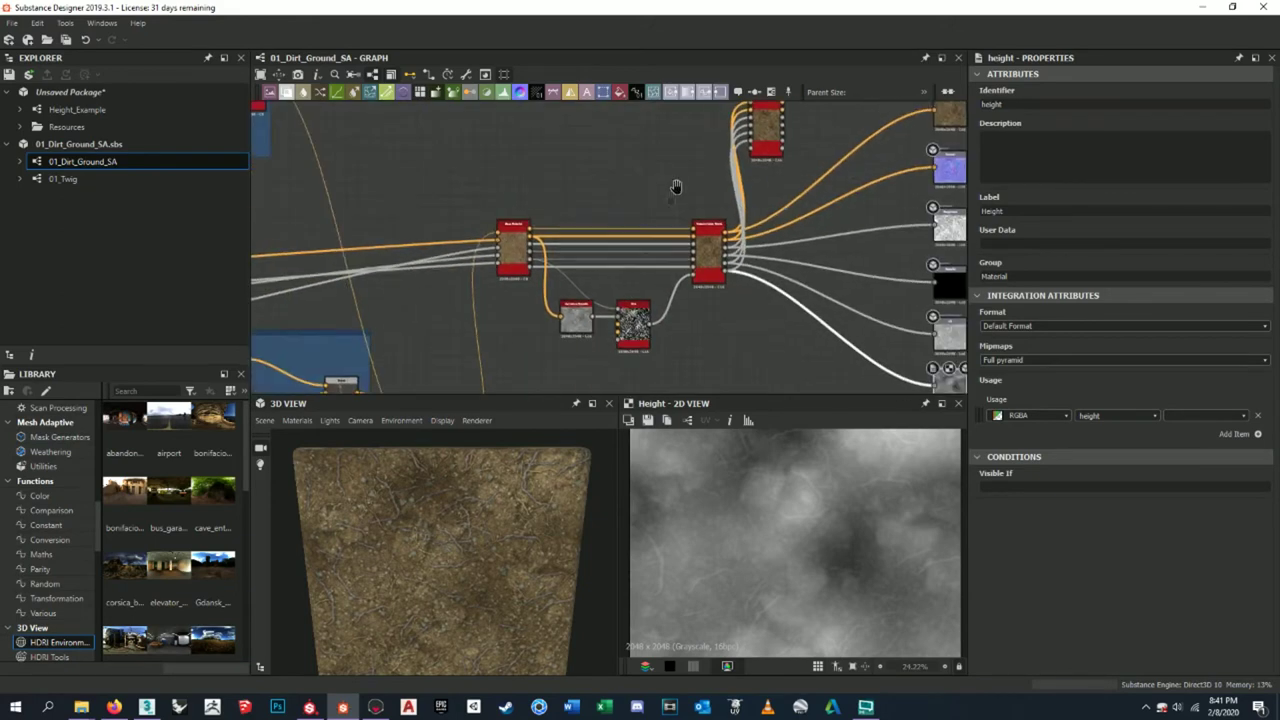
{"action": "scroll", "coordinate": [760, 185], "scroll_direction": "up", "scroll_amount": 3}
{"action": "scroll", "coordinate": [762, 180], "scroll_direction": "up", "scroll_amount": 2}
{"action": "key", "text": "space"}
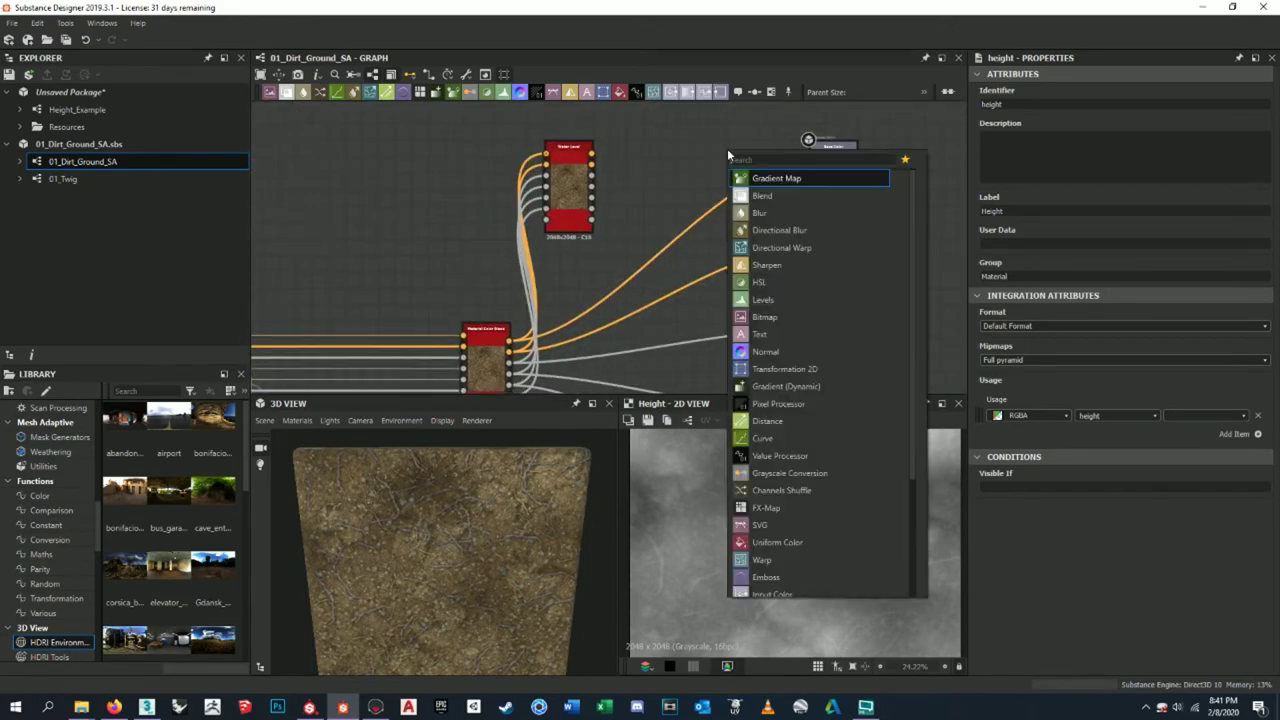
- Insert an HSL node after the blended base colour and lower its lightness to 0.46
{"action": "type", "text": "hsl"}
{"action": "key", "text": "Return"}
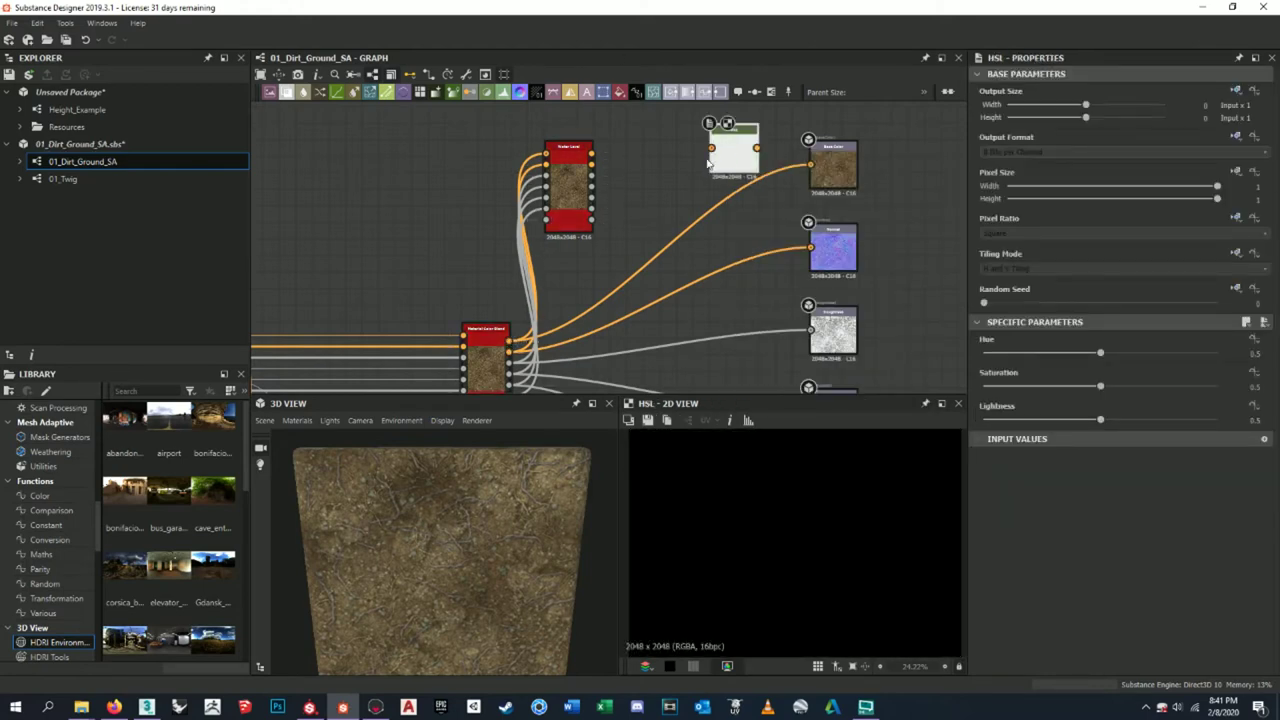
{"action": "left_click_drag", "start_coordinate": [510, 342], "coordinate": [711, 148]}
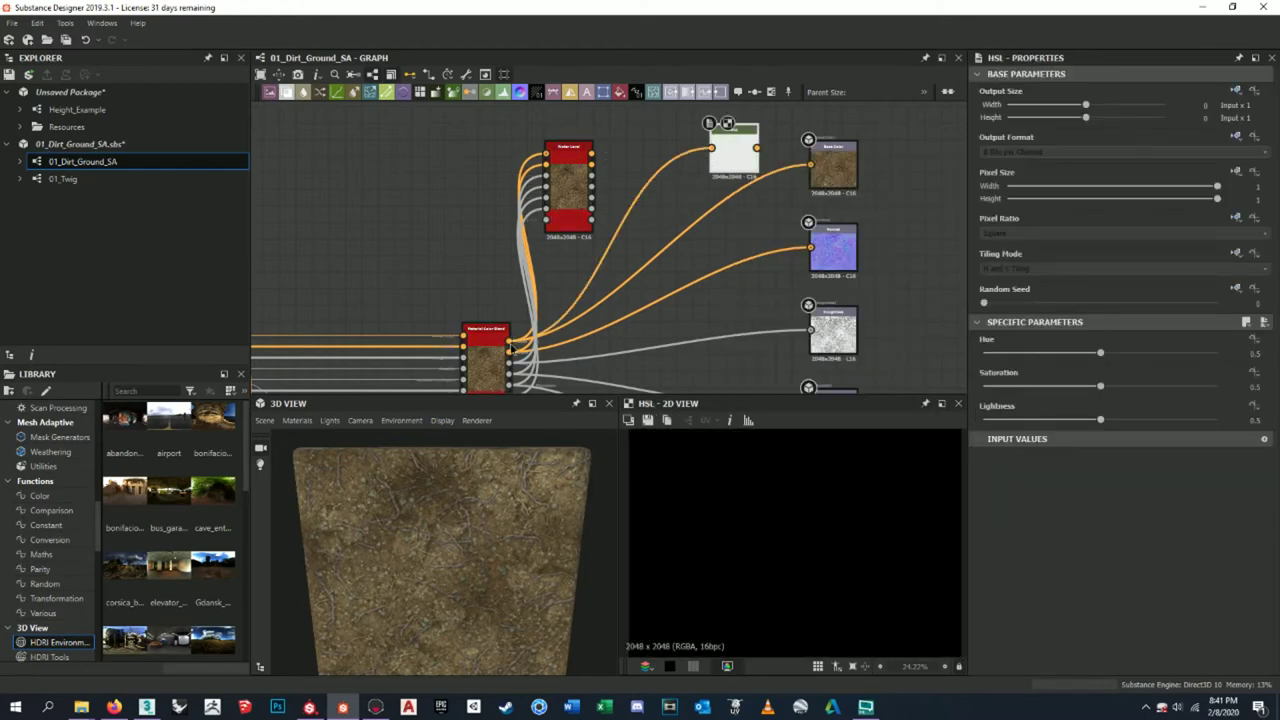
{"action": "scroll", "coordinate": [810, 520], "scroll_direction": "down", "scroll_amount": 3}
{"action": "scroll", "coordinate": [810, 520], "scroll_direction": "up", "scroll_amount": 2}
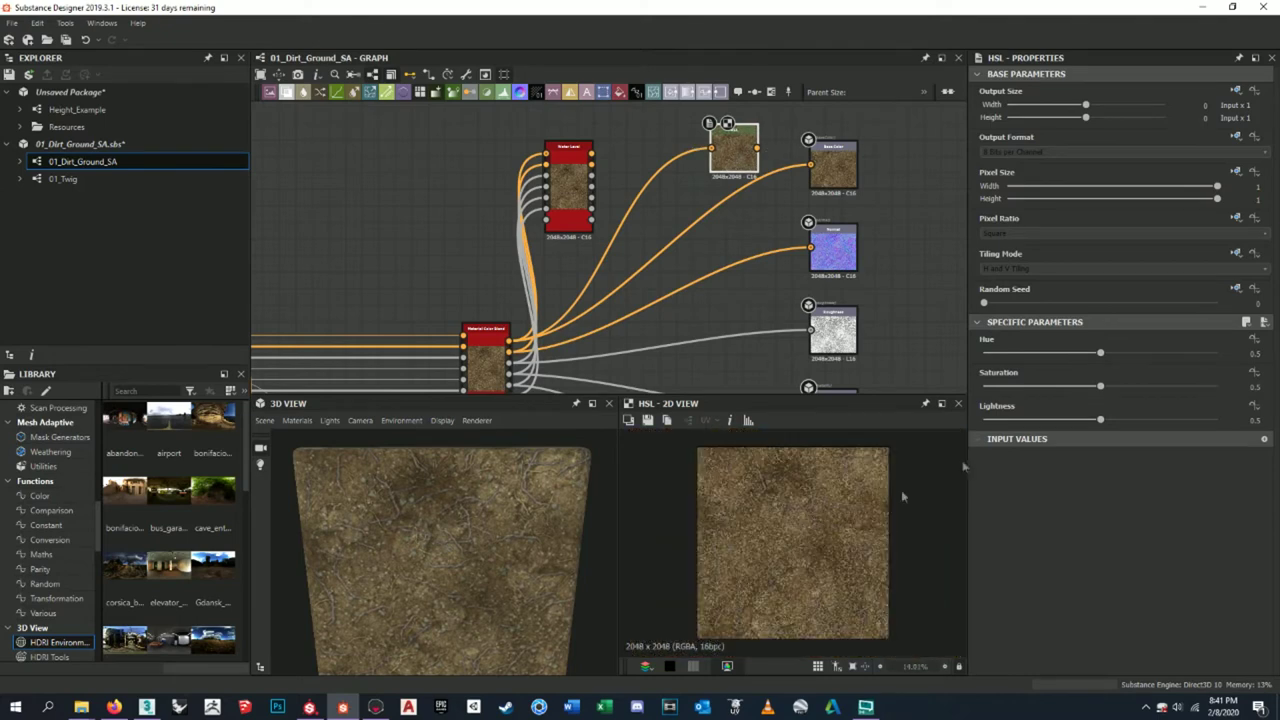
{"action": "left_click_drag", "start_coordinate": [1101, 423], "coordinate": [1092, 423]}
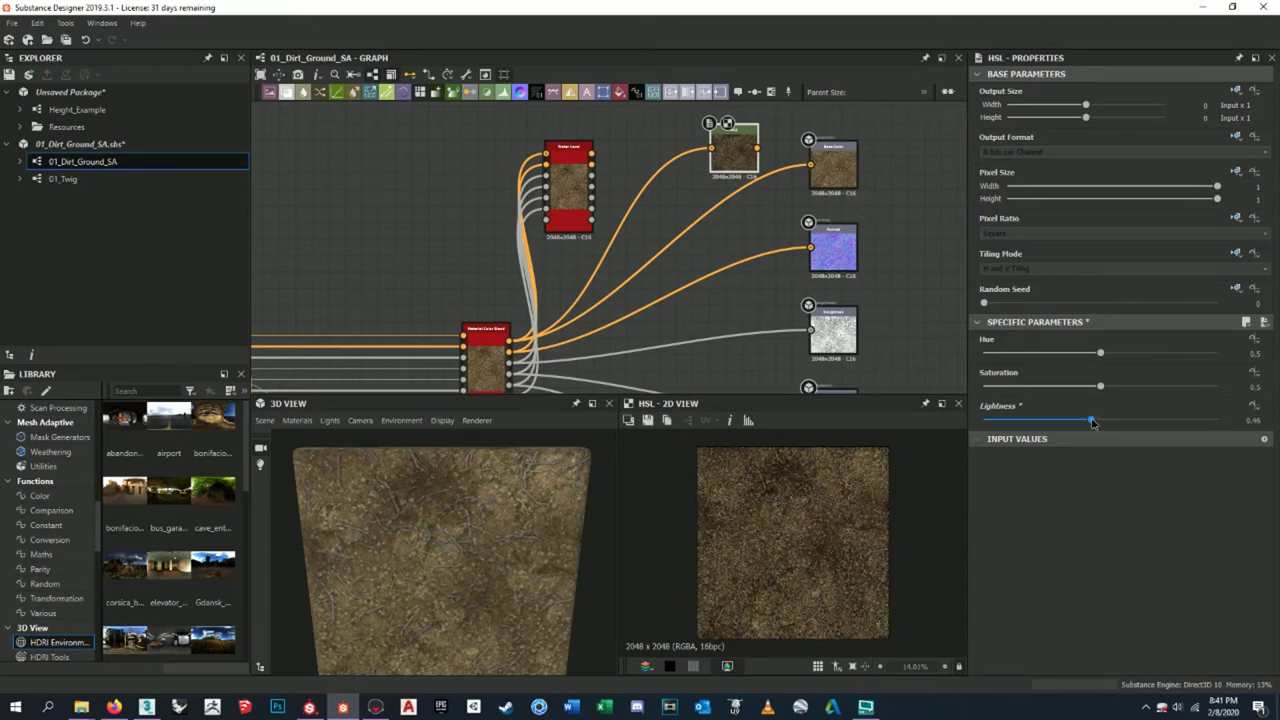
- Save the HSL result over DirtMound_tex-BC.png, replacing the file, and view the palm in Toolbag
{"action": "left_click", "coordinate": [647, 420]}
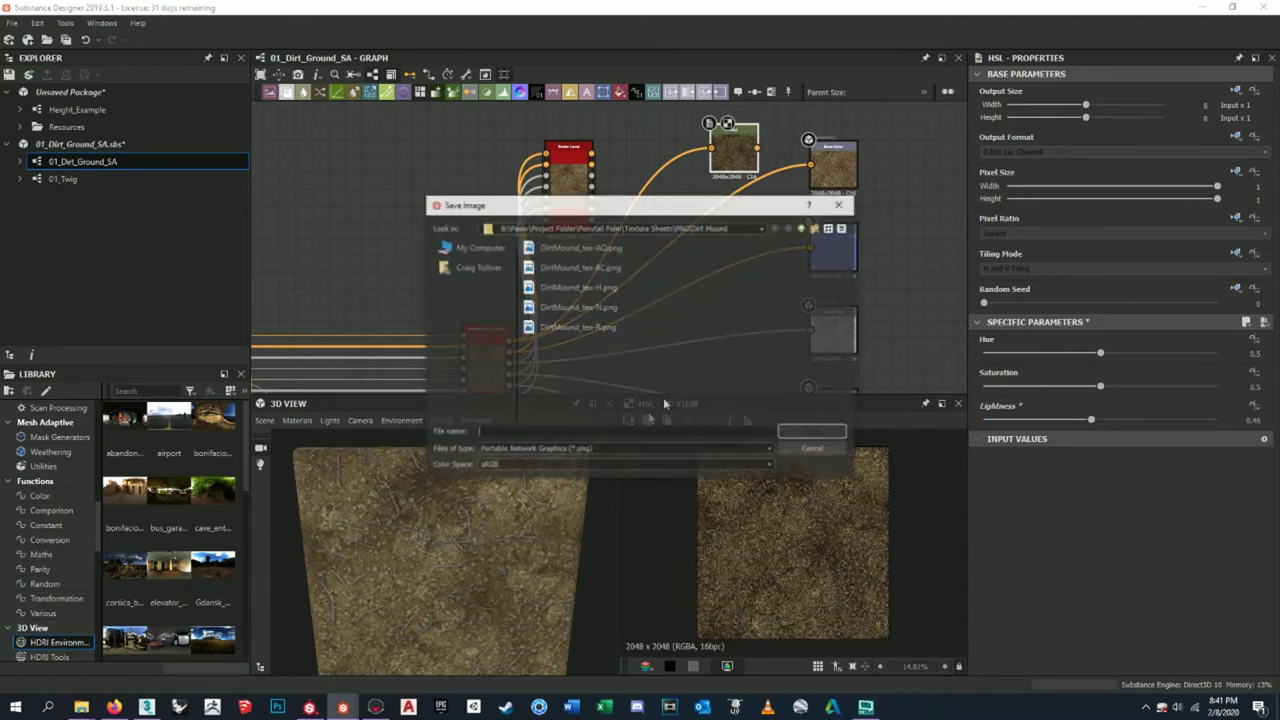
{"action": "left_click", "coordinate": [600, 268]}
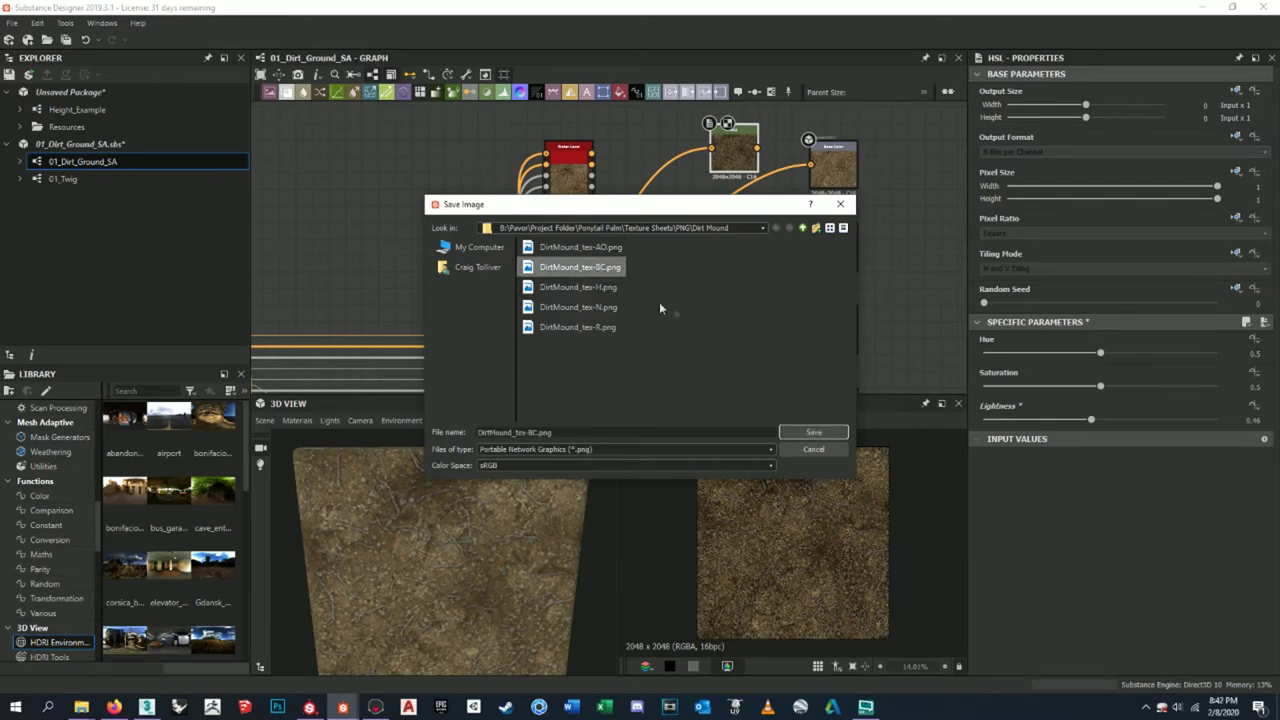
{"action": "left_click", "coordinate": [813, 432]}
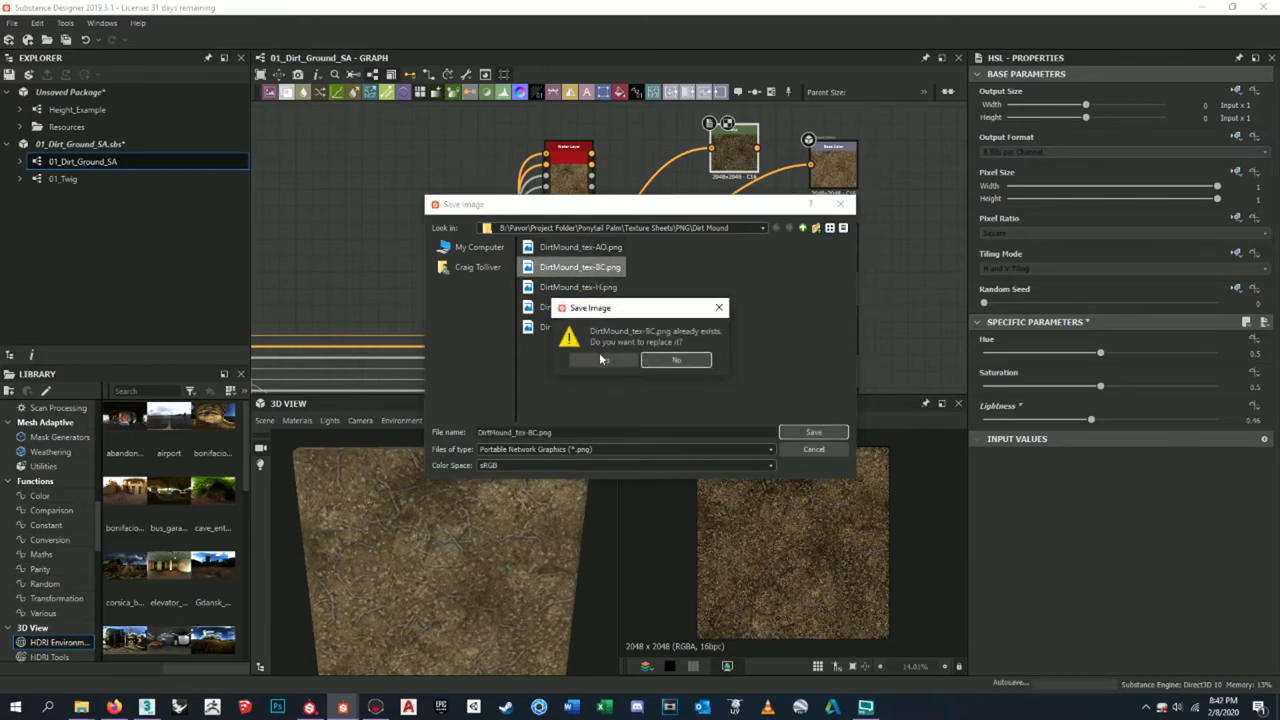
{"action": "left_click", "coordinate": [603, 360]}
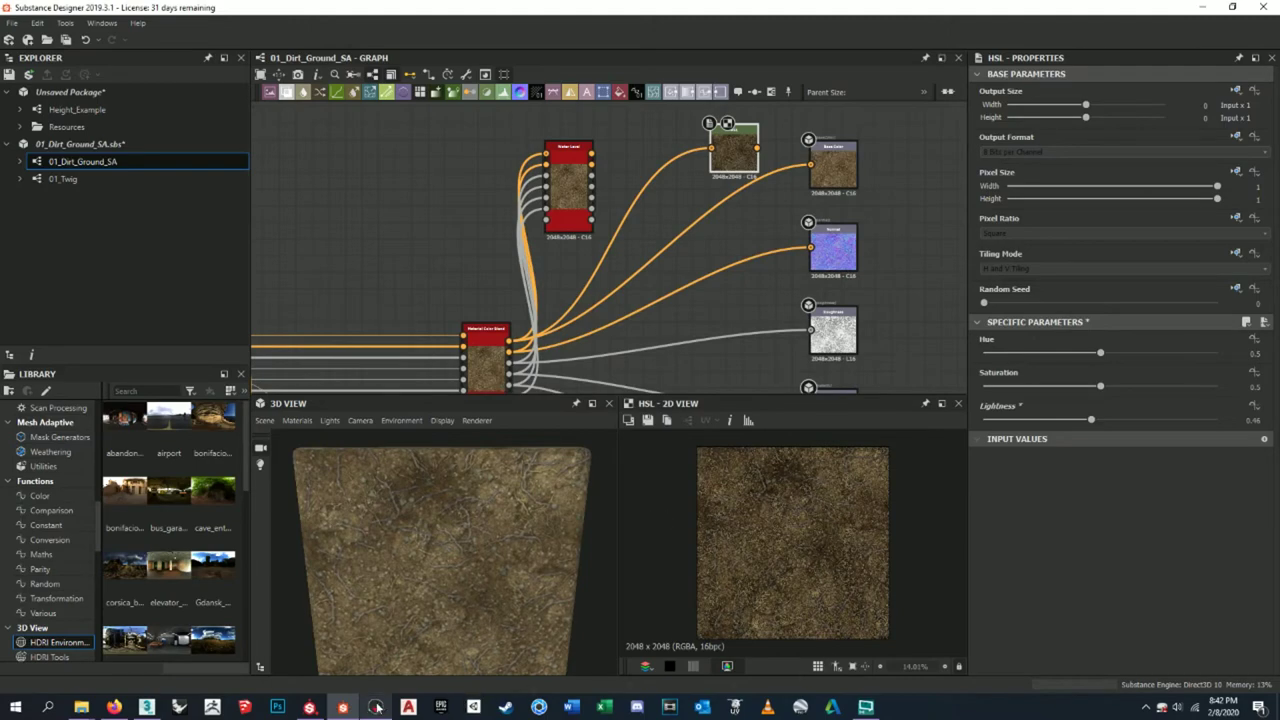
{"action": "left_click", "coordinate": [375, 707]}
{"action": "left_click_drag", "start_coordinate": [684, 476], "coordinate": [543, 454]}
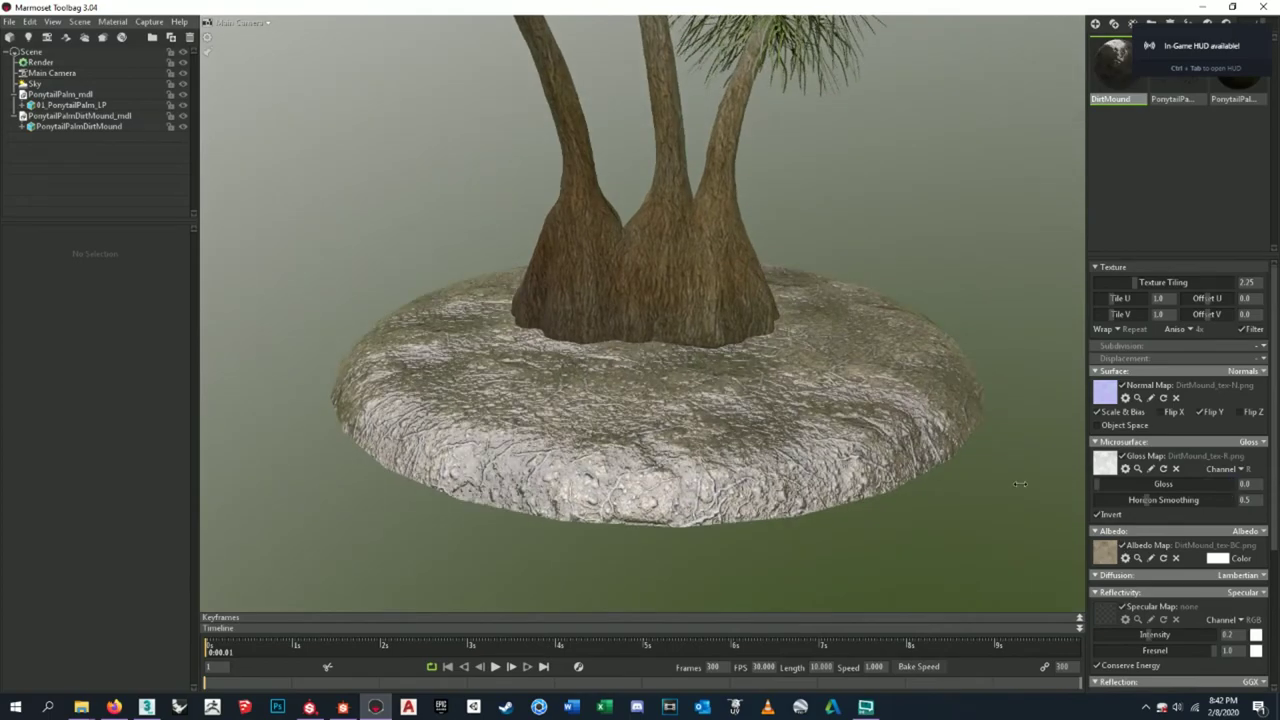
- Rotate the sky lighting to -321.0 and lower the backdrop brightness to 0.421
{"action": "left_click_drag", "start_coordinate": [1010, 484], "coordinate": [845, 510], "text": "shift"}
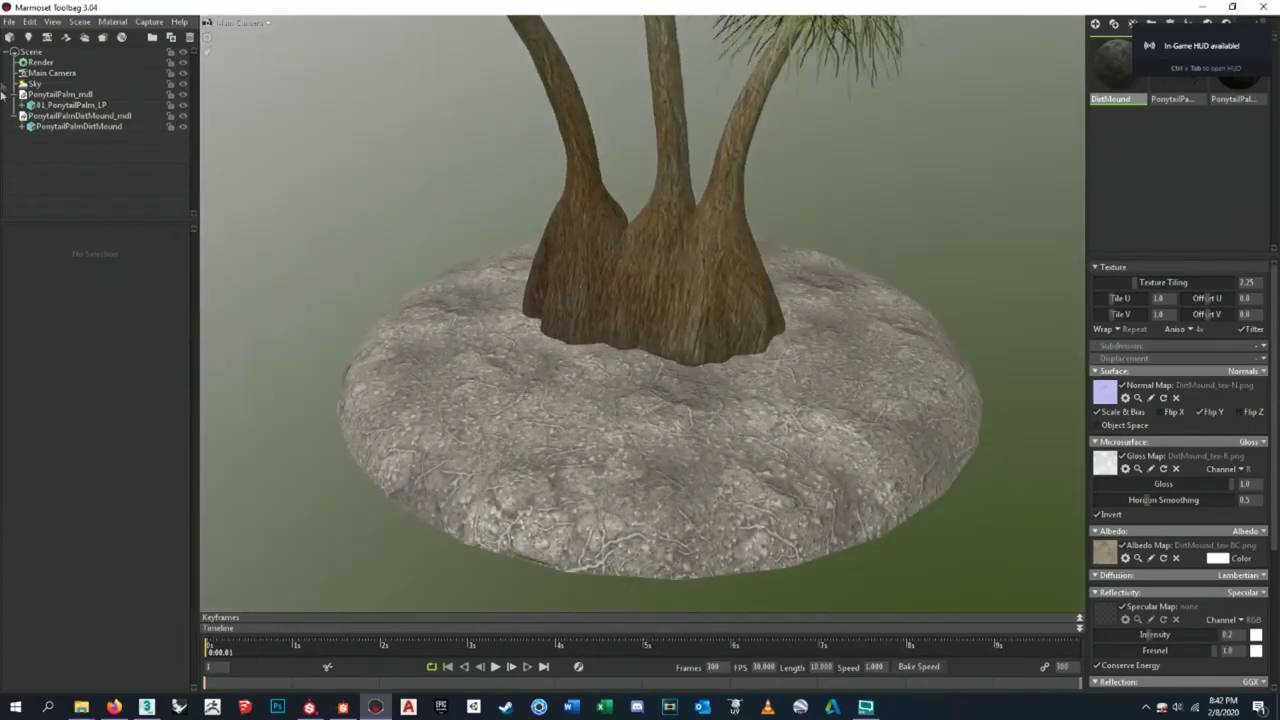
{"action": "left_click", "coordinate": [64, 84]}
{"action": "left_click_drag", "start_coordinate": [954, 288], "coordinate": [963, 277], "text": "shift"}
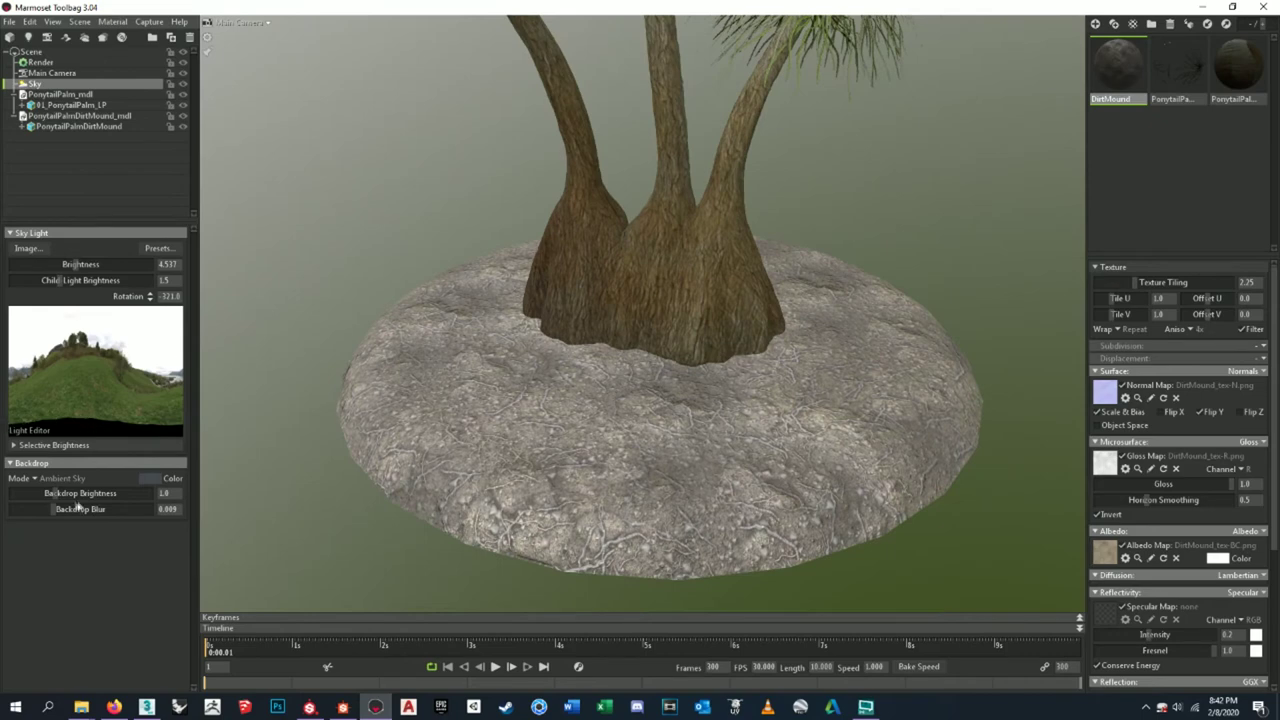
{"action": "left_click_drag", "start_coordinate": [62, 503], "coordinate": [46, 497]}
- Select the PonytailPalm_LP mesh, the palm model and the PonytailPalmDirtMound_mdl entries
{"action": "left_click_drag", "start_coordinate": [255, 472], "coordinate": [745, 370]}
{"action": "left_click", "coordinate": [62, 105]}
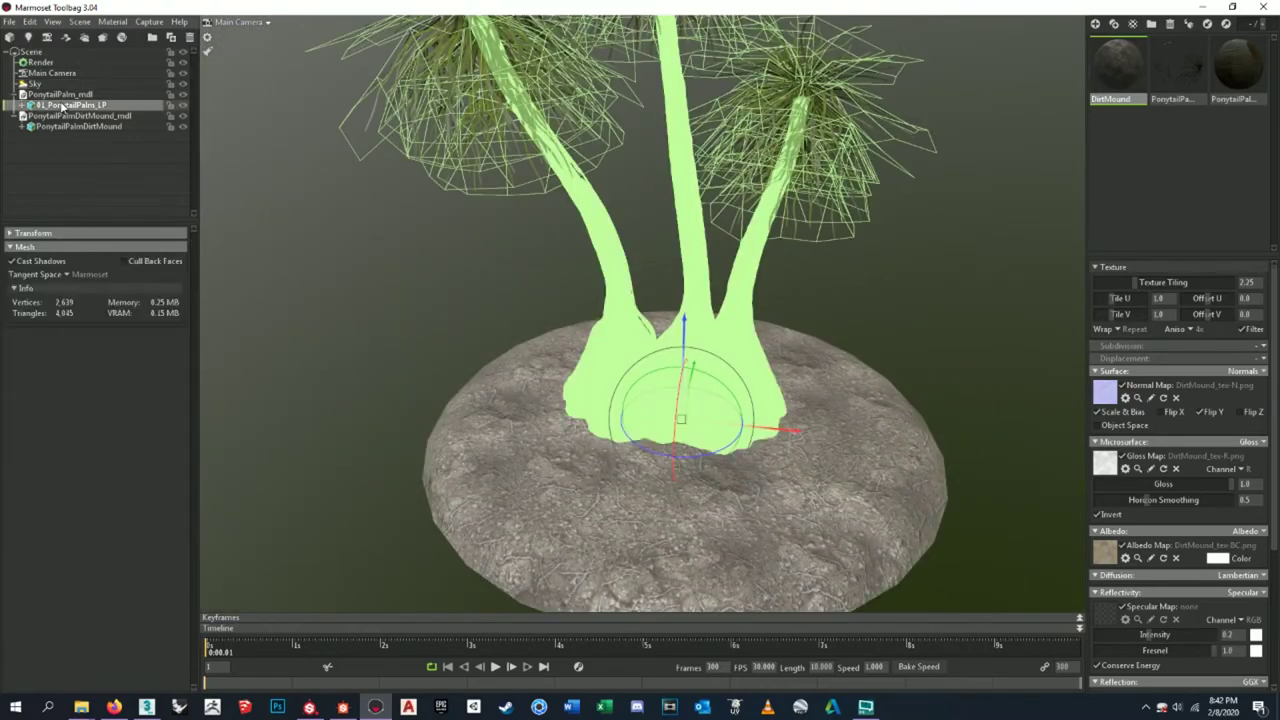
{"action": "left_click", "coordinate": [60, 94]}
{"action": "left_click", "coordinate": [75, 116]}
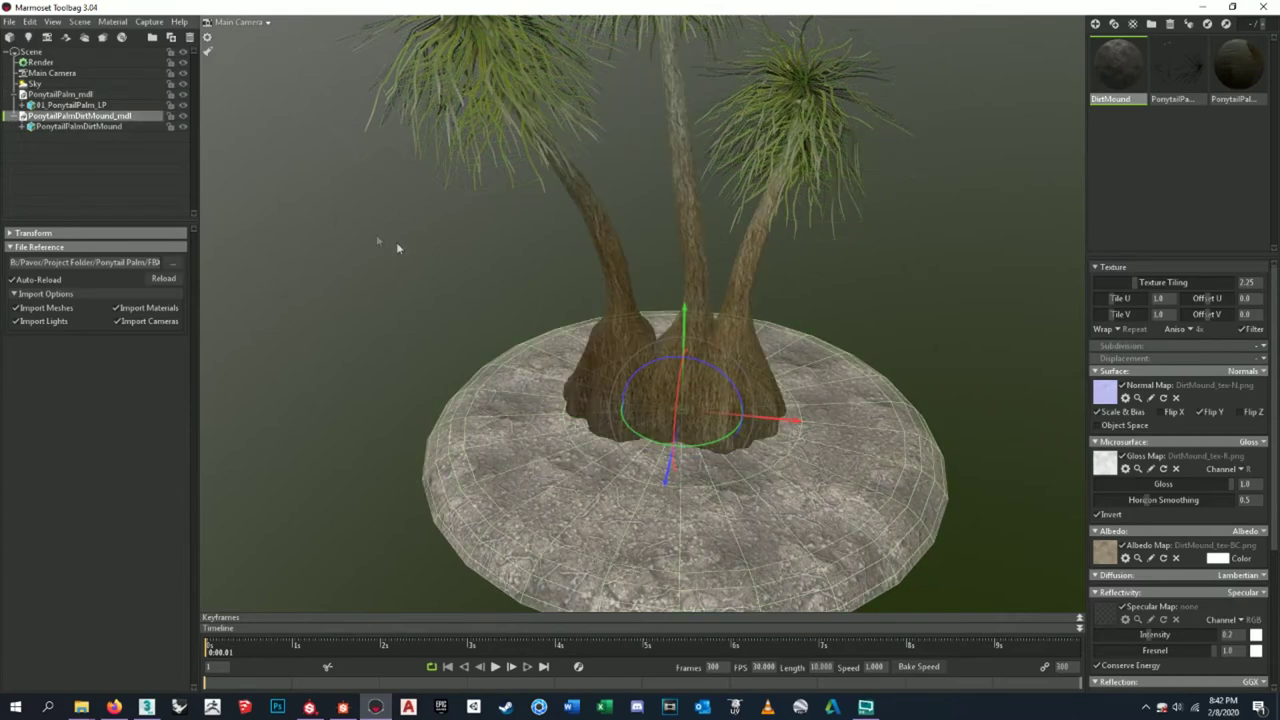
- Try the Hedge Row, Lands End and Iowa Sunset skies, then choose Indoor Fluorescents
{"action": "left_click", "coordinate": [82, 64]}
{"action": "left_click", "coordinate": [60, 74]}
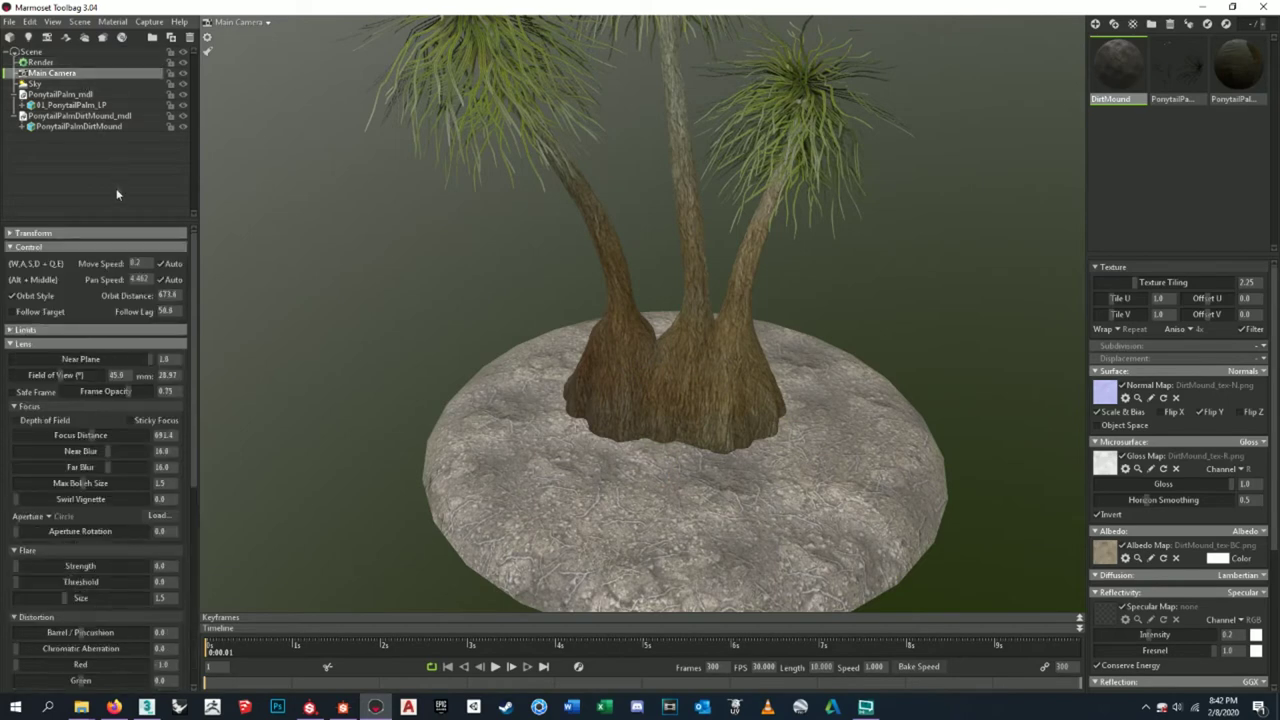
{"action": "left_click", "coordinate": [60, 84]}
{"action": "left_click", "coordinate": [158, 248]}
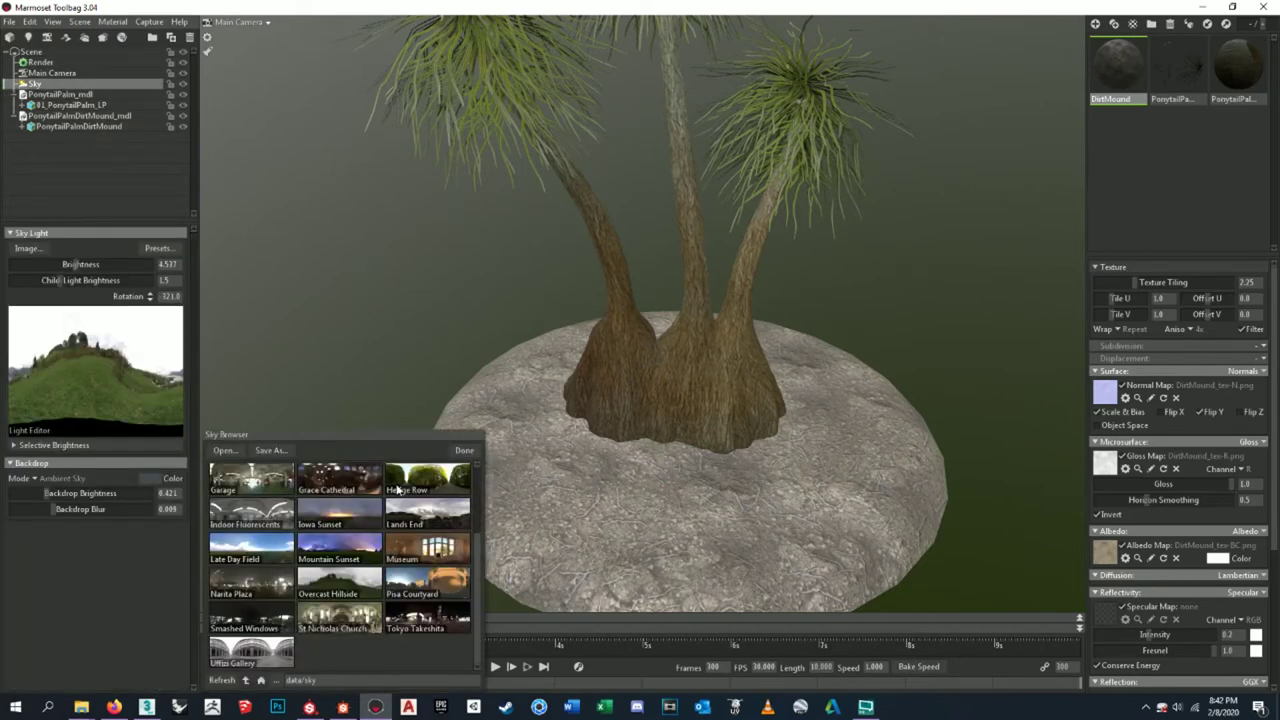
{"action": "left_click", "coordinate": [400, 489]}
{"action": "left_click", "coordinate": [410, 525]}
{"action": "left_click", "coordinate": [353, 516]}
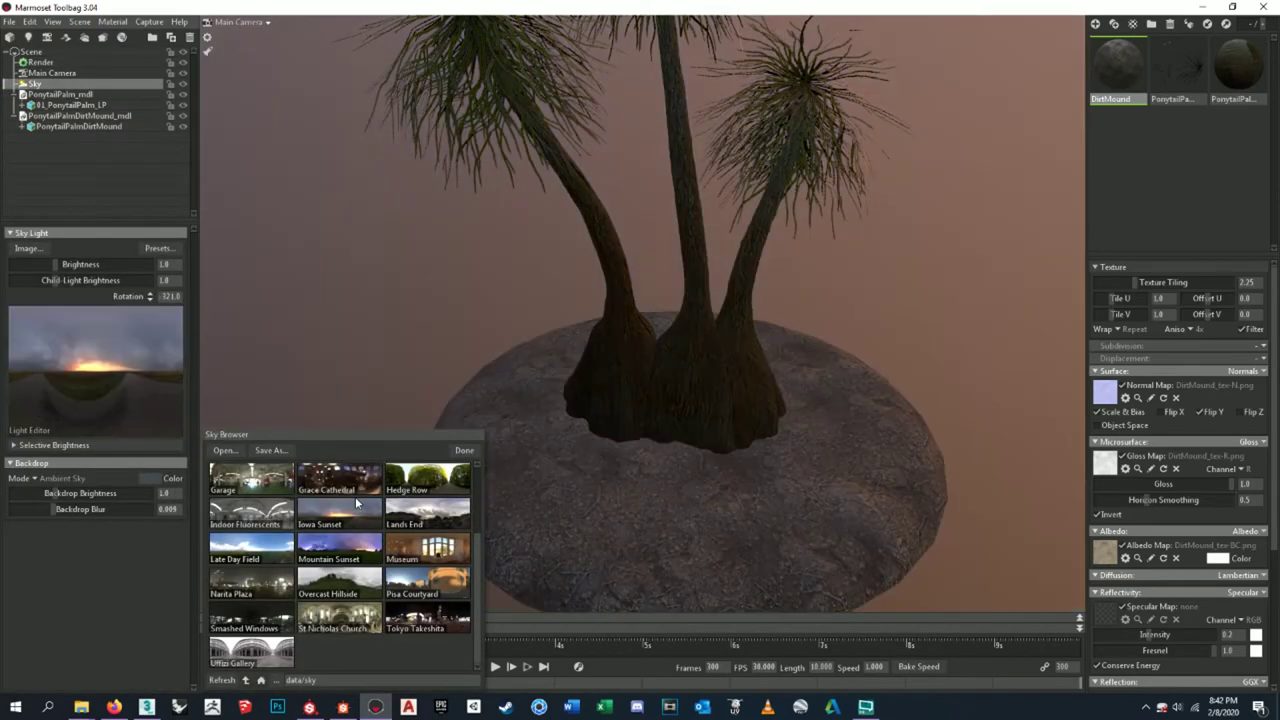
{"action": "left_click", "coordinate": [270, 518]}
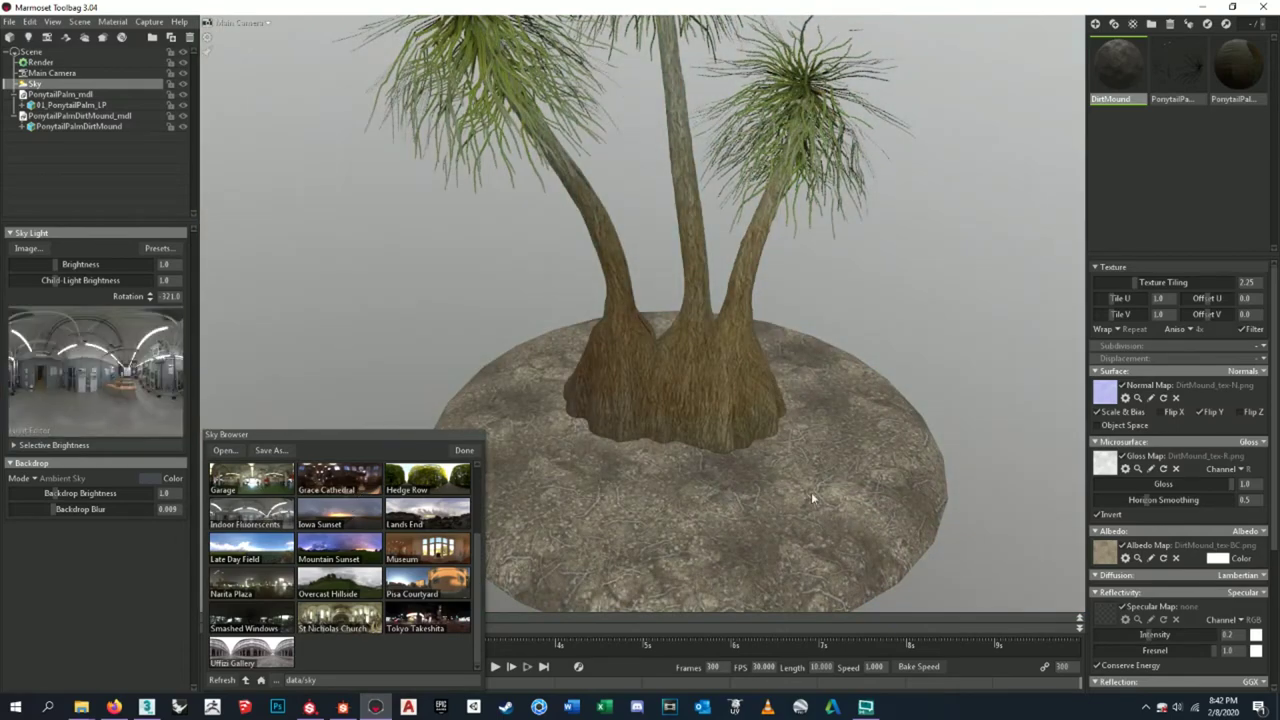
- Check the palm and mound under the new light, clear the selection and close the sky browser
{"action": "left_click_drag", "start_coordinate": [811, 492], "coordinate": [828, 457]}
{"action": "left_click_drag", "start_coordinate": [735, 517], "coordinate": [735, 517]}
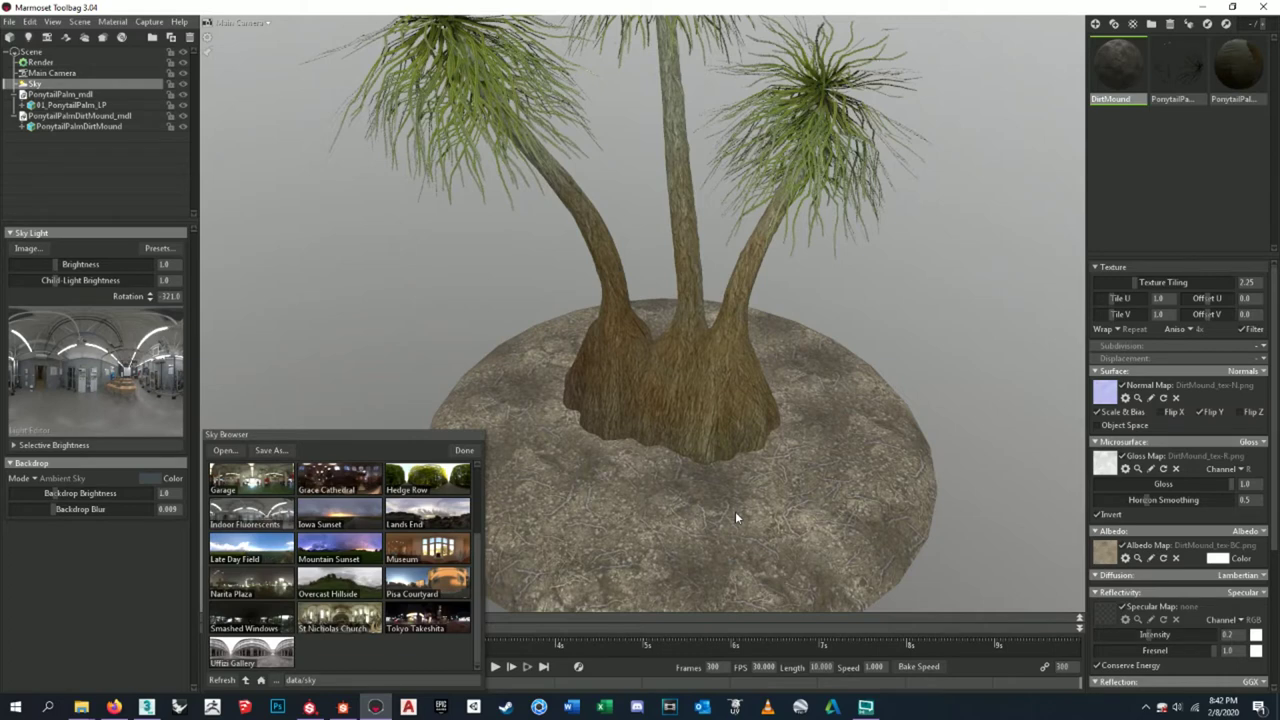
{"action": "left_click", "coordinate": [977, 357]}
{"action": "left_click", "coordinate": [463, 451]}
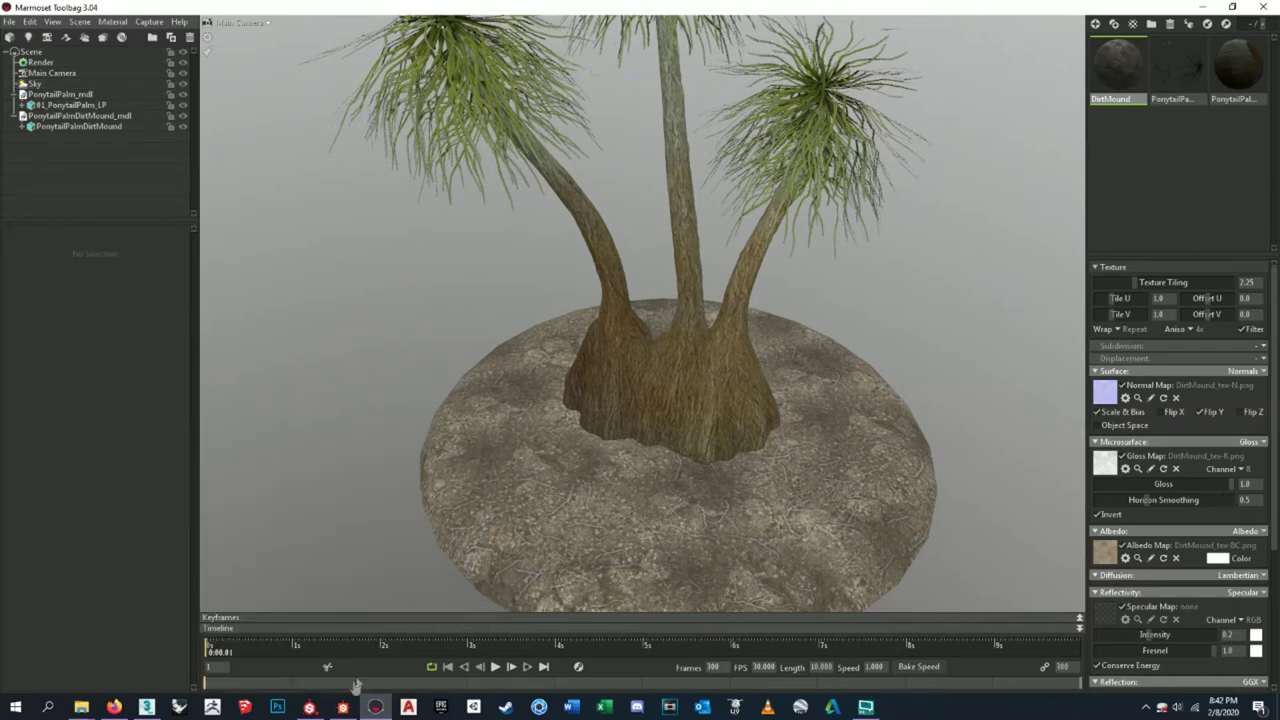
- Back in Substance Designer, move the HSL node up and to the left
{"action": "mouse_move", "coordinate": [330, 712]}
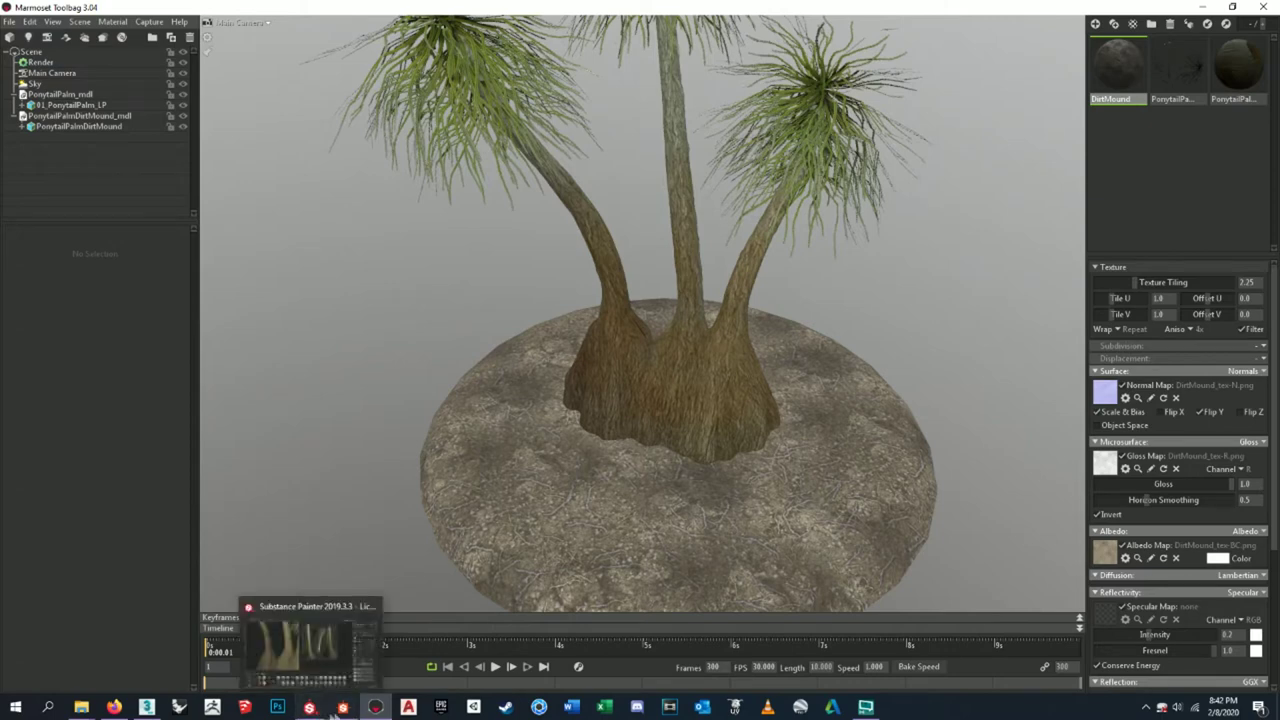
{"action": "left_click", "coordinate": [330, 712]}
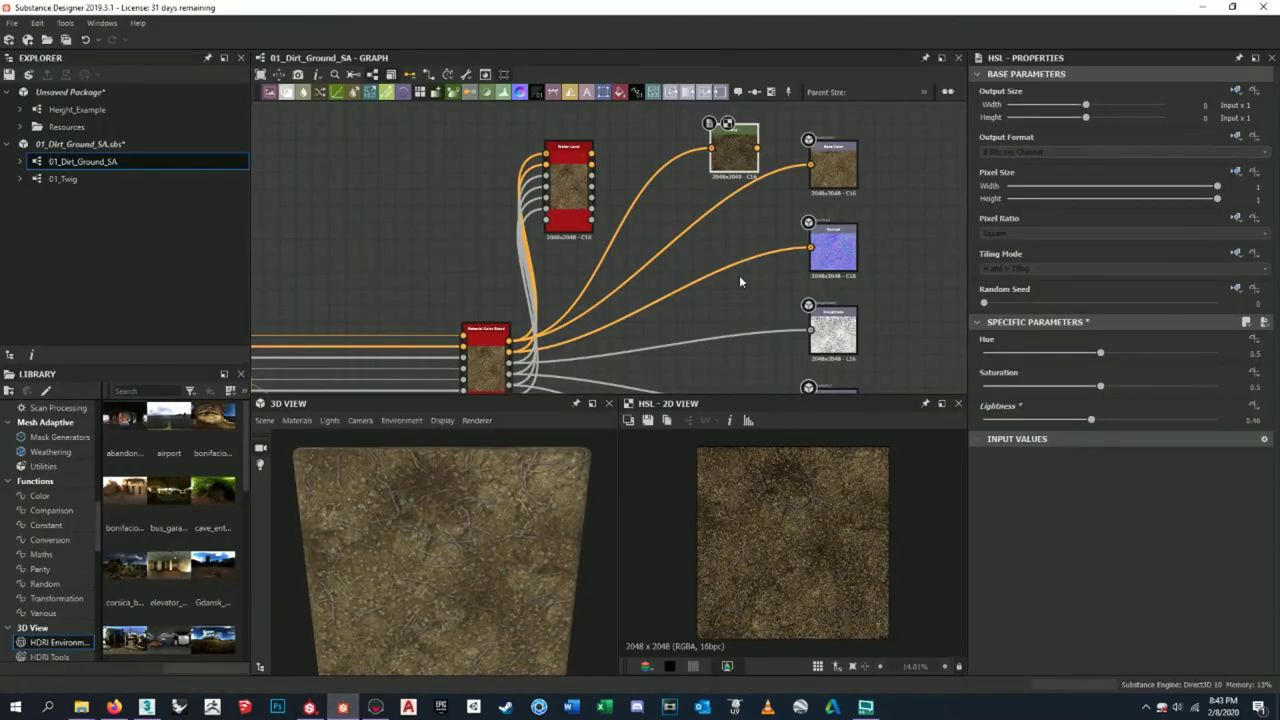
{"action": "scroll", "coordinate": [738, 245], "scroll_direction": "up", "scroll_amount": 2}
{"action": "left_click_drag", "start_coordinate": [695, 242], "coordinate": [472, 159]}
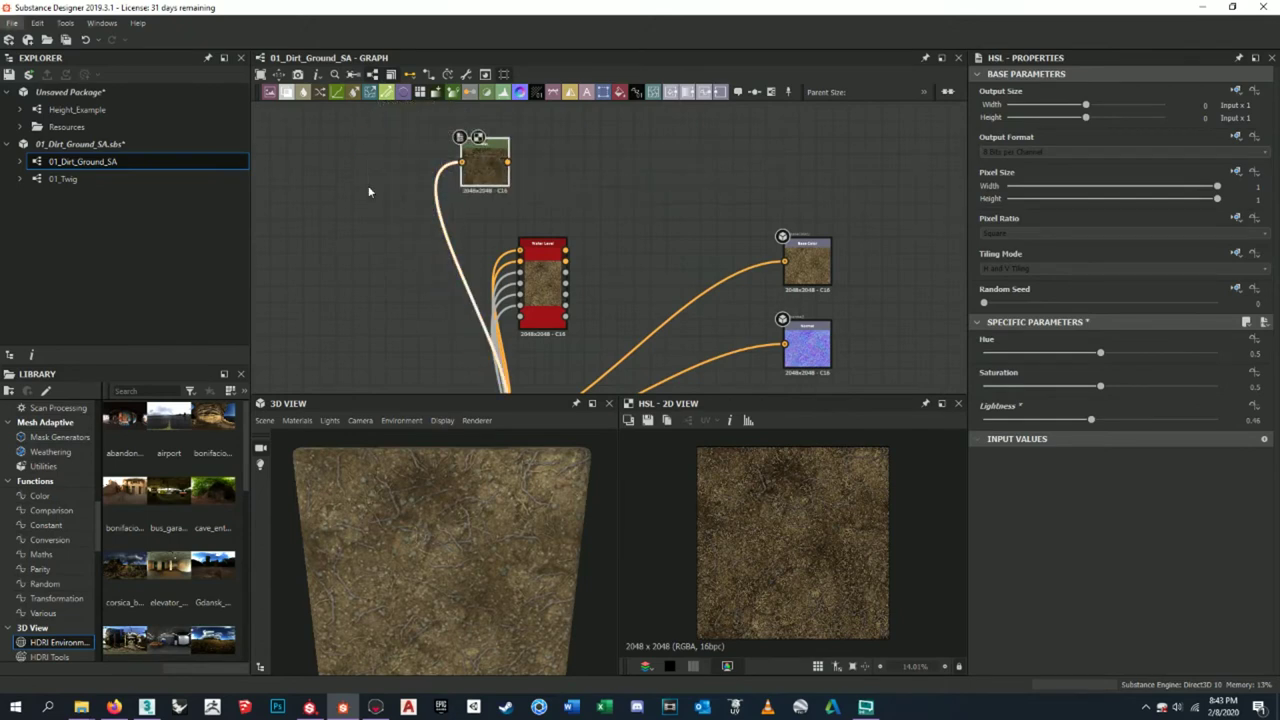
{"action": "middle_click_drag", "start_coordinate": [606, 217], "coordinate": [526, 181]}
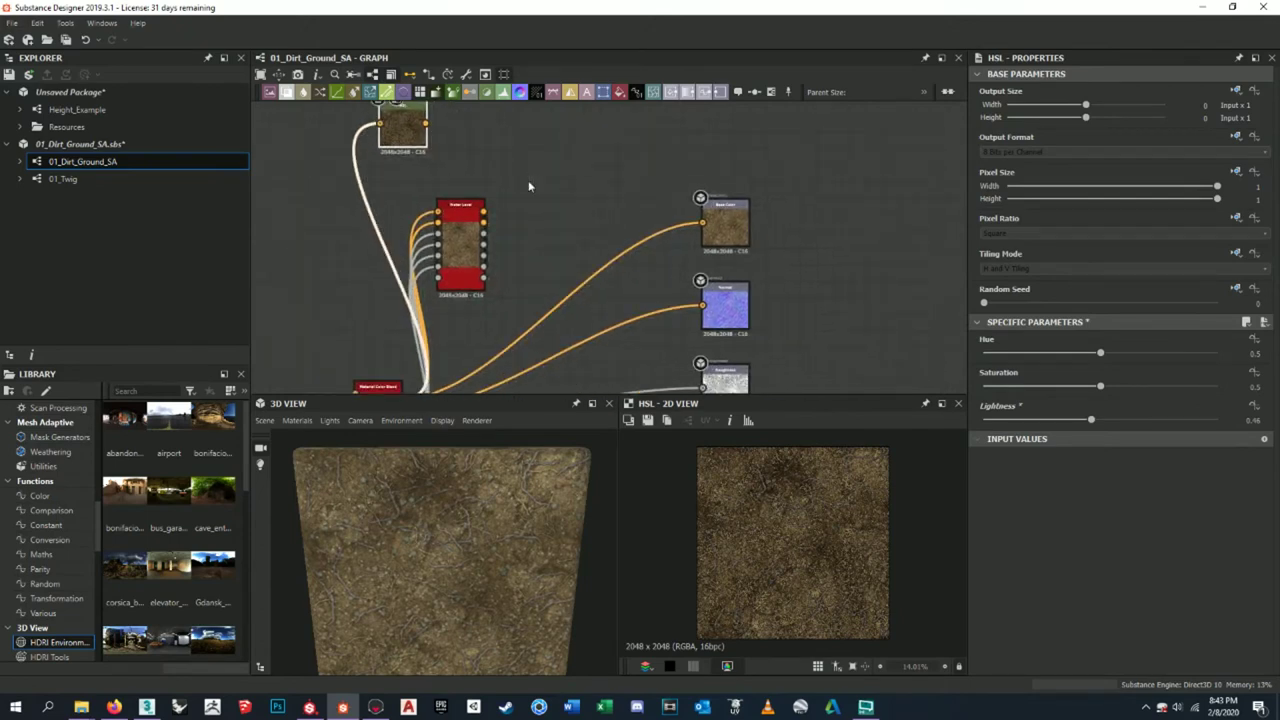
- Drag the trunk BaseColor map from the Substance Painter maps folder into the graph as a Bitmap node
{"action": "mouse_move", "coordinate": [81, 707]}
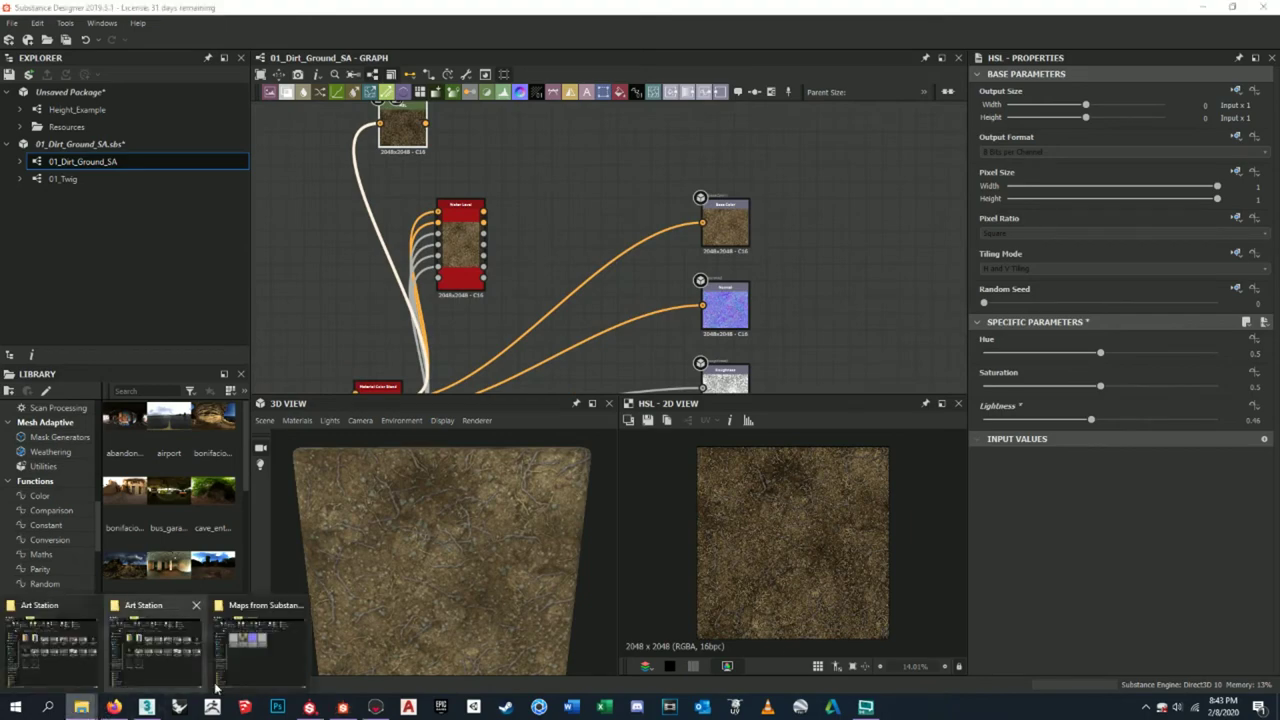
{"action": "mouse_move", "coordinate": [243, 660]}
{"action": "left_click", "coordinate": [243, 660]}
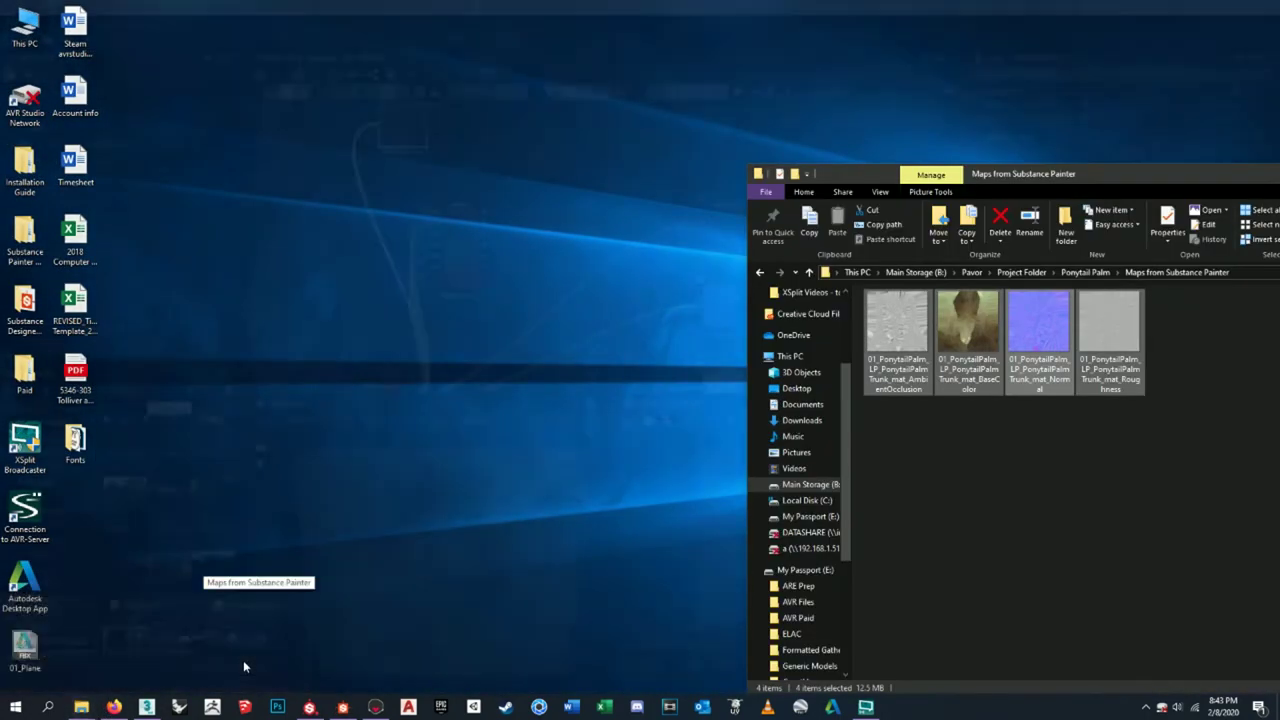
{"action": "left_click_drag", "start_coordinate": [967, 330], "coordinate": [601, 164]}
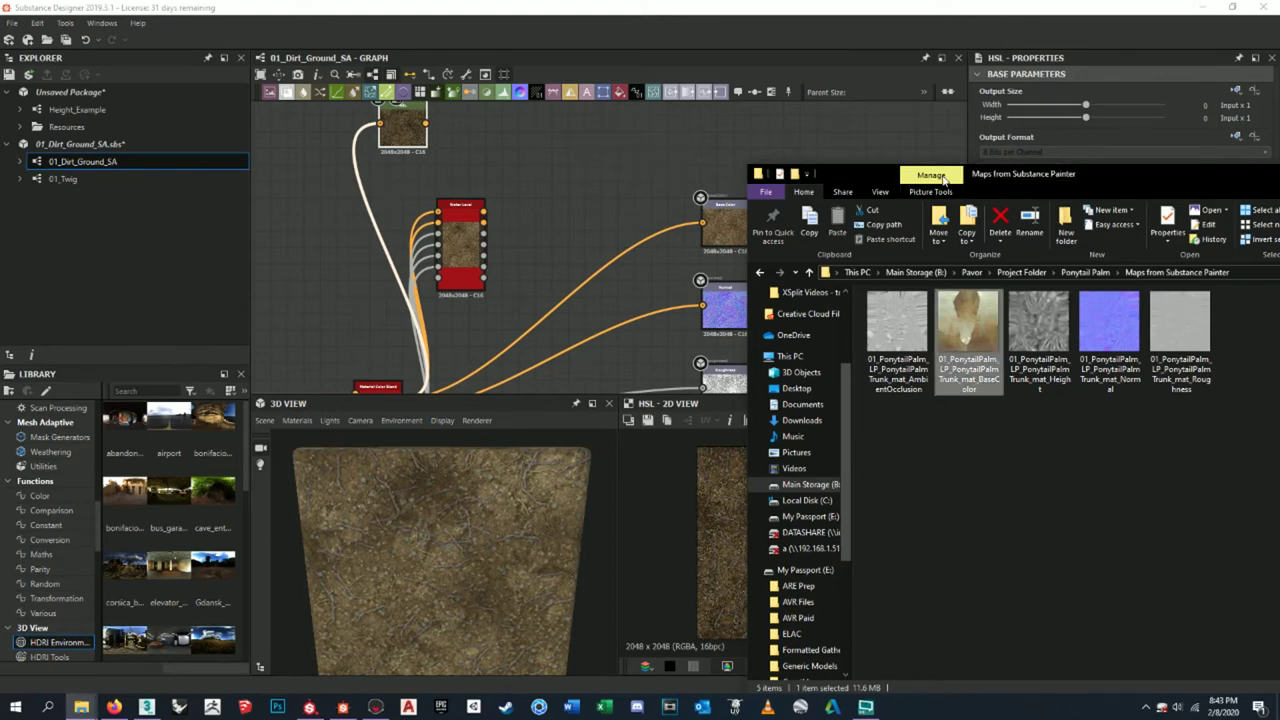
{"action": "left_click", "coordinate": [580, 150]}
{"action": "key", "text": "f"}
- Position the new Bitmap node above the Base Color output
{"action": "scroll", "coordinate": [708, 264], "scroll_direction": "down", "scroll_amount": 5}
{"action": "middle_click_drag", "start_coordinate": [679, 254], "coordinate": [601, 255]}
{"action": "left_click_drag", "start_coordinate": [510, 175], "coordinate": [722, 195]}
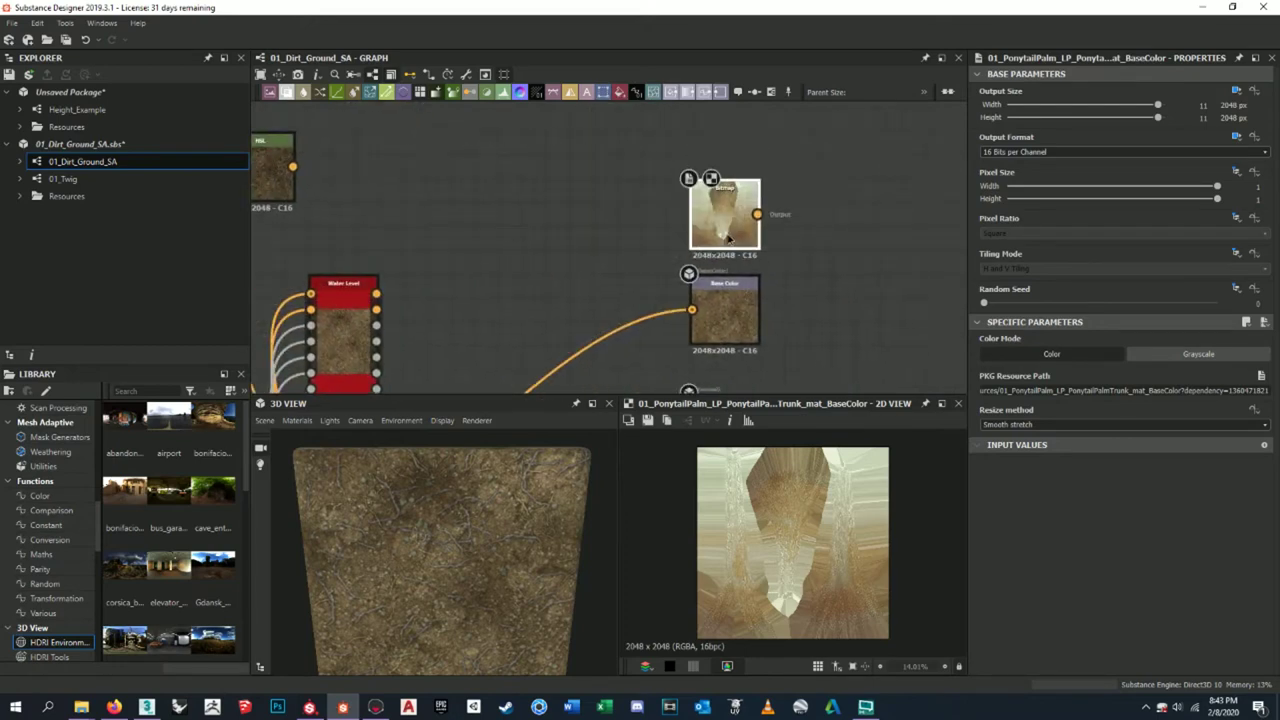
{"action": "scroll", "coordinate": [773, 257], "scroll_direction": "up", "scroll_amount": 2}
{"action": "middle_click_drag", "start_coordinate": [773, 257], "coordinate": [758, 221]}
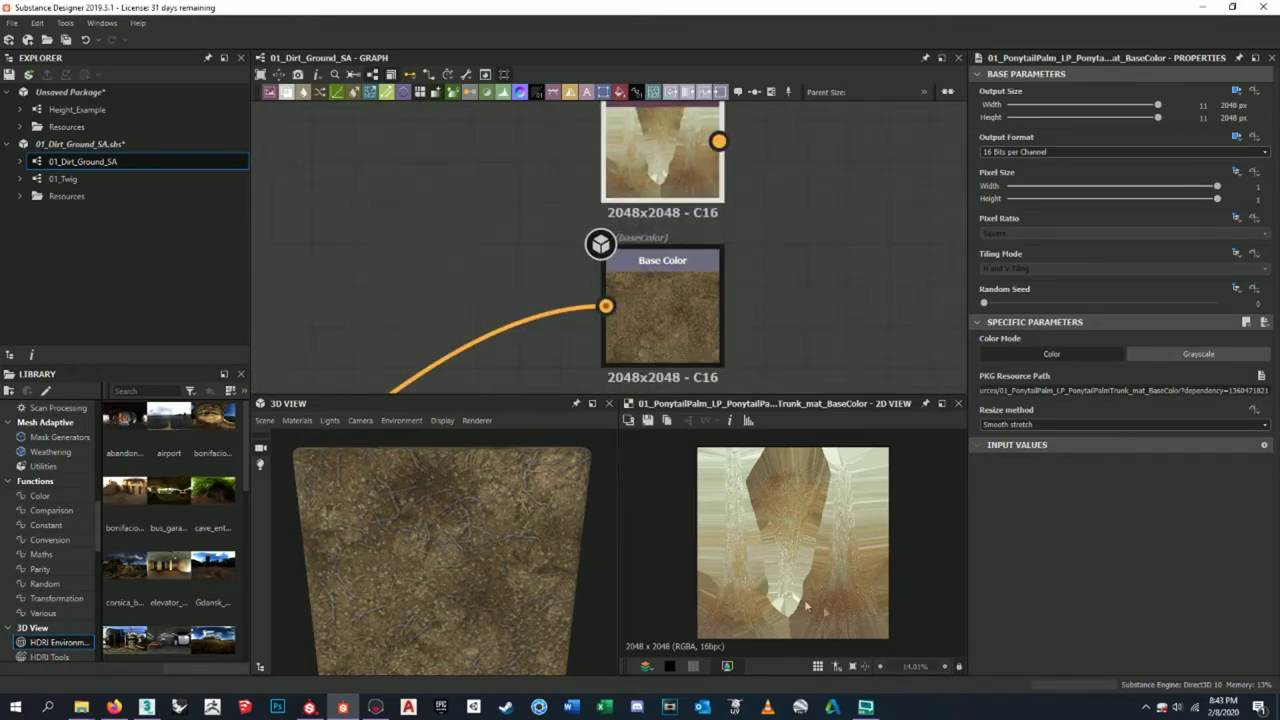
{"action": "left_click", "coordinate": [375, 707]}
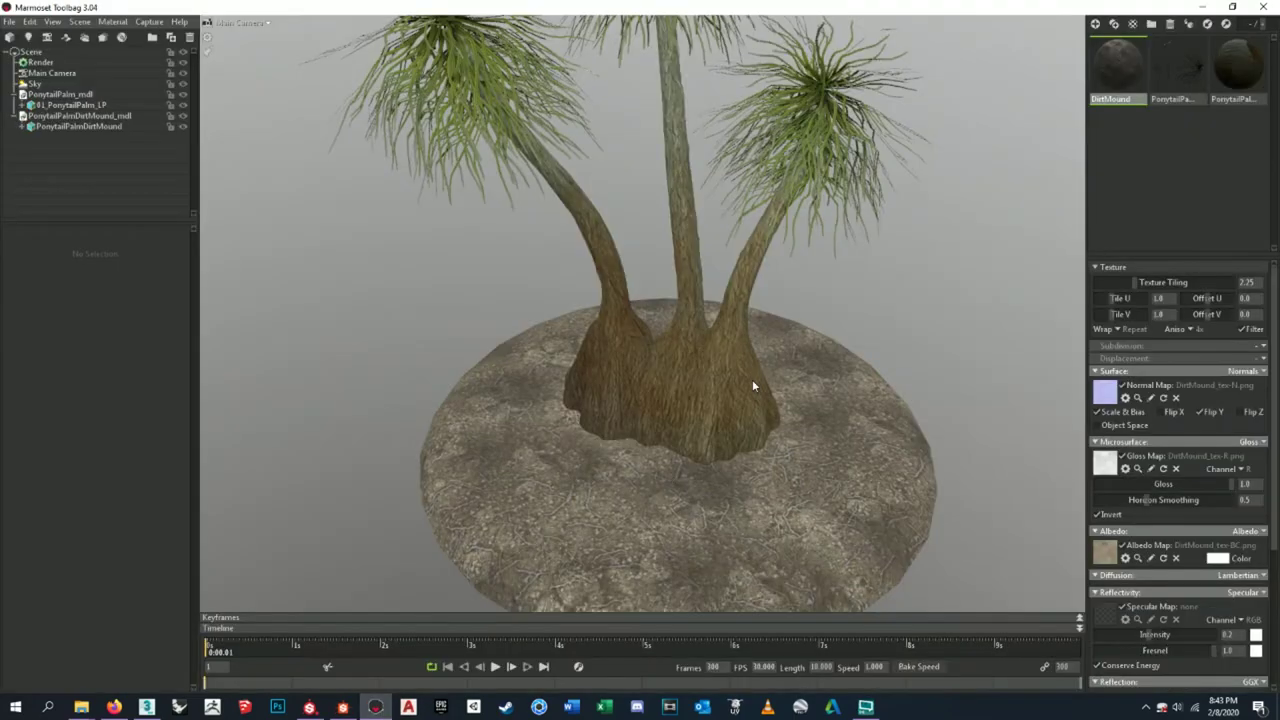
- Inspect the palm trunks, then bring the Bitmap, Base Color and Normal nodes into view in Substance Designer
{"action": "scroll", "coordinate": [752, 379], "scroll_direction": "up", "scroll_amount": 2}
{"action": "left_click_drag", "start_coordinate": [752, 379], "coordinate": [702, 476]}
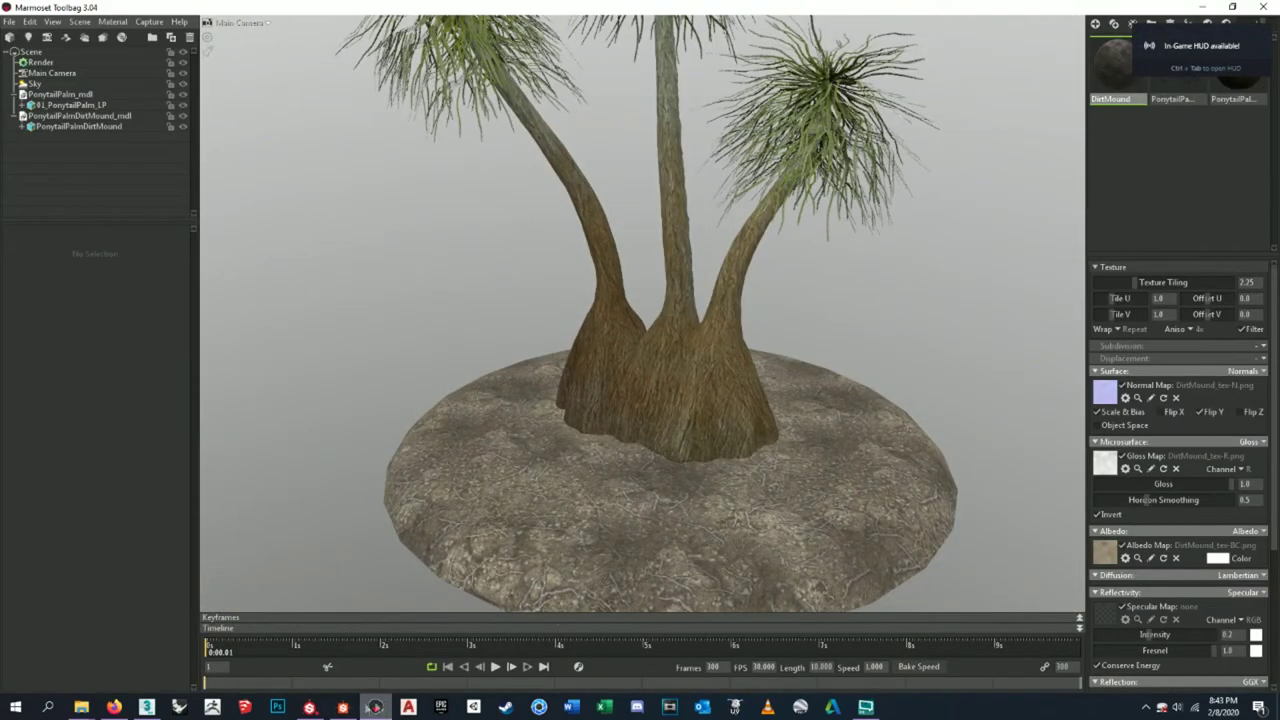
{"action": "left_click", "coordinate": [342, 707]}
{"action": "middle_click_drag", "start_coordinate": [744, 184], "coordinate": [700, 250]}
{"action": "scroll", "coordinate": [607, 229], "scroll_direction": "up", "scroll_amount": 3}
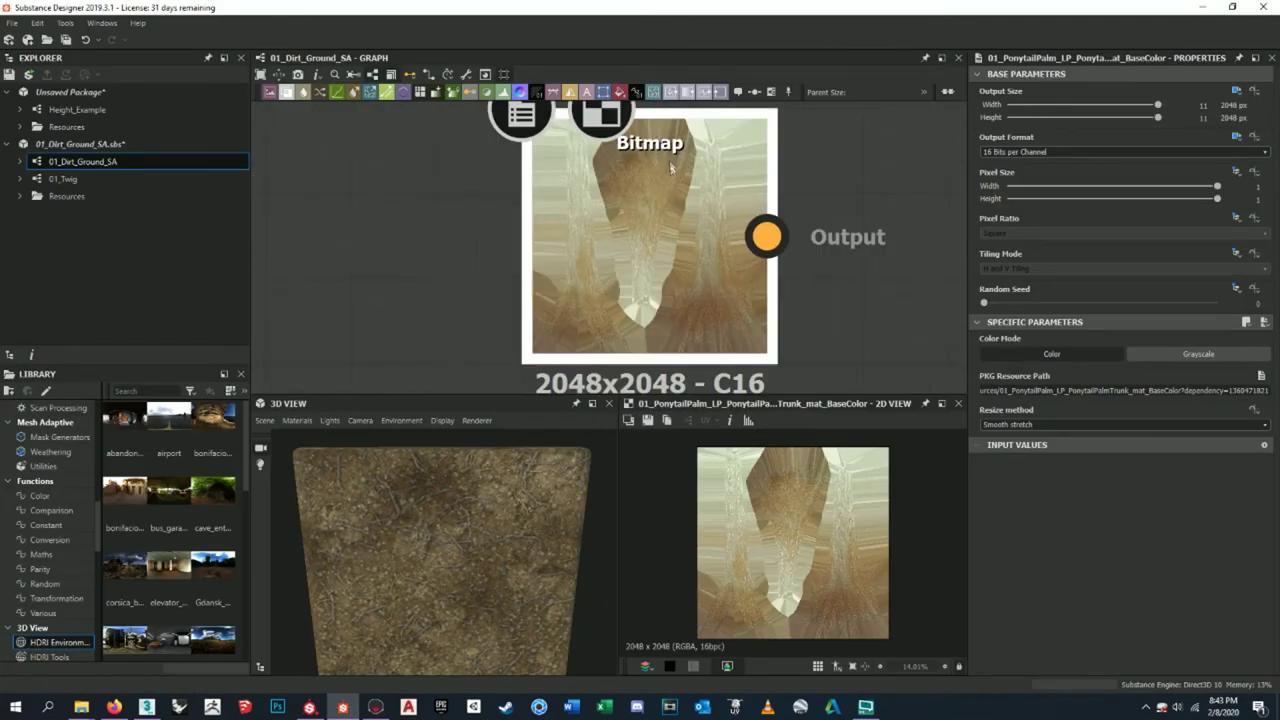
{"action": "scroll", "coordinate": [607, 229], "scroll_direction": "down", "scroll_amount": 6}
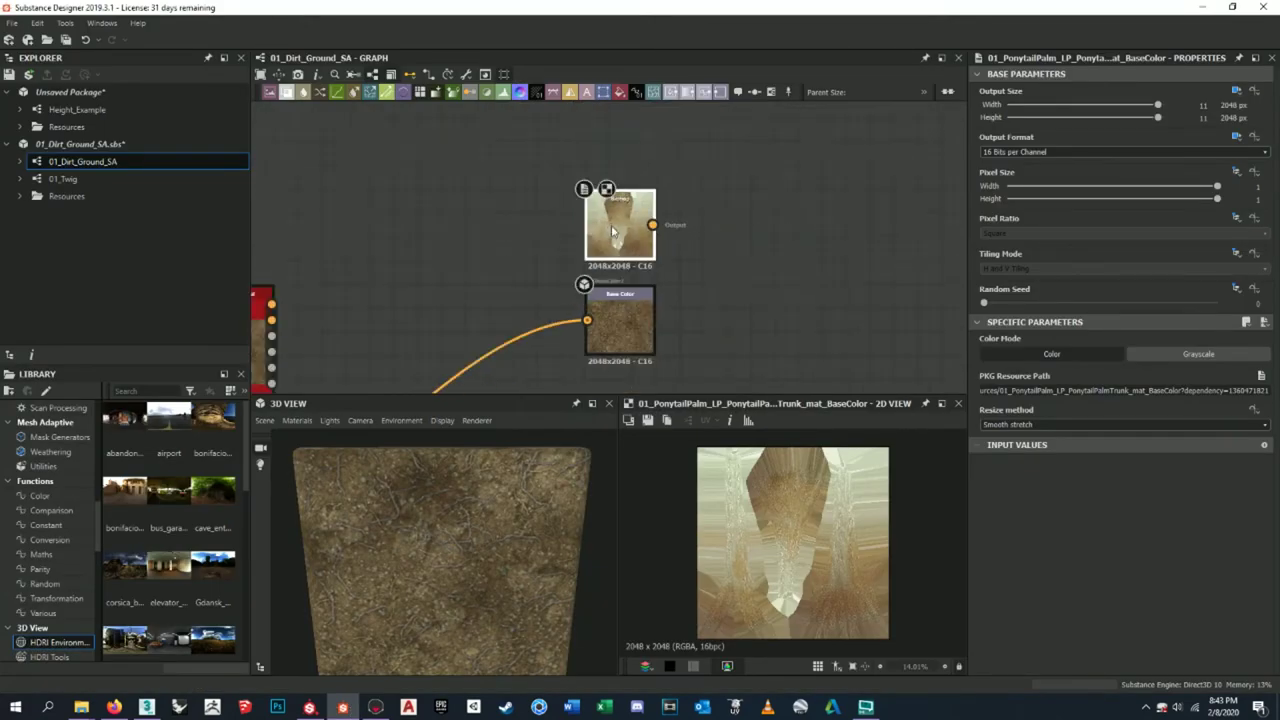
{"action": "middle_click_drag", "start_coordinate": [660, 394], "coordinate": [690, 331]}
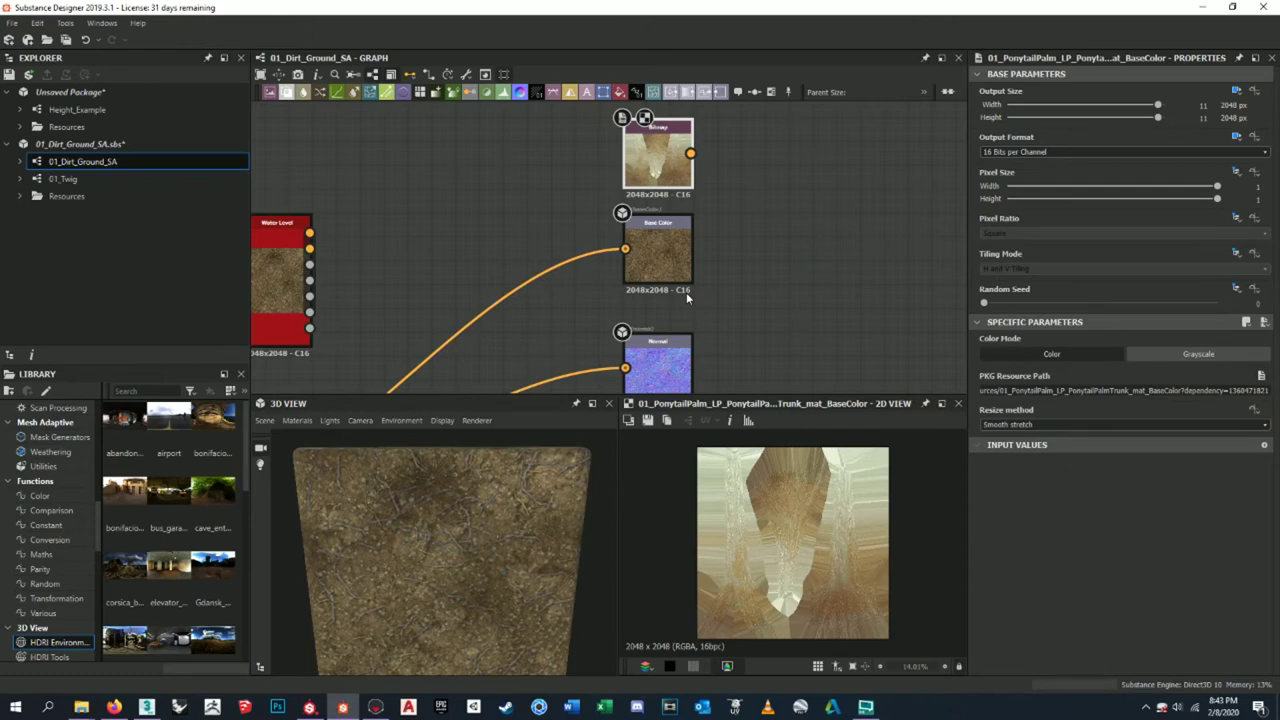
- Move the HSL node to the top above the Bitmap node and show its settings
{"action": "scroll", "coordinate": [689, 225], "scroll_direction": "down", "scroll_amount": 2}
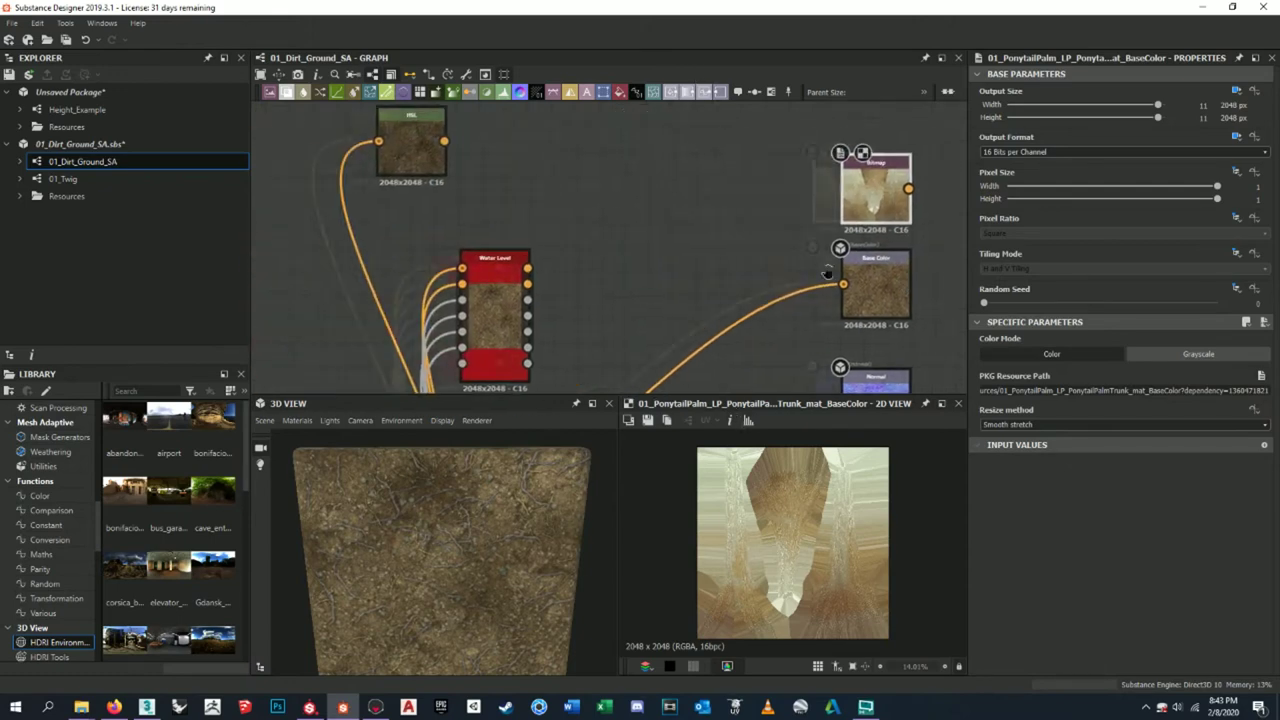
{"action": "scroll", "coordinate": [282, 175], "scroll_direction": "up", "scroll_amount": 2}
{"action": "left_click_drag", "start_coordinate": [282, 175], "coordinate": [744, 131]}
{"action": "middle_click_drag", "start_coordinate": [784, 123], "coordinate": [742, 180]}
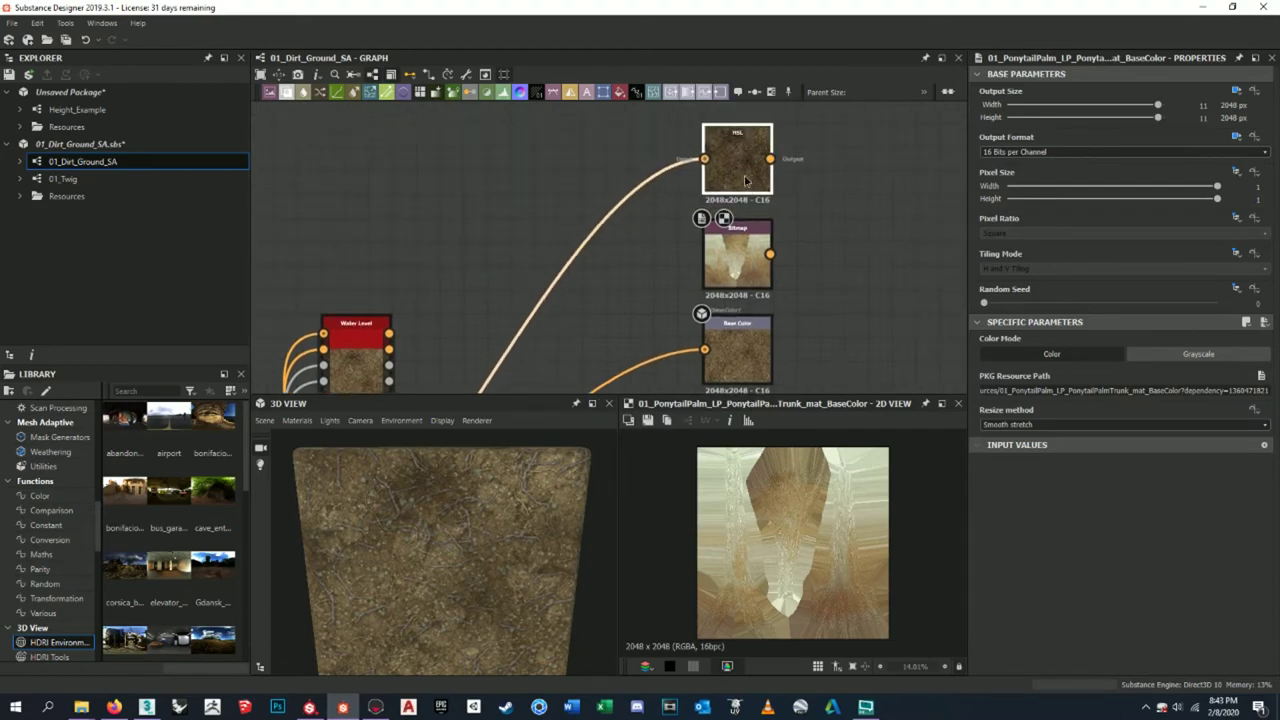
{"action": "left_click", "coordinate": [742, 180]}
- Return to Marmoset Toolbag, orbit the palm and open the DirtMound subdivision options
{"action": "left_click", "coordinate": [375, 707]}
{"action": "left_click_drag", "start_coordinate": [483, 371], "coordinate": [689, 340]}
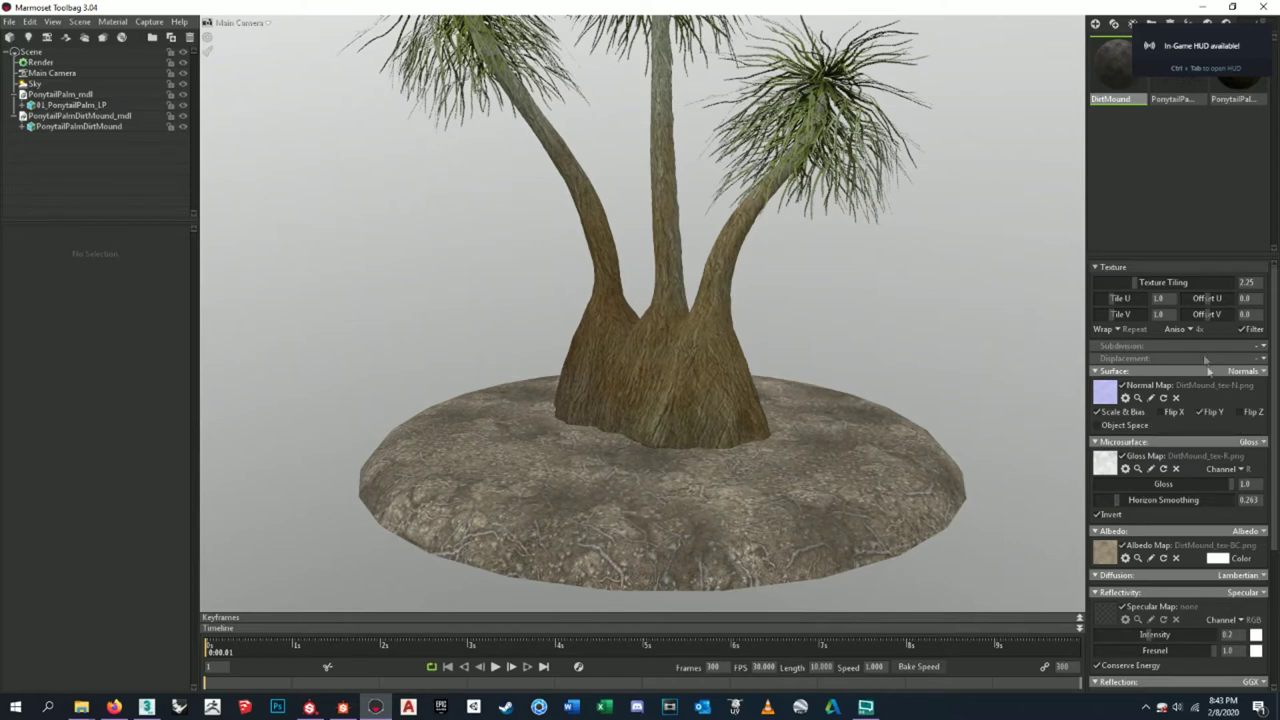
{"action": "left_click", "coordinate": [1265, 346]}
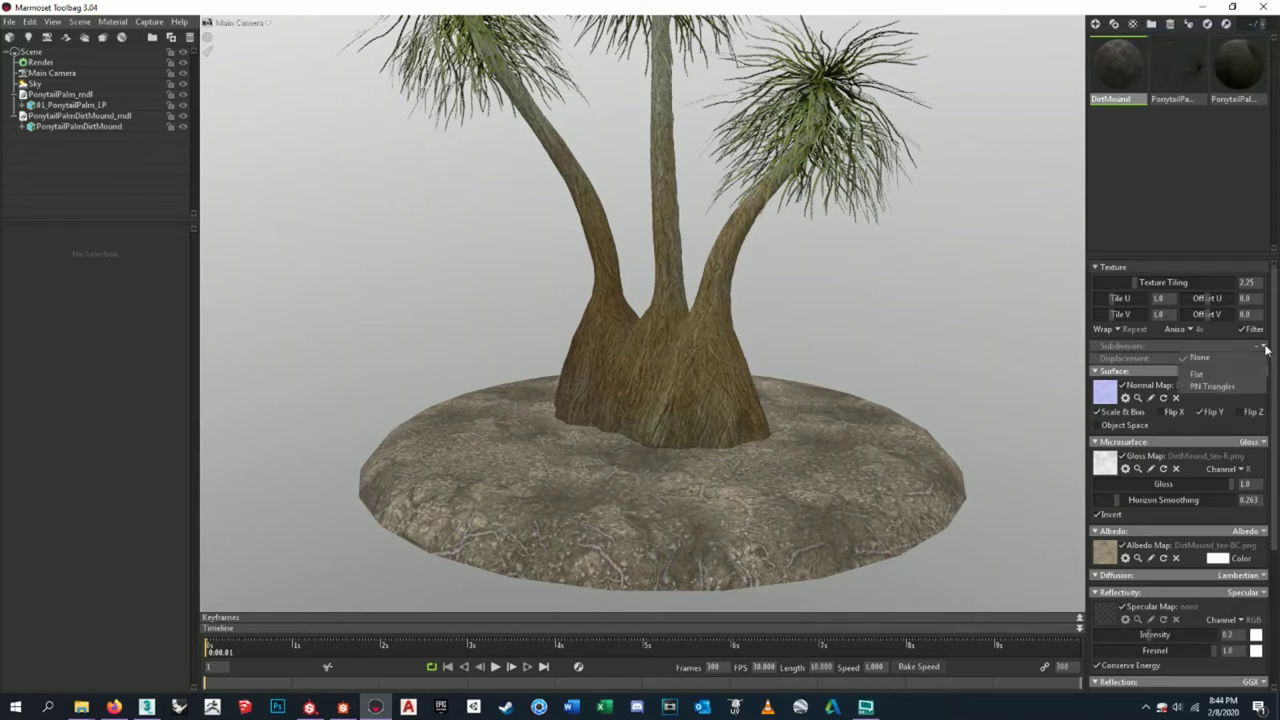
- Set the mound's subdivision to PN Triangles with height-based displacement
{"action": "left_click", "coordinate": [1208, 387]}
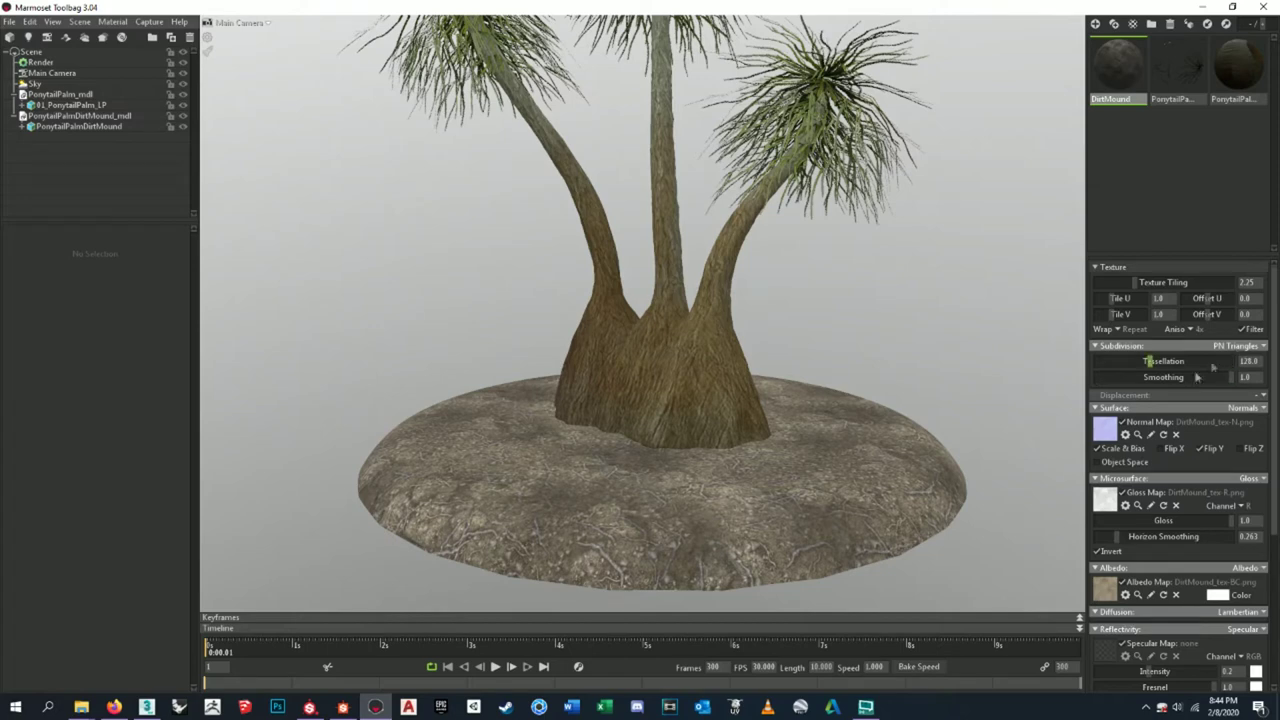
{"action": "left_click", "coordinate": [1263, 396]}
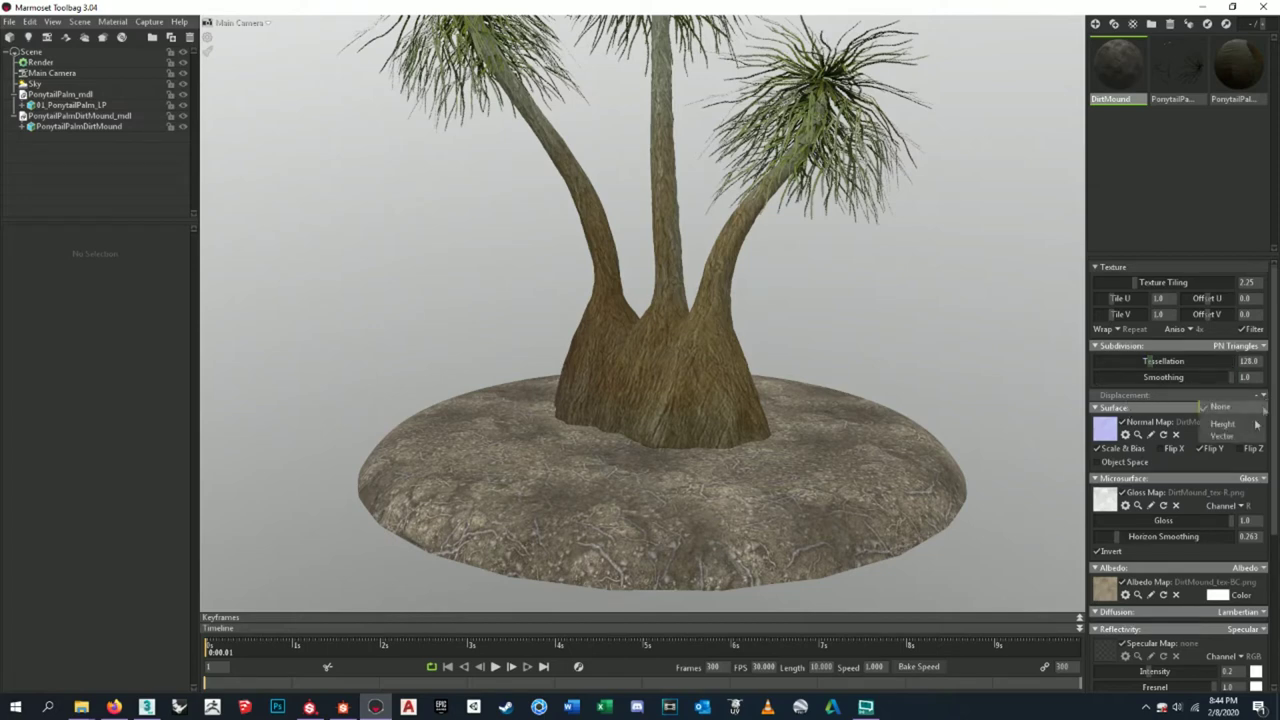
{"action": "left_click", "coordinate": [1247, 434]}
- Load DirtMound_tex-H as the displacement map and scale it down to 0.039
{"action": "left_click", "coordinate": [1102, 420]}
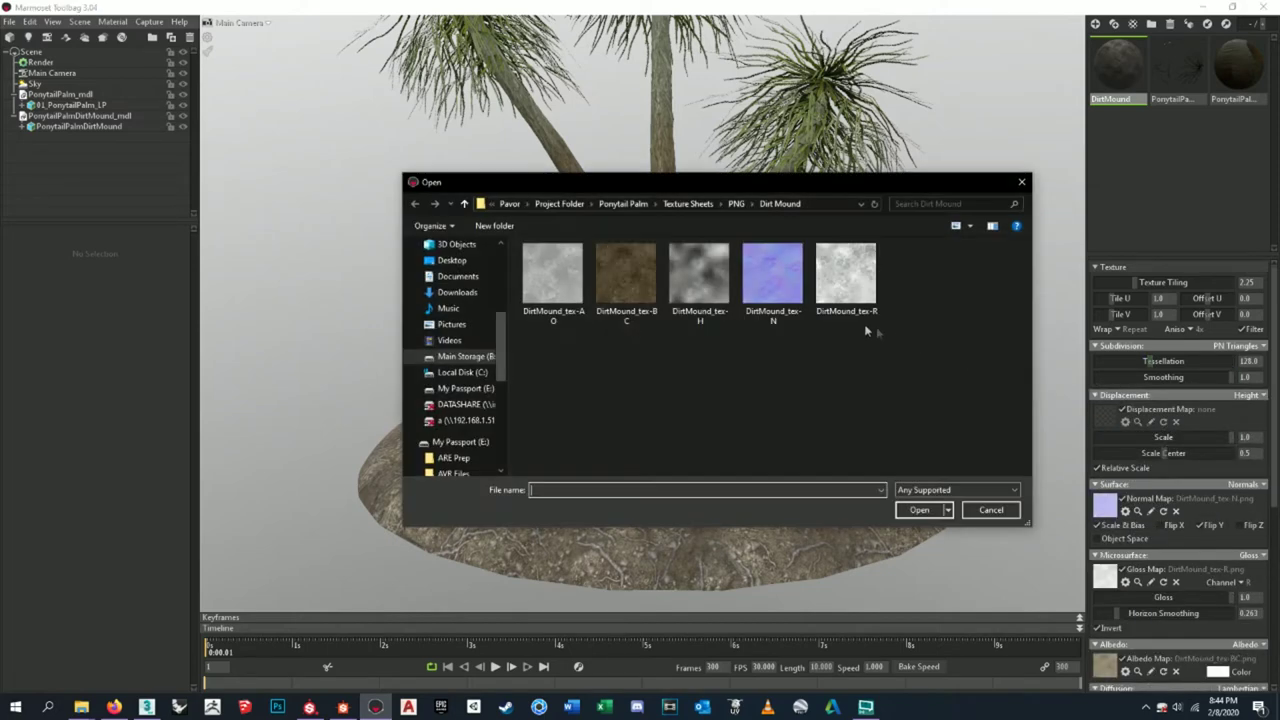
{"action": "left_click", "coordinate": [699, 280]}
{"action": "left_click", "coordinate": [919, 510]}
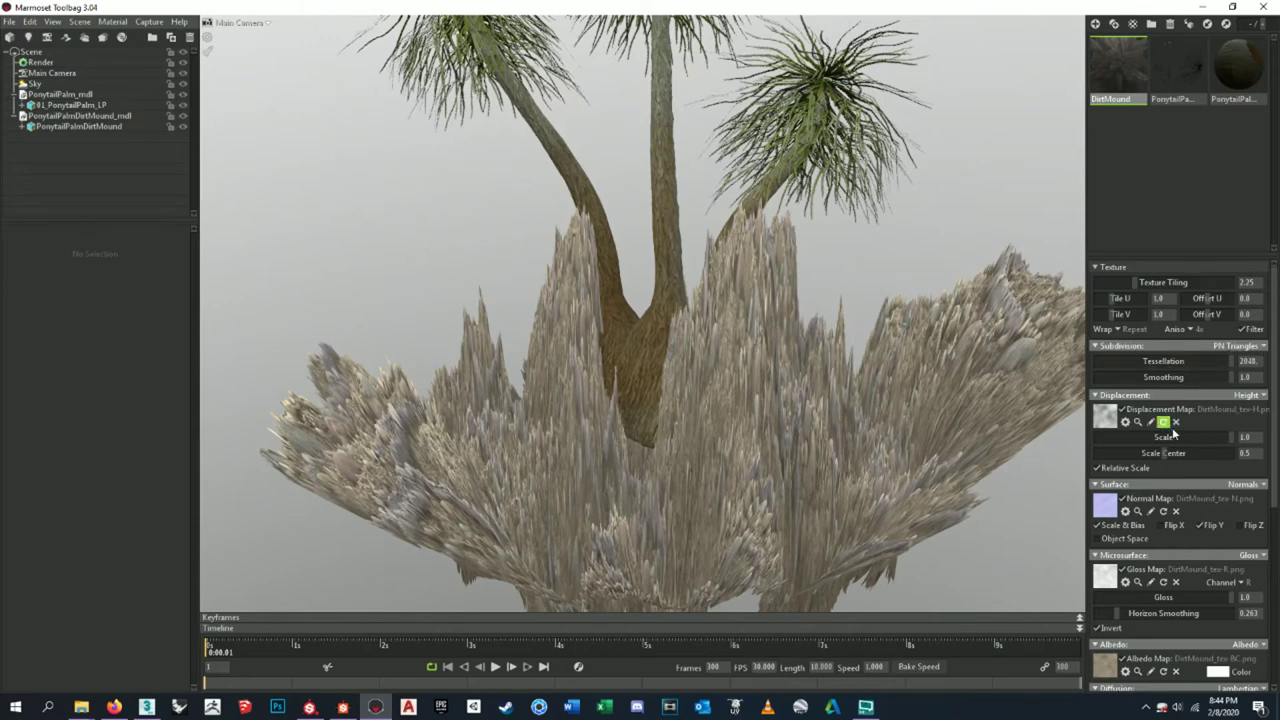
{"action": "left_click_drag", "start_coordinate": [1233, 437], "coordinate": [1140, 454]}
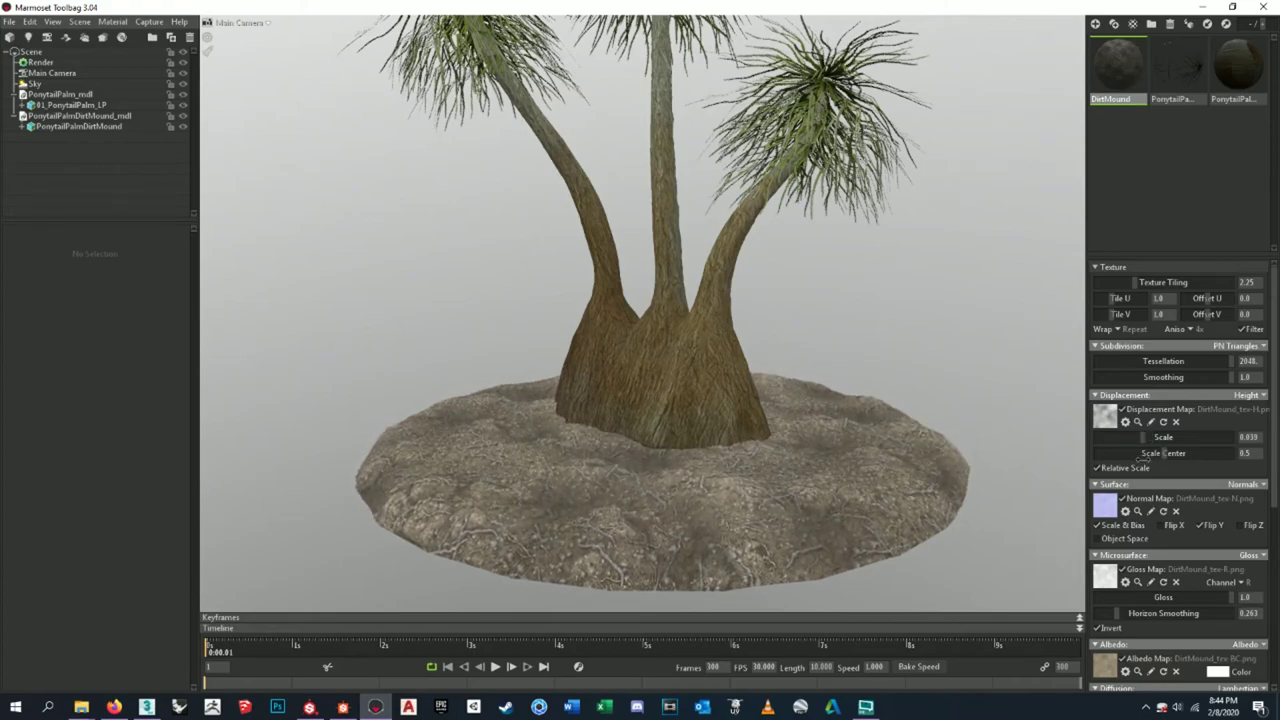
{"action": "scroll", "coordinate": [862, 469], "scroll_direction": "up", "scroll_amount": 5}
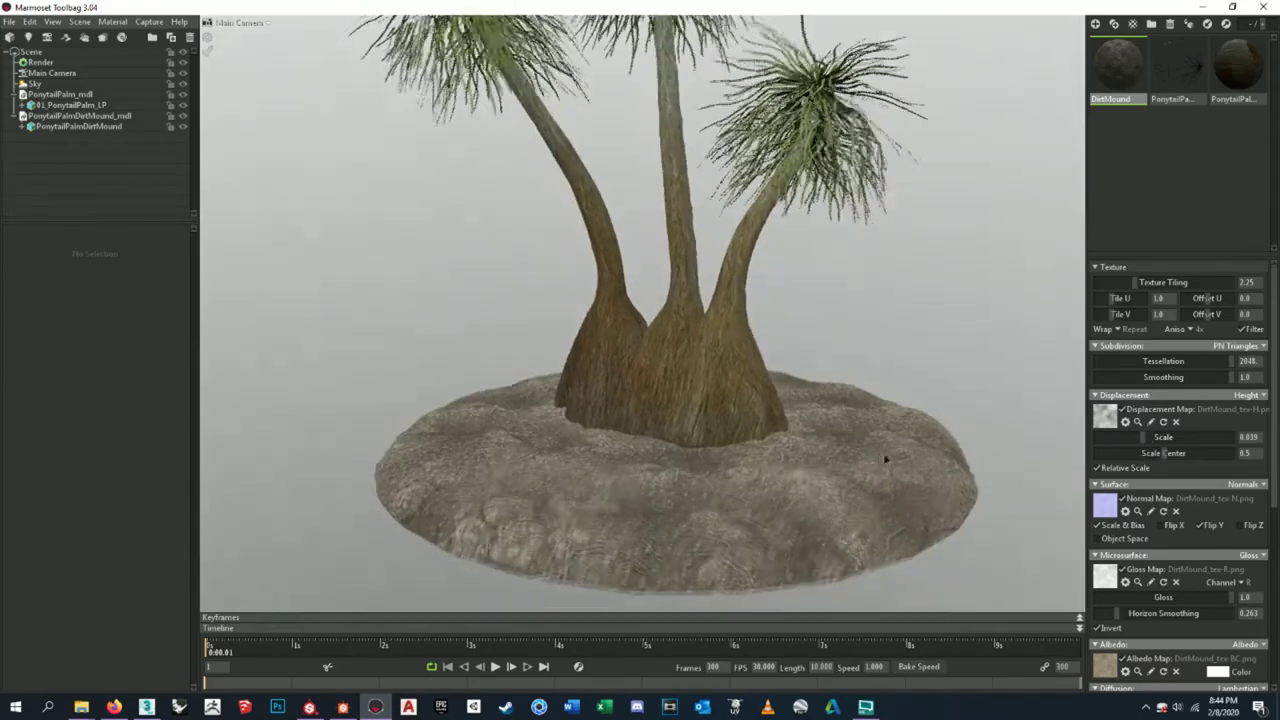
{"action": "scroll", "coordinate": [731, 461], "scroll_direction": "up", "scroll_amount": 4}
{"action": "left_click_drag", "start_coordinate": [731, 461], "coordinate": [777, 284]}
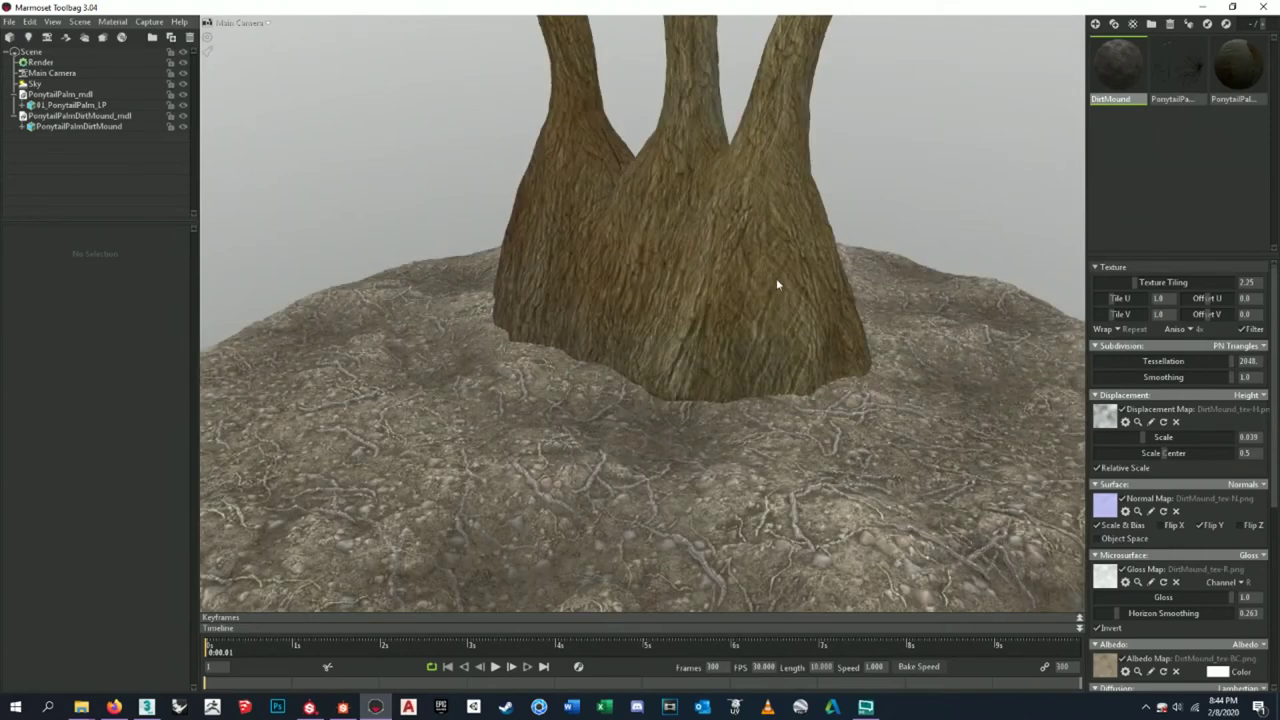
- Compare Hedge Row, Lands End, Museum, Pisa Courtyard and Mountain Sunset skies, settling on Overcast Hillside
{"action": "left_click", "coordinate": [35, 83]}
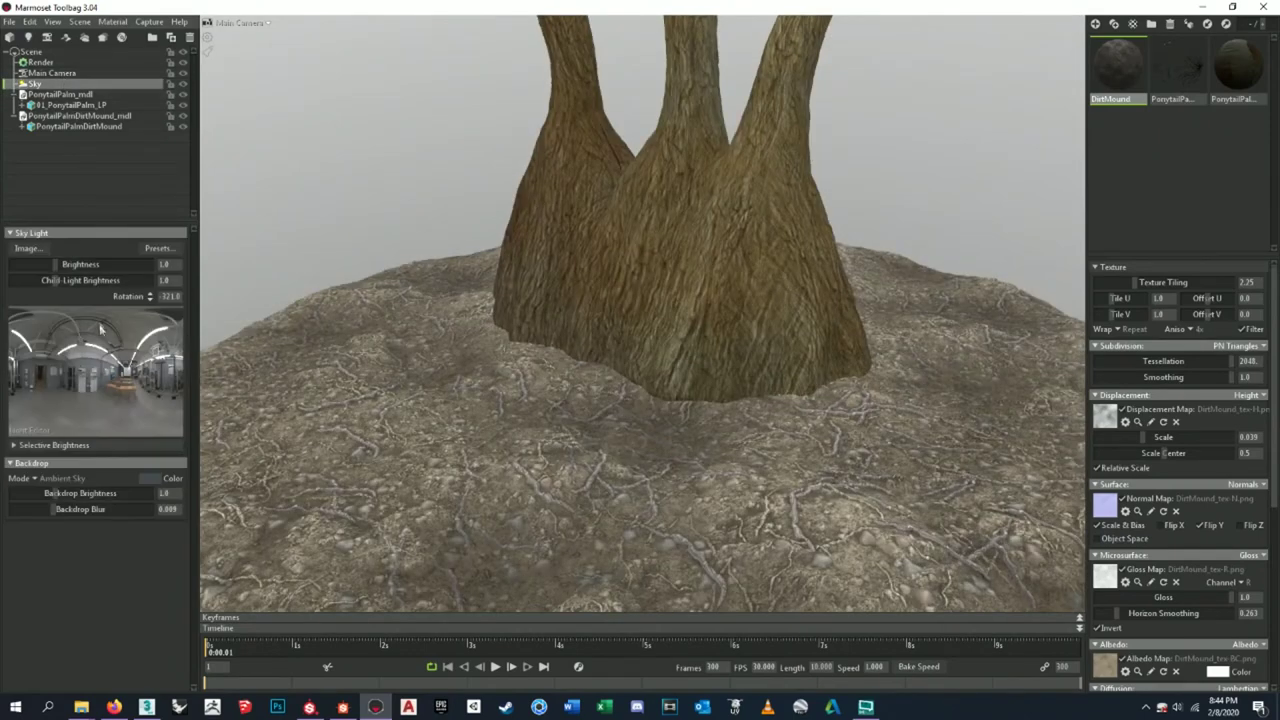
{"action": "left_click", "coordinate": [158, 248]}
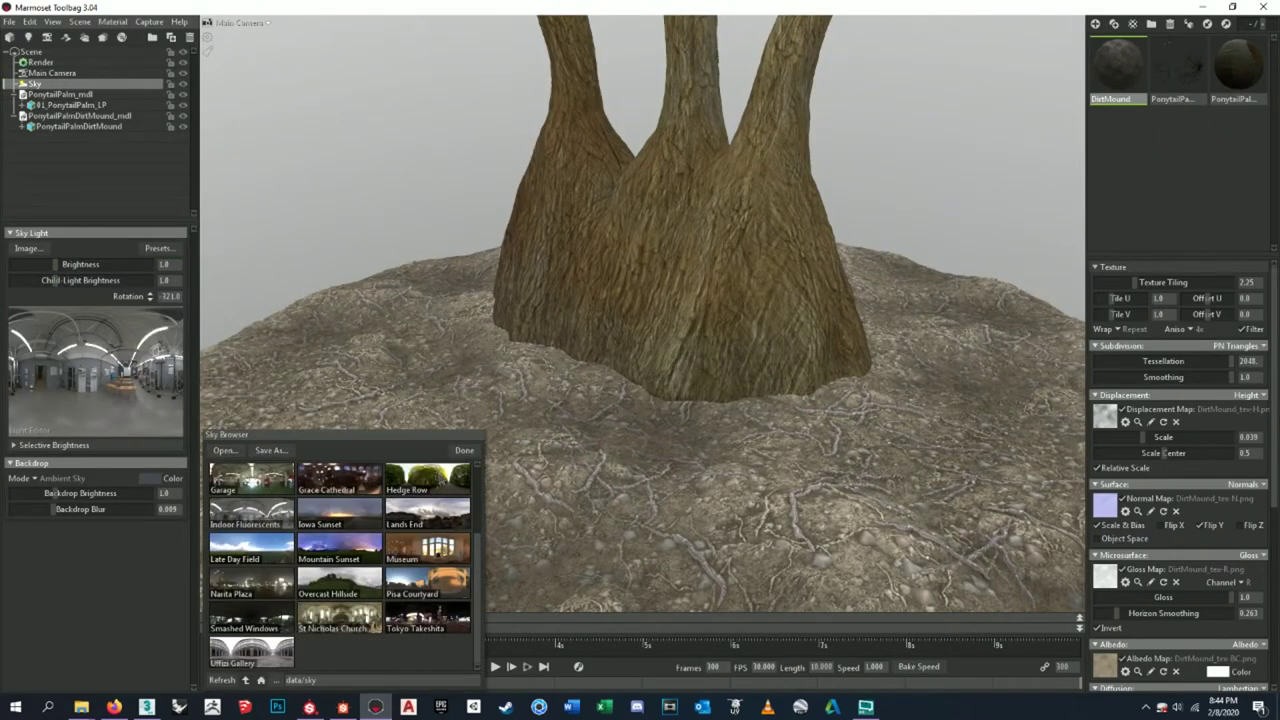
{"action": "left_click", "coordinate": [441, 478]}
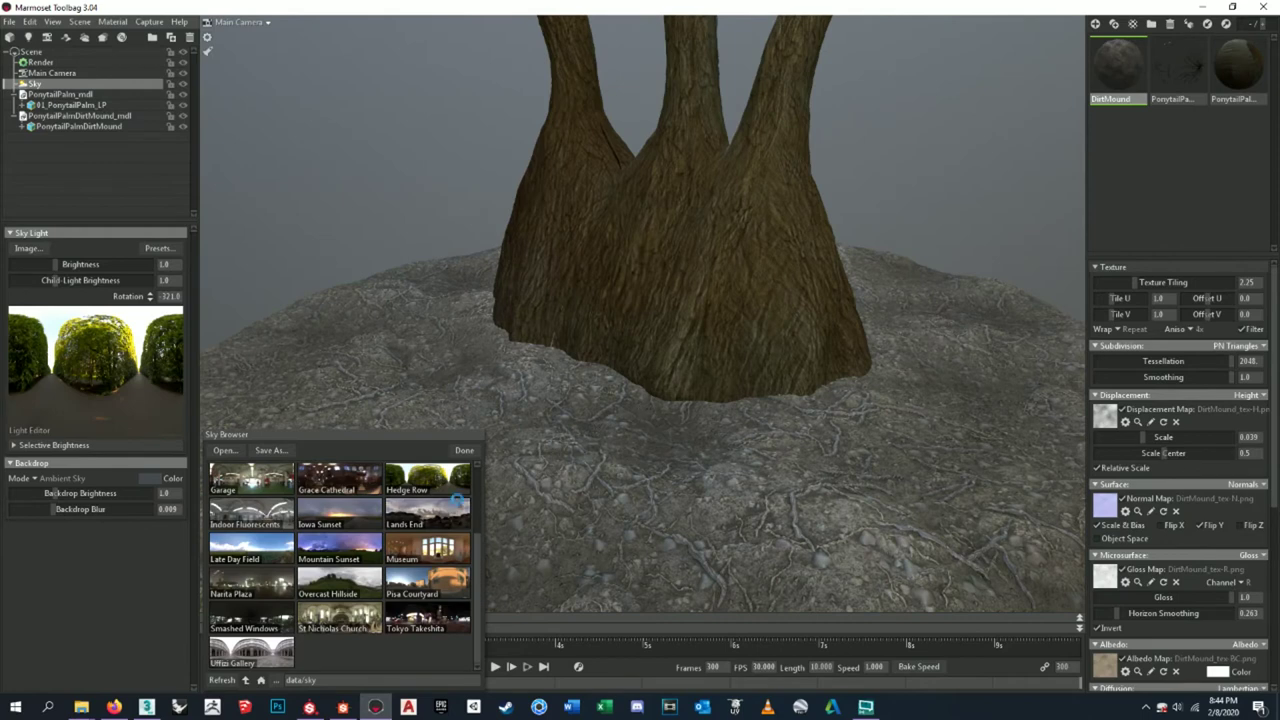
{"action": "left_click", "coordinate": [428, 511]}
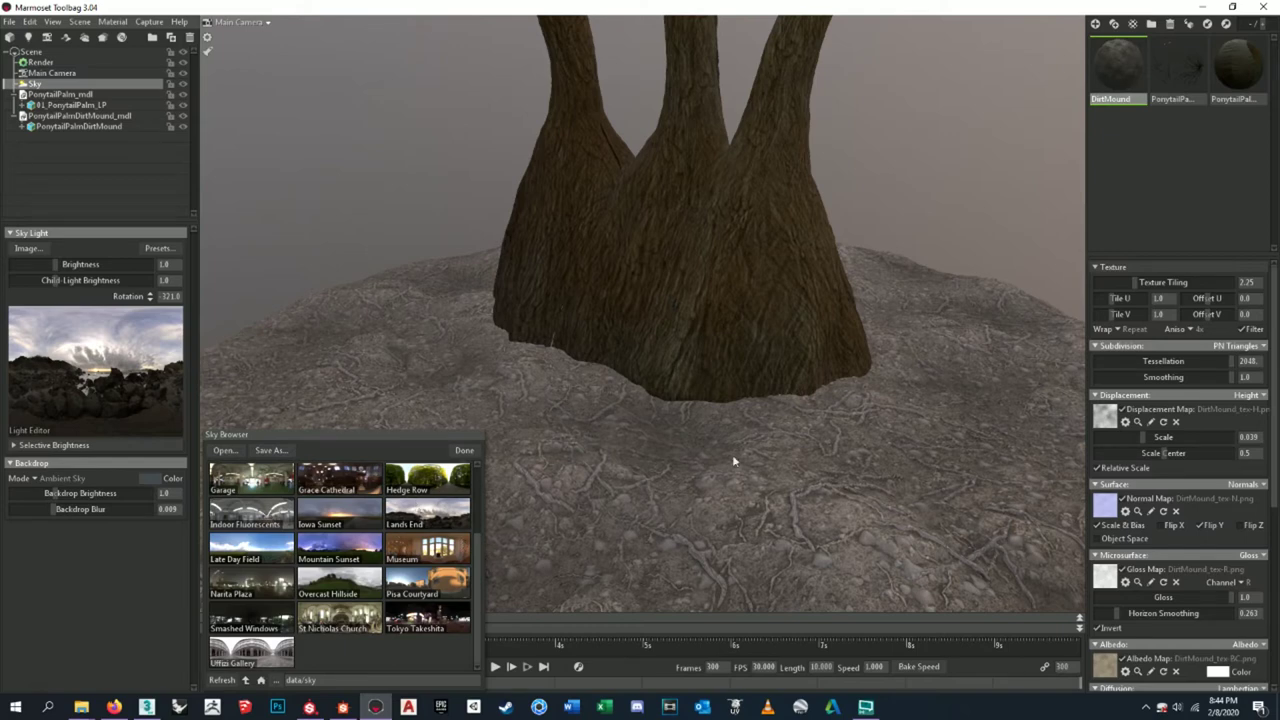
{"action": "left_click", "coordinate": [434, 490]}
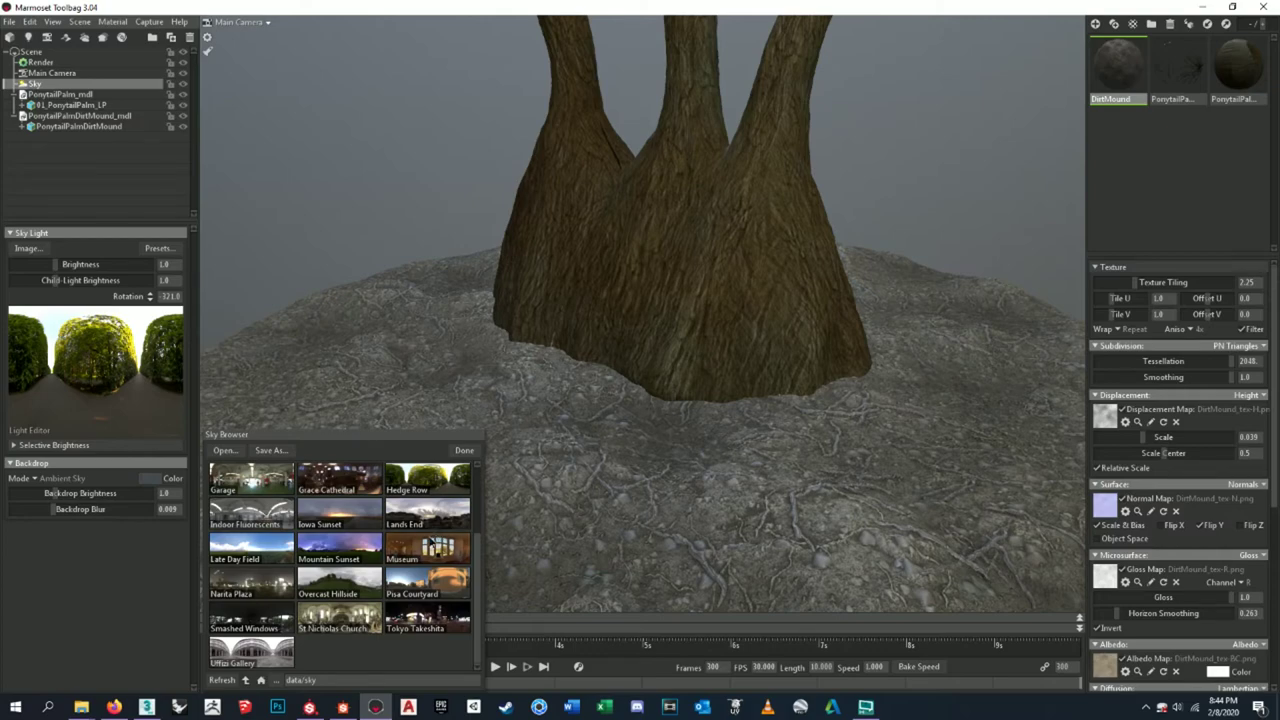
{"action": "left_click", "coordinate": [432, 547]}
{"action": "left_click", "coordinate": [440, 507]}
{"action": "left_click", "coordinate": [425, 583]}
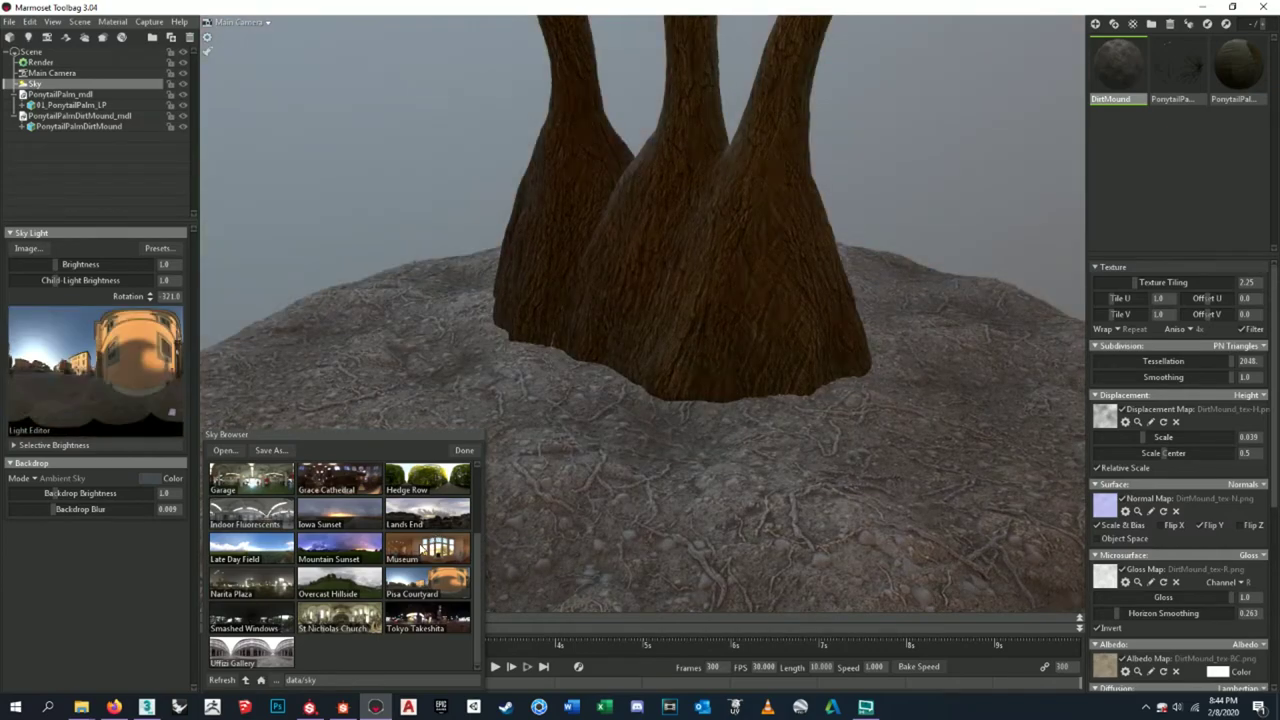
{"action": "left_click", "coordinate": [428, 547]}
{"action": "left_click", "coordinate": [348, 548]}
{"action": "left_click", "coordinate": [349, 585]}
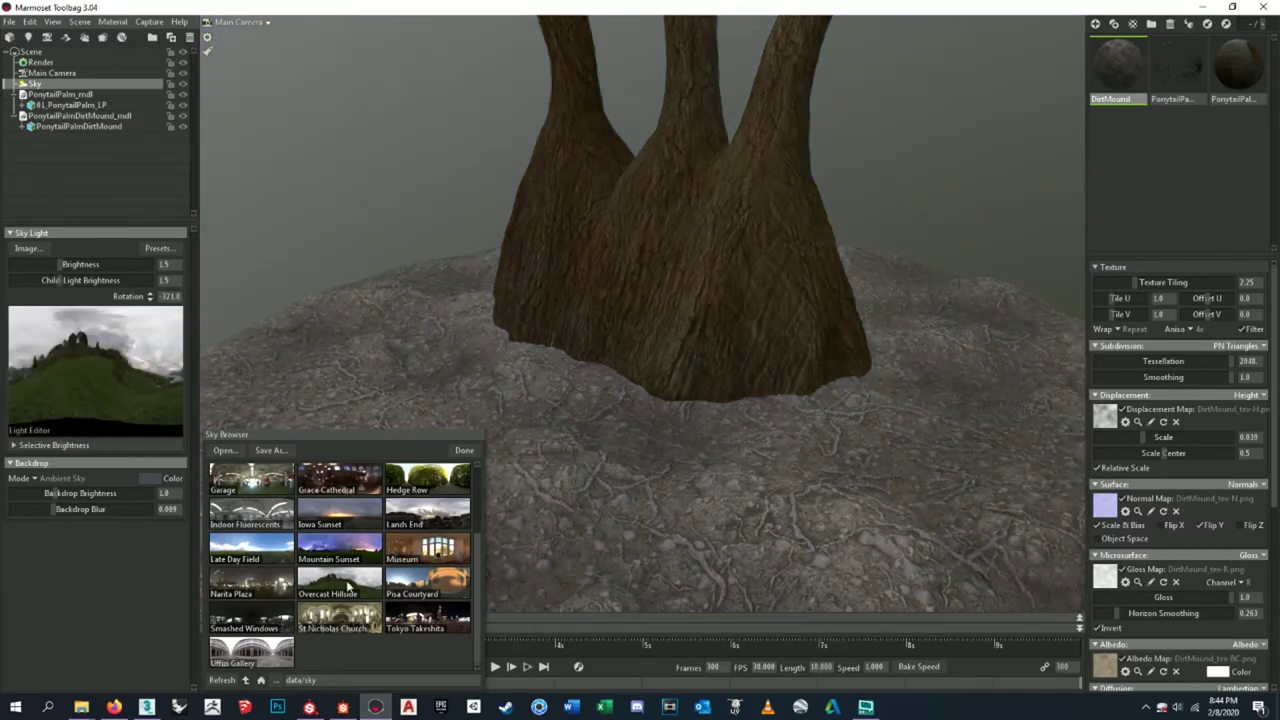
- Raise the sky brightness to about 4.35 and close the preset library
{"action": "left_click_drag", "start_coordinate": [58, 266], "coordinate": [72, 265]}
{"action": "left_click", "coordinate": [349, 181]}
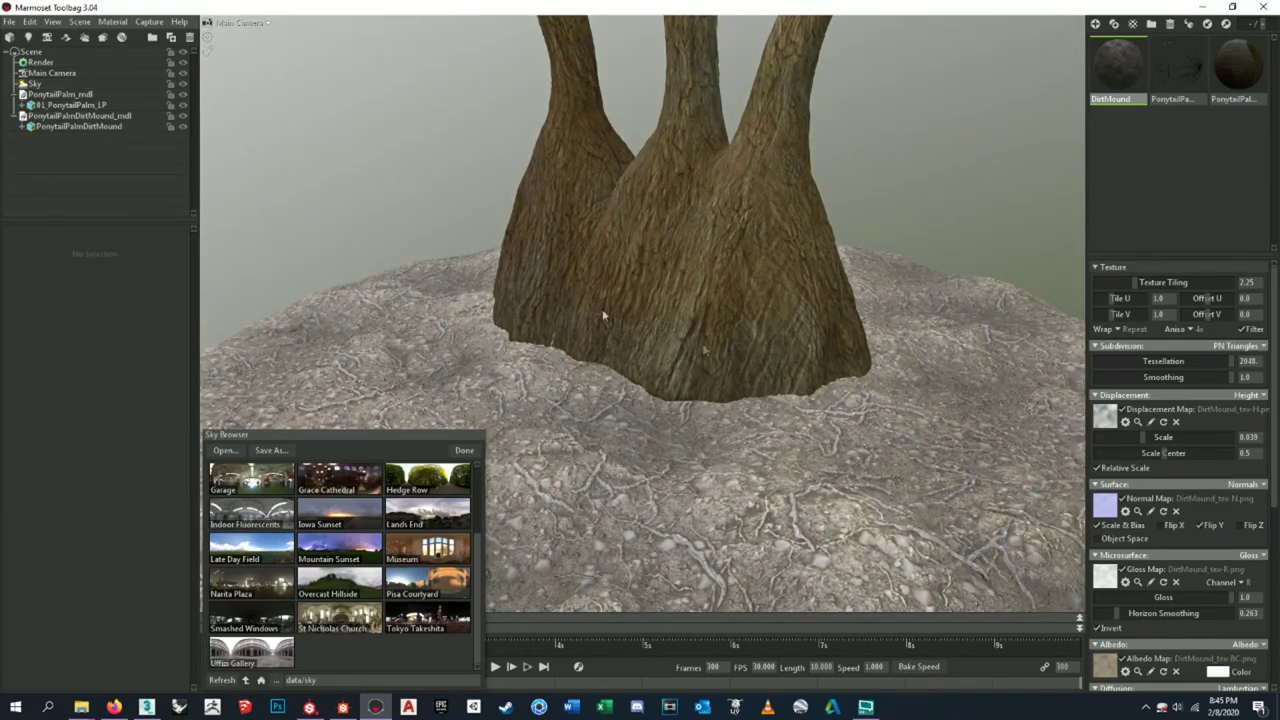
{"action": "left_click_drag", "start_coordinate": [349, 181], "coordinate": [769, 390]}
{"action": "left_click", "coordinate": [466, 450]}
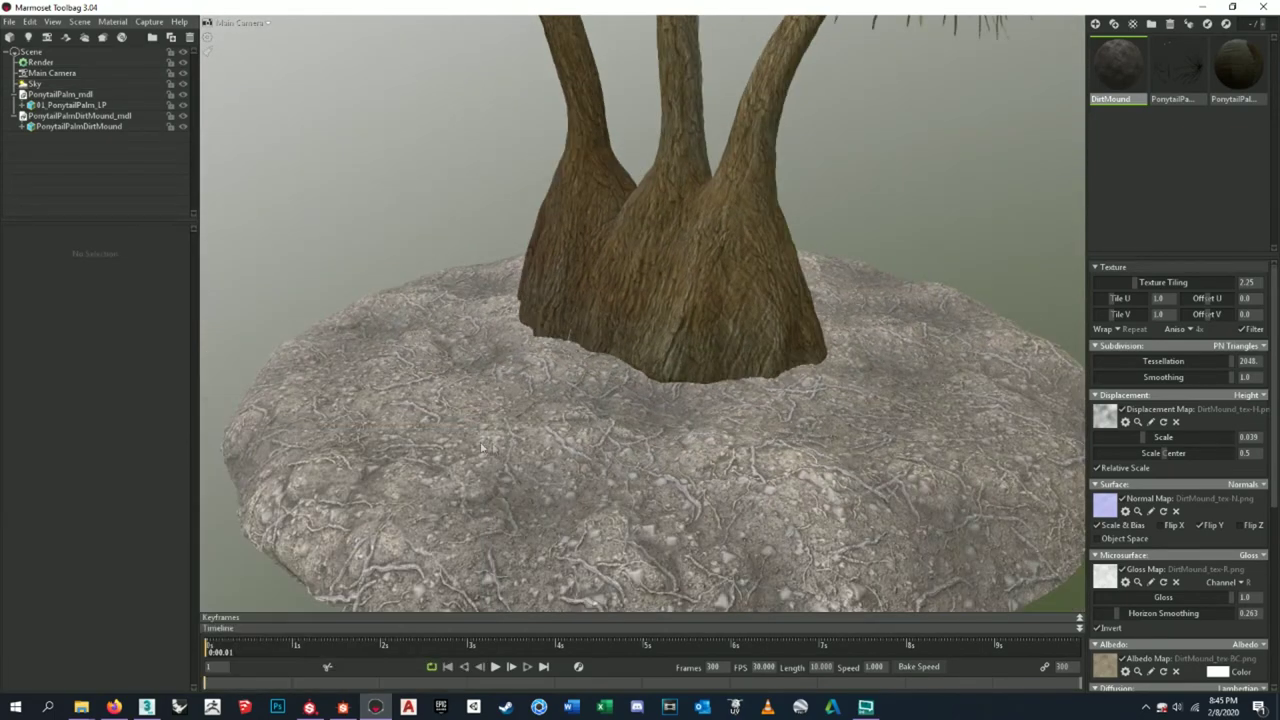
- Recheck the sky settings and orbit for a wider view of the palm and mound
{"action": "left_click", "coordinate": [36, 84]}
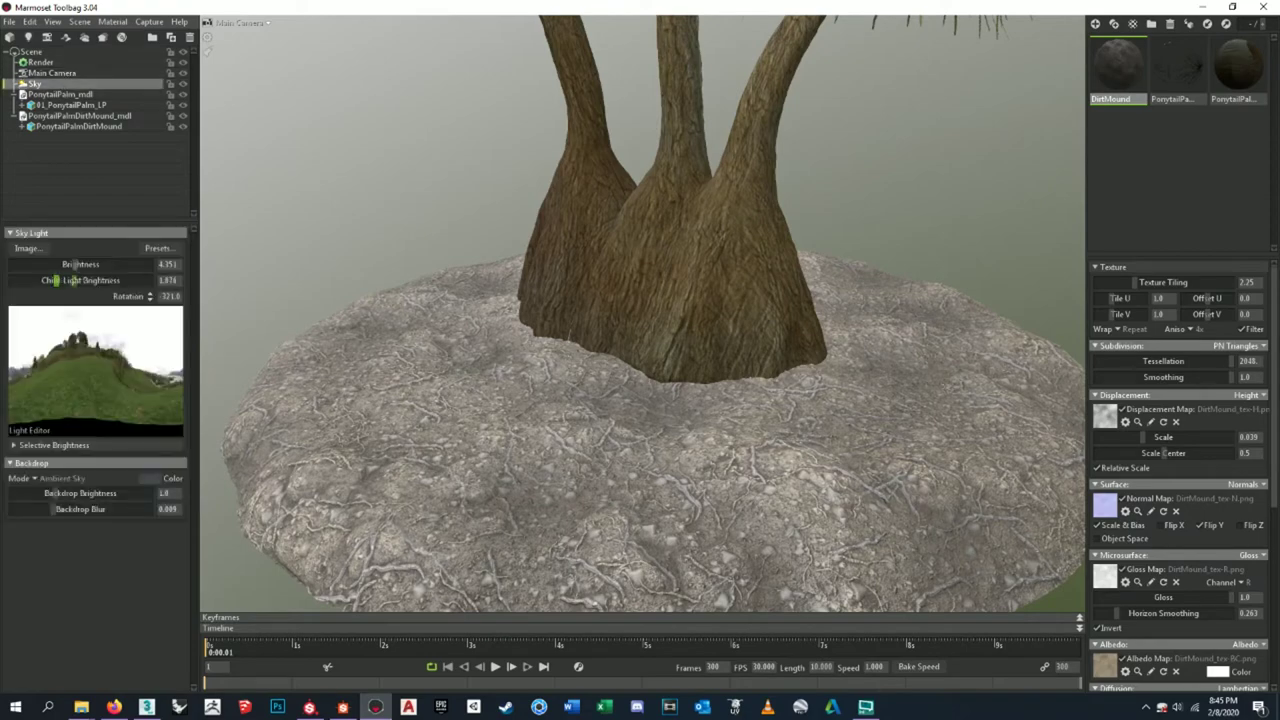
{"action": "left_click", "coordinate": [395, 232]}
{"action": "scroll", "coordinate": [552, 358], "scroll_direction": "down", "scroll_amount": 3}
{"action": "left_click_drag", "start_coordinate": [552, 358], "coordinate": [657, 490]}
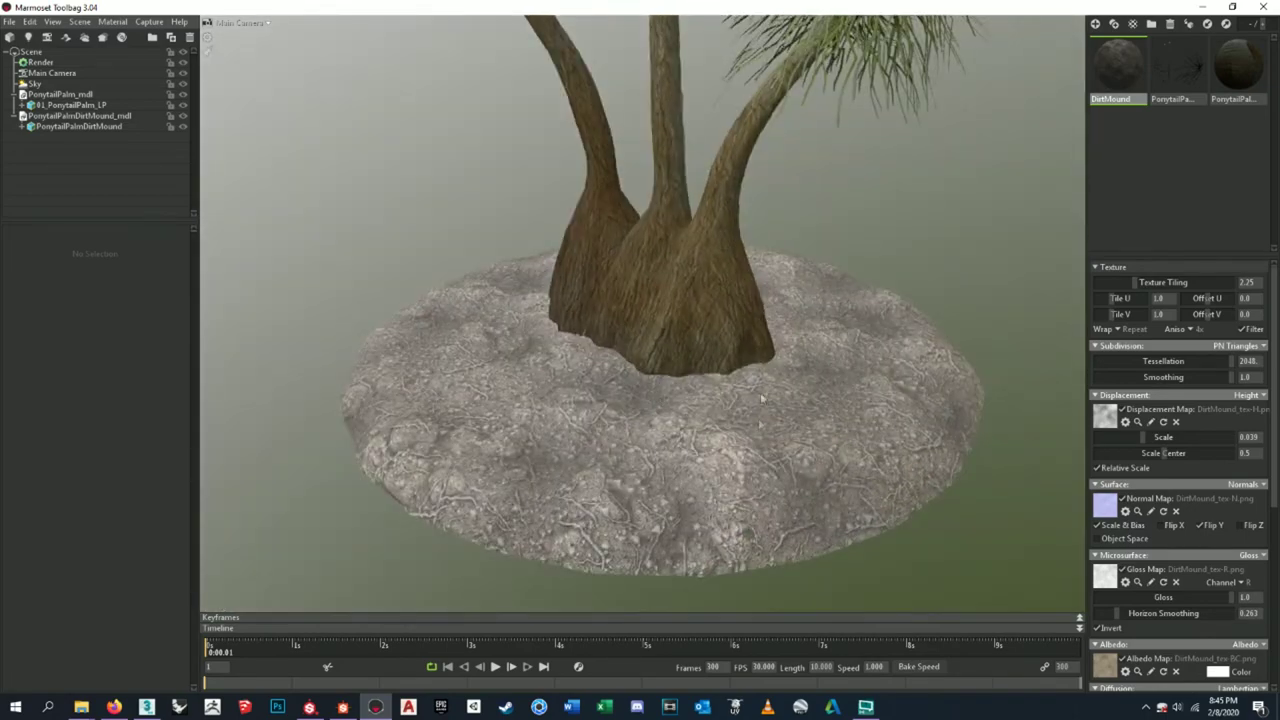
{"action": "left_click_drag", "start_coordinate": [761, 397], "coordinate": [766, 311]}
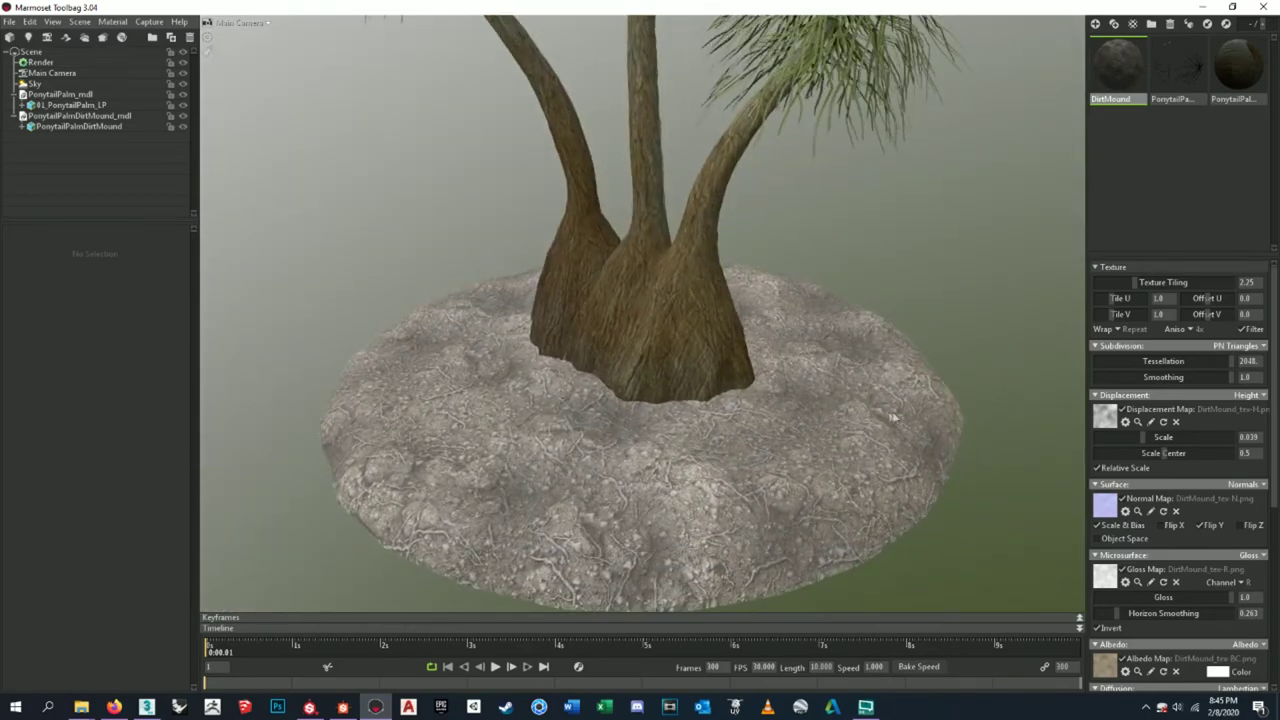
{"action": "left_click", "coordinate": [342, 707]}
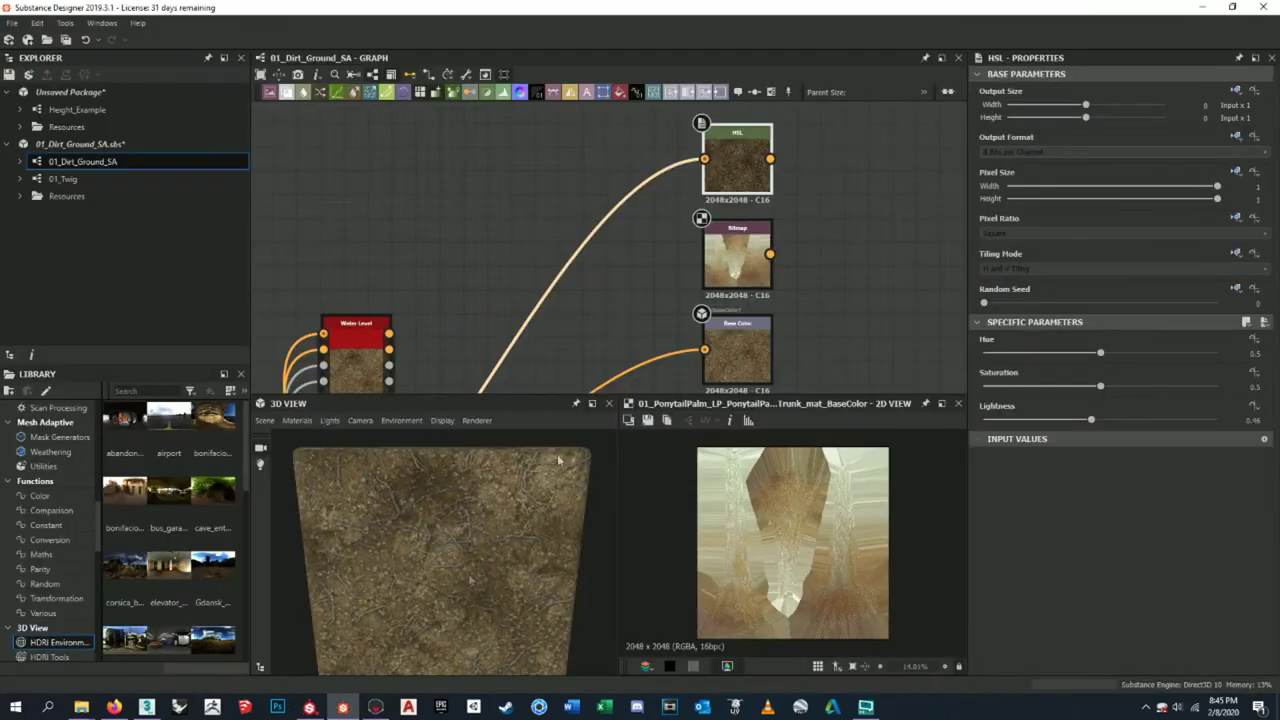
- Preview the HSL node and lower its lightness from 0.46 to 0.43
{"action": "double_click", "coordinate": [830, 190]}
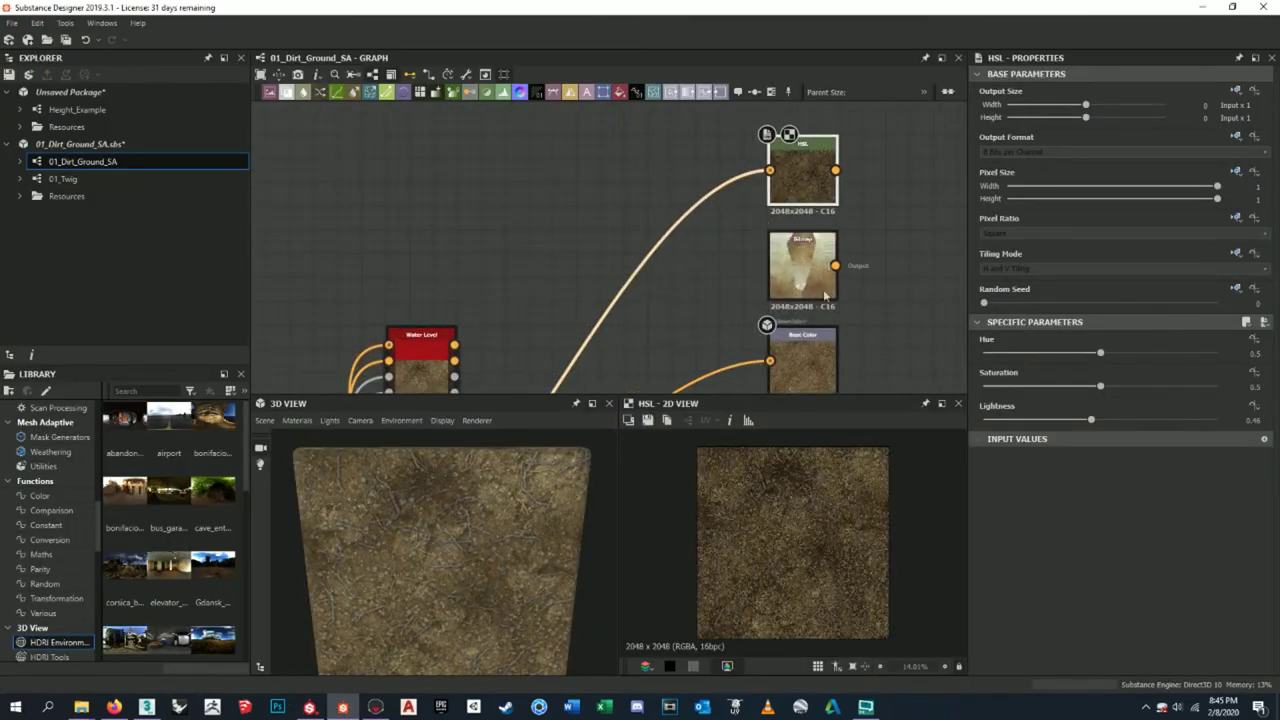
{"action": "scroll", "coordinate": [782, 240], "scroll_direction": "down", "scroll_amount": 2}
{"action": "scroll", "coordinate": [782, 240], "scroll_direction": "down", "scroll_amount": 2}
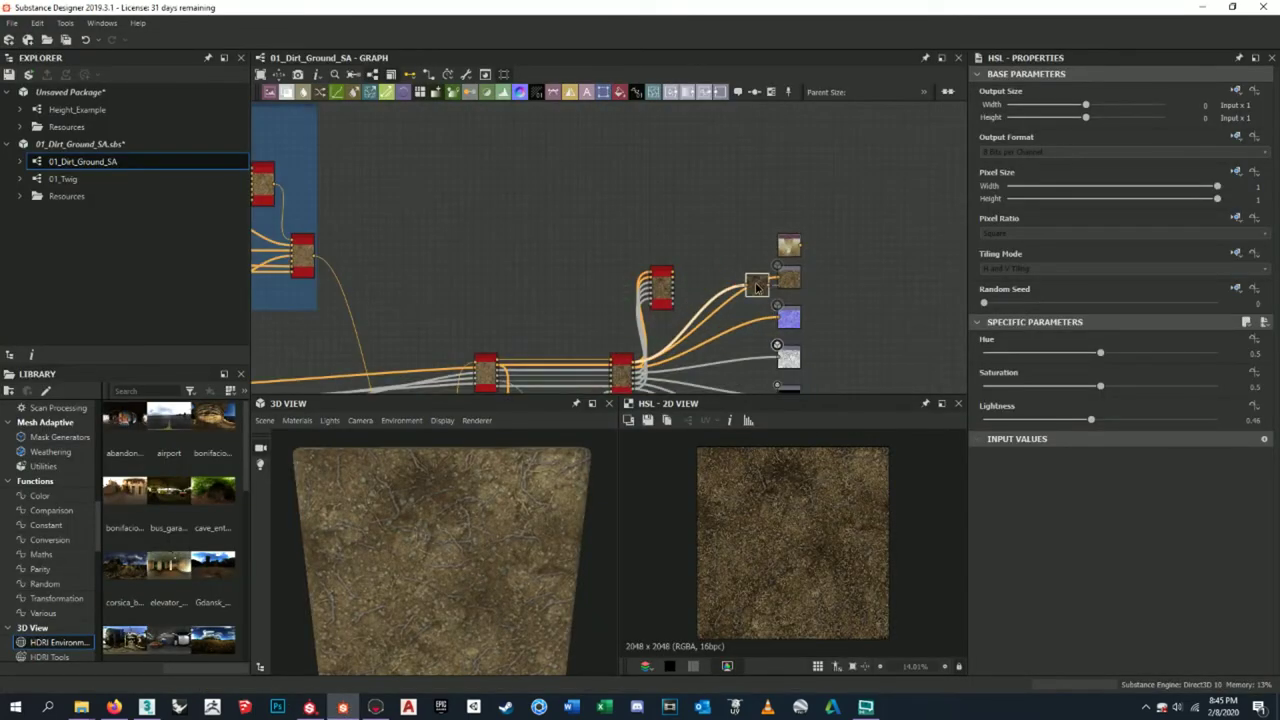
{"action": "scroll", "coordinate": [690, 240], "scroll_direction": "up", "scroll_amount": 6}
{"action": "left_click_drag", "start_coordinate": [690, 240], "coordinate": [586, 200]}
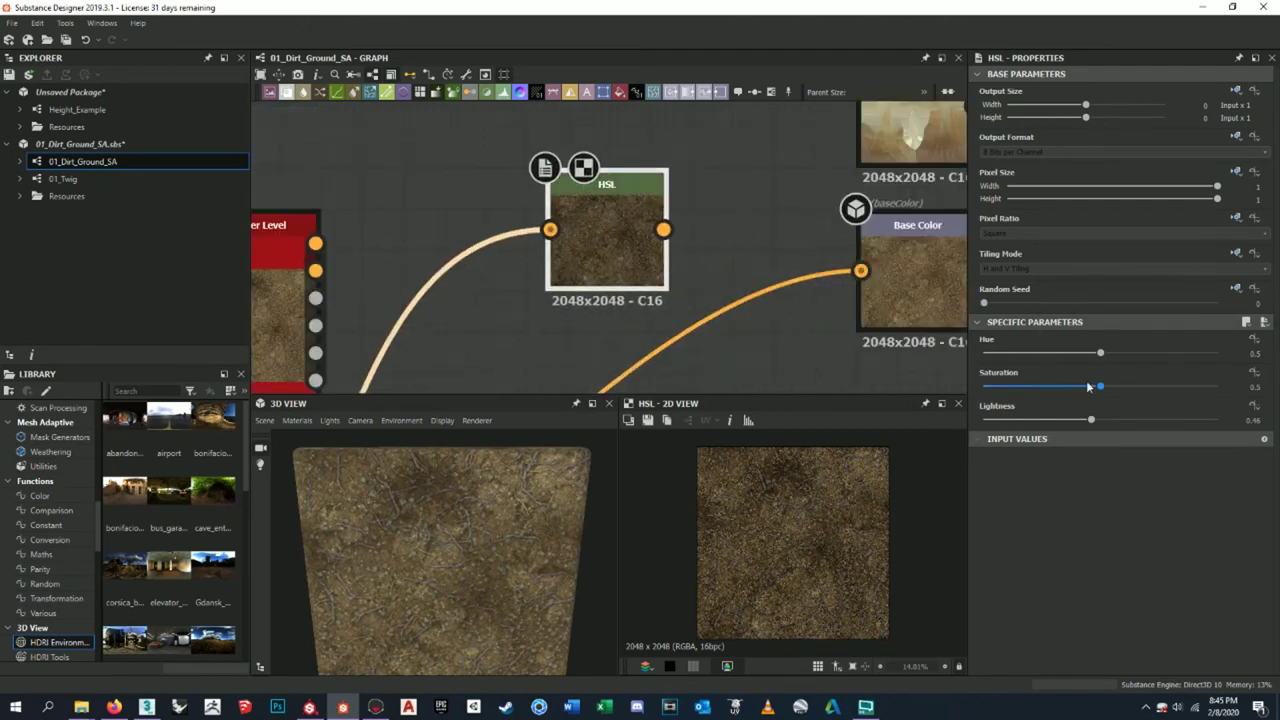
{"action": "left_click_drag", "start_coordinate": [1089, 421], "coordinate": [1084, 421]}
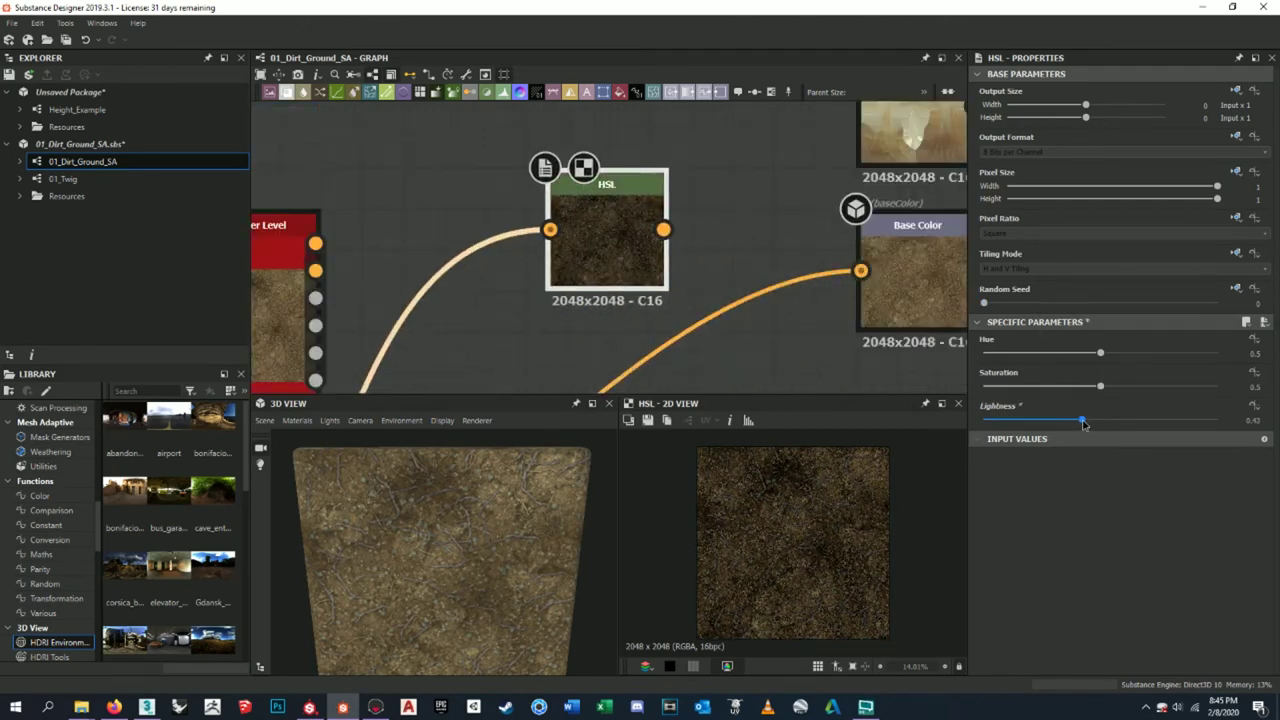
- Save the result over DirtMound_tex-BC.png, confirm the replace, and view the mound in Toolbag
{"action": "left_click", "coordinate": [664, 420]}
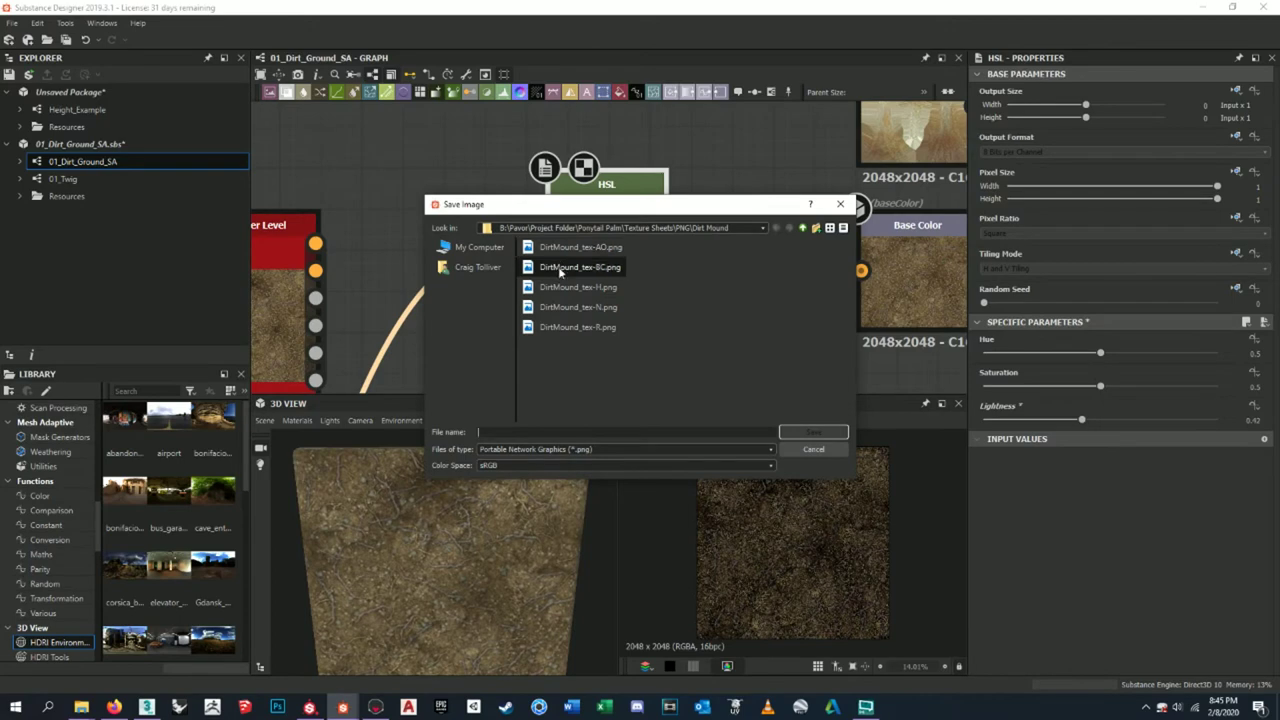
{"action": "left_click", "coordinate": [580, 267]}
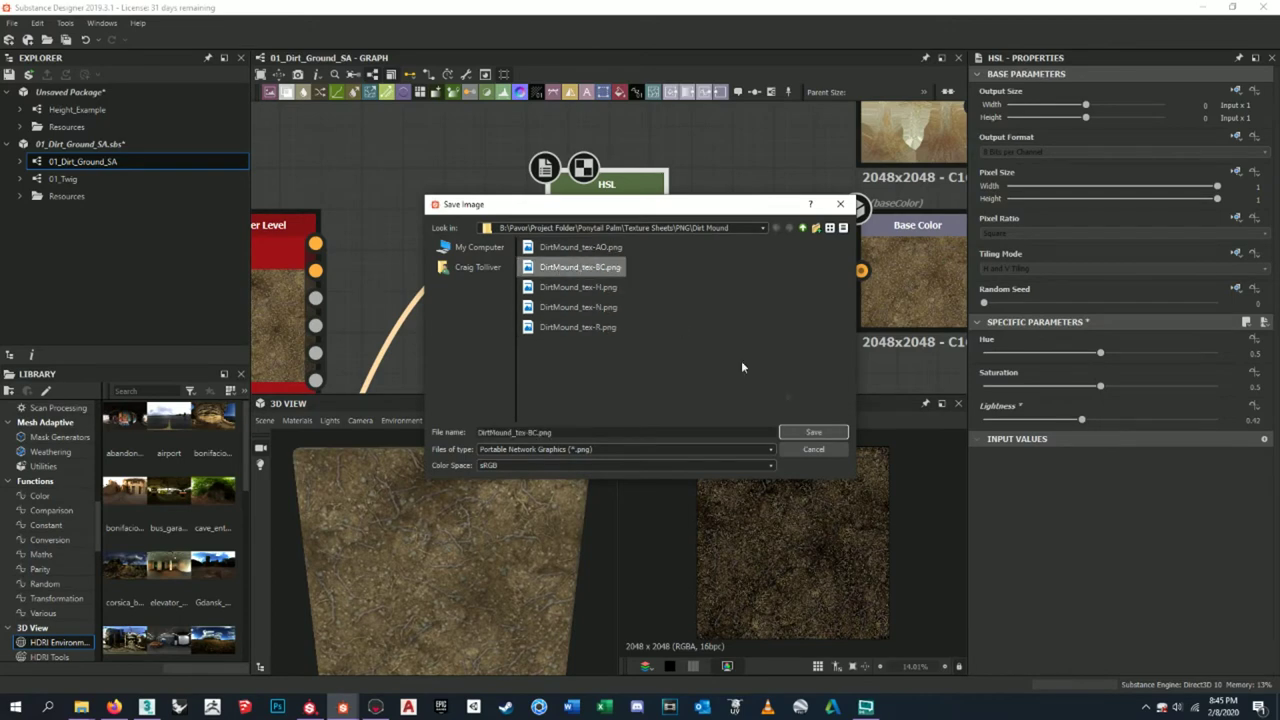
{"action": "left_click", "coordinate": [816, 433]}
{"action": "left_click", "coordinate": [606, 360]}
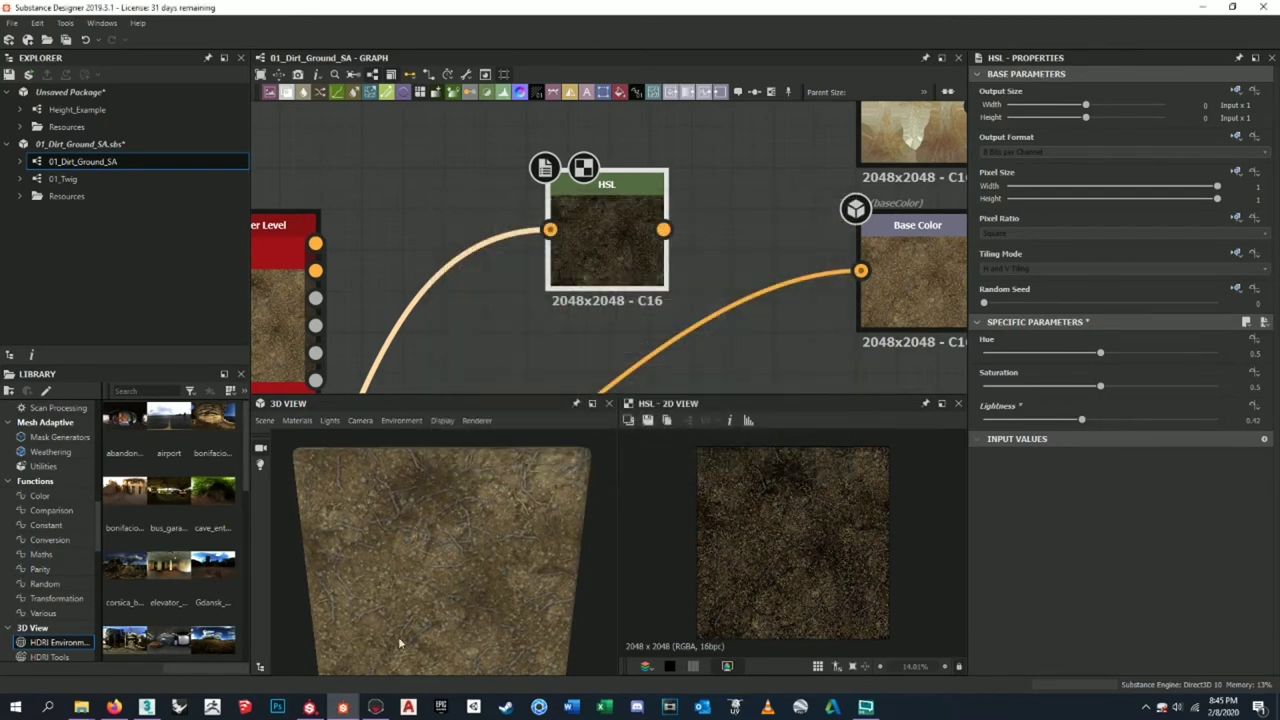
{"action": "left_click", "coordinate": [375, 707]}
{"action": "left_click_drag", "start_coordinate": [826, 418], "coordinate": [889, 318]}
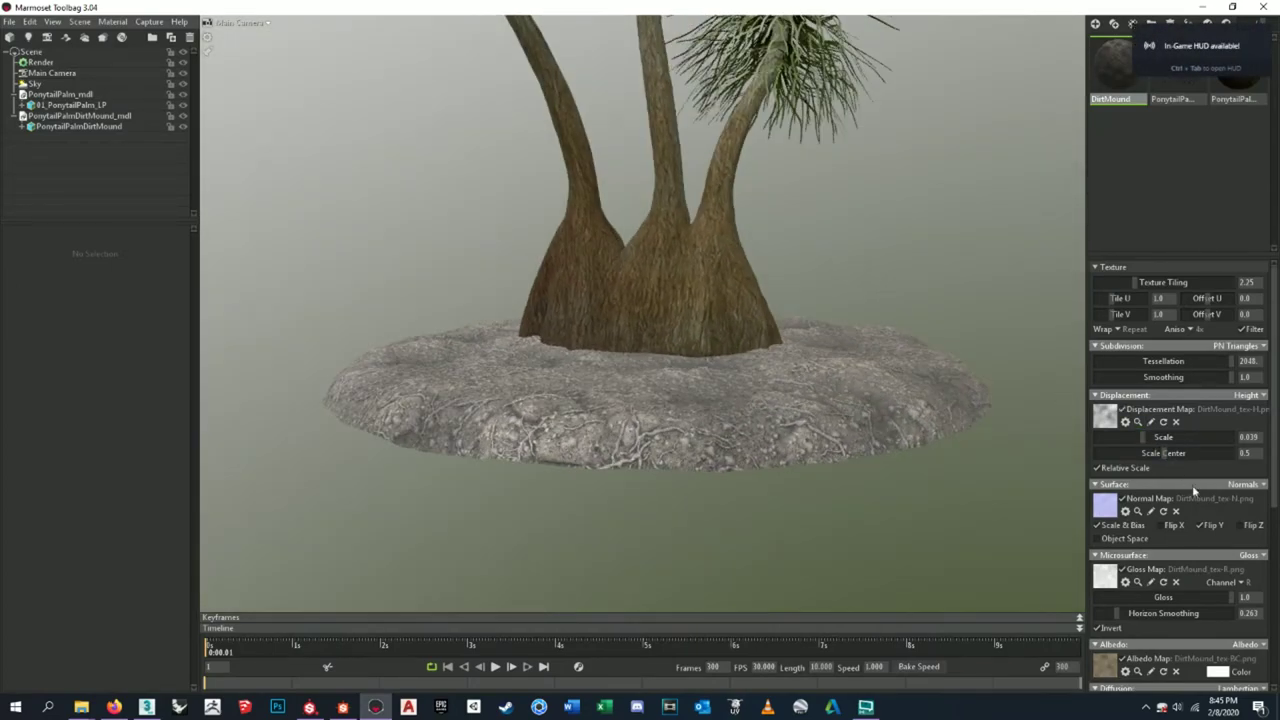
- Test pink, green, yellow and peach albedo tints on the mound, then cancel to keep it white
{"action": "scroll", "coordinate": [1192, 484], "scroll_direction": "down", "scroll_amount": 3}
{"action": "left_click", "coordinate": [1214, 545]}
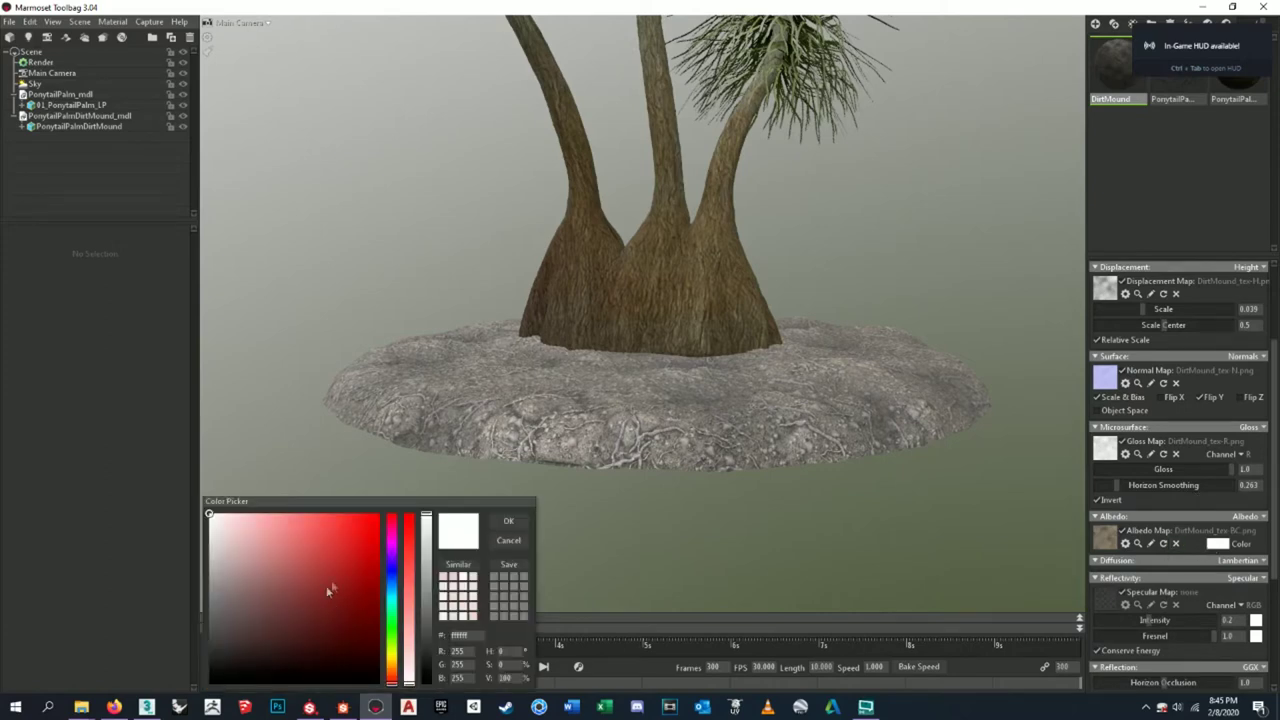
{"action": "mouse_move", "coordinate": [229, 530]}
{"action": "left_mouse_down"}
{"action": "mouse_move", "coordinate": [234, 512]}
{"action": "mouse_move", "coordinate": [226, 591]}
{"action": "mouse_move", "coordinate": [251, 603]}
{"action": "mouse_move", "coordinate": [217, 543]}
{"action": "mouse_move", "coordinate": [223, 520]}
{"action": "mouse_move", "coordinate": [271, 580]}
{"action": "mouse_move", "coordinate": [225, 665]}
{"action": "mouse_move", "coordinate": [306, 688]}
{"action": "mouse_move", "coordinate": [382, 604]}
{"action": "mouse_move", "coordinate": [337, 517]}
{"action": "mouse_move", "coordinate": [277, 531]}
{"action": "mouse_move", "coordinate": [226, 591]}
{"action": "mouse_move", "coordinate": [213, 583]}
{"action": "mouse_move", "coordinate": [211, 514]}
{"action": "left_mouse_up"}
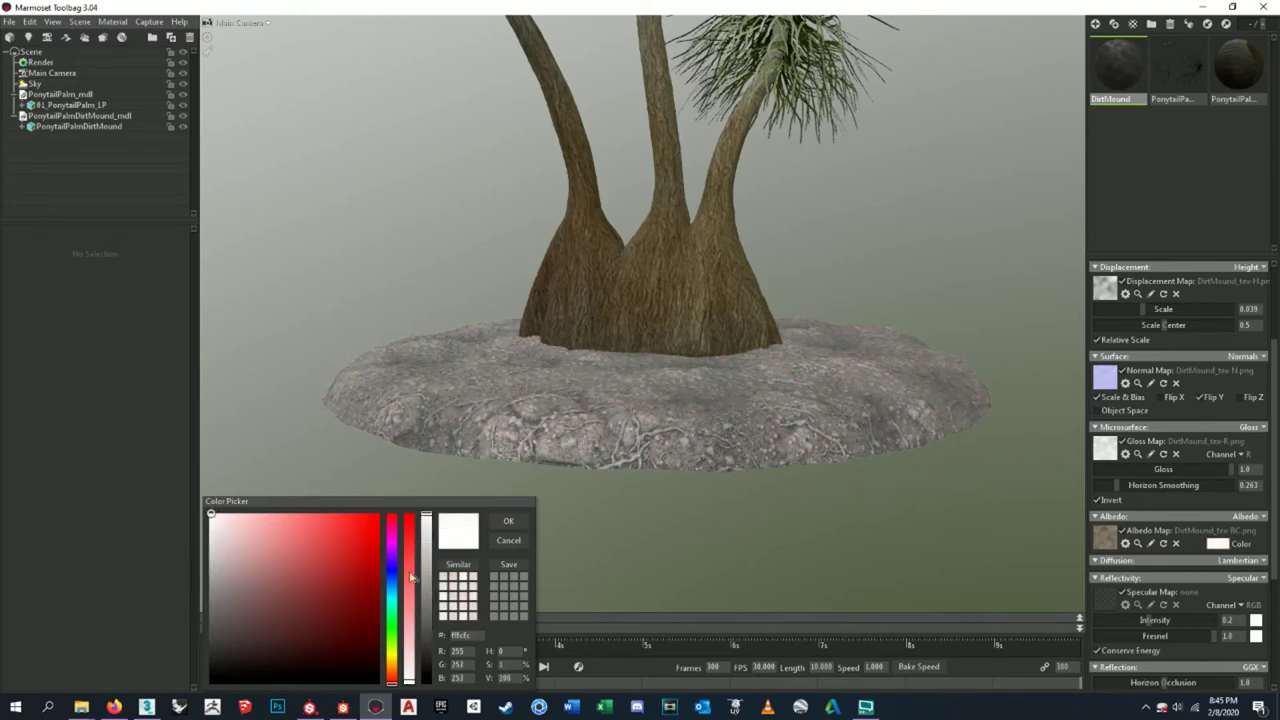
{"action": "left_click", "coordinate": [396, 636]}
{"action": "left_click_drag", "start_coordinate": [399, 628], "coordinate": [398, 674]}
{"action": "mouse_move", "coordinate": [320, 628]}
{"action": "left_mouse_down"}
{"action": "mouse_move", "coordinate": [286, 514]}
{"action": "mouse_move", "coordinate": [271, 512]}
{"action": "mouse_move", "coordinate": [228, 580]}
{"action": "mouse_move", "coordinate": [297, 646]}
{"action": "mouse_move", "coordinate": [255, 534]}
{"action": "mouse_move", "coordinate": [209, 531]}
{"action": "mouse_move", "coordinate": [251, 609]}
{"action": "mouse_move", "coordinate": [212, 520]}
{"action": "mouse_move", "coordinate": [209, 655]}
{"action": "mouse_move", "coordinate": [263, 583]}
{"action": "mouse_move", "coordinate": [187, 500]}
{"action": "left_mouse_up"}
{"action": "left_click", "coordinate": [513, 540]}
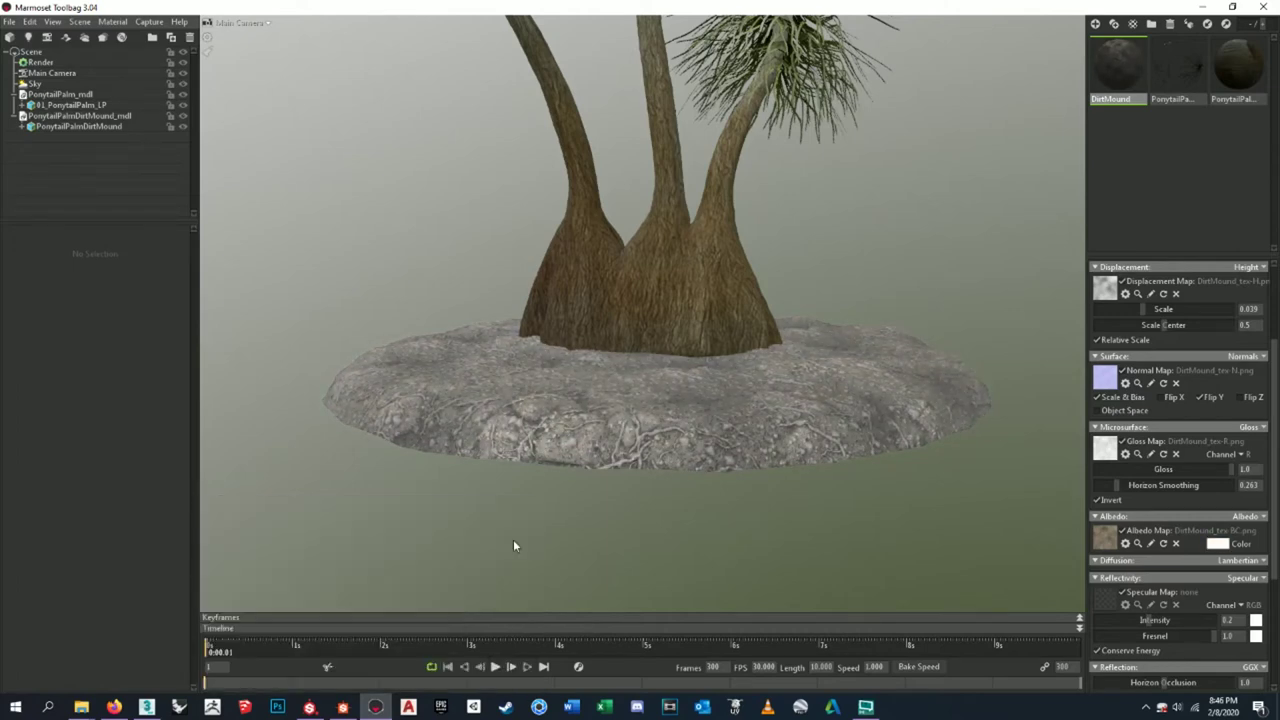
- Orbit to a low side view of the untinted dirt mound
{"action": "scroll", "coordinate": [565, 515], "scroll_direction": "down", "scroll_amount": 5}
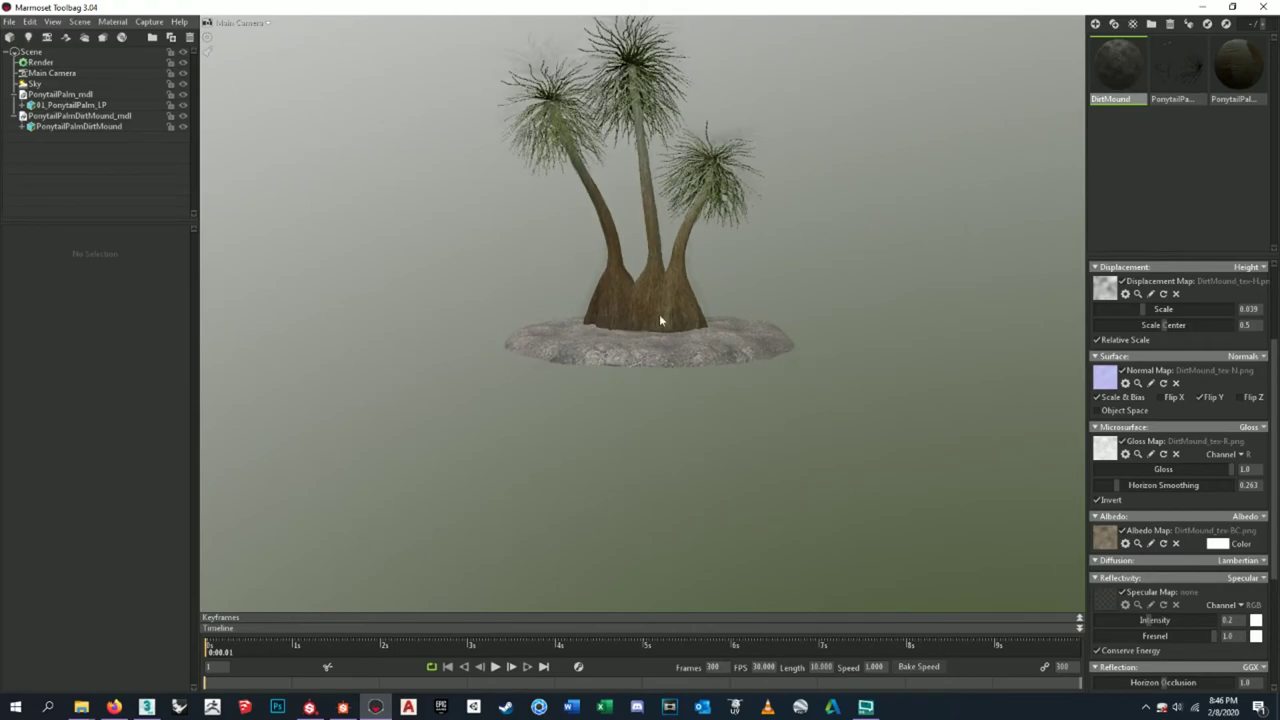
{"action": "scroll", "coordinate": [648, 318], "scroll_direction": "up", "scroll_amount": 6}
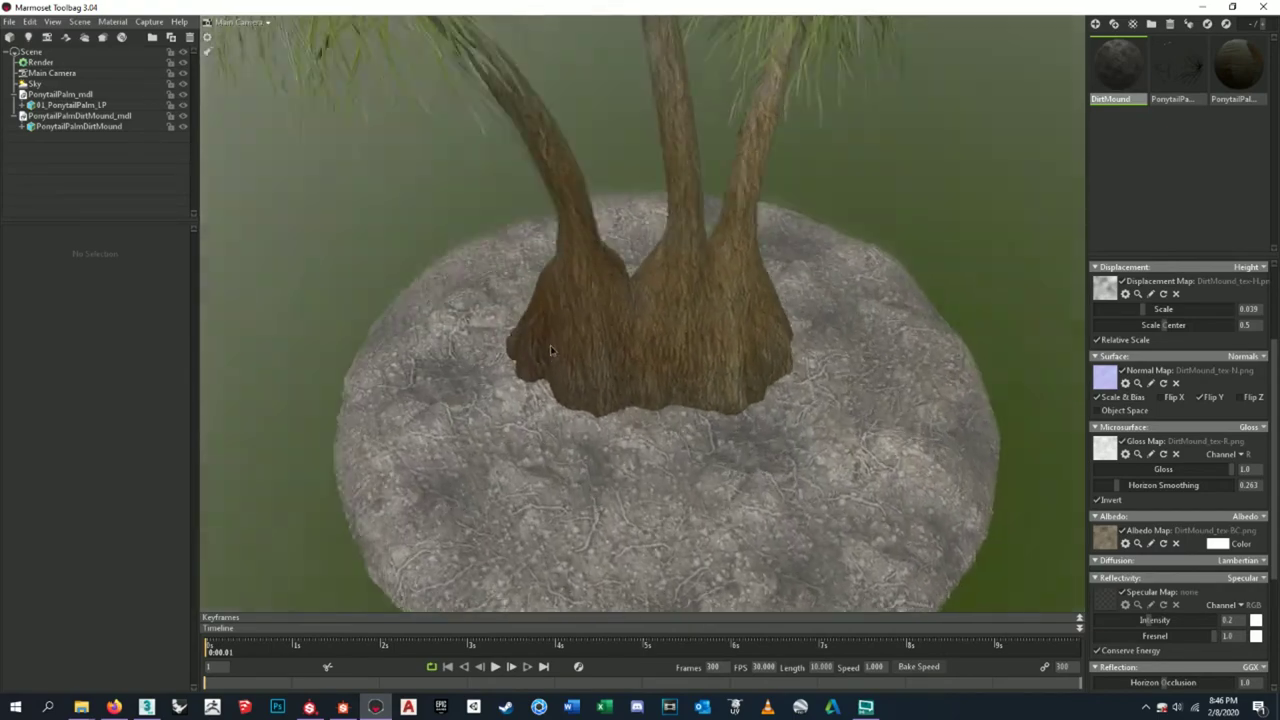
{"action": "left_click_drag", "start_coordinate": [550, 350], "coordinate": [743, 487]}
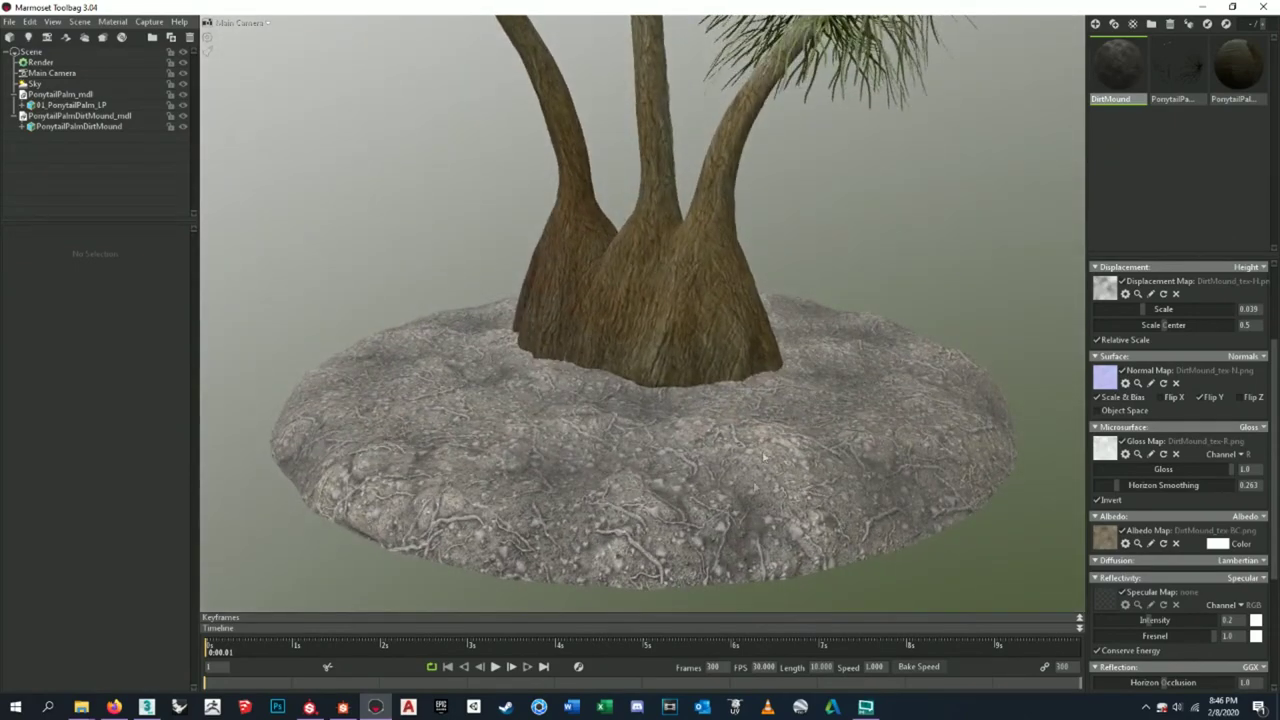
{"action": "left_click", "coordinate": [342, 707]}
- Pan the 01_Dirt_Ground_SA graph to the HSL and Base Color nodes, then orbit the palm scene in Toolbag
{"action": "middle_click_drag", "start_coordinate": [803, 333], "coordinate": [757, 280]}
{"action": "scroll", "coordinate": [560, 300], "scroll_direction": "down", "scroll_amount": 5}
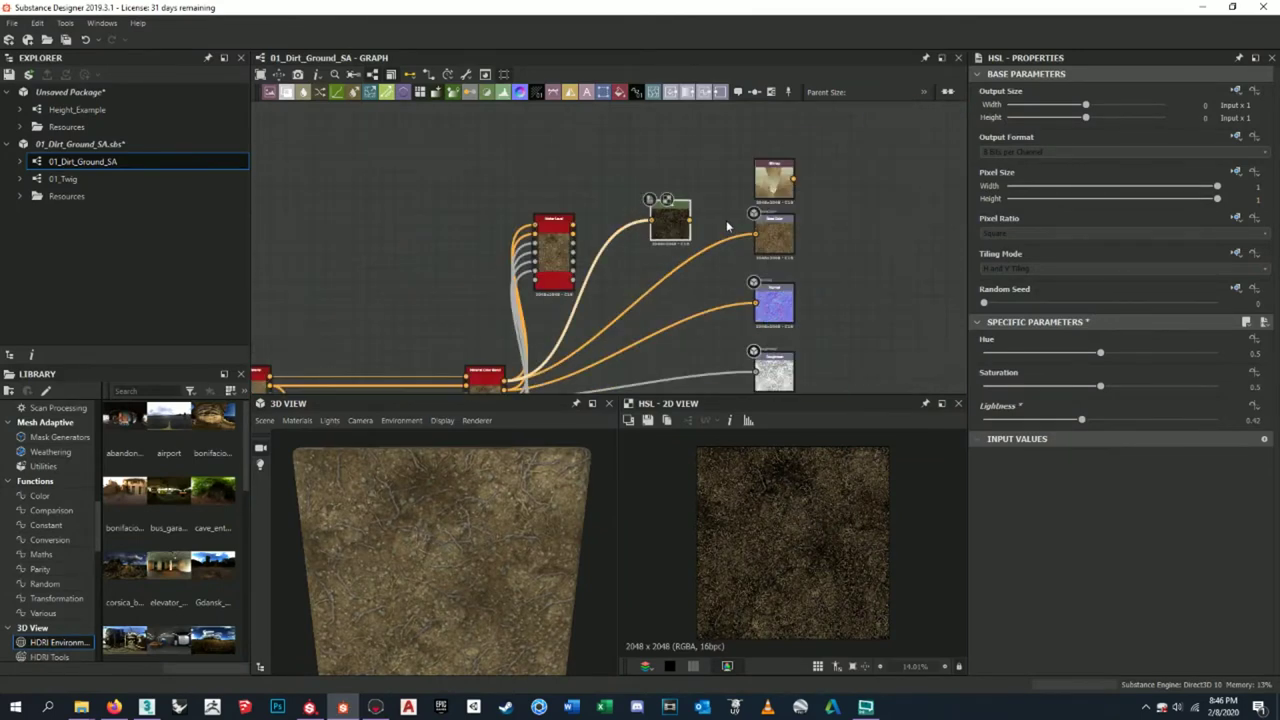
{"action": "scroll", "coordinate": [560, 300], "scroll_direction": "up", "scroll_amount": 4}
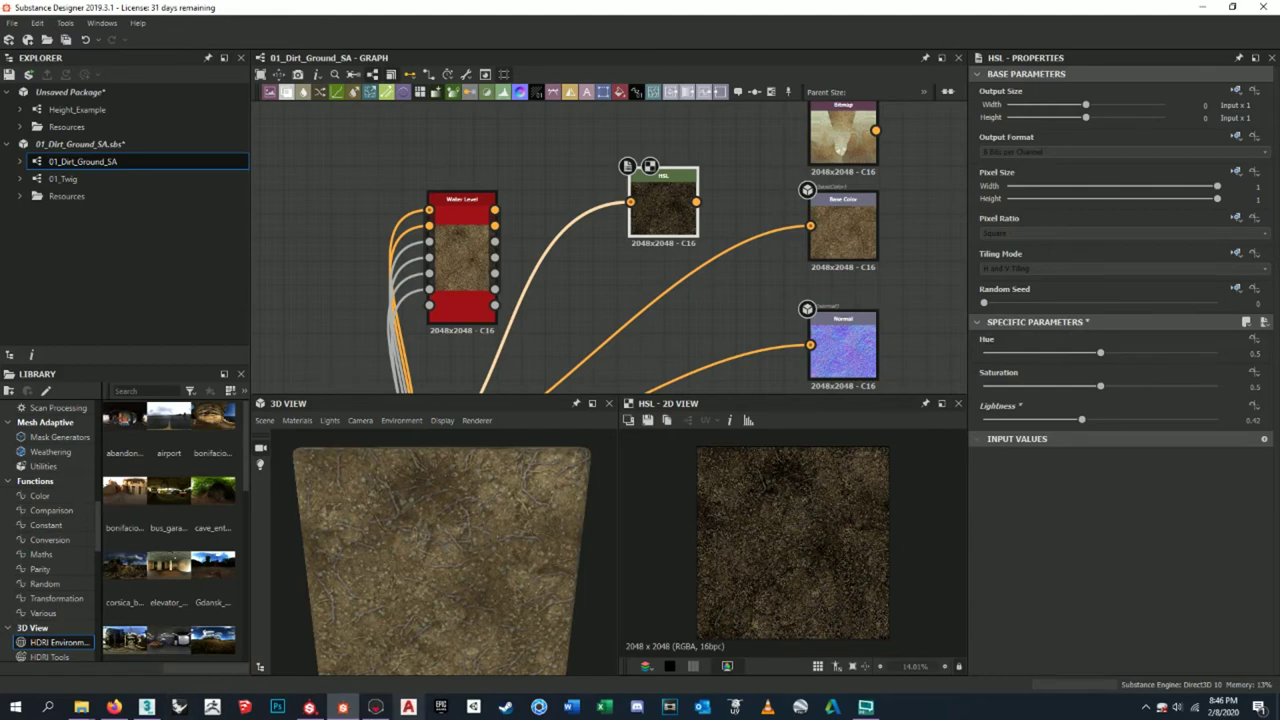
{"action": "left_click", "coordinate": [375, 707]}
{"action": "left_click_drag", "start_coordinate": [622, 478], "coordinate": [955, 462]}
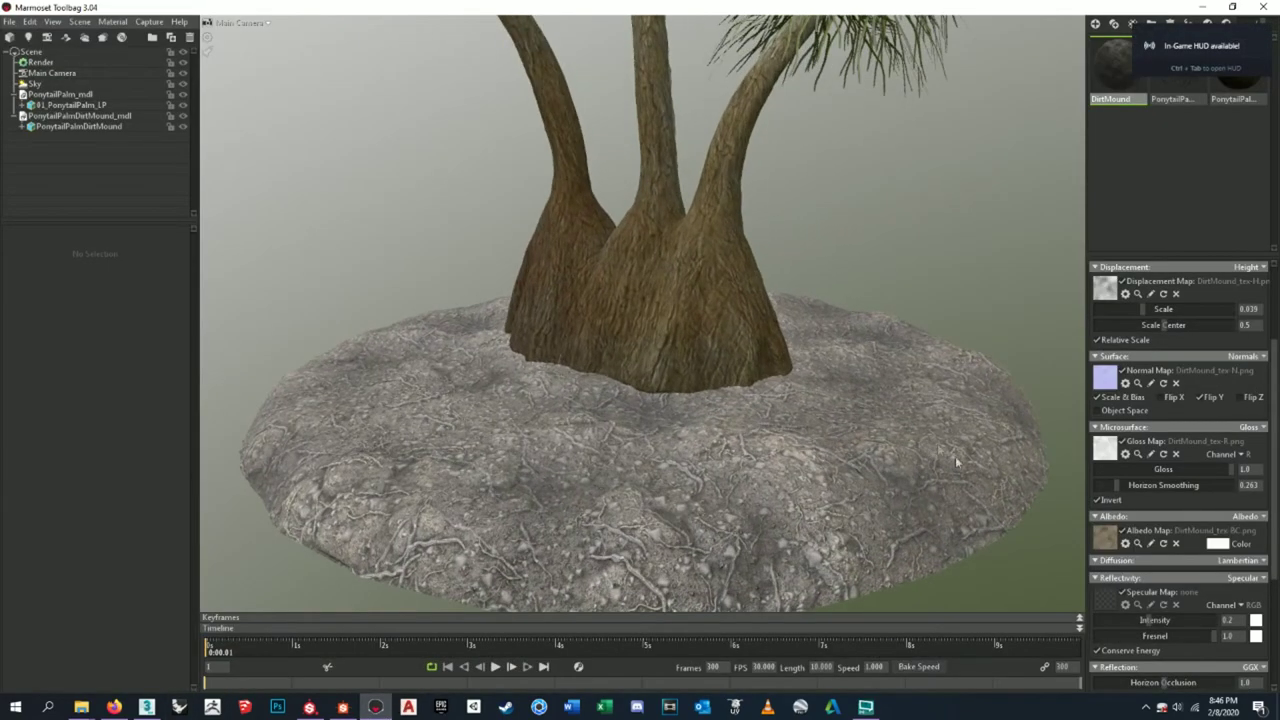
{"action": "left_click", "coordinate": [1262, 561]}
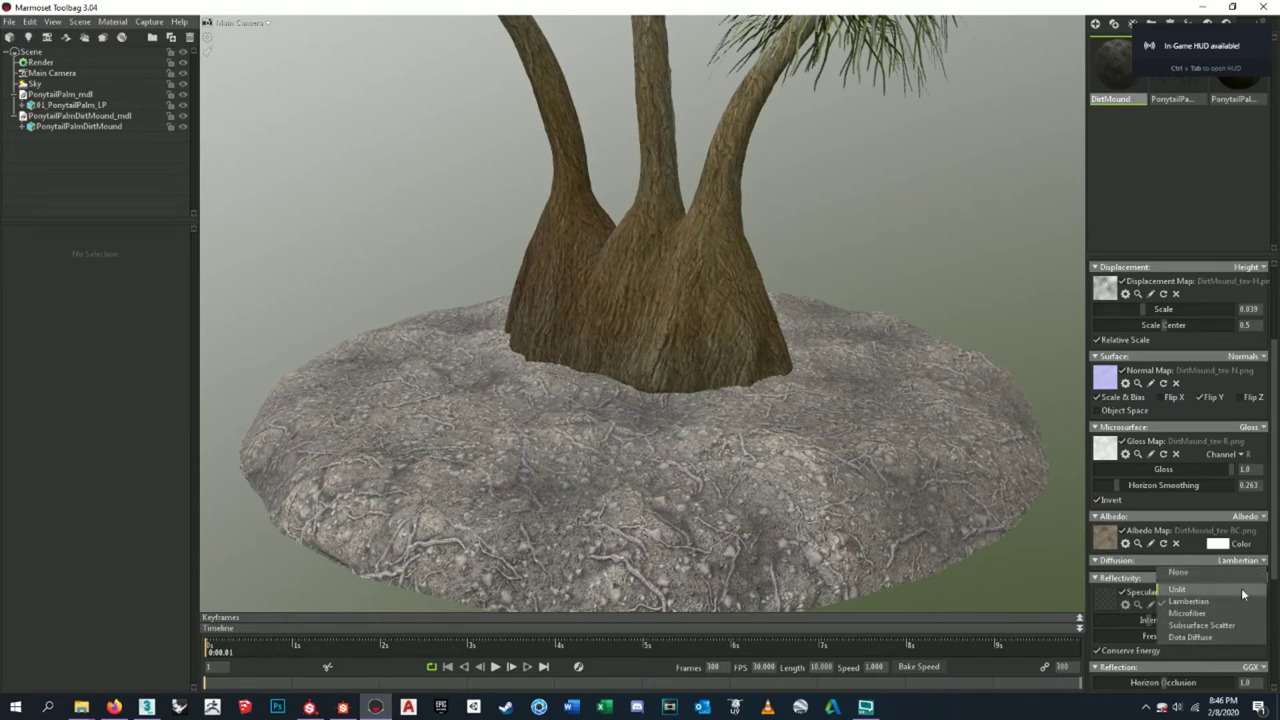
{"action": "left_click", "coordinate": [1180, 589]}
{"action": "left_click", "coordinate": [1264, 561]}
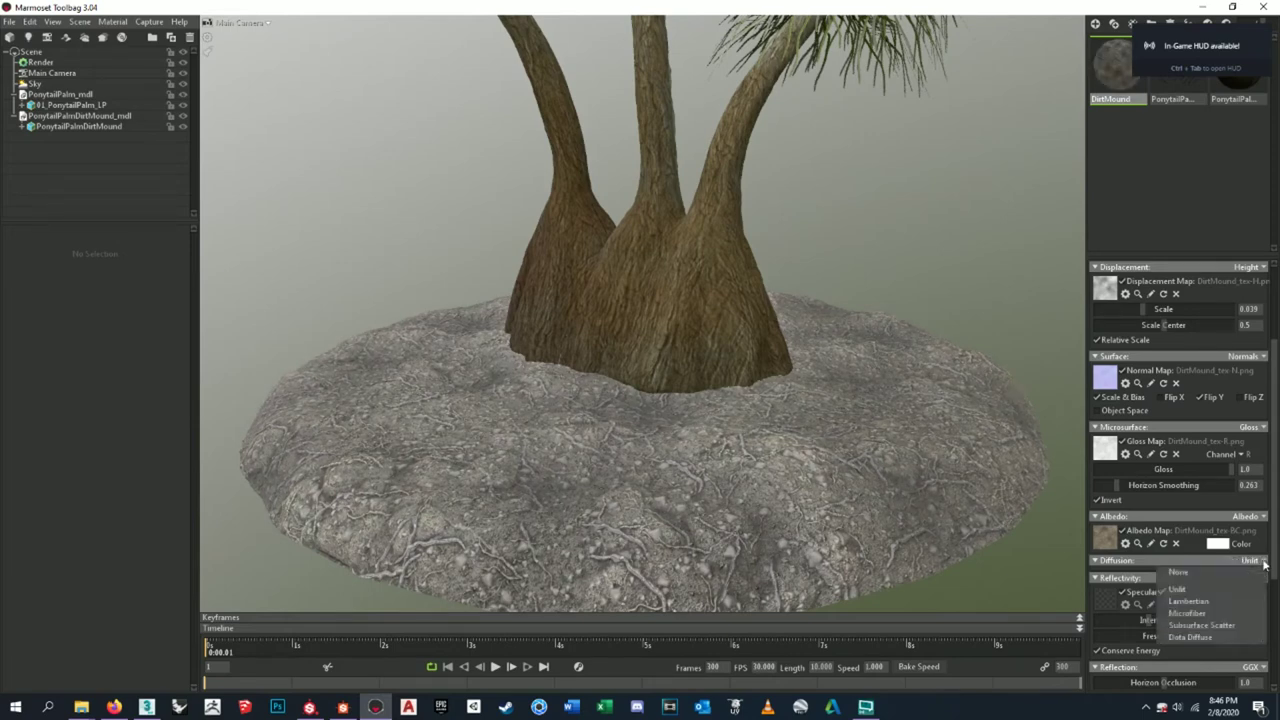
{"action": "left_click", "coordinate": [1236, 604]}
{"action": "left_click", "coordinate": [1262, 561]}
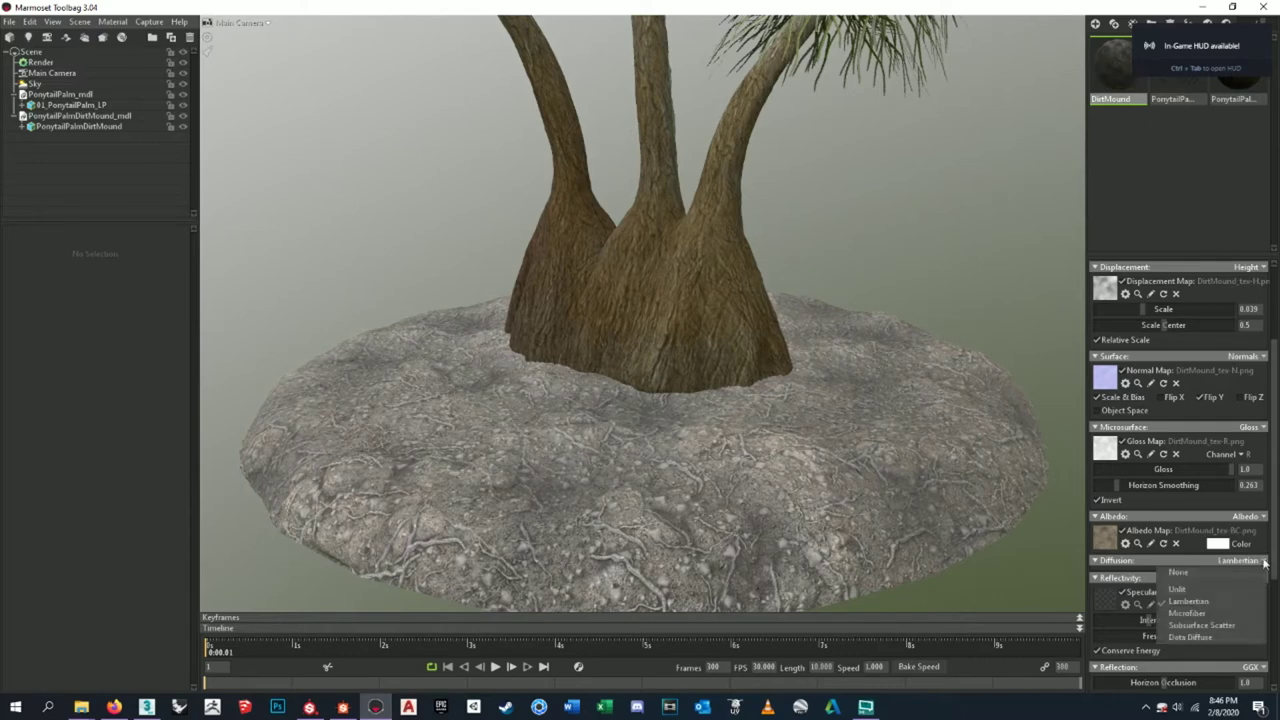
{"action": "left_click", "coordinate": [1237, 616]}
{"action": "left_click", "coordinate": [1259, 562]}
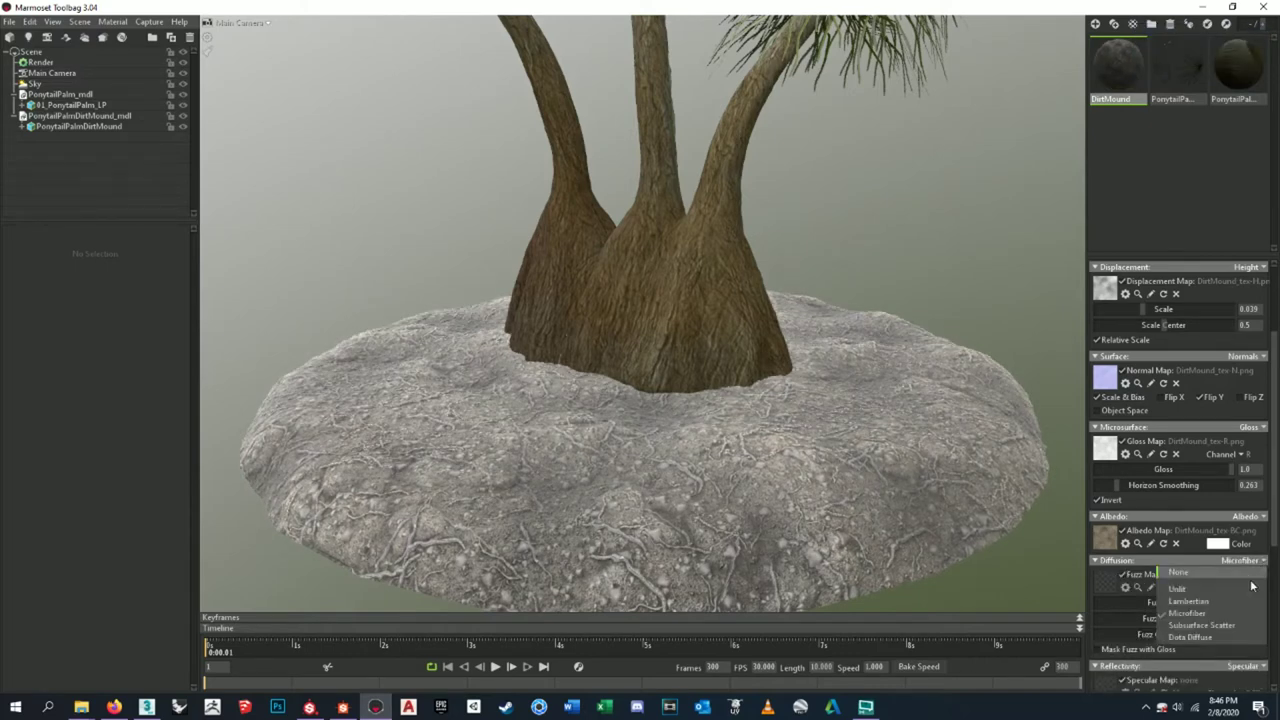
{"action": "left_click", "coordinate": [1227, 624]}
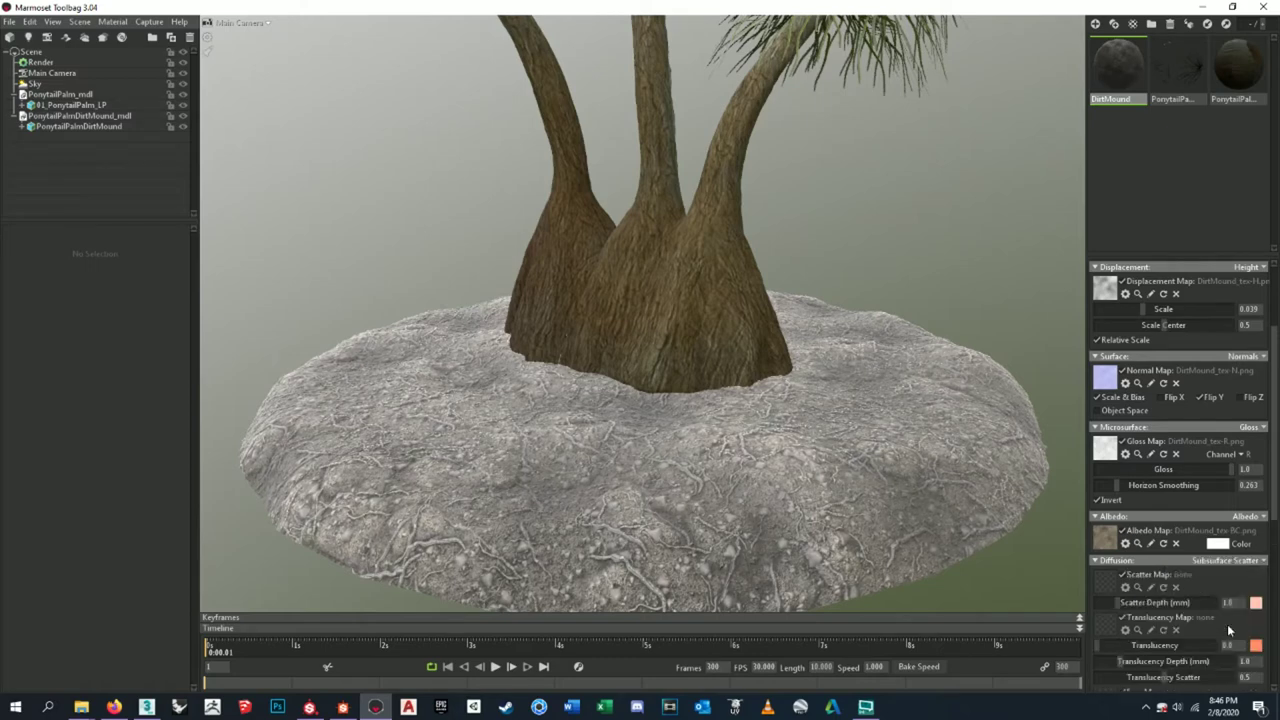
{"action": "left_click", "coordinate": [1261, 564]}
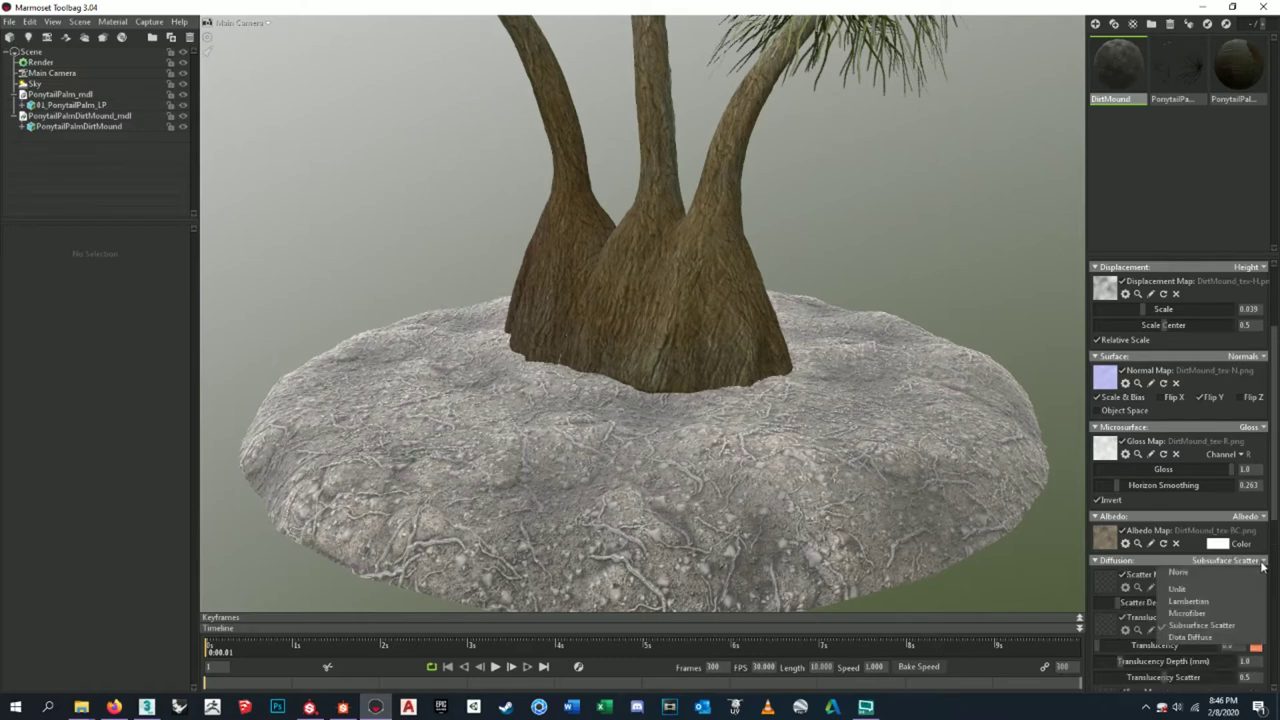
{"action": "left_click", "coordinate": [1233, 639]}
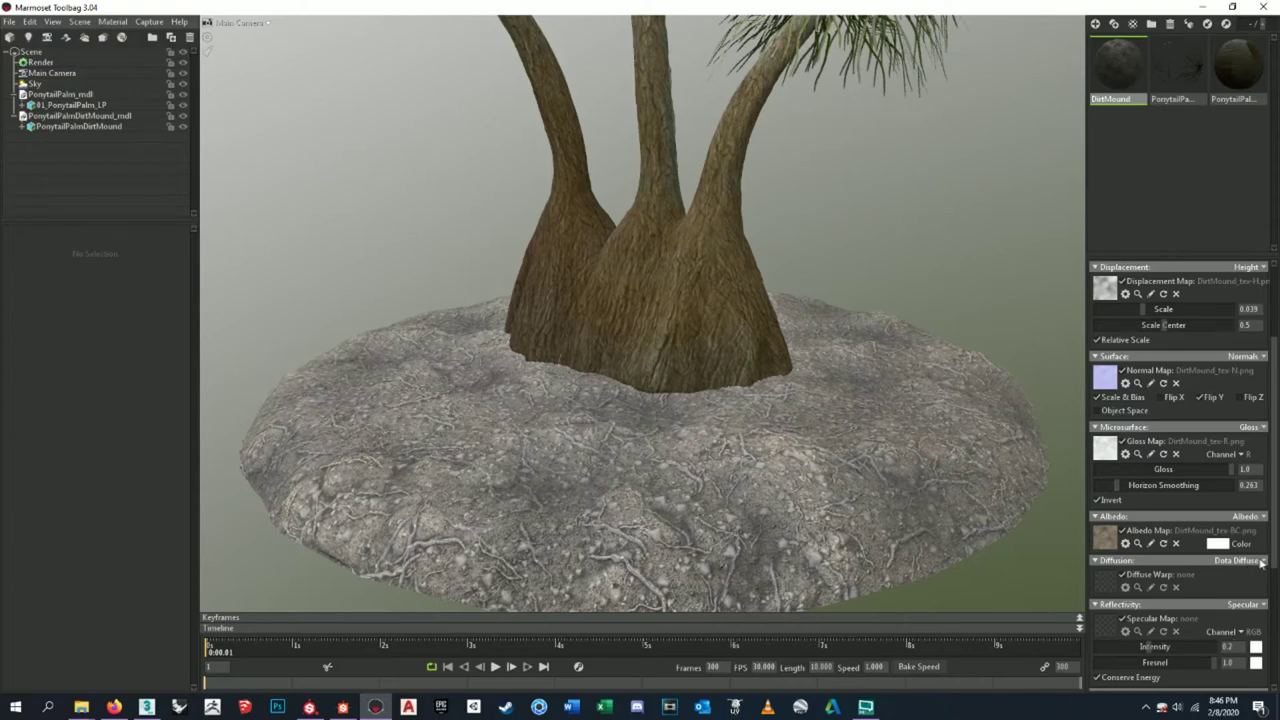
{"action": "left_click", "coordinate": [1261, 564]}
{"action": "left_click", "coordinate": [1238, 597]}
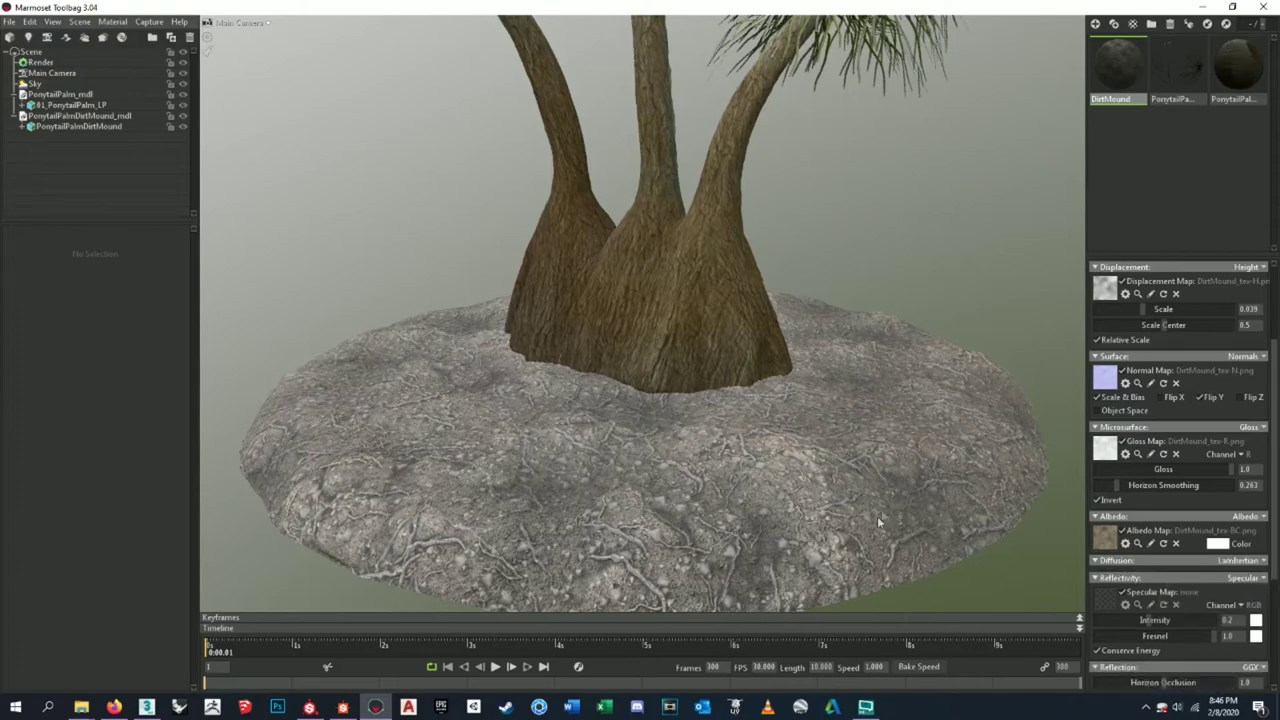
{"action": "left_click_drag", "start_coordinate": [882, 502], "coordinate": [752, 409]}
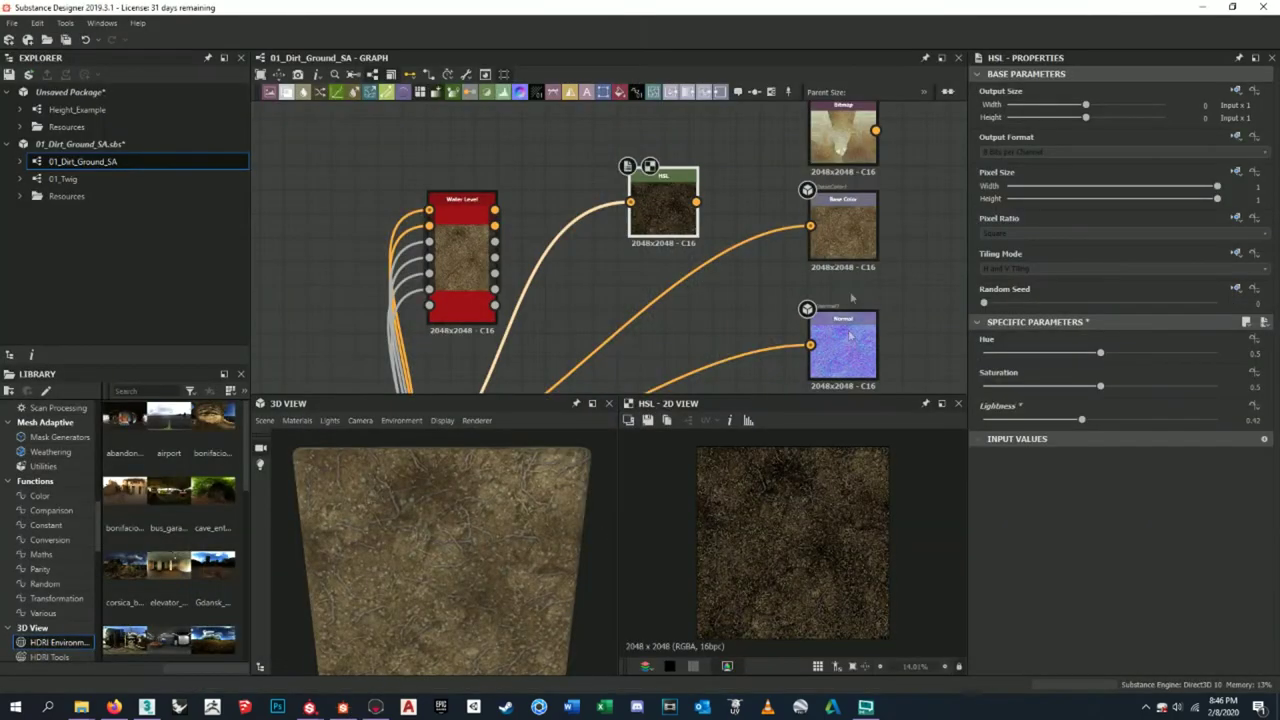
- Zoom into the Substance Designer graph and compare the Base Color output with the bitmap node above it
{"action": "middle_click_drag", "start_coordinate": [851, 297], "coordinate": [851, 345]}
{"action": "scroll", "coordinate": [744, 173], "scroll_direction": "up", "scroll_amount": 5}
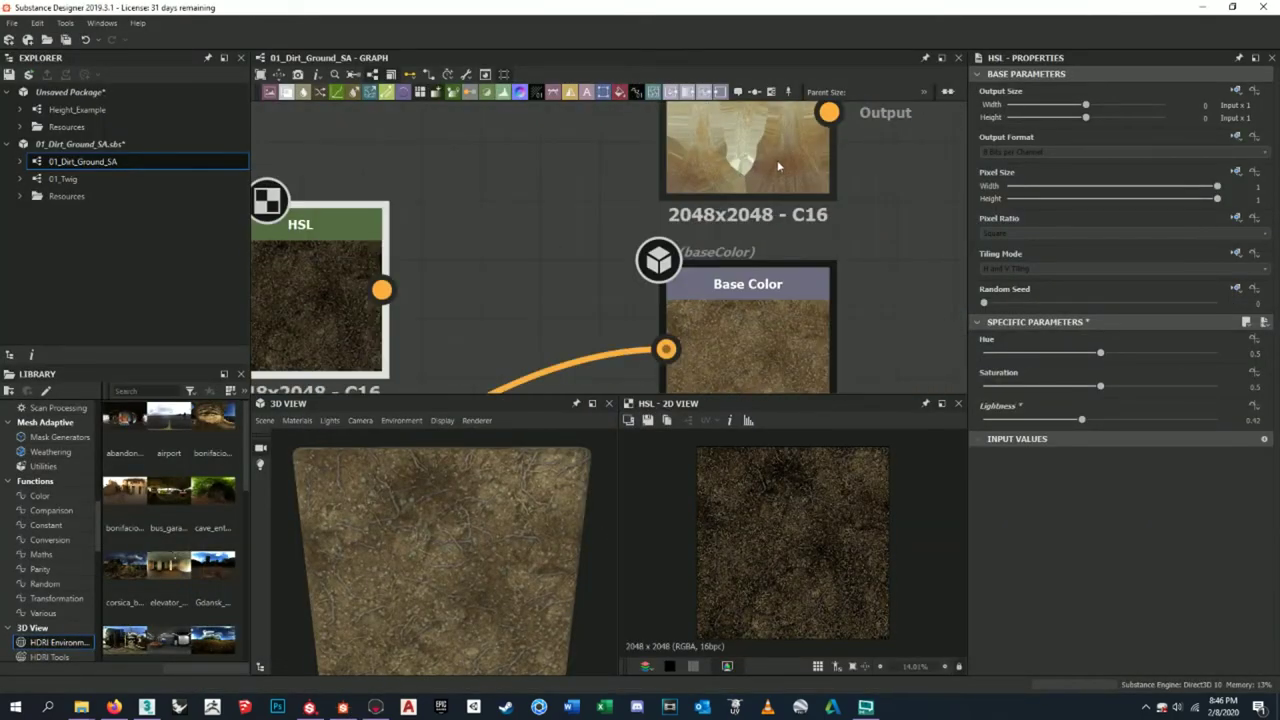
{"action": "left_click", "coordinate": [797, 350]}
{"action": "left_click", "coordinate": [796, 167]}
{"action": "left_click", "coordinate": [776, 317]}
{"action": "left_click", "coordinate": [795, 165]}
{"action": "left_click", "coordinate": [780, 330]}
{"action": "left_click", "coordinate": [794, 163]}
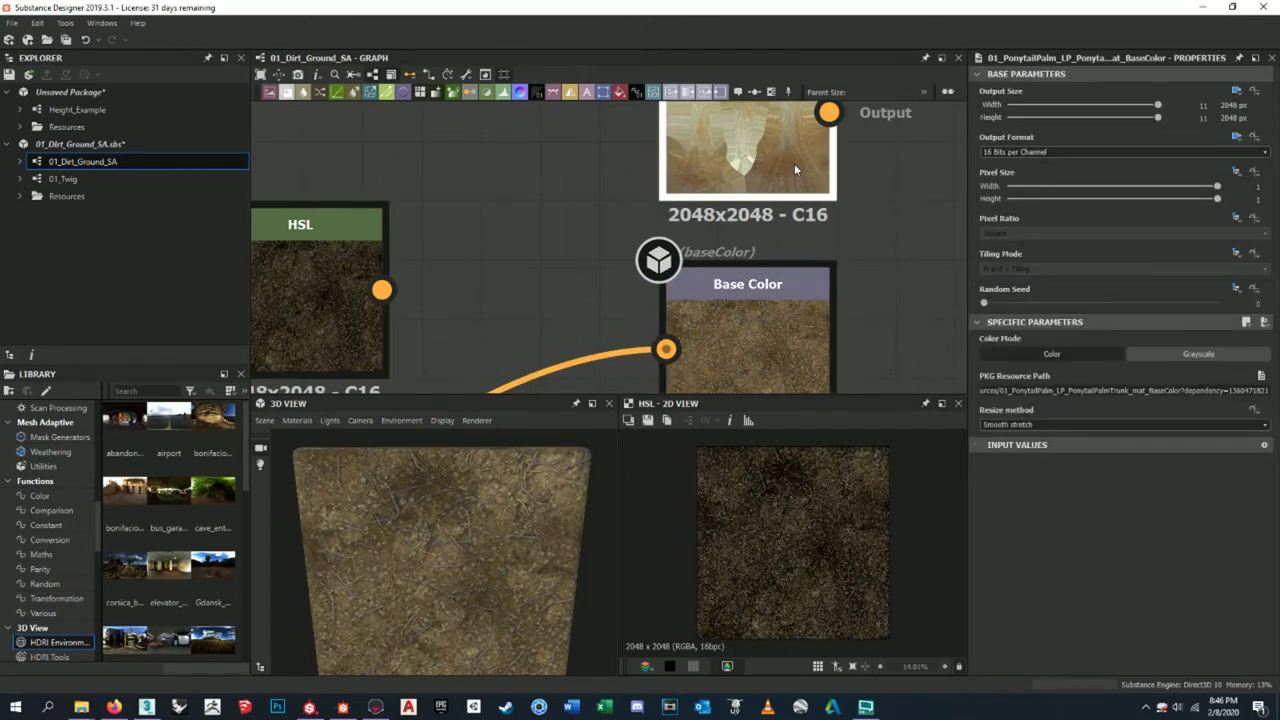
- Pan around the surrounding nodes, then return to Marmoset Toolbag
{"action": "scroll", "coordinate": [799, 330], "scroll_direction": "down", "scroll_amount": 8}
{"action": "middle_click_drag", "start_coordinate": [717, 215], "coordinate": [817, 290]}
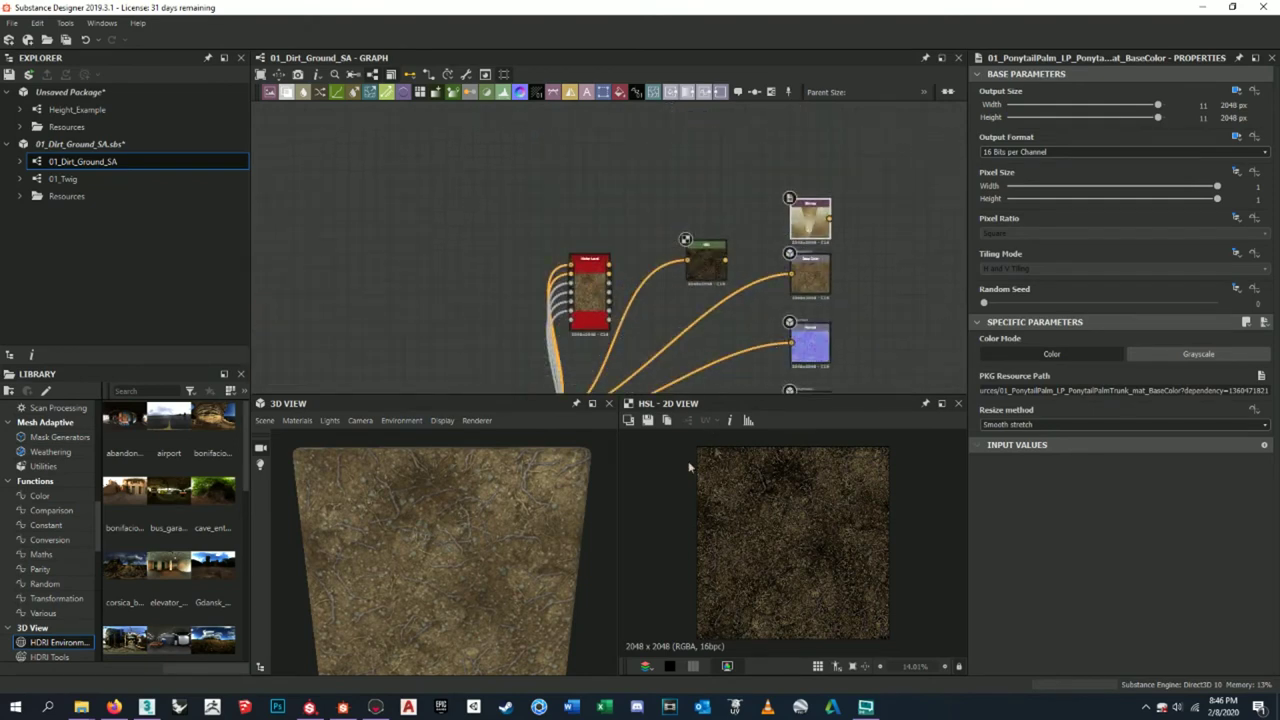
{"action": "left_click", "coordinate": [375, 707]}
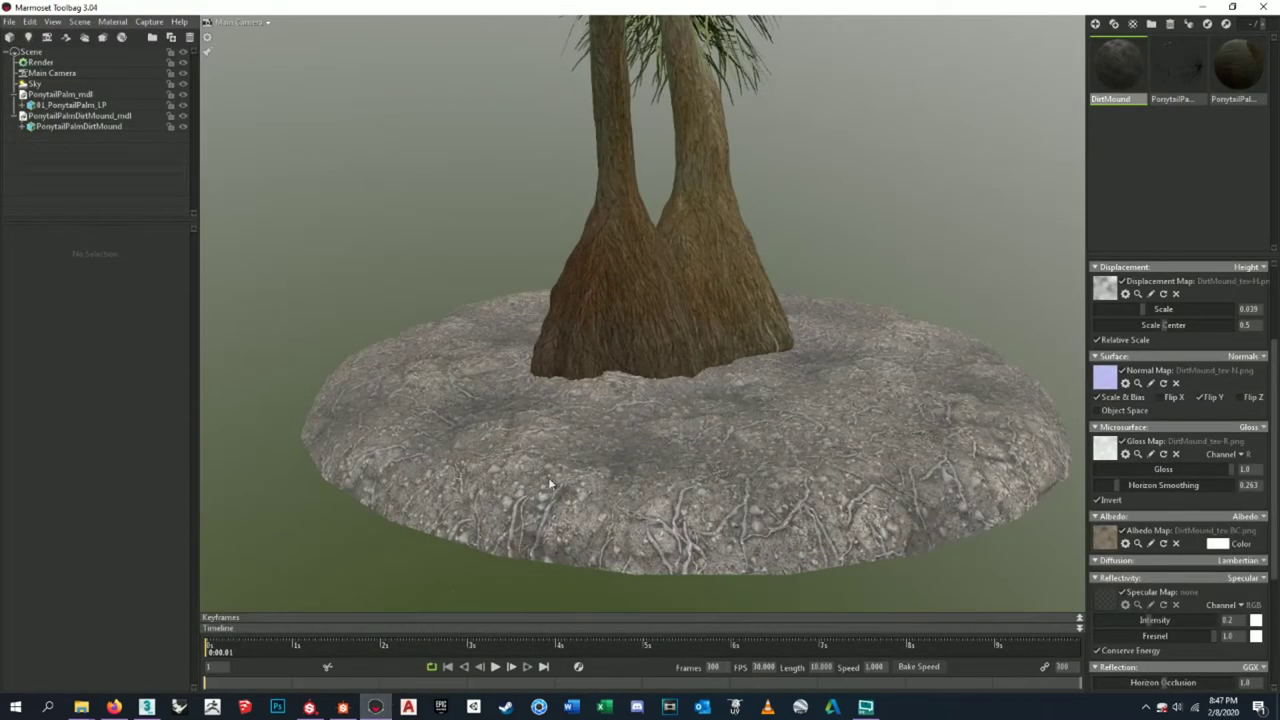
- Select the Sky and set selective brightness threshold to 2.69 and scale to 4.841
{"action": "scroll", "coordinate": [530, 440], "scroll_direction": "down", "scroll_amount": 3}
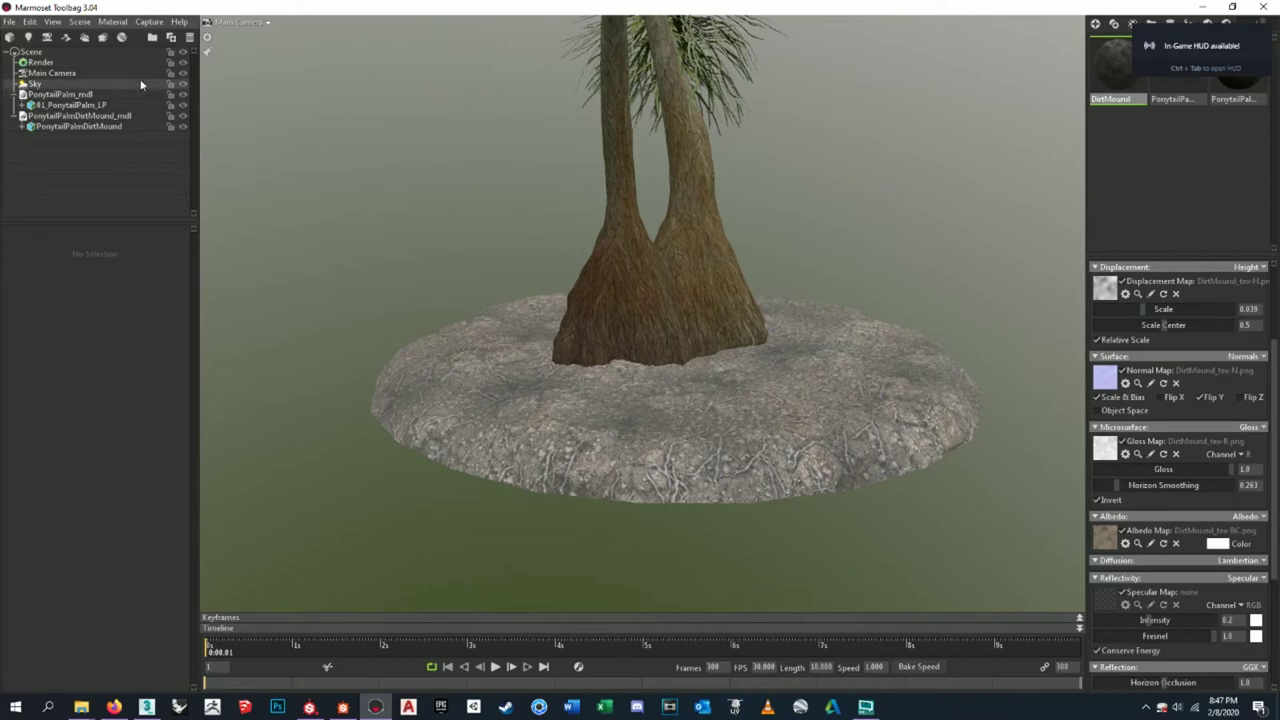
{"action": "left_click", "coordinate": [181, 86]}
{"action": "left_click", "coordinate": [181, 86]}
{"action": "left_click", "coordinate": [87, 87]}
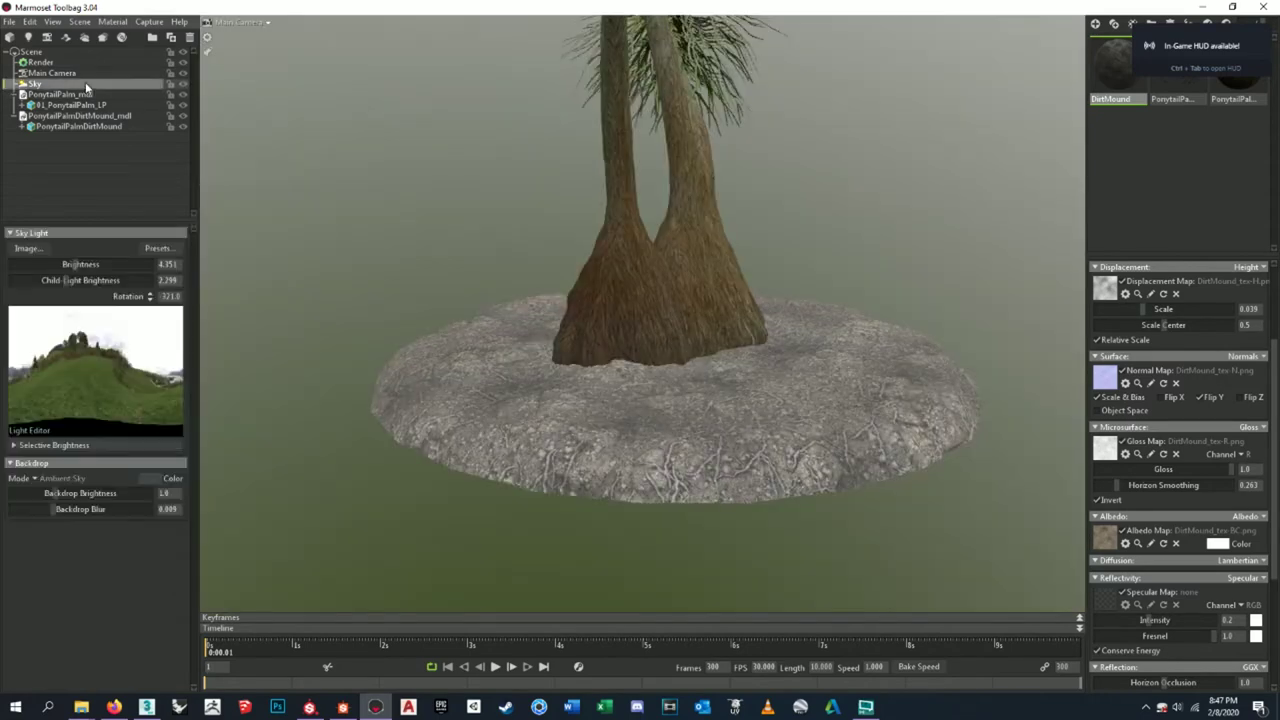
{"action": "left_click", "coordinate": [14, 446]}
{"action": "left_click_drag", "start_coordinate": [45, 463], "coordinate": [175, 451]}
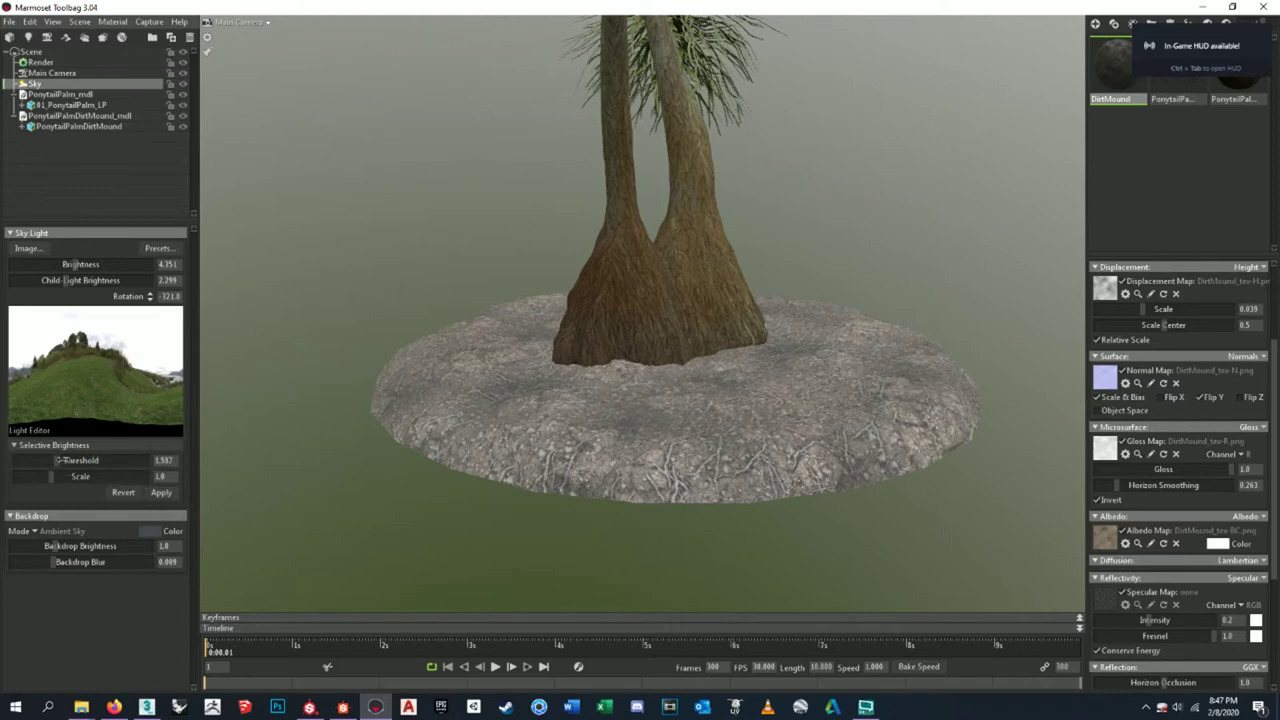
{"action": "left_click_drag", "start_coordinate": [58, 477], "coordinate": [63, 478]}
- Lower sky brightness to 3.203 and backdrop blur to 0.002, then show the render settings
{"action": "left_click_drag", "start_coordinate": [72, 264], "coordinate": [63, 264]}
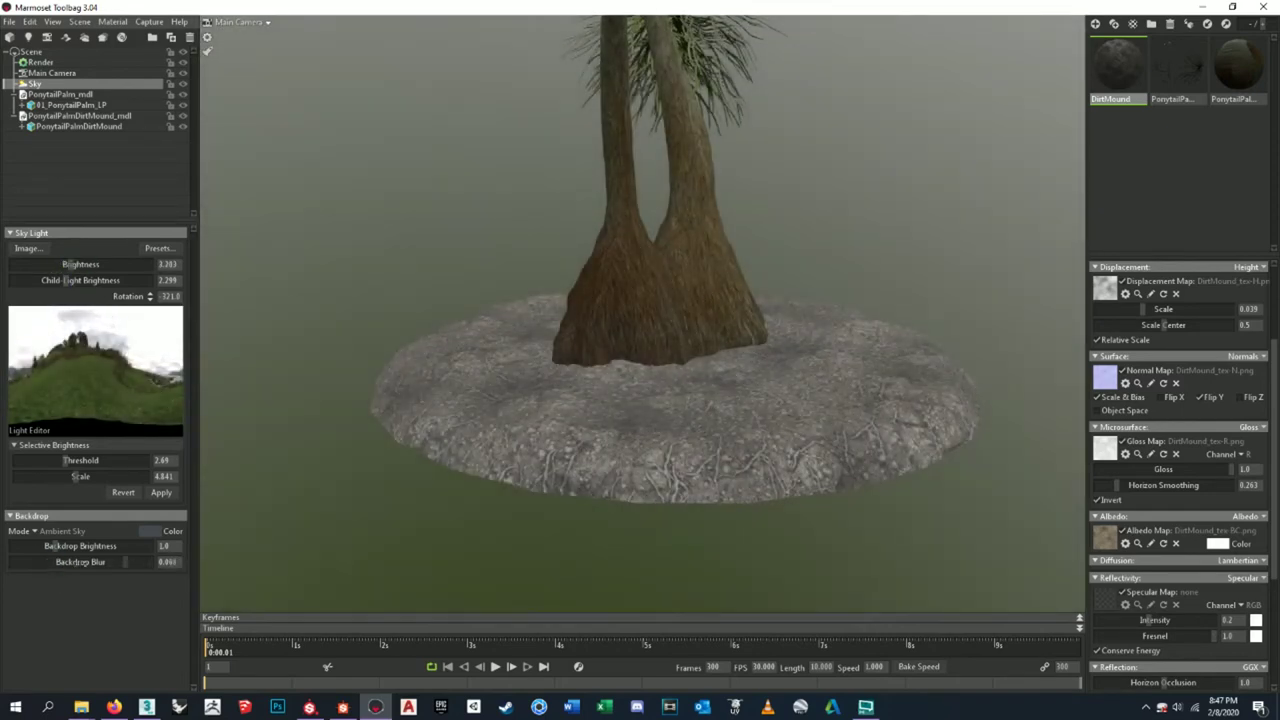
{"action": "left_click_drag", "start_coordinate": [48, 562], "coordinate": [33, 562]}
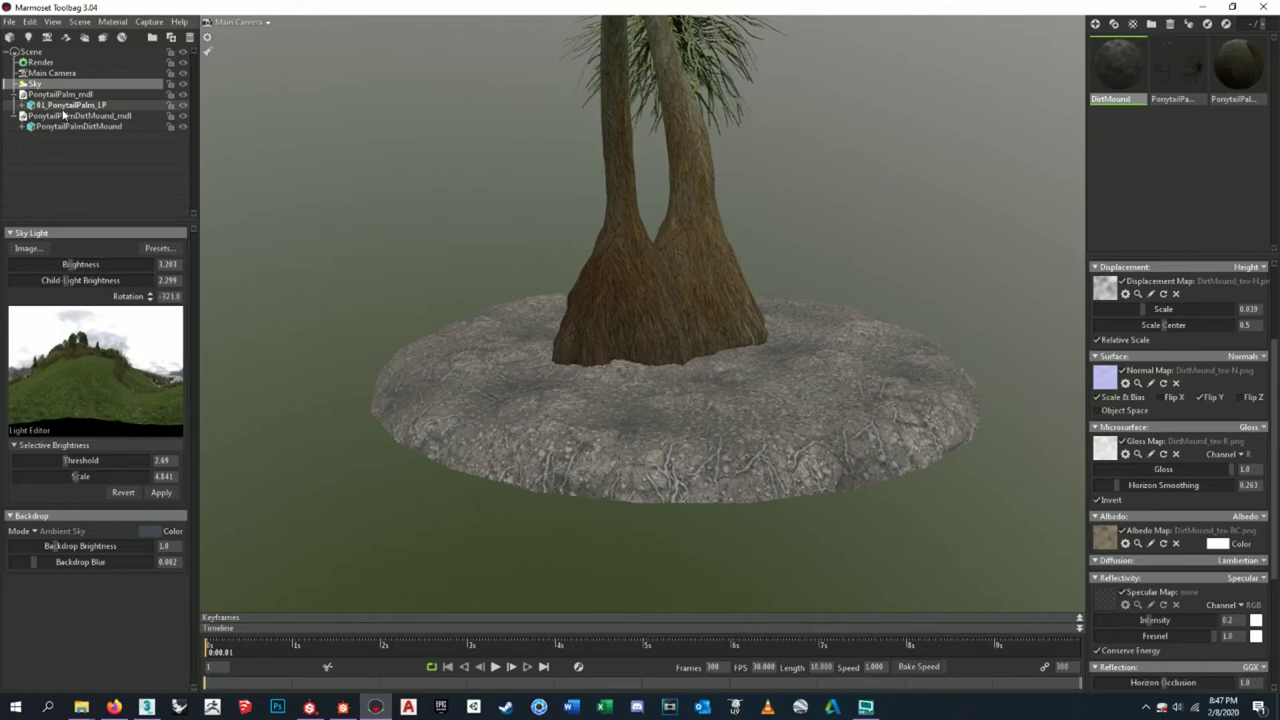
{"action": "left_click", "coordinate": [55, 73]}
{"action": "left_click", "coordinate": [70, 63]}
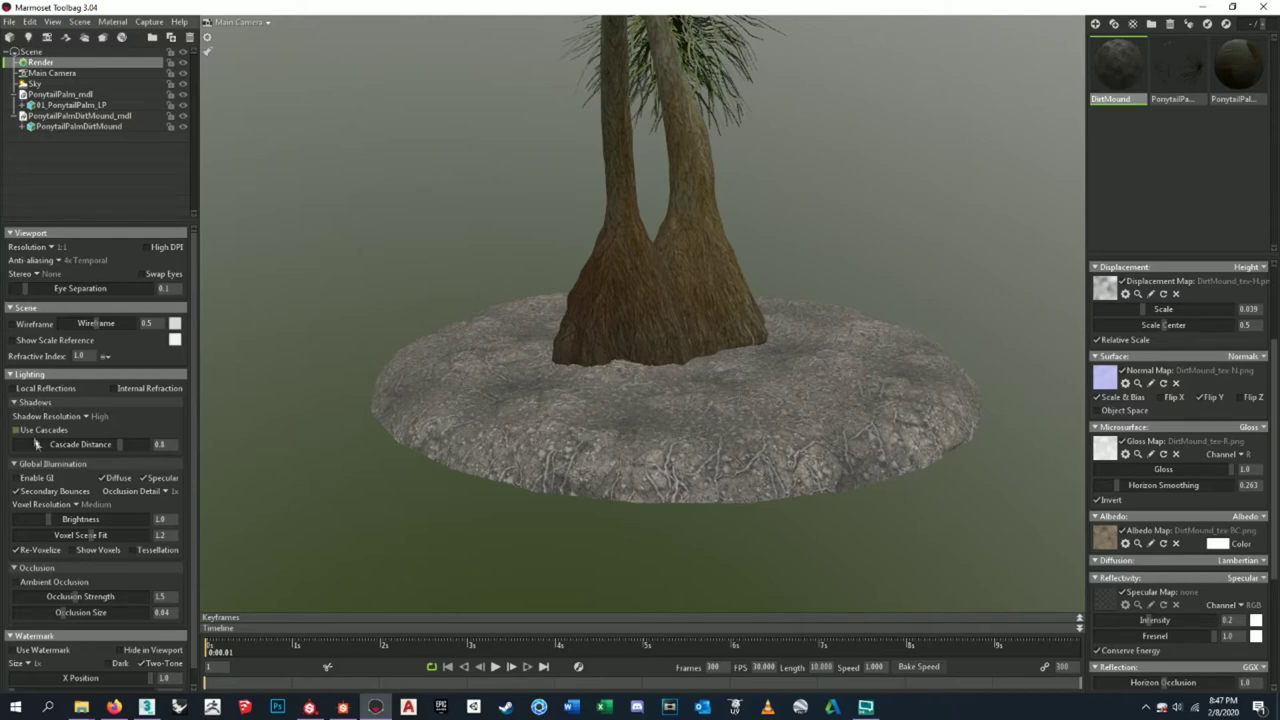
- Enable GI and ambient occlusion, with occlusion strength 16.0 and GI brightness about 1.41
{"action": "left_click", "coordinate": [22, 479]}
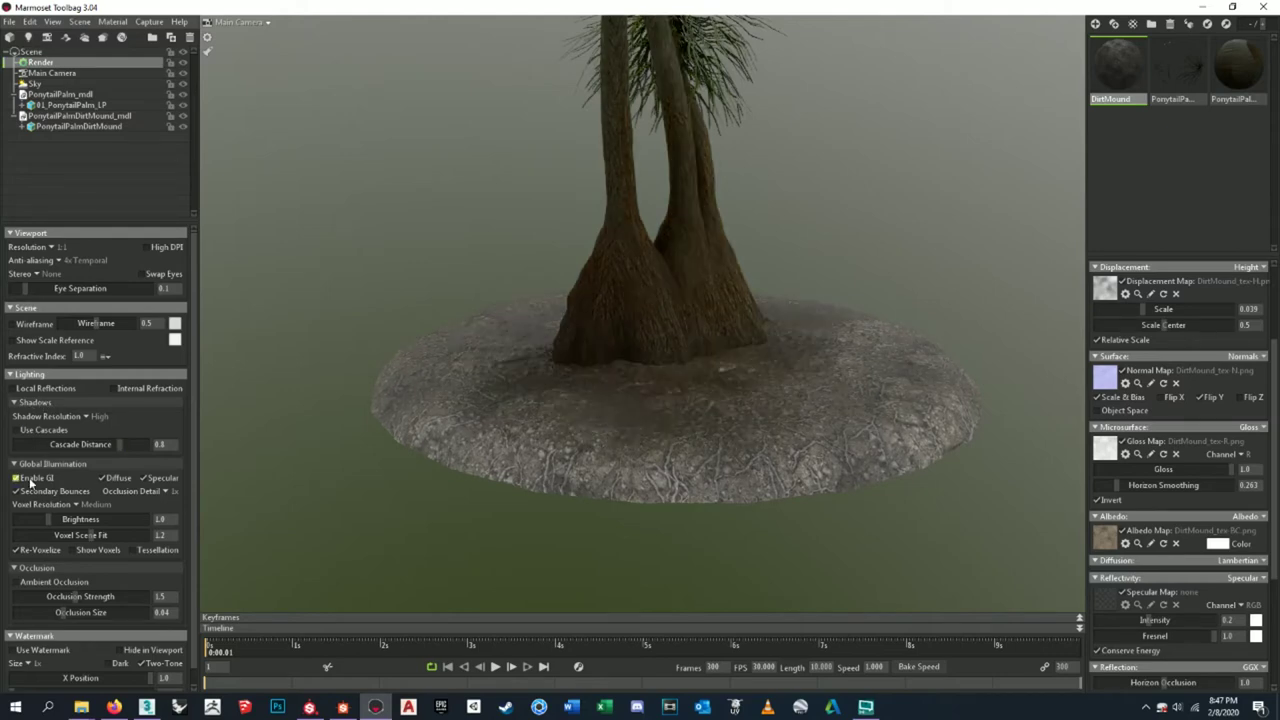
{"action": "left_click", "coordinate": [786, 423]}
{"action": "left_click", "coordinate": [862, 226]}
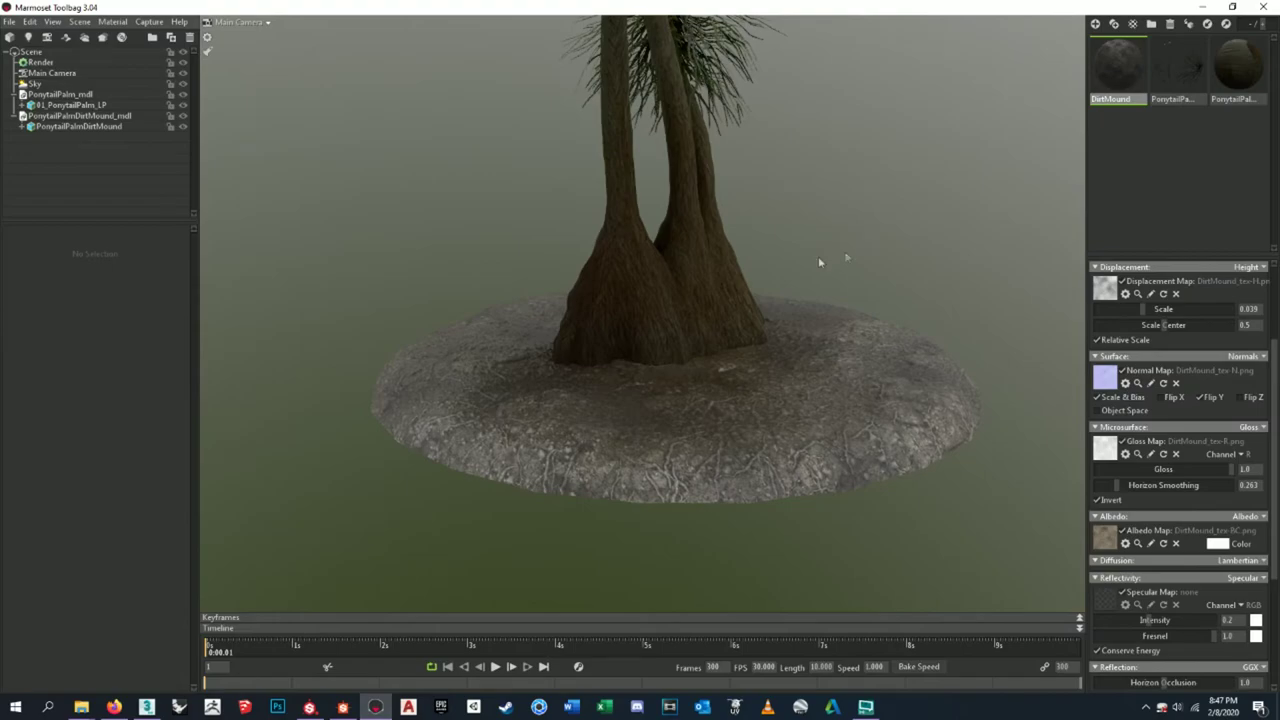
{"action": "left_click", "coordinate": [60, 62]}
{"action": "left_click_drag", "start_coordinate": [472, 170], "coordinate": [714, 268]}
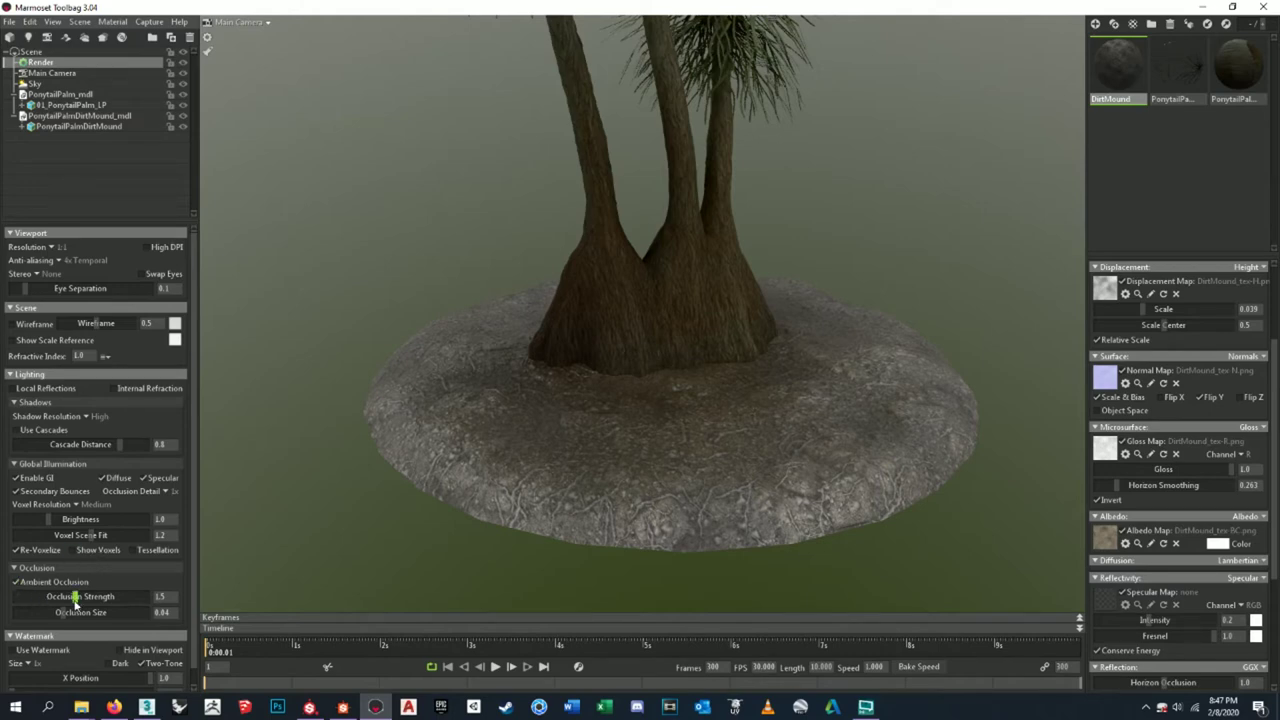
{"action": "left_click_drag", "start_coordinate": [74, 597], "coordinate": [8, 596]}
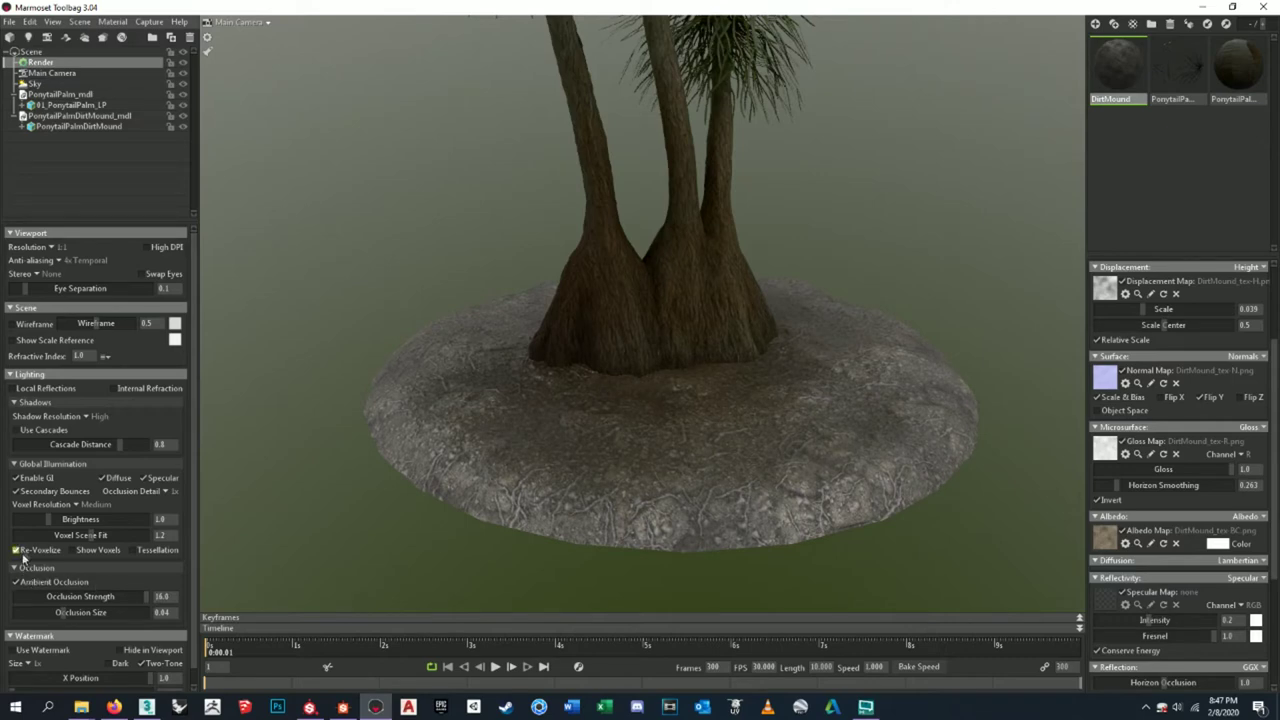
{"action": "left_click_drag", "start_coordinate": [48, 520], "coordinate": [57, 519]}
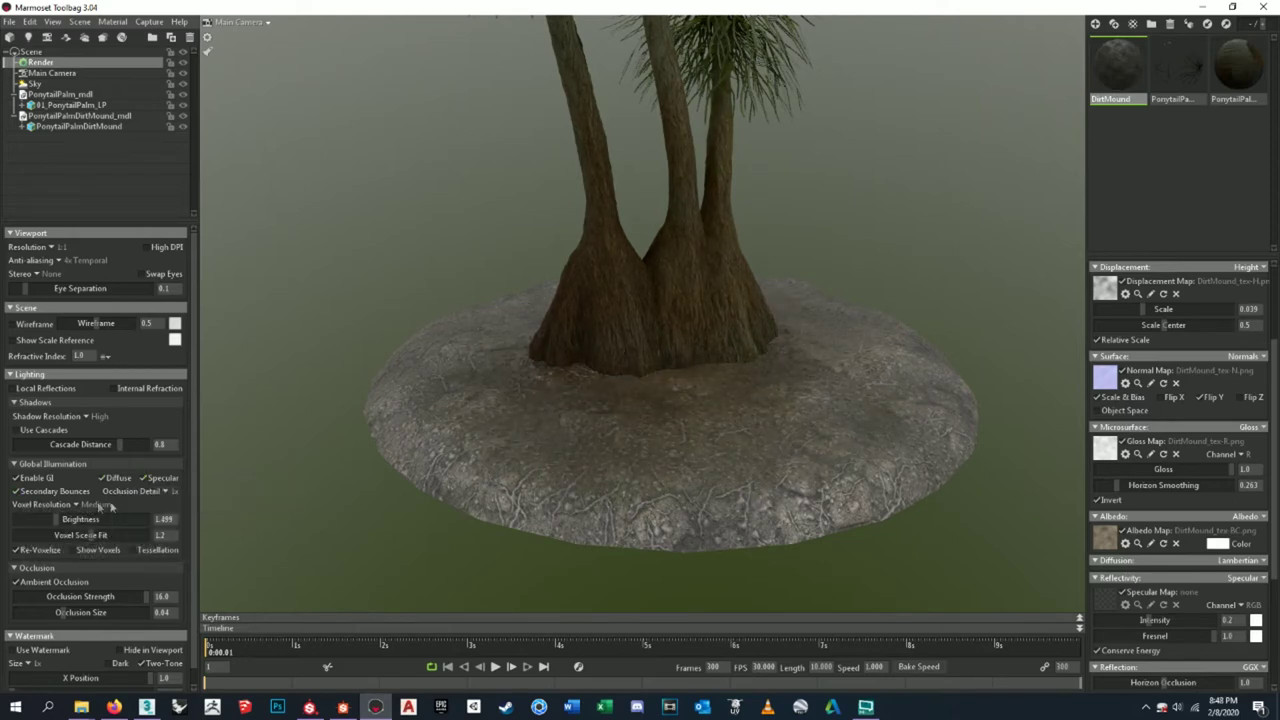
- Lower the shadow cascade distance to 0.75, and enable Use Cascades and Local Reflections
{"action": "left_click_drag", "start_coordinate": [116, 451], "coordinate": [111, 447]}
{"action": "left_click", "coordinate": [26, 433]}
{"action": "left_click", "coordinate": [21, 390]}
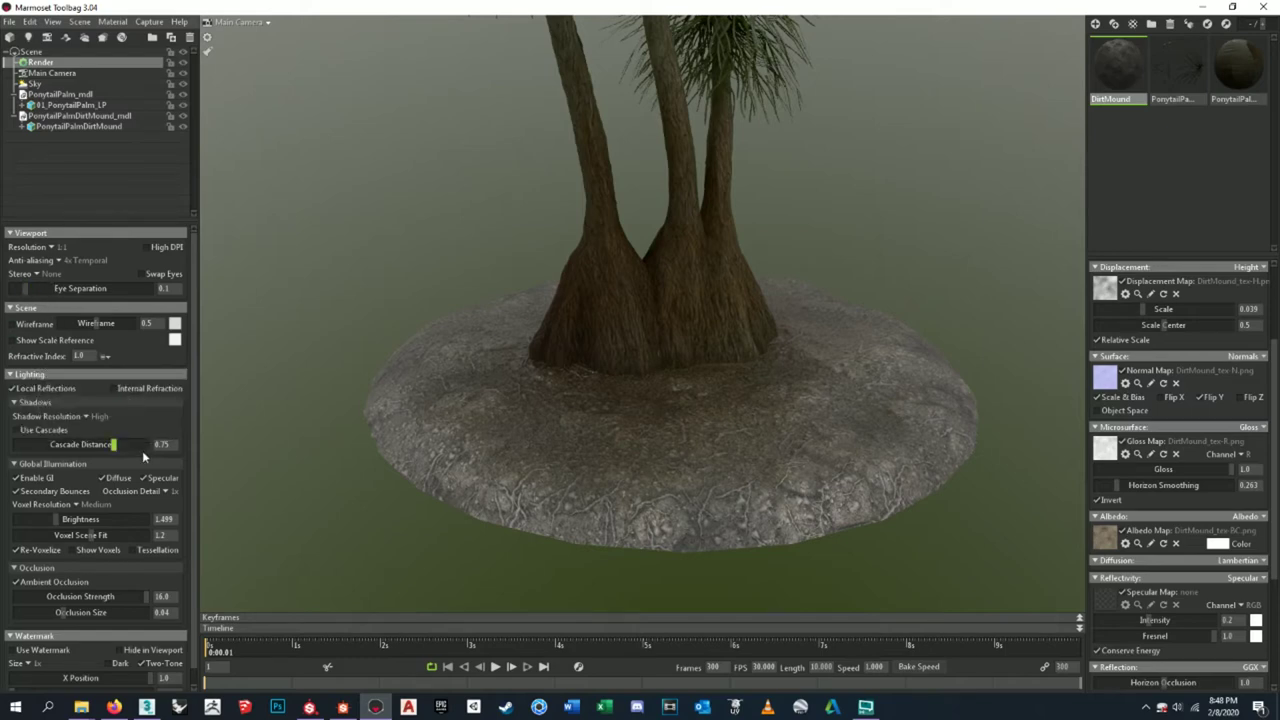
- Enable global illumination with diffuse and specular bounces
{"action": "scroll", "coordinate": [145, 461], "scroll_direction": "down", "scroll_amount": 1}
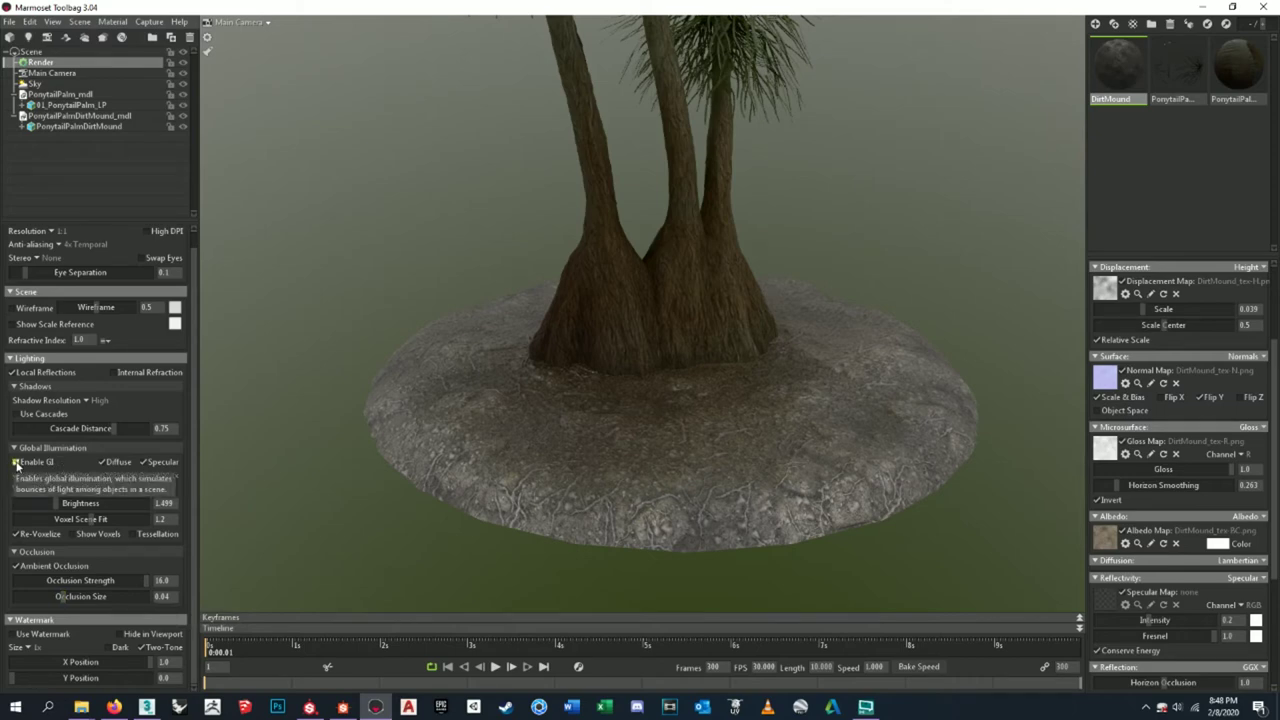
{"action": "left_click", "coordinate": [16, 463]}
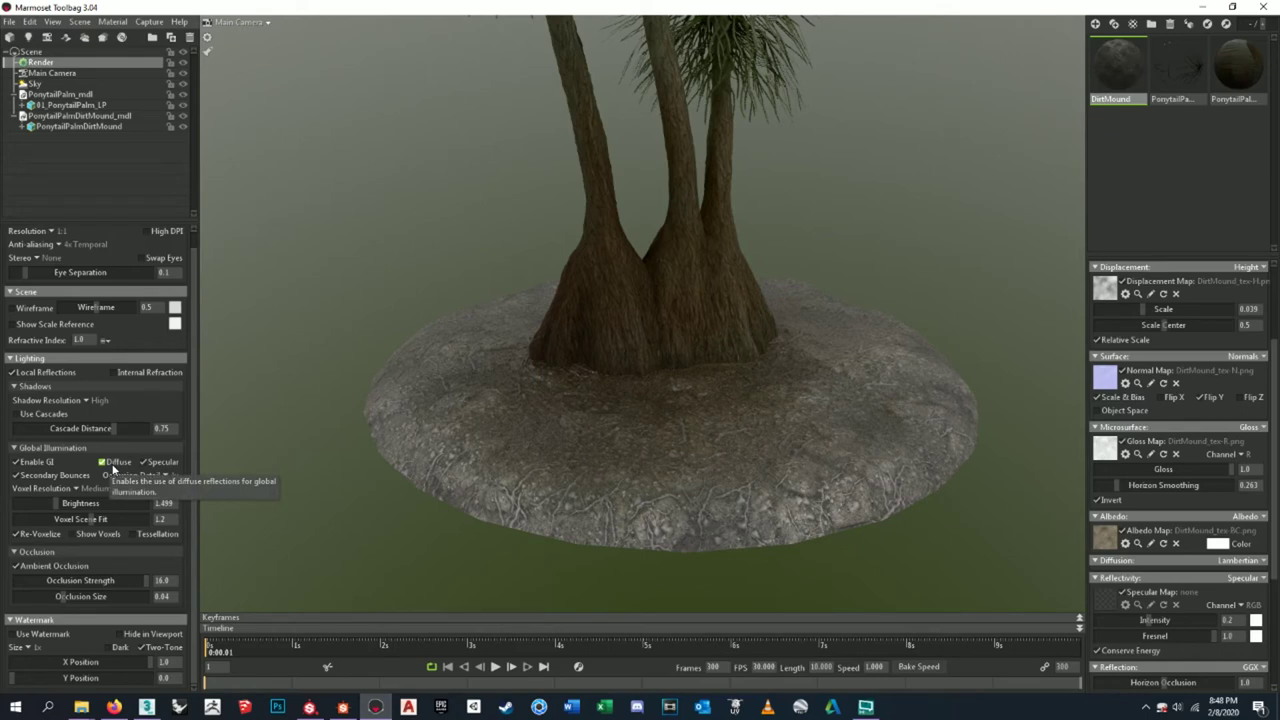
{"action": "left_click", "coordinate": [150, 463]}
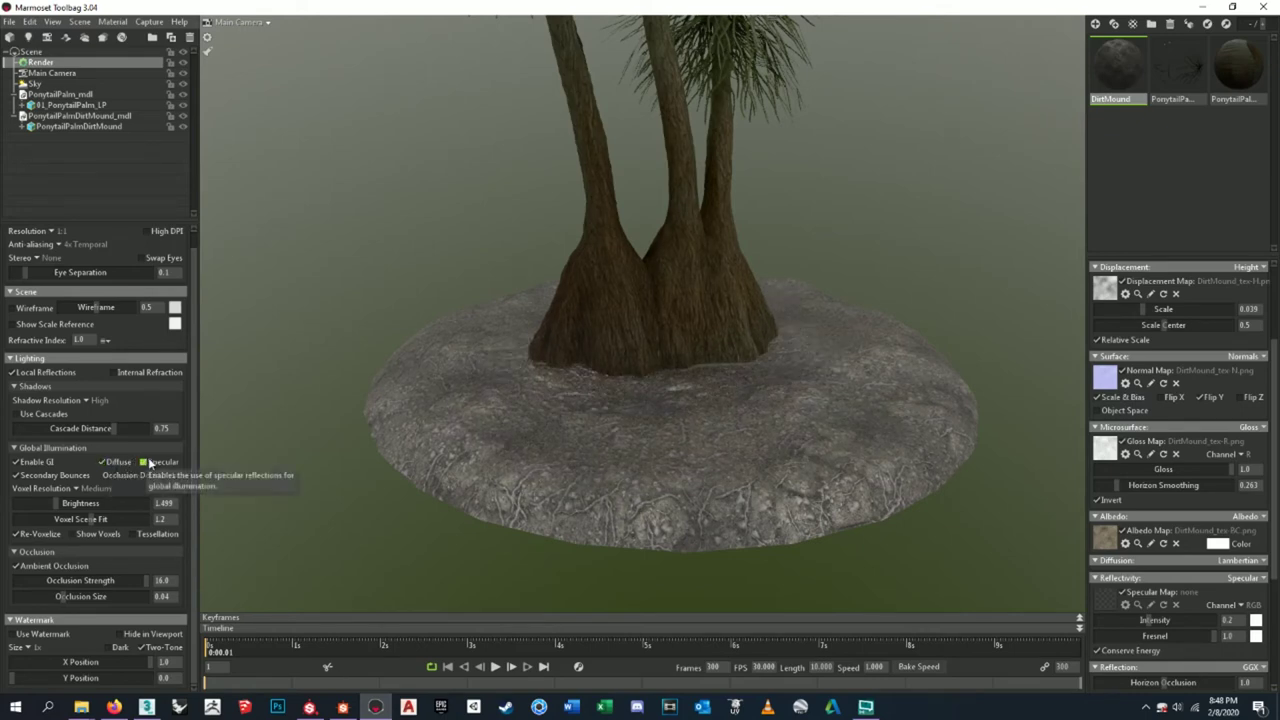
- Orbit around the palm and mound, then select the palm trunk
{"action": "scroll", "coordinate": [526, 447], "scroll_direction": "up", "scroll_amount": 3}
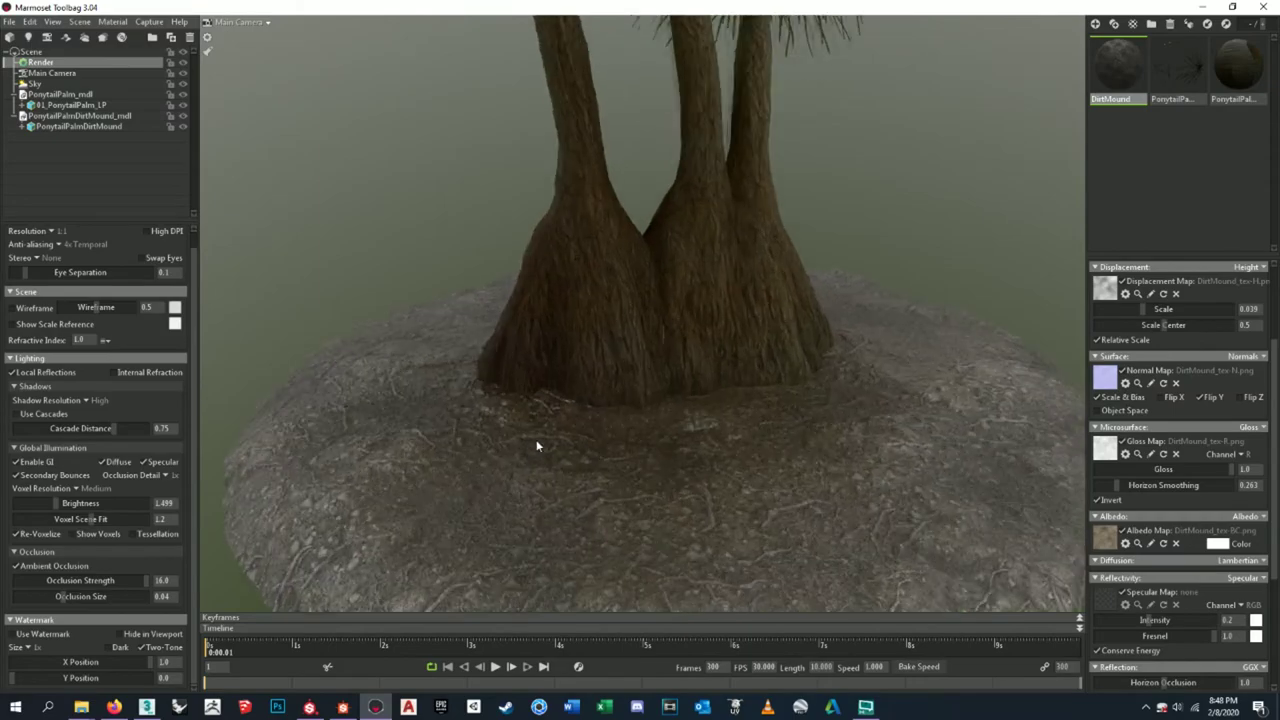
{"action": "left_click_drag", "start_coordinate": [514, 437], "coordinate": [587, 400]}
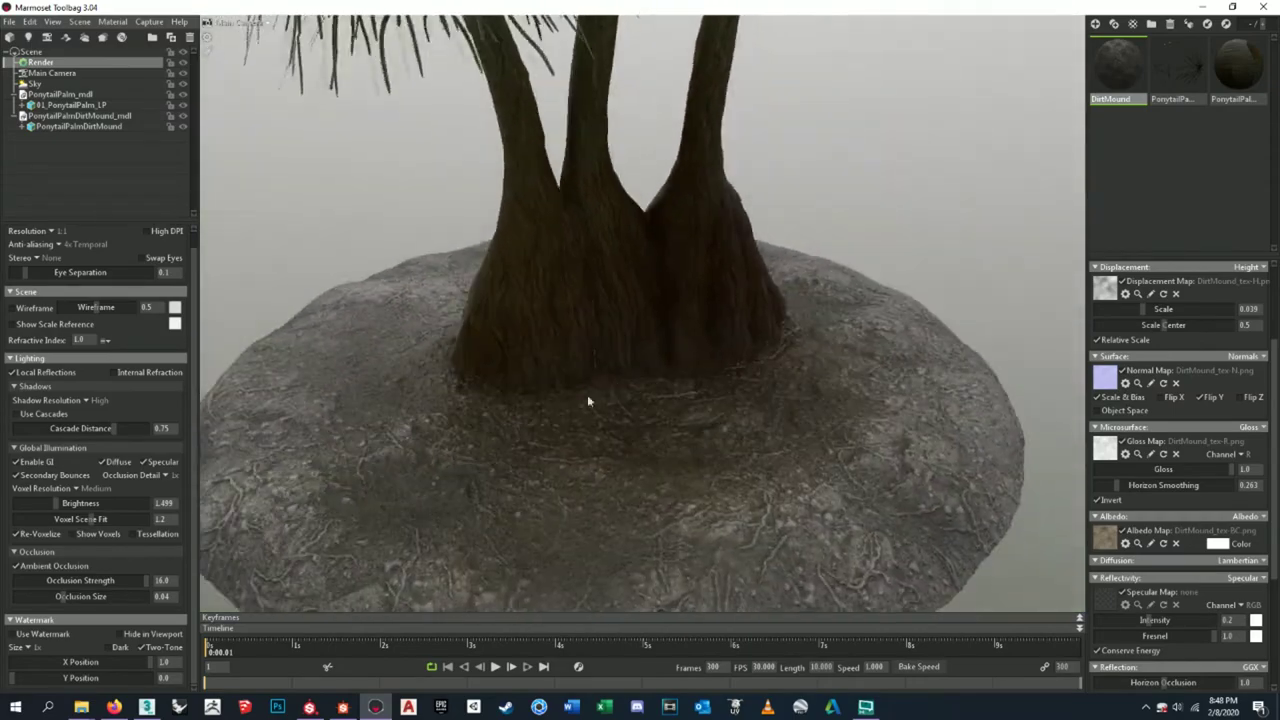
{"action": "scroll", "coordinate": [600, 380], "scroll_direction": "down", "scroll_amount": 10}
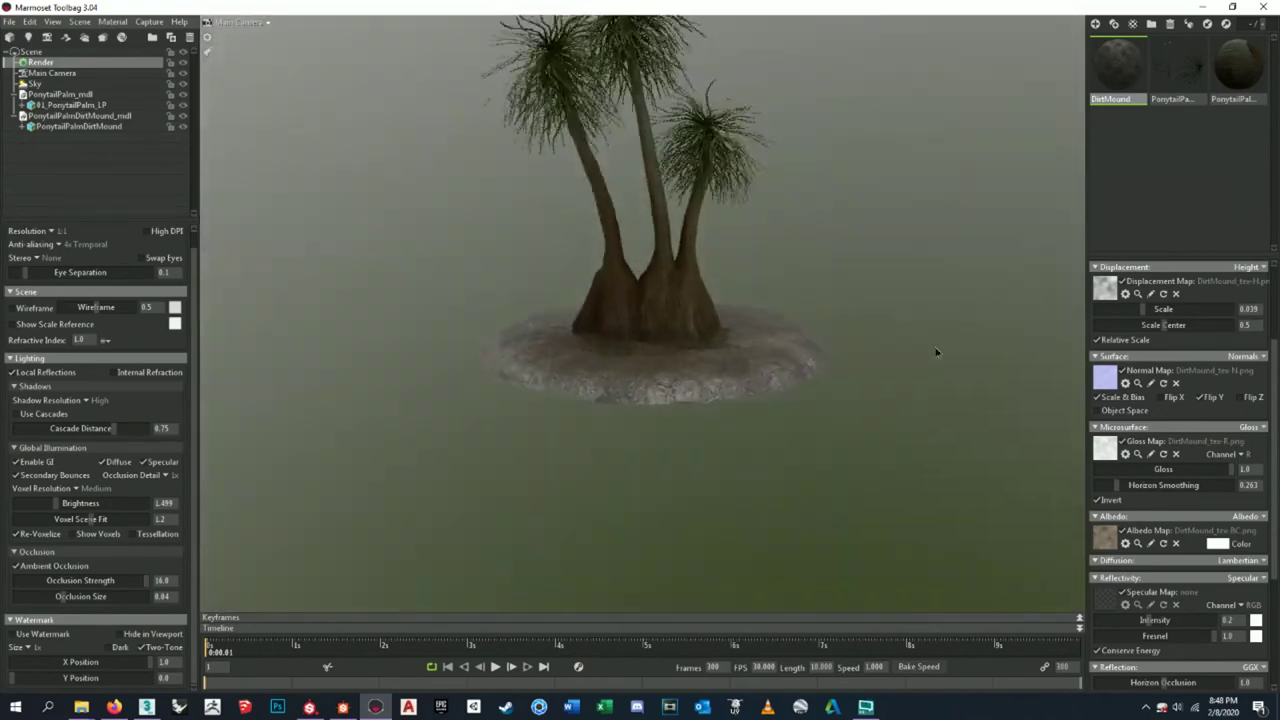
{"action": "scroll", "coordinate": [744, 345], "scroll_direction": "up", "scroll_amount": 10}
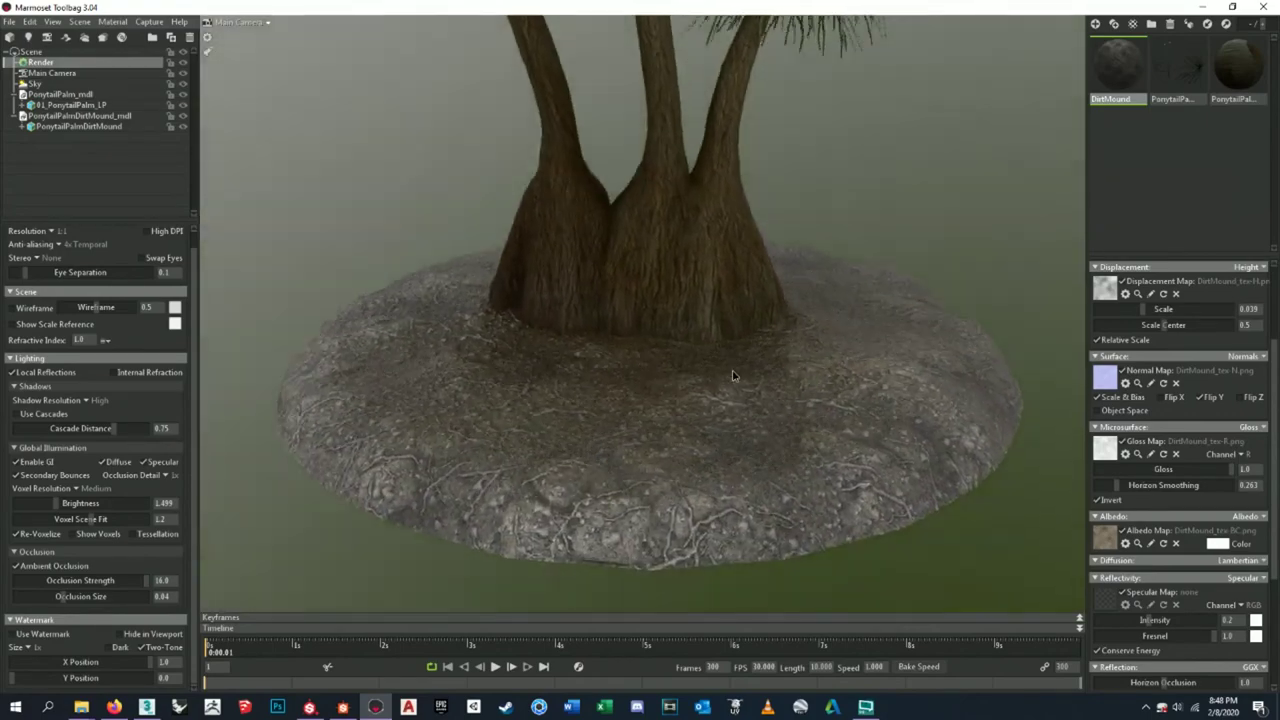
{"action": "left_click_drag", "start_coordinate": [732, 375], "coordinate": [694, 297]}
{"action": "left_click", "coordinate": [657, 250]}
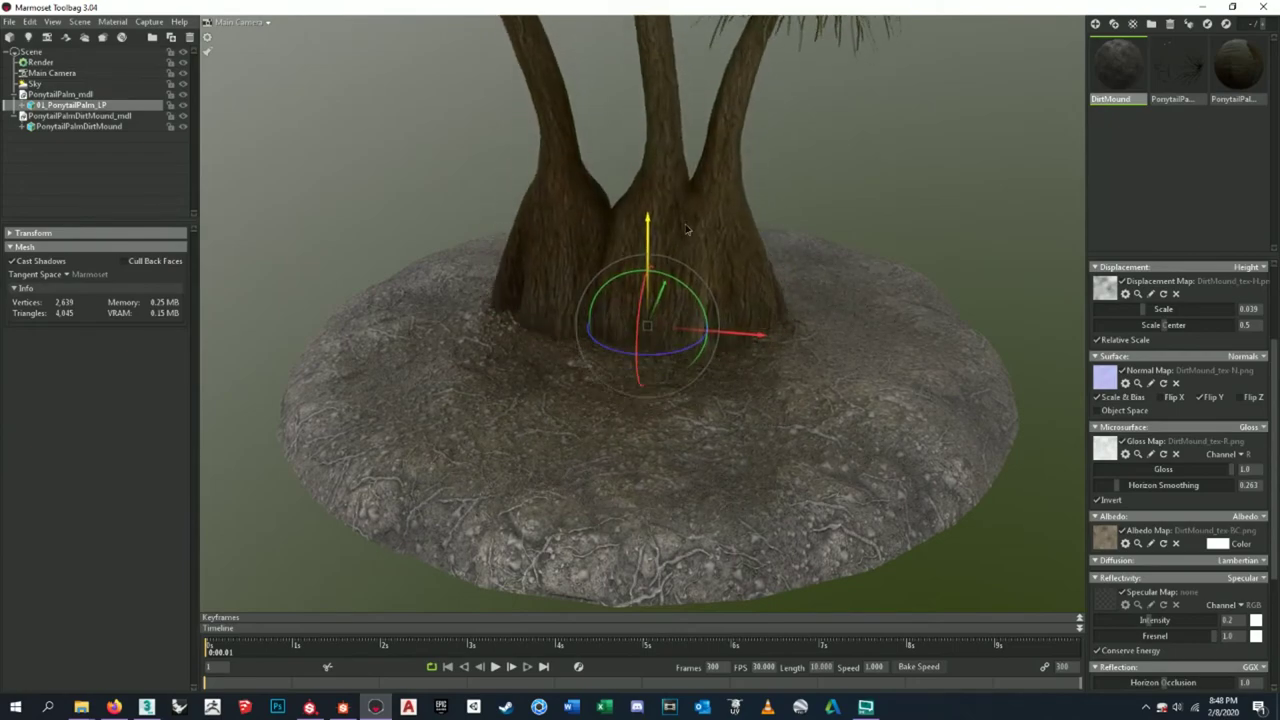
- Try a light pink albedo tint, cancel it, and select the Sky to show its light settings
{"action": "left_click", "coordinate": [686, 206]}
{"action": "left_click_drag", "start_coordinate": [686, 206], "coordinate": [774, 317]}
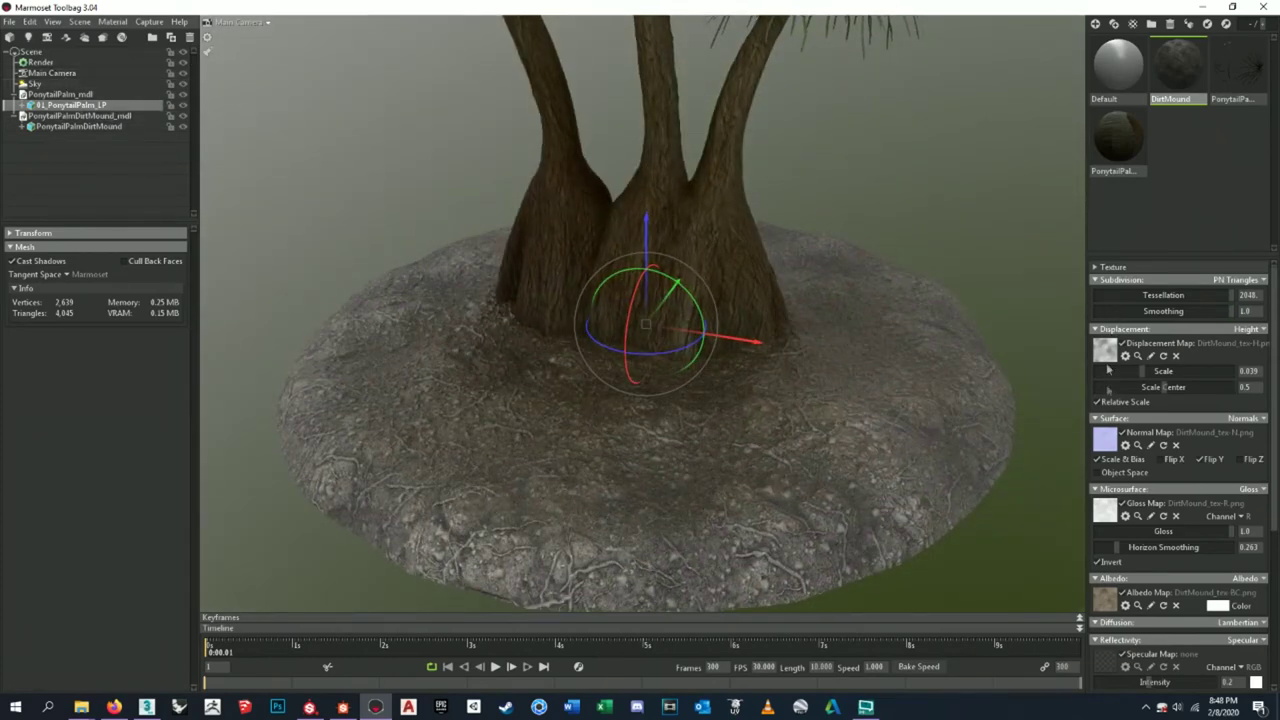
{"action": "scroll", "coordinate": [1180, 430], "scroll_direction": "down", "scroll_amount": 4}
{"action": "left_click", "coordinate": [1220, 479]}
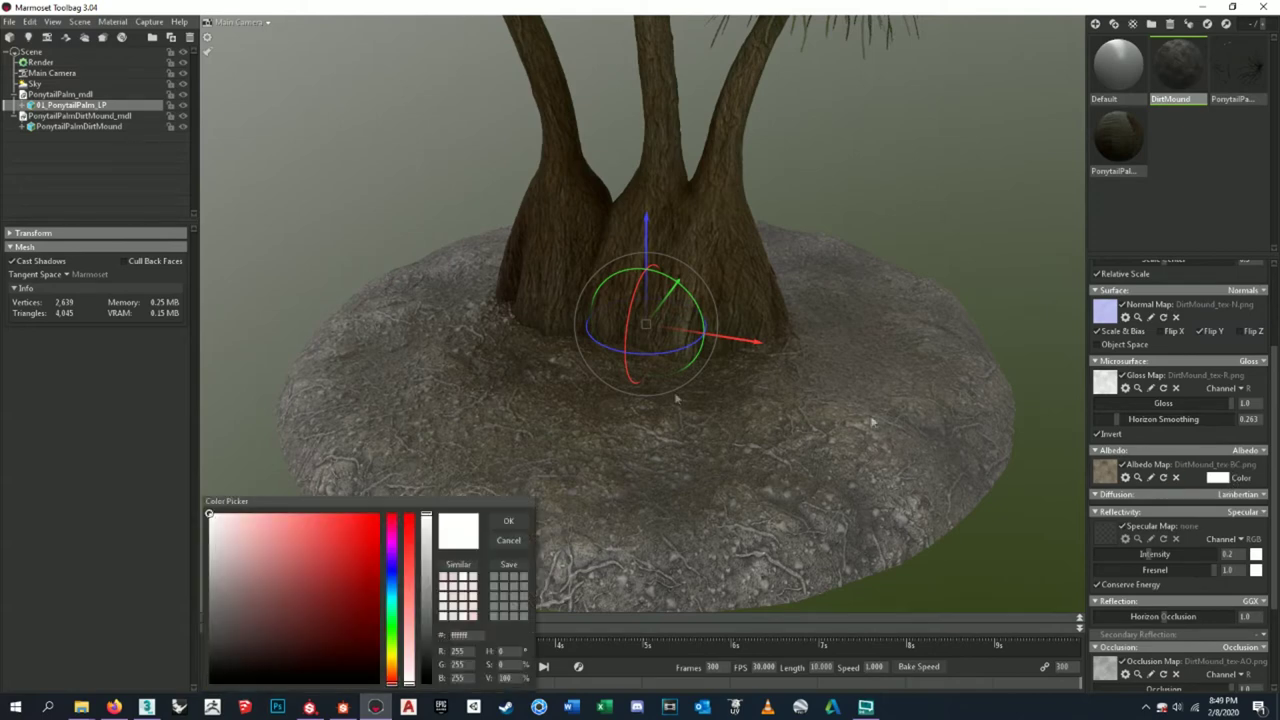
{"action": "left_click_drag", "start_coordinate": [230, 543], "coordinate": [177, 500]}
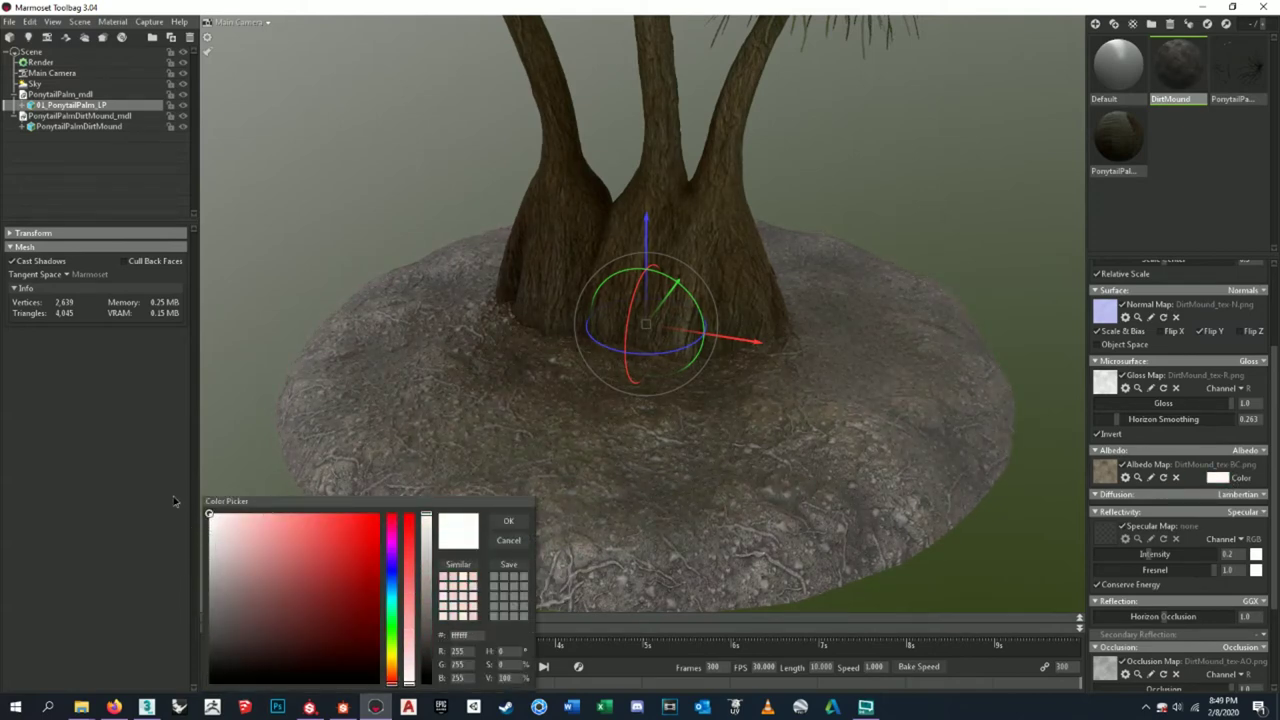
{"action": "left_click", "coordinate": [509, 540]}
{"action": "left_click", "coordinate": [65, 73]}
{"action": "left_click", "coordinate": [36, 84]}
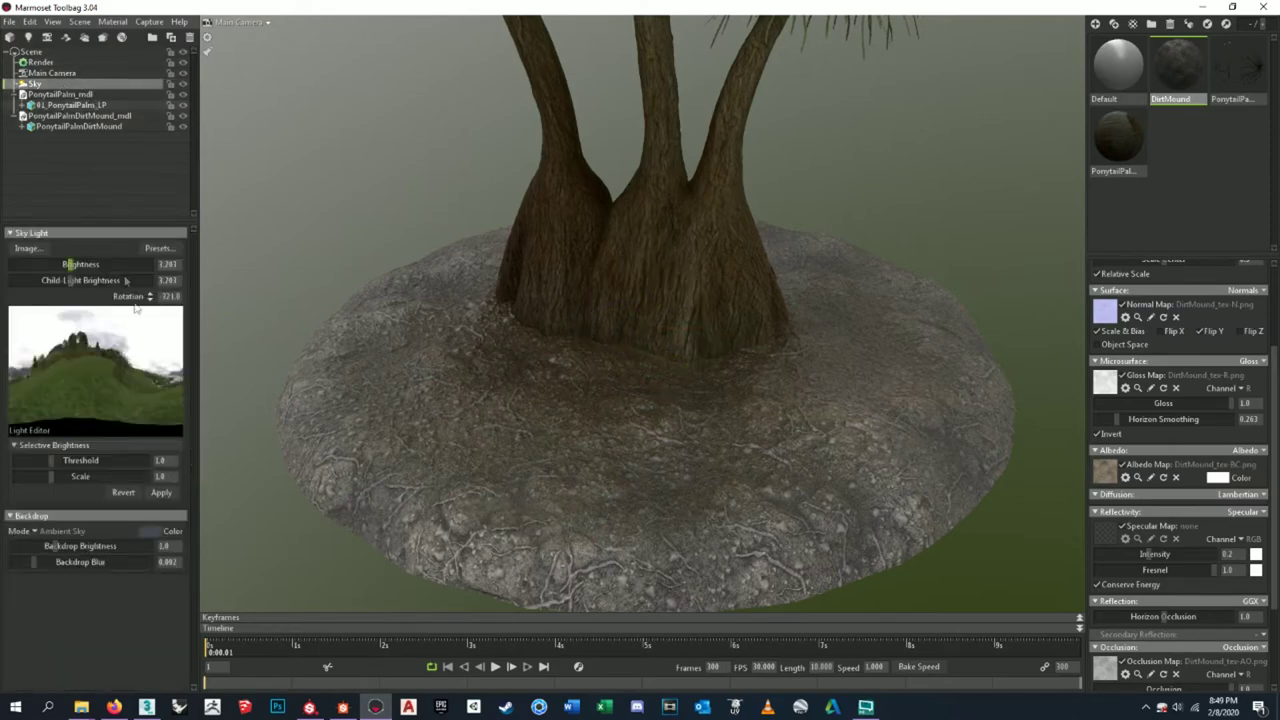
- Raise sky brightness to about 4.466 and try Grace Cathedral, Hedge Row, Lands End, Iowa Sunset, and other preset skies
{"action": "left_click_drag", "start_coordinate": [54, 264], "coordinate": [88, 264]}
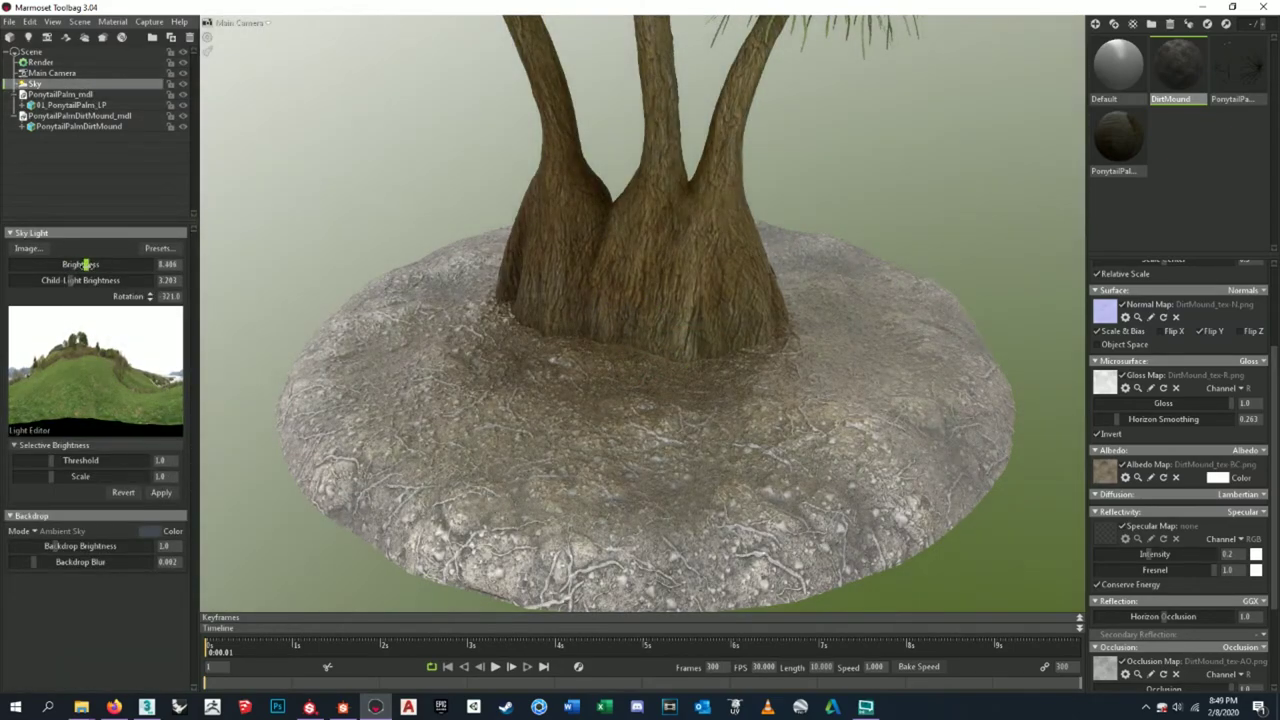
{"action": "left_click", "coordinate": [157, 248]}
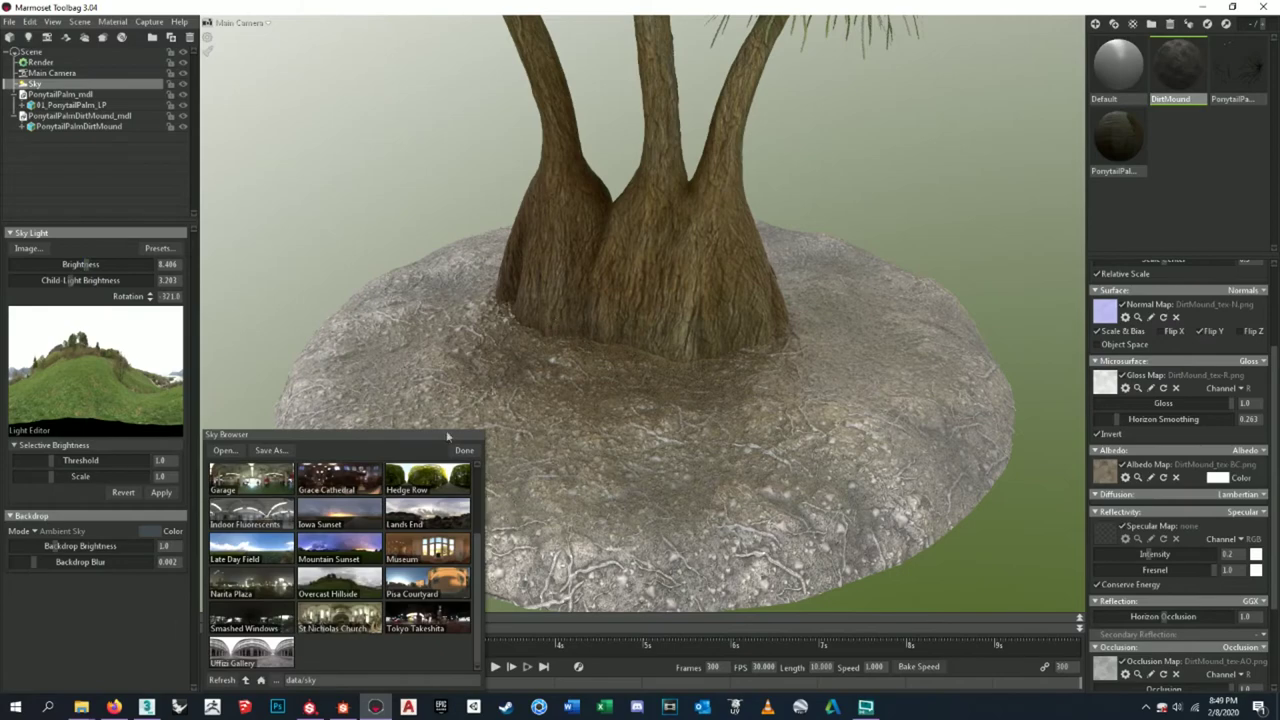
{"action": "left_click", "coordinate": [340, 483]}
{"action": "left_click", "coordinate": [427, 479]}
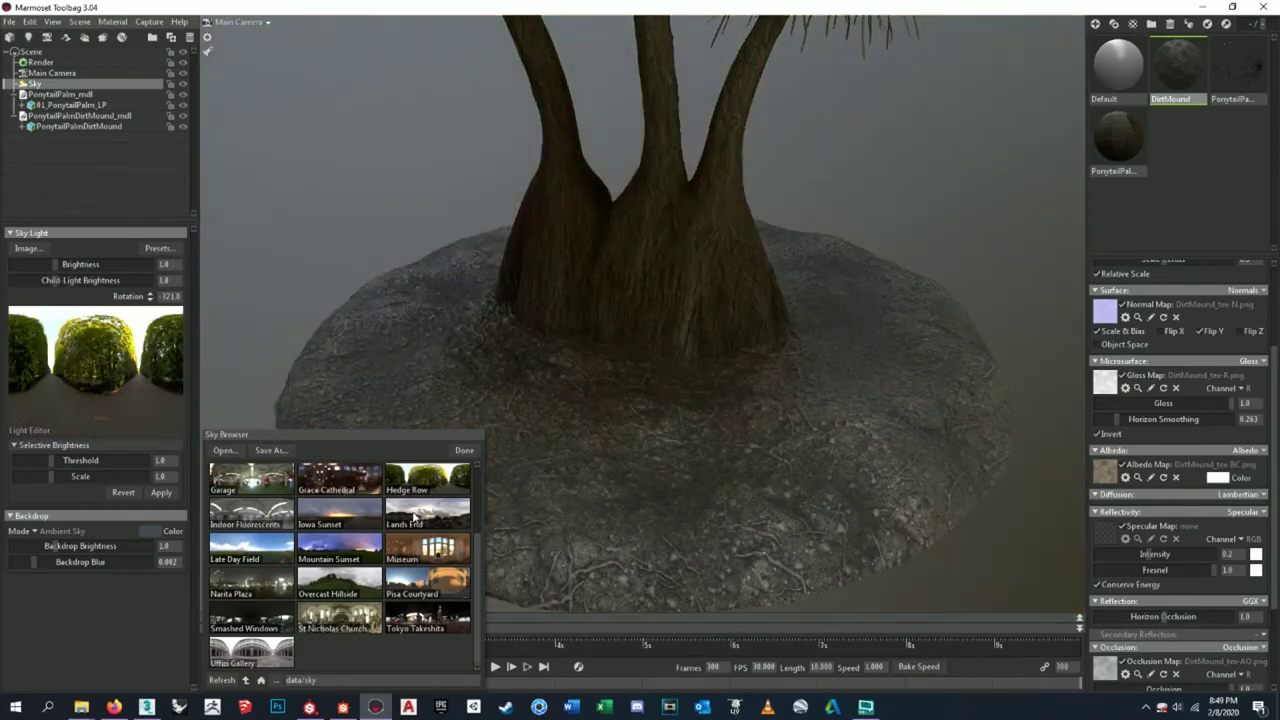
{"action": "left_click", "coordinate": [418, 514]}
{"action": "left_click", "coordinate": [339, 512]}
{"action": "left_click", "coordinate": [264, 522]}
{"action": "left_click", "coordinate": [261, 550]}
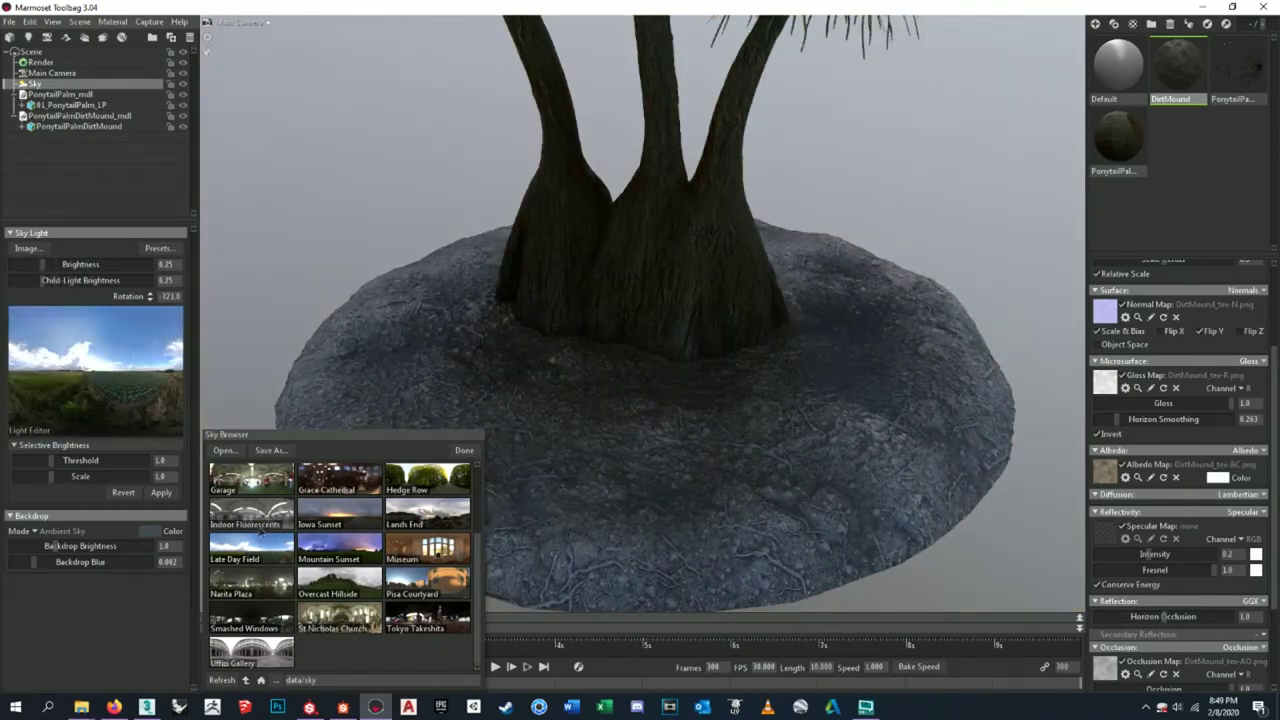
{"action": "left_click", "coordinate": [264, 526]}
- Try the Iowa Sunset, Pisa Courtyard, Overcast Hillside, St Nicholas Church, Tokyo Takeshita and Uffizi Gallery skies
{"action": "scroll", "coordinate": [753, 482], "scroll_direction": "down", "scroll_amount": 6}
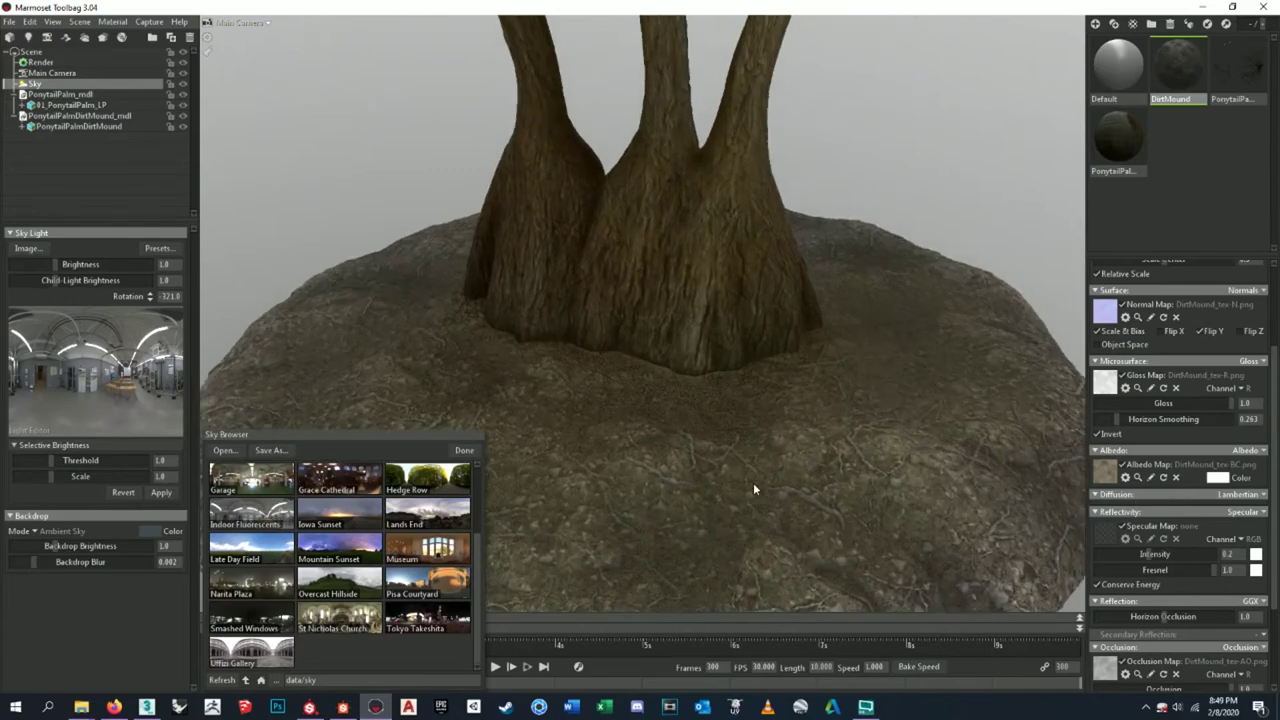
{"action": "scroll", "coordinate": [760, 158], "scroll_direction": "up", "scroll_amount": 3}
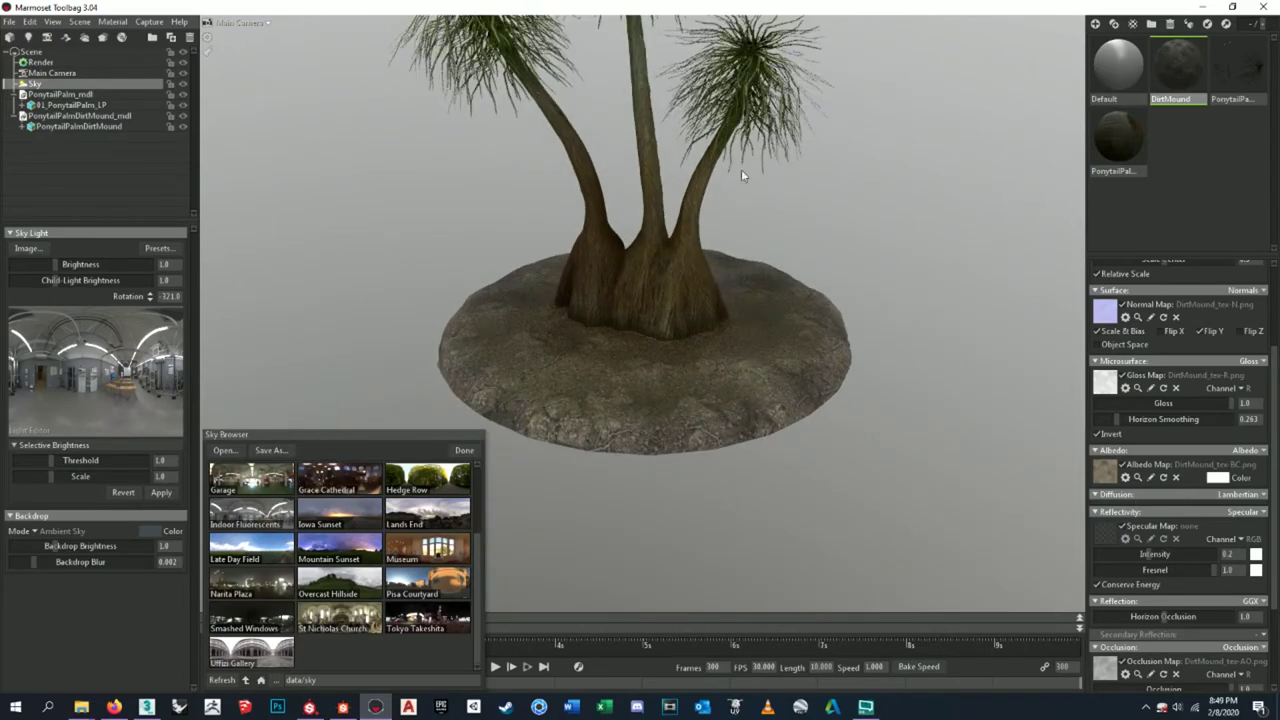
{"action": "left_click", "coordinate": [706, 334]}
{"action": "left_click", "coordinate": [340, 515]}
{"action": "left_click", "coordinate": [429, 517]}
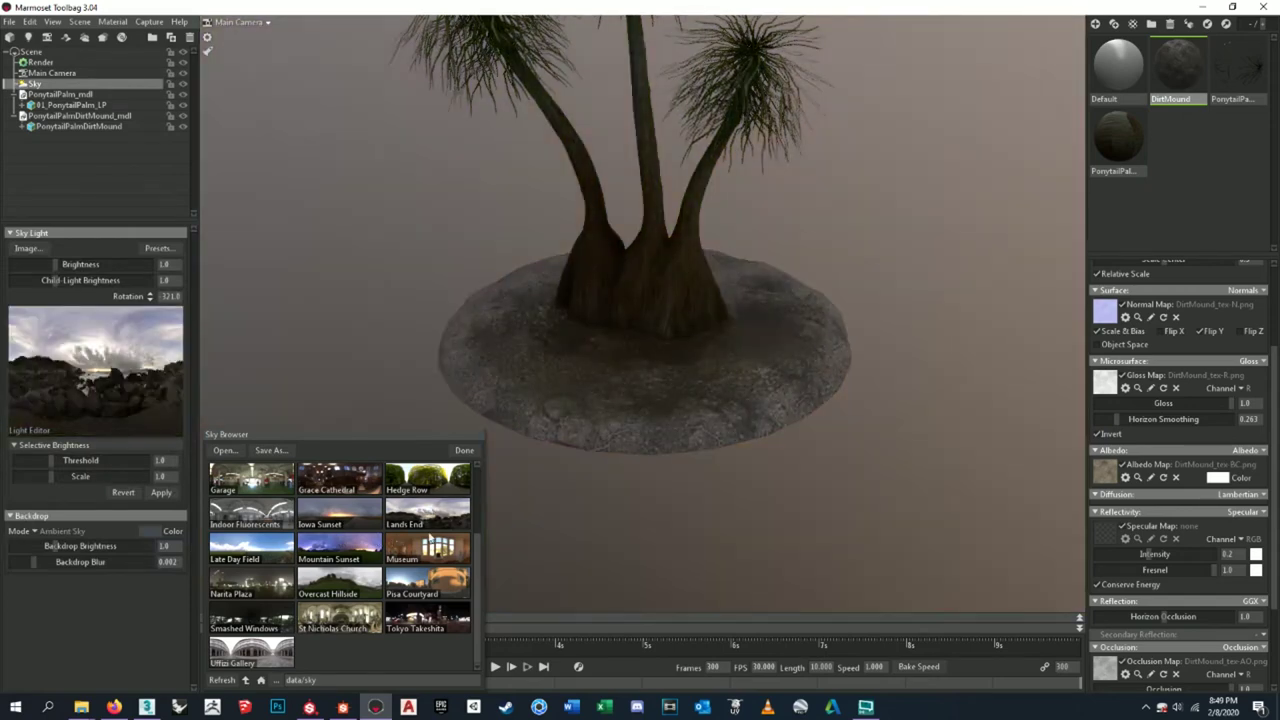
{"action": "left_click", "coordinate": [430, 578]}
{"action": "left_click", "coordinate": [362, 587]}
{"action": "left_click", "coordinate": [350, 621]}
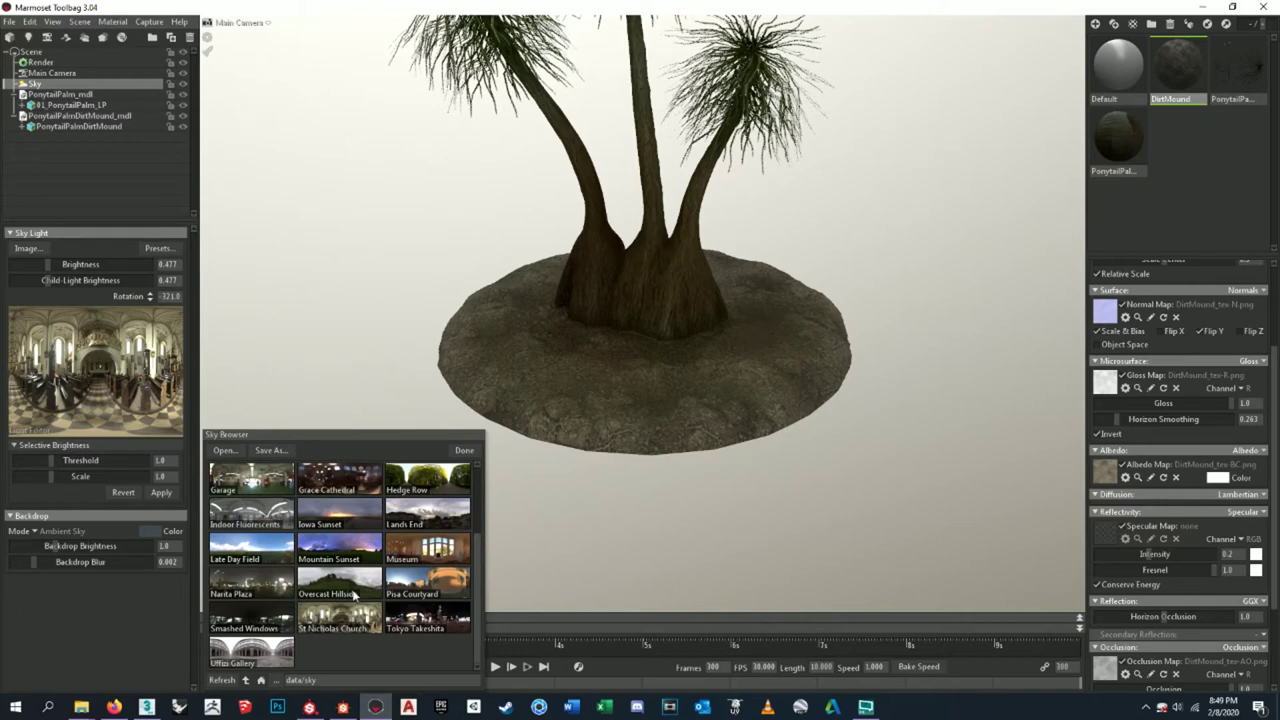
{"action": "left_click", "coordinate": [352, 597]}
{"action": "left_click", "coordinate": [412, 625]}
{"action": "left_click", "coordinate": [418, 596]}
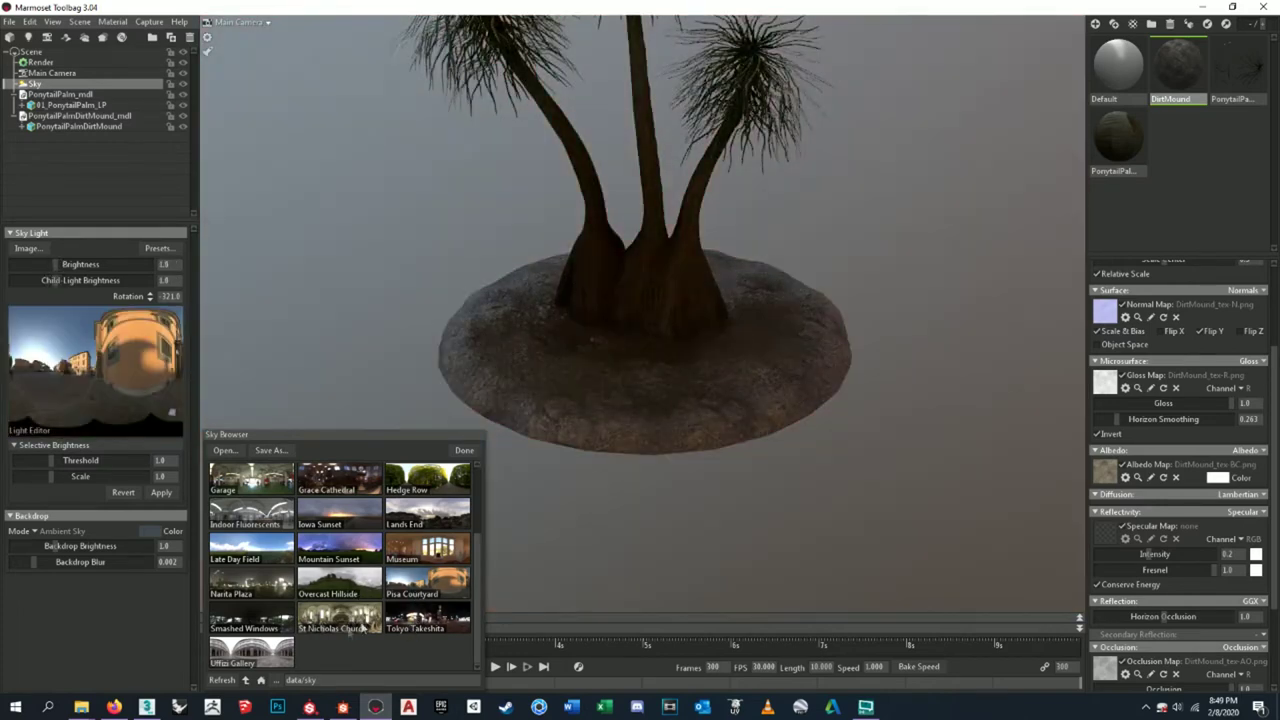
{"action": "left_click", "coordinate": [270, 662]}
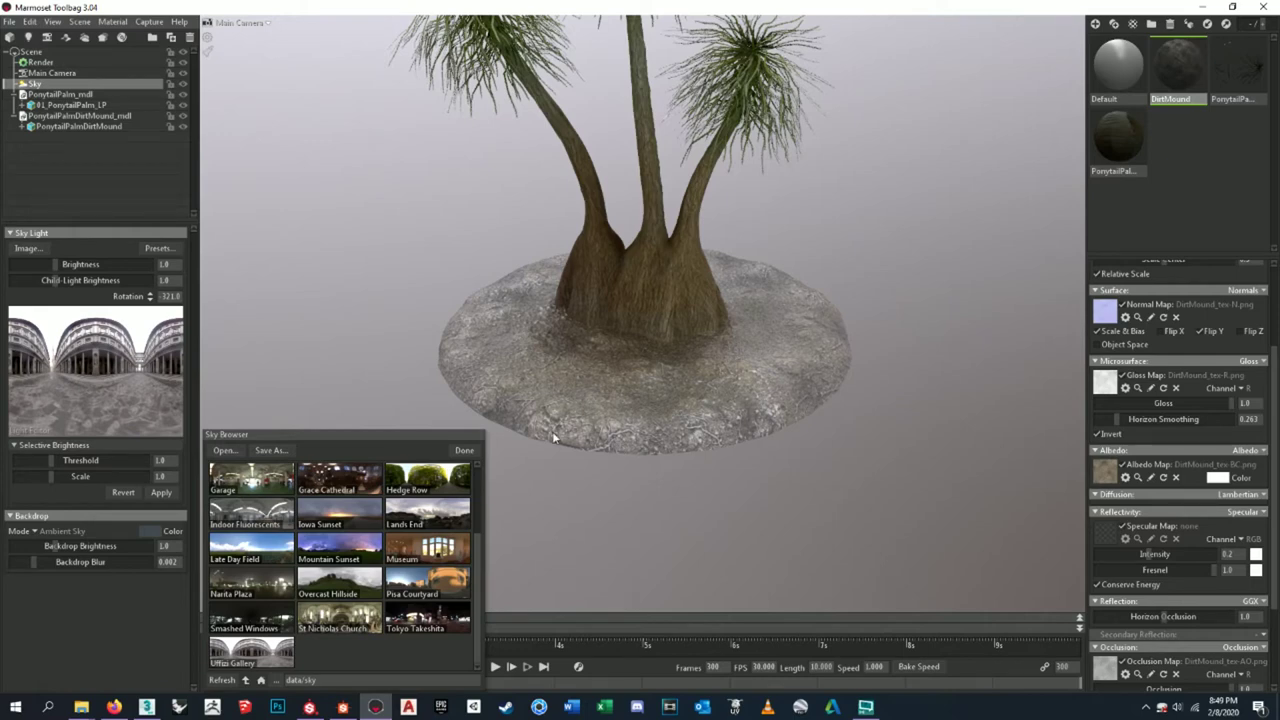
- Compare the Uffizi Gallery, Indoor Fluorescents, Garage and Hedge Row skies, ending on Forest Path
{"action": "left_click", "coordinate": [252, 660]}
{"action": "left_click", "coordinate": [262, 527]}
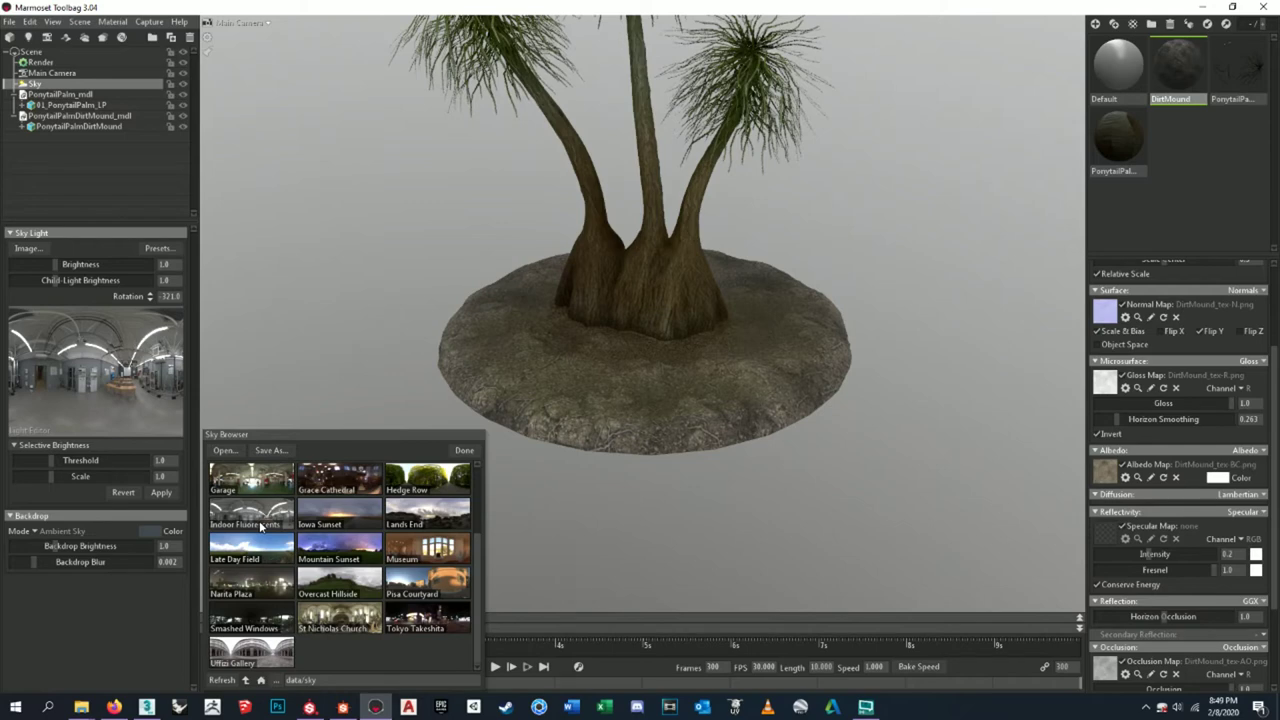
{"action": "left_click", "coordinate": [284, 490]}
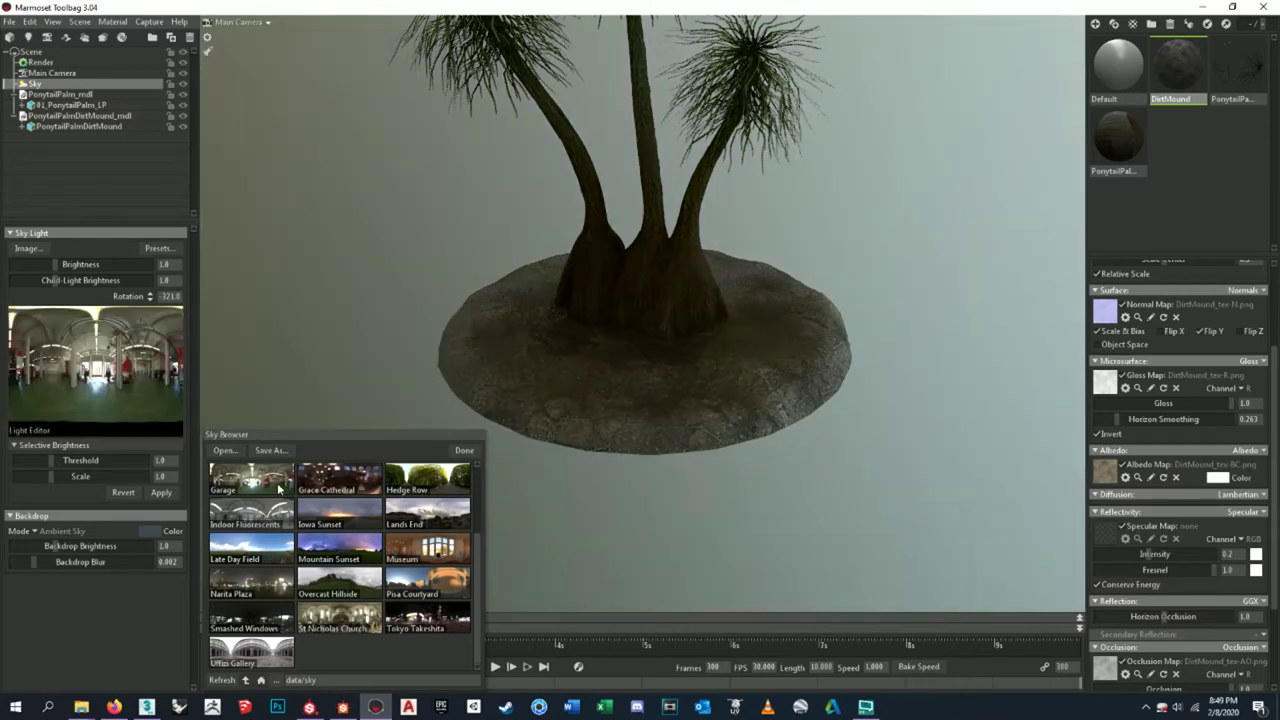
{"action": "left_click", "coordinate": [421, 487]}
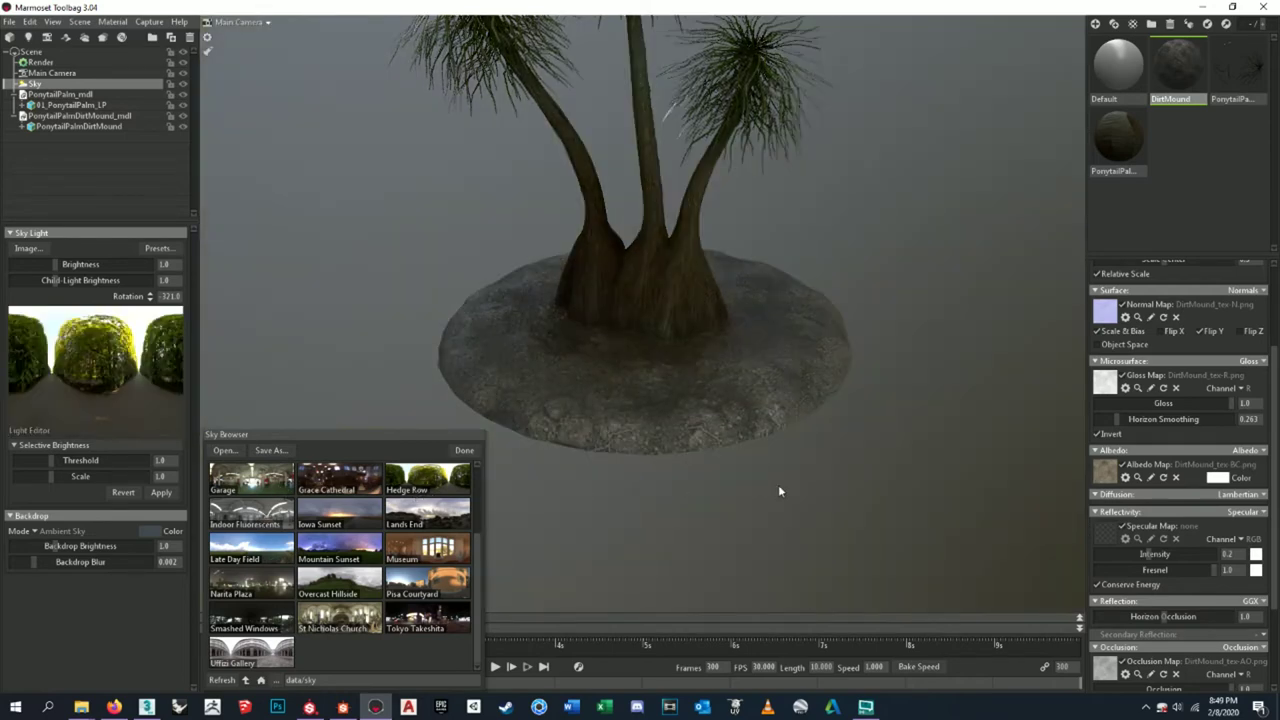
{"action": "scroll", "coordinate": [782, 478], "scroll_direction": "down", "scroll_amount": 2}
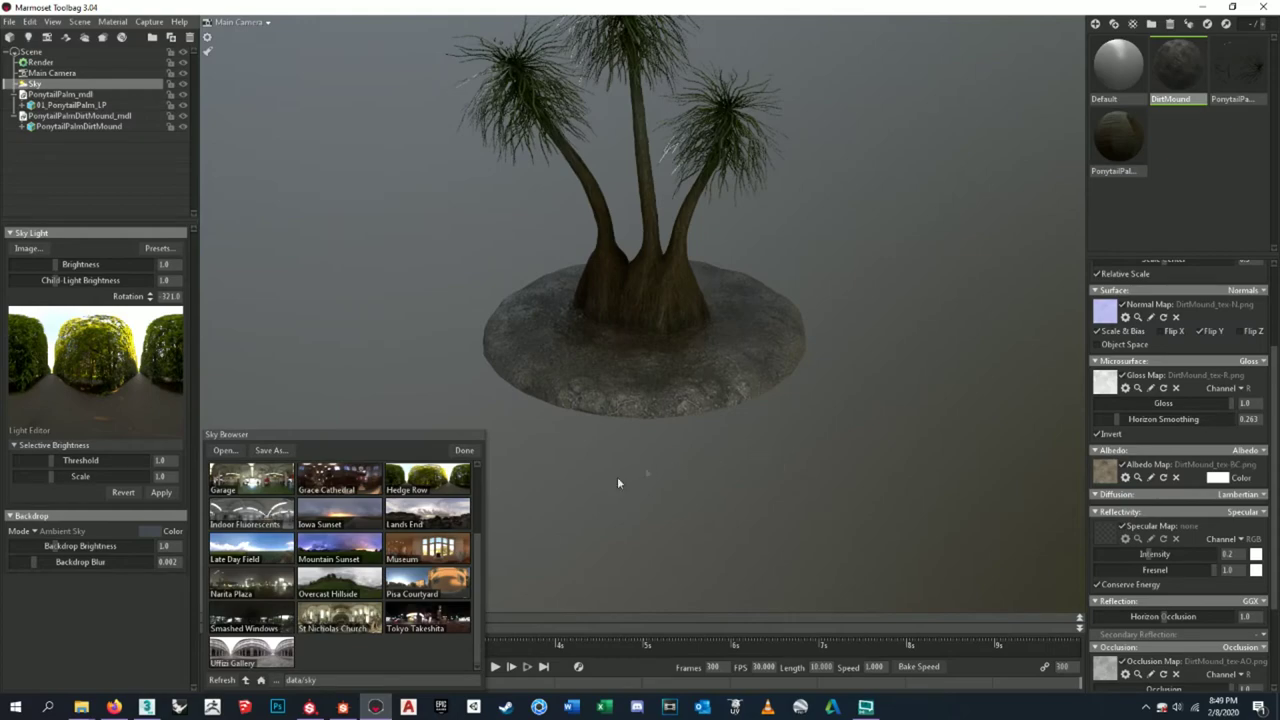
{"action": "scroll", "coordinate": [417, 493], "scroll_direction": "up", "scroll_amount": 3}
{"action": "left_click", "coordinate": [435, 558]}
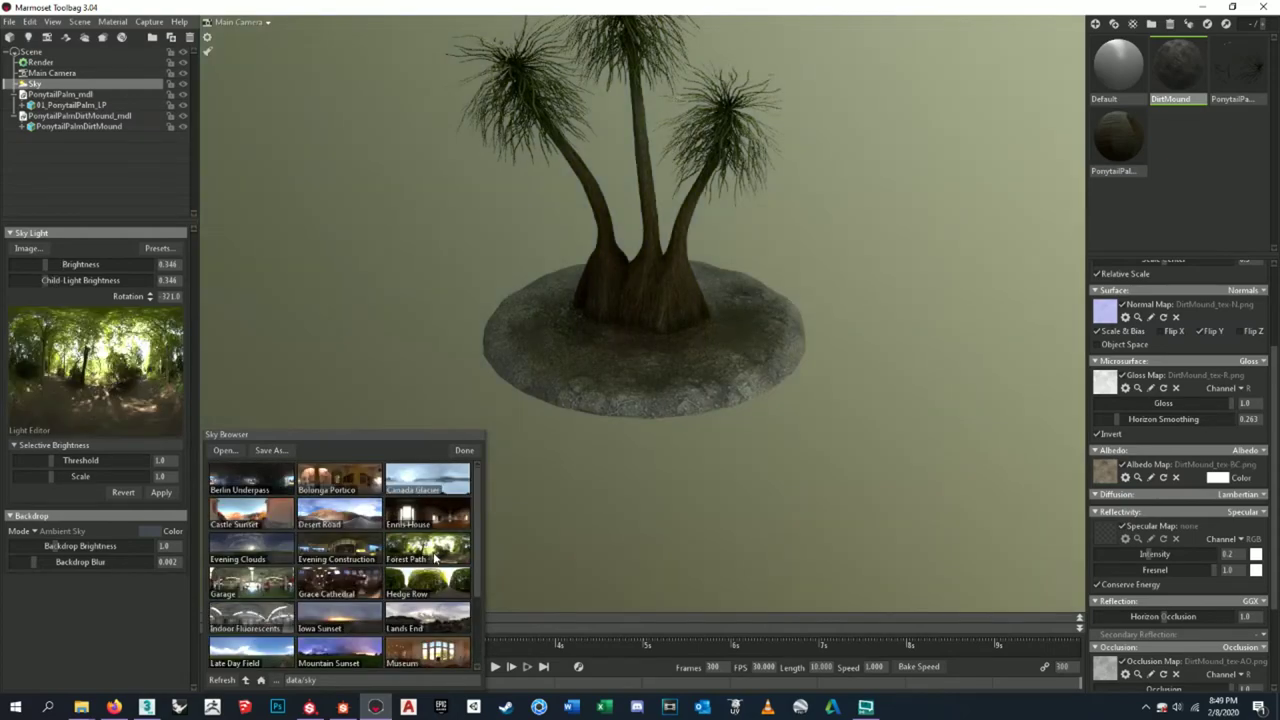
- Compare the Forest Path, Canada Glacier and Ennis House skies, settling on Hedge Row
{"action": "scroll", "coordinate": [679, 430], "scroll_direction": "up", "scroll_amount": 4}
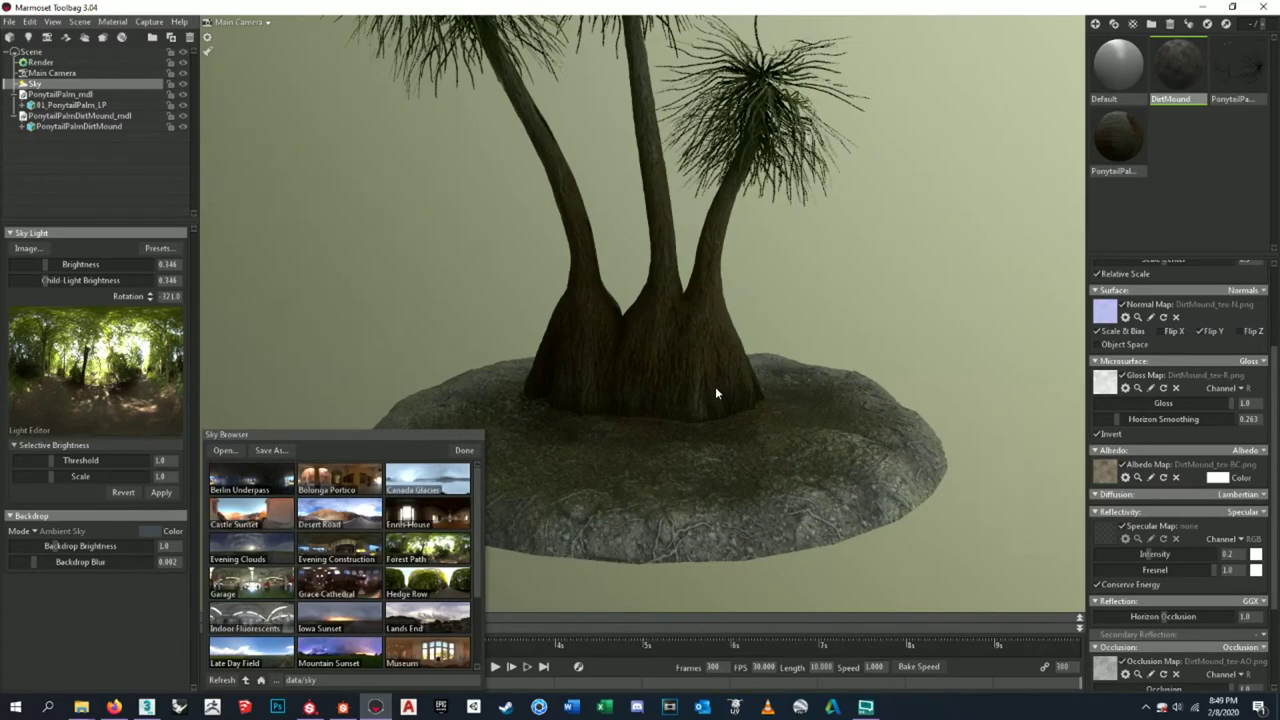
{"action": "scroll", "coordinate": [715, 391], "scroll_direction": "down", "scroll_amount": 3}
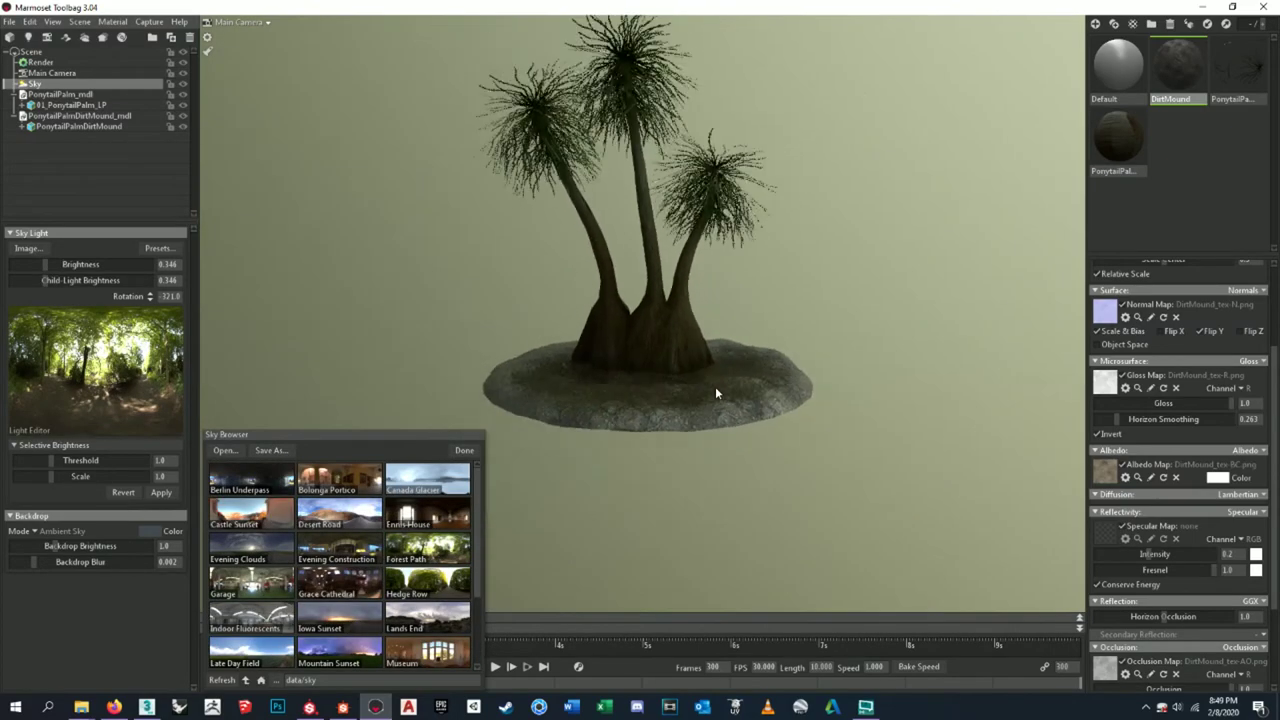
{"action": "left_click_drag", "start_coordinate": [715, 391], "coordinate": [729, 405]}
{"action": "scroll", "coordinate": [694, 349], "scroll_direction": "up", "scroll_amount": 3}
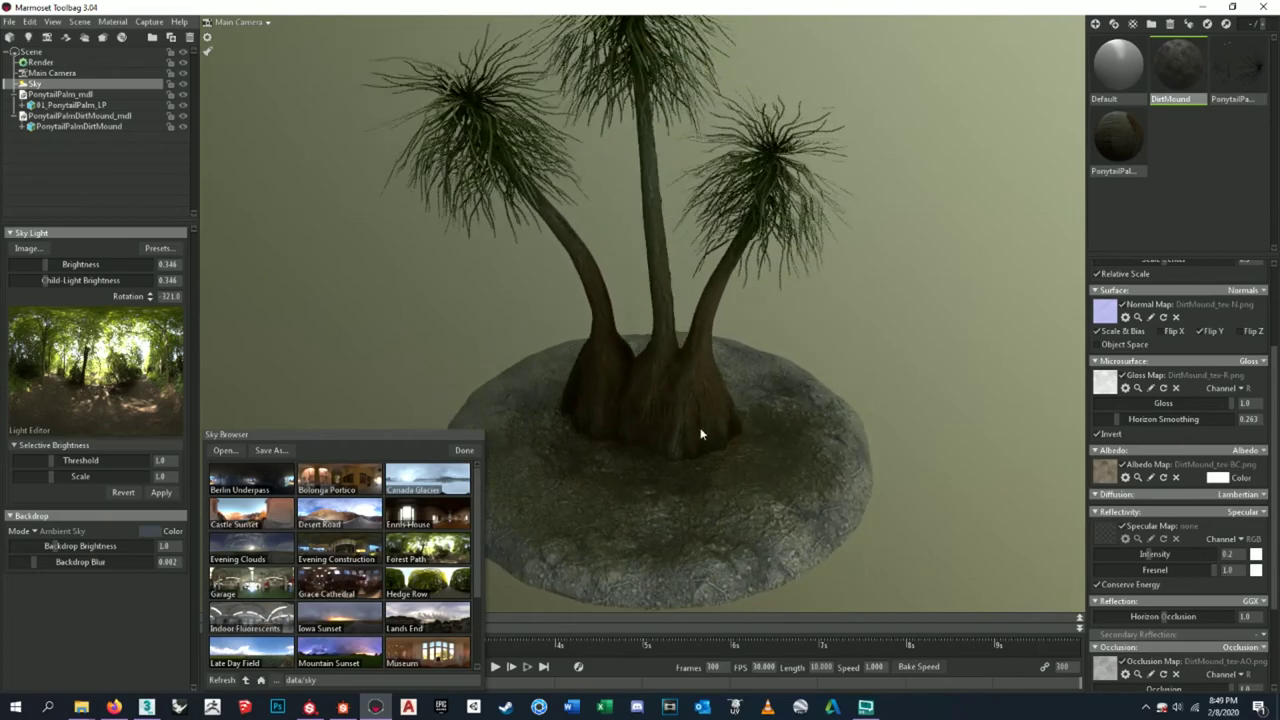
{"action": "scroll", "coordinate": [700, 434], "scroll_direction": "down", "scroll_amount": 2}
{"action": "scroll", "coordinate": [775, 416], "scroll_direction": "up", "scroll_amount": 2}
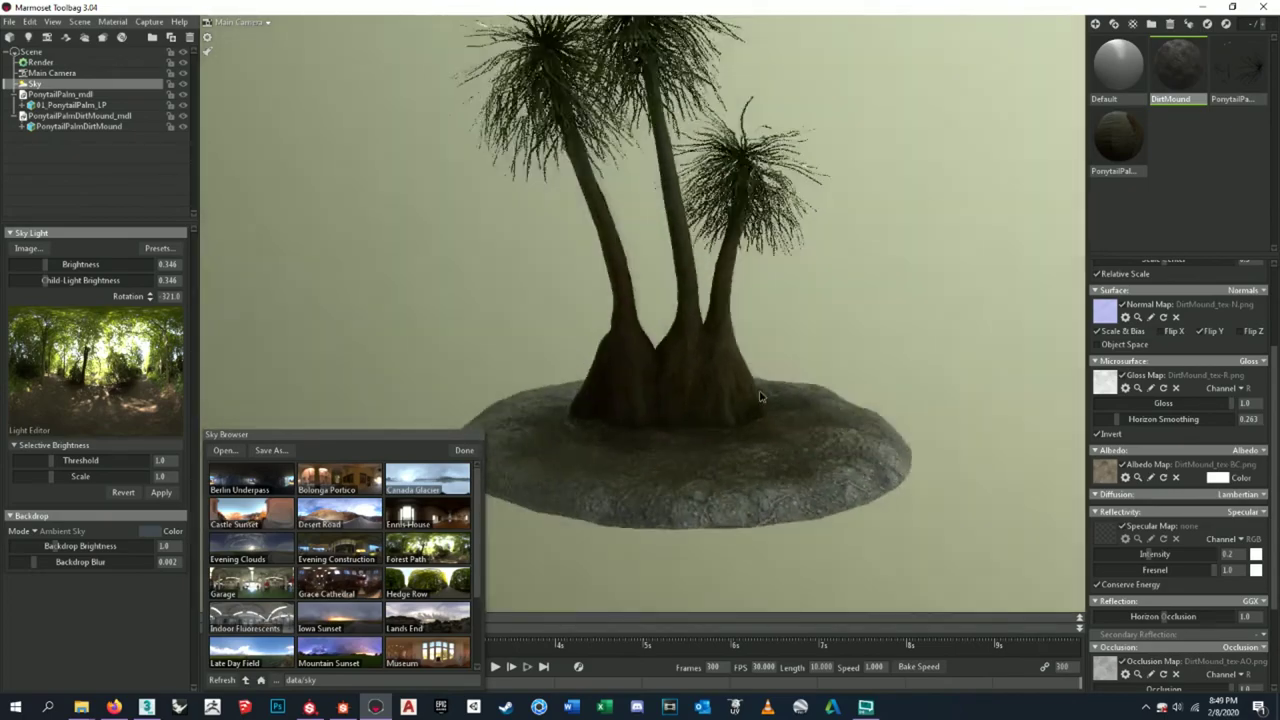
{"action": "scroll", "coordinate": [760, 397], "scroll_direction": "down", "scroll_amount": 2}
{"action": "scroll", "coordinate": [709, 443], "scroll_direction": "up", "scroll_amount": 3}
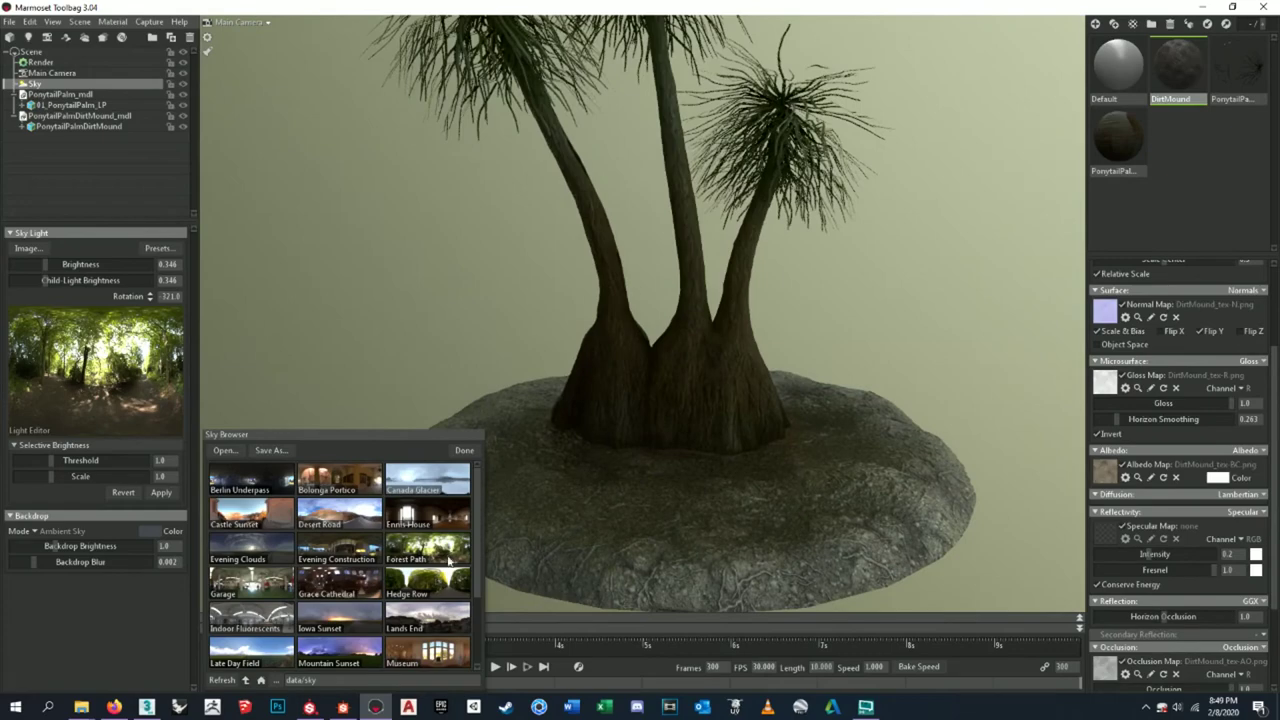
{"action": "left_click", "coordinate": [437, 588]}
{"action": "left_click", "coordinate": [445, 550]}
{"action": "left_click", "coordinate": [452, 488]}
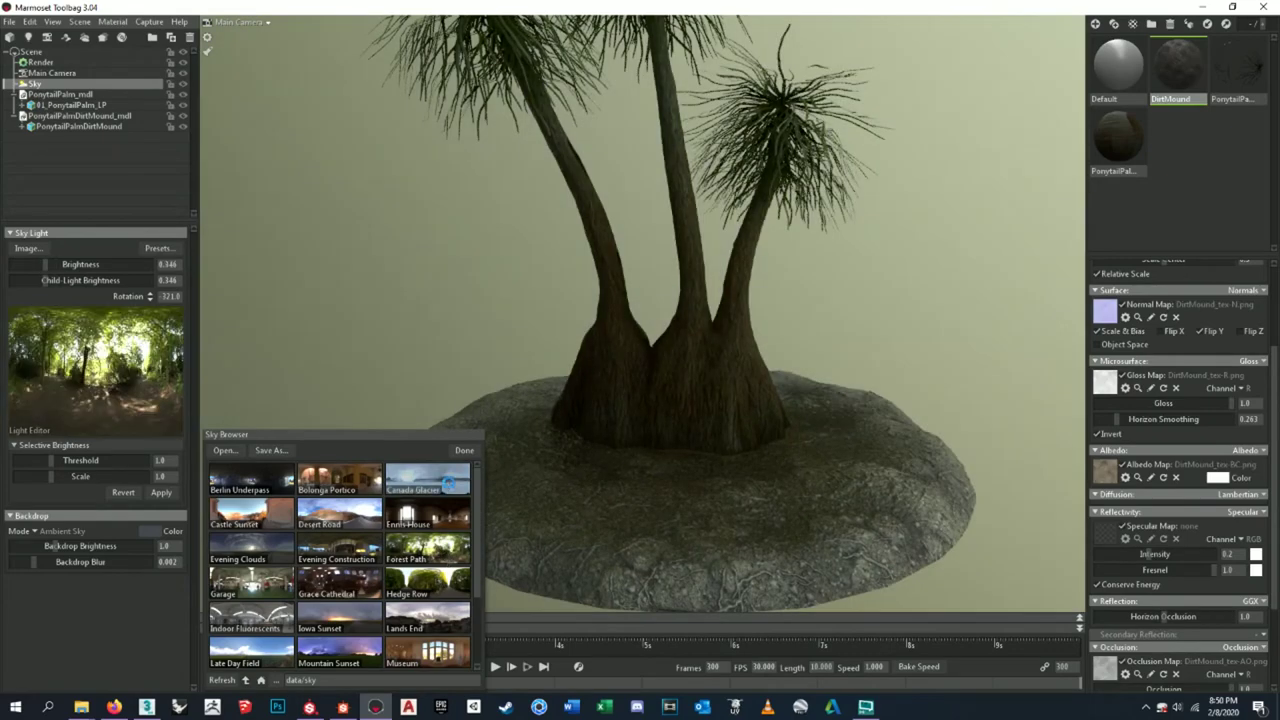
{"action": "left_click", "coordinate": [446, 521]}
{"action": "left_click", "coordinate": [438, 560]}
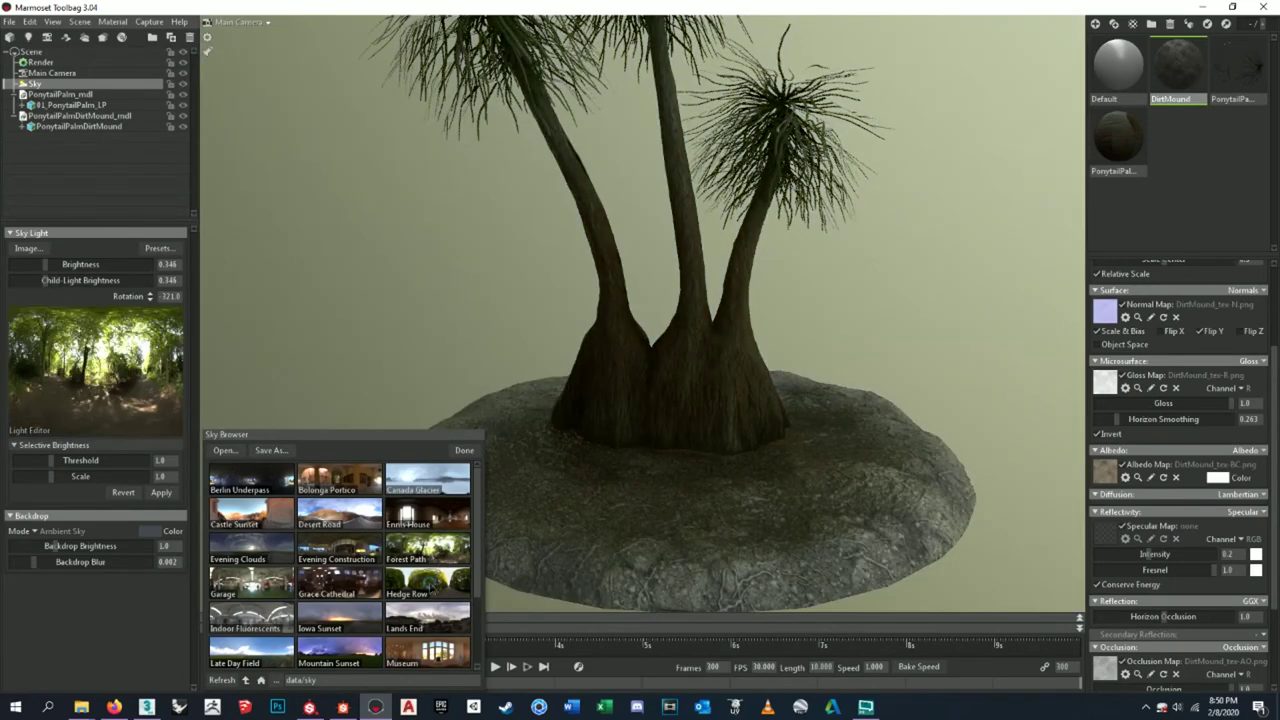
{"action": "left_click", "coordinate": [432, 590]}
- Raise the sky light brightness to 4.171 and close the sky browser
{"action": "left_click_drag", "start_coordinate": [730, 505], "coordinate": [742, 480]}
{"action": "left_click_drag", "start_coordinate": [67, 265], "coordinate": [70, 265]}
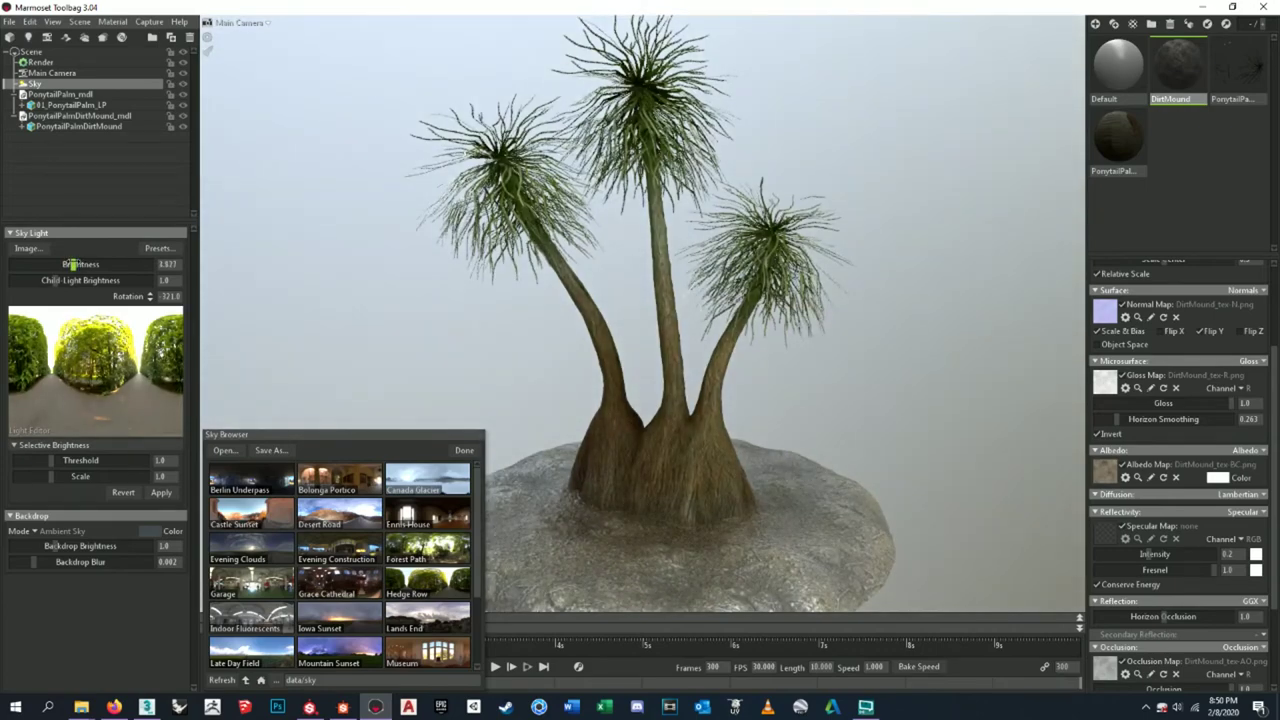
{"action": "left_click", "coordinate": [464, 450]}
{"action": "left_click_drag", "start_coordinate": [631, 495], "coordinate": [797, 379]}
- Select the PonytailPalm material and set its albedo colour to white (255, 255, 255)
{"action": "scroll", "coordinate": [741, 440], "scroll_direction": "down", "scroll_amount": 3}
{"action": "left_click", "coordinate": [797, 379]}
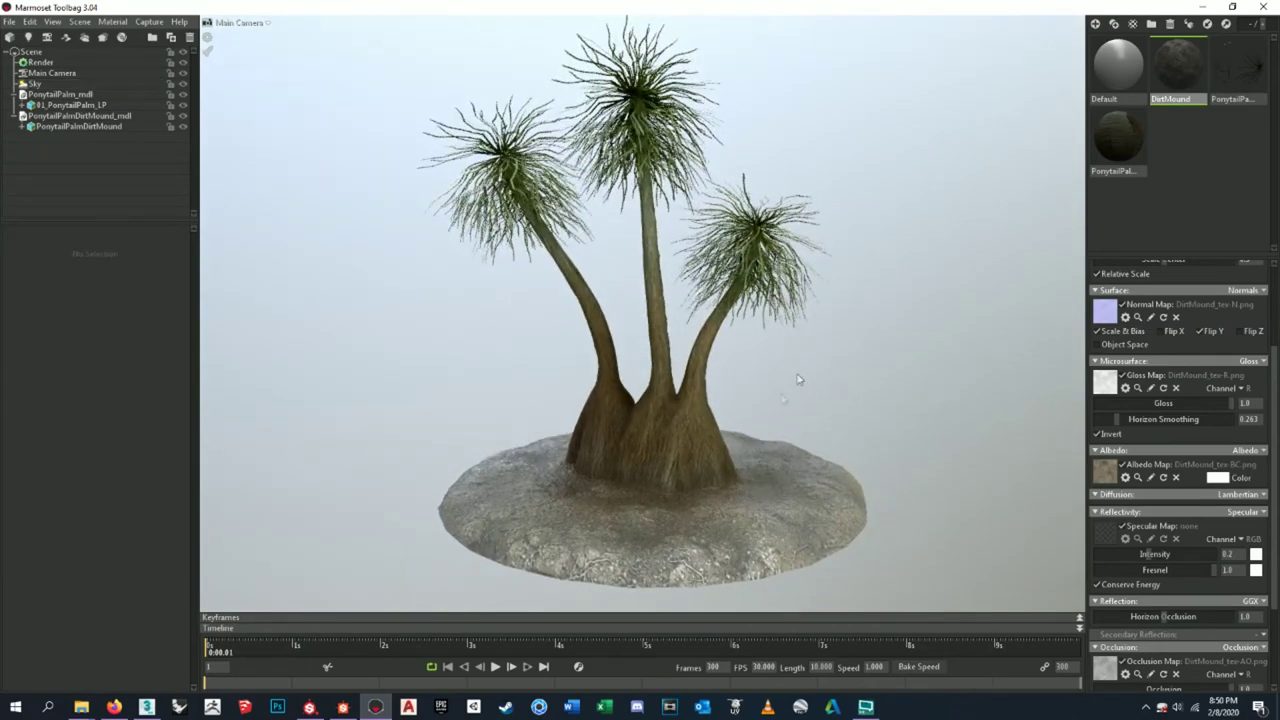
{"action": "left_click", "coordinate": [1234, 67]}
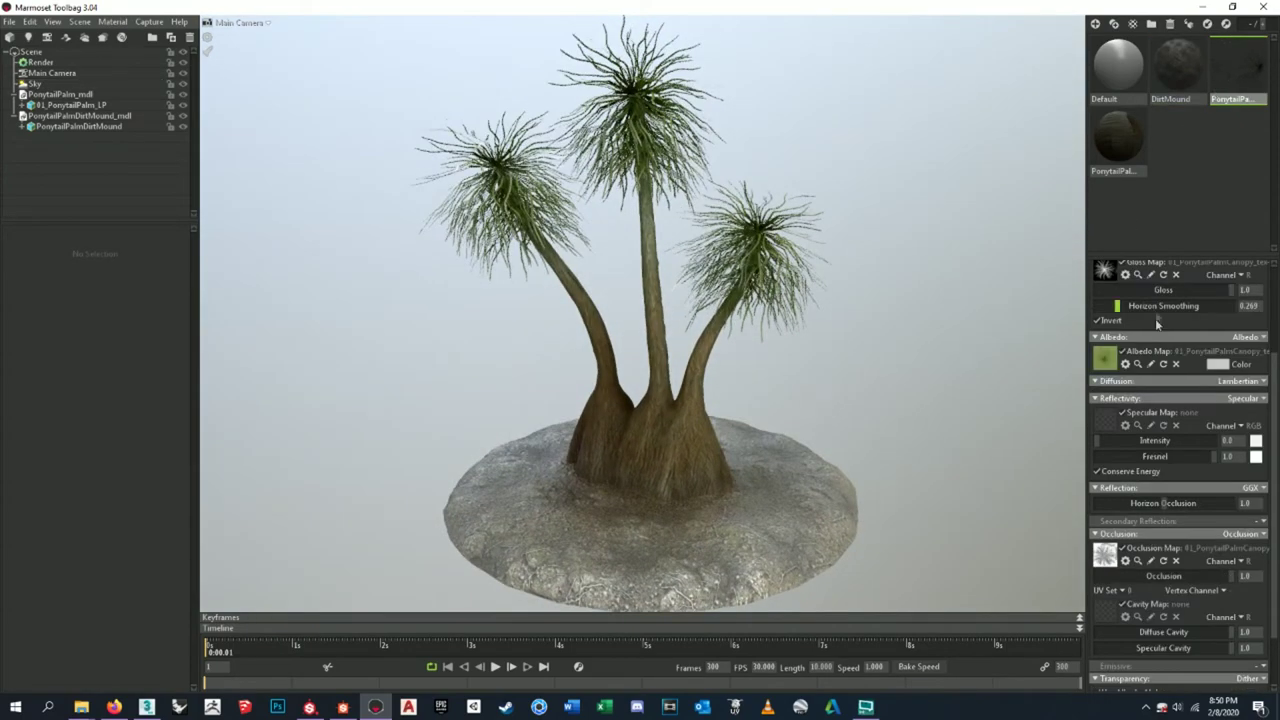
{"action": "left_click", "coordinate": [1212, 365]}
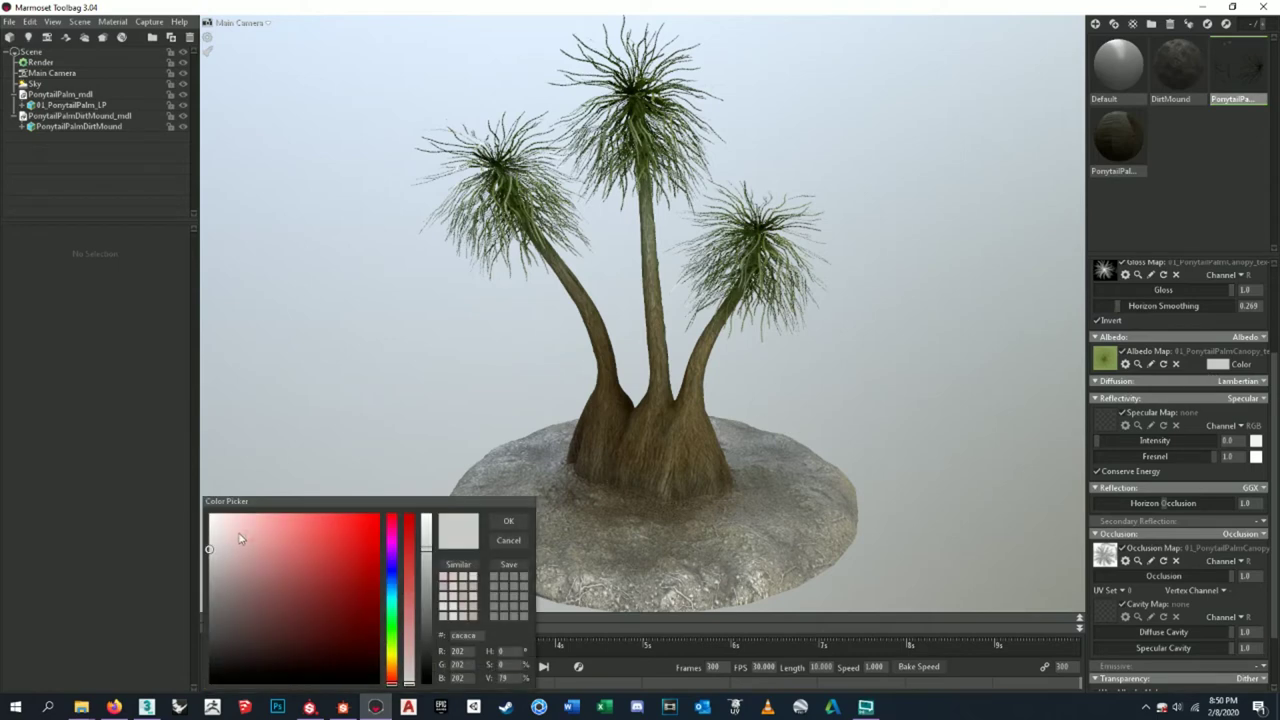
{"action": "left_click_drag", "start_coordinate": [218, 552], "coordinate": [208, 514]}
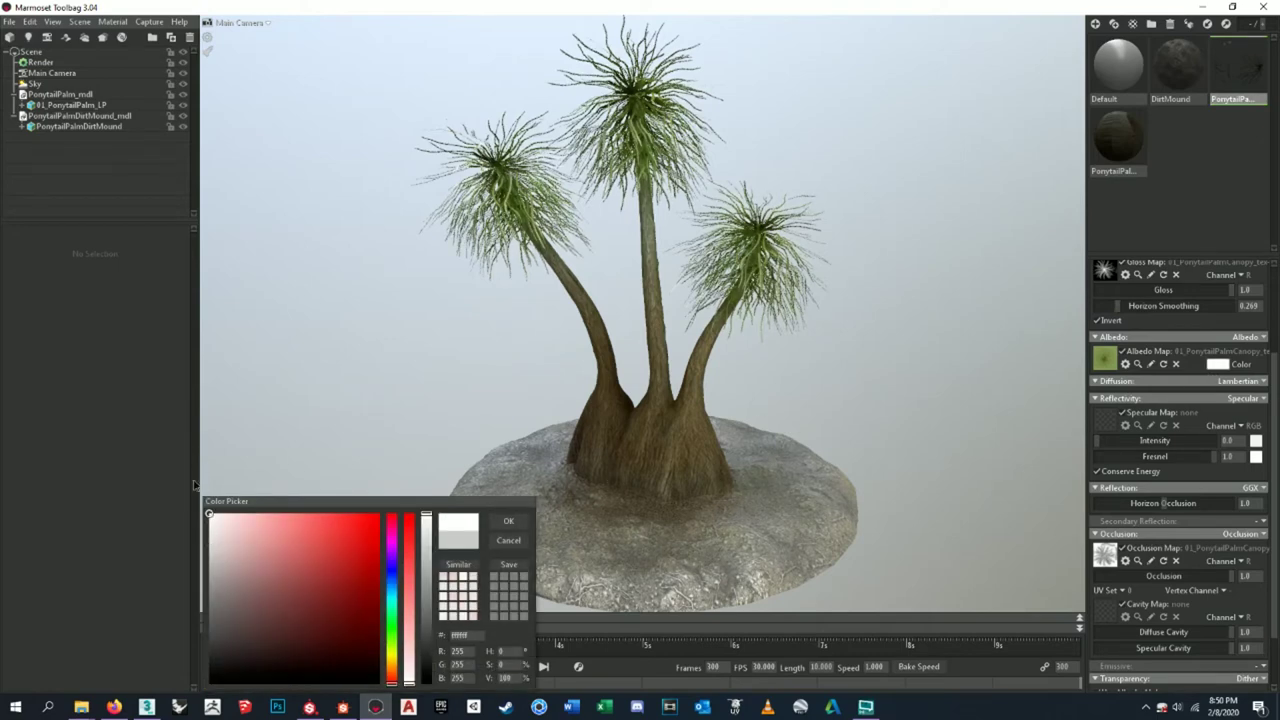
{"action": "mouse_move", "coordinate": [165, 470]}
{"action": "left_mouse_down"}
{"action": "mouse_move", "coordinate": [120, 531]}
{"action": "mouse_move", "coordinate": [115, 517]}
{"action": "left_mouse_up"}
{"action": "left_click", "coordinate": [508, 521]}
{"action": "scroll", "coordinate": [837, 407], "scroll_direction": "up", "scroll_amount": 8}
- In the DirtMound material, preview the gloss map inverted, then restore the original setting
{"action": "scroll", "coordinate": [659, 380], "scroll_direction": "up", "scroll_amount": 10}
{"action": "scroll", "coordinate": [665, 338], "scroll_direction": "up", "scroll_amount": 10}
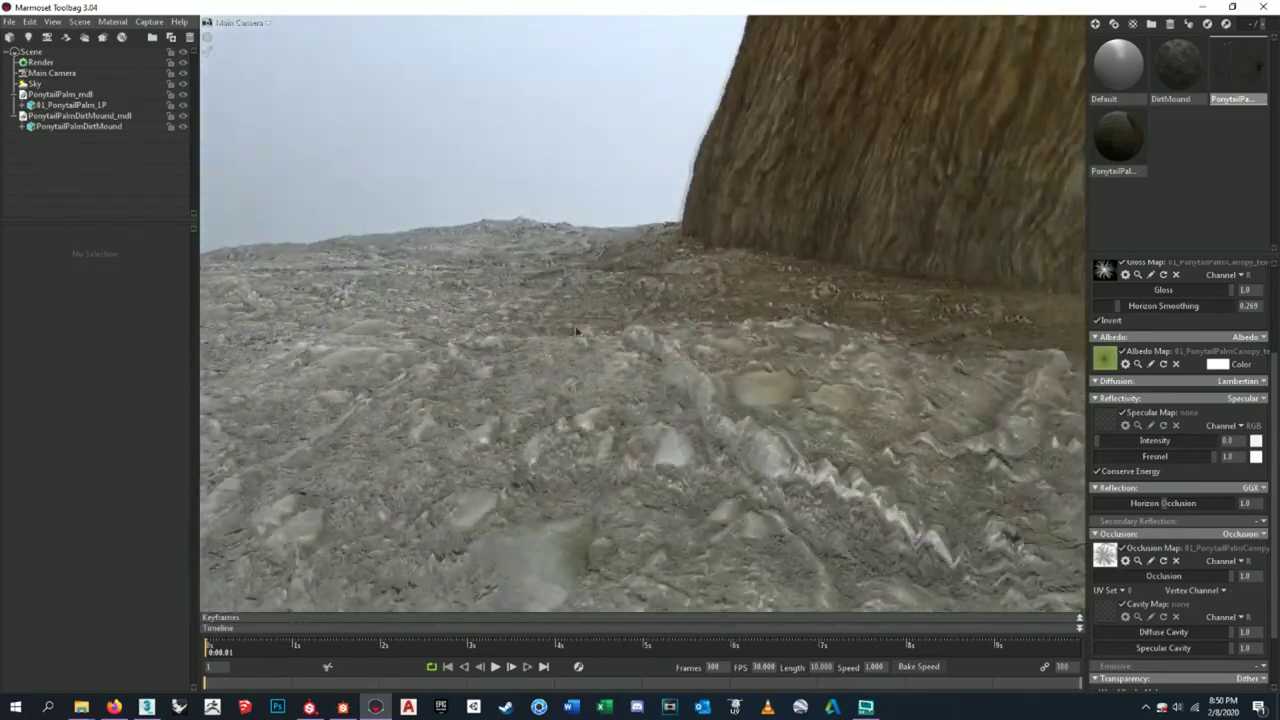
{"action": "scroll", "coordinate": [578, 331], "scroll_direction": "up", "scroll_amount": 6}
{"action": "scroll", "coordinate": [545, 325], "scroll_direction": "down", "scroll_amount": 6}
{"action": "left_click_drag", "start_coordinate": [622, 332], "coordinate": [621, 380]}
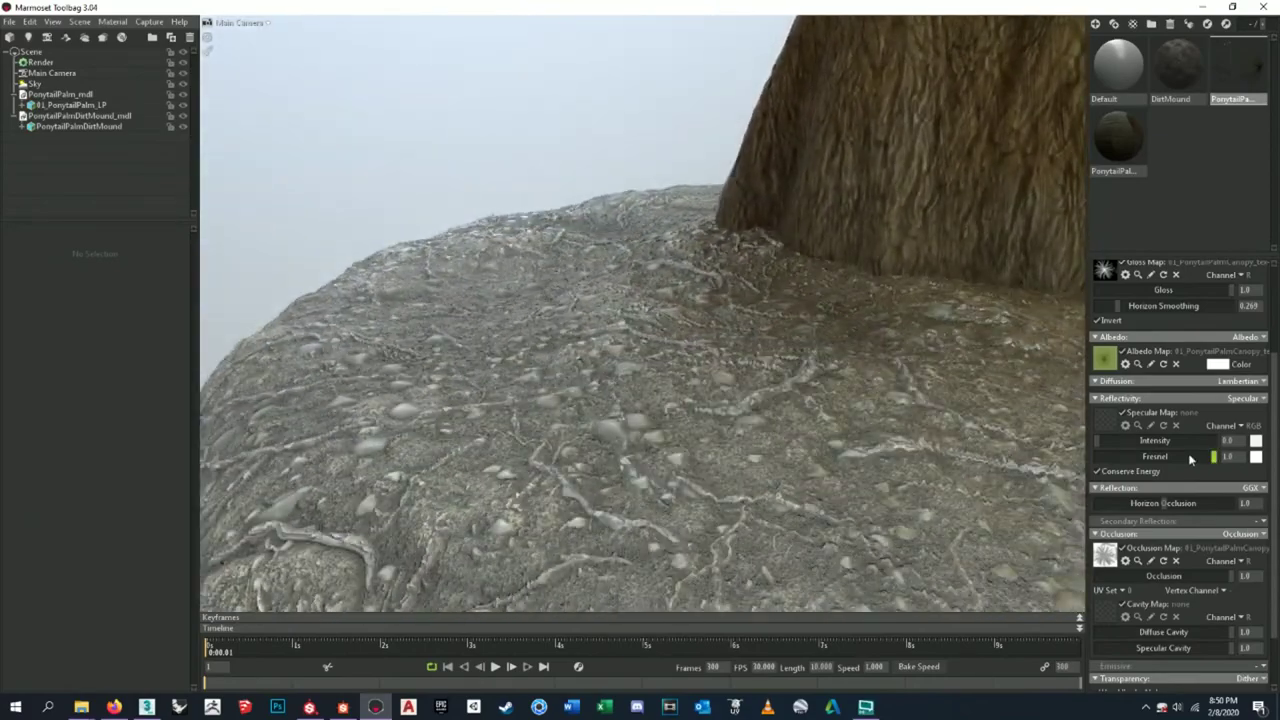
{"action": "left_click", "coordinate": [1172, 66]}
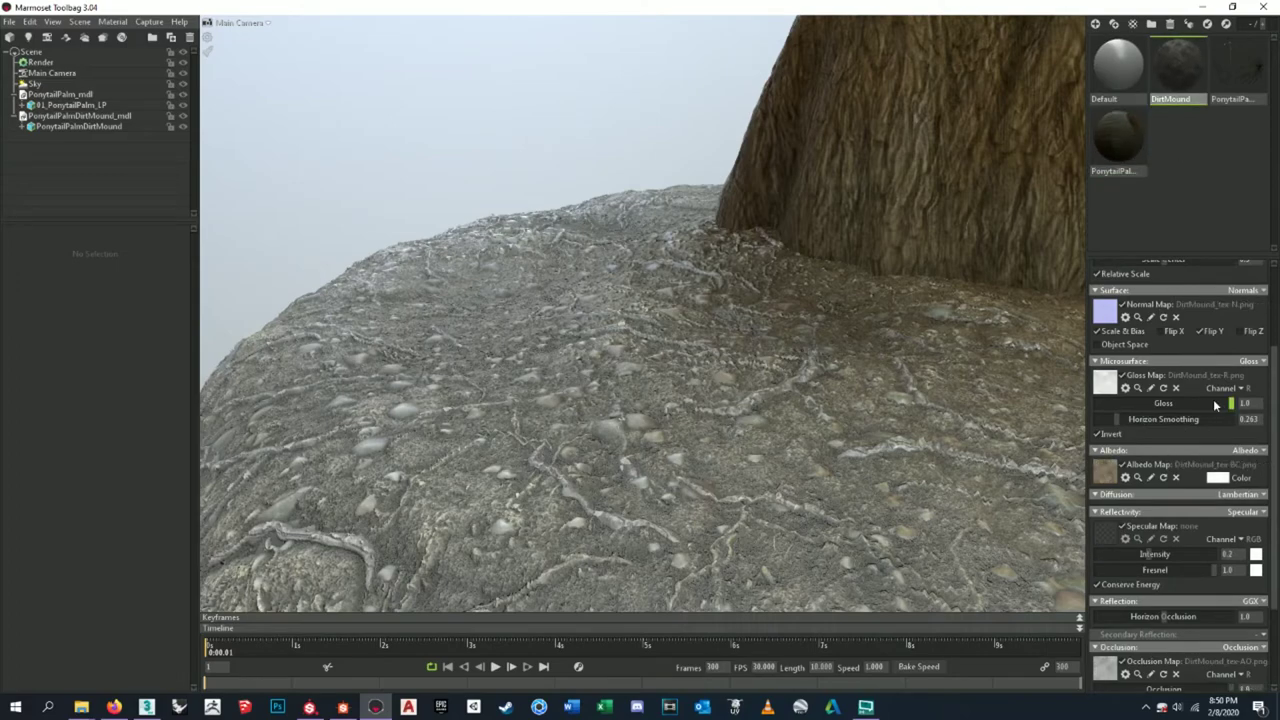
{"action": "left_click", "coordinate": [1098, 434]}
{"action": "left_click", "coordinate": [1098, 434]}
- Adjust the DirtMound horizon smoothing, settling at 0.176
{"action": "mouse_move", "coordinate": [1118, 423]}
{"action": "left_mouse_down"}
{"action": "mouse_move", "coordinate": [1140, 412]}
{"action": "mouse_move", "coordinate": [1094, 419]}
{"action": "left_mouse_up"}
{"action": "mouse_move", "coordinate": [1096, 421]}
{"action": "left_mouse_down"}
{"action": "mouse_move", "coordinate": [1184, 413]}
{"action": "mouse_move", "coordinate": [1105, 420]}
{"action": "mouse_move", "coordinate": [1118, 419]}
{"action": "left_mouse_up"}
{"action": "scroll", "coordinate": [627, 391], "scroll_direction": "down", "scroll_amount": 10}
{"action": "left_click_drag", "start_coordinate": [622, 387], "coordinate": [705, 427]}
{"action": "left_click_drag", "start_coordinate": [797, 416], "coordinate": [936, 469]}
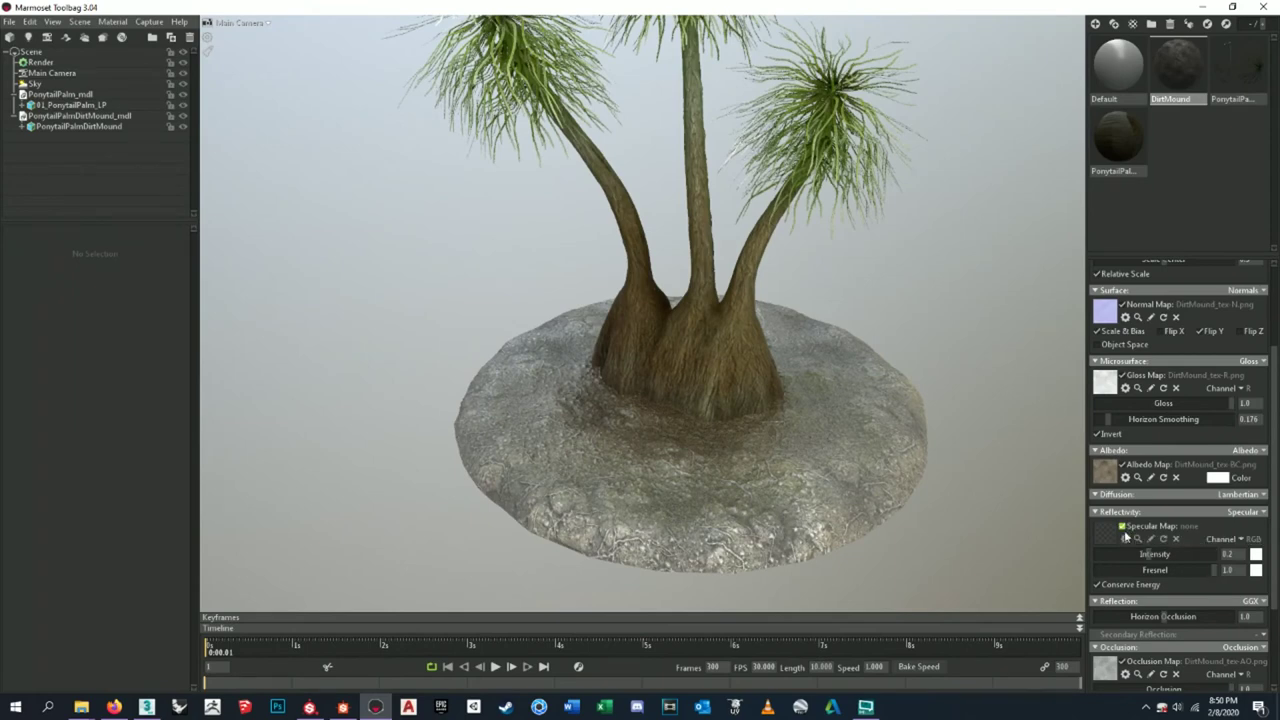
- Set the DirtMound material's specular intensity to 0.0
{"action": "left_click_drag", "start_coordinate": [1147, 555], "coordinate": [1051, 554]}
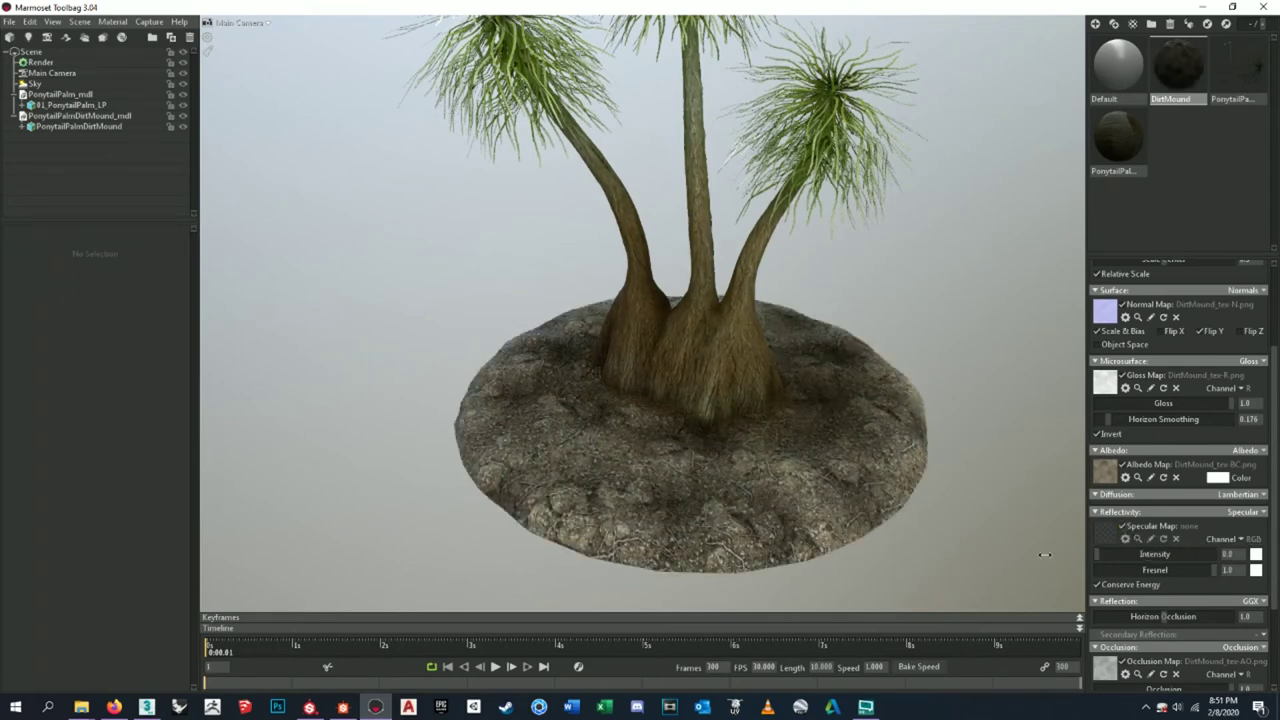
{"action": "scroll", "coordinate": [885, 484], "scroll_direction": "up", "scroll_amount": 5}
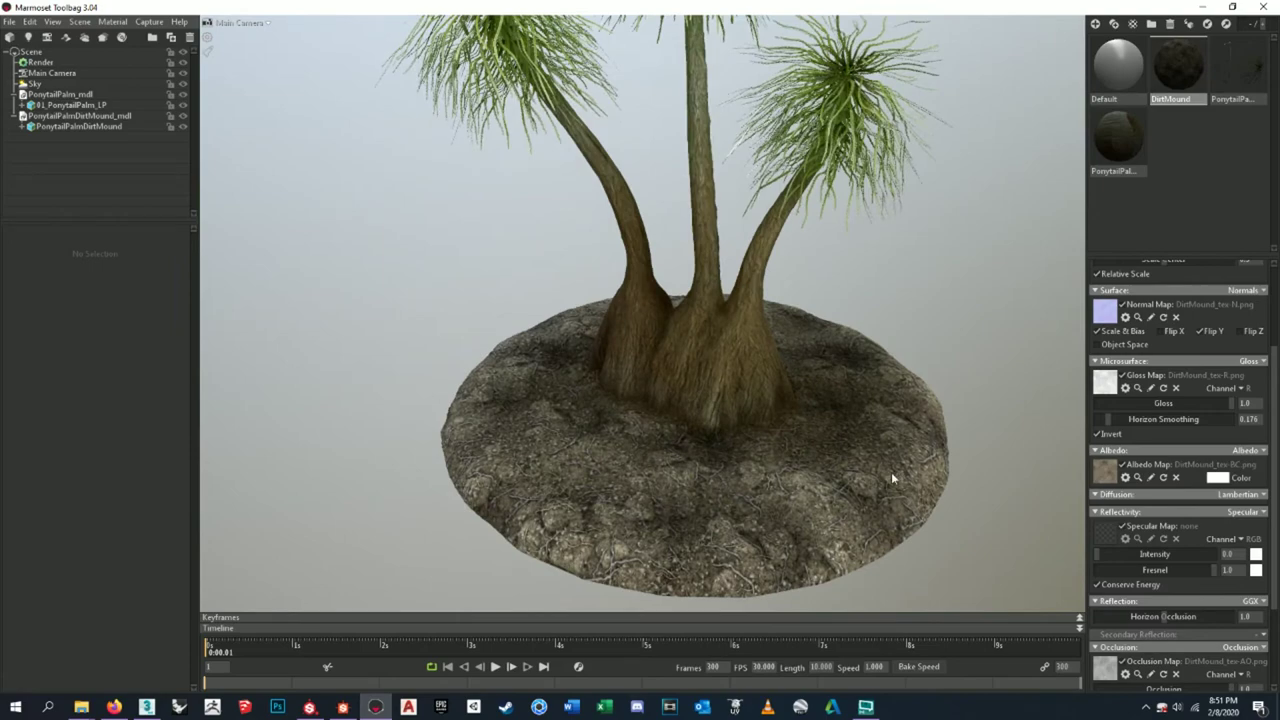
{"action": "left_click_drag", "start_coordinate": [872, 476], "coordinate": [720, 378]}
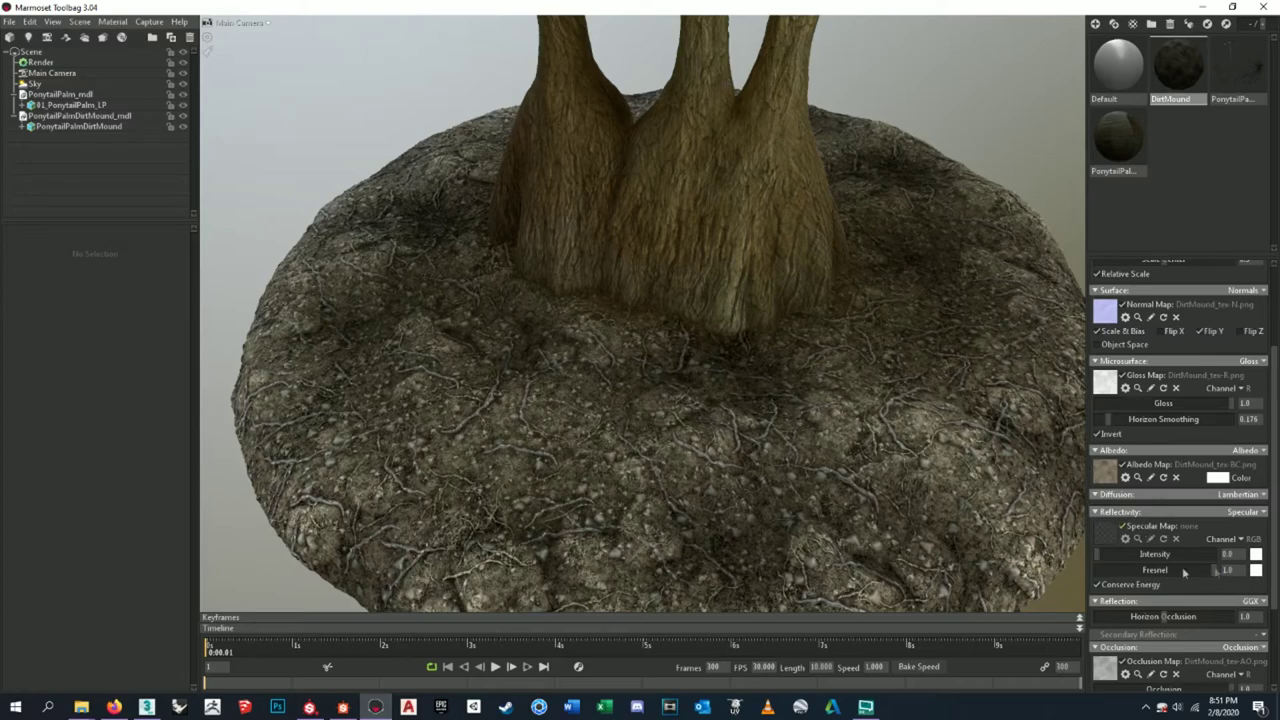
{"action": "scroll", "coordinate": [880, 470], "scroll_direction": "down", "scroll_amount": 5}
{"action": "scroll", "coordinate": [754, 355], "scroll_direction": "up", "scroll_amount": 6}
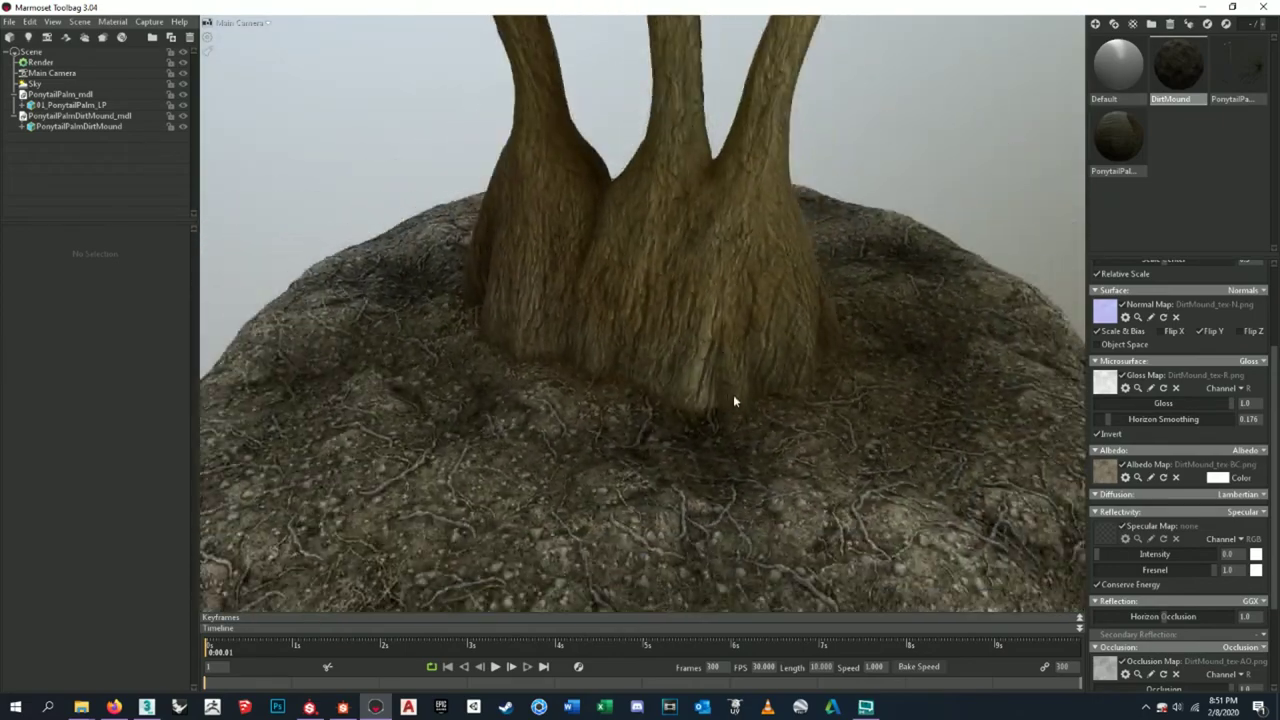
- Show the 01_Dirt_Ground_SA basecolor output in Substance Designer's 2D view
{"action": "left_click_drag", "start_coordinate": [733, 400], "coordinate": [808, 398]}
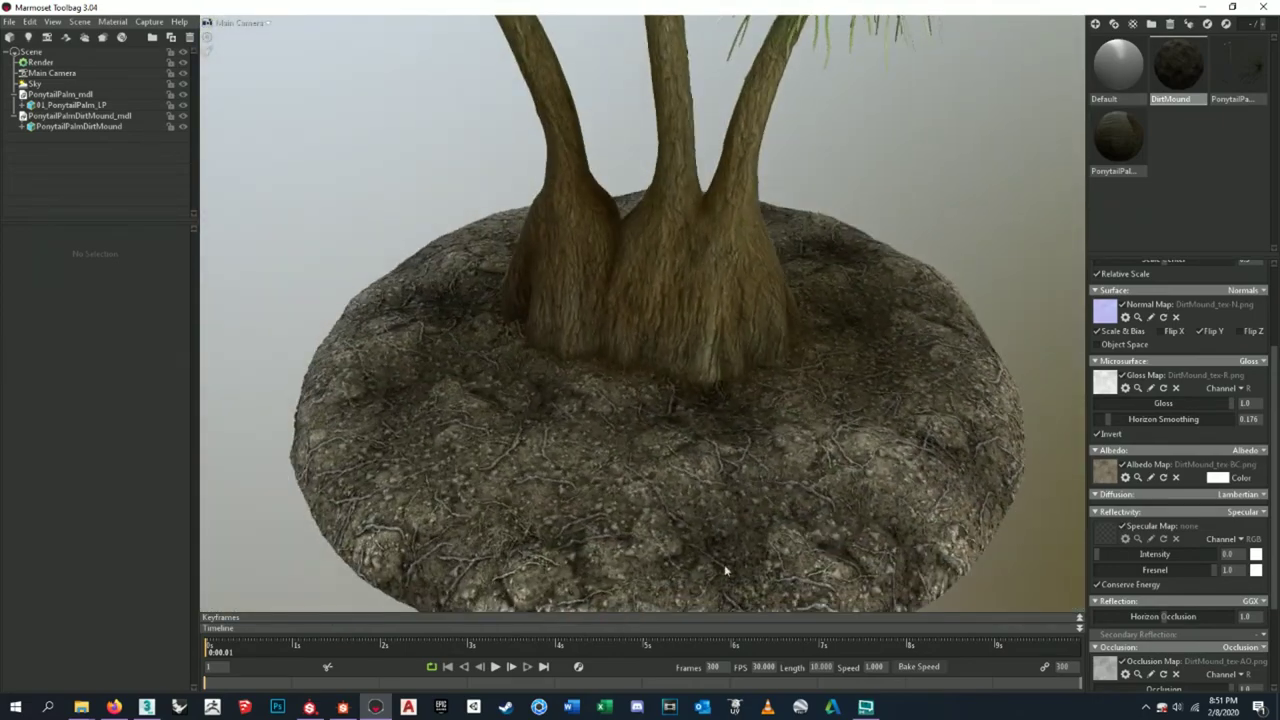
{"action": "left_click", "coordinate": [342, 707]}
{"action": "double_click", "coordinate": [810, 278]}
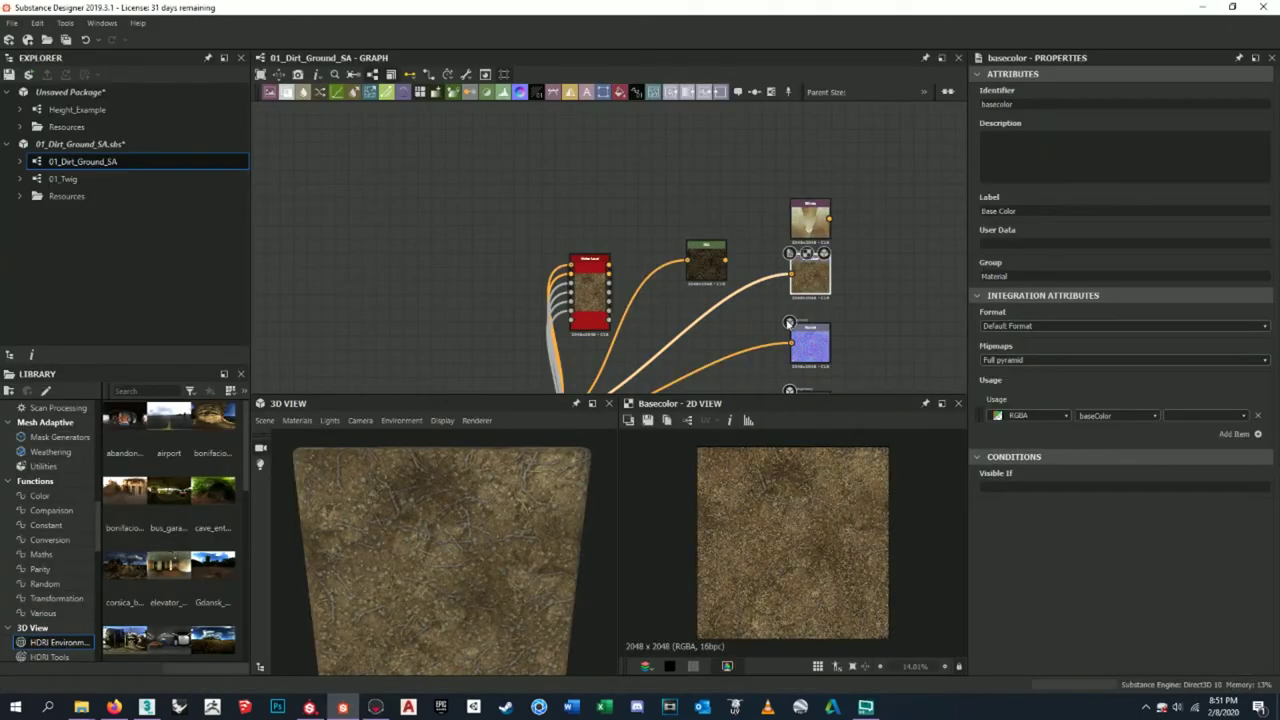
- Save the base colour image from Substance Designer, overwriting BC.png
{"action": "left_click", "coordinate": [648, 420]}
{"action": "left_click", "coordinate": [580, 267]}
{"action": "left_click", "coordinate": [813, 432]}
{"action": "left_click", "coordinate": [655, 361]}
- Back in Toolbag, rotate the sky lighting and raise the DirtMound specular intensity to 0.335
{"action": "left_click", "coordinate": [375, 707]}
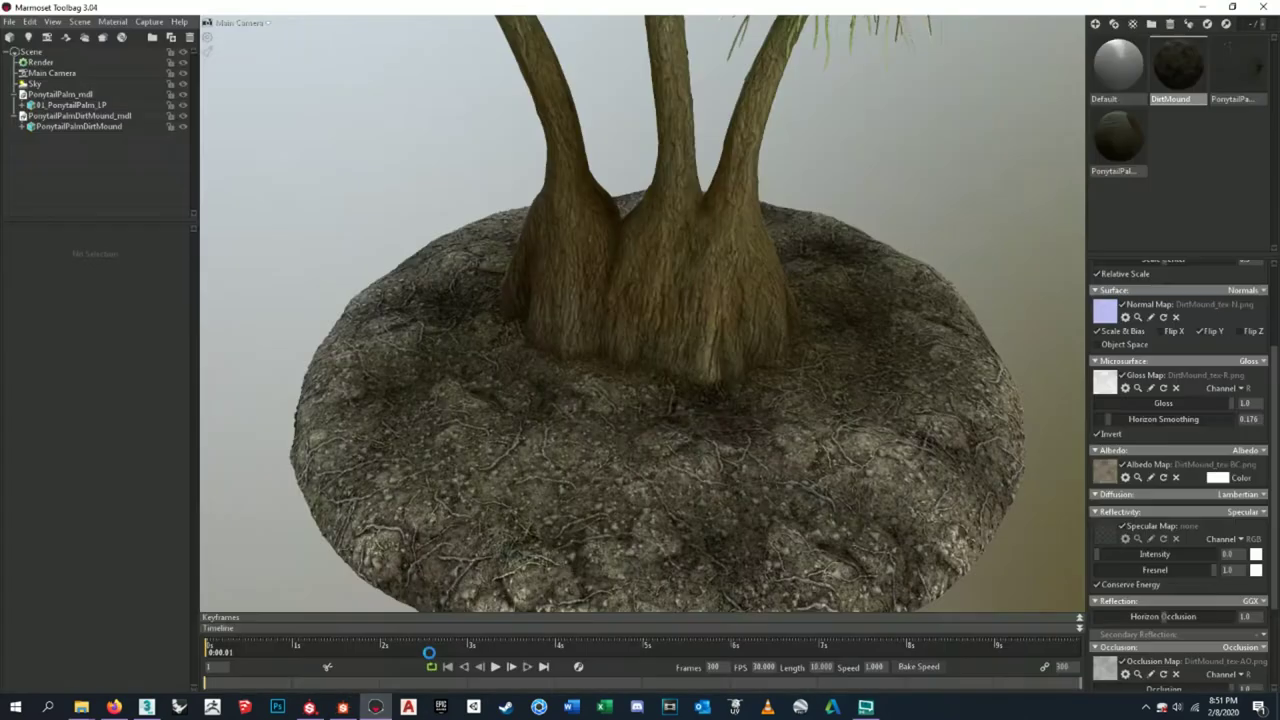
{"action": "scroll", "coordinate": [700, 380], "scroll_direction": "down", "scroll_amount": 5}
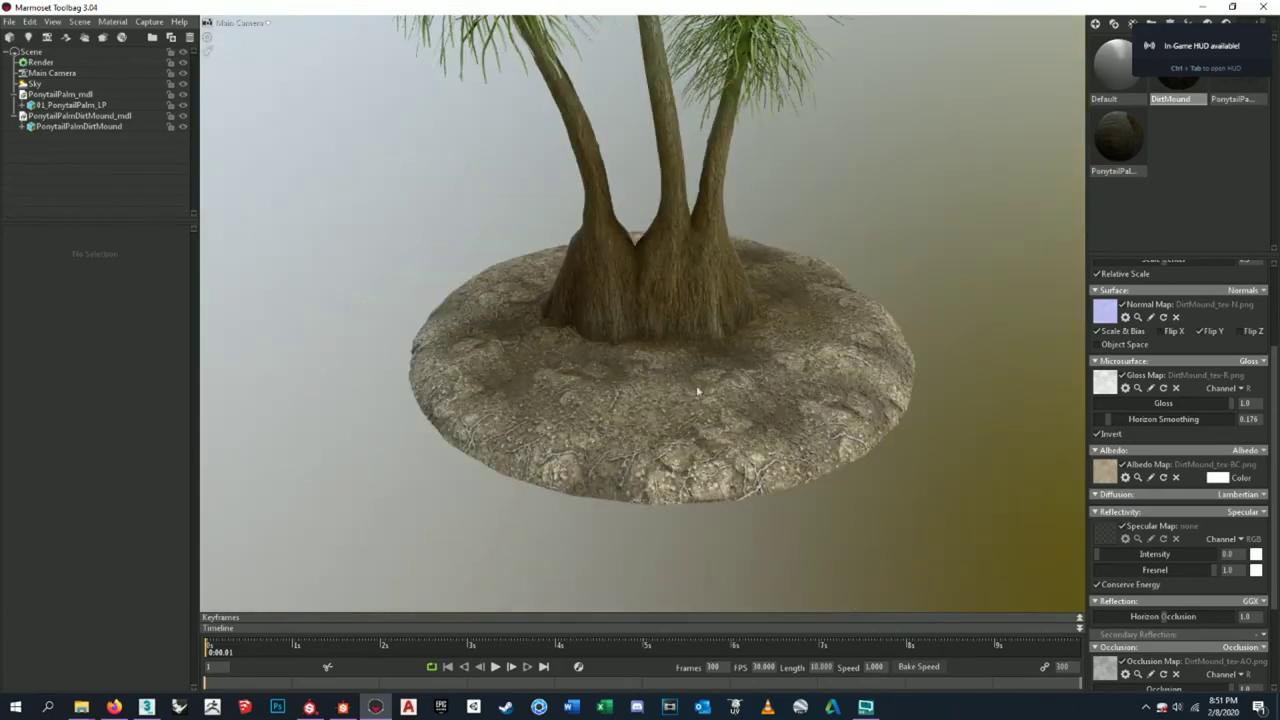
{"action": "left_click_drag", "start_coordinate": [728, 345], "coordinate": [1047, 360]}
{"action": "scroll", "coordinate": [1047, 360], "scroll_direction": "up", "scroll_amount": 10}
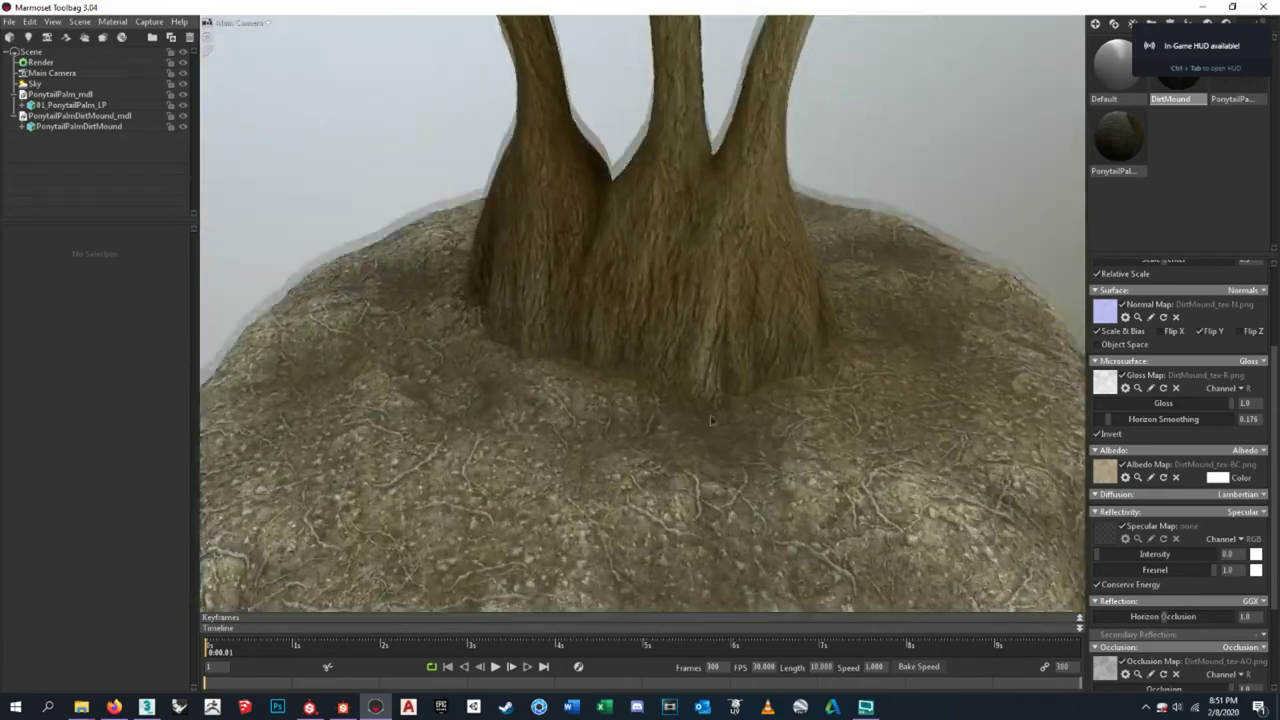
{"action": "scroll", "coordinate": [686, 400], "scroll_direction": "down", "scroll_amount": 10}
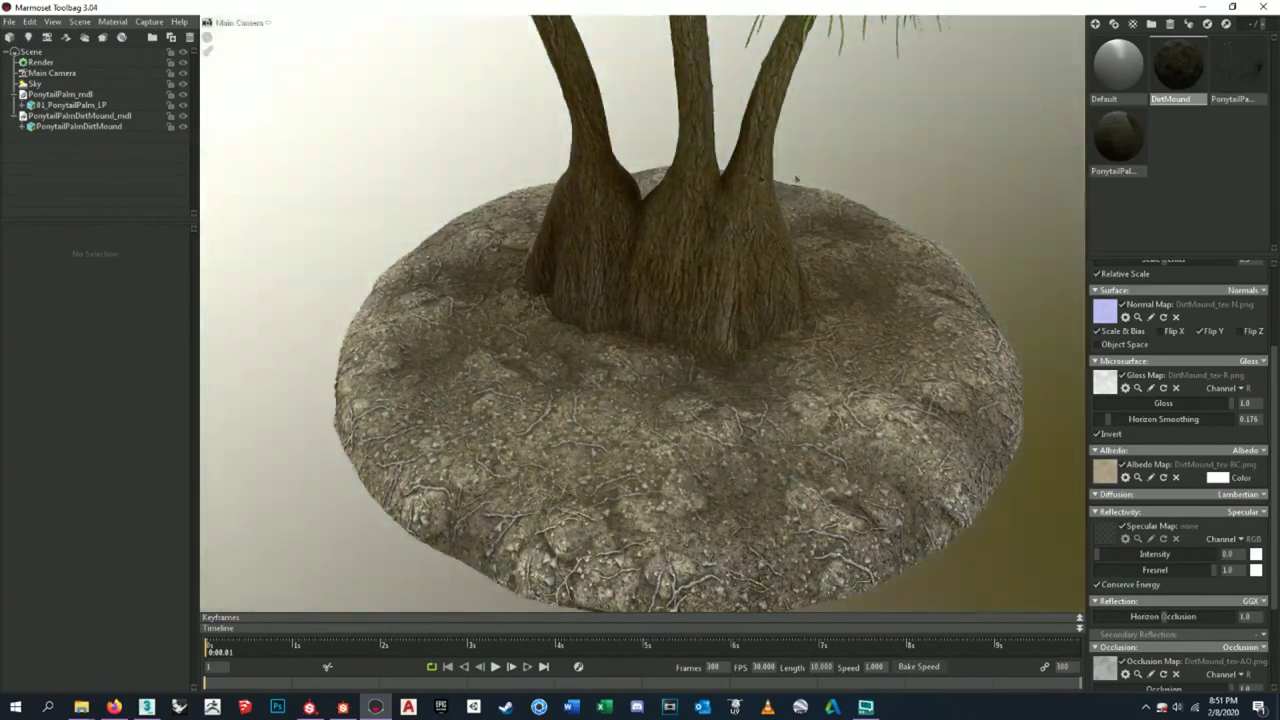
{"action": "left_click_drag", "start_coordinate": [796, 179], "coordinate": [914, 177], "text": "shift"}
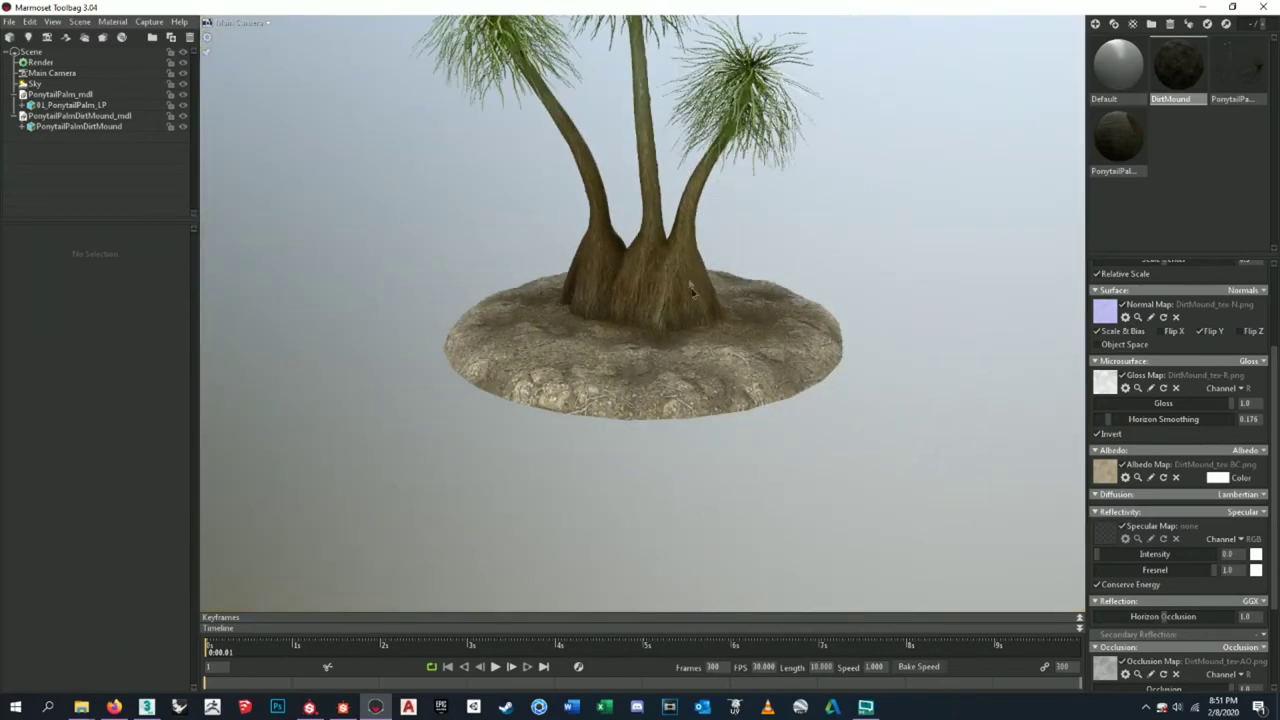
{"action": "left_click_drag", "start_coordinate": [690, 288], "coordinate": [808, 279]}
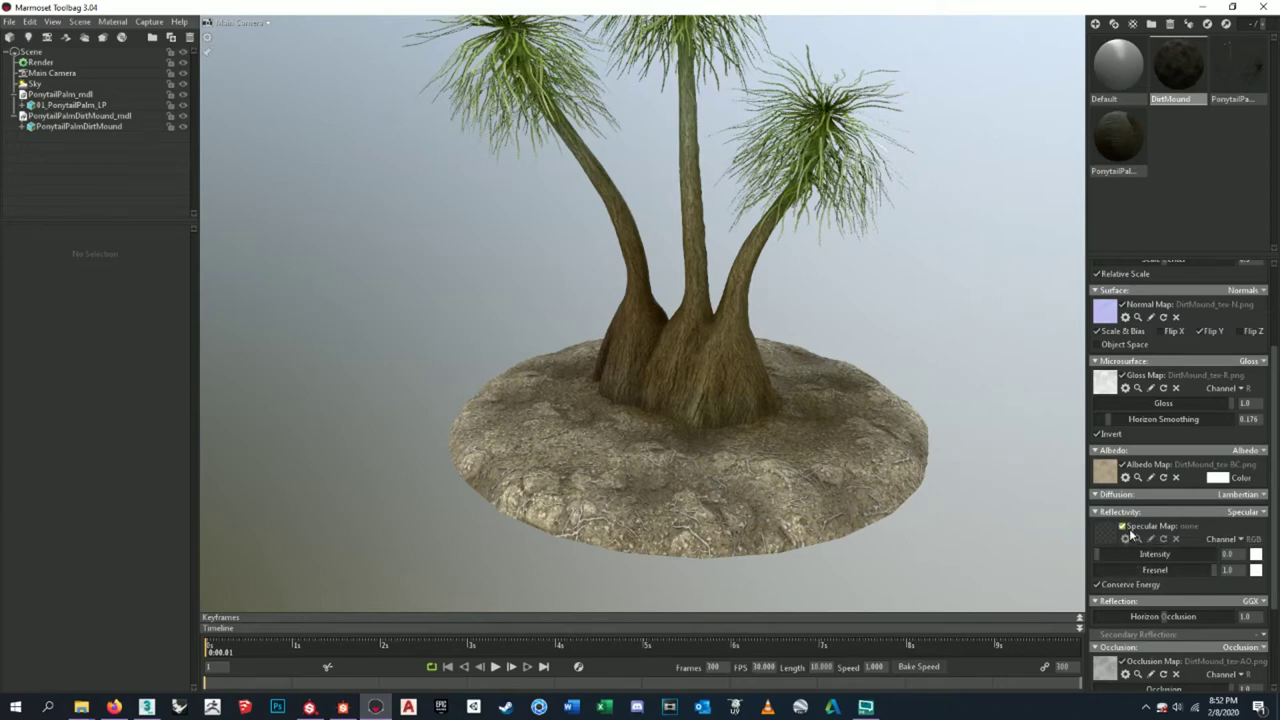
{"action": "left_click_drag", "start_coordinate": [1106, 560], "coordinate": [1165, 556]}
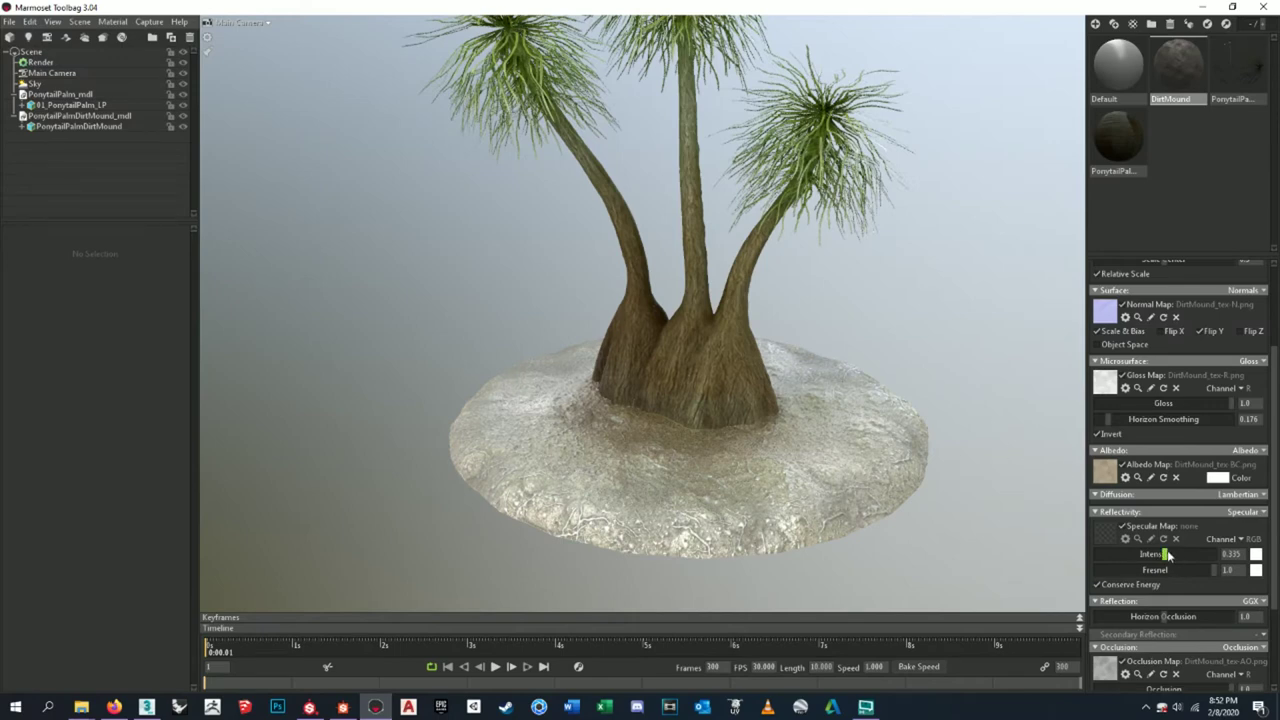
{"action": "left_click_drag", "start_coordinate": [1170, 557], "coordinate": [947, 541]}
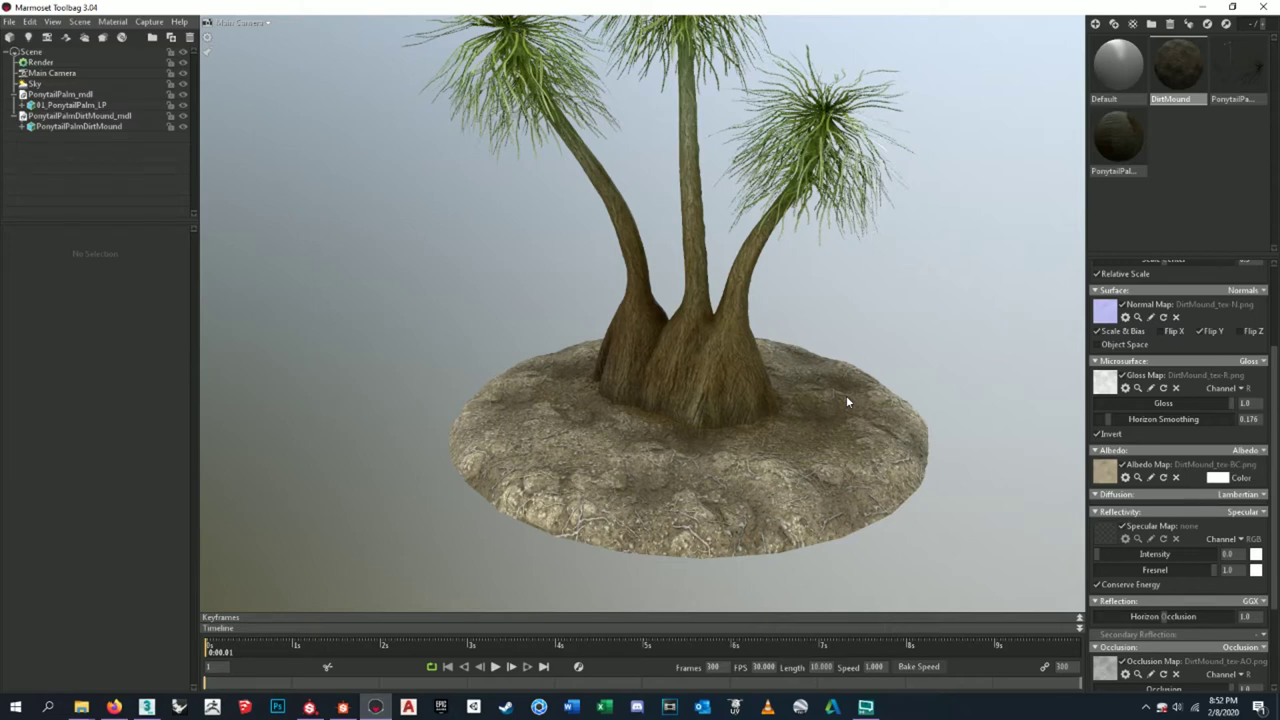
{"action": "scroll", "coordinate": [580, 329], "scroll_direction": "up", "scroll_amount": 10}
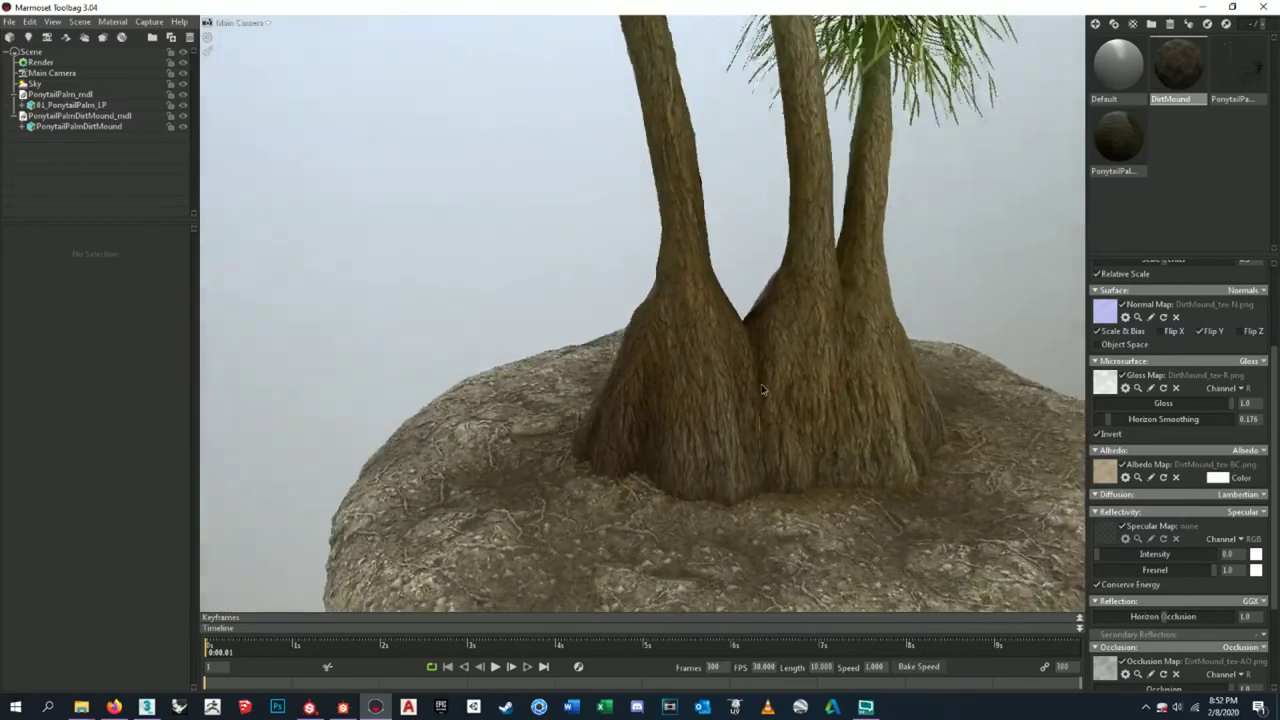
{"action": "left_click_drag", "start_coordinate": [762, 389], "coordinate": [715, 418]}
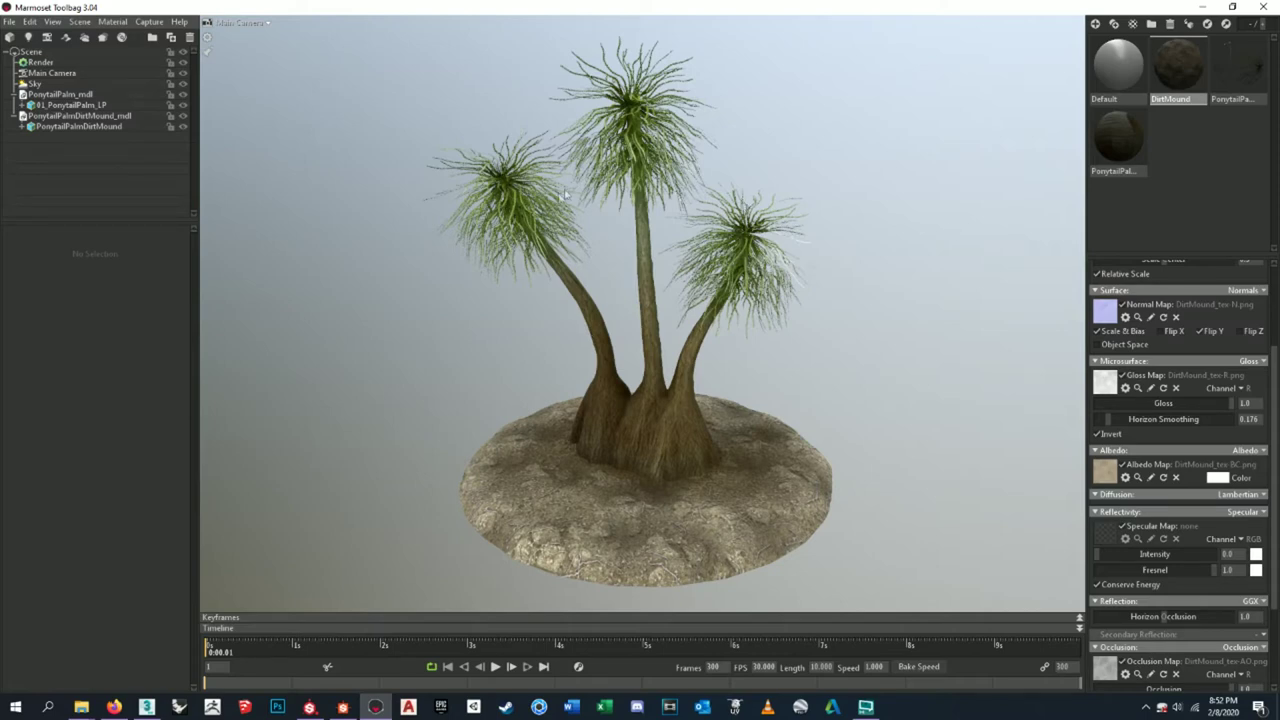
{"action": "scroll", "coordinate": [1176, 392], "scroll_direction": "up", "scroll_amount": 3}
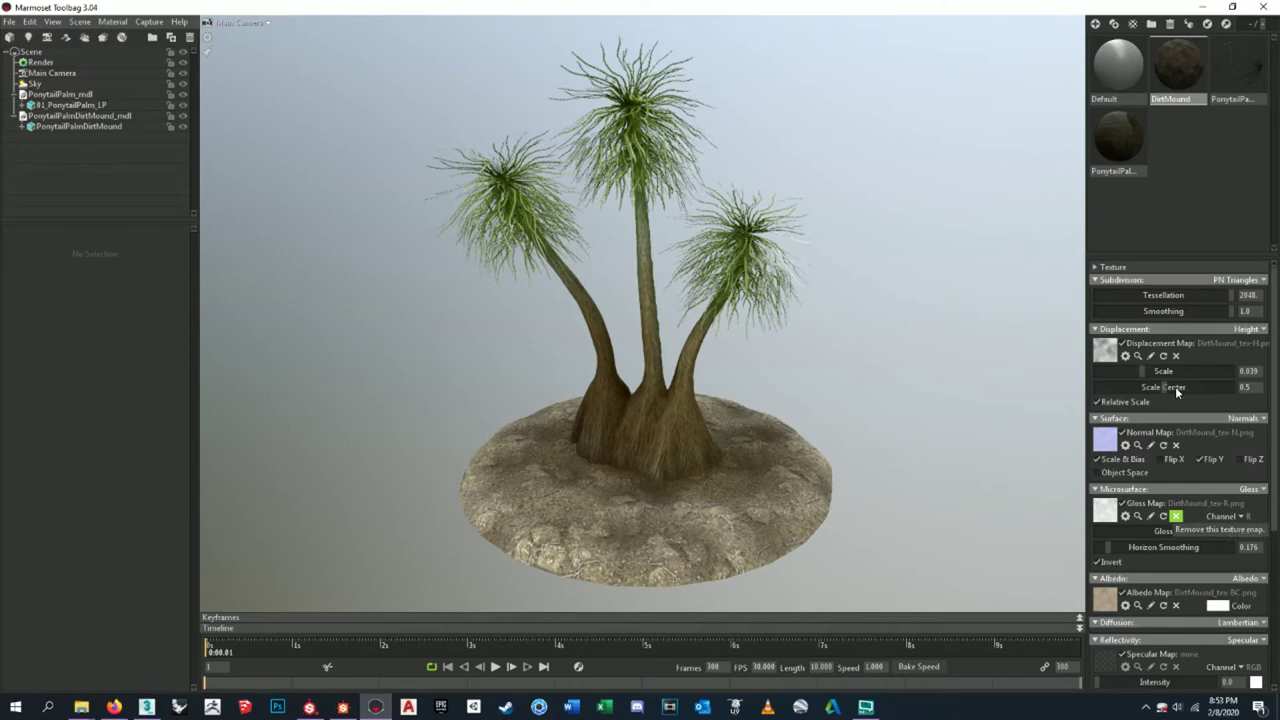
{"action": "left_click", "coordinate": [1237, 66]}
{"action": "left_click", "coordinate": [1104, 487]}
{"action": "left_click", "coordinate": [1016, 187]}
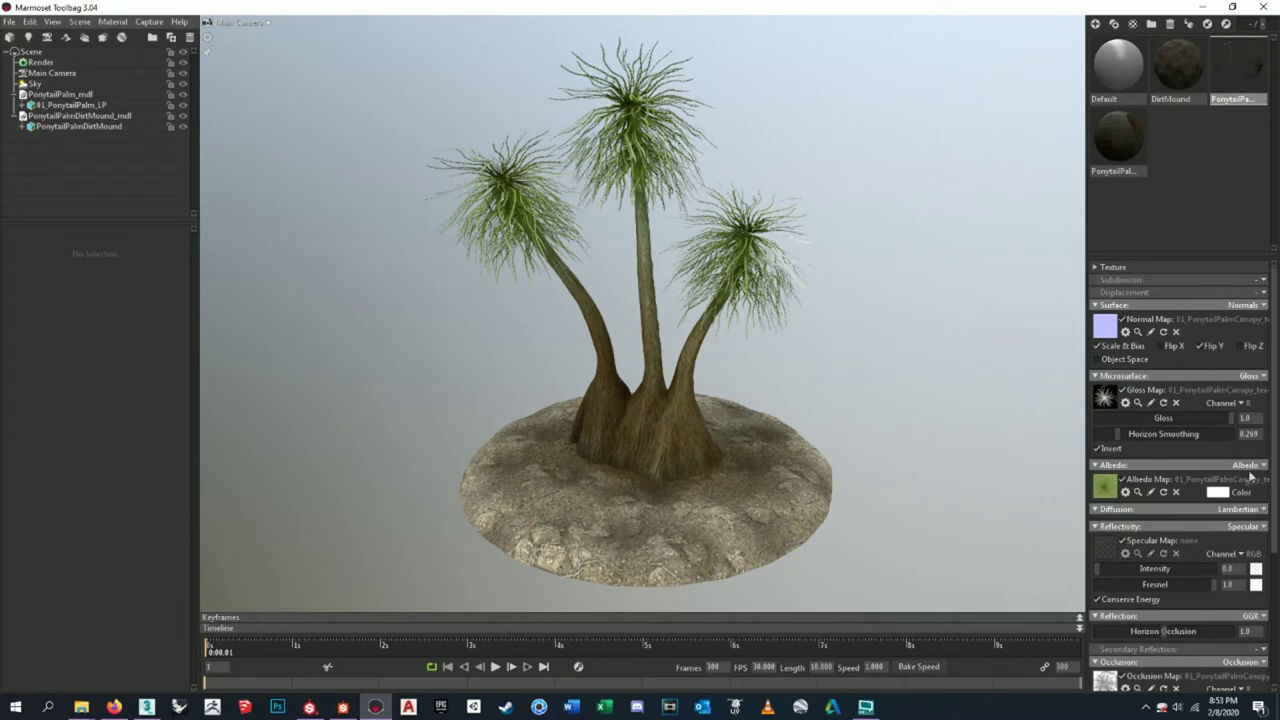
{"action": "left_click", "coordinate": [1226, 493]}
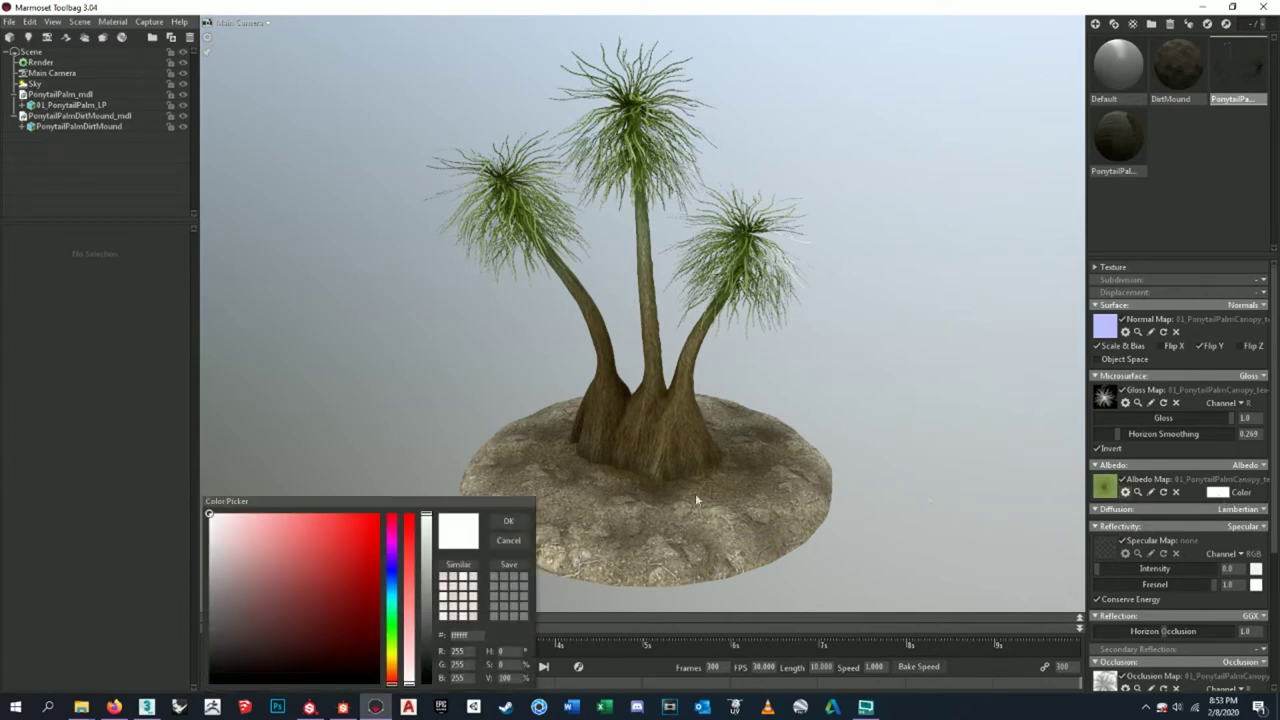
{"action": "left_click", "coordinate": [394, 625]}
{"action": "left_click", "coordinate": [244, 512]}
{"action": "left_click_drag", "start_coordinate": [244, 512], "coordinate": [167, 484]}
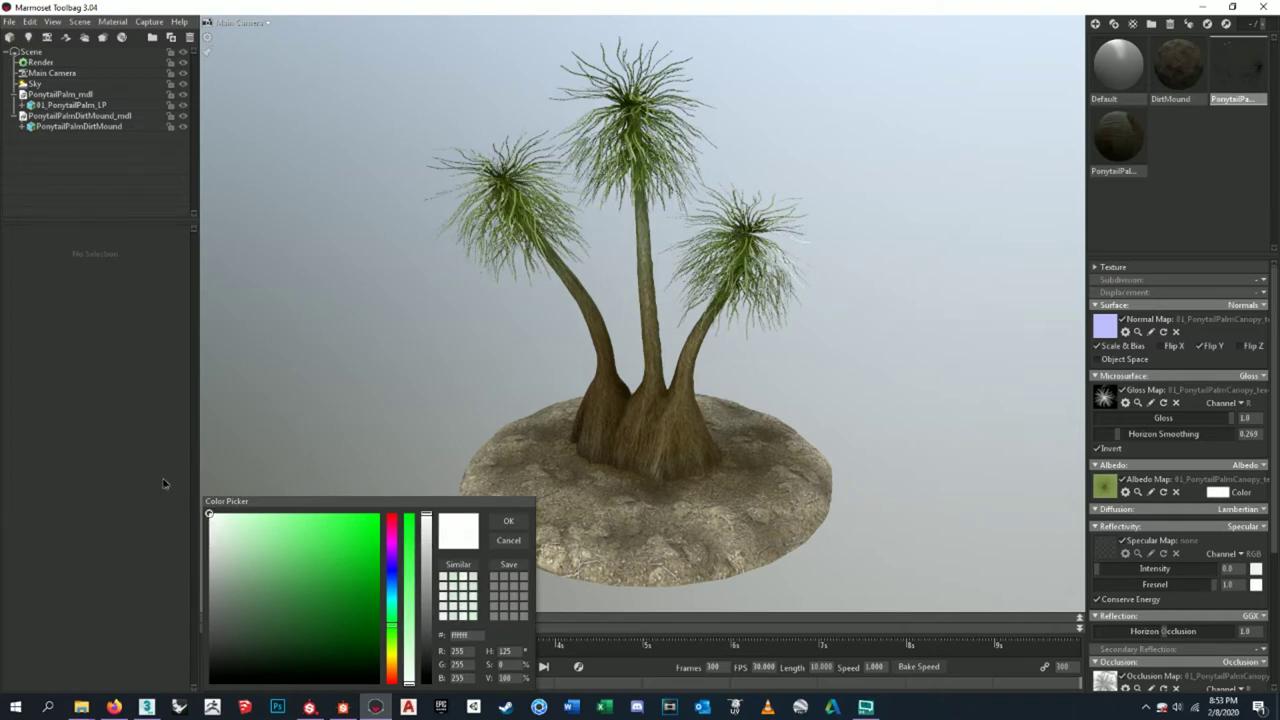
{"action": "left_click", "coordinate": [512, 541]}
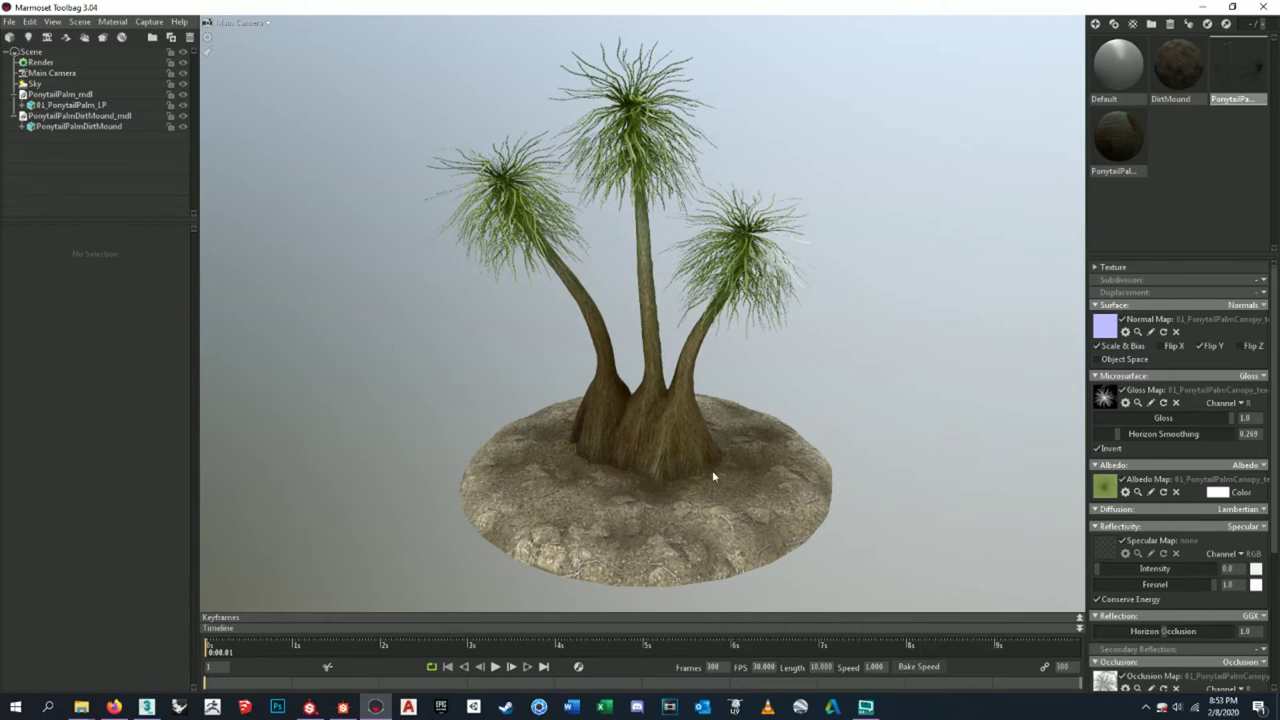
{"action": "left_click", "coordinate": [342, 707]}
{"action": "middle_click_drag", "start_coordinate": [600, 330], "coordinate": [506, 245]}
- Raise the Water Level node's water level to about 0.32 for dark puddles, then switch to Firefox
{"action": "left_click", "coordinate": [505, 213]}
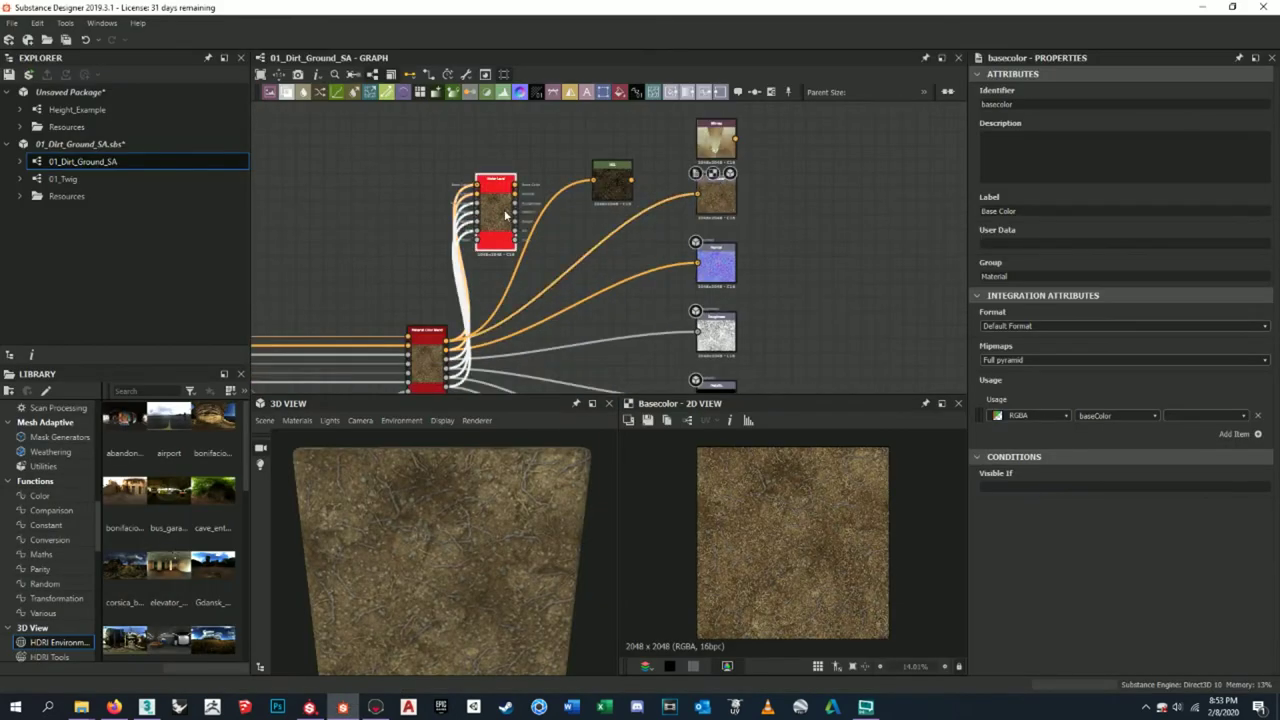
{"action": "scroll", "coordinate": [572, 145], "scroll_direction": "up", "scroll_amount": 5}
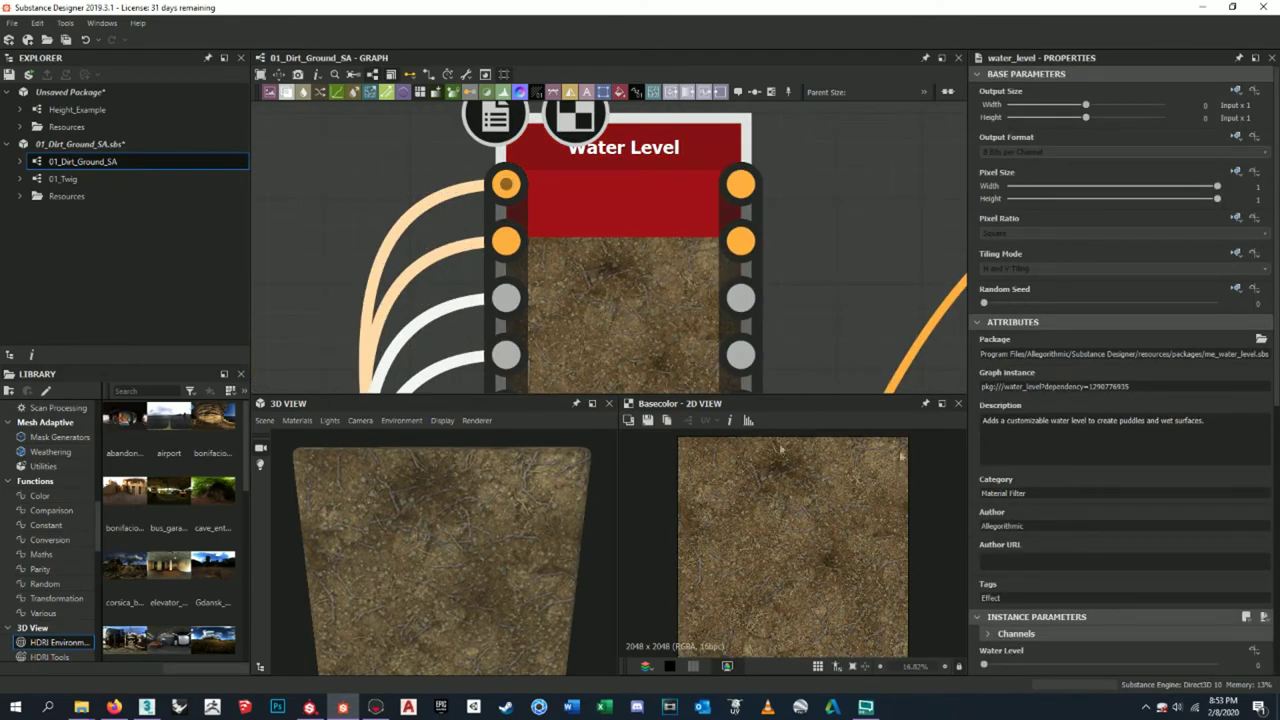
{"action": "scroll", "coordinate": [878, 343], "scroll_direction": "up", "scroll_amount": 1}
{"action": "scroll", "coordinate": [783, 372], "scroll_direction": "down", "scroll_amount": 1}
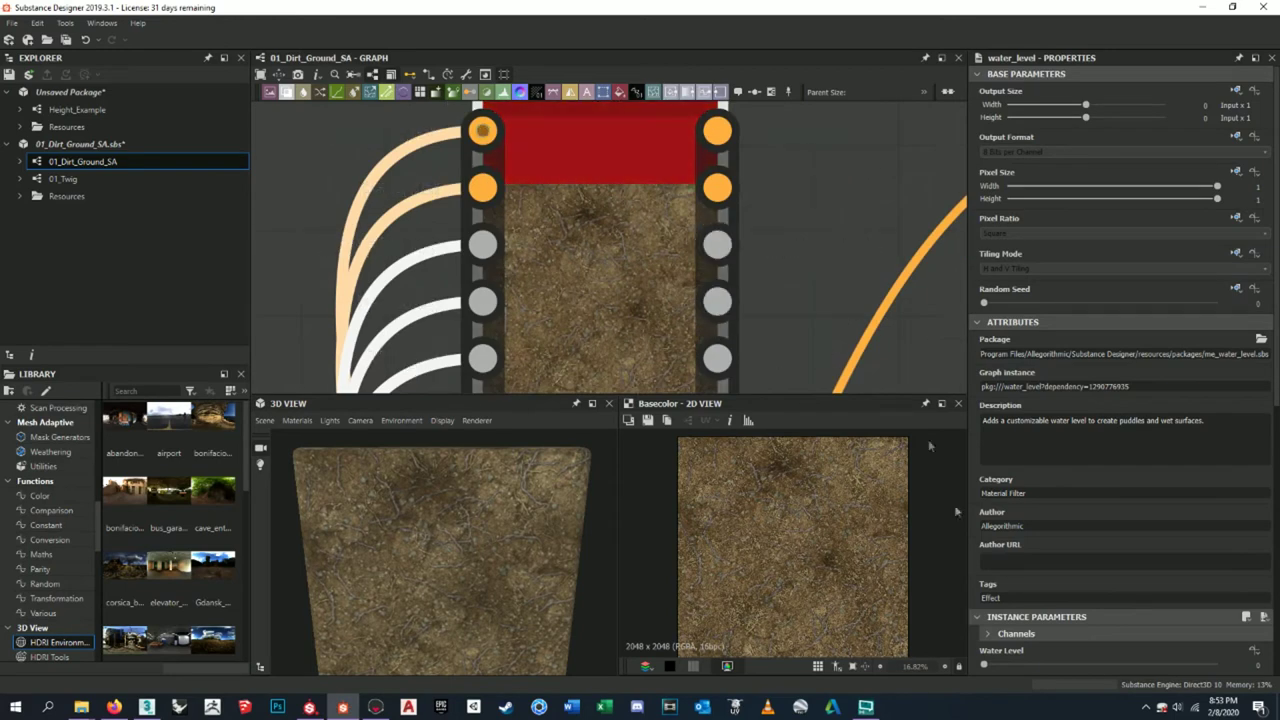
{"action": "scroll", "coordinate": [783, 372], "scroll_direction": "down", "scroll_amount": 3}
{"action": "scroll", "coordinate": [723, 206], "scroll_direction": "up", "scroll_amount": 1}
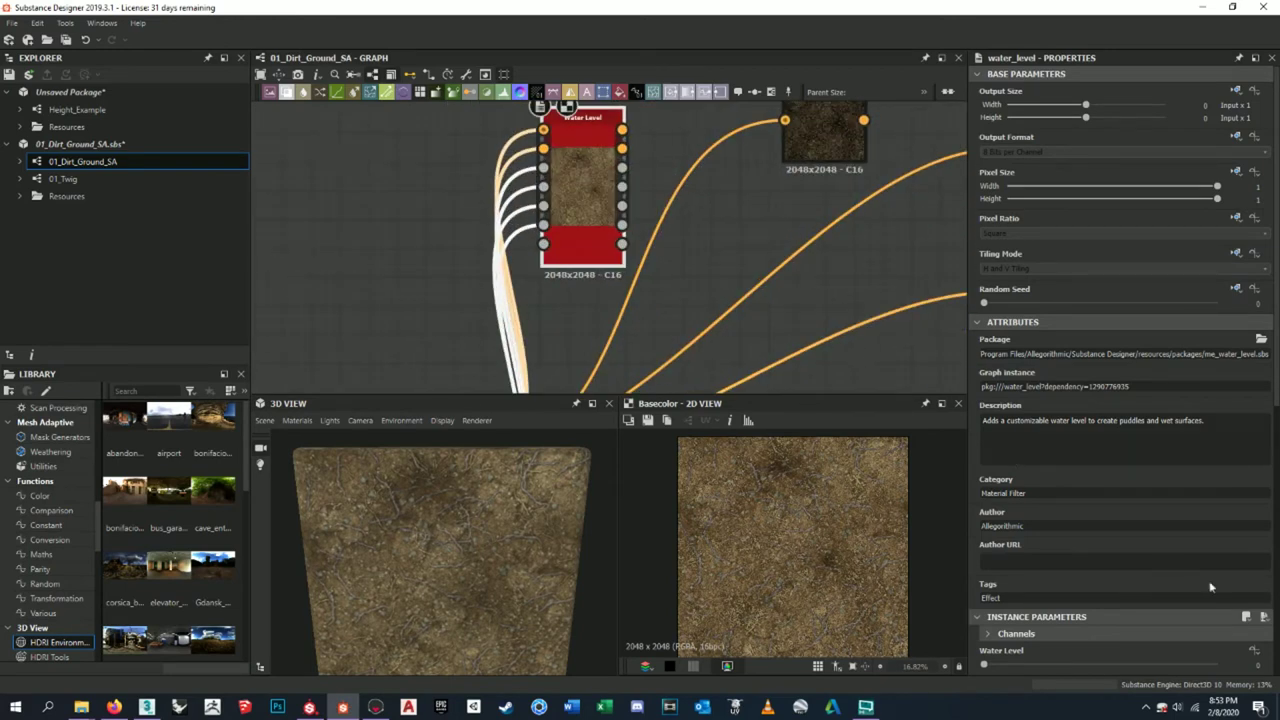
{"action": "scroll", "coordinate": [1133, 538], "scroll_direction": "down", "scroll_amount": 4}
{"action": "left_click_drag", "start_coordinate": [985, 466], "coordinate": [1060, 467]}
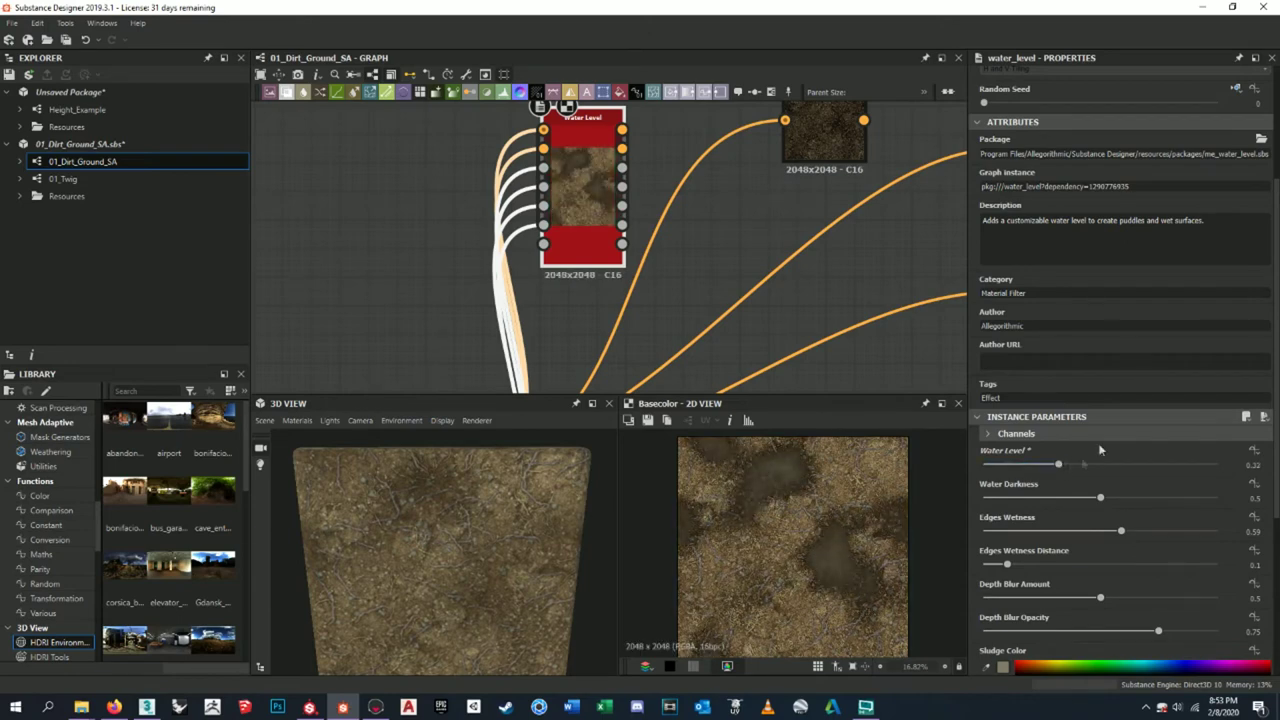
{"action": "key", "text": "alt+Tab"}
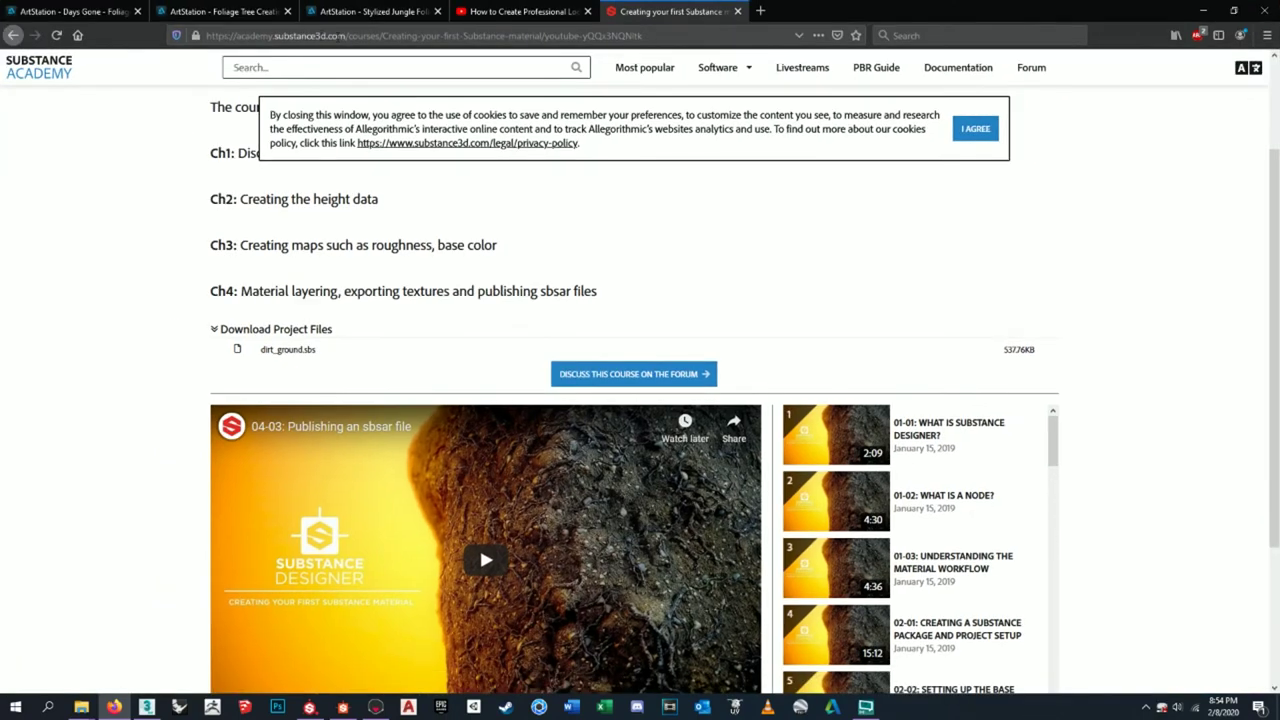
- Scroll the Substance Academy lesson list, then move Firefox aside to reveal Substance Designer
{"action": "scroll", "coordinate": [611, 306], "scroll_direction": "down", "scroll_amount": 3}
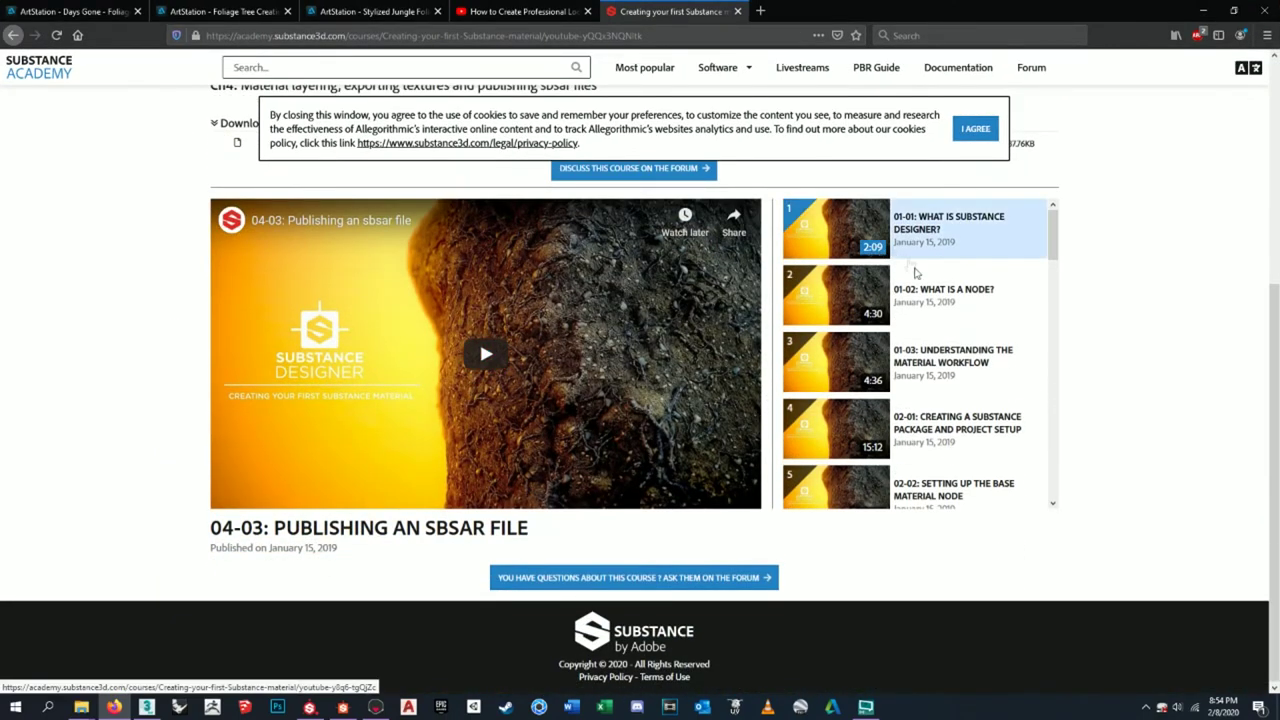
{"action": "scroll", "coordinate": [929, 306], "scroll_direction": "down", "scroll_amount": 10}
{"action": "scroll", "coordinate": [942, 437], "scroll_direction": "up", "scroll_amount": 7}
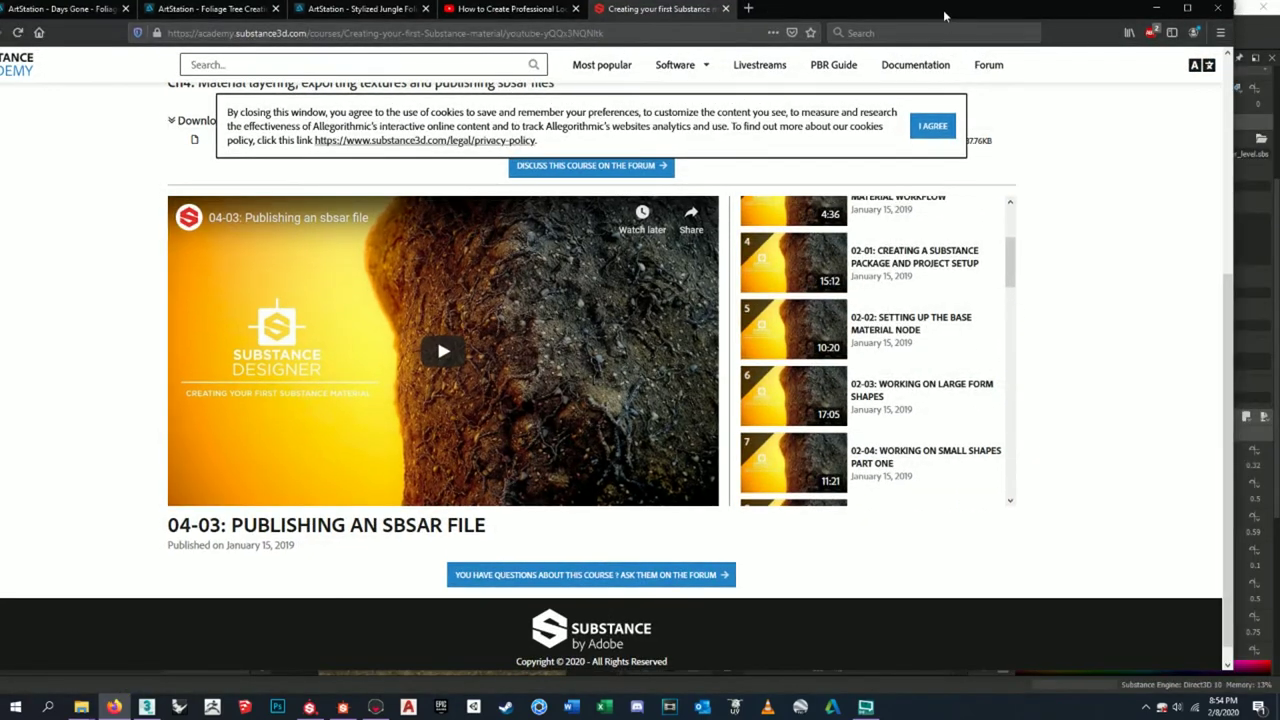
{"action": "left_click_drag", "start_coordinate": [944, 15], "coordinate": [1279, 18]}
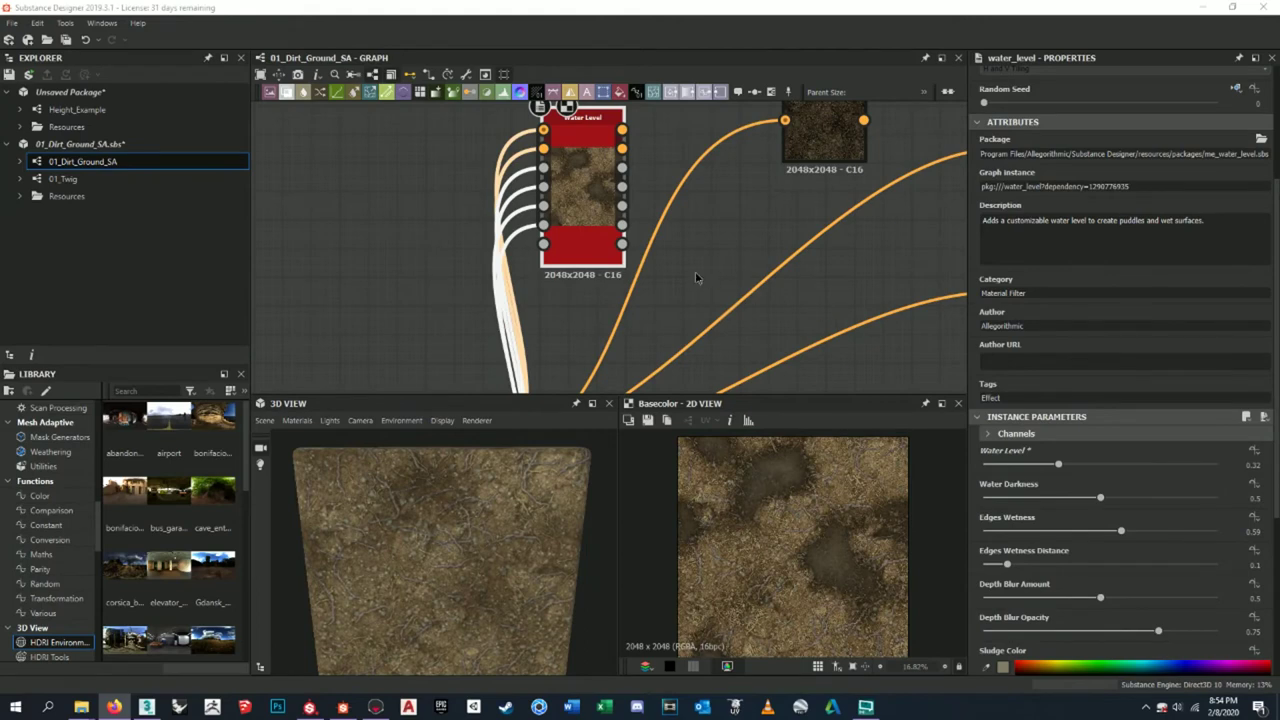
- Add an Output node after the Water Level node using the 'ou' node search
{"action": "scroll", "coordinate": [864, 622], "scroll_direction": "up", "scroll_amount": 5}
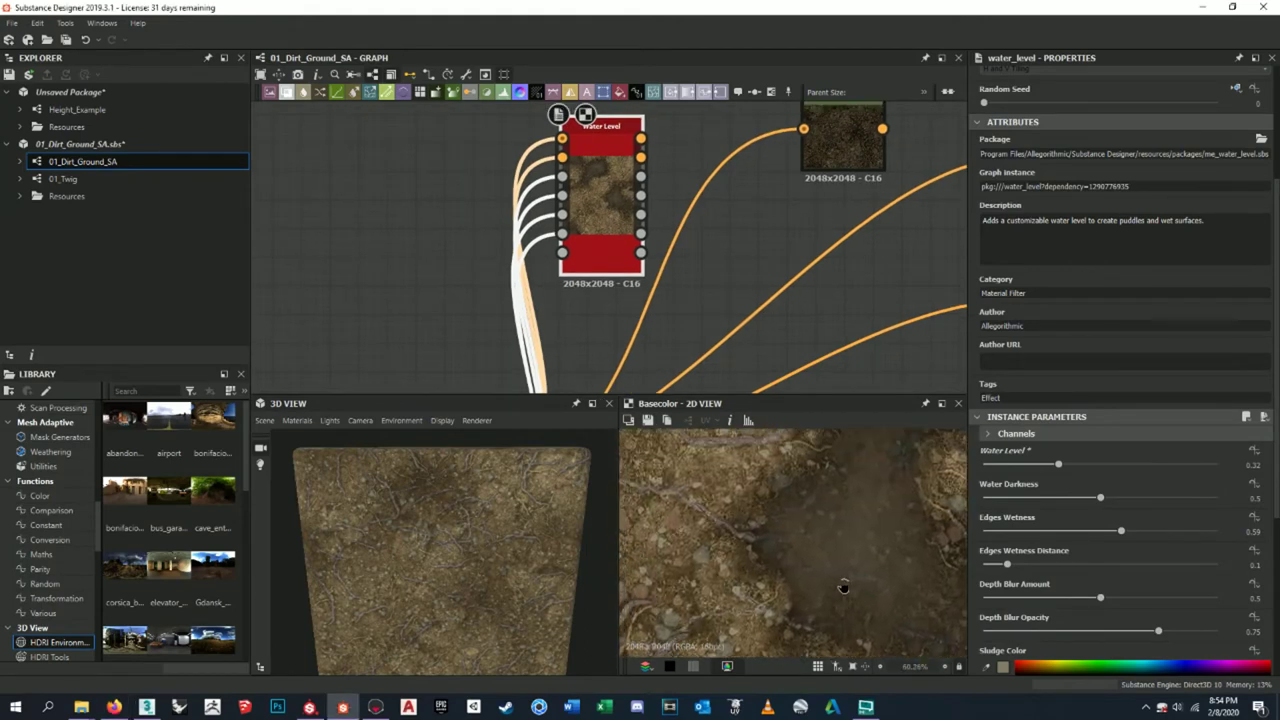
{"action": "scroll", "coordinate": [843, 588], "scroll_direction": "down", "scroll_amount": 5}
{"action": "middle_click_drag", "start_coordinate": [766, 158], "coordinate": [758, 248]}
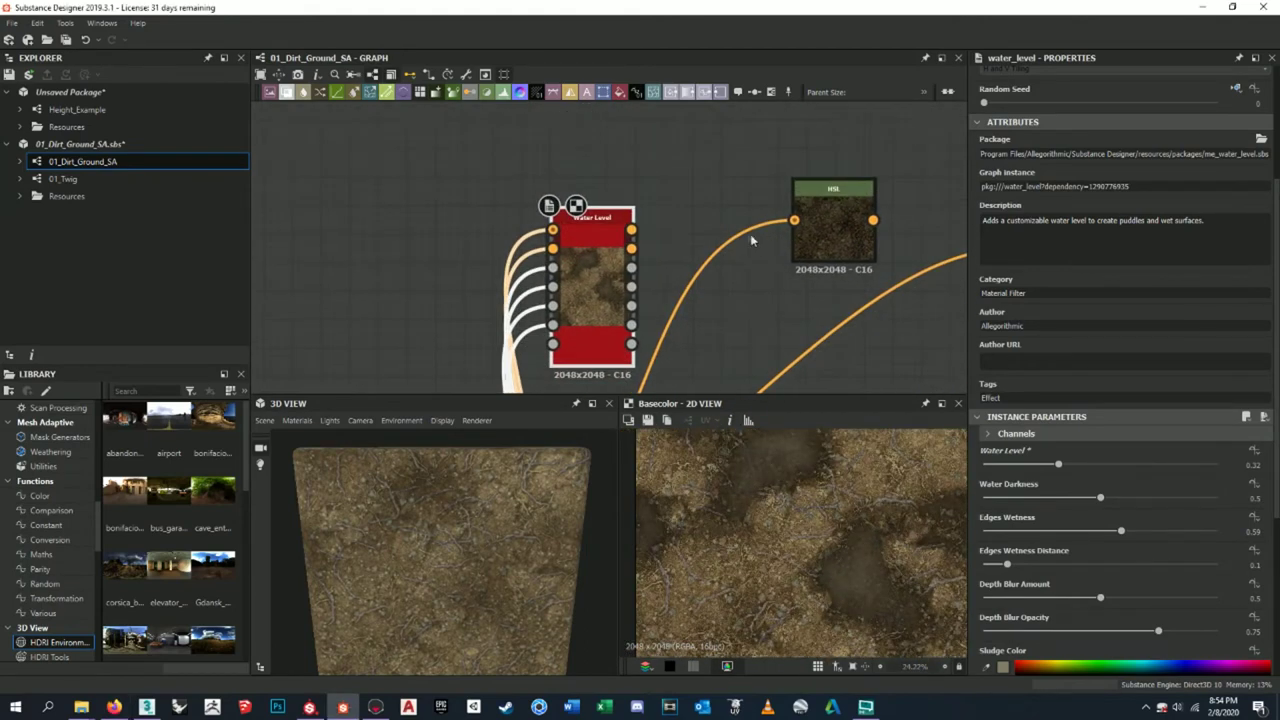
{"action": "scroll", "coordinate": [758, 248], "scroll_direction": "down", "scroll_amount": 3}
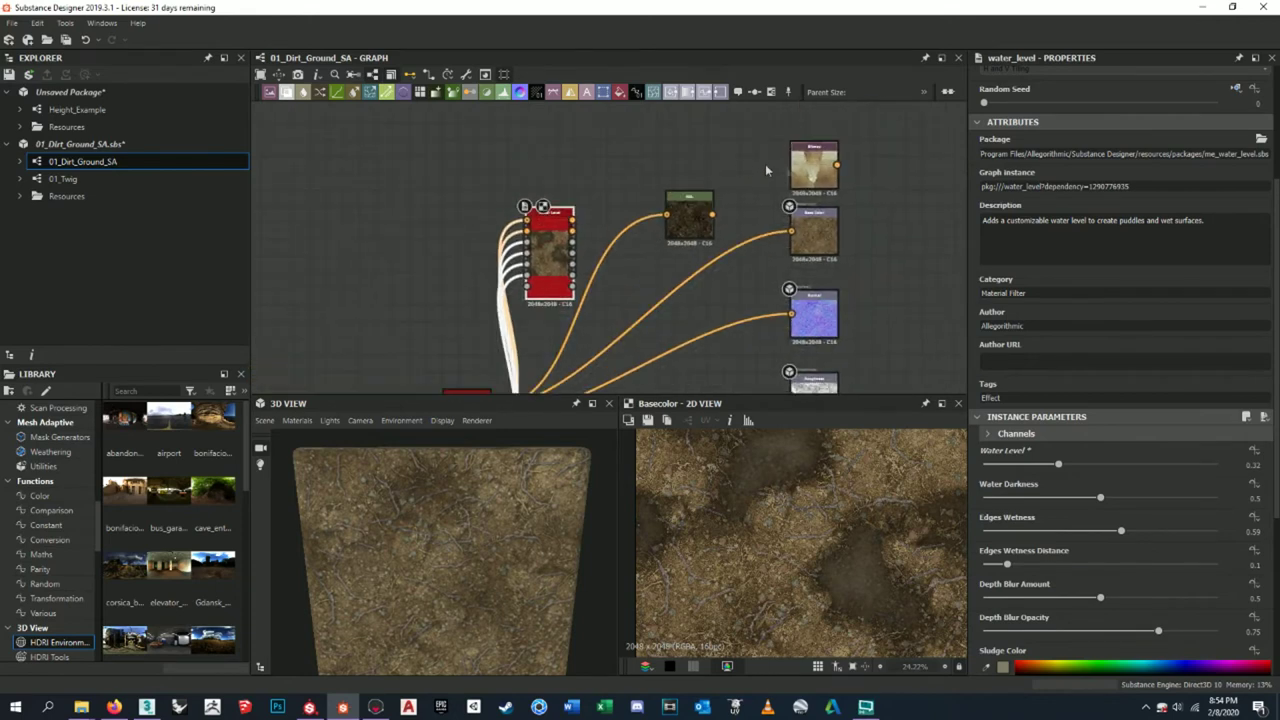
{"action": "scroll", "coordinate": [659, 228], "scroll_direction": "down", "scroll_amount": 2}
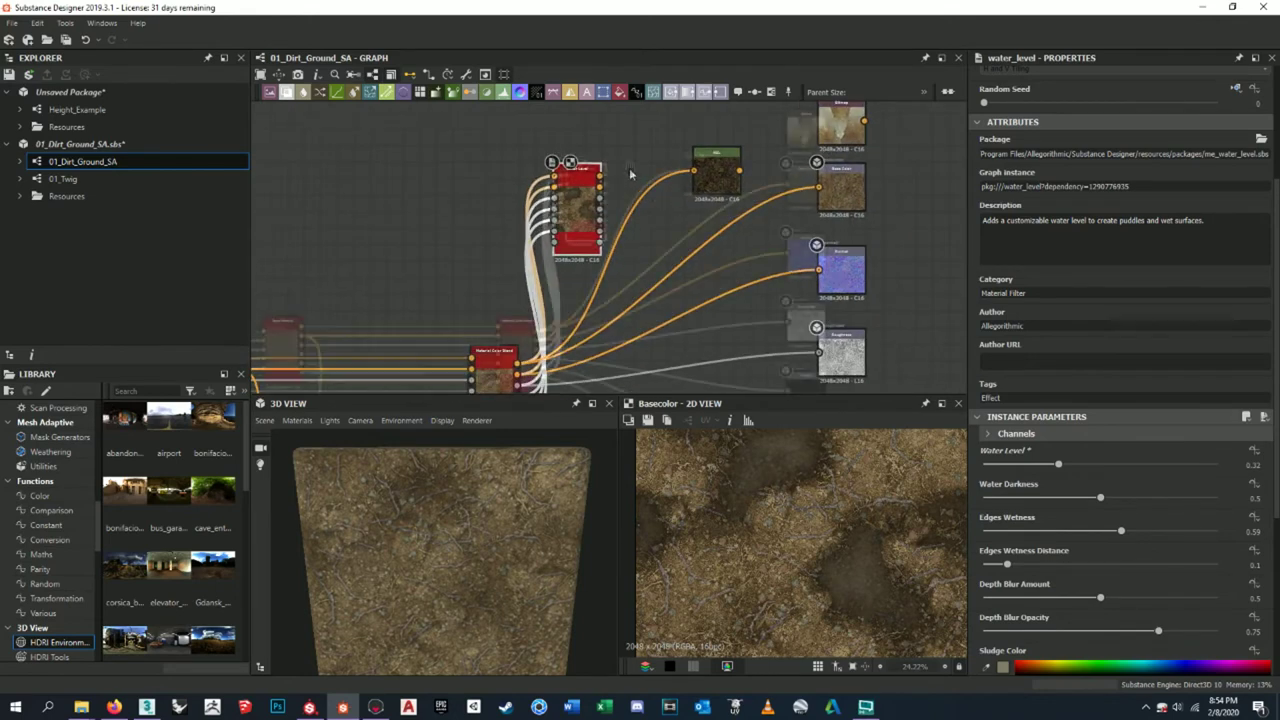
{"action": "key", "text": "space"}
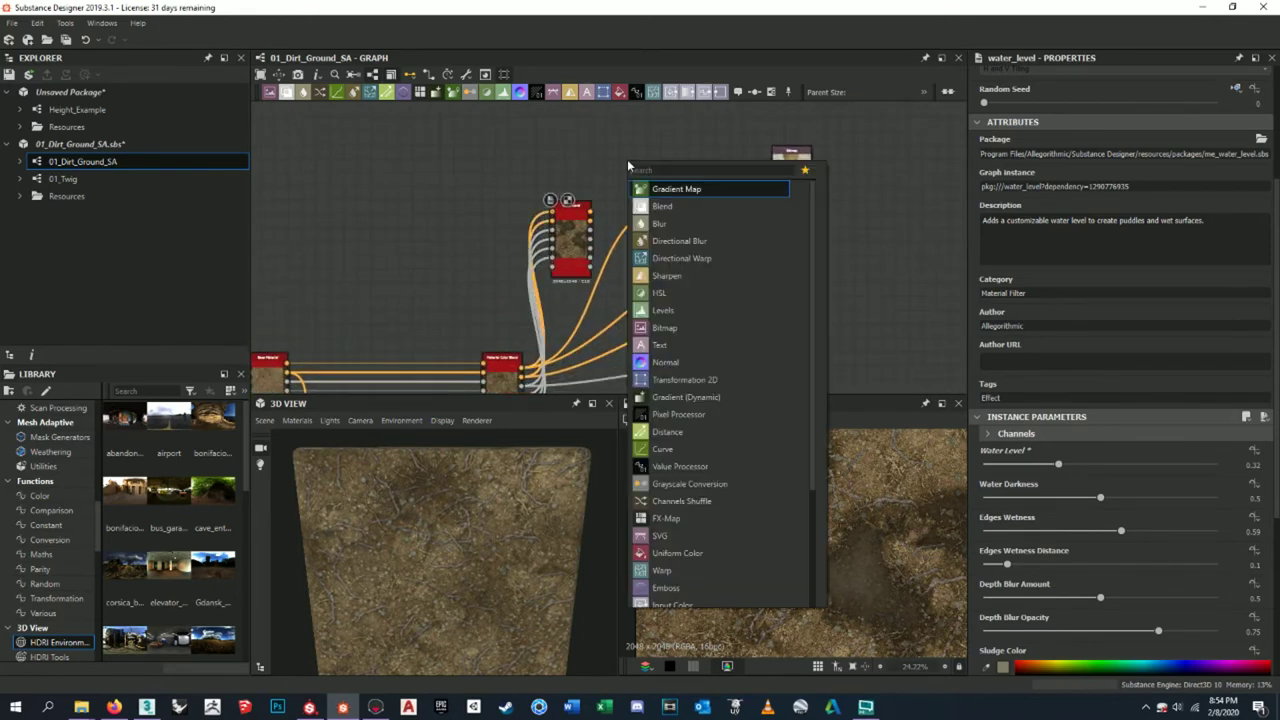
{"action": "type", "text": "ou"}
{"action": "key", "text": "Return"}
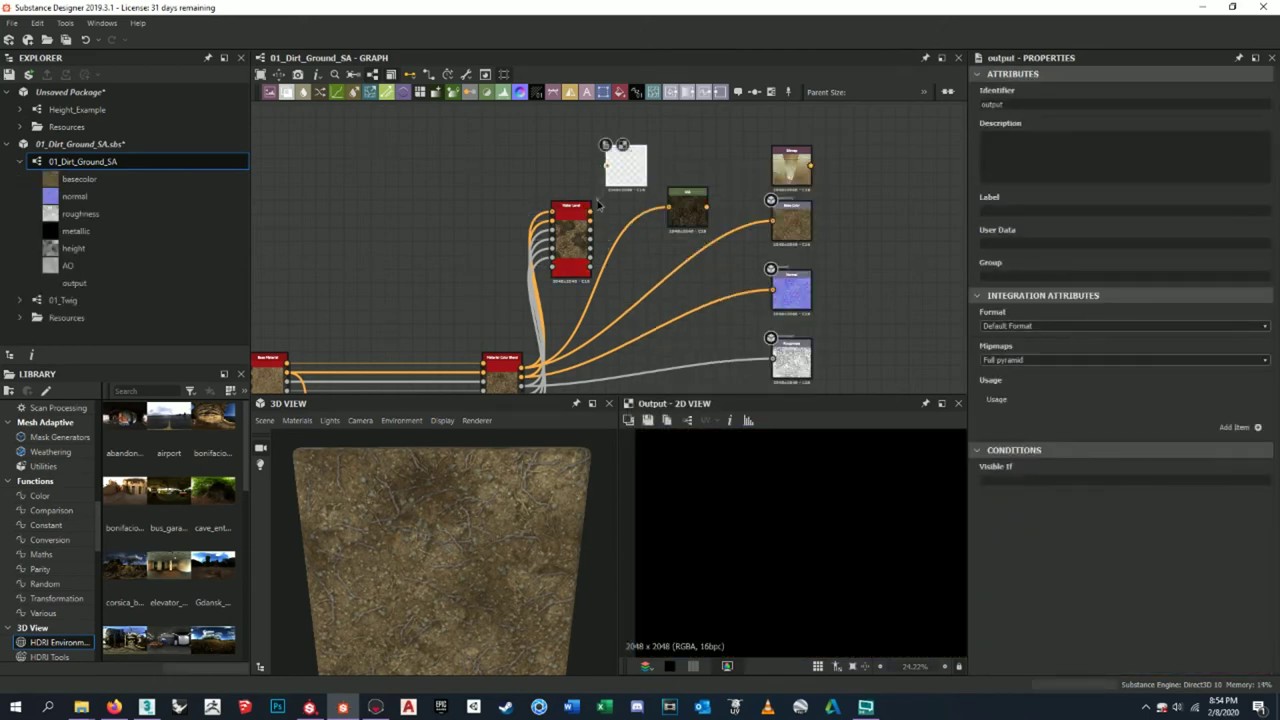
- Retune the Water Level node's water level to about 0.37 and preview the new output
{"action": "scroll", "coordinate": [812, 510], "scroll_direction": "down", "scroll_amount": 2}
{"action": "scroll", "coordinate": [812, 510], "scroll_direction": "up", "scroll_amount": 5}
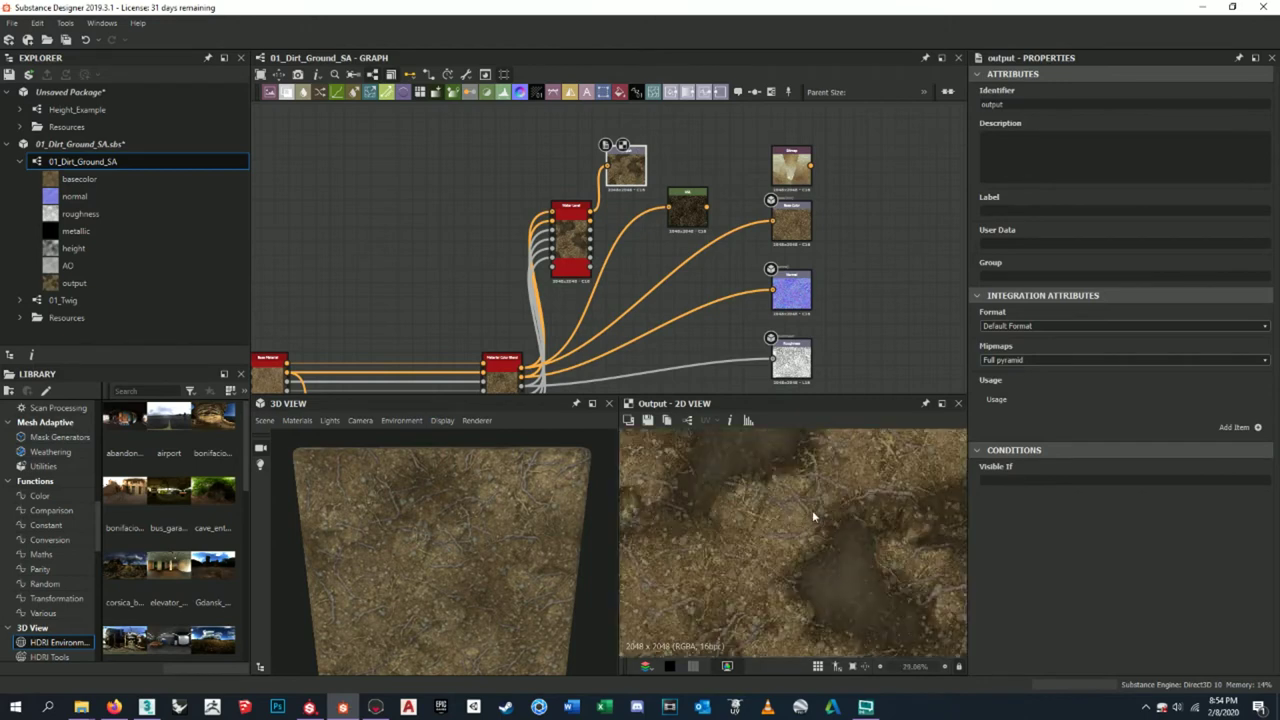
{"action": "scroll", "coordinate": [752, 340], "scroll_direction": "down", "scroll_amount": 1}
{"action": "scroll", "coordinate": [849, 521], "scroll_direction": "down", "scroll_amount": 2}
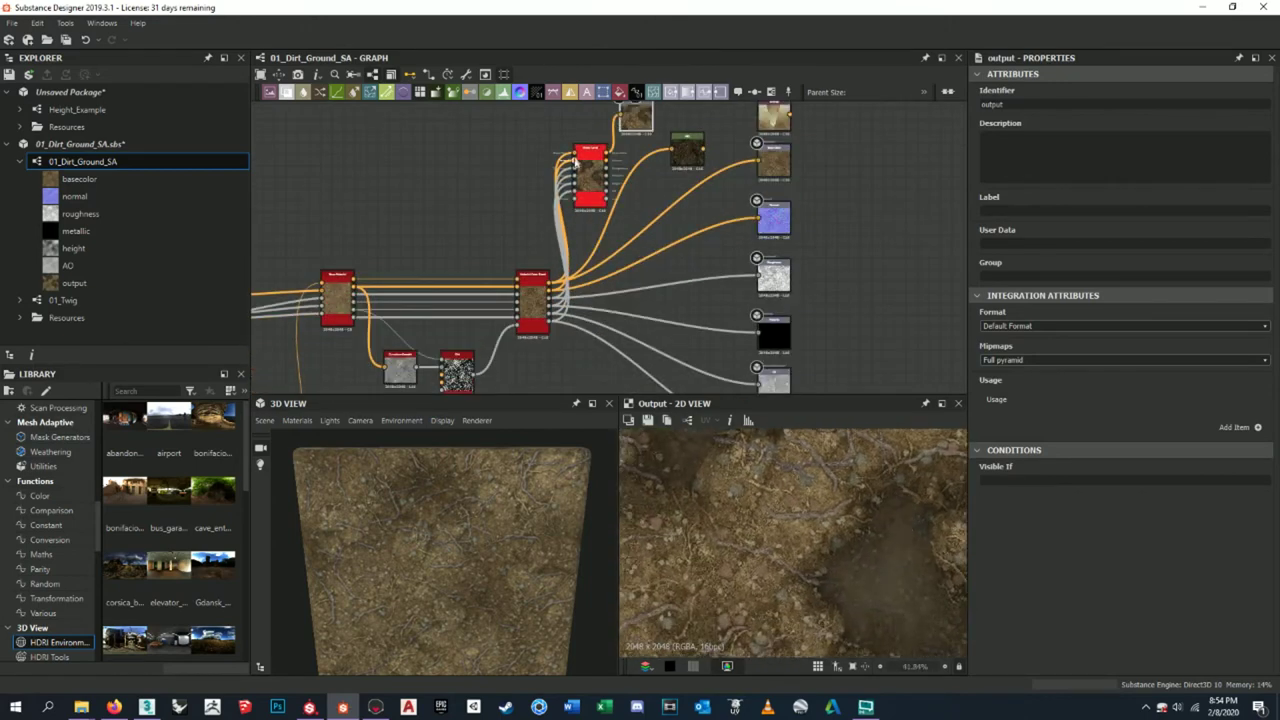
{"action": "scroll", "coordinate": [778, 567], "scroll_direction": "down", "scroll_amount": 2}
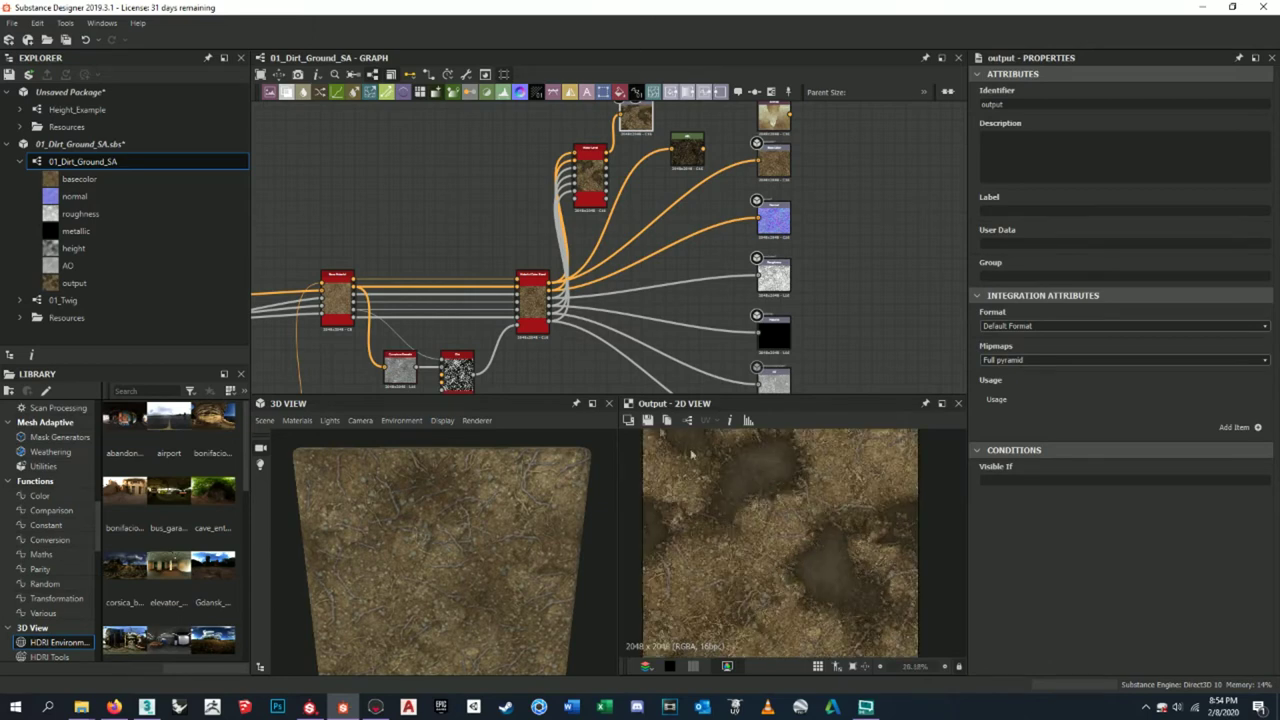
{"action": "left_click", "coordinate": [590, 175]}
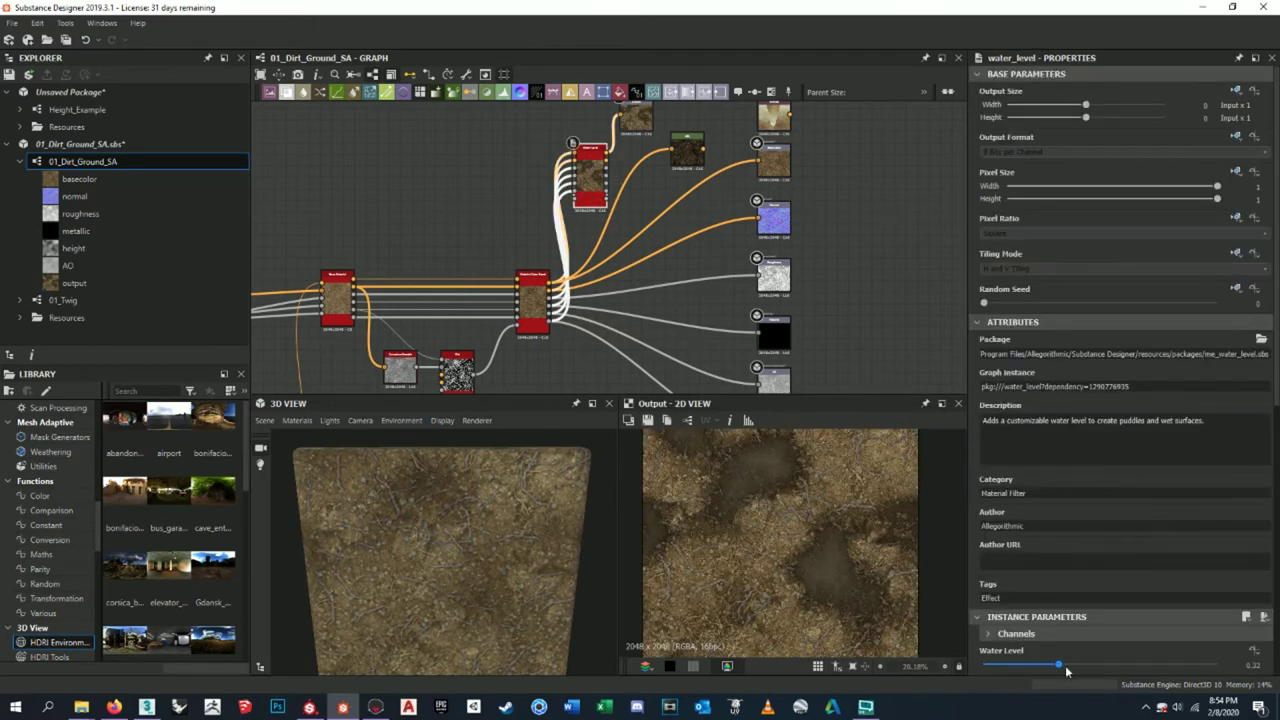
{"action": "left_click_drag", "start_coordinate": [1081, 666], "coordinate": [1104, 665]}
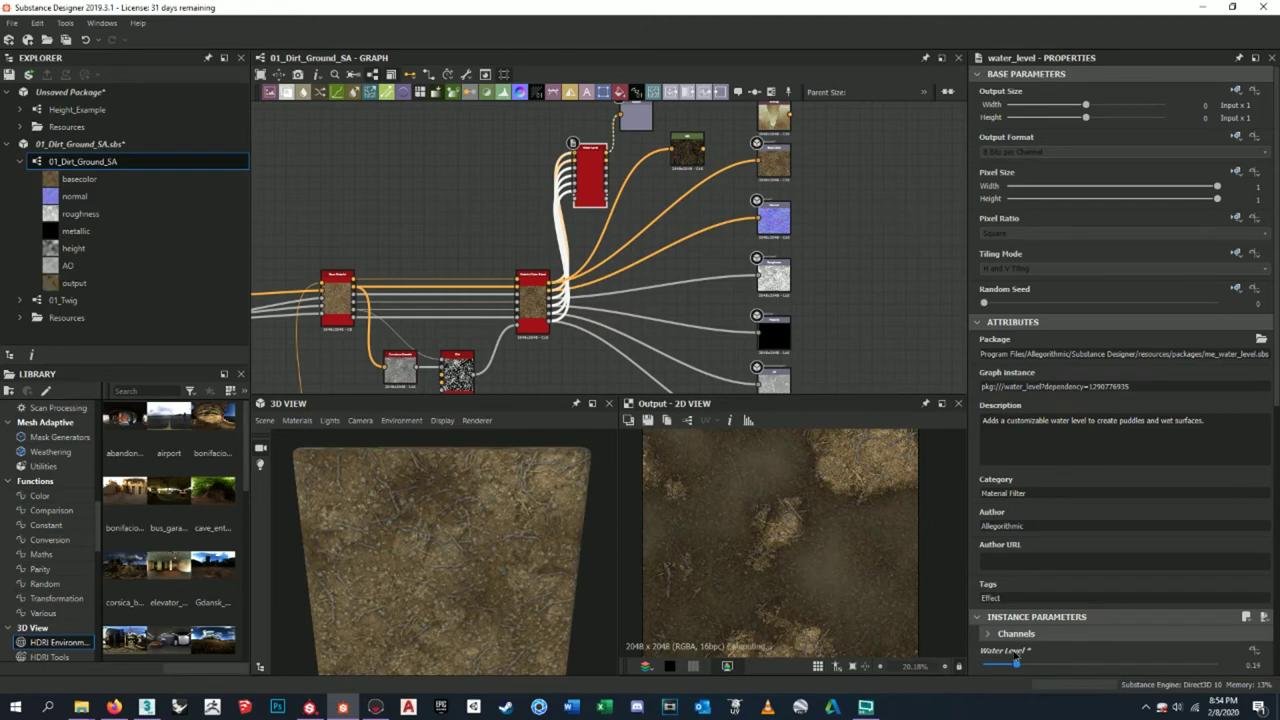
{"action": "left_click_drag", "start_coordinate": [1016, 663], "coordinate": [1060, 666]}
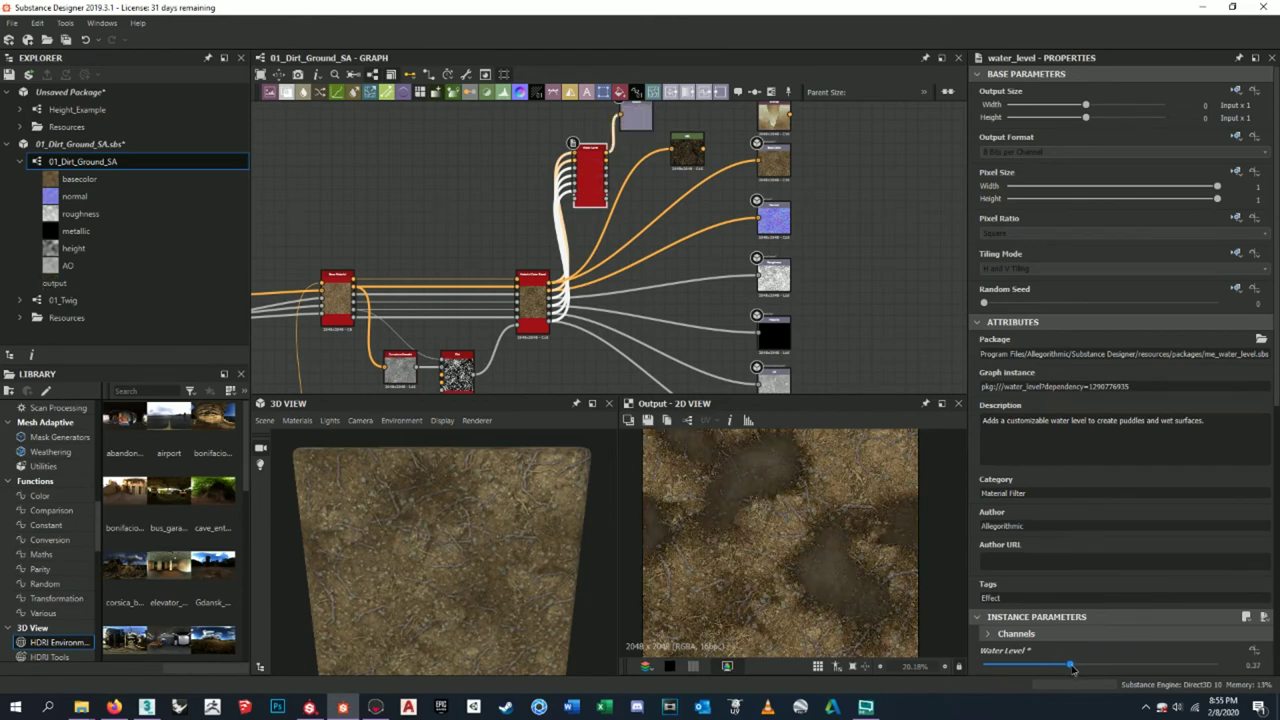
{"action": "left_click", "coordinate": [640, 118]}
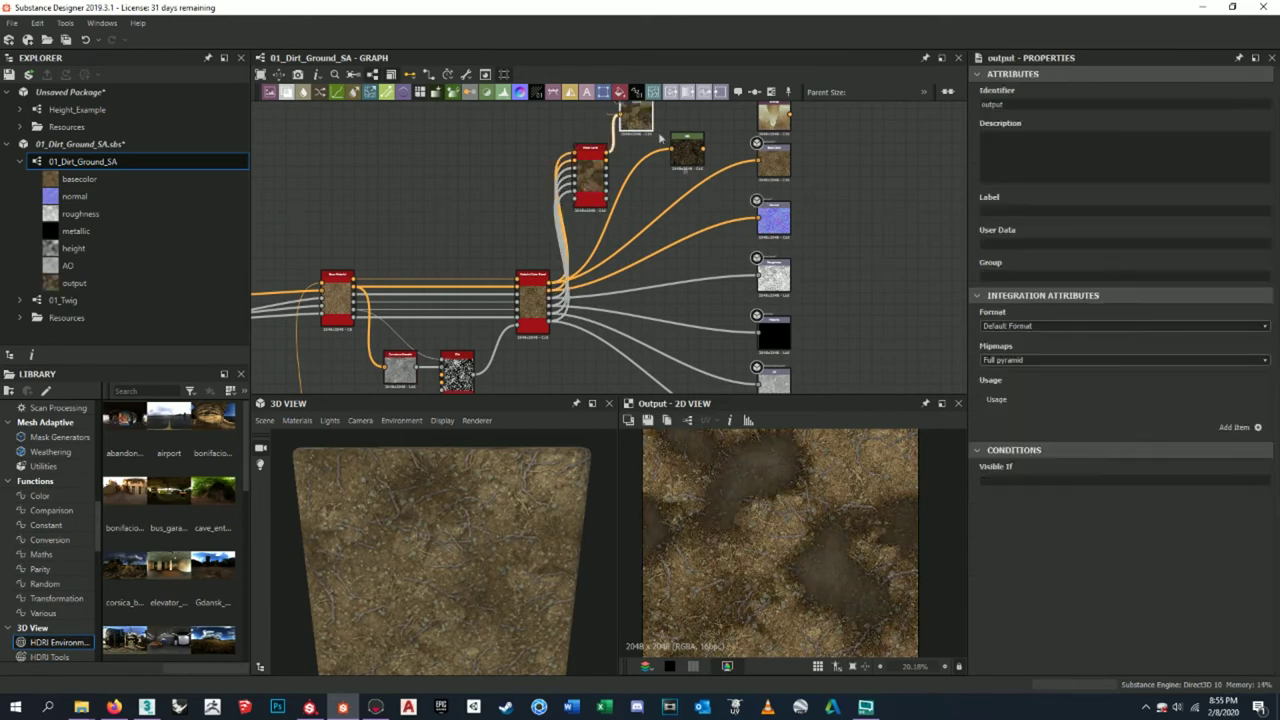
{"action": "left_click", "coordinate": [649, 421]}
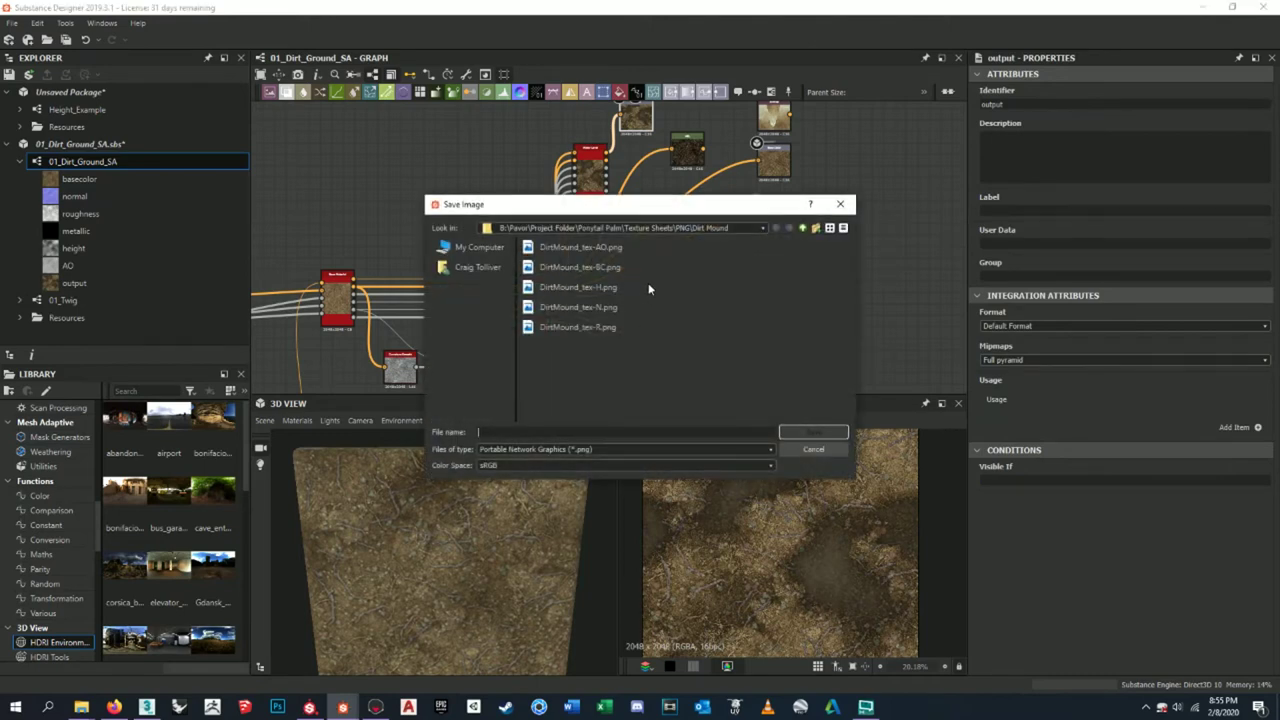
{"action": "left_click", "coordinate": [585, 274]}
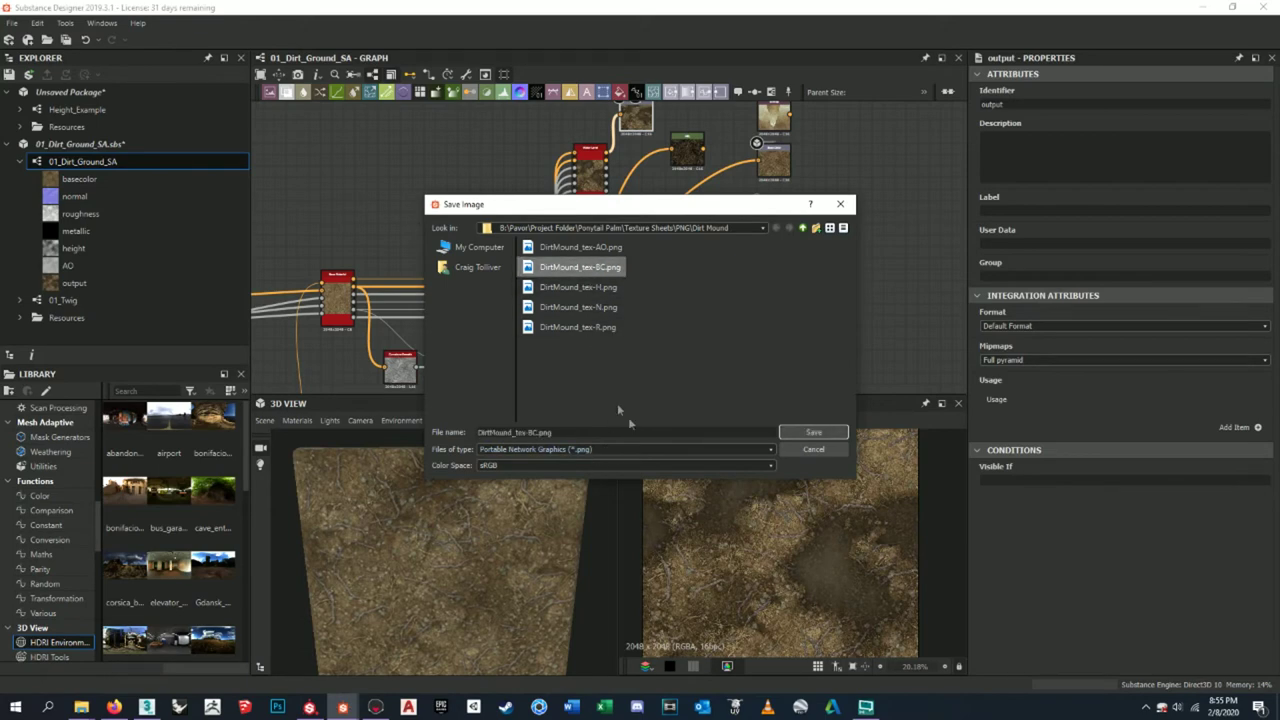
{"action": "left_click", "coordinate": [815, 451]}
{"action": "scroll", "coordinate": [560, 230], "scroll_direction": "down", "scroll_amount": 2}
{"action": "scroll", "coordinate": [616, 188], "scroll_direction": "up", "scroll_amount": 2}
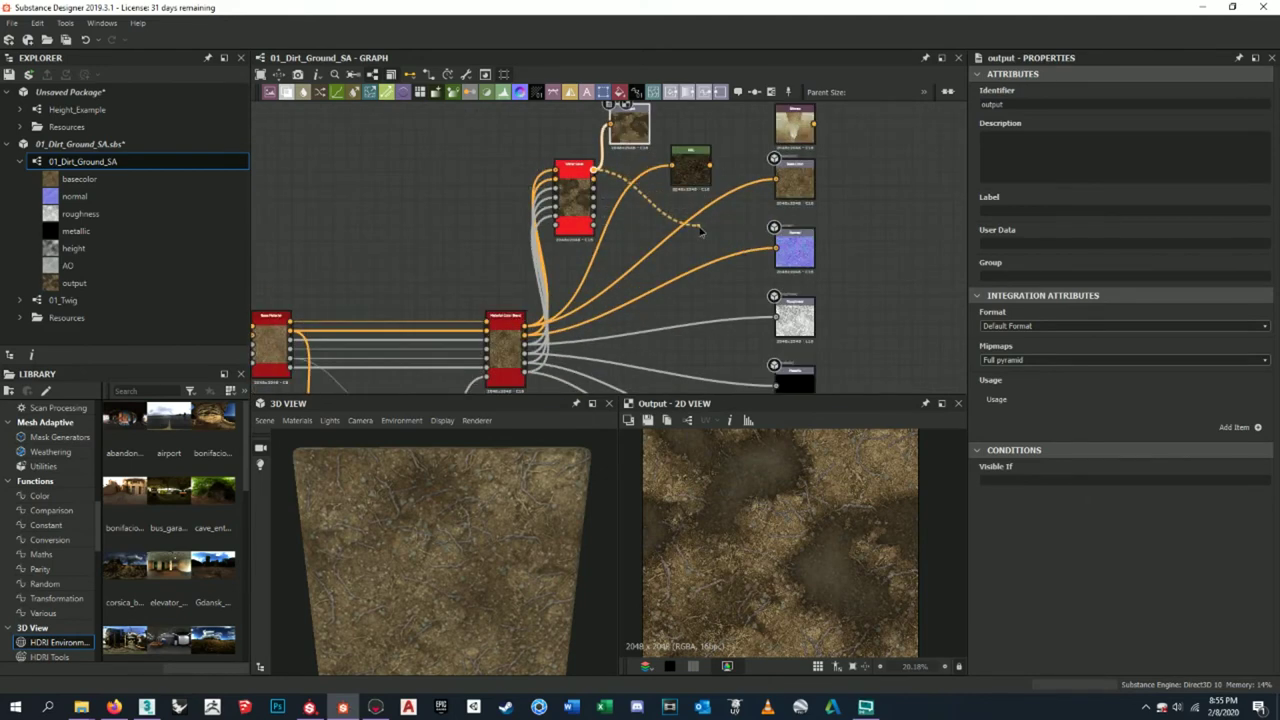
- Link Water Level's base colour, normal, roughness, metallic and last outputs to the matching material outputs
{"action": "middle_click_drag", "start_coordinate": [590, 175], "coordinate": [580, 145]}
{"action": "left_click_drag", "start_coordinate": [770, 213], "coordinate": [769, 214]}
{"action": "middle_click_drag", "start_coordinate": [618, 185], "coordinate": [594, 157]}
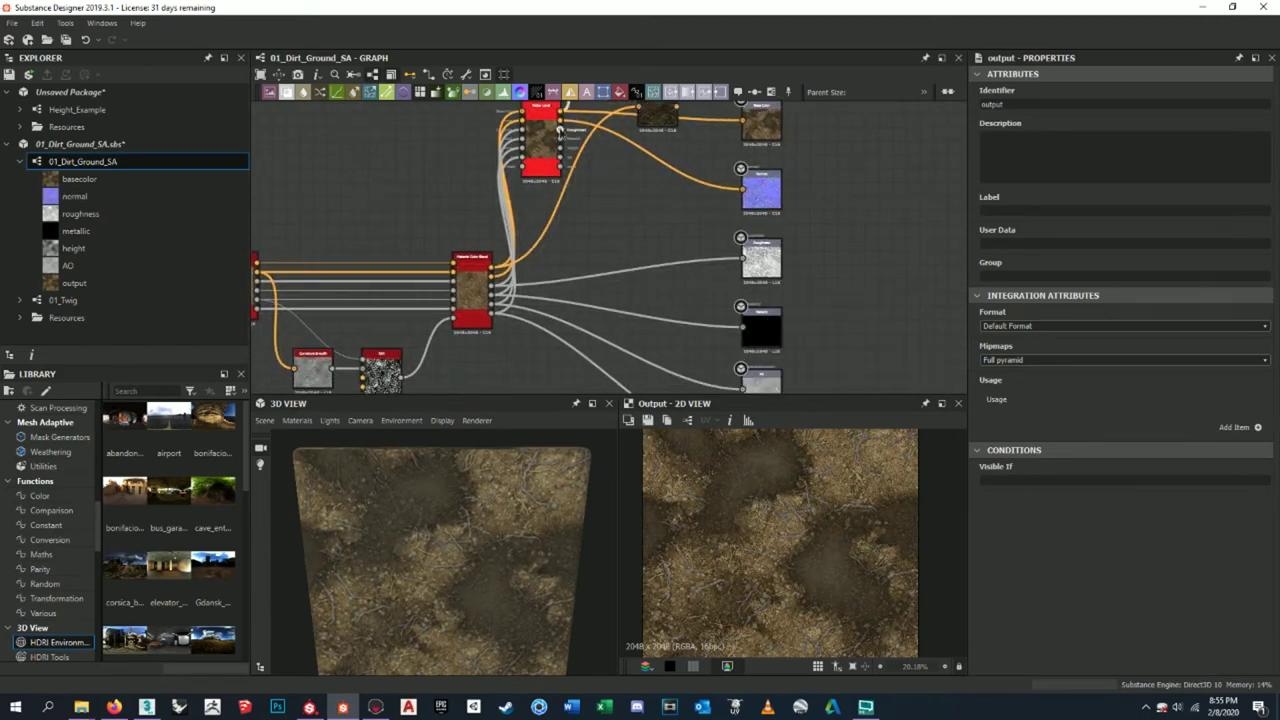
{"action": "left_click_drag", "start_coordinate": [741, 269], "coordinate": [741, 264]}
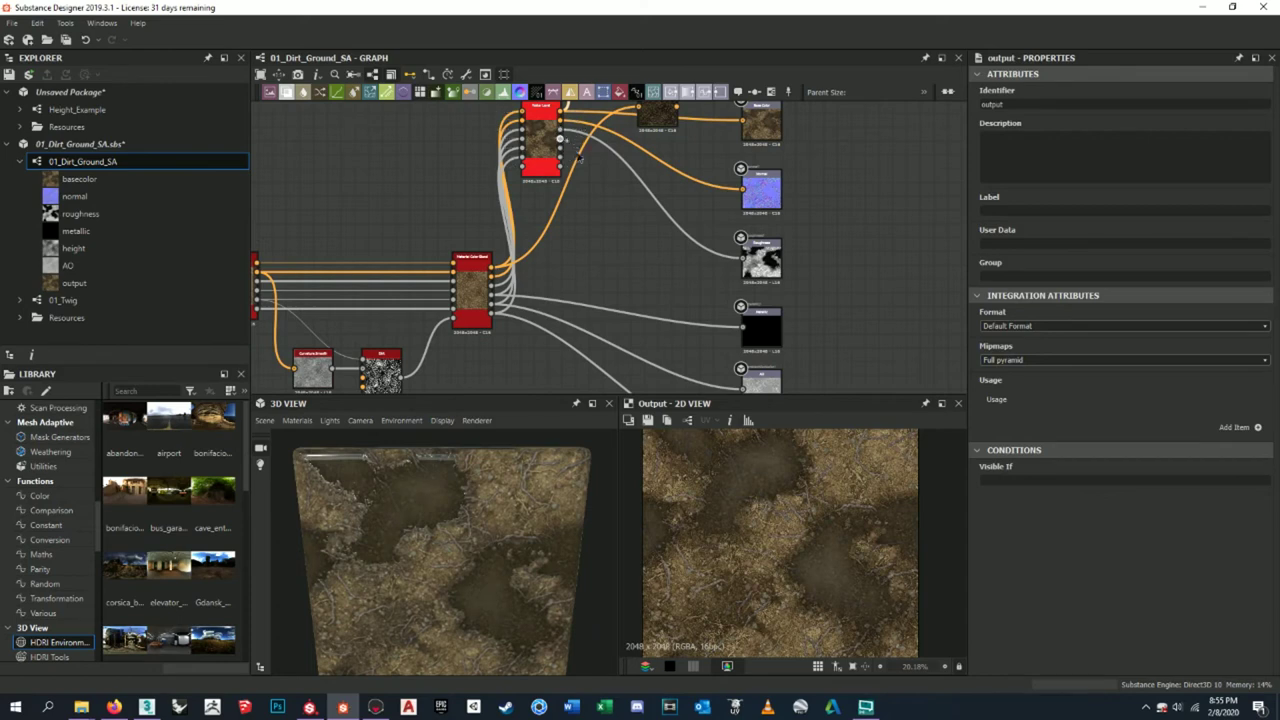
{"action": "left_click_drag", "start_coordinate": [737, 335], "coordinate": [740, 330]}
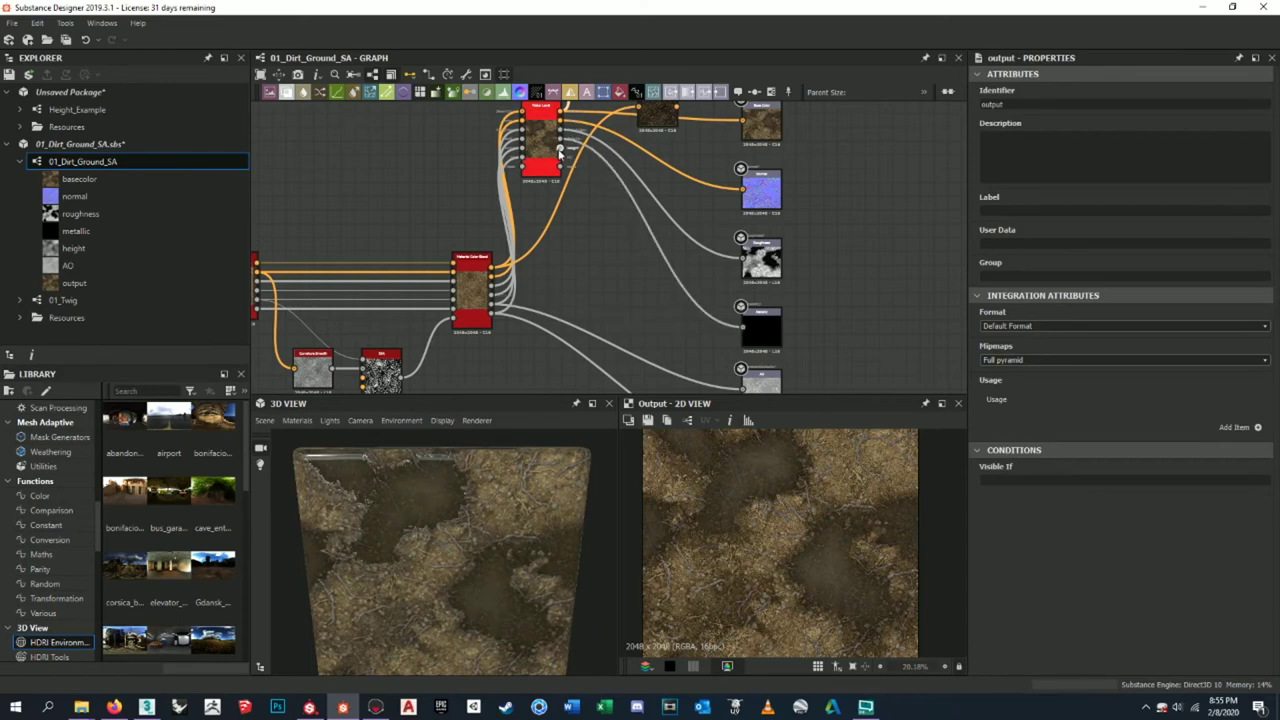
{"action": "left_click_drag", "start_coordinate": [757, 404], "coordinate": [731, 330]}
{"action": "scroll", "coordinate": [735, 330], "scroll_direction": "down", "scroll_amount": 3}
{"action": "scroll", "coordinate": [610, 160], "scroll_direction": "up", "scroll_amount": 5}
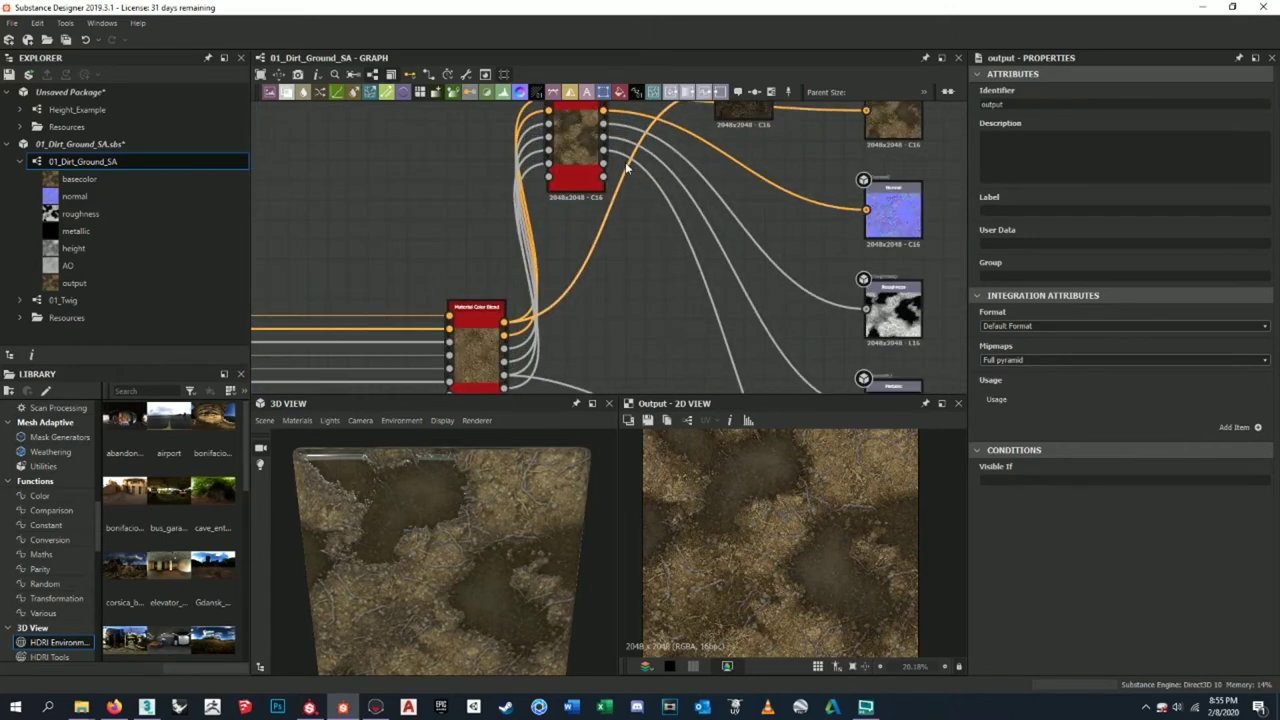
{"action": "scroll", "coordinate": [604, 168], "scroll_direction": "down", "scroll_amount": 2}
{"action": "scroll", "coordinate": [610, 150], "scroll_direction": "up", "scroll_amount": 5}
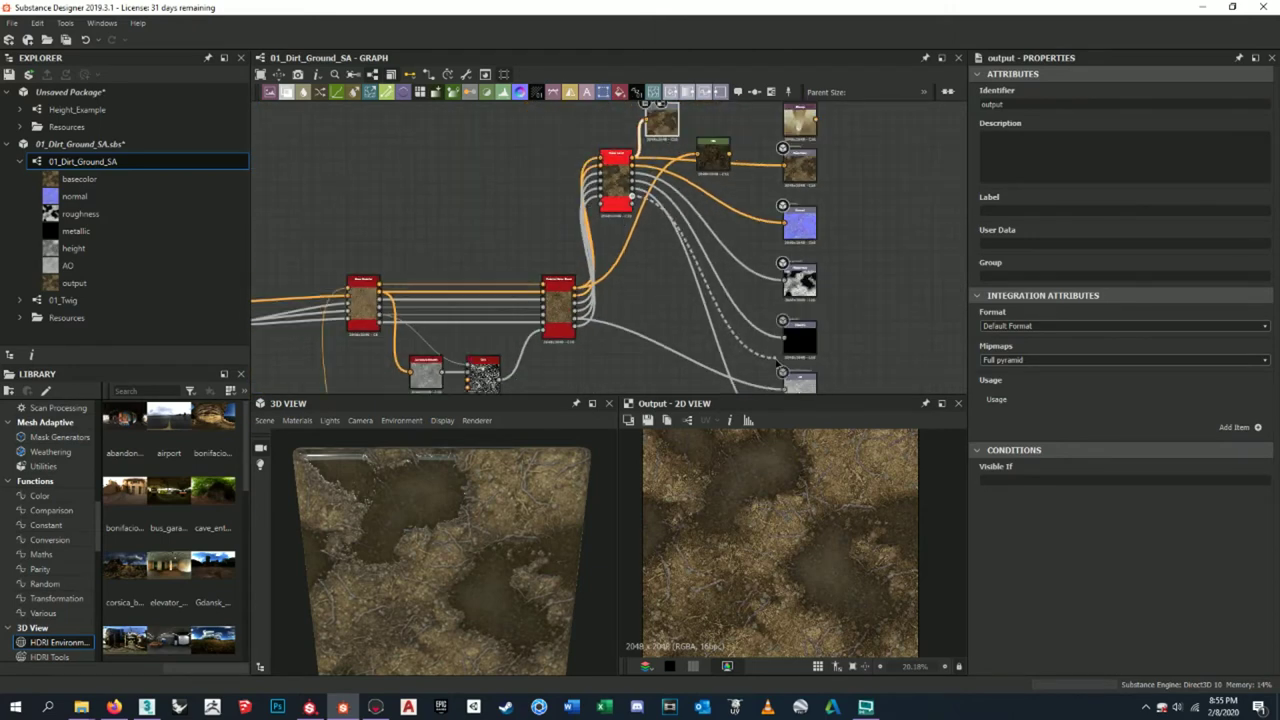
{"action": "scroll", "coordinate": [641, 196], "scroll_direction": "up", "scroll_amount": 2}
- Save the basecolor output over DirtMound_tex-BC.png
{"action": "scroll", "coordinate": [680, 190], "scroll_direction": "down", "scroll_amount": 6}
{"action": "scroll", "coordinate": [713, 187], "scroll_direction": "up", "scroll_amount": 3}
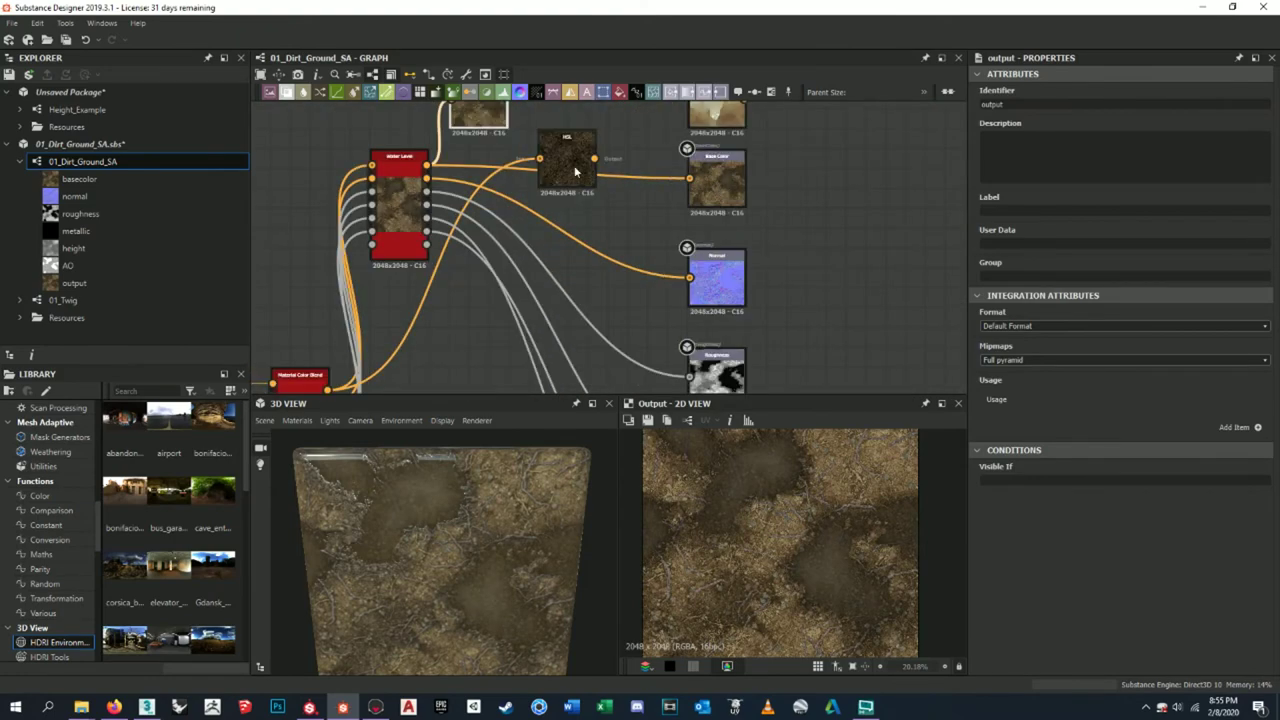
{"action": "scroll", "coordinate": [575, 172], "scroll_direction": "up", "scroll_amount": 2}
{"action": "scroll", "coordinate": [640, 250], "scroll_direction": "down", "scroll_amount": 2}
{"action": "middle_click_drag", "start_coordinate": [670, 287], "coordinate": [664, 365]}
{"action": "double_click", "coordinate": [803, 222]}
{"action": "left_click", "coordinate": [649, 420]}
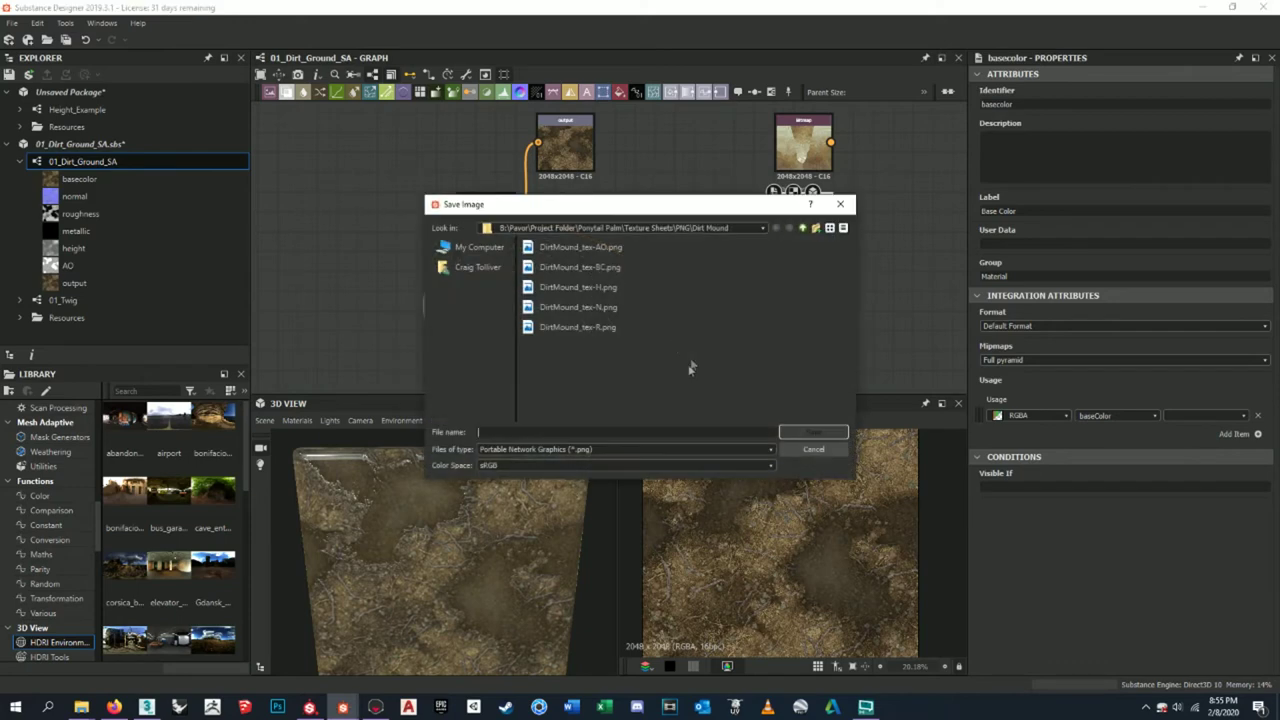
{"action": "left_click", "coordinate": [812, 432]}
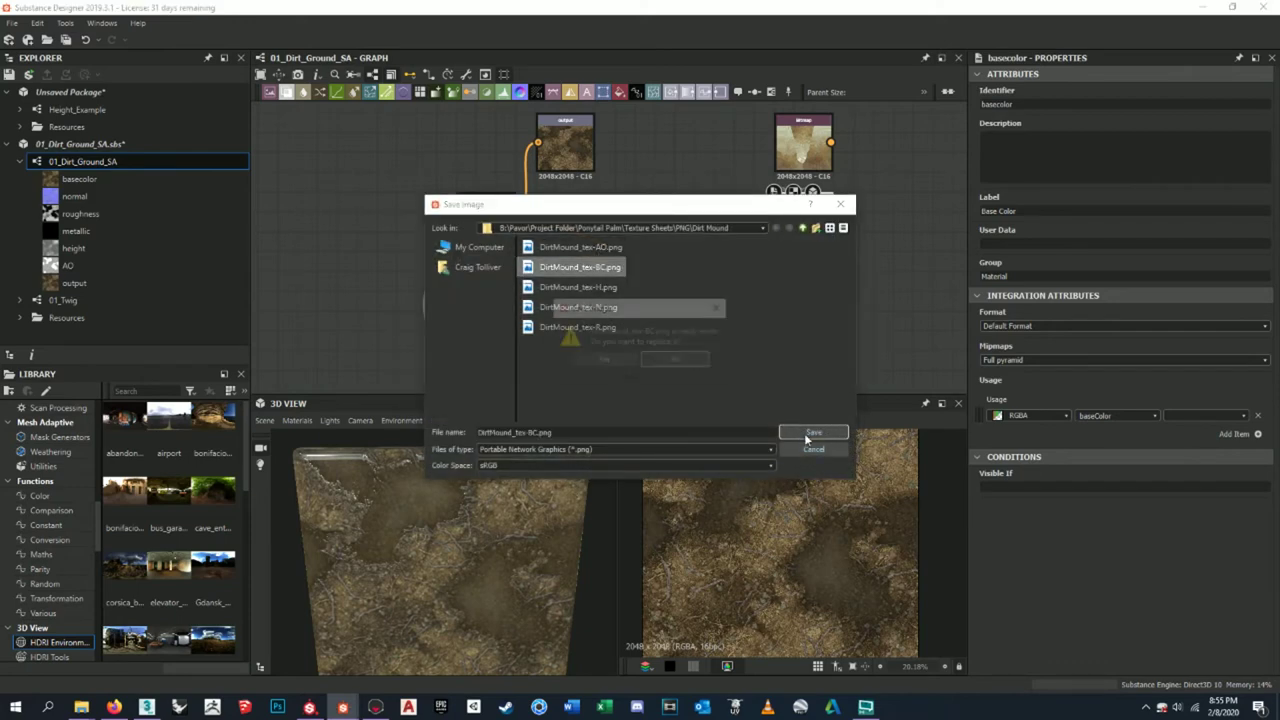
{"action": "left_click", "coordinate": [632, 366]}
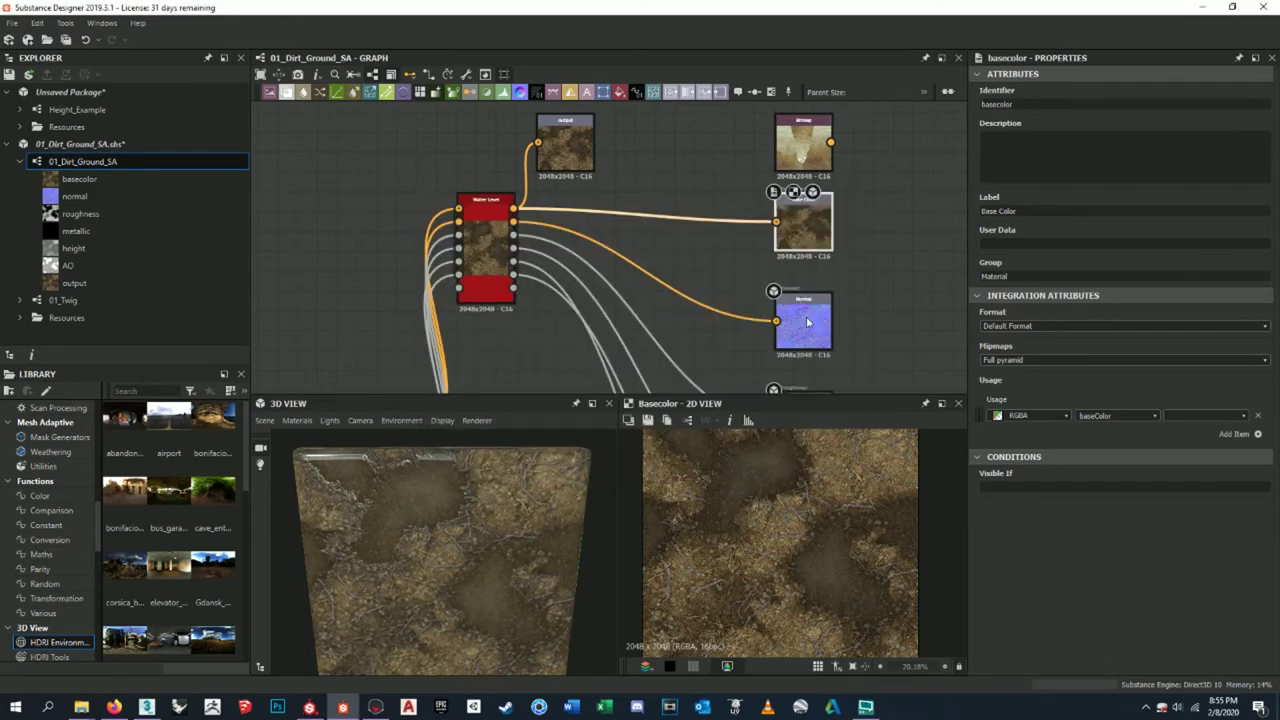
- Save the normal output over DirtMound_tex-N.png
{"action": "middle_click_drag", "start_coordinate": [808, 321], "coordinate": [790, 245]}
{"action": "double_click", "coordinate": [786, 245]}
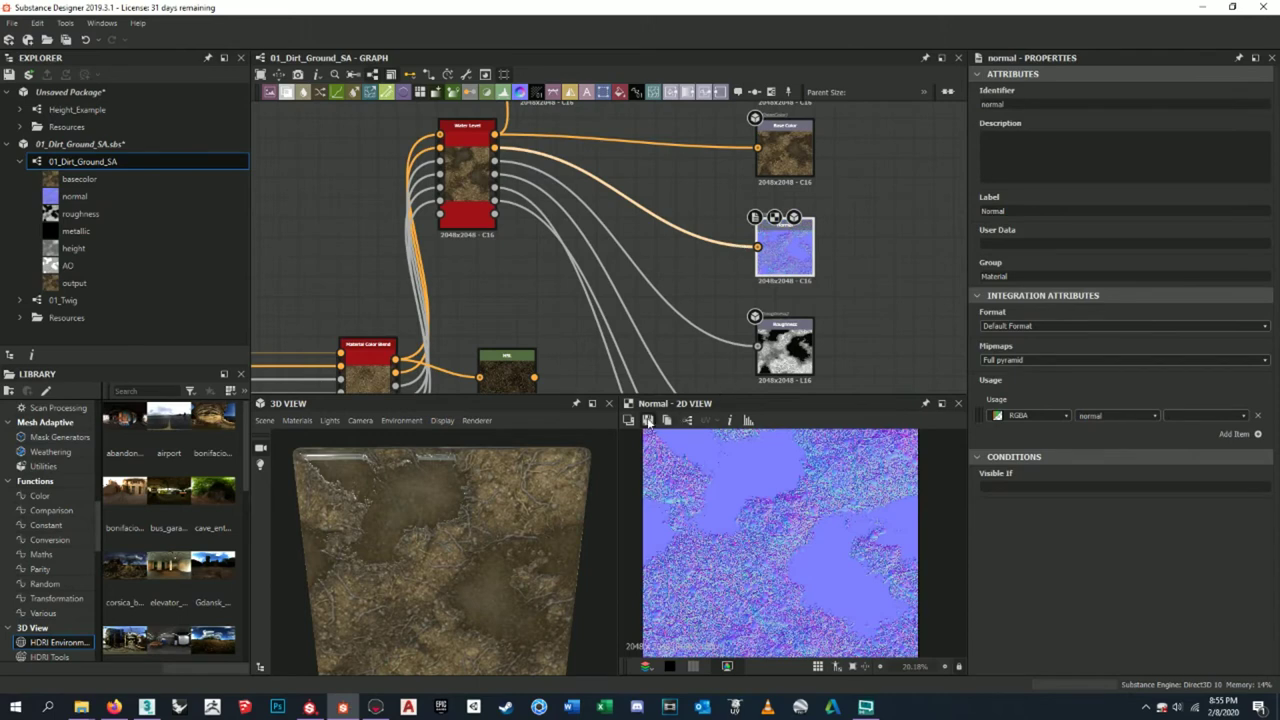
{"action": "left_click", "coordinate": [649, 420]}
{"action": "left_click", "coordinate": [578, 307]}
{"action": "left_click", "coordinate": [812, 432]}
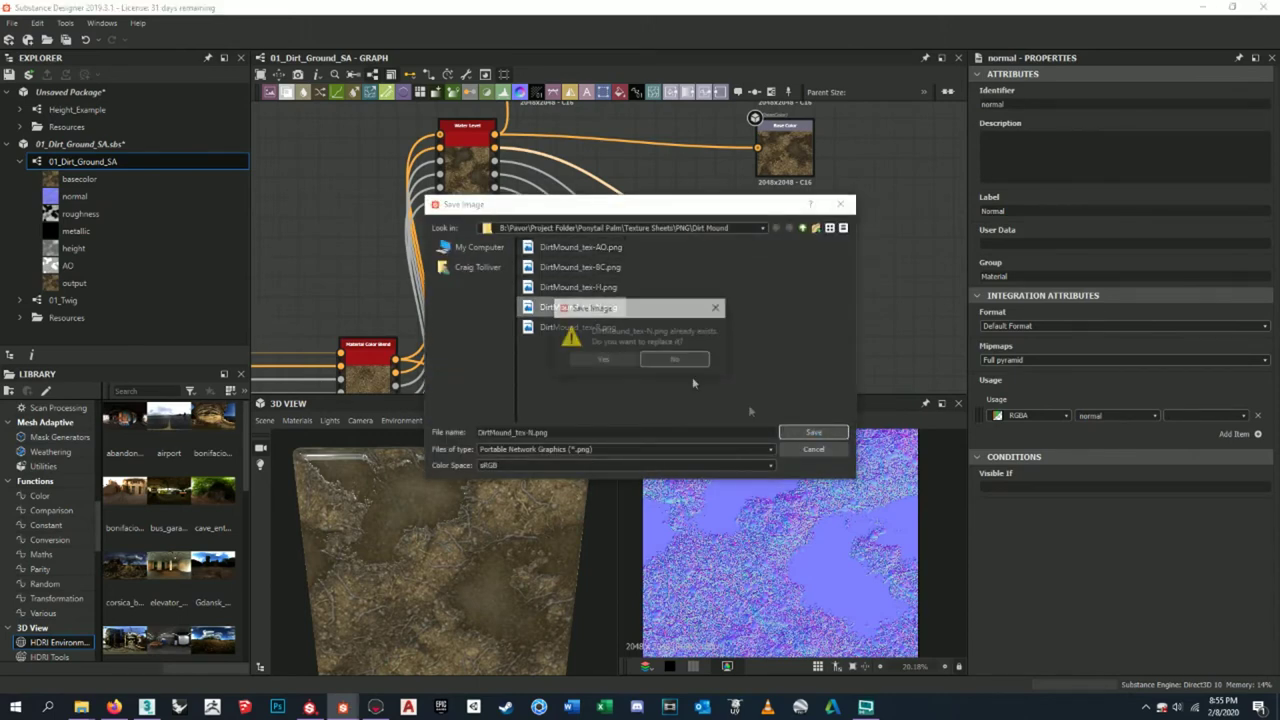
{"action": "left_click", "coordinate": [603, 359]}
- Save the roughness output over DirtMound_tex-R.png
{"action": "middle_click_drag", "start_coordinate": [785, 345], "coordinate": [785, 170]}
{"action": "double_click", "coordinate": [785, 167]}
{"action": "left_click", "coordinate": [649, 420]}
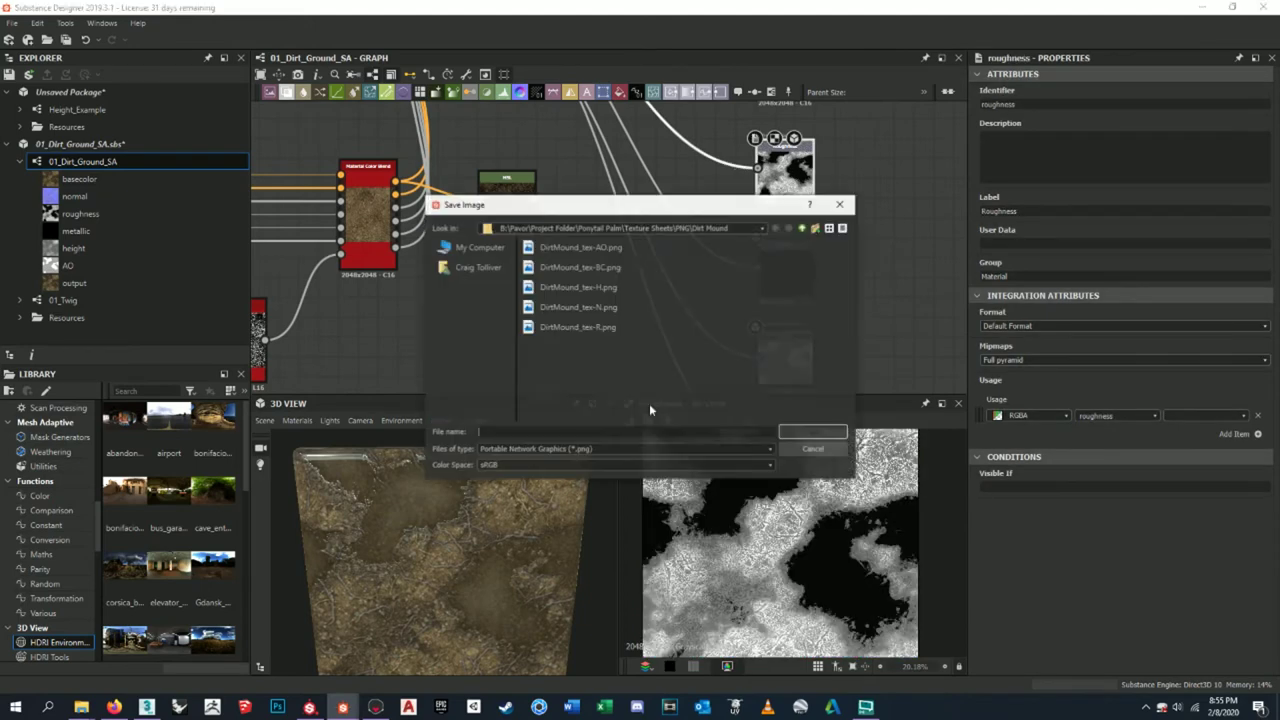
{"action": "left_click", "coordinate": [578, 327]}
{"action": "left_click", "coordinate": [812, 432]}
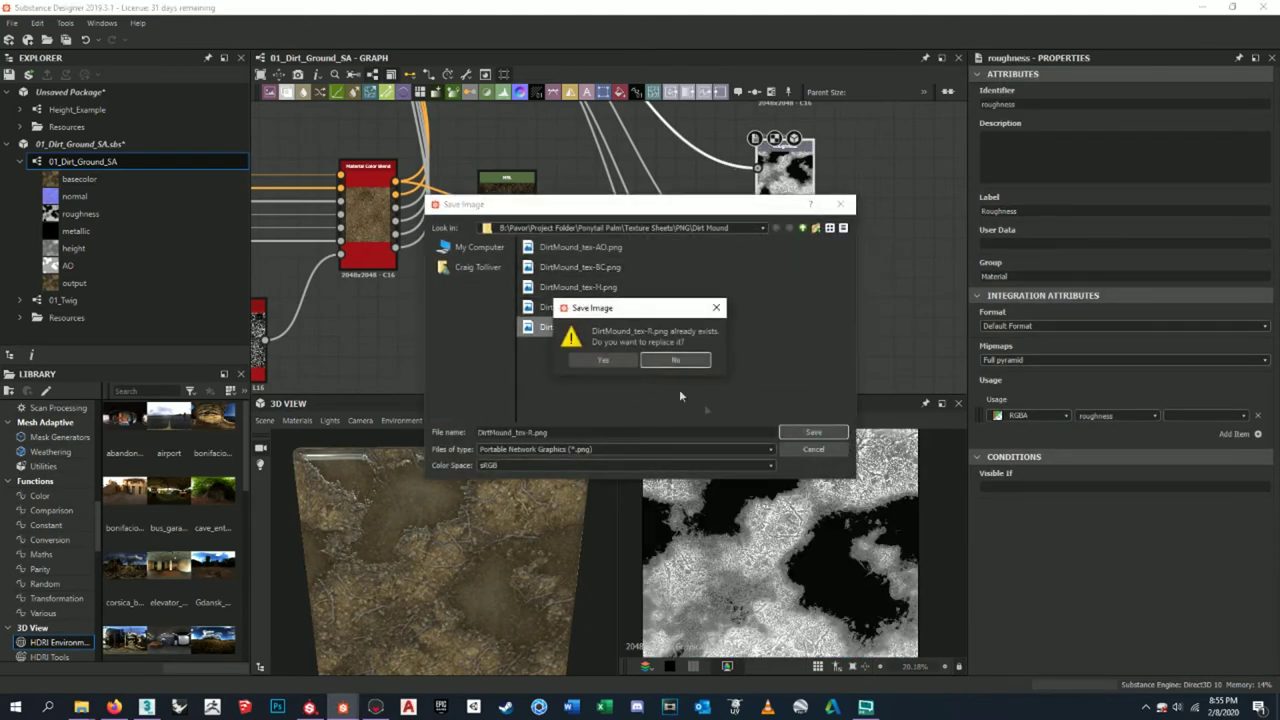
{"action": "left_click", "coordinate": [603, 360]}
- Save the AO output over DirtMound_tex-AO.png
{"action": "middle_click_drag", "start_coordinate": [813, 369], "coordinate": [817, 305]}
{"action": "double_click", "coordinate": [809, 312]}
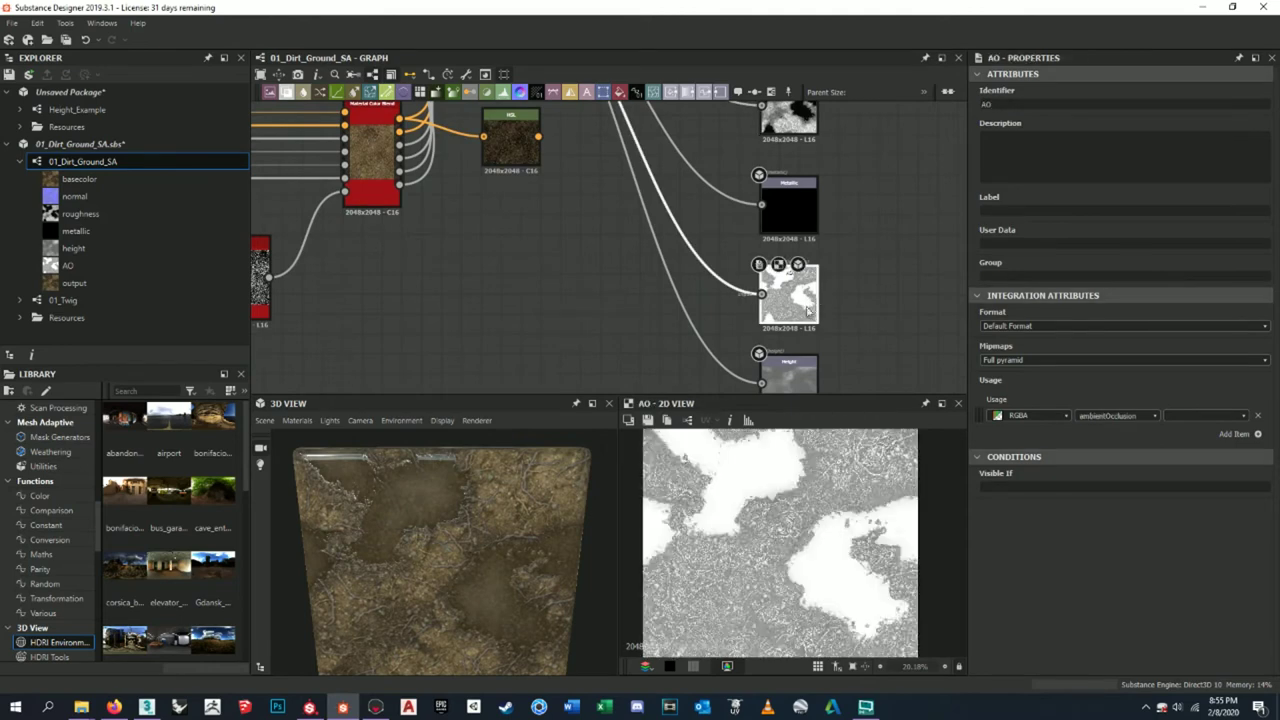
{"action": "left_click", "coordinate": [649, 420]}
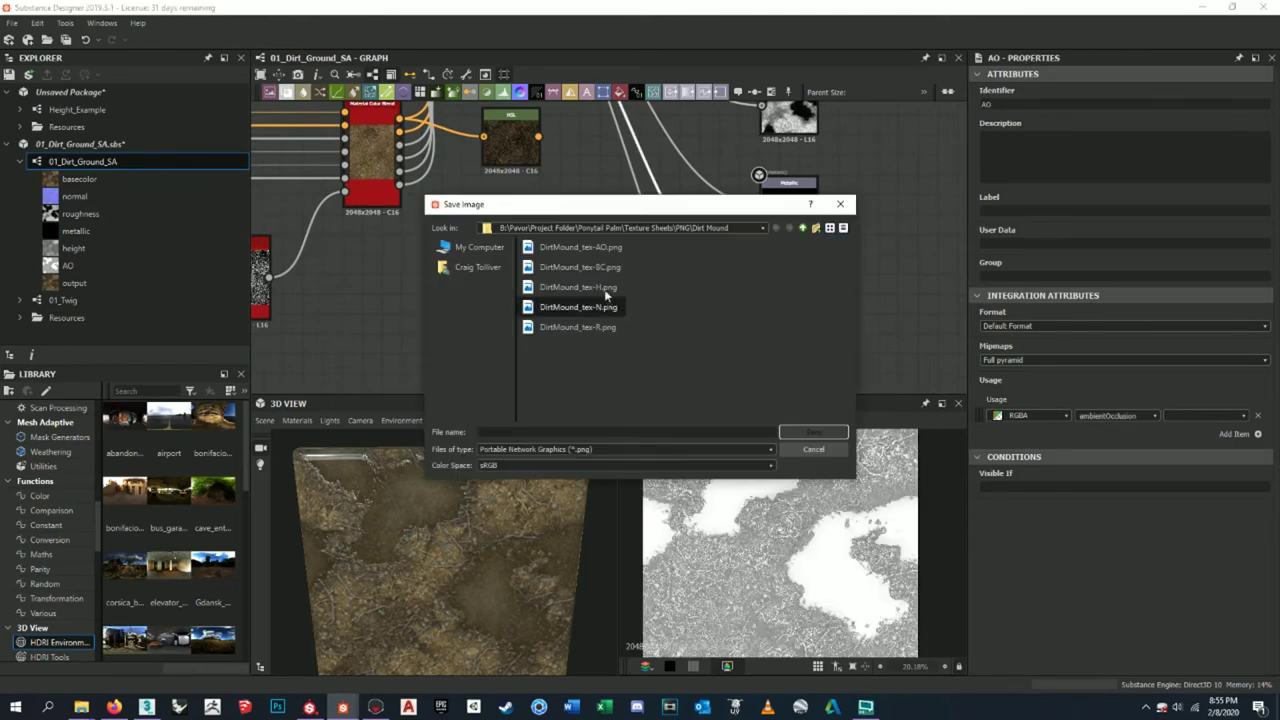
{"action": "left_click", "coordinate": [598, 248]}
{"action": "left_click", "coordinate": [812, 432]}
{"action": "left_click", "coordinate": [603, 360]}
- Save the height output over DirtMound_tex-H.png, then switch to Marmoset Toolbag
{"action": "middle_click_drag", "start_coordinate": [780, 368], "coordinate": [782, 309]}
{"action": "double_click", "coordinate": [782, 309]}
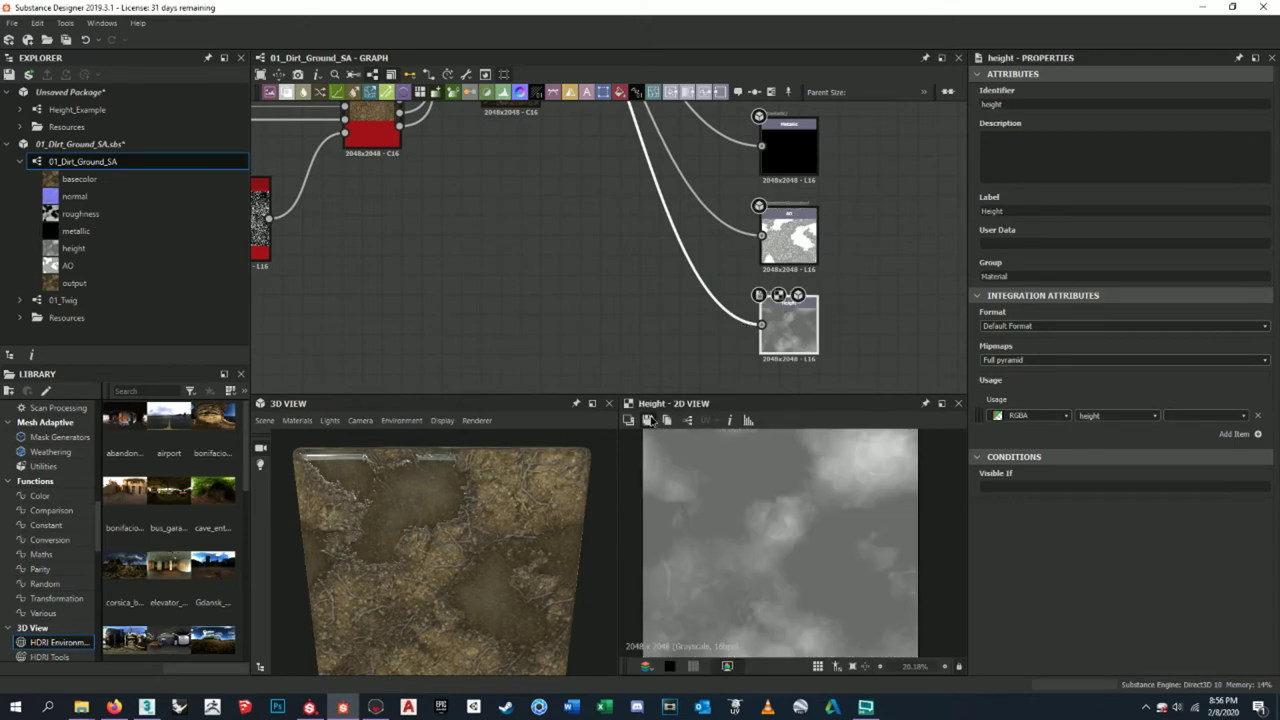
{"action": "left_click", "coordinate": [649, 420]}
{"action": "left_click", "coordinate": [578, 287]}
{"action": "left_click", "coordinate": [785, 432]}
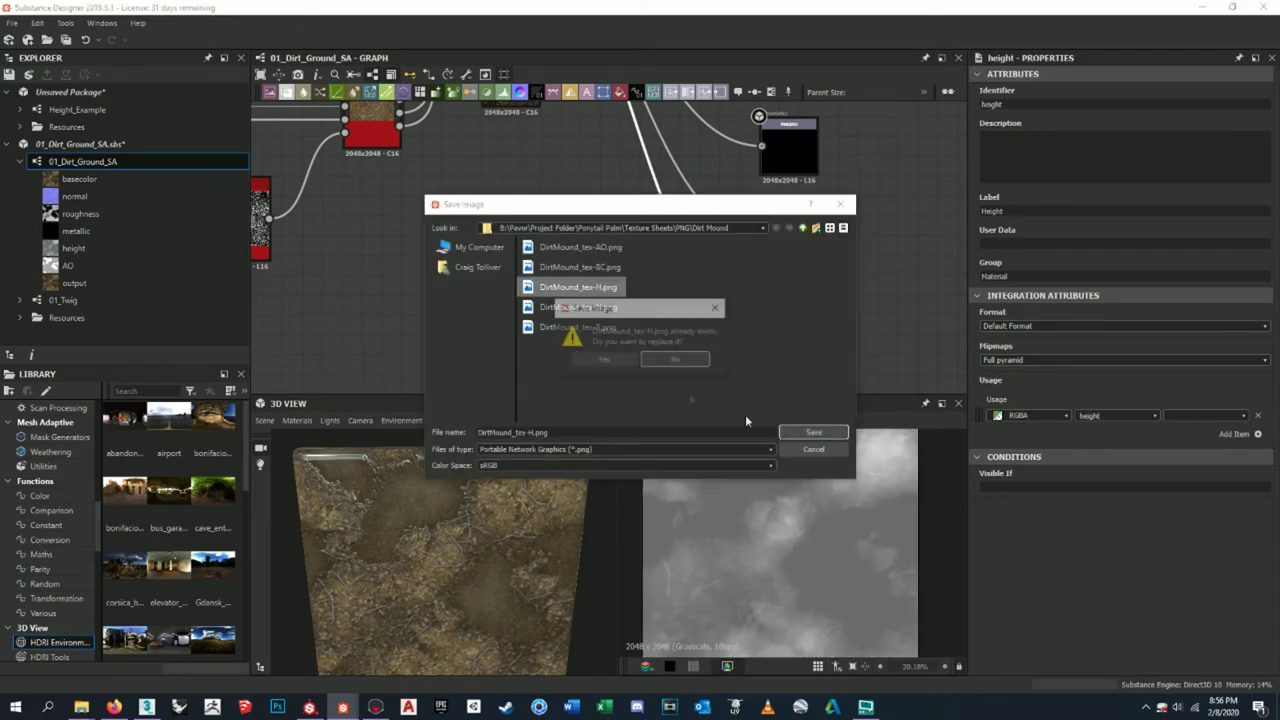
{"action": "left_click", "coordinate": [603, 360]}
{"action": "middle_click_drag", "start_coordinate": [681, 321], "coordinate": [660, 277]}
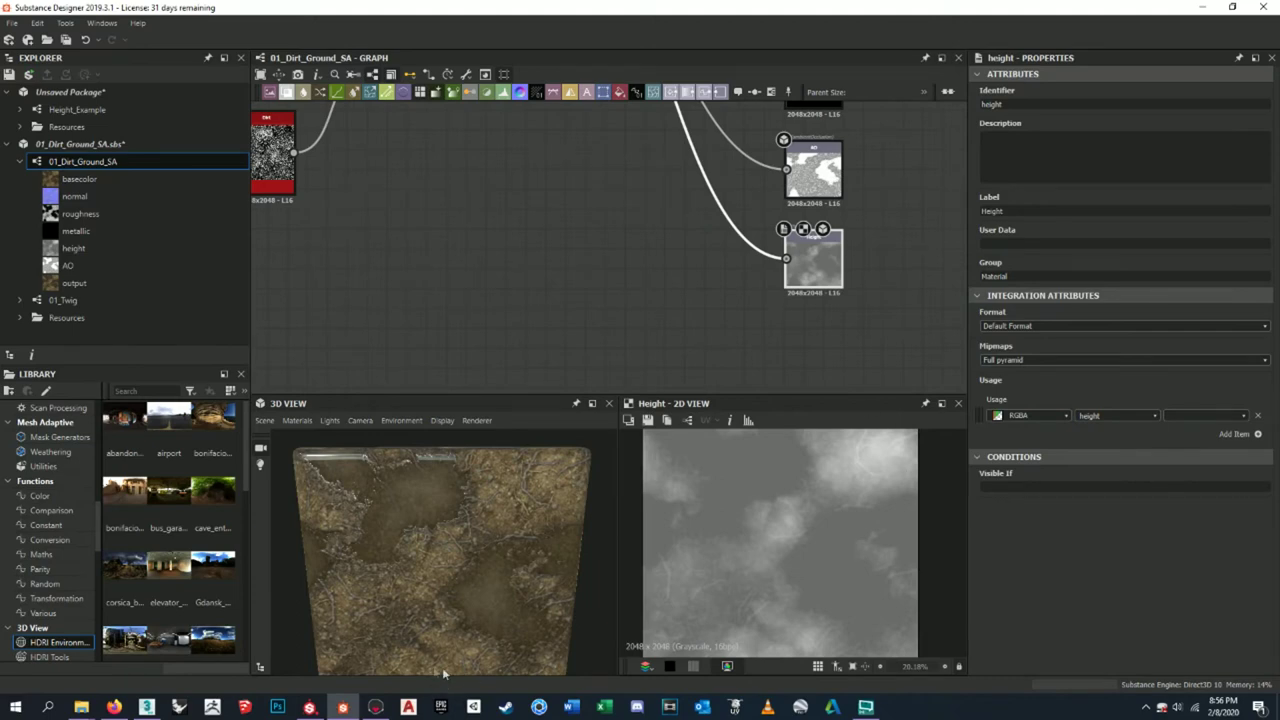
{"action": "left_click", "coordinate": [375, 707]}
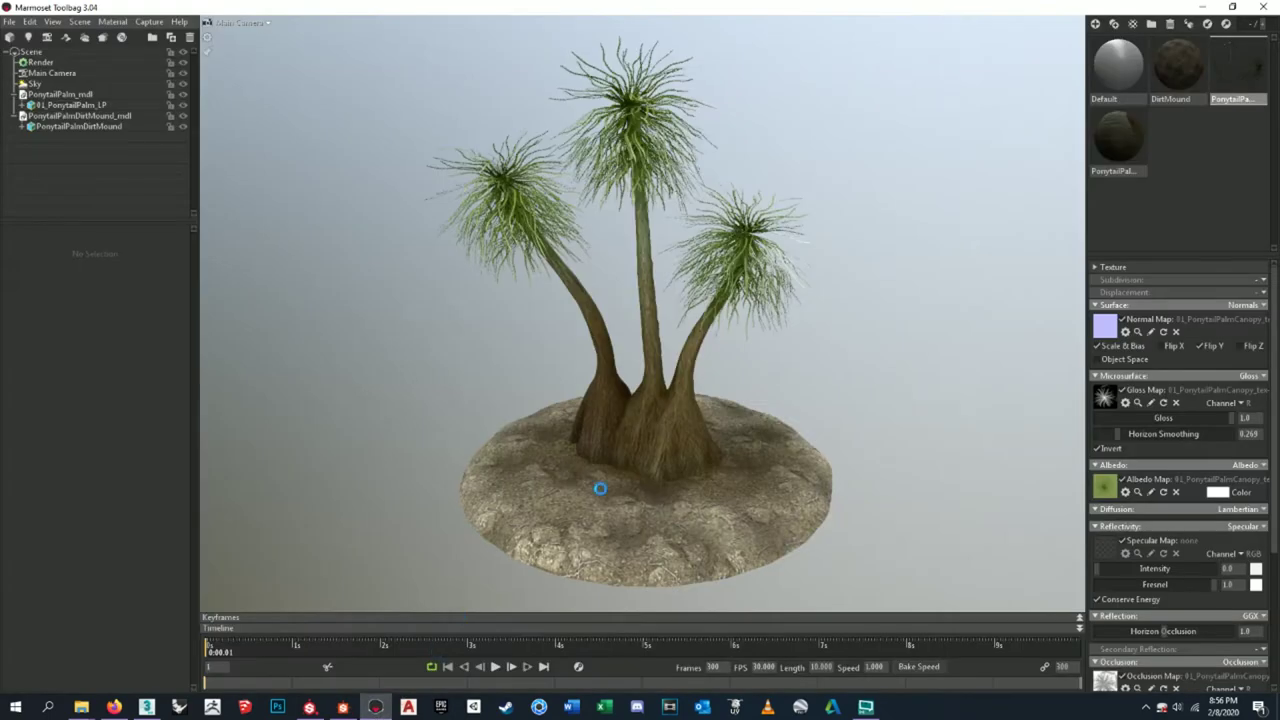
- Zoom and orbit the camera around the palm's dirt mound to inspect the glossy puddles
{"action": "scroll", "coordinate": [766, 461], "scroll_direction": "up", "scroll_amount": 3}
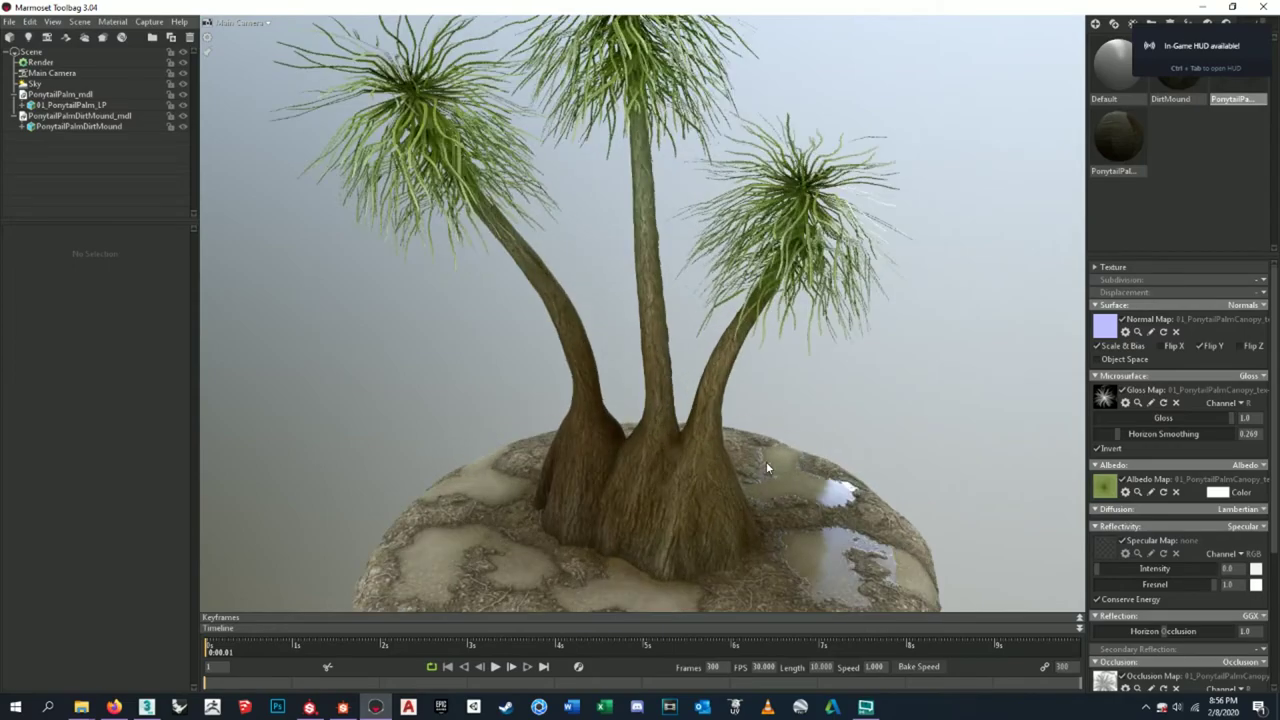
{"action": "left_click_drag", "start_coordinate": [749, 428], "coordinate": [598, 314]}
{"action": "scroll", "coordinate": [598, 314], "scroll_direction": "down", "scroll_amount": 5}
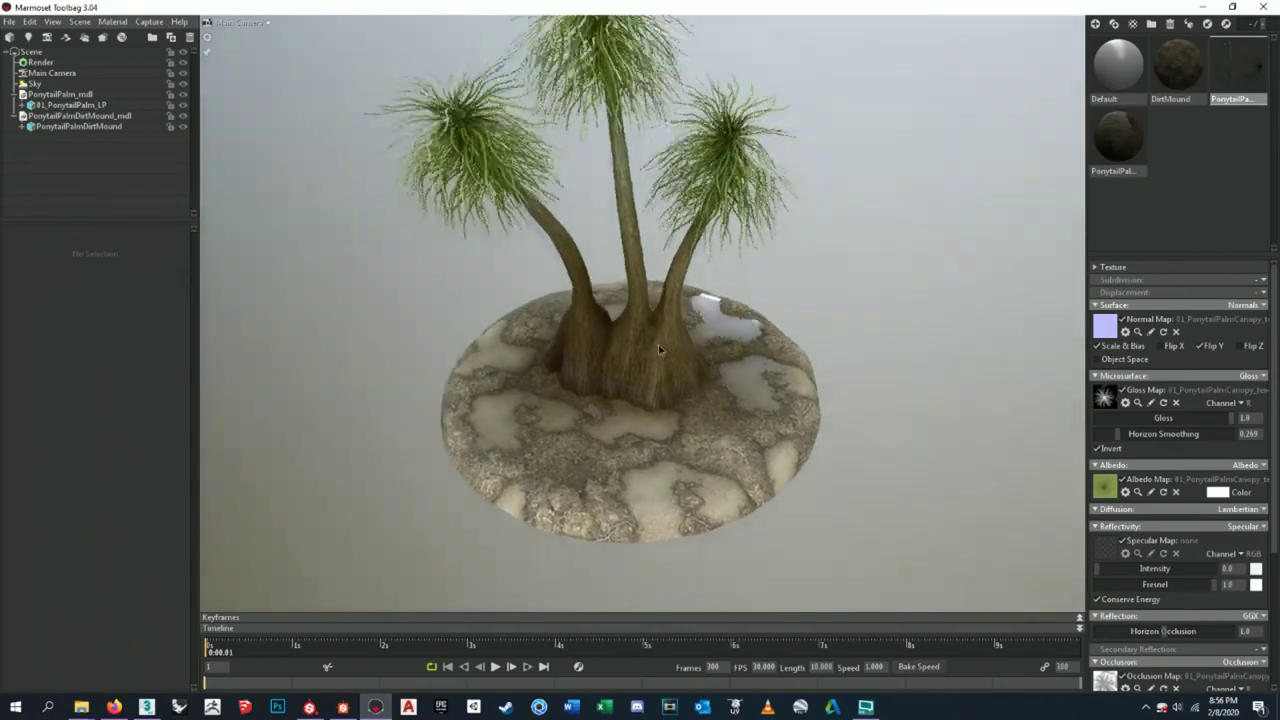
{"action": "scroll", "coordinate": [619, 316], "scroll_direction": "up", "scroll_amount": 3}
{"action": "scroll", "coordinate": [619, 316], "scroll_direction": "up", "scroll_amount": 5}
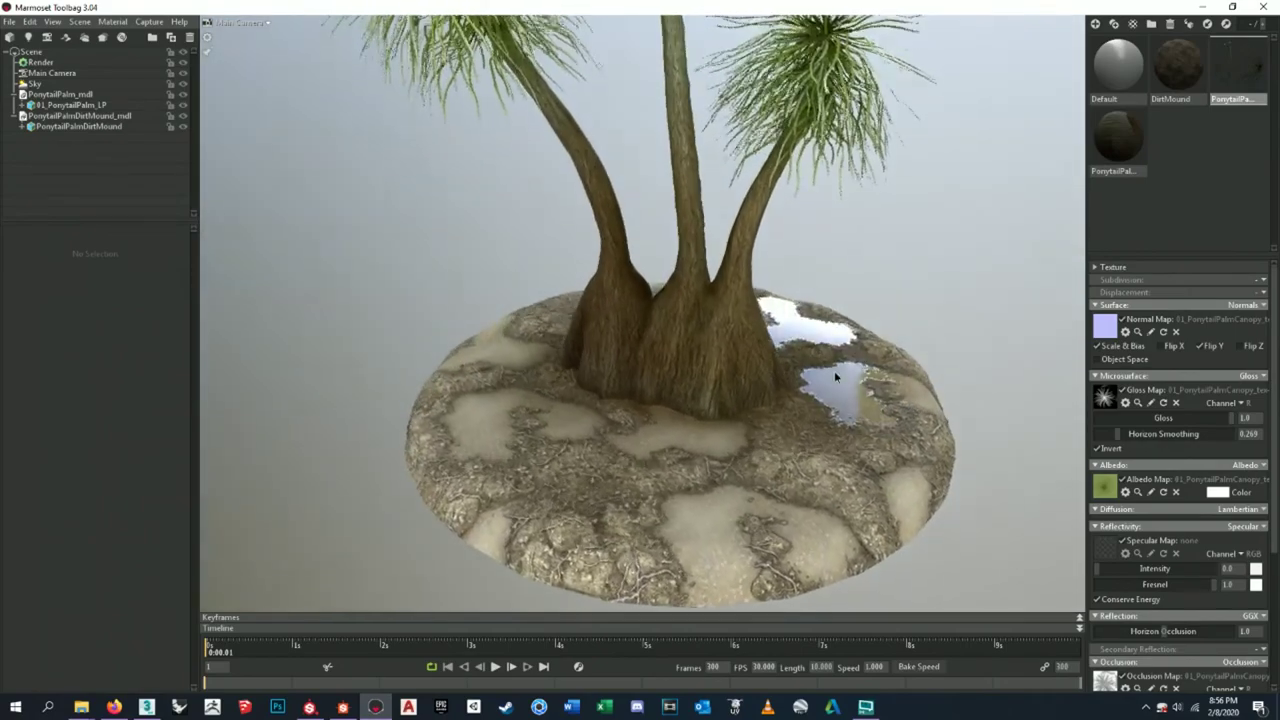
{"action": "left_click_drag", "start_coordinate": [843, 398], "coordinate": [653, 411]}
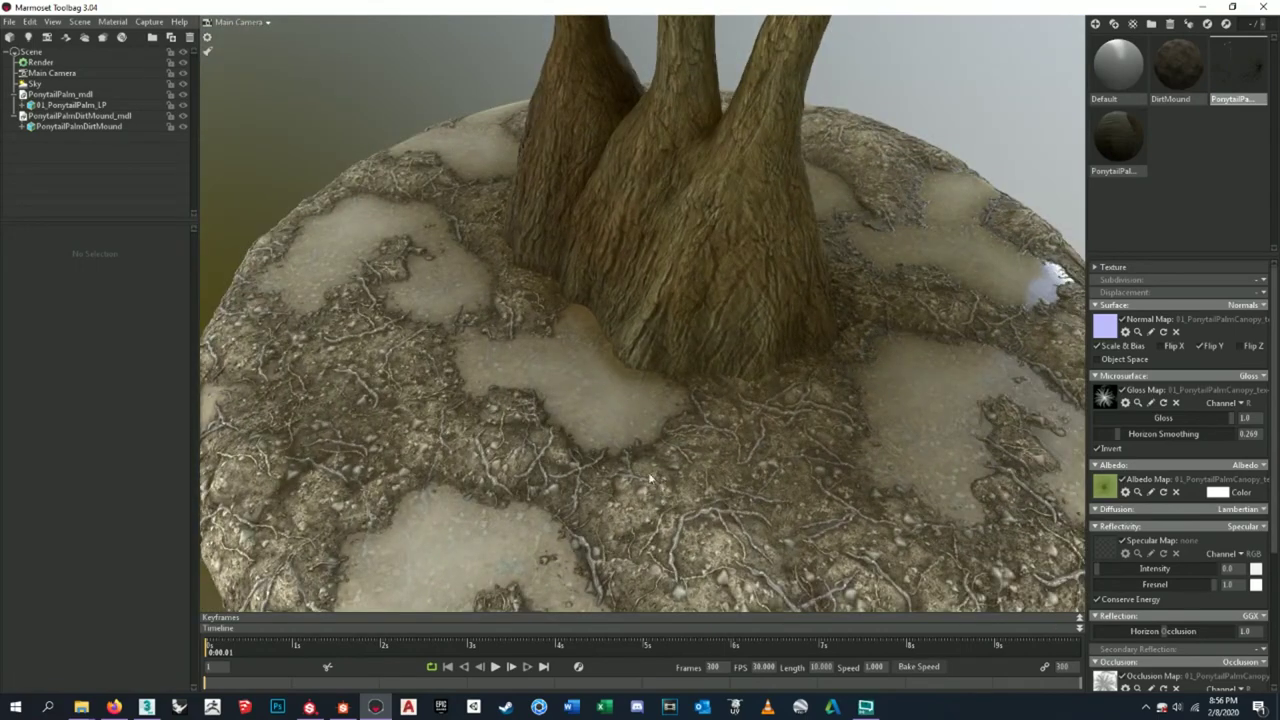
- Set the Water Level node's Water Darkness to 0.17 and Depth Blur Amount to 0.24
{"action": "key", "text": "alt+Tab"}
{"action": "scroll", "coordinate": [580, 334], "scroll_direction": "up", "scroll_amount": 5}
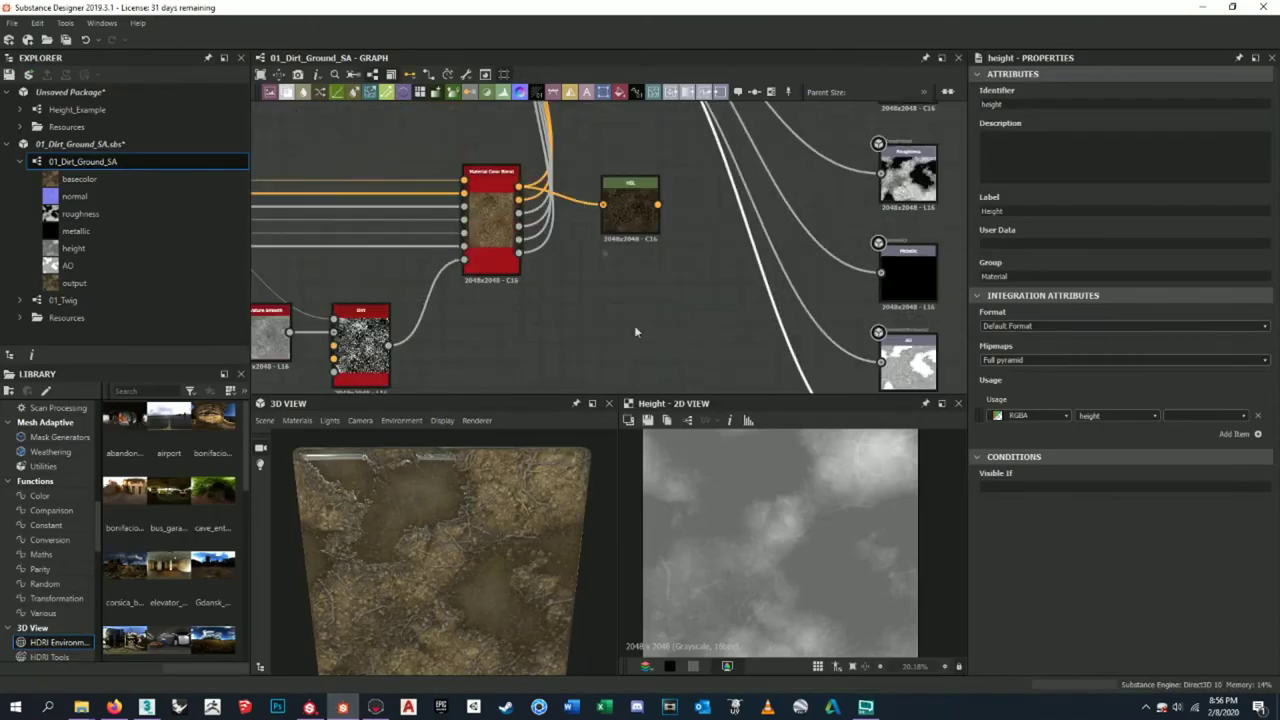
{"action": "double_click", "coordinate": [670, 180]}
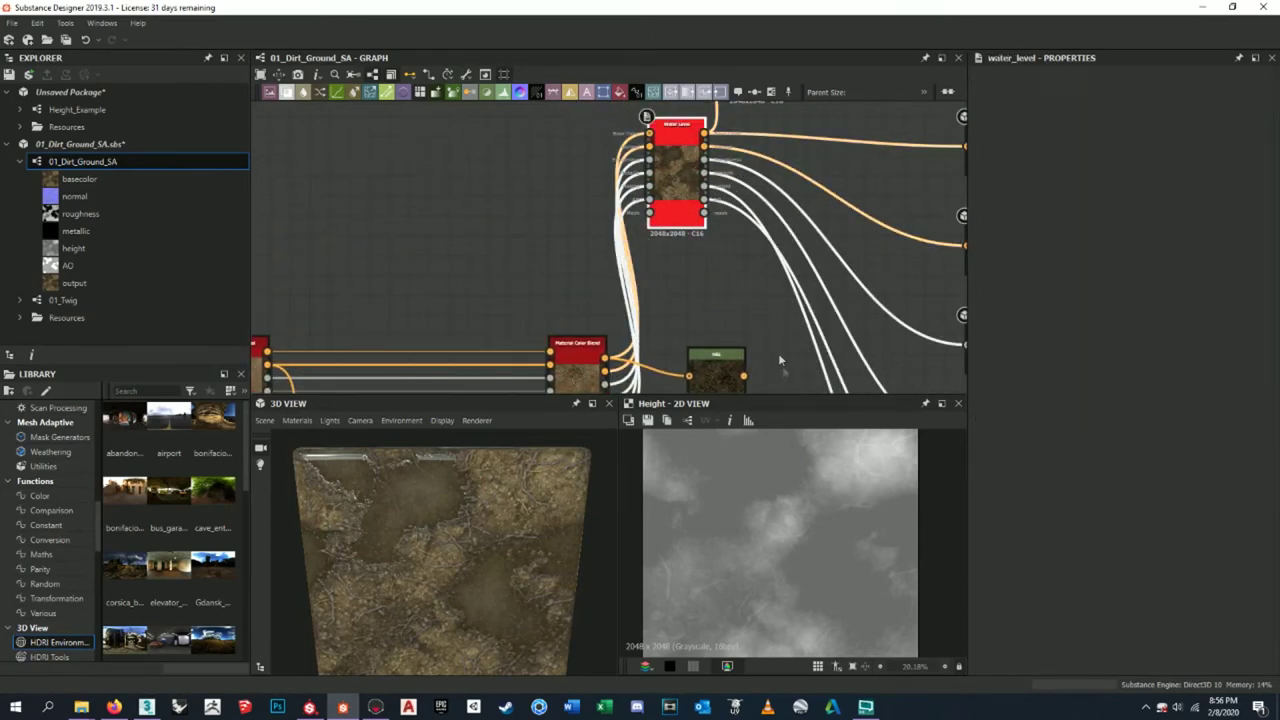
{"action": "scroll", "coordinate": [1040, 600], "scroll_direction": "down", "scroll_amount": 3}
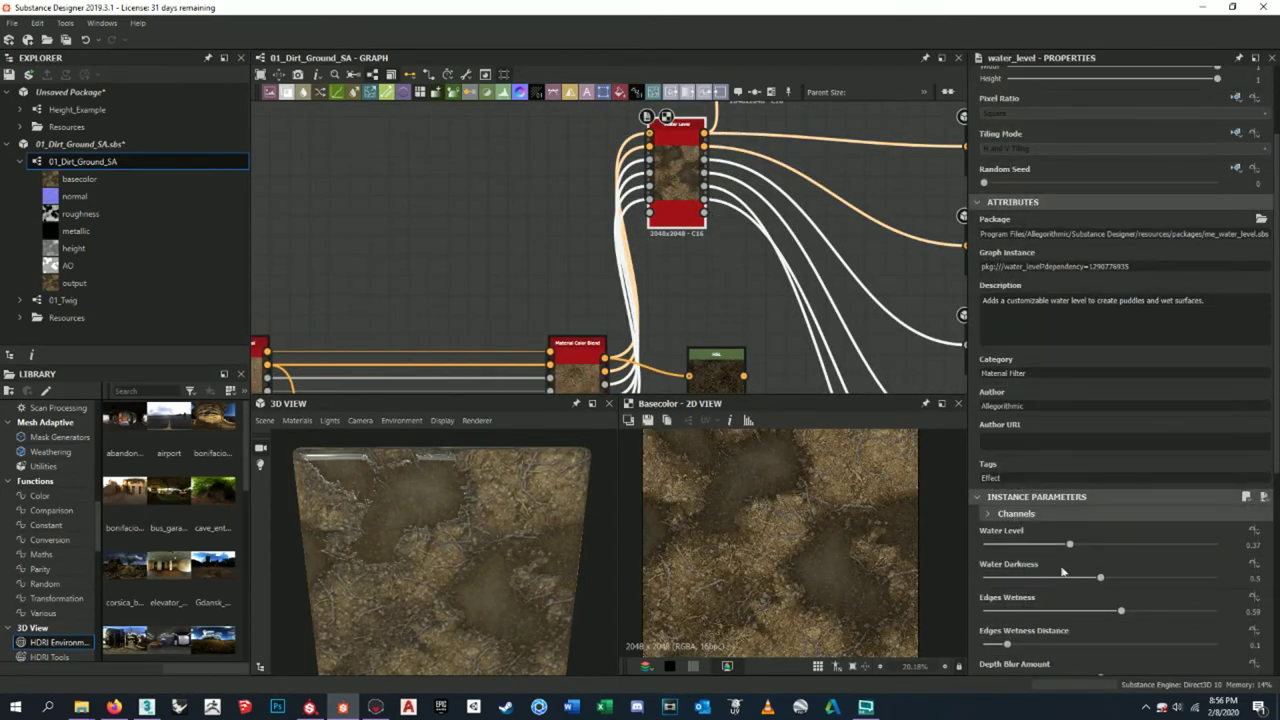
{"action": "left_click_drag", "start_coordinate": [1094, 573], "coordinate": [1022, 577]}
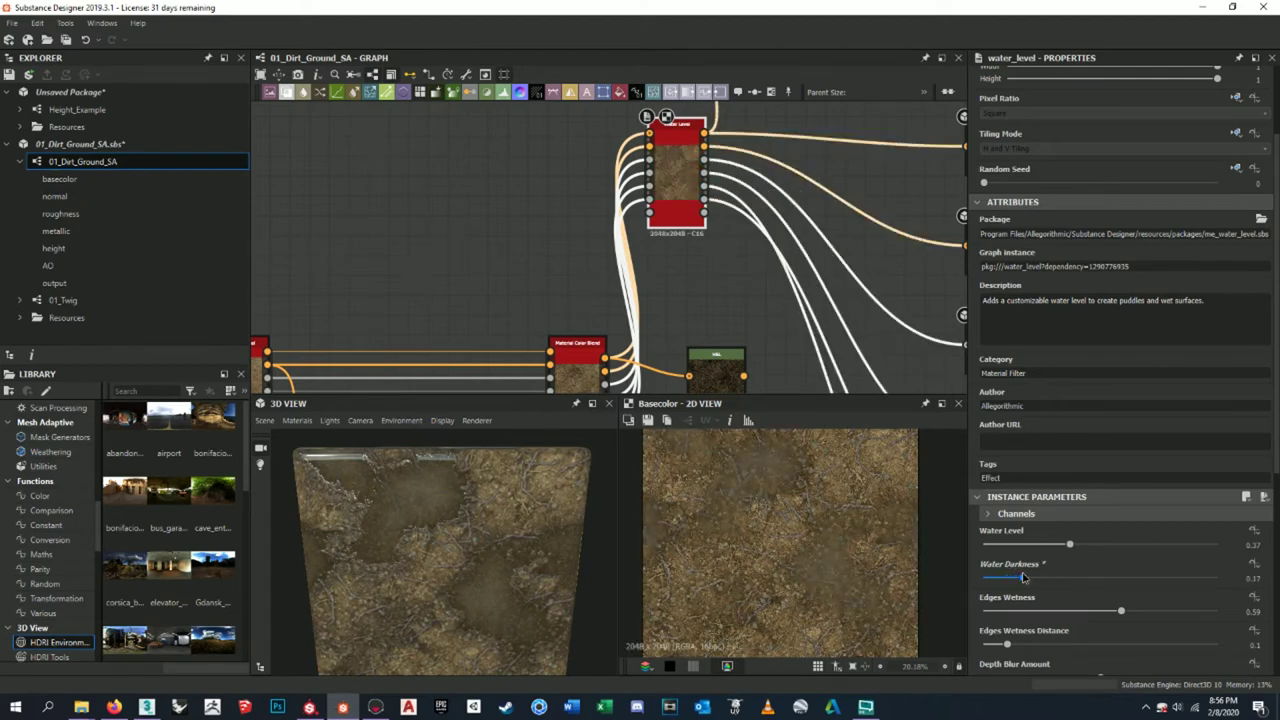
{"action": "scroll", "coordinate": [1040, 618], "scroll_direction": "down", "scroll_amount": 2}
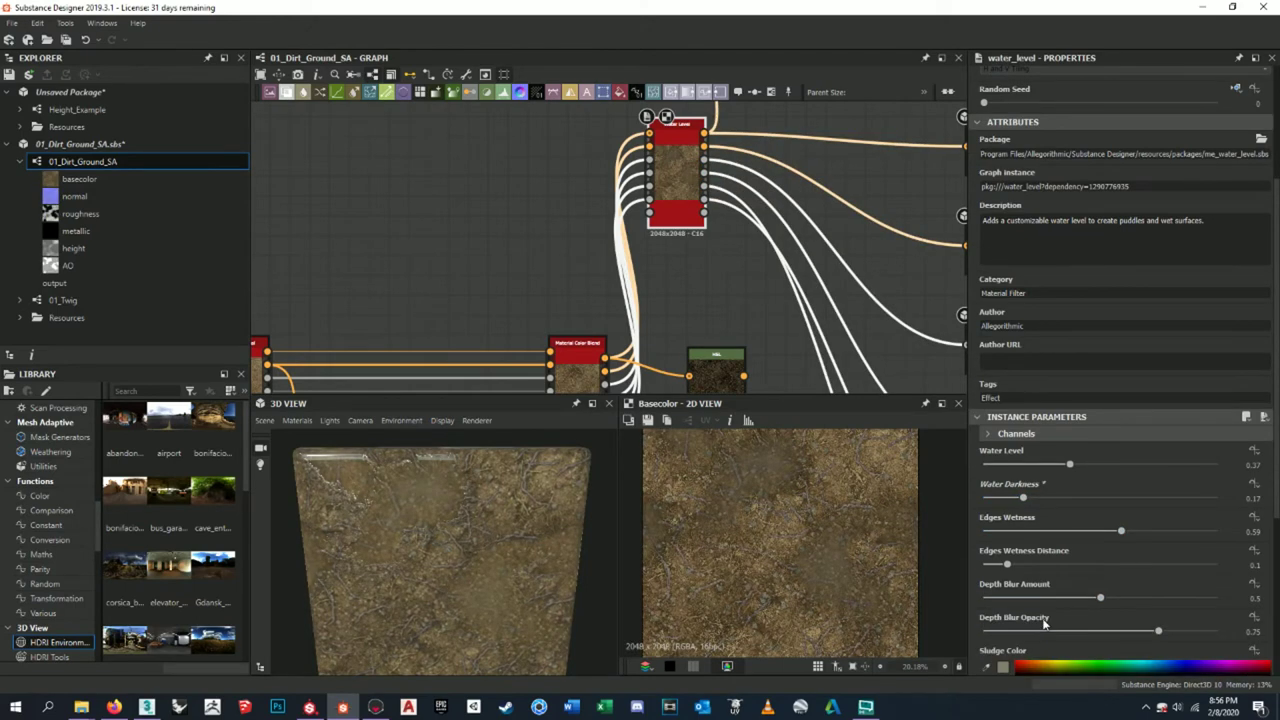
{"action": "left_click_drag", "start_coordinate": [1084, 600], "coordinate": [1040, 597]}
{"action": "middle_click_drag", "start_coordinate": [832, 207], "coordinate": [618, 265]}
{"action": "left_click", "coordinate": [778, 208]}
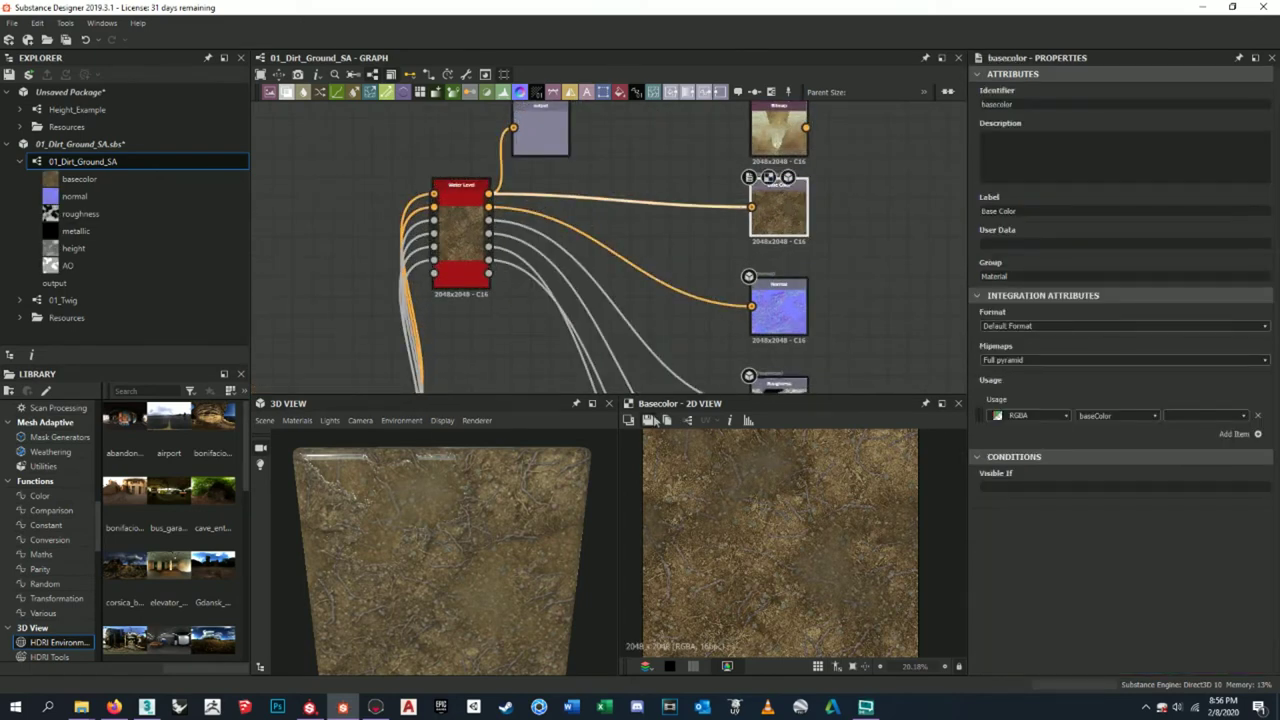
- Overwrite DirtMound_tex-BC.png with the updated base colour and check it in Toolbag
{"action": "left_click", "coordinate": [650, 420]}
{"action": "left_click", "coordinate": [580, 267]}
{"action": "left_click", "coordinate": [813, 432]}
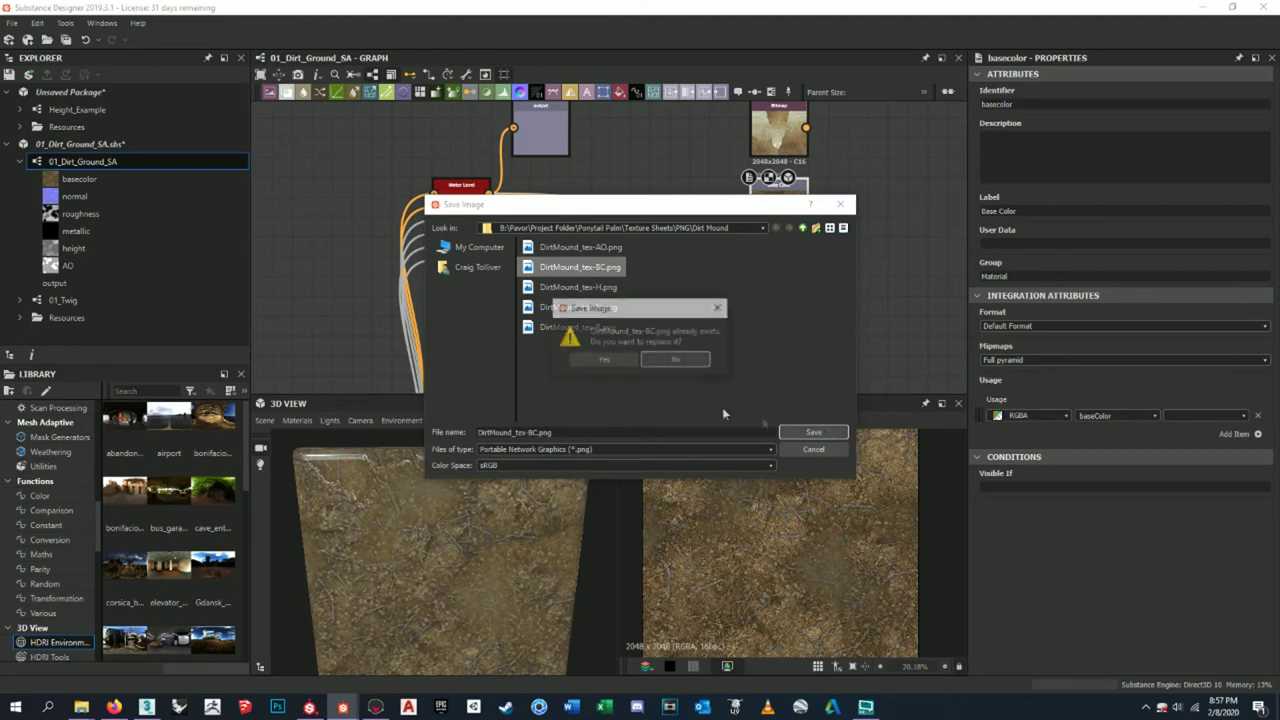
{"action": "left_click", "coordinate": [603, 359]}
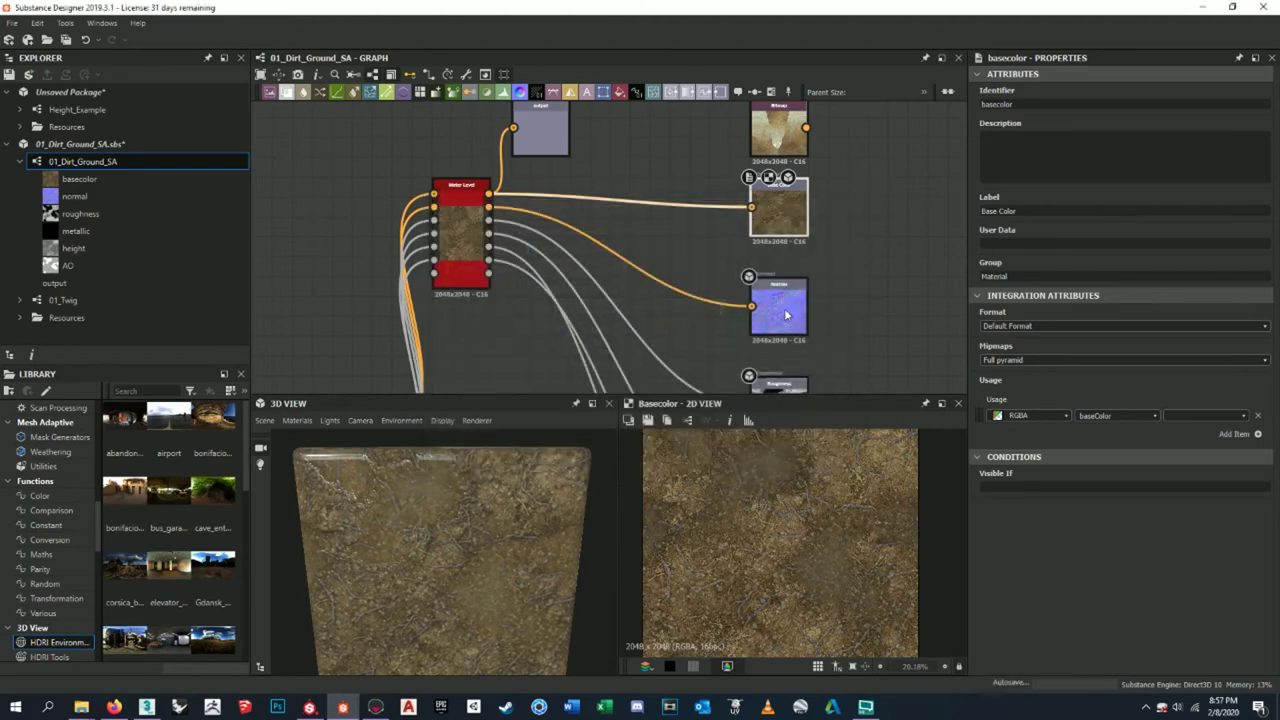
{"action": "scroll", "coordinate": [793, 354], "scroll_direction": "down", "scroll_amount": 5}
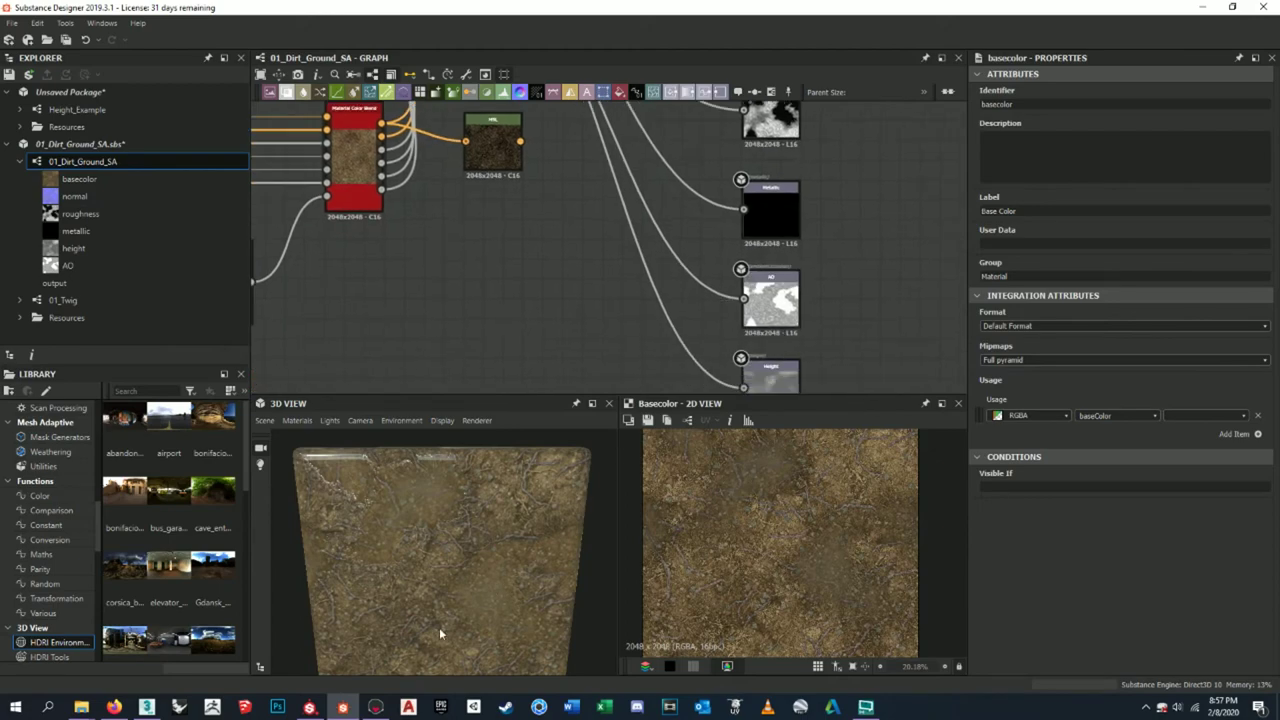
{"action": "left_click", "coordinate": [372, 707]}
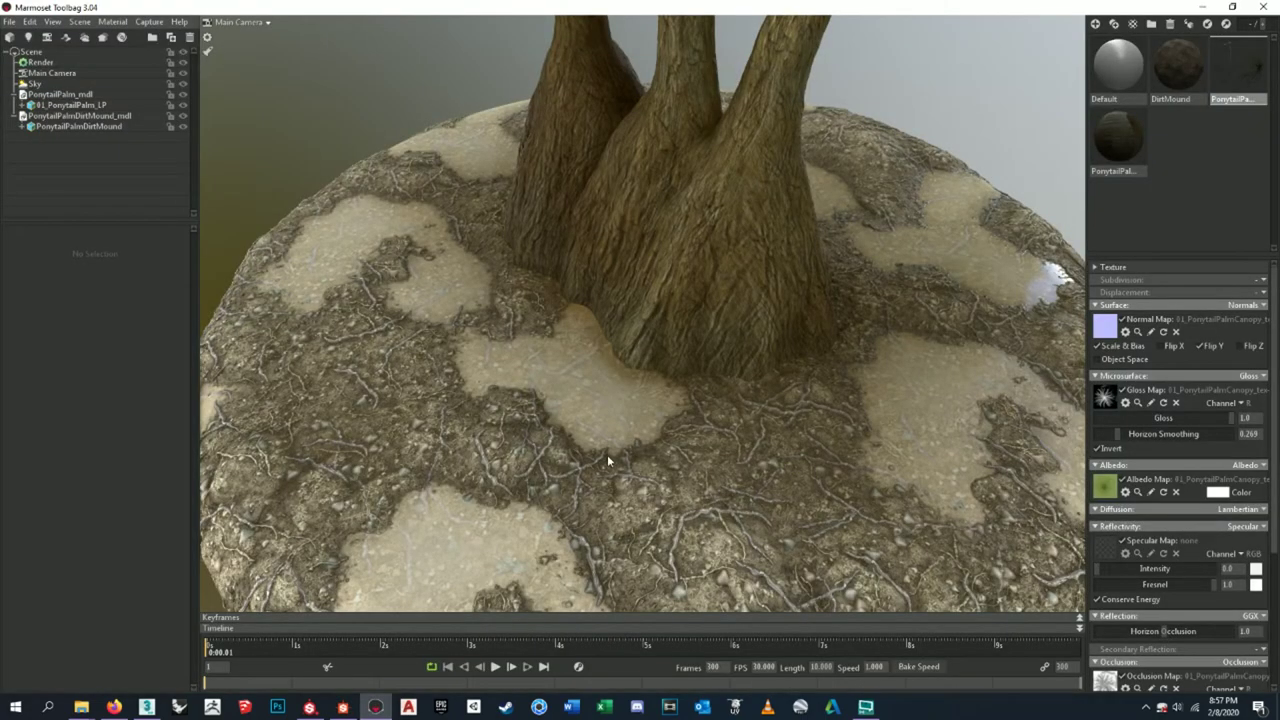
{"action": "left_click", "coordinate": [310, 707]}
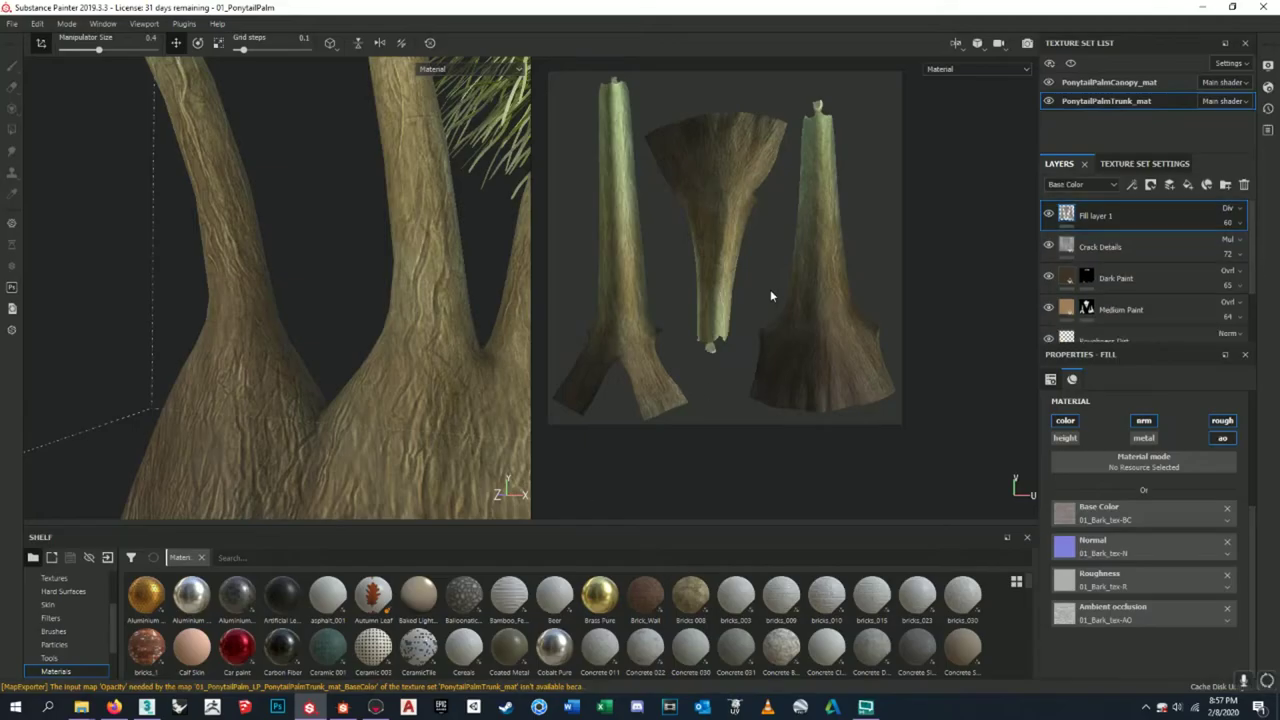
{"action": "left_click", "coordinate": [375, 707]}
{"action": "left_click", "coordinate": [343, 707]}
- Save the updated normal map over DirtMound_tex-N.png
{"action": "scroll", "coordinate": [775, 243], "scroll_direction": "up", "scroll_amount": 2}
{"action": "middle_click_drag", "start_coordinate": [775, 243], "coordinate": [770, 353]}
{"action": "left_click", "coordinate": [750, 228]}
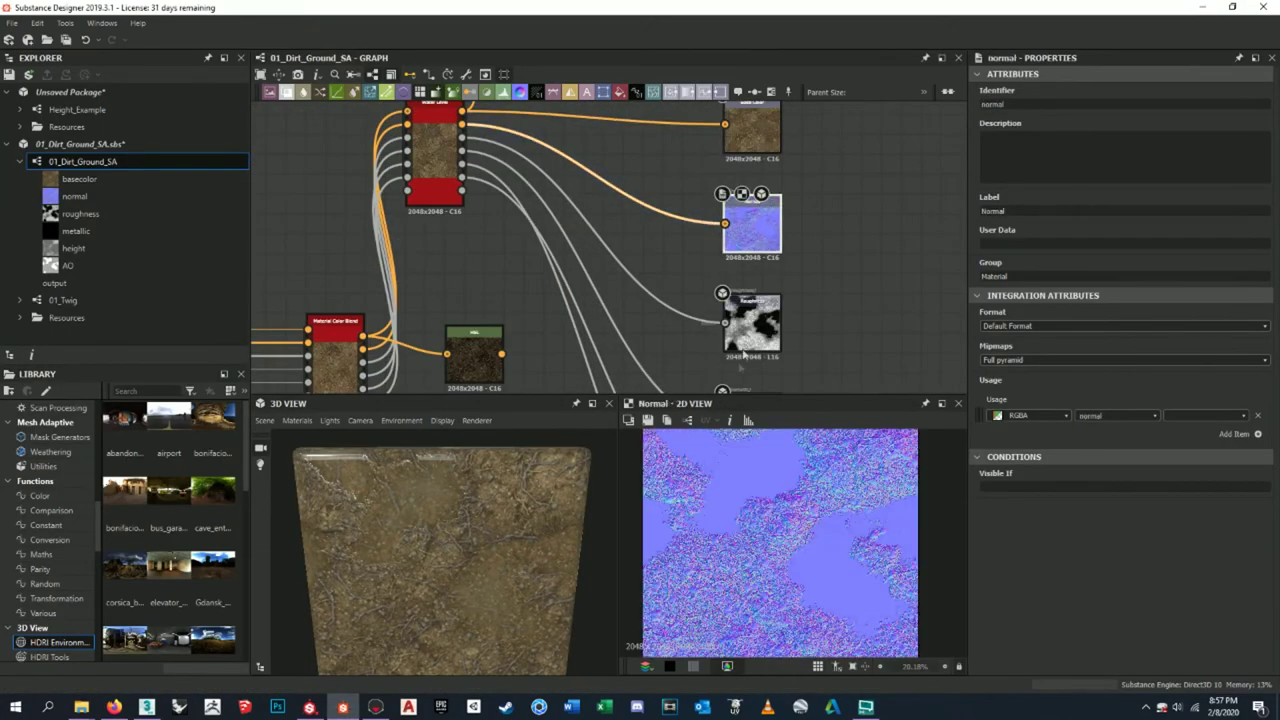
{"action": "left_click", "coordinate": [649, 421]}
{"action": "left_click", "coordinate": [578, 307]}
{"action": "left_click", "coordinate": [787, 433]}
{"action": "left_click", "coordinate": [655, 360]}
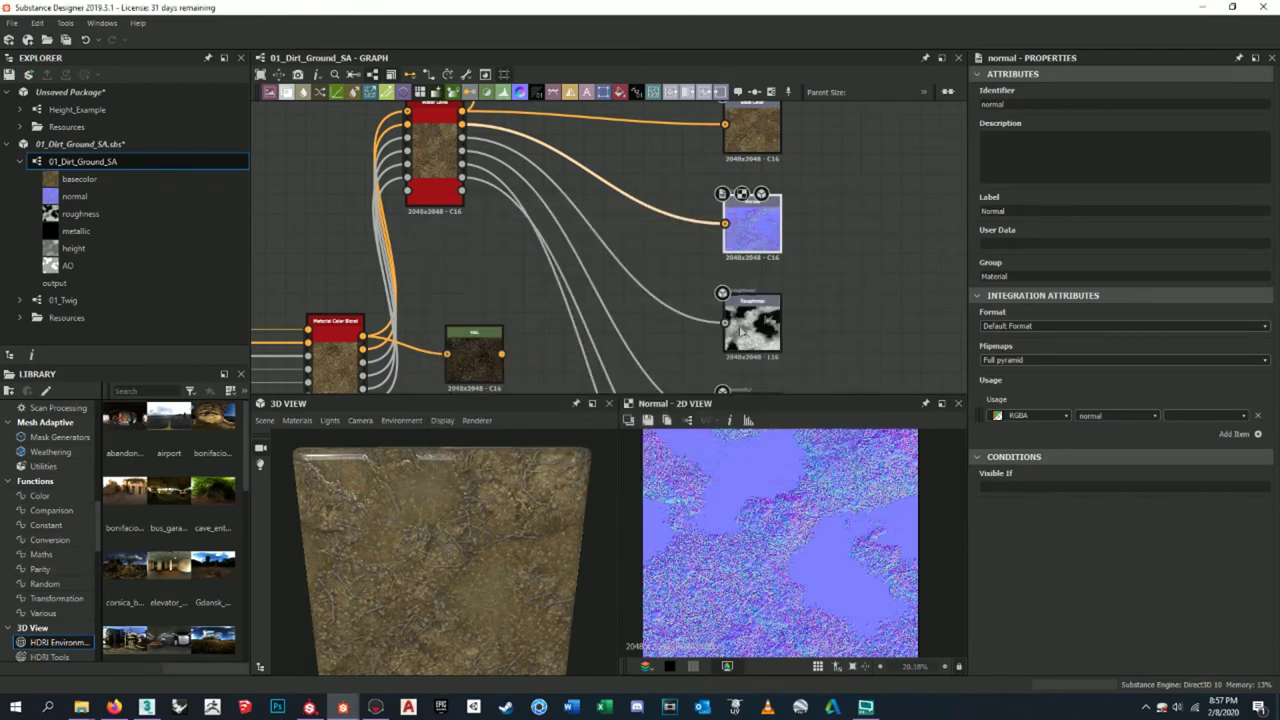
- Save the updated roughness map over DirtMound_tex-R.png
{"action": "middle_click_drag", "start_coordinate": [777, 240], "coordinate": [790, 132]}
{"action": "left_click", "coordinate": [765, 212]}
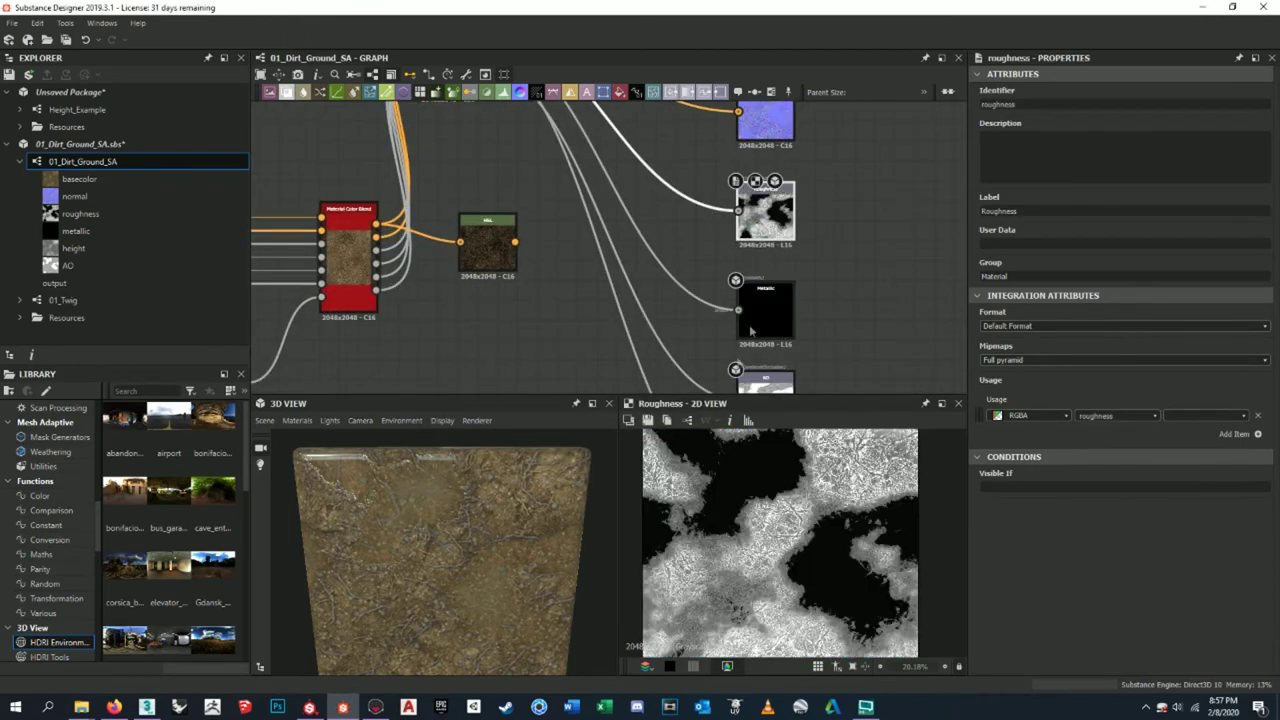
{"action": "left_click", "coordinate": [650, 421]}
{"action": "left_click", "coordinate": [590, 327]}
{"action": "left_click", "coordinate": [801, 433]}
{"action": "left_click", "coordinate": [662, 358]}
- Save the updated AO map over DirtMound_tex-AO.png
{"action": "middle_click_drag", "start_coordinate": [764, 354], "coordinate": [768, 256]}
{"action": "left_click", "coordinate": [768, 268]}
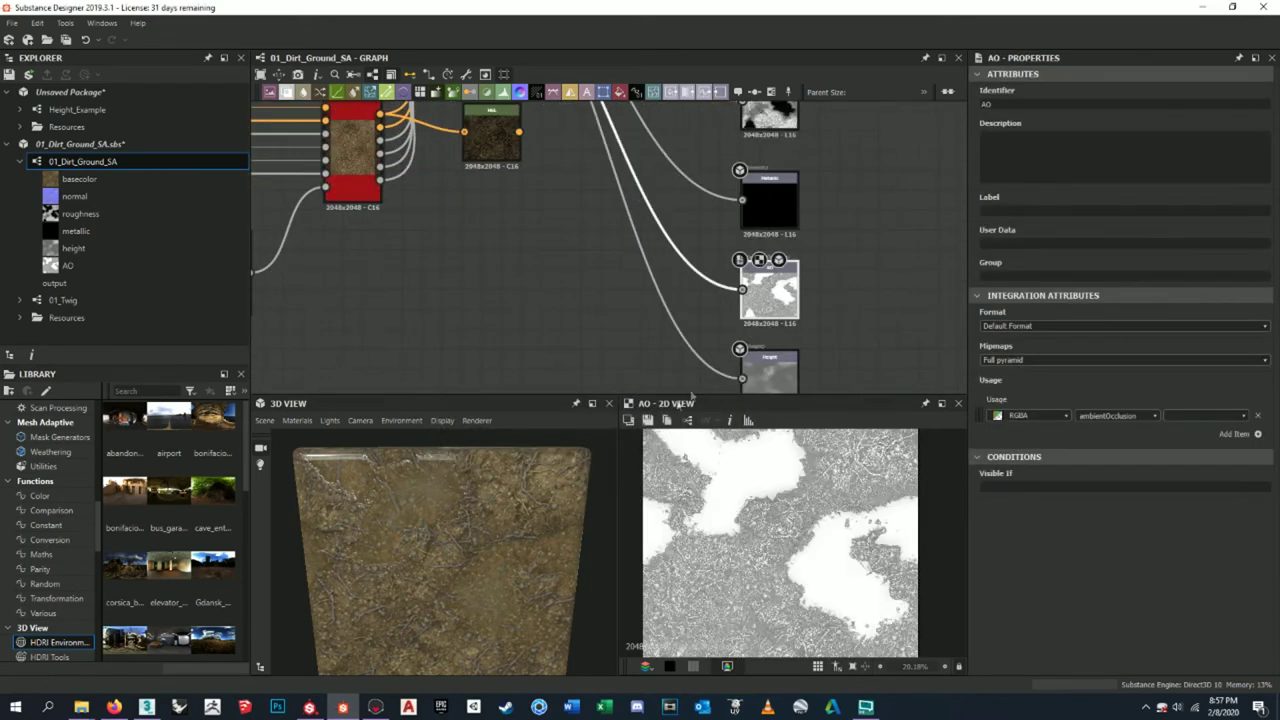
{"action": "left_click", "coordinate": [649, 421]}
{"action": "left_click", "coordinate": [605, 247]}
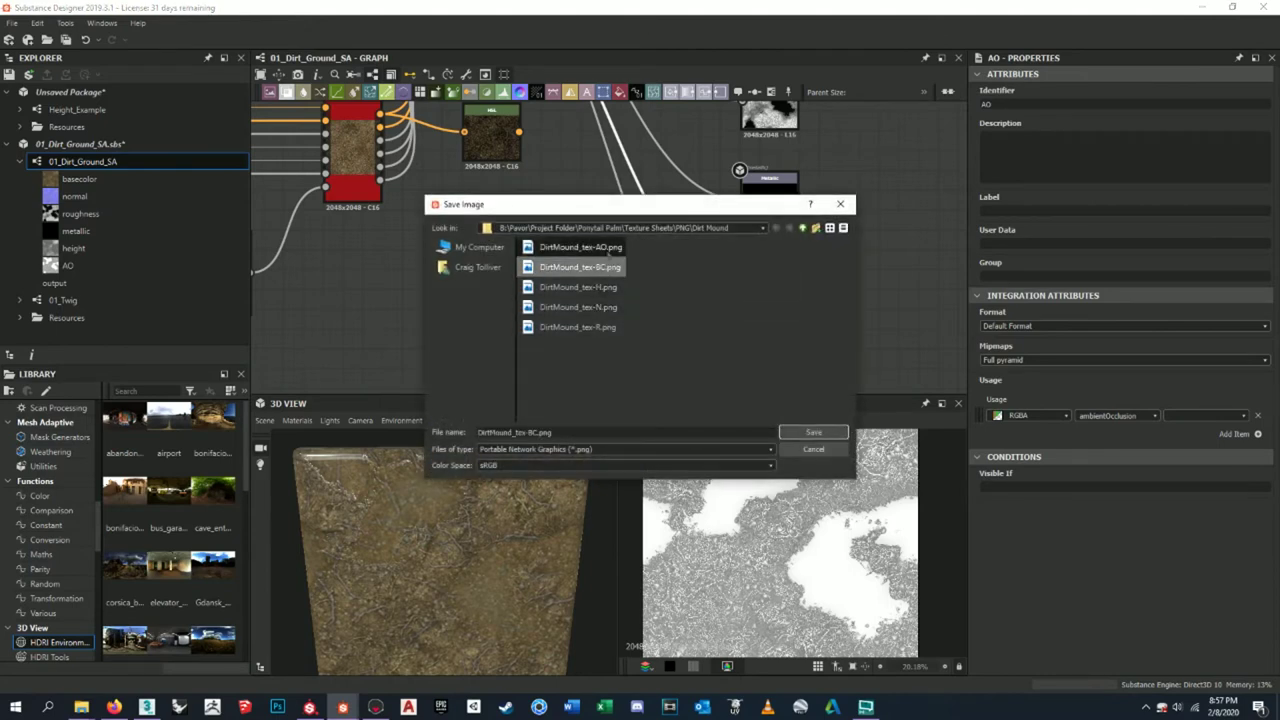
{"action": "left_click", "coordinate": [801, 433]}
{"action": "left_click", "coordinate": [607, 364]}
- Save the updated height map over DirtMound_tex-H.png, then switch to Marmoset Toolbag
{"action": "middle_click_drag", "start_coordinate": [762, 377], "coordinate": [770, 295]}
{"action": "left_click", "coordinate": [770, 295]}
{"action": "left_click", "coordinate": [649, 421]}
{"action": "left_click", "coordinate": [578, 287]}
{"action": "left_click", "coordinate": [786, 433]}
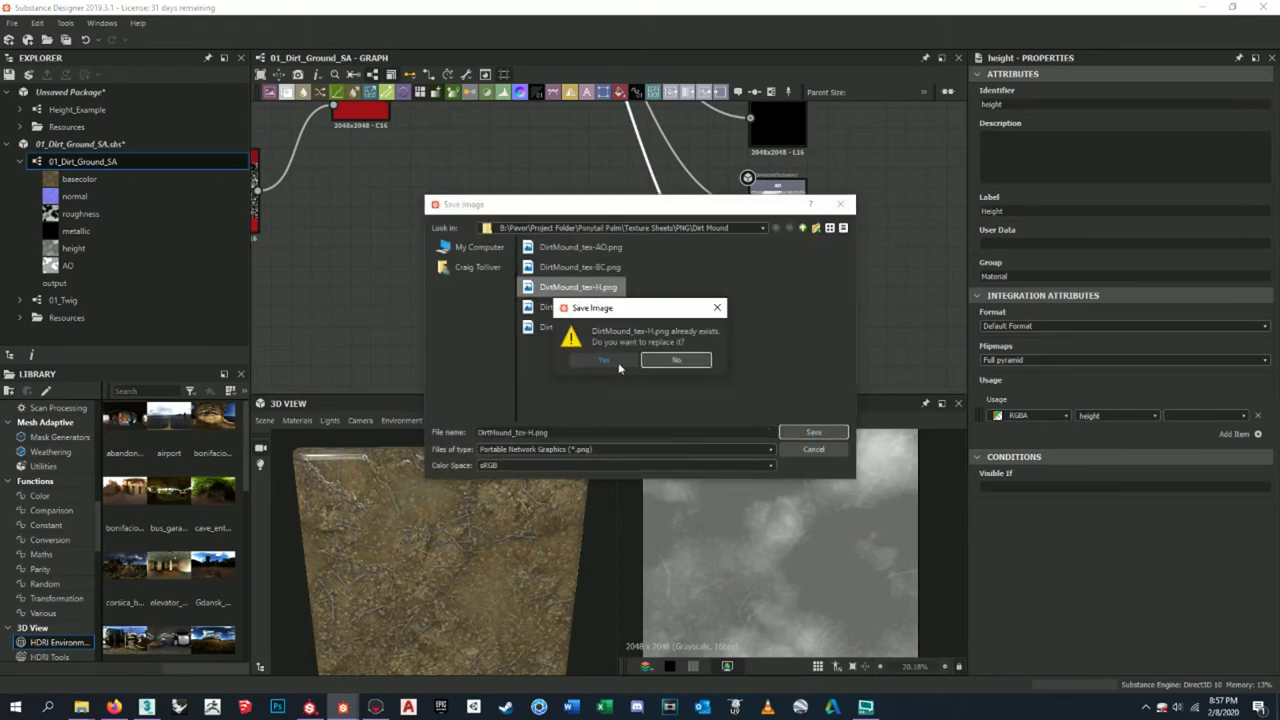
{"action": "key", "text": "Return"}
{"action": "left_click", "coordinate": [377, 707]}
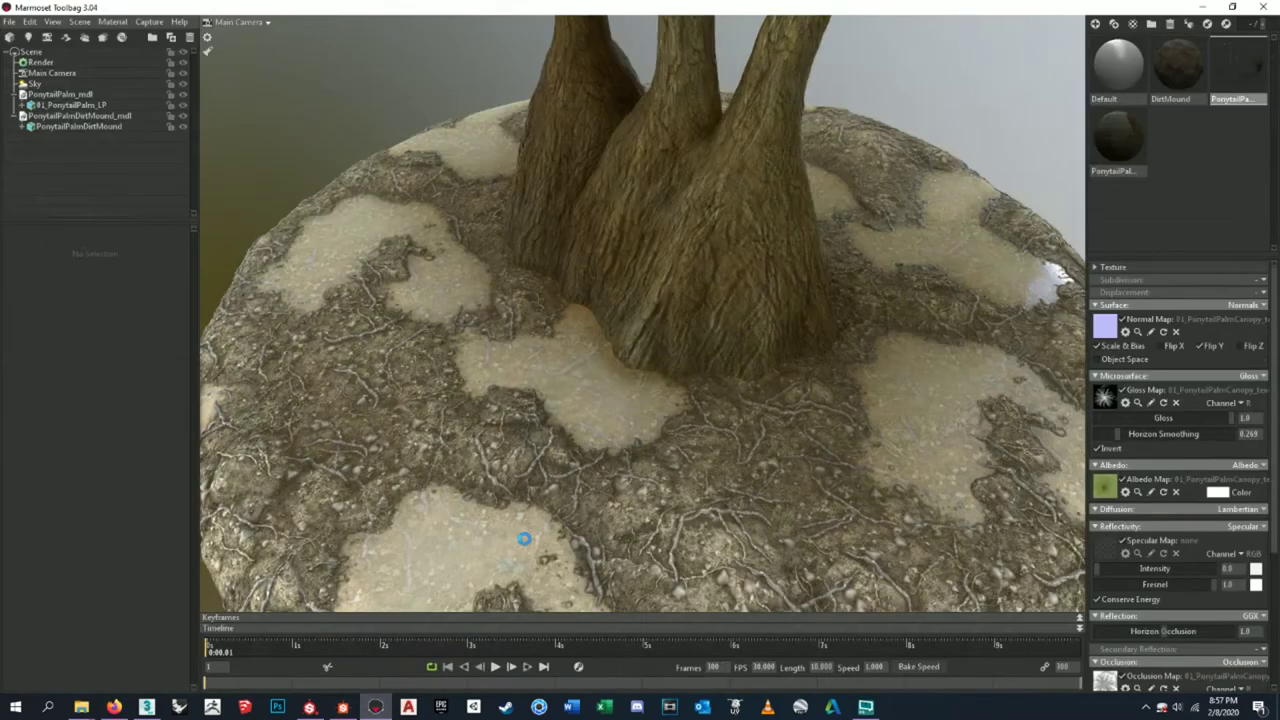
- Raise the DirtMound material's horizon smoothing to 0.842, keeping specular intensity at zero
{"action": "left_click_drag", "start_coordinate": [630, 392], "coordinate": [813, 385]}
{"action": "scroll", "coordinate": [1173, 410], "scroll_direction": "down", "scroll_amount": 5}
{"action": "scroll", "coordinate": [1173, 410], "scroll_direction": "up", "scroll_amount": 3}
{"action": "left_click", "coordinate": [1180, 99]}
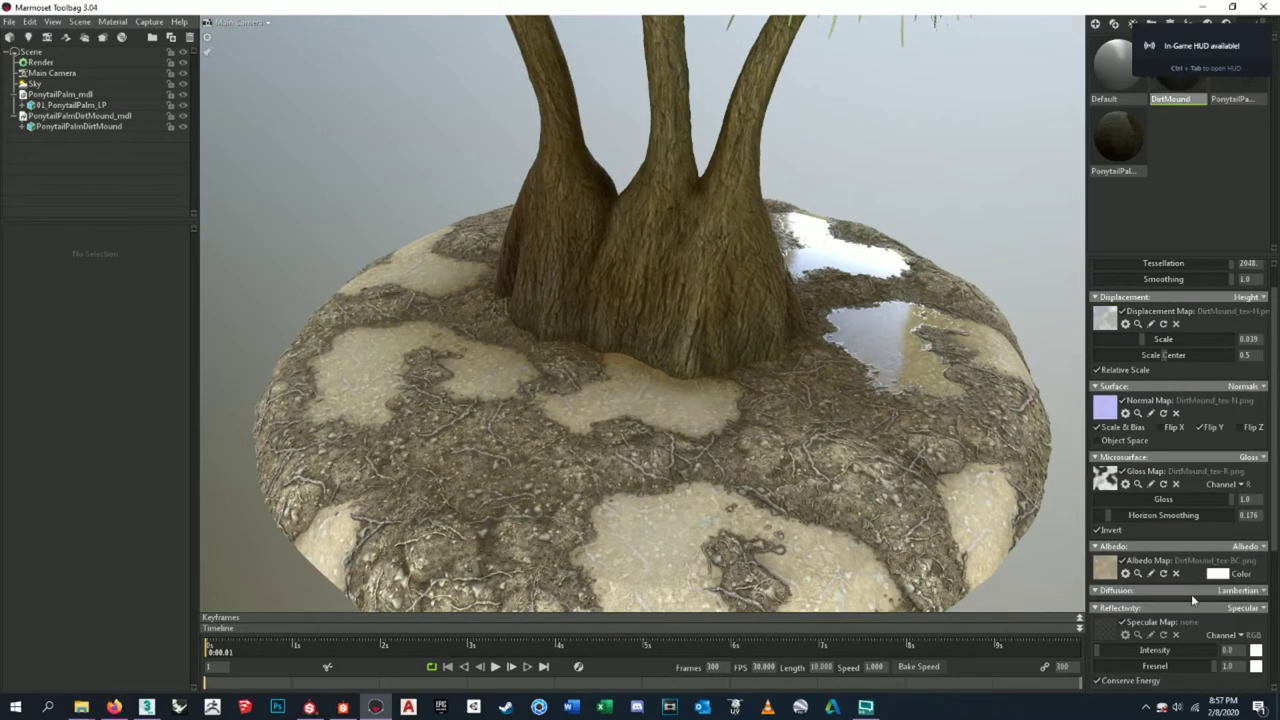
{"action": "scroll", "coordinate": [1192, 598], "scroll_direction": "down", "scroll_amount": 3}
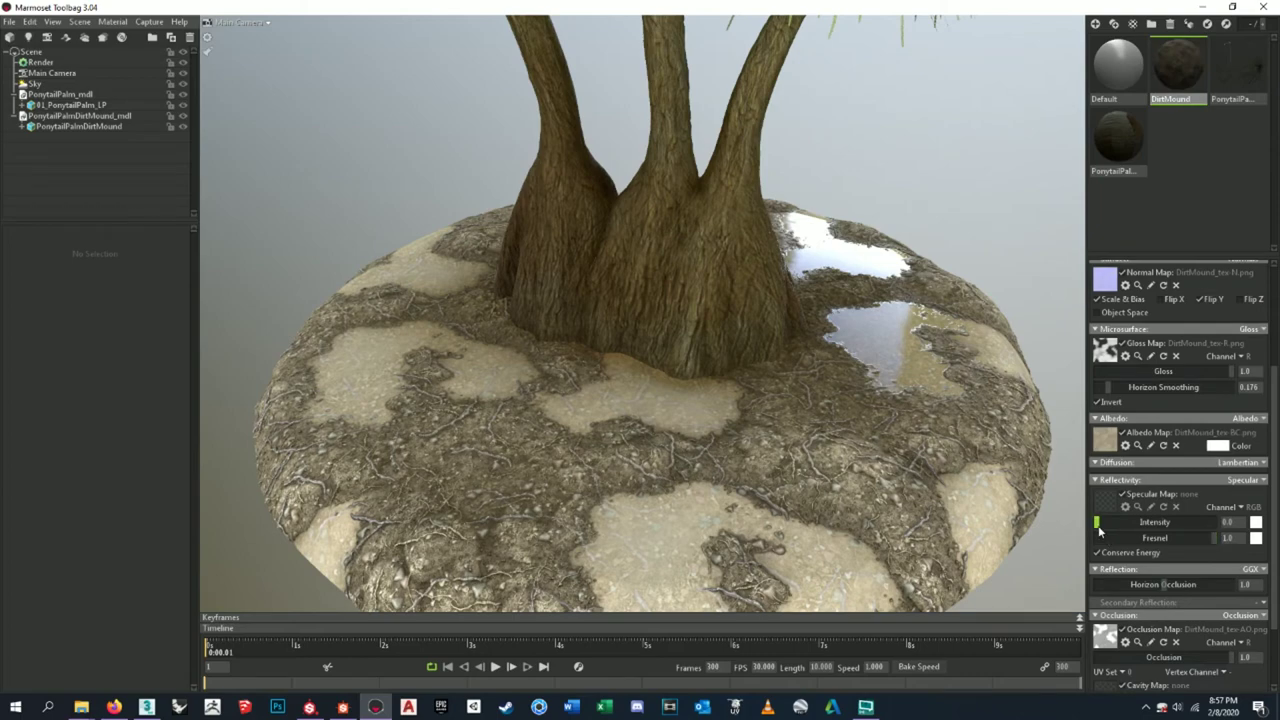
{"action": "left_click_drag", "start_coordinate": [1099, 530], "coordinate": [1053, 513]}
{"action": "scroll", "coordinate": [1136, 425], "scroll_direction": "up", "scroll_amount": 2}
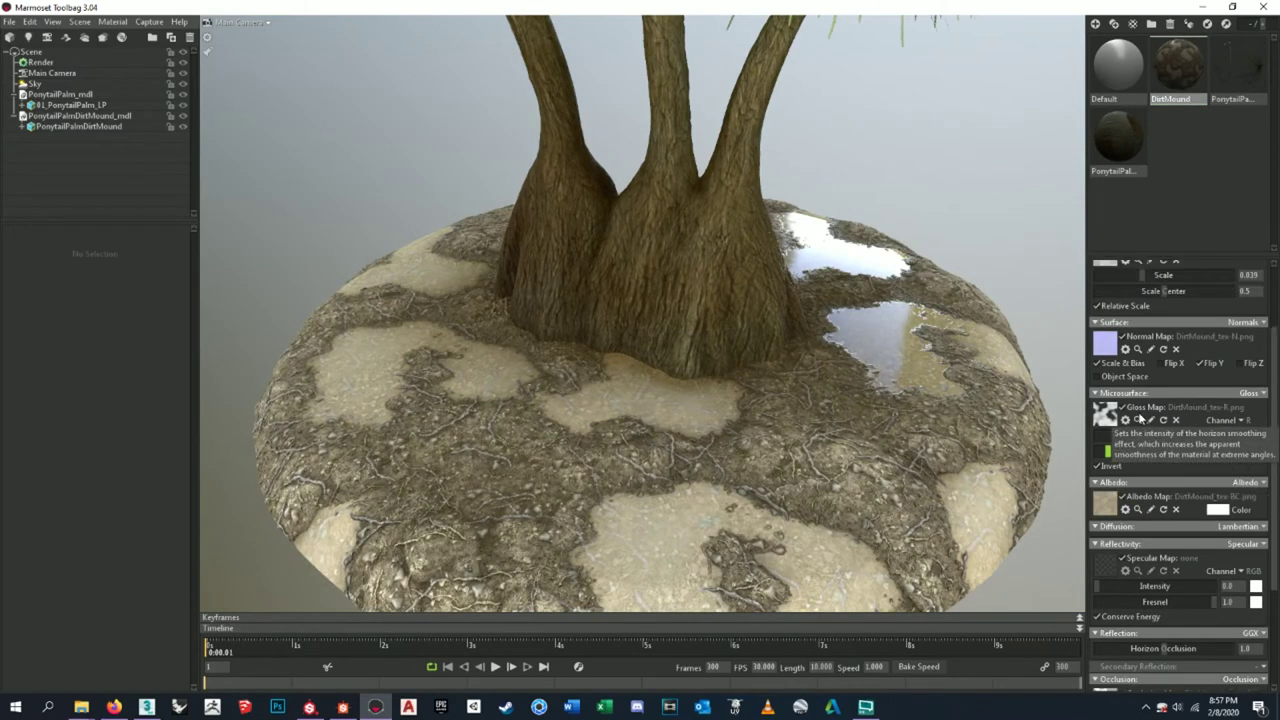
{"action": "left_click_drag", "start_coordinate": [1228, 437], "coordinate": [1268, 462]}
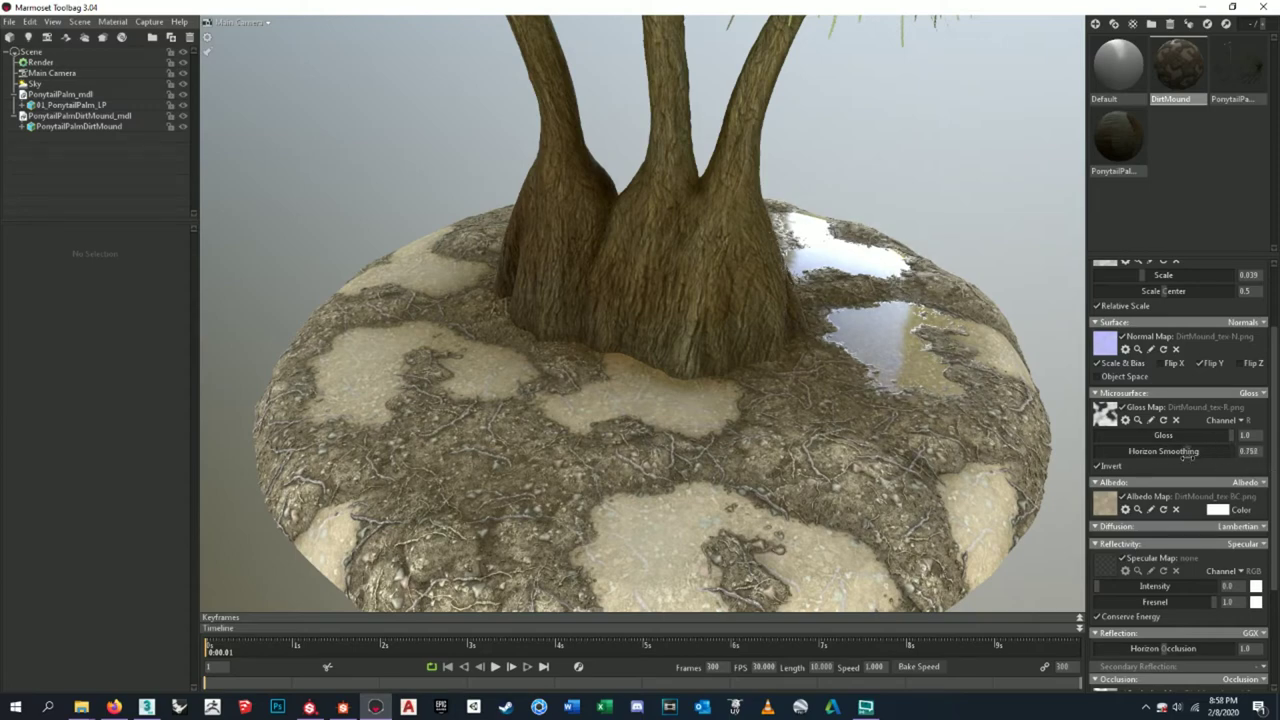
- Select the palm trunk and orbit the camera around the palm
{"action": "left_click_drag", "start_coordinate": [940, 467], "coordinate": [935, 481]}
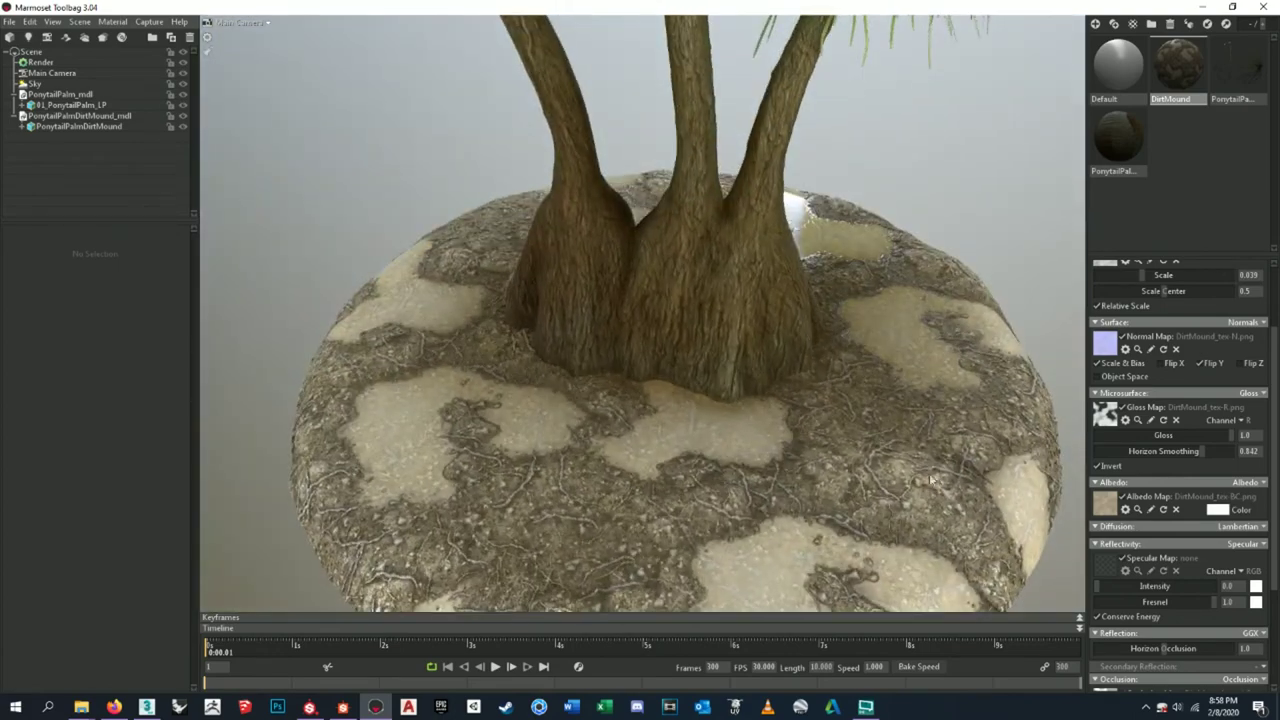
{"action": "left_click", "coordinate": [698, 340]}
{"action": "left_click_drag", "start_coordinate": [698, 340], "coordinate": [926, 392]}
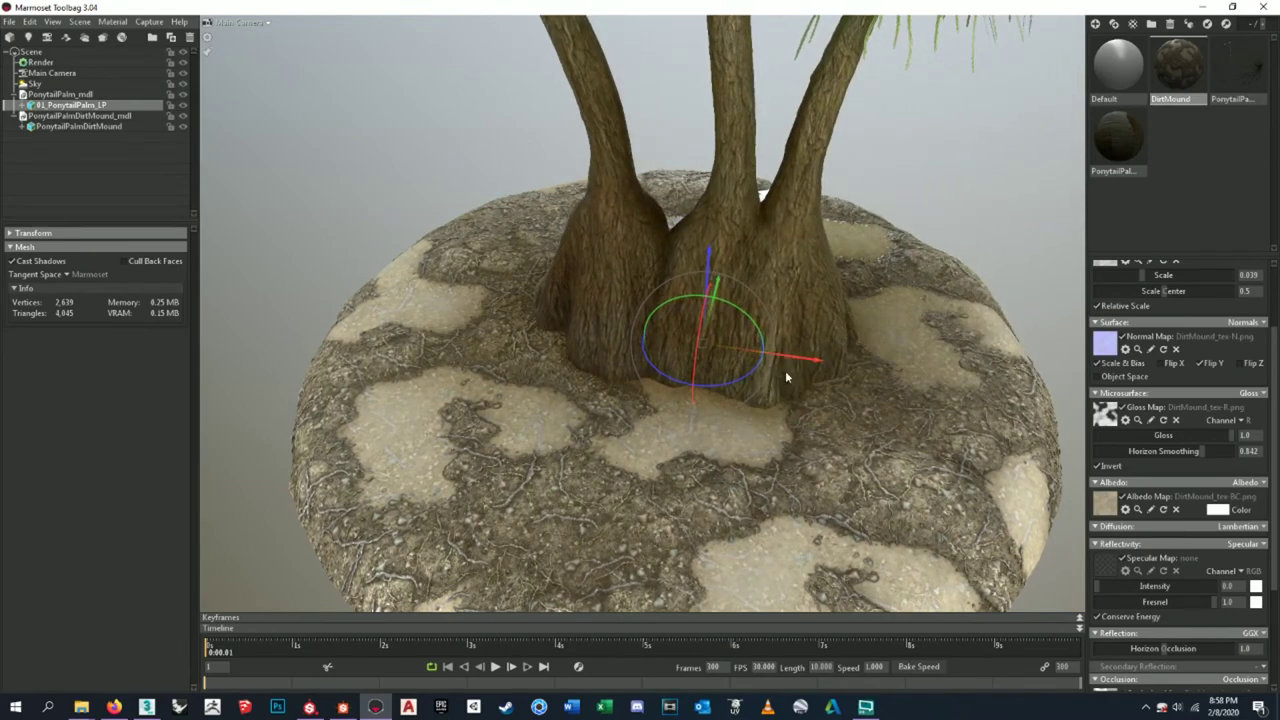
- Rotate the palm trunk about its vertical axis, then deselect it
{"action": "left_click_drag", "start_coordinate": [923, 185], "coordinate": [1074, 329]}
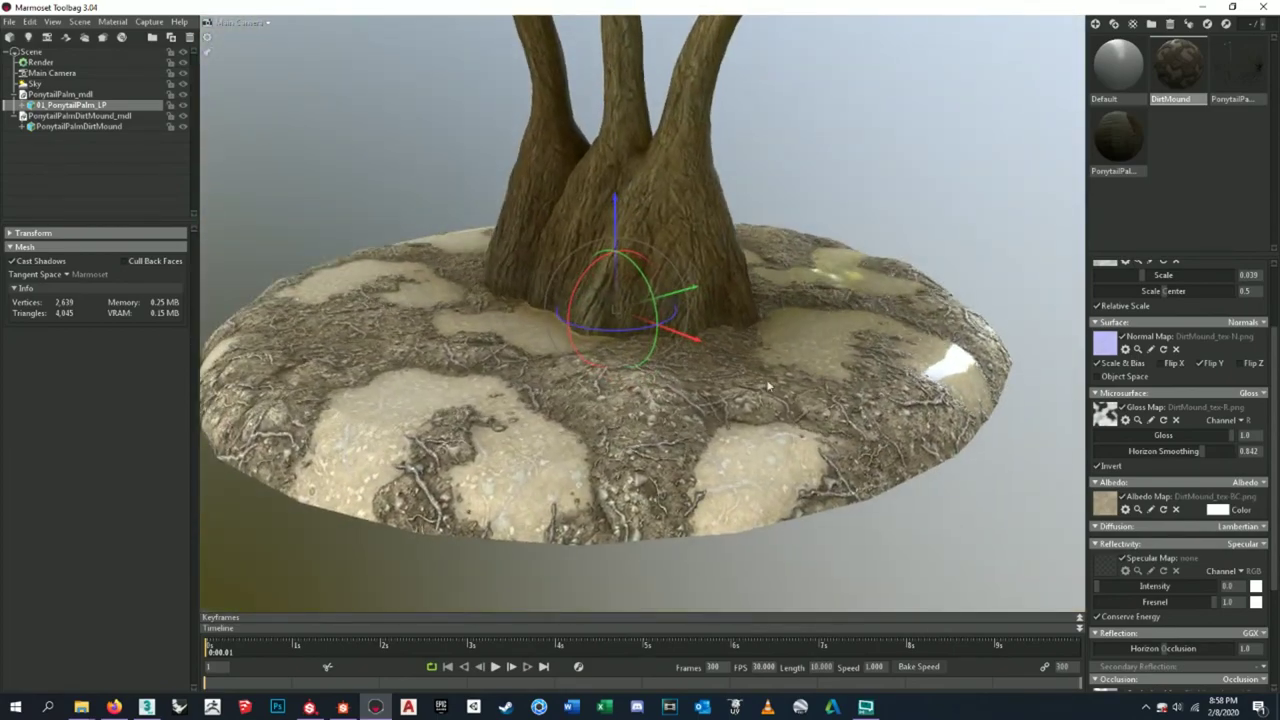
{"action": "scroll", "coordinate": [695, 398], "scroll_direction": "up", "scroll_amount": 3}
{"action": "left_click_drag", "start_coordinate": [695, 398], "coordinate": [704, 372]}
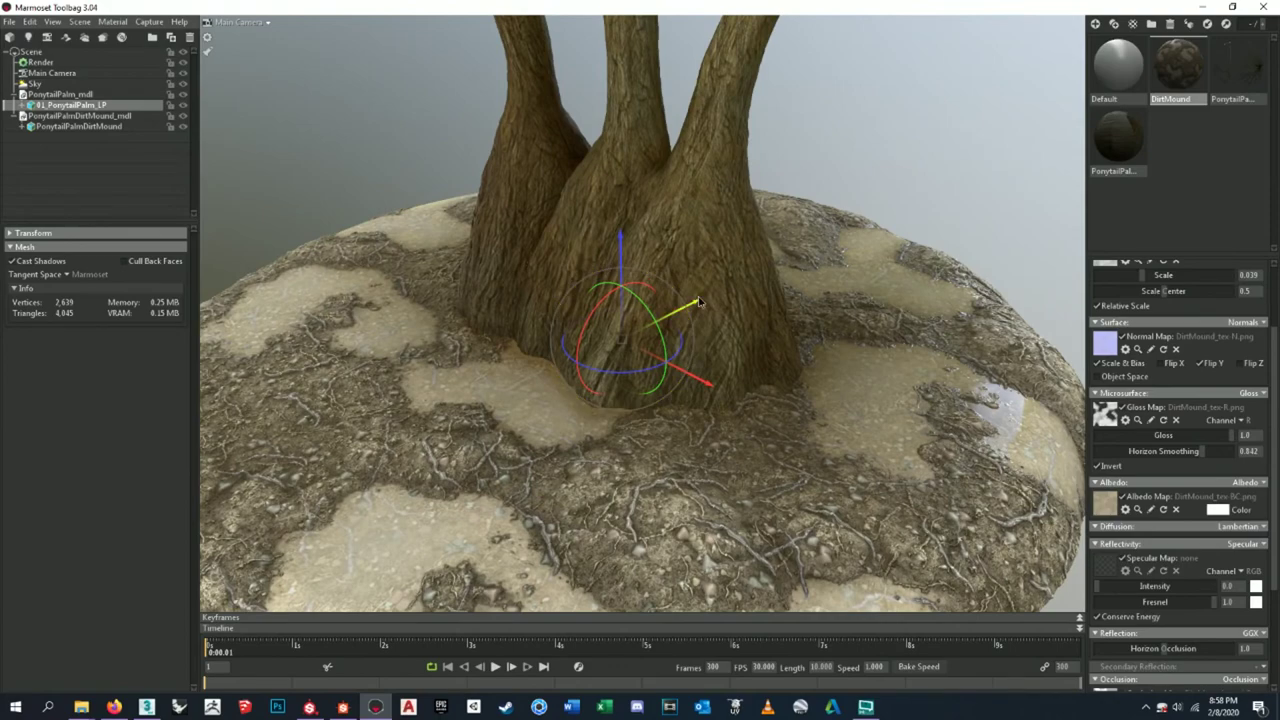
{"action": "left_click_drag", "start_coordinate": [676, 354], "coordinate": [700, 356]}
{"action": "left_click", "coordinate": [918, 168]}
- Orbit back above the mound to see its rim, then return to Substance Designer
{"action": "left_click_drag", "start_coordinate": [904, 366], "coordinate": [928, 348]}
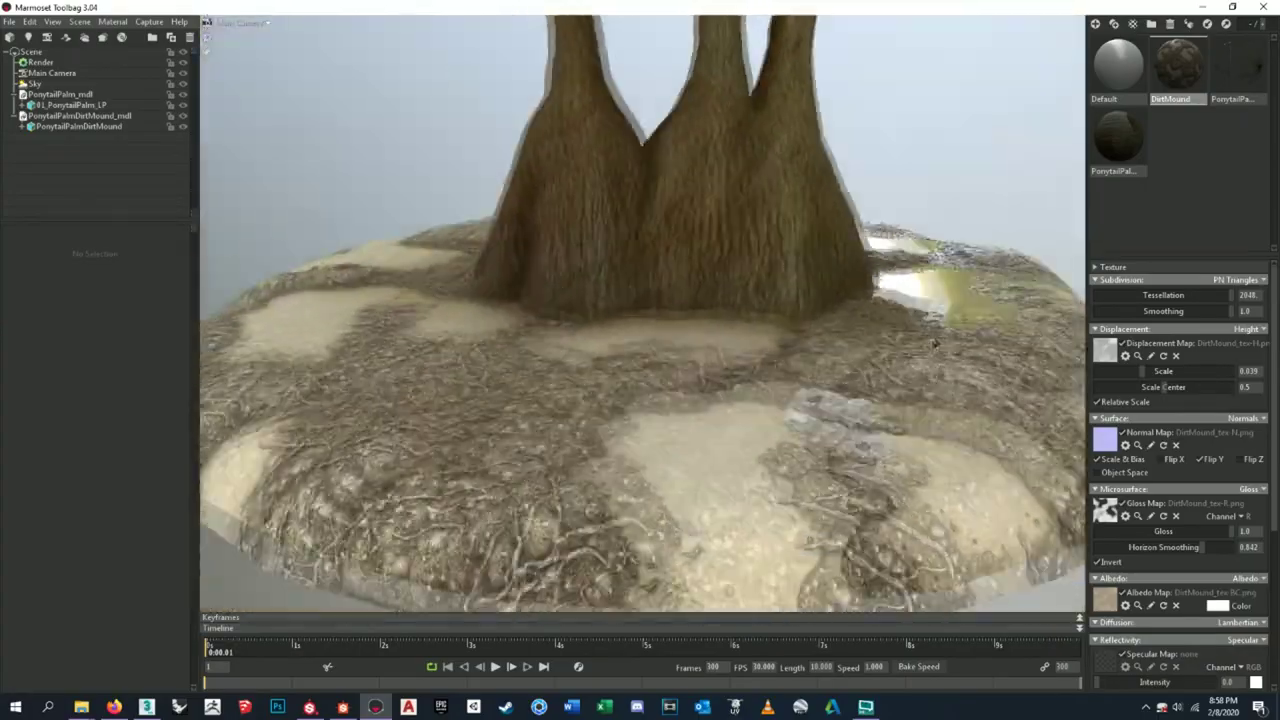
{"action": "scroll", "coordinate": [790, 352], "scroll_direction": "up", "scroll_amount": 6}
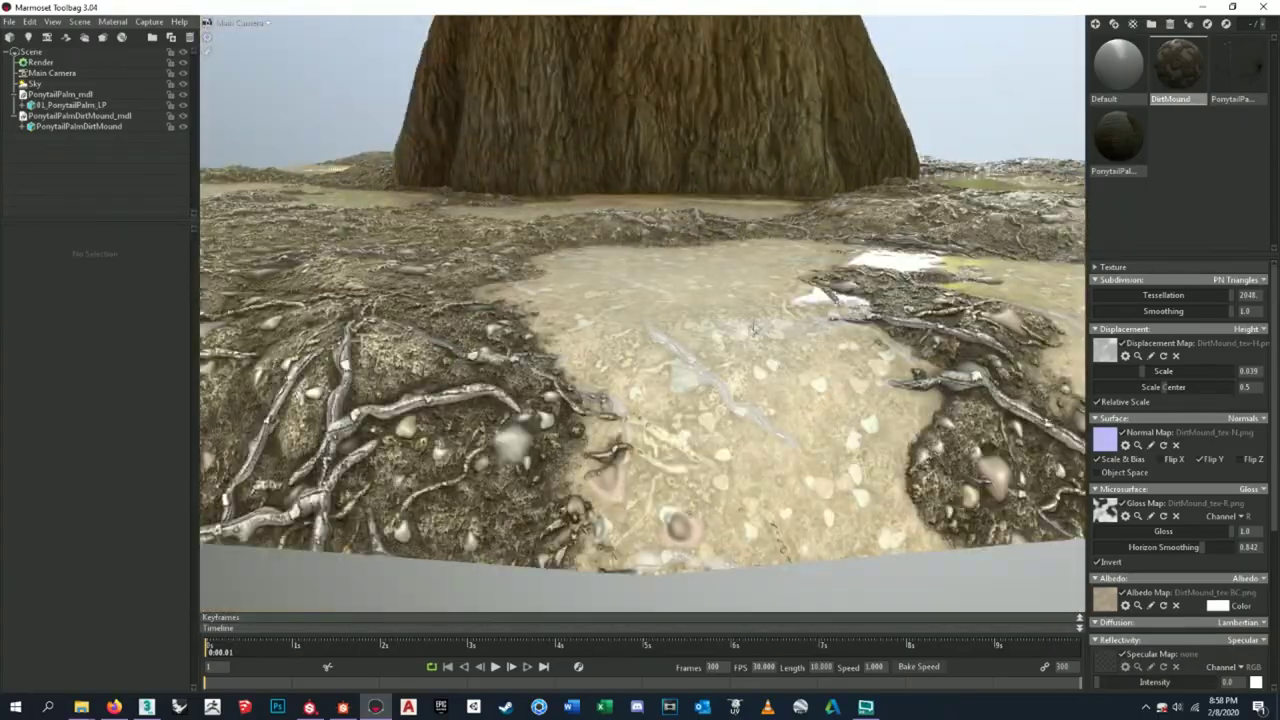
{"action": "left_click_drag", "start_coordinate": [755, 325], "coordinate": [686, 420]}
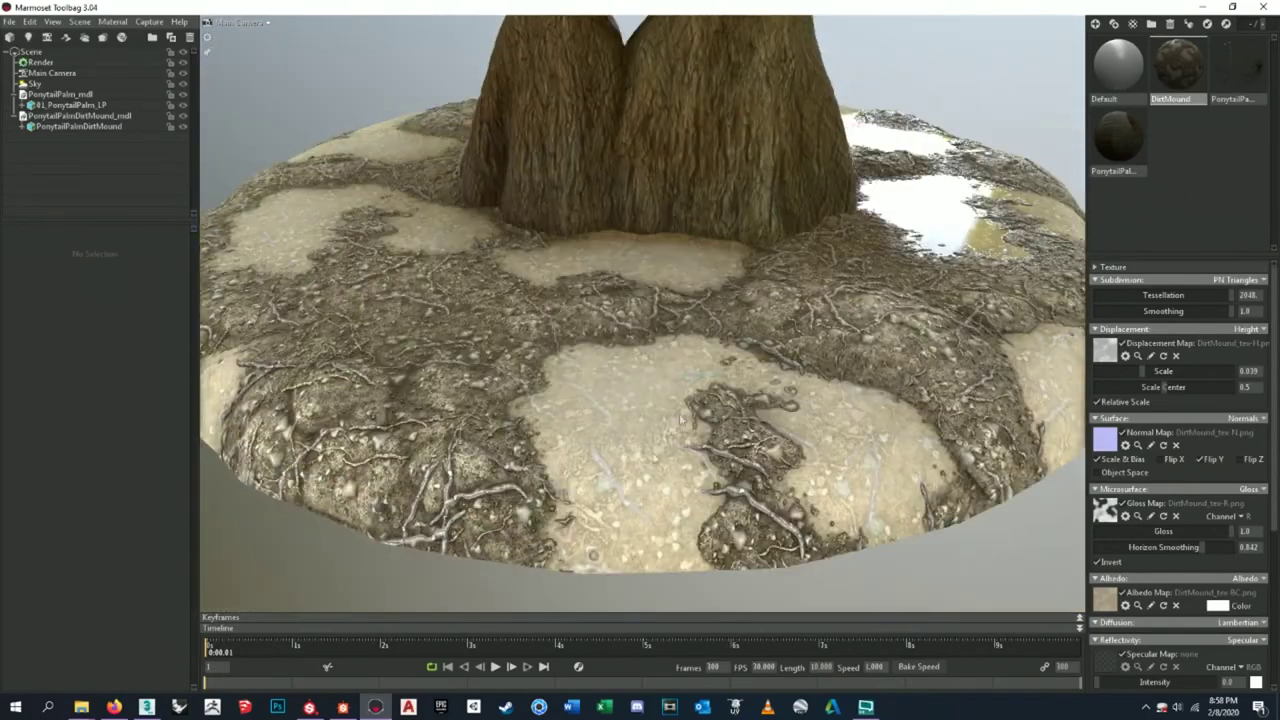
{"action": "left_click", "coordinate": [341, 707]}
{"action": "scroll", "coordinate": [567, 340], "scroll_direction": "up", "scroll_amount": 5}
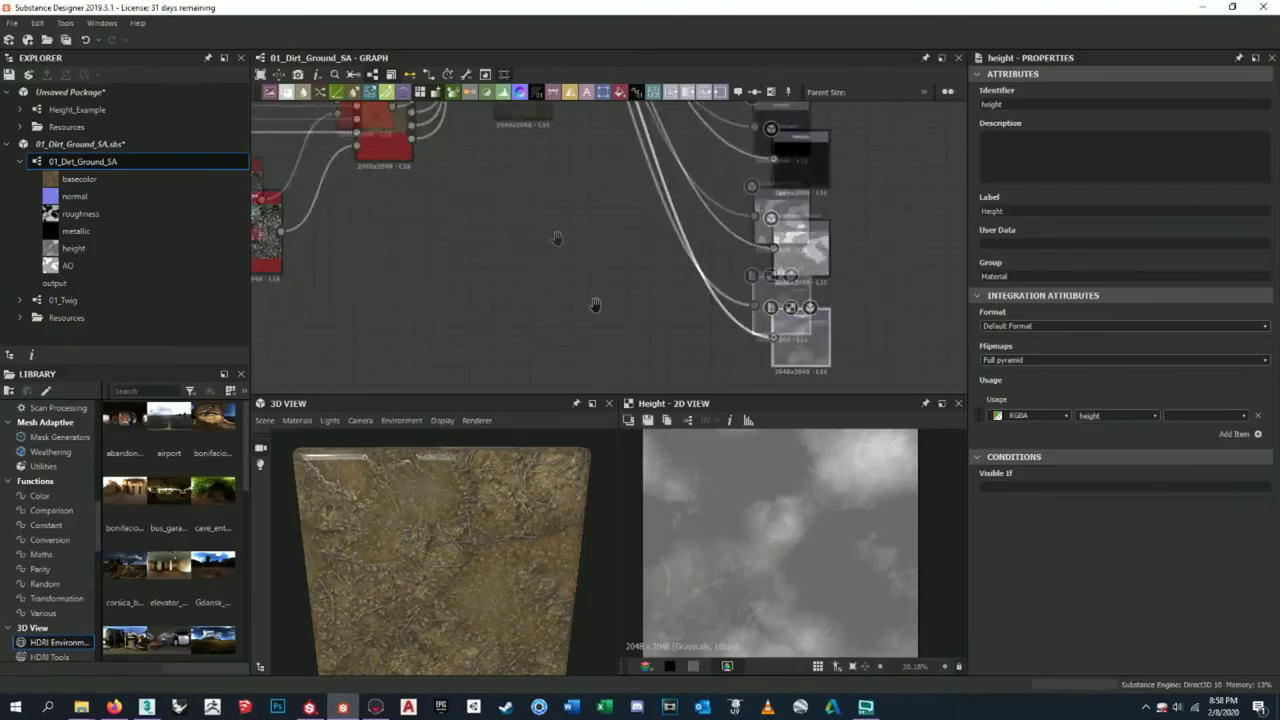
- Raise the Water Level node's Water Darkness to 0.59 to darken the puddles
{"action": "left_click_drag", "start_coordinate": [450, 540], "coordinate": [570, 510]}
{"action": "middle_click_drag", "start_coordinate": [624, 316], "coordinate": [400, 300]}
{"action": "scroll", "coordinate": [400, 238], "scroll_direction": "up", "scroll_amount": 5}
{"action": "double_click", "coordinate": [419, 246]}
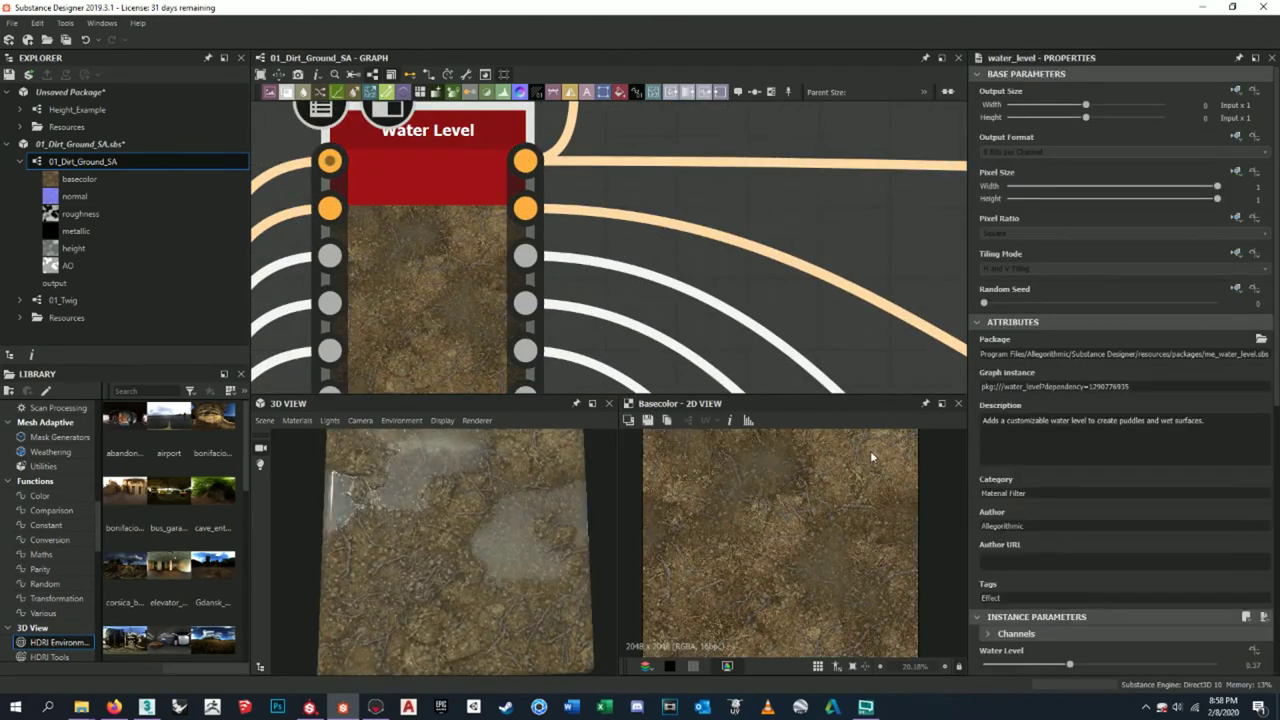
{"action": "scroll", "coordinate": [1200, 525], "scroll_direction": "down", "scroll_amount": 2}
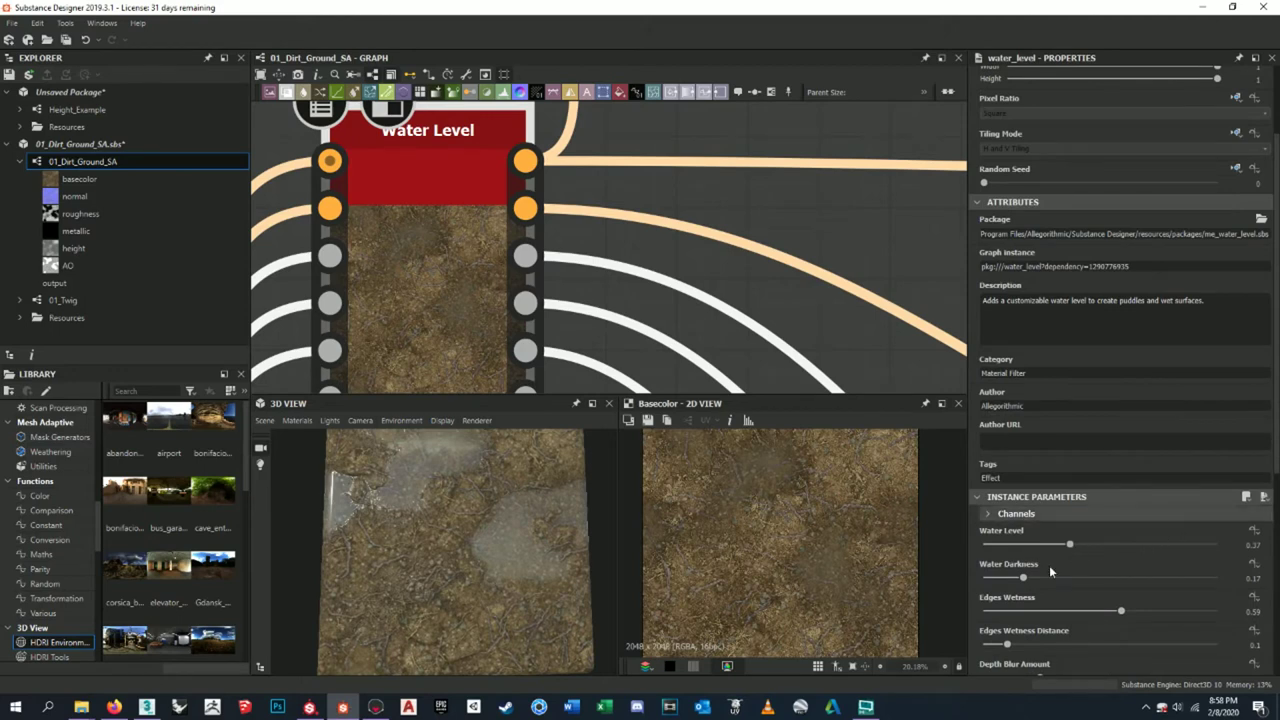
{"action": "left_click_drag", "start_coordinate": [1033, 583], "coordinate": [1121, 588]}
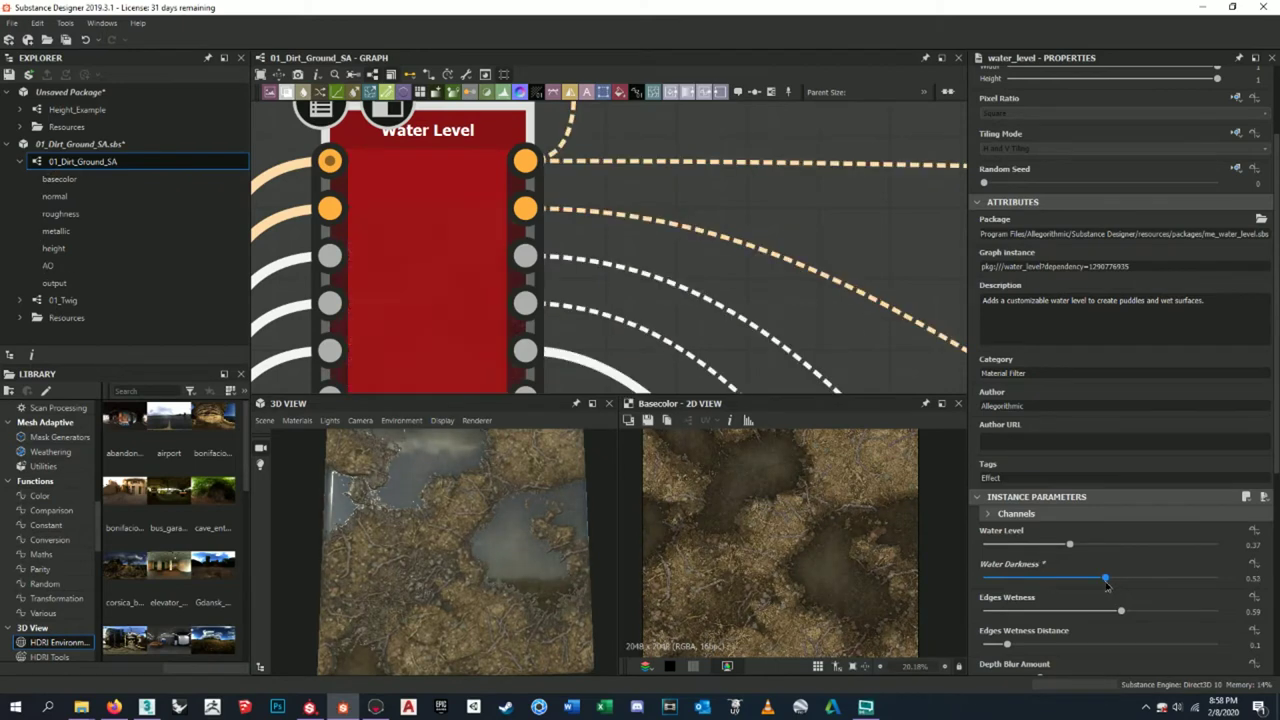
- Re-export the basecolor output, overwriting DirtMound_tex-BC.png
{"action": "scroll", "coordinate": [707, 216], "scroll_direction": "down", "scroll_amount": 5}
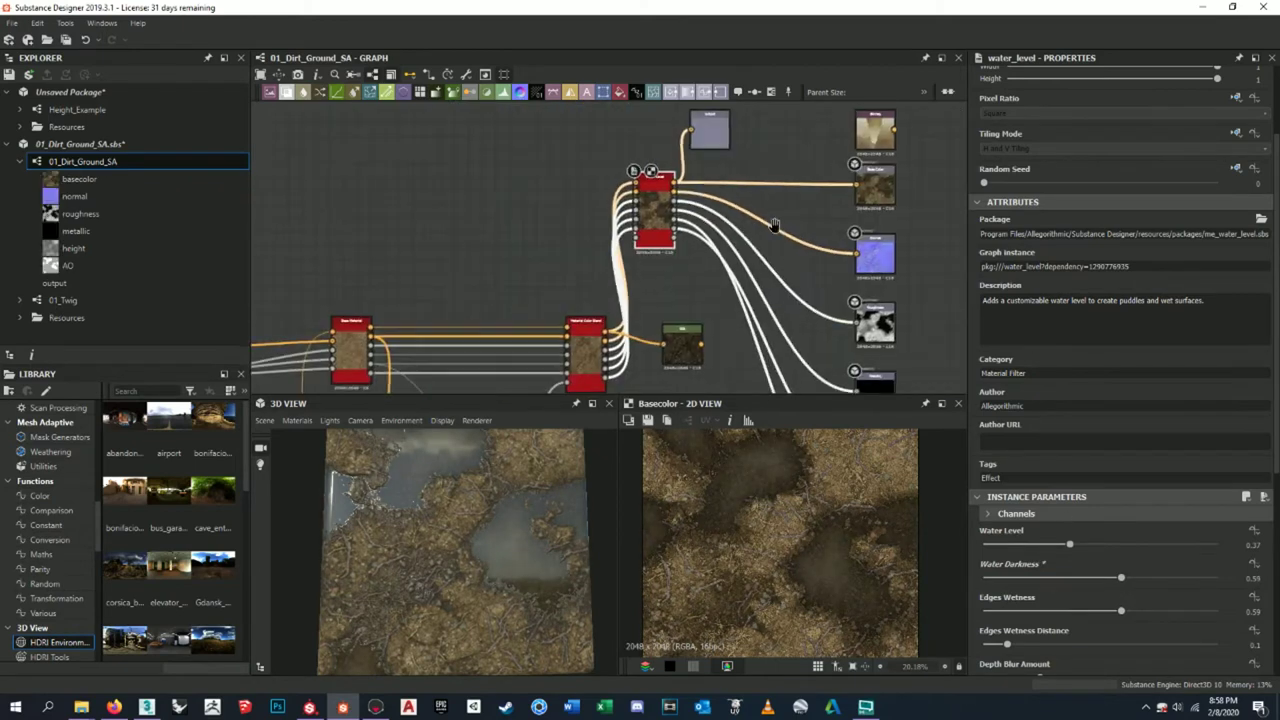
{"action": "middle_click_drag", "start_coordinate": [921, 201], "coordinate": [841, 201]}
{"action": "left_click", "coordinate": [780, 224]}
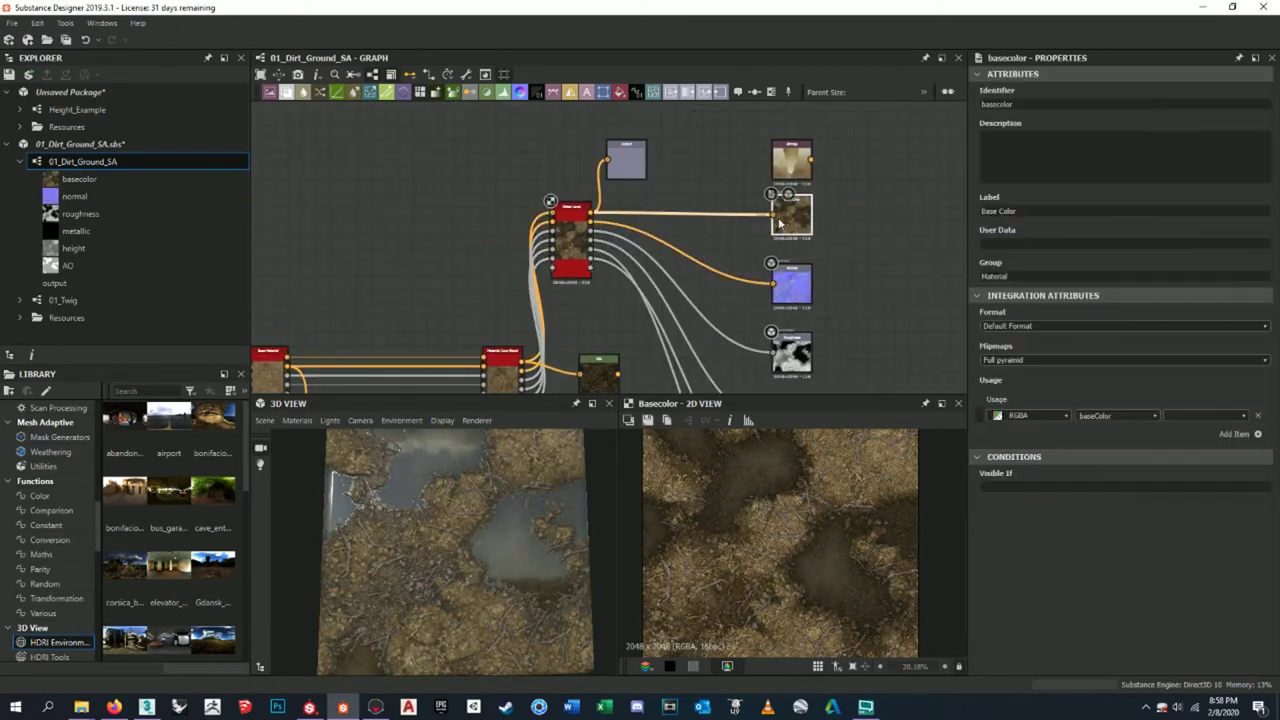
{"action": "left_click", "coordinate": [650, 421]}
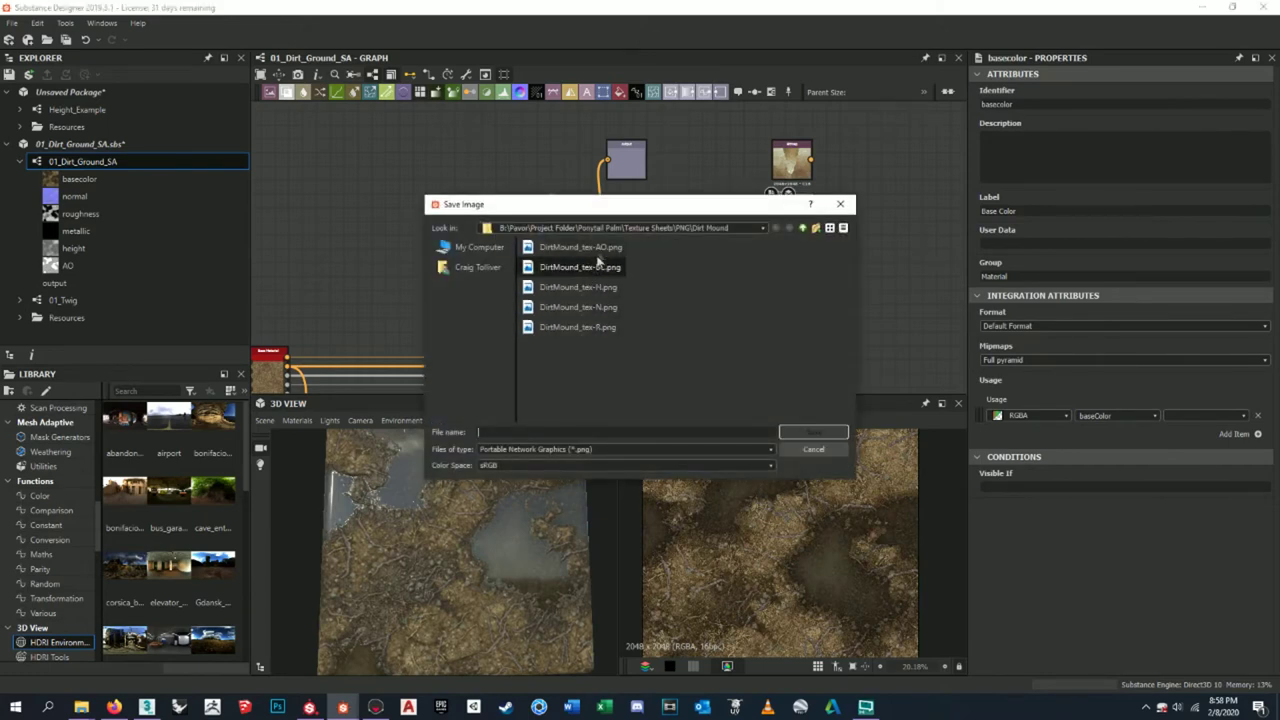
{"action": "left_click", "coordinate": [787, 432]}
{"action": "left_click", "coordinate": [605, 360]}
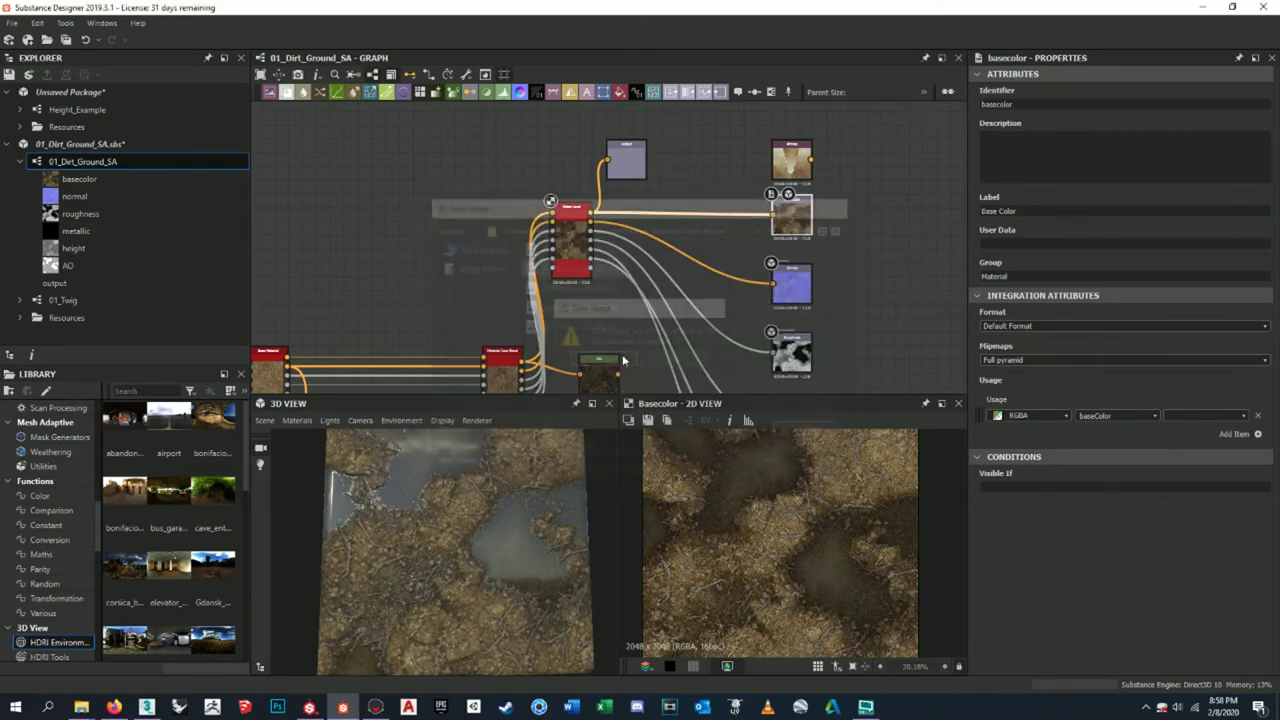
{"action": "left_click", "coordinate": [377, 706]}
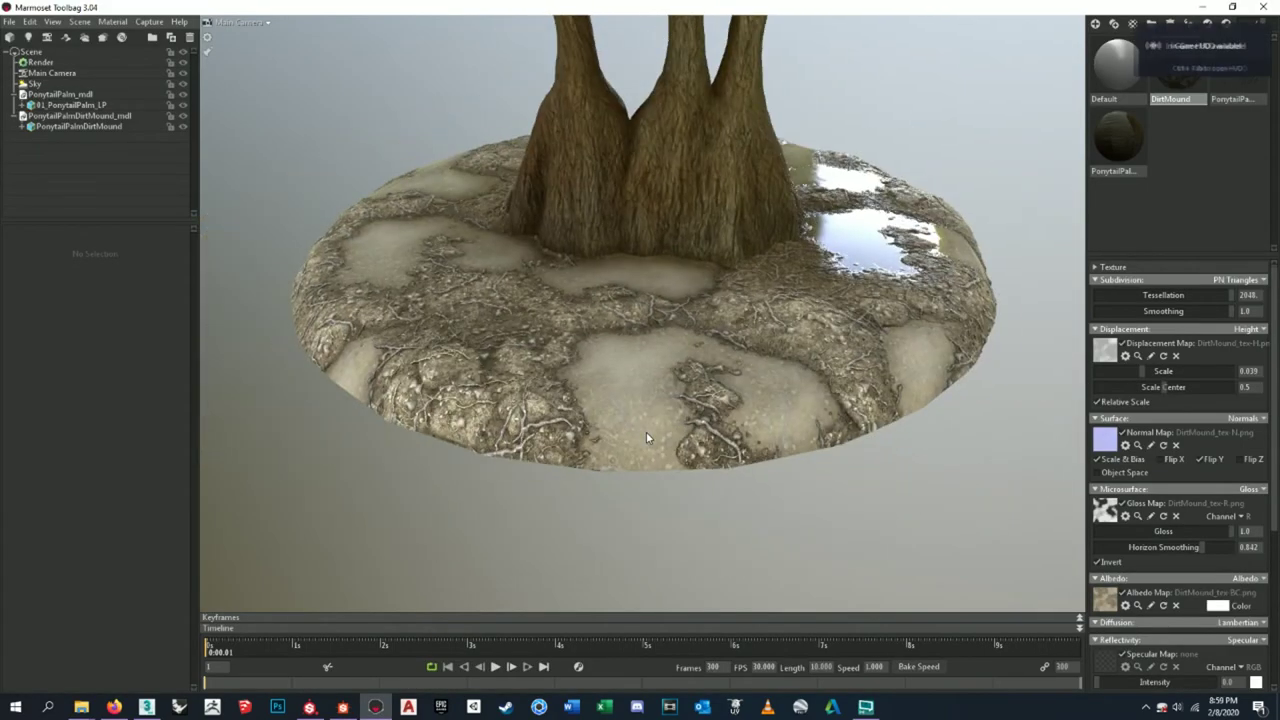
{"action": "scroll", "coordinate": [646, 431], "scroll_direction": "up", "scroll_amount": 5}
{"action": "scroll", "coordinate": [650, 435], "scroll_direction": "down", "scroll_amount": 7}
{"action": "scroll", "coordinate": [678, 422], "scroll_direction": "up", "scroll_amount": 2}
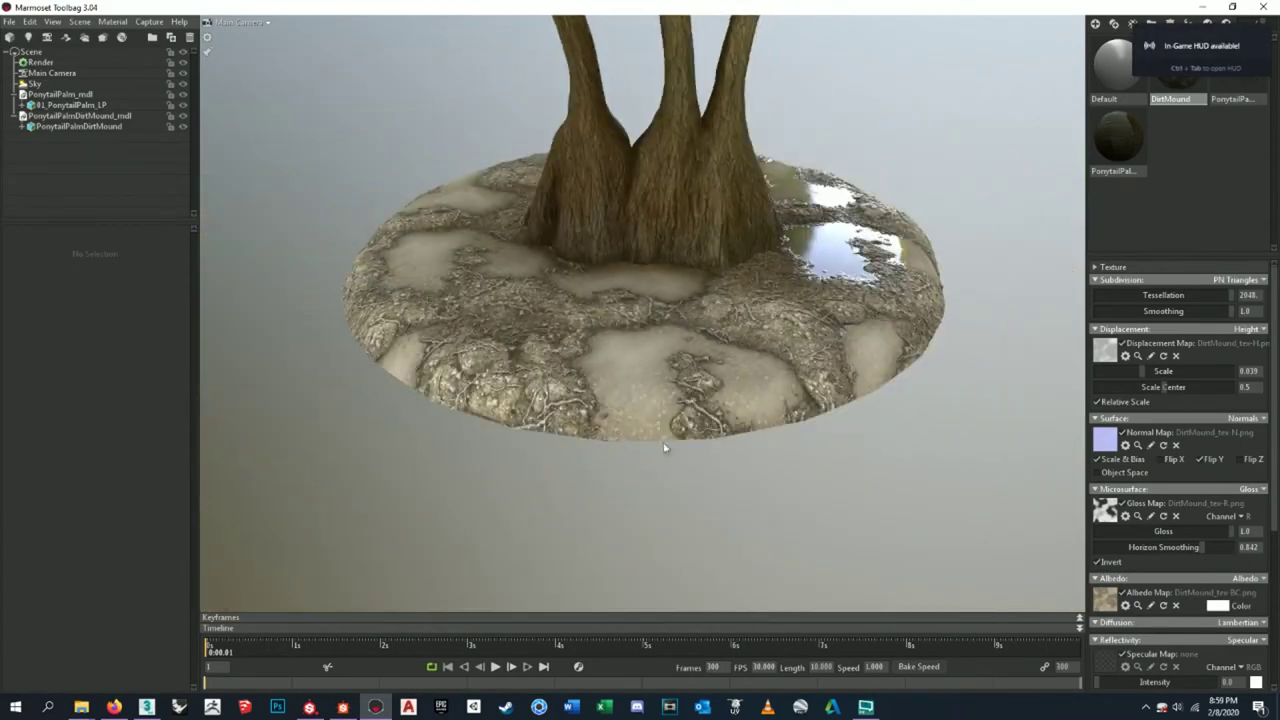
{"action": "left_click_drag", "start_coordinate": [678, 424], "coordinate": [748, 416]}
{"action": "scroll", "coordinate": [780, 430], "scroll_direction": "up", "scroll_amount": 3}
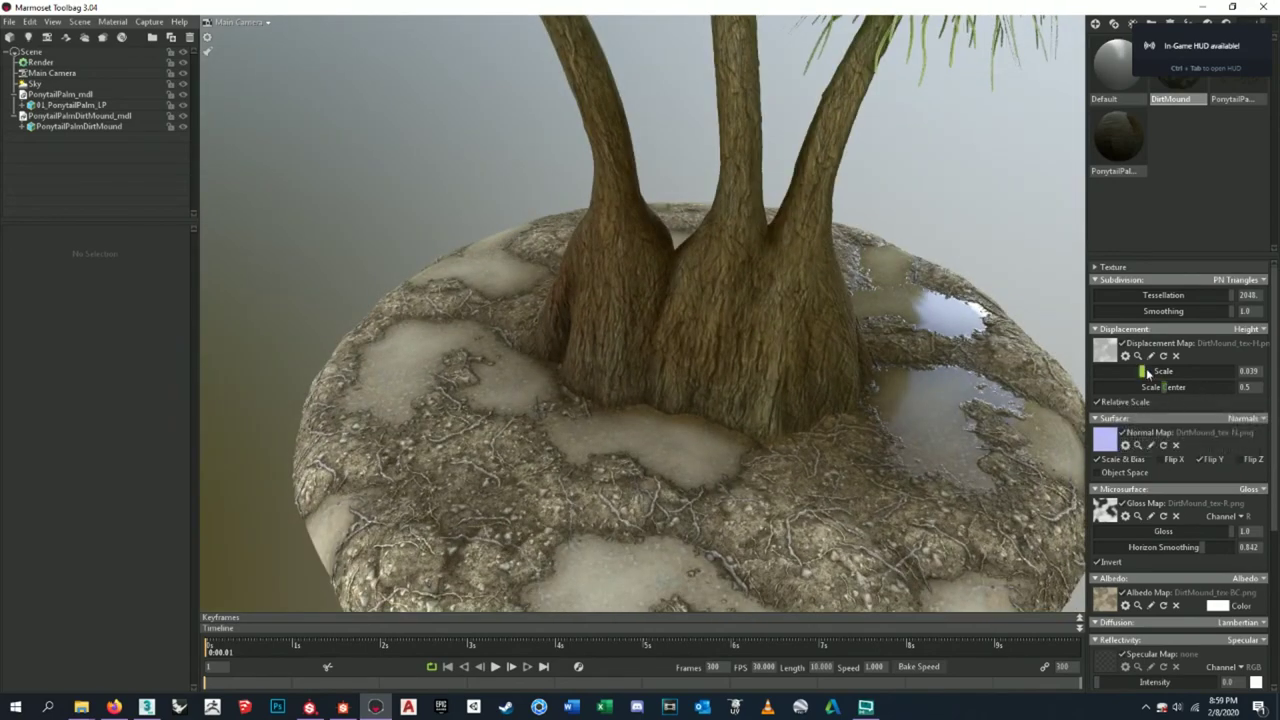
{"action": "scroll", "coordinate": [1228, 411], "scroll_direction": "down", "scroll_amount": 5}
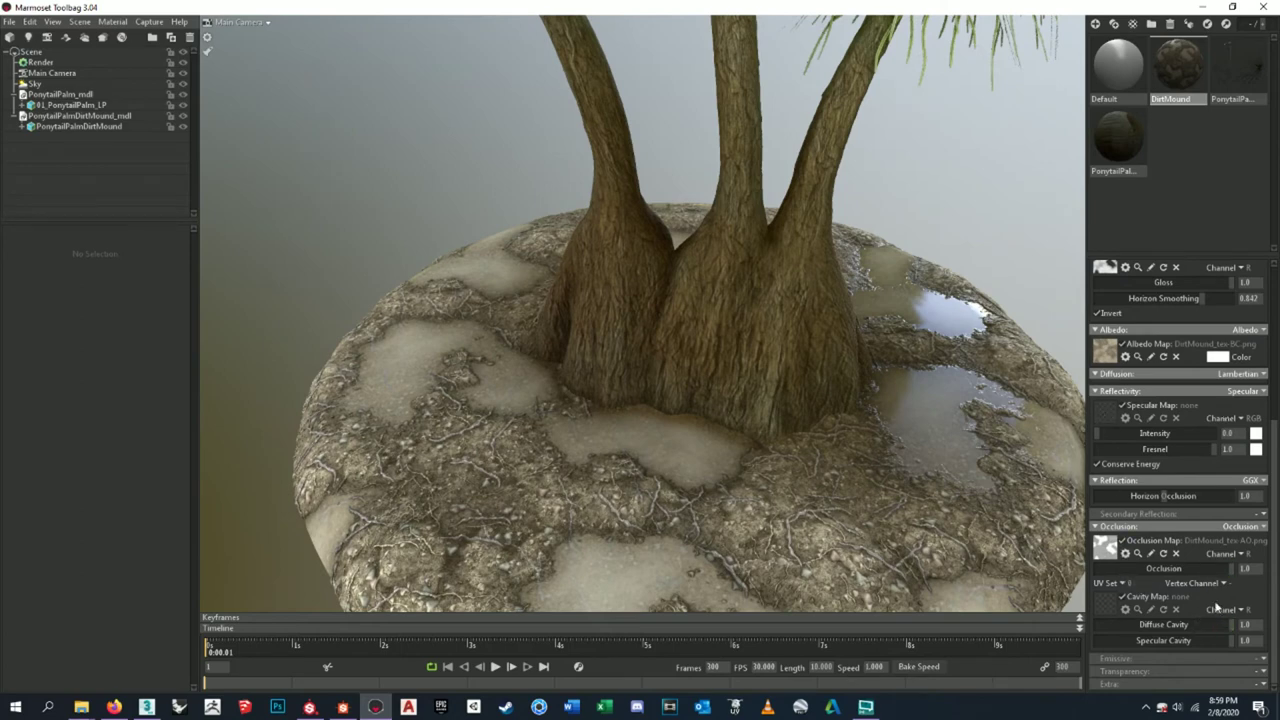
{"action": "scroll", "coordinate": [838, 415], "scroll_direction": "up", "scroll_amount": 3}
{"action": "scroll", "coordinate": [839, 414], "scroll_direction": "down", "scroll_amount": 3}
{"action": "left_click", "coordinate": [818, 408]}
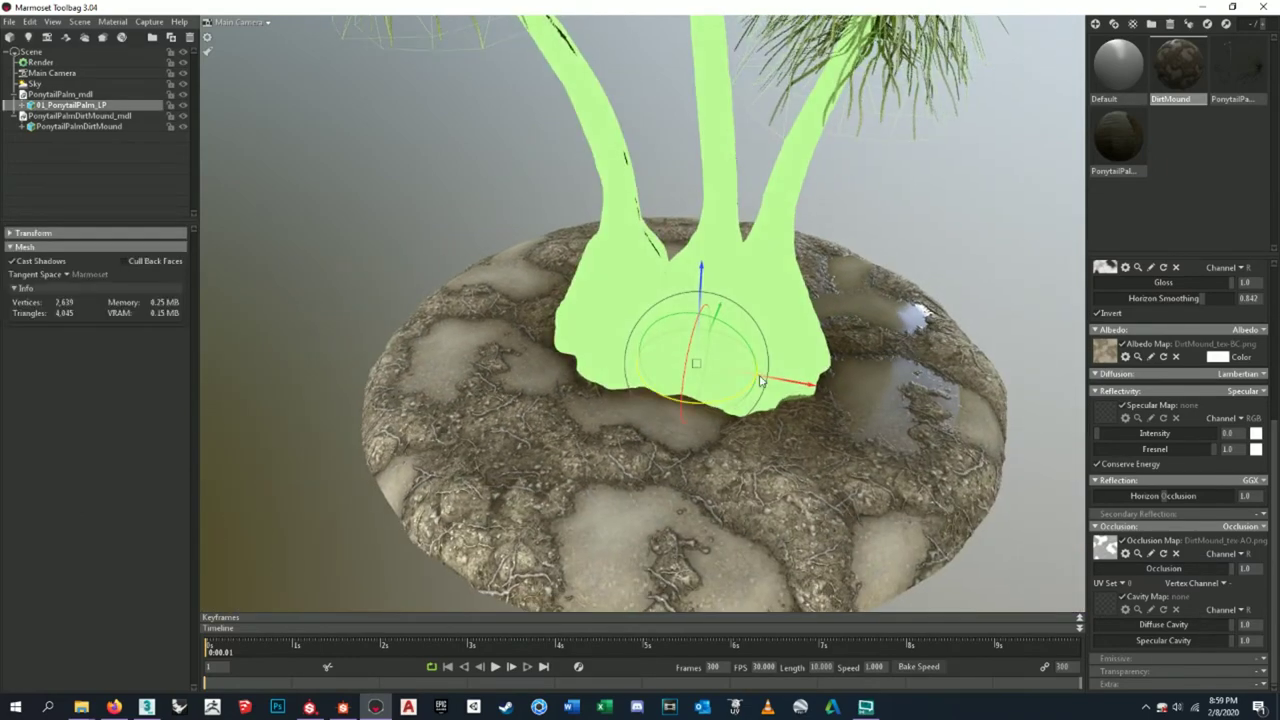
{"action": "left_click_drag", "start_coordinate": [818, 408], "coordinate": [341, 224]}
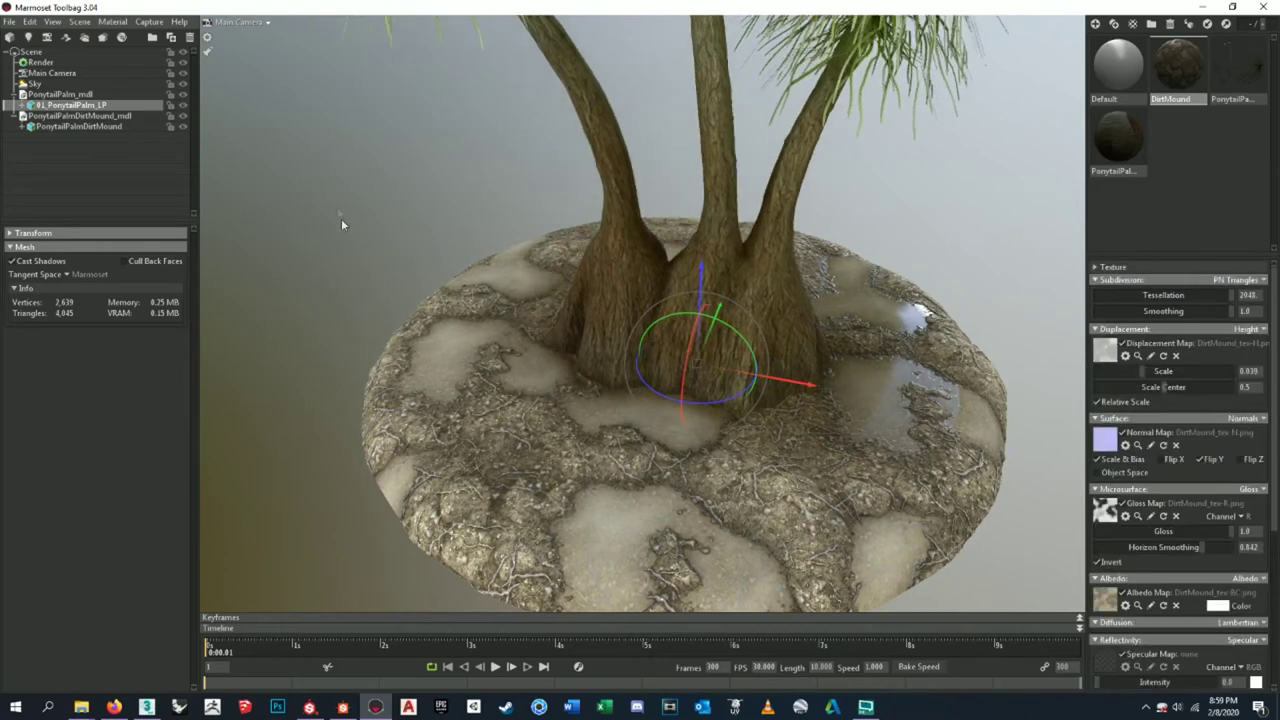
{"action": "left_click", "coordinate": [100, 63]}
- Preview sky presets Forest Path, Grace Cathedral, Evening Construction, Castle Sunset and Canada Glacier
{"action": "left_click", "coordinate": [88, 84]}
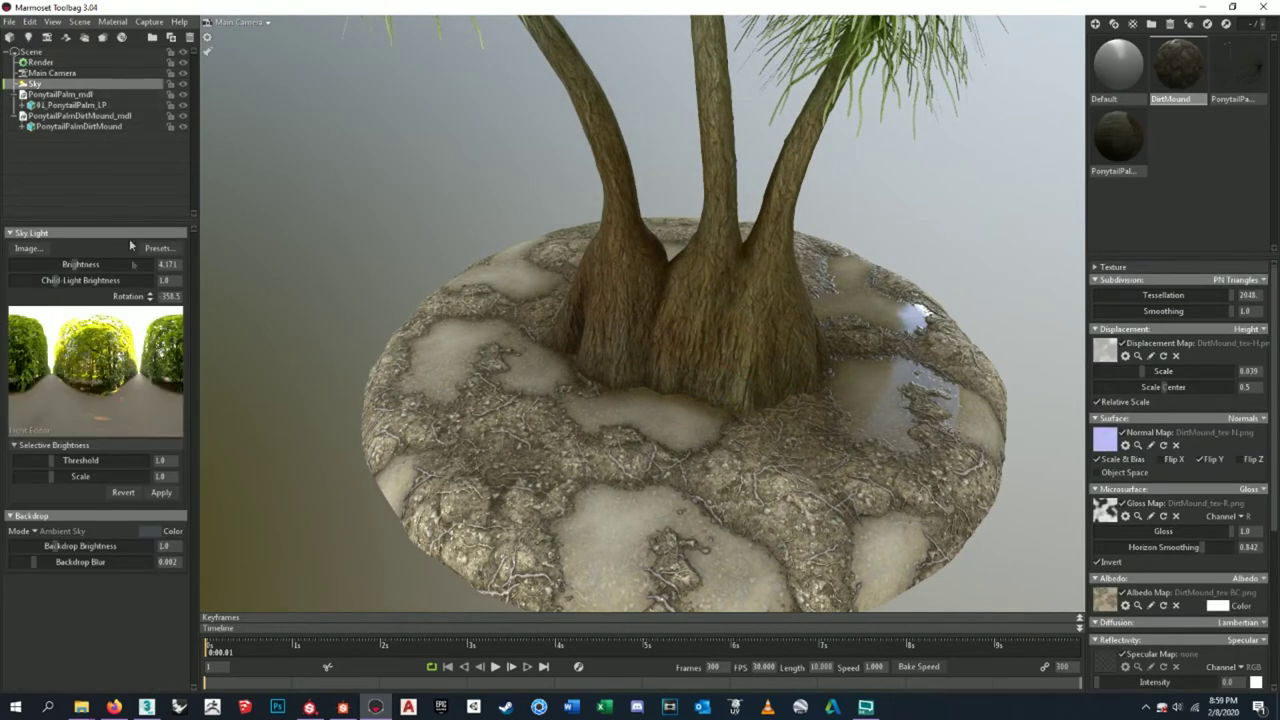
{"action": "left_click", "coordinate": [162, 249]}
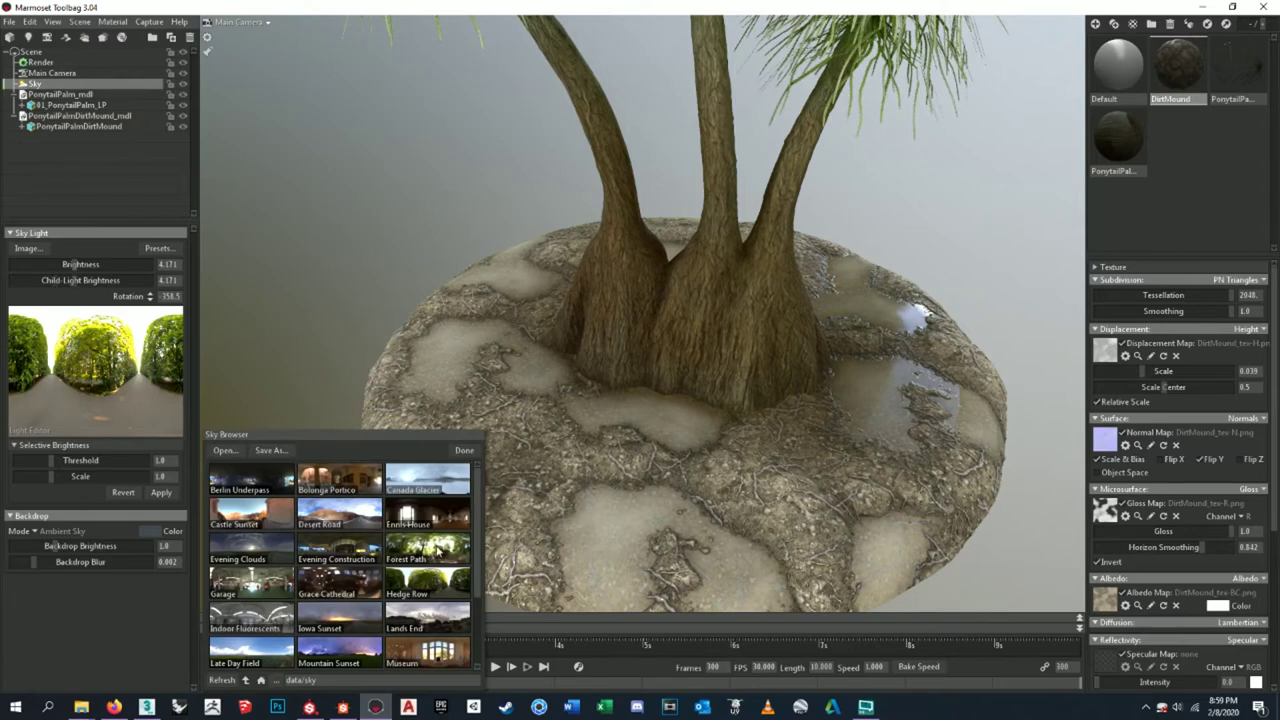
{"action": "left_click", "coordinate": [440, 548]}
{"action": "left_click", "coordinate": [368, 580]}
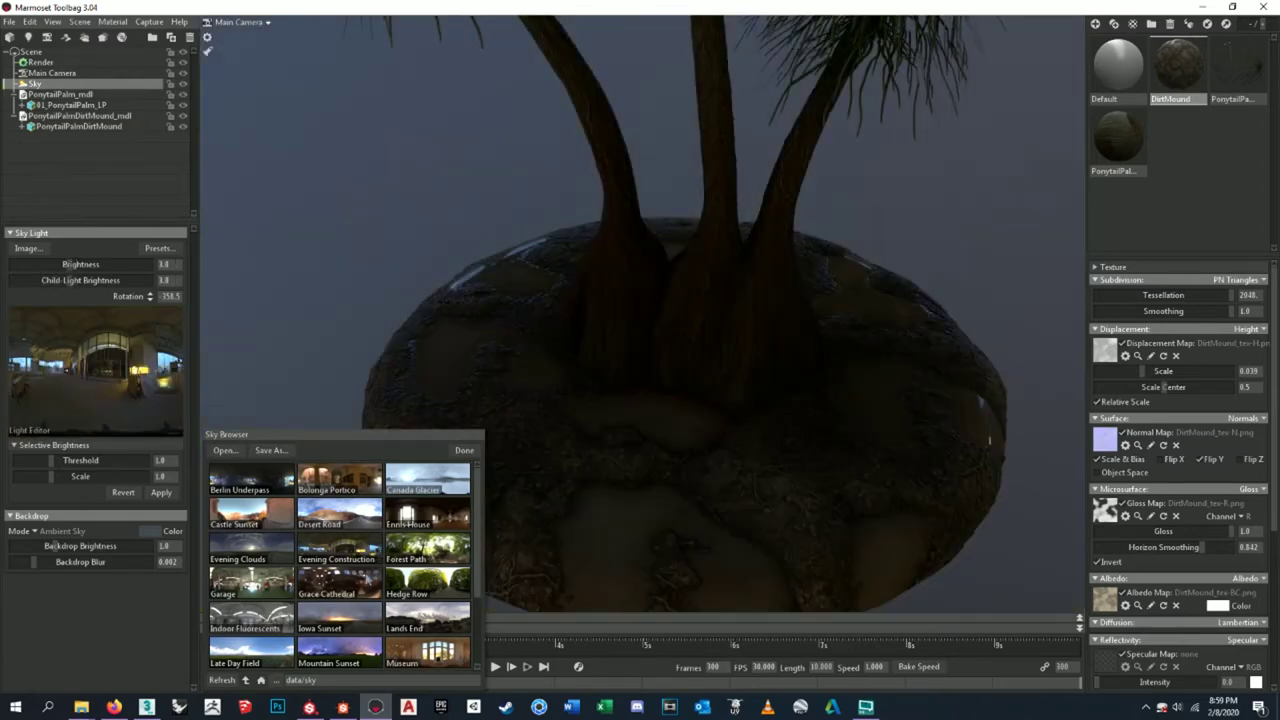
{"action": "left_click", "coordinate": [351, 552]}
{"action": "left_click", "coordinate": [276, 526]}
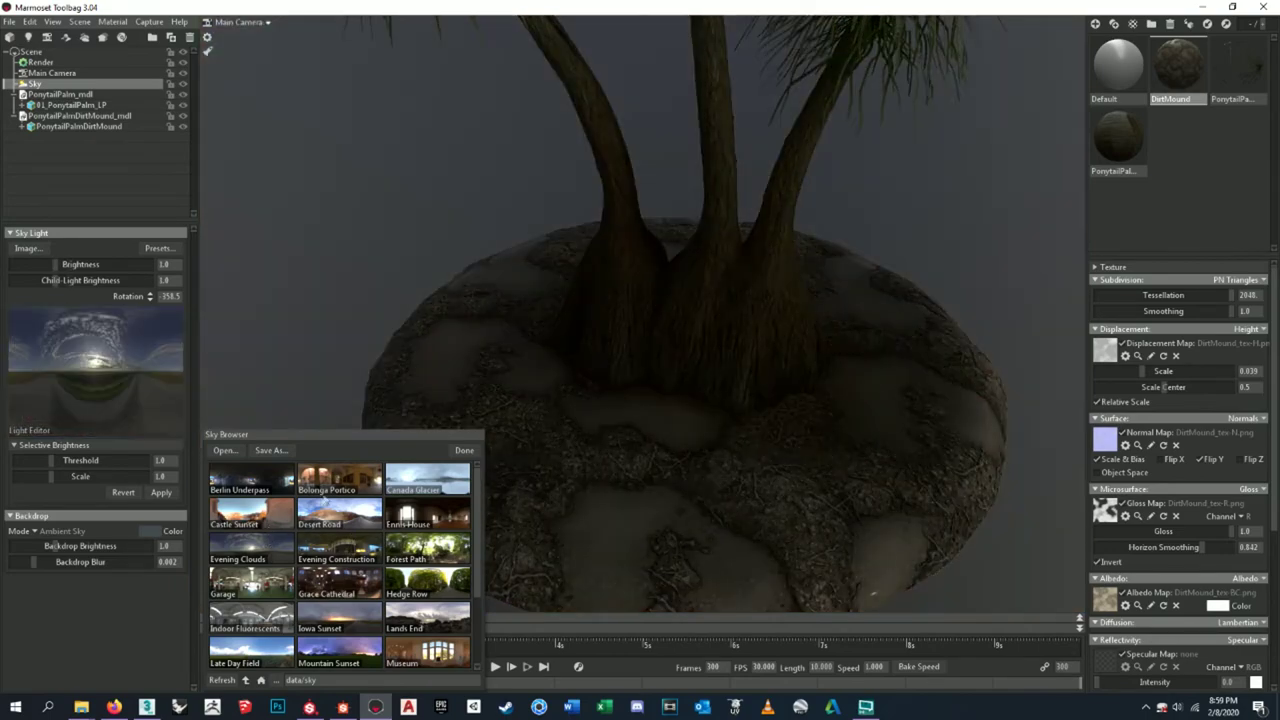
{"action": "left_click", "coordinate": [405, 488]}
{"action": "left_click", "coordinate": [415, 483]}
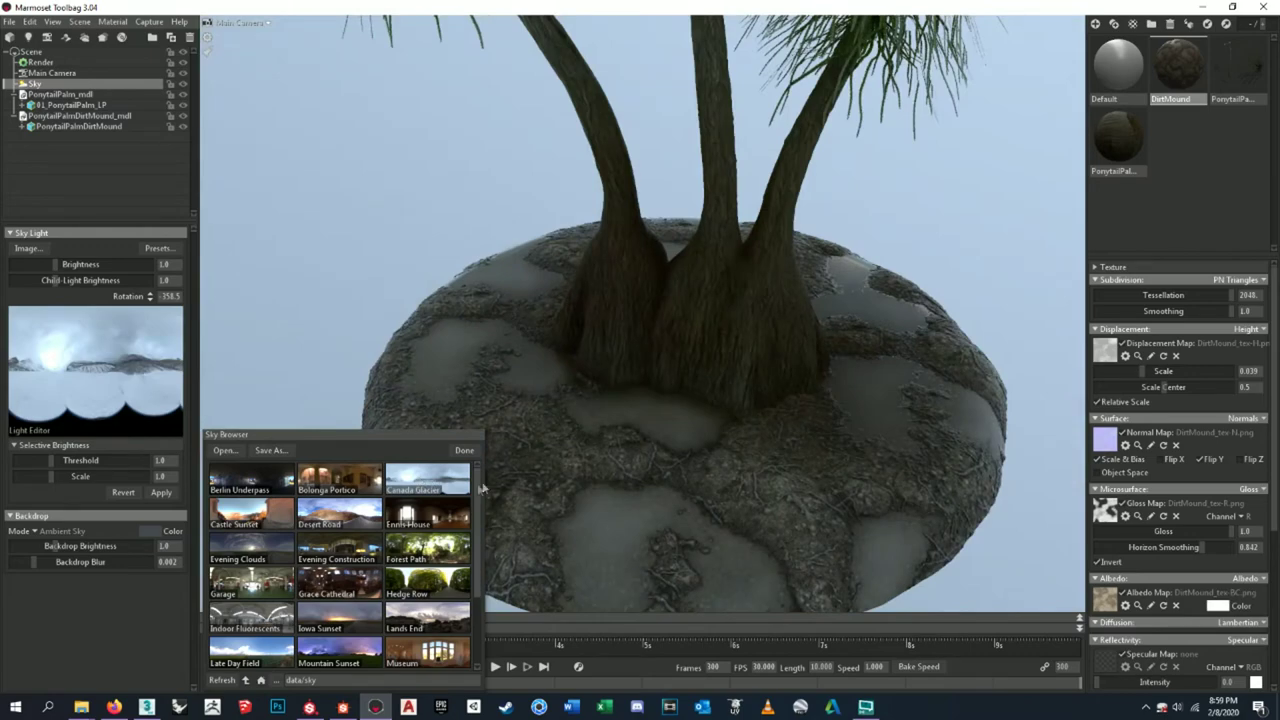
- Preview more skies: Overcast Hillside, St Nicholas Church, night plaza, Museum and Hedge Row
{"action": "scroll", "coordinate": [481, 492], "scroll_direction": "down", "scroll_amount": 4}
{"action": "left_click", "coordinate": [339, 583]}
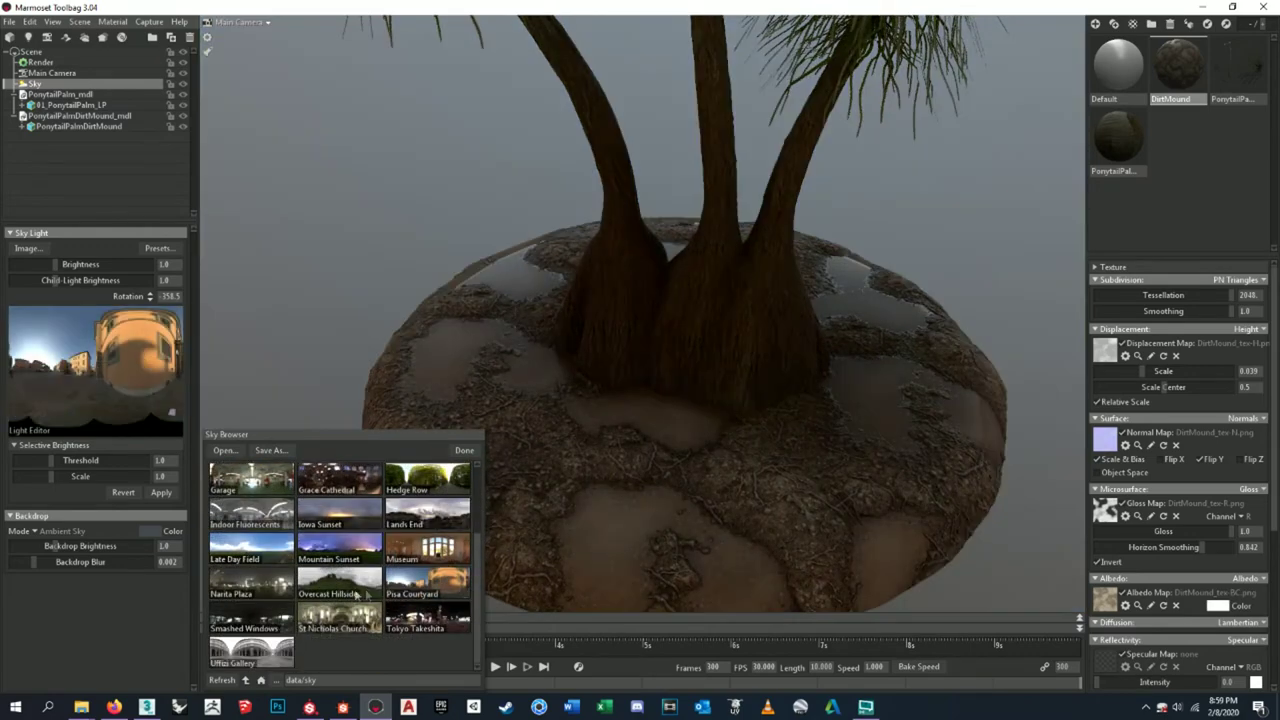
{"action": "left_click", "coordinate": [325, 624]}
{"action": "left_click", "coordinate": [285, 632]}
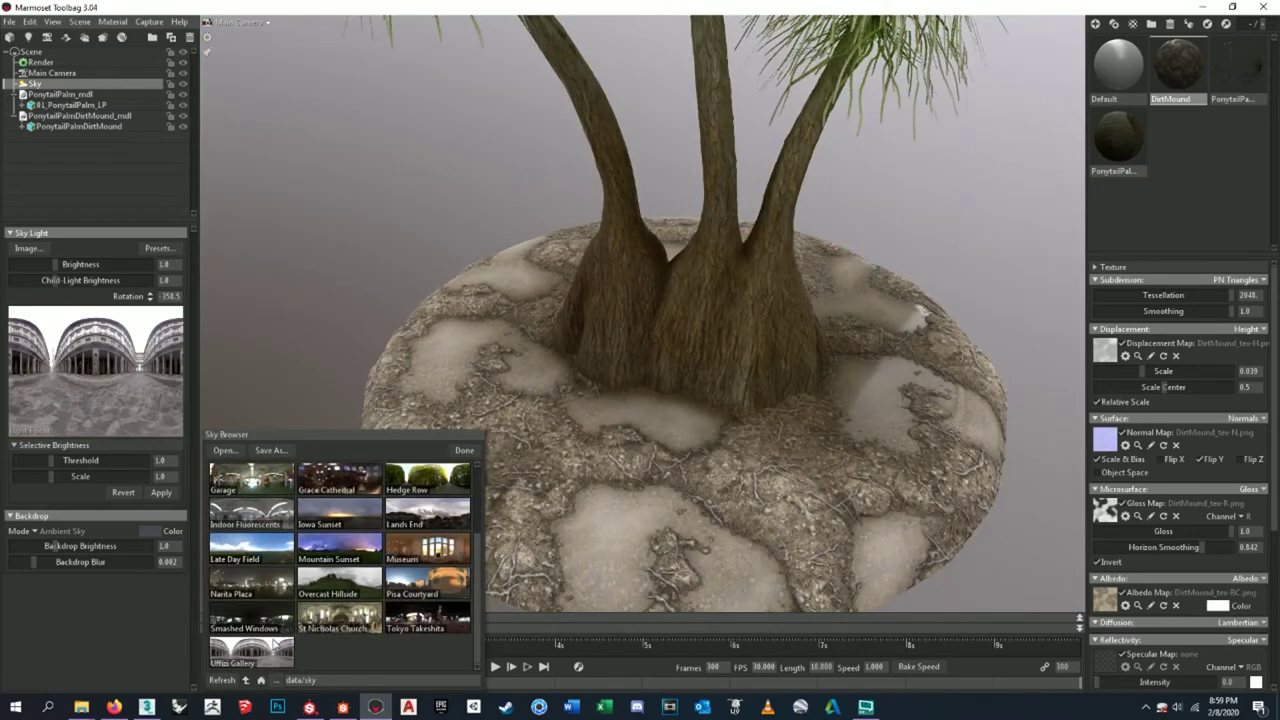
{"action": "left_click", "coordinate": [275, 596]}
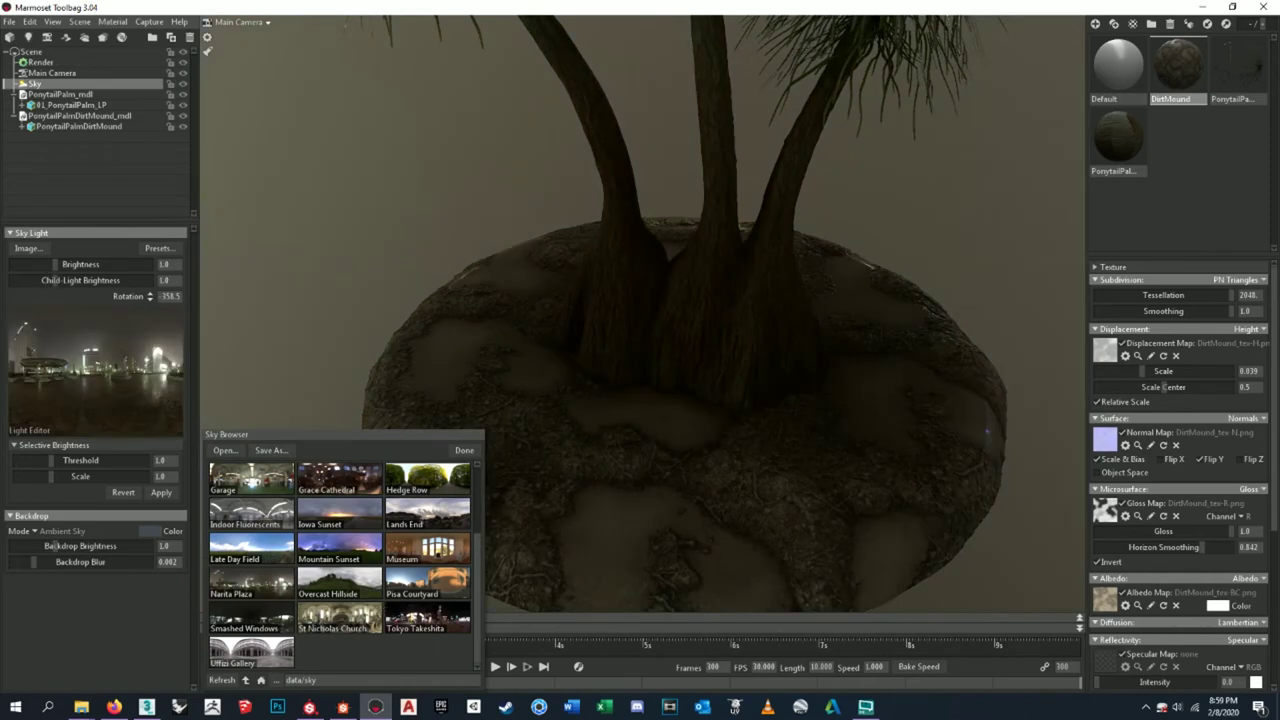
{"action": "left_click", "coordinate": [430, 580]}
{"action": "left_click", "coordinate": [440, 553]}
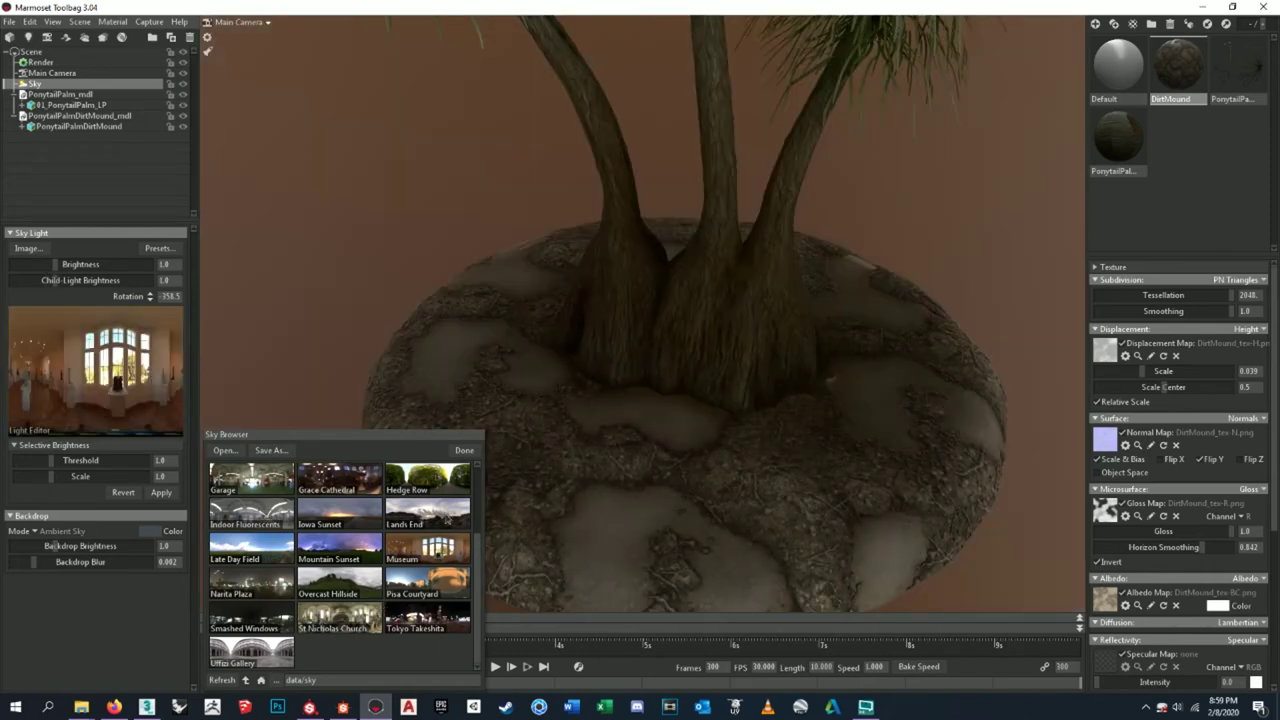
{"action": "left_click", "coordinate": [450, 484]}
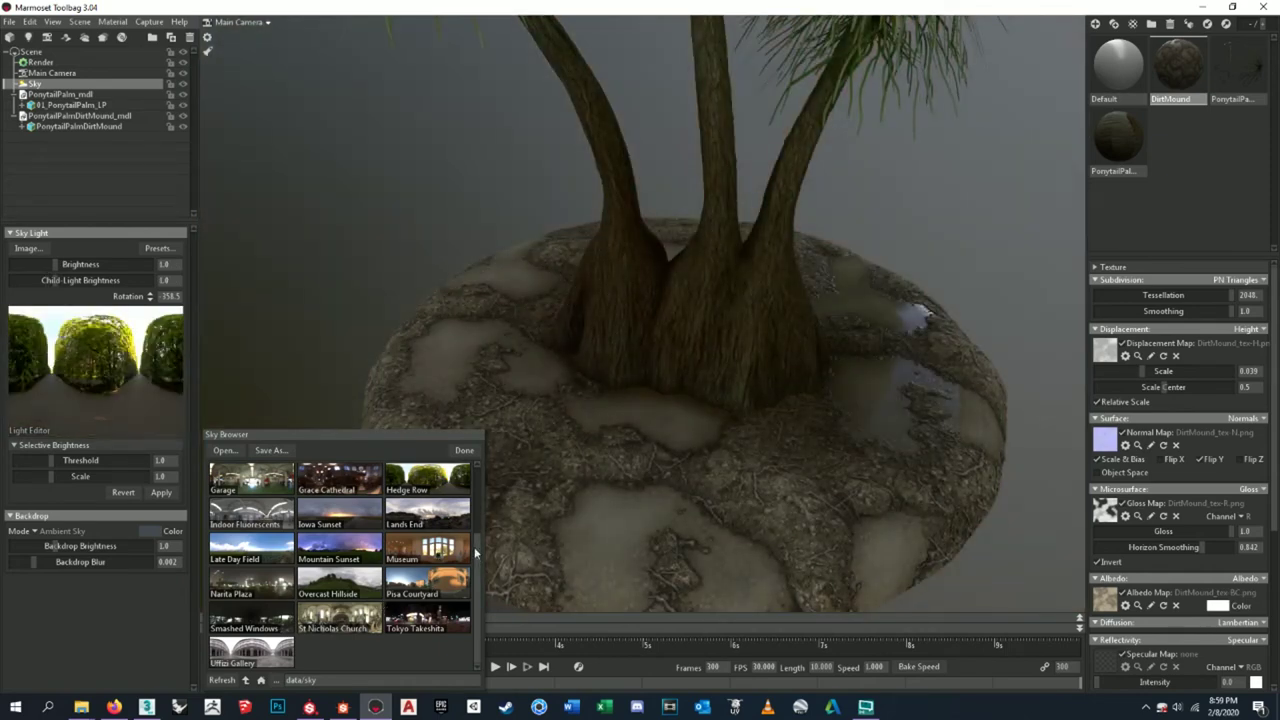
- Compare Garage, Late Day Field and Uffizi Gallery, then settle on Indoor Fluorescents
{"action": "scroll", "coordinate": [476, 553], "scroll_direction": "up", "scroll_amount": 3}
{"action": "left_click", "coordinate": [446, 538]}
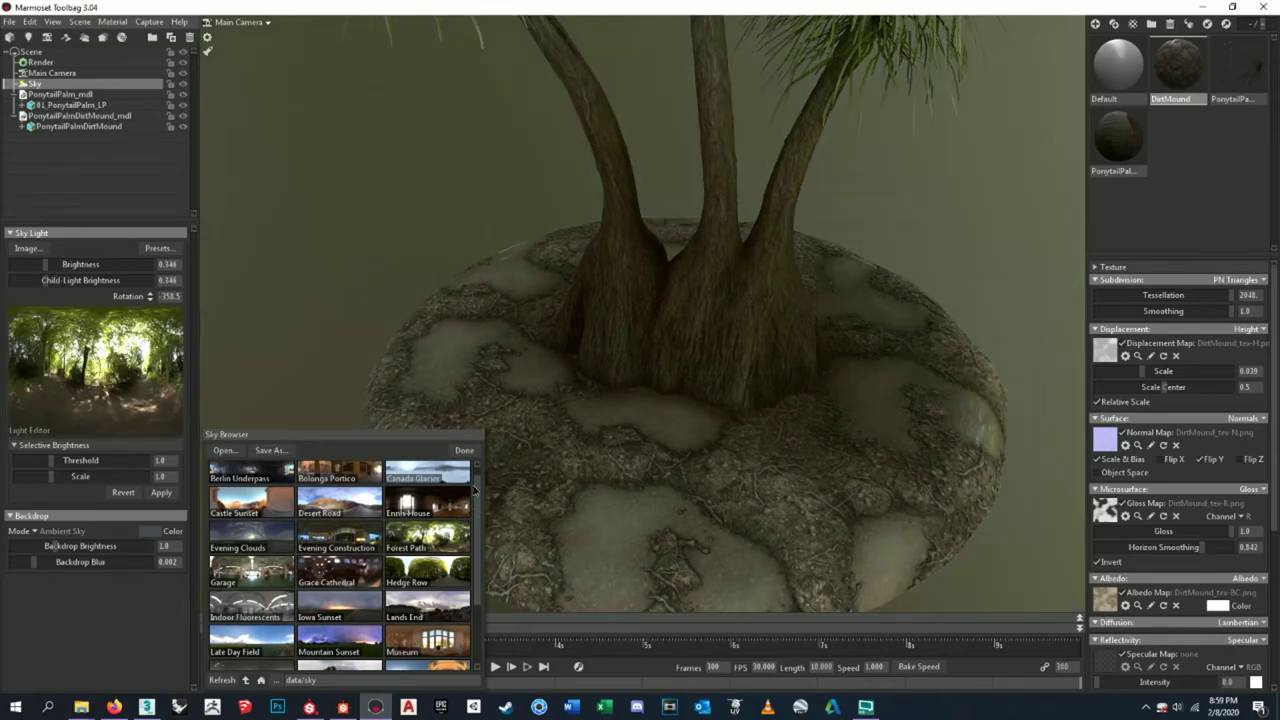
{"action": "left_click", "coordinate": [338, 540]}
{"action": "left_click", "coordinate": [315, 576]}
{"action": "left_click", "coordinate": [265, 580]}
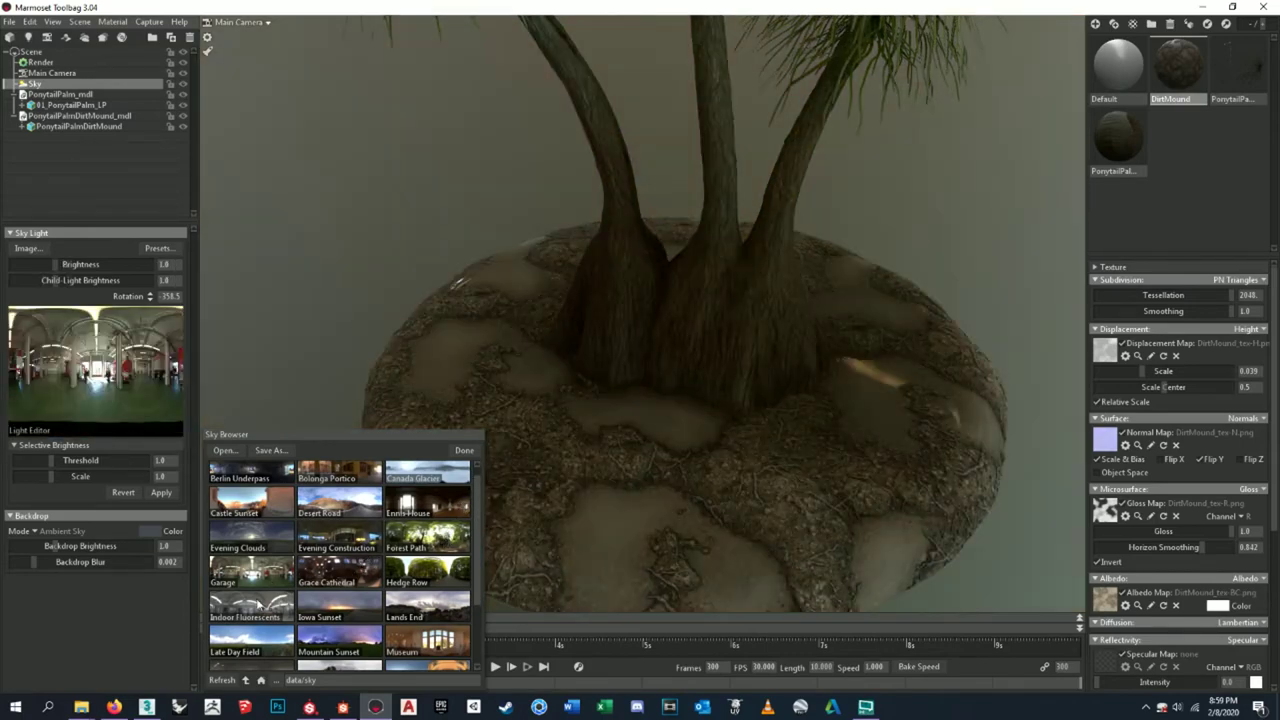
{"action": "left_click", "coordinate": [257, 617]}
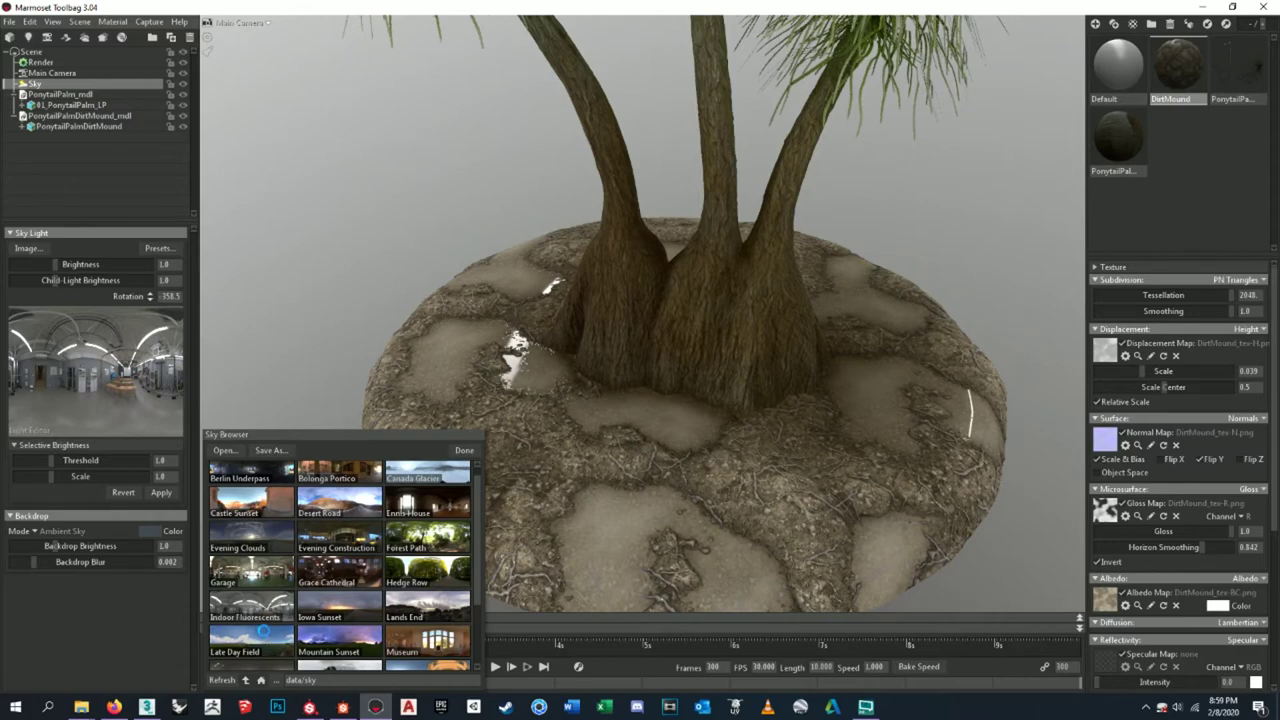
{"action": "left_click", "coordinate": [265, 636]}
{"action": "scroll", "coordinate": [282, 605], "scroll_direction": "down", "scroll_amount": 3}
{"action": "left_click", "coordinate": [270, 655]}
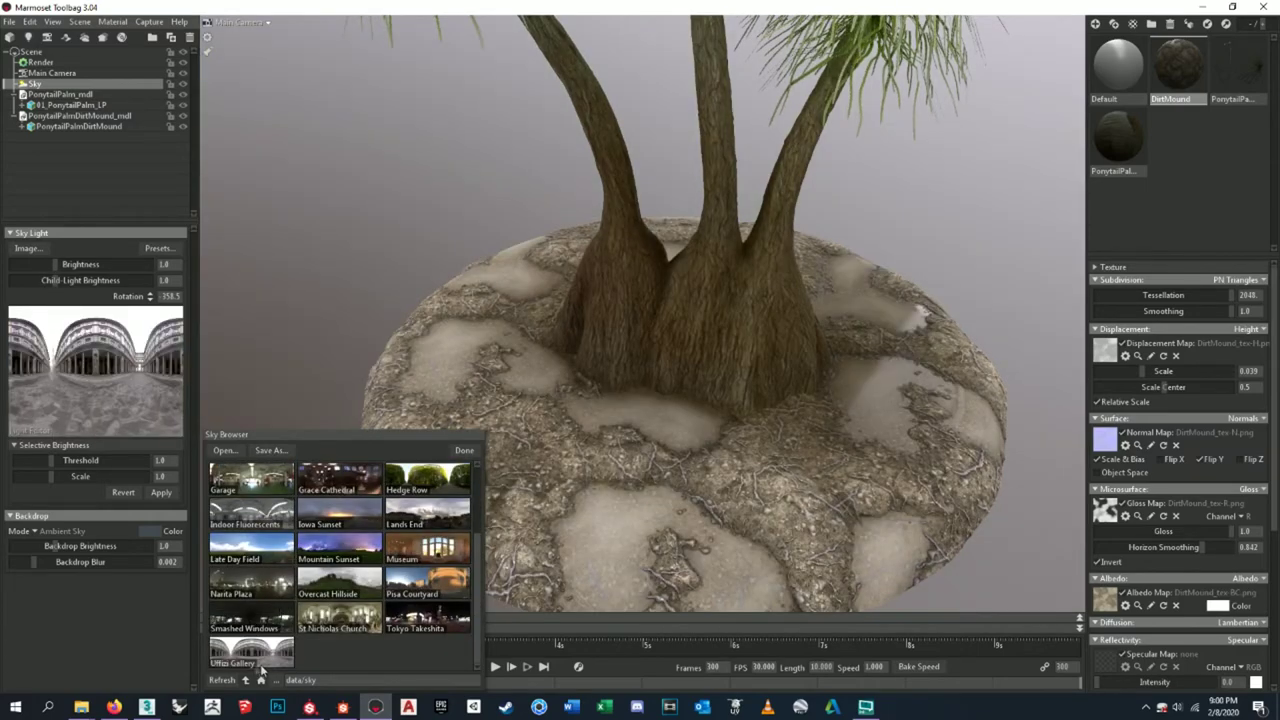
{"action": "scroll", "coordinate": [258, 594], "scroll_direction": "up", "scroll_amount": 1}
{"action": "left_click", "coordinate": [260, 556]}
{"action": "left_click", "coordinate": [464, 450]}
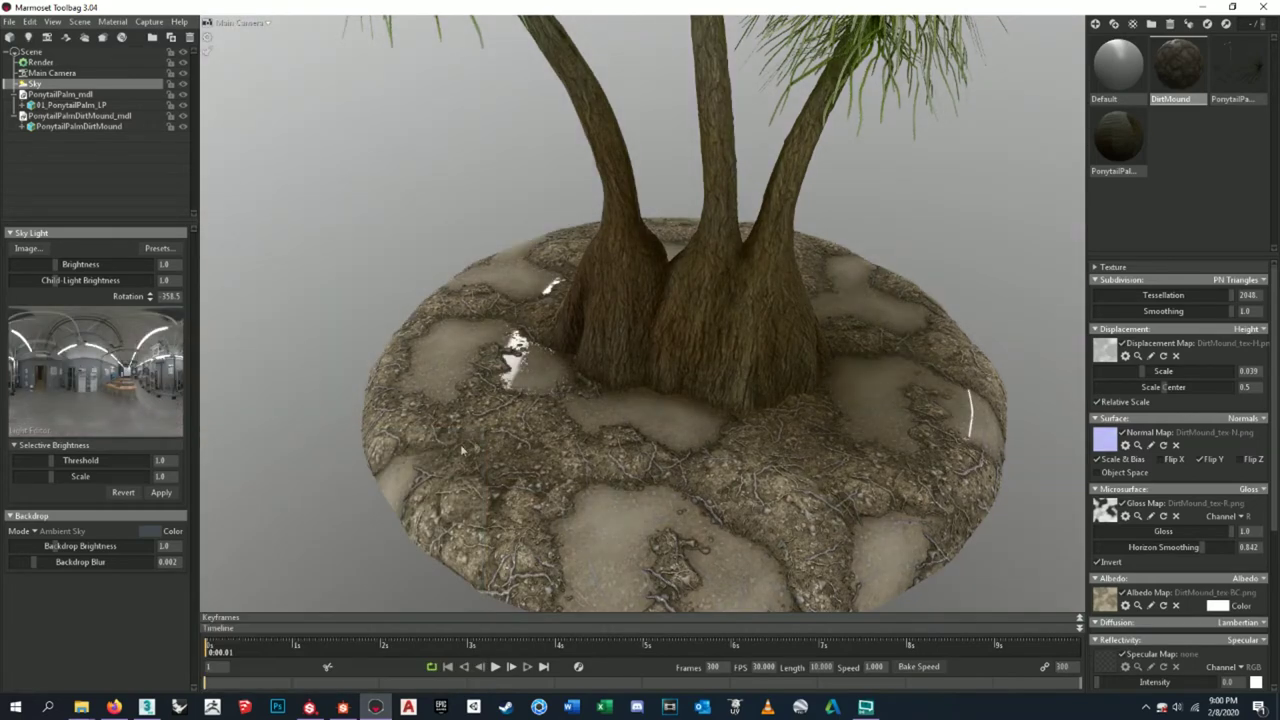
- Check the mound's albedo map and tint, leaving both unchanged
{"action": "scroll", "coordinate": [603, 380], "scroll_direction": "down", "scroll_amount": 5}
{"action": "scroll", "coordinate": [700, 365], "scroll_direction": "up", "scroll_amount": 3}
{"action": "left_click_drag", "start_coordinate": [737, 376], "coordinate": [683, 366]}
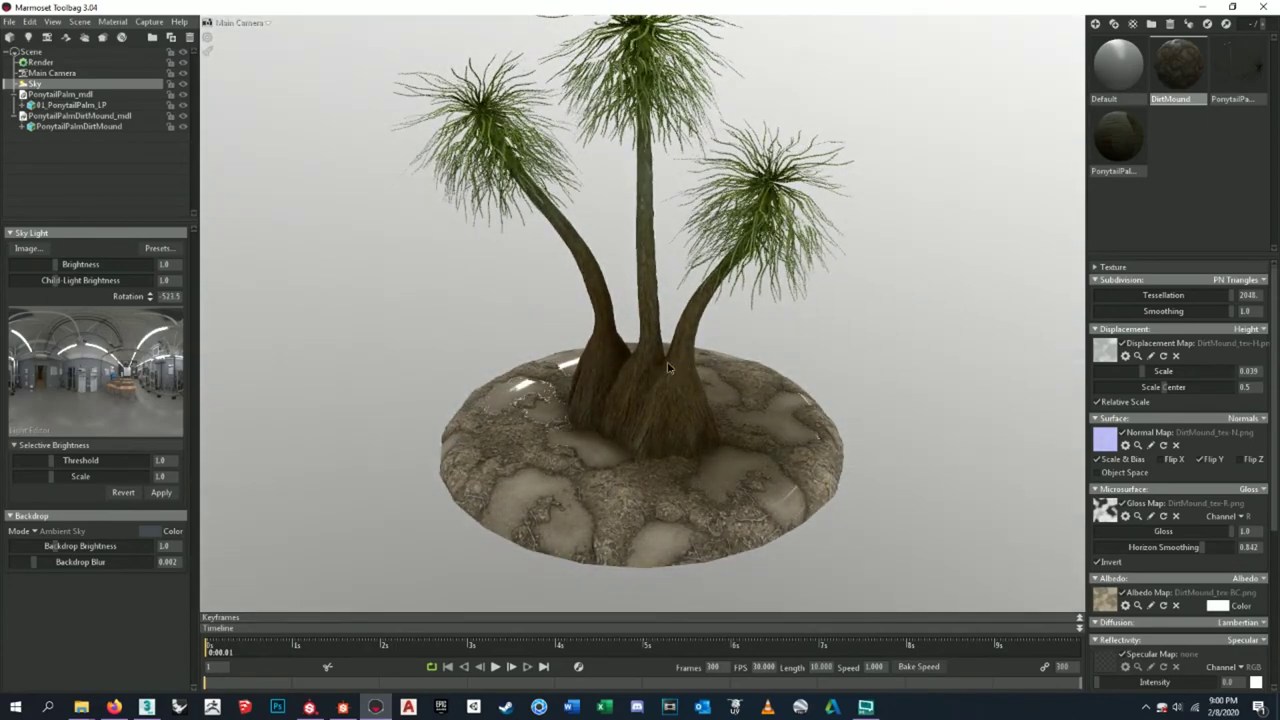
{"action": "left_click", "coordinate": [1123, 594]}
{"action": "left_click", "coordinate": [1123, 594]}
{"action": "left_click", "coordinate": [1123, 594]}
{"action": "left_click", "coordinate": [1123, 594]}
{"action": "left_click", "coordinate": [1232, 607]}
{"action": "mouse_move", "coordinate": [254, 598]}
{"action": "left_mouse_down"}
{"action": "mouse_move", "coordinate": [270, 640]}
{"action": "mouse_move", "coordinate": [250, 620]}
{"action": "mouse_move", "coordinate": [296, 675]}
{"action": "mouse_move", "coordinate": [360, 530]}
{"action": "mouse_move", "coordinate": [102, 391]}
{"action": "left_mouse_up"}
{"action": "left_click", "coordinate": [509, 540]}
- View the palm and mound from several higher angles, then show the Render settings
{"action": "left_click_drag", "start_coordinate": [678, 297], "coordinate": [738, 420]}
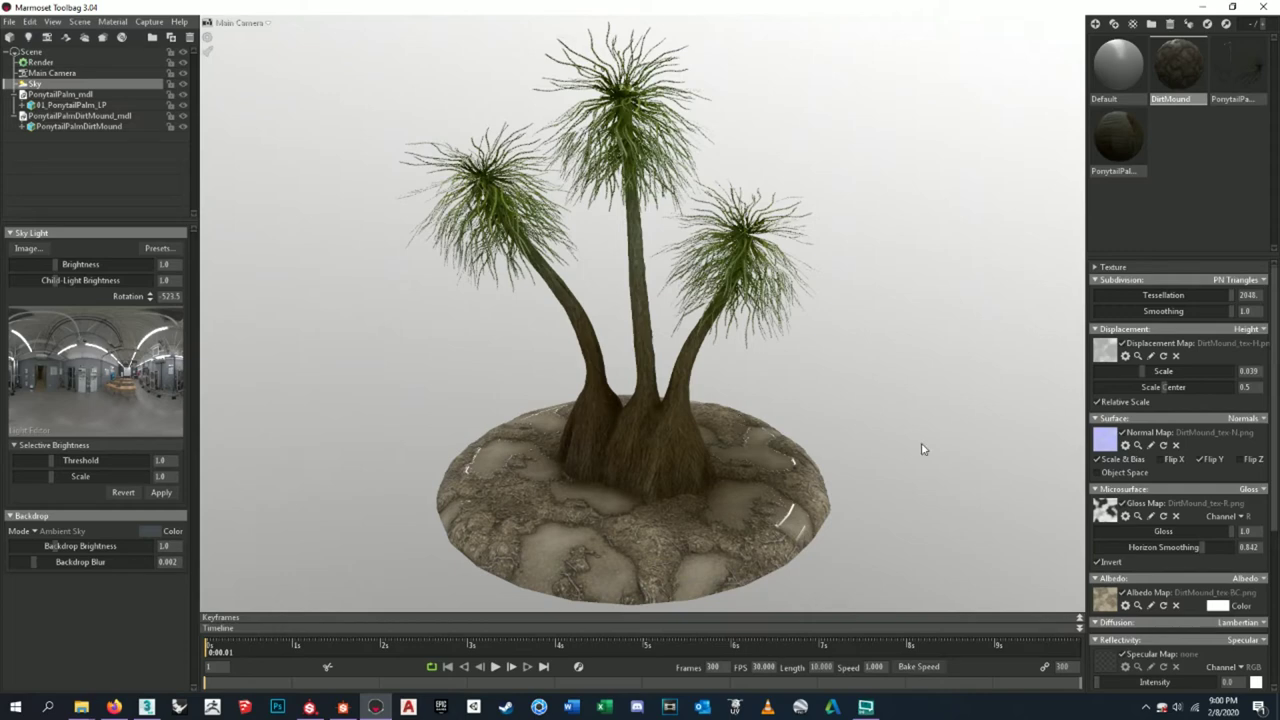
{"action": "left_click_drag", "start_coordinate": [737, 487], "coordinate": [753, 462]}
{"action": "left_click_drag", "start_coordinate": [793, 508], "coordinate": [813, 487]}
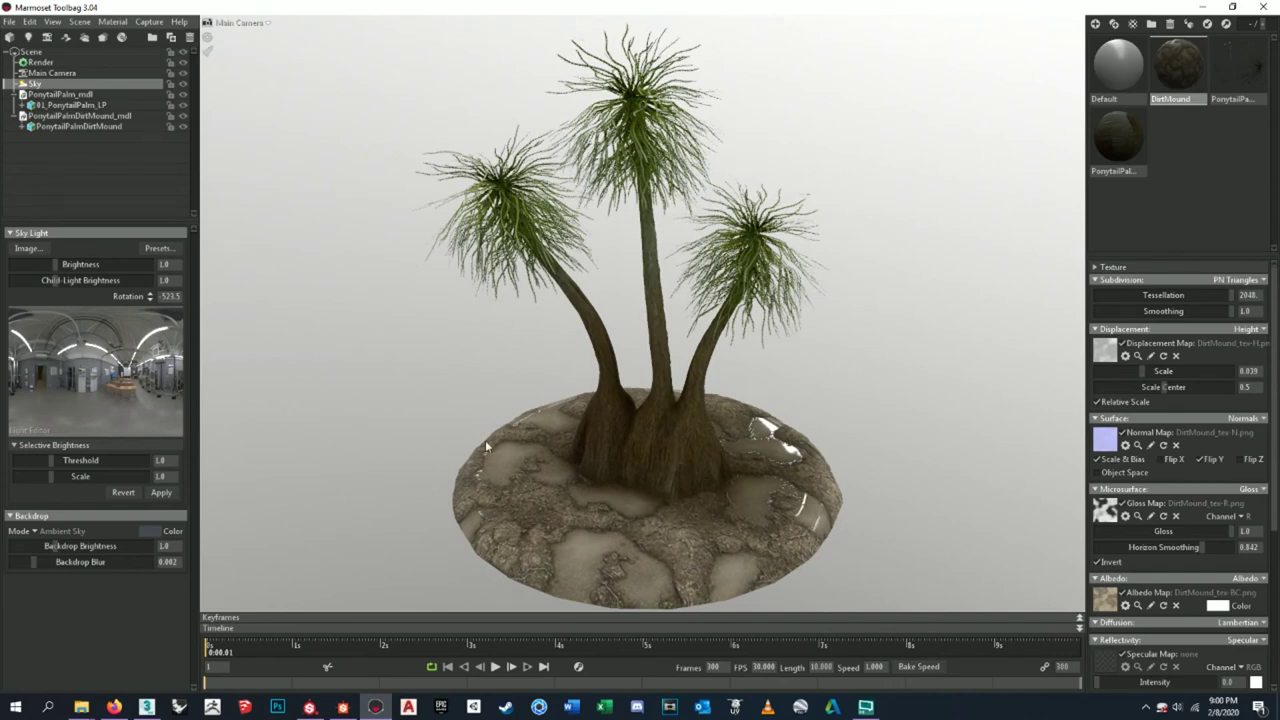
{"action": "scroll", "coordinate": [741, 517], "scroll_direction": "up", "scroll_amount": 10}
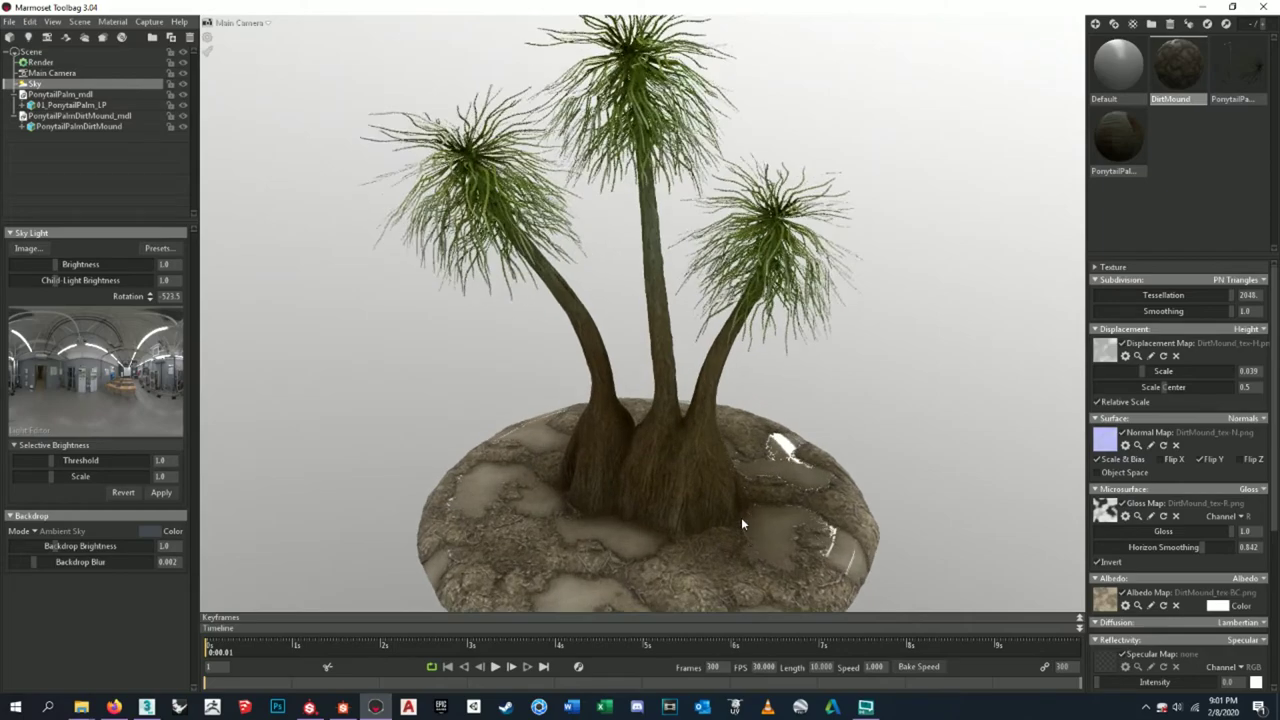
{"action": "scroll", "coordinate": [745, 432], "scroll_direction": "down", "scroll_amount": 5}
{"action": "left_click_drag", "start_coordinate": [745, 432], "coordinate": [560, 421]}
{"action": "scroll", "coordinate": [560, 421], "scroll_direction": "down", "scroll_amount": 10}
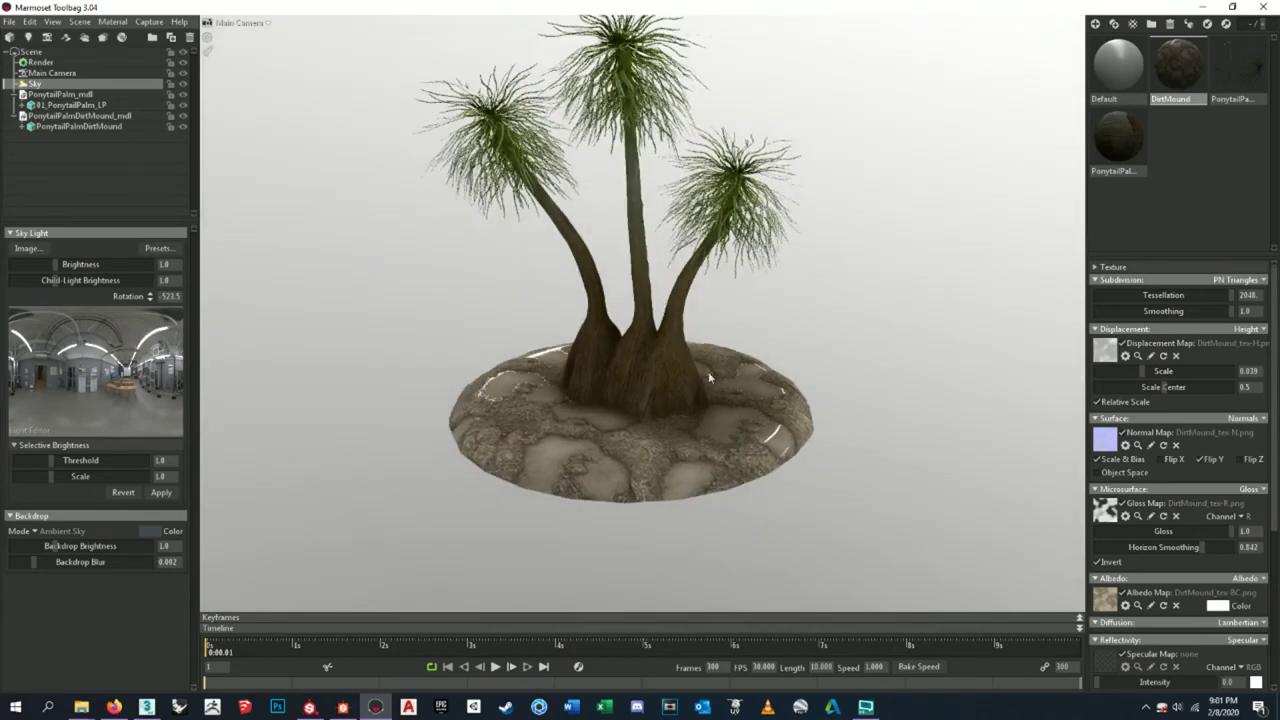
{"action": "left_click_drag", "start_coordinate": [708, 377], "coordinate": [705, 452]}
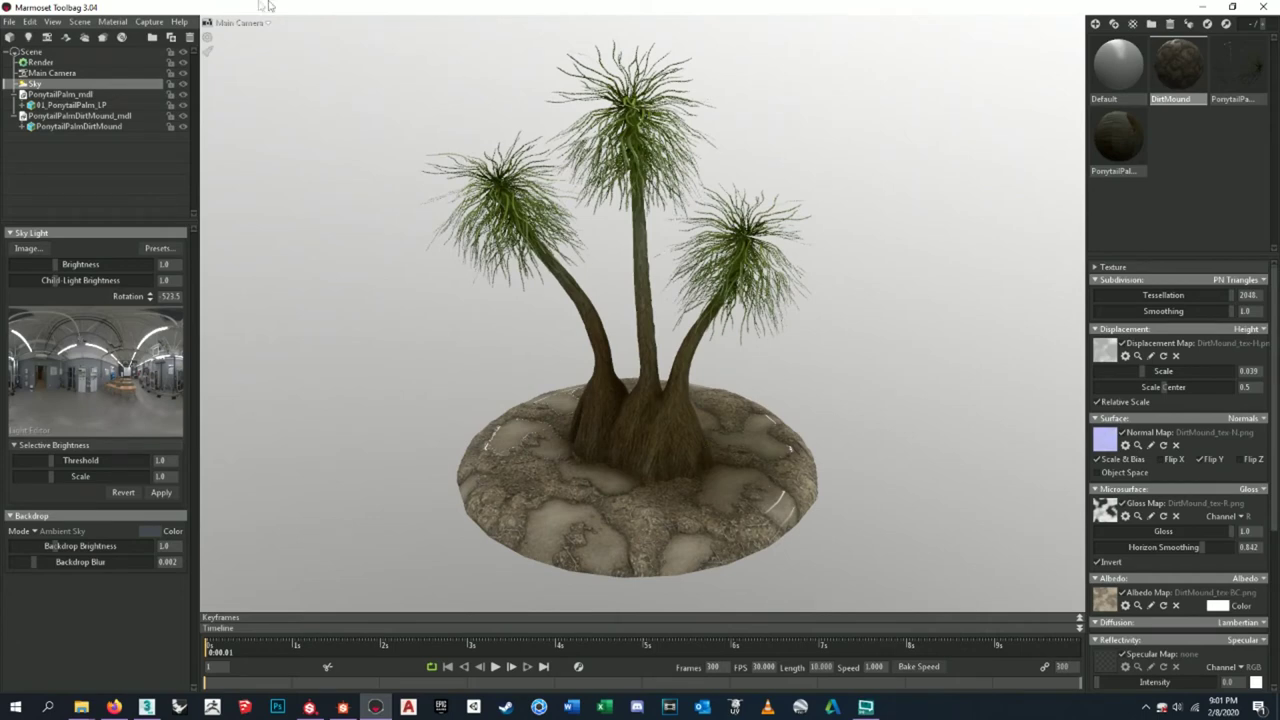
{"action": "left_click", "coordinate": [105, 62]}
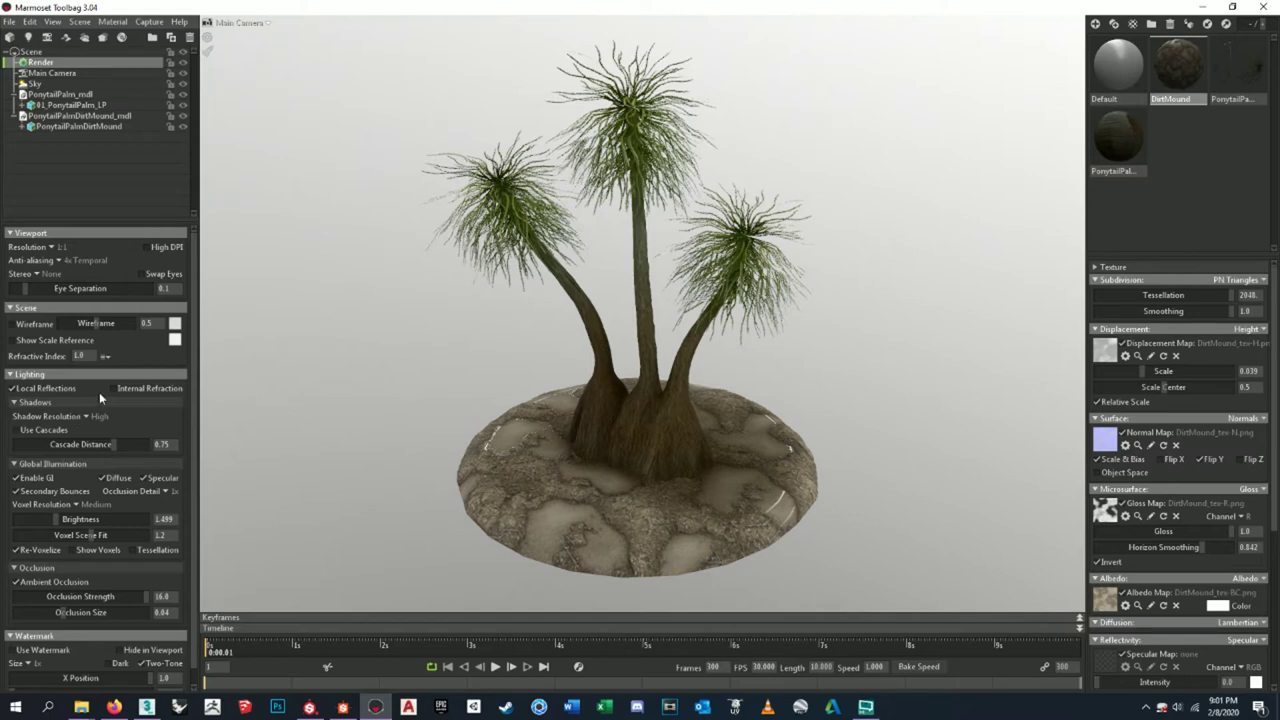
- Enable Local Reflections and keep viewport resolution at 1:1
{"action": "left_click", "coordinate": [58, 386]}
{"action": "left_click", "coordinate": [52, 246]}
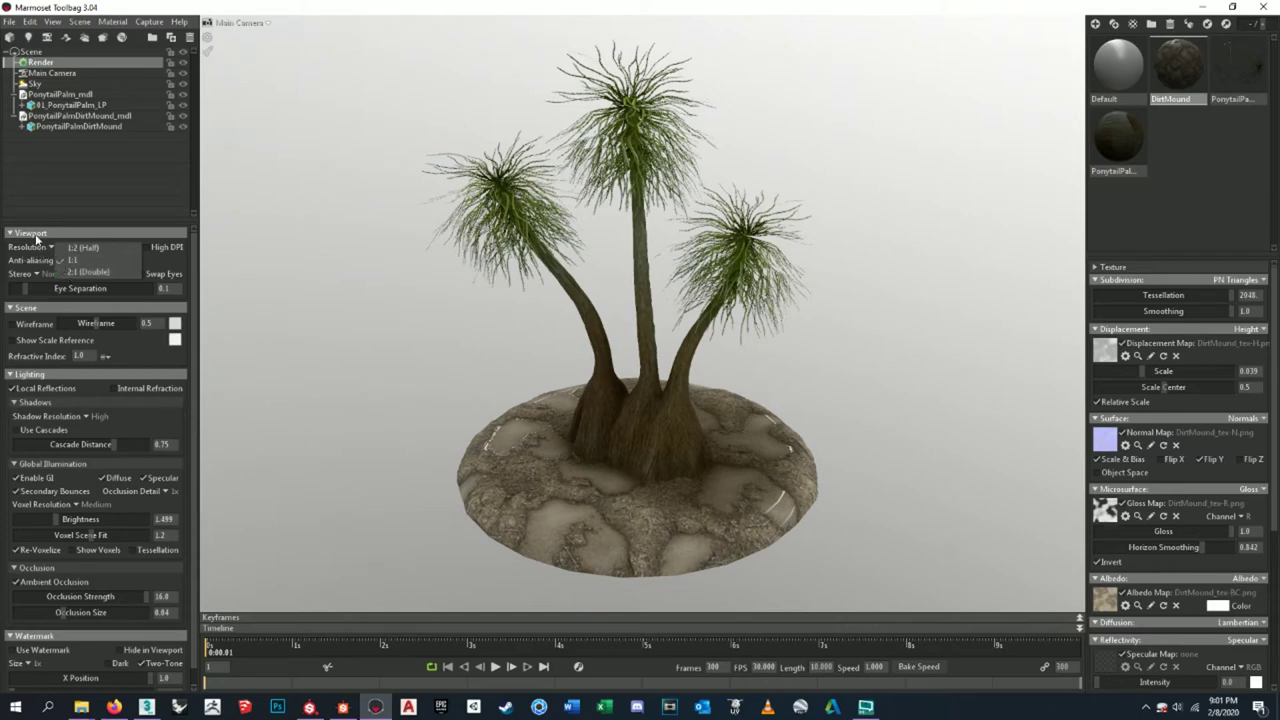
{"action": "left_click", "coordinate": [48, 248]}
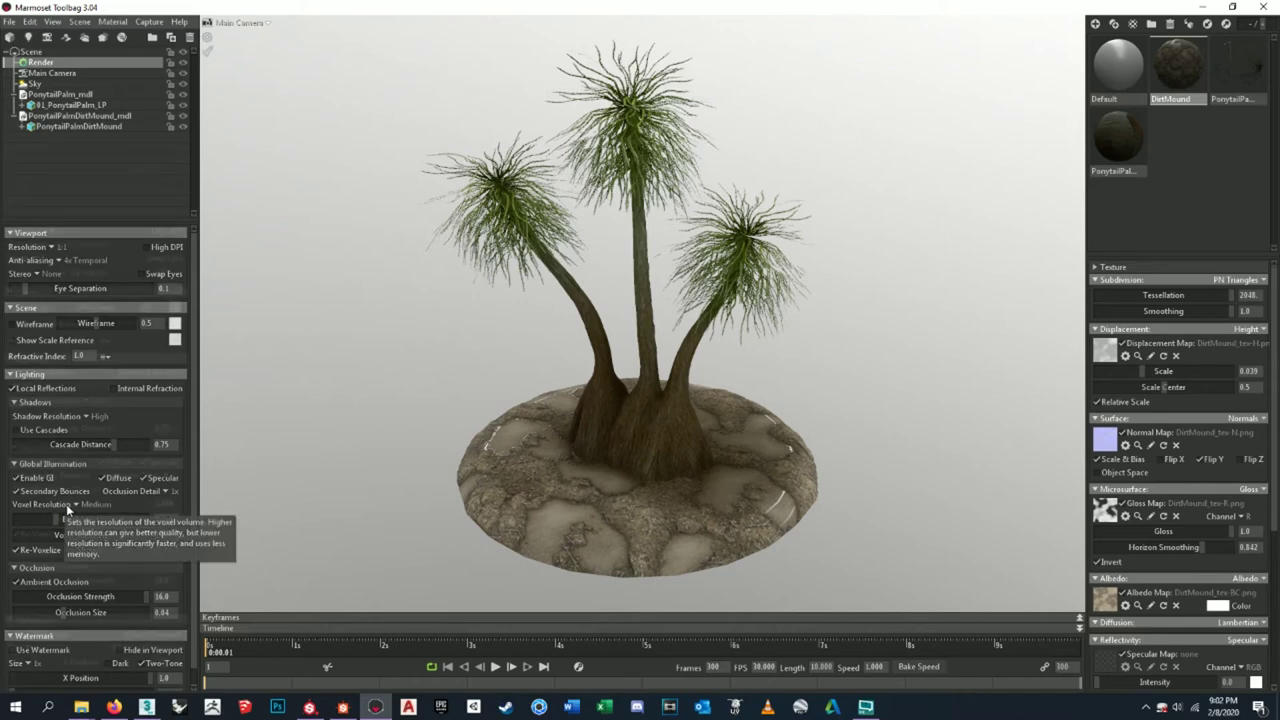
- Set GI Brightness to 2.869 and Occlusion Size to 0.094
{"action": "scroll", "coordinate": [68, 510], "scroll_direction": "down", "scroll_amount": 1}
{"action": "left_click_drag", "start_coordinate": [143, 504], "coordinate": [98, 522]}
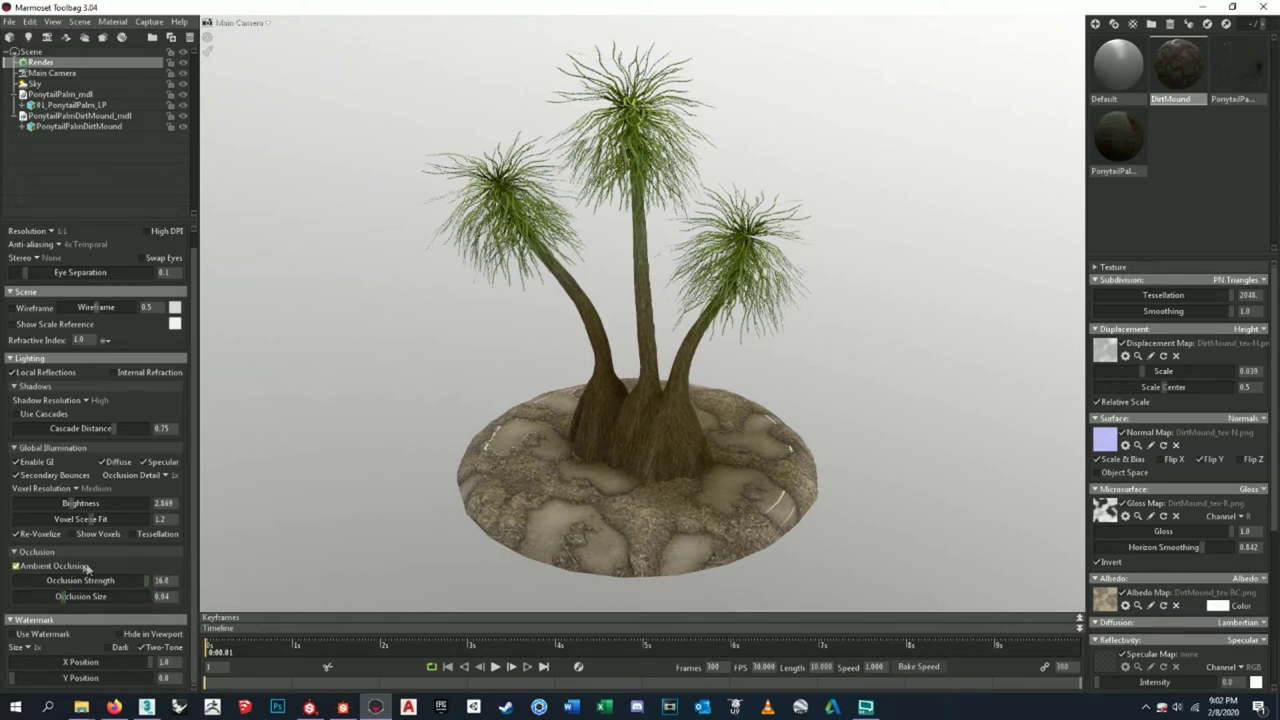
{"action": "left_click_drag", "start_coordinate": [63, 597], "coordinate": [45, 595]}
{"action": "left_click_drag", "start_coordinate": [126, 594], "coordinate": [90, 588]}
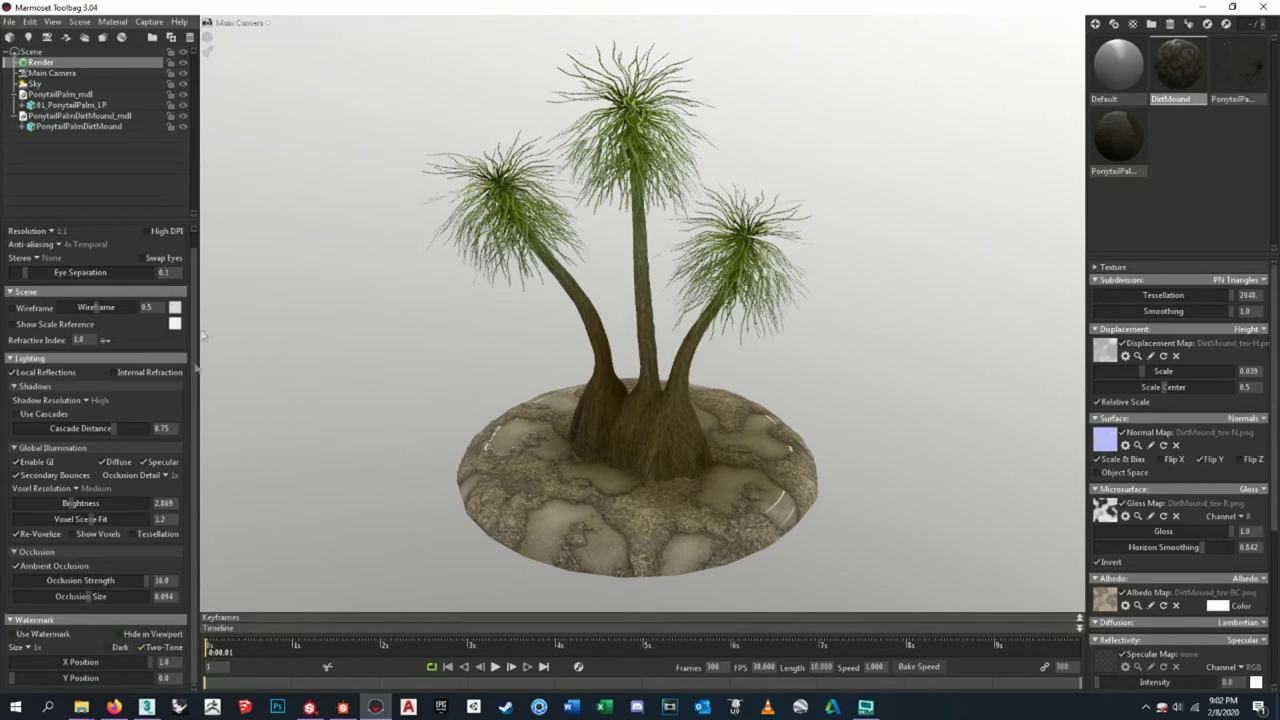
{"action": "left_click_drag", "start_coordinate": [740, 320], "coordinate": [491, 307]}
{"action": "left_click_drag", "start_coordinate": [577, 335], "coordinate": [469, 347]}
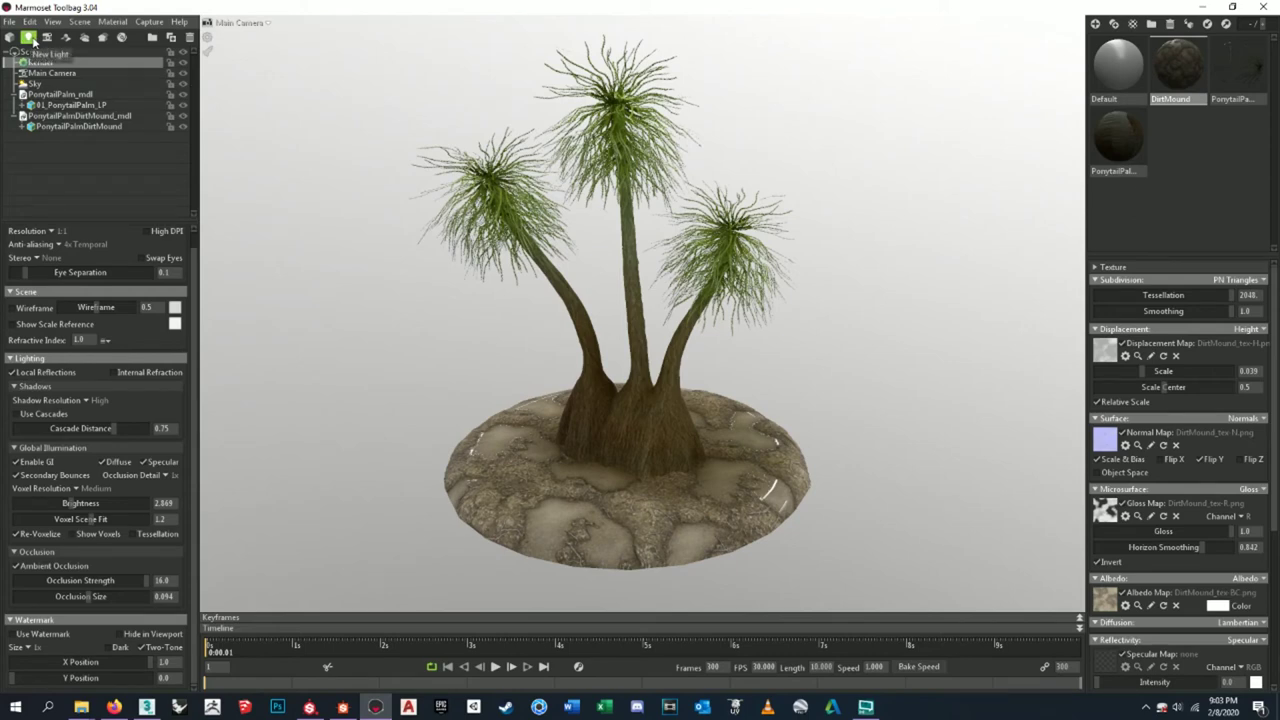
- Add a spot light, Light 1, with brightness 4.959 shining on the mound
{"action": "left_click", "coordinate": [29, 38]}
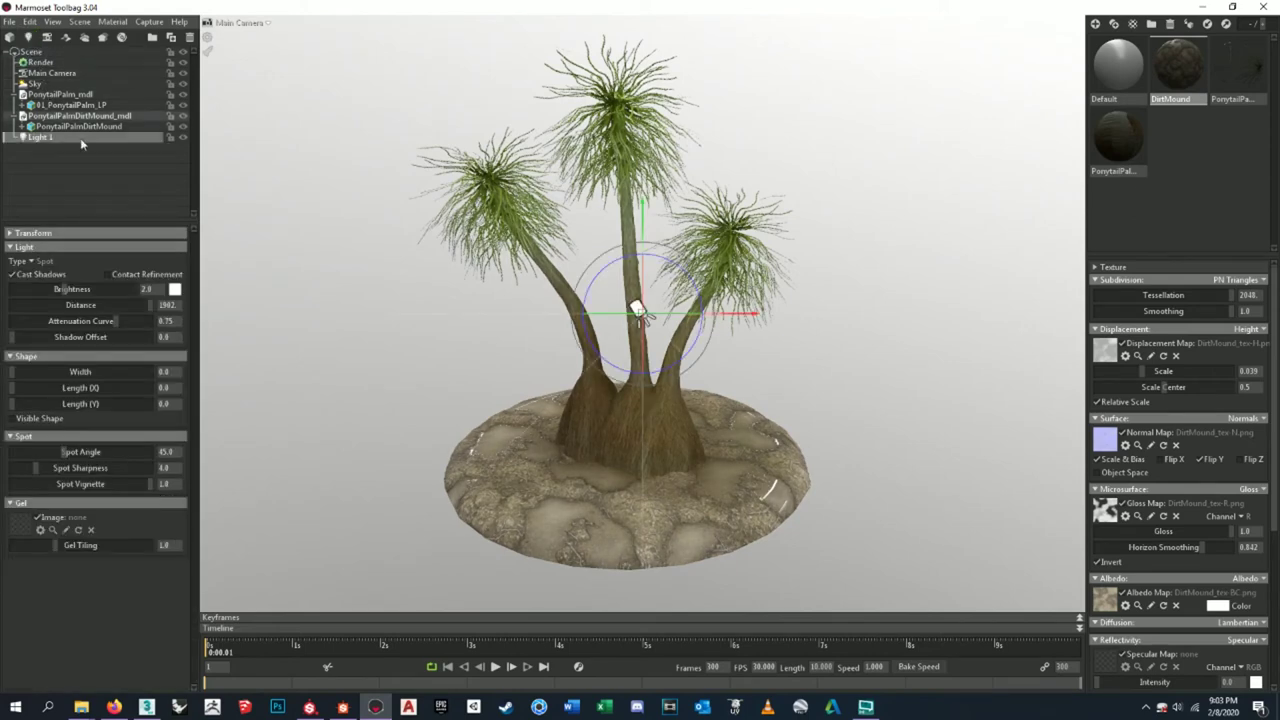
{"action": "left_click_drag", "start_coordinate": [66, 289], "coordinate": [73, 289]}
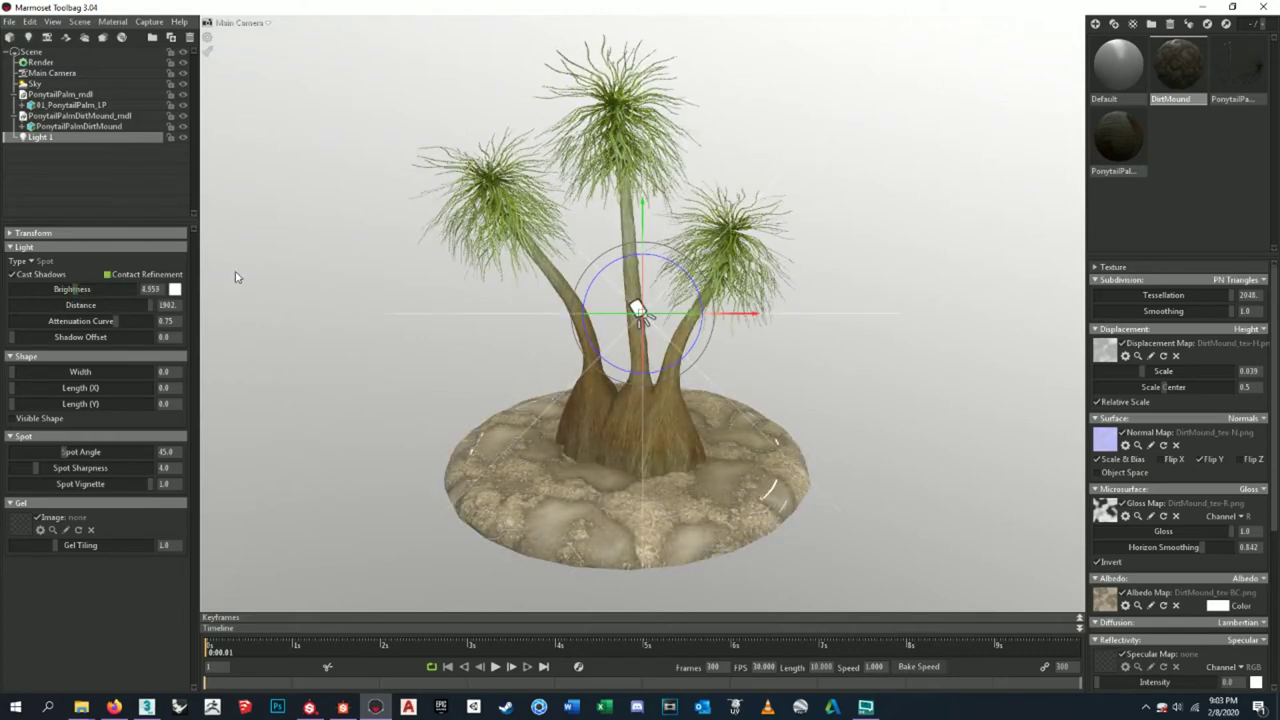
{"action": "scroll", "coordinate": [357, 314], "scroll_direction": "down", "scroll_amount": 5}
{"action": "left_click_drag", "start_coordinate": [687, 430], "coordinate": [1205, 260]}
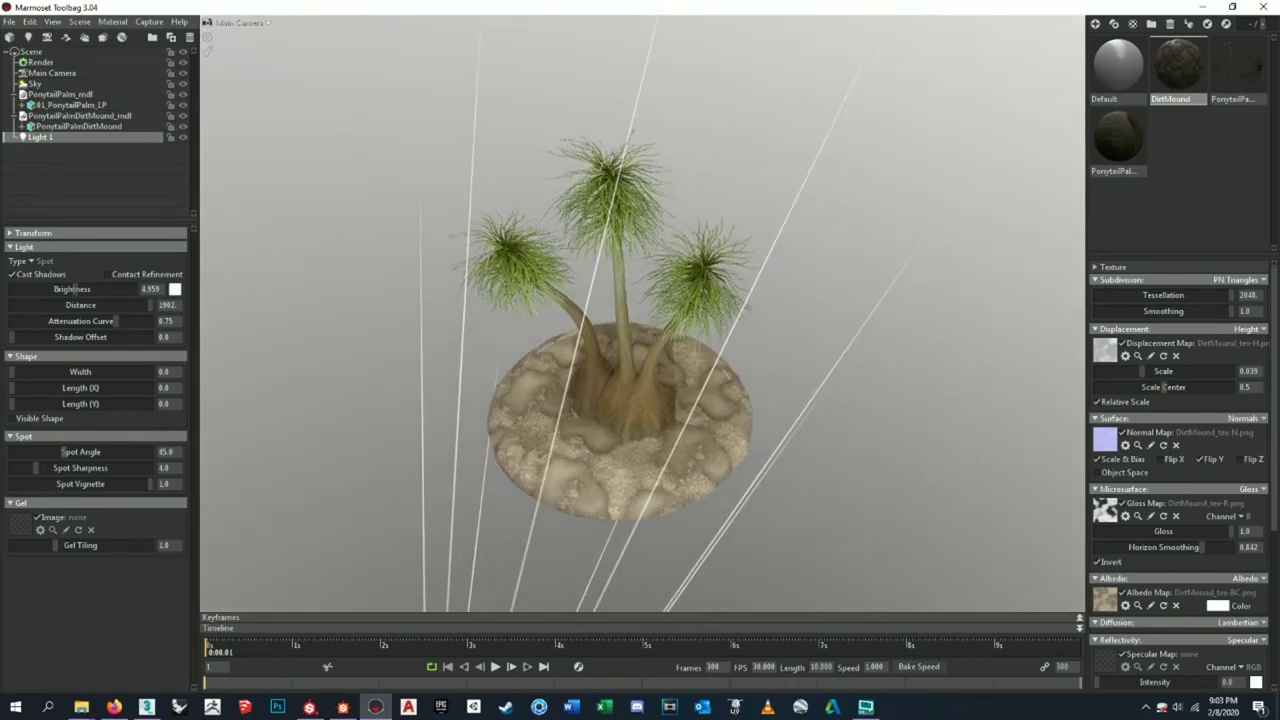
{"action": "key", "text": "alt+Tab"}
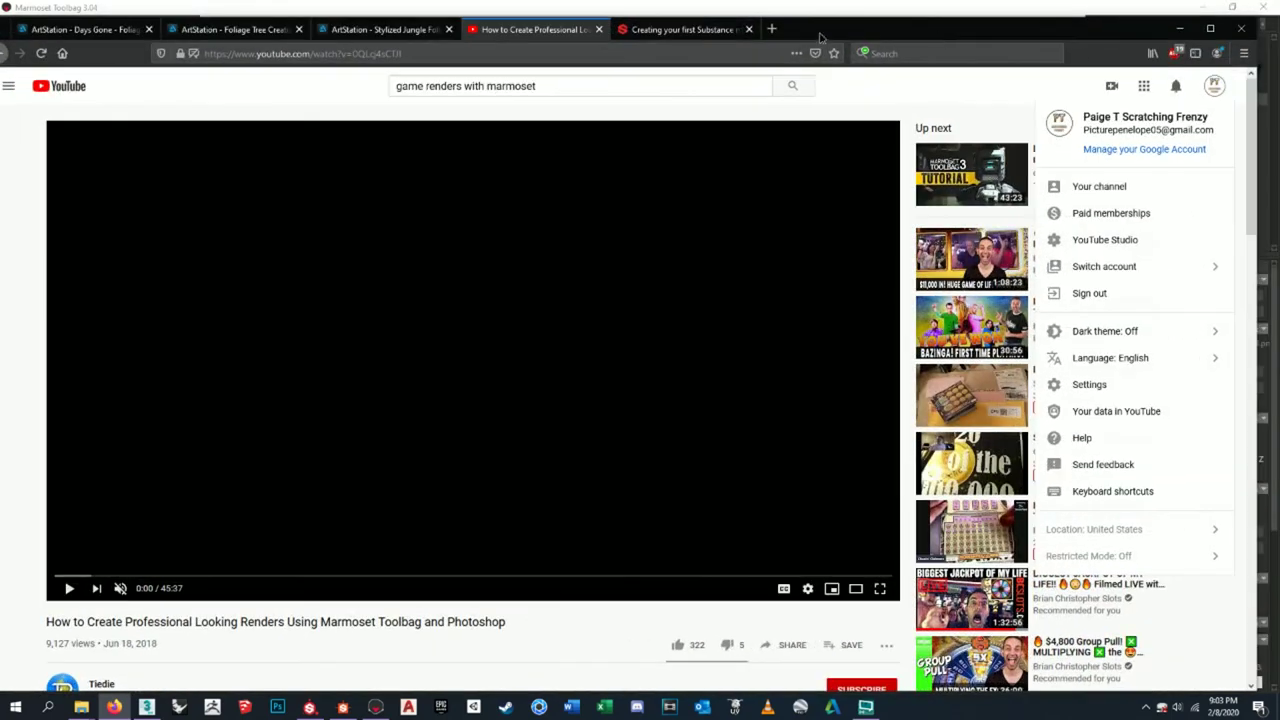
- Review the Marmoset render tutorial page on YouTube, then minimize Firefox
{"action": "left_click", "coordinate": [1210, 28]}
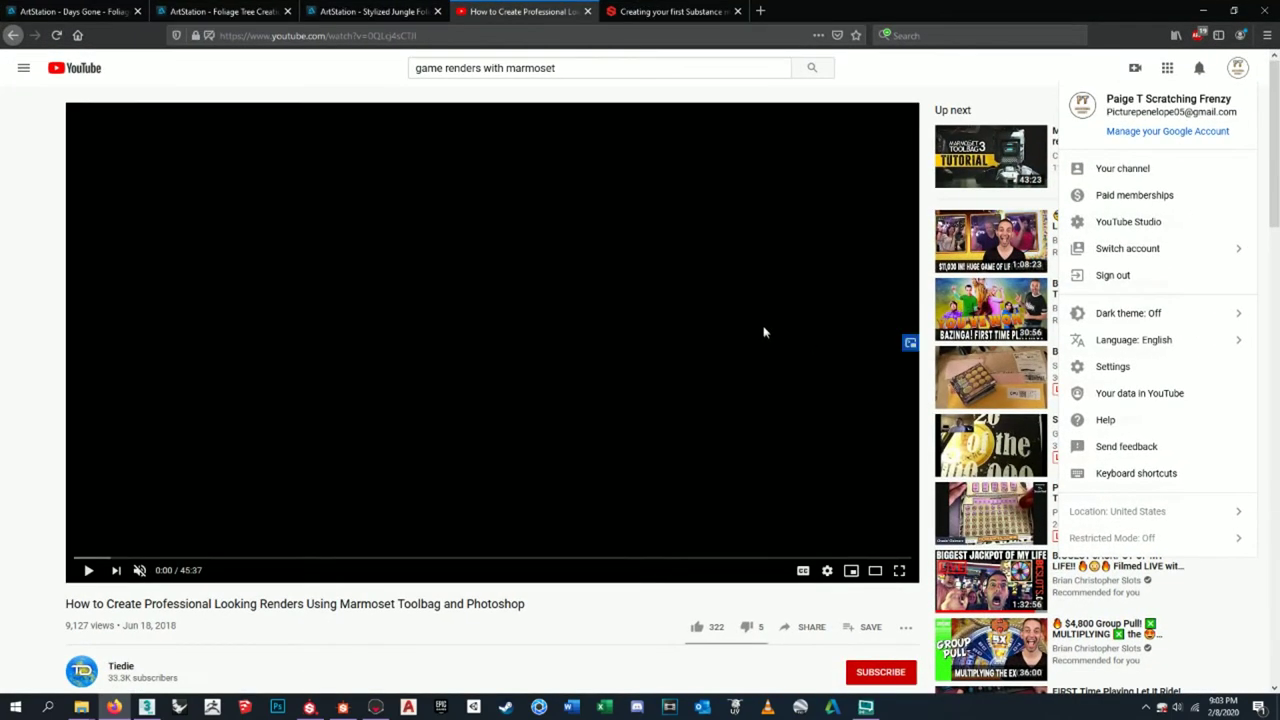
{"action": "left_click_drag", "start_coordinate": [66, 604], "coordinate": [528, 617]}
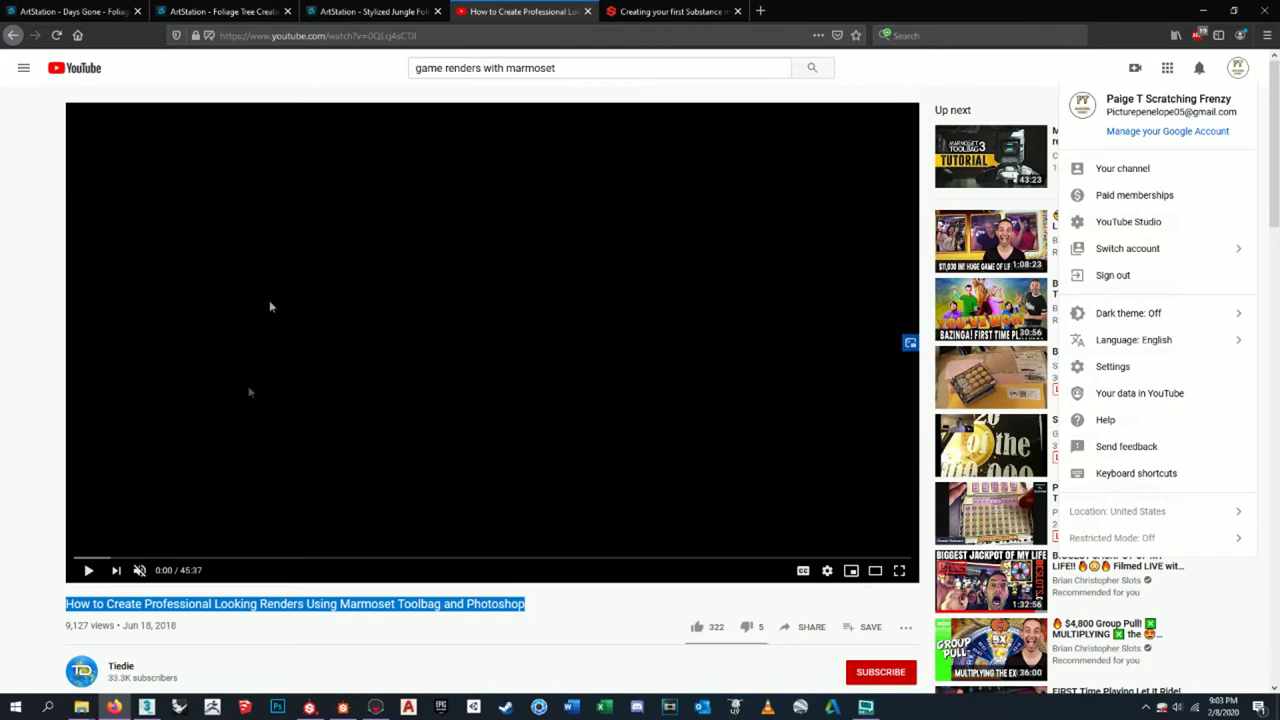
{"action": "left_click", "coordinate": [416, 582]}
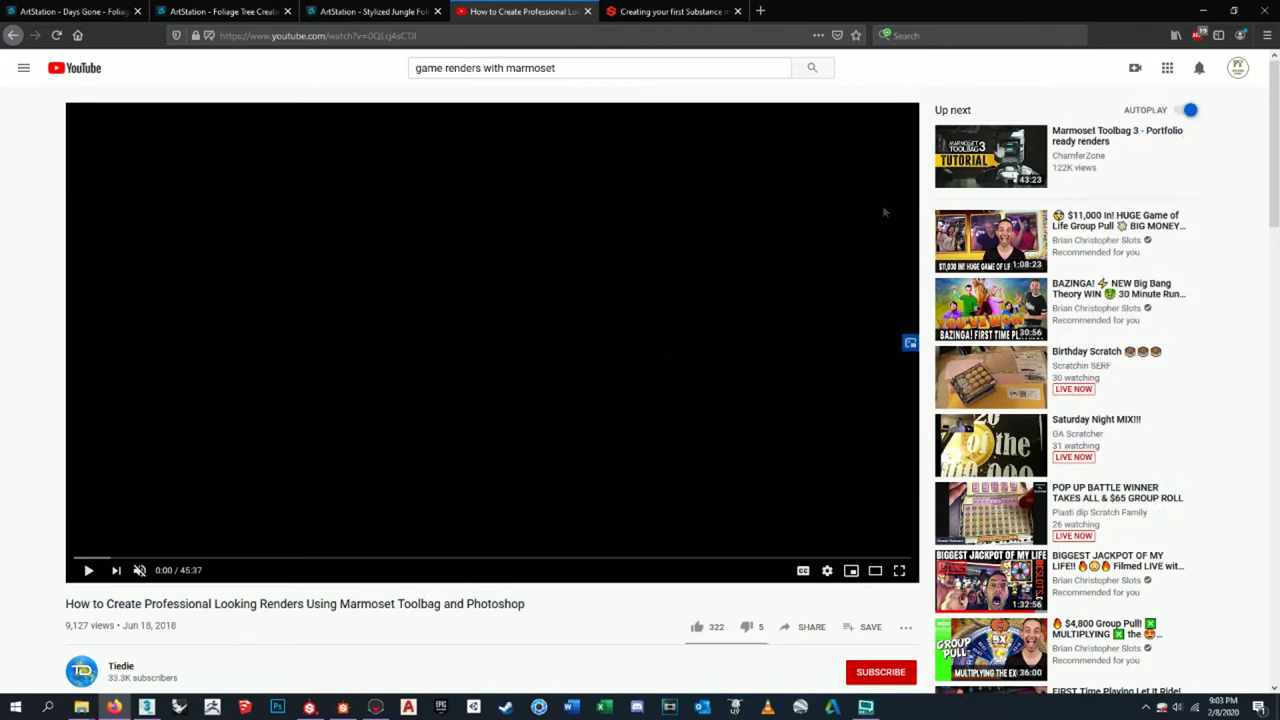
{"action": "left_click", "coordinate": [1231, 13]}
{"action": "scroll", "coordinate": [537, 346], "scroll_direction": "down", "scroll_amount": 5}
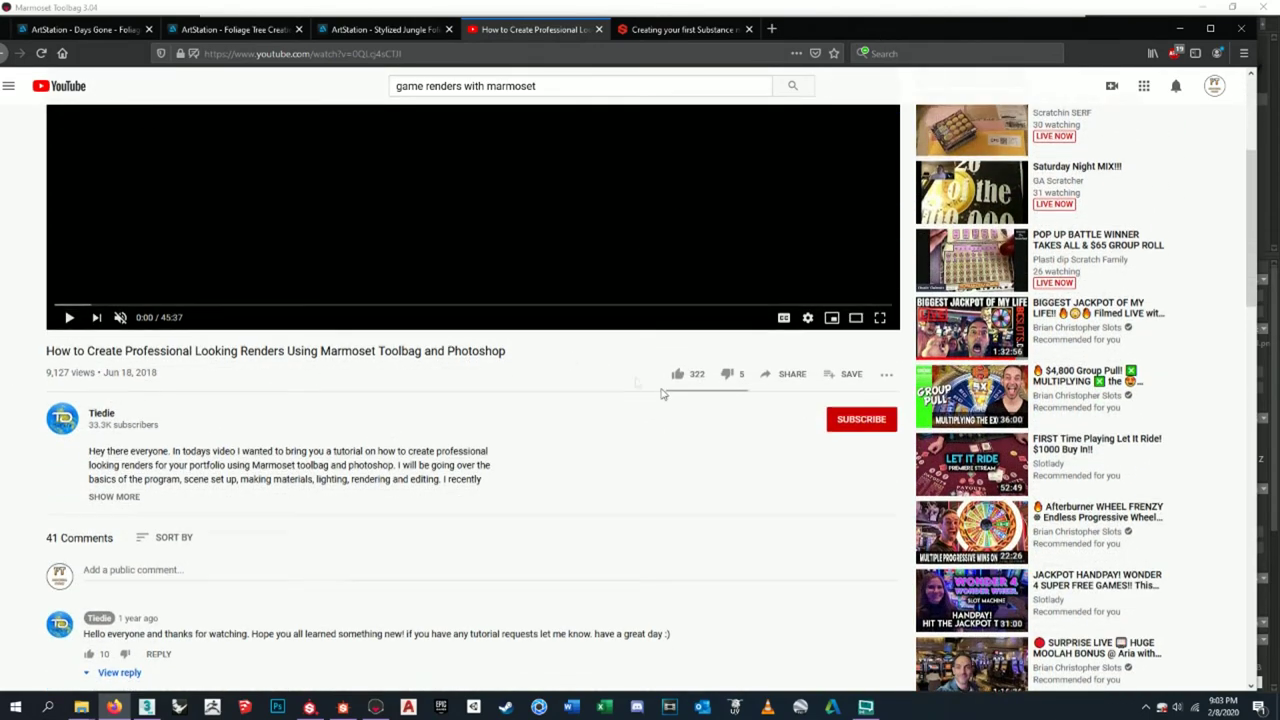
{"action": "scroll", "coordinate": [88, 385], "scroll_direction": "up", "scroll_amount": 5}
{"action": "left_click", "coordinate": [1180, 28]}
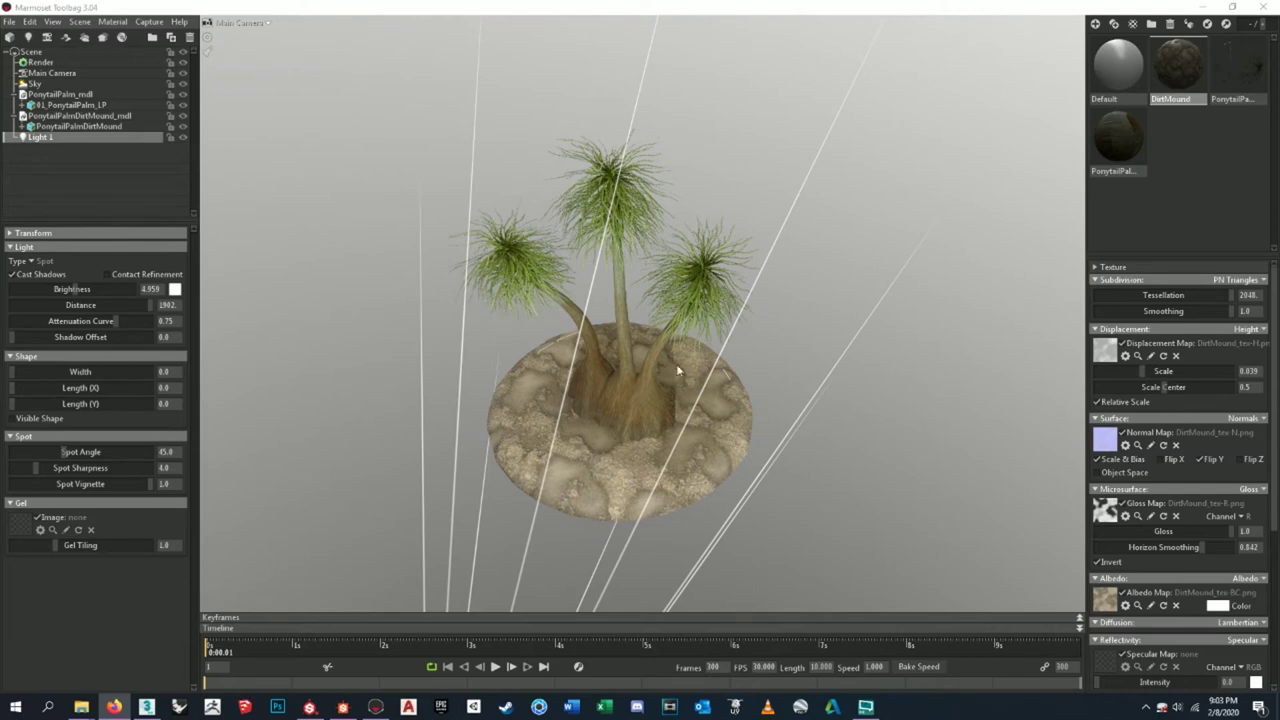
- Change Light 1 to an Omni light and move it left of the palm
{"action": "left_click_drag", "start_coordinate": [676, 364], "coordinate": [698, 388]}
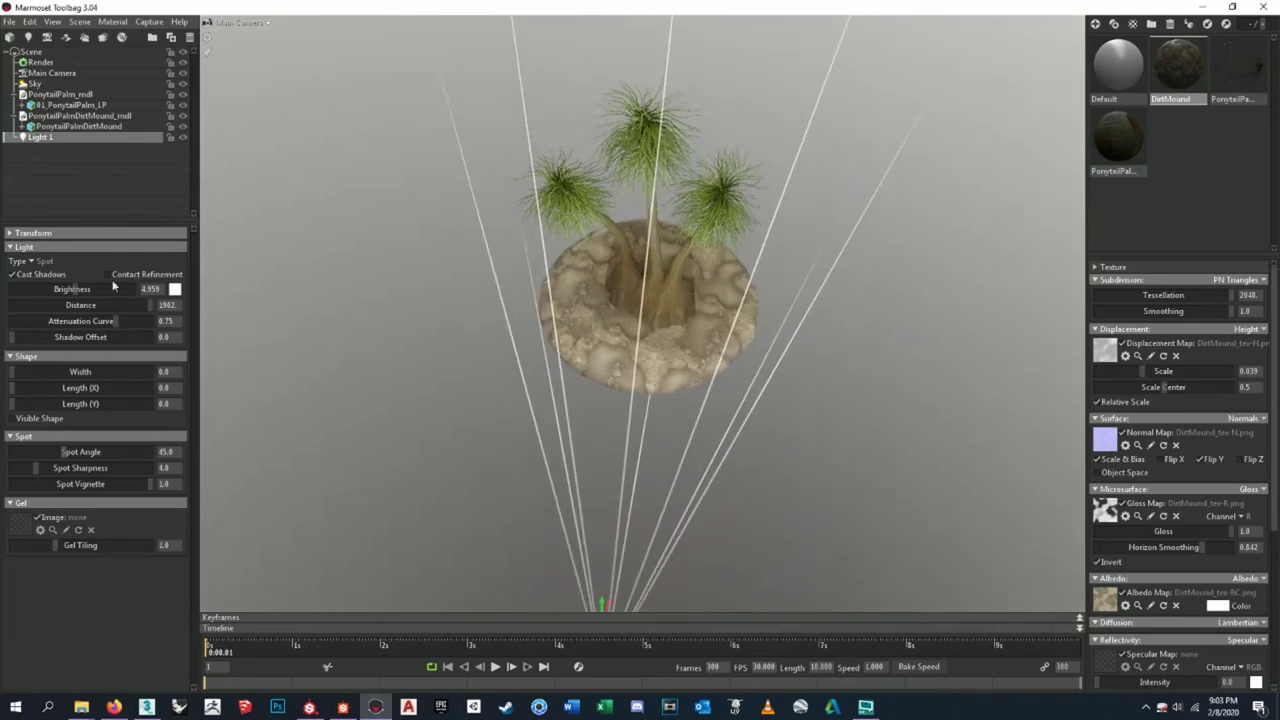
{"action": "left_click_drag", "start_coordinate": [711, 441], "coordinate": [654, 517]}
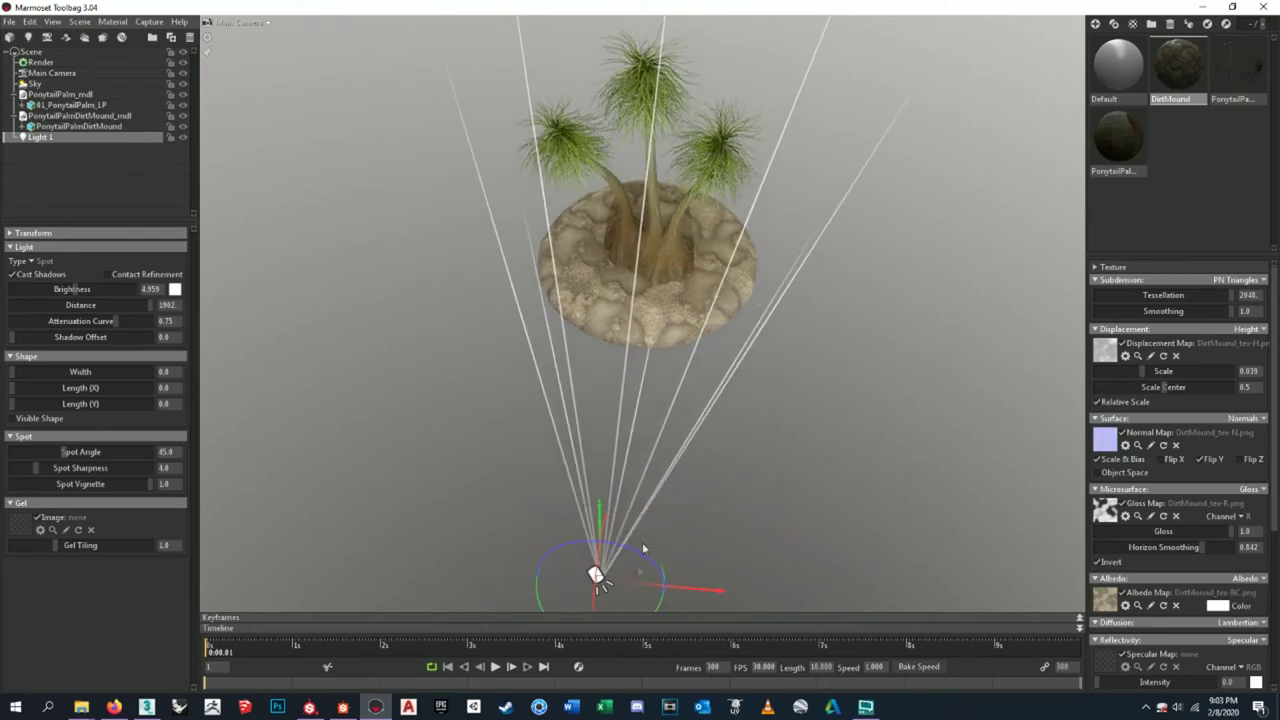
{"action": "left_click_drag", "start_coordinate": [690, 590], "coordinate": [504, 531]}
{"action": "left_click_drag", "start_coordinate": [520, 470], "coordinate": [406, 320]}
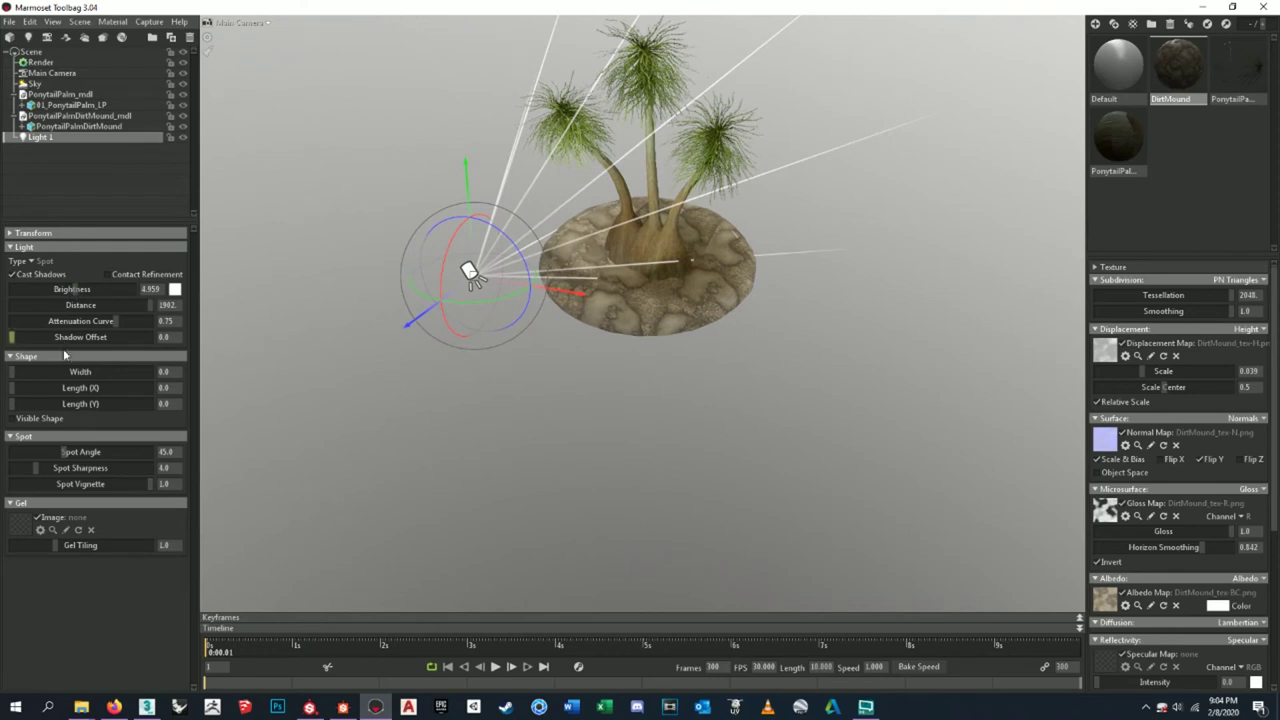
{"action": "left_click", "coordinate": [40, 262]}
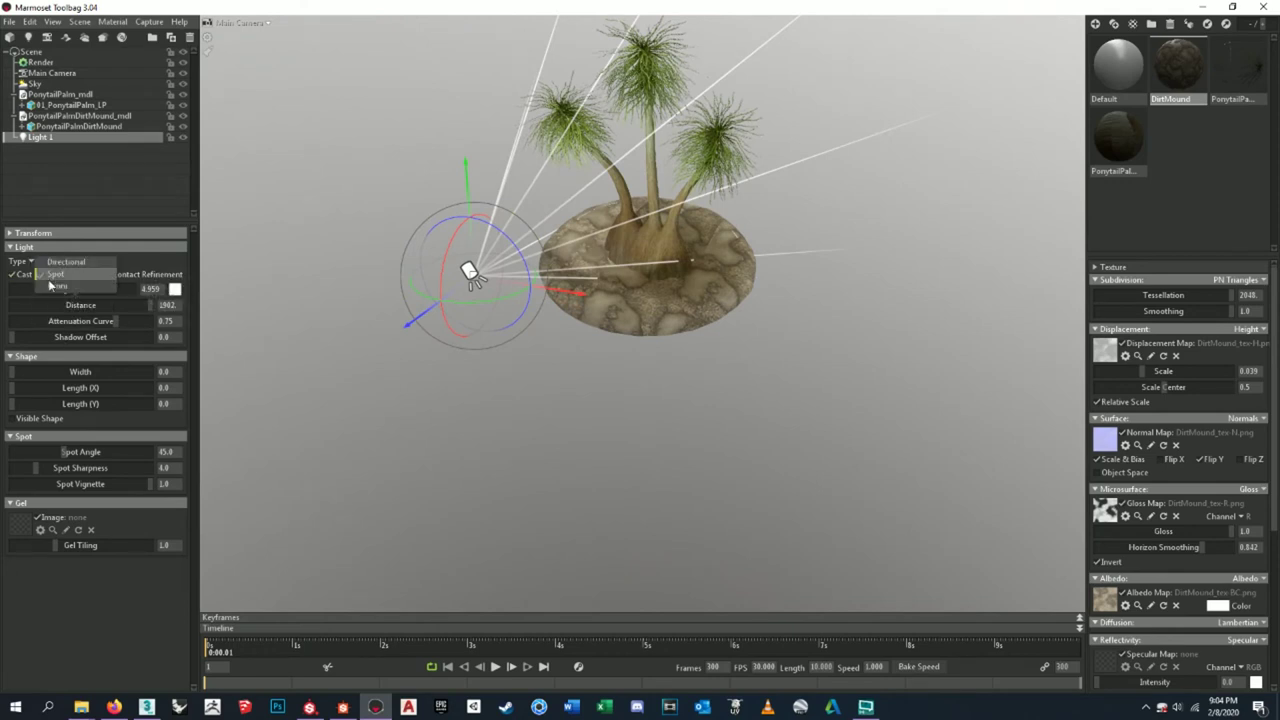
{"action": "left_click", "coordinate": [55, 287]}
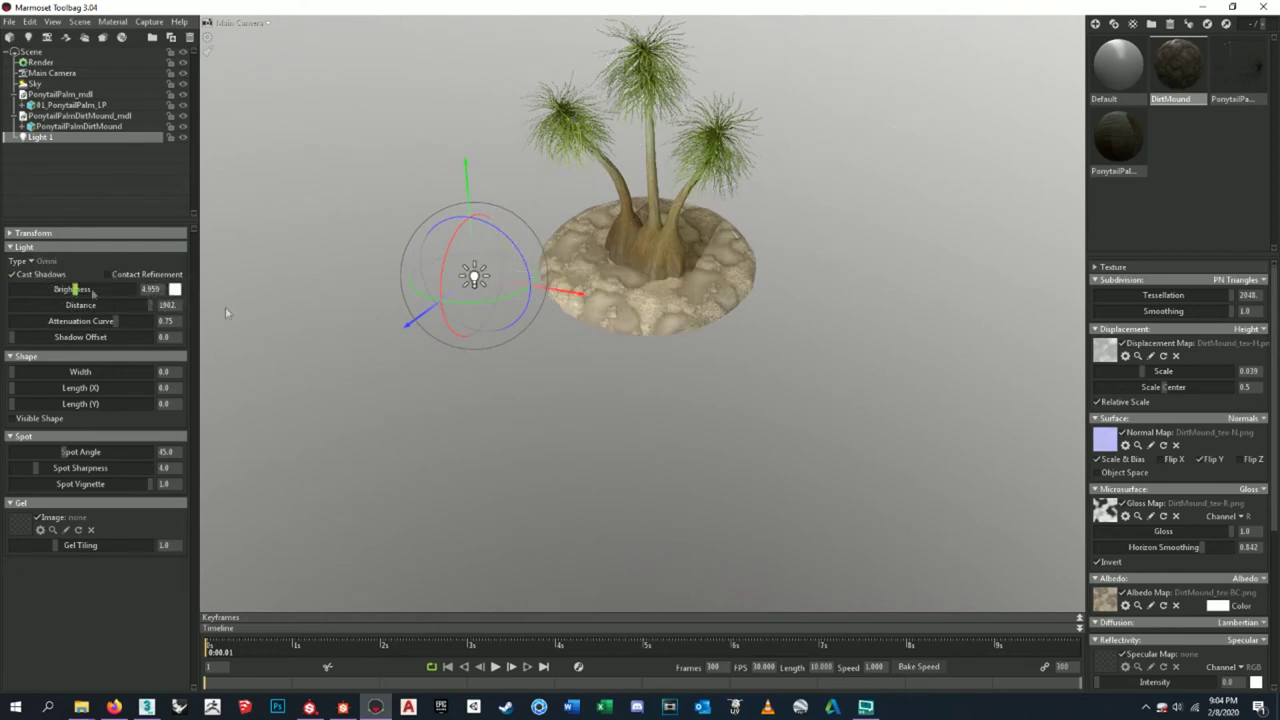
{"action": "middle_click_drag", "start_coordinate": [768, 378], "coordinate": [584, 319]}
{"action": "left_click_drag", "start_coordinate": [584, 319], "coordinate": [431, 302]}
- Set Light 1's brightness to 3.0 and attenuation curve to 0.307
{"action": "left_click_drag", "start_coordinate": [716, 350], "coordinate": [743, 385]}
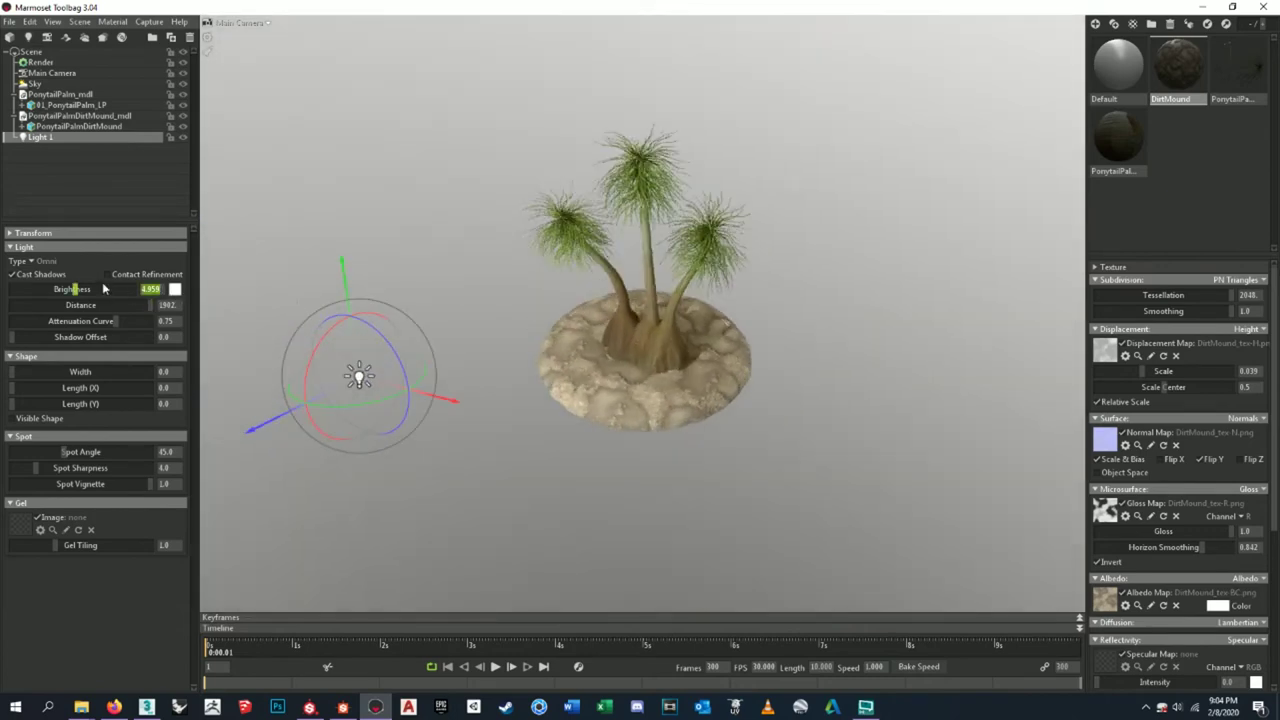
{"action": "left_click_drag", "start_coordinate": [103, 288], "coordinate": [72, 288]}
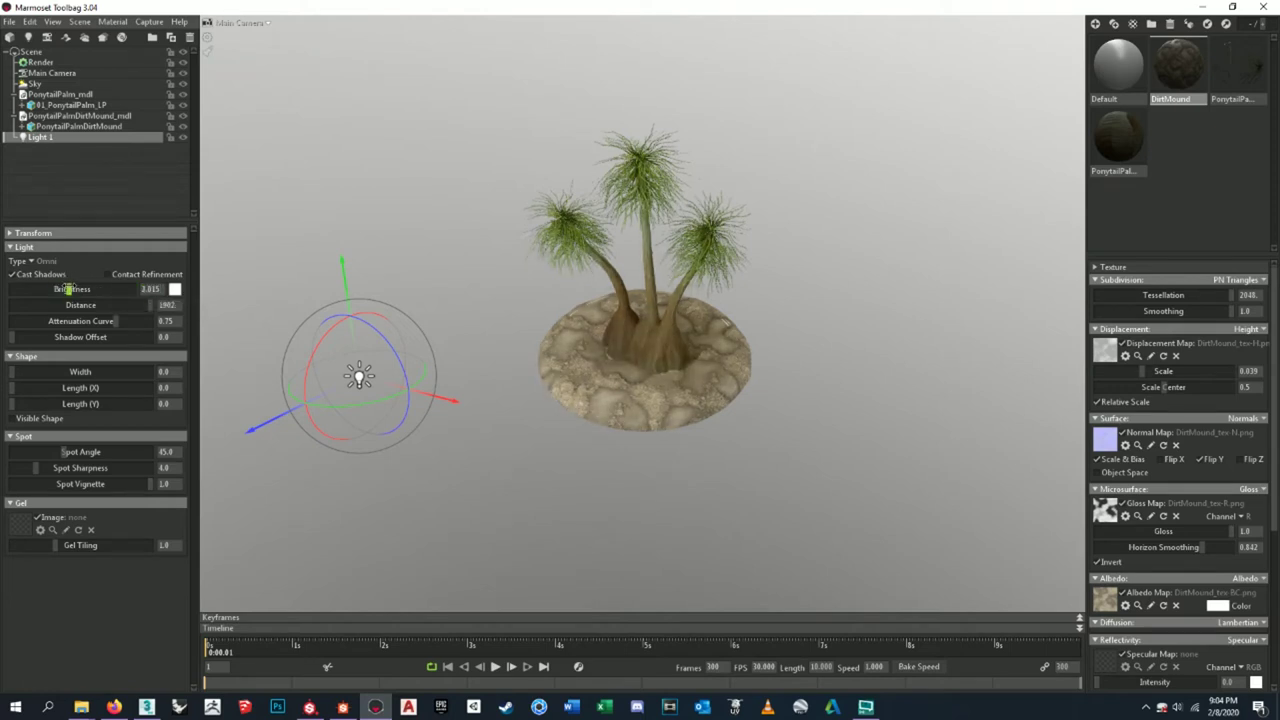
{"action": "left_click_drag", "start_coordinate": [103, 288], "coordinate": [103, 289]}
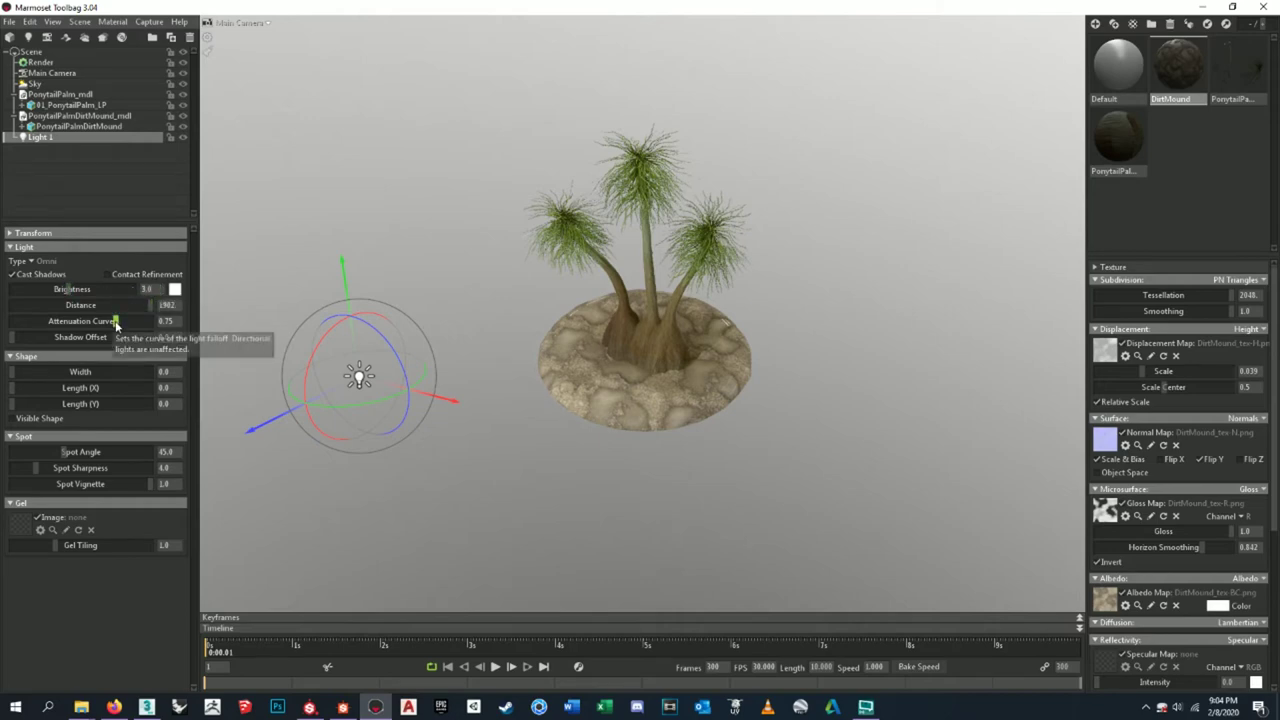
{"action": "left_click_drag", "start_coordinate": [115, 321], "coordinate": [50, 325]}
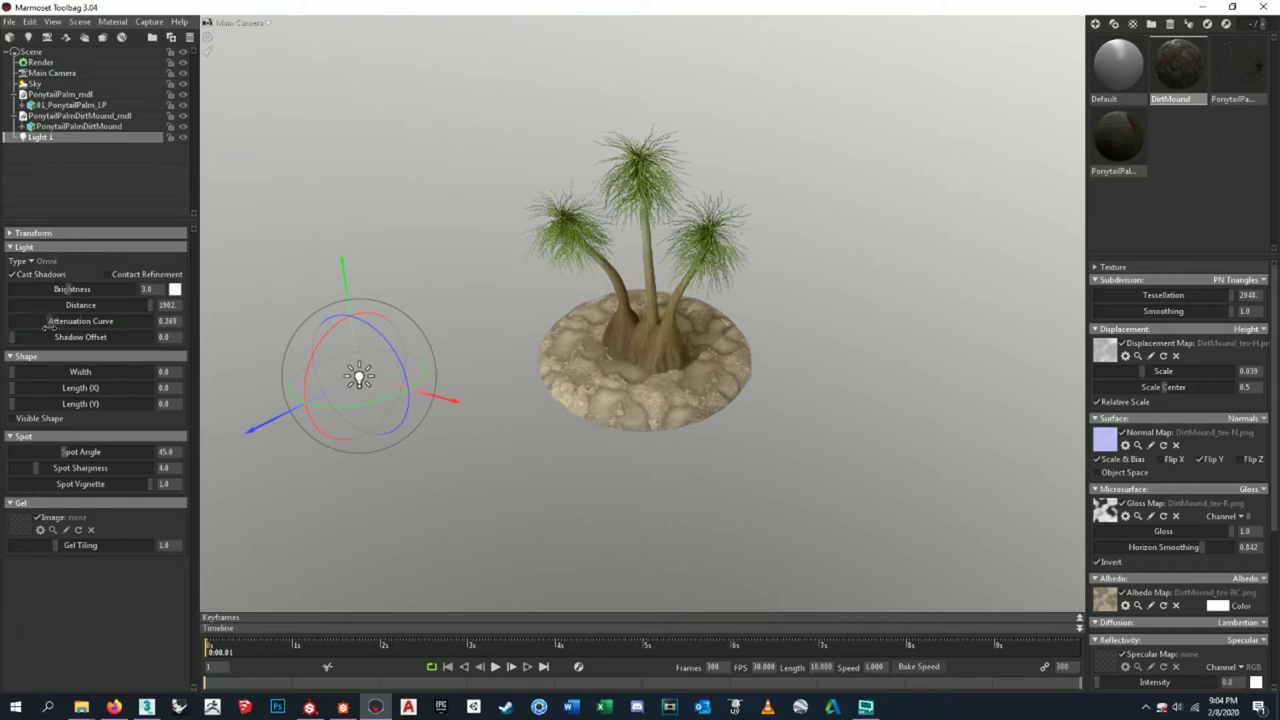
{"action": "left_click_drag", "start_coordinate": [563, 457], "coordinate": [628, 410]}
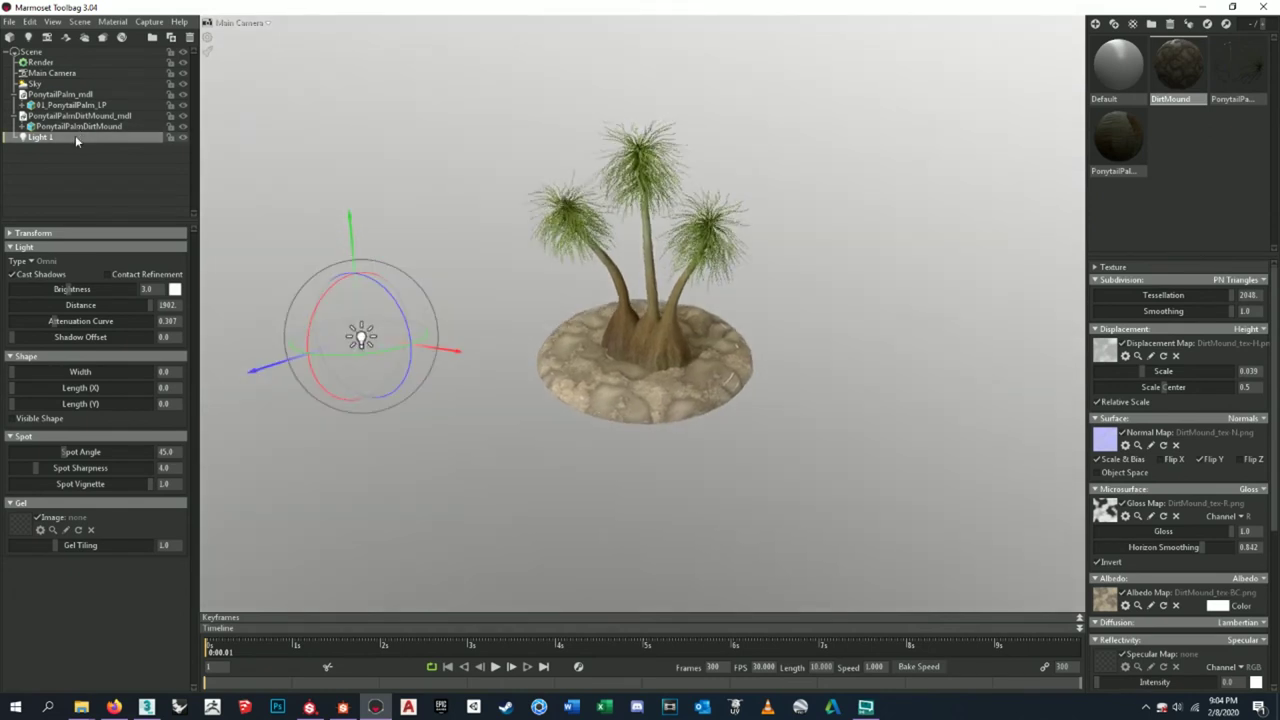
- Duplicate the omni light and place Light 1 Copy to the right of the palm
{"action": "key", "text": "ctrl+d"}
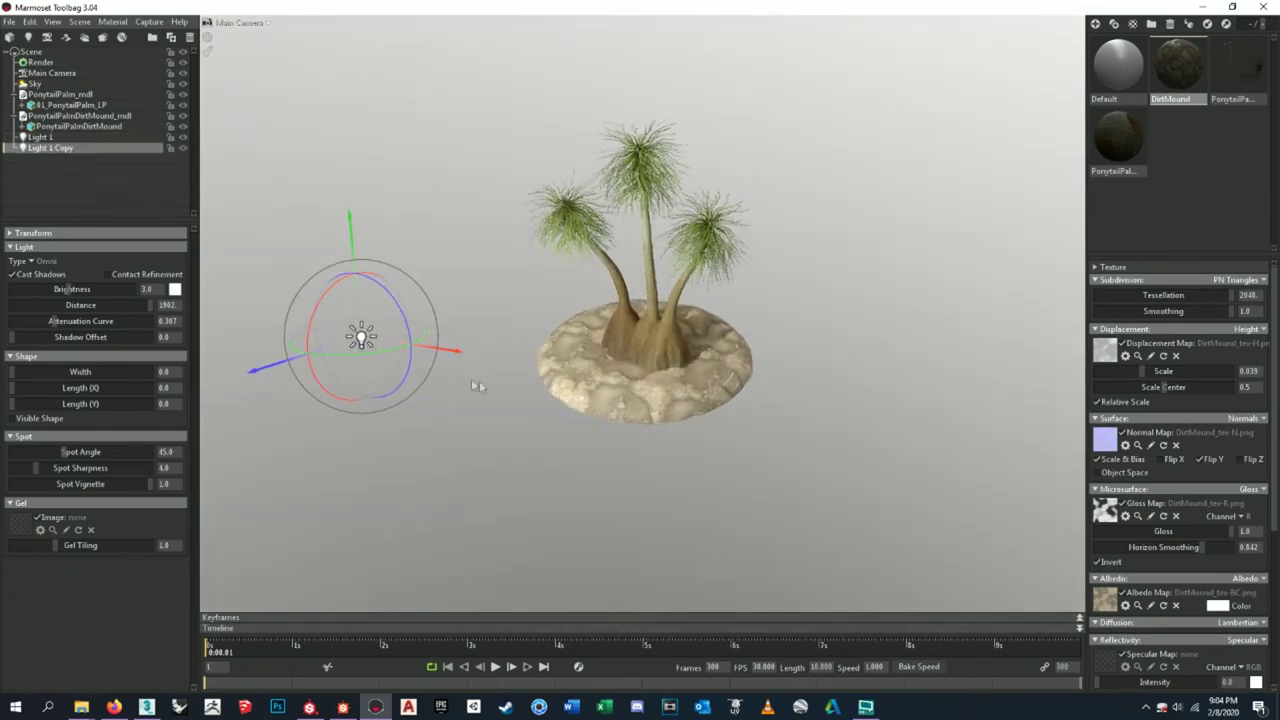
{"action": "left_click_drag", "start_coordinate": [430, 350], "coordinate": [841, 265]}
{"action": "key", "text": "ctrl+z"}
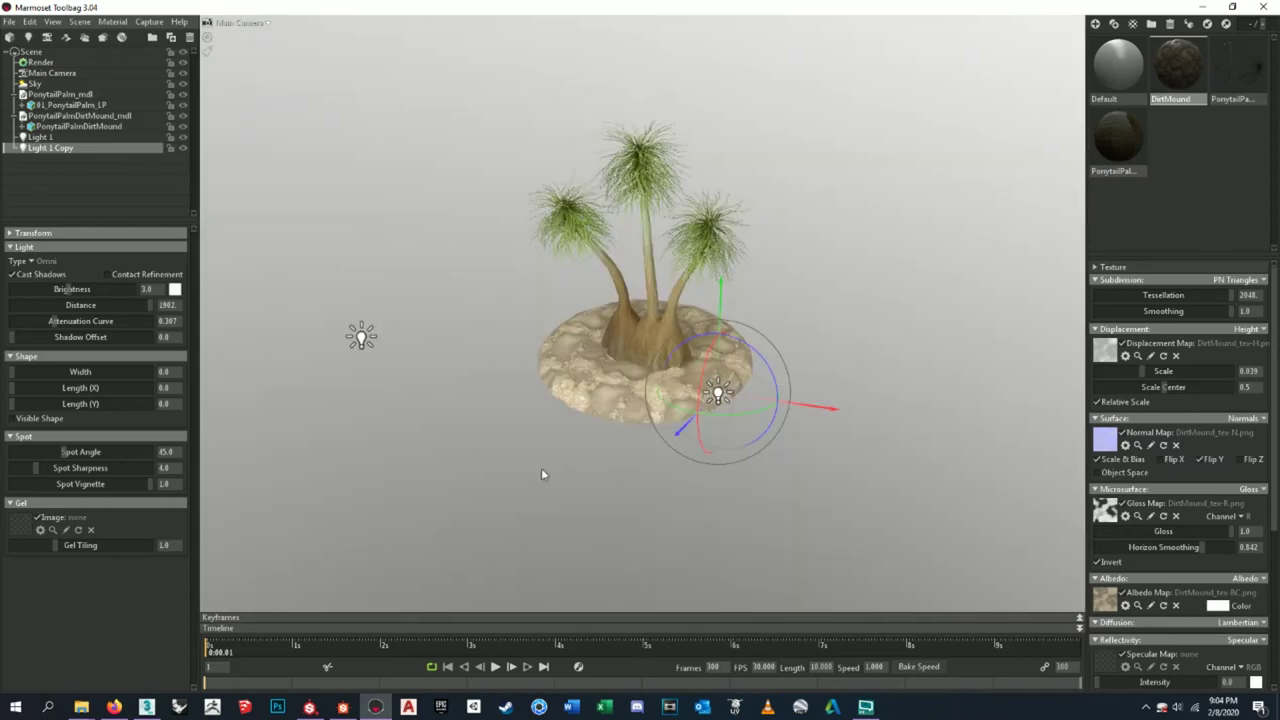
{"action": "left_click", "coordinate": [898, 283]}
{"action": "left_click_drag", "start_coordinate": [898, 283], "coordinate": [852, 325]}
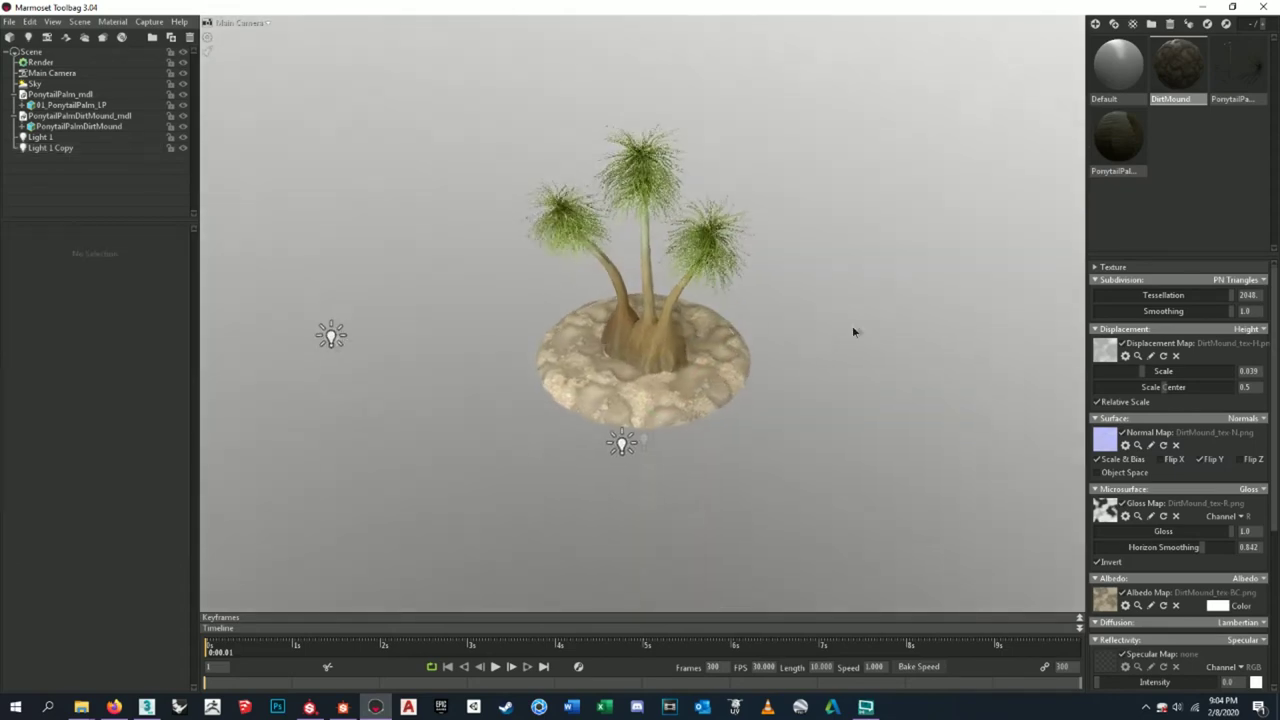
{"action": "left_click", "coordinate": [71, 148]}
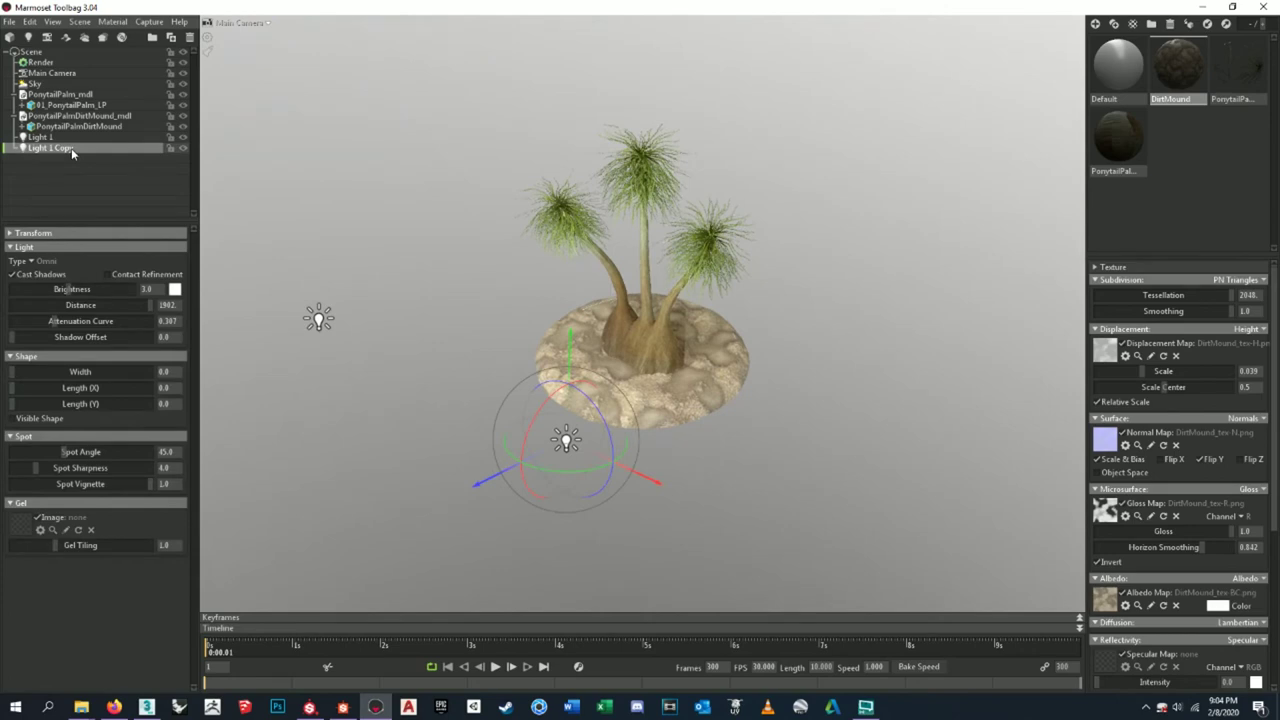
- Duplicate Light 1 Copy and raise the new light above the tree
{"action": "key", "text": "ctrl+d"}
{"action": "left_click_drag", "start_coordinate": [484, 489], "coordinate": [634, 60]}
{"action": "left_click_drag", "start_coordinate": [726, 103], "coordinate": [852, 120]}
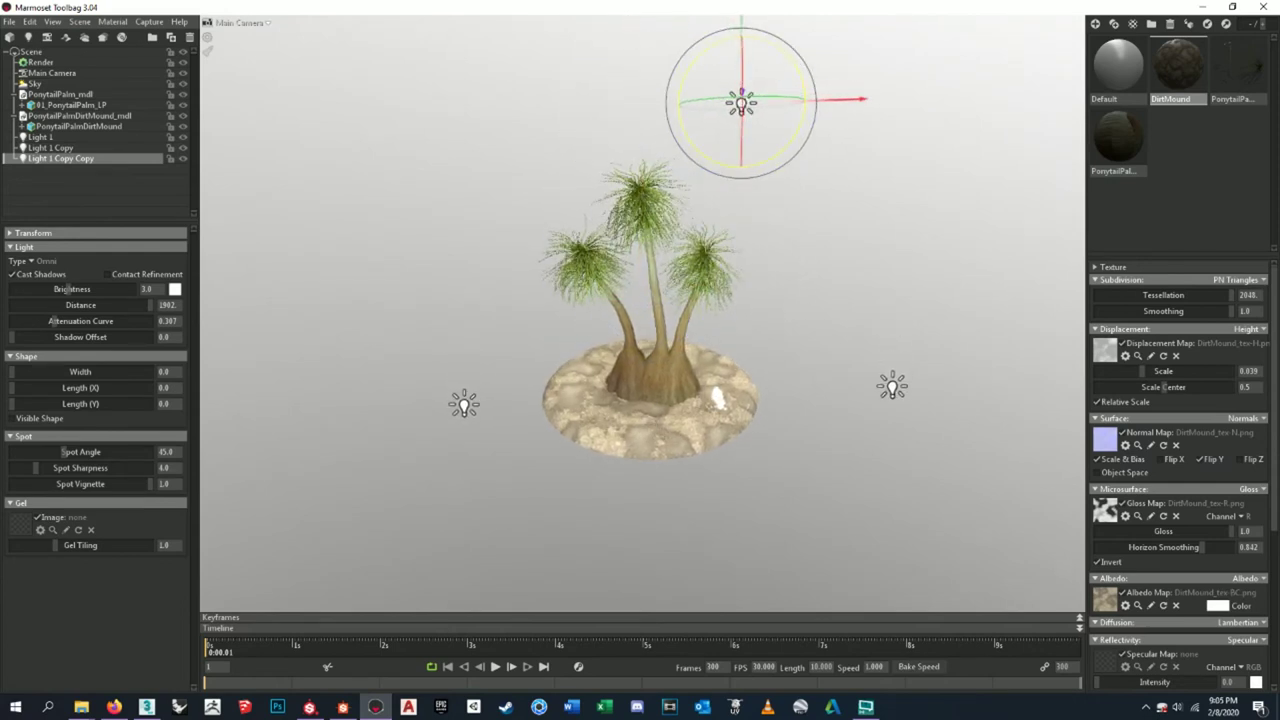
{"action": "left_click_drag", "start_coordinate": [837, 300], "coordinate": [697, 317]}
- Tint Light 1 Copy Copy pale cyan (b2f3ff)
{"action": "left_click", "coordinate": [176, 290]}
{"action": "left_click", "coordinate": [396, 598]}
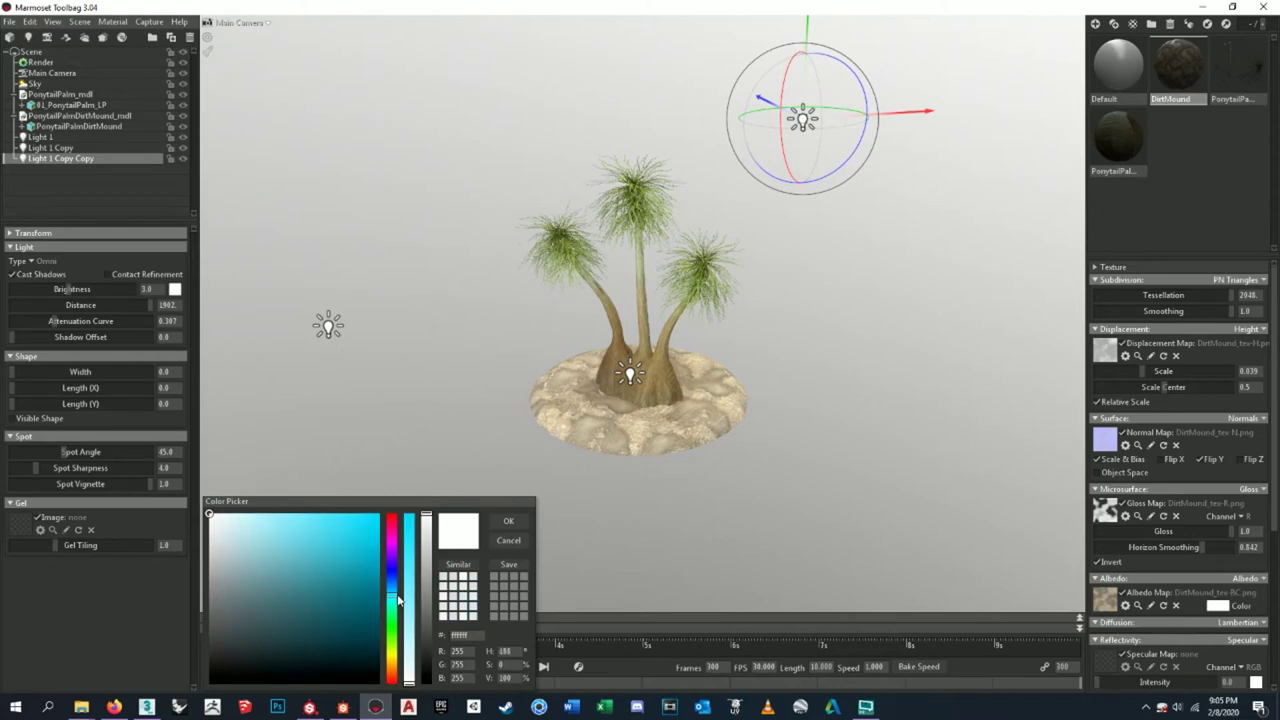
{"action": "left_click_drag", "start_coordinate": [240, 537], "coordinate": [260, 513]}
{"action": "left_click_drag", "start_coordinate": [917, 393], "coordinate": [810, 441]}
{"action": "scroll", "coordinate": [810, 441], "scroll_direction": "up", "scroll_amount": 10}
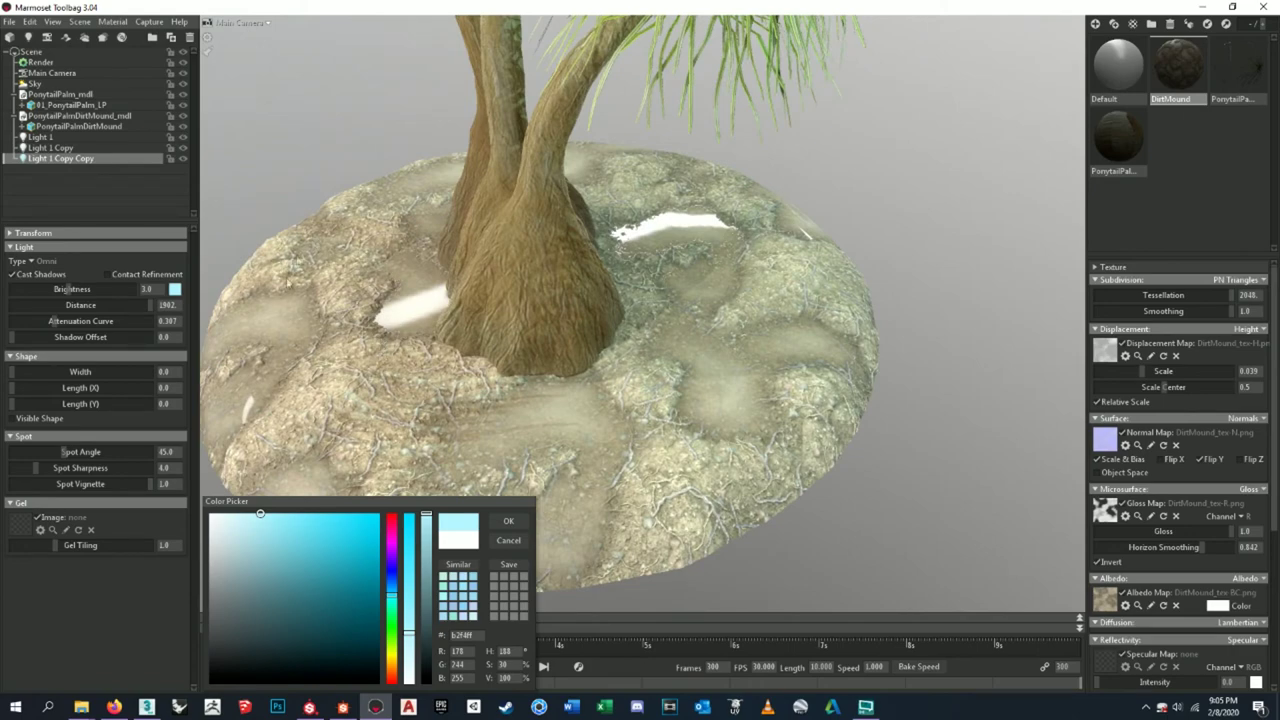
{"action": "scroll", "coordinate": [740, 368], "scroll_direction": "down", "scroll_amount": 10}
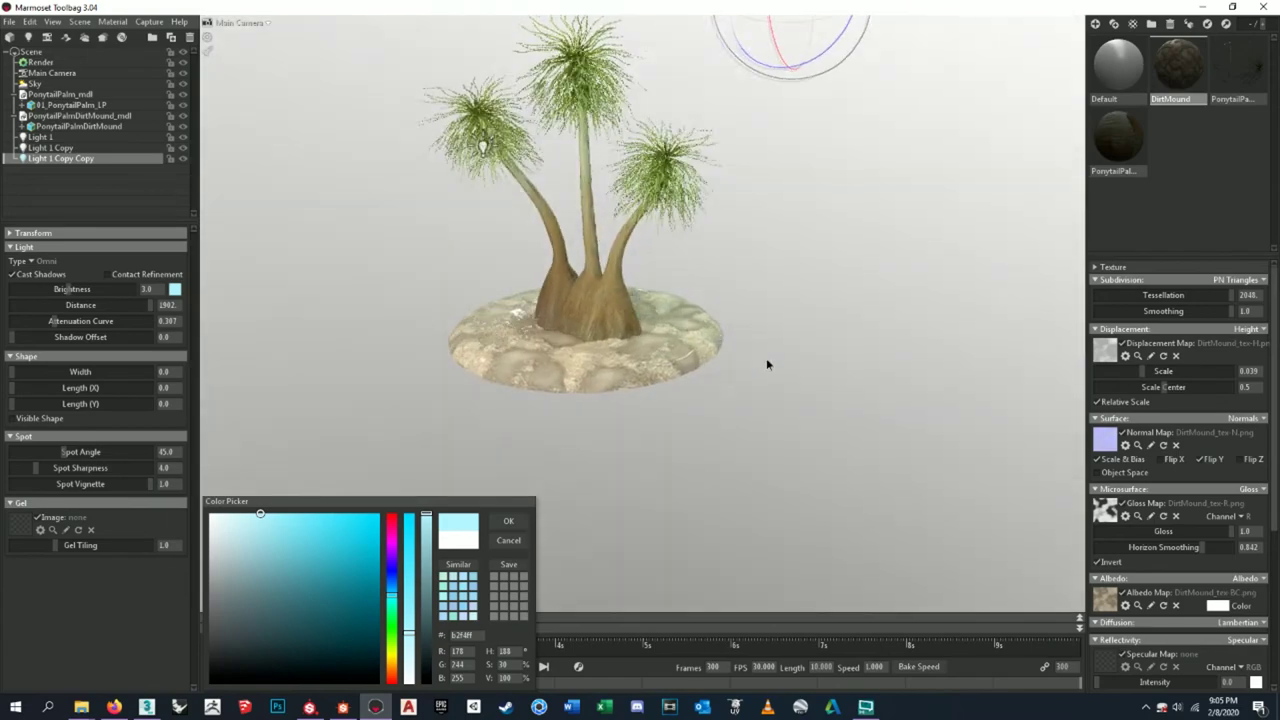
{"action": "middle_click_drag", "start_coordinate": [766, 364], "coordinate": [843, 397]}
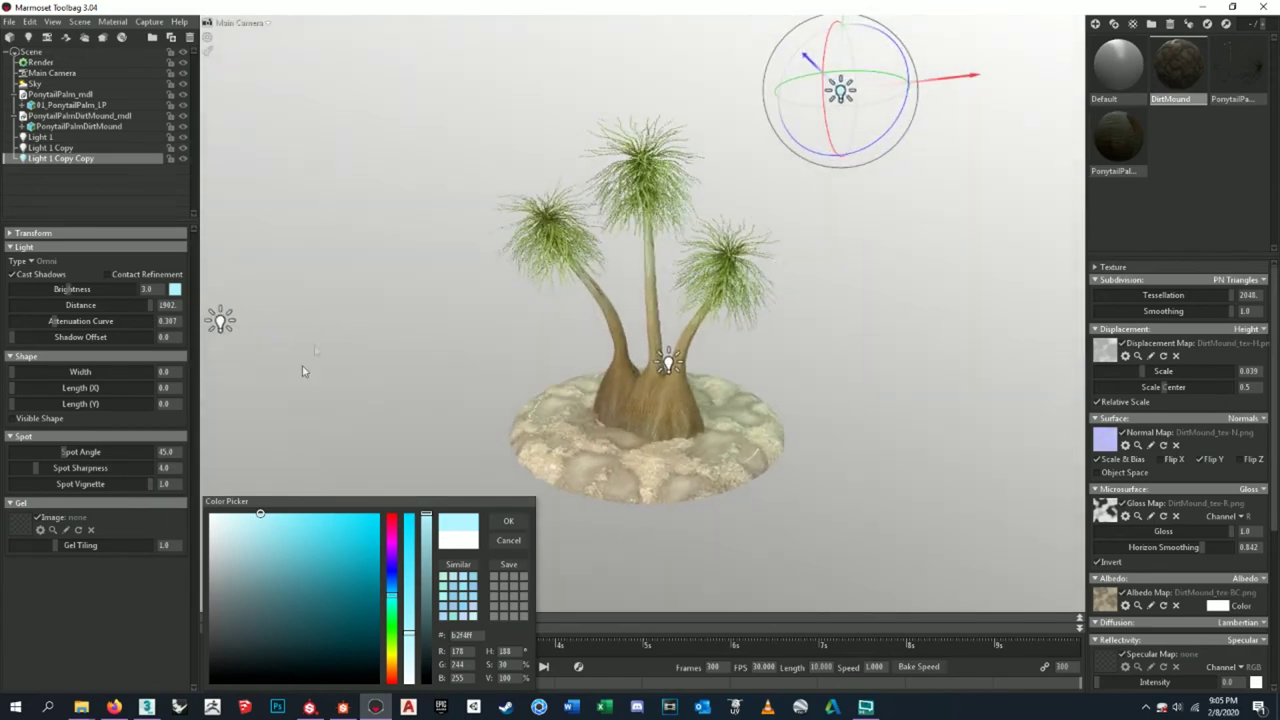
{"action": "left_click", "coordinate": [516, 522]}
{"action": "left_click_drag", "start_coordinate": [672, 317], "coordinate": [633, 346]}
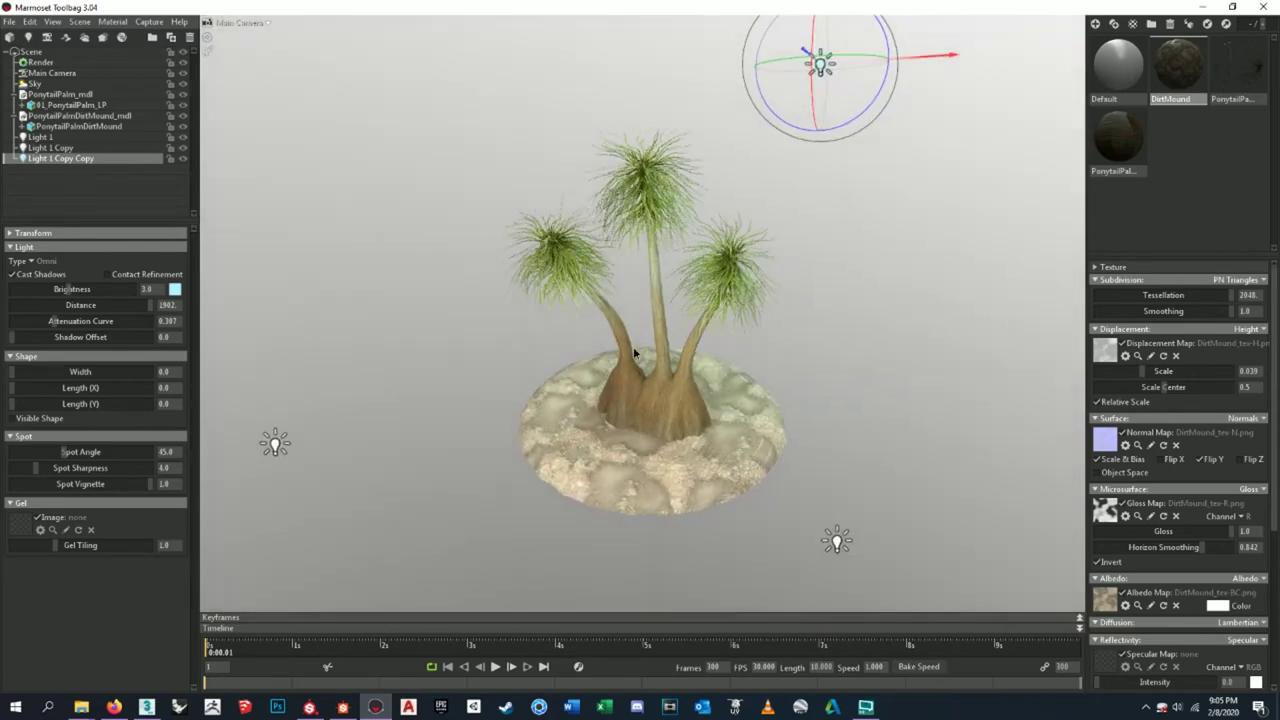
- Increase the sky backdrop blur and drop backdrop brightness to a dark grey
{"action": "left_click", "coordinate": [70, 85]}
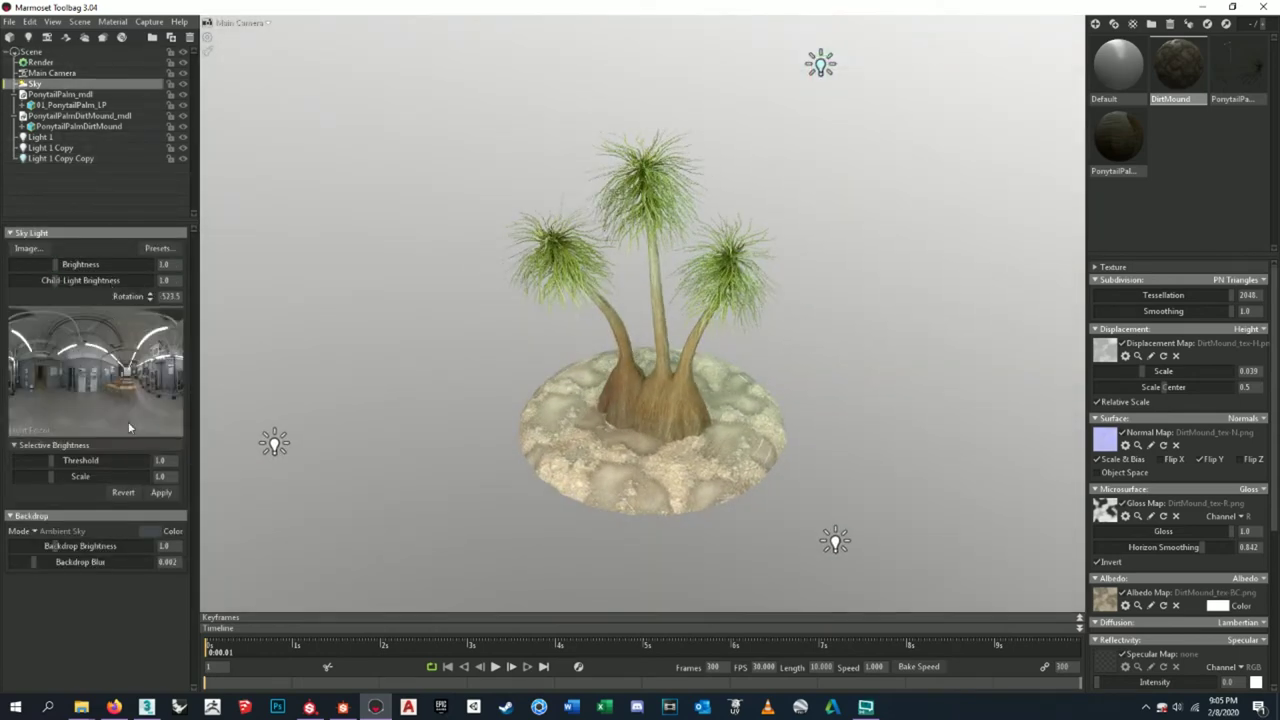
{"action": "left_click", "coordinate": [148, 531]}
{"action": "left_click", "coordinate": [216, 514]}
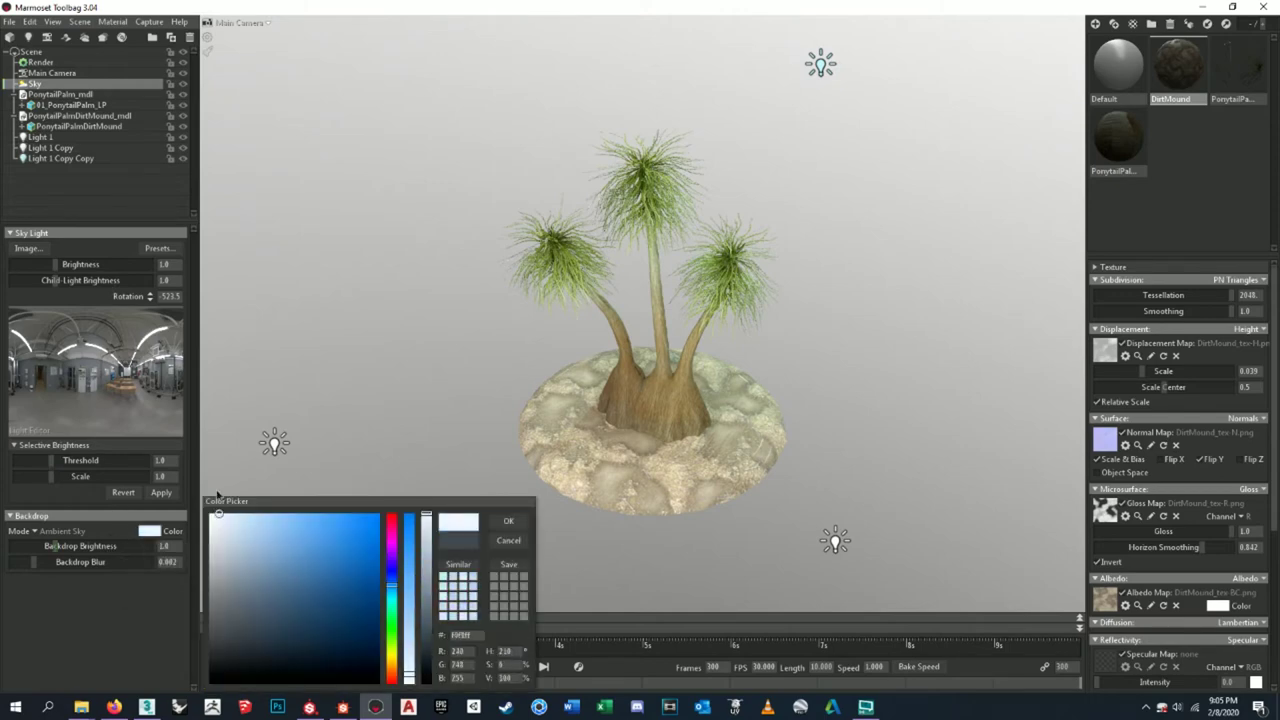
{"action": "left_click", "coordinate": [508, 540]}
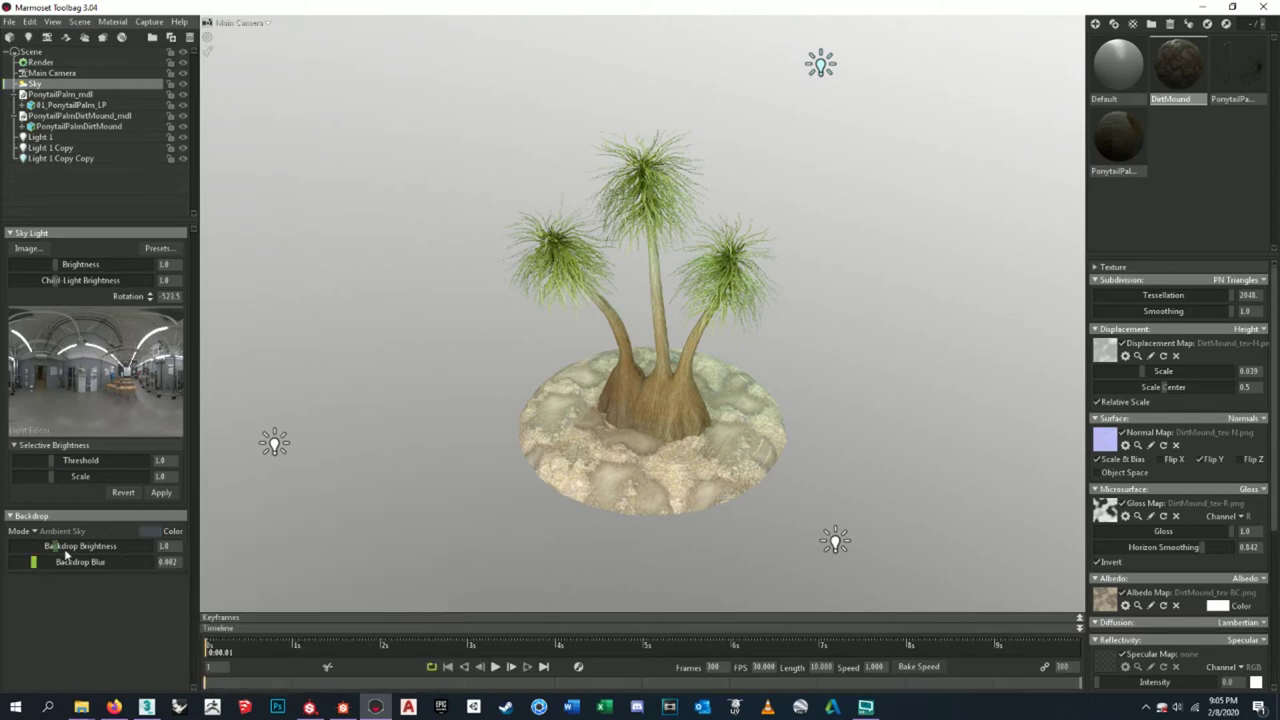
{"action": "left_click_drag", "start_coordinate": [51, 568], "coordinate": [66, 567]}
{"action": "left_click_drag", "start_coordinate": [50, 547], "coordinate": [14, 546]}
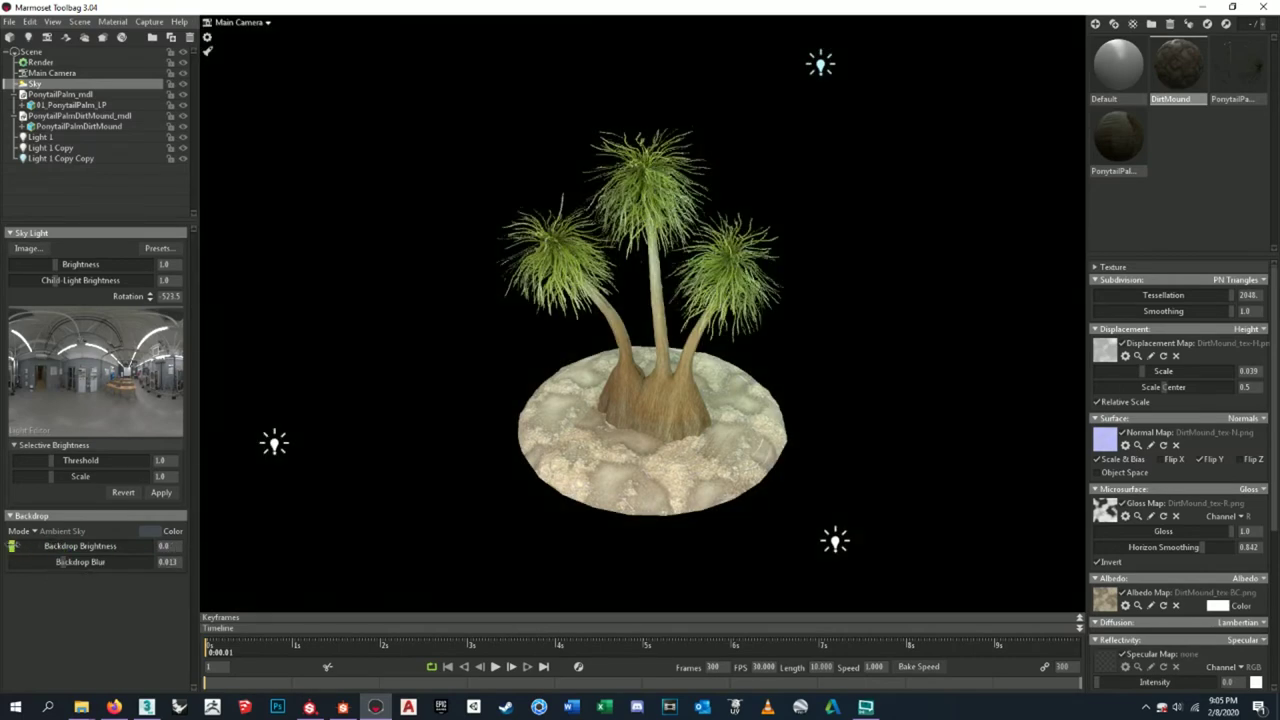
{"action": "left_click_drag", "start_coordinate": [10, 546], "coordinate": [31, 546]}
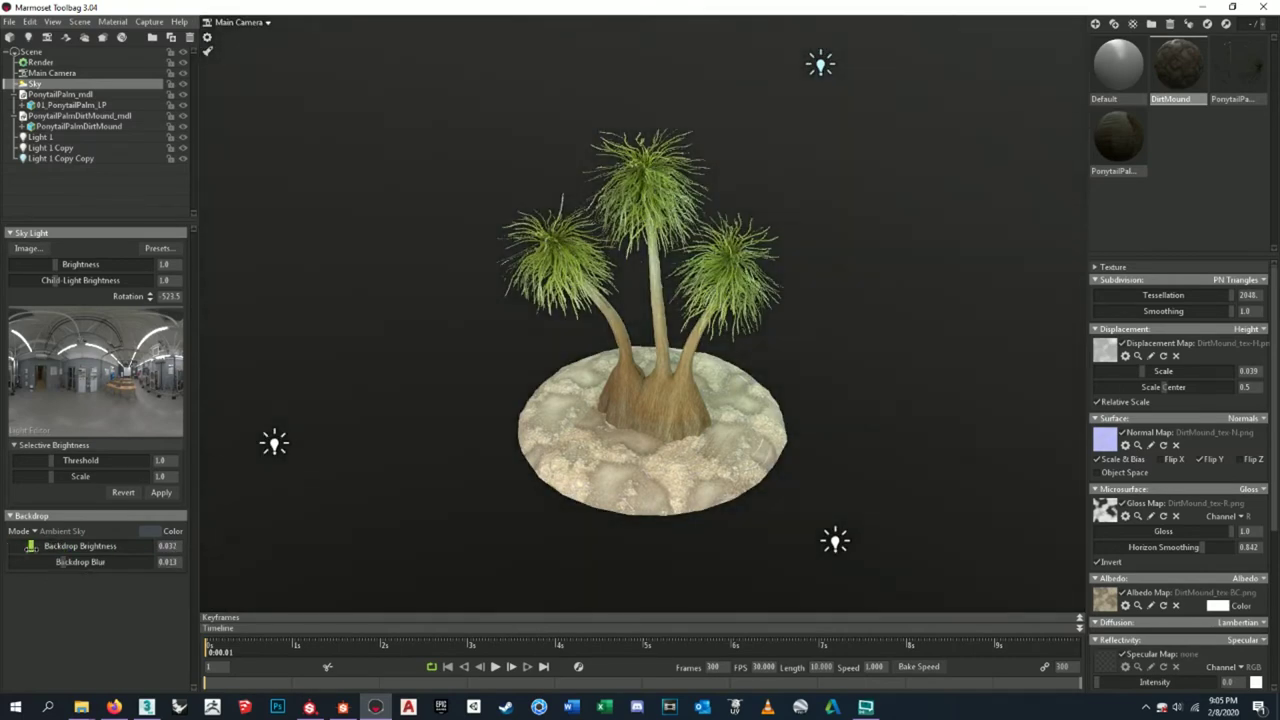
{"action": "left_click", "coordinate": [142, 530]}
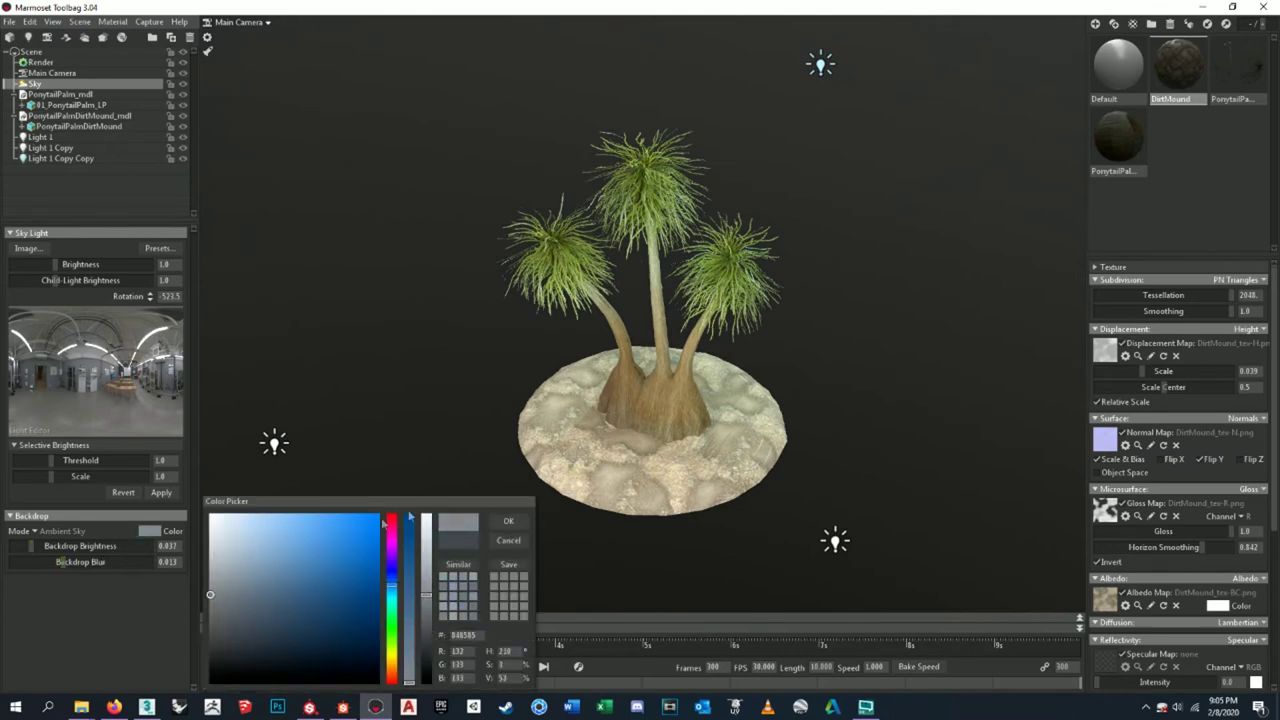
{"action": "left_click", "coordinate": [492, 524]}
- Lower Sky Light Brightness from 1.0 to 0.333 to darken the scene
{"action": "left_click_drag", "start_coordinate": [500, 531], "coordinate": [709, 263]}
{"action": "scroll", "coordinate": [700, 370], "scroll_direction": "up", "scroll_amount": 3}
{"action": "scroll", "coordinate": [737, 358], "scroll_direction": "down", "scroll_amount": 2}
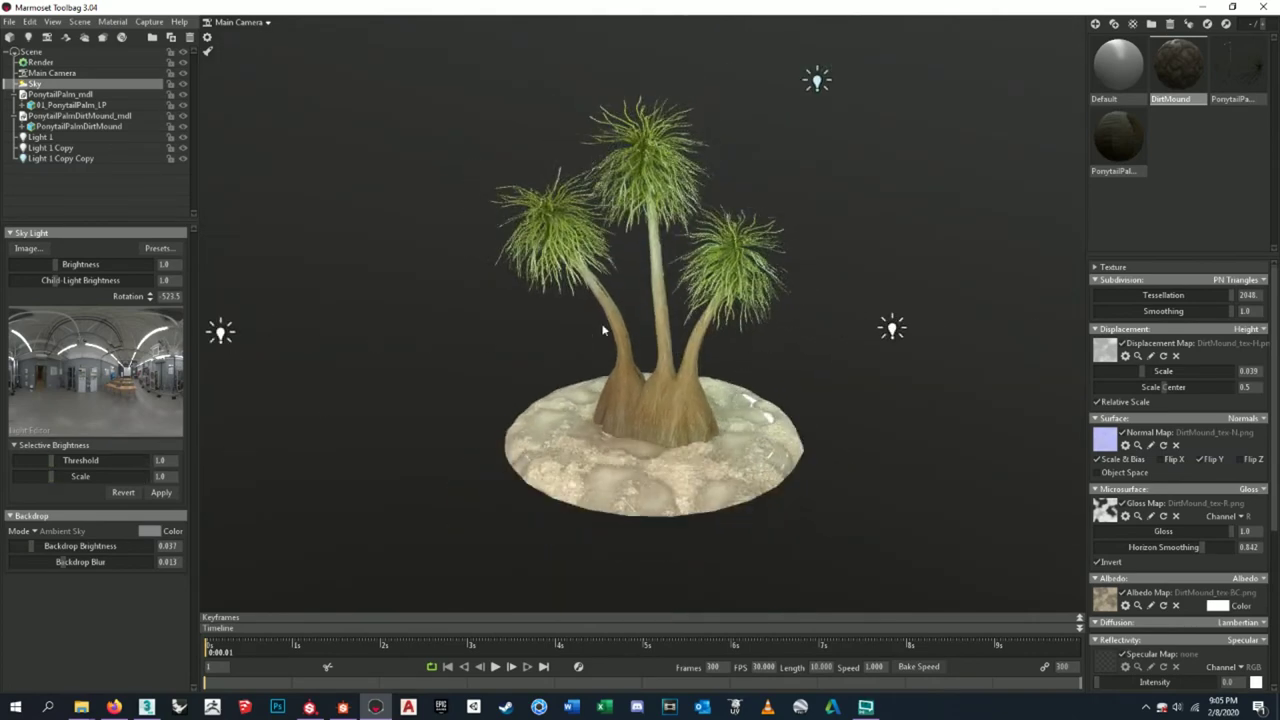
{"action": "left_click_drag", "start_coordinate": [603, 330], "coordinate": [563, 332]}
{"action": "left_click_drag", "start_coordinate": [54, 264], "coordinate": [44, 264]}
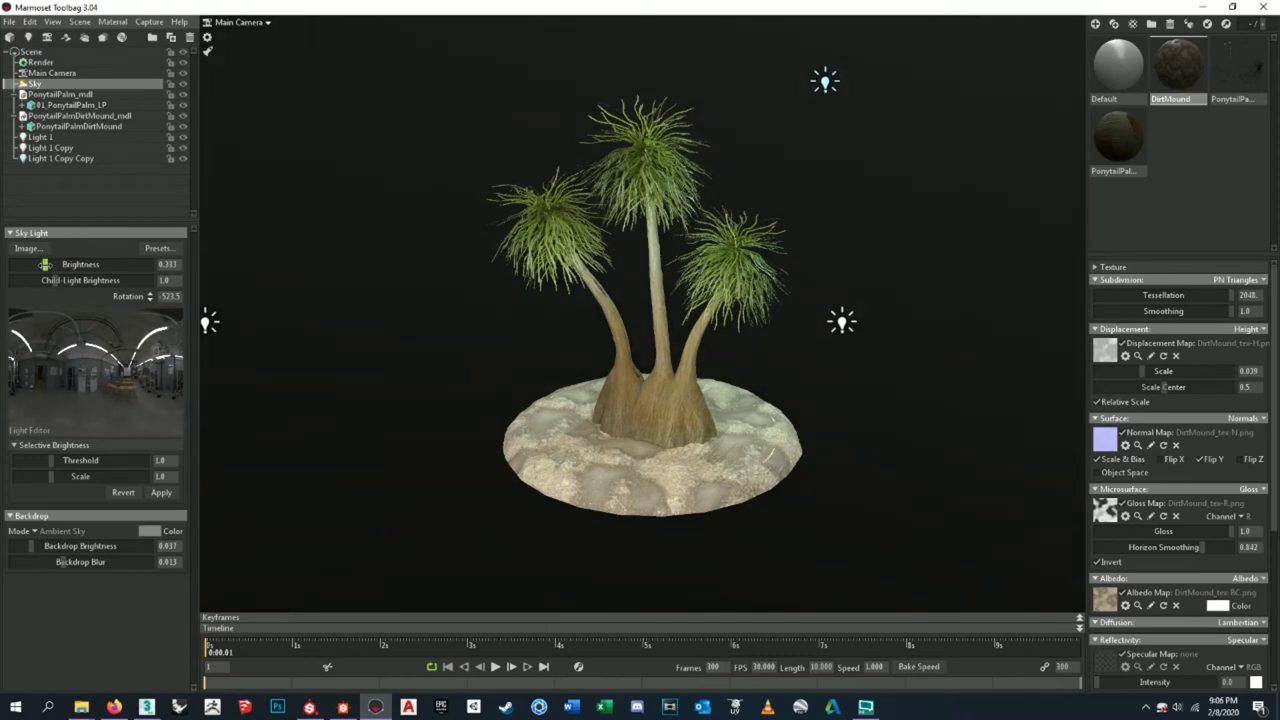
{"action": "left_click", "coordinate": [208, 326]}
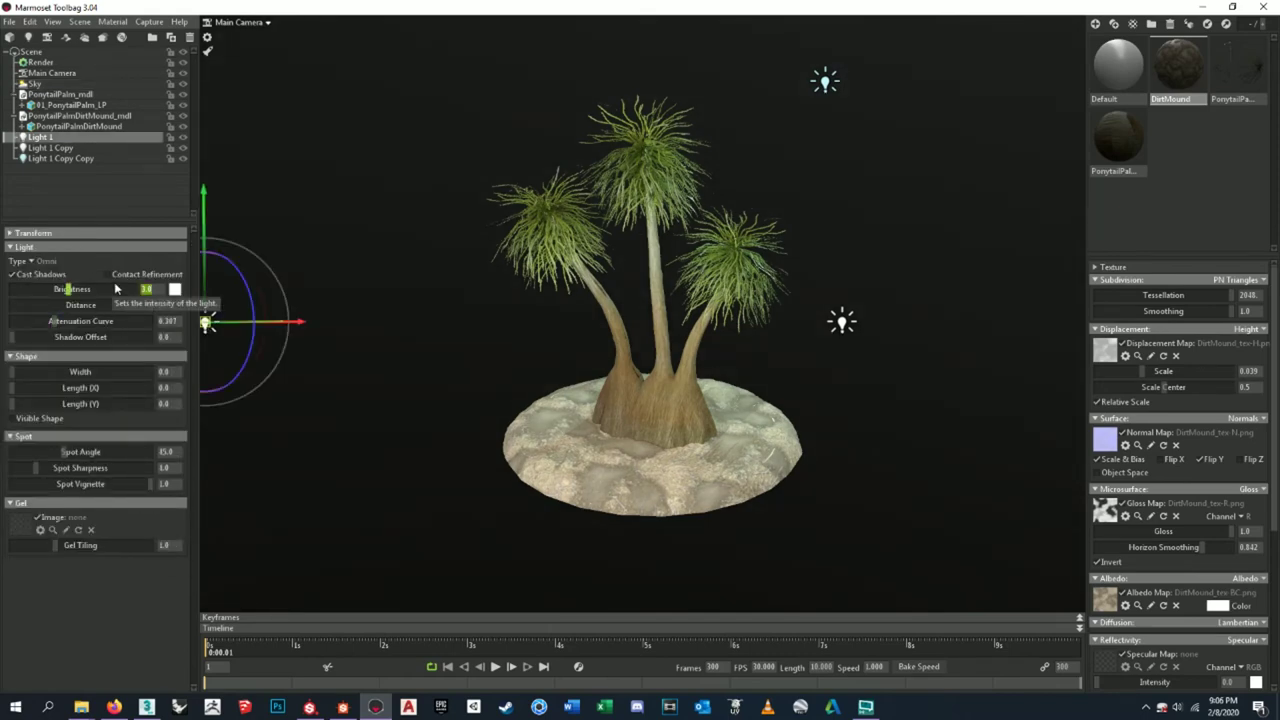
- Set Light 1's brightness to 1.0 and orbit the view to look down on the palm
{"action": "key", "text": "Return"}
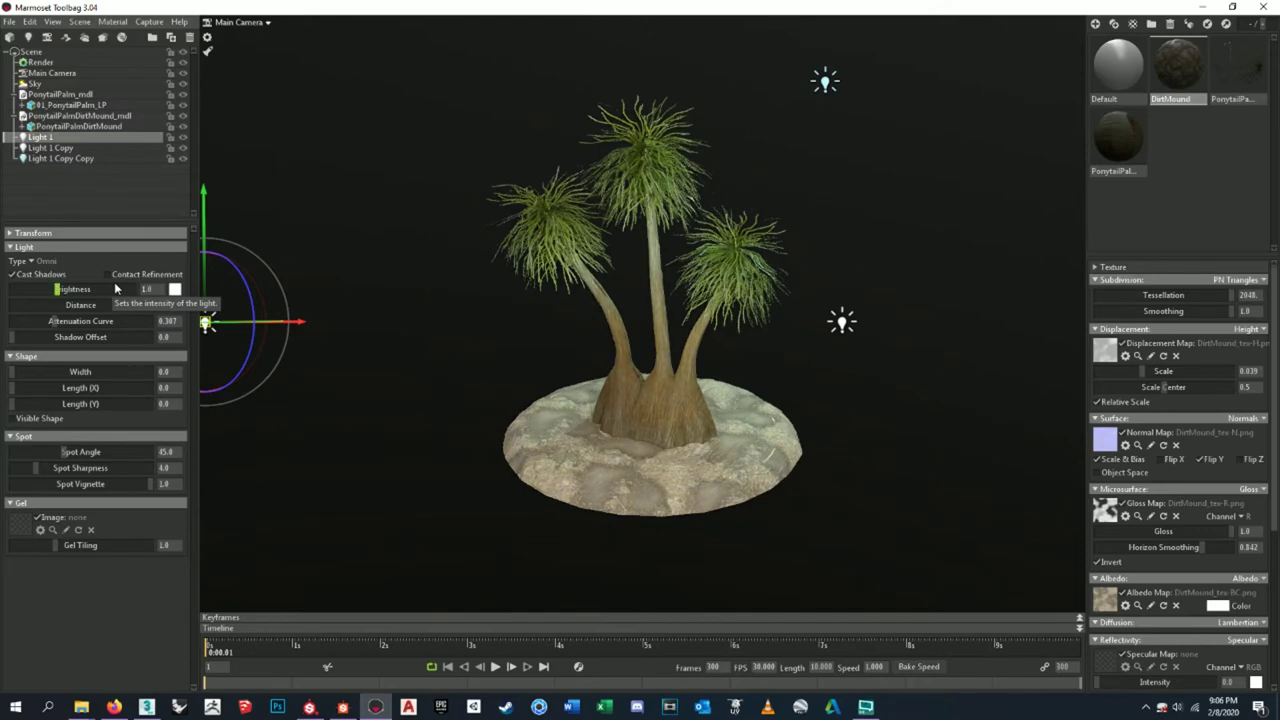
{"action": "left_click", "coordinate": [842, 321]}
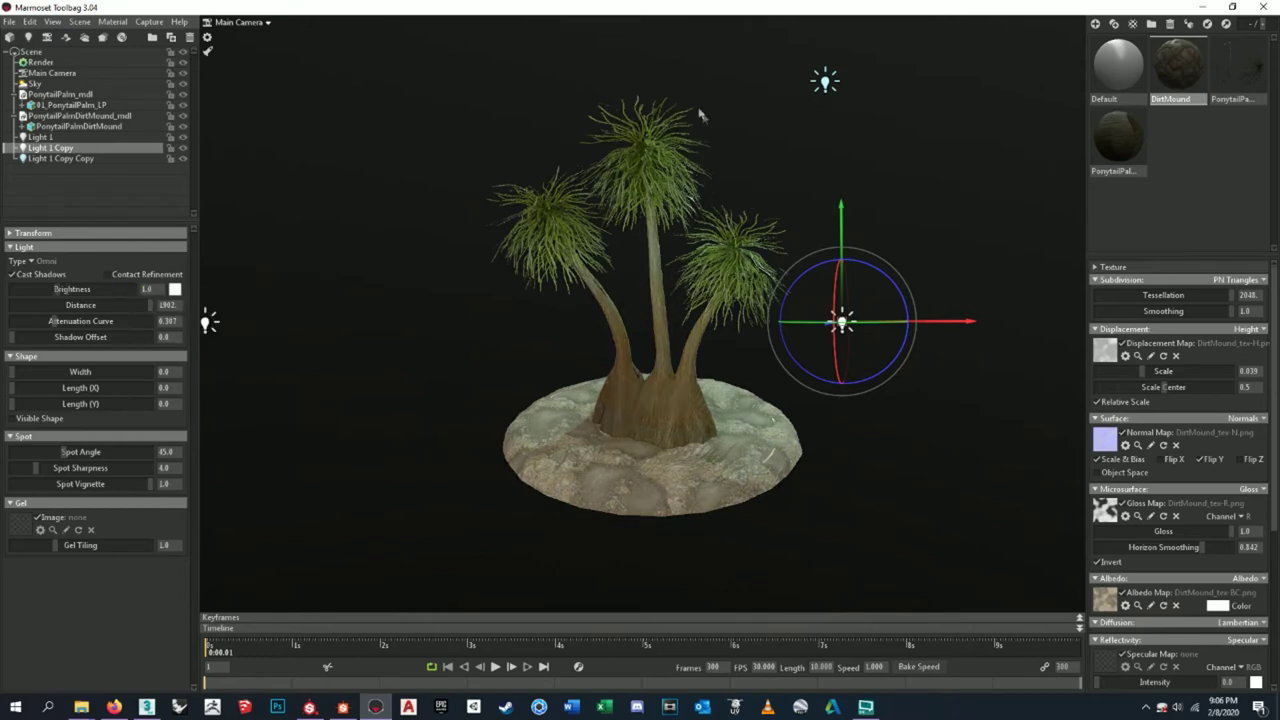
{"action": "left_click_drag", "start_coordinate": [662, 248], "coordinate": [735, 232]}
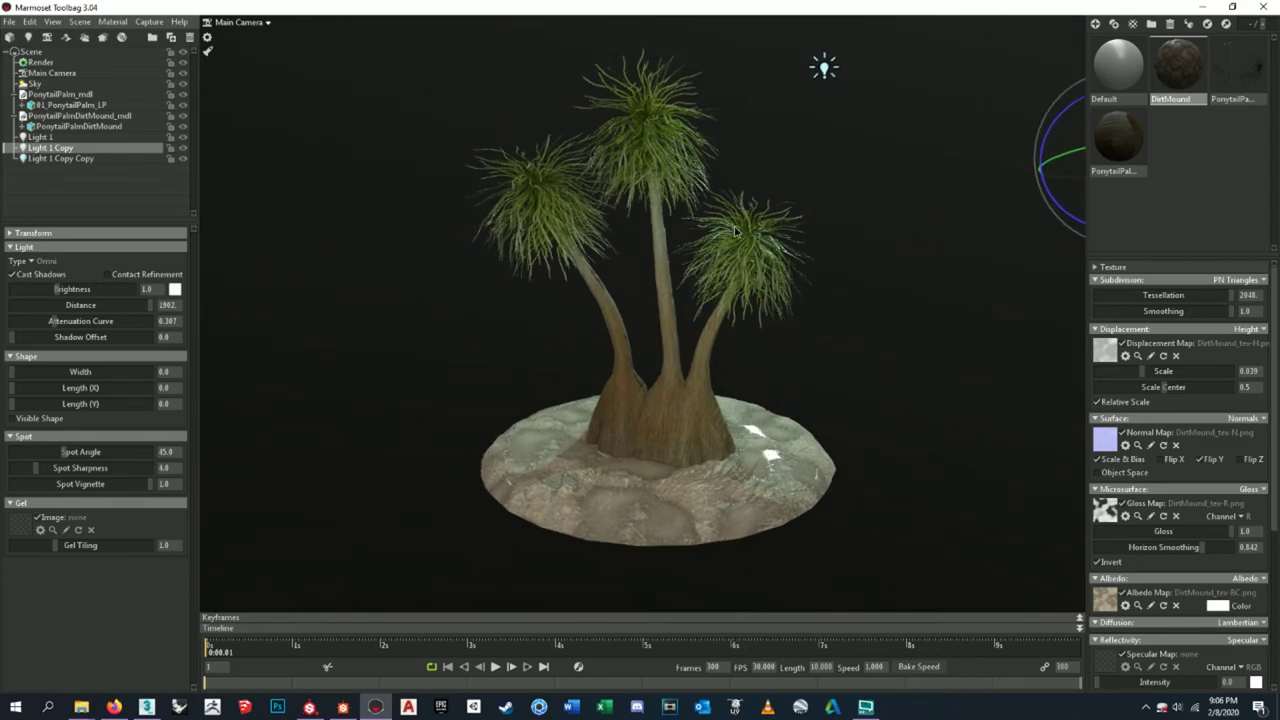
{"action": "left_click", "coordinate": [865, 308]}
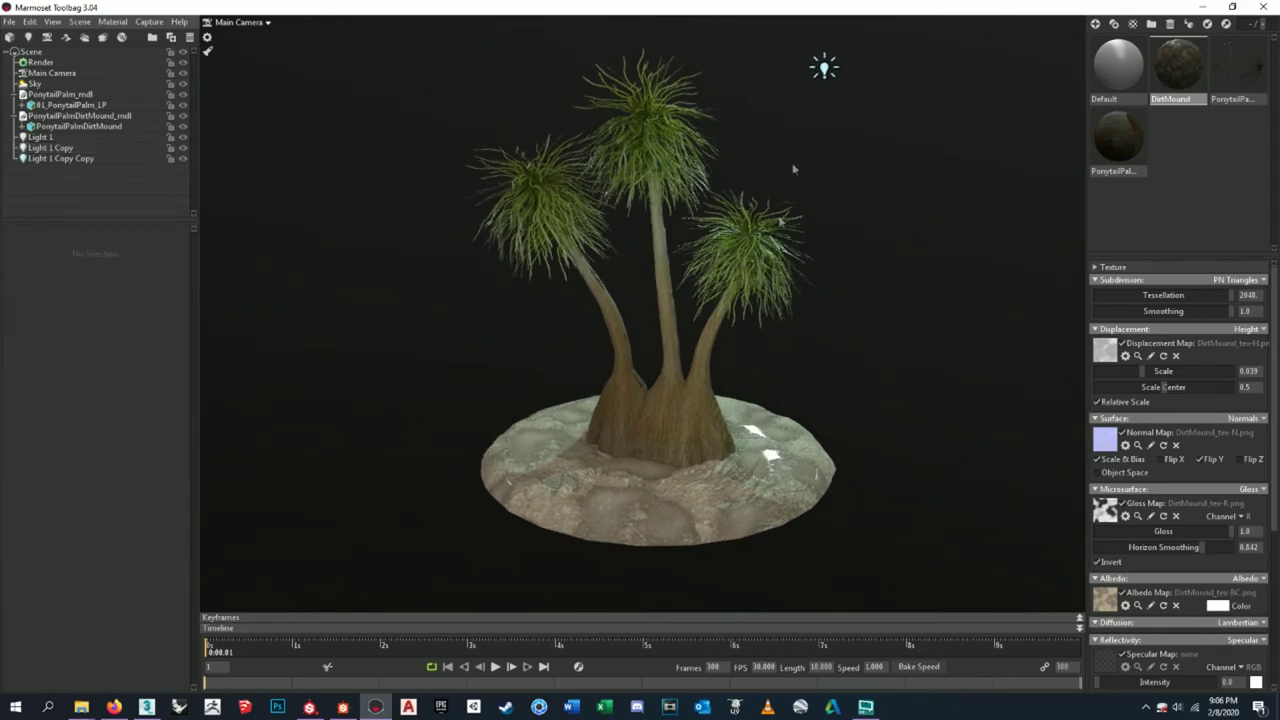
{"action": "mouse_move", "coordinate": [810, 143]}
{"action": "left_mouse_down"}
{"action": "mouse_move", "coordinate": [803, 160]}
{"action": "mouse_move", "coordinate": [813, 145]}
{"action": "mouse_move", "coordinate": [795, 125]}
{"action": "left_mouse_up"}
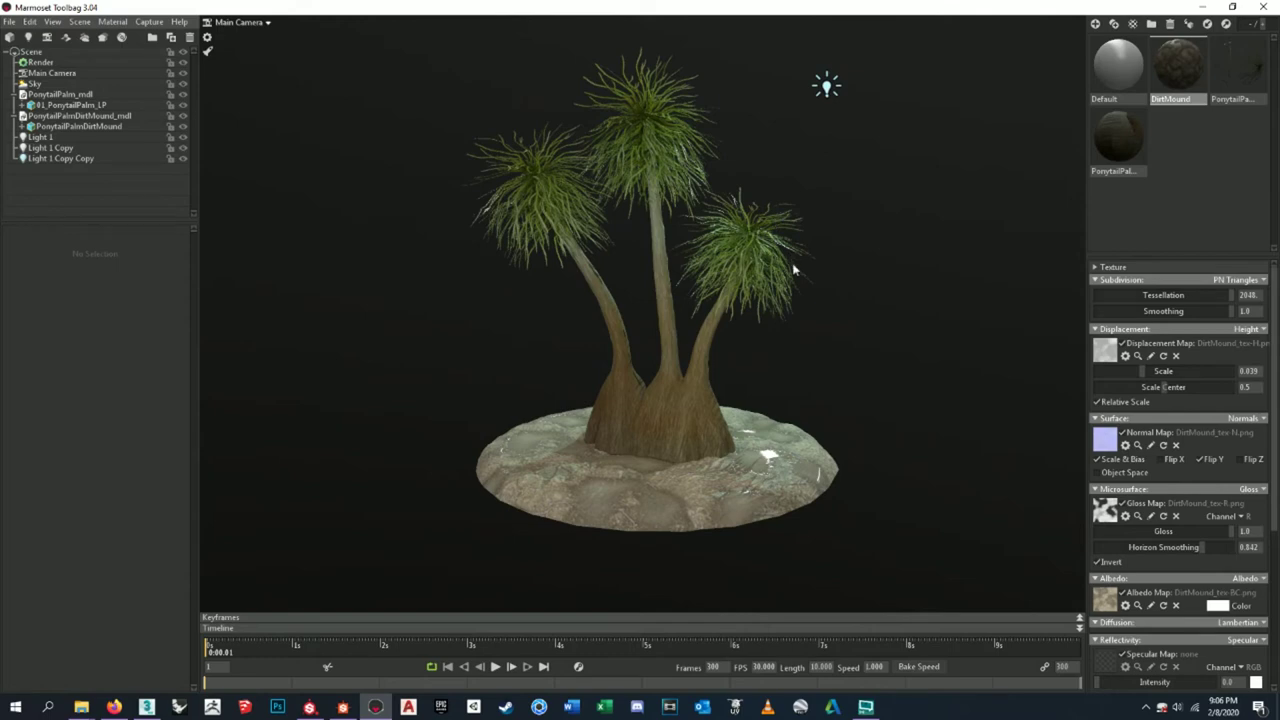
{"action": "left_click_drag", "start_coordinate": [690, 285], "coordinate": [695, 370]}
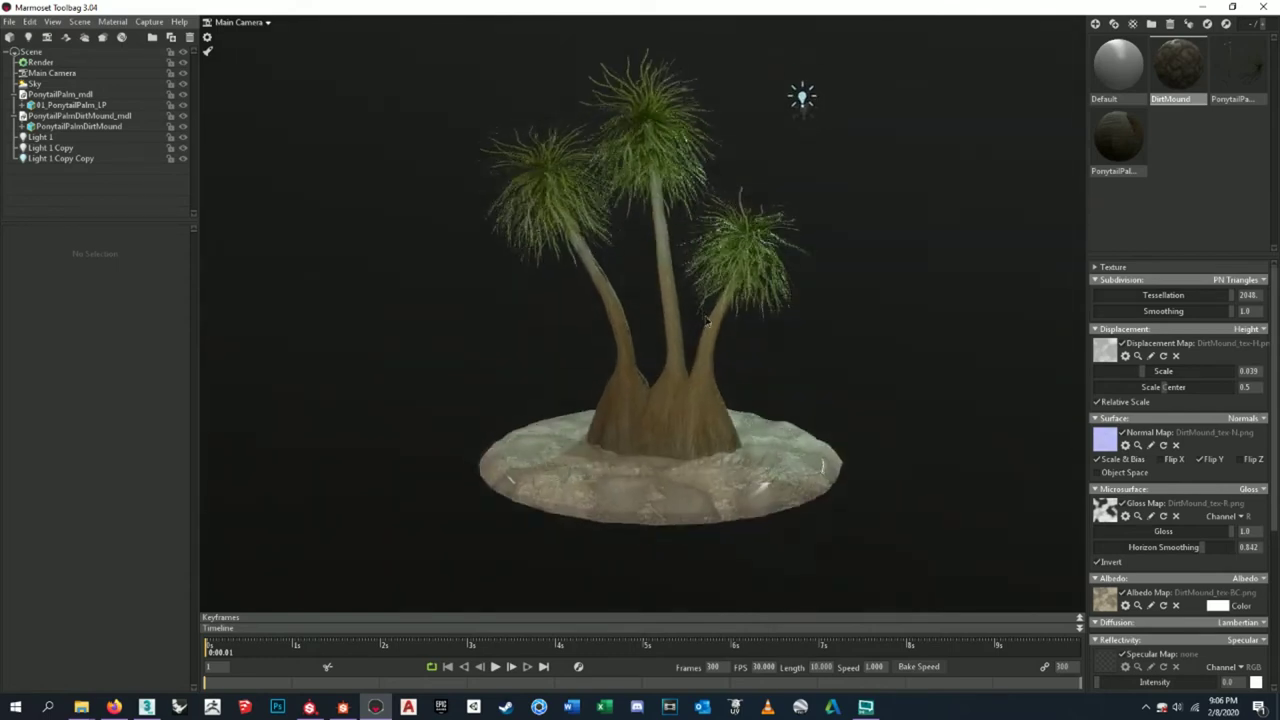
{"action": "left_click", "coordinate": [695, 410]}
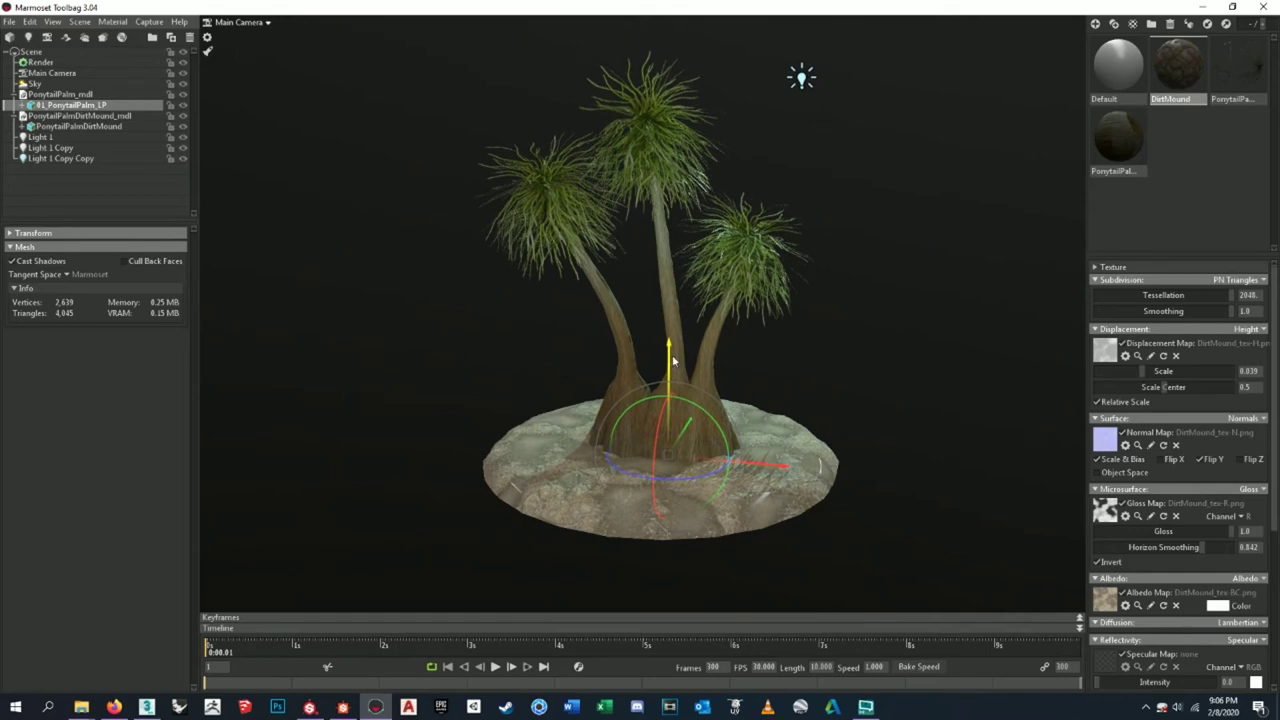
{"action": "left_click", "coordinate": [792, 335]}
- Move Light 1 and Light 1 Copy together to new positions around the palm
{"action": "scroll", "coordinate": [770, 335], "scroll_direction": "up", "scroll_amount": 2}
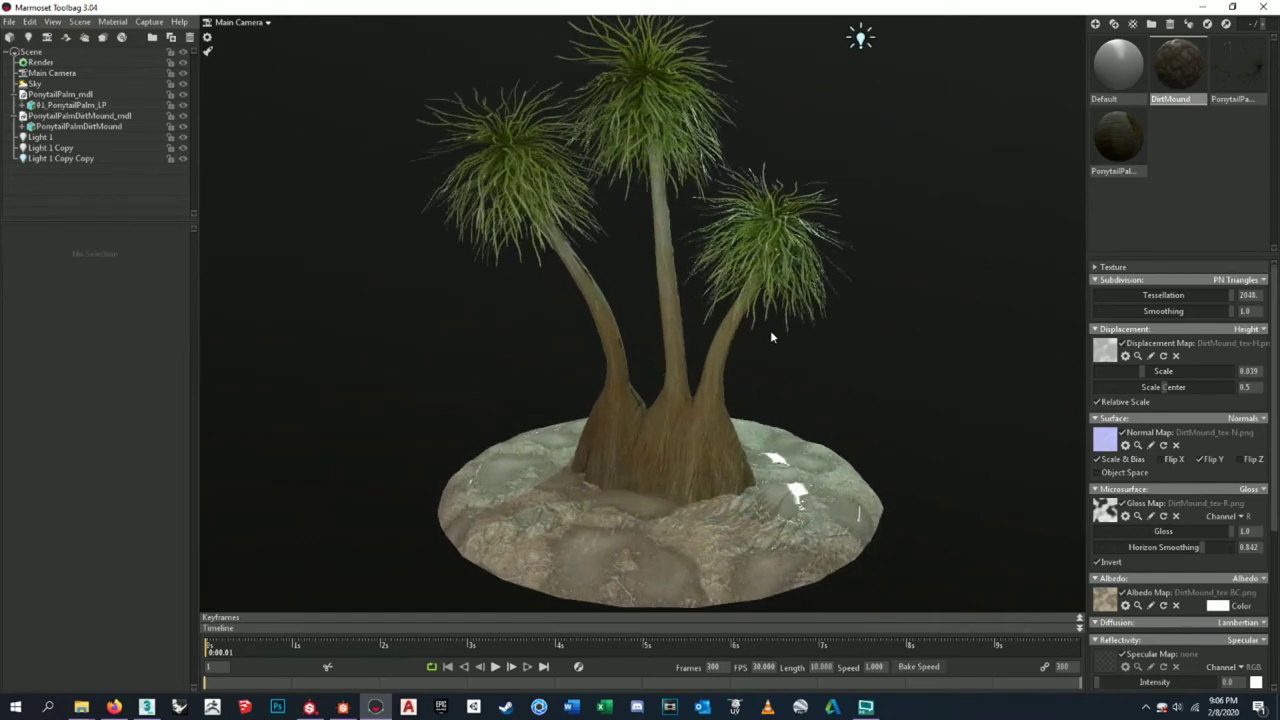
{"action": "scroll", "coordinate": [748, 209], "scroll_direction": "down", "scroll_amount": 3}
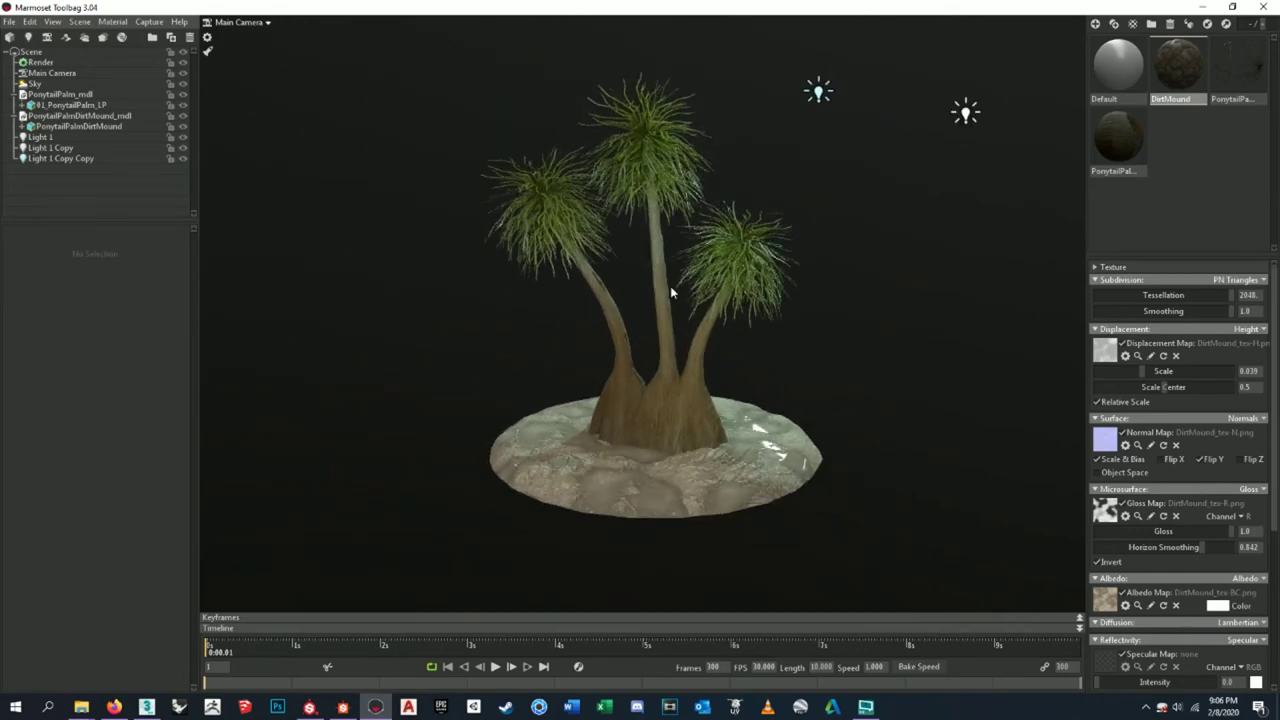
{"action": "left_click_drag", "start_coordinate": [670, 286], "coordinate": [780, 380]}
{"action": "left_click", "coordinate": [793, 428]}
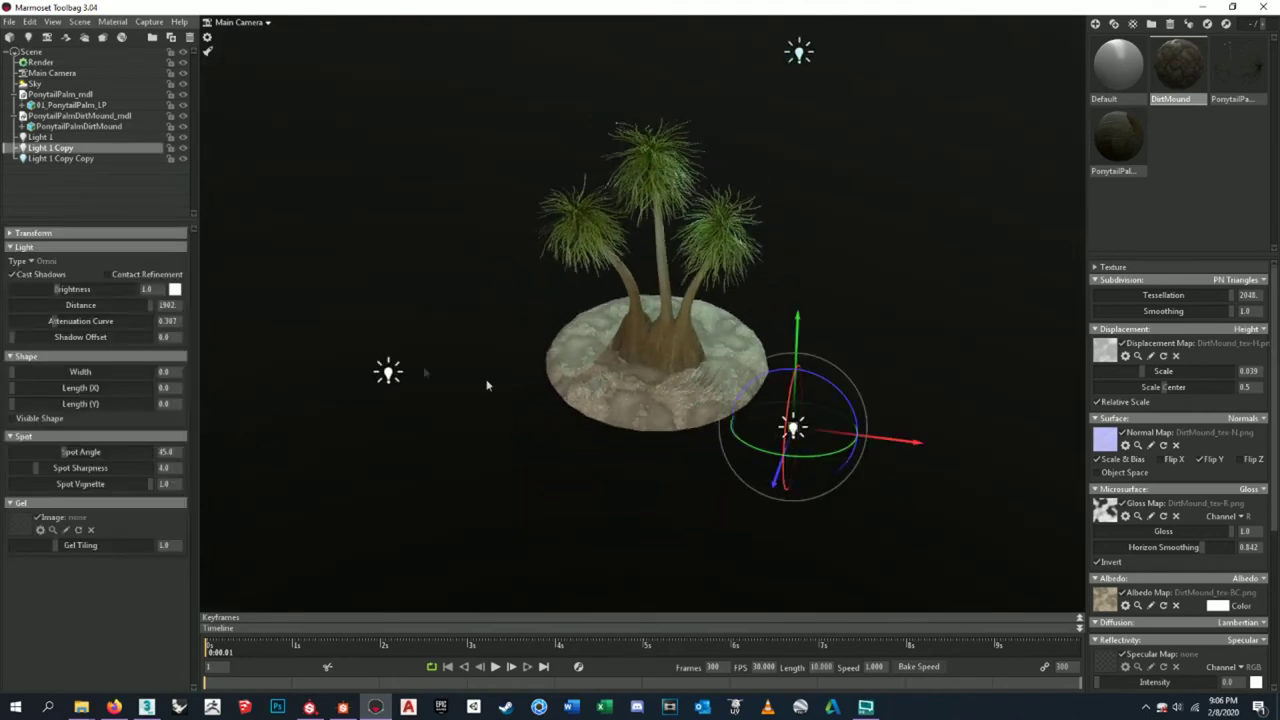
{"action": "left_click", "coordinate": [389, 372], "text": "shift"}
{"action": "left_click_drag", "start_coordinate": [472, 455], "coordinate": [762, 308]}
- Rotate the top light, Light 1 Copy Copy, slightly and bring the view closer to the palm
{"action": "left_click", "coordinate": [810, 84]}
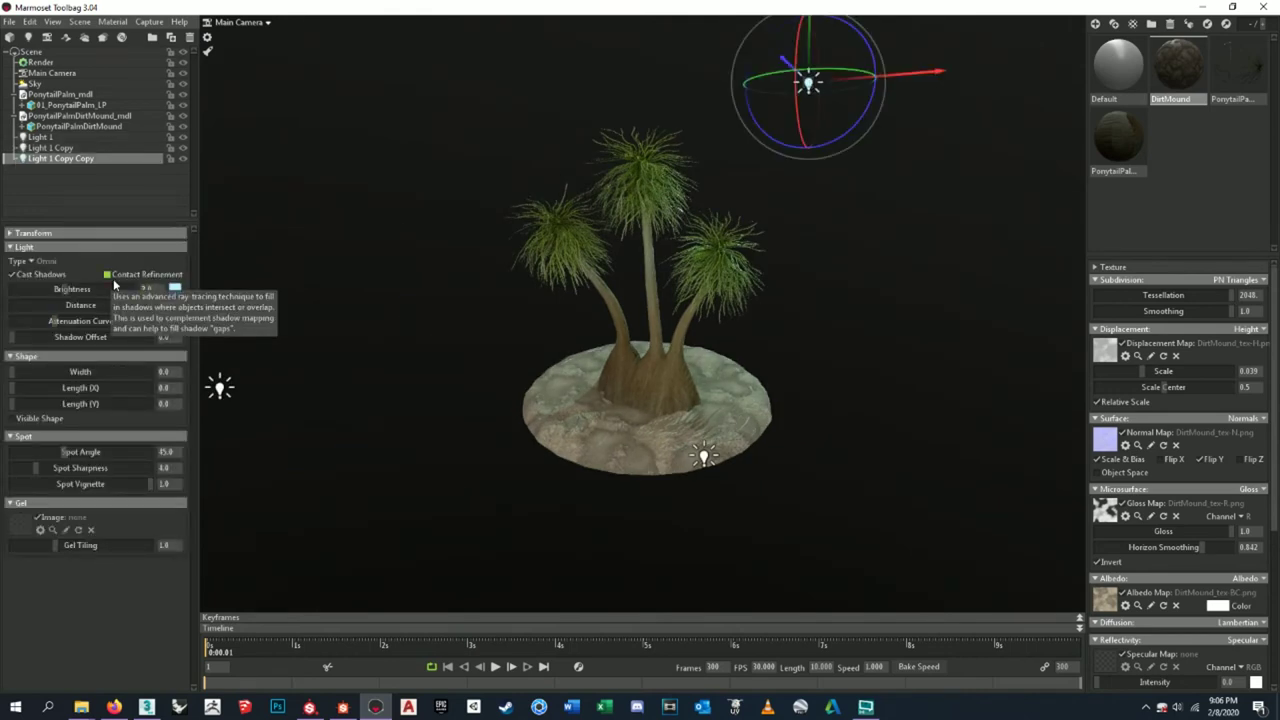
{"action": "scroll", "coordinate": [618, 390], "scroll_direction": "up", "scroll_amount": 2}
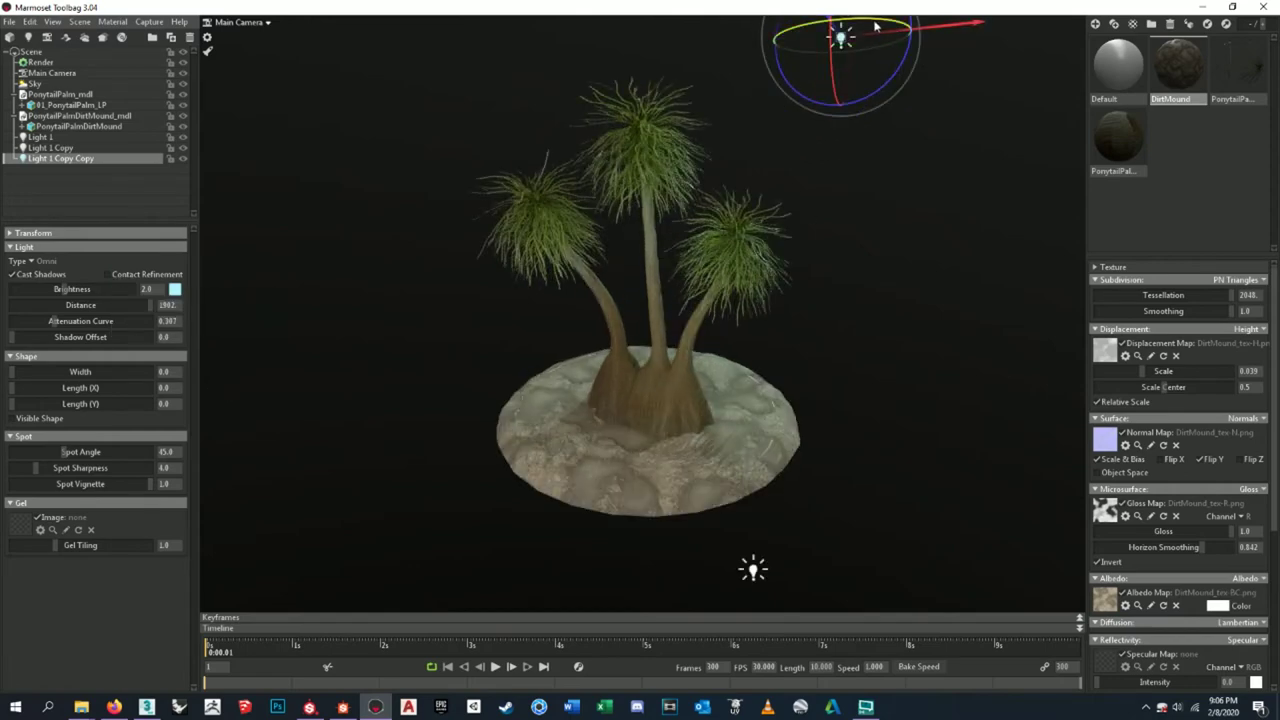
{"action": "scroll", "coordinate": [880, 177], "scroll_direction": "down", "scroll_amount": 1}
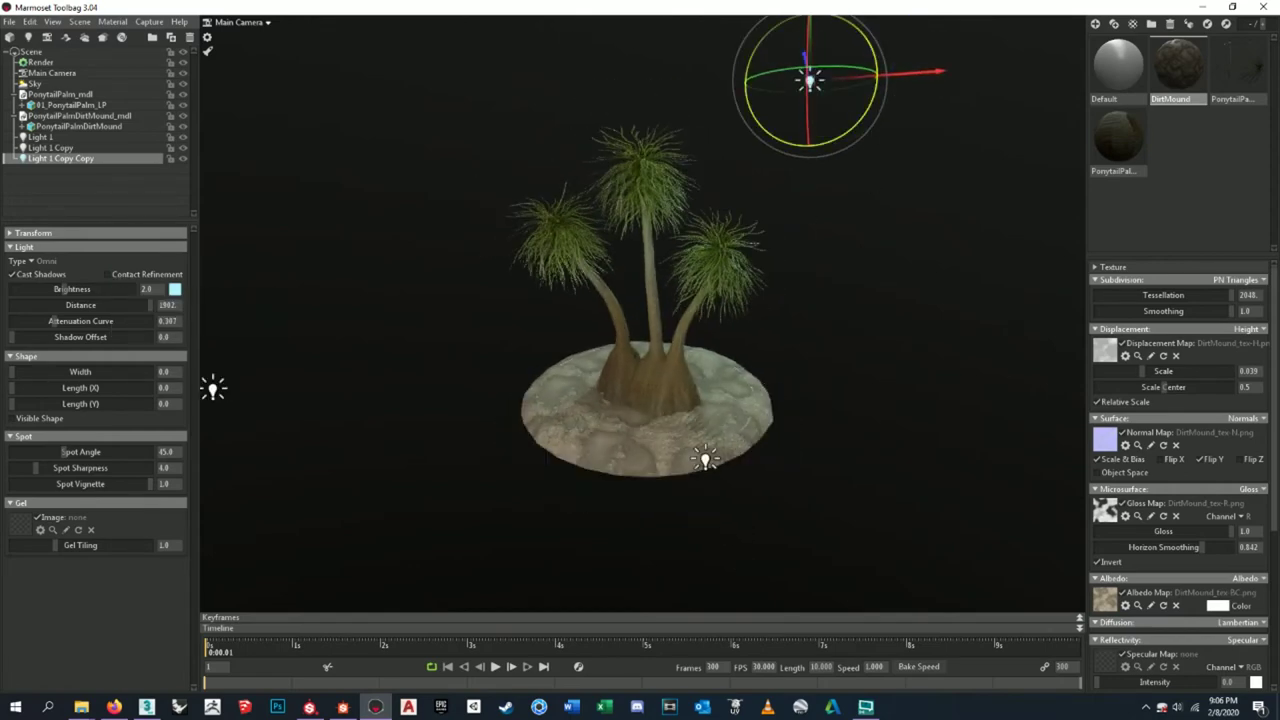
{"action": "left_click_drag", "start_coordinate": [878, 76], "coordinate": [806, 95]}
{"action": "scroll", "coordinate": [774, 364], "scroll_direction": "up", "scroll_amount": 3}
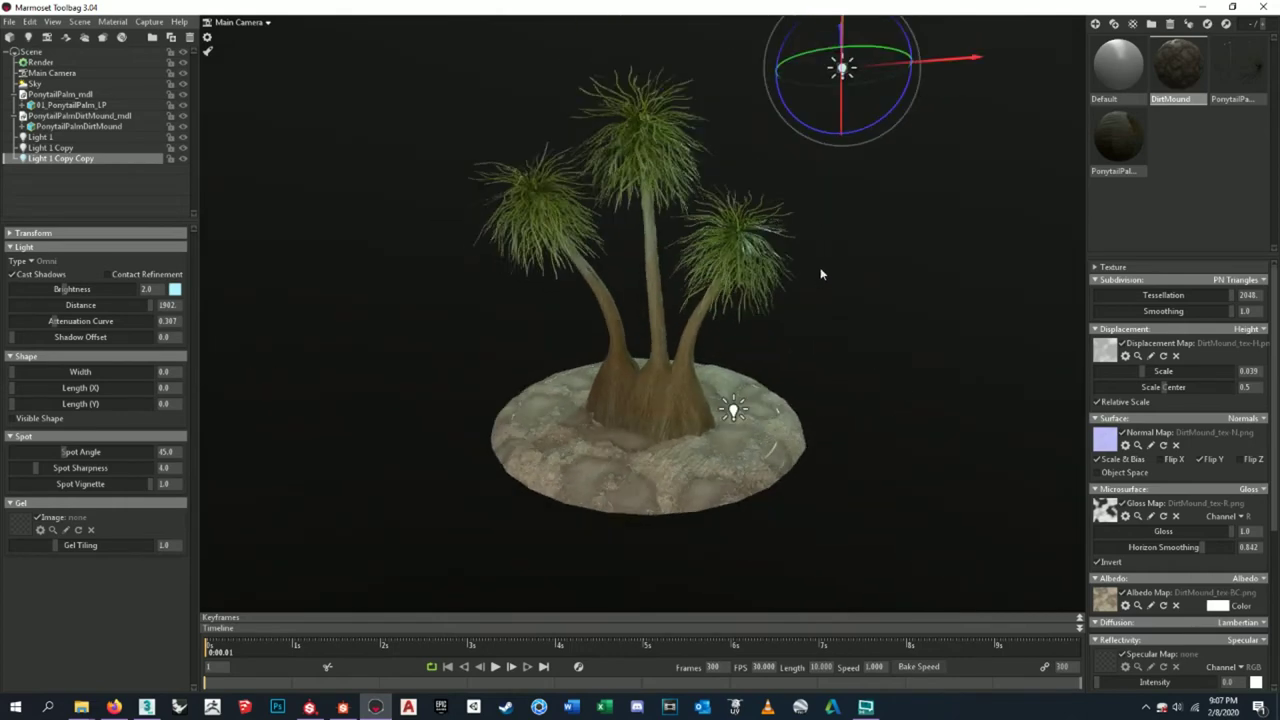
{"action": "left_click_drag", "start_coordinate": [820, 273], "coordinate": [843, 308]}
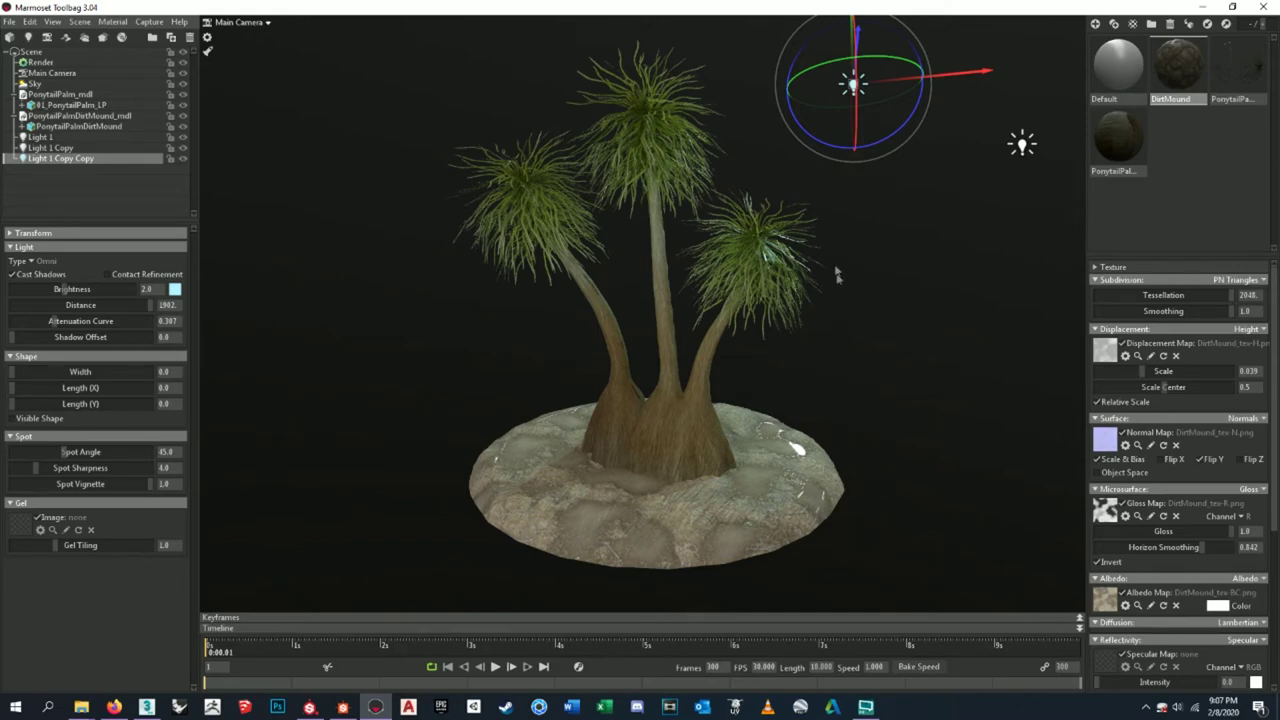
{"action": "left_click", "coordinate": [9, 21]}
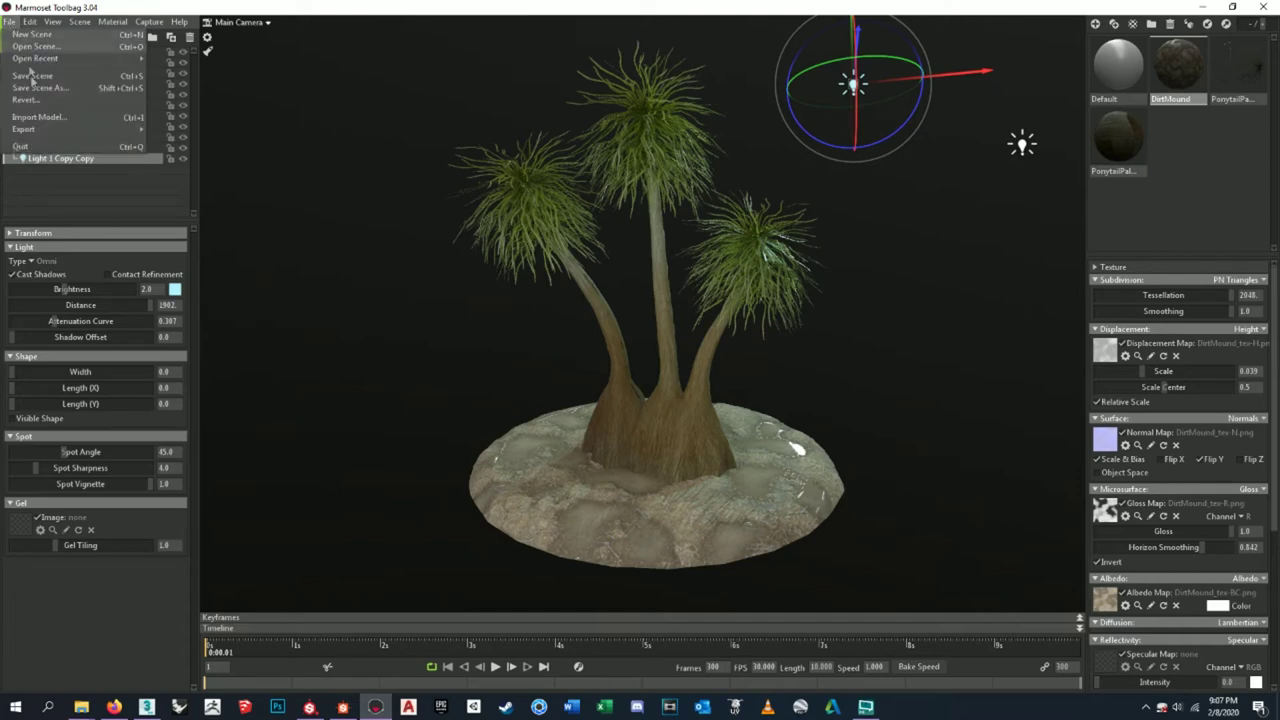
- Save the scene as 01_PonytailPalm_2 in the Ponytail Palm > Marmoset folder
{"action": "left_click", "coordinate": [42, 89]}
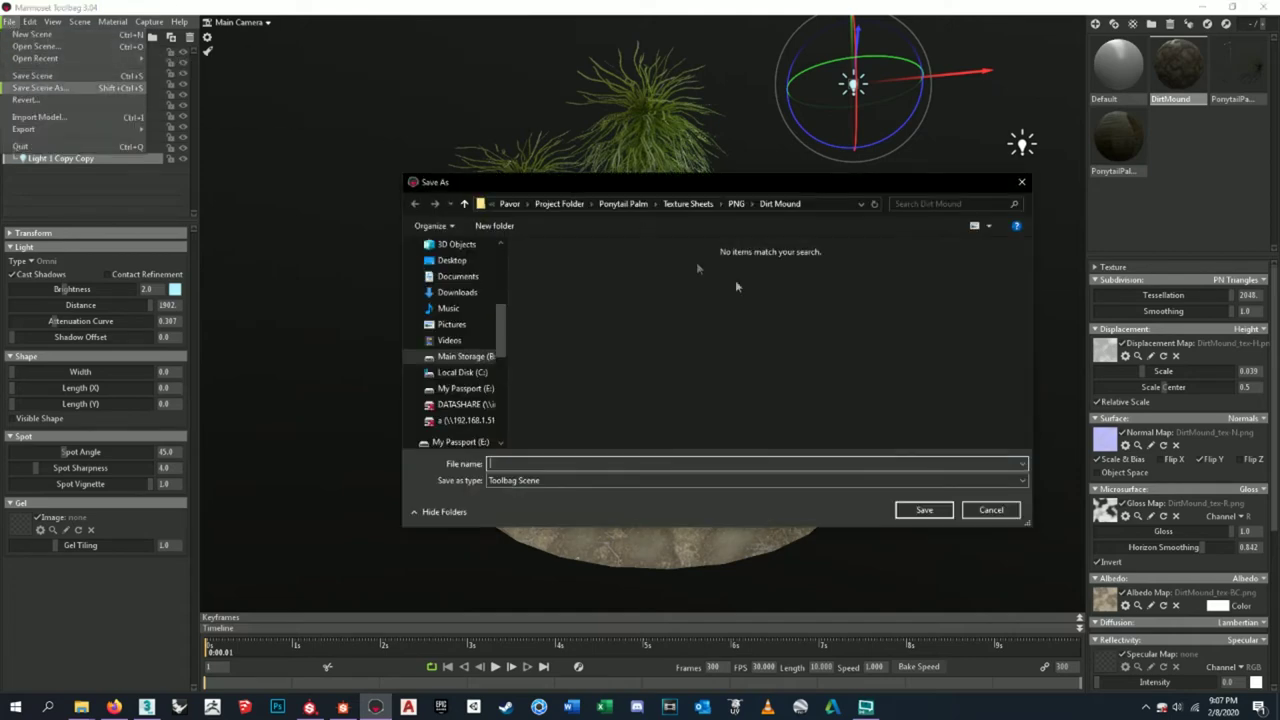
{"action": "left_click", "coordinate": [623, 203]}
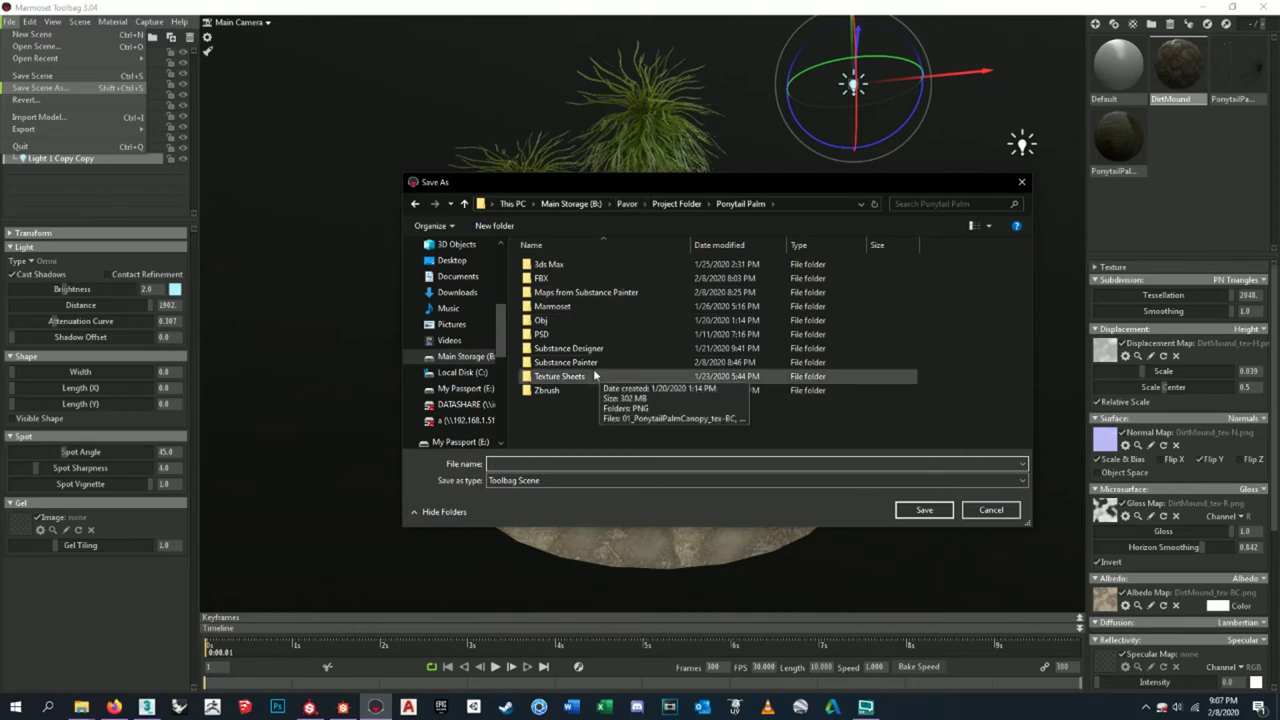
{"action": "double_click", "coordinate": [586, 308]}
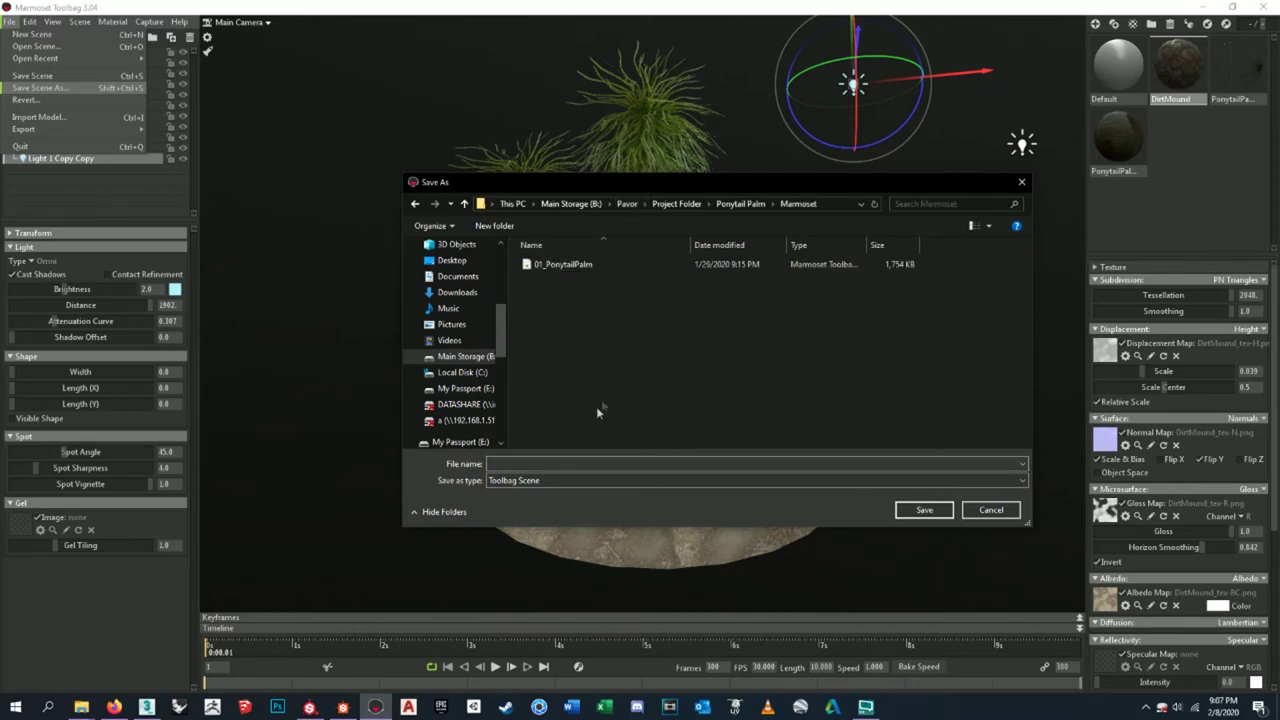
{"action": "left_click", "coordinate": [553, 265]}
{"action": "left_click", "coordinate": [569, 463]}
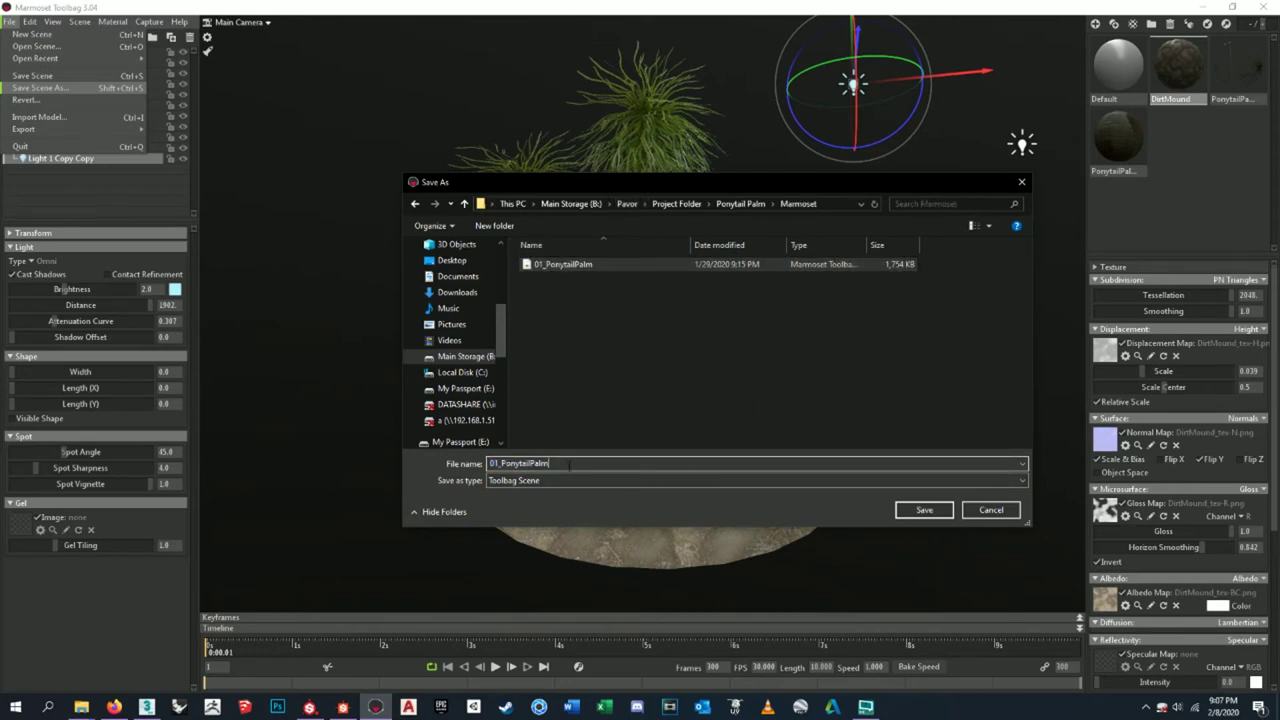
{"action": "type", "text": "_2"}
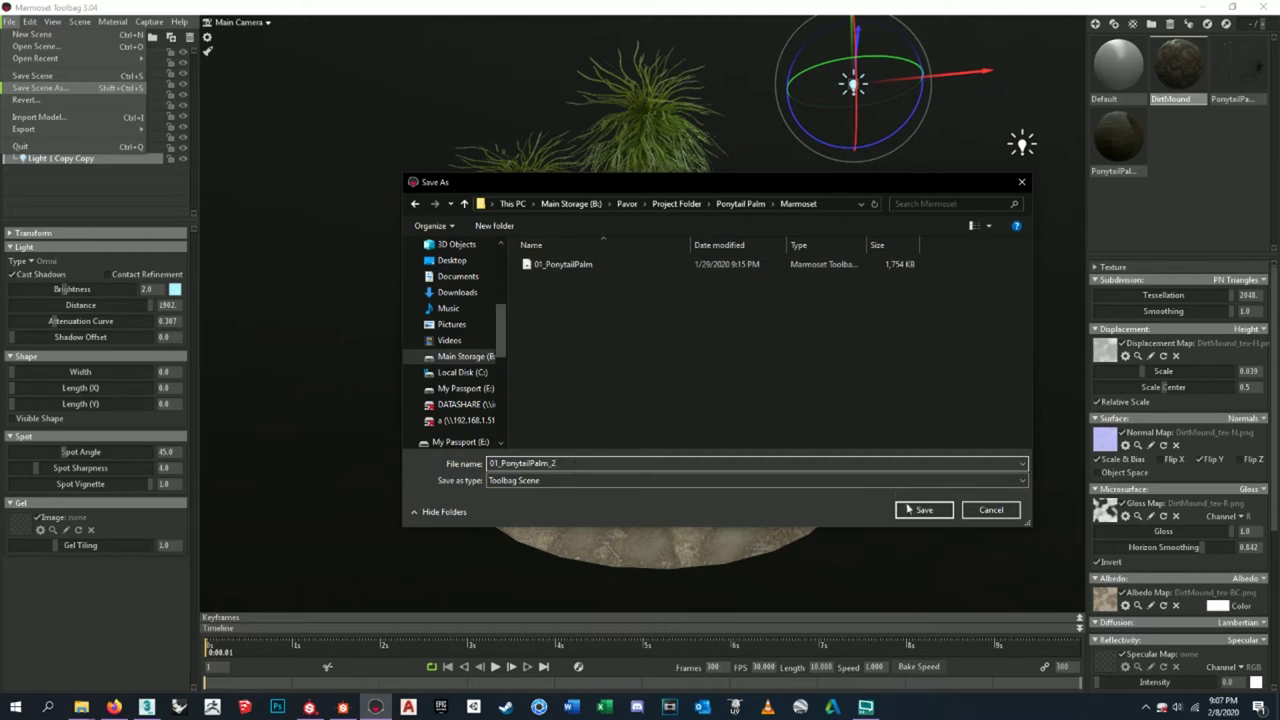
{"action": "left_click", "coordinate": [914, 511]}
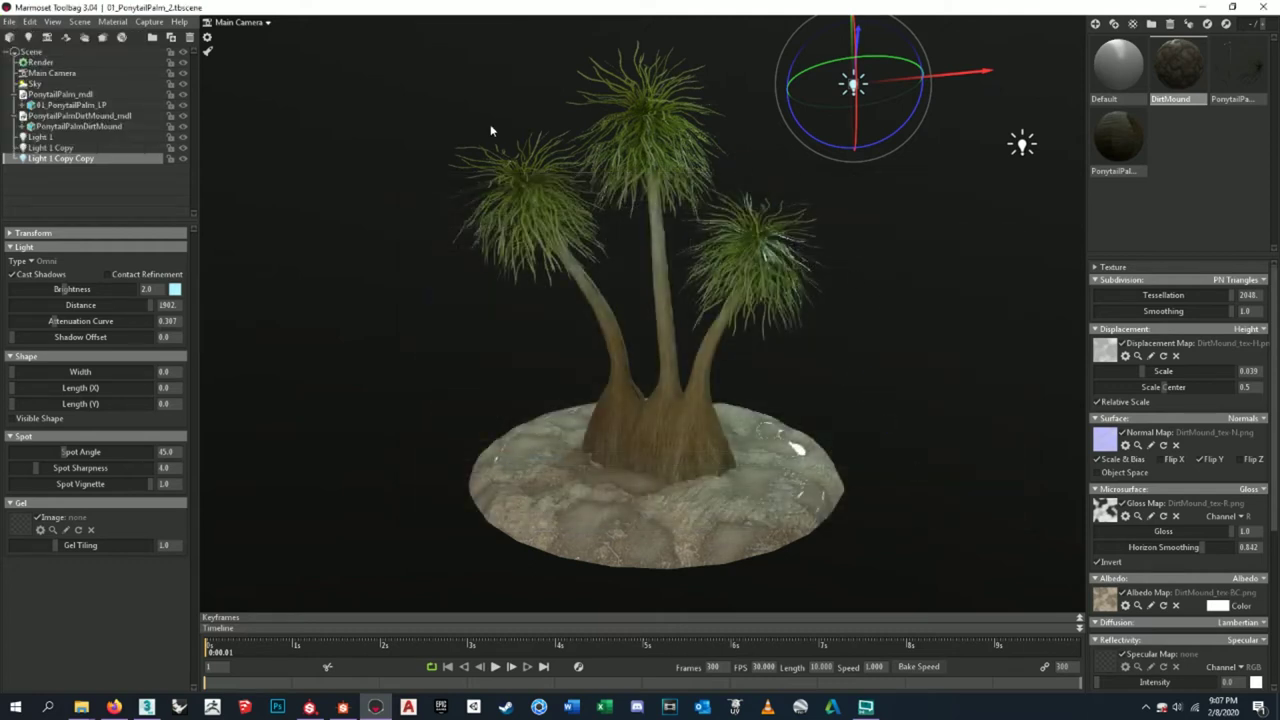
- Deselect the light and bring up the render settings
{"action": "left_click", "coordinate": [417, 112]}
{"action": "left_click", "coordinate": [70, 51]}
{"action": "left_click", "coordinate": [70, 62]}
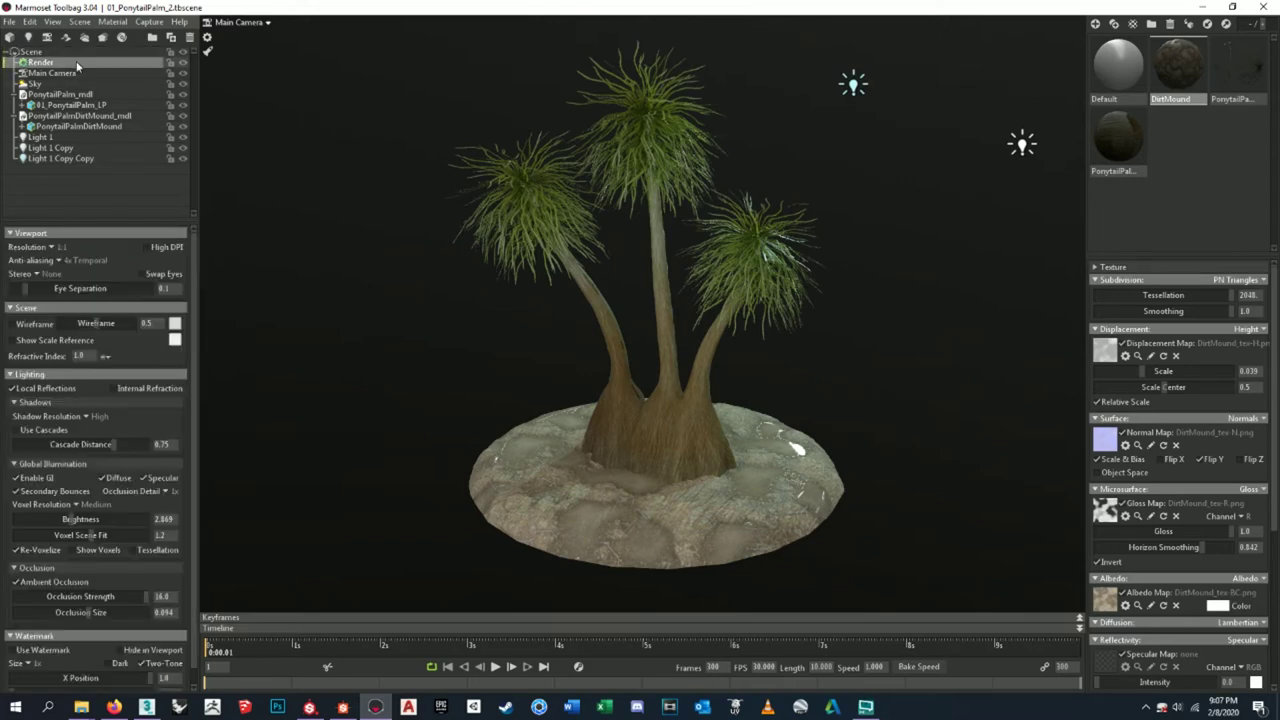
- Render the viewport at double resolution, darken the mound's albedo tint to grey, and select Main Camera
{"action": "left_click", "coordinate": [51, 247]}
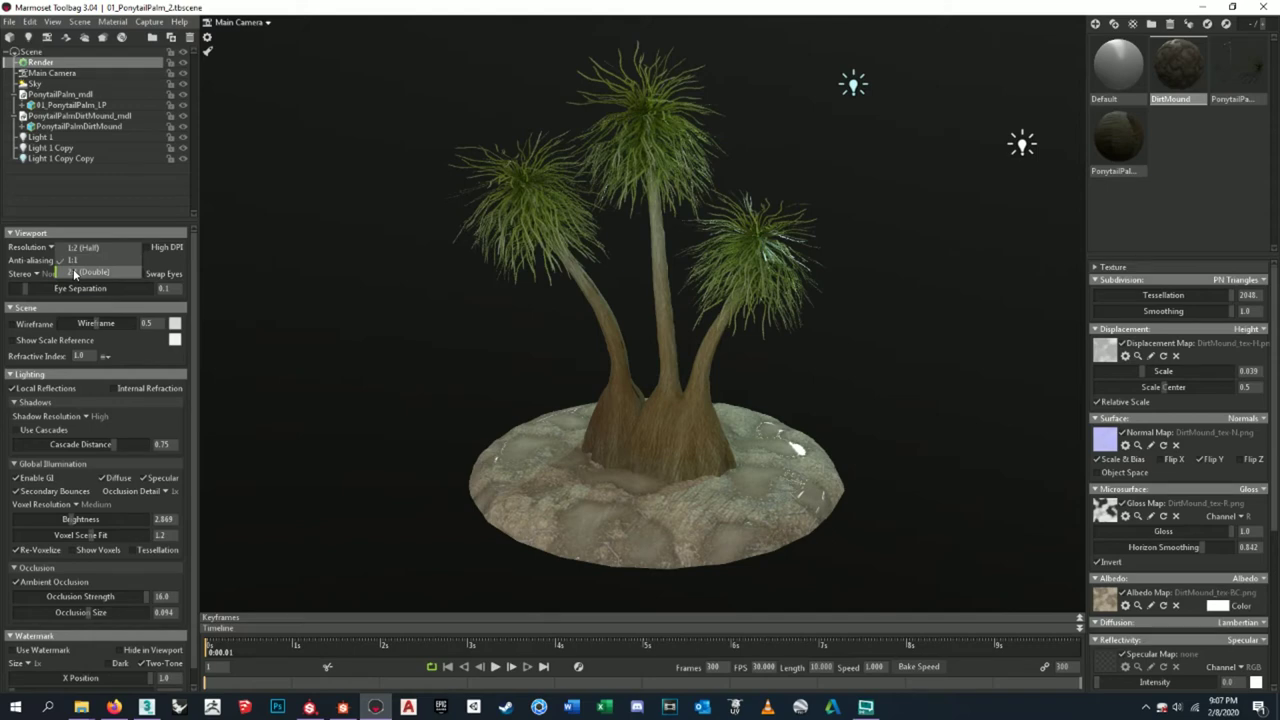
{"action": "left_click", "coordinate": [73, 268]}
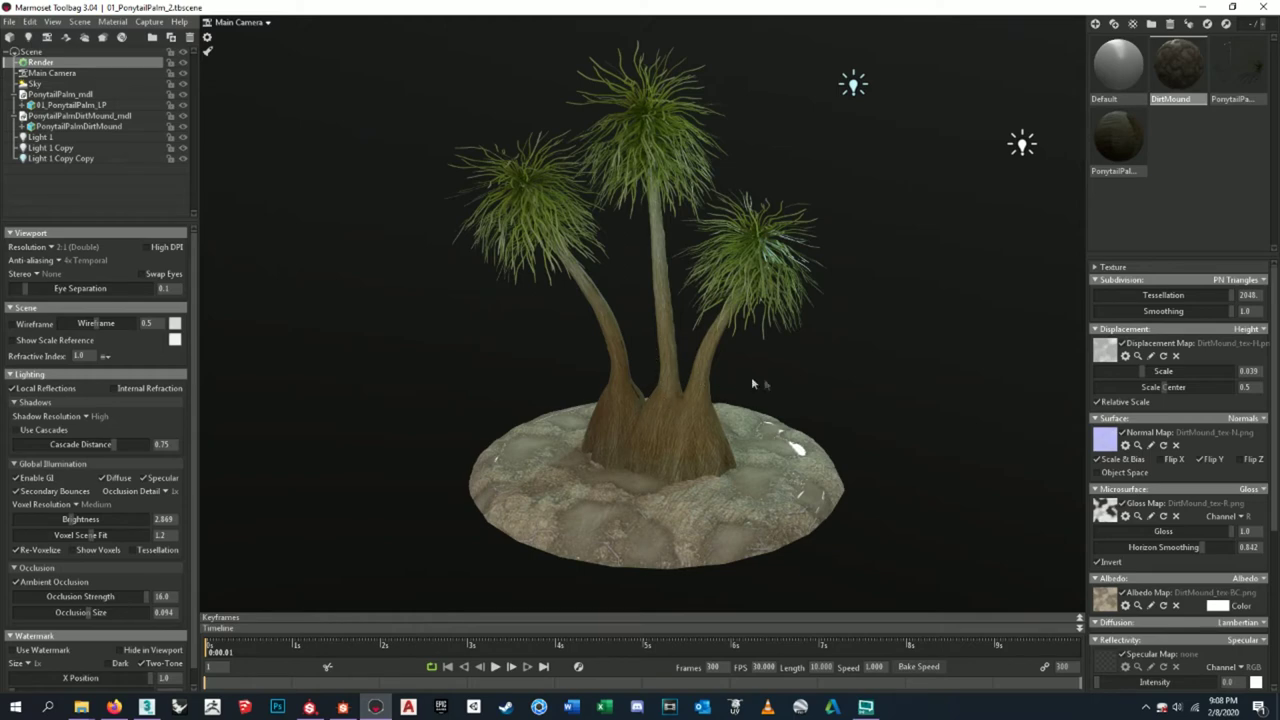
{"action": "left_click", "coordinate": [1217, 606]}
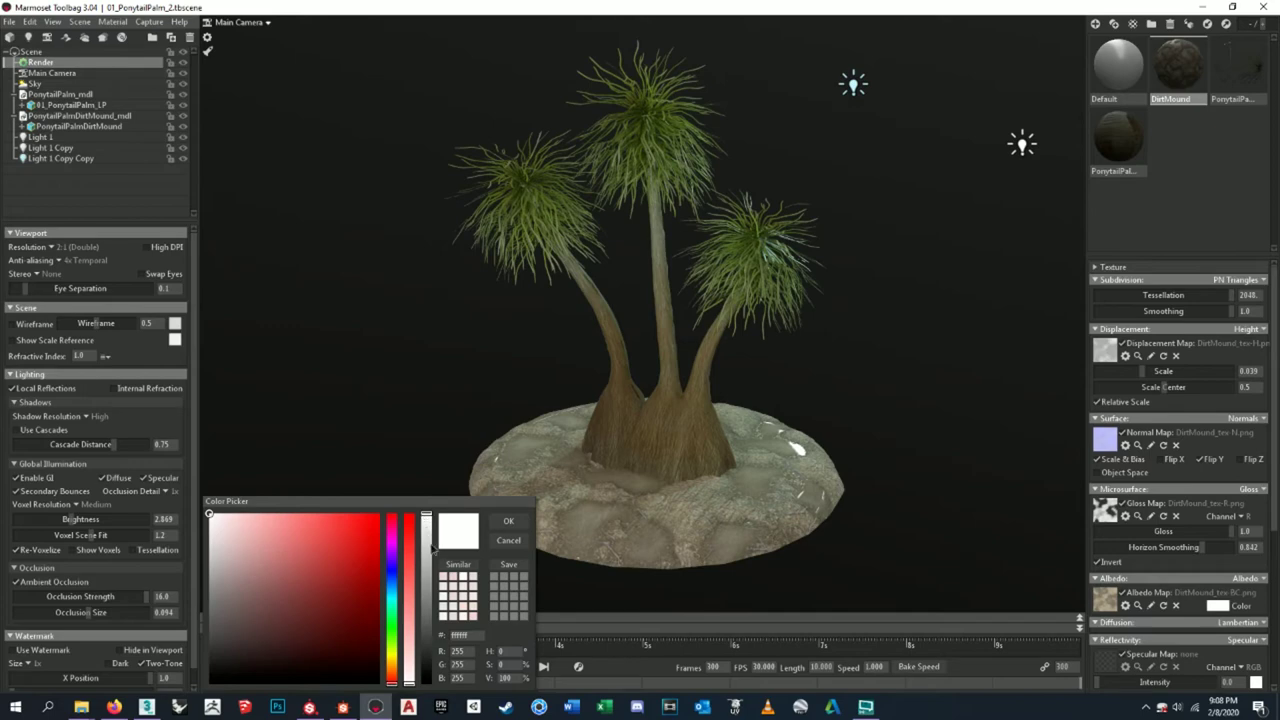
{"action": "left_click_drag", "start_coordinate": [427, 516], "coordinate": [433, 533]}
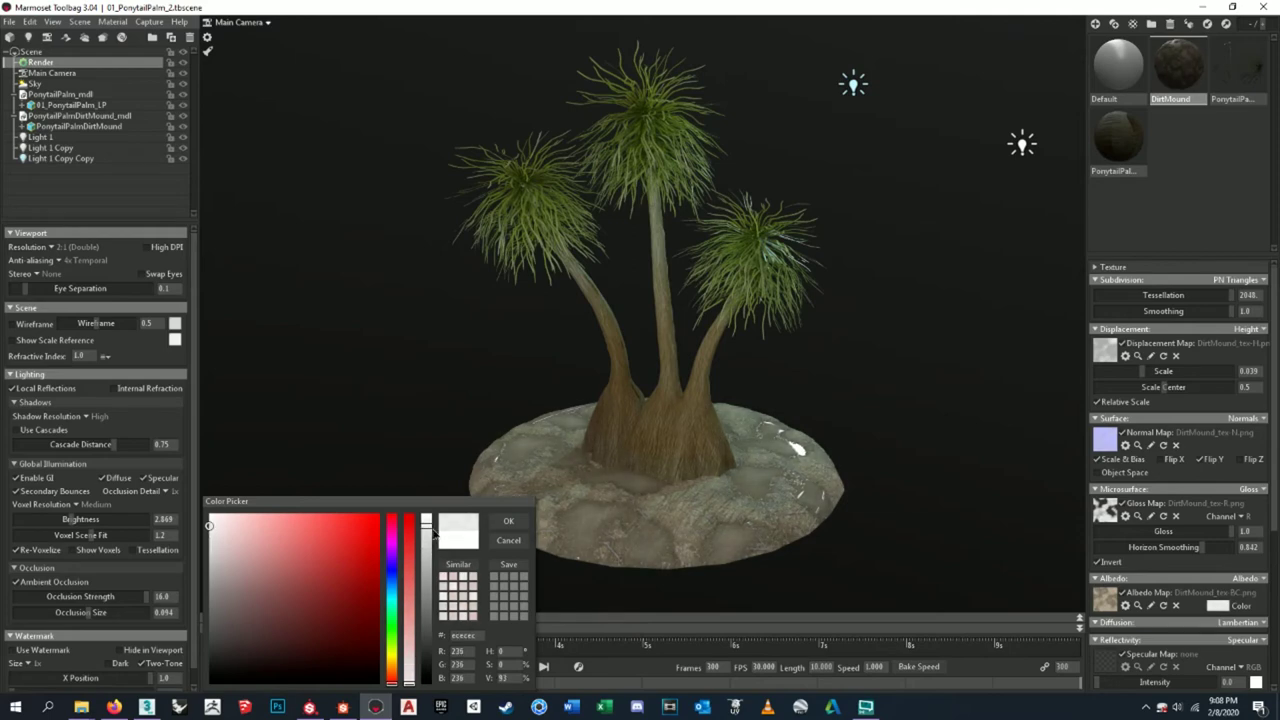
{"action": "left_click", "coordinate": [508, 521]}
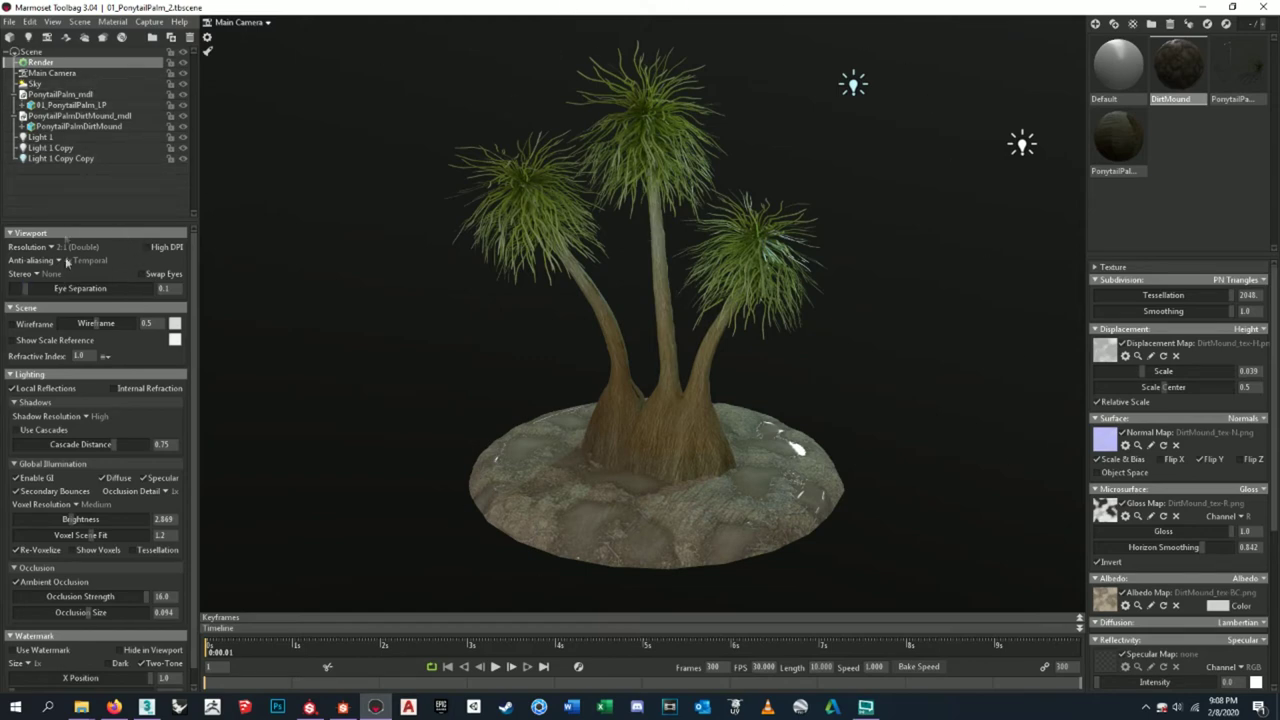
{"action": "left_click", "coordinate": [52, 73]}
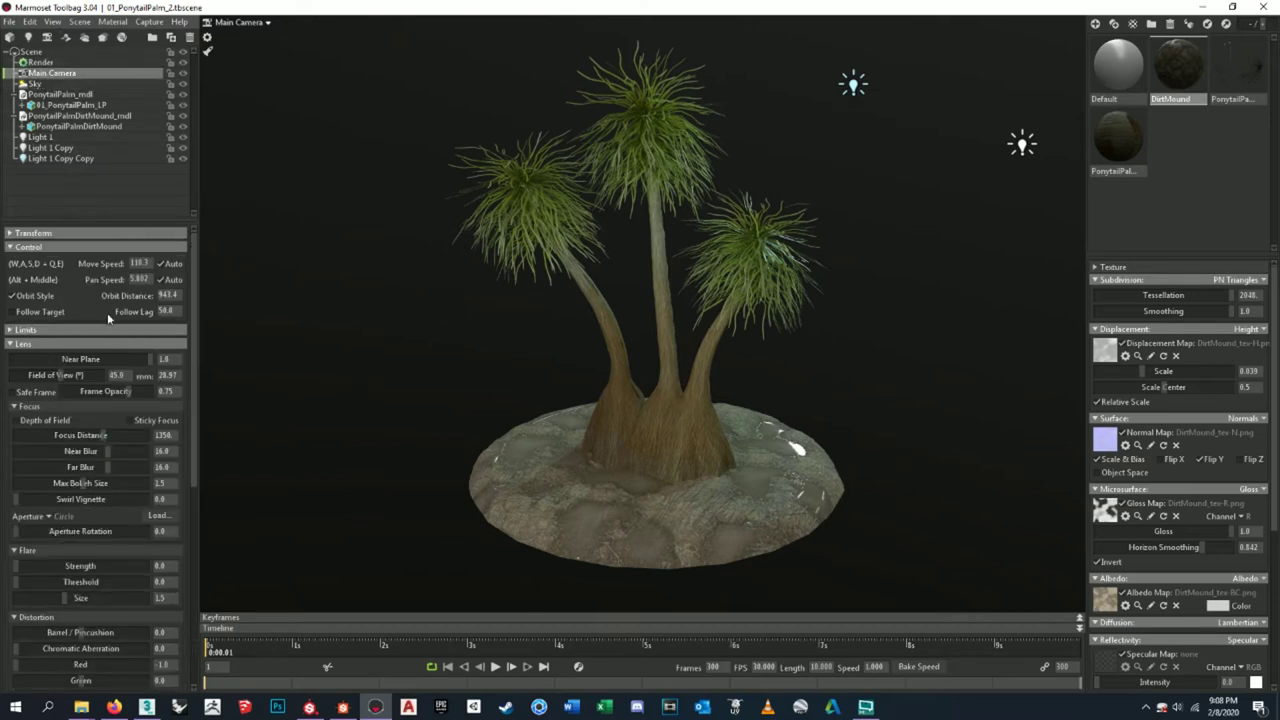
- Set the Main Camera's chromatic aberration to about 0.059, then select and deselect the palm
{"action": "left_click", "coordinate": [11, 330]}
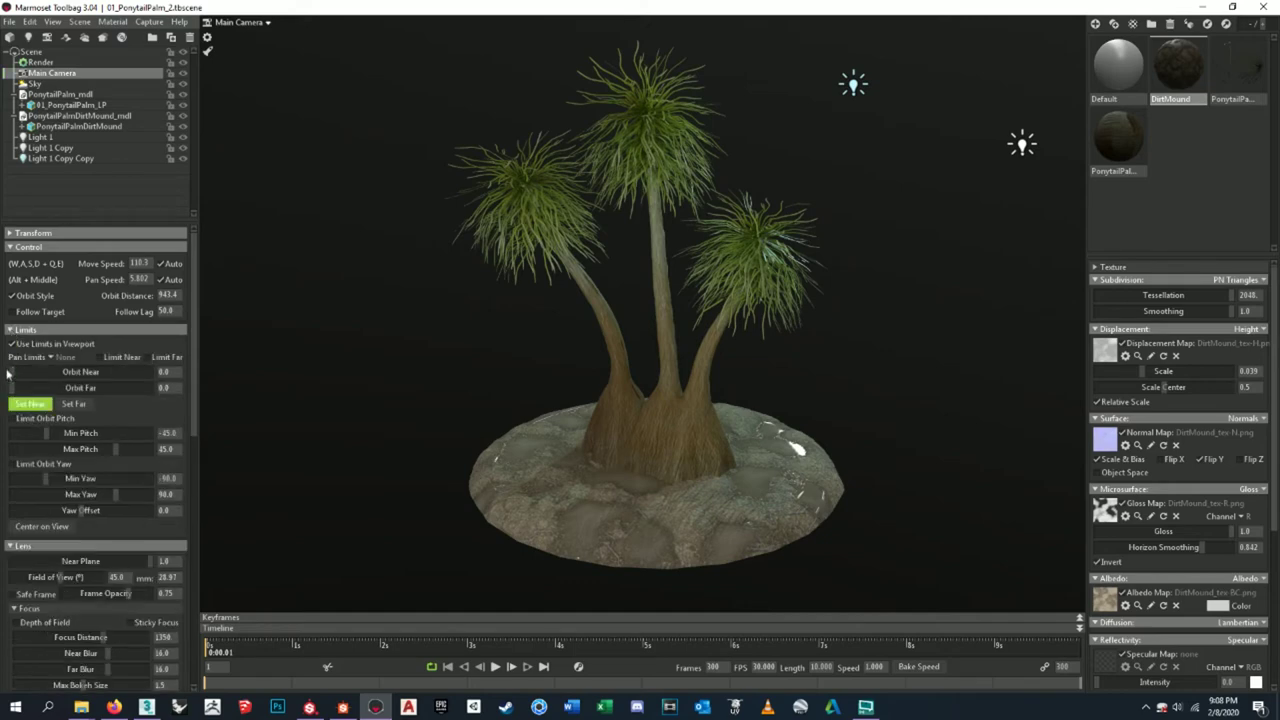
{"action": "scroll", "coordinate": [19, 457], "scroll_direction": "down", "scroll_amount": 3}
{"action": "scroll", "coordinate": [19, 457], "scroll_direction": "down", "scroll_amount": 3}
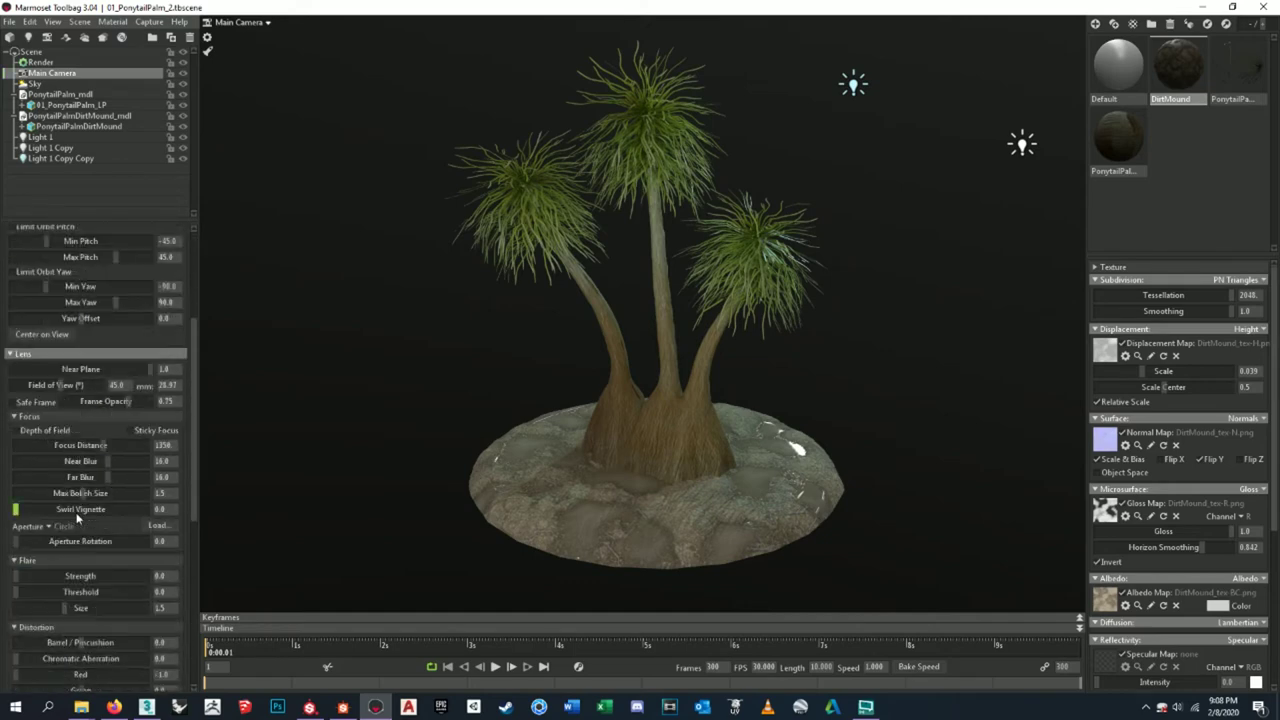
{"action": "scroll", "coordinate": [77, 516], "scroll_direction": "down", "scroll_amount": 2}
{"action": "scroll", "coordinate": [77, 516], "scroll_direction": "down", "scroll_amount": 1}
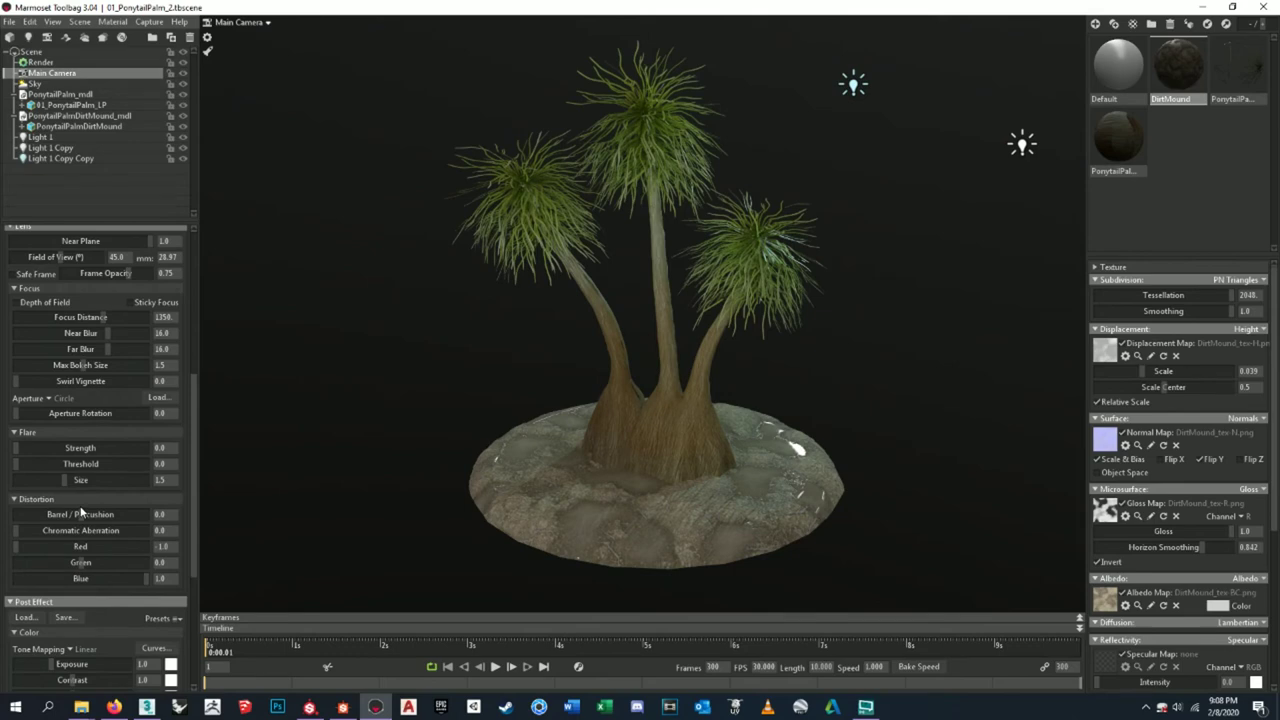
{"action": "scroll", "coordinate": [81, 511], "scroll_direction": "down", "scroll_amount": 2}
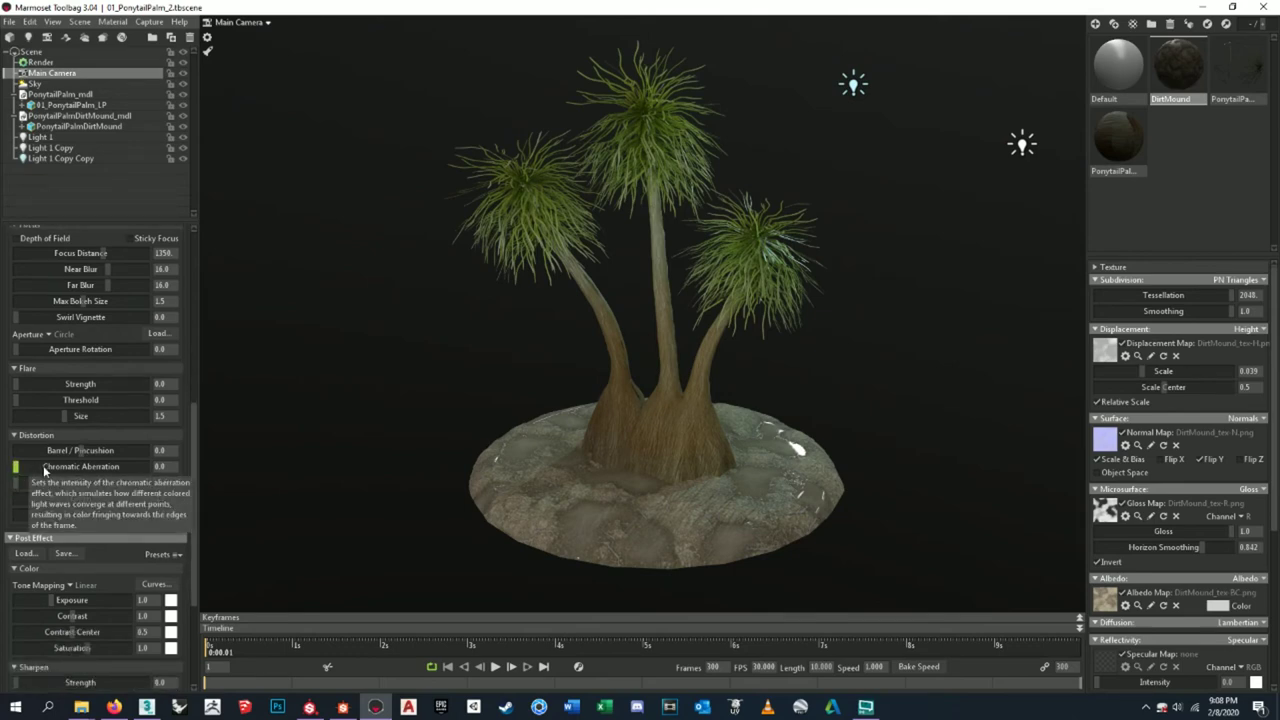
{"action": "left_click", "coordinate": [44, 471]}
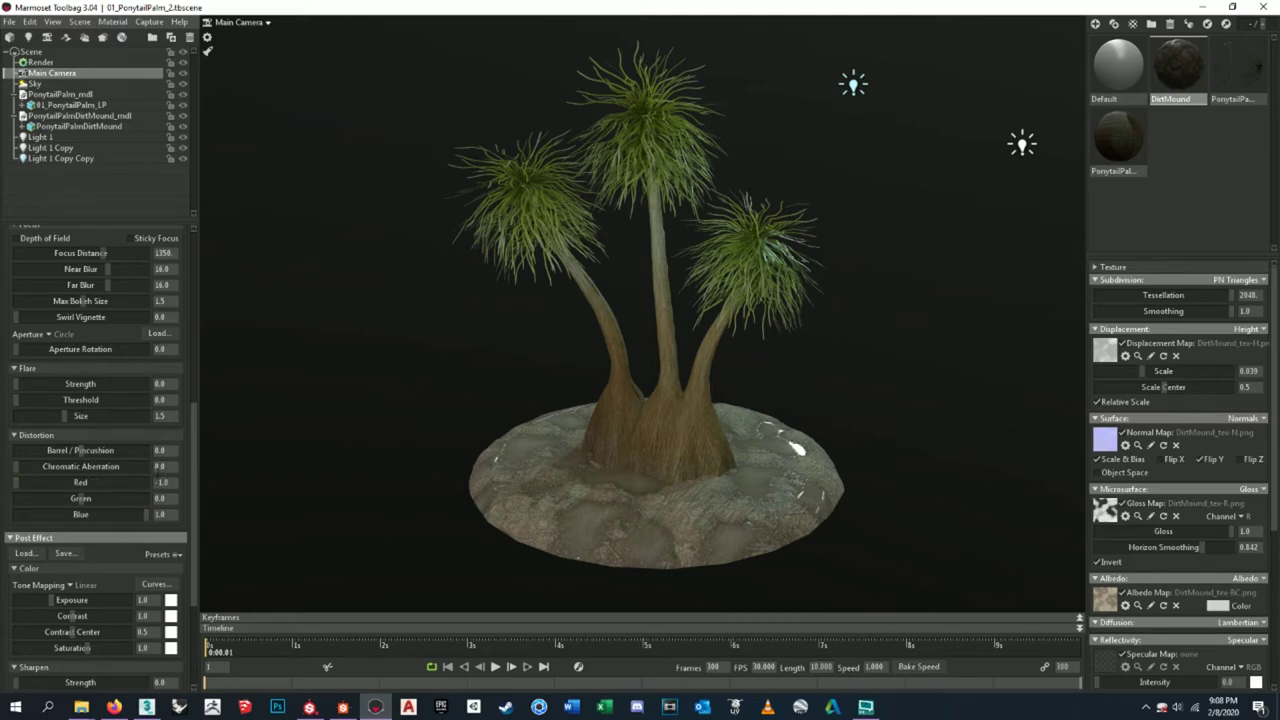
{"action": "left_click_drag", "start_coordinate": [18, 467], "coordinate": [116, 460]}
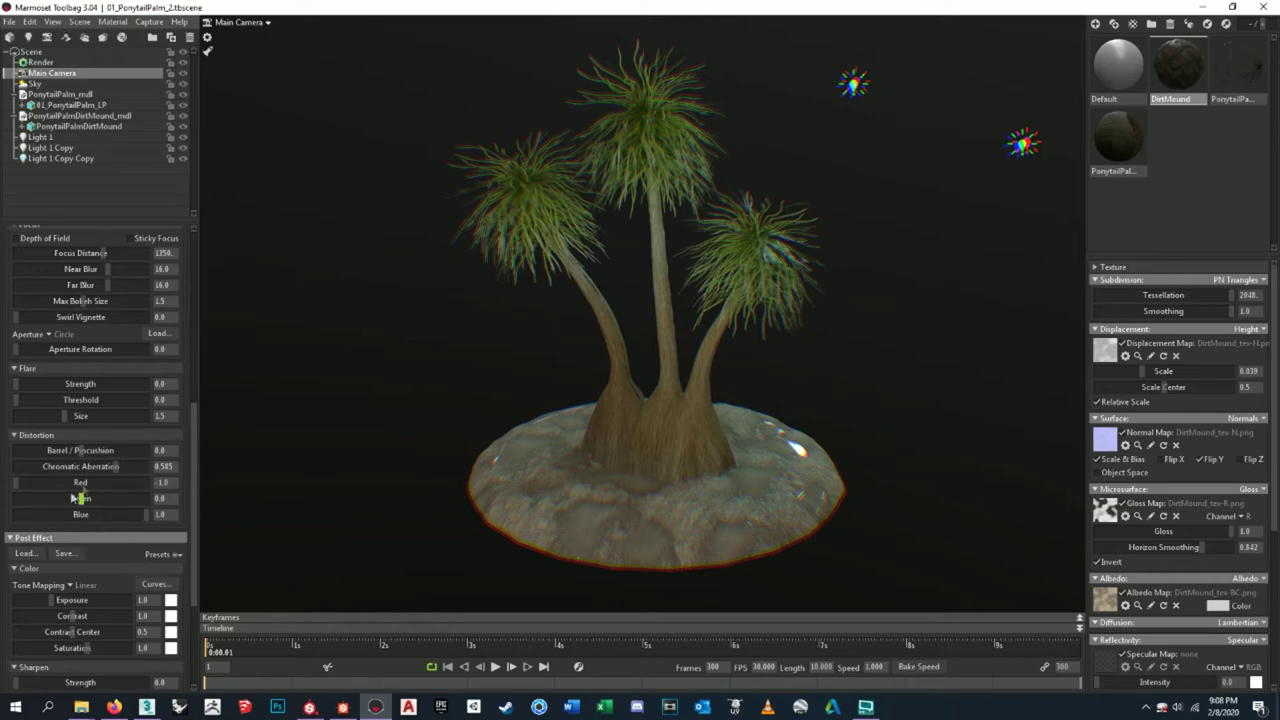
{"action": "left_click_drag", "start_coordinate": [117, 466], "coordinate": [44, 466]}
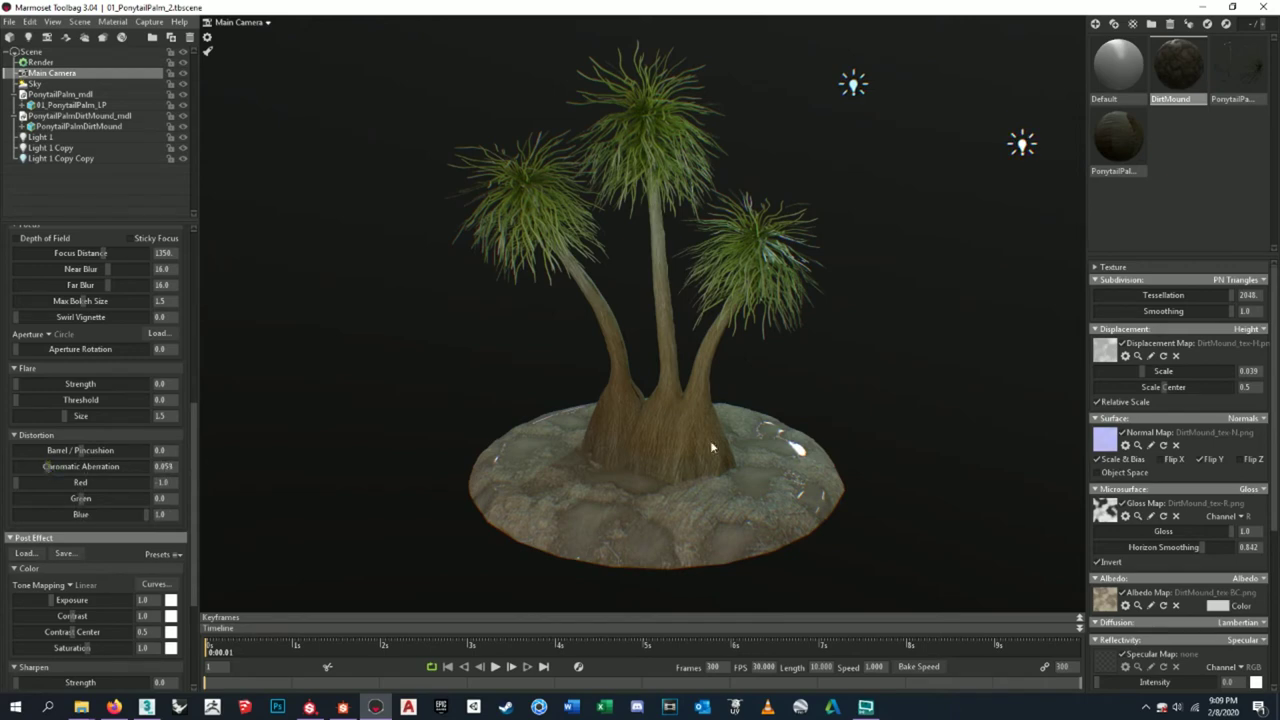
{"action": "left_click", "coordinate": [710, 440]}
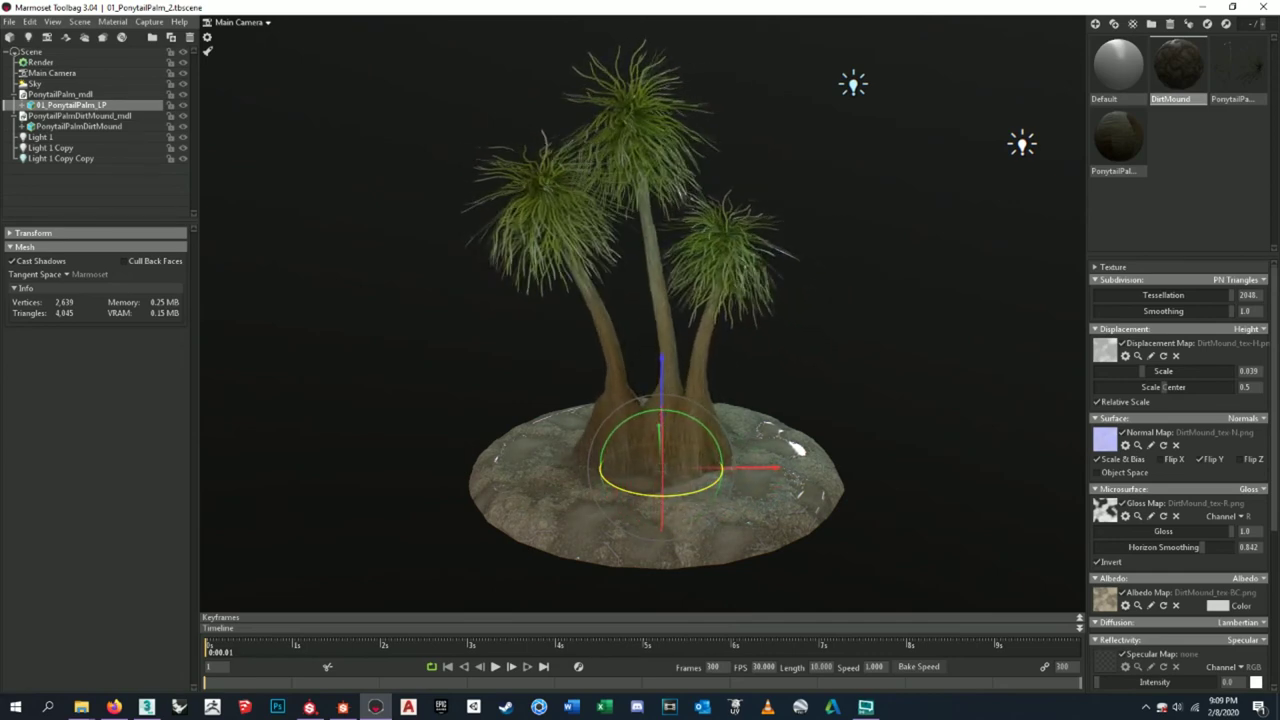
{"action": "left_click", "coordinate": [866, 376]}
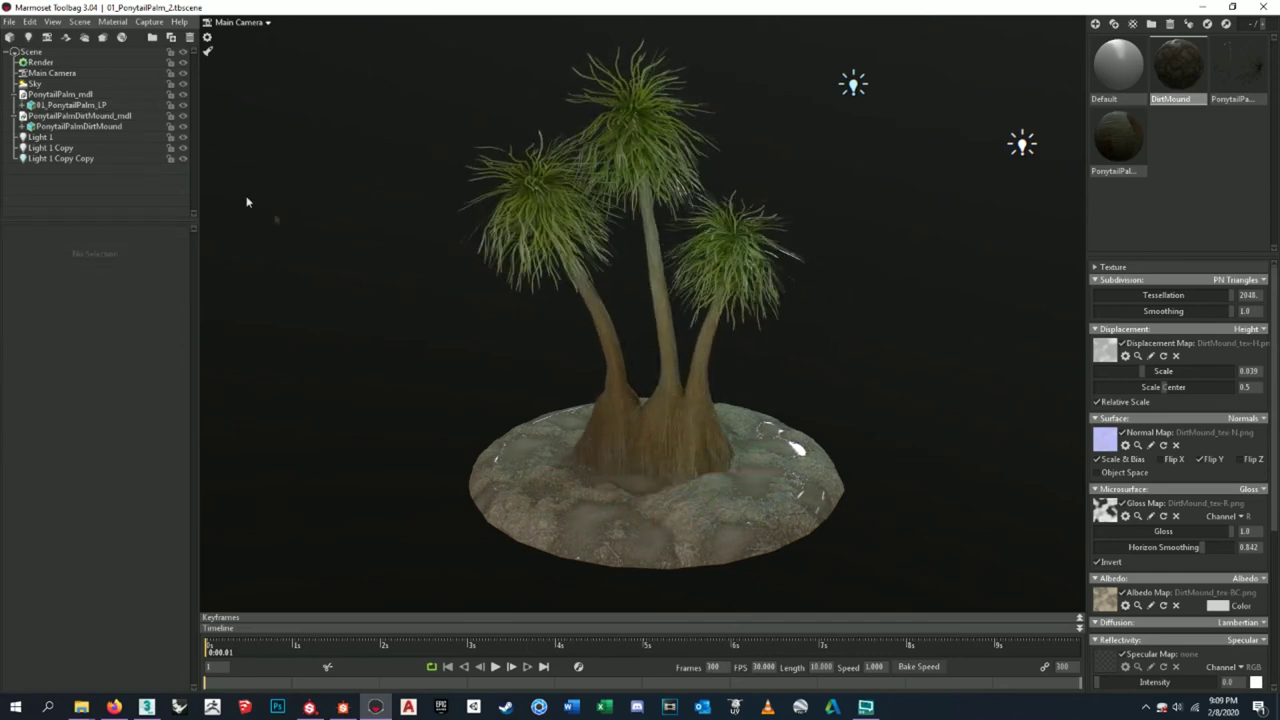
- Select Main Camera and scroll down to its Post Effect settings
{"action": "left_click", "coordinate": [92, 74]}
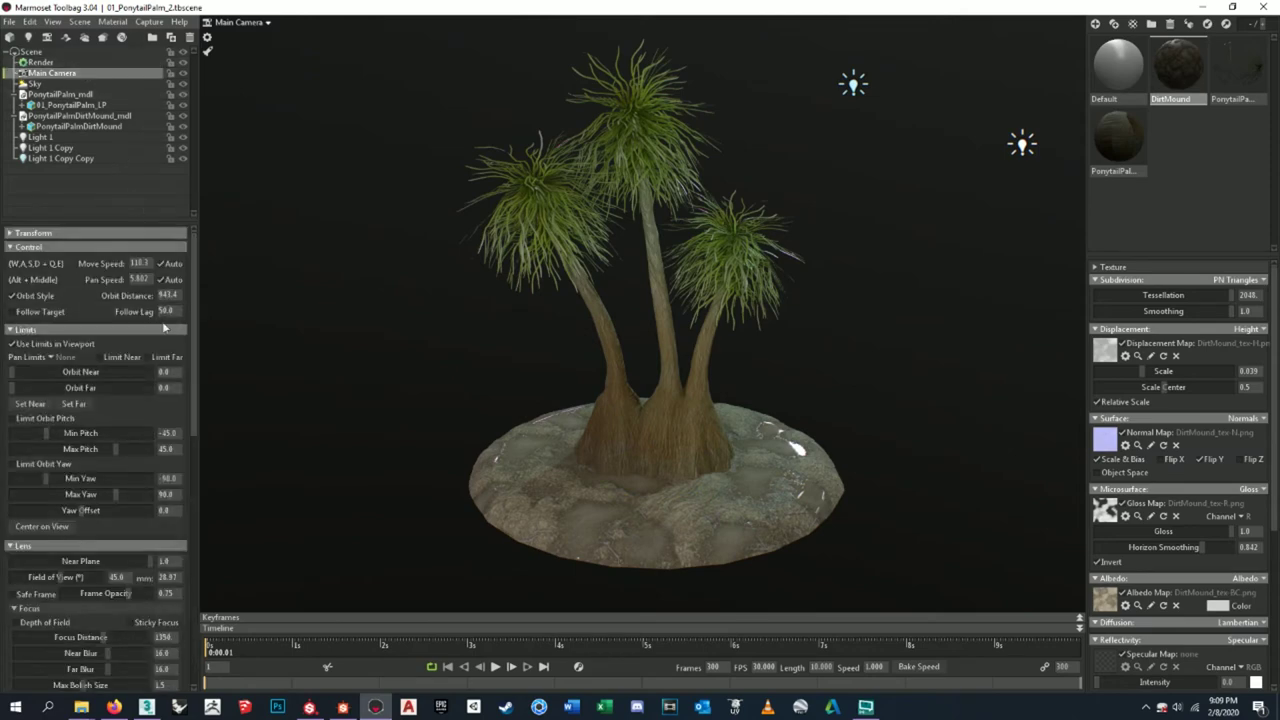
{"action": "scroll", "coordinate": [120, 526], "scroll_direction": "down", "scroll_amount": 4}
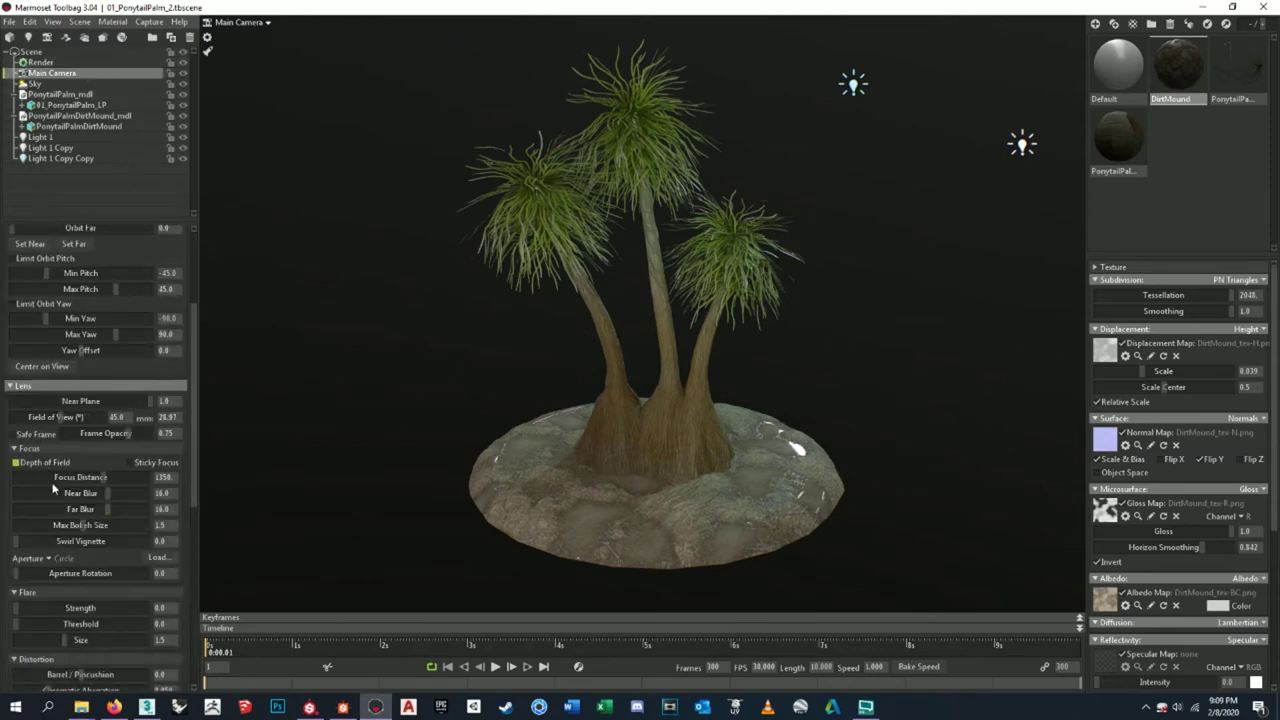
{"action": "scroll", "coordinate": [131, 490], "scroll_direction": "down", "scroll_amount": 2}
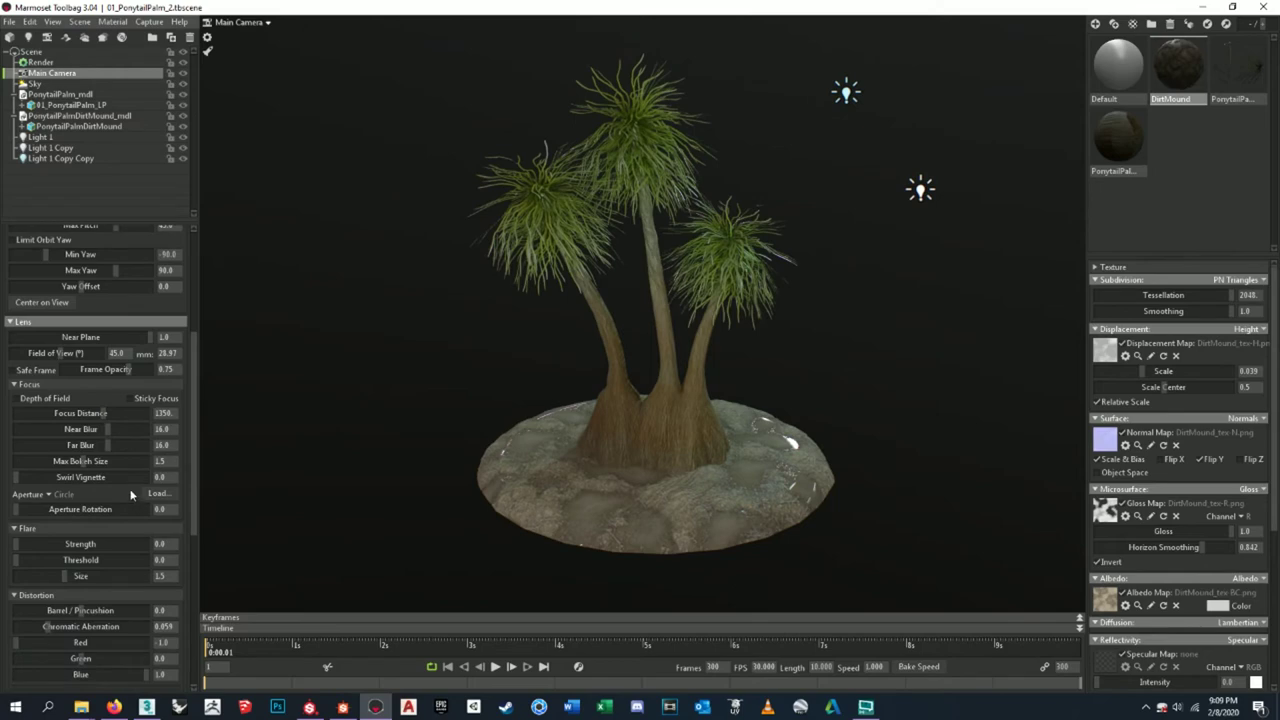
{"action": "scroll", "coordinate": [401, 358], "scroll_direction": "up", "scroll_amount": 2}
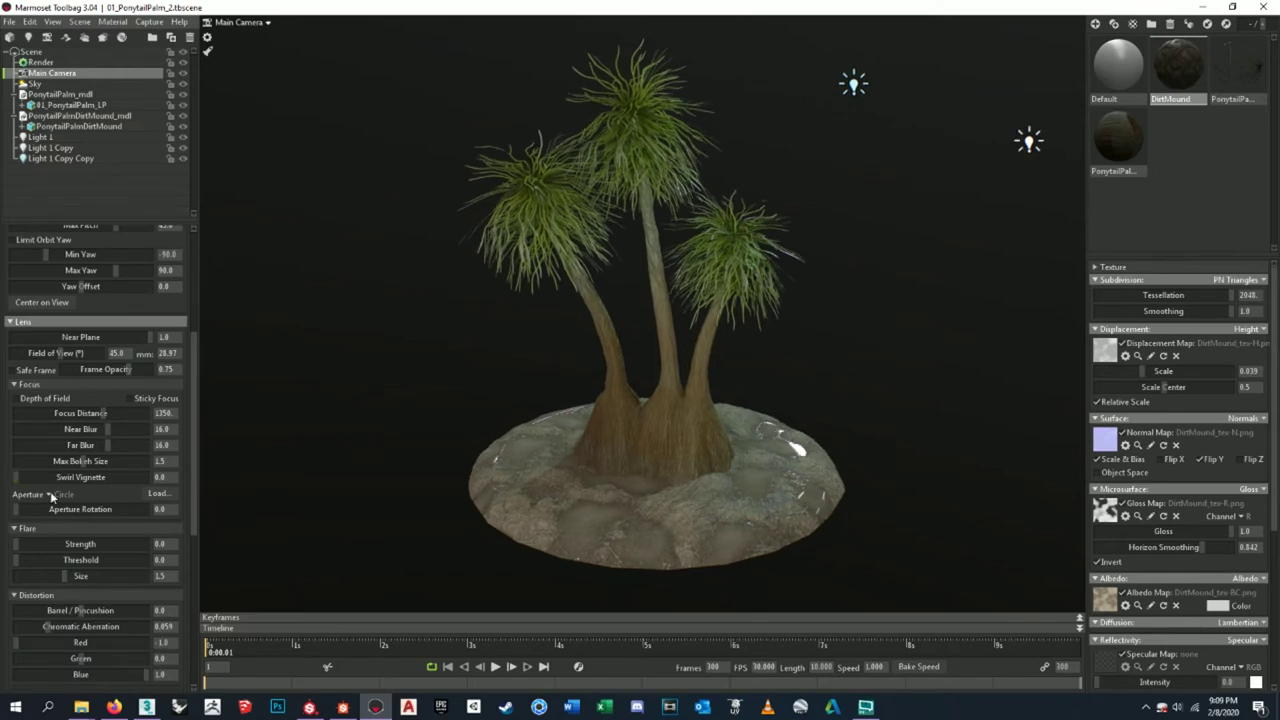
{"action": "scroll", "coordinate": [51, 492], "scroll_direction": "down", "scroll_amount": 2}
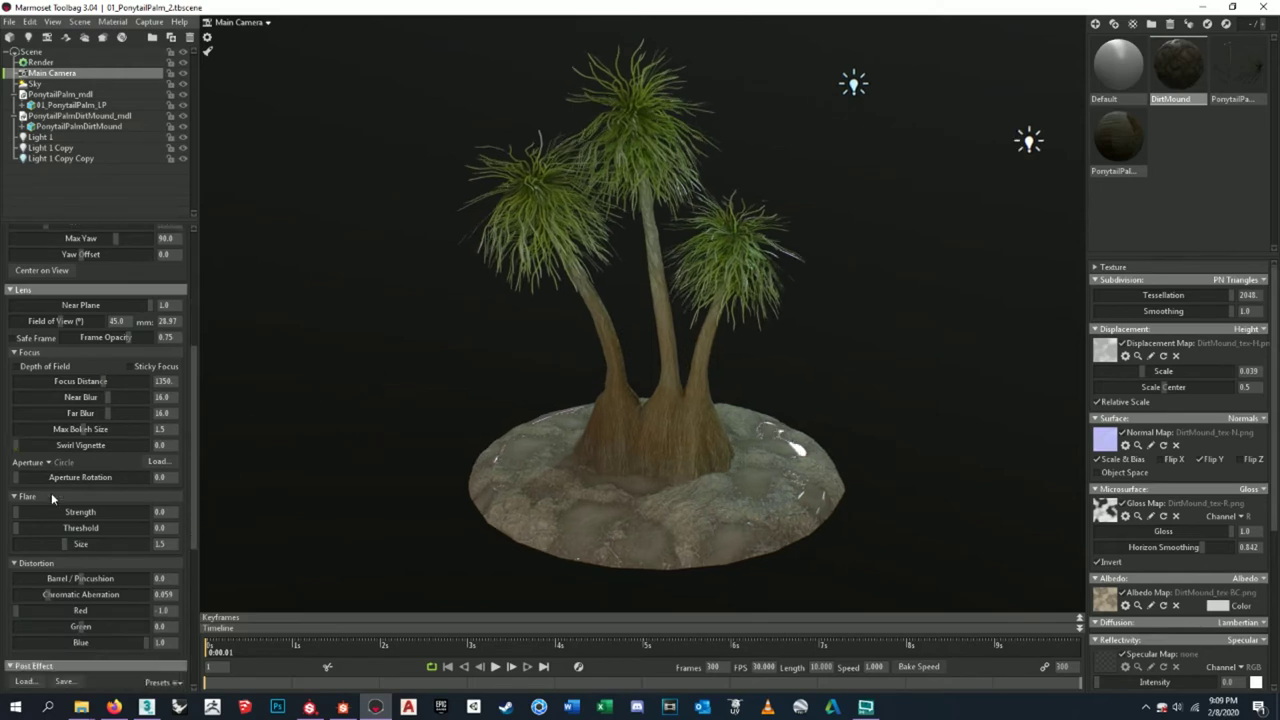
{"action": "scroll", "coordinate": [106, 544], "scroll_direction": "down", "scroll_amount": 2}
{"action": "scroll", "coordinate": [106, 544], "scroll_direction": "down", "scroll_amount": 6}
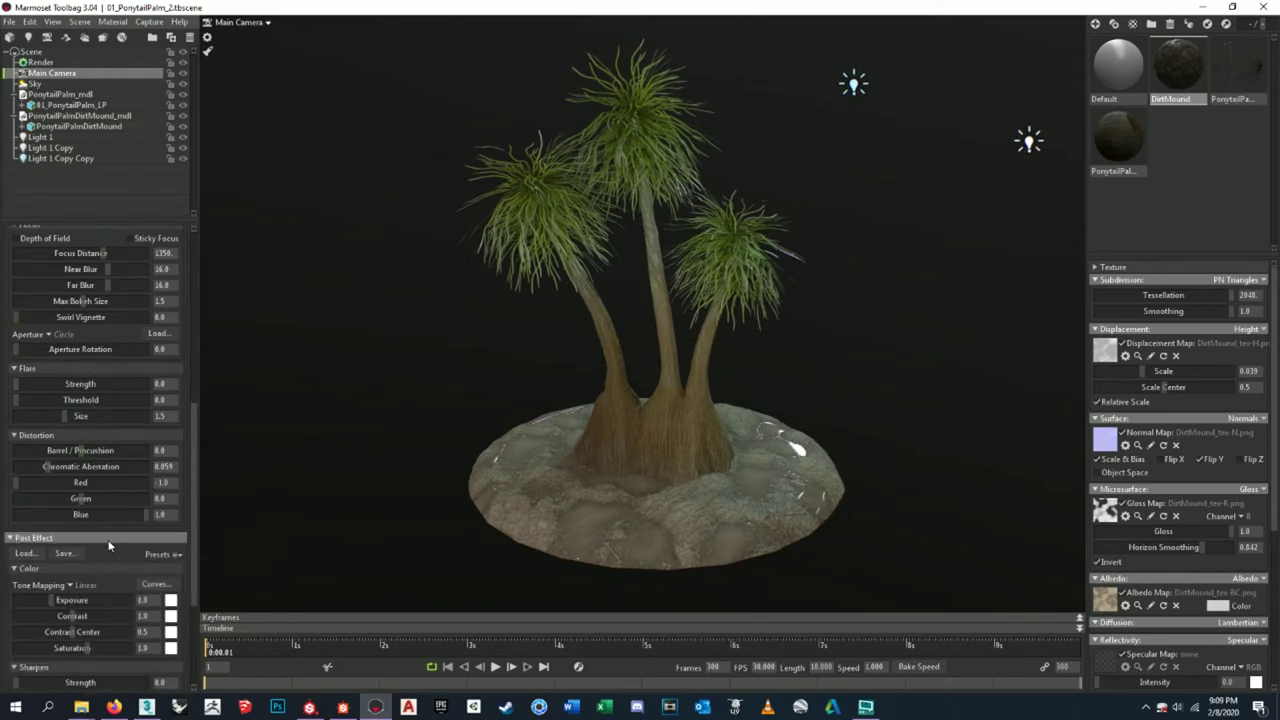
{"action": "scroll", "coordinate": [103, 489], "scroll_direction": "down", "scroll_amount": 1}
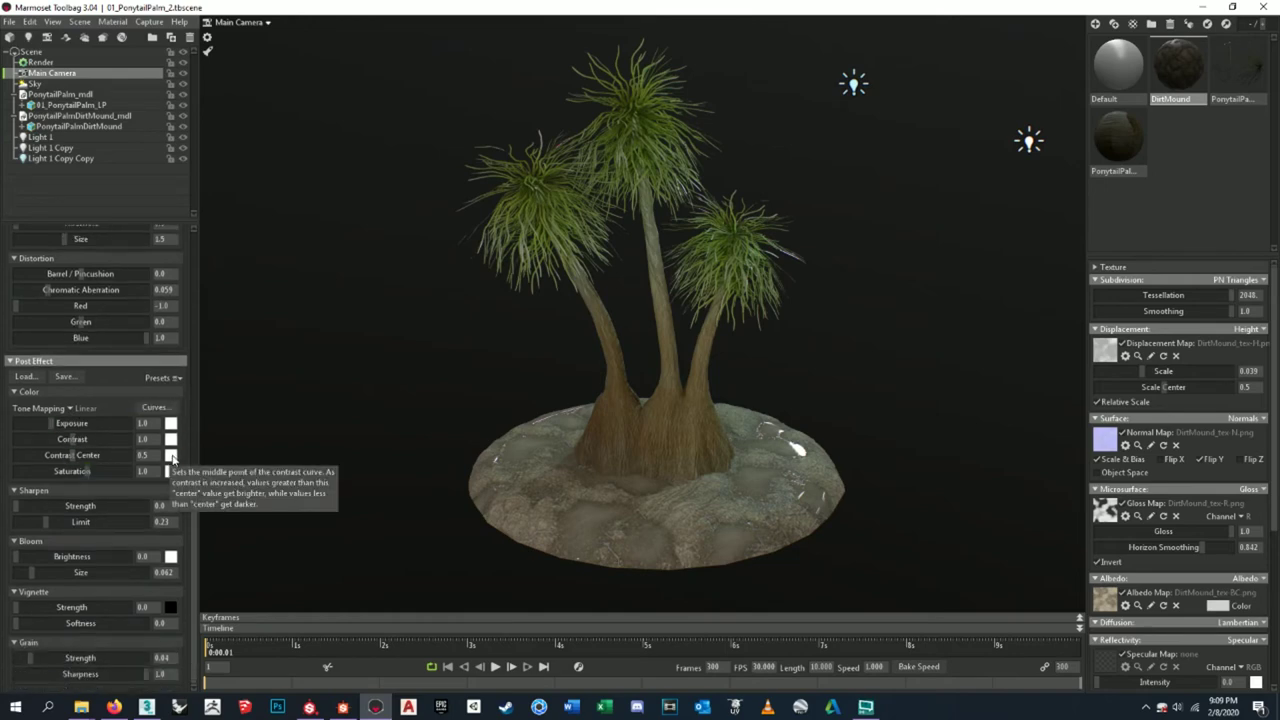
{"action": "left_click", "coordinate": [62, 376]}
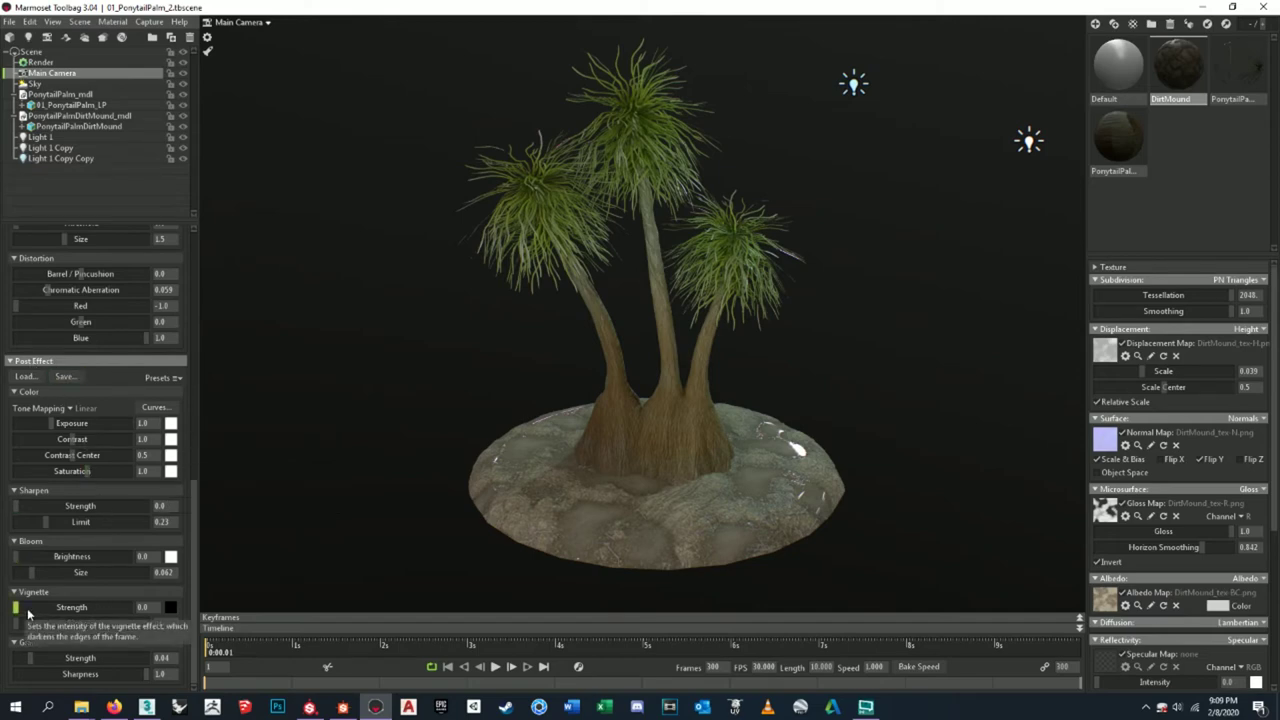
- Try vignette strength 2.0, reset it to 0, and raise grain strength to about 0.337
{"action": "left_click_drag", "start_coordinate": [30, 607], "coordinate": [217, 587]}
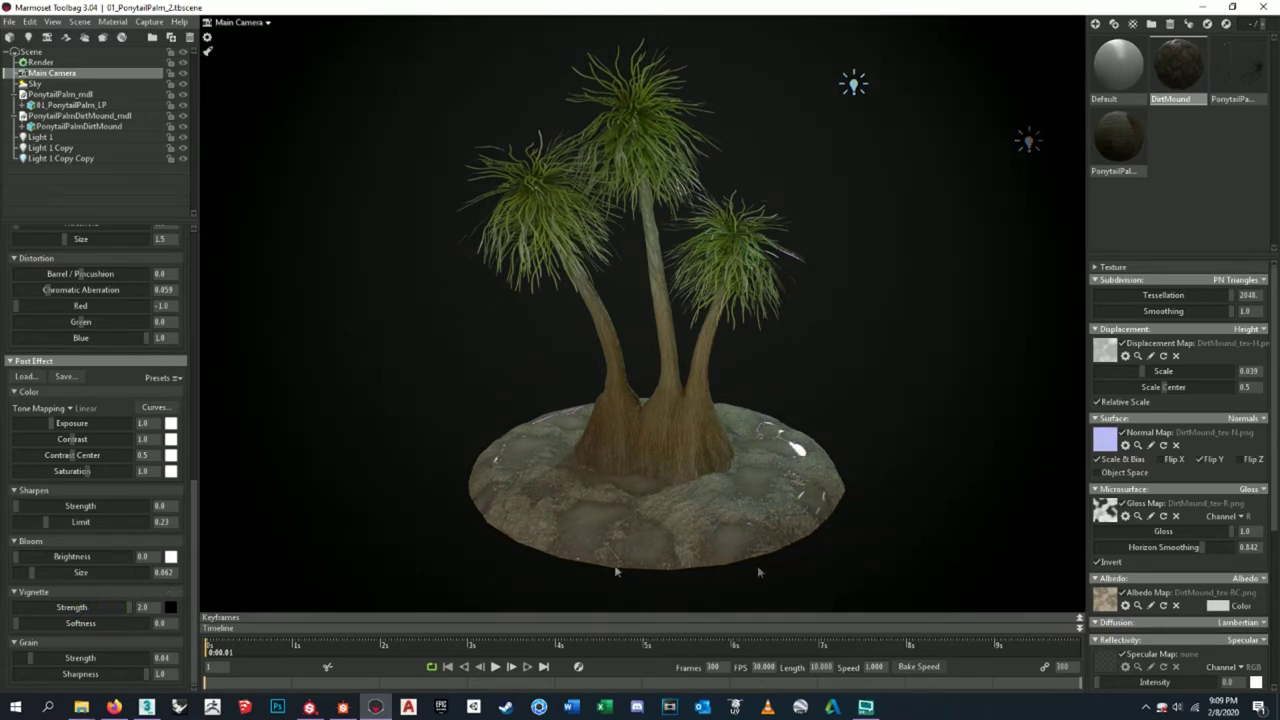
{"action": "left_click_drag", "start_coordinate": [129, 607], "coordinate": [14, 627]}
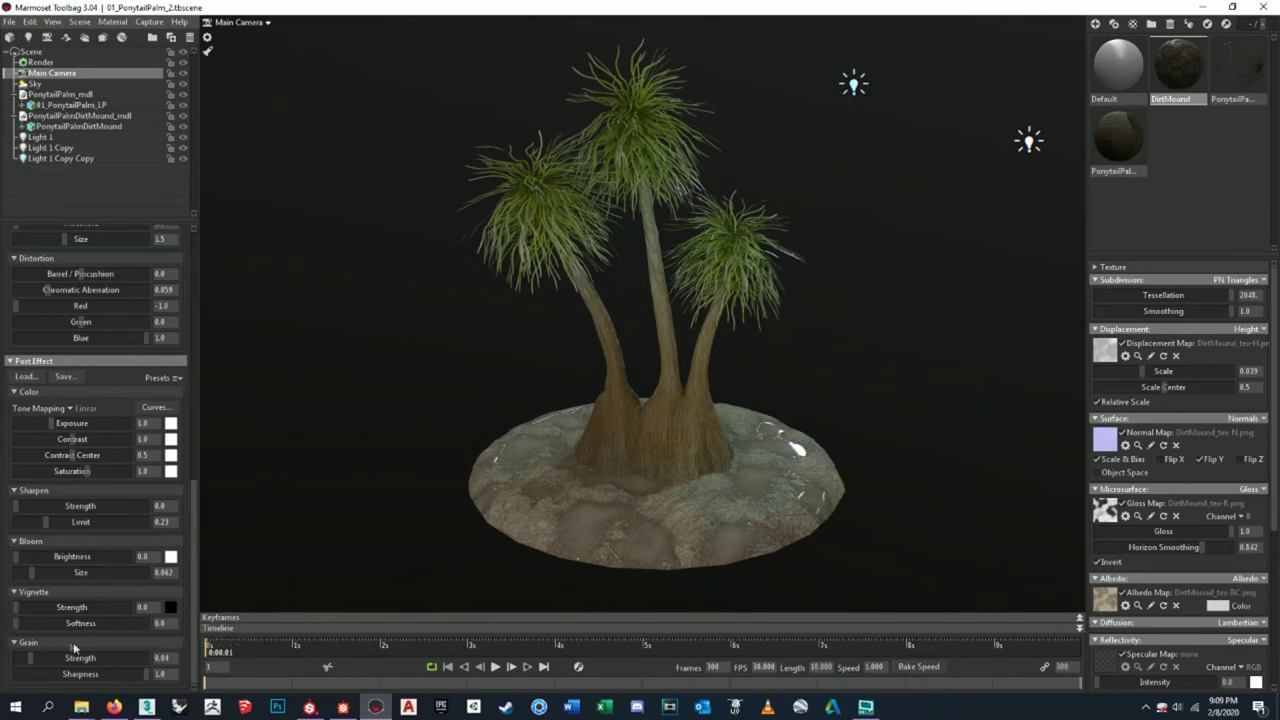
{"action": "left_click_drag", "start_coordinate": [46, 660], "coordinate": [28, 658]}
{"action": "left_click", "coordinate": [90, 62]}
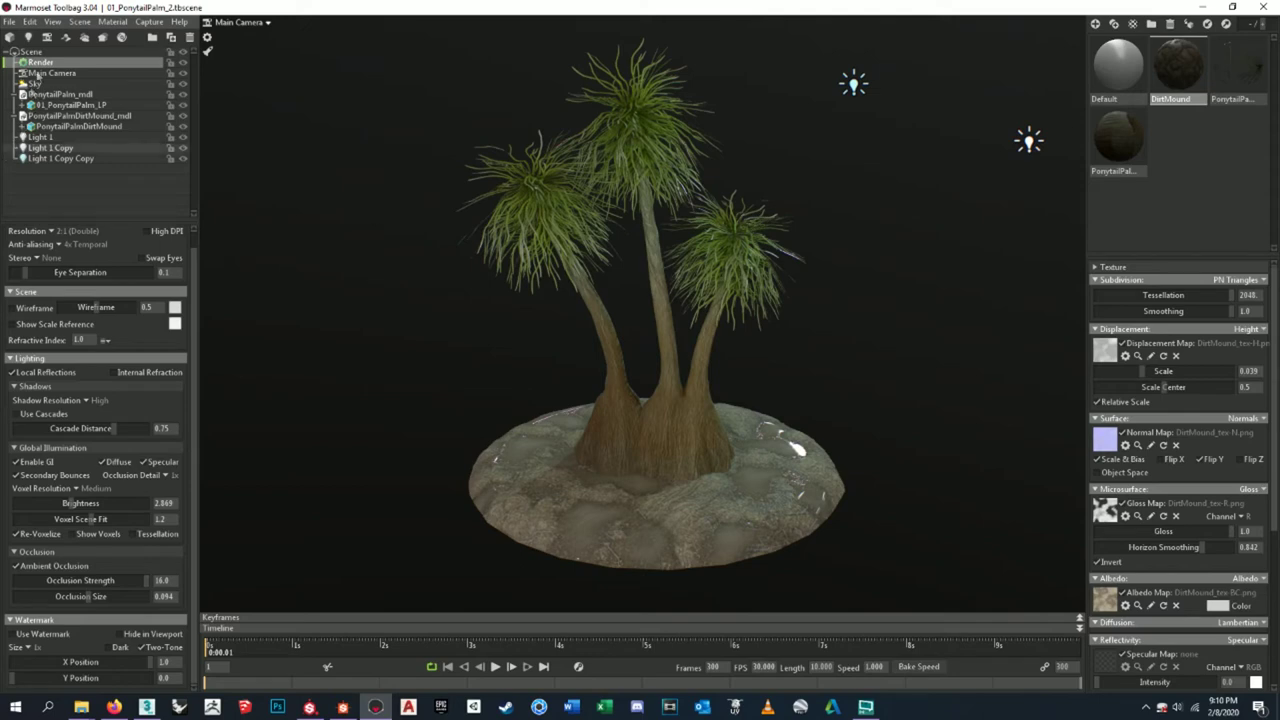
- Open and close the File menu without changing anything
{"action": "left_click", "coordinate": [10, 22]}
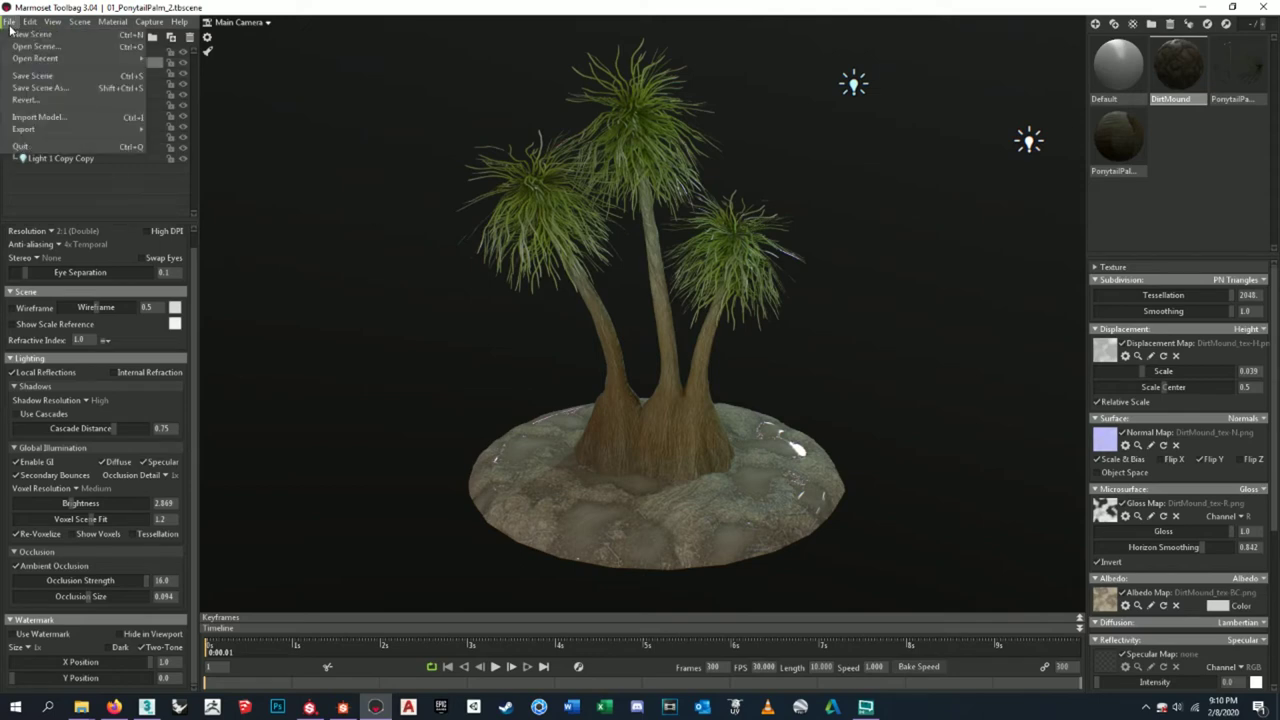
{"action": "left_click", "coordinate": [10, 25]}
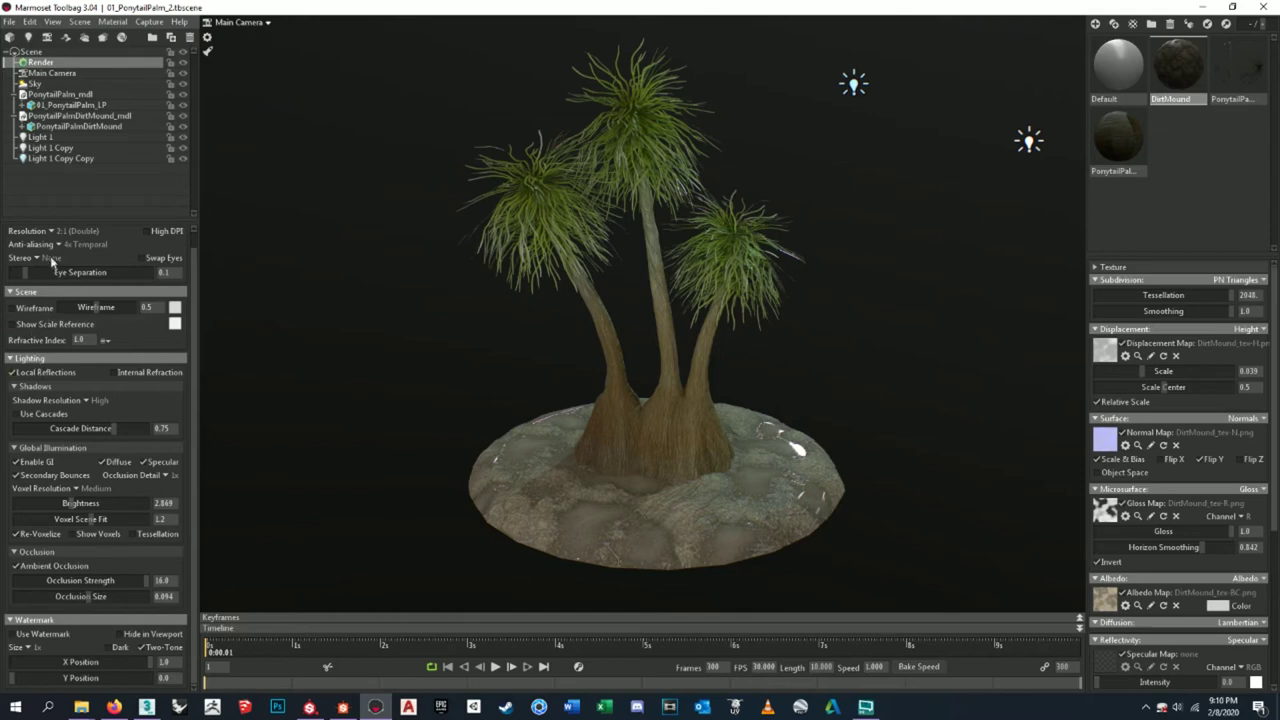
{"action": "scroll", "coordinate": [198, 260], "scroll_direction": "up", "scroll_amount": 1}
{"action": "scroll", "coordinate": [200, 255], "scroll_direction": "down", "scroll_amount": 2}
- Look over the Edit menu's commands and plugins, then switch to Firefox
{"action": "left_click", "coordinate": [30, 21]}
{"action": "mouse_move", "coordinate": [46, 106]}
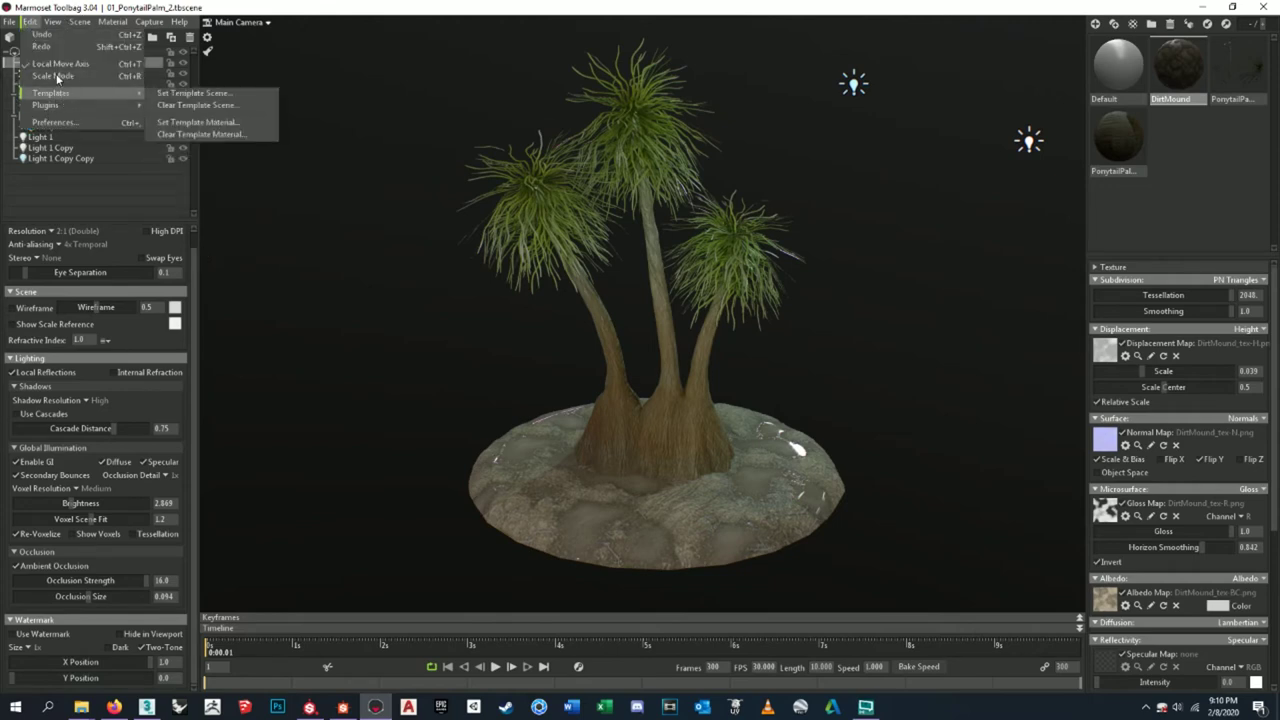
{"action": "mouse_move", "coordinate": [55, 16]}
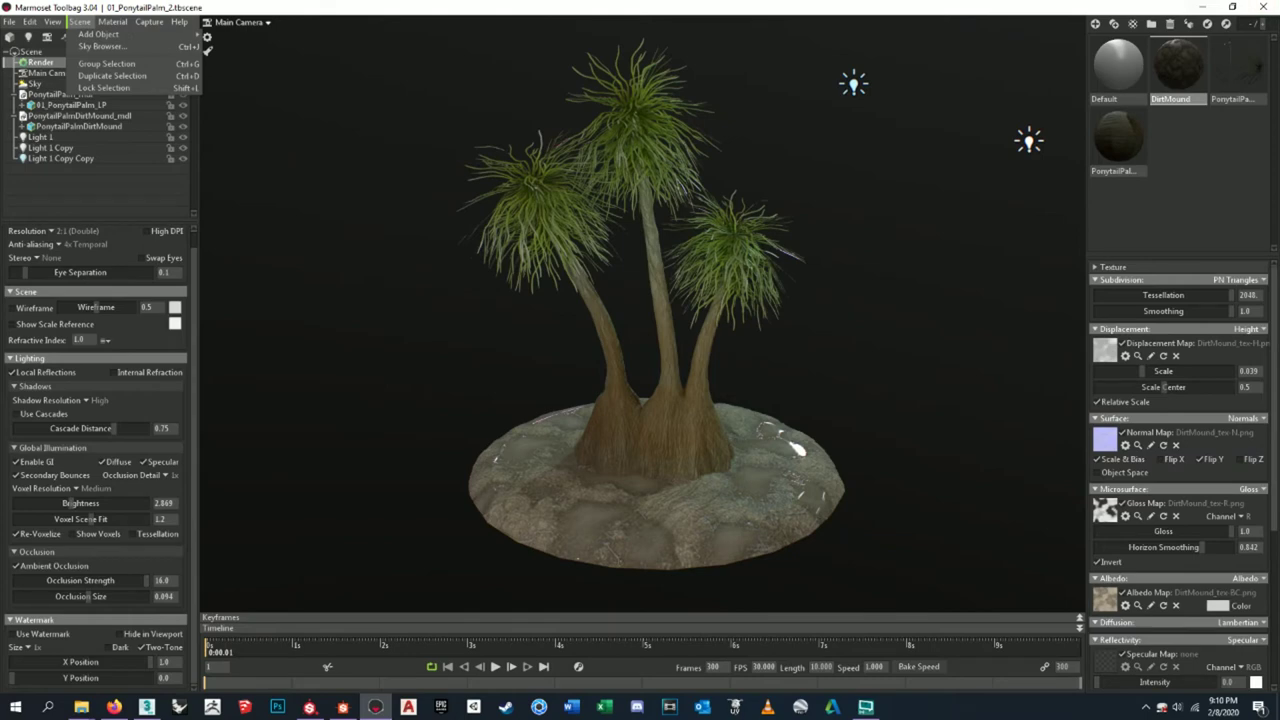
{"action": "key", "text": "alt+Tab"}
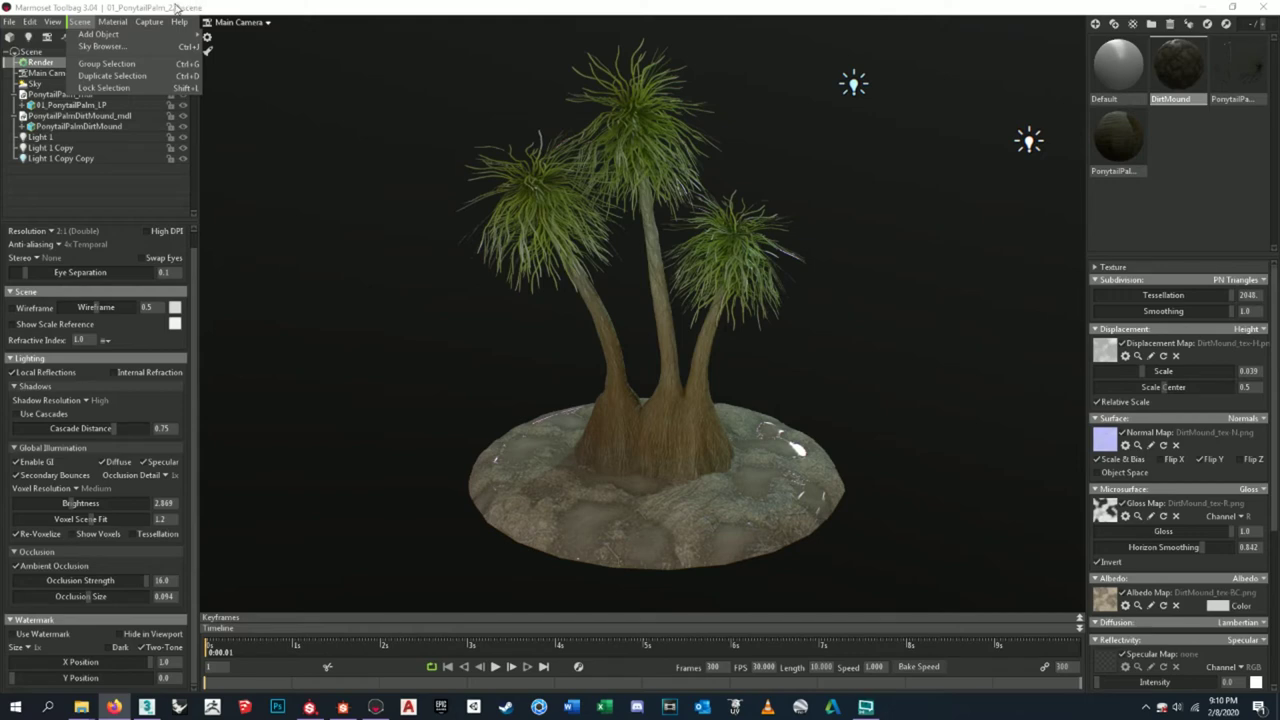
- Check the application preferences and close them without changes
{"action": "mouse_move", "coordinate": [138, 27]}
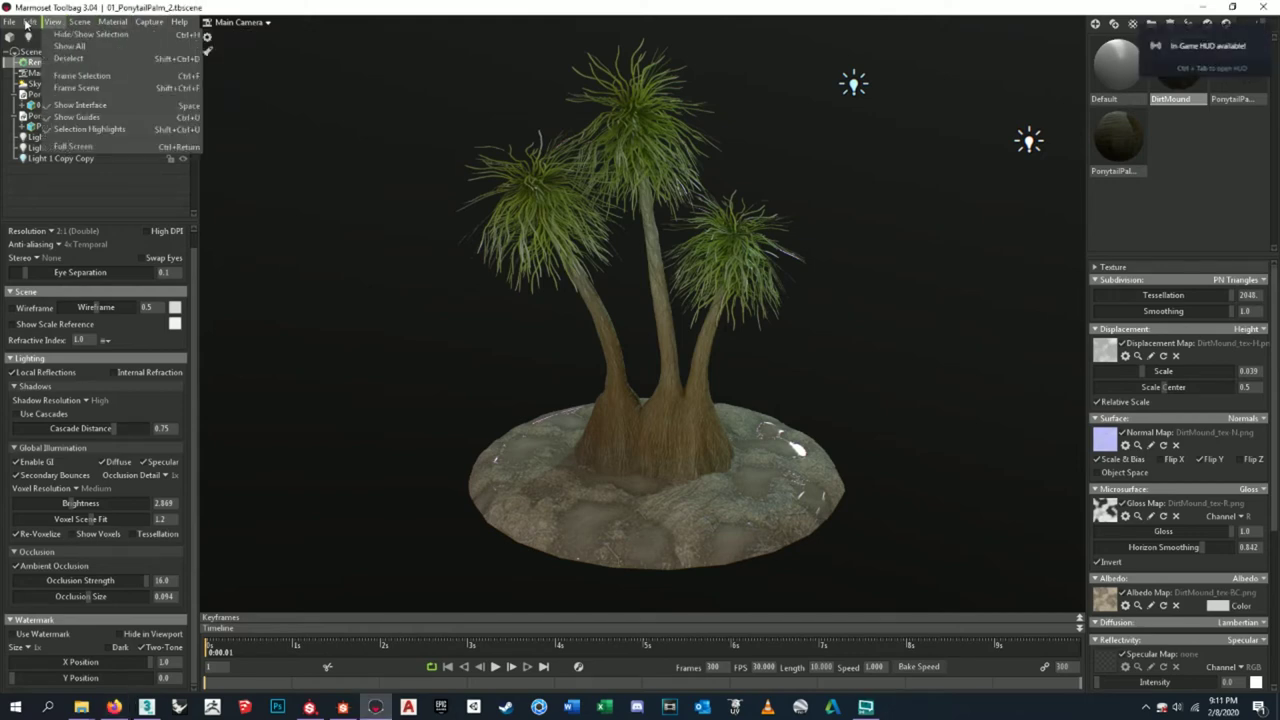
{"action": "mouse_move", "coordinate": [27, 23]}
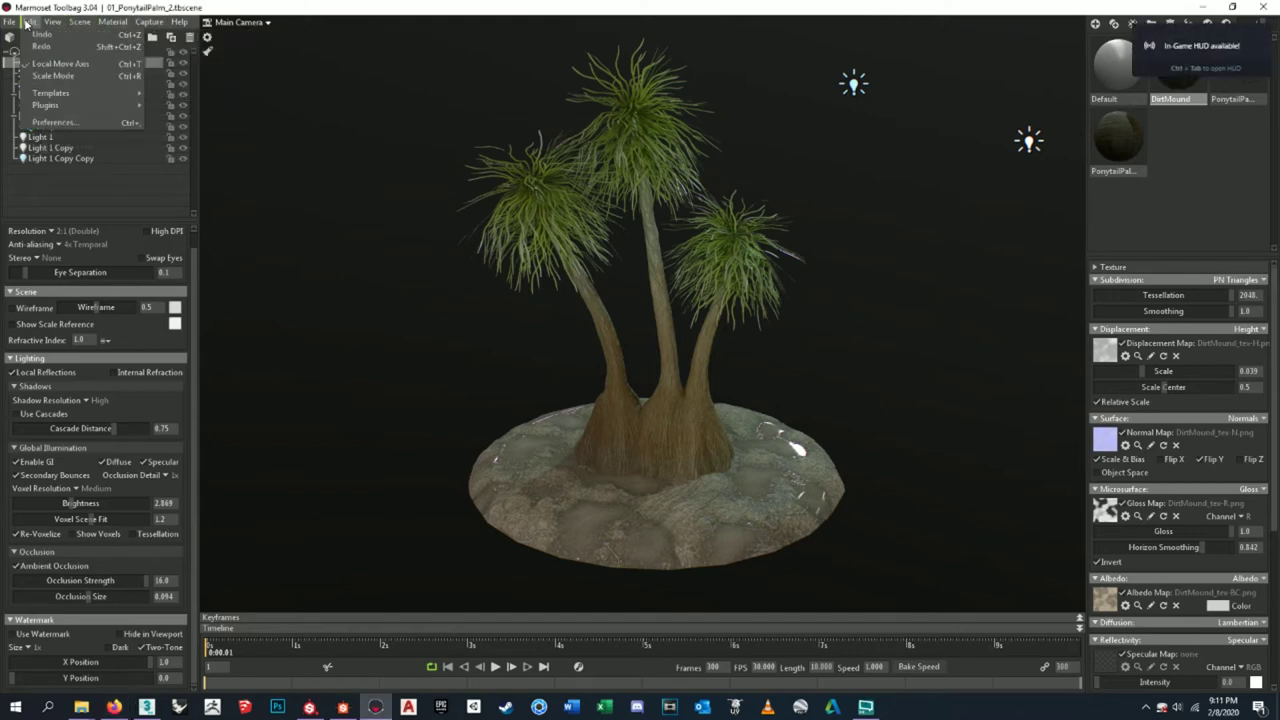
{"action": "left_click", "coordinate": [72, 123]}
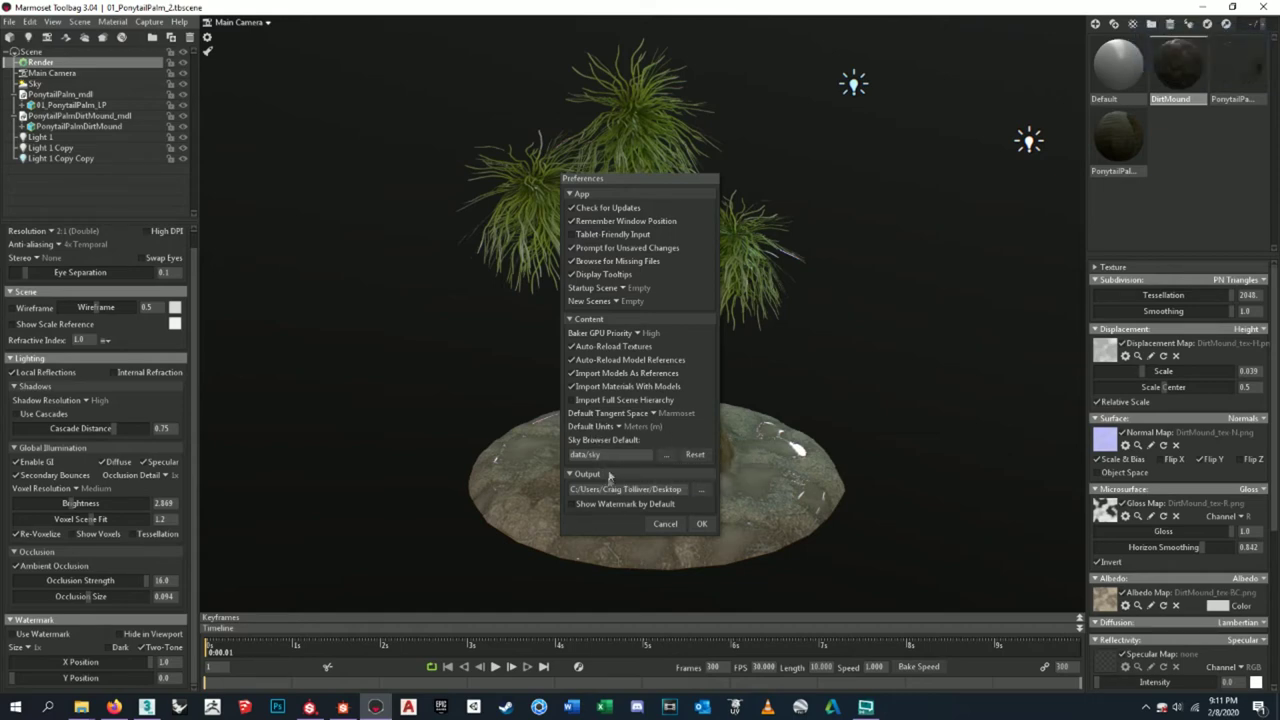
{"action": "left_click", "coordinate": [700, 523]}
- Look through the File > Export options, then bring up the Capture Settings dialog
{"action": "left_click", "coordinate": [8, 21]}
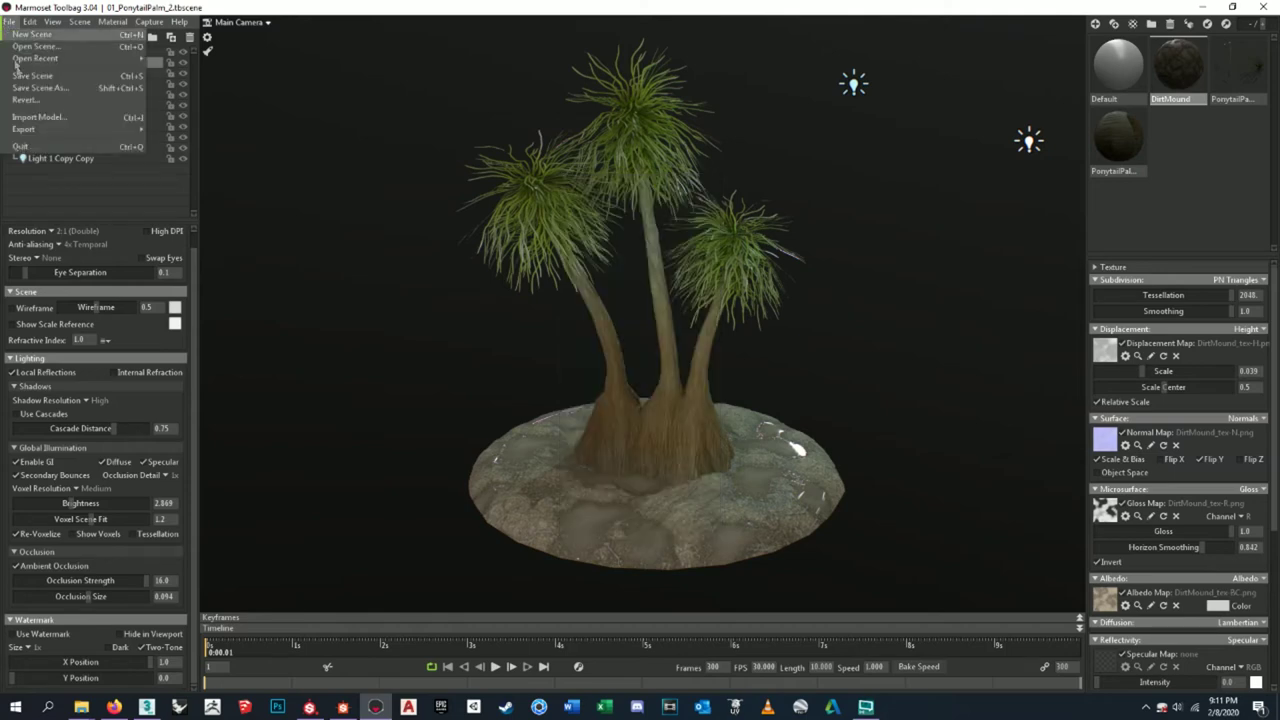
{"action": "mouse_move", "coordinate": [33, 133]}
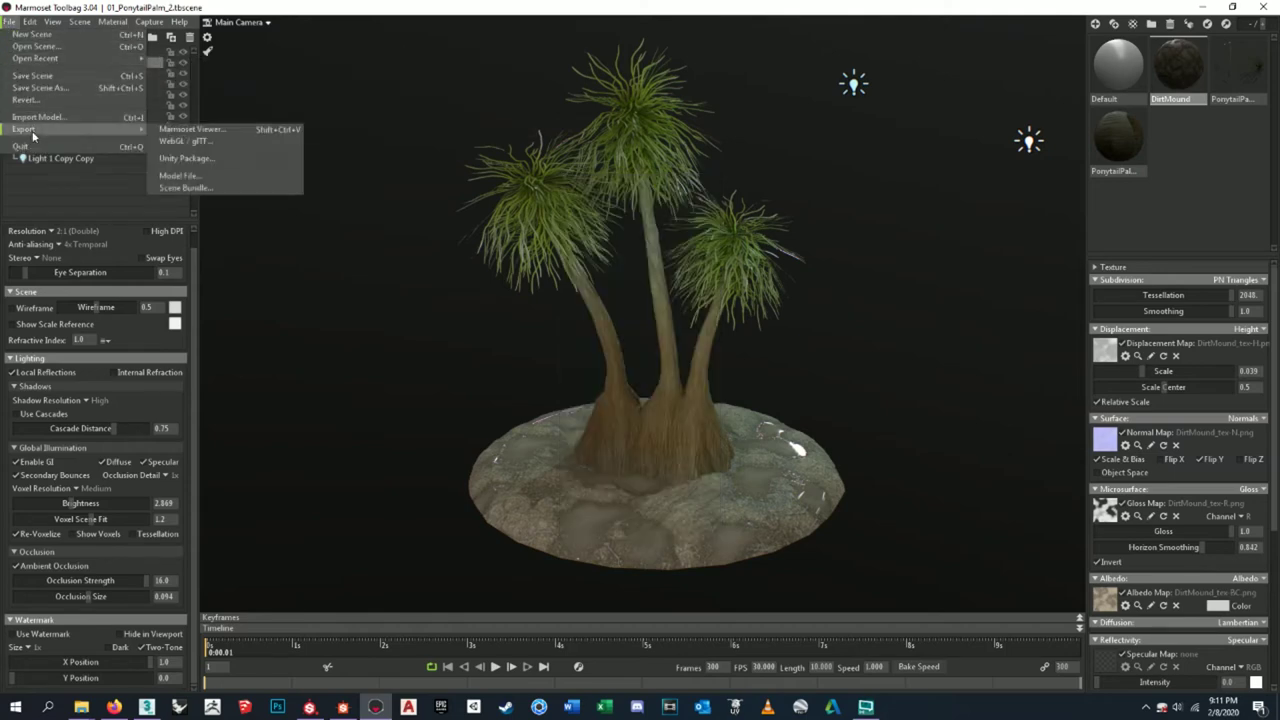
{"action": "mouse_move", "coordinate": [38, 22]}
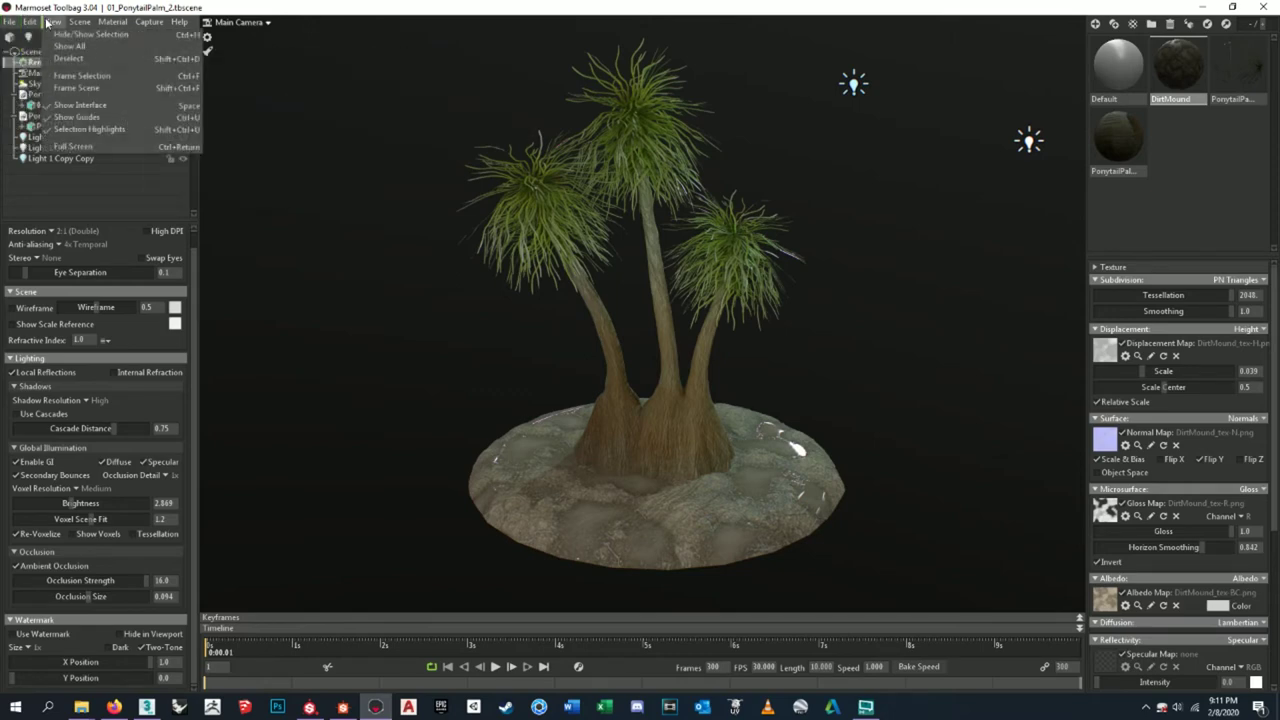
{"action": "mouse_move", "coordinate": [148, 22]}
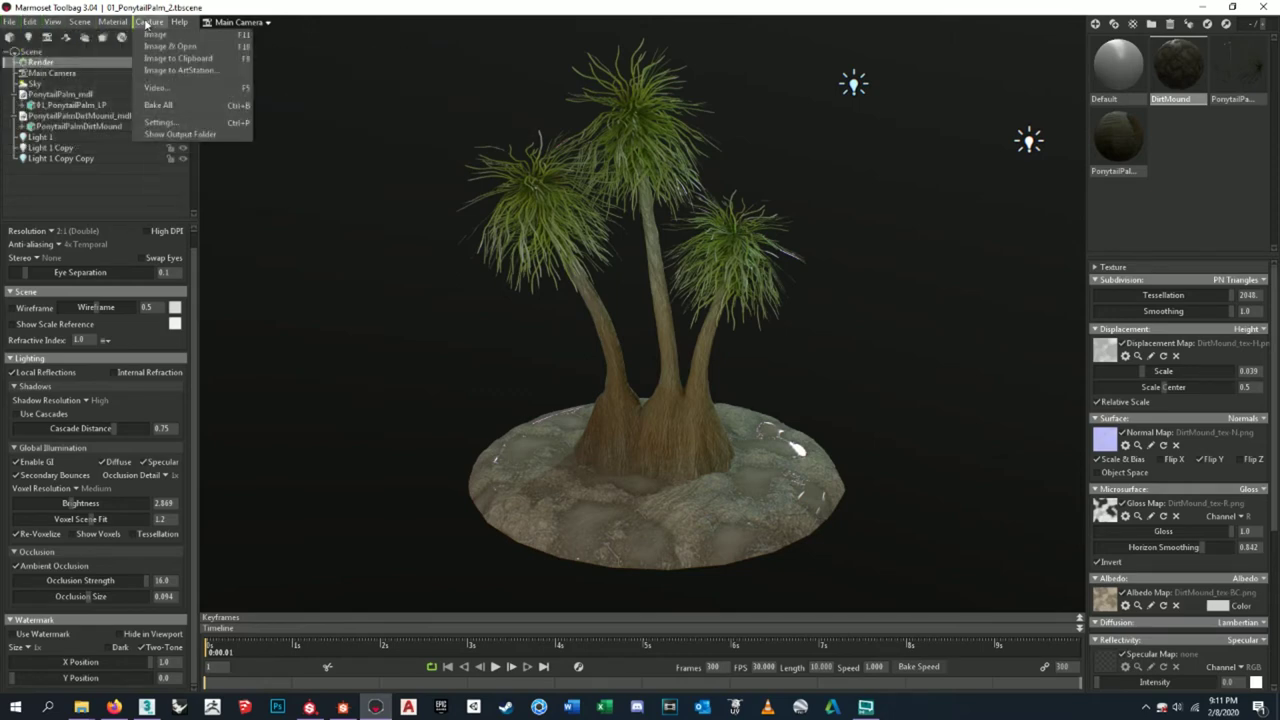
{"action": "left_click", "coordinate": [170, 121]}
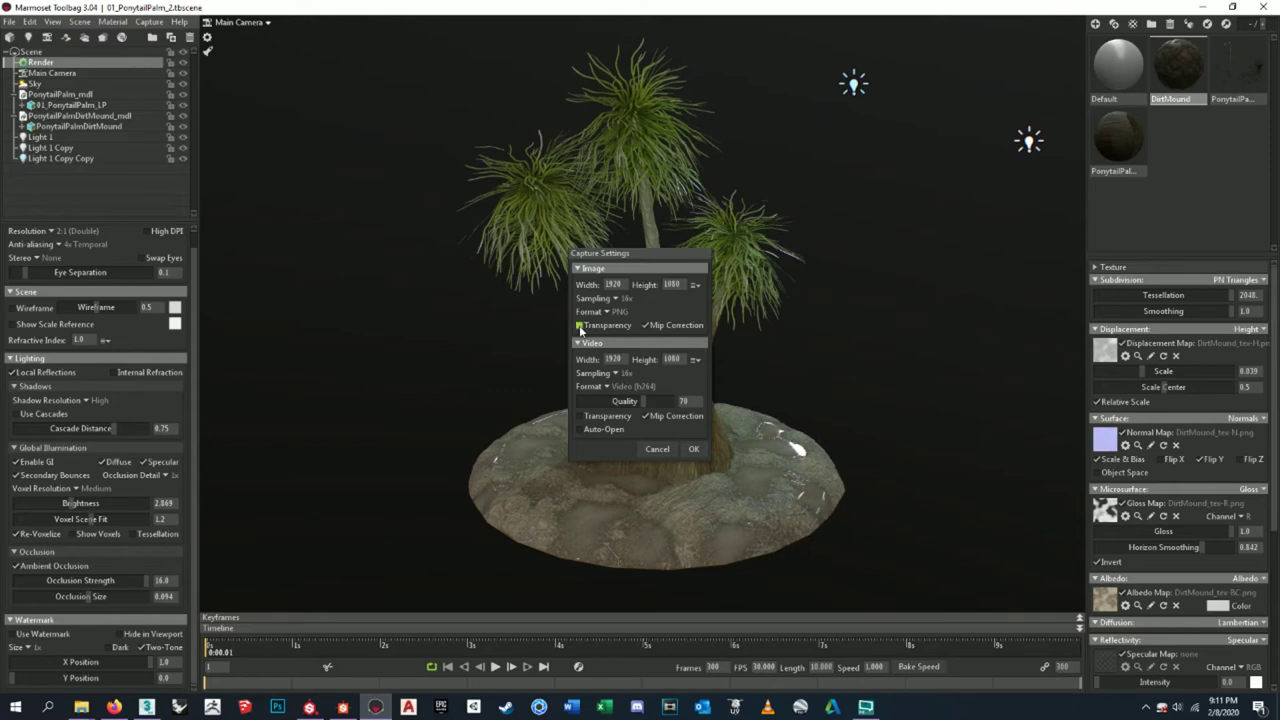
- Enable Image Transparency in Capture Settings and confirm it, re-checking the settings once
{"action": "left_click", "coordinate": [579, 326]}
{"action": "left_click", "coordinate": [693, 450]}
{"action": "left_click", "coordinate": [693, 450]}
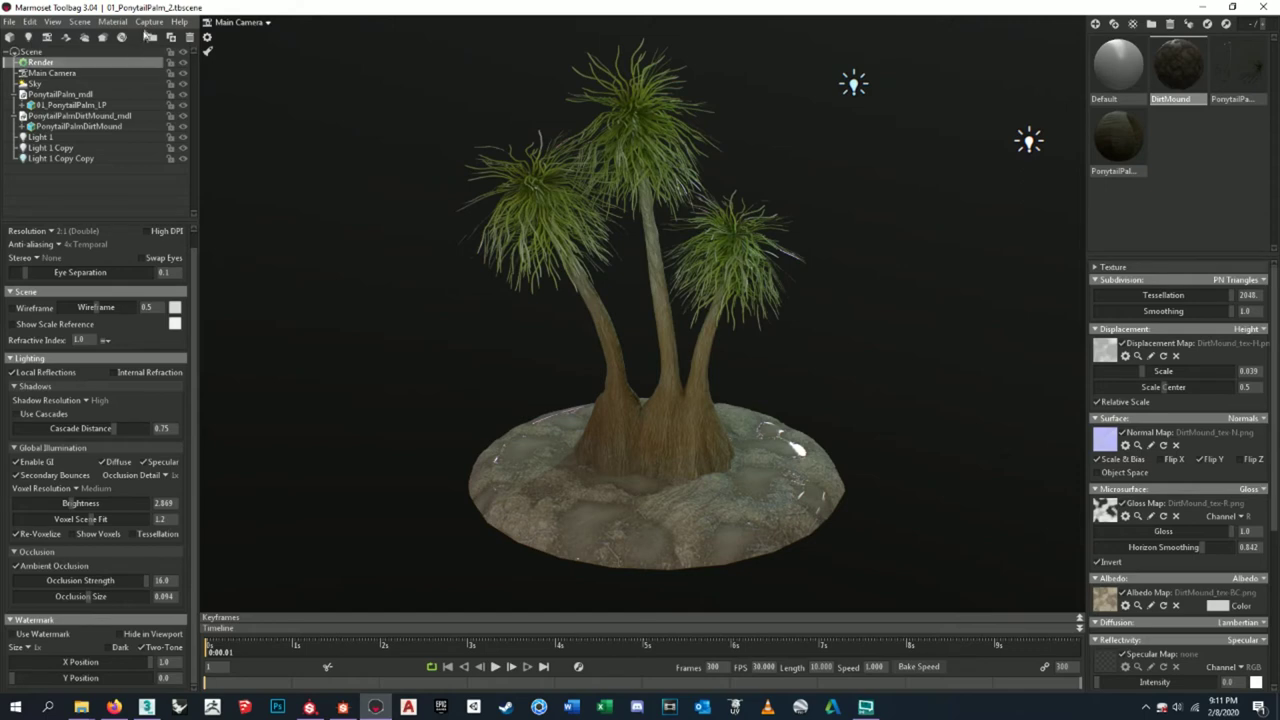
{"action": "left_click", "coordinate": [149, 22]}
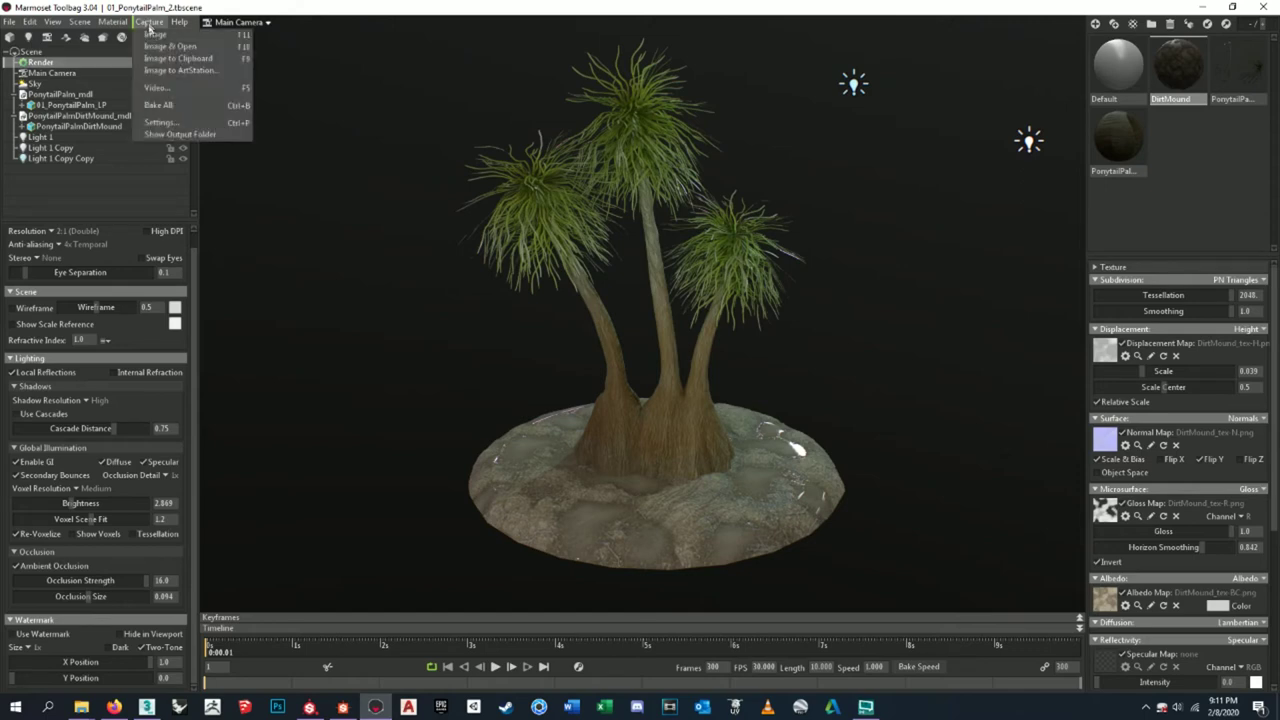
{"action": "left_click", "coordinate": [170, 123]}
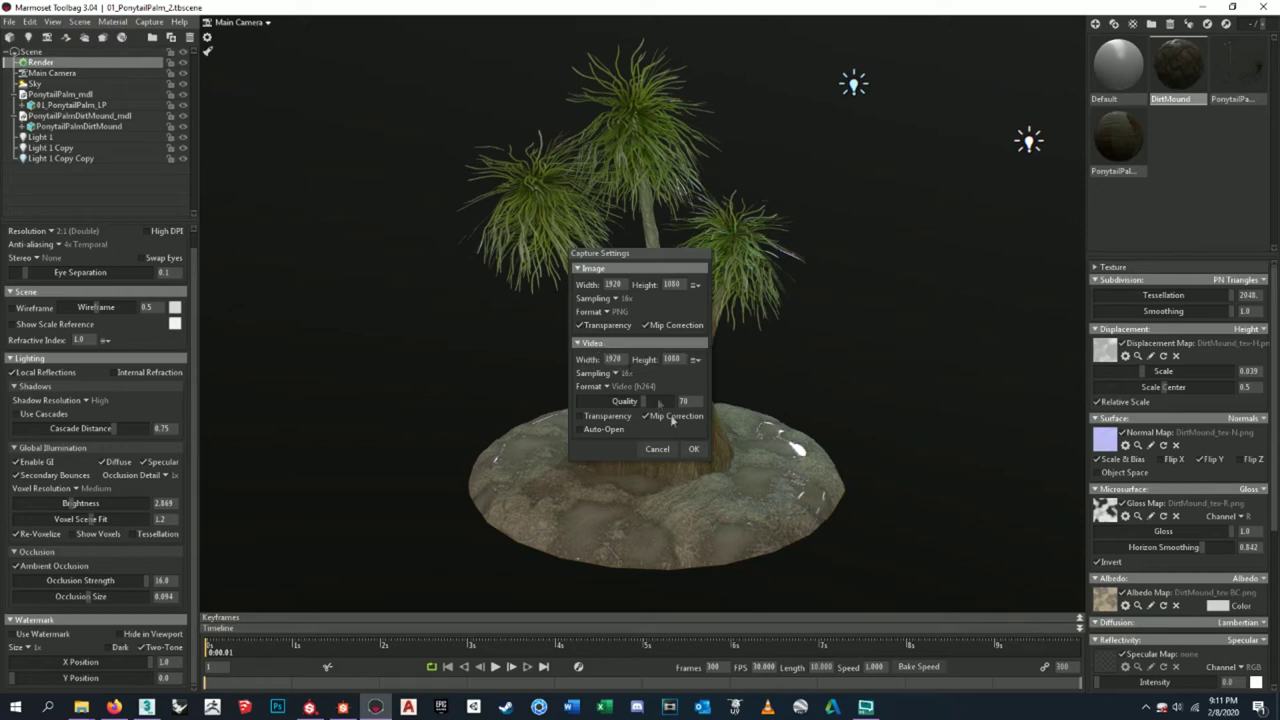
{"action": "left_click", "coordinate": [693, 449]}
- Capture a still image of the palm scene and minimize Toolbag
{"action": "left_click", "coordinate": [147, 22]}
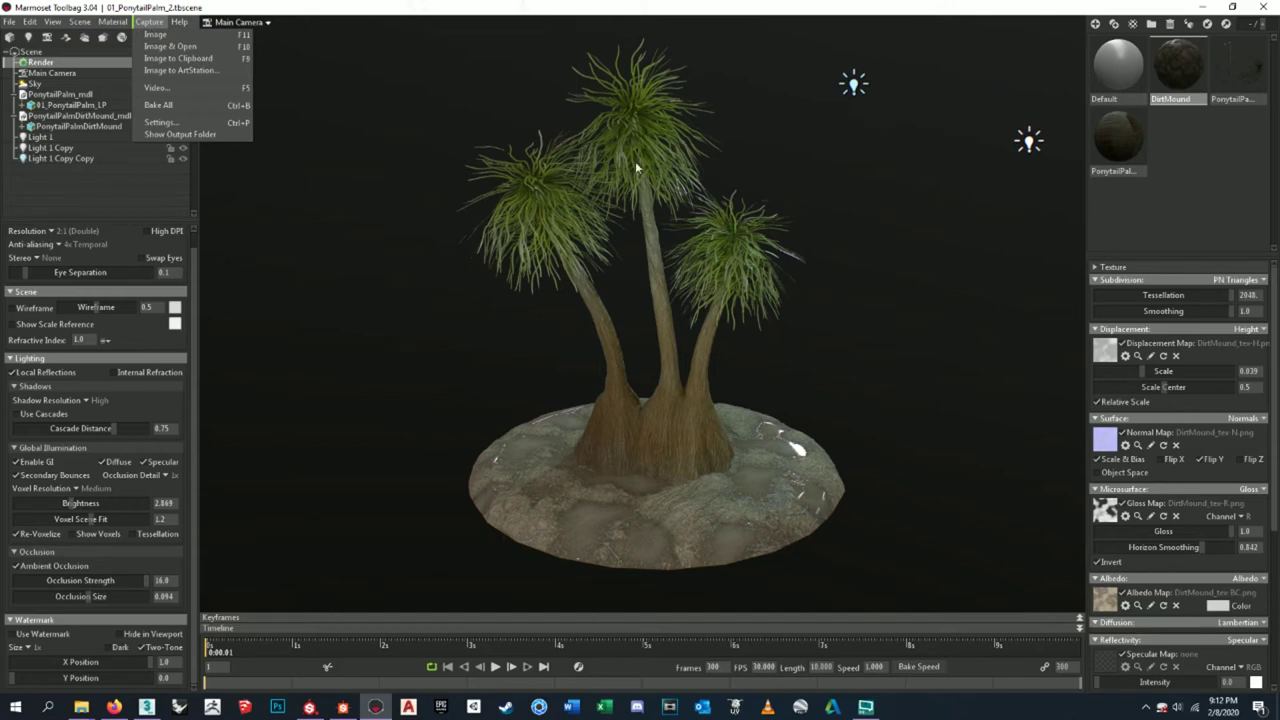
{"action": "left_click", "coordinate": [148, 34]}
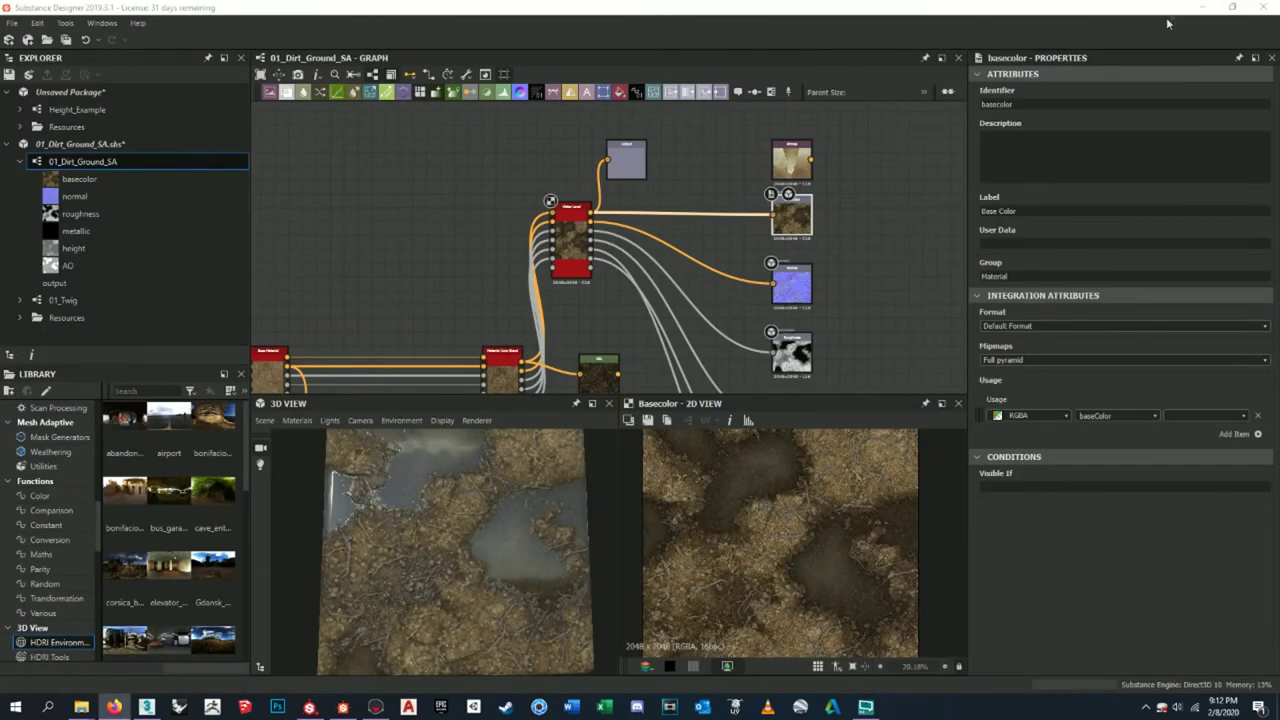
{"action": "left_click", "coordinate": [1202, 7]}
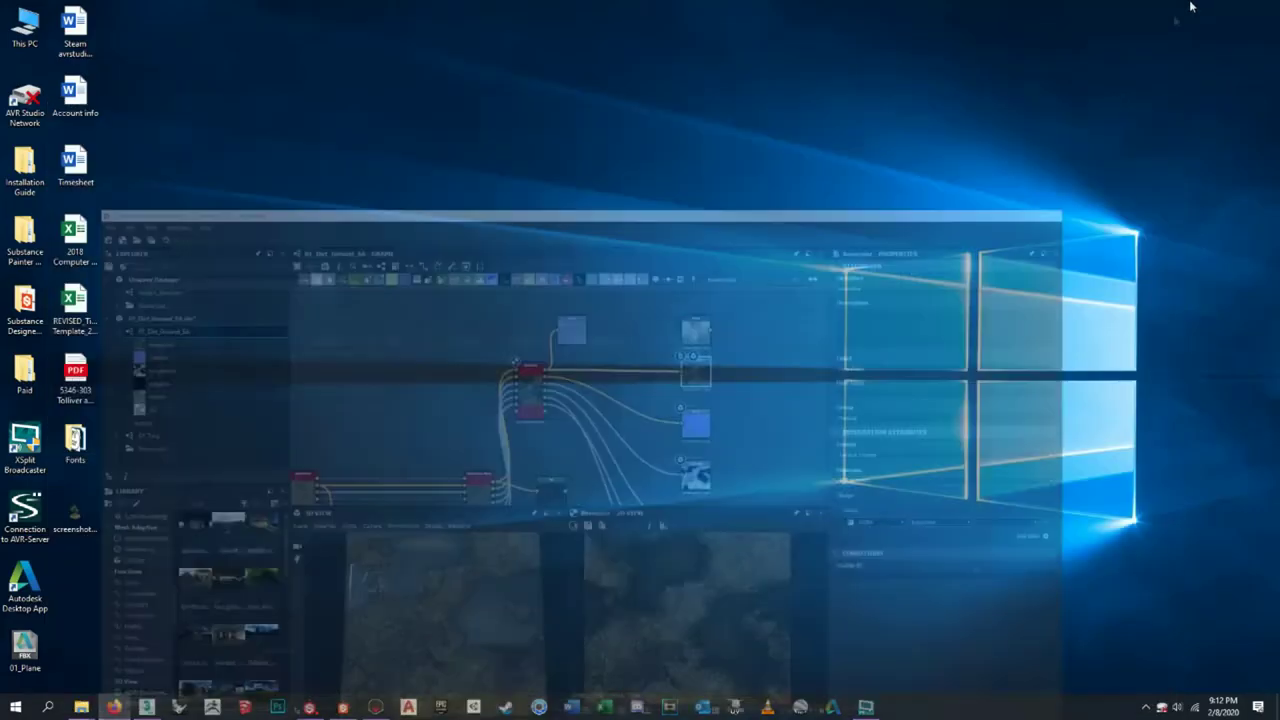
- Review screenshot000 in Photos, close it, and return to Toolbag's palm scene
{"action": "double_click", "coordinate": [60, 525]}
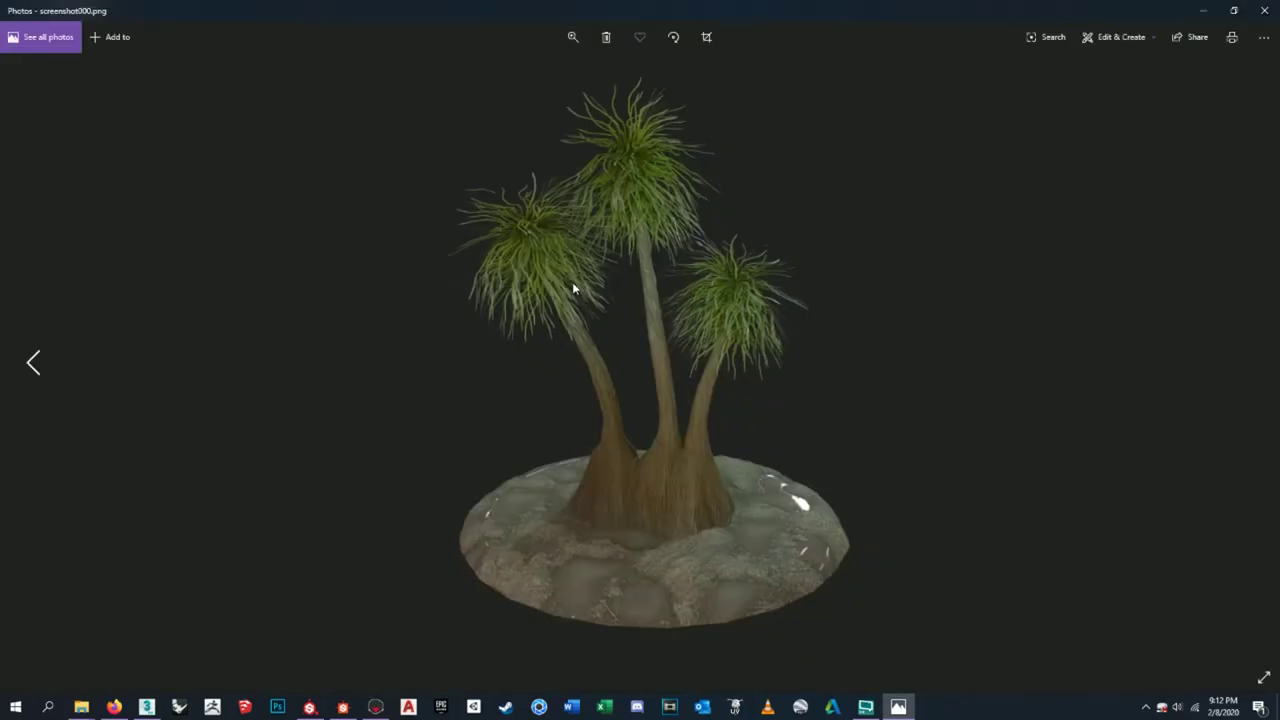
{"action": "left_click", "coordinate": [1264, 10]}
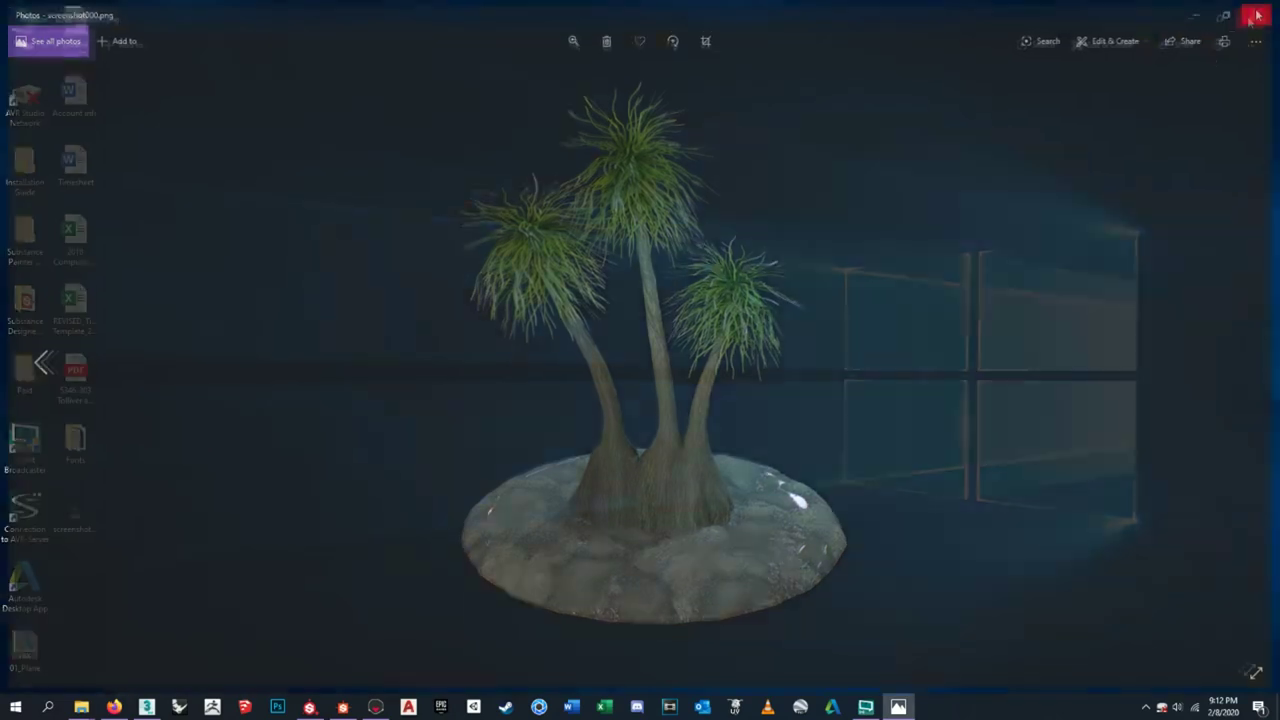
{"action": "left_click", "coordinate": [375, 707]}
{"action": "left_click_drag", "start_coordinate": [823, 286], "coordinate": [360, 271]}
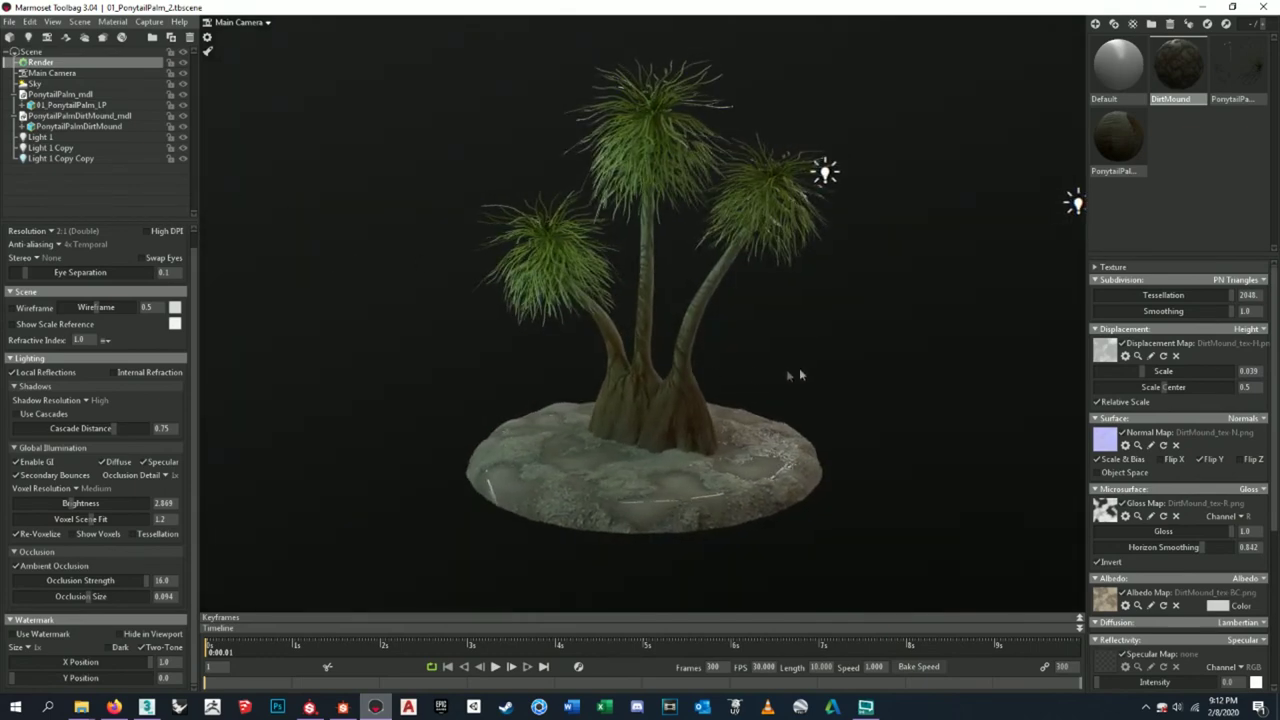
- Select Light 1 Copy Copy and swing the lights to reshade the palm
{"action": "left_click_drag", "start_coordinate": [800, 375], "coordinate": [818, 376], "text": "shift"}
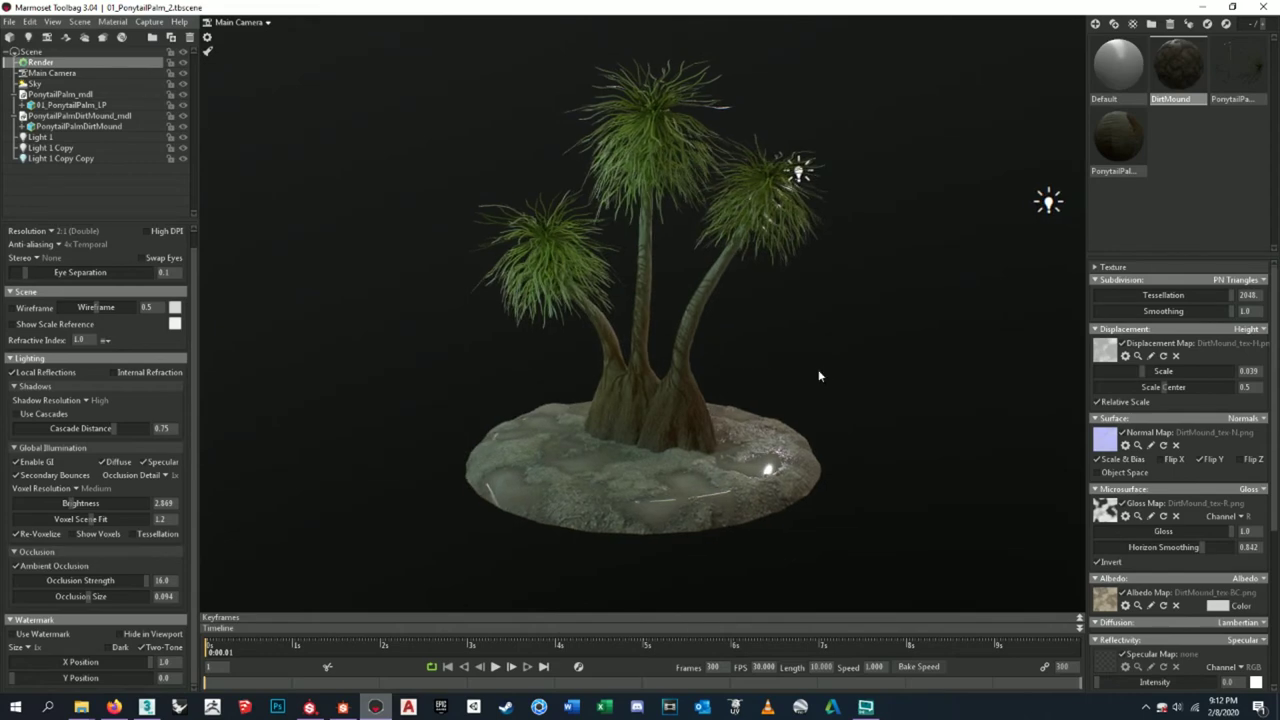
{"action": "scroll", "coordinate": [818, 376], "scroll_direction": "down", "scroll_amount": 3}
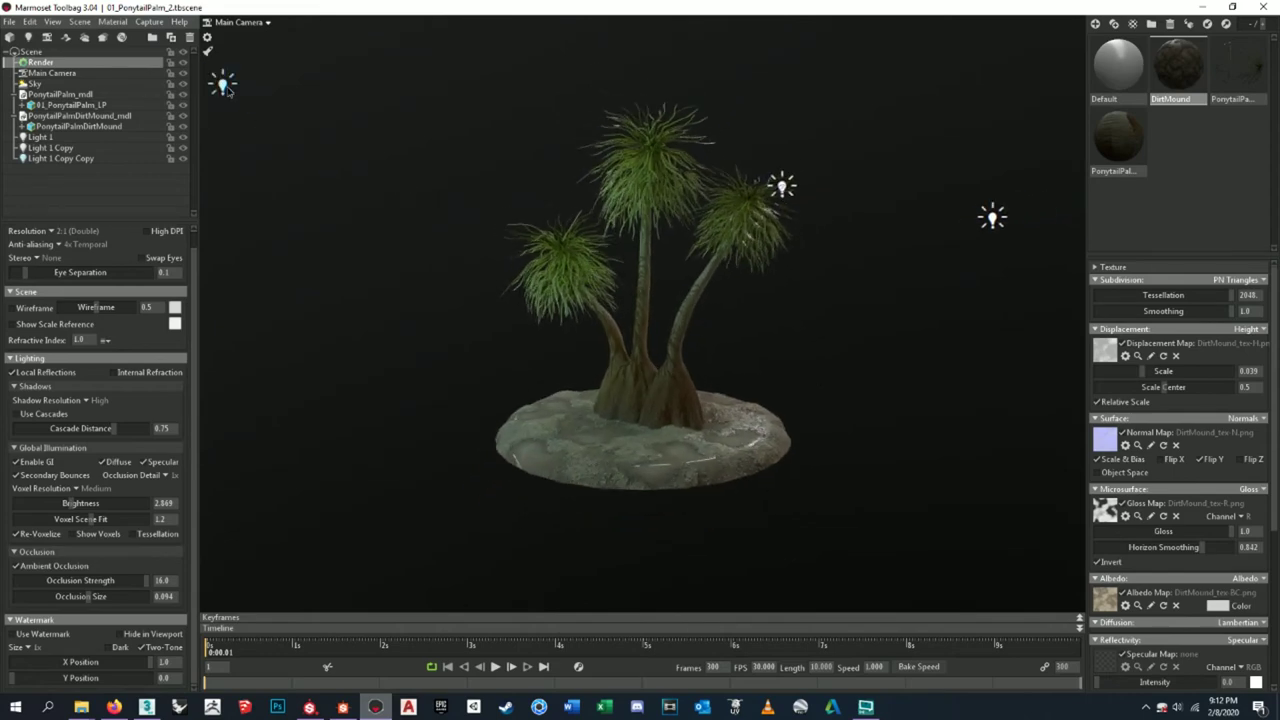
{"action": "left_click", "coordinate": [225, 87]}
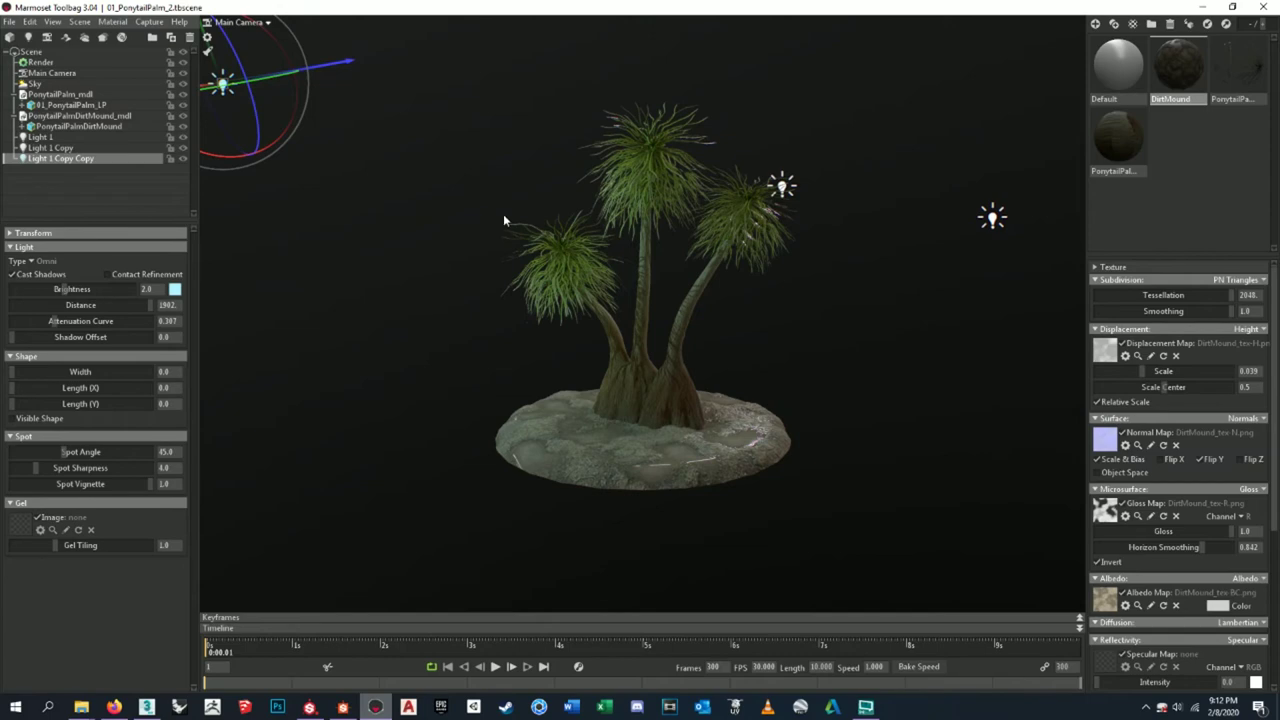
{"action": "left_click_drag", "start_coordinate": [503, 220], "coordinate": [475, 215], "text": "shift"}
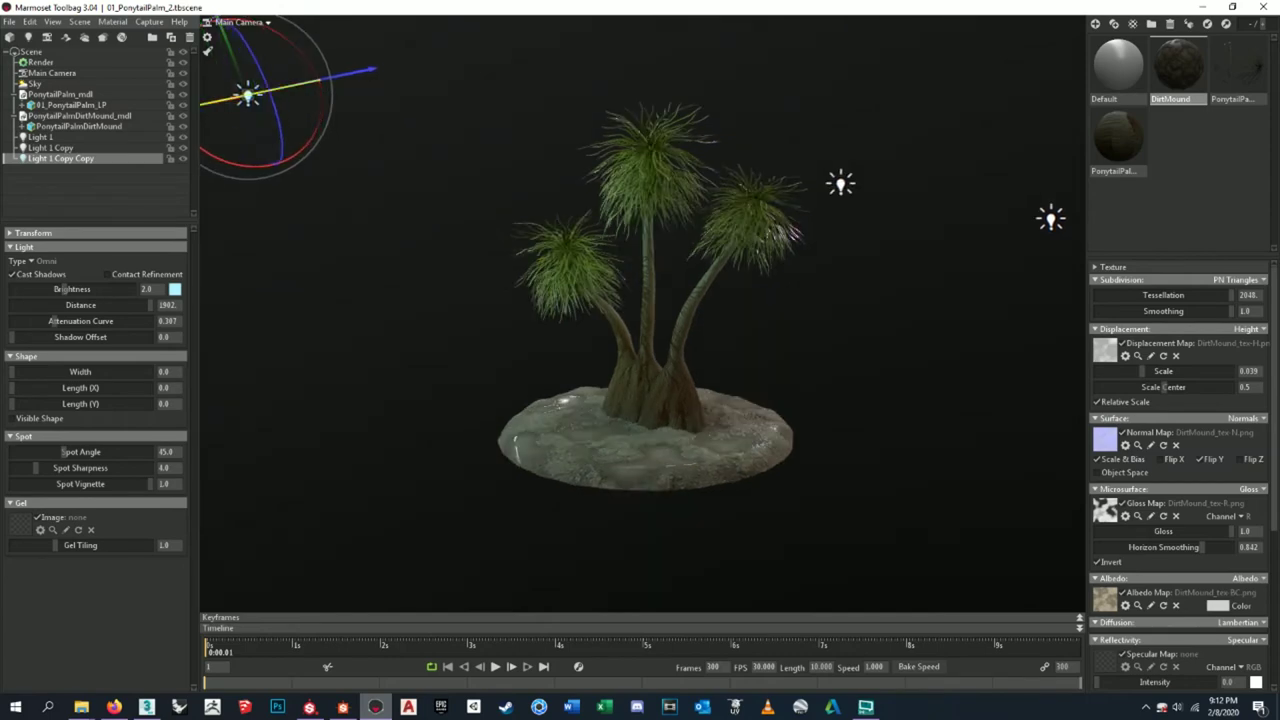
{"action": "mouse_move", "coordinate": [491, 237]}
{"action": "left_mouse_down", "text": "shift"}
{"action": "mouse_move", "coordinate": [470, 255]}
{"action": "mouse_move", "coordinate": [471, 286]}
{"action": "mouse_move", "coordinate": [489, 278]}
{"action": "mouse_move", "coordinate": [455, 238]}
{"action": "mouse_move", "coordinate": [474, 204]}
{"action": "mouse_move", "coordinate": [475, 217]}
{"action": "mouse_move", "coordinate": [345, 92]}
{"action": "mouse_move", "coordinate": [1020, 129]}
{"action": "mouse_move", "coordinate": [994, 128]}
{"action": "left_mouse_up", "text": "shift"}
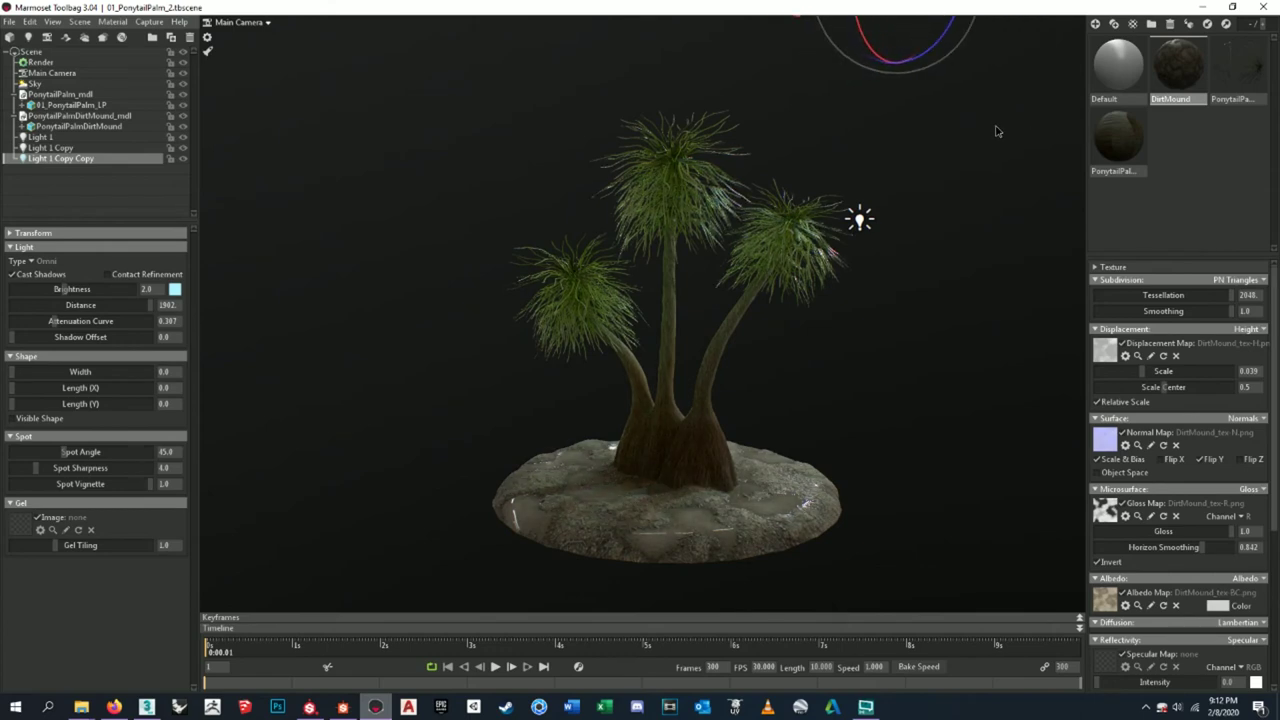
- Select Light 1 and Light 1 Copy, undo recent tweaks, and move them upper left
{"action": "left_click", "coordinate": [861, 222]}
{"action": "key", "text": "ctrl+z"}
{"action": "key", "text": "ctrl+z"}
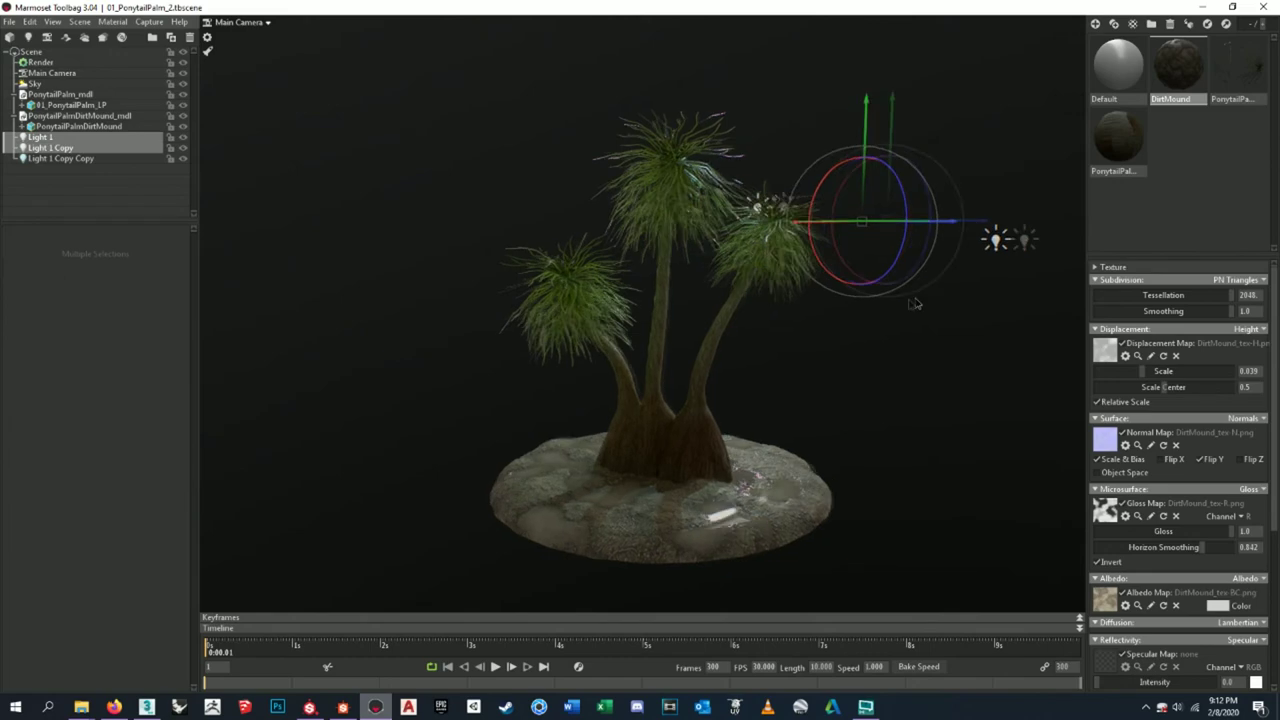
{"action": "key", "text": "ctrl+z"}
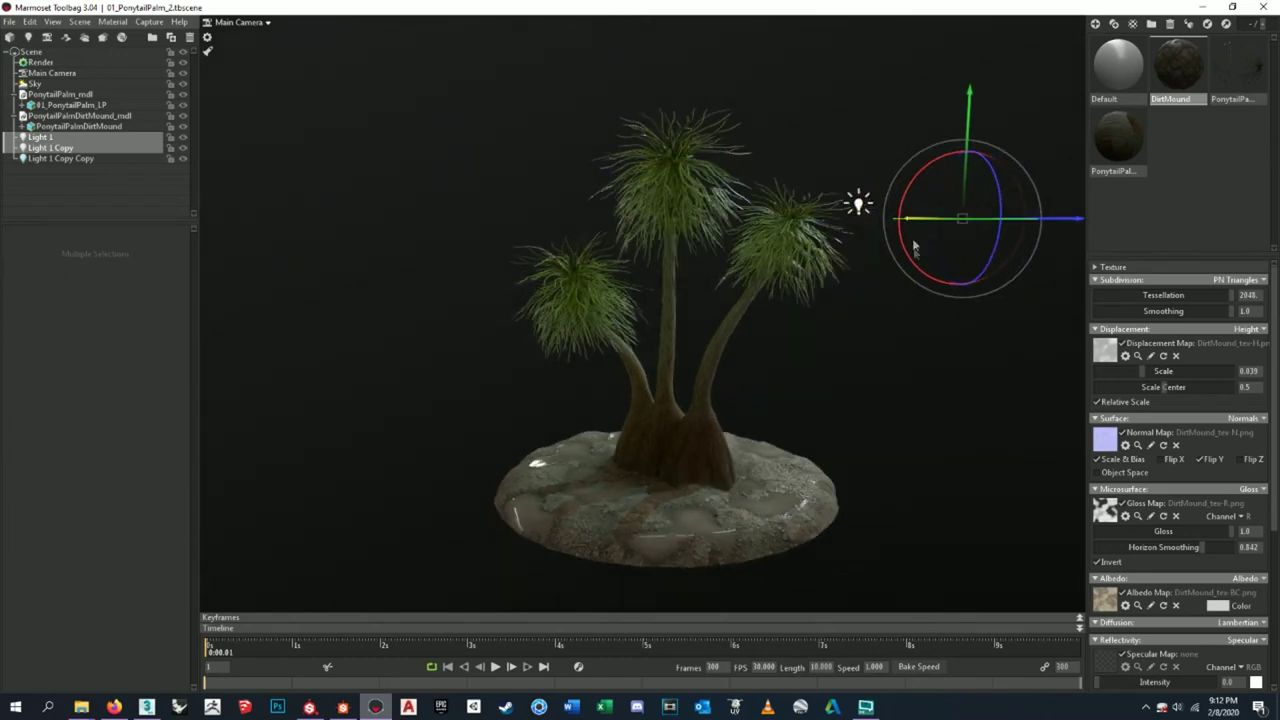
{"action": "key", "text": "ctrl+z"}
{"action": "left_click_drag", "start_coordinate": [1060, 203], "coordinate": [315, 103]}
{"action": "left_click_drag", "start_coordinate": [830, 367], "coordinate": [838, 332]}
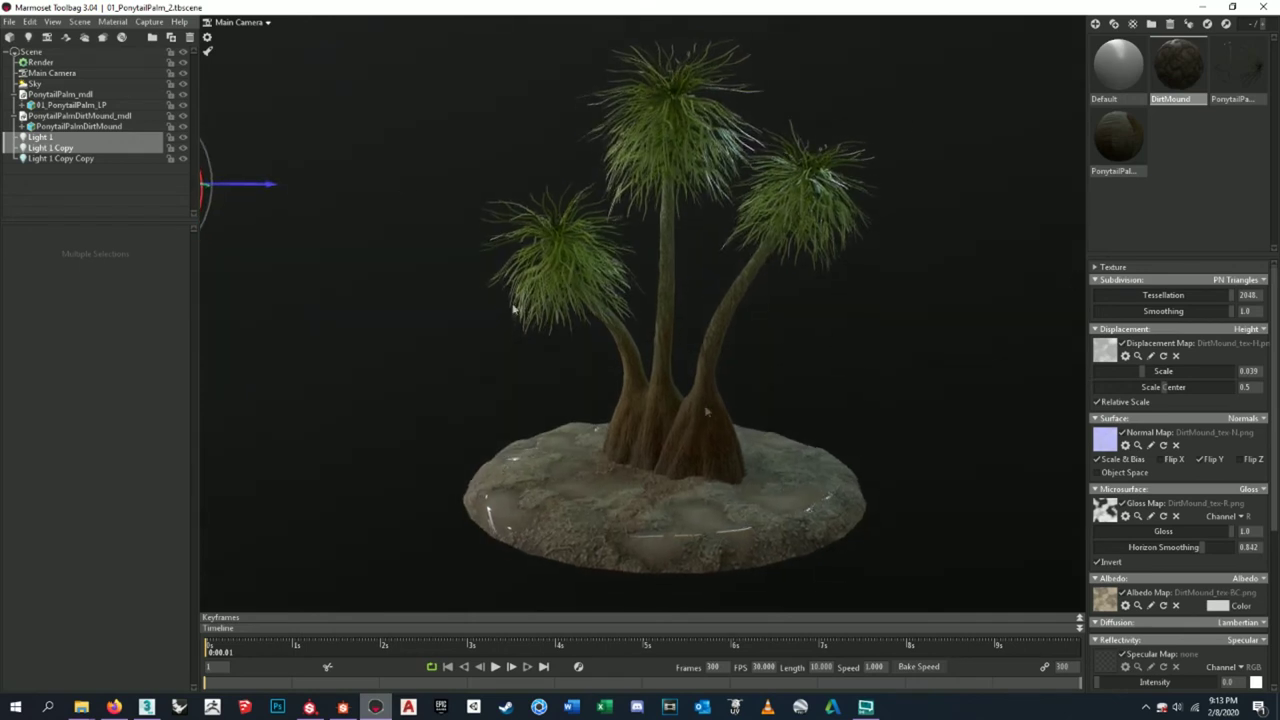
{"action": "left_click", "coordinate": [149, 22]}
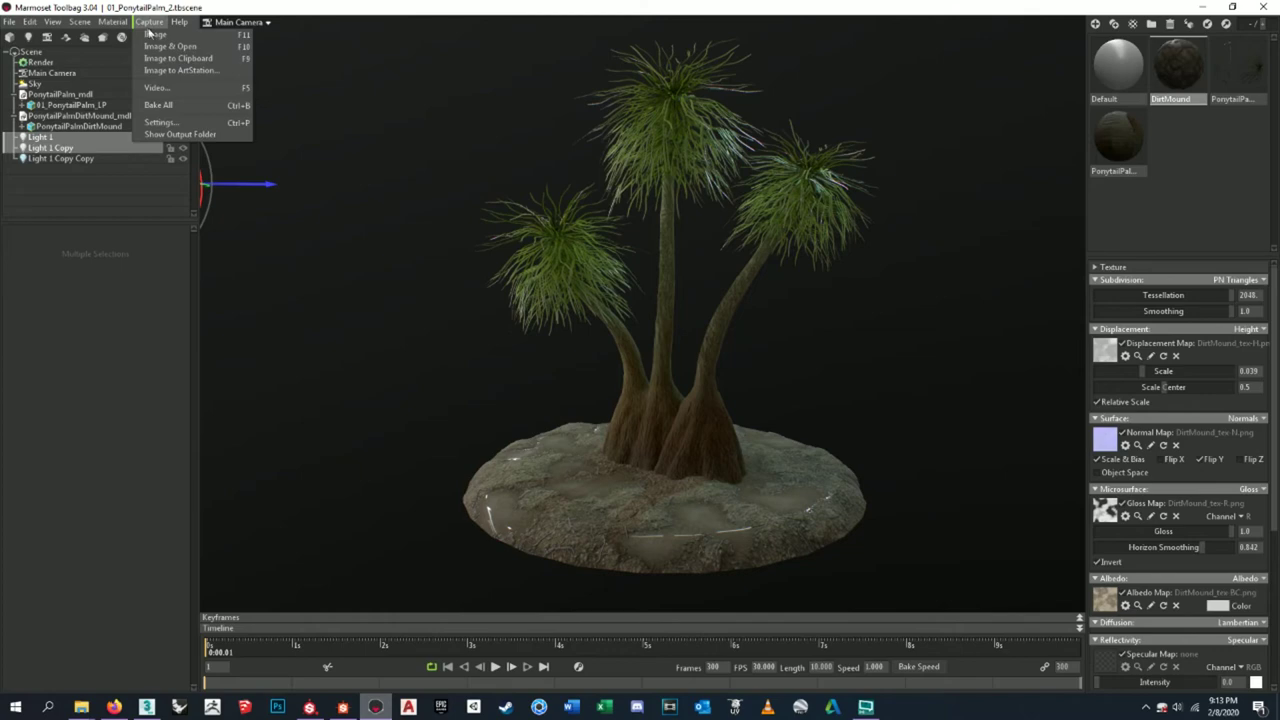
- Capture a second still of the relit scene and reconfirm the 1920×1080 PNG settings
{"action": "left_click", "coordinate": [158, 35]}
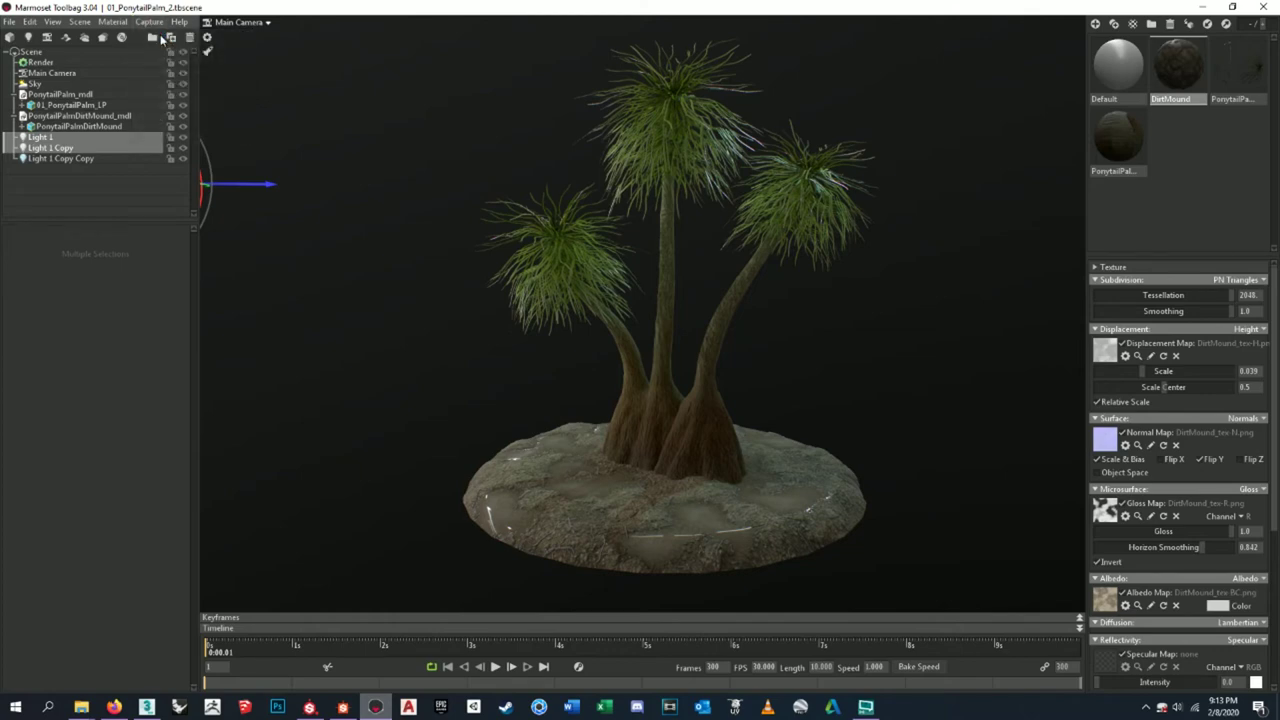
{"action": "left_click", "coordinate": [155, 22]}
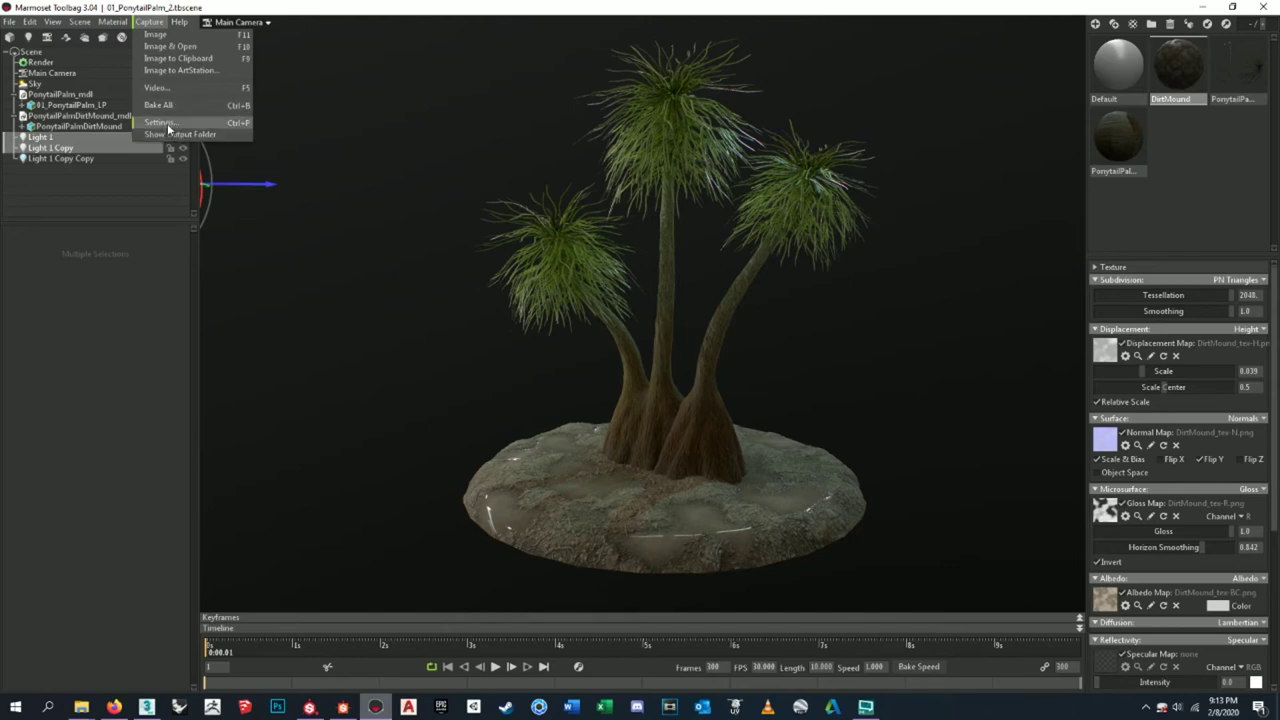
{"action": "left_click", "coordinate": [165, 123]}
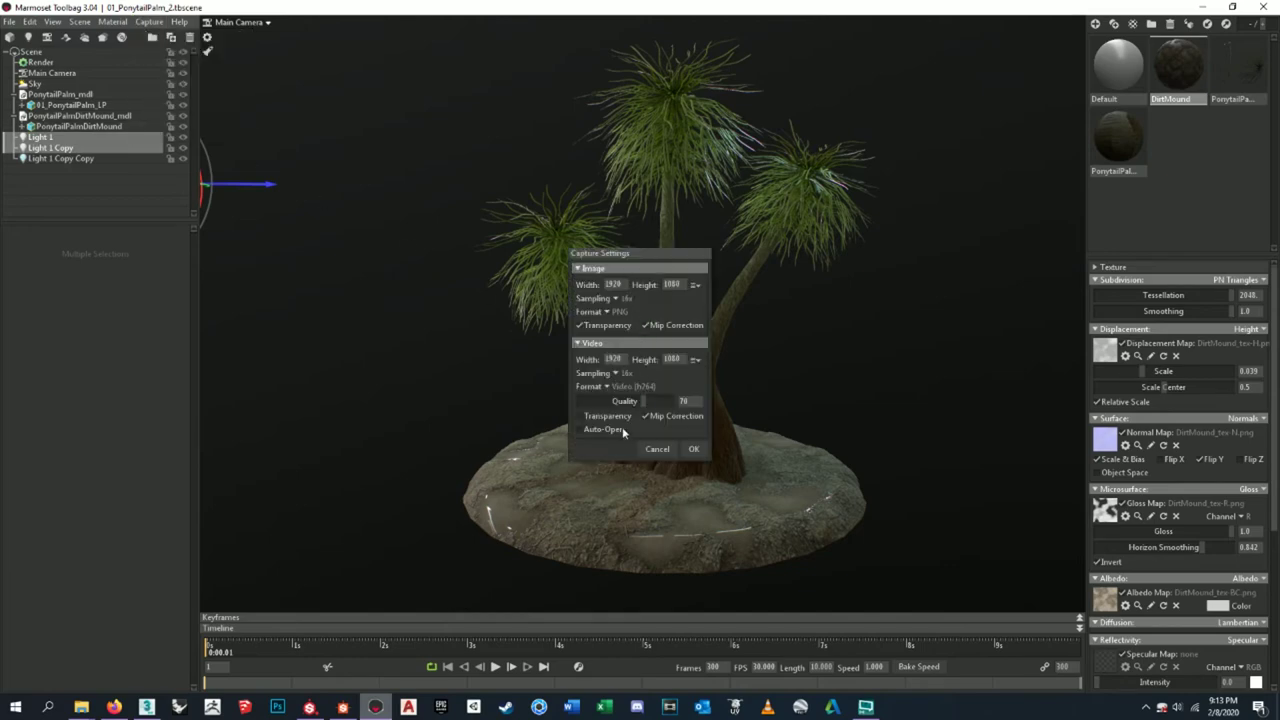
{"action": "left_click", "coordinate": [696, 451]}
- Inspect the capture output folder, close it, and deselect the two lights
{"action": "left_click", "coordinate": [149, 21]}
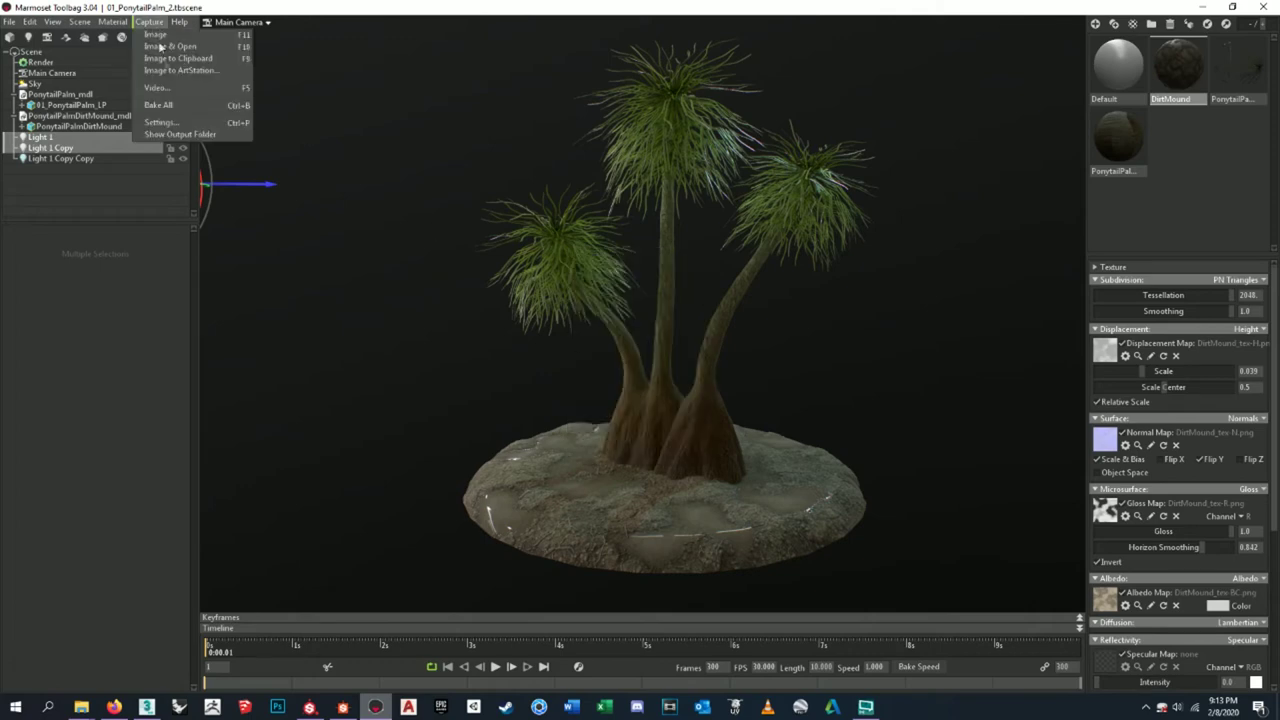
{"action": "left_click", "coordinate": [190, 134]}
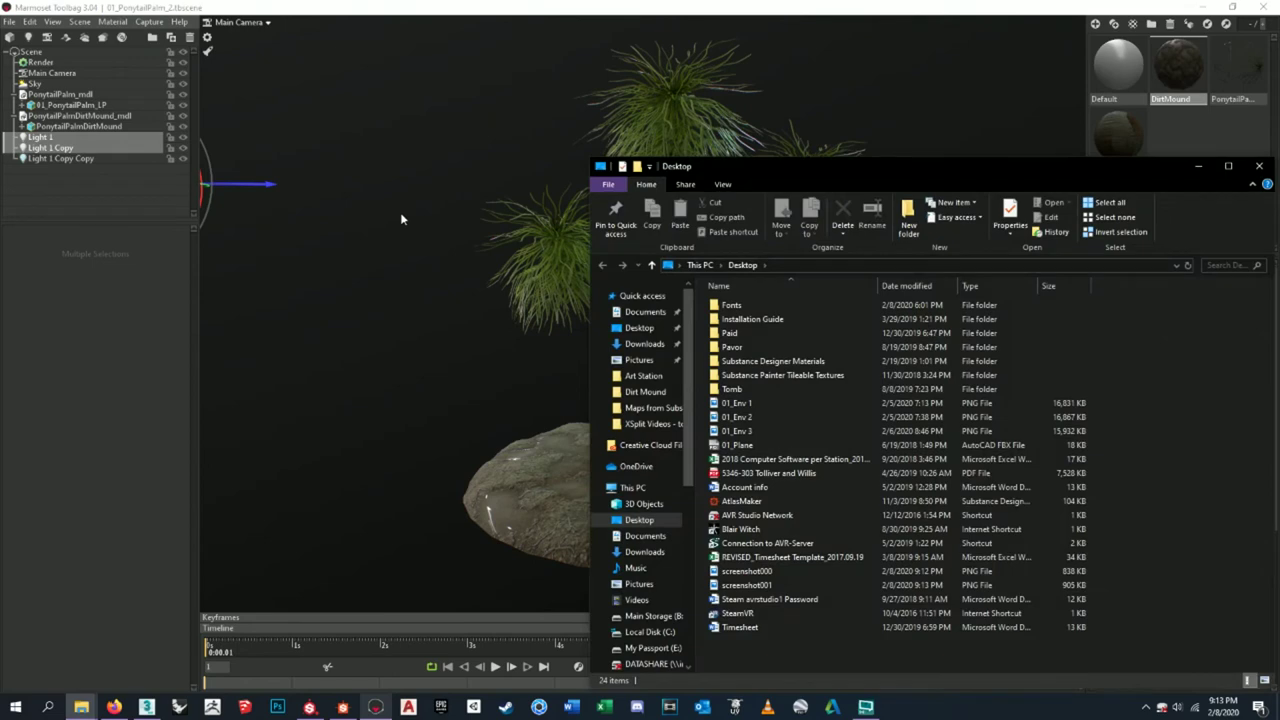
{"action": "left_click_drag", "start_coordinate": [840, 167], "coordinate": [562, 149]}
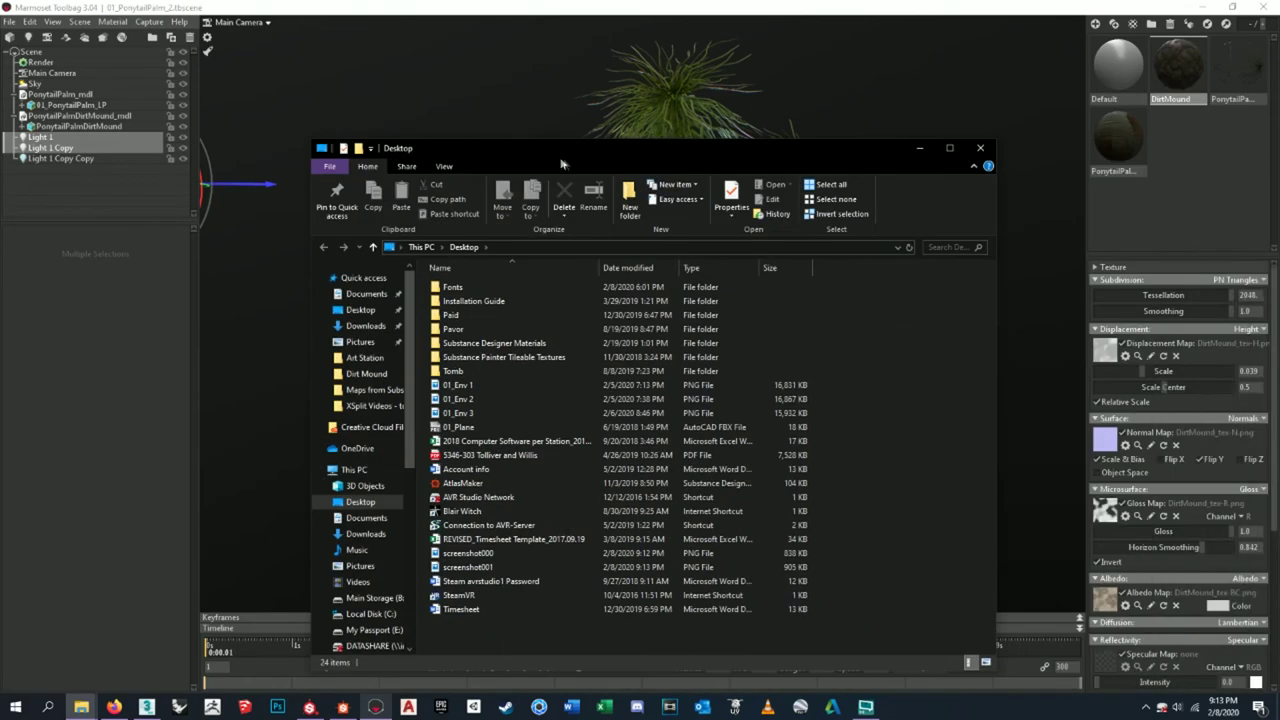
{"action": "left_click", "coordinate": [980, 148]}
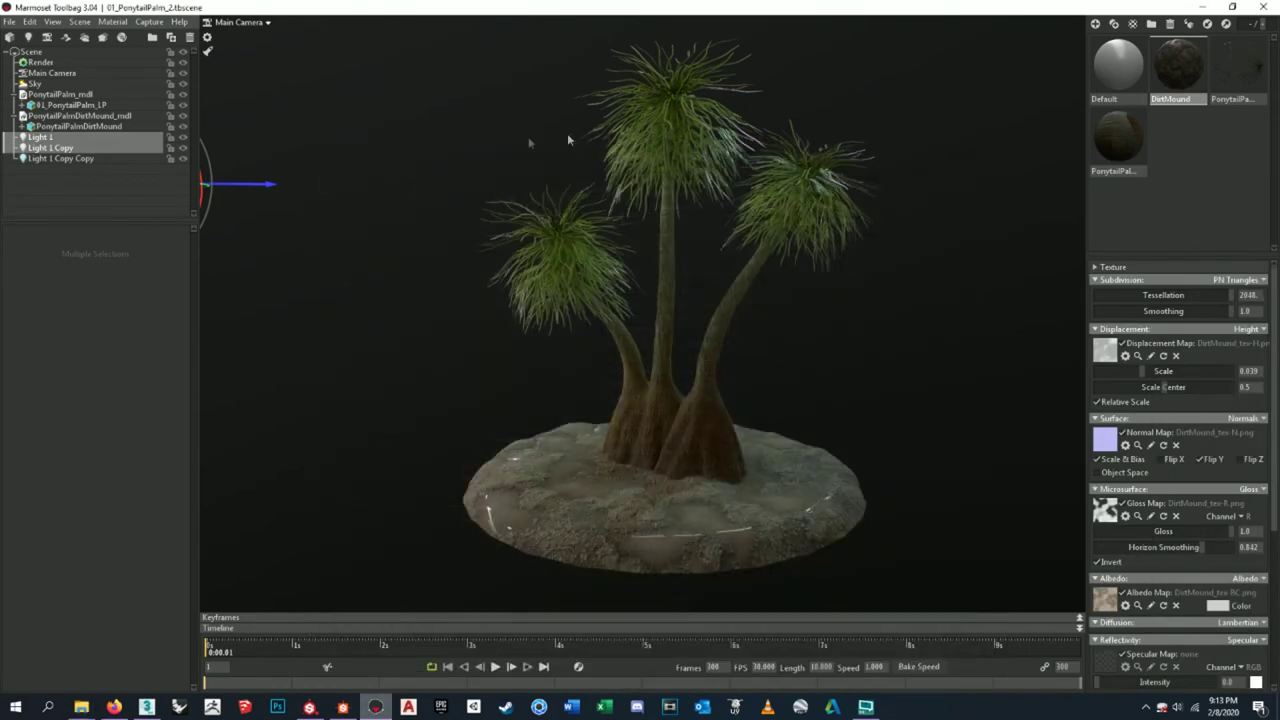
{"action": "left_click", "coordinate": [436, 152]}
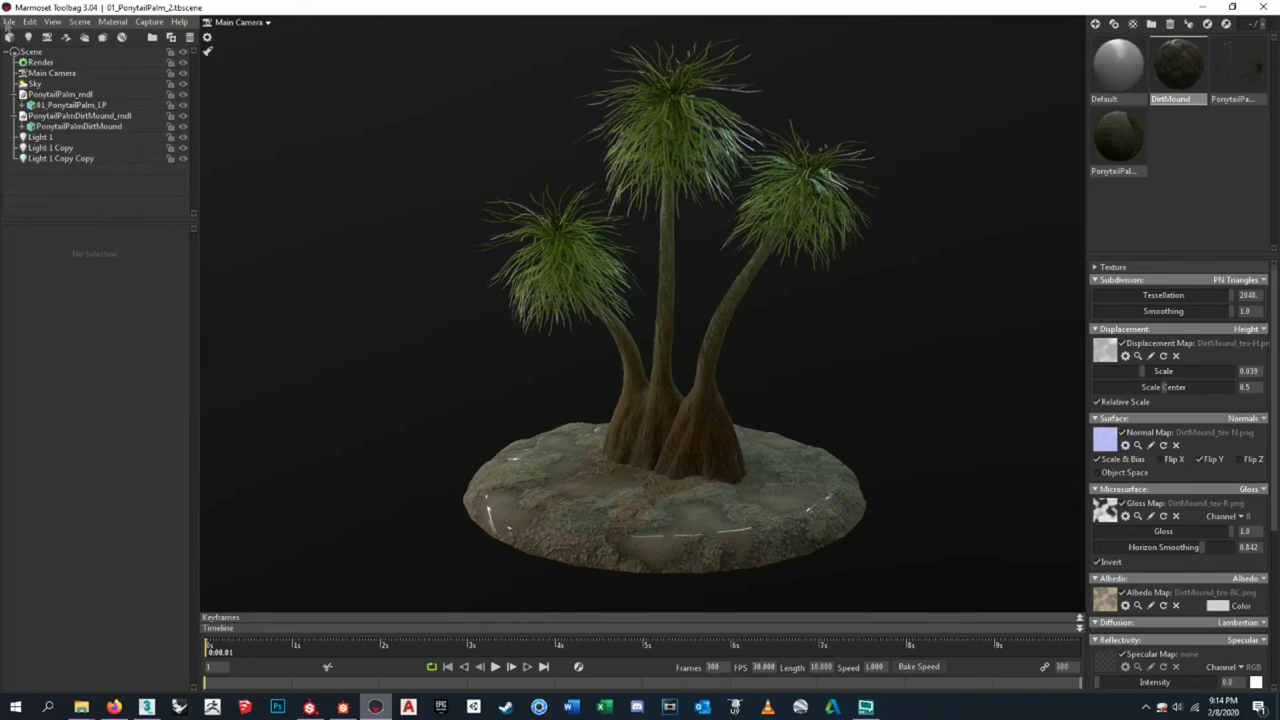
- Save the scene, then save a copy named 01_PonytailPalm_WF.tbscene
{"action": "left_click", "coordinate": [6, 22]}
{"action": "left_click", "coordinate": [20, 76]}
{"action": "left_click", "coordinate": [8, 22]}
{"action": "left_click", "coordinate": [33, 89]}
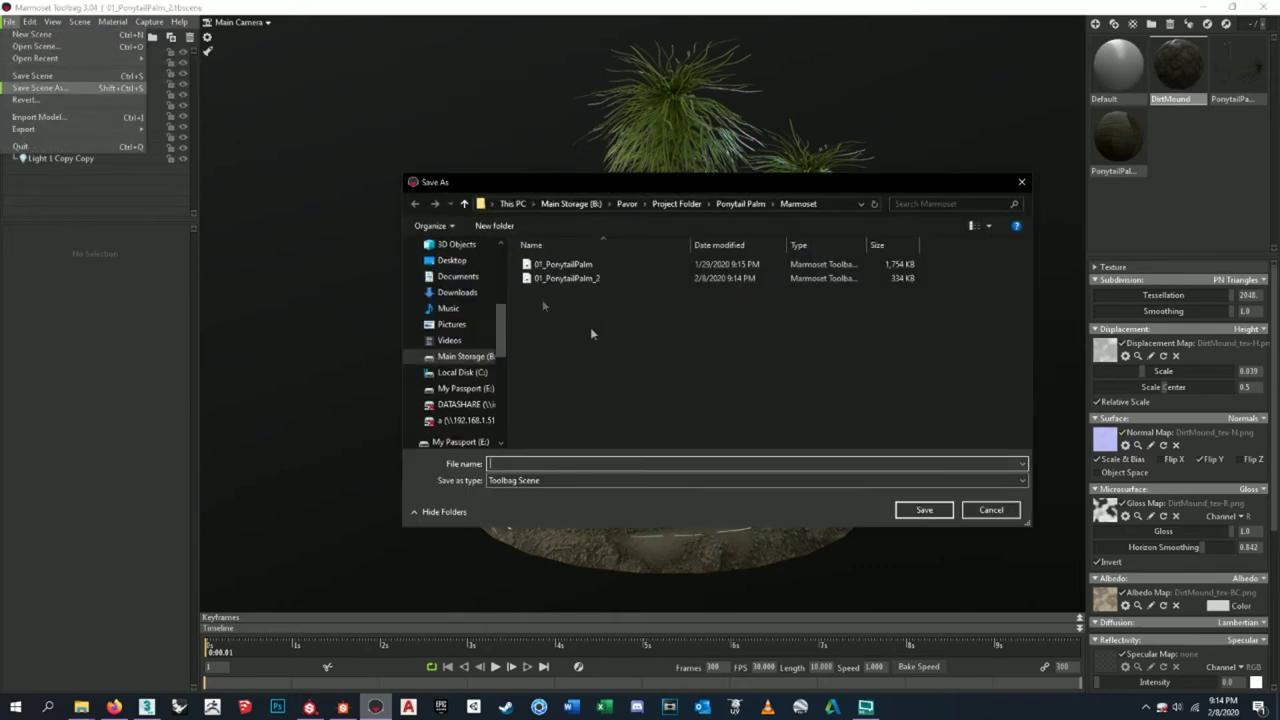
{"action": "type", "text": "01_P"}
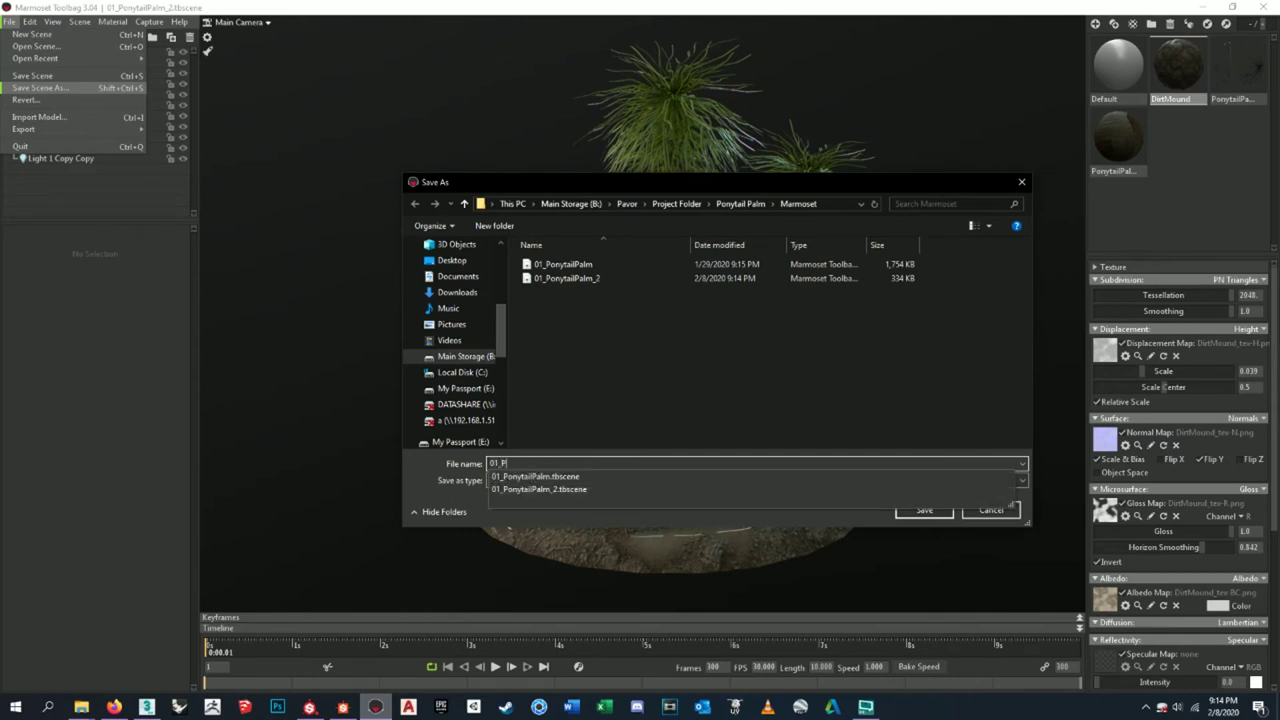
{"action": "type", "text": "onytailPalm_"}
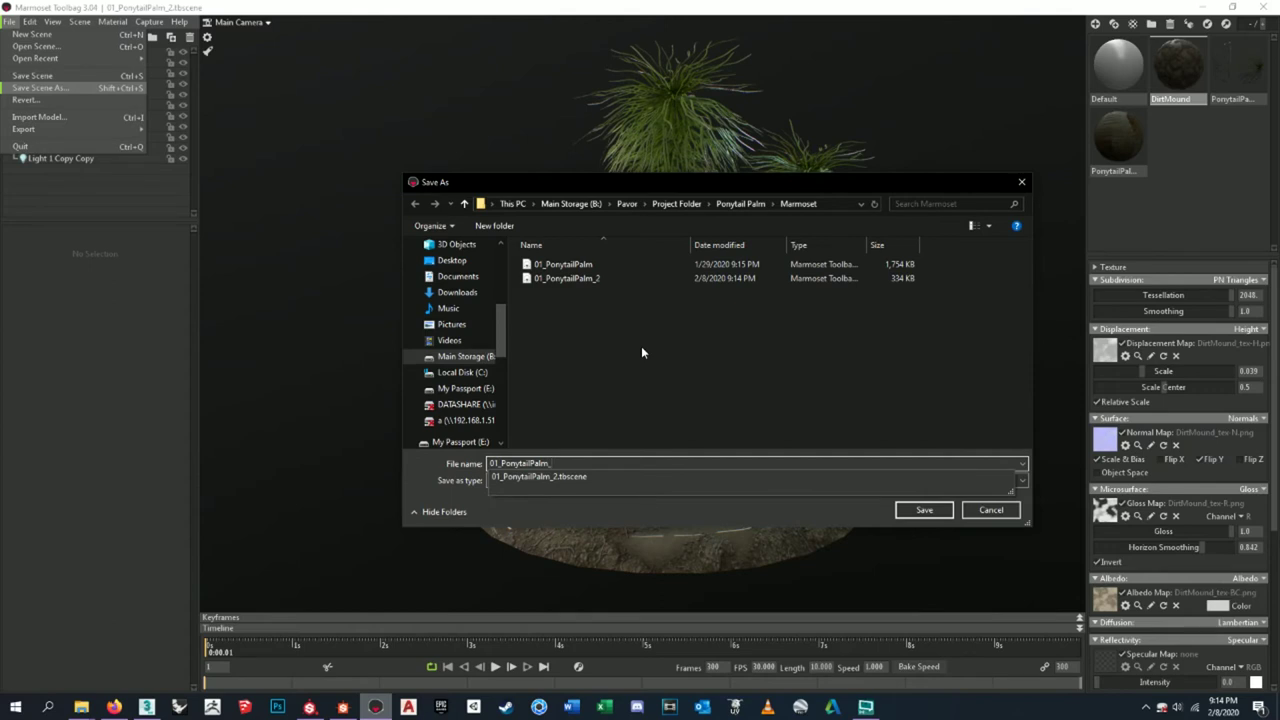
{"action": "type", "text": "WF"}
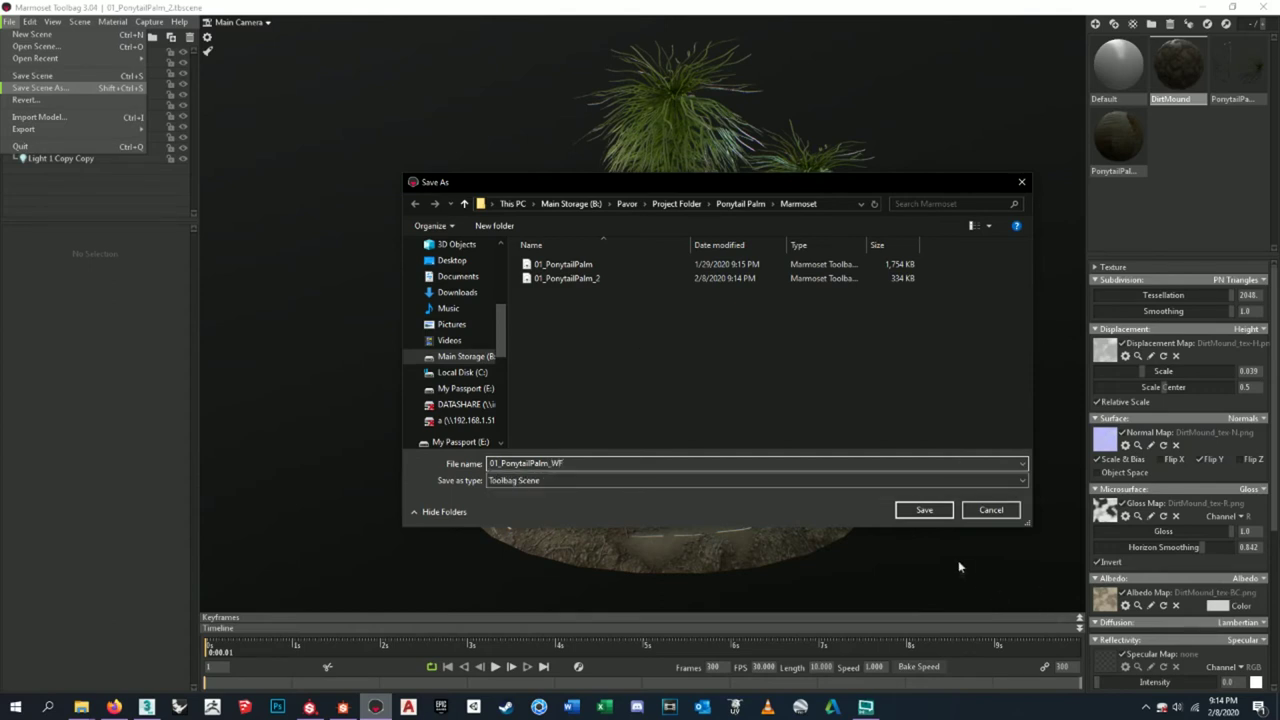
{"action": "left_click", "coordinate": [924, 510]}
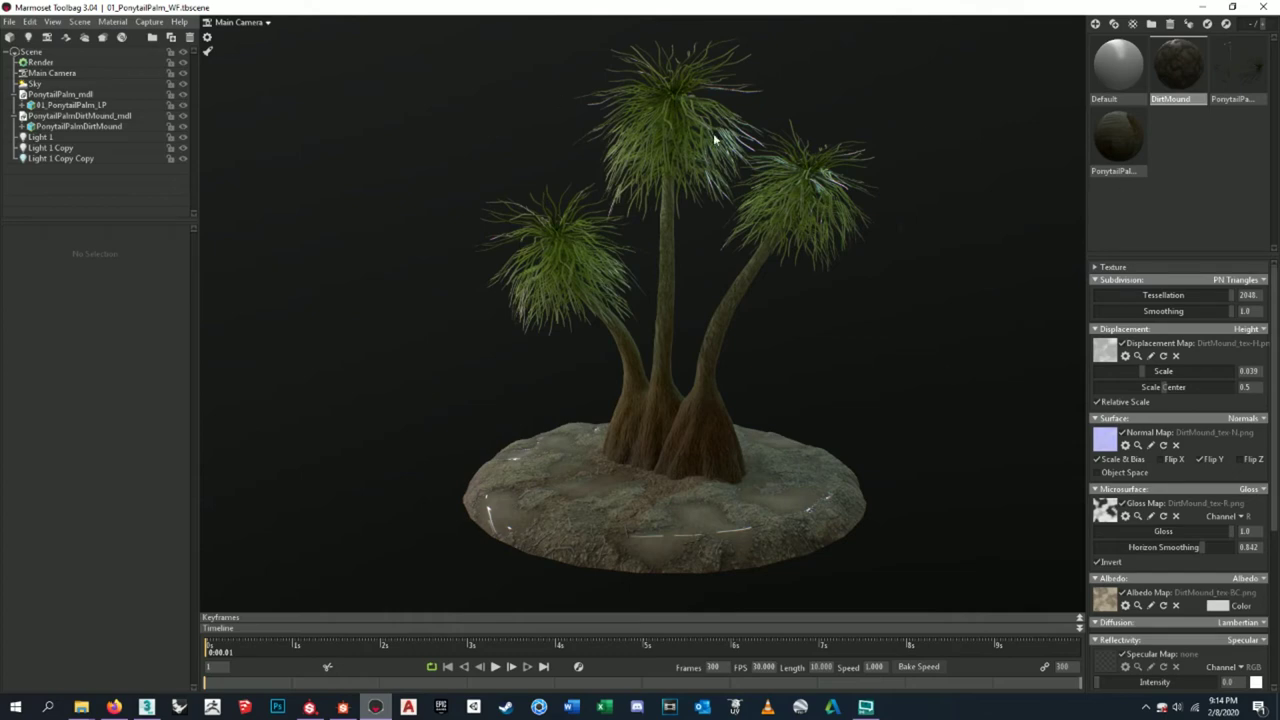
- Apply the Default material to the palm foliage and dirt mound with gloss 0.0
{"action": "left_click", "coordinate": [1127, 85]}
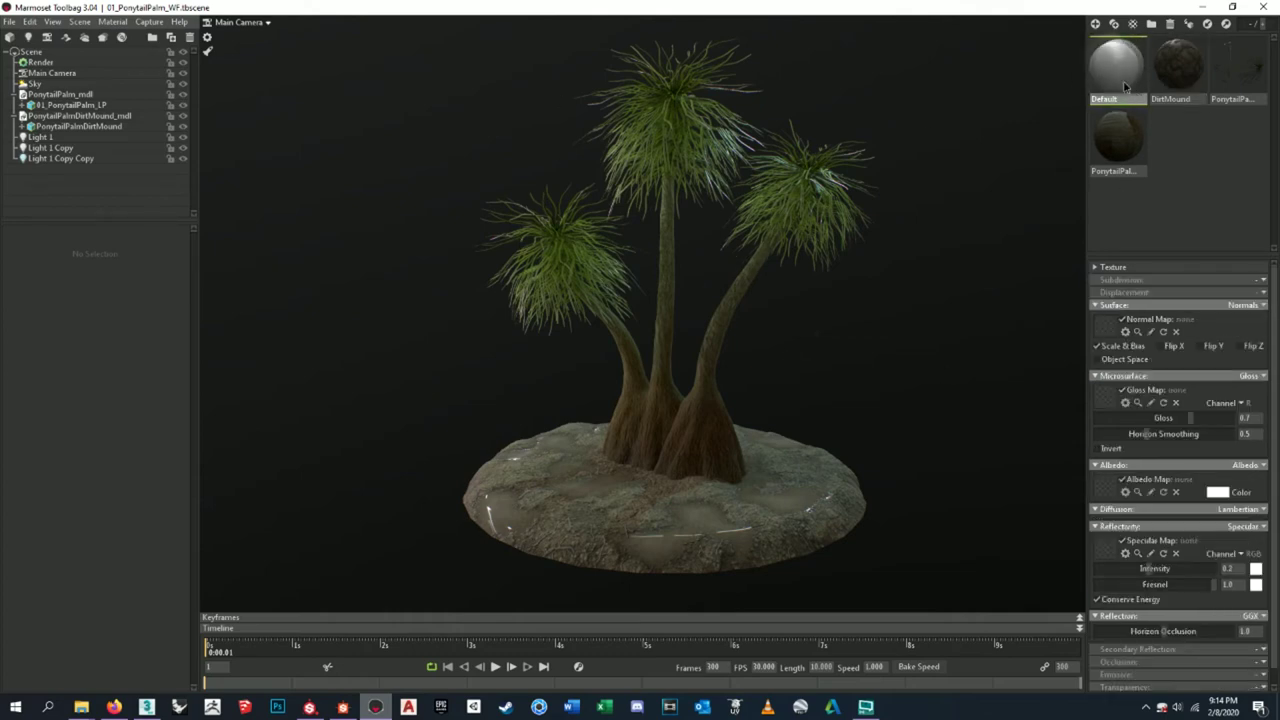
{"action": "left_click_drag", "start_coordinate": [1127, 88], "coordinate": [730, 335]}
{"action": "left_click_drag", "start_coordinate": [1106, 78], "coordinate": [737, 511]}
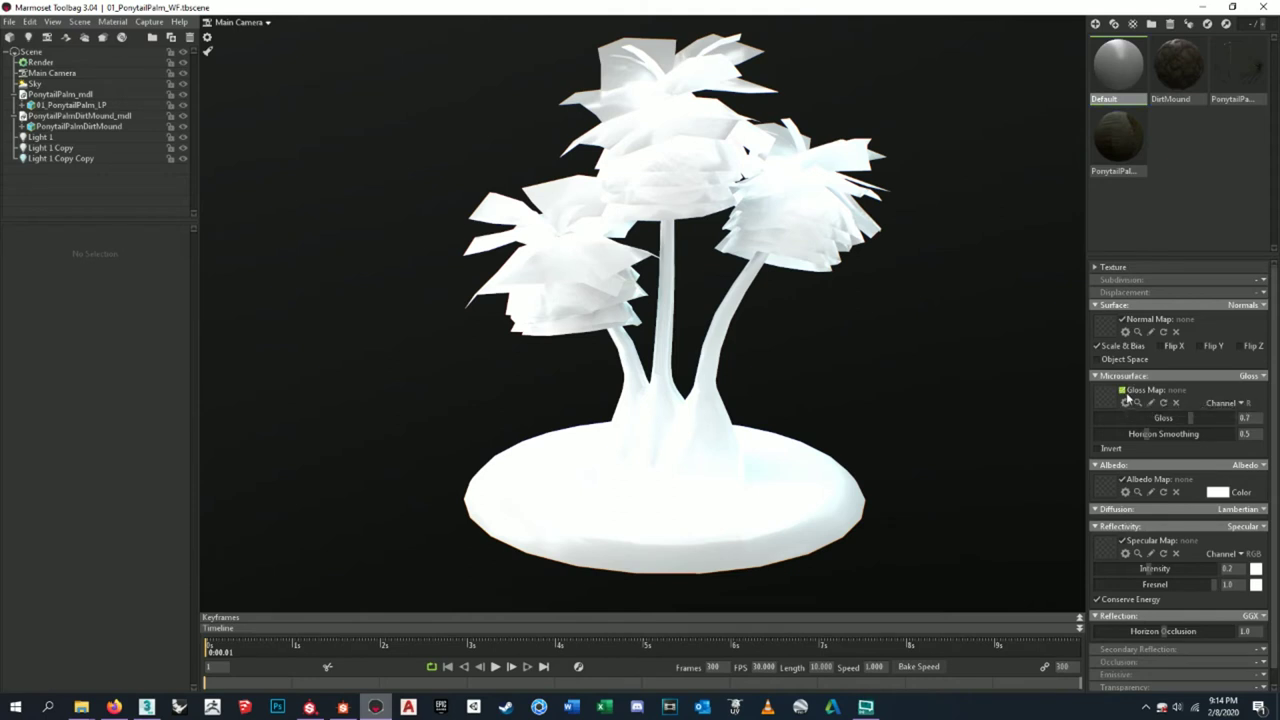
{"action": "left_click_drag", "start_coordinate": [1190, 420], "coordinate": [1001, 432]}
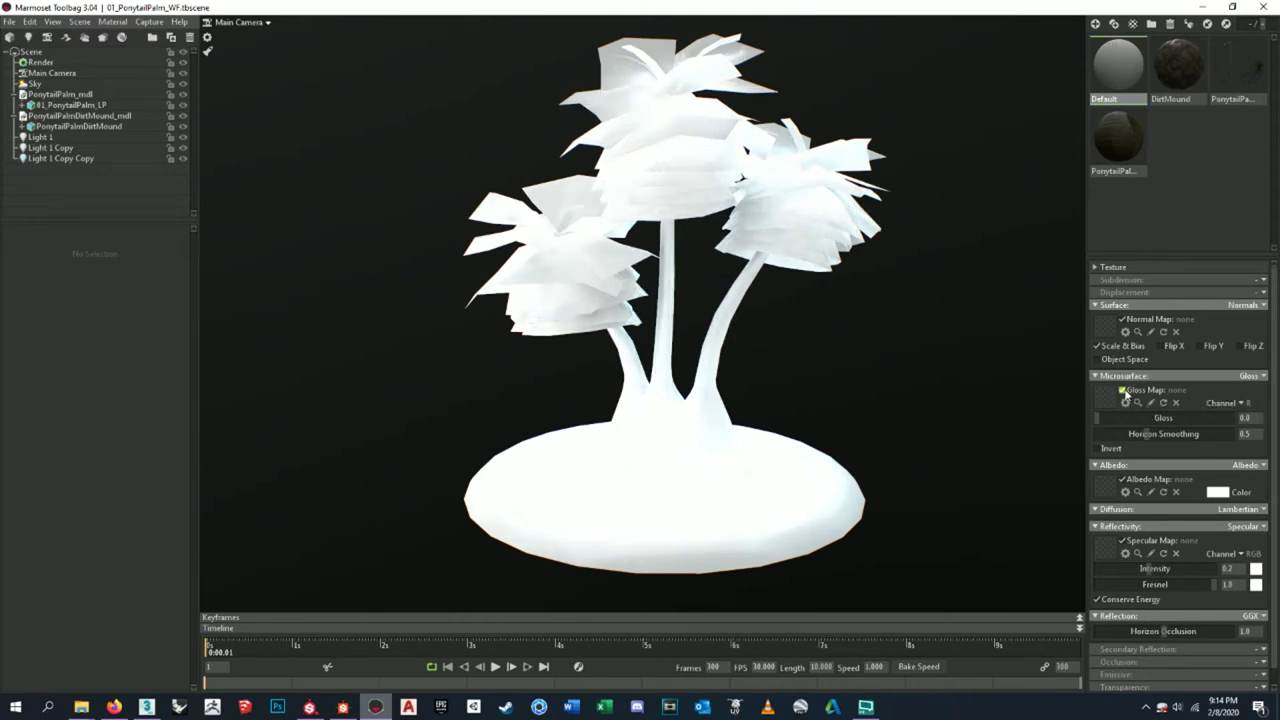
{"action": "scroll", "coordinate": [1190, 497], "scroll_direction": "down", "scroll_amount": 1}
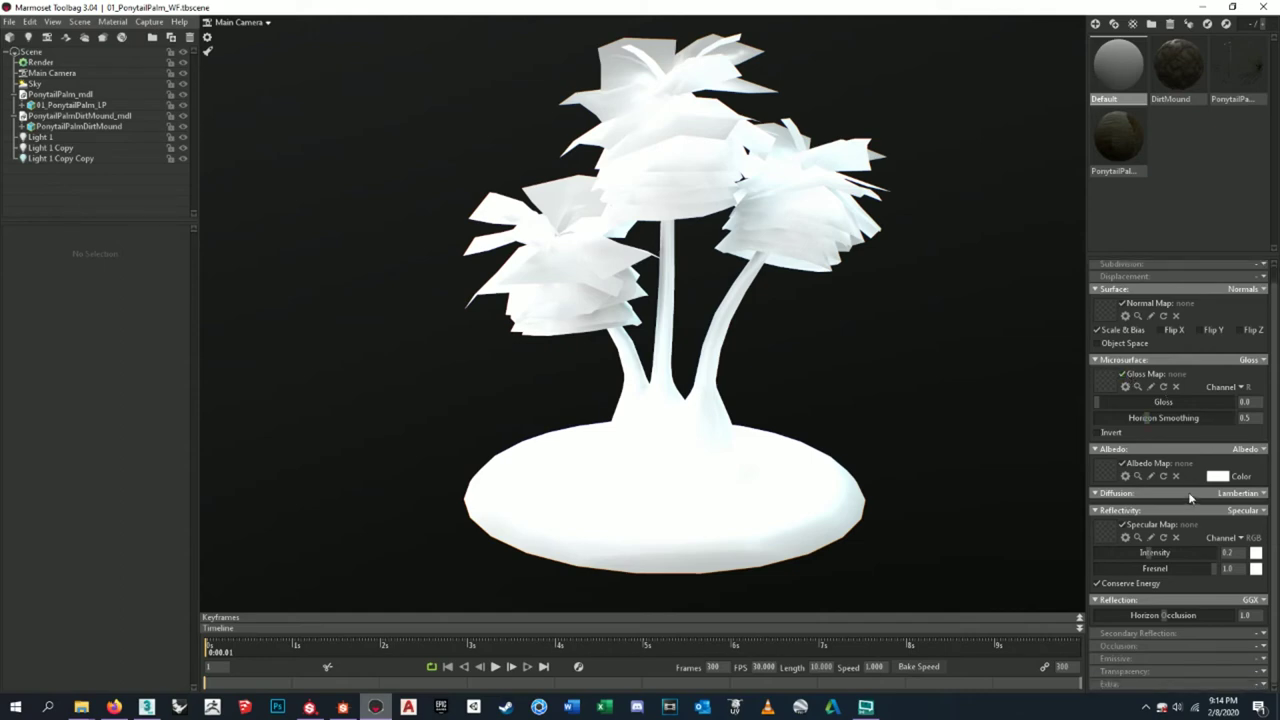
{"action": "scroll", "coordinate": [1190, 497], "scroll_direction": "up", "scroll_amount": 1}
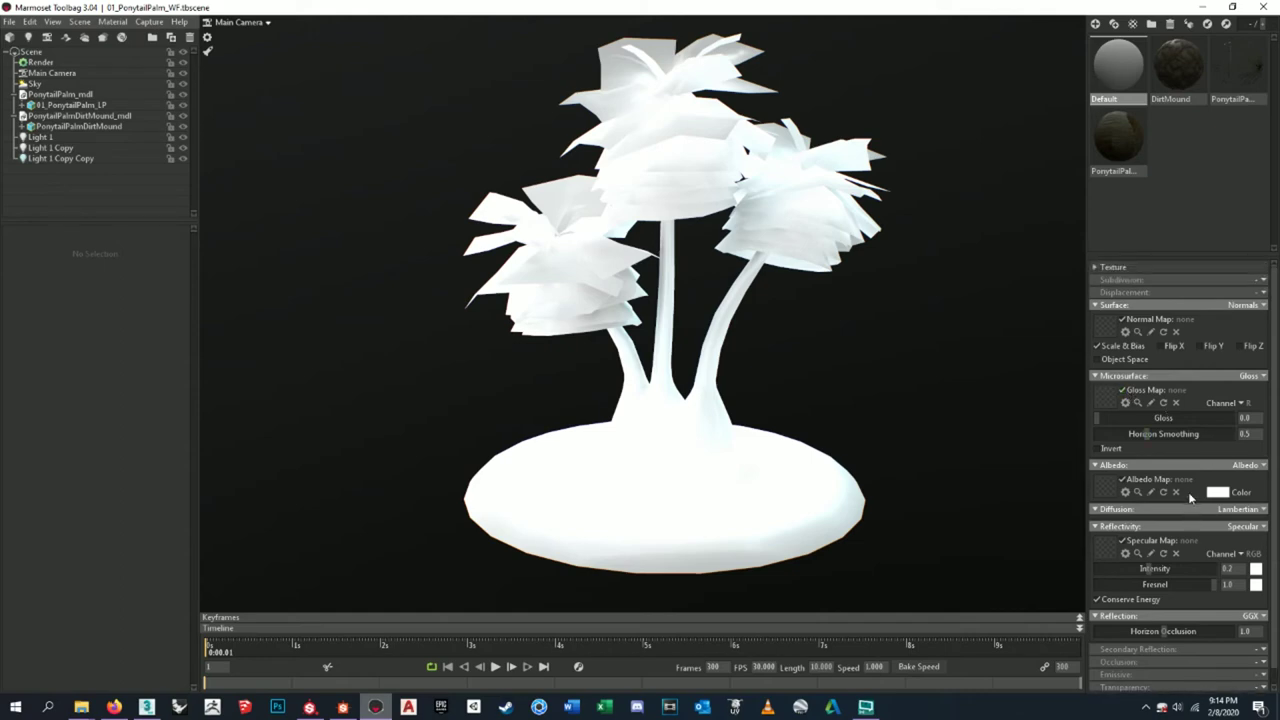
- Turn on the Render wireframe overlay in a dark colour at intensity 1.0
{"action": "left_click", "coordinate": [69, 66]}
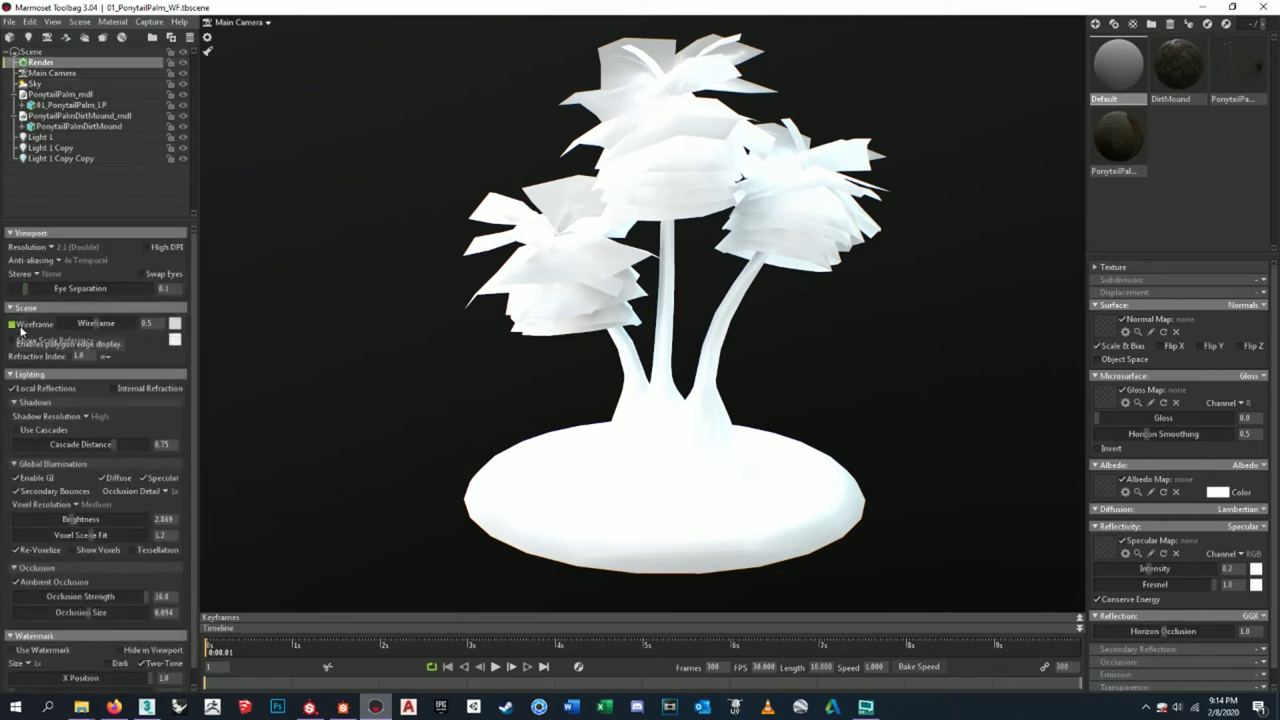
{"action": "left_click", "coordinate": [16, 328]}
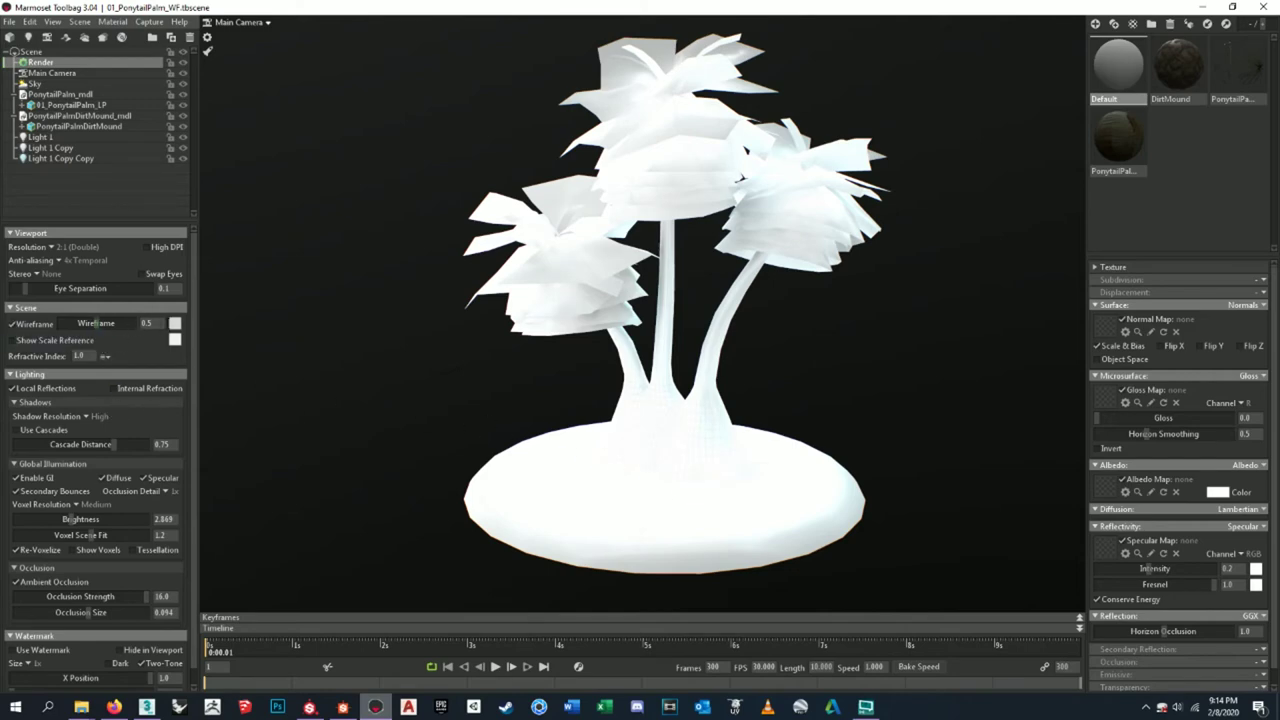
{"action": "left_click", "coordinate": [175, 323]}
{"action": "left_click_drag", "start_coordinate": [305, 586], "coordinate": [199, 697]}
{"action": "left_click", "coordinate": [515, 520]}
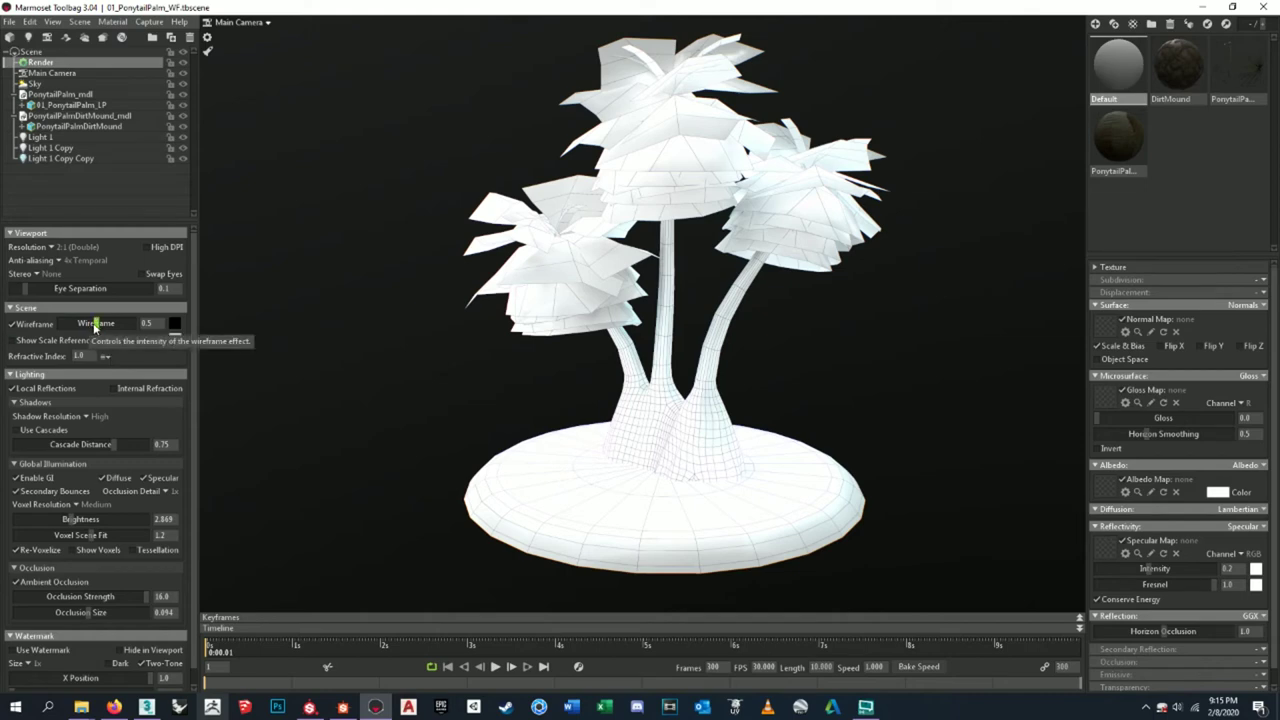
{"action": "left_click_drag", "start_coordinate": [97, 323], "coordinate": [228, 327]}
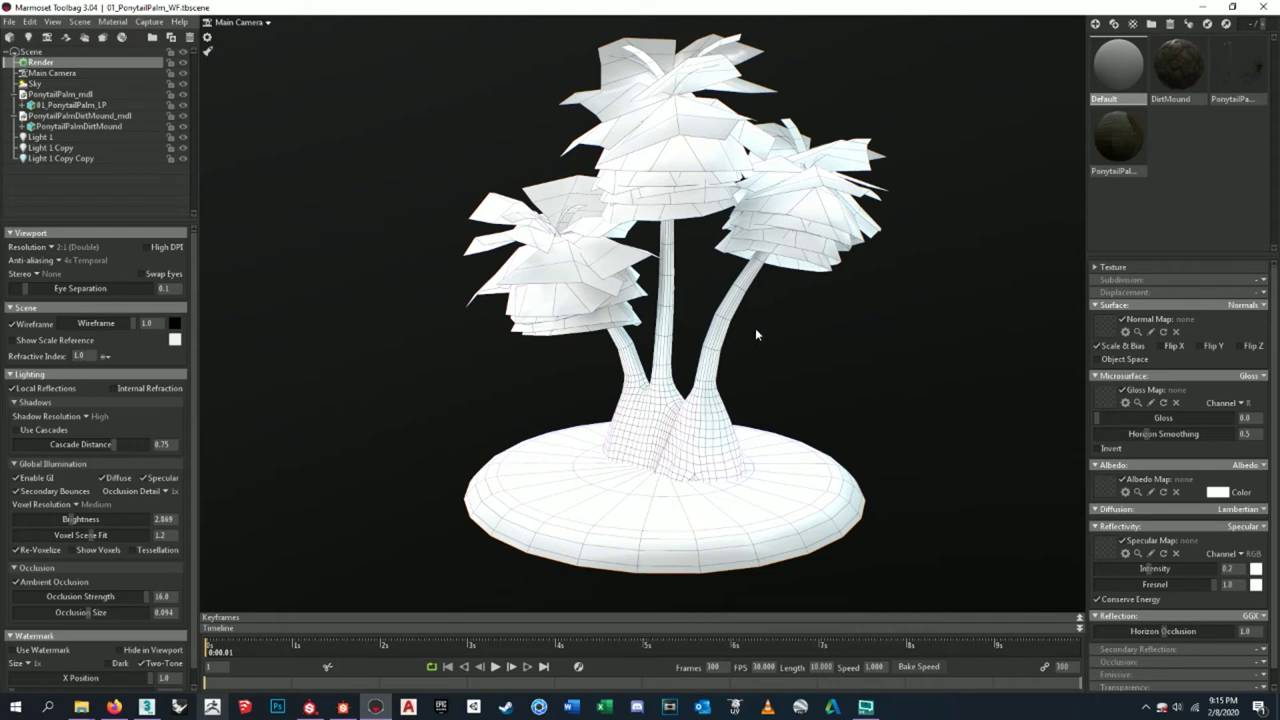
- Switch off Light 1 and Light 1 Copy, enter a wireframe value of 50, then lower intensity
{"action": "left_click", "coordinate": [181, 138]}
{"action": "left_click", "coordinate": [181, 149]}
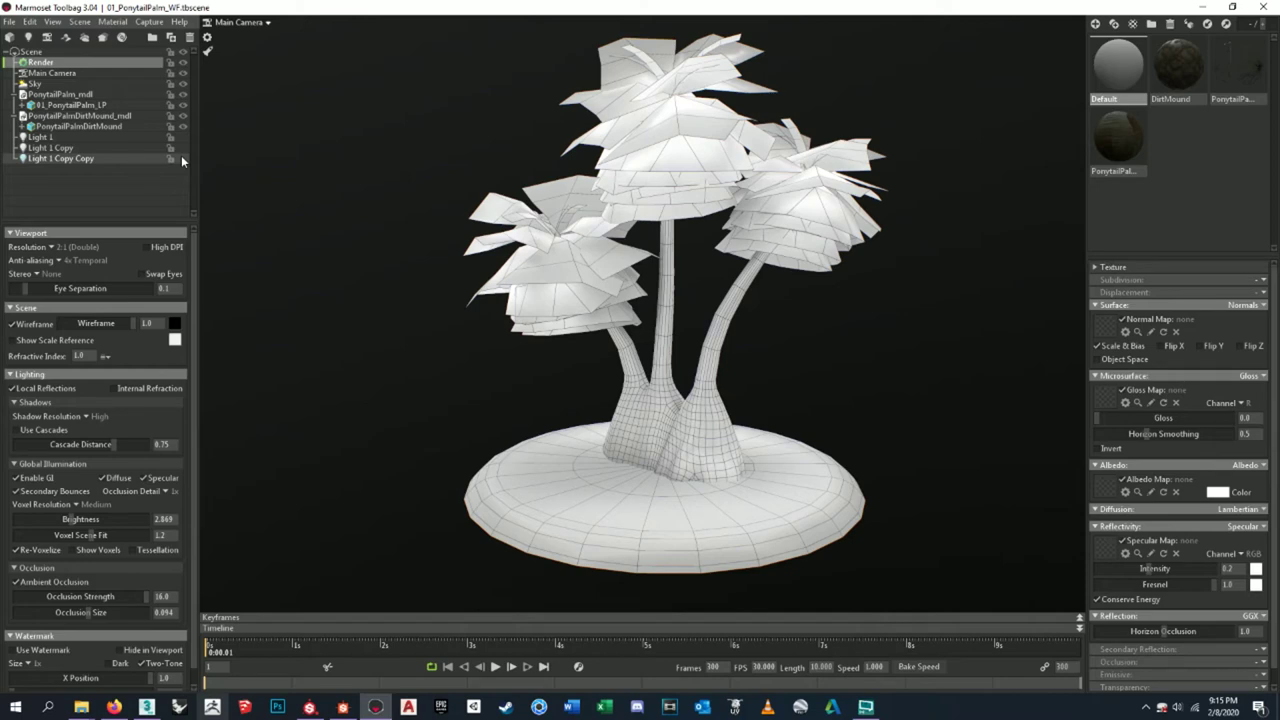
{"action": "type", "text": "2"}
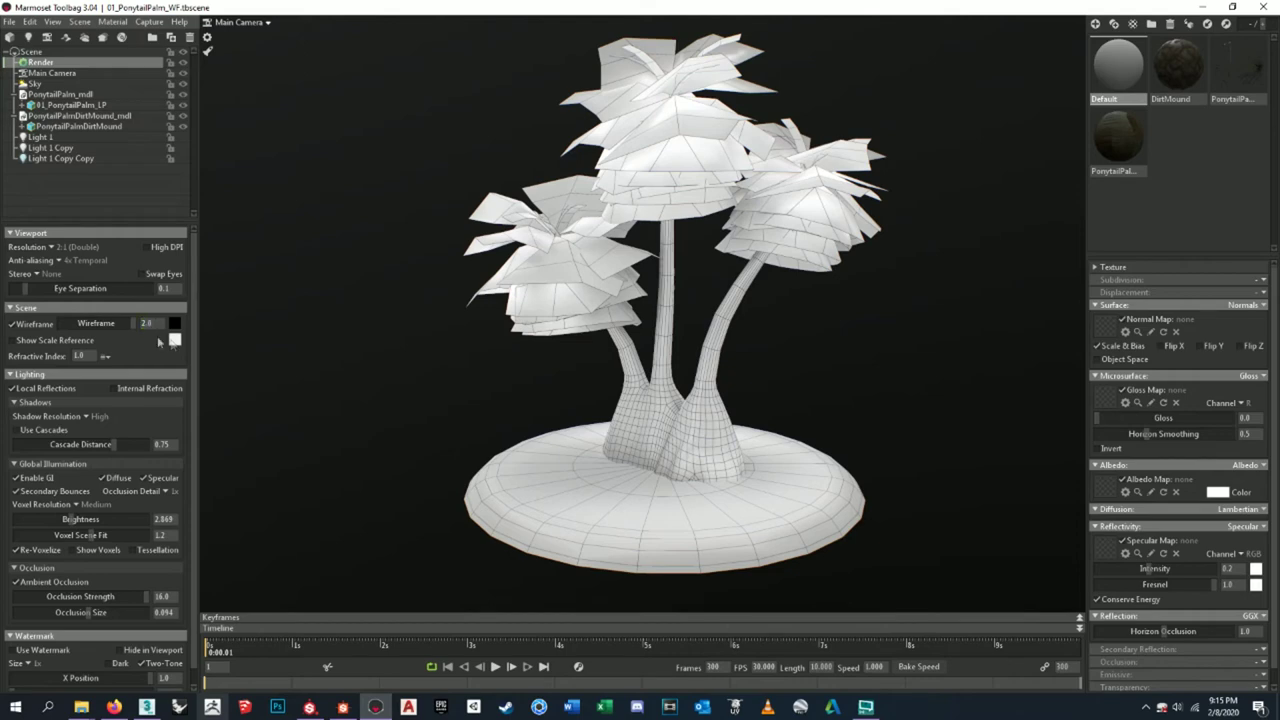
{"action": "type", "text": "5"}
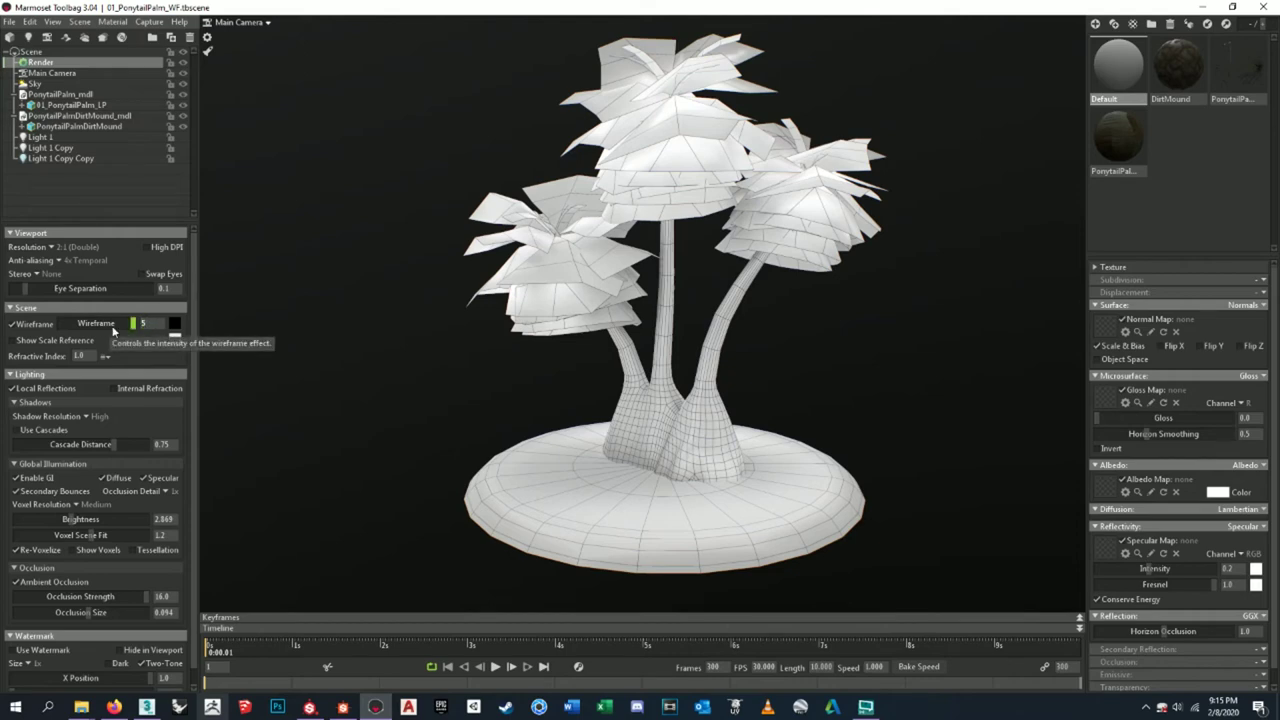
{"action": "type", "text": ".5"}
{"action": "key", "text": "BackSpace"}
{"action": "type", "text": "50"}
{"action": "key", "text": "Return"}
{"action": "left_click_drag", "start_coordinate": [133, 323], "coordinate": [120, 323]}
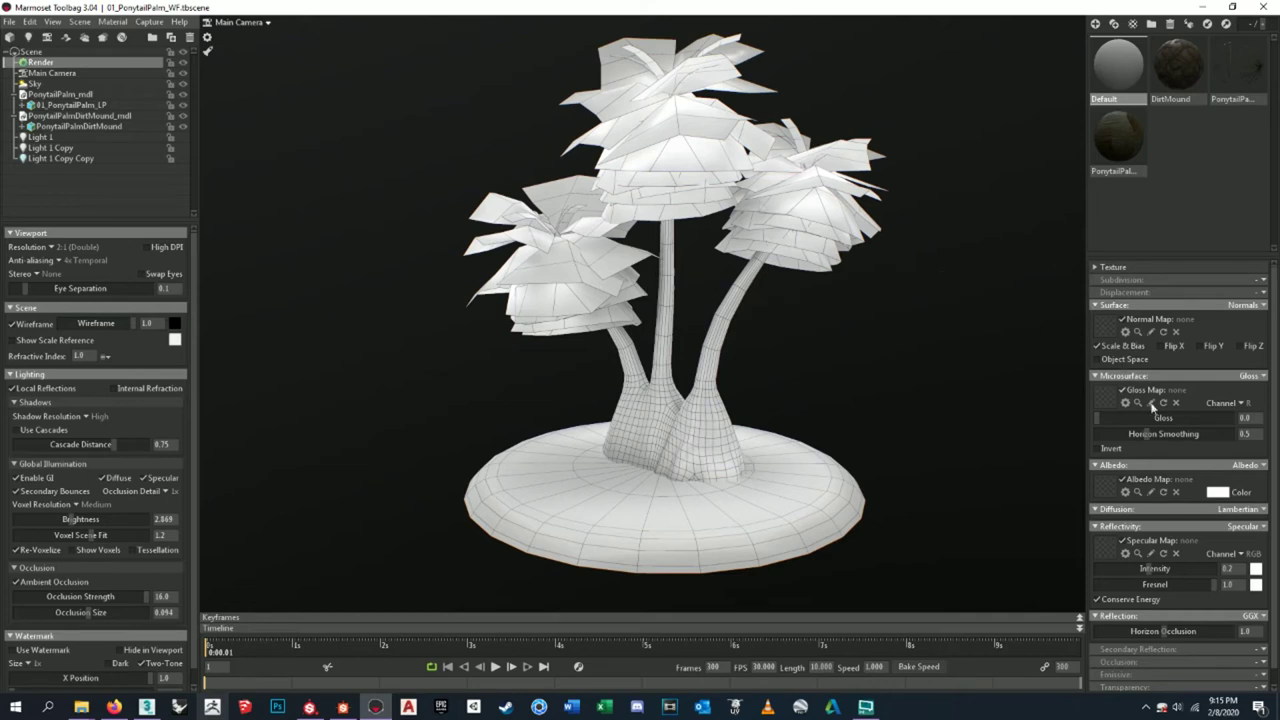
- Turn off ambient occlusion and lower the occlusion strength
{"action": "scroll", "coordinate": [1165, 482], "scroll_direction": "down", "scroll_amount": 1}
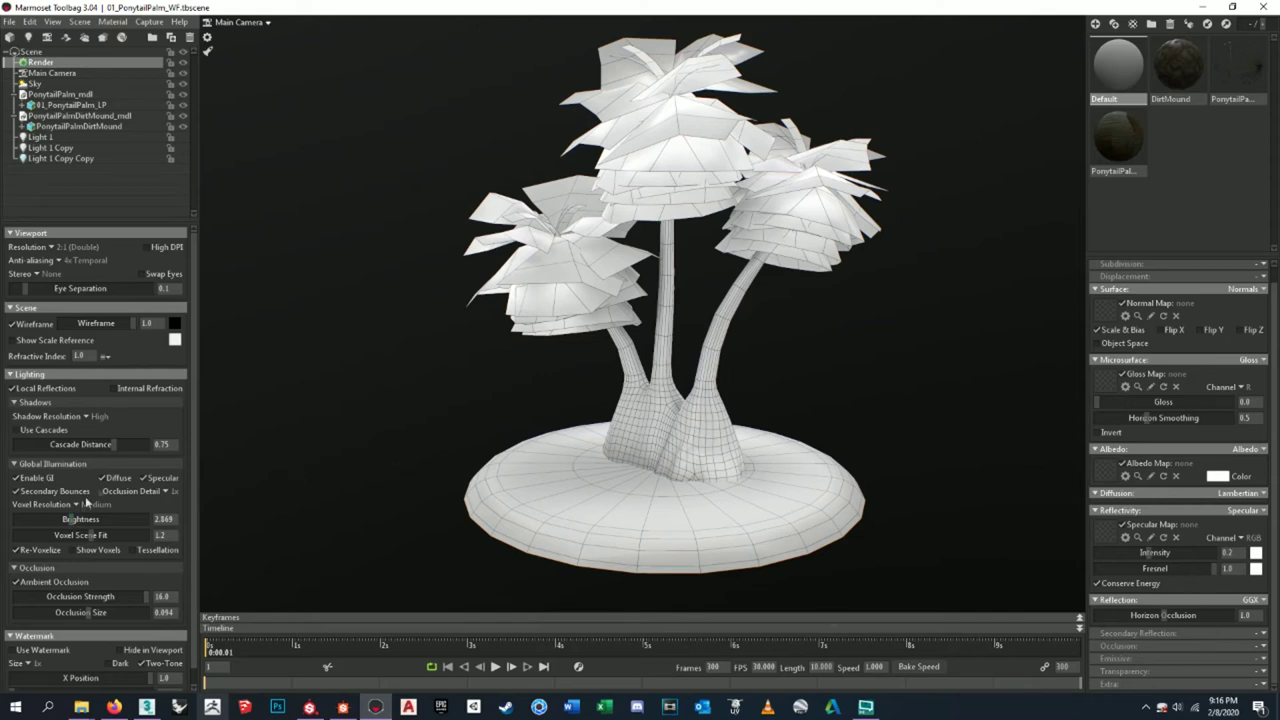
{"action": "scroll", "coordinate": [60, 561], "scroll_direction": "down", "scroll_amount": 1}
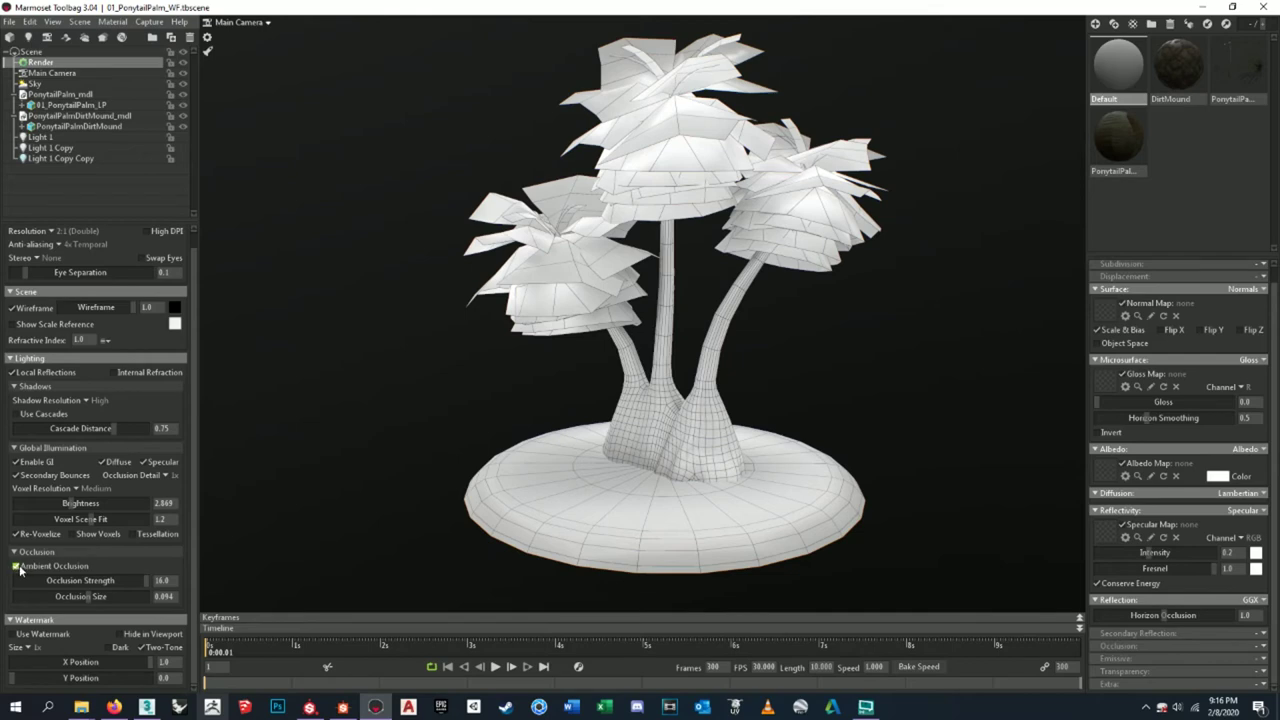
{"action": "left_click", "coordinate": [18, 567]}
{"action": "left_click_drag", "start_coordinate": [147, 580], "coordinate": [205, 588]}
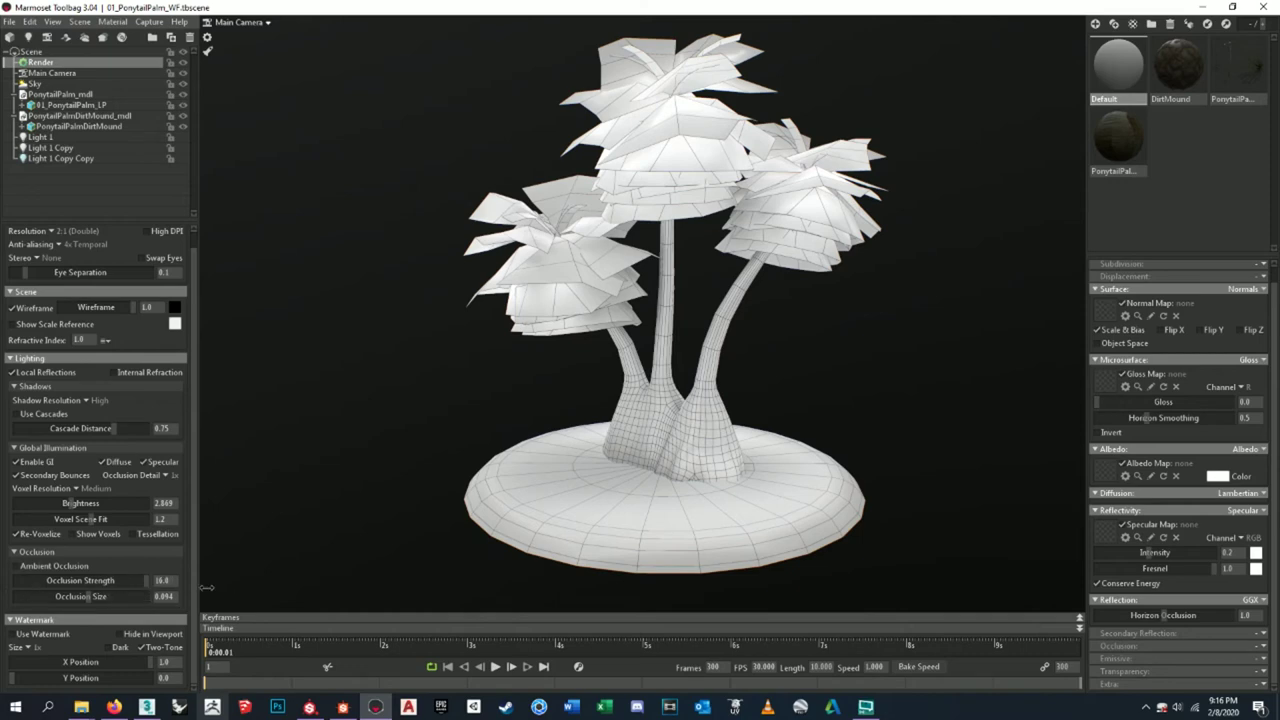
- Compare global illumination toggles, leaving diffuse and specular GI on, and disable secondary bounces
{"action": "left_click", "coordinate": [15, 463]}
{"action": "left_click", "coordinate": [15, 463]}
{"action": "left_click", "coordinate": [103, 463]}
{"action": "left_click", "coordinate": [103, 463]}
{"action": "left_click", "coordinate": [144, 463]}
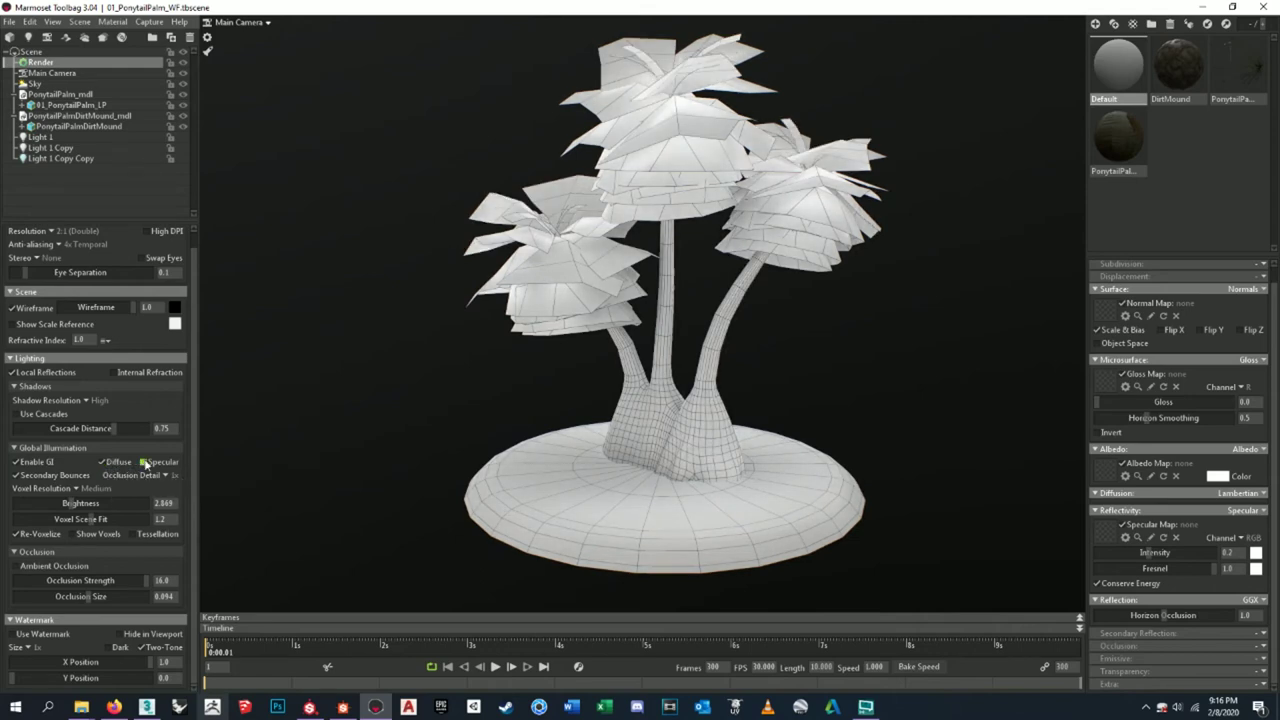
{"action": "left_click", "coordinate": [103, 463]}
{"action": "left_click", "coordinate": [103, 463]}
{"action": "left_click", "coordinate": [144, 463]}
{"action": "left_click", "coordinate": [15, 475]}
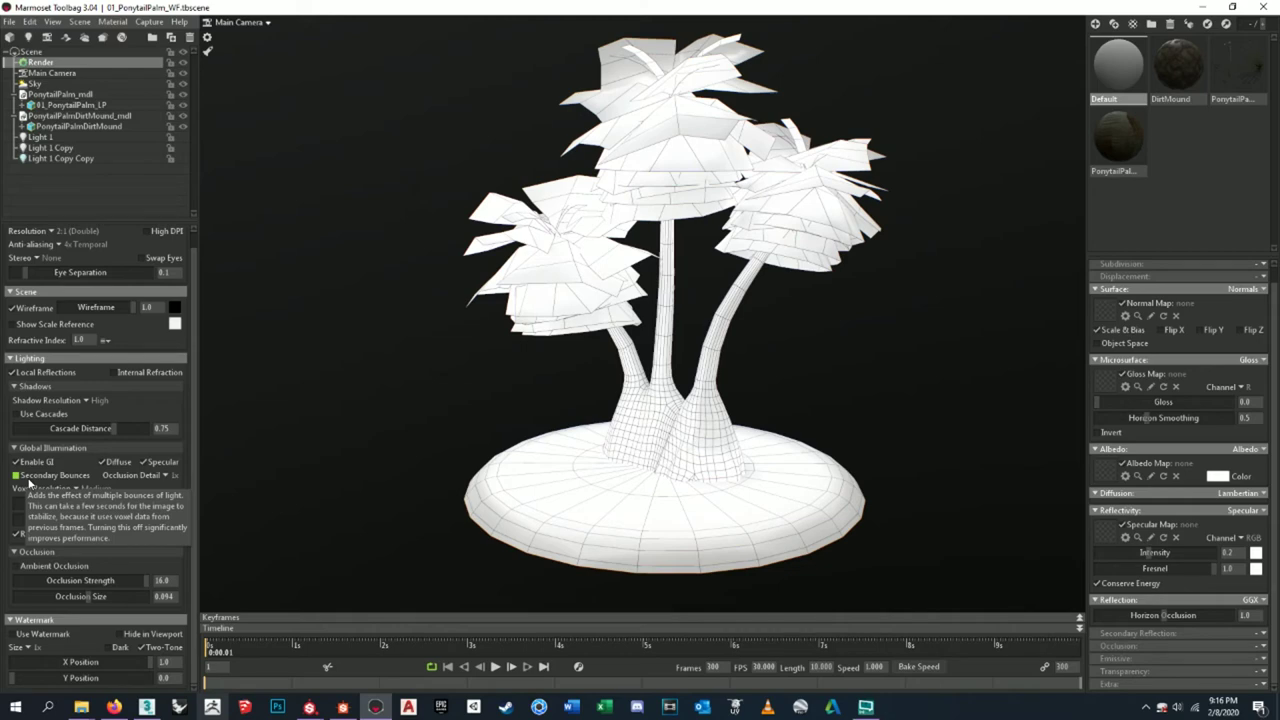
- Capture the wireframe still, glance at recent scene files, and minimize Toolbag
{"action": "left_click", "coordinate": [149, 22]}
{"action": "left_click", "coordinate": [155, 35]}
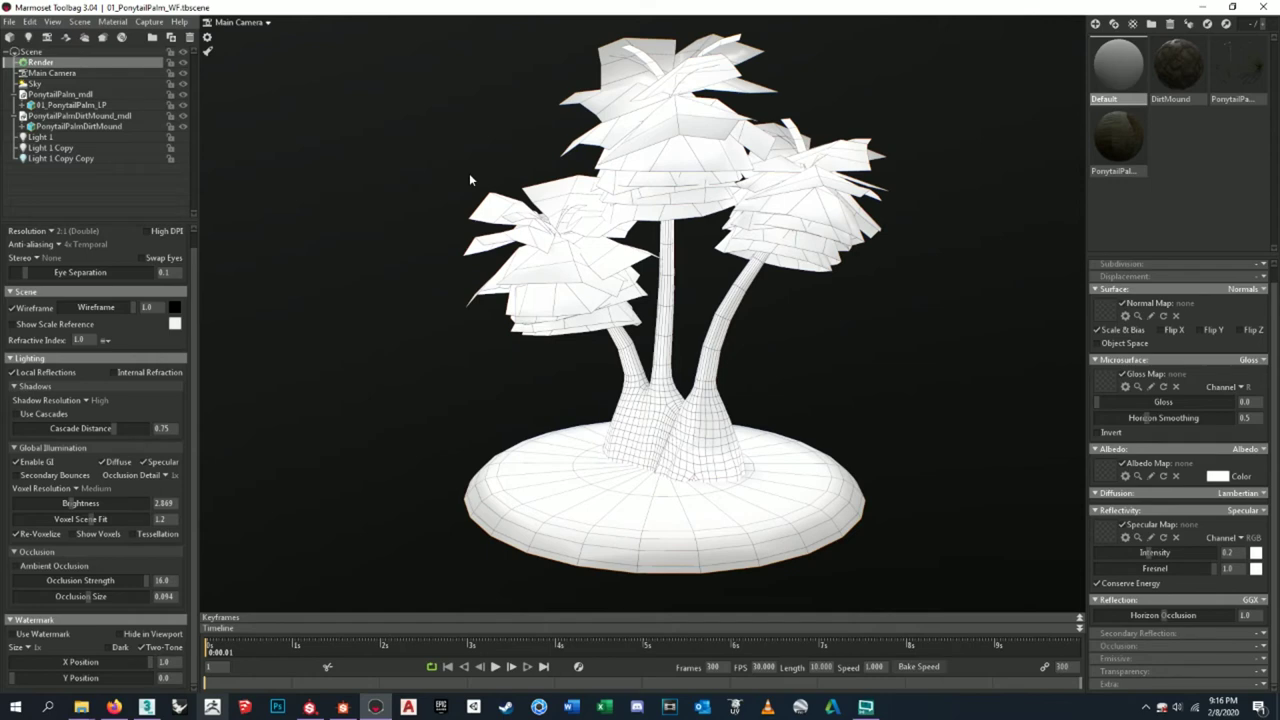
{"action": "left_click", "coordinate": [8, 22]}
{"action": "left_click", "coordinate": [55, 85]}
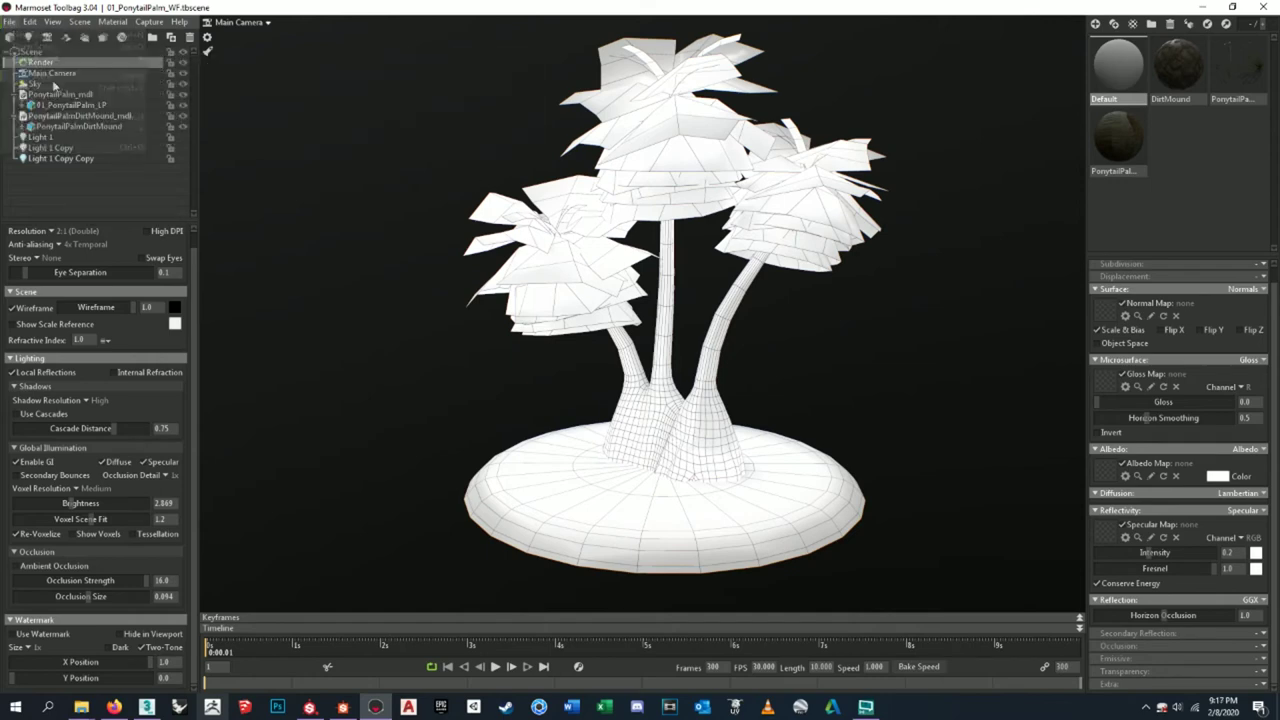
{"action": "left_click", "coordinate": [1193, 7]}
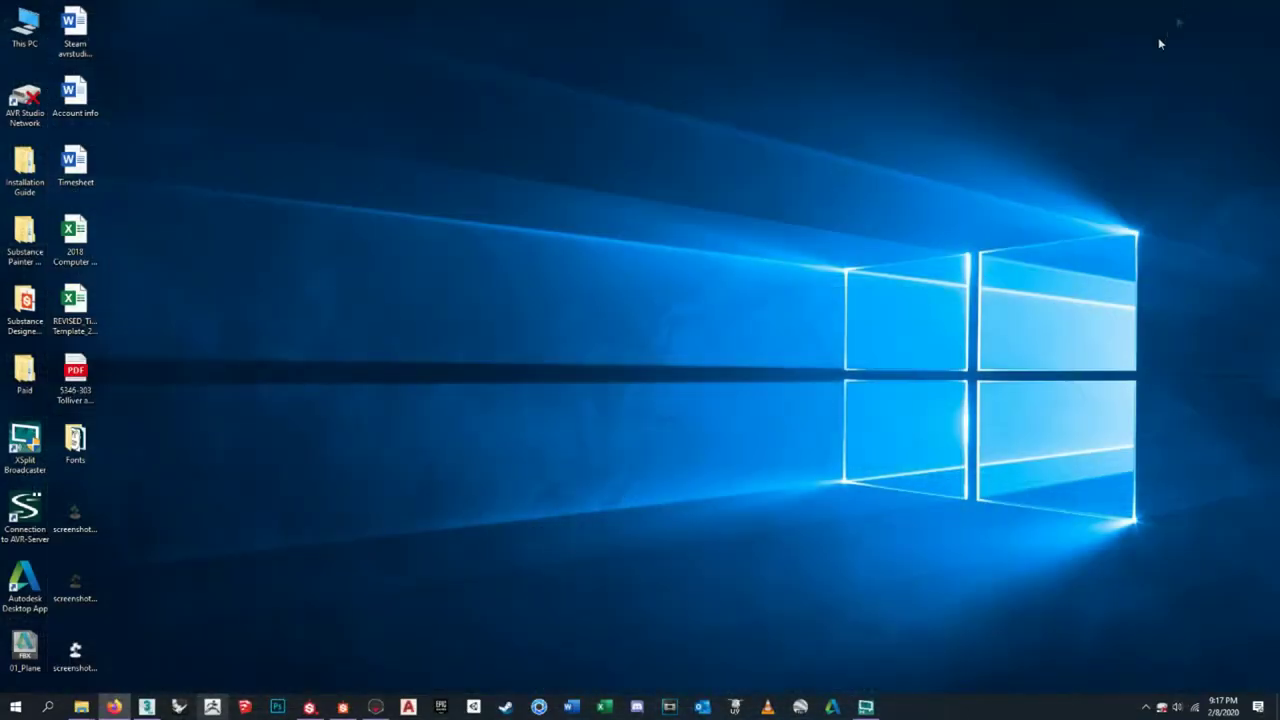
- Open the three palm screenshots in Photos, flip between textured and wireframe, then bring up Photoshop
{"action": "left_click_drag", "start_coordinate": [166, 489], "coordinate": [691, 193]}
{"action": "double_click", "coordinate": [694, 118]}
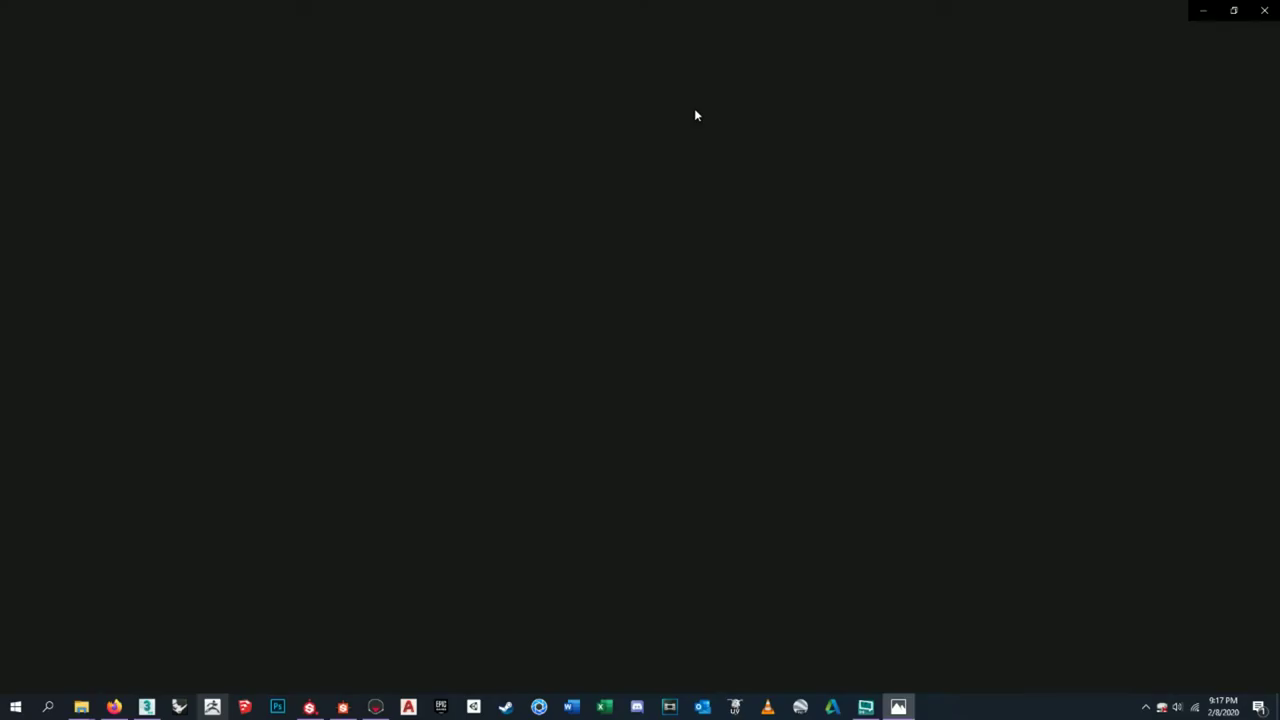
{"action": "key", "text": "Right"}
{"action": "key", "text": "Left"}
{"action": "key", "text": "Right"}
{"action": "key", "text": "Left"}
{"action": "key", "text": "Right"}
{"action": "key", "text": "Left"}
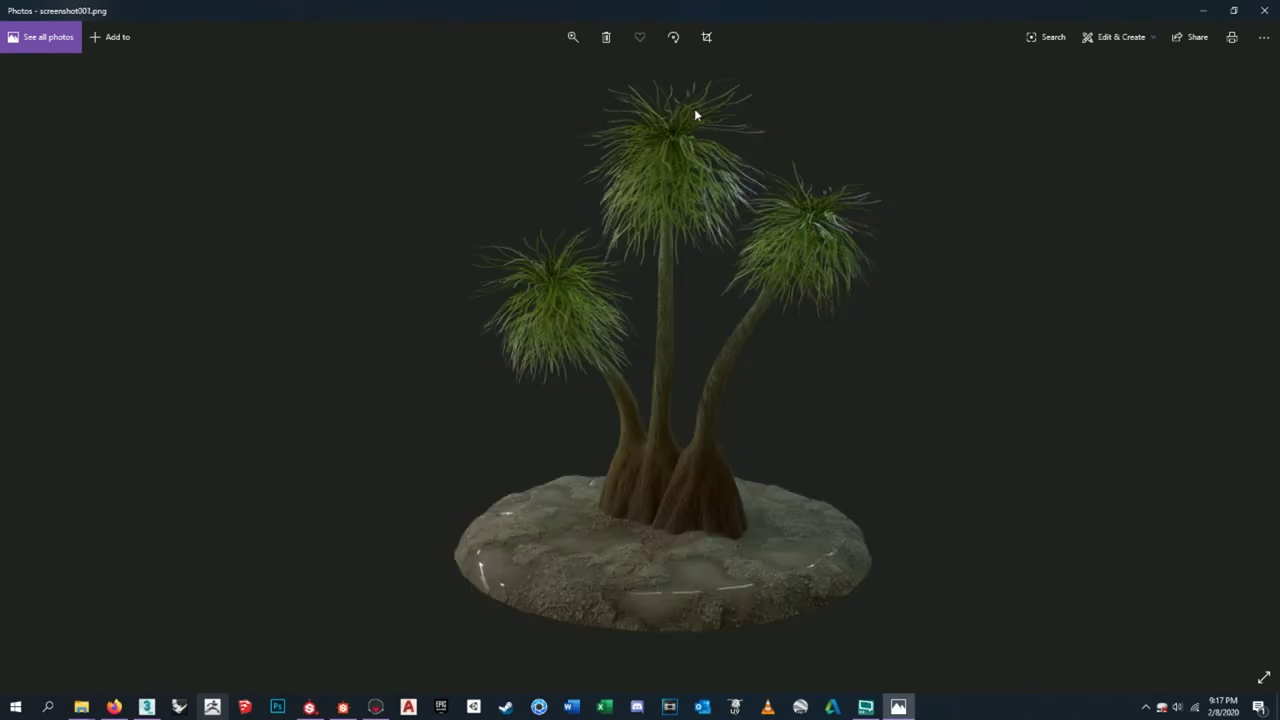
{"action": "key", "text": "Right"}
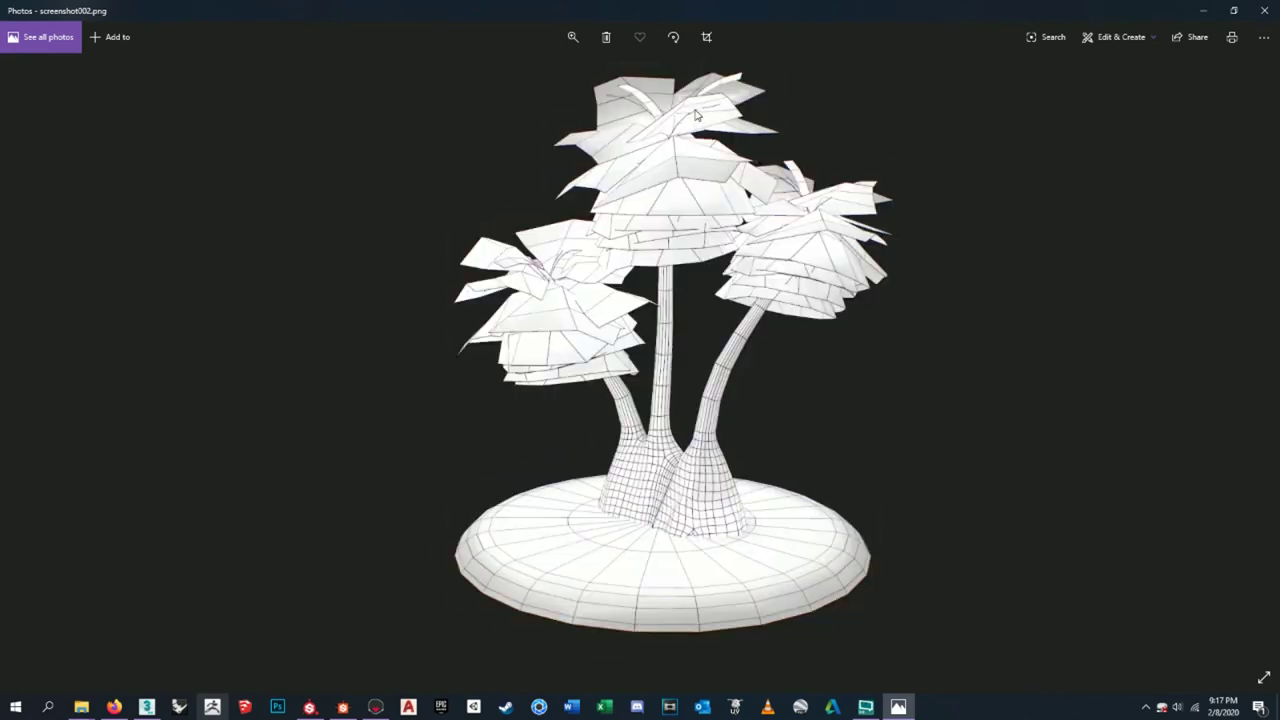
{"action": "key", "text": "Left"}
{"action": "key", "text": "Right"}
{"action": "key", "text": "Left"}
{"action": "key", "text": "Right"}
{"action": "key", "text": "Left"}
{"action": "key", "text": "Right"}
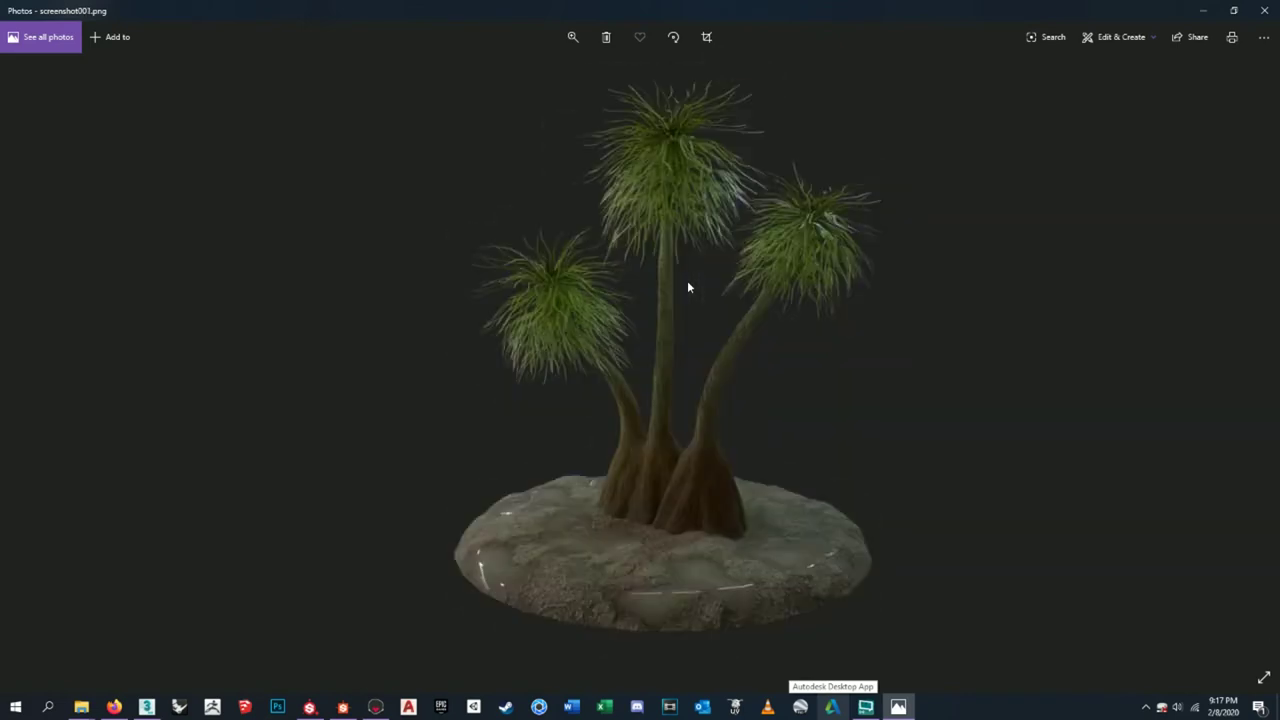
{"action": "left_click", "coordinate": [1263, 10]}
{"action": "left_click", "coordinate": [277, 706]}
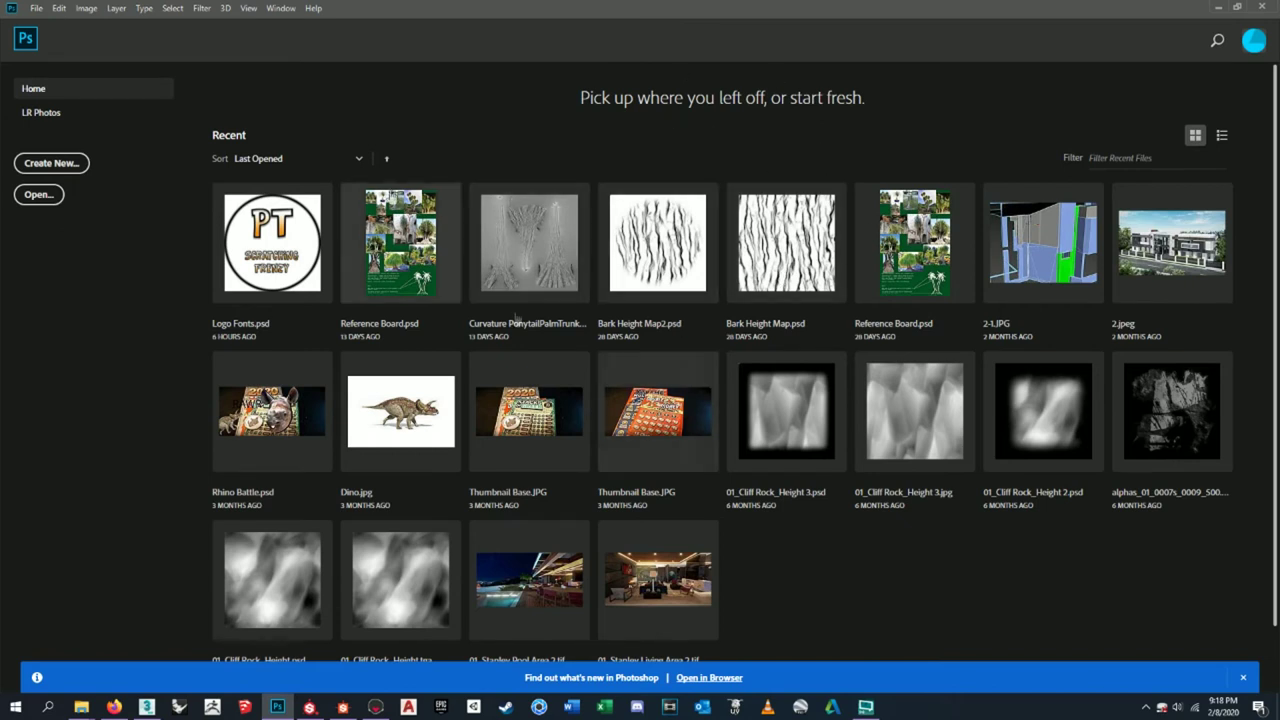
- View Photoshop's Home screen, then switch to the Firefox transparent PNG export thread
{"action": "left_click", "coordinate": [808, 235]}
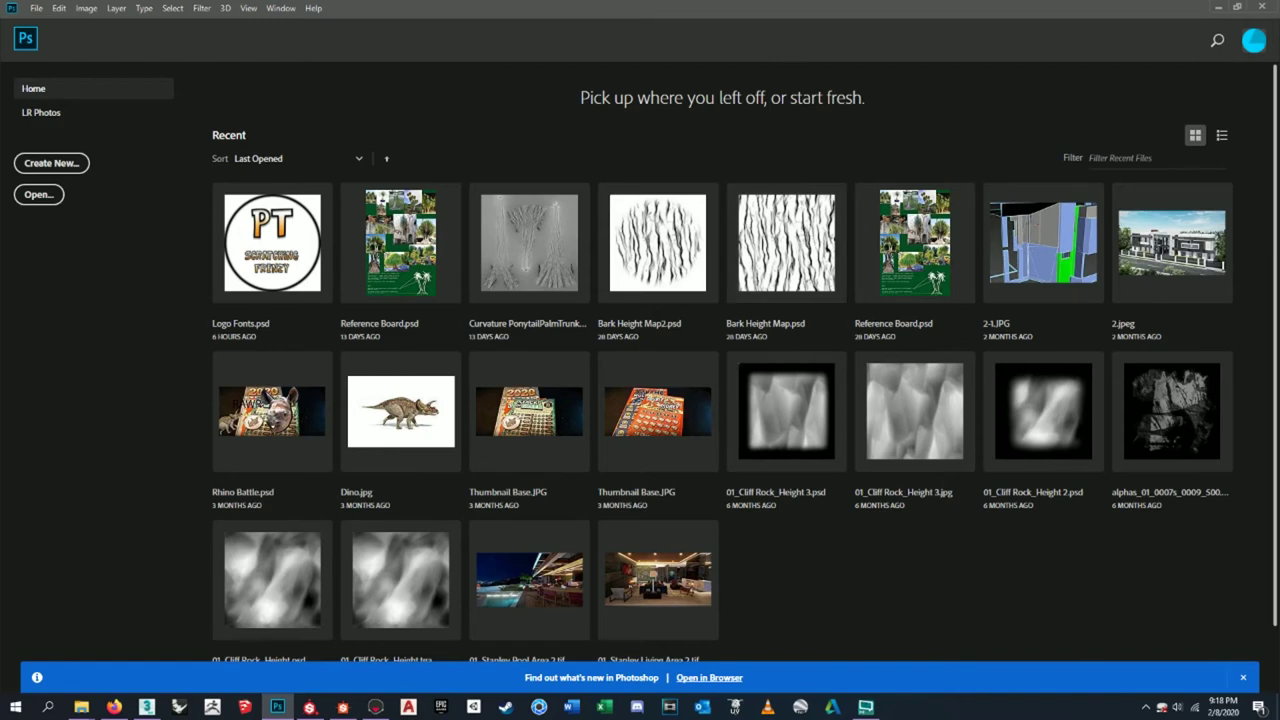
{"action": "left_click", "coordinate": [114, 707]}
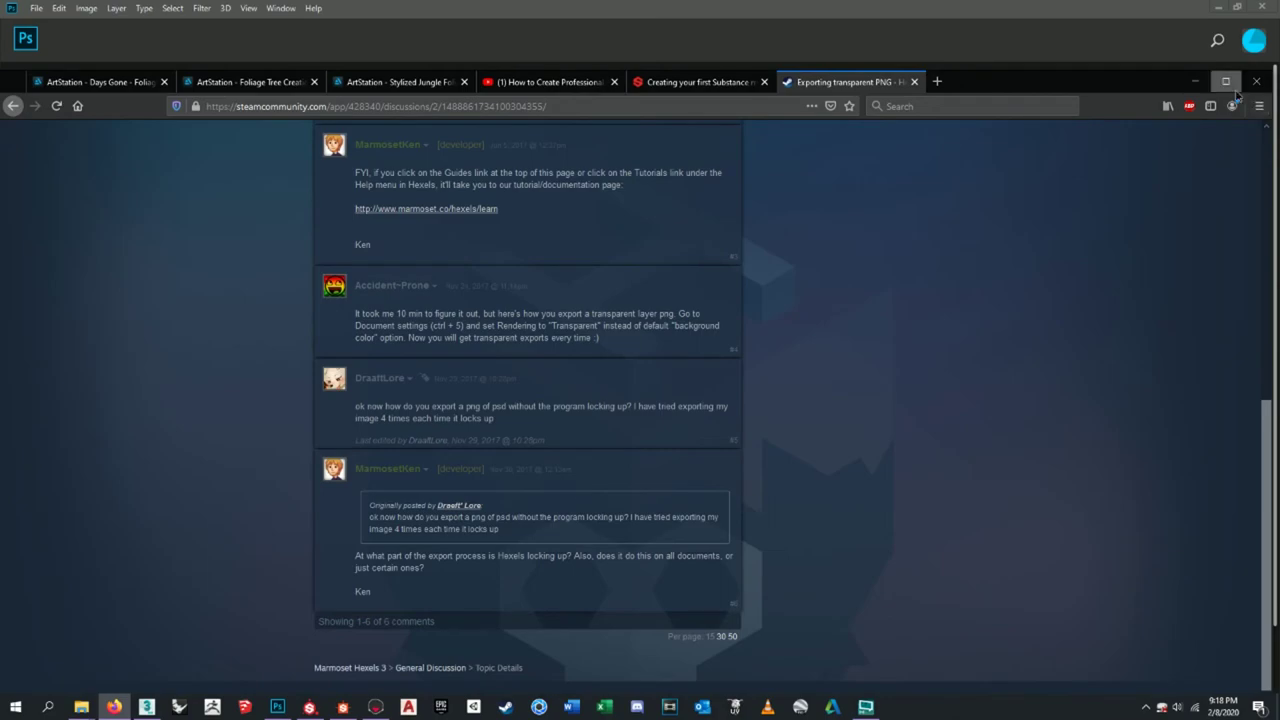
- Maximize Firefox and scroll through the Days Gone Foliage Vignettes artwork images
{"action": "left_click", "coordinate": [1236, 92]}
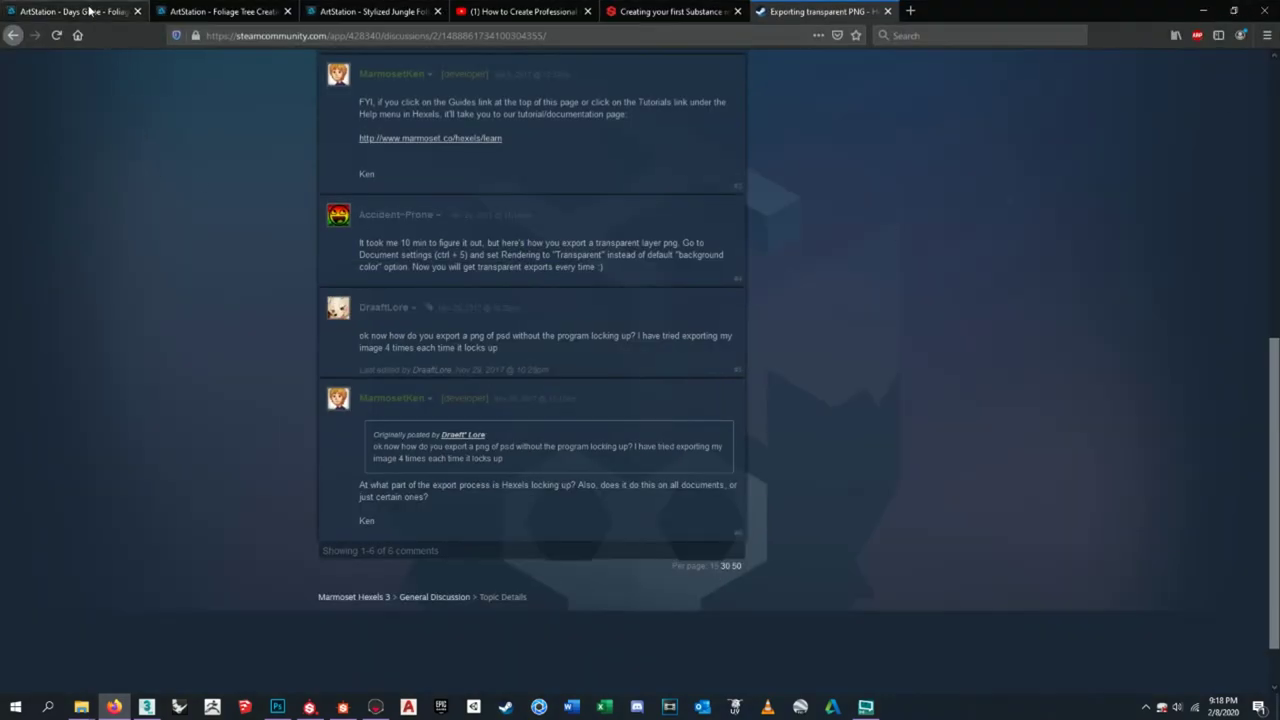
{"action": "left_click", "coordinate": [90, 11]}
{"action": "scroll", "coordinate": [385, 345], "scroll_direction": "down", "scroll_amount": 3}
{"action": "scroll", "coordinate": [385, 345], "scroll_direction": "up", "scroll_amount": 10}
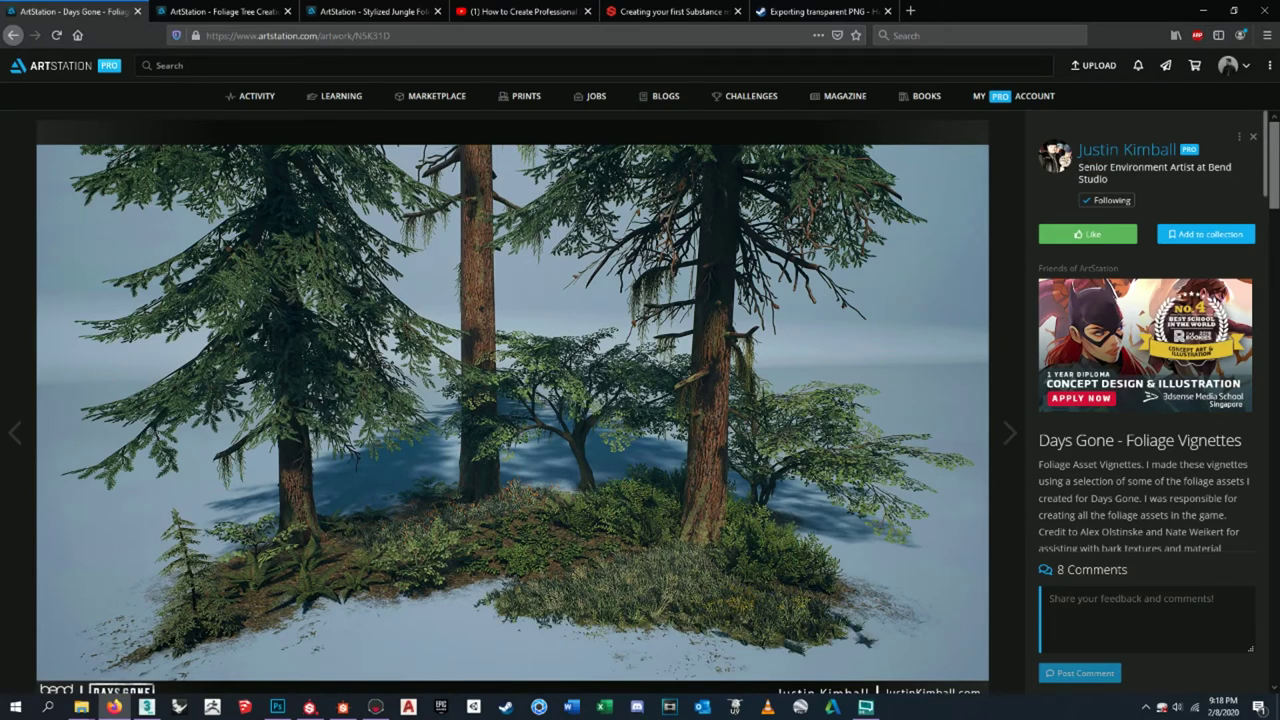
{"action": "left_click_drag", "start_coordinate": [1110, 182], "coordinate": [1082, 168]}
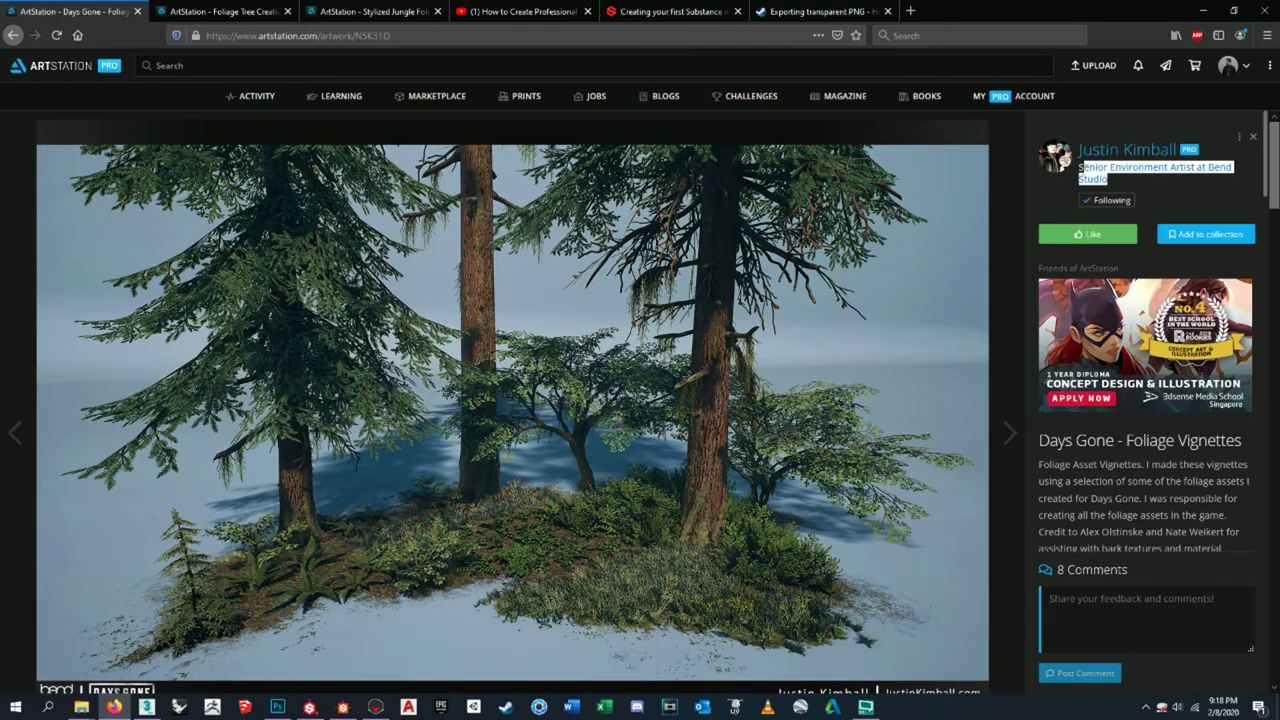
{"action": "scroll", "coordinate": [221, 510], "scroll_direction": "down", "scroll_amount": 3}
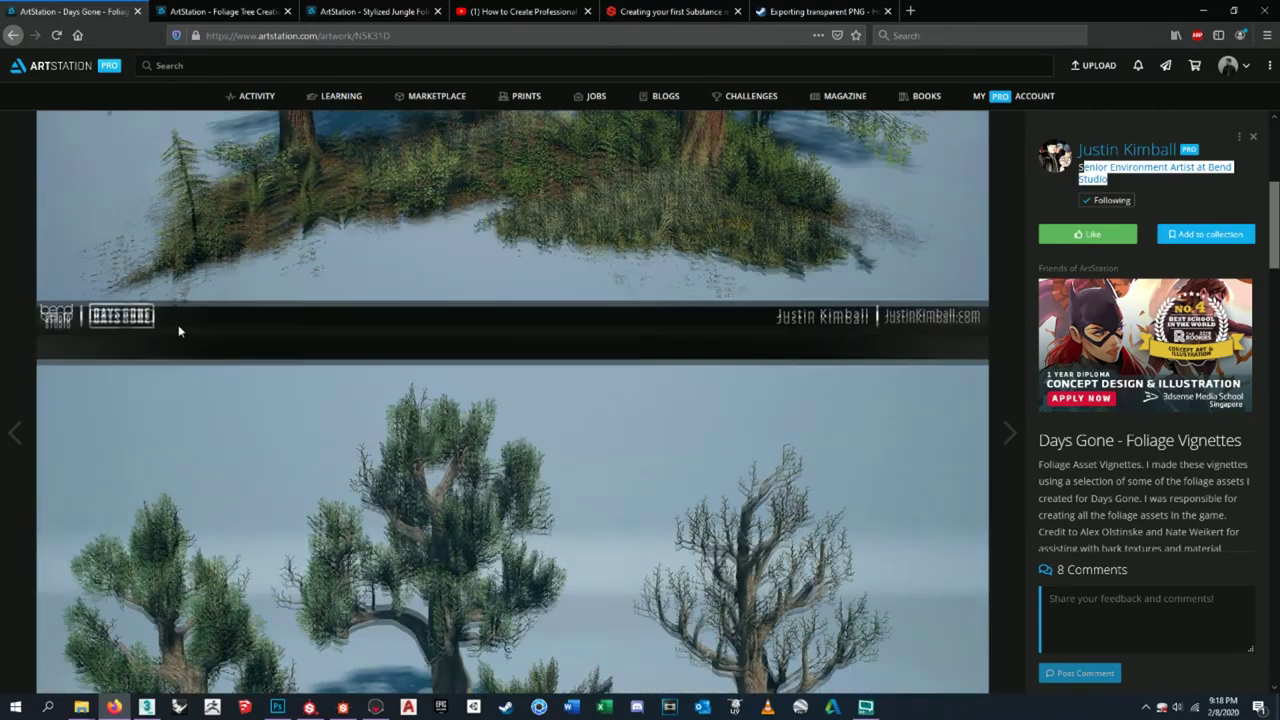
{"action": "scroll", "coordinate": [179, 331], "scroll_direction": "up", "scroll_amount": 3}
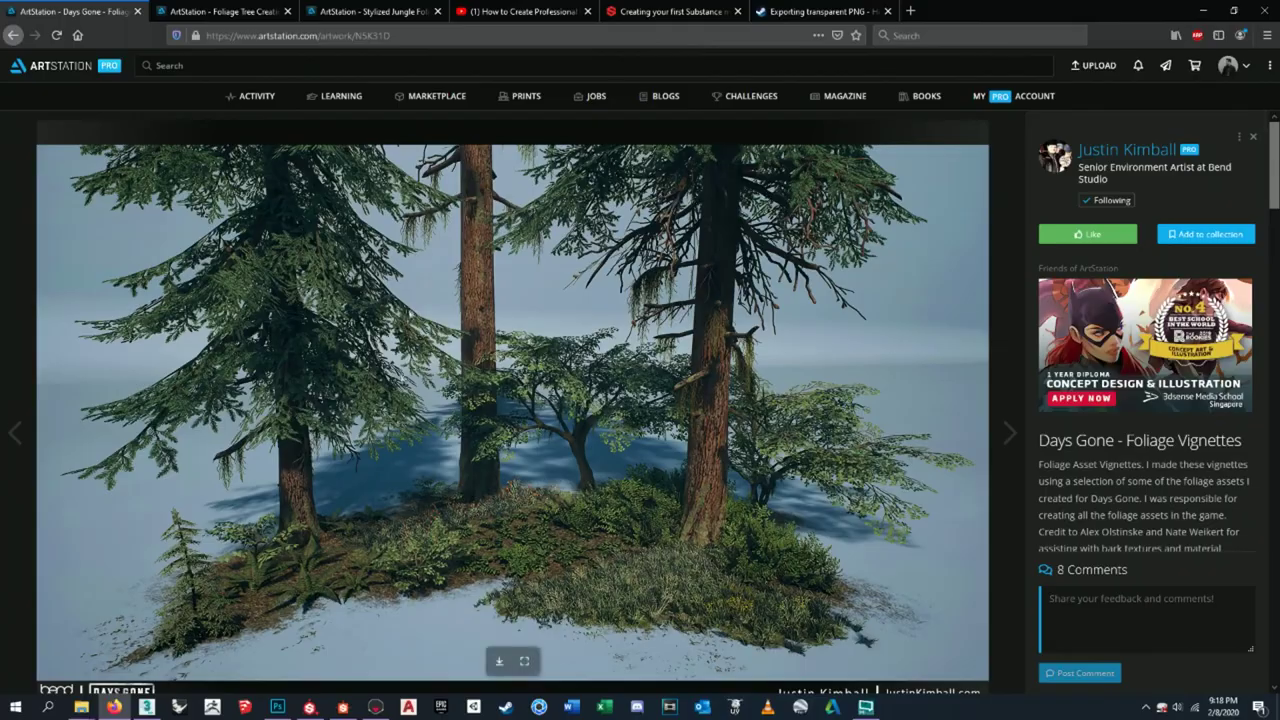
{"action": "scroll", "coordinate": [497, 430], "scroll_direction": "down", "scroll_amount": 7}
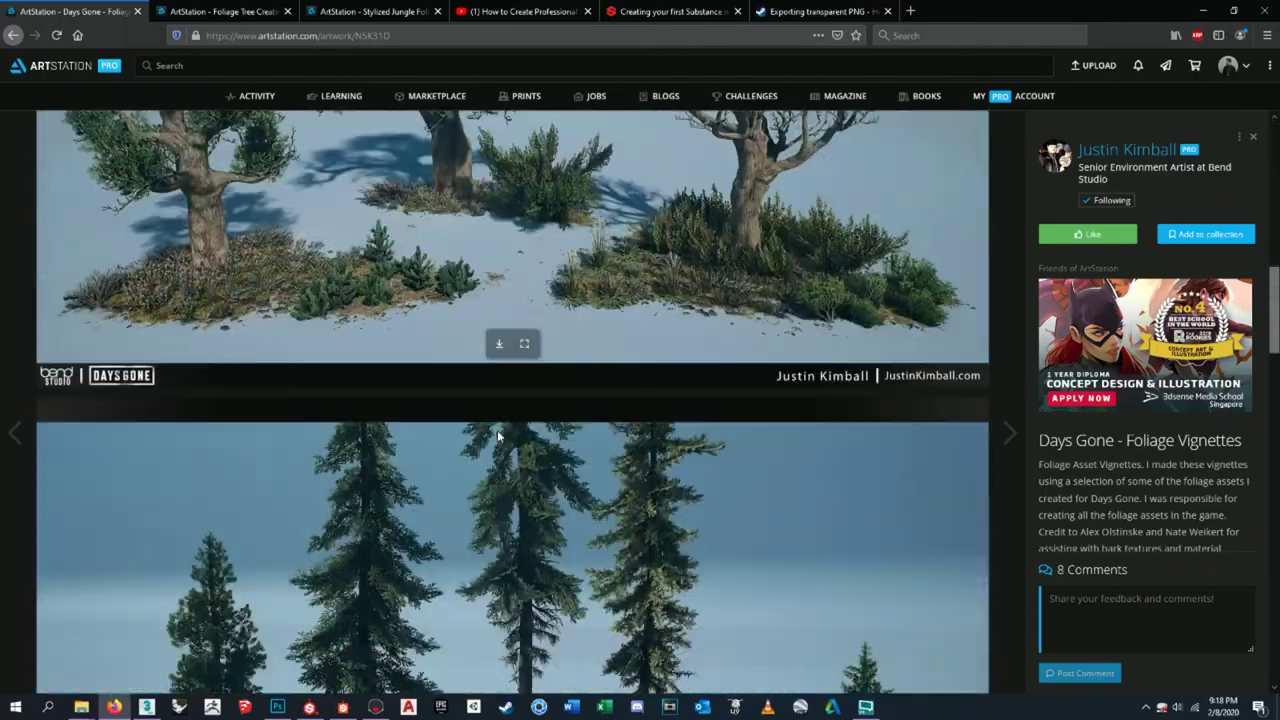
{"action": "scroll", "coordinate": [497, 430], "scroll_direction": "down", "scroll_amount": 3}
{"action": "scroll", "coordinate": [497, 430], "scroll_direction": "down", "scroll_amount": 6}
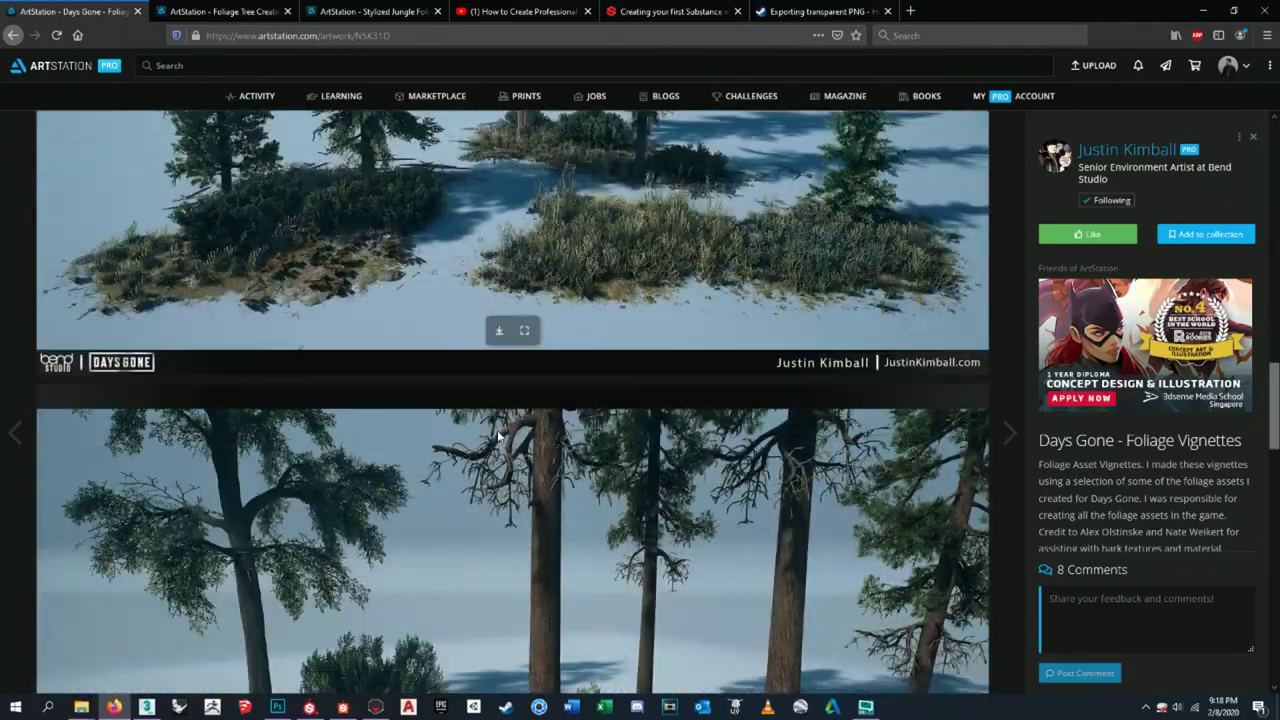
{"action": "scroll", "coordinate": [497, 430], "scroll_direction": "down", "scroll_amount": 6}
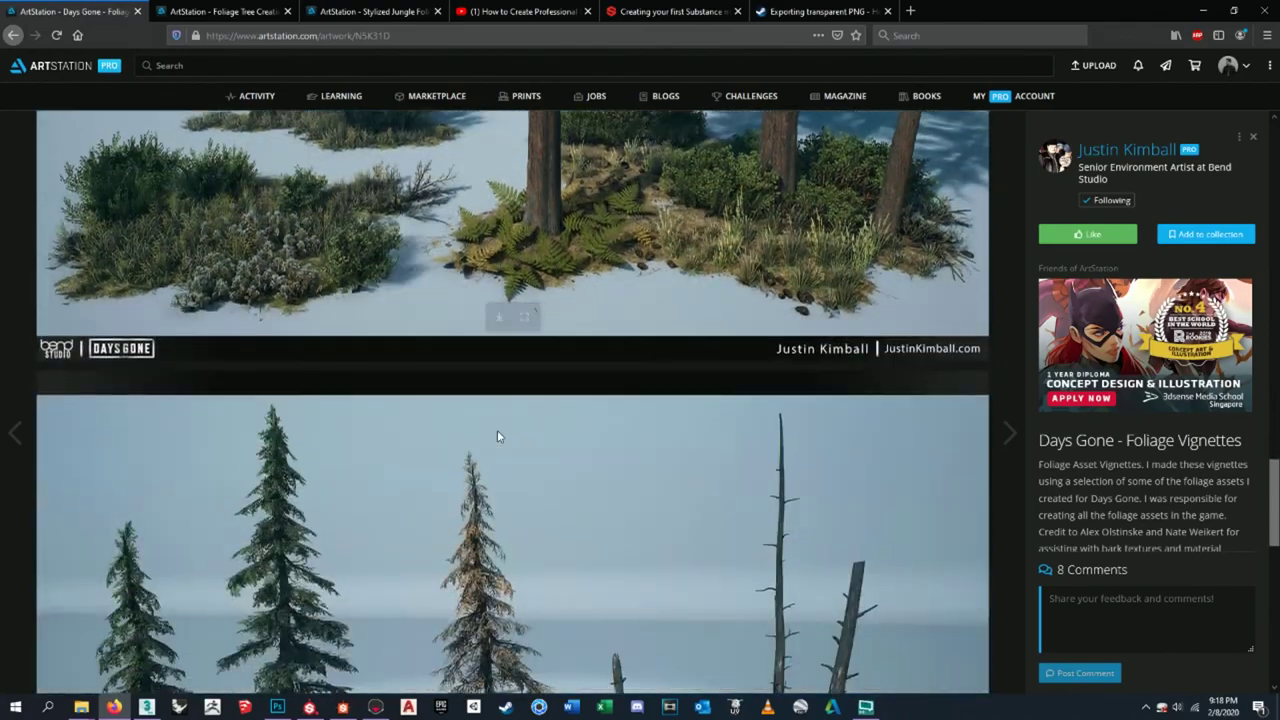
{"action": "scroll", "coordinate": [497, 435], "scroll_direction": "up", "scroll_amount": 1}
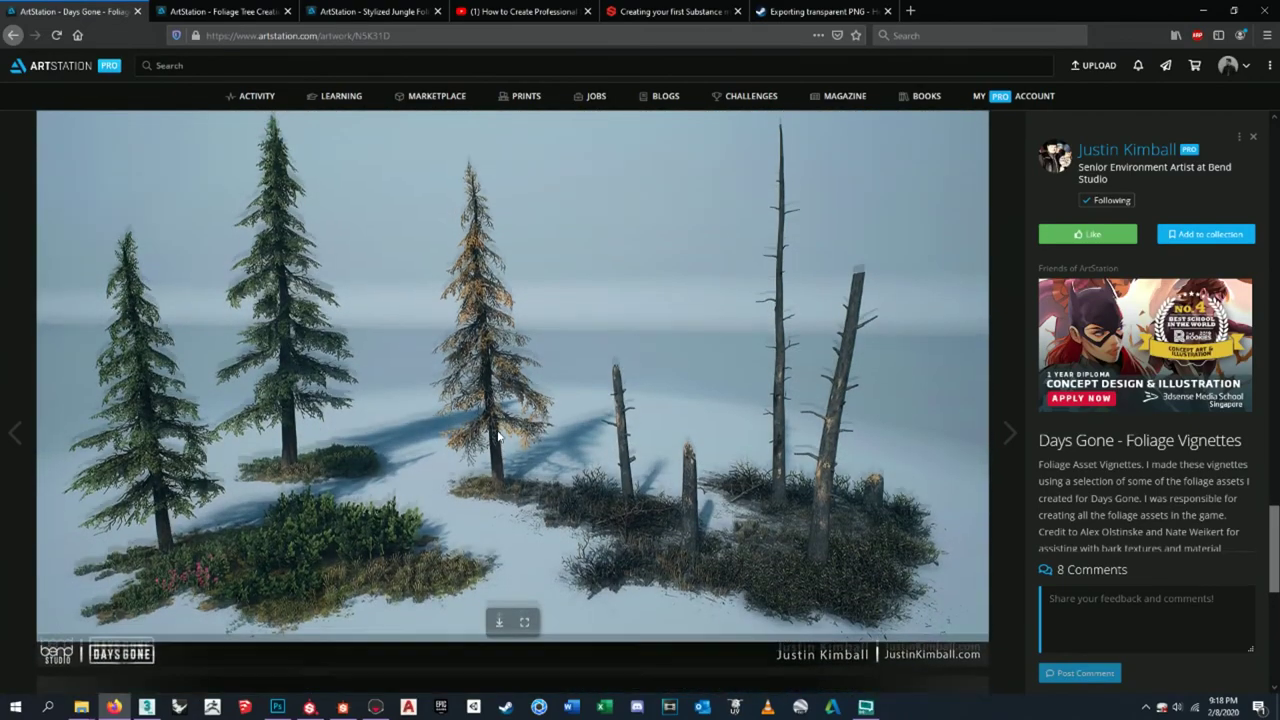
{"action": "scroll", "coordinate": [497, 436], "scroll_direction": "down", "scroll_amount": 6}
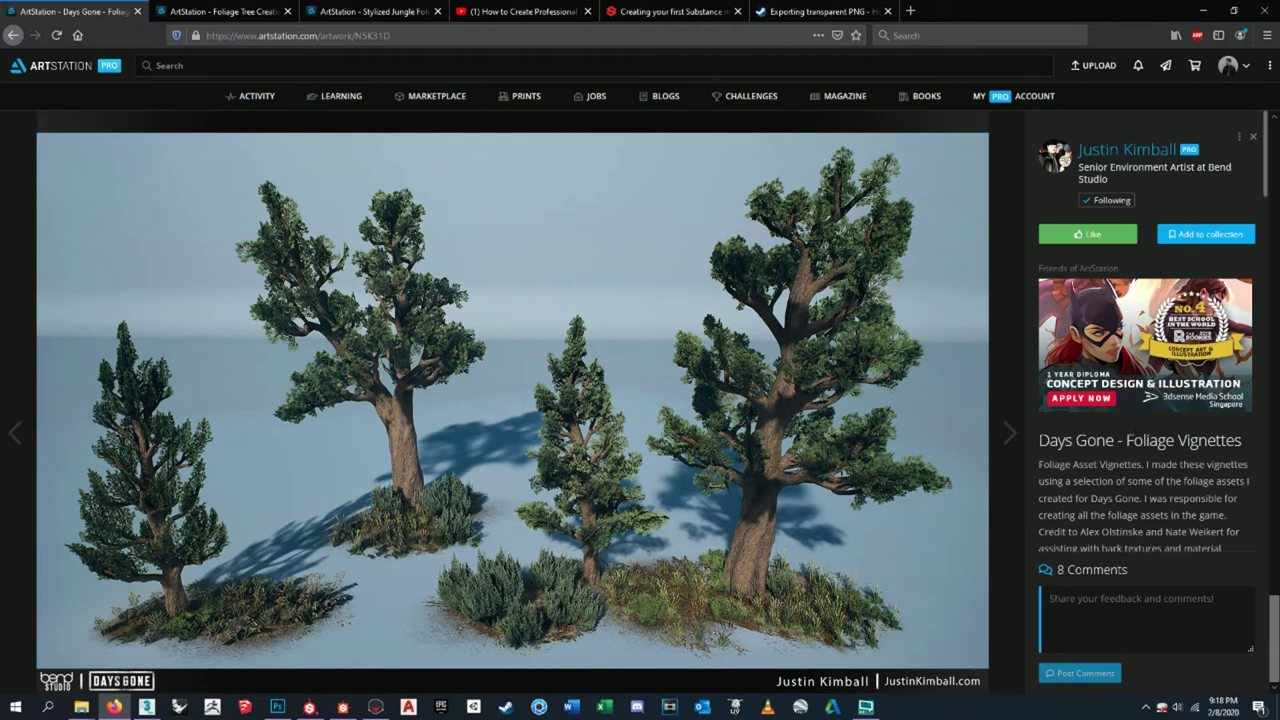
- Review the remaining Foliage Vignettes images, then switch to the foliage tree artwork page
{"action": "left_click_drag", "start_coordinate": [1126, 440], "coordinate": [1242, 441]}
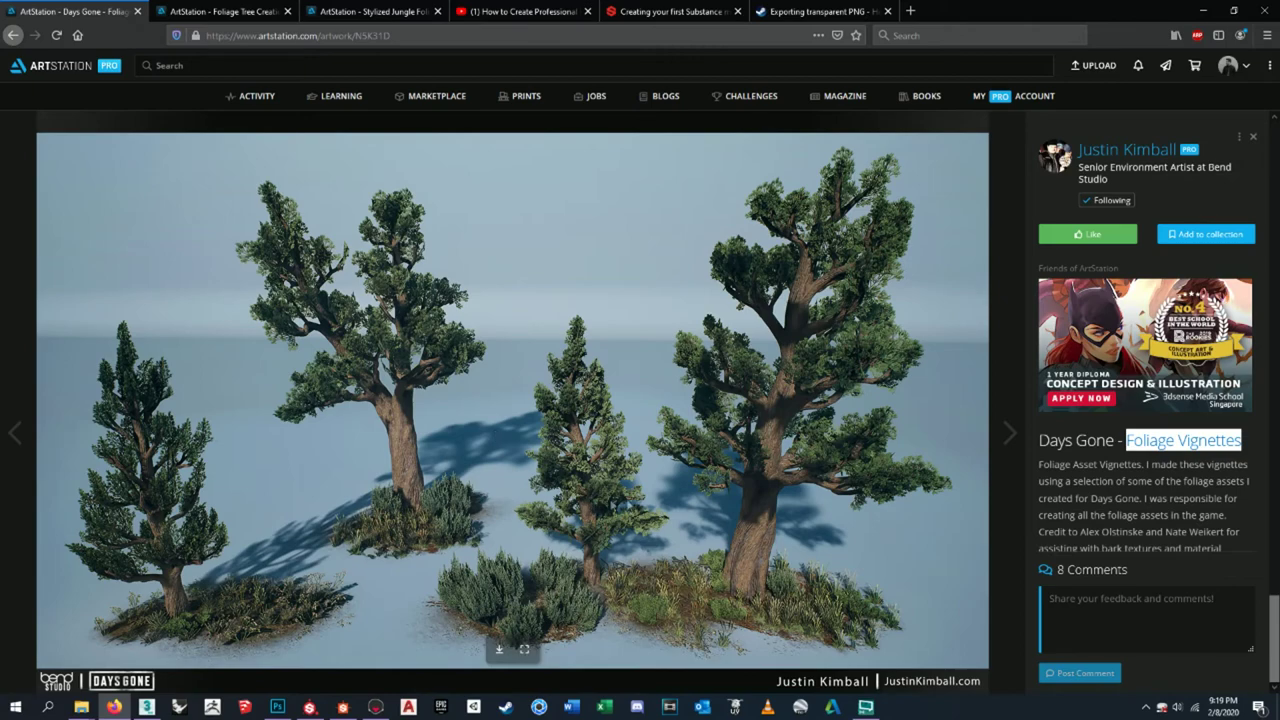
{"action": "left_click", "coordinate": [706, 495]}
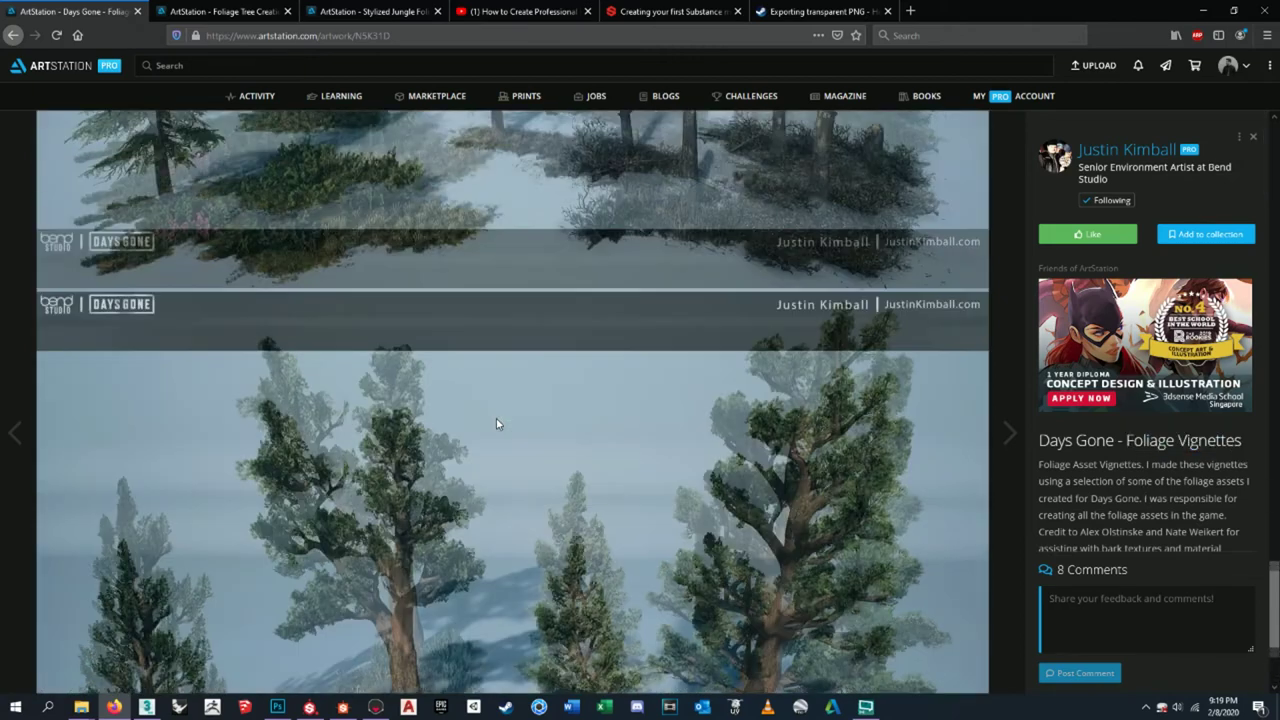
{"action": "scroll", "coordinate": [460, 425], "scroll_direction": "down", "scroll_amount": 5}
{"action": "scroll", "coordinate": [546, 432], "scroll_direction": "down", "scroll_amount": 6}
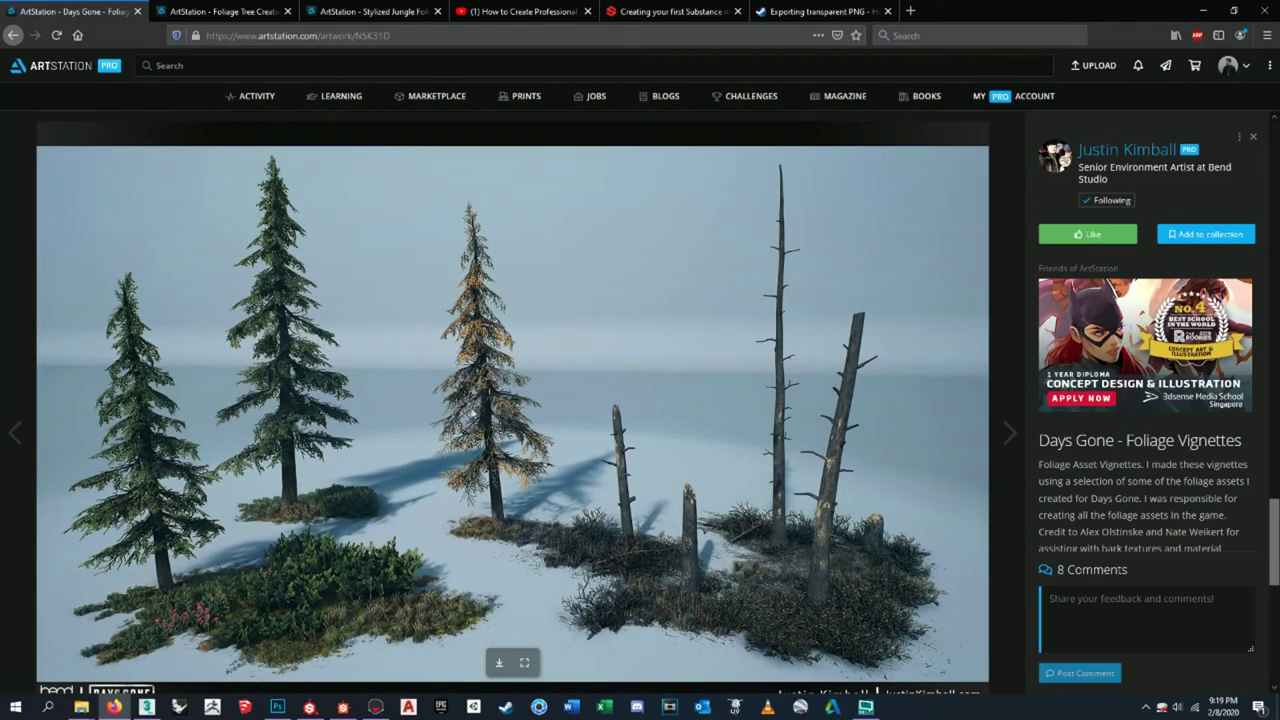
{"action": "scroll", "coordinate": [435, 498], "scroll_direction": "down", "scroll_amount": 6}
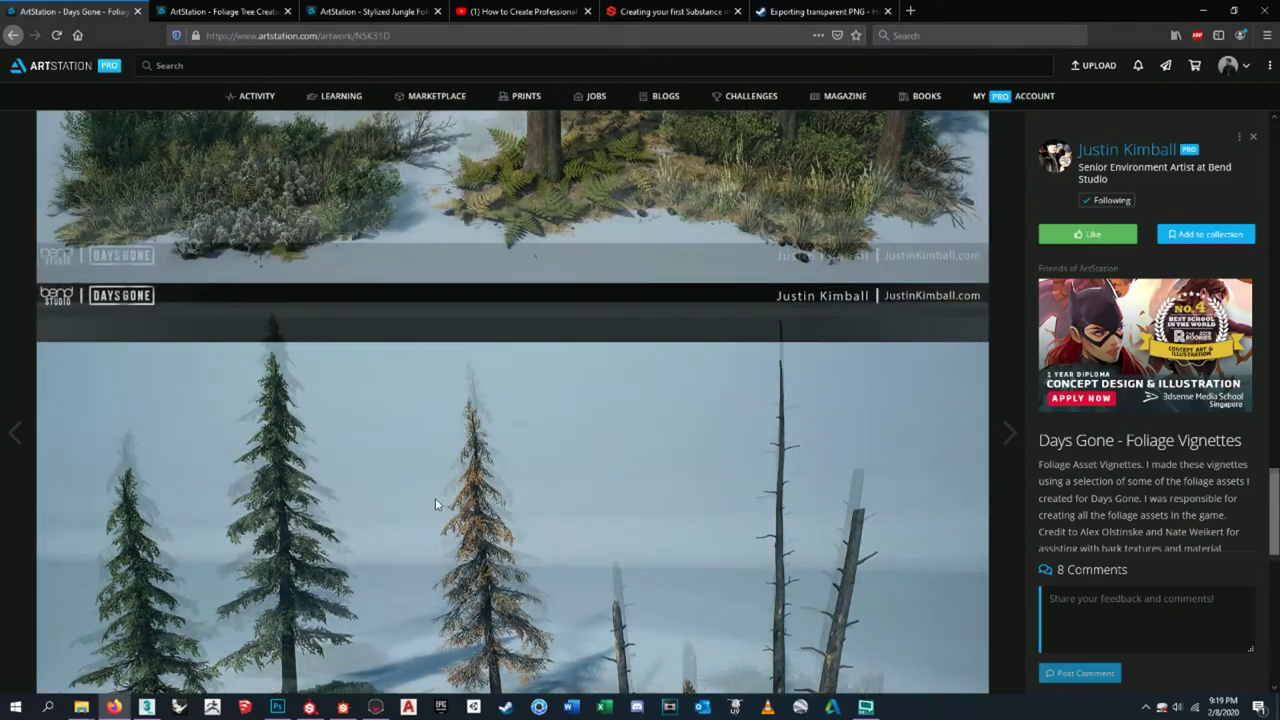
{"action": "scroll", "coordinate": [435, 498], "scroll_direction": "up", "scroll_amount": 5}
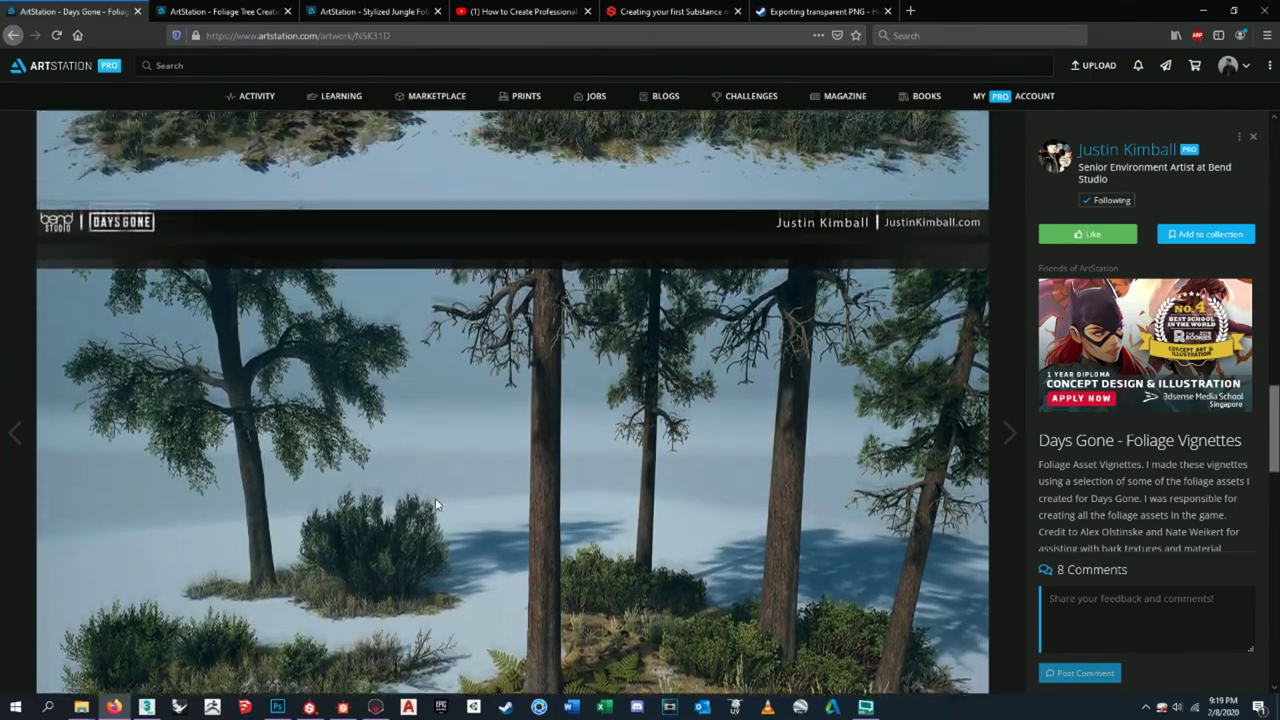
{"action": "scroll", "coordinate": [435, 505], "scroll_direction": "up", "scroll_amount": 3}
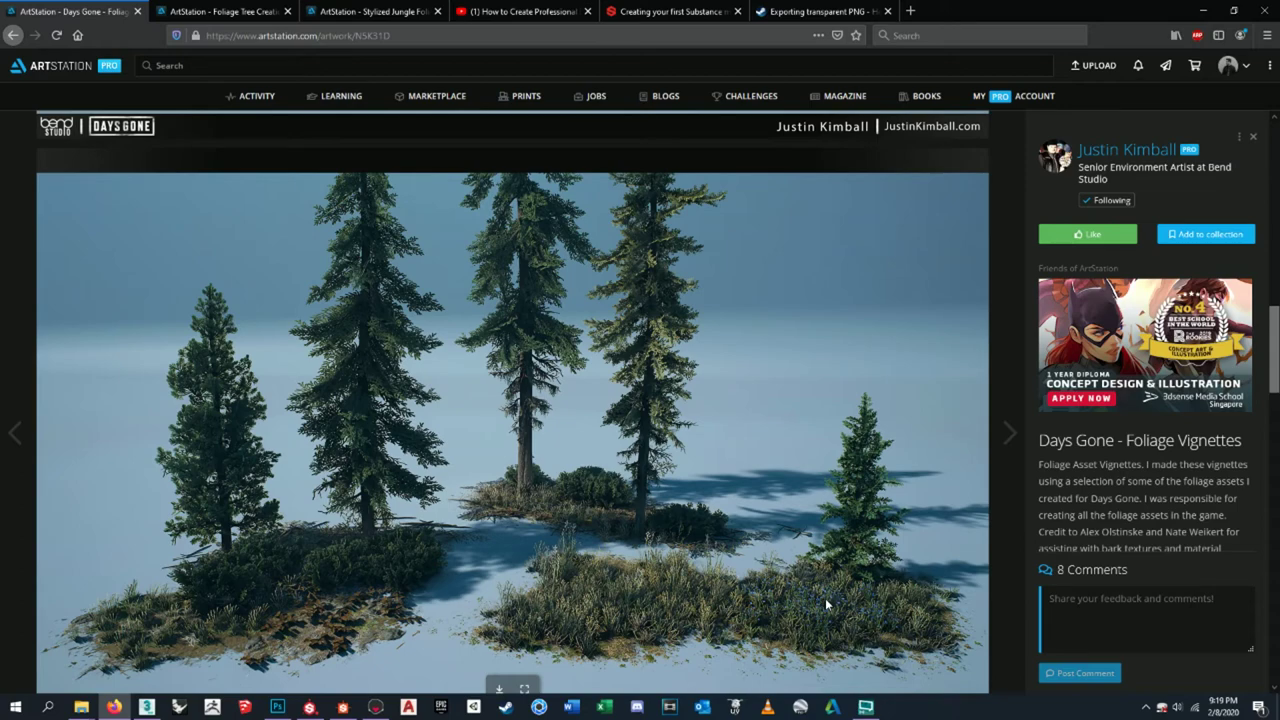
{"action": "left_click", "coordinate": [226, 9]}
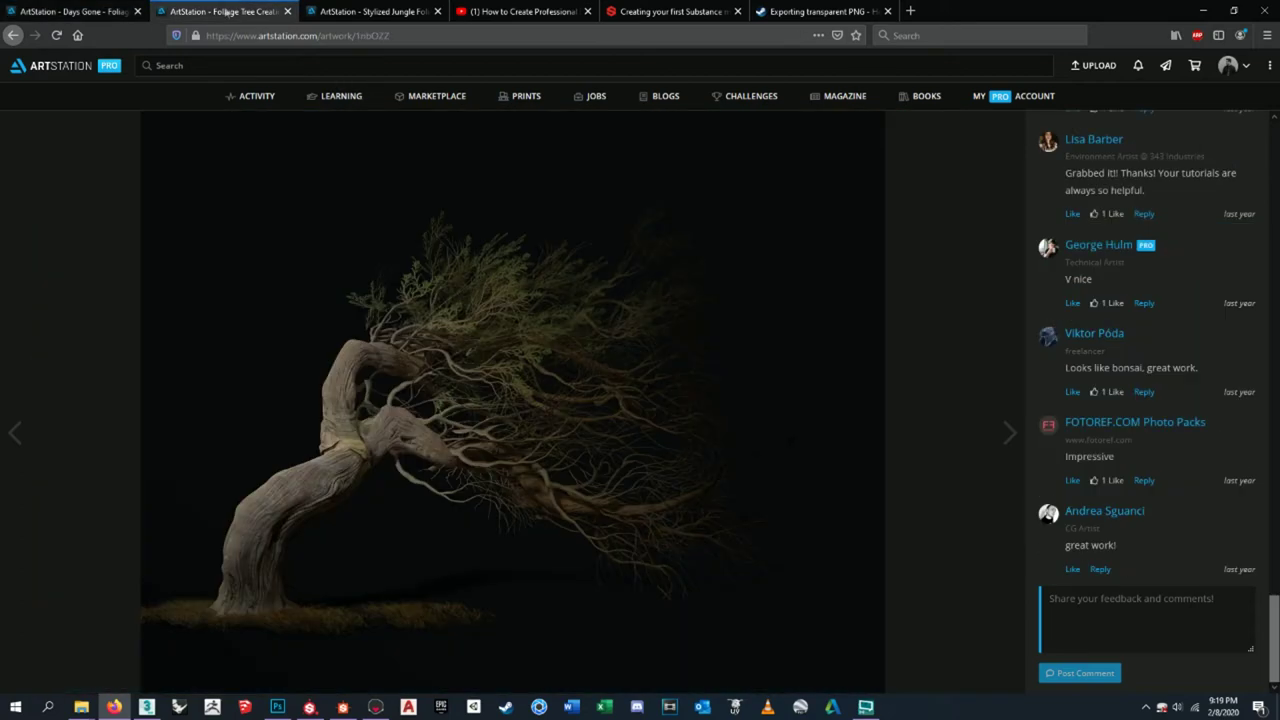
- Scroll through the Foliage Tree Creation renders and wireframes
{"action": "scroll", "coordinate": [400, 420], "scroll_direction": "up", "scroll_amount": 15}
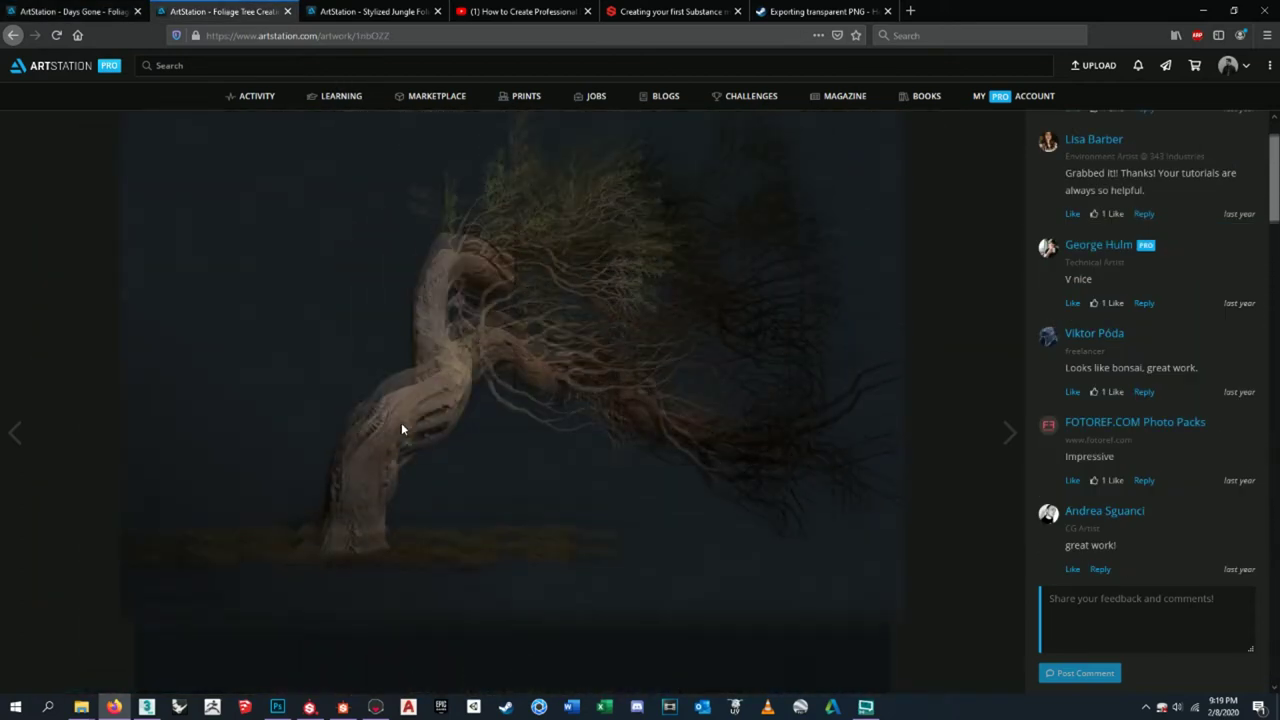
{"action": "scroll", "coordinate": [401, 422], "scroll_direction": "up", "scroll_amount": 2}
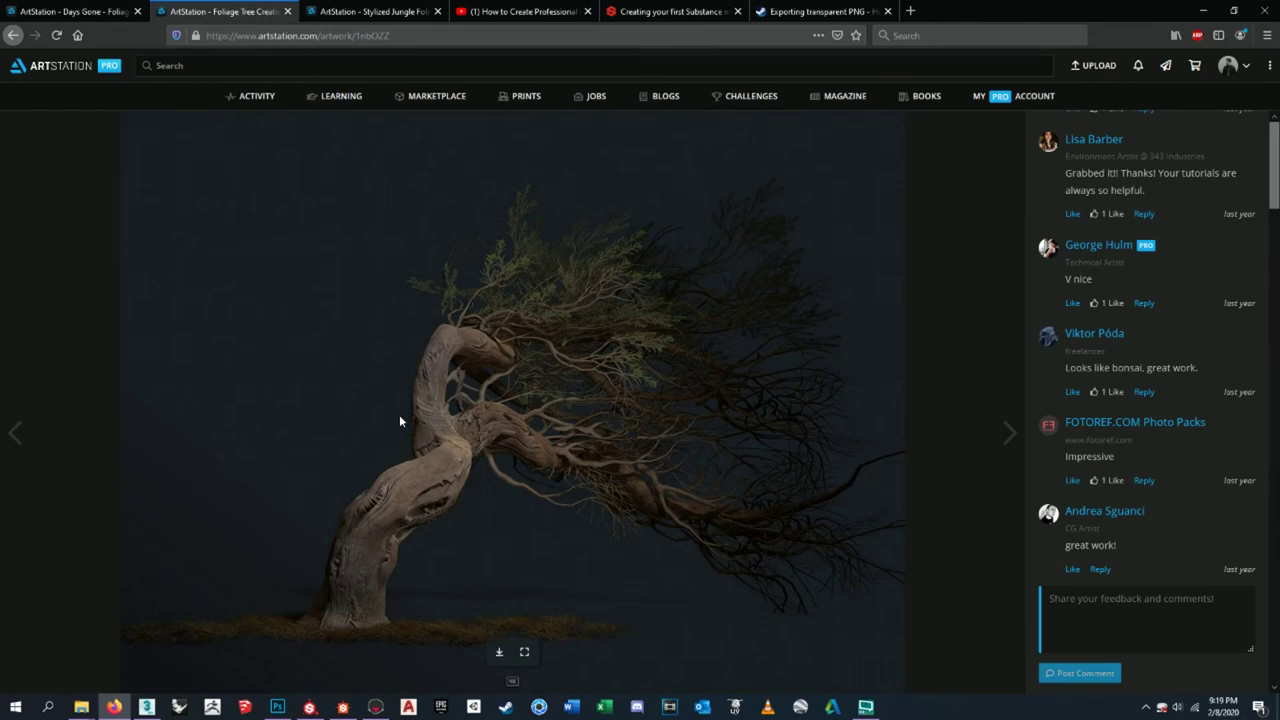
{"action": "scroll", "coordinate": [1100, 340], "scroll_direction": "up", "scroll_amount": 6}
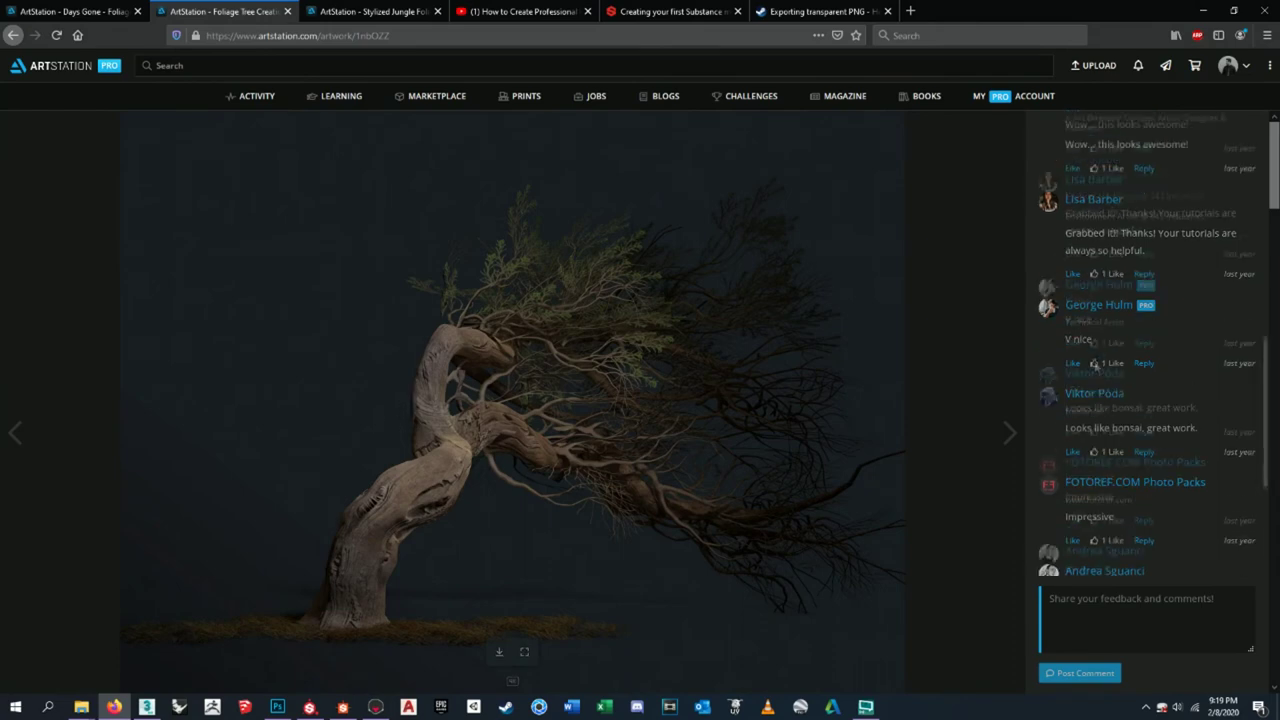
{"action": "scroll", "coordinate": [1117, 332], "scroll_direction": "up", "scroll_amount": 6}
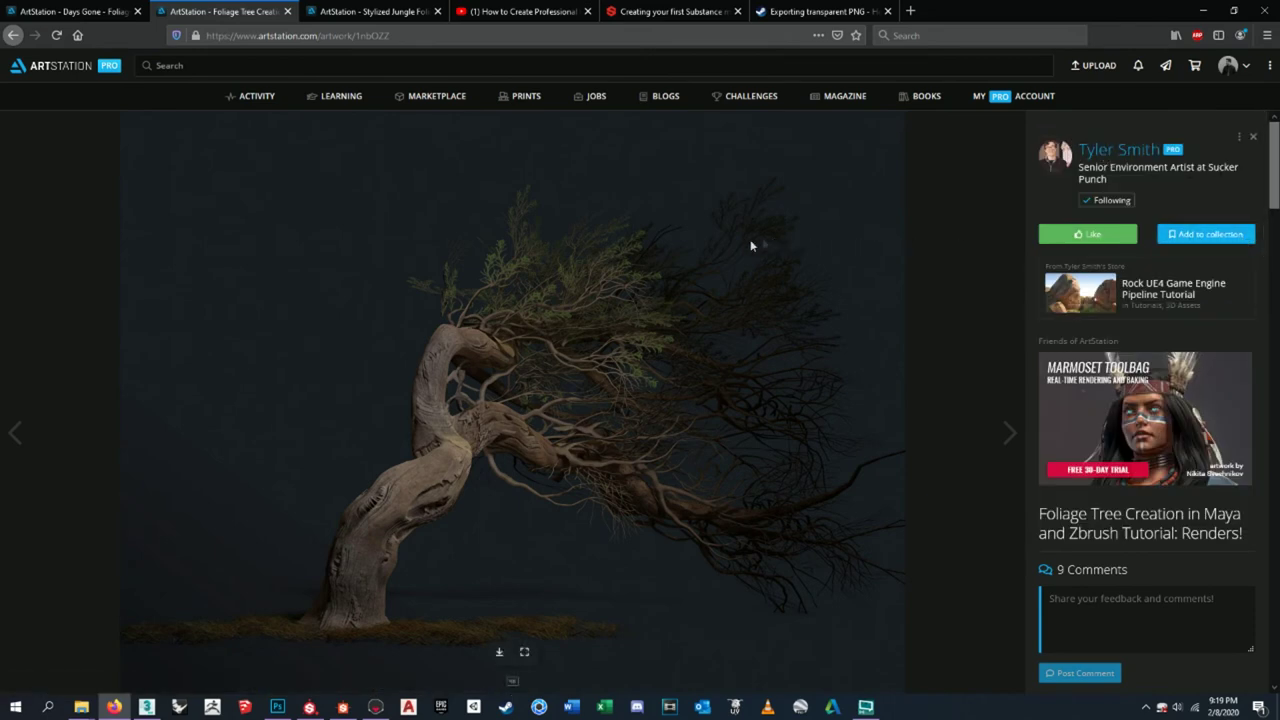
{"action": "scroll", "coordinate": [517, 343], "scroll_direction": "down", "scroll_amount": 10}
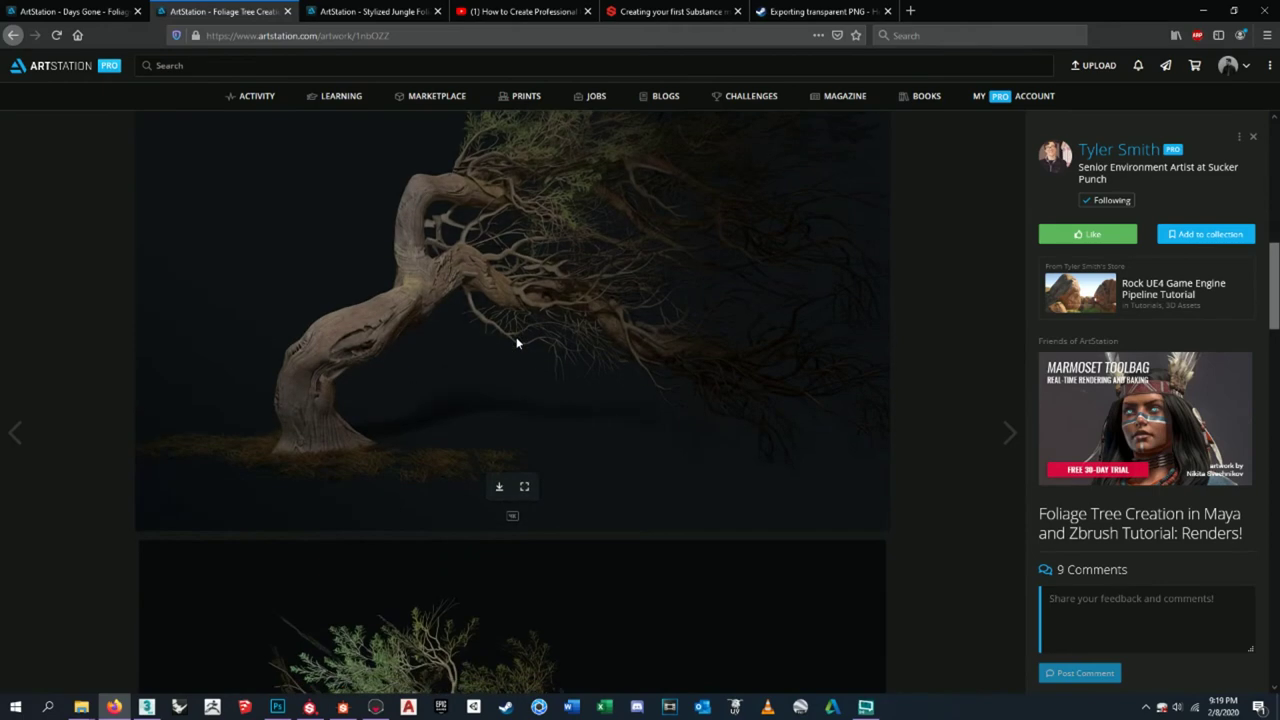
{"action": "scroll", "coordinate": [517, 340], "scroll_direction": "down", "scroll_amount": 5}
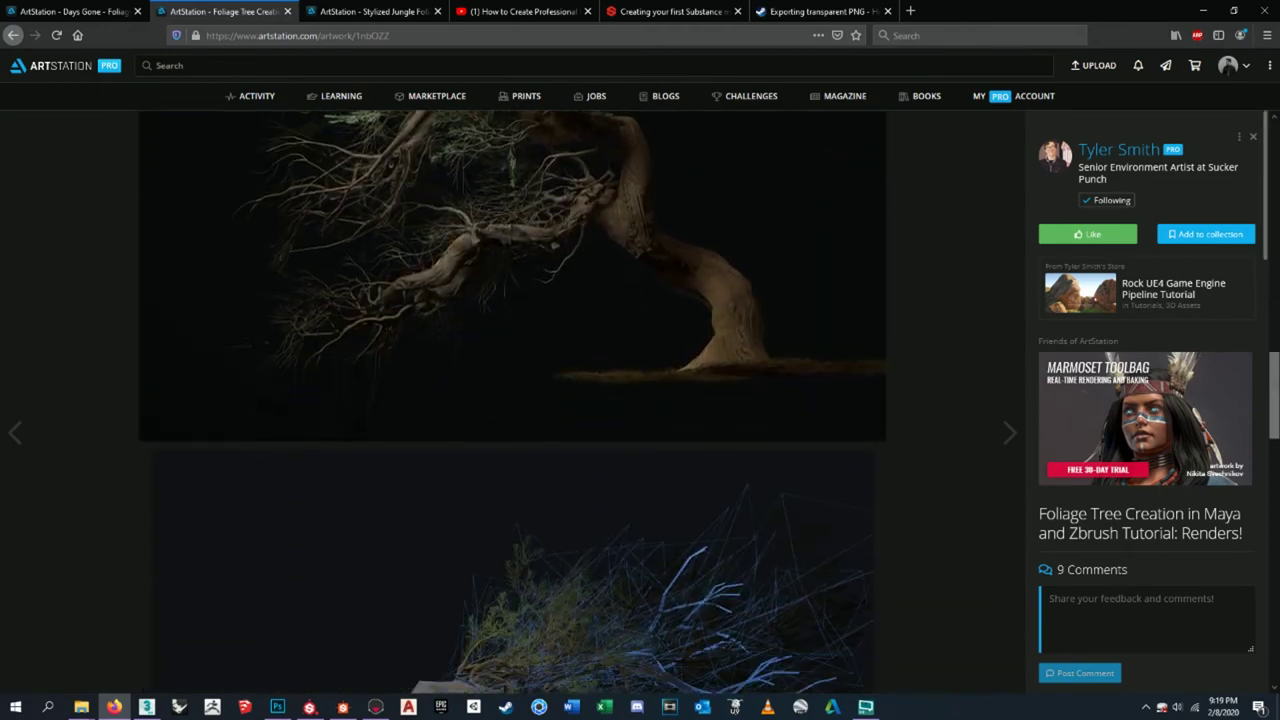
{"action": "scroll", "coordinate": [800, 451], "scroll_direction": "down", "scroll_amount": 5}
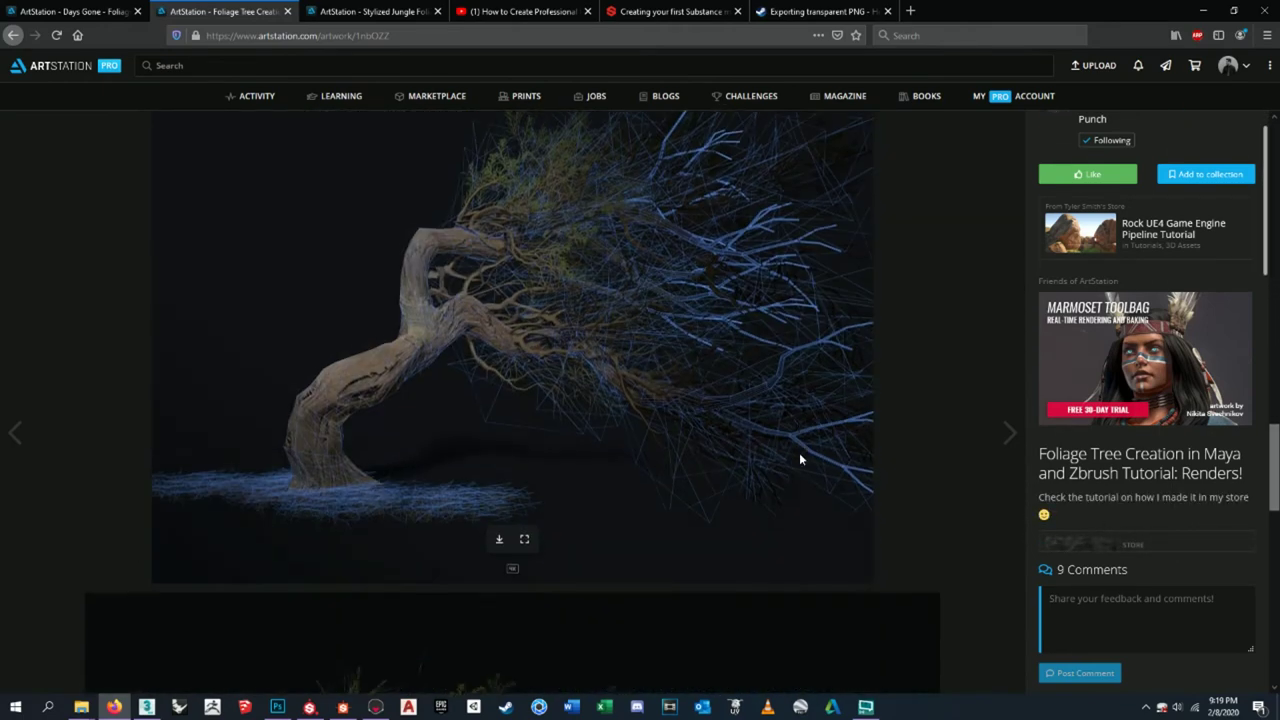
{"action": "scroll", "coordinate": [800, 455], "scroll_direction": "down", "scroll_amount": 2}
{"action": "scroll", "coordinate": [800, 455], "scroll_direction": "up", "scroll_amount": 3}
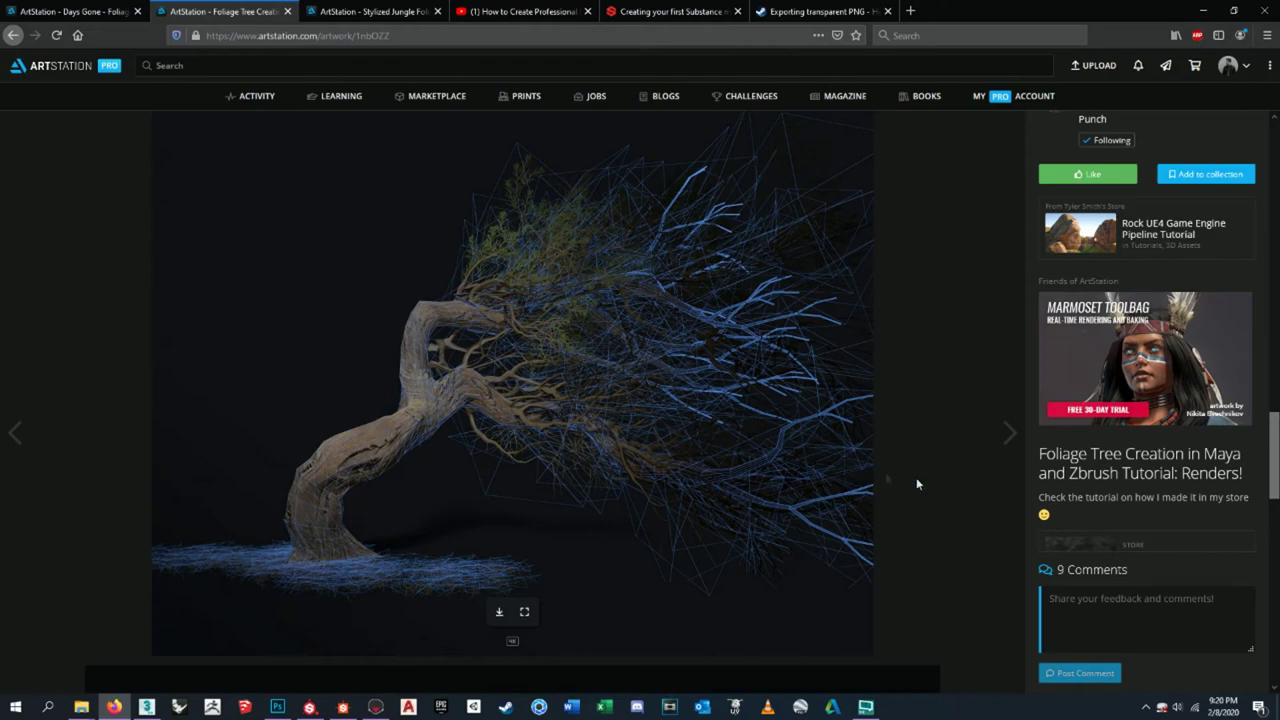
{"action": "scroll", "coordinate": [594, 277], "scroll_direction": "down", "scroll_amount": 5}
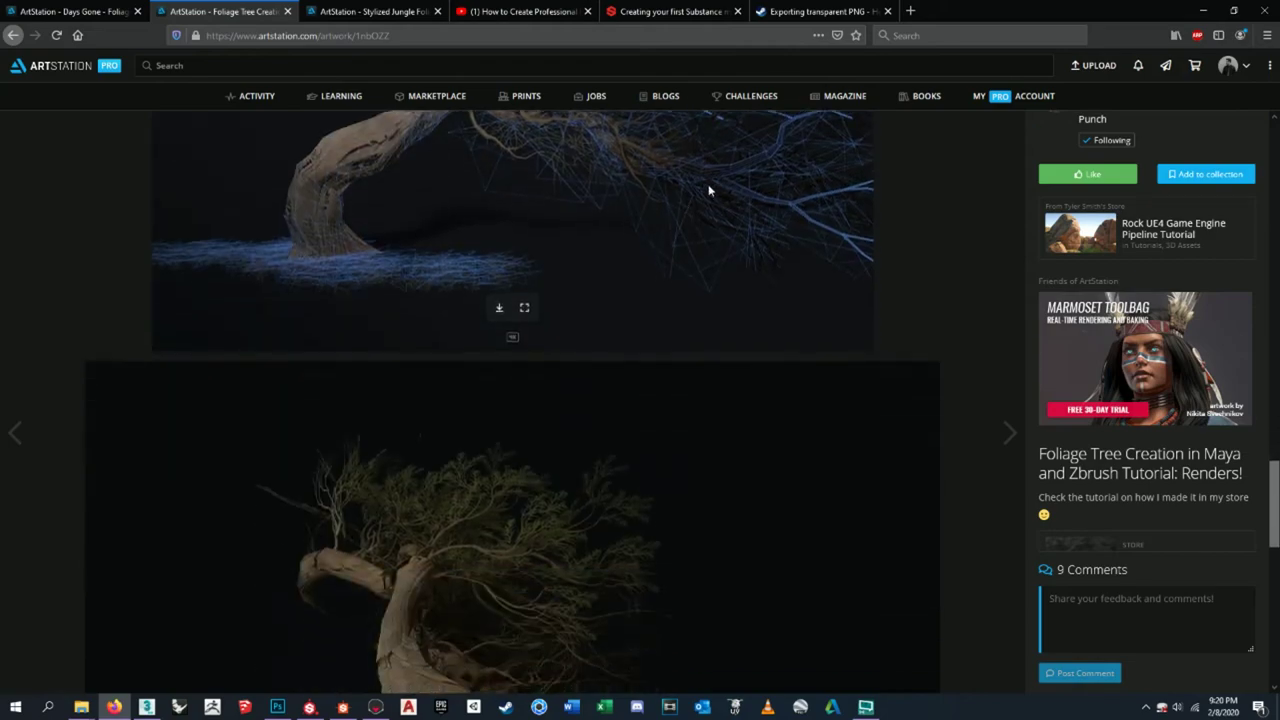
{"action": "scroll", "coordinate": [718, 356], "scroll_direction": "up", "scroll_amount": 6}
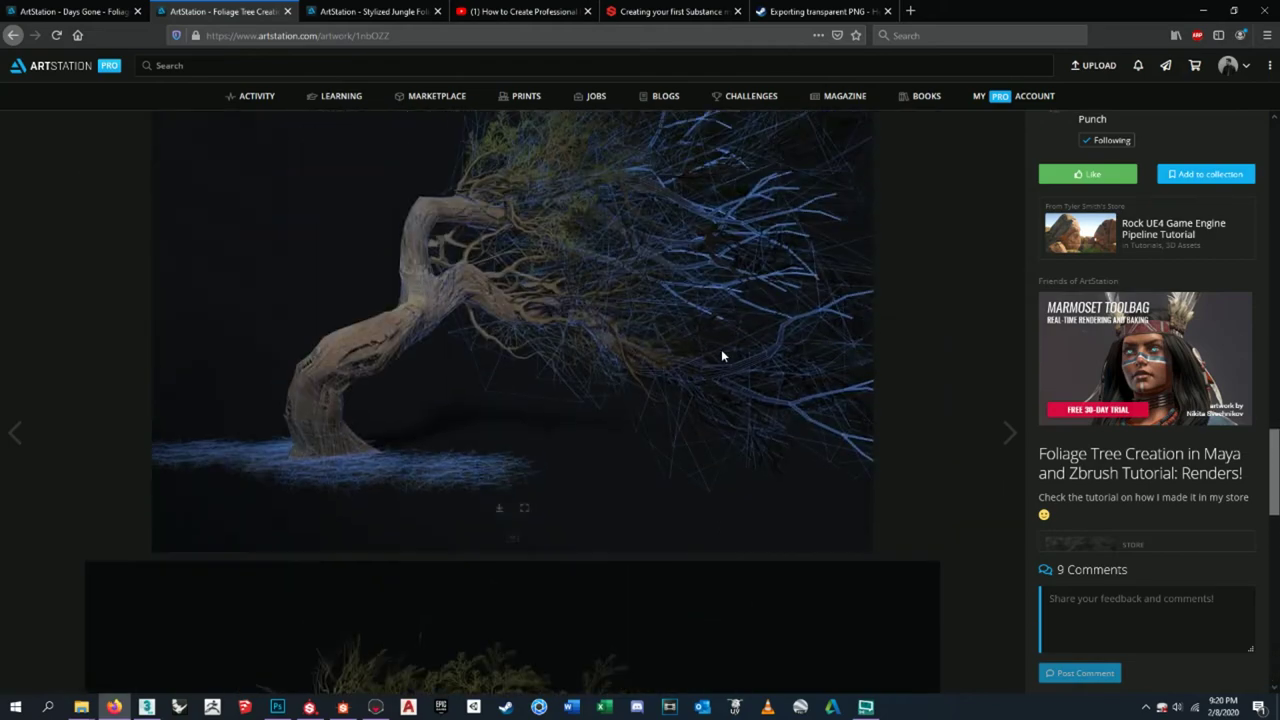
{"action": "scroll", "coordinate": [652, 415], "scroll_direction": "down", "scroll_amount": 5}
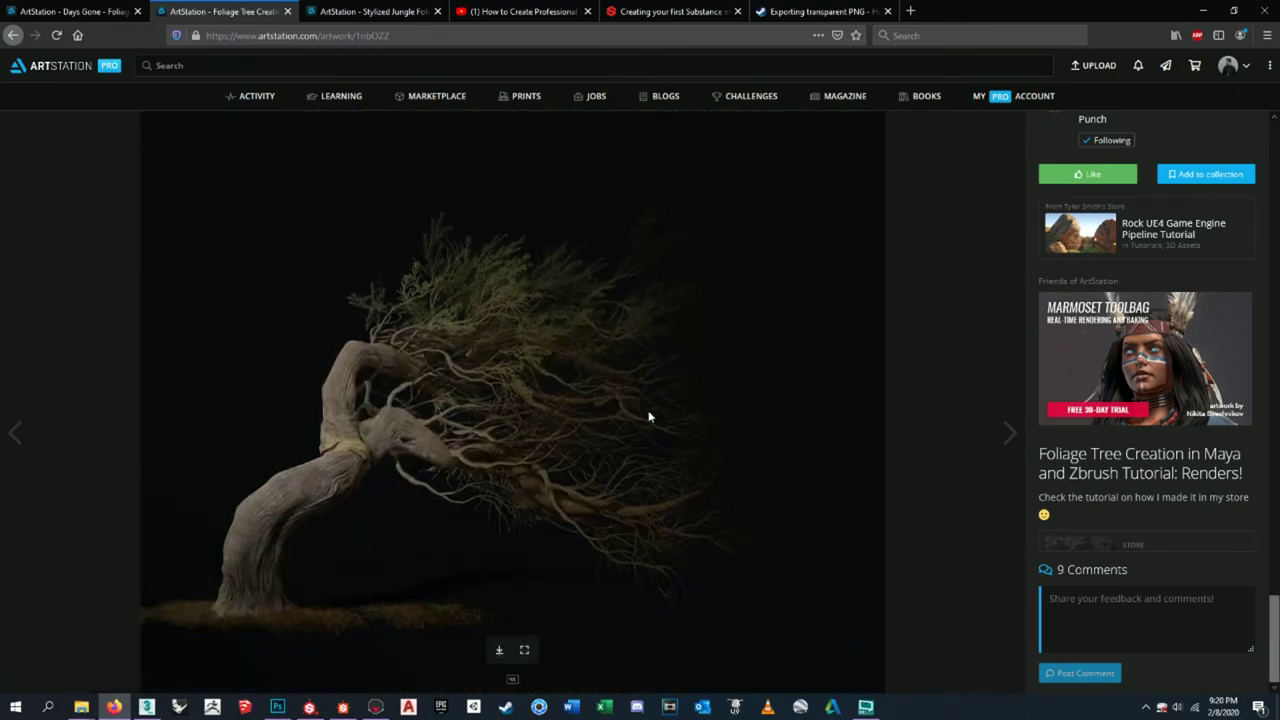
{"action": "scroll", "coordinate": [648, 415], "scroll_direction": "up", "scroll_amount": 5}
{"action": "scroll", "coordinate": [648, 400], "scroll_direction": "down", "scroll_amount": 3}
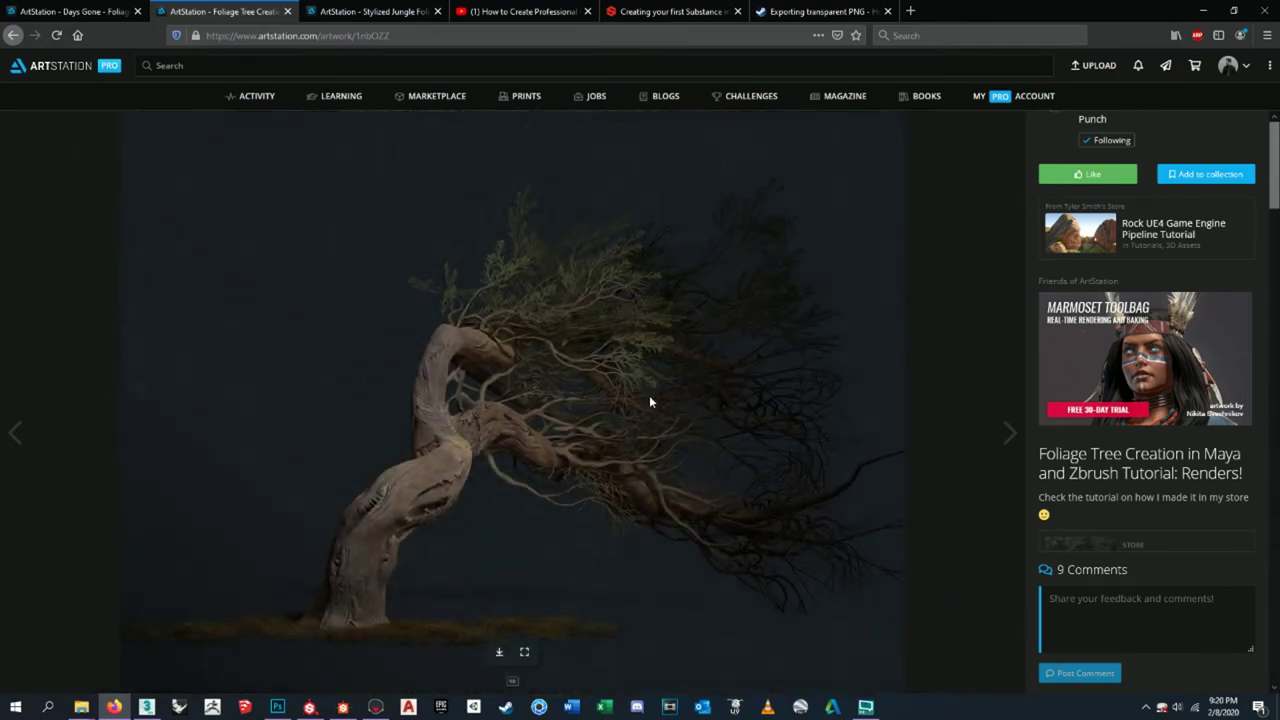
- Switch to the Stylized Jungle Foliage artwork page with Ctrl+Tab
{"action": "key", "text": "ctrl+Tab"}
{"action": "scroll", "coordinate": [522, 437], "scroll_direction": "up", "scroll_amount": 5}
{"action": "scroll", "coordinate": [522, 437], "scroll_direction": "down", "scroll_amount": 6}
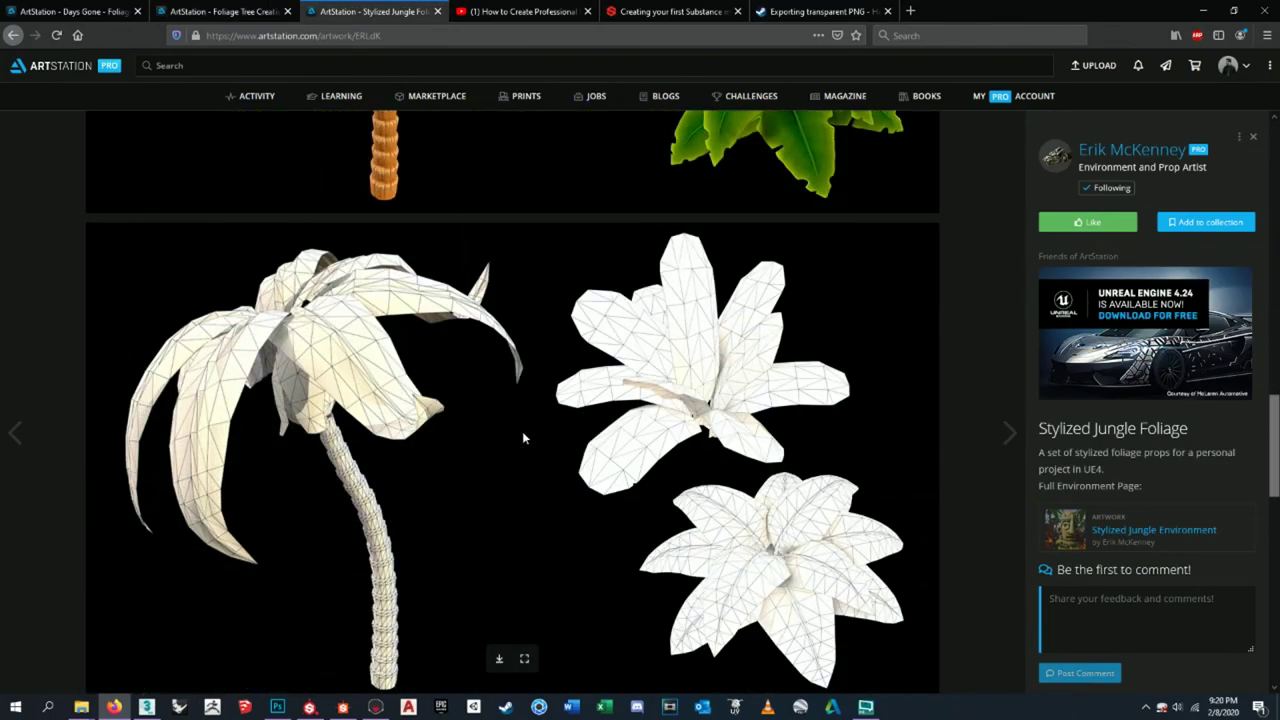
- Scroll through the Stylized Jungle Foliage textured renders and white wireframes
{"action": "scroll", "coordinate": [522, 437], "scroll_direction": "up", "scroll_amount": 4}
{"action": "scroll", "coordinate": [522, 437], "scroll_direction": "down", "scroll_amount": 5}
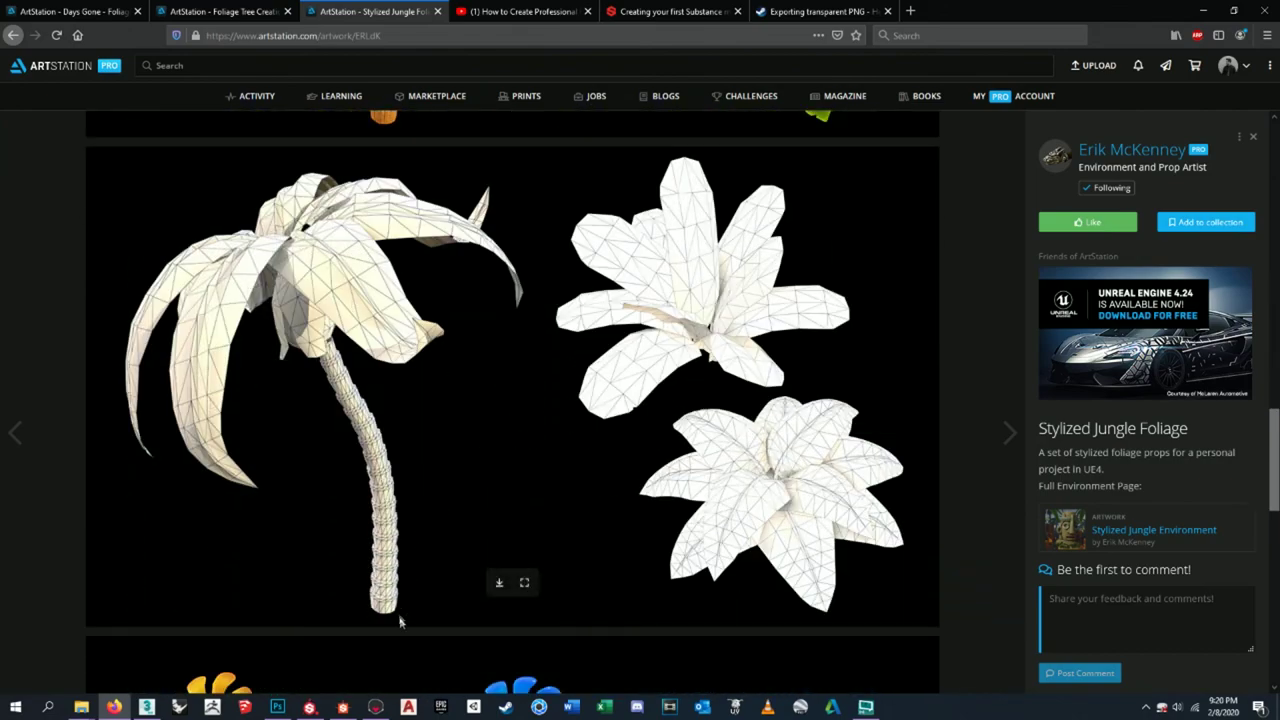
{"action": "scroll", "coordinate": [476, 494], "scroll_direction": "down", "scroll_amount": 1}
{"action": "scroll", "coordinate": [476, 494], "scroll_direction": "up", "scroll_amount": 3}
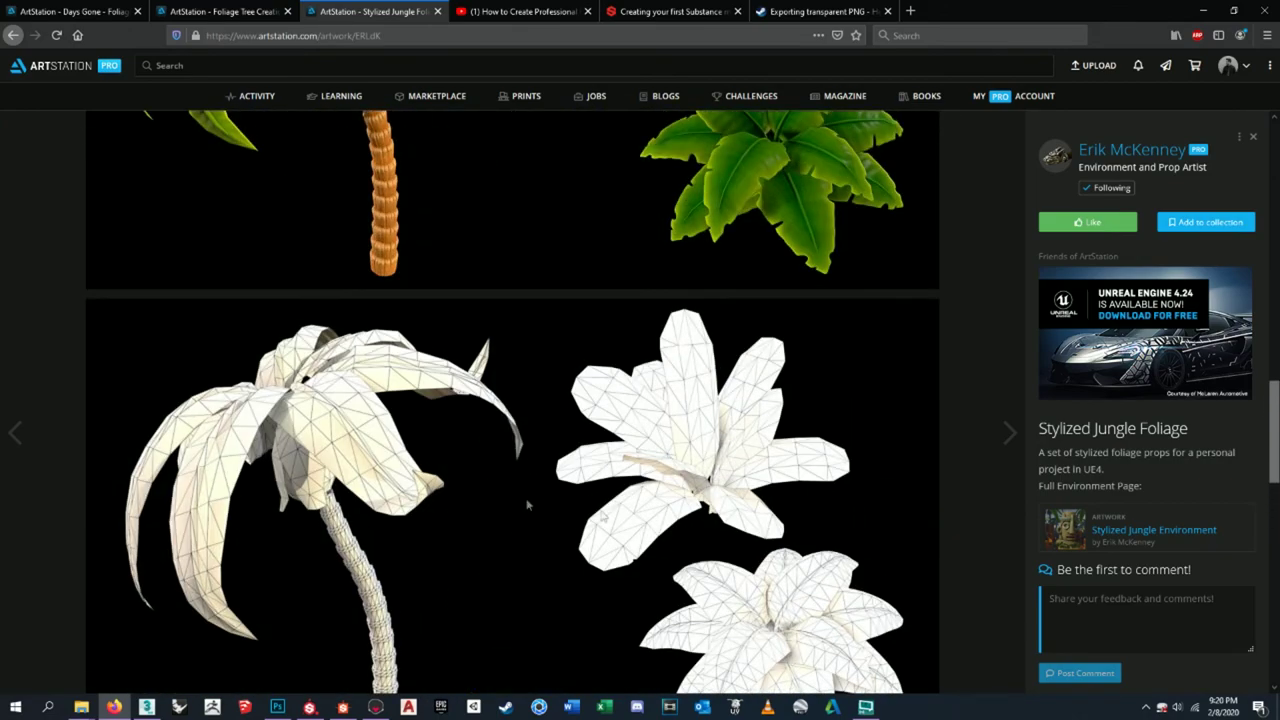
{"action": "scroll", "coordinate": [476, 494], "scroll_direction": "down", "scroll_amount": 2}
{"action": "scroll", "coordinate": [540, 445], "scroll_direction": "up", "scroll_amount": 6}
{"action": "scroll", "coordinate": [283, 383], "scroll_direction": "down", "scroll_amount": 2}
{"action": "scroll", "coordinate": [418, 252], "scroll_direction": "down", "scroll_amount": 4}
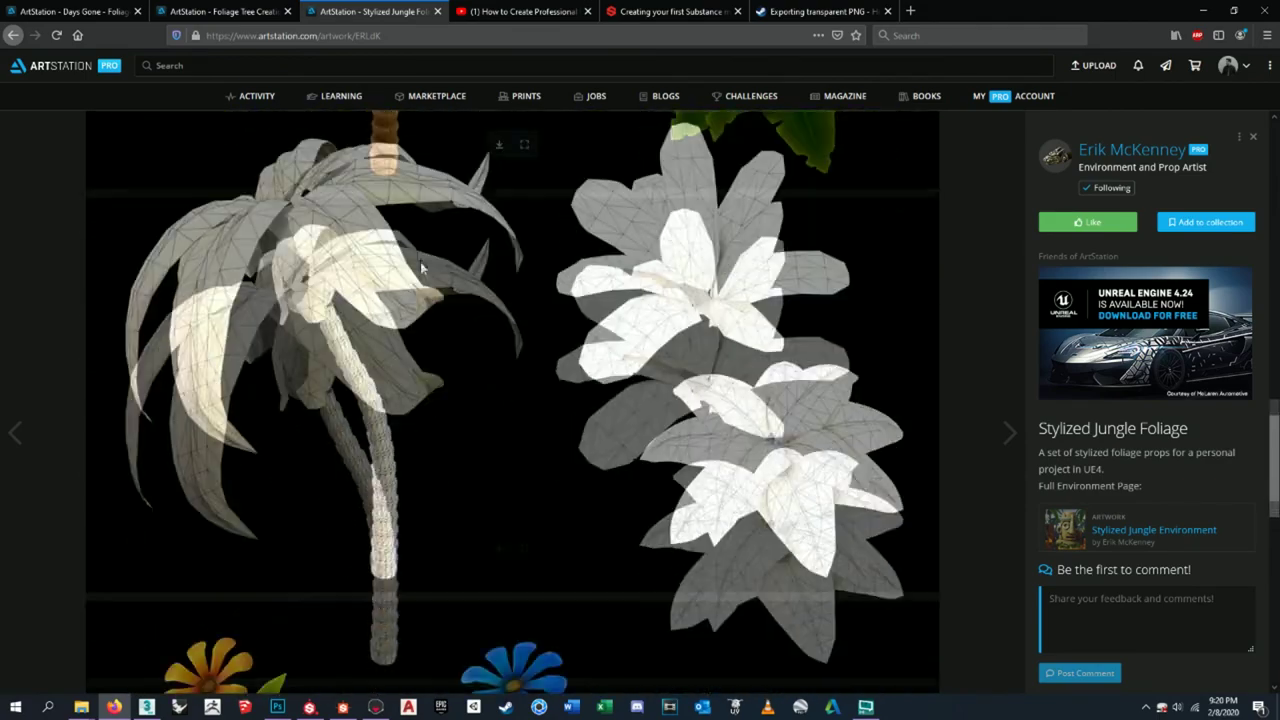
{"action": "scroll", "coordinate": [422, 268], "scroll_direction": "down", "scroll_amount": 8}
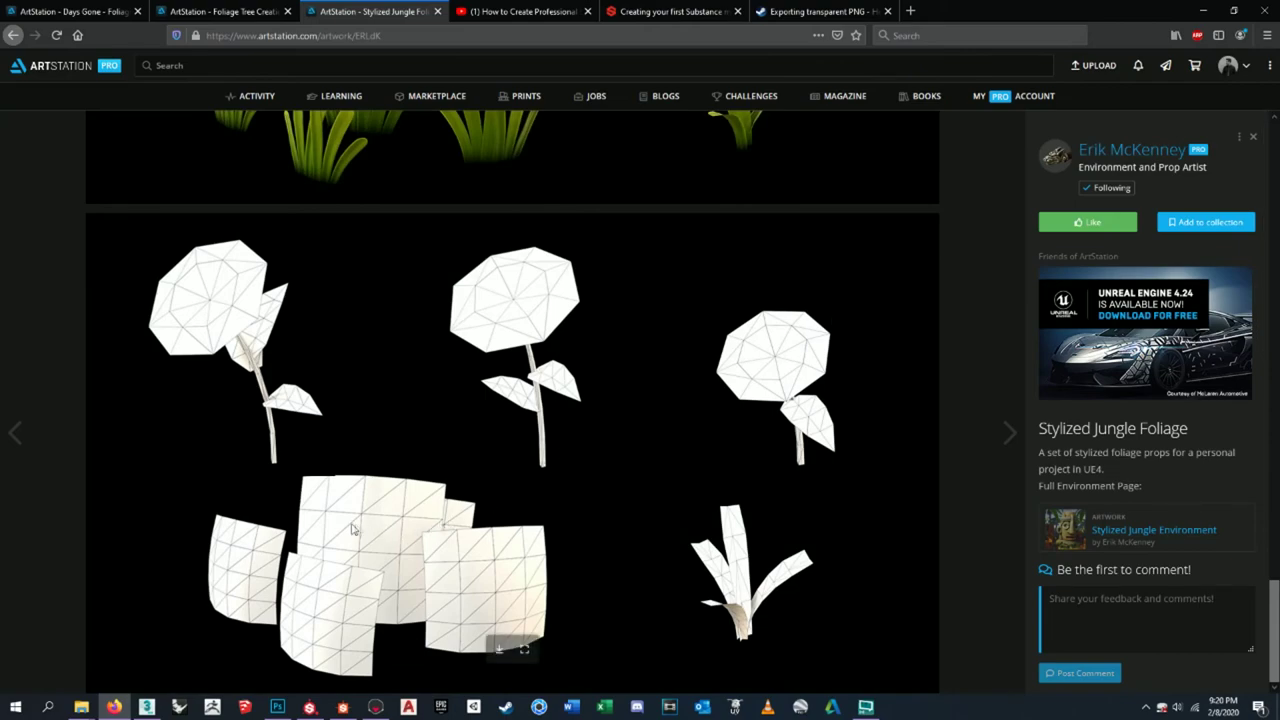
{"action": "scroll", "coordinate": [352, 528], "scroll_direction": "up", "scroll_amount": 8}
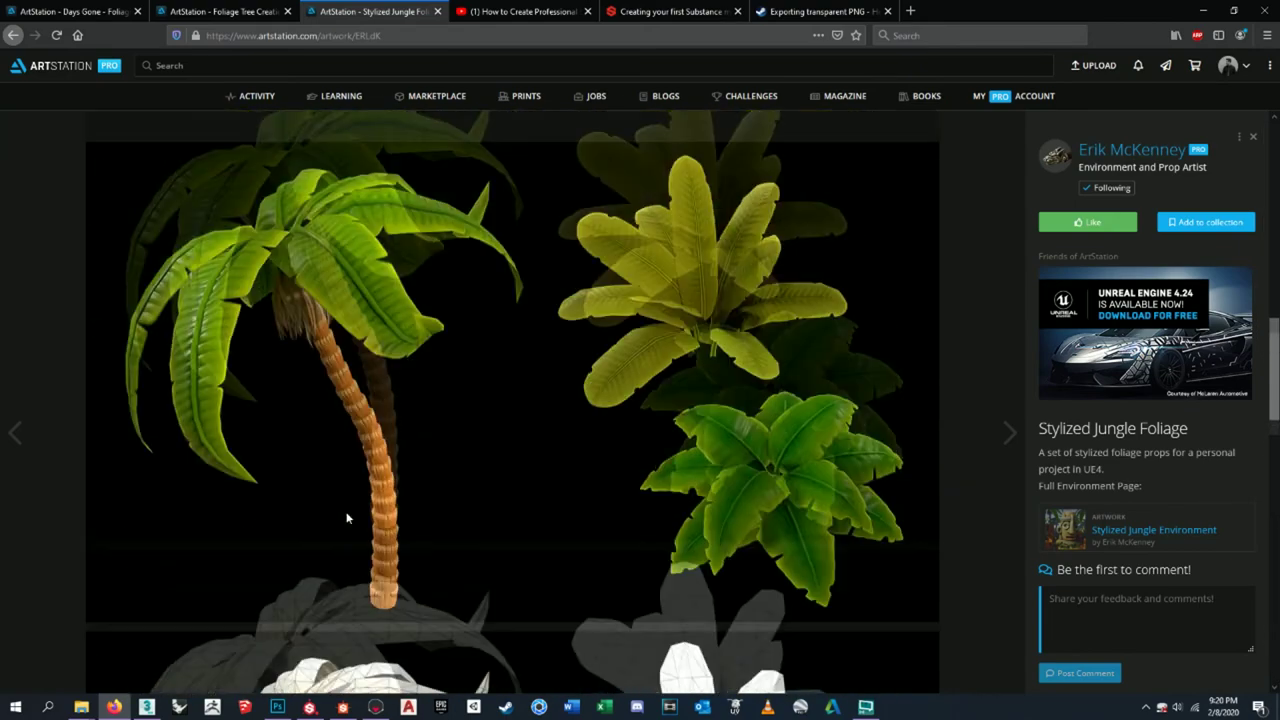
{"action": "scroll", "coordinate": [348, 505], "scroll_direction": "up", "scroll_amount": 6}
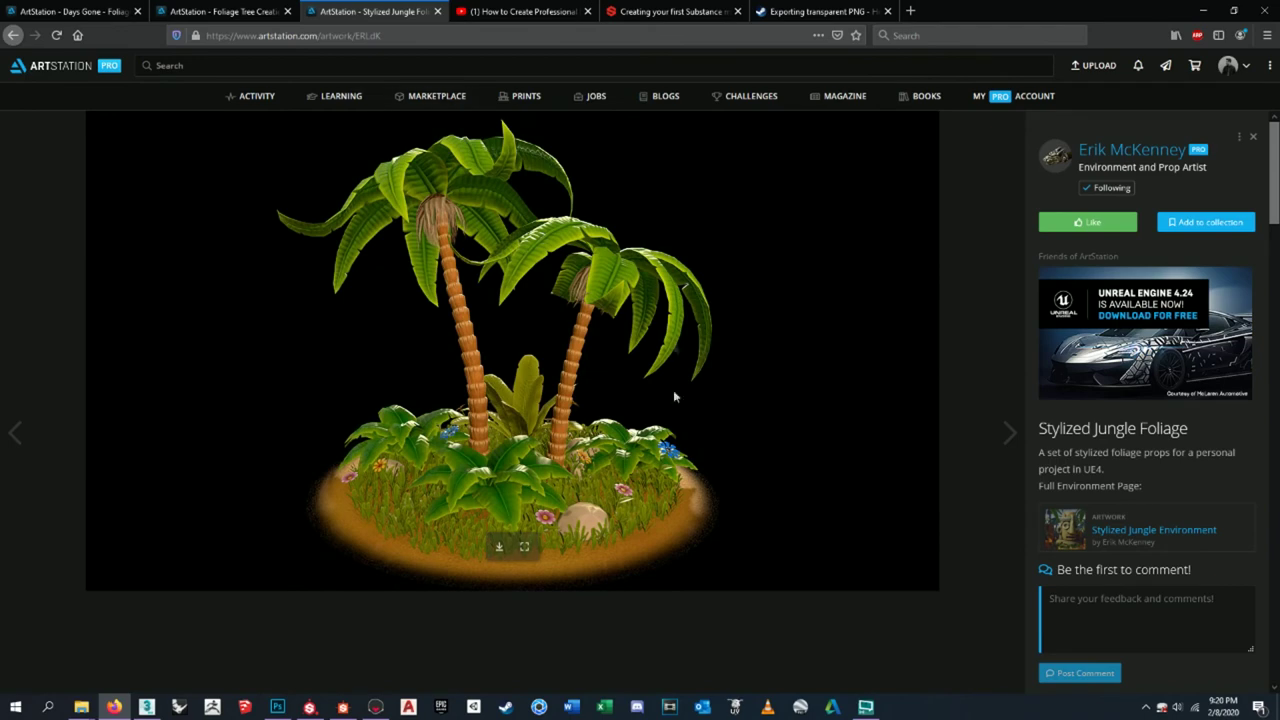
- Enter 'foliage' in the ArtStation search bar and dismiss it without searching
{"action": "type", "text": "/"}
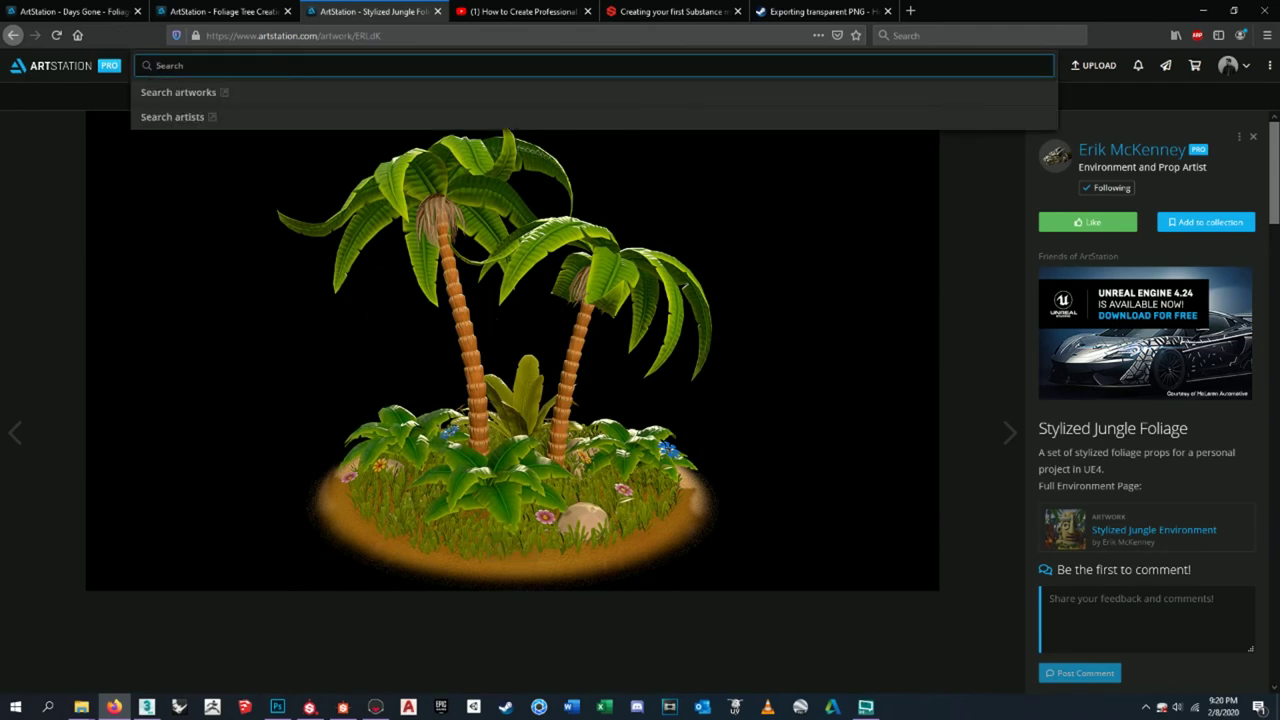
{"action": "type", "text": "foliage"}
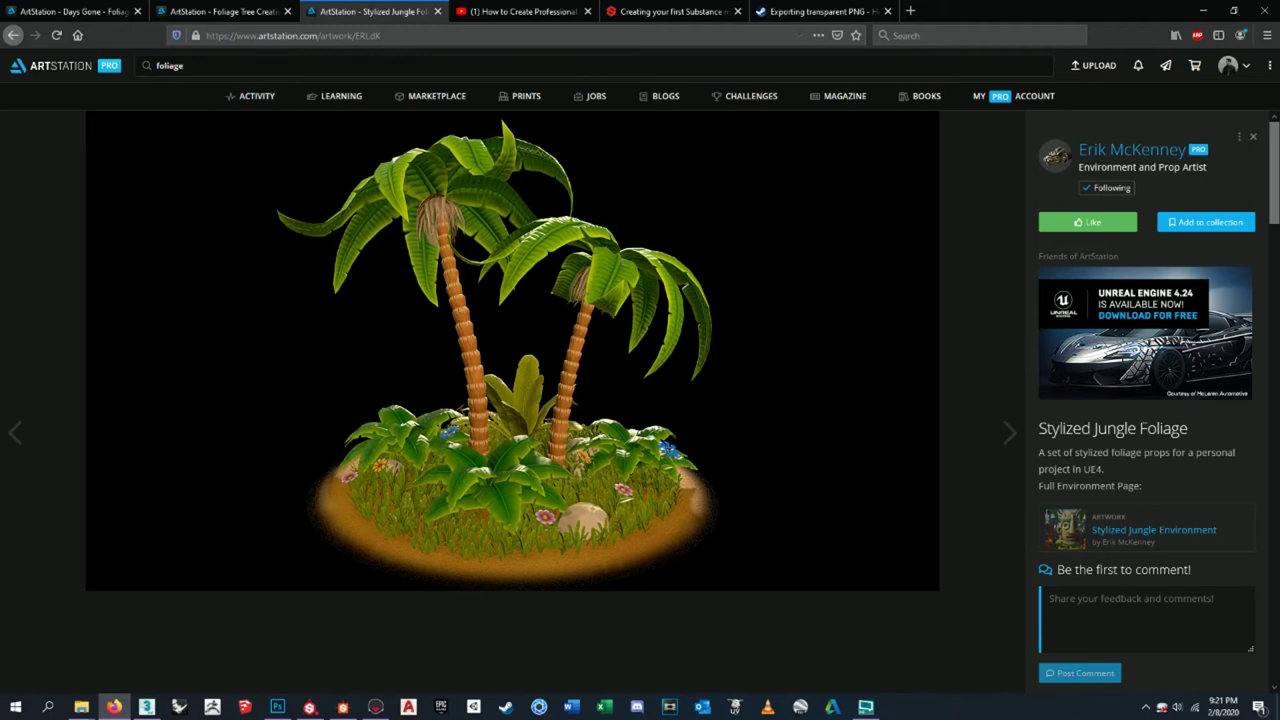
{"action": "left_click", "coordinate": [180, 65]}
{"action": "key", "text": "Escape"}
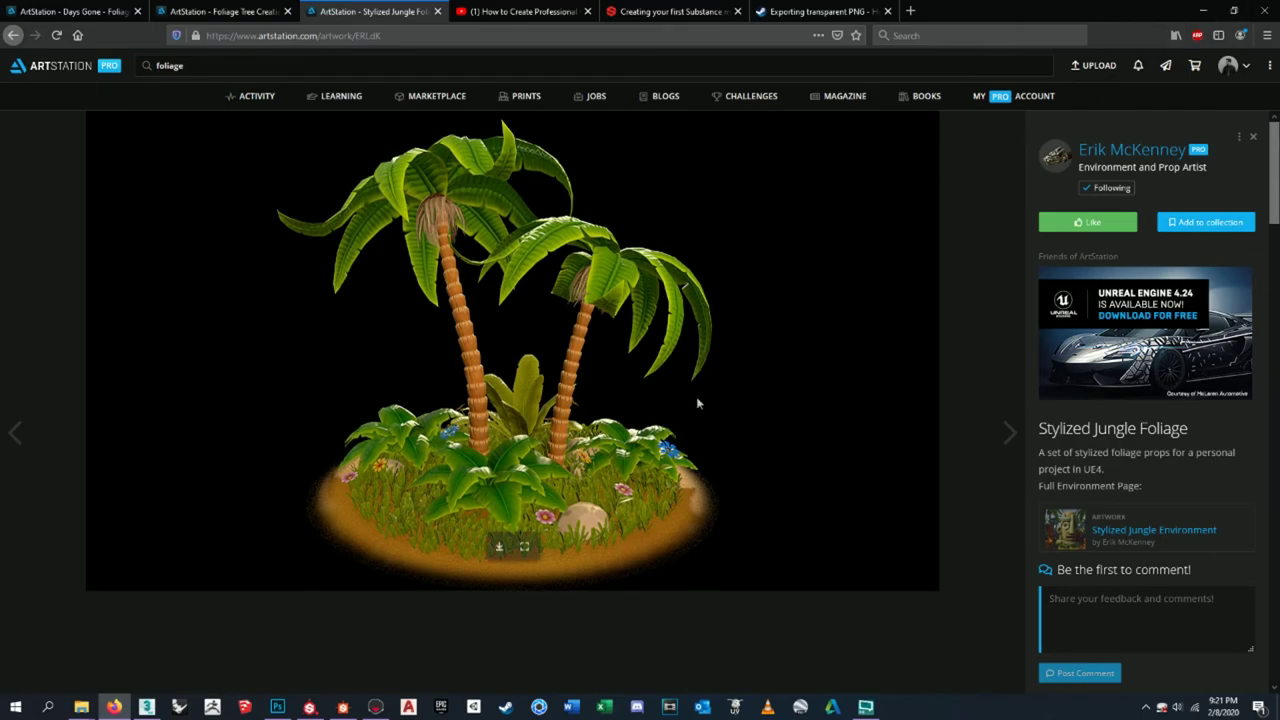
- Restore and minimize the browser to return to Photoshop
{"action": "scroll", "coordinate": [614, 527], "scroll_direction": "down", "scroll_amount": 5}
{"action": "scroll", "coordinate": [616, 513], "scroll_direction": "down", "scroll_amount": 10}
{"action": "scroll", "coordinate": [616, 511], "scroll_direction": "up", "scroll_amount": 5}
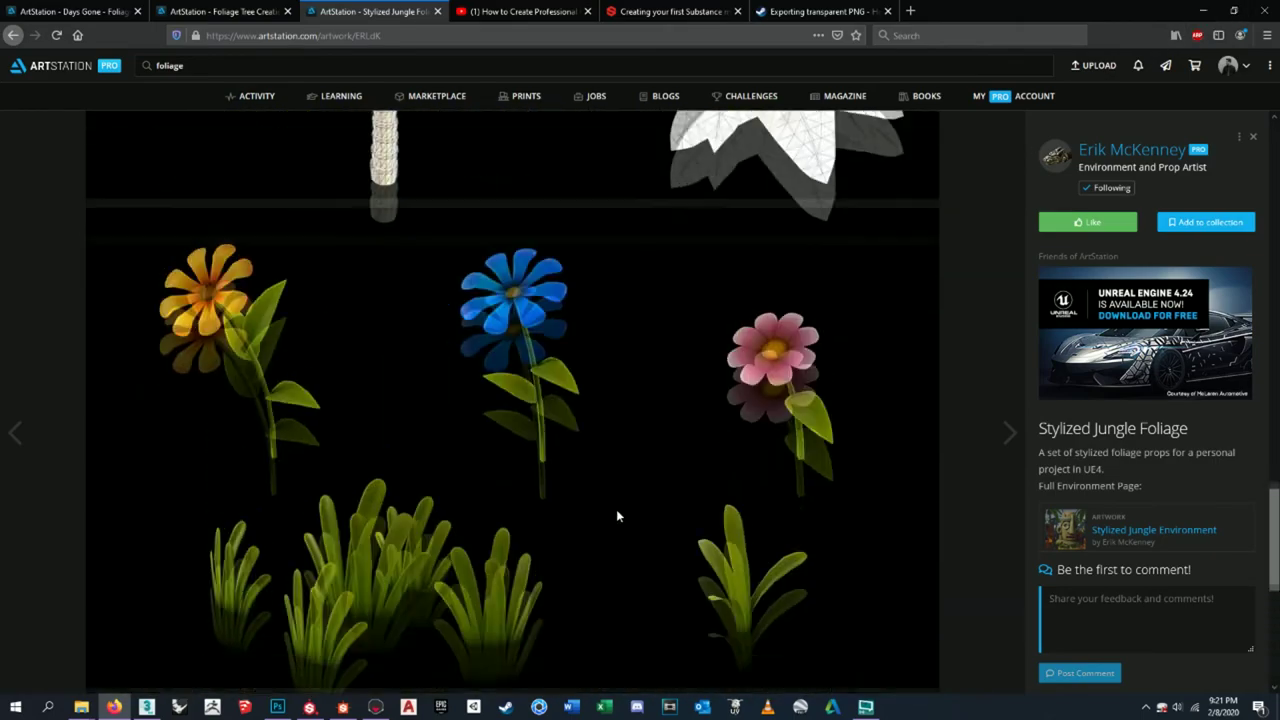
{"action": "left_click", "coordinate": [1233, 10]}
{"action": "left_click", "coordinate": [1203, 78]}
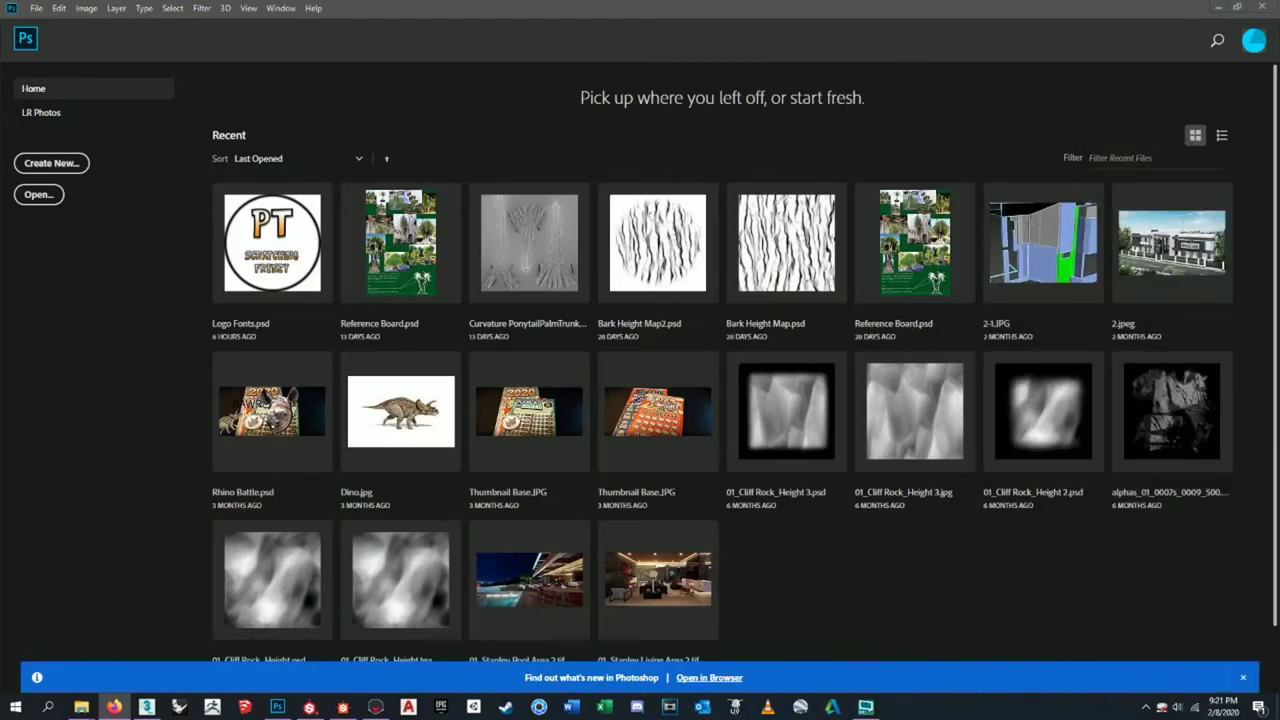
- Create Untitled-1, a 1920×1080 pixel document with a white background
{"action": "left_click", "coordinate": [36, 8]}
{"action": "left_click", "coordinate": [36, 8]}
{"action": "key", "text": "ctrl+n"}
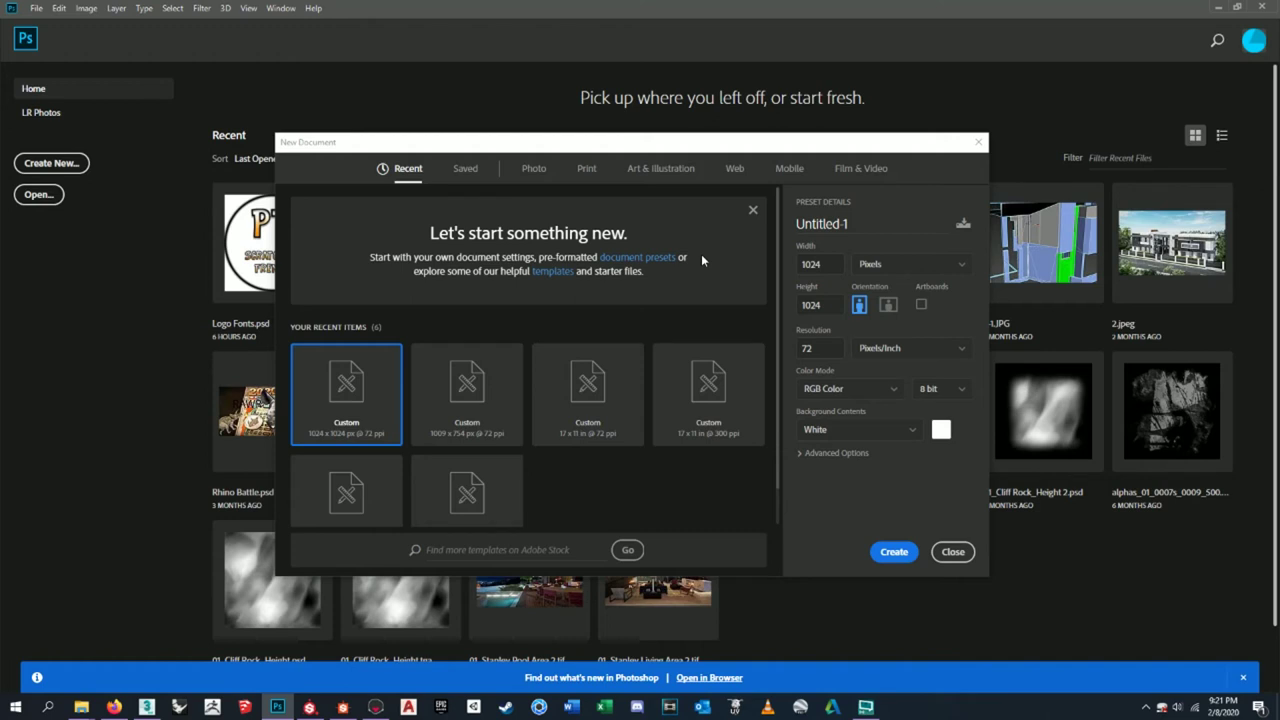
{"action": "double_click", "coordinate": [805, 264]}
{"action": "type", "text": "91"}
{"action": "key", "text": "BackSpace"}
{"action": "key", "text": "BackSpace"}
{"action": "type", "text": "1920"}
{"action": "key", "text": "Tab"}
{"action": "type", "text": "1800"}
{"action": "left_click", "coordinate": [896, 551]}
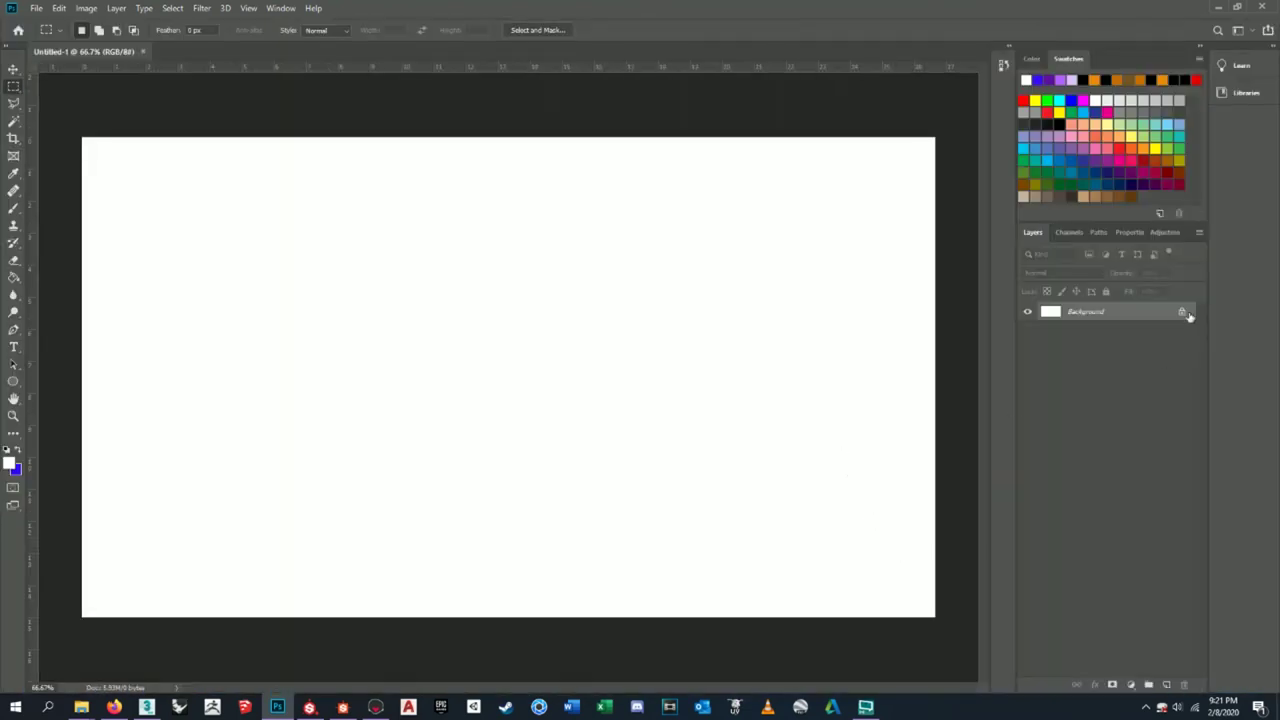
{"action": "double_click", "coordinate": [1188, 316]}
- Convert the Background into Layer 0, then switch to the YouTube render tutorial
{"action": "left_click", "coordinate": [748, 209]}
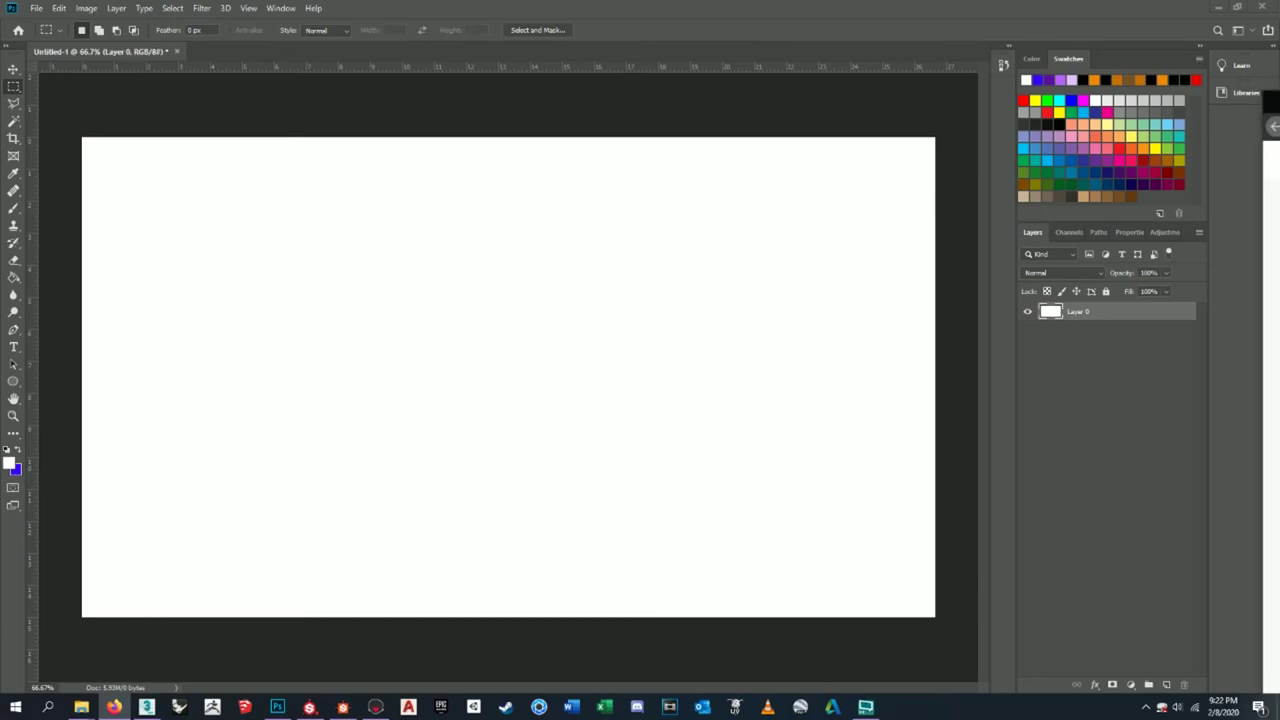
{"action": "key", "text": "alt+Tab"}
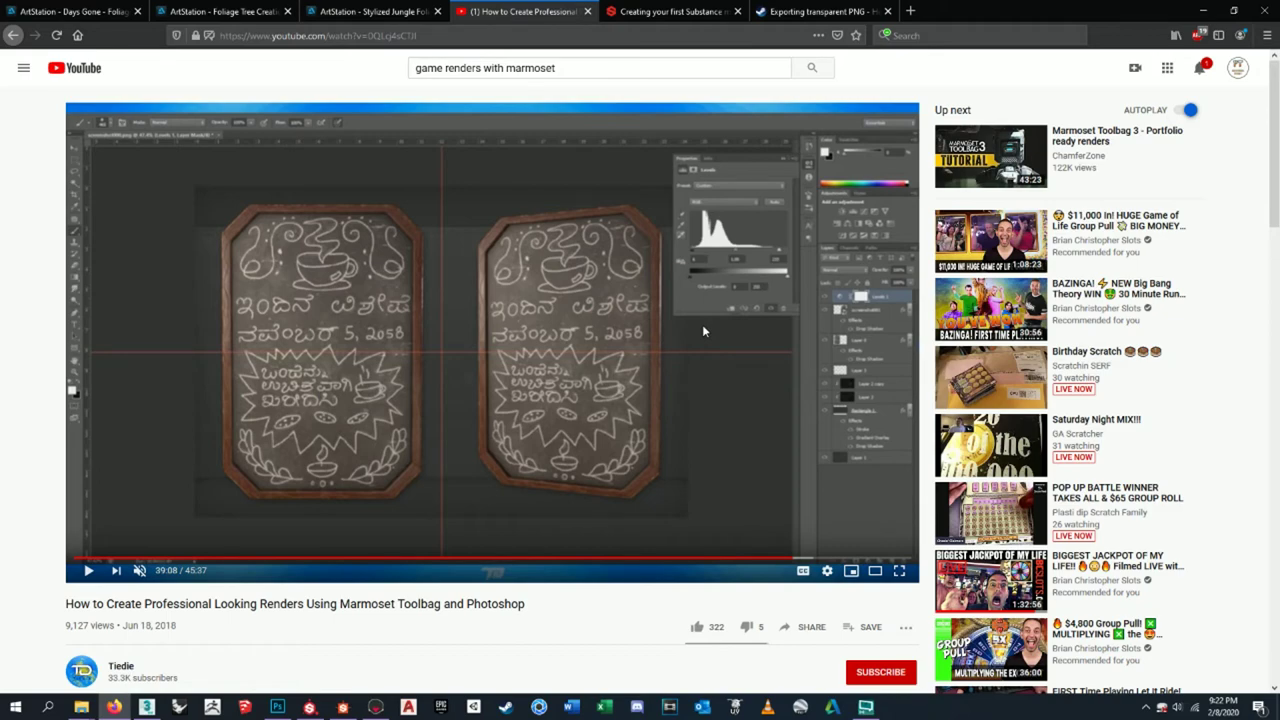
- Look over the Days Gone Foliage Vignettes page again, then return to Photoshop
{"action": "left_click", "coordinate": [370, 11]}
{"action": "left_click", "coordinate": [222, 11]}
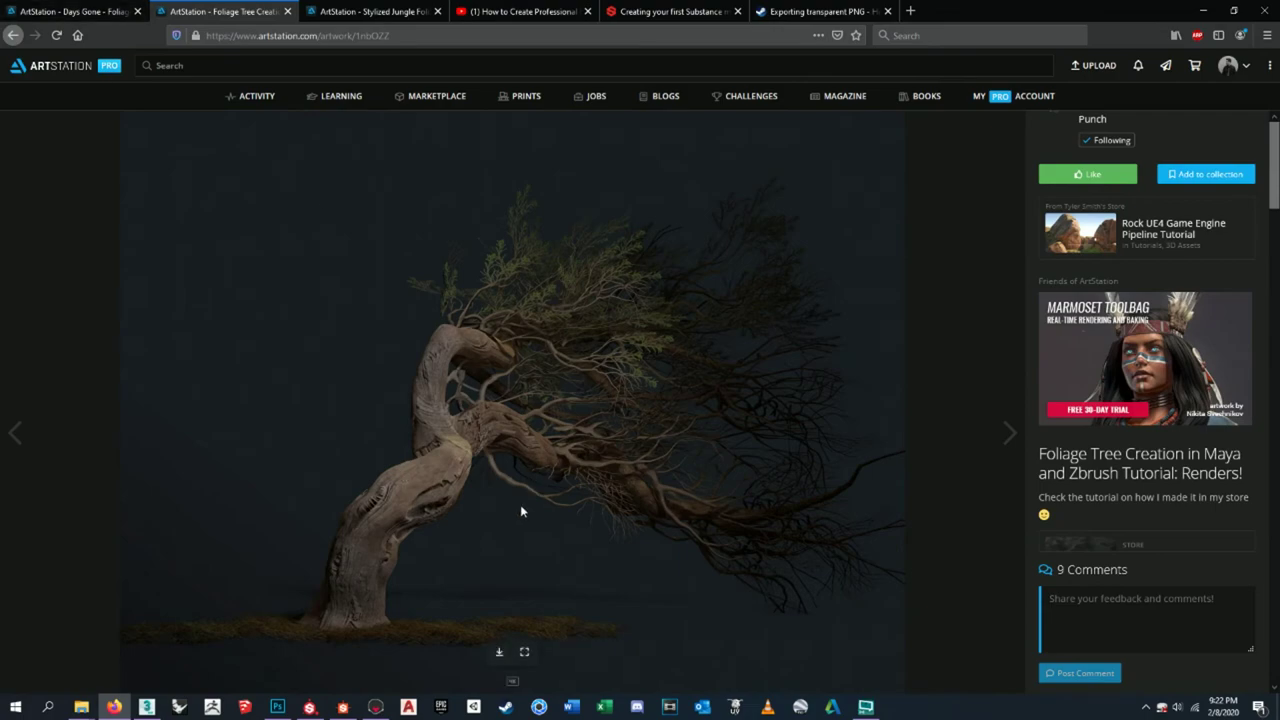
{"action": "left_click", "coordinate": [70, 11]}
{"action": "scroll", "coordinate": [614, 462], "scroll_direction": "up", "scroll_amount": 4}
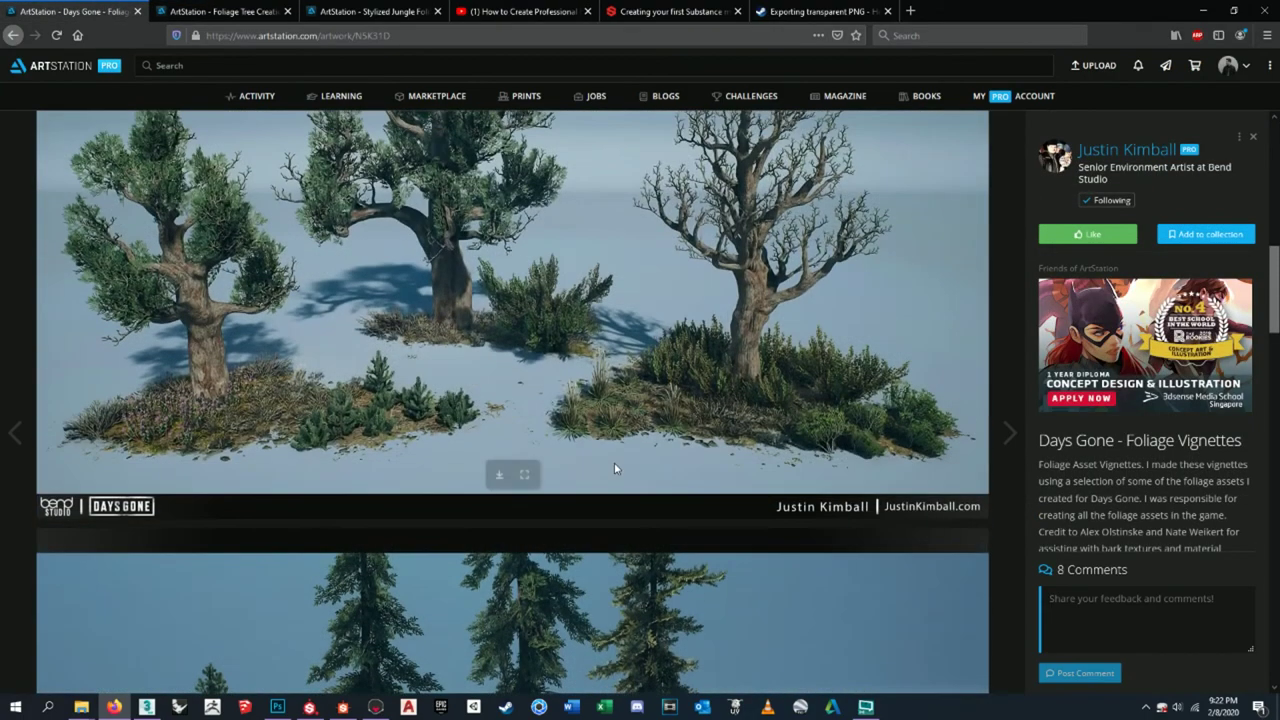
{"action": "scroll", "coordinate": [614, 468], "scroll_direction": "up", "scroll_amount": 2}
{"action": "scroll", "coordinate": [614, 466], "scroll_direction": "up", "scroll_amount": 6}
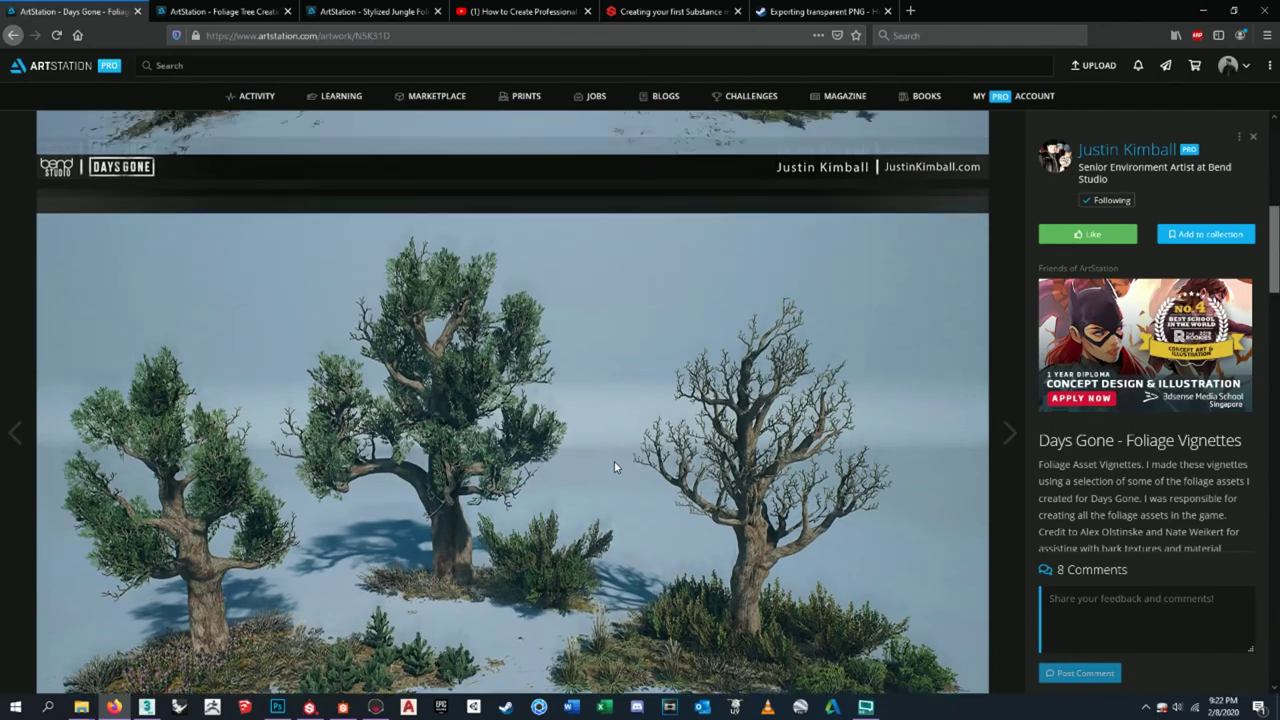
{"action": "scroll", "coordinate": [614, 461], "scroll_direction": "down", "scroll_amount": 1}
{"action": "scroll", "coordinate": [614, 467], "scroll_direction": "down", "scroll_amount": 2}
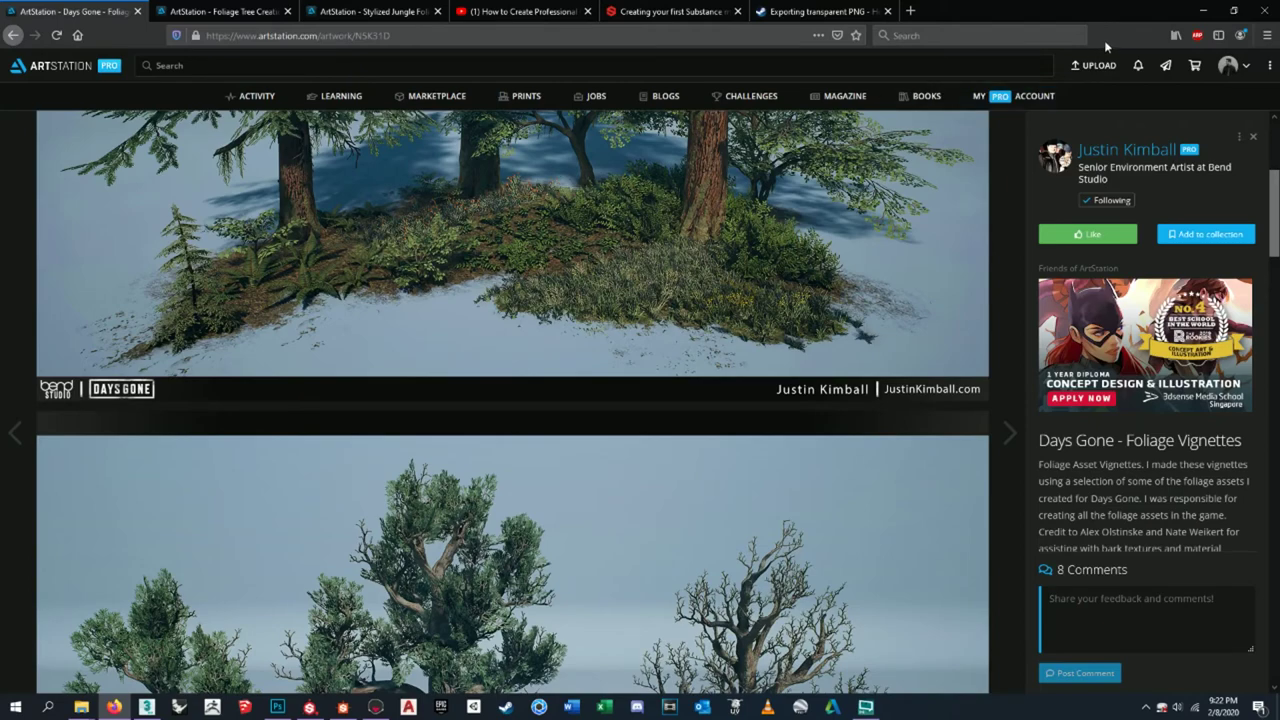
{"action": "scroll", "coordinate": [852, 350], "scroll_direction": "up", "scroll_amount": 3}
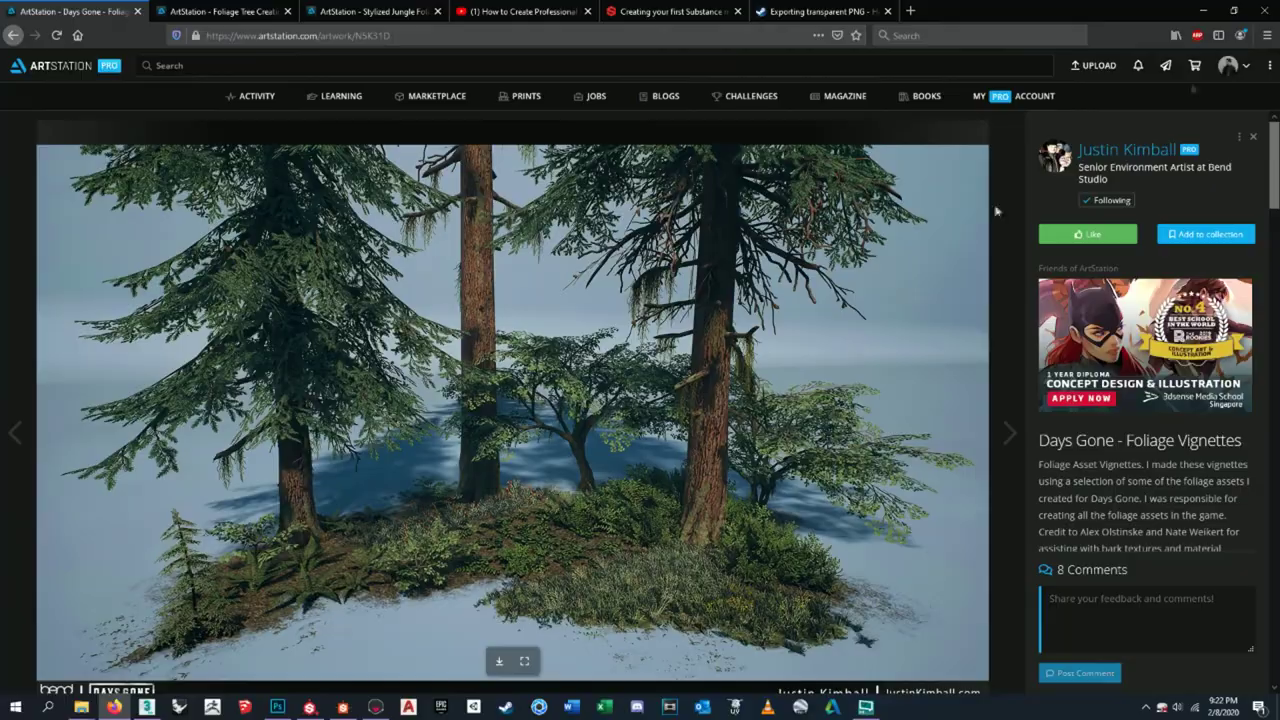
{"action": "key", "text": "alt+Tab"}
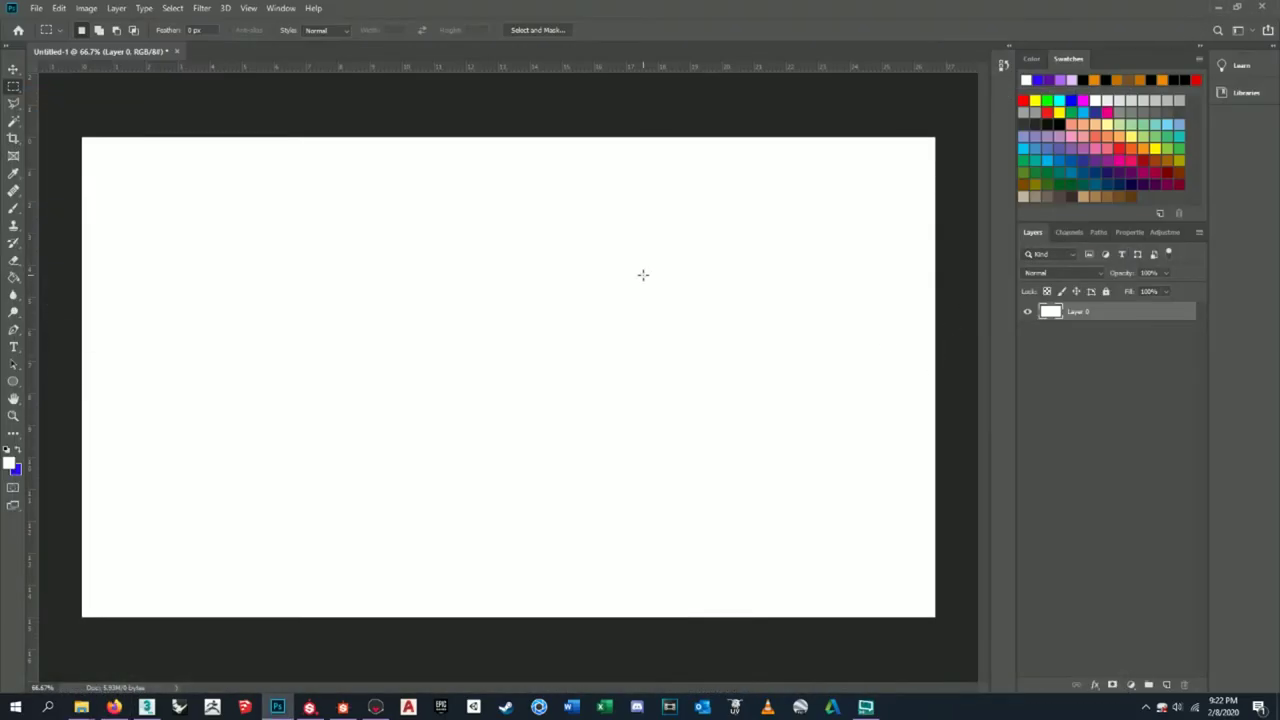
- Open screenshot000 through screenshot002 as documents in Photoshop
{"action": "left_click", "coordinate": [37, 9]}
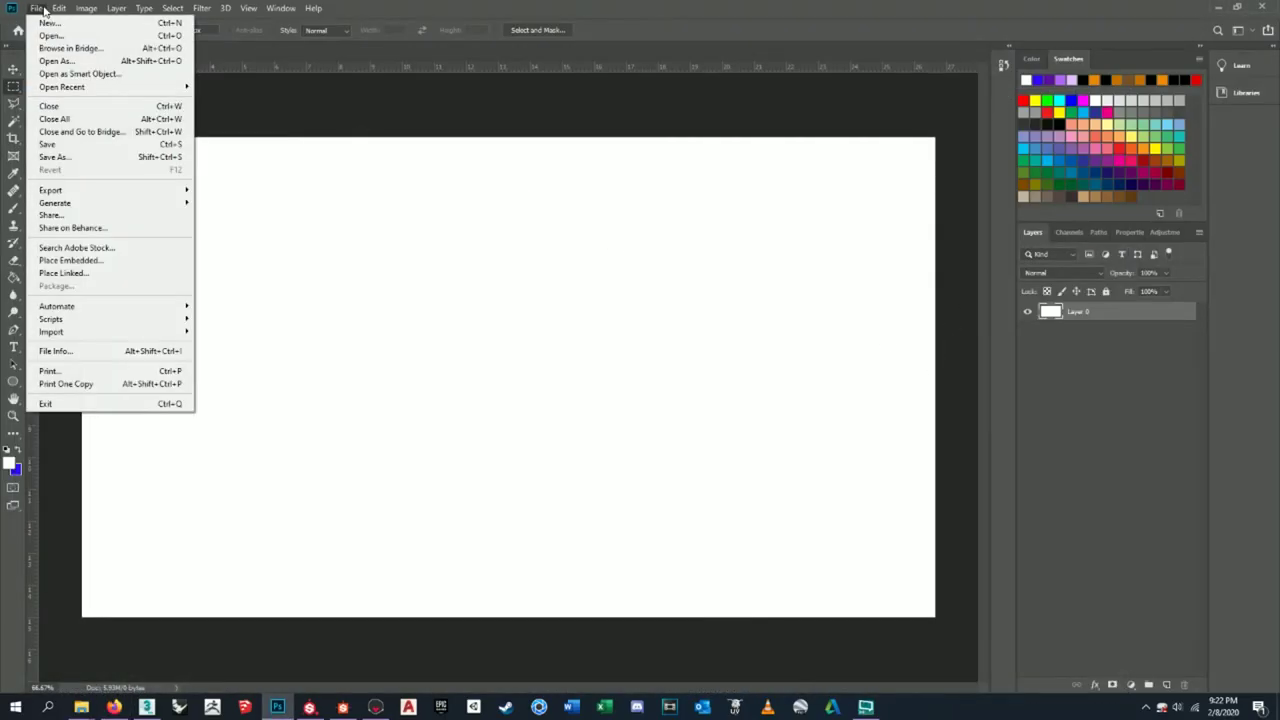
{"action": "left_click", "coordinate": [48, 22]}
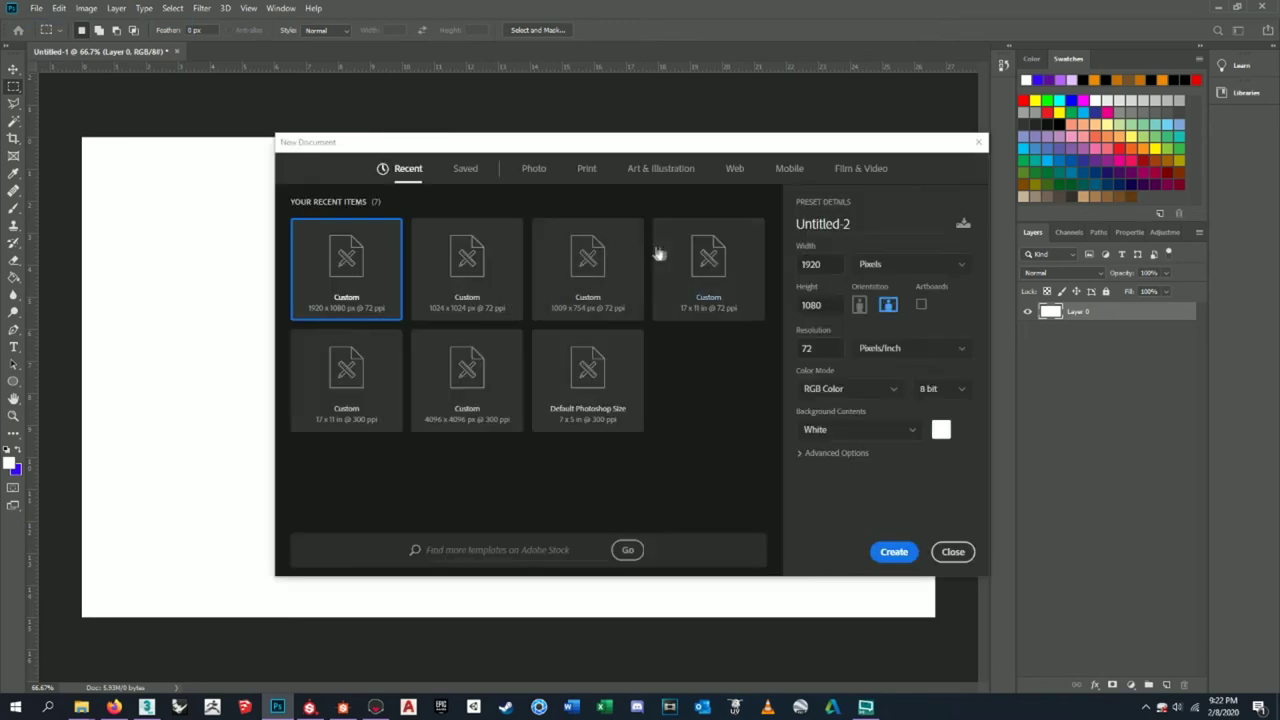
{"action": "left_click", "coordinate": [953, 552]}
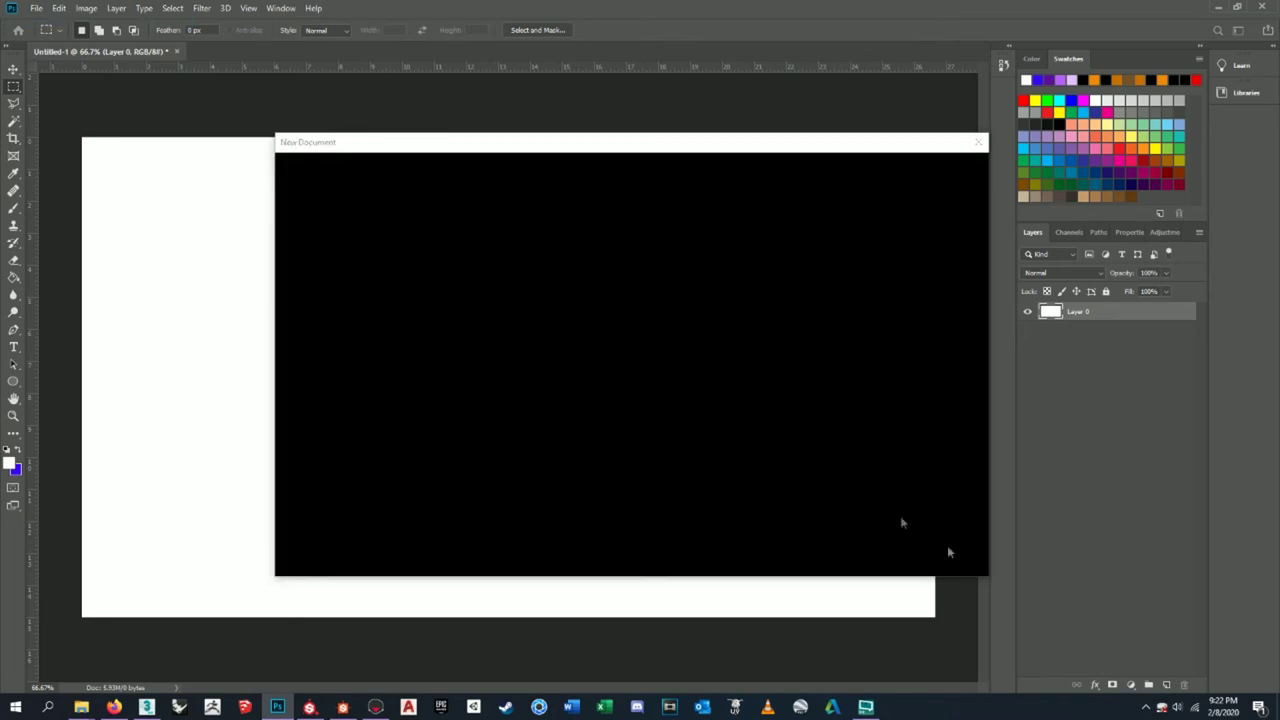
{"action": "left_click", "coordinate": [35, 8]}
{"action": "left_click", "coordinate": [45, 37]}
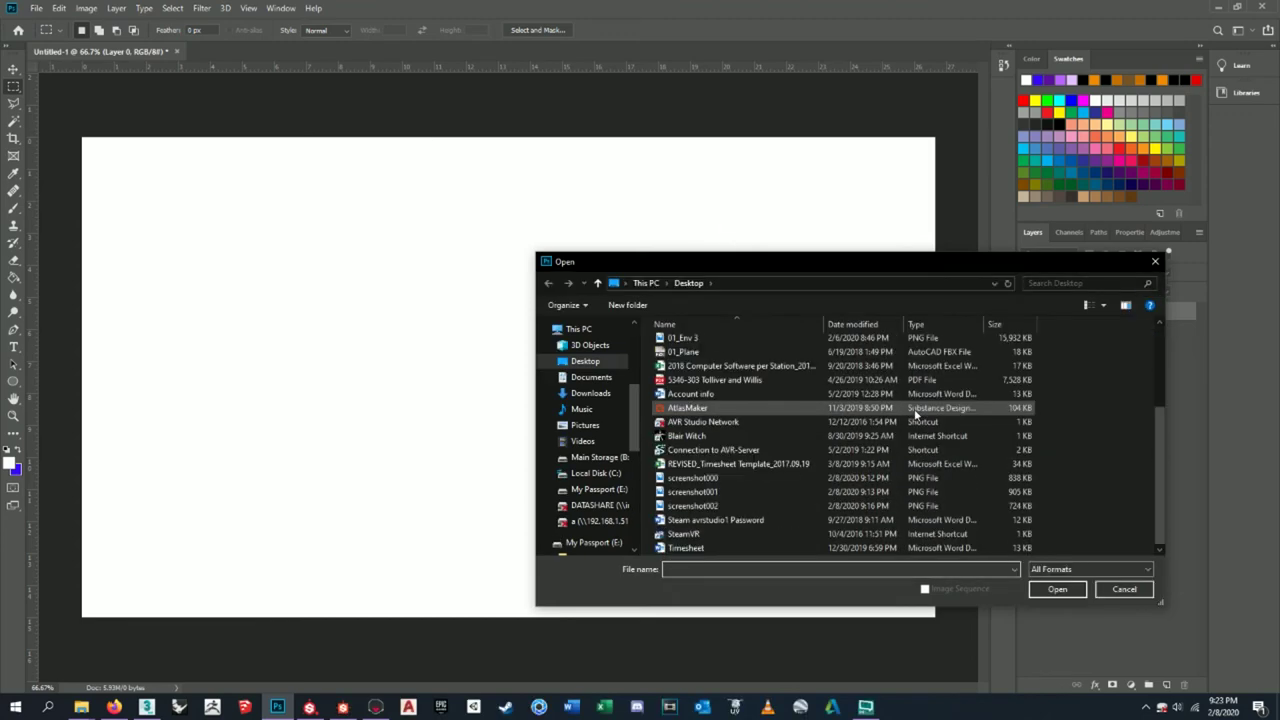
{"action": "left_click", "coordinate": [830, 478]}
{"action": "left_click", "coordinate": [830, 505], "text": "shift"}
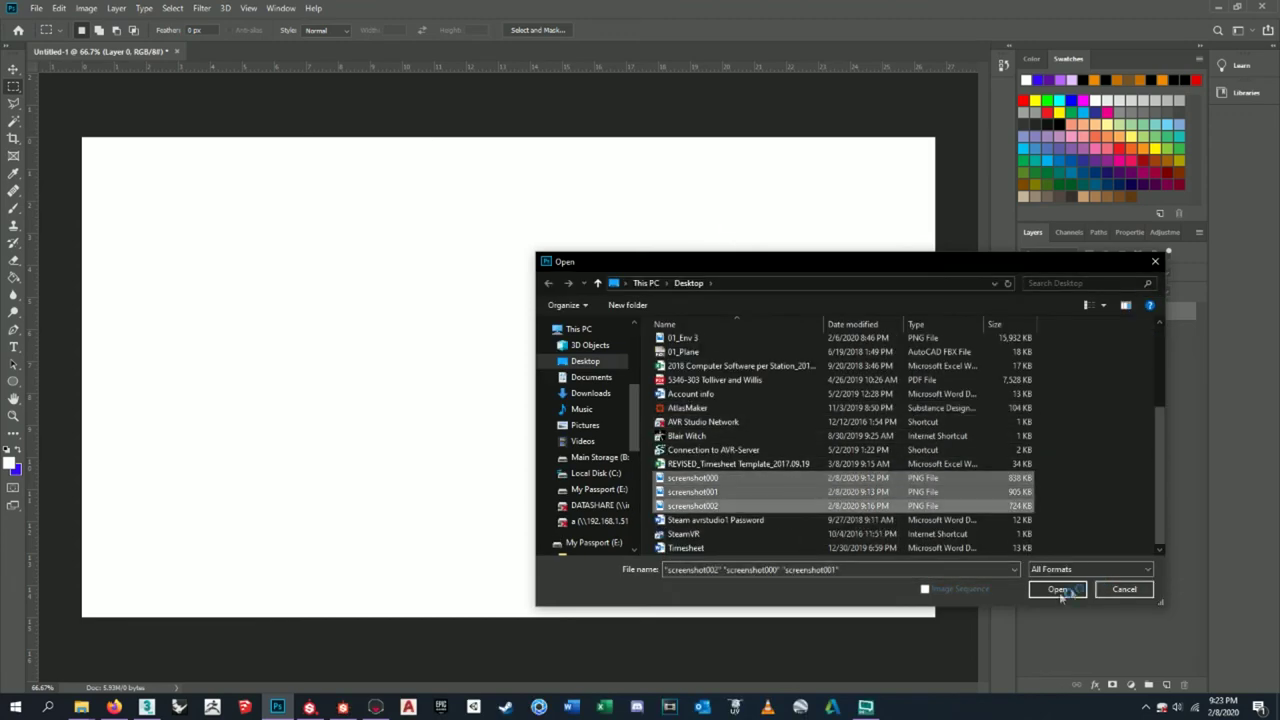
{"action": "left_click", "coordinate": [1058, 589]}
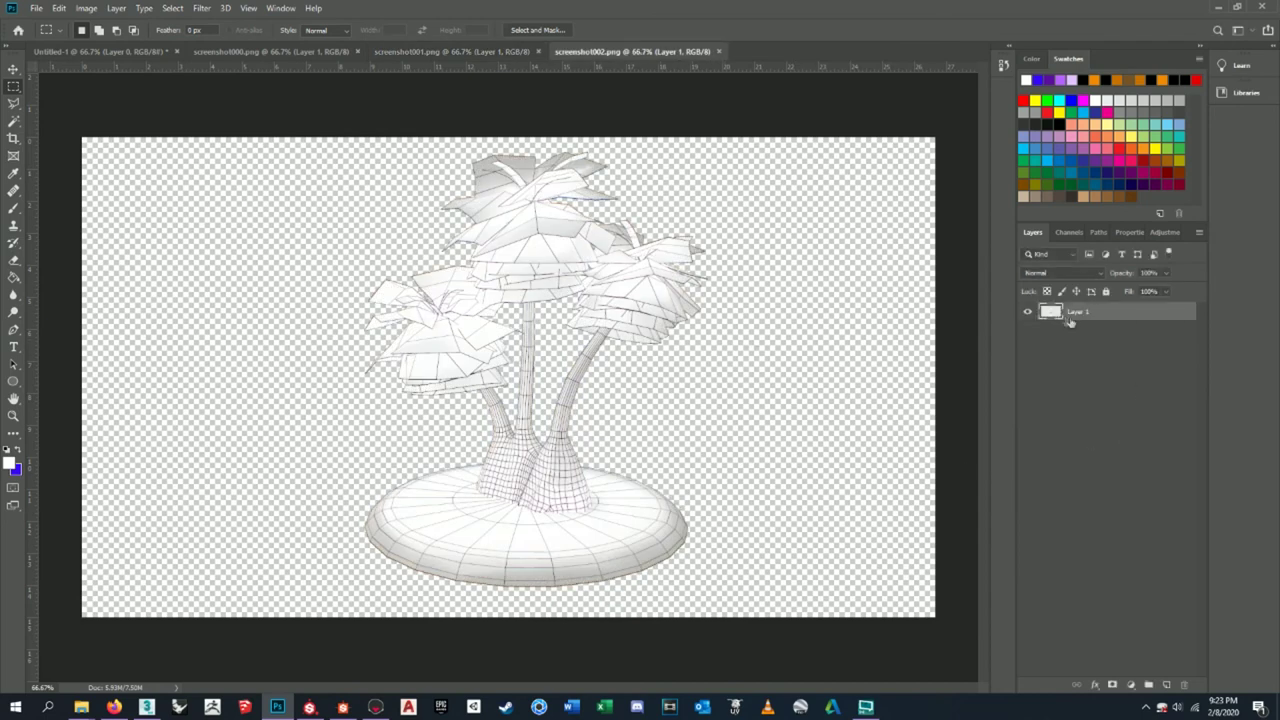
- Rename the wireframe render's layer to 01_PonytailPalmWF
{"action": "double_click", "coordinate": [1076, 312]}
{"action": "type", "text": "a"}
{"action": "type", "text": "m Tree"}
{"action": "type", "text": "PalmWF"}
{"action": "key", "text": "Return"}
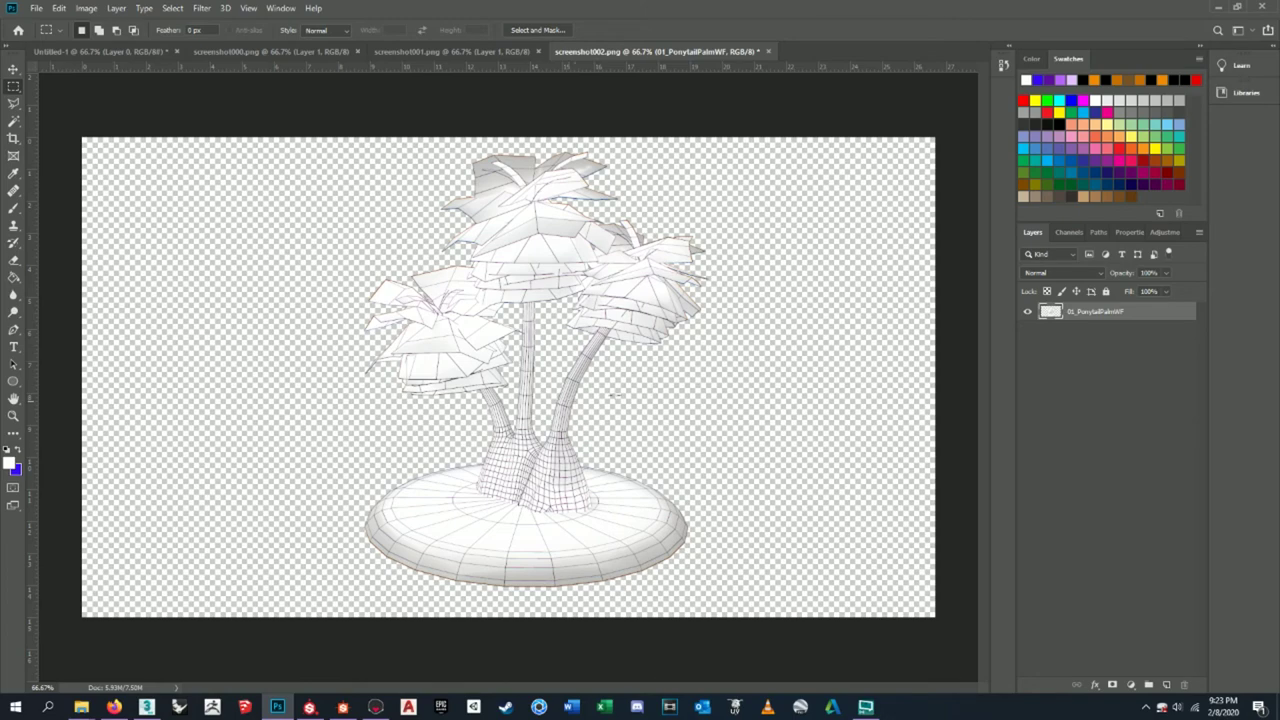
- Close screenshot002 without saving
{"action": "left_click", "coordinate": [769, 51]}
{"action": "left_click", "coordinate": [634, 262]}
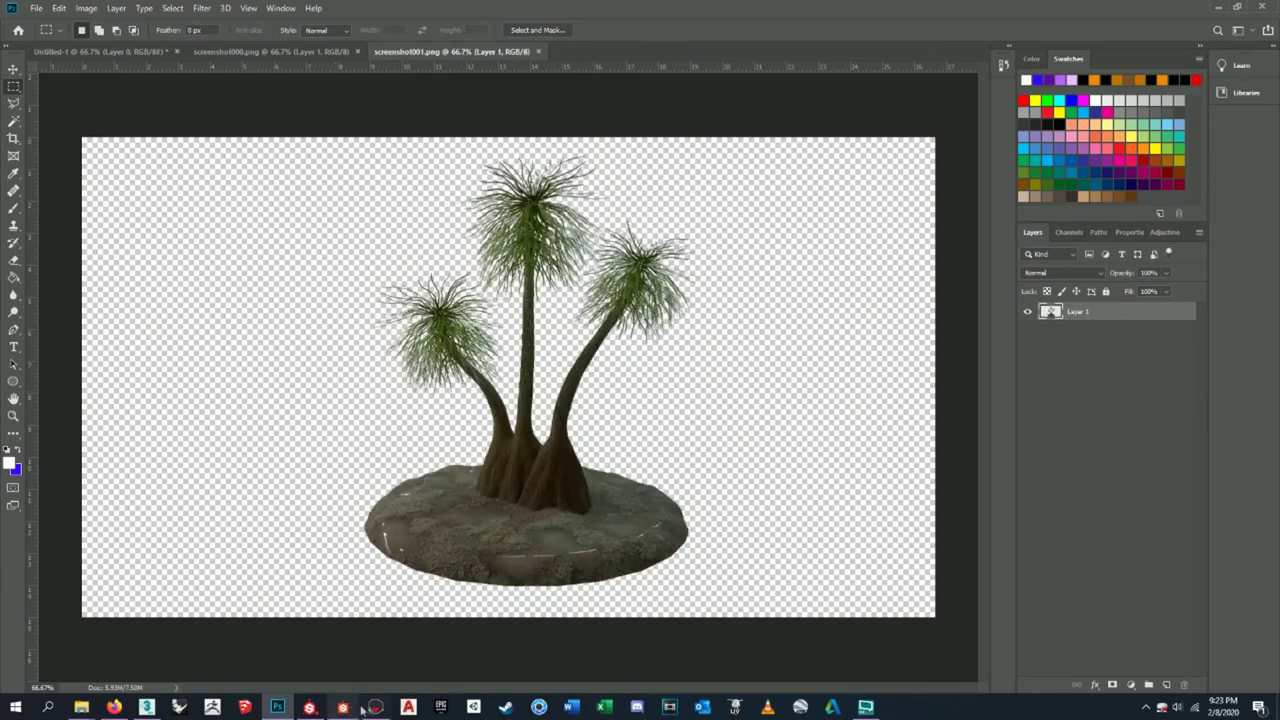
{"action": "left_click", "coordinate": [375, 707]}
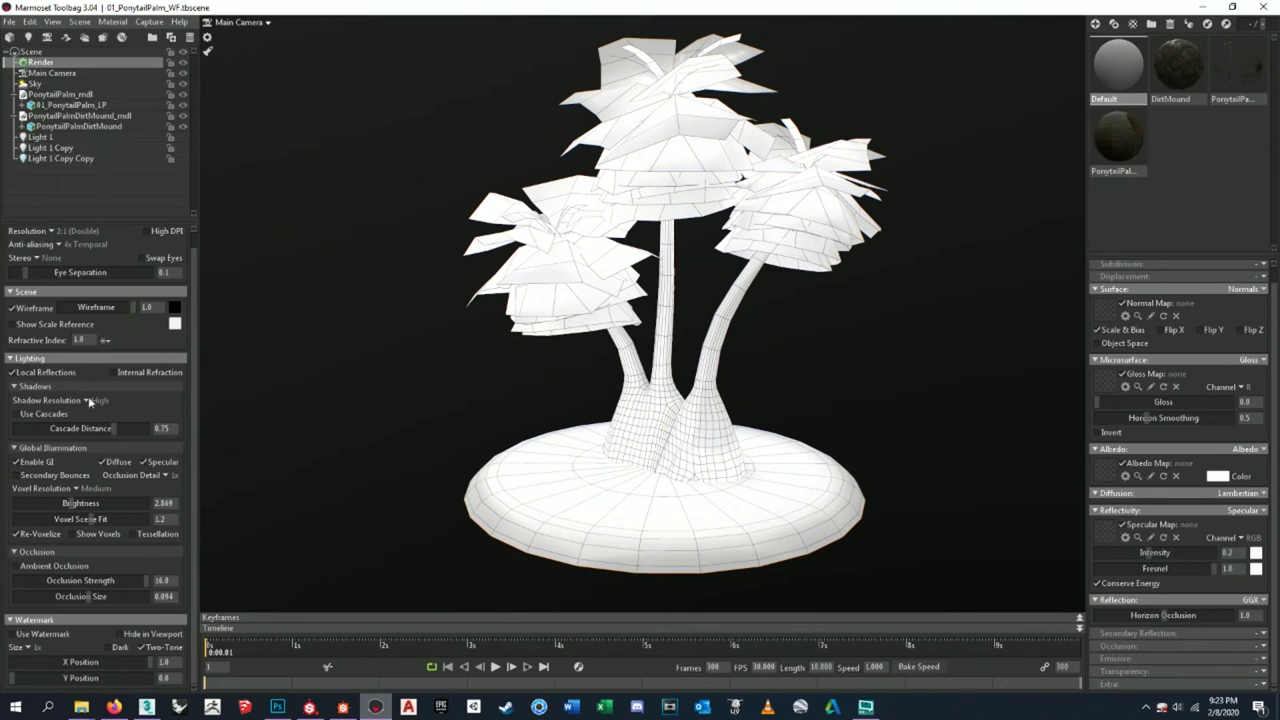
- Set the Main Camera's chromatic aberration back to 0
{"action": "scroll", "coordinate": [67, 375], "scroll_direction": "up", "scroll_amount": 1}
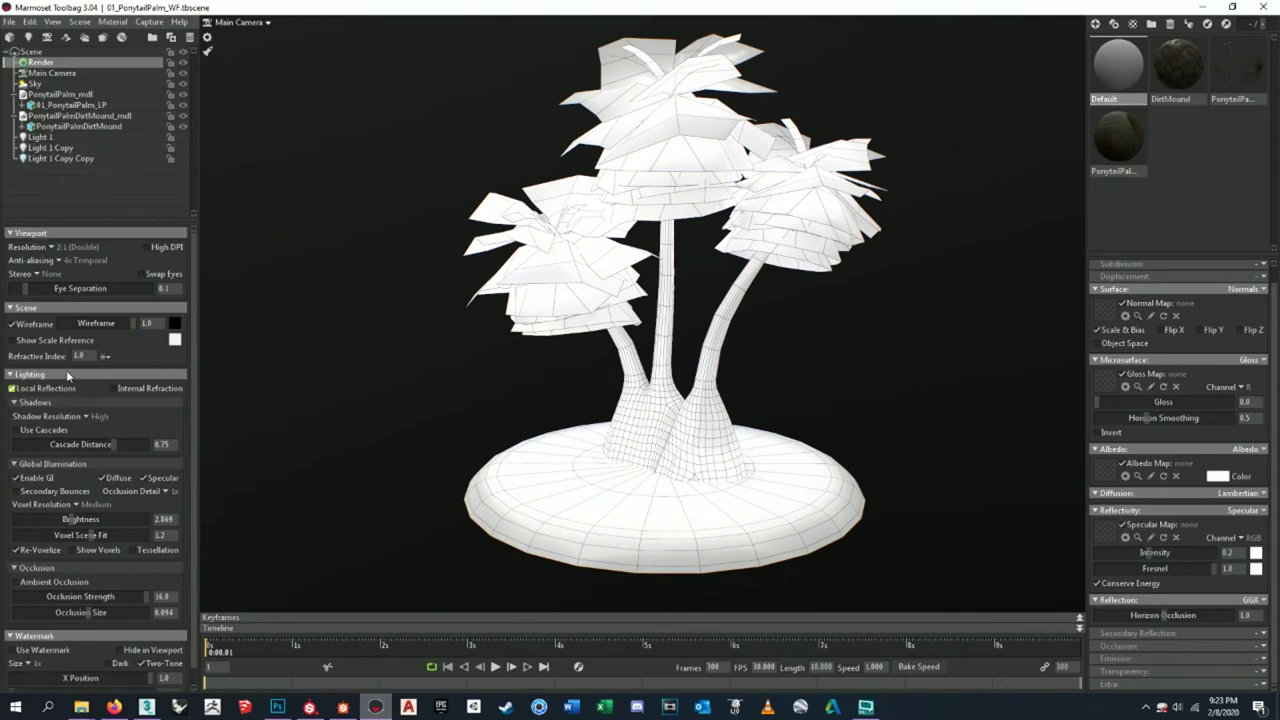
{"action": "left_click", "coordinate": [48, 74]}
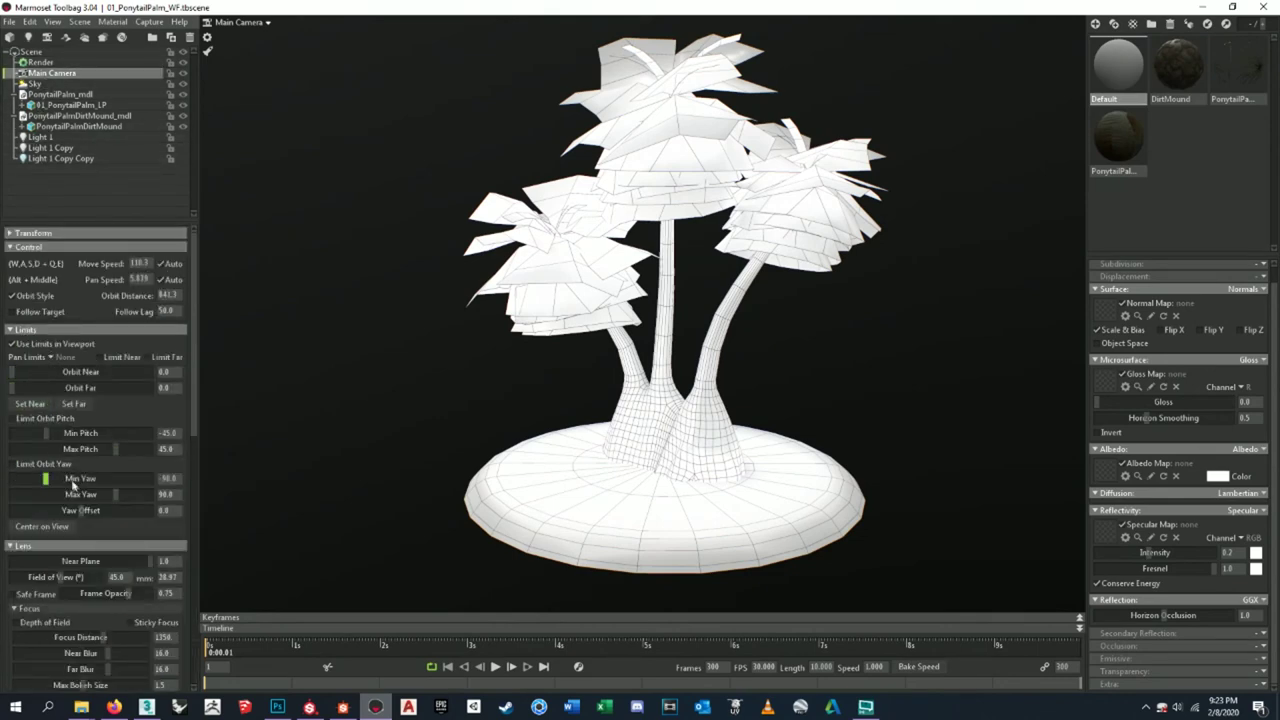
{"action": "scroll", "coordinate": [108, 588], "scroll_direction": "down", "scroll_amount": 5}
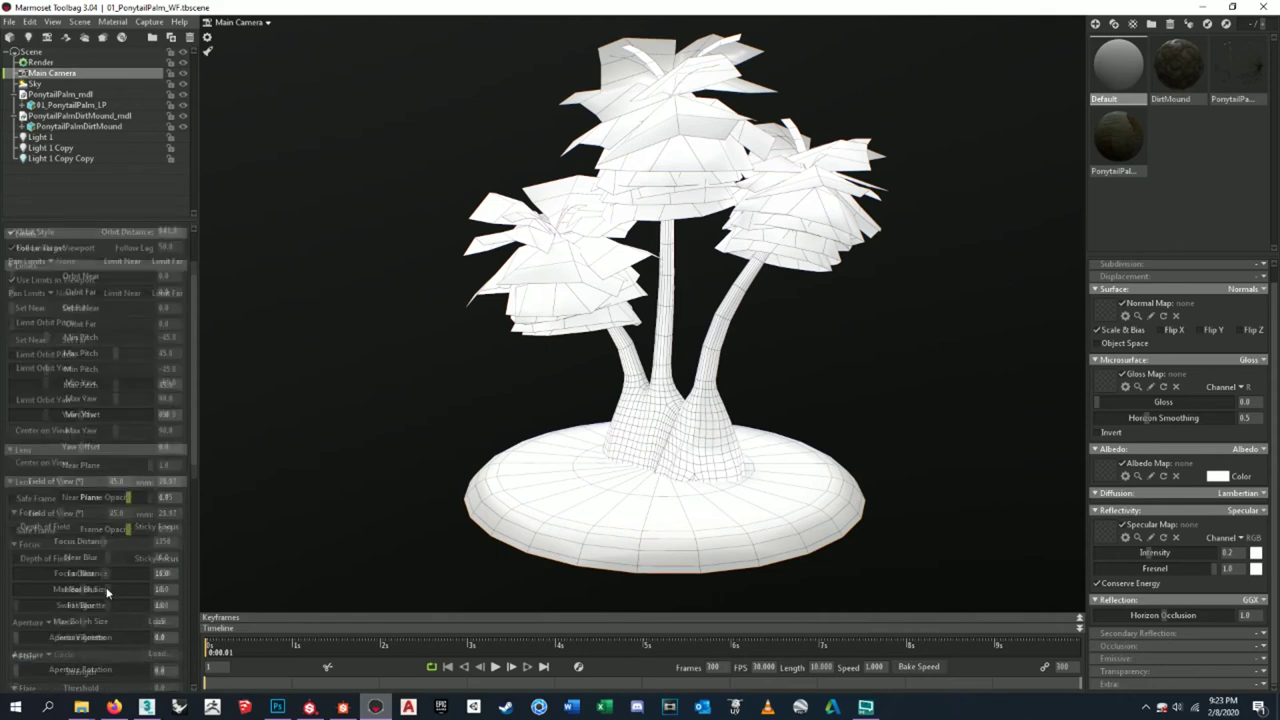
{"action": "scroll", "coordinate": [106, 585], "scroll_direction": "down", "scroll_amount": 3}
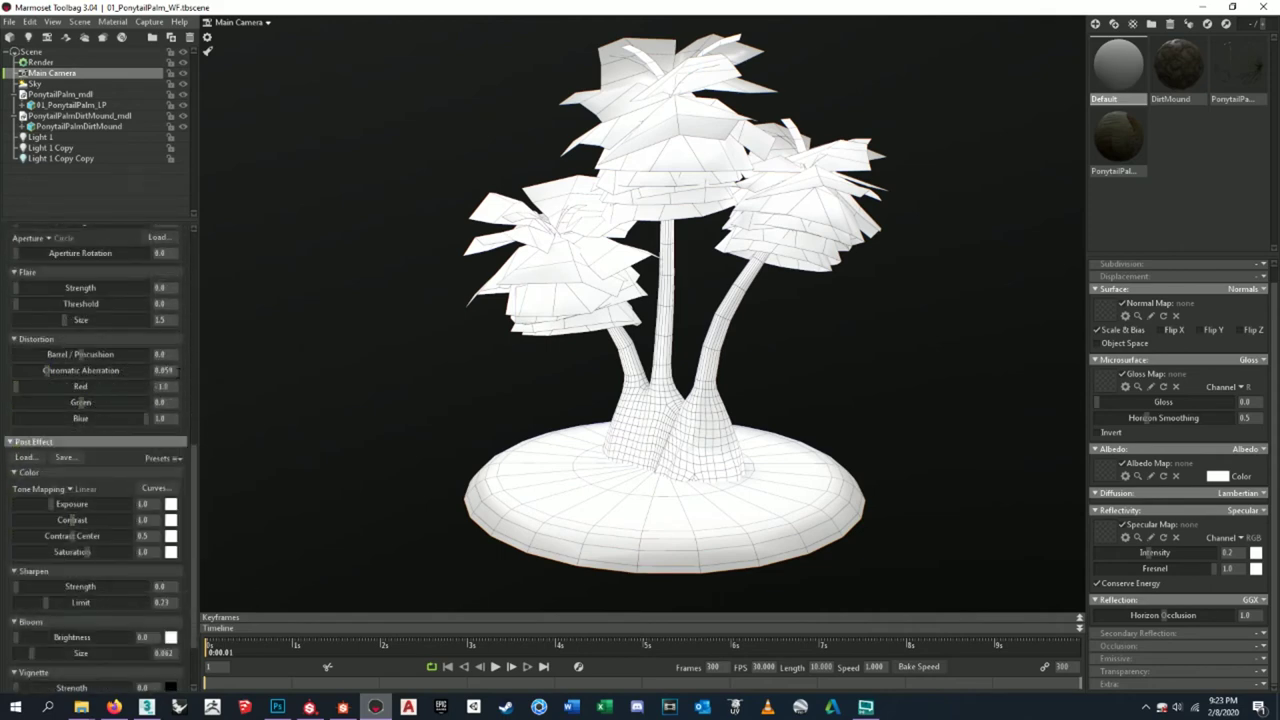
{"action": "key", "text": "ctrl+z"}
- Capture a new image of the wireframe palm view
{"action": "left_click", "coordinate": [8, 21]}
{"action": "mouse_move", "coordinate": [149, 21]}
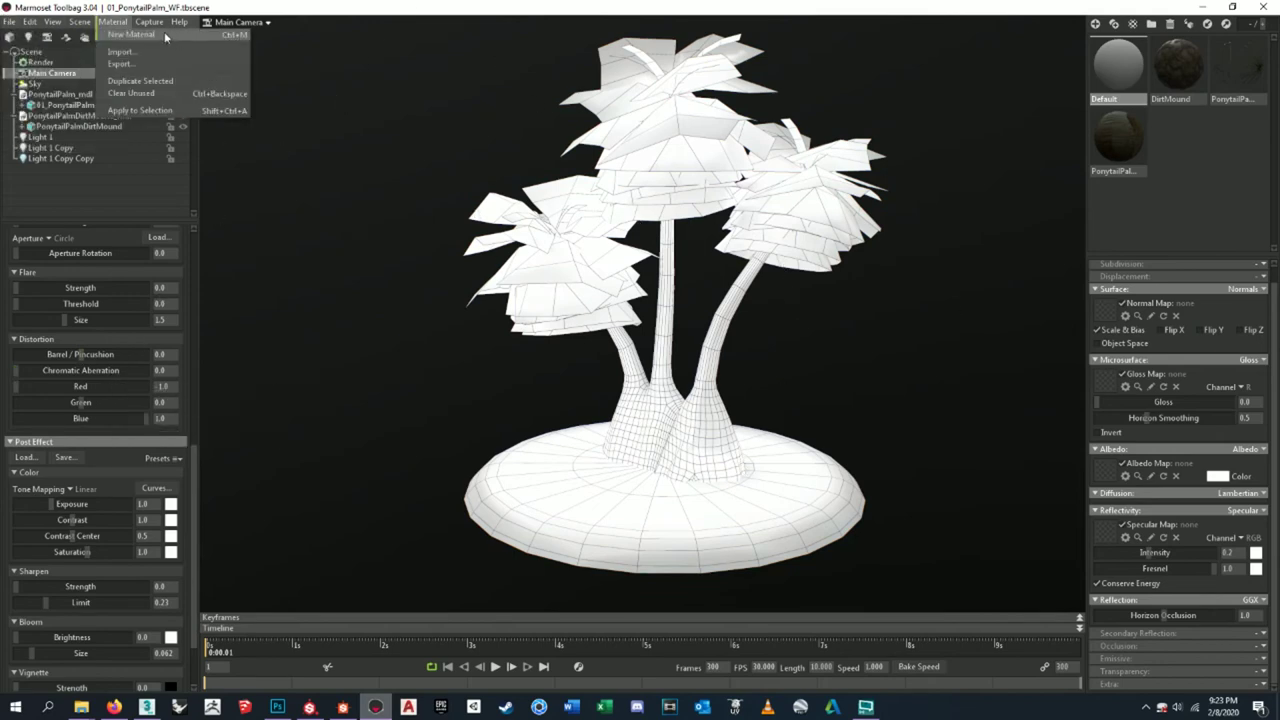
{"action": "left_click", "coordinate": [160, 34]}
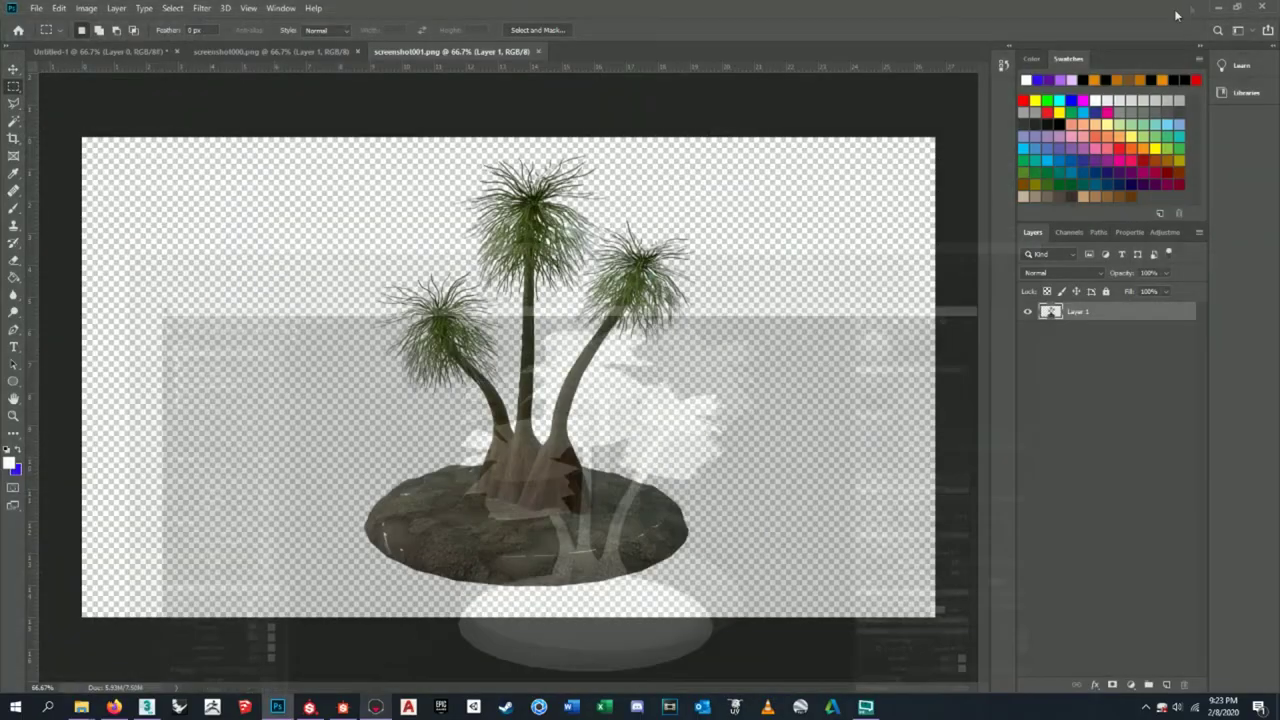
- Move the new screenshot003 capture beside the other screenshots on the desktop
{"action": "left_click", "coordinate": [1218, 7]}
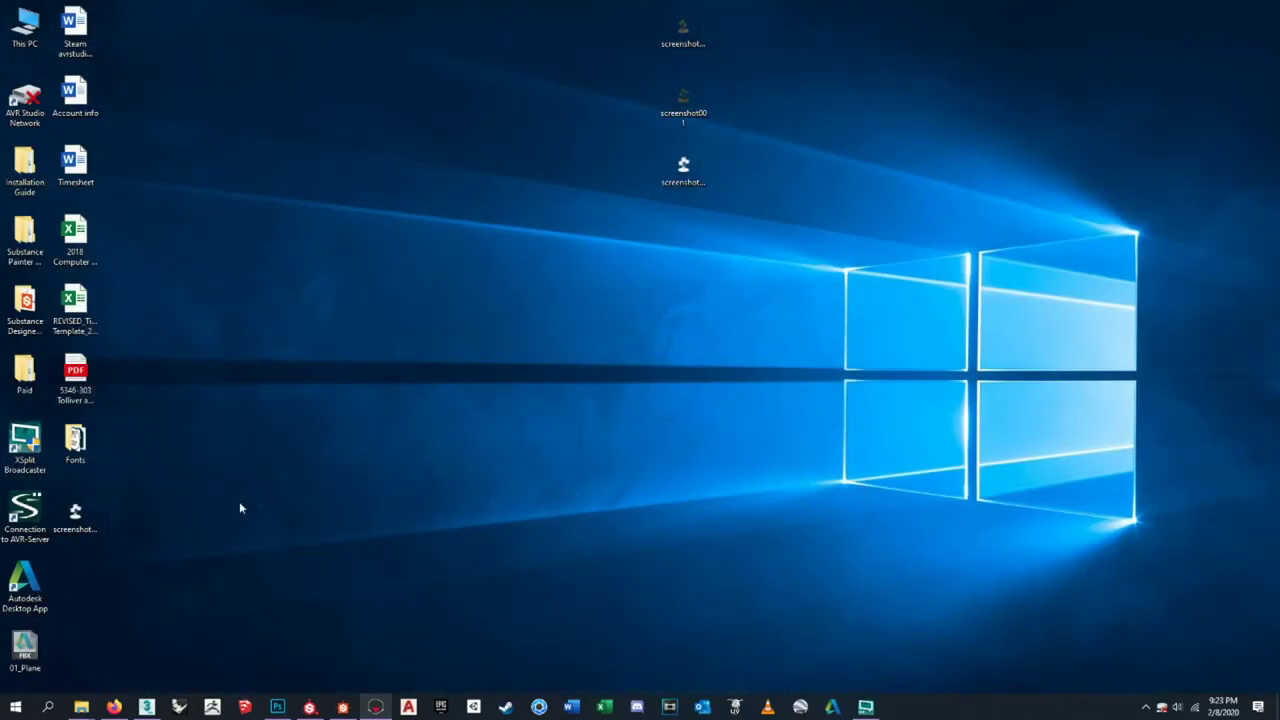
{"action": "left_click", "coordinate": [90, 515]}
{"action": "left_click", "coordinate": [695, 176]}
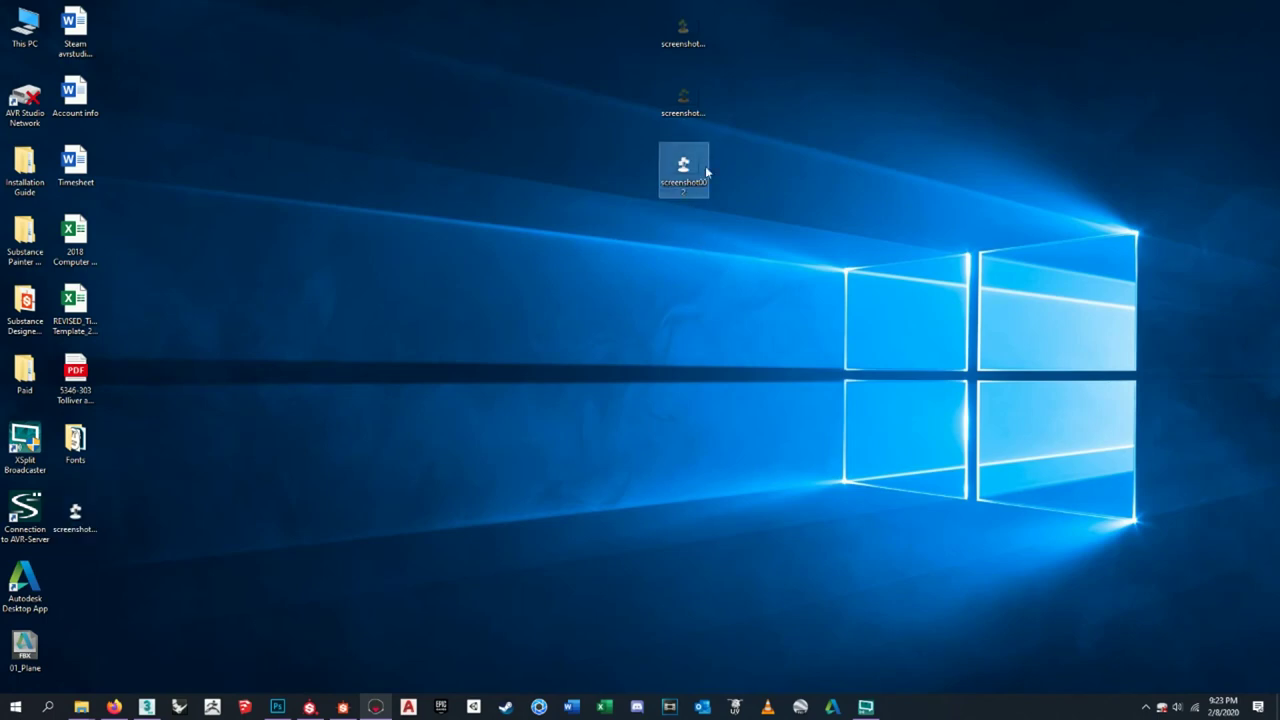
{"action": "left_click_drag", "start_coordinate": [80, 515], "coordinate": [683, 172]}
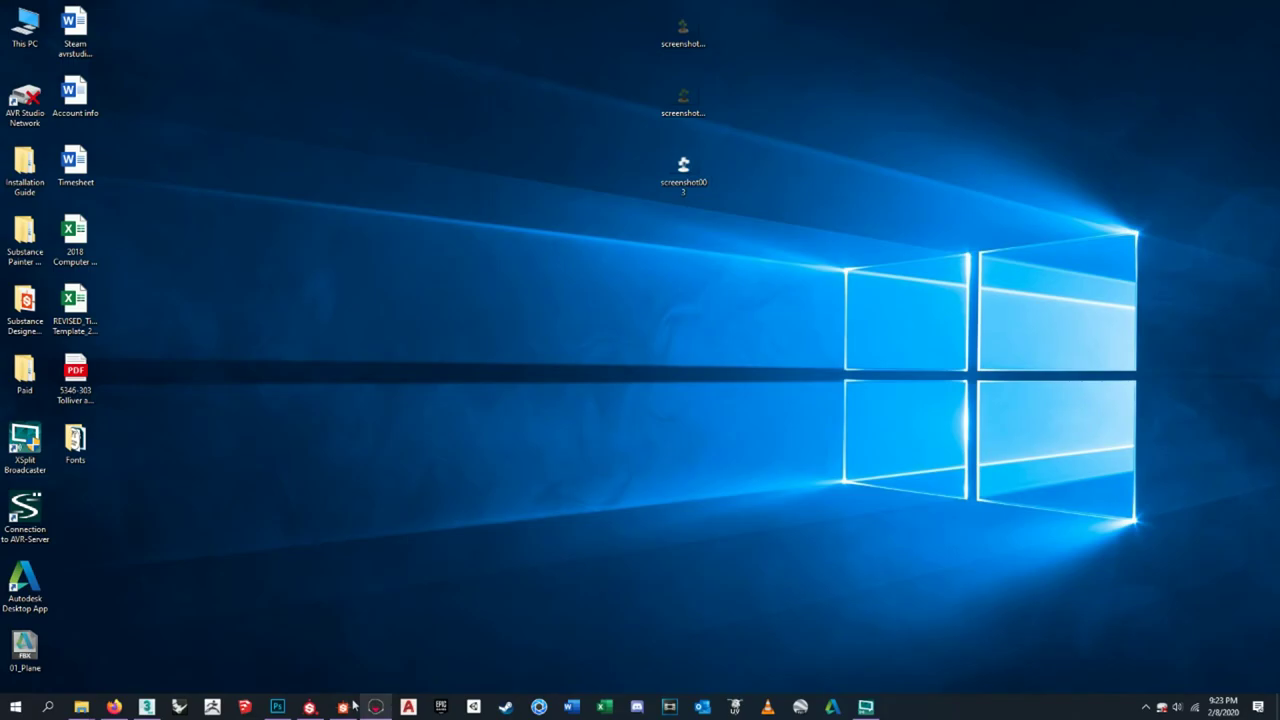
- Bring Photoshop back and browse the Desktop folder in the Open dialog
{"action": "left_click", "coordinate": [310, 707]}
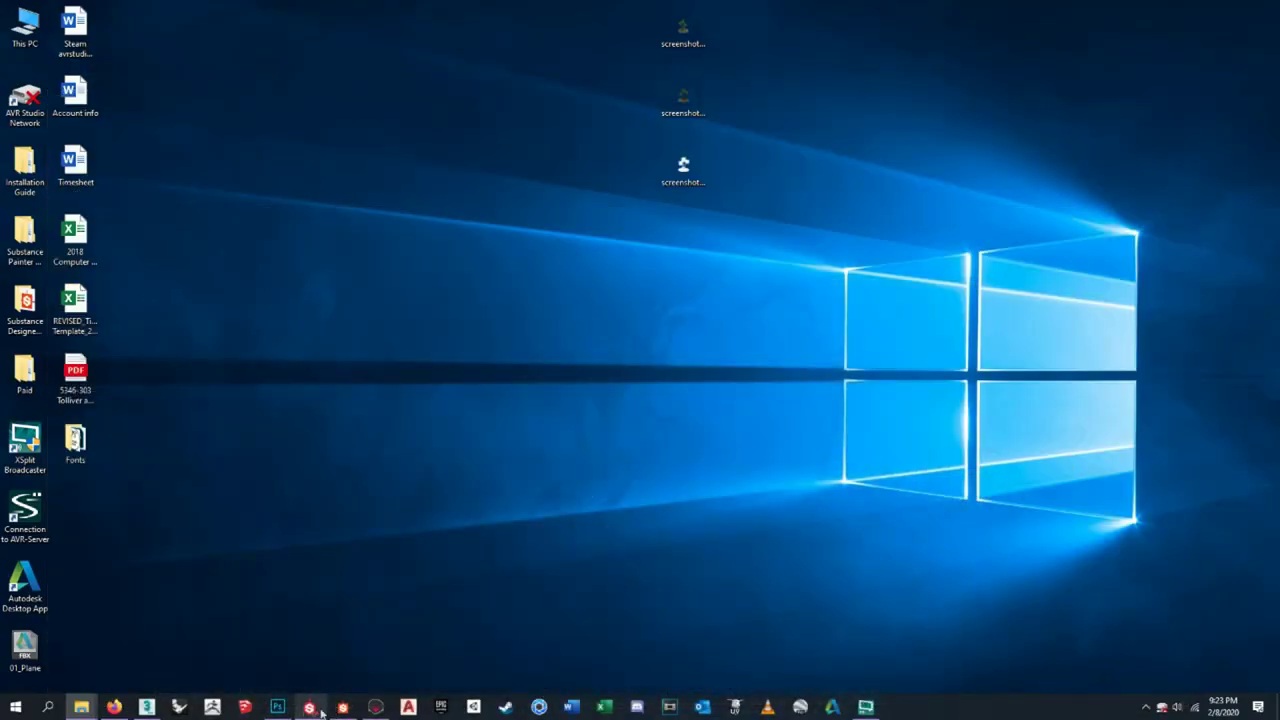
{"action": "left_click", "coordinate": [277, 707]}
{"action": "left_click", "coordinate": [36, 8]}
{"action": "left_click", "coordinate": [50, 40]}
{"action": "scroll", "coordinate": [890, 453], "scroll_direction": "down", "scroll_amount": 3}
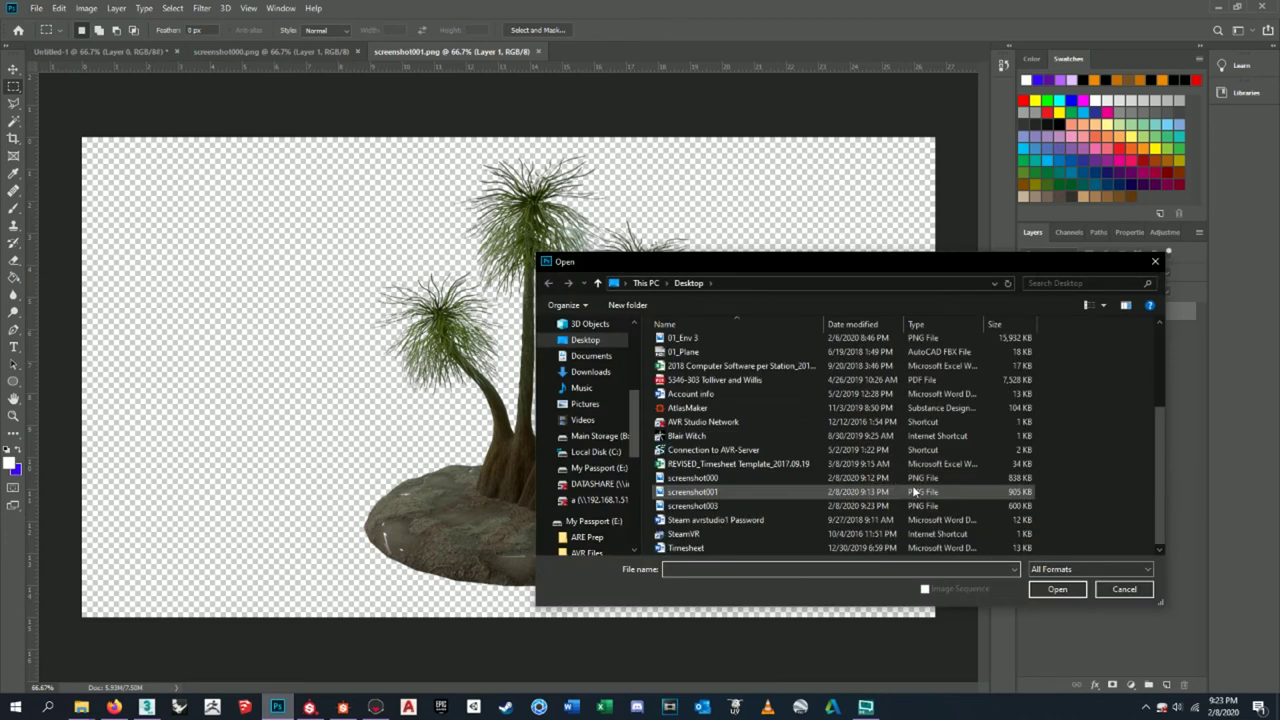
- Open screenshot003 and rename its layer to 01_PonytailPalmWF
{"action": "left_click", "coordinate": [740, 535]}
{"action": "left_click", "coordinate": [1050, 590]}
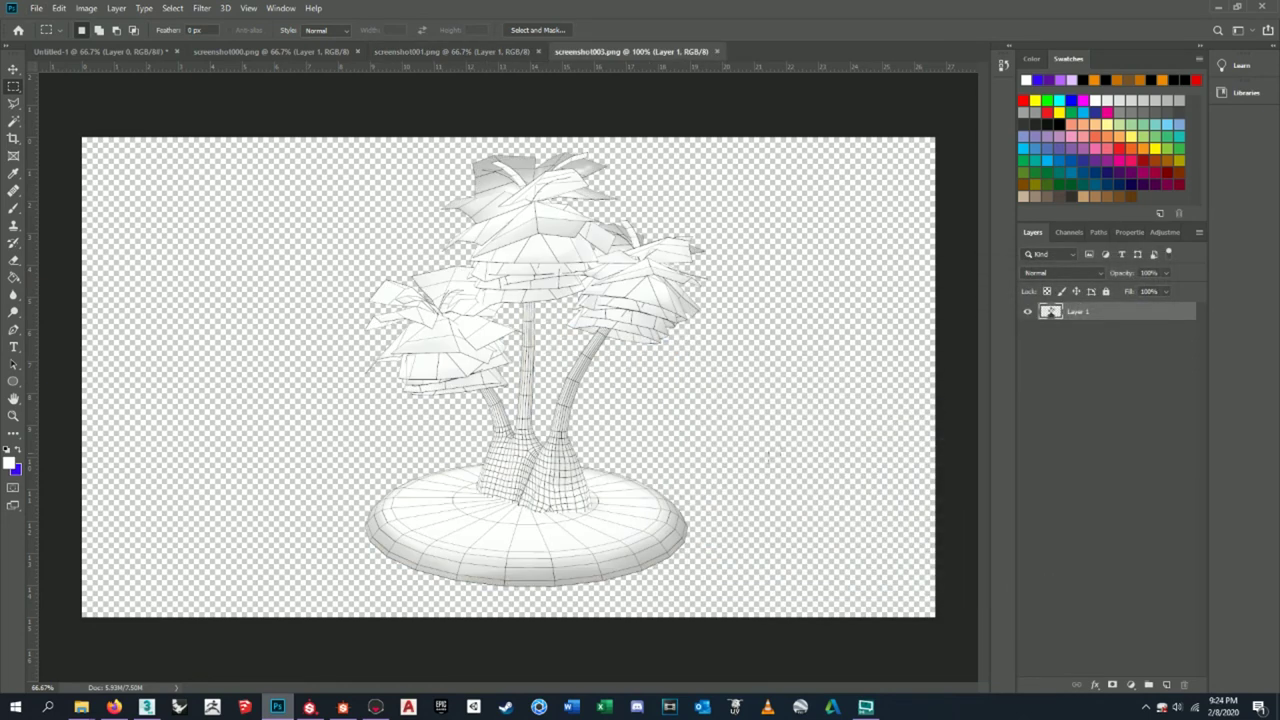
{"action": "double_click", "coordinate": [1078, 311]}
{"action": "key", "text": "BackSpace"}
{"action": "type", "text": "01_wirePalmWF"}
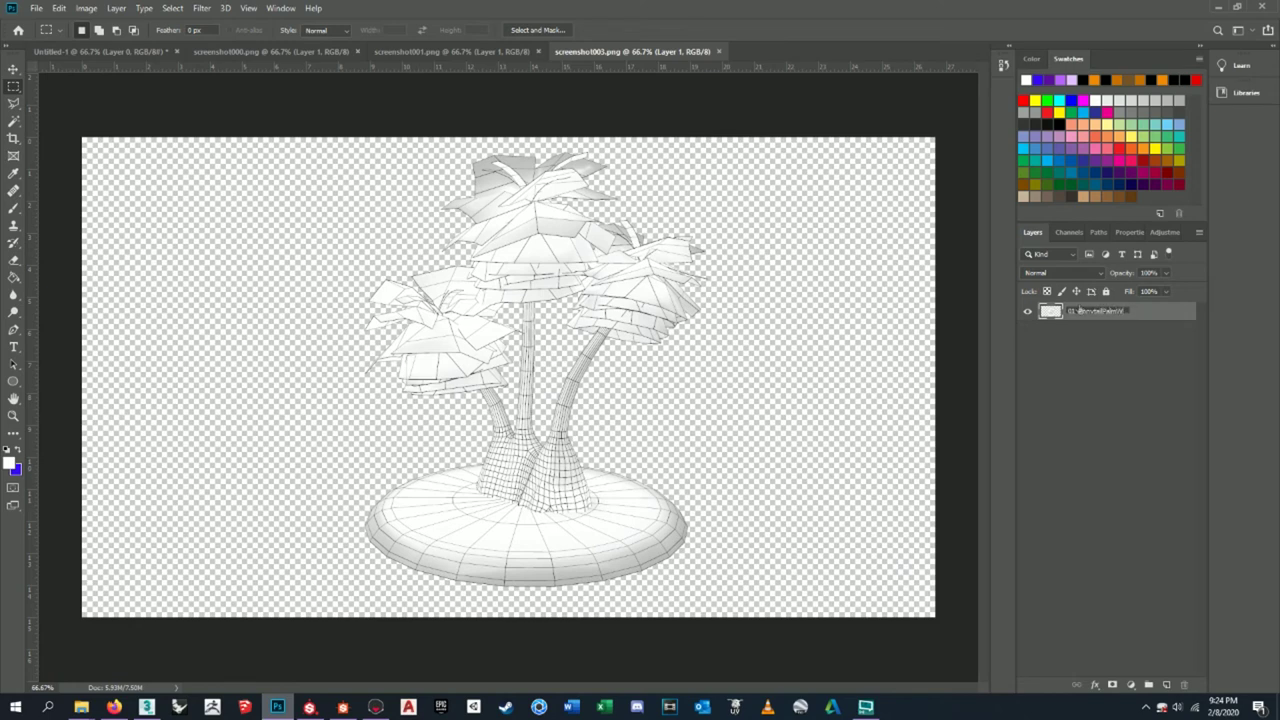
{"action": "key", "text": "Return"}
- Raise the wireframe render's contrast to 100 with Brightness/Contrast
{"action": "left_click", "coordinate": [86, 8]}
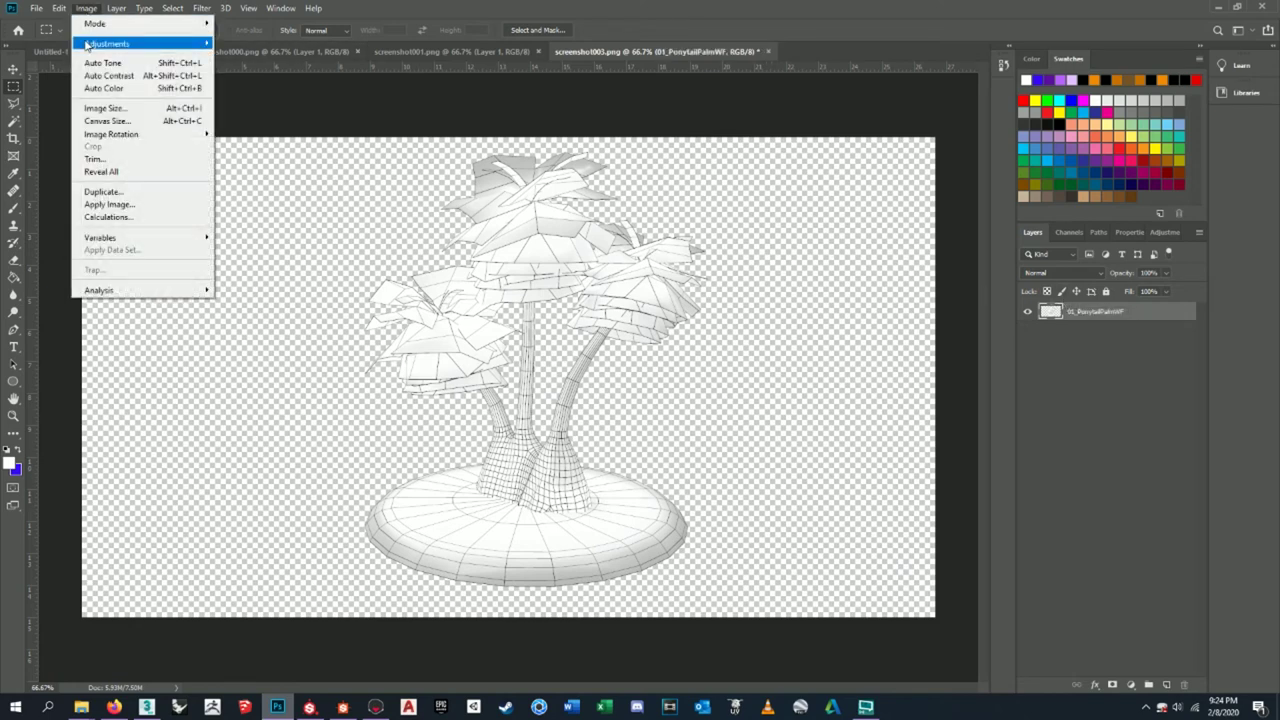
{"action": "mouse_move", "coordinate": [105, 43]}
{"action": "left_click", "coordinate": [250, 43]}
{"action": "left_click_drag", "start_coordinate": [796, 241], "coordinate": [900, 244]}
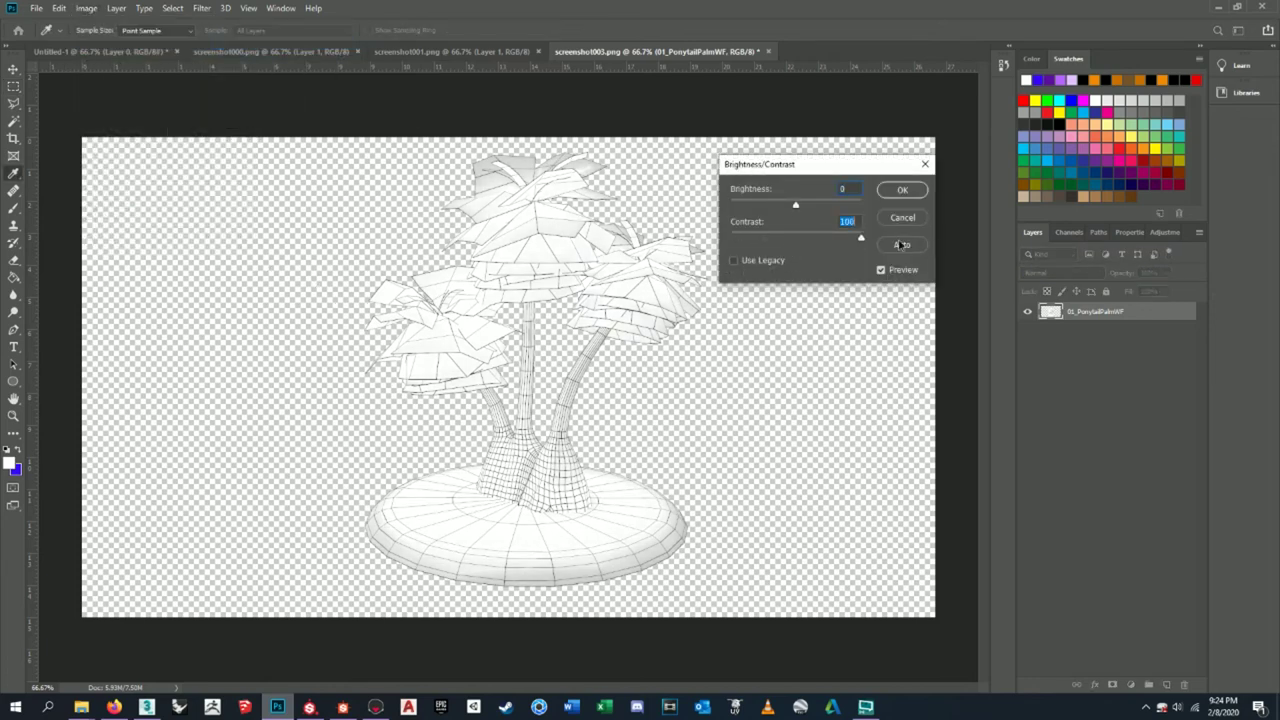
{"action": "left_click", "coordinate": [918, 190]}
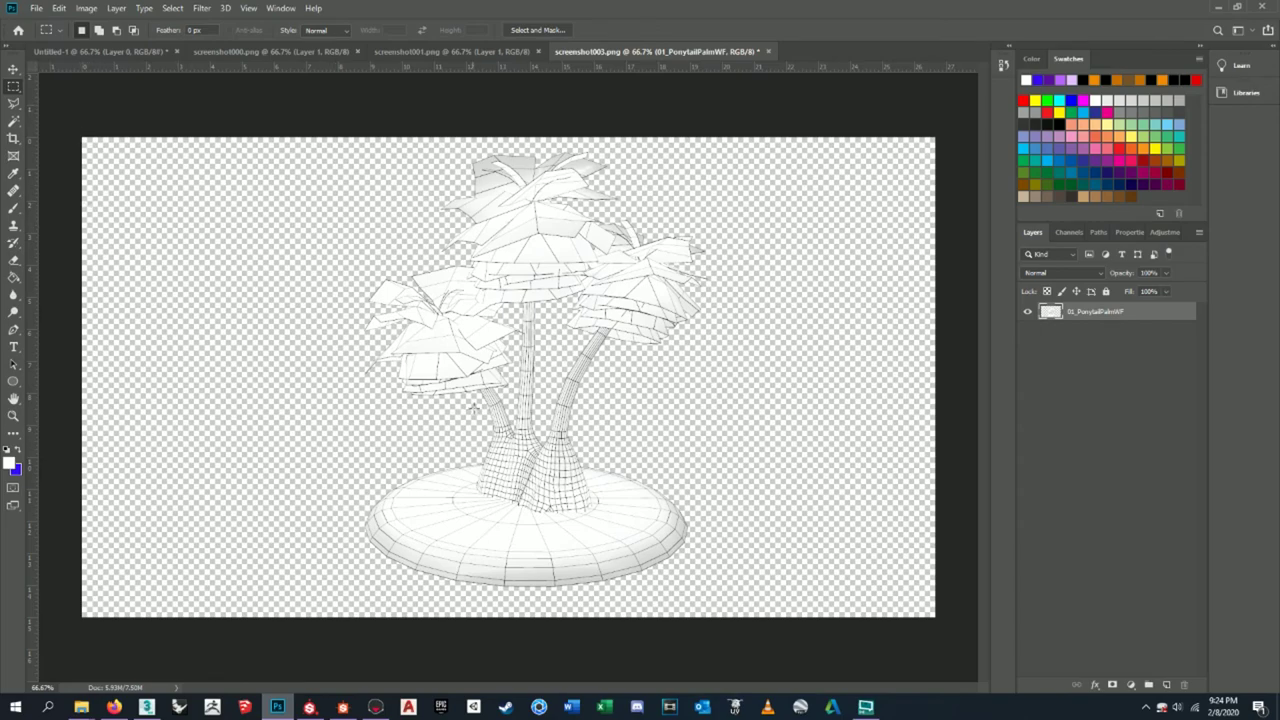
- Switch to the blank Untitled-1 document
{"action": "scroll", "coordinate": [419, 326], "scroll_direction": "up", "scroll_amount": 5, "text": "alt"}
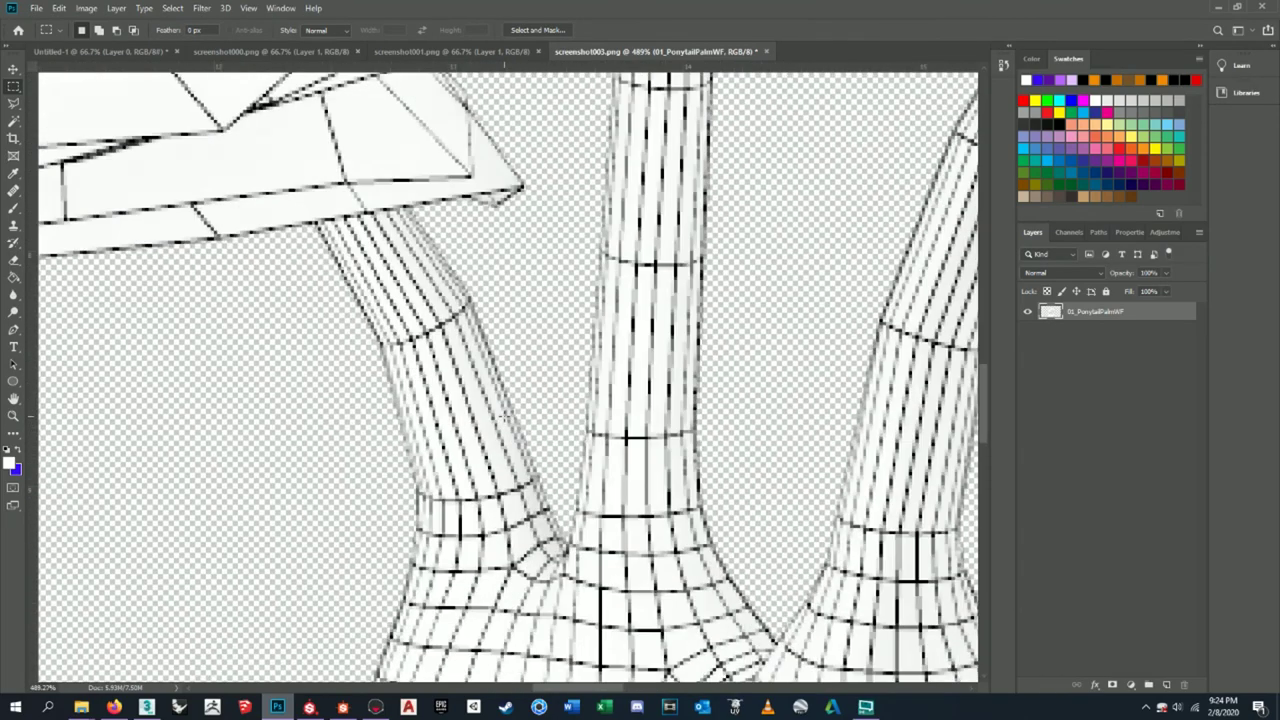
{"action": "scroll", "coordinate": [419, 326], "scroll_direction": "down", "scroll_amount": 4, "text": "alt"}
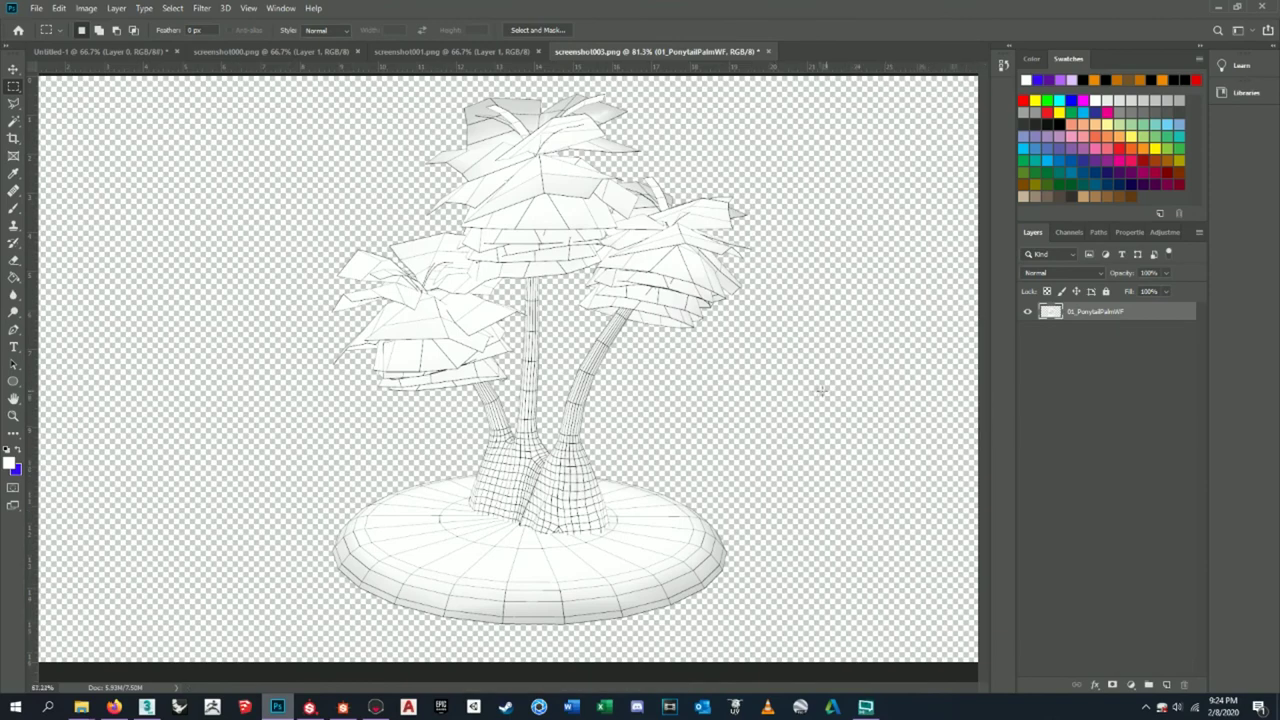
{"action": "scroll", "coordinate": [801, 285], "scroll_direction": "down", "scroll_amount": 3, "text": "alt"}
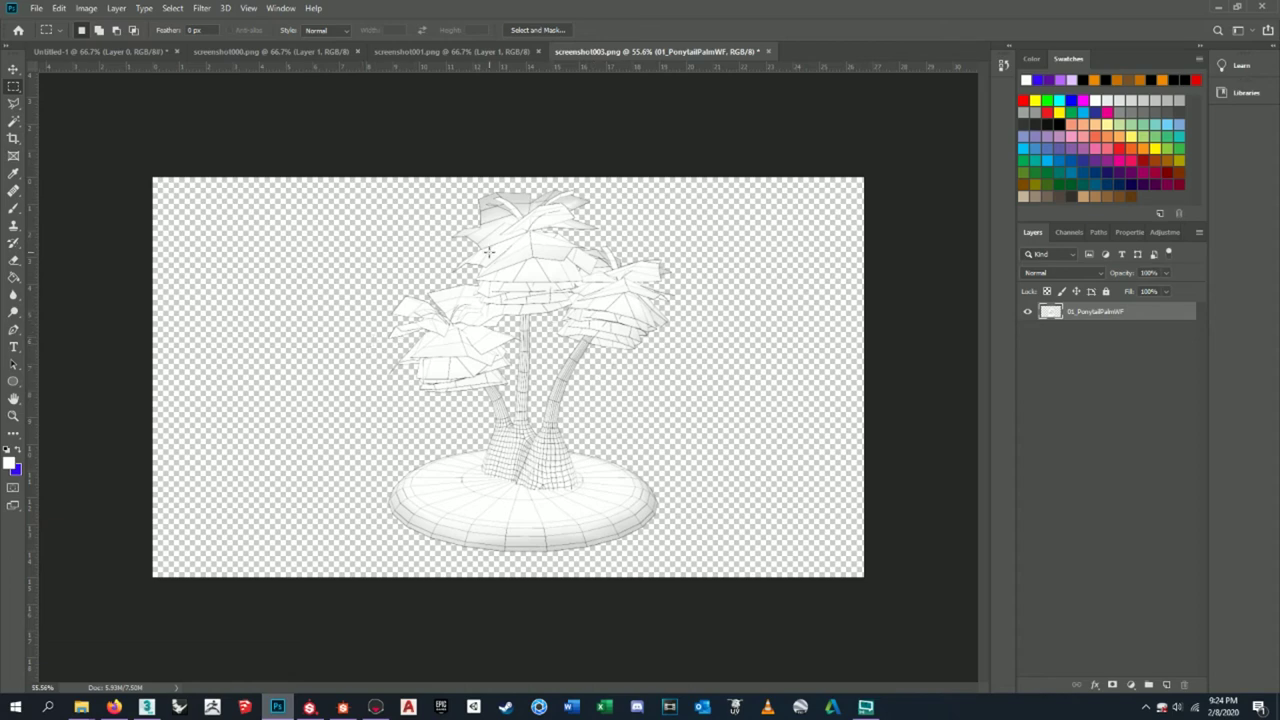
{"action": "left_click", "coordinate": [100, 51]}
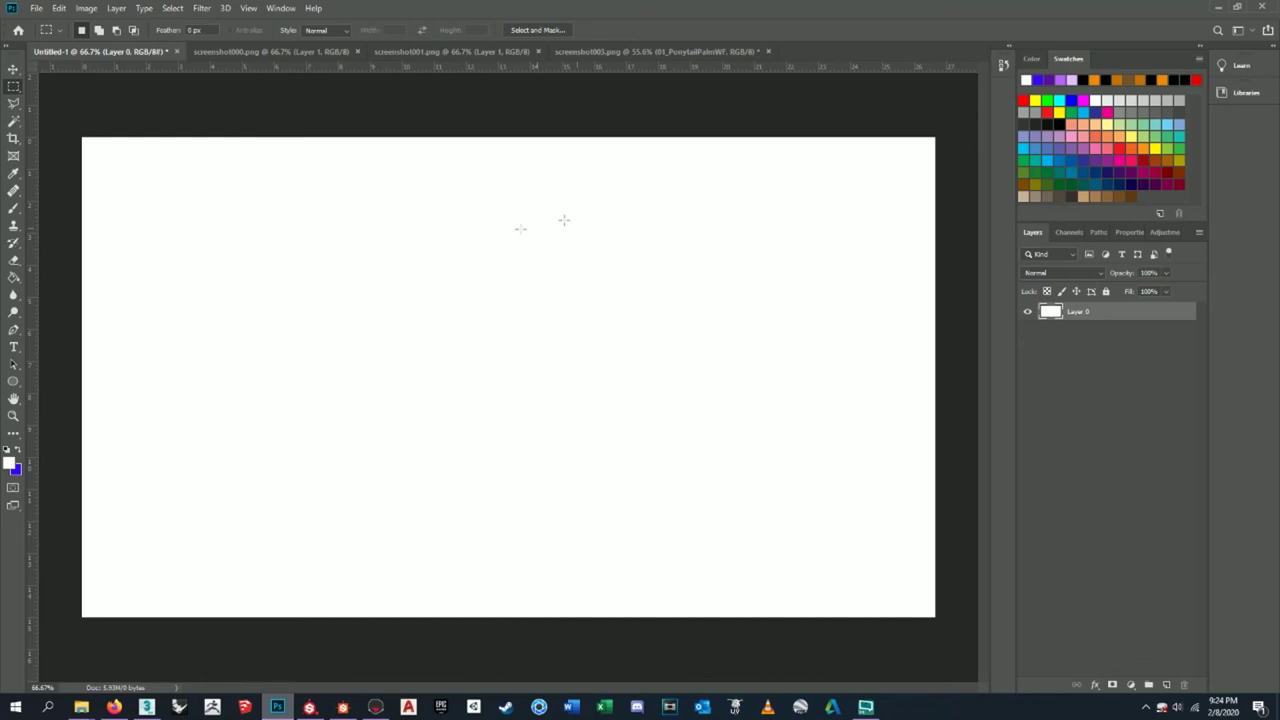
- Set the foreground colour to grey (787878) and fill the blank canvas with it
{"action": "double_click", "coordinate": [1077, 311]}
{"action": "left_click", "coordinate": [1114, 341]}
{"action": "left_click", "coordinate": [1093, 314]}
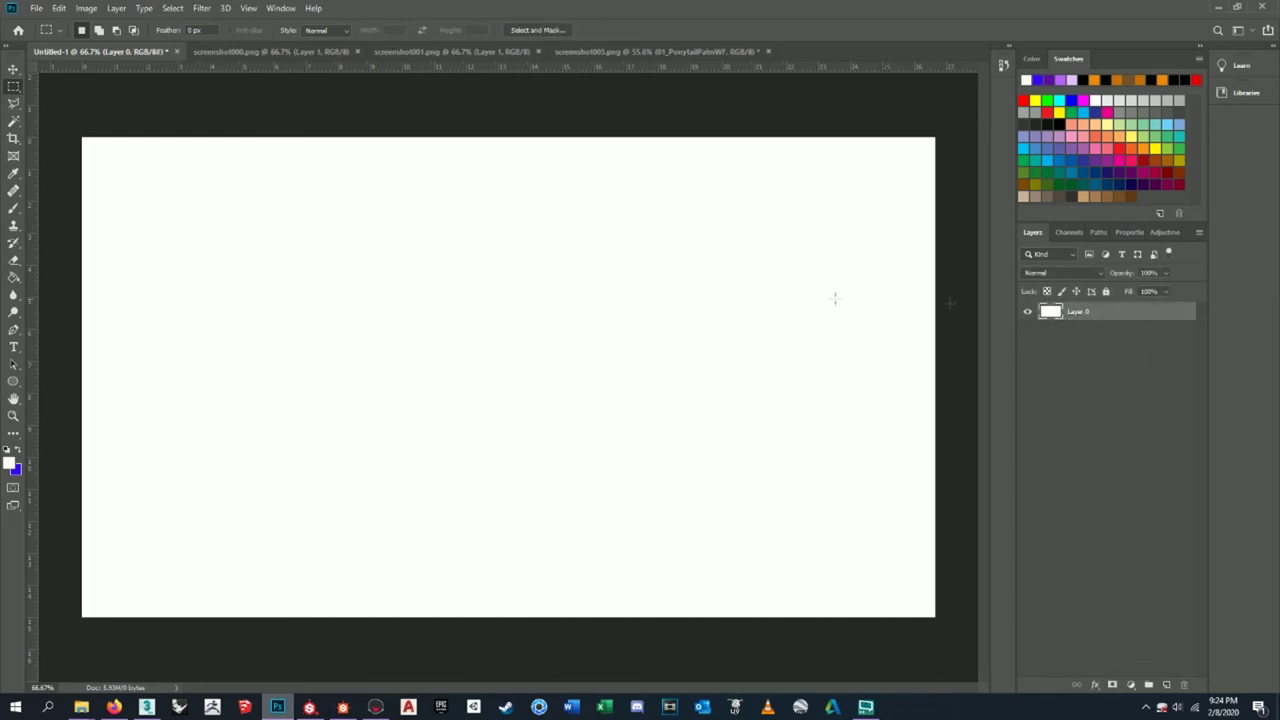
{"action": "left_click", "coordinate": [10, 462]}
{"action": "type", "text": "787878"}
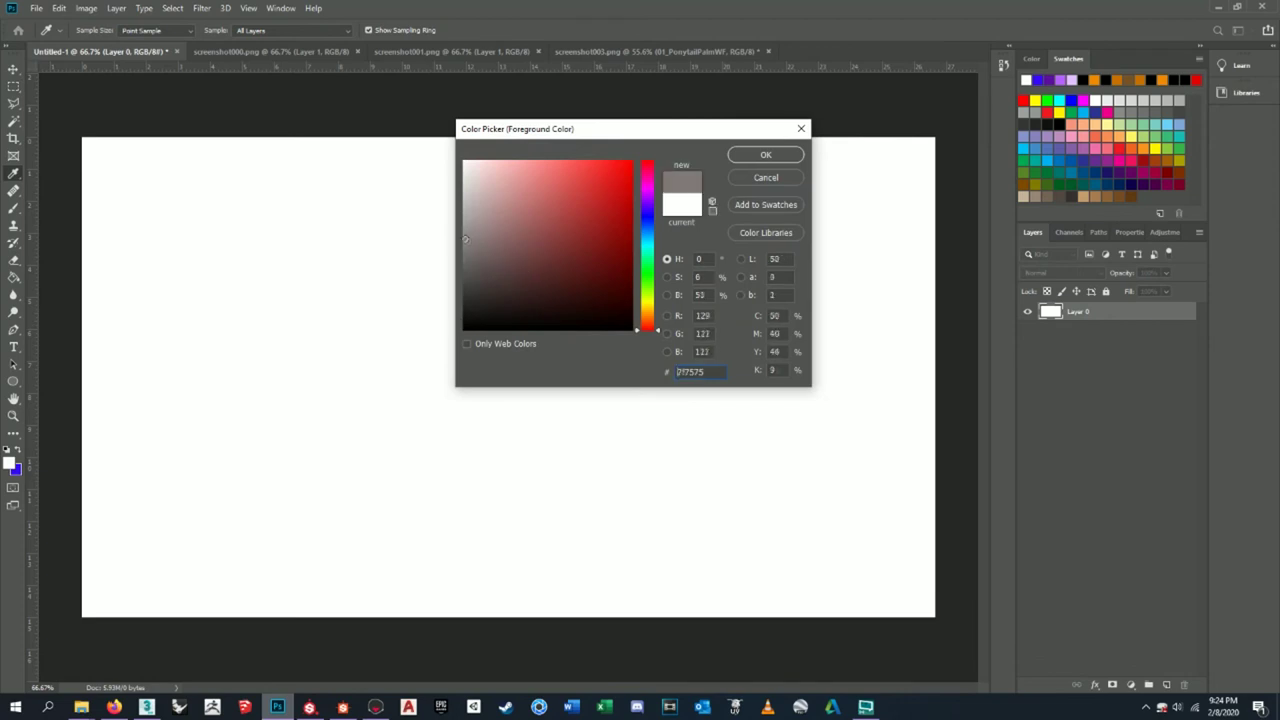
{"action": "left_click_drag", "start_coordinate": [446, 252], "coordinate": [427, 220]}
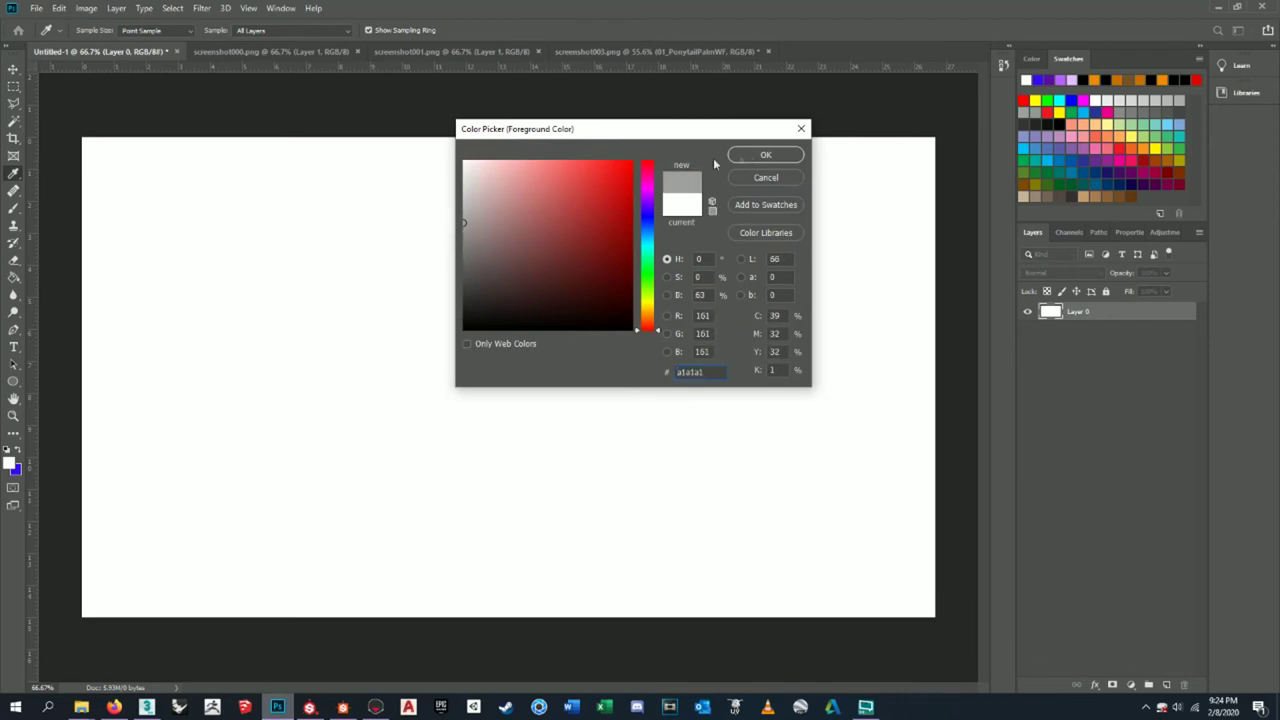
{"action": "left_click", "coordinate": [766, 155]}
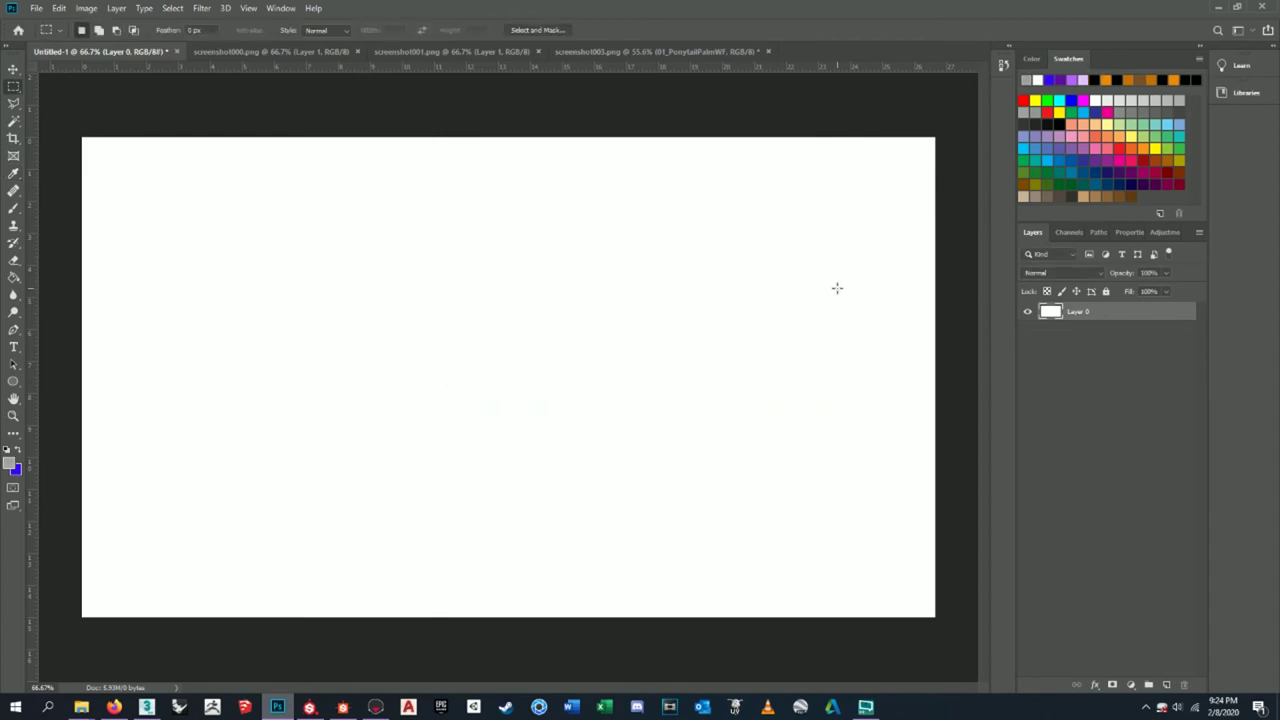
{"action": "key", "text": "alt+BackSpace"}
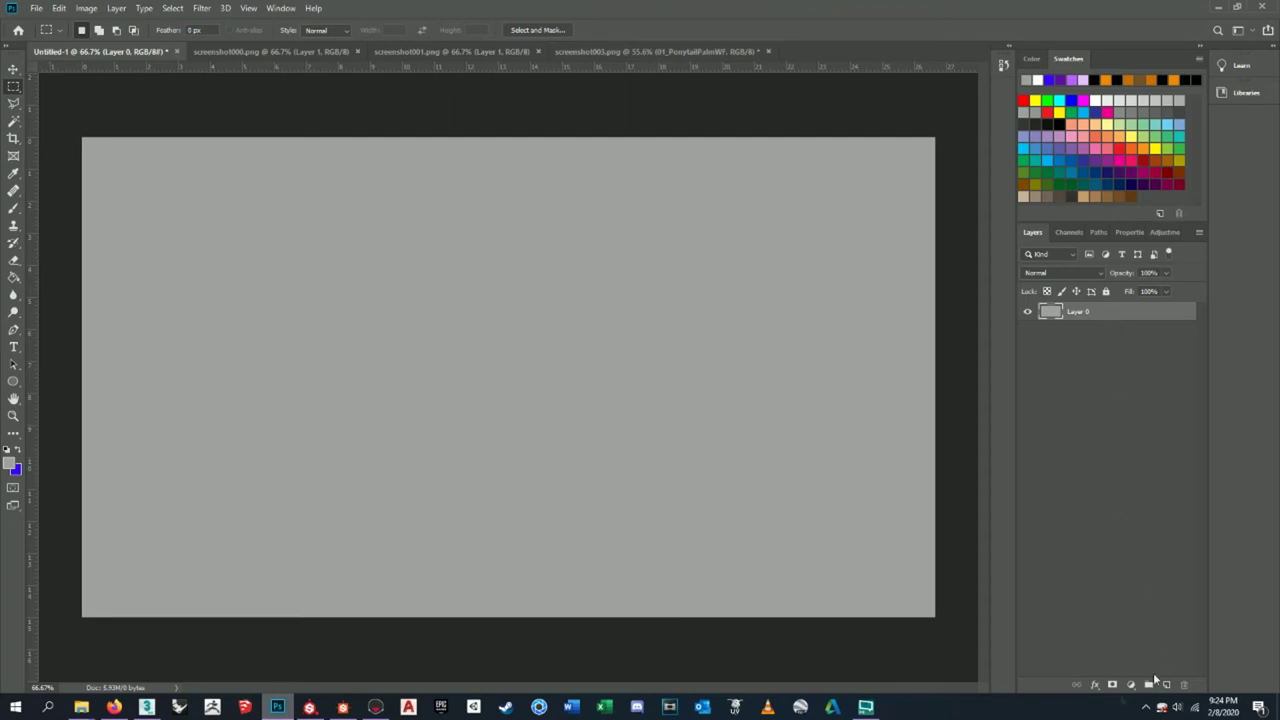
- Rename Layer 0 to Background and add a new empty layer named Bars
{"action": "double_click", "coordinate": [1077, 311]}
{"action": "type", "text": "Background"}
{"action": "key", "text": "Return"}
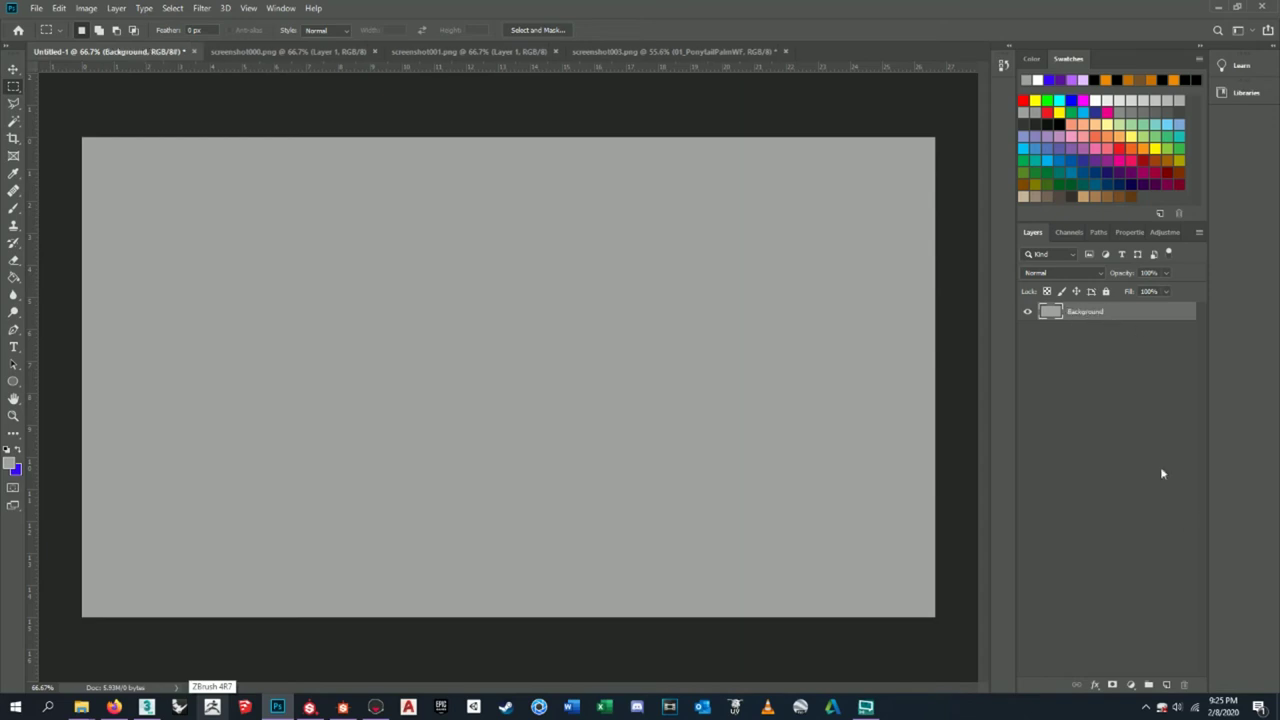
{"action": "left_click", "coordinate": [1166, 685]}
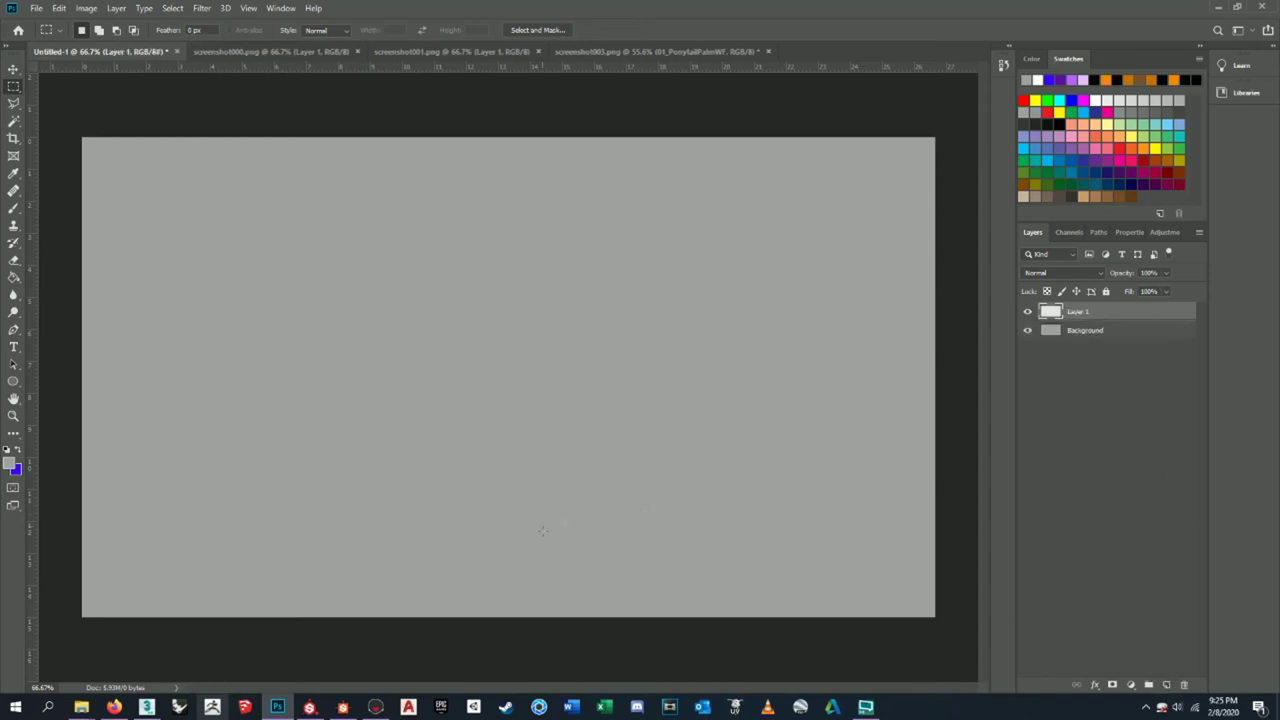
{"action": "double_click", "coordinate": [1078, 311]}
{"action": "type", "text": "Tool"}
{"action": "type", "text": "rs"}
{"action": "key", "text": "Return"}
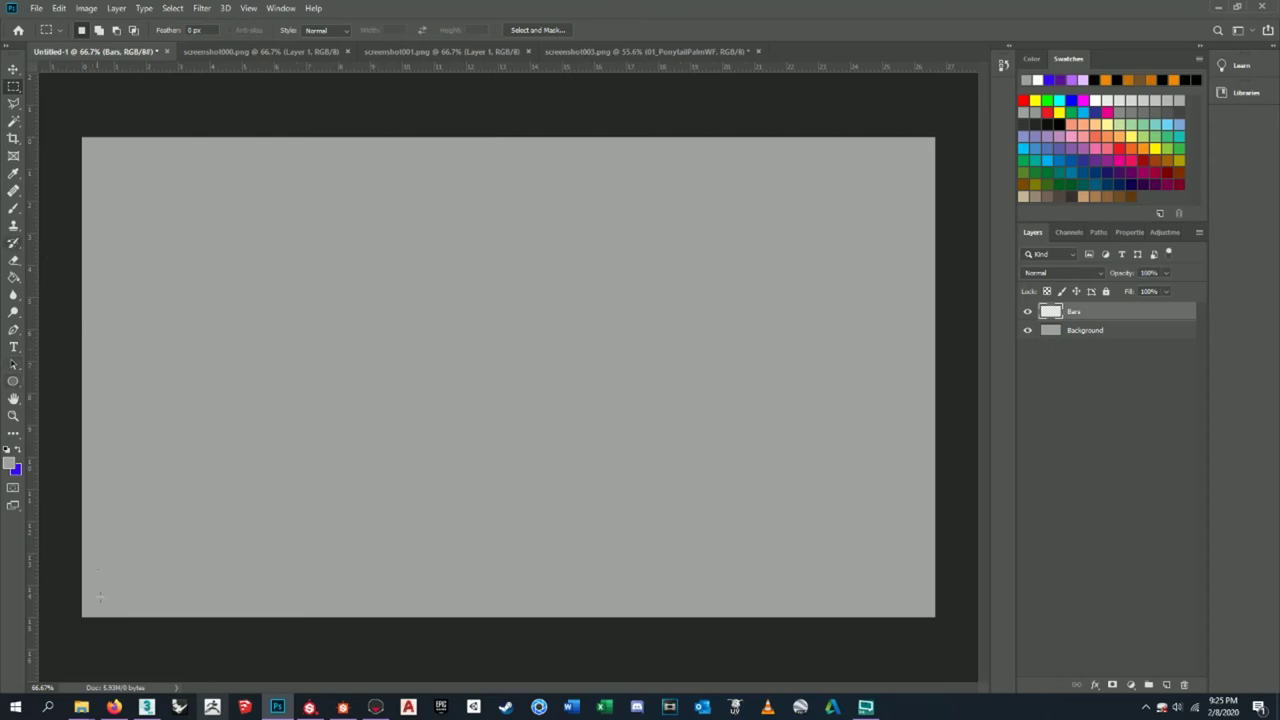
{"action": "left_click", "coordinate": [114, 707]}
- Scrub the YouTube render tutorial between 29 and 32 minutes and pause on the bar layout
{"action": "left_click", "coordinate": [670, 11]}
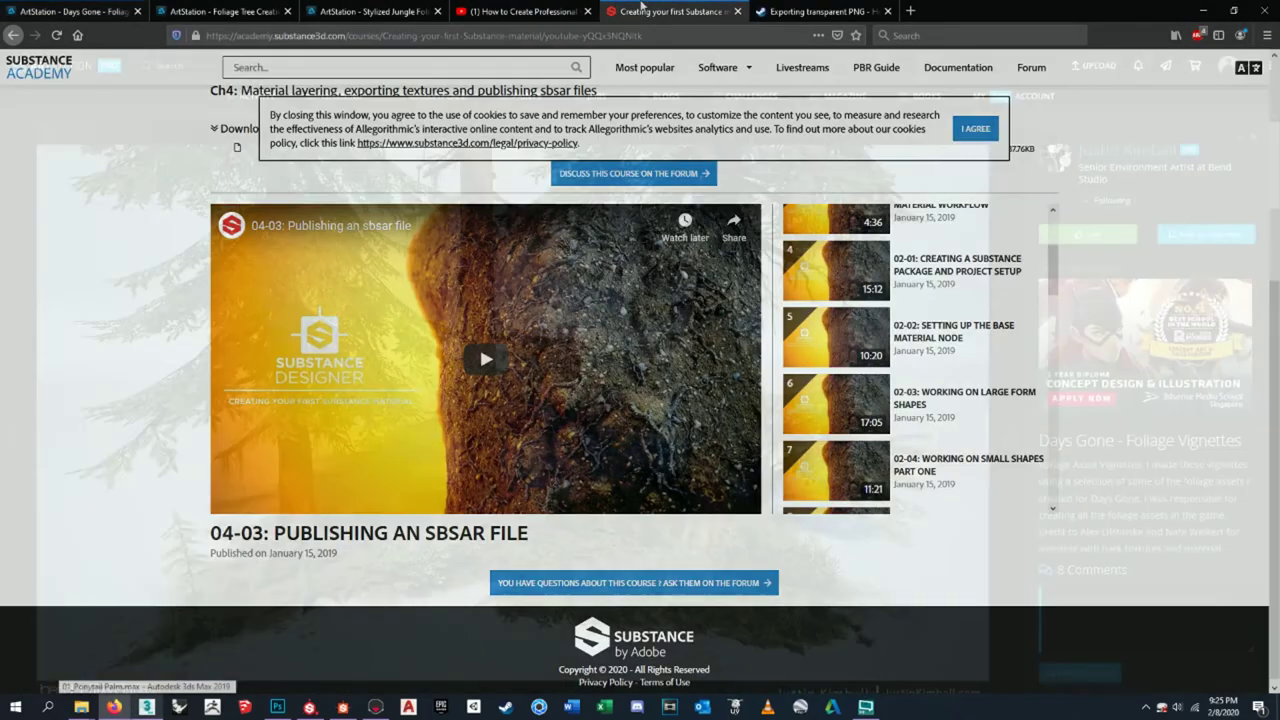
{"action": "left_click", "coordinate": [520, 11]}
{"action": "left_click_drag", "start_coordinate": [705, 567], "coordinate": [661, 566]}
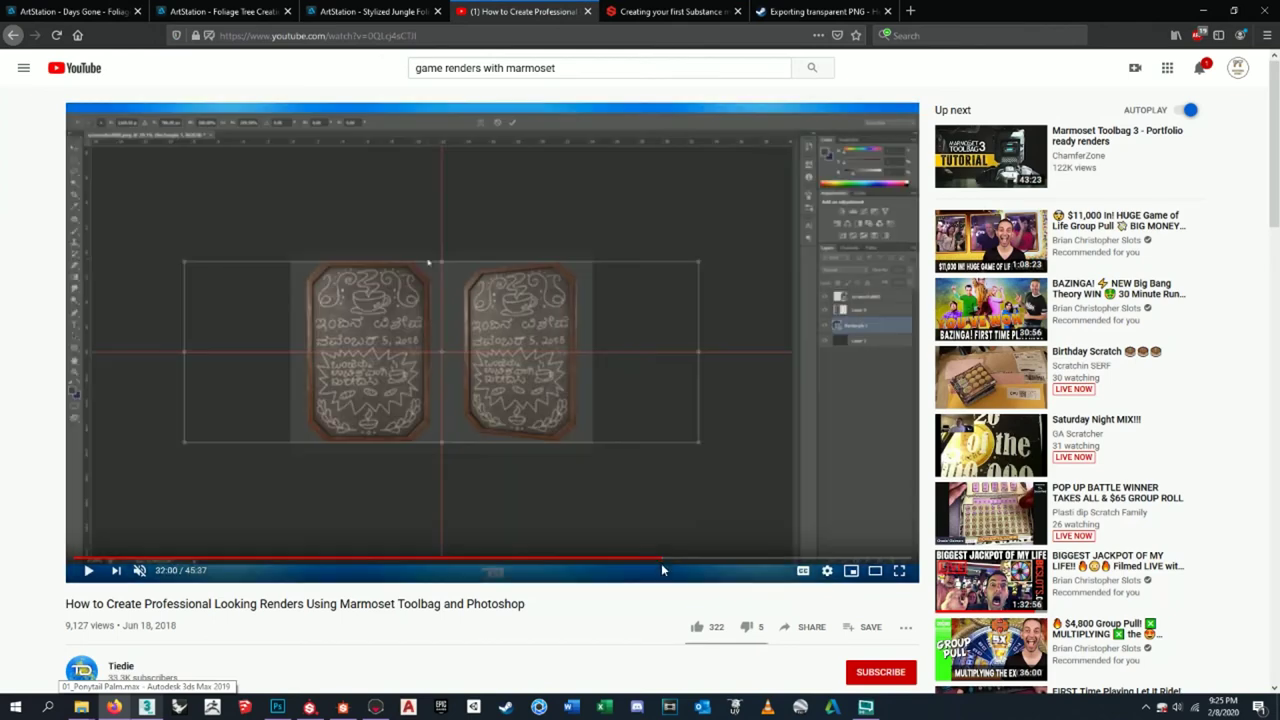
{"action": "left_click", "coordinate": [612, 560]}
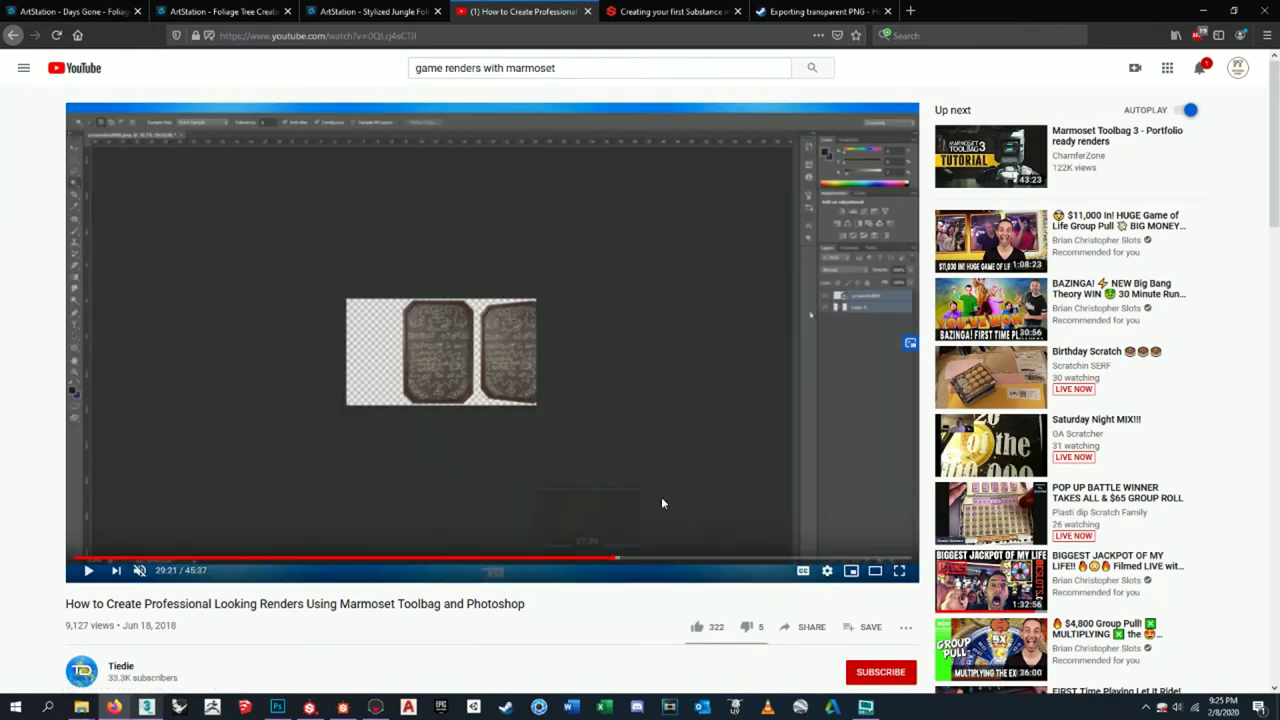
{"action": "left_click", "coordinate": [619, 561]}
{"action": "left_click", "coordinate": [630, 560]}
{"action": "left_click", "coordinate": [667, 514]}
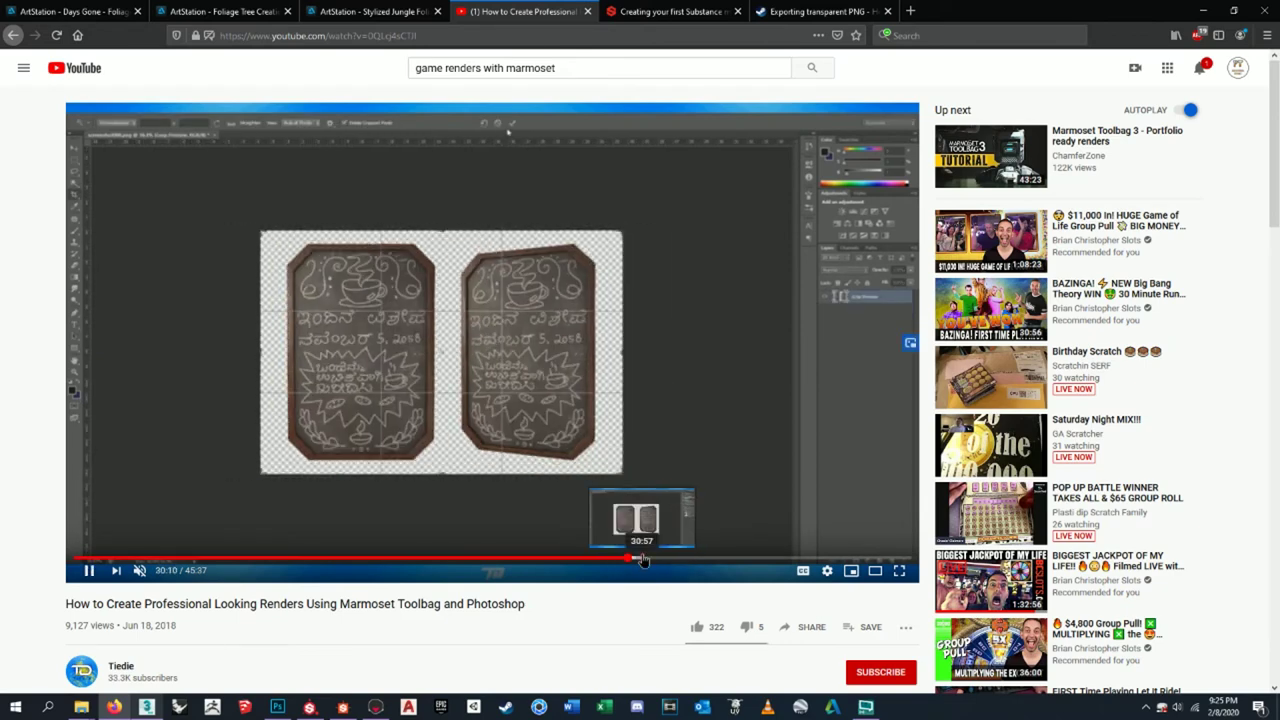
{"action": "left_click", "coordinate": [660, 561]}
{"action": "left_click", "coordinate": [666, 563]}
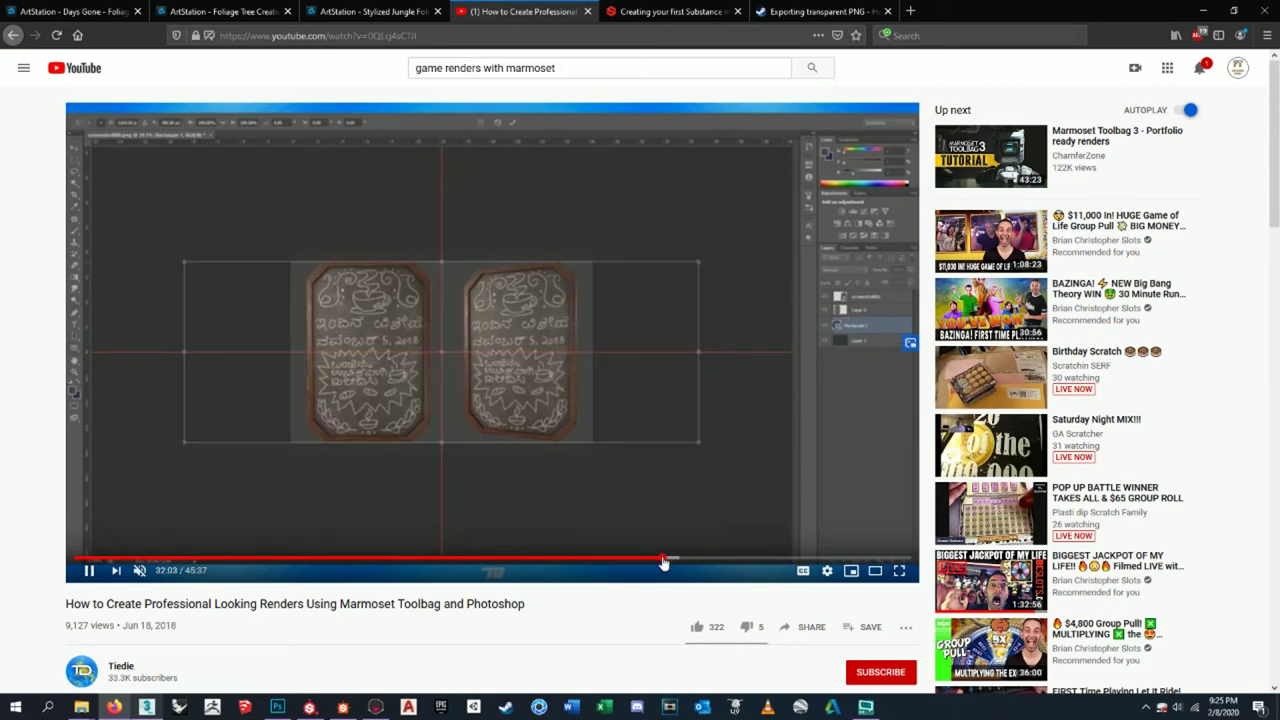
{"action": "left_click", "coordinate": [657, 561]}
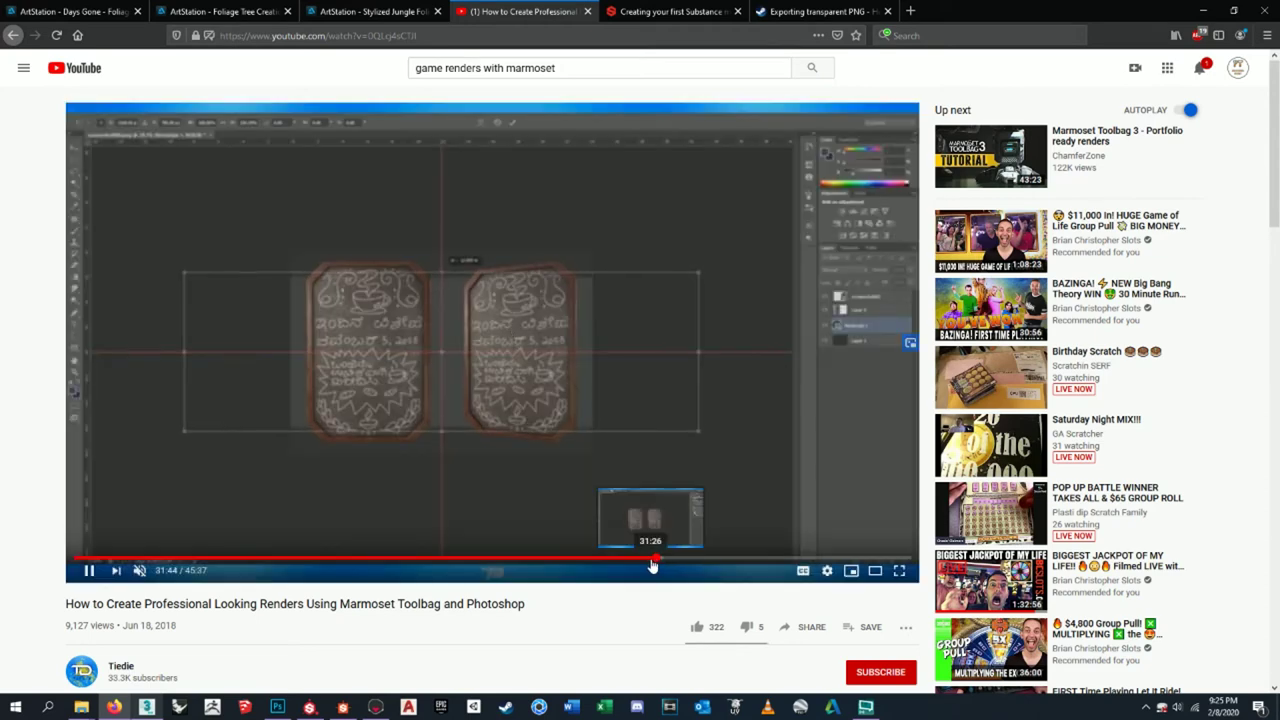
{"action": "left_click", "coordinate": [647, 561]}
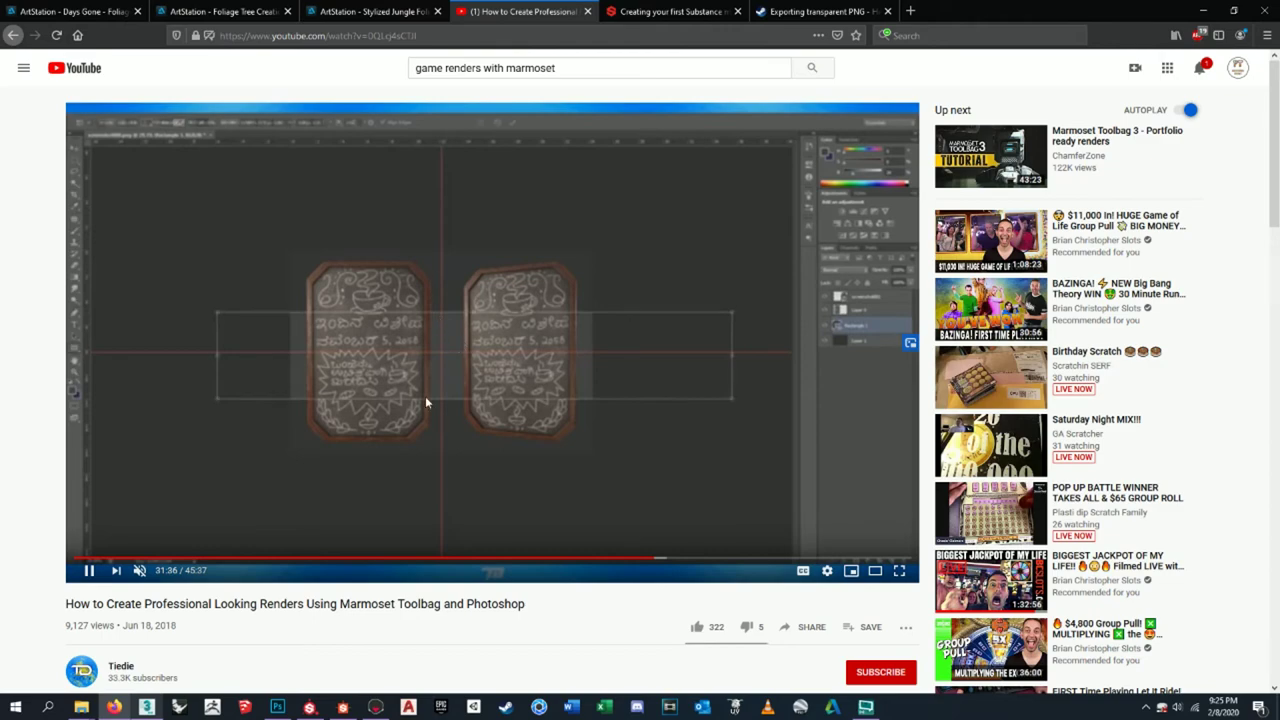
{"action": "left_click", "coordinate": [480, 372]}
{"action": "left_click", "coordinate": [1203, 11]}
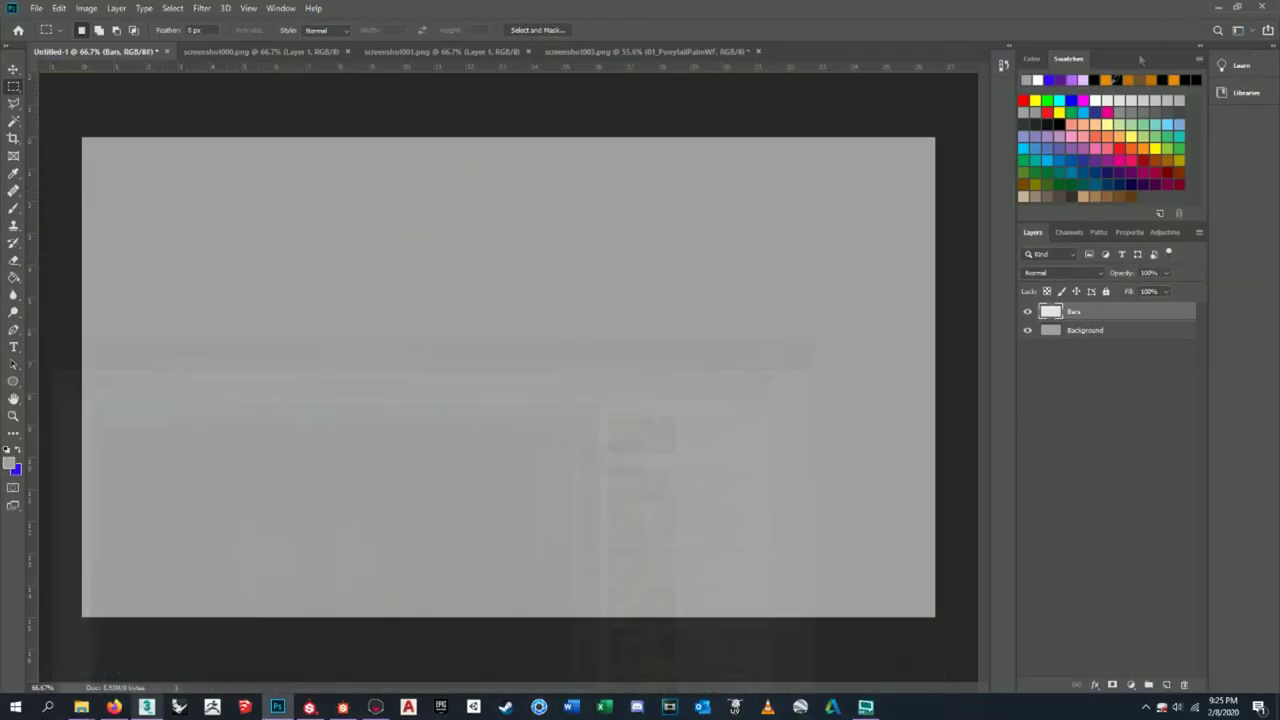
- Reorder the Bars layer and set up the Rectangle tool with a light grey colour
{"action": "left_click", "coordinate": [1085, 332]}
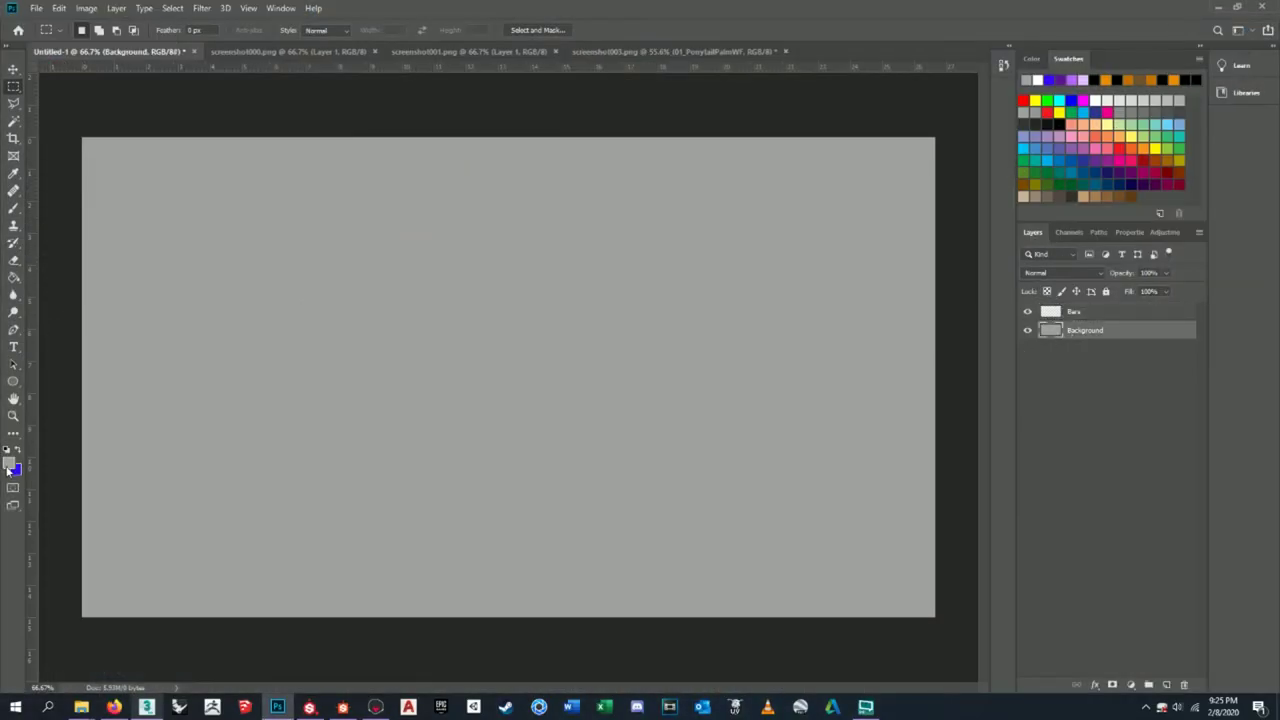
{"action": "left_click_drag", "start_coordinate": [1078, 311], "coordinate": [1083, 345]}
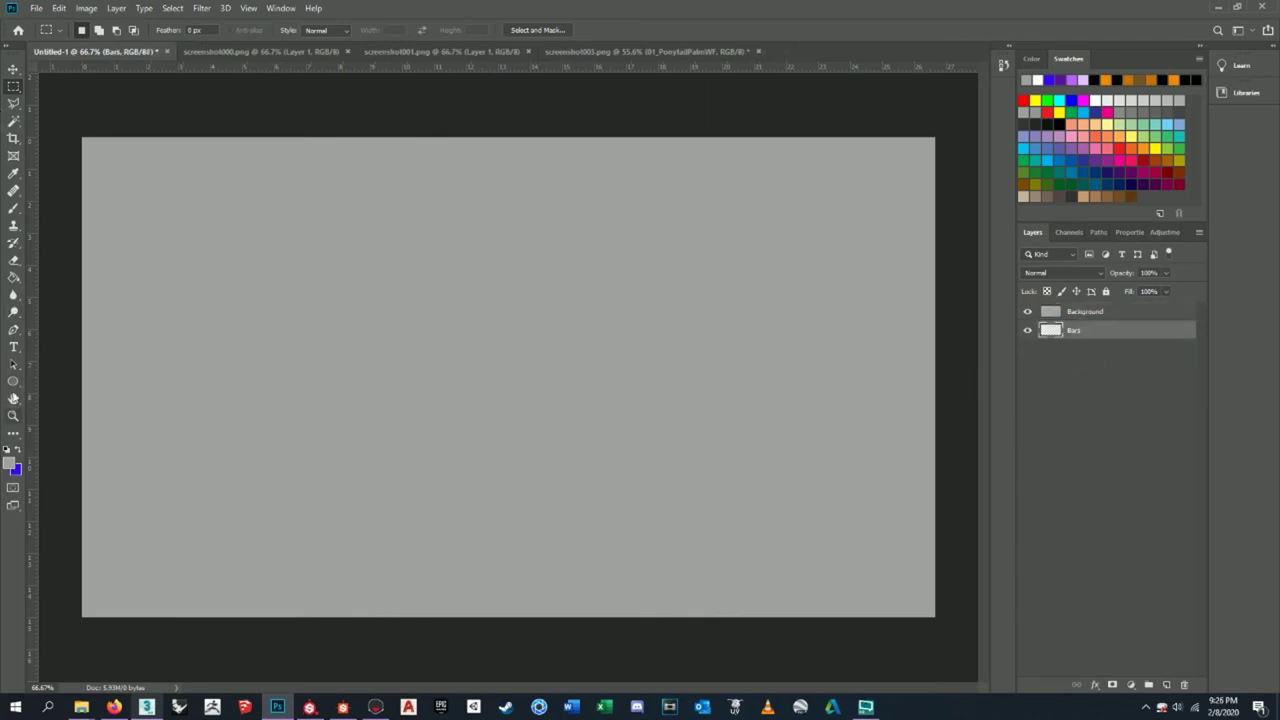
{"action": "left_click_drag", "start_coordinate": [13, 381], "coordinate": [92, 389]}
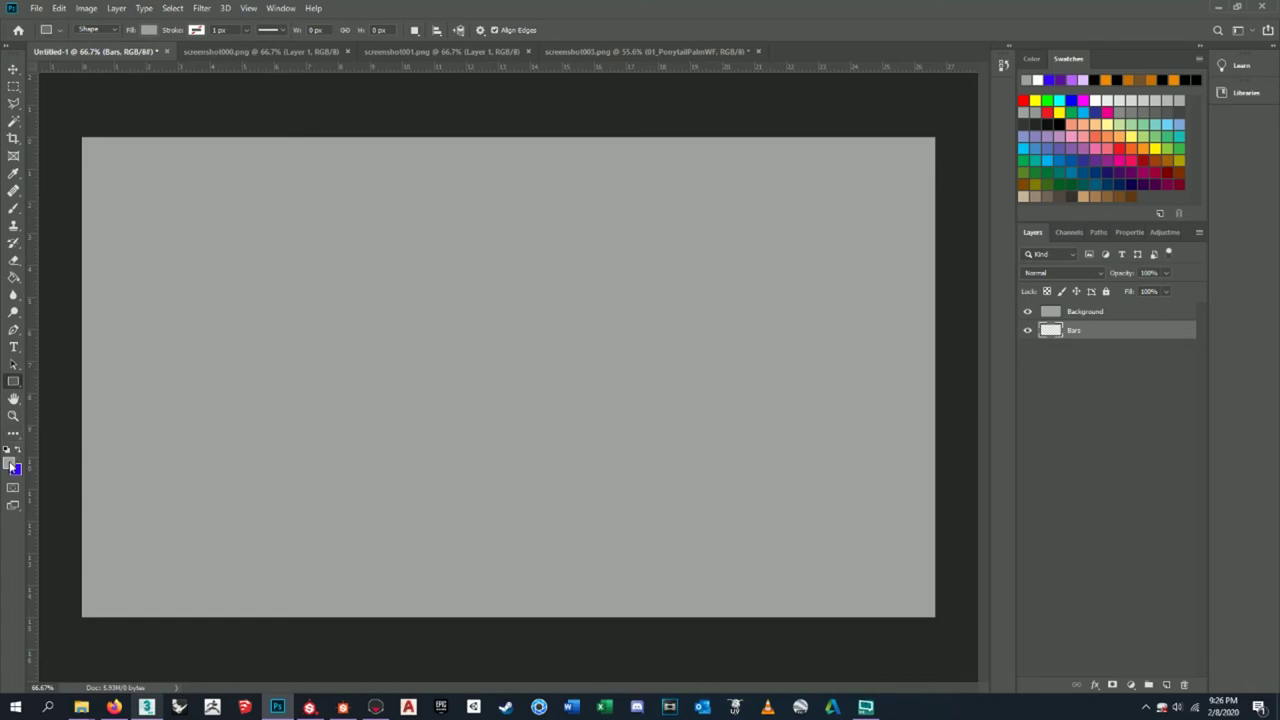
{"action": "left_click", "coordinate": [10, 462]}
{"action": "type", "text": "5a5a5a"}
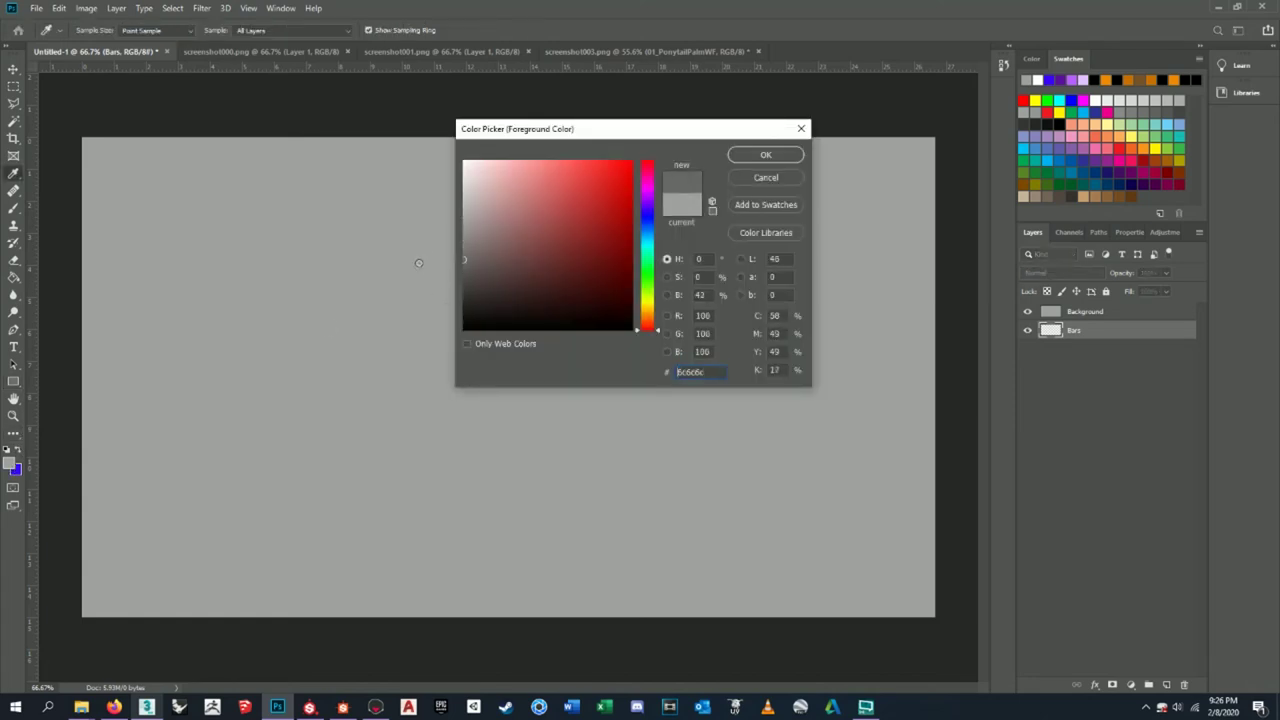
{"action": "type", "text": "666666"}
{"action": "left_click", "coordinate": [414, 262]}
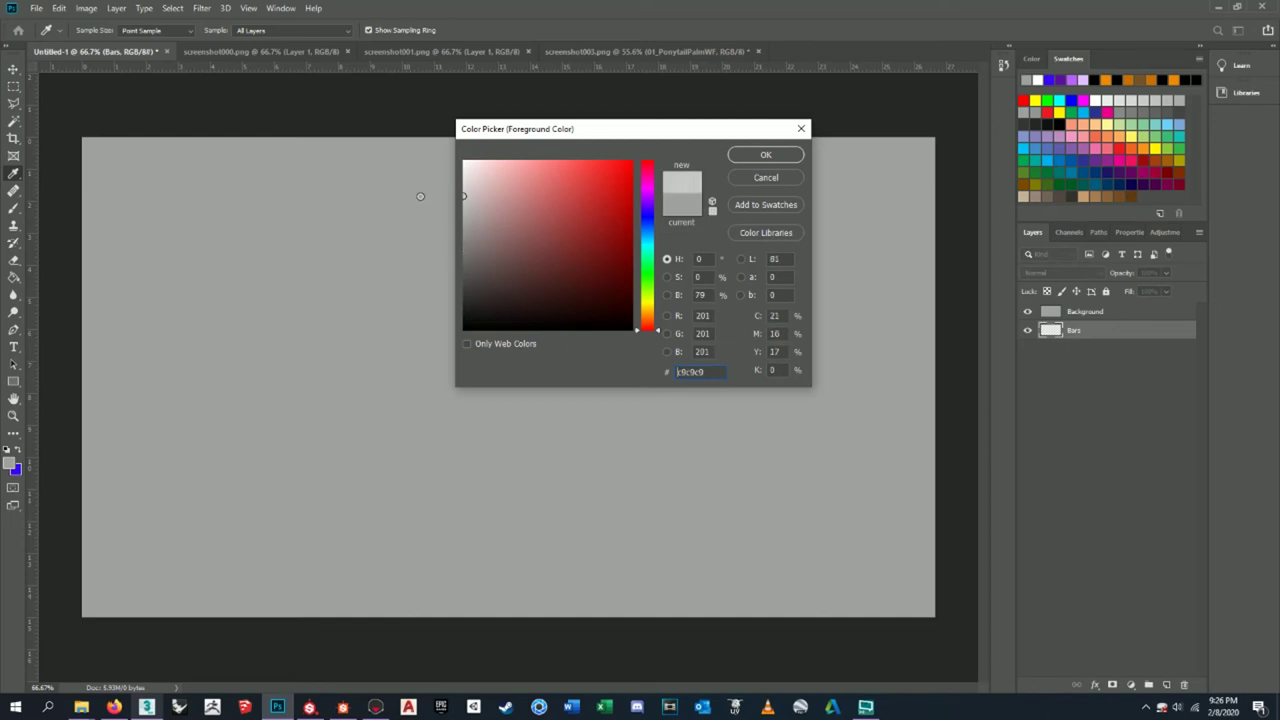
{"action": "left_click", "coordinate": [765, 155]}
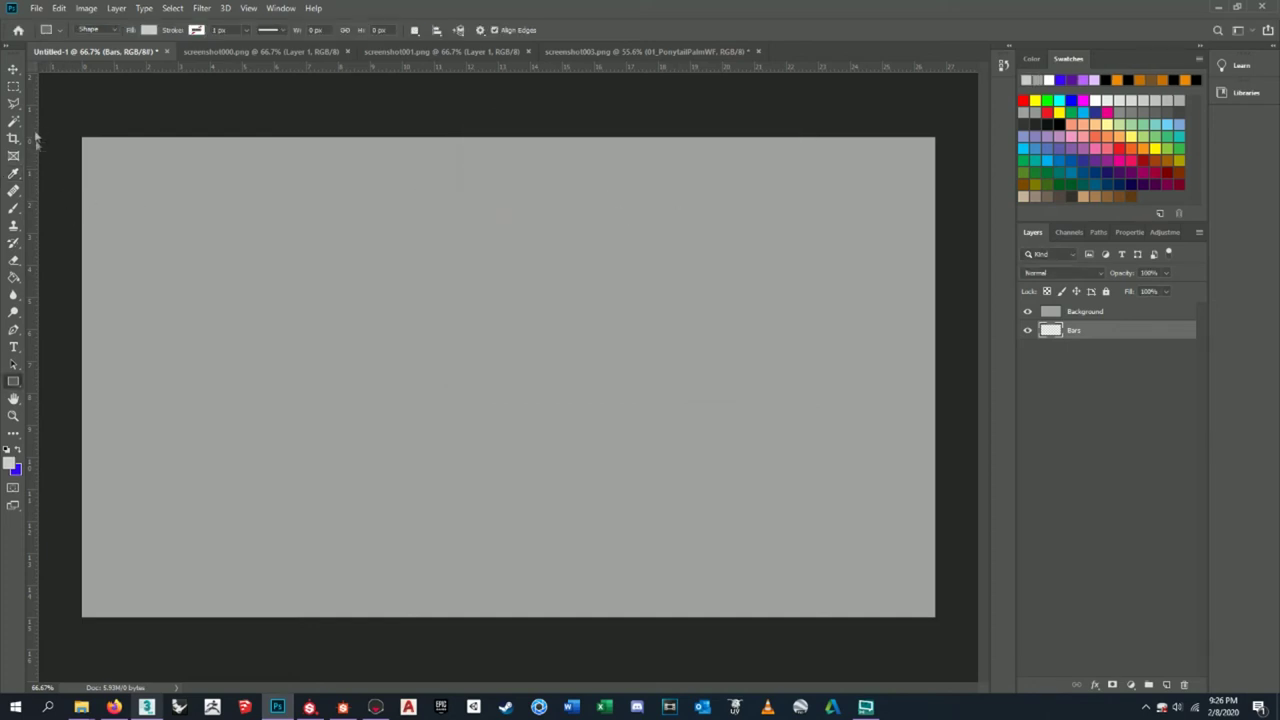
- Draw a wide grey rectangle across the canvas middle on Bars, above Background, and position it
{"action": "left_click_drag", "start_coordinate": [66, 188], "coordinate": [949, 566]}
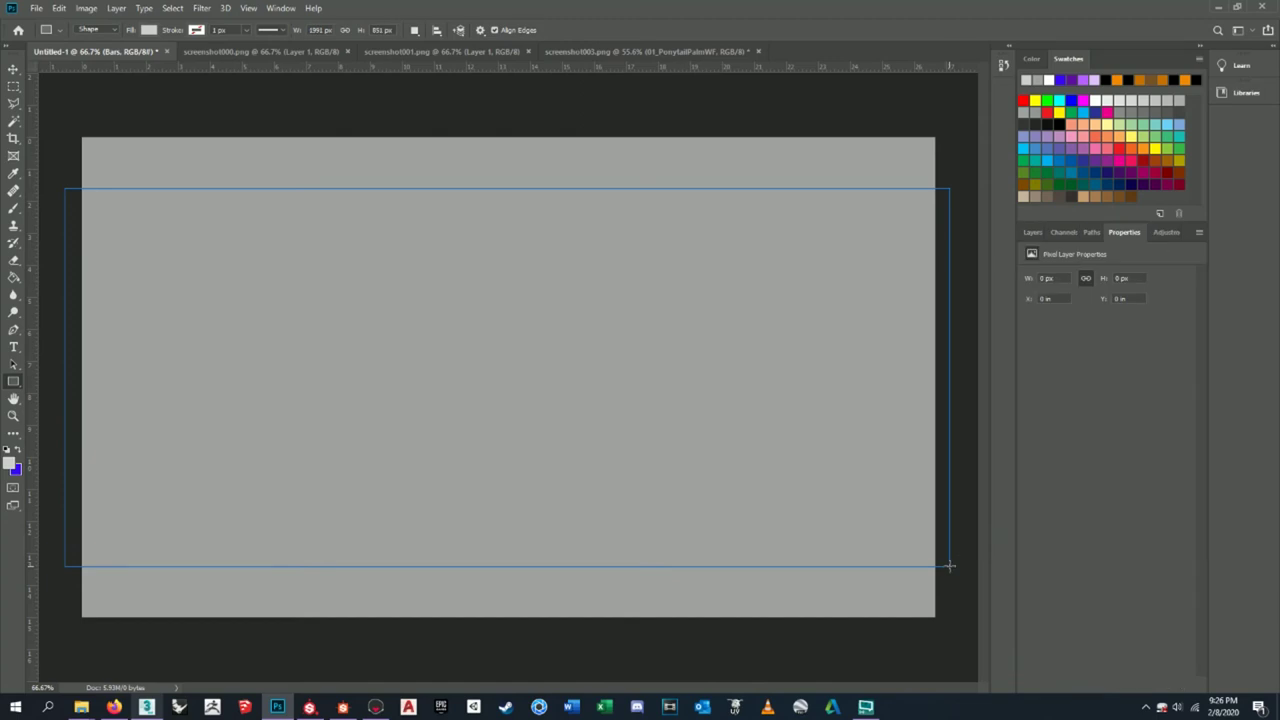
{"action": "left_click", "coordinate": [1031, 232]}
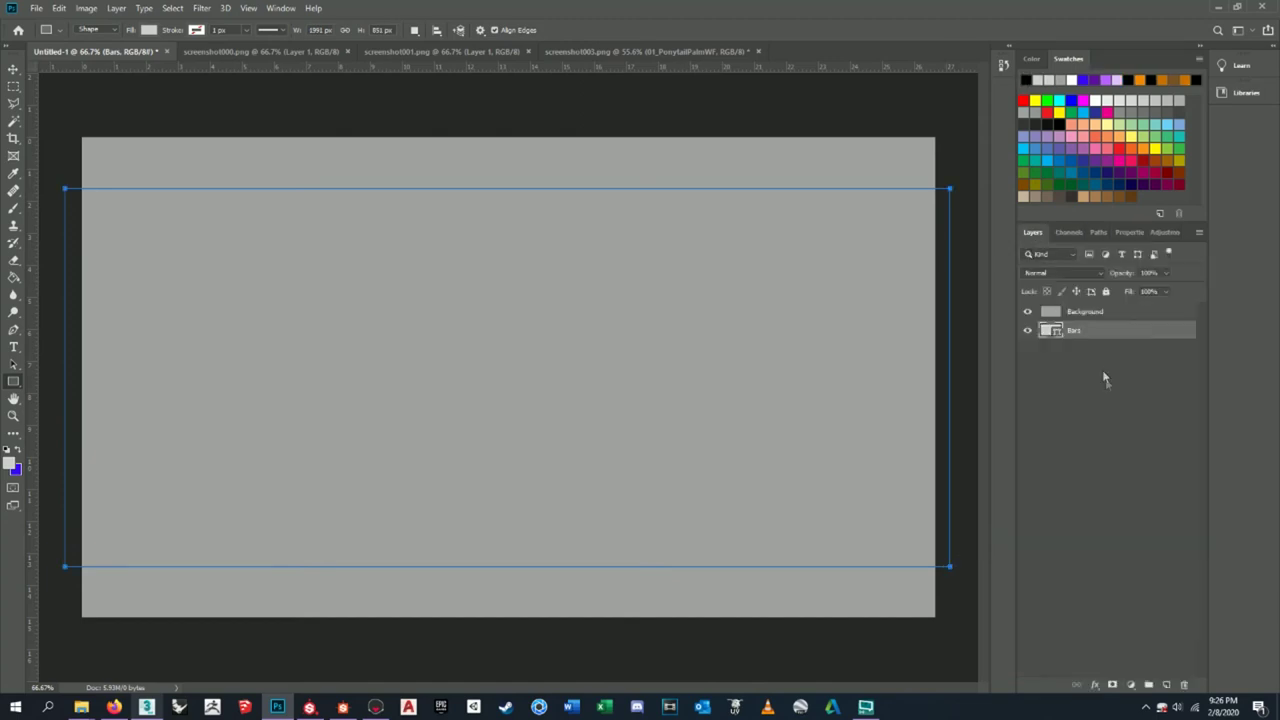
{"action": "left_click_drag", "start_coordinate": [1096, 340], "coordinate": [1085, 308]}
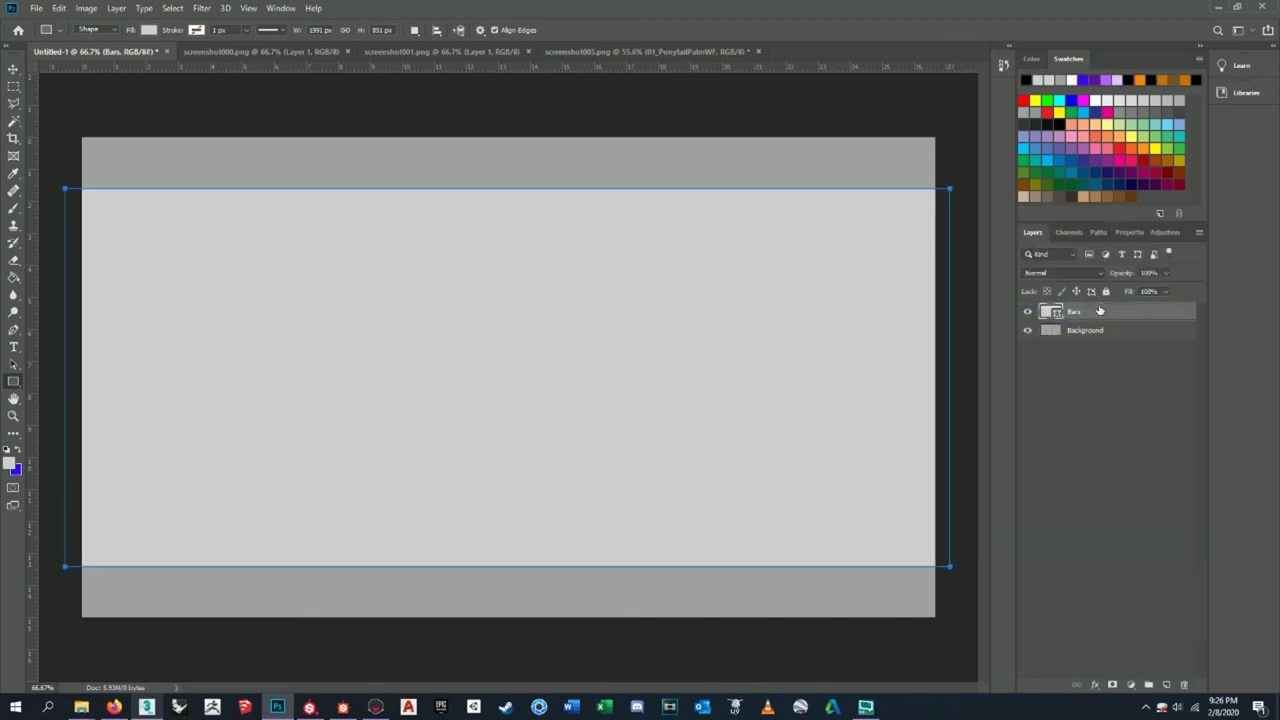
{"action": "left_click", "coordinate": [13, 68]}
{"action": "left_click_drag", "start_coordinate": [714, 386], "coordinate": [719, 391]}
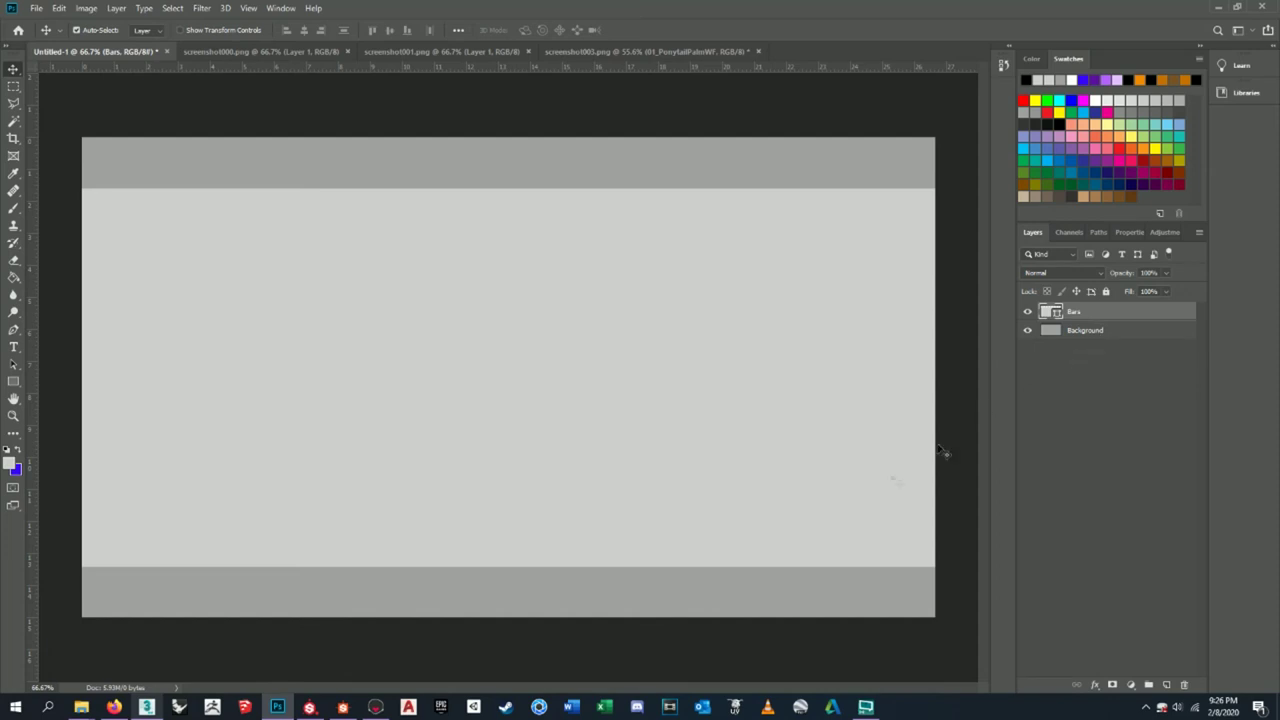
{"action": "left_click_drag", "start_coordinate": [661, 401], "coordinate": [661, 401]}
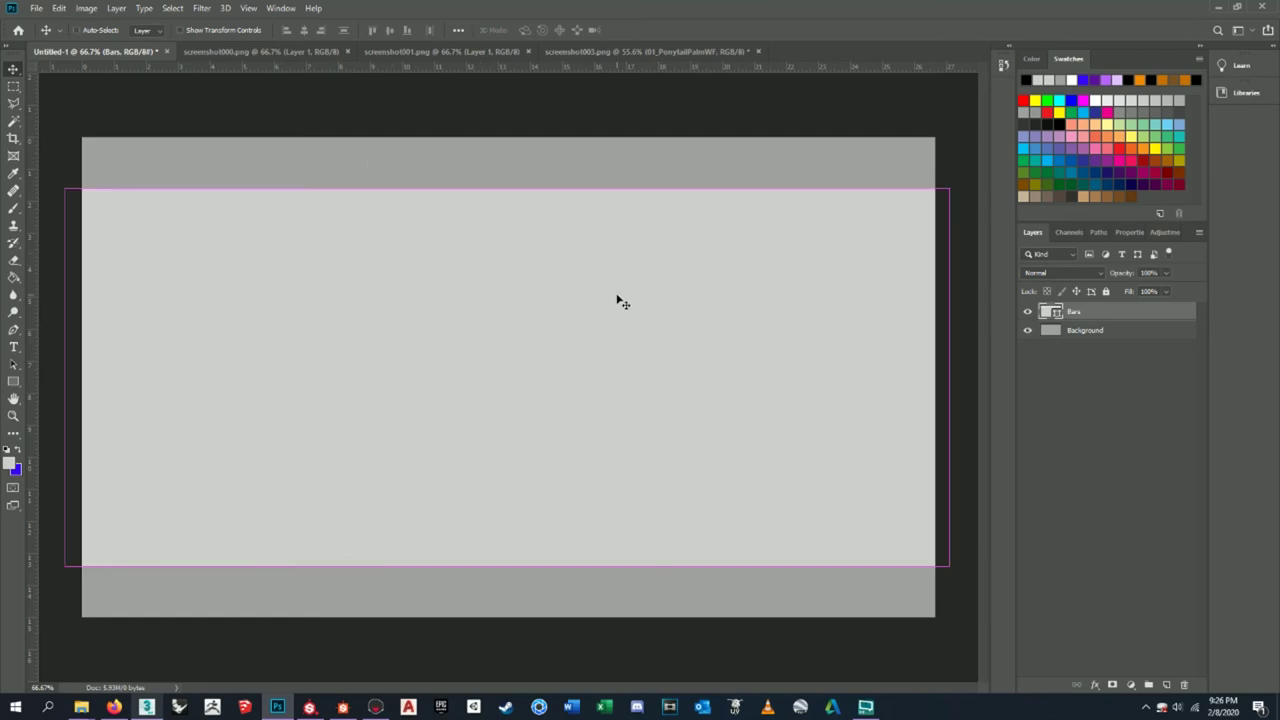
{"action": "key", "text": "ctrl+t"}
{"action": "left_click_drag", "start_coordinate": [511, 187], "coordinate": [511, 188]}
{"action": "key", "text": "Return"}
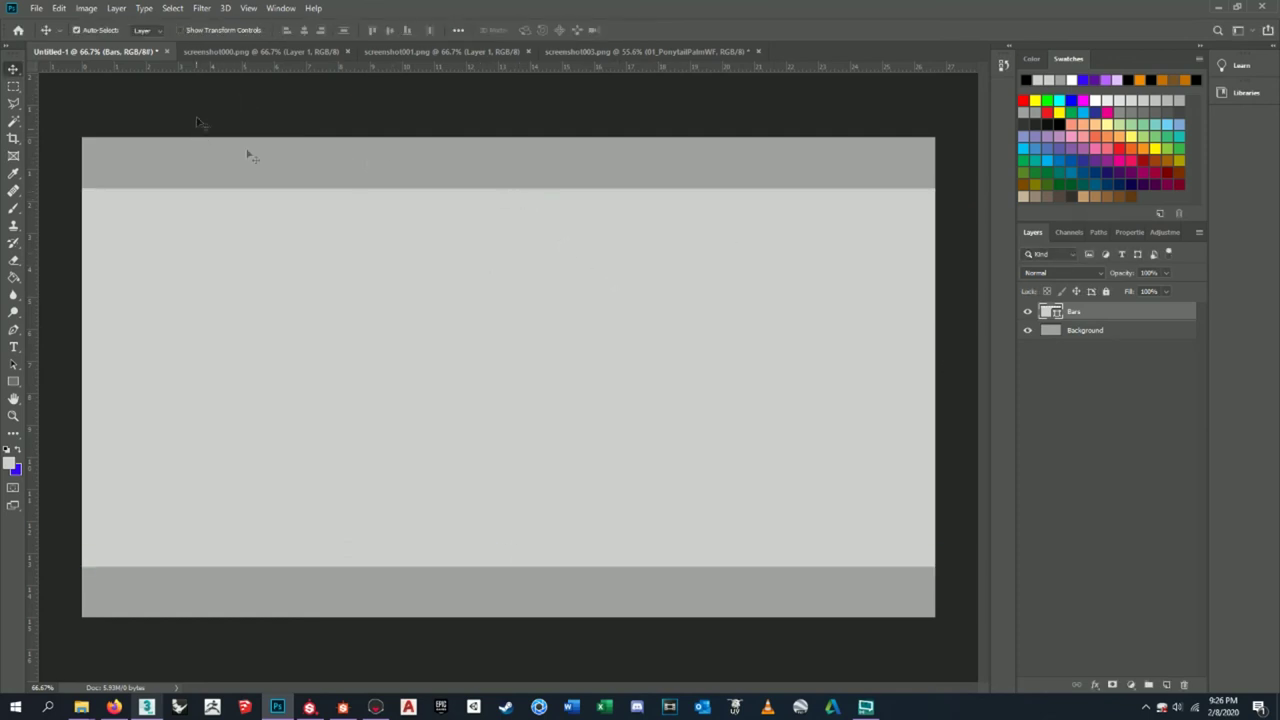
- Transform the Bars layer so the grey bars are thicker and centred vertically
{"action": "left_click", "coordinate": [1078, 340]}
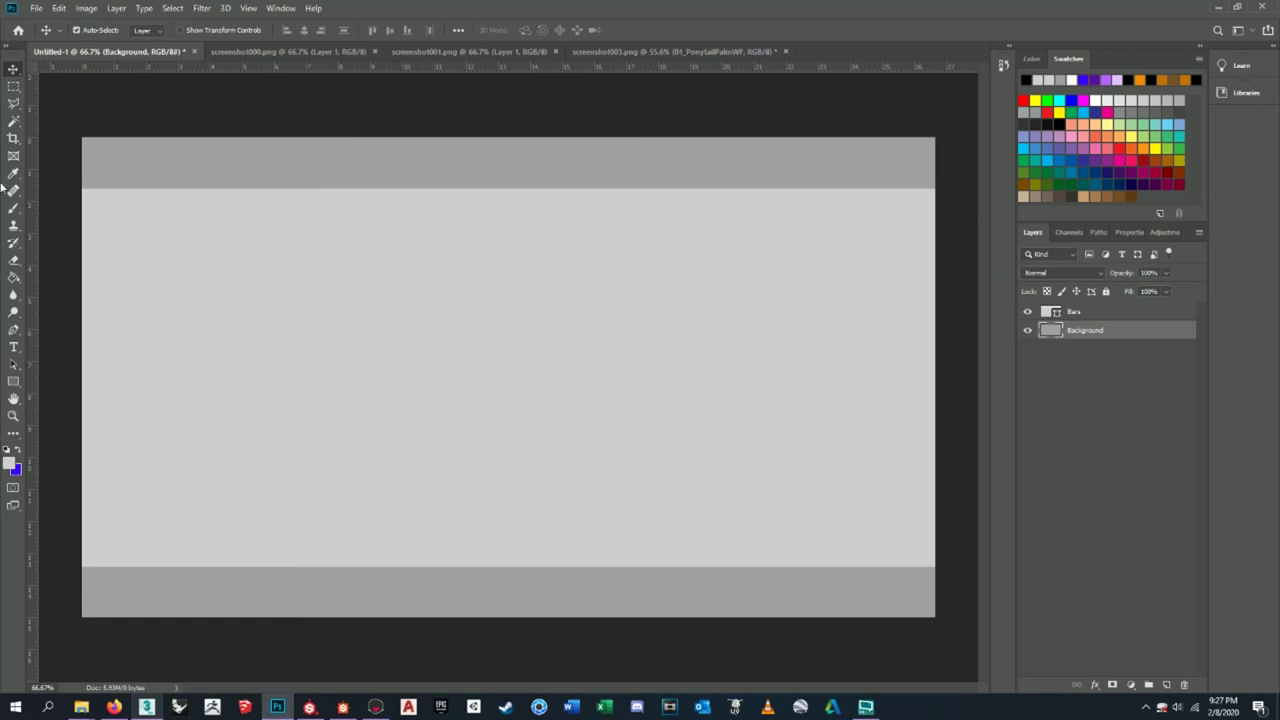
{"action": "key", "text": "ctrl+t"}
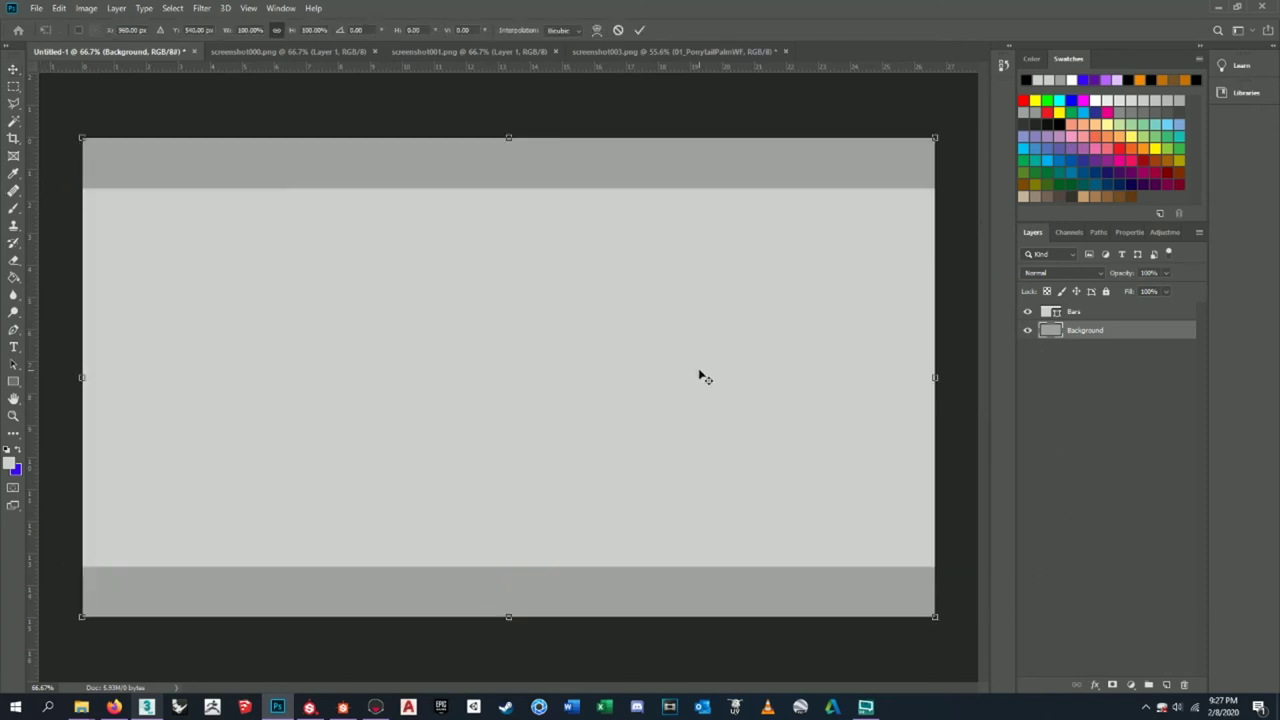
{"action": "left_click", "coordinate": [1101, 318]}
{"action": "key", "text": "ctrl+t"}
{"action": "left_click_drag", "start_coordinate": [507, 187], "coordinate": [550, 204]}
{"action": "left_click_drag", "start_coordinate": [626, 326], "coordinate": [626, 316]}
{"action": "key", "text": "Return"}
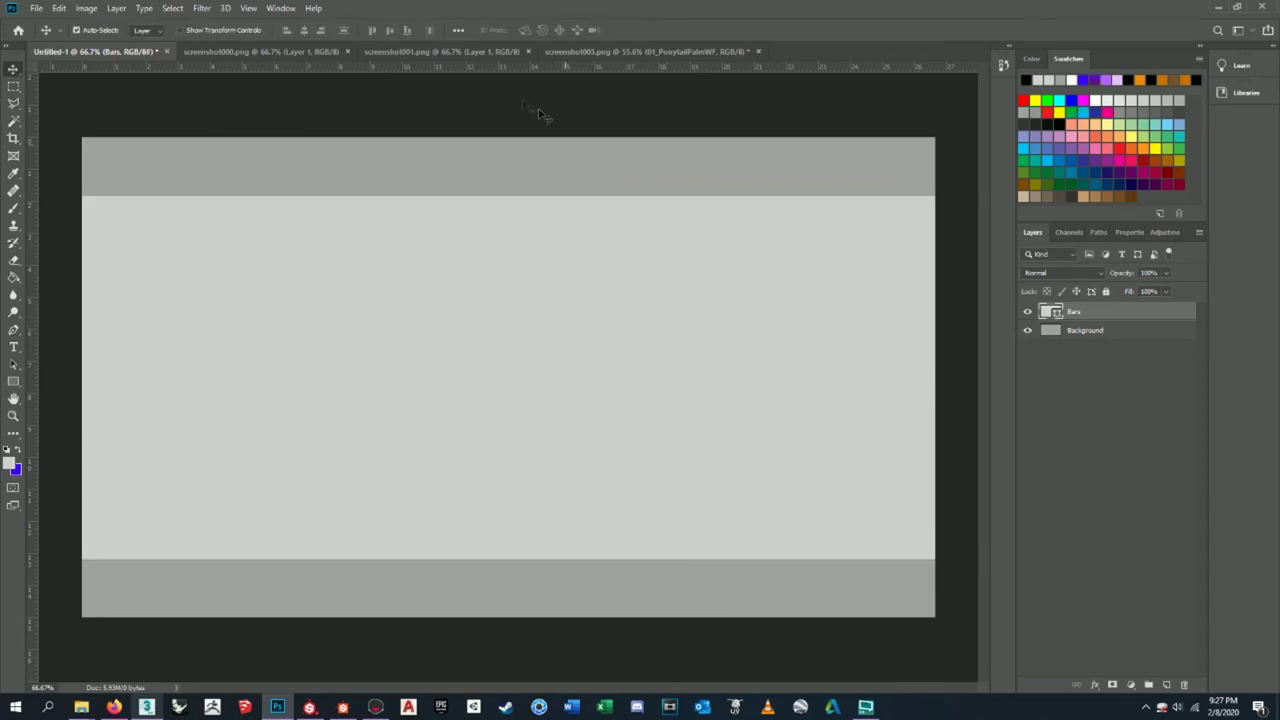
{"action": "left_click", "coordinate": [262, 51]}
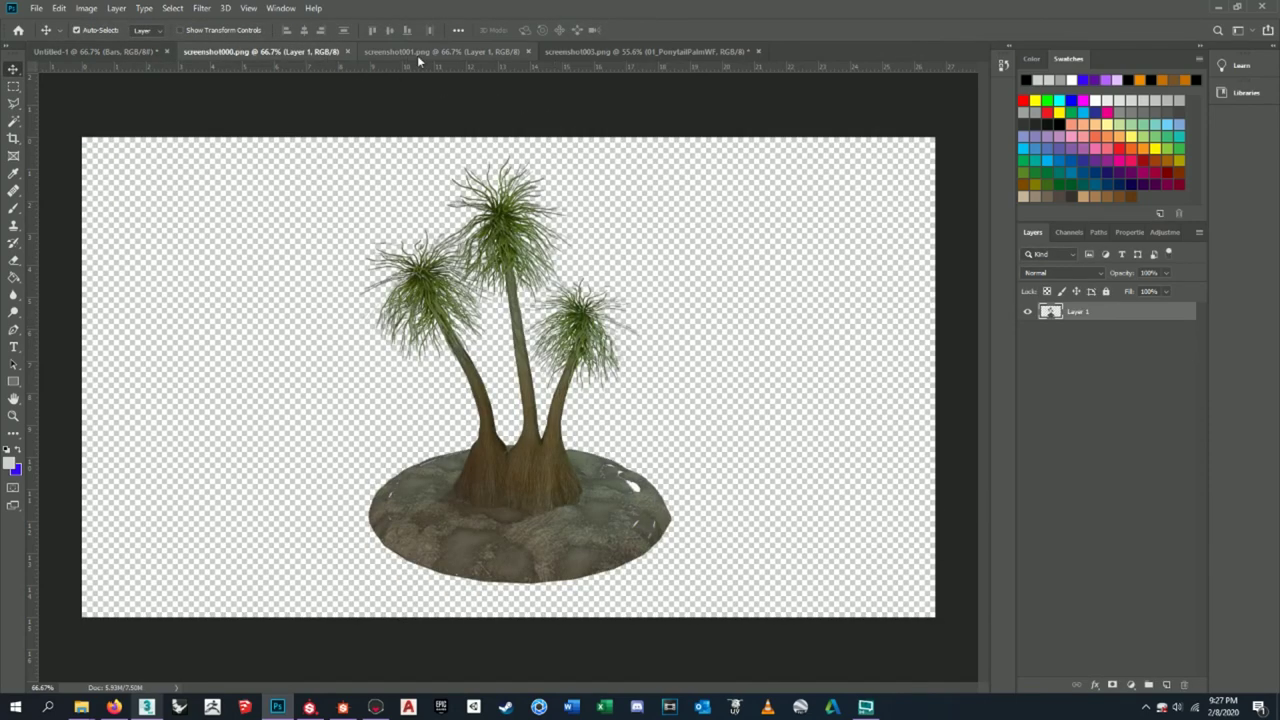
- Rename the first palm layer 01_PonytailPalm1 and place it at the left of Untitled-1
{"action": "double_click", "coordinate": [1076, 316]}
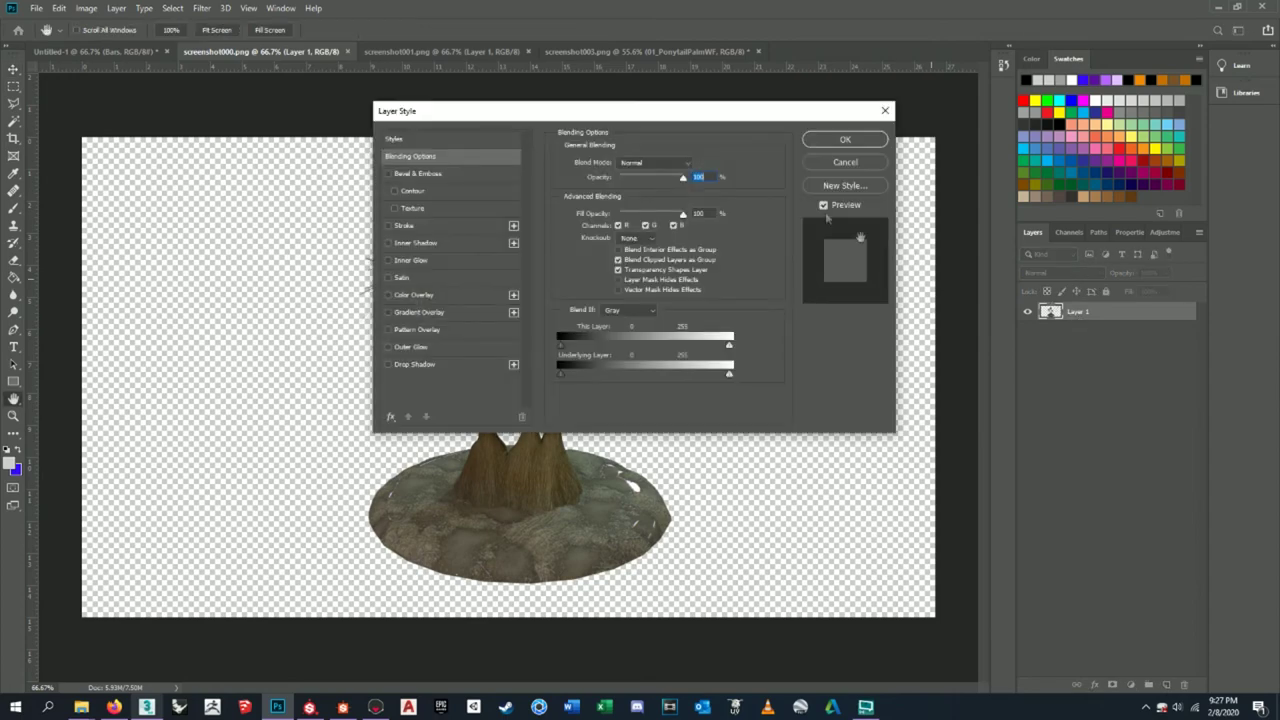
{"action": "left_click", "coordinate": [848, 158]}
{"action": "double_click", "coordinate": [1077, 311]}
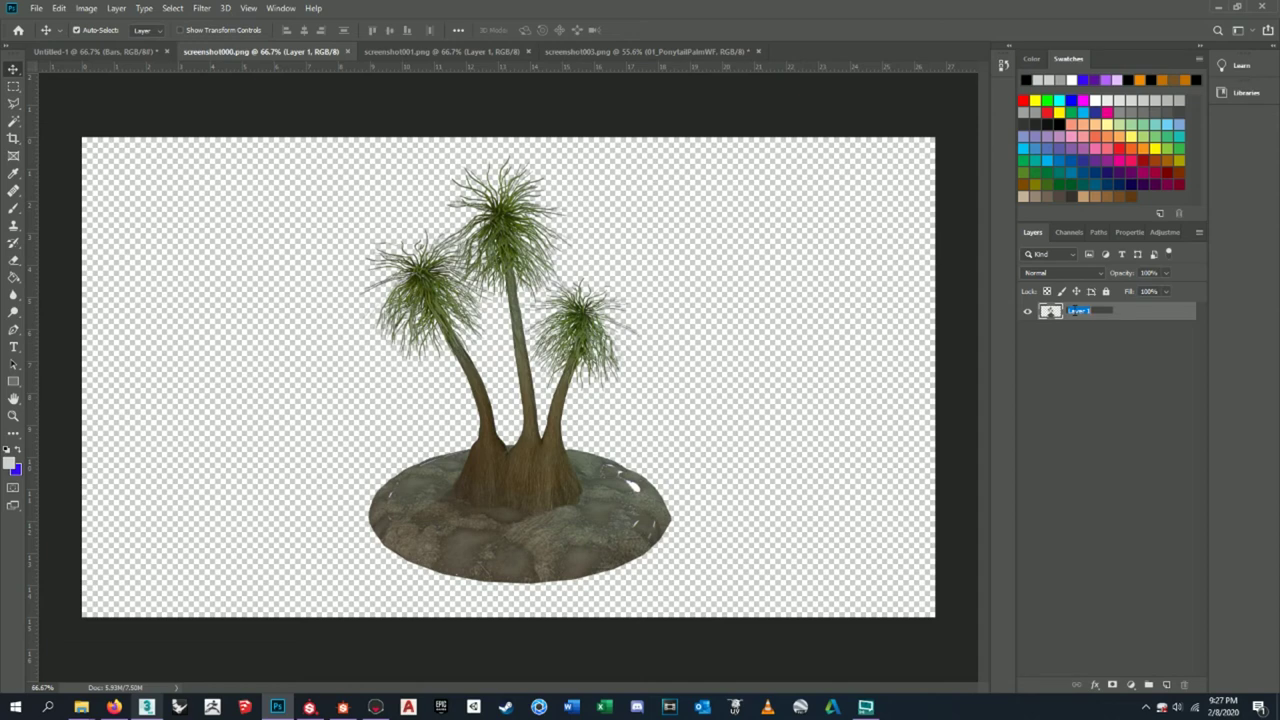
{"action": "type", "text": "PonytailPalm"}
{"action": "key", "text": "Return"}
{"action": "left_click_drag", "start_coordinate": [383, 371], "coordinate": [118, 66]}
{"action": "left_click_drag", "start_coordinate": [110, 51], "coordinate": [430, 325]}
{"action": "left_click_drag", "start_coordinate": [440, 462], "coordinate": [305, 485]}
{"action": "left_click", "coordinate": [320, 51]}
- In screenshot001.png, rename the palm layer 01_PonytailPalm2 and copy it into Untitled-1
{"action": "left_click", "coordinate": [502, 52]}
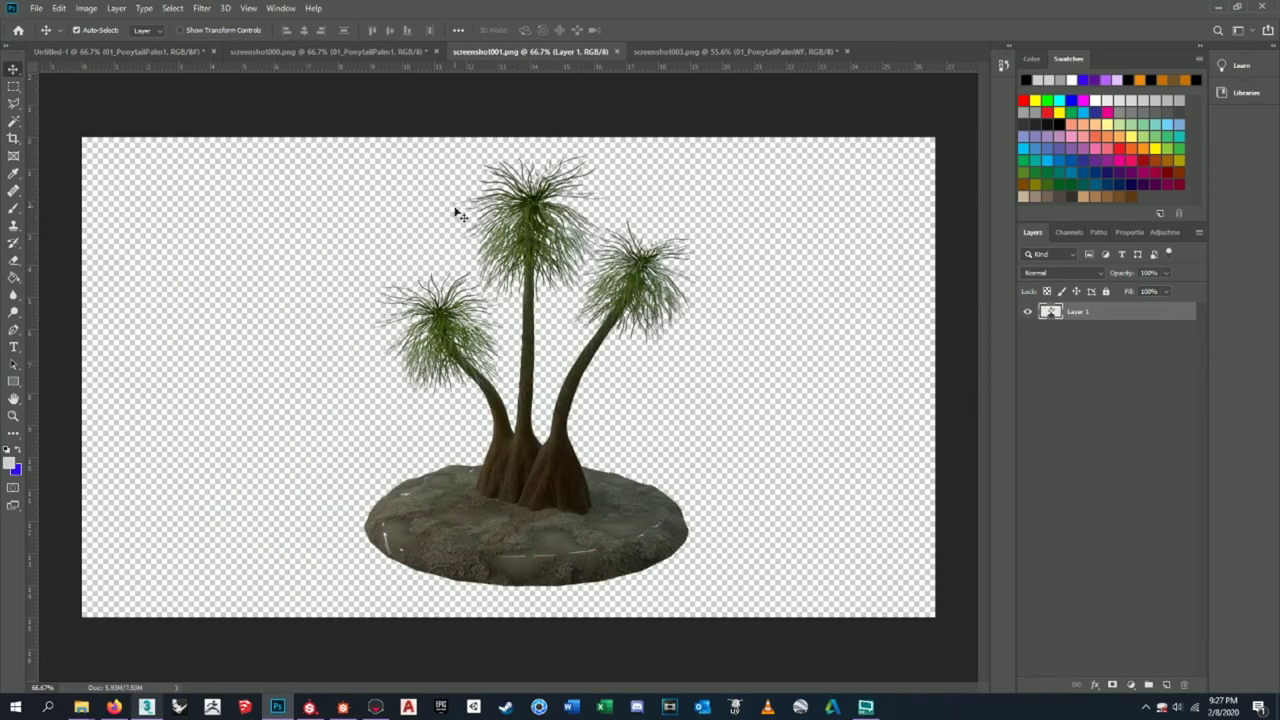
{"action": "double_click", "coordinate": [1078, 312]}
{"action": "type", "text": "01_PonytailPalm2"}
{"action": "key", "text": "Return"}
{"action": "left_click_drag", "start_coordinate": [599, 515], "coordinate": [636, 428]}
{"action": "left_click", "coordinate": [776, 51]}
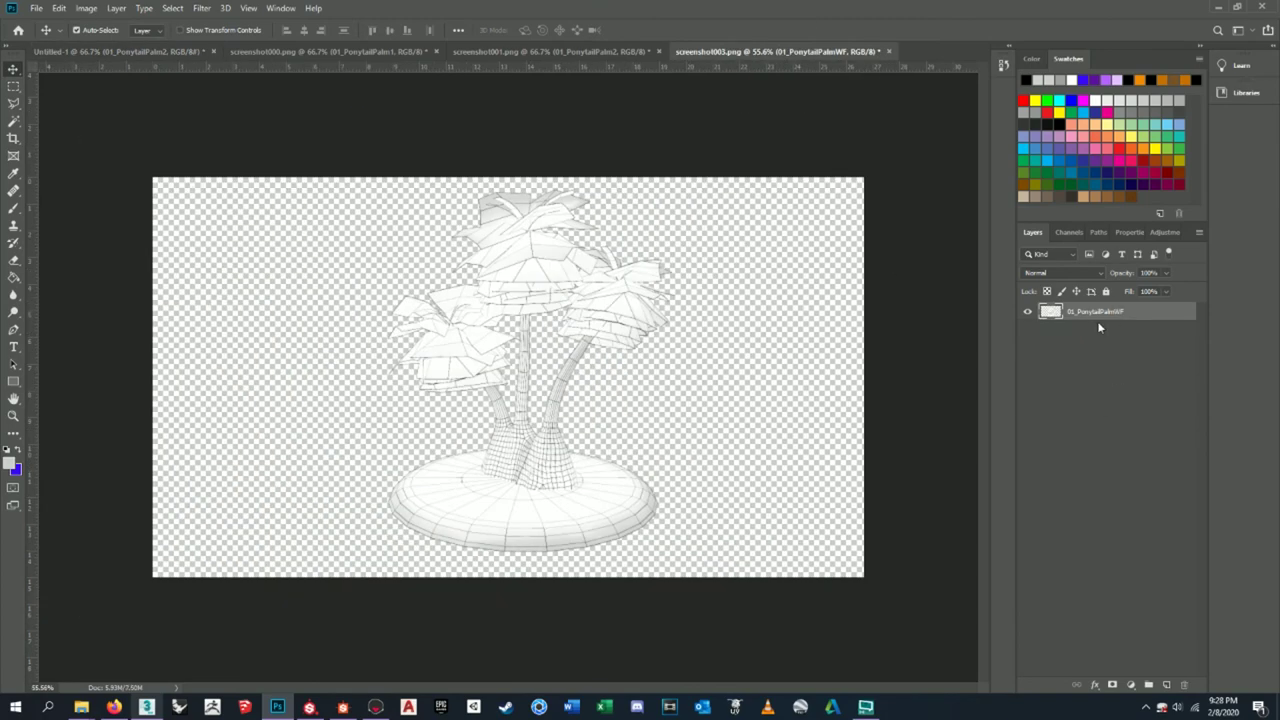
- Copy the wireframe palm from screenshot003.png into Untitled-1 and shift it slightly right
{"action": "left_click_drag", "start_coordinate": [775, 435], "coordinate": [800, 514]}
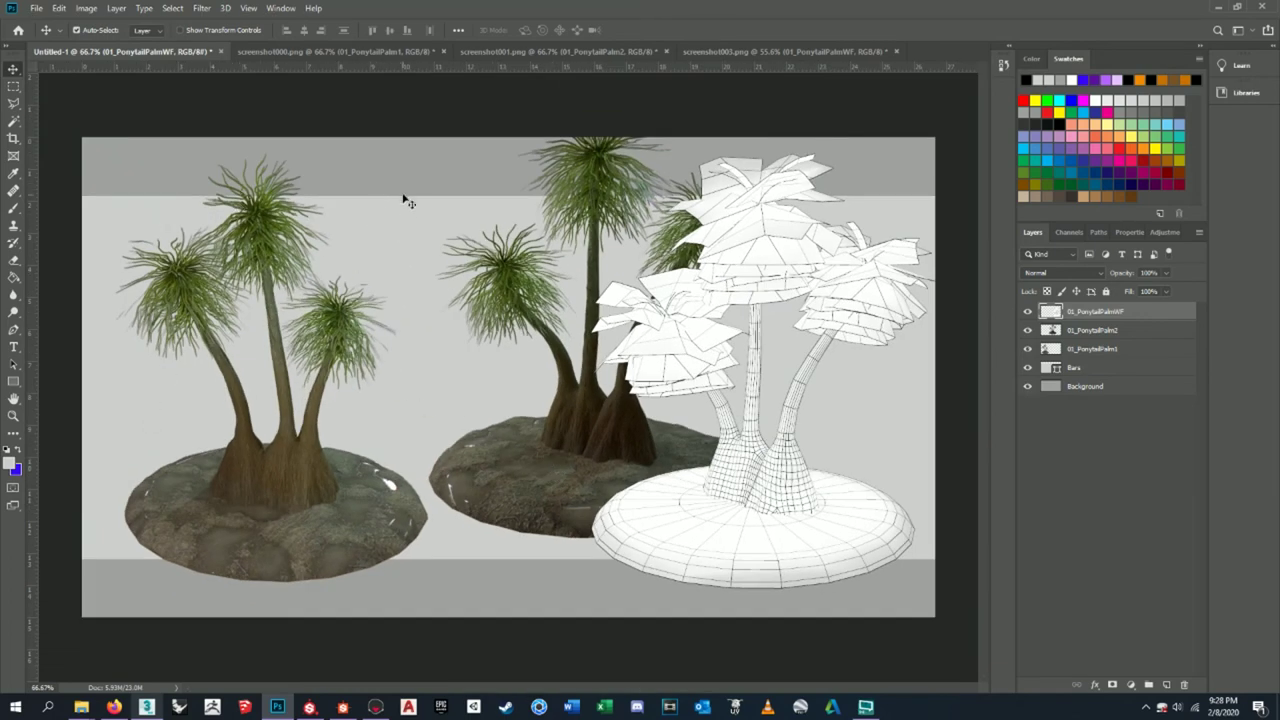
{"action": "left_click_drag", "start_coordinate": [749, 491], "coordinate": [773, 505]}
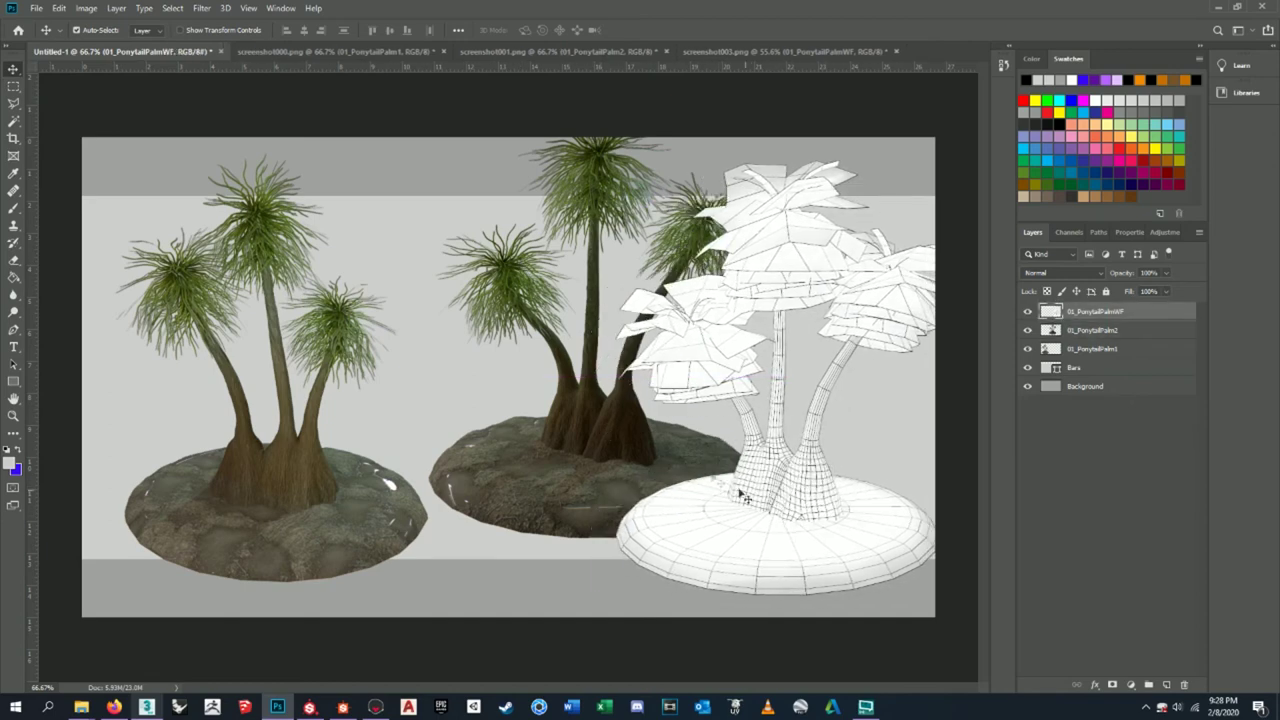
{"action": "left_click", "coordinate": [604, 396]}
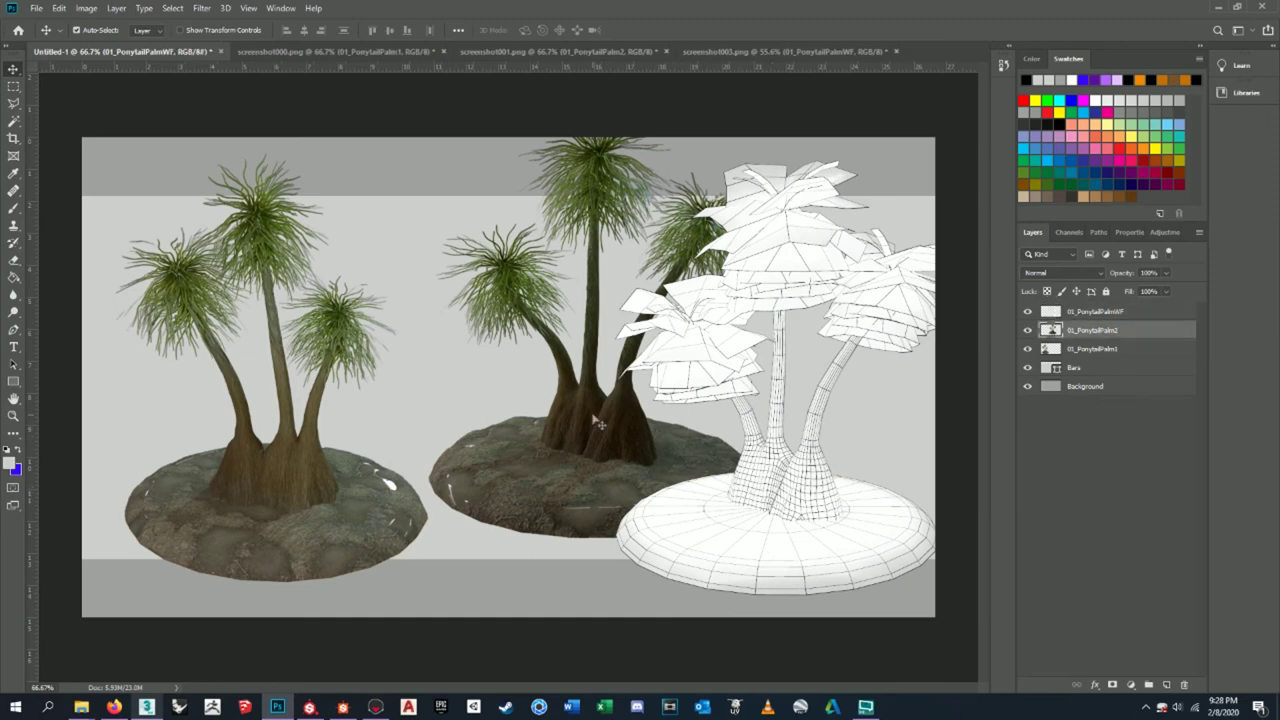
- Scale the middle palm 01_PonytailPalm2 down to about 76% and move it up and left
{"action": "left_click", "coordinate": [806, 518]}
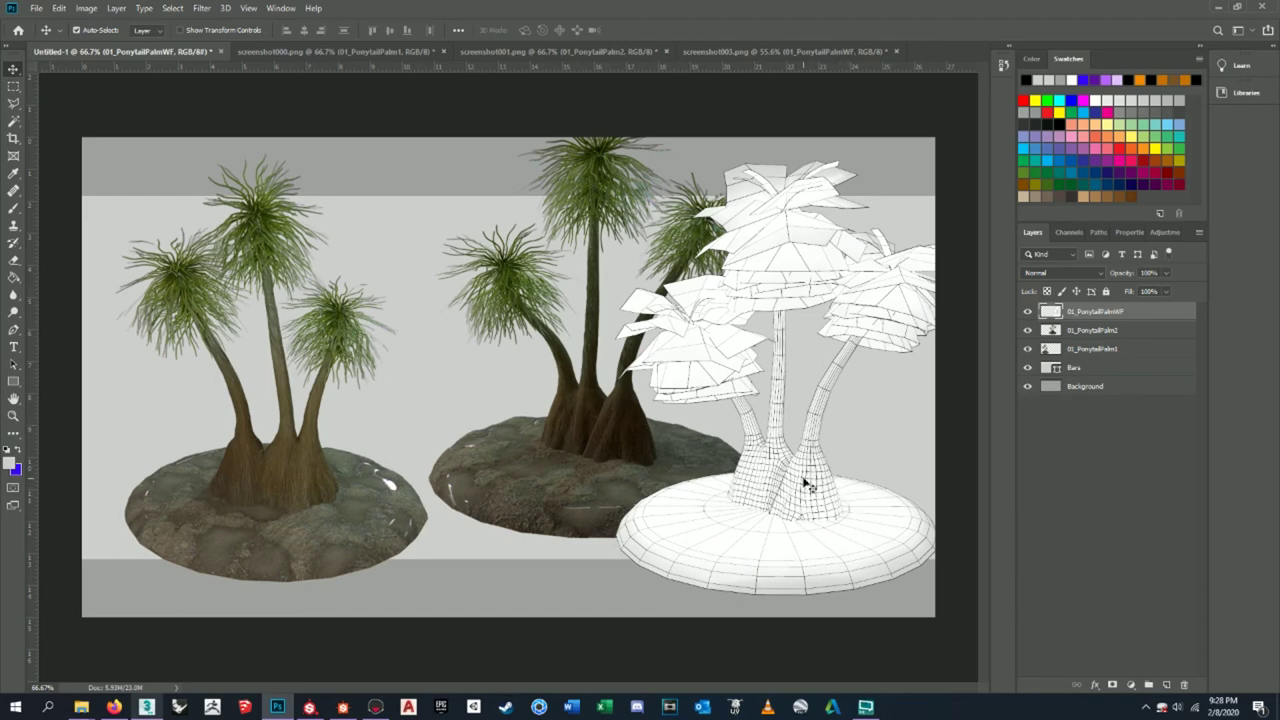
{"action": "left_click", "coordinate": [603, 425], "text": "shift"}
{"action": "left_click", "coordinate": [829, 523]}
{"action": "left_click", "coordinate": [656, 458], "text": "shift"}
{"action": "left_click", "coordinate": [818, 528]}
{"action": "left_click", "coordinate": [1090, 334]}
{"action": "left_click", "coordinate": [1027, 330]}
{"action": "left_click", "coordinate": [1027, 330]}
{"action": "key", "text": "ctrl+t"}
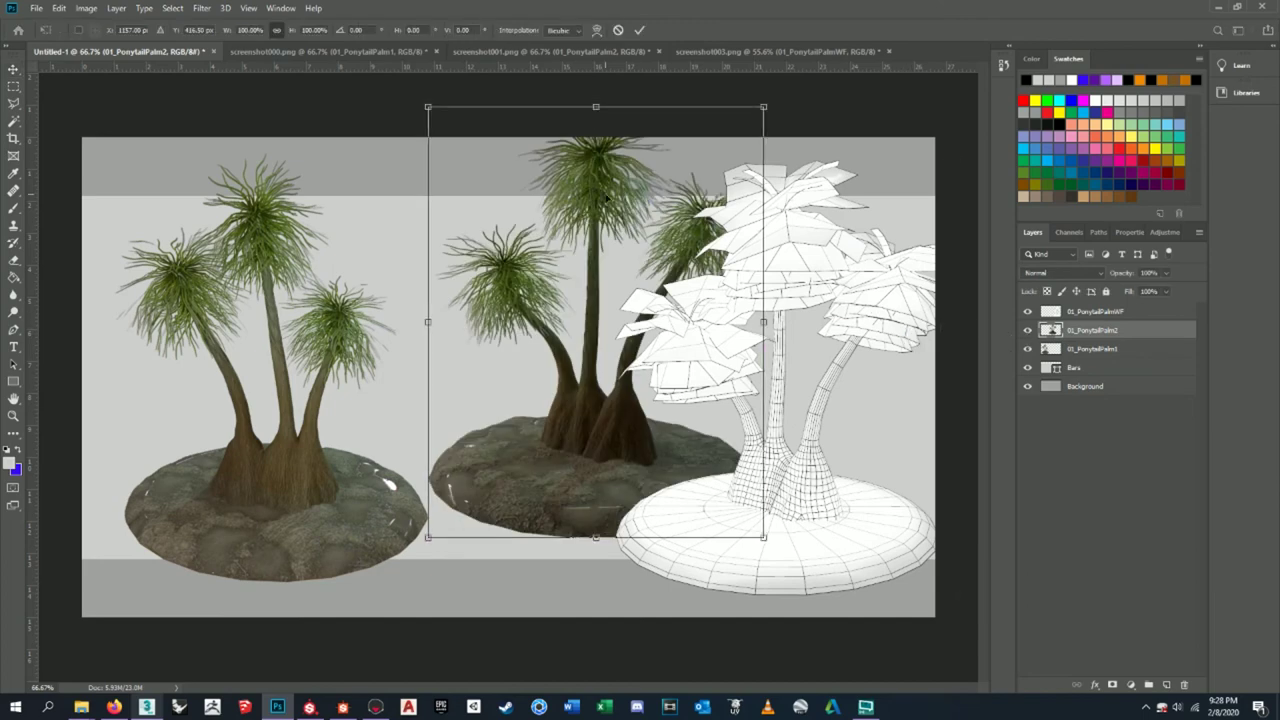
{"action": "left_click_drag", "start_coordinate": [428, 106], "coordinate": [500, 200]}
{"action": "left_click_drag", "start_coordinate": [638, 447], "coordinate": [578, 401]}
{"action": "key", "text": "Return"}
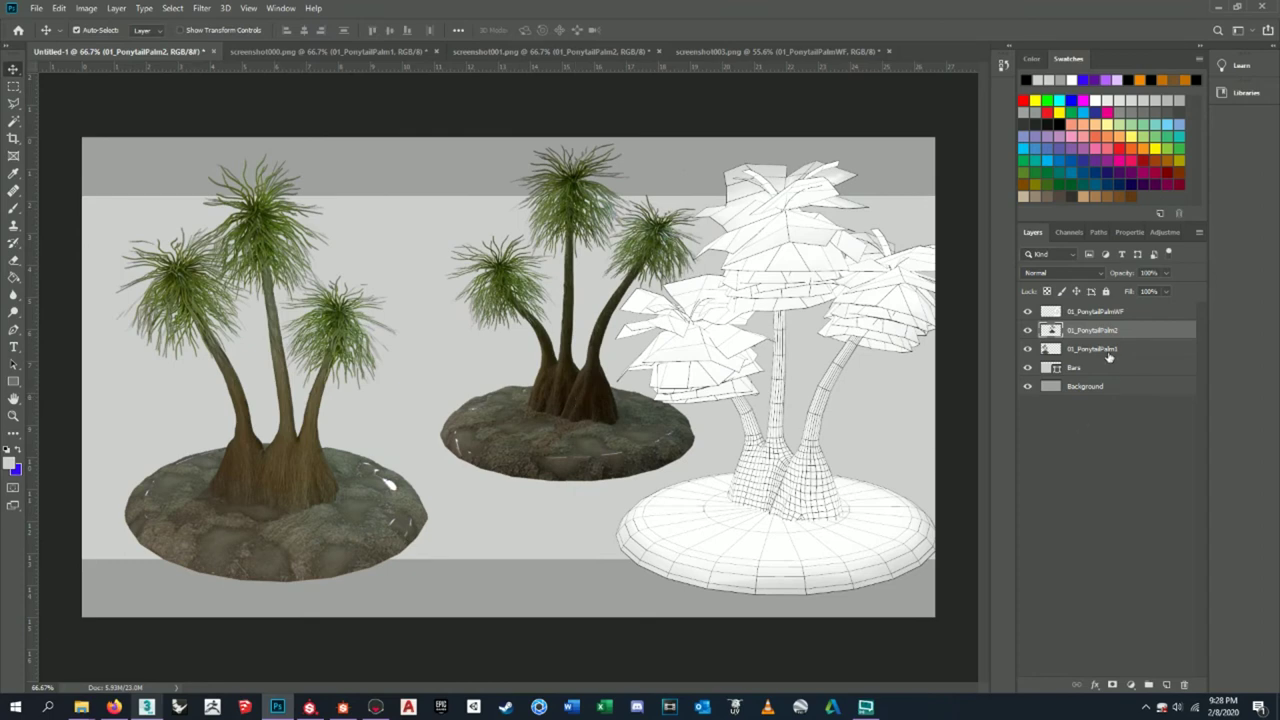
- Scale the wireframe palm to about 73%, move it left, and shift the middle palm further left
{"action": "left_click", "coordinate": [1112, 313]}
{"action": "key", "text": "ctrl+t"}
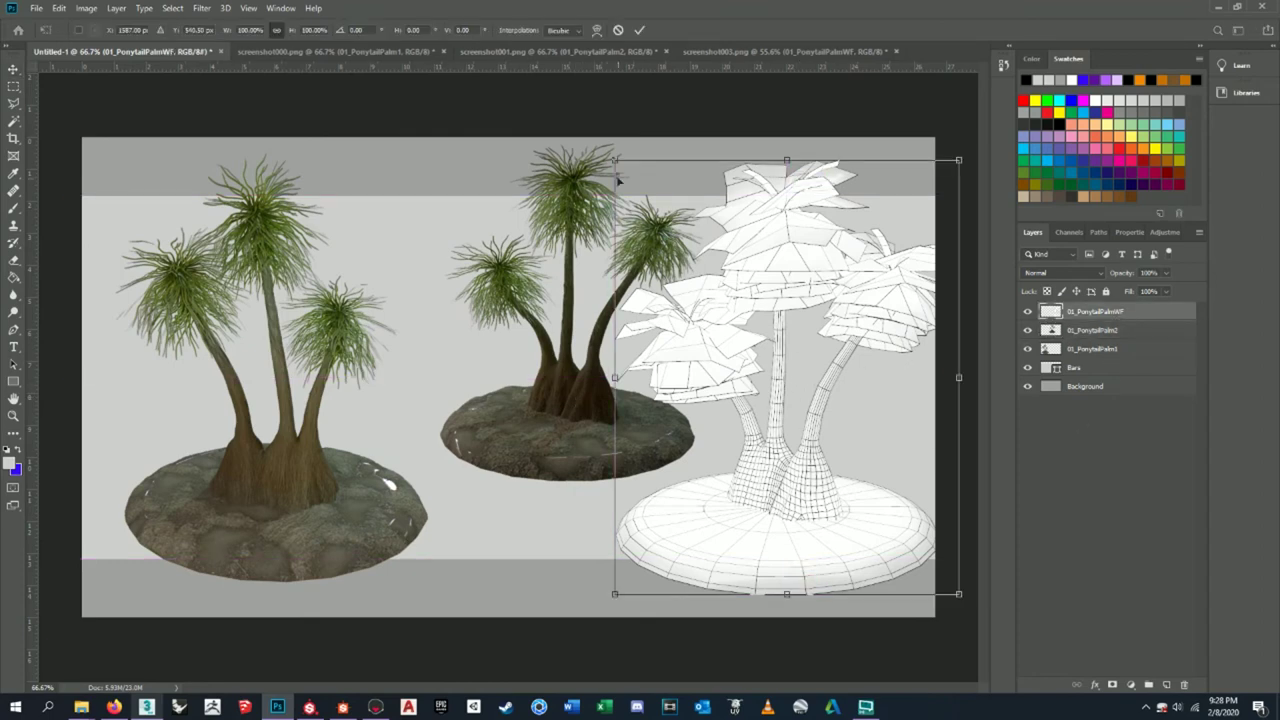
{"action": "left_click_drag", "start_coordinate": [617, 165], "coordinate": [830, 181]}
{"action": "left_click_drag", "start_coordinate": [851, 523], "coordinate": [826, 523]}
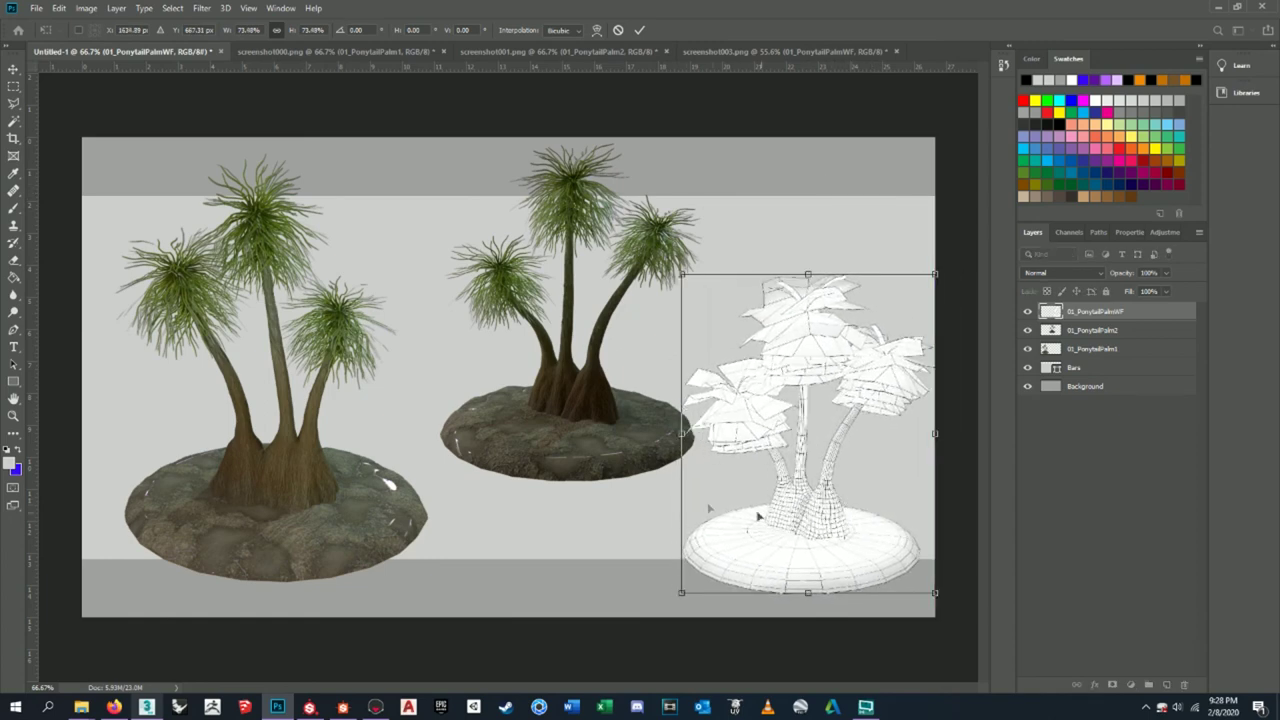
{"action": "key", "text": "Return"}
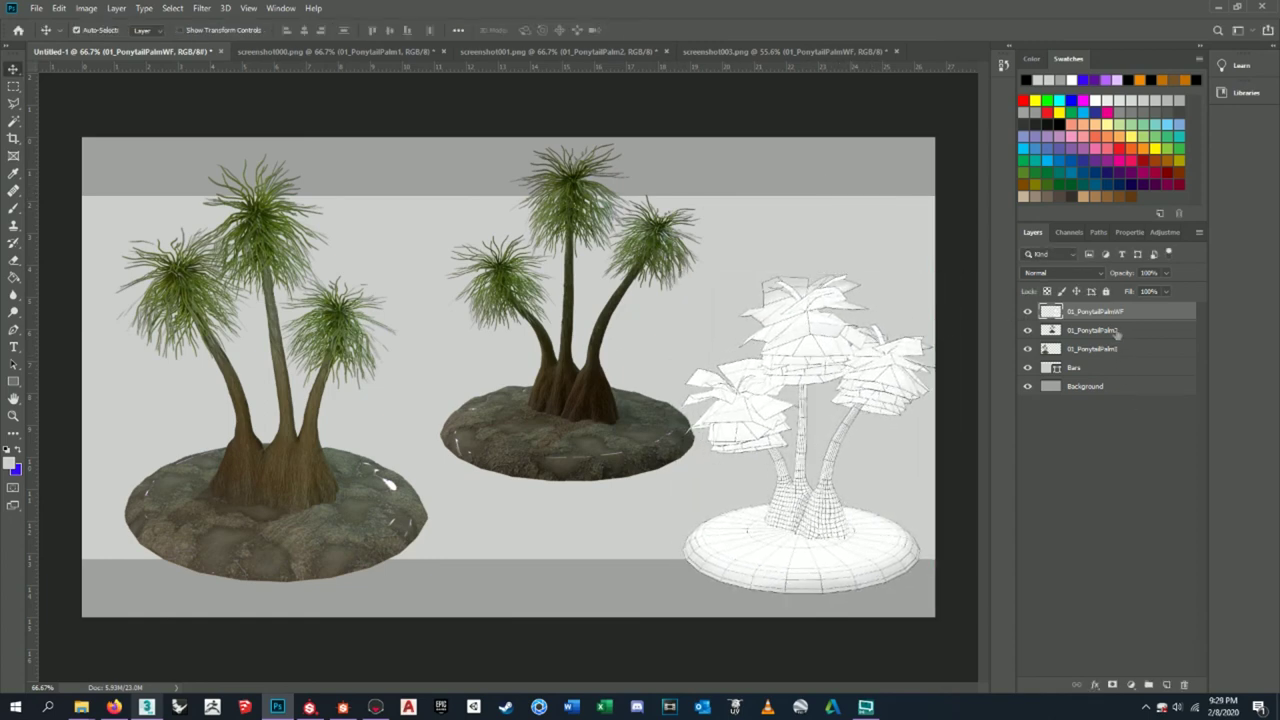
{"action": "left_click", "coordinate": [1117, 330]}
{"action": "left_click_drag", "start_coordinate": [601, 440], "coordinate": [580, 439]}
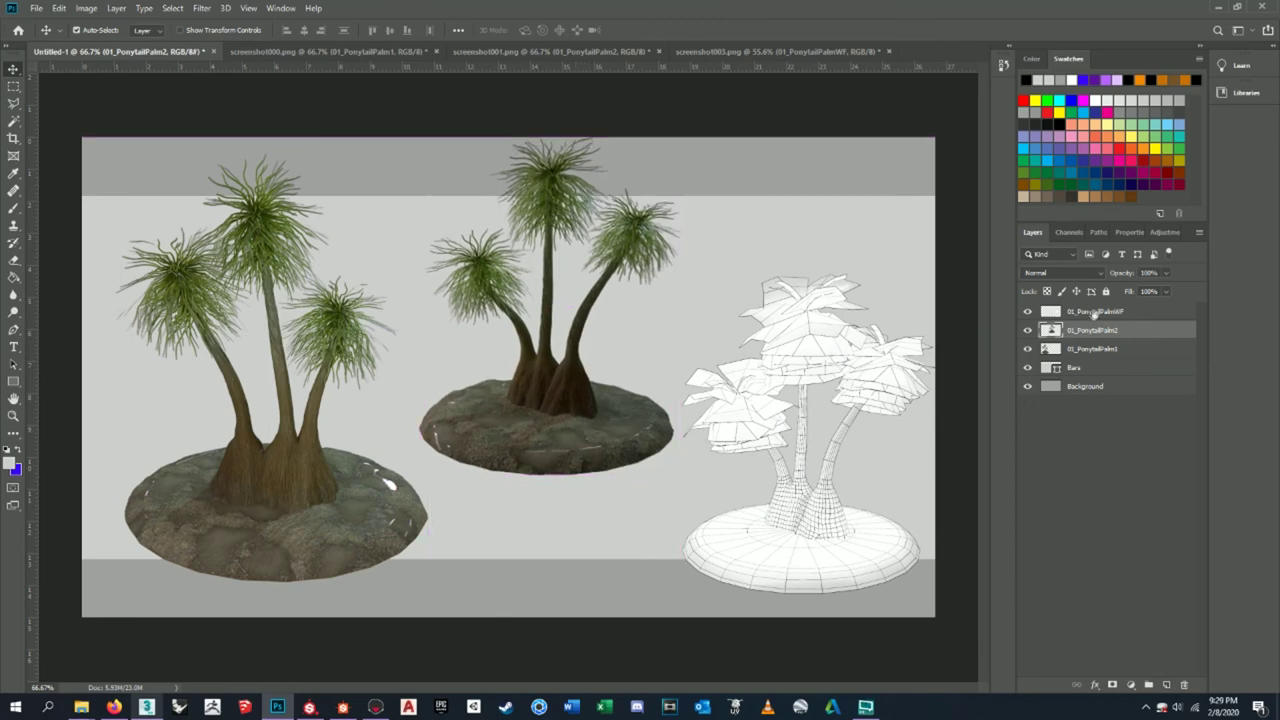
- Toggle the left palm 01_PonytailPalm1's visibility to compare, then nudge it into place
{"action": "left_click", "coordinate": [1090, 350]}
{"action": "left_click", "coordinate": [1027, 349]}
{"action": "left_click", "coordinate": [1027, 349]}
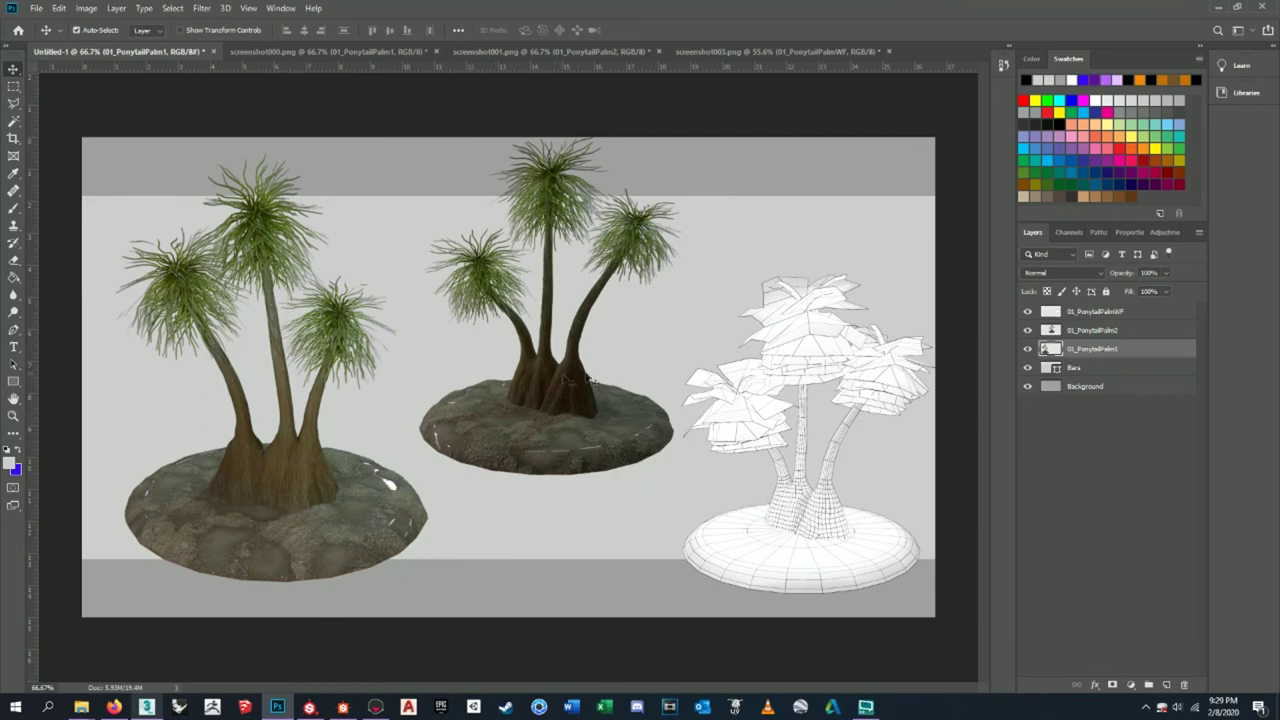
{"action": "left_click_drag", "start_coordinate": [333, 508], "coordinate": [351, 497]}
- Scale the left palm to about 92% and reposition it up and left
{"action": "key", "text": "ctrl+t"}
{"action": "left_click_drag", "start_coordinate": [129, 137], "coordinate": [155, 172]}
{"action": "left_click_drag", "start_coordinate": [323, 488], "coordinate": [283, 462]}
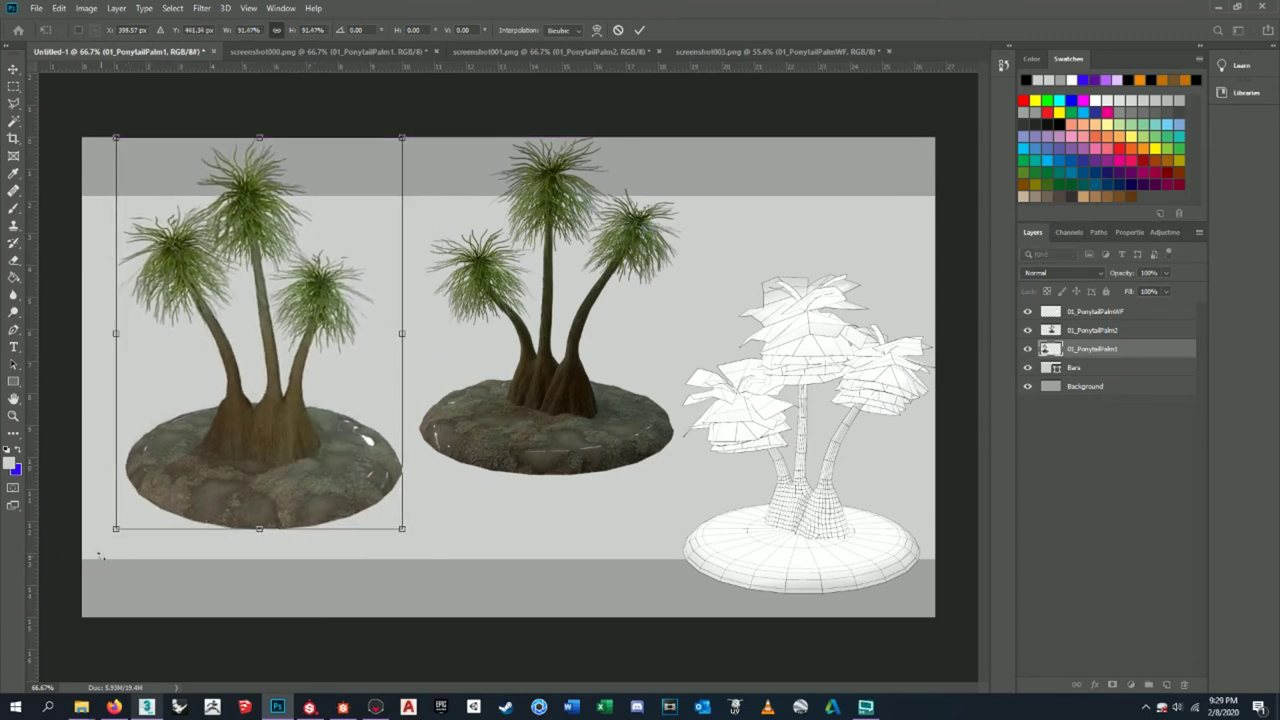
{"action": "key", "text": "Return"}
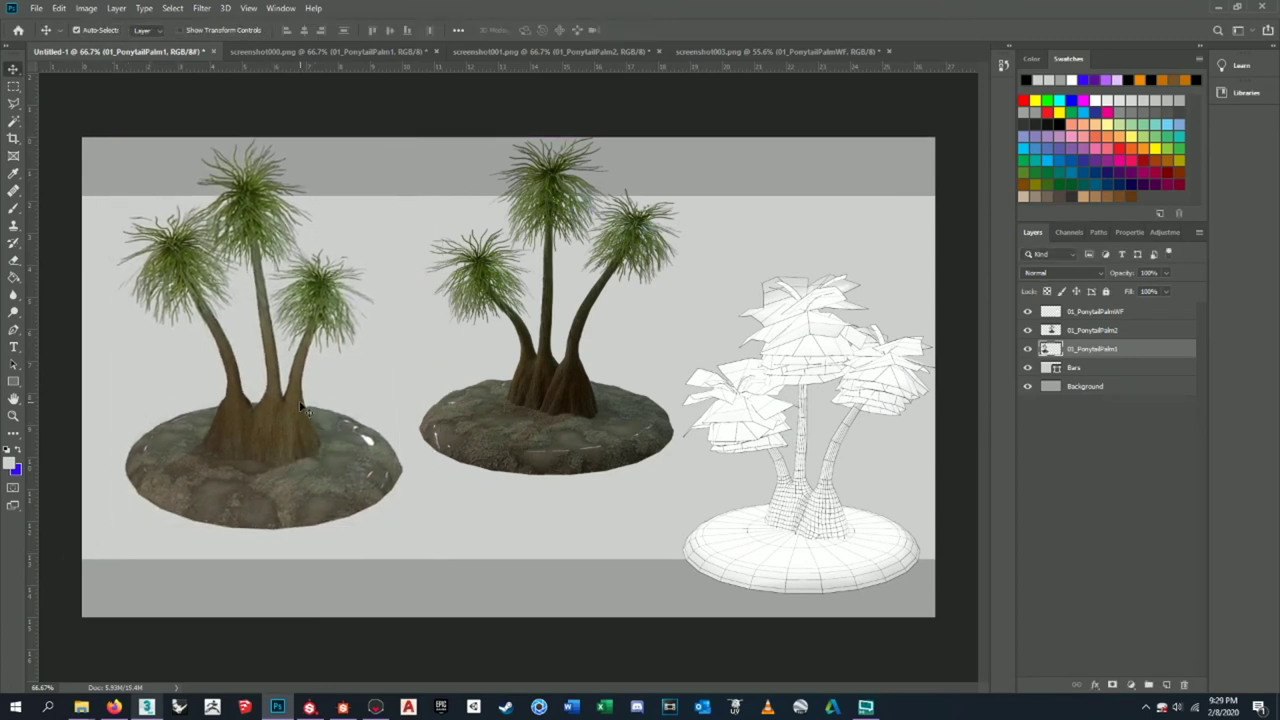
{"action": "left_click_drag", "start_coordinate": [296, 414], "coordinate": [294, 420]}
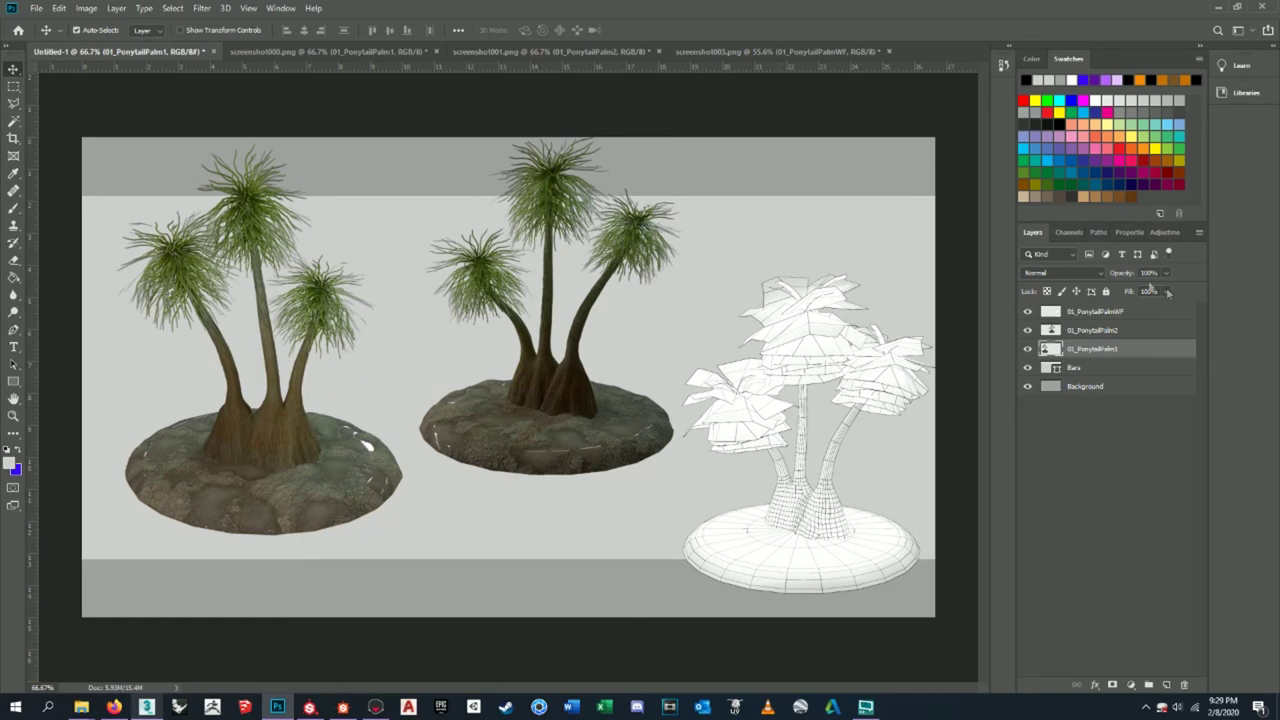
- Shrink the middle palm 01_PonytailPalm2 a little more and raise it
{"action": "left_click", "coordinate": [1122, 329]}
{"action": "left_click_drag", "start_coordinate": [588, 405], "coordinate": [596, 411]}
{"action": "key", "text": "ctrl+t"}
{"action": "left_click_drag", "start_coordinate": [429, 139], "coordinate": [460, 150]}
{"action": "left_click_drag", "start_coordinate": [570, 410], "coordinate": [571, 387]}
{"action": "key", "text": "Return"}
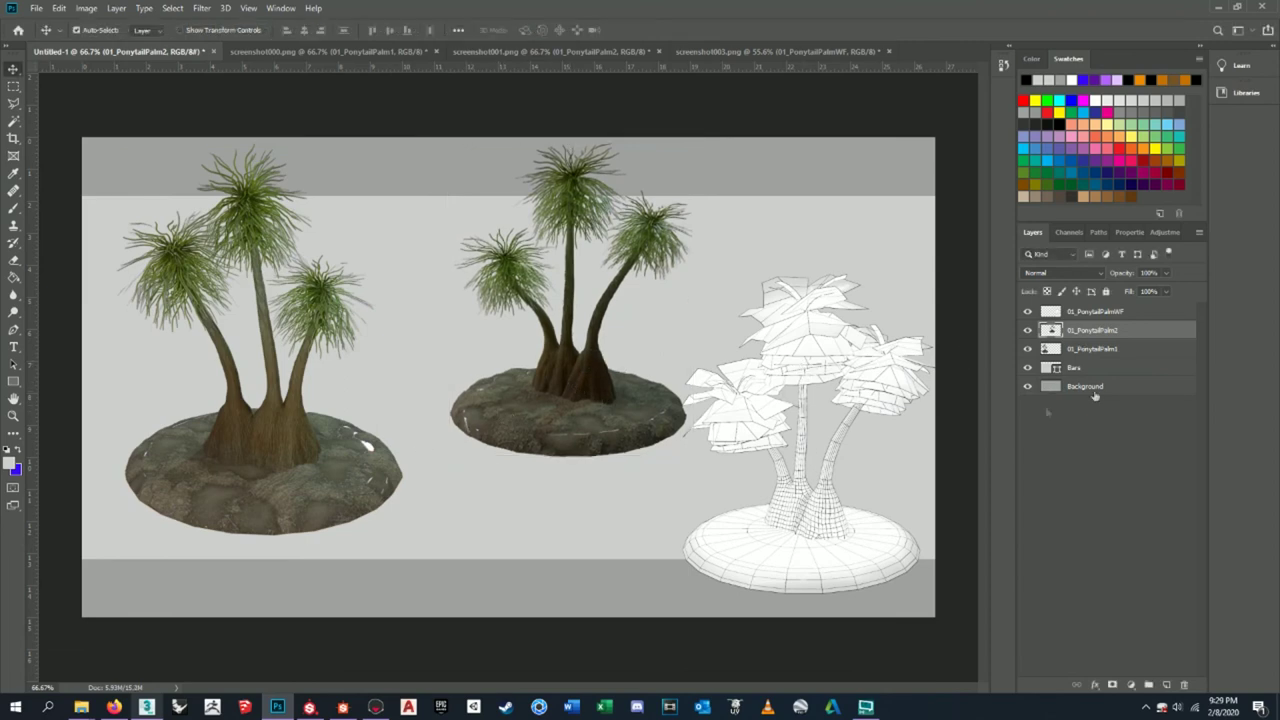
- Shrink the wireframe palm slightly and align it to the smart guide
{"action": "left_click", "coordinate": [1095, 312]}
{"action": "key", "text": "ctrl+t"}
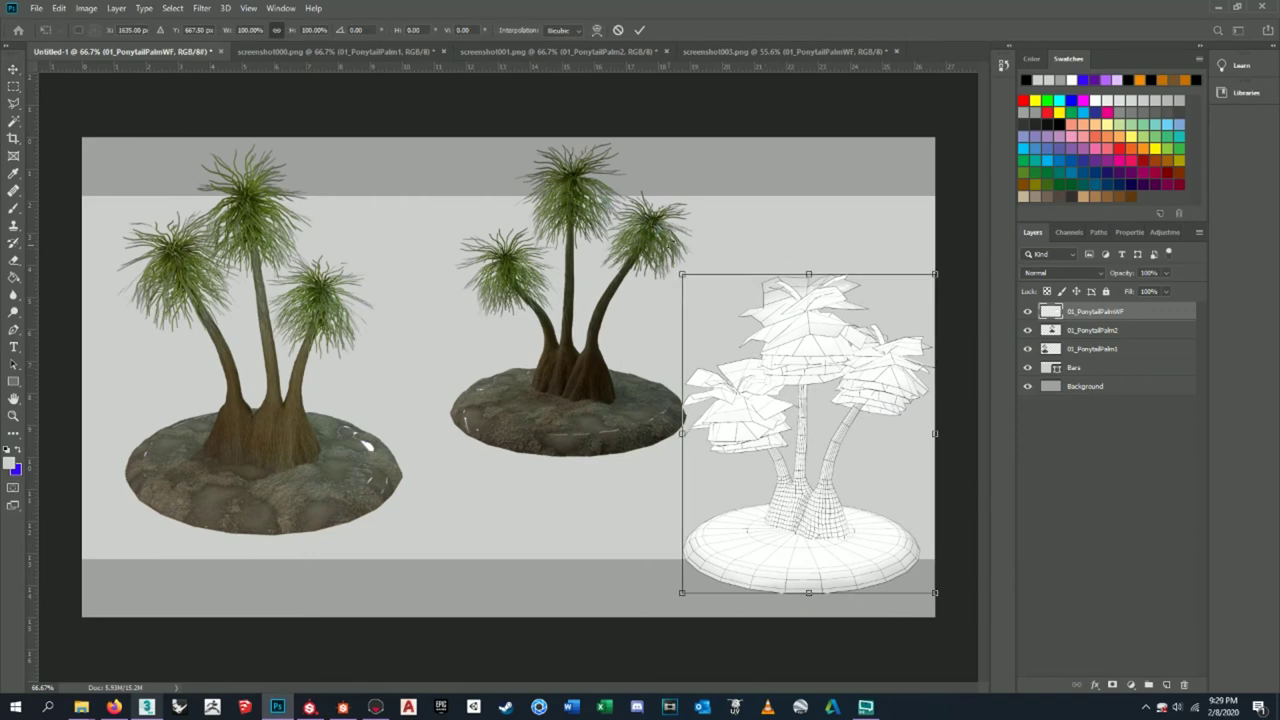
{"action": "left_click_drag", "start_coordinate": [681, 274], "coordinate": [714, 289]}
{"action": "left_click_drag", "start_coordinate": [798, 535], "coordinate": [786, 523]}
{"action": "key", "text": "Return"}
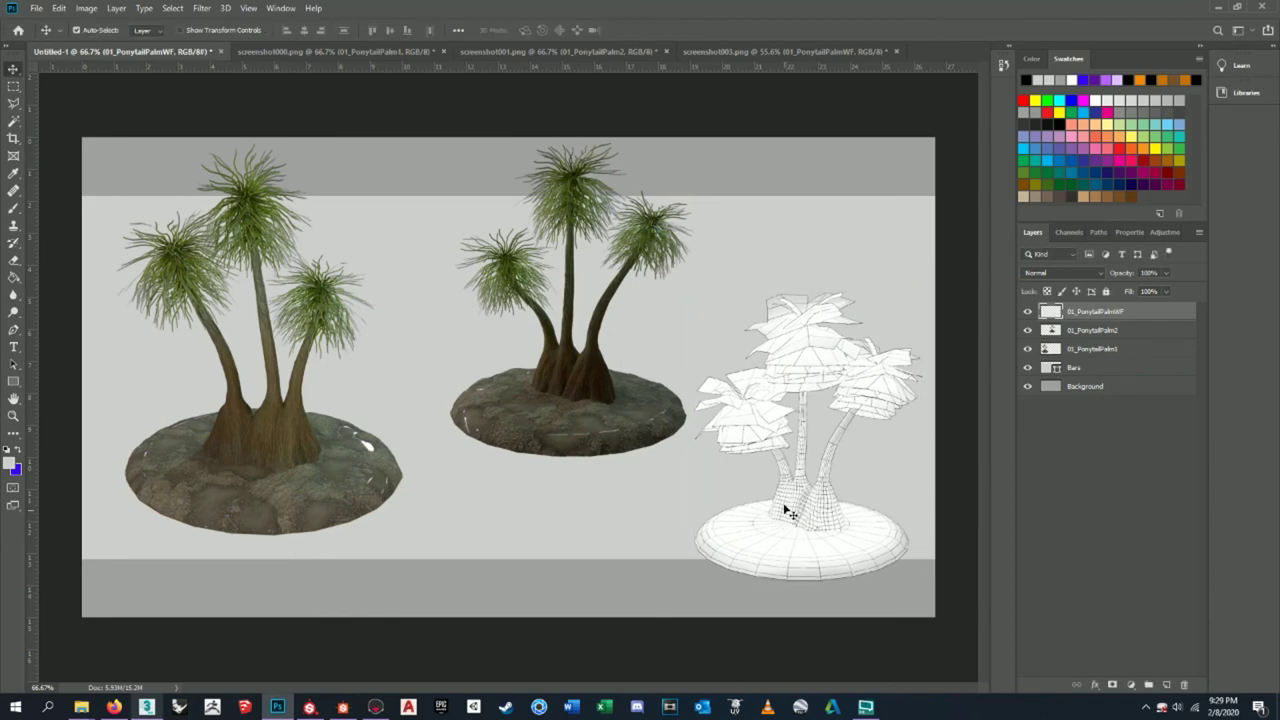
- Nudge the middle and wireframe palms to check alignment, then hide the middle palm
{"action": "left_click", "coordinate": [1105, 332]}
{"action": "left_click_drag", "start_coordinate": [577, 431], "coordinate": [577, 432]}
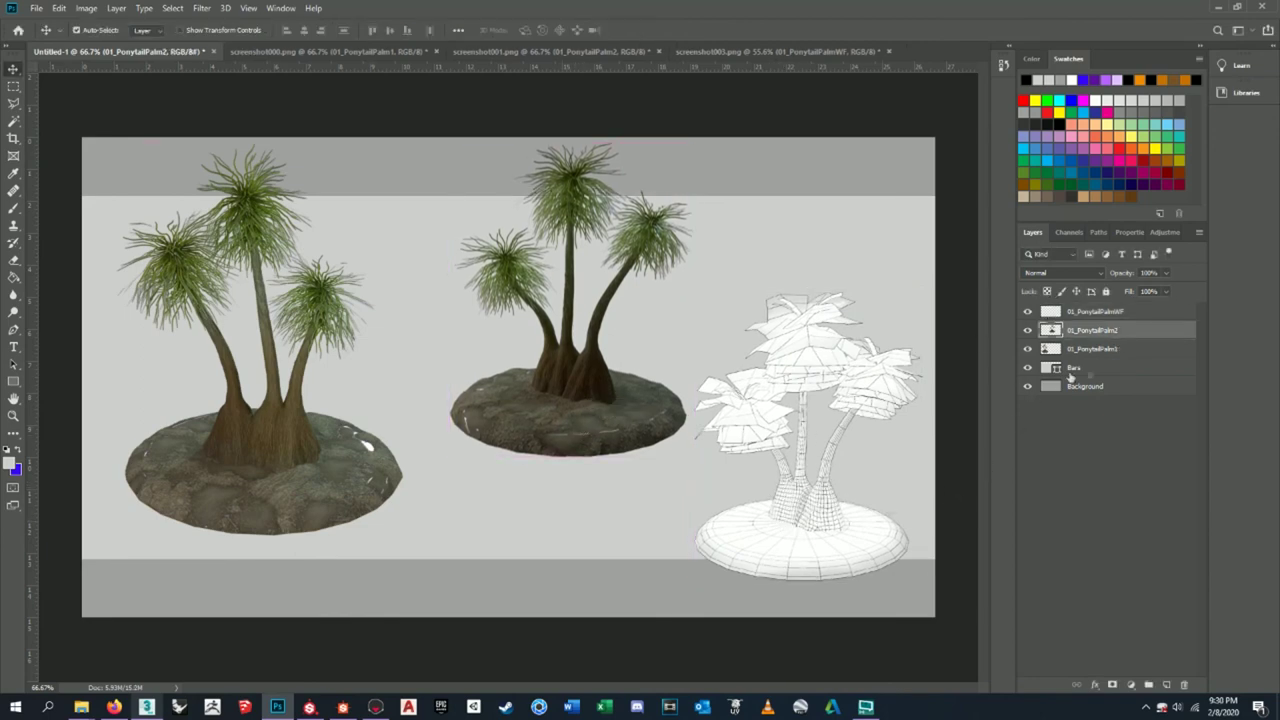
{"action": "left_click", "coordinate": [1128, 313]}
{"action": "left_click_drag", "start_coordinate": [878, 552], "coordinate": [858, 557]}
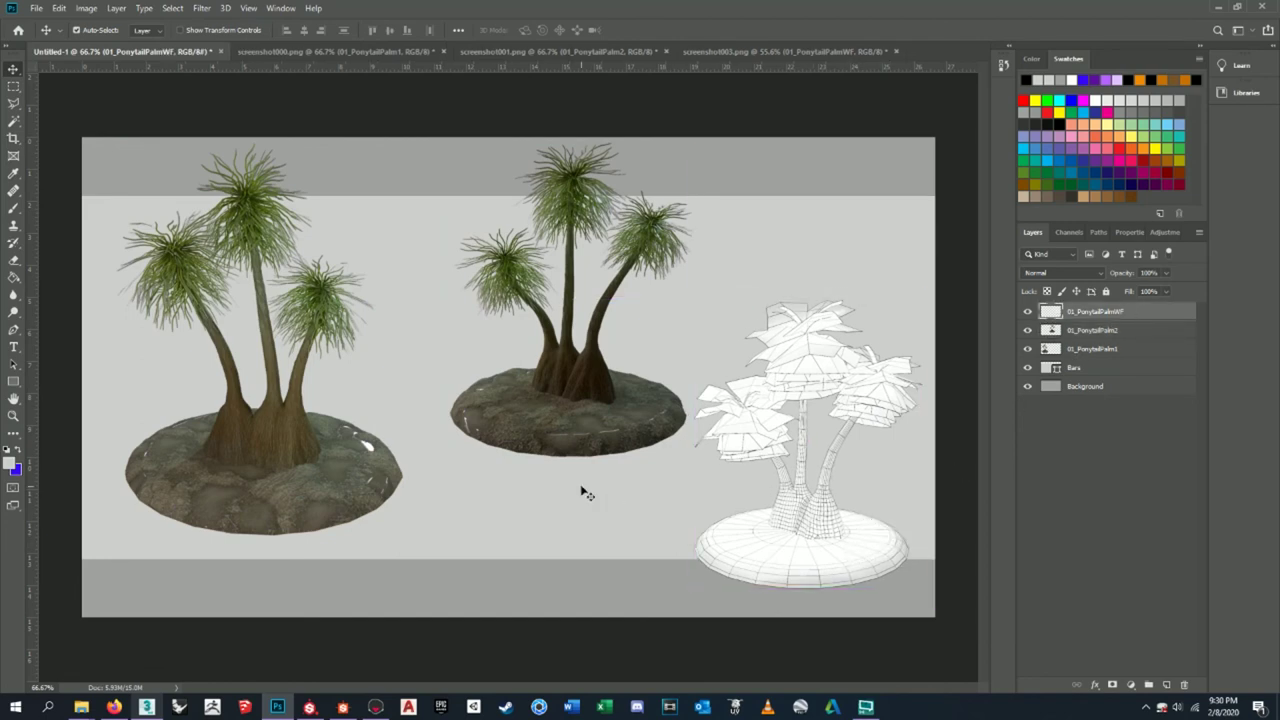
{"action": "left_click", "coordinate": [1082, 333]}
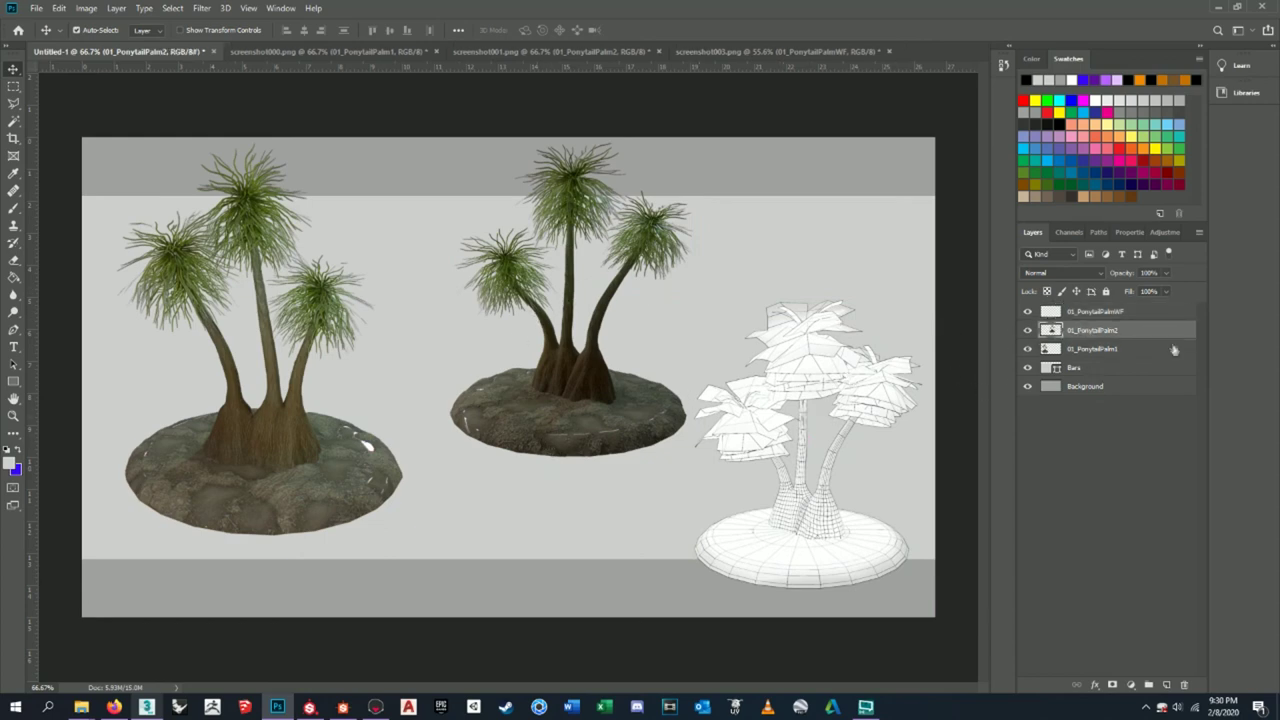
{"action": "left_click", "coordinate": [1027, 330]}
- Apply Auto Tone to the middle palm, then undo it
{"action": "left_click", "coordinate": [1027, 330]}
{"action": "left_click", "coordinate": [85, 8]}
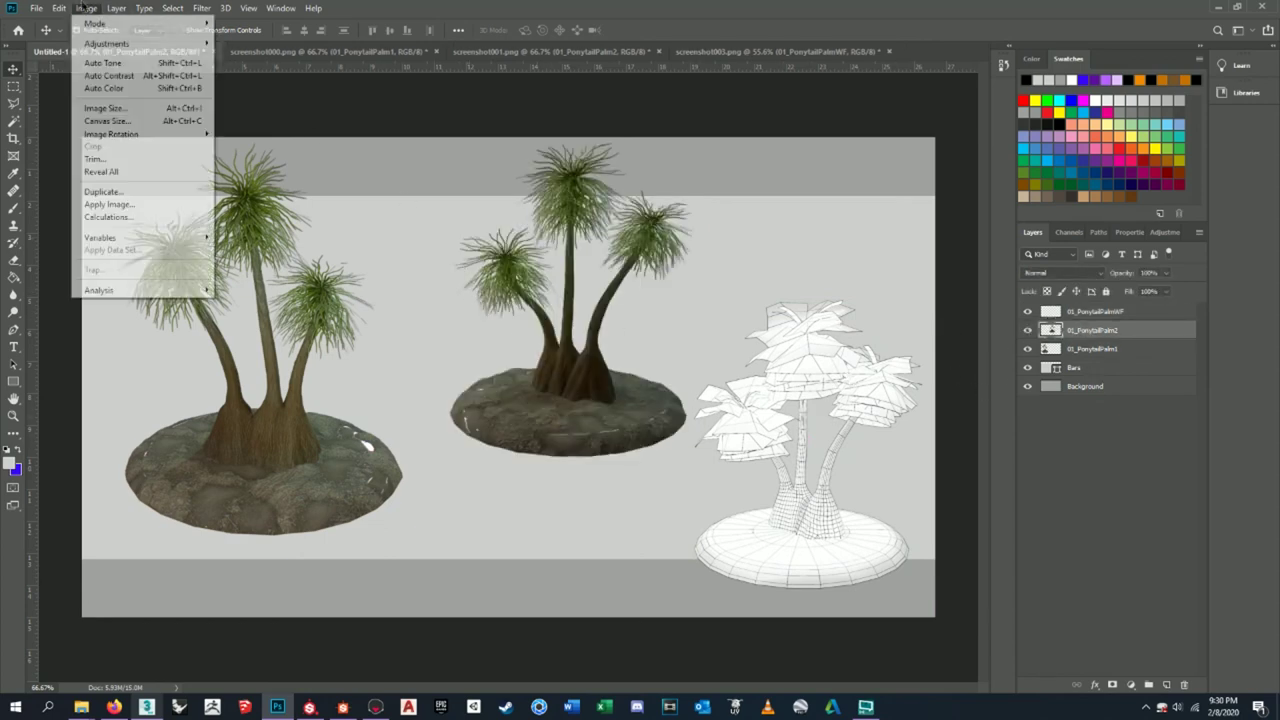
{"action": "left_click", "coordinate": [129, 64]}
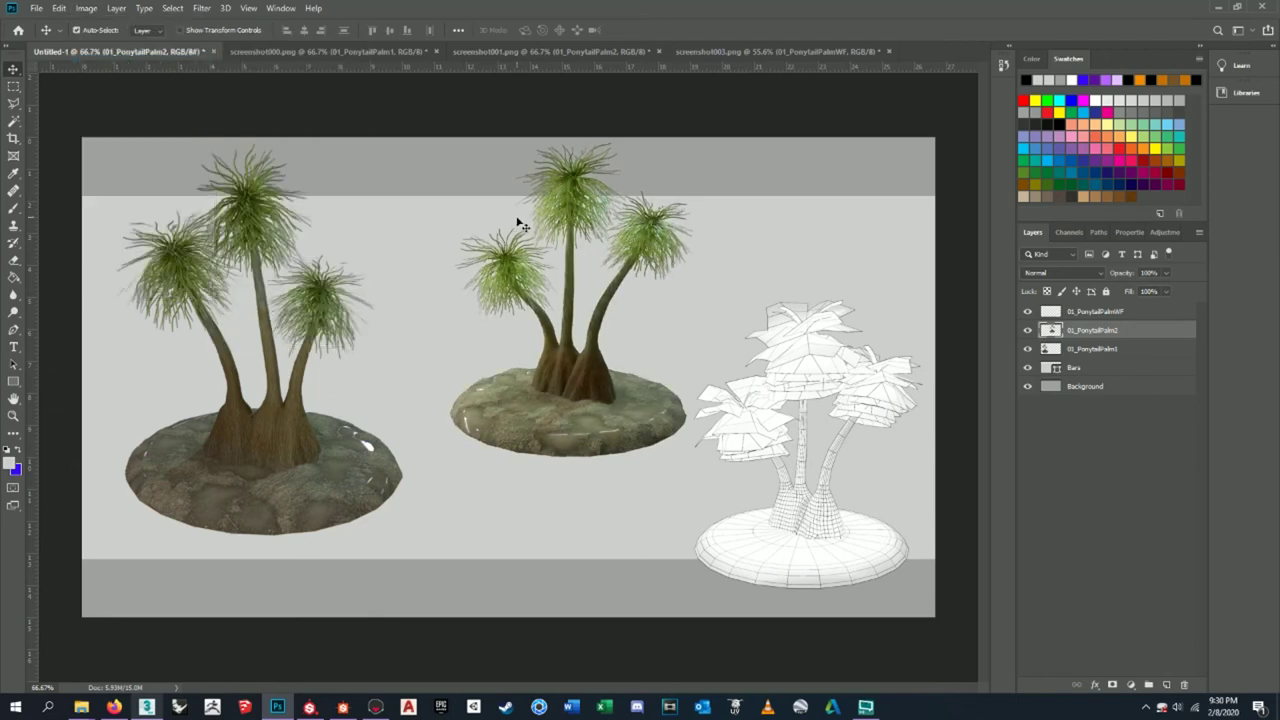
{"action": "scroll", "coordinate": [545, 253], "scroll_direction": "up", "scroll_amount": 5, "text": "alt"}
{"action": "scroll", "coordinate": [545, 253], "scroll_direction": "down", "scroll_amount": 5, "text": "alt"}
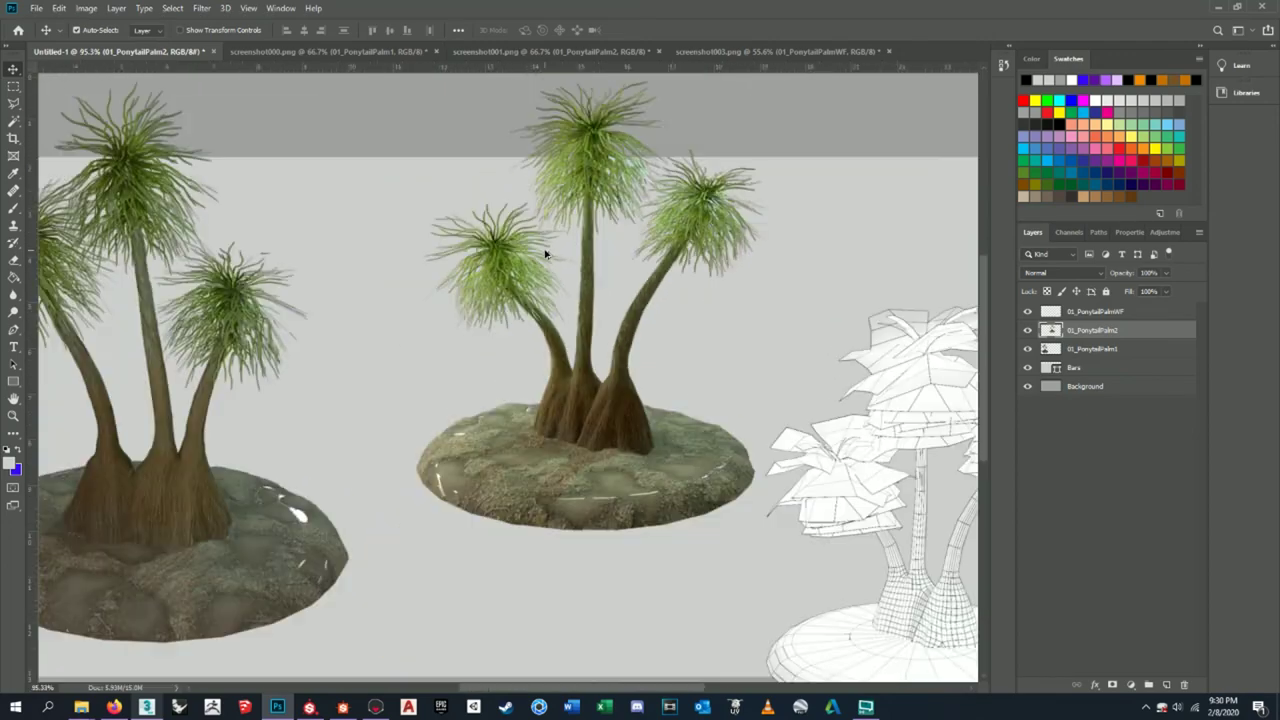
{"action": "key", "text": "ctrl+z"}
{"action": "scroll", "coordinate": [556, 293], "scroll_direction": "down", "scroll_amount": 1, "text": "alt"}
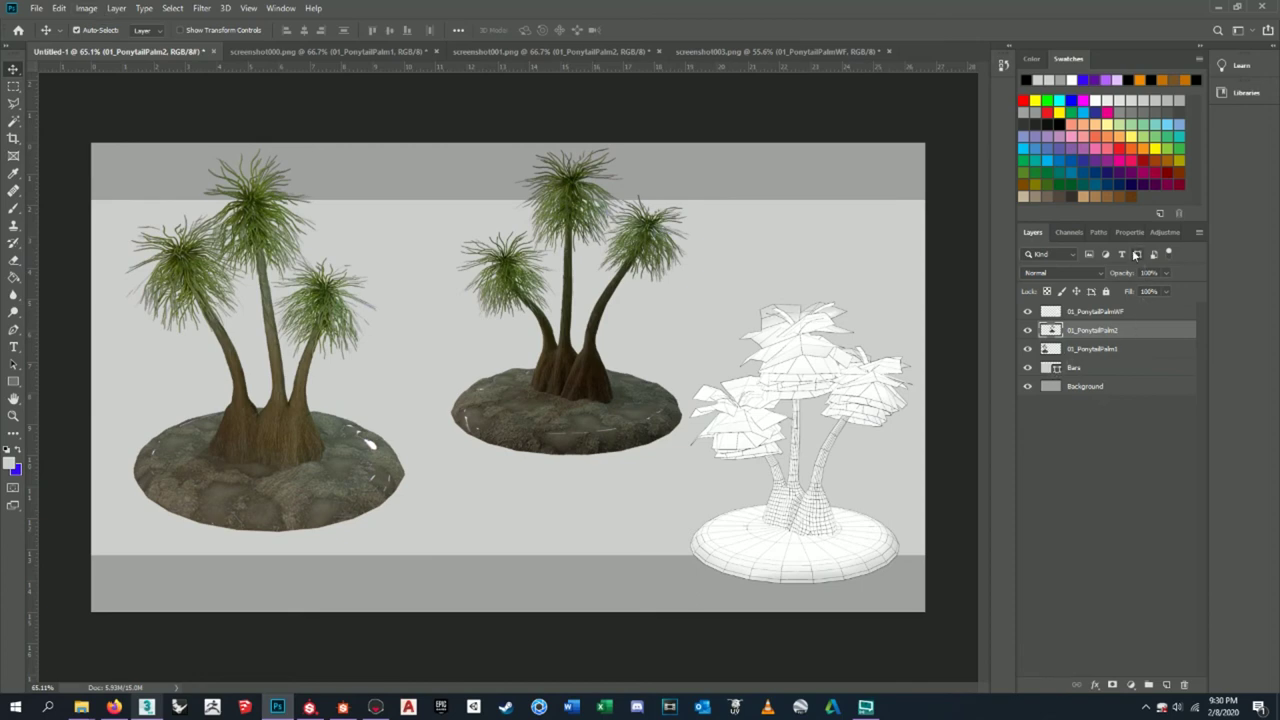
- Add a new empty layer named Contrast above 01_PonytailPalmWF
{"action": "right_click", "coordinate": [1107, 340]}
{"action": "left_click", "coordinate": [1134, 330]}
{"action": "left_click", "coordinate": [1137, 311]}
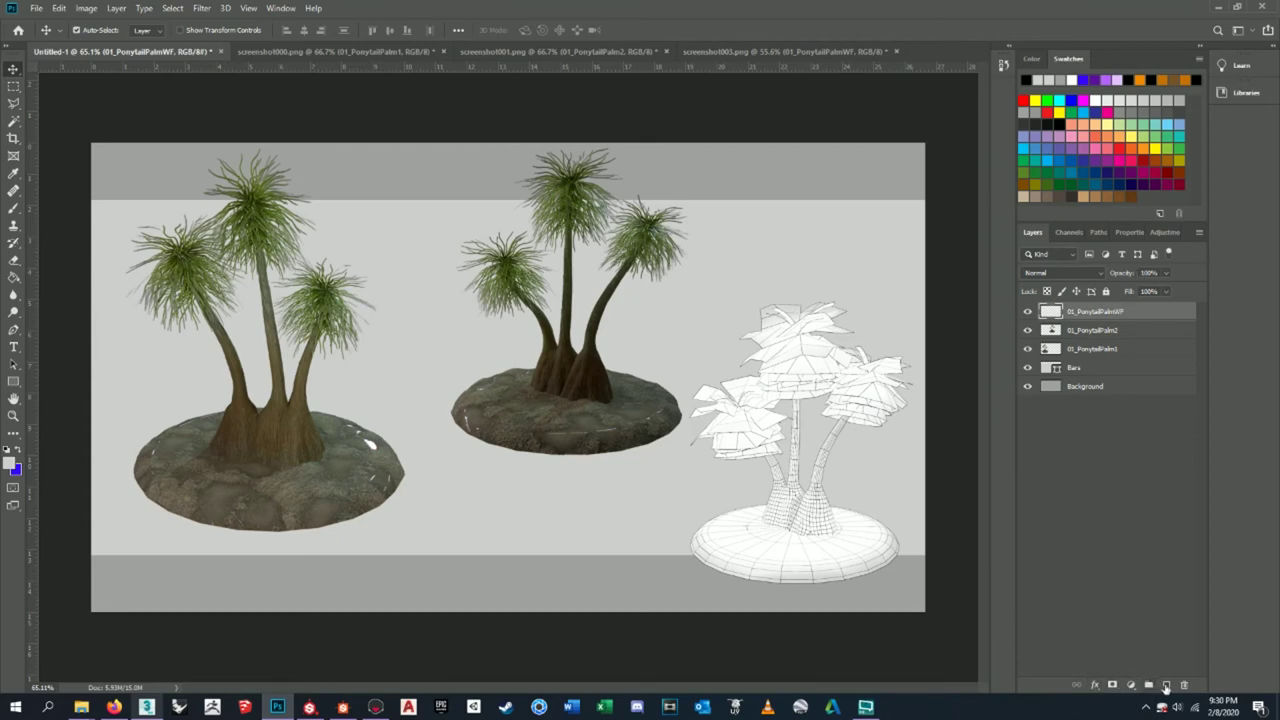
{"action": "left_click", "coordinate": [1166, 686]}
{"action": "double_click", "coordinate": [1077, 311]}
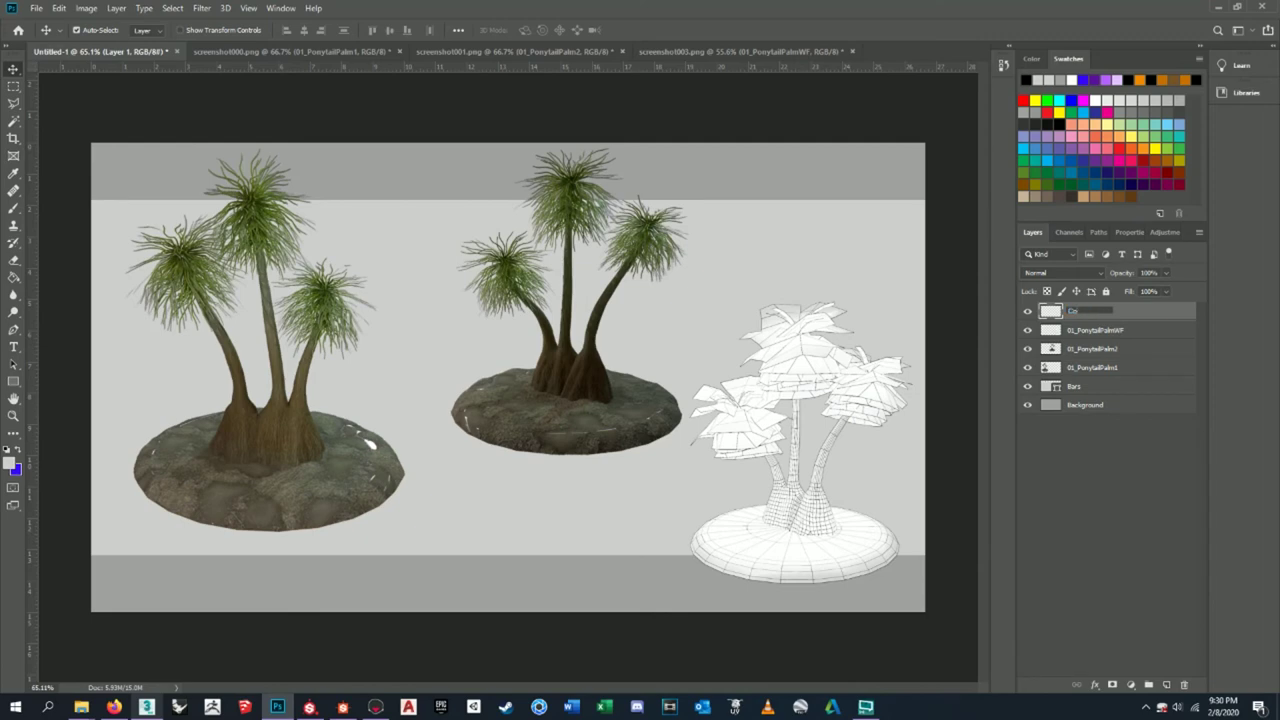
{"action": "key", "text": "Return"}
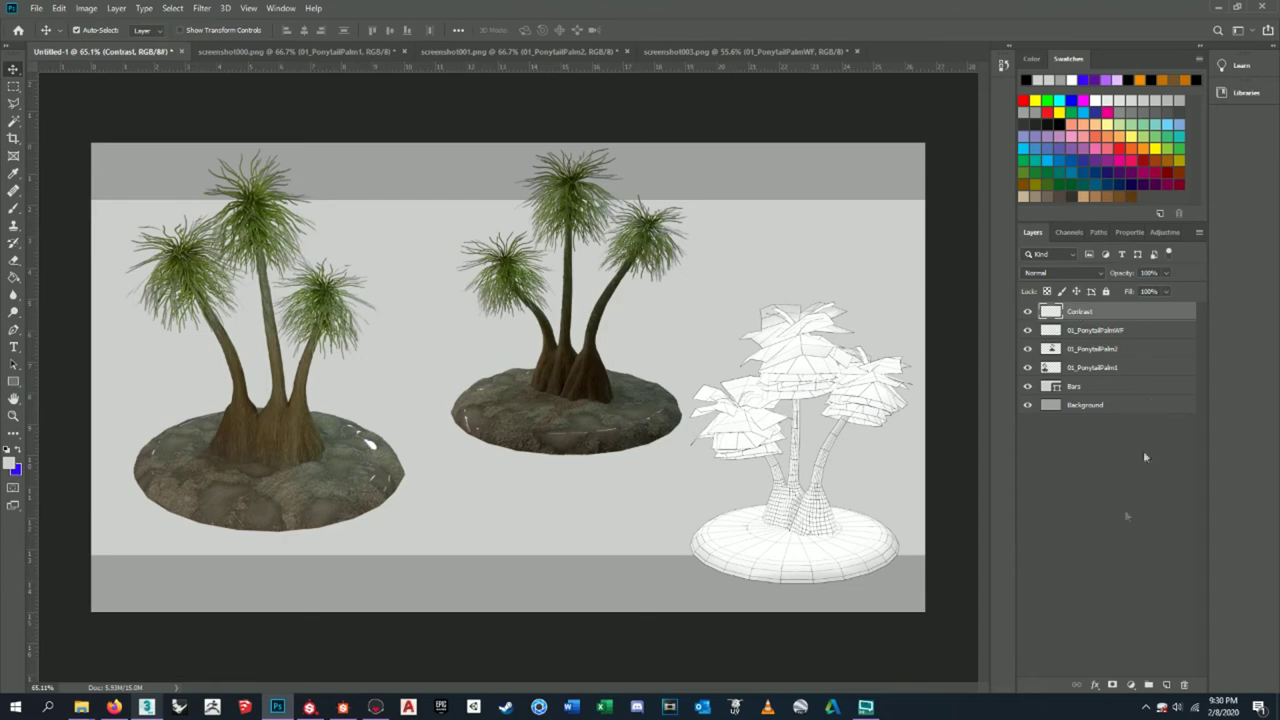
{"action": "left_click", "coordinate": [1095, 686]}
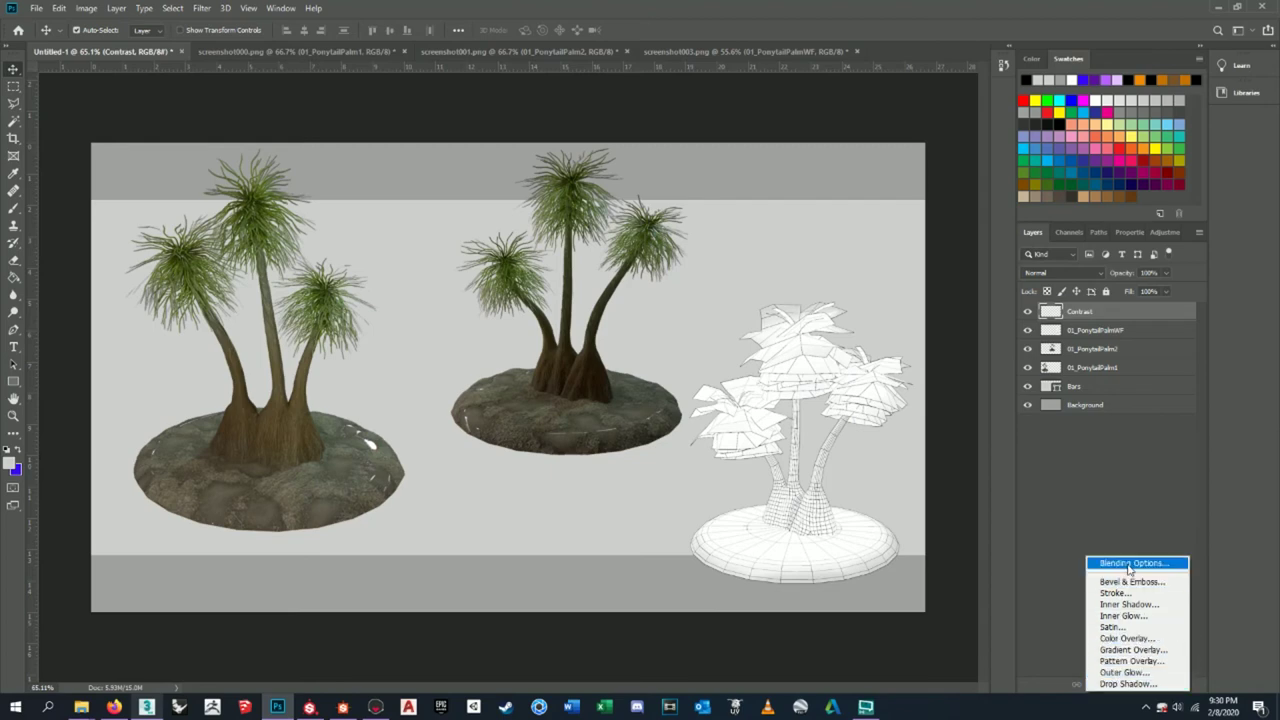
{"action": "left_click", "coordinate": [1117, 494]}
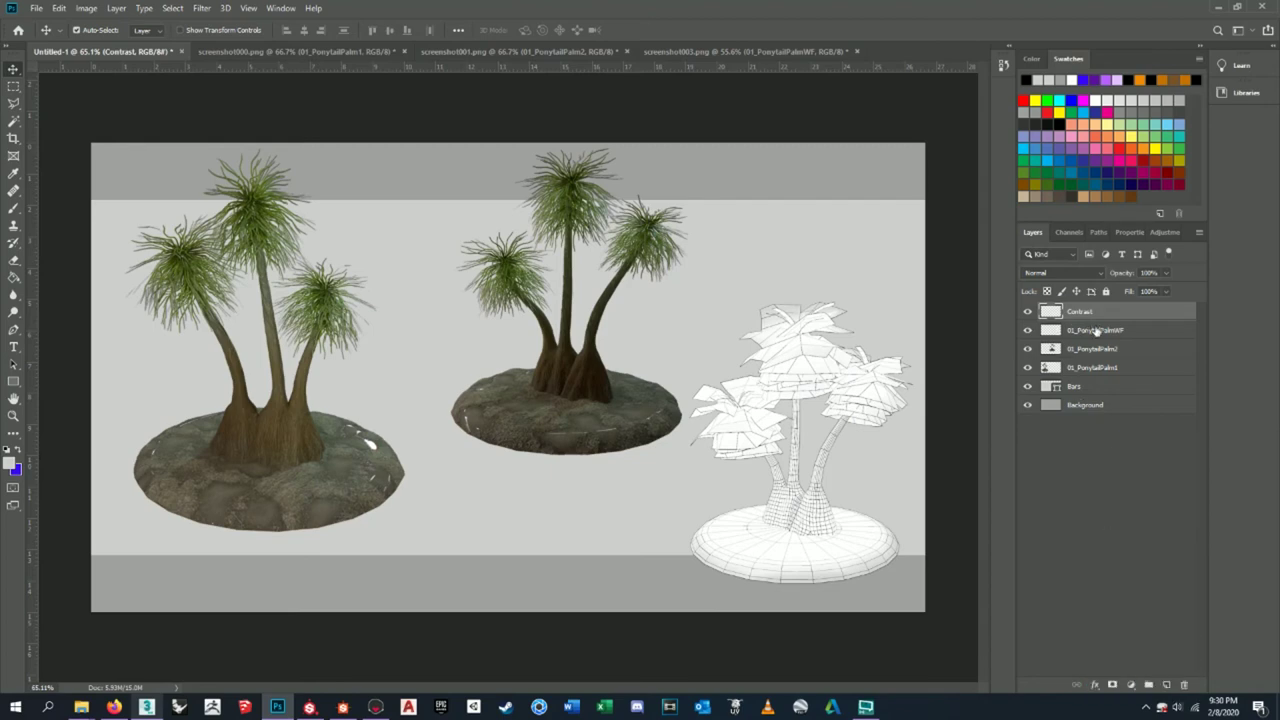
- Brighten the middle palm layer 01_PonytailPalm2 and lower its contrast to -20
{"action": "left_click", "coordinate": [1097, 330]}
{"action": "left_click", "coordinate": [1095, 348]}
{"action": "left_click", "coordinate": [1027, 348]}
{"action": "left_click", "coordinate": [1027, 348]}
{"action": "left_click", "coordinate": [86, 8]}
{"action": "mouse_move", "coordinate": [86, 43]}
{"action": "left_click", "coordinate": [286, 46]}
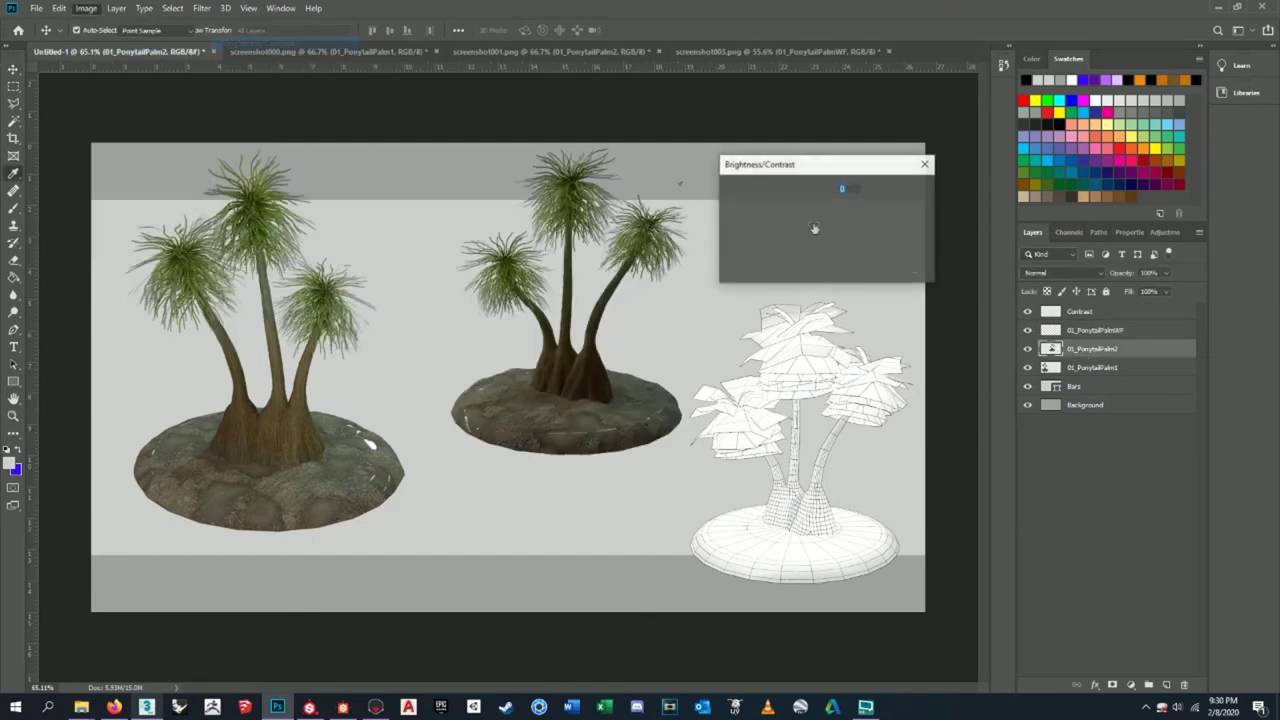
{"action": "left_click_drag", "start_coordinate": [796, 209], "coordinate": [825, 207]}
{"action": "left_click_drag", "start_coordinate": [820, 207], "coordinate": [770, 249]}
{"action": "left_click_drag", "start_coordinate": [817, 207], "coordinate": [821, 207]}
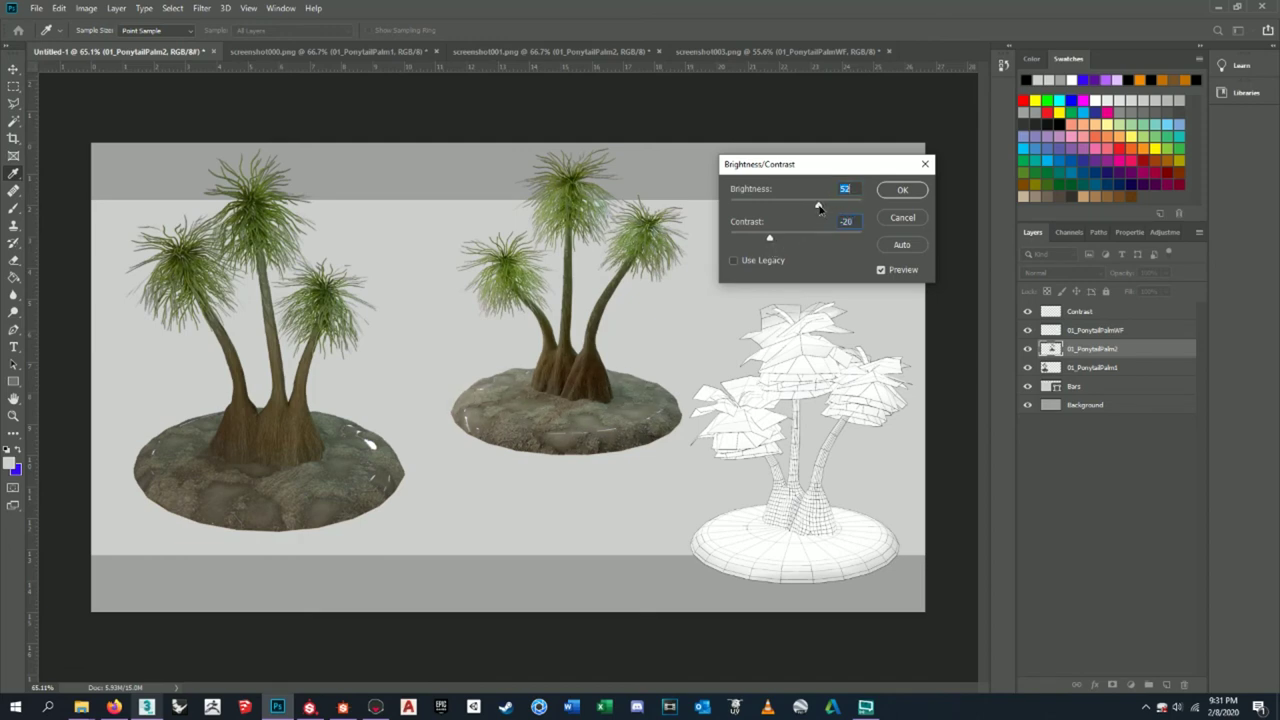
{"action": "left_click", "coordinate": [884, 190]}
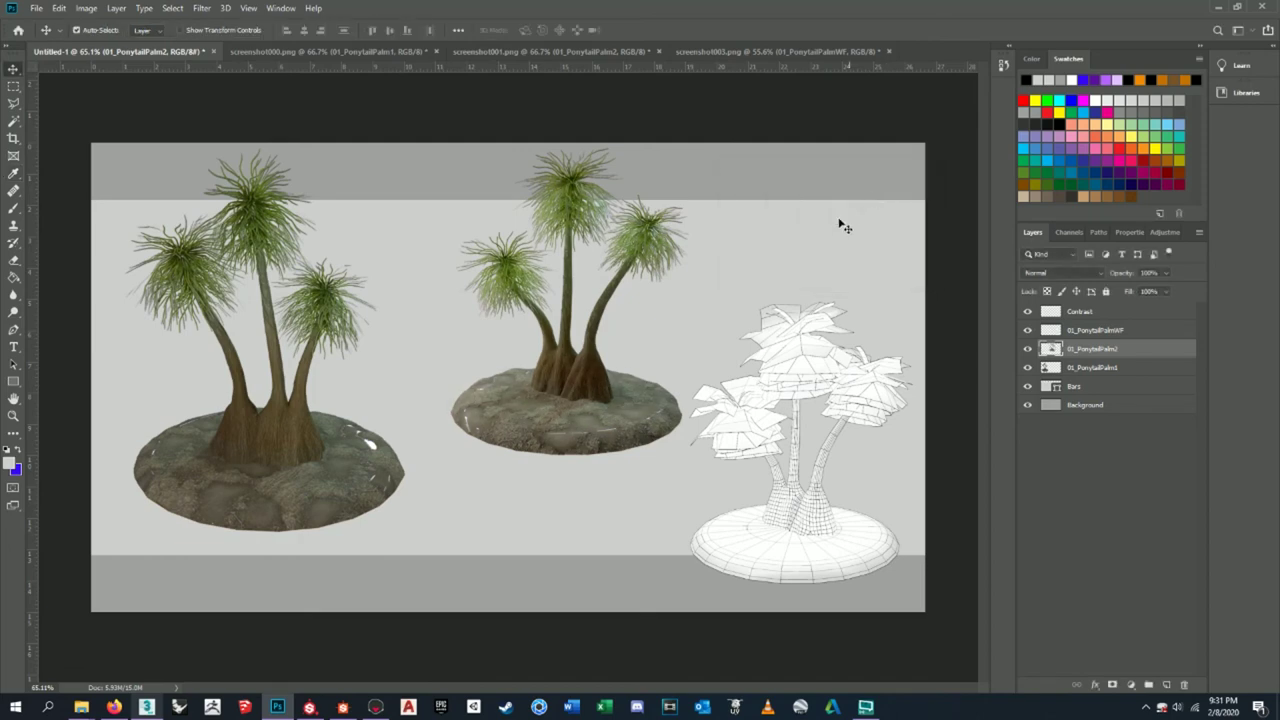
- Apply brightness -2 and contrast 8 to the left palm layer 01_PonytailPalm1
{"action": "left_click", "coordinate": [1115, 340]}
{"action": "left_click", "coordinate": [1029, 330]}
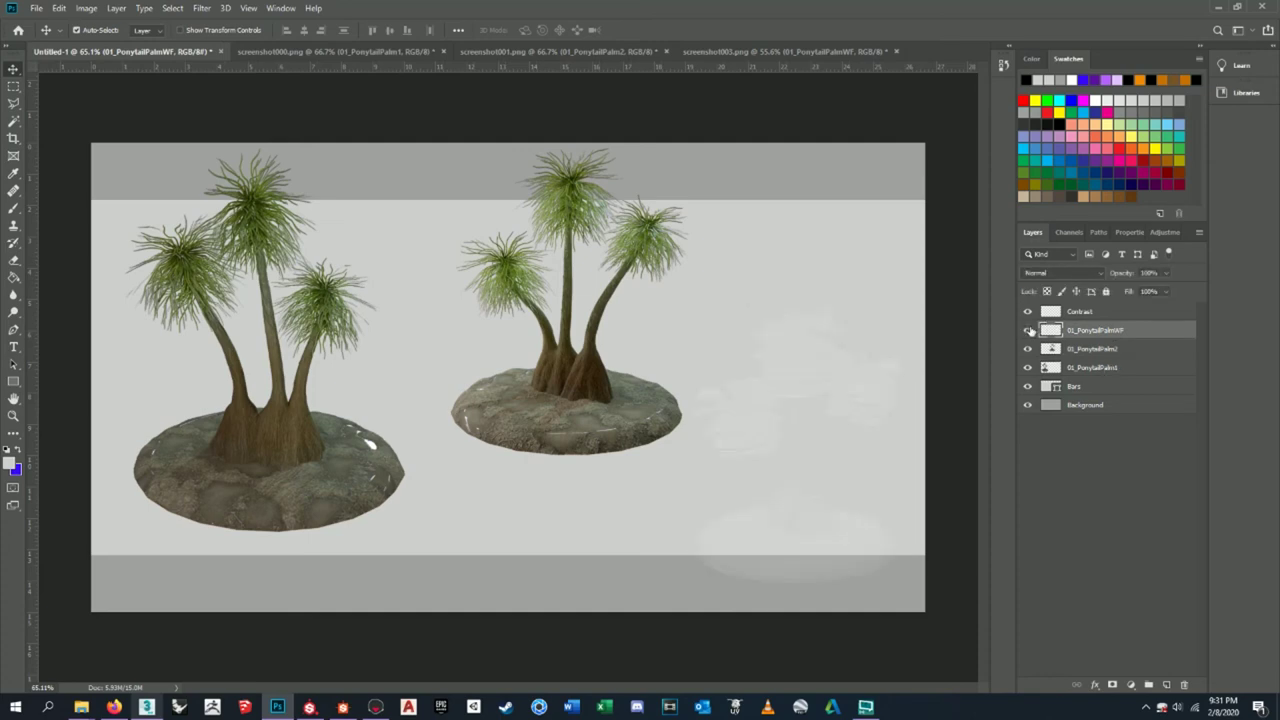
{"action": "left_click", "coordinate": [1029, 330]}
{"action": "left_click", "coordinate": [1092, 368]}
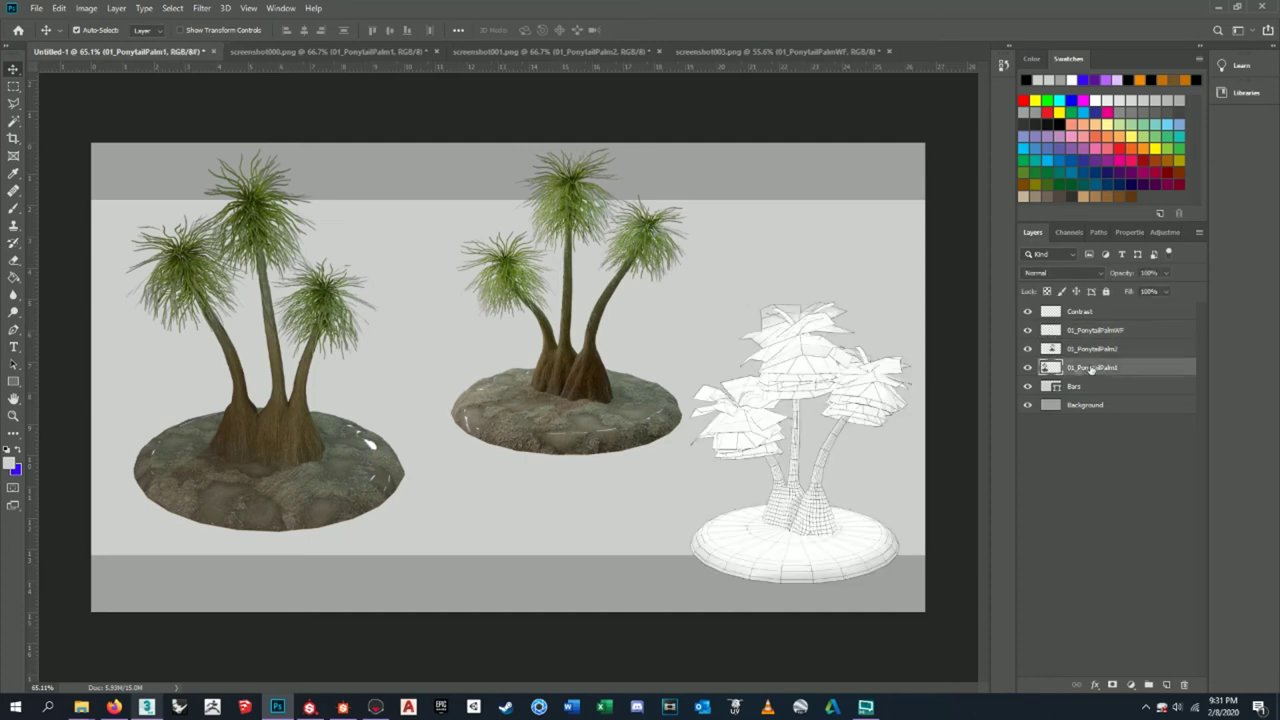
{"action": "left_click", "coordinate": [88, 8]}
{"action": "mouse_move", "coordinate": [110, 37]}
{"action": "left_click", "coordinate": [430, 37]}
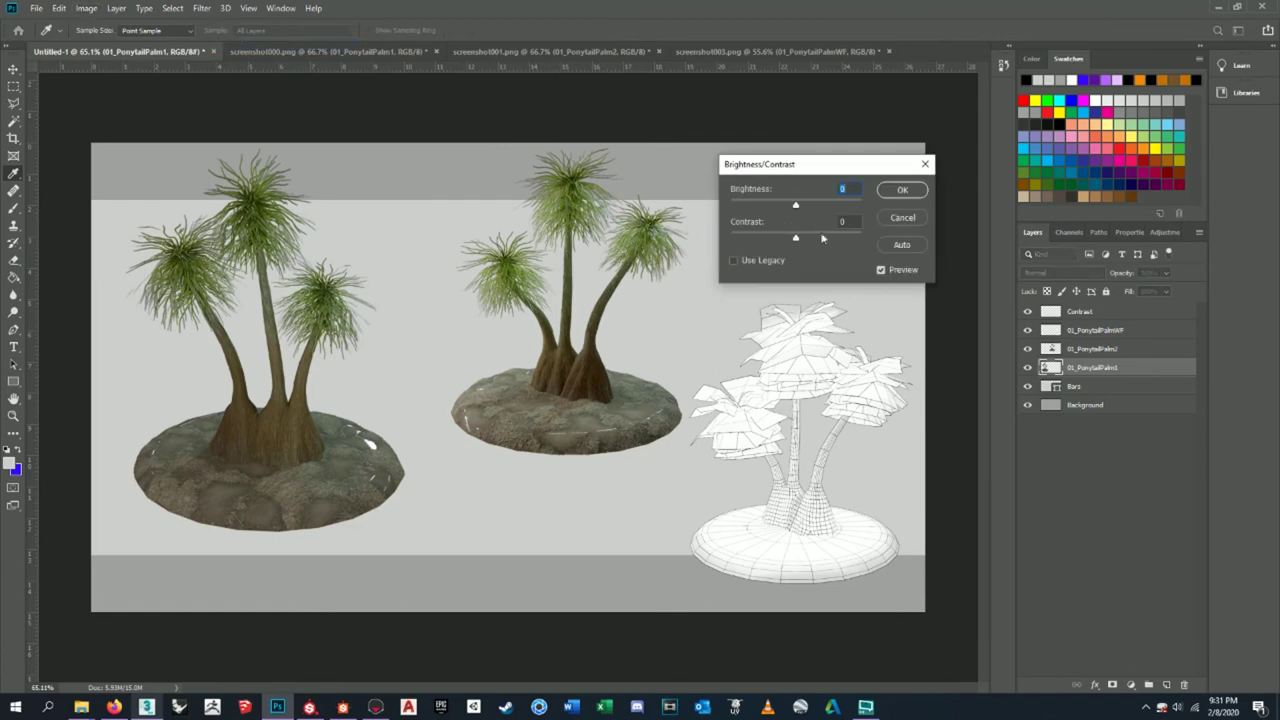
{"action": "left_click_drag", "start_coordinate": [797, 205], "coordinate": [804, 241]}
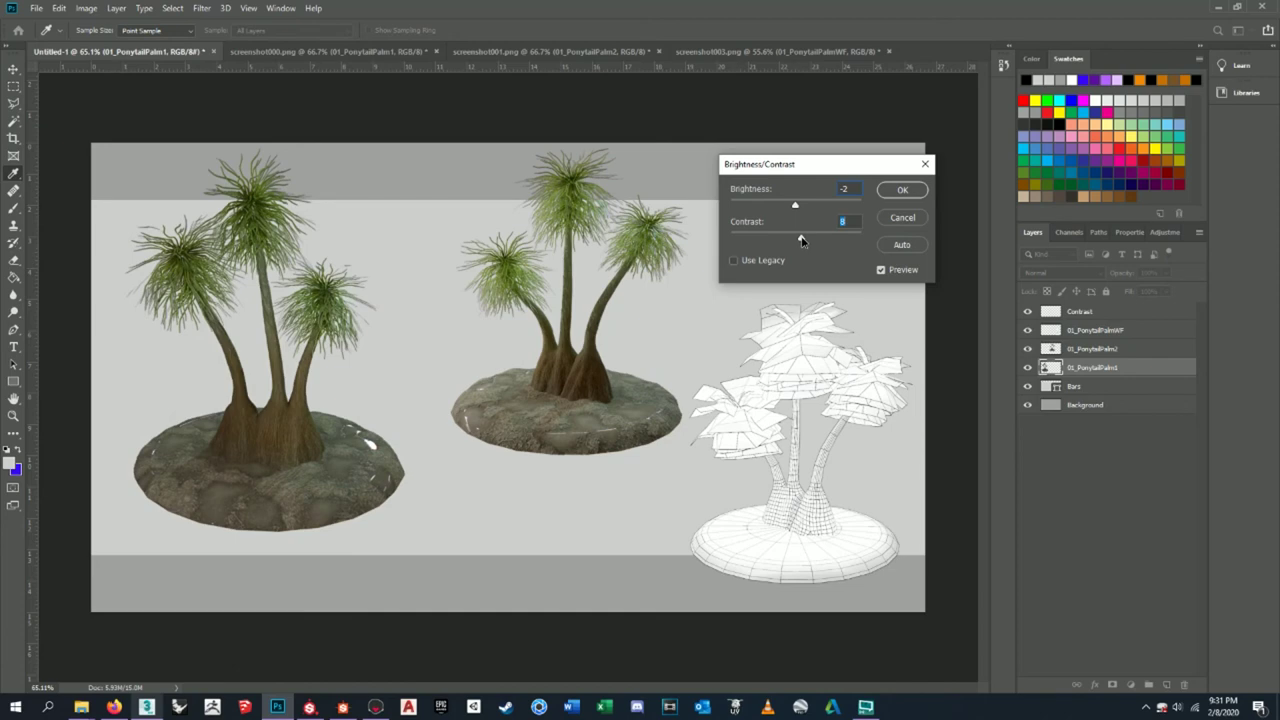
{"action": "left_click", "coordinate": [902, 189]}
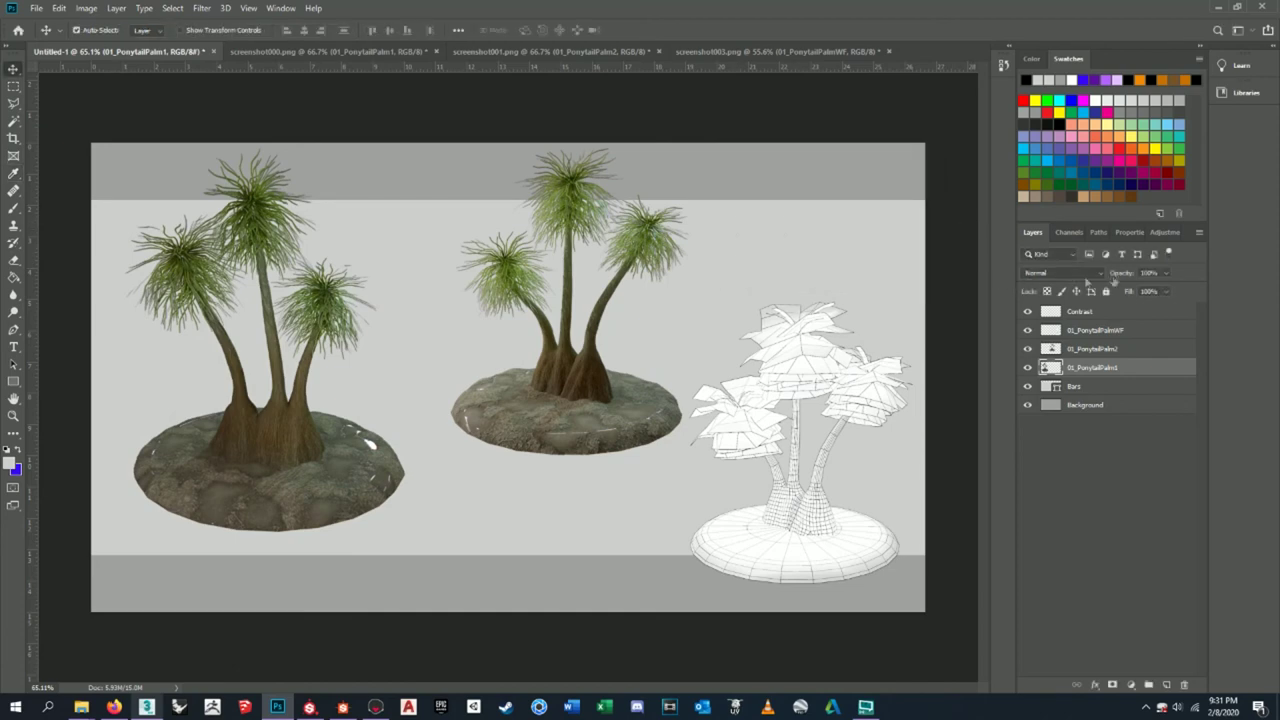
{"action": "left_click", "coordinate": [1102, 316]}
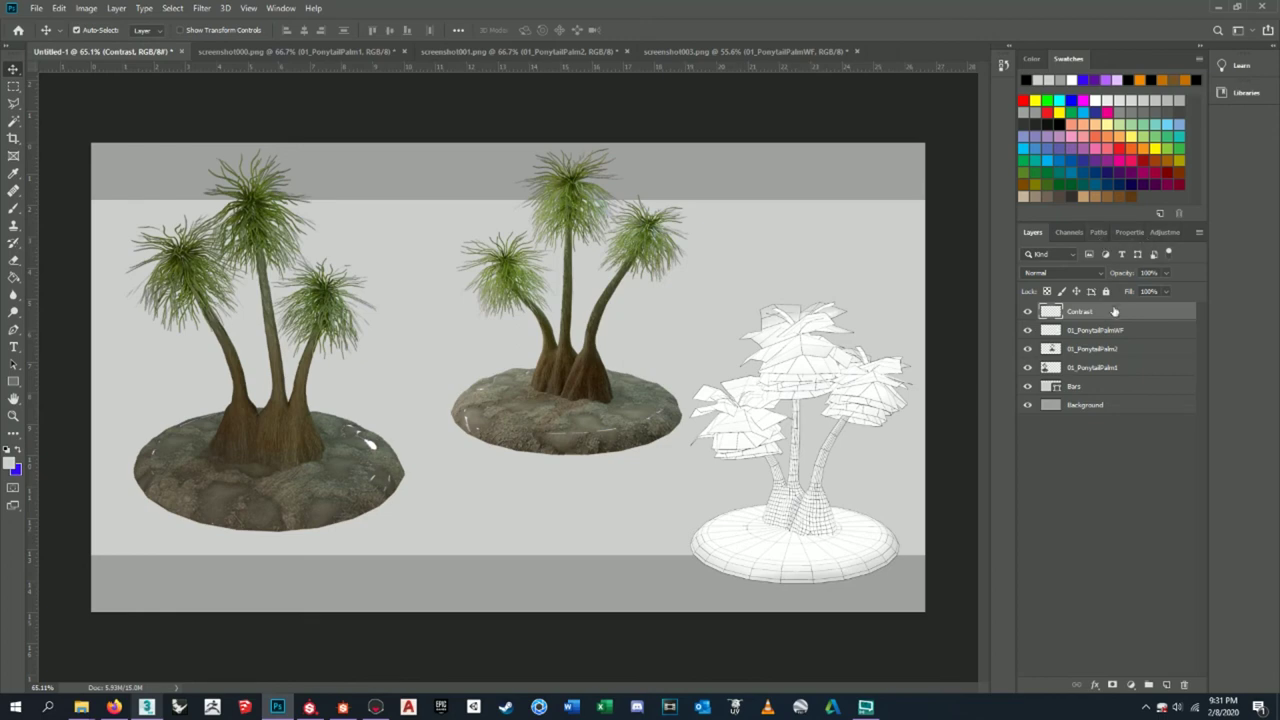
- Add a Brightness/Contrast adjustment layer with brightness -12 and contrast -10
{"action": "right_click", "coordinate": [1110, 321]}
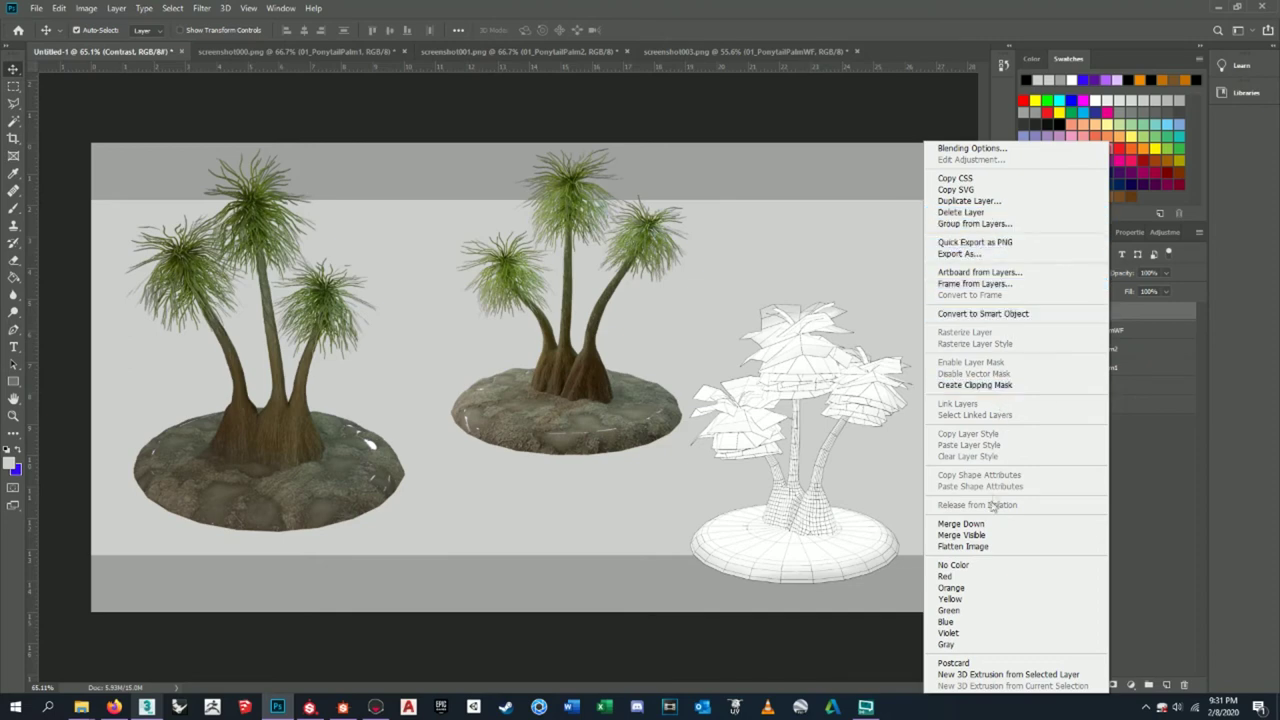
{"action": "left_click", "coordinate": [1179, 538]}
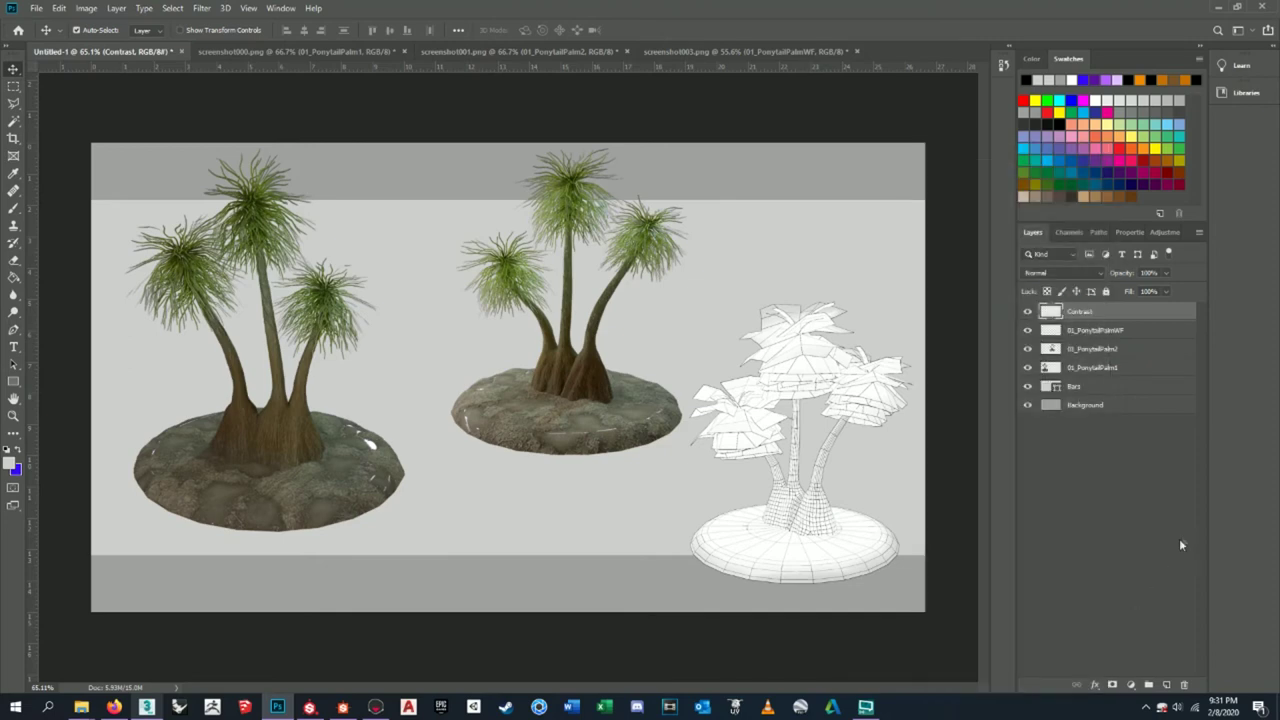
{"action": "left_click", "coordinate": [1131, 686]}
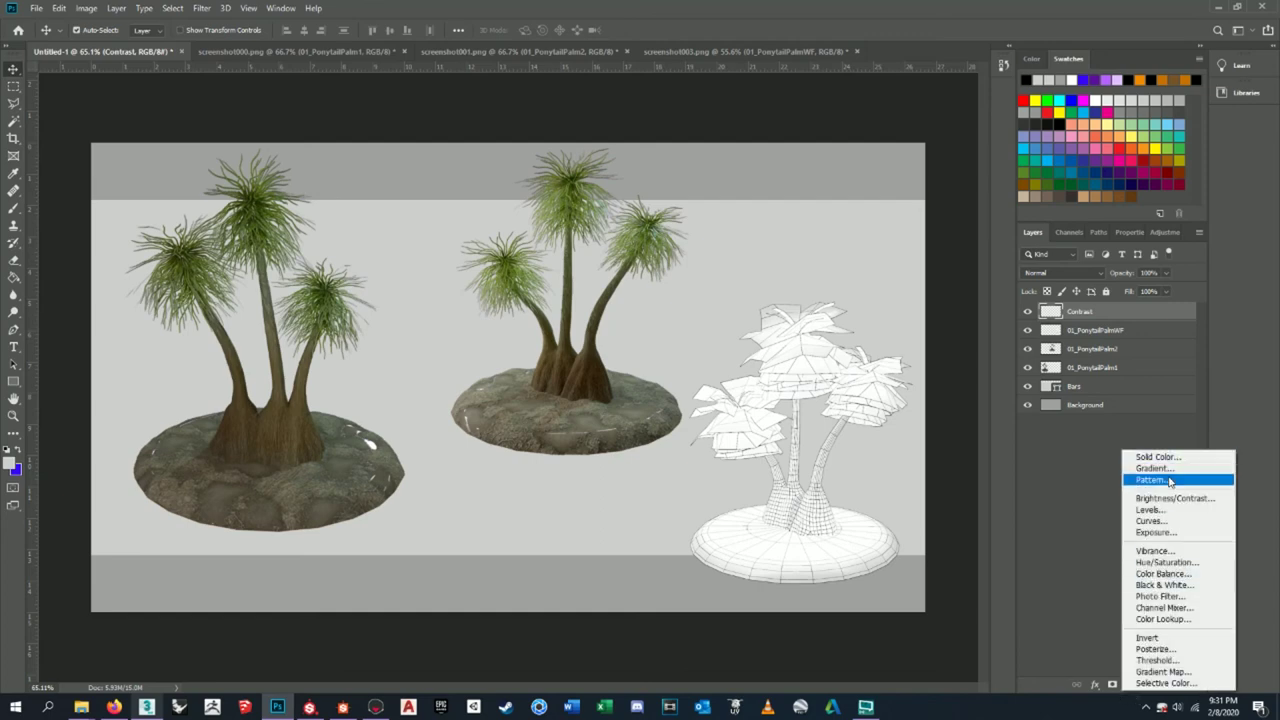
{"action": "left_click", "coordinate": [1085, 507]}
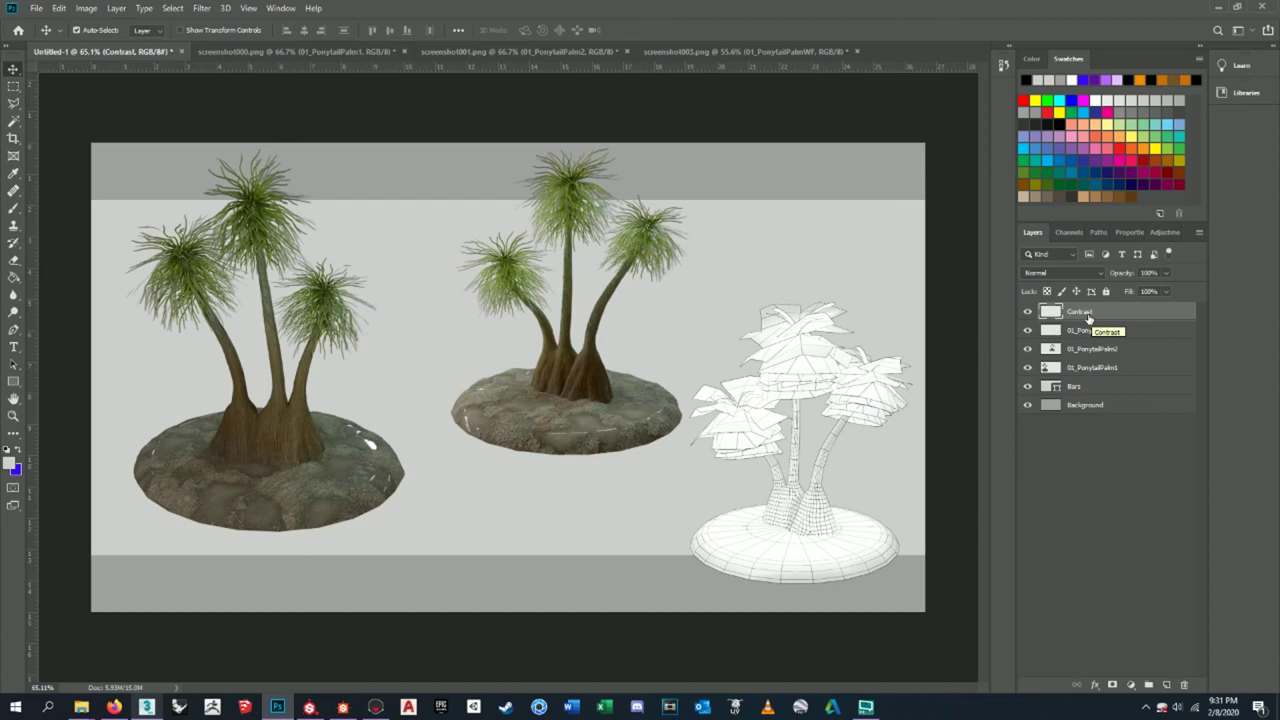
{"action": "left_click", "coordinate": [1130, 685]}
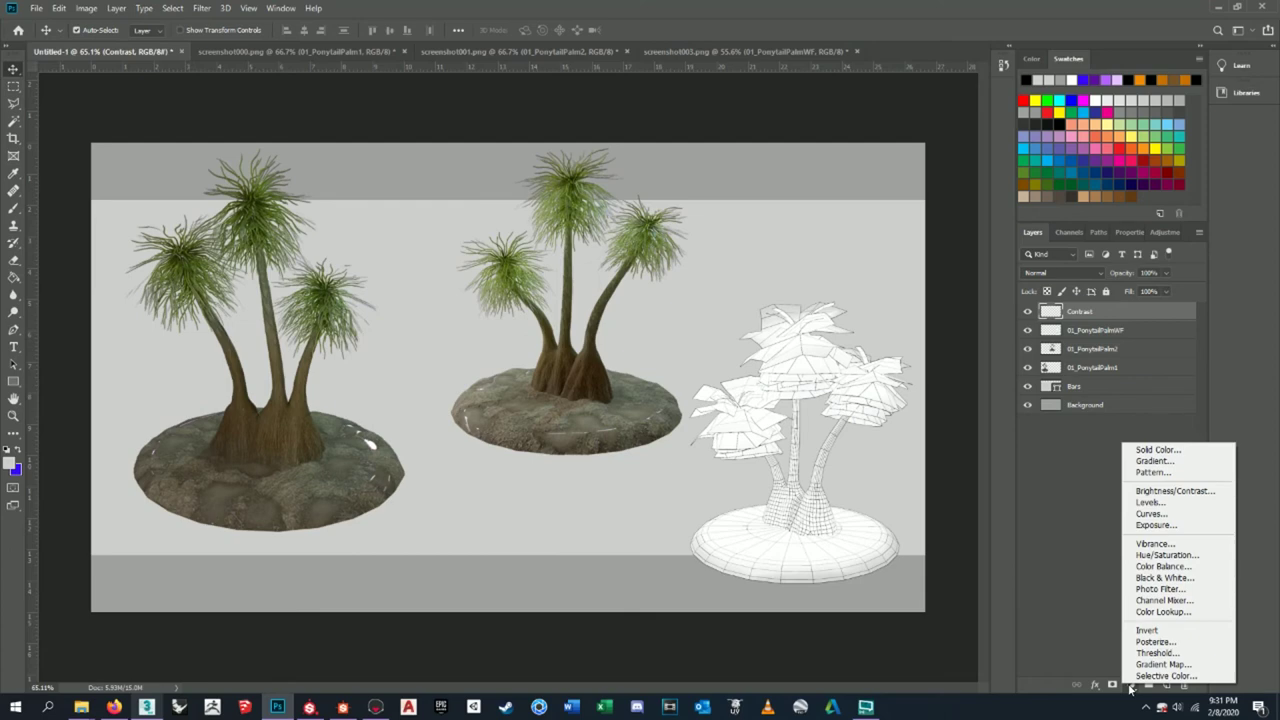
{"action": "left_click", "coordinate": [1173, 491]}
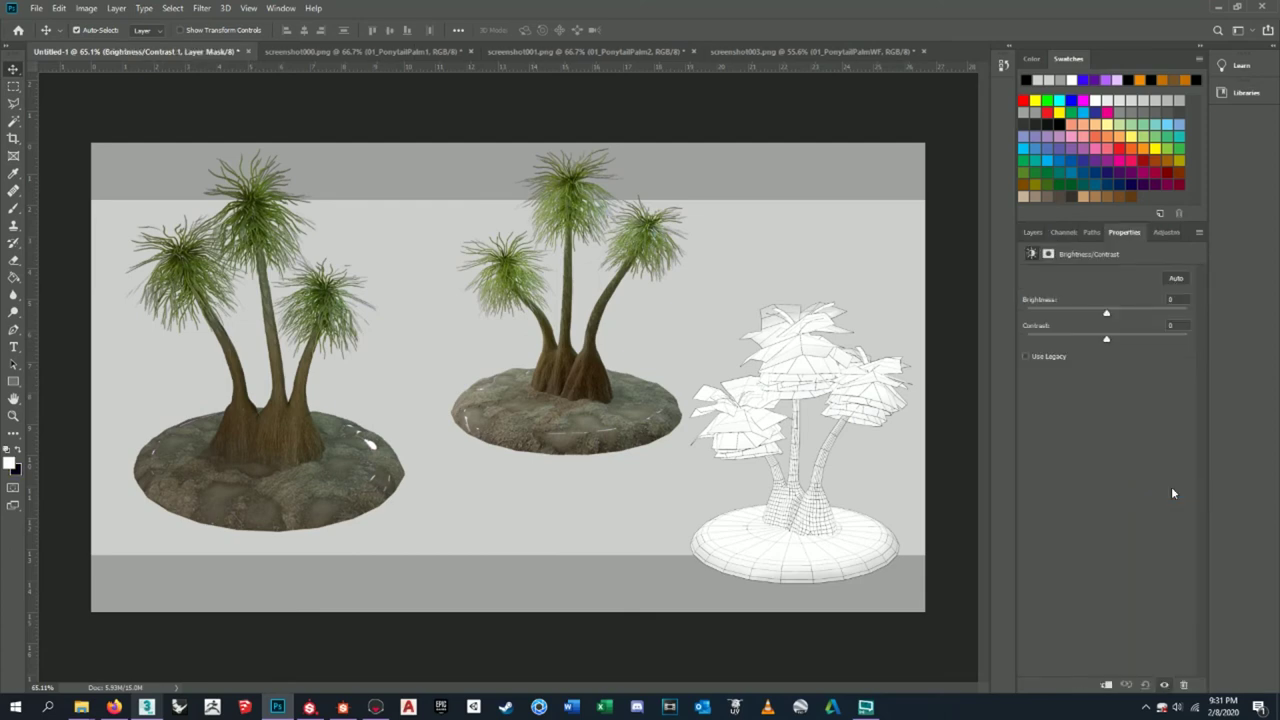
{"action": "left_click_drag", "start_coordinate": [1105, 315], "coordinate": [1106, 316]}
{"action": "left_click_drag", "start_coordinate": [1106, 341], "coordinate": [1089, 340]}
- Toggle the Brightness/Contrast 1 layer's visibility to compare, leaving it visible
{"action": "left_click", "coordinate": [1035, 233]}
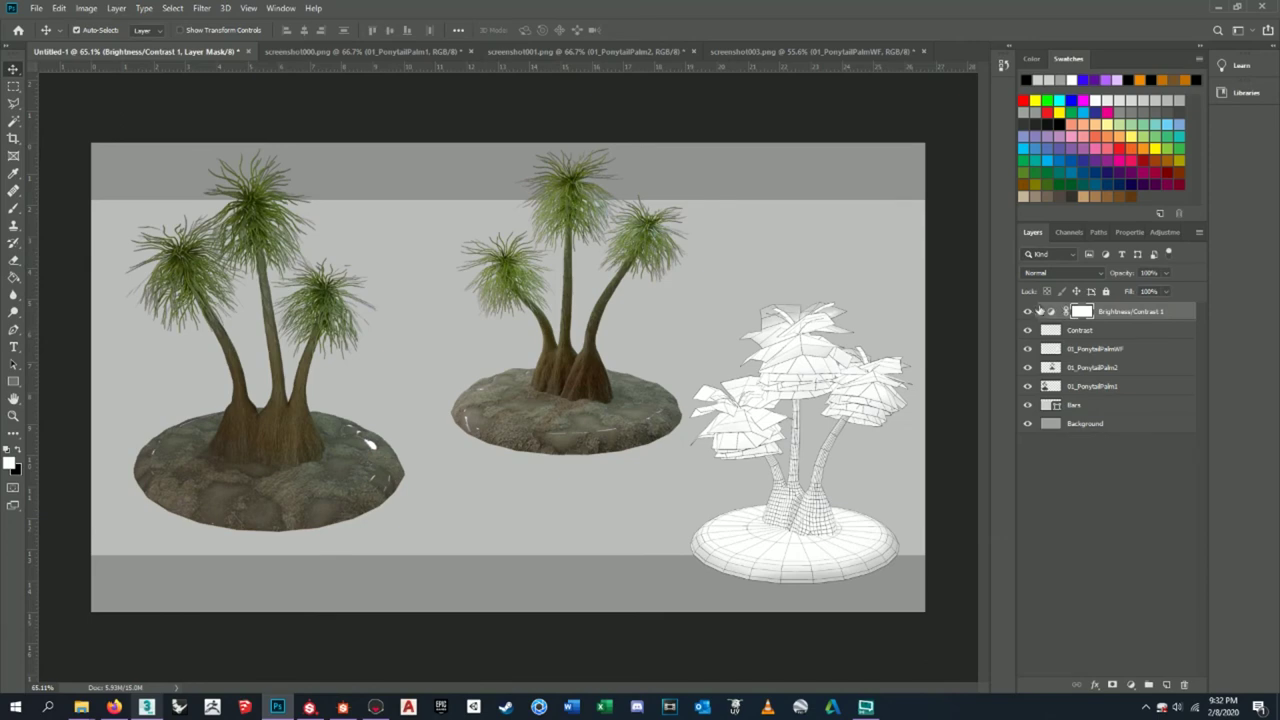
{"action": "left_click", "coordinate": [1028, 312]}
{"action": "left_click", "coordinate": [1028, 312]}
{"action": "left_click", "coordinate": [1028, 312]}
{"action": "left_click", "coordinate": [1028, 312]}
{"action": "left_click", "coordinate": [1028, 312]}
{"action": "left_click", "coordinate": [1028, 312]}
- Move the 01_PonytailPalmWF layer above the Contrast layer
{"action": "left_click", "coordinate": [1088, 368]}
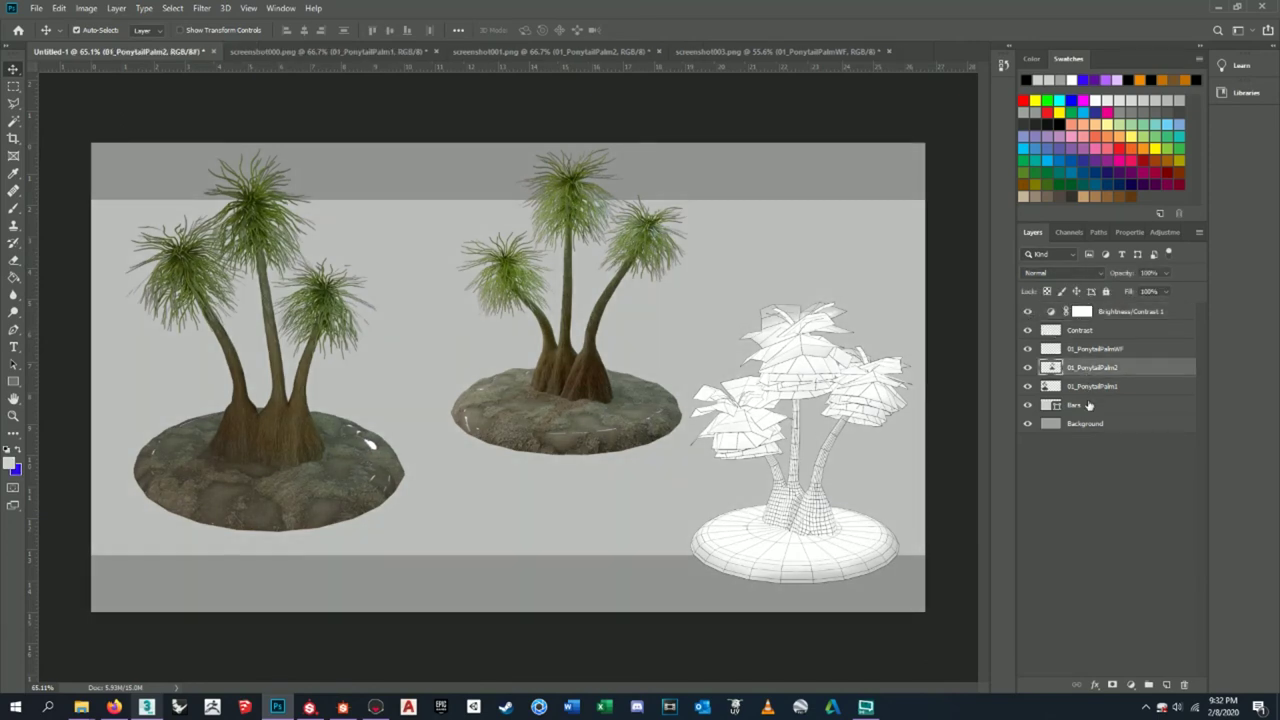
{"action": "left_click", "coordinate": [1089, 405]}
{"action": "left_click", "coordinate": [1122, 350]}
{"action": "left_click_drag", "start_coordinate": [1125, 350], "coordinate": [1123, 336]}
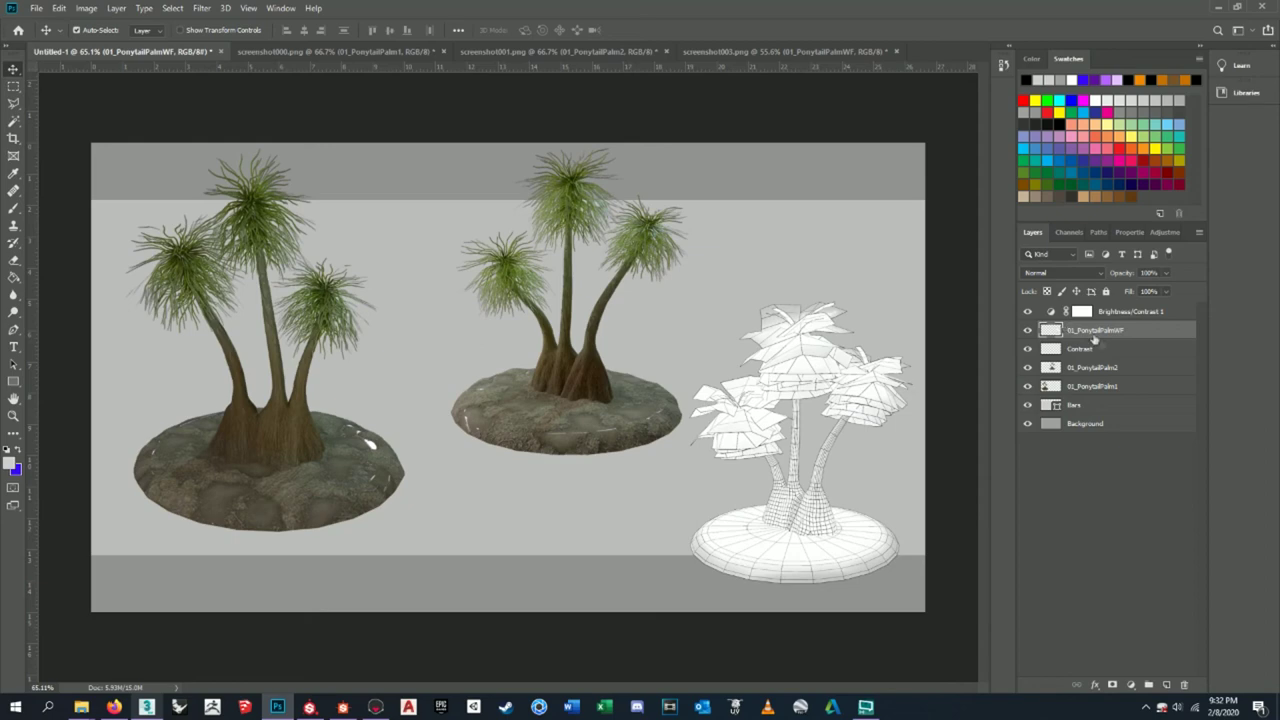
- Try an 8 px distance drop shadow on the middle palm, then discard it
{"action": "left_click", "coordinate": [1089, 368]}
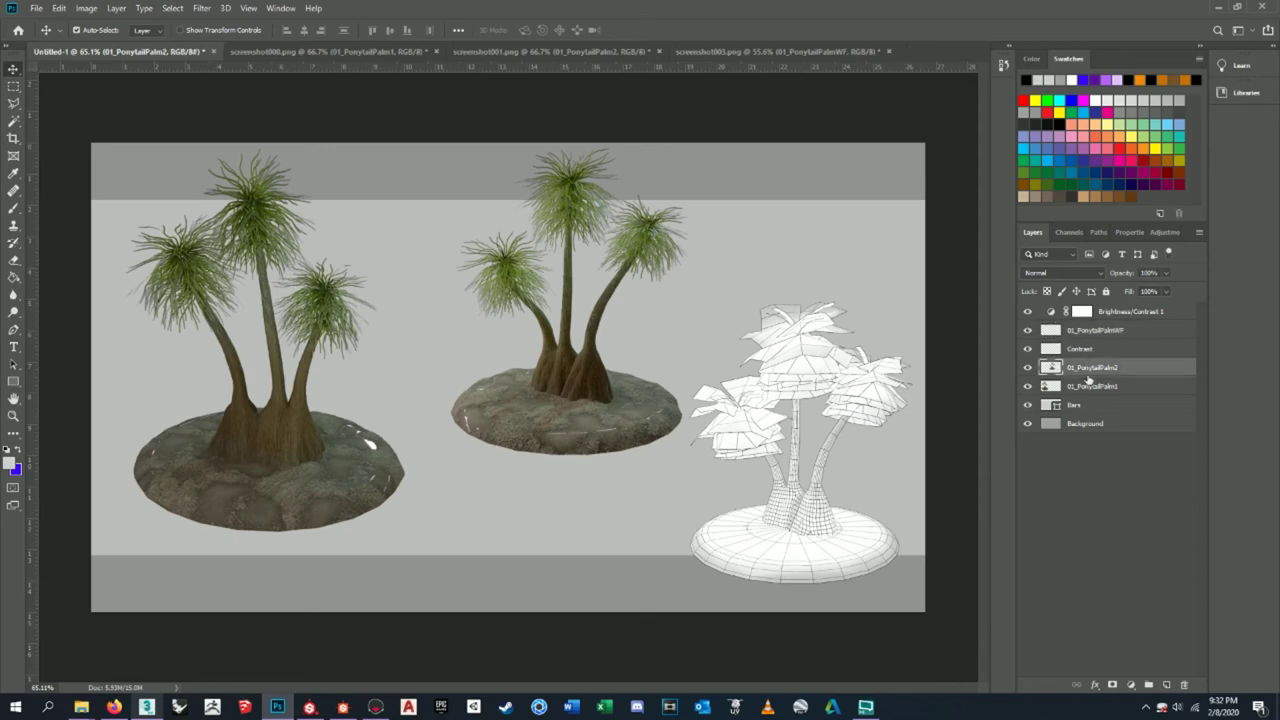
{"action": "left_click", "coordinate": [1096, 685]}
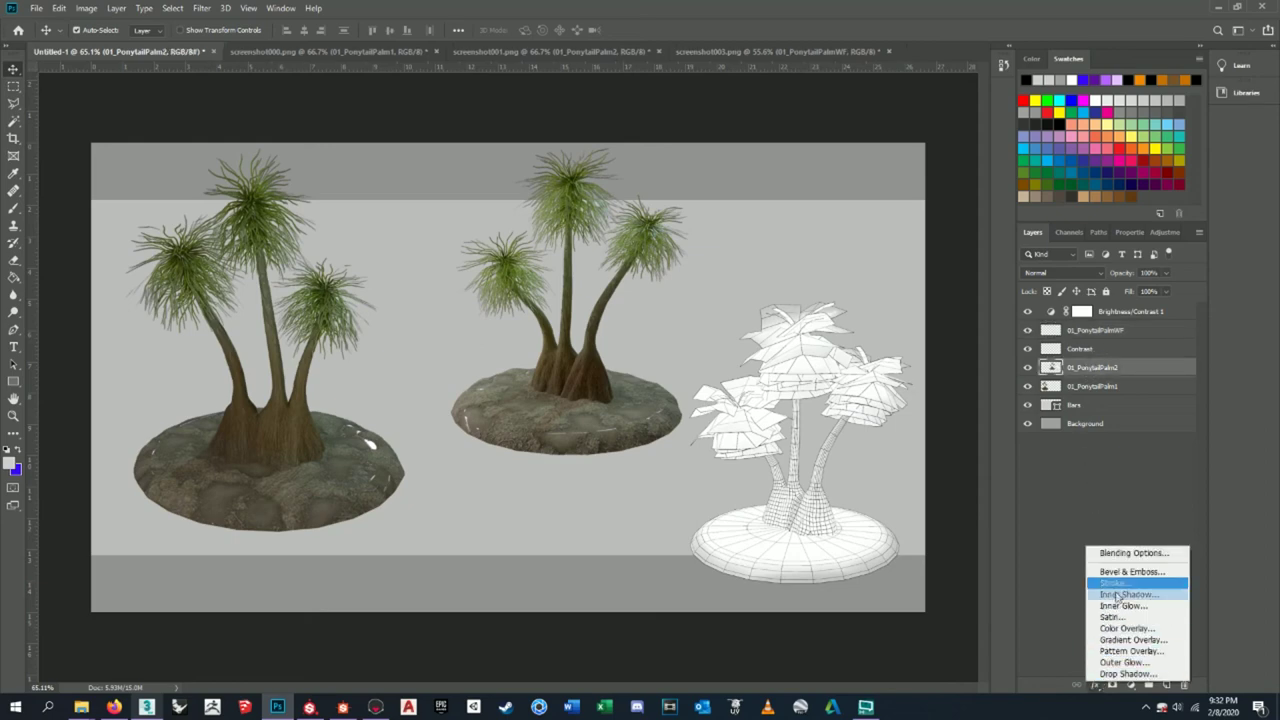
{"action": "left_click", "coordinate": [1128, 674]}
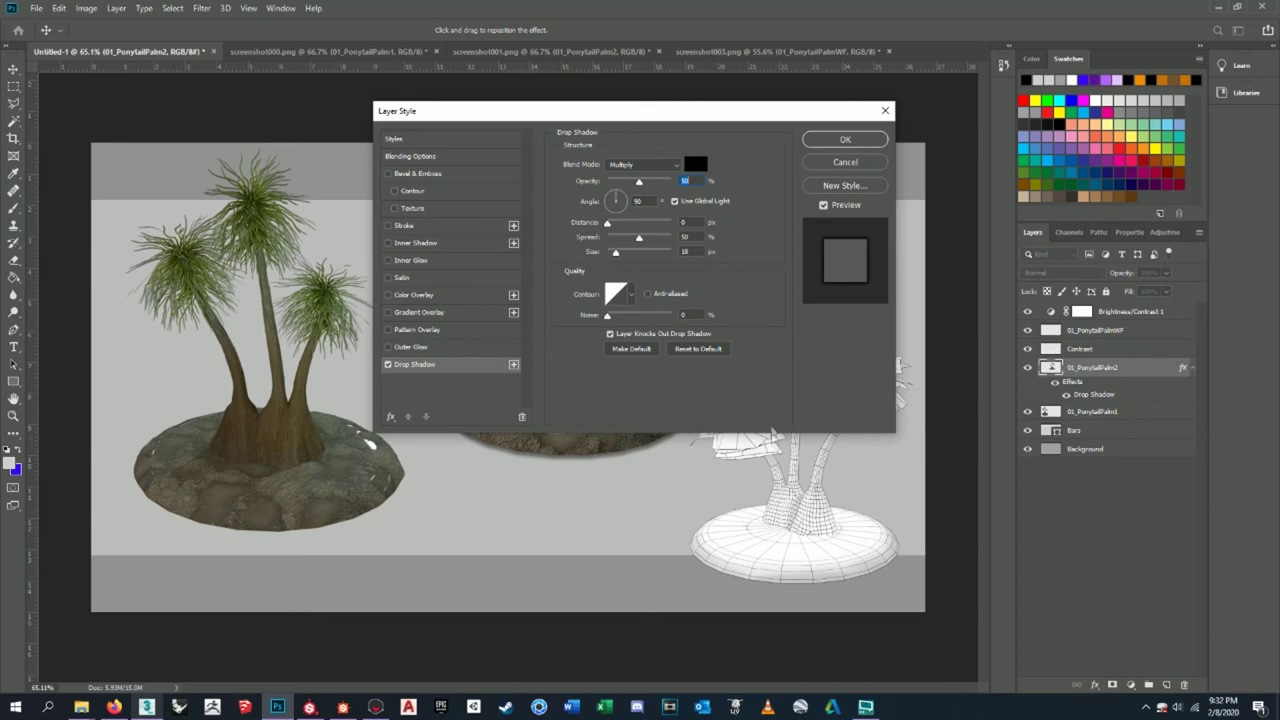
{"action": "left_click_drag", "start_coordinate": [609, 230], "coordinate": [614, 230]}
{"action": "left_click", "coordinate": [820, 165]}
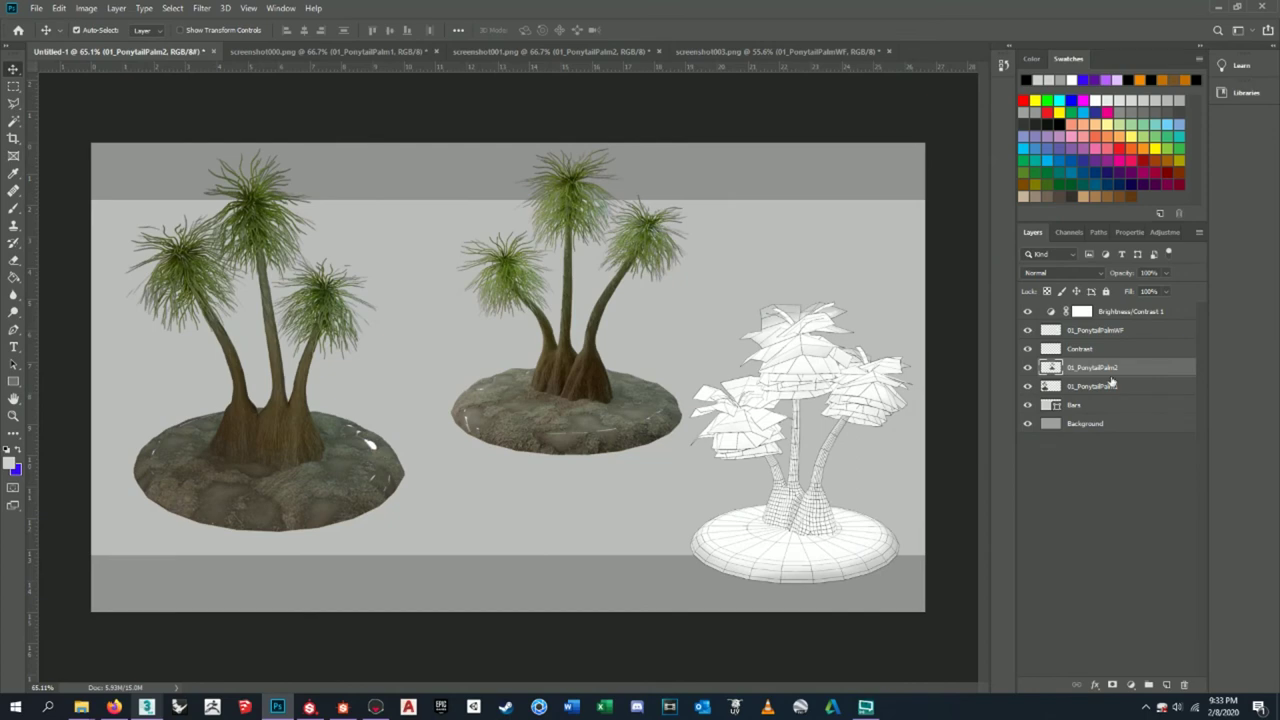
- Give the left palm a drop shadow with tighter spread and 28 px size
{"action": "left_click", "coordinate": [1105, 388]}
{"action": "left_click", "coordinate": [1095, 686]}
{"action": "left_click", "coordinate": [1120, 681]}
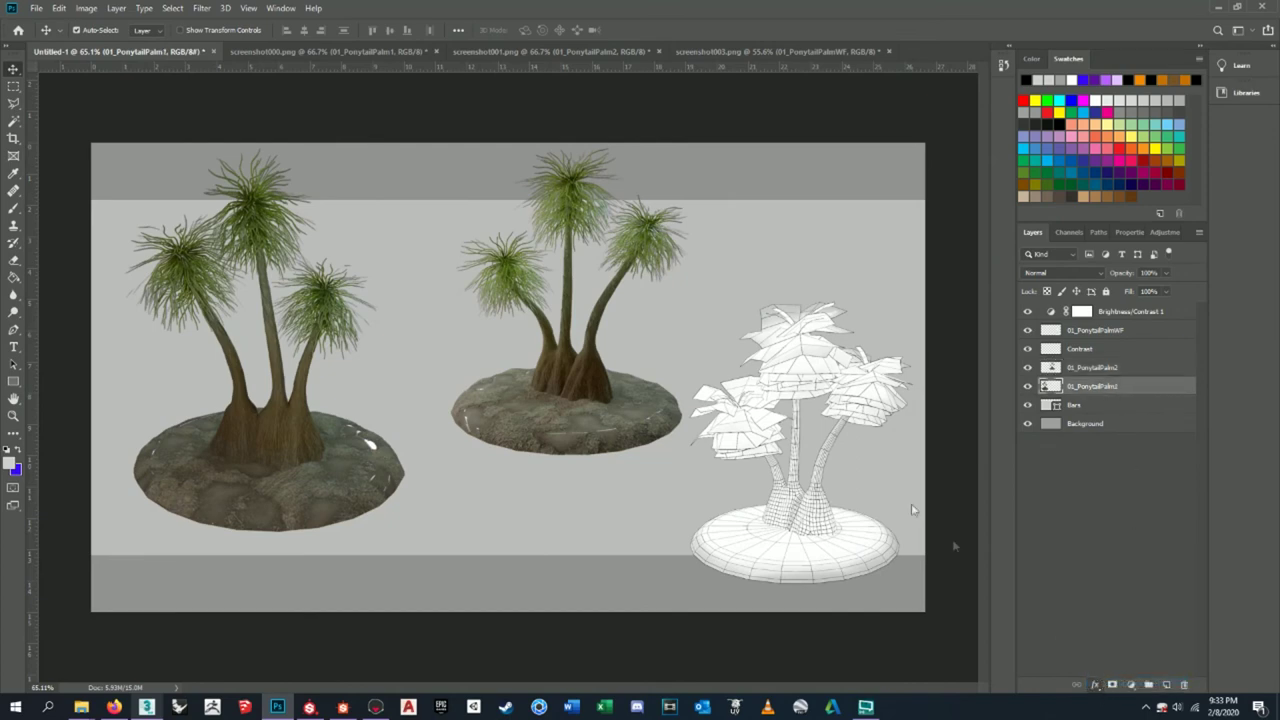
{"action": "left_click_drag", "start_coordinate": [709, 111], "coordinate": [888, 118]}
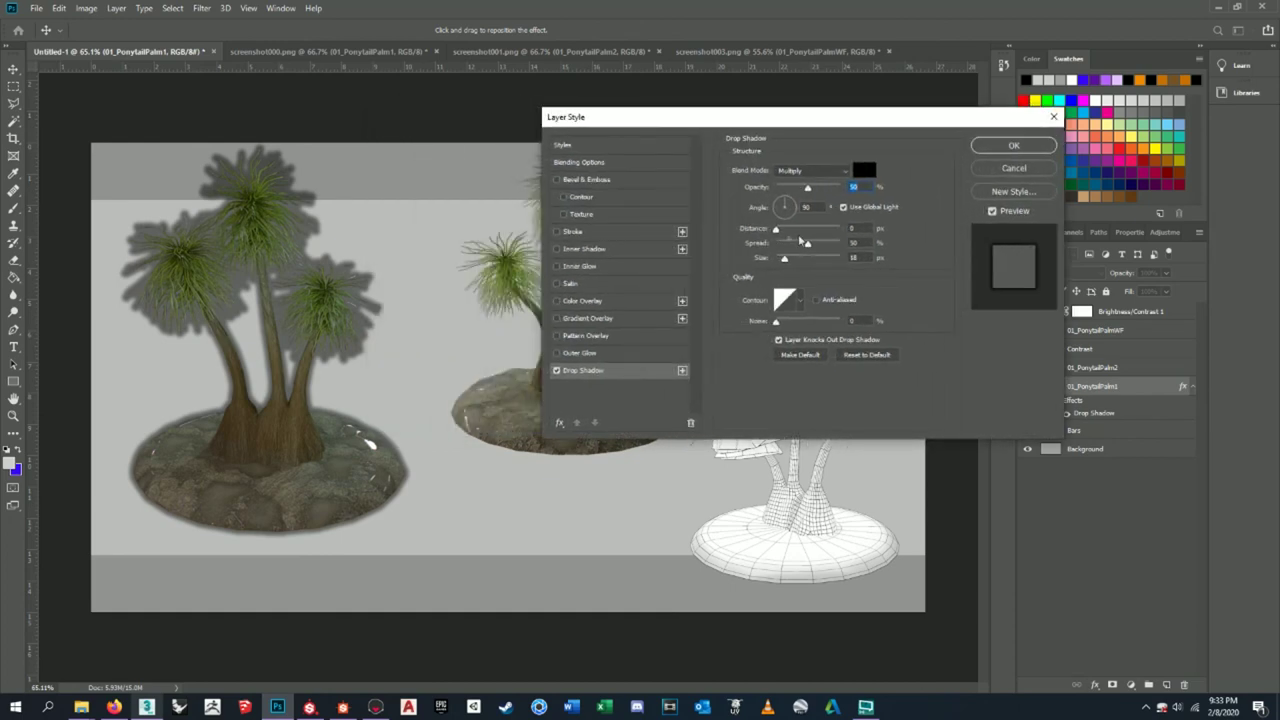
{"action": "left_click_drag", "start_coordinate": [808, 244], "coordinate": [787, 263]}
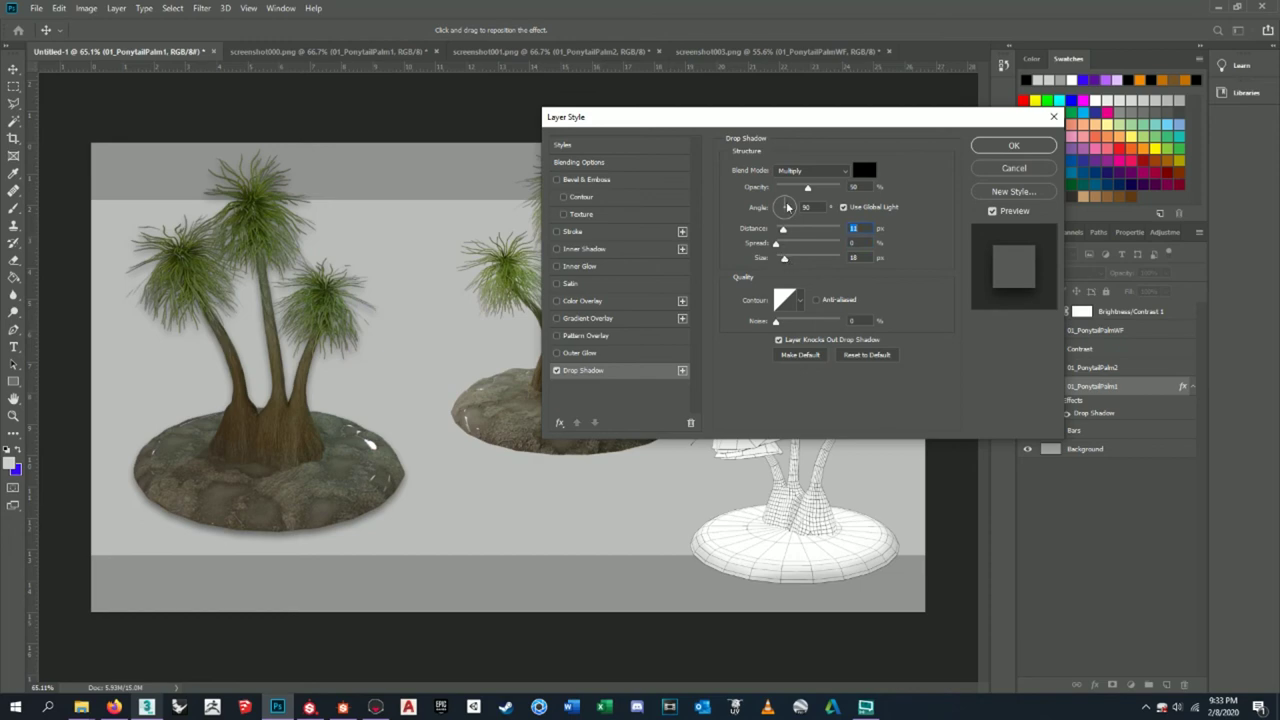
{"action": "left_click_drag", "start_coordinate": [792, 259], "coordinate": [785, 261]}
{"action": "left_click", "coordinate": [988, 148]}
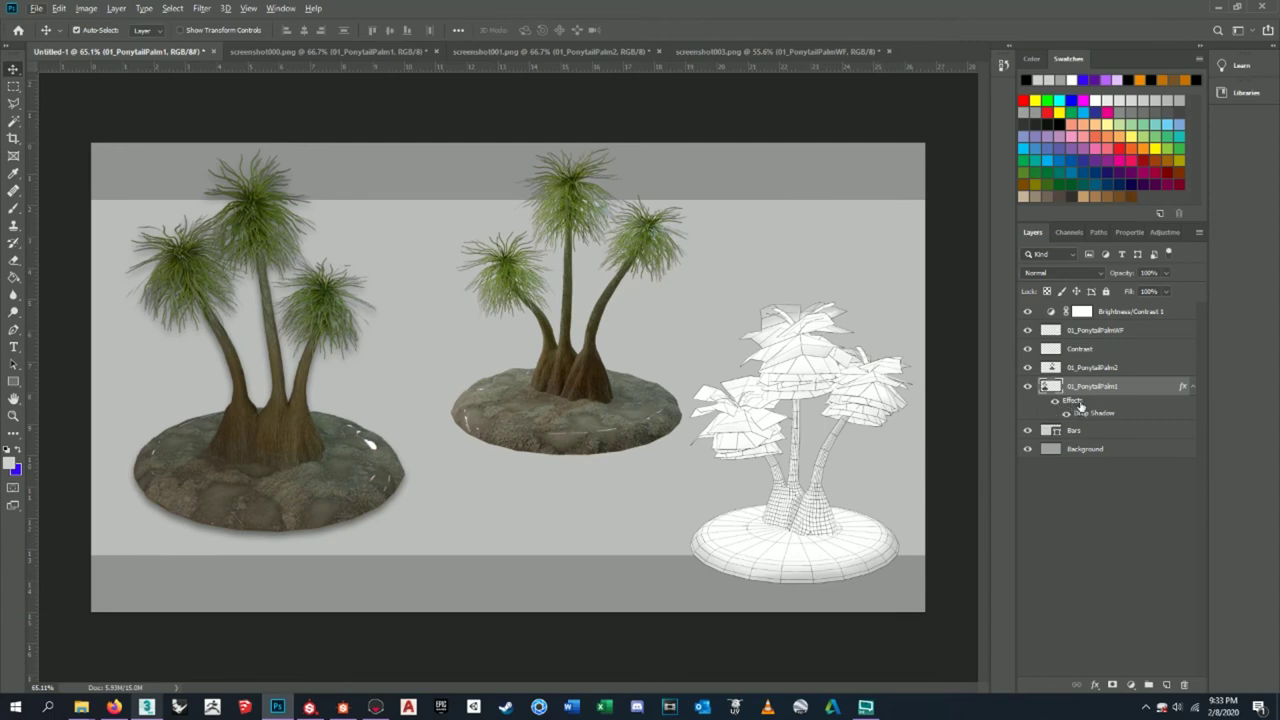
- Copy the left palm's drop shadow onto the middle and wireframe palm layers
{"action": "left_click_drag", "start_coordinate": [1080, 403], "coordinate": [1090, 372], "text": "alt"}
{"action": "left_click_drag", "start_coordinate": [1074, 426], "coordinate": [1096, 333], "text": "alt"}
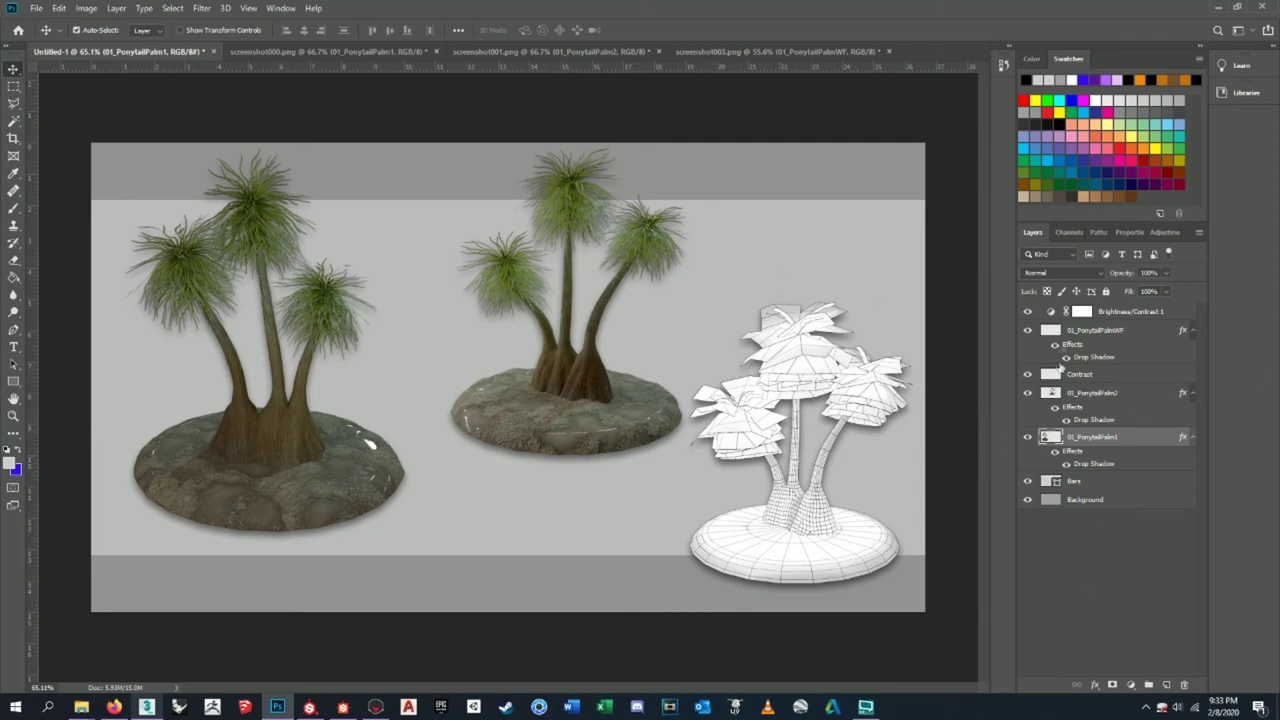
{"action": "left_click", "coordinate": [1077, 337]}
- Raise the wireframe palm slightly and shift the middle palm to the left
{"action": "left_click_drag", "start_coordinate": [828, 546], "coordinate": [821, 543]}
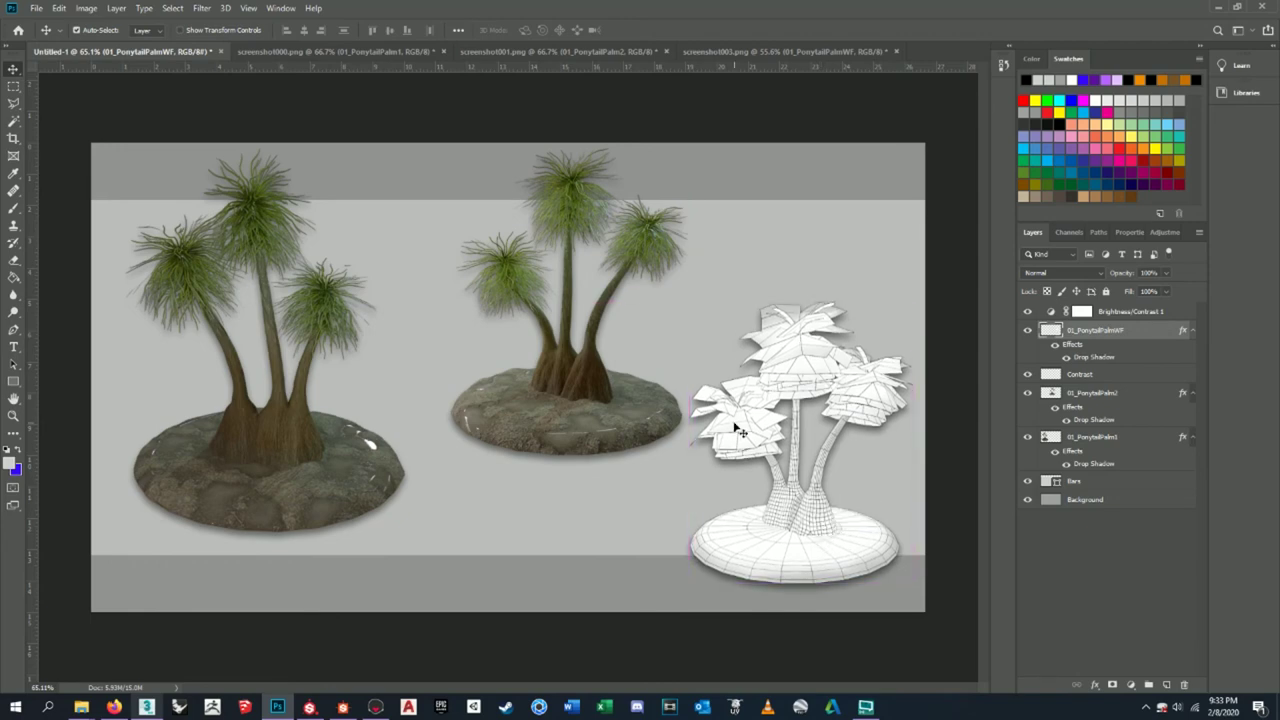
{"action": "left_click", "coordinate": [1115, 396]}
{"action": "left_click", "coordinate": [1027, 393]}
{"action": "left_click", "coordinate": [1025, 394]}
{"action": "left_click_drag", "start_coordinate": [645, 422], "coordinate": [604, 427]}
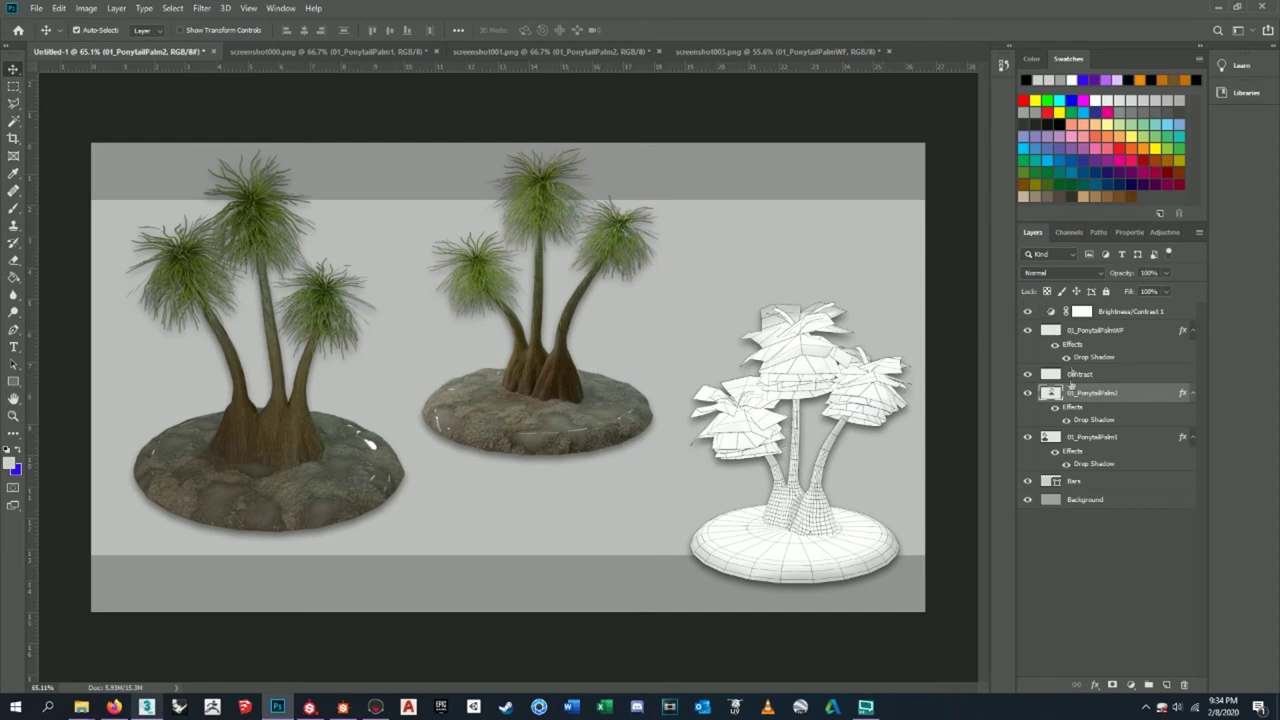
- Reposition the wireframe palm, nudging it up again
{"action": "left_click", "coordinate": [1090, 449]}
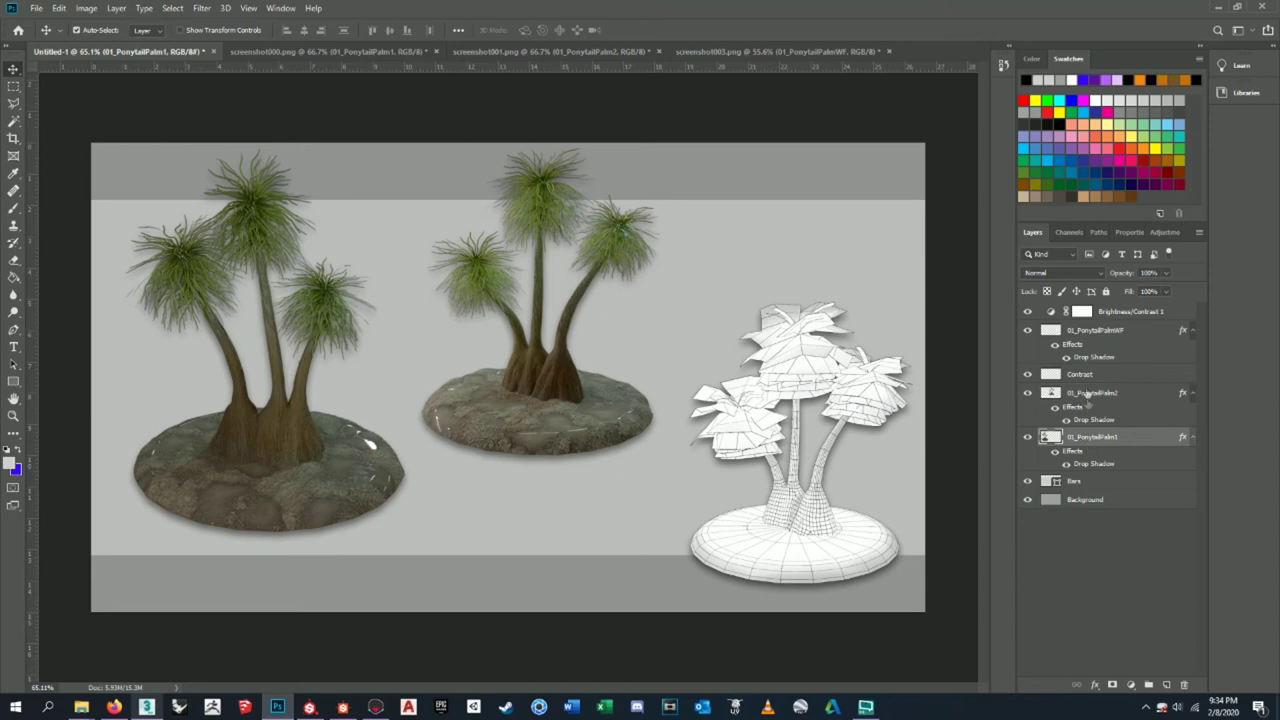
{"action": "left_click", "coordinate": [1094, 331]}
{"action": "left_click_drag", "start_coordinate": [817, 545], "coordinate": [825, 543]}
{"action": "left_click_drag", "start_coordinate": [825, 547], "coordinate": [822, 540]}
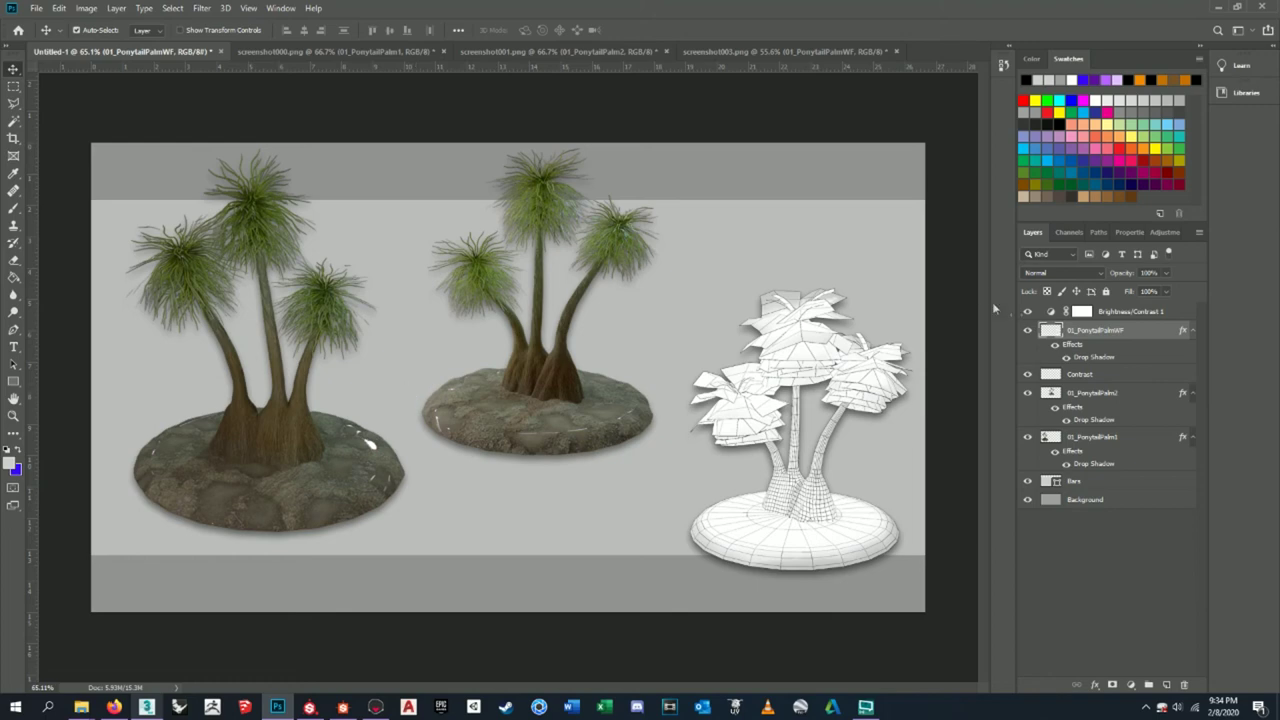
{"action": "left_click", "coordinate": [1034, 394]}
- Scale the left palm down to about 97% and move it up and to the left
{"action": "left_click", "coordinate": [1028, 393]}
{"action": "left_click", "coordinate": [1028, 393]}
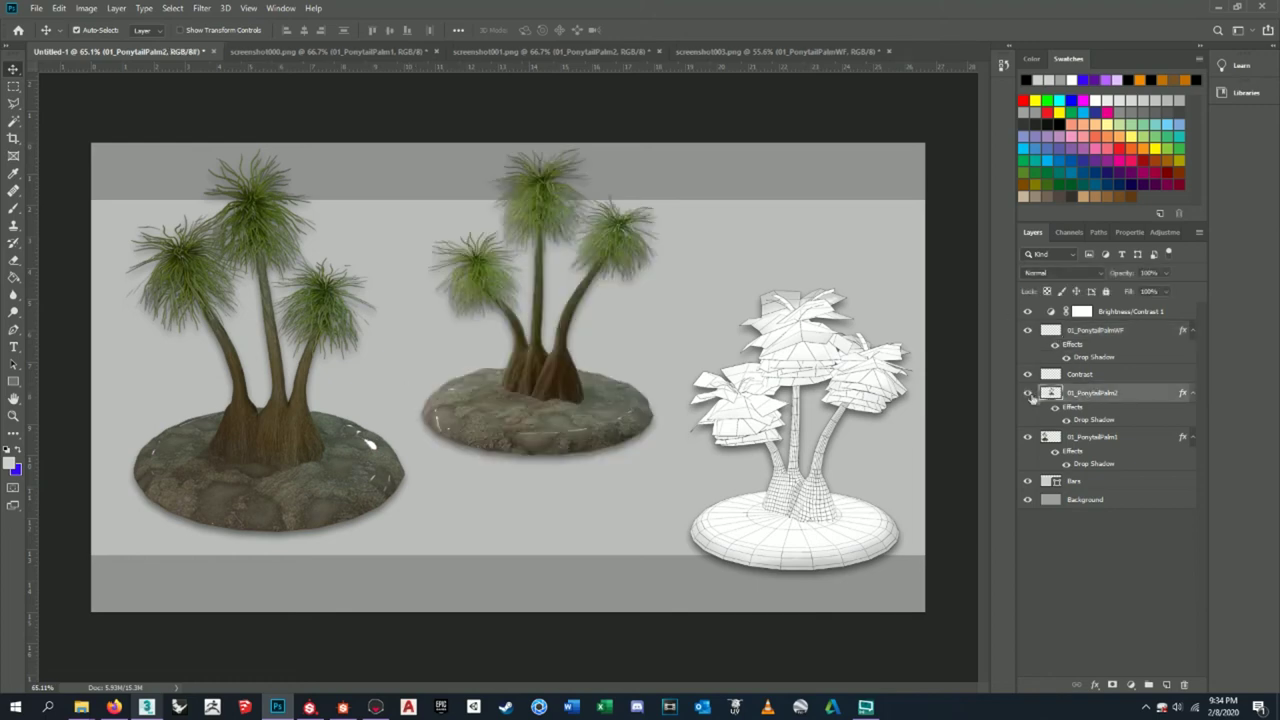
{"action": "left_click", "coordinate": [1070, 437]}
{"action": "left_click_drag", "start_coordinate": [322, 462], "coordinate": [312, 455]}
{"action": "key", "text": "ctrl+t"}
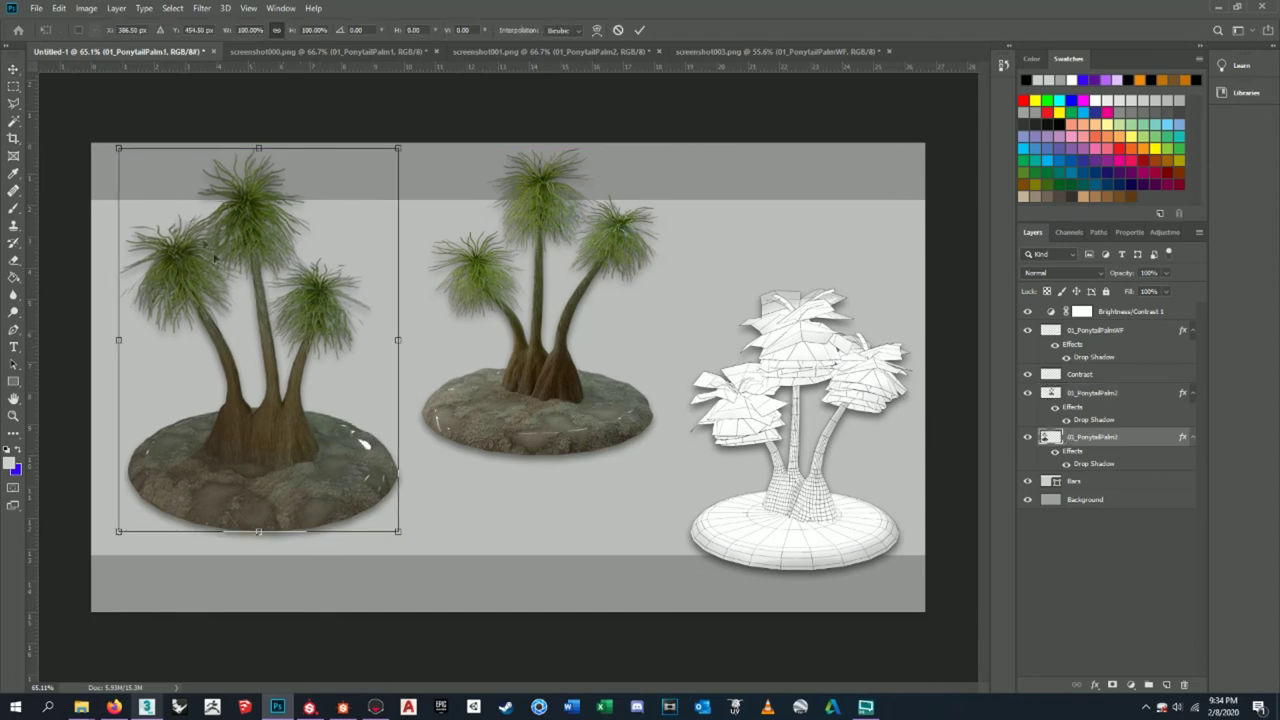
{"action": "left_click_drag", "start_coordinate": [118, 148], "coordinate": [127, 160]}
{"action": "left_click_drag", "start_coordinate": [266, 253], "coordinate": [253, 241]}
{"action": "key", "text": "Return"}
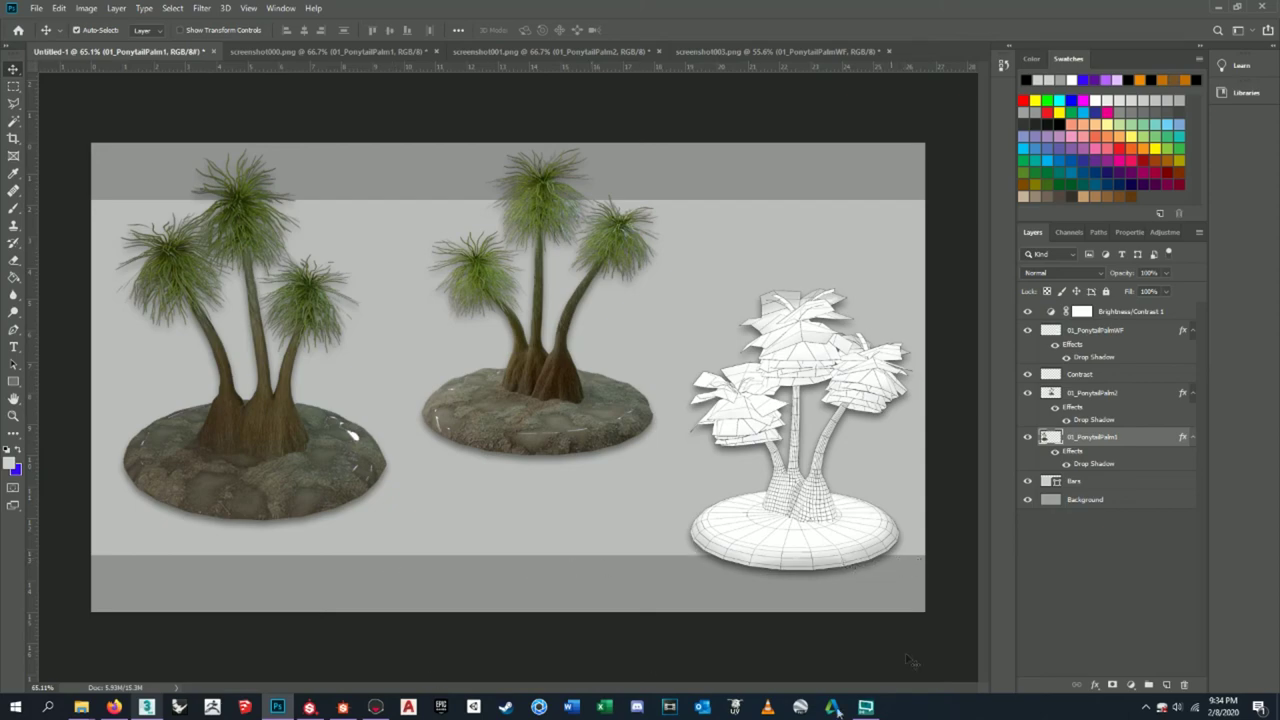
{"action": "left_click", "coordinate": [114, 707]}
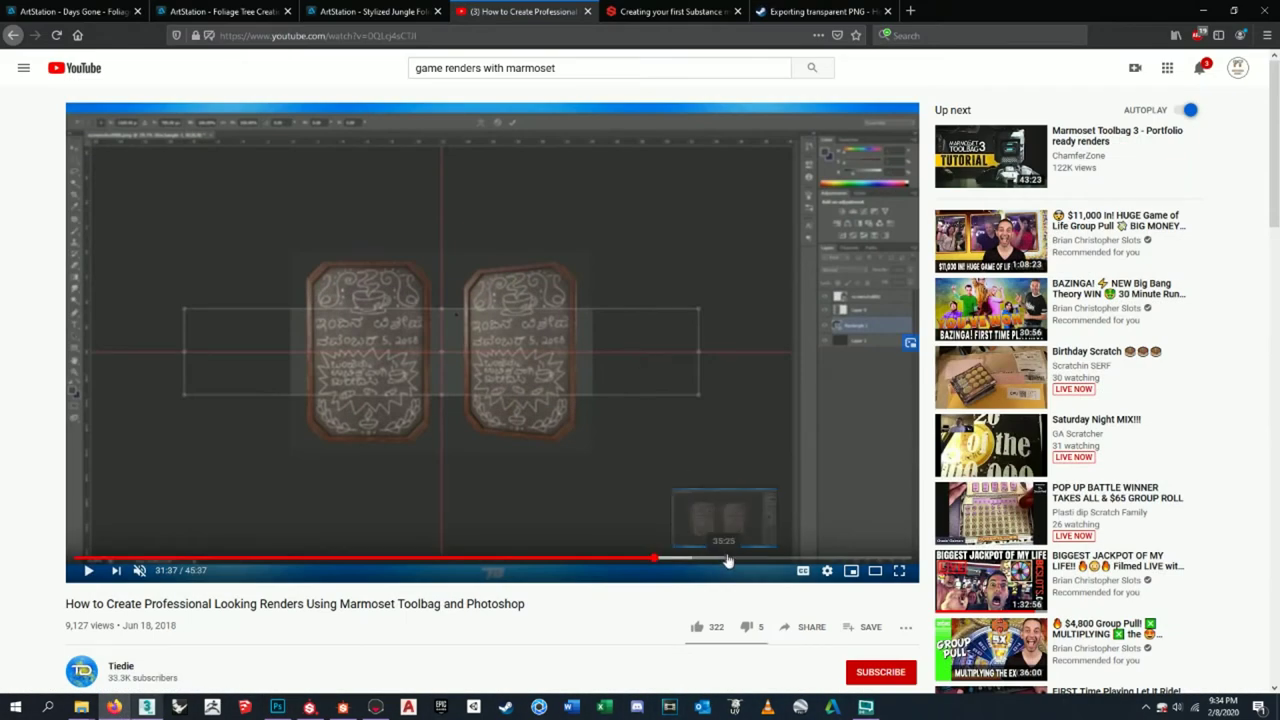
{"action": "left_click_drag", "start_coordinate": [806, 563], "coordinate": [873, 567]}
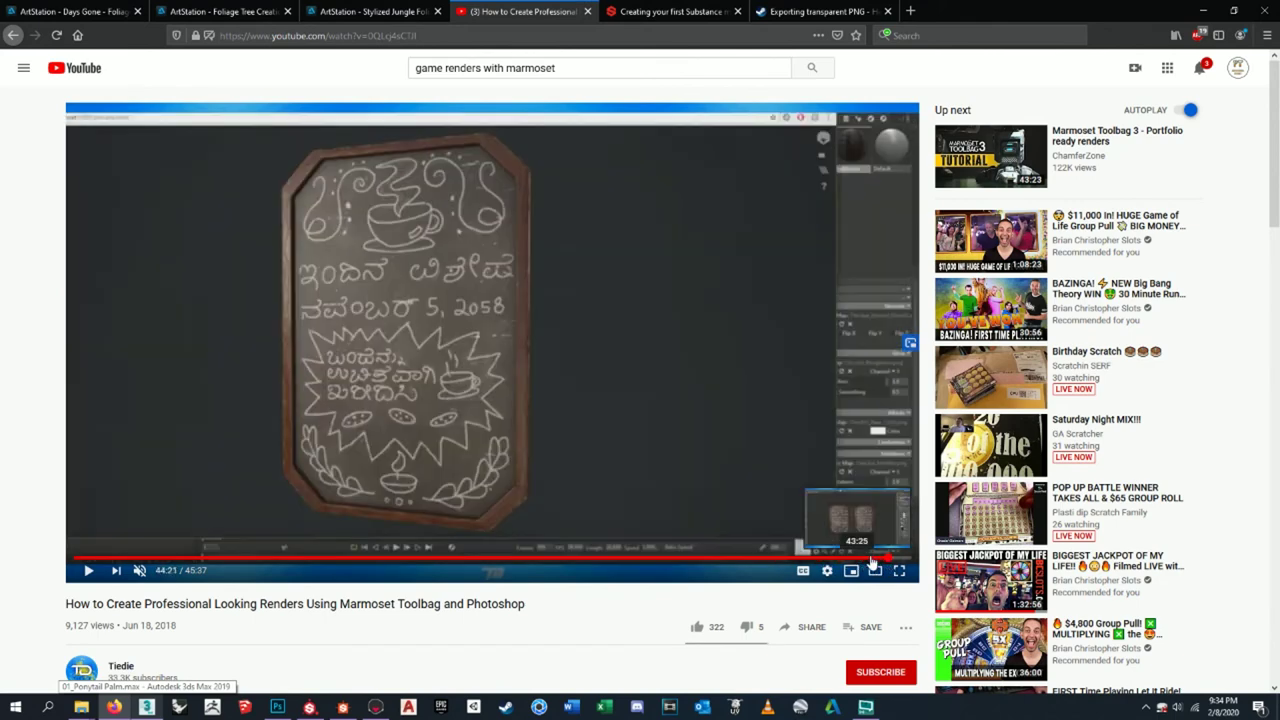
{"action": "left_click", "coordinate": [872, 565]}
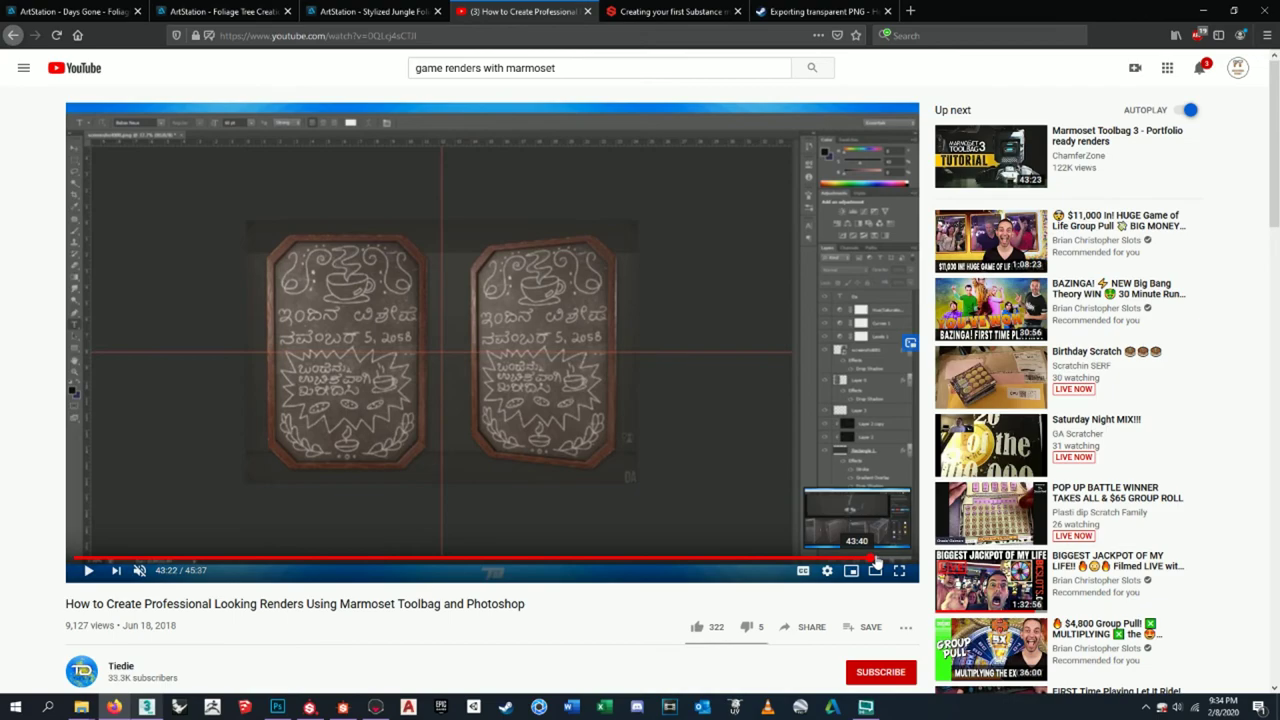
{"action": "key", "text": "alt+Tab"}
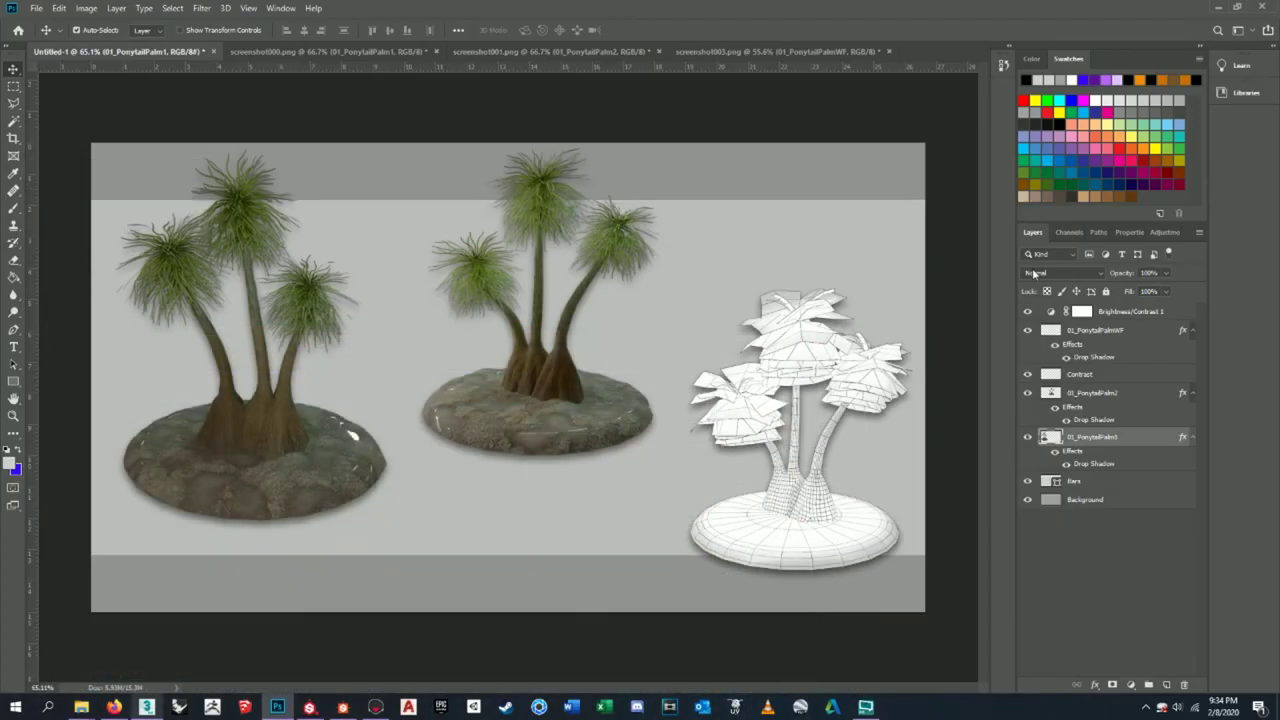
- Fill the Background layer with the mid grey #8f8f8f
{"action": "left_click", "coordinate": [1133, 557]}
{"action": "left_click", "coordinate": [1100, 503]}
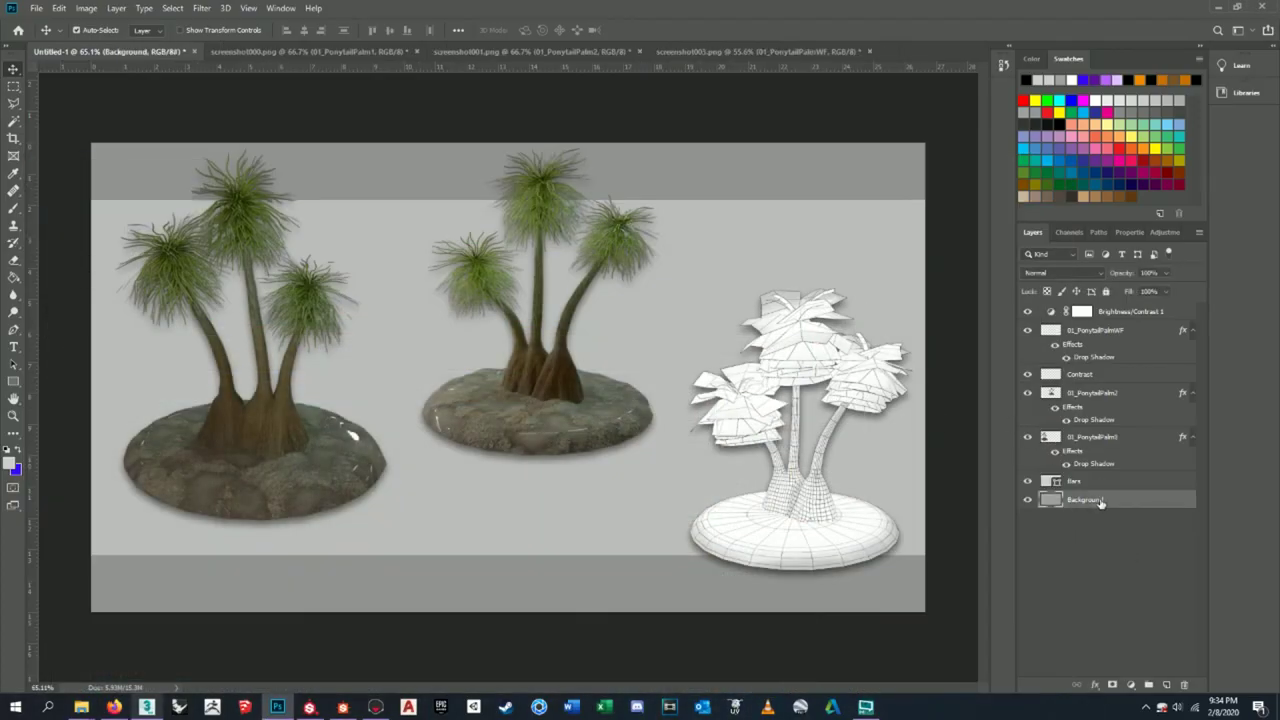
{"action": "left_click", "coordinate": [10, 463]}
{"action": "left_click_drag", "start_coordinate": [526, 177], "coordinate": [449, 235]}
{"action": "left_click", "coordinate": [765, 157]}
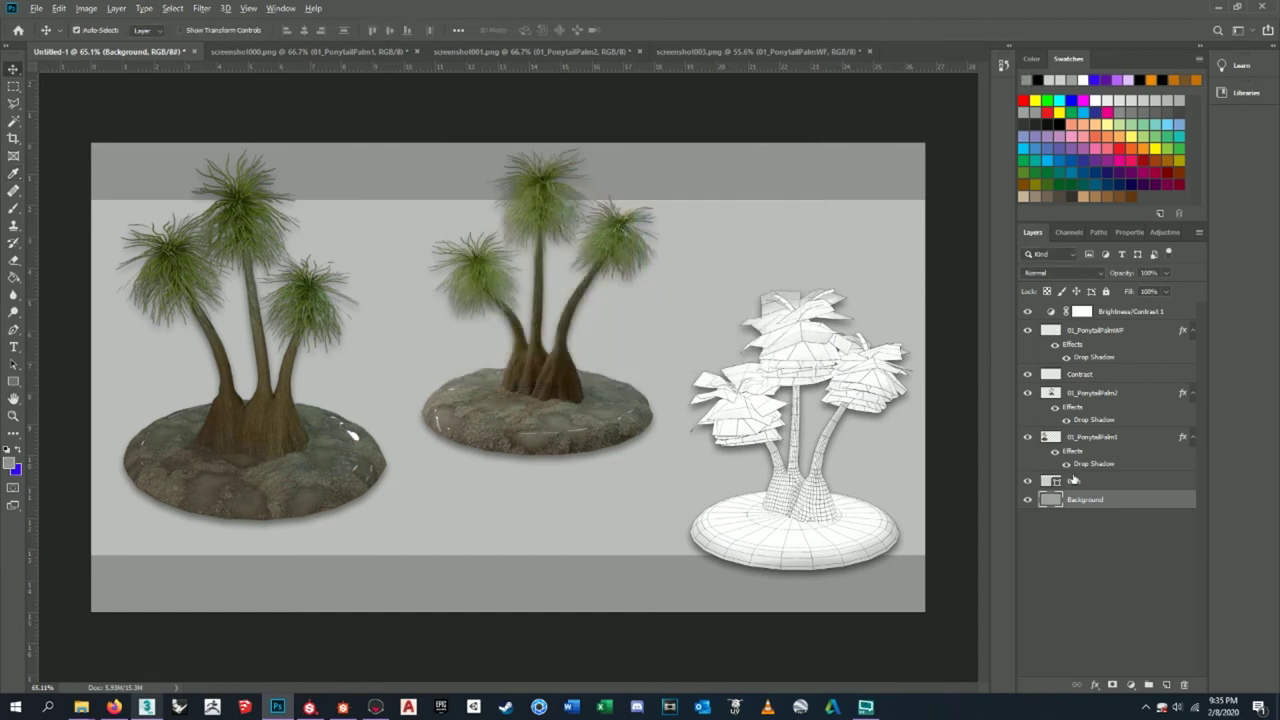
{"action": "key", "text": "alt+BackSpace"}
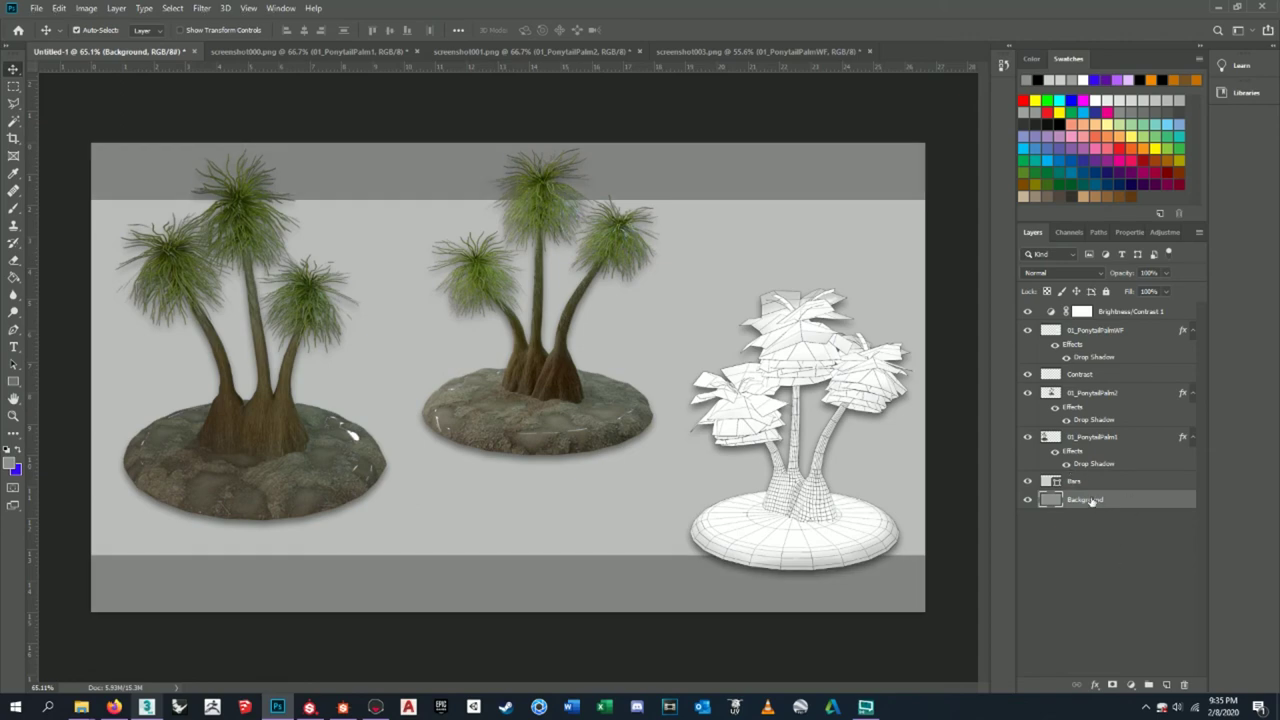
- Copy the drop shadow onto the Bars layer, undoing the accidental copy onto Background
{"action": "left_click_drag", "start_coordinate": [1072, 451], "coordinate": [1086, 503], "text": "alt"}
{"action": "key", "text": "ctrl+z"}
{"action": "left_click_drag", "start_coordinate": [1093, 467], "coordinate": [1082, 485]}
{"action": "left_click", "coordinate": [1089, 456]}
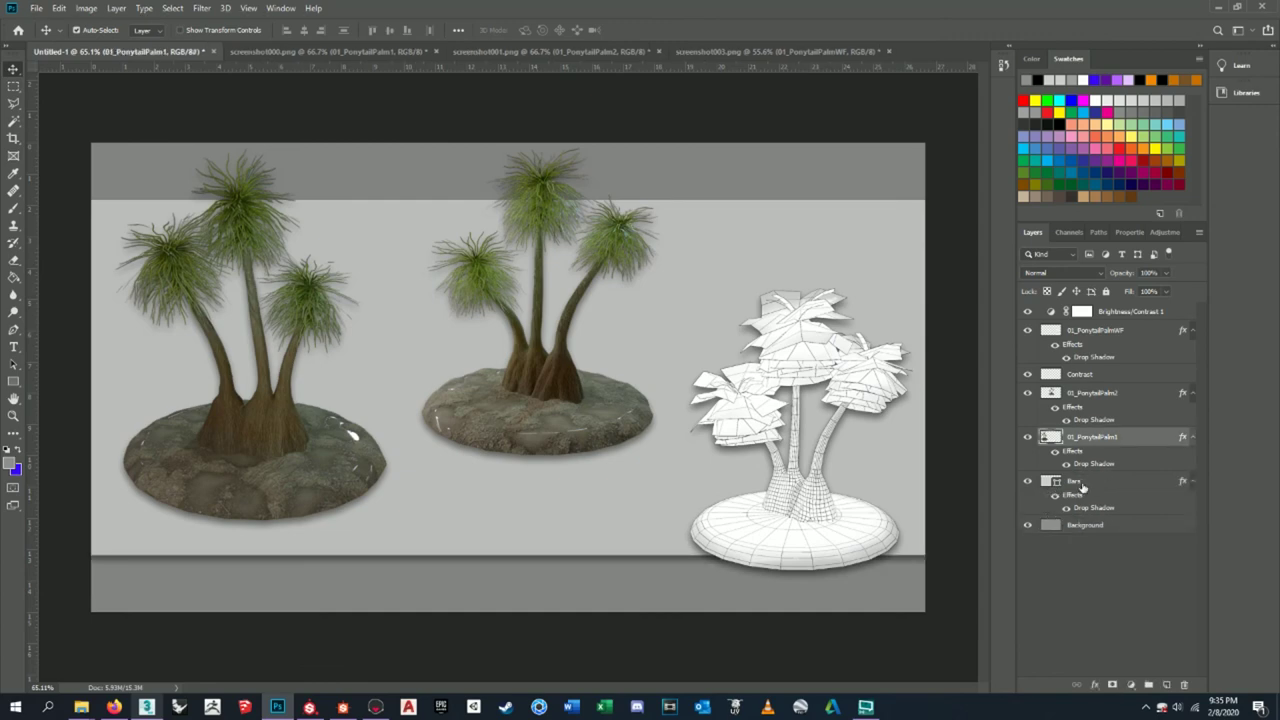
{"action": "left_click", "coordinate": [1029, 481]}
{"action": "left_click", "coordinate": [1029, 481]}
{"action": "left_click", "coordinate": [1029, 481]}
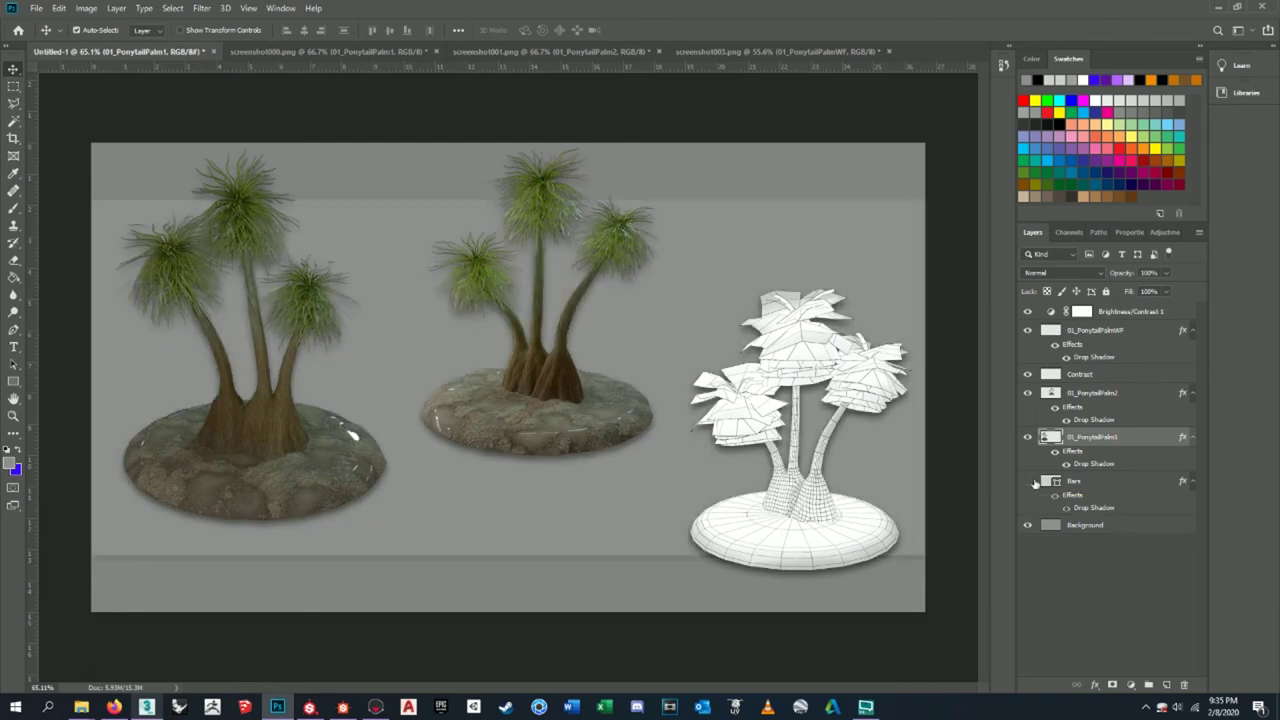
{"action": "left_click", "coordinate": [1030, 482]}
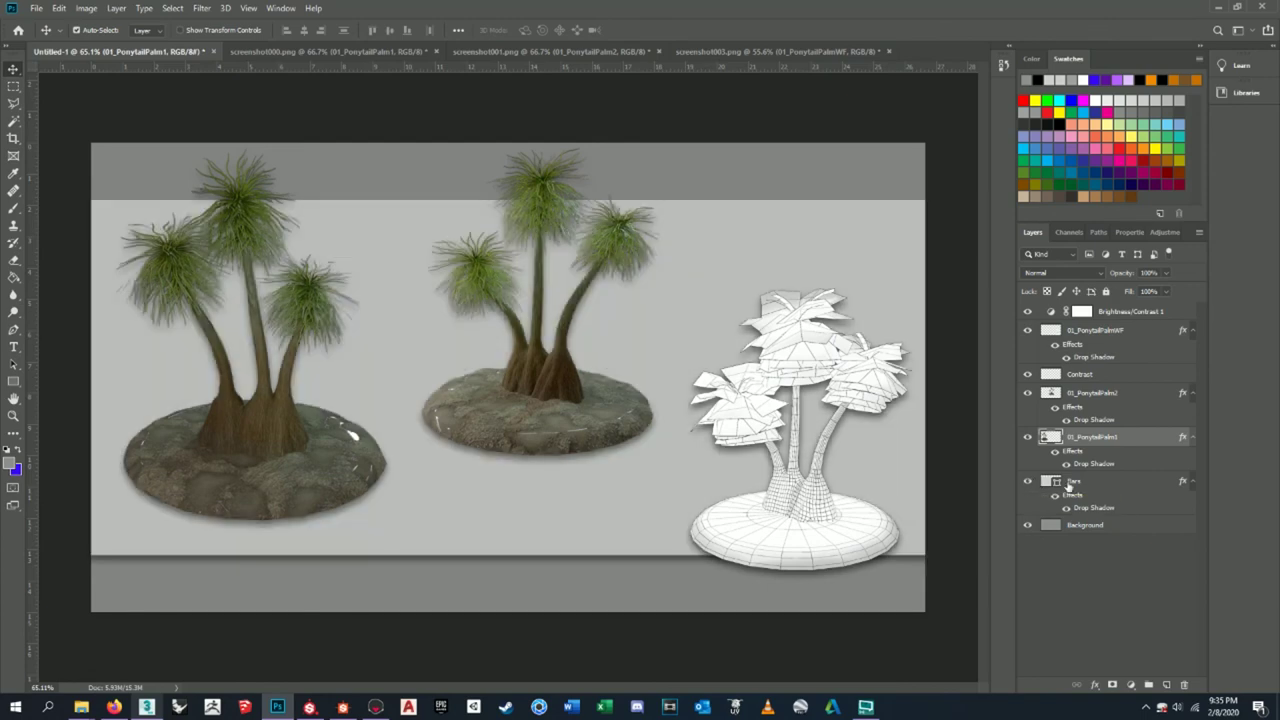
{"action": "left_click", "coordinate": [1080, 484]}
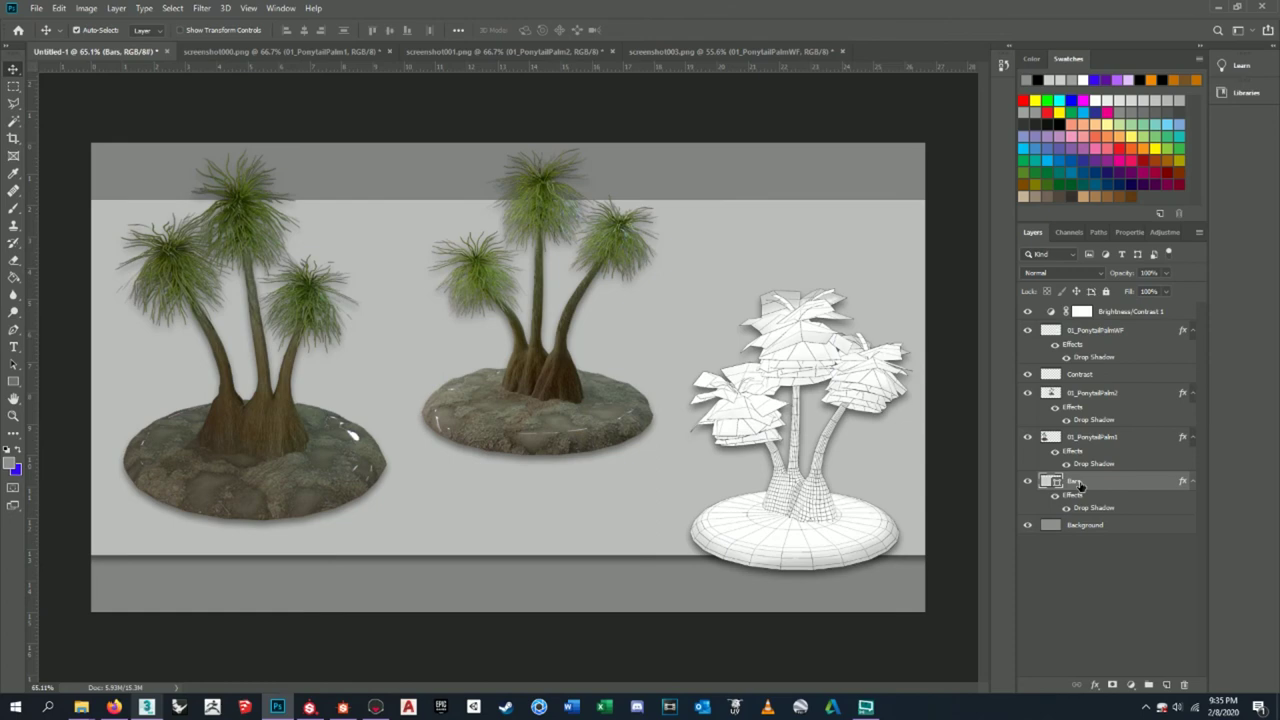
{"action": "right_click", "coordinate": [1080, 484]}
{"action": "left_click", "coordinate": [1130, 205]}
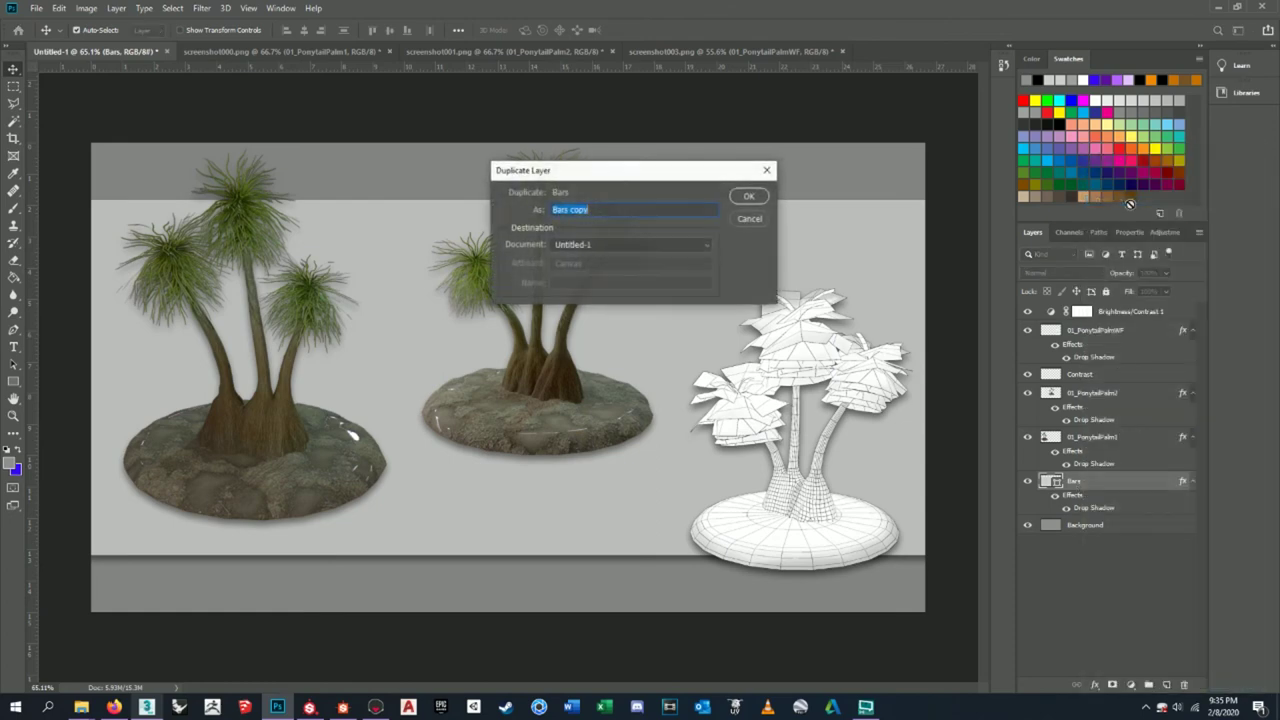
{"action": "left_click", "coordinate": [760, 198]}
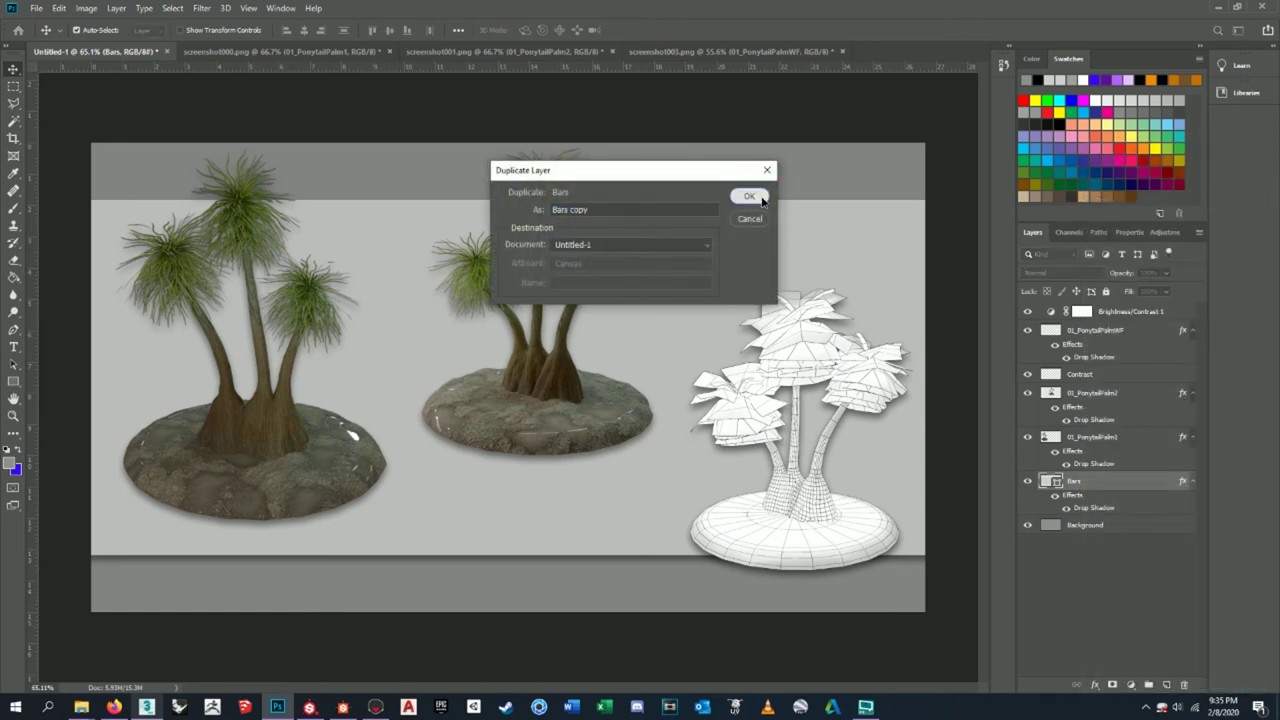
{"action": "left_click", "coordinate": [762, 200]}
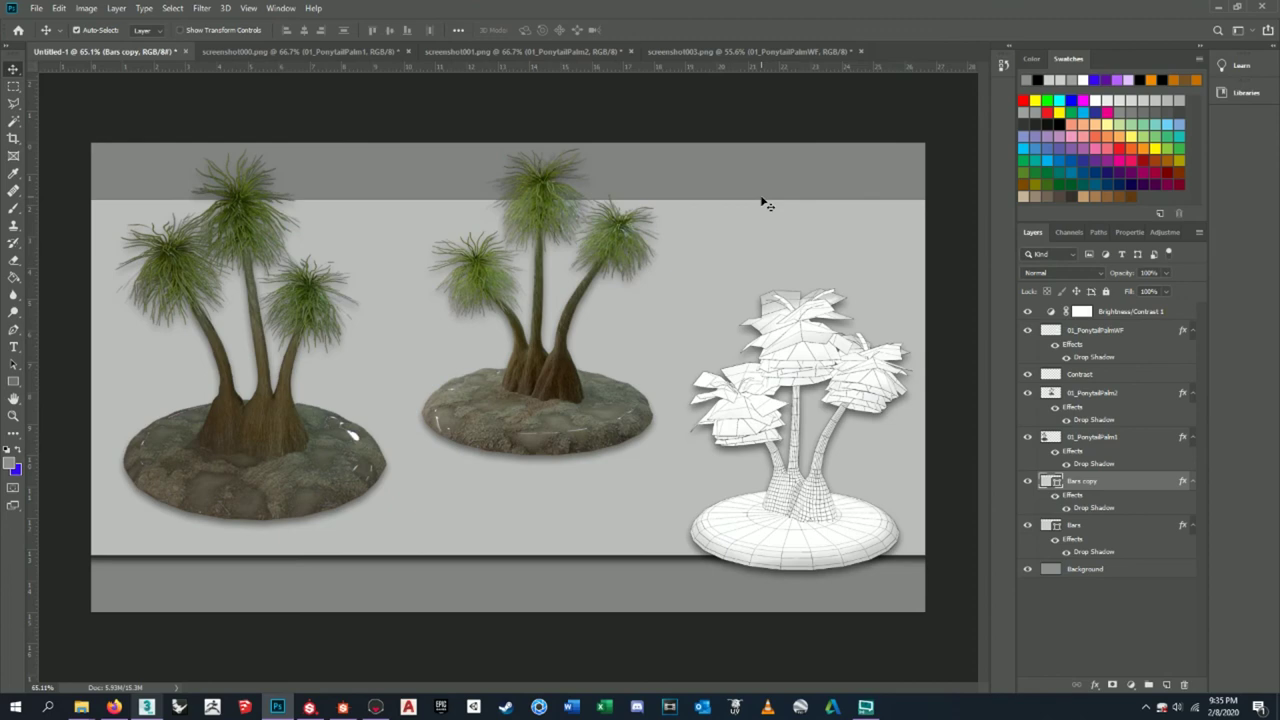
{"action": "key", "text": "ctrl+t"}
{"action": "left_click_drag", "start_coordinate": [962, 190], "coordinate": [256, 490]}
{"action": "left_click_drag", "start_coordinate": [547, 492], "coordinate": [550, 482]}
{"action": "key", "text": "Return"}
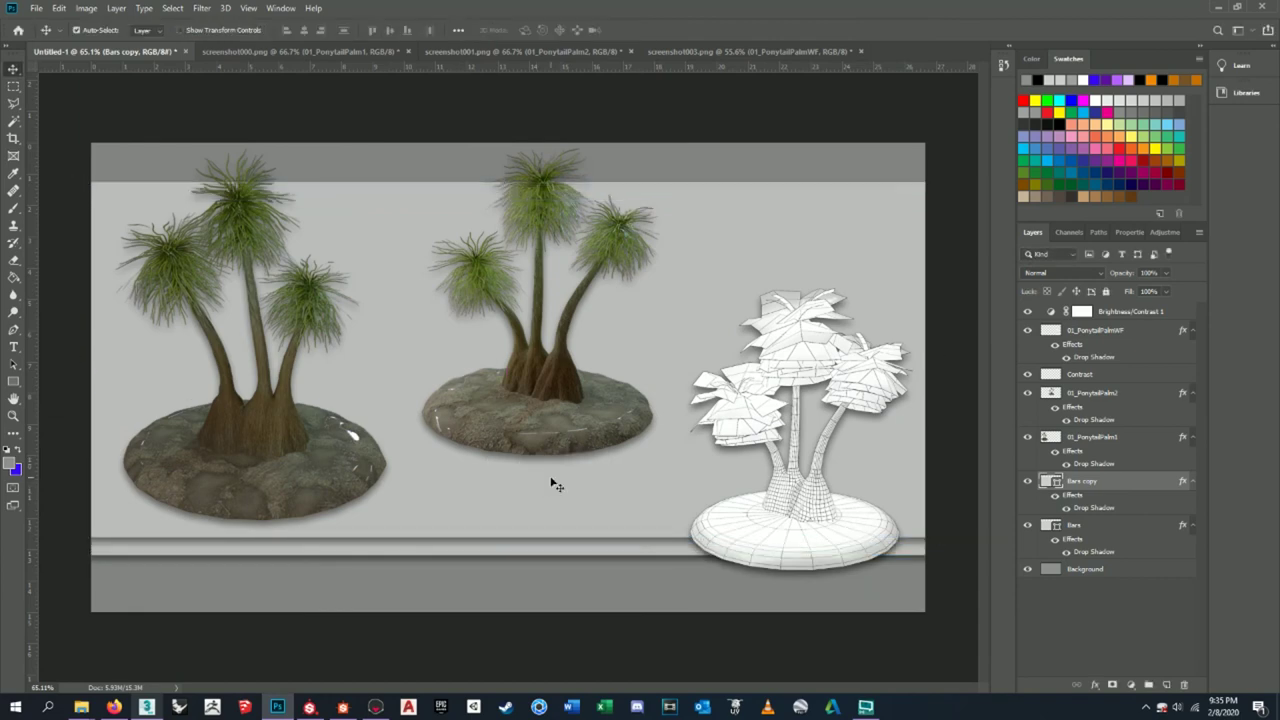
{"action": "key", "text": "Delete"}
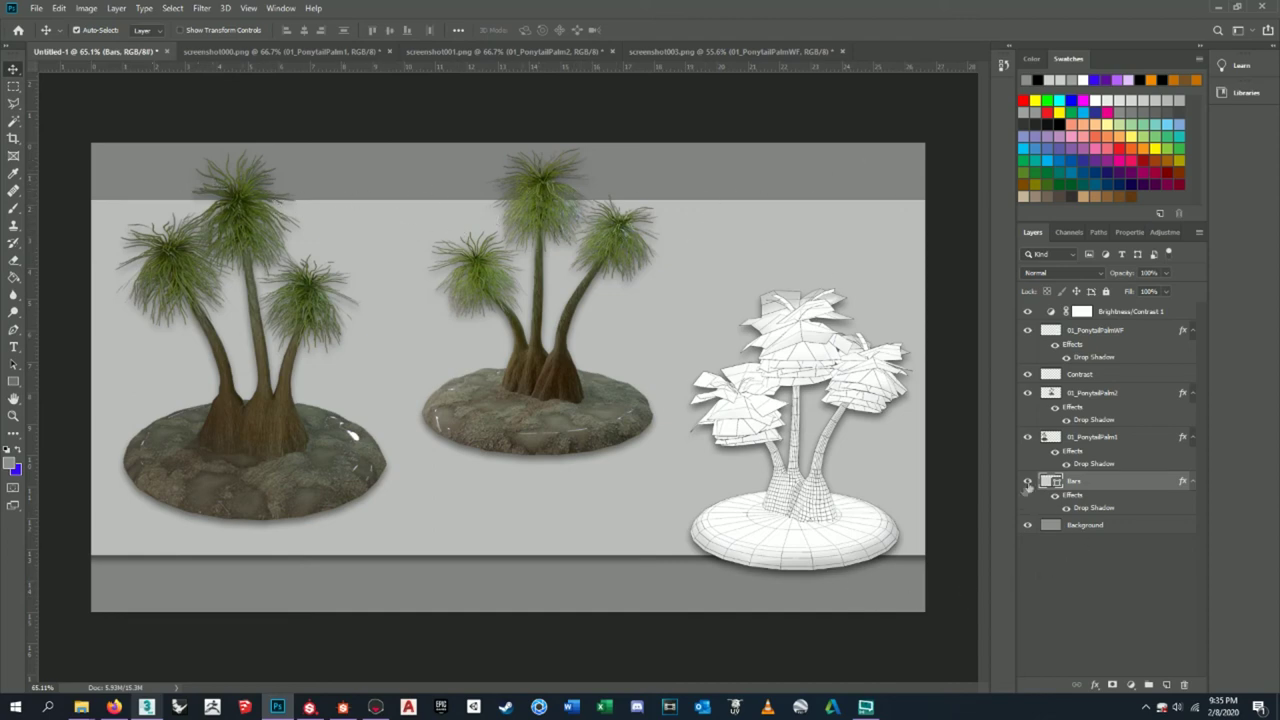
{"action": "left_click", "coordinate": [1054, 496]}
{"action": "left_click", "coordinate": [1054, 496]}
{"action": "left_click", "coordinate": [1054, 496]}
{"action": "left_click", "coordinate": [1054, 497]}
{"action": "left_click", "coordinate": [1054, 497]}
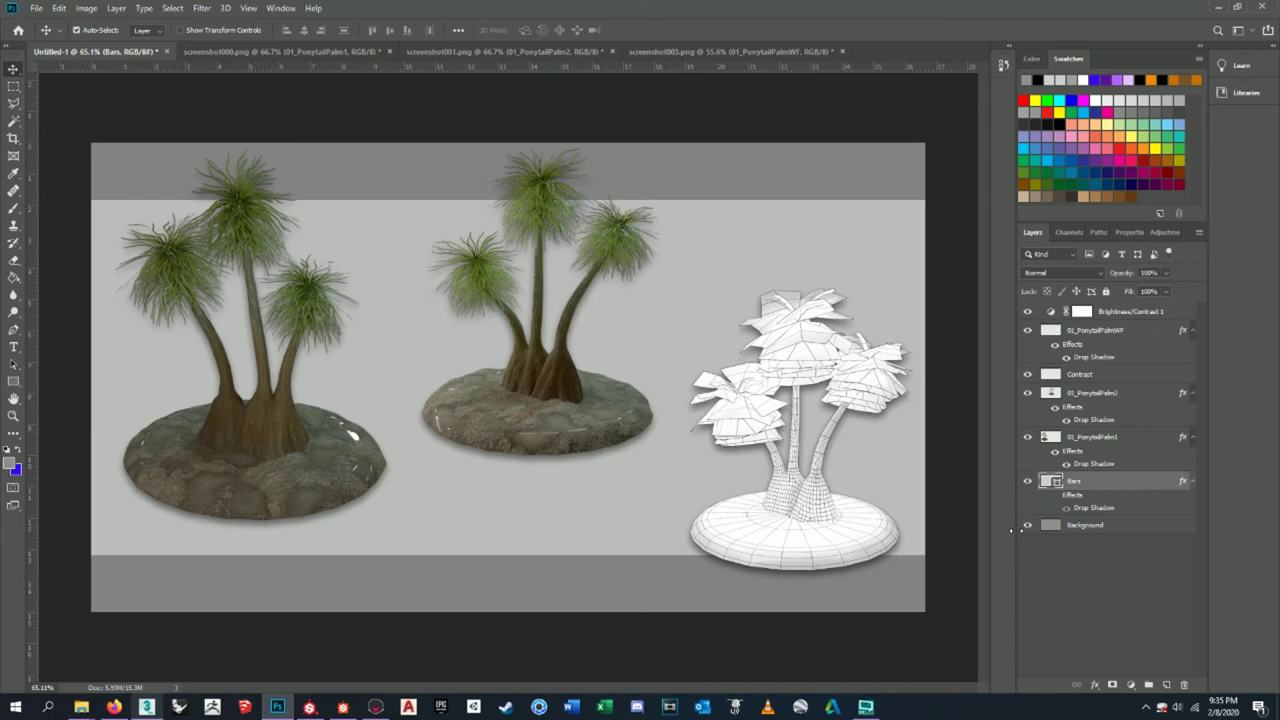
{"action": "left_click", "coordinate": [1124, 564]}
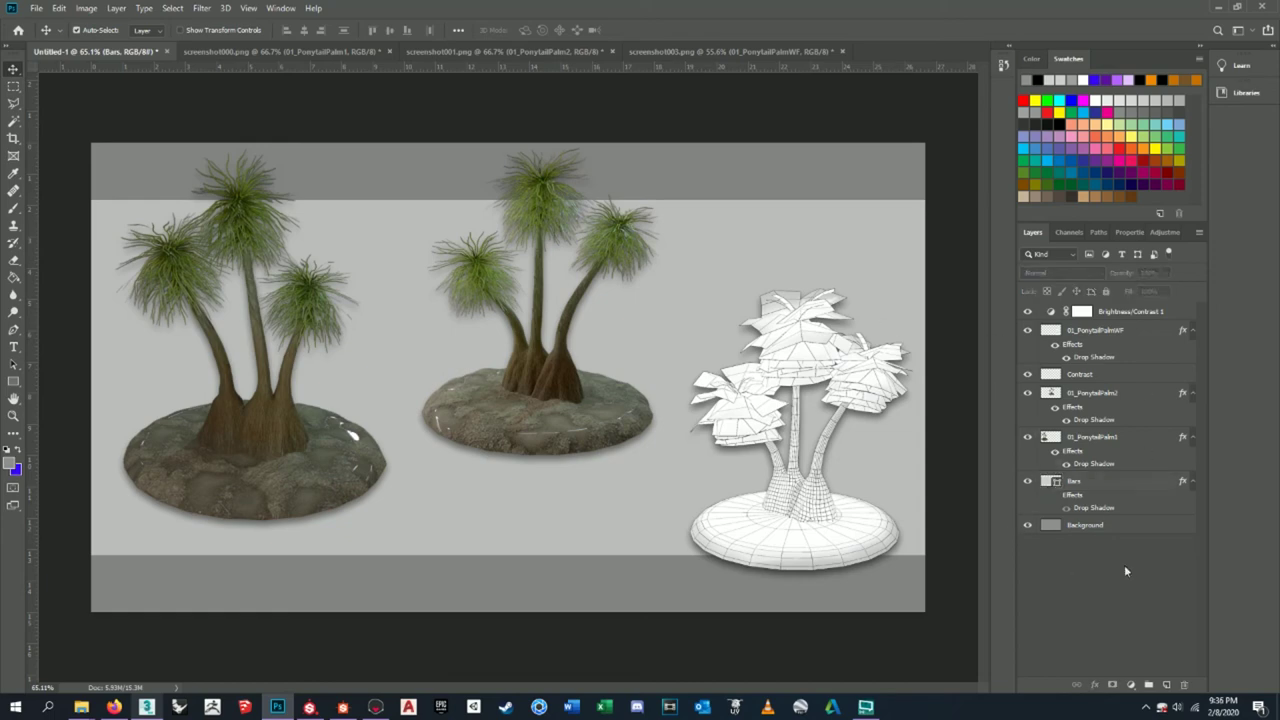
{"action": "left_click", "coordinate": [1100, 332]}
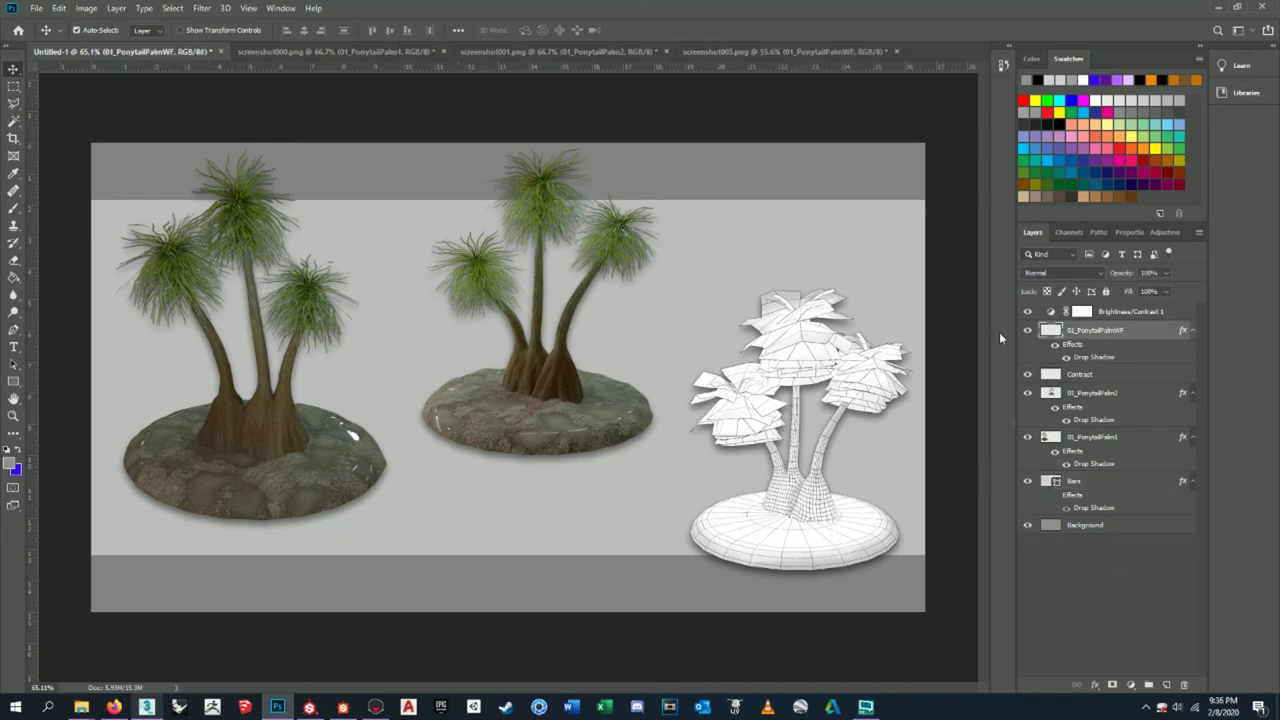
{"action": "left_click", "coordinate": [14, 347]}
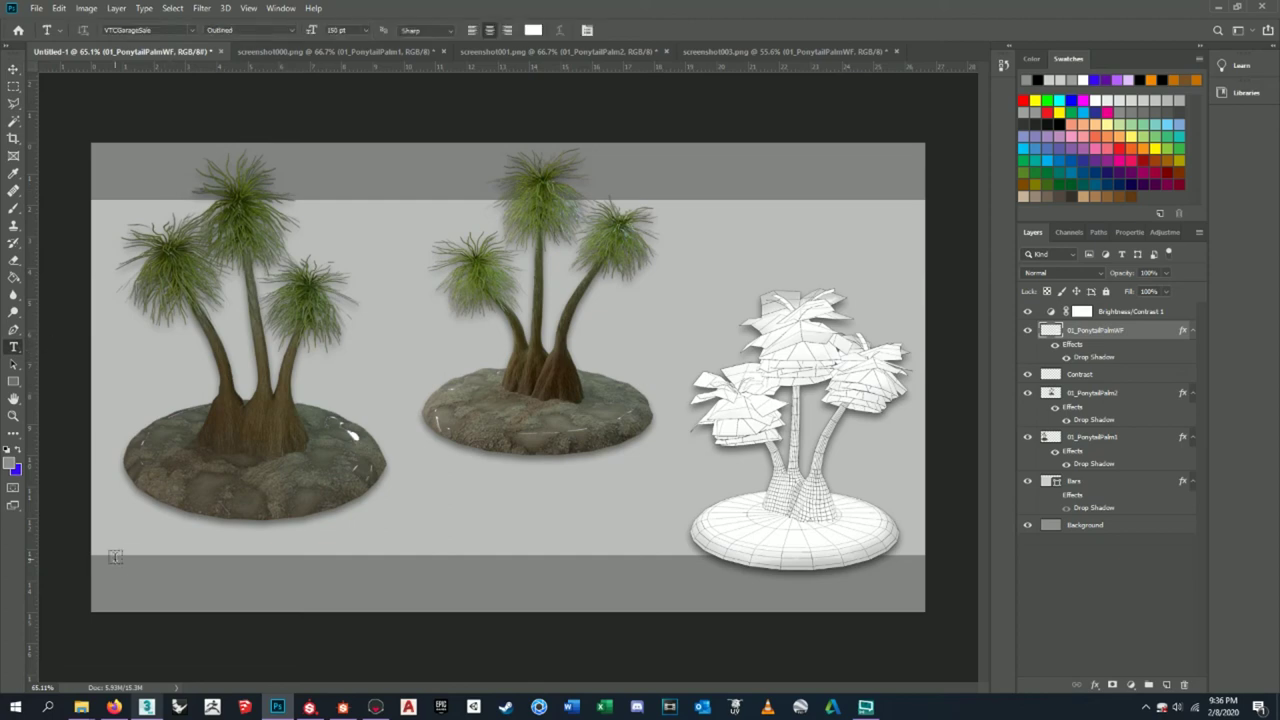
- Set the foreground colour to black for the text
{"action": "left_click", "coordinate": [10, 465]}
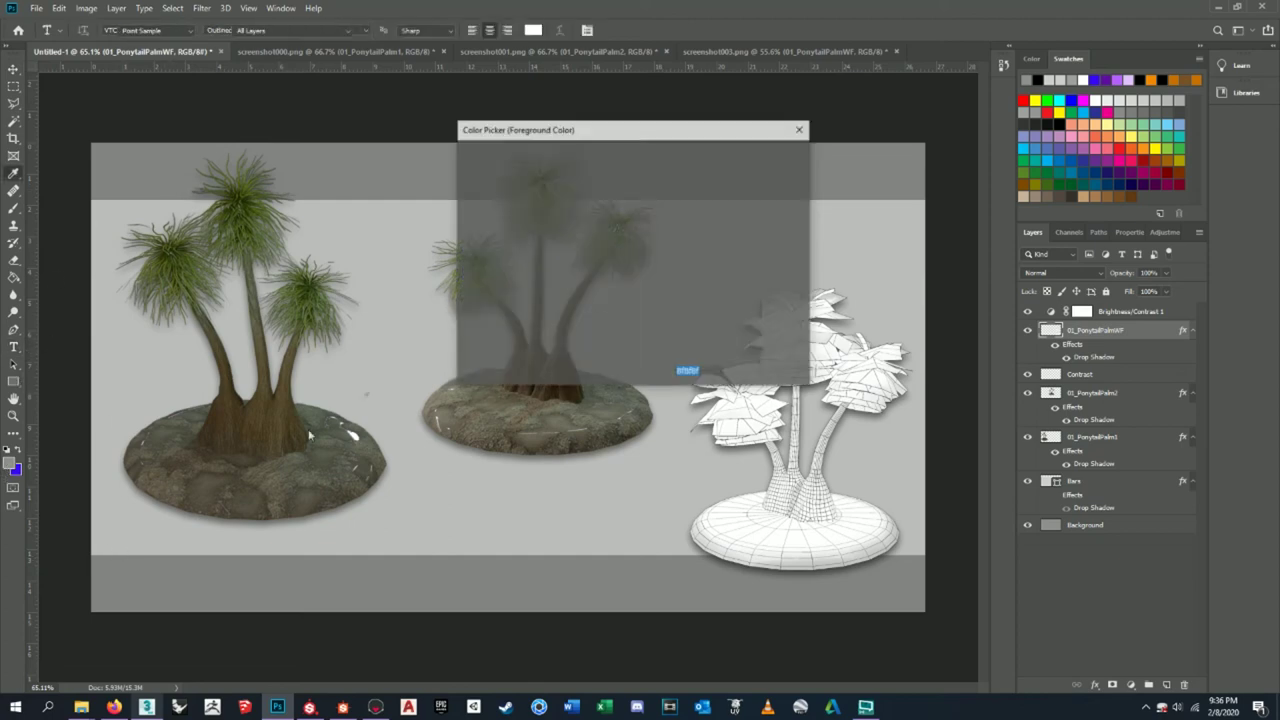
{"action": "left_click_drag", "start_coordinate": [594, 262], "coordinate": [460, 316]}
{"action": "left_click_drag", "start_coordinate": [380, 400], "coordinate": [332, 295]}
{"action": "left_click", "coordinate": [464, 329]}
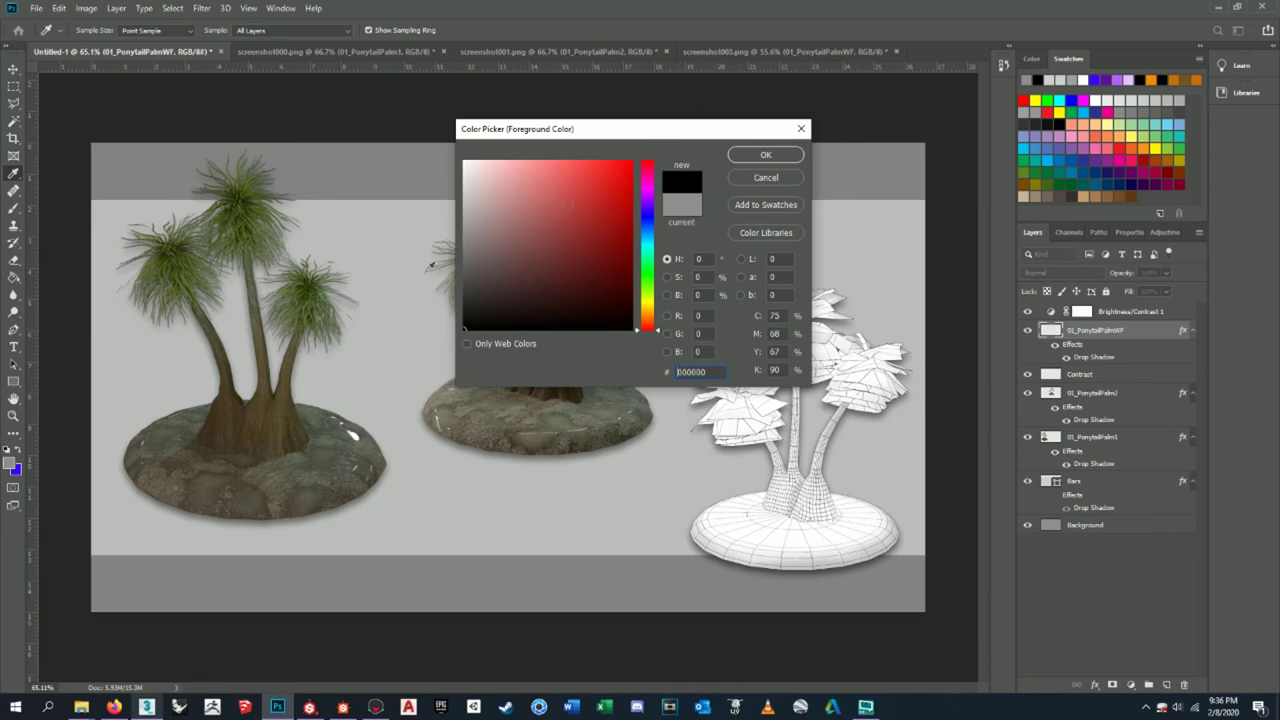
{"action": "left_click", "coordinate": [765, 155]}
{"action": "key", "text": "t"}
- Choose Lucida Sans and draw a text box below the left palm
{"action": "left_click", "coordinate": [196, 32]}
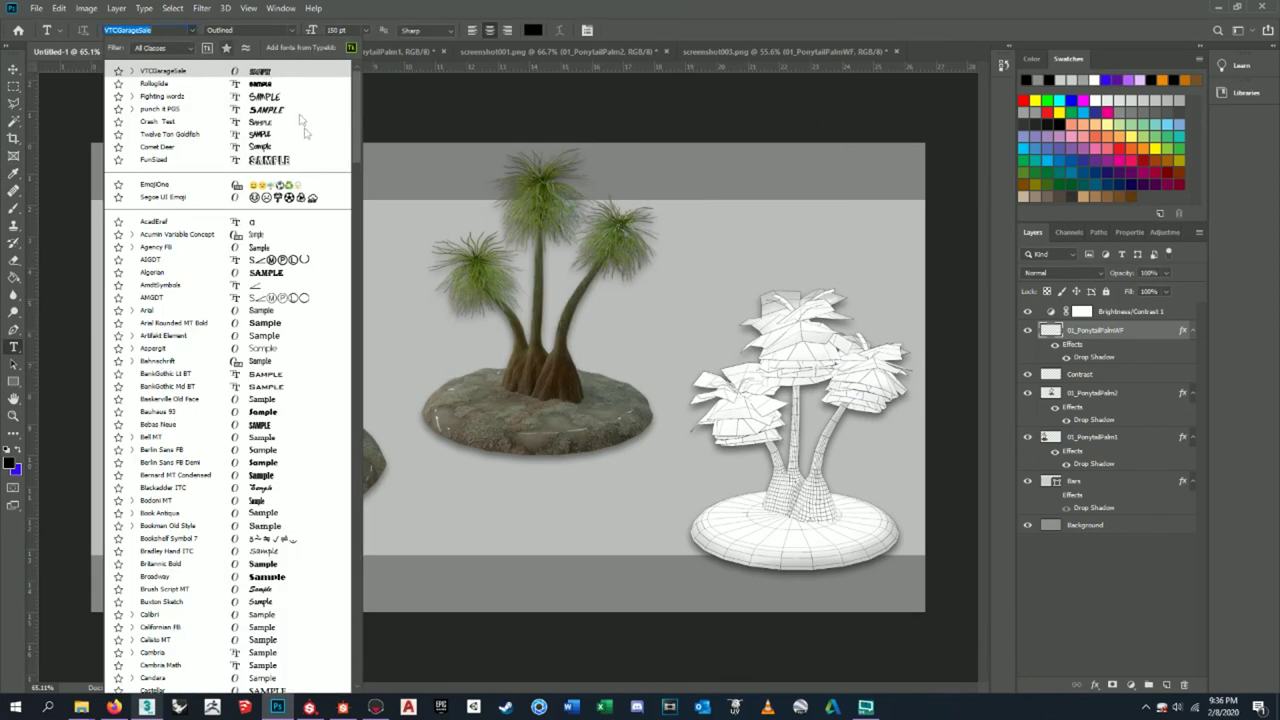
{"action": "mouse_move", "coordinate": [357, 119]}
{"action": "left_mouse_down"}
{"action": "mouse_move", "coordinate": [362, 259]}
{"action": "mouse_move", "coordinate": [347, 326]}
{"action": "mouse_move", "coordinate": [371, 392]}
{"action": "mouse_move", "coordinate": [362, 521]}
{"action": "mouse_move", "coordinate": [356, 374]}
{"action": "left_mouse_up"}
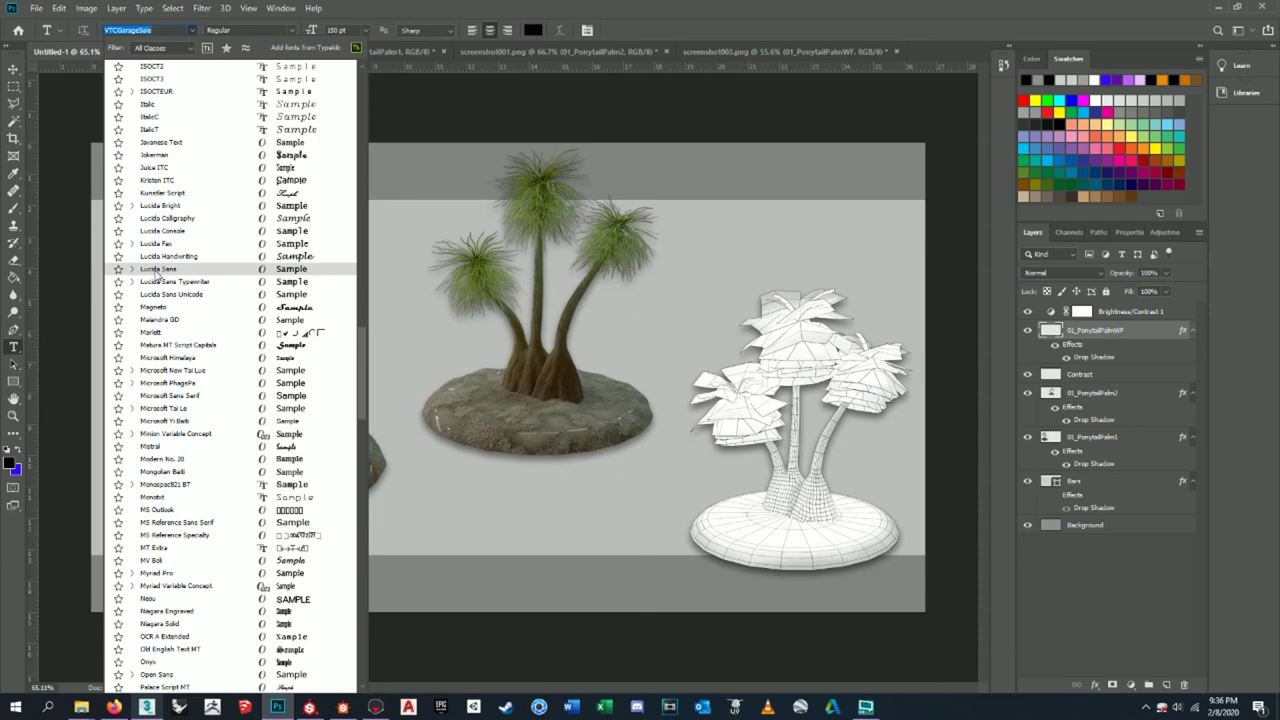
{"action": "left_click", "coordinate": [157, 270]}
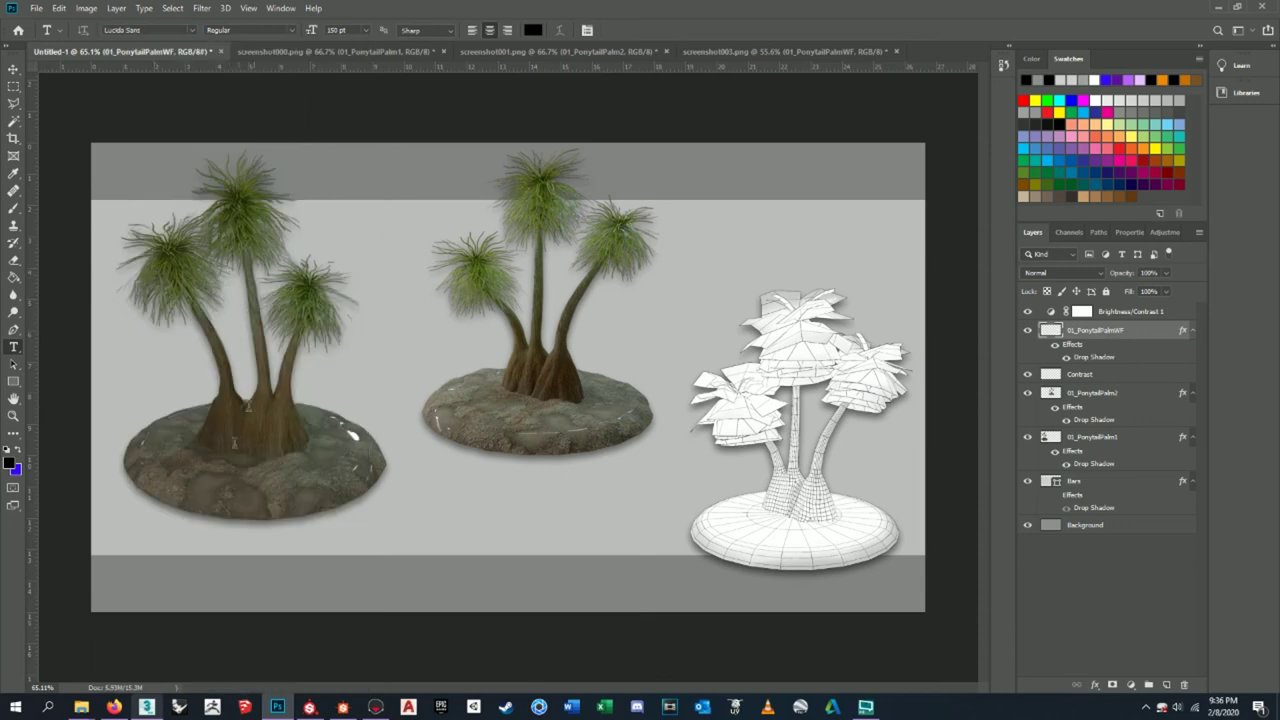
{"action": "left_click_drag", "start_coordinate": [115, 530], "coordinate": [242, 536]}
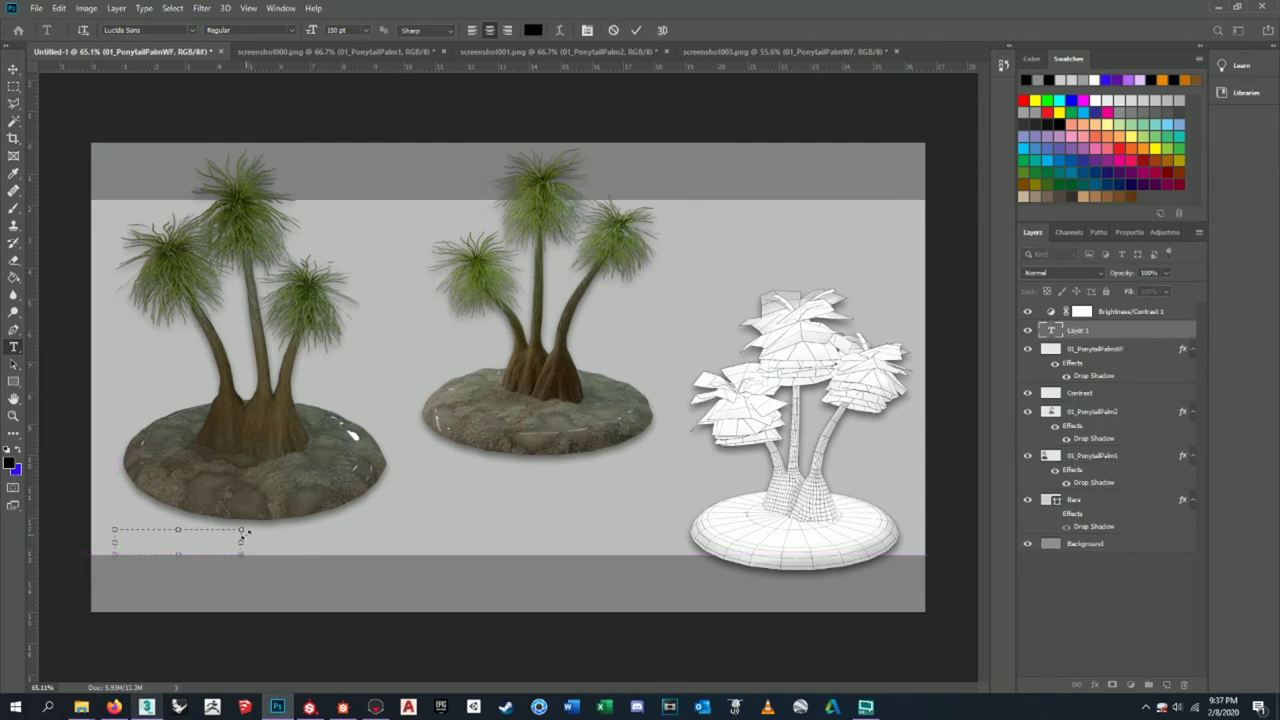
- Set the text size to 25 pt in the font size field
{"action": "left_click", "coordinate": [357, 29]}
{"action": "type", "text": "50dsas"}
{"action": "key", "text": "BackSpace"}
{"action": "key", "text": "BackSpace"}
{"action": "key", "text": "BackSpace"}
{"action": "key", "text": "BackSpace"}
{"action": "left_click", "coordinate": [318, 30]}
{"action": "type", "text": "dasdasd"}
{"action": "key", "text": "BackSpace"}
{"action": "key", "text": "BackSpace"}
{"action": "key", "text": "BackSpace"}
{"action": "key", "text": "BackSpace"}
{"action": "key", "text": "BackSpace"}
{"action": "key", "text": "BackSpace"}
{"action": "left_click", "coordinate": [81, 707]}
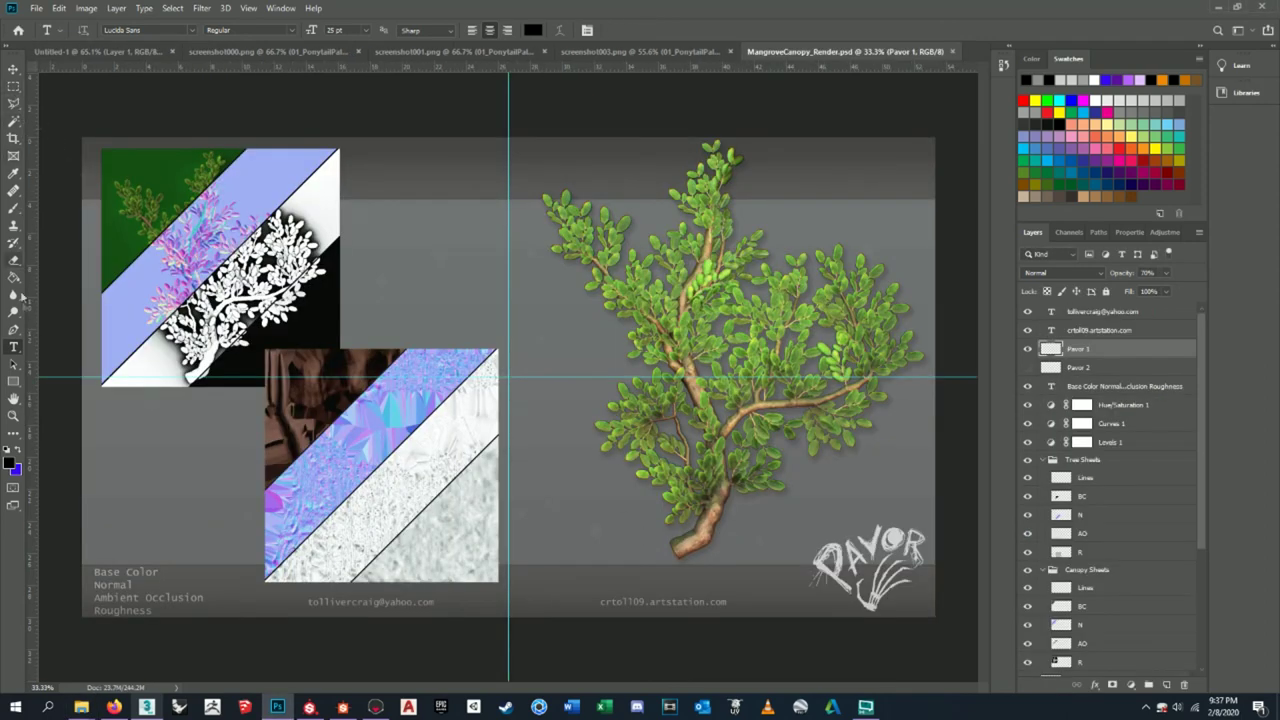
- Check the reference sheet's caption settings, then delete the two stray empty text layers
{"action": "left_click", "coordinate": [166, 597]}
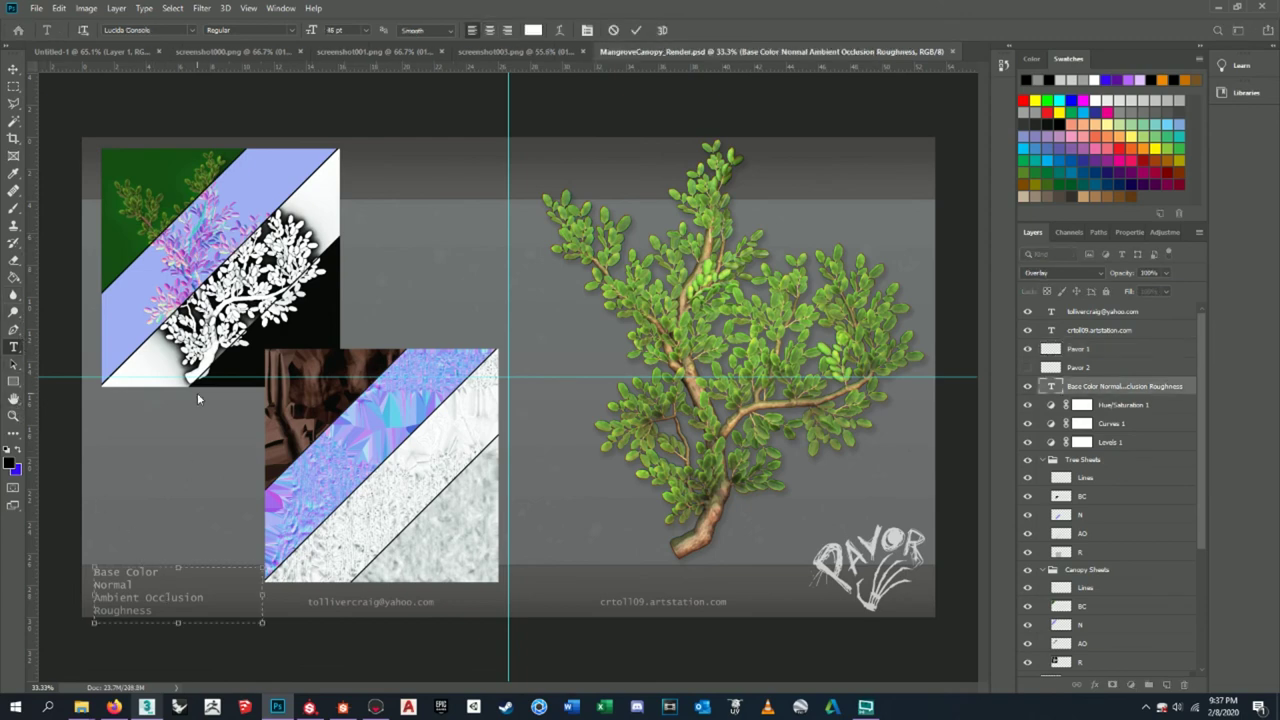
{"action": "left_click", "coordinate": [150, 52]}
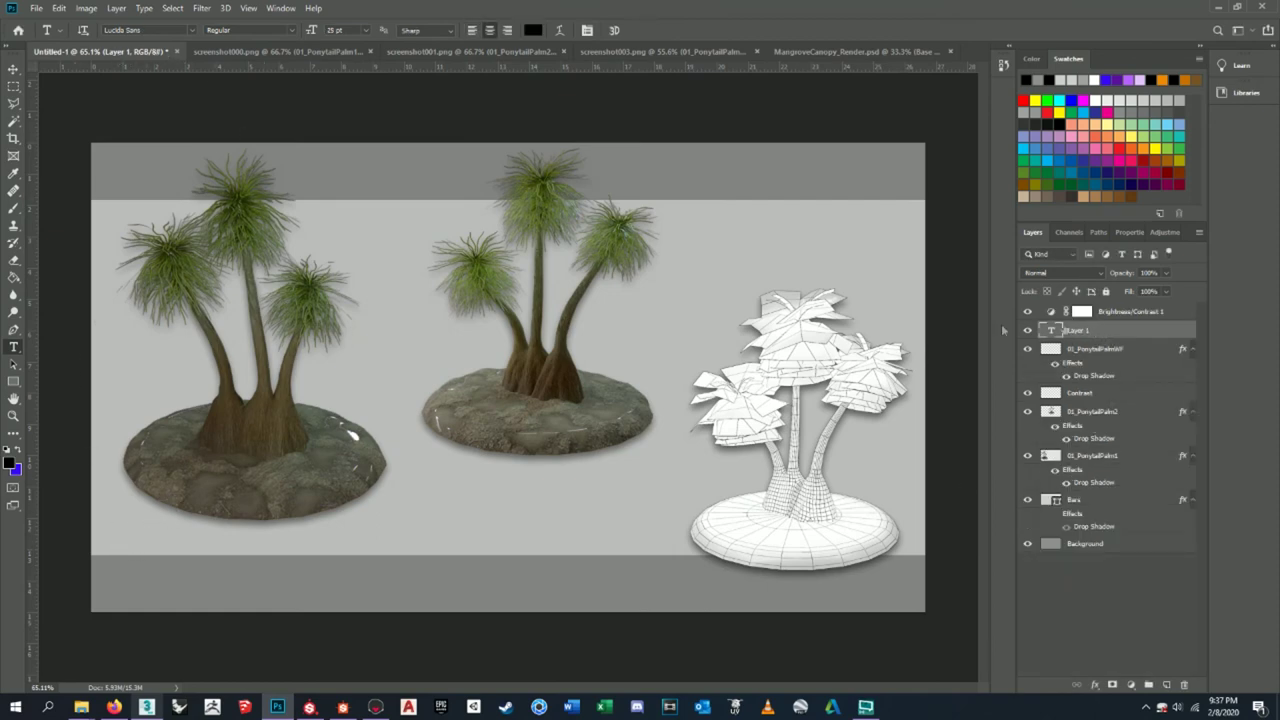
{"action": "left_click", "coordinate": [163, 546]}
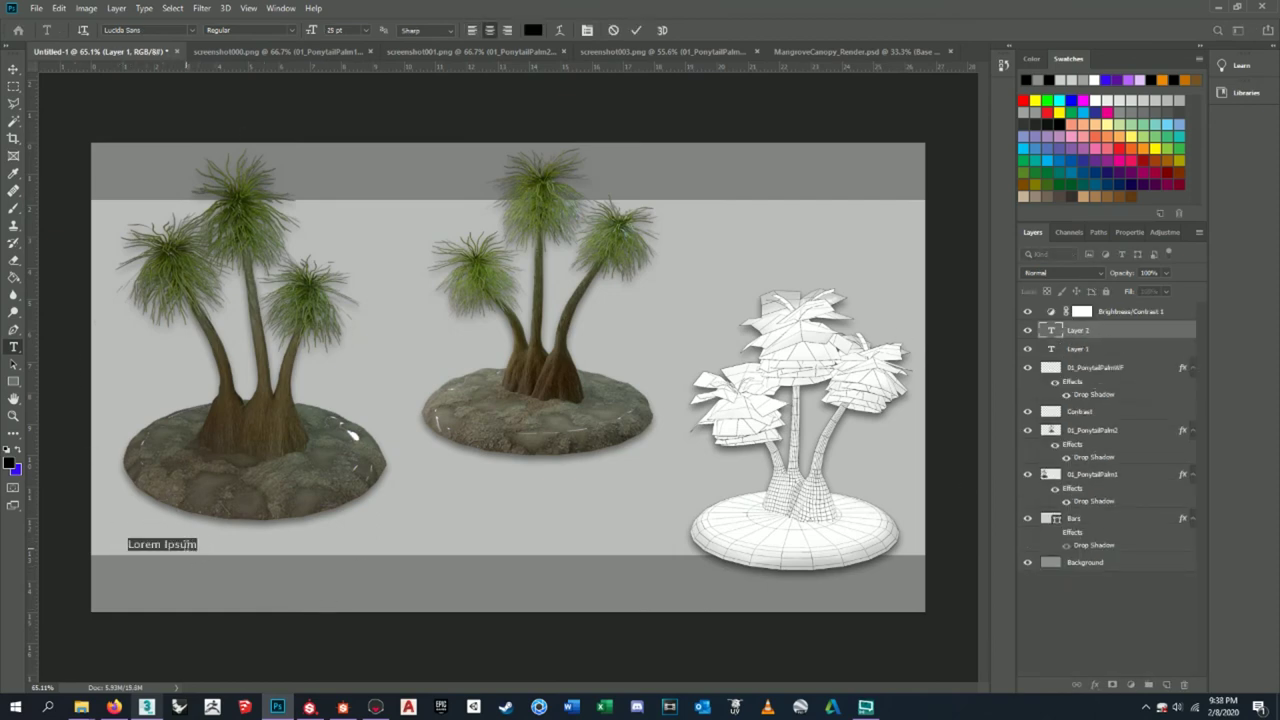
{"action": "key", "text": "BackSpace"}
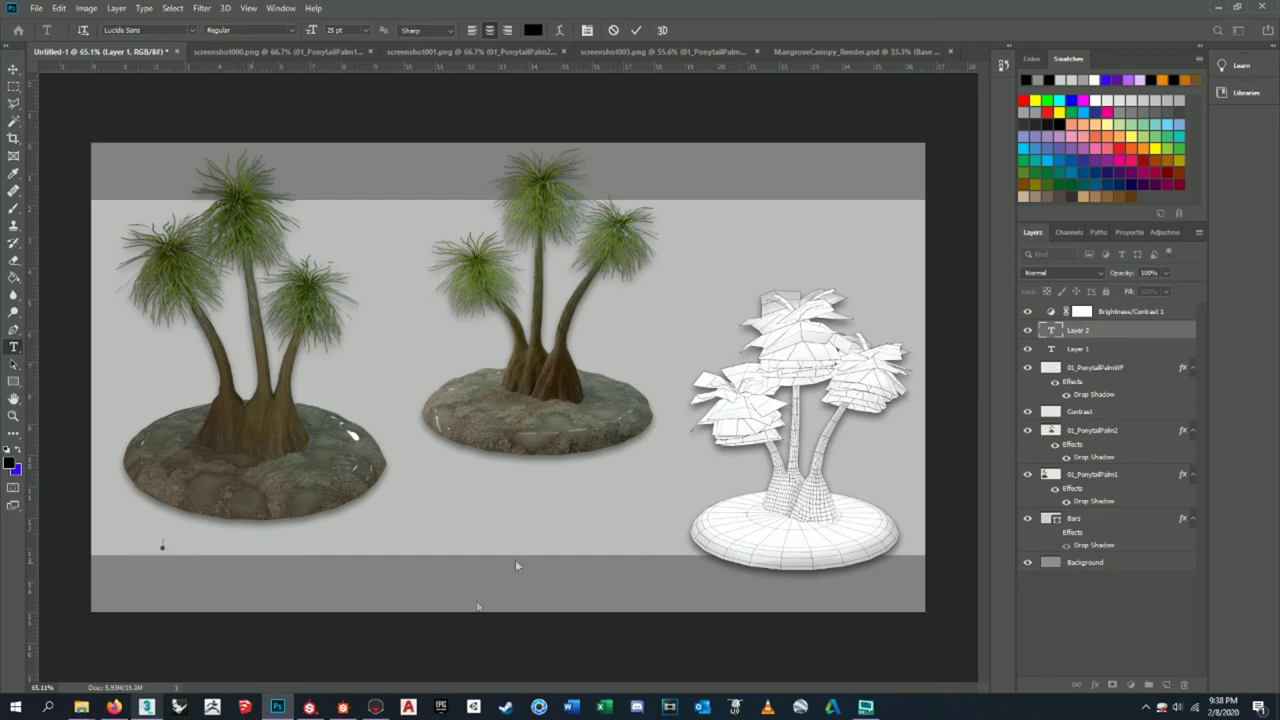
{"action": "left_click", "coordinate": [1088, 349]}
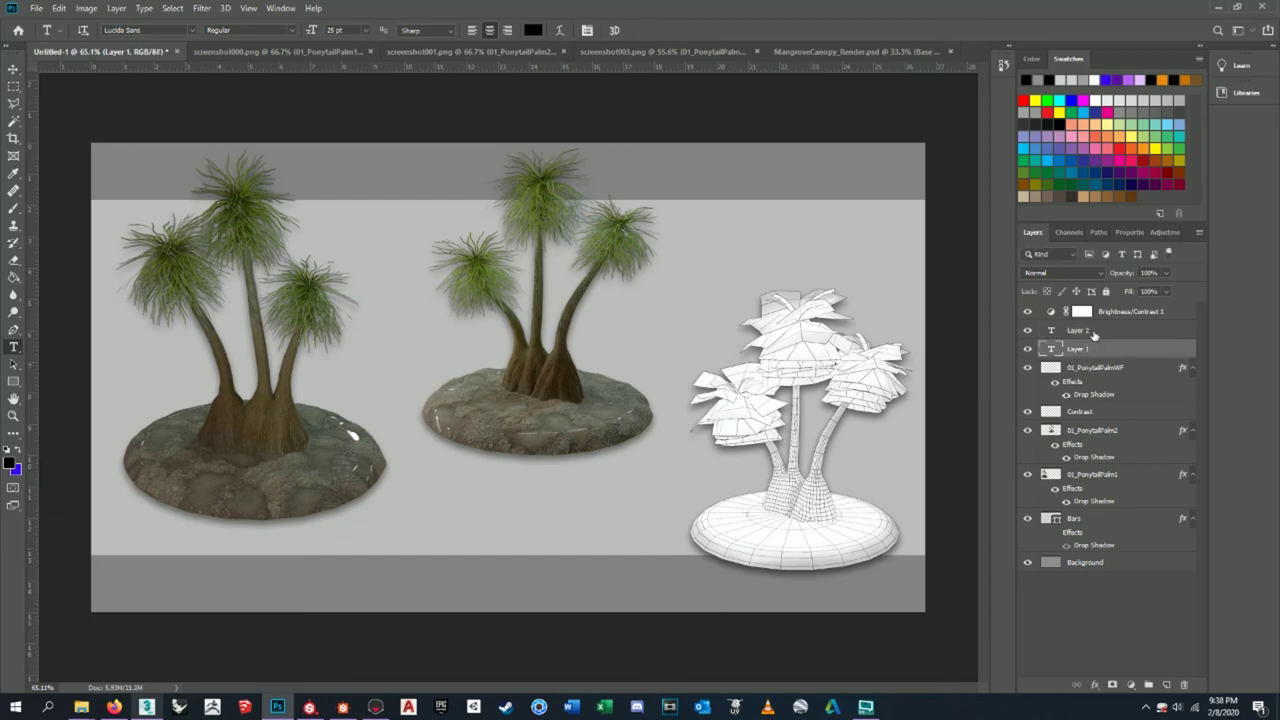
{"action": "left_click", "coordinate": [1094, 334]}
{"action": "key", "text": "Delete"}
{"action": "key", "text": "Delete"}
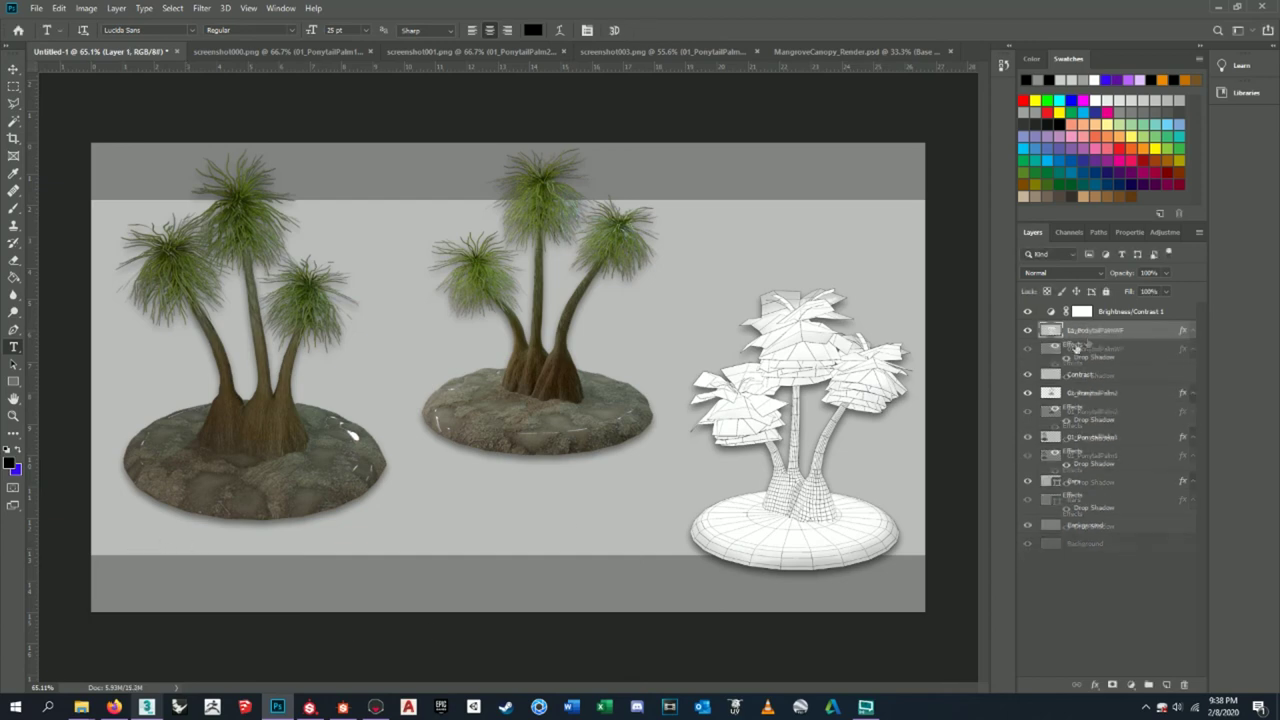
- Draw a new text box below the left palm and set its font to Lucida Console
{"action": "left_click_drag", "start_coordinate": [110, 530], "coordinate": [242, 505]}
{"action": "left_click", "coordinate": [192, 30]}
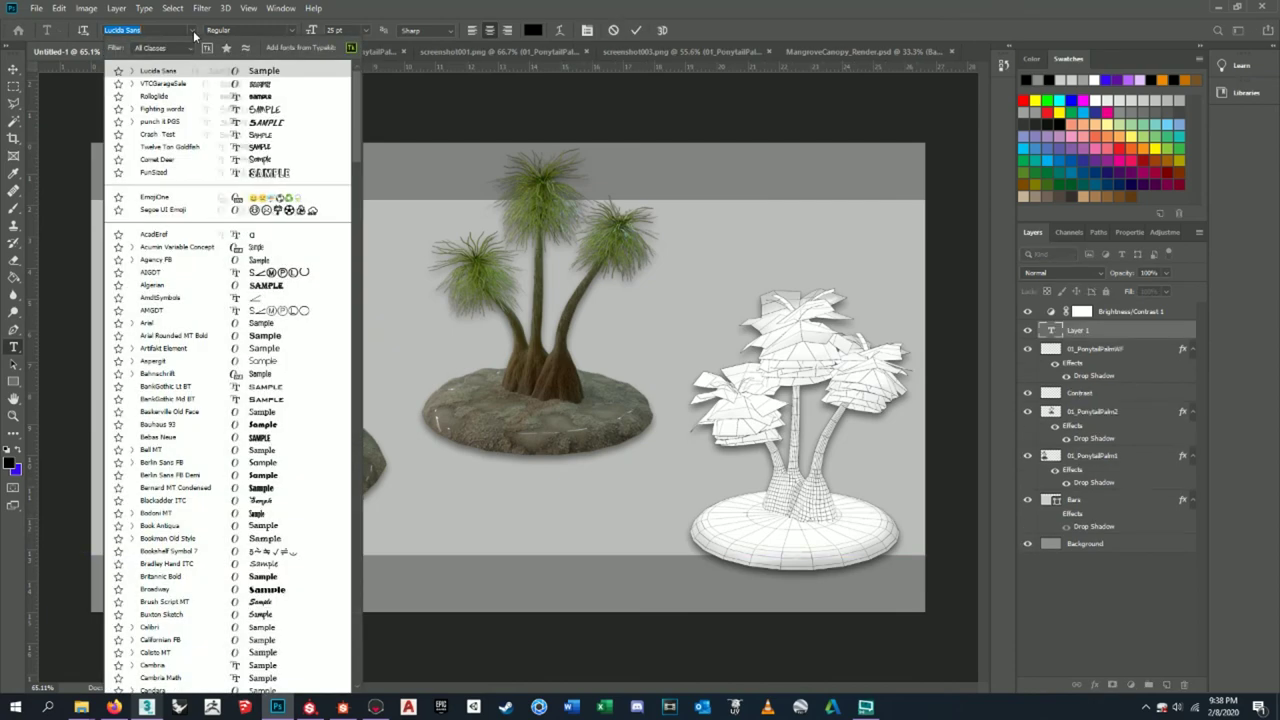
{"action": "scroll", "coordinate": [228, 484], "scroll_direction": "down", "scroll_amount": 15}
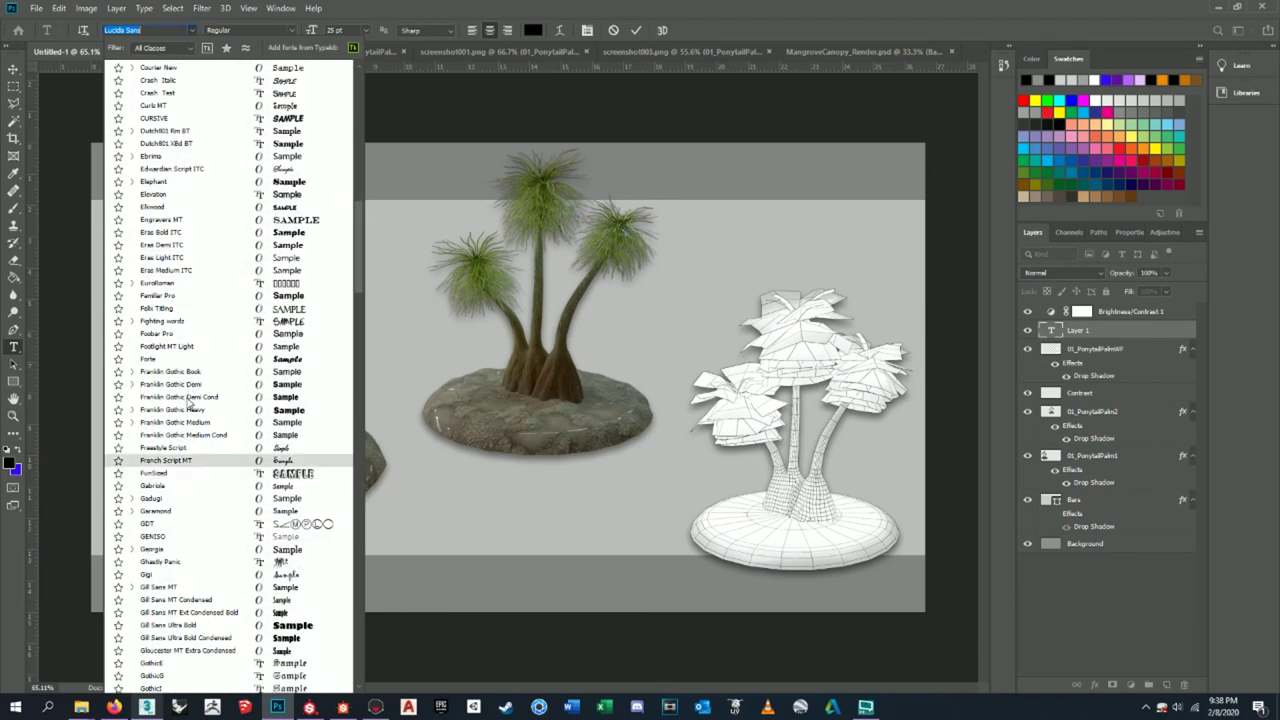
{"action": "scroll", "coordinate": [220, 470], "scroll_direction": "down", "scroll_amount": 10}
{"action": "scroll", "coordinate": [213, 460], "scroll_direction": "down", "scroll_amount": 11}
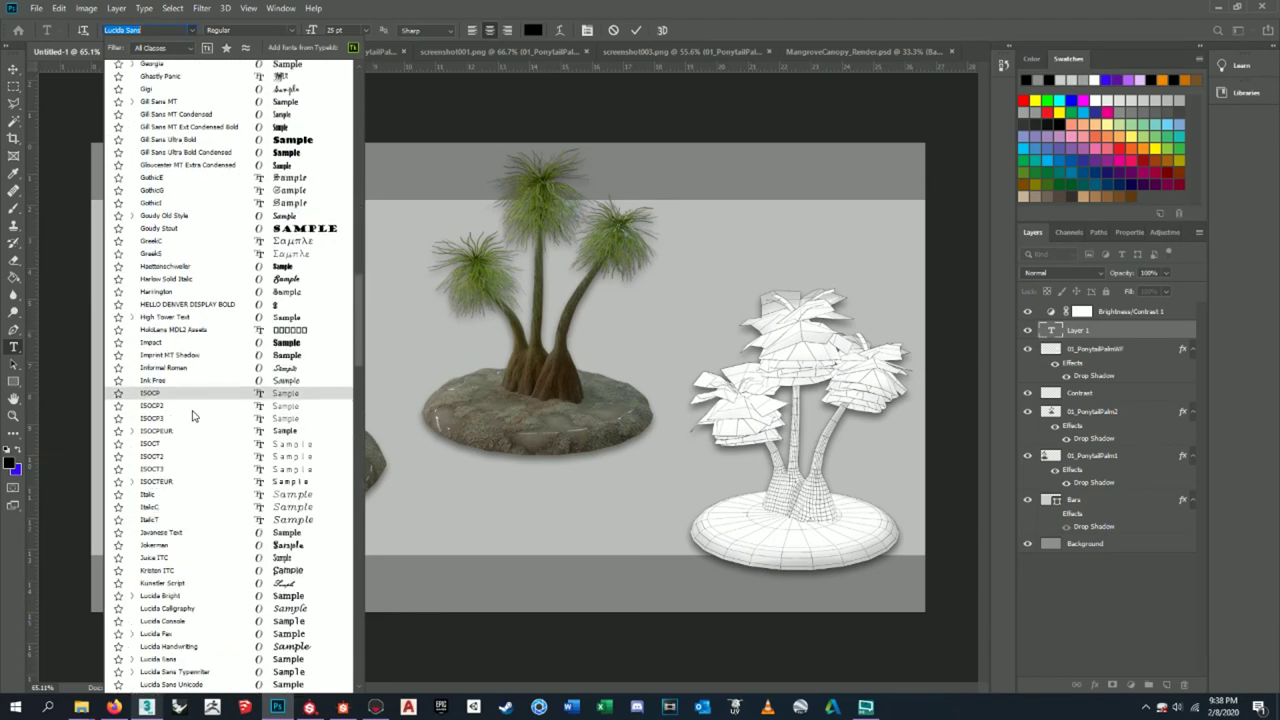
{"action": "scroll", "coordinate": [193, 427], "scroll_direction": "down", "scroll_amount": 1}
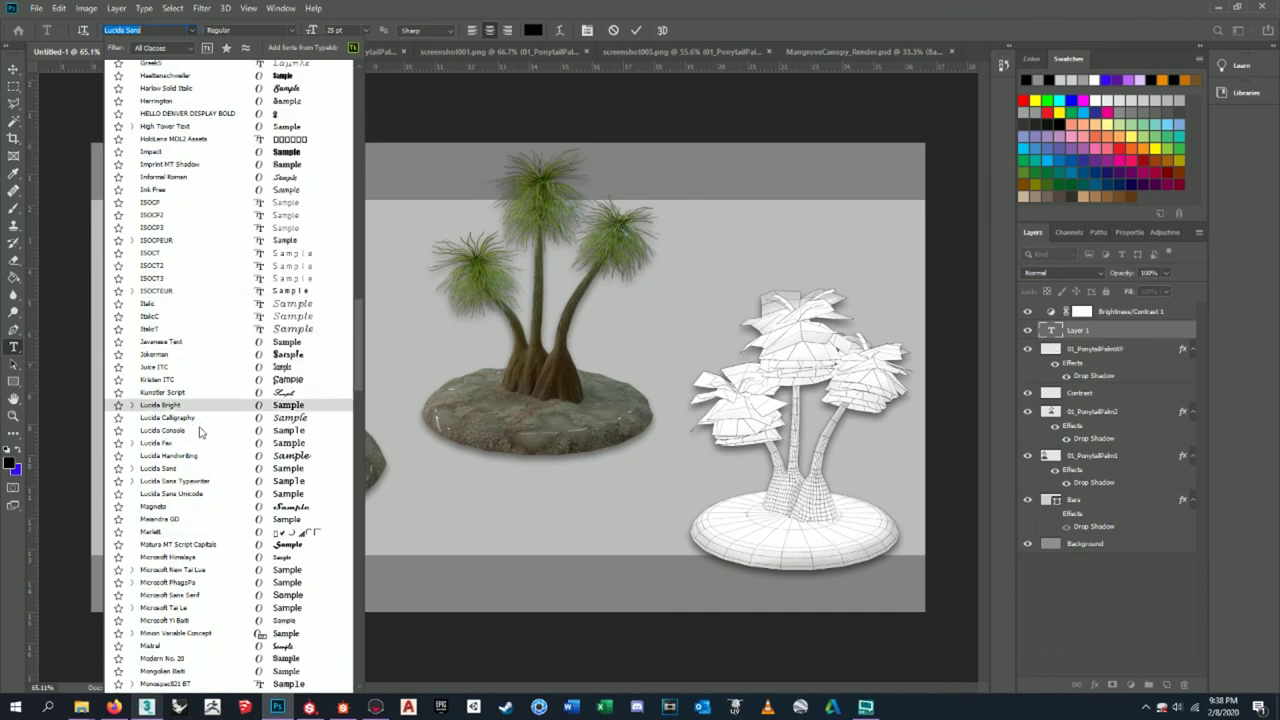
{"action": "left_click", "coordinate": [165, 430]}
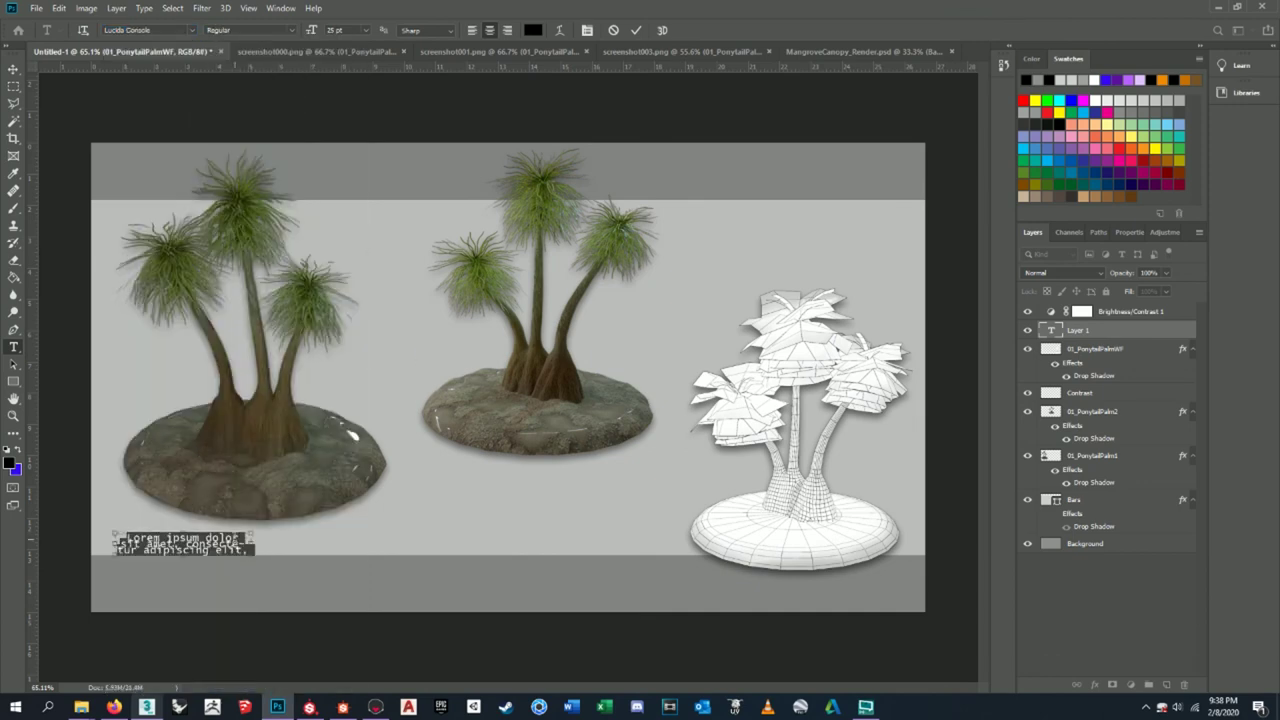
{"action": "key", "text": "BackSpace"}
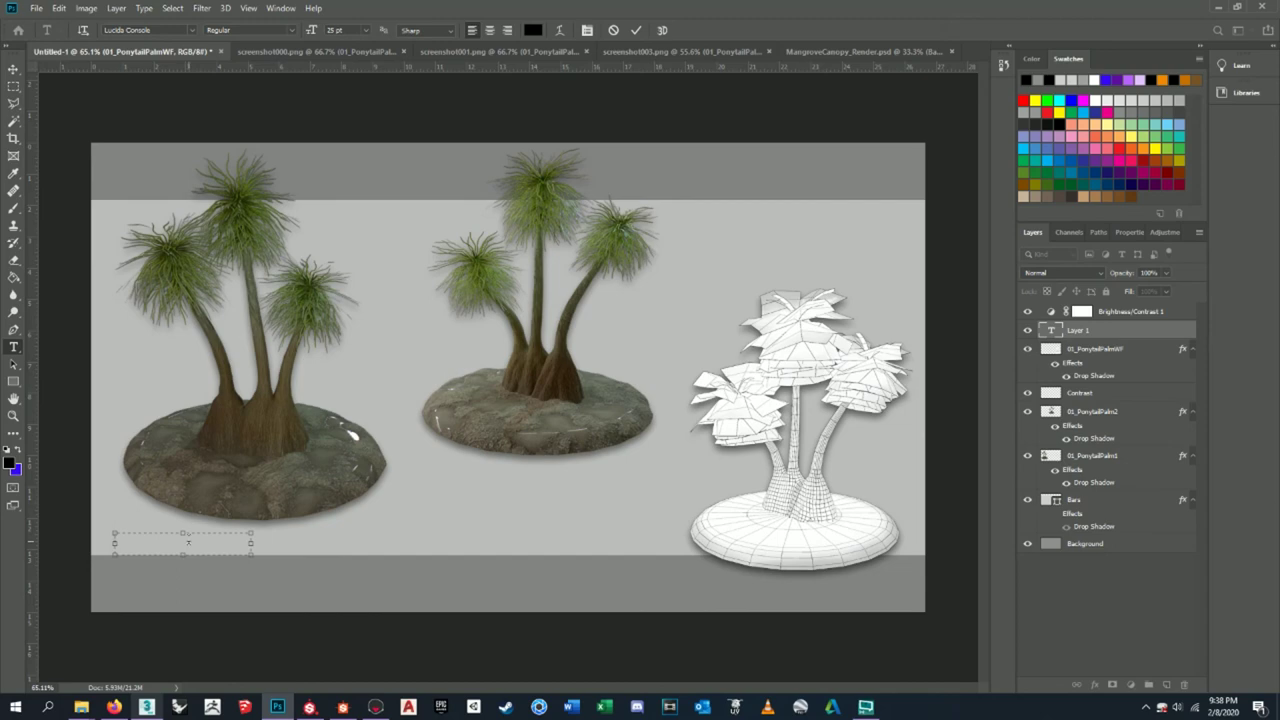
- Type and commit the 'Ponytail Palm Tree' caption, then shrink it into the lower-left corner
{"action": "type", "text": "onytail"}
{"action": "type", "text": " pal"}
{"action": "type", "text": "alm Tree"}
{"action": "left_click", "coordinate": [13, 68]}
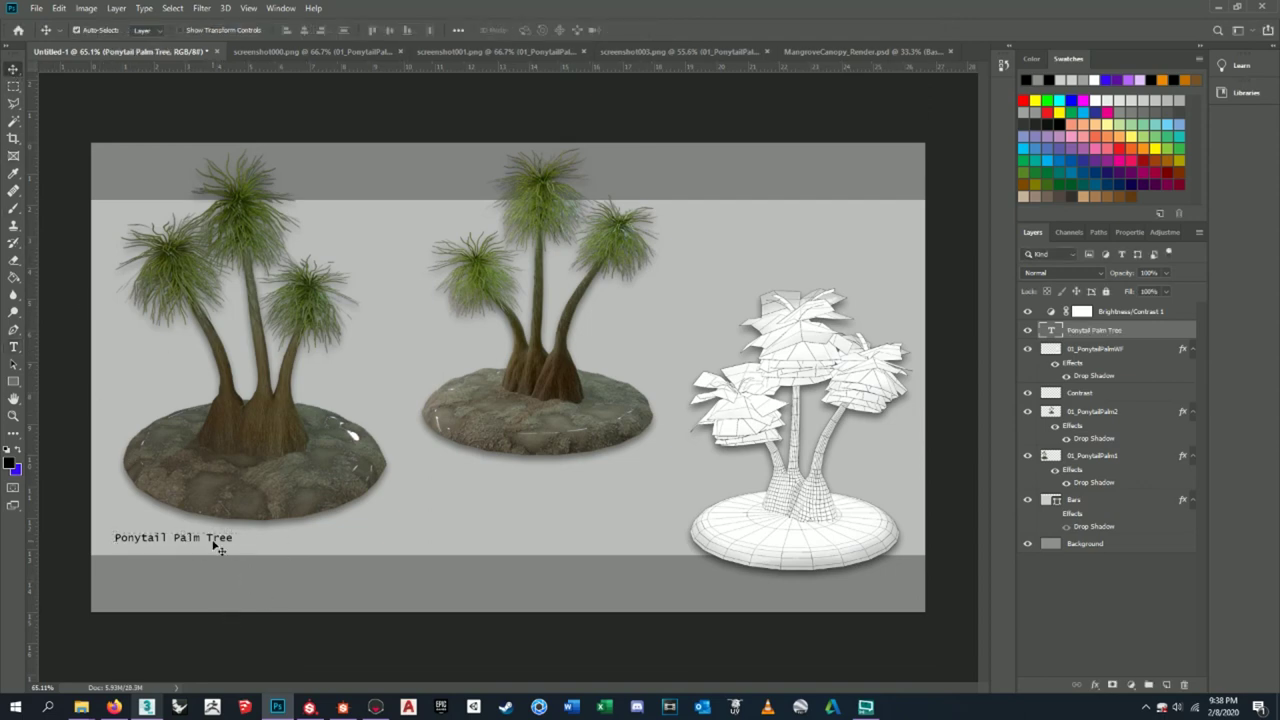
{"action": "left_click_drag", "start_coordinate": [215, 540], "coordinate": [201, 552]}
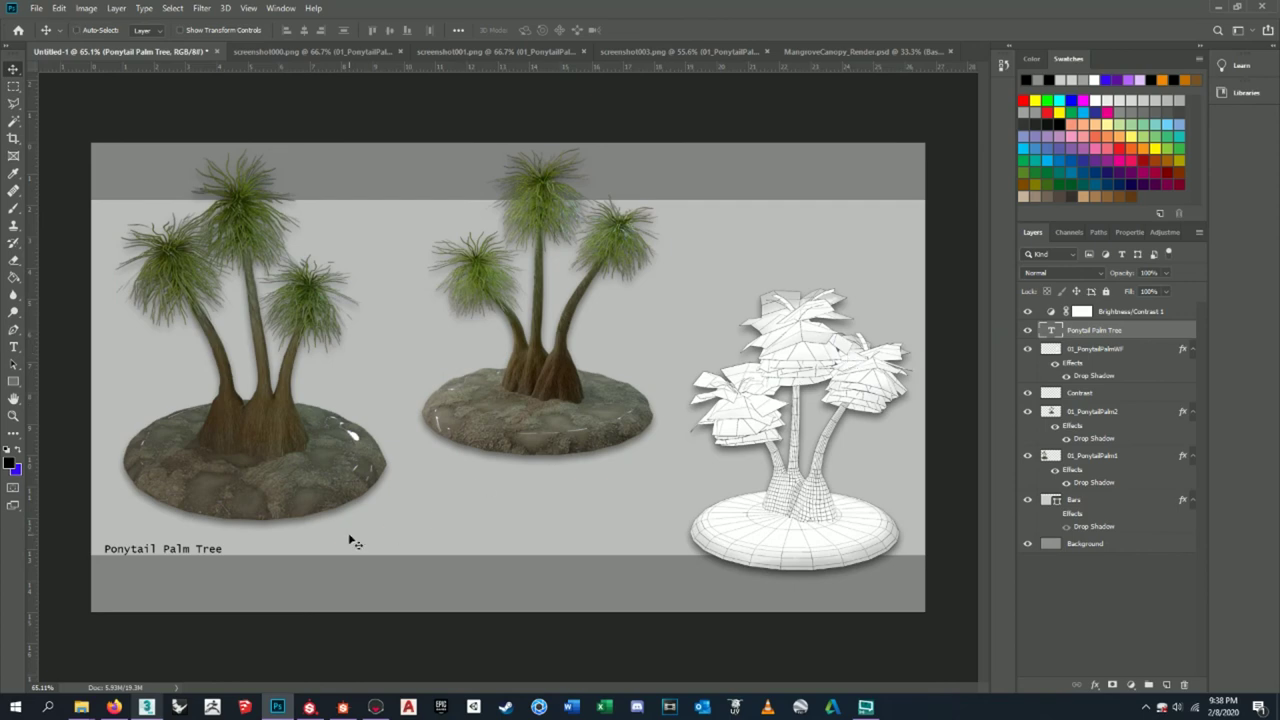
{"action": "key", "text": "ctrl+t"}
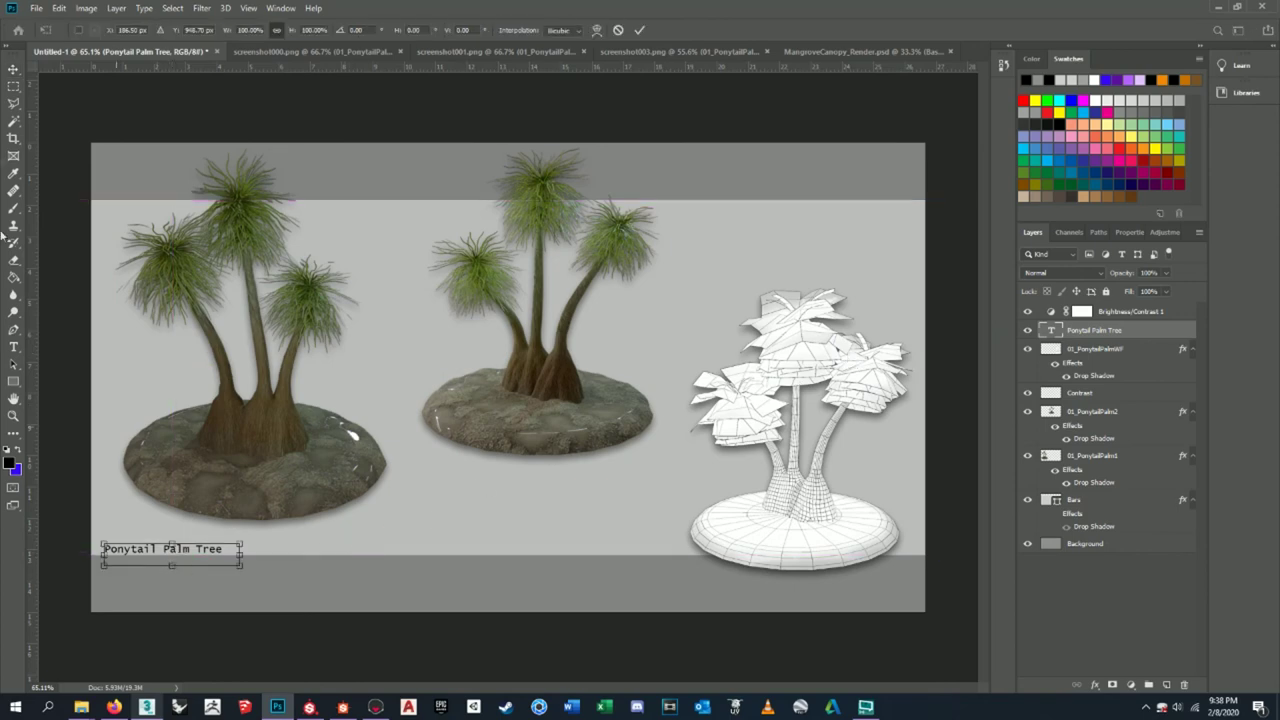
{"action": "left_click", "coordinate": [13, 70]}
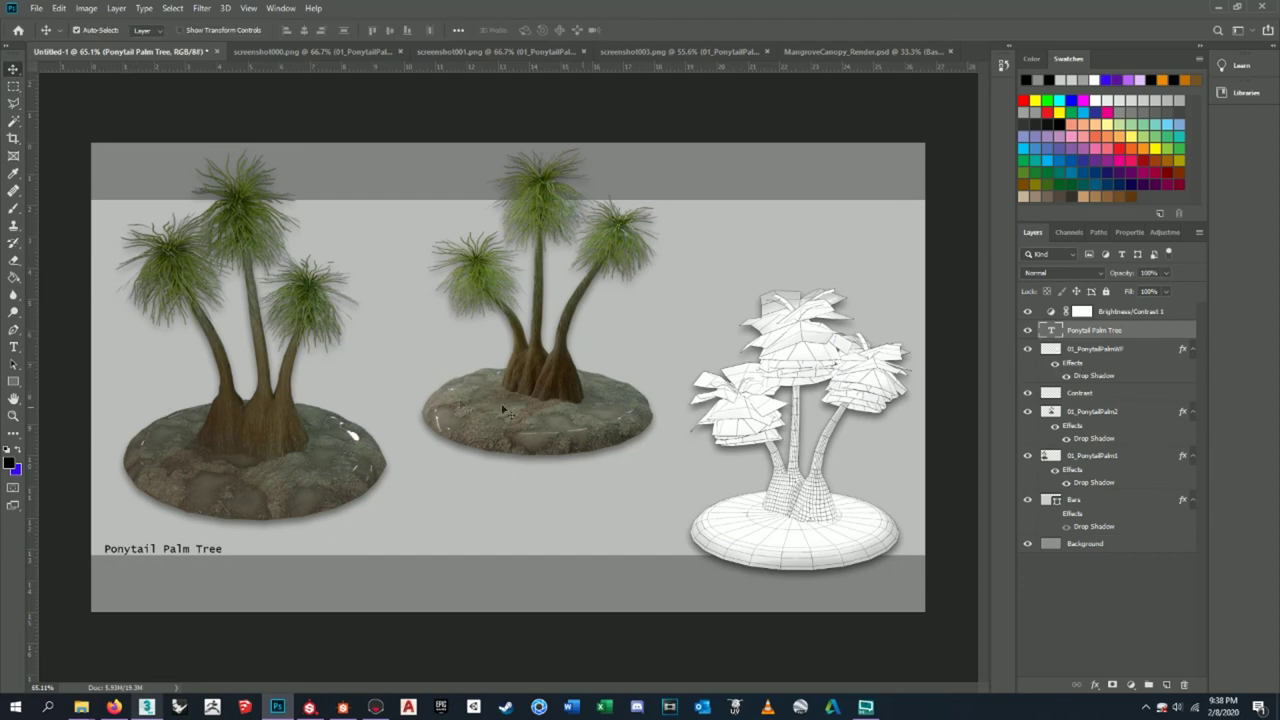
{"action": "right_click", "coordinate": [1093, 333]}
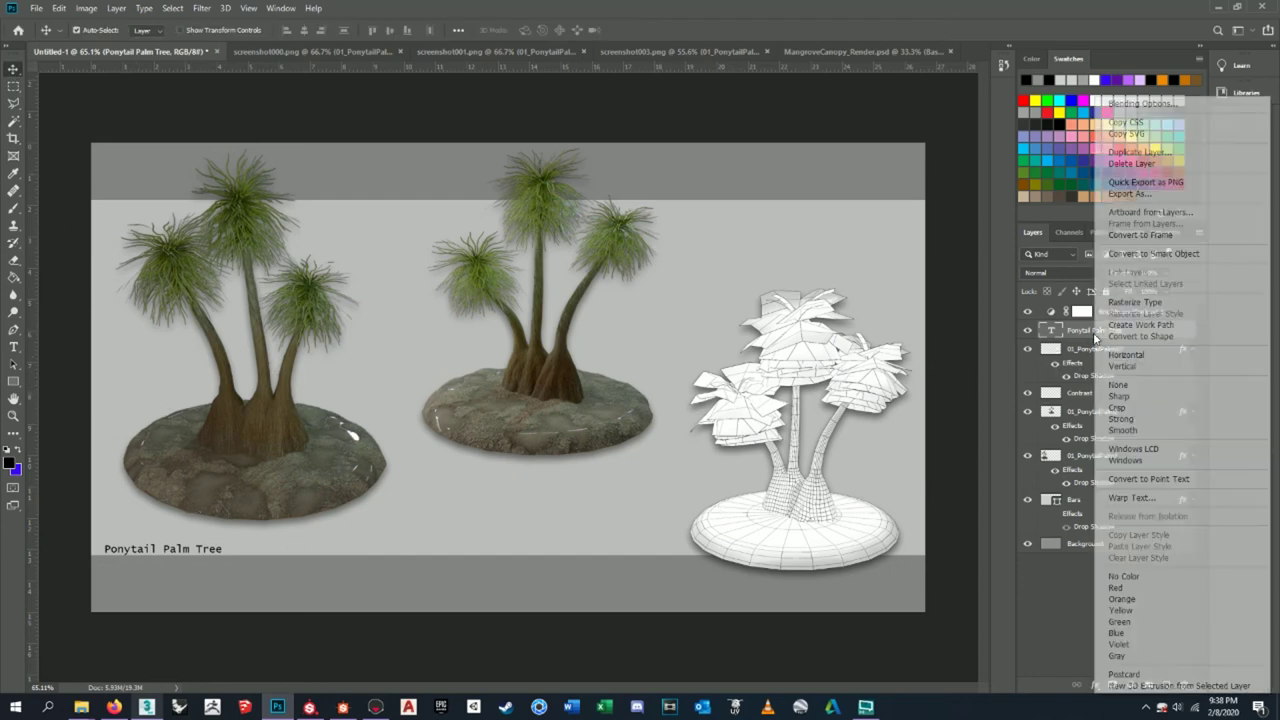
- Duplicate the title layer and move the copy just below the original
{"action": "left_click", "coordinate": [1165, 152]}
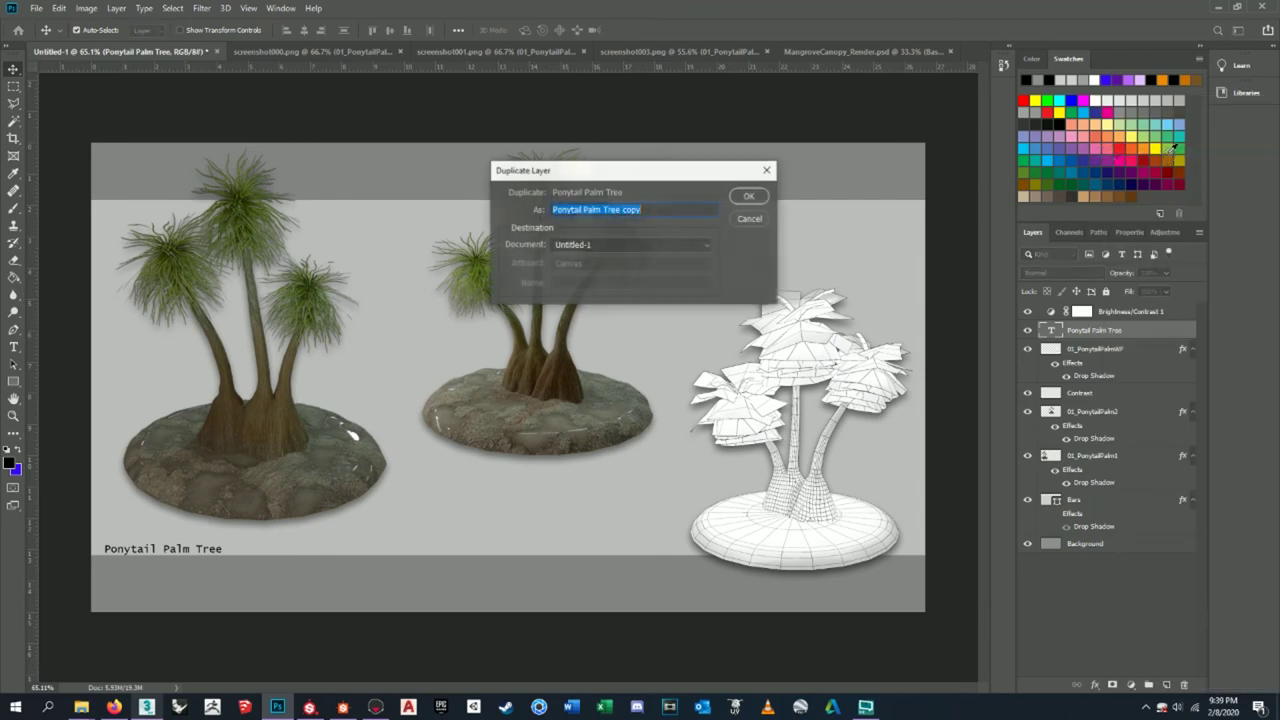
{"action": "left_click", "coordinate": [749, 196]}
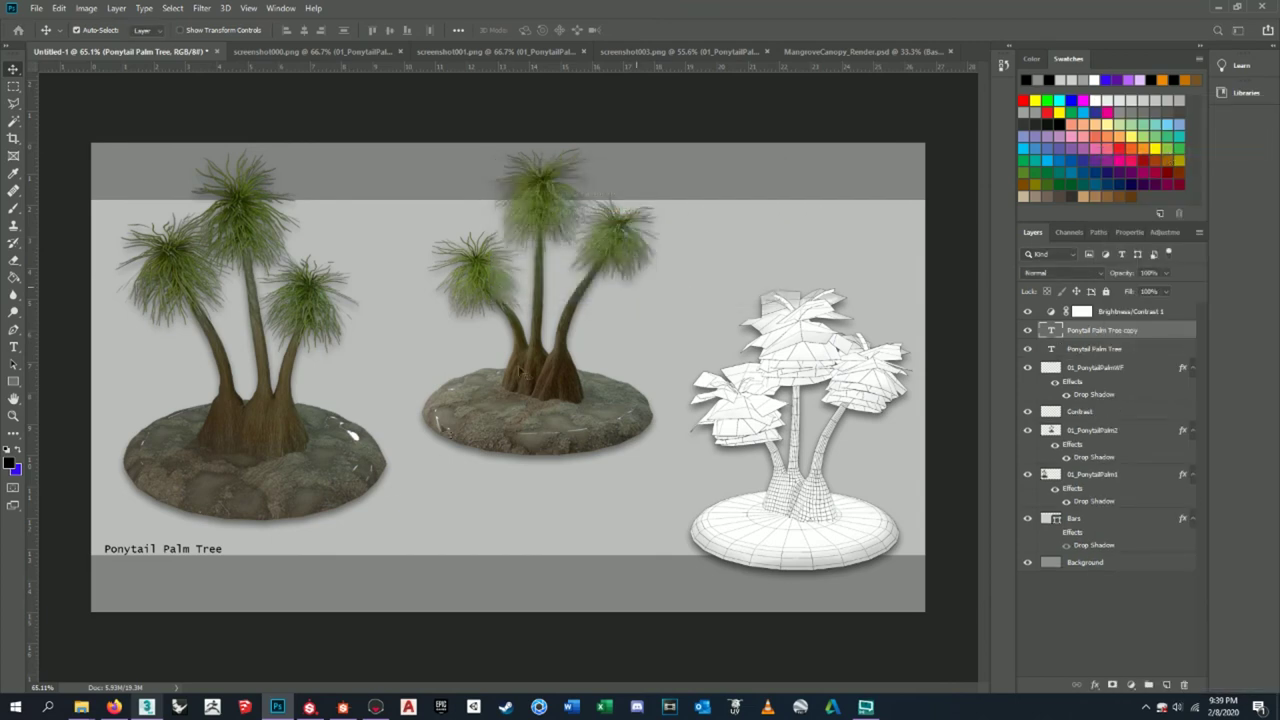
{"action": "left_click_drag", "start_coordinate": [200, 558], "coordinate": [200, 570]}
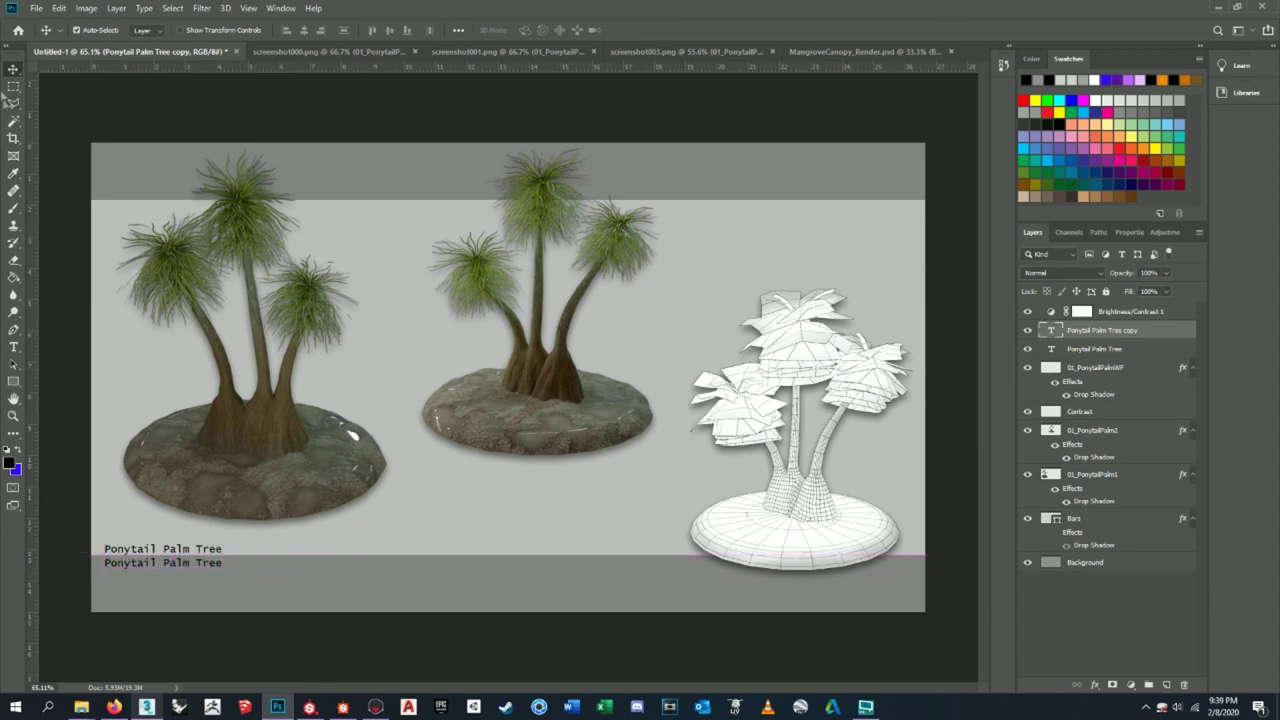
{"action": "left_click", "coordinate": [13, 346]}
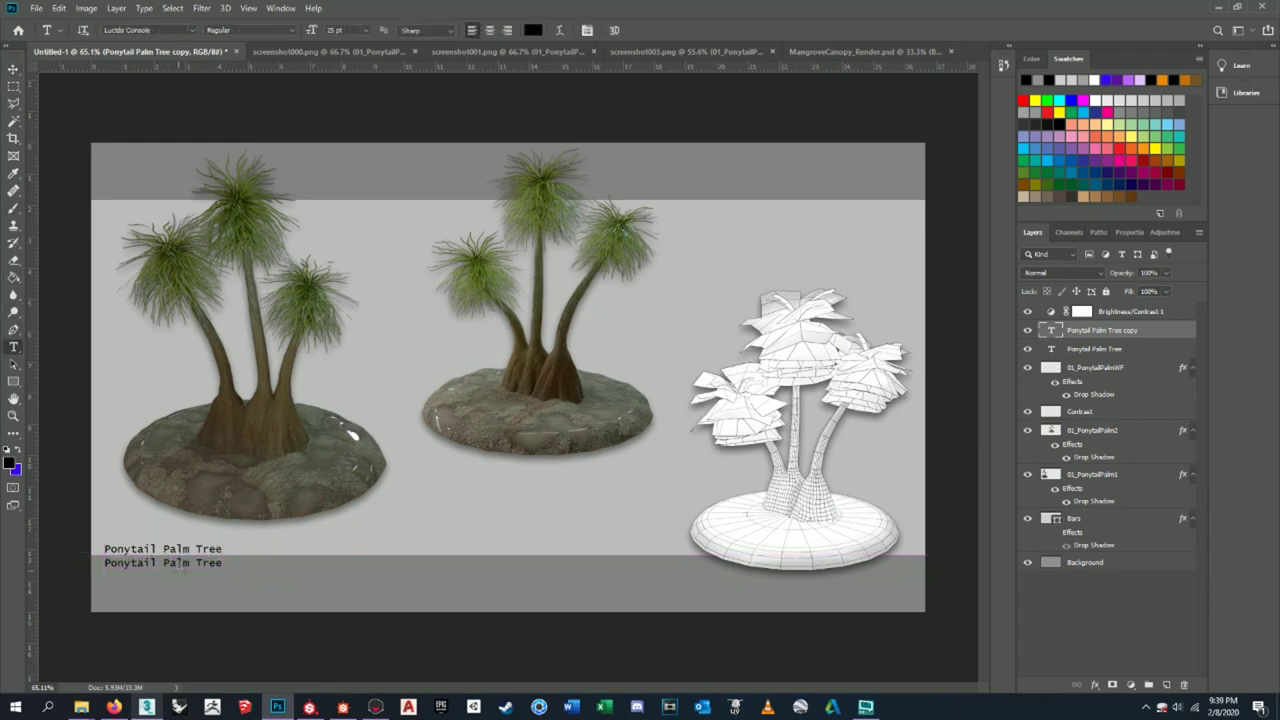
{"action": "left_click", "coordinate": [172, 578]}
{"action": "left_click_drag", "start_coordinate": [172, 580], "coordinate": [172, 605]}
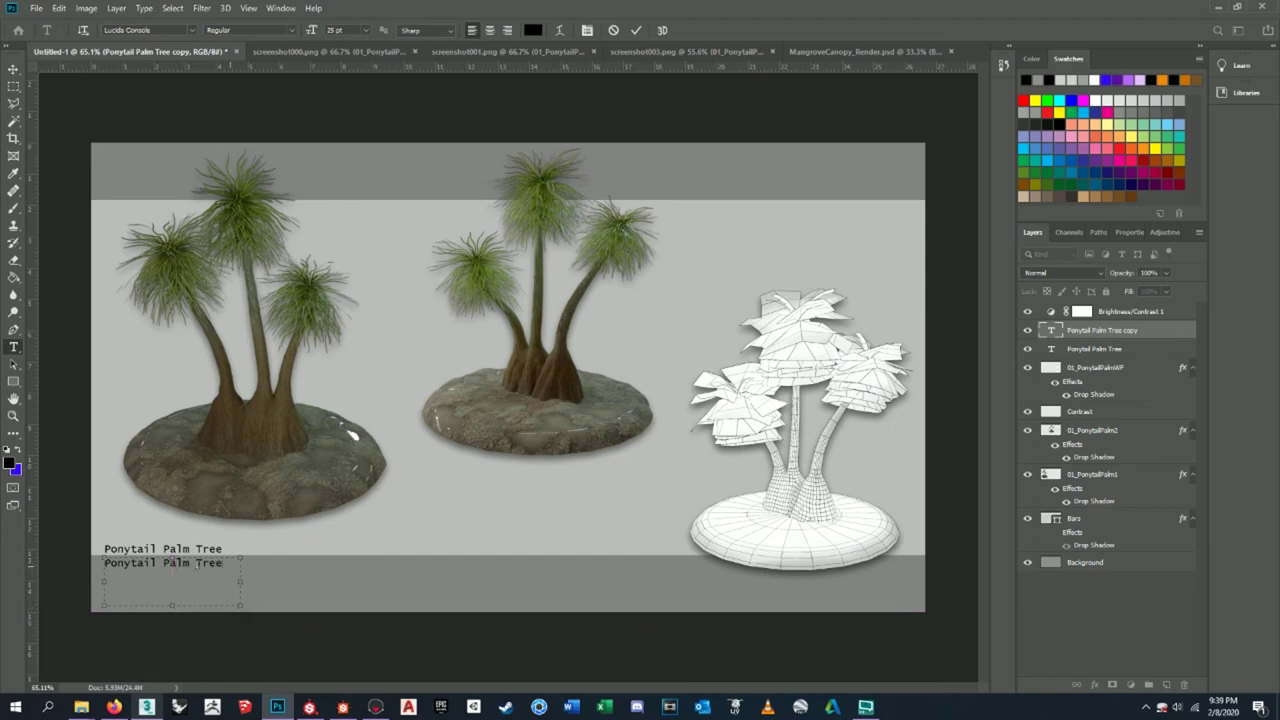
- Replace the copy's text with three lines: 'Polys:', 'Tris:' and 'Quads:'
{"action": "key", "text": "ctrl+a"}
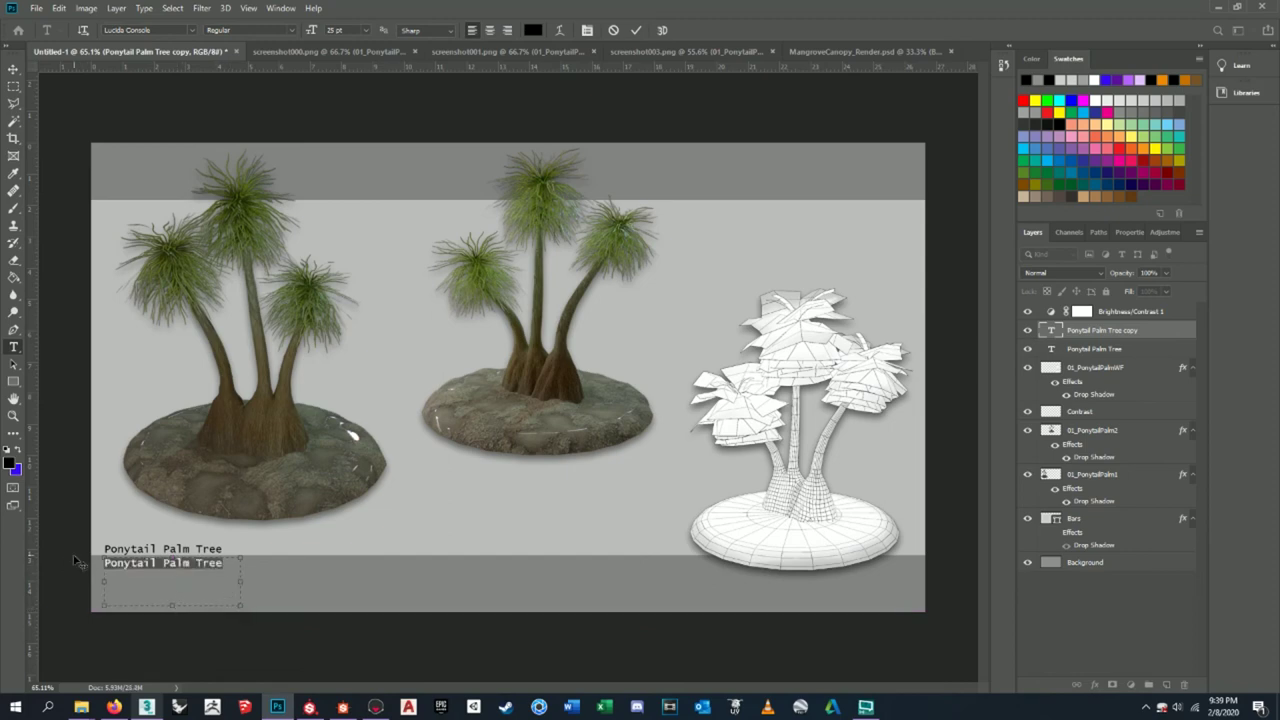
{"action": "type", "text": "Polys:"}
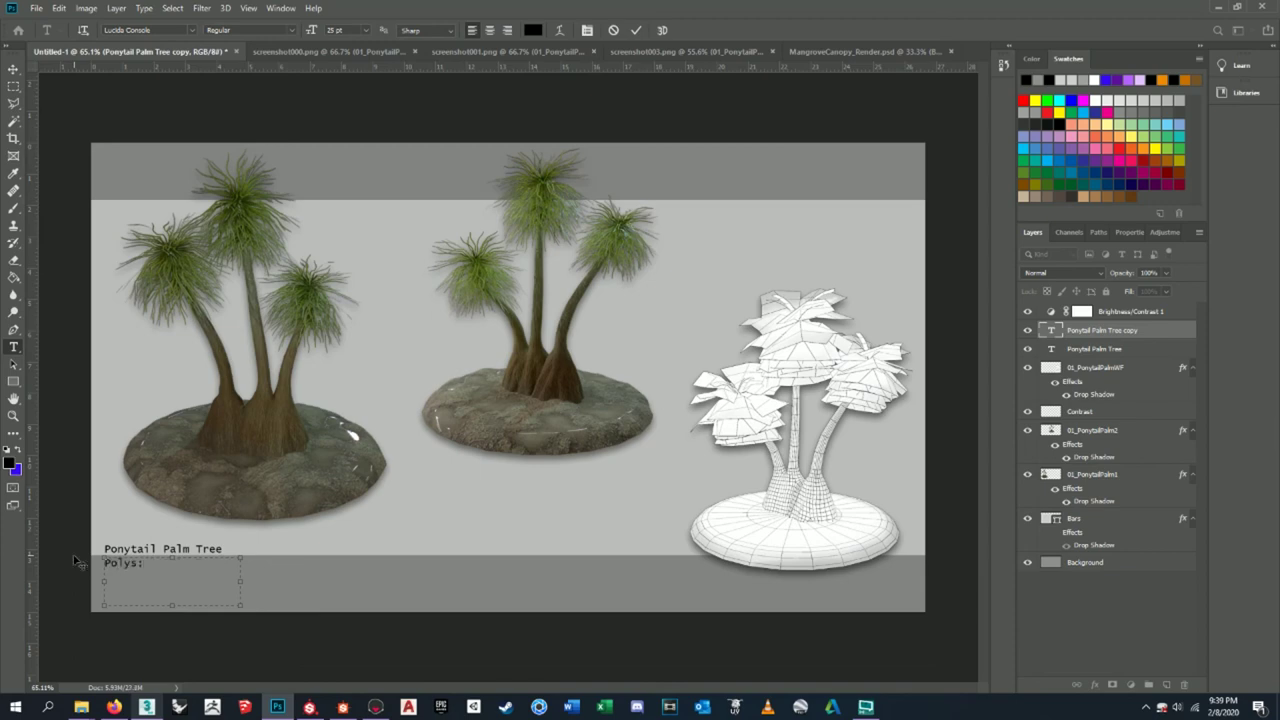
{"action": "key", "text": "Return"}
{"action": "type", "text": "Tris:"}
{"action": "key", "text": "Return"}
{"action": "type", "text": "Quads:"}
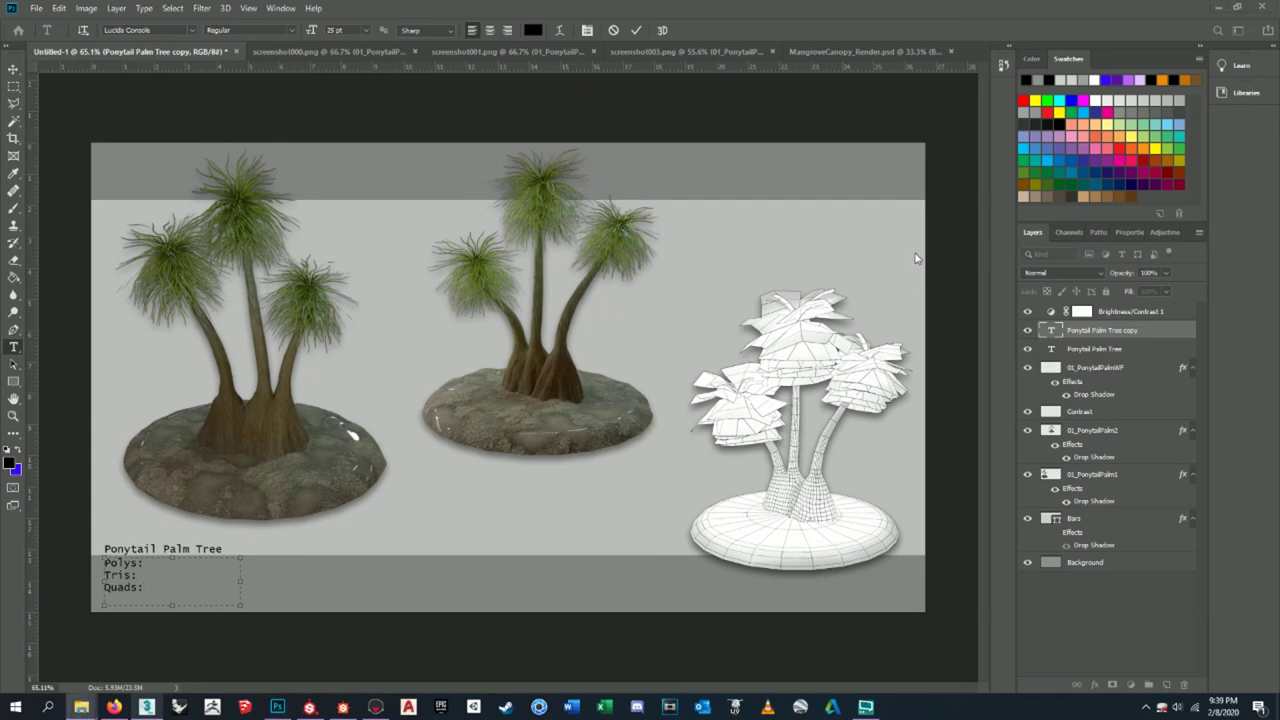
{"action": "key", "text": "Escape"}
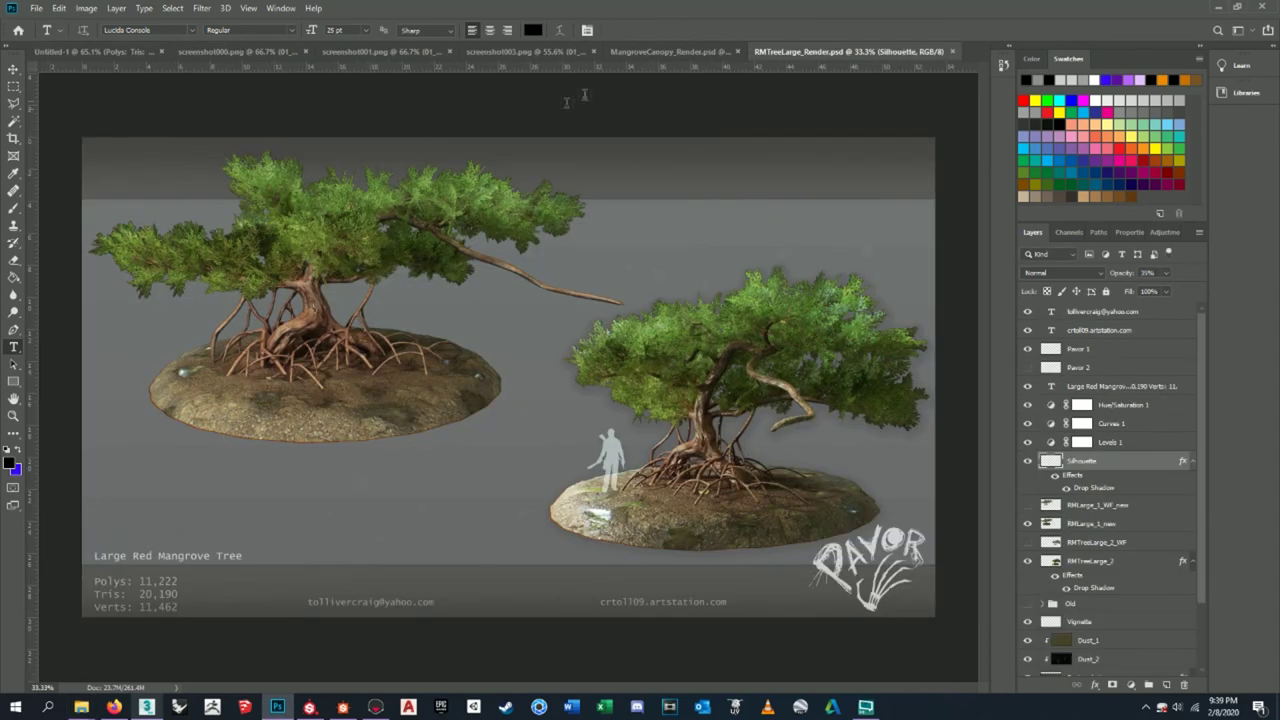
- On the Untitled-1 sheet, change the 'Quads:' line of the stats label to 'Verts:'
{"action": "left_click", "coordinate": [220, 52]}
{"action": "left_click", "coordinate": [122, 52]}
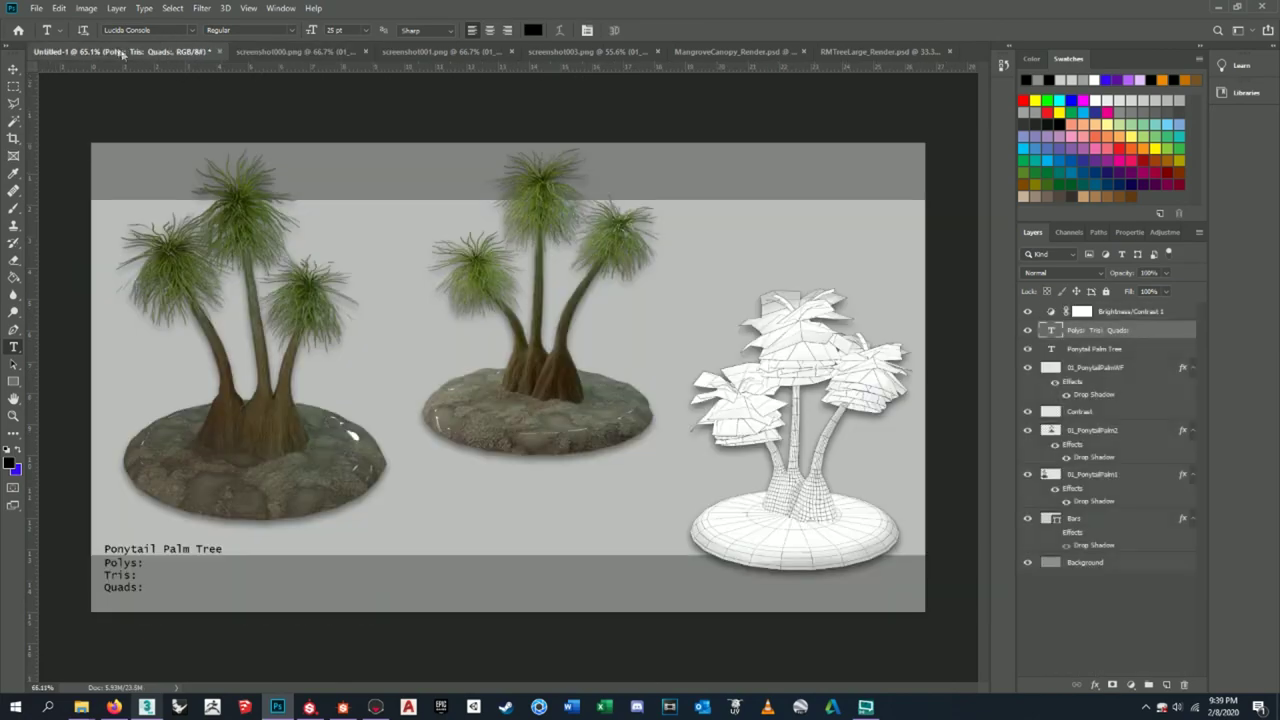
{"action": "left_click", "coordinate": [146, 587]}
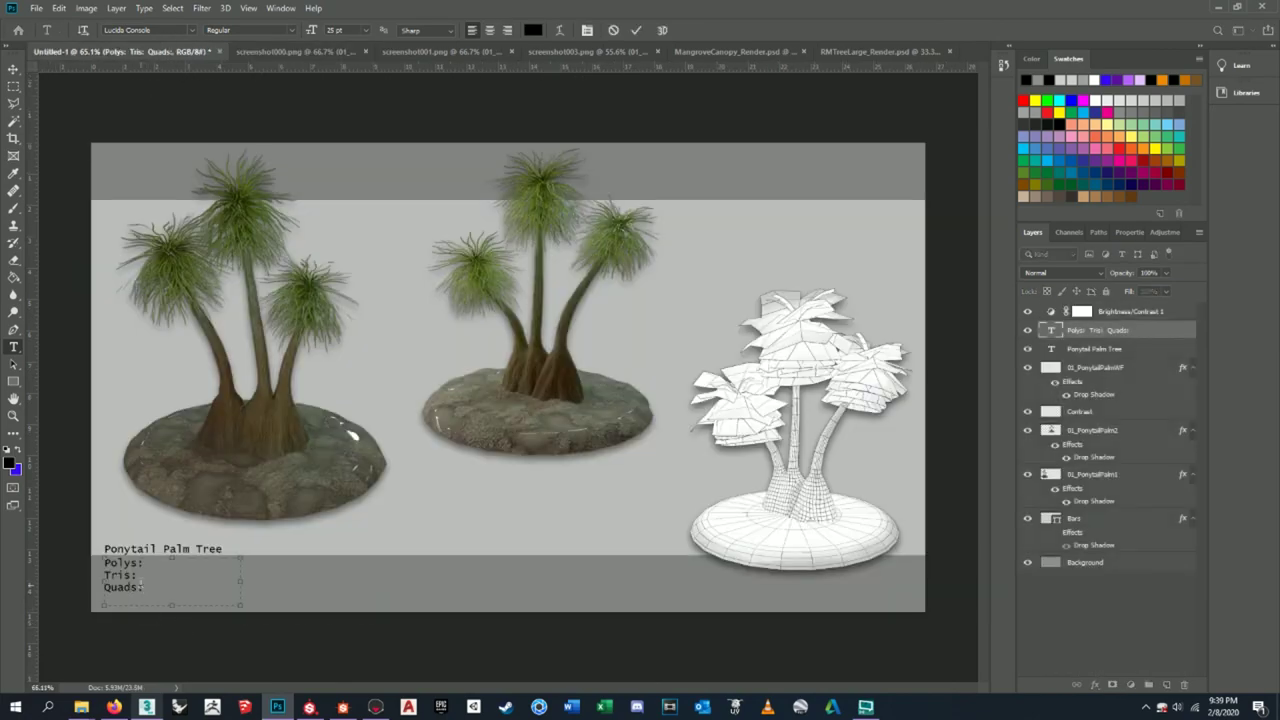
{"action": "left_click_drag", "start_coordinate": [144, 587], "coordinate": [105, 584]}
{"action": "type", "text": "V"}
{"action": "key", "text": "Return"}
{"action": "key", "text": "BackSpace"}
{"action": "type", "text": ":"}
{"action": "key", "text": "BackSpace"}
{"action": "left_click", "coordinate": [14, 70]}
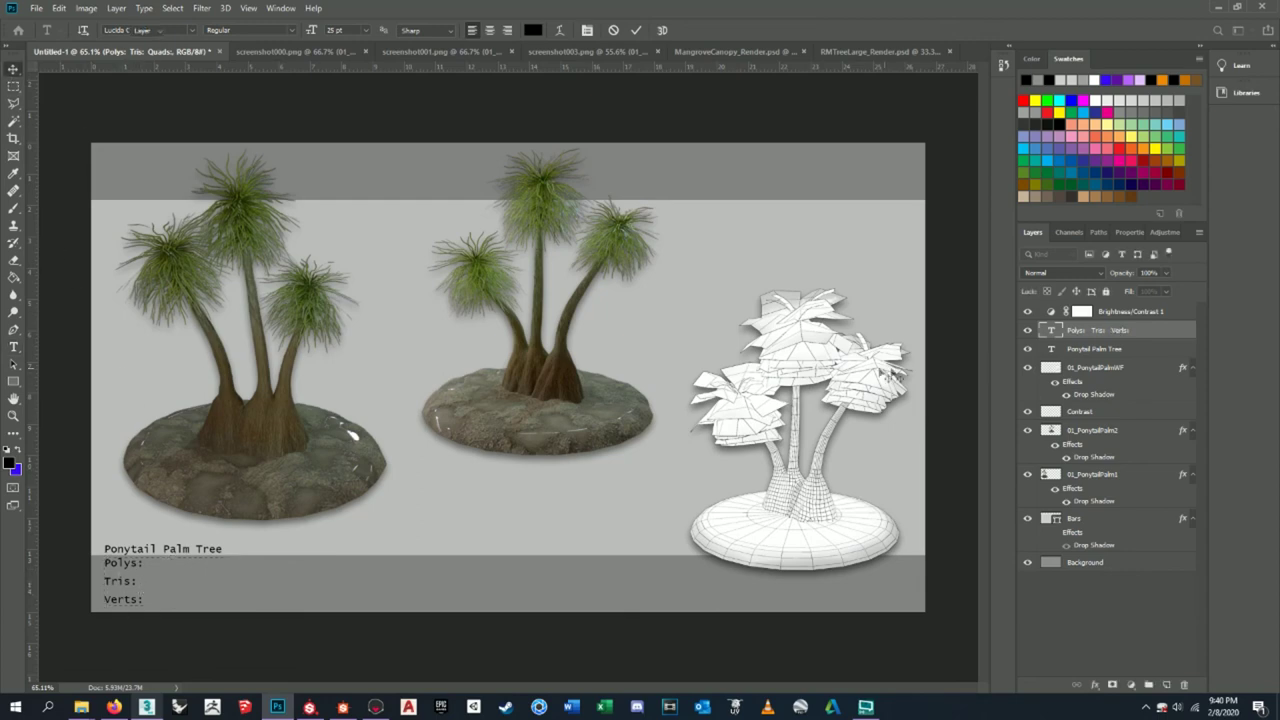
- Nudge the title up and the stats text down to tidy their spacing
{"action": "left_click", "coordinate": [1097, 349]}
{"action": "left_click_drag", "start_coordinate": [205, 556], "coordinate": [200, 553]}
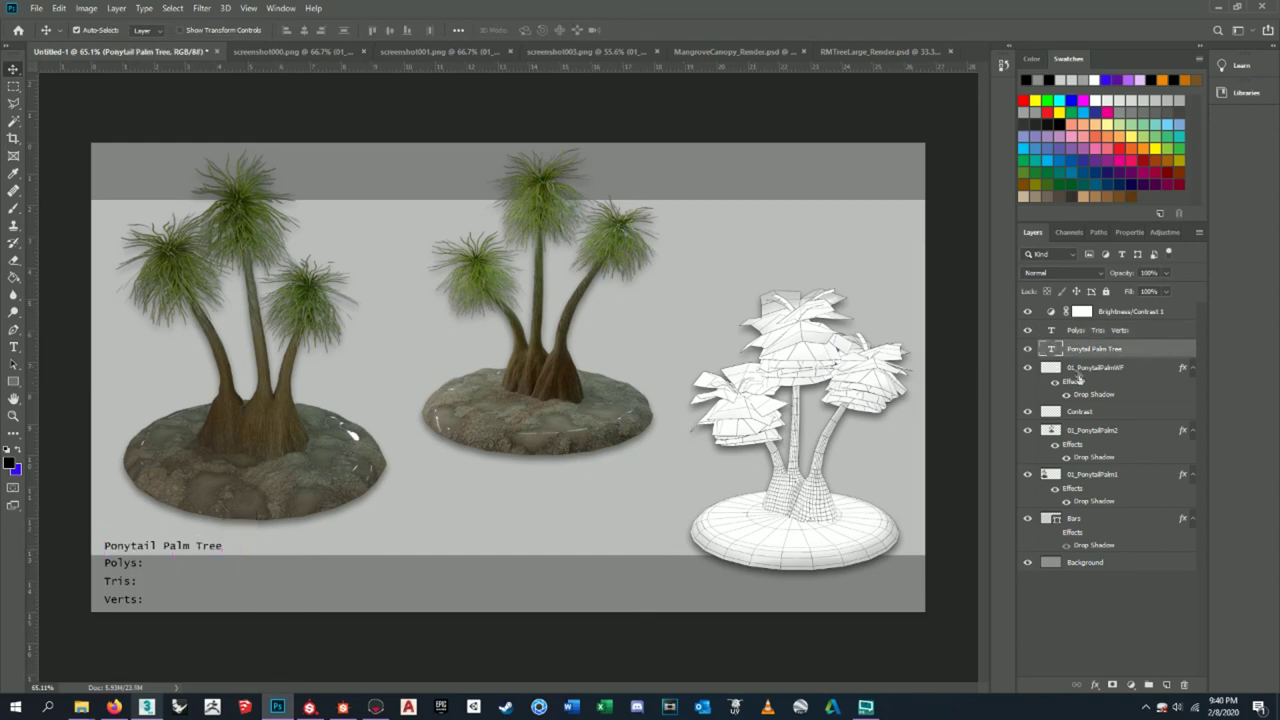
{"action": "left_click", "coordinate": [1100, 331]}
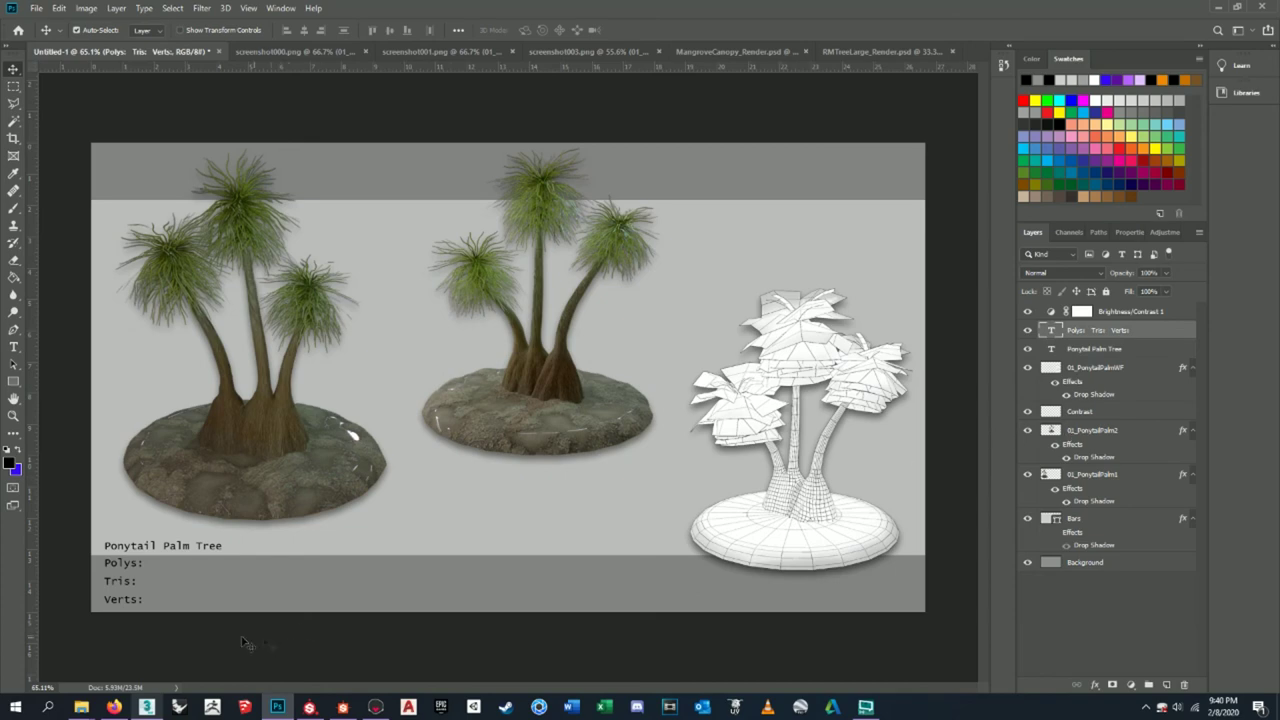
{"action": "left_click_drag", "start_coordinate": [130, 563], "coordinate": [131, 567]}
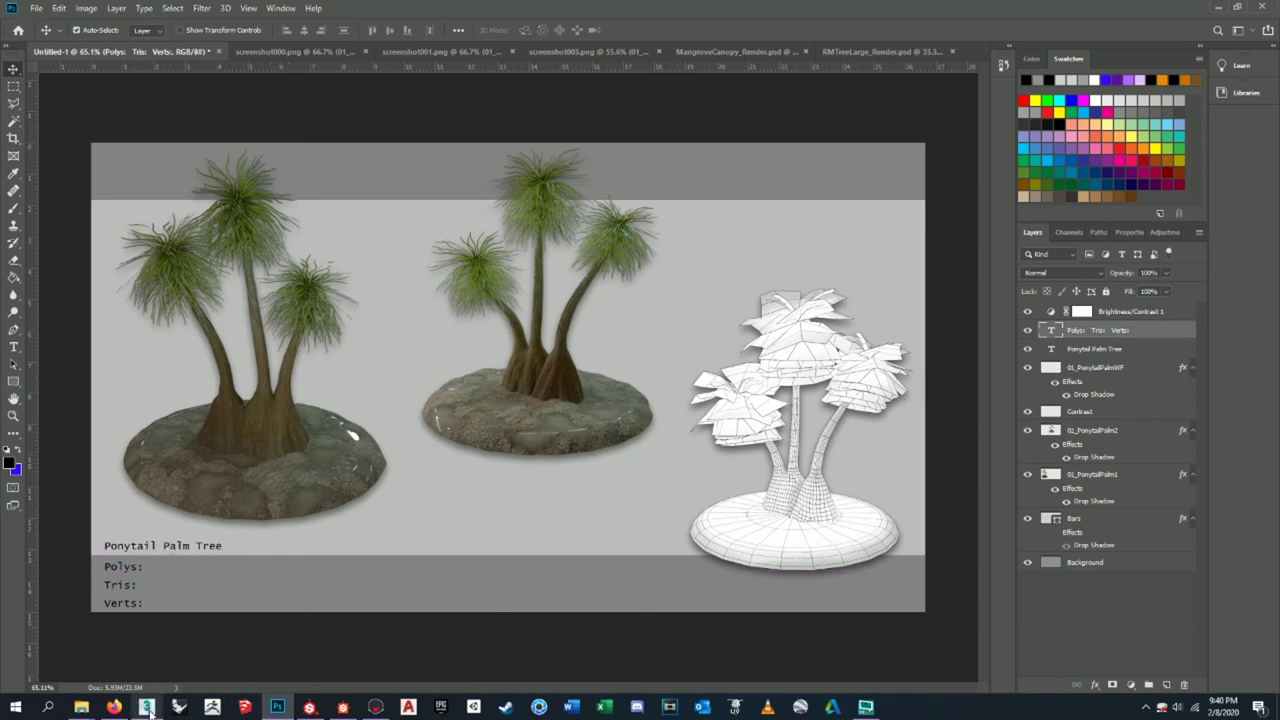
- Select and frame the palm tree in 3ds Max to read its polygon, triangle and vertex counts
{"action": "left_click", "coordinate": [147, 708]}
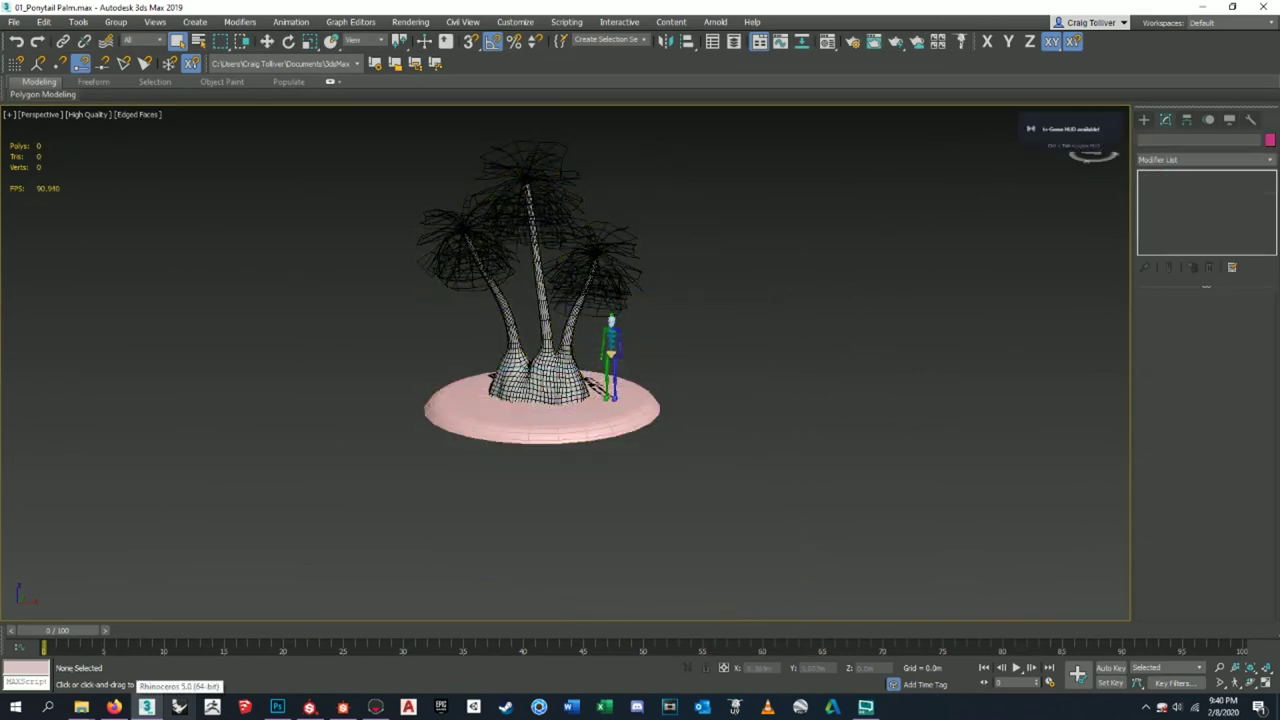
{"action": "left_click", "coordinate": [537, 340]}
{"action": "key", "text": "z"}
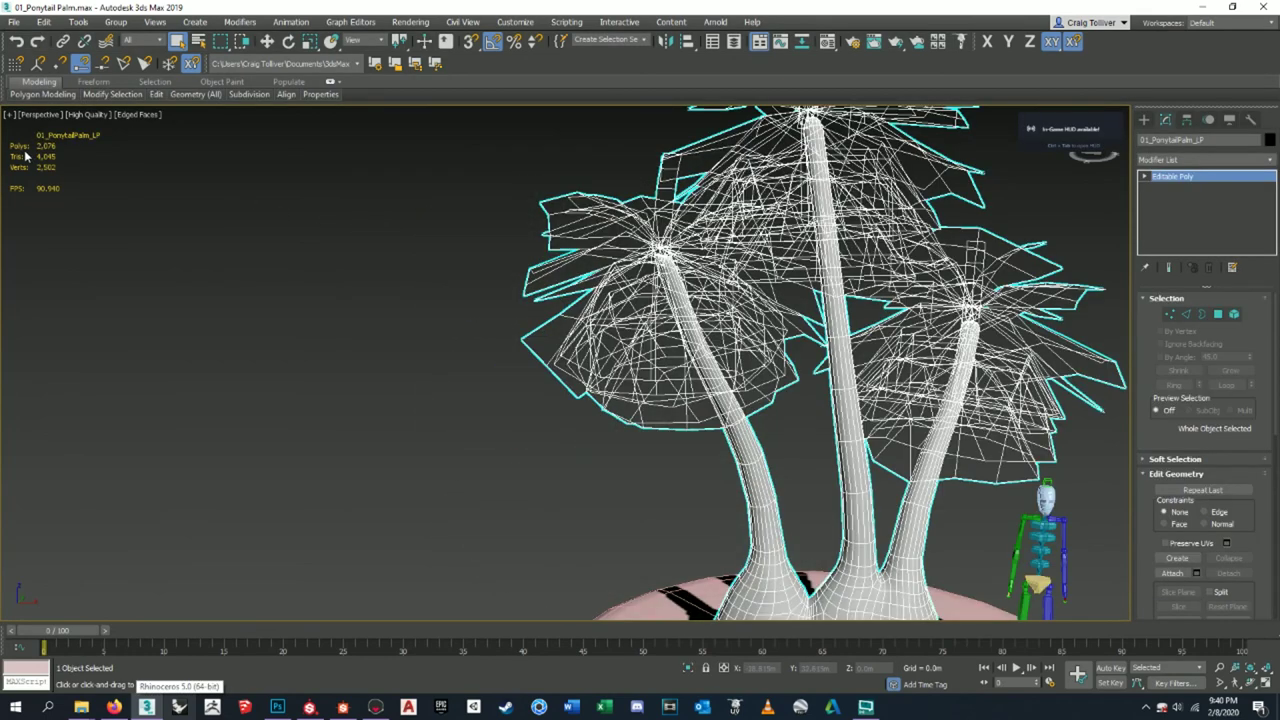
{"action": "left_click", "coordinate": [1189, 6]}
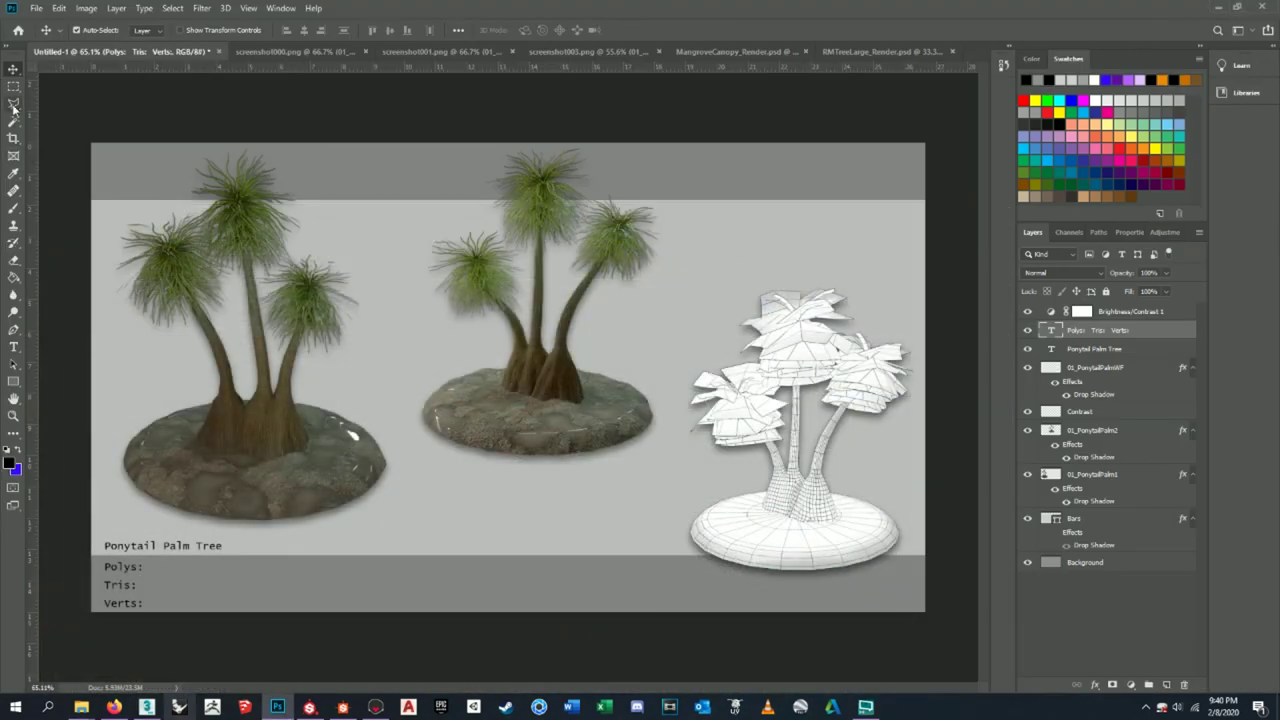
- Update the Polys count in the stats text to 2,076, checking the figure in 3ds Max
{"action": "left_click", "coordinate": [14, 347]}
{"action": "left_click", "coordinate": [149, 567]}
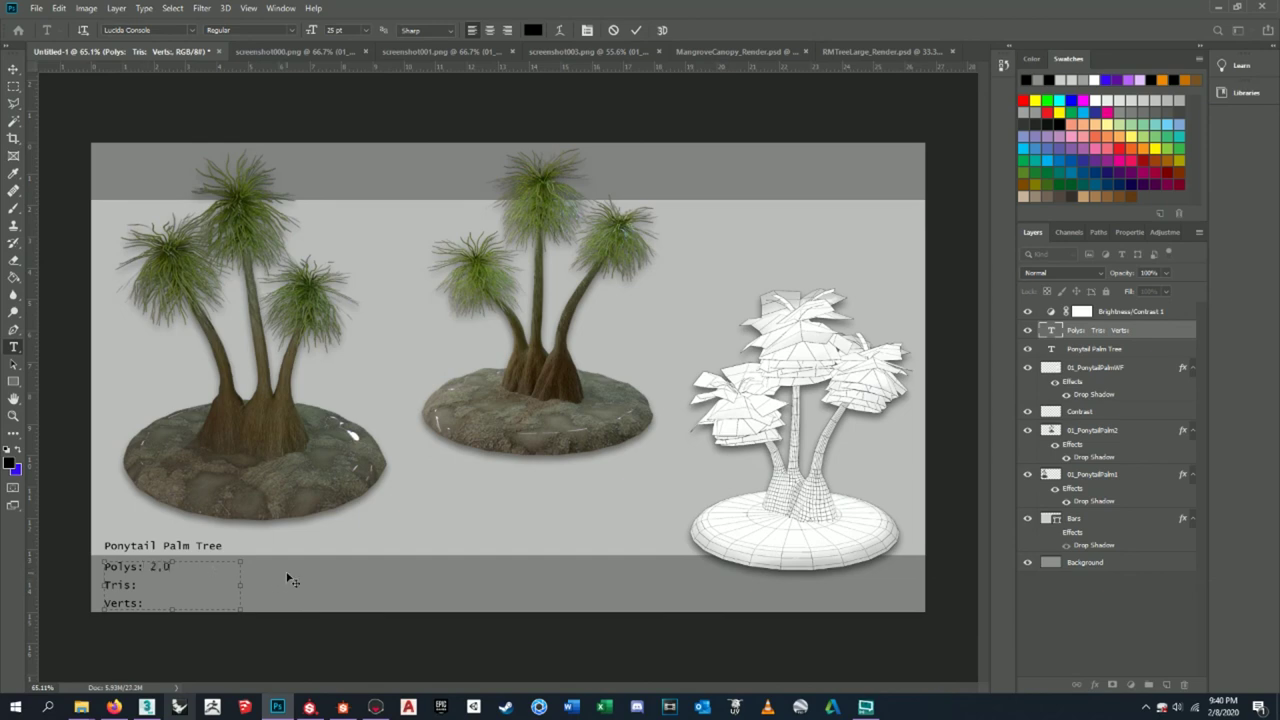
{"action": "type", "text": "6"}
{"action": "key", "text": "alt+Tab"}
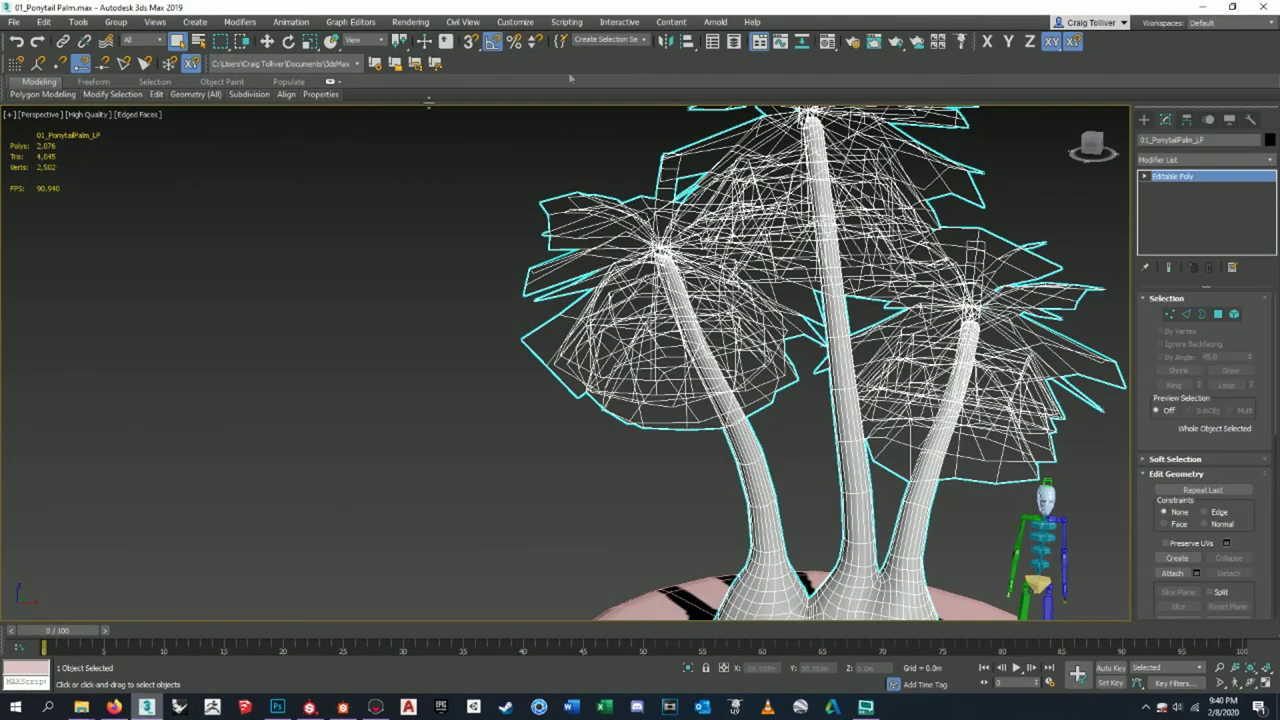
{"action": "key", "text": "alt+Tab"}
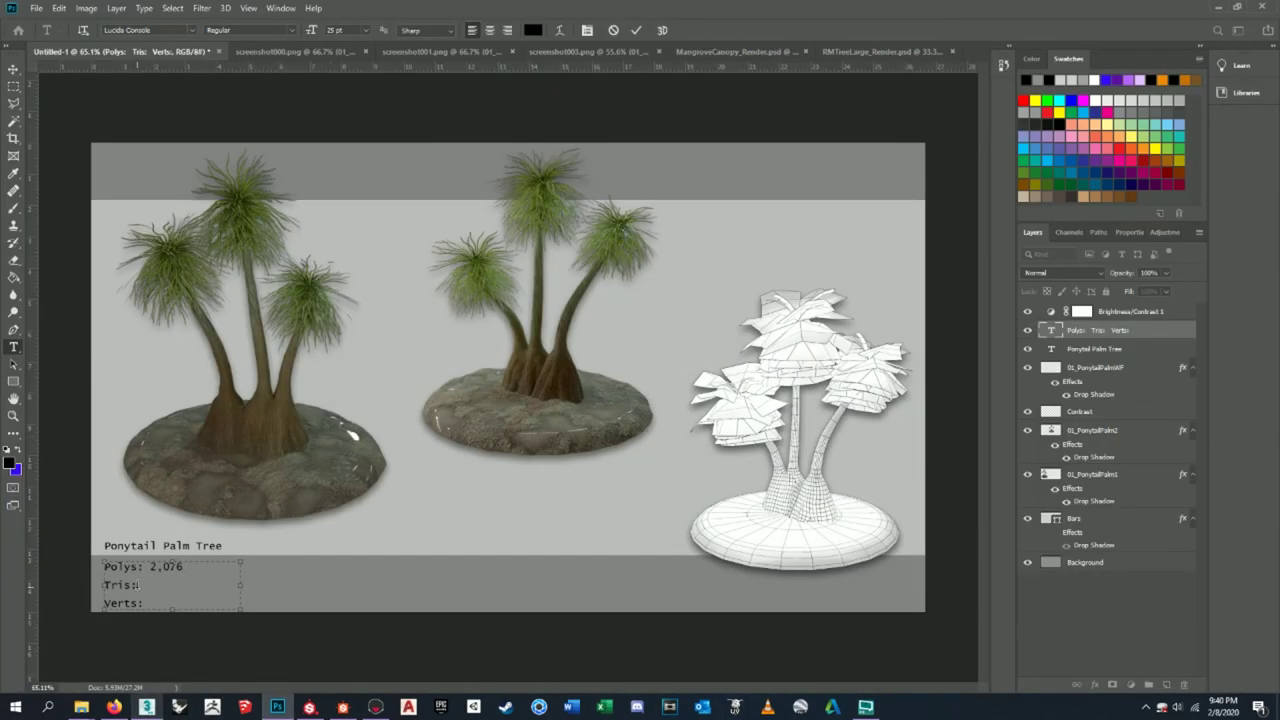
{"action": "left_click", "coordinate": [147, 707]}
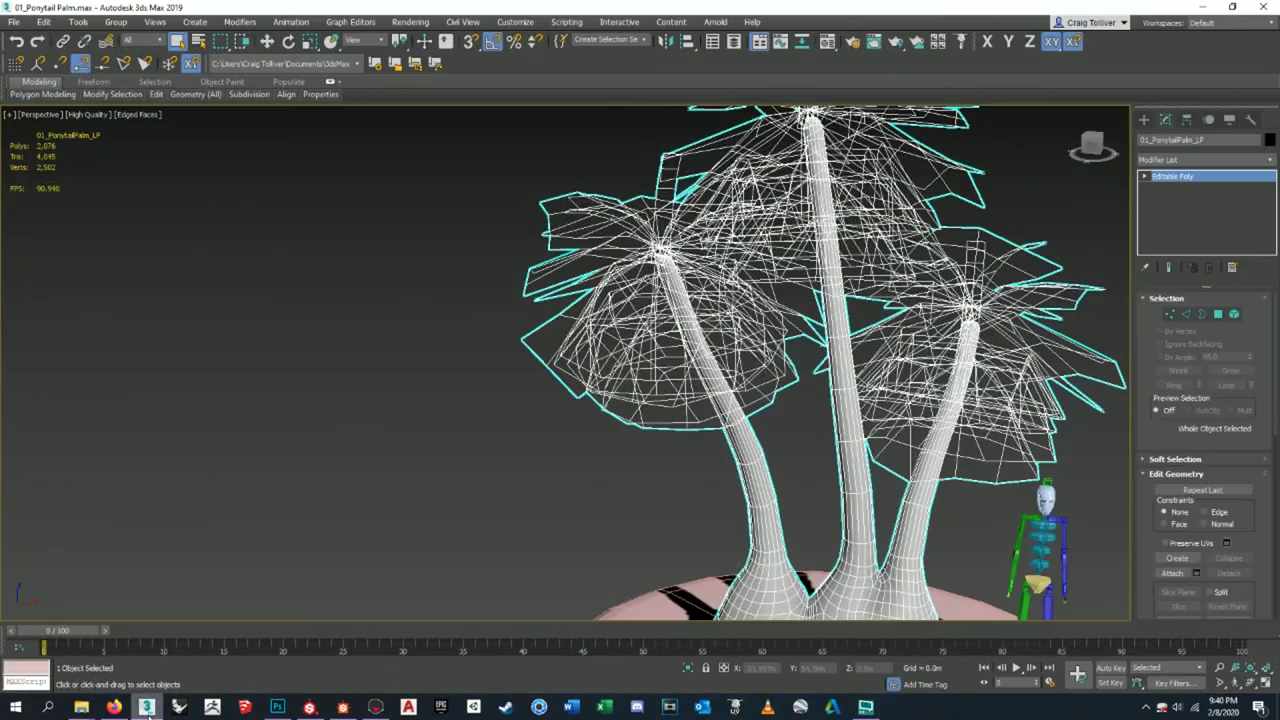
{"action": "left_click", "coordinate": [147, 707]}
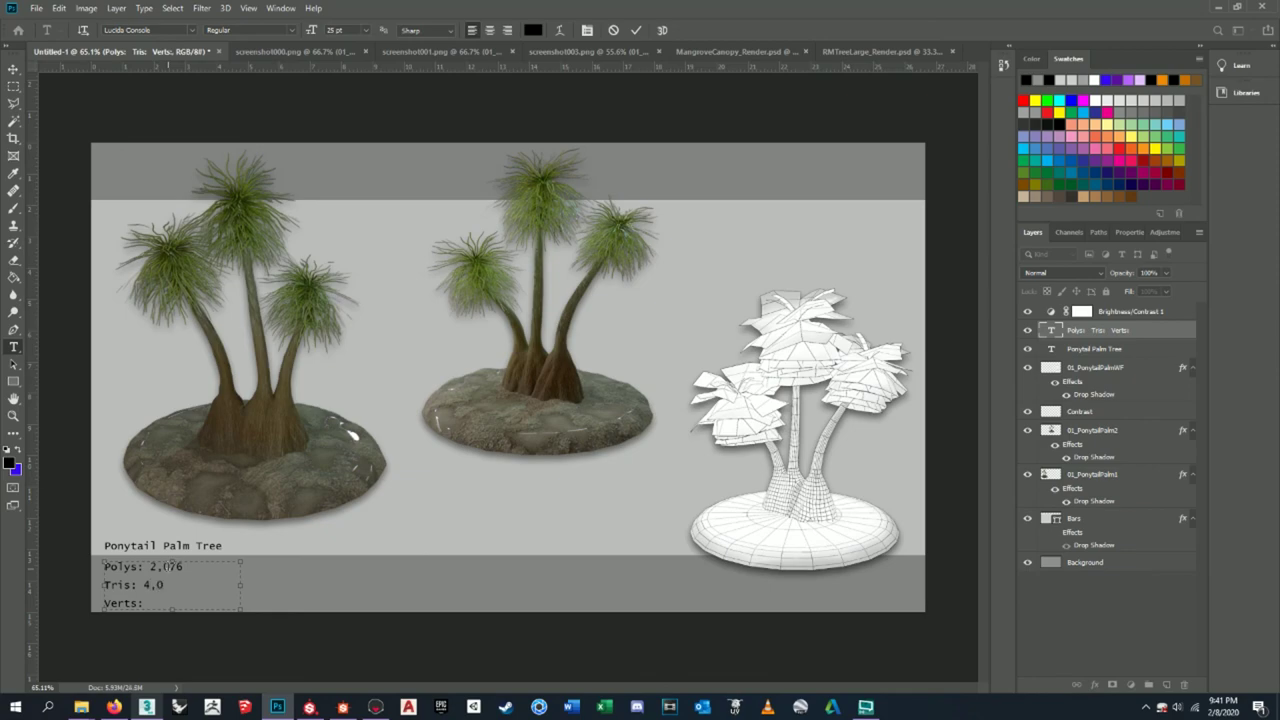
- Enter Tris: 4,045 and Verts: 2,502 from 3ds Max and commit the stats text
{"action": "left_click", "coordinate": [147, 707]}
{"action": "left_click", "coordinate": [150, 709]}
{"action": "left_click", "coordinate": [147, 707]}
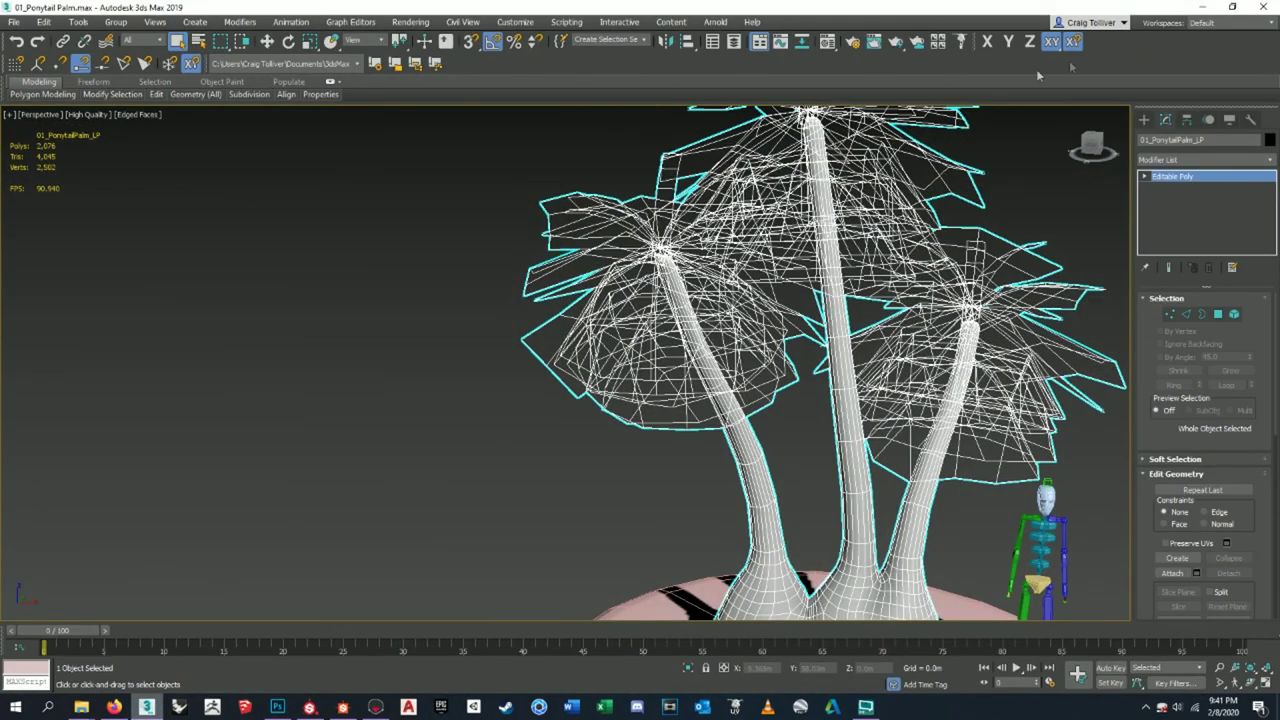
{"action": "left_click", "coordinate": [1205, 7]}
{"action": "left_click", "coordinate": [147, 603]}
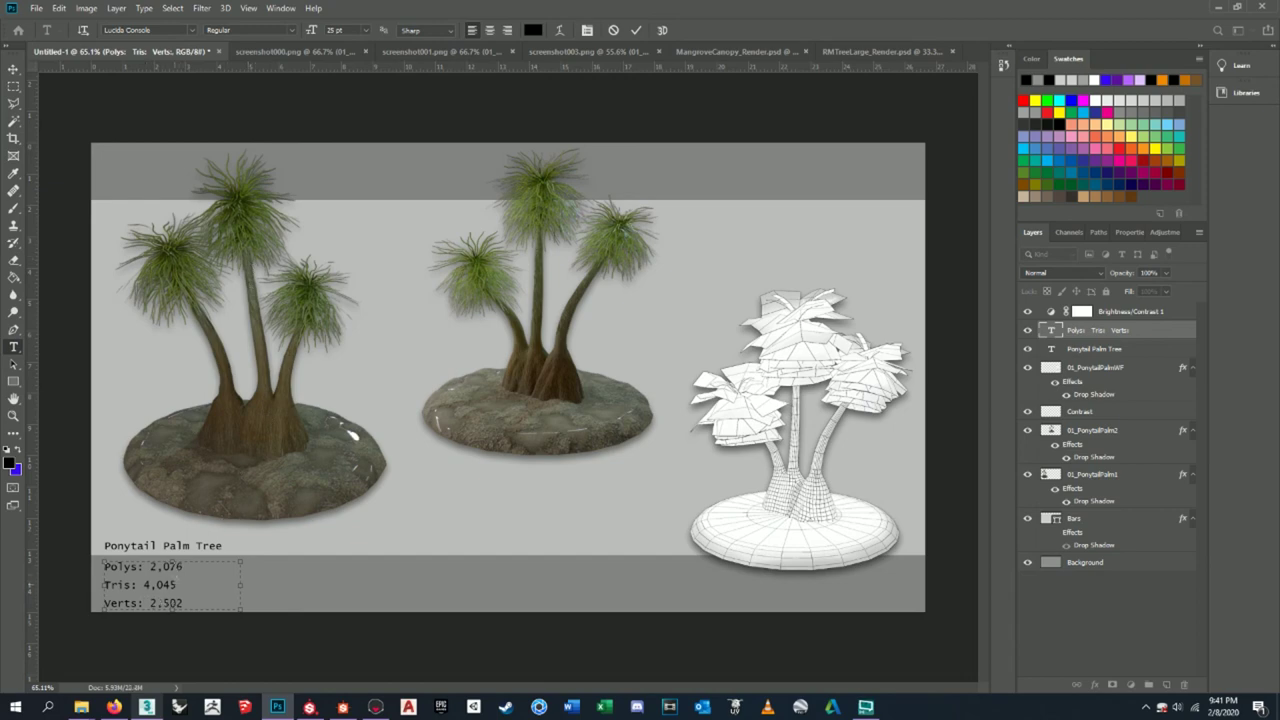
{"action": "left_click", "coordinate": [14, 69]}
{"action": "key", "text": "m"}
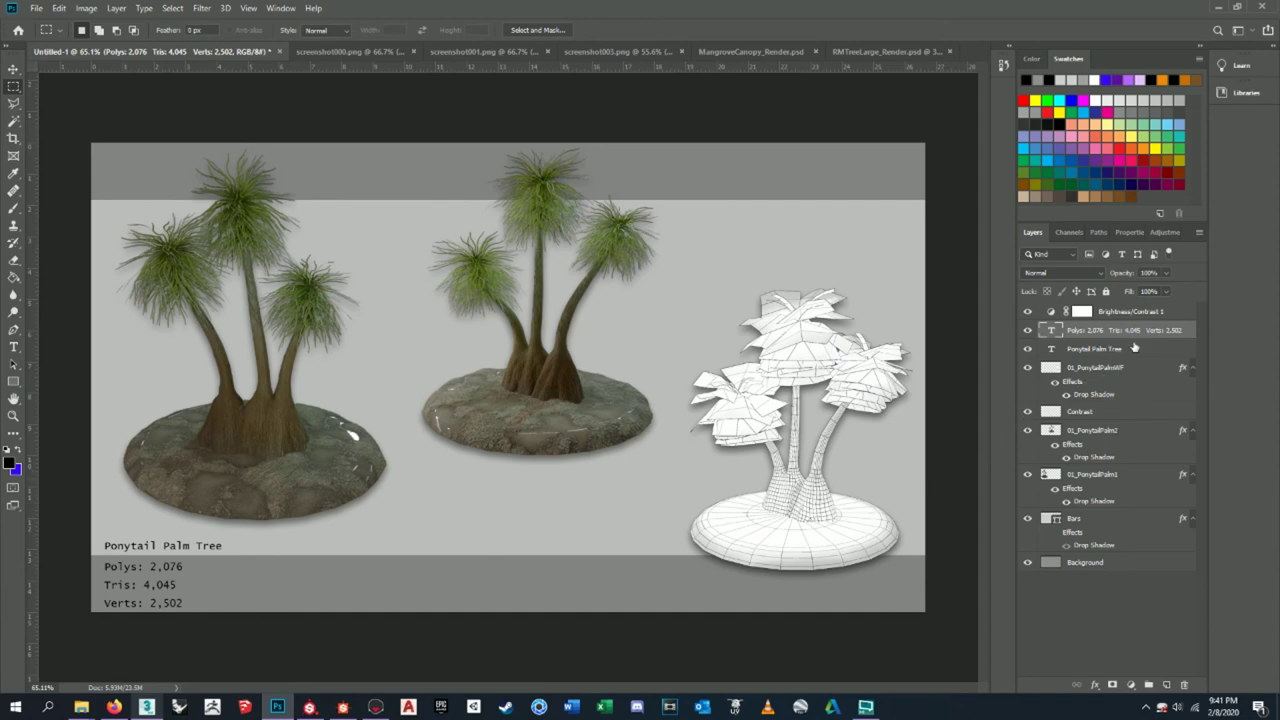
- Try several opacity values on the Ponytail Palm Tree caption, settling briefly on 75%
{"action": "left_click", "coordinate": [1127, 352]}
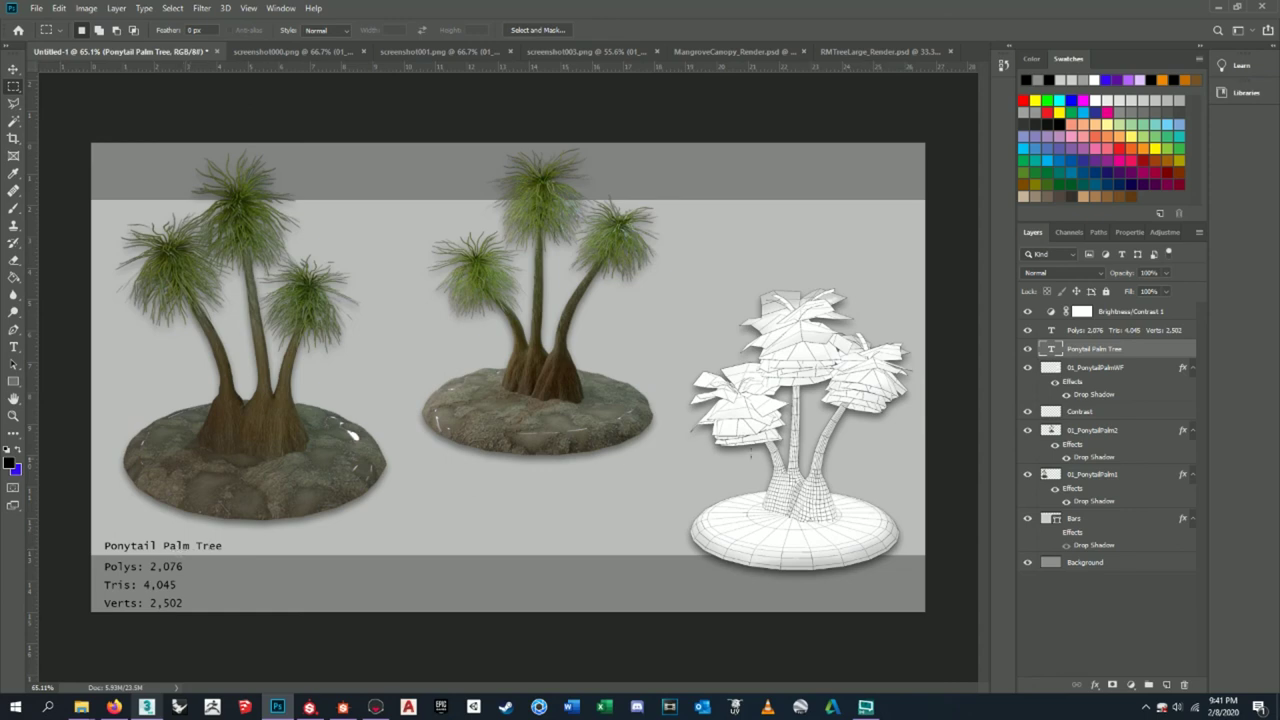
{"action": "left_click", "coordinate": [1150, 272]}
{"action": "key", "text": "Return"}
{"action": "type", "text": "0"}
{"action": "key", "text": "Return"}
{"action": "type", "text": "75"}
{"action": "key", "text": "Return"}
- Set the Polys/Tris/Verts stats and Ponytail Palm Tree caption layers to 80% opacity
{"action": "left_click", "coordinate": [1125, 370]}
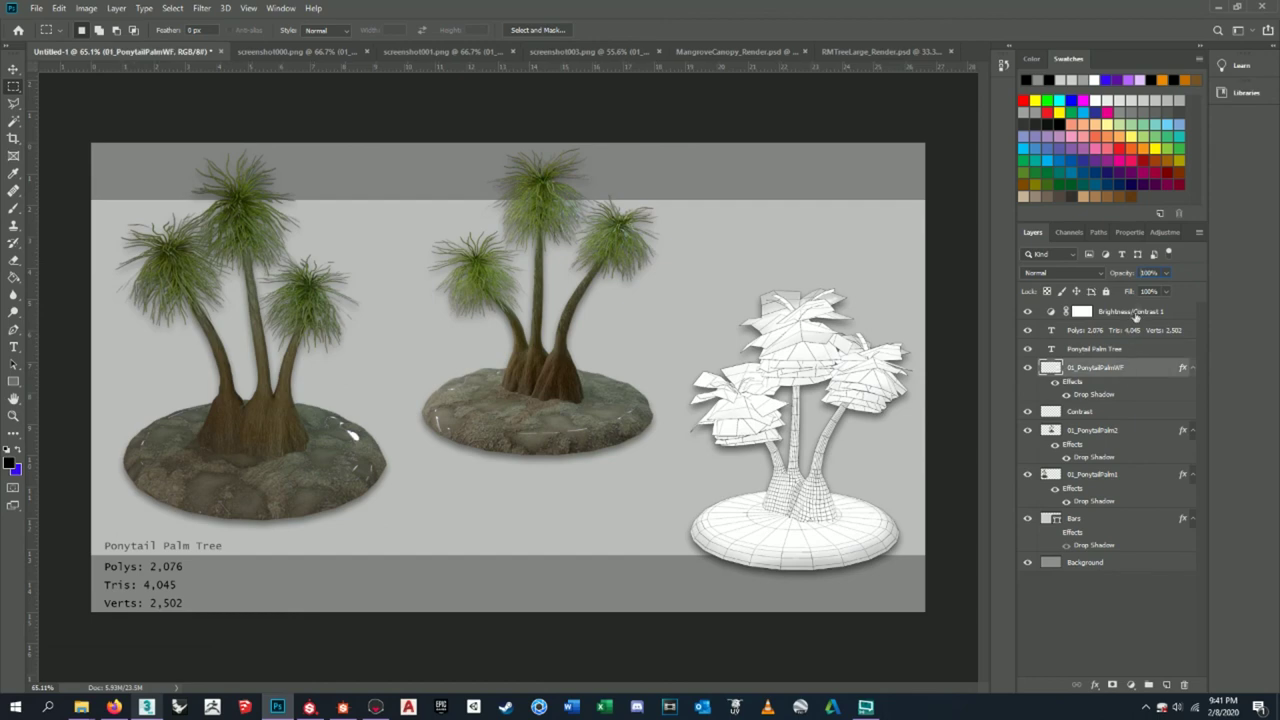
{"action": "left_click", "coordinate": [1125, 275]}
{"action": "left_click", "coordinate": [1150, 332]}
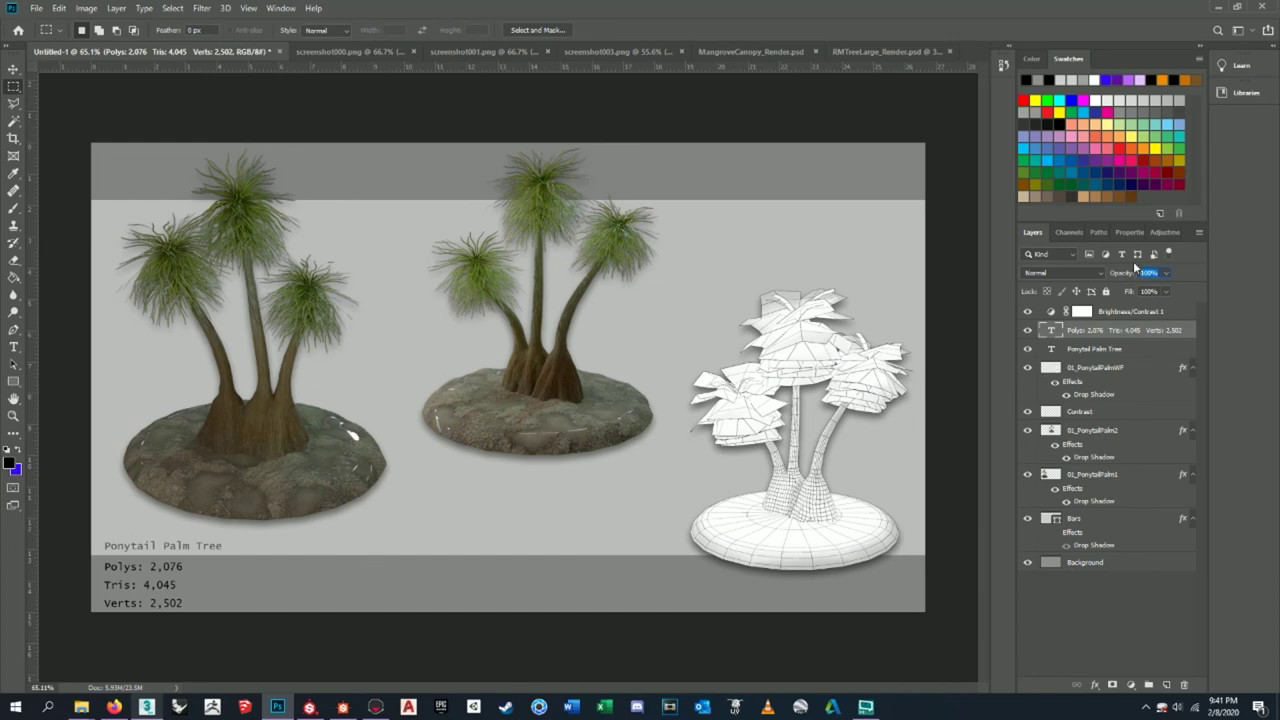
{"action": "type", "text": "75"}
{"action": "type", "text": "0"}
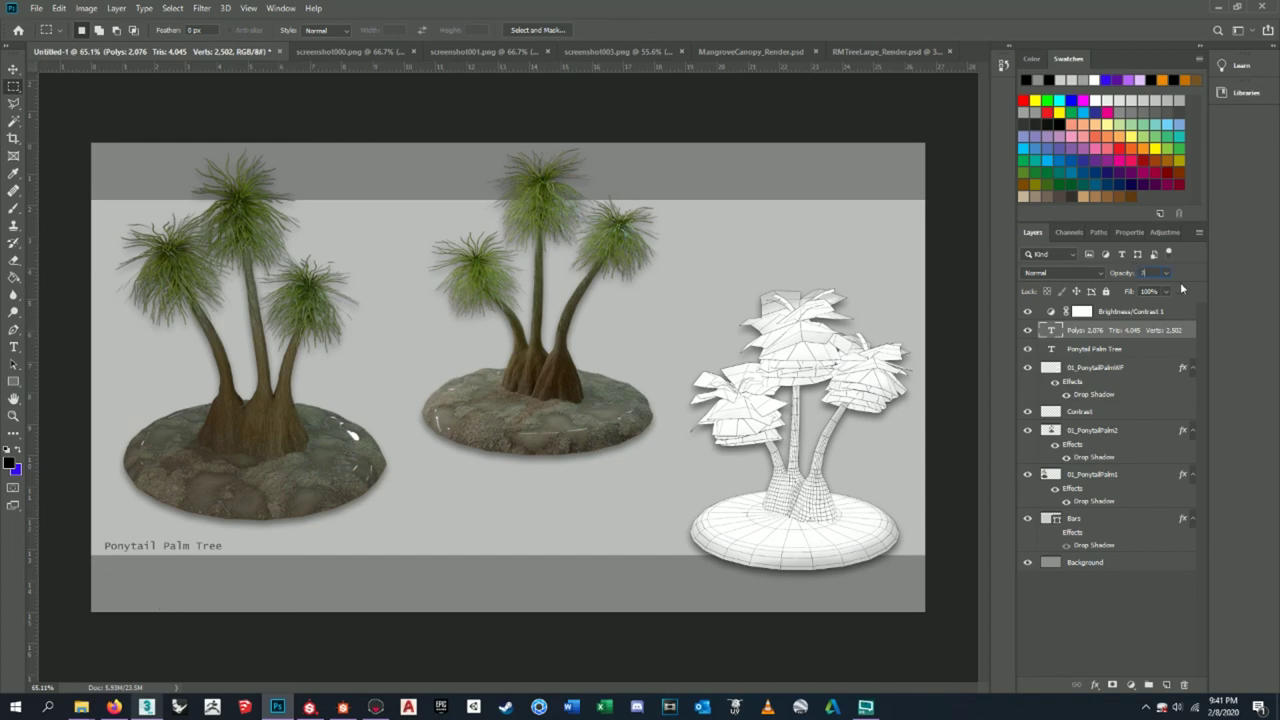
{"action": "type", "text": "80"}
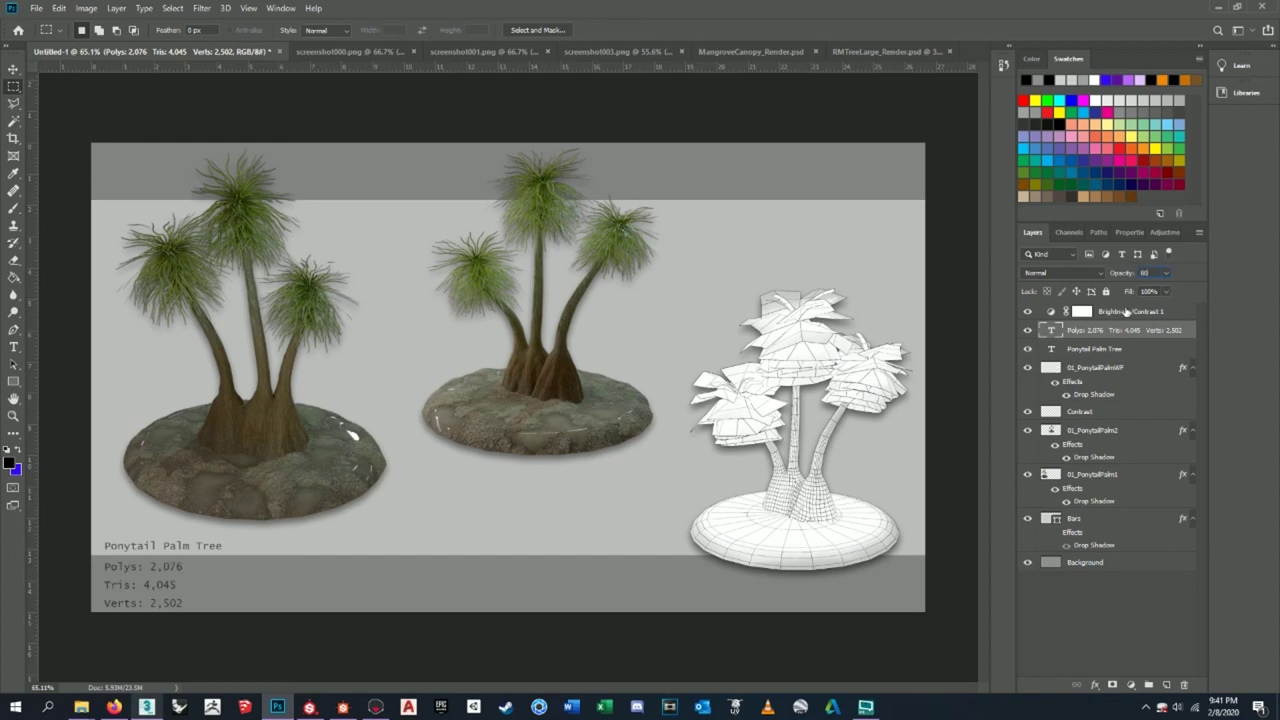
{"action": "left_click", "coordinate": [1116, 348]}
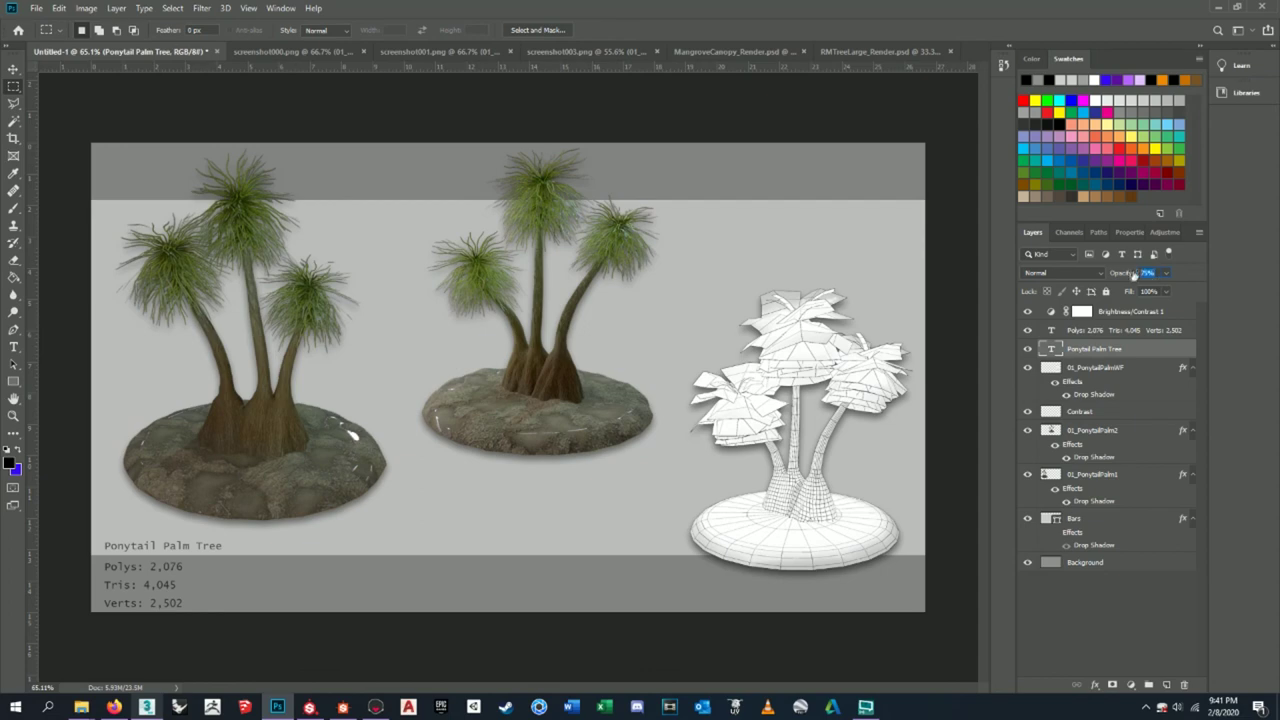
{"action": "type", "text": "80"}
{"action": "key", "text": "Return"}
{"action": "left_click", "coordinate": [13, 68]}
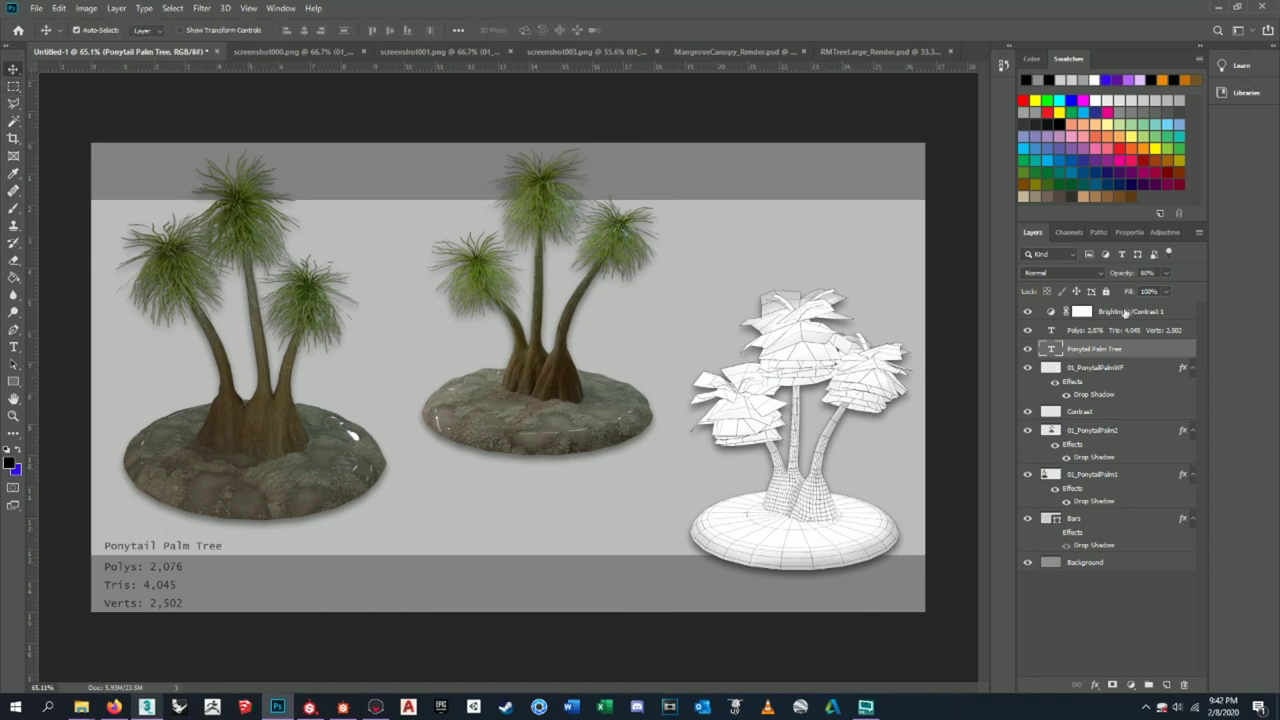
- Type the artist's e-mail address into a new text box in the bottom bar
{"action": "left_click", "coordinate": [13, 347]}
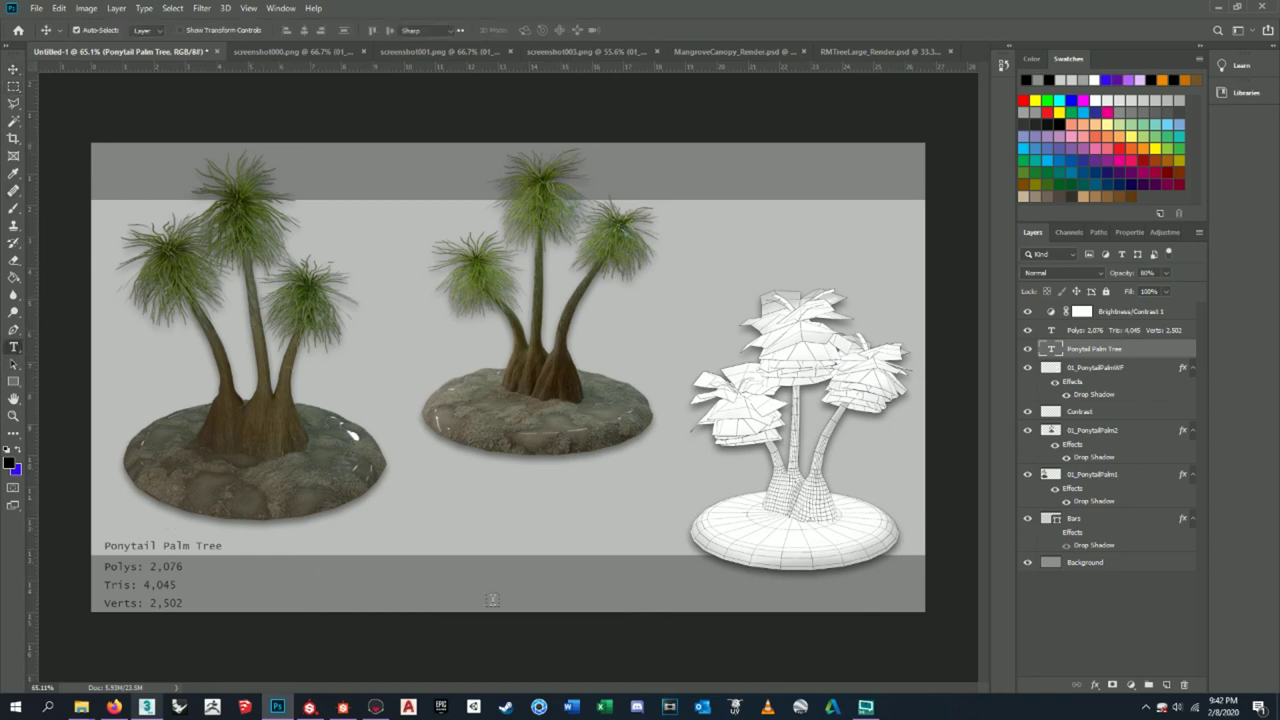
{"action": "left_click_drag", "start_coordinate": [325, 603], "coordinate": [473, 586]}
{"action": "key", "text": "BackSpace"}
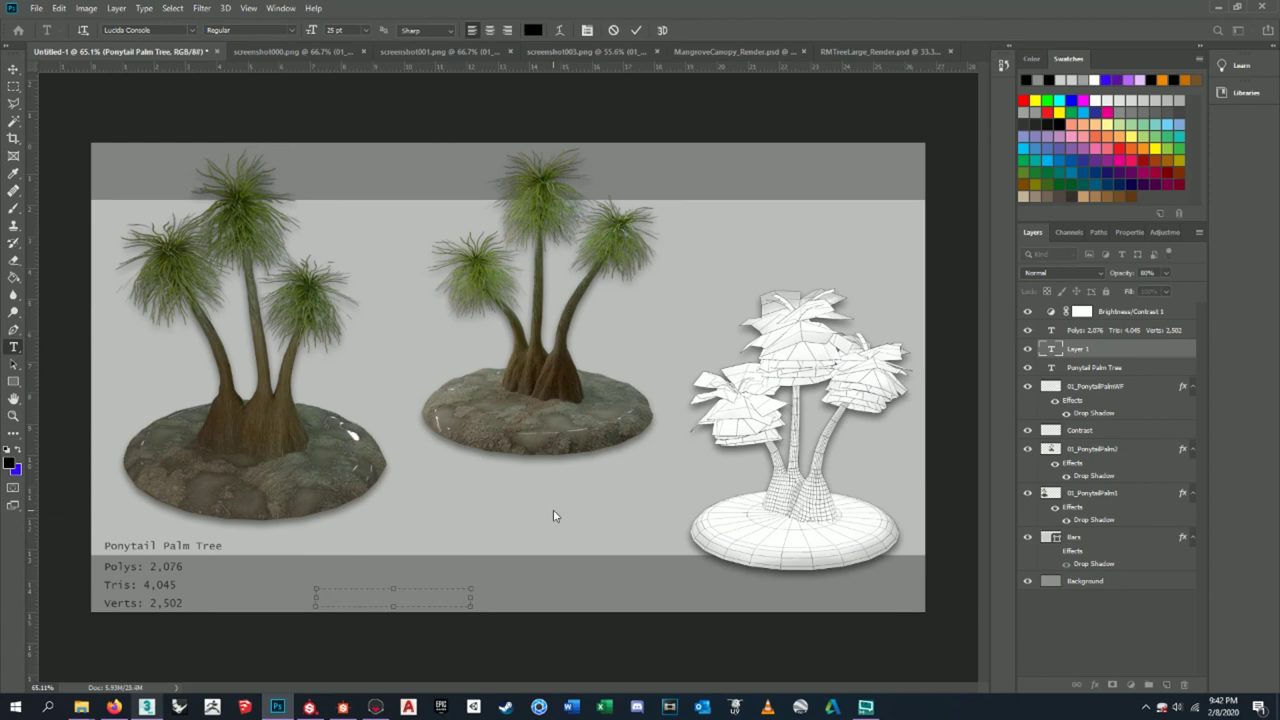
{"action": "left_click_drag", "start_coordinate": [393, 606], "coordinate": [394, 601]}
{"action": "left_click", "coordinate": [14, 70]}
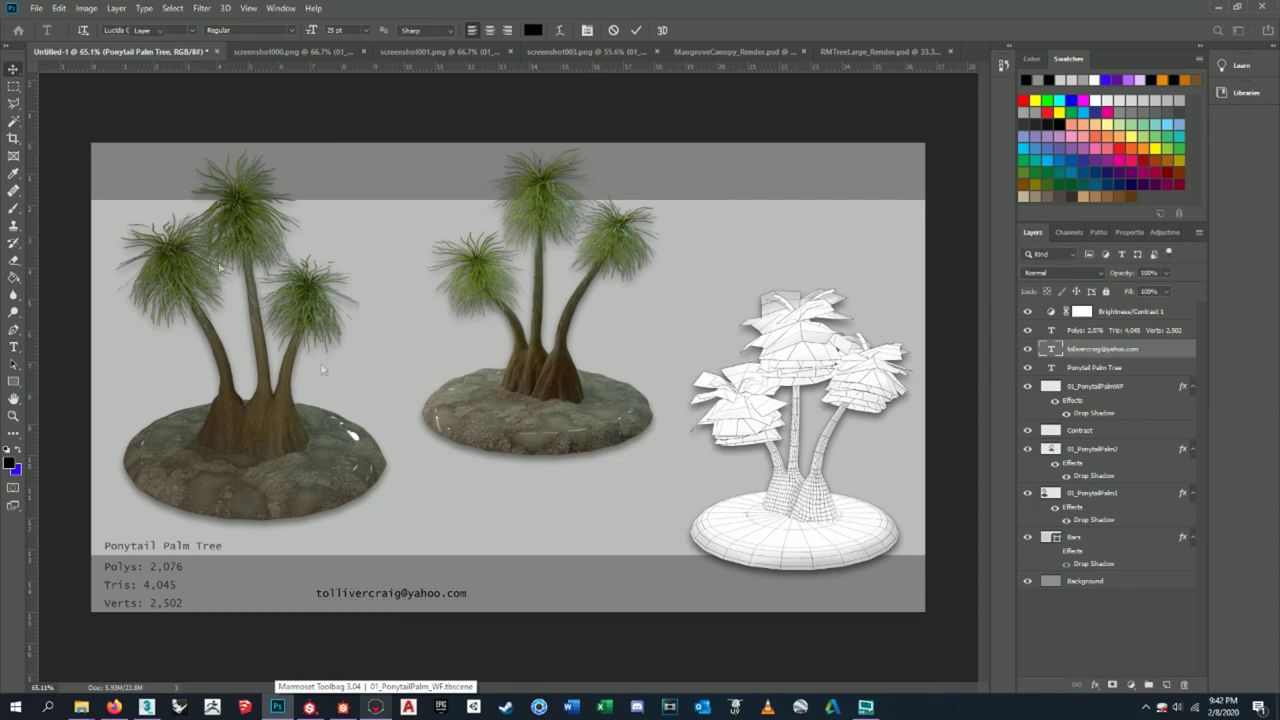
{"action": "left_click_drag", "start_coordinate": [431, 595], "coordinate": [407, 611]}
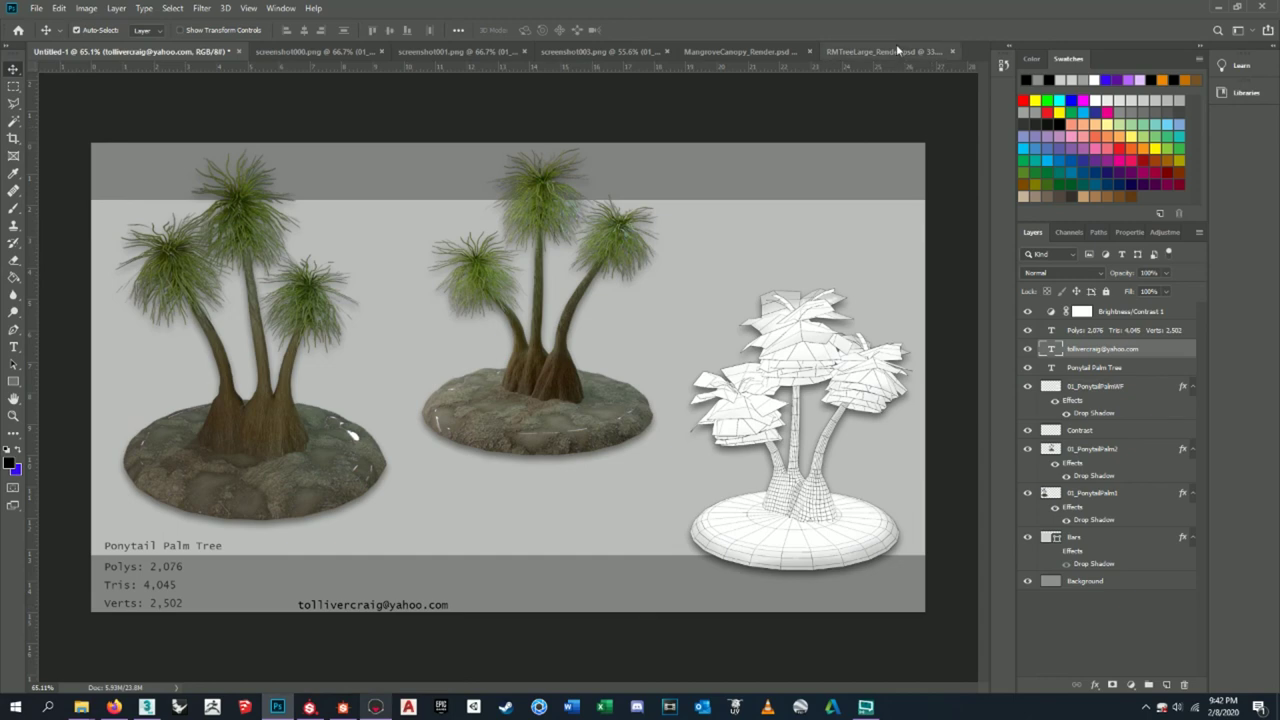
- Compare with the mangrove sheets and nudge the e-mail line into its final position
{"action": "left_click", "coordinate": [896, 50]}
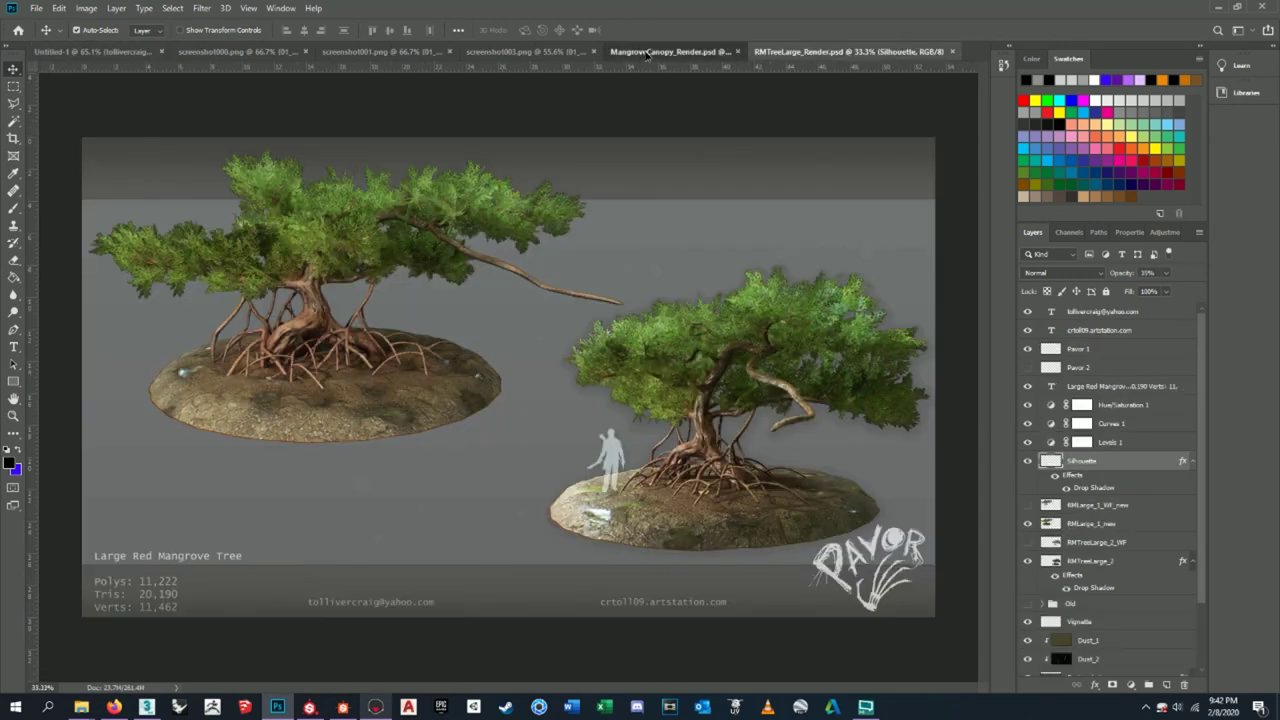
{"action": "left_click", "coordinate": [655, 51]}
{"action": "left_click", "coordinate": [67, 52]}
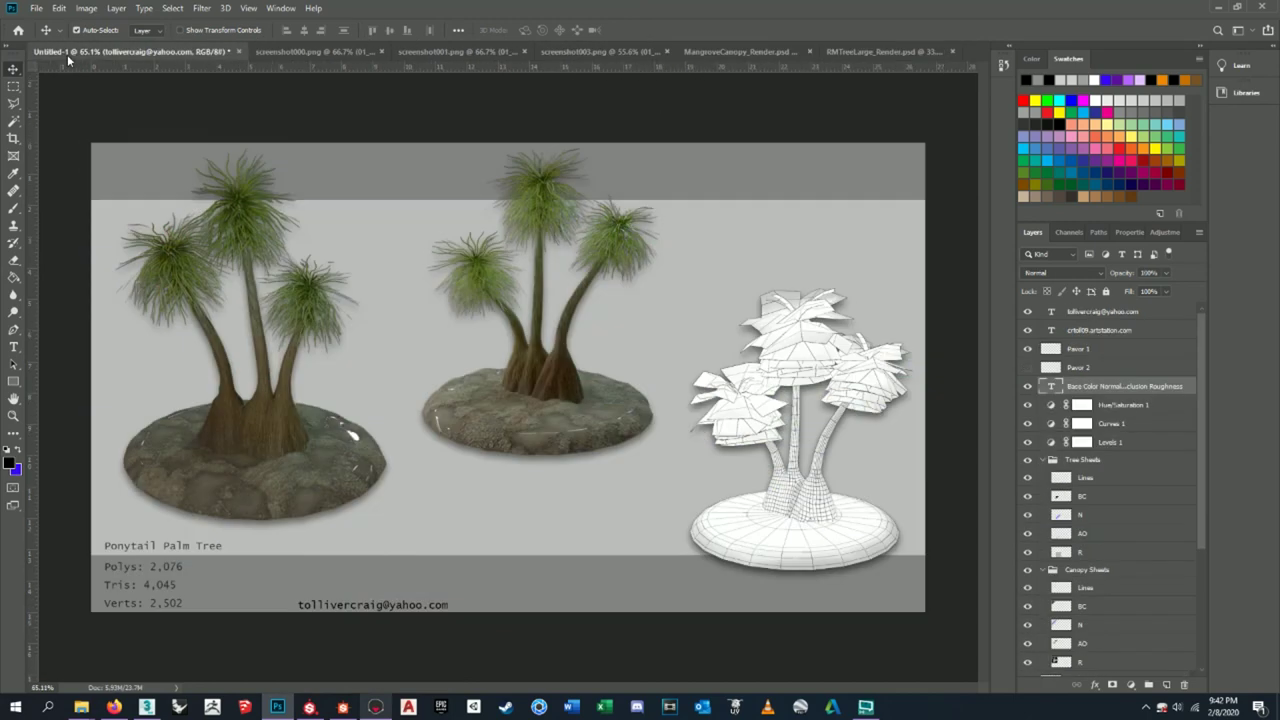
{"action": "left_click_drag", "start_coordinate": [375, 607], "coordinate": [384, 604]}
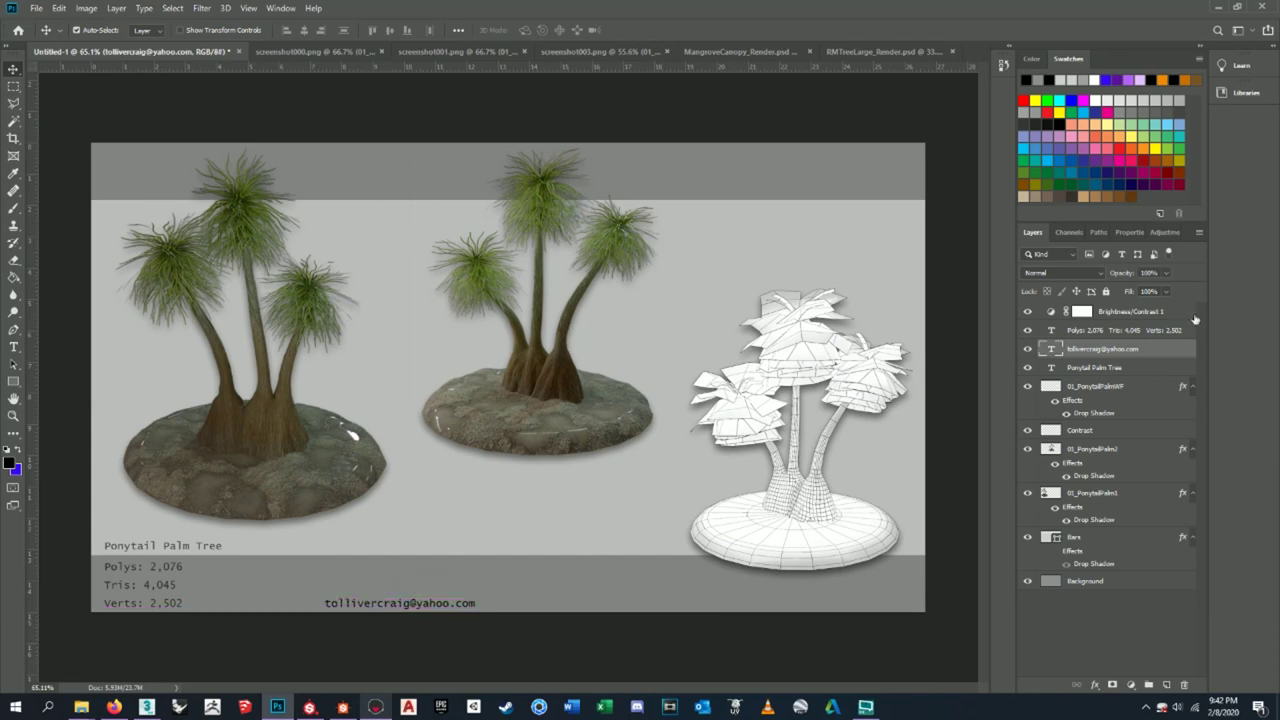
{"action": "right_click", "coordinate": [1117, 350]}
- Duplicate the e-mail layer, move the copy right, and retype it as the artist's ArtStation address
{"action": "left_click", "coordinate": [1040, 156]}
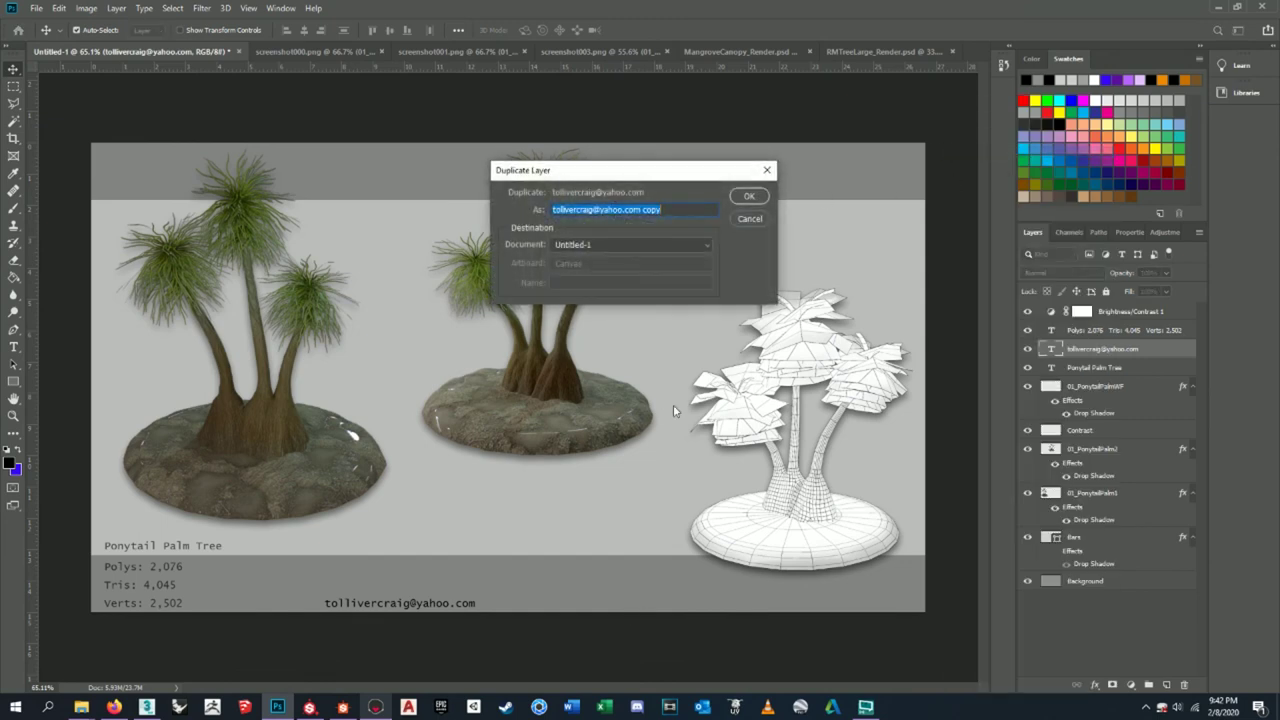
{"action": "left_click", "coordinate": [740, 198]}
{"action": "left_click_drag", "start_coordinate": [436, 605], "coordinate": [631, 605]}
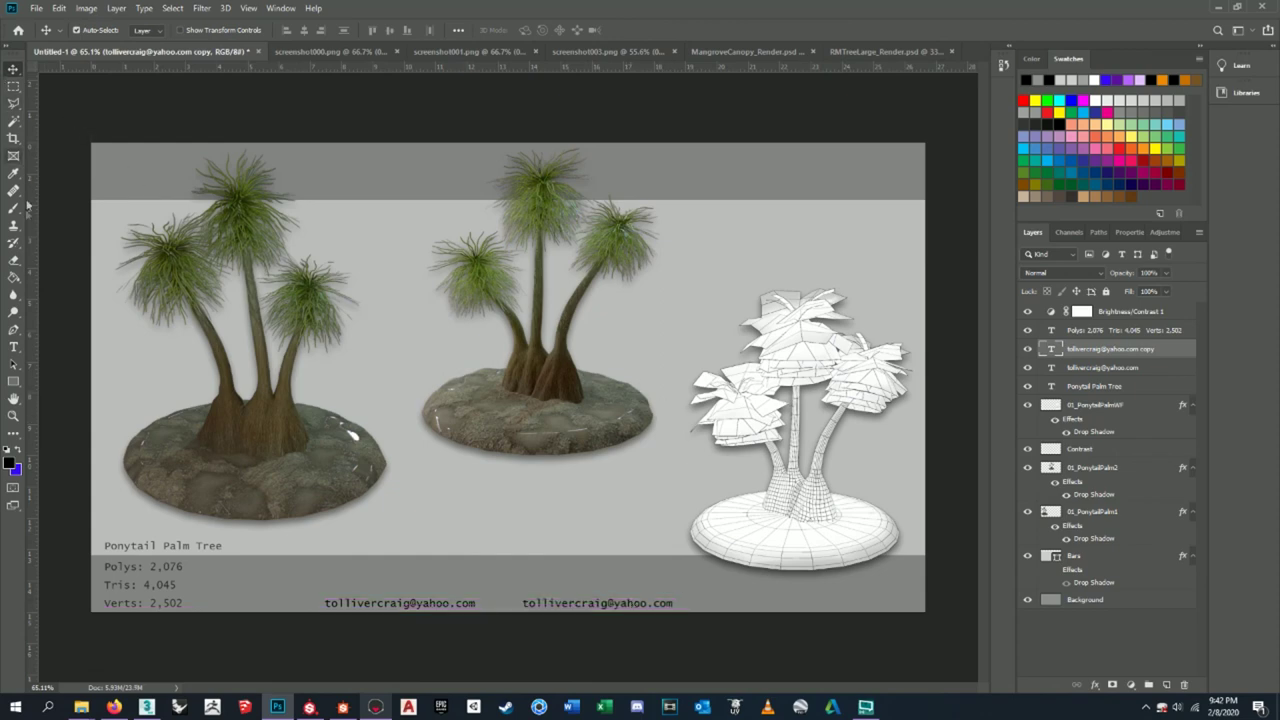
{"action": "left_click", "coordinate": [24, 351]}
{"action": "left_click", "coordinate": [638, 603]}
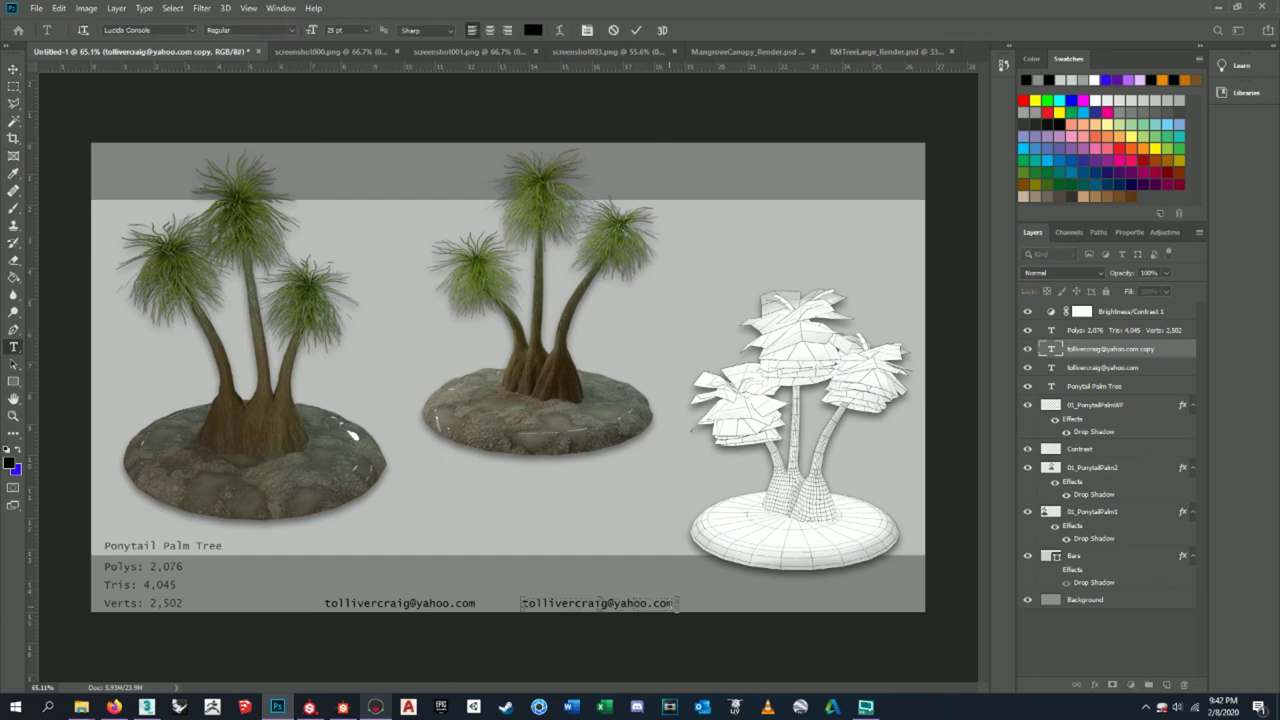
{"action": "left_click_drag", "start_coordinate": [676, 603], "coordinate": [516, 604]}
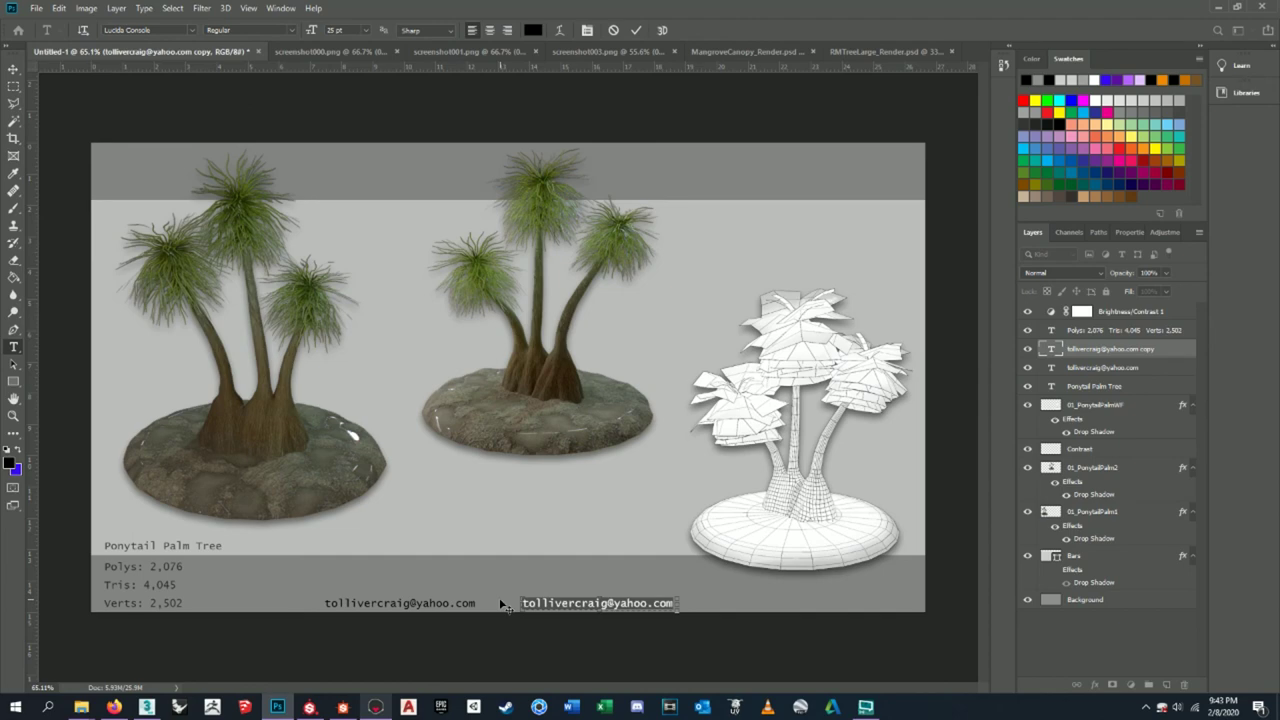
{"action": "type", "text": "crtoll09.artstation"}
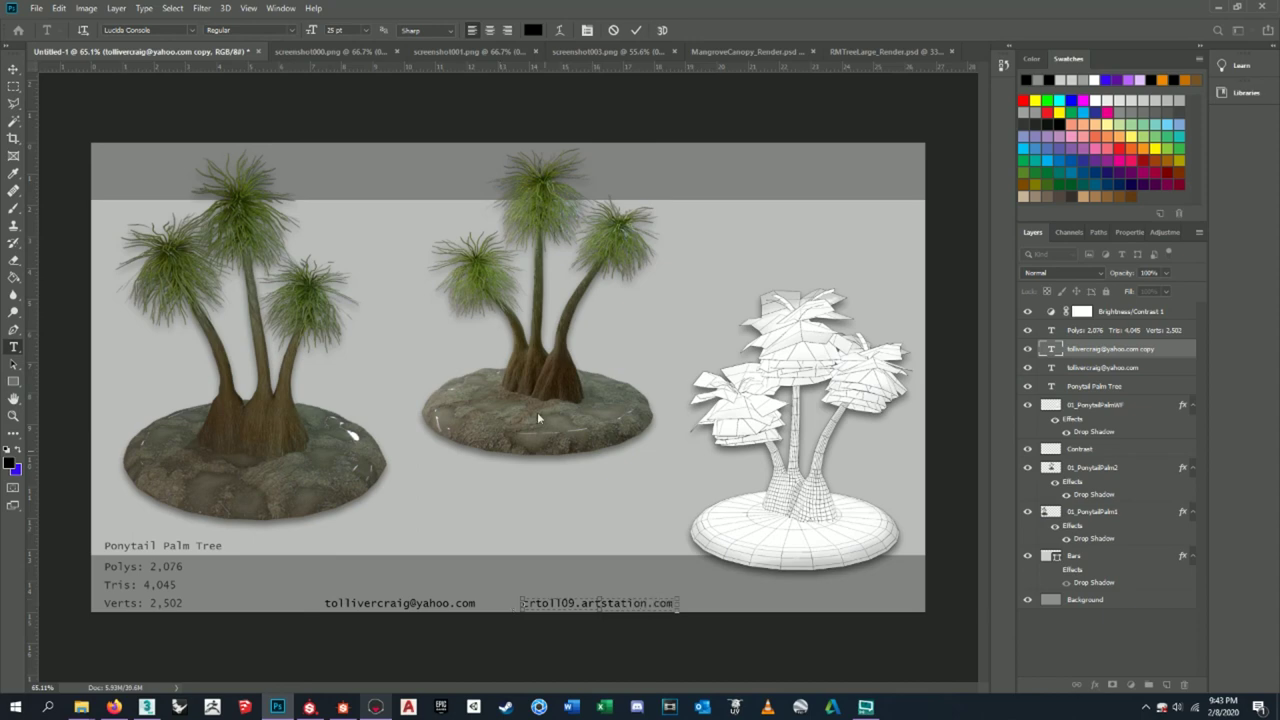
{"action": "left_click", "coordinate": [14, 68]}
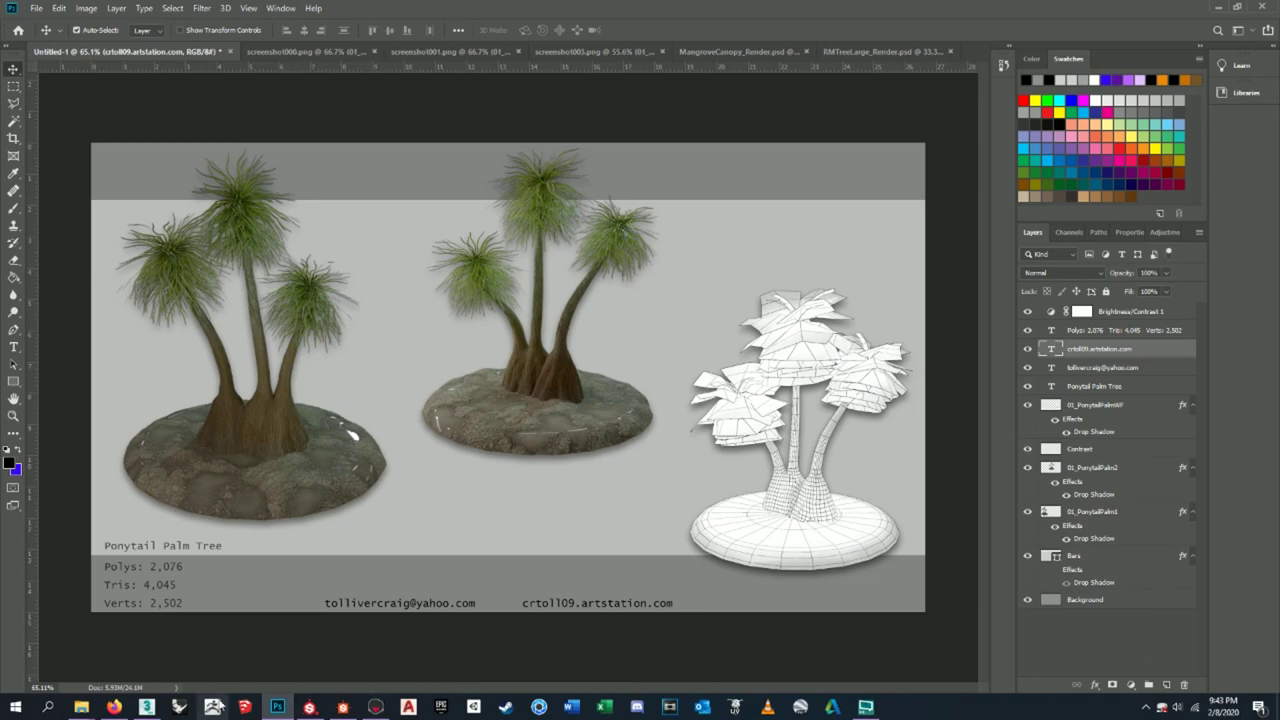
{"action": "left_click", "coordinate": [113, 707]}
- Compare the palm sheet against the mangrove render and canopy texture sheets
{"action": "left_click", "coordinate": [277, 707]}
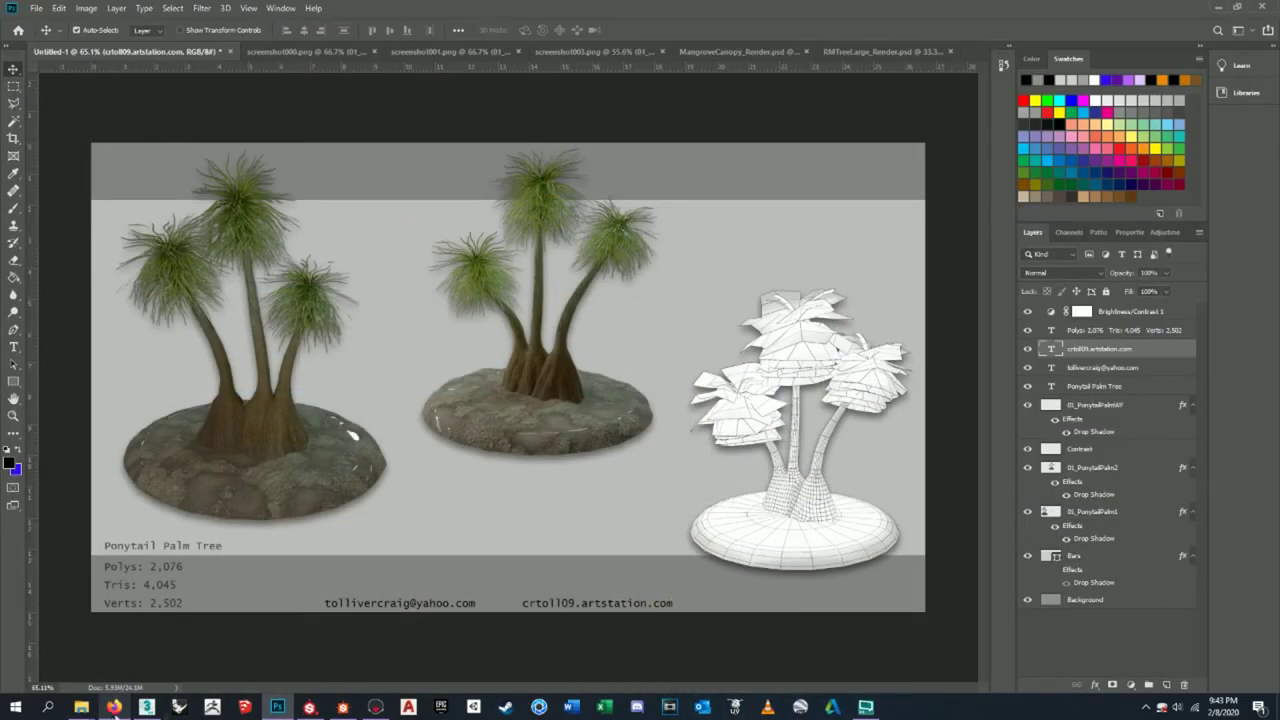
{"action": "left_click", "coordinate": [878, 51]}
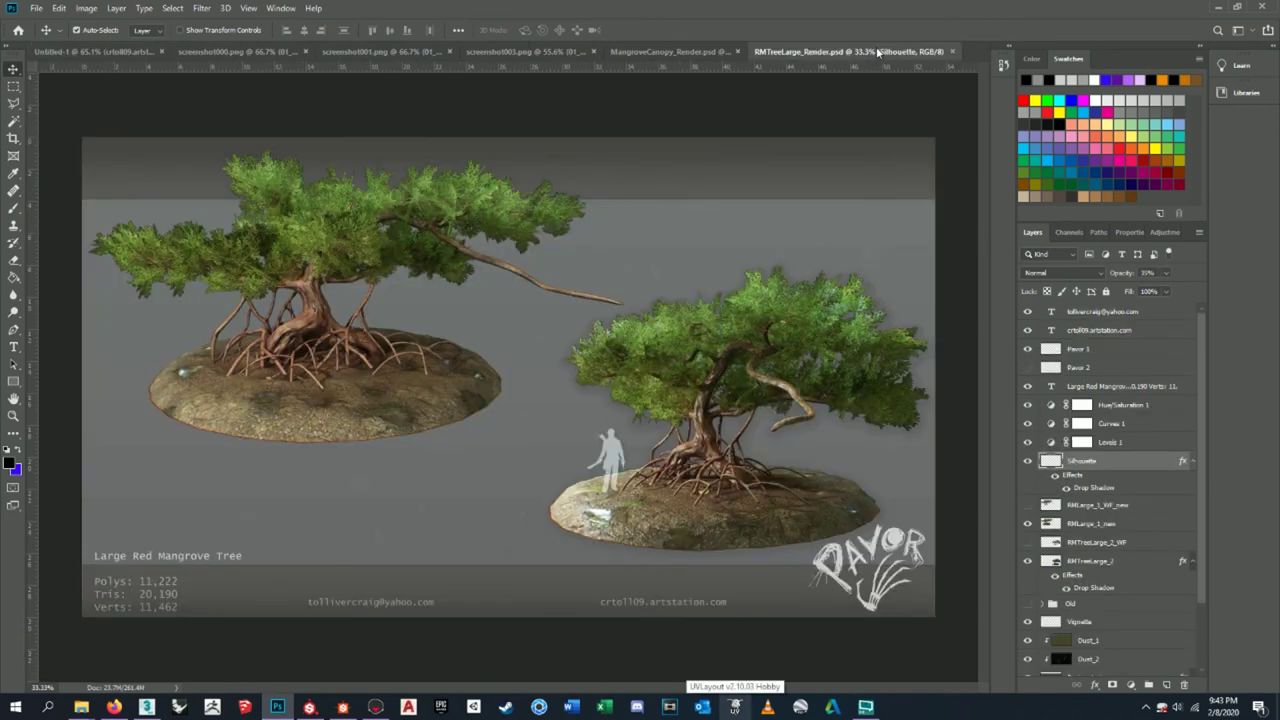
{"action": "left_click", "coordinate": [693, 51]}
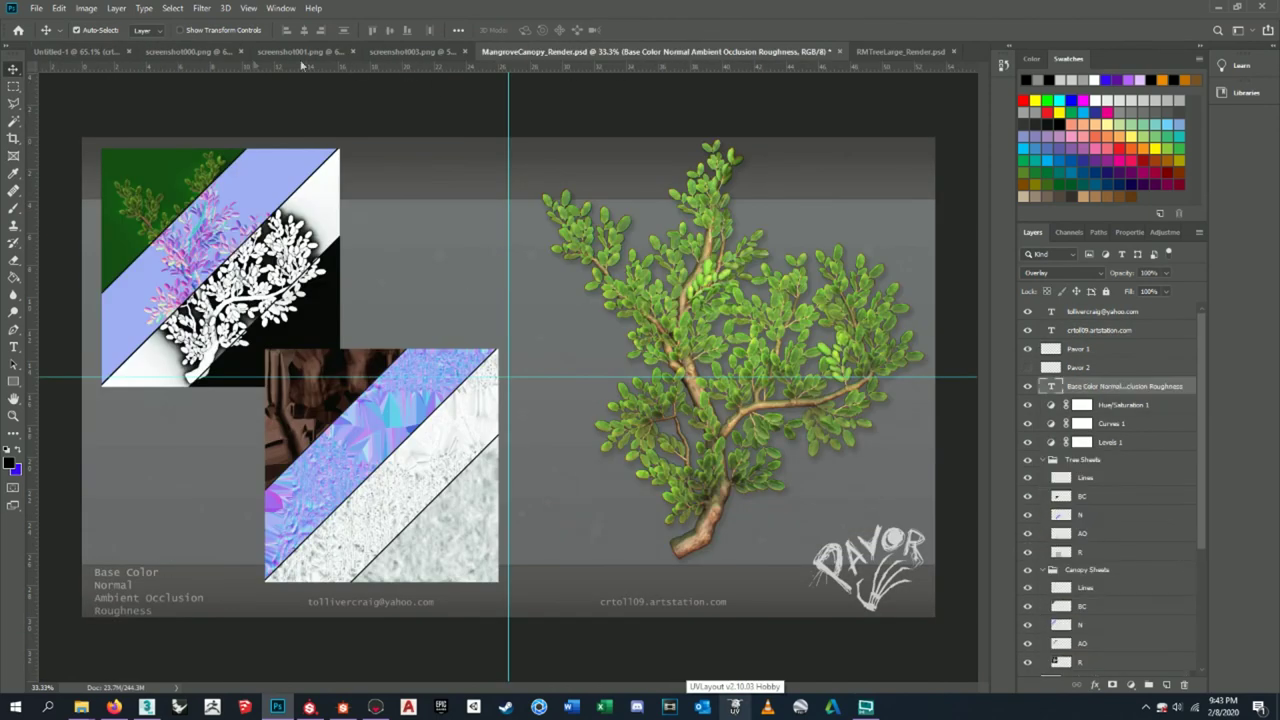
{"action": "left_click", "coordinate": [80, 51]}
- Align the ArtStation and e-mail lines, set the stats text to 80%, and raise the wireframe palm
{"action": "left_click_drag", "start_coordinate": [672, 610], "coordinate": [691, 611]}
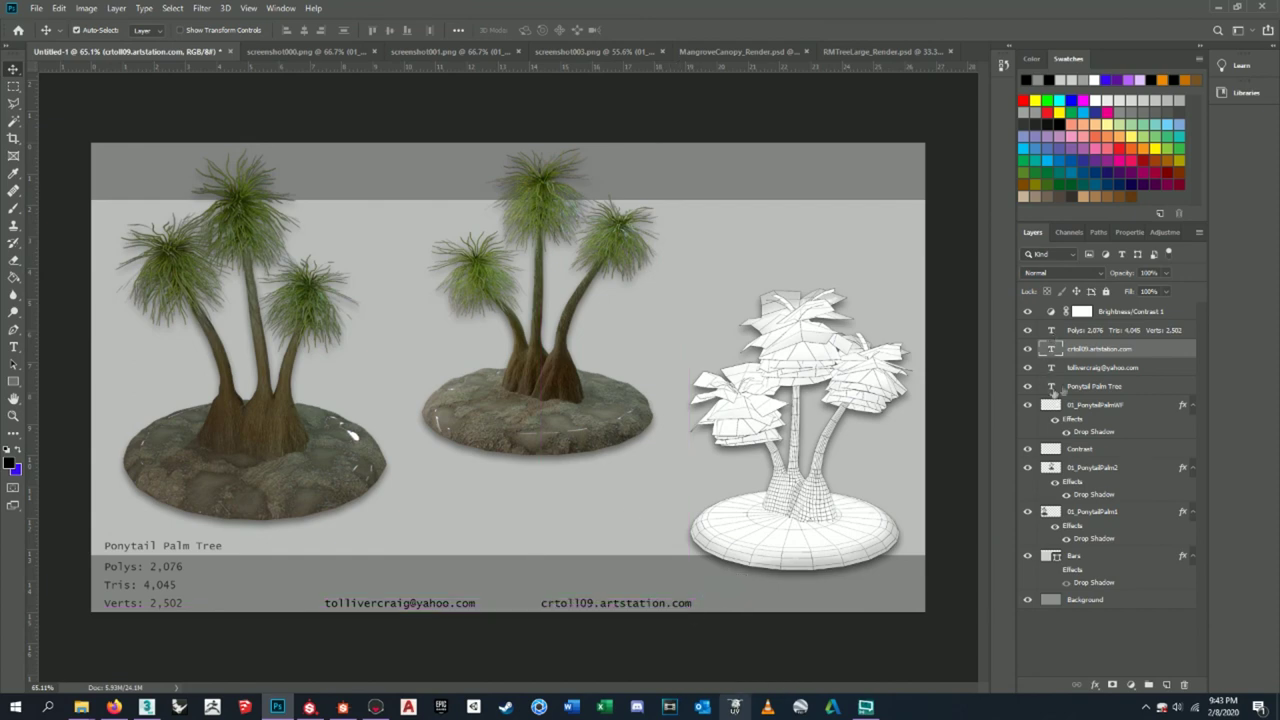
{"action": "left_click", "coordinate": [1095, 368]}
{"action": "left_click_drag", "start_coordinate": [455, 611], "coordinate": [431, 611]}
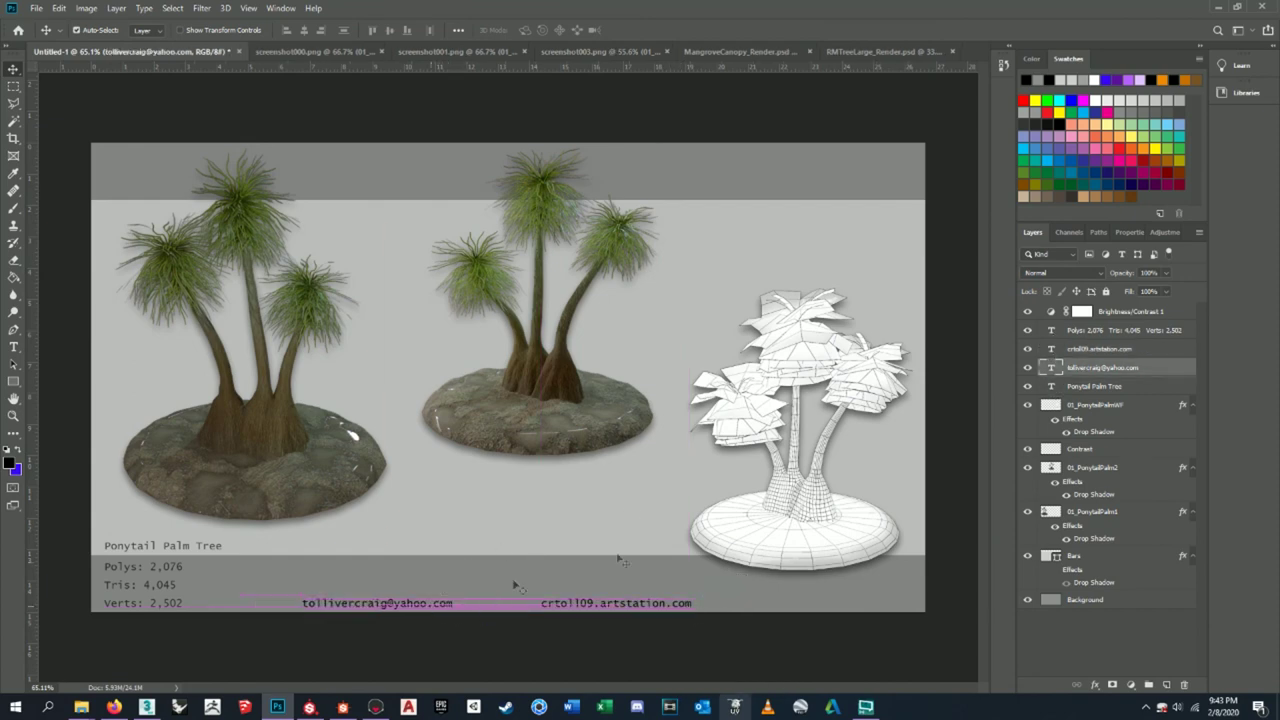
{"action": "left_click", "coordinate": [1116, 336]}
{"action": "key", "text": "8"}
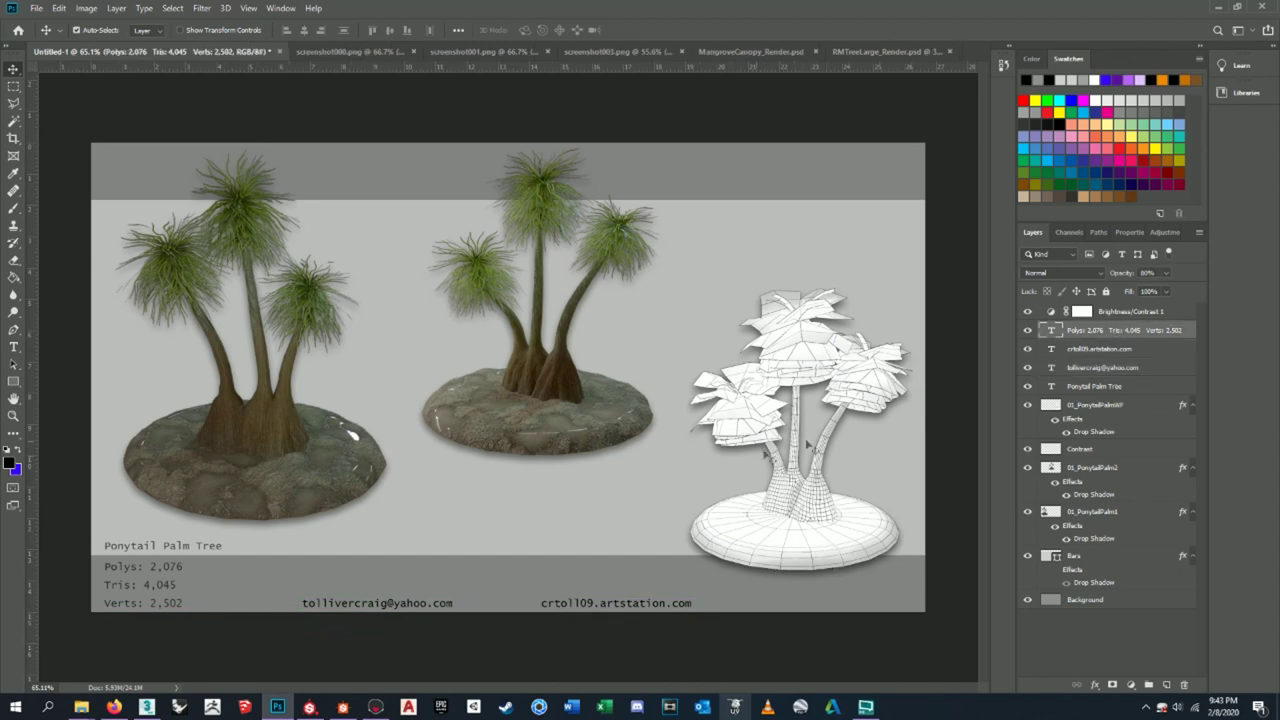
{"action": "left_click", "coordinate": [1117, 406]}
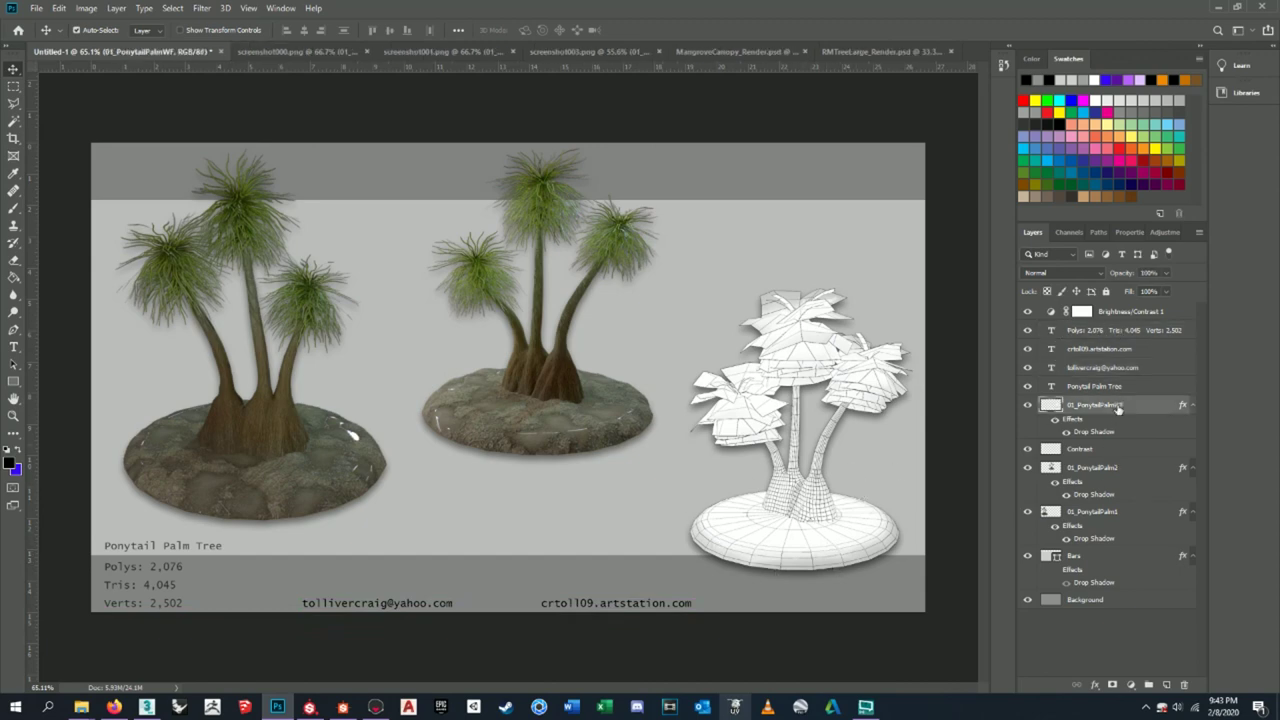
{"action": "left_click_drag", "start_coordinate": [807, 527], "coordinate": [812, 487]}
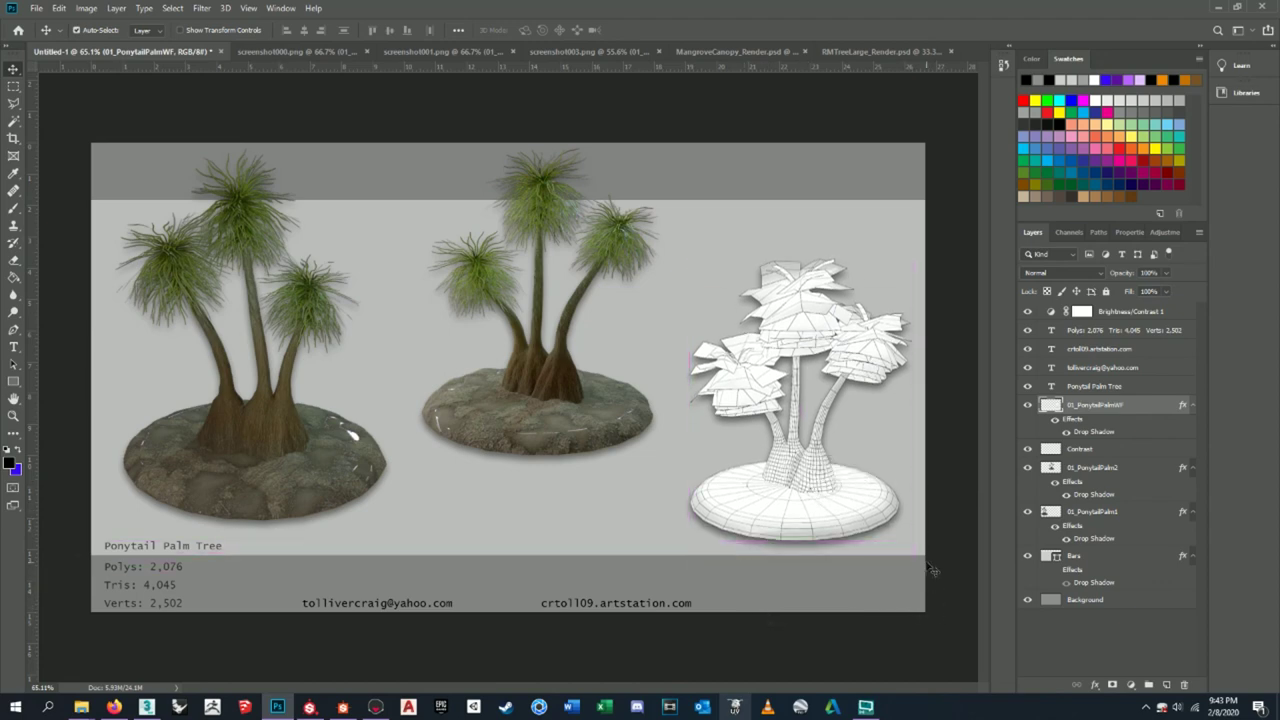
- Review the mangrove render sheet and palm screenshot against the palm sheet
{"action": "left_click", "coordinate": [880, 52]}
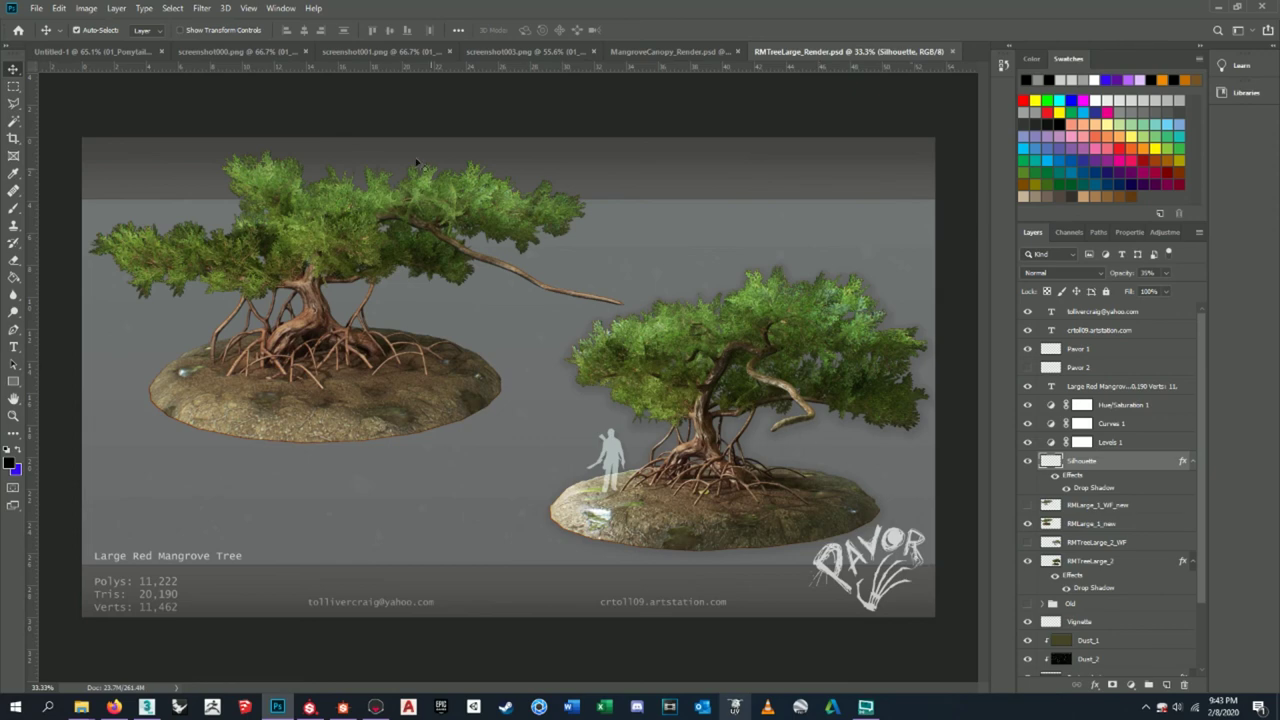
{"action": "left_click", "coordinate": [238, 51]}
{"action": "left_click", "coordinate": [86, 51]}
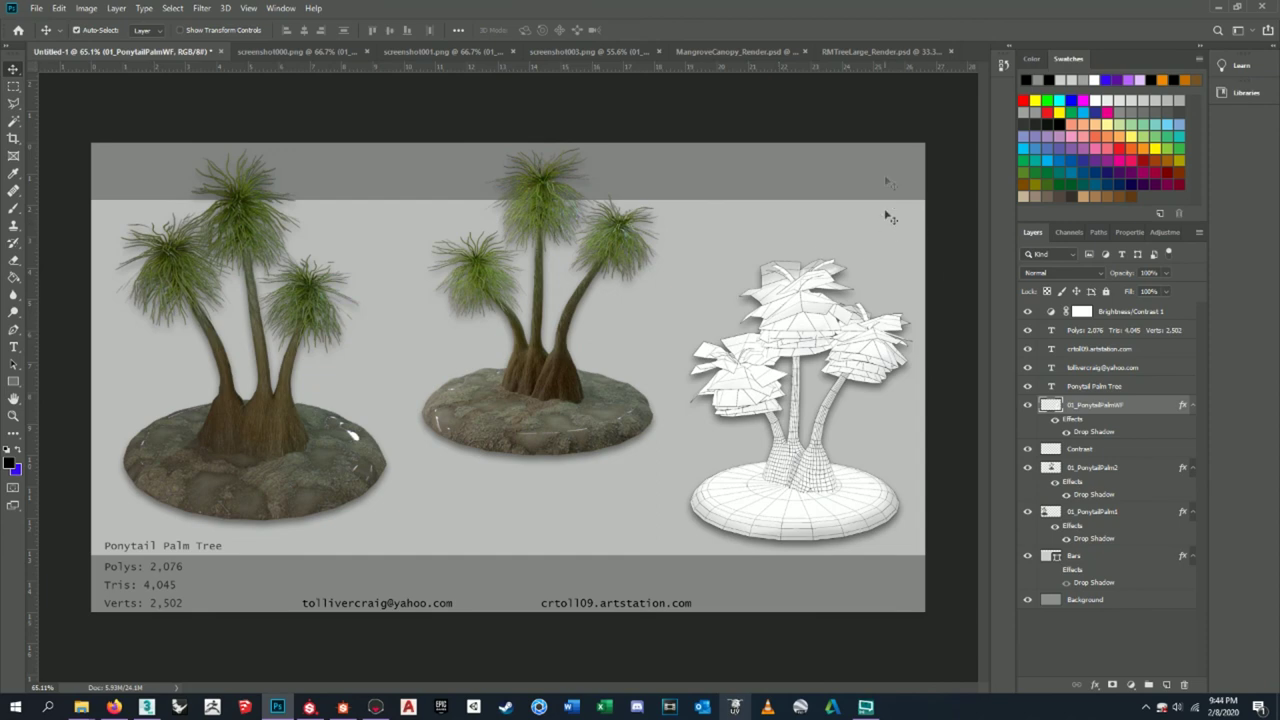
{"action": "left_click", "coordinate": [876, 51]}
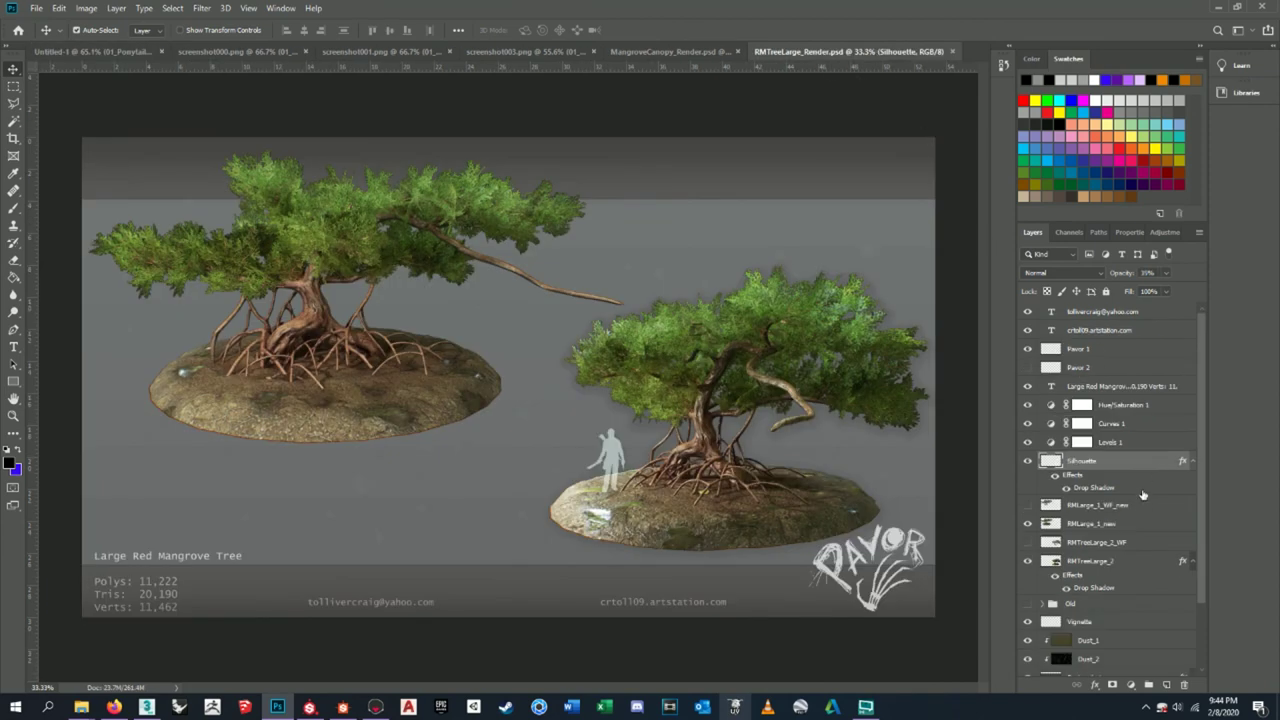
{"action": "scroll", "coordinate": [1144, 481], "scroll_direction": "down", "scroll_amount": 2}
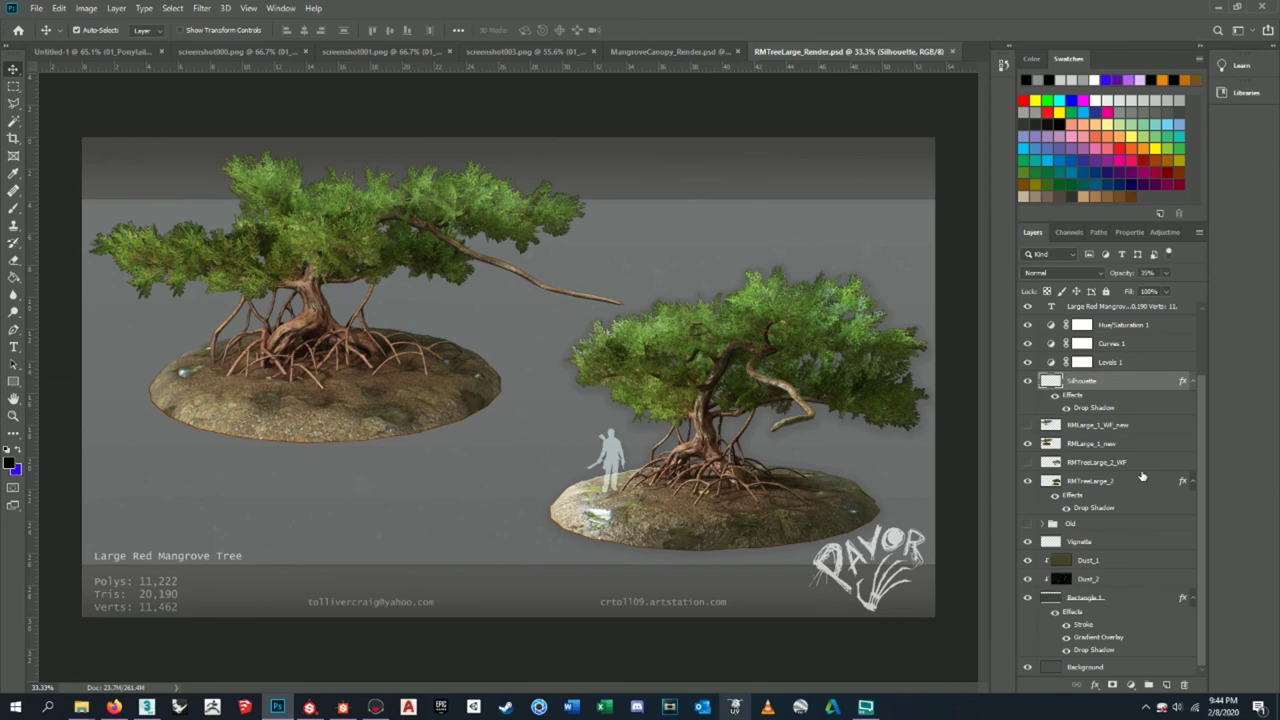
{"action": "left_click", "coordinate": [110, 51]}
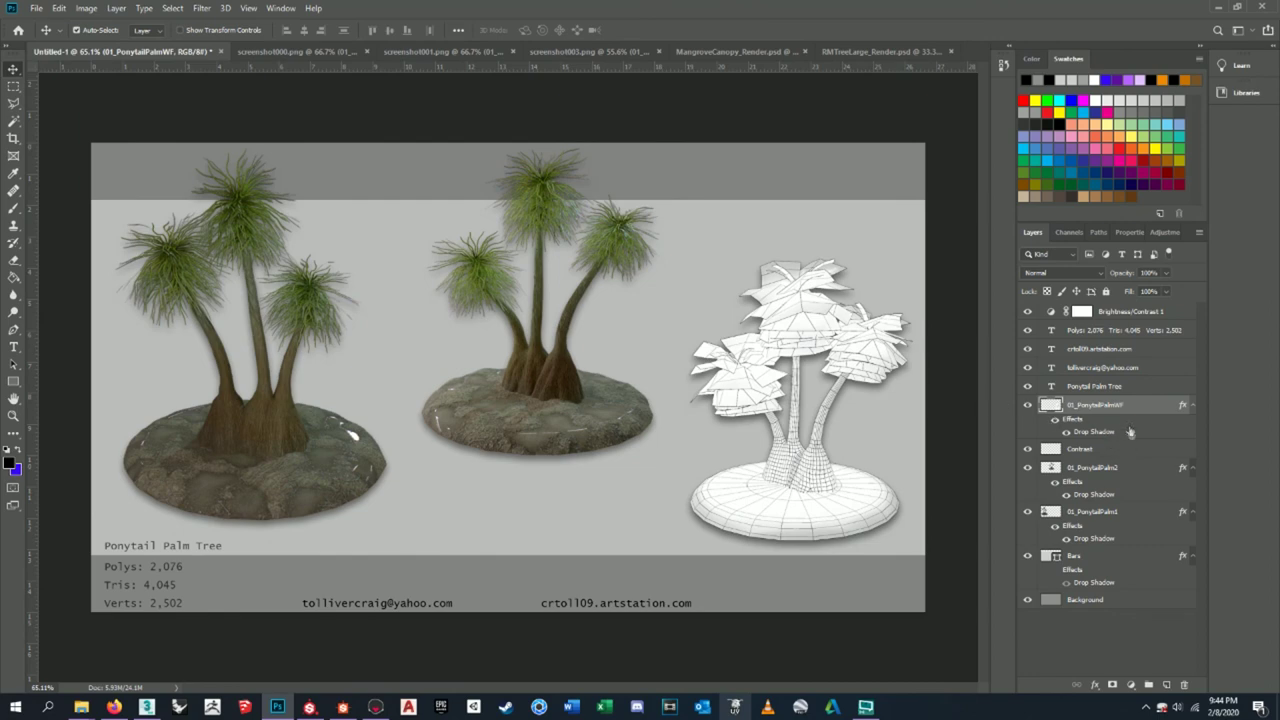
- Browse adjustment layer types without adding one, and toggle the mangrove sheet's silhouette for comparison
{"action": "left_click", "coordinate": [1115, 320]}
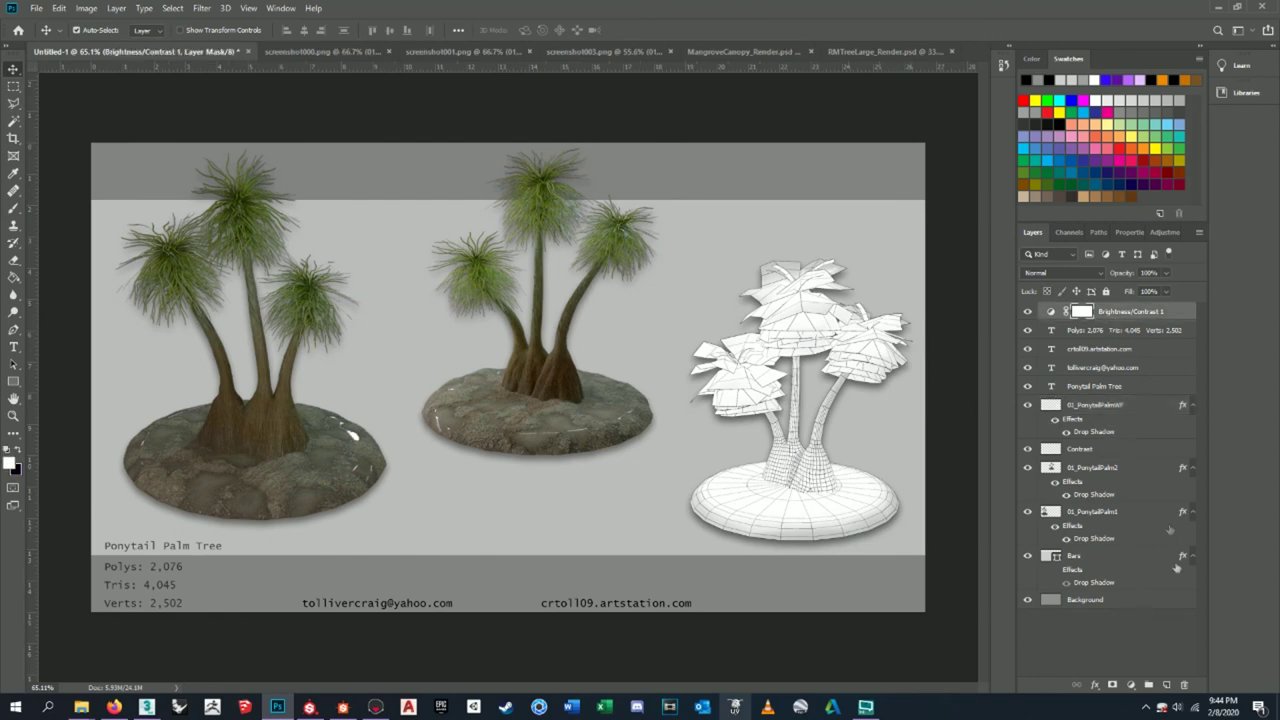
{"action": "left_click", "coordinate": [1131, 686]}
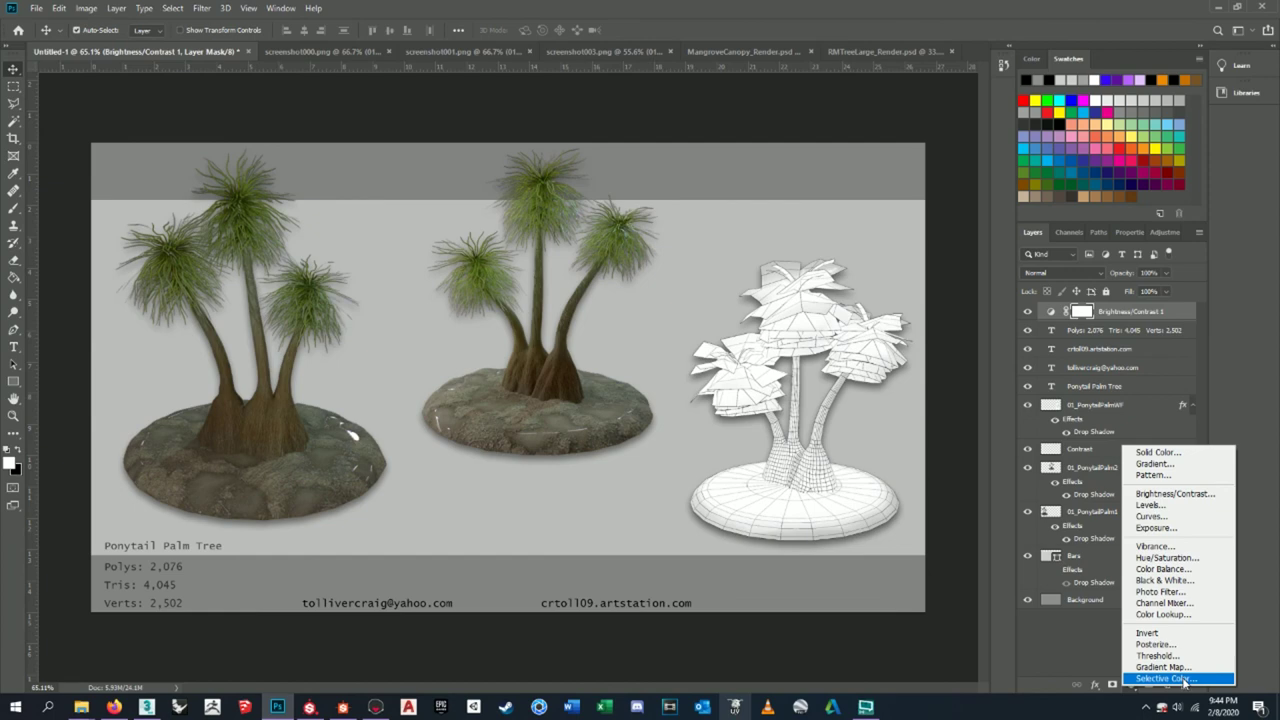
{"action": "left_click", "coordinate": [878, 51]}
{"action": "left_click", "coordinate": [878, 52]}
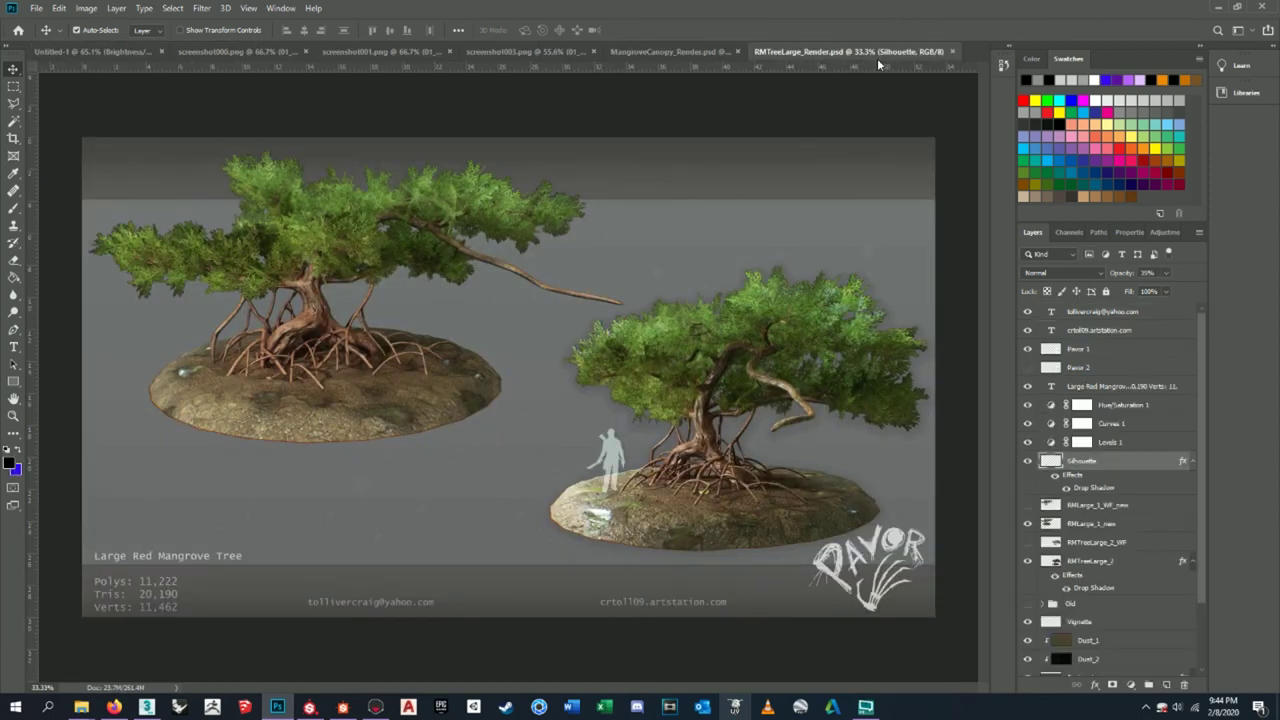
{"action": "left_click", "coordinate": [1029, 462]}
{"action": "left_click", "coordinate": [1028, 461]}
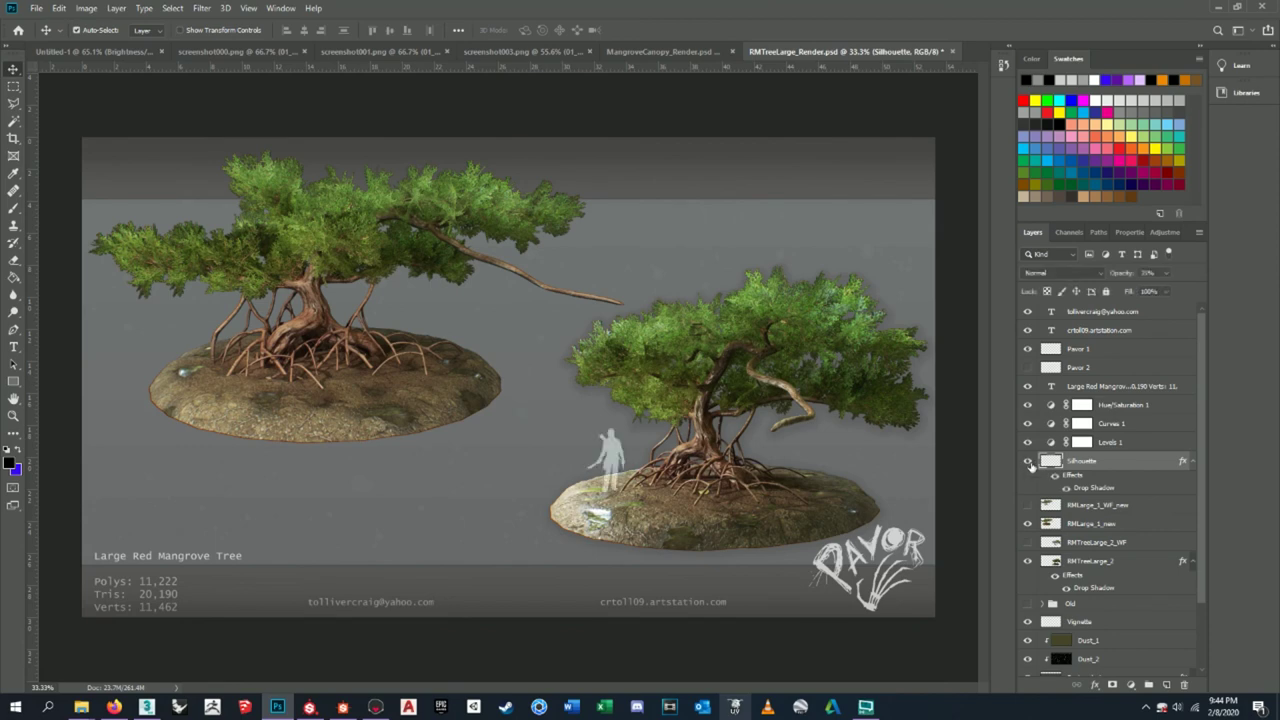
{"action": "left_click", "coordinate": [121, 52]}
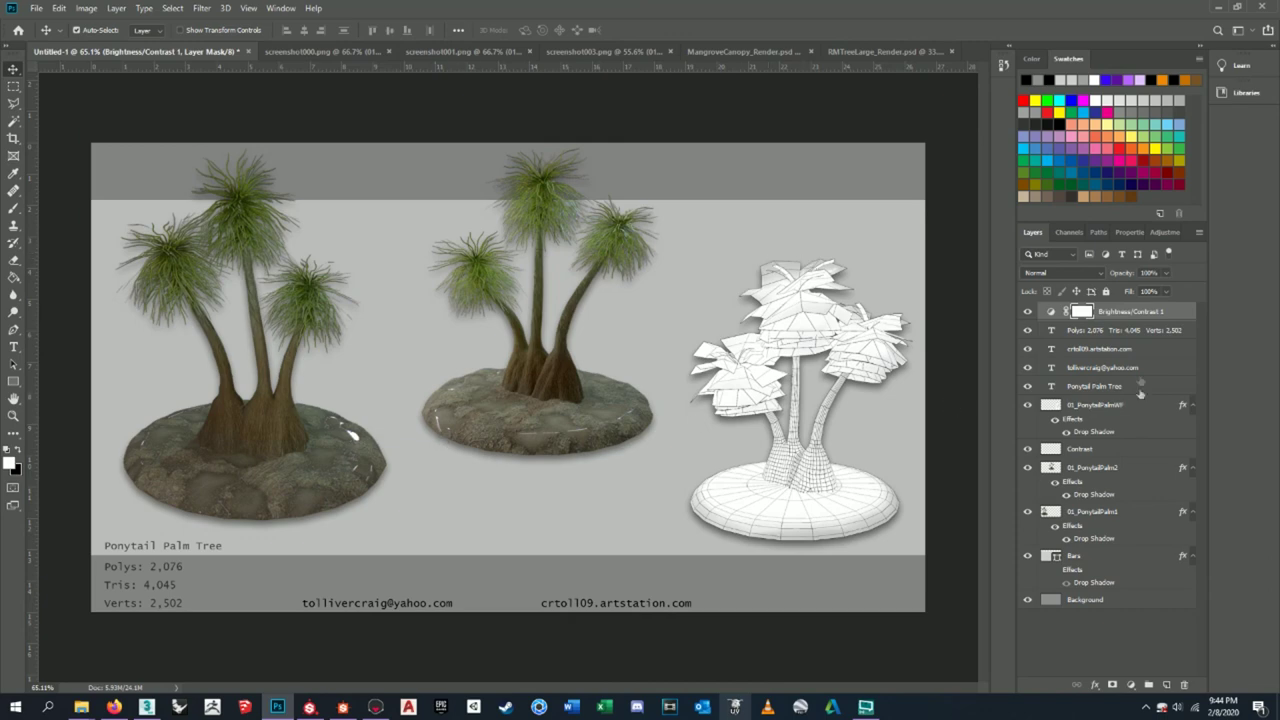
{"action": "left_click", "coordinate": [1134, 337]}
- Set the e-mail and portfolio link text layers to 80% opacity, undoing a trial upward nudge
{"action": "left_click", "coordinate": [1127, 352]}
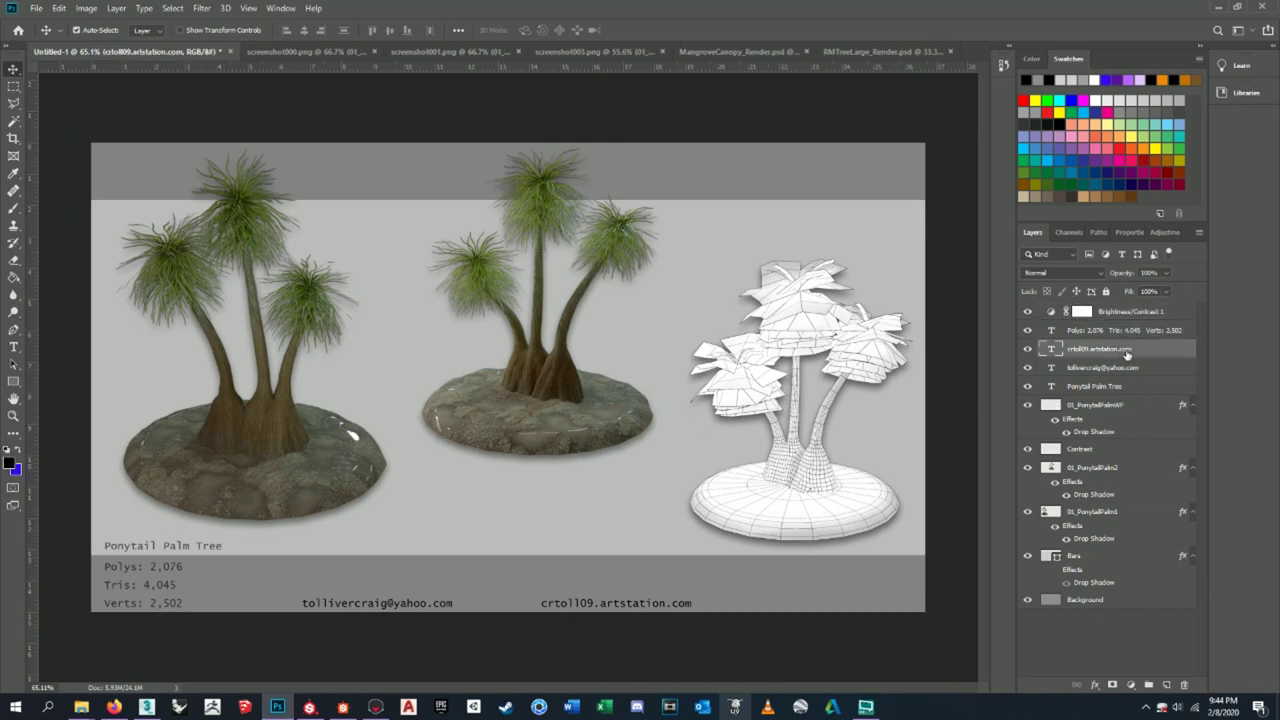
{"action": "left_click", "coordinate": [1152, 274]}
{"action": "left_click", "coordinate": [1120, 368]}
{"action": "type", "text": "80"}
{"action": "left_click", "coordinate": [1117, 348]}
{"action": "left_click", "coordinate": [1098, 370], "text": "shift"}
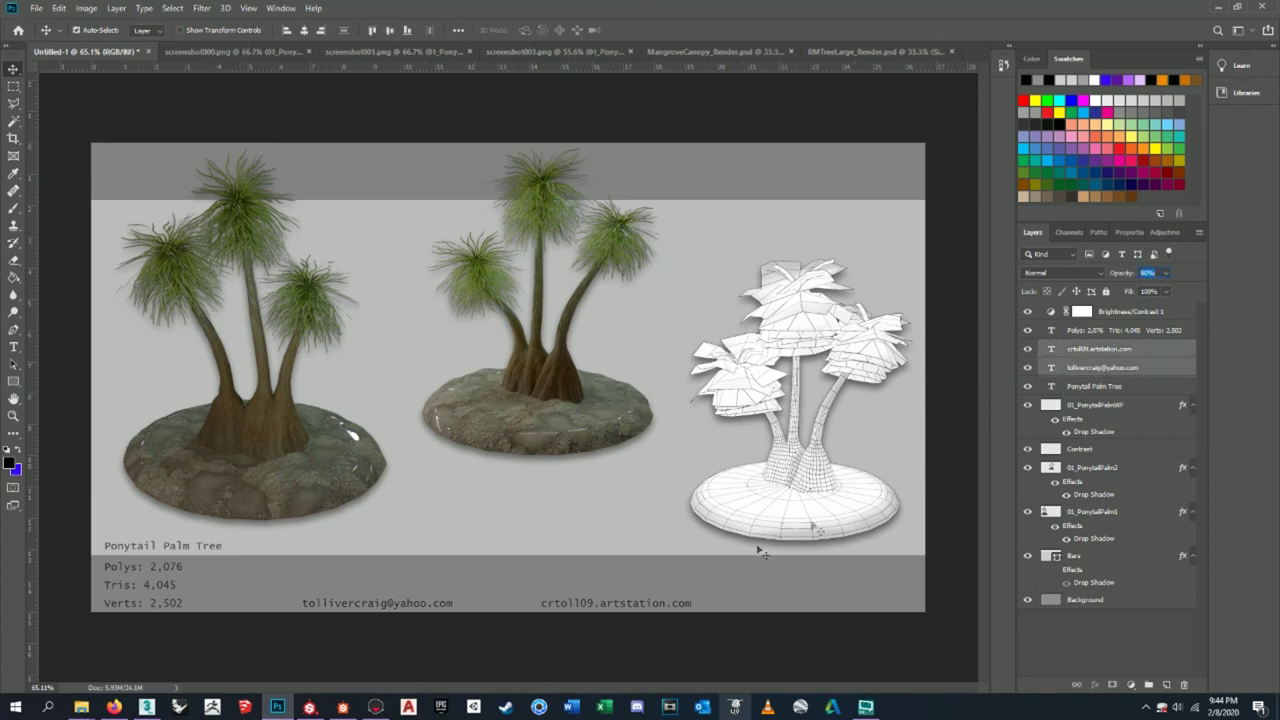
{"action": "left_click_drag", "start_coordinate": [664, 611], "coordinate": [664, 605]}
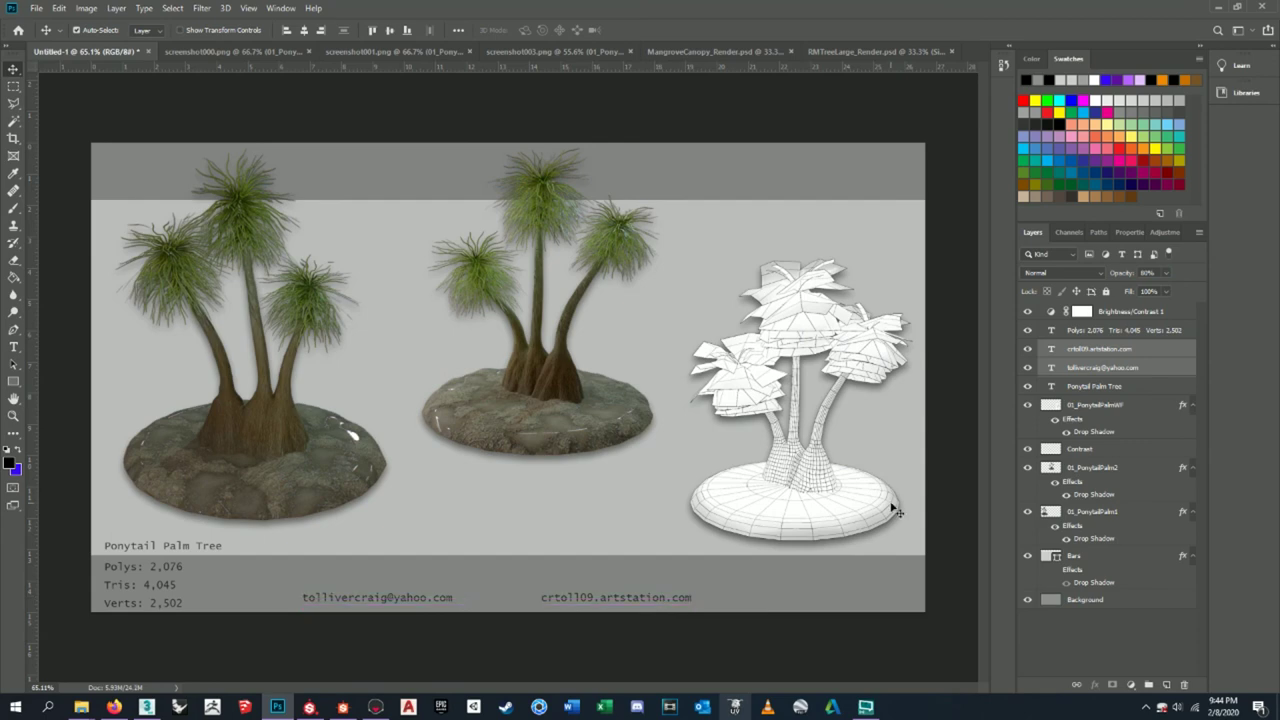
{"action": "key", "text": "ctrl+z"}
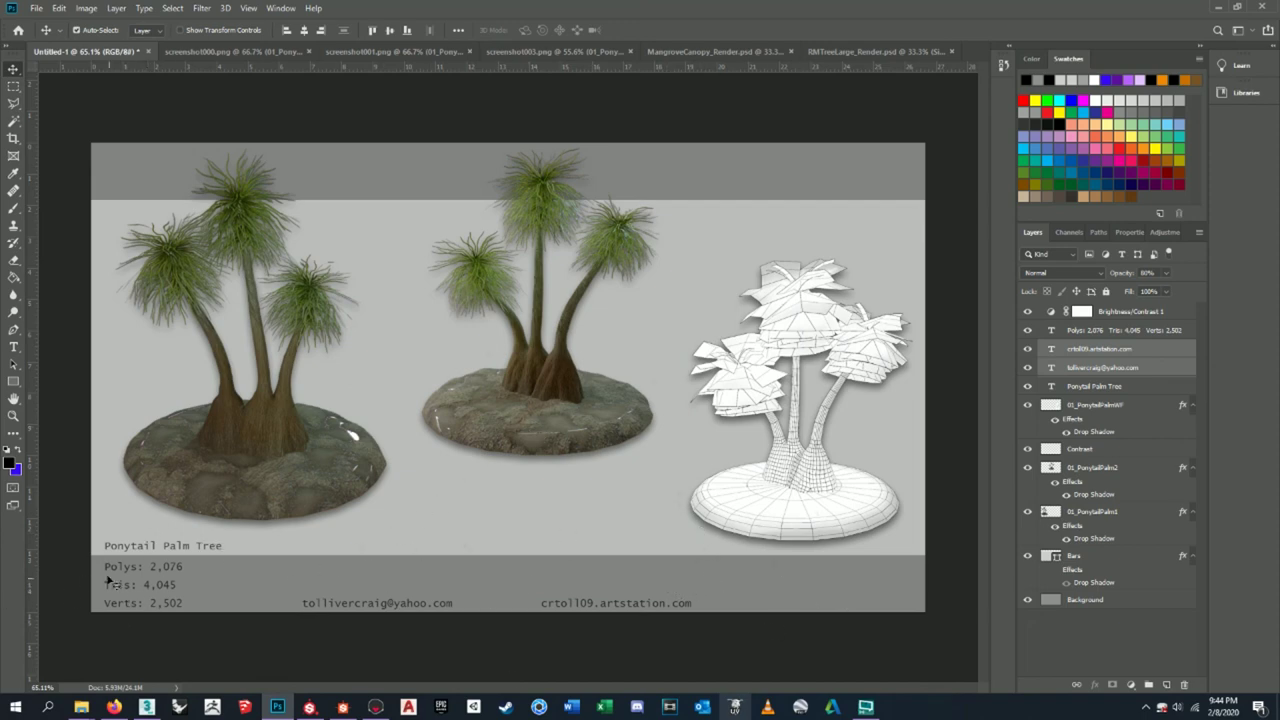
{"action": "left_click", "coordinate": [1089, 333]}
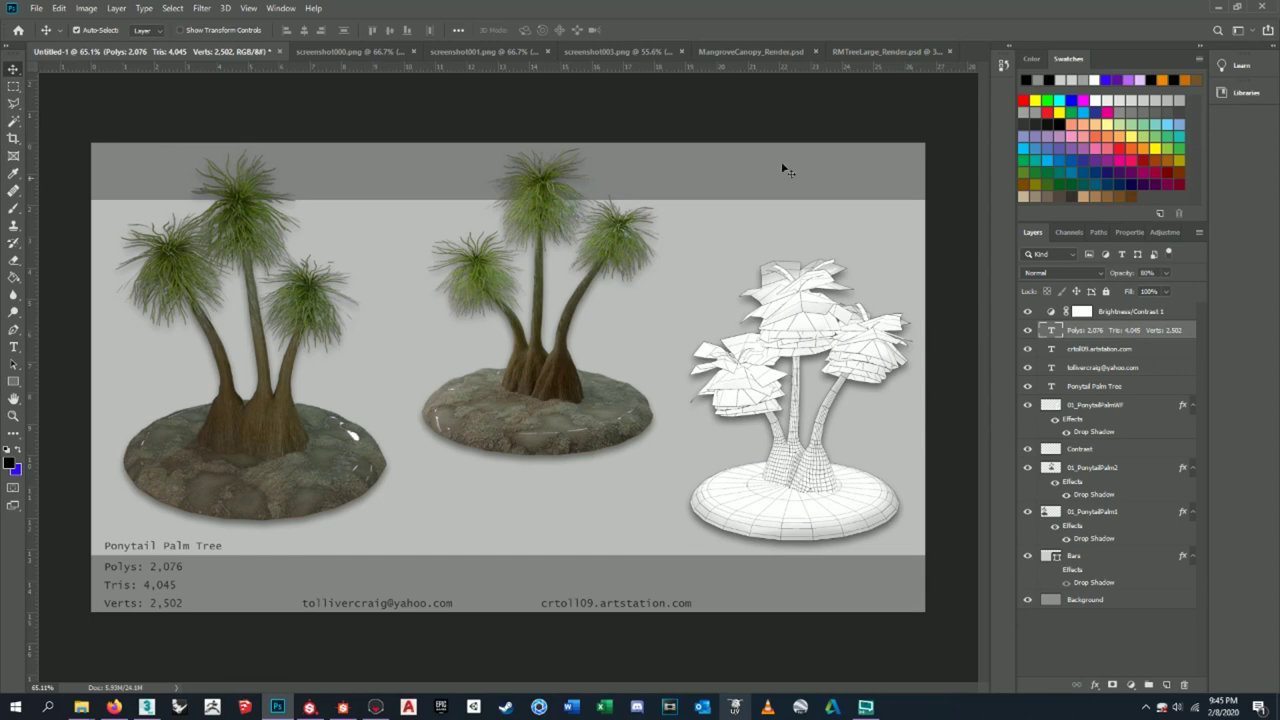
- Locate the Silhouette layer in RMTreeLarge_Render.psd, then bring the palm sheet back to front
{"action": "left_click", "coordinate": [890, 51]}
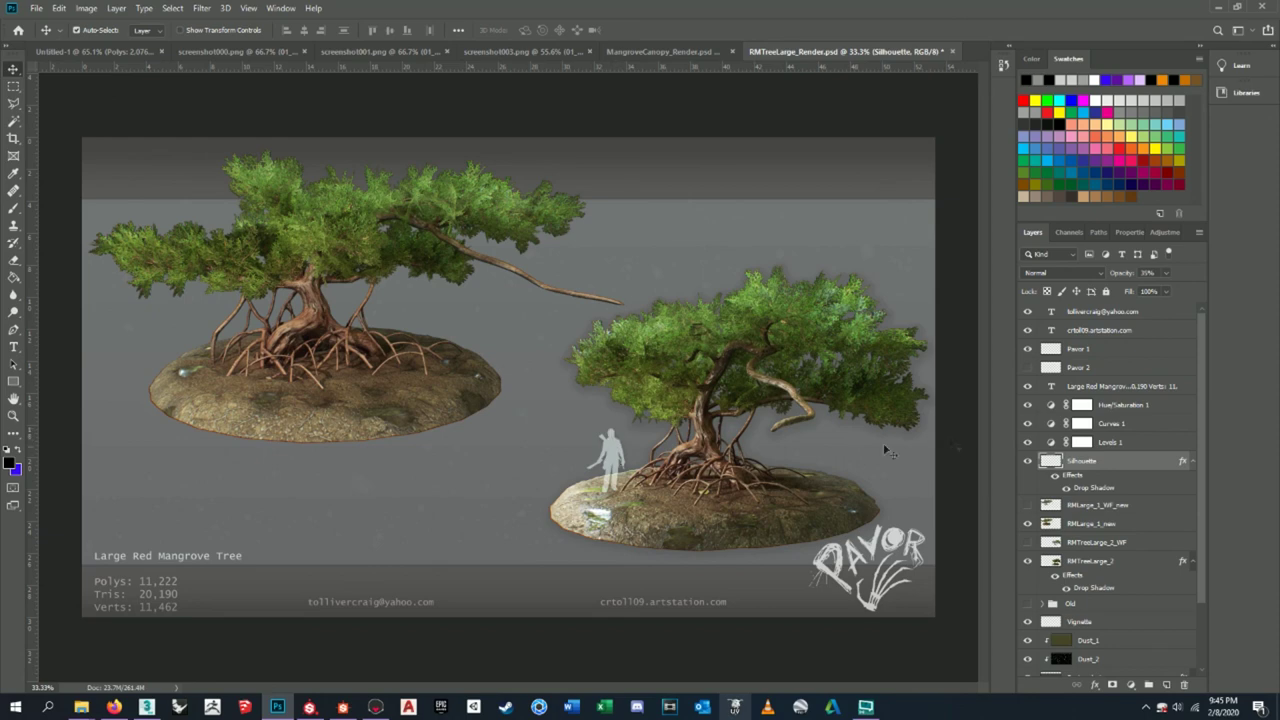
{"action": "scroll", "coordinate": [1082, 484], "scroll_direction": "down", "scroll_amount": 3}
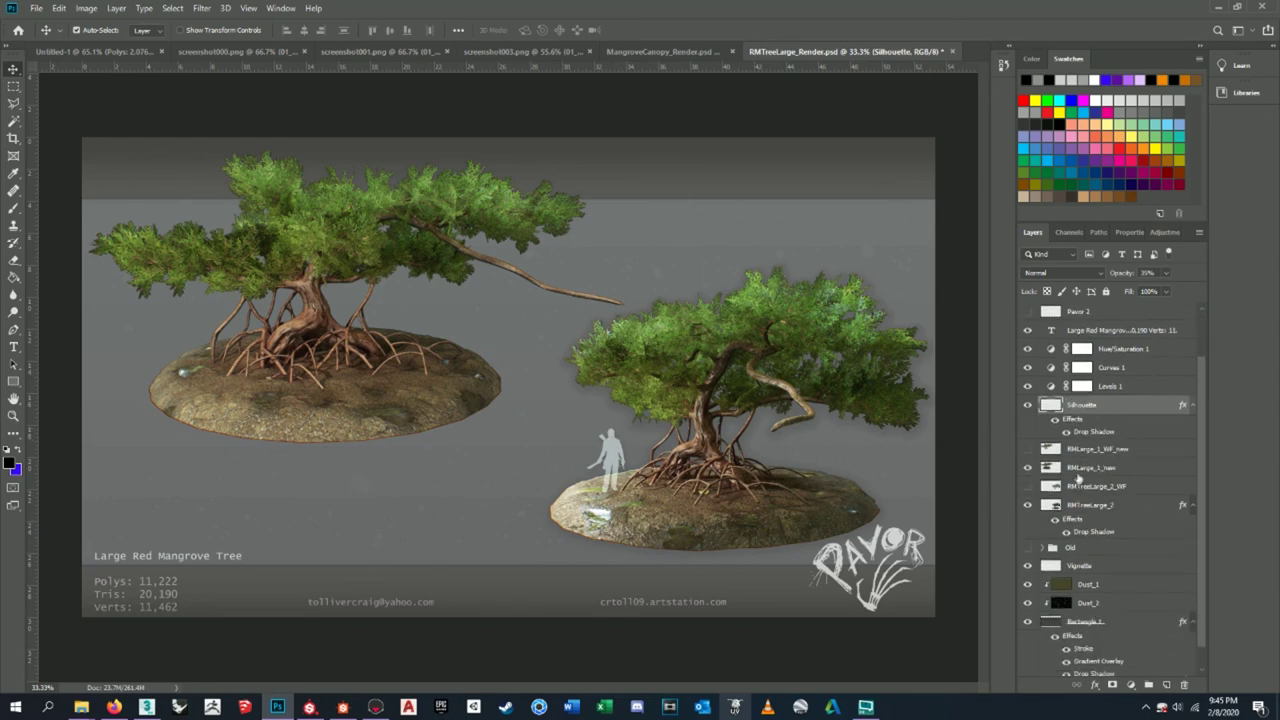
{"action": "scroll", "coordinate": [1113, 398], "scroll_direction": "up", "scroll_amount": 2}
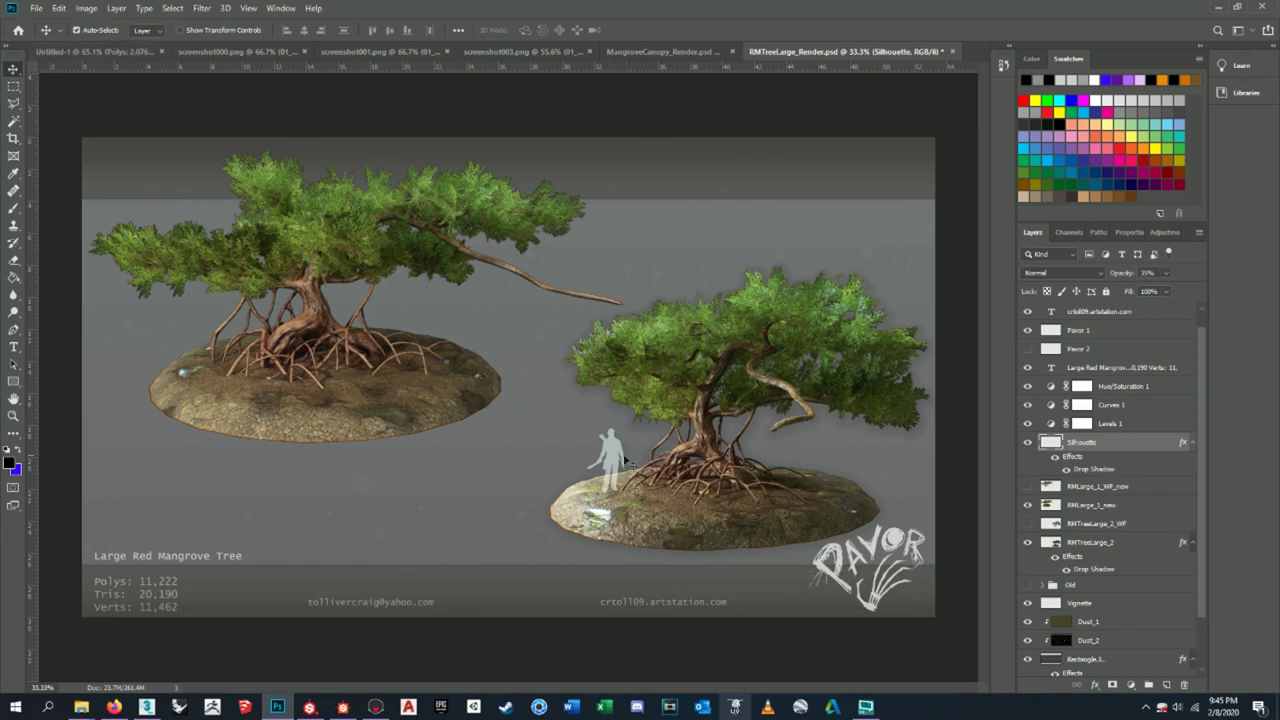
{"action": "left_click", "coordinate": [95, 51]}
- Copy the human silhouette onto the palm sheet and place it beside the middle palm
{"action": "left_click_drag", "start_coordinate": [680, 405], "coordinate": [775, 441]}
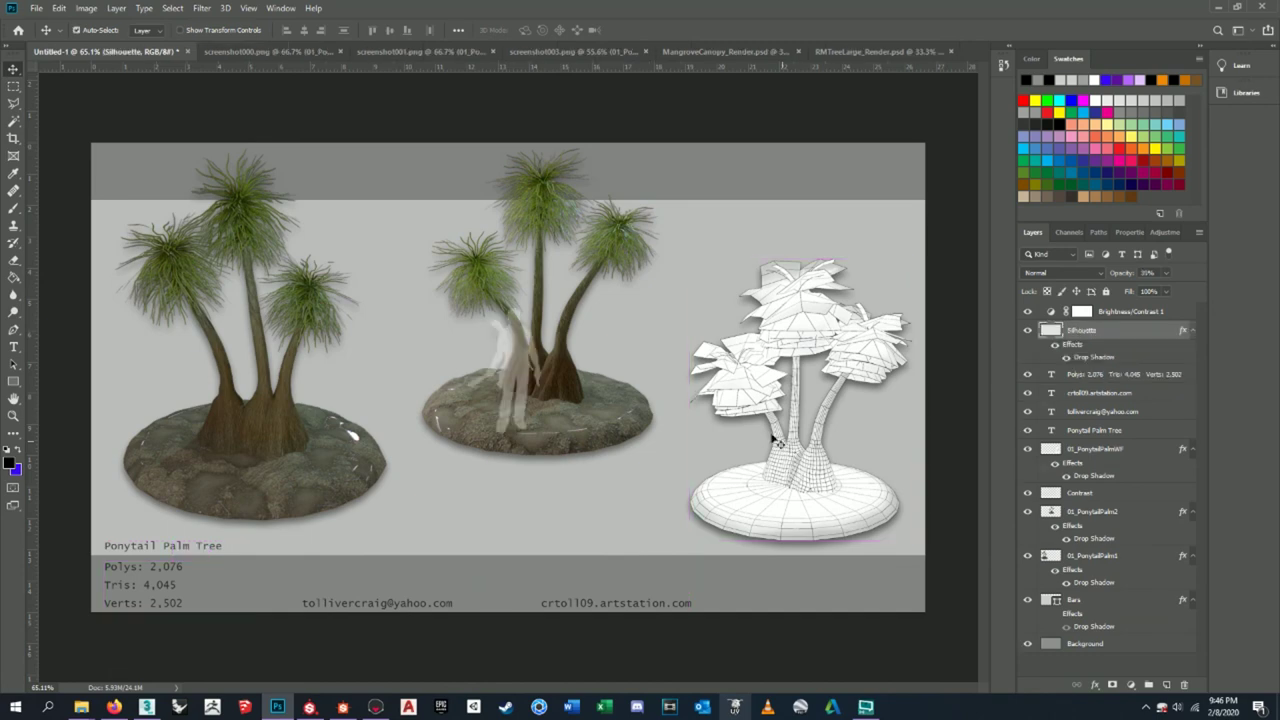
{"action": "left_click_drag", "start_coordinate": [517, 366], "coordinate": [436, 348]}
{"action": "left_click", "coordinate": [1090, 644]}
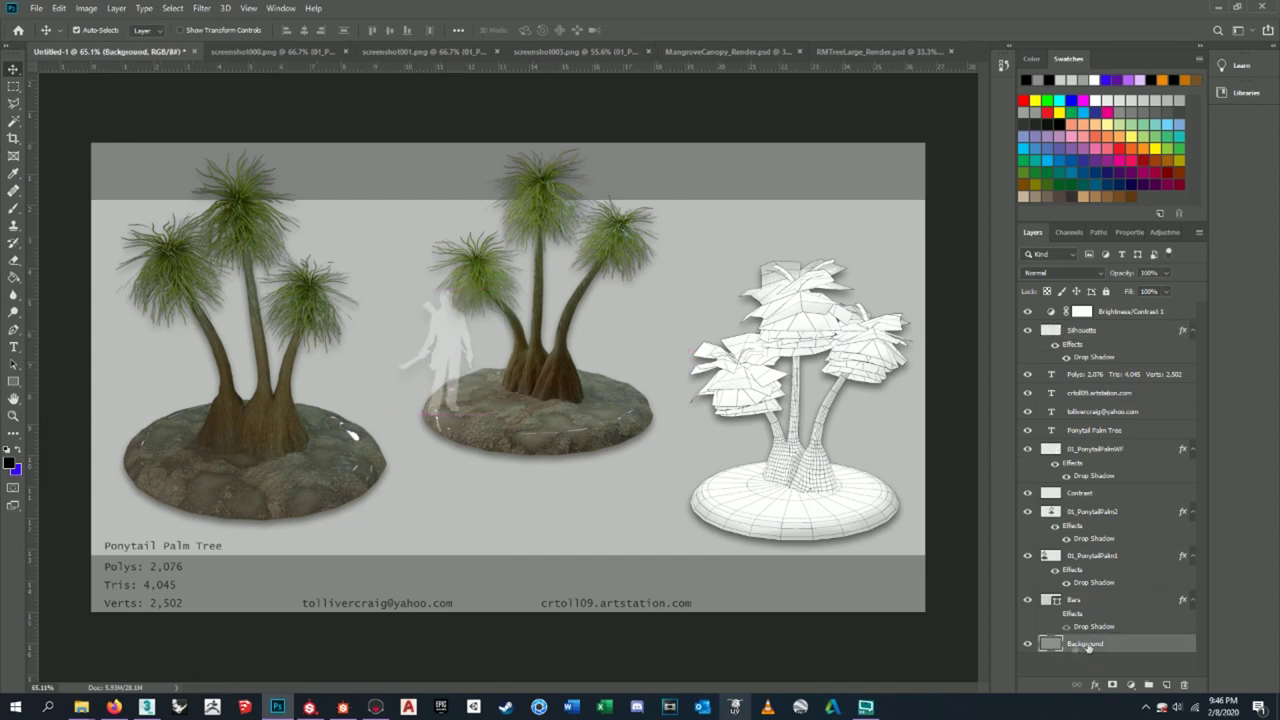
{"action": "left_click", "coordinate": [1027, 644]}
{"action": "left_click", "coordinate": [1027, 644]}
- Swap the names so the shadowed bar layer is Background and the bottom fill is Bars
{"action": "left_click", "coordinate": [1084, 602]}
{"action": "left_click", "coordinate": [1027, 600]}
{"action": "left_click", "coordinate": [1027, 600]}
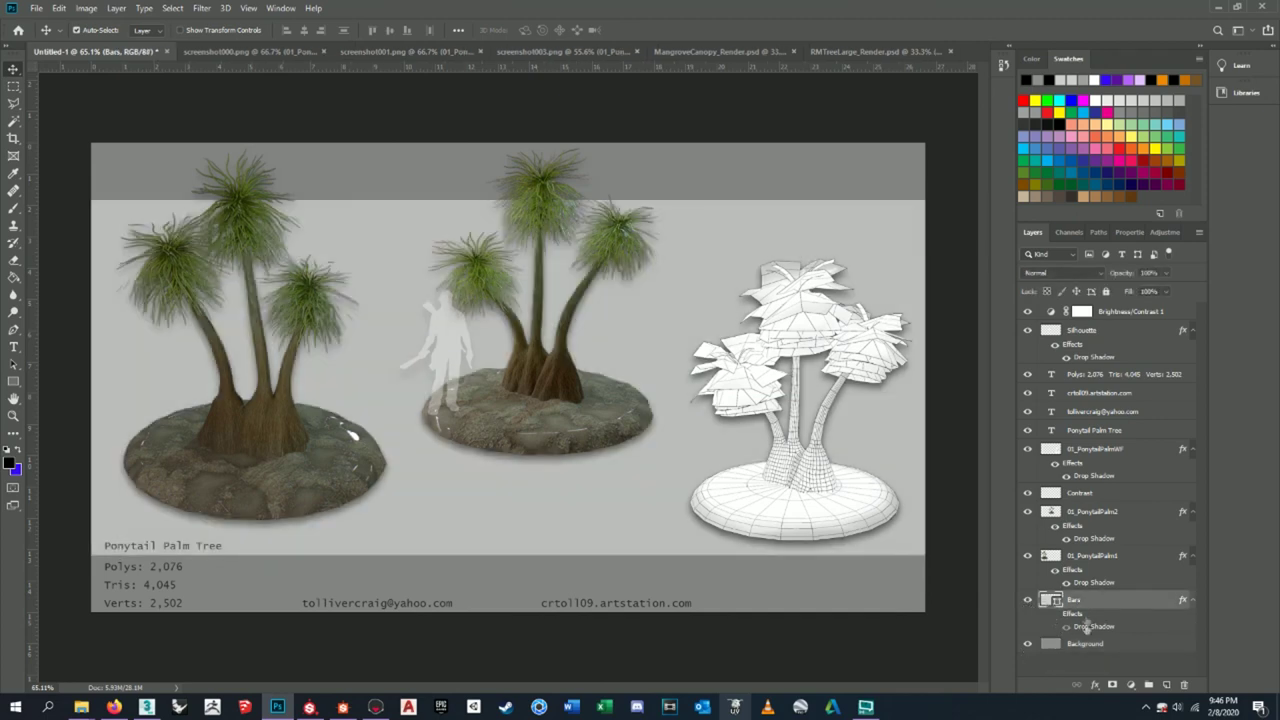
{"action": "double_click", "coordinate": [1074, 600]}
{"action": "double_click", "coordinate": [1074, 643]}
{"action": "key", "text": "BackSpace"}
{"action": "key", "text": "Return"}
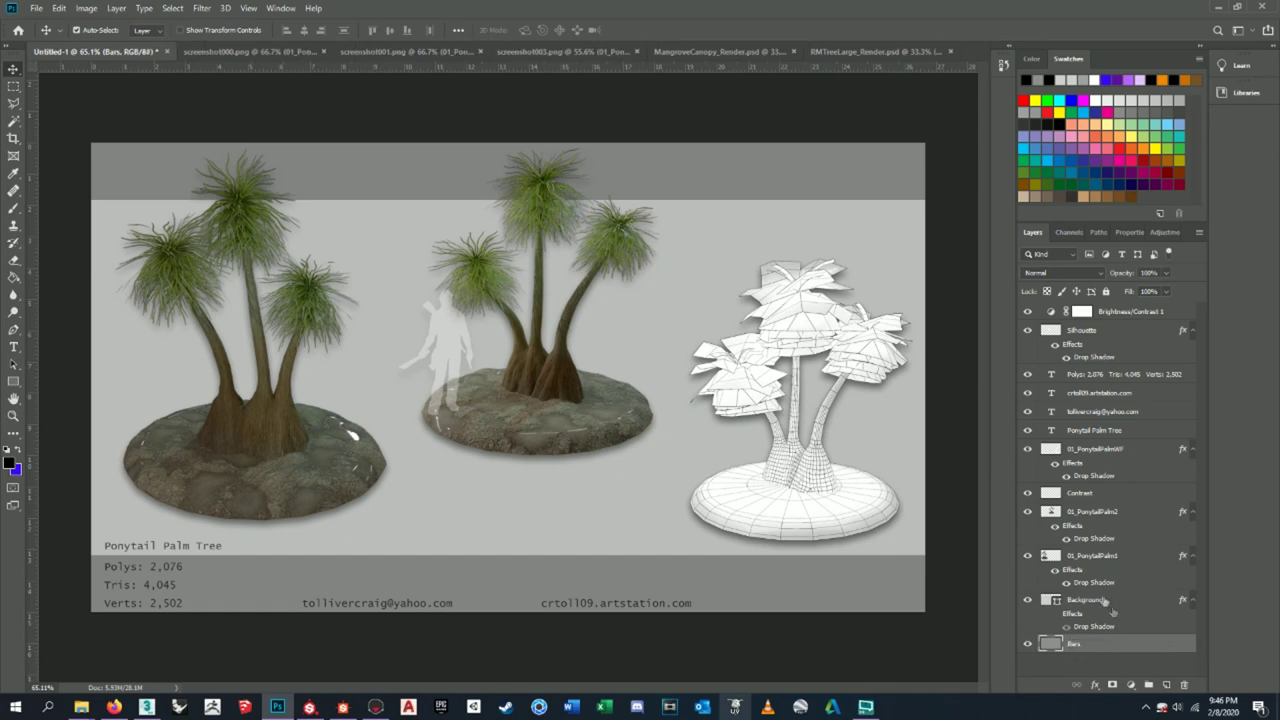
{"action": "left_click", "coordinate": [1099, 599]}
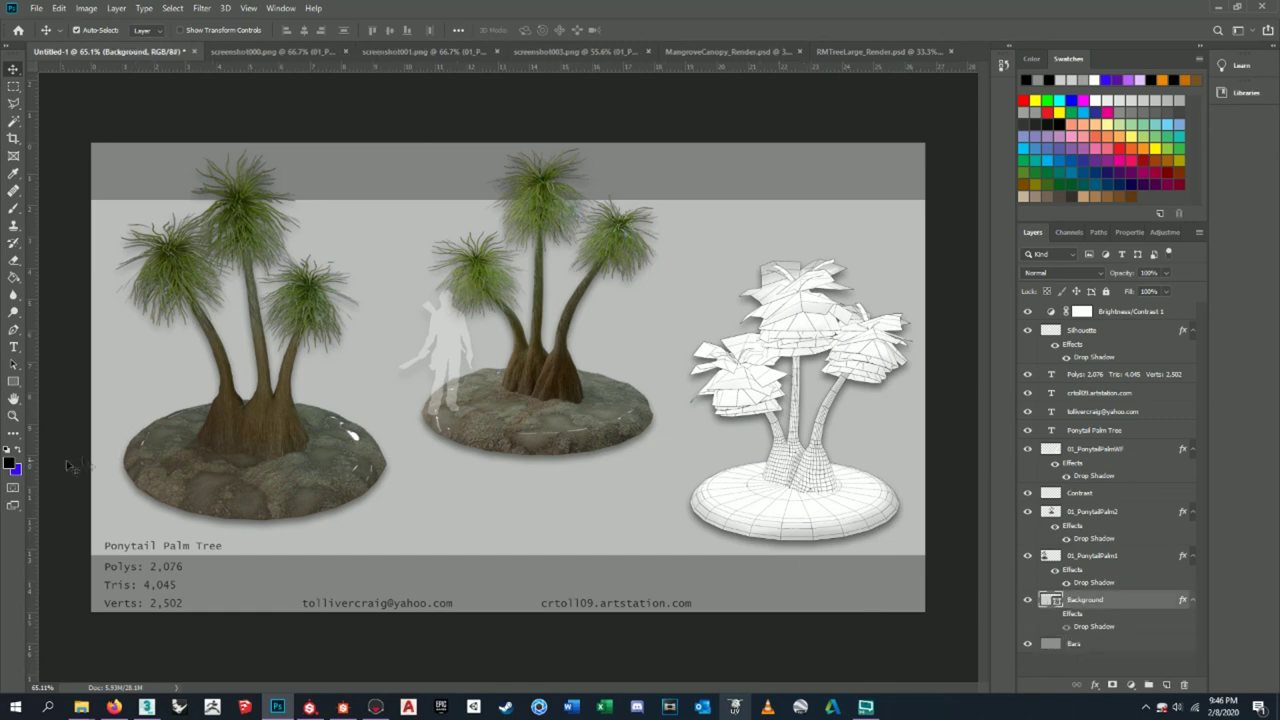
- Sample a grey from the canvas as foreground colour, then revert it to black
{"action": "left_click", "coordinate": [10, 462]}
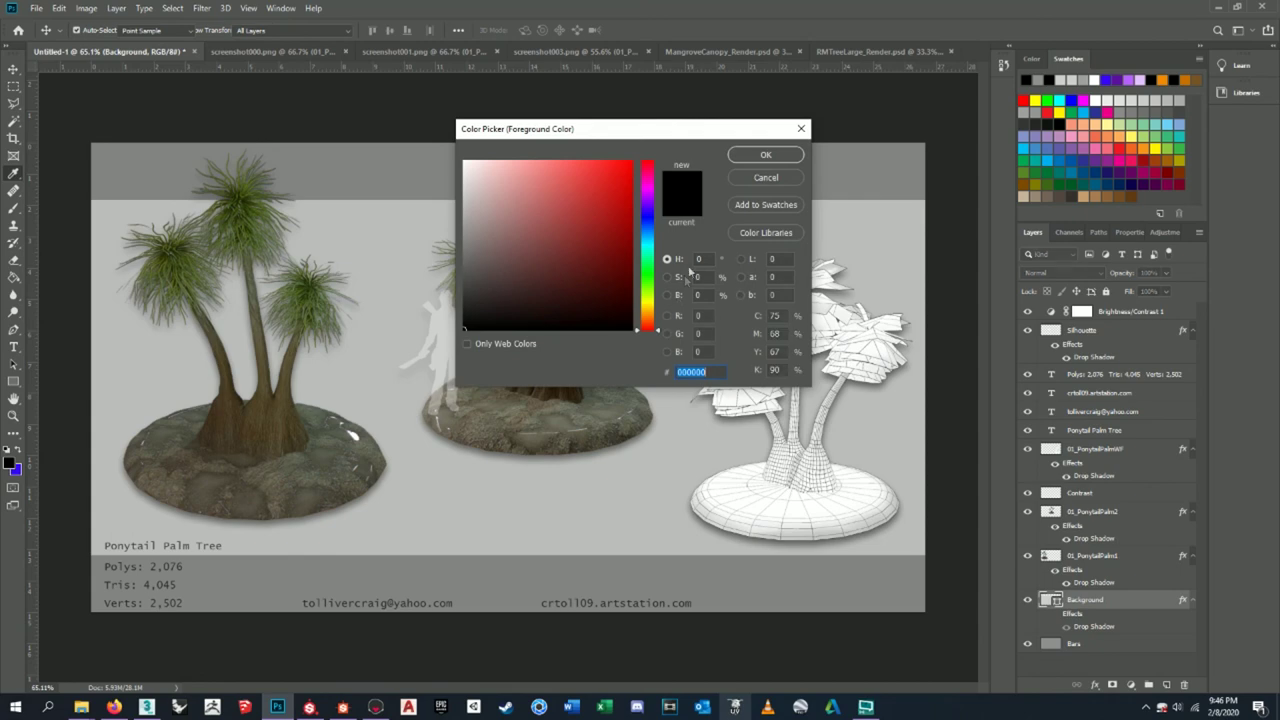
{"action": "left_click", "coordinate": [450, 244]}
{"action": "left_click", "coordinate": [448, 256]}
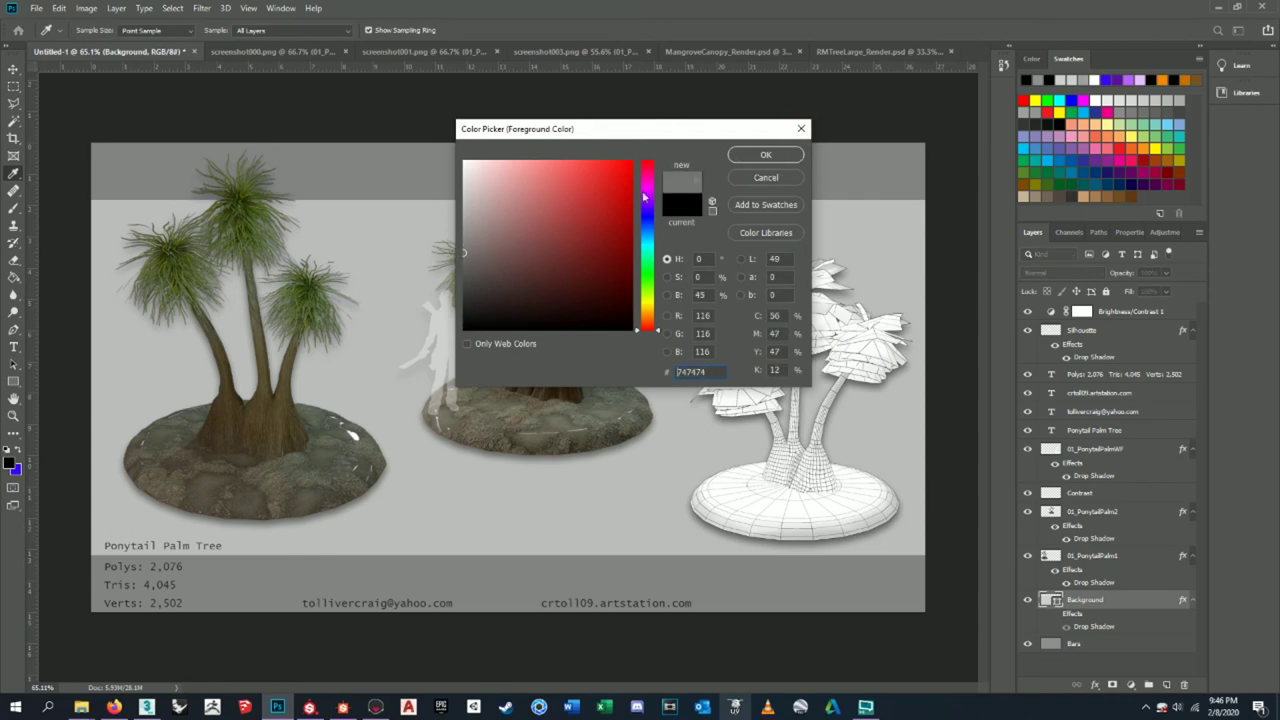
{"action": "left_click", "coordinate": [760, 156]}
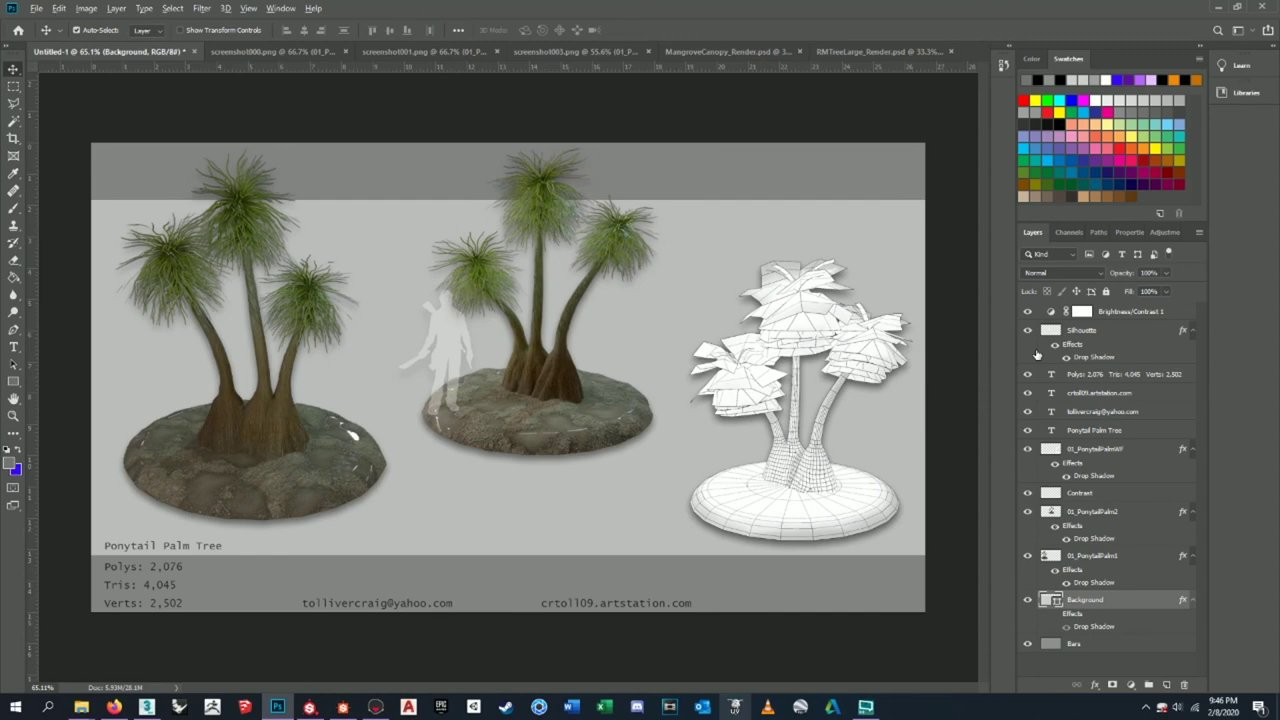
{"action": "left_click", "coordinate": [1049, 599], "text": "ctrl"}
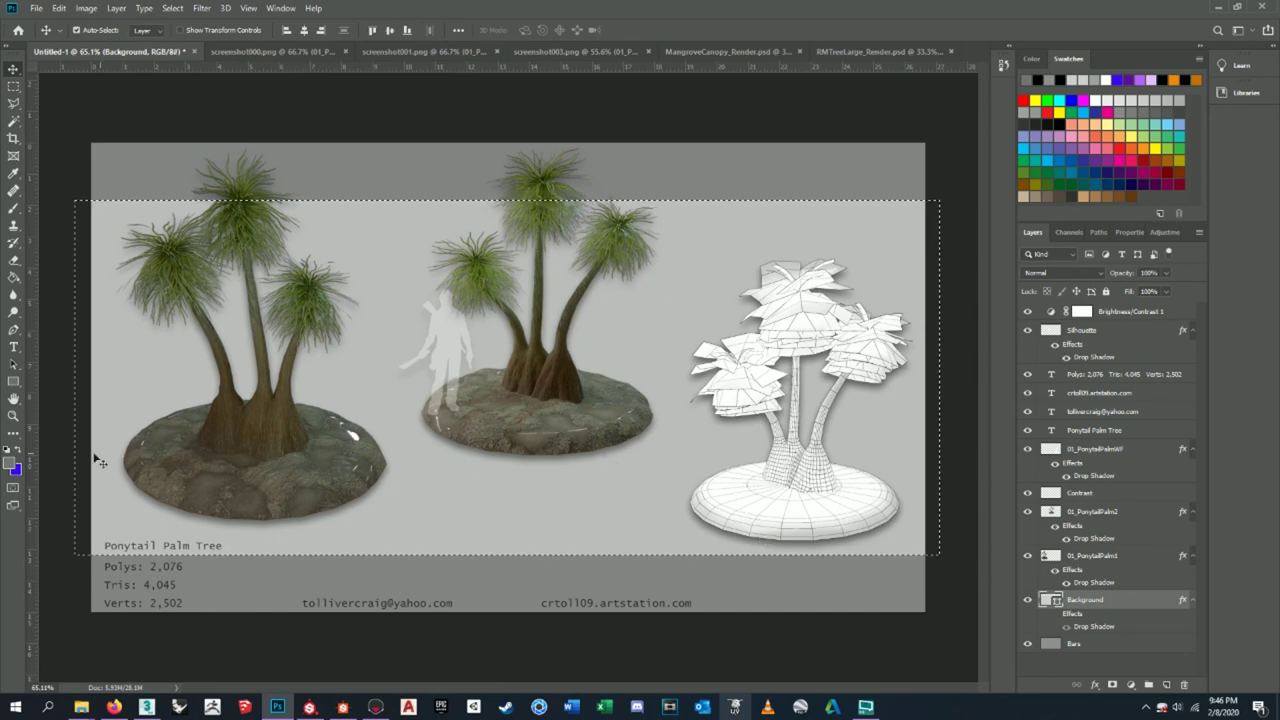
{"action": "left_click", "coordinate": [10, 462]}
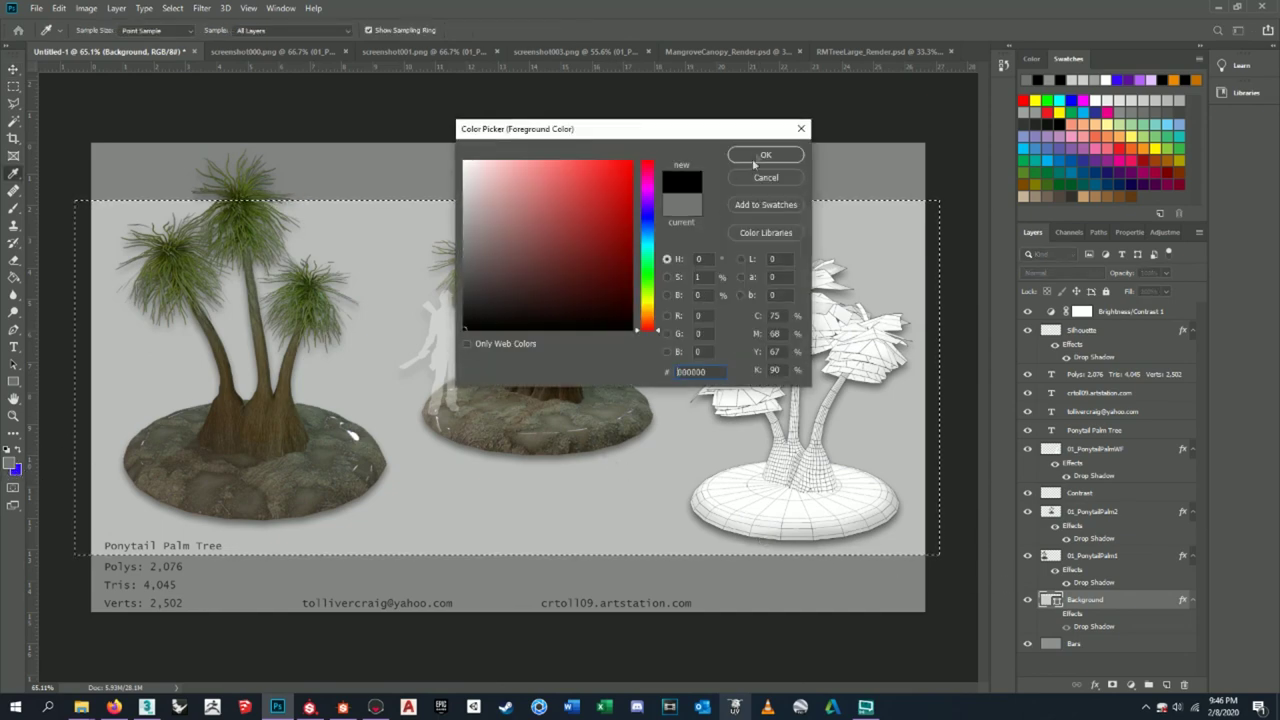
{"action": "left_click", "coordinate": [755, 157]}
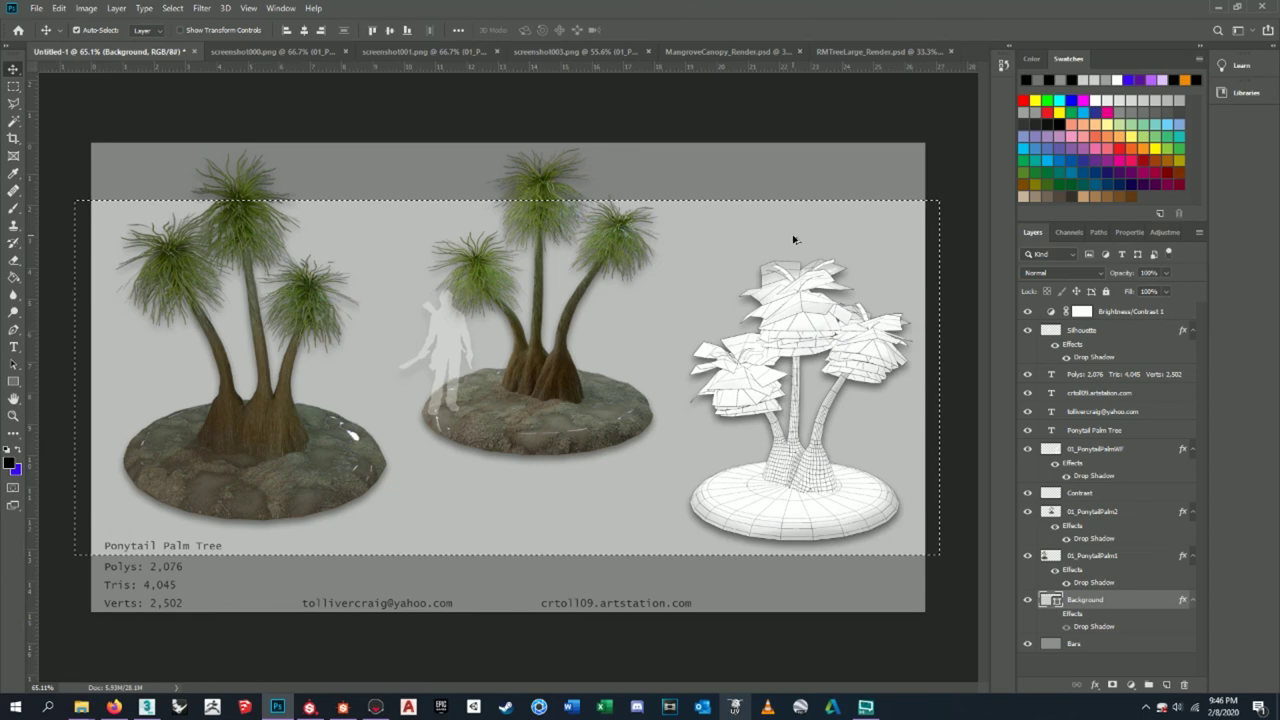
{"action": "key", "text": "ctrl+d"}
- Inspect the background layer's drop shadow by toggling its effects and opening its style settings
{"action": "left_click", "coordinate": [1055, 614]}
{"action": "left_click", "coordinate": [1055, 614]}
{"action": "left_click", "coordinate": [1055, 614]}
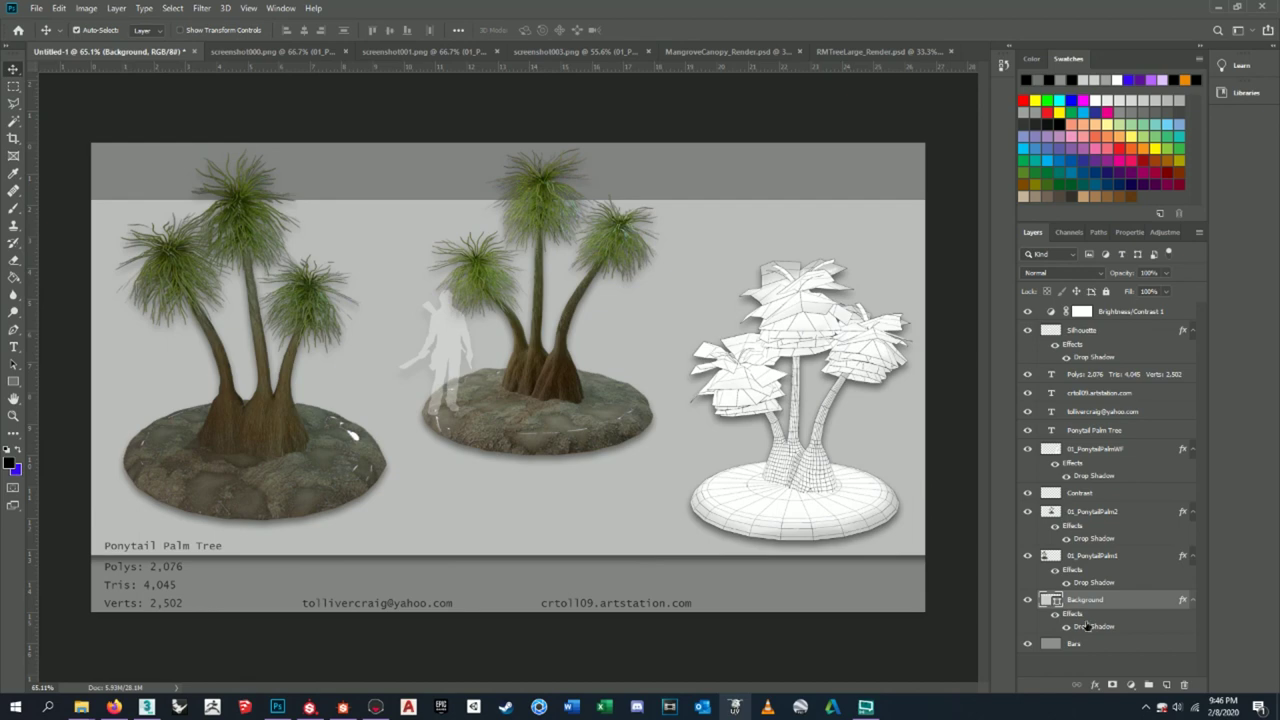
{"action": "double_click", "coordinate": [1087, 625]}
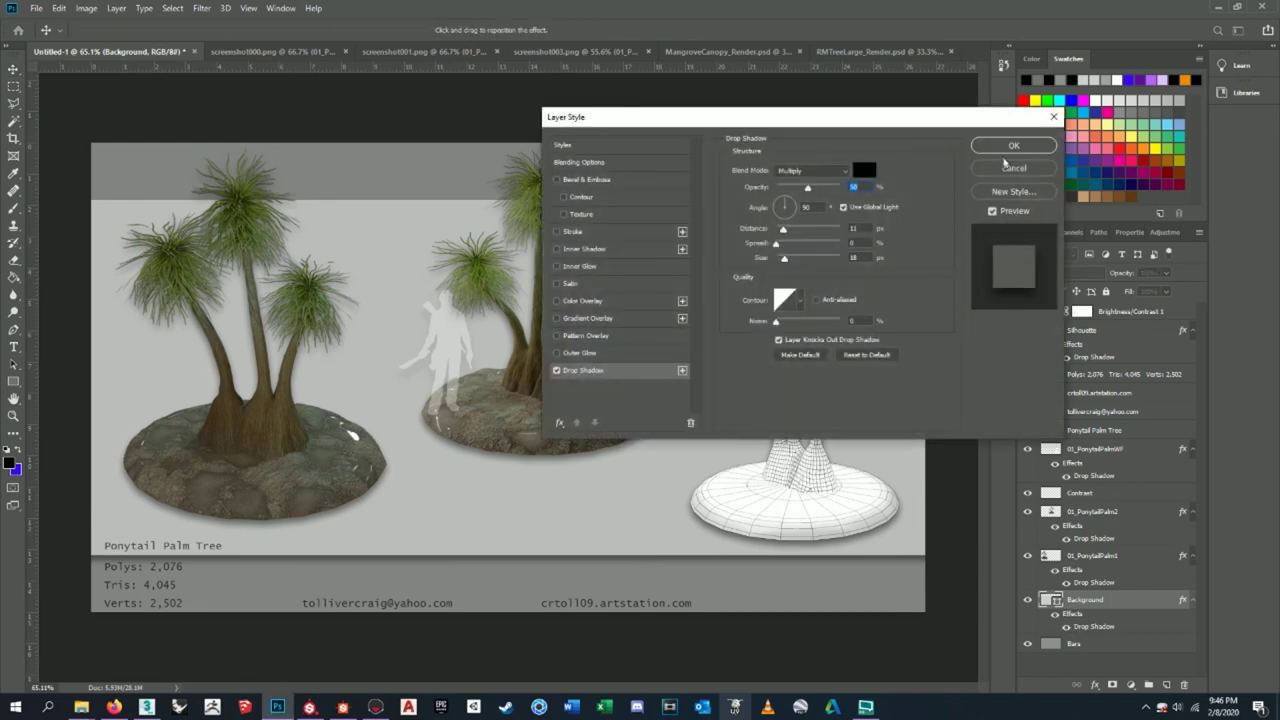
{"action": "left_click", "coordinate": [1000, 166]}
{"action": "right_click", "coordinate": [1071, 617]}
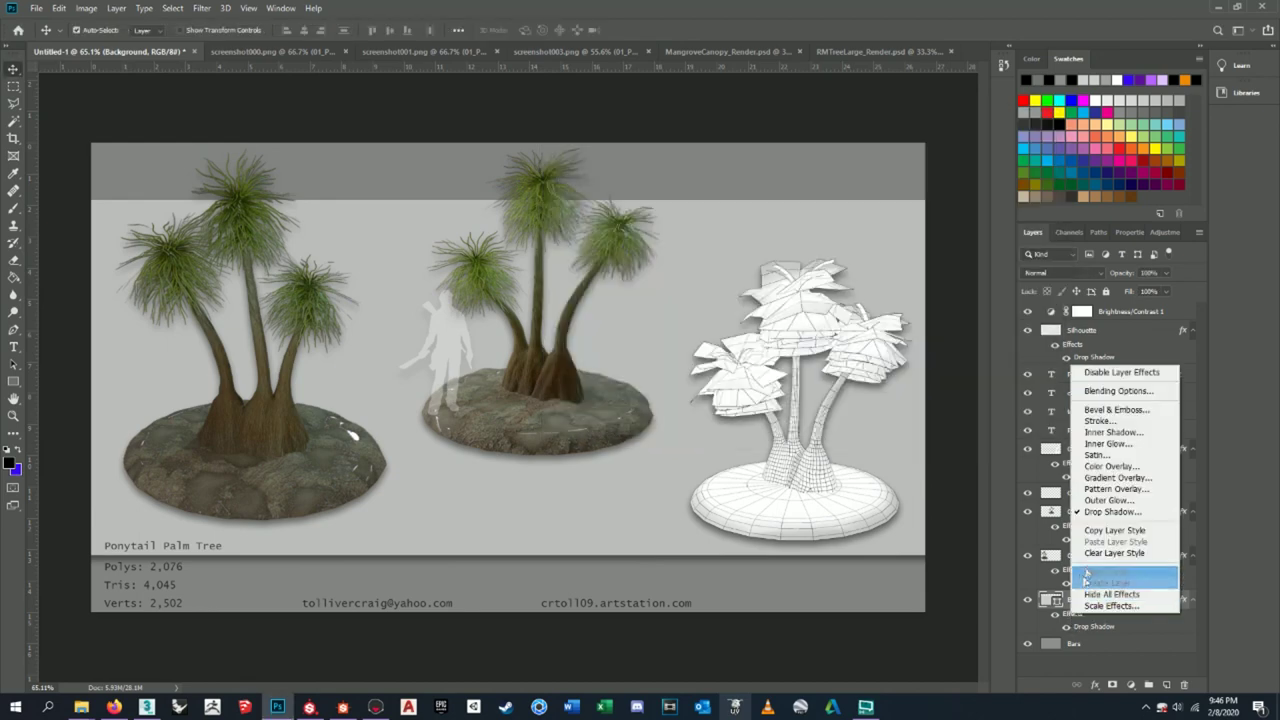
{"action": "left_click", "coordinate": [1100, 374]}
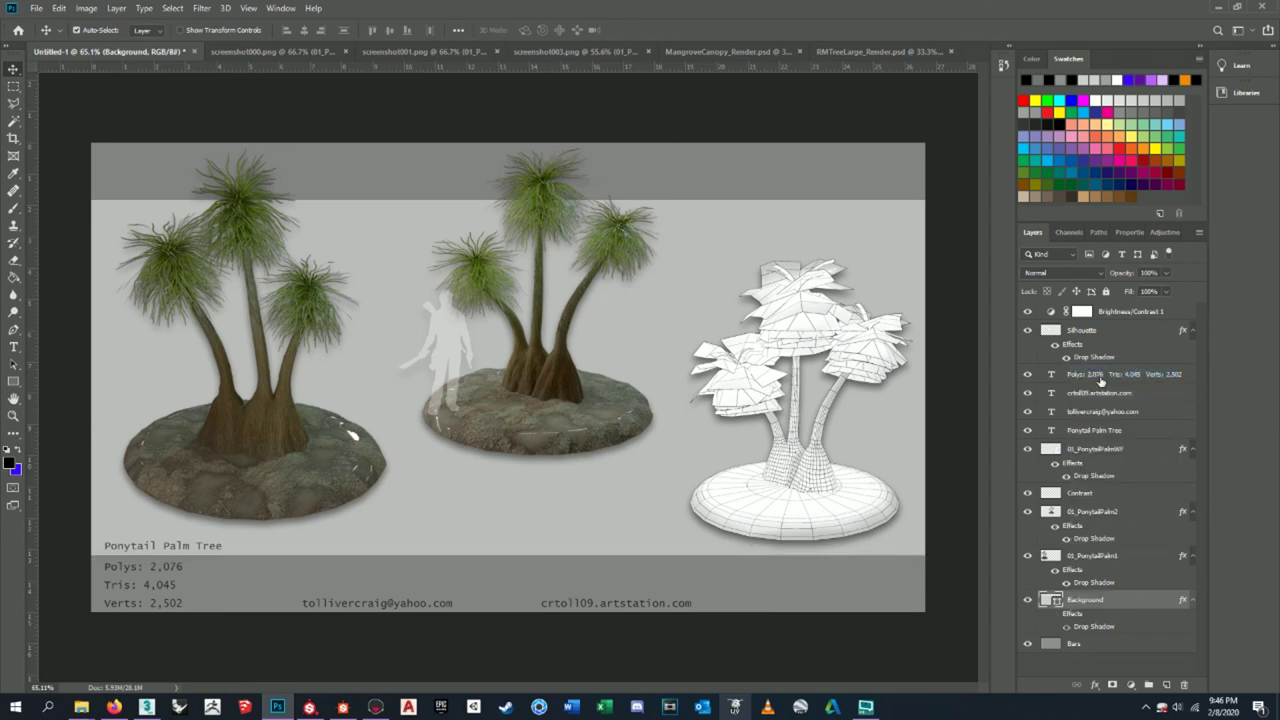
{"action": "left_click", "coordinate": [1055, 613]}
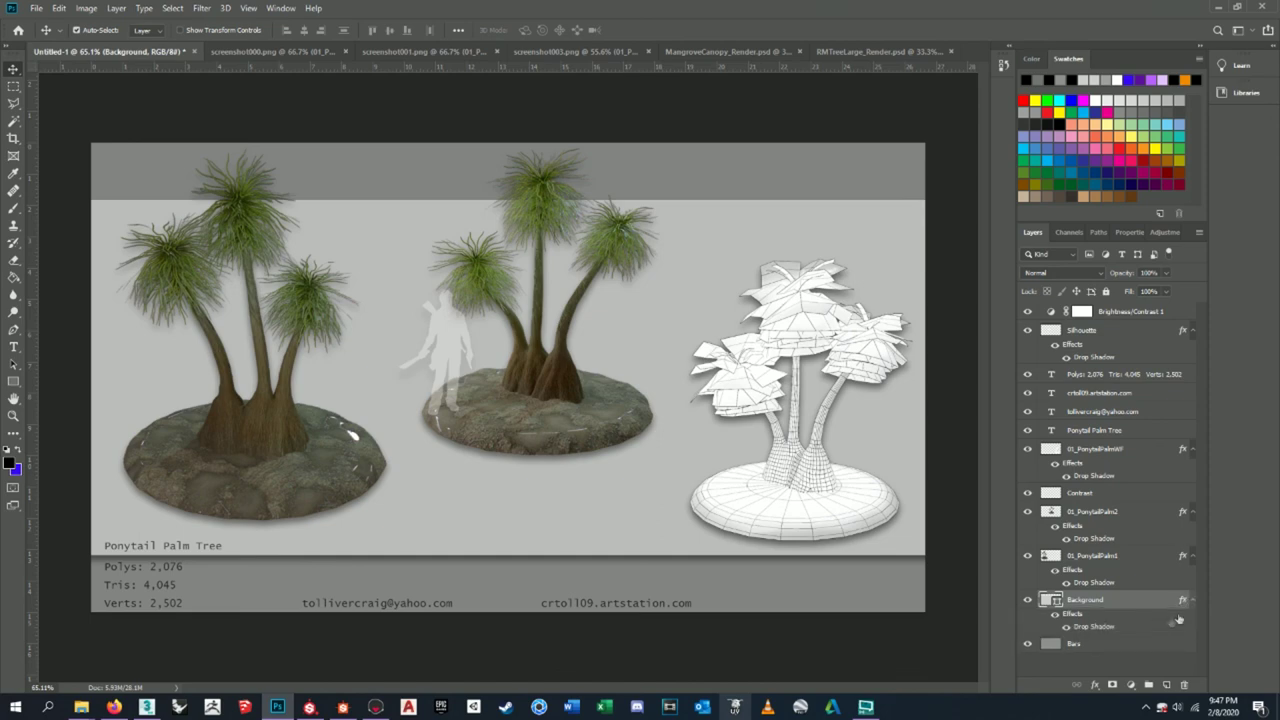
{"action": "double_click", "coordinate": [1184, 601]}
{"action": "left_click", "coordinate": [1013, 169]}
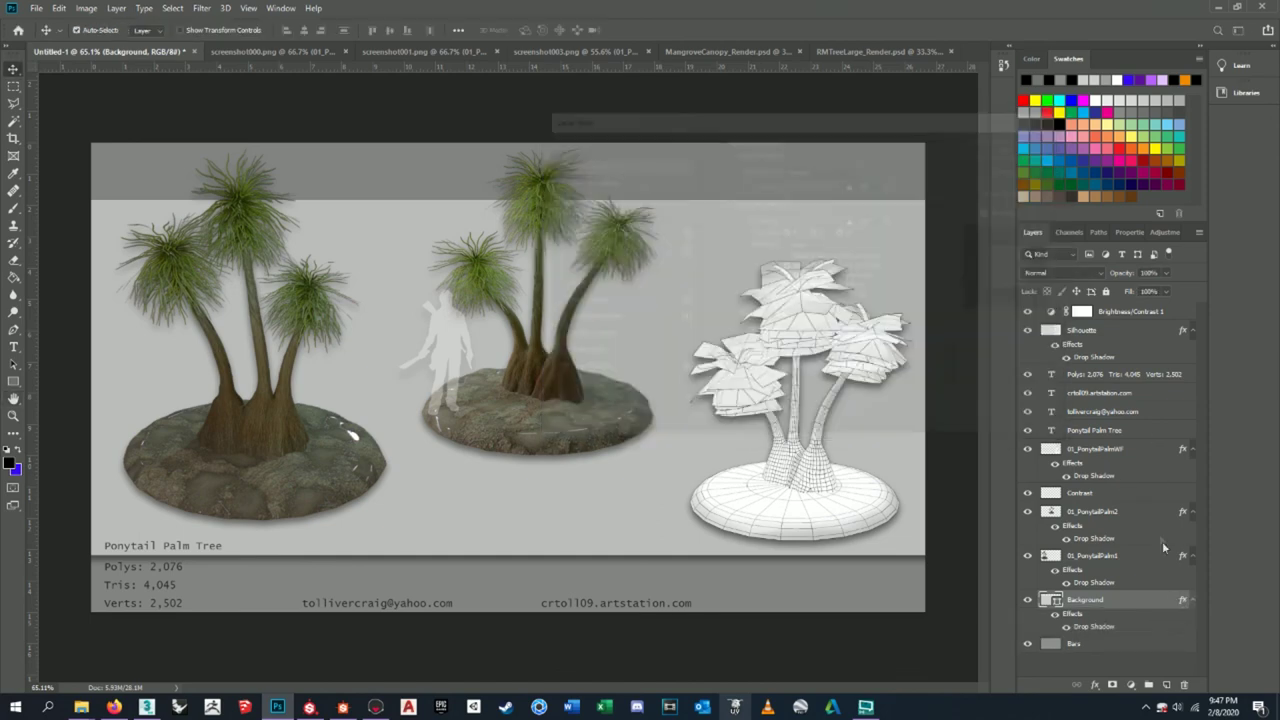
- Delete the background layer's drop shadow and fill it with the silhouette's 767676 grey
{"action": "left_click_drag", "start_coordinate": [1179, 645], "coordinate": [1184, 686]}
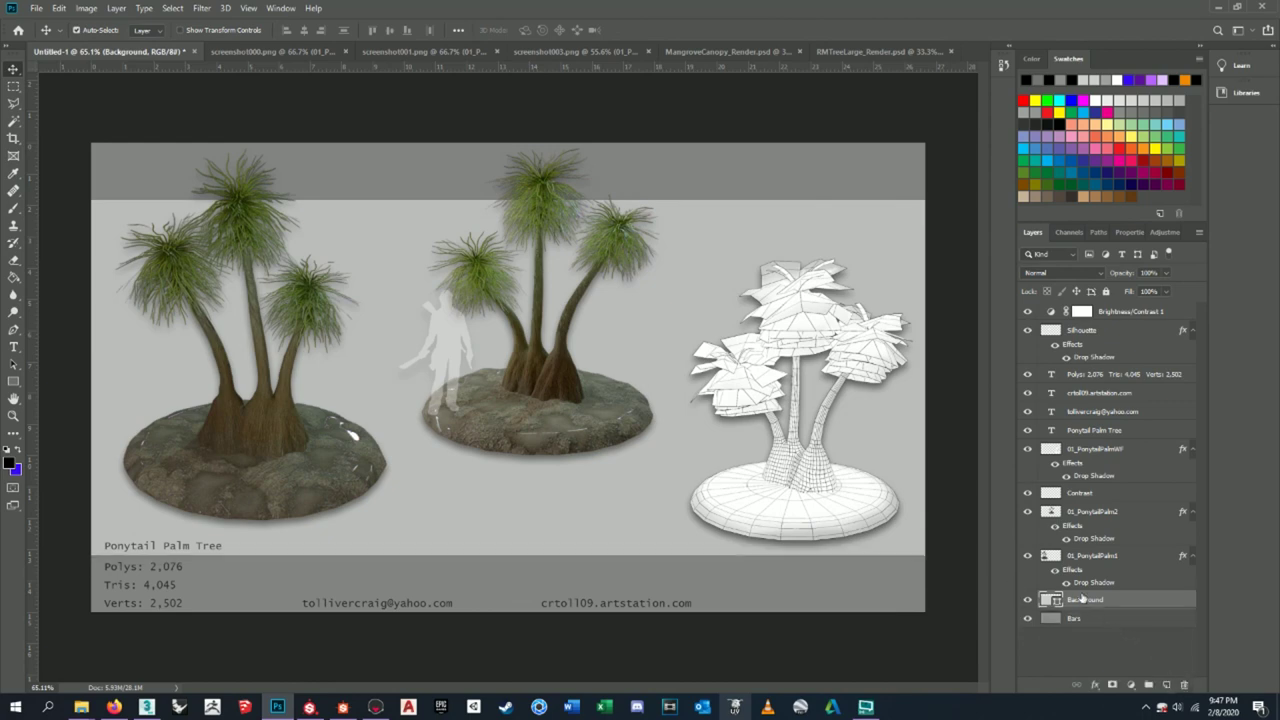
{"action": "key", "text": "alt+BackSpace"}
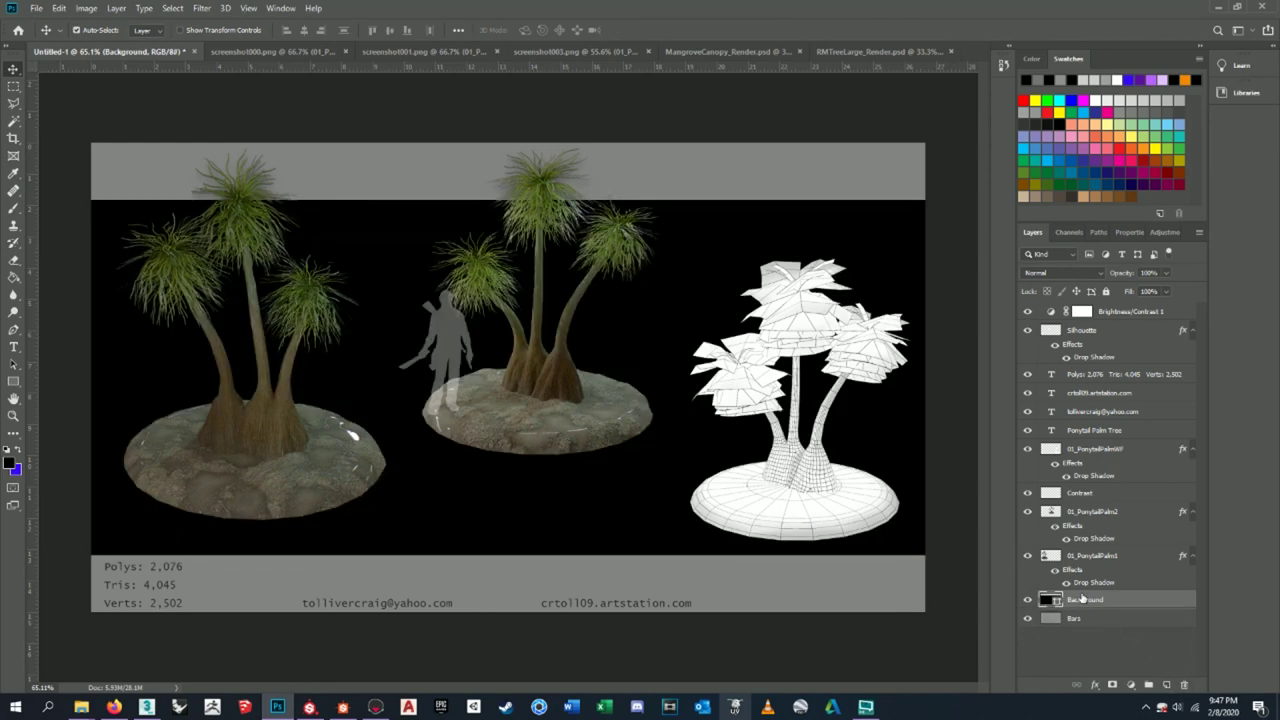
{"action": "left_click", "coordinate": [9, 463]}
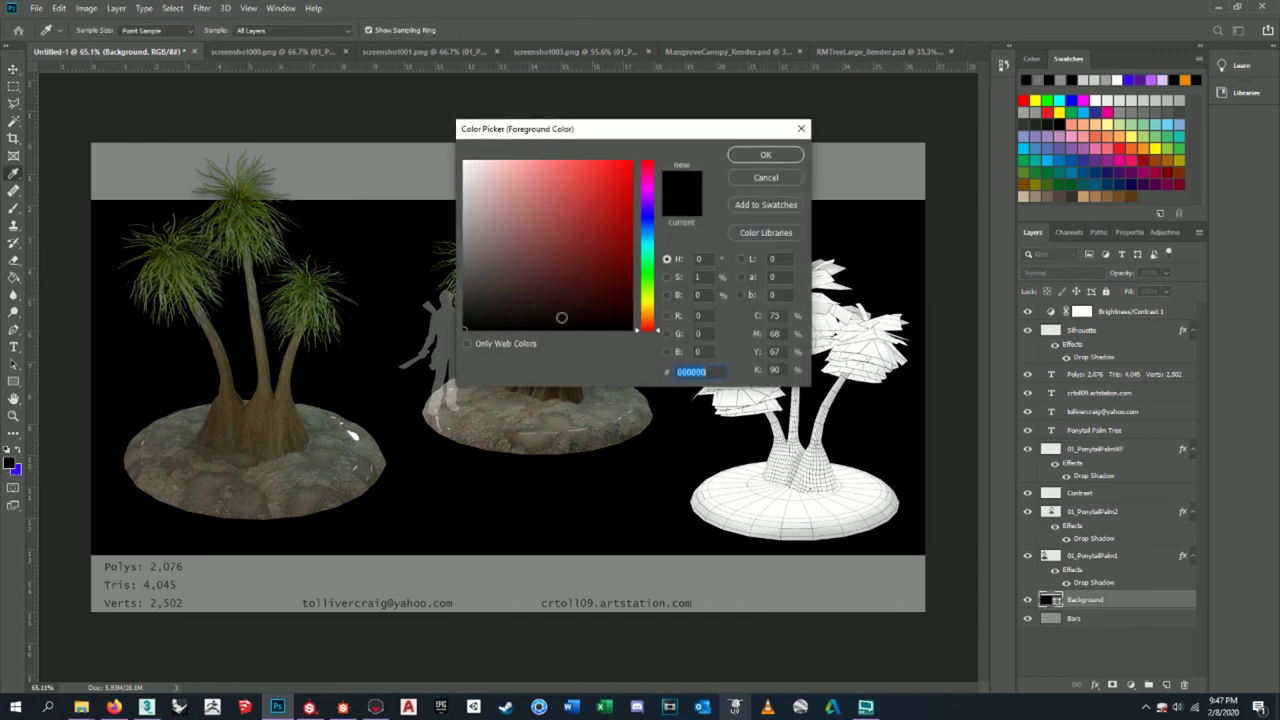
{"action": "left_click", "coordinate": [440, 249]}
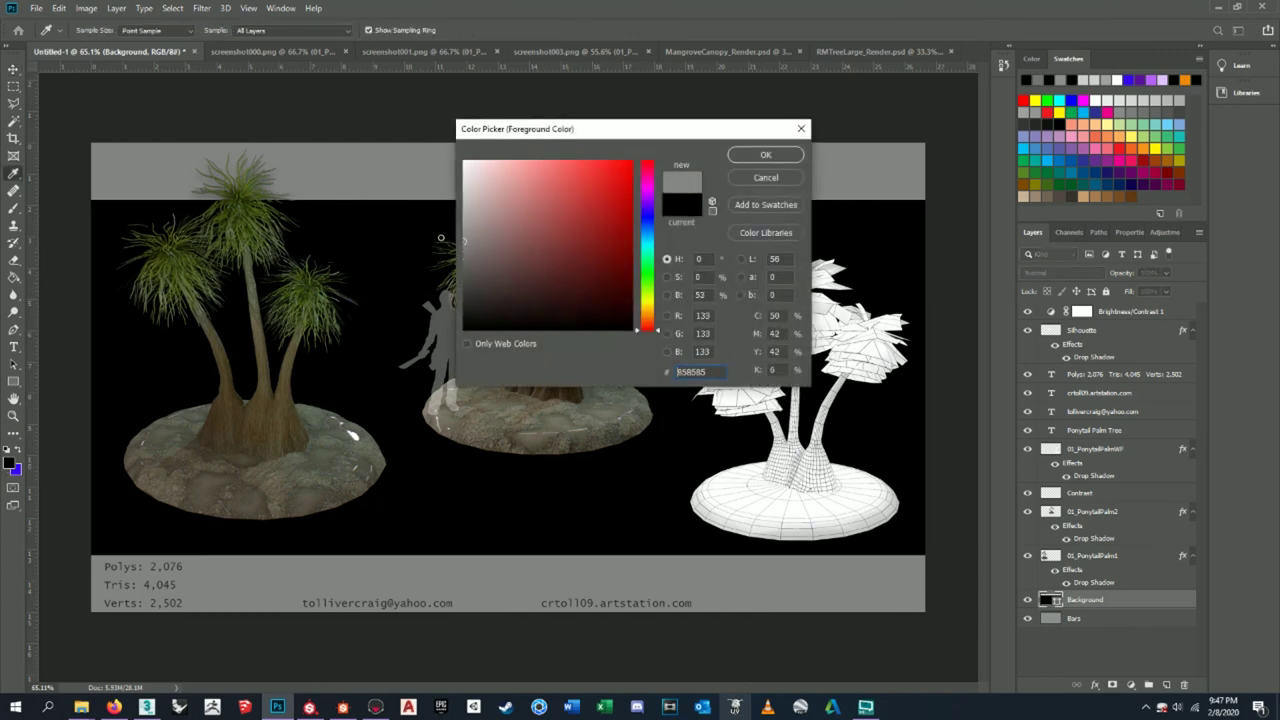
{"action": "left_click", "coordinate": [737, 157]}
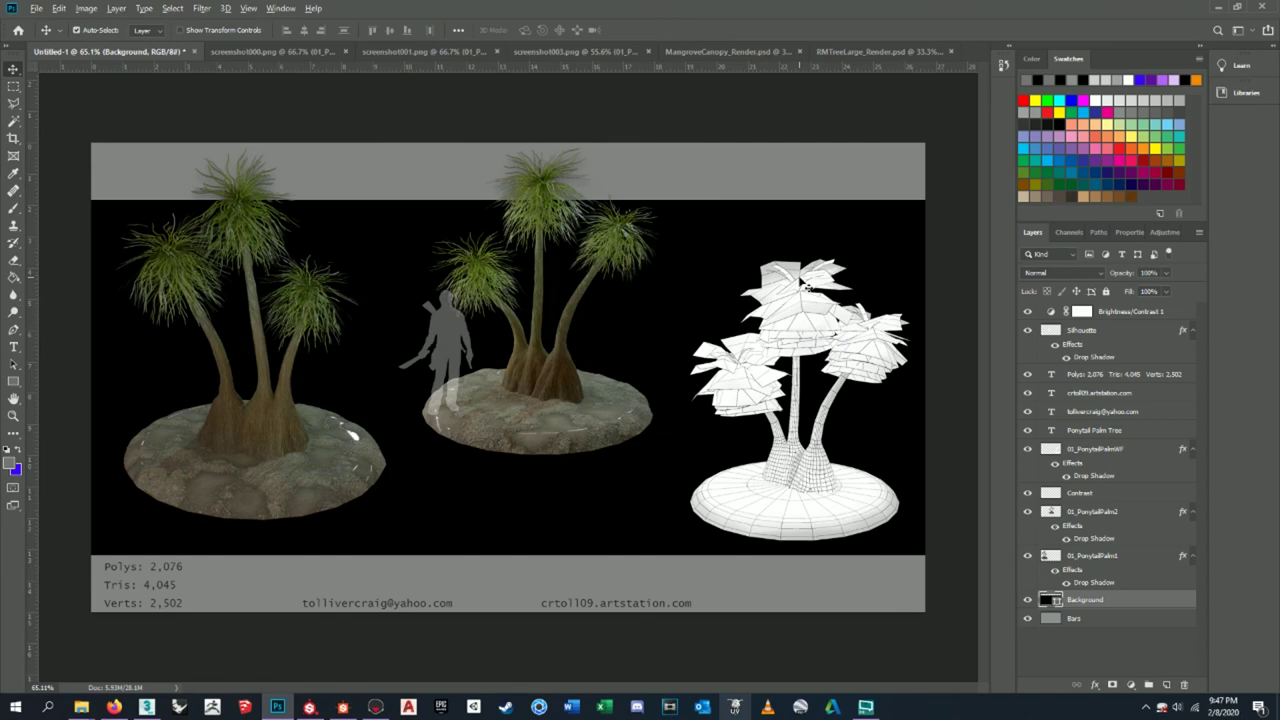
{"action": "key", "text": "alt+BackSpace"}
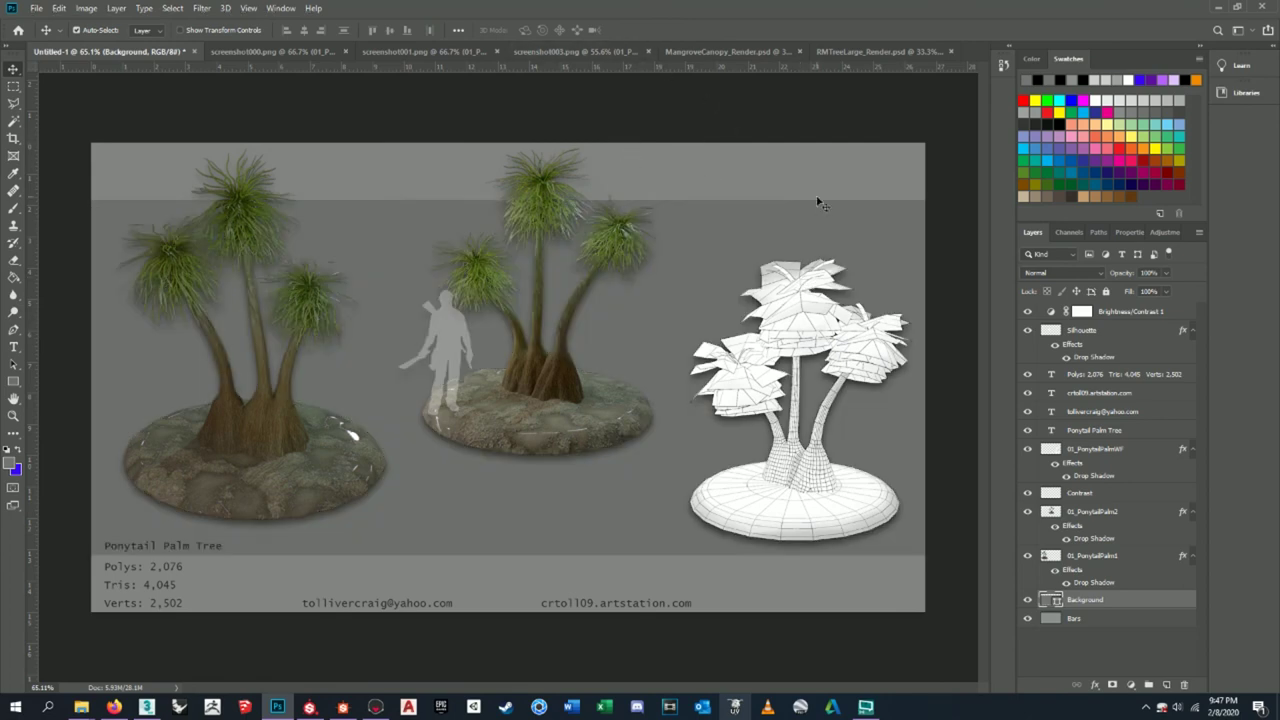
- Select the Bars layer and review the foreground colour without changing it
{"action": "left_click", "coordinate": [1093, 619]}
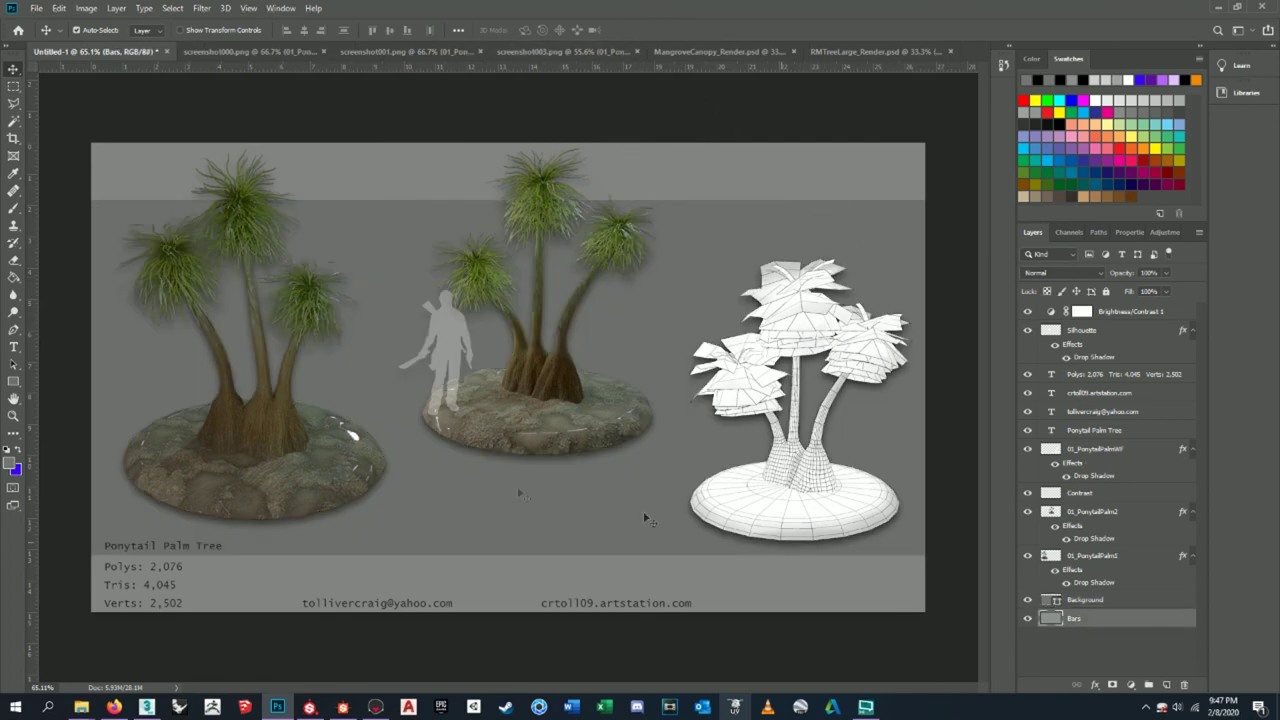
{"action": "left_click", "coordinate": [9, 461]}
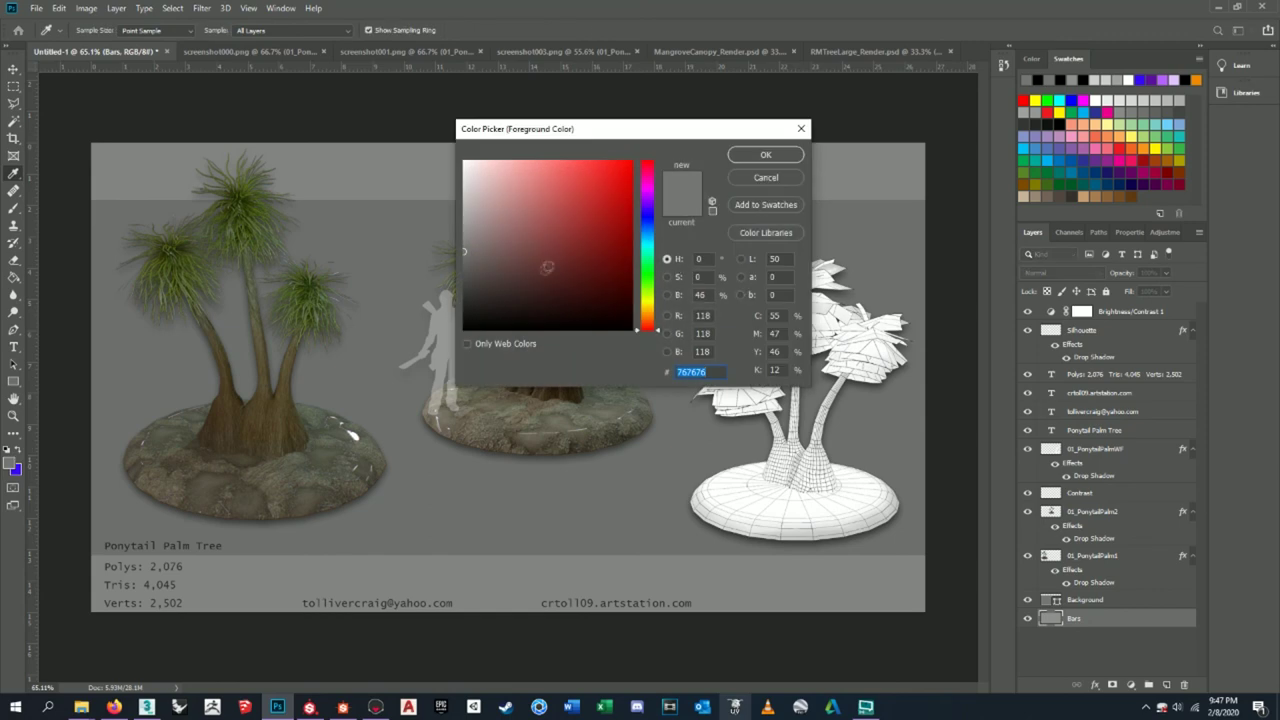
{"action": "left_click", "coordinate": [766, 176]}
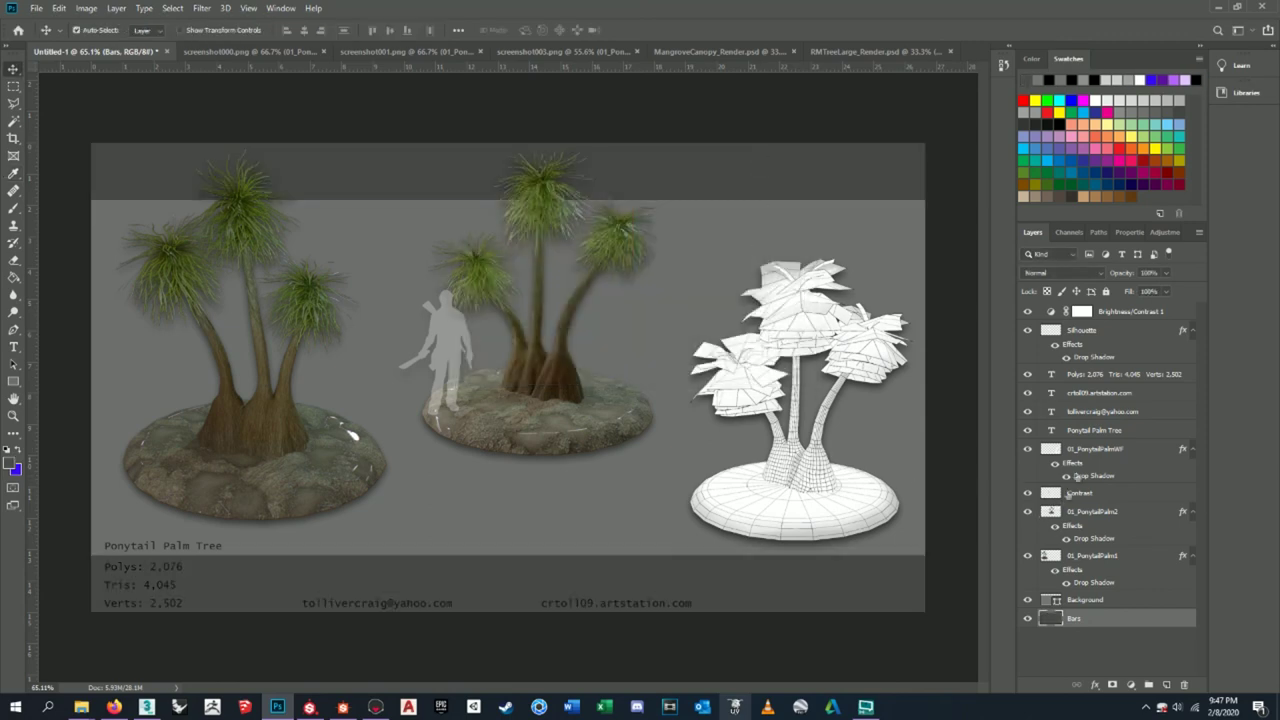
{"action": "left_click", "coordinate": [1107, 380]}
- Make the three-line Polys/Tris/Verts stats text white
{"action": "left_click", "coordinate": [1028, 375]}
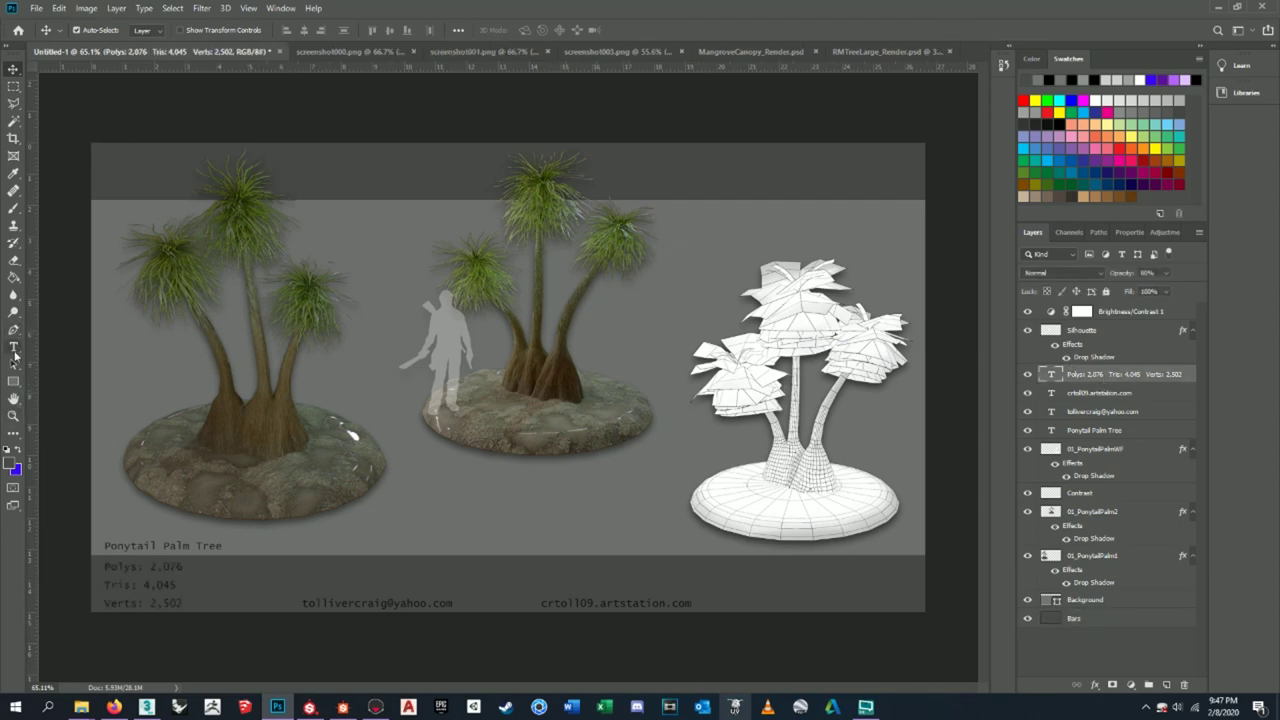
{"action": "left_click", "coordinate": [14, 347]}
{"action": "left_click", "coordinate": [182, 603]}
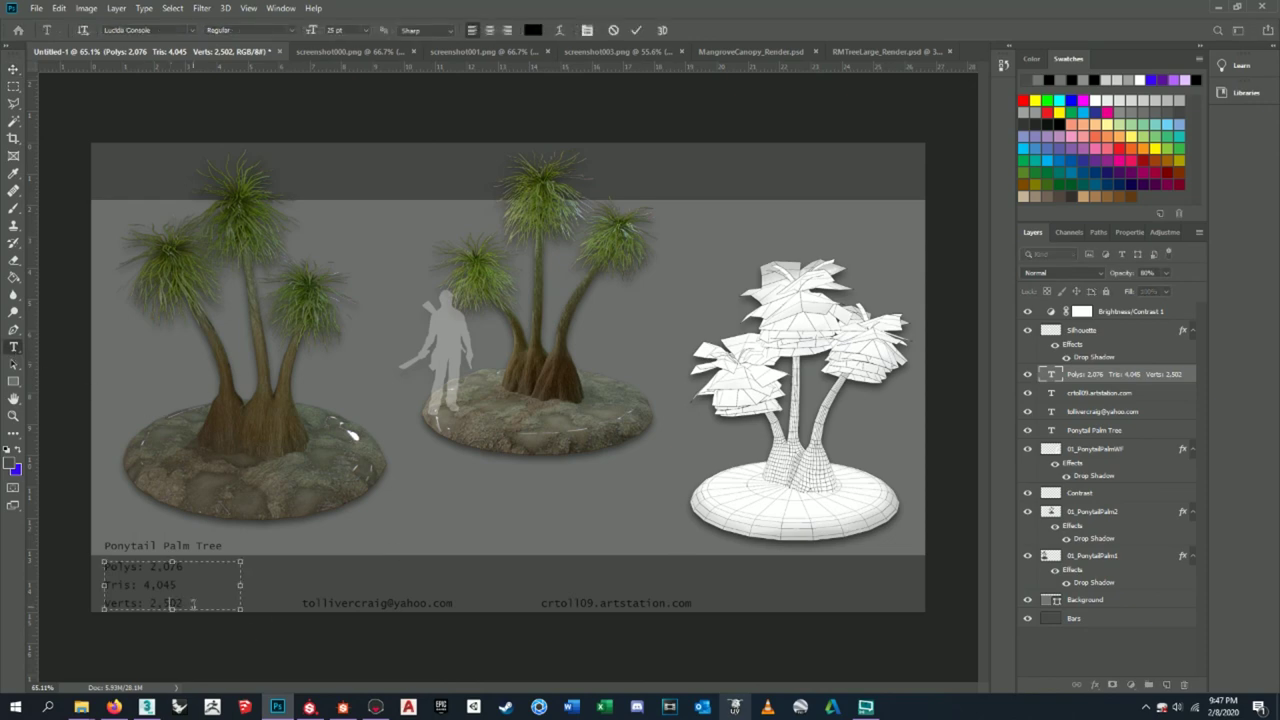
{"action": "left_click_drag", "start_coordinate": [182, 603], "coordinate": [105, 562]}
{"action": "left_click", "coordinate": [10, 465]}
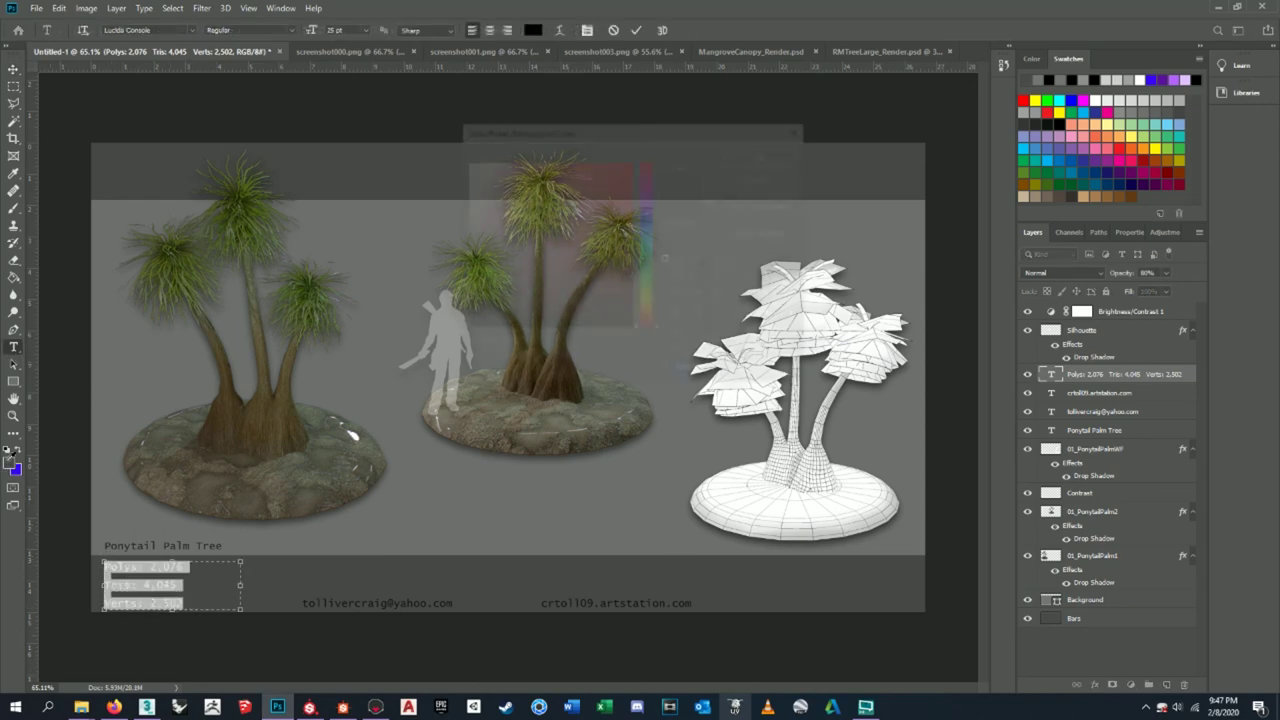
{"action": "left_click", "coordinate": [735, 158]}
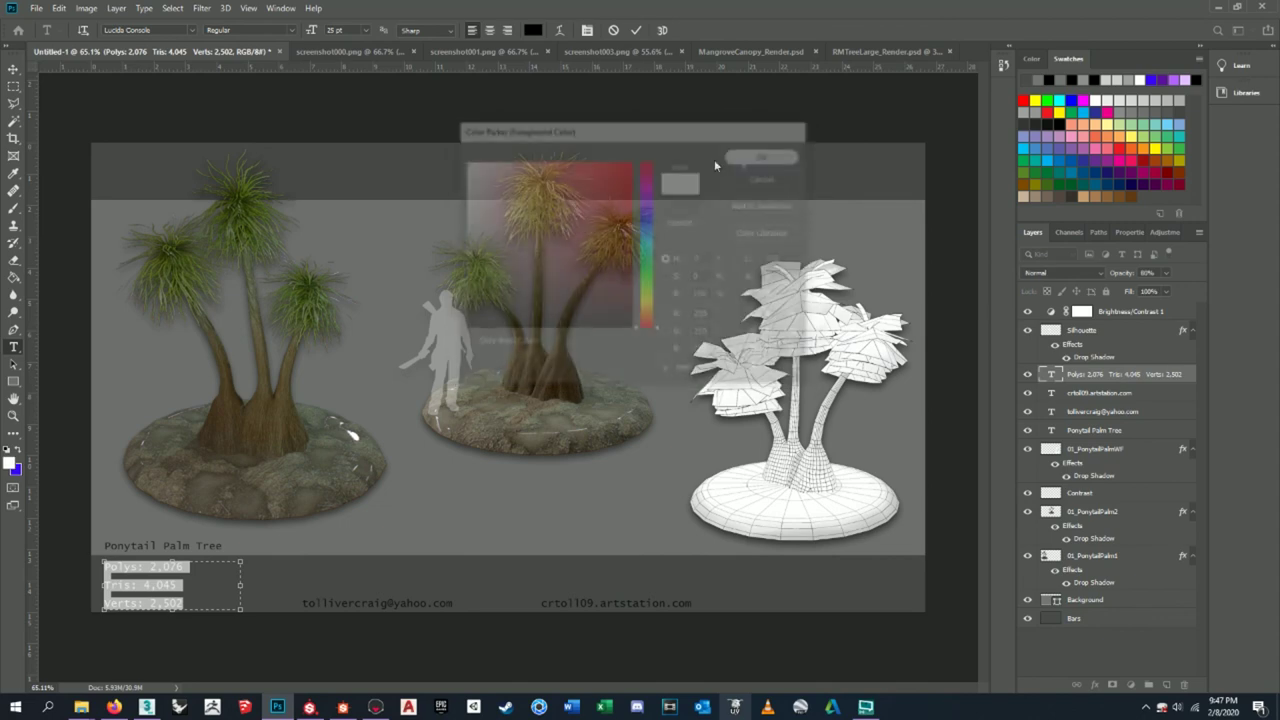
{"action": "left_click", "coordinate": [14, 86]}
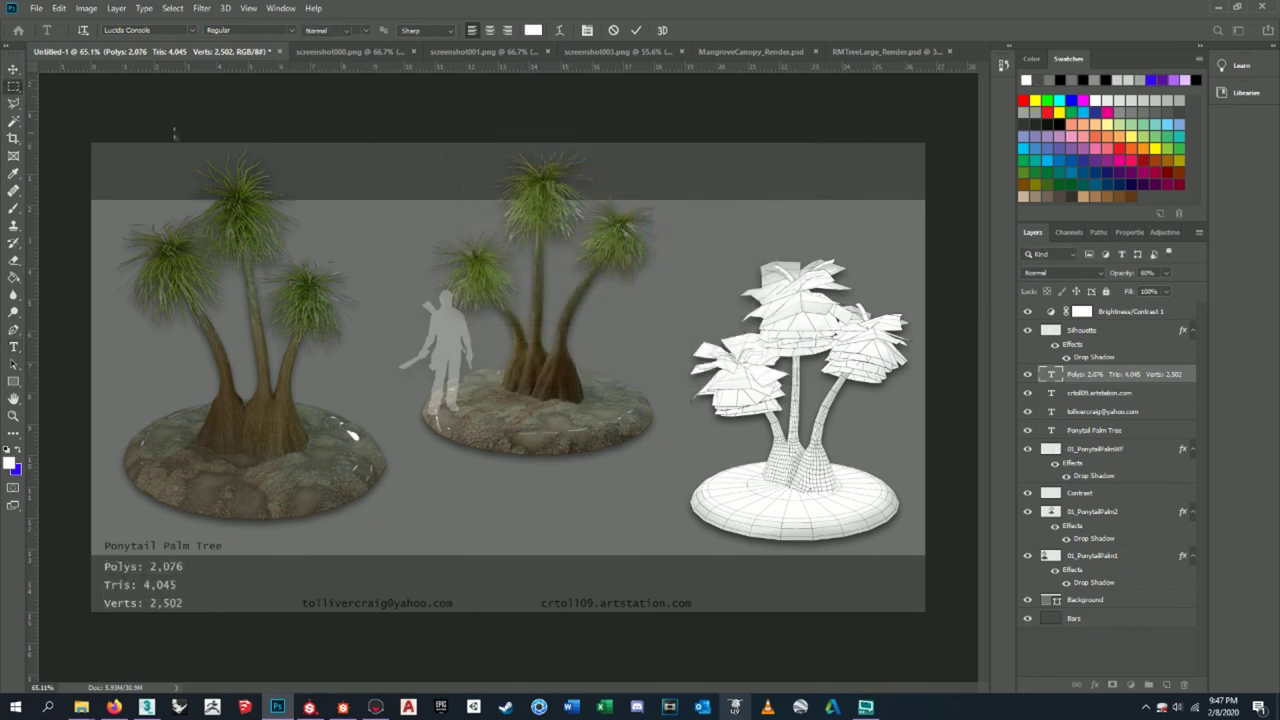
- Recolour the e-mail address text white, after briefly trying a pink colour
{"action": "left_click", "coordinate": [1099, 395]}
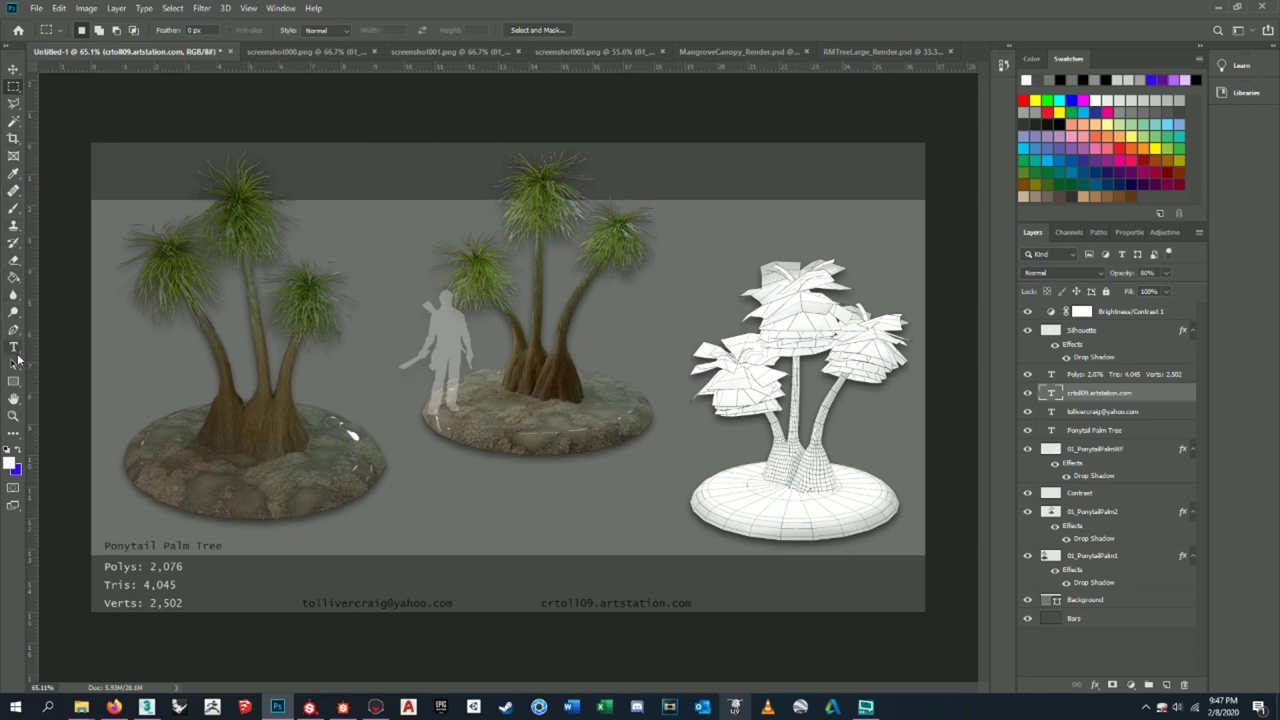
{"action": "left_click", "coordinate": [13, 347]}
{"action": "left_click", "coordinate": [366, 604]}
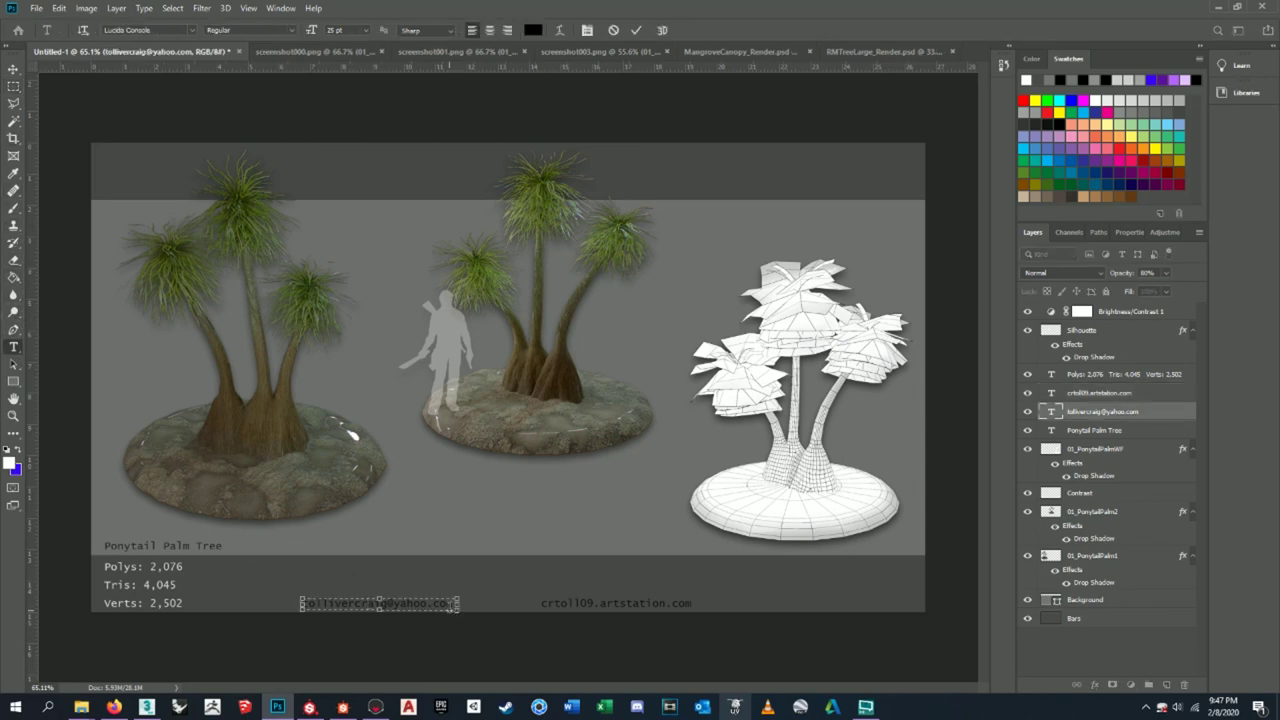
{"action": "key", "text": "ctrl+a"}
{"action": "key", "text": "ctrl+a"}
{"action": "left_click", "coordinate": [11, 464]}
{"action": "left_click", "coordinate": [521, 213]}
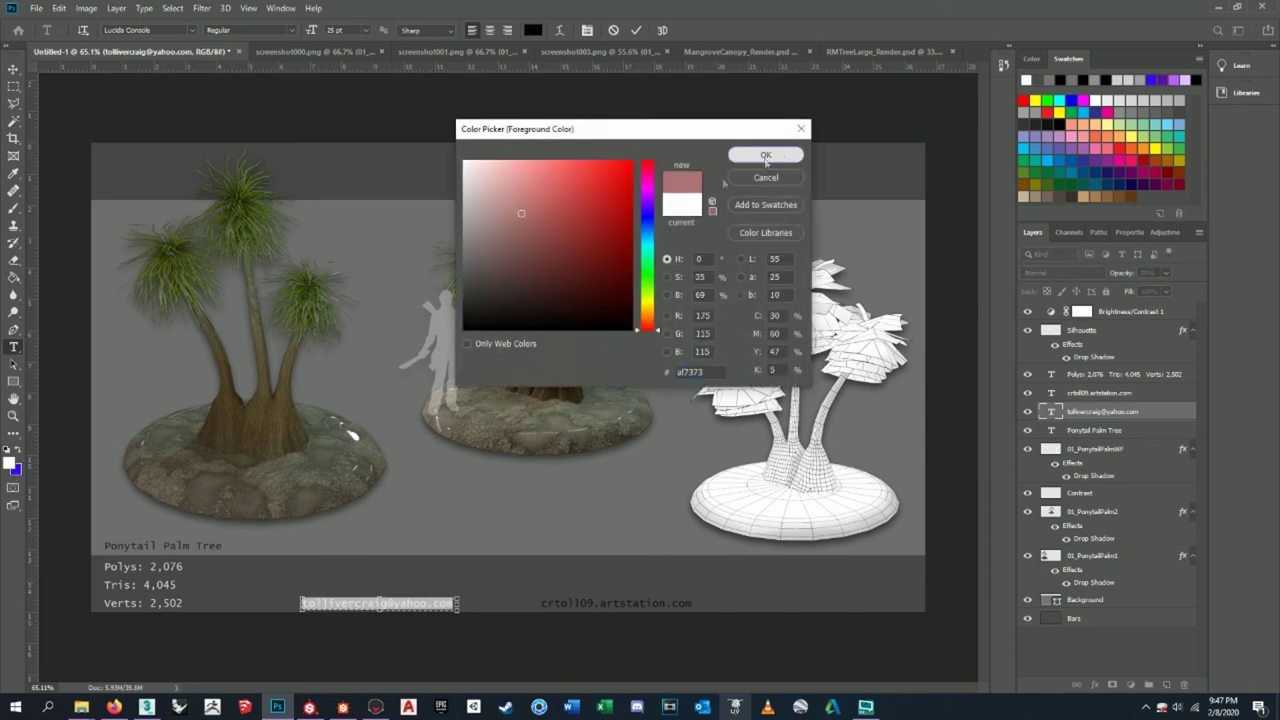
{"action": "left_click", "coordinate": [765, 155]}
{"action": "left_click", "coordinate": [11, 464]}
{"action": "left_click", "coordinate": [490, 162]}
{"action": "left_click", "coordinate": [464, 161]}
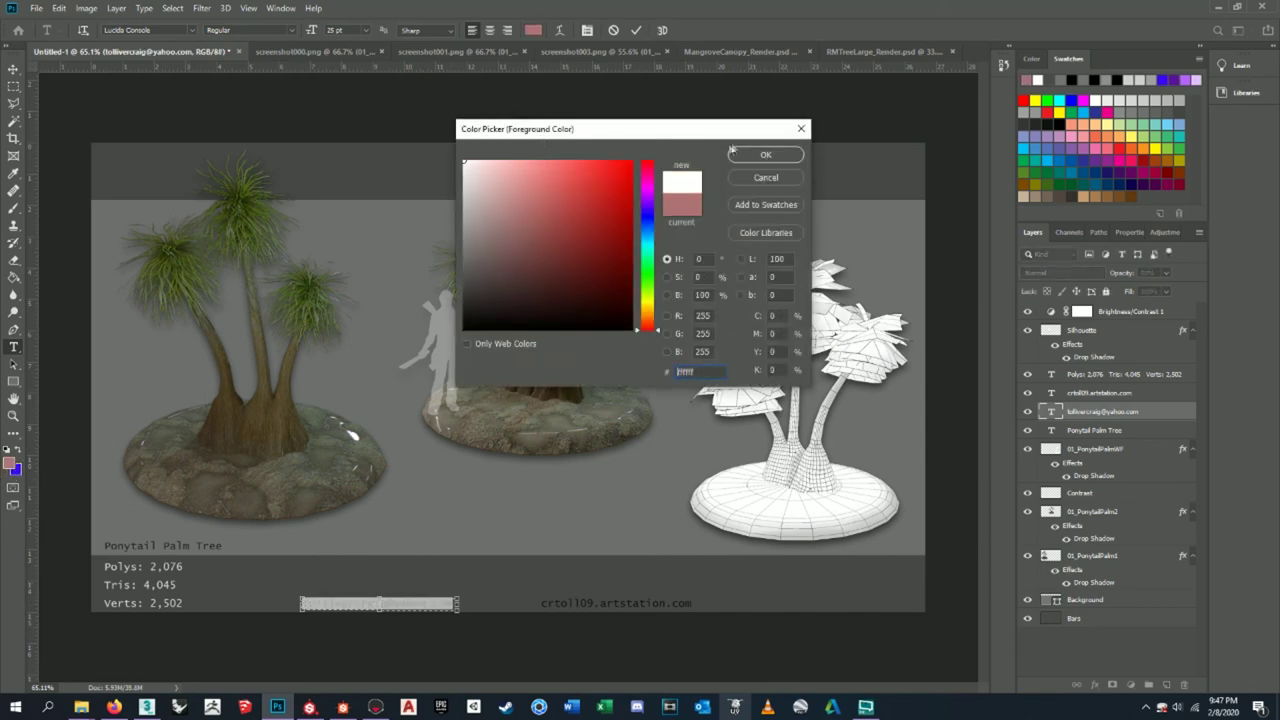
{"action": "left_click", "coordinate": [765, 155]}
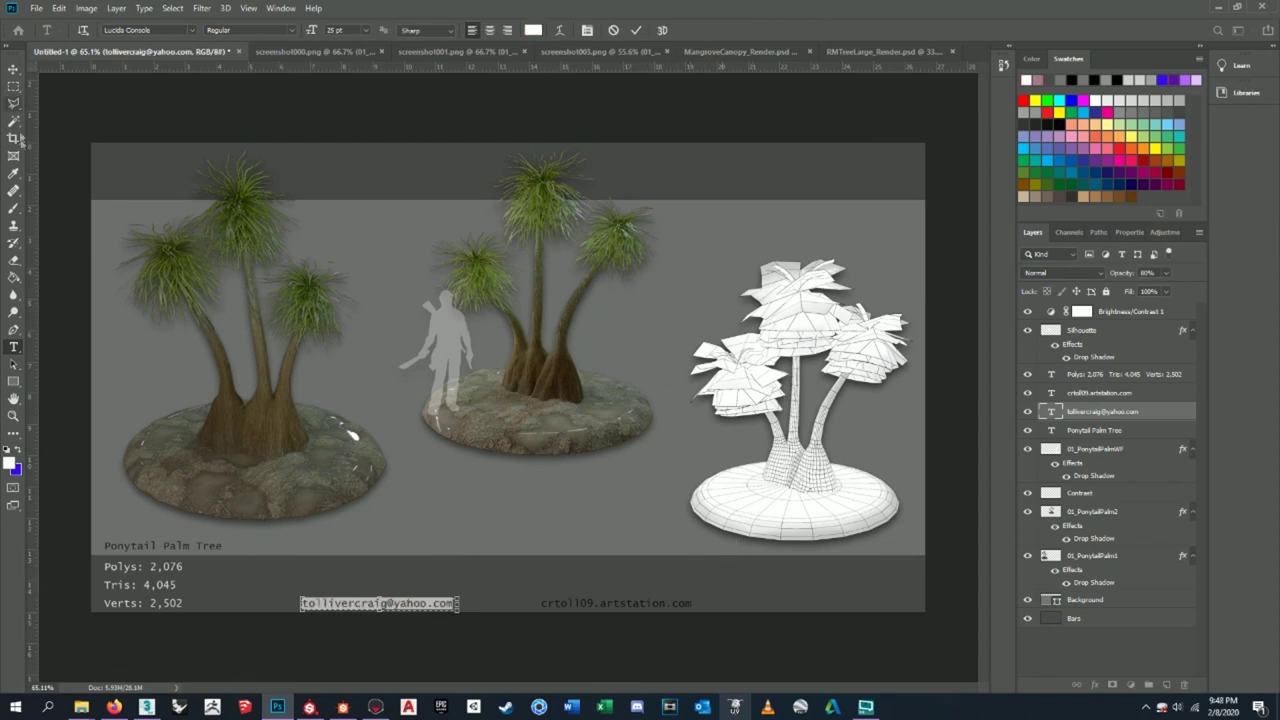
- Make the artstation address text white
{"action": "left_click", "coordinate": [618, 601]}
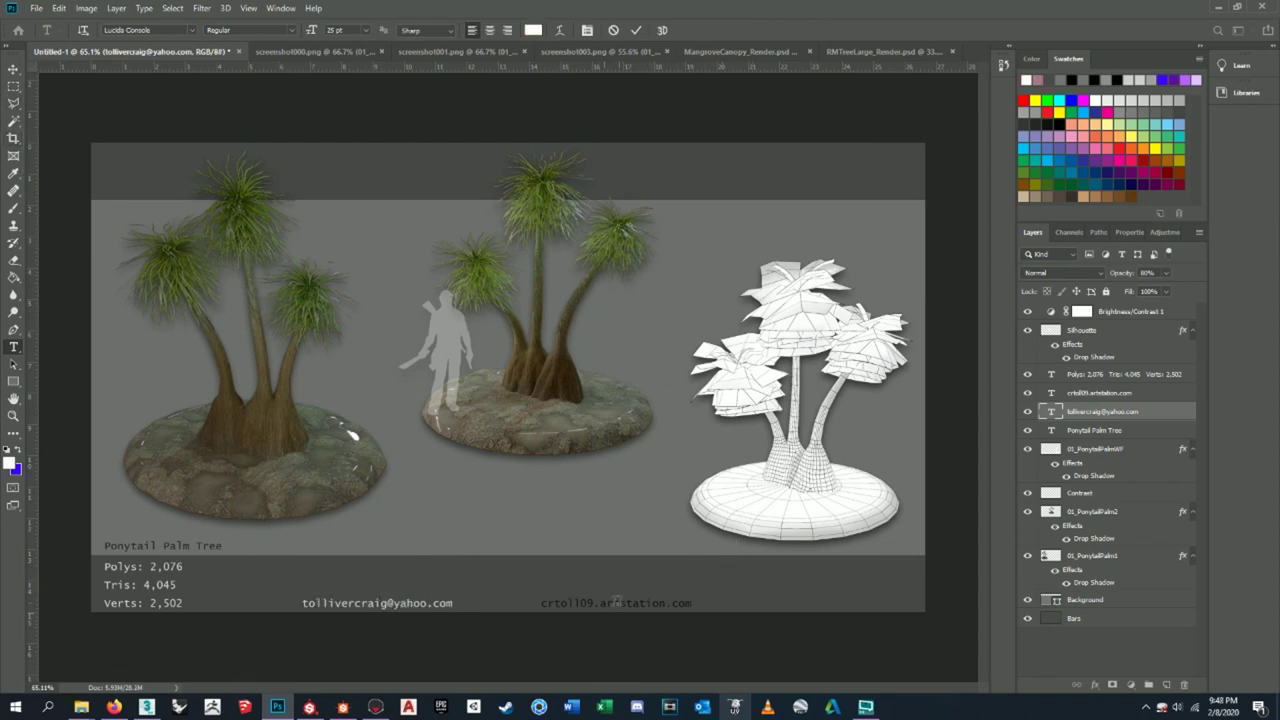
{"action": "left_click_drag", "start_coordinate": [696, 603], "coordinate": [640, 603]}
{"action": "key", "text": "ctrl+a"}
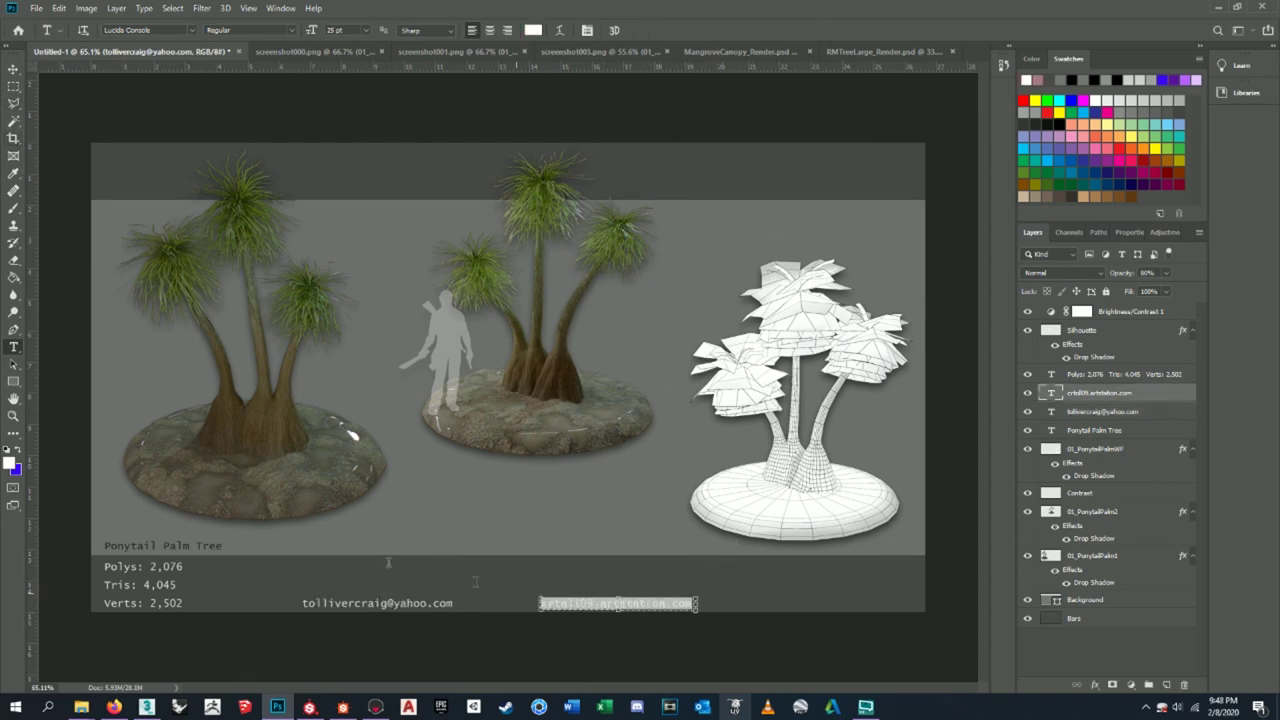
{"action": "left_click", "coordinate": [10, 462]}
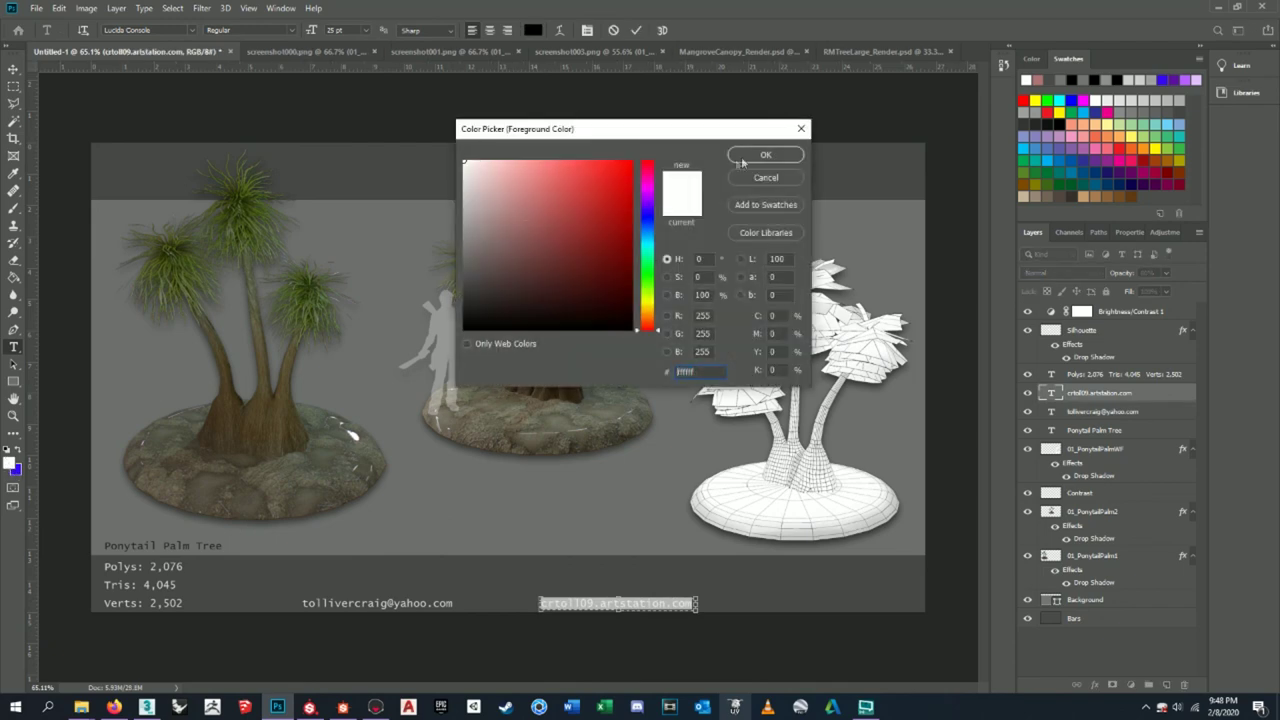
{"action": "left_click", "coordinate": [762, 155]}
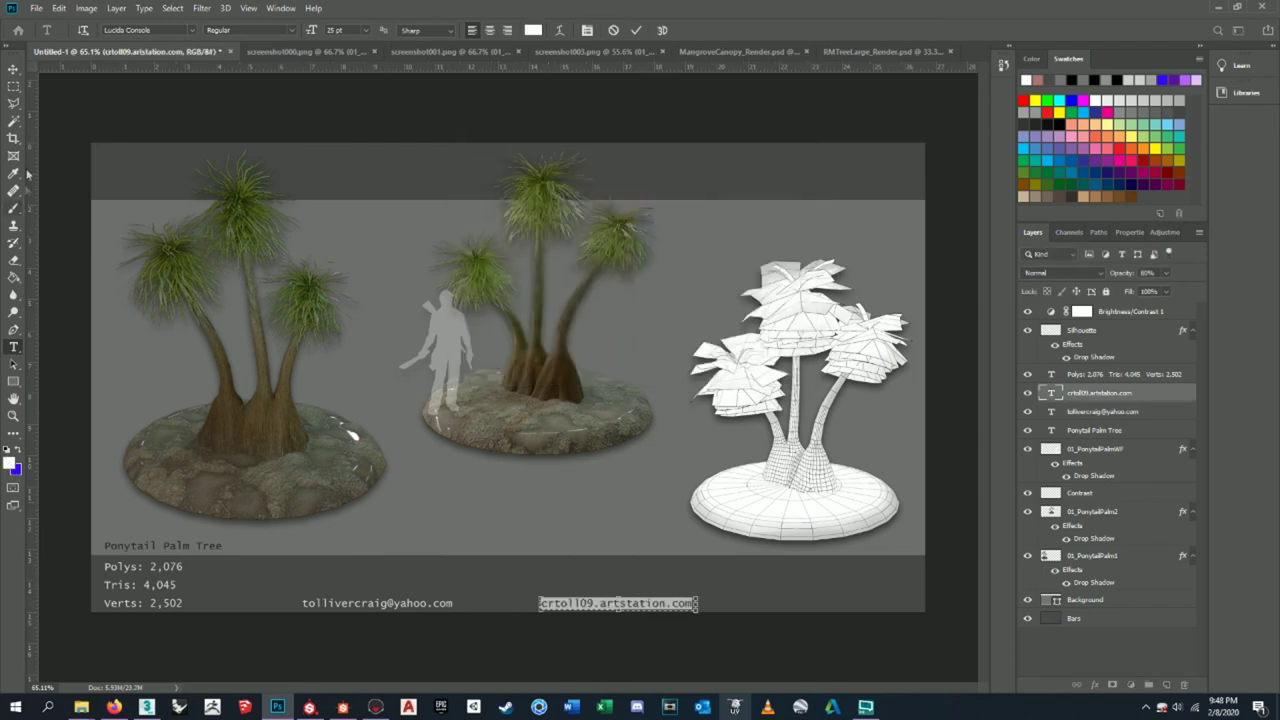
{"action": "left_click", "coordinate": [13, 86]}
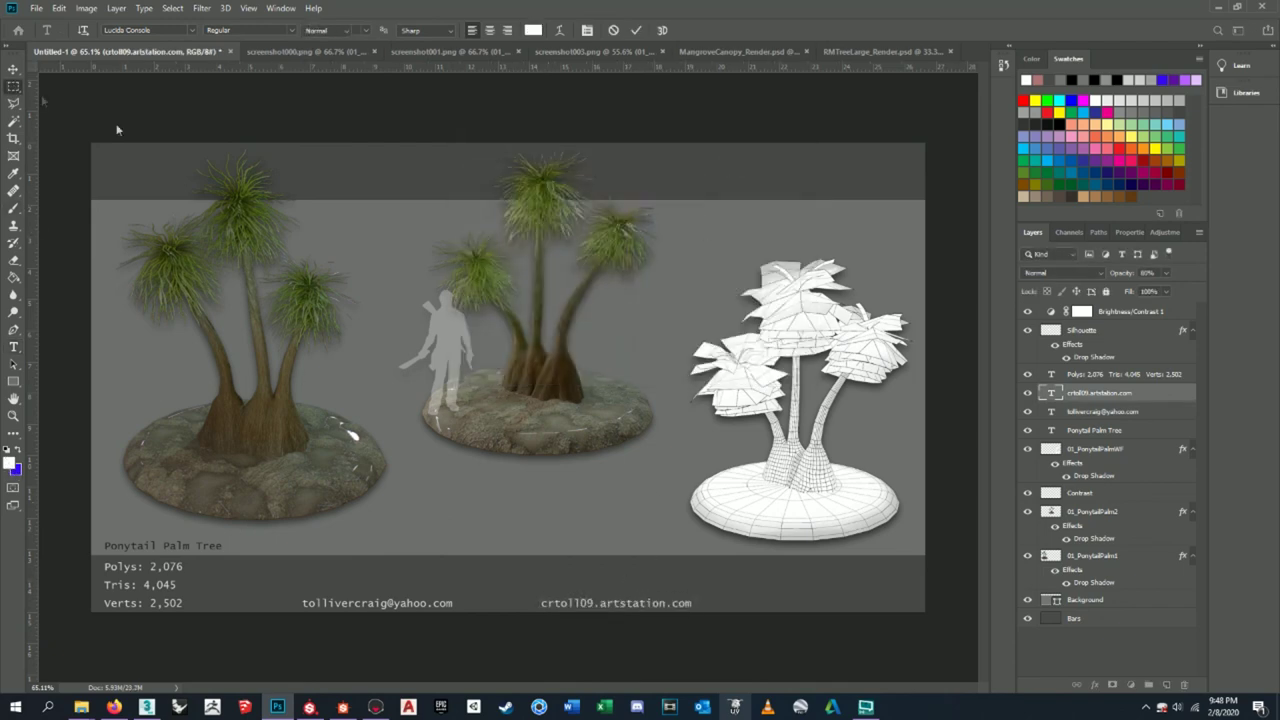
- Set the Ponytail Palm Tree title text to near-white fdfdfd
{"action": "left_click", "coordinate": [13, 347]}
{"action": "left_click", "coordinate": [228, 546]}
{"action": "left_click_drag", "start_coordinate": [228, 546], "coordinate": [104, 546]}
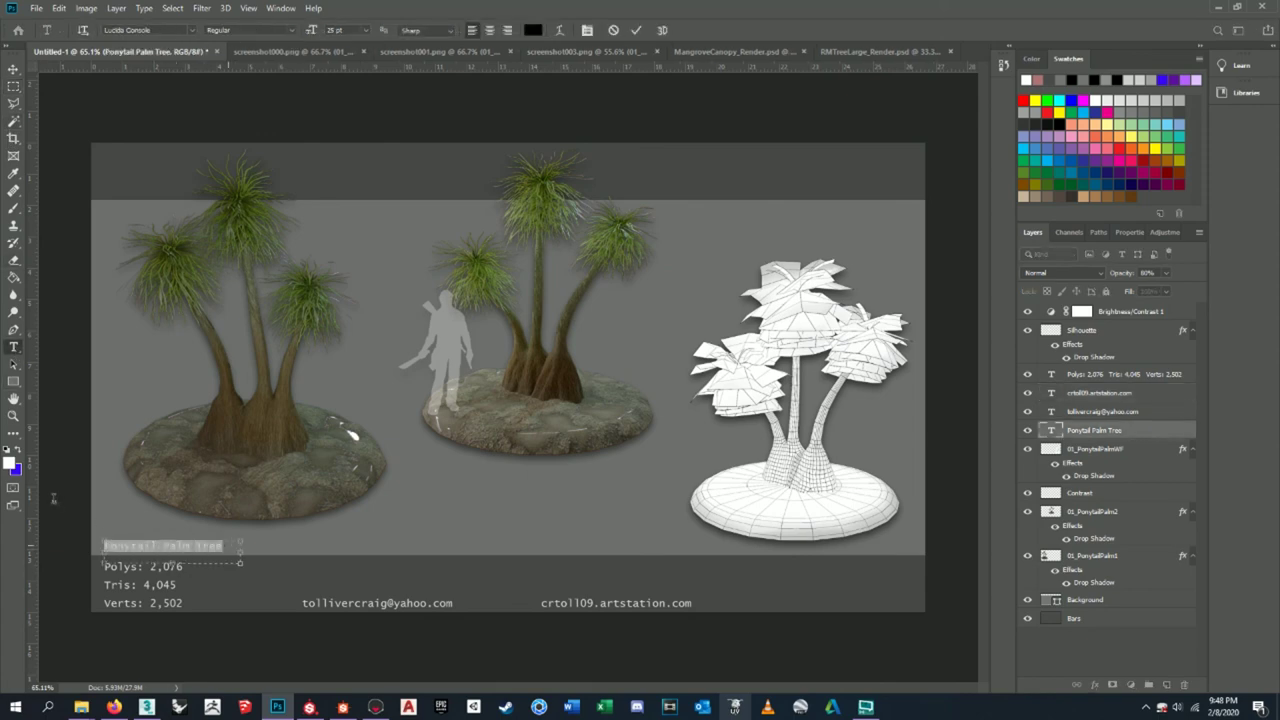
{"action": "left_click", "coordinate": [10, 462]}
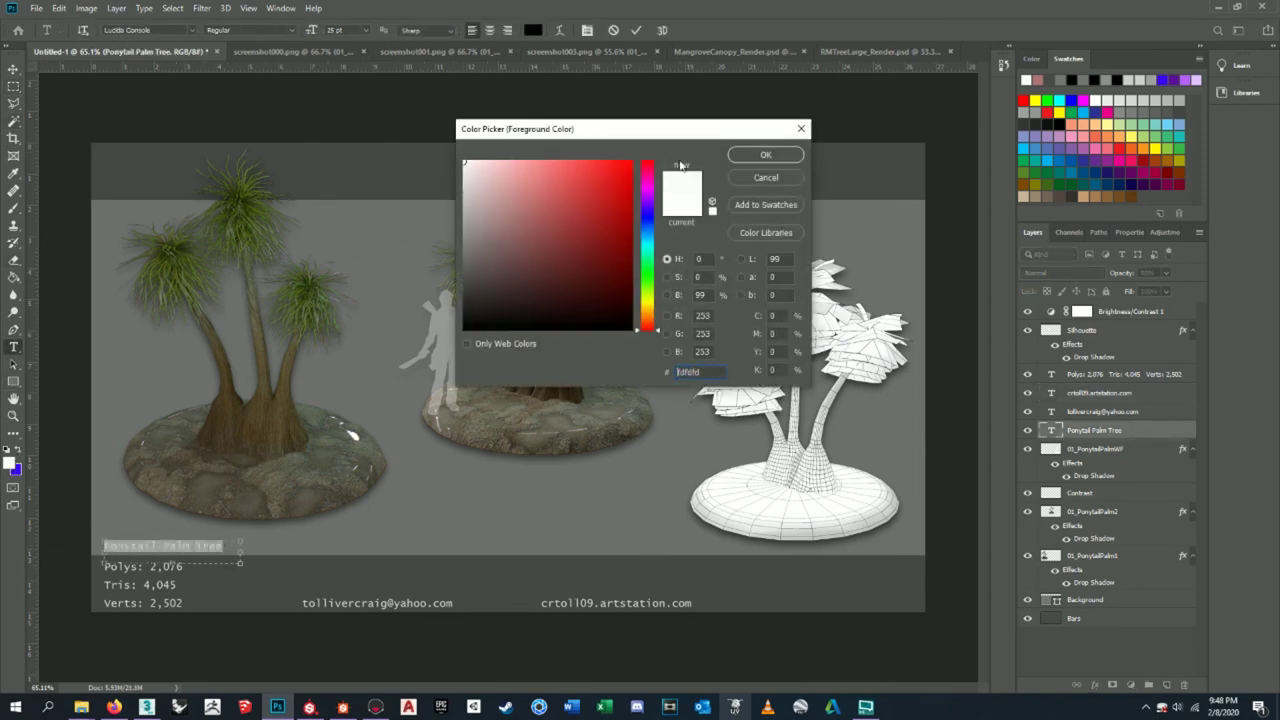
{"action": "left_click", "coordinate": [758, 158]}
{"action": "left_click", "coordinate": [14, 86]}
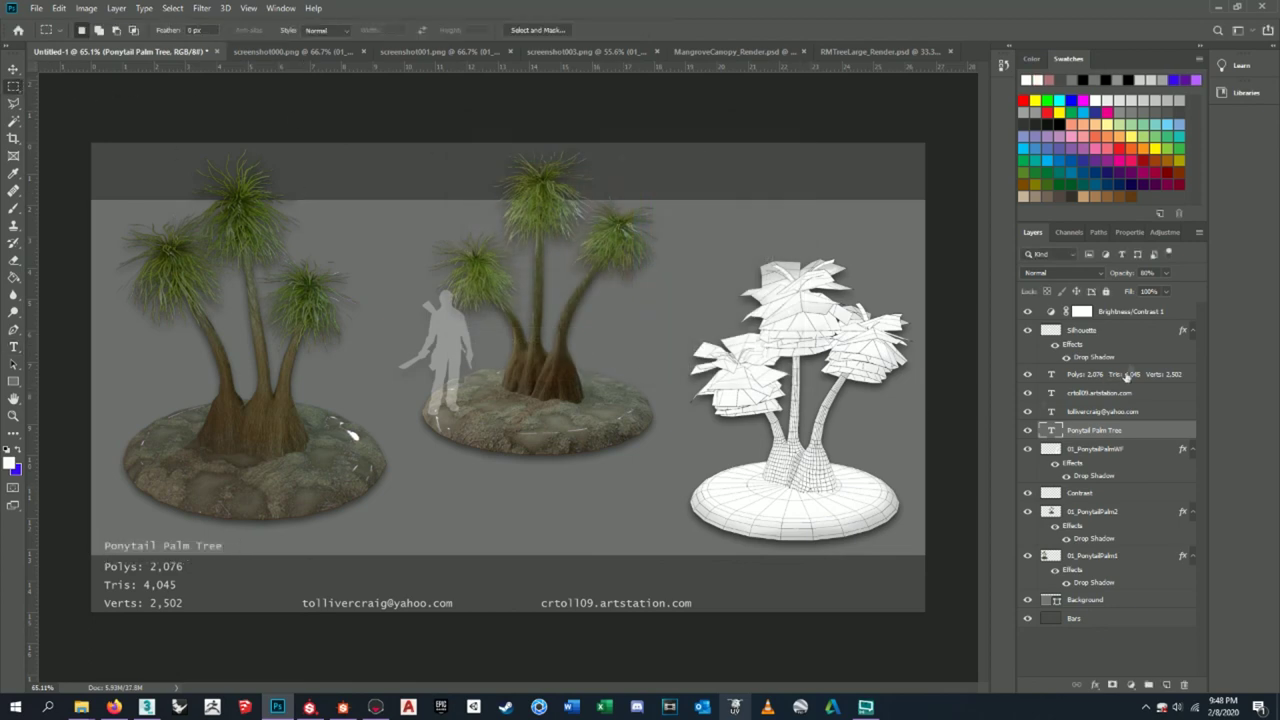
{"action": "left_click", "coordinate": [1105, 337]}
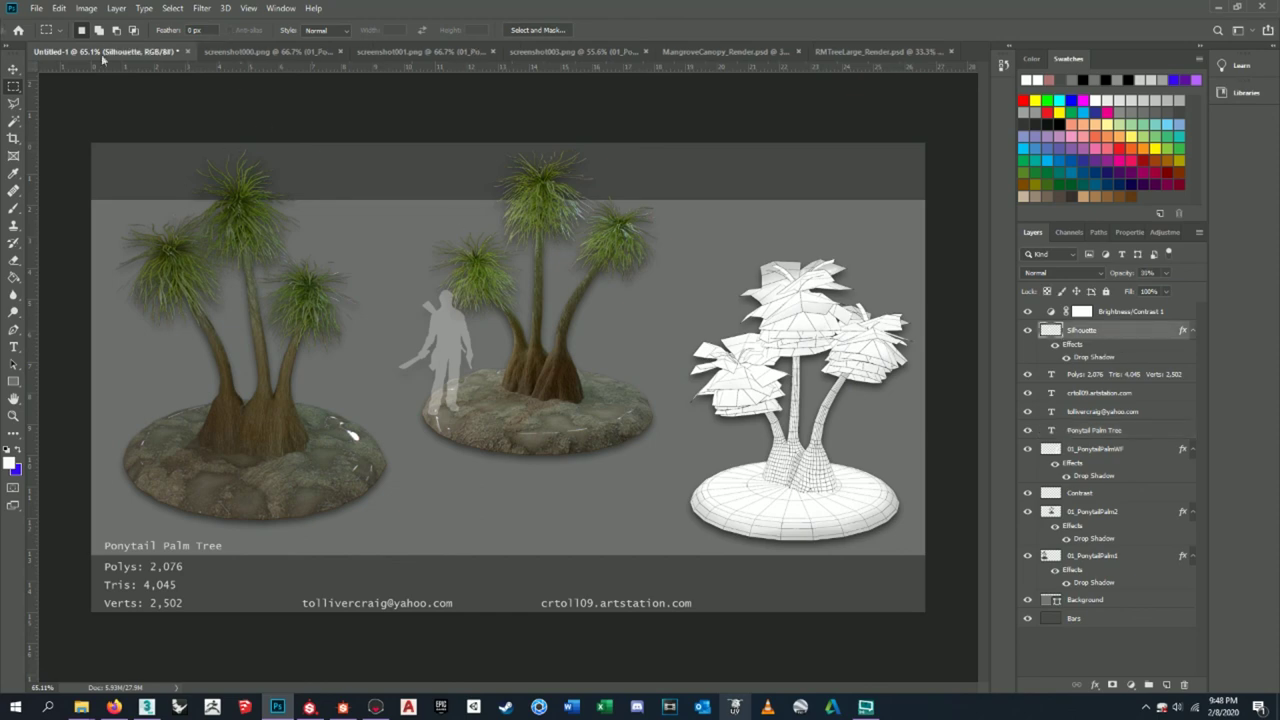
- Scale the silhouette figure down with Ctrl+T and stand it on the middle palm's base
{"action": "left_click", "coordinate": [14, 69]}
{"action": "left_click_drag", "start_coordinate": [444, 336], "coordinate": [474, 336]}
{"action": "key", "text": "ctrl+t"}
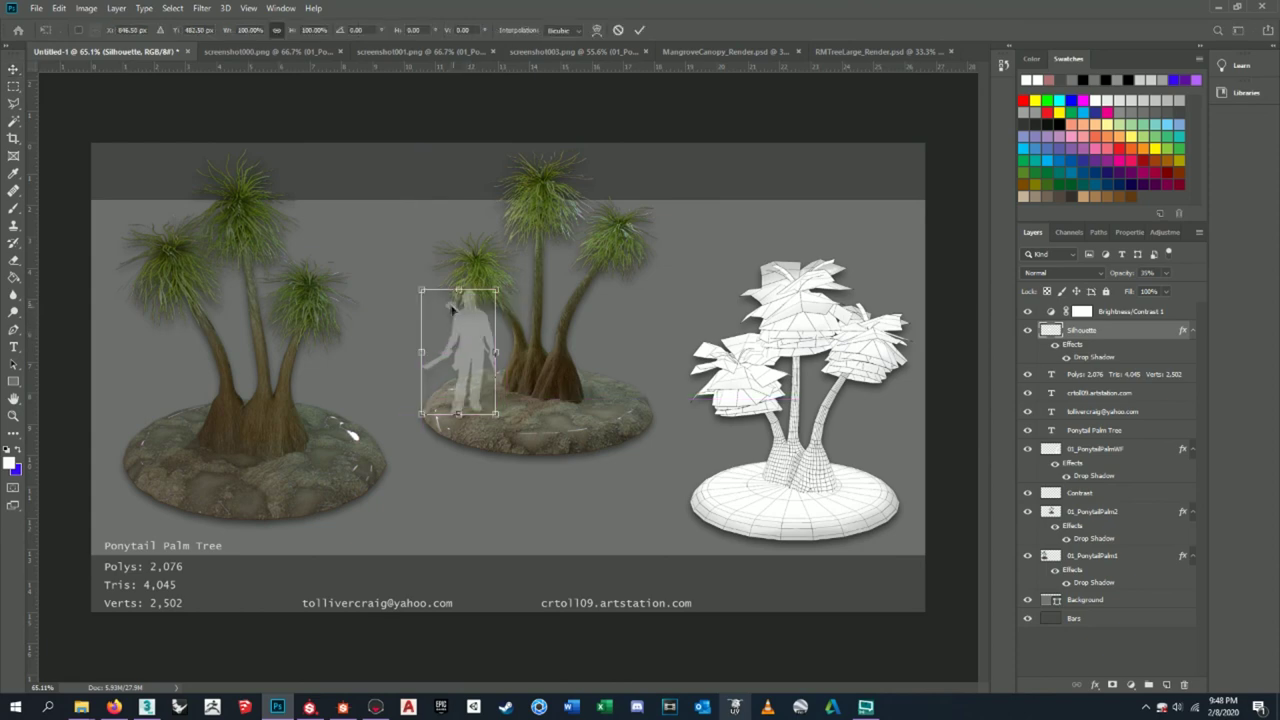
{"action": "left_click_drag", "start_coordinate": [421, 291], "coordinate": [546, 266]}
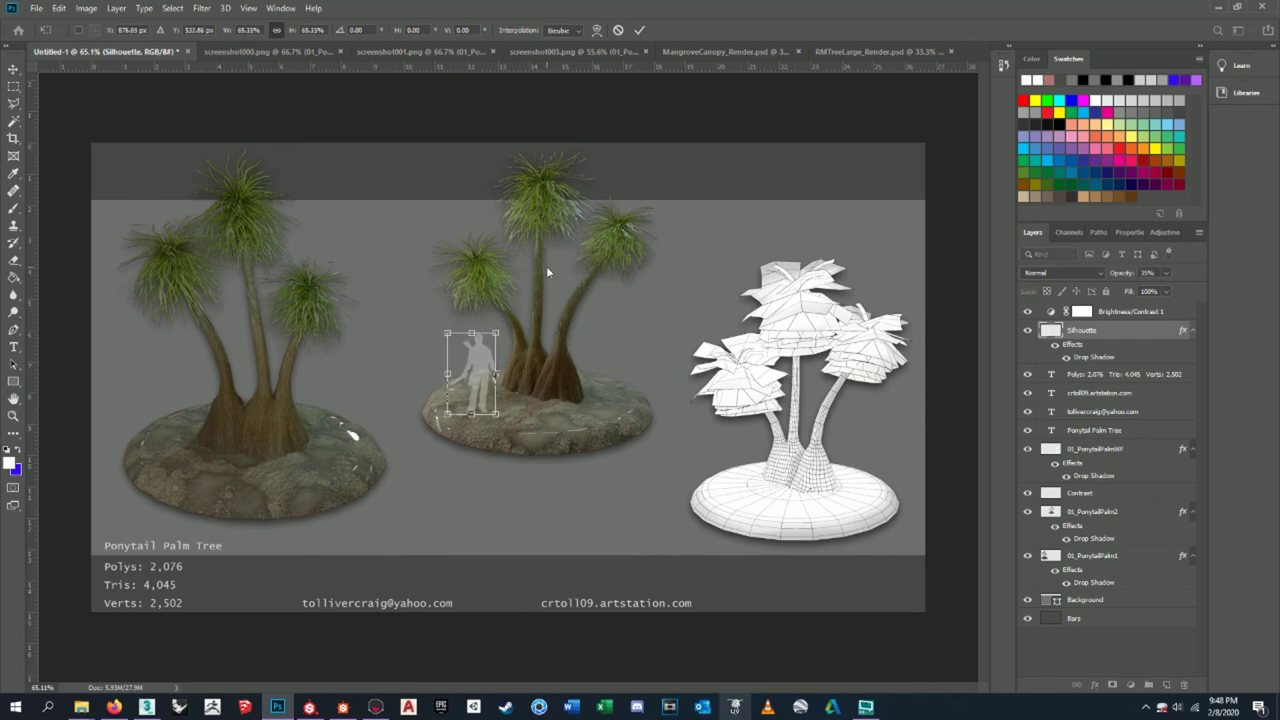
{"action": "key", "text": "Return"}
{"action": "left_click_drag", "start_coordinate": [482, 360], "coordinate": [478, 346]}
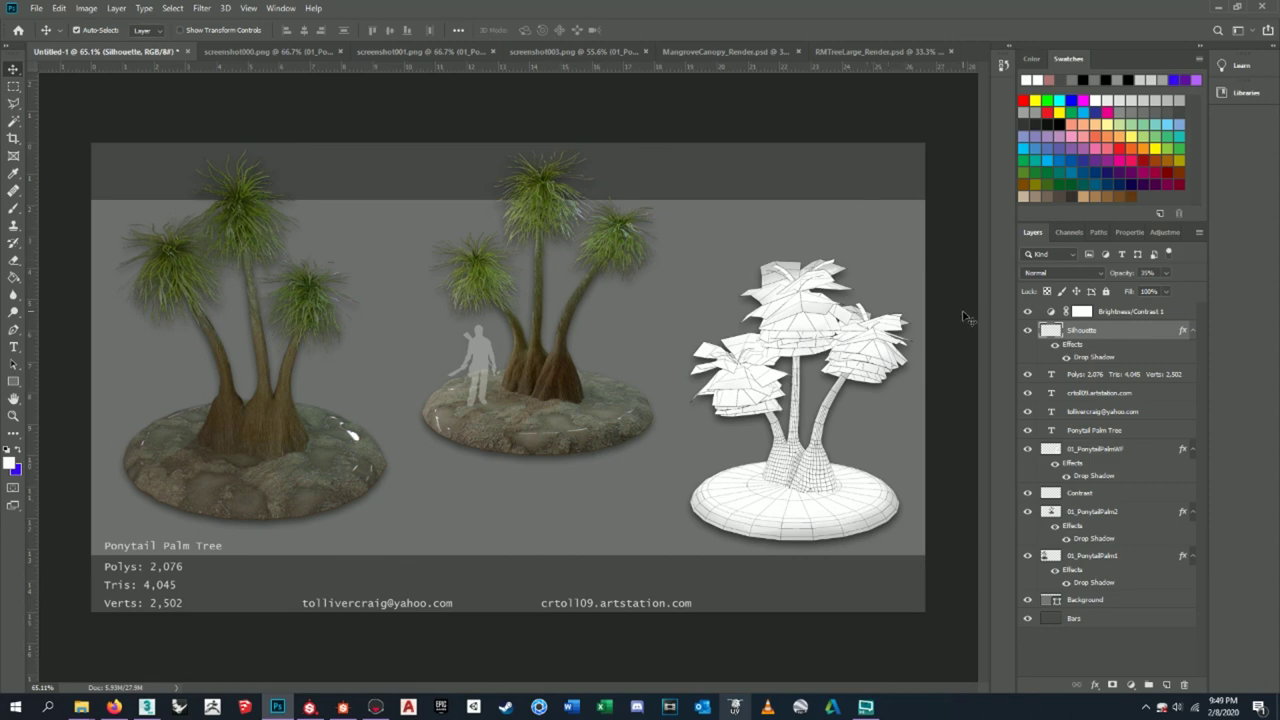
{"action": "left_click", "coordinate": [855, 57]}
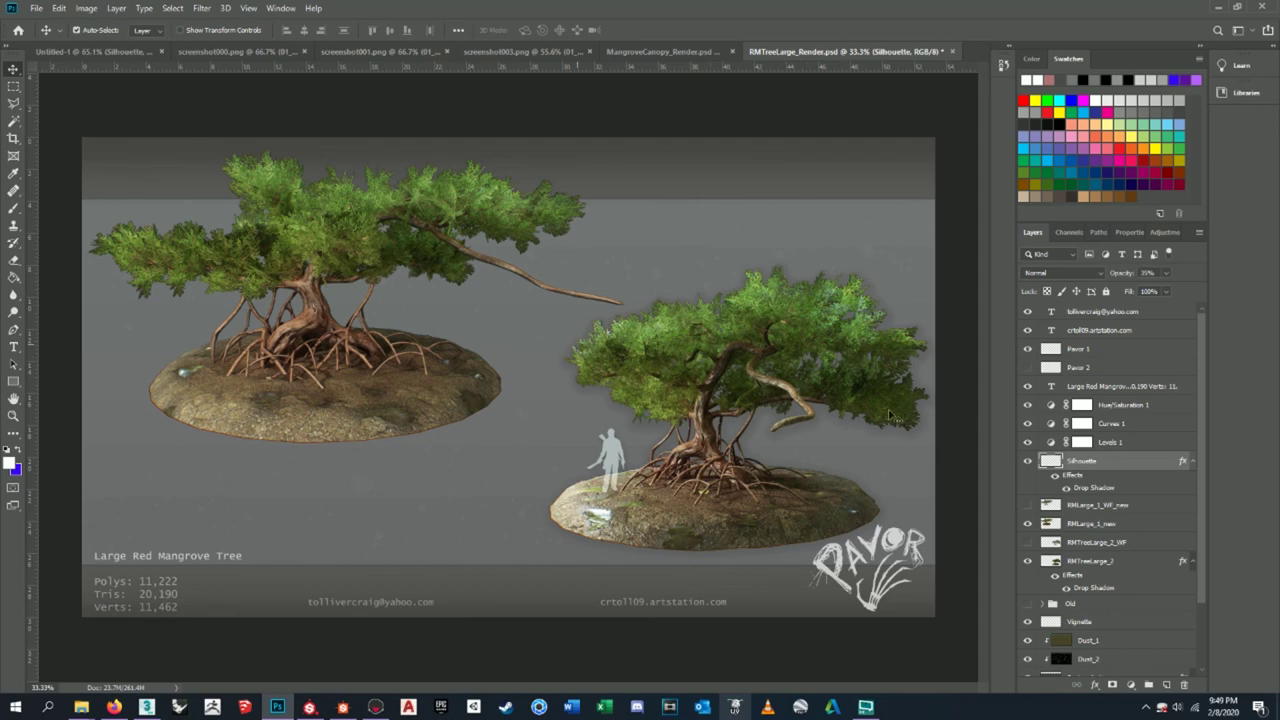
- Select Vignette, Dust_1 and Dust_2 in the mangrove render and drop them onto the Untitled-1 sheet
{"action": "scroll", "coordinate": [1100, 489], "scroll_direction": "down", "scroll_amount": 2}
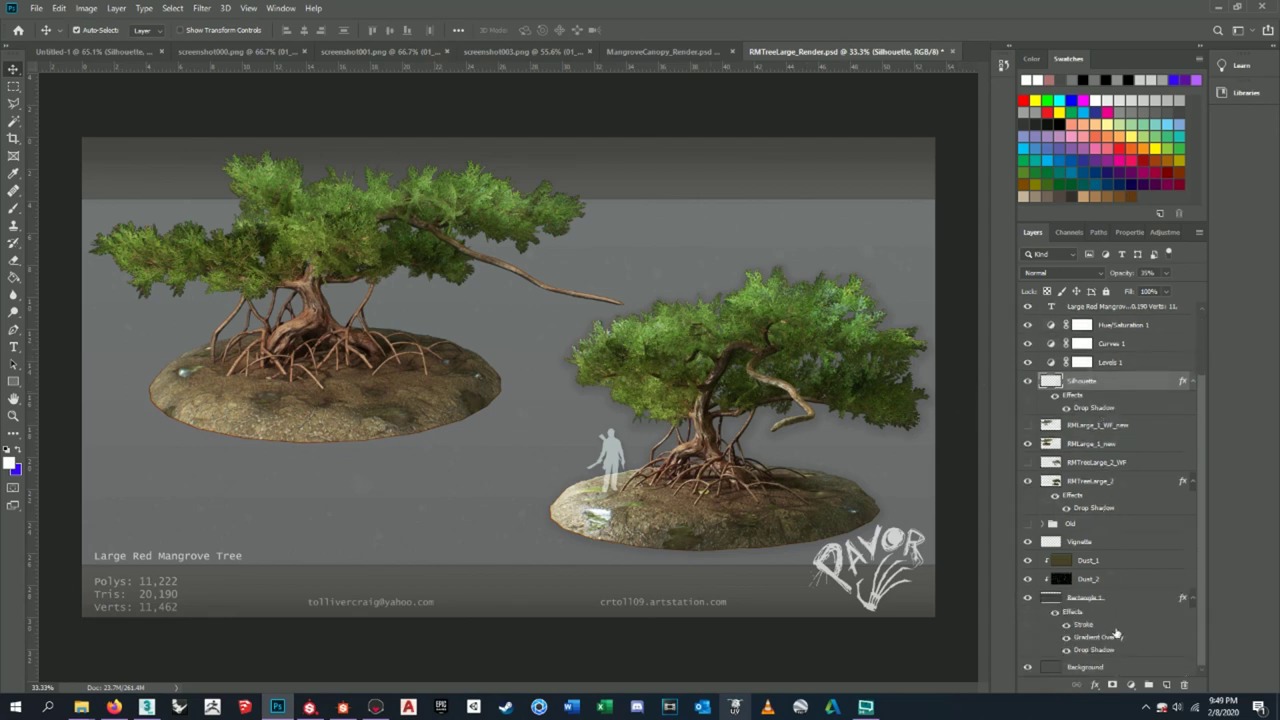
{"action": "scroll", "coordinate": [1115, 625], "scroll_direction": "up", "scroll_amount": 2}
{"action": "scroll", "coordinate": [1105, 595], "scroll_direction": "down", "scroll_amount": 2}
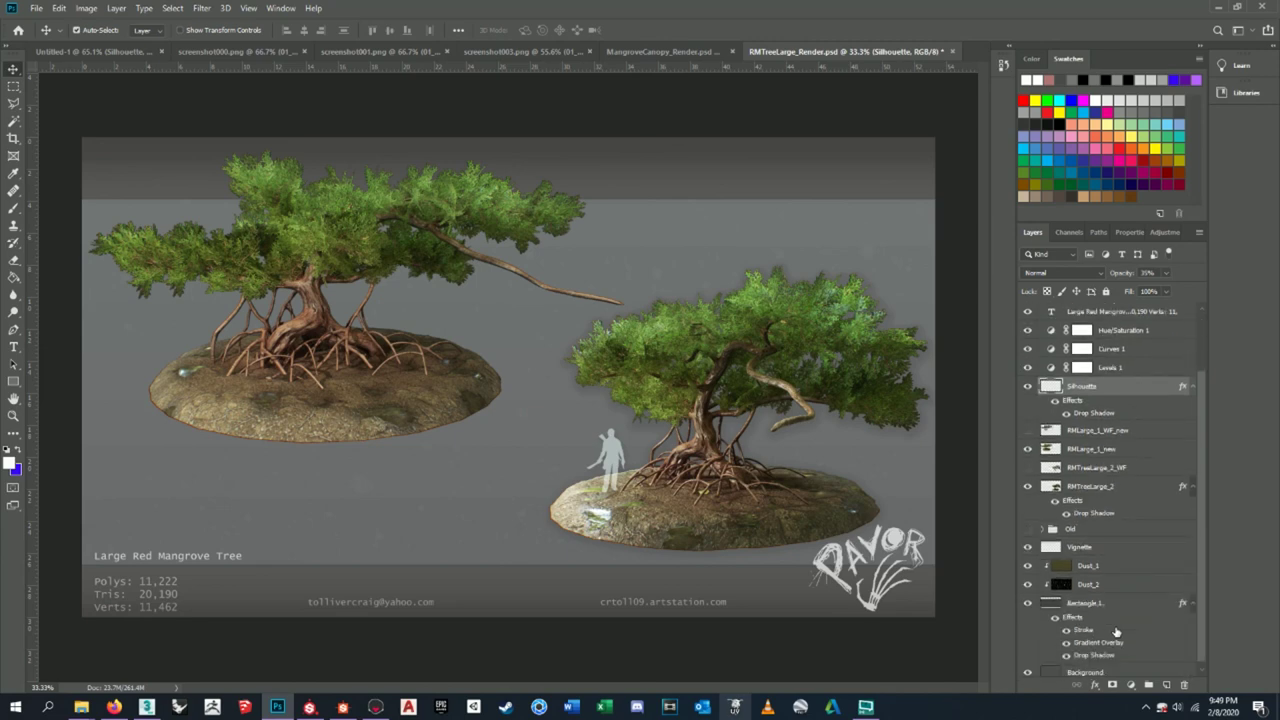
{"action": "left_click", "coordinate": [1097, 568]}
{"action": "left_click", "coordinate": [1090, 552]}
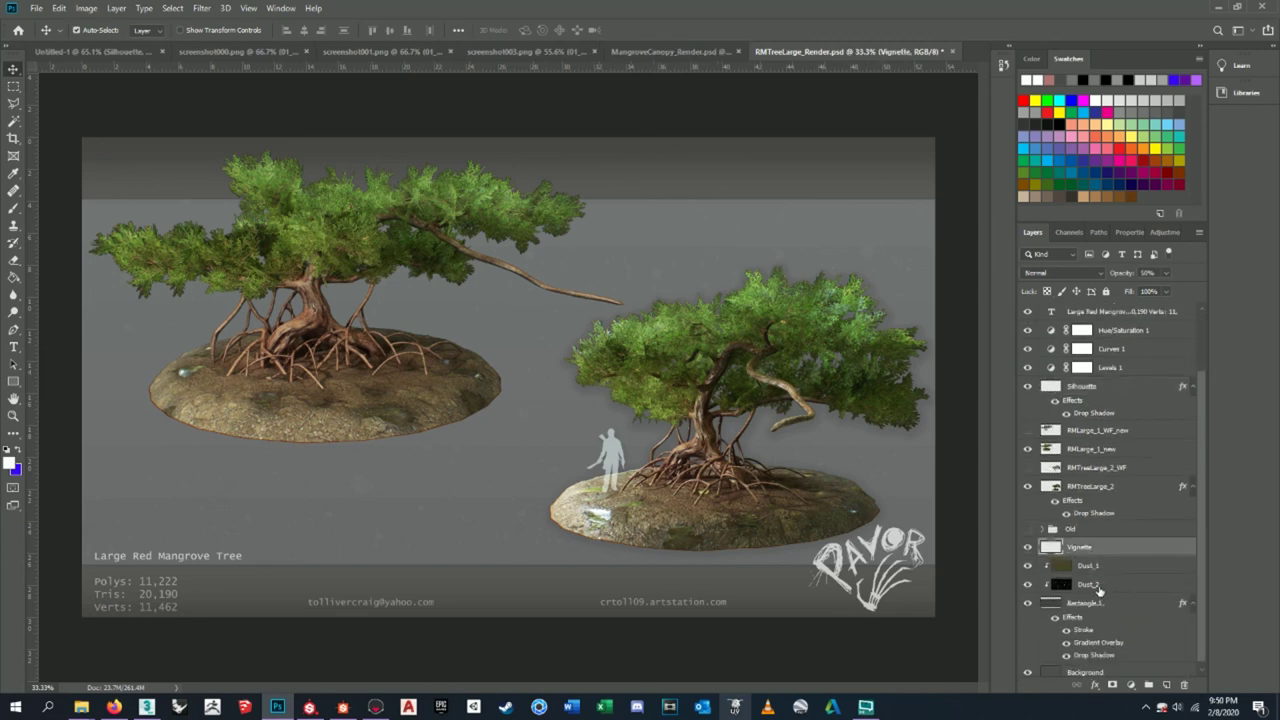
{"action": "left_click", "coordinate": [1098, 590], "text": "shift"}
{"action": "left_click", "coordinate": [1028, 547]}
{"action": "left_click", "coordinate": [1028, 547]}
{"action": "left_click", "coordinate": [240, 51]}
{"action": "left_click", "coordinate": [120, 51]}
{"action": "left_click_drag", "start_coordinate": [640, 385], "coordinate": [645, 386]}
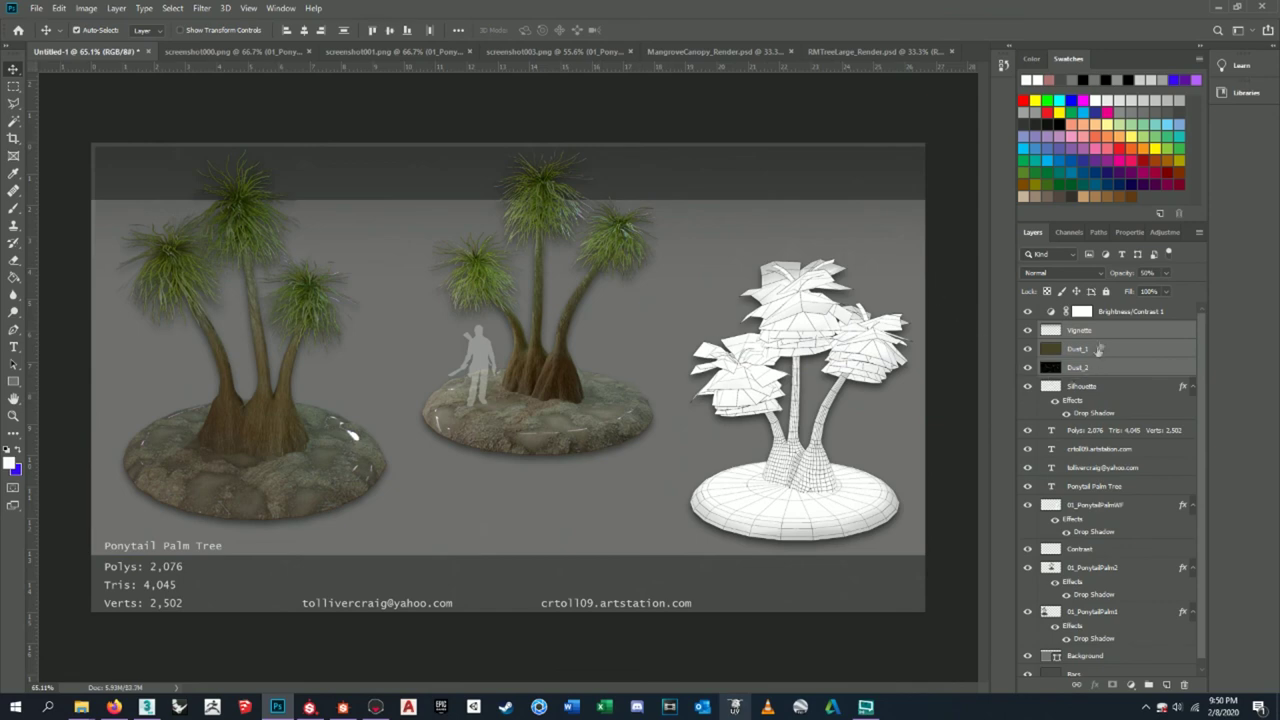
{"action": "left_click_drag", "start_coordinate": [796, 180], "coordinate": [749, 168]}
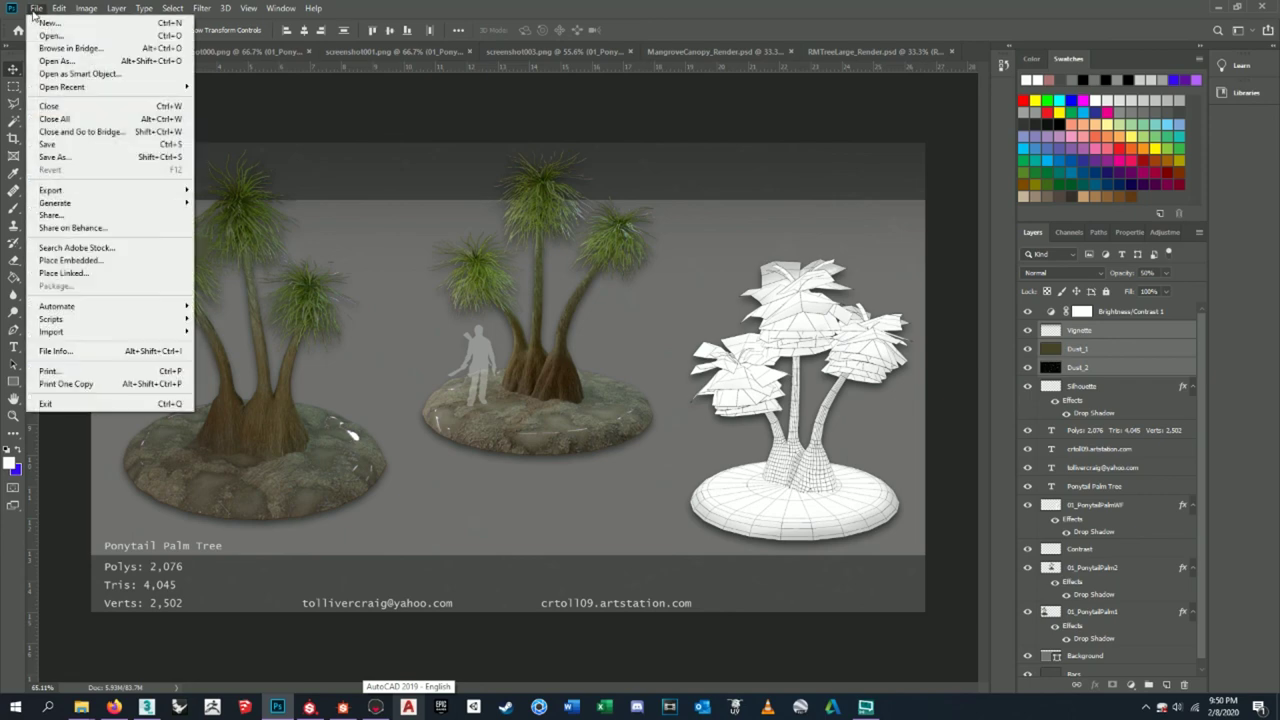
- Export the sheet as a 1920×1080 PNG named 01_PonytailPalm to the Desktop
{"action": "mouse_move", "coordinate": [160, 196]}
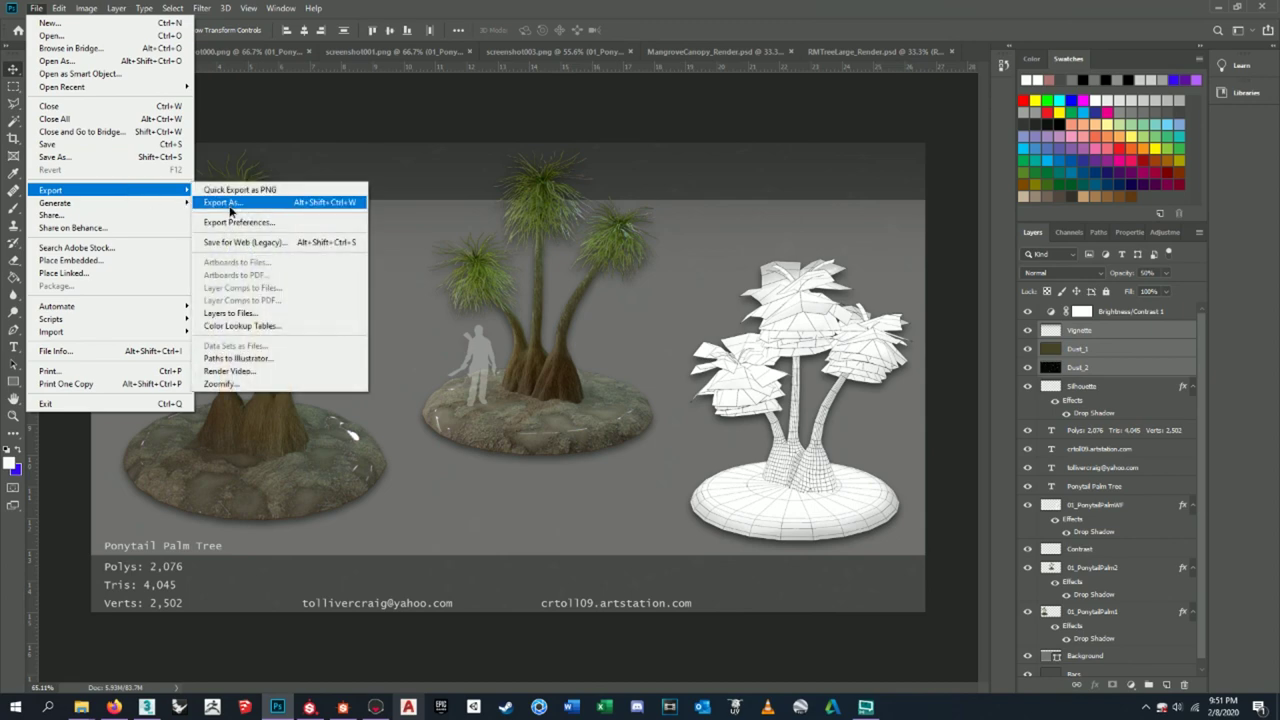
{"action": "left_click", "coordinate": [231, 204]}
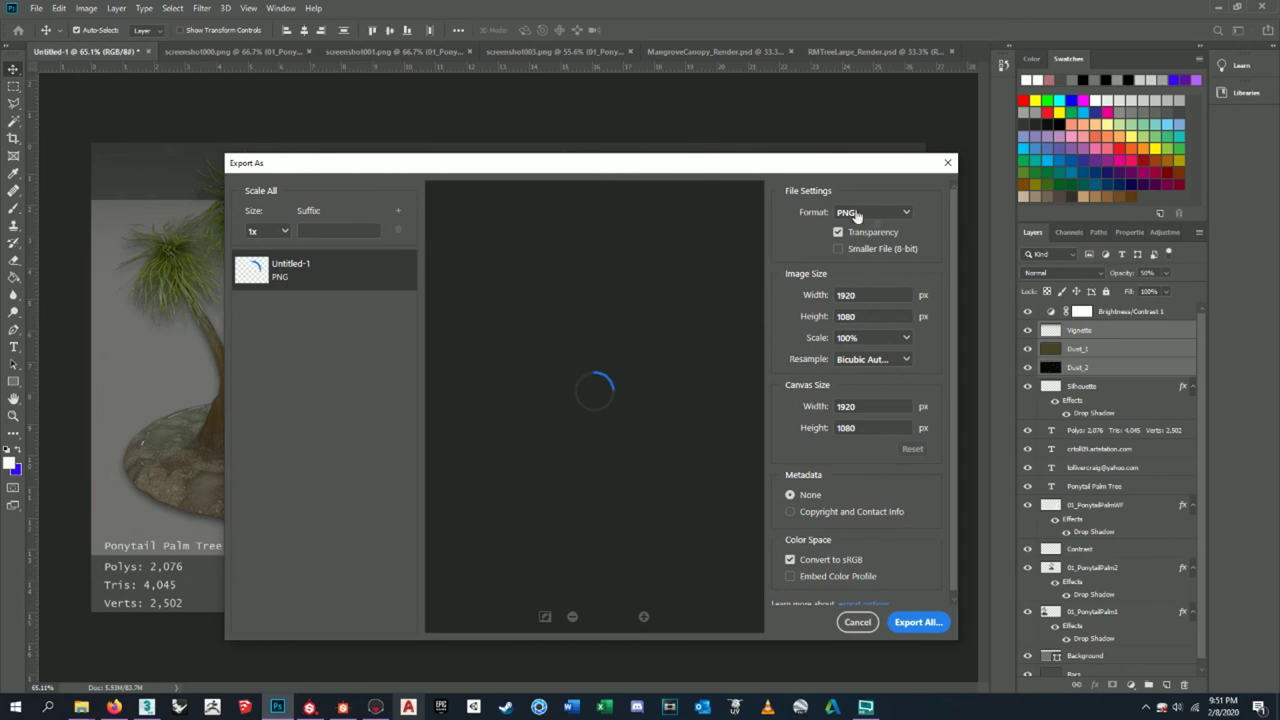
{"action": "left_click", "coordinate": [887, 214]}
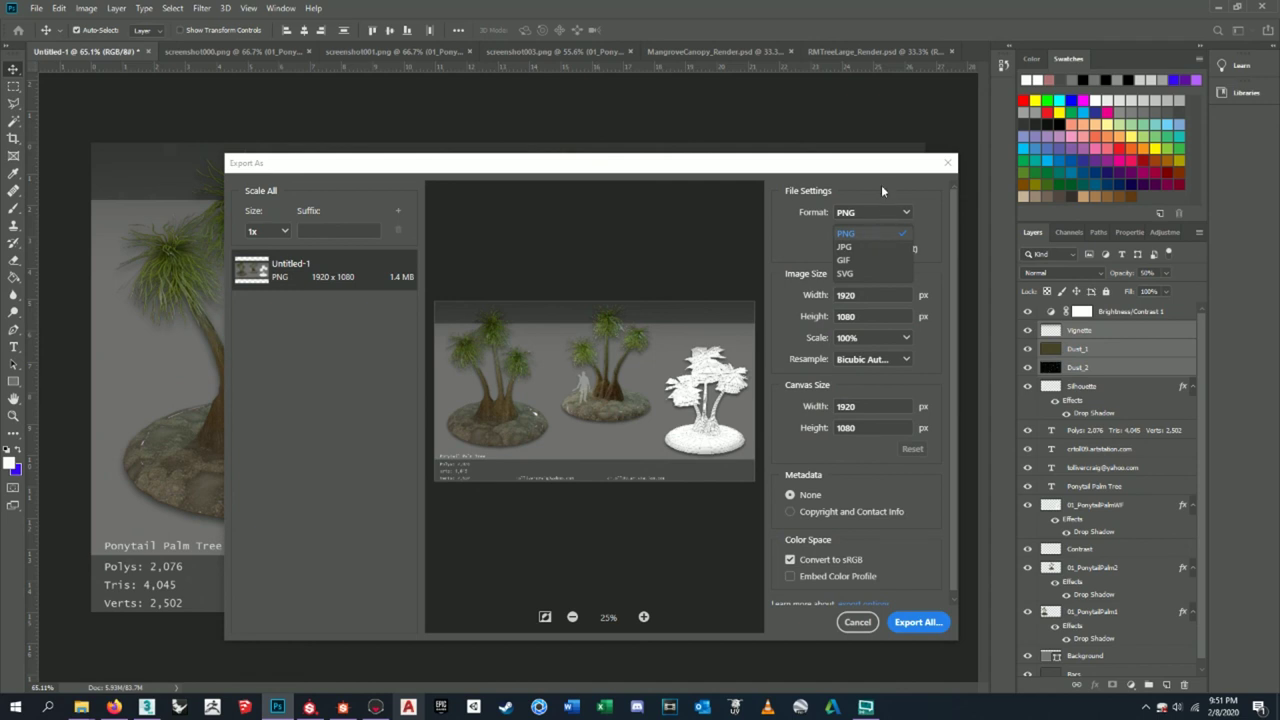
{"action": "left_click", "coordinate": [933, 219]}
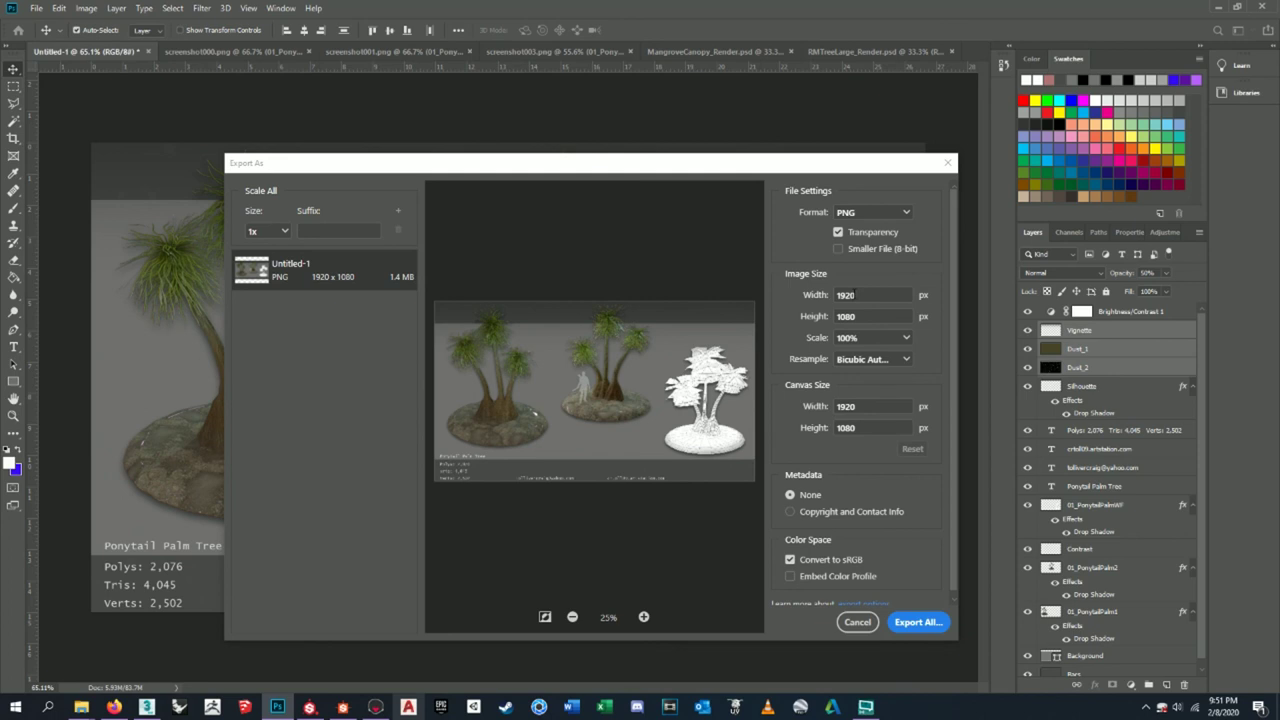
{"action": "double_click", "coordinate": [853, 295]}
{"action": "double_click", "coordinate": [846, 316]}
{"action": "left_click", "coordinate": [933, 624]}
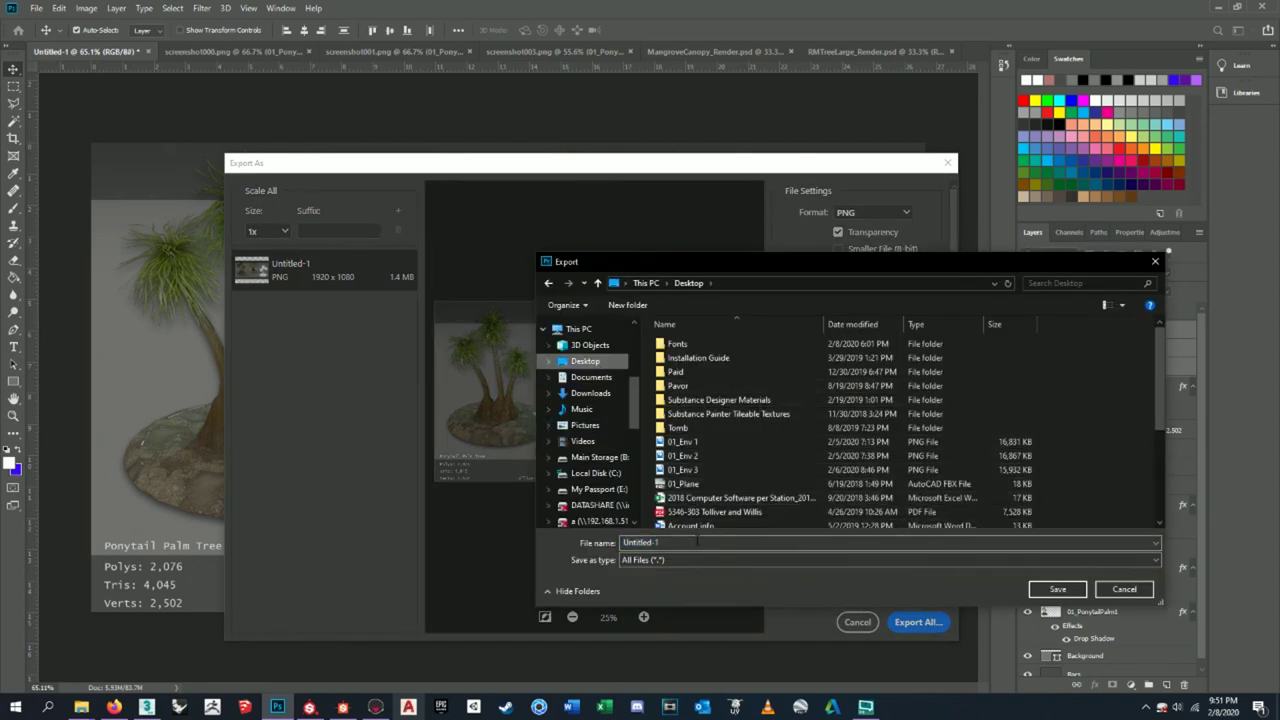
{"action": "type", "text": "01_"}
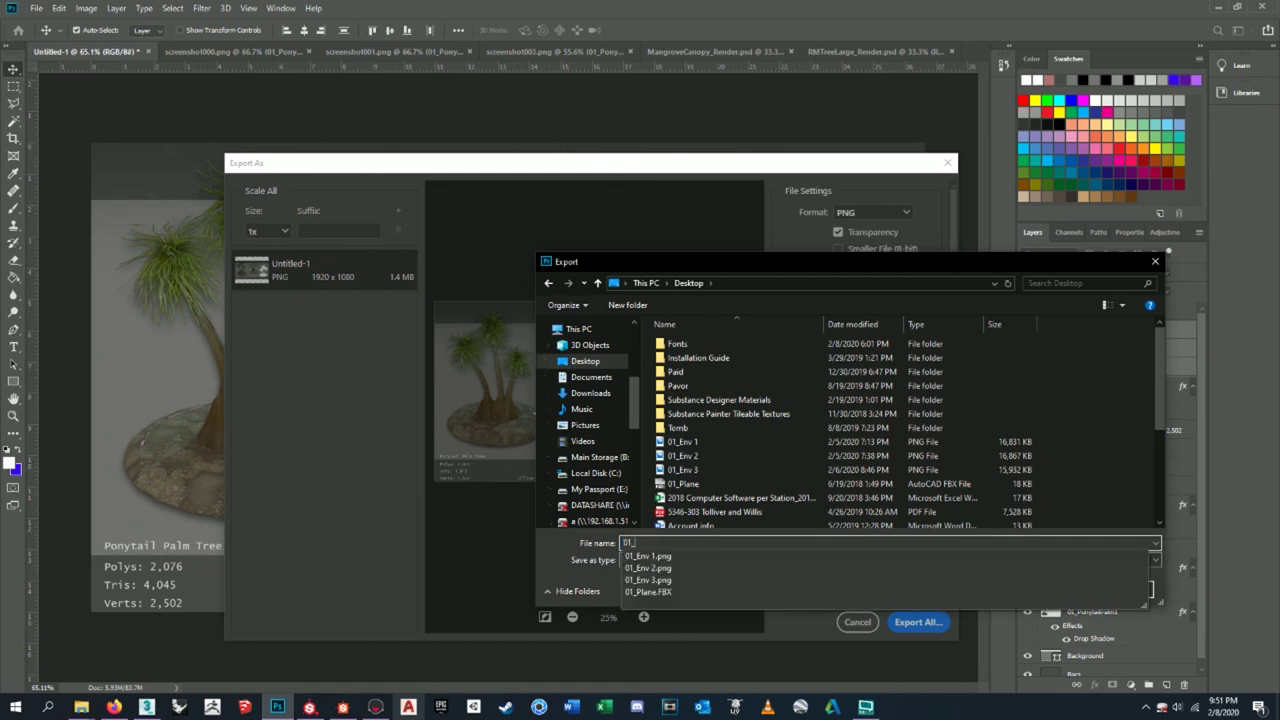
{"action": "type", "text": "PonytailPalm"}
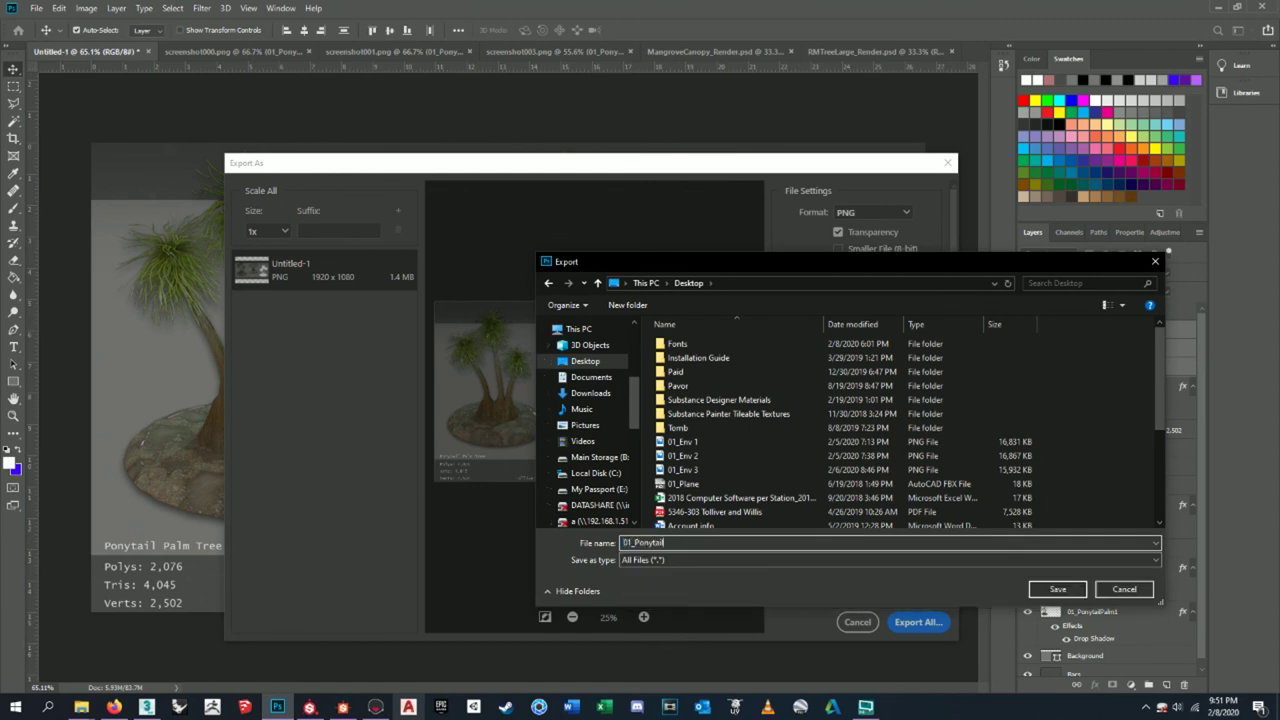
{"action": "left_click", "coordinate": [1052, 592]}
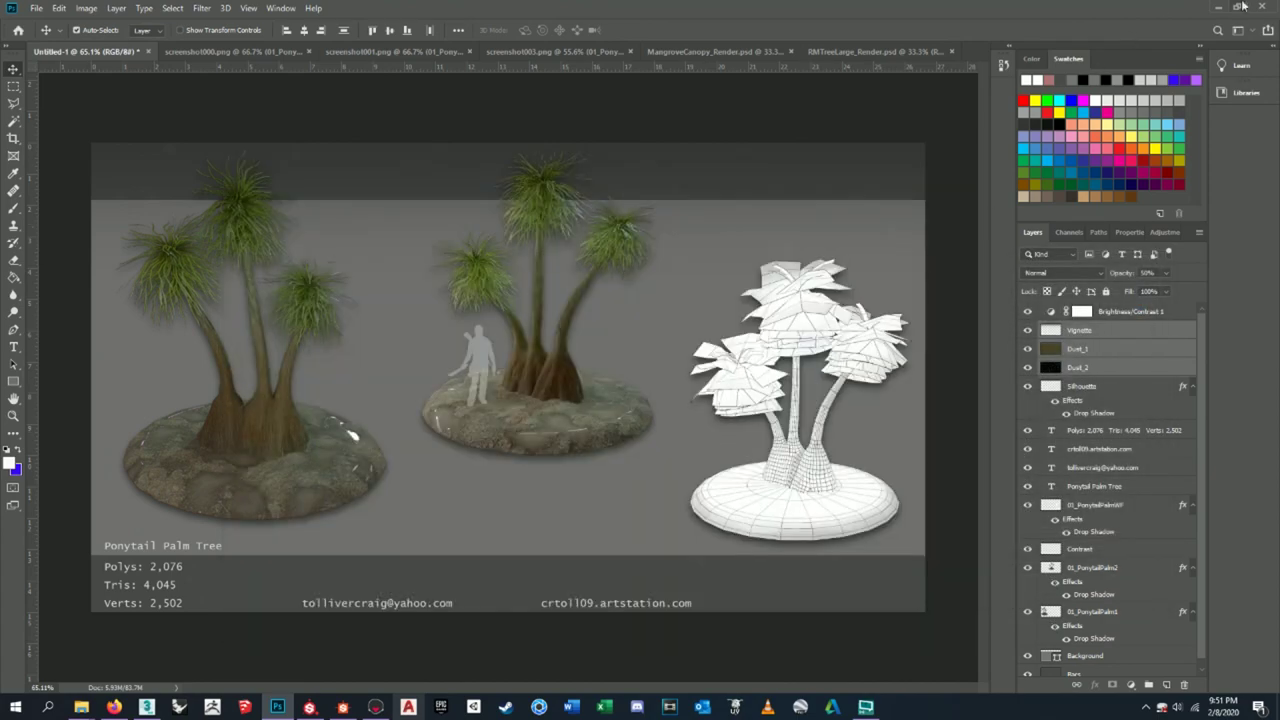
- Open the exported 01_PonytailPalm image from the desktop to check it
{"action": "left_click", "coordinate": [1218, 6]}
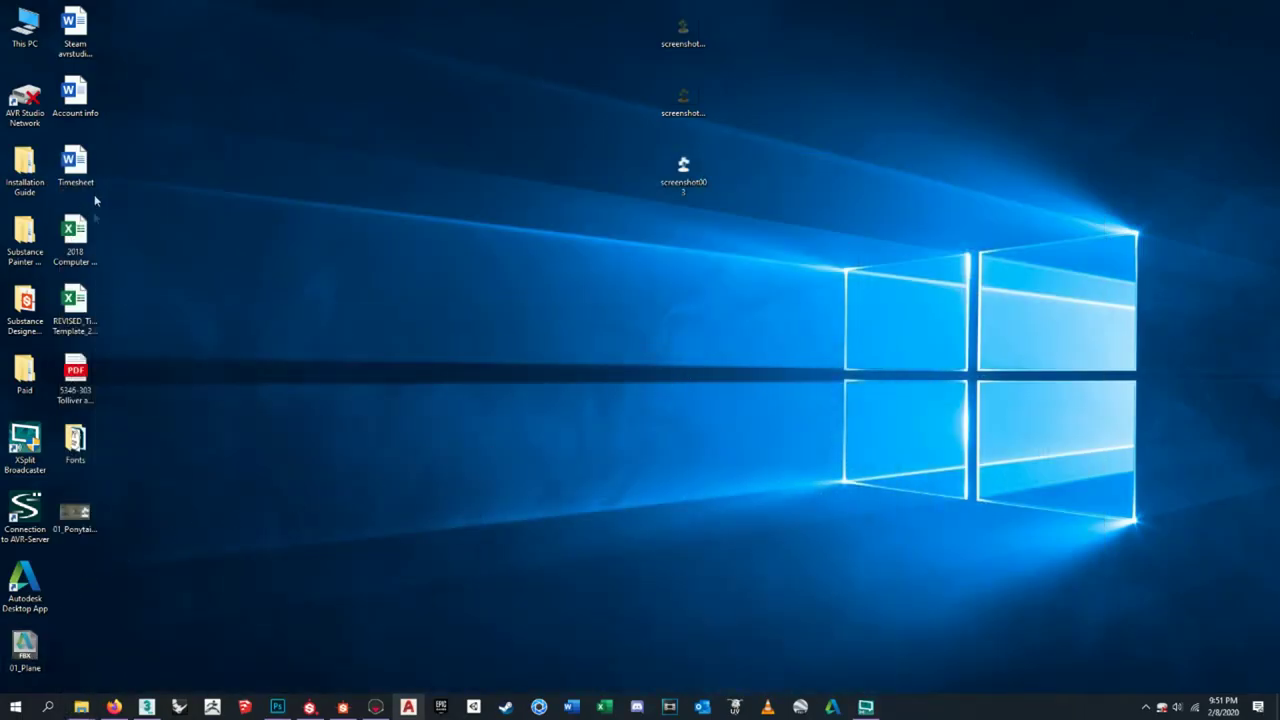
{"action": "left_click_drag", "start_coordinate": [76, 512], "coordinate": [524, 385]}
{"action": "double_click", "coordinate": [495, 376]}
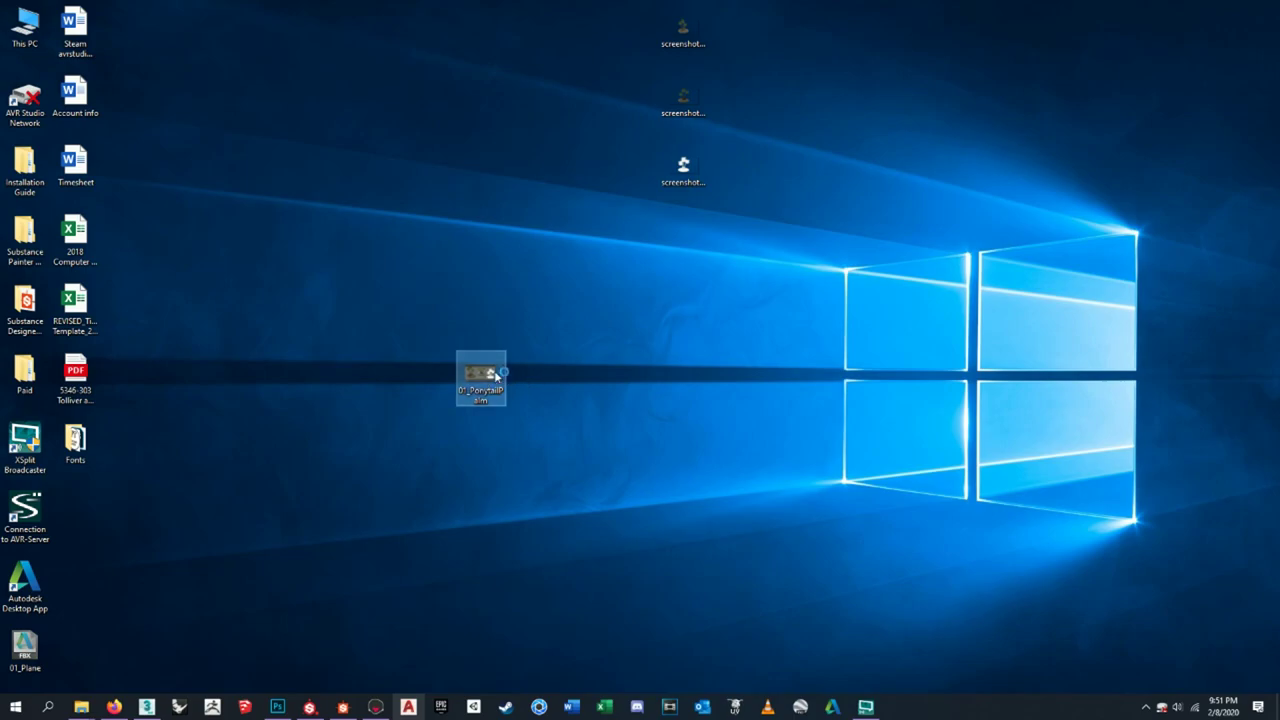